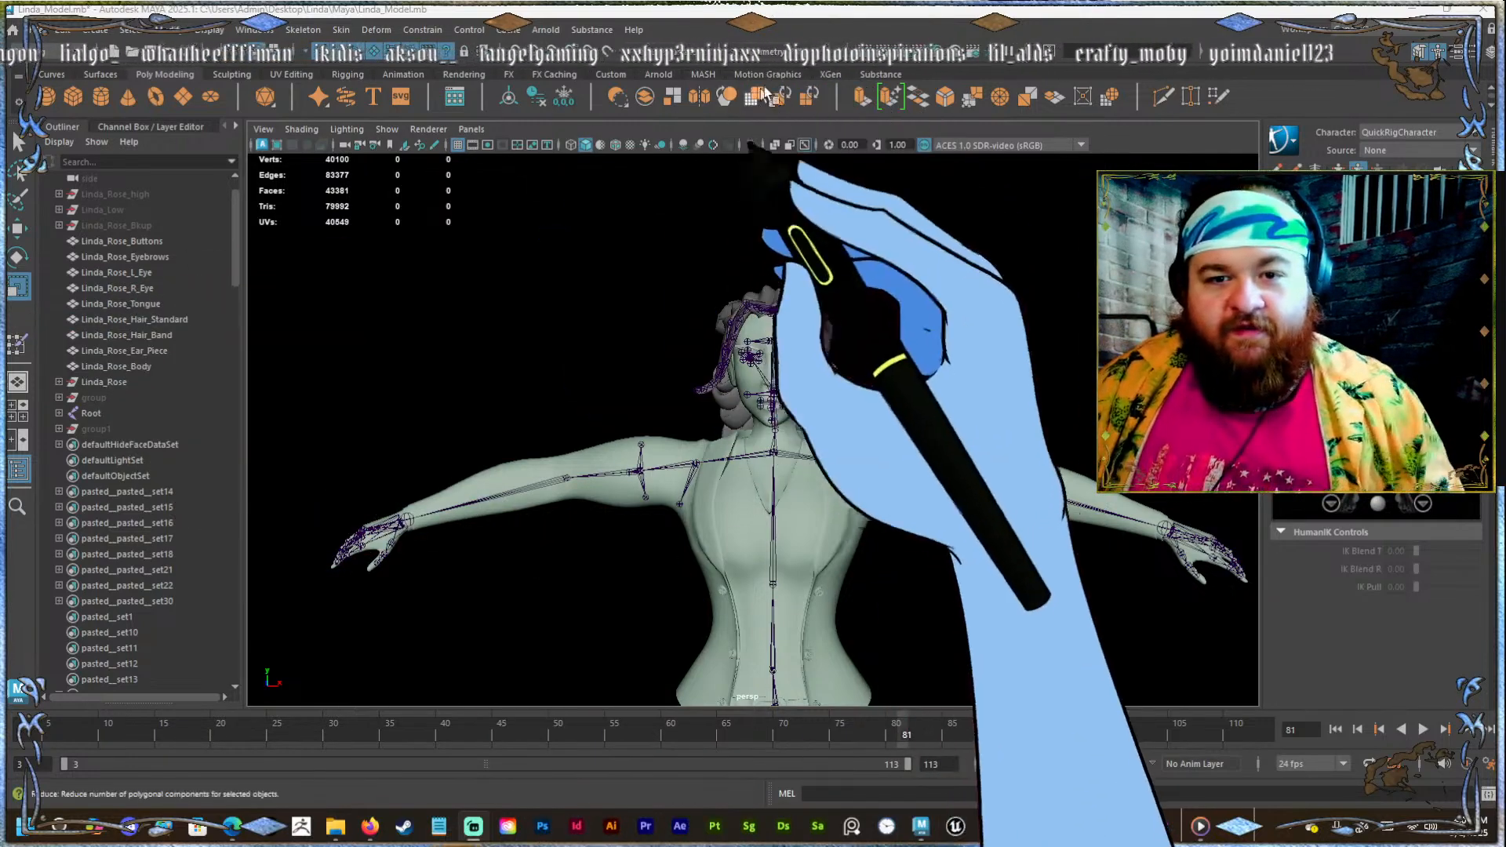
Hide the Root joint hierarchy so only the character meshes show in the viewport.
{"action": "left_click", "coordinate": [808, 490]}
{"action": "left_click", "coordinate": [93, 414]}
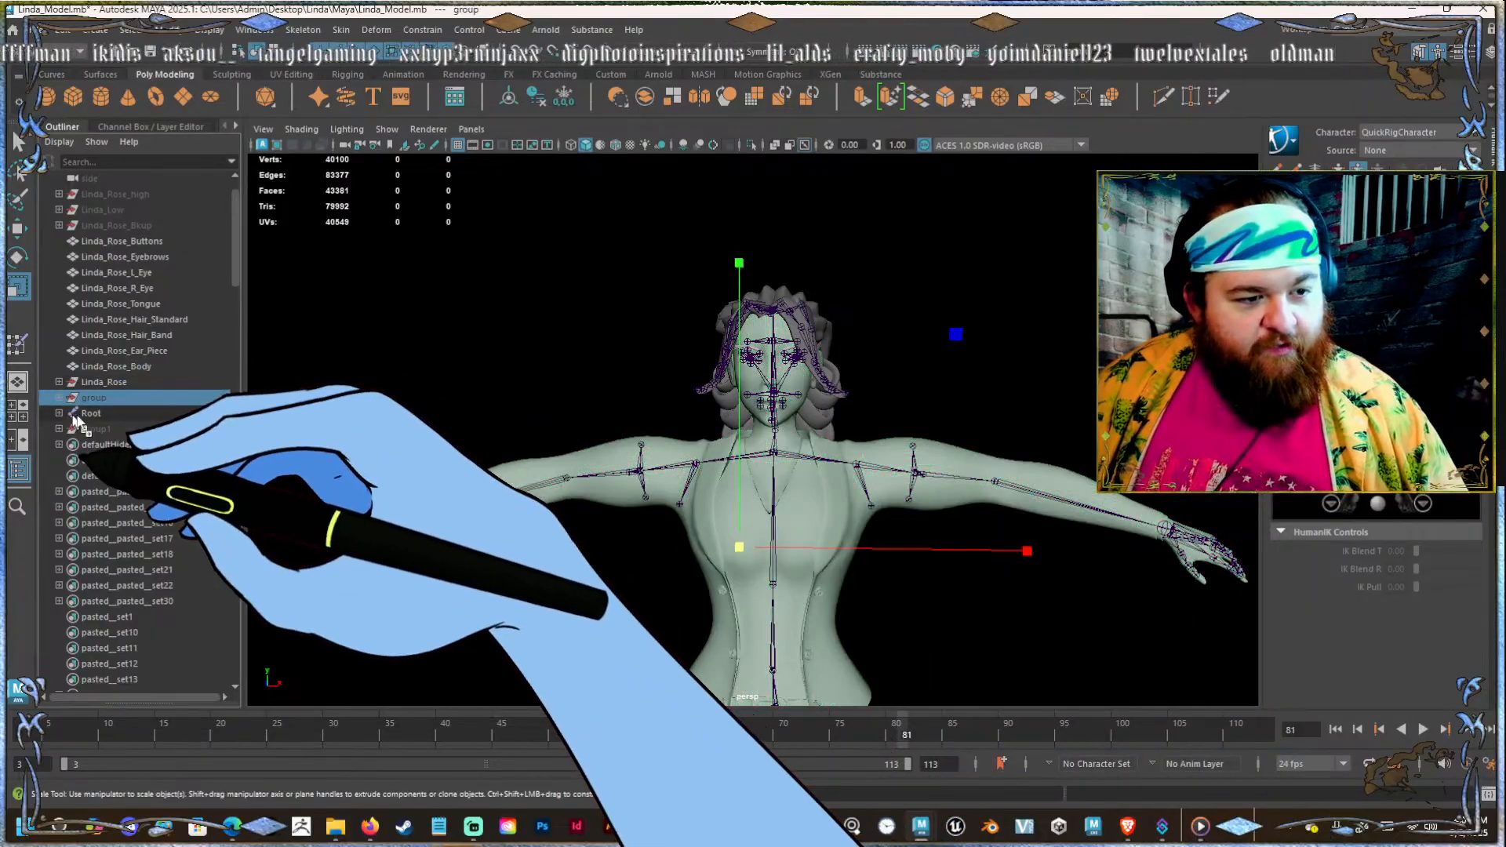
{"action": "key", "text": "ctrl+h"}
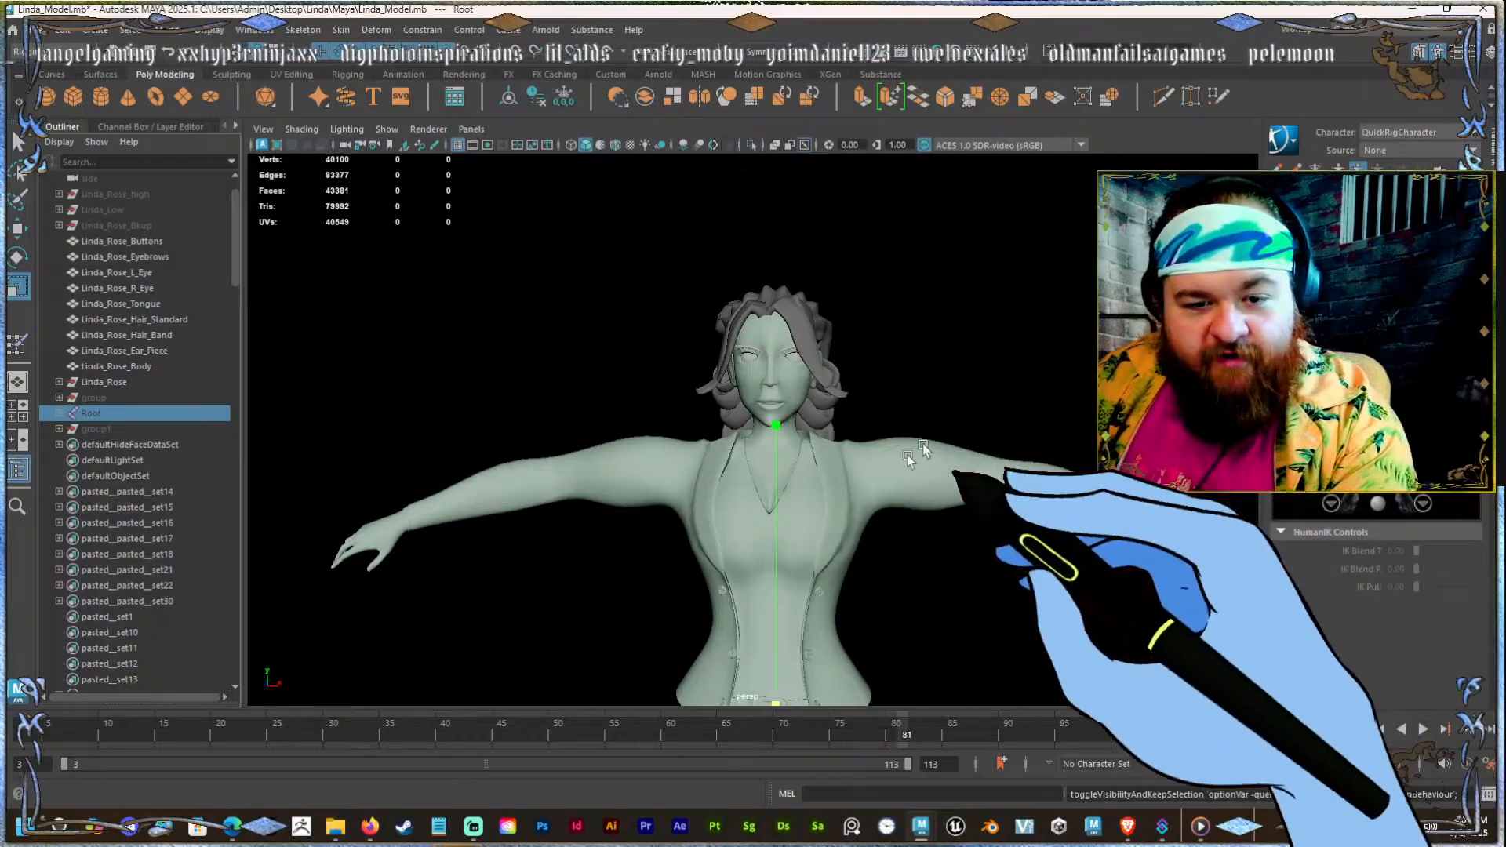
Select the Linda_Rose_Body mesh and open its UV layout in the UV Editor.
{"action": "left_click", "coordinate": [841, 446]}
{"action": "scroll", "coordinate": [628, 345], "scroll_direction": "up", "scroll_amount": 5}
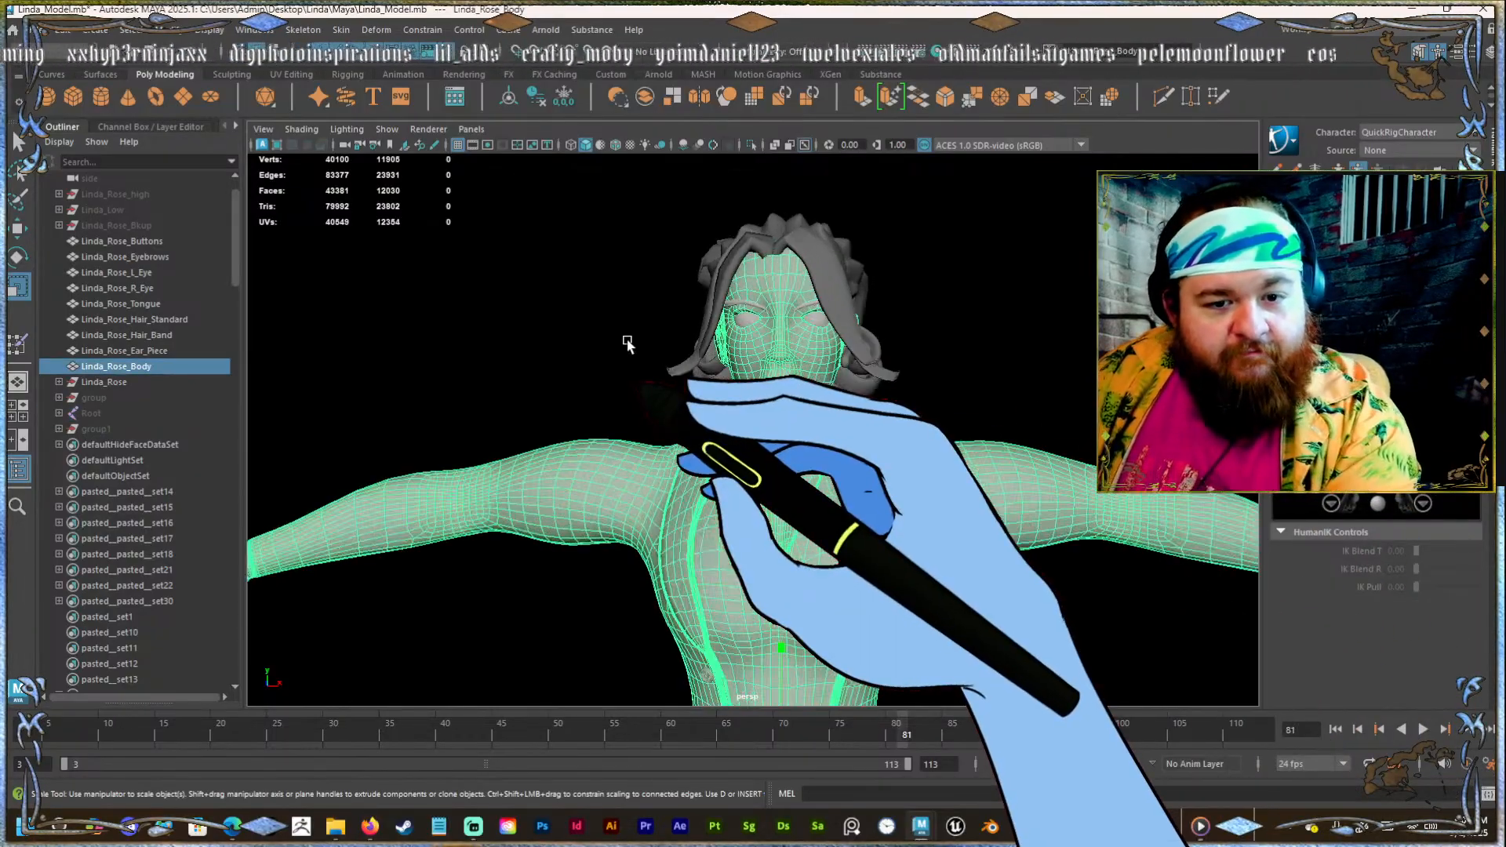
{"action": "left_click_drag", "start_coordinate": [615, 357], "coordinate": [495, 453], "text": "alt"}
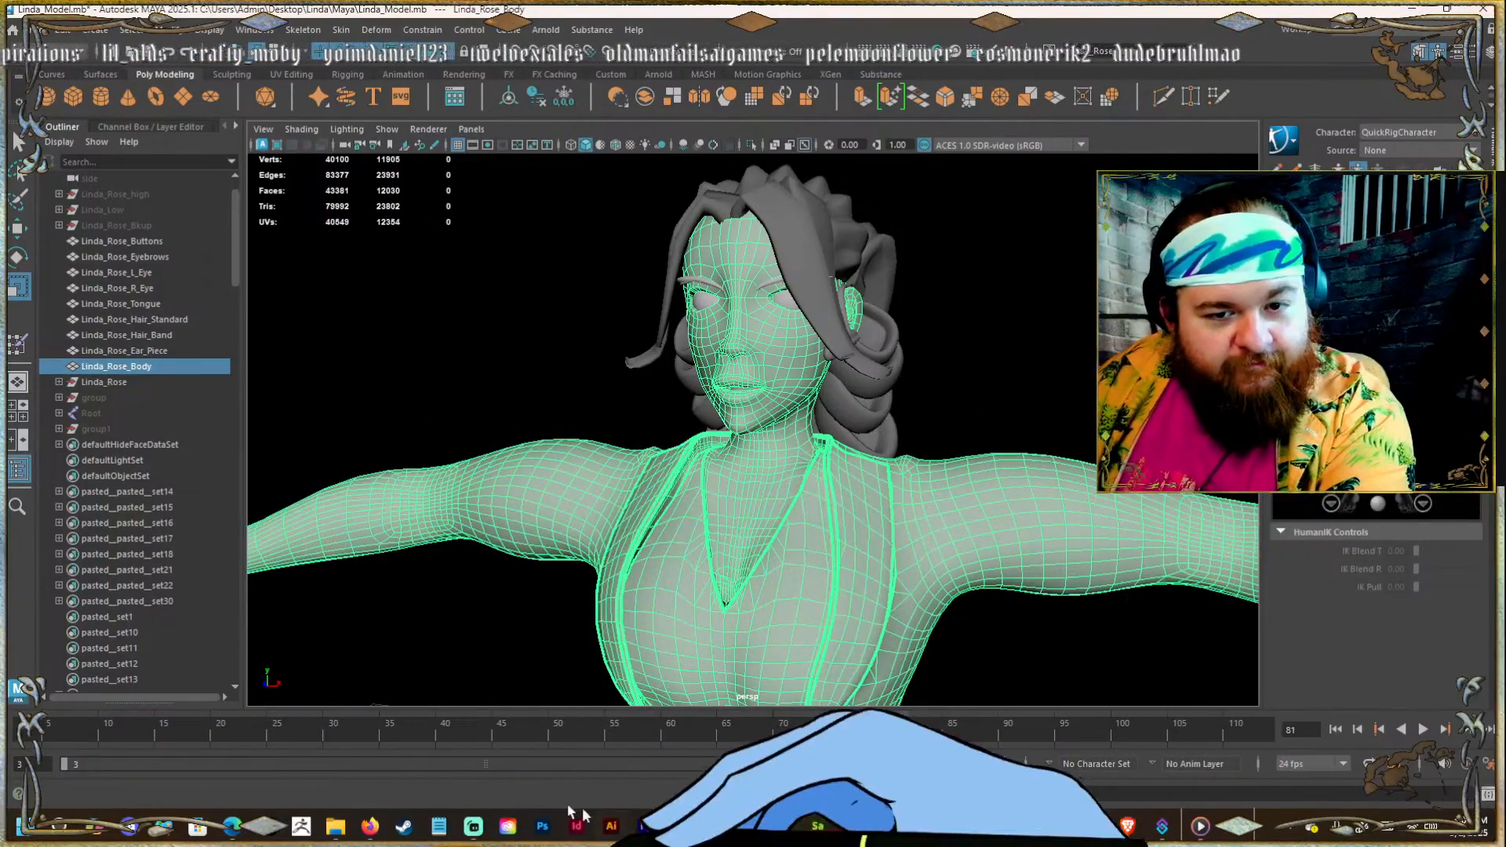
{"action": "key", "text": "space"}
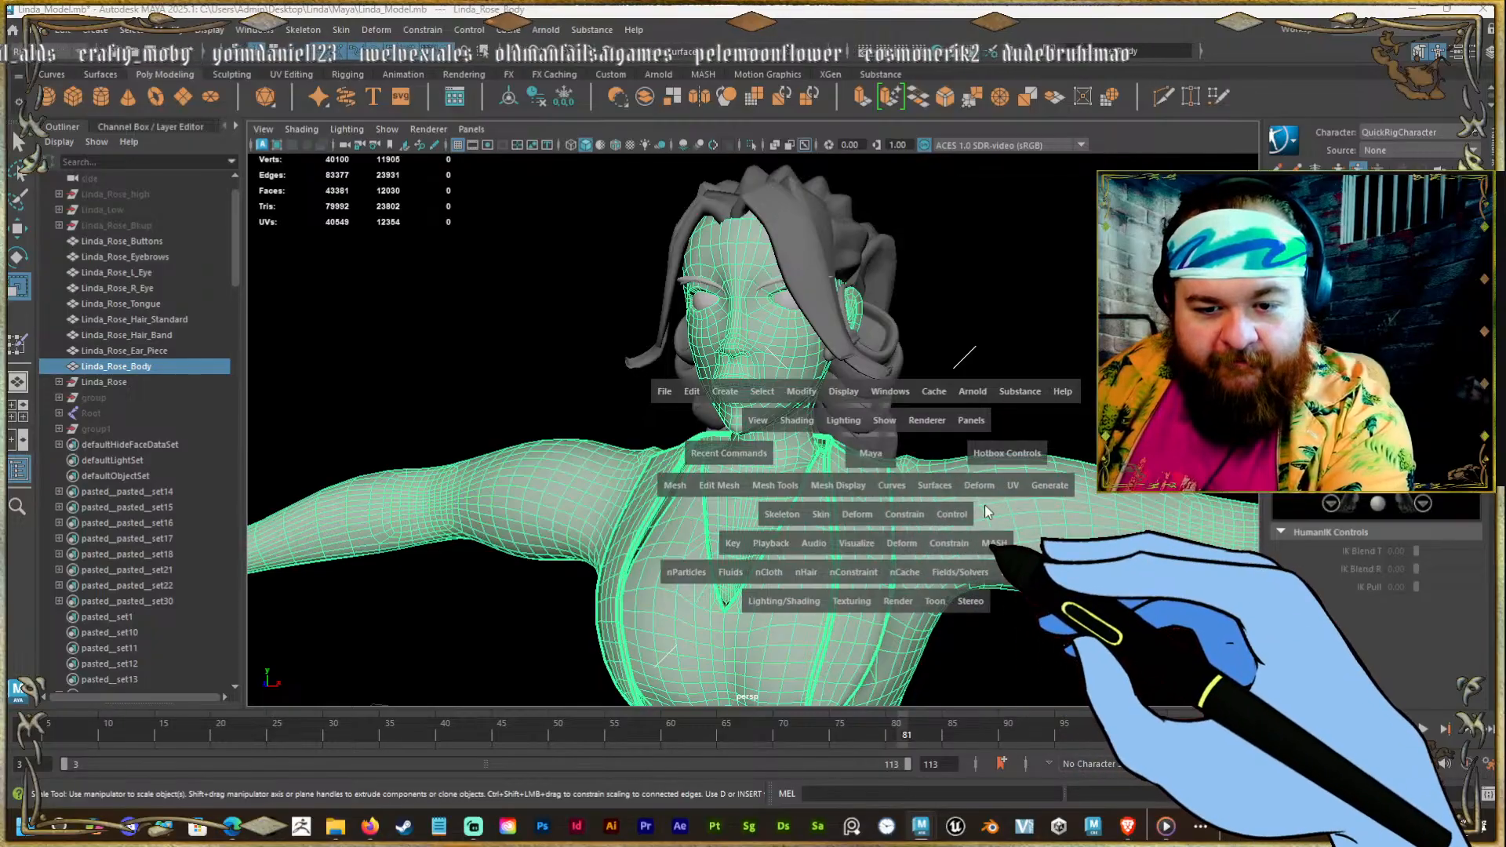
{"action": "left_click", "coordinate": [1012, 488]}
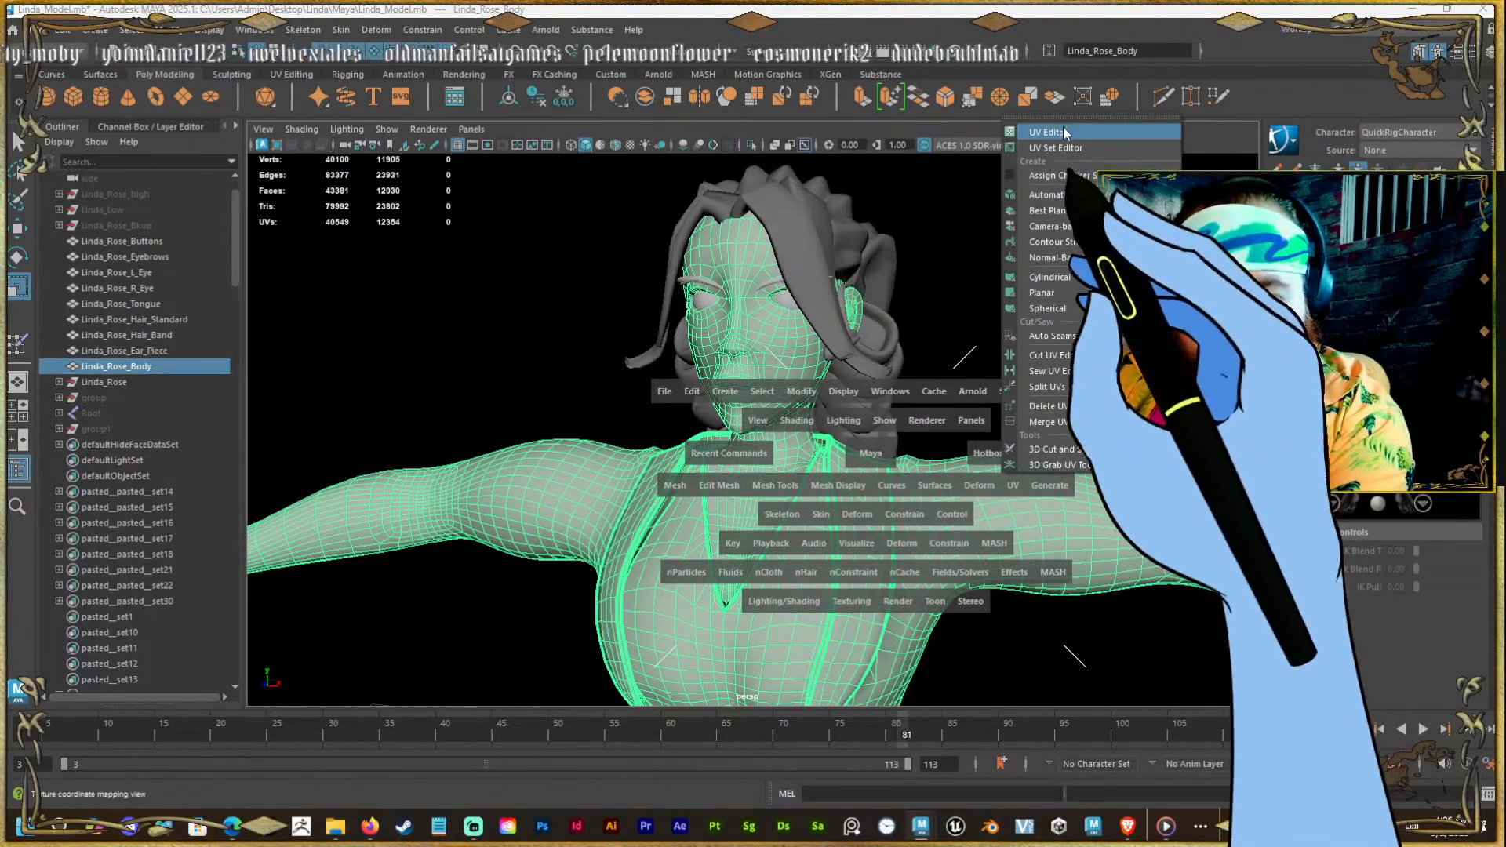
{"action": "left_click", "coordinate": [1062, 127]}
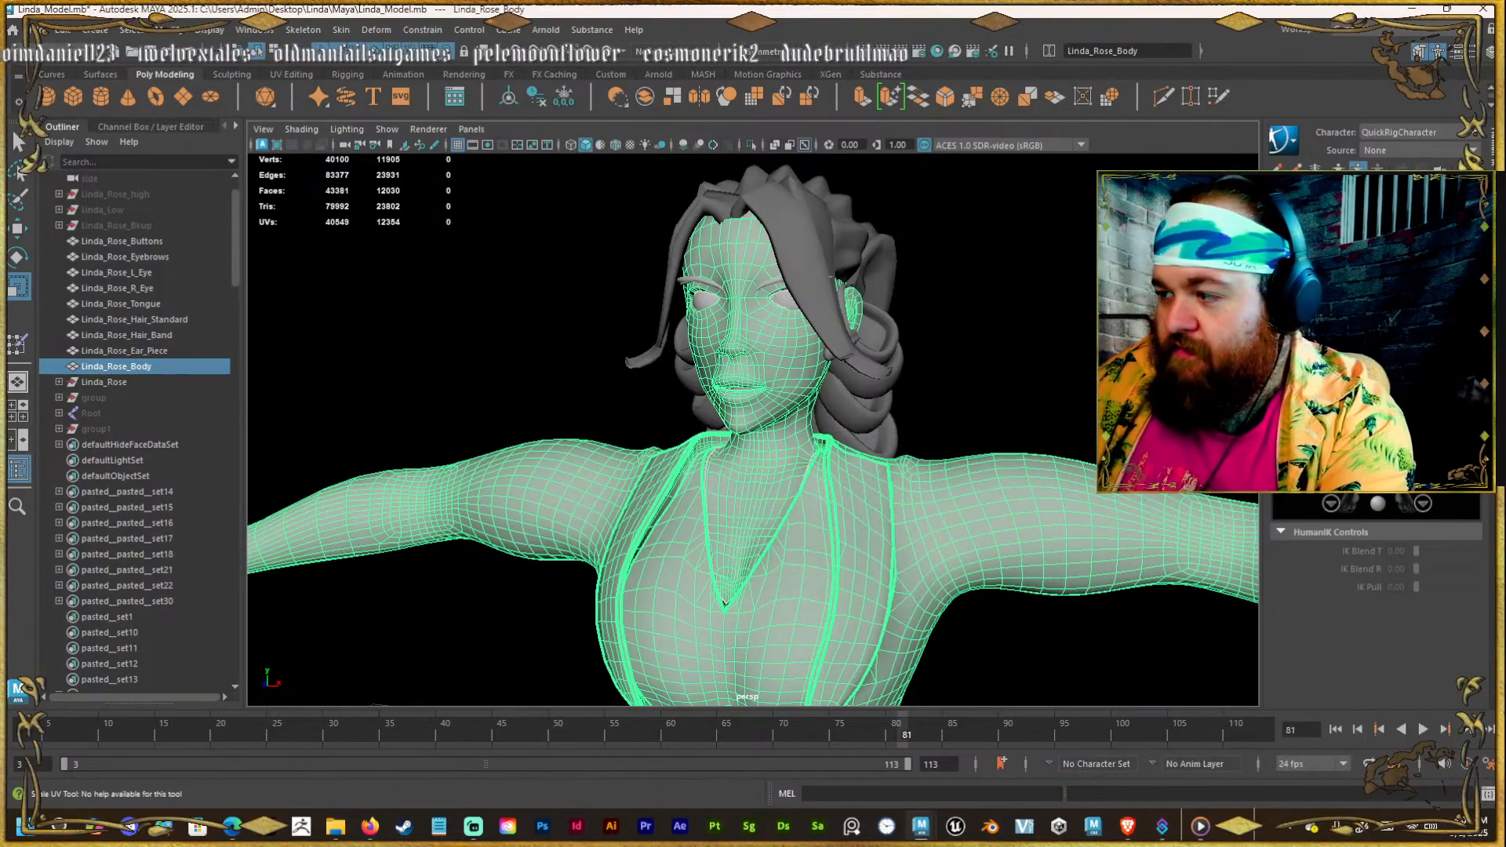
{"action": "left_click_drag", "start_coordinate": [1385, 213], "coordinate": [503, 176]}
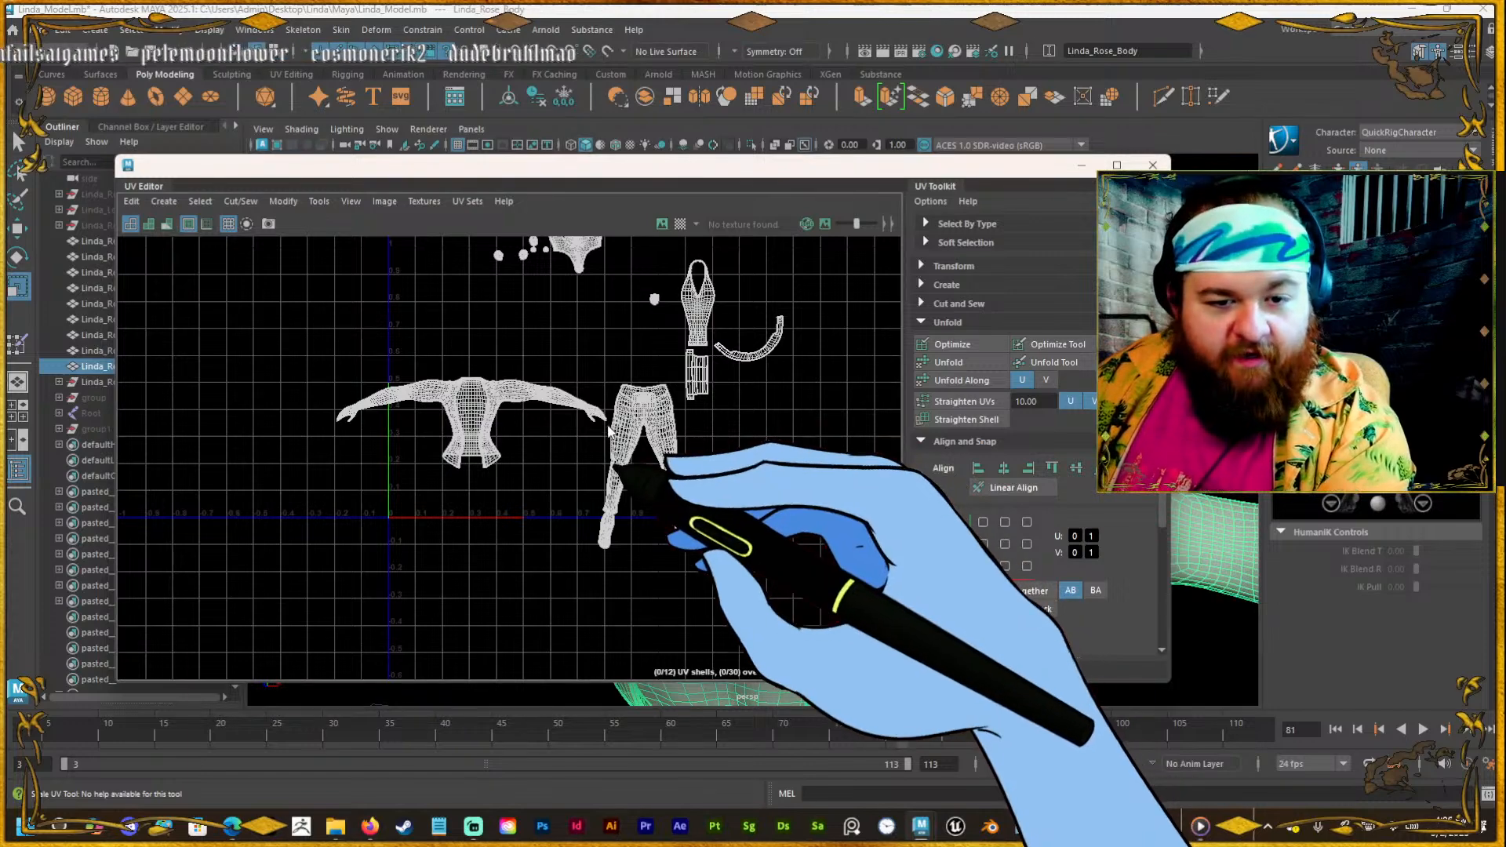
Select the torso-and-arms UV shell and examine which parts it covers on the model, down to the sleeve cuff and hand.
{"action": "right_click_drag", "start_coordinate": [607, 418], "coordinate": [501, 356]}
{"action": "scroll", "coordinate": [412, 414], "scroll_direction": "up", "scroll_amount": 6}
{"action": "left_click", "coordinate": [545, 345]}
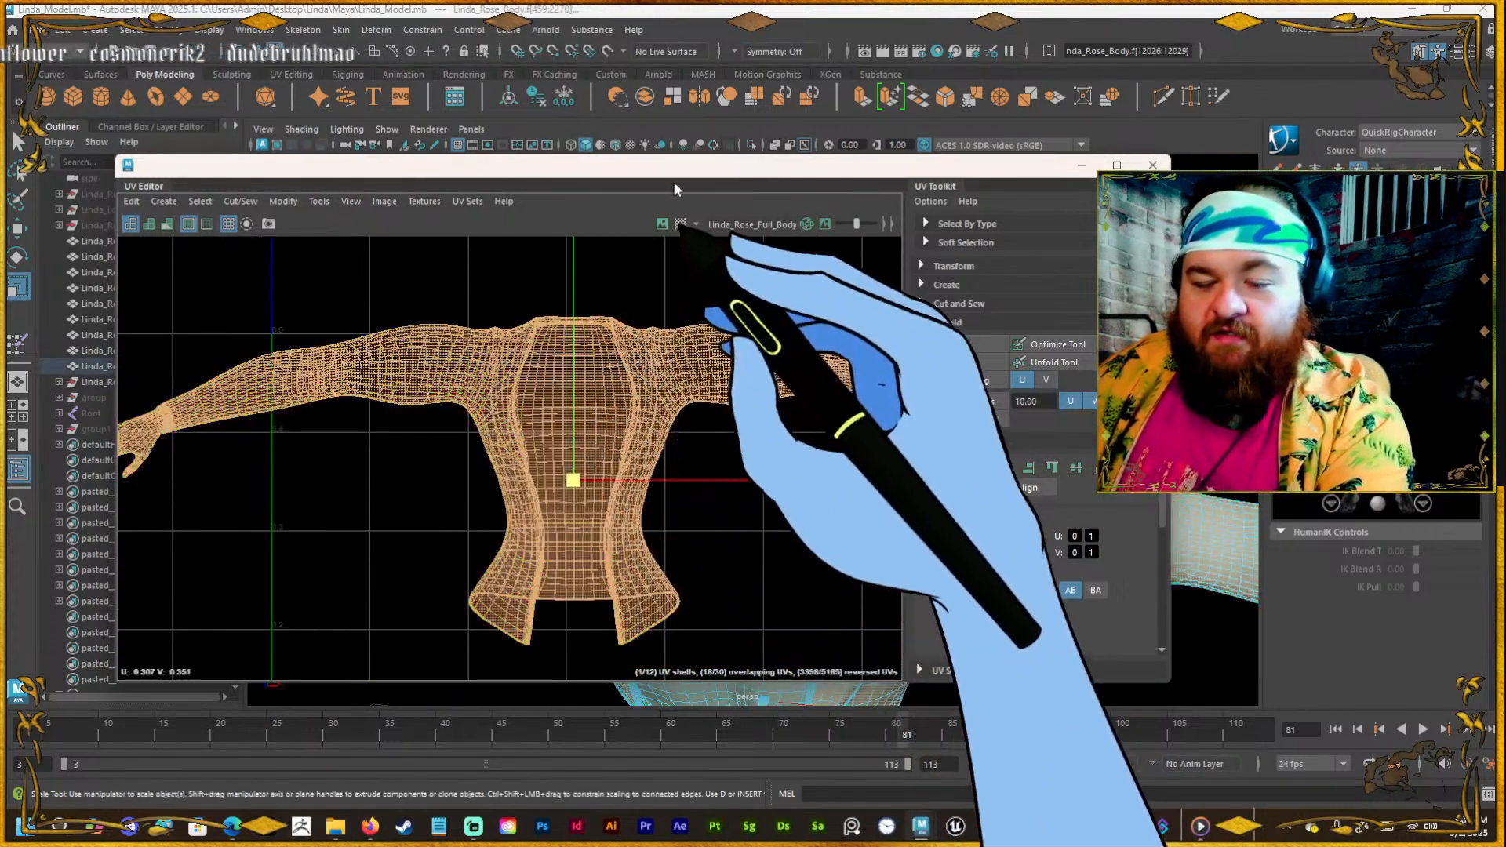
{"action": "left_click_drag", "start_coordinate": [680, 185], "coordinate": [684, 153]}
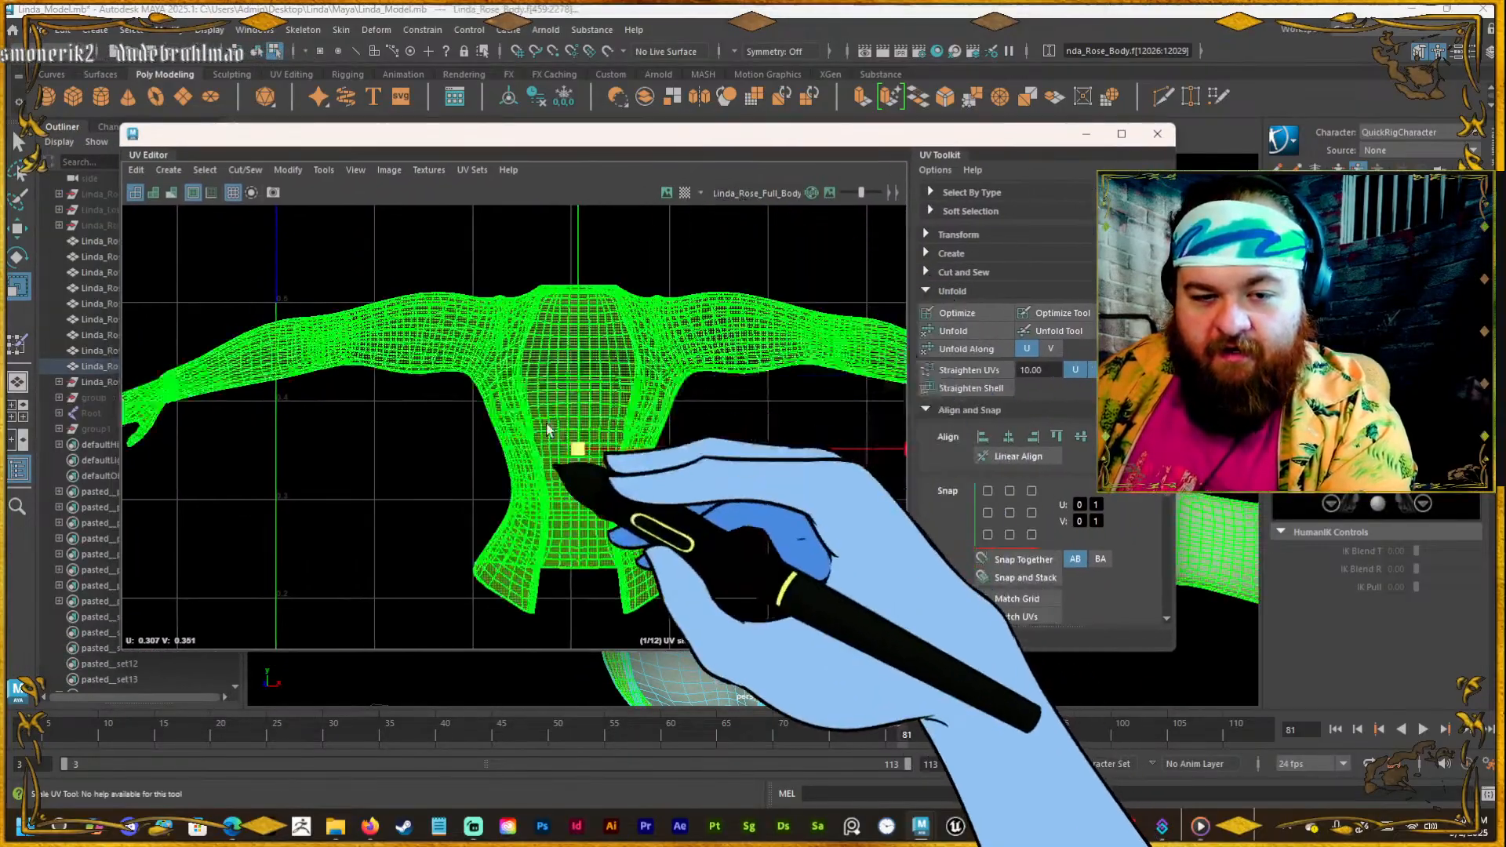
{"action": "scroll", "coordinate": [549, 428], "scroll_direction": "down", "scroll_amount": 3}
{"action": "scroll", "coordinate": [549, 427], "scroll_direction": "up", "scroll_amount": 5}
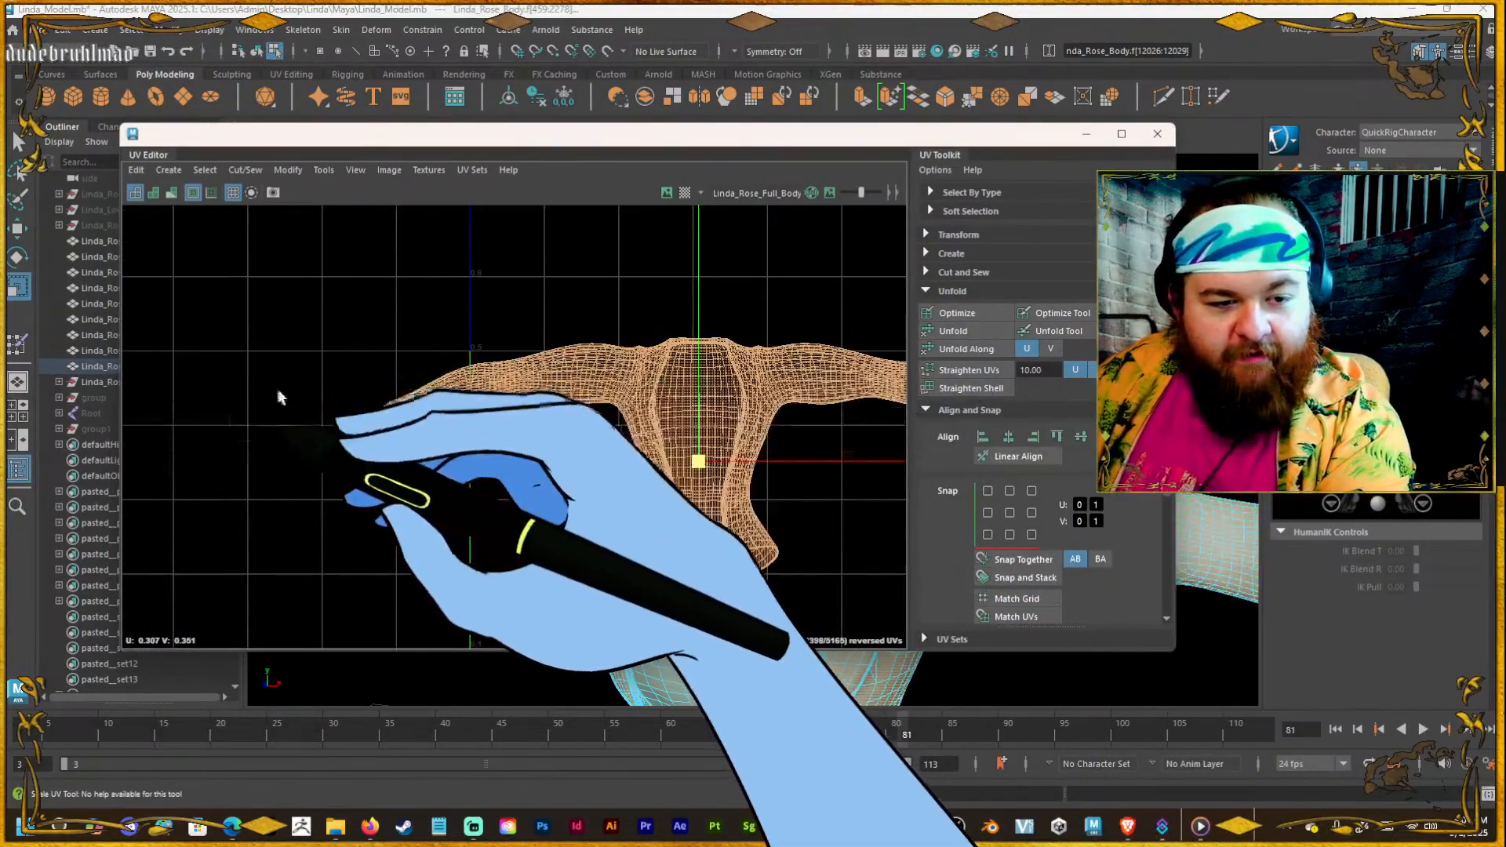
{"action": "left_click_drag", "start_coordinate": [369, 135], "coordinate": [369, 522]}
{"action": "scroll", "coordinate": [830, 338], "scroll_direction": "down", "scroll_amount": 5}
{"action": "left_click_drag", "start_coordinate": [901, 403], "coordinate": [737, 275], "text": "alt"}
{"action": "scroll", "coordinate": [745, 330], "scroll_direction": "up", "scroll_amount": 6}
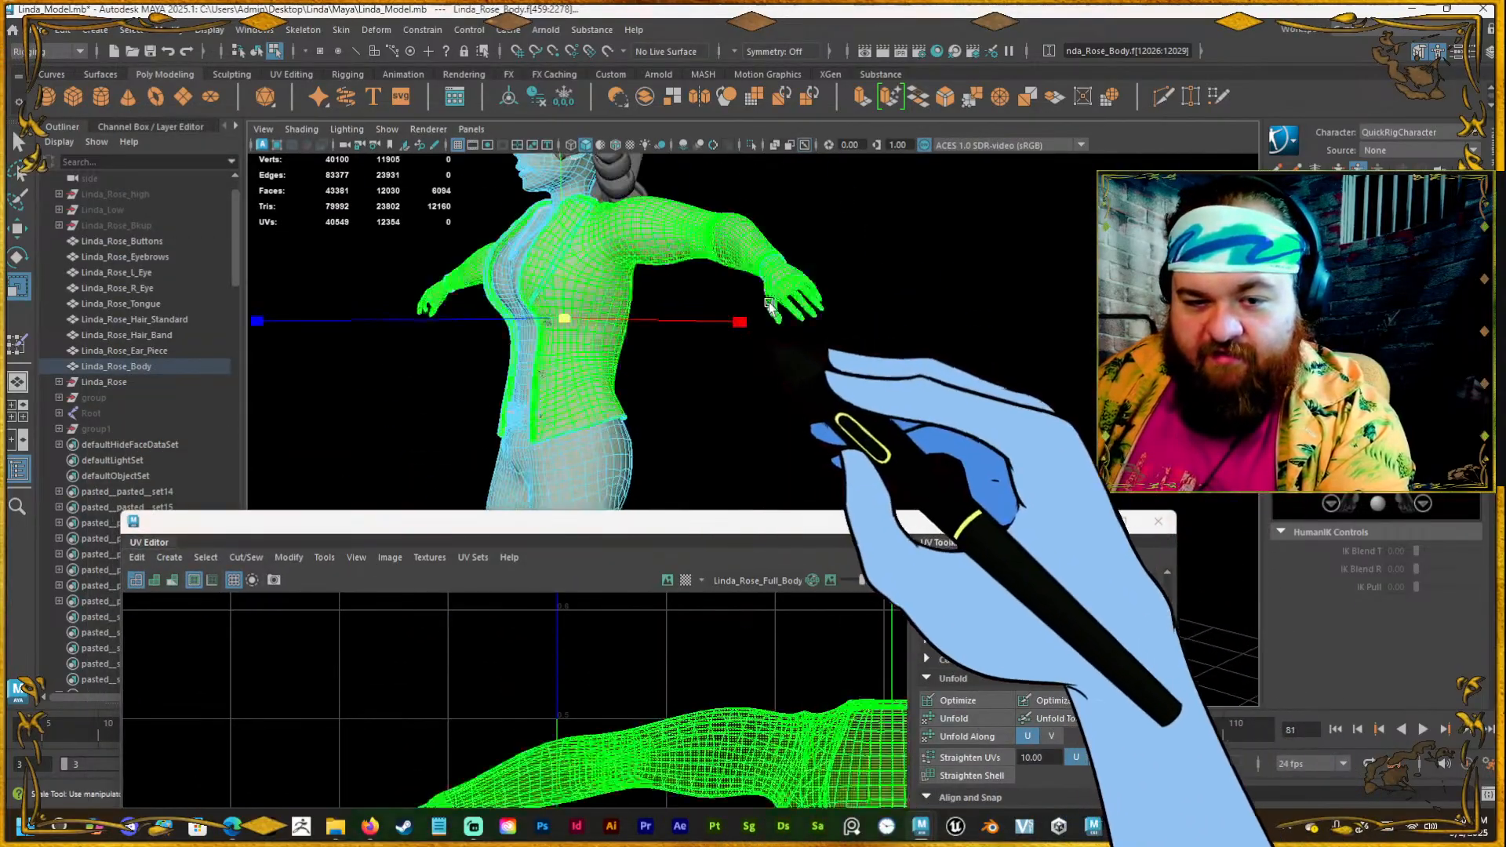
{"action": "middle_click_drag", "start_coordinate": [752, 375], "coordinate": [732, 520], "text": "alt"}
{"action": "scroll", "coordinate": [774, 336], "scroll_direction": "up", "scroll_amount": 5}
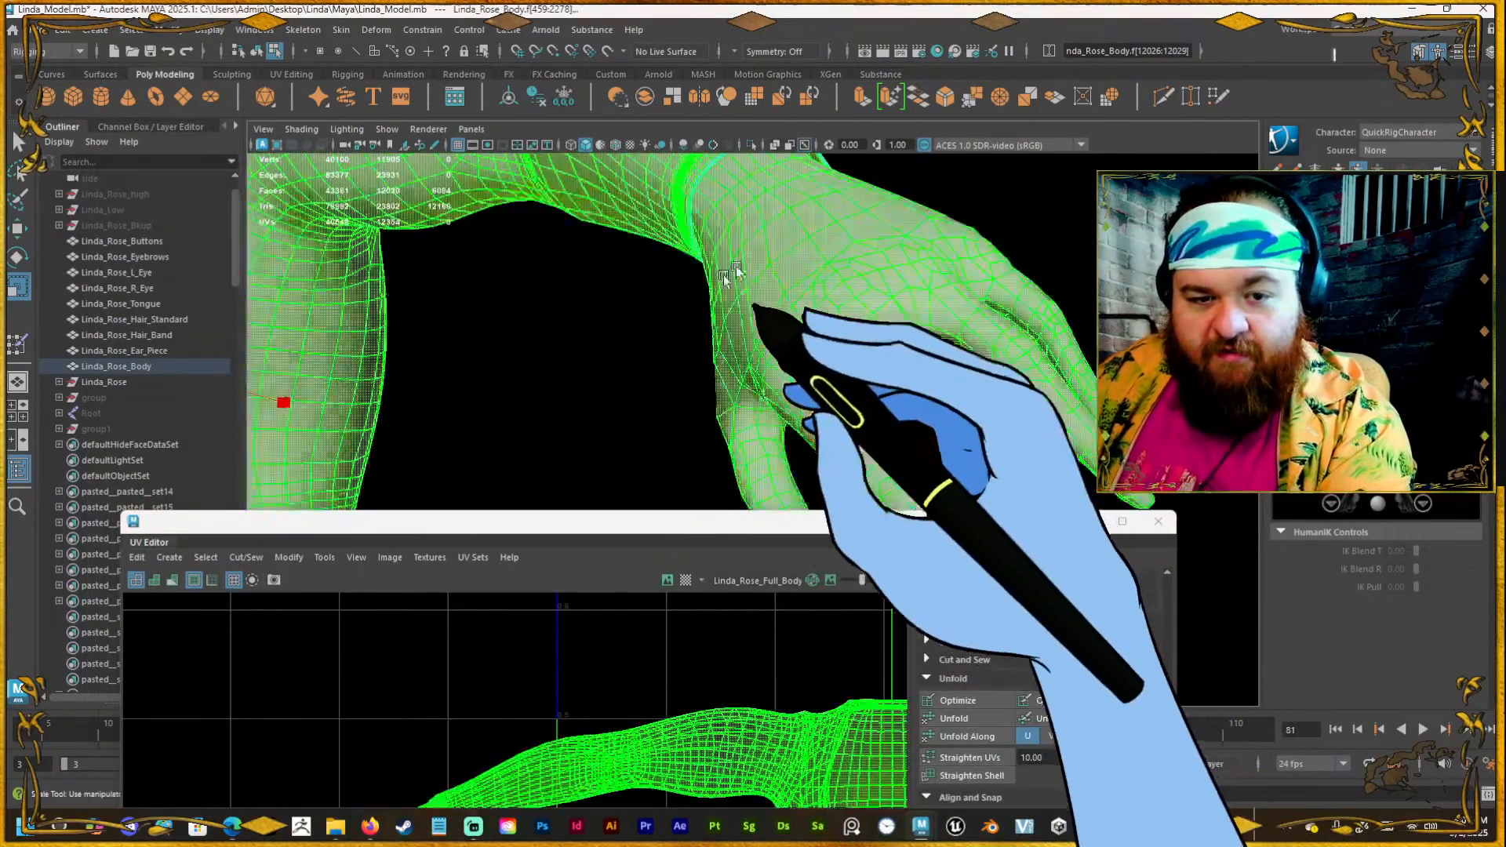
Select the edge loop where the left-hand side's hand meets the sleeve cuff in the UV layout and cut the UVs along it.
{"action": "left_click_drag", "start_coordinate": [654, 532], "coordinate": [811, 154]}
{"action": "scroll", "coordinate": [572, 421], "scroll_direction": "up", "scroll_amount": 6}
{"action": "right_click_drag", "start_coordinate": [572, 421], "coordinate": [619, 377]}
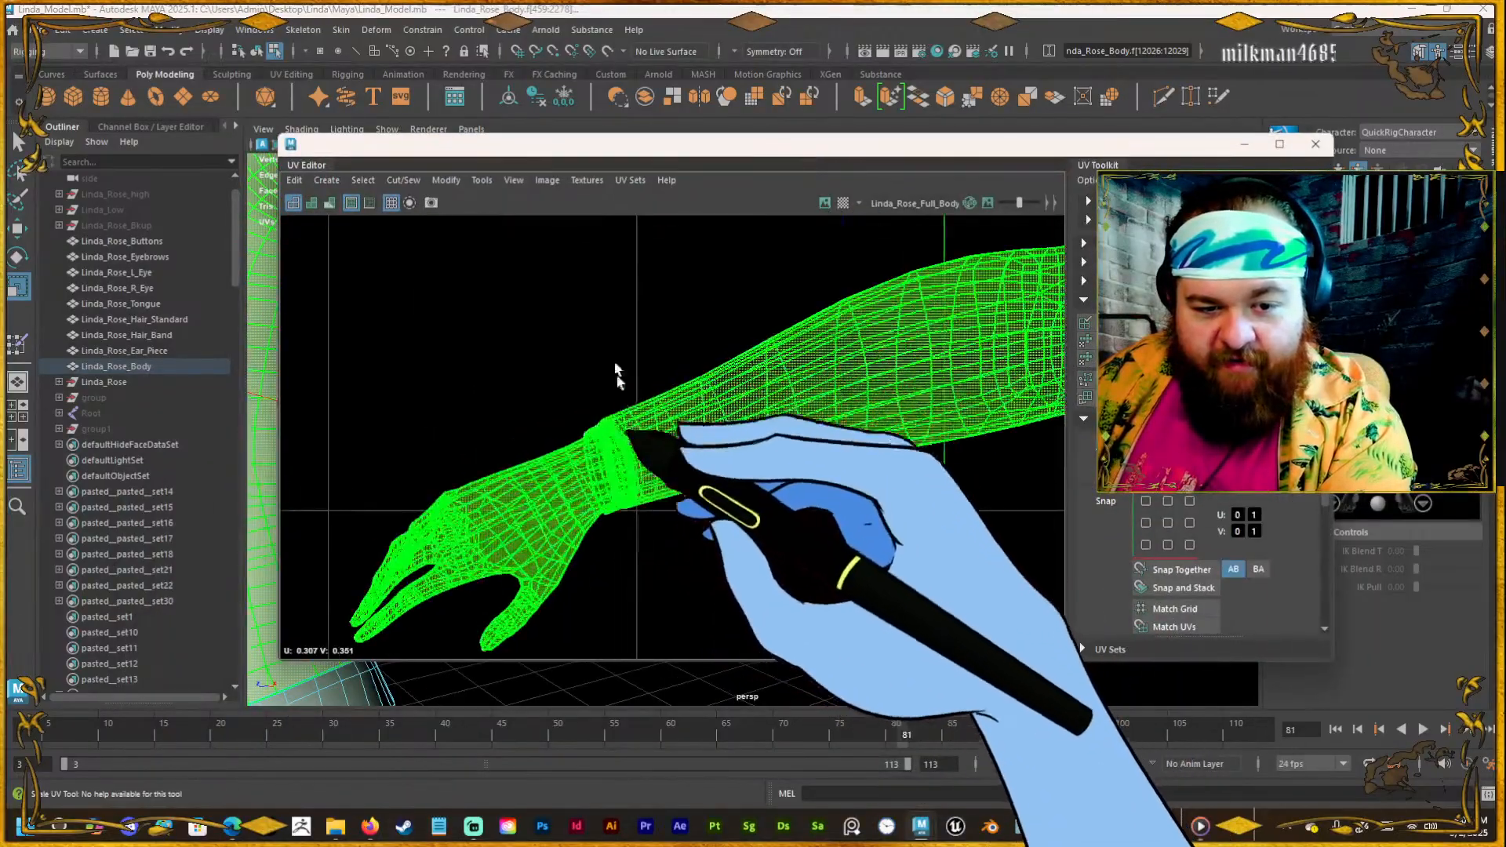
{"action": "left_click", "coordinate": [540, 403]}
{"action": "scroll", "coordinate": [656, 520], "scroll_direction": "up", "scroll_amount": 8}
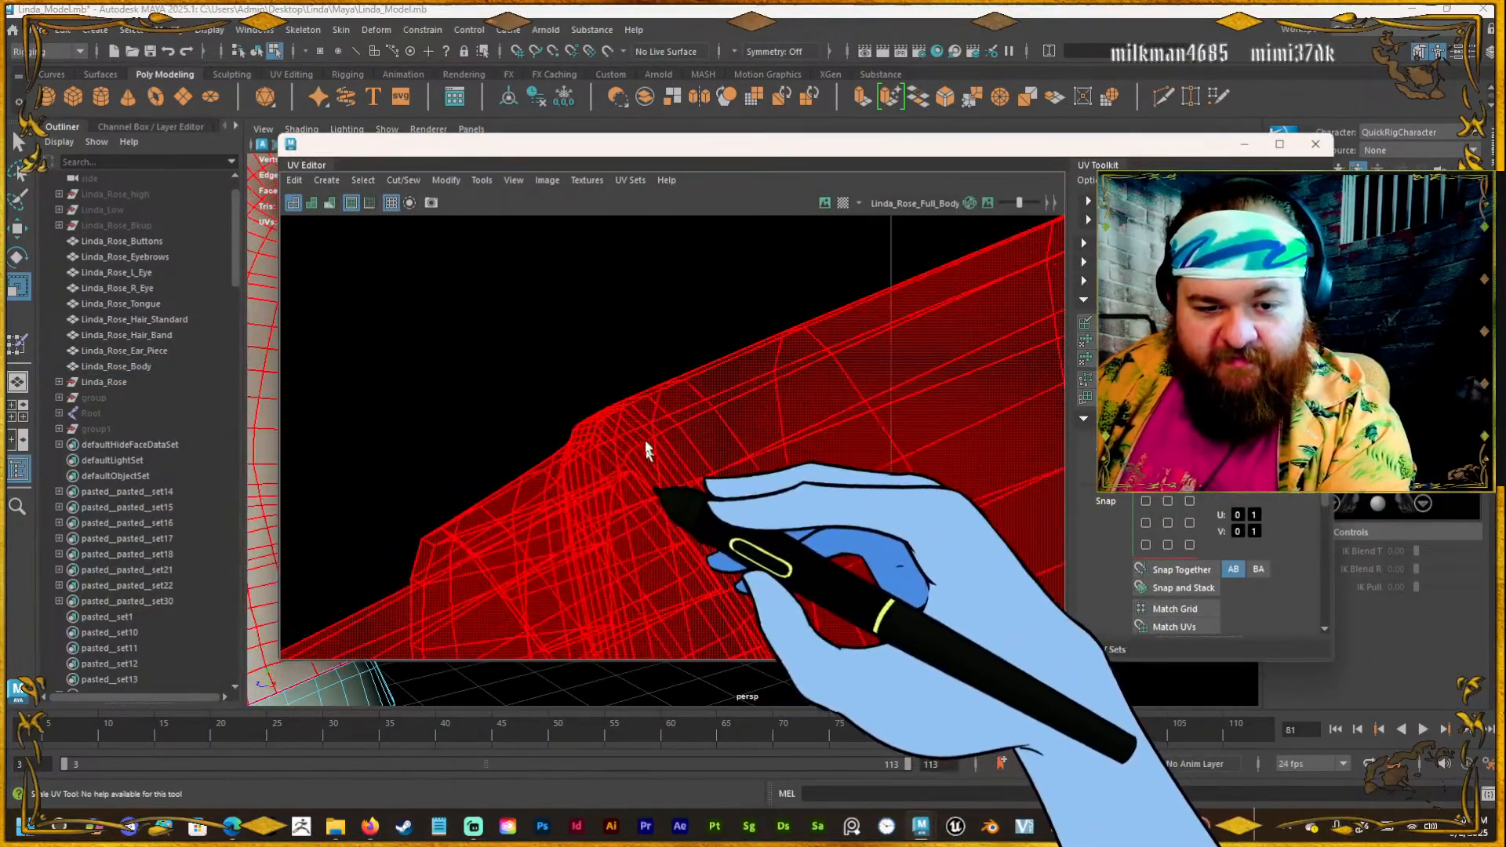
{"action": "right_click_drag", "start_coordinate": [571, 386], "coordinate": [566, 337]}
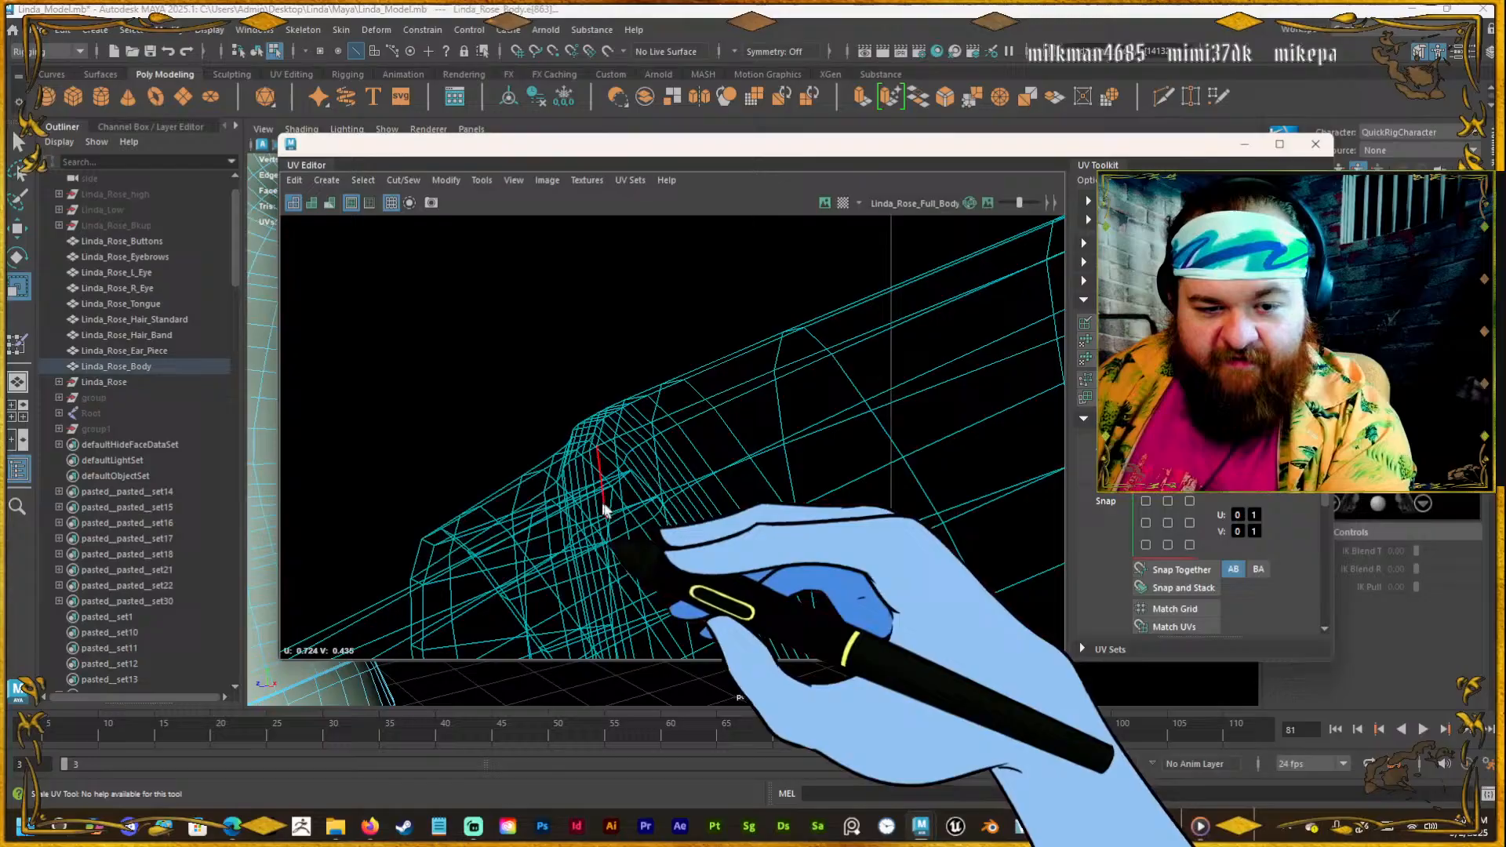
{"action": "double_click", "coordinate": [651, 492]}
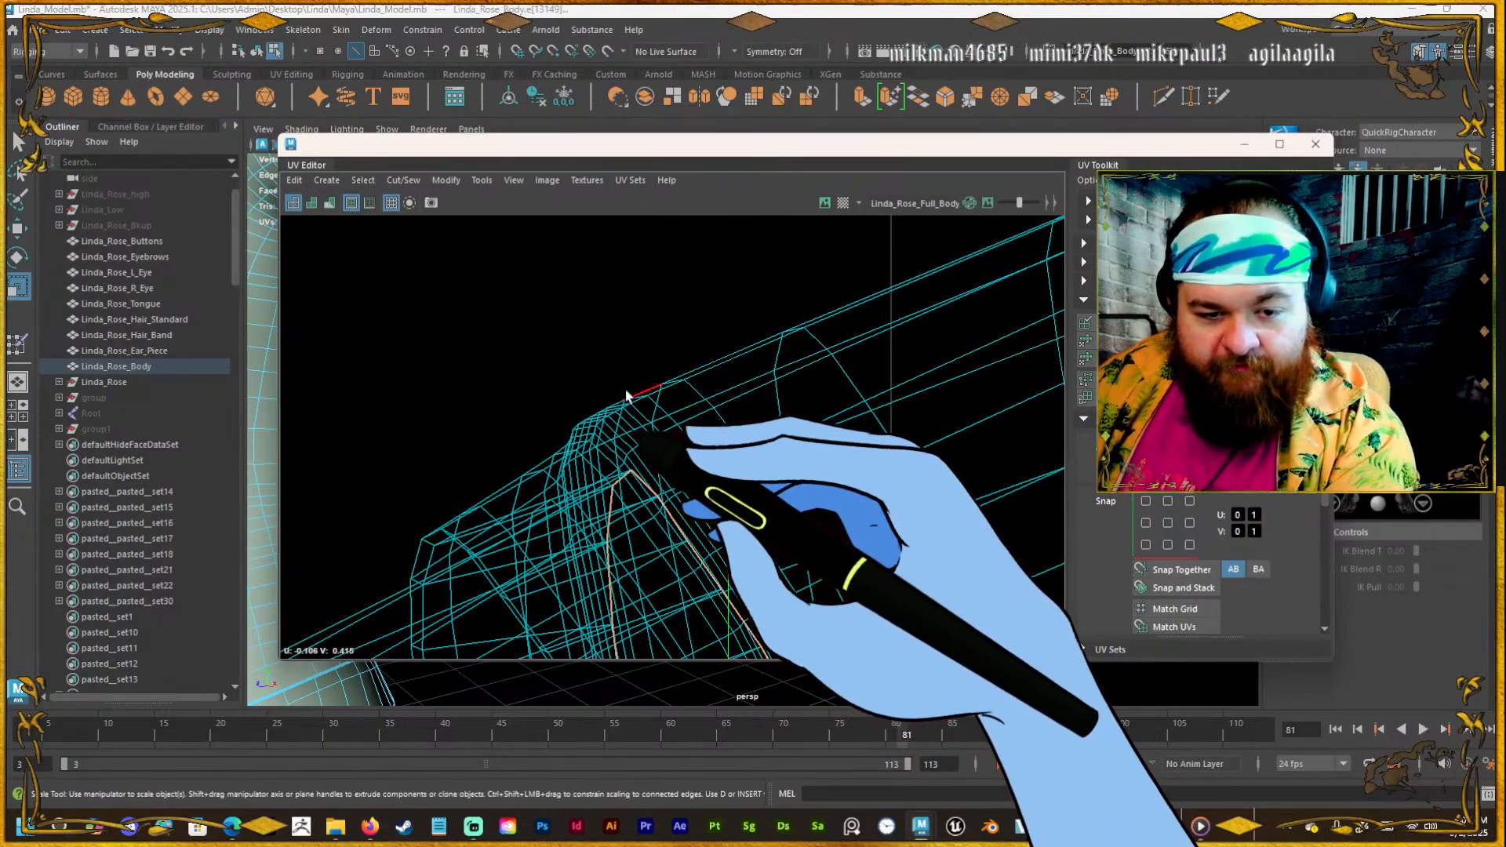
{"action": "right_click_drag", "start_coordinate": [620, 389], "coordinate": [547, 423], "text": "alt"}
{"action": "right_click_drag", "start_coordinate": [564, 416], "coordinate": [544, 592], "text": "alt"}
Move the separated hand UV shell up and away from the end of its sleeve.
{"action": "left_click", "coordinate": [497, 504]}
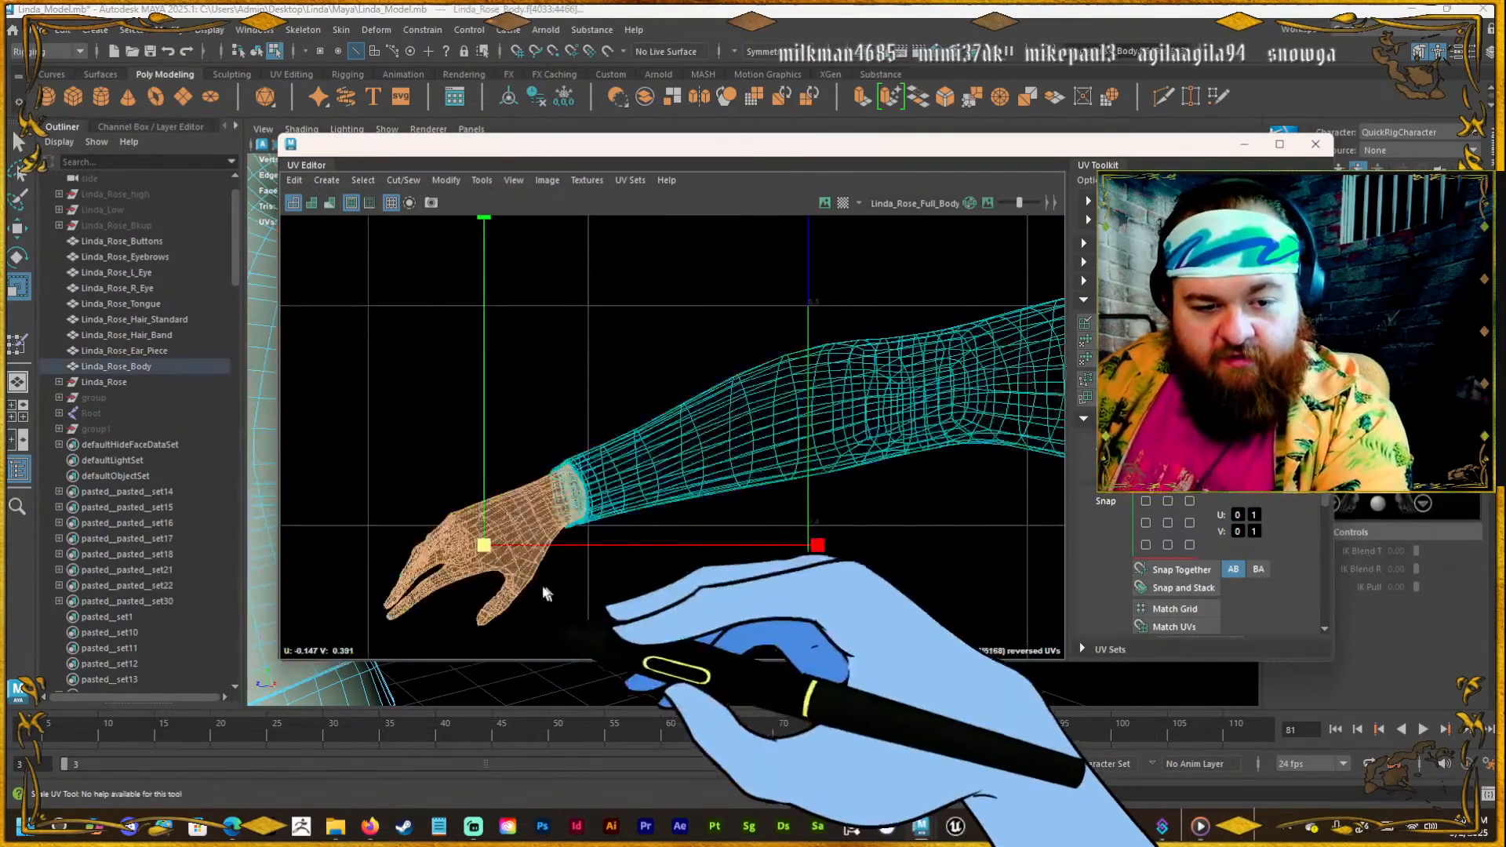
{"action": "key", "text": "w"}
{"action": "left_click_drag", "start_coordinate": [482, 541], "coordinate": [421, 443]}
{"action": "left_click", "coordinate": [619, 578]}
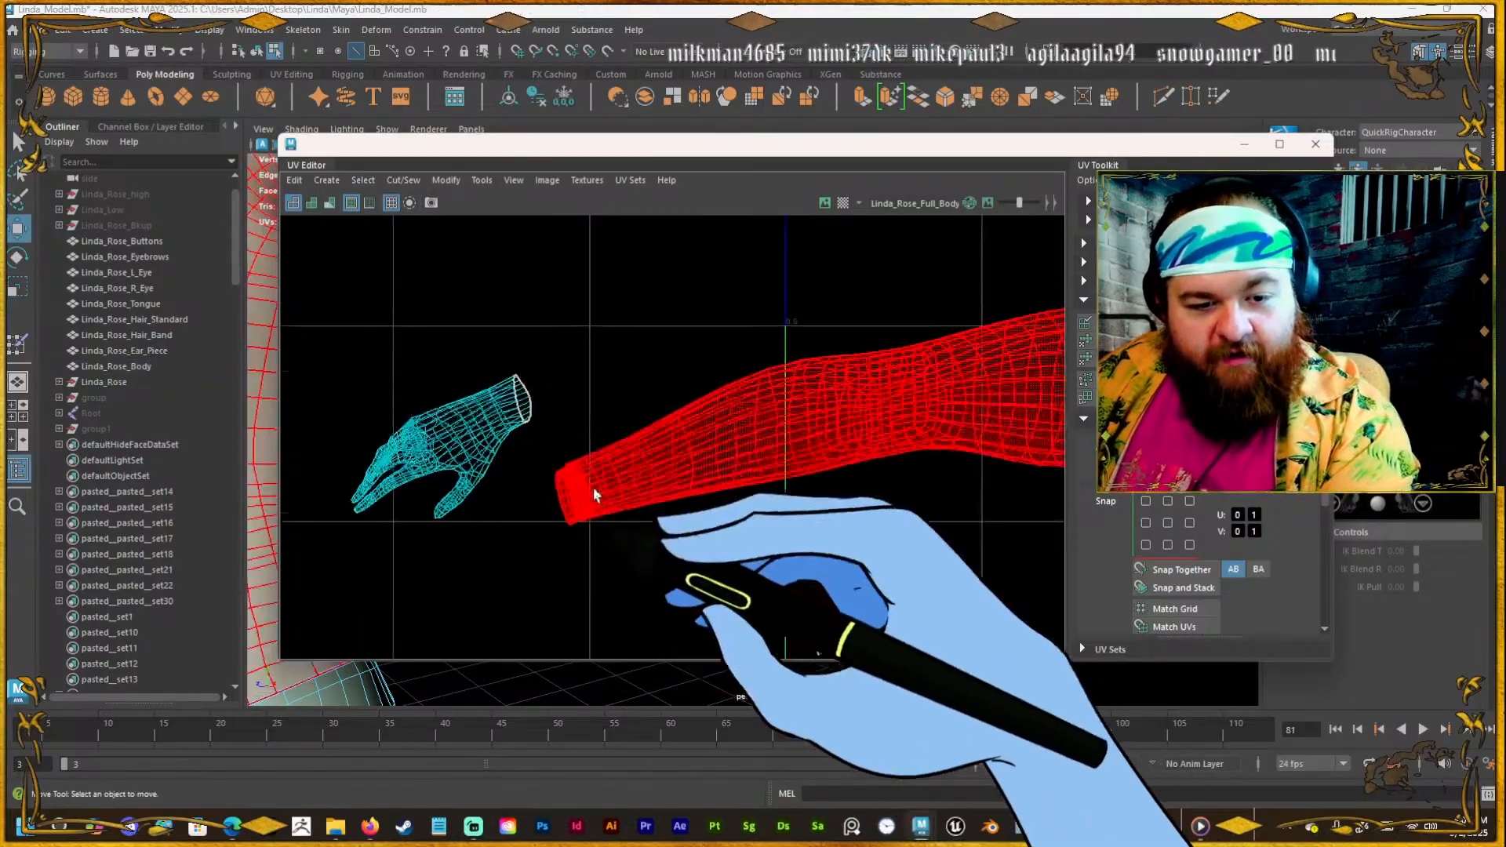
Locate the opposite wrist in the UV layout and examine the matching sleeve cuff and hand on the model.
{"action": "scroll", "coordinate": [574, 455], "scroll_direction": "down", "scroll_amount": 10}
{"action": "scroll", "coordinate": [642, 455], "scroll_direction": "up", "scroll_amount": 10}
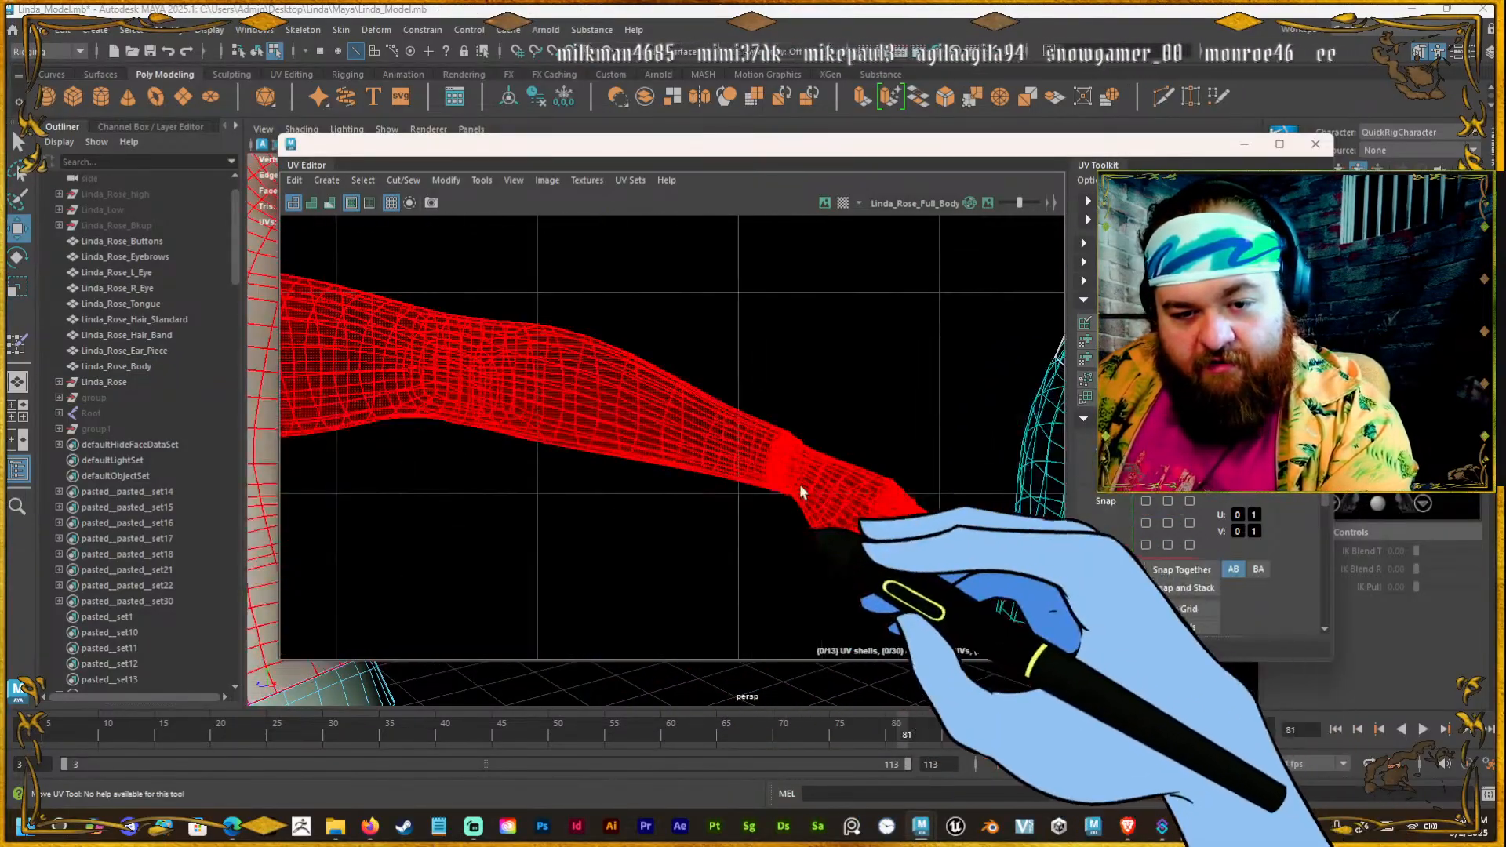
{"action": "scroll", "coordinate": [781, 426], "scroll_direction": "up", "scroll_amount": 4}
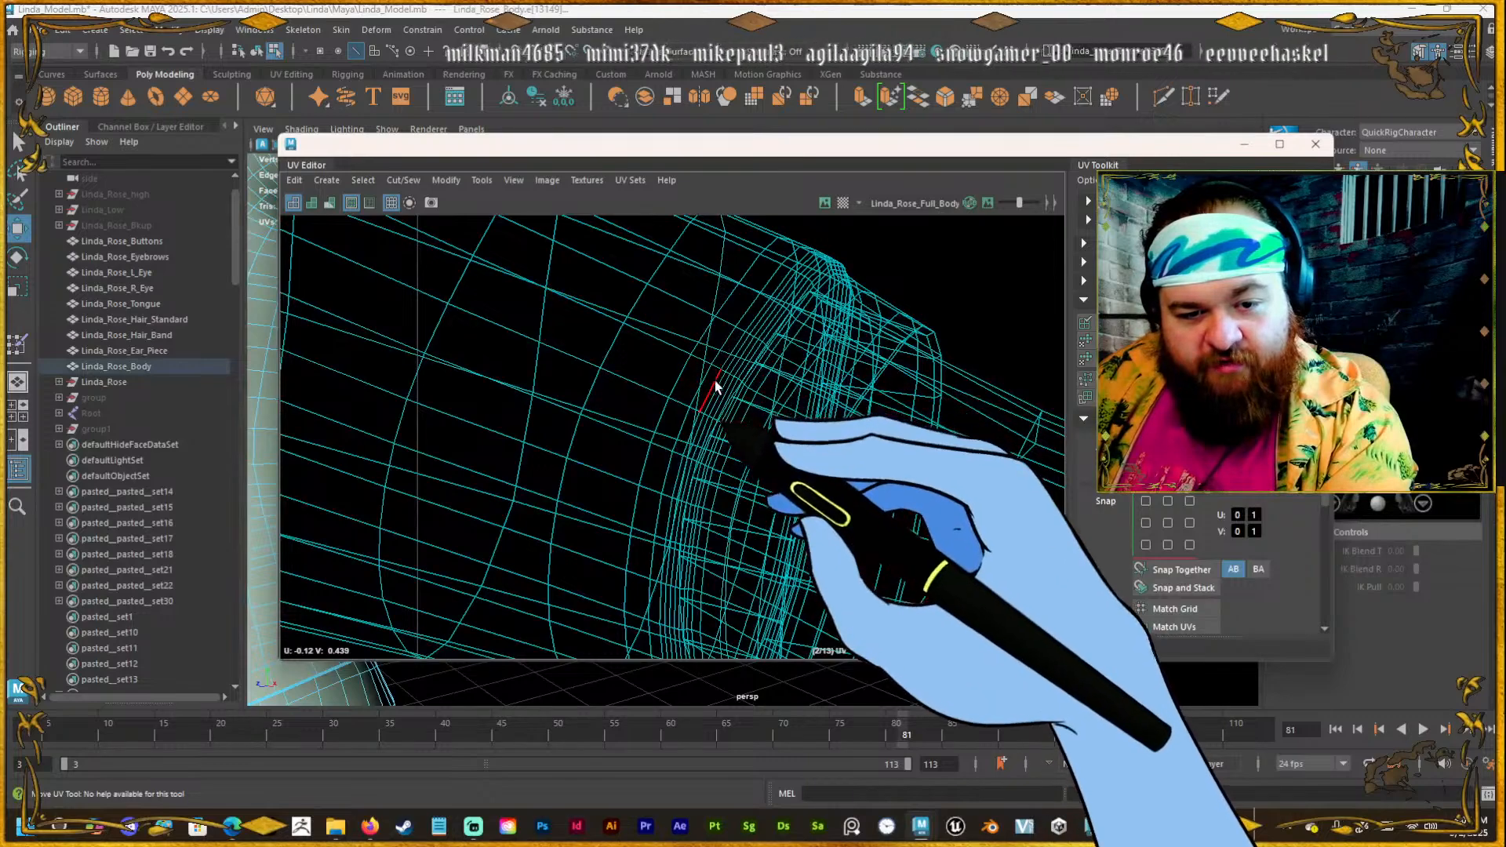
{"action": "scroll", "coordinate": [718, 400], "scroll_direction": "up", "scroll_amount": 2}
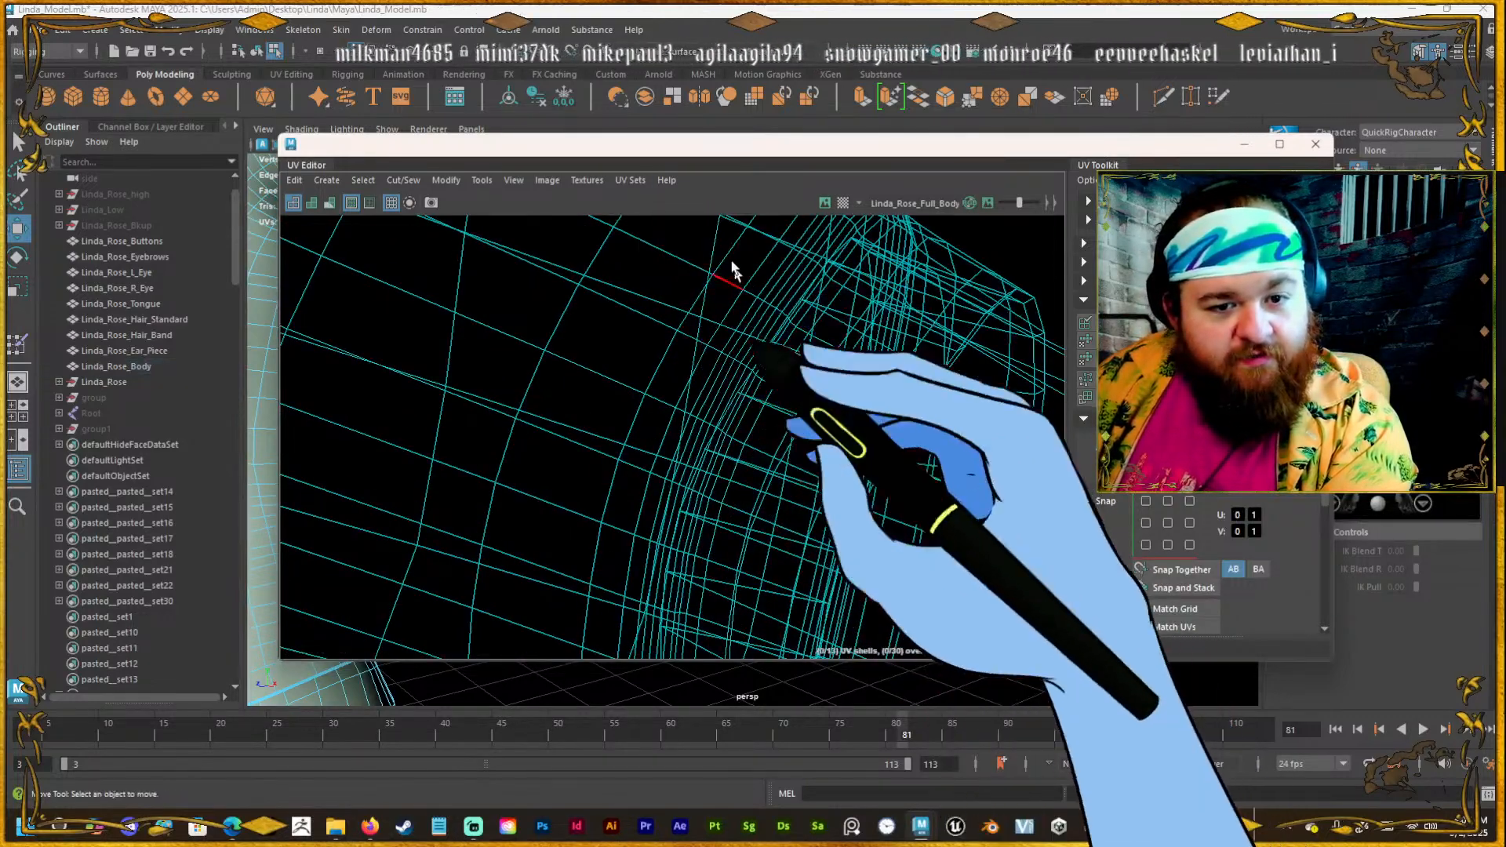
{"action": "left_click_drag", "start_coordinate": [670, 150], "coordinate": [698, 454]}
{"action": "scroll", "coordinate": [714, 343], "scroll_direction": "down", "scroll_amount": 3}
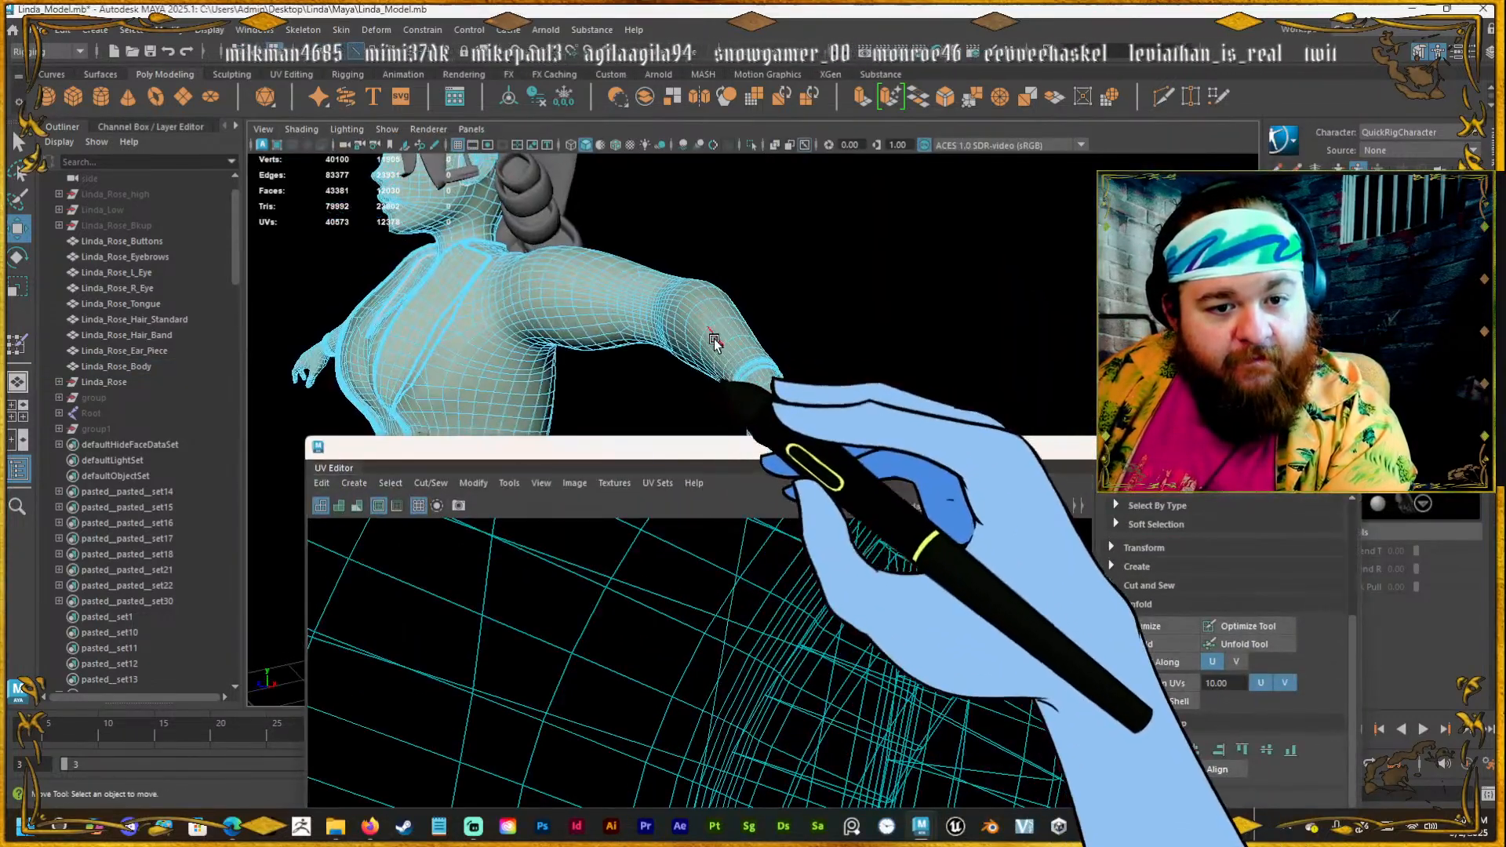
{"action": "scroll", "coordinate": [867, 667], "scroll_direction": "down", "scroll_amount": 9}
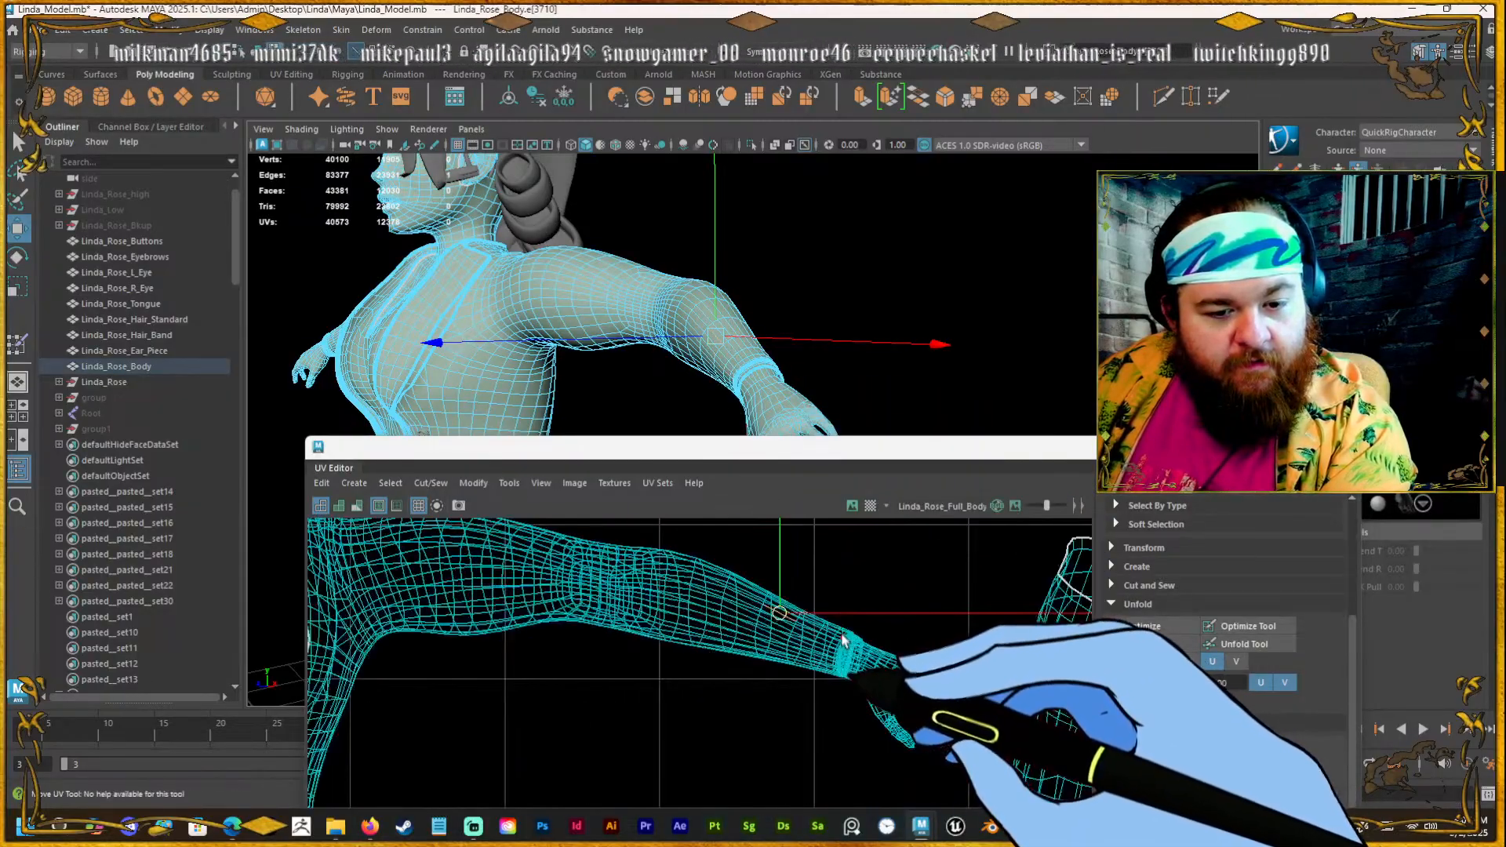
{"action": "scroll", "coordinate": [836, 640], "scroll_direction": "up", "scroll_amount": 3}
{"action": "key", "text": "f"}
{"action": "scroll", "coordinate": [784, 288], "scroll_direction": "down", "scroll_amount": 8}
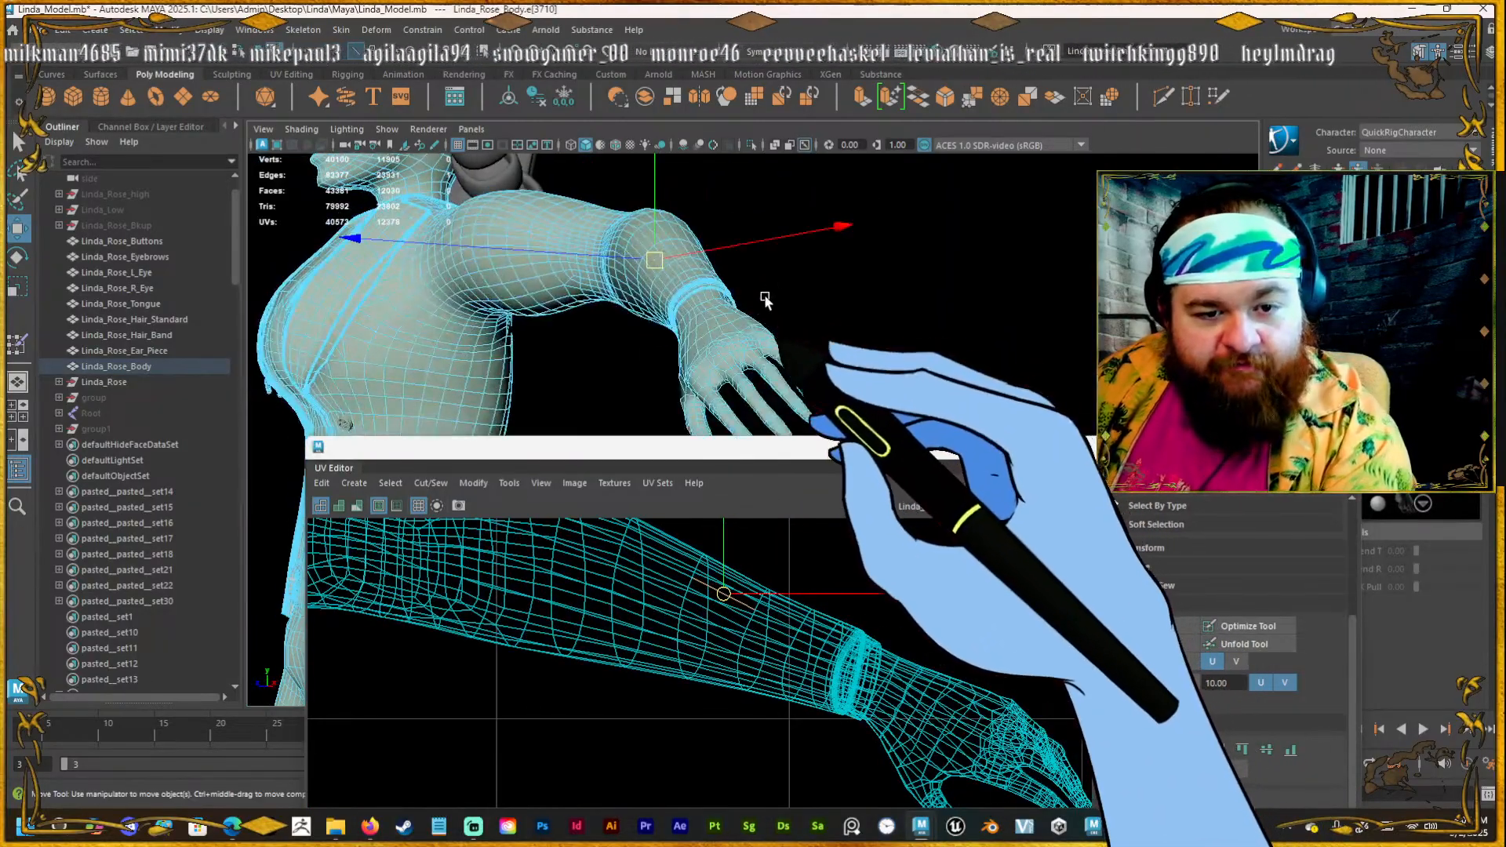
{"action": "key", "text": "f"}
{"action": "scroll", "coordinate": [753, 346], "scroll_direction": "down", "scroll_amount": 10}
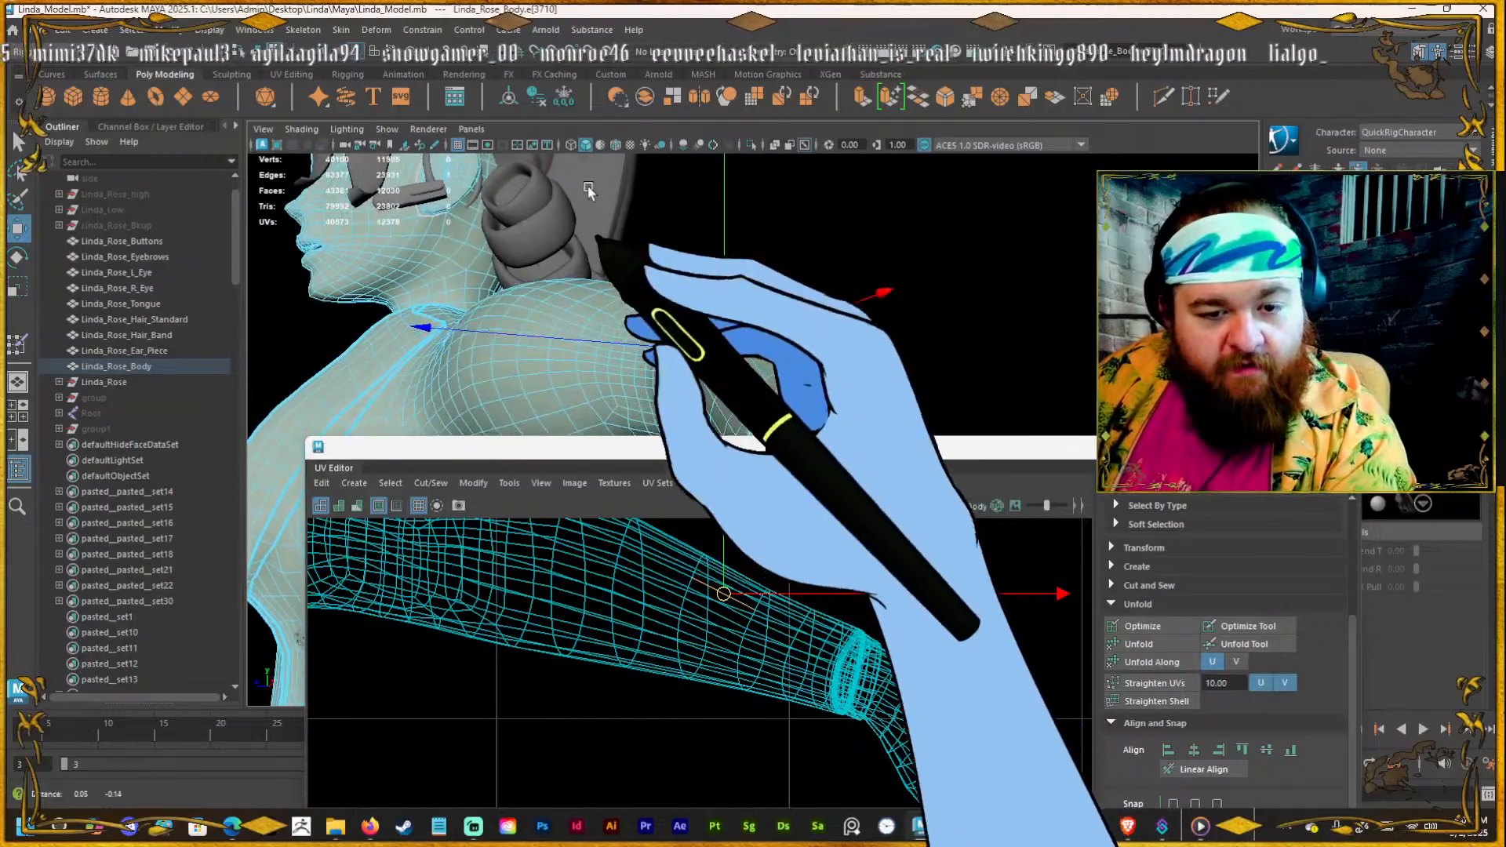
Select the edge loop of the second hand's opening inside the sleeve cuff on the model and cut the UVs along it.
{"action": "left_click_drag", "start_coordinate": [782, 463], "coordinate": [767, 561]}
{"action": "left_click_drag", "start_coordinate": [736, 398], "coordinate": [712, 337], "text": "alt"}
{"action": "right_click_drag", "start_coordinate": [713, 338], "coordinate": [819, 379], "text": "alt"}
{"action": "left_click_drag", "start_coordinate": [737, 372], "coordinate": [769, 427], "text": "alt"}
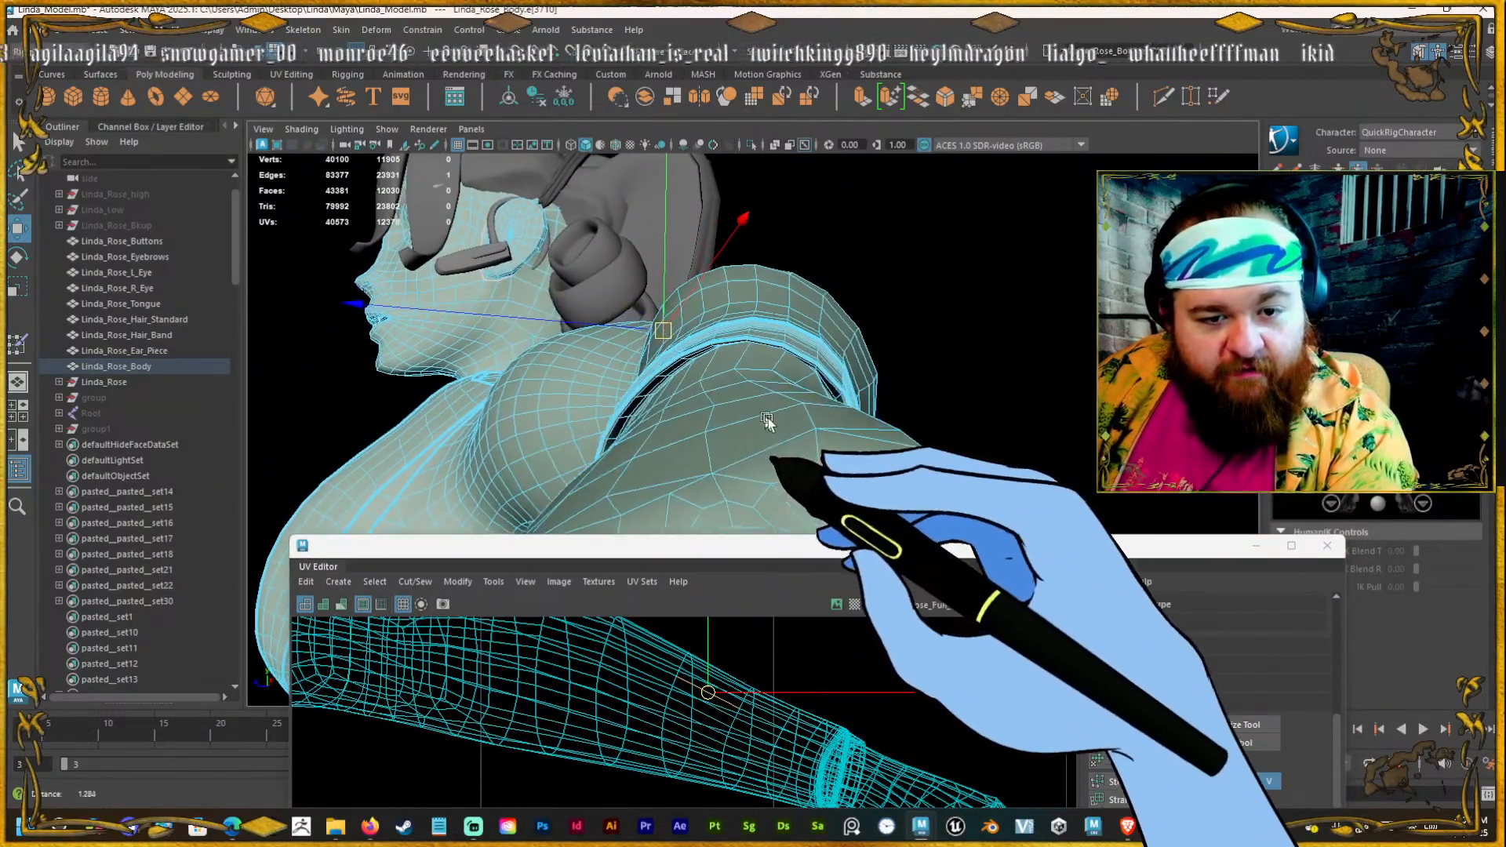
{"action": "right_click_drag", "start_coordinate": [769, 427], "coordinate": [931, 494], "text": "alt"}
{"action": "left_click_drag", "start_coordinate": [931, 494], "coordinate": [753, 393], "text": "alt"}
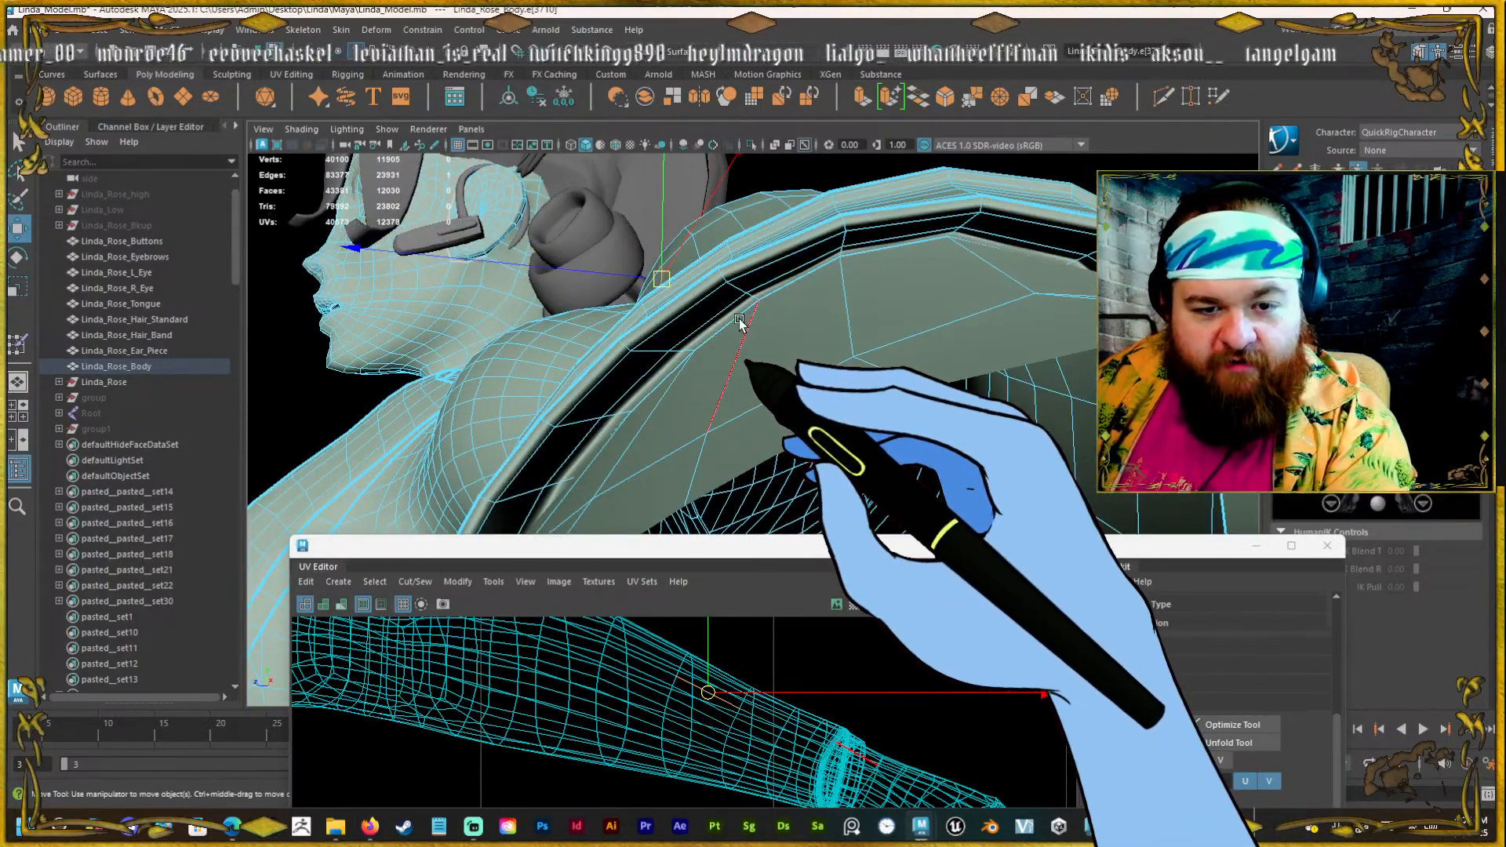
{"action": "left_click_drag", "start_coordinate": [742, 322], "coordinate": [507, 223], "text": "alt"}
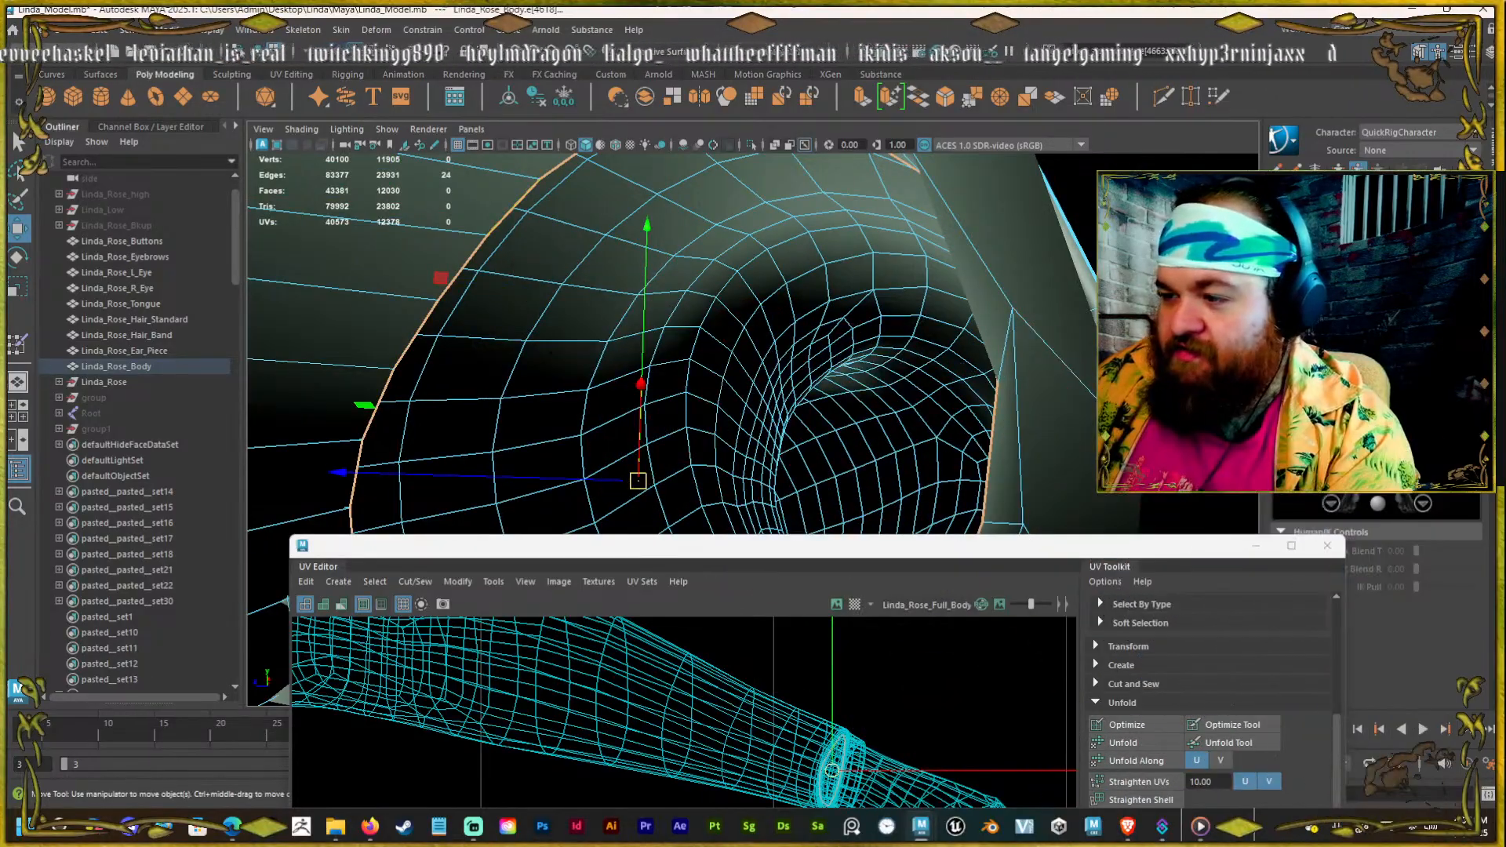
{"action": "right_click_drag", "start_coordinate": [874, 370], "coordinate": [751, 353], "text": "alt"}
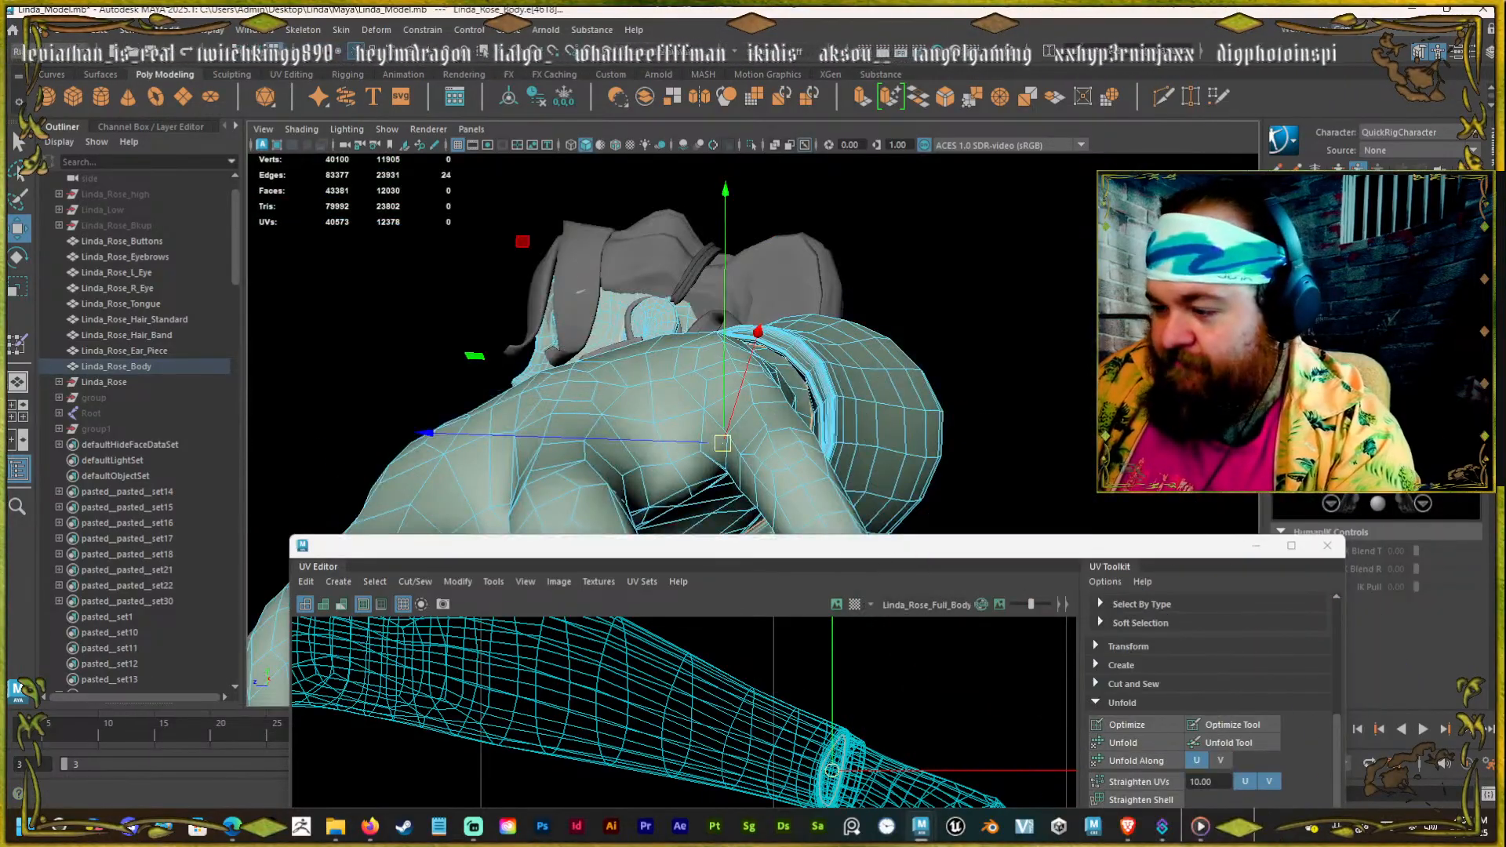
{"action": "left_click_drag", "start_coordinate": [803, 545], "coordinate": [720, 178]}
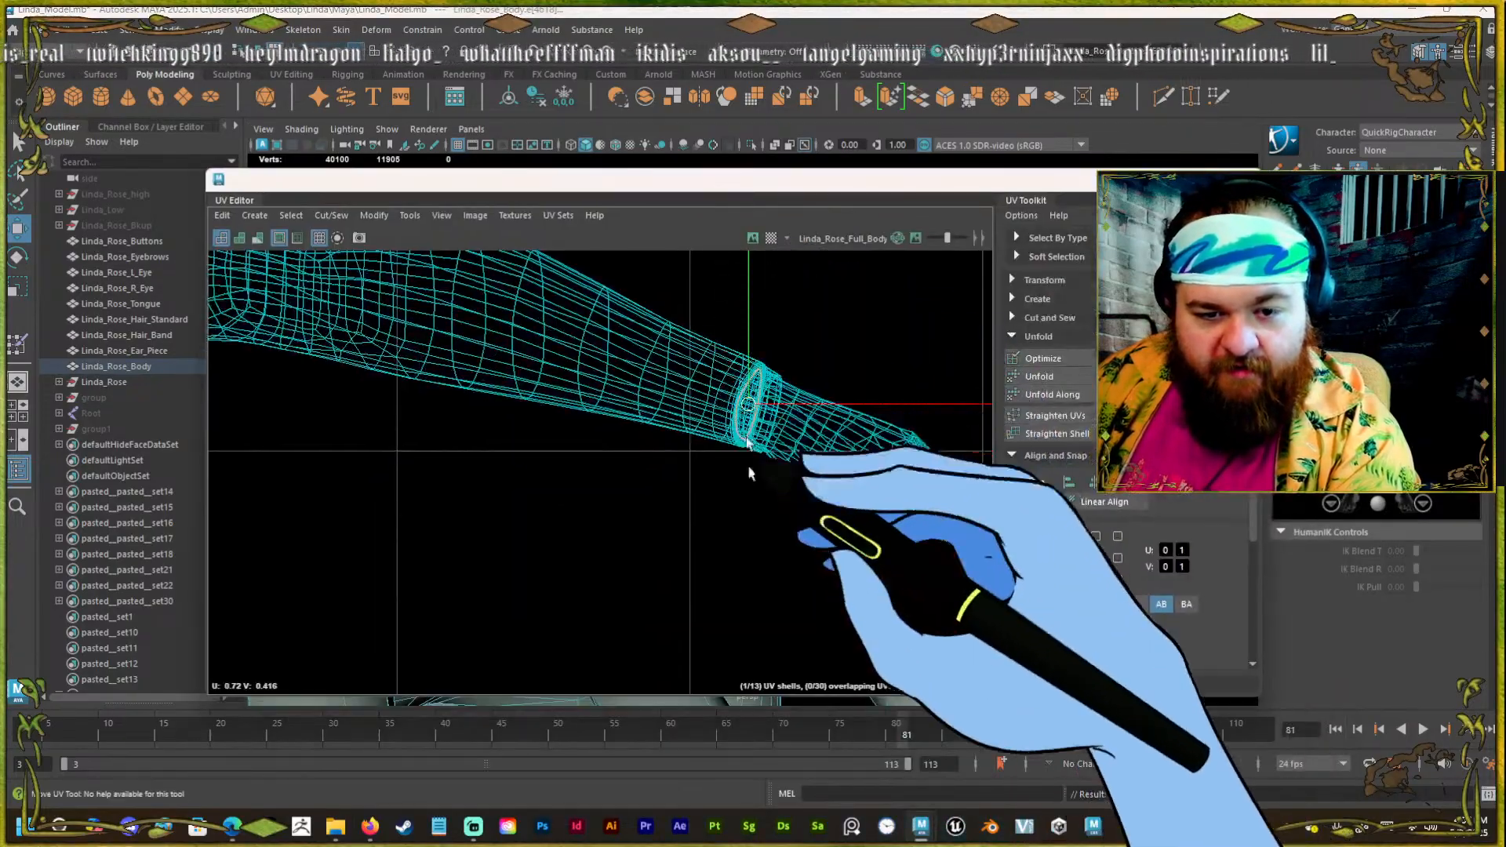
Move the second hand's UV shell up and away from its sleeve end, then uncover the model view.
{"action": "left_click", "coordinate": [894, 431]}
{"action": "right_click_drag", "start_coordinate": [894, 434], "coordinate": [774, 269]}
{"action": "left_click", "coordinate": [793, 430]}
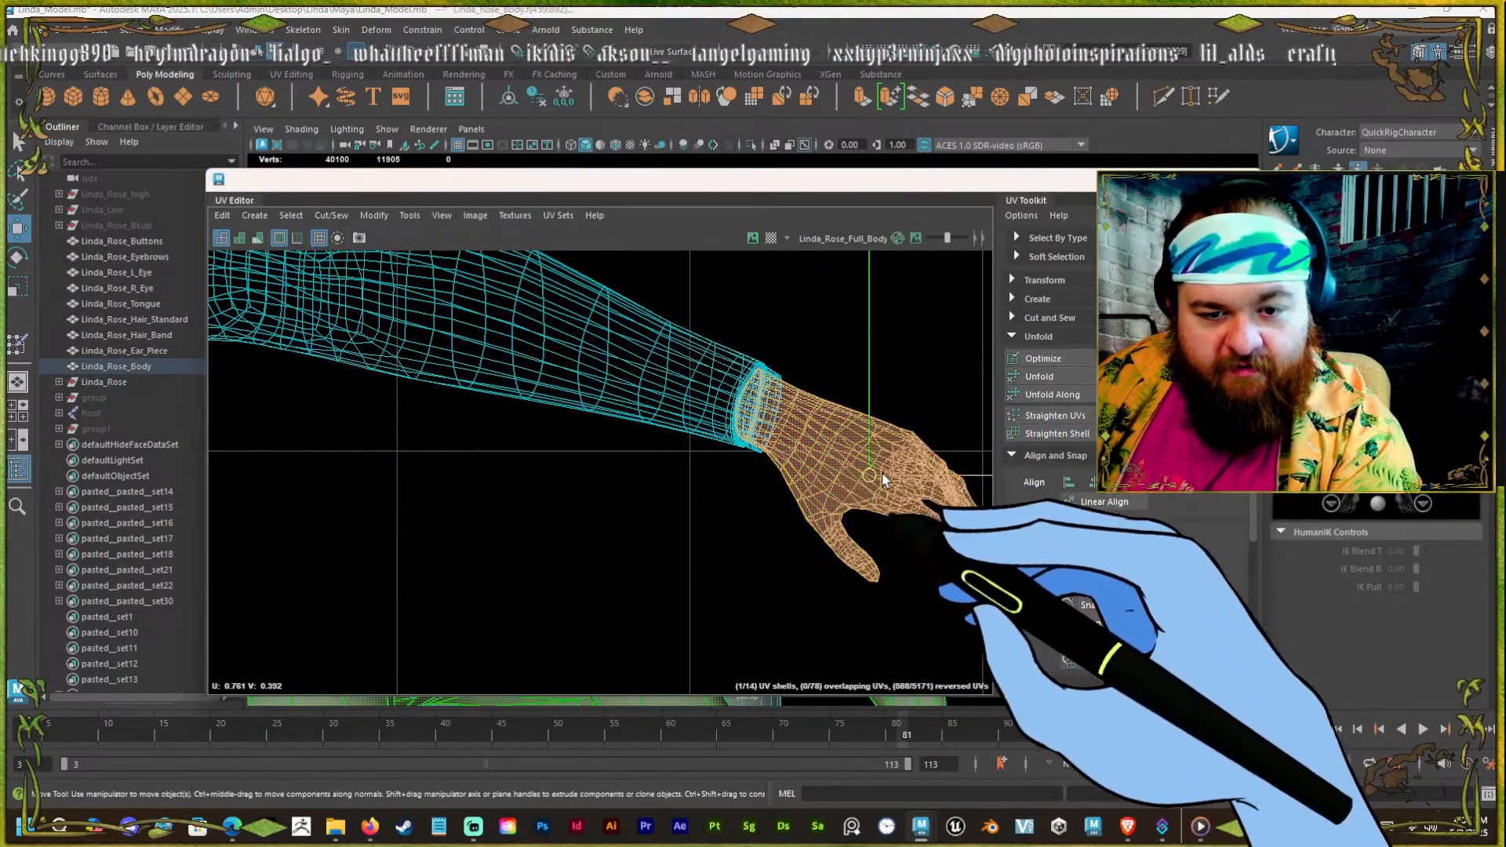
{"action": "left_click_drag", "start_coordinate": [871, 476], "coordinate": [921, 351]}
{"action": "left_click", "coordinate": [883, 477]}
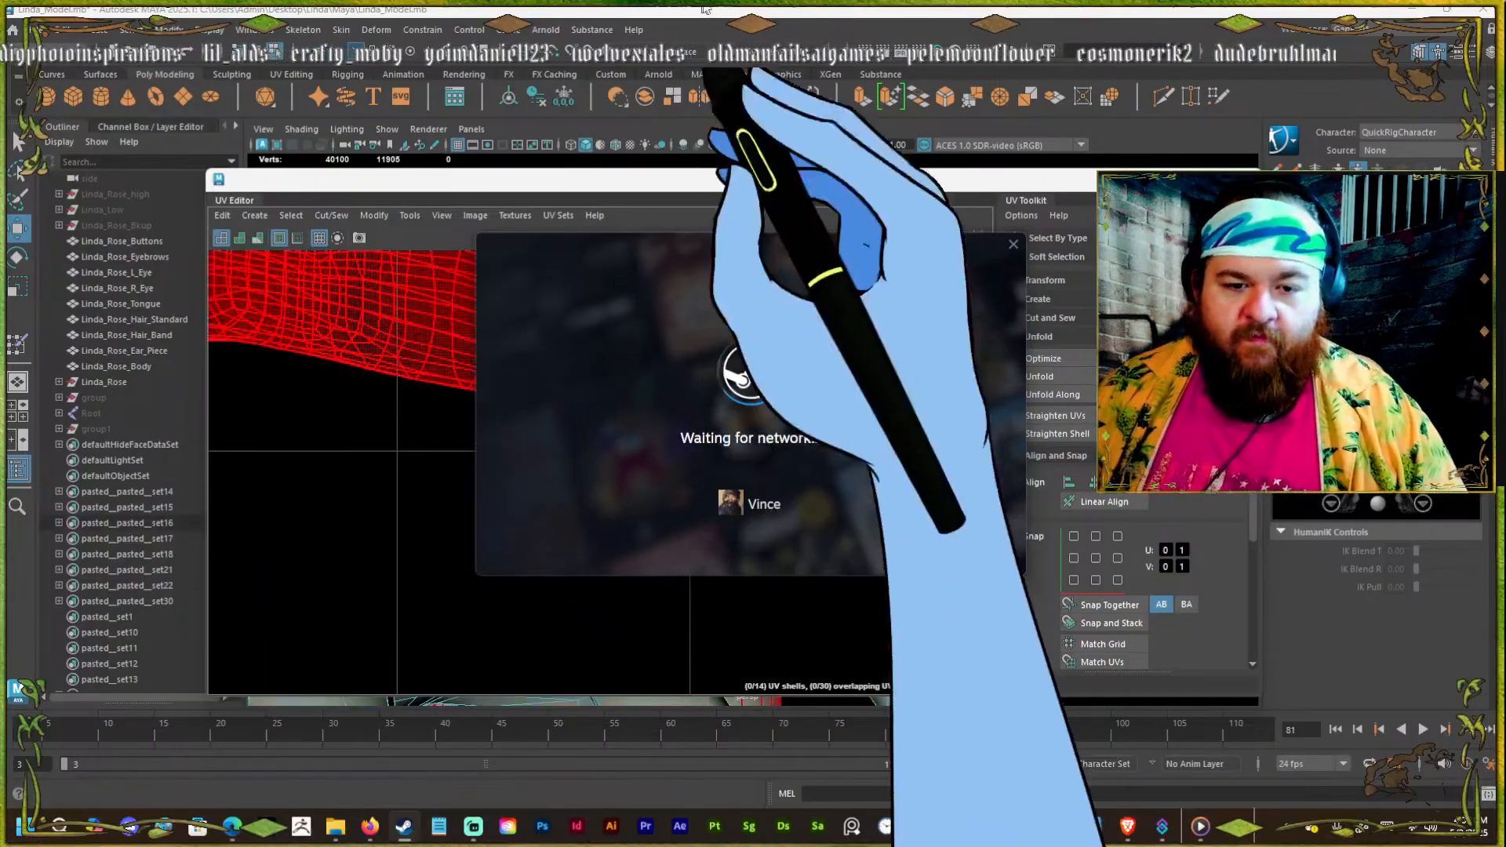
{"action": "left_click", "coordinate": [950, 322]}
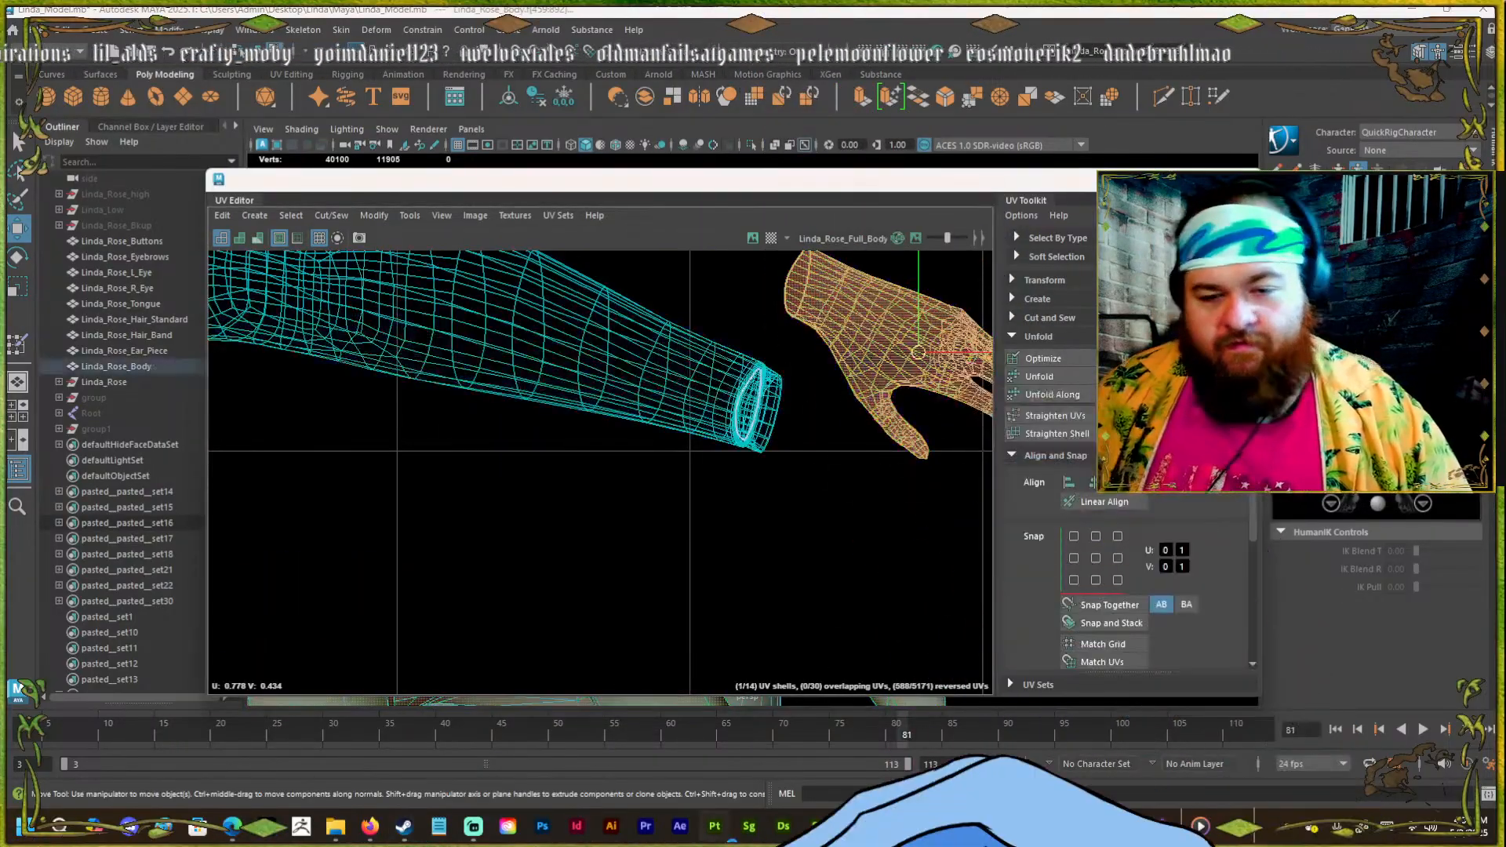
{"action": "left_click_drag", "start_coordinate": [679, 185], "coordinate": [728, 488]}
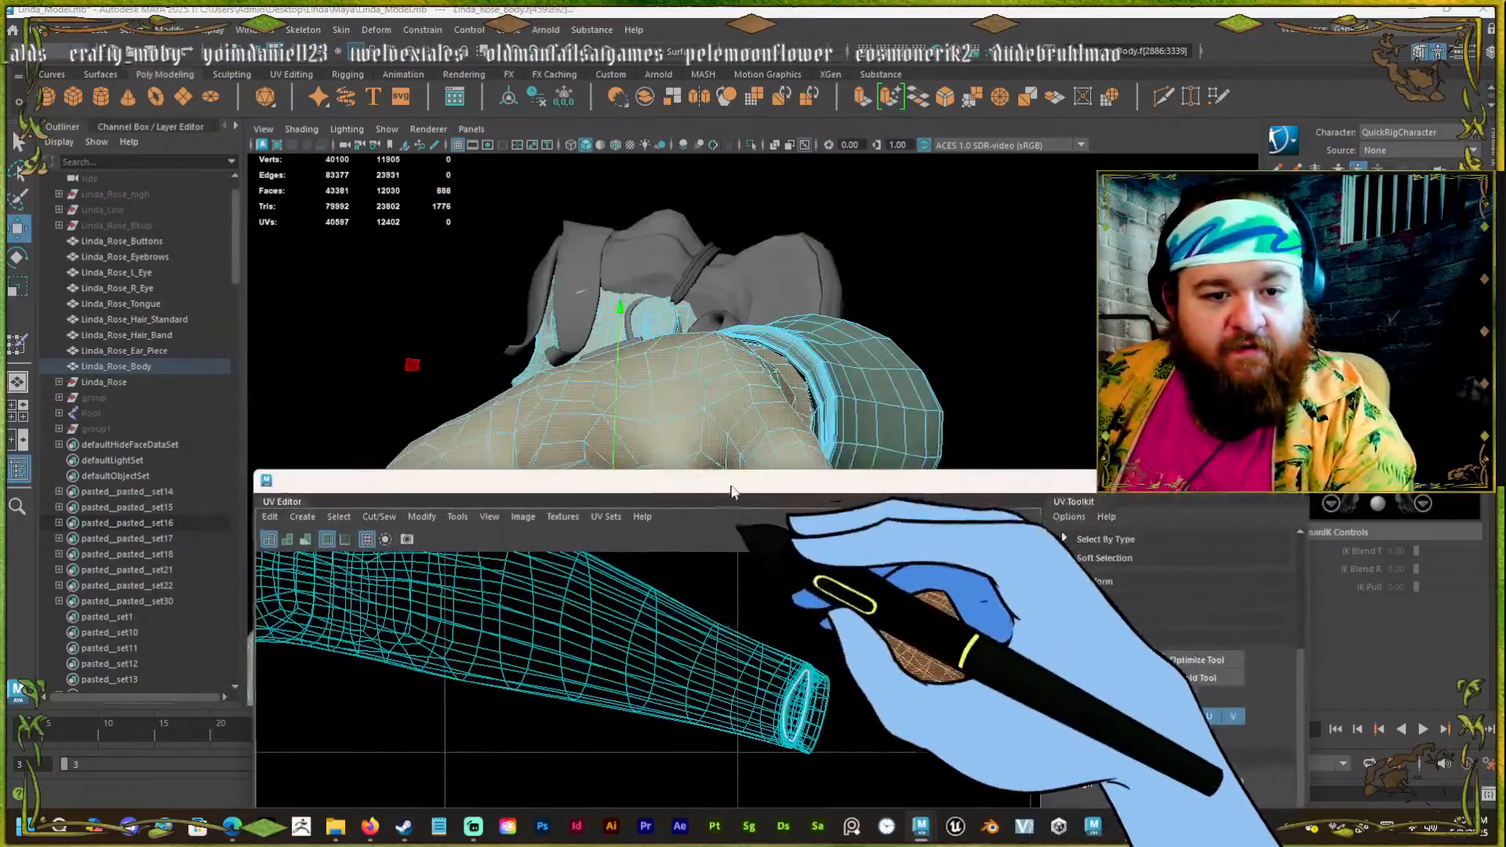
Bring the jacket lapel on the chest into close view and switch the body mesh to edge selection.
{"action": "left_click_drag", "start_coordinate": [835, 293], "coordinate": [957, 284], "text": "alt"}
{"action": "scroll", "coordinate": [710, 302], "scroll_direction": "up", "scroll_amount": 3}
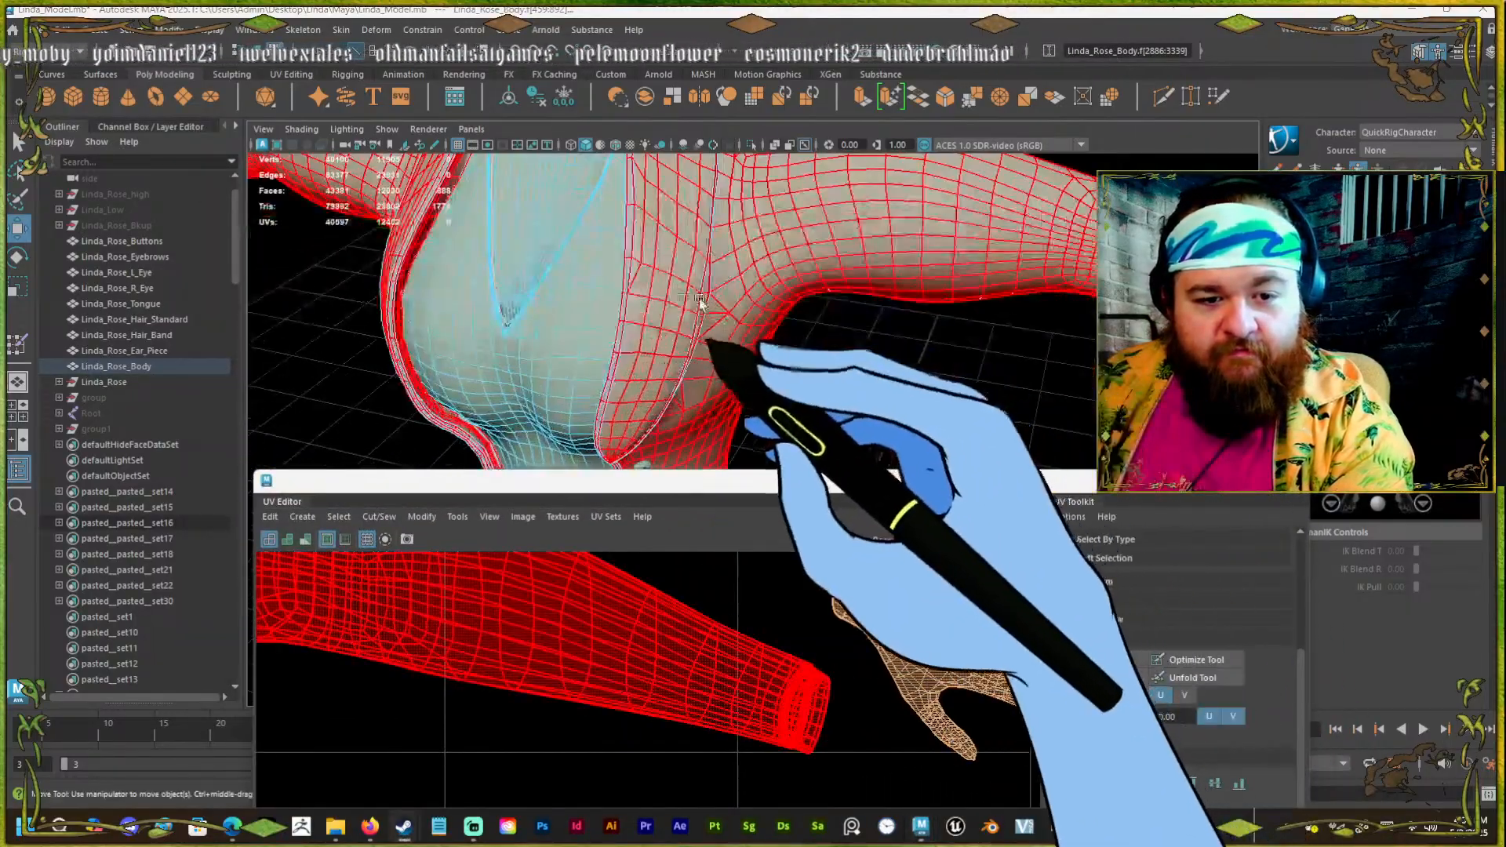
{"action": "left_click_drag", "start_coordinate": [673, 290], "coordinate": [685, 157], "text": "alt"}
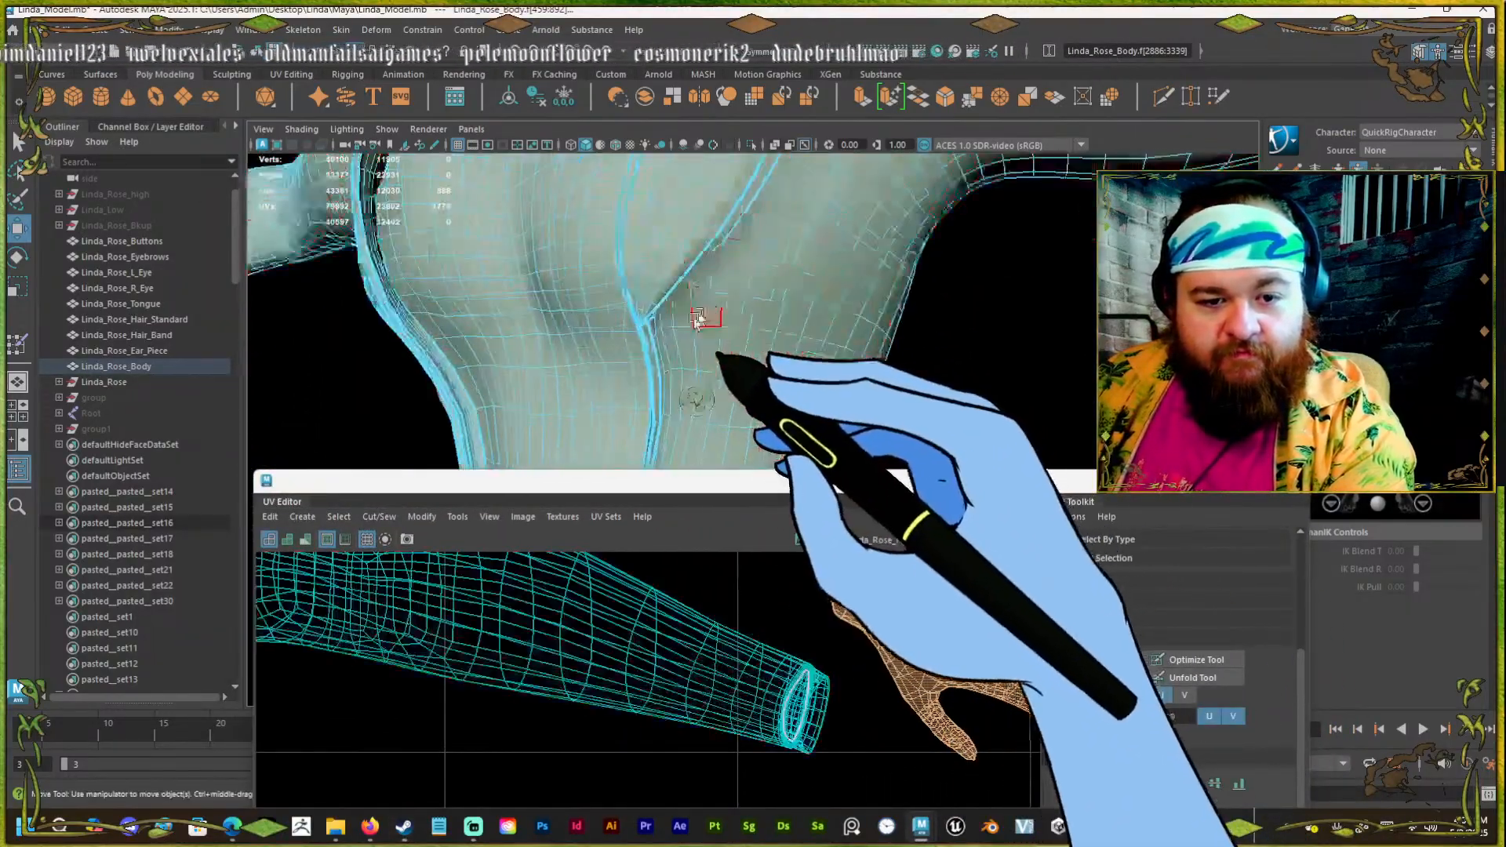
{"action": "right_click_drag", "start_coordinate": [699, 316], "coordinate": [699, 259]}
{"action": "left_click_drag", "start_coordinate": [658, 309], "coordinate": [615, 248], "text": "alt"}
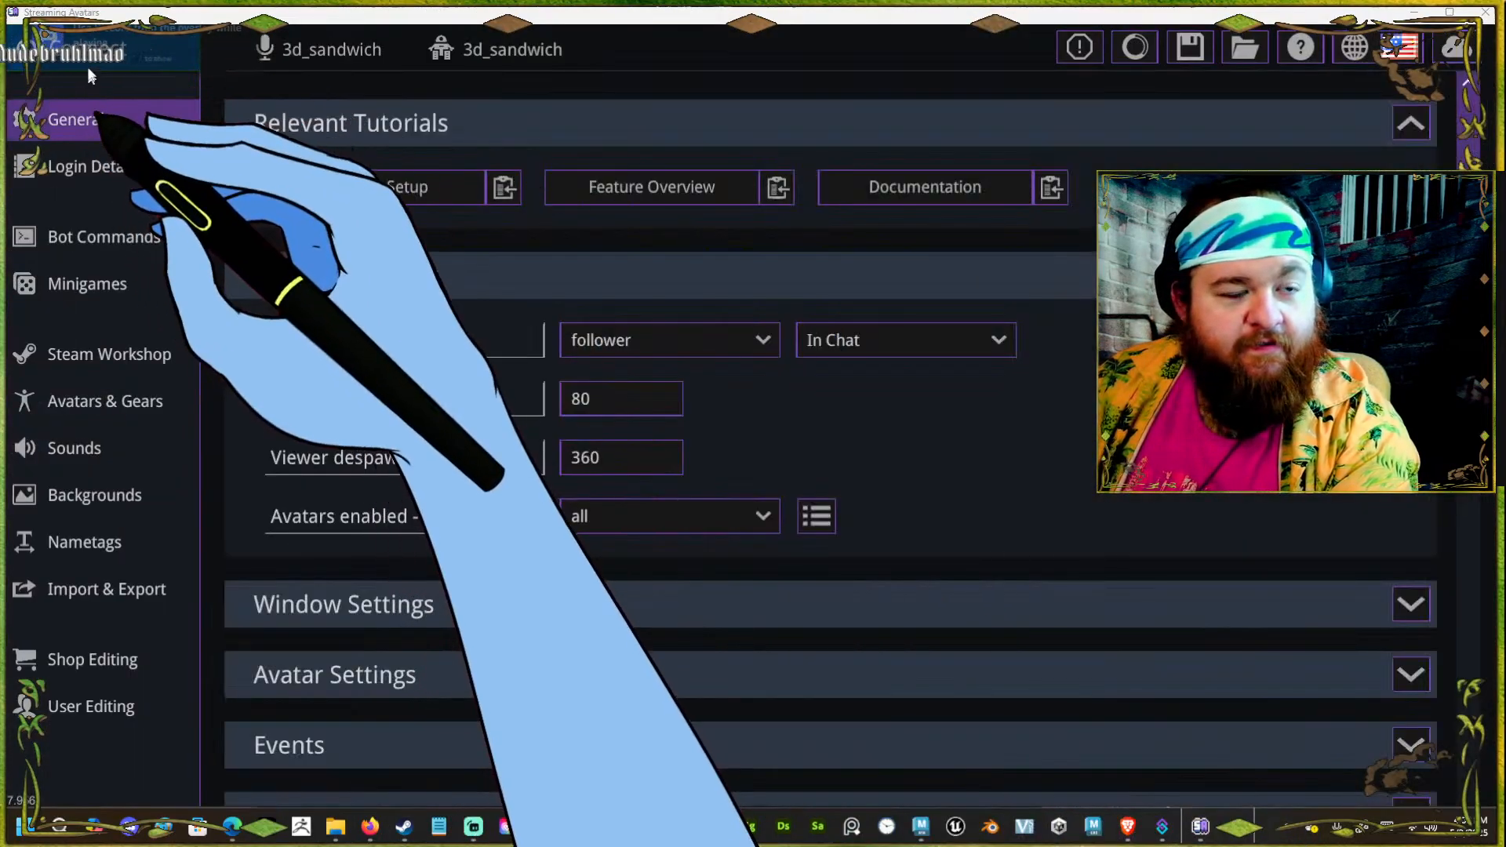
Connect Streaming Avatars to its chat service and return to the Linda_Model scene in Maya.
{"action": "left_click", "coordinate": [92, 60]}
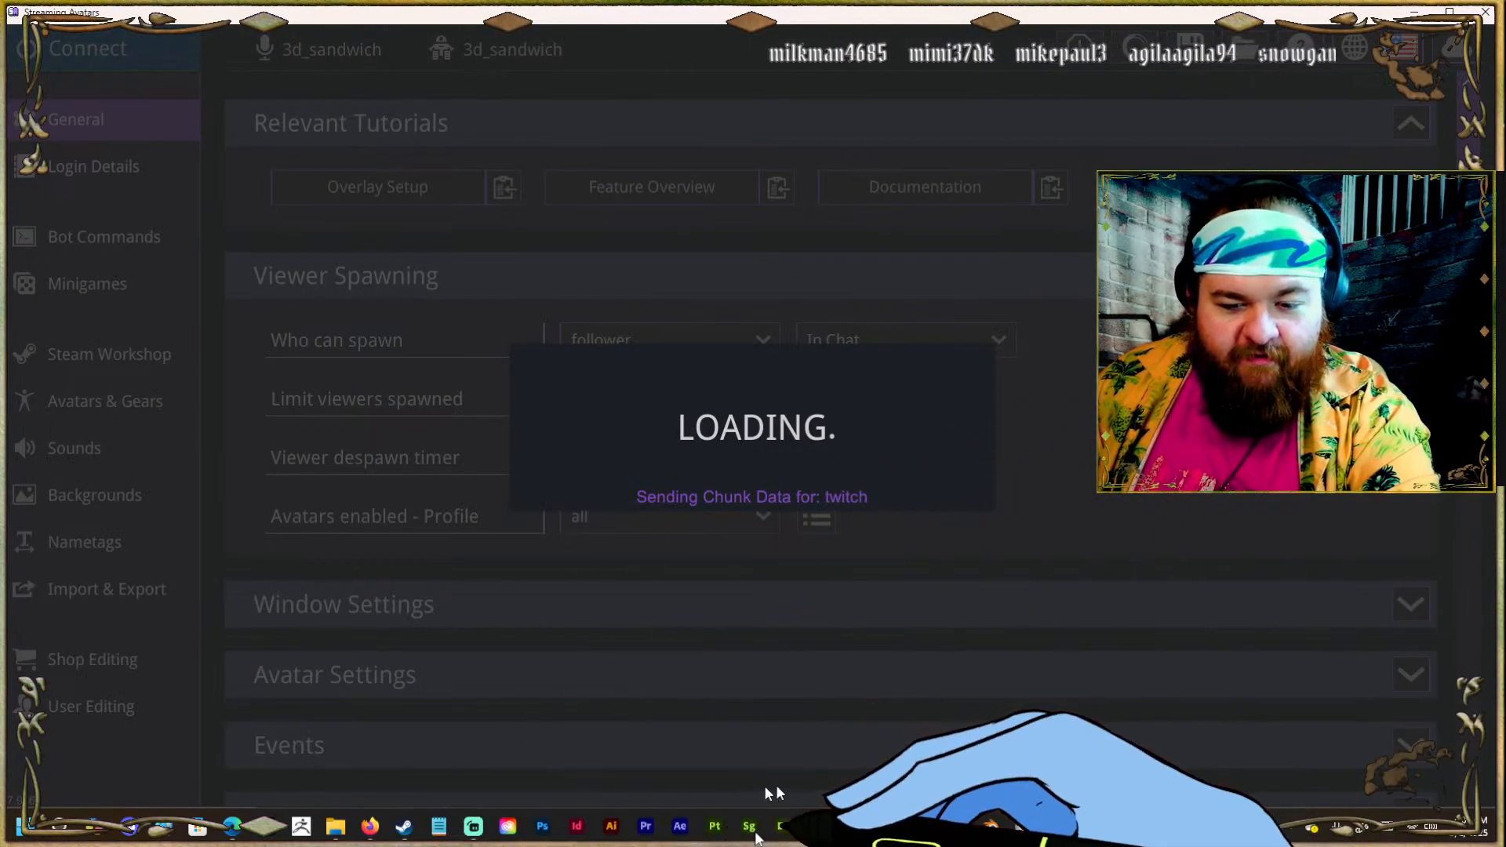
{"action": "mouse_move", "coordinate": [921, 825]}
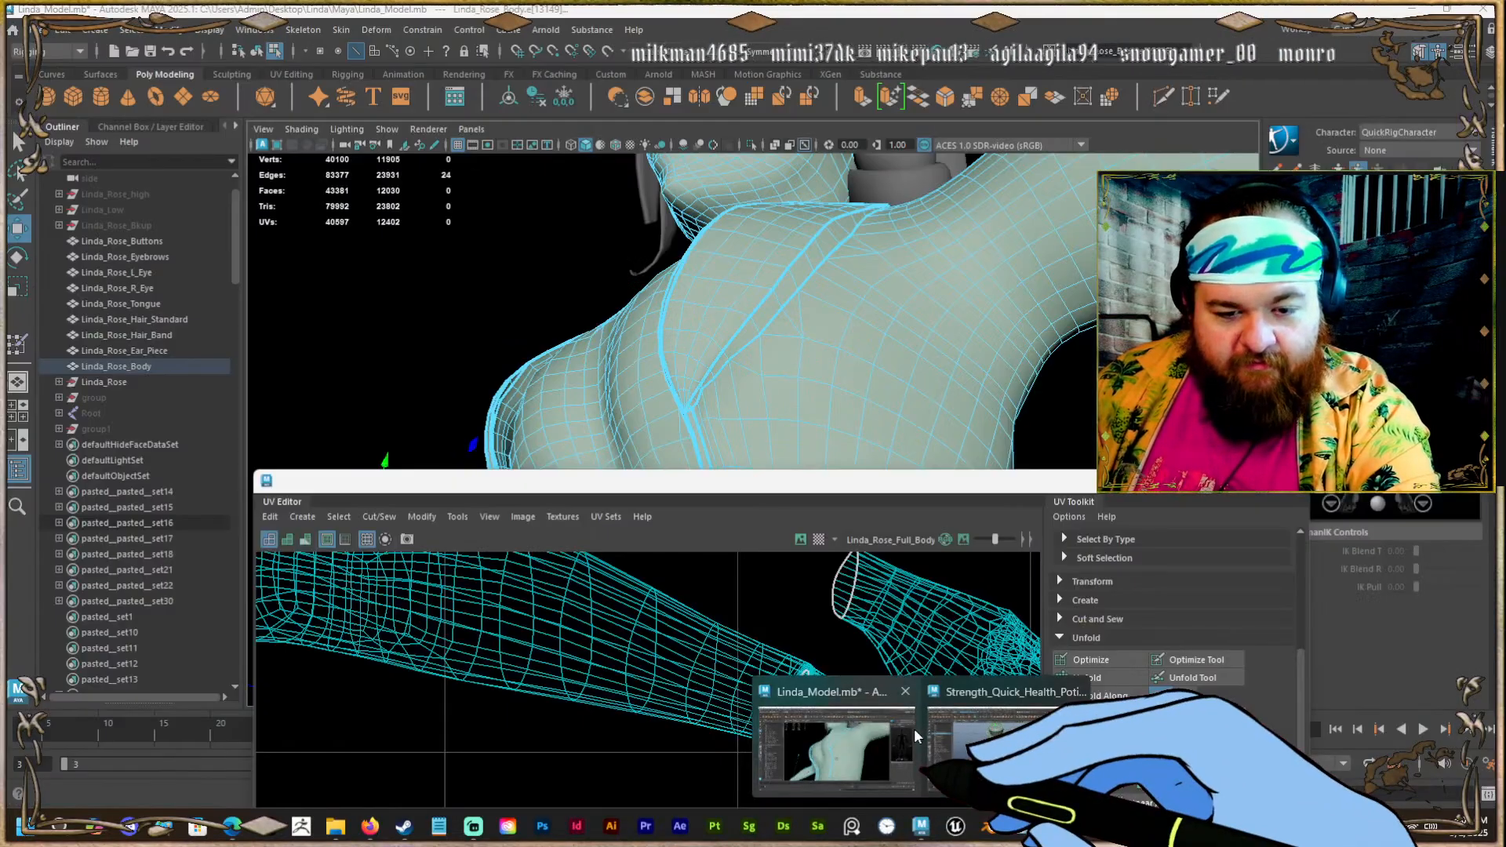
{"action": "left_click", "coordinate": [914, 728]}
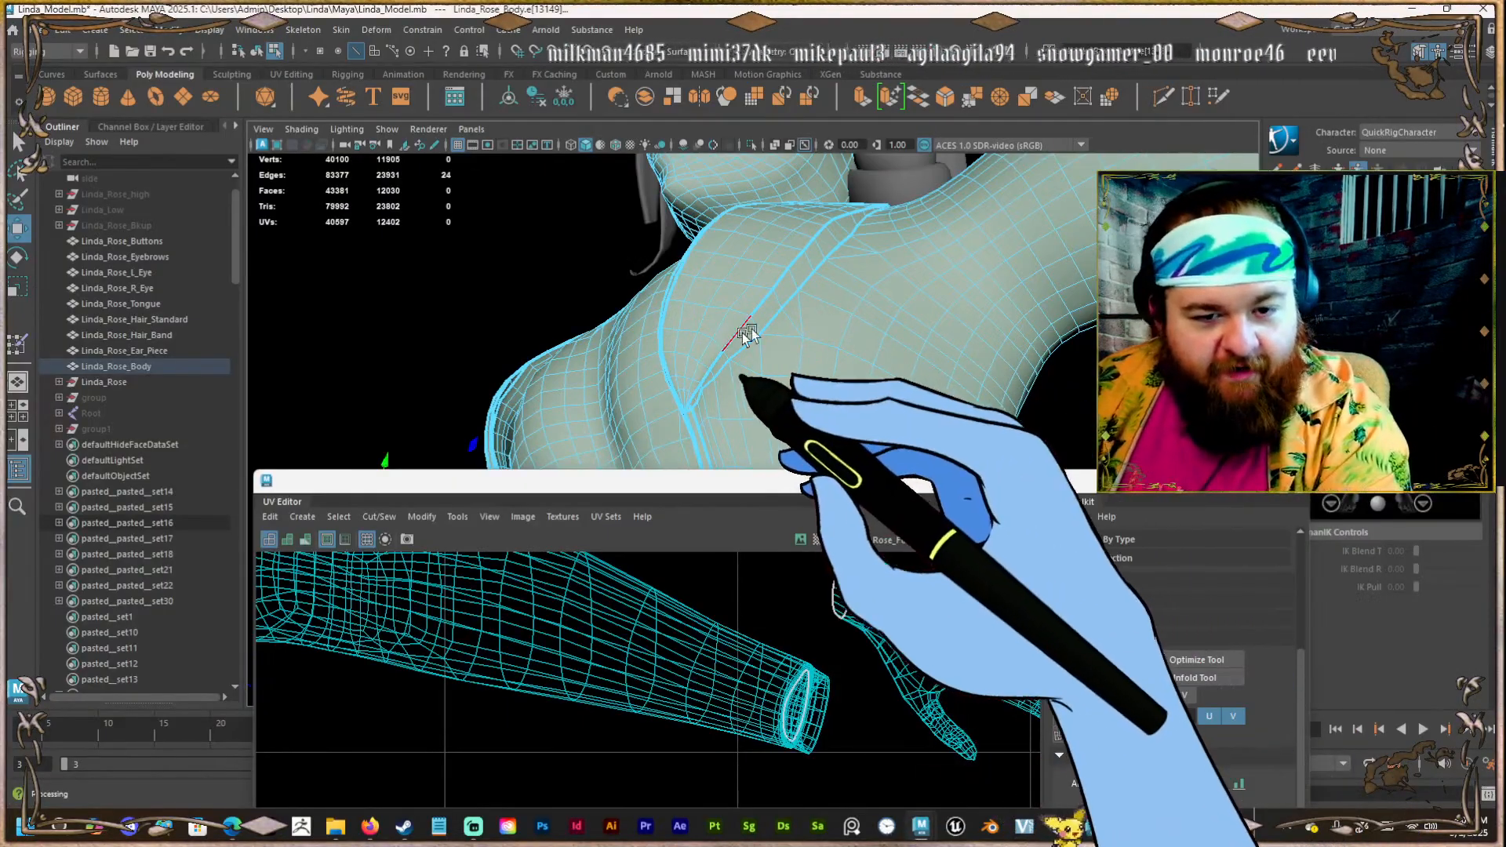
Select the edges along the lower outer border of the jacket lapel, starting from its pointed end.
{"action": "left_click_drag", "start_coordinate": [757, 298], "coordinate": [690, 286], "text": "alt"}
{"action": "right_click_drag", "start_coordinate": [690, 287], "coordinate": [649, 364], "text": "alt"}
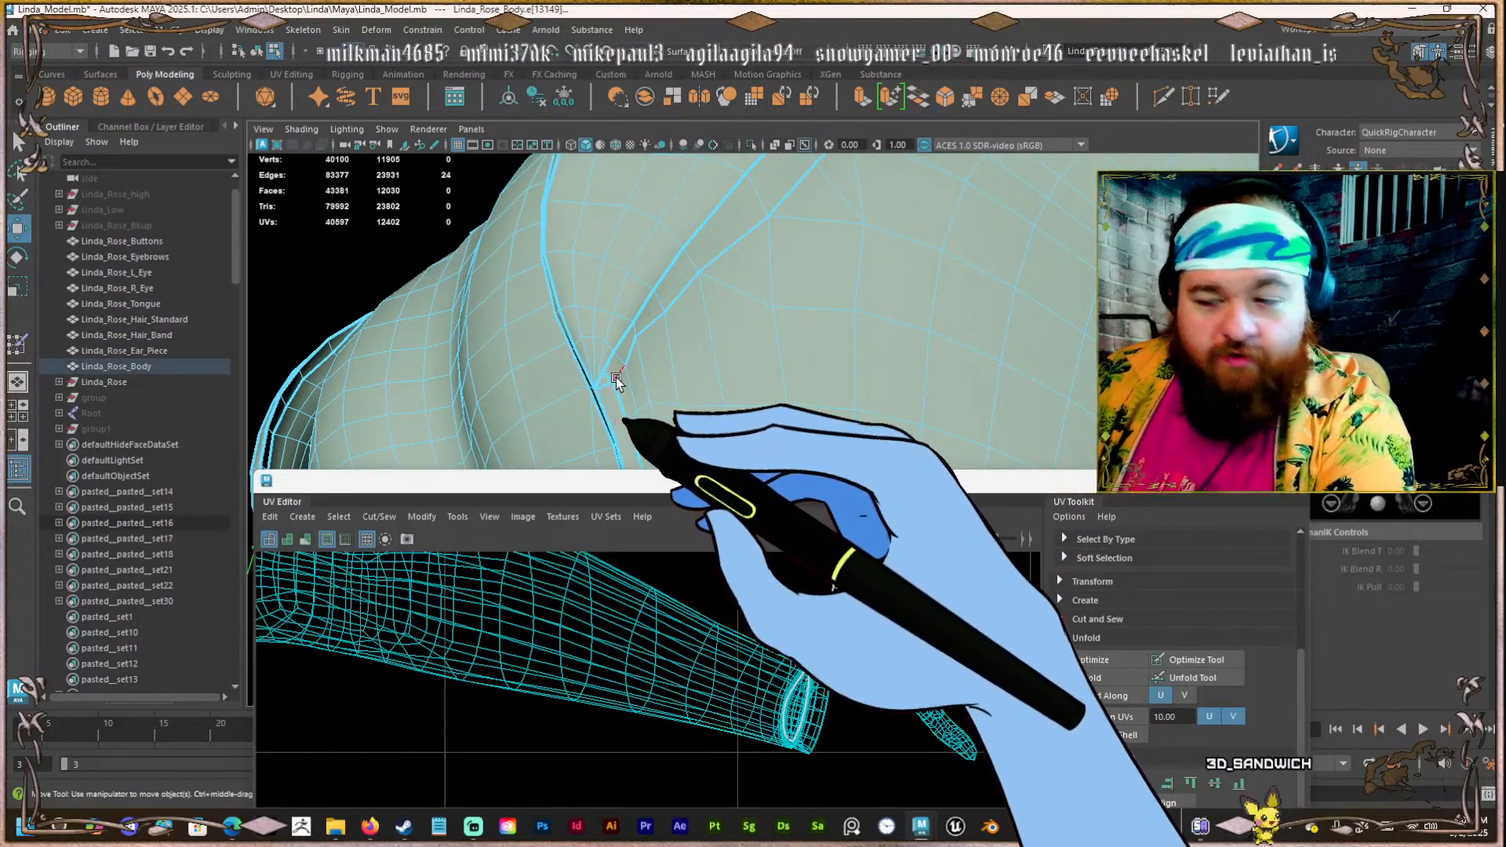
{"action": "left_click", "coordinate": [616, 379]}
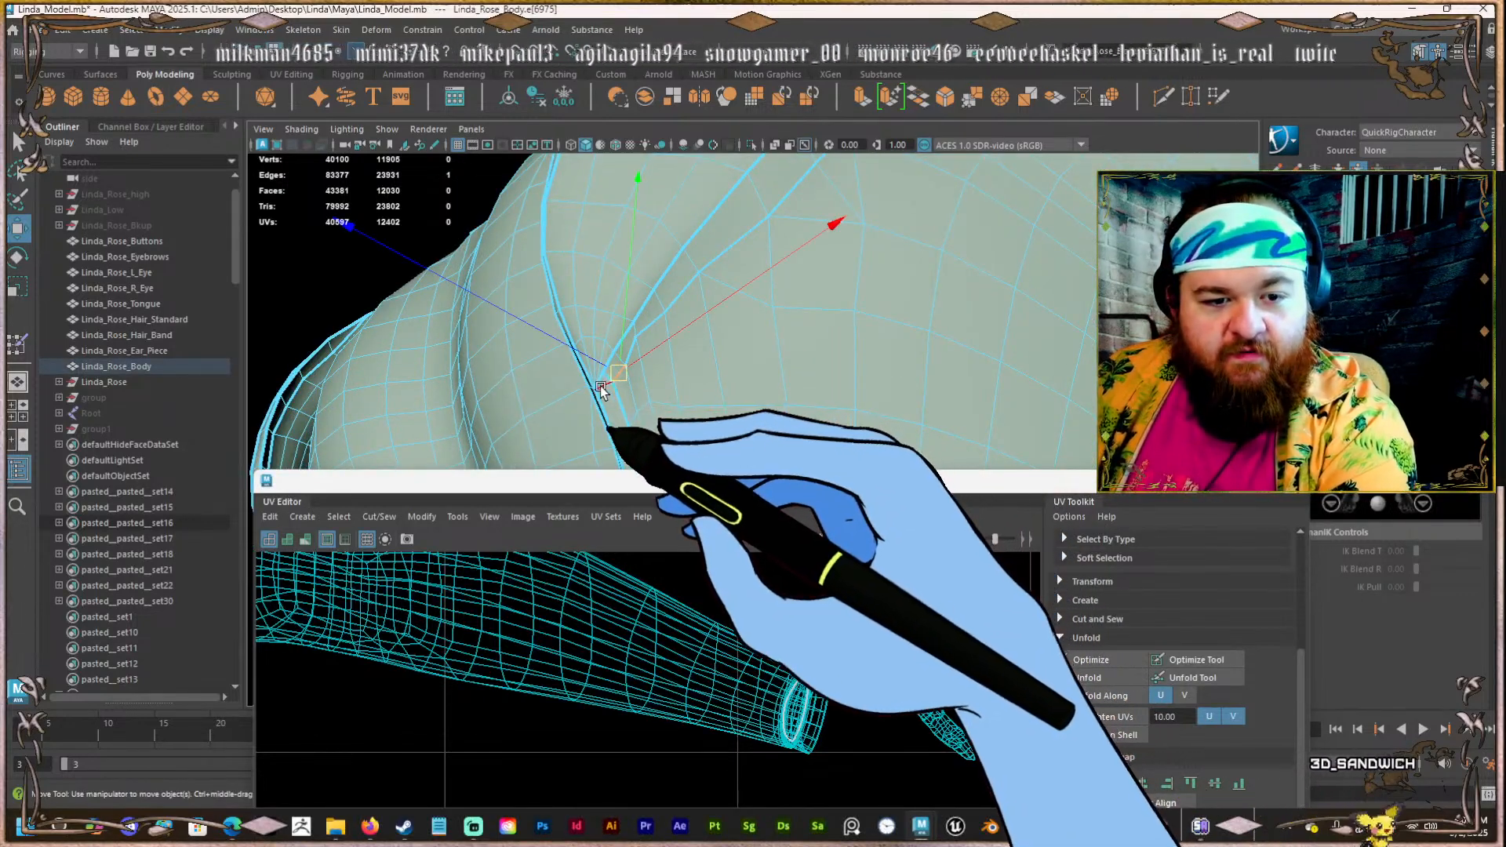
{"action": "left_click", "coordinate": [601, 387]}
{"action": "left_click", "coordinate": [802, 181], "text": "shift"}
{"action": "left_click", "coordinate": [820, 163], "text": "shift"}
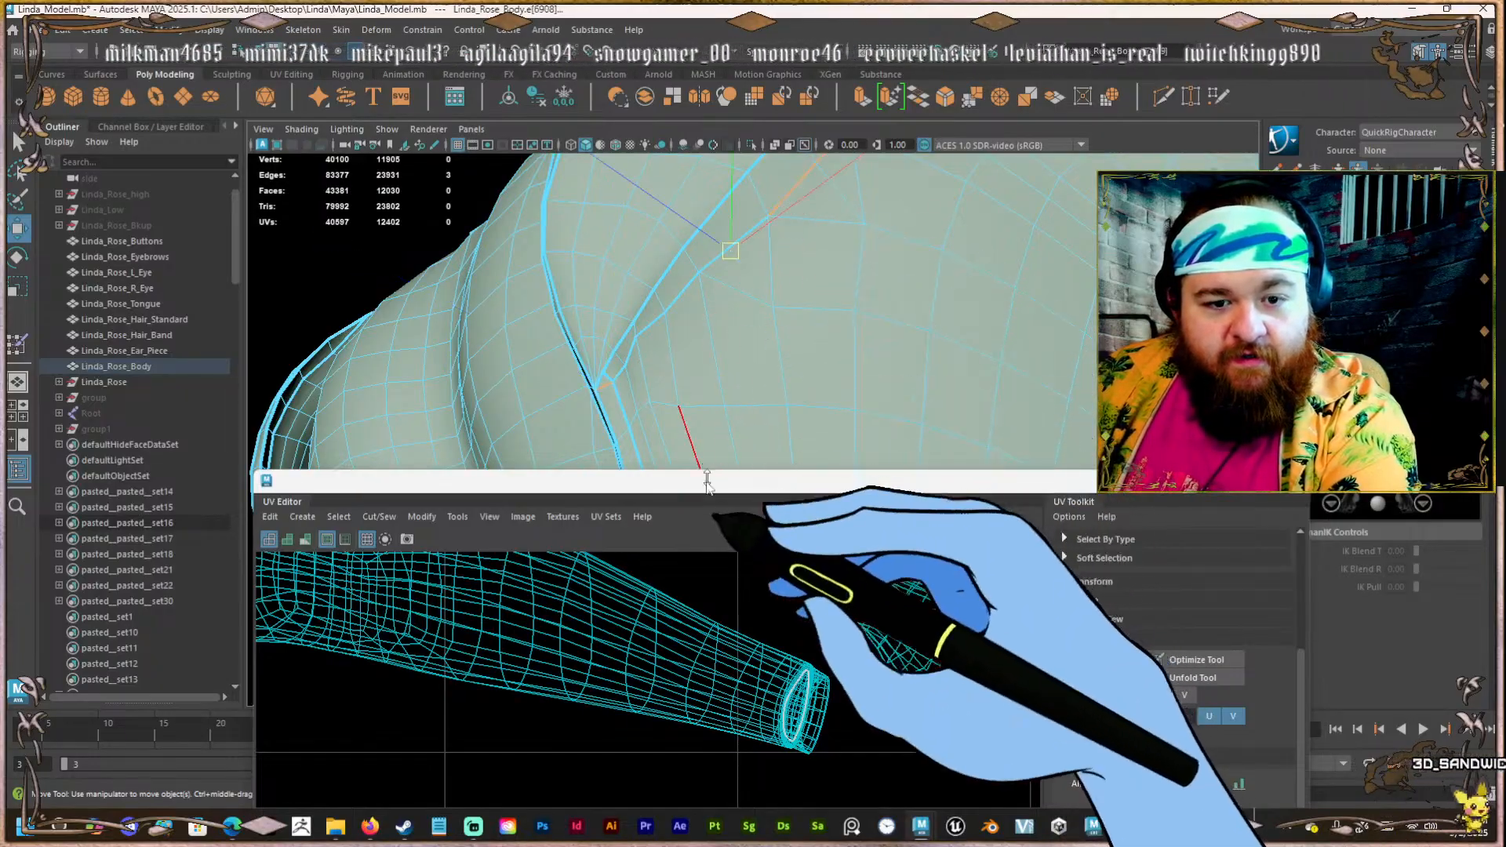
{"action": "left_click_drag", "start_coordinate": [680, 482], "coordinate": [699, 628]}
{"action": "left_click_drag", "start_coordinate": [775, 280], "coordinate": [684, 402], "text": "alt"}
{"action": "left_click", "coordinate": [657, 417], "text": "shift"}
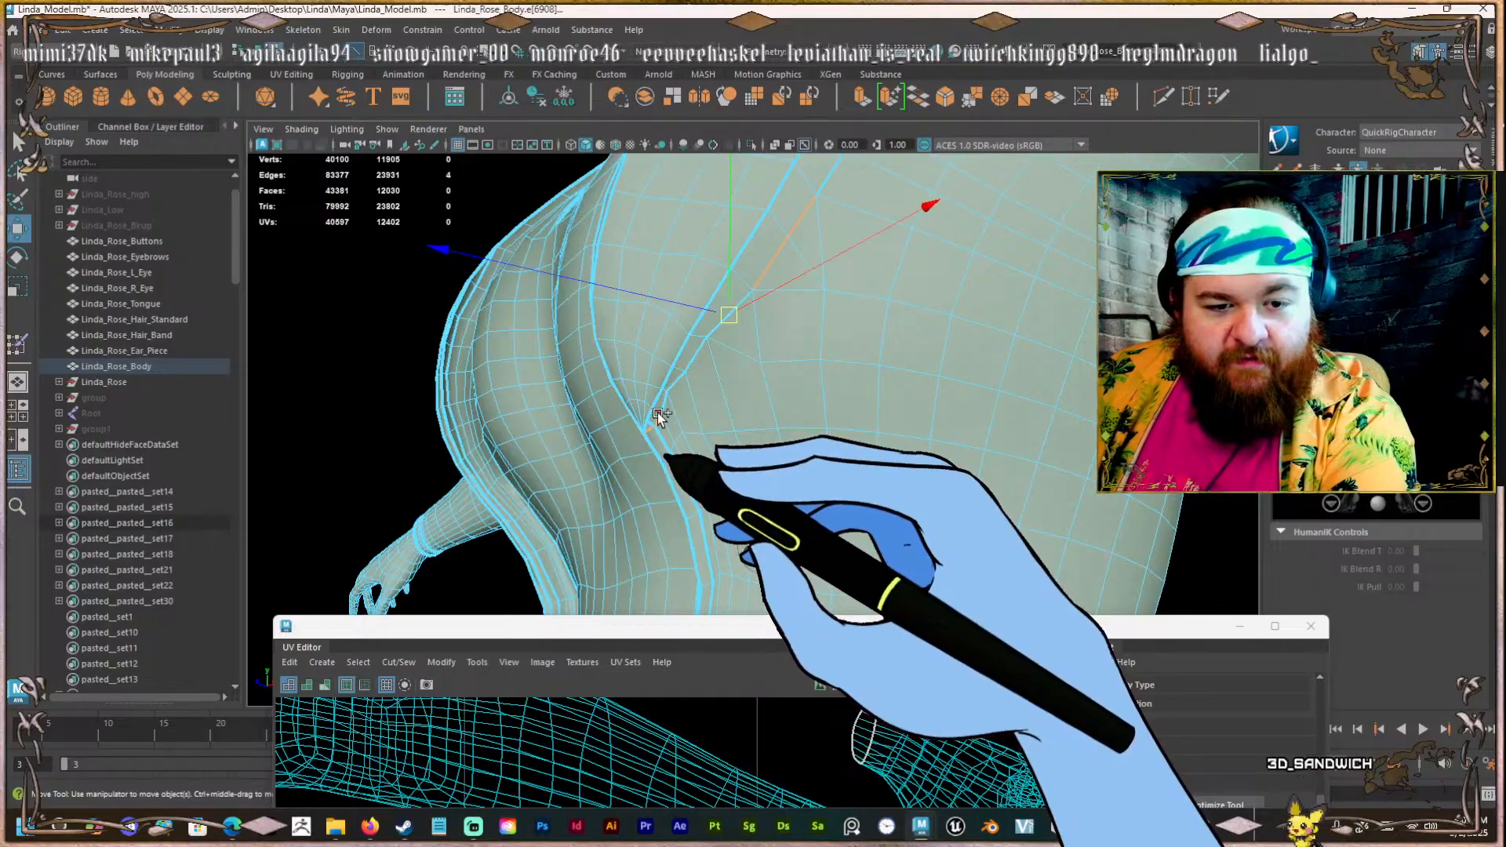
{"action": "left_click", "coordinate": [661, 402], "text": "shift"}
{"action": "left_click", "coordinate": [674, 384], "text": "shift"}
{"action": "left_click", "coordinate": [690, 357], "text": "shift"}
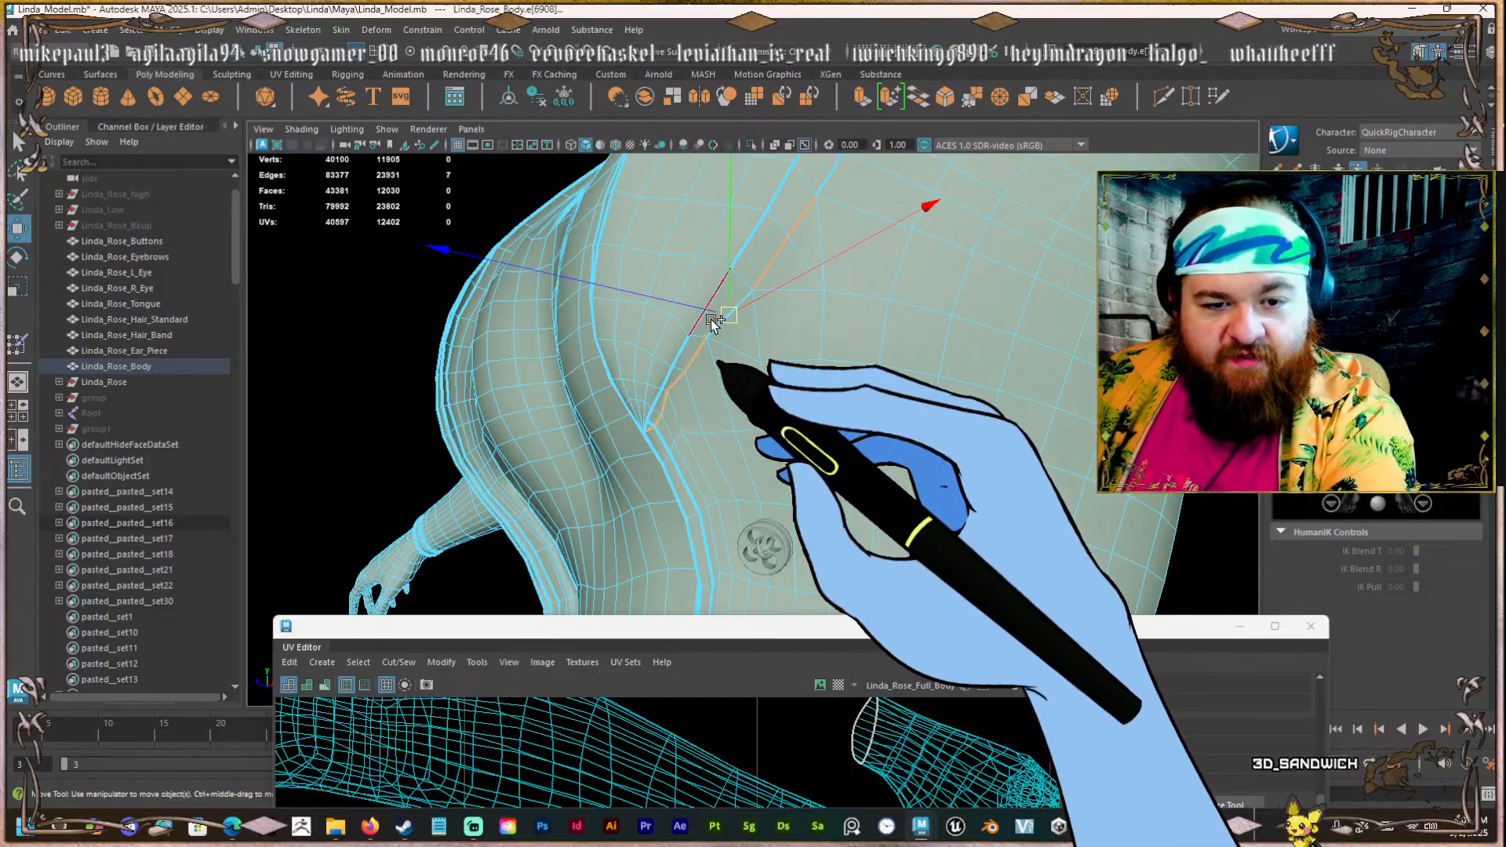
{"action": "left_click_drag", "start_coordinate": [712, 337], "coordinate": [741, 483], "text": "alt"}
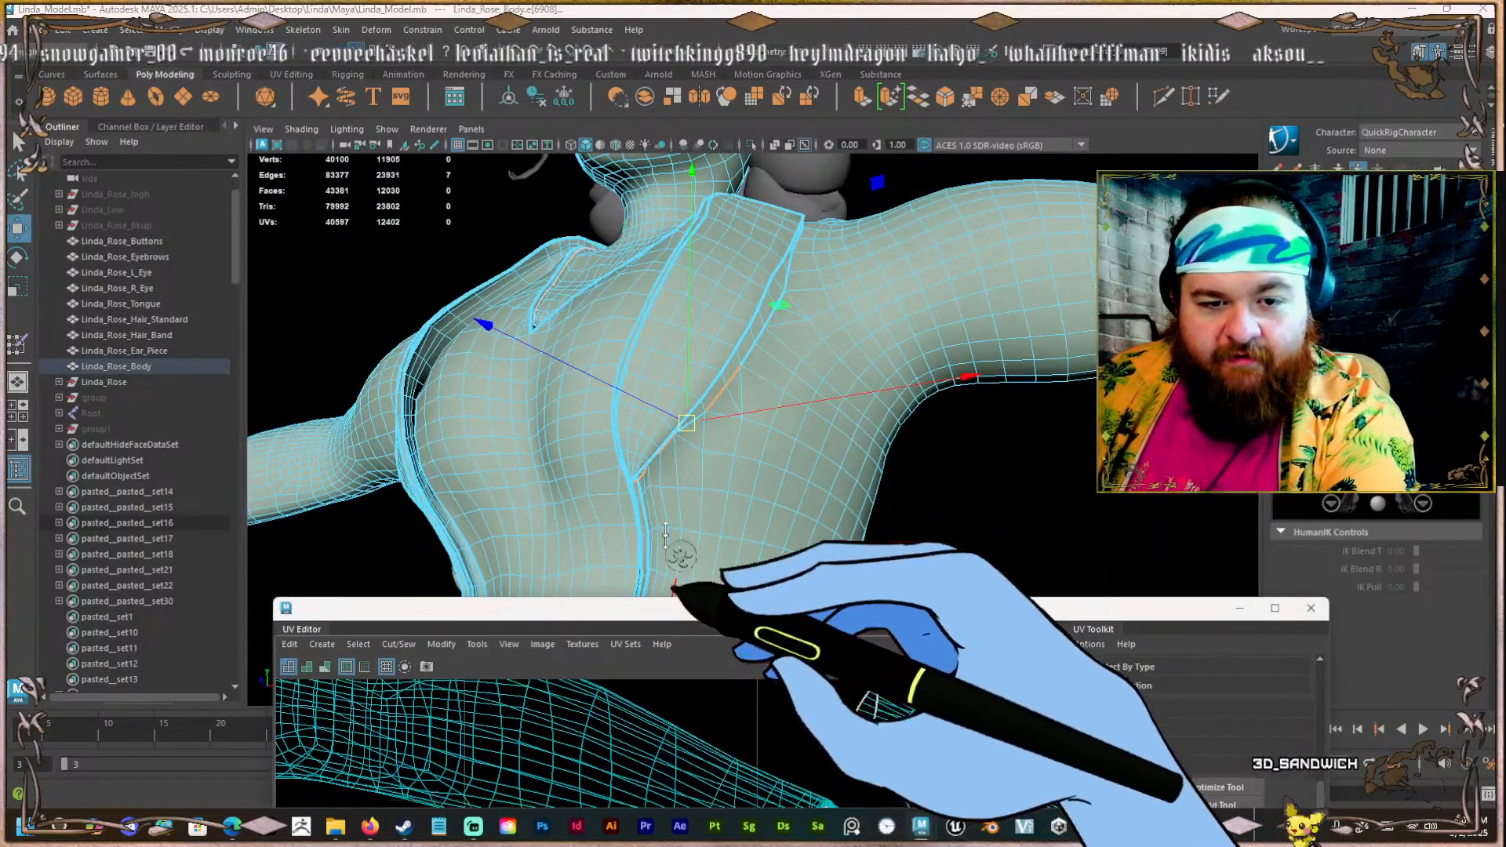
Select the full edge loop around the shoulder where the sleeve meets the jacket torso.
{"action": "left_click_drag", "start_coordinate": [690, 625], "coordinate": [690, 384]}
{"action": "left_click_drag", "start_coordinate": [797, 262], "coordinate": [790, 219], "text": "alt"}
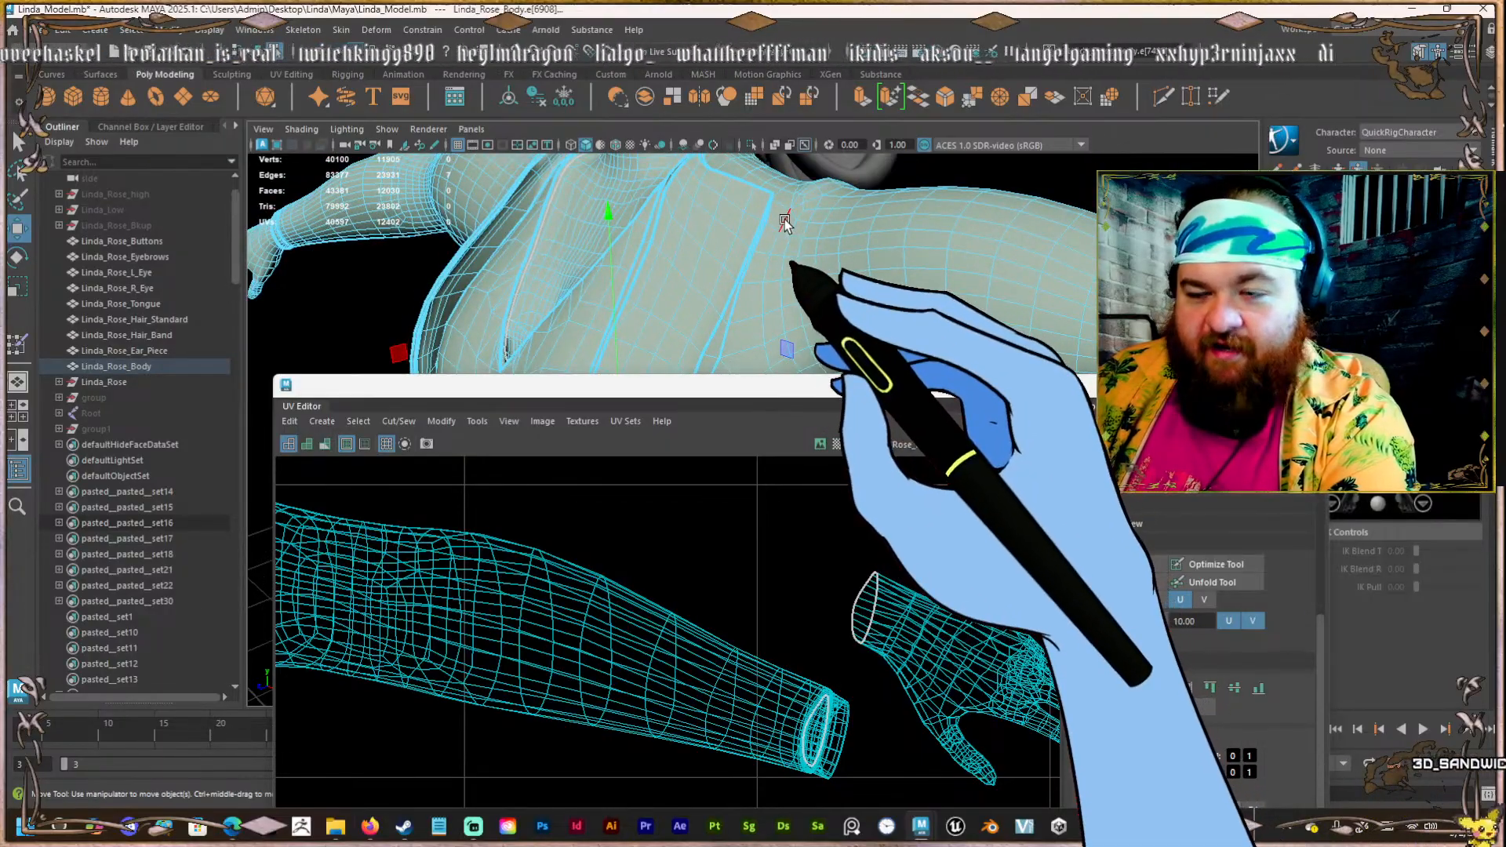
{"action": "left_click_drag", "start_coordinate": [784, 224], "coordinate": [717, 239], "text": "alt"}
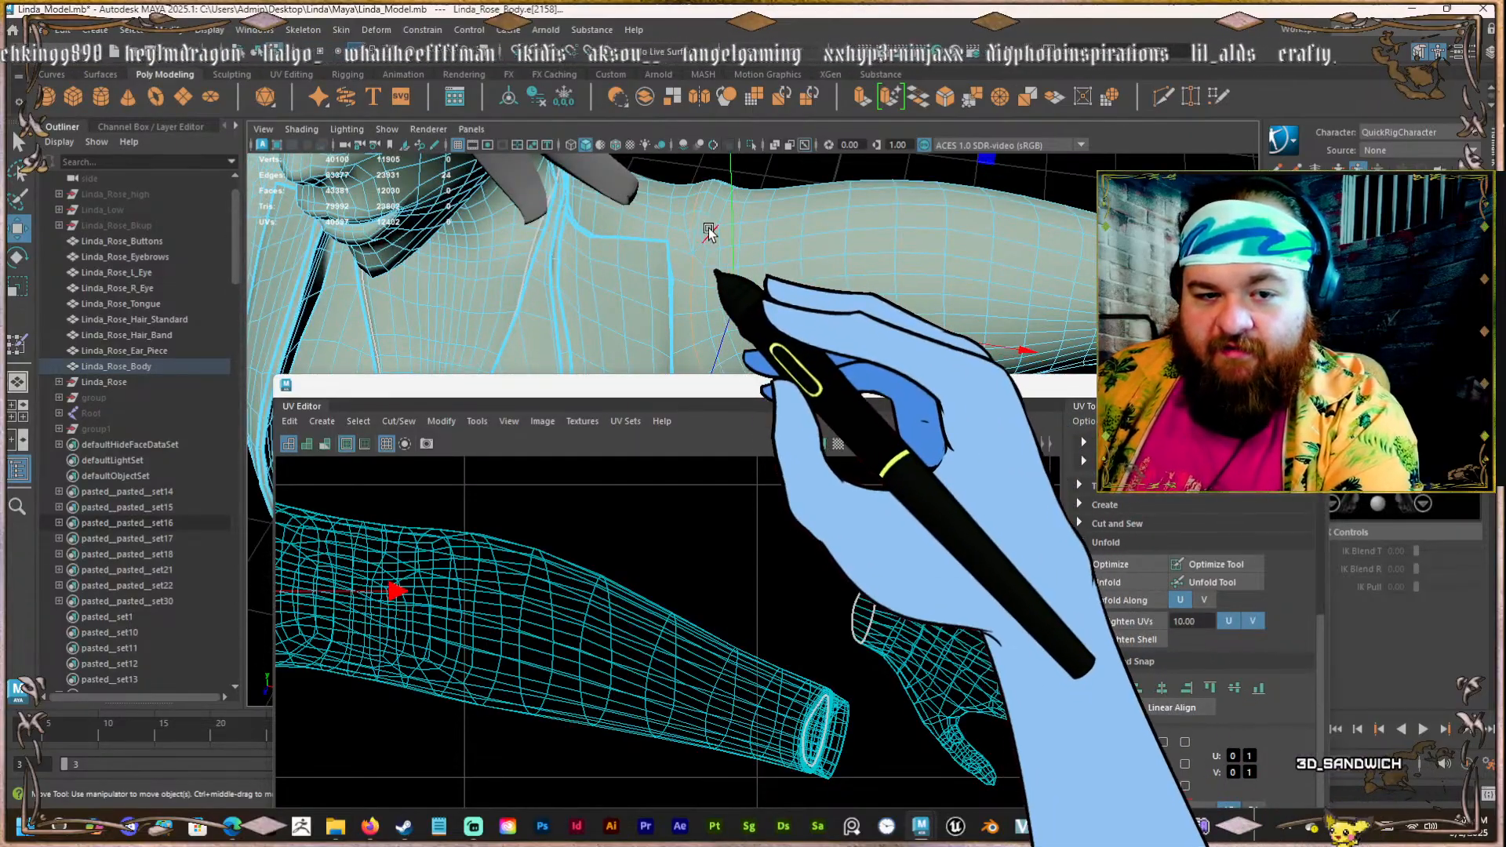
{"action": "middle_click_drag", "start_coordinate": [709, 232], "coordinate": [756, 262], "text": "alt"}
{"action": "right_click_drag", "start_coordinate": [756, 262], "coordinate": [696, 246], "text": "alt"}
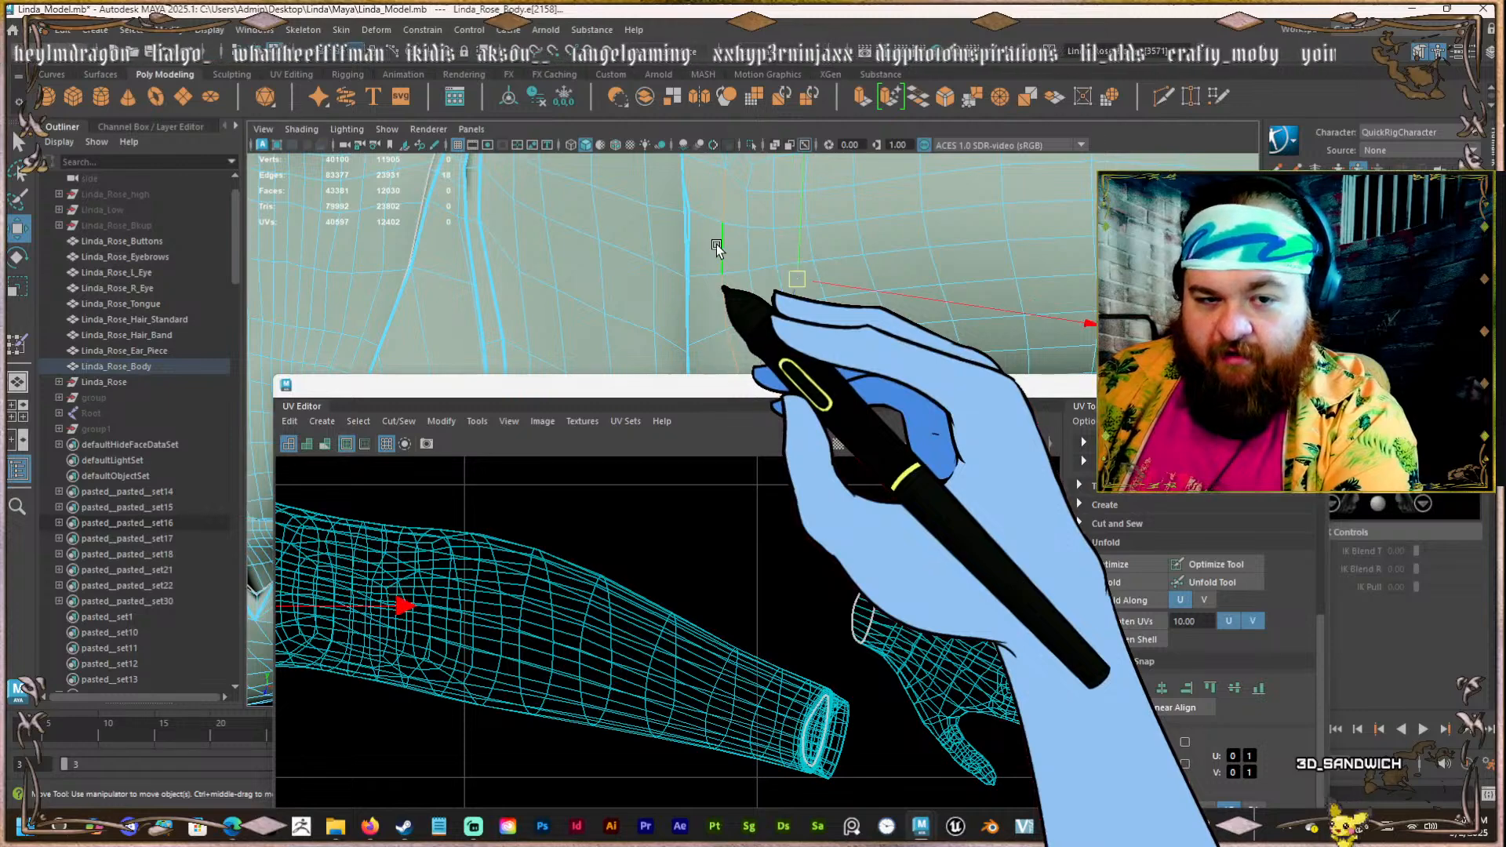
{"action": "left_click_drag", "start_coordinate": [717, 248], "coordinate": [711, 269], "text": "alt"}
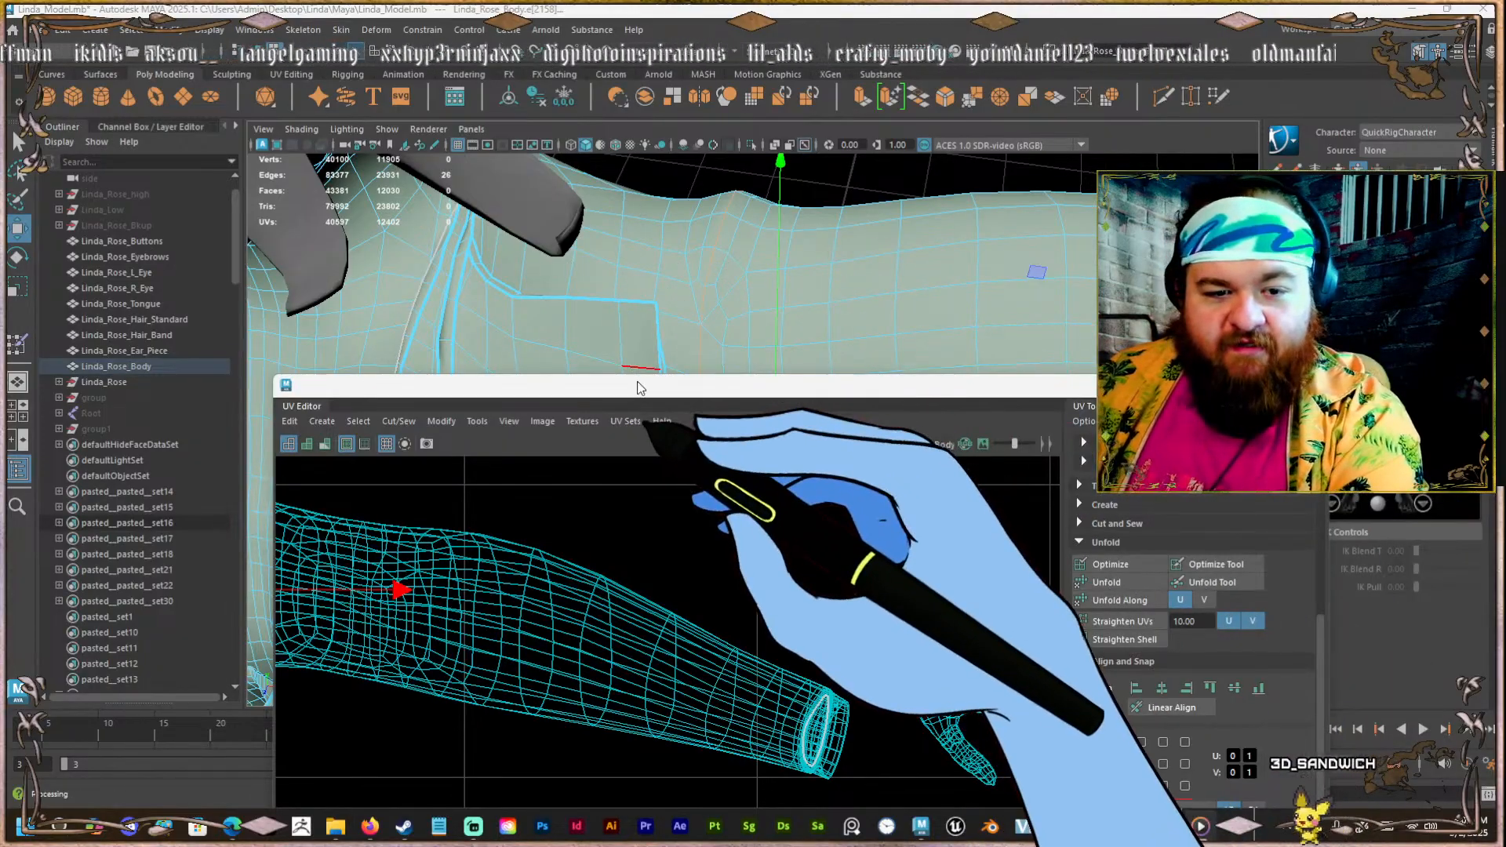
Add the opposite shoulder's matching edge loop to the selection and cut the UVs along both shoulder loops.
{"action": "left_click_drag", "start_coordinate": [626, 382], "coordinate": [718, 200]}
{"action": "scroll", "coordinate": [958, 544], "scroll_direction": "down", "scroll_amount": 6}
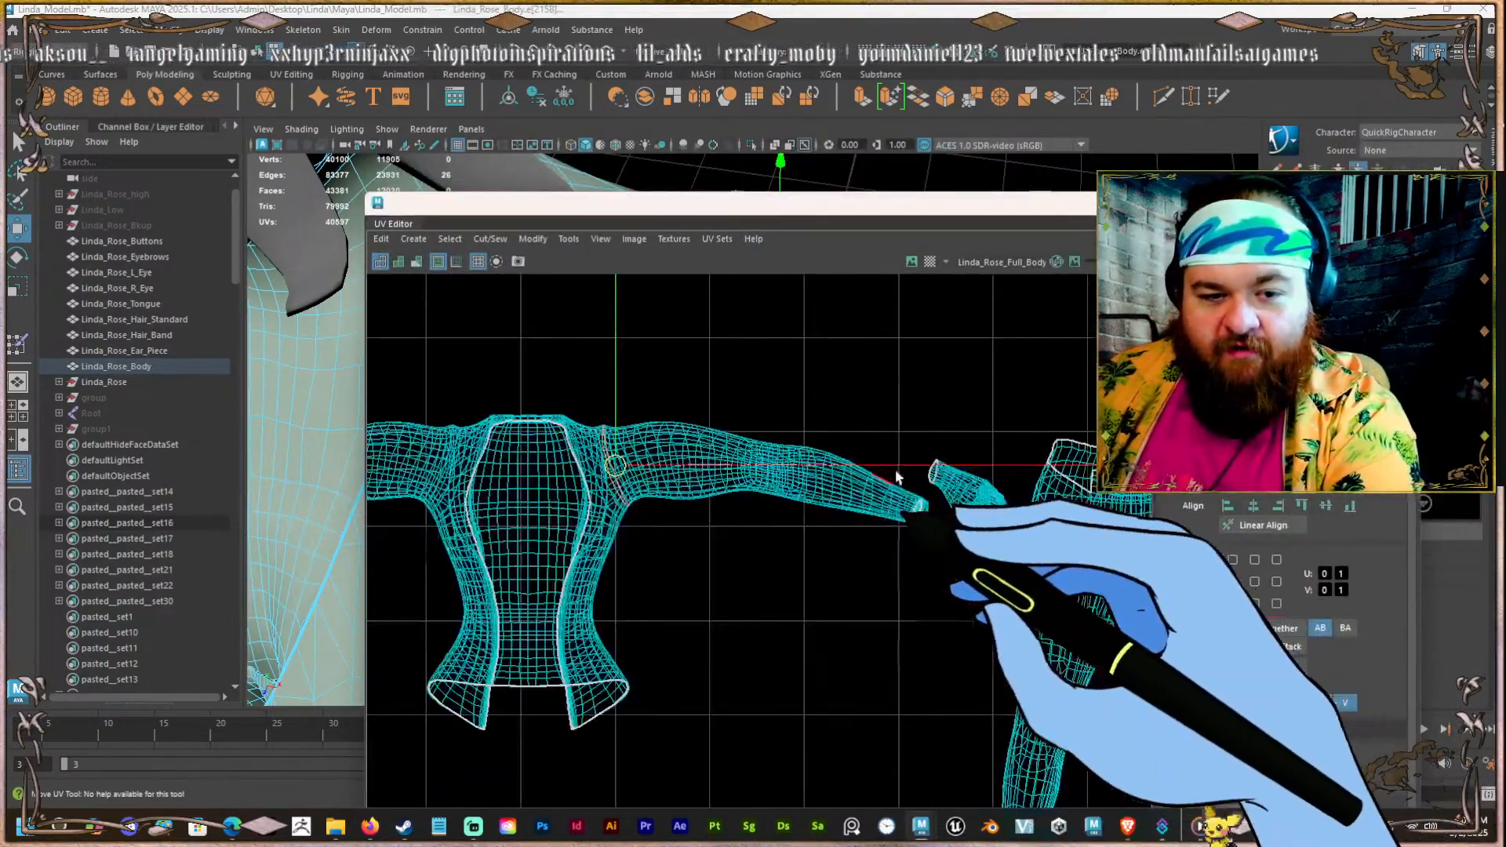
{"action": "scroll", "coordinate": [593, 454], "scroll_direction": "up", "scroll_amount": 10}
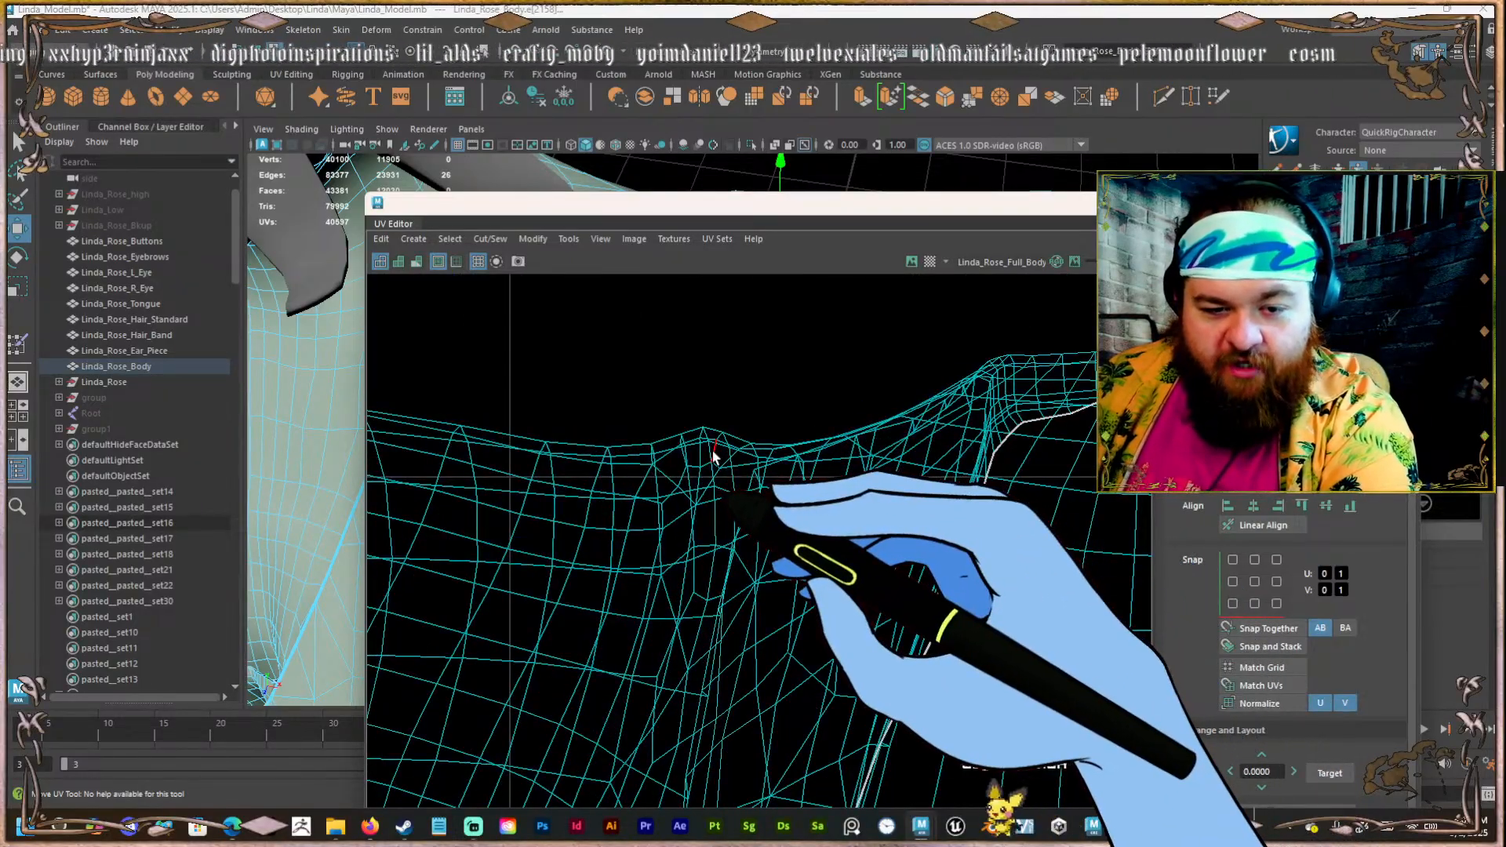
{"action": "double_click", "coordinate": [709, 459]}
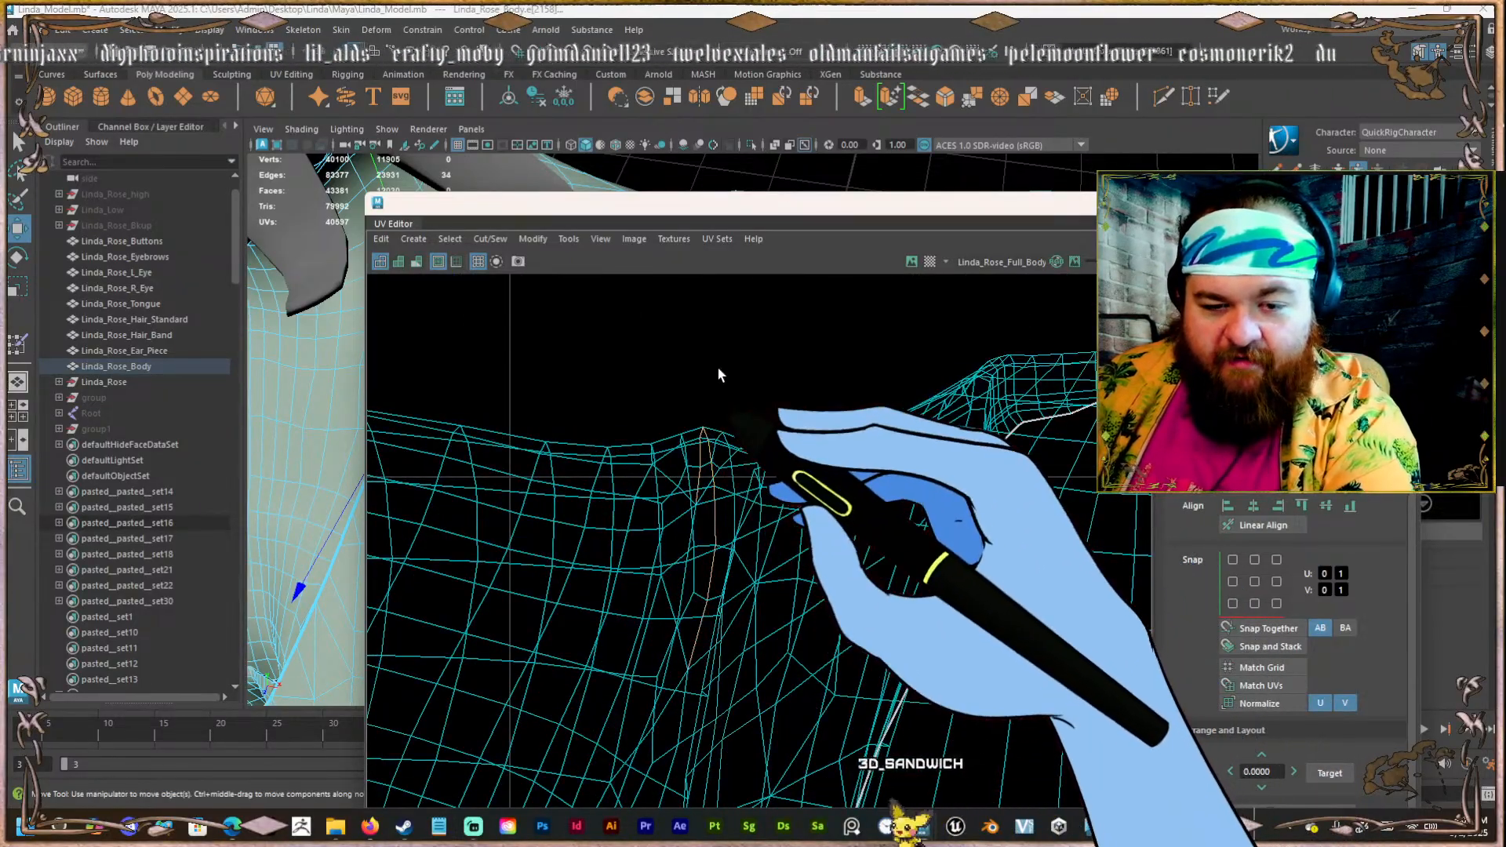
{"action": "left_click_drag", "start_coordinate": [528, 208], "coordinate": [619, 475]}
{"action": "left_click_drag", "start_coordinate": [648, 273], "coordinate": [673, 362], "text": "alt"}
{"action": "double_click", "coordinate": [671, 361], "text": "shift"}
{"action": "key", "text": "shift+x"}
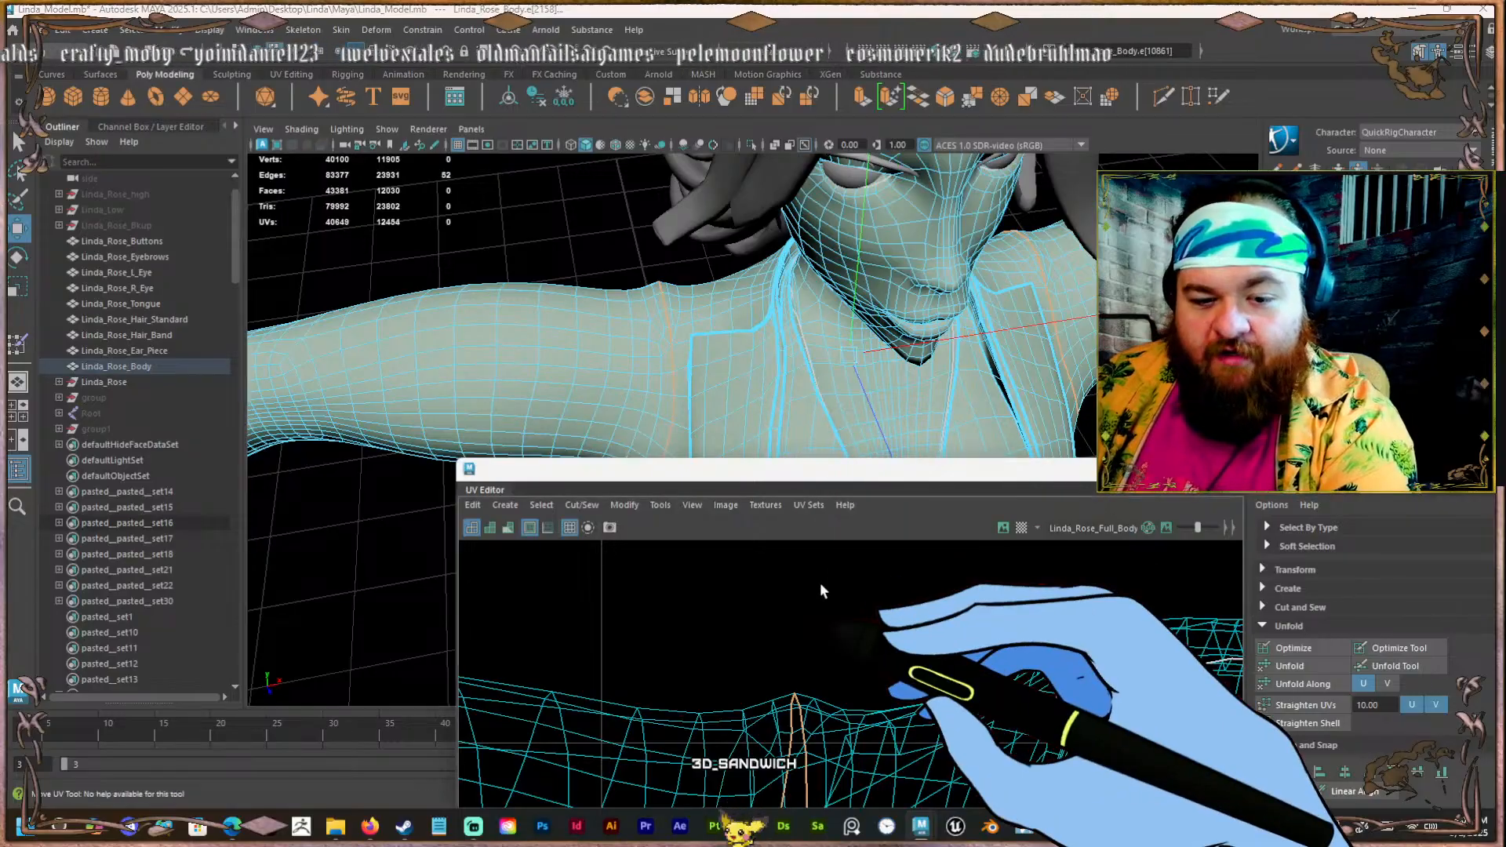
Switch to UV shell selection and select the detached sleeve's shell to check the shoulder cut.
{"action": "scroll", "coordinate": [807, 577], "scroll_direction": "down", "scroll_amount": 3}
{"action": "right_click_drag", "start_coordinate": [804, 574], "coordinate": [761, 533]}
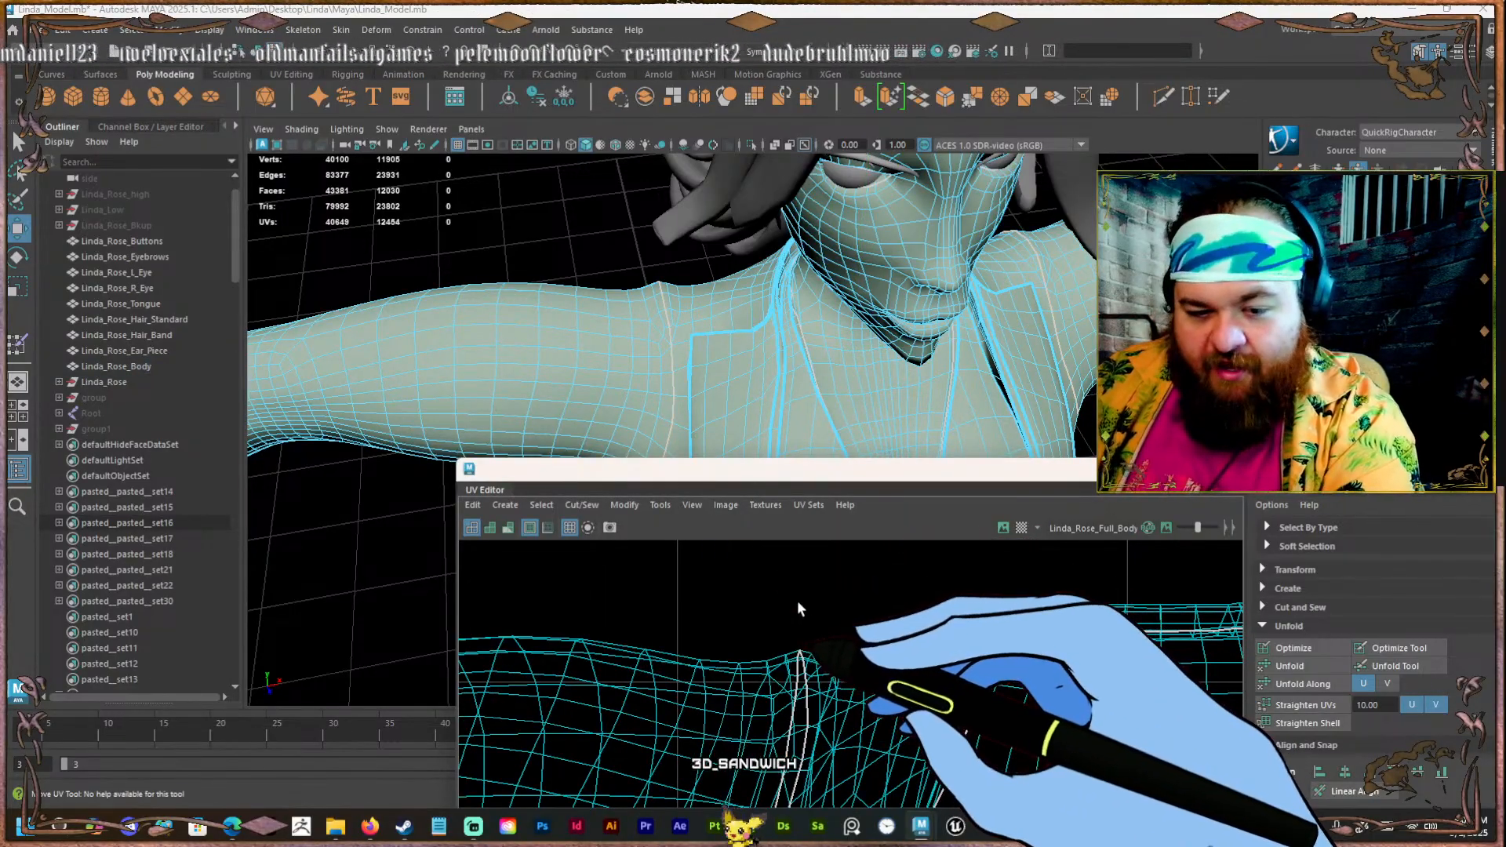
{"action": "left_click", "coordinate": [760, 694]}
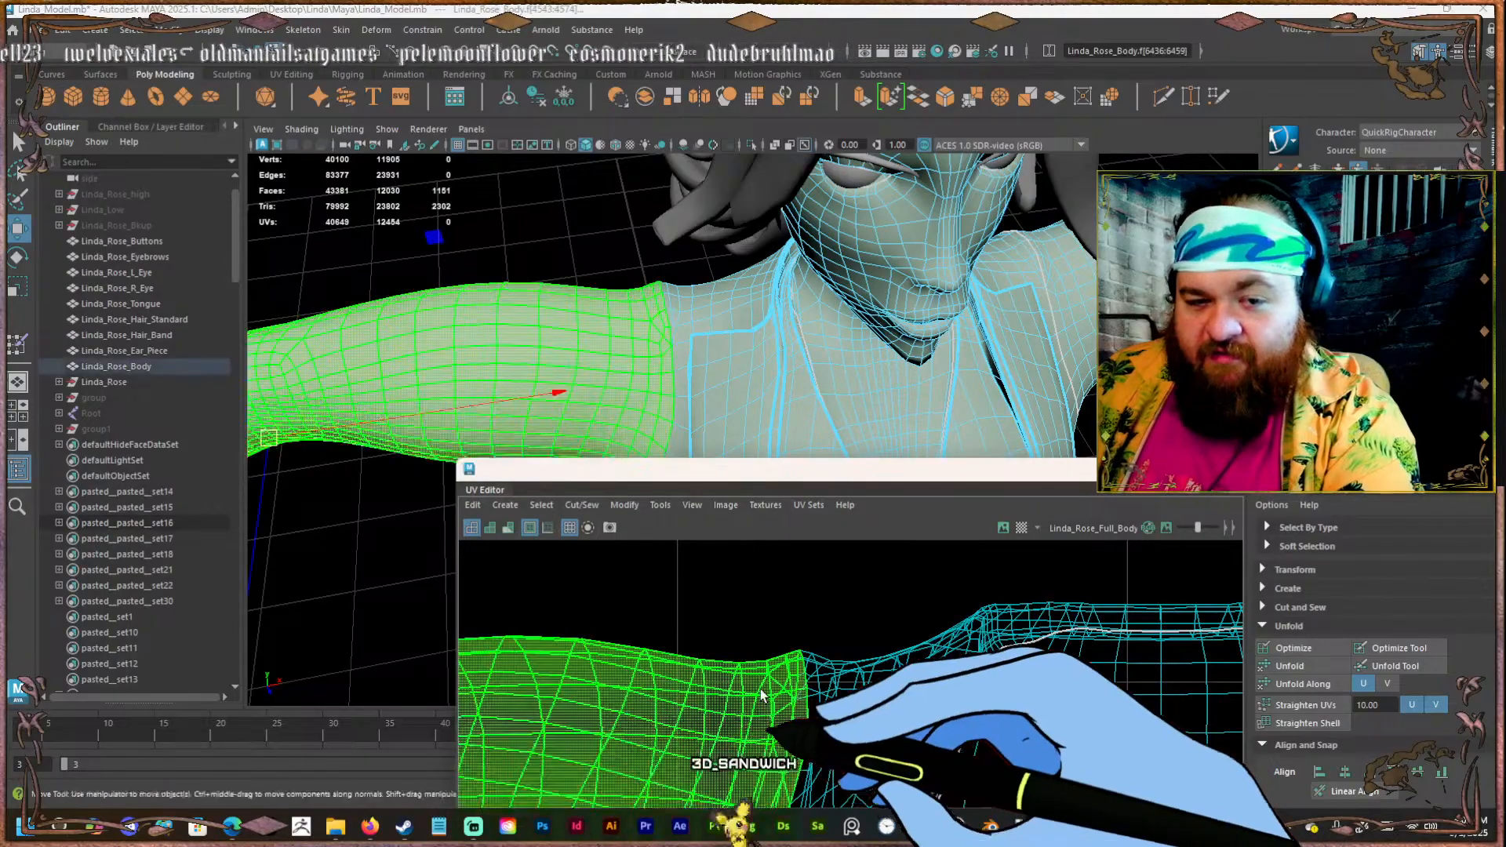
{"action": "left_click", "coordinate": [726, 638]}
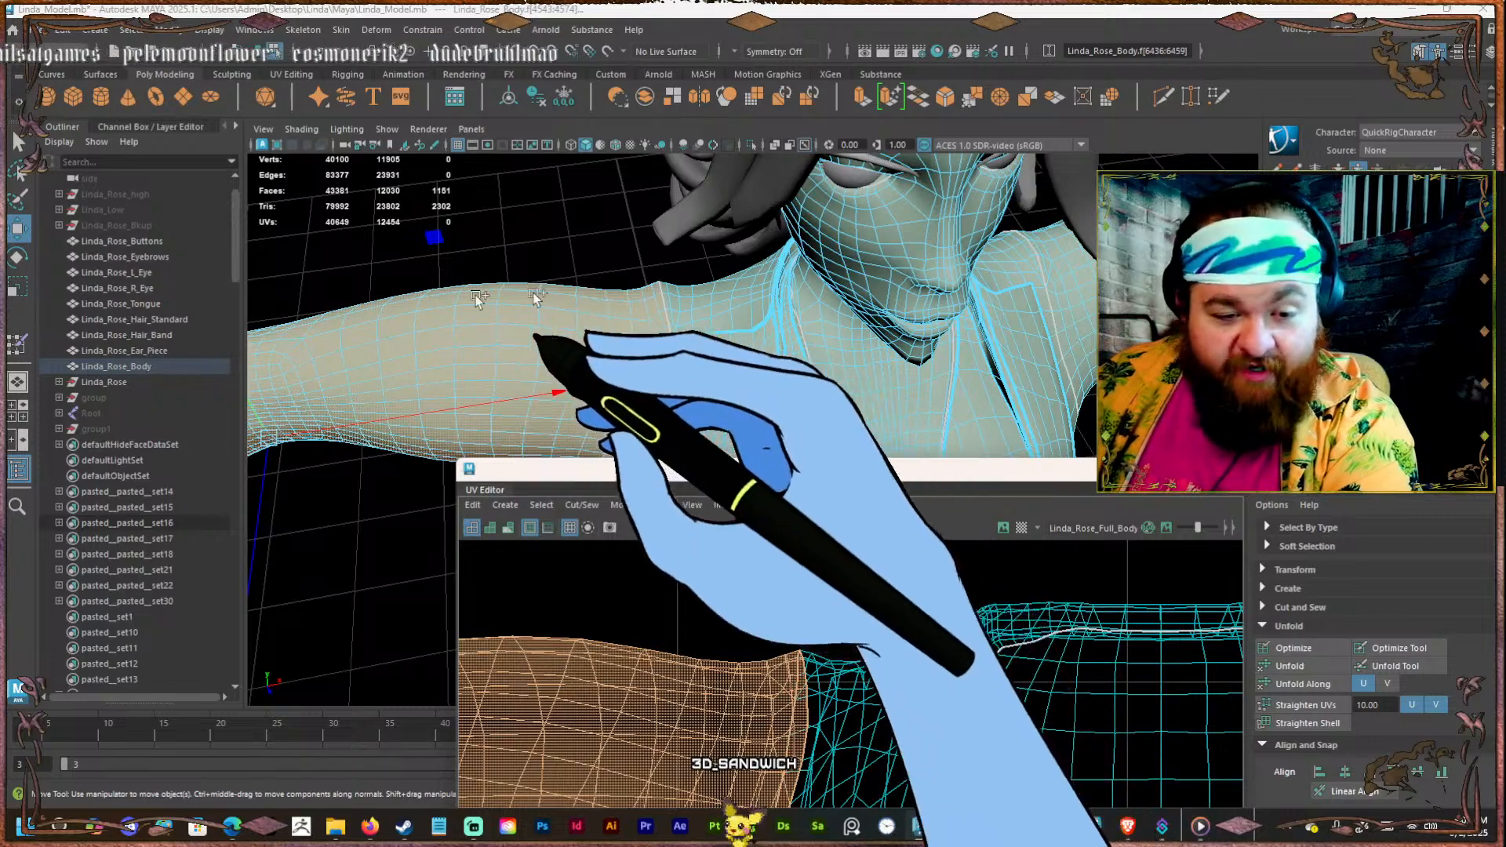
Add an edge beside the shoulder seam on the back of the model with the Multi-Cut tool.
{"action": "left_click_drag", "start_coordinate": [768, 472], "coordinate": [761, 651]}
{"action": "right_click_drag", "start_coordinate": [676, 471], "coordinate": [667, 444], "text": "alt"}
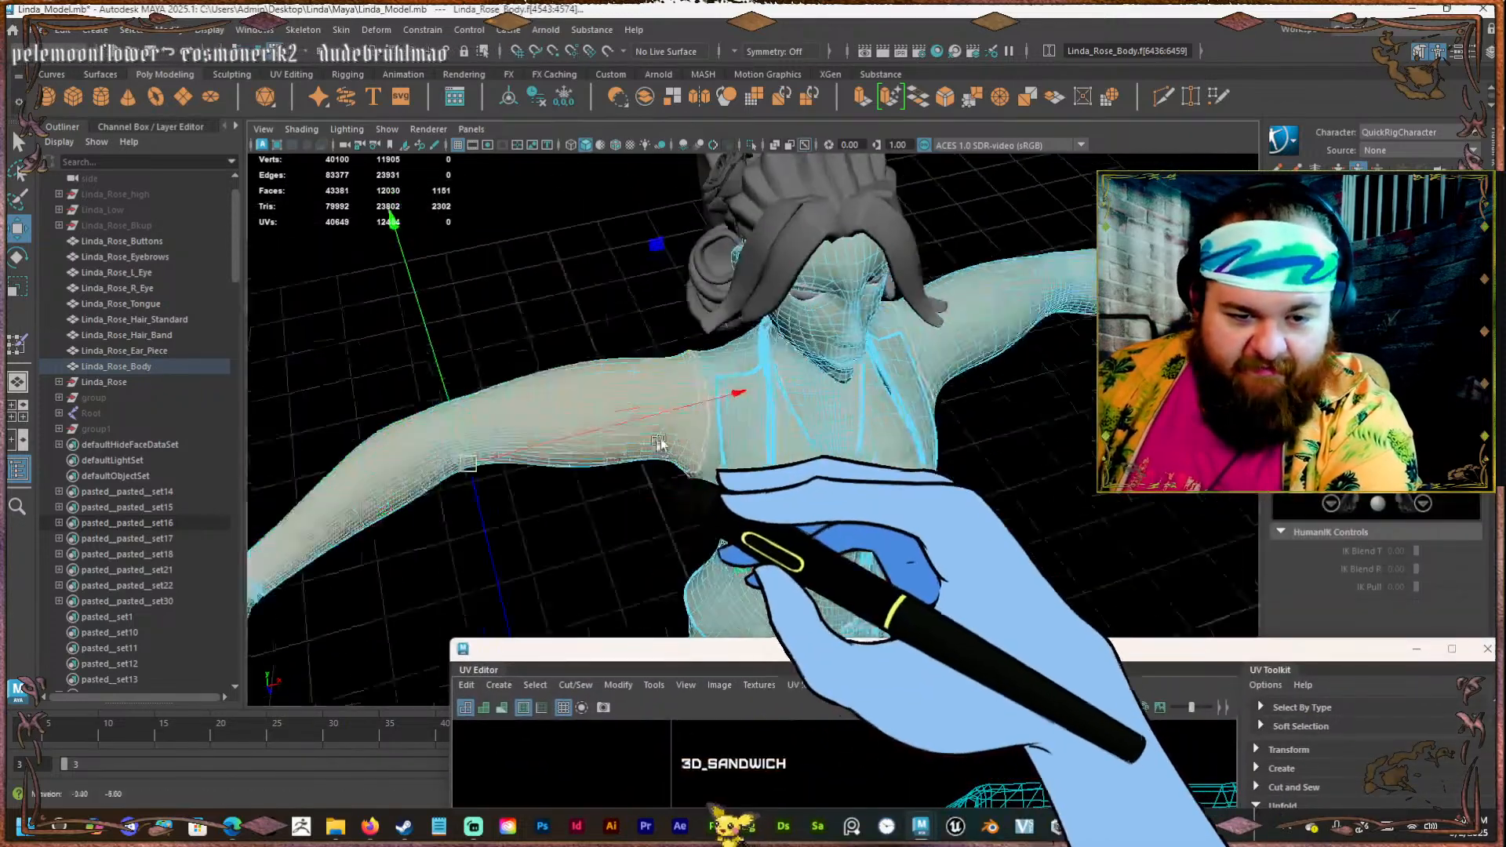
{"action": "left_click_drag", "start_coordinate": [667, 444], "coordinate": [884, 392], "text": "alt"}
{"action": "right_click_drag", "start_coordinate": [722, 393], "coordinate": [796, 393], "text": "alt"}
{"action": "left_click_drag", "start_coordinate": [797, 393], "coordinate": [882, 400], "text": "alt"}
{"action": "right_click_drag", "start_coordinate": [882, 404], "coordinate": [881, 363]}
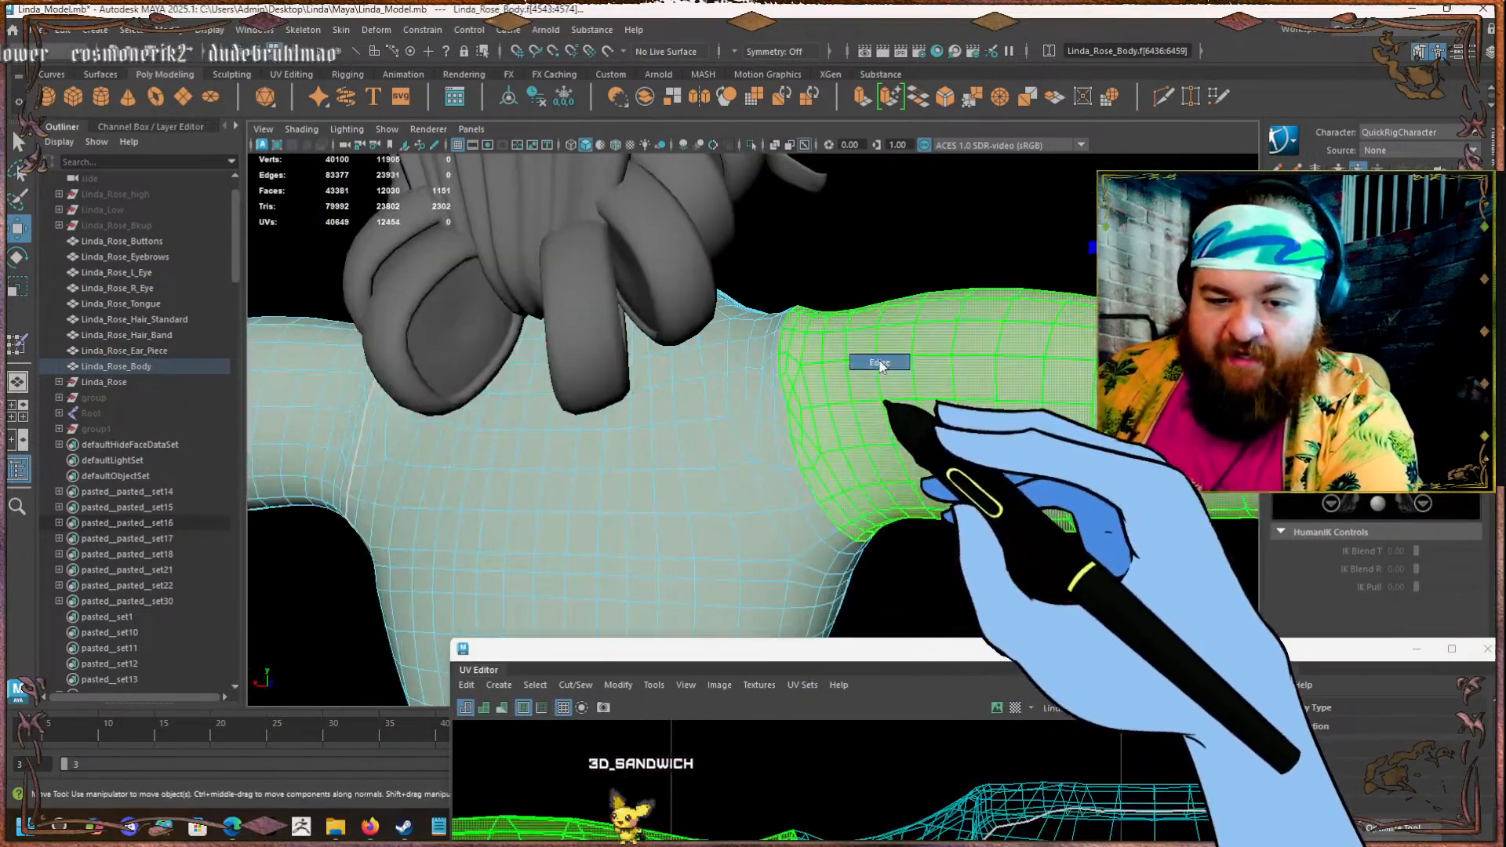
{"action": "right_click_drag", "start_coordinate": [730, 409], "coordinate": [776, 407], "text": "alt"}
{"action": "left_click_drag", "start_coordinate": [776, 407], "coordinate": [732, 416], "text": "alt"}
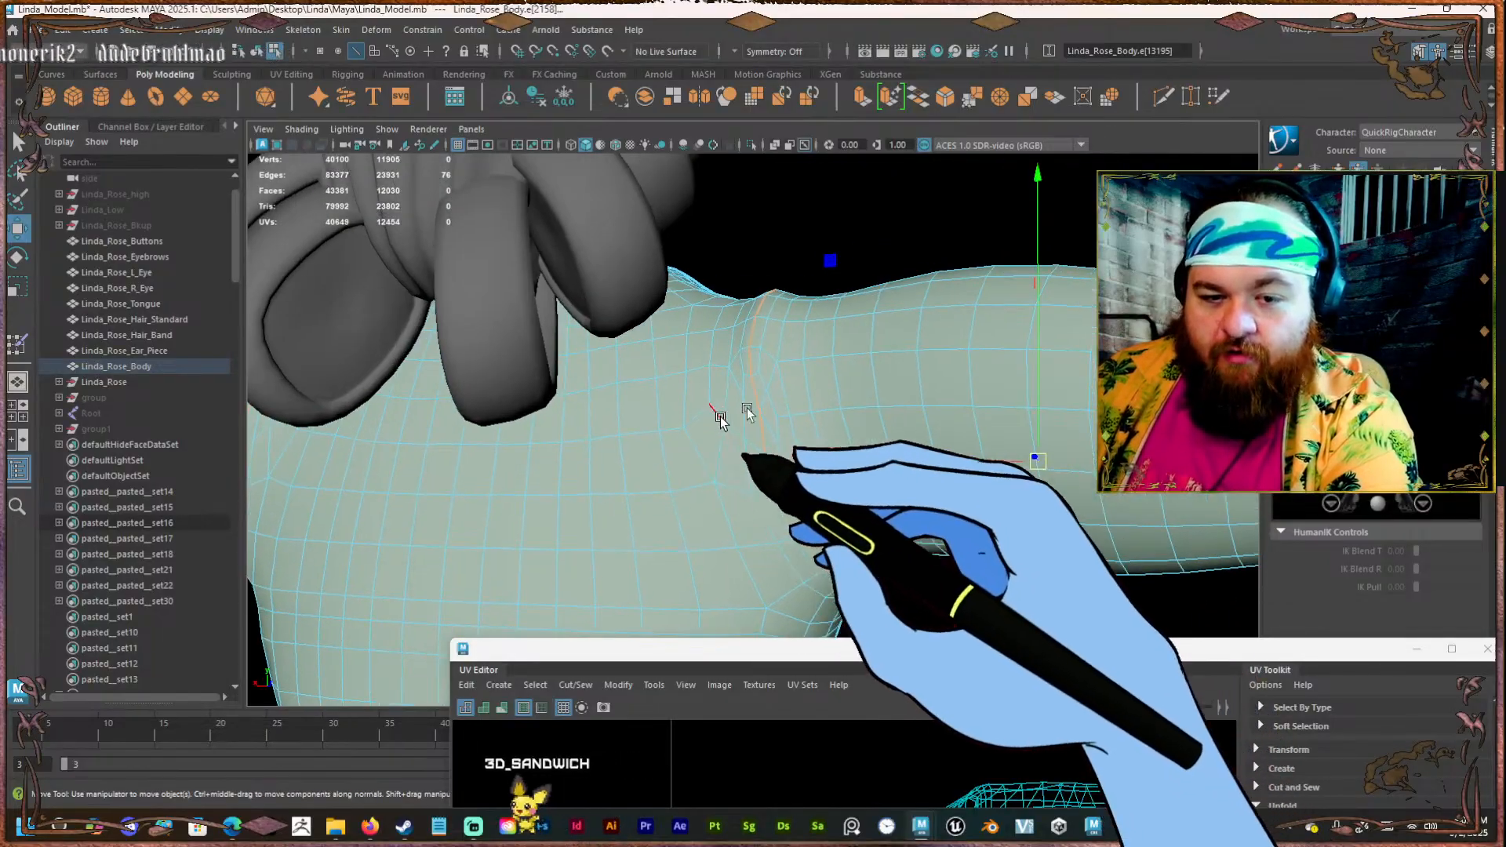
{"action": "right_click_drag", "start_coordinate": [733, 416], "coordinate": [850, 412], "text": "alt"}
{"action": "left_click", "coordinate": [1162, 97]}
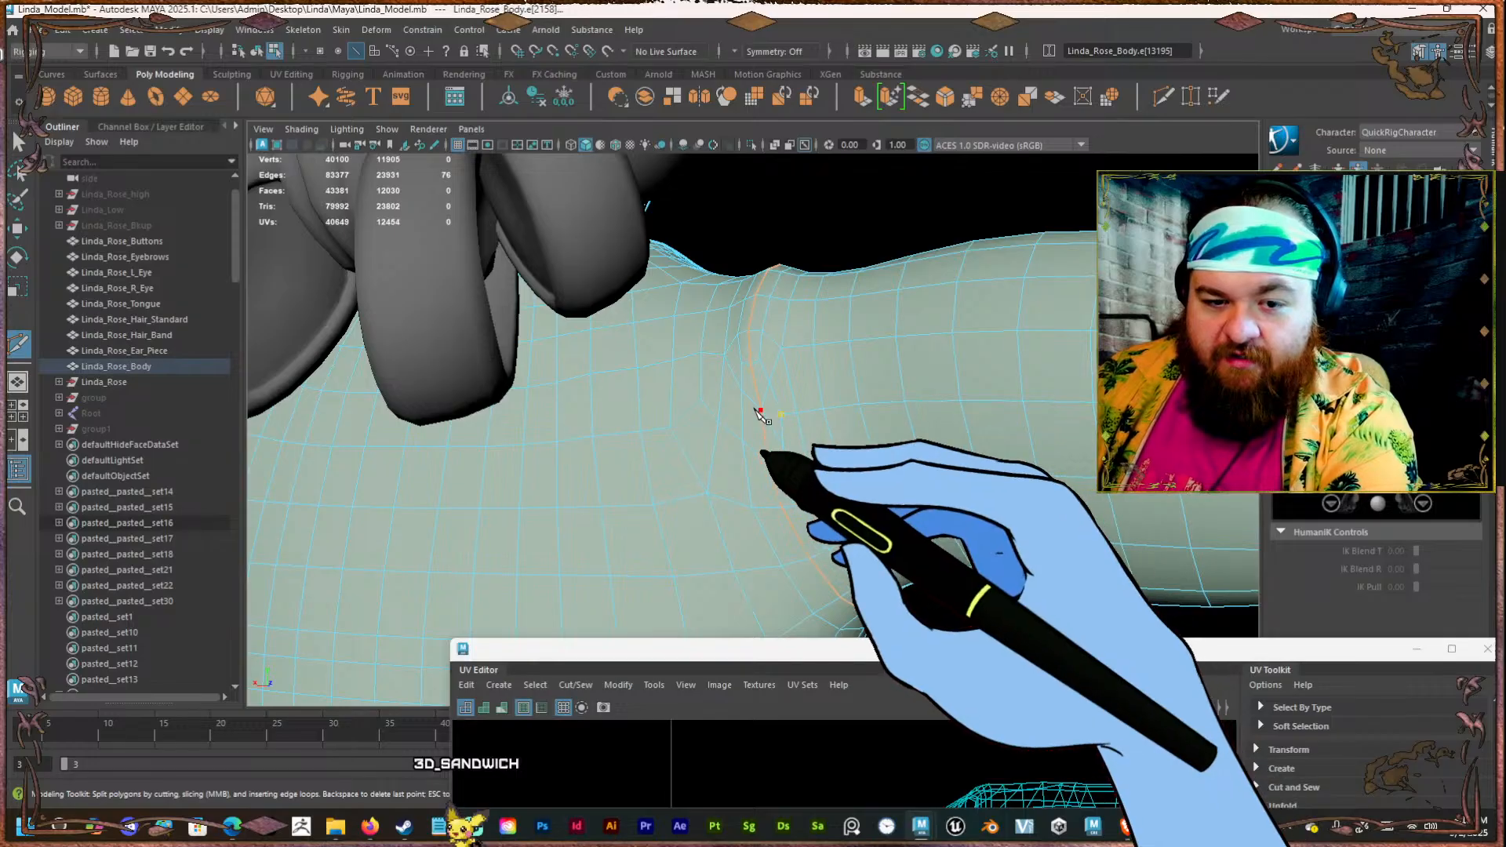
{"action": "key", "text": "w"}
Cut a matching edge beside the opposite shoulder seam on the back with the Multi-Cut tool.
{"action": "right_click_drag", "start_coordinate": [699, 383], "coordinate": [481, 434], "text": "alt"}
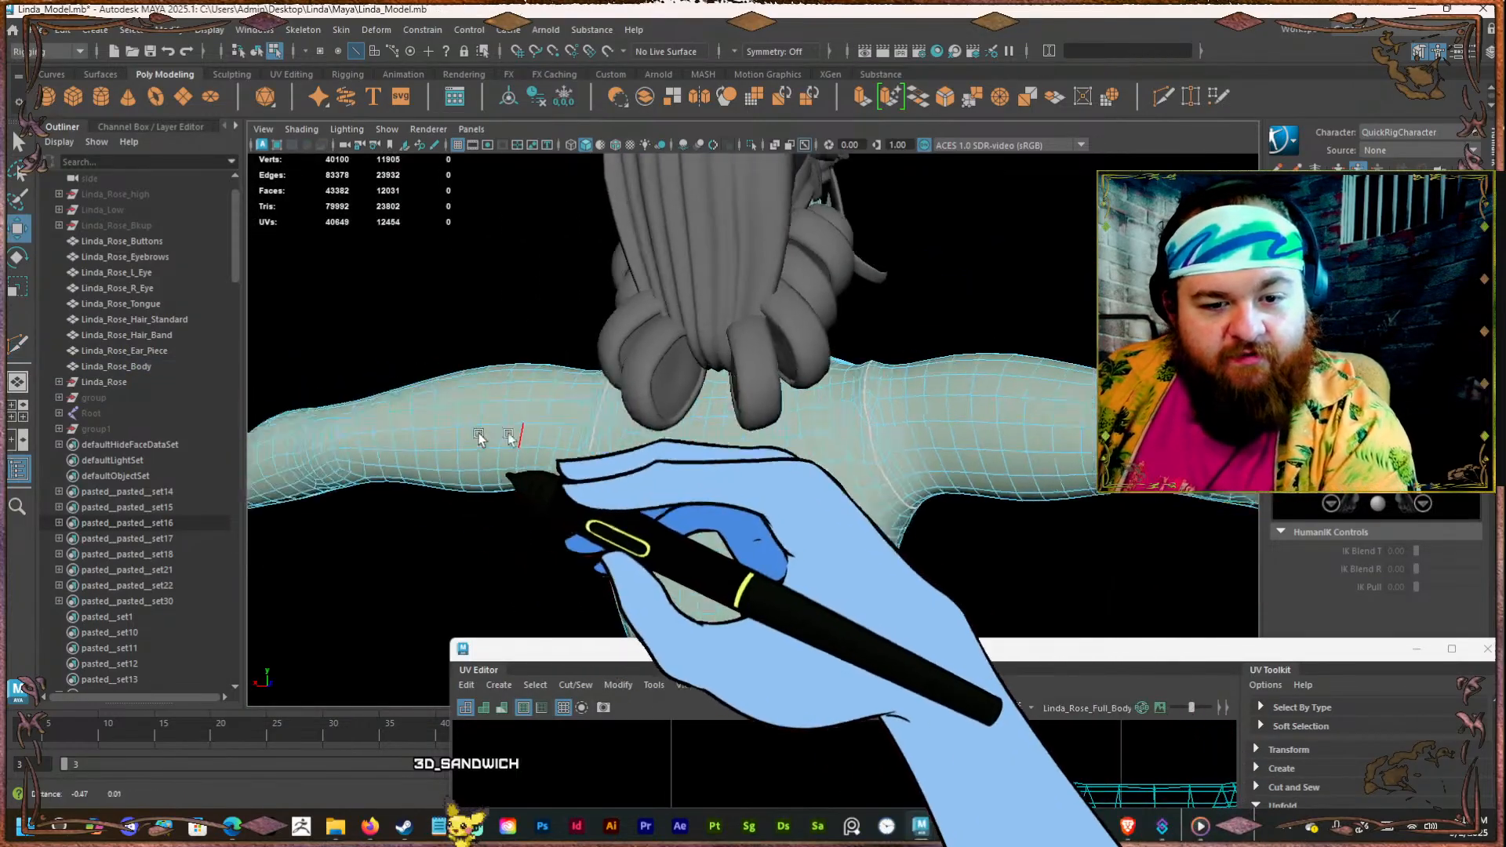
{"action": "middle_click_drag", "start_coordinate": [481, 434], "coordinate": [612, 400], "text": "alt"}
{"action": "right_click_drag", "start_coordinate": [612, 400], "coordinate": [666, 414], "text": "alt"}
{"action": "left_click_drag", "start_coordinate": [666, 414], "coordinate": [731, 353], "text": "alt"}
{"action": "right_click_drag", "start_coordinate": [731, 355], "coordinate": [757, 367], "text": "alt"}
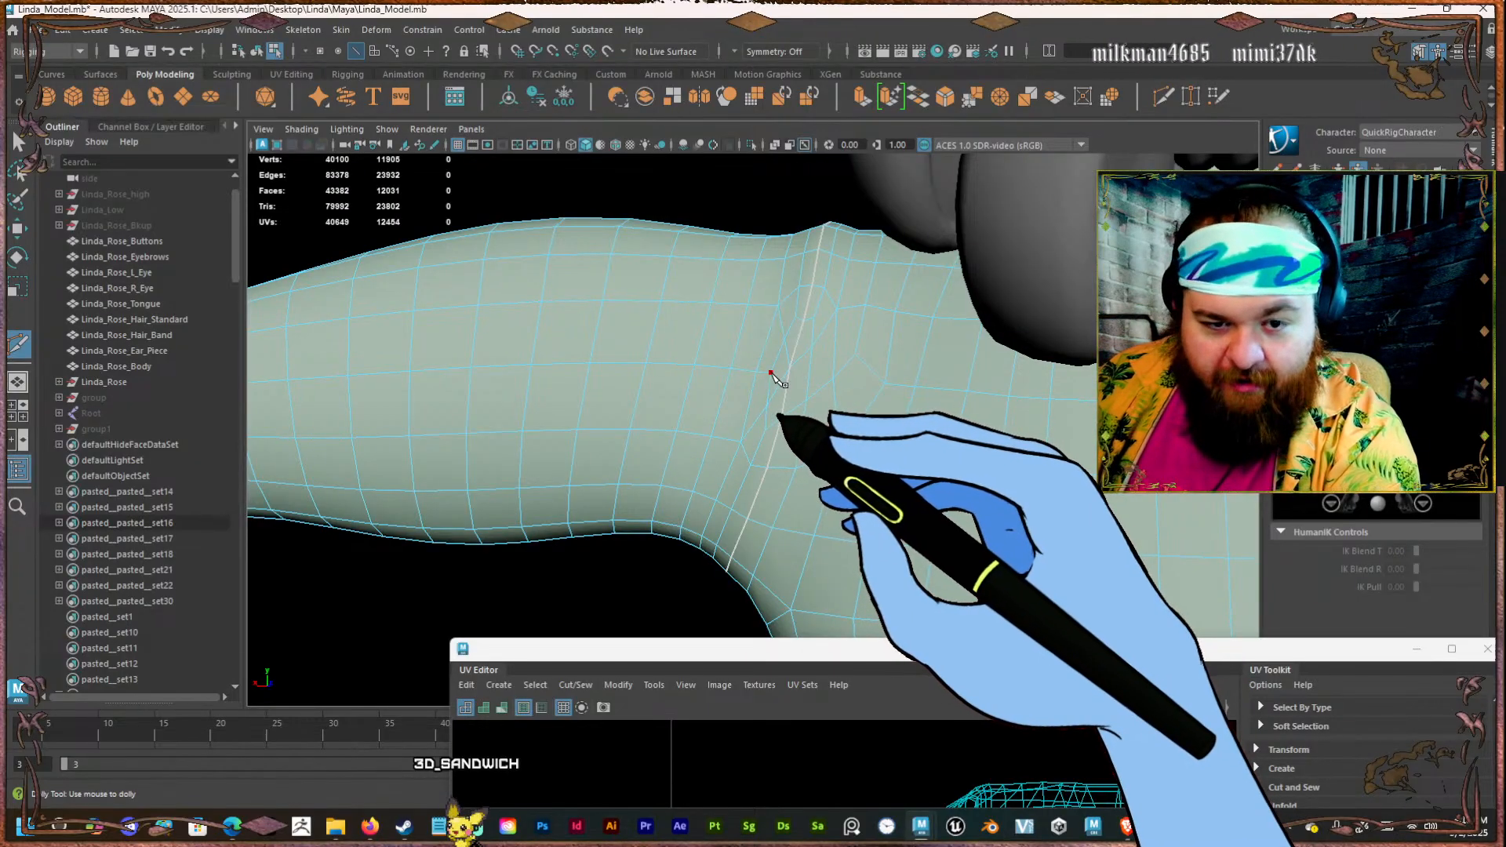
{"action": "left_click", "coordinate": [776, 306]}
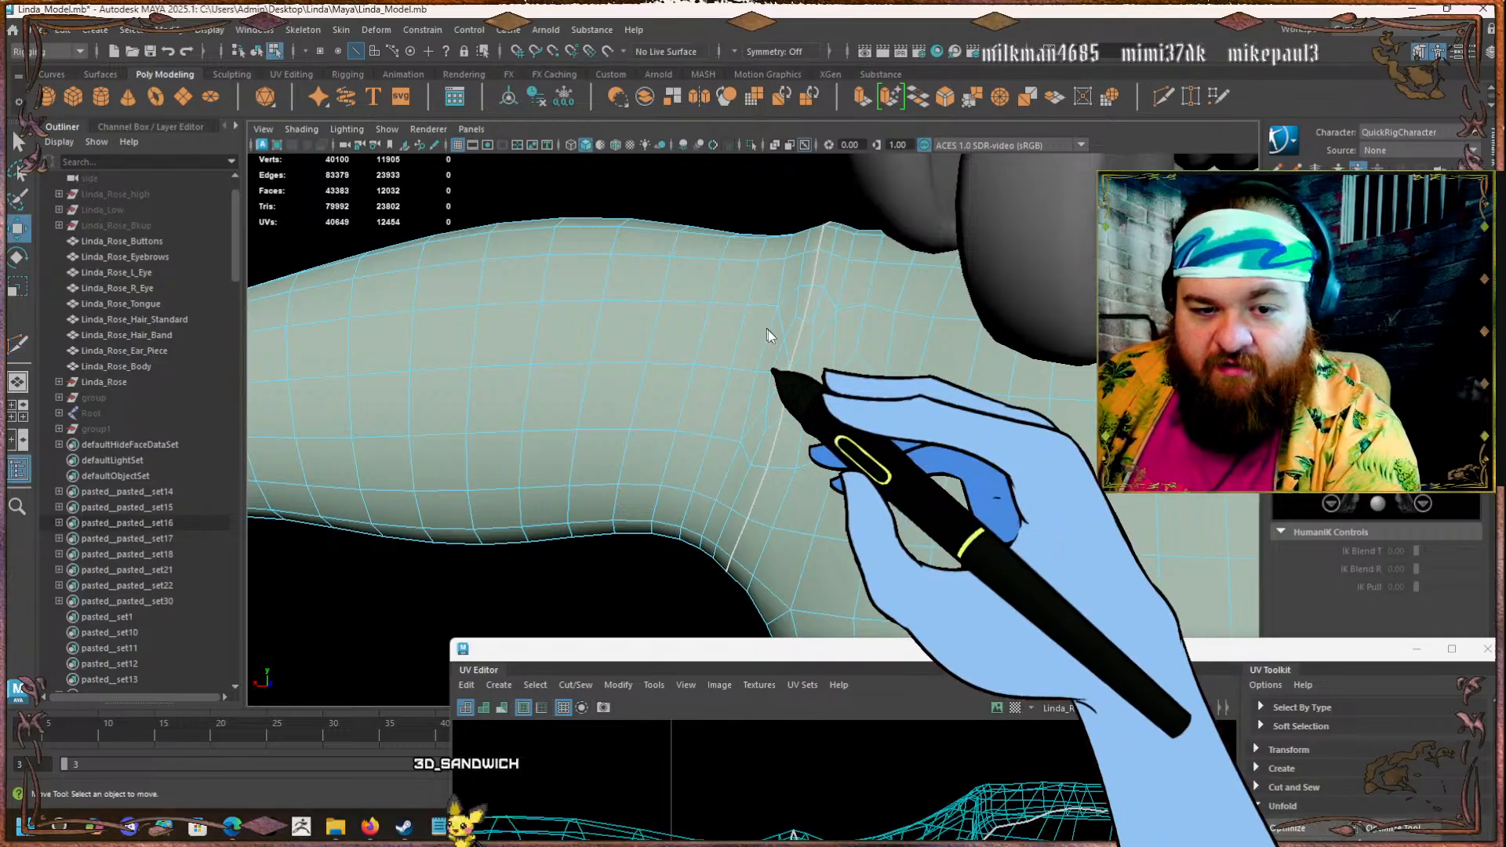
{"action": "left_click", "coordinate": [756, 364]}
{"action": "key", "text": "w"}
Select the run of edges along the back of the upper arm to the shoulder seam, then clear the selection.
{"action": "right_click_drag", "start_coordinate": [740, 368], "coordinate": [696, 410], "text": "alt"}
{"action": "middle_click_drag", "start_coordinate": [696, 411], "coordinate": [730, 407], "text": "alt"}
{"action": "right_click_drag", "start_coordinate": [730, 407], "coordinate": [978, 351], "text": "alt"}
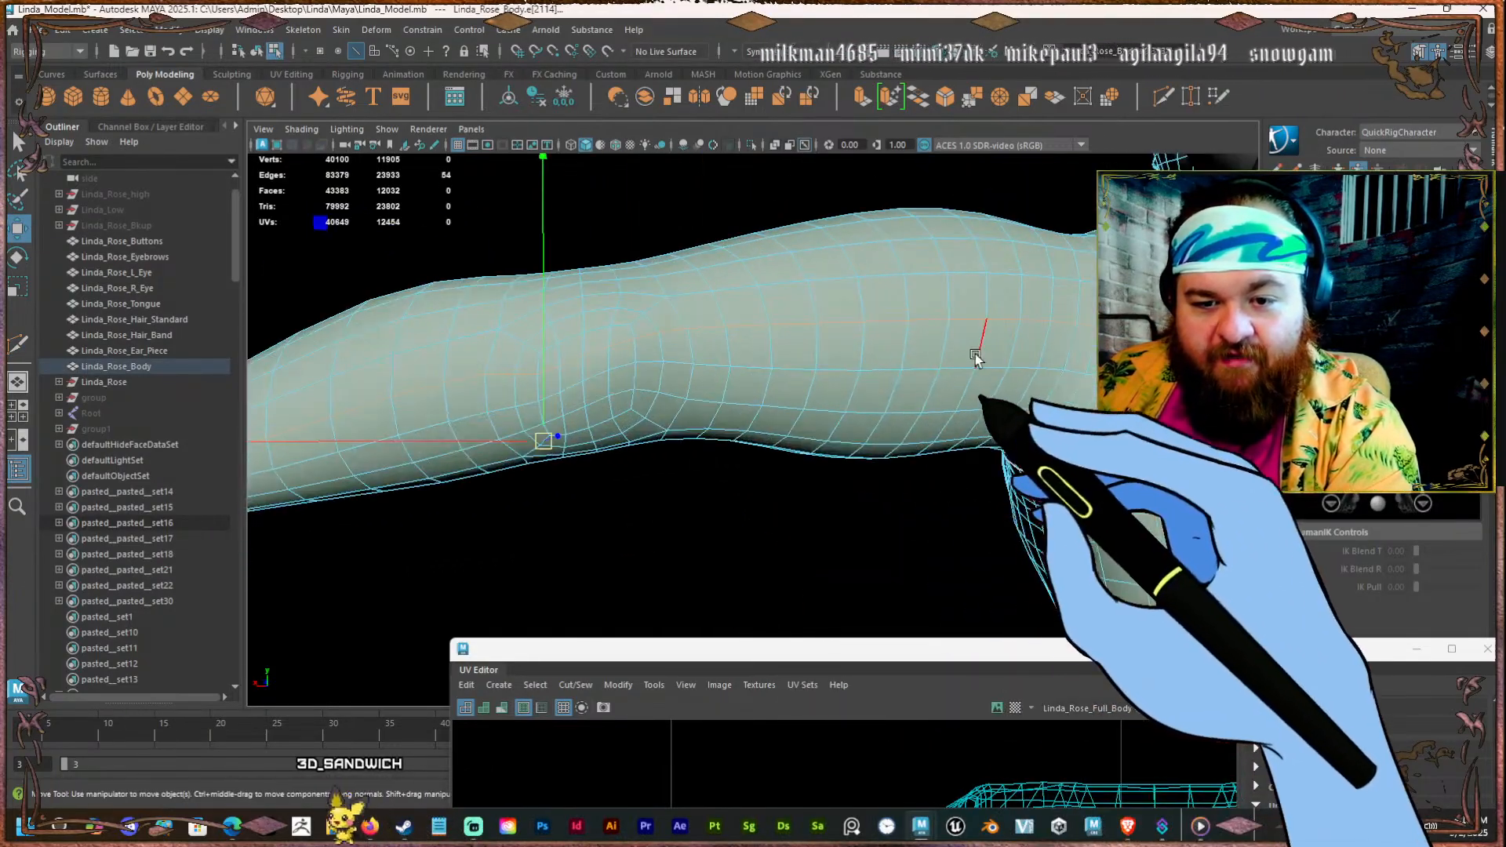
{"action": "middle_click_drag", "start_coordinate": [918, 376], "coordinate": [754, 447], "text": "alt"}
{"action": "right_click_drag", "start_coordinate": [937, 406], "coordinate": [980, 392], "text": "alt"}
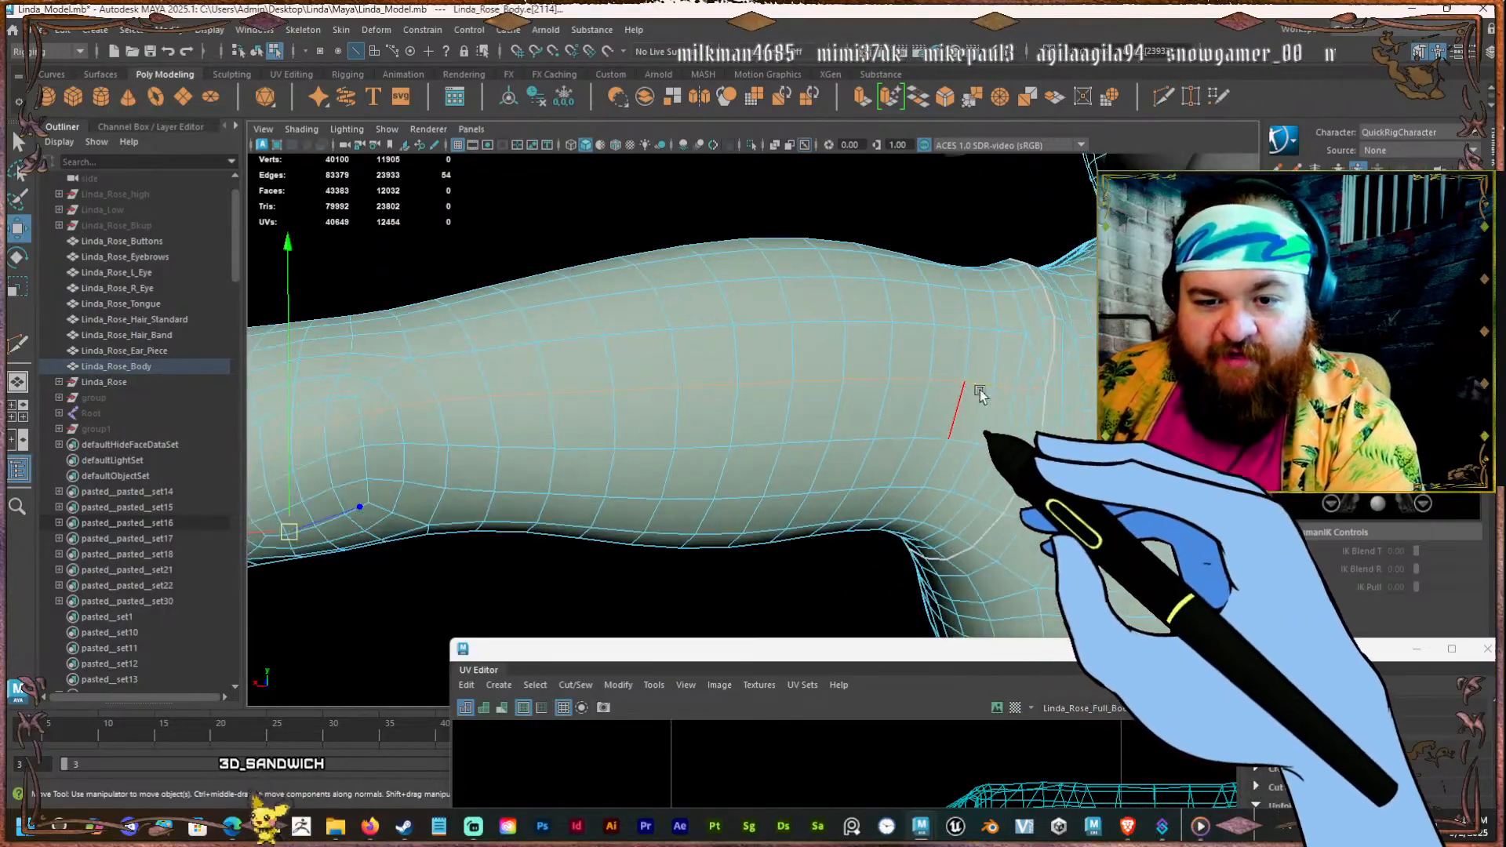
{"action": "left_click", "coordinate": [1035, 383]}
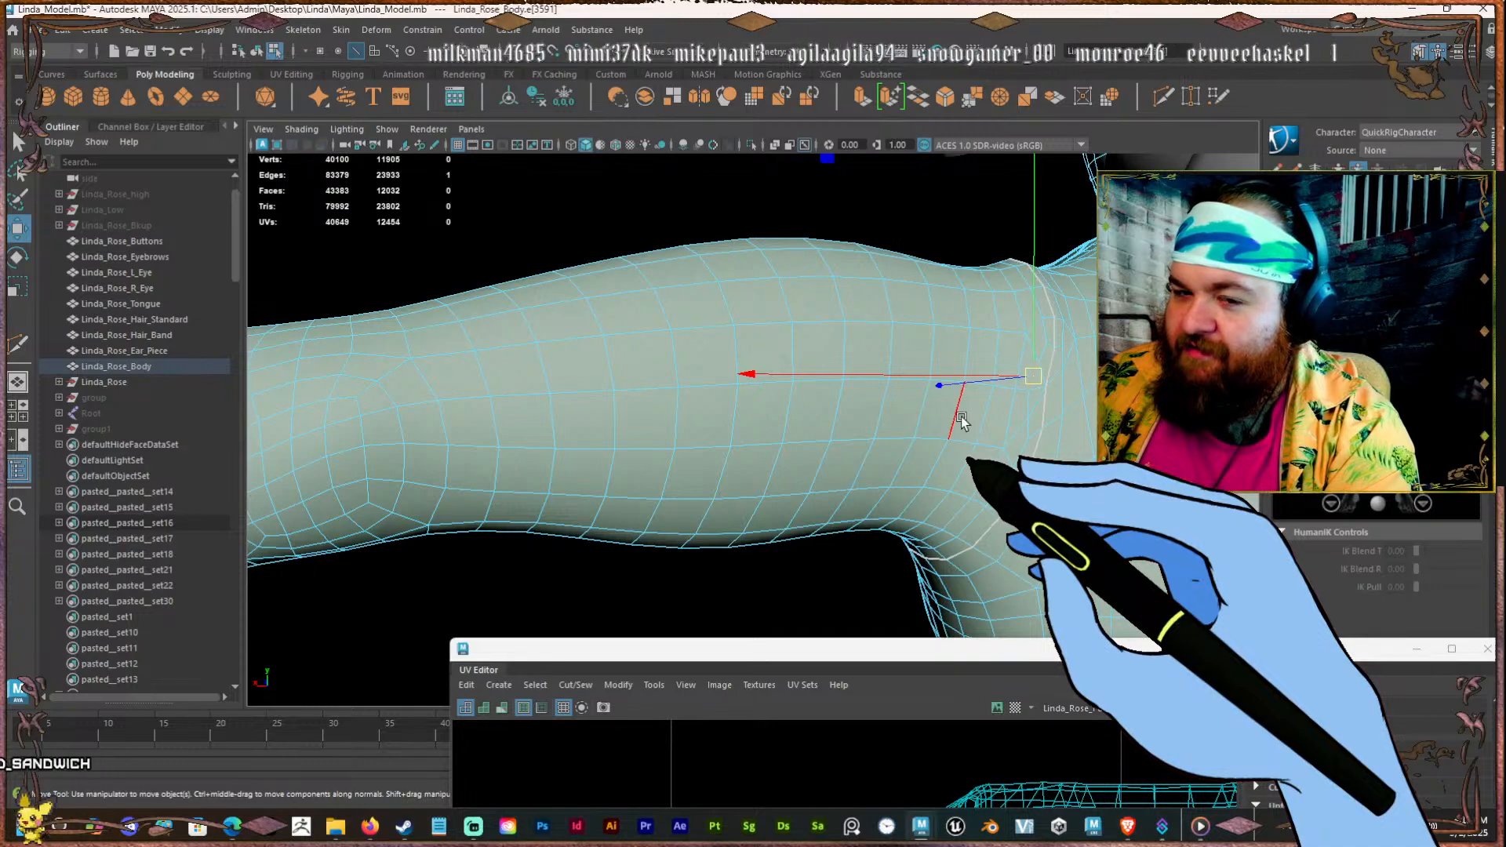
{"action": "left_click", "coordinate": [687, 396]}
{"action": "right_click_drag", "start_coordinate": [689, 403], "coordinate": [957, 351], "text": "alt"}
{"action": "left_click", "coordinate": [1057, 380], "text": "shift"}
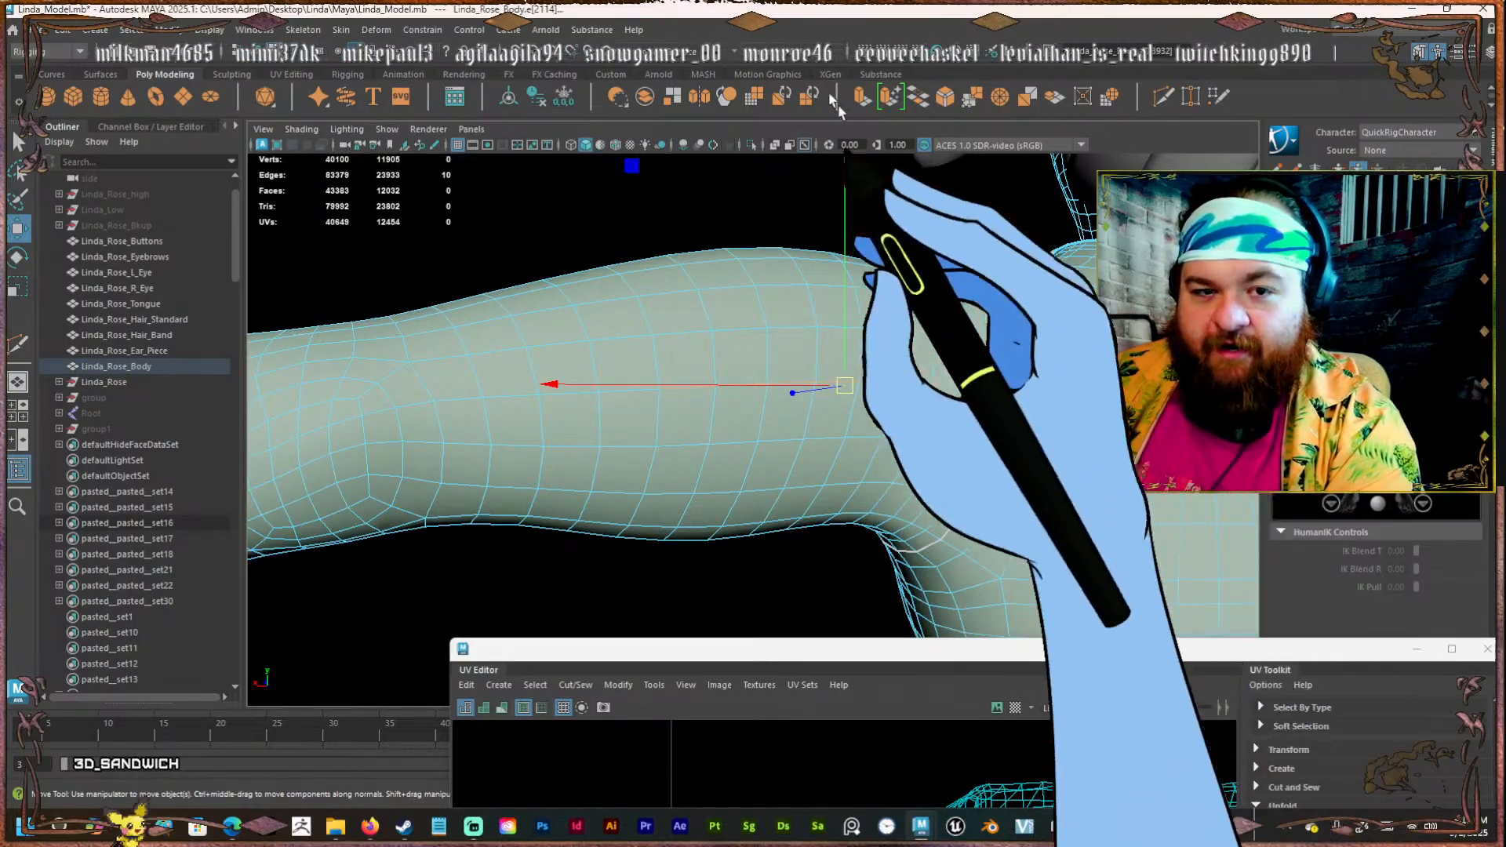
{"action": "left_click", "coordinate": [908, 196]}
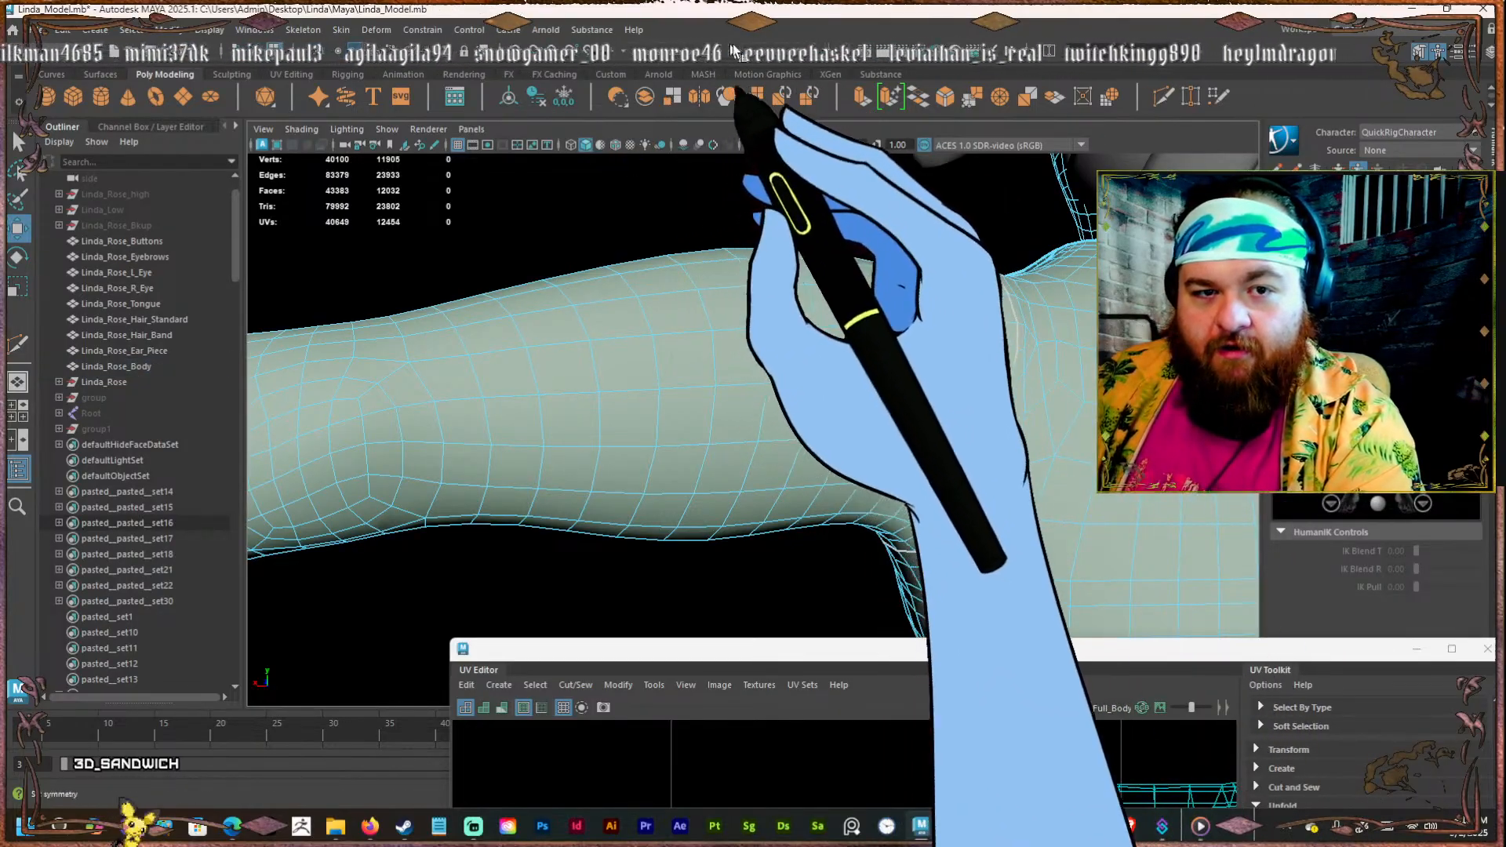
Turn on Object X symmetry and select the line of edges along the back of the upper arm from the shoulder seam to the elbow.
{"action": "left_click", "coordinate": [742, 54]}
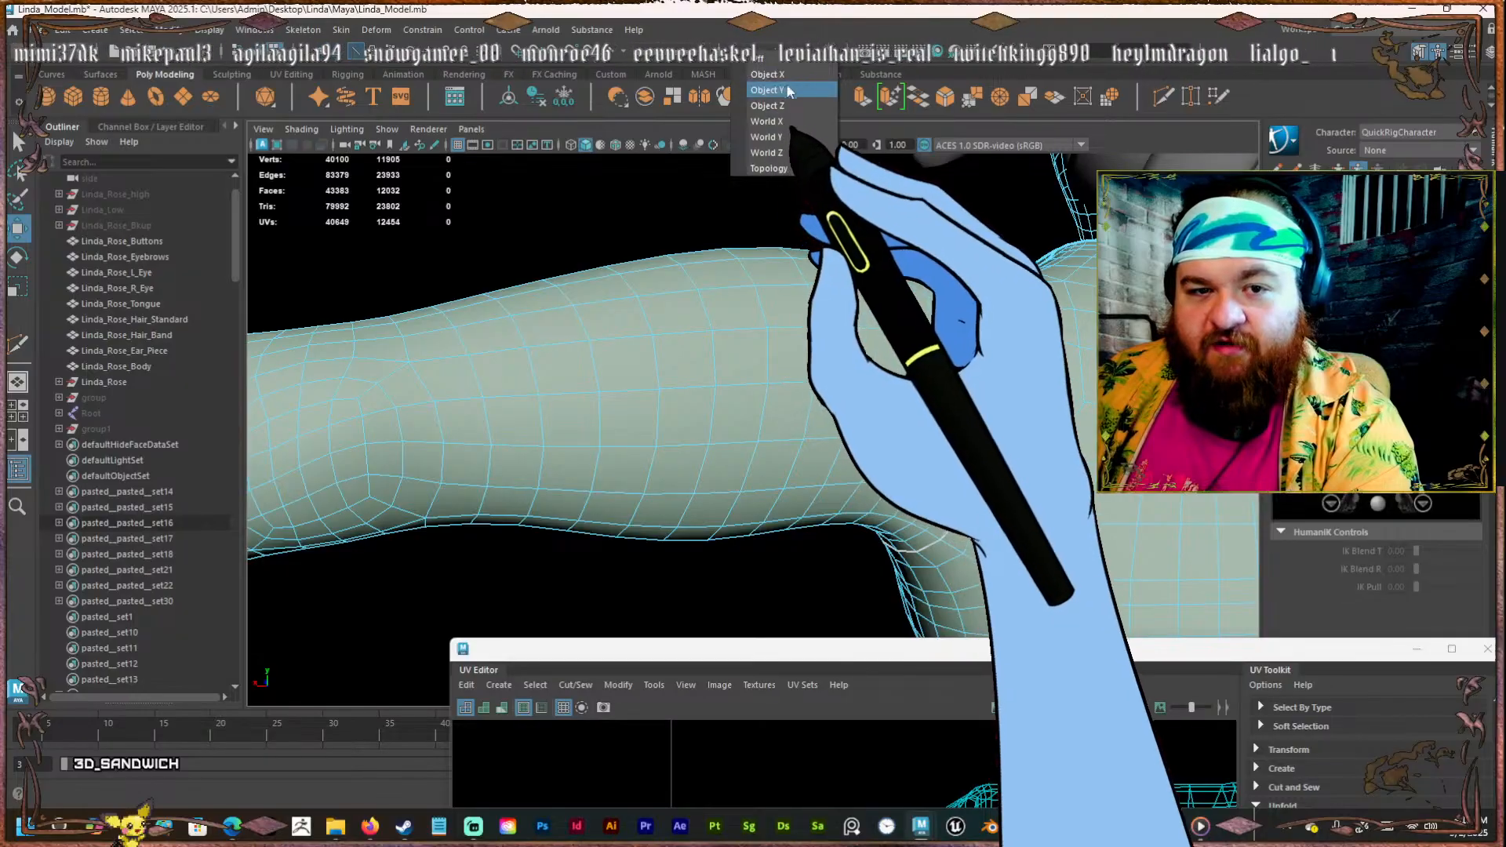
{"action": "left_click", "coordinate": [768, 74]}
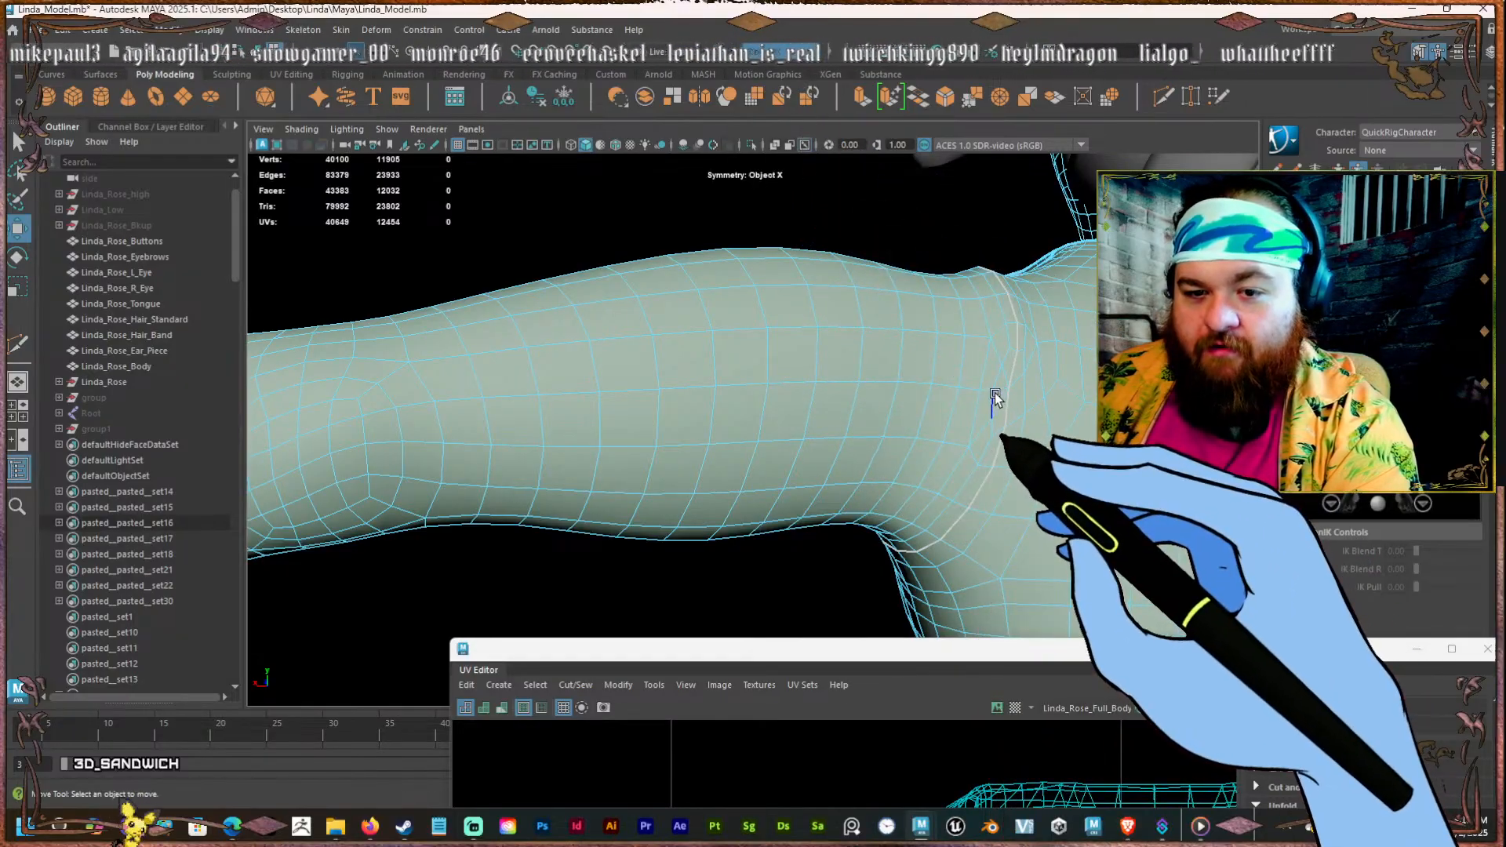
{"action": "left_click", "coordinate": [1000, 395]}
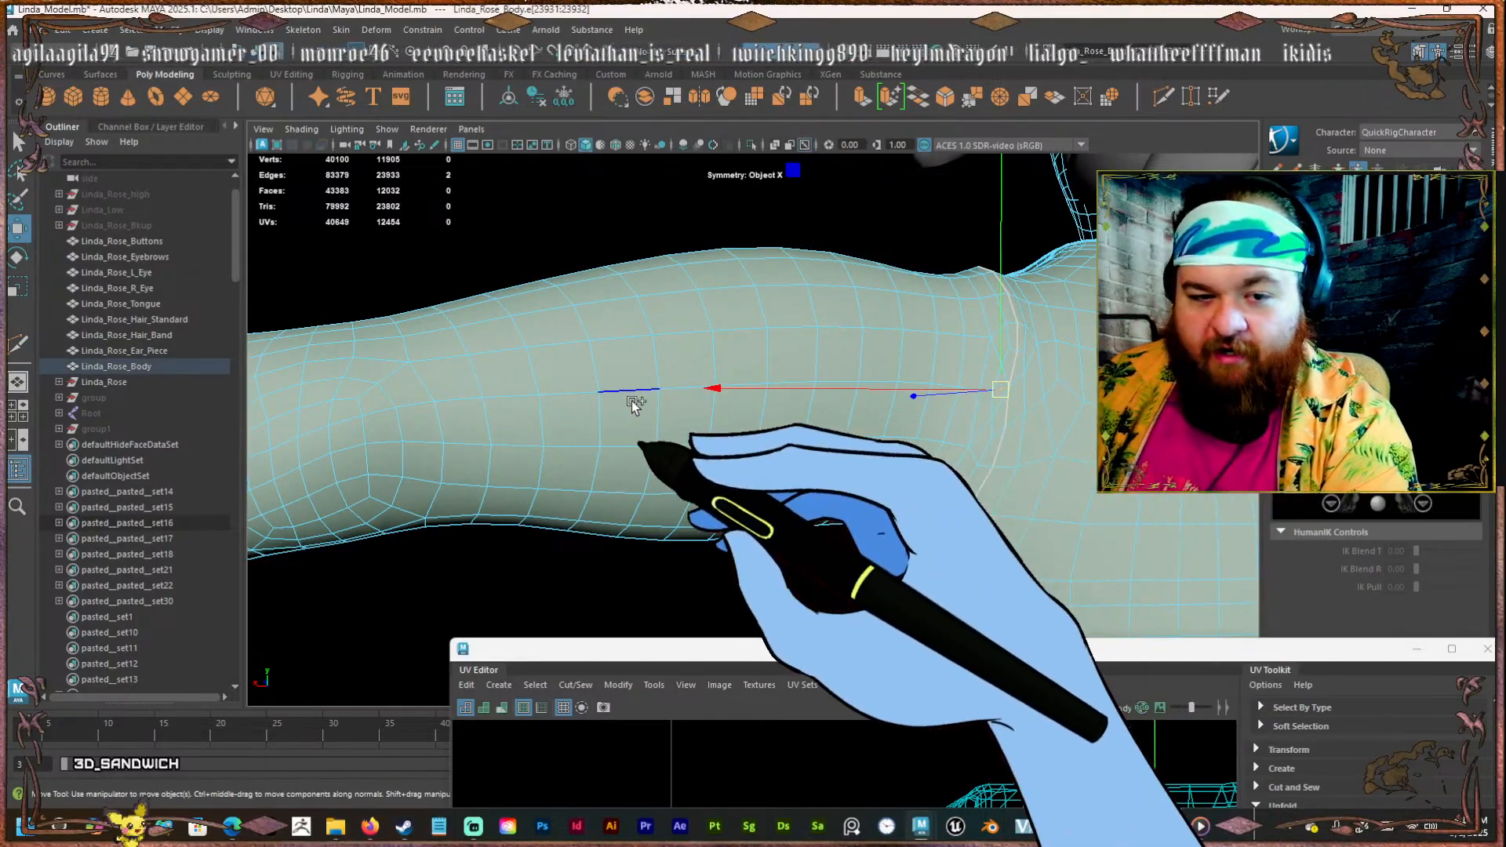
{"action": "double_click", "coordinate": [632, 400]}
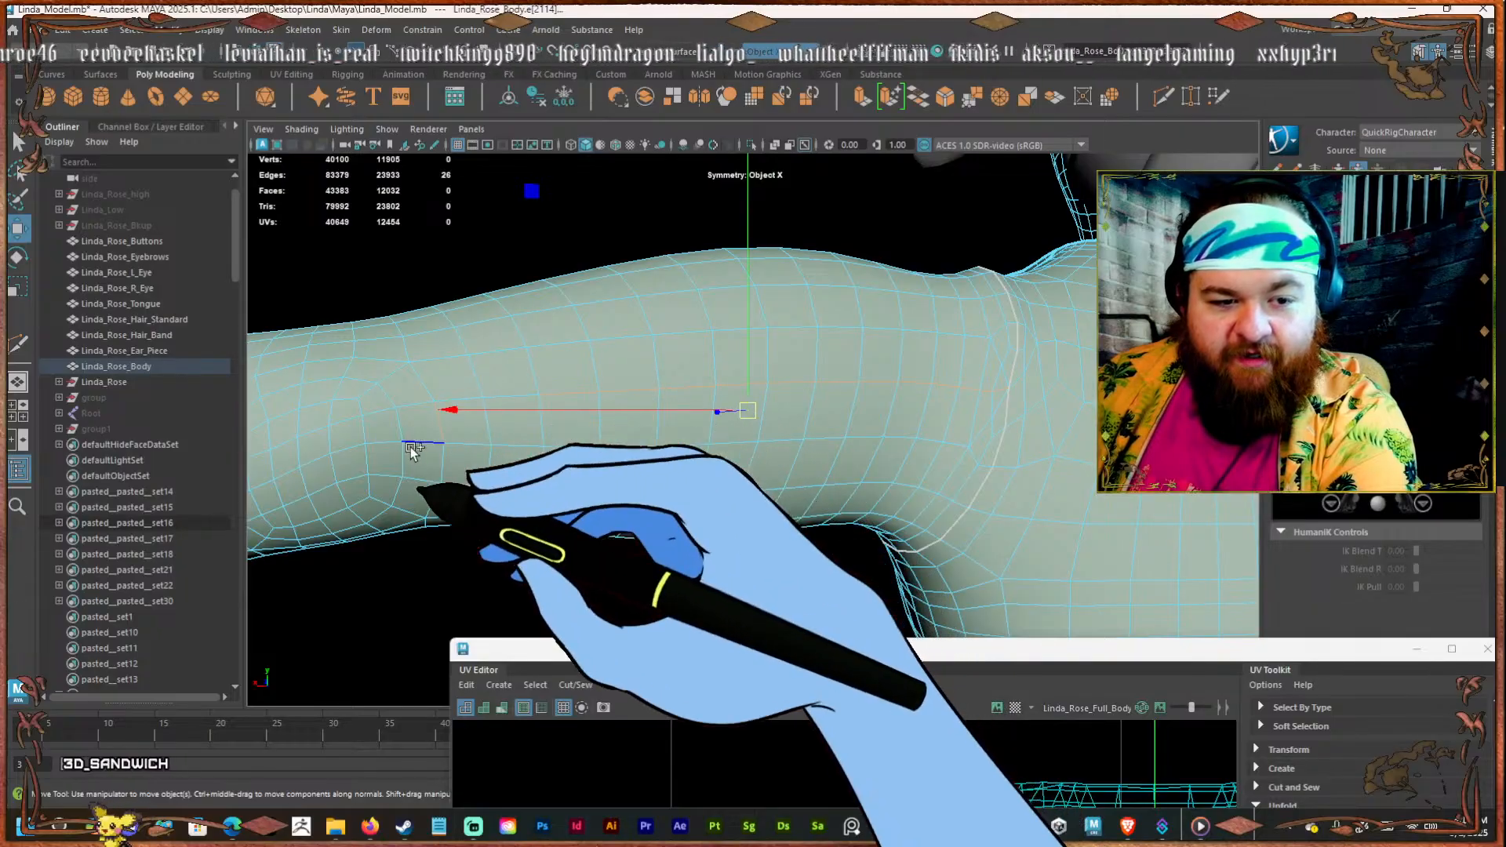
{"action": "left_click", "coordinate": [442, 431], "text": "shift"}
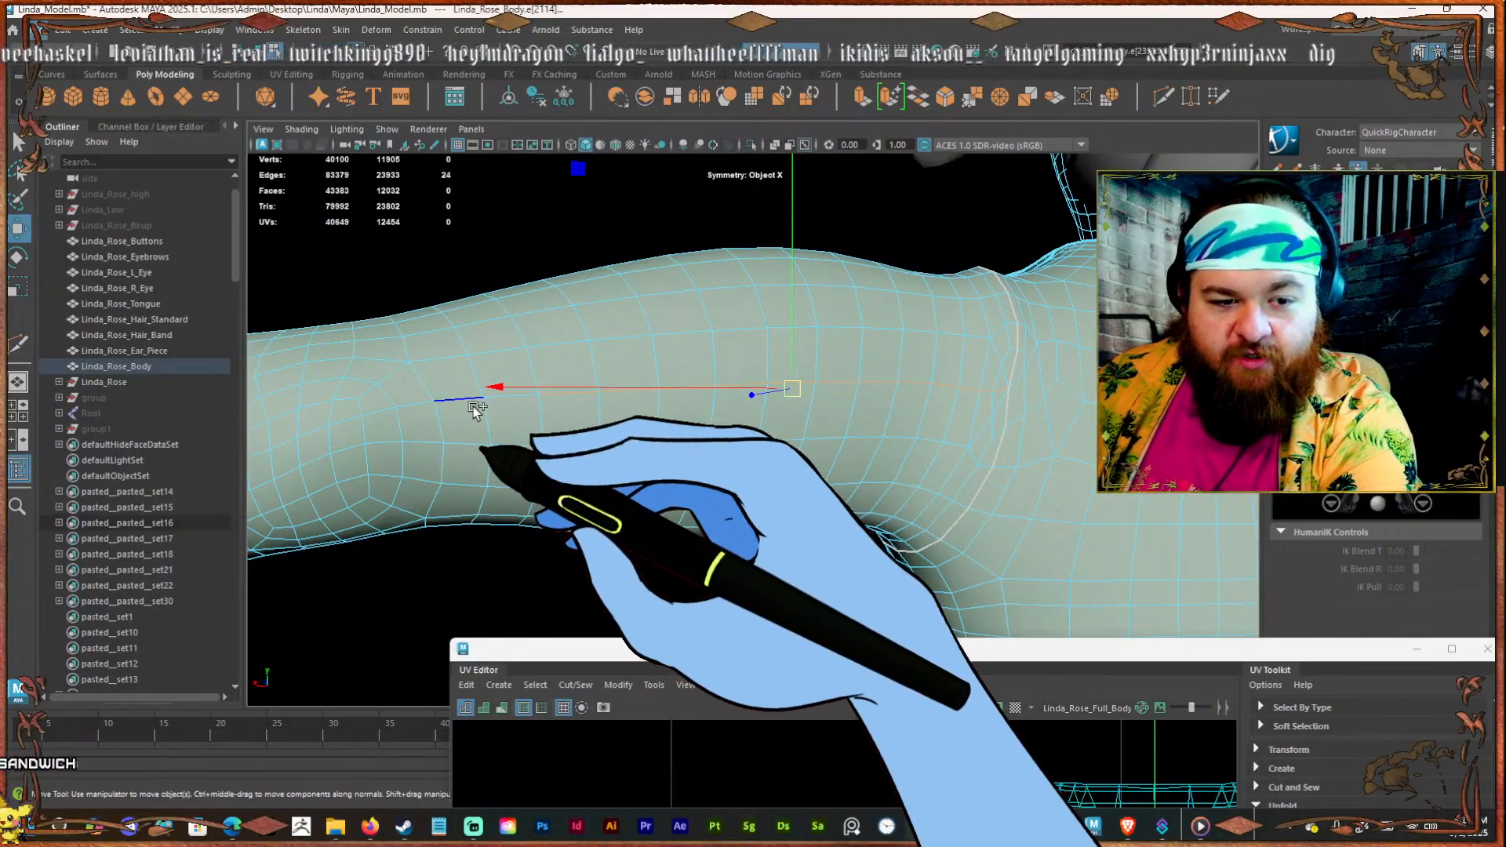
{"action": "left_click", "coordinate": [508, 398], "text": "shift"}
{"action": "left_click", "coordinate": [437, 399], "text": "shift"}
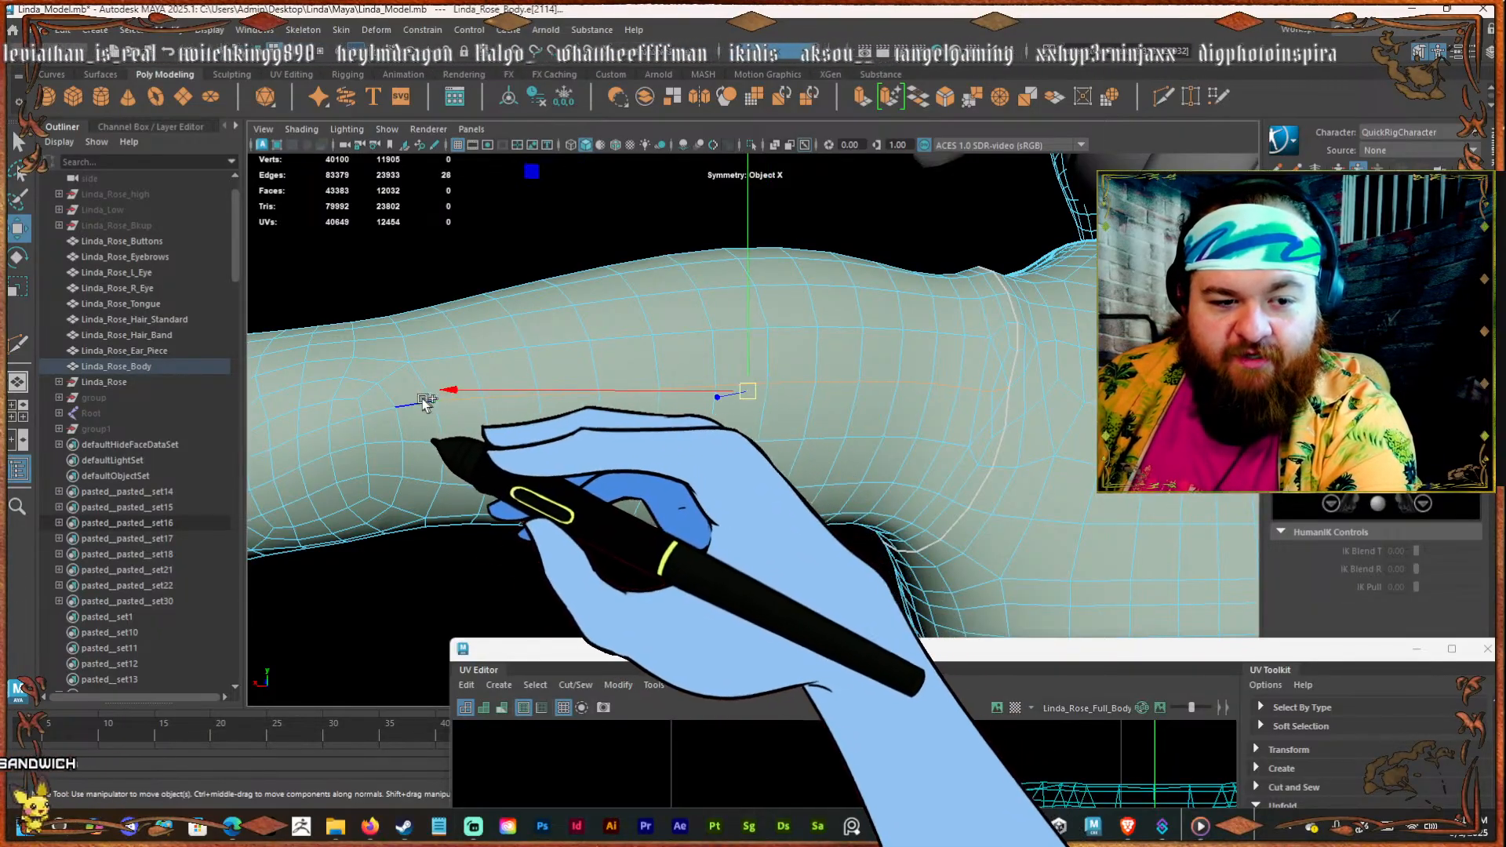
{"action": "left_click", "coordinate": [417, 403], "text": "shift"}
Extend the edge selection from the elbow along the forearm towards the cuff.
{"action": "middle_click_drag", "start_coordinate": [424, 406], "coordinate": [974, 332], "text": "alt"}
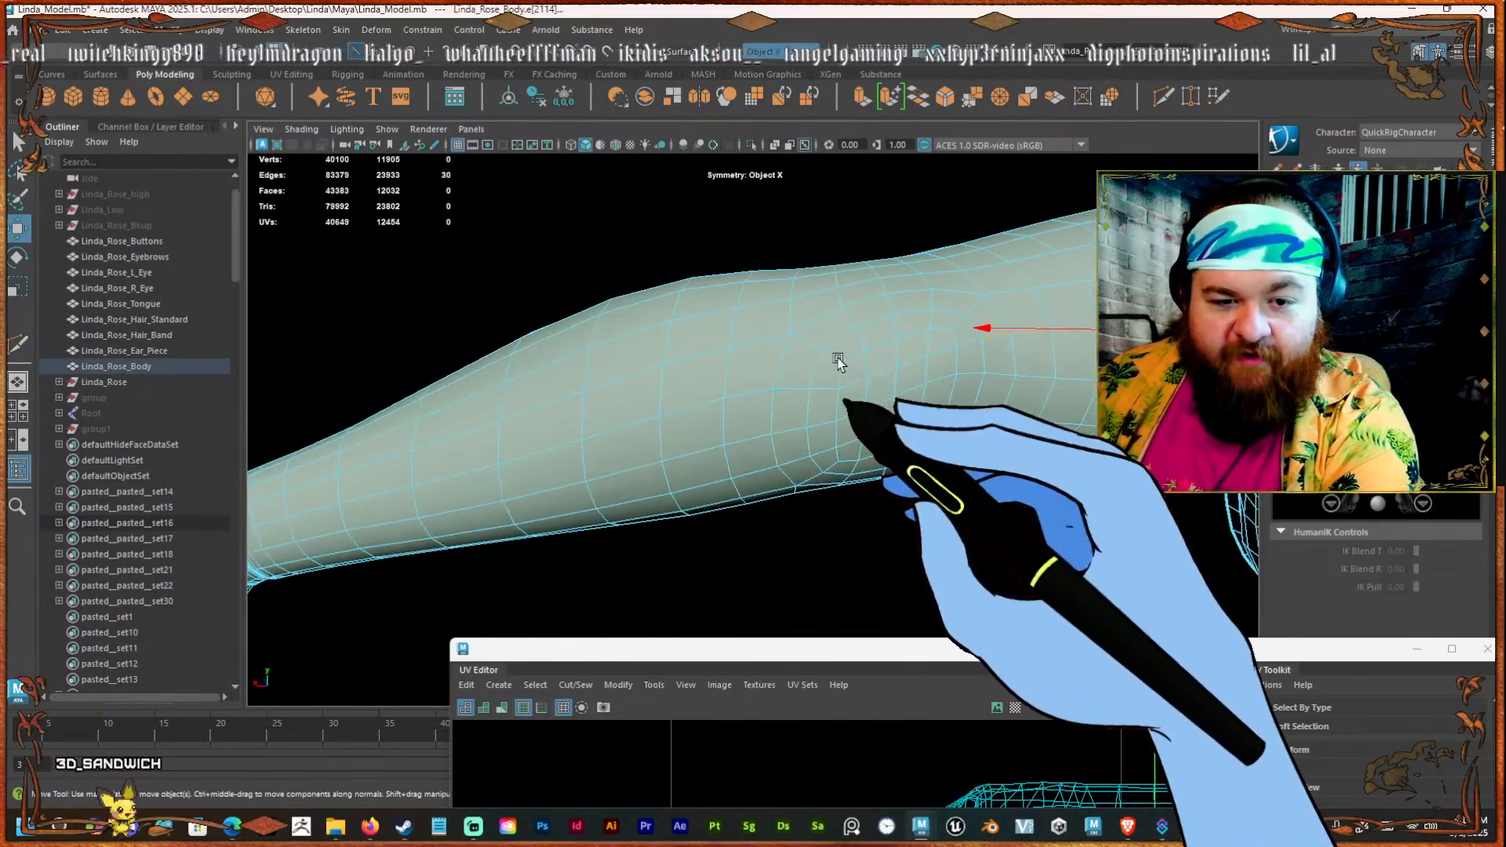
{"action": "double_click", "coordinate": [398, 495], "text": "shift"}
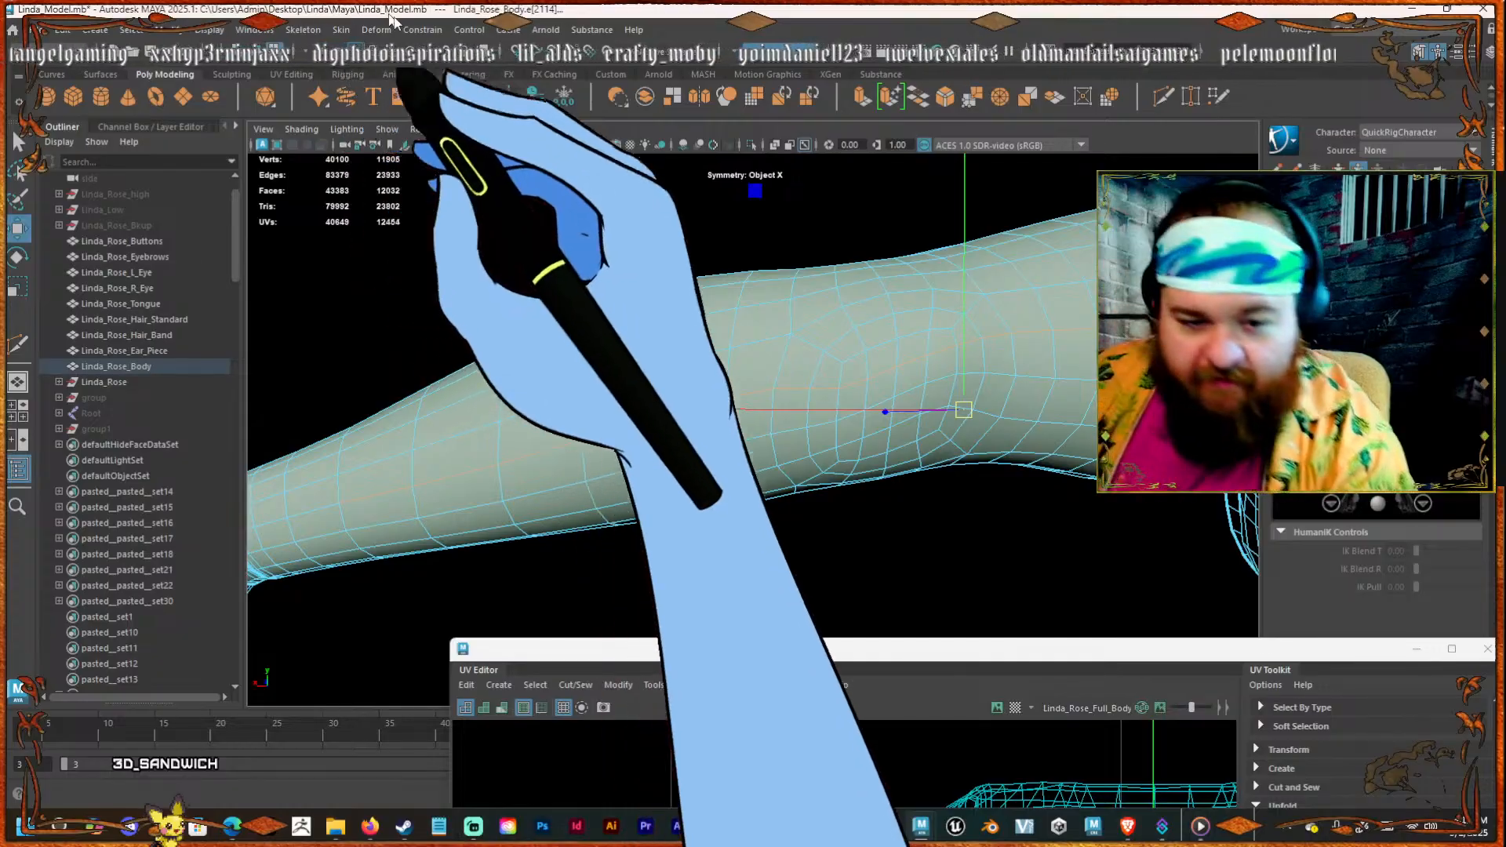
{"action": "scroll", "coordinate": [632, 386], "scroll_direction": "down", "scroll_amount": 5}
{"action": "middle_click_drag", "start_coordinate": [536, 432], "coordinate": [698, 360], "text": "alt"}
{"action": "scroll", "coordinate": [698, 360], "scroll_direction": "up", "scroll_amount": 4}
{"action": "left_click_drag", "start_coordinate": [687, 363], "coordinate": [745, 350], "text": "alt"}
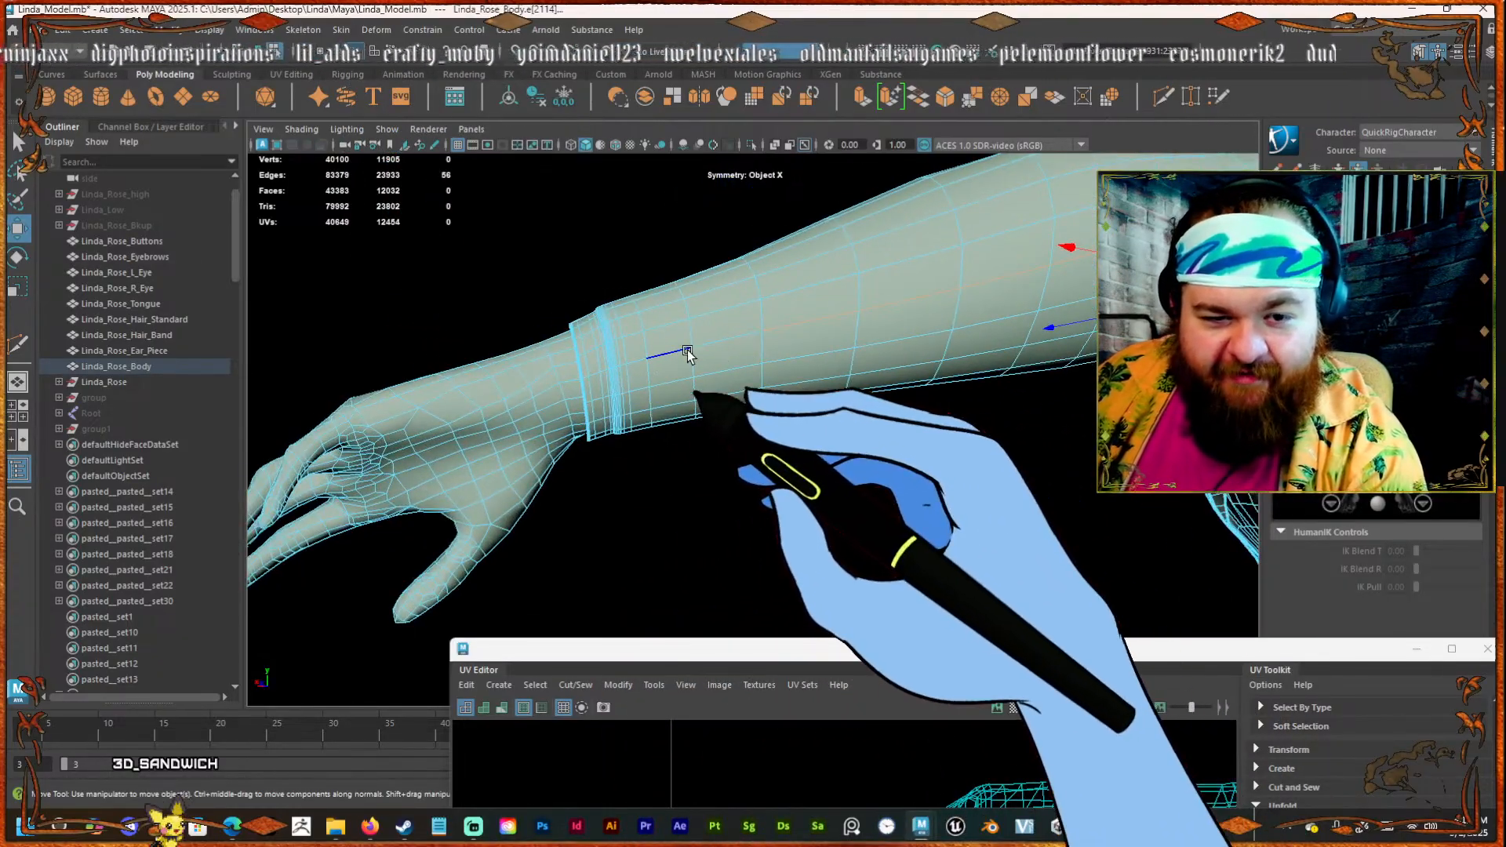
{"action": "middle_click_drag", "start_coordinate": [679, 353], "coordinate": [702, 377], "text": "alt"}
{"action": "scroll", "coordinate": [698, 376], "scroll_direction": "up", "scroll_amount": 3}
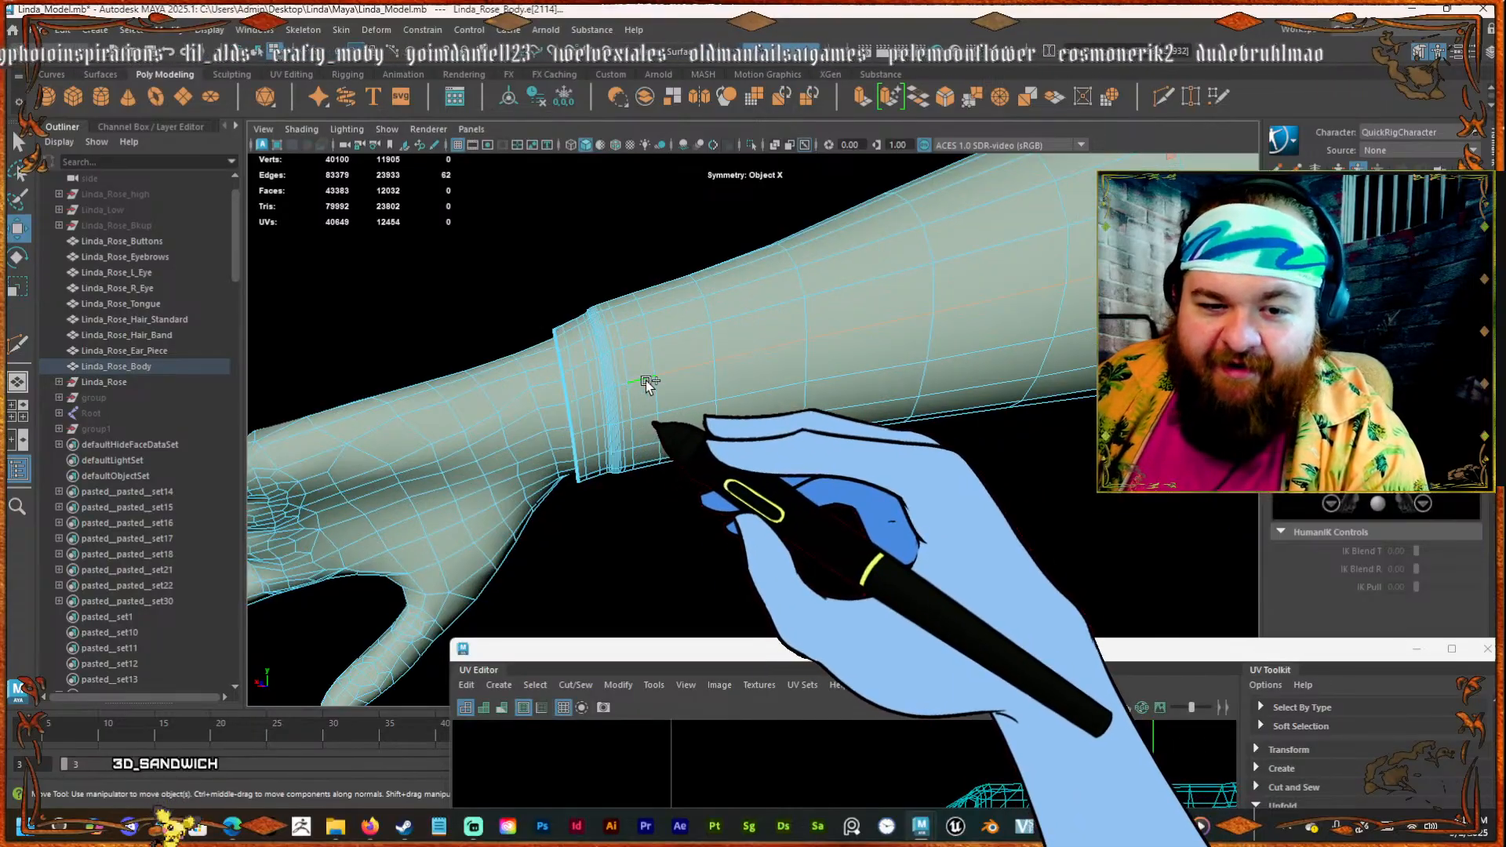
Add the short edges across the dense loops above the cuff so the selection reaches the cuff seam.
{"action": "scroll", "coordinate": [738, 350], "scroll_direction": "down", "scroll_amount": 2}
{"action": "scroll", "coordinate": [850, 349], "scroll_direction": "up", "scroll_amount": 10}
{"action": "scroll", "coordinate": [866, 351], "scroll_direction": "down", "scroll_amount": 3}
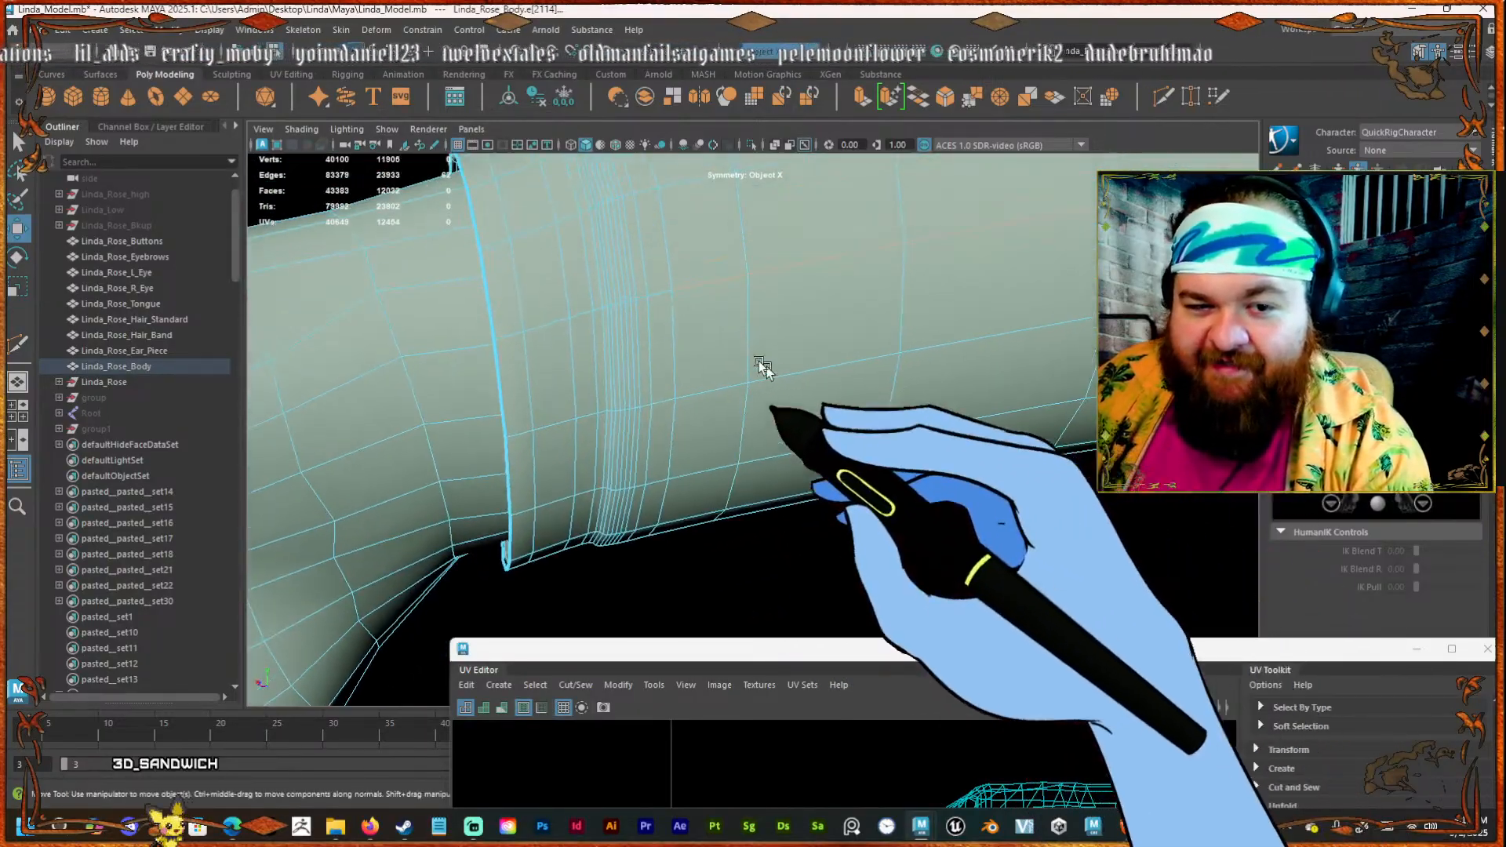
{"action": "left_click", "coordinate": [647, 284]}
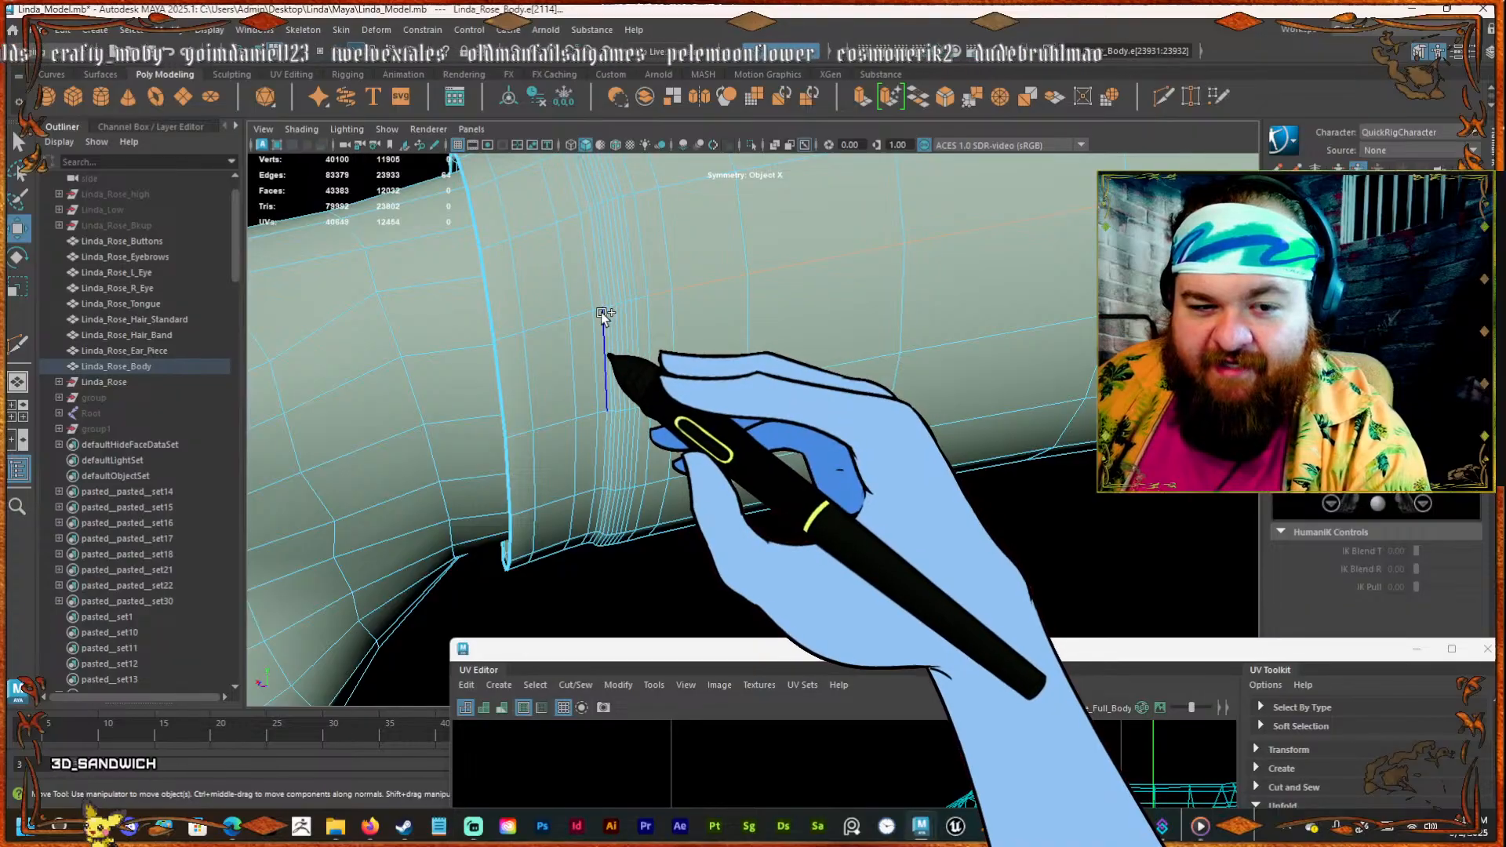
{"action": "left_click_drag", "start_coordinate": [601, 312], "coordinate": [679, 367], "text": "alt"}
{"action": "right_click_drag", "start_coordinate": [680, 365], "coordinate": [723, 419], "text": "alt"}
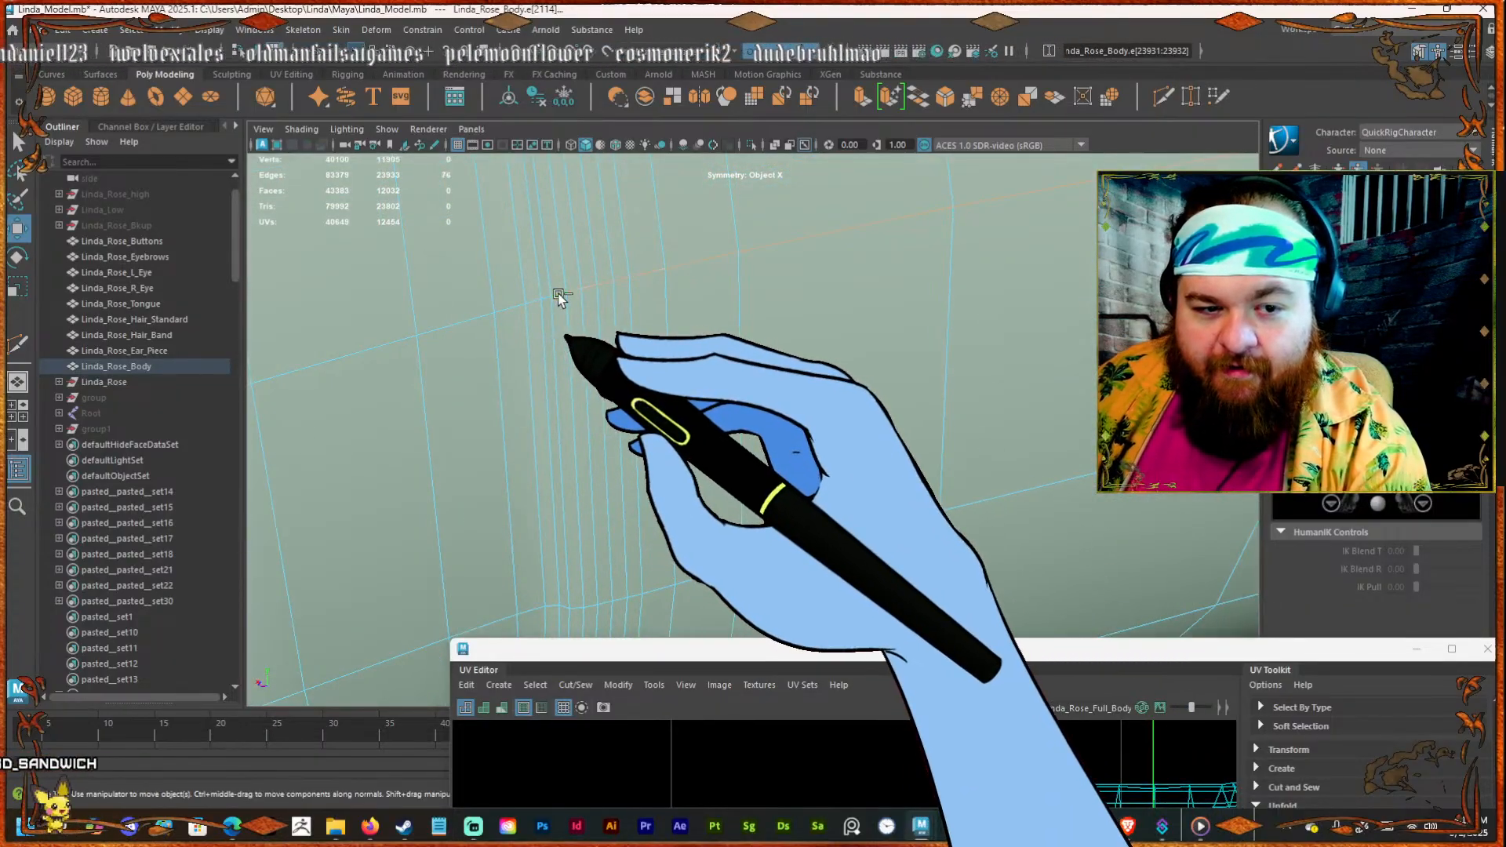
{"action": "double_click", "coordinate": [557, 312], "text": "shift"}
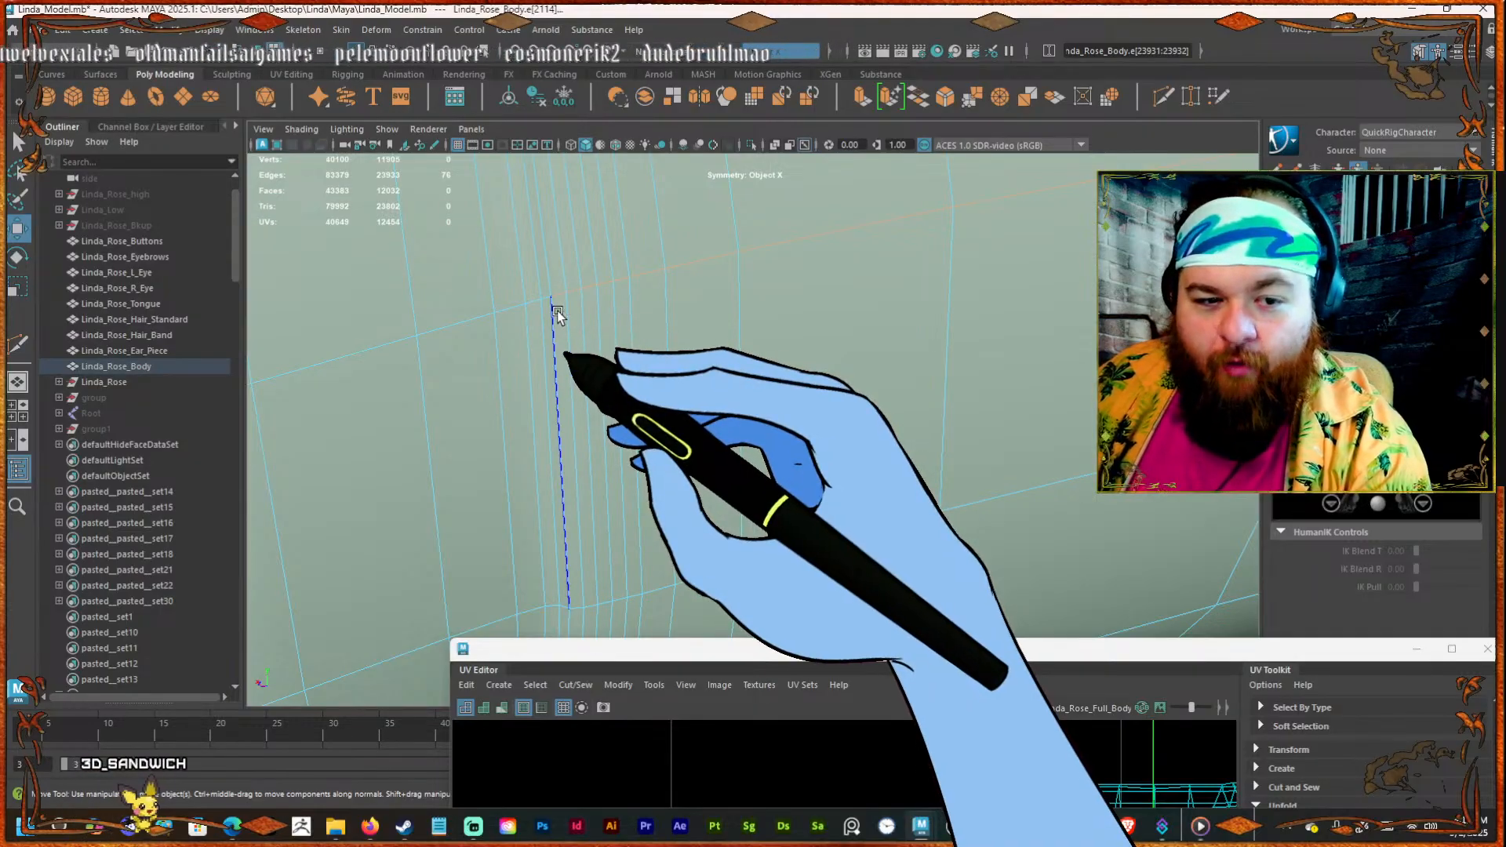
{"action": "double_click", "coordinate": [557, 311], "text": "shift"}
{"action": "mouse_move", "coordinate": [557, 311]}
{"action": "right_mouse_down", "text": "alt"}
{"action": "mouse_move", "coordinate": [545, 316]}
{"action": "mouse_move", "coordinate": [542, 295]}
{"action": "right_mouse_up", "text": "alt"}
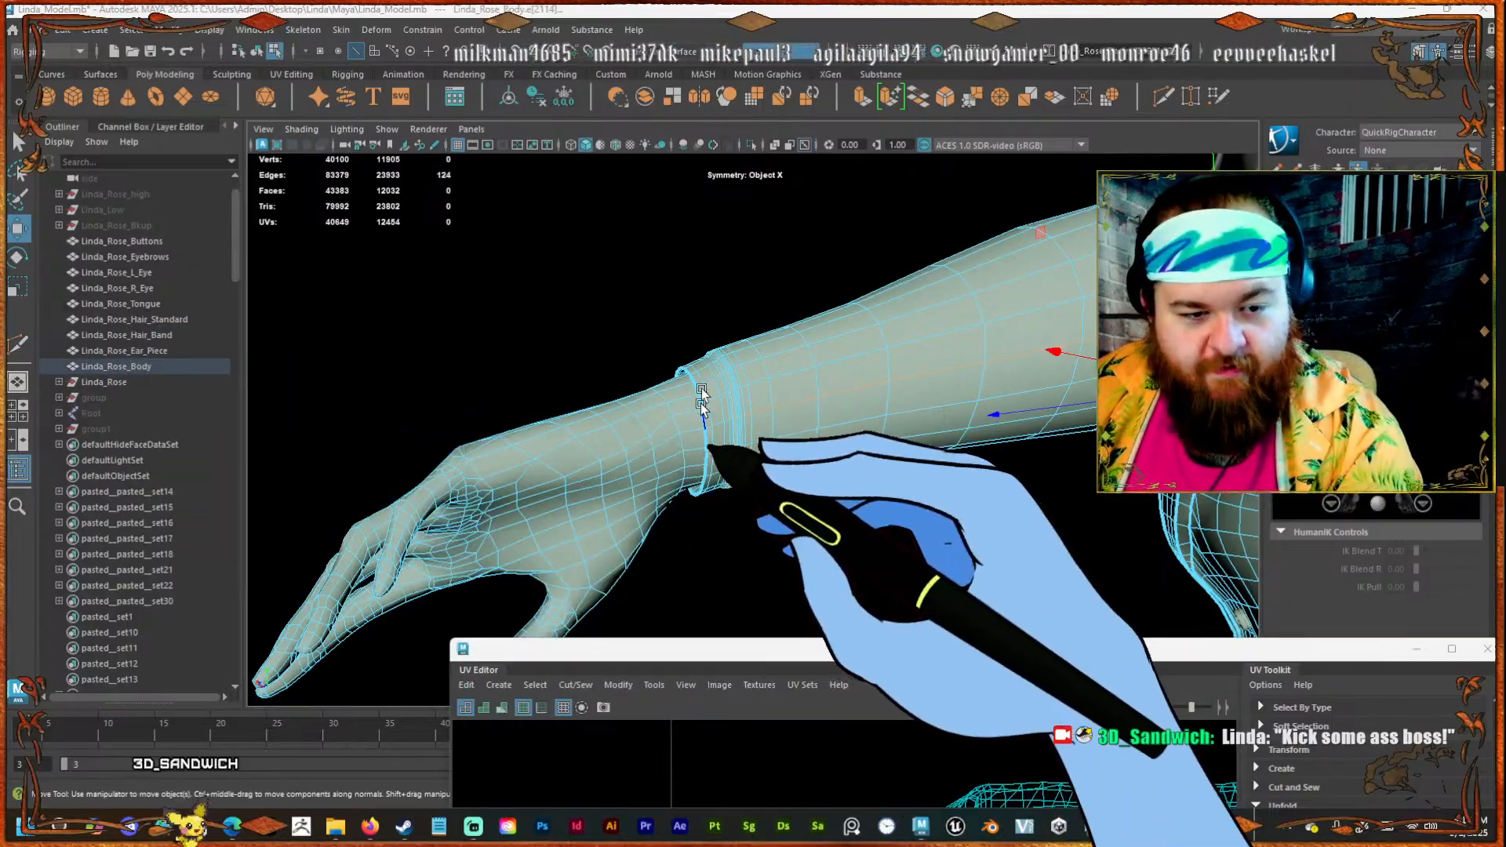
Bring the UV Editor over the viewport and cut the UVs along the selected sleeve edges, clearing the selection.
{"action": "key", "text": "F8"}
{"action": "left_click_drag", "start_coordinate": [791, 656], "coordinate": [377, 124]}
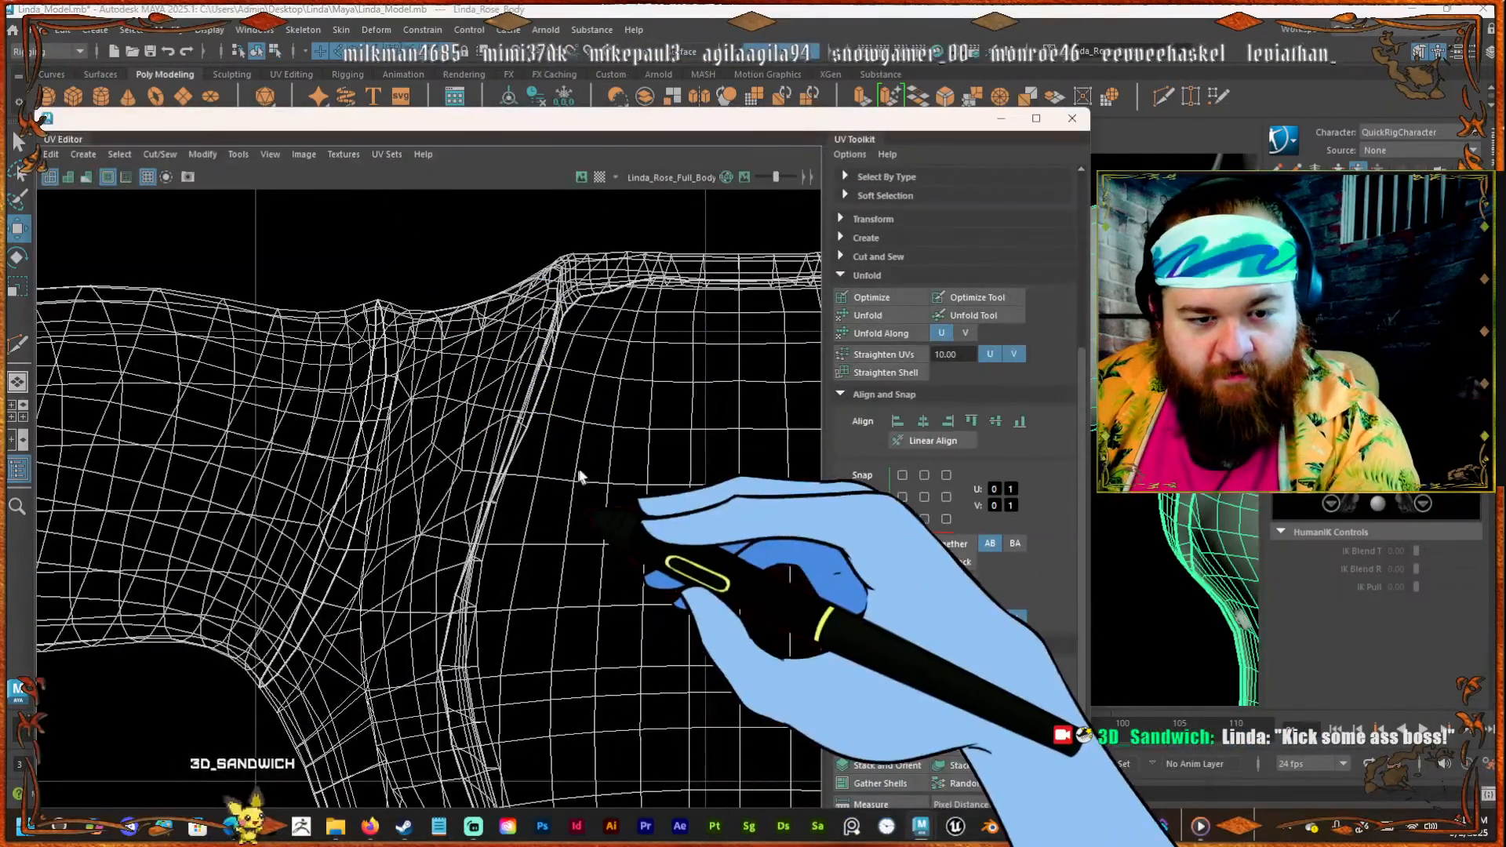
{"action": "right_click_drag", "start_coordinate": [578, 473], "coordinate": [541, 473], "text": "alt"}
{"action": "key", "text": "ctrl+z"}
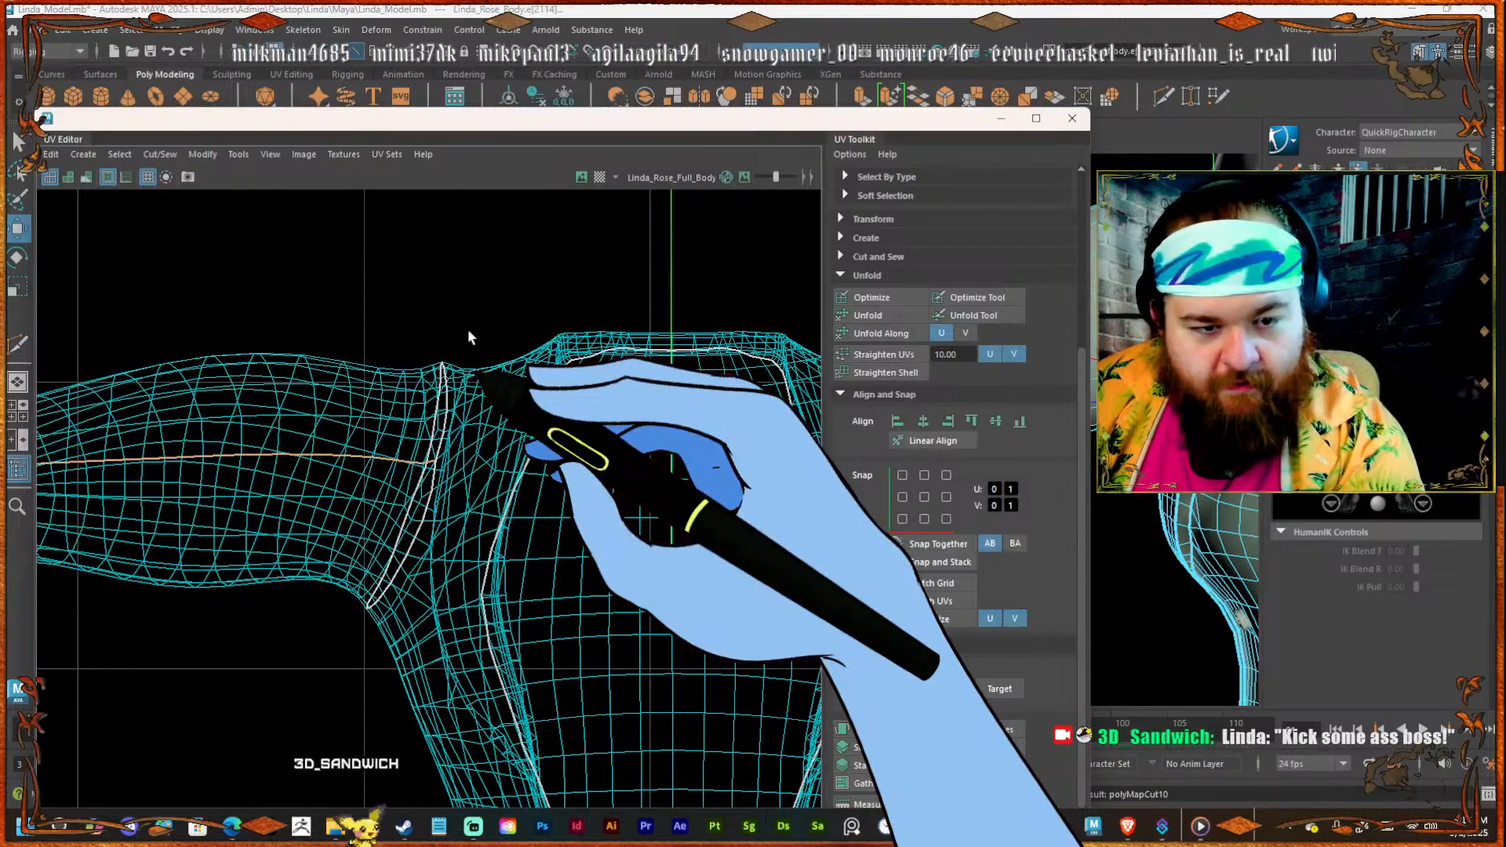
{"action": "left_click", "coordinate": [468, 331]}
Switch to UV shell selection, select both sleeve shells and unfold them.
{"action": "right_click_drag", "start_coordinate": [469, 330], "coordinate": [47, 298], "text": "alt"}
{"action": "right_click_drag", "start_coordinate": [345, 451], "coordinate": [322, 440]}
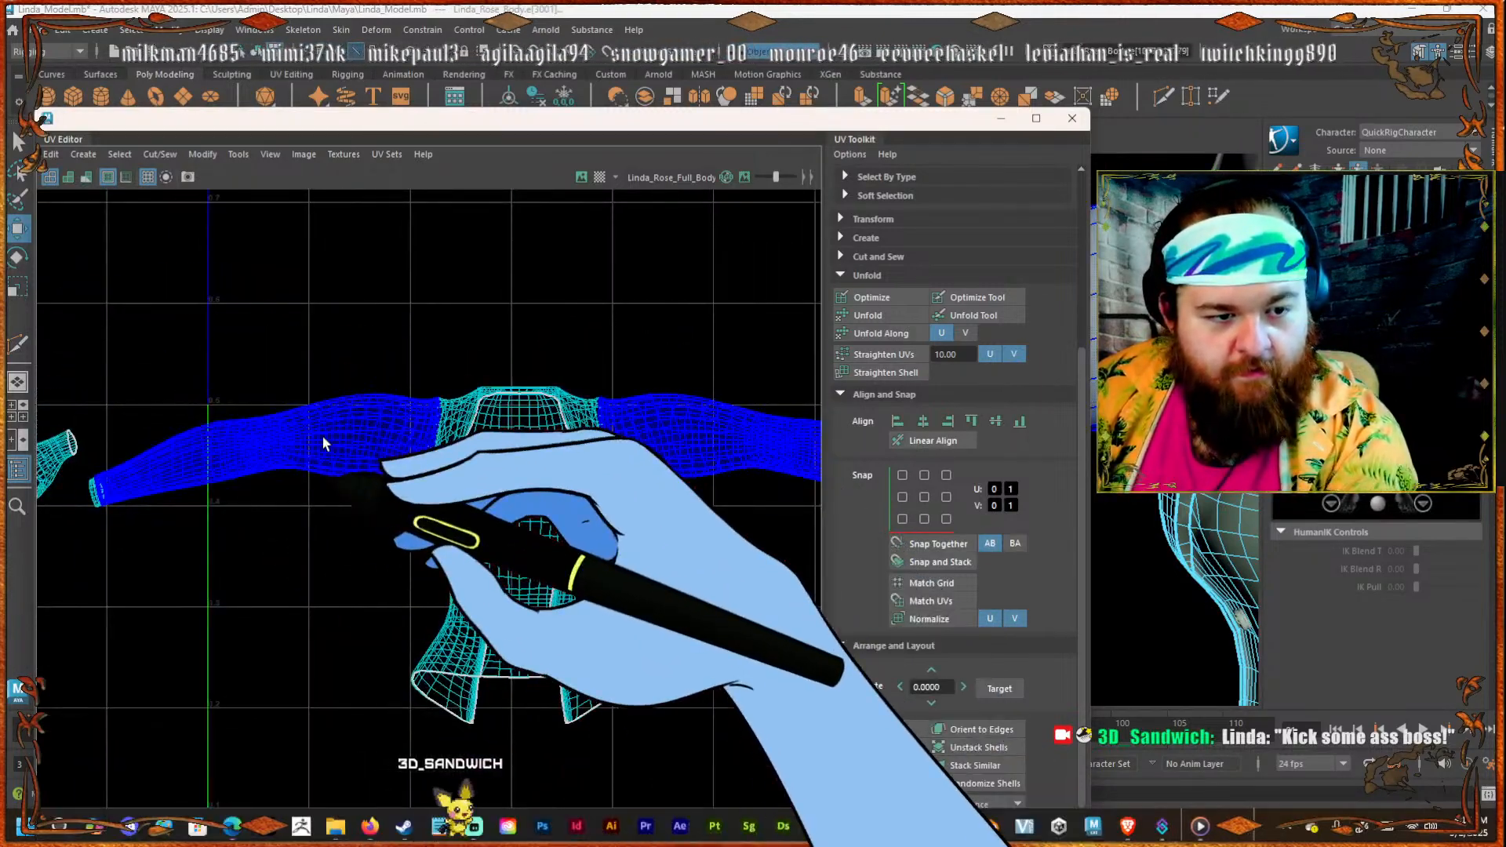
{"action": "left_click", "coordinate": [321, 440]}
{"action": "right_click_drag", "start_coordinate": [339, 368], "coordinate": [185, 334], "text": "shift"}
{"action": "middle_click_drag", "start_coordinate": [313, 493], "coordinate": [502, 510], "text": "alt"}
{"action": "right_click_drag", "start_coordinate": [229, 491], "coordinate": [357, 471], "text": "alt"}
Select the cuff shells at the wrists and unfold them.
{"action": "left_click", "coordinate": [276, 464]}
{"action": "left_click", "coordinate": [342, 545]}
{"action": "right_click_drag", "start_coordinate": [326, 332], "coordinate": [202, 333], "text": "shift"}
{"action": "left_click", "coordinate": [402, 520]}
{"action": "right_click_drag", "start_coordinate": [402, 520], "coordinate": [313, 478], "text": "alt"}
{"action": "middle_click_drag", "start_coordinate": [573, 463], "coordinate": [23, 351], "text": "alt"}
{"action": "middle_click_drag", "start_coordinate": [455, 459], "coordinate": [112, 527], "text": "alt"}
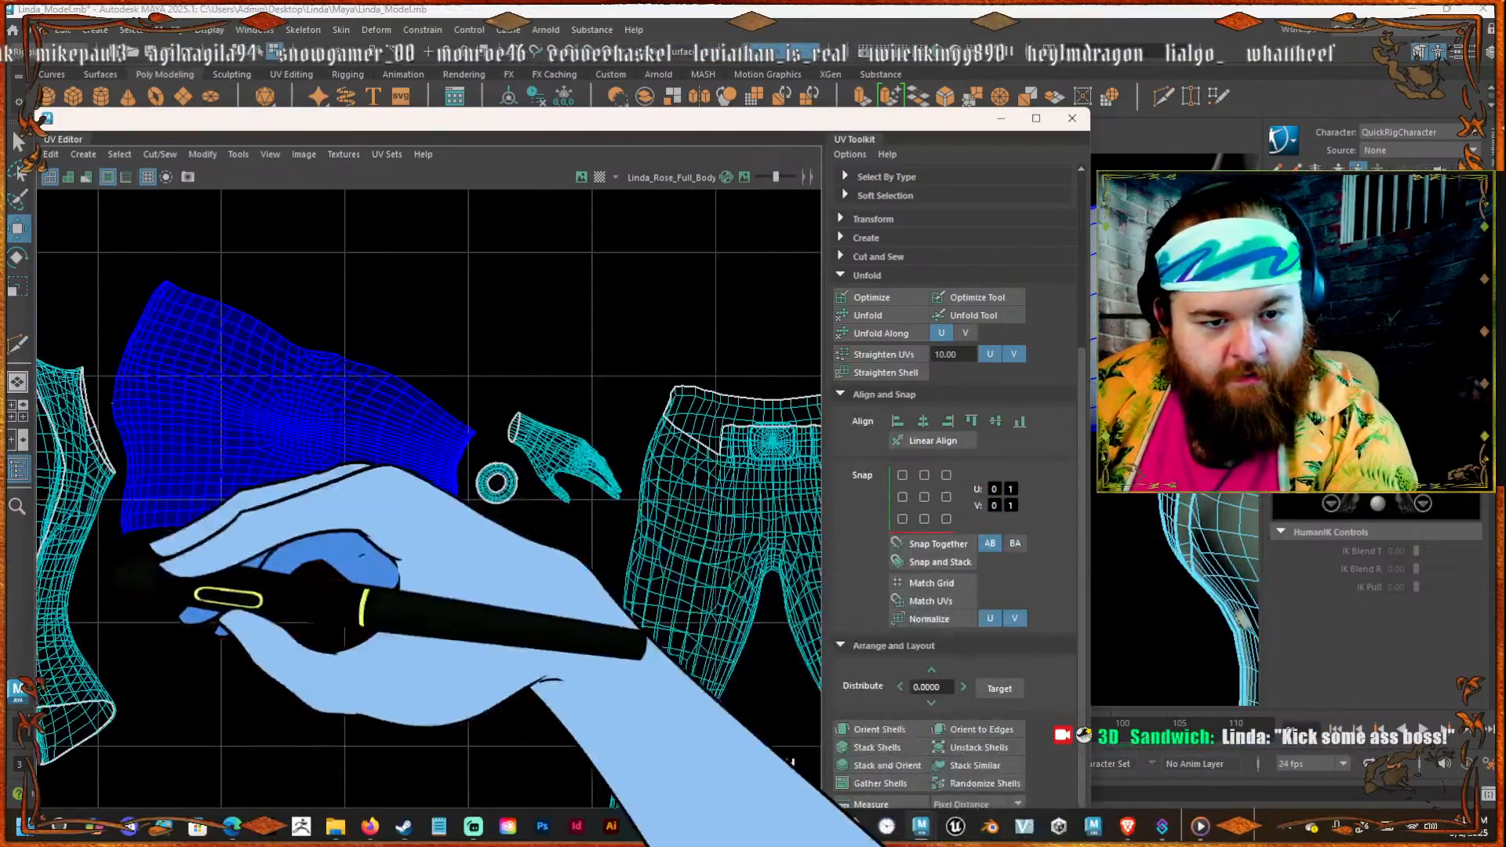
Unfold the ring-shaped cuff shell beside the opposite hand once more and clear the selection.
{"action": "right_click_drag", "start_coordinate": [549, 444], "coordinate": [631, 451], "text": "alt"}
{"action": "left_click", "coordinate": [470, 483]}
{"action": "right_click_drag", "start_coordinate": [428, 309], "coordinate": [353, 289], "text": "shift"}
{"action": "left_click", "coordinate": [491, 645]}
{"action": "right_click_drag", "start_coordinate": [351, 471], "coordinate": [440, 463], "text": "alt"}
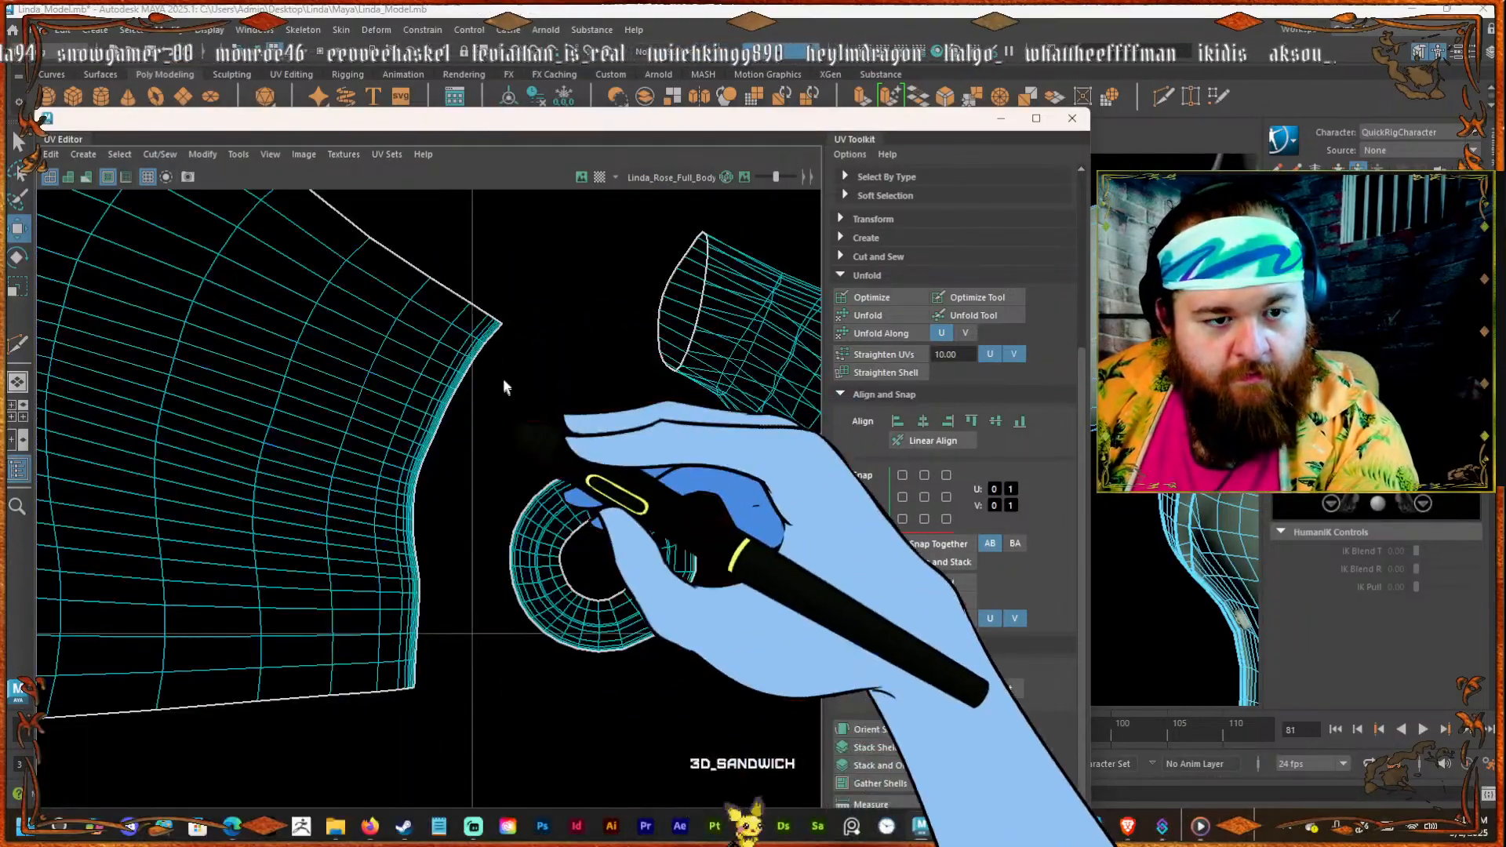
Place the UV Editor beside the viewport and select the cuff rim edge in line with the sleeve seam.
{"action": "right_click_drag", "start_coordinate": [503, 386], "coordinate": [561, 384], "text": "alt"}
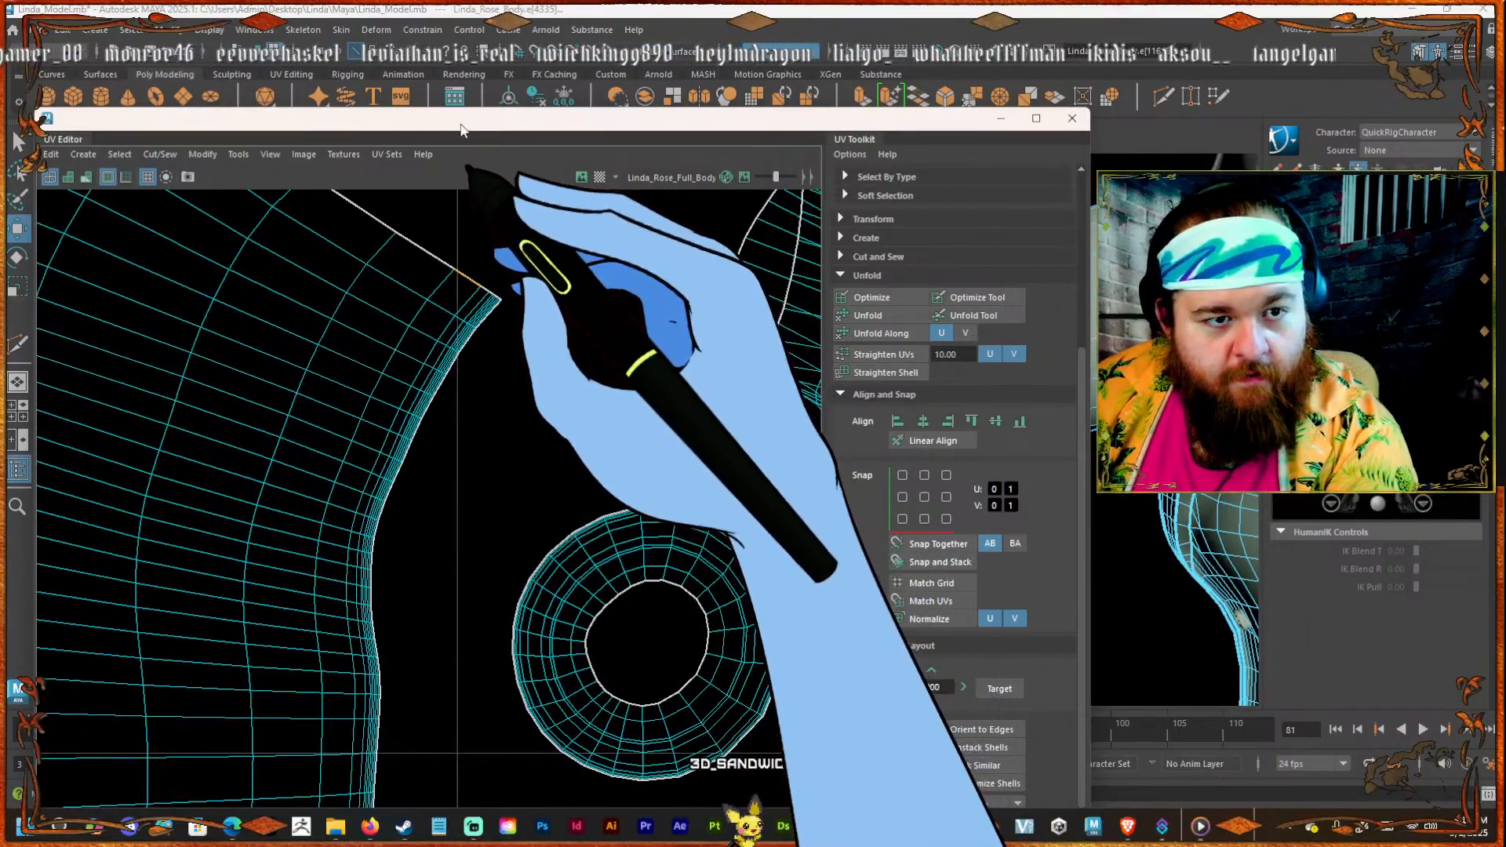
{"action": "left_click_drag", "start_coordinate": [462, 124], "coordinate": [1503, 141]}
{"action": "right_click_drag", "start_coordinate": [706, 423], "coordinate": [733, 421], "text": "alt"}
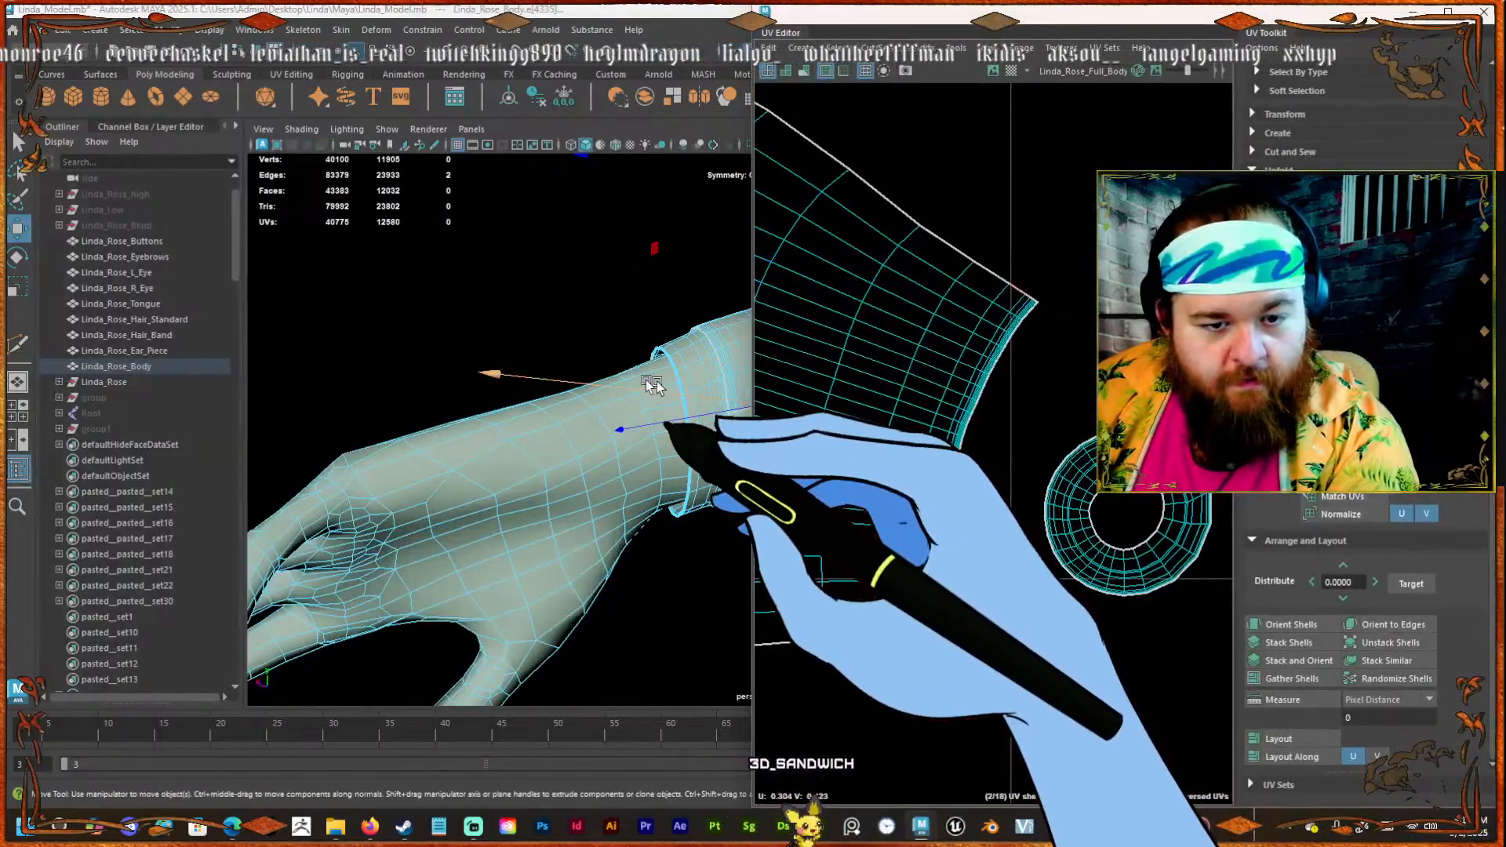
{"action": "right_click_drag", "start_coordinate": [604, 391], "coordinate": [671, 396], "text": "alt"}
{"action": "left_click", "coordinate": [489, 418]}
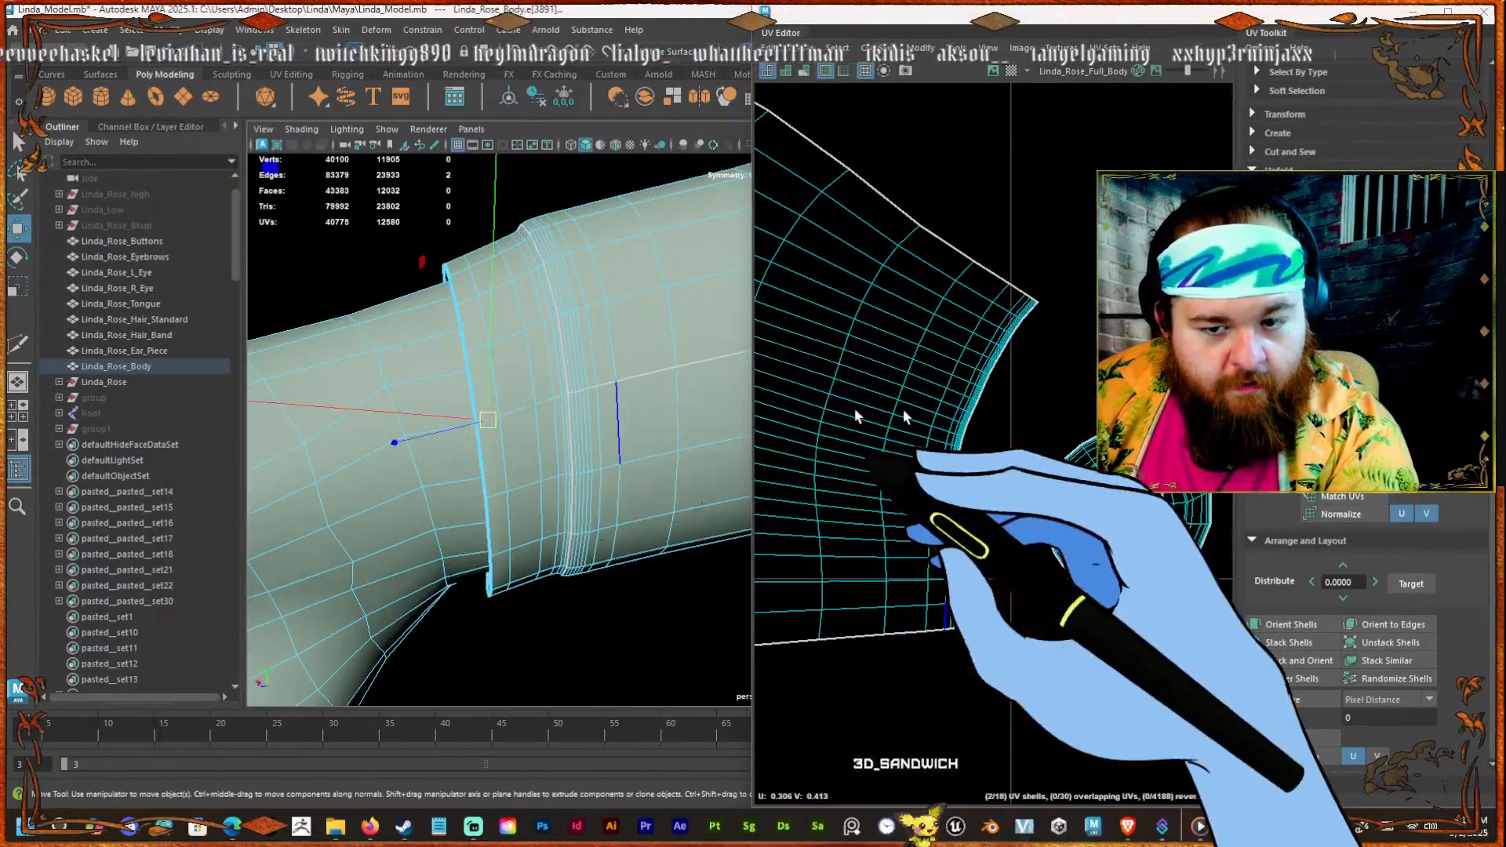
Select the edges across the ring-shaped cuff shell, then try to unfold the cuff shells.
{"action": "middle_click_drag", "start_coordinate": [1035, 400], "coordinate": [918, 353], "text": "alt"}
{"action": "right_click_drag", "start_coordinate": [917, 353], "coordinate": [1079, 472], "text": "alt"}
{"action": "scroll", "coordinate": [1112, 518], "scroll_direction": "up", "scroll_amount": 2}
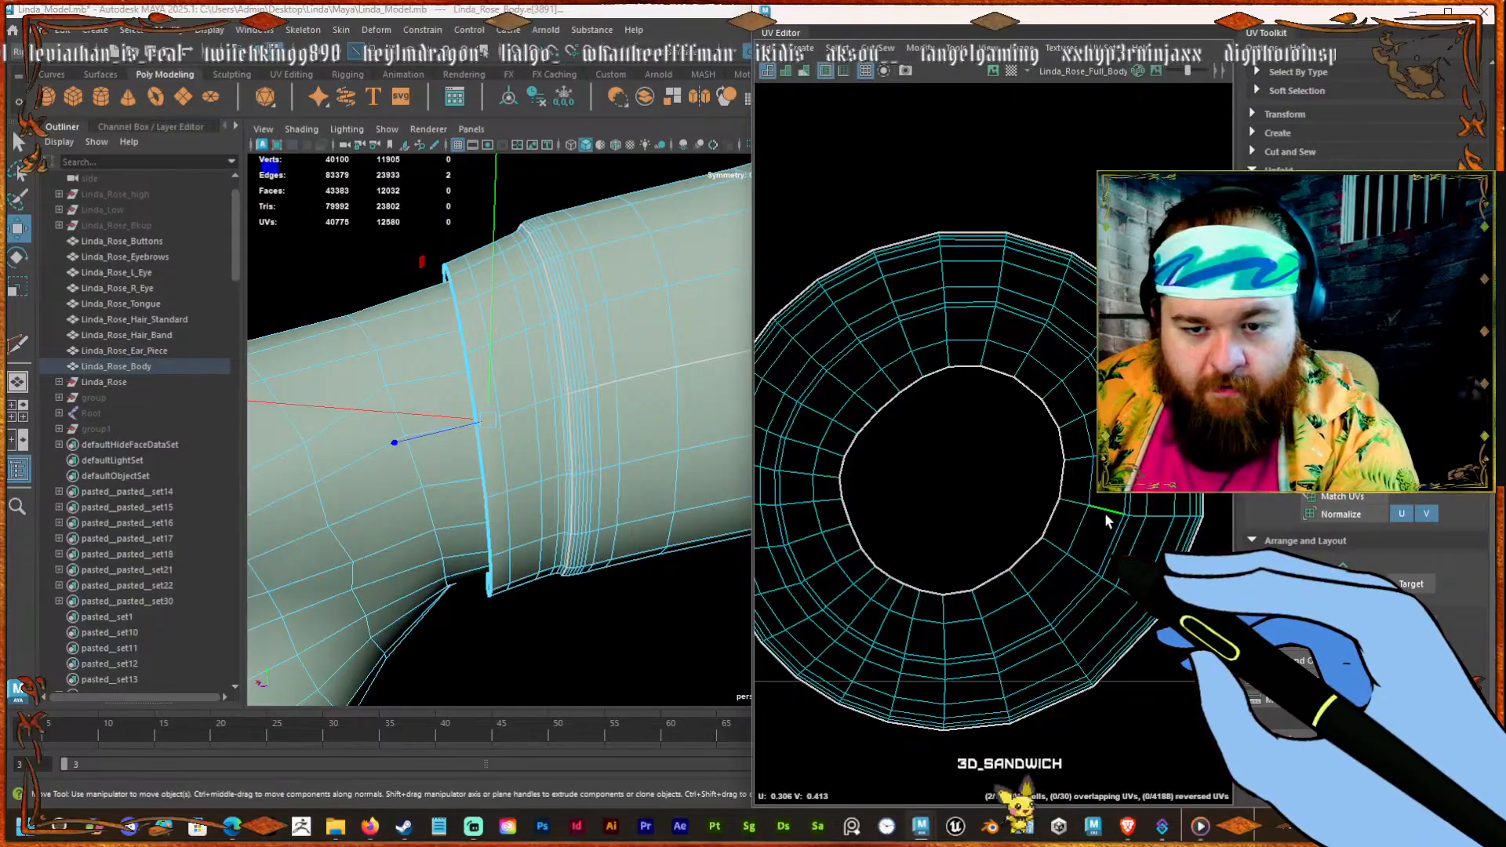
{"action": "double_click", "coordinate": [1106, 514]}
{"action": "right_click_drag", "start_coordinate": [1127, 466], "coordinate": [1196, 419], "text": "alt"}
{"action": "middle_click_drag", "start_coordinate": [843, 402], "coordinate": [946, 418], "text": "alt"}
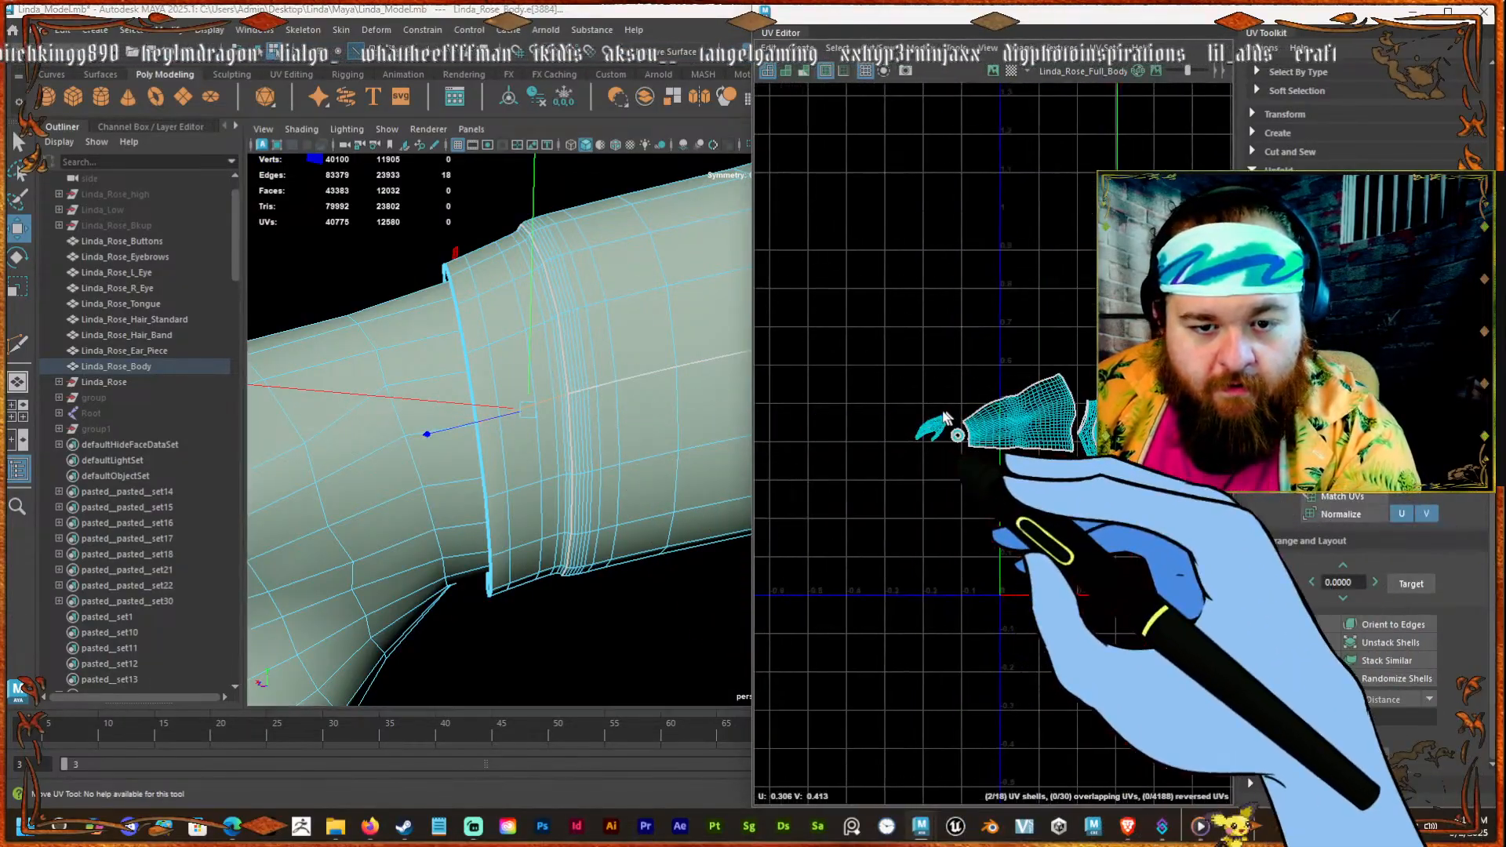
{"action": "scroll", "coordinate": [945, 417], "scroll_direction": "up", "scroll_amount": 5}
{"action": "left_click", "coordinate": [953, 331]}
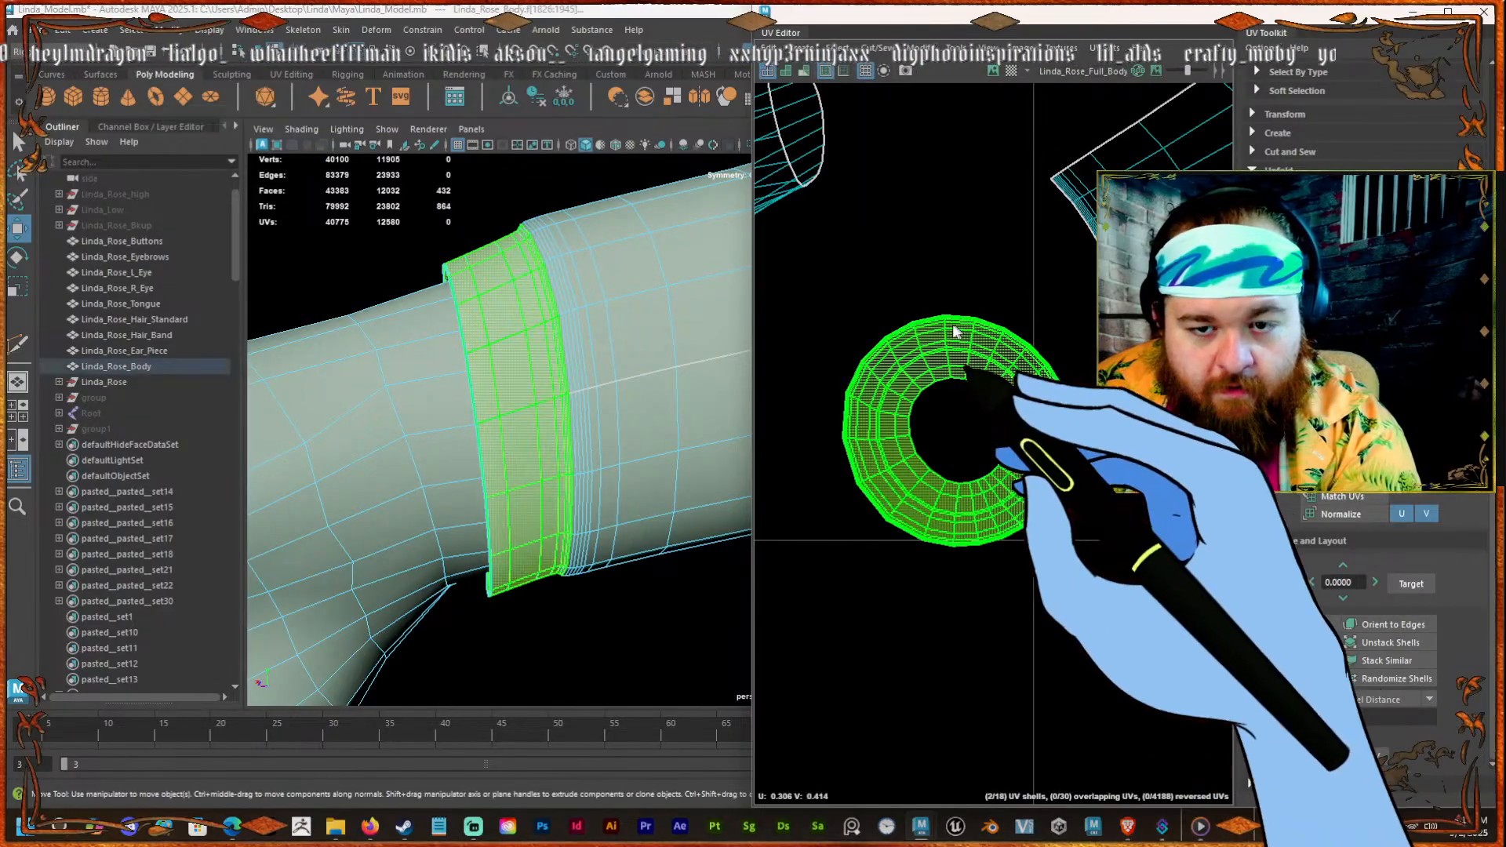
{"action": "right_click_drag", "start_coordinate": [955, 331], "coordinate": [869, 325], "text": "shift"}
{"action": "left_click", "coordinate": [938, 242]}
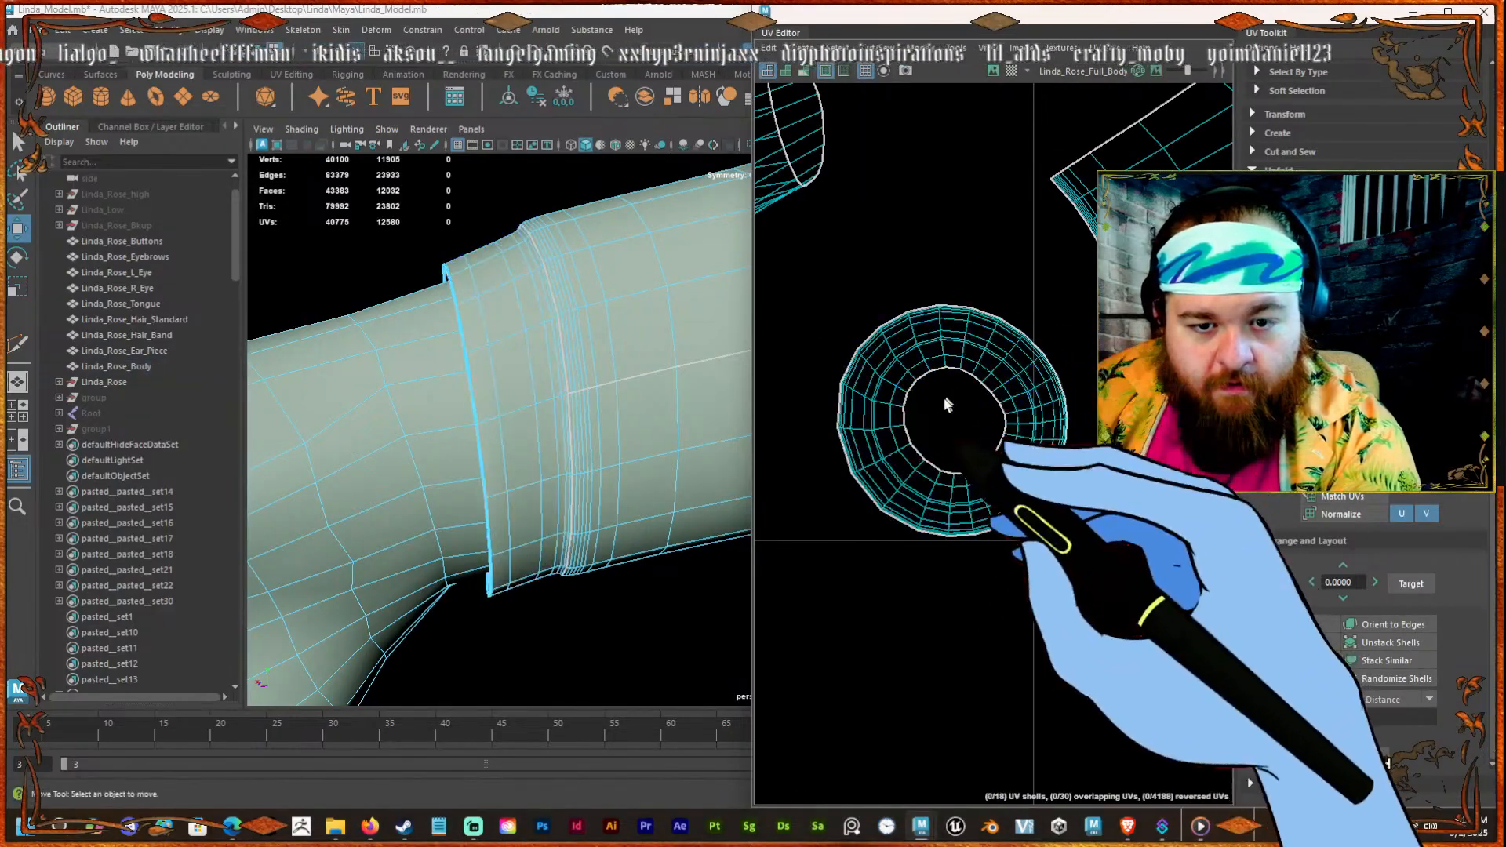
Cut the ring-shaped cuff shells along the row of edges in line with the sleeve seam and unfold them.
{"action": "right_click_drag", "start_coordinate": [880, 428], "coordinate": [870, 374]}
{"action": "double_click", "coordinate": [887, 428]}
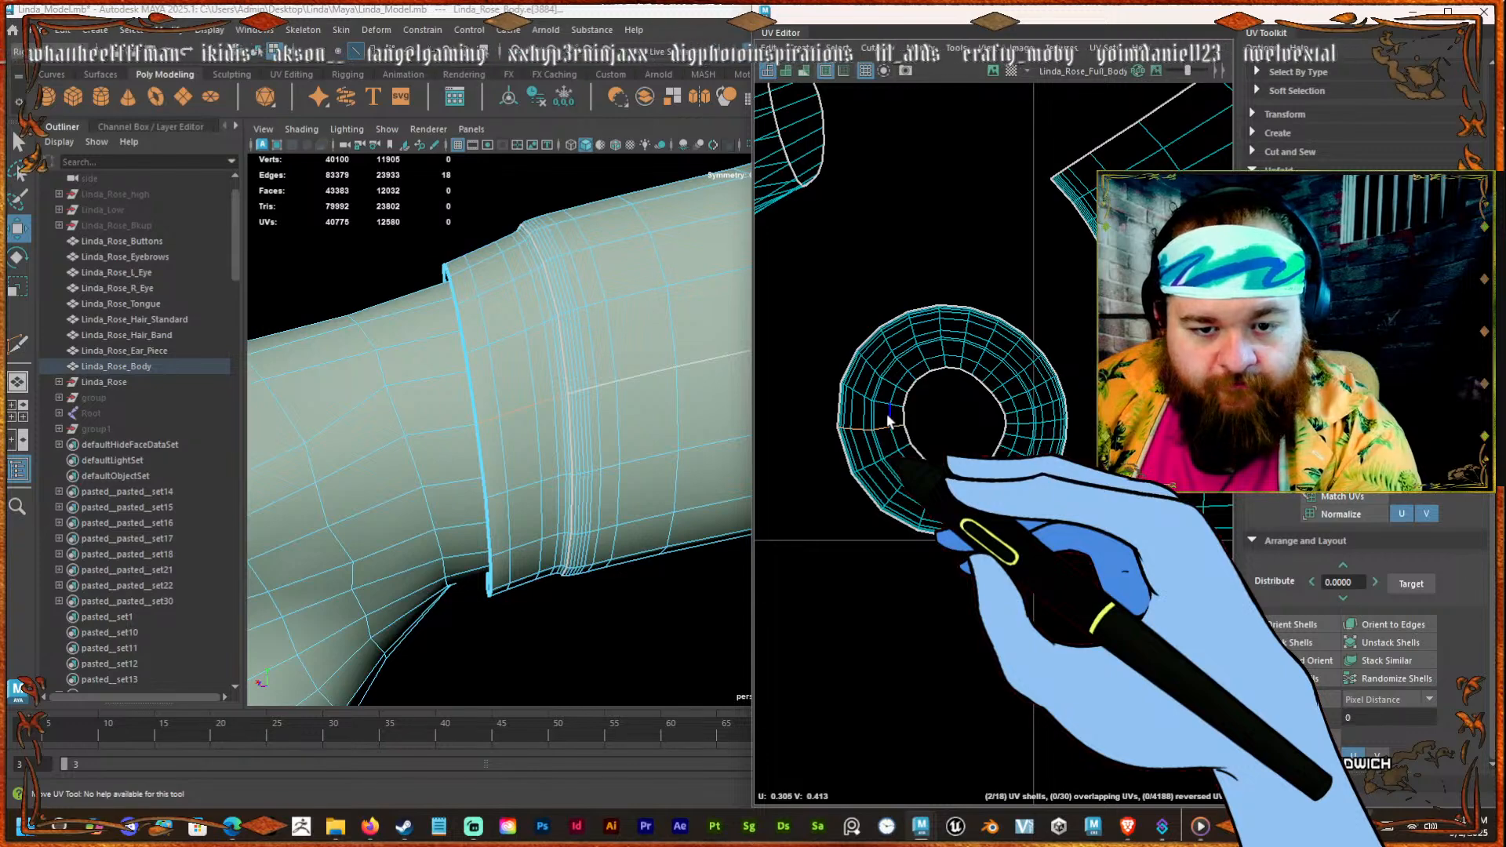
{"action": "right_click_drag", "start_coordinate": [962, 381], "coordinate": [725, 351]}
{"action": "left_click", "coordinate": [952, 349]}
Select the small shield-shaped shell in the UV layout to inspect it, then clear the selection.
{"action": "scroll", "coordinate": [910, 361], "scroll_direction": "down", "scroll_amount": 15}
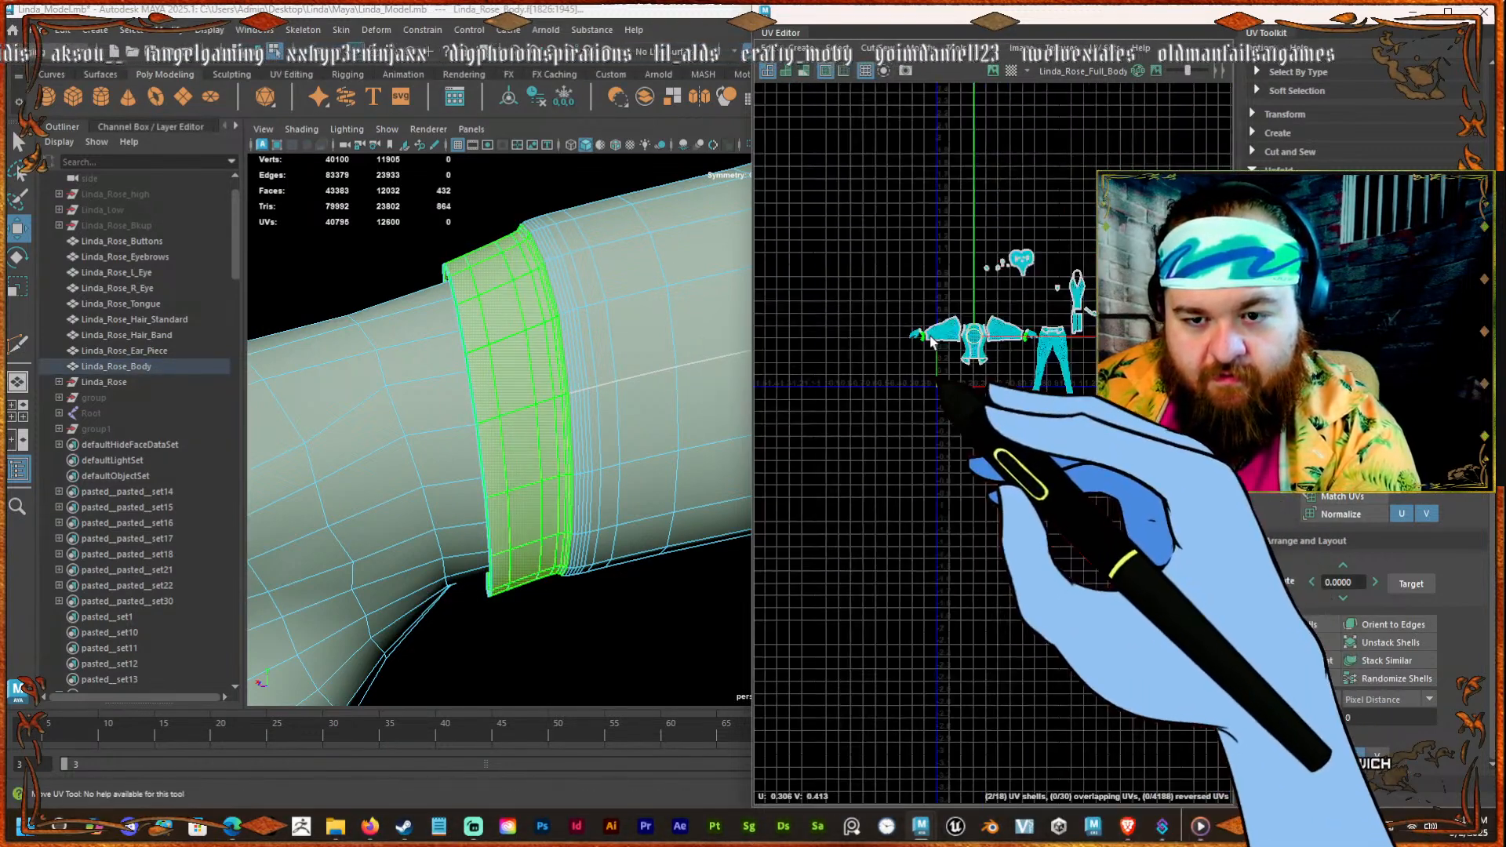
{"action": "scroll", "coordinate": [1036, 298], "scroll_direction": "up", "scroll_amount": 15}
{"action": "scroll", "coordinate": [972, 283], "scroll_direction": "down", "scroll_amount": 3}
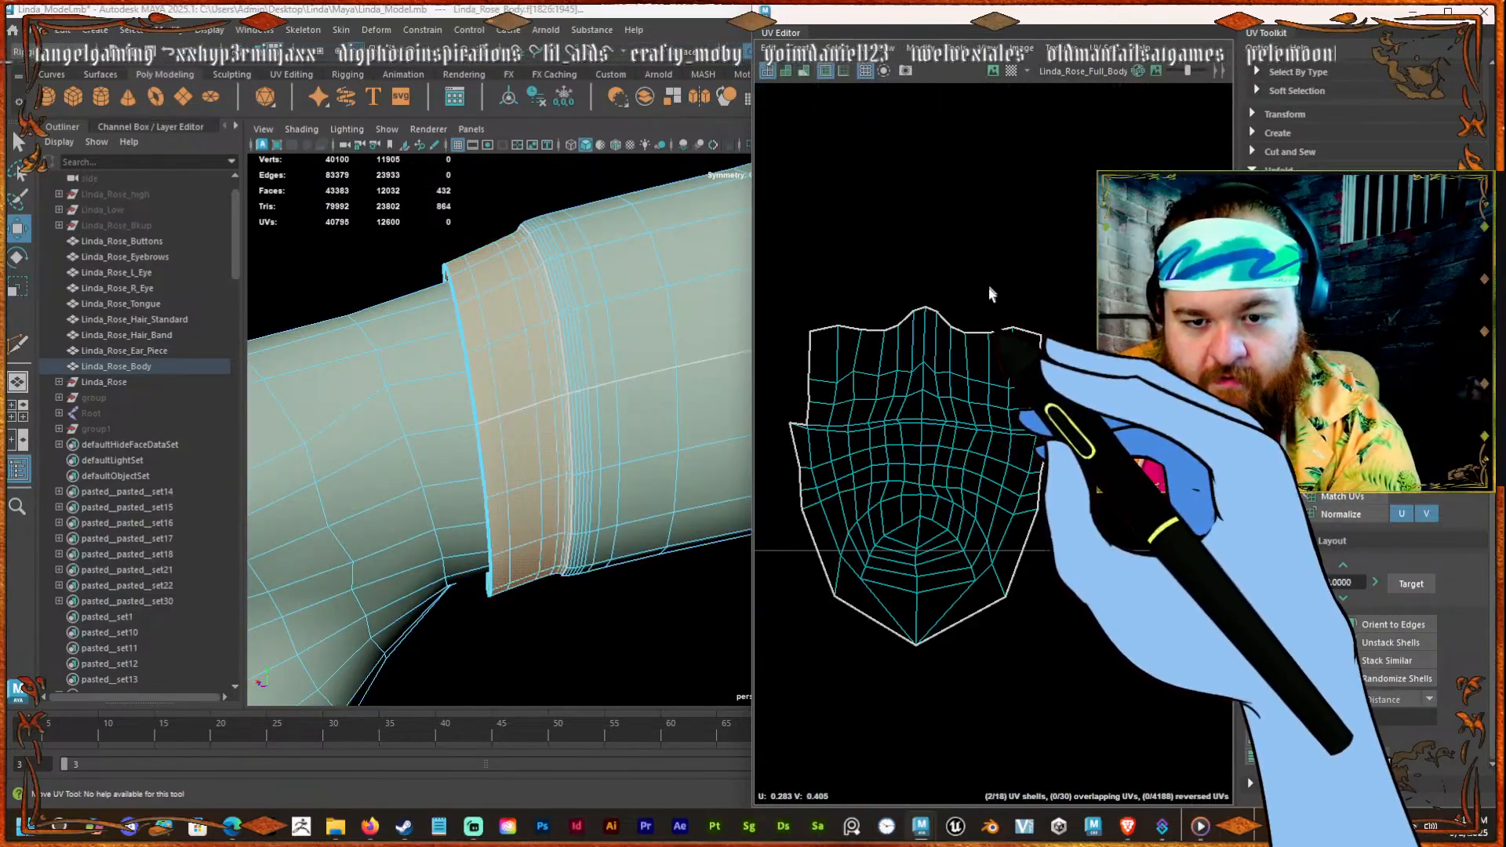
{"action": "left_click", "coordinate": [930, 533]}
{"action": "scroll", "coordinate": [942, 419], "scroll_direction": "down", "scroll_amount": 5}
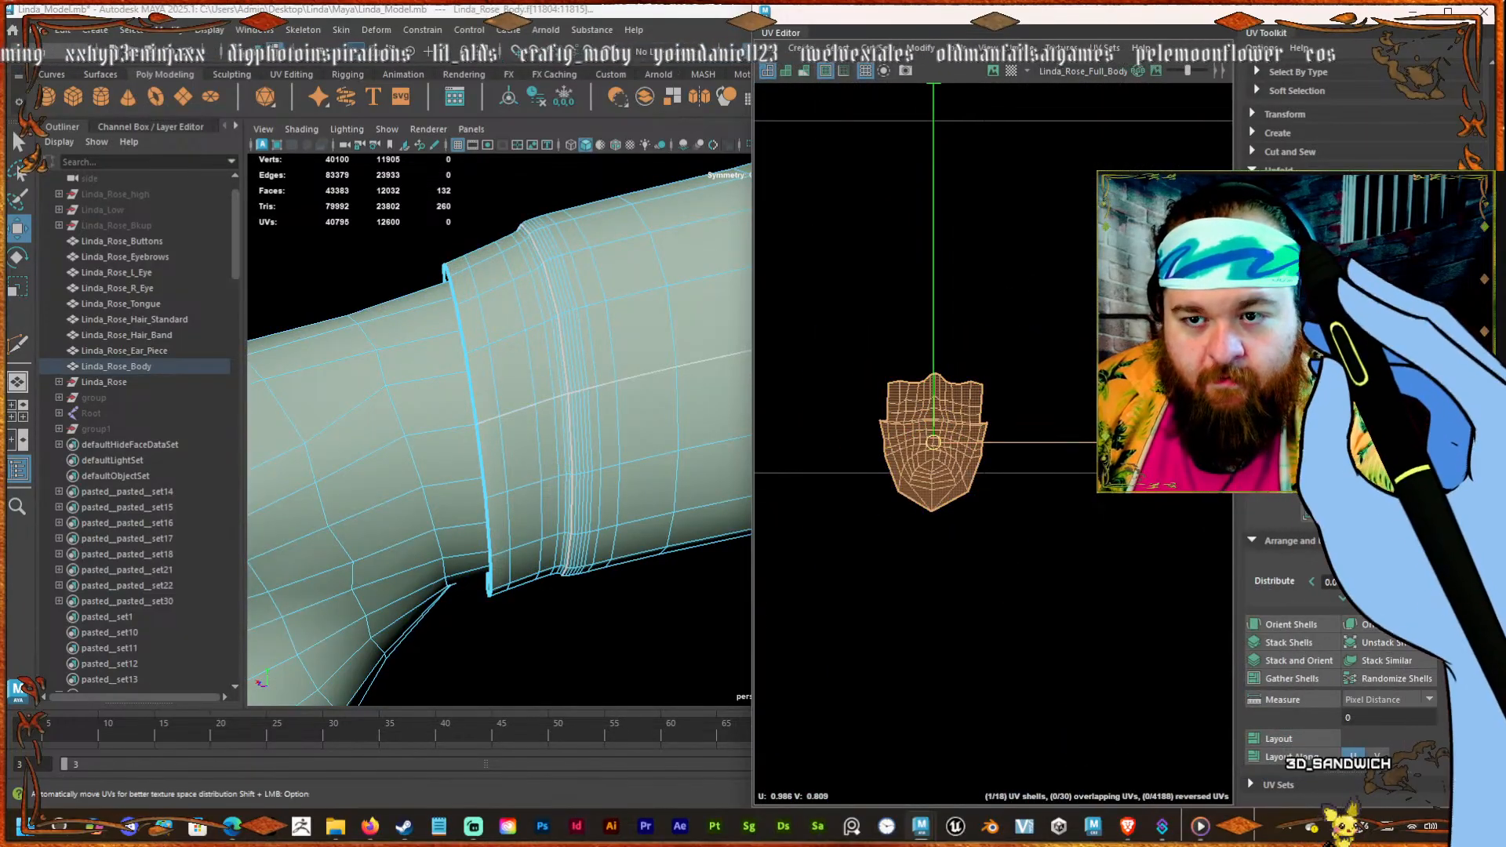
{"action": "scroll", "coordinate": [1032, 450], "scroll_direction": "down", "scroll_amount": 3}
{"action": "scroll", "coordinate": [906, 499], "scroll_direction": "up", "scroll_amount": 10}
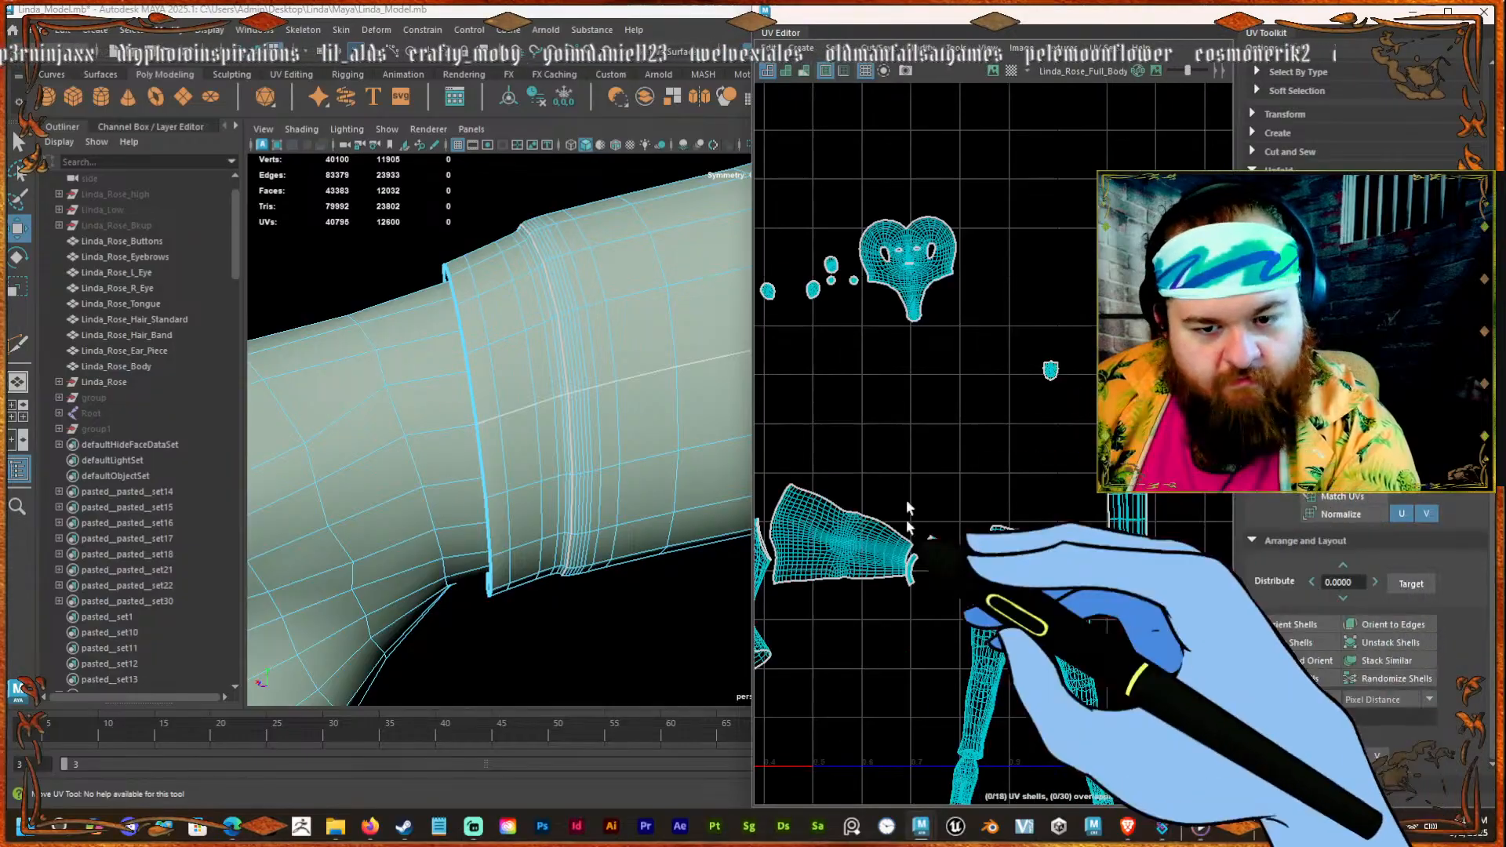
Select both cuff shells together with both sleeve shells and widen the UV Editor to view them.
{"action": "left_click", "coordinate": [908, 566]}
{"action": "left_click", "coordinate": [908, 567]}
{"action": "key", "text": "f"}
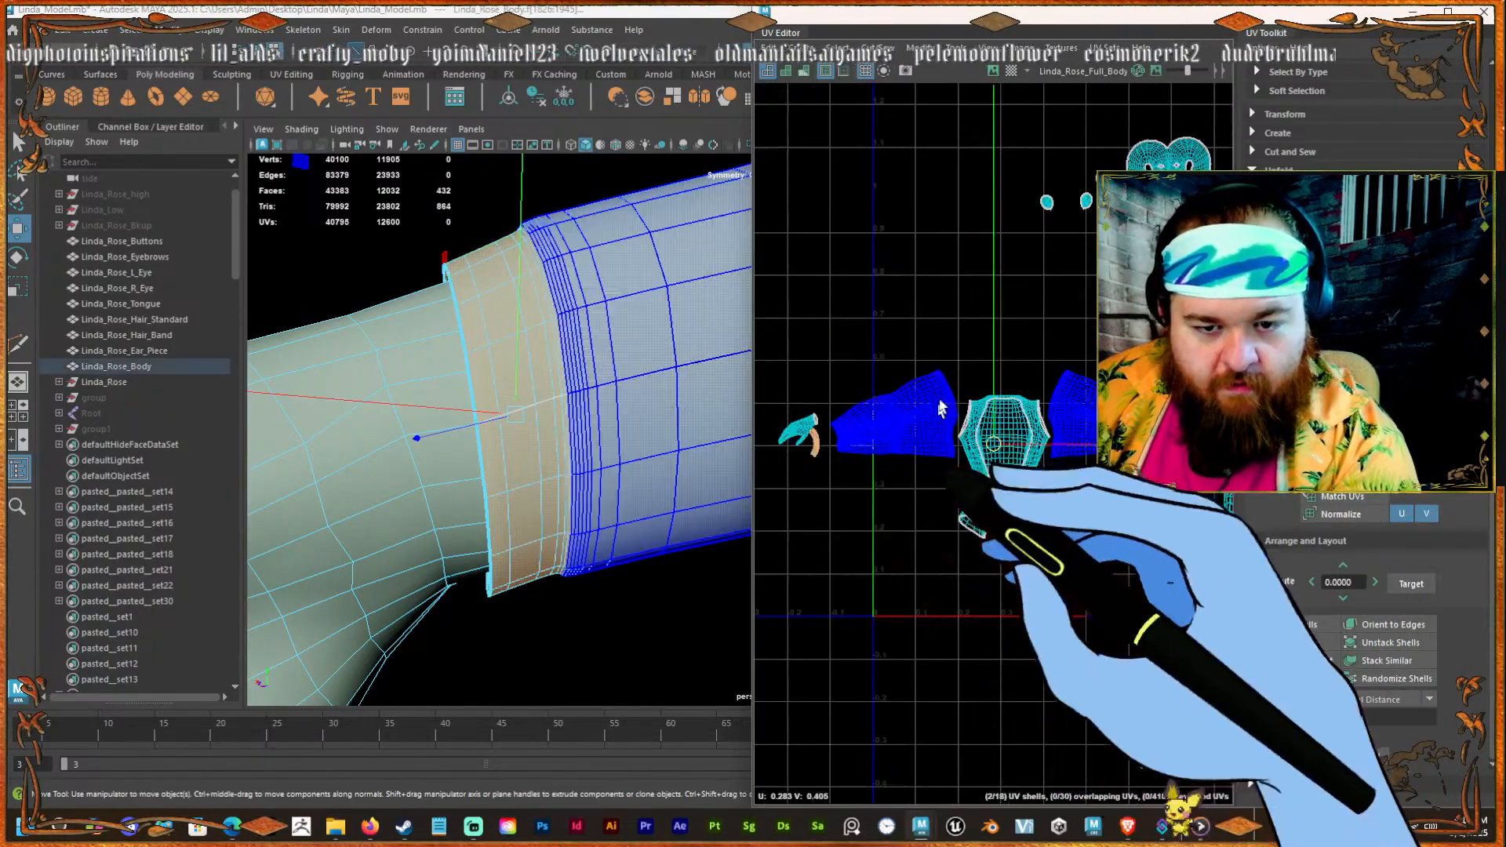
{"action": "left_click", "coordinate": [888, 399], "text": "shift"}
{"action": "right_click_drag", "start_coordinate": [870, 353], "coordinate": [904, 363], "text": "alt"}
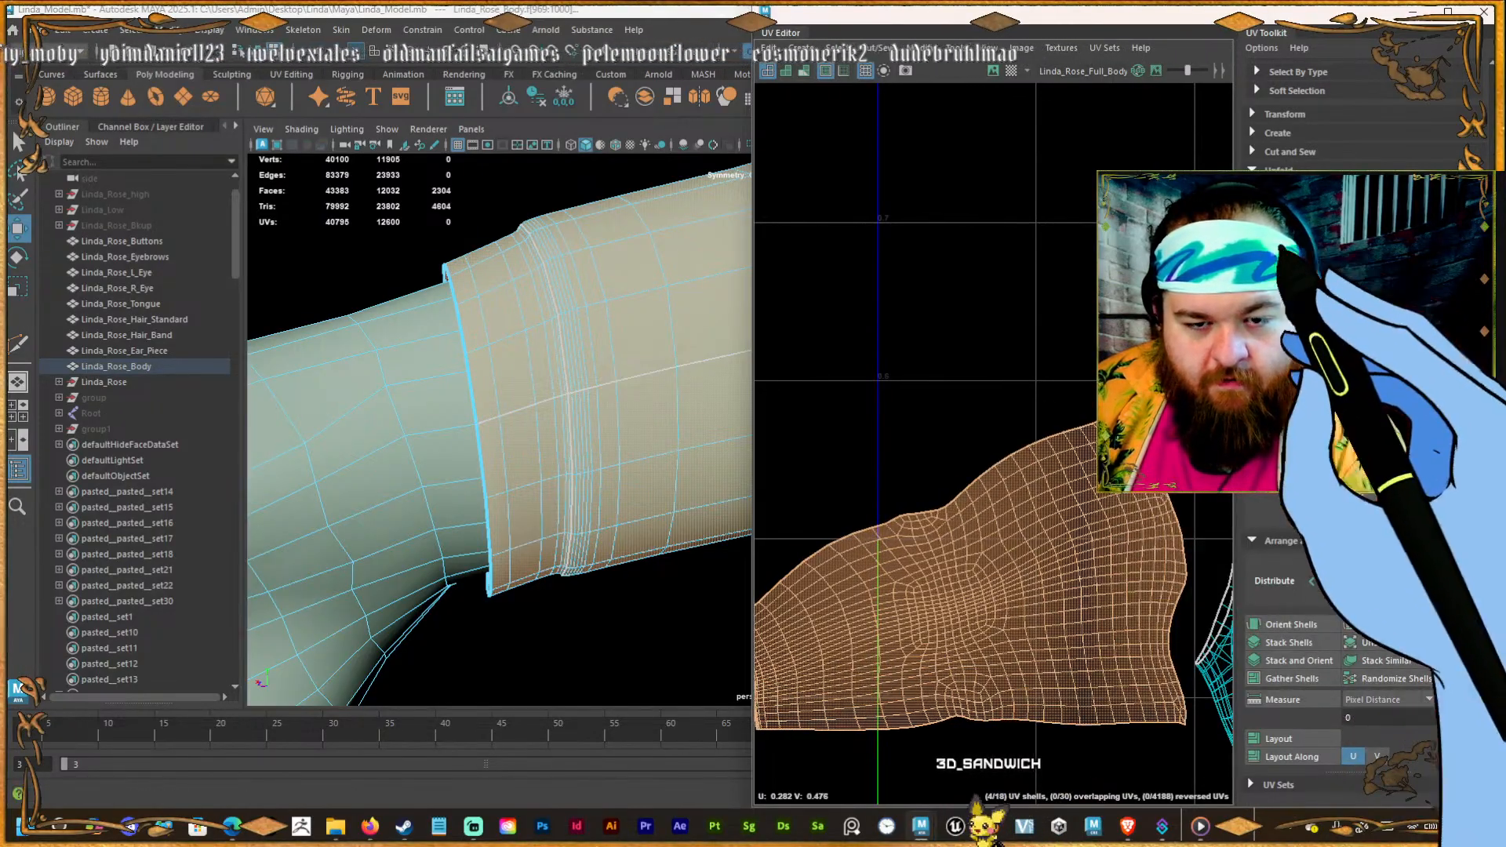
{"action": "left_click_drag", "start_coordinate": [752, 448], "coordinate": [371, 448]}
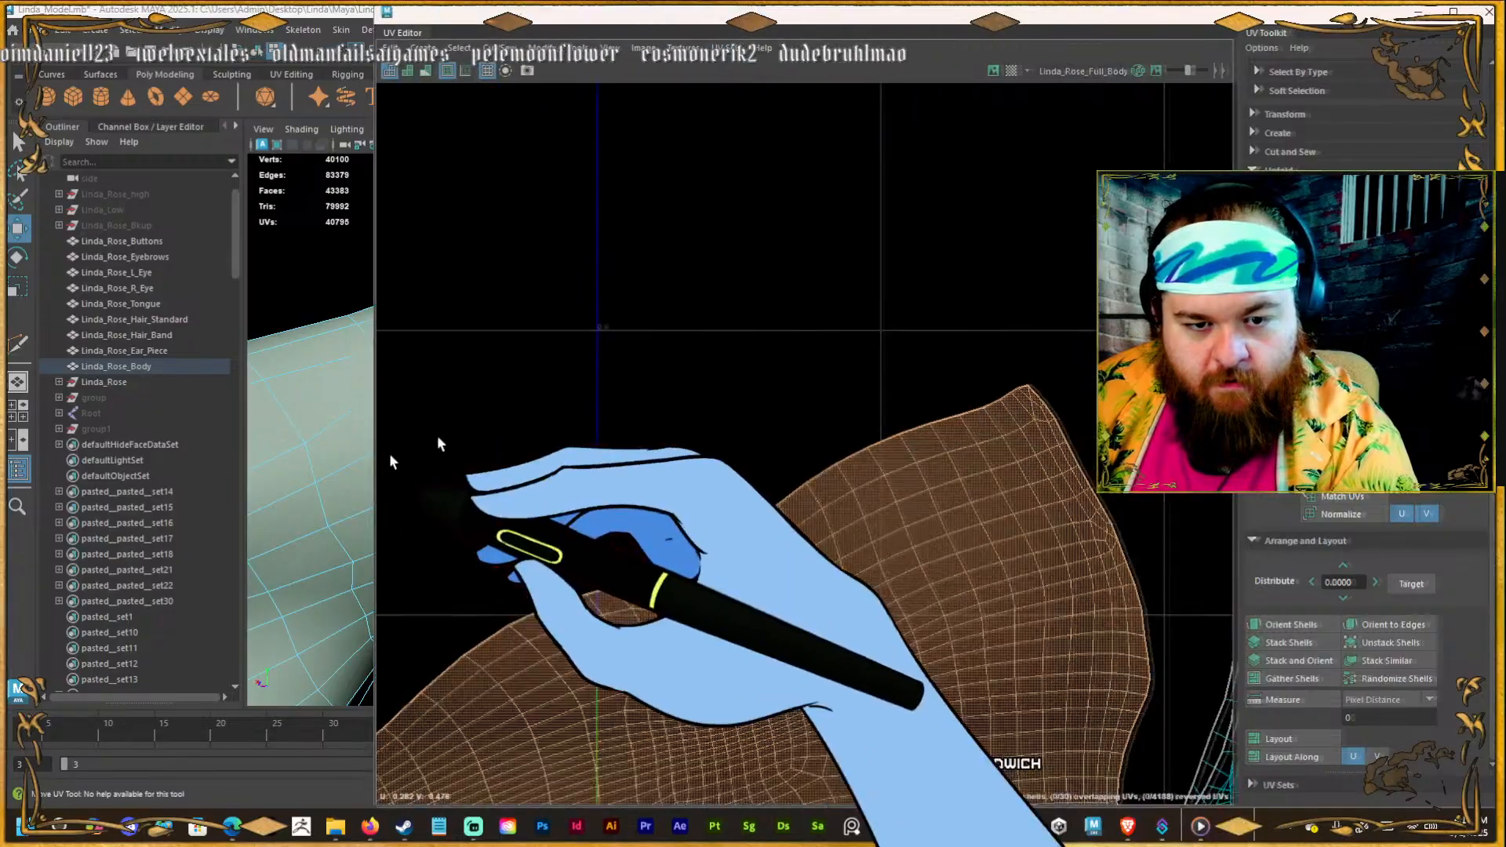
Select the hand shells in the UV layout, enlarge the 3D view and frame the hand in it.
{"action": "right_click_drag", "start_coordinate": [719, 283], "coordinate": [672, 423], "text": "alt"}
{"action": "left_click", "coordinate": [583, 402]}
{"action": "scroll", "coordinate": [583, 402], "scroll_direction": "up", "scroll_amount": 4}
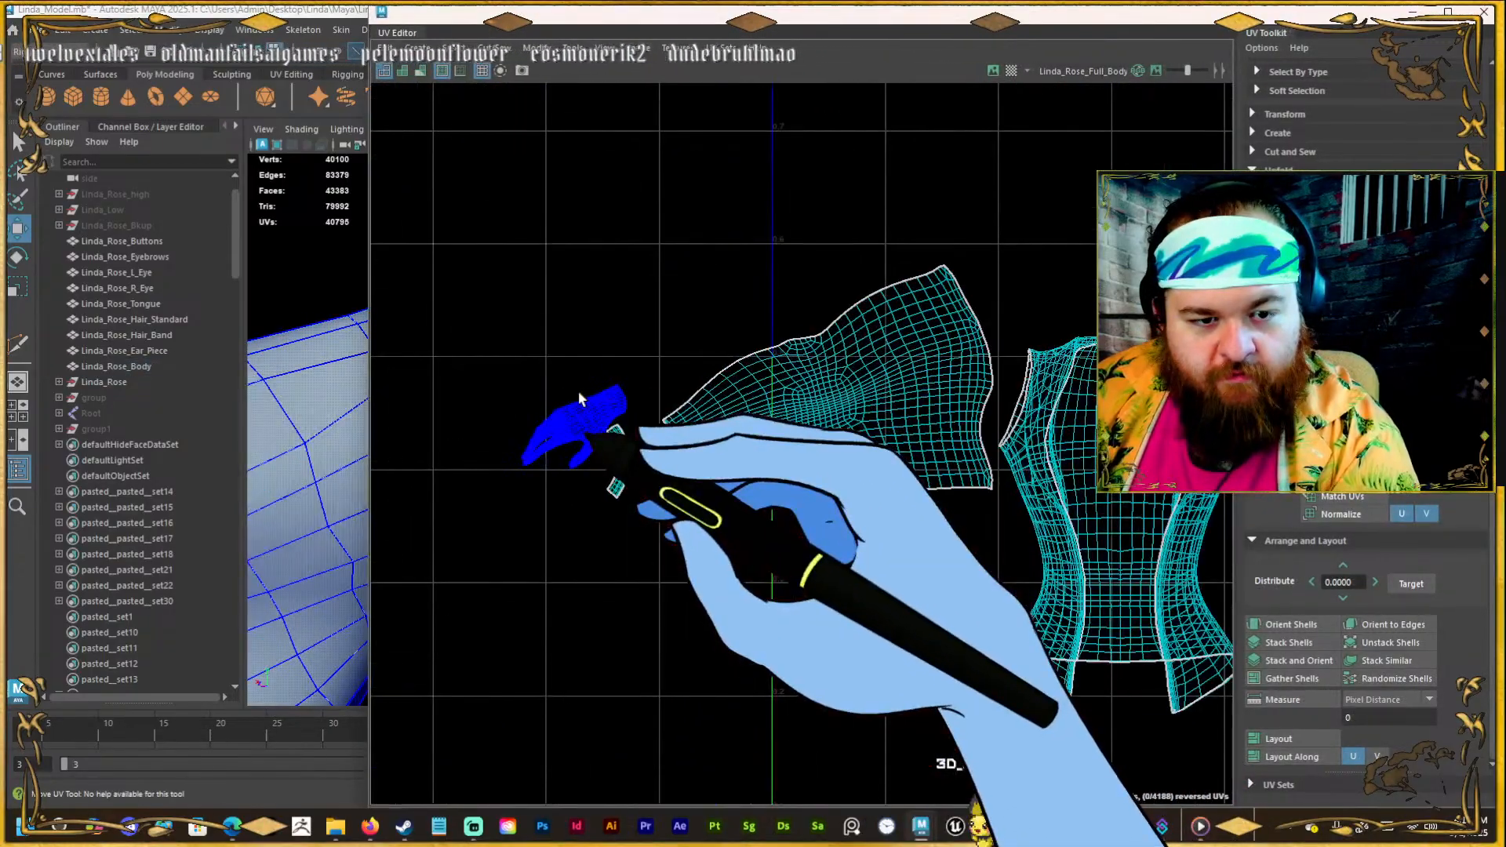
{"action": "left_click", "coordinate": [578, 392]}
{"action": "left_click_drag", "start_coordinate": [371, 369], "coordinate": [829, 389]}
{"action": "key", "text": "f"}
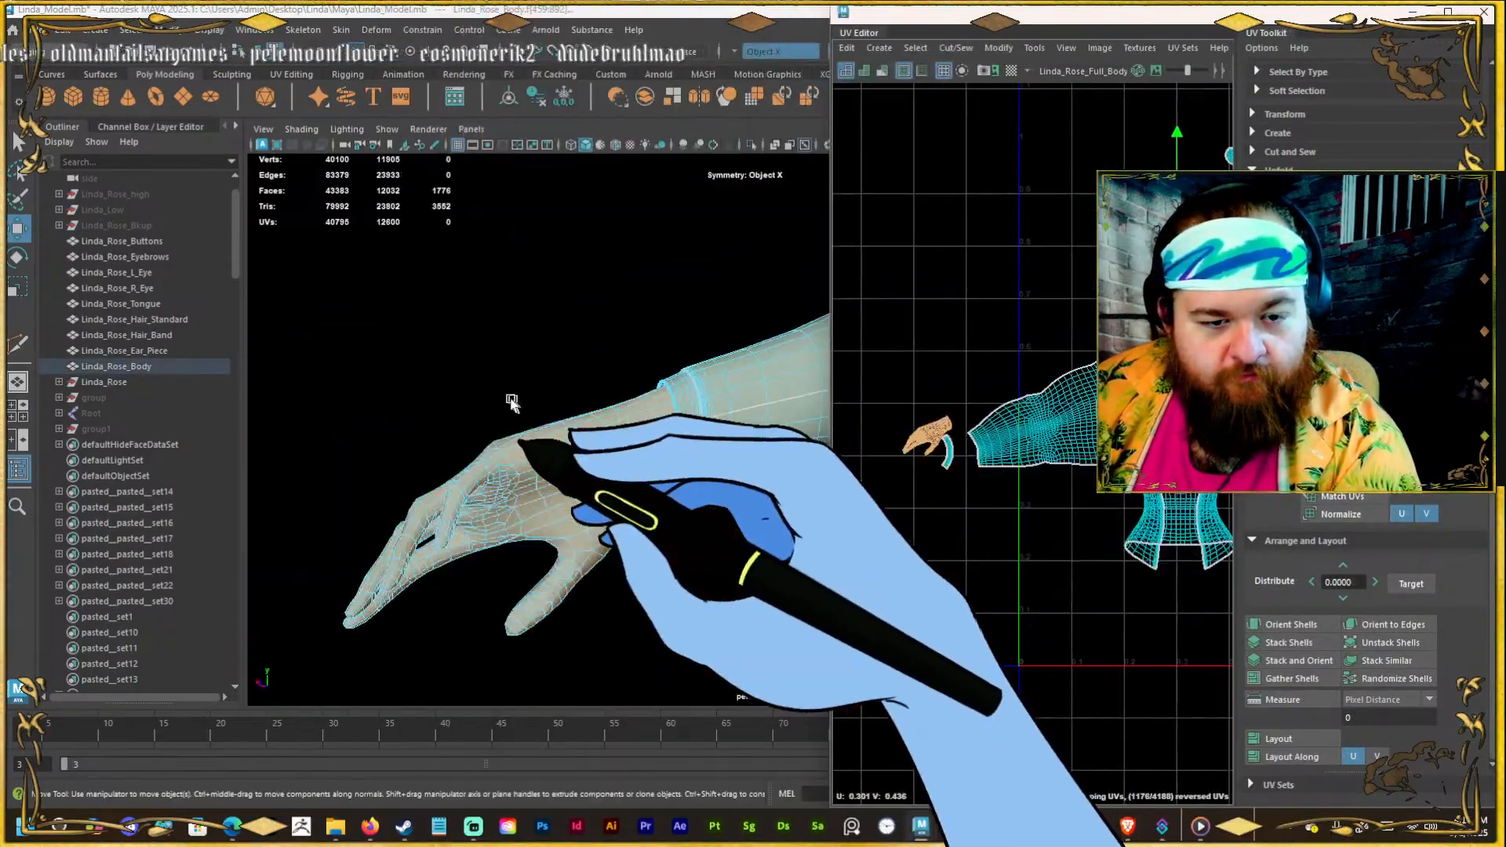
{"action": "left_click_drag", "start_coordinate": [510, 401], "coordinate": [562, 387], "text": "alt"}
Examine candidate edges around the wrist and along the hand for placing the seam that splits the hand.
{"action": "left_click", "coordinate": [582, 280]}
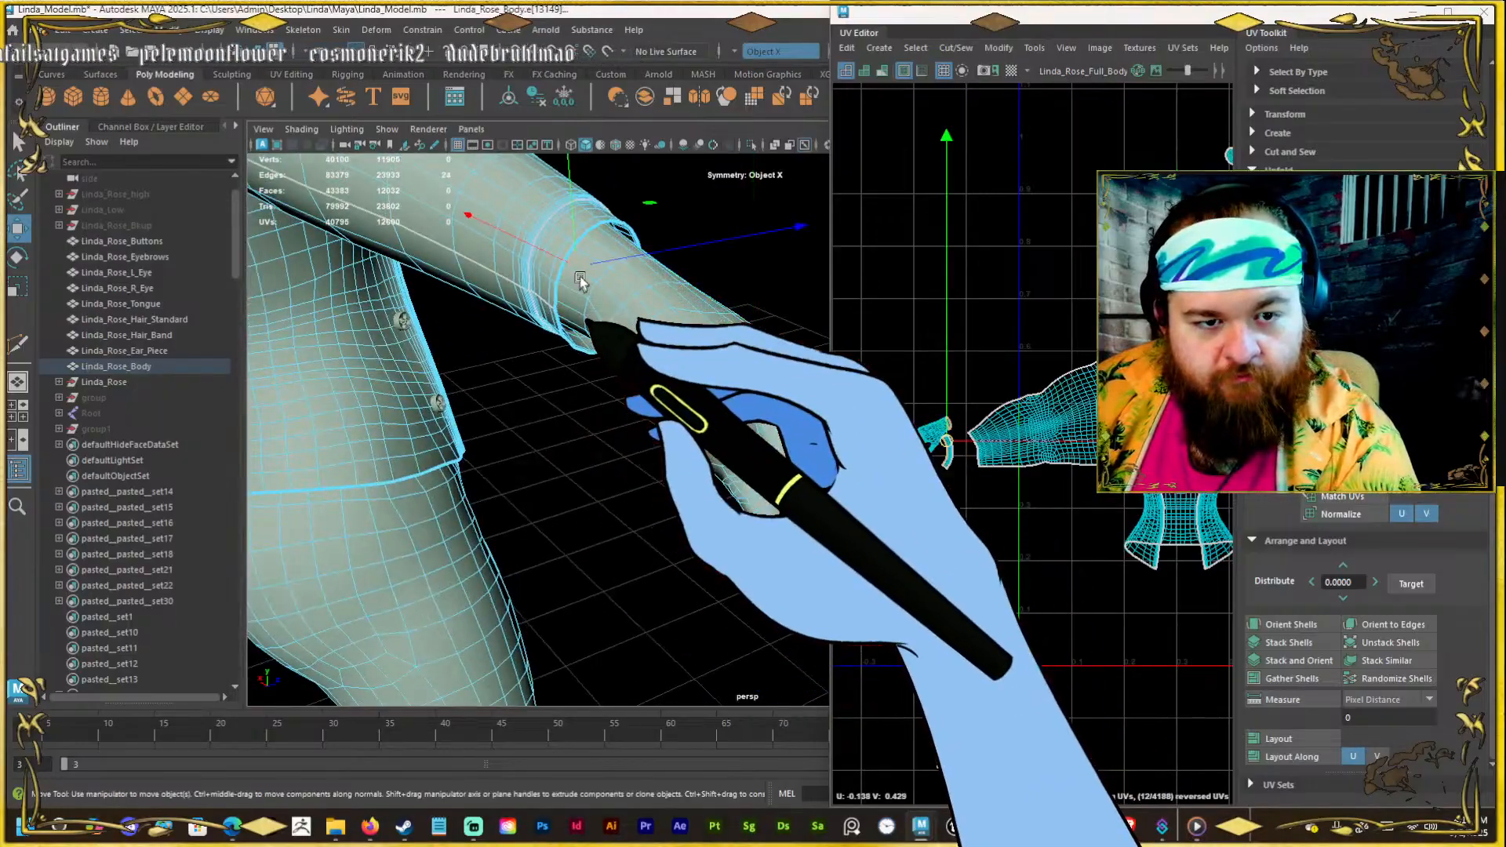
{"action": "left_click_drag", "start_coordinate": [615, 309], "coordinate": [637, 317], "text": "alt"}
{"action": "left_click", "coordinate": [649, 345]}
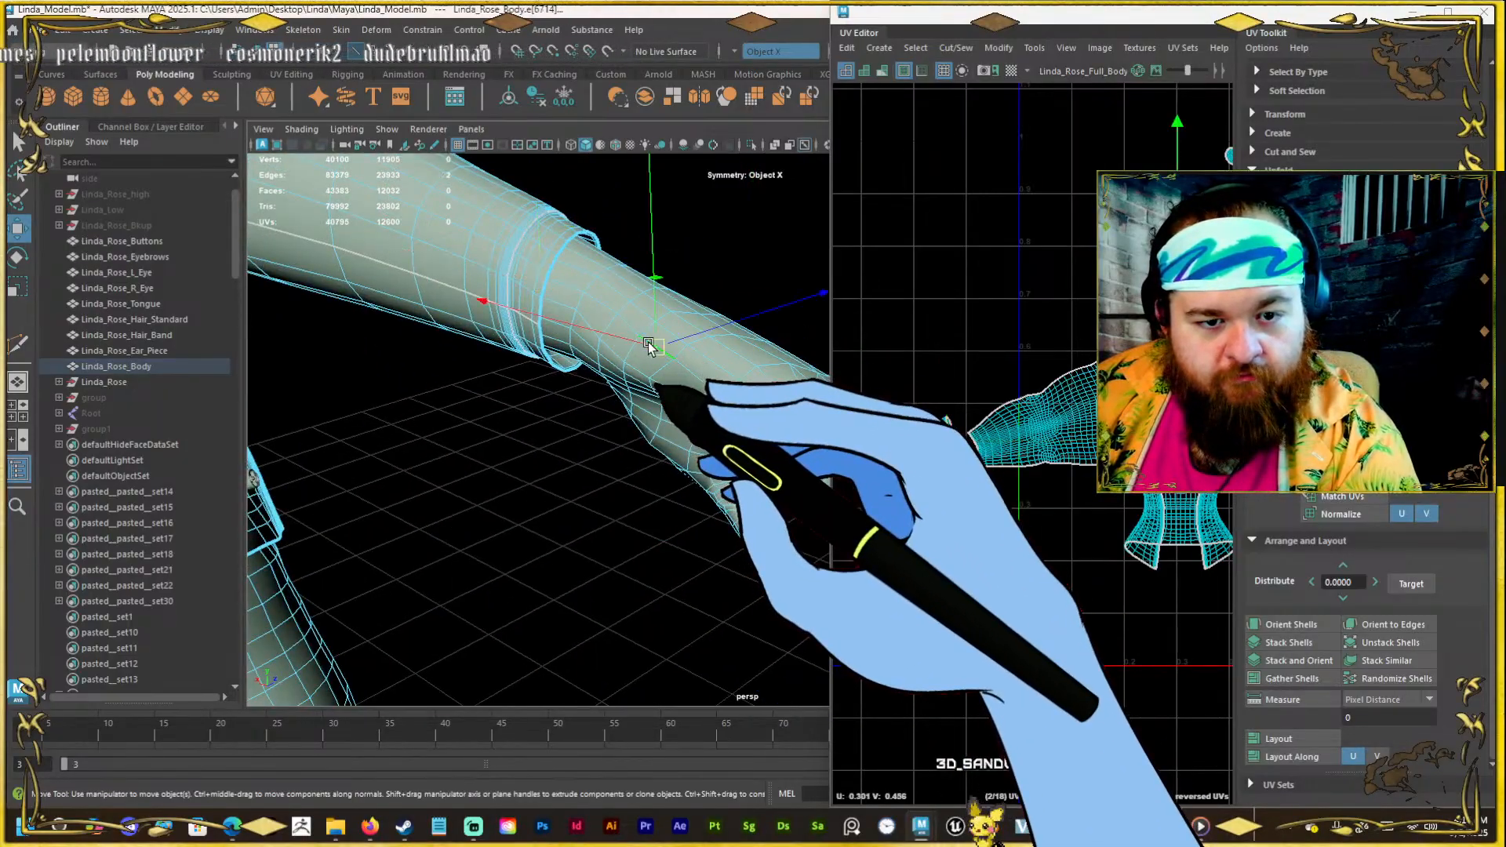
{"action": "left_click", "coordinate": [571, 271]}
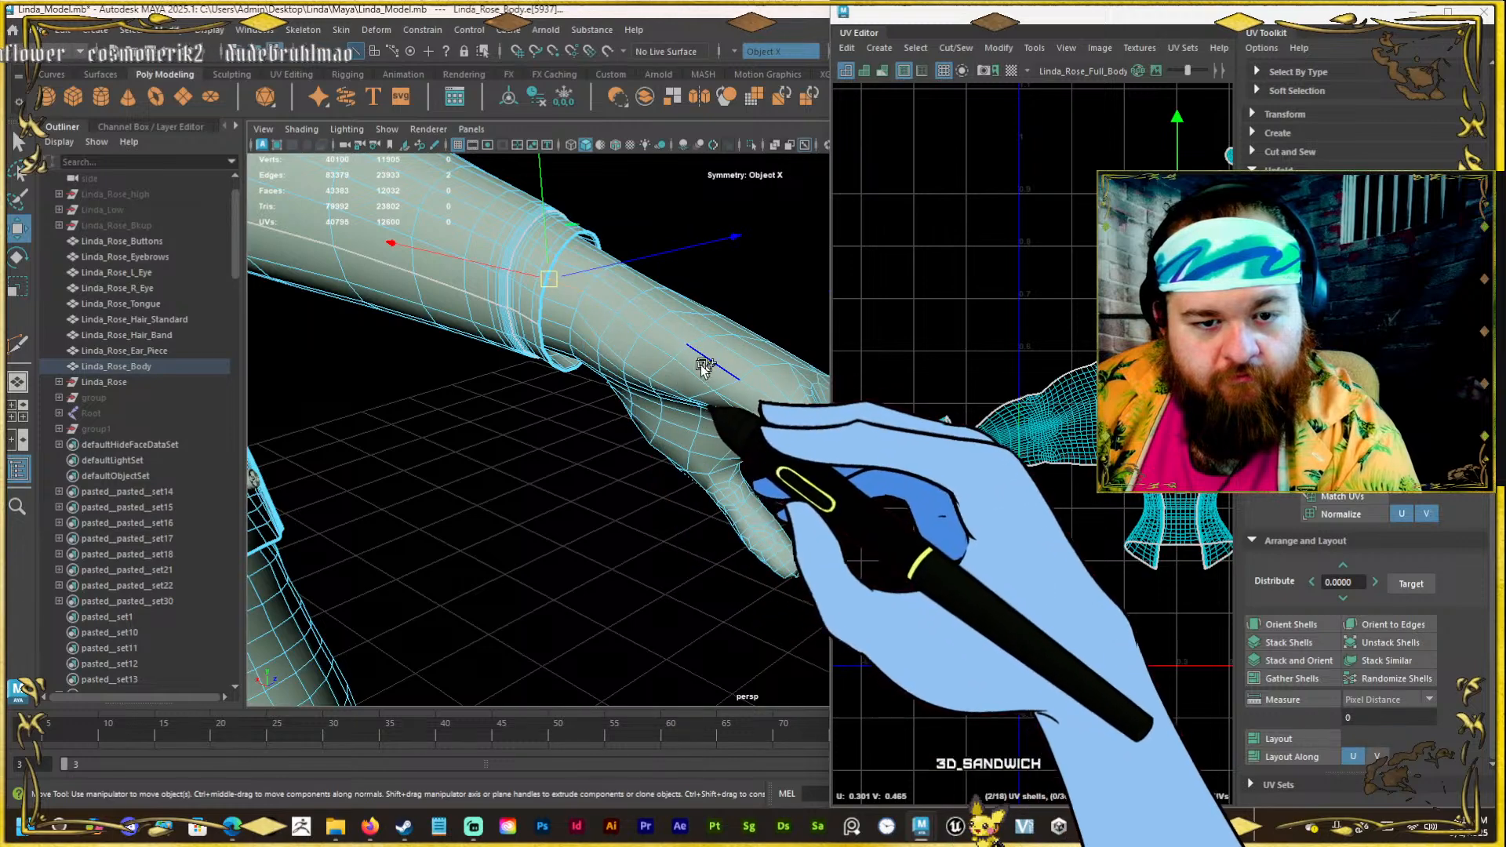
{"action": "mouse_move", "coordinate": [700, 374]}
{"action": "left_mouse_down", "text": "alt"}
{"action": "mouse_move", "coordinate": [669, 346]}
{"action": "mouse_move", "coordinate": [609, 343]}
{"action": "mouse_move", "coordinate": [593, 370]}
{"action": "mouse_move", "coordinate": [624, 322]}
{"action": "mouse_move", "coordinate": [502, 389]}
{"action": "mouse_move", "coordinate": [536, 406]}
{"action": "mouse_move", "coordinate": [498, 417]}
{"action": "mouse_move", "coordinate": [598, 402]}
{"action": "mouse_move", "coordinate": [620, 415]}
{"action": "mouse_move", "coordinate": [604, 365]}
{"action": "mouse_move", "coordinate": [515, 340]}
{"action": "mouse_move", "coordinate": [651, 377]}
{"action": "mouse_move", "coordinate": [467, 333]}
{"action": "mouse_move", "coordinate": [662, 377]}
{"action": "mouse_move", "coordinate": [622, 350]}
{"action": "mouse_move", "coordinate": [679, 354]}
{"action": "left_mouse_up", "text": "alt"}
{"action": "left_click", "coordinate": [606, 375]}
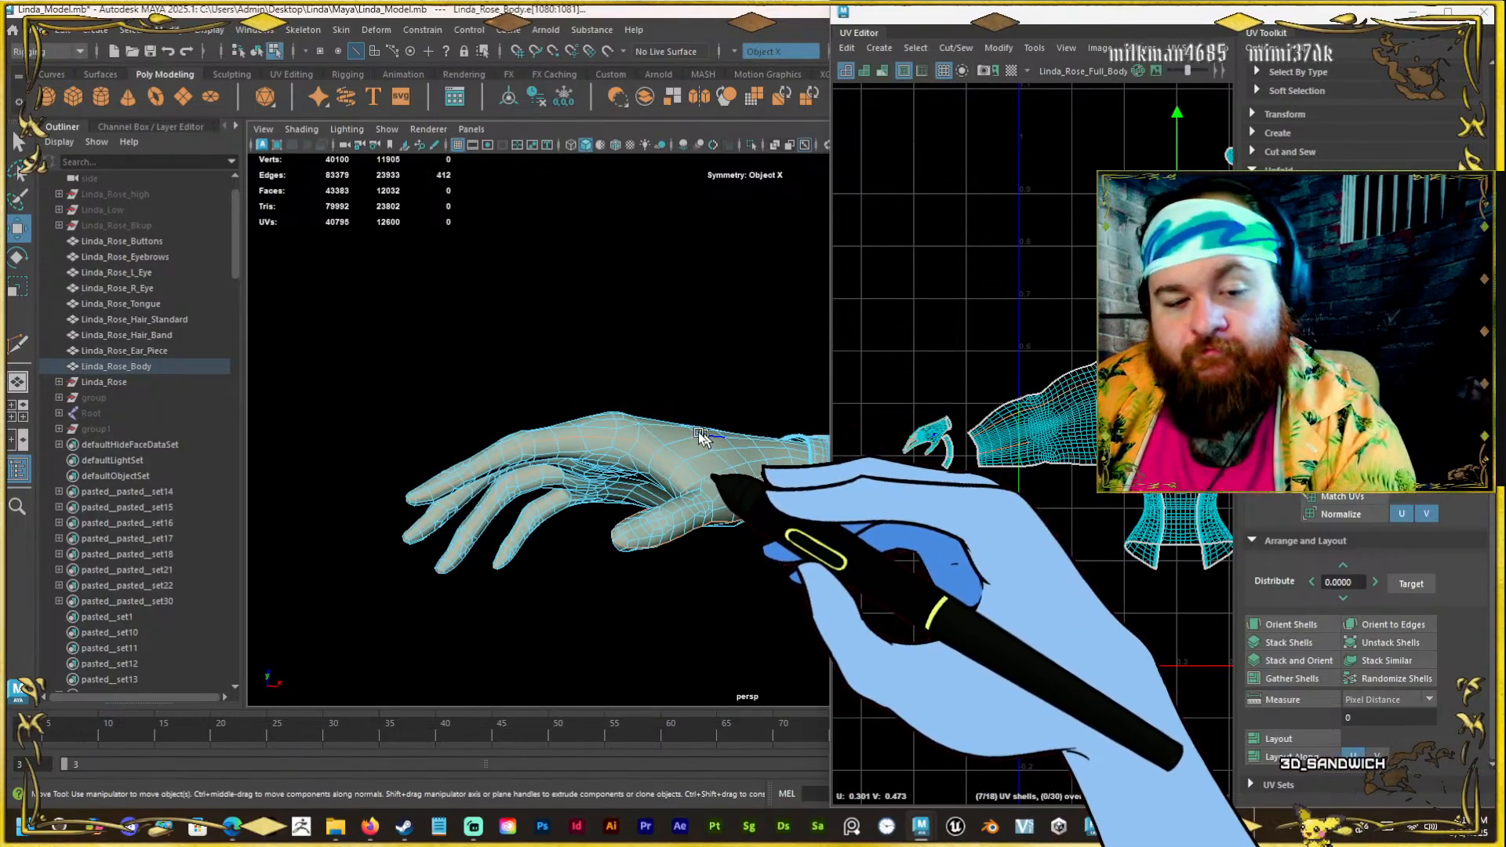
{"action": "middle_click_drag", "start_coordinate": [597, 417], "coordinate": [484, 386], "text": "alt"}
{"action": "right_click_drag", "start_coordinate": [579, 424], "coordinate": [663, 466], "text": "alt"}
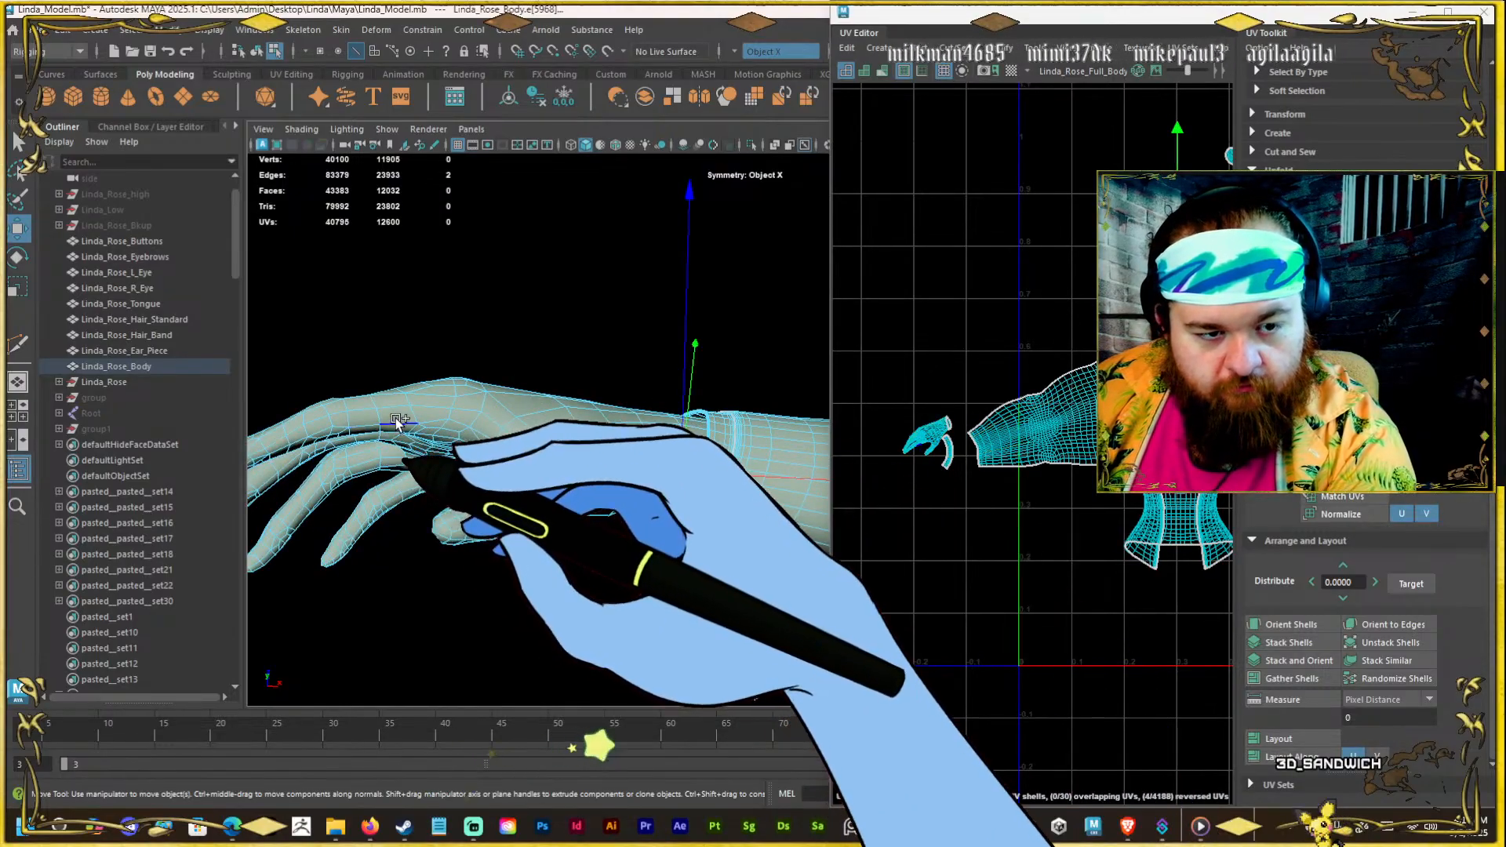
Select the edge loop running from the wrist along the side of the hand and around the fingers, and cut the hand shells there.
{"action": "left_click_drag", "start_coordinate": [398, 431], "coordinate": [682, 528], "text": "alt"}
{"action": "left_click_drag", "start_coordinate": [573, 428], "coordinate": [666, 410], "text": "alt"}
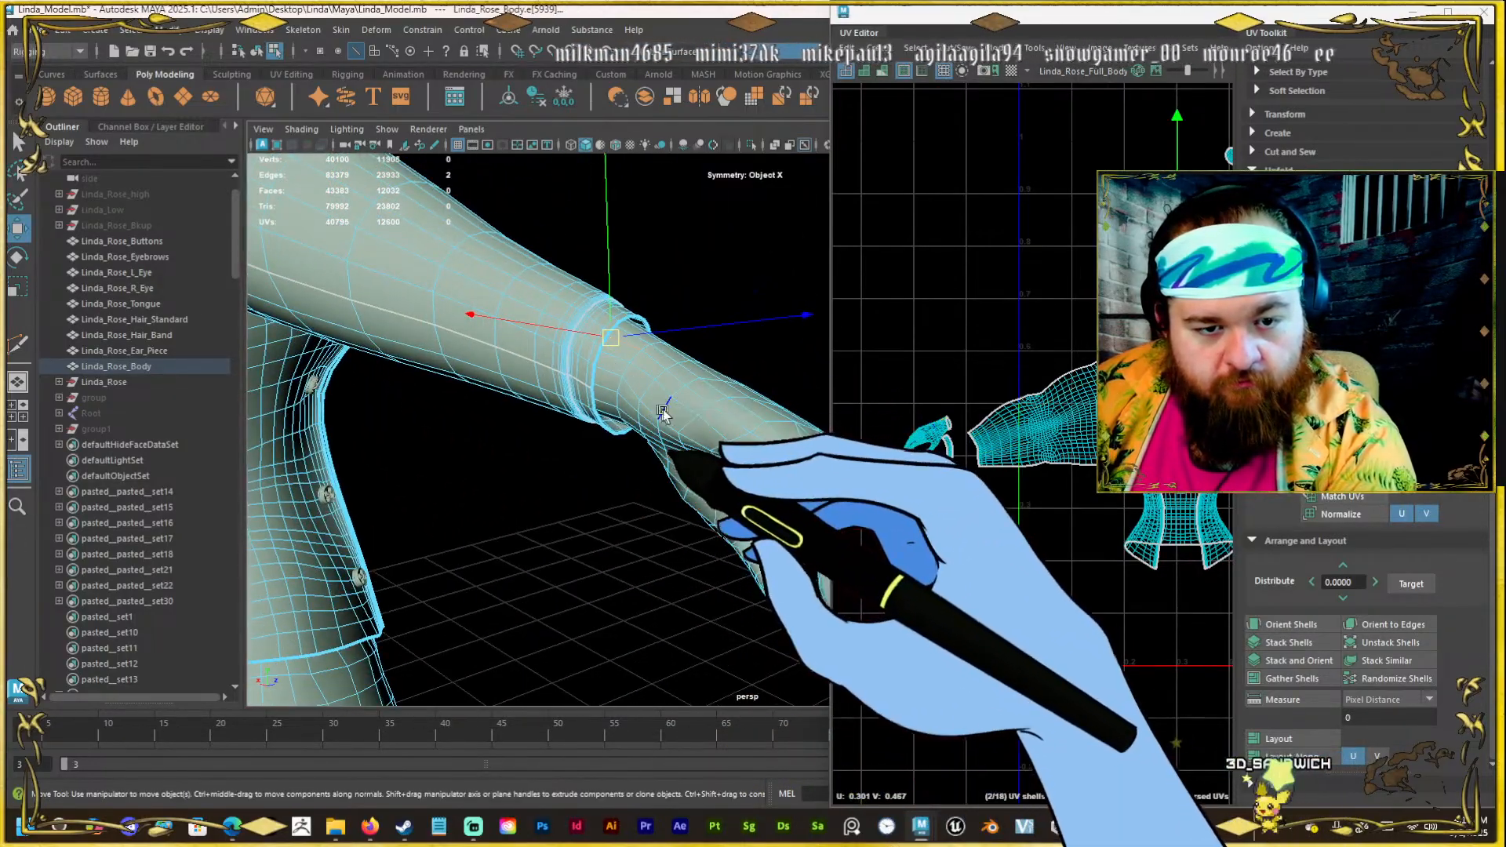
{"action": "scroll", "coordinate": [923, 420], "scroll_direction": "up", "scroll_amount": 5}
{"action": "scroll", "coordinate": [908, 416], "scroll_direction": "up", "scroll_amount": 12}
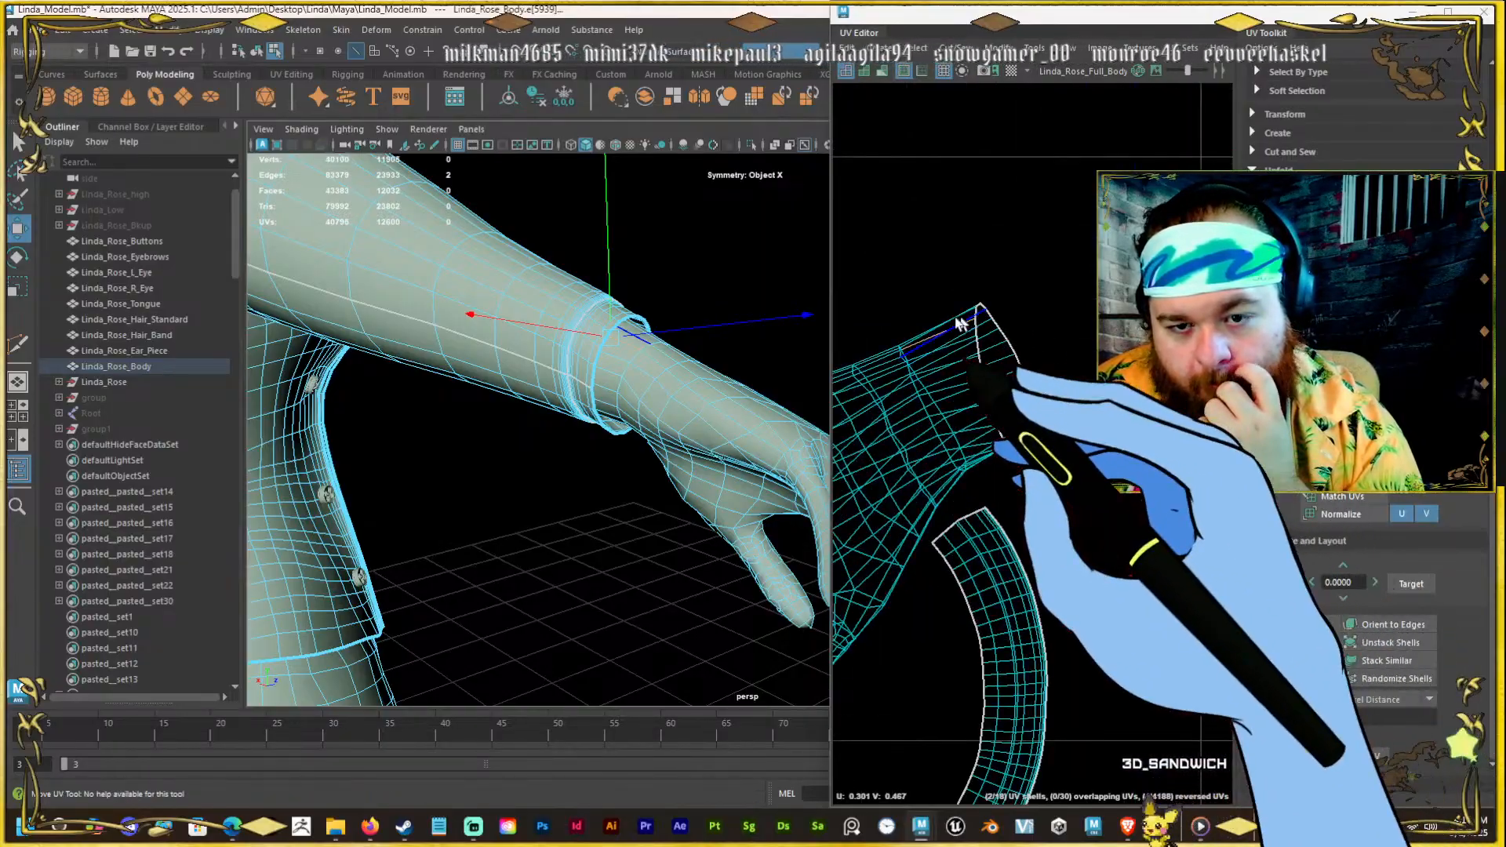
{"action": "scroll", "coordinate": [1004, 356], "scroll_direction": "down", "scroll_amount": 10}
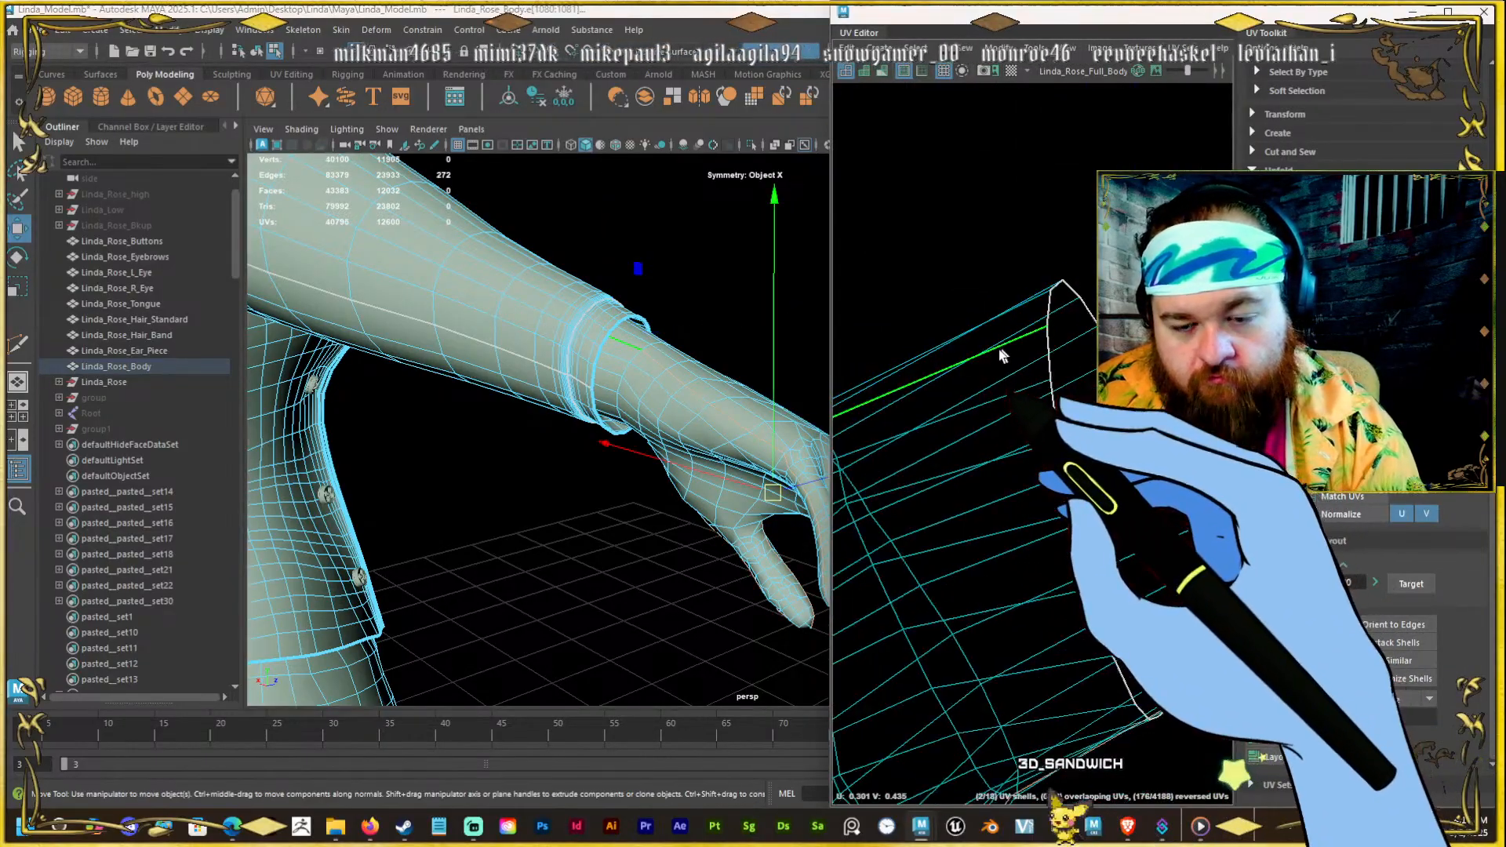
{"action": "right_click_drag", "start_coordinate": [974, 353], "coordinate": [985, 375]}
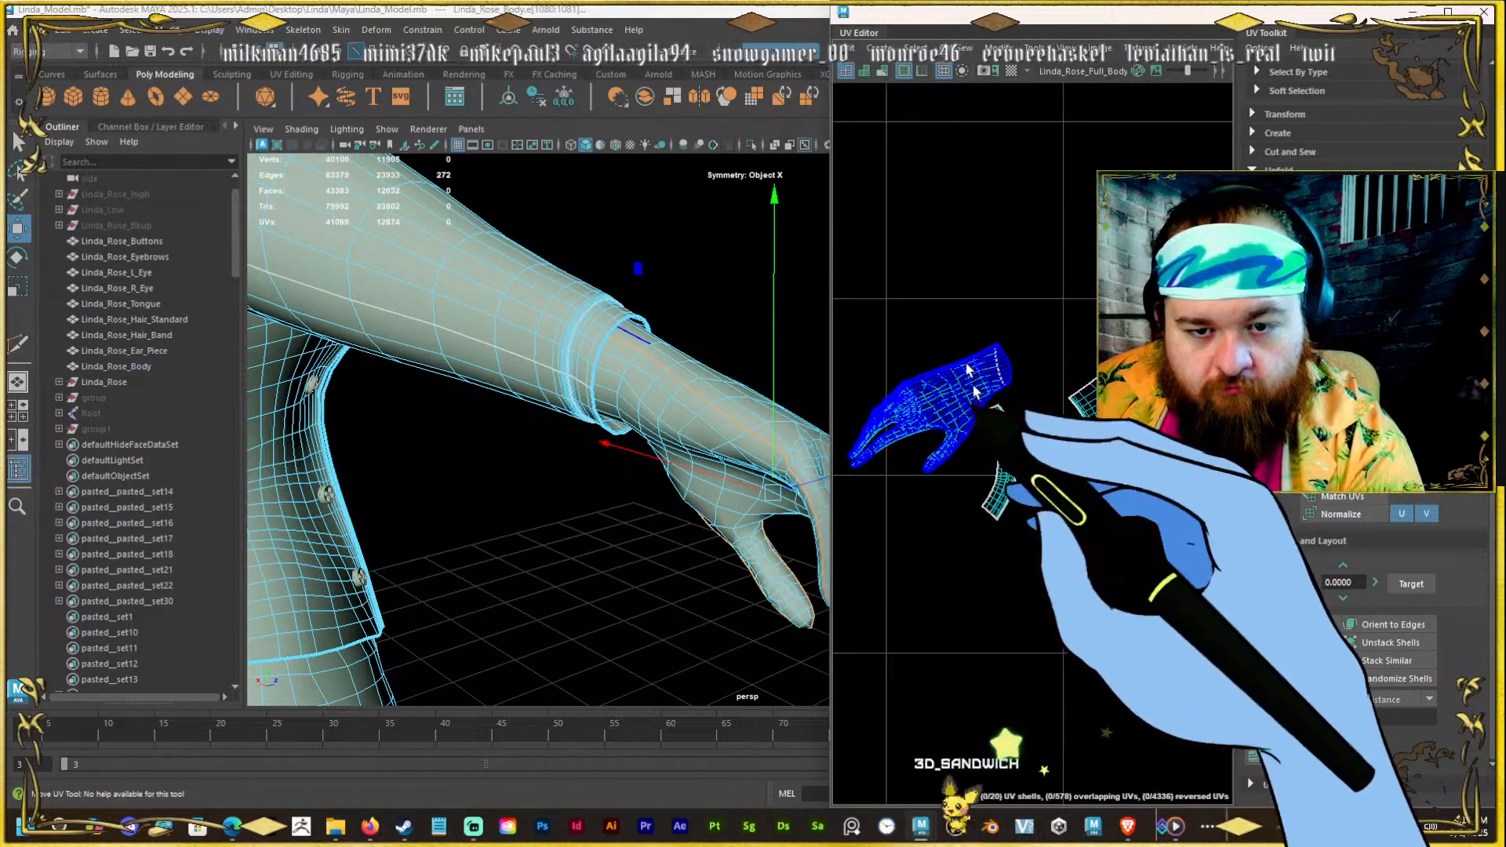
Unfold the palm-side and back-side hand shells flat.
{"action": "left_click", "coordinate": [969, 404]}
{"action": "left_click", "coordinate": [969, 413]}
{"action": "left_click", "coordinate": [946, 415]}
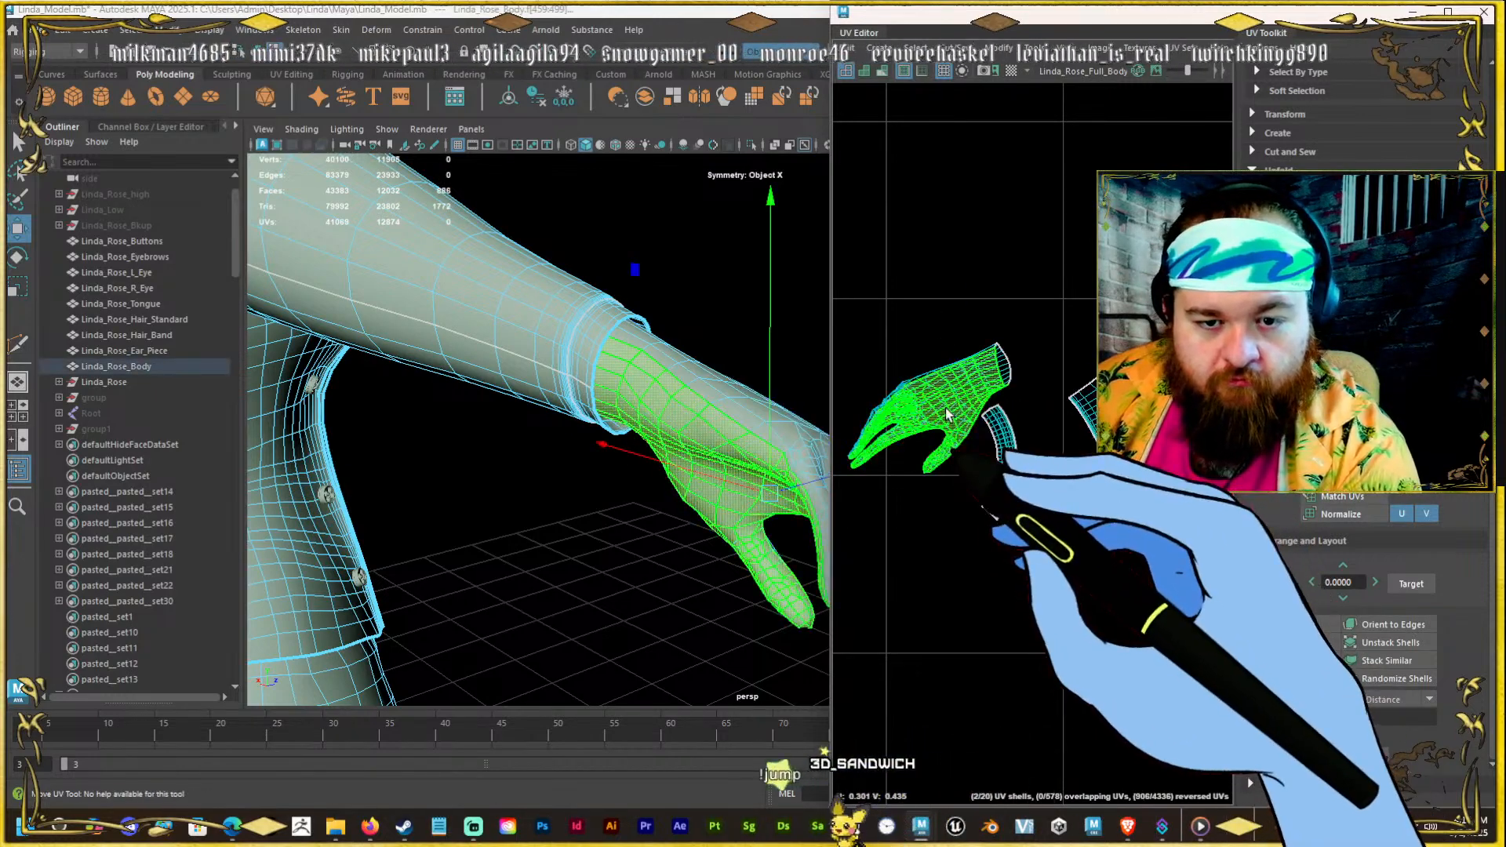
{"action": "scroll", "coordinate": [941, 411], "scroll_direction": "down", "scroll_amount": 5}
{"action": "left_click", "coordinate": [948, 396]}
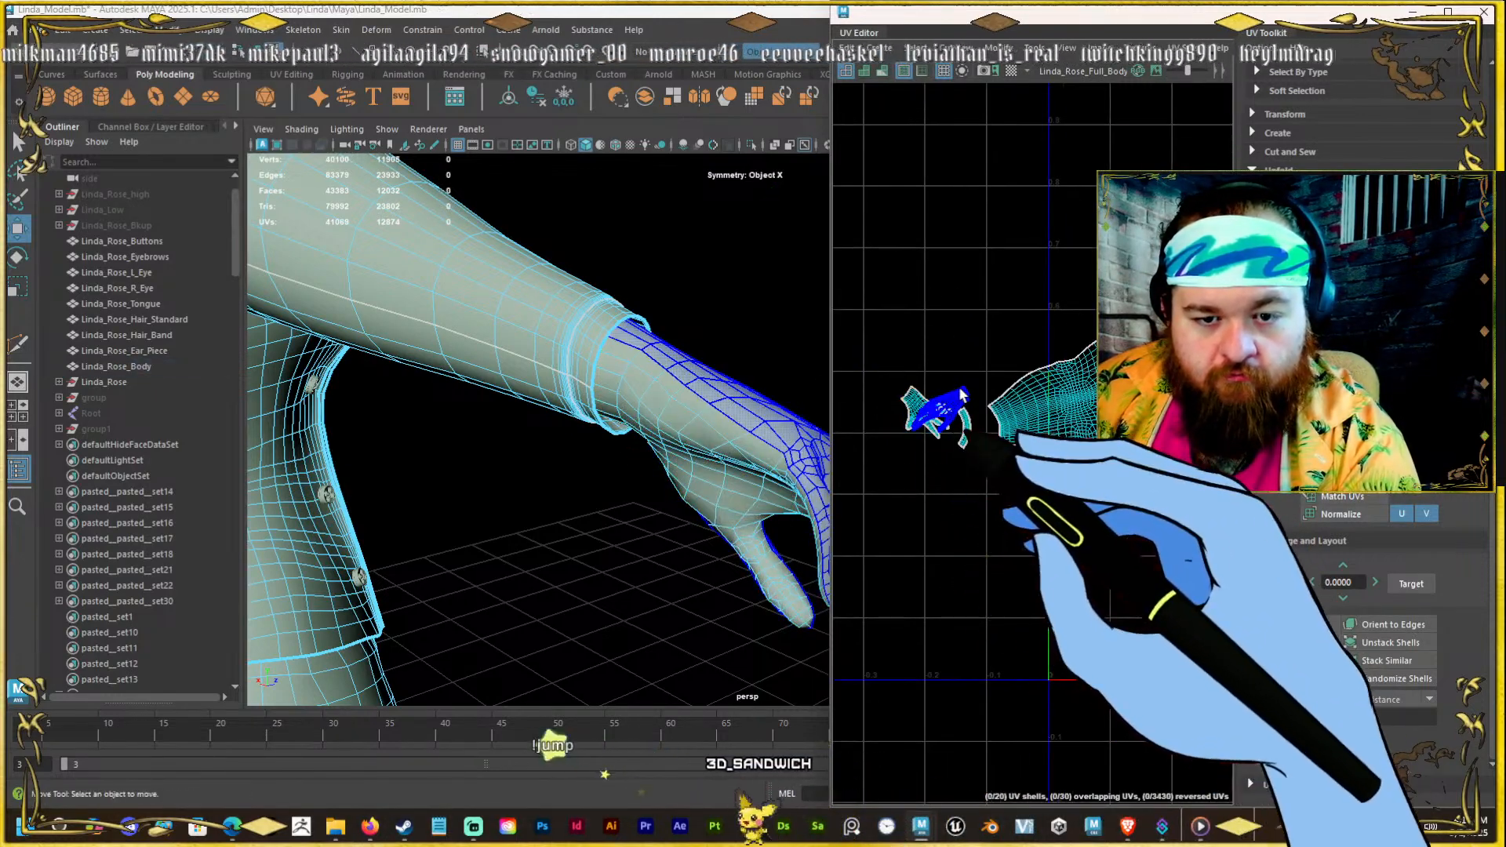
{"action": "right_click_drag", "start_coordinate": [944, 372], "coordinate": [866, 365]}
{"action": "scroll", "coordinate": [931, 365], "scroll_direction": "down", "scroll_amount": 3}
{"action": "scroll", "coordinate": [926, 355], "scroll_direction": "down", "scroll_amount": 2}
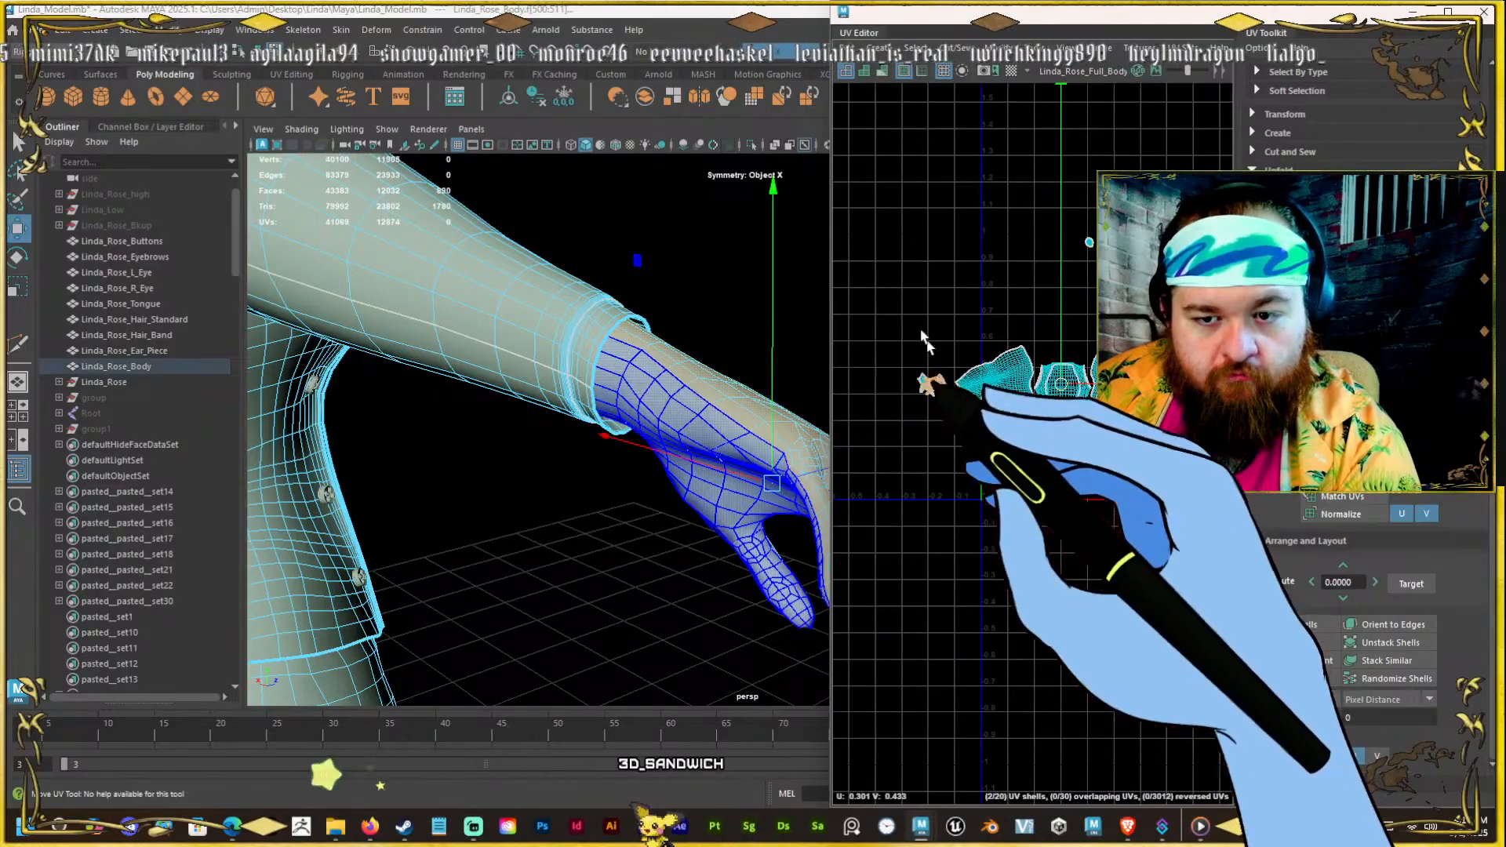
Move the four hand shells above the sleeve shells, spread the palm and back halves side by side, and select all four.
{"action": "left_click", "coordinate": [927, 345]}
{"action": "left_click_drag", "start_coordinate": [894, 341], "coordinate": [924, 375]}
{"action": "left_click", "coordinate": [1069, 384]}
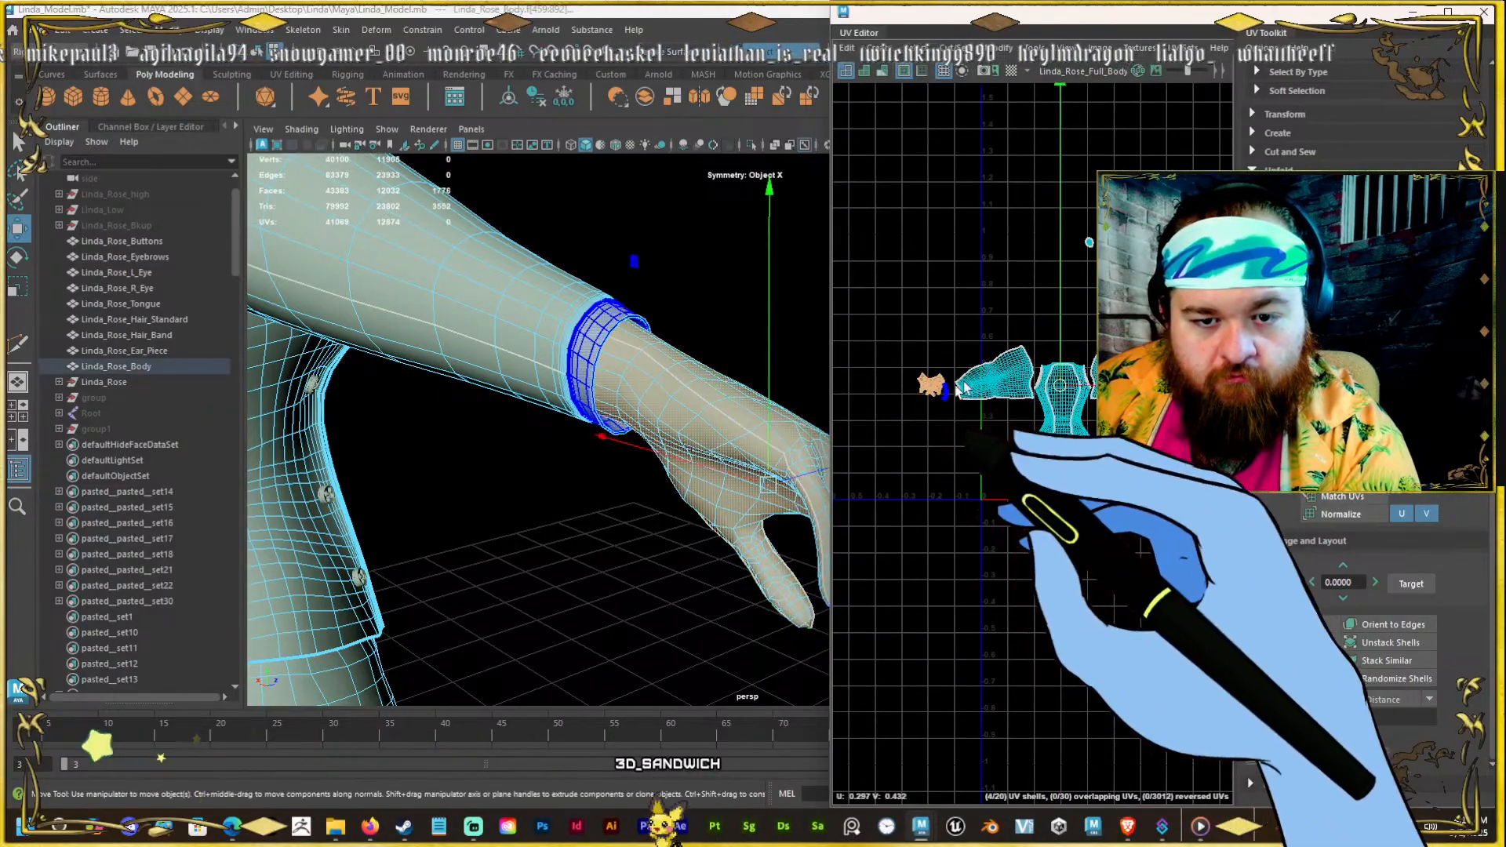
{"action": "left_click_drag", "start_coordinate": [1059, 385], "coordinate": [1073, 296]}
{"action": "left_click", "coordinate": [975, 252]}
{"action": "left_click", "coordinate": [901, 294]}
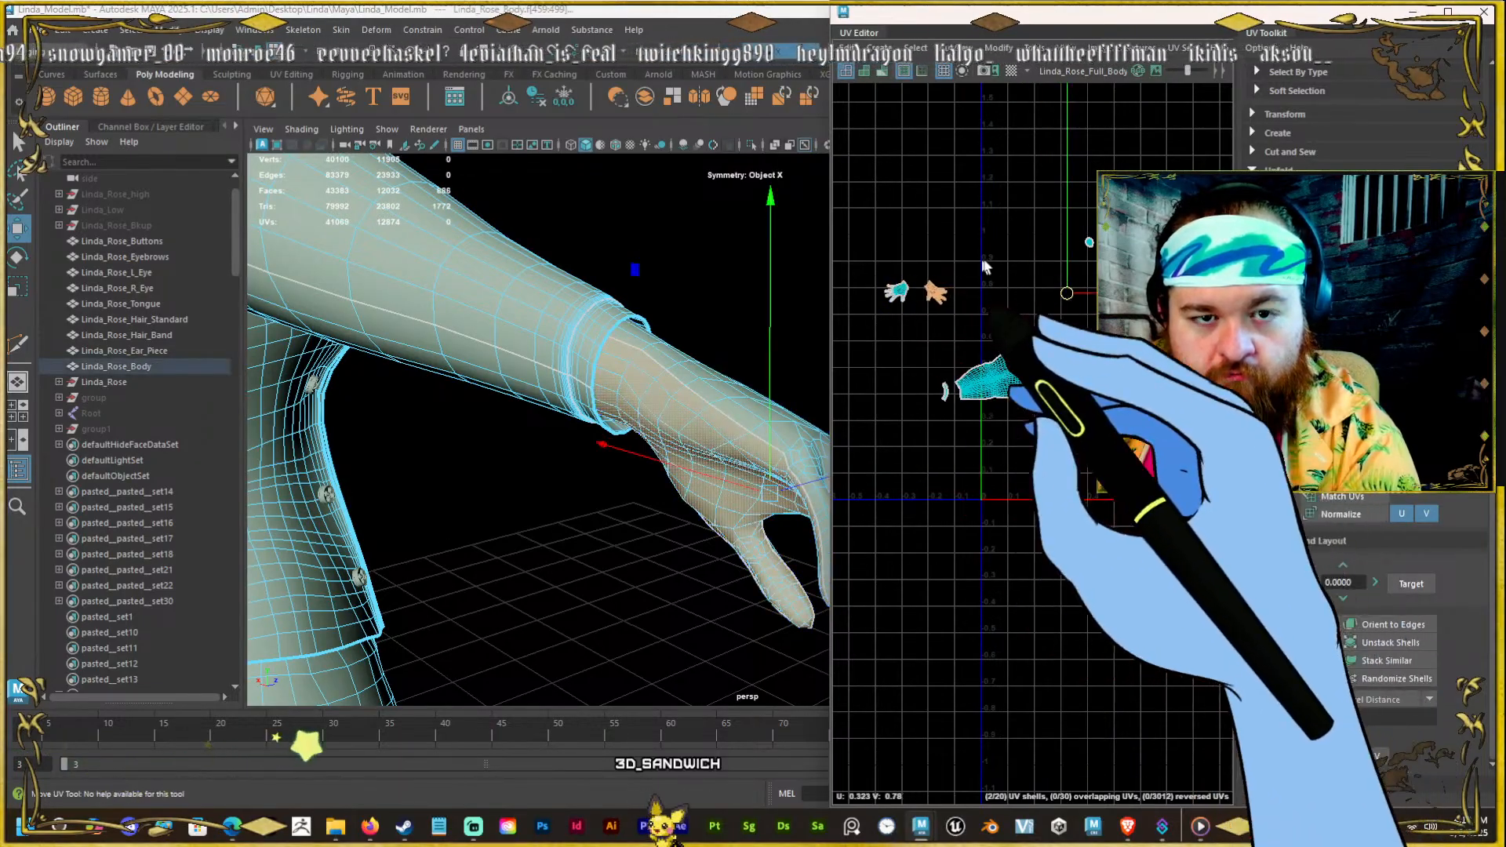
{"action": "left_click", "coordinate": [1011, 272]}
{"action": "left_click_drag", "start_coordinate": [910, 294], "coordinate": [852, 250]}
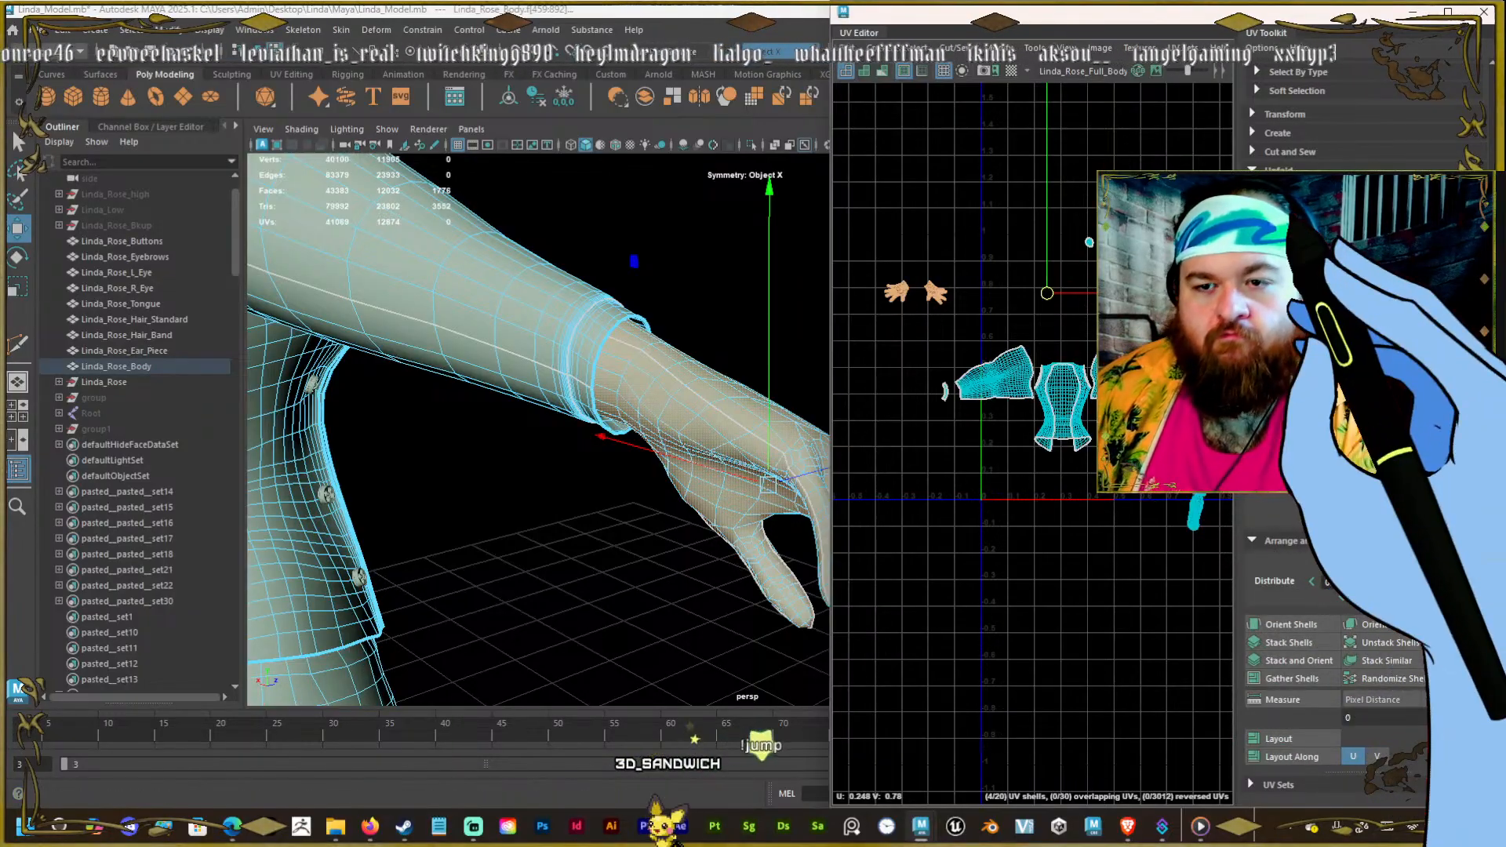
Display the checker map on the model and optimize the four selected hand shells.
{"action": "right_click_drag", "start_coordinate": [954, 303], "coordinate": [1007, 440], "text": "alt"}
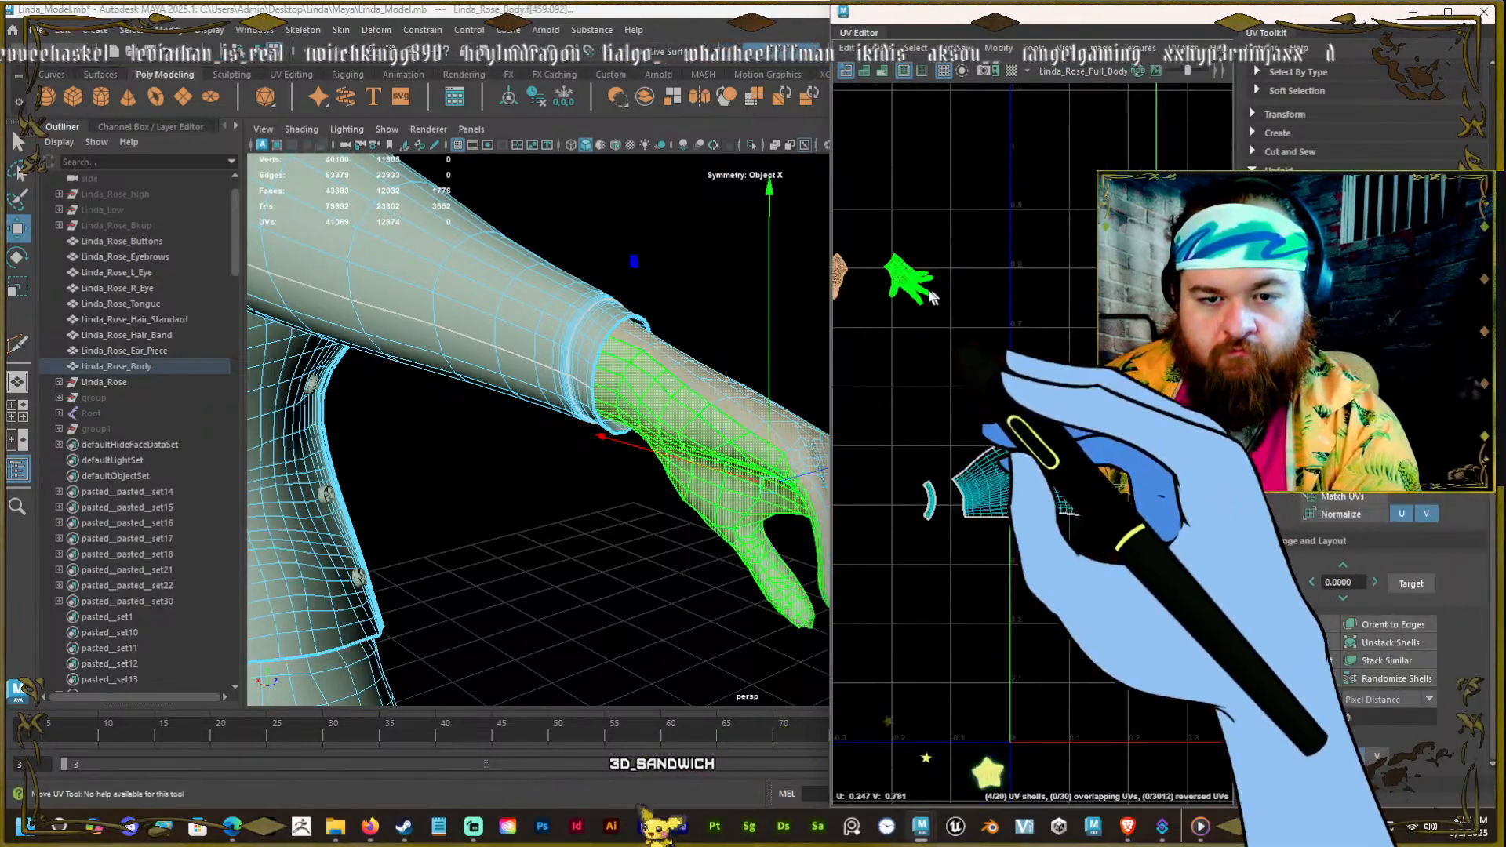
{"action": "right_click_drag", "start_coordinate": [891, 262], "coordinate": [1012, 393], "text": "alt"}
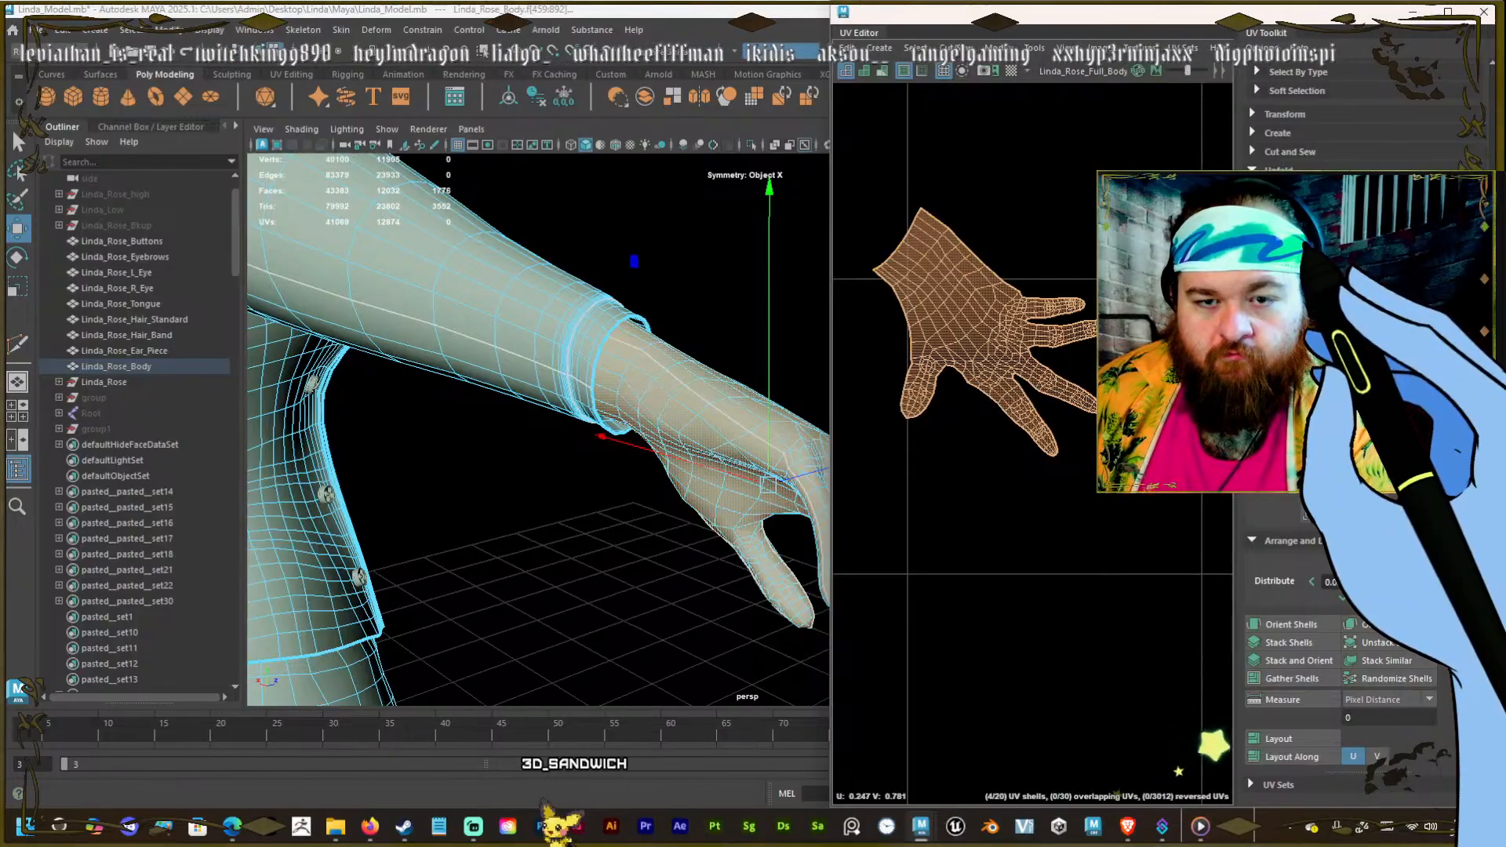
{"action": "left_click", "coordinate": [1011, 71]}
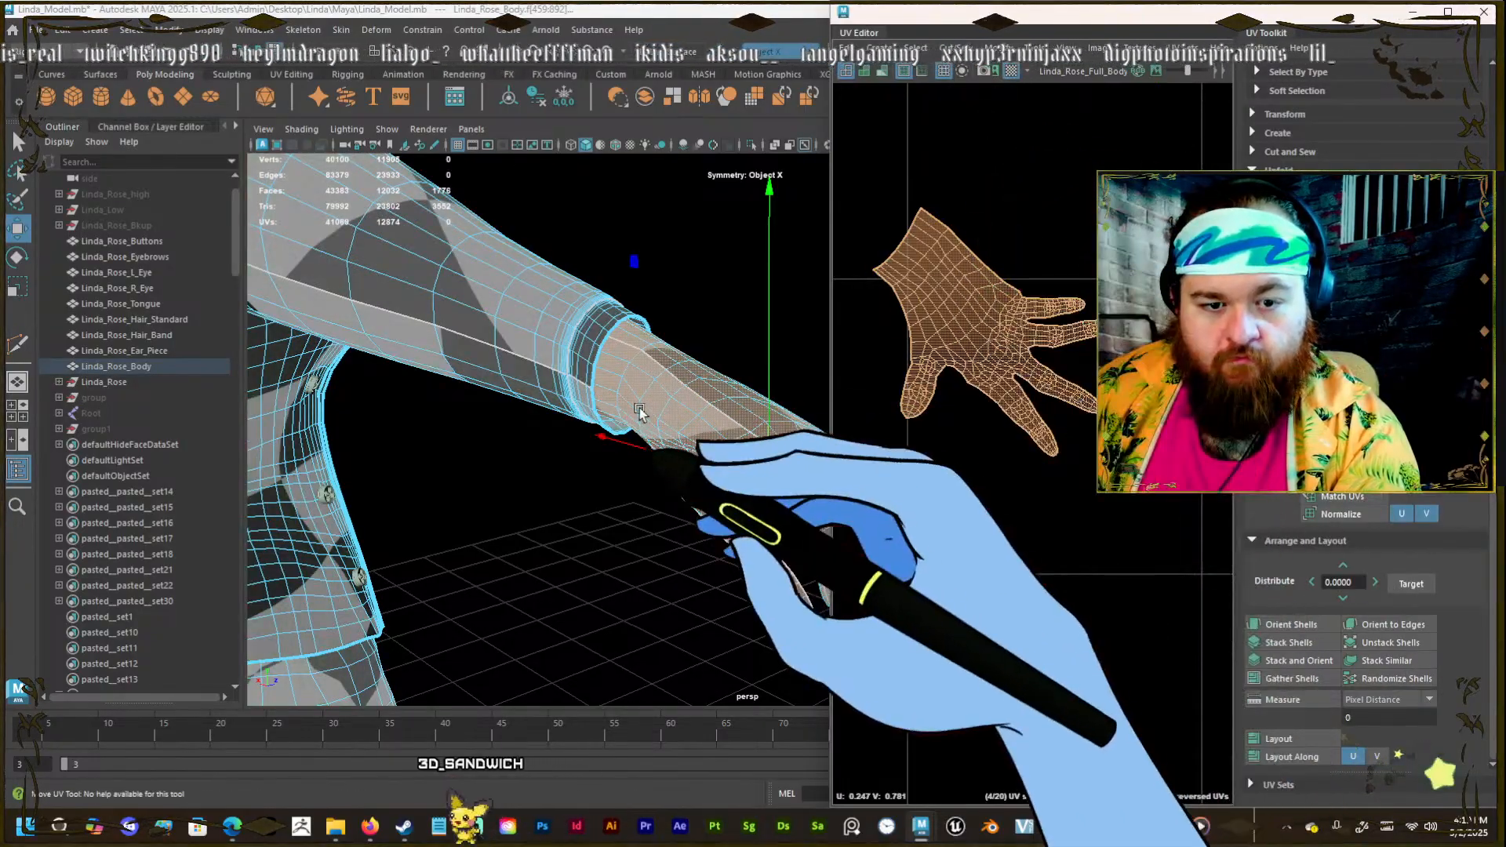
{"action": "scroll", "coordinate": [964, 431], "scroll_direction": "down", "scroll_amount": 8}
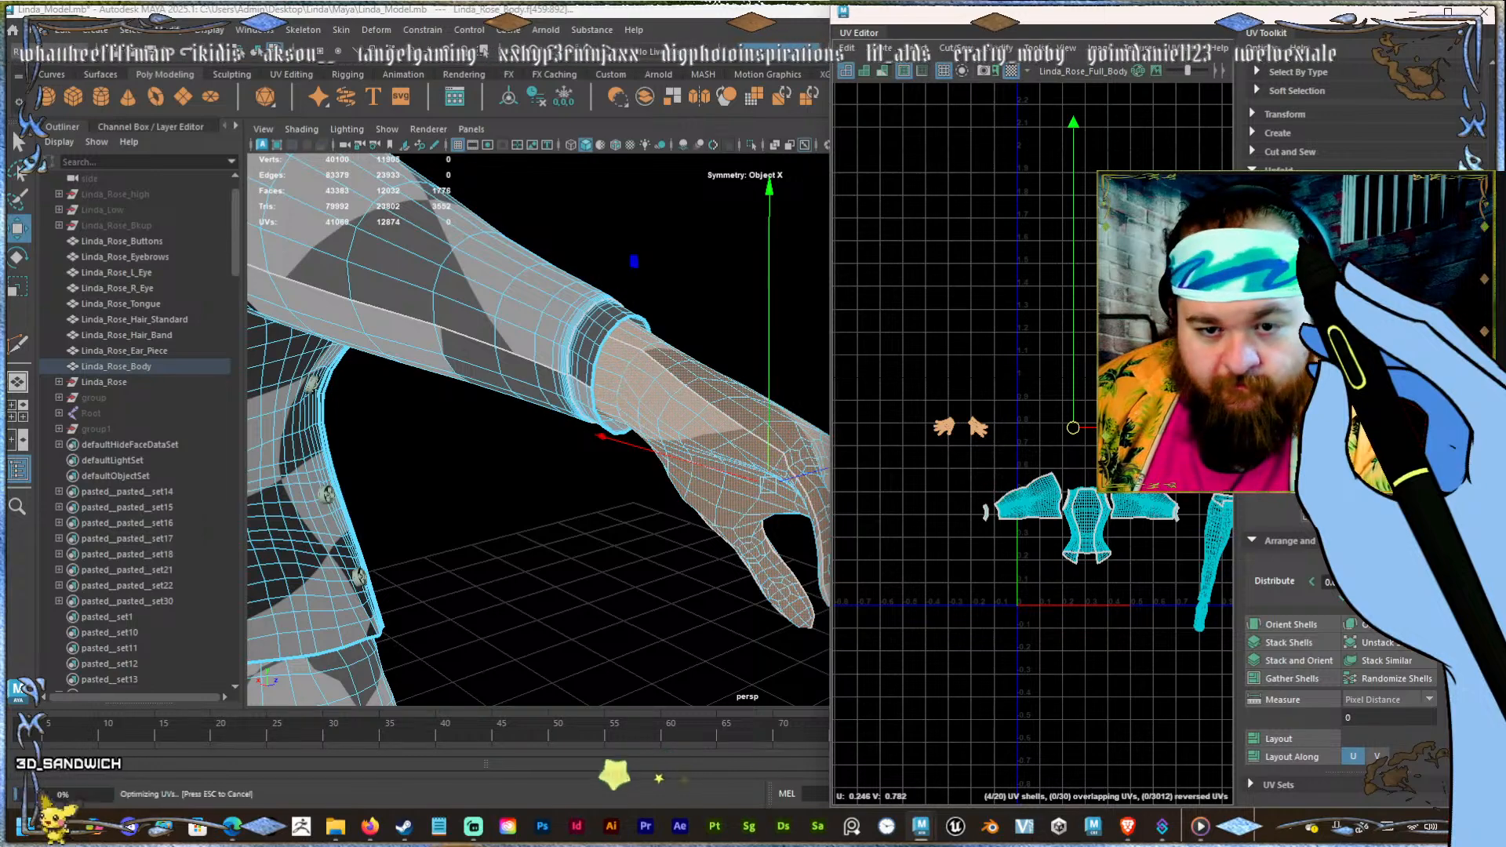
{"action": "scroll", "coordinate": [895, 386], "scroll_direction": "up", "scroll_amount": 4}
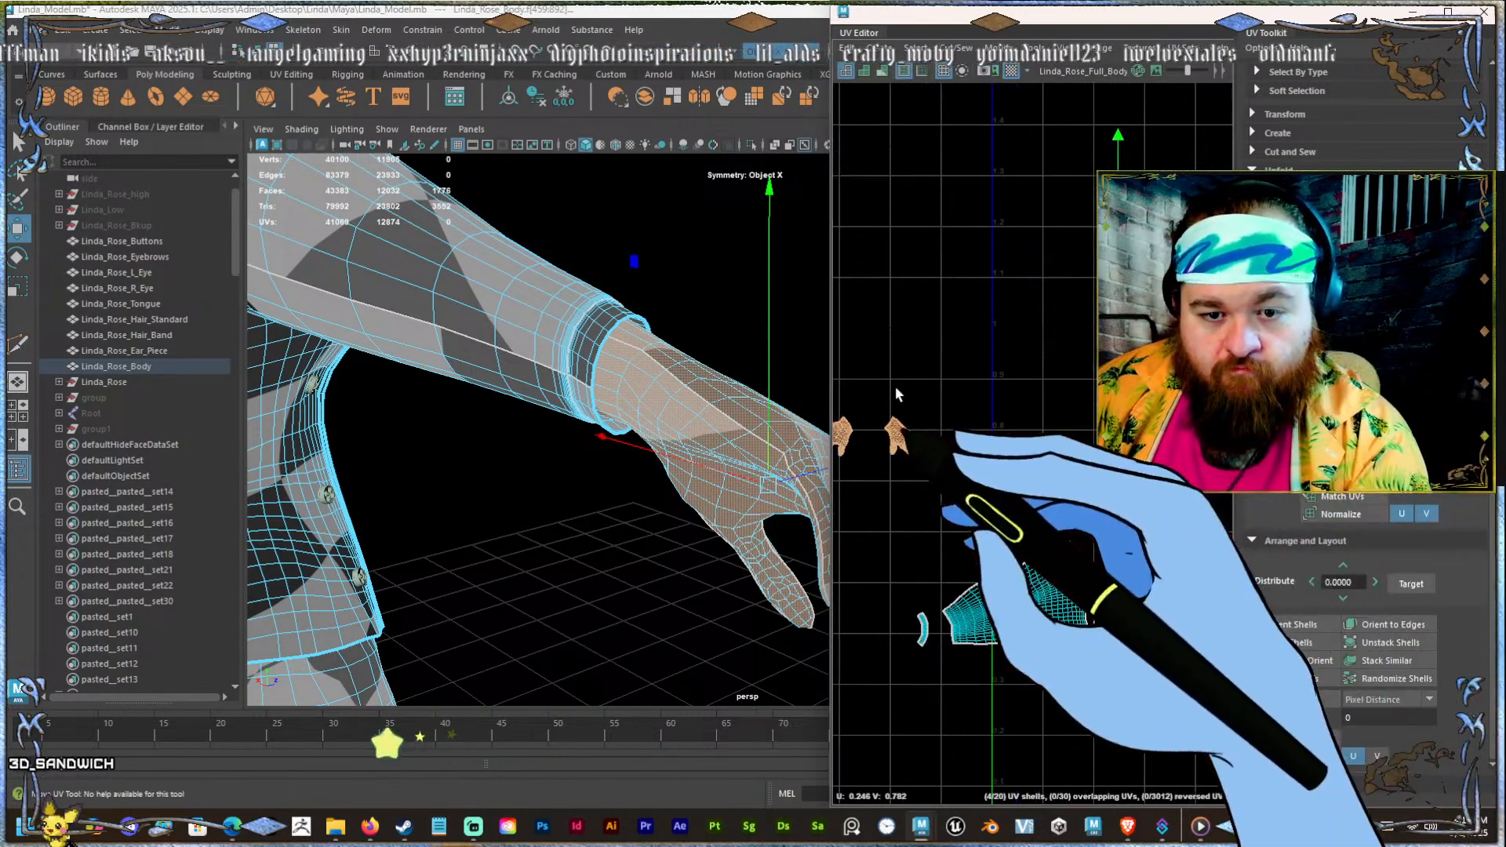
Select only the pair of palm-side hand shells in the UV layout.
{"action": "left_click", "coordinate": [880, 401]}
{"action": "scroll", "coordinate": [898, 429], "scroll_direction": "up", "scroll_amount": 8}
{"action": "left_click", "coordinate": [958, 474]}
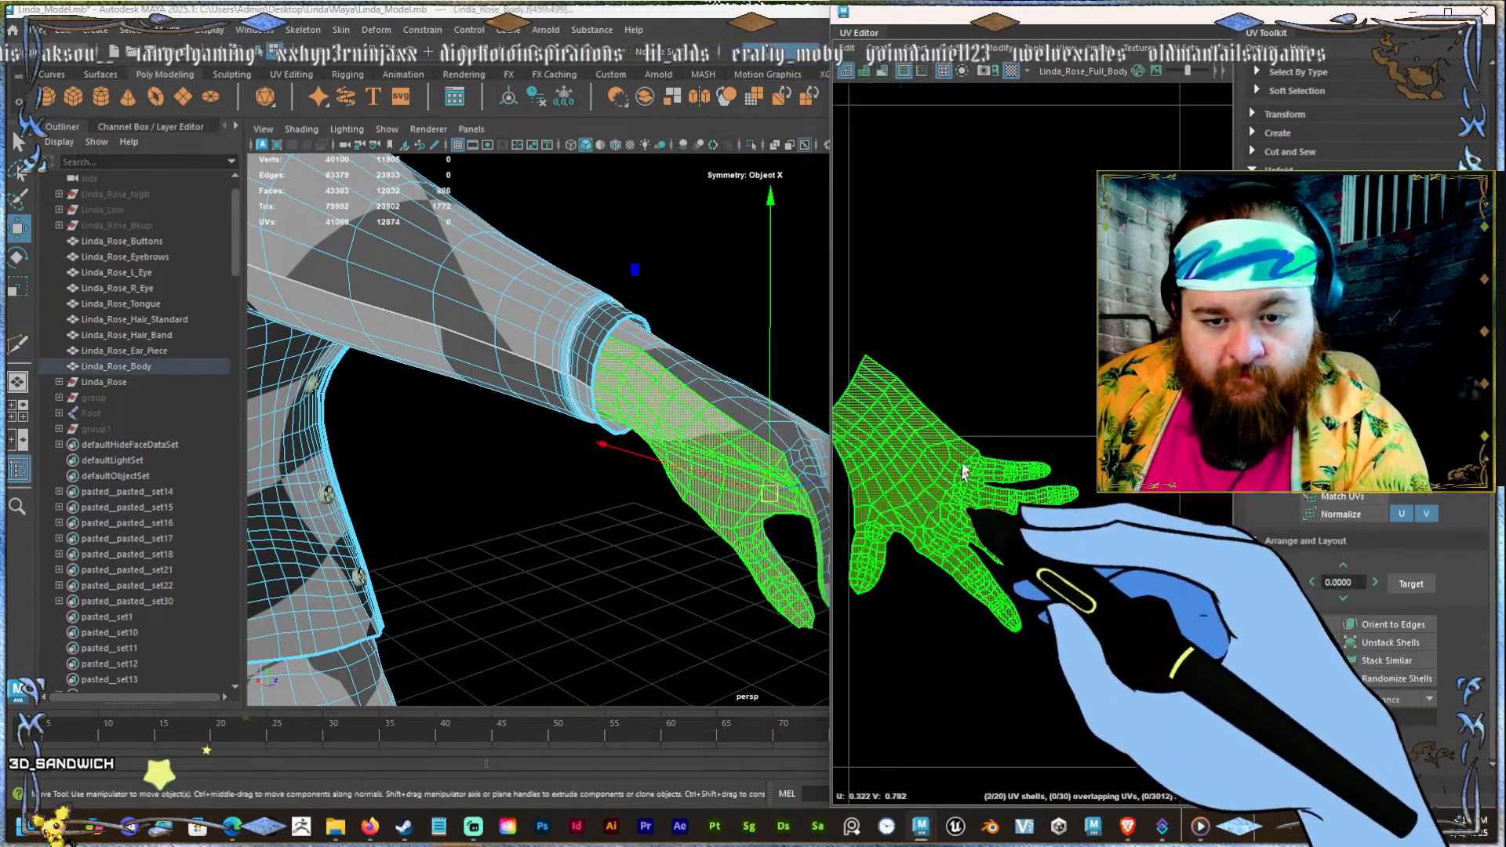
{"action": "key", "text": "ctrl+F11"}
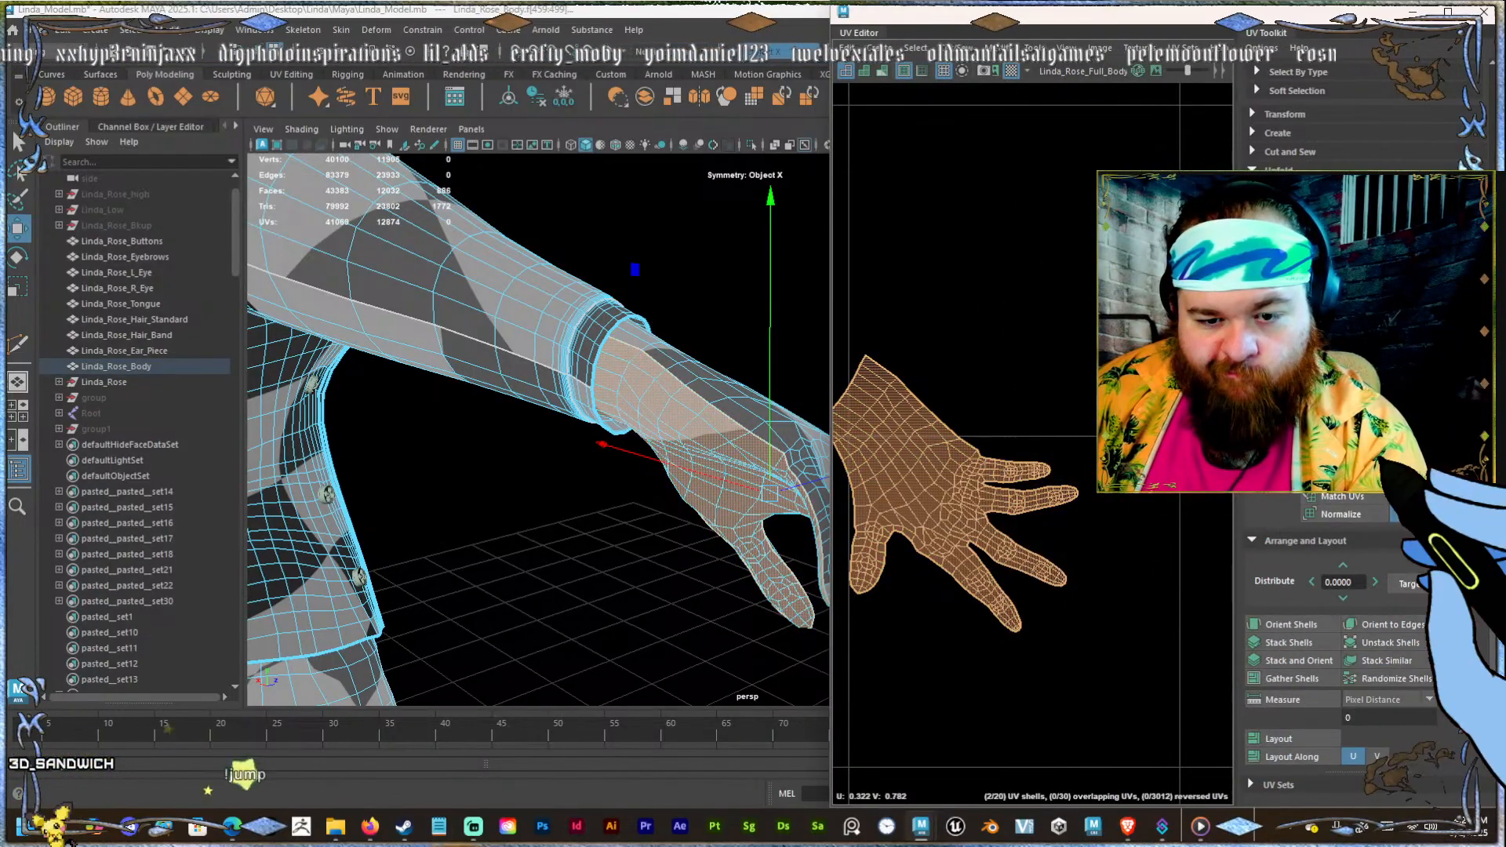
Optimize the palm-side hand shells several times in a row to even out their UV distribution.
{"action": "left_click", "coordinate": [1270, 151]}
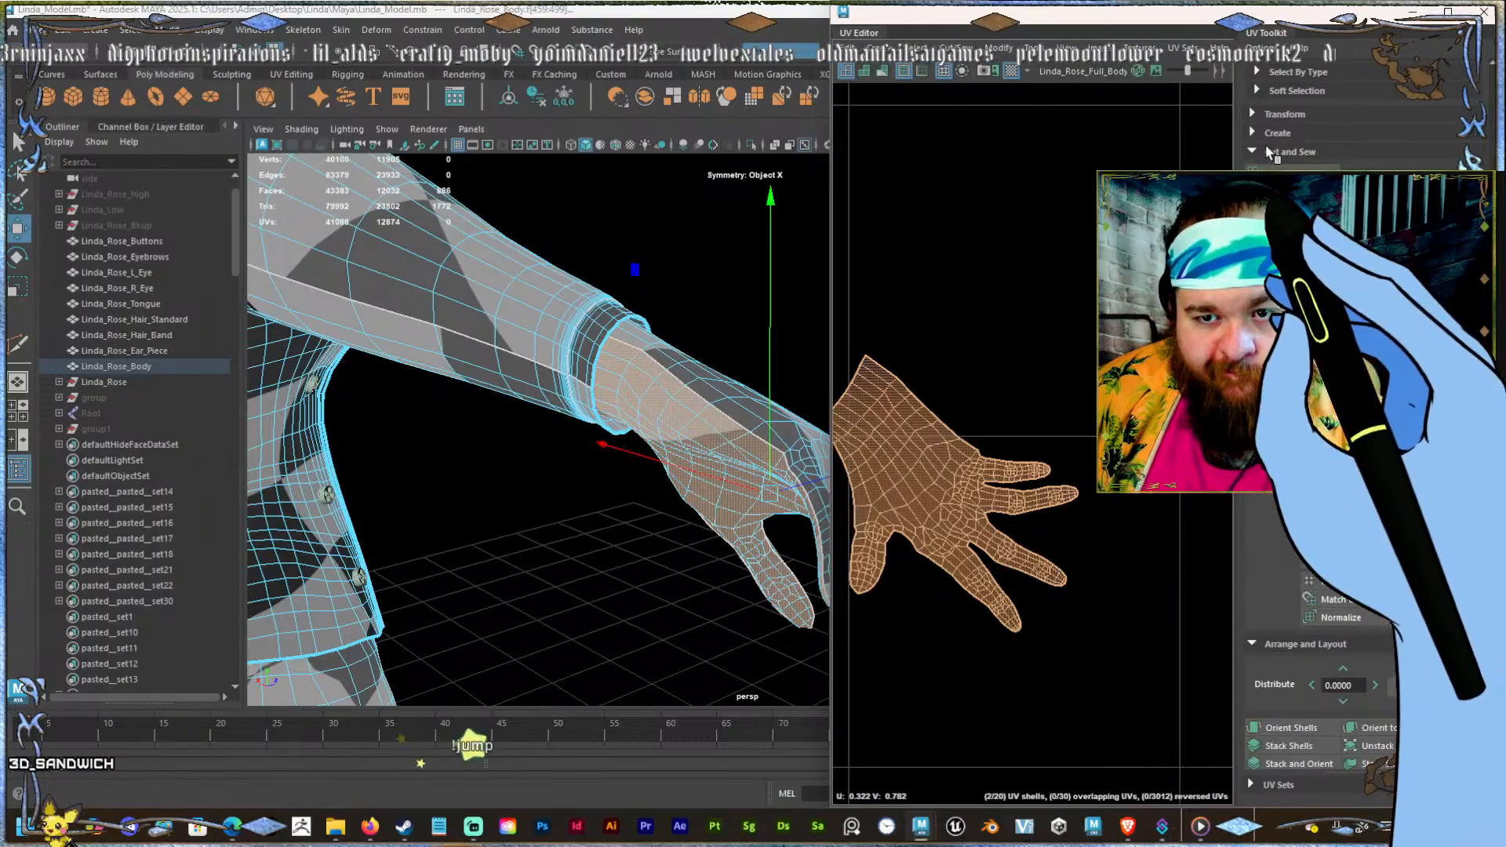
{"action": "left_click", "coordinate": [1280, 119]}
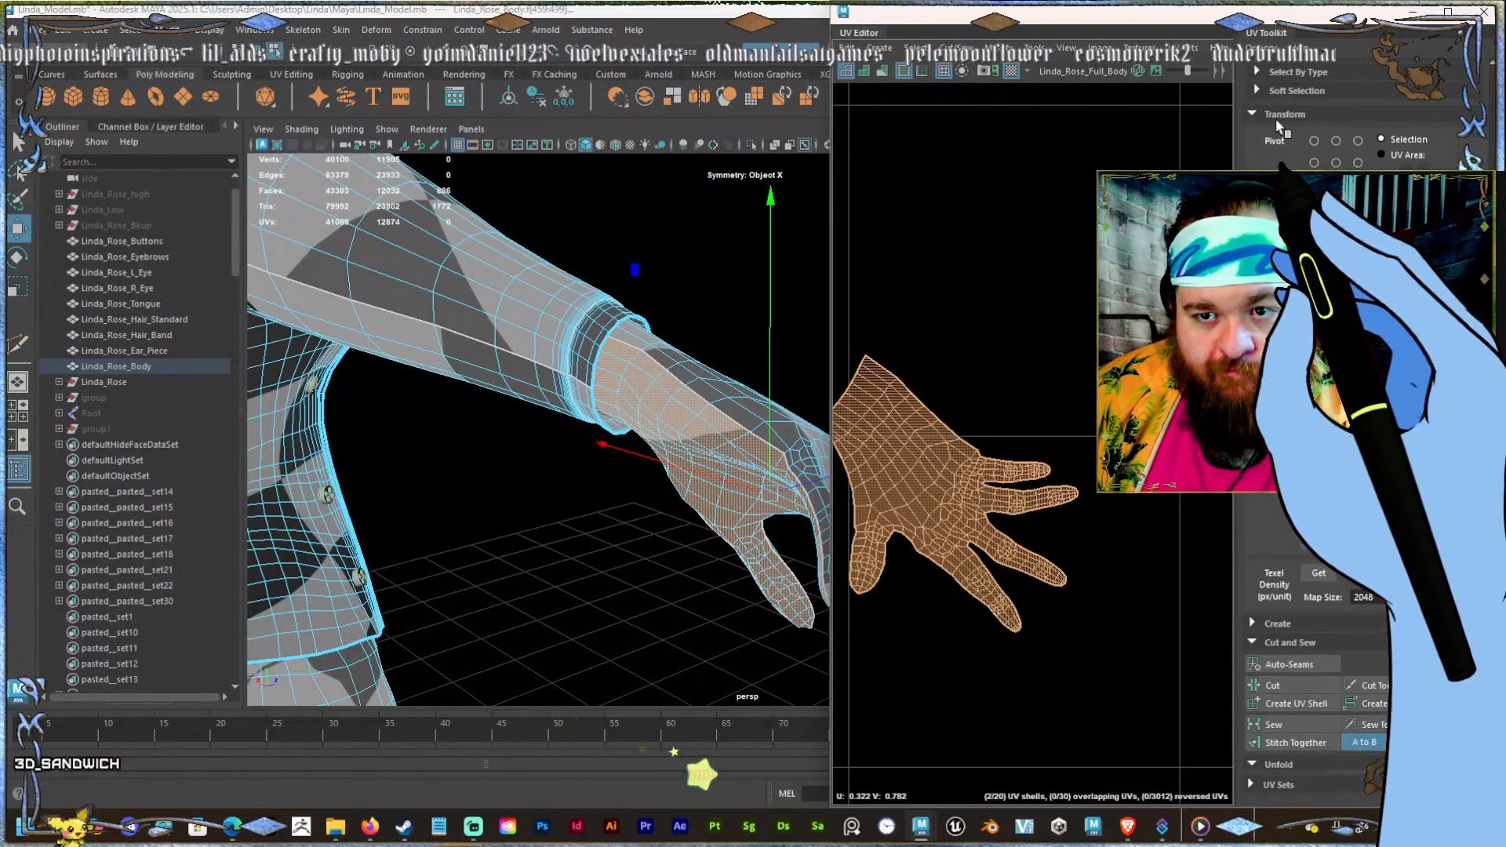
{"action": "scroll", "coordinate": [1286, 313], "scroll_direction": "down", "scroll_amount": 10}
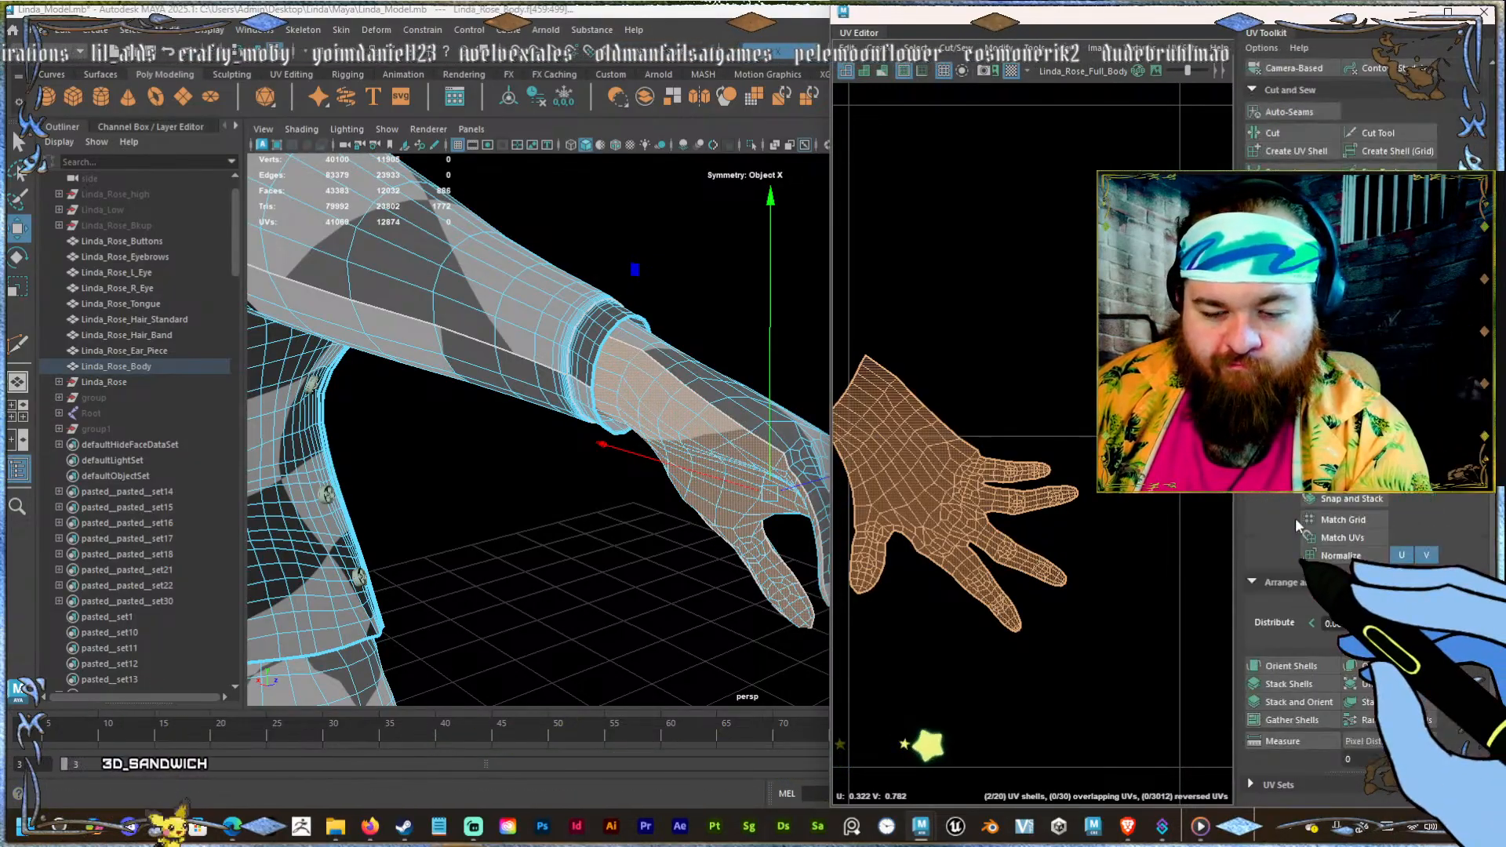
{"action": "scroll", "coordinate": [1290, 556], "scroll_direction": "down", "scroll_amount": 2}
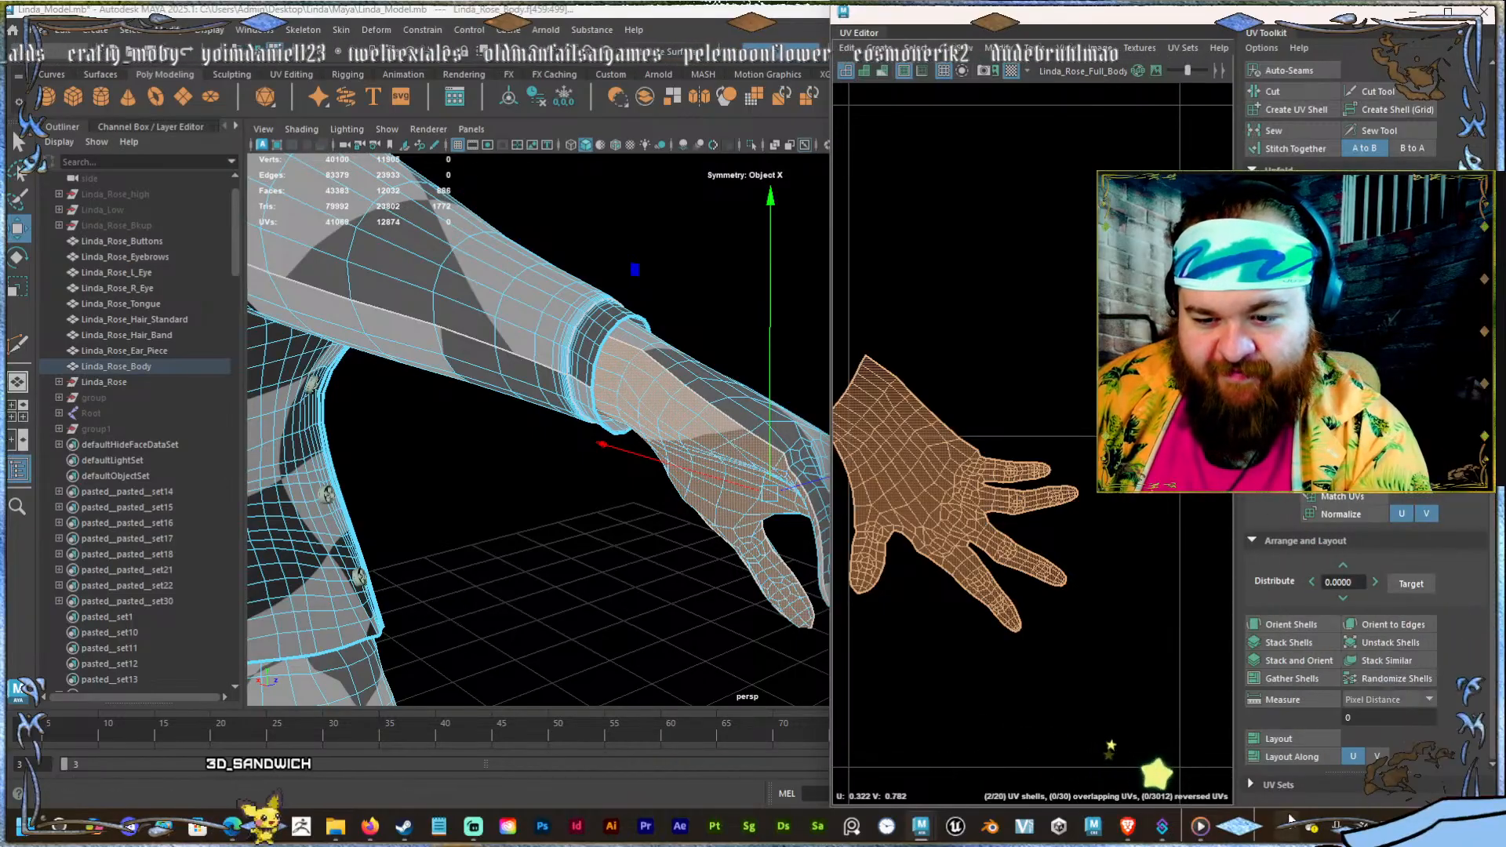
{"action": "scroll", "coordinate": [1324, 533], "scroll_direction": "up", "scroll_amount": 10}
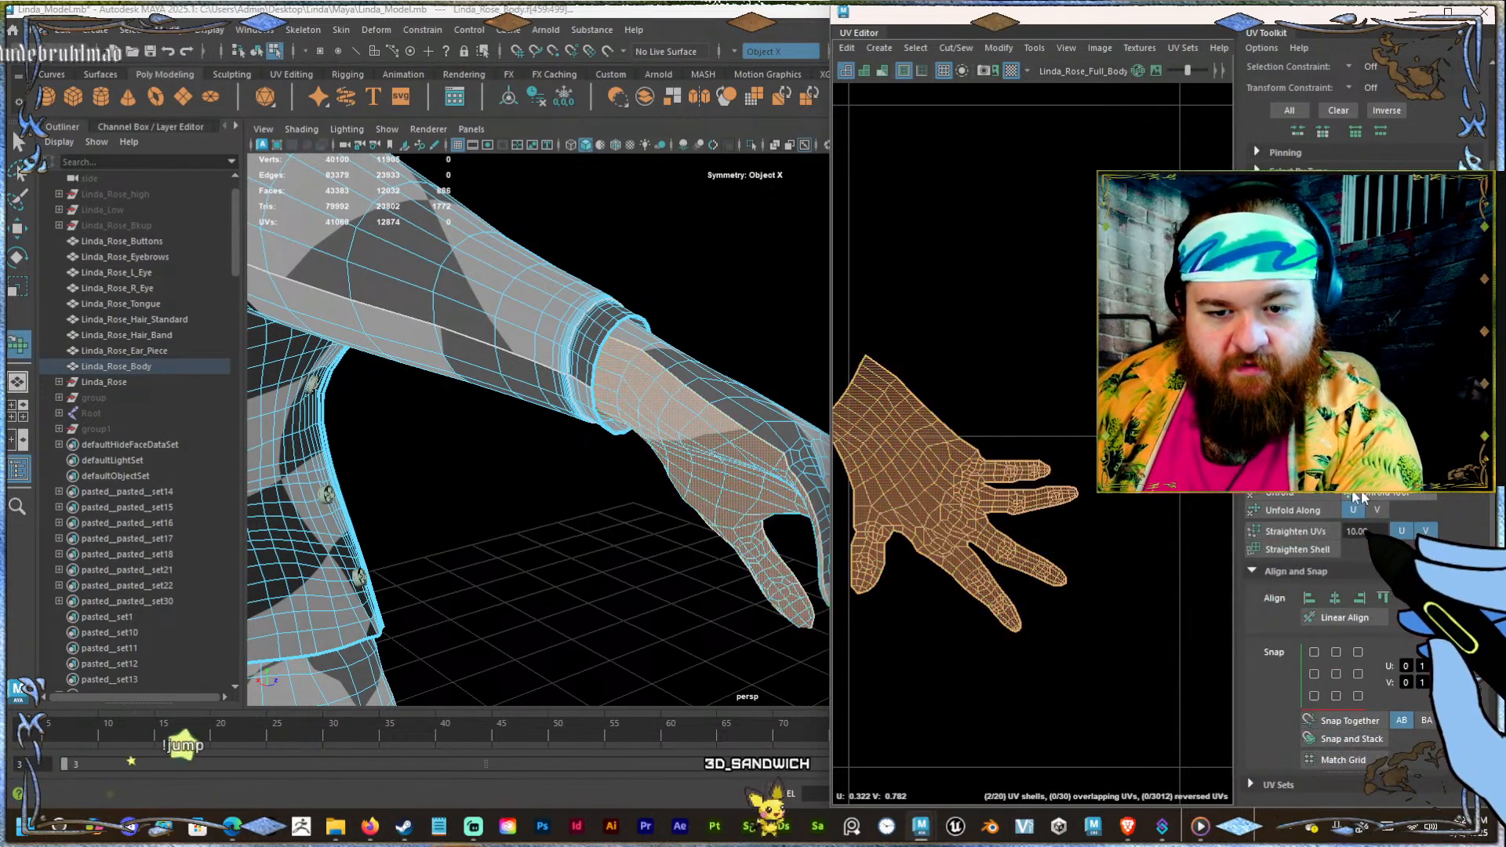
{"action": "left_click", "coordinate": [1290, 493]}
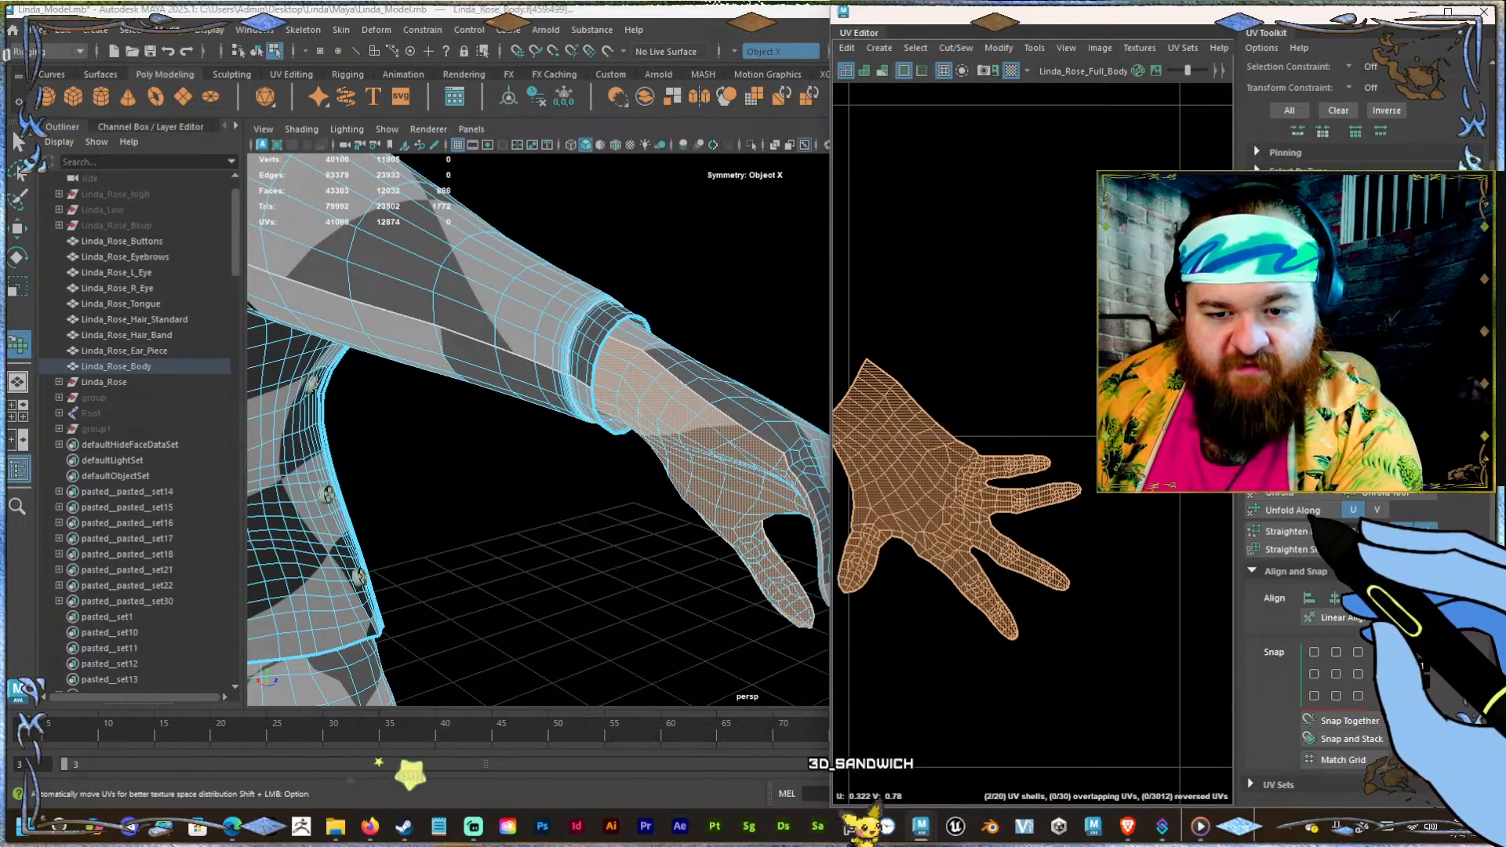
{"action": "left_click", "coordinate": [1291, 492]}
{"action": "left_click", "coordinate": [1291, 492]}
{"action": "left_click", "coordinate": [1291, 493]}
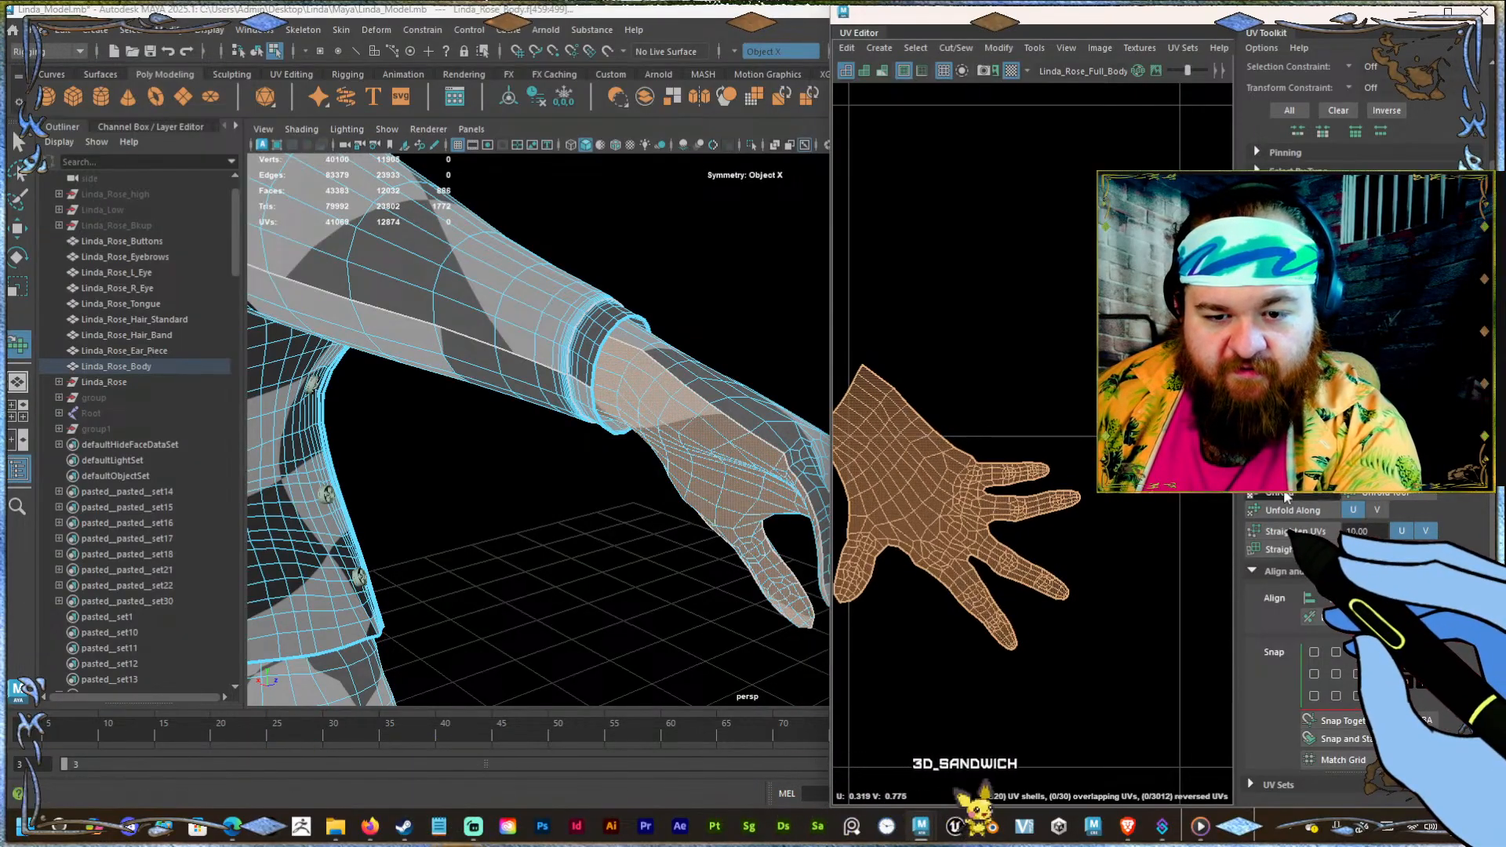
{"action": "left_click", "coordinate": [1291, 492]}
{"action": "left_click", "coordinate": [1291, 493]}
{"action": "scroll", "coordinate": [1038, 402], "scroll_direction": "down", "scroll_amount": 5}
{"action": "scroll", "coordinate": [1039, 408], "scroll_direction": "up", "scroll_amount": 3}
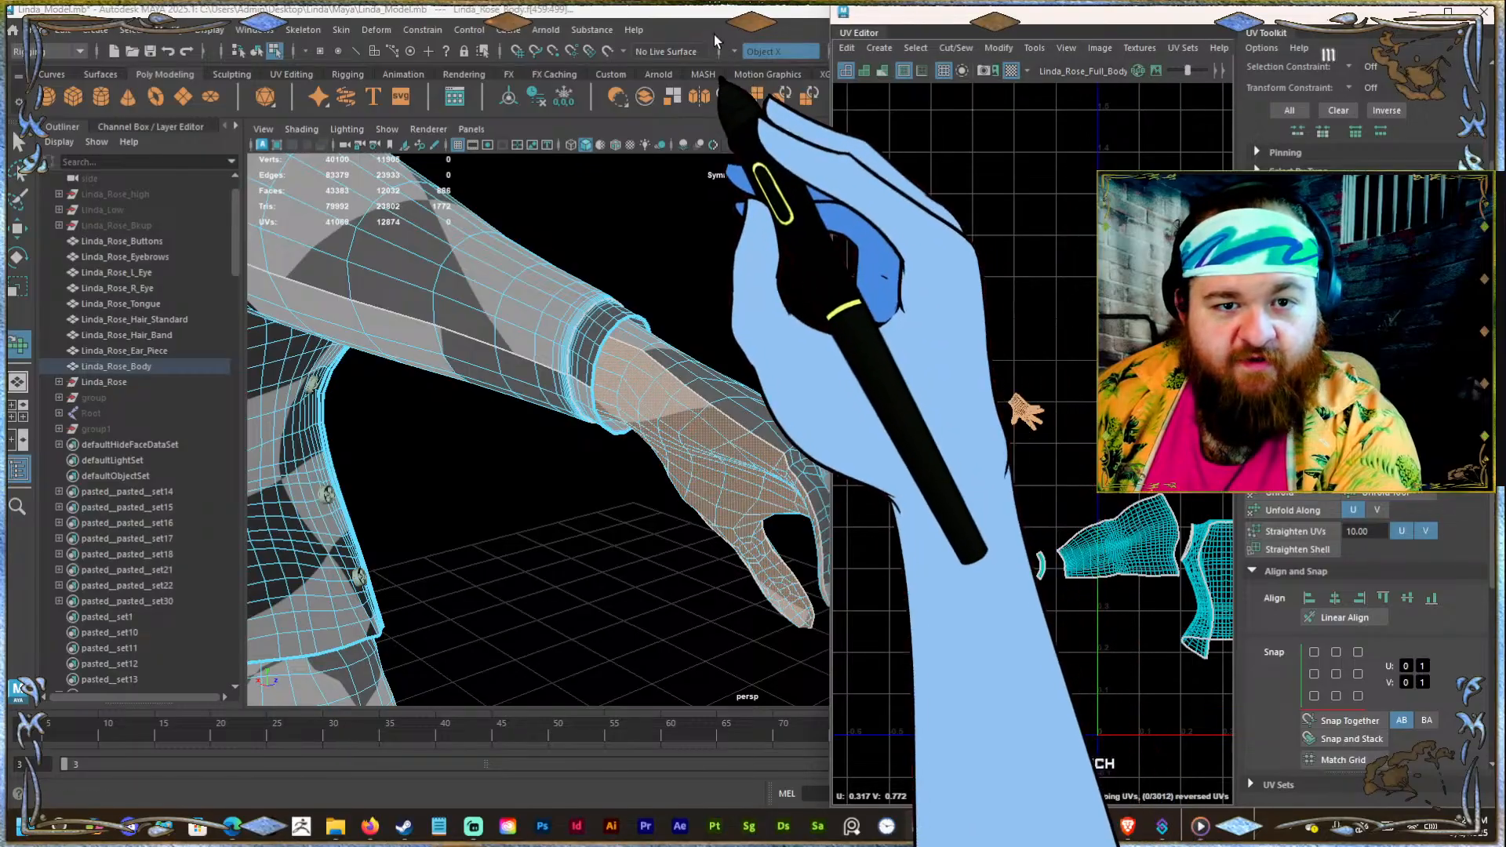
Turn off symmetry, select a single palm-side hand shell and scale it up to several times its size.
{"action": "left_click", "coordinate": [756, 51]}
{"action": "left_click", "coordinate": [759, 58]}
{"action": "scroll", "coordinate": [1001, 388], "scroll_direction": "down", "scroll_amount": 3}
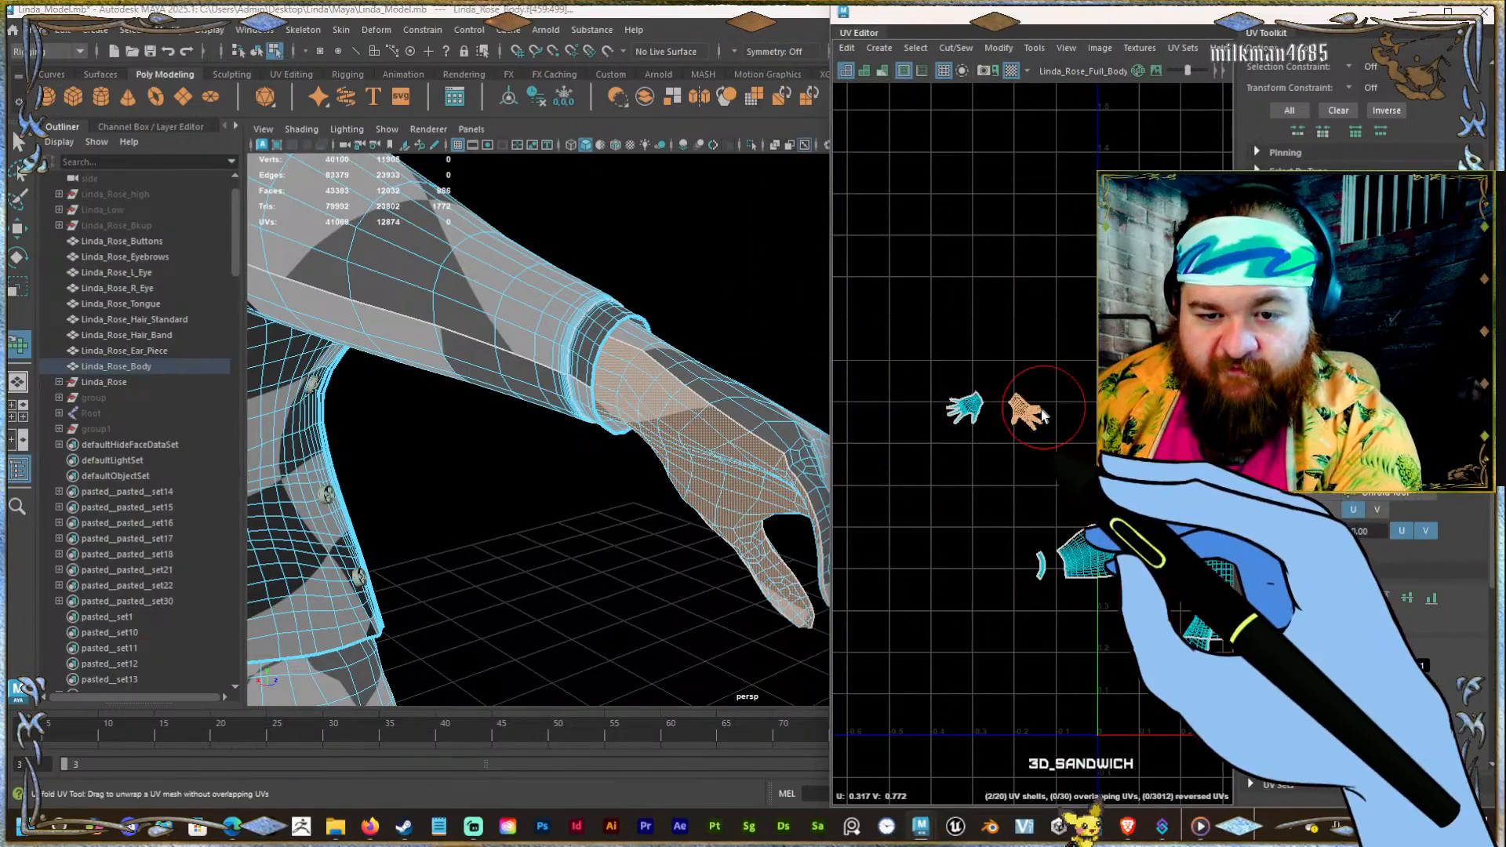
{"action": "key", "text": "r"}
{"action": "left_click", "coordinate": [1026, 416]}
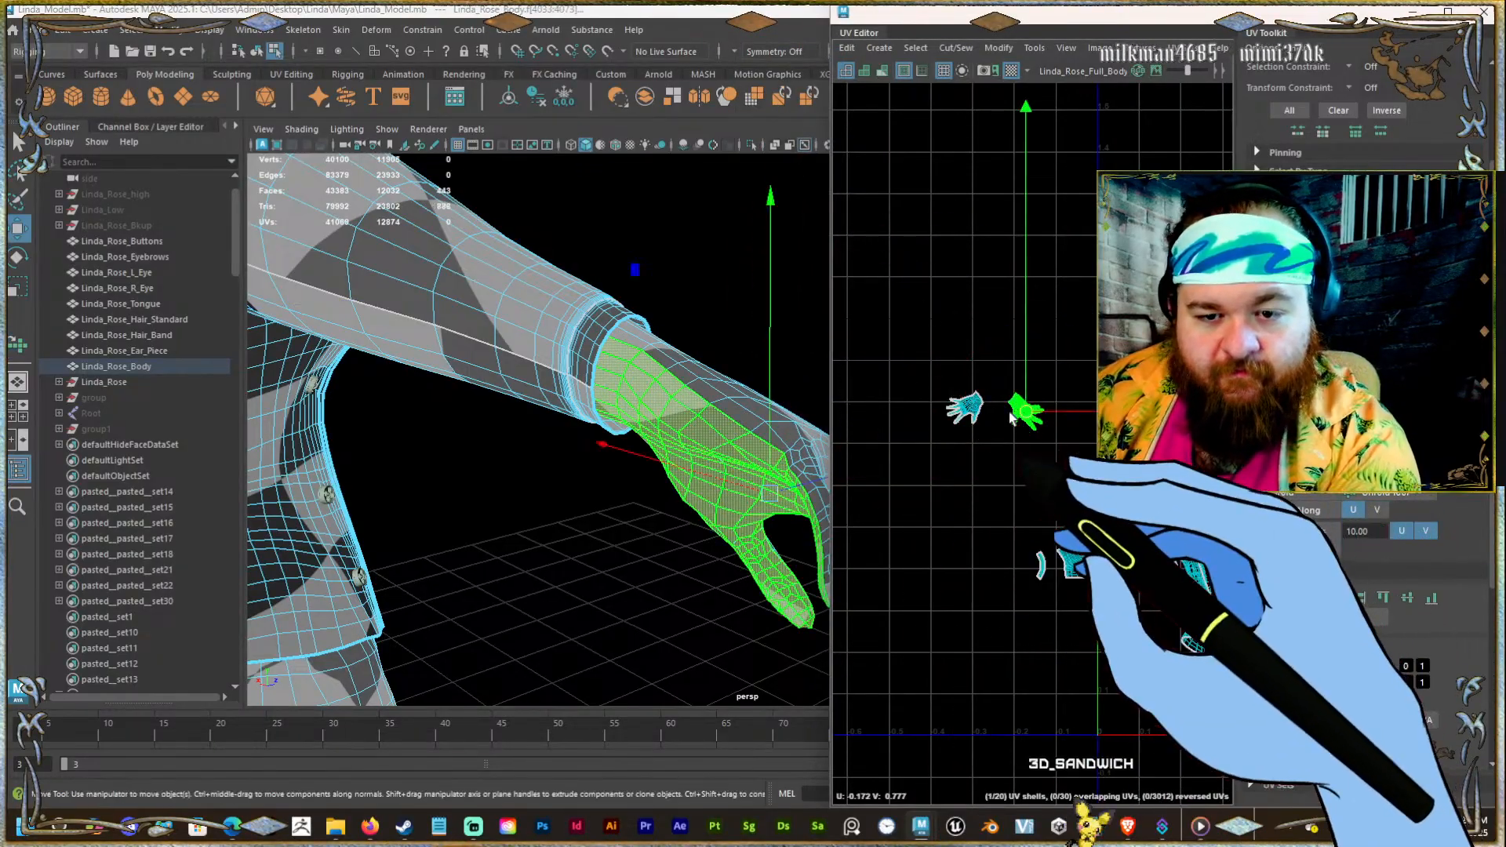
{"action": "scroll", "coordinate": [1010, 411], "scroll_direction": "down", "scroll_amount": 2}
{"action": "left_click_drag", "start_coordinate": [1020, 411], "coordinate": [1451, 412]}
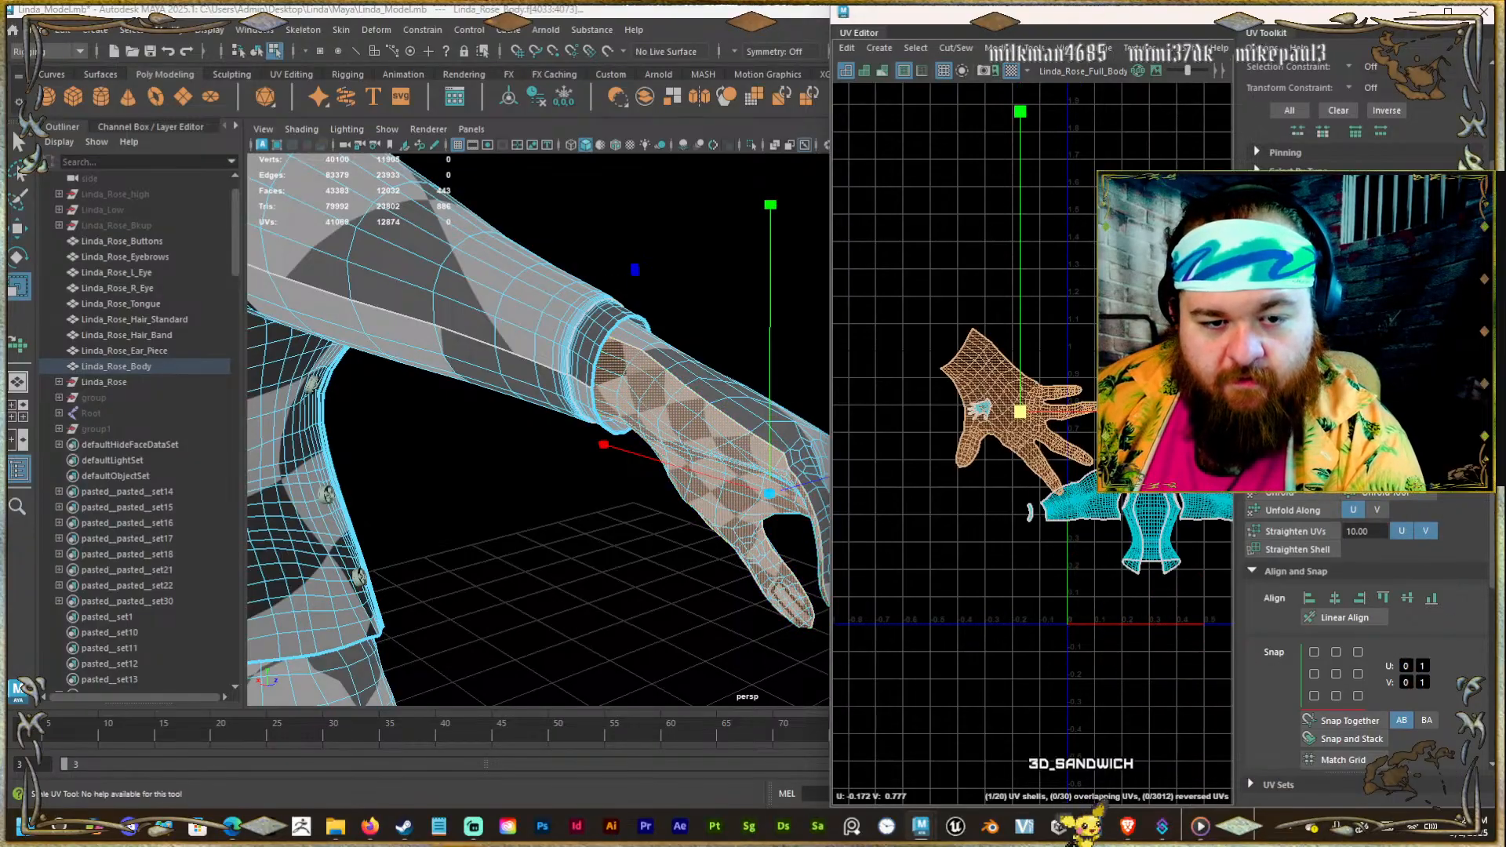
Orient the enlarged palm-side hand shell straight and check the checker pattern on the hand and wrist.
{"action": "scroll", "coordinate": [512, 380], "scroll_direction": "up", "scroll_amount": 2}
{"action": "scroll", "coordinate": [511, 380], "scroll_direction": "down", "scroll_amount": 3}
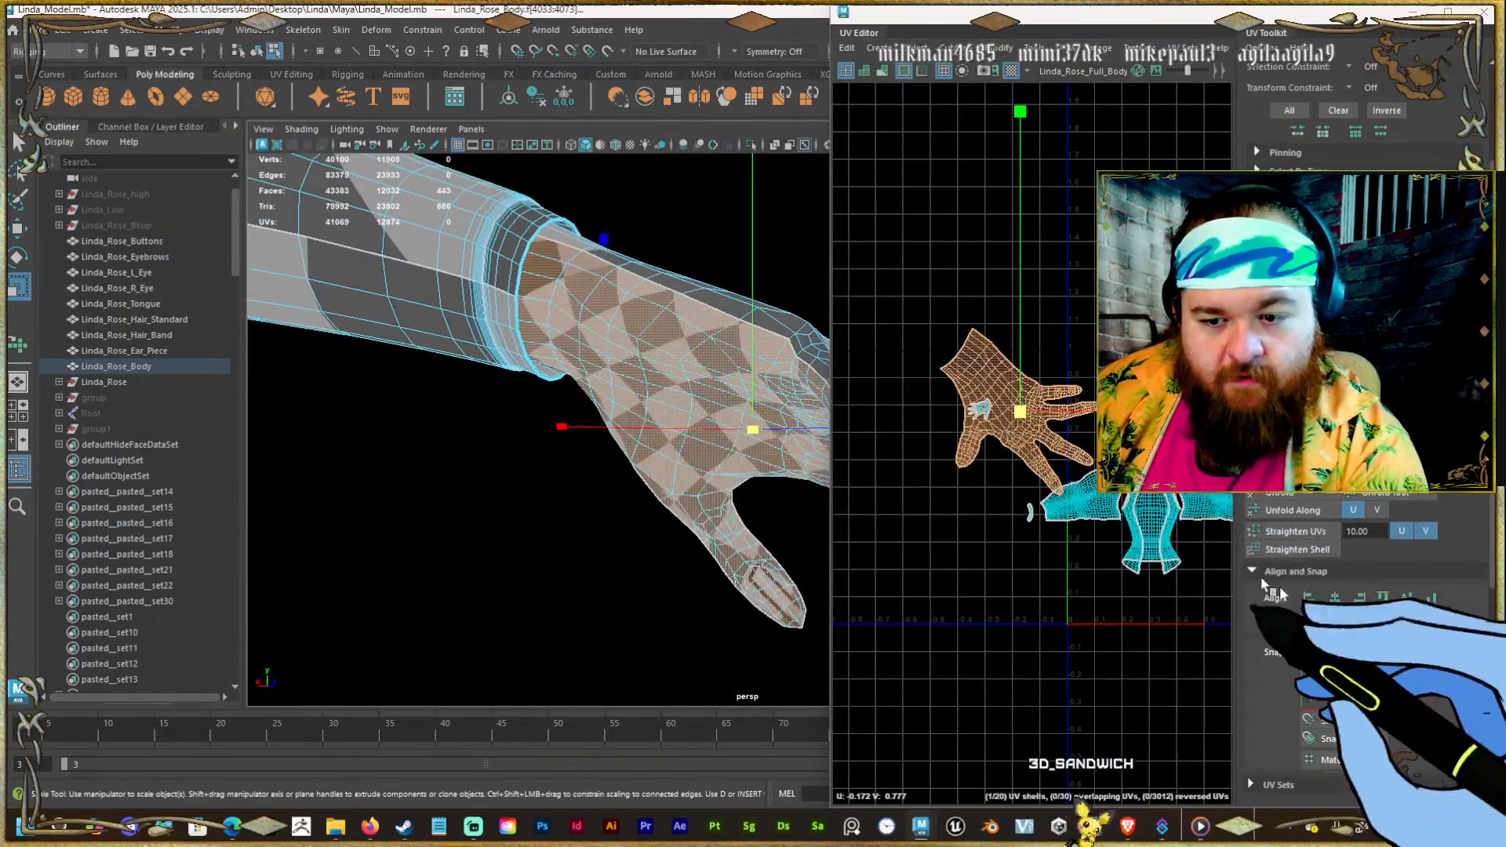
{"action": "scroll", "coordinate": [1342, 578], "scroll_direction": "down", "scroll_amount": 5}
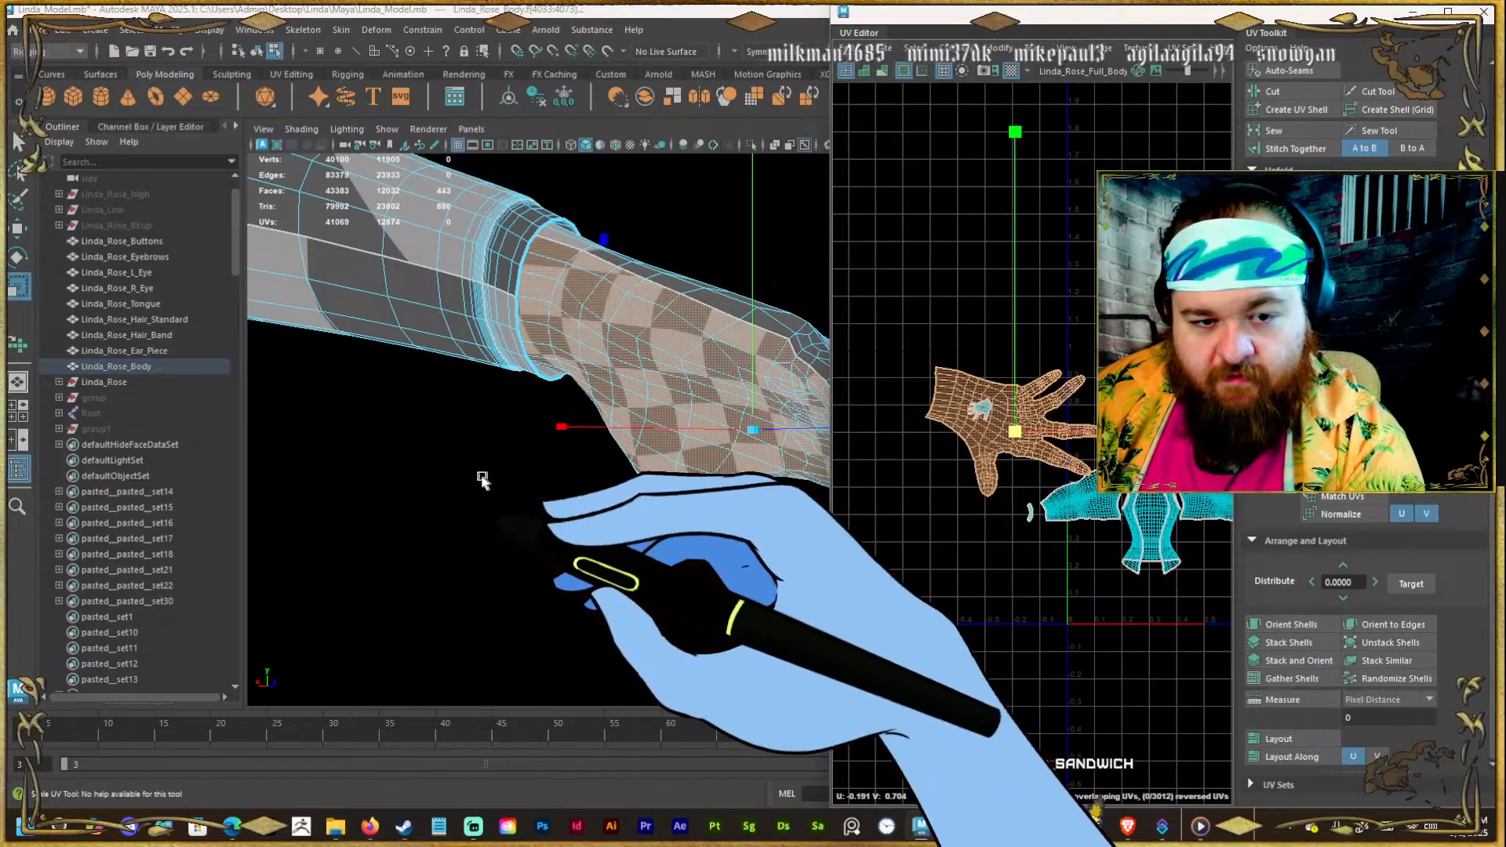
{"action": "left_click_drag", "start_coordinate": [481, 478], "coordinate": [524, 444], "text": "alt"}
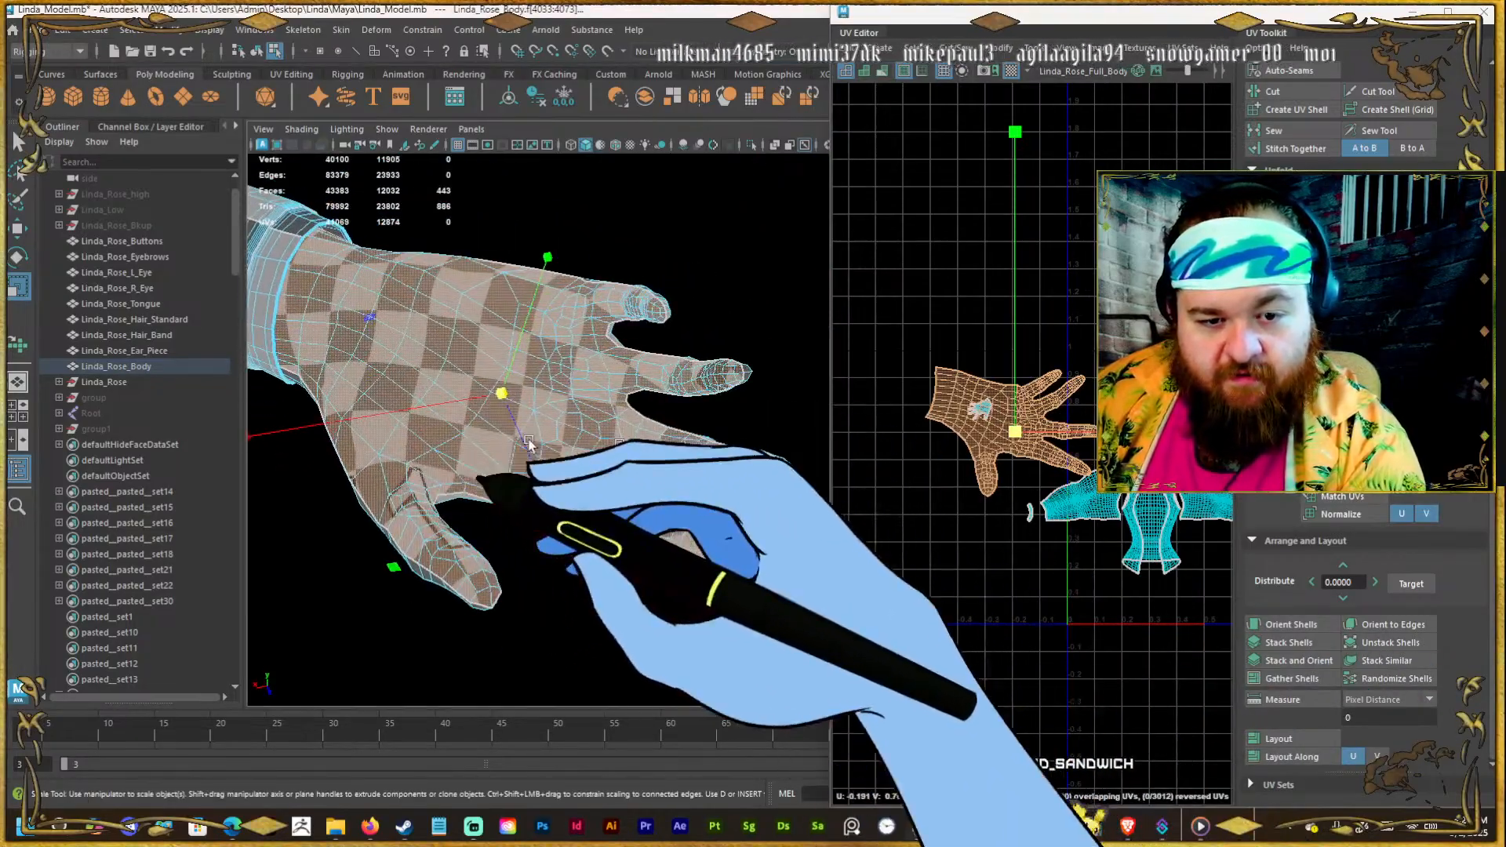
Scale the oriented hand shell up far beyond the layout and inspect the finer checker pattern on the fingers.
{"action": "left_click_drag", "start_coordinate": [1015, 432], "coordinate": [1474, 439]}
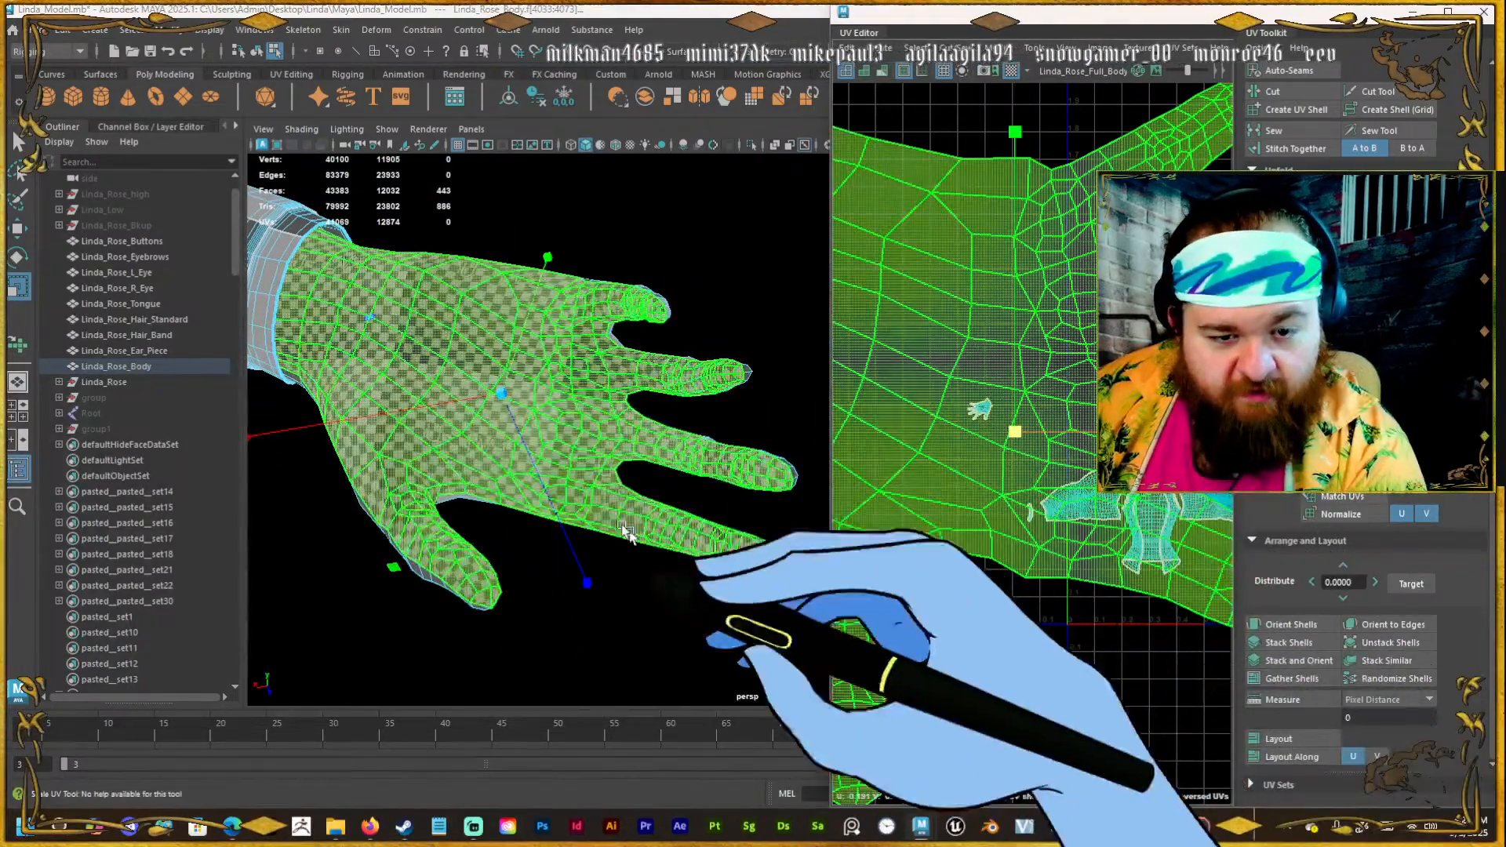
{"action": "middle_click_drag", "start_coordinate": [628, 528], "coordinate": [521, 503], "text": "alt"}
{"action": "right_click_drag", "start_coordinate": [521, 503], "coordinate": [807, 549], "text": "alt"}
{"action": "left_click_drag", "start_coordinate": [488, 506], "coordinate": [581, 525], "text": "alt"}
Undo the orientation and the enlargements of the palm-side hand shell.
{"action": "key", "text": "ctrl+z"}
{"action": "scroll", "coordinate": [985, 448], "scroll_direction": "down", "scroll_amount": 5}
{"action": "key", "text": "ctrl+z"}
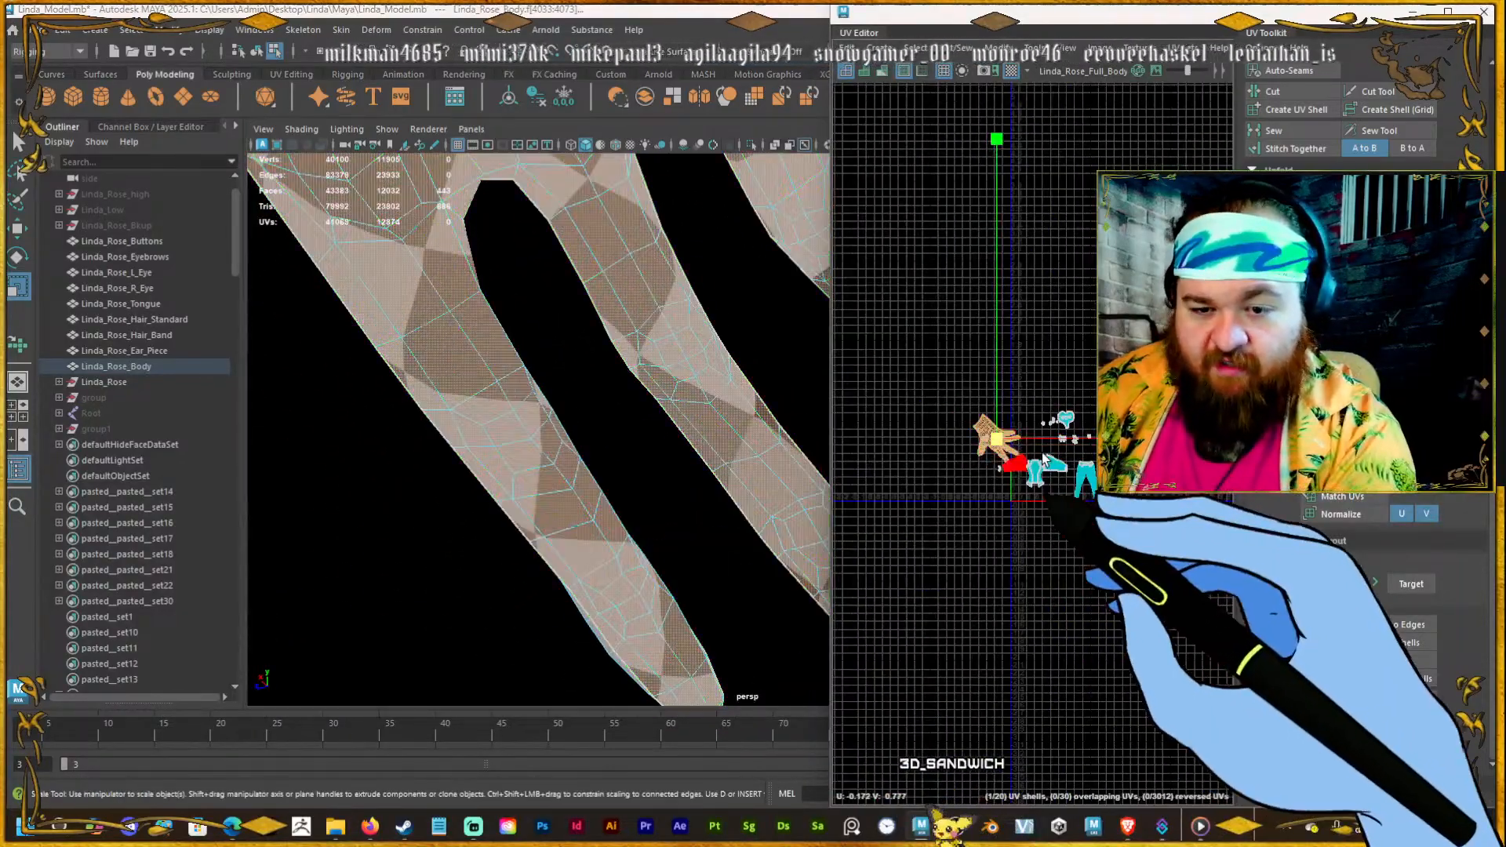
{"action": "scroll", "coordinate": [1018, 449], "scroll_direction": "up", "scroll_amount": 4}
{"action": "key", "text": "ctrl+z"}
{"action": "scroll", "coordinate": [935, 422], "scroll_direction": "up", "scroll_amount": 2}
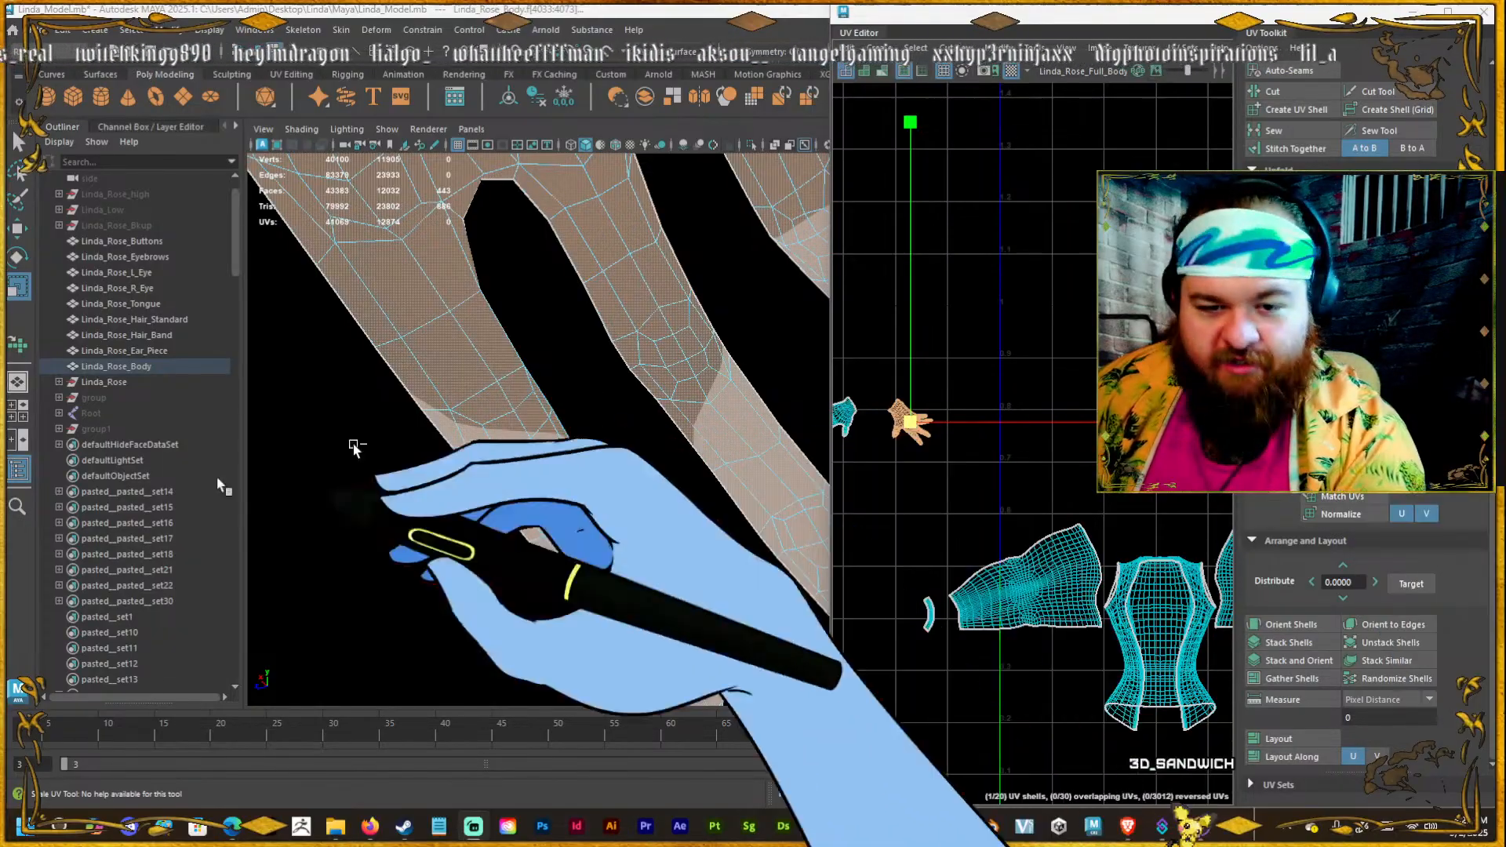
Examine the checker pattern on the hands, sleeves and torso from several sides of the model.
{"action": "right_click_drag", "start_coordinate": [353, 447], "coordinate": [384, 414], "text": "alt"}
{"action": "middle_click_drag", "start_coordinate": [383, 414], "coordinate": [595, 400], "text": "alt"}
{"action": "left_click_drag", "start_coordinate": [595, 400], "coordinate": [639, 423], "text": "alt"}
{"action": "right_click_drag", "start_coordinate": [944, 453], "coordinate": [823, 478], "text": "alt"}
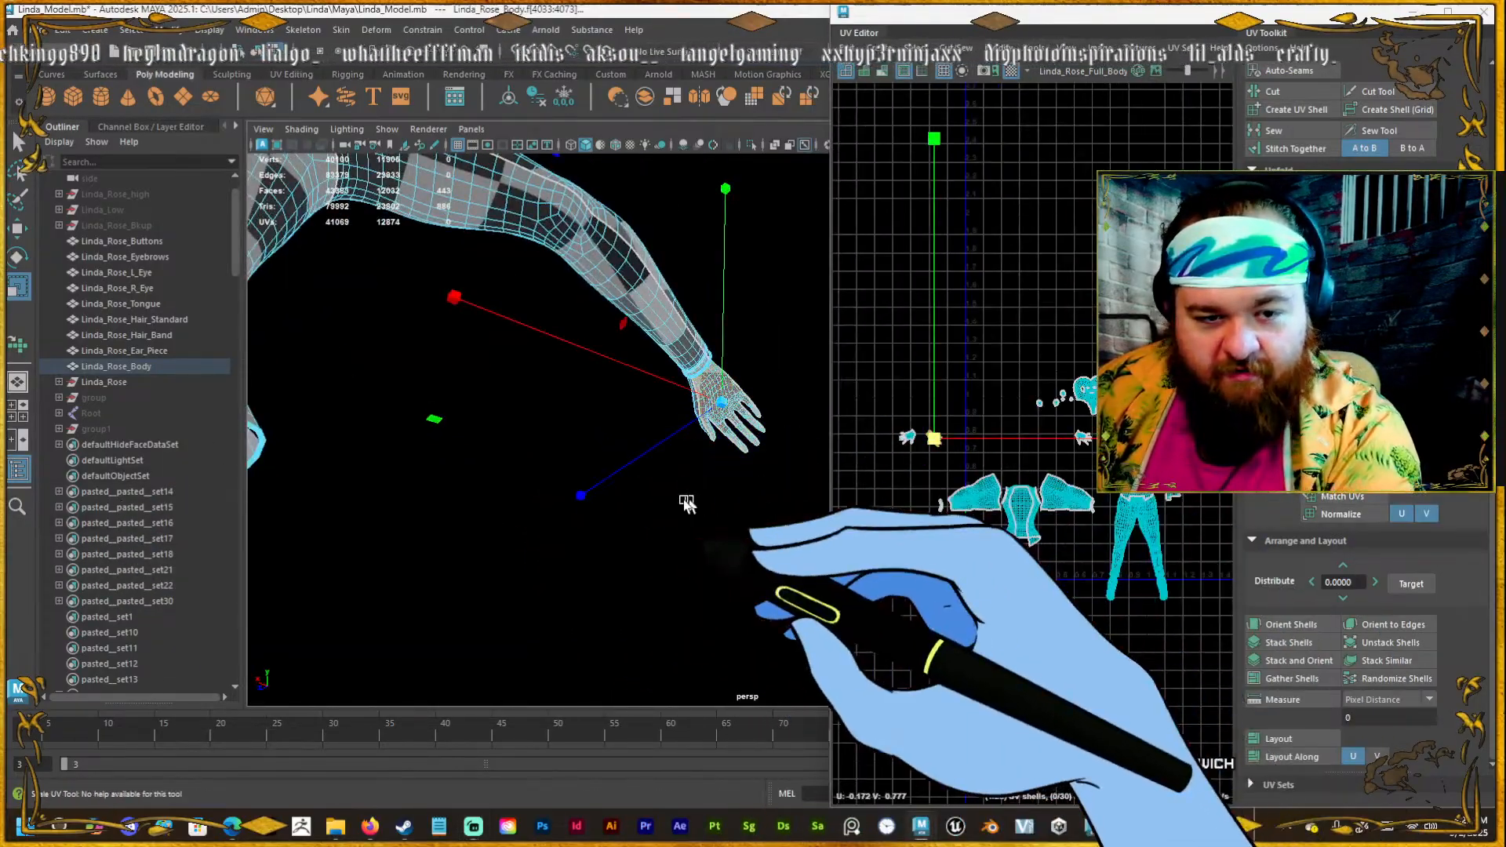
{"action": "left_click_drag", "start_coordinate": [685, 498], "coordinate": [380, 549], "text": "alt"}
{"action": "left_click_drag", "start_coordinate": [698, 320], "coordinate": [478, 370], "text": "alt"}
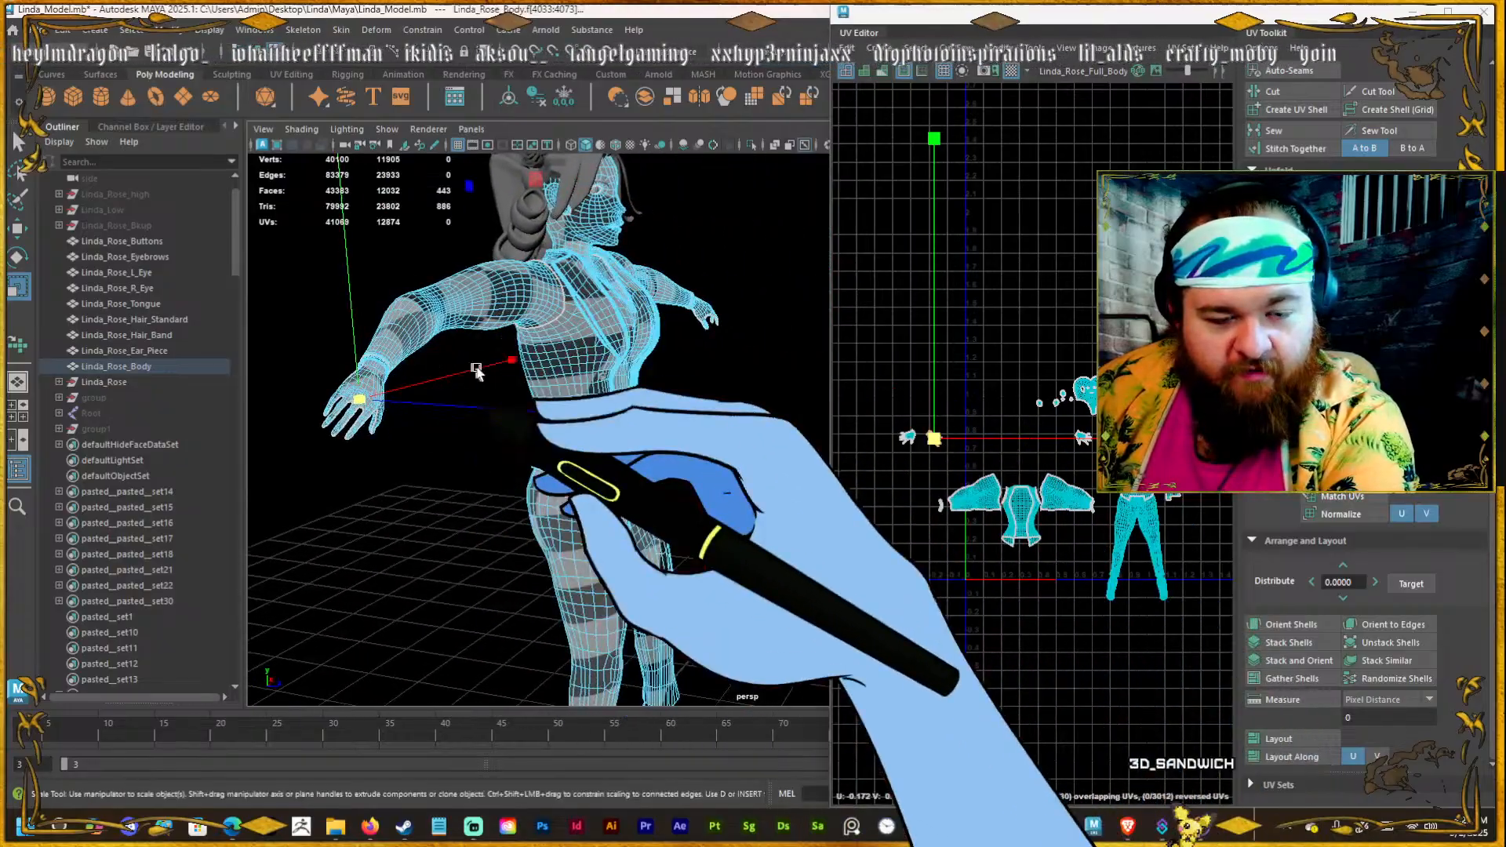
{"action": "middle_click_drag", "start_coordinate": [477, 369], "coordinate": [506, 331], "text": "alt"}
{"action": "left_click_drag", "start_coordinate": [507, 331], "coordinate": [553, 329], "text": "alt"}
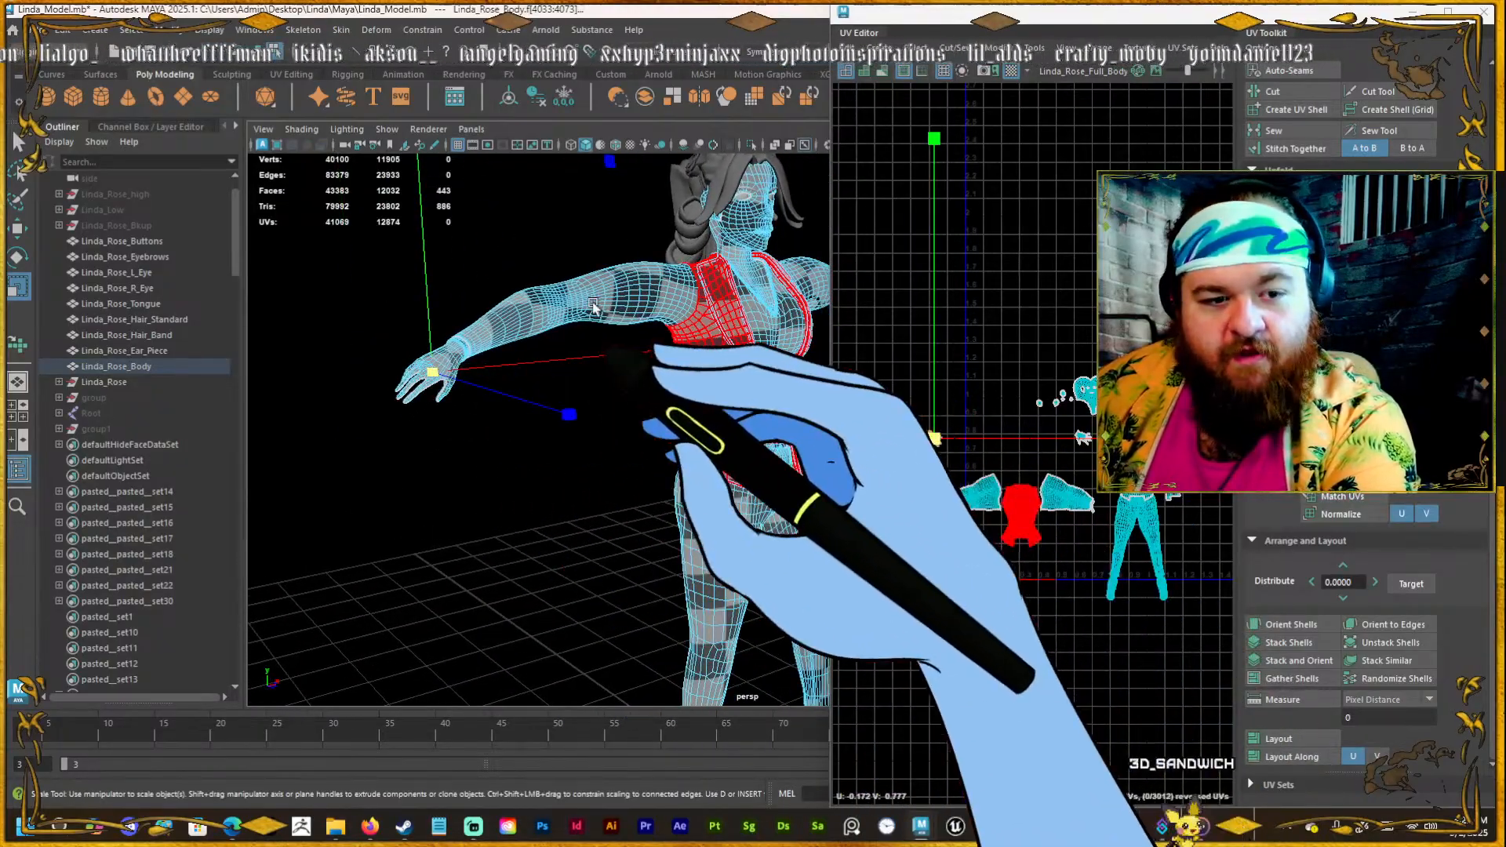
{"action": "middle_click_drag", "start_coordinate": [591, 309], "coordinate": [579, 345], "text": "alt"}
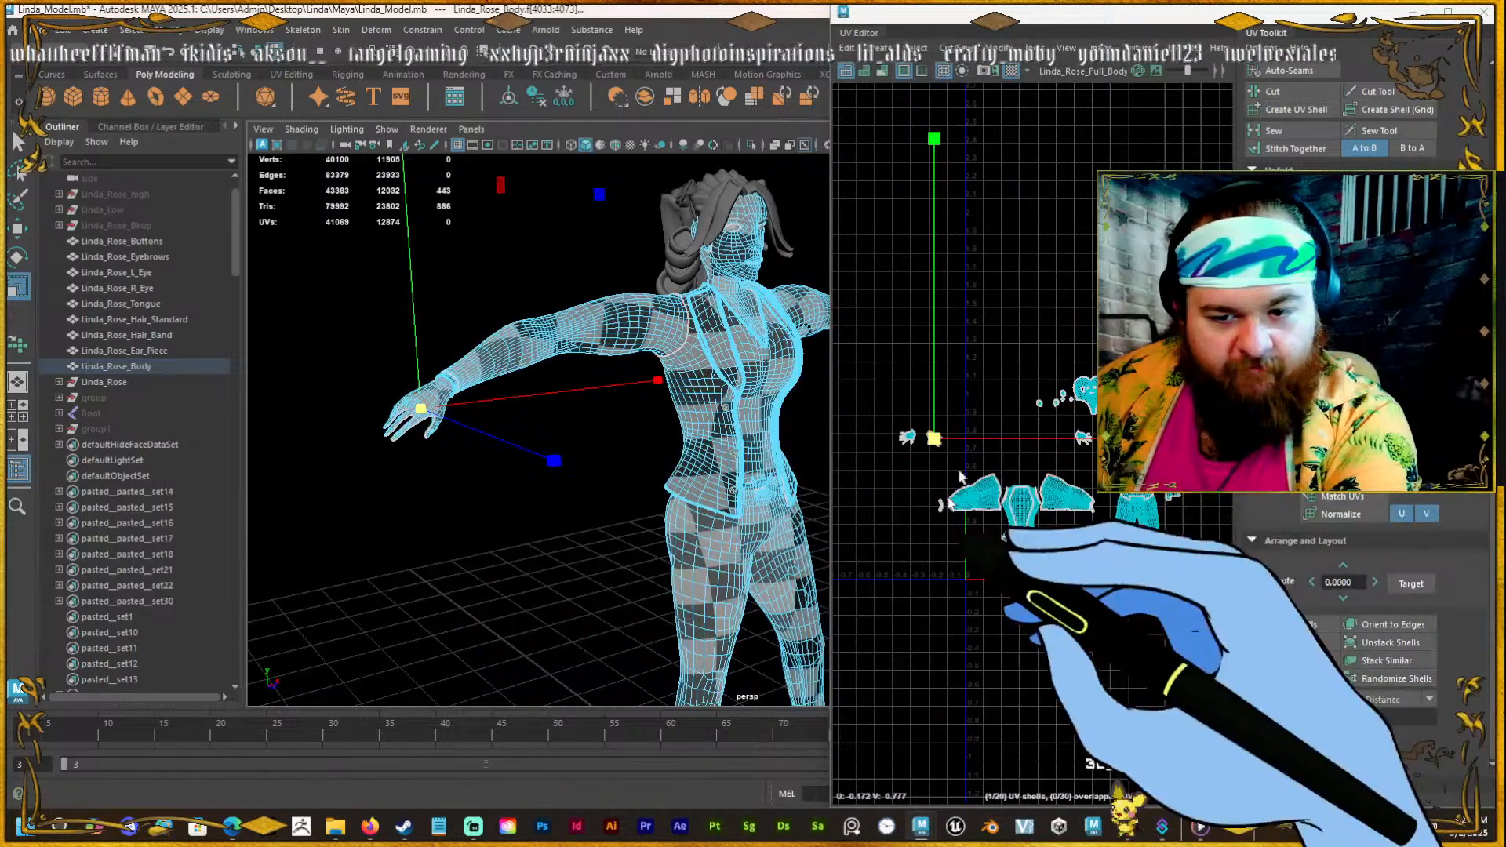
Select the vest's shell in the UV layout and unfold it into a flat piece.
{"action": "mouse_move", "coordinate": [1019, 536]}
{"action": "right_mouse_down", "text": "alt"}
{"action": "mouse_move", "coordinate": [996, 530]}
{"action": "mouse_move", "coordinate": [1040, 513]}
{"action": "right_mouse_up", "text": "alt"}
{"action": "left_click", "coordinate": [1009, 502]}
{"action": "right_click_drag", "start_coordinate": [942, 428], "coordinate": [838, 437], "text": "shift"}
{"action": "right_click_drag", "start_coordinate": [1018, 371], "coordinate": [860, 378], "text": "shift"}
{"action": "left_click", "coordinate": [998, 588]}
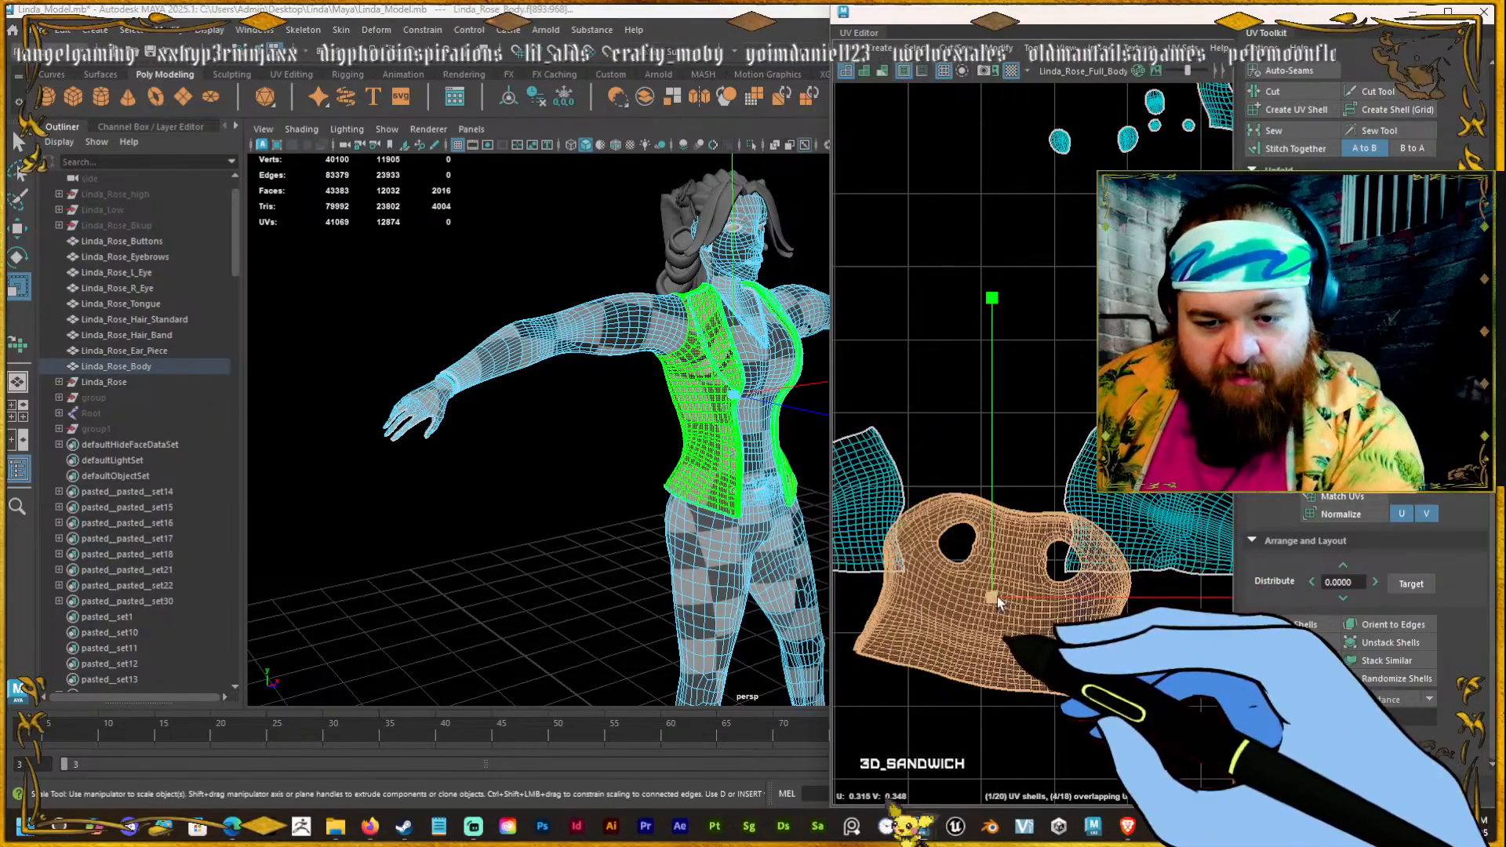
Move the unfolded vest shell up into the empty area above the sleeve shells and orient it straight.
{"action": "key", "text": "w"}
{"action": "left_click_drag", "start_coordinate": [987, 595], "coordinate": [989, 322]}
{"action": "right_click_drag", "start_coordinate": [996, 524], "coordinate": [877, 523], "text": "alt"}
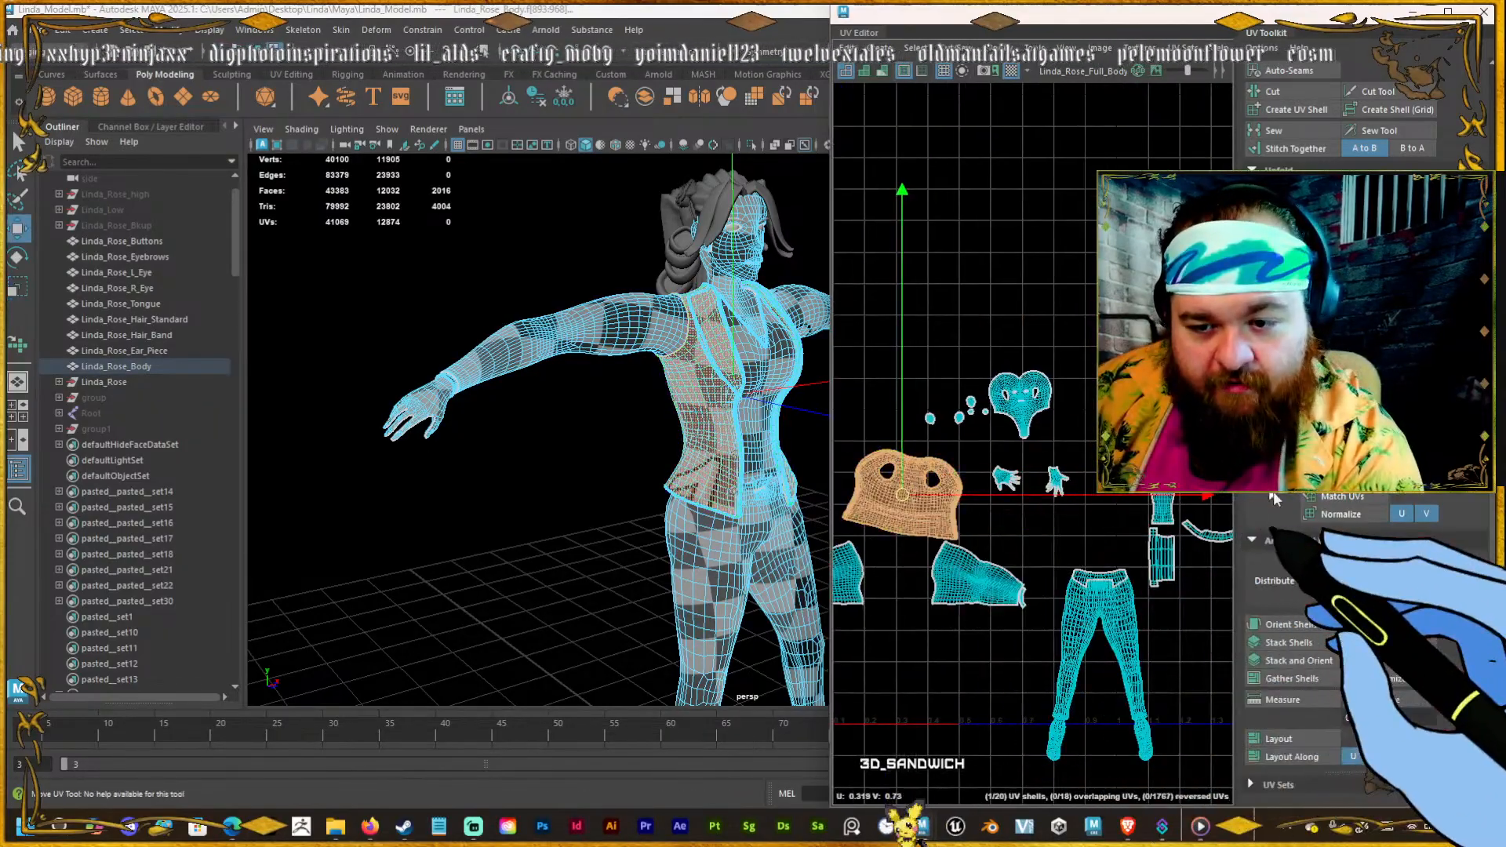
{"action": "left_click", "coordinate": [1272, 623]}
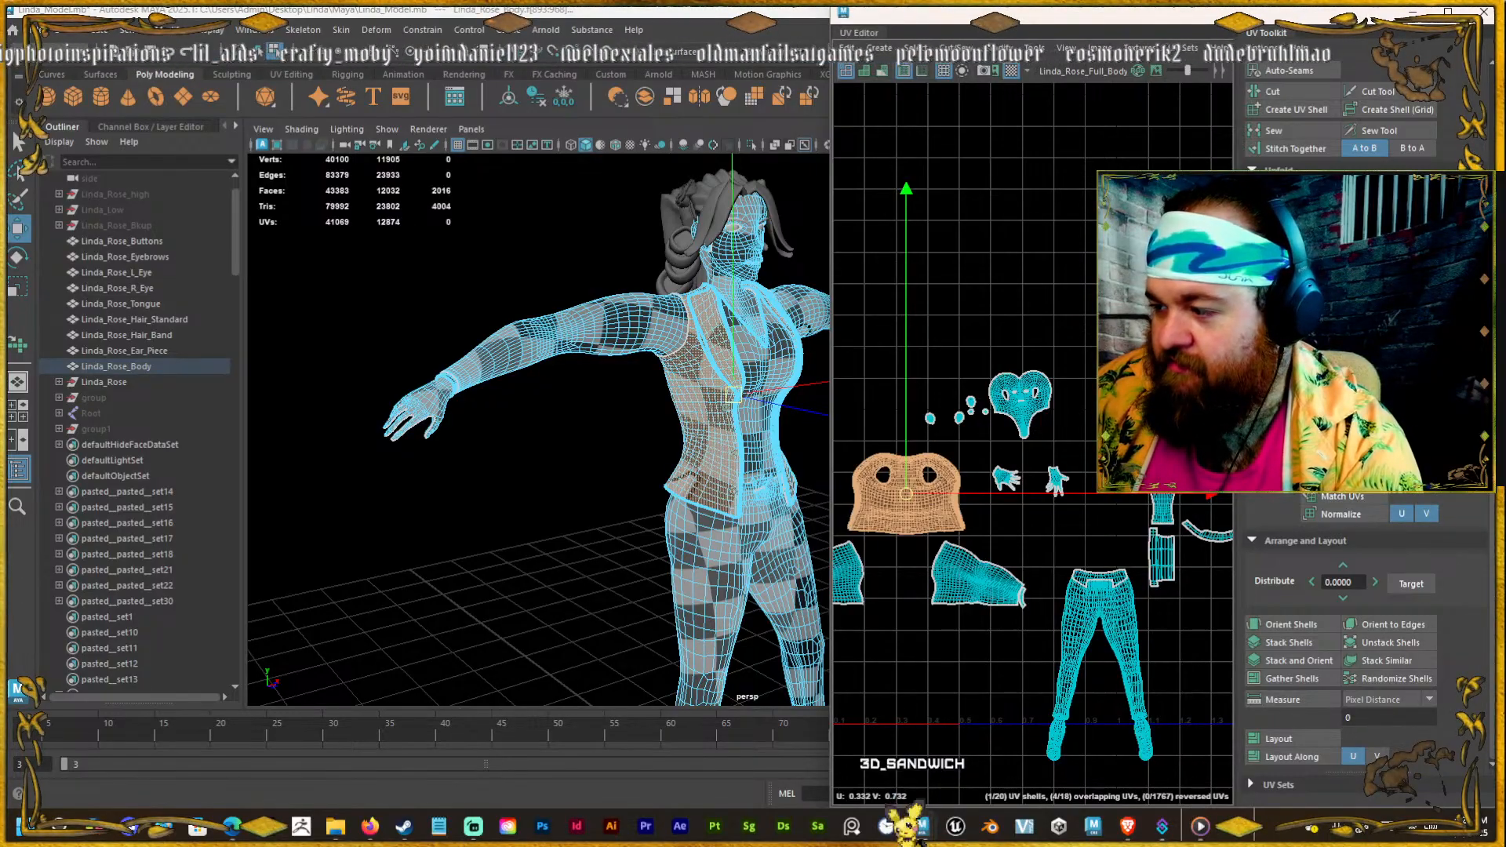
Scale the vest shell up to many times its size, inspect the checker pattern on the back, and clear the selection.
{"action": "key", "text": "r"}
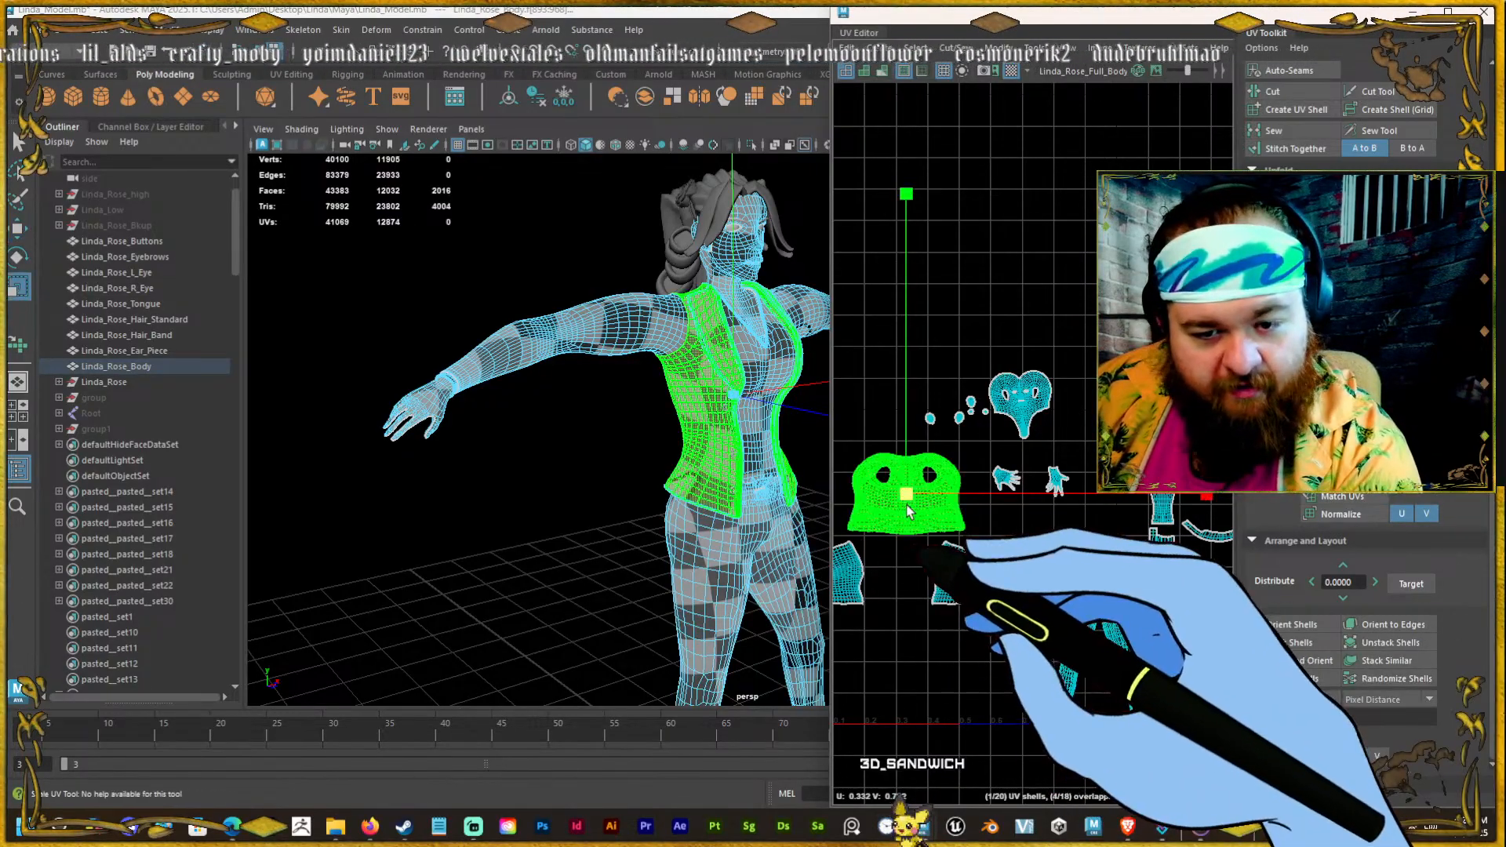
{"action": "left_click_drag", "start_coordinate": [906, 494], "coordinate": [1505, 644]}
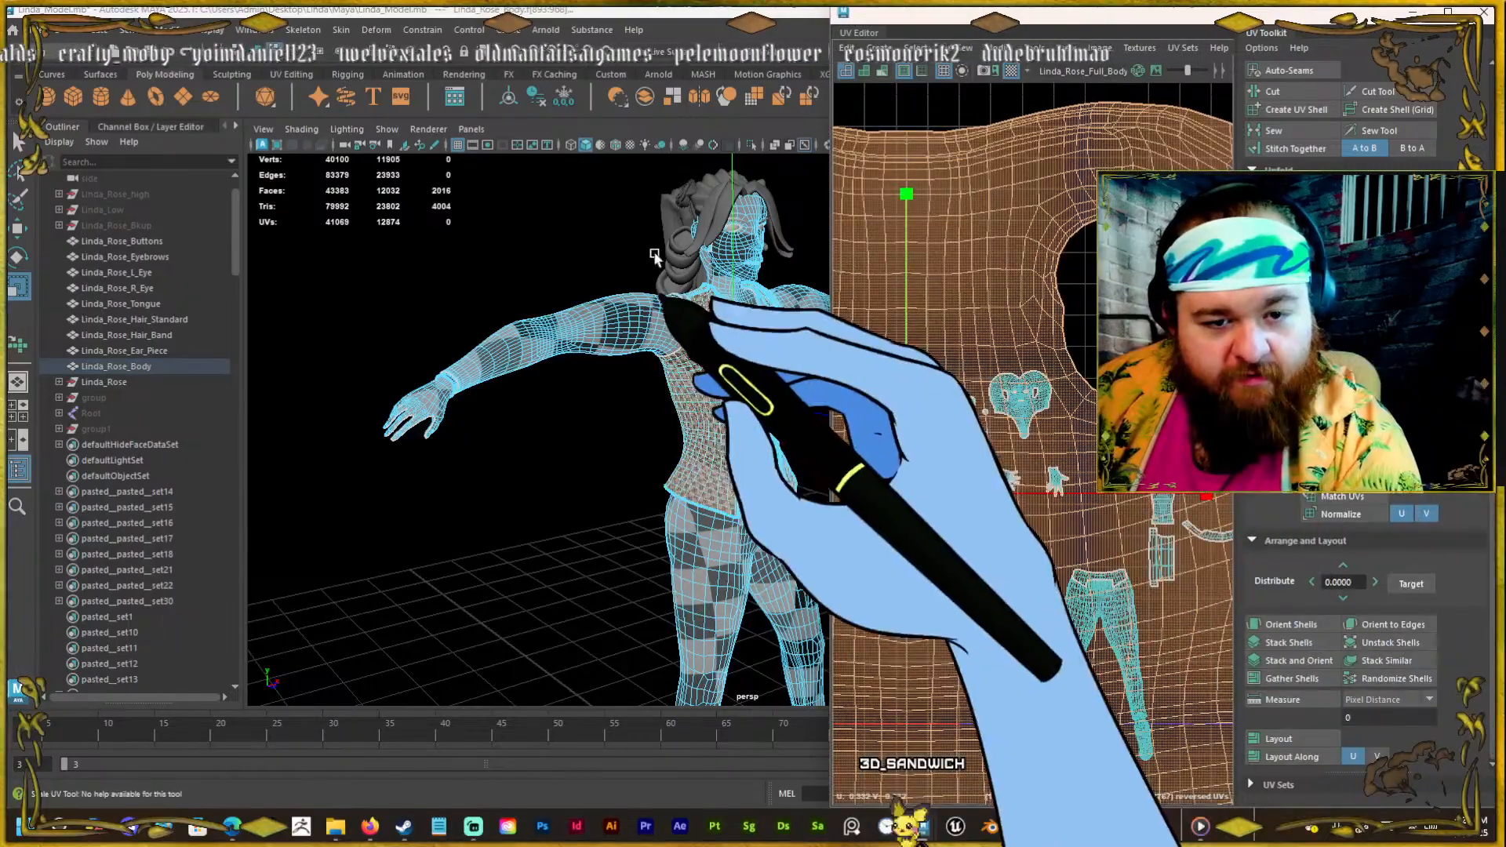
{"action": "left_click_drag", "start_coordinate": [657, 328], "coordinate": [630, 375], "text": "alt"}
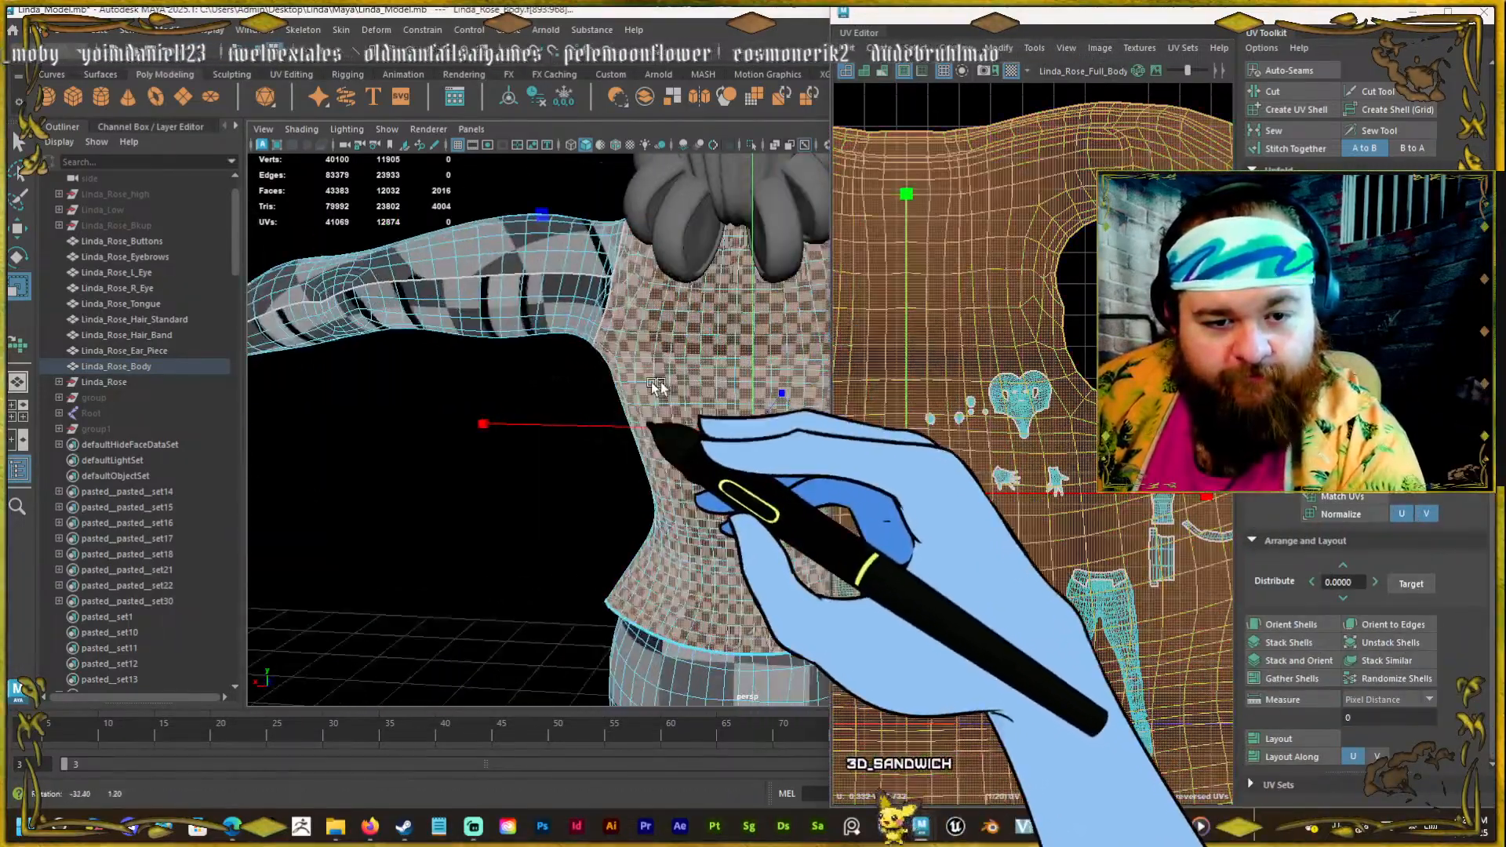
{"action": "middle_click_drag", "start_coordinate": [630, 375], "coordinate": [540, 370], "text": "alt"}
{"action": "left_click_drag", "start_coordinate": [540, 369], "coordinate": [572, 355], "text": "alt"}
{"action": "left_click", "coordinate": [255, 619]}
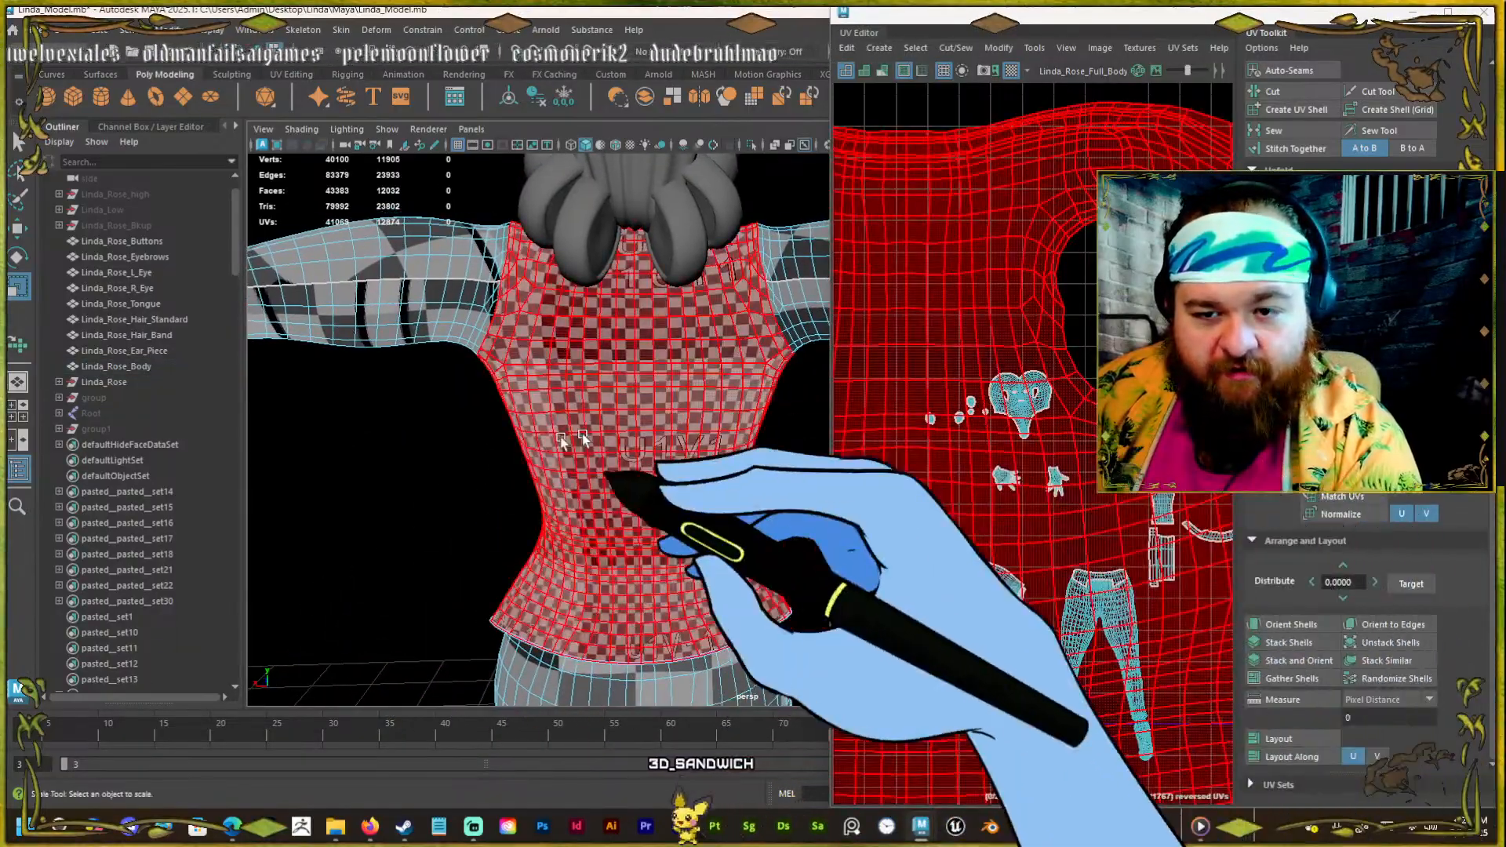
Switch to edge selection, pick a single edge on the vest's shoulder and locate it beside the armhole in the UV layout.
{"action": "left_click_drag", "start_coordinate": [582, 440], "coordinate": [615, 426], "text": "alt"}
{"action": "middle_click_drag", "start_coordinate": [616, 425], "coordinate": [591, 386], "text": "alt"}
{"action": "right_click_drag", "start_coordinate": [591, 387], "coordinate": [638, 353]}
{"action": "left_click_drag", "start_coordinate": [639, 352], "coordinate": [652, 390], "text": "alt"}
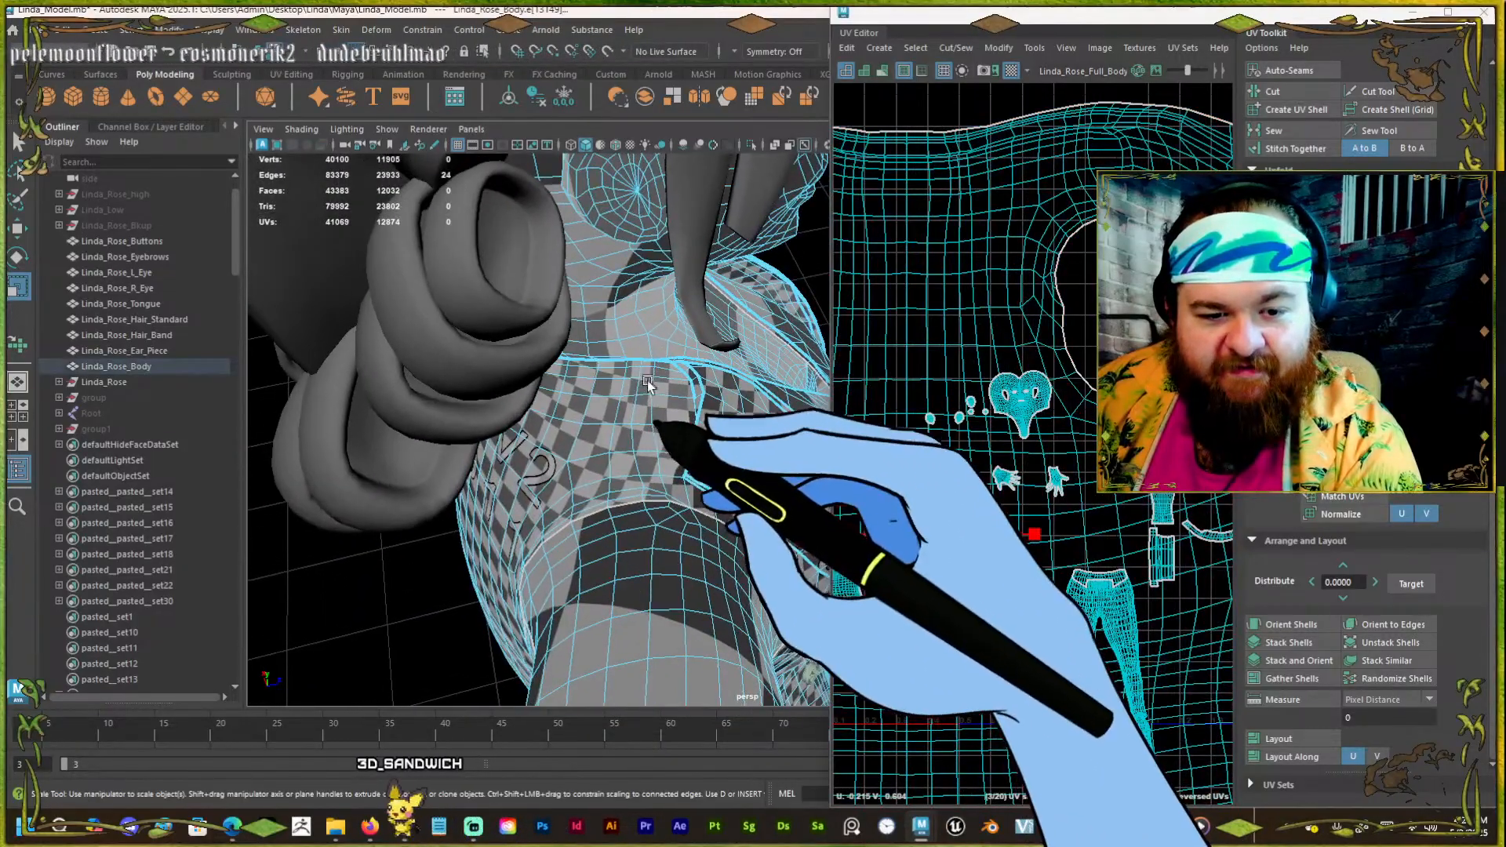
{"action": "right_click_drag", "start_coordinate": [652, 390], "coordinate": [604, 451], "text": "alt"}
{"action": "left_click", "coordinate": [591, 447]}
{"action": "middle_click_drag", "start_coordinate": [1069, 259], "coordinate": [1017, 392], "text": "alt"}
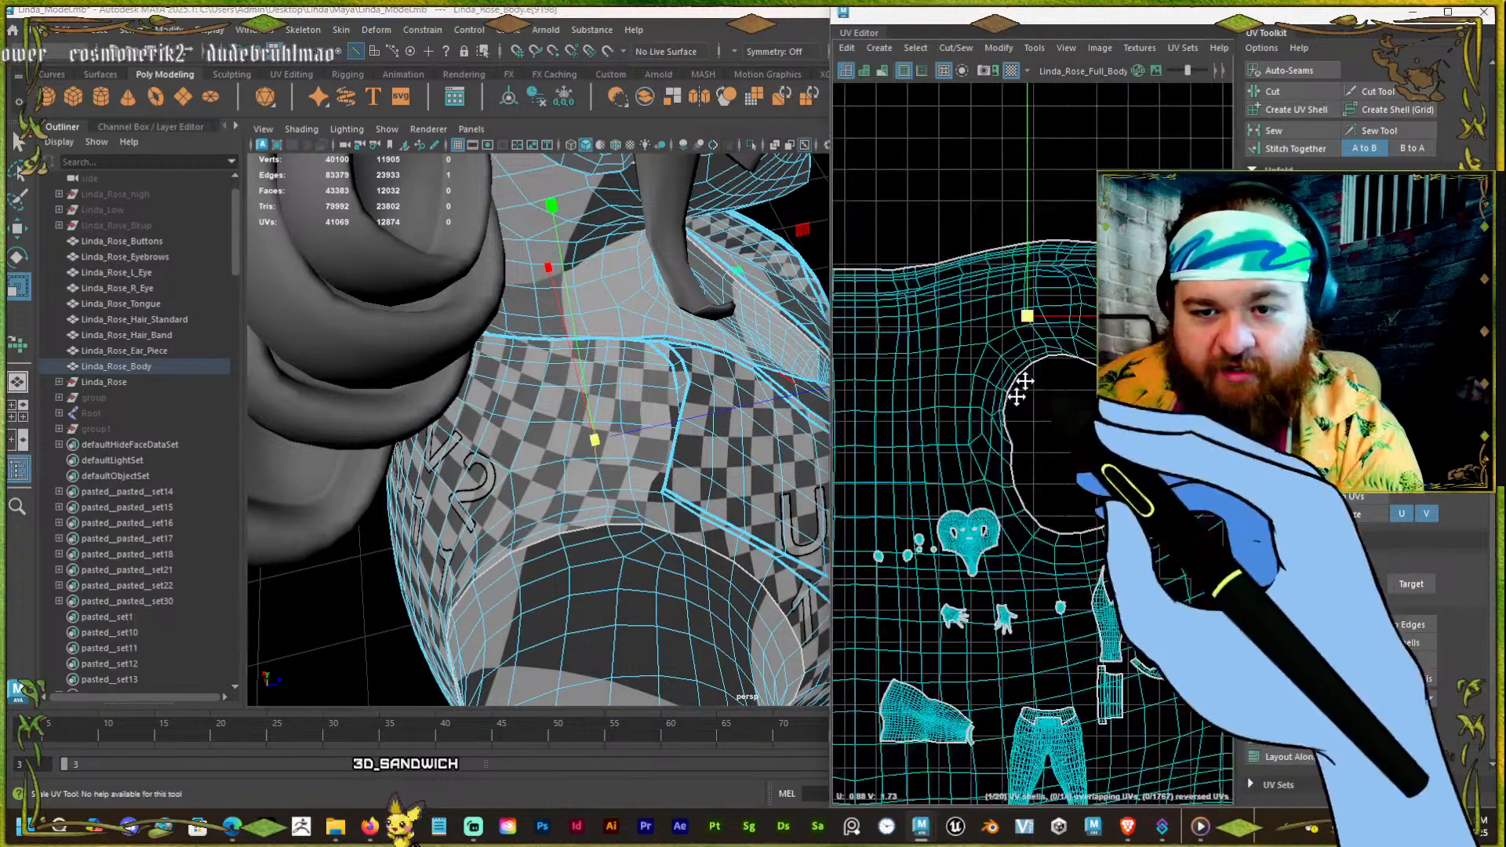
{"action": "scroll", "coordinate": [1004, 376], "scroll_direction": "up", "scroll_amount": 6}
{"action": "left_click_drag", "start_coordinate": [668, 430], "coordinate": [603, 424], "text": "alt"}
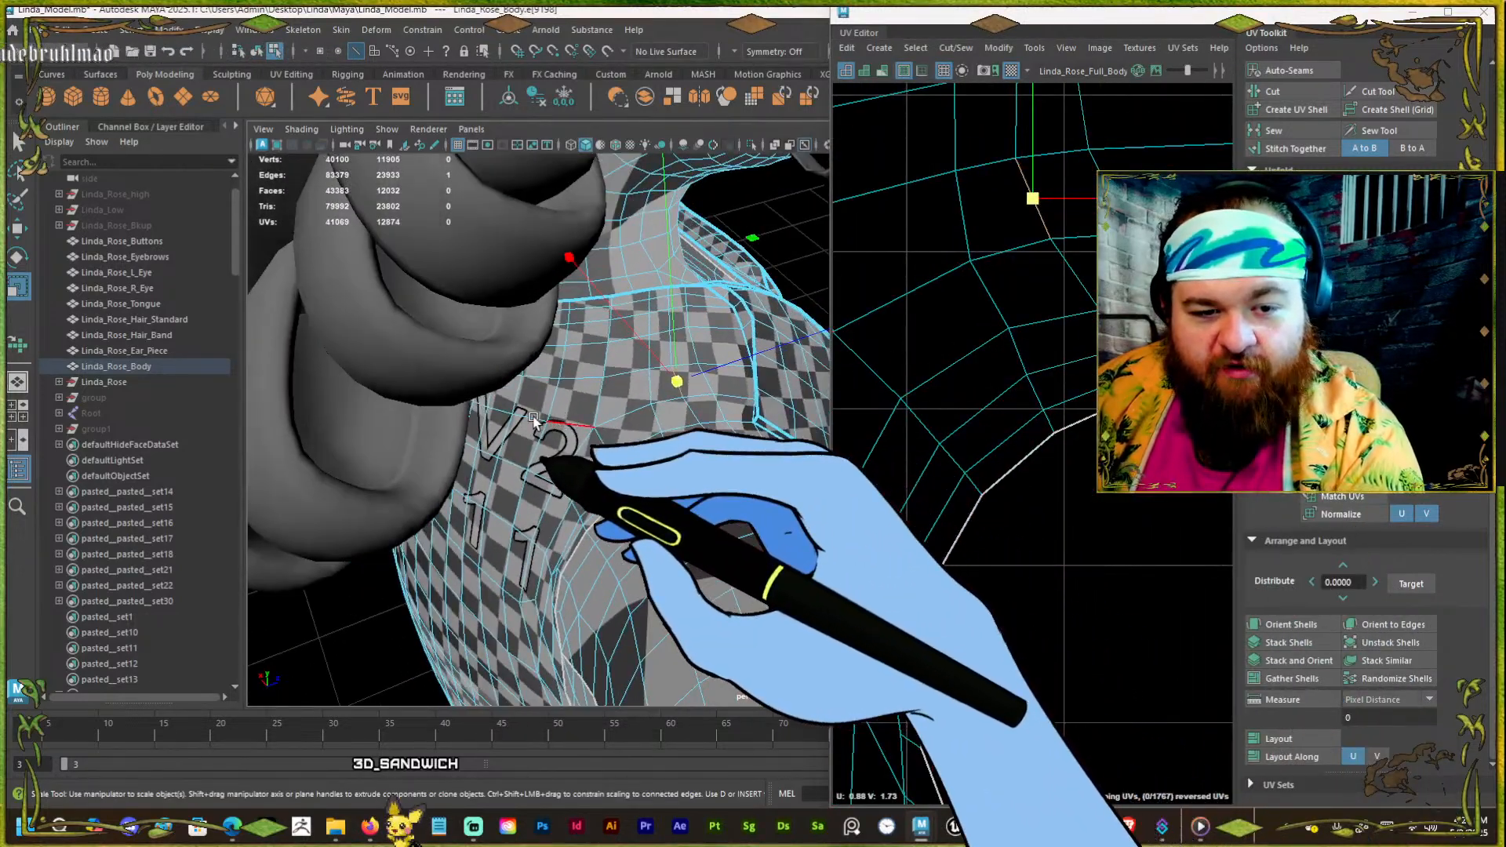
{"action": "left_click", "coordinate": [627, 414]}
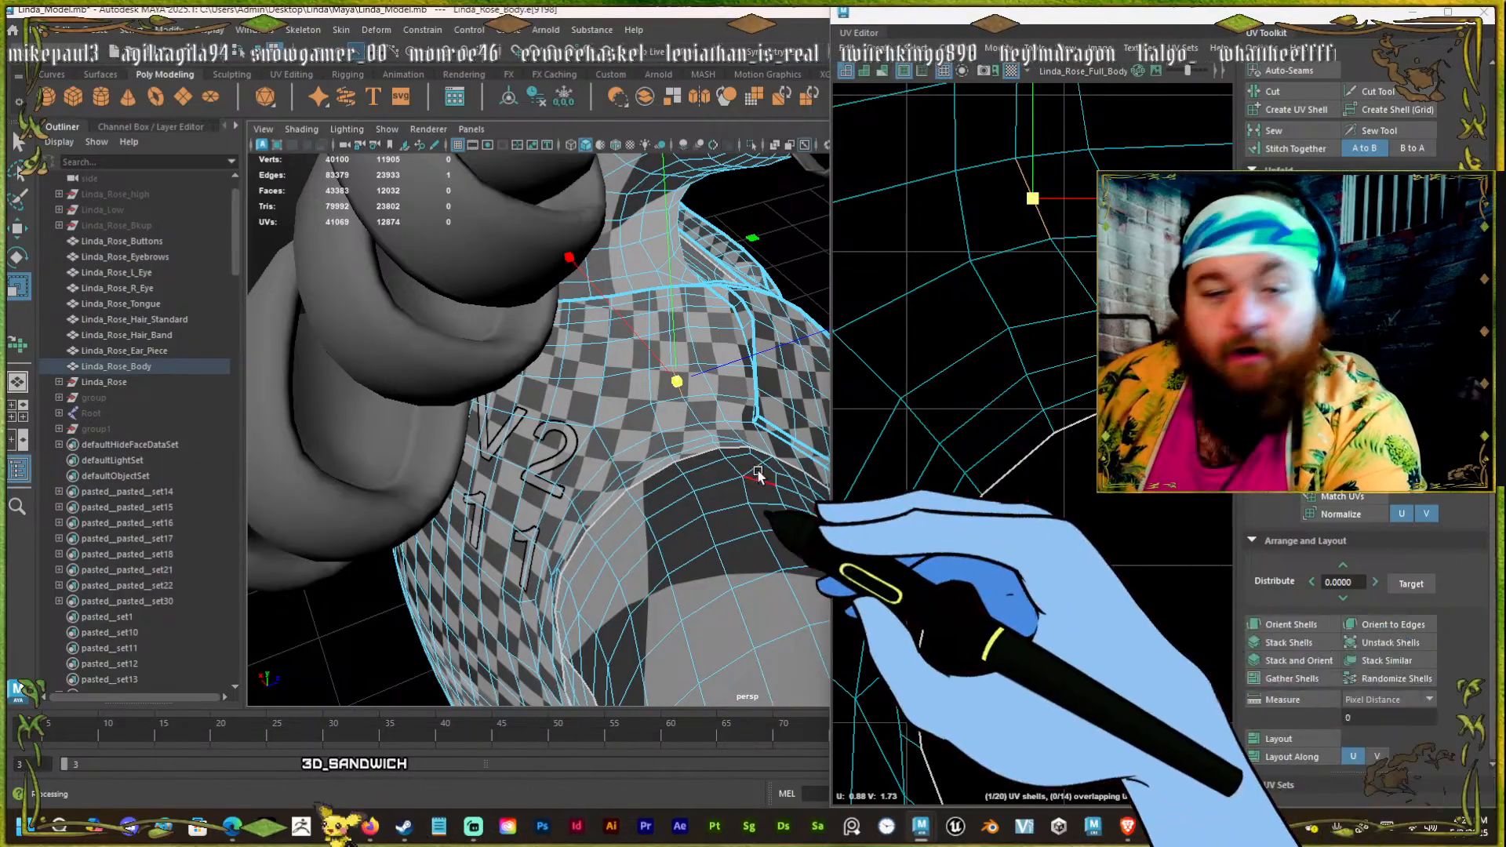
Return to object selection, select only Linda_Rose_Body and isolate it in the viewport so the hair is hidden.
{"action": "right_click_drag", "start_coordinate": [553, 435], "coordinate": [487, 447], "text": "alt"}
{"action": "middle_click_drag", "start_coordinate": [548, 419], "coordinate": [524, 471], "text": "alt"}
{"action": "left_click_drag", "start_coordinate": [508, 363], "coordinate": [639, 377], "text": "alt"}
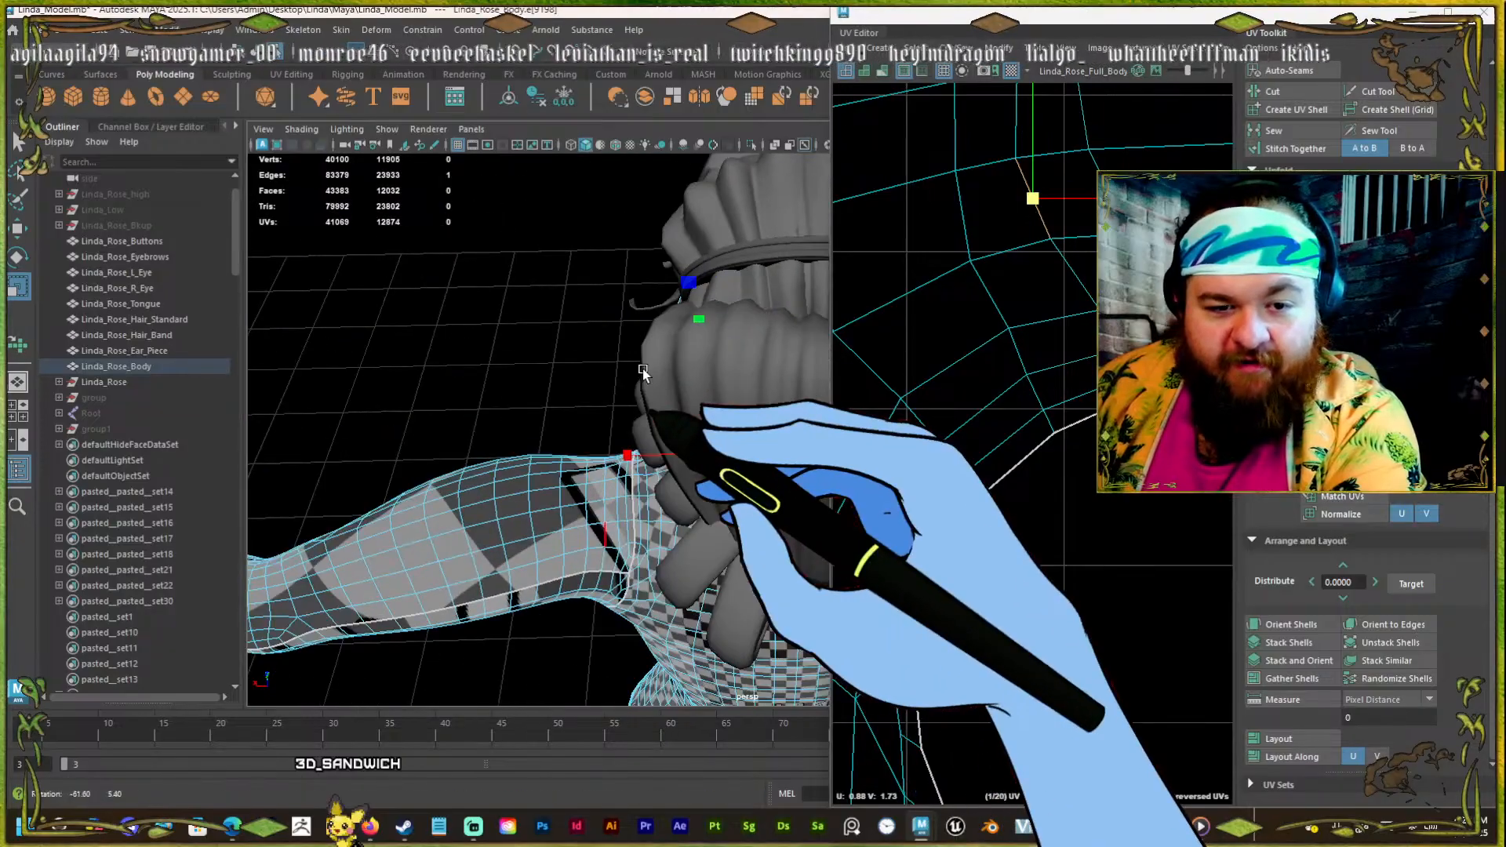
{"action": "middle_click_drag", "start_coordinate": [639, 376], "coordinate": [460, 319], "text": "alt"}
{"action": "left_click", "coordinate": [490, 368]}
{"action": "left_click", "coordinate": [275, 393]}
{"action": "left_click", "coordinate": [328, 475]}
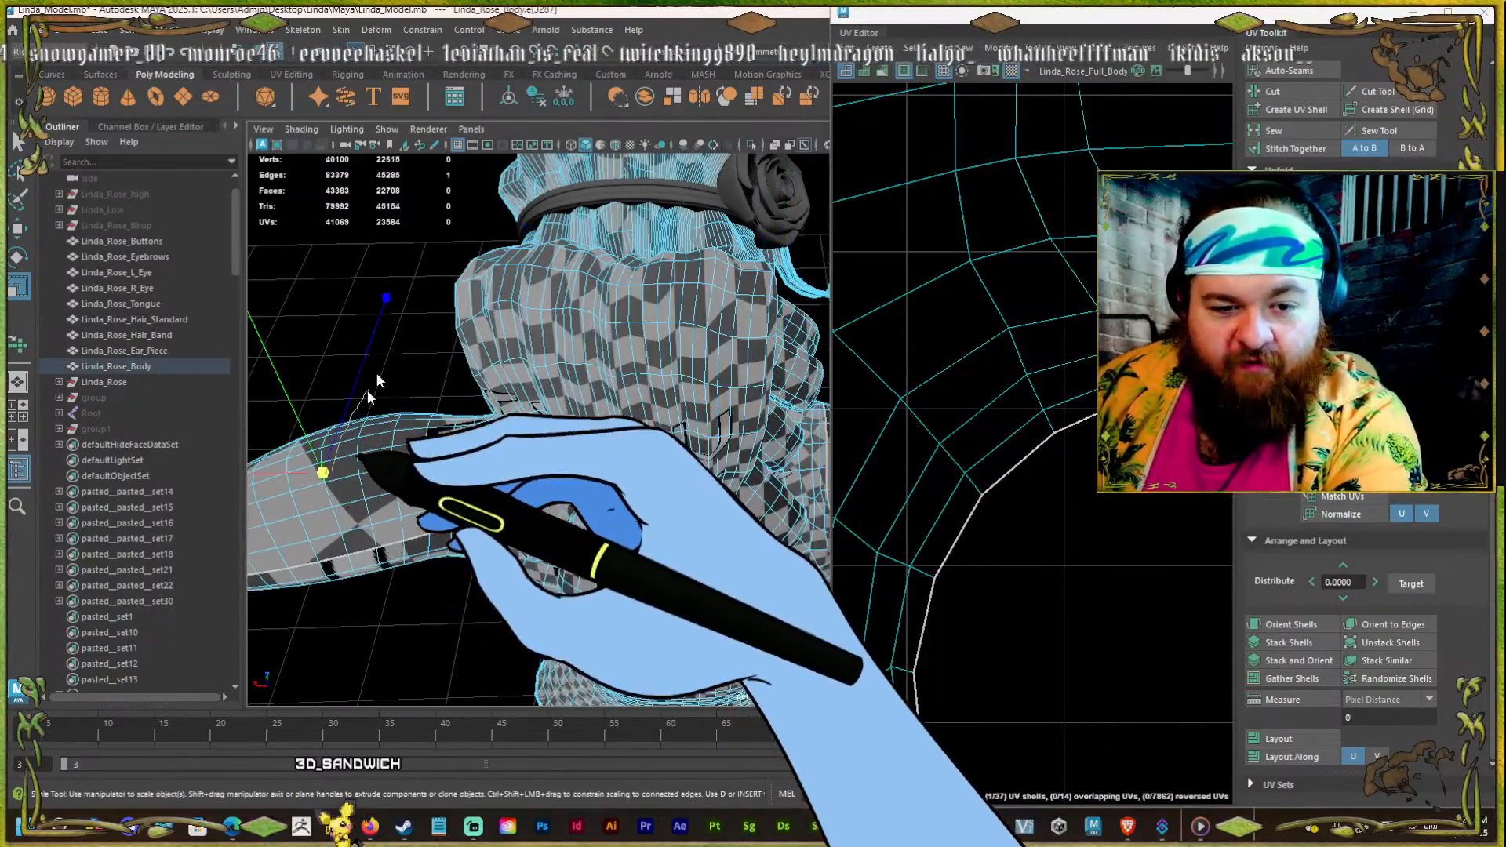
{"action": "key", "text": "F8"}
{"action": "left_click", "coordinate": [373, 394]}
{"action": "left_click", "coordinate": [370, 549]}
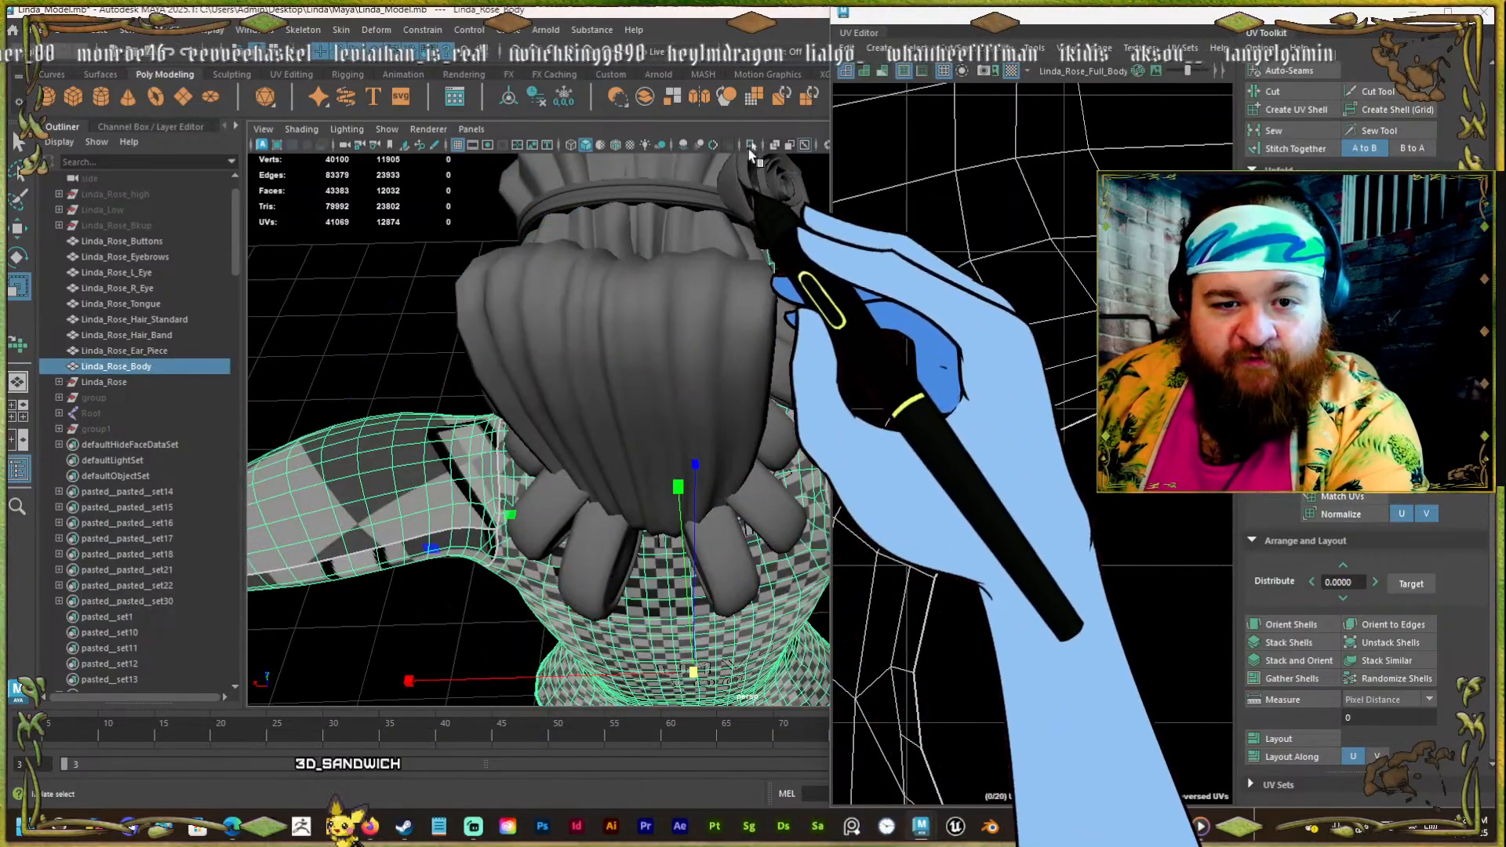
{"action": "left_click", "coordinate": [751, 144]}
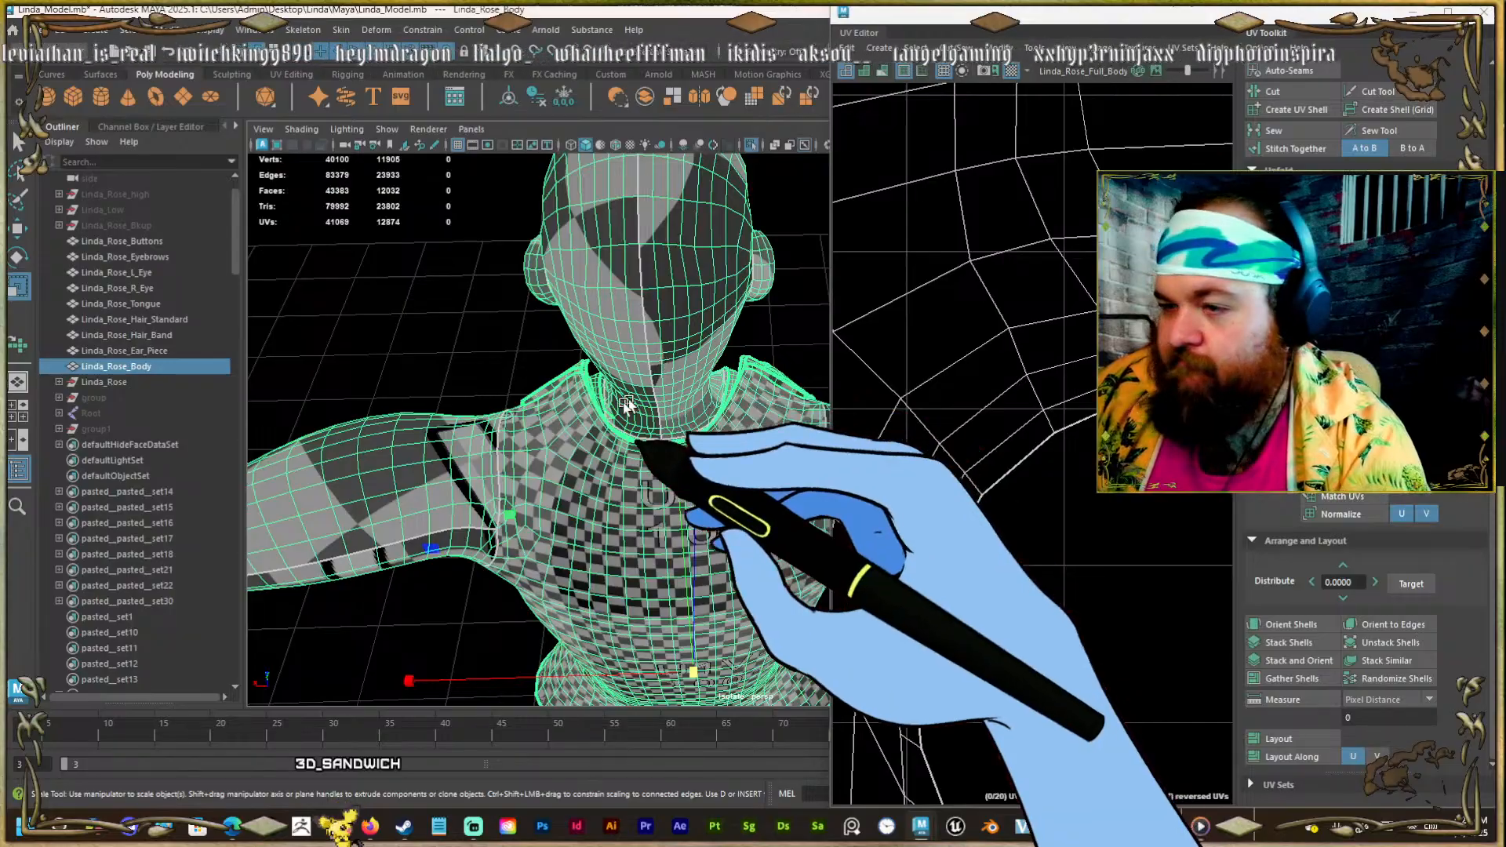
Move the UV Editor window aside to widen the model view and examine the vest's front, back and shoulders.
{"action": "left_click_drag", "start_coordinate": [673, 347], "coordinate": [451, 455], "text": "alt"}
{"action": "middle_click_drag", "start_coordinate": [698, 431], "coordinate": [687, 468], "text": "alt"}
{"action": "left_click_drag", "start_coordinate": [655, 431], "coordinate": [517, 357], "text": "alt"}
{"action": "right_click_drag", "start_coordinate": [517, 355], "coordinate": [692, 346], "text": "alt"}
{"action": "left_click_drag", "start_coordinate": [692, 346], "coordinate": [564, 353], "text": "alt"}
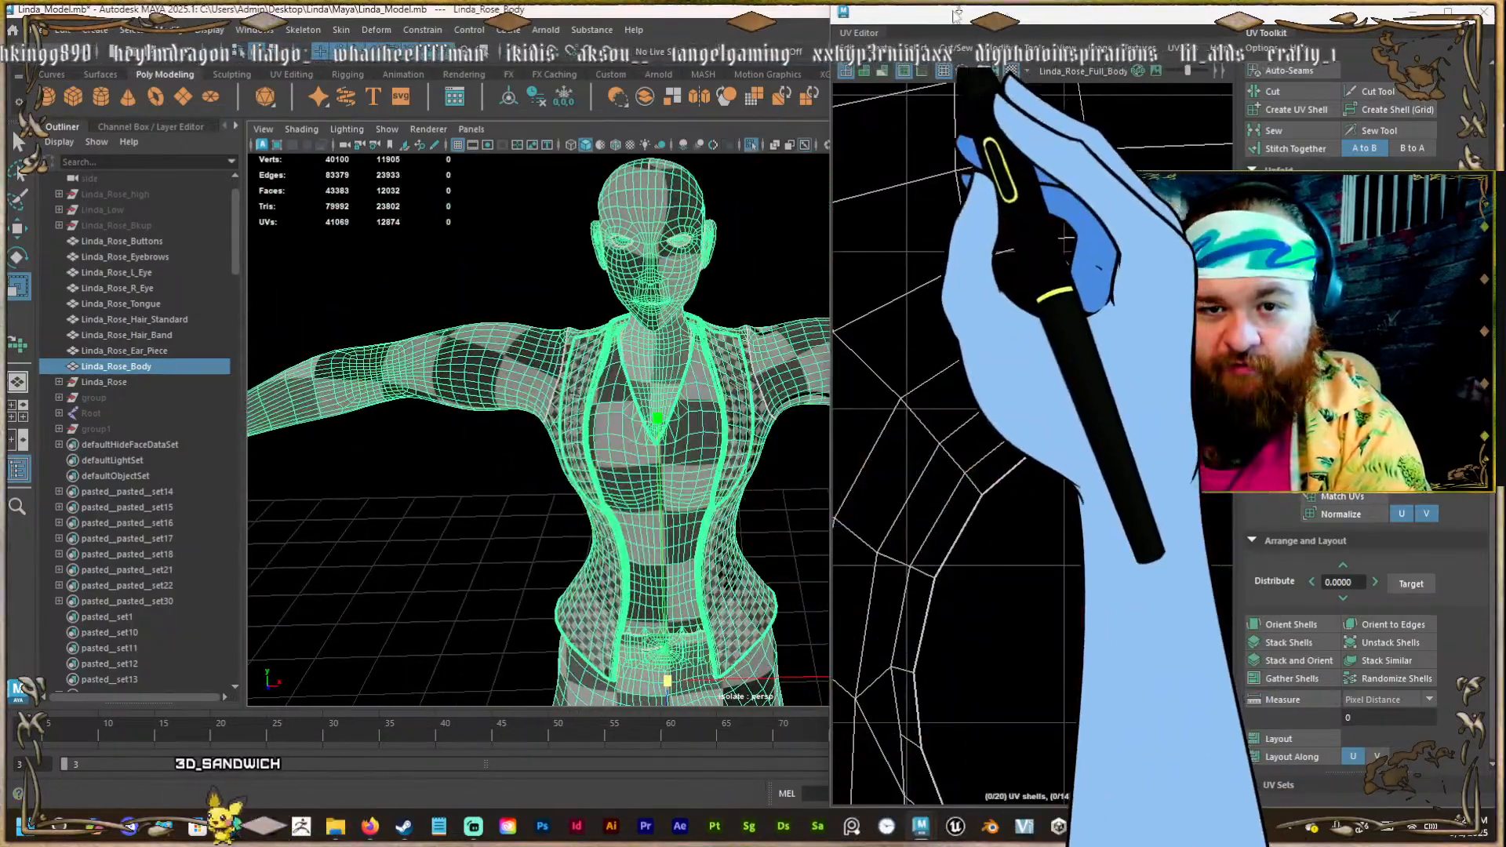
{"action": "left_click_drag", "start_coordinate": [933, 13], "coordinate": [1226, 104]}
{"action": "mouse_move", "coordinate": [776, 314]}
{"action": "left_mouse_down", "text": "alt"}
{"action": "mouse_move", "coordinate": [760, 306]}
{"action": "mouse_move", "coordinate": [784, 316]}
{"action": "left_mouse_up", "text": "alt"}
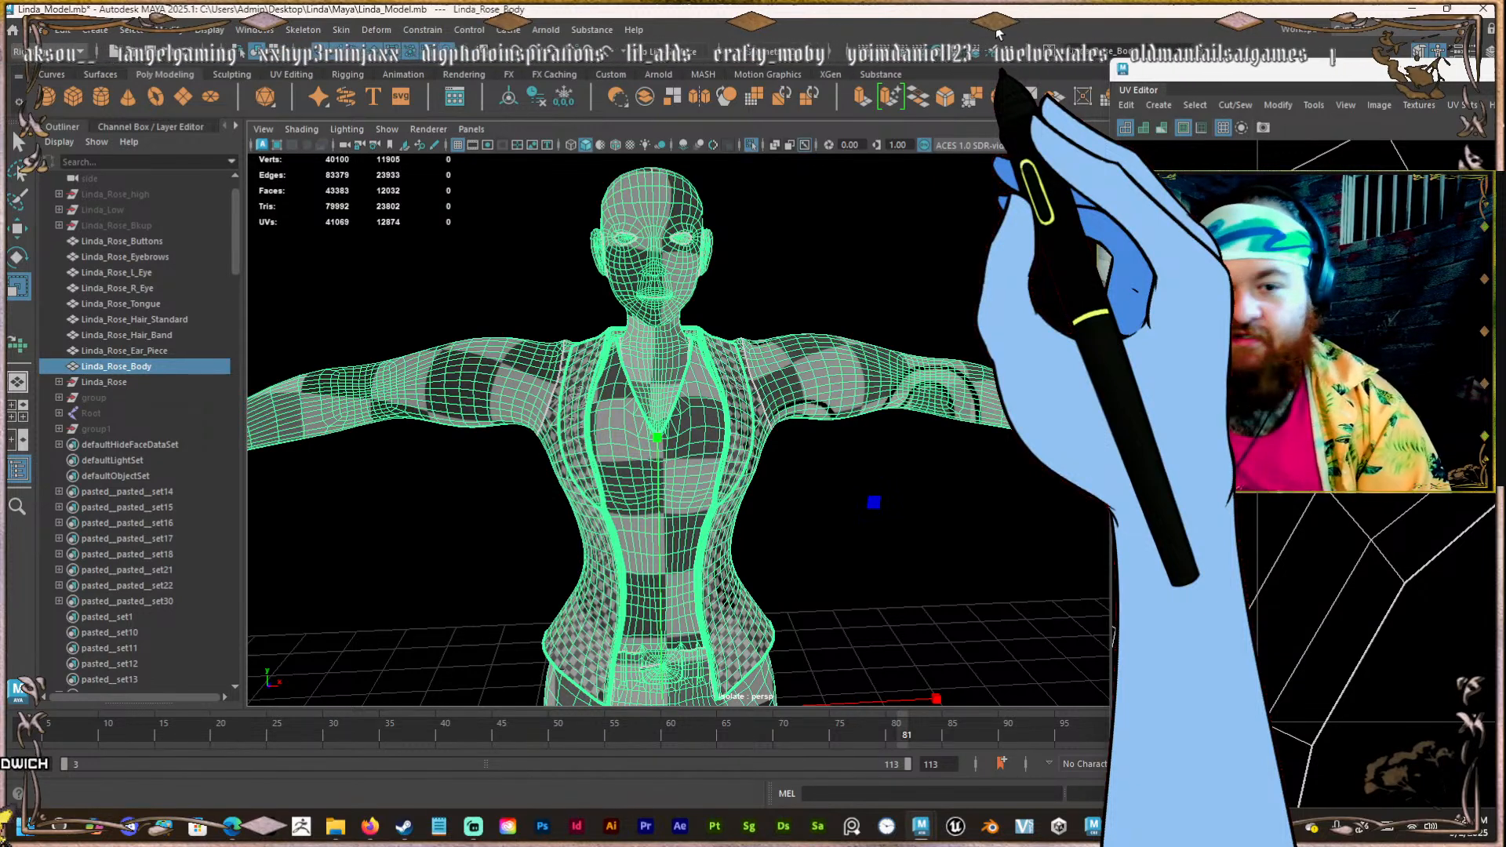
{"action": "right_click_drag", "start_coordinate": [718, 393], "coordinate": [765, 392], "text": "alt"}
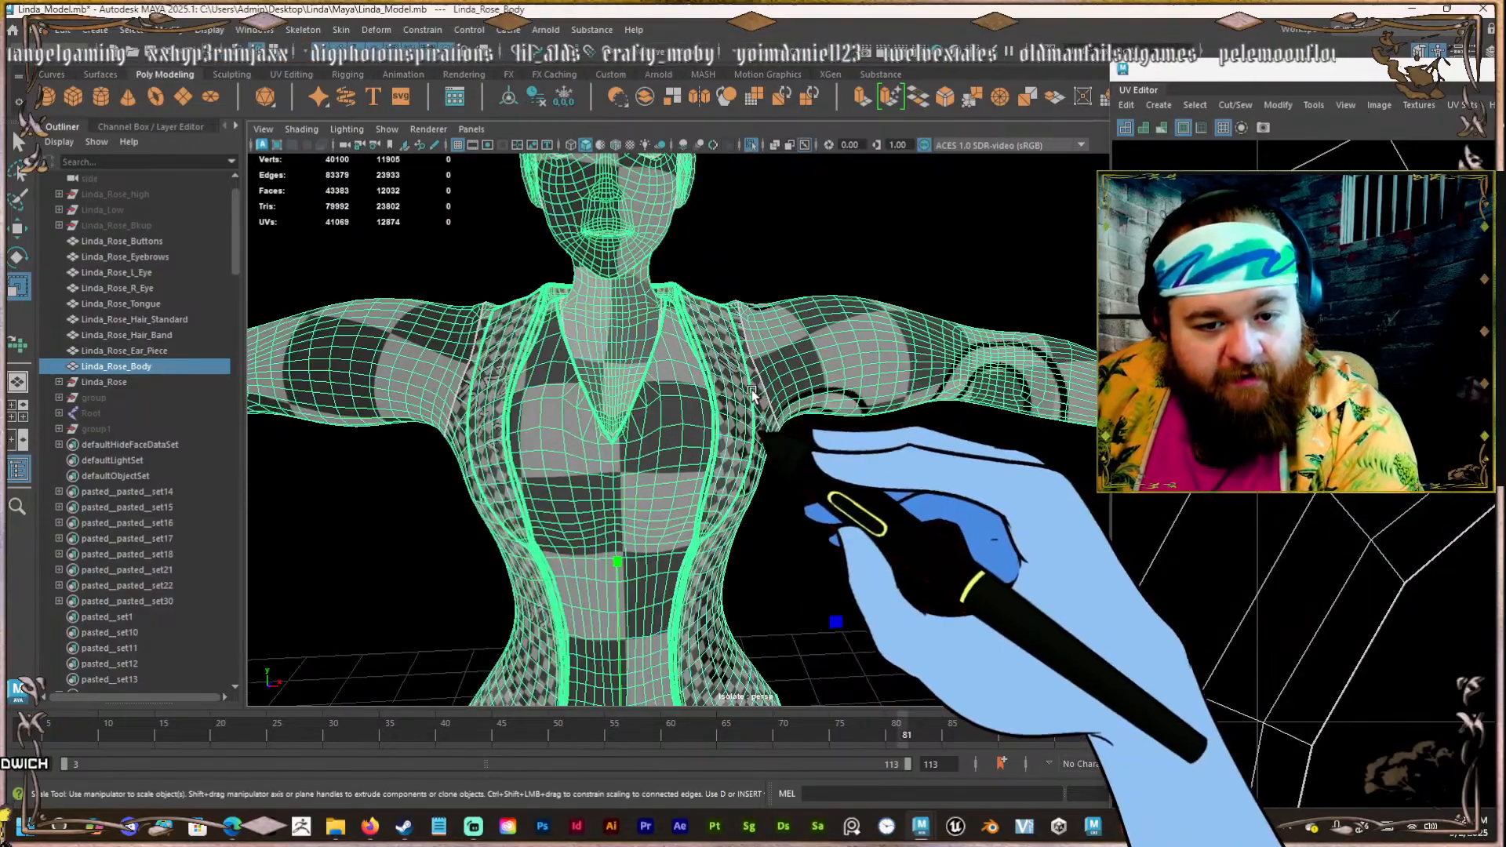
{"action": "left_click_drag", "start_coordinate": [765, 392], "coordinate": [1045, 380], "text": "alt"}
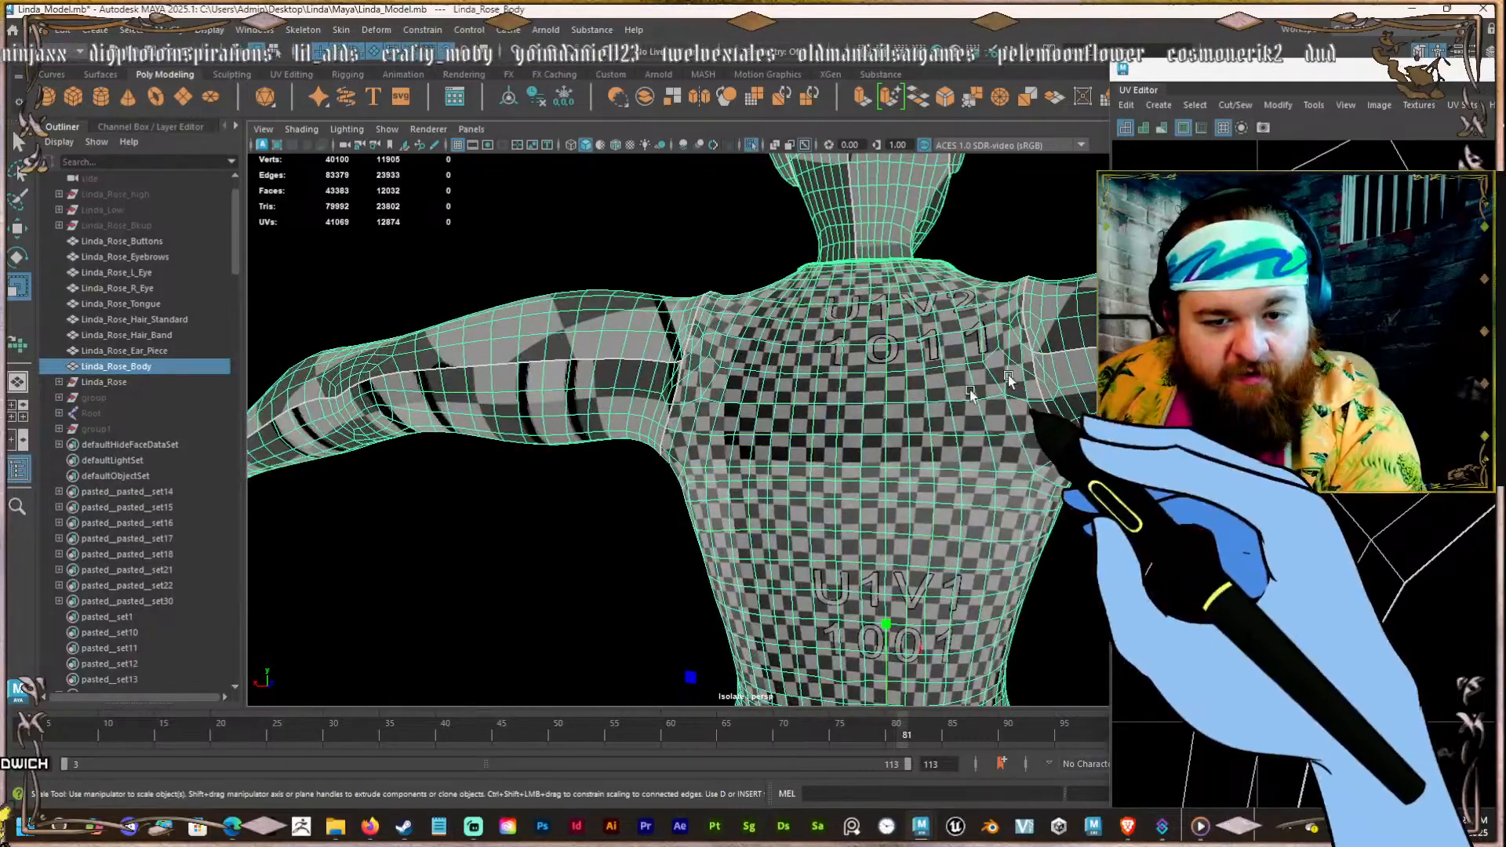
{"action": "left_click_drag", "start_coordinate": [846, 472], "coordinate": [878, 489], "text": "alt"}
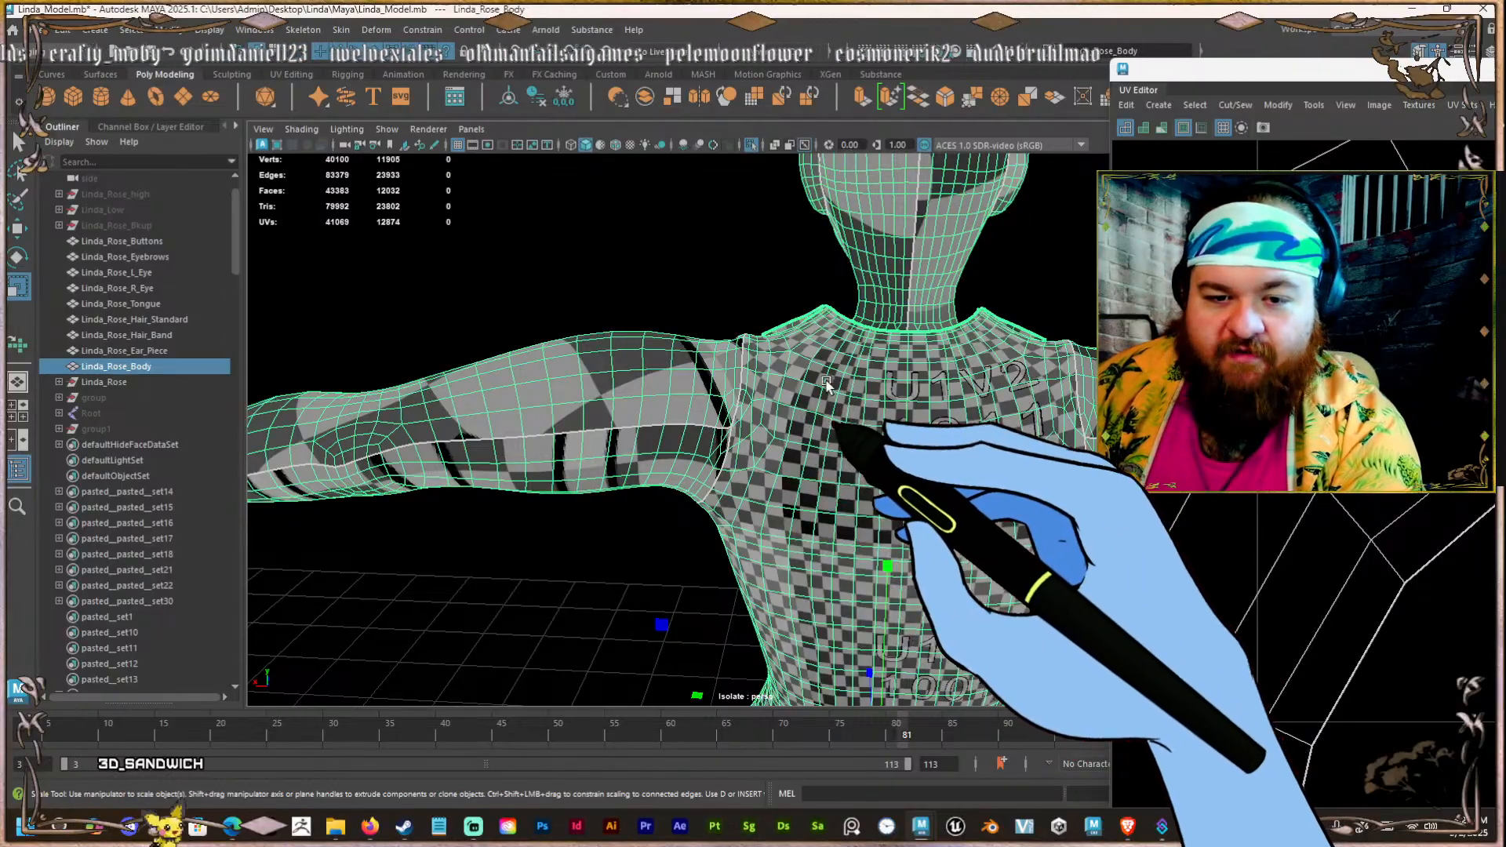
{"action": "mouse_move", "coordinate": [706, 384]}
{"action": "left_mouse_down", "text": "alt"}
{"action": "mouse_move", "coordinate": [674, 424]}
{"action": "mouse_move", "coordinate": [604, 393]}
{"action": "mouse_move", "coordinate": [683, 382]}
{"action": "left_mouse_up", "text": "alt"}
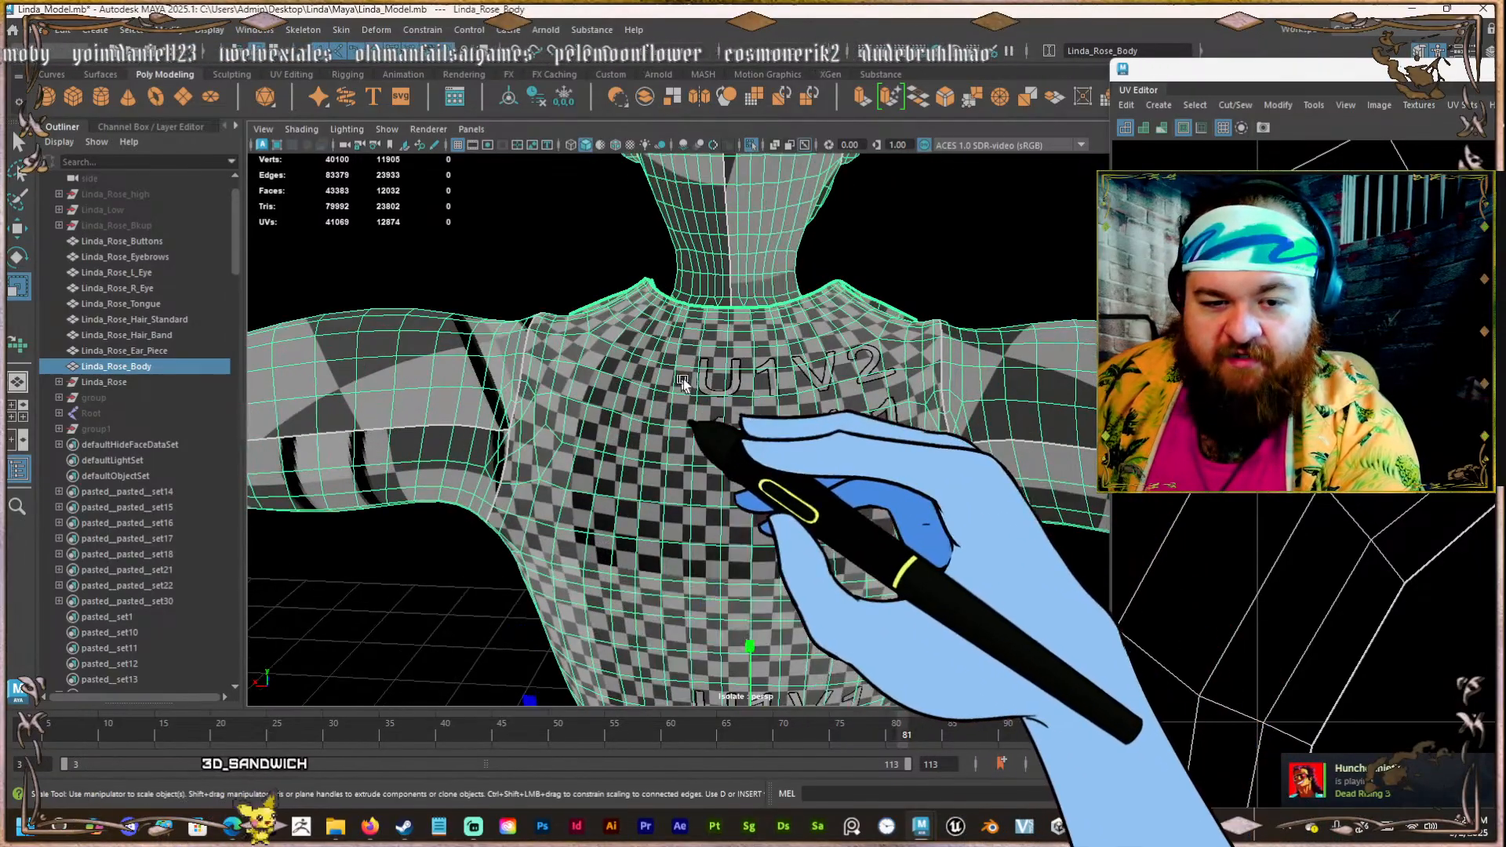
Switch to edge selection and select a single edge at the back of the vest's neckline.
{"action": "right_click_drag", "start_coordinate": [729, 384], "coordinate": [730, 337]}
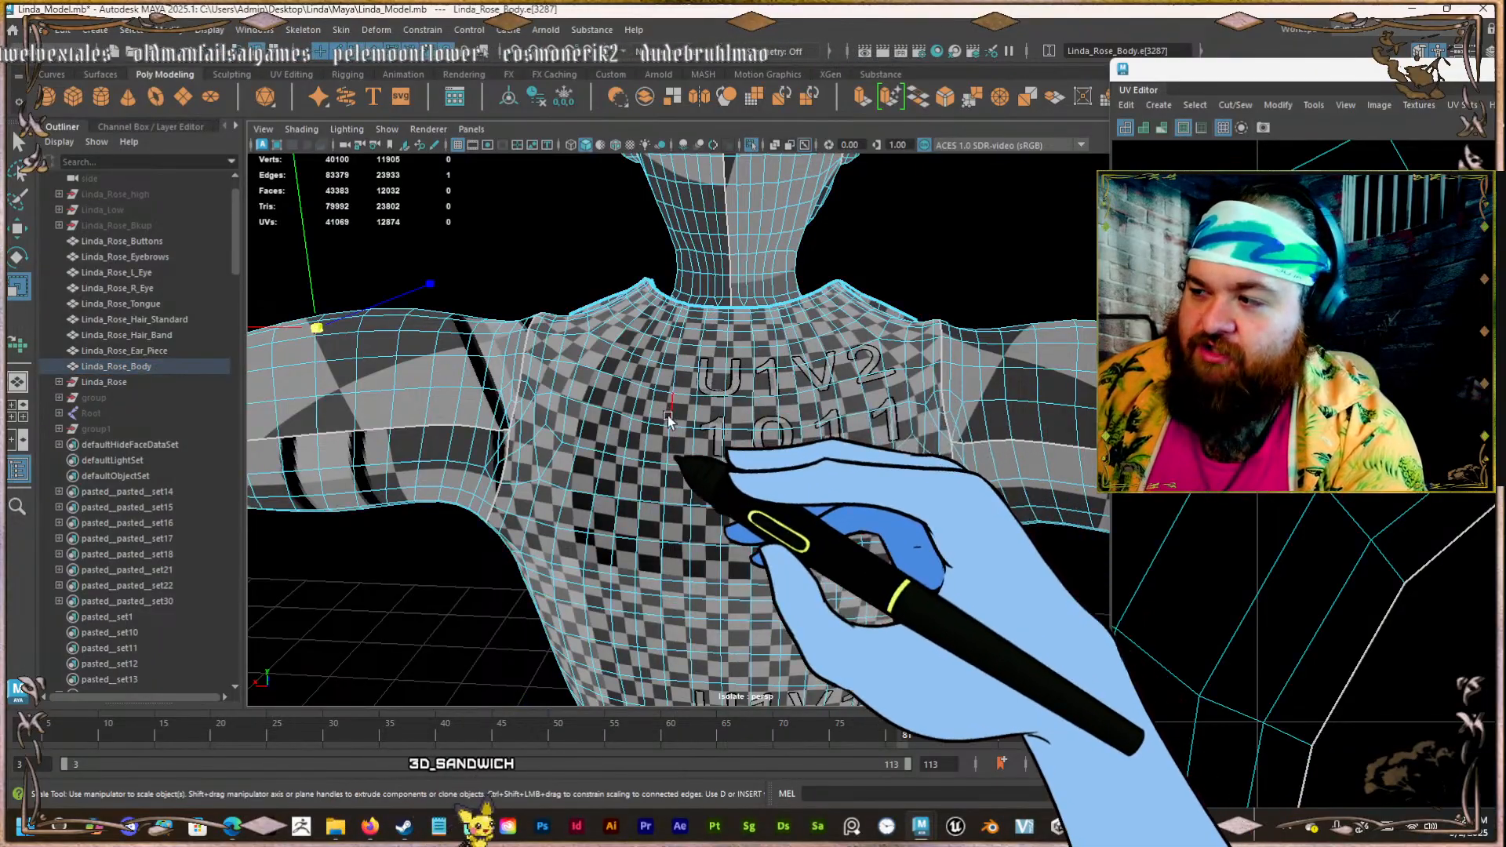
{"action": "left_click_drag", "start_coordinate": [589, 408], "coordinate": [573, 457], "text": "alt"}
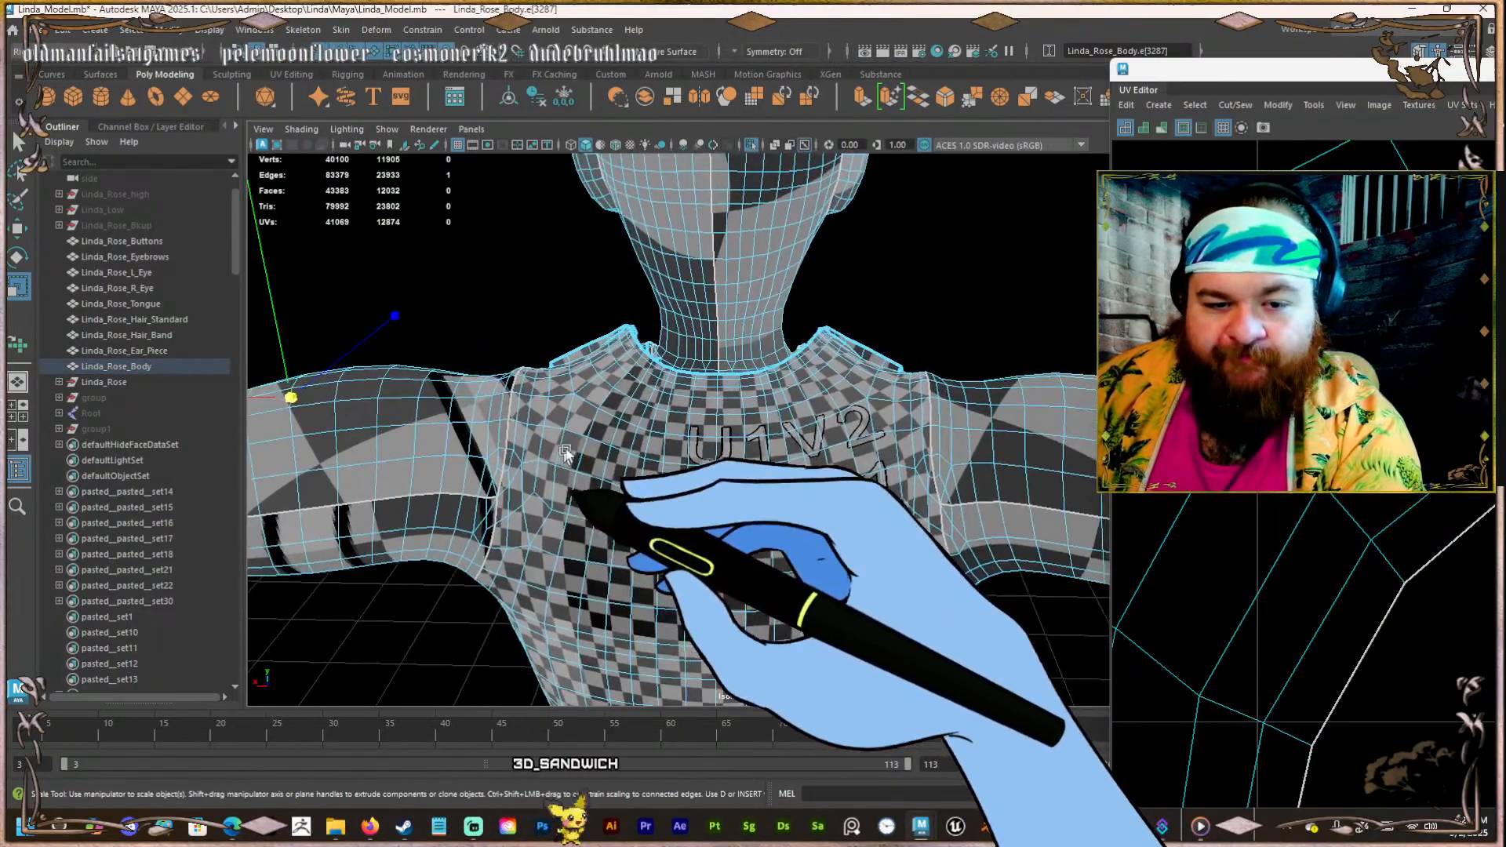
{"action": "right_click_drag", "start_coordinate": [572, 457], "coordinate": [649, 408], "text": "alt"}
{"action": "left_click_drag", "start_coordinate": [649, 407], "coordinate": [572, 538], "text": "alt"}
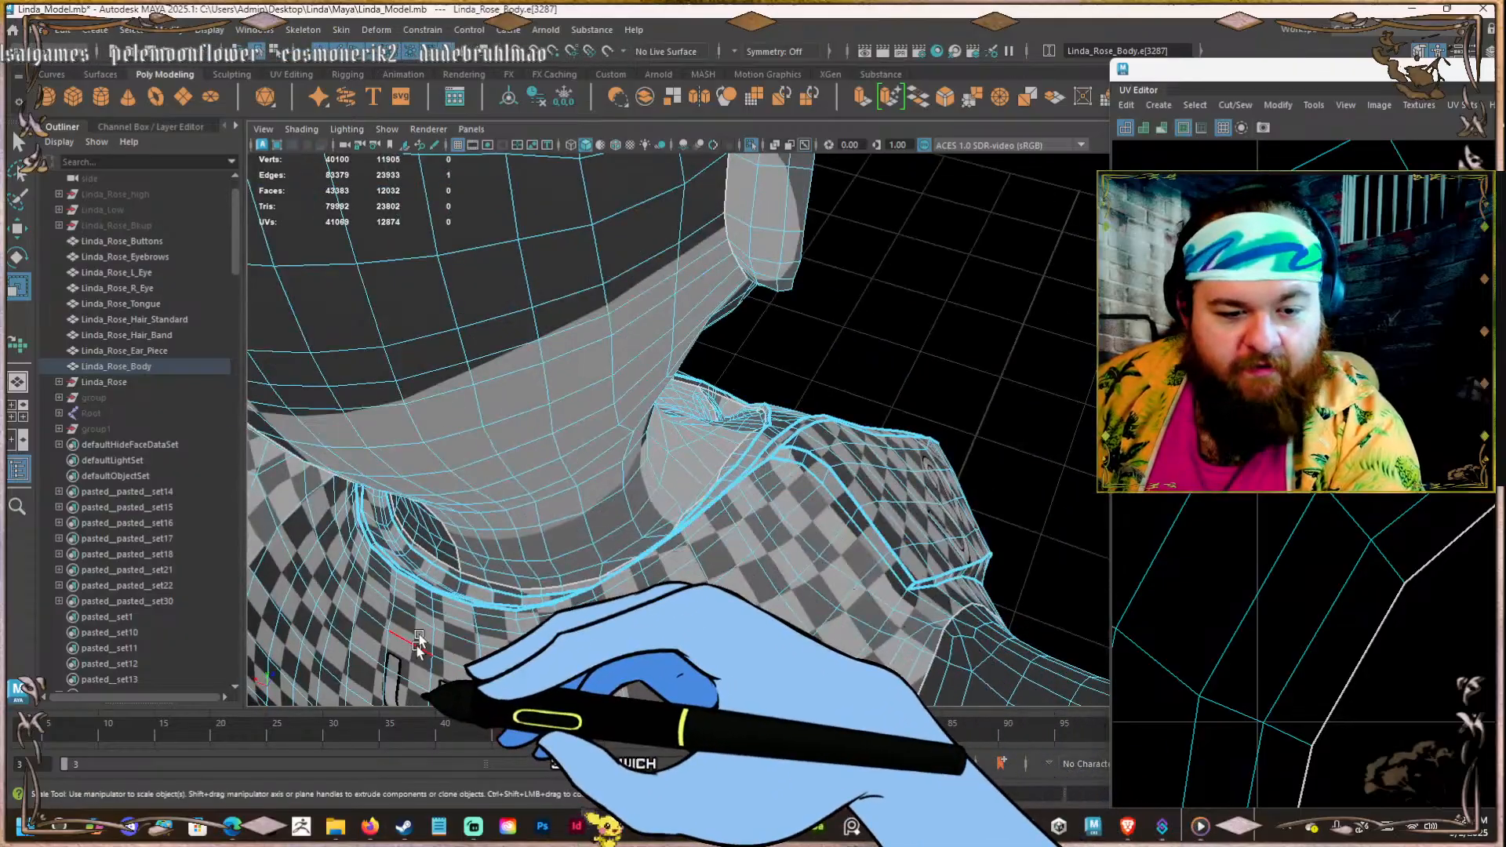
{"action": "left_click", "coordinate": [460, 588]}
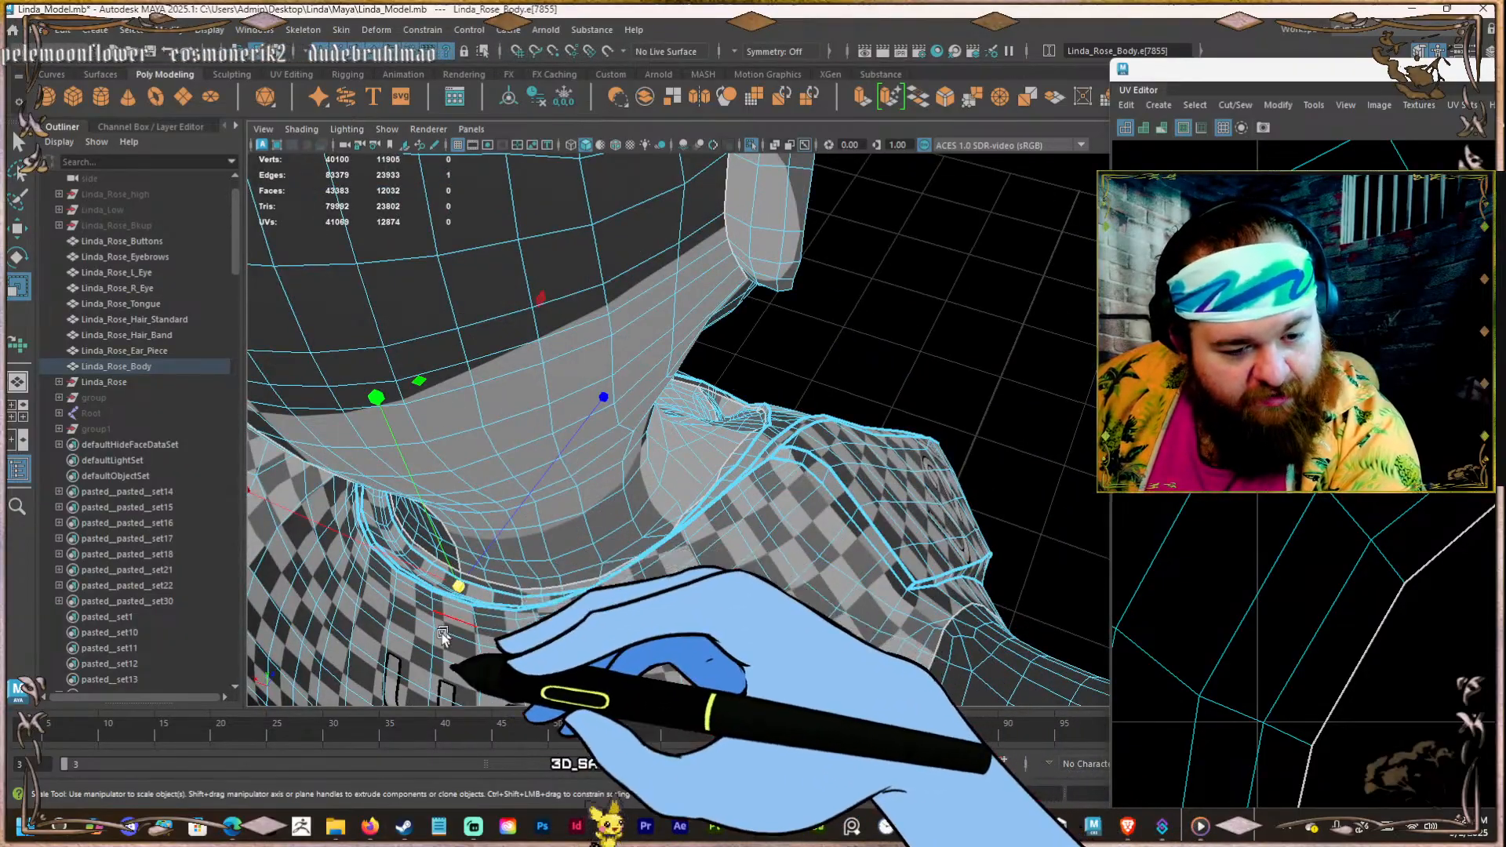
Bring the UV Editor window back over the model view and select the vest's entire UV shell.
{"action": "left_click_drag", "start_coordinate": [471, 620], "coordinate": [638, 521], "text": "alt"}
{"action": "right_click_drag", "start_coordinate": [639, 521], "coordinate": [632, 471], "text": "alt"}
{"action": "left_click_drag", "start_coordinate": [632, 471], "coordinate": [746, 477], "text": "alt"}
{"action": "scroll", "coordinate": [1302, 627], "scroll_direction": "down", "scroll_amount": 8}
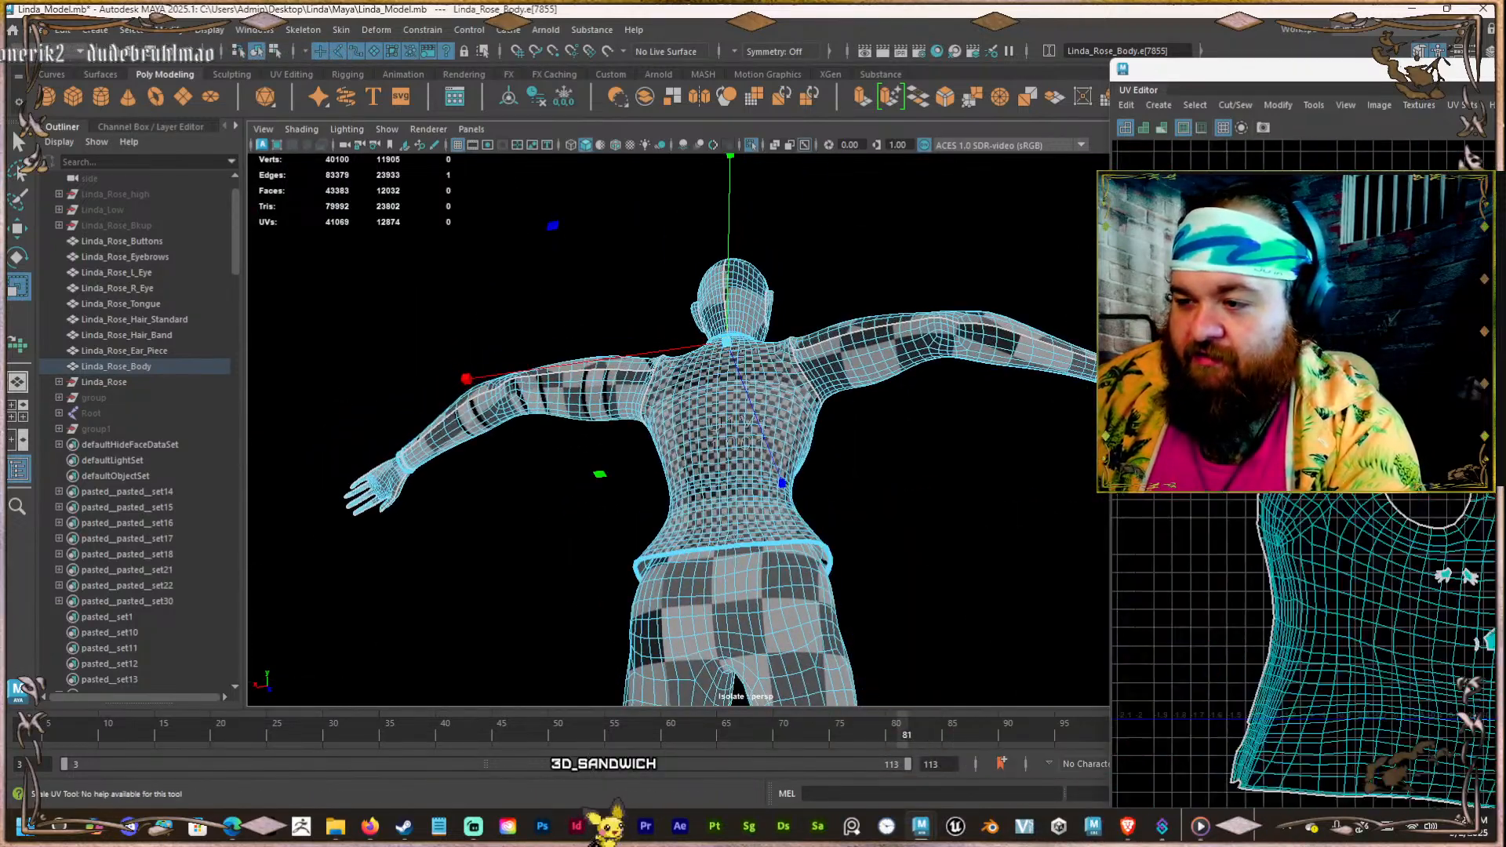
{"action": "left_click_drag", "start_coordinate": [1498, 69], "coordinate": [855, 75]}
{"action": "right_click", "coordinate": [647, 483]}
{"action": "right_click_drag", "start_coordinate": [647, 483], "coordinate": [596, 472]}
{"action": "left_click", "coordinate": [752, 431]}
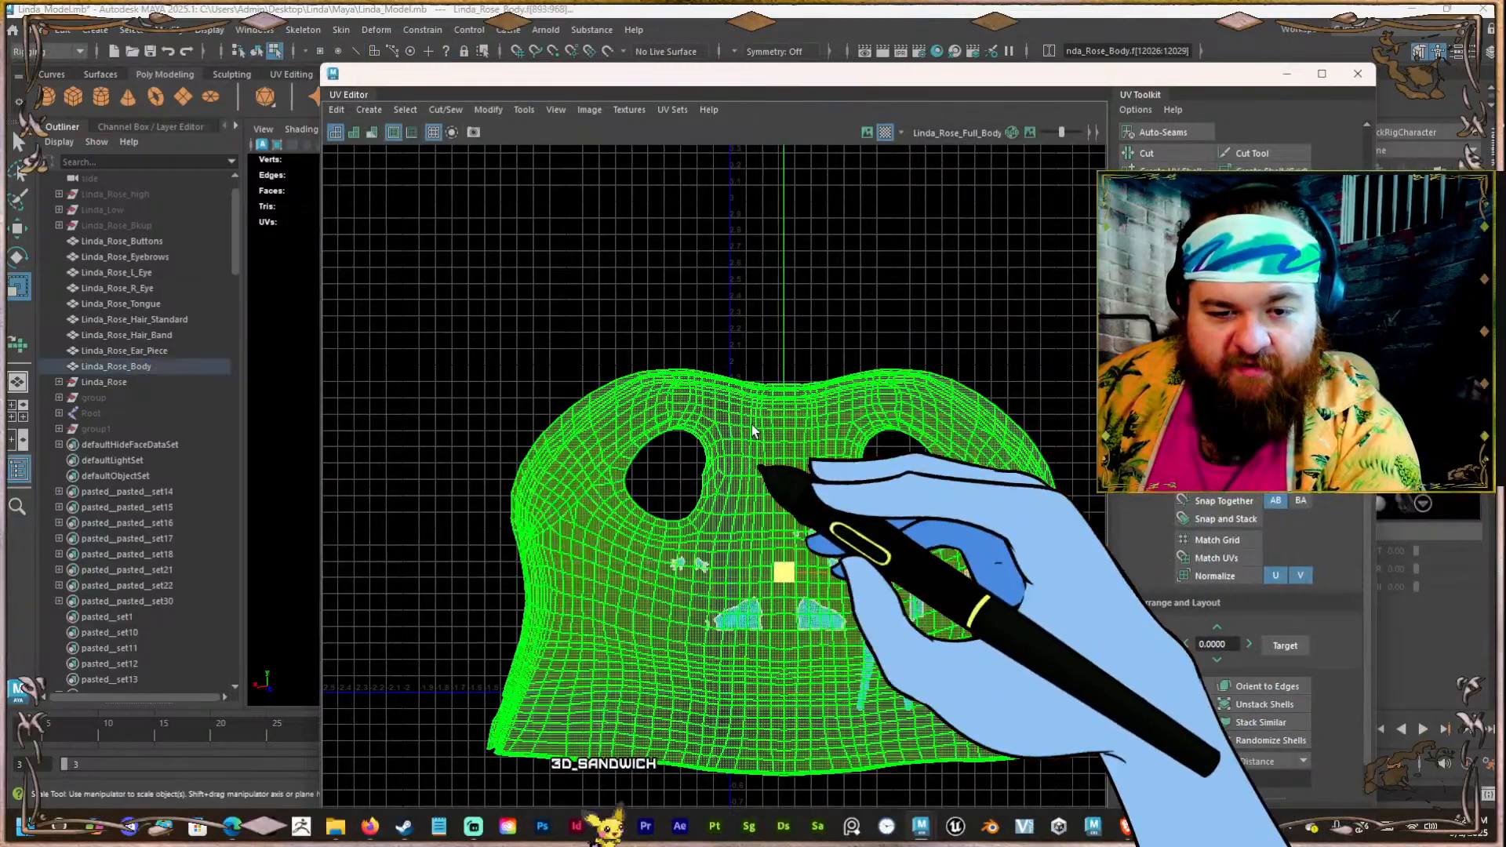
{"action": "left_click", "coordinate": [823, 350]}
{"action": "left_click", "coordinate": [779, 504]}
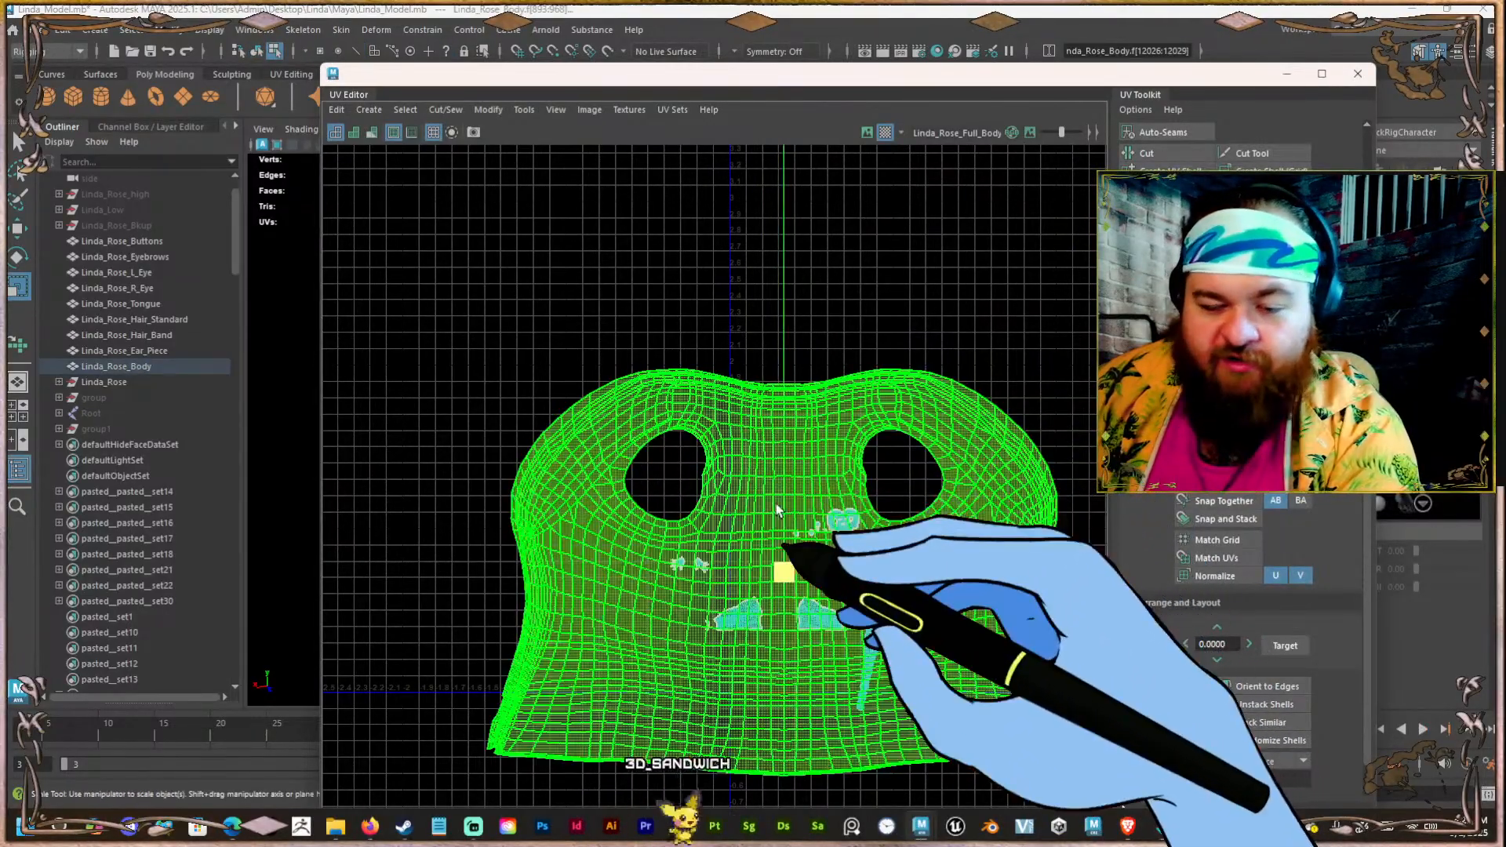
Pick a single edge above the armhole in the vest's UV shell and locate it on the model's shoulder.
{"action": "right_click_drag", "start_coordinate": [745, 471], "coordinate": [689, 470], "text": "alt"}
{"action": "middle_click_drag", "start_coordinate": [482, 390], "coordinate": [624, 431], "text": "alt"}
{"action": "right_click_drag", "start_coordinate": [624, 433], "coordinate": [586, 339]}
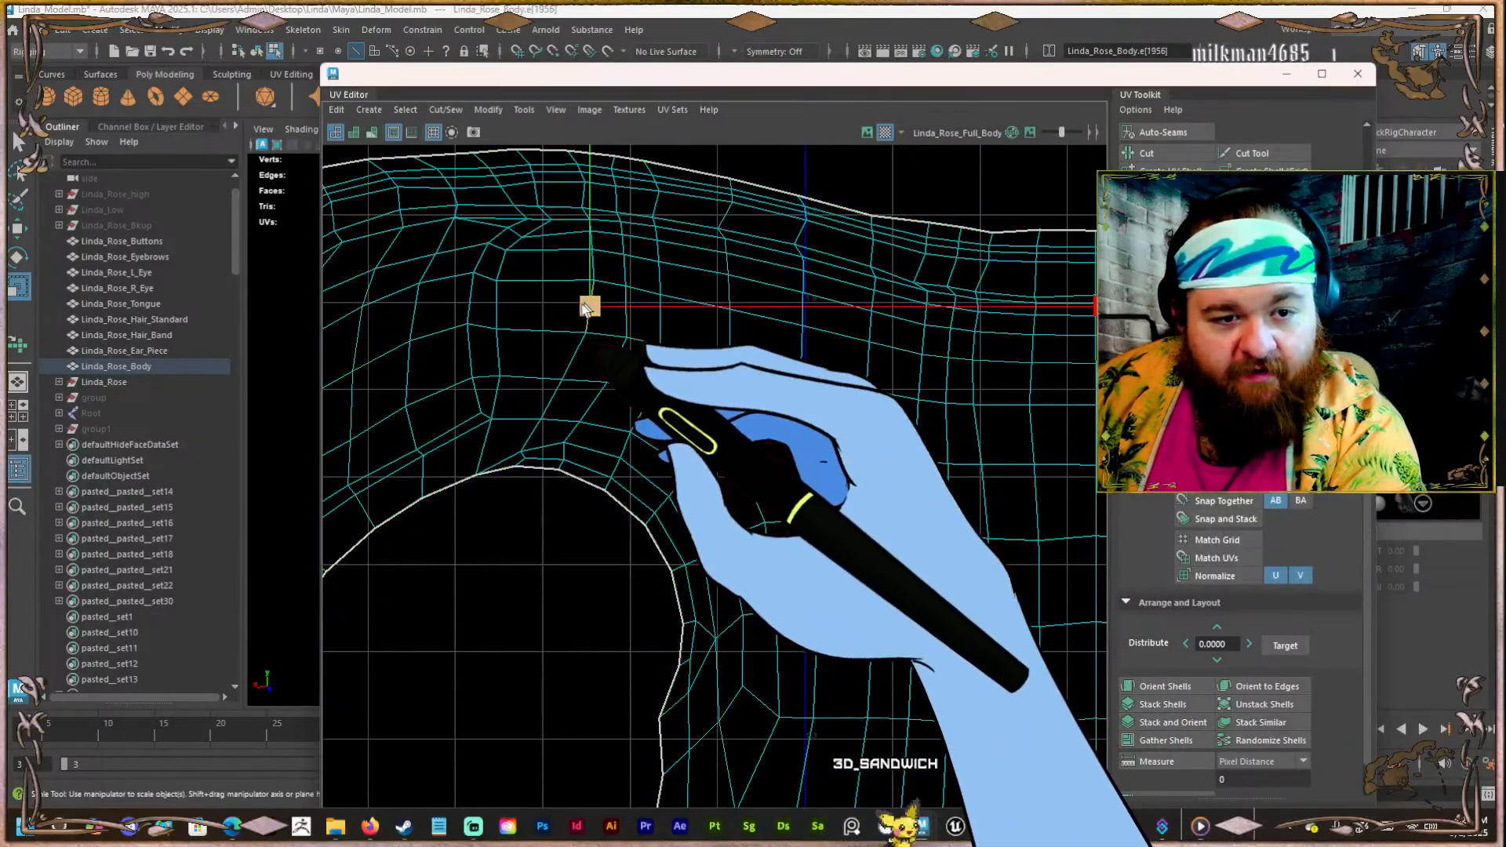
{"action": "left_click_drag", "start_coordinate": [592, 75], "coordinate": [1505, 57]}
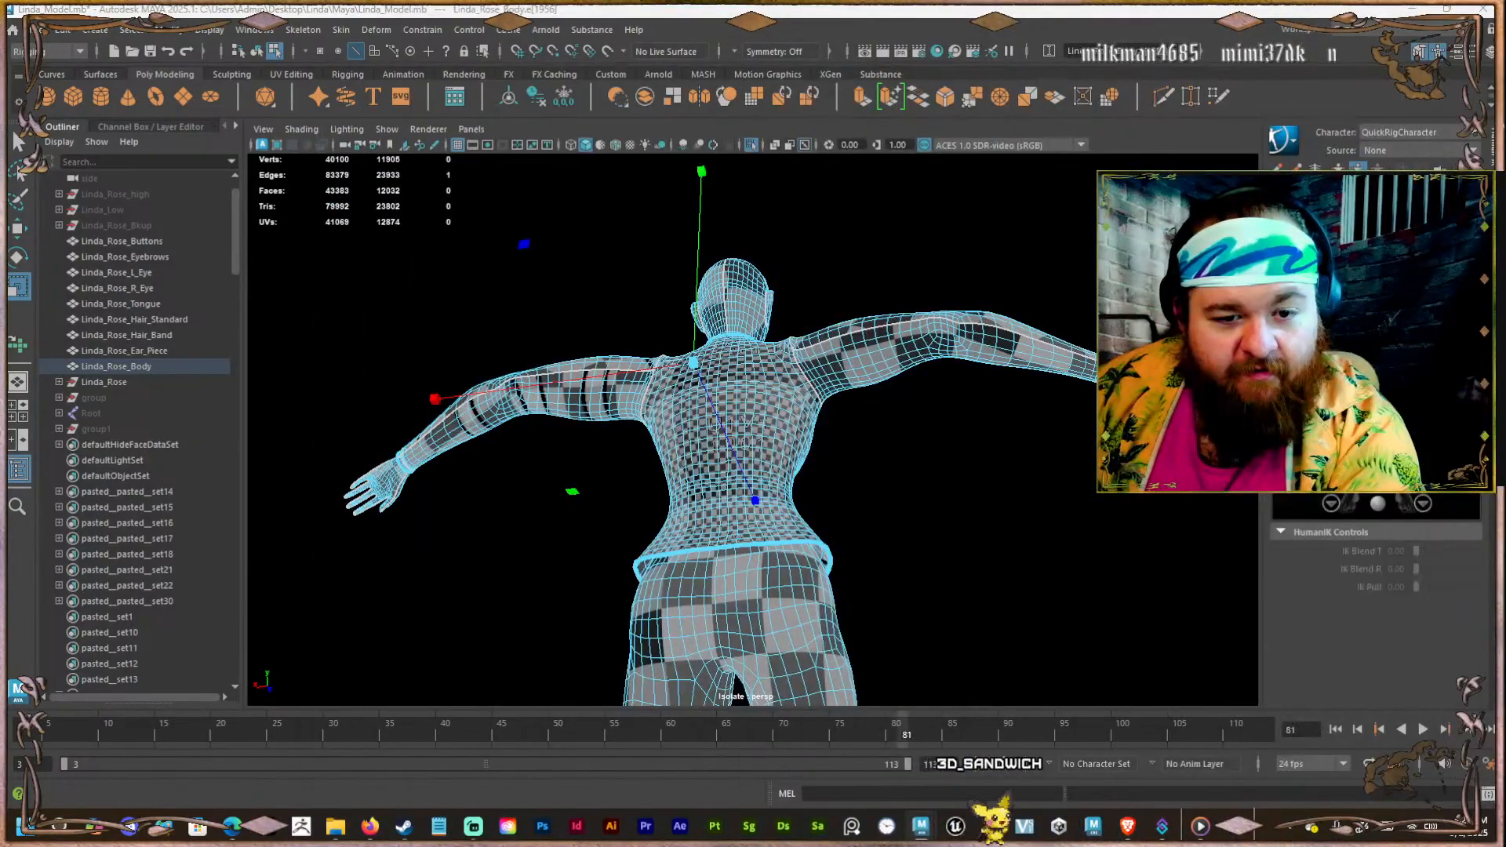
{"action": "left_click_drag", "start_coordinate": [863, 495], "coordinate": [695, 463], "text": "alt"}
{"action": "right_click_drag", "start_coordinate": [695, 462], "coordinate": [723, 447], "text": "alt"}
{"action": "left_click_drag", "start_coordinate": [723, 447], "coordinate": [587, 350], "text": "alt"}
{"action": "right_click_drag", "start_coordinate": [587, 350], "coordinate": [618, 450], "text": "alt"}
{"action": "left_click_drag", "start_coordinate": [631, 510], "coordinate": [657, 500], "text": "alt"}
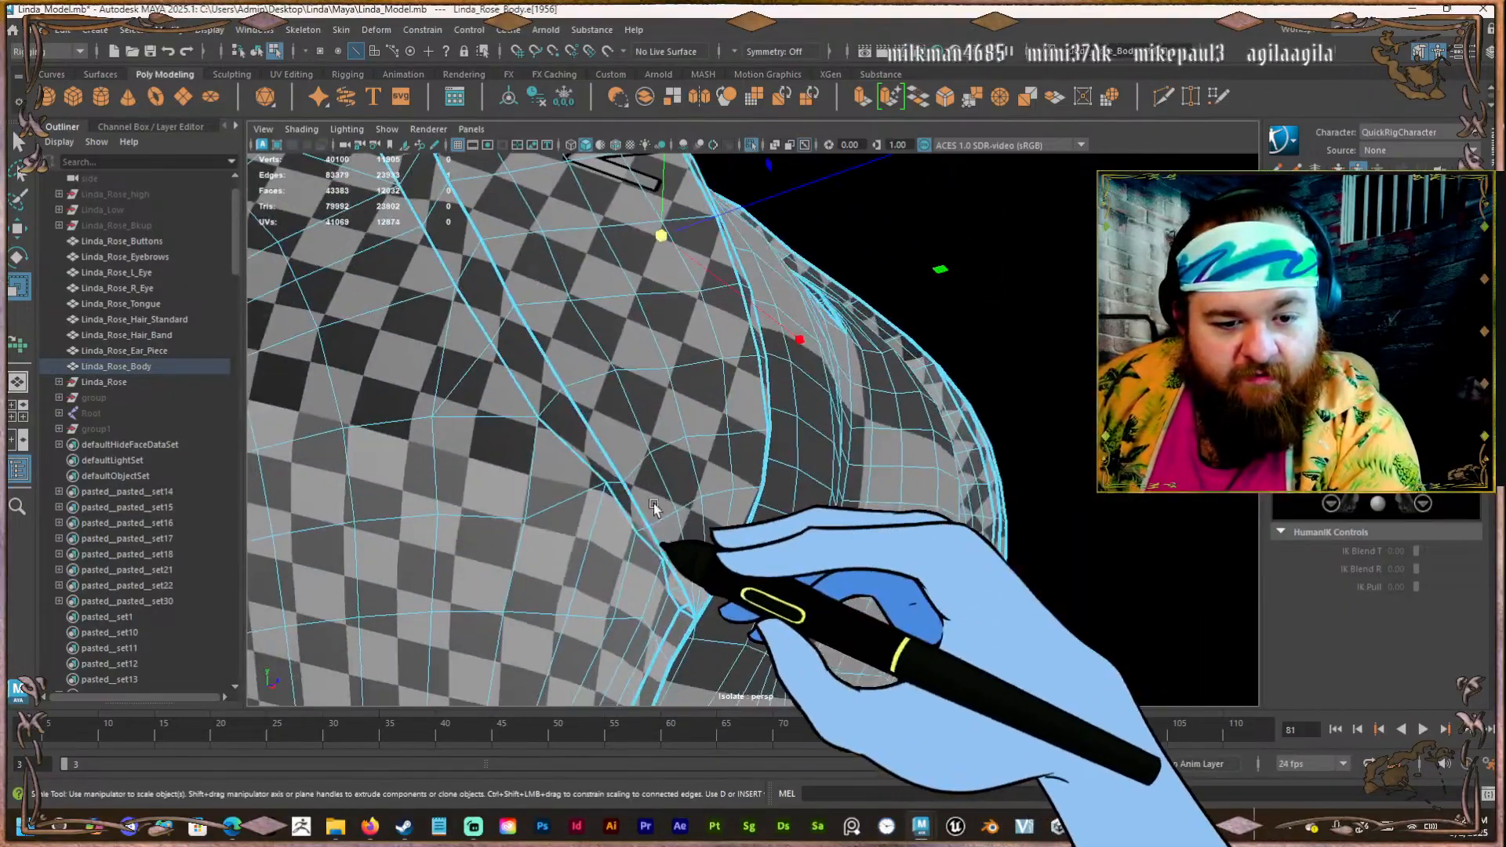
Pick an edge near the lapel's lower tip, and select the narrow strip of faces running beneath the lapel.
{"action": "left_click", "coordinate": [684, 613]}
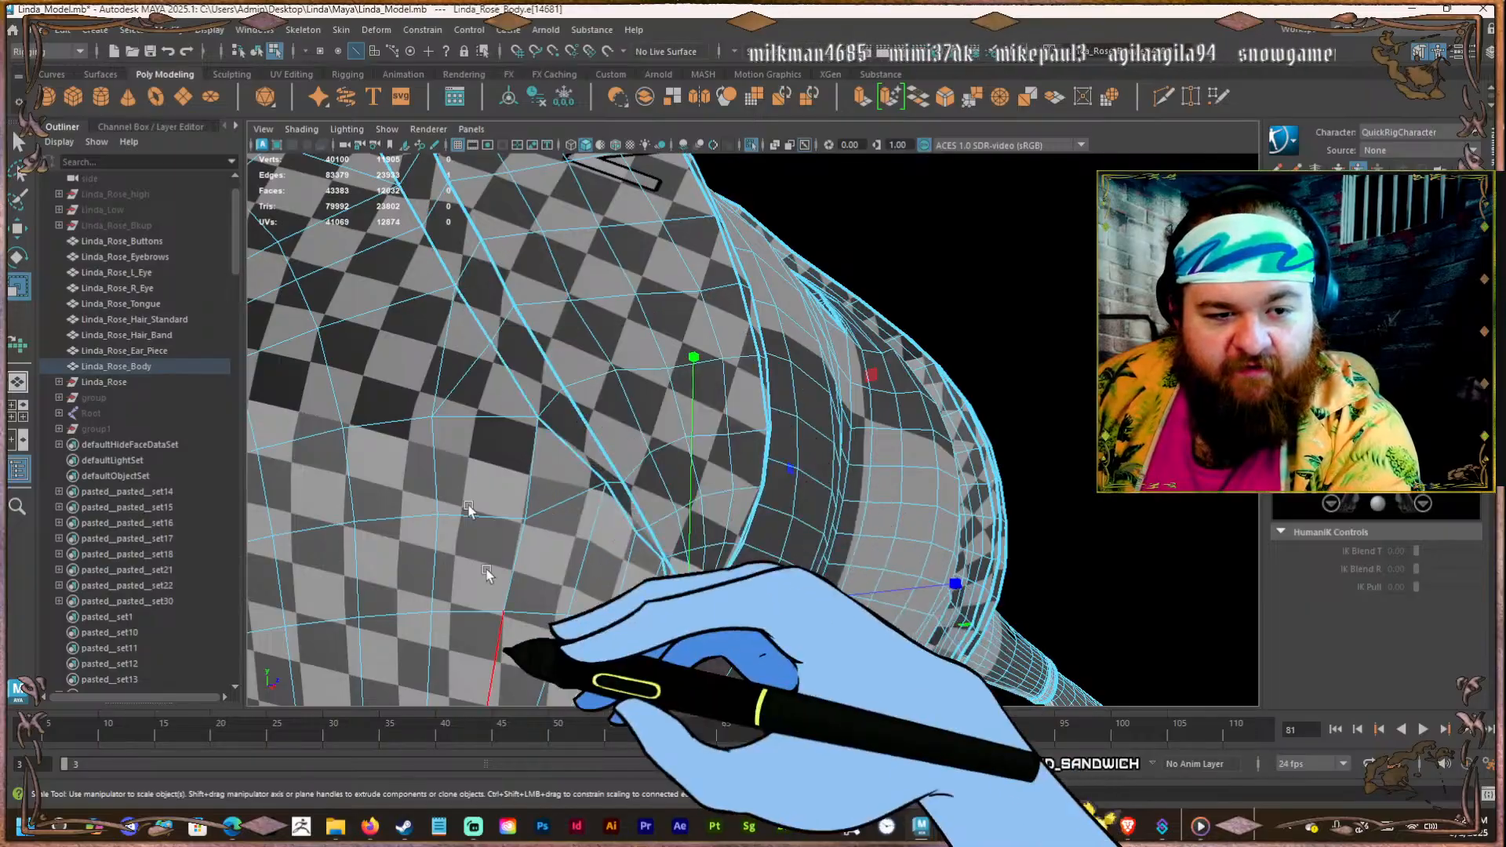
{"action": "middle_click_drag", "start_coordinate": [525, 292], "coordinate": [685, 425], "text": "alt"}
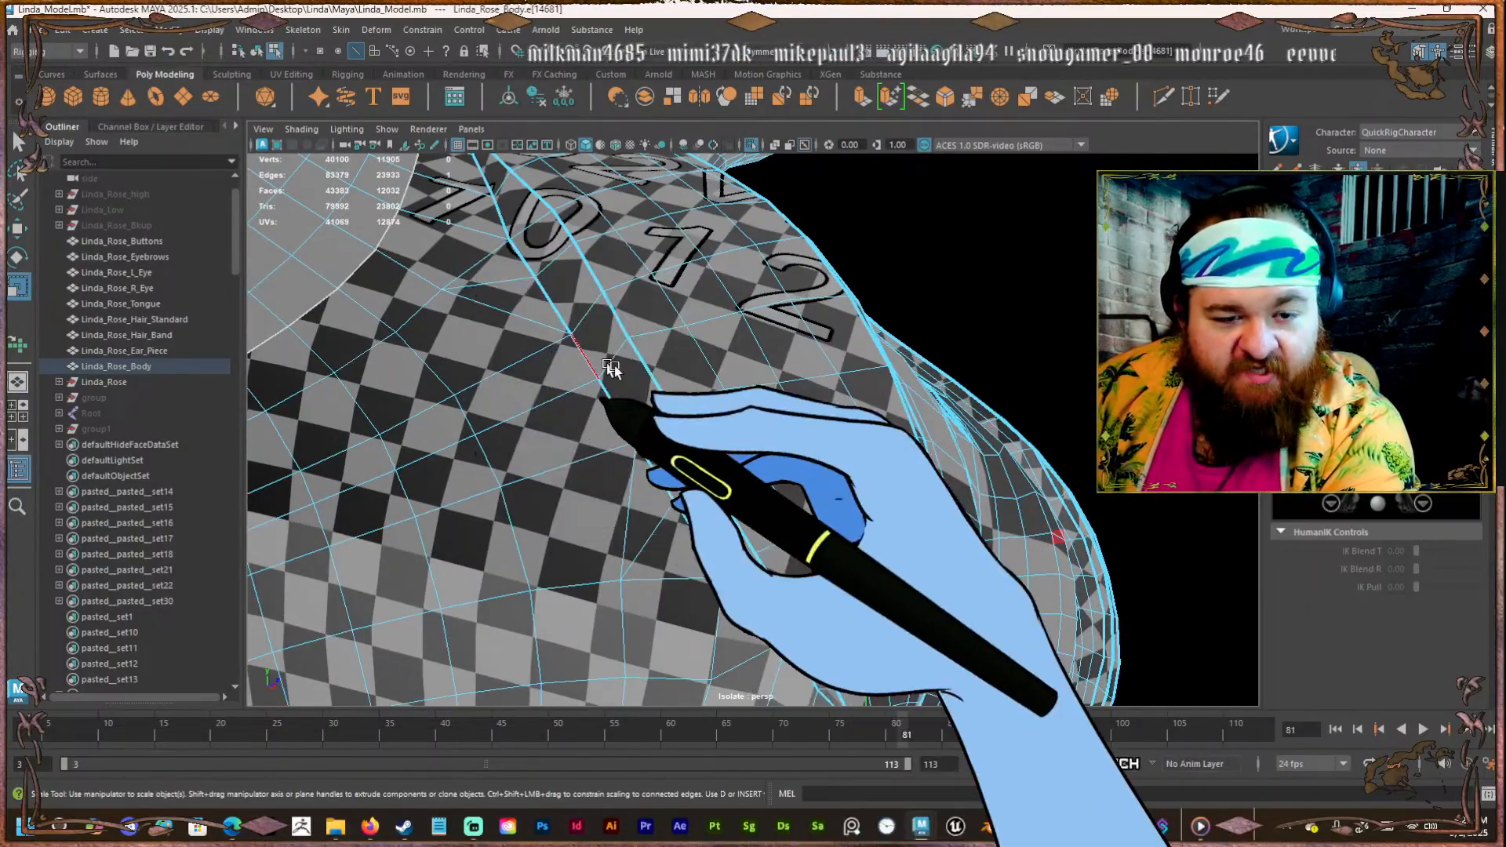
{"action": "left_click_drag", "start_coordinate": [622, 397], "coordinate": [841, 572], "text": "alt"}
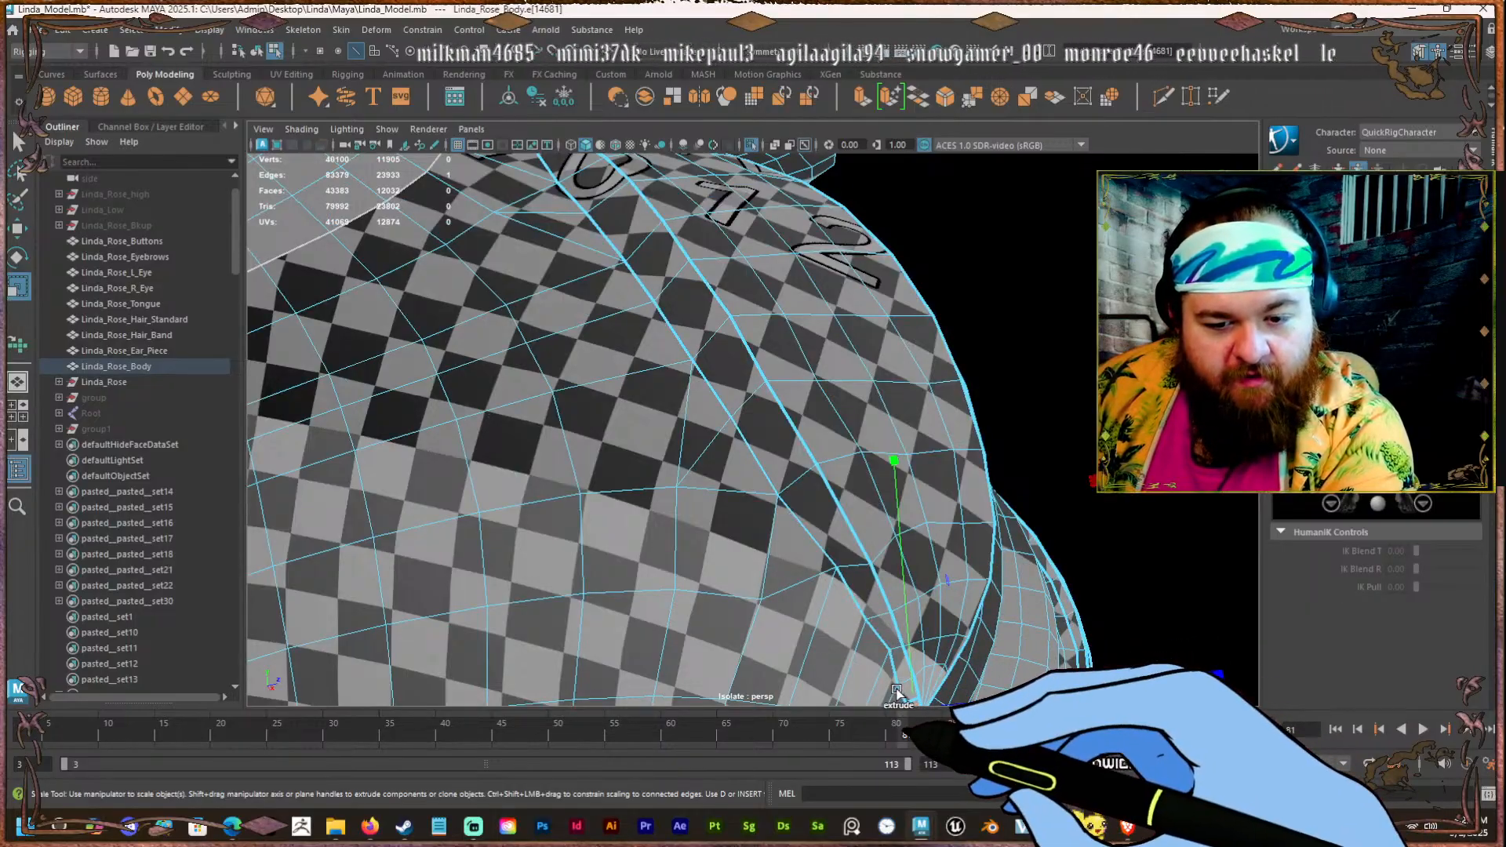
{"action": "right_click_drag", "start_coordinate": [718, 312], "coordinate": [719, 363]}
{"action": "left_click", "coordinate": [605, 190]}
{"action": "scroll", "coordinate": [614, 194], "scroll_direction": "down", "scroll_amount": 3}
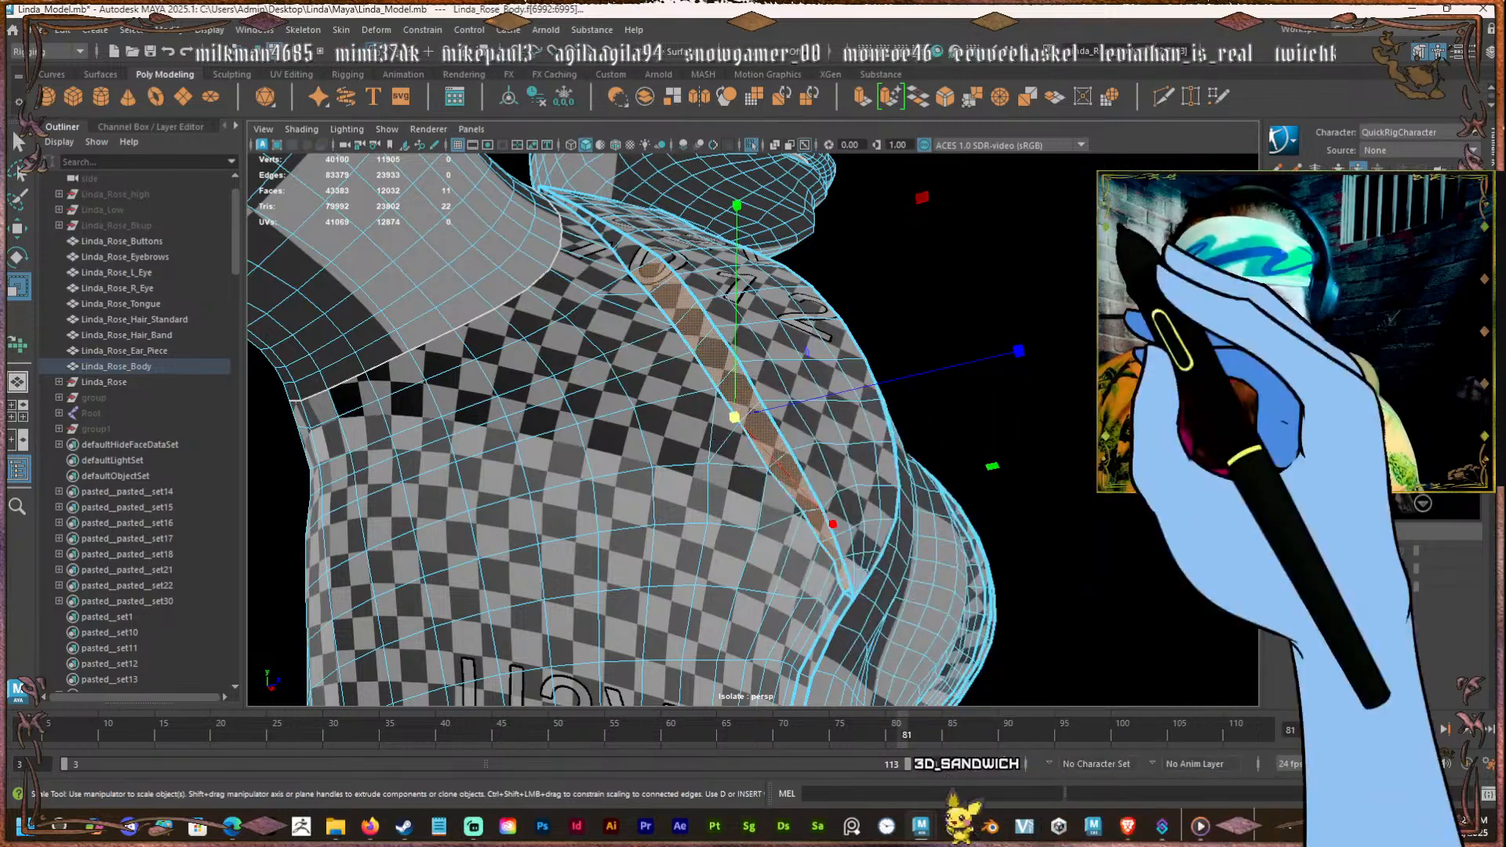
{"action": "middle_click_drag", "start_coordinate": [747, 413], "coordinate": [703, 418], "text": "alt"}
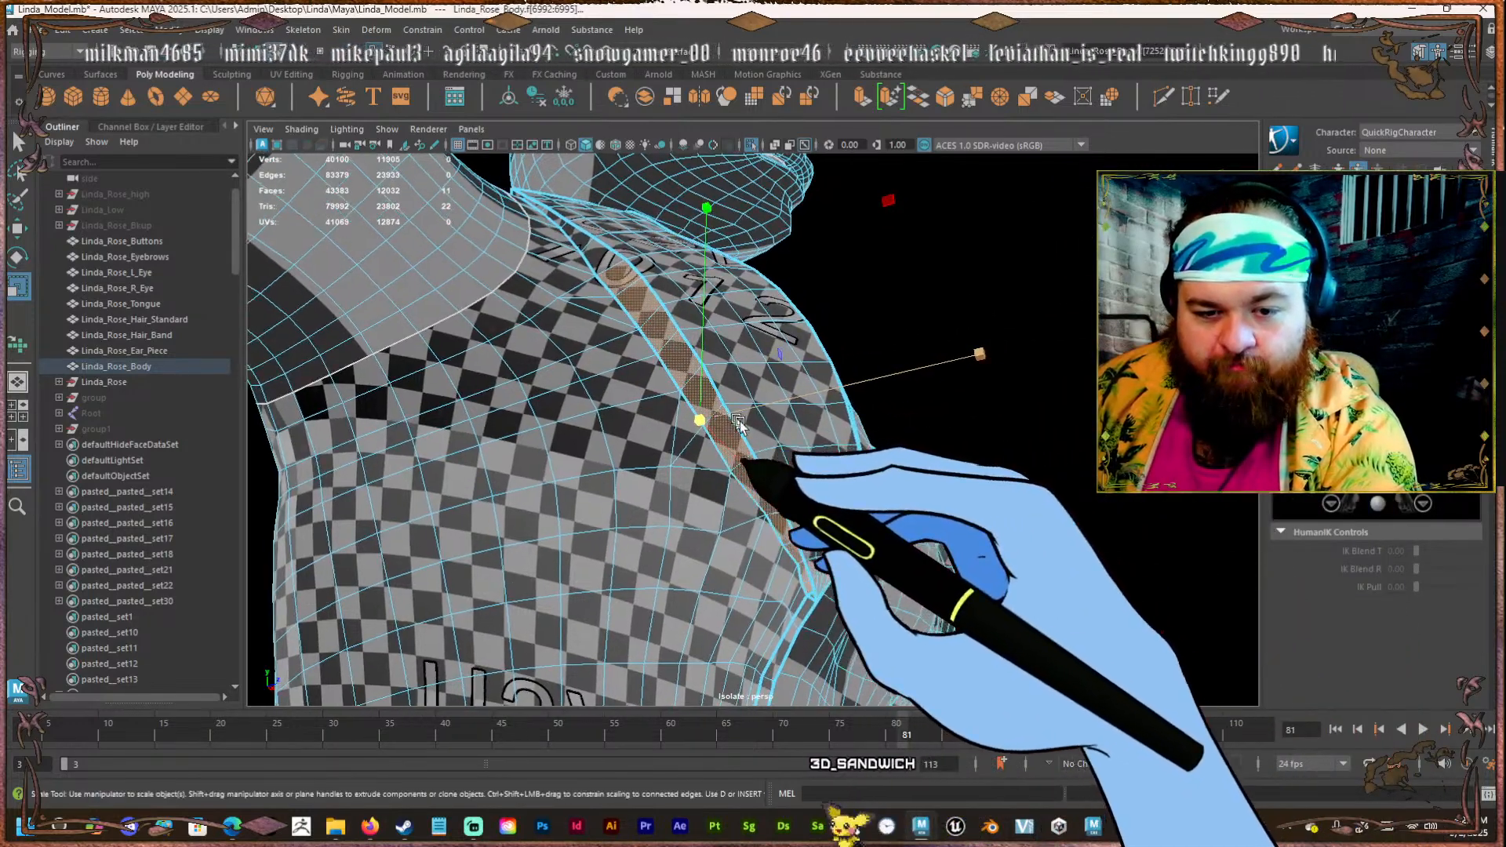
{"action": "right_click_drag", "start_coordinate": [702, 417], "coordinate": [792, 471], "text": "alt"}
Return to edge selection and select the line of edges on the vest running beneath the lapel's outer border.
{"action": "right_click_drag", "start_coordinate": [806, 628], "coordinate": [806, 578]}
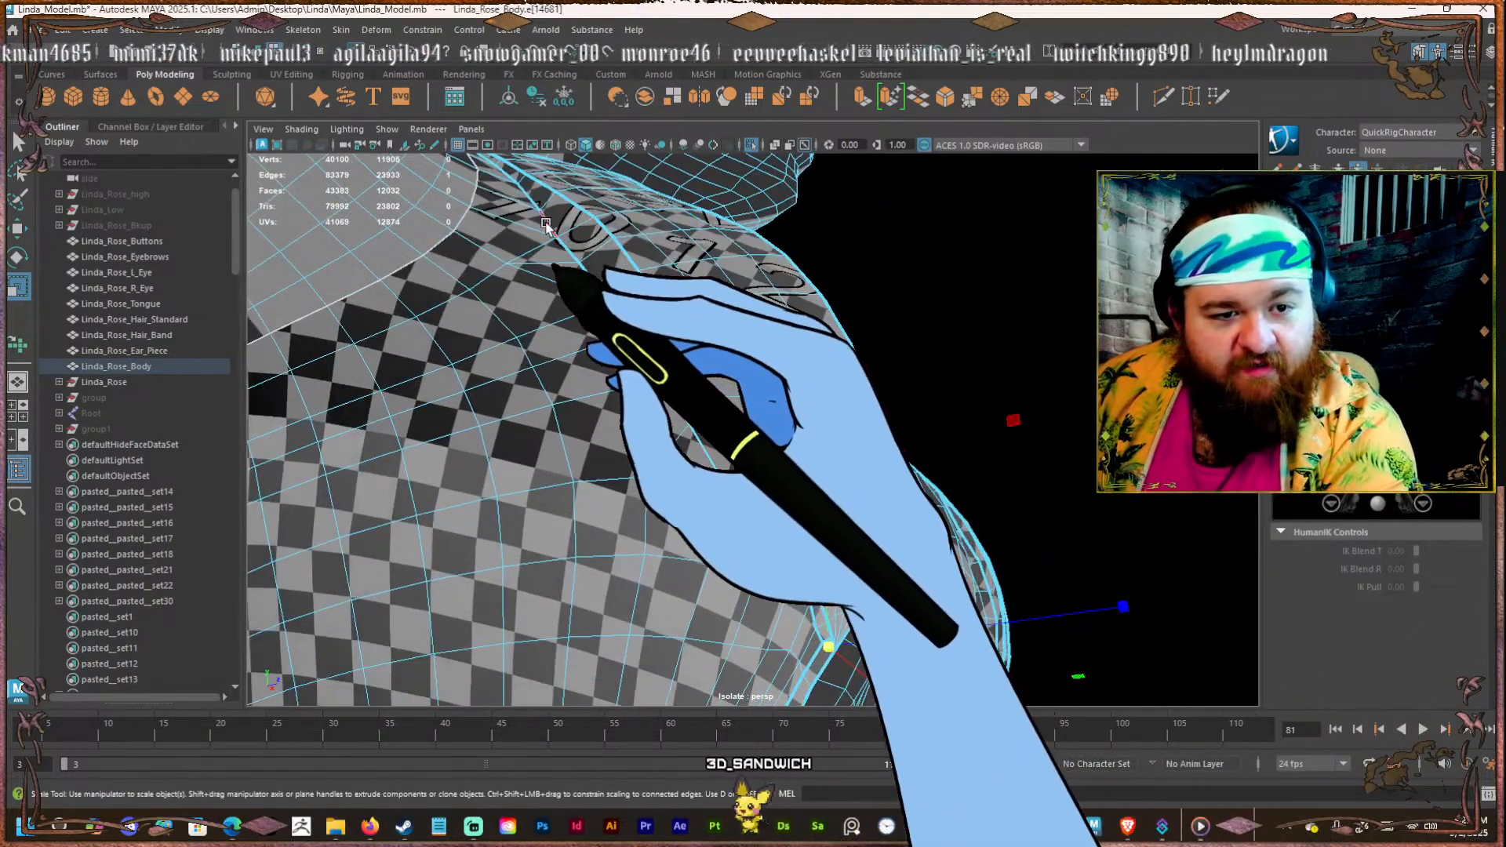
{"action": "left_click", "coordinate": [549, 223]}
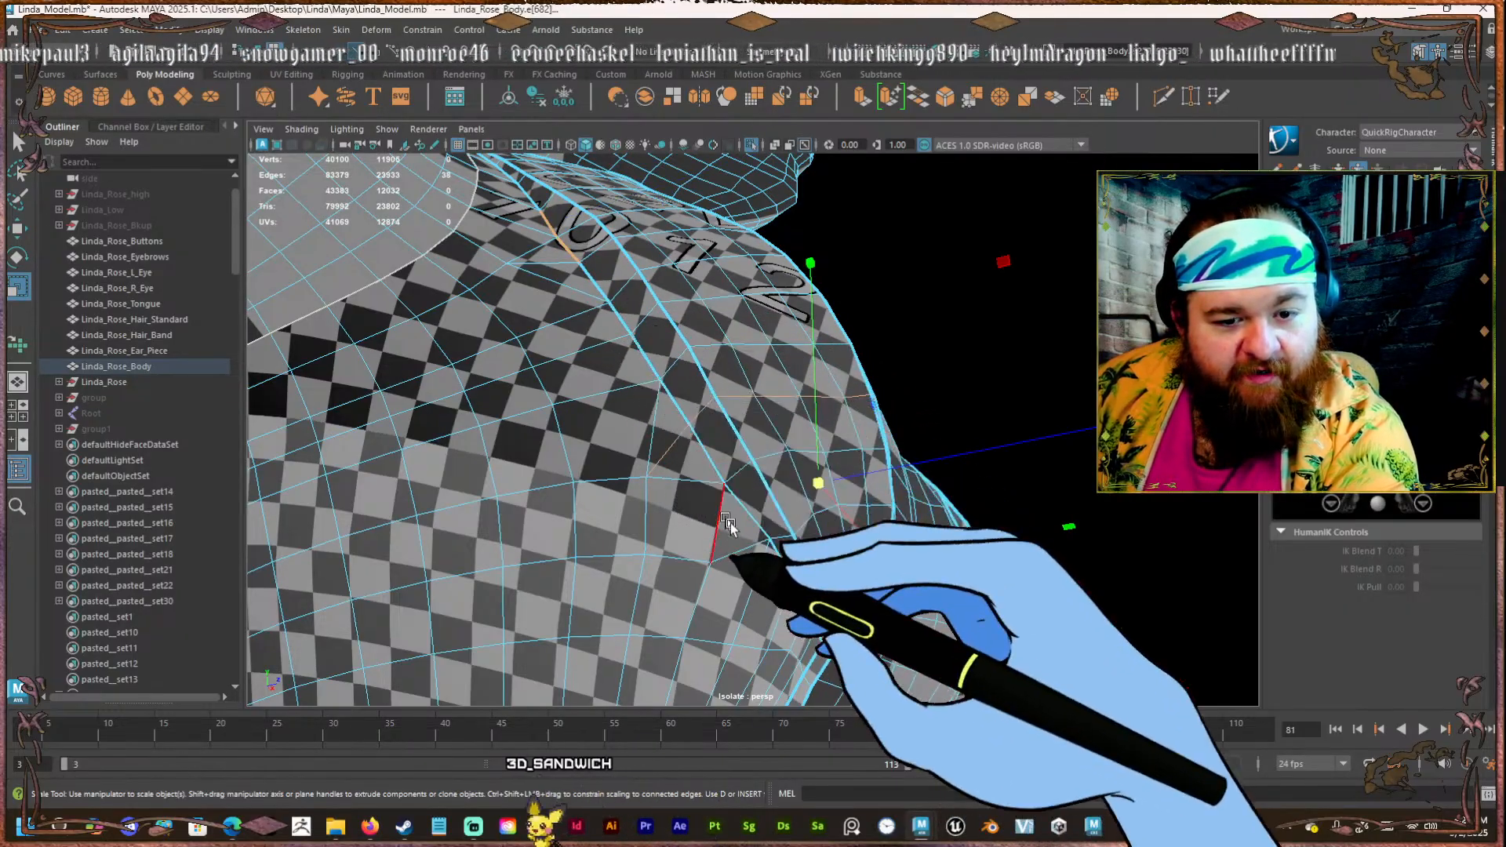
{"action": "left_click", "coordinate": [675, 395]}
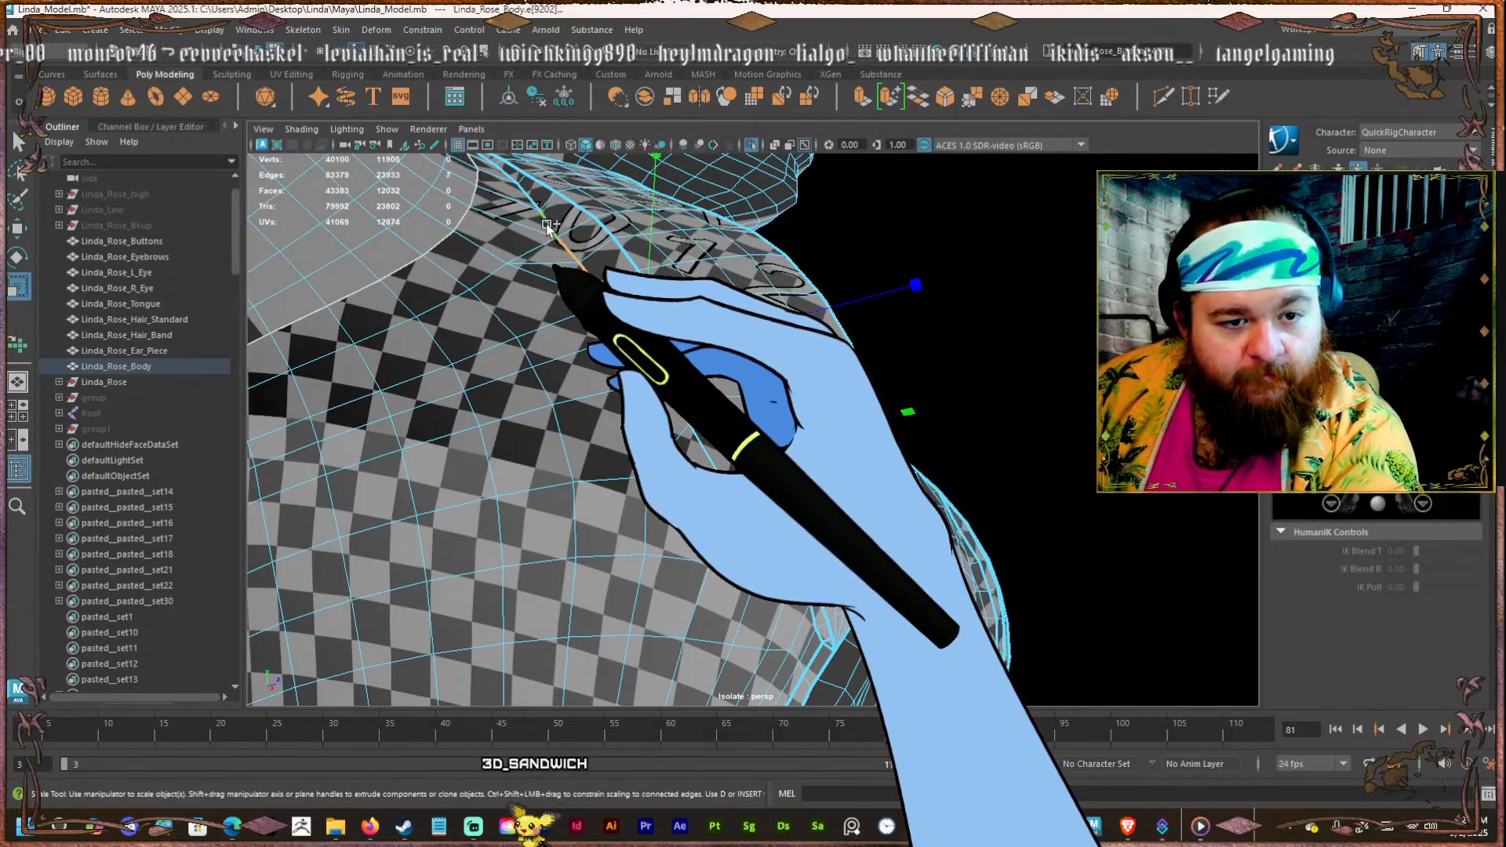
{"action": "left_click", "coordinate": [730, 494], "text": "shift"}
{"action": "left_click", "coordinate": [772, 563], "text": "shift"}
Extend the edge selection along the rest of the lapel, from its lower end up to the collar at the shoulder.
{"action": "middle_click_drag", "start_coordinate": [743, 539], "coordinate": [696, 508], "text": "alt"}
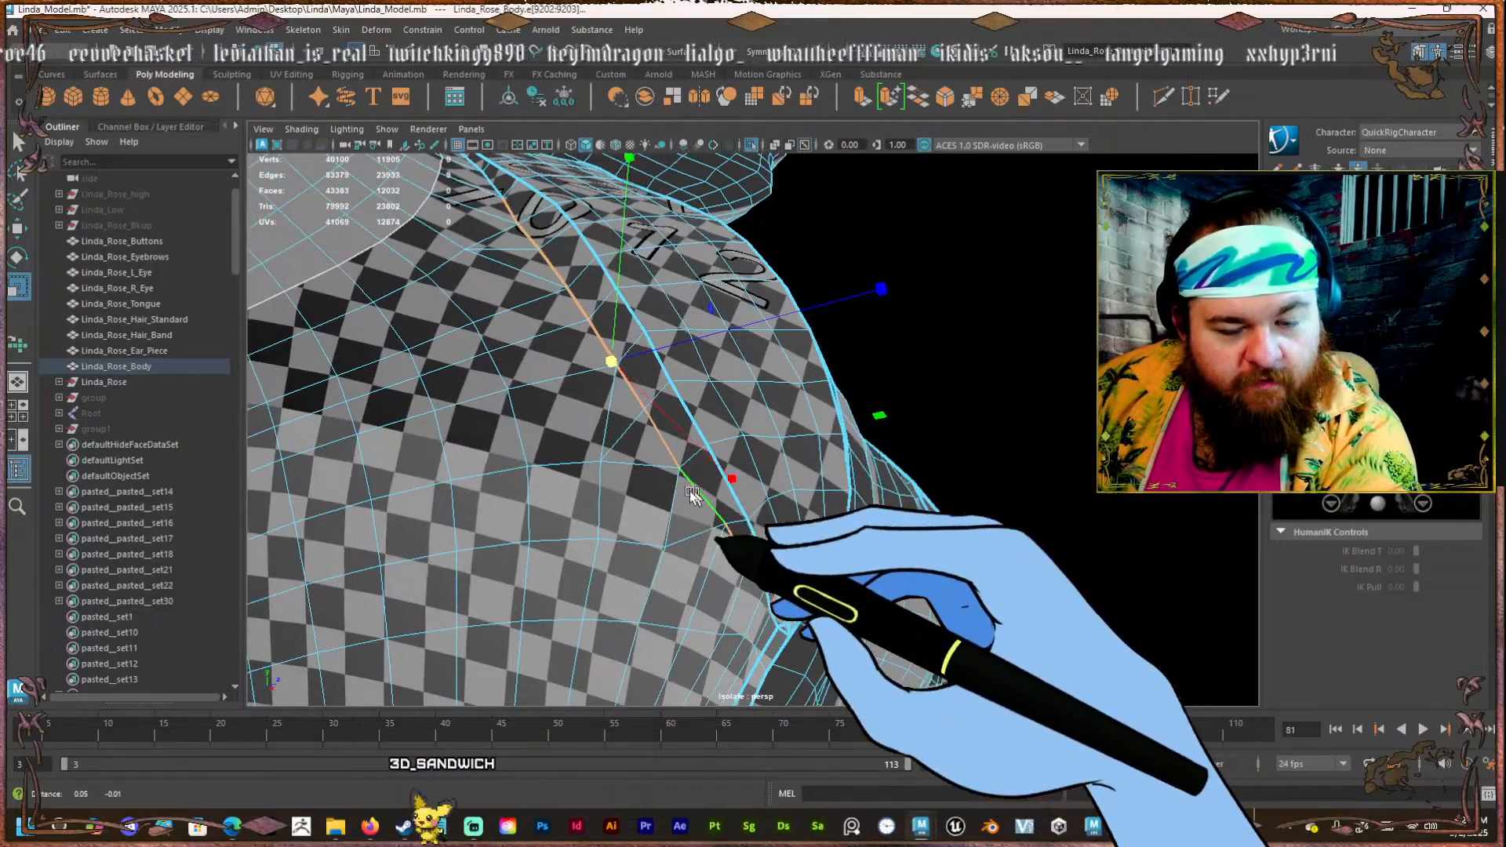
{"action": "right_click_drag", "start_coordinate": [695, 508], "coordinate": [731, 524], "text": "alt"}
{"action": "middle_click_drag", "start_coordinate": [776, 549], "coordinate": [713, 477], "text": "alt"}
{"action": "left_click_drag", "start_coordinate": [714, 477], "coordinate": [592, 553], "text": "alt"}
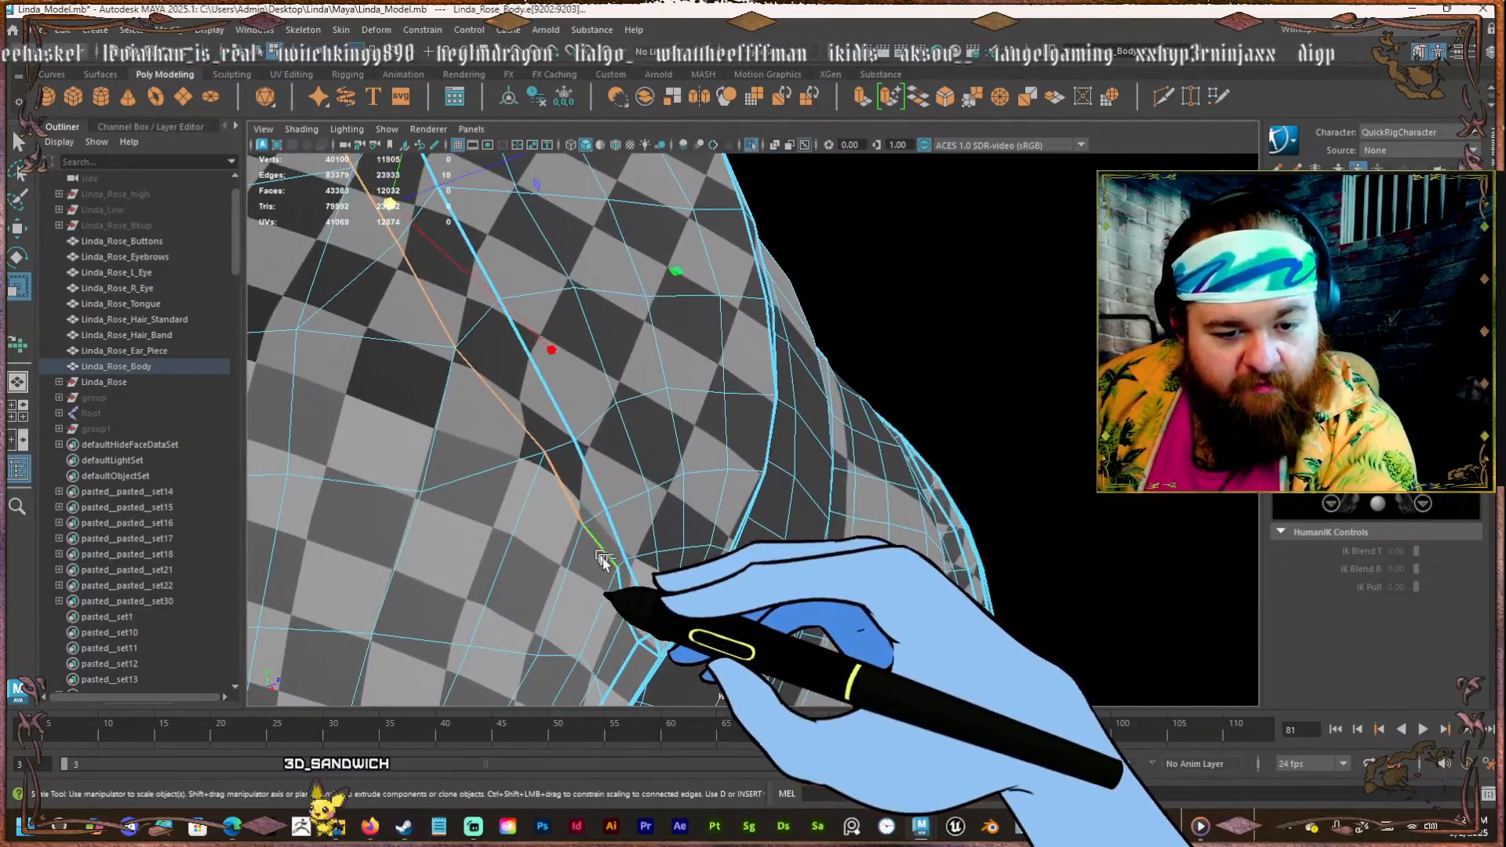
{"action": "right_click_drag", "start_coordinate": [651, 603], "coordinate": [661, 527], "text": "alt"}
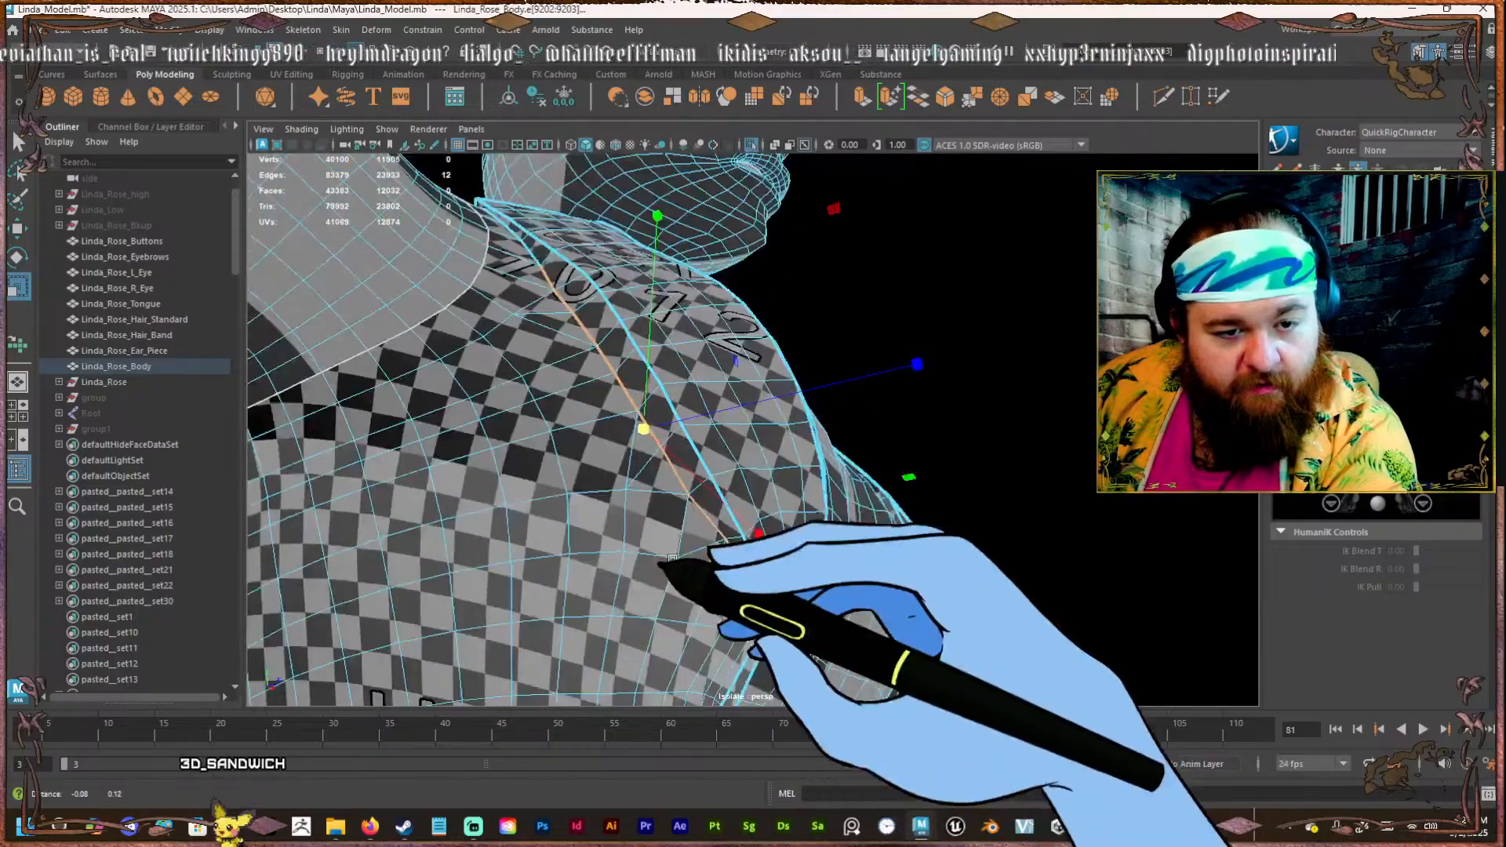
{"action": "left_click_drag", "start_coordinate": [661, 527], "coordinate": [749, 582], "text": "alt"}
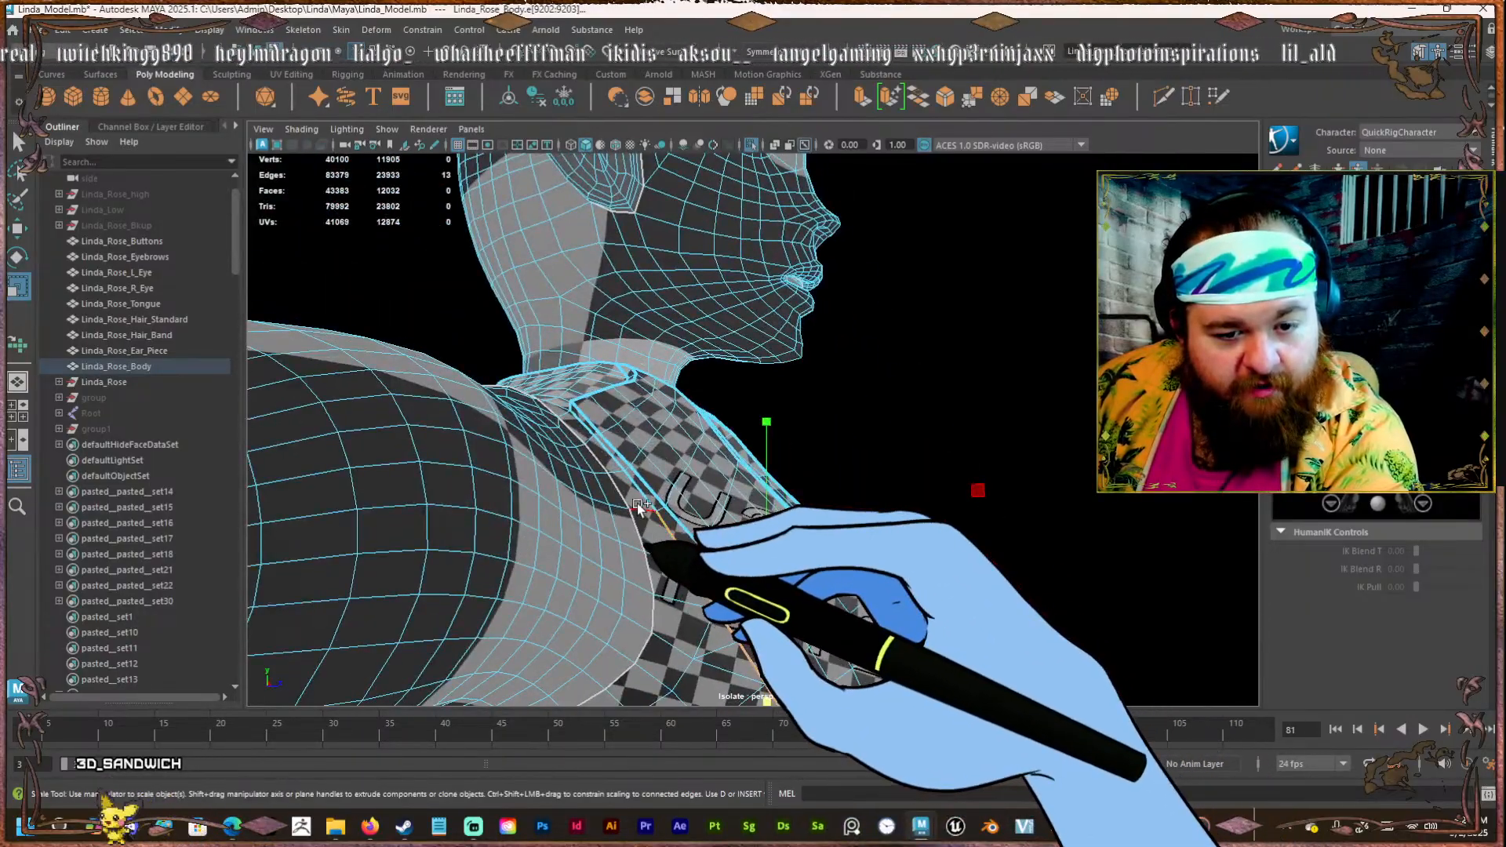
{"action": "left_click", "coordinate": [582, 424], "text": "shift"}
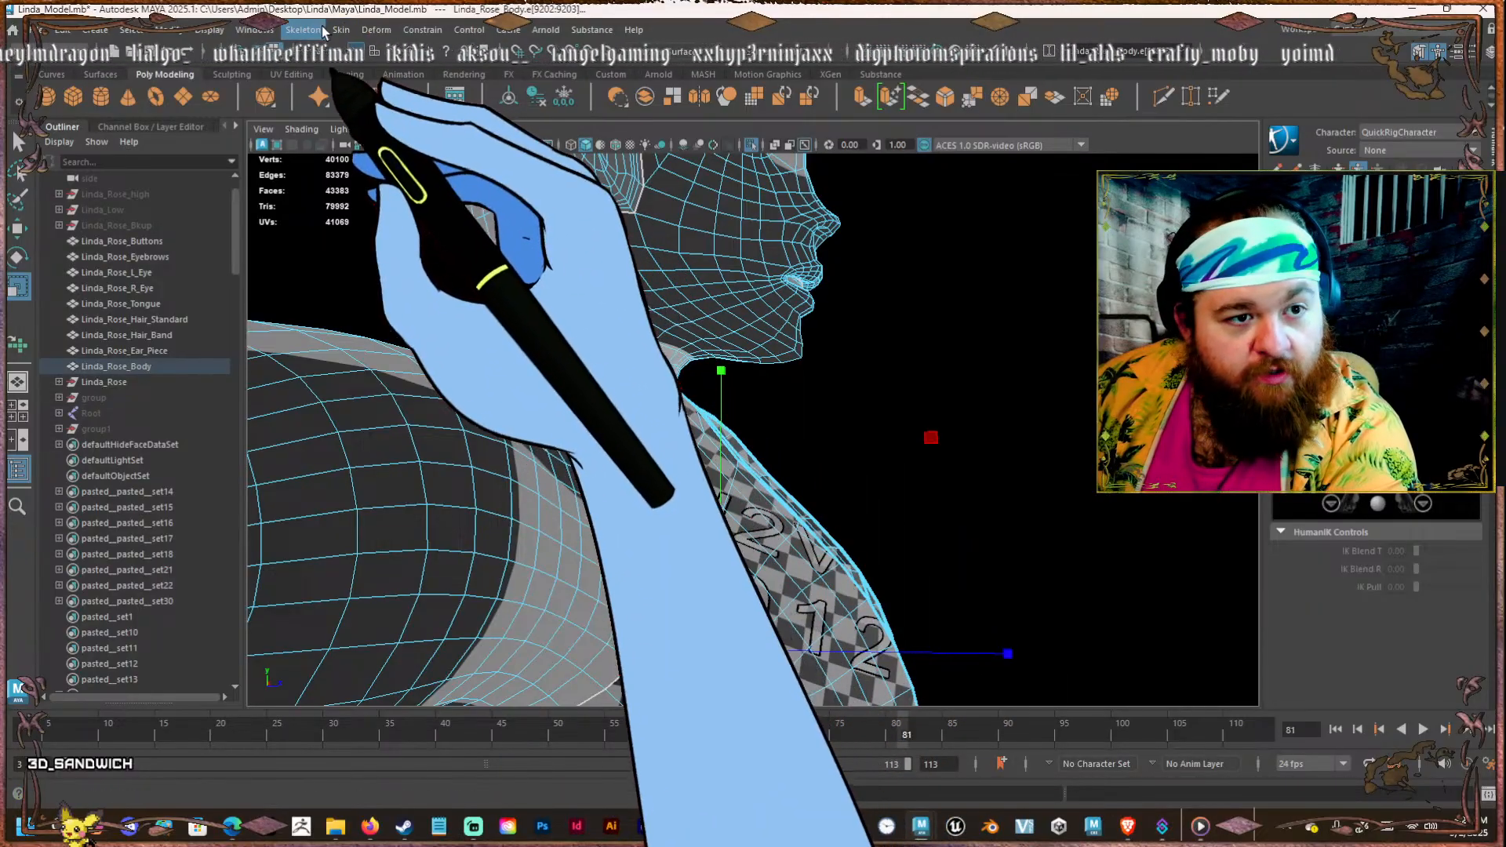
Switch to the Modeling menu set.
{"action": "left_click", "coordinate": [304, 30]}
{"action": "mouse_move", "coordinate": [163, 40]}
{"action": "left_click", "coordinate": [48, 51]}
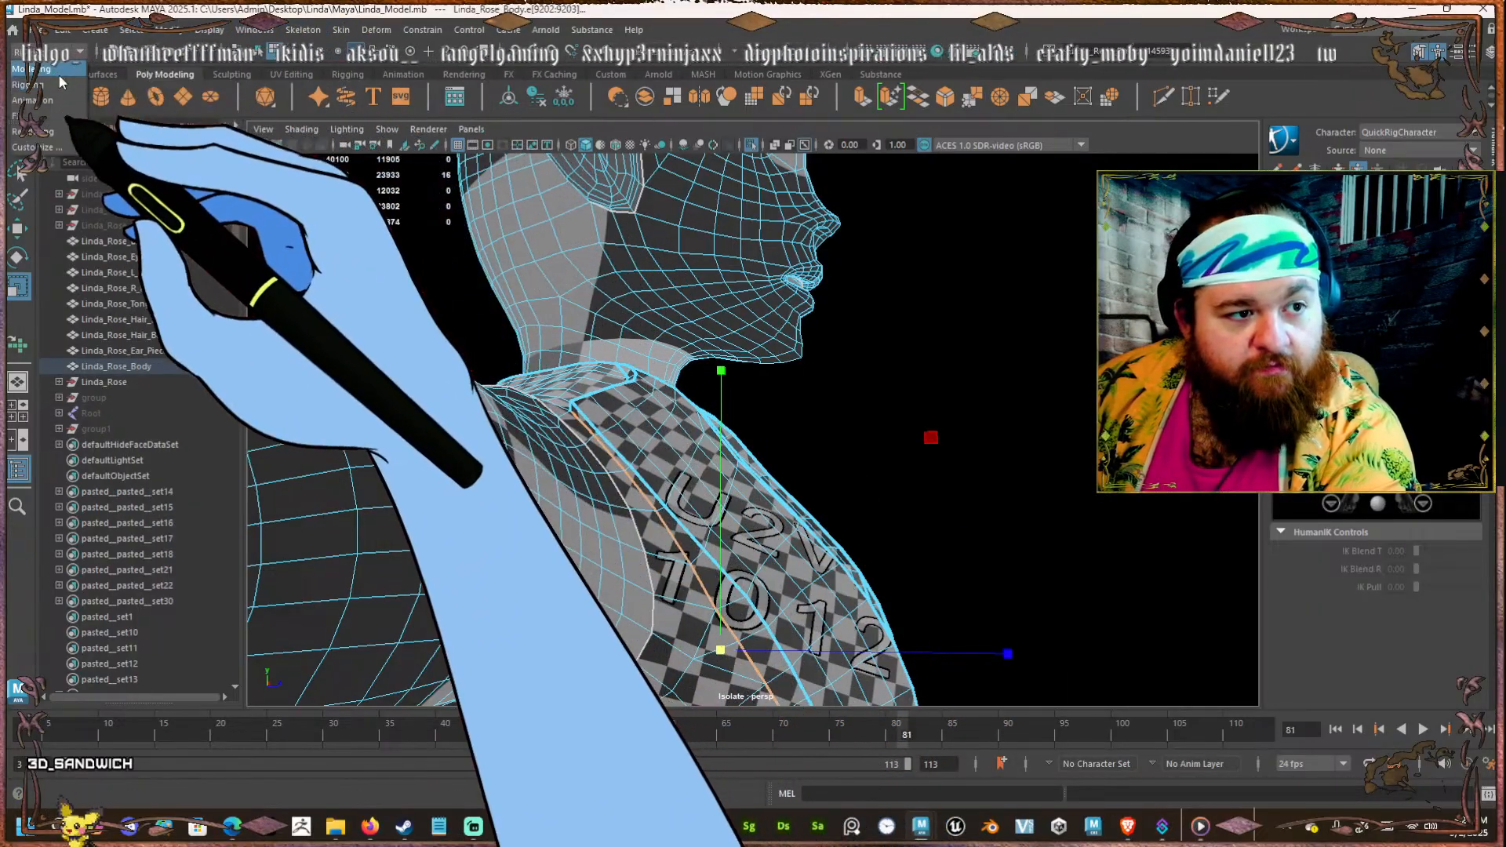
{"action": "left_click", "coordinate": [55, 67]}
Try Edit Edge Flow on the edges selected beneath the lapel, and undo the change.
{"action": "left_click", "coordinate": [302, 30]}
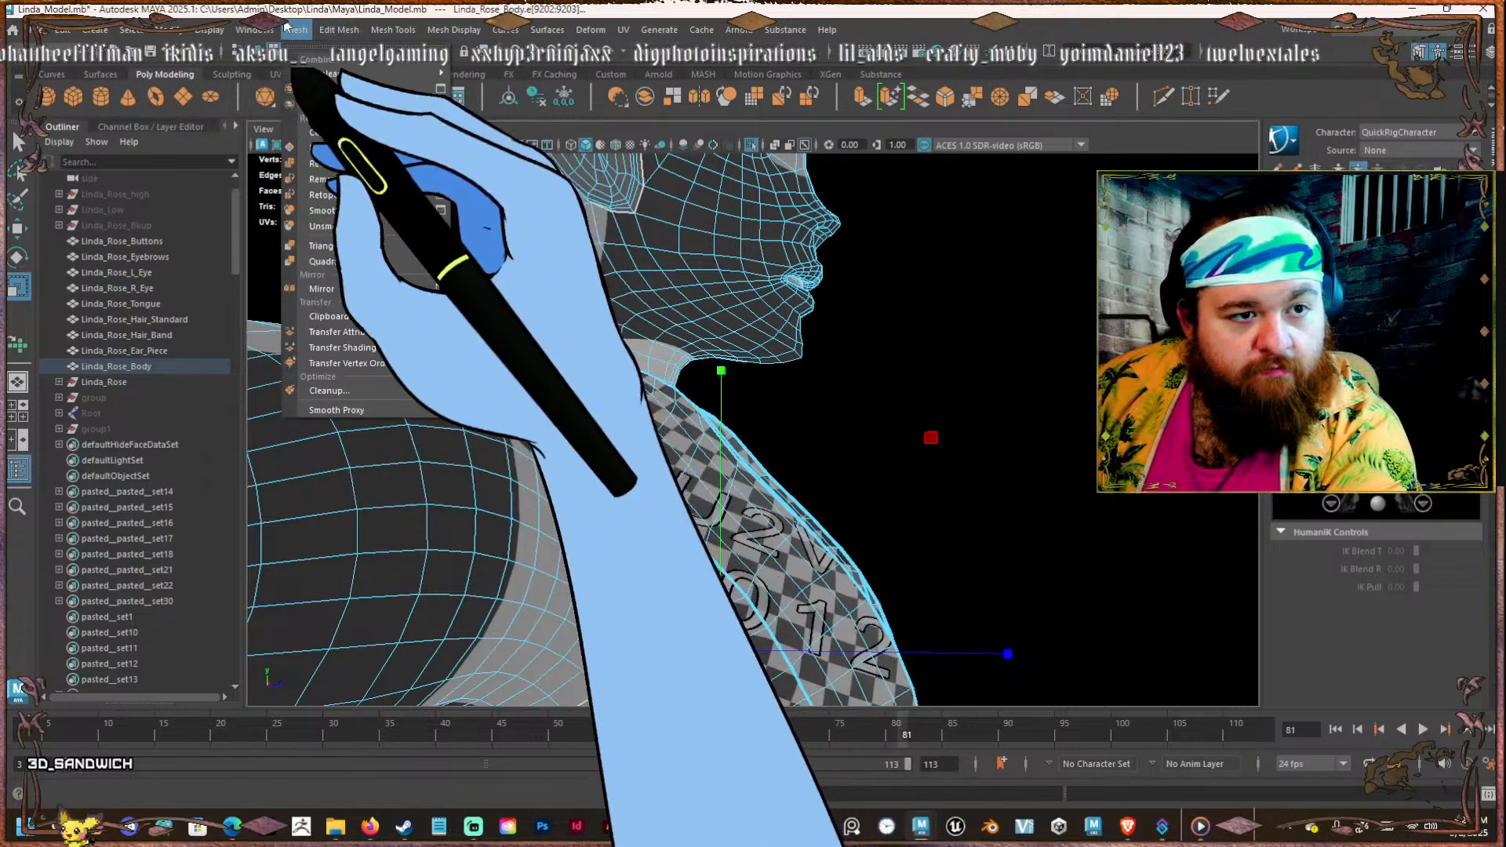
{"action": "mouse_move", "coordinate": [345, 318]}
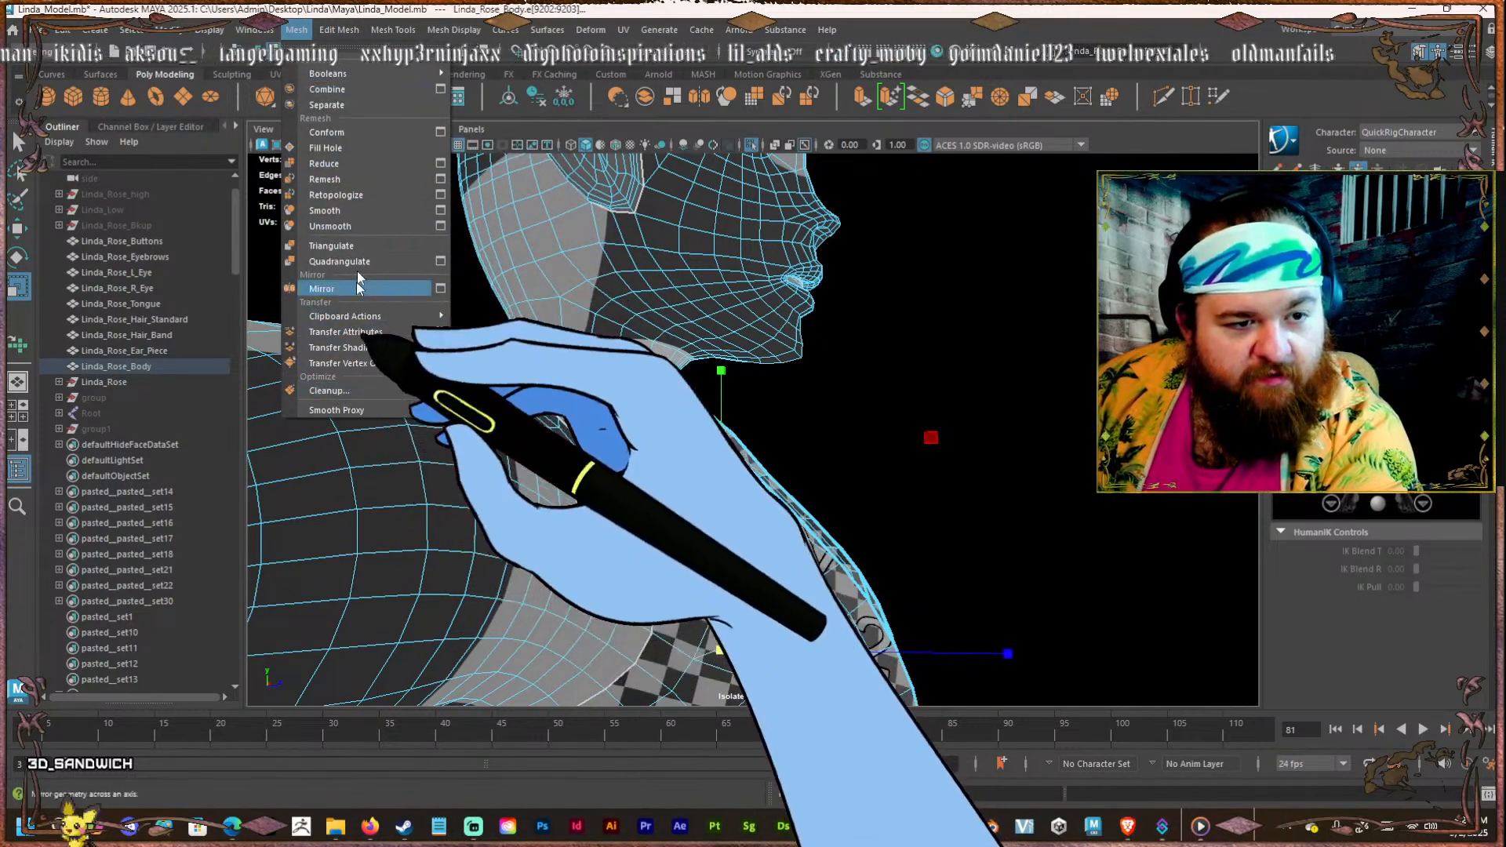
{"action": "mouse_move", "coordinate": [340, 30]}
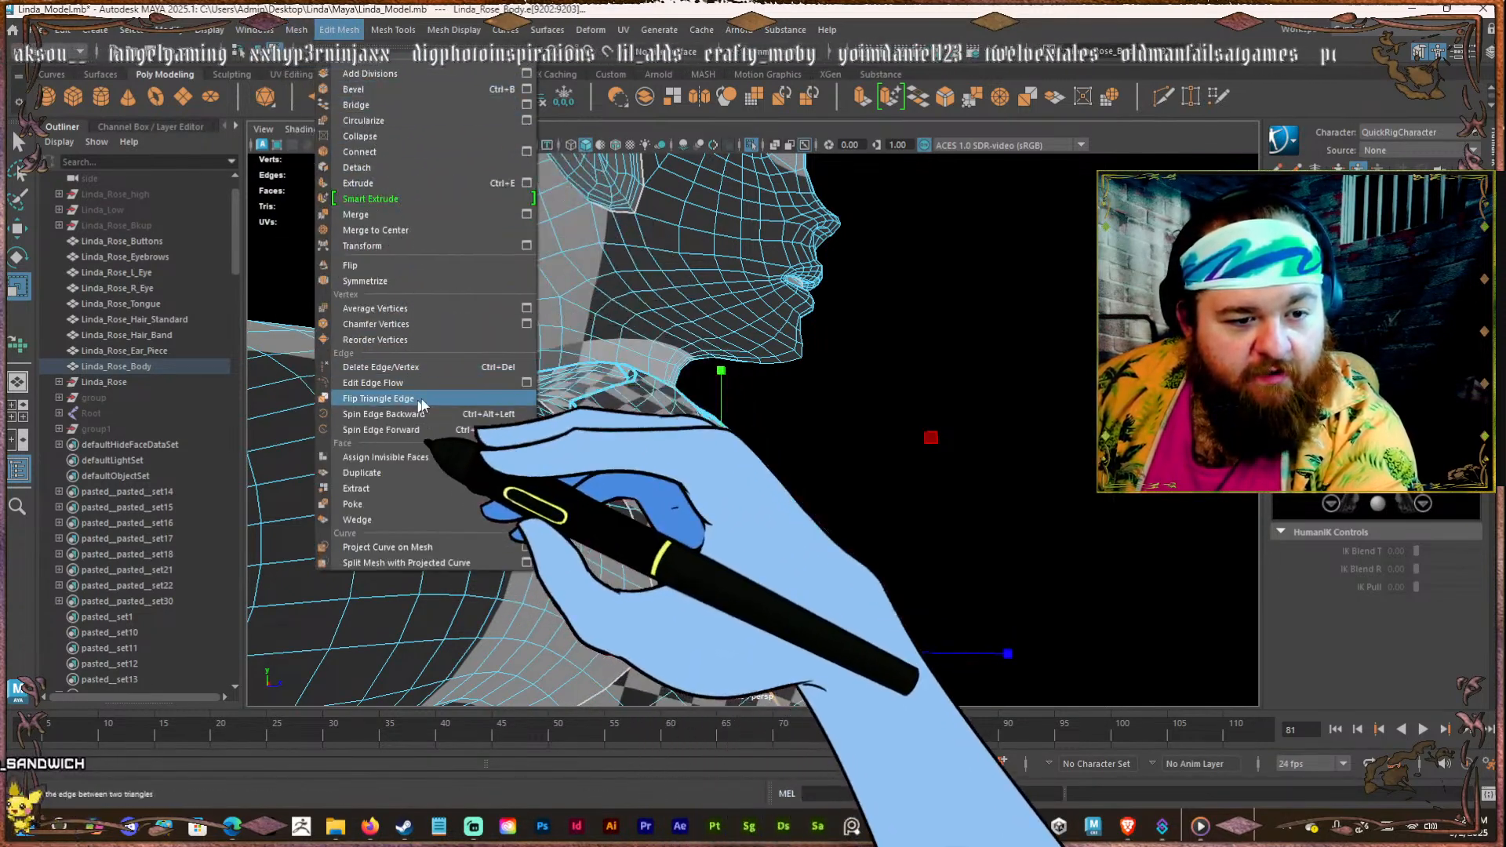
{"action": "left_click", "coordinate": [526, 384]}
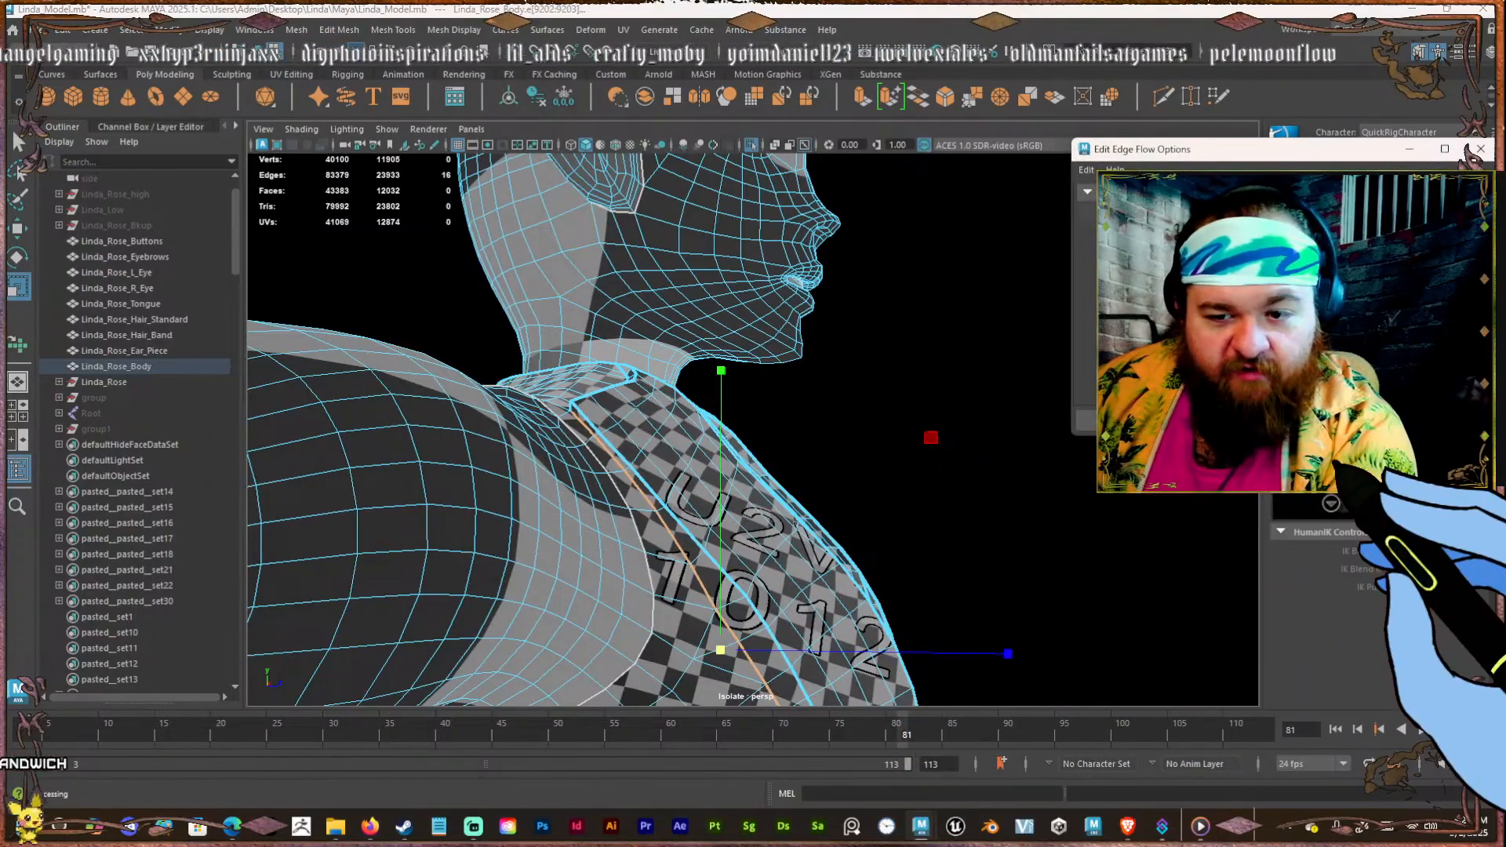
{"action": "left_click_drag", "start_coordinate": [813, 484], "coordinate": [679, 342], "text": "alt"}
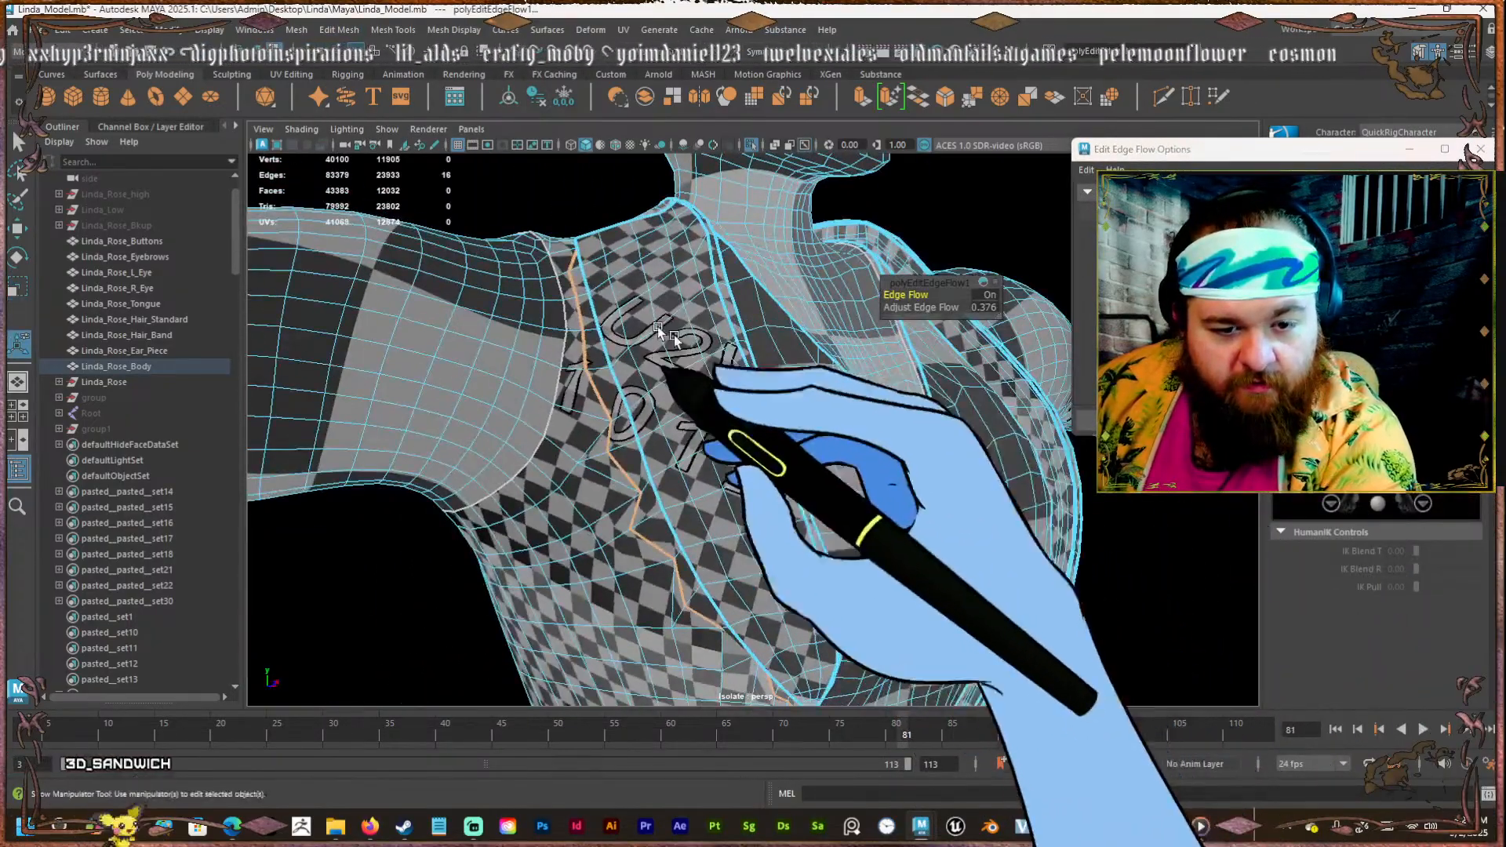
{"action": "key", "text": "ctrl+z"}
Add the edges beneath the back of the collar and the remaining edges at the first lapel's lower tip to the selection.
{"action": "left_click_drag", "start_coordinate": [718, 462], "coordinate": [611, 460], "text": "alt"}
{"action": "double_click", "coordinate": [698, 398], "text": "shift"}
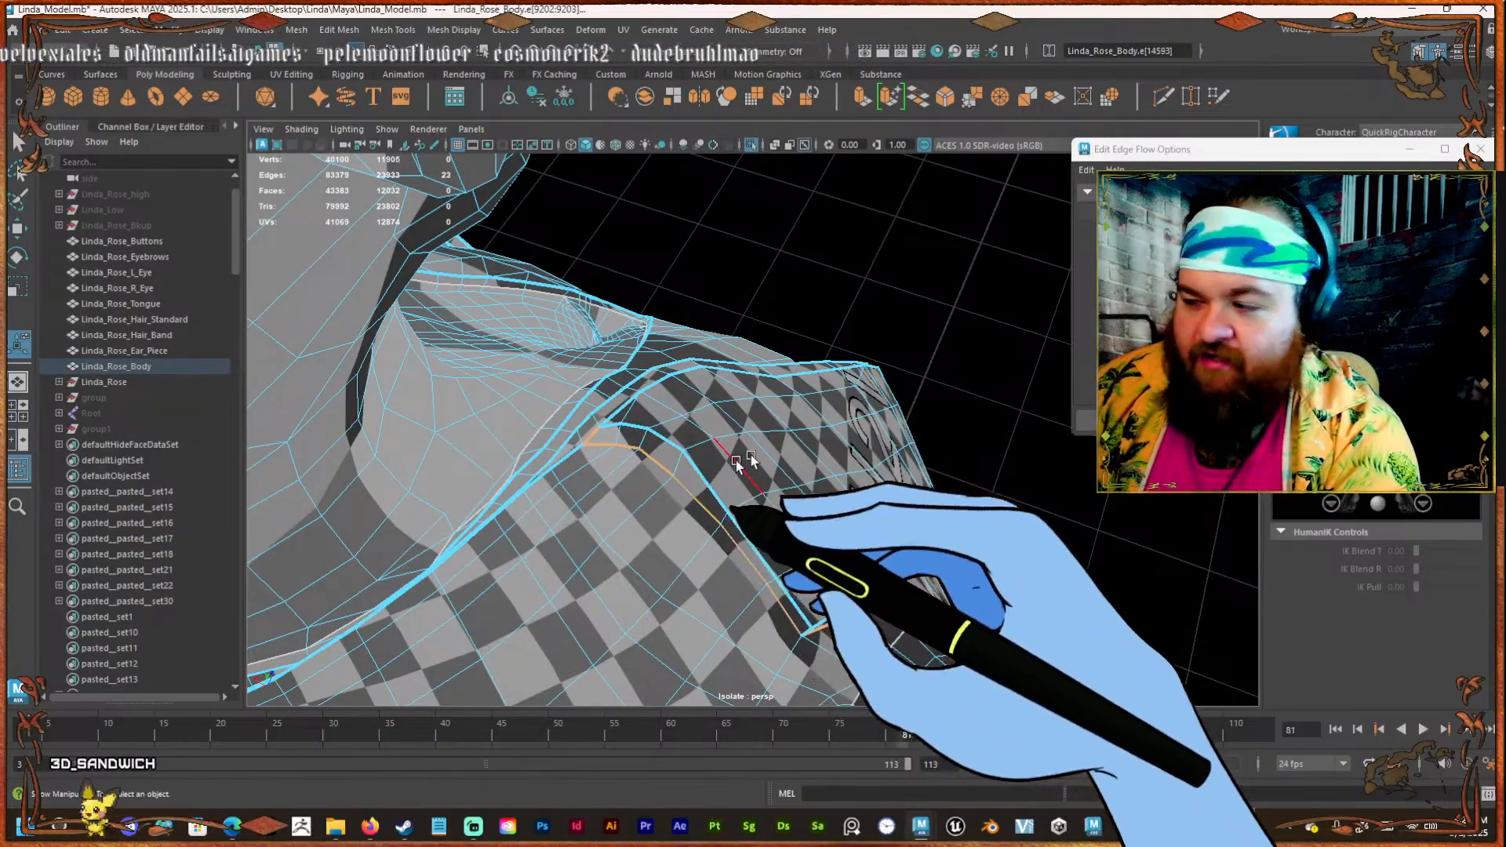
{"action": "left_click_drag", "start_coordinate": [737, 465], "coordinate": [667, 416], "text": "alt"}
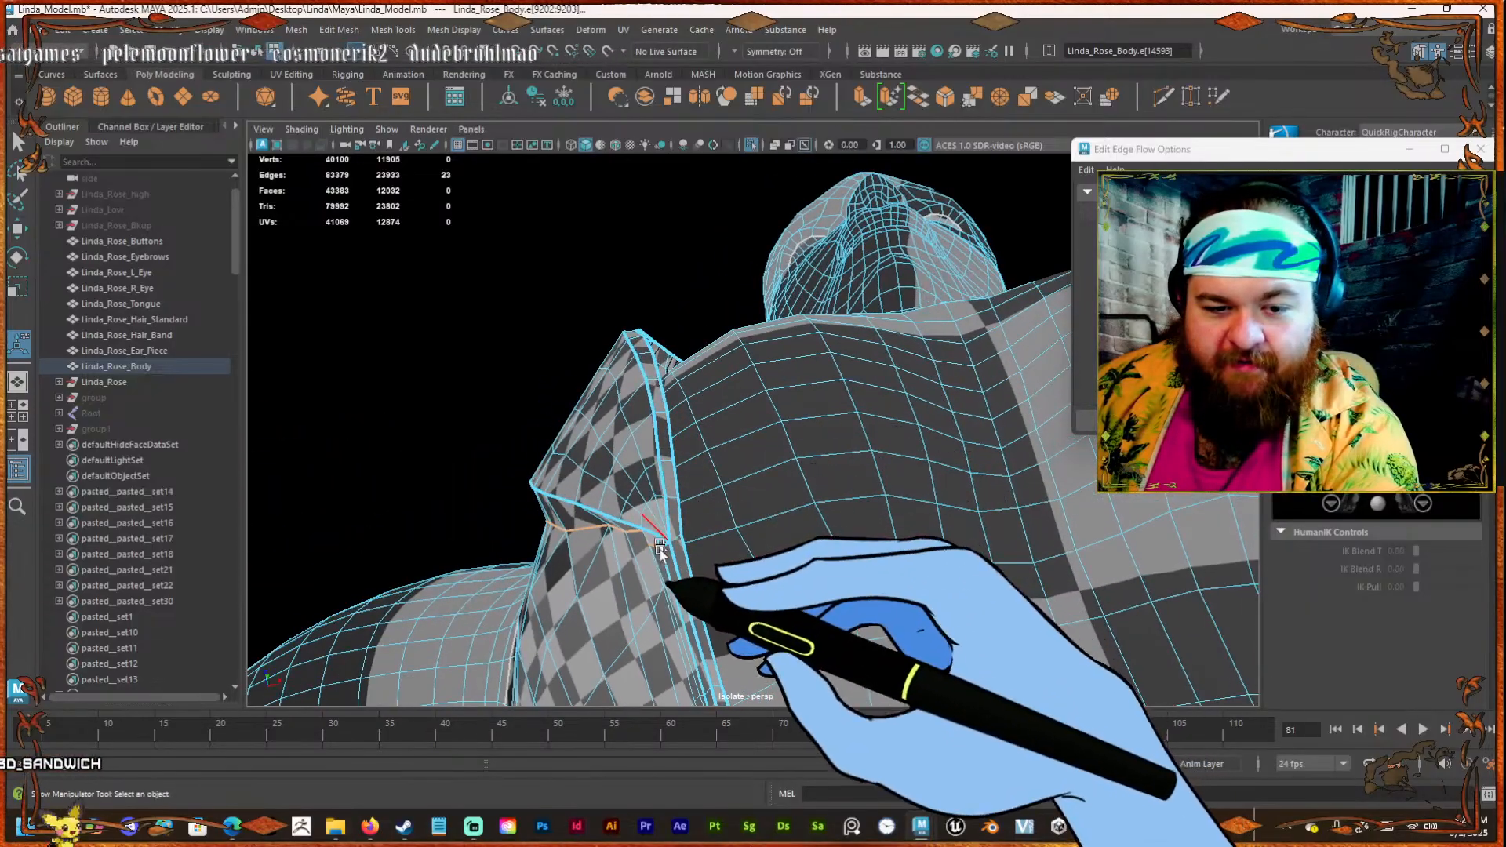
{"action": "left_click_drag", "start_coordinate": [665, 546], "coordinate": [665, 392], "text": "alt"}
{"action": "left_click", "coordinate": [610, 512], "text": "shift"}
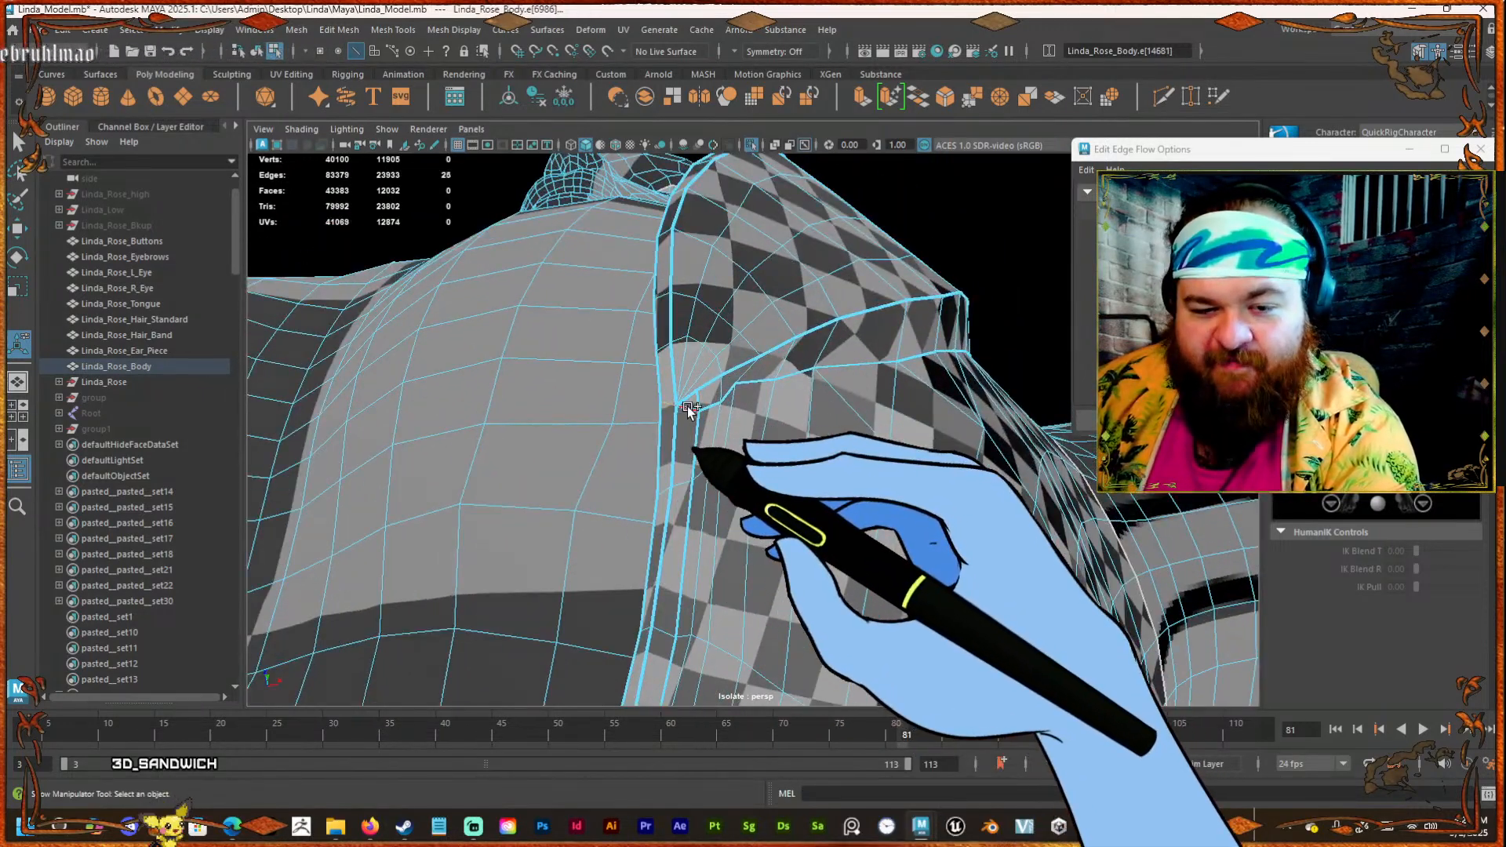
Add the edges beneath the opposite lapel to the selection, starting at its lower tip and following its border upward.
{"action": "left_click", "coordinate": [715, 405], "text": "shift"}
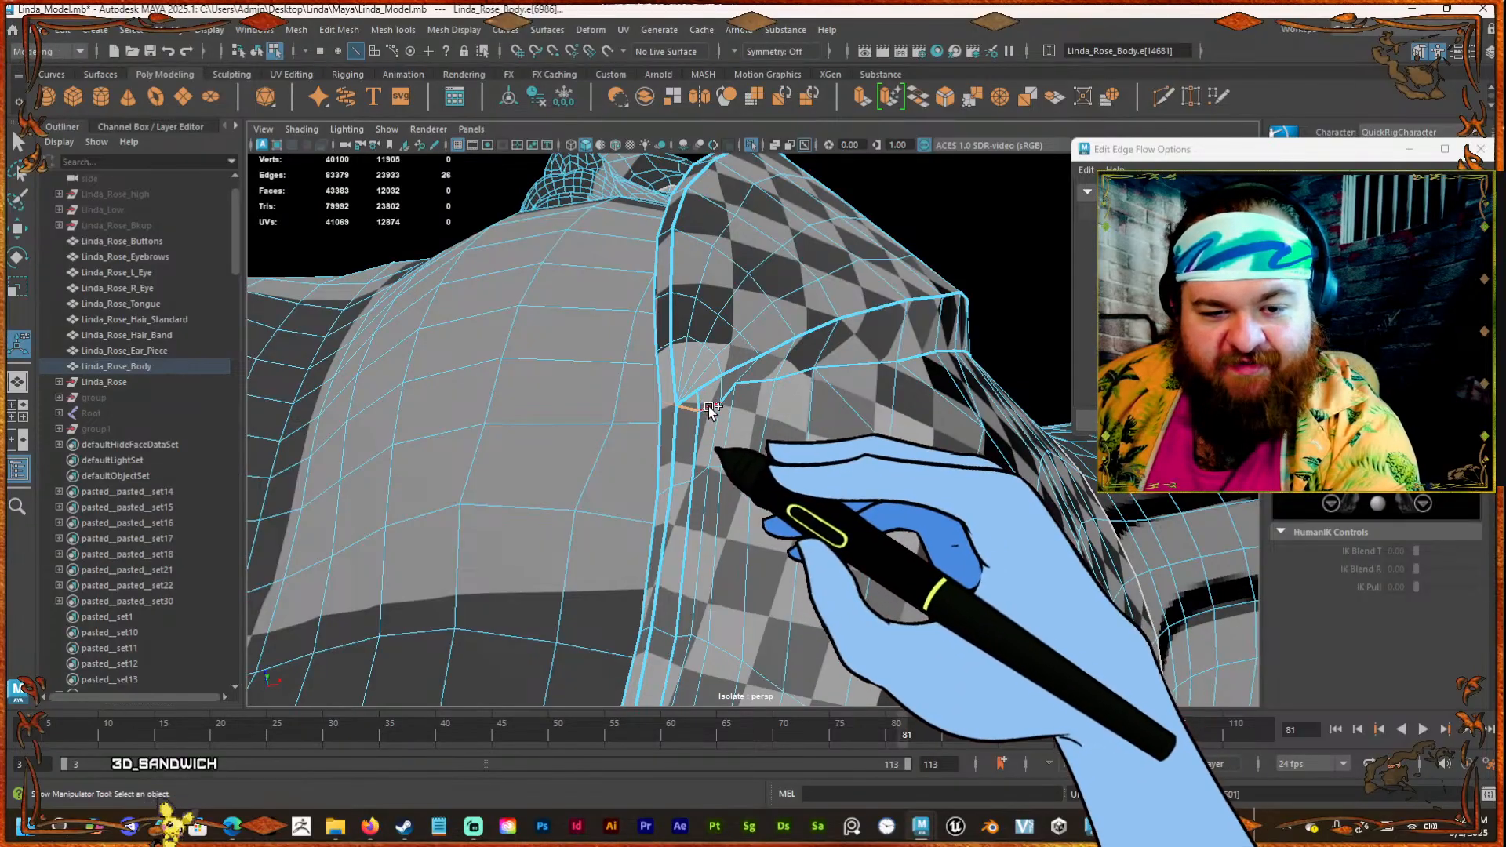
{"action": "left_click", "coordinate": [709, 406], "text": "shift"}
{"action": "left_click_drag", "start_coordinate": [806, 382], "coordinate": [817, 425], "text": "alt"}
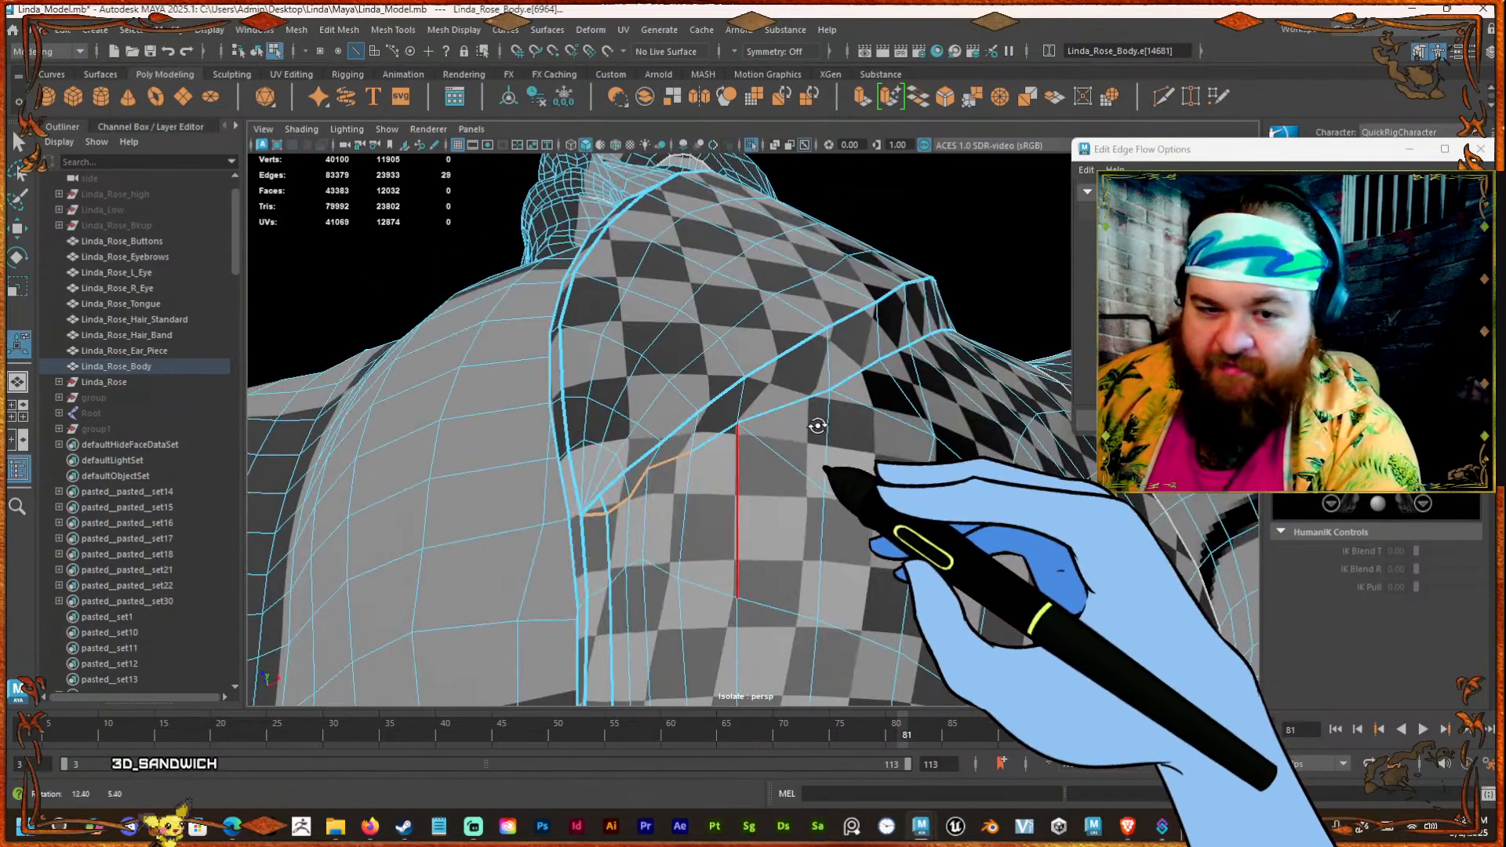
{"action": "left_click", "coordinate": [803, 411], "text": "shift"}
{"action": "left_click", "coordinate": [713, 437], "text": "shift"}
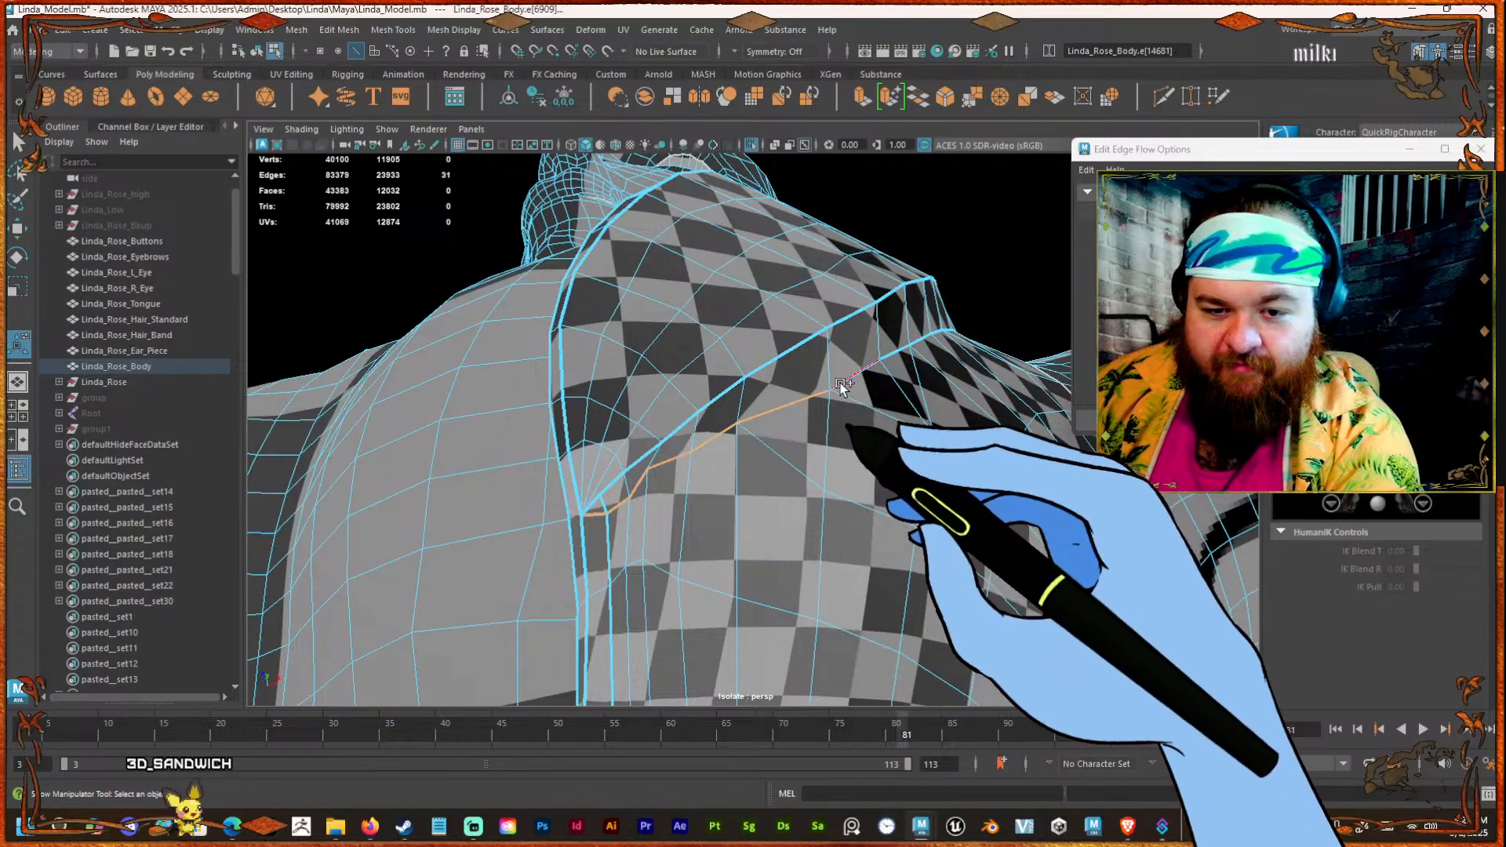
{"action": "left_click", "coordinate": [899, 353], "text": "shift"}
Continue the edge selection up the opposite lapel, past the chest, to the collar corner at the shoulder.
{"action": "left_click_drag", "start_coordinate": [899, 353], "coordinate": [795, 402], "text": "alt"}
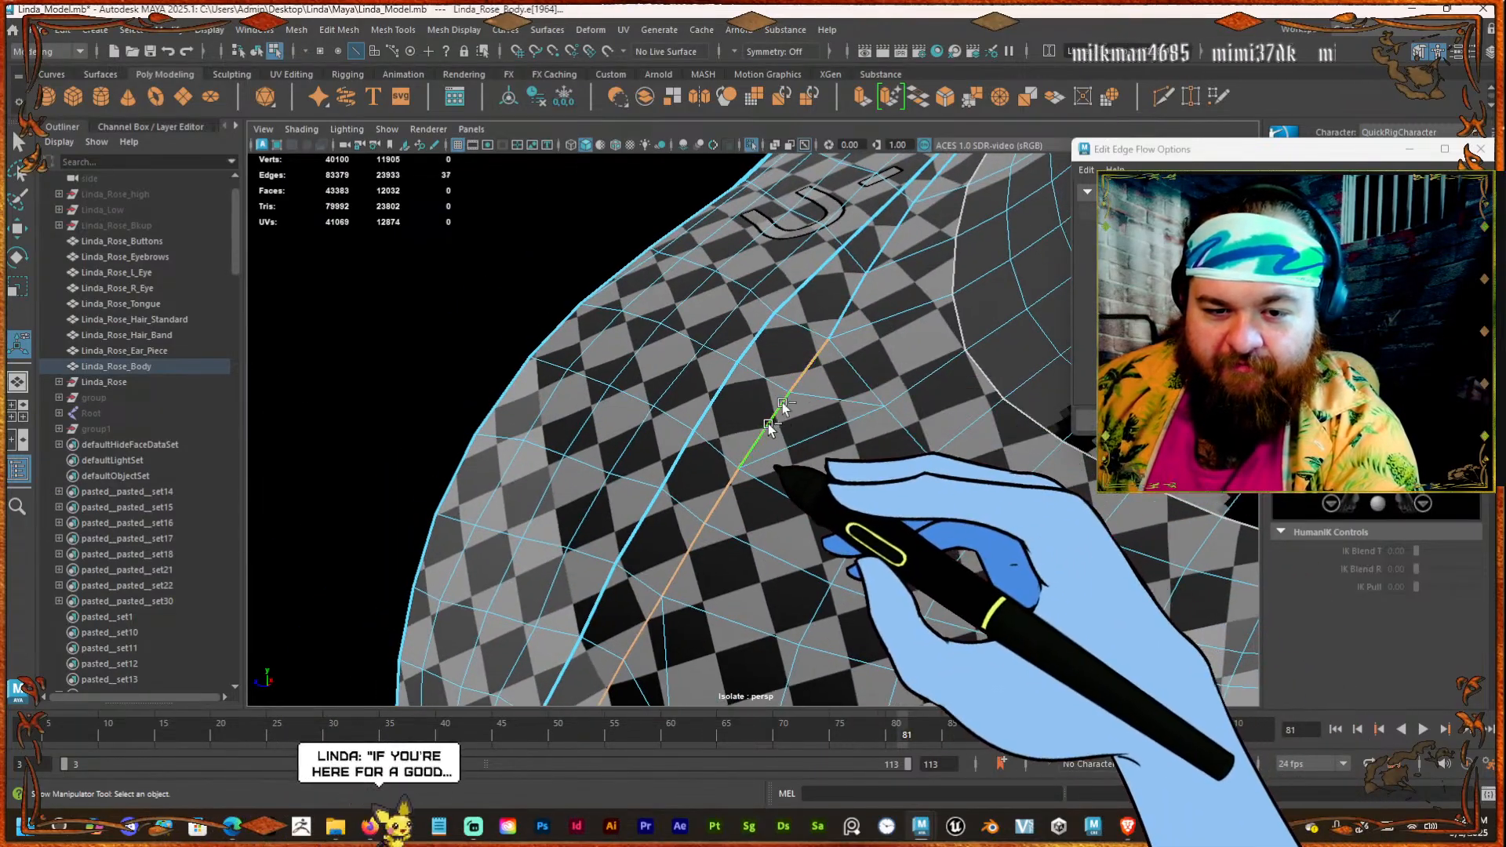
{"action": "left_click", "coordinate": [768, 427], "text": "shift"}
{"action": "left_click_drag", "start_coordinate": [817, 431], "coordinate": [814, 447], "text": "alt"}
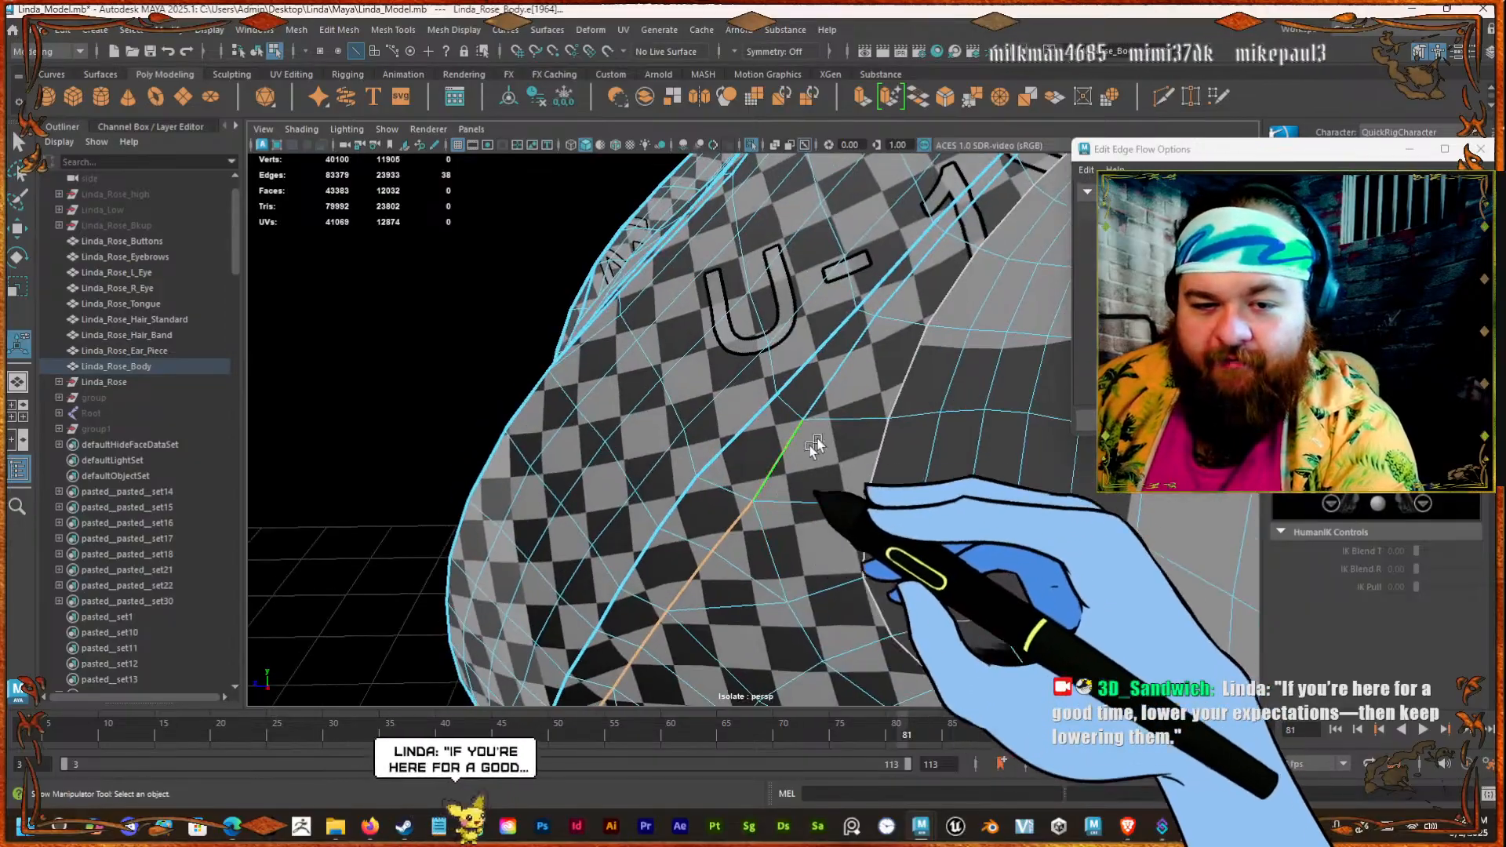
{"action": "left_click", "coordinate": [839, 374], "text": "shift"}
{"action": "left_click", "coordinate": [915, 270], "text": "shift"}
{"action": "left_click", "coordinate": [975, 206], "text": "shift"}
{"action": "left_click_drag", "start_coordinate": [961, 219], "coordinate": [813, 295], "text": "alt"}
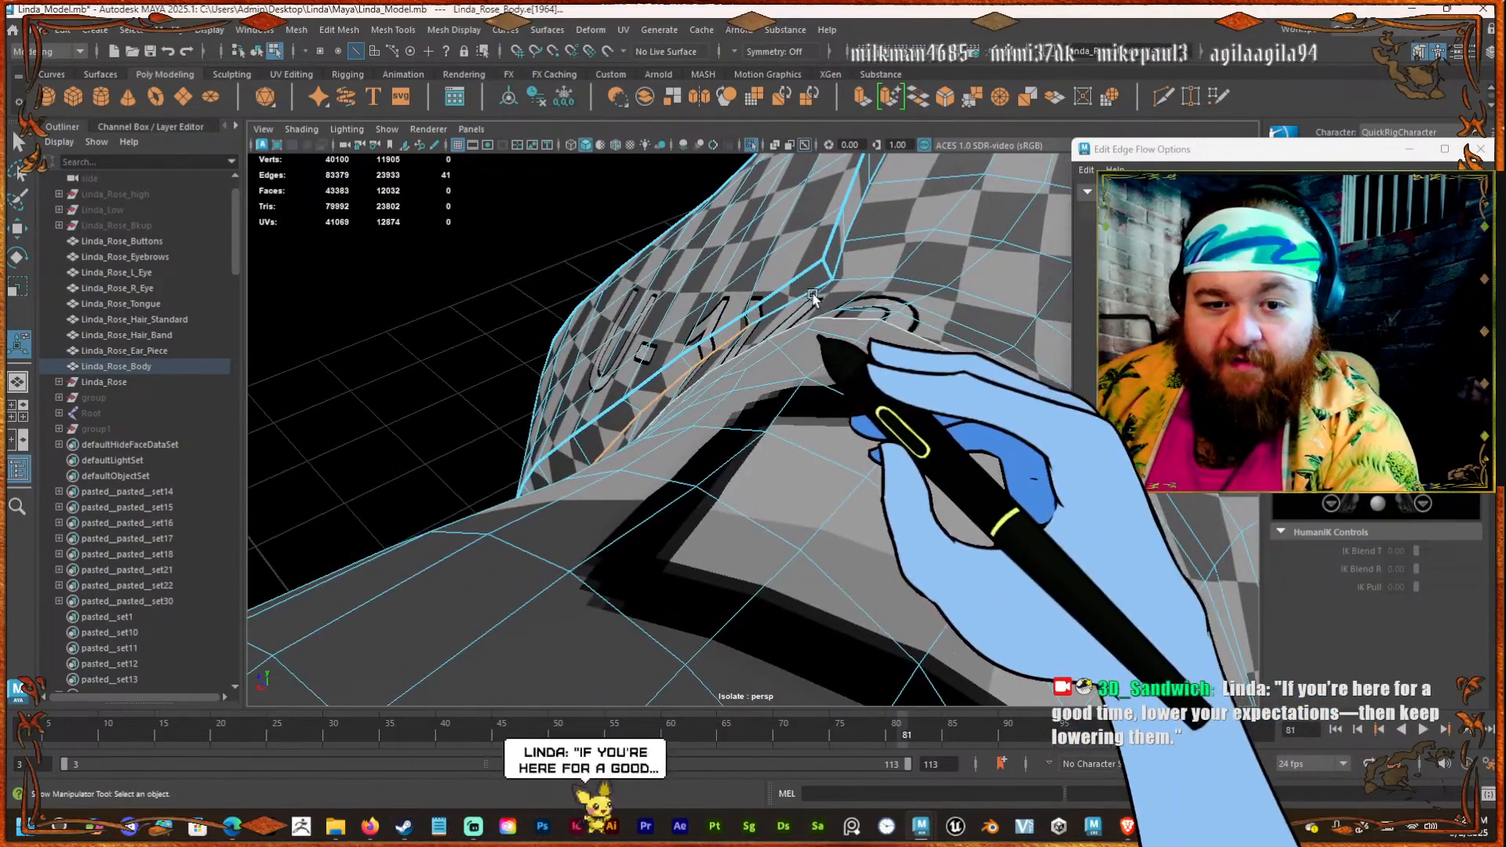
{"action": "left_click", "coordinate": [803, 296], "text": "shift"}
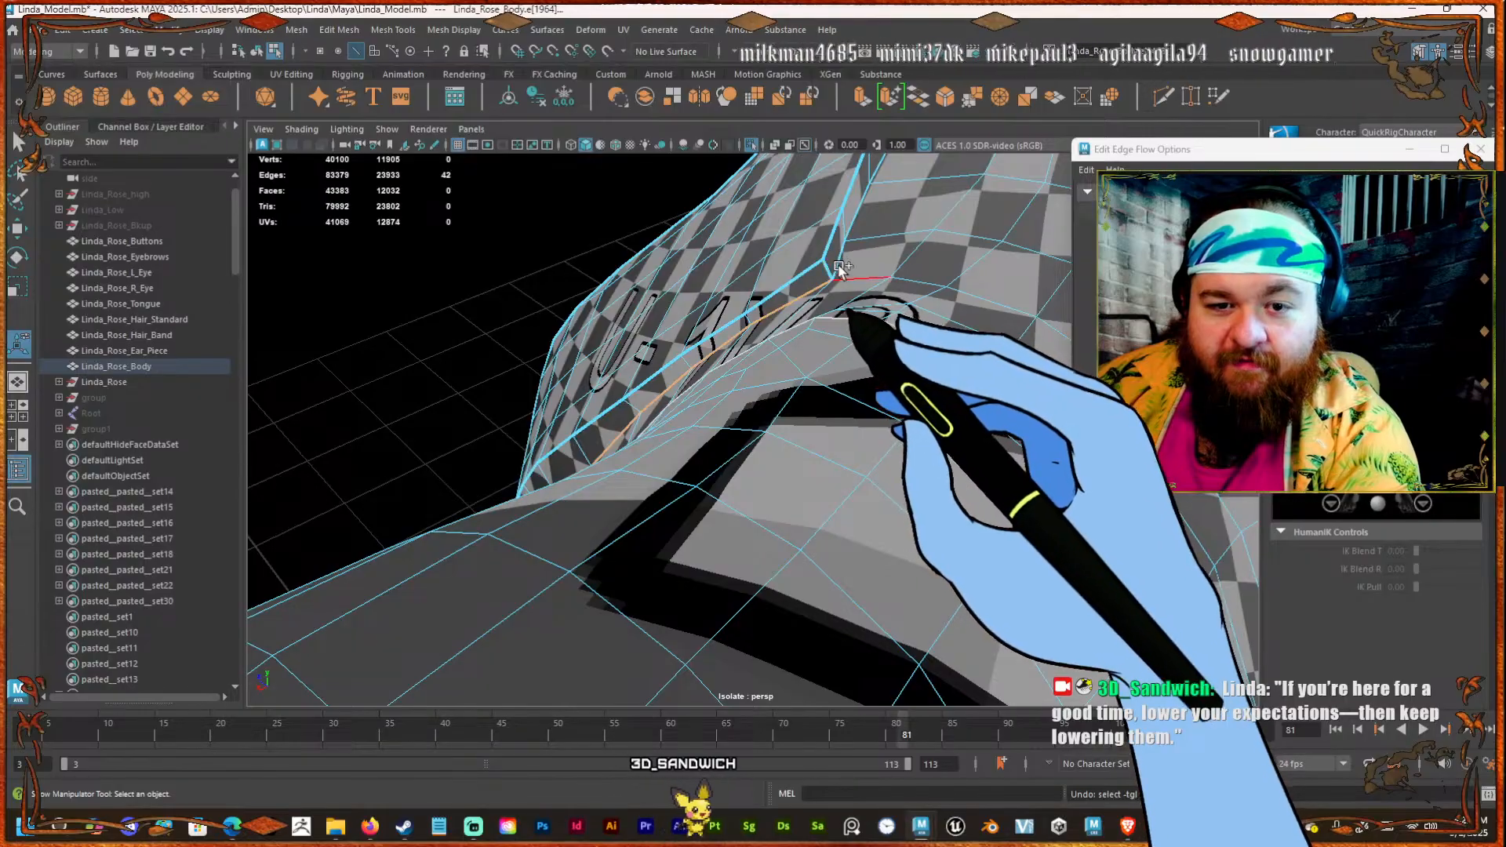
Continue the edge selection beneath the collar flap at the shoulder, joining its outer corner to the edges near the neckline.
{"action": "left_click_drag", "start_coordinate": [841, 258], "coordinate": [782, 386], "text": "alt"}
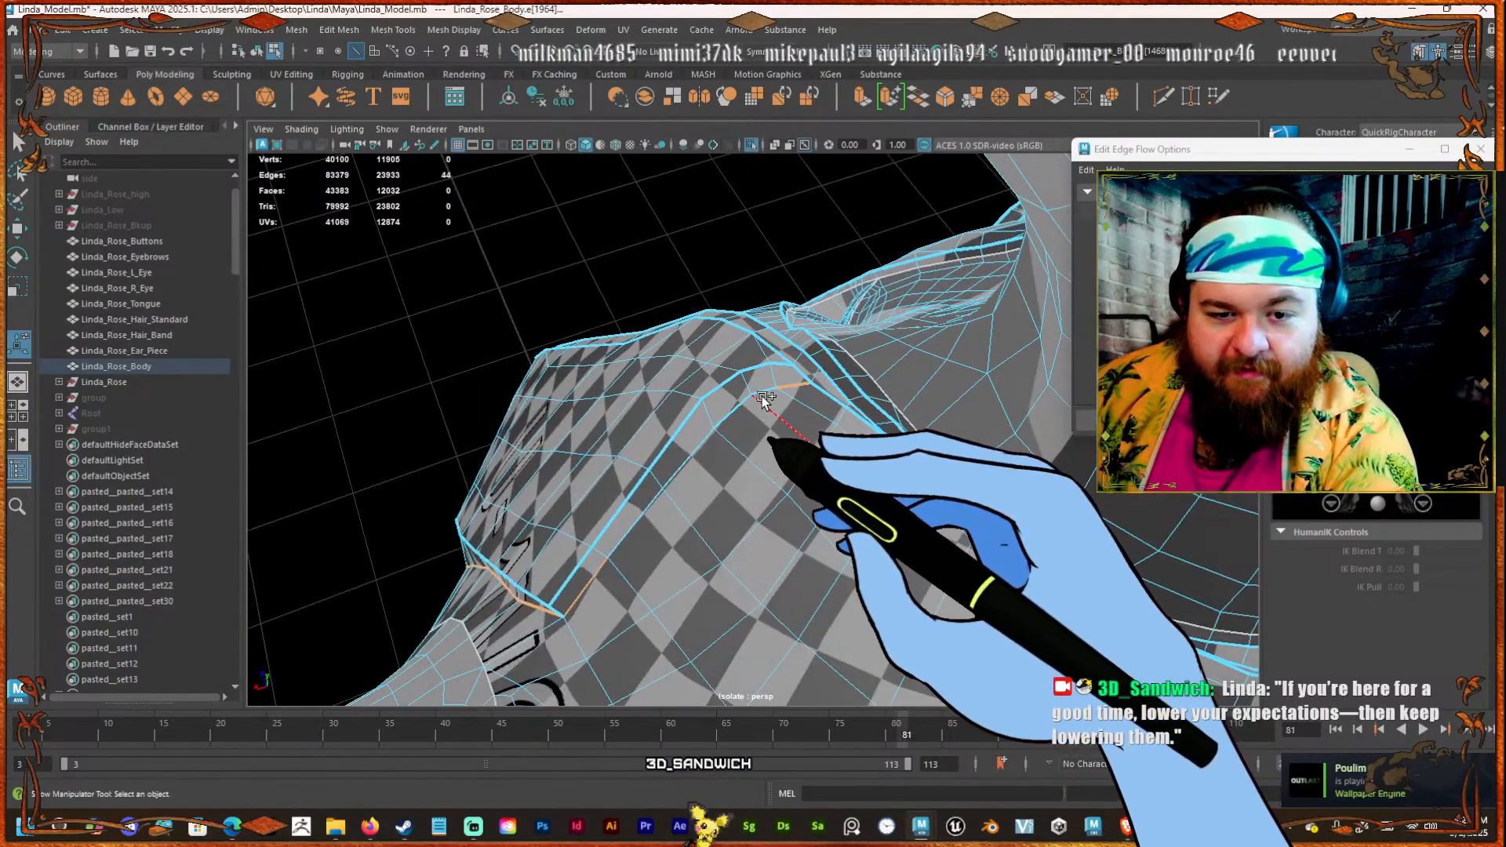
{"action": "left_click", "coordinate": [728, 414], "text": "shift"}
{"action": "left_click", "coordinate": [692, 450], "text": "shift"}
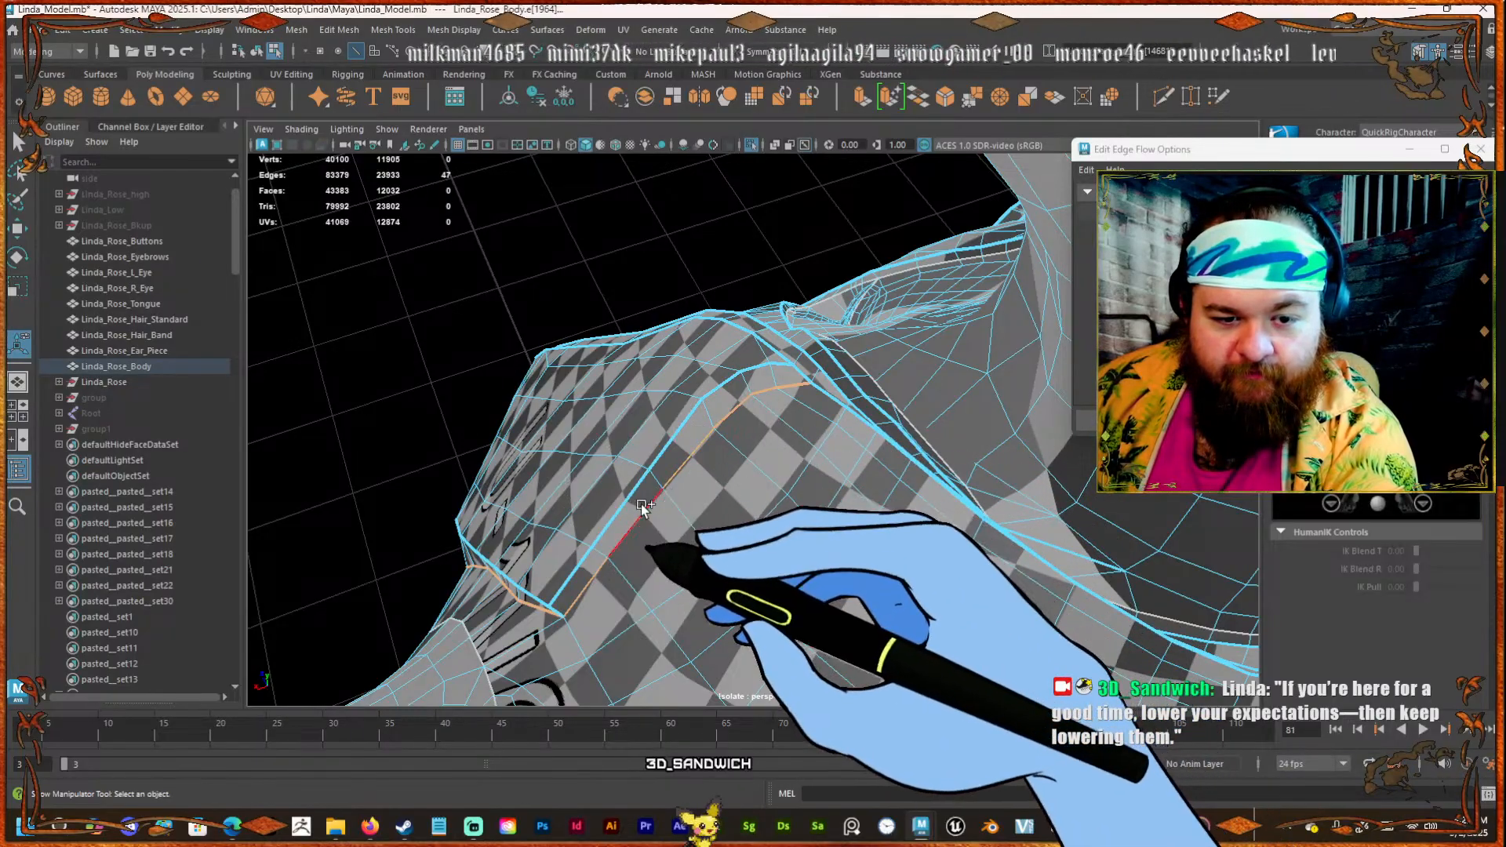
{"action": "left_click", "coordinate": [641, 511], "text": "shift"}
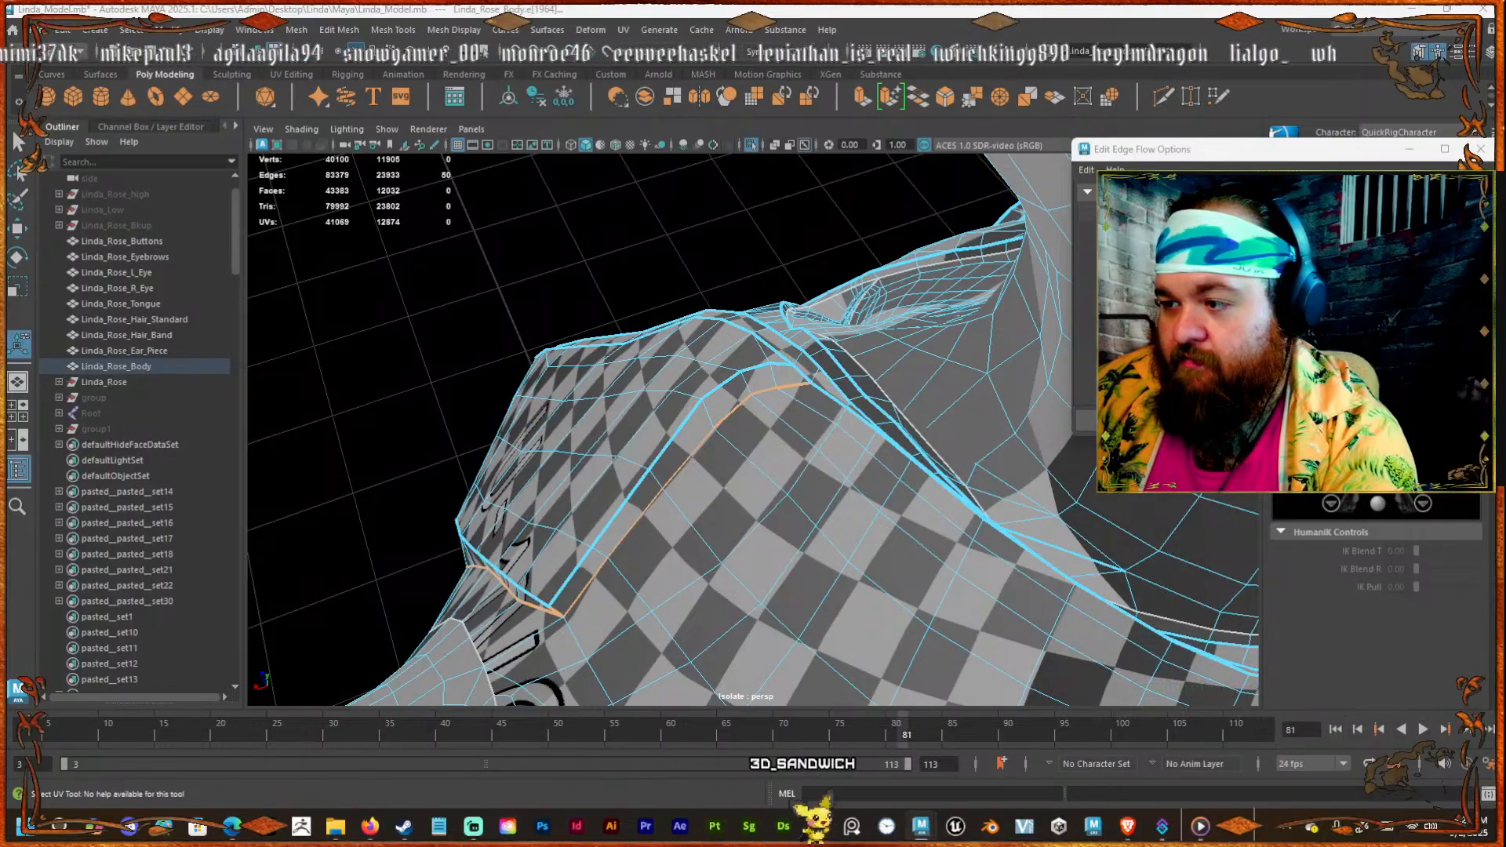
Add the edges around the collar's neck-side corner and the first edges of the lapel's inner border to the selection.
{"action": "left_click_drag", "start_coordinate": [742, 424], "coordinate": [388, 400], "text": "alt"}
{"action": "left_click_drag", "start_coordinate": [821, 431], "coordinate": [785, 339], "text": "alt"}
{"action": "middle_click_drag", "start_coordinate": [785, 340], "coordinate": [793, 454], "text": "alt"}
{"action": "right_click_drag", "start_coordinate": [667, 368], "coordinate": [732, 393], "text": "alt"}
{"action": "left_click_drag", "start_coordinate": [733, 393], "coordinate": [685, 379], "text": "alt"}
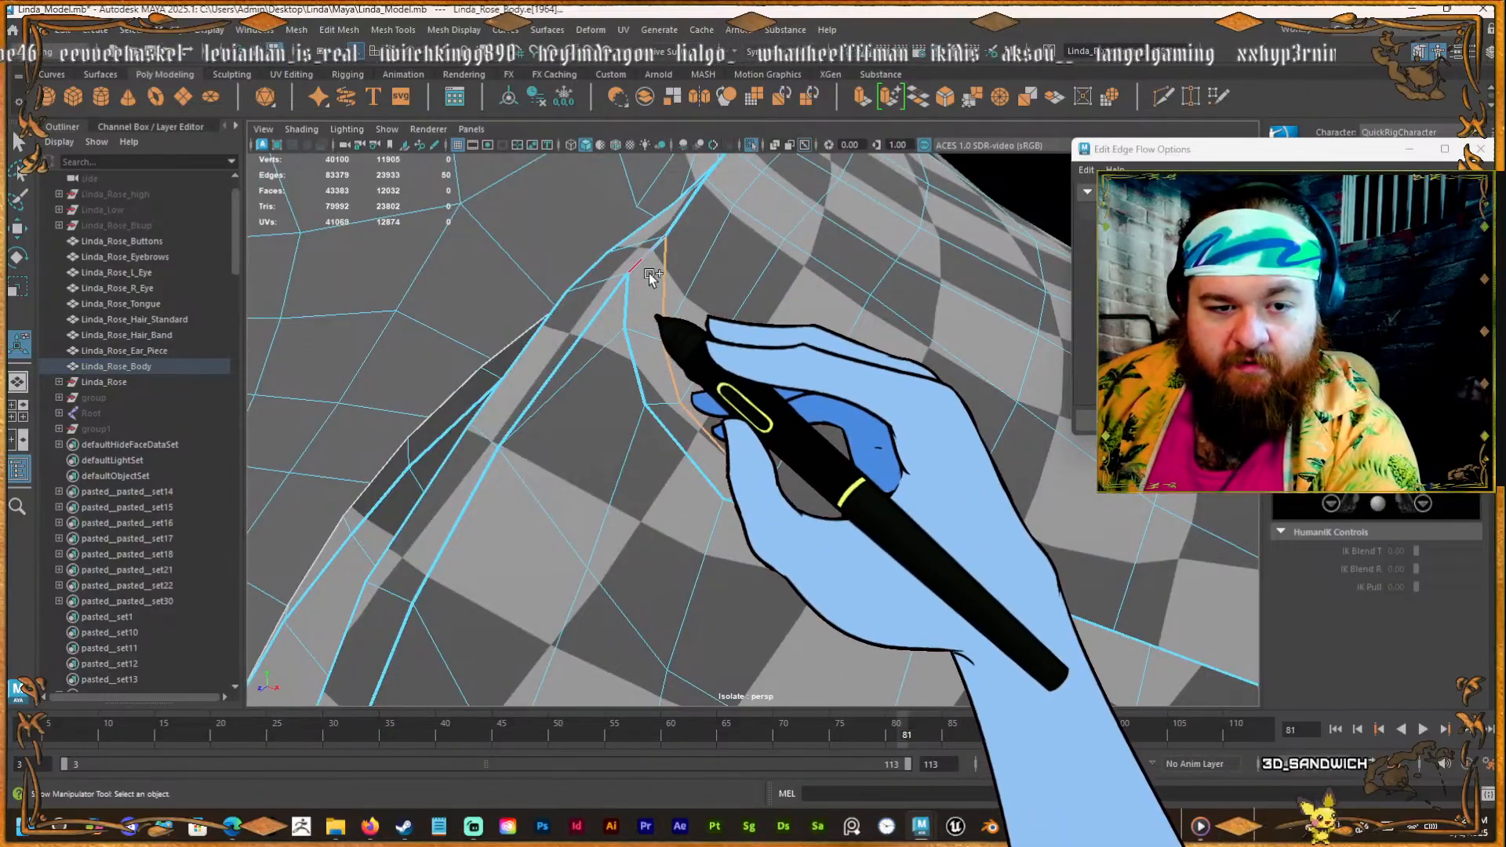
{"action": "left_click", "coordinate": [651, 265], "text": "shift"}
{"action": "left_click", "coordinate": [583, 339], "text": "shift"}
{"action": "left_click", "coordinate": [459, 543], "text": "shift"}
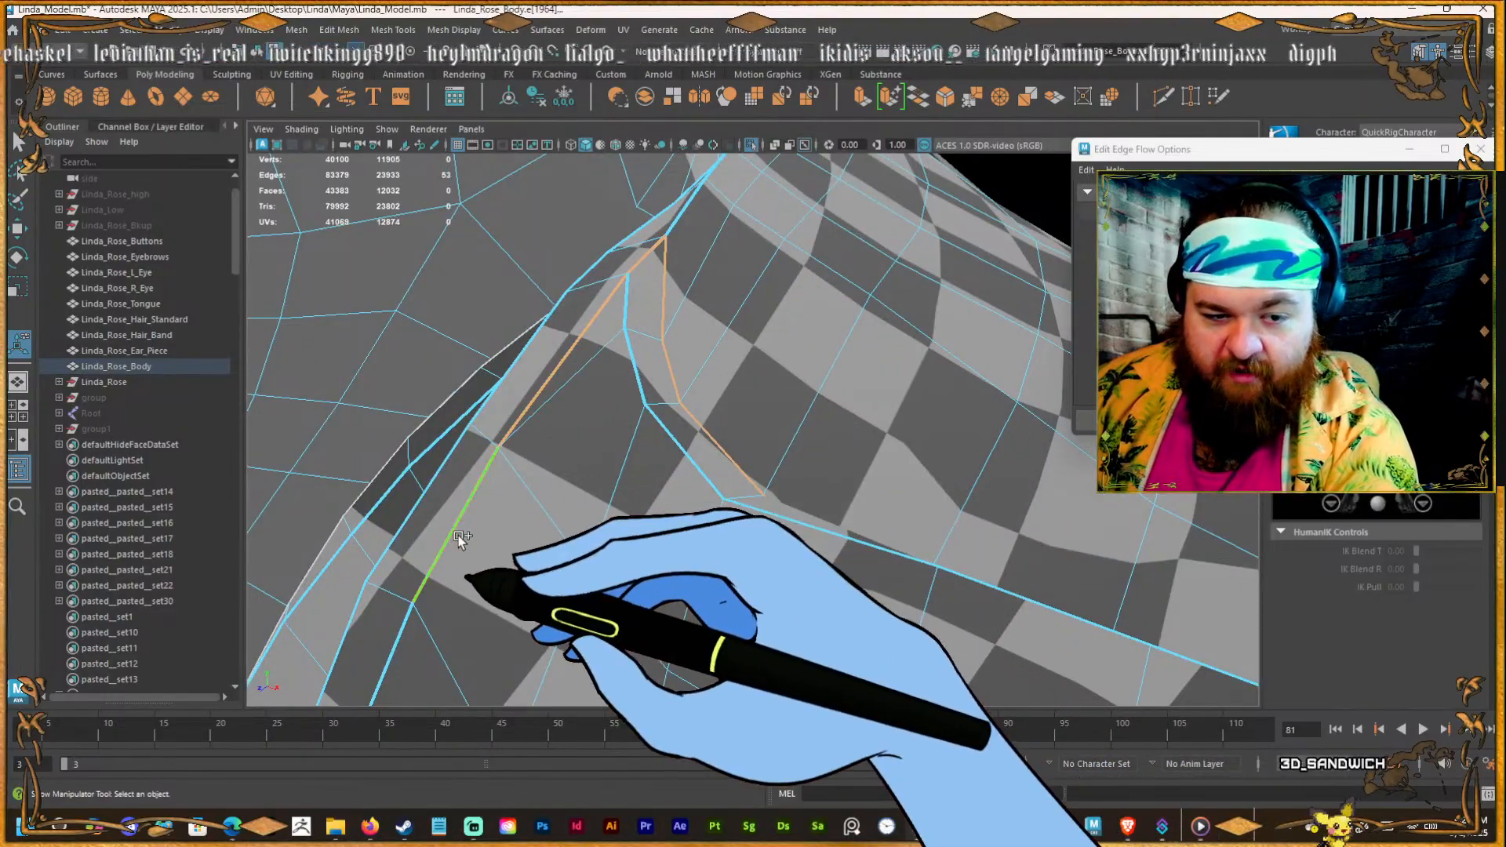
Continue the edge selection down the lapel's inner border, past the chest, to the lapel's lower tip.
{"action": "right_click_drag", "start_coordinate": [729, 568], "coordinate": [641, 559], "text": "alt"}
{"action": "middle_click_drag", "start_coordinate": [702, 510], "coordinate": [672, 339], "text": "alt"}
{"action": "left_click", "coordinate": [677, 321], "text": "shift"}
{"action": "left_click", "coordinate": [680, 409], "text": "shift"}
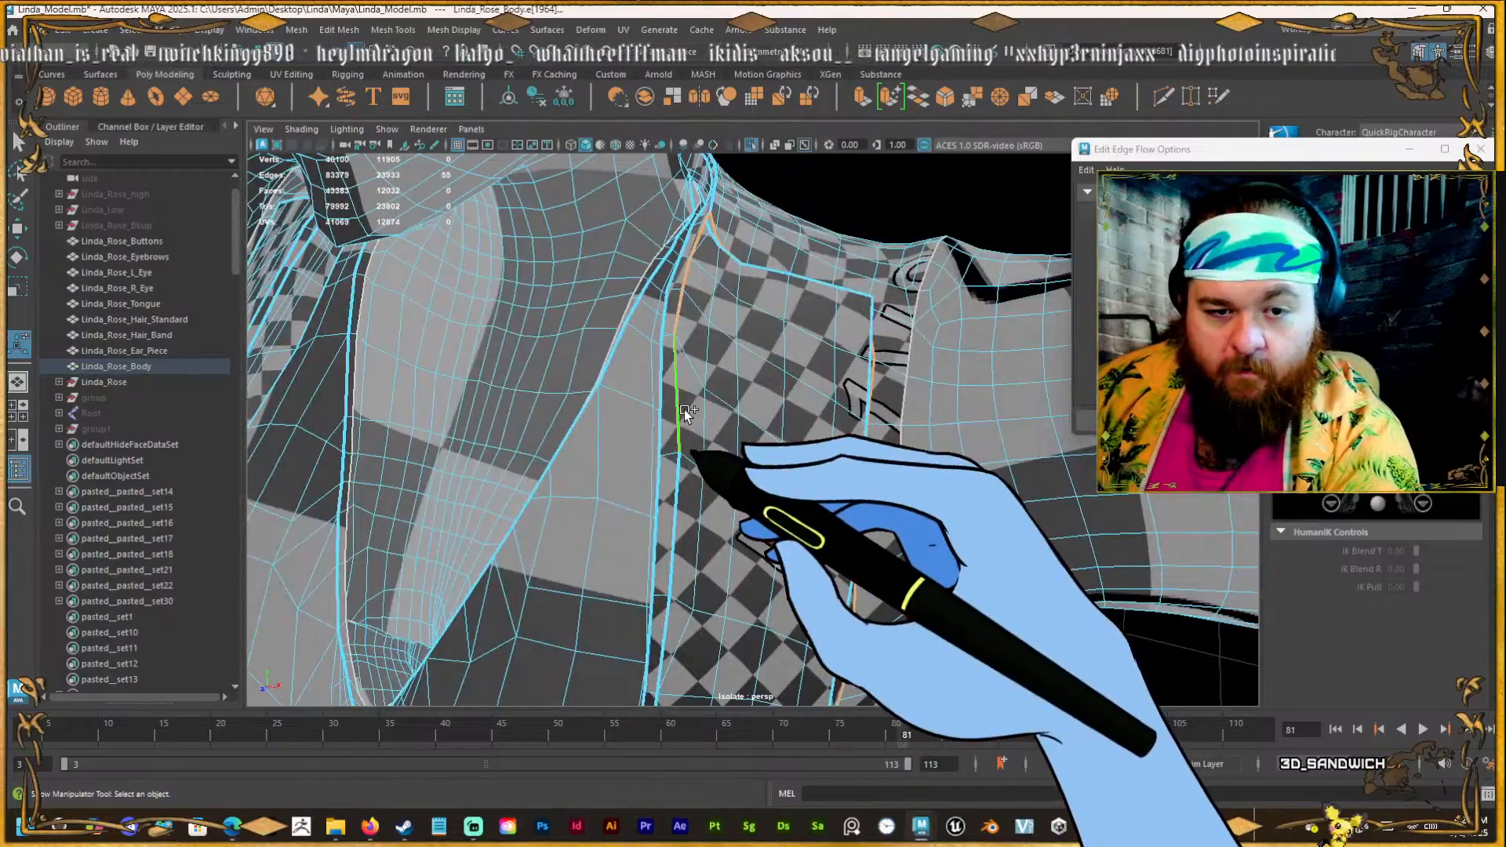
{"action": "left_click", "coordinate": [672, 547], "text": "shift"}
{"action": "middle_click_drag", "start_coordinate": [651, 525], "coordinate": [647, 347], "text": "alt"}
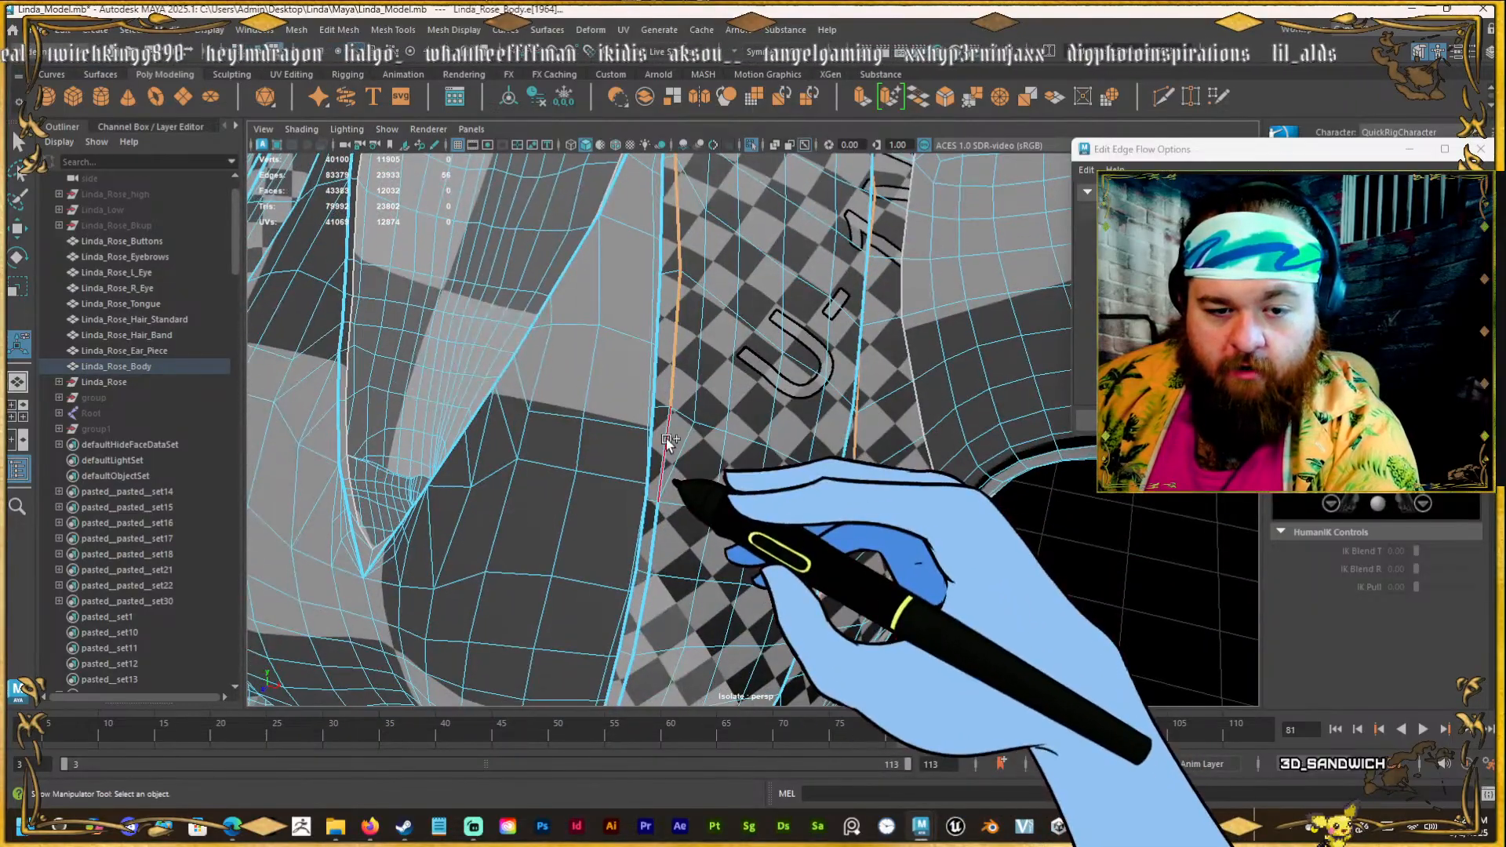
{"action": "left_click", "coordinate": [667, 442], "text": "shift"}
{"action": "scroll", "coordinate": [647, 577], "scroll_direction": "down", "scroll_amount": 3}
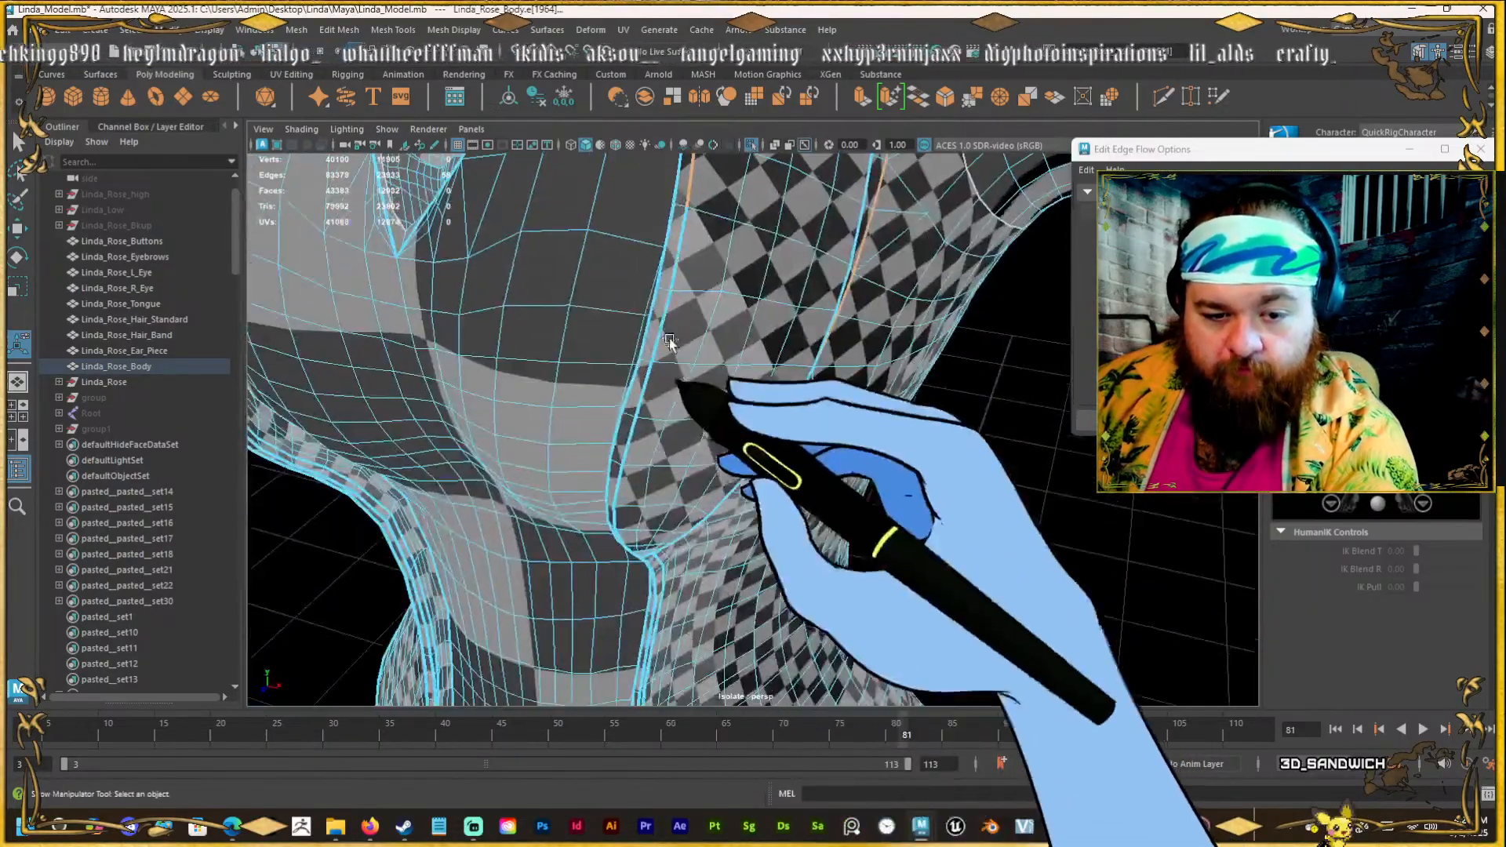
{"action": "double_click", "coordinate": [651, 388], "text": "shift"}
{"action": "left_click_drag", "start_coordinate": [658, 414], "coordinate": [689, 353], "text": "alt"}
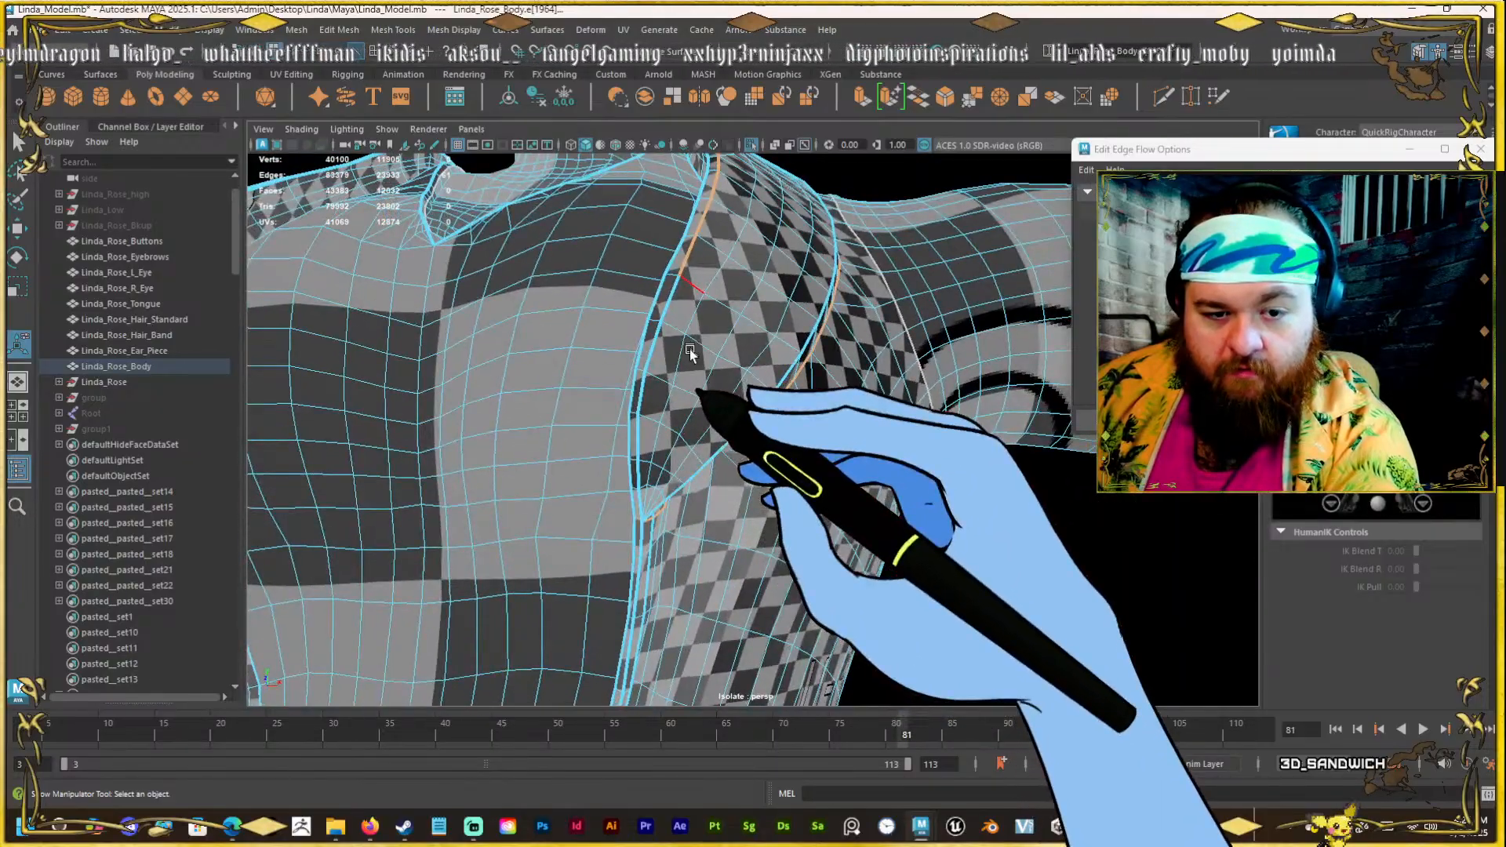
{"action": "left_click", "coordinate": [641, 444], "text": "shift"}
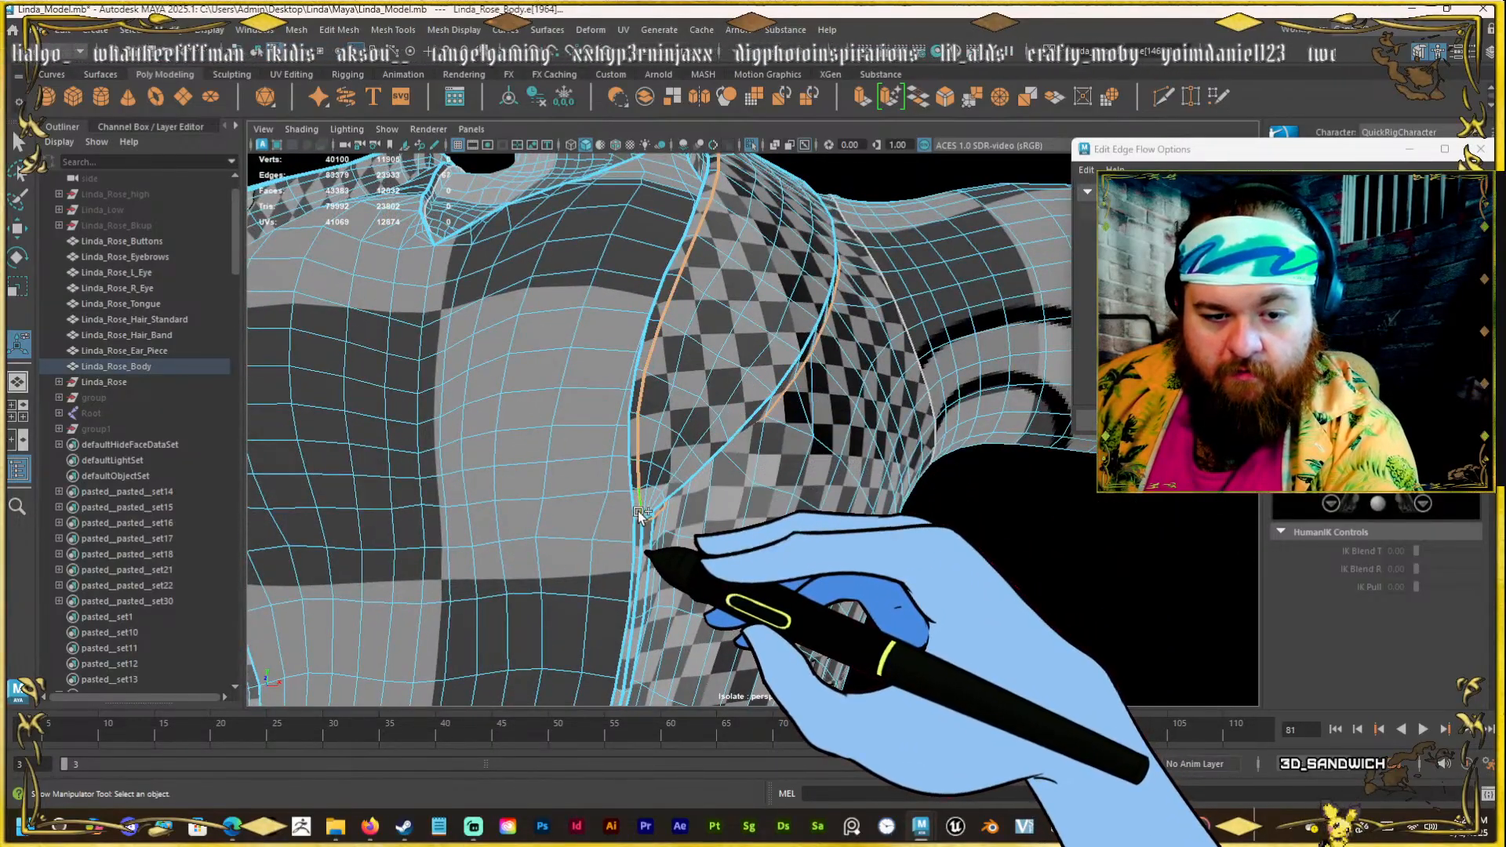
Deselect the unwanted edge loop at the other lapel's lower tip and add the edges crossing the vest border there.
{"action": "left_click_drag", "start_coordinate": [684, 479], "coordinate": [989, 380], "text": "alt"}
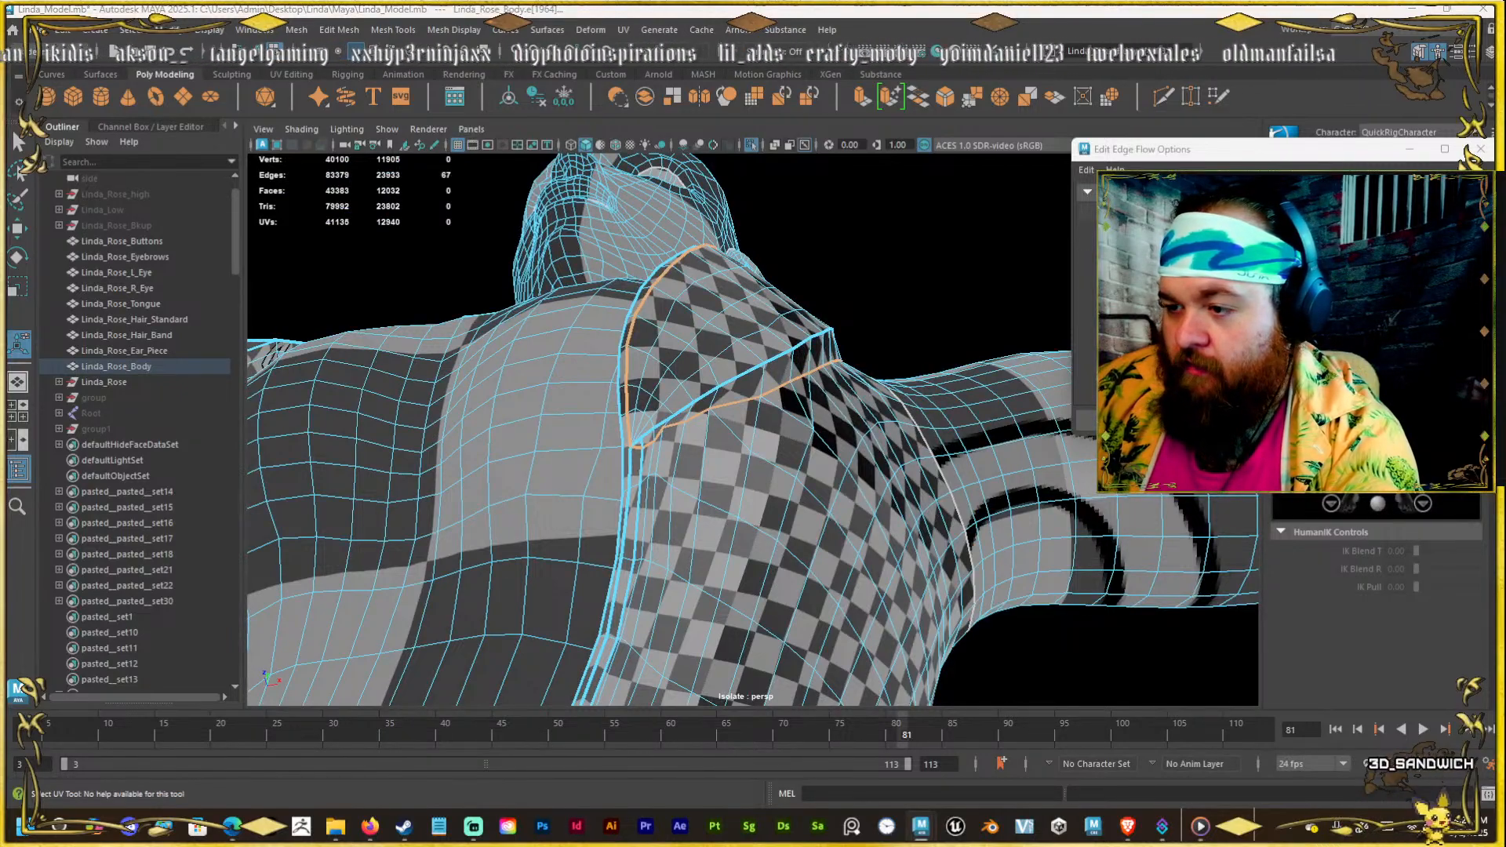
{"action": "left_click_drag", "start_coordinate": [600, 488], "coordinate": [713, 376], "text": "alt"}
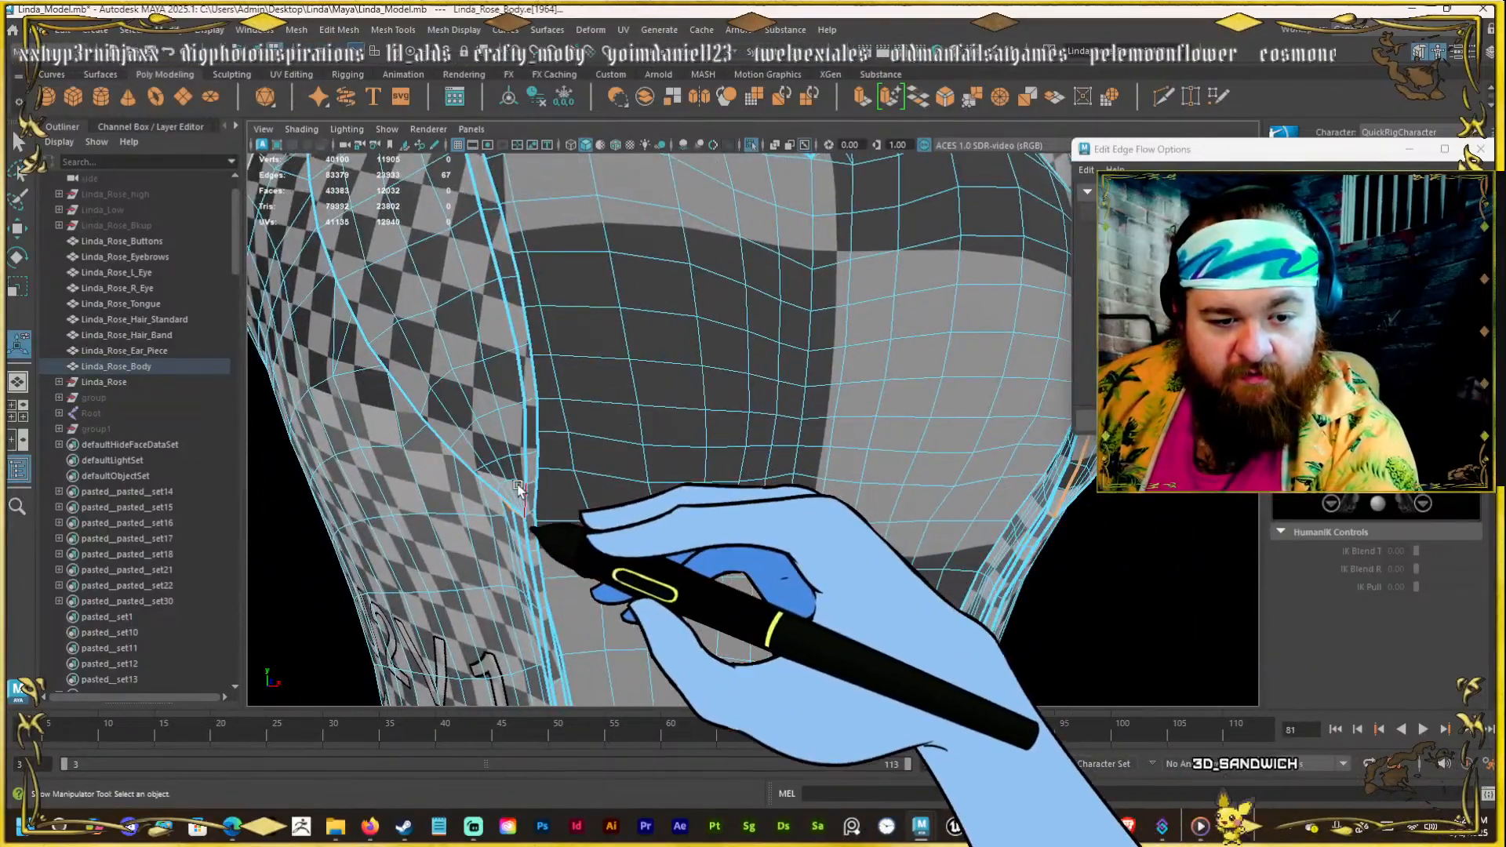
{"action": "left_click_drag", "start_coordinate": [529, 499], "coordinate": [689, 471], "text": "alt"}
{"action": "middle_click_drag", "start_coordinate": [689, 471], "coordinate": [643, 442], "text": "alt"}
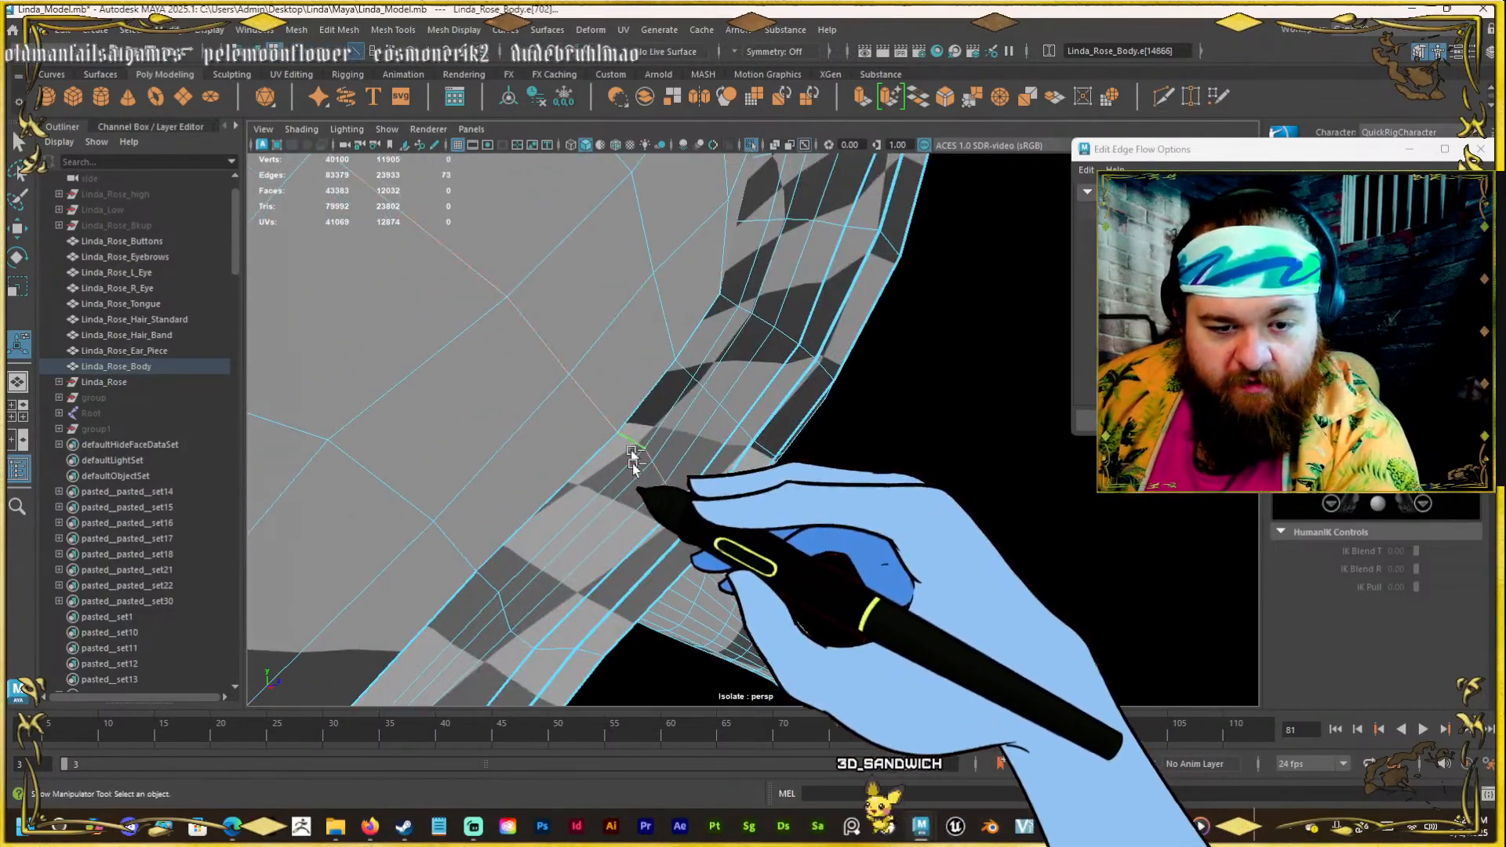
{"action": "double_click", "coordinate": [632, 452], "text": "ctrl"}
{"action": "left_click_drag", "start_coordinate": [632, 455], "coordinate": [662, 473], "text": "alt"}
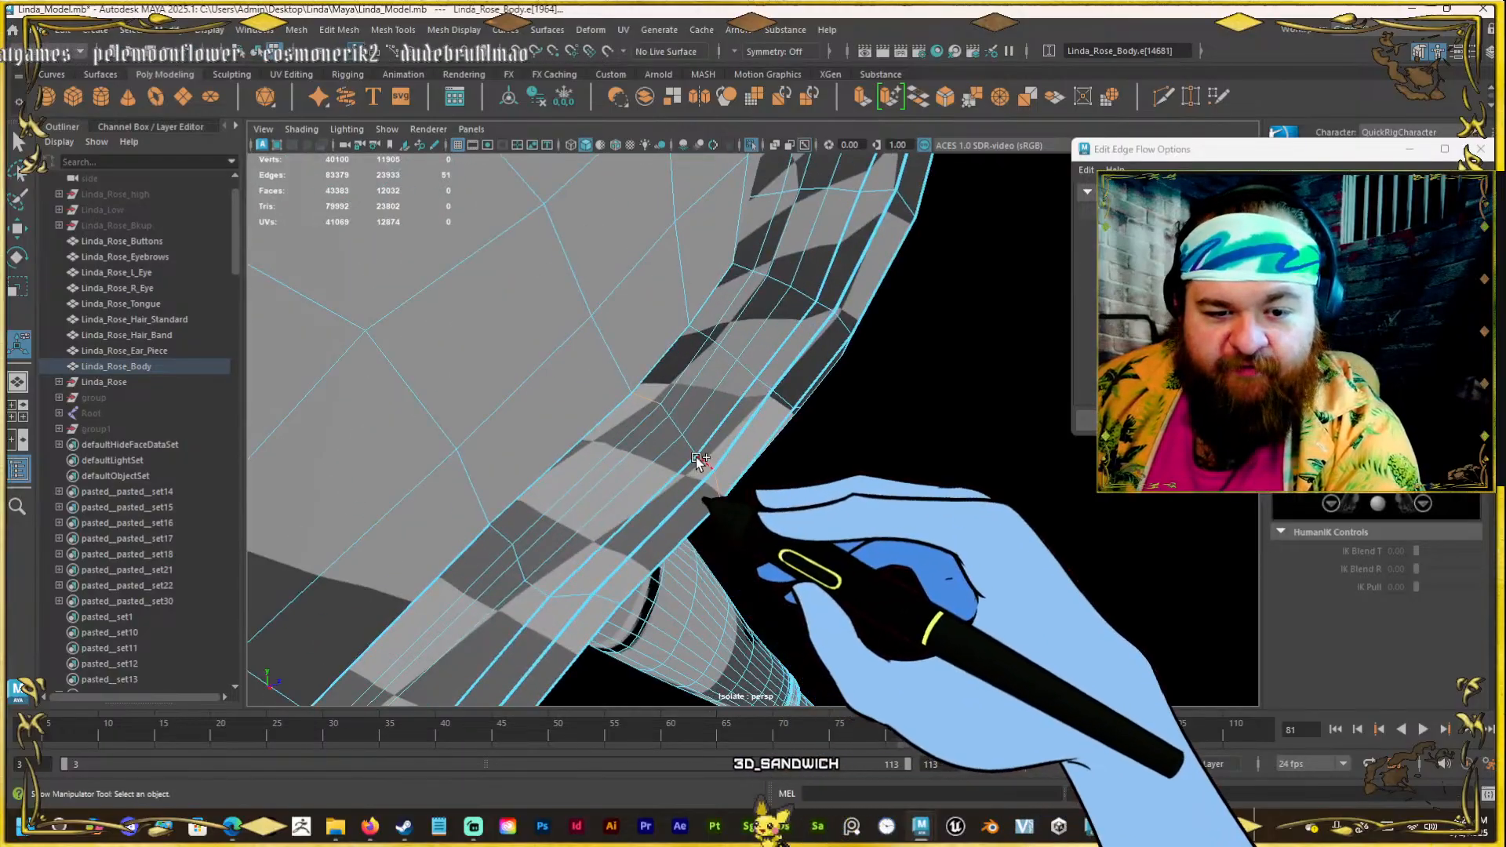
{"action": "double_click", "coordinate": [696, 458], "text": "shift"}
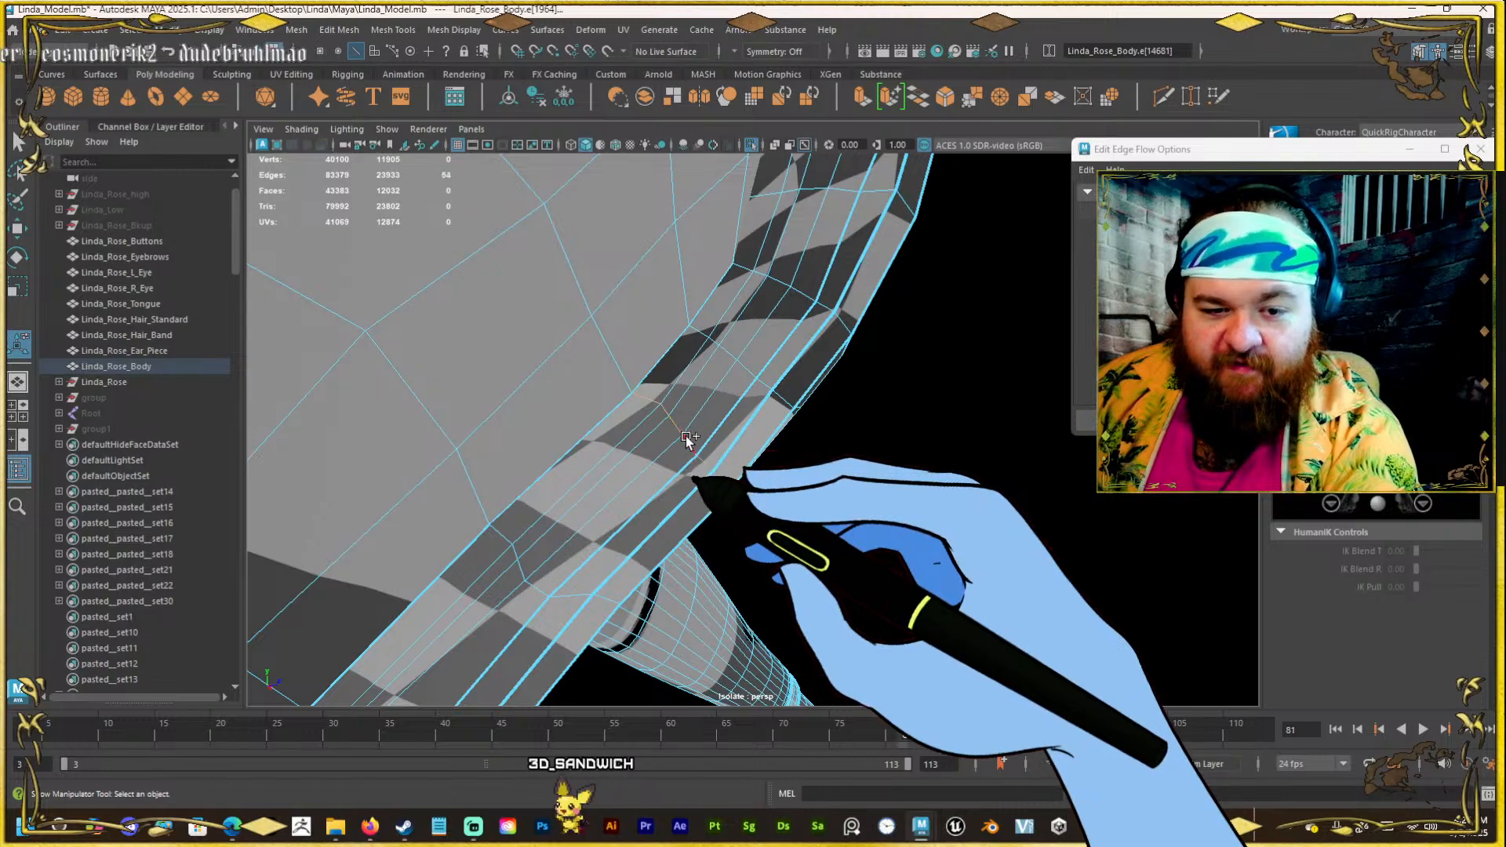
{"action": "left_click", "coordinate": [687, 436], "text": "shift"}
{"action": "mouse_move", "coordinate": [684, 440]}
{"action": "left_mouse_down", "text": "alt"}
{"action": "mouse_move", "coordinate": [659, 452]}
{"action": "mouse_move", "coordinate": [565, 412]}
{"action": "mouse_move", "coordinate": [695, 444]}
{"action": "left_mouse_up", "text": "alt"}
{"action": "middle_click_drag", "start_coordinate": [696, 444], "coordinate": [674, 459], "text": "alt"}
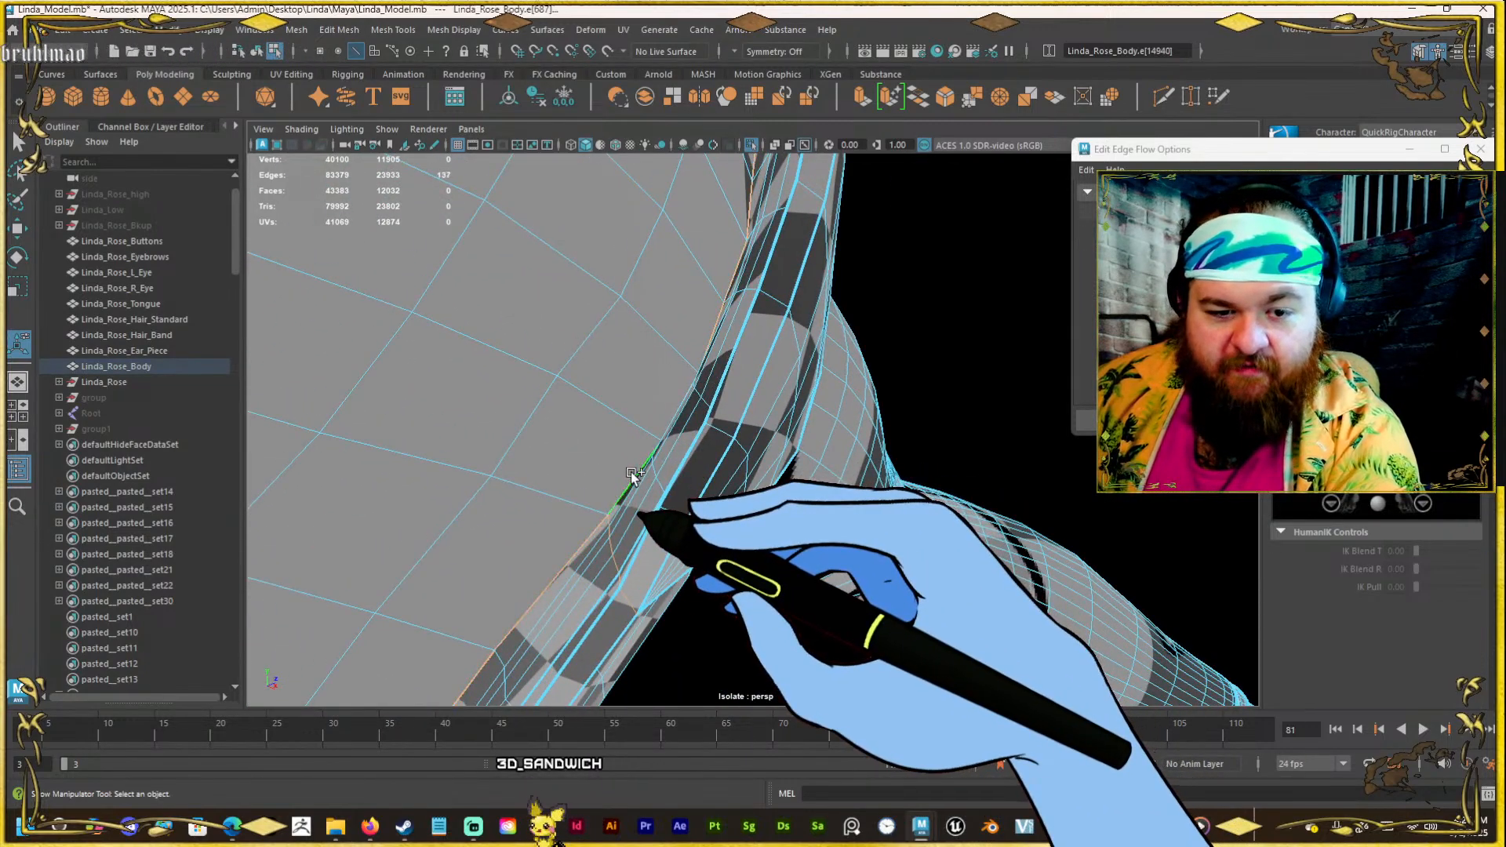
Refine the edge selection along the vest's inner border beside the lapel's lower tip and cut the UVs along the selected edges.
{"action": "right_click_drag", "start_coordinate": [682, 462], "coordinate": [654, 456], "text": "alt"}
{"action": "left_click_drag", "start_coordinate": [654, 456], "coordinate": [538, 475], "text": "alt"}
{"action": "right_click_drag", "start_coordinate": [538, 475], "coordinate": [510, 453], "text": "alt"}
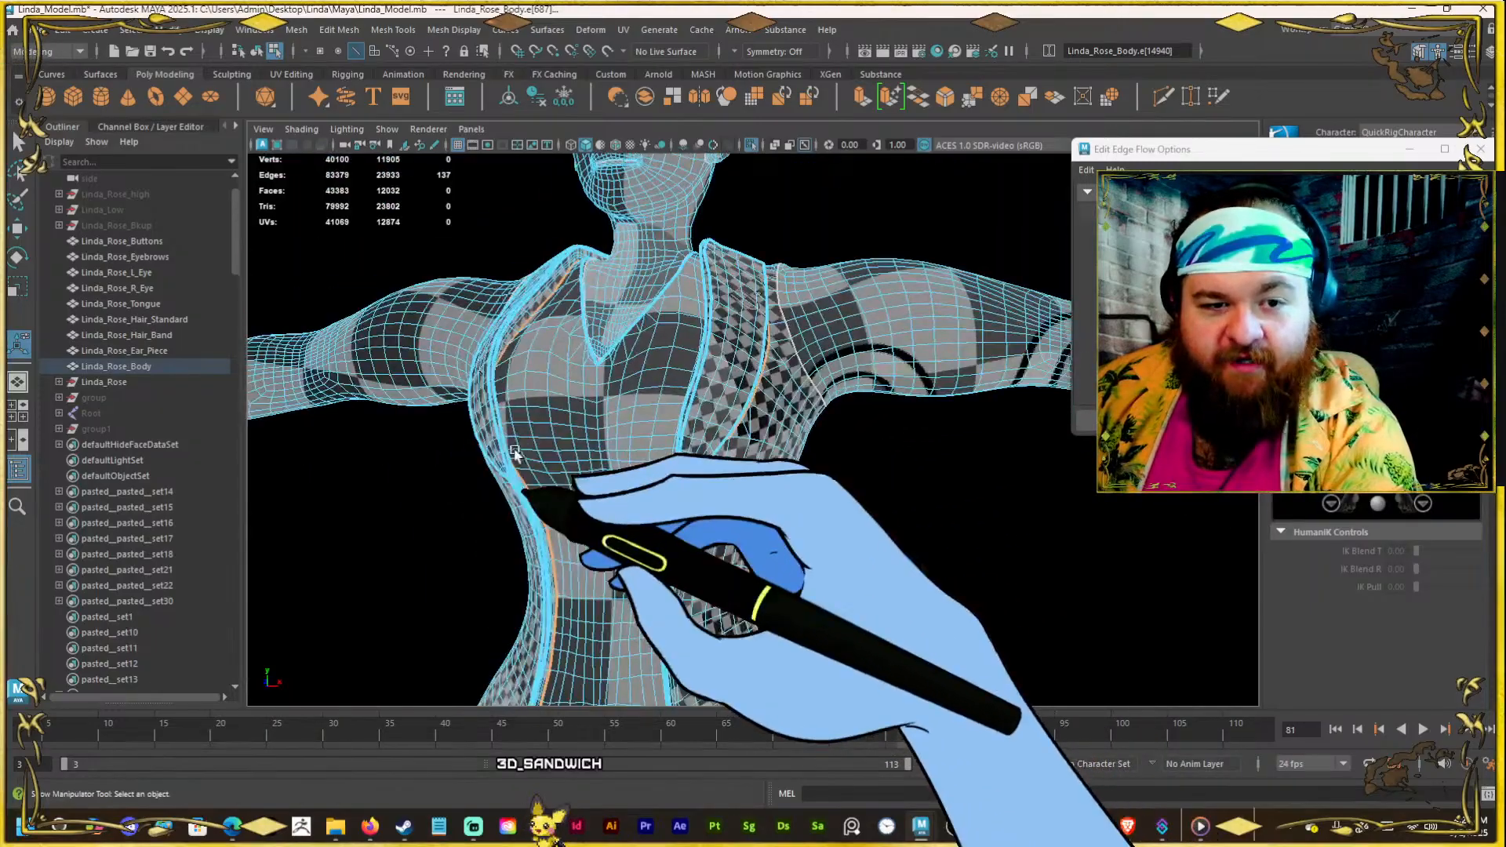
{"action": "left_click_drag", "start_coordinate": [509, 453], "coordinate": [719, 454], "text": "alt"}
{"action": "right_click_drag", "start_coordinate": [719, 453], "coordinate": [767, 286], "text": "alt"}
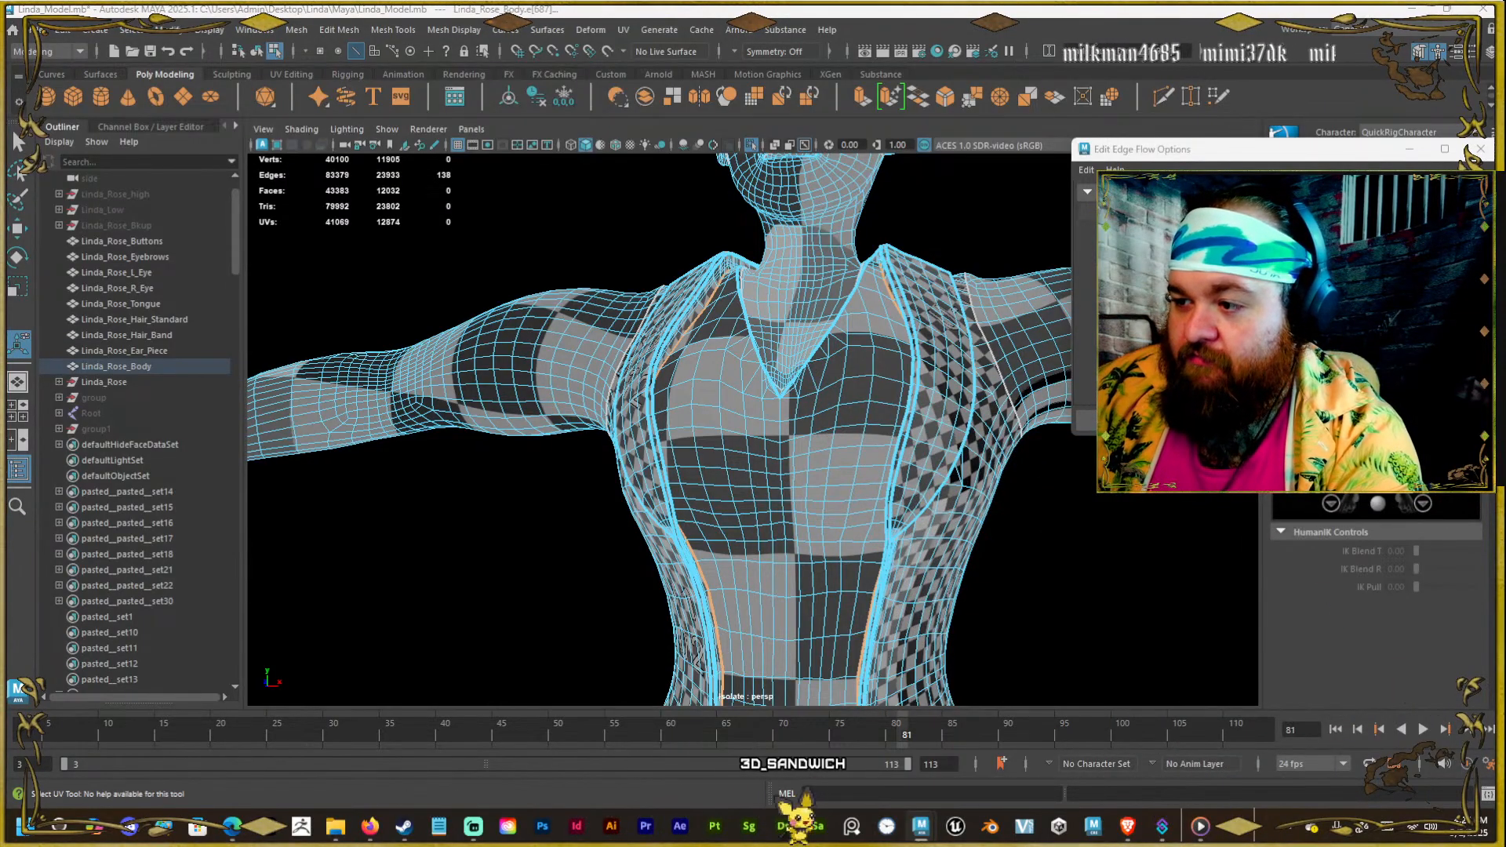
{"action": "left_click_drag", "start_coordinate": [591, 628], "coordinate": [440, 591], "text": "alt"}
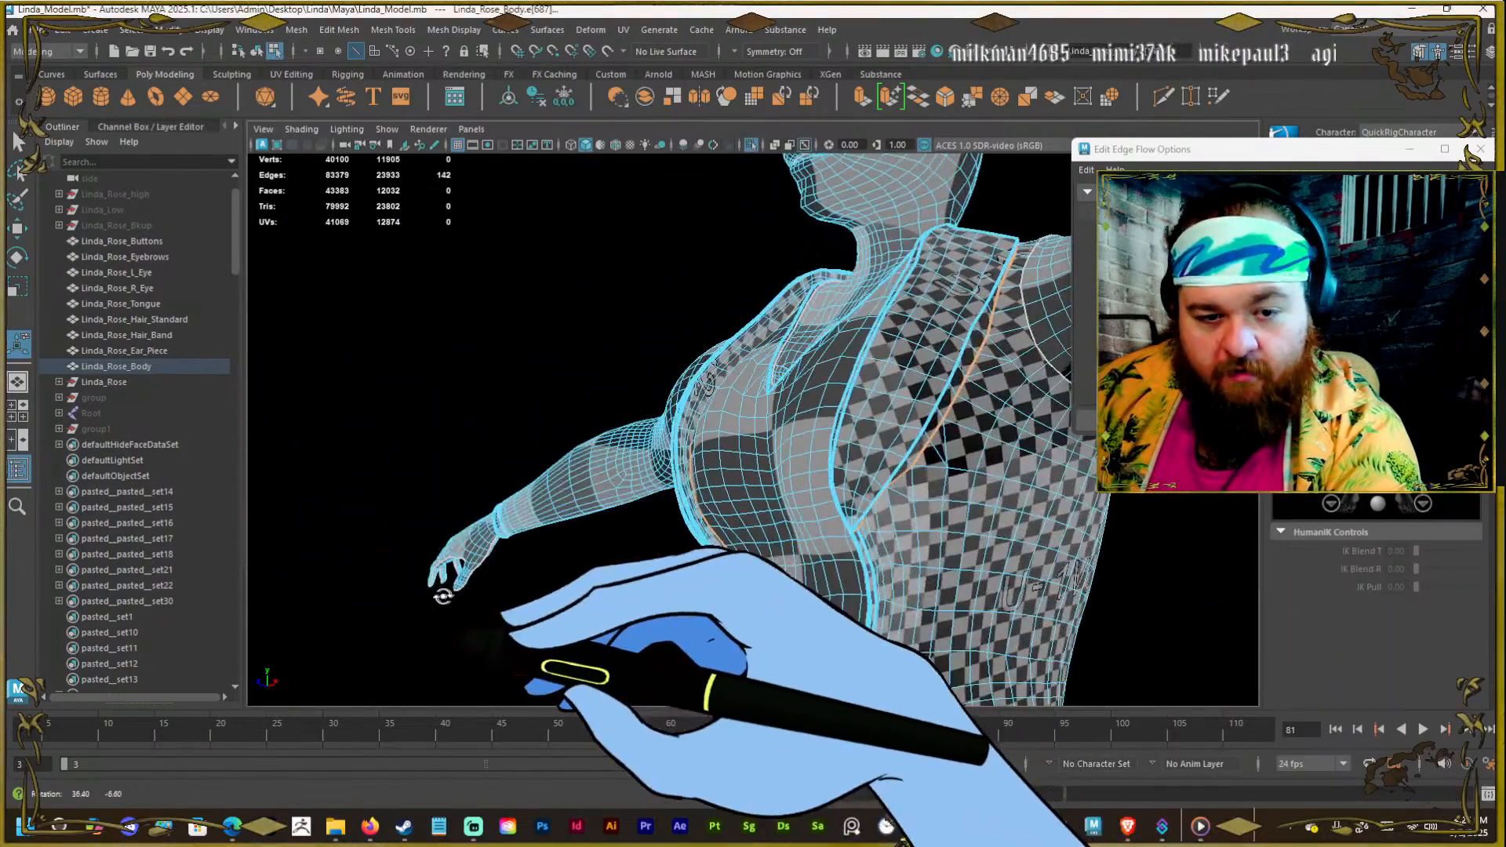
{"action": "right_click_drag", "start_coordinate": [440, 591], "coordinate": [703, 497], "text": "alt"}
{"action": "left_click_drag", "start_coordinate": [703, 497], "coordinate": [585, 491], "text": "alt"}
{"action": "middle_click_drag", "start_coordinate": [585, 491], "coordinate": [680, 350], "text": "alt"}
{"action": "left_click_drag", "start_coordinate": [681, 350], "coordinate": [687, 479], "text": "alt"}
{"action": "right_click_drag", "start_coordinate": [687, 479], "coordinate": [767, 451], "text": "alt"}
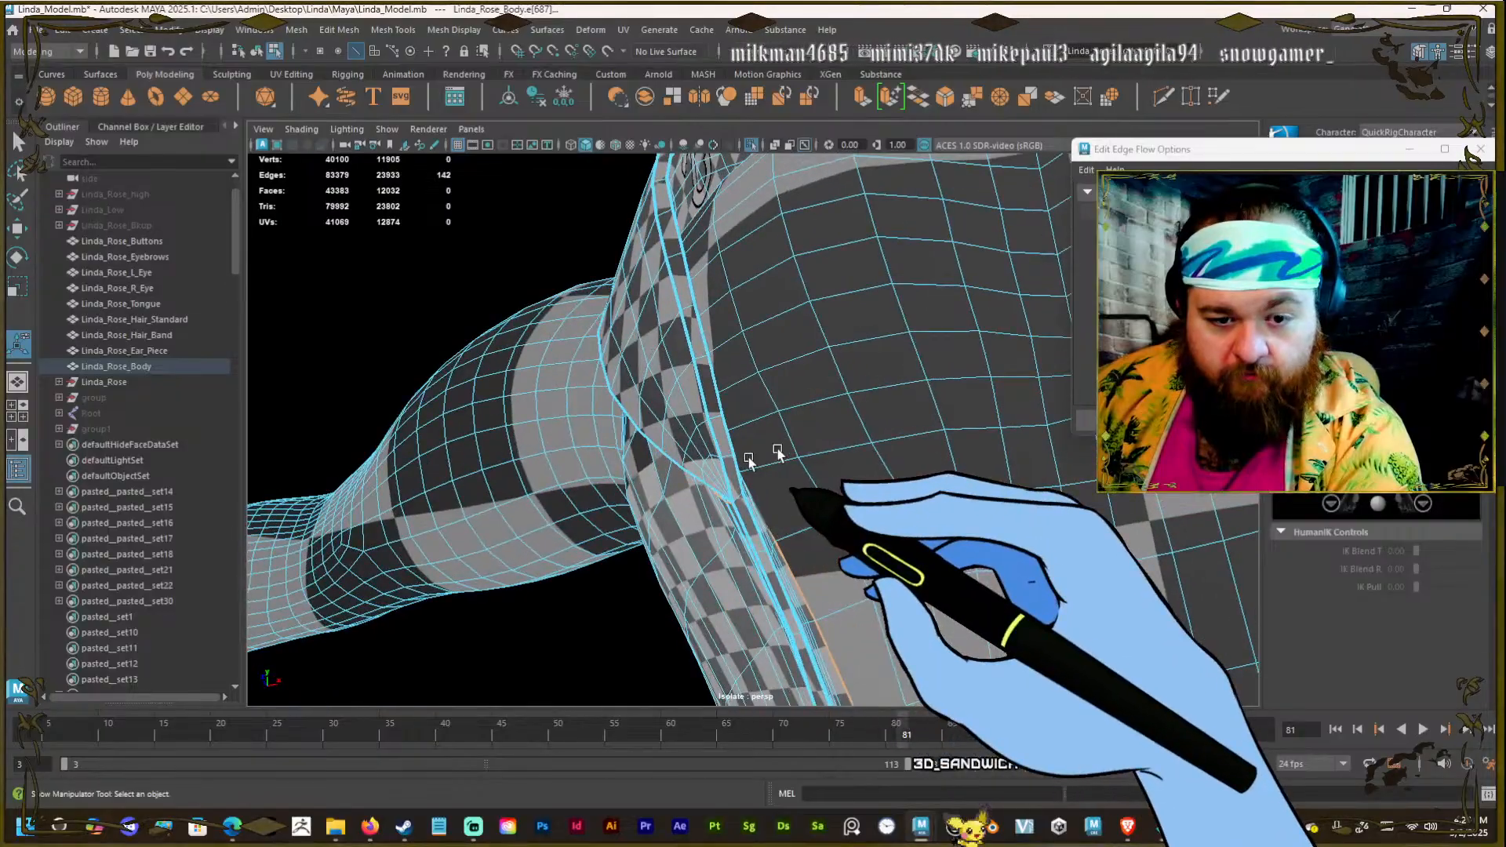
{"action": "left_click_drag", "start_coordinate": [767, 451], "coordinate": [719, 506], "text": "alt"}
{"action": "left_click_drag", "start_coordinate": [719, 563], "coordinate": [710, 563], "text": "alt"}
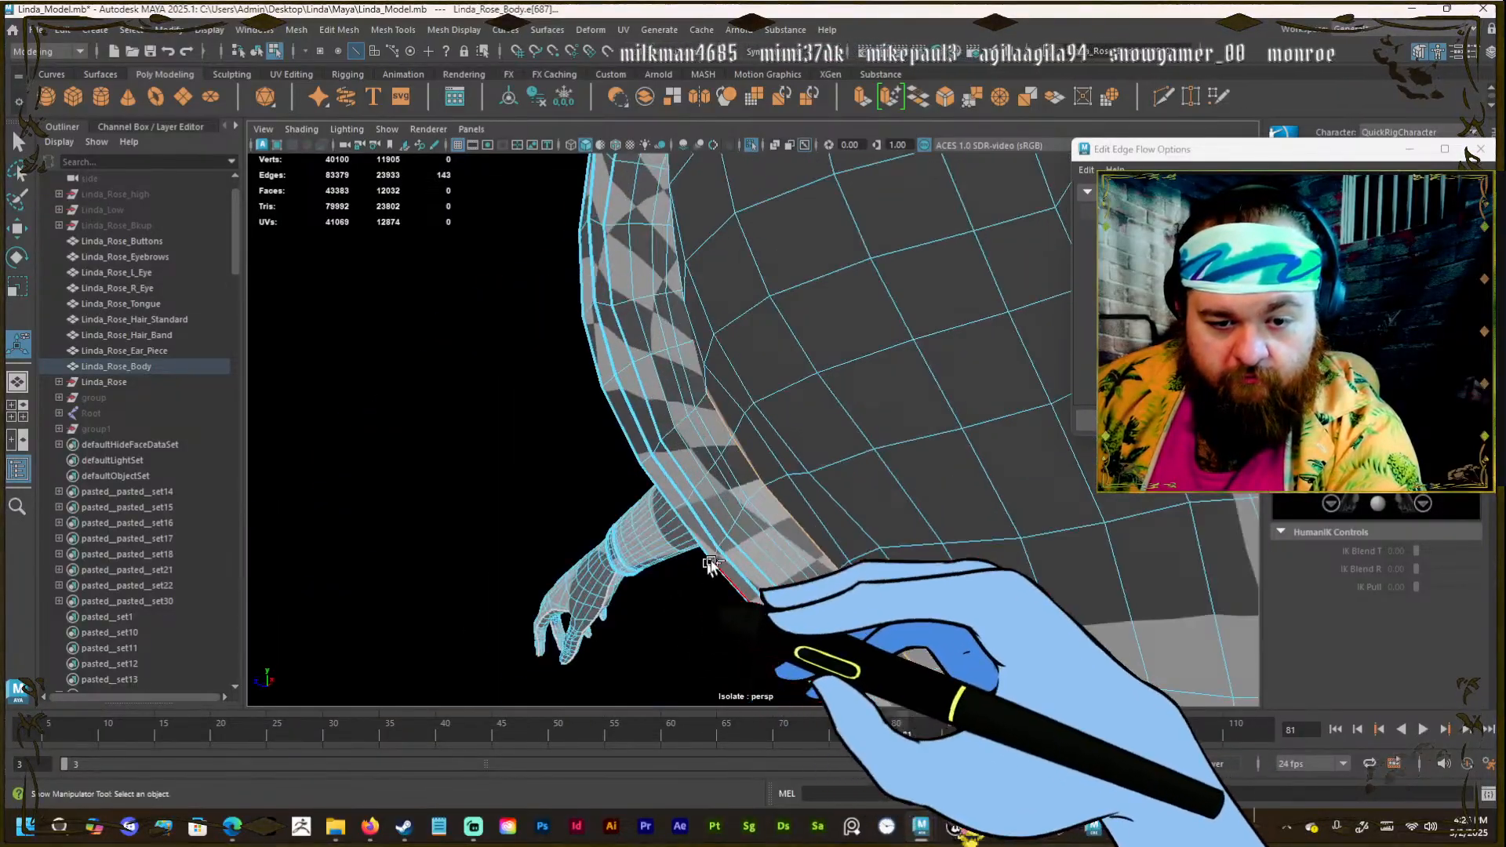
{"action": "double_click", "coordinate": [749, 488], "text": "shift"}
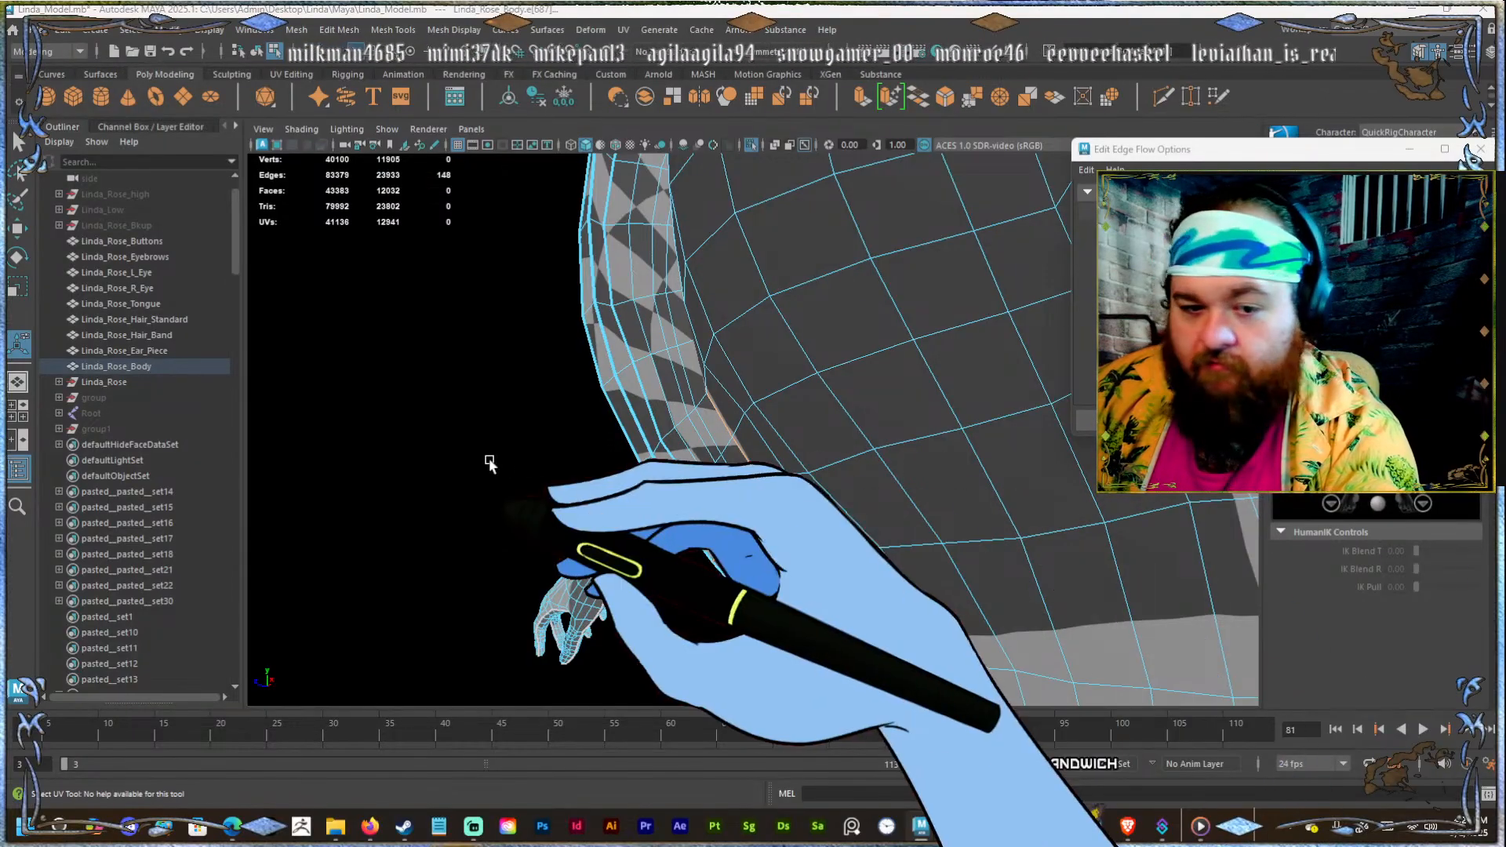
{"action": "left_click_drag", "start_coordinate": [732, 466], "coordinate": [890, 448], "text": "alt"}
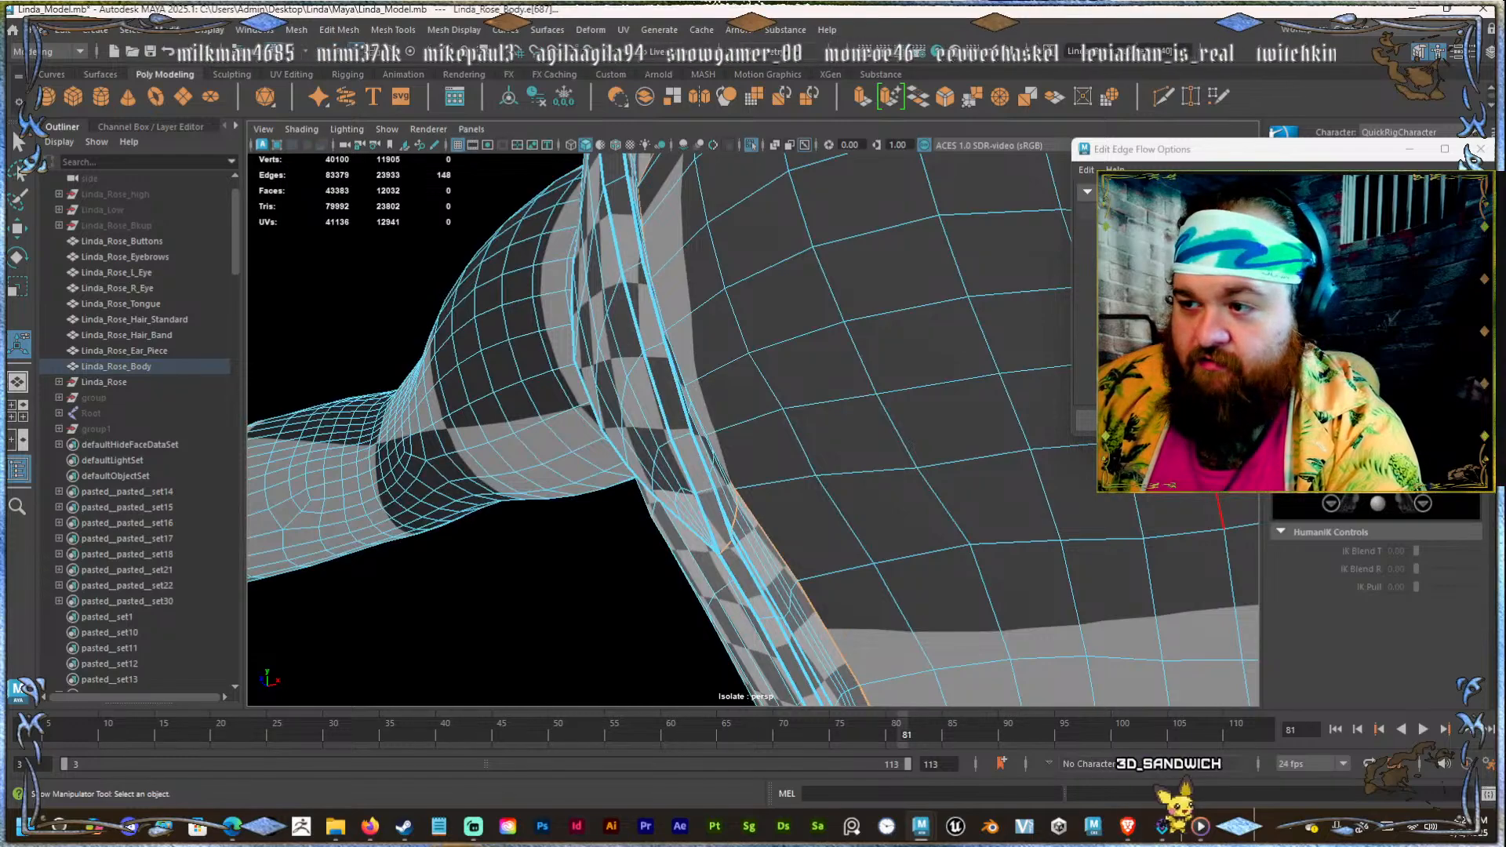
Examine in the UV Editor where the collar seams end near the vest shell's upper border.
{"action": "left_click_drag", "start_coordinate": [1505, 84], "coordinate": [519, 91]}
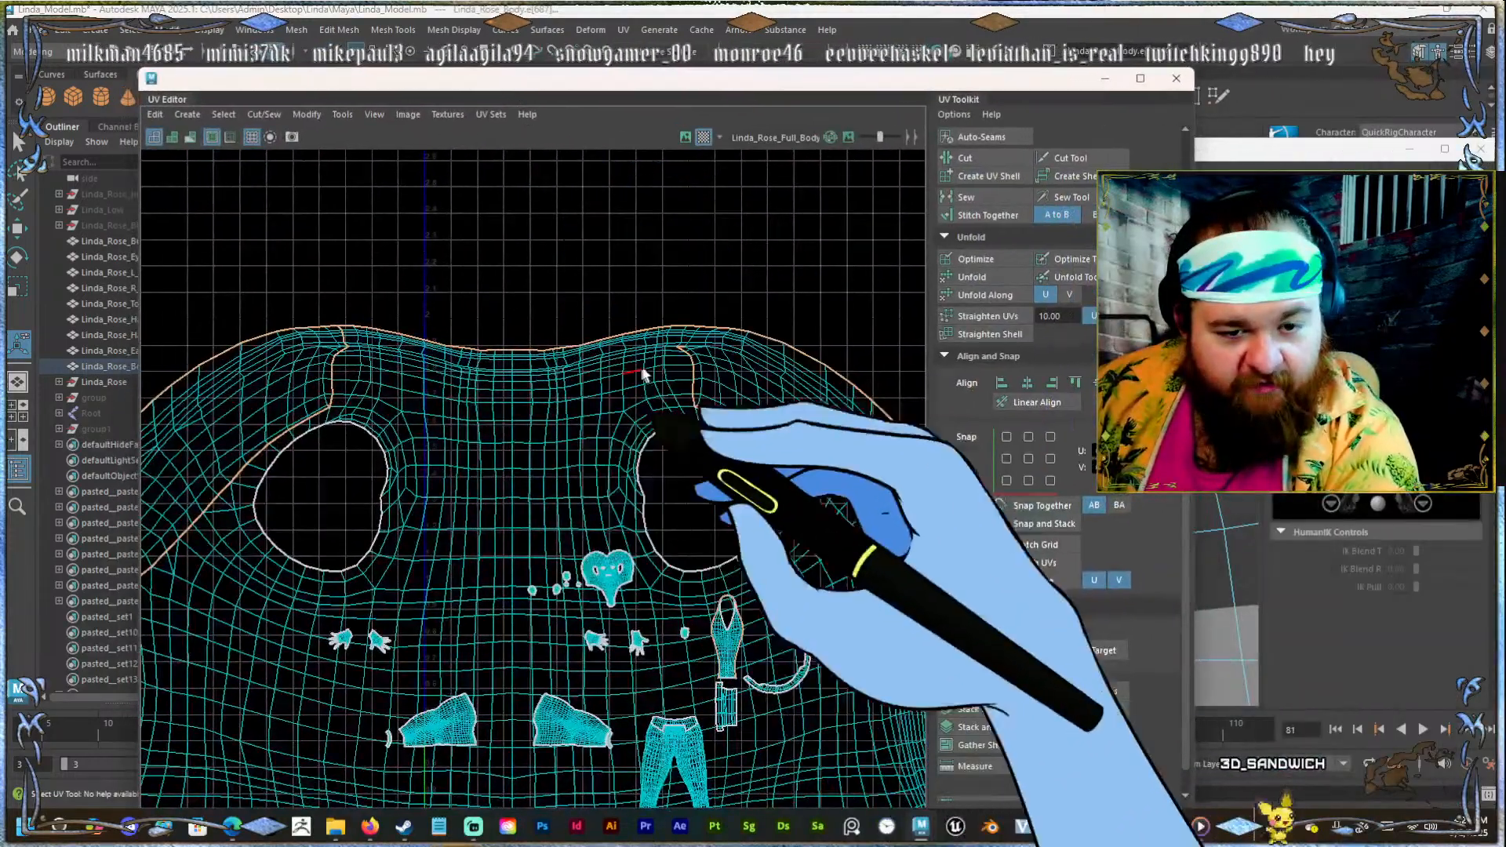
{"action": "right_click_drag", "start_coordinate": [684, 353], "coordinate": [727, 370], "text": "alt"}
{"action": "right_click_drag", "start_coordinate": [628, 403], "coordinate": [672, 292], "text": "alt"}
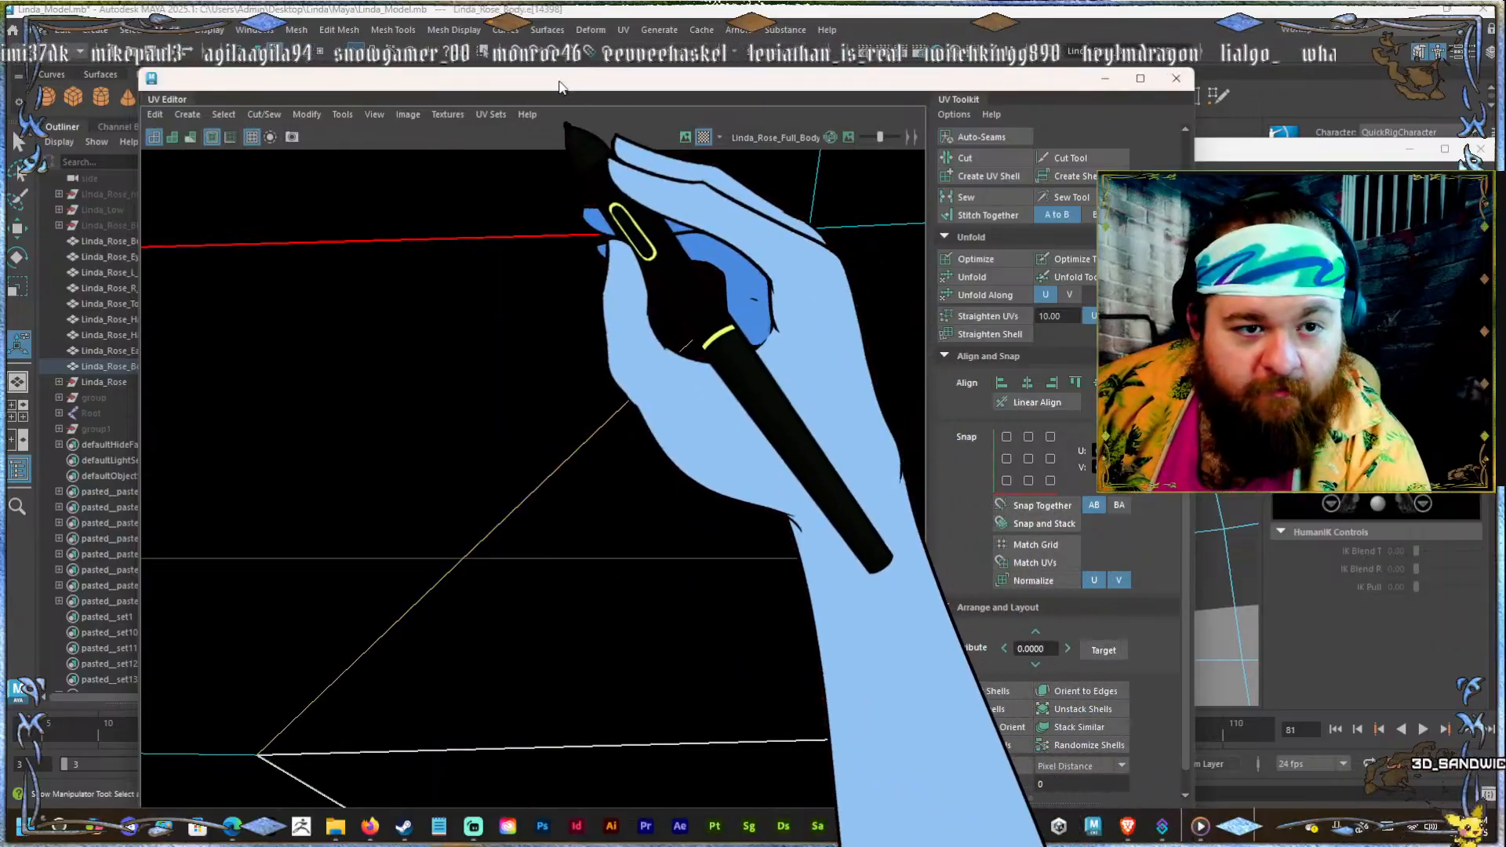
Examine the collar seam on the model around the neck and shoulders, selecting the edge loop across the collar.
{"action": "left_click_drag", "start_coordinate": [562, 84], "coordinate": [1505, 145]}
{"action": "right_click_drag", "start_coordinate": [705, 451], "coordinate": [817, 371], "text": "alt"}
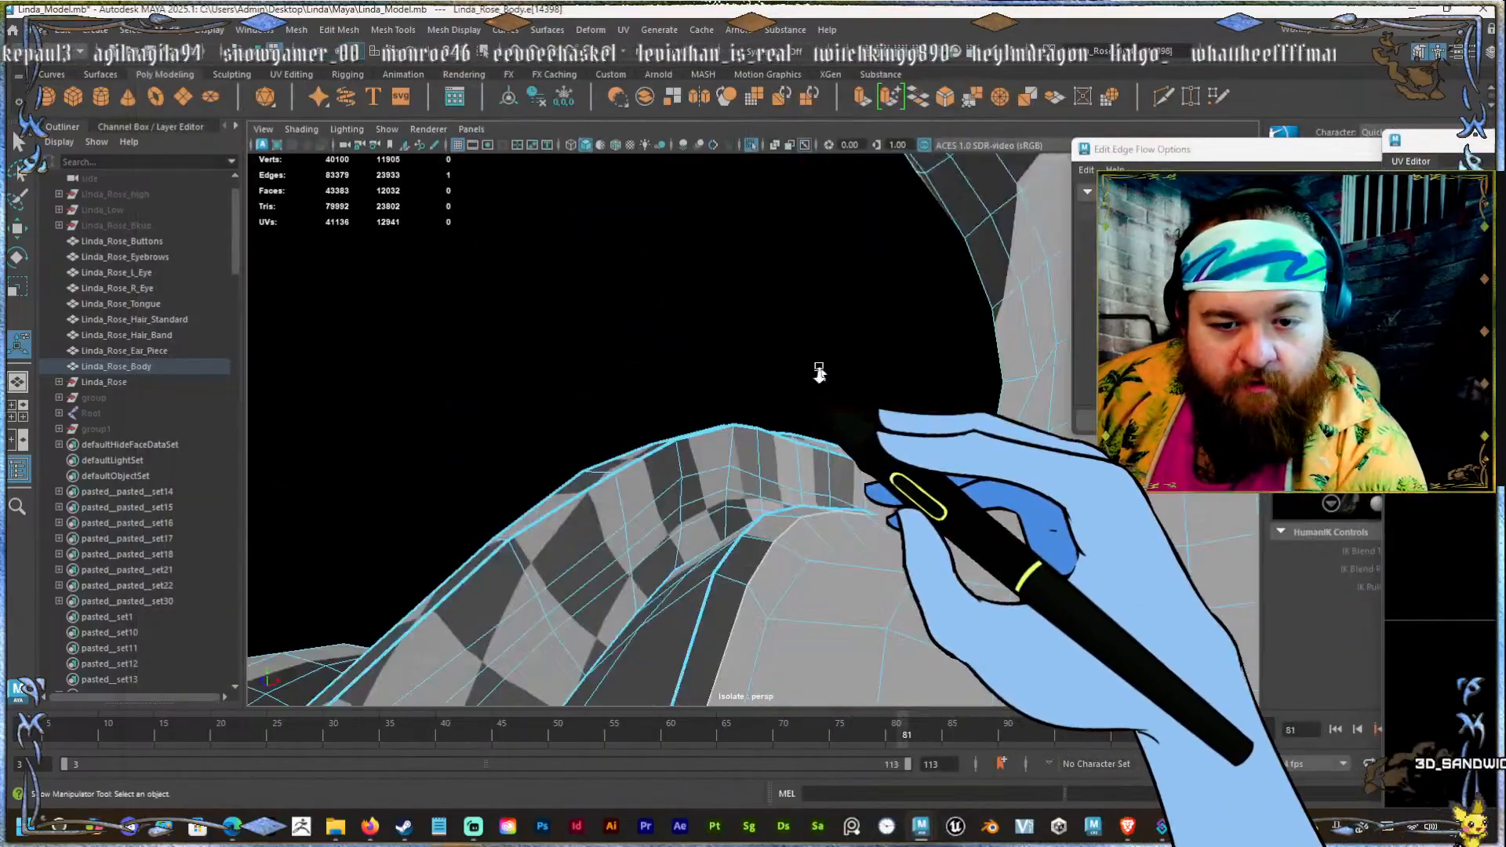
{"action": "left_click_drag", "start_coordinate": [818, 371], "coordinate": [782, 409], "text": "alt"}
{"action": "right_click_drag", "start_coordinate": [783, 409], "coordinate": [721, 458], "text": "alt"}
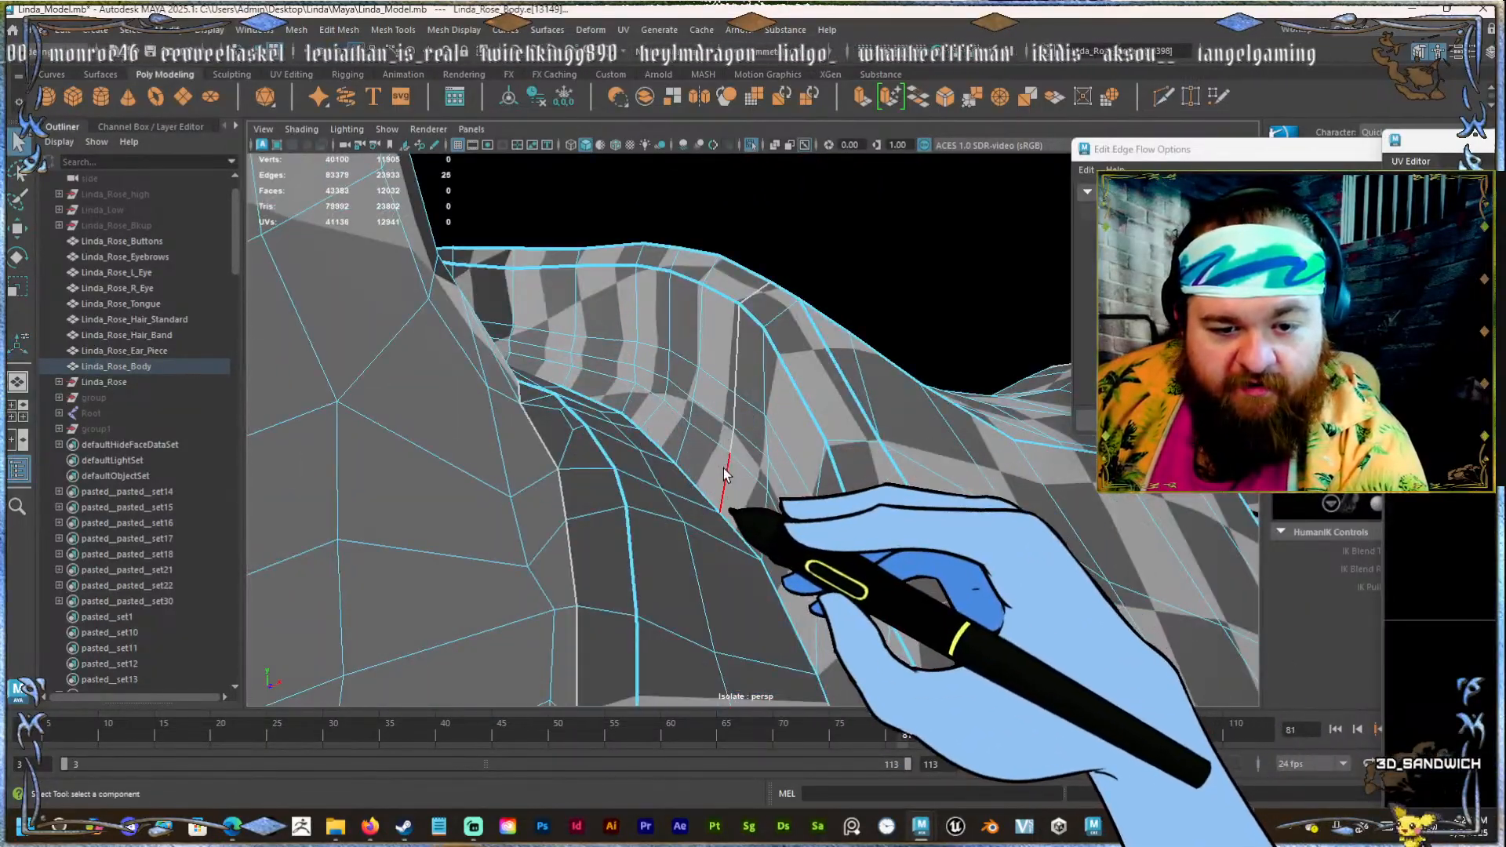
{"action": "double_click", "coordinate": [742, 348]}
{"action": "left_click_drag", "start_coordinate": [751, 293], "coordinate": [783, 380], "text": "alt"}
{"action": "right_click_drag", "start_coordinate": [783, 379], "coordinate": [659, 403], "text": "alt"}
{"action": "left_click_drag", "start_coordinate": [659, 403], "coordinate": [847, 467], "text": "alt"}
{"action": "middle_click_drag", "start_coordinate": [847, 468], "coordinate": [541, 502], "text": "alt"}
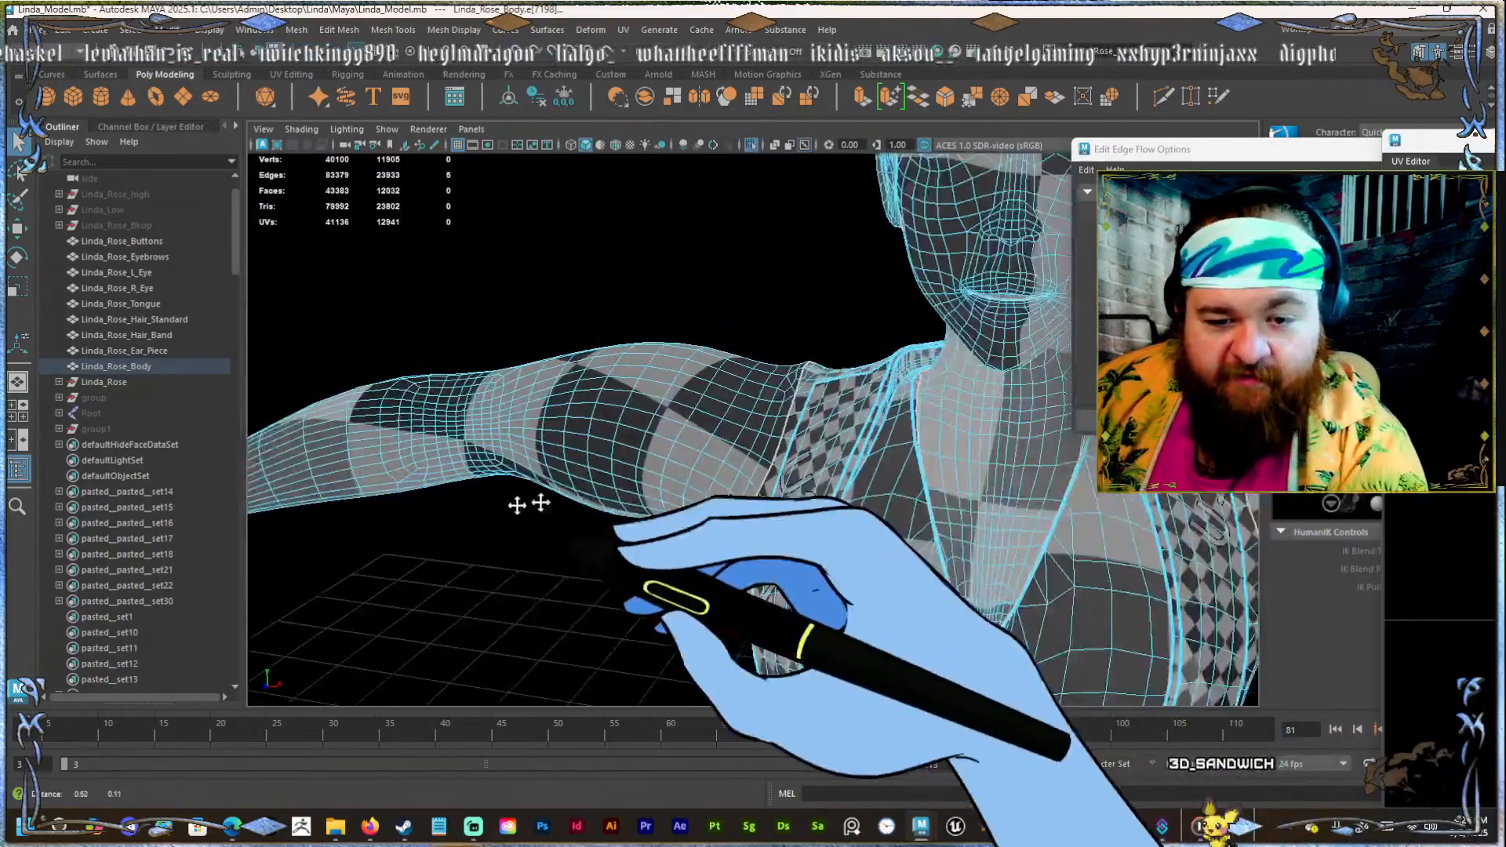
{"action": "right_click_drag", "start_coordinate": [540, 502], "coordinate": [756, 433], "text": "alt"}
{"action": "left_click_drag", "start_coordinate": [756, 434], "coordinate": [772, 510], "text": "alt"}
Unfold the vest's UV shell in the UV Editor and return to edge selection.
{"action": "left_click_drag", "start_coordinate": [1443, 139], "coordinate": [306, 192]}
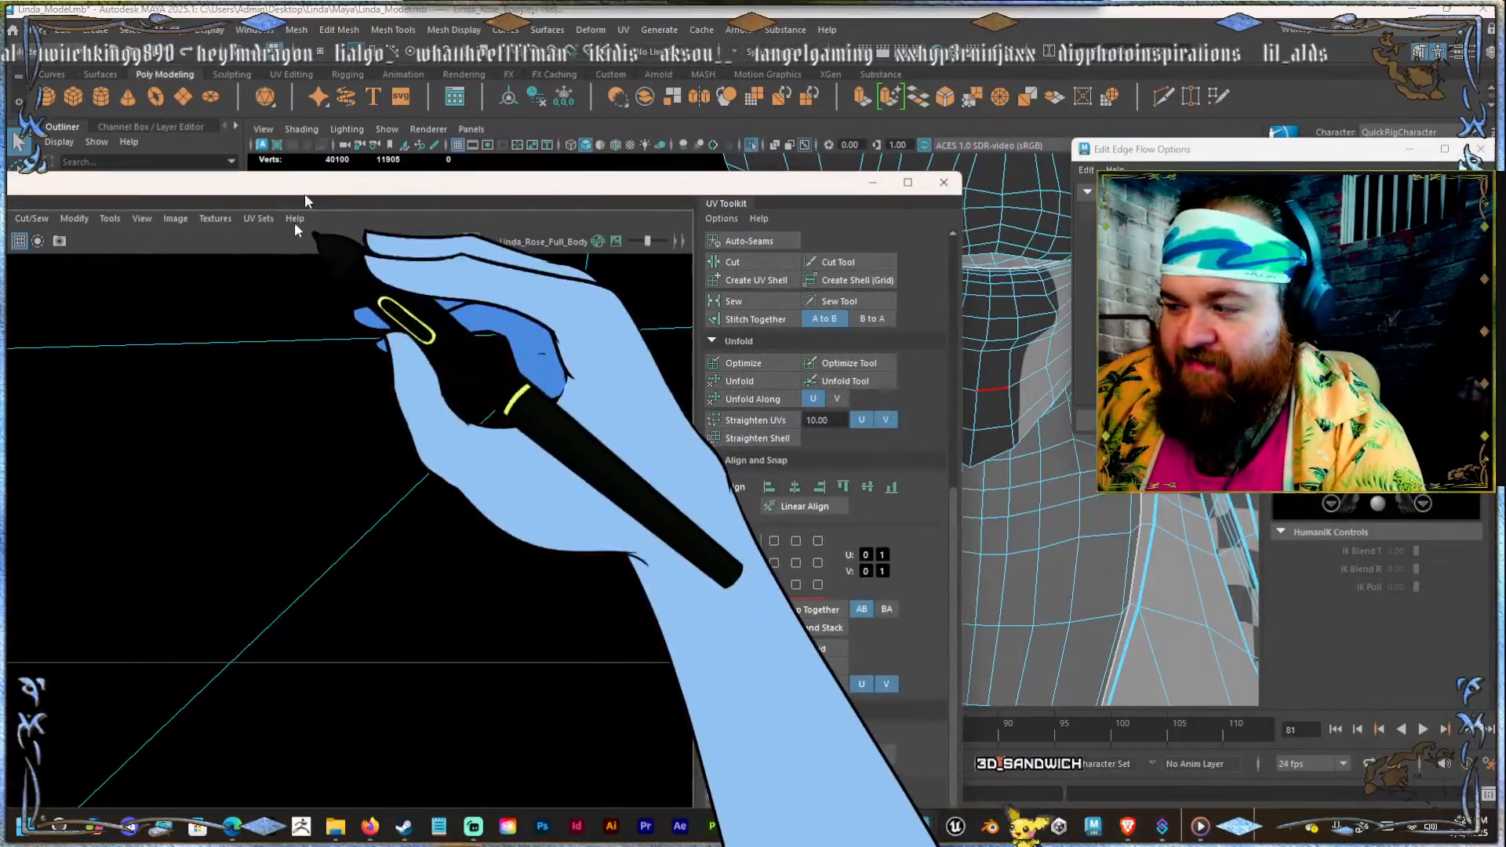
{"action": "scroll", "coordinate": [480, 440], "scroll_direction": "down", "scroll_amount": 5}
{"action": "scroll", "coordinate": [480, 443], "scroll_direction": "down", "scroll_amount": 10}
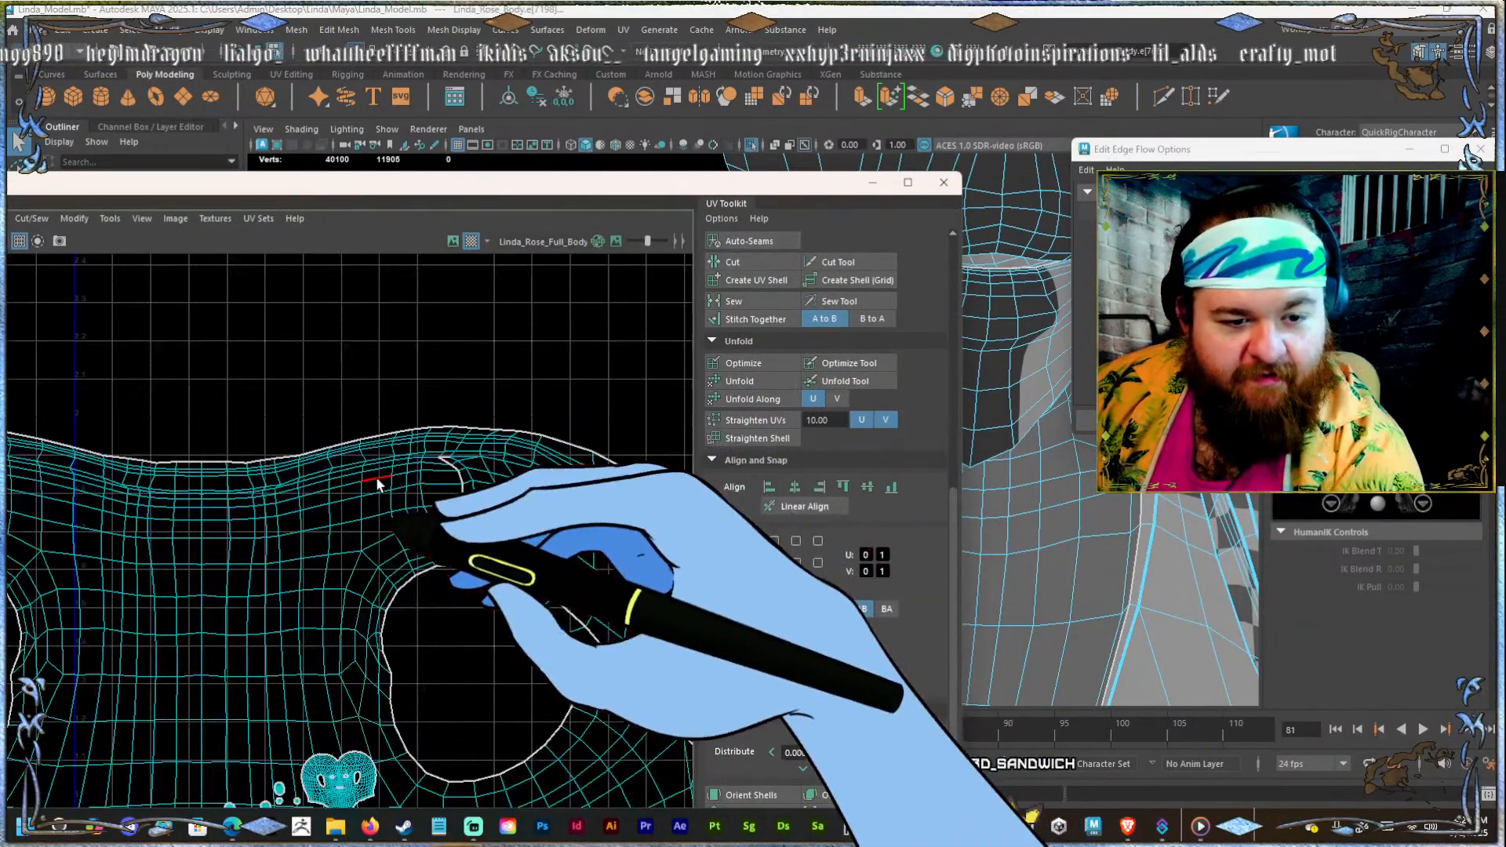
{"action": "middle_click_drag", "start_coordinate": [290, 410], "coordinate": [394, 397], "text": "alt"}
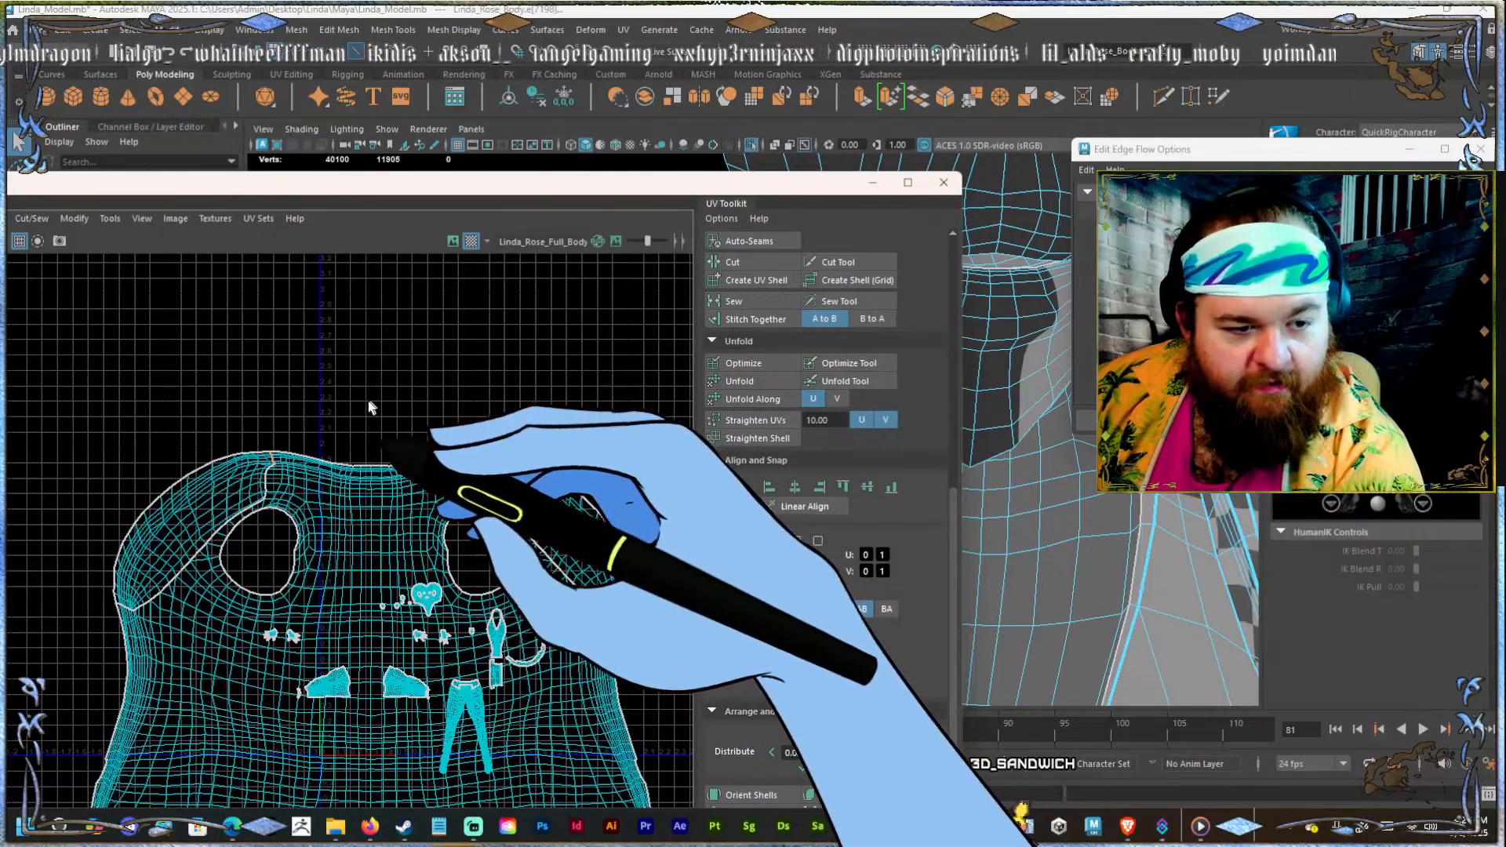
{"action": "scroll", "coordinate": [372, 408], "scroll_direction": "up", "scroll_amount": 5}
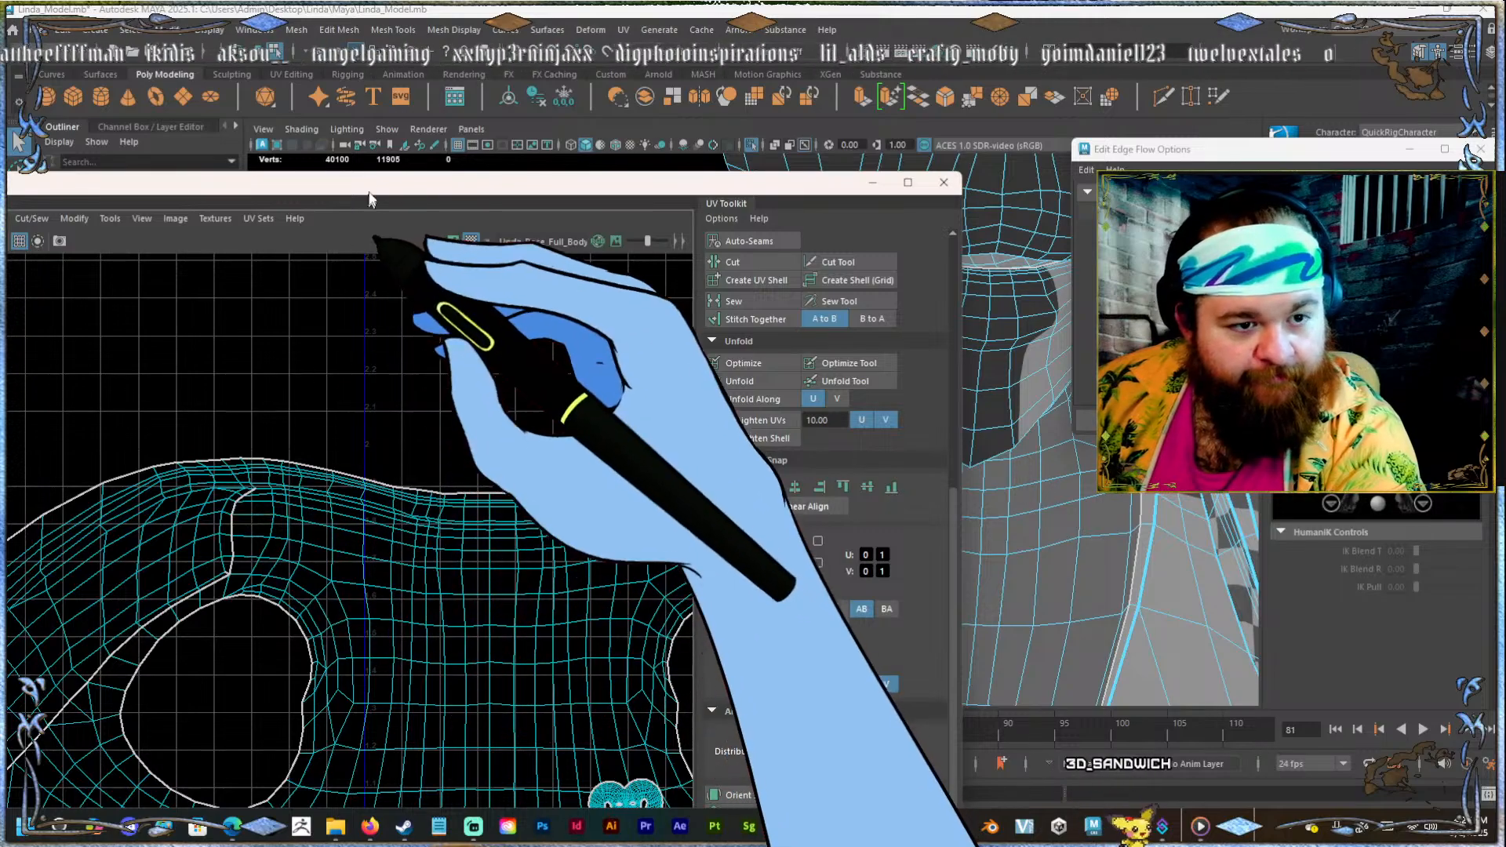
{"action": "left_click_drag", "start_coordinate": [367, 186], "coordinate": [682, 51]}
{"action": "scroll", "coordinate": [524, 443], "scroll_direction": "down", "scroll_amount": 2}
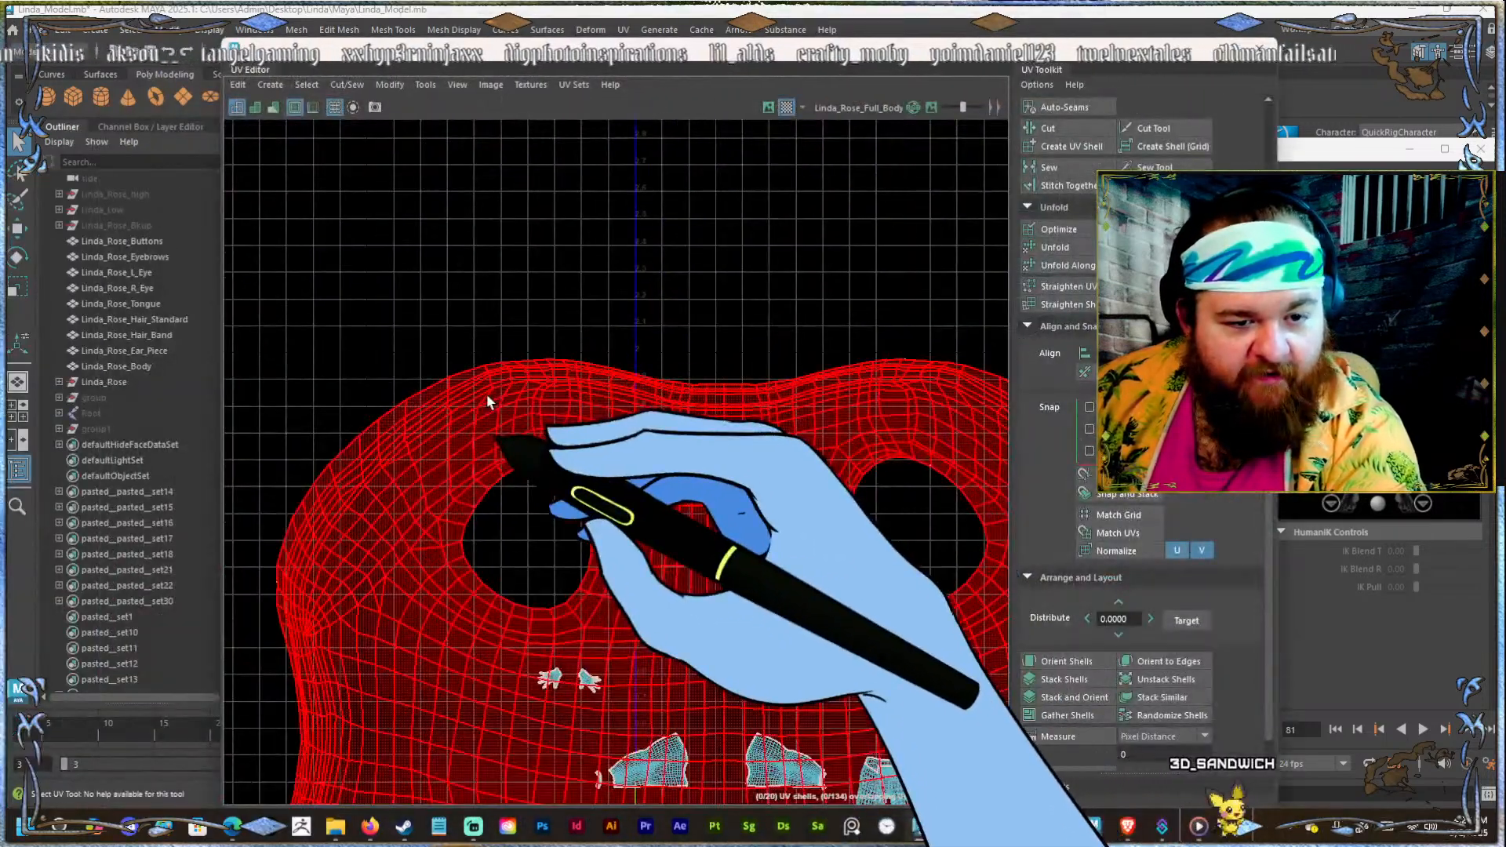
{"action": "left_click", "coordinate": [491, 396]}
{"action": "right_click_drag", "start_coordinate": [514, 368], "coordinate": [633, 389], "text": "shift"}
{"action": "left_click", "coordinate": [608, 272]}
{"action": "key", "text": "F10"}
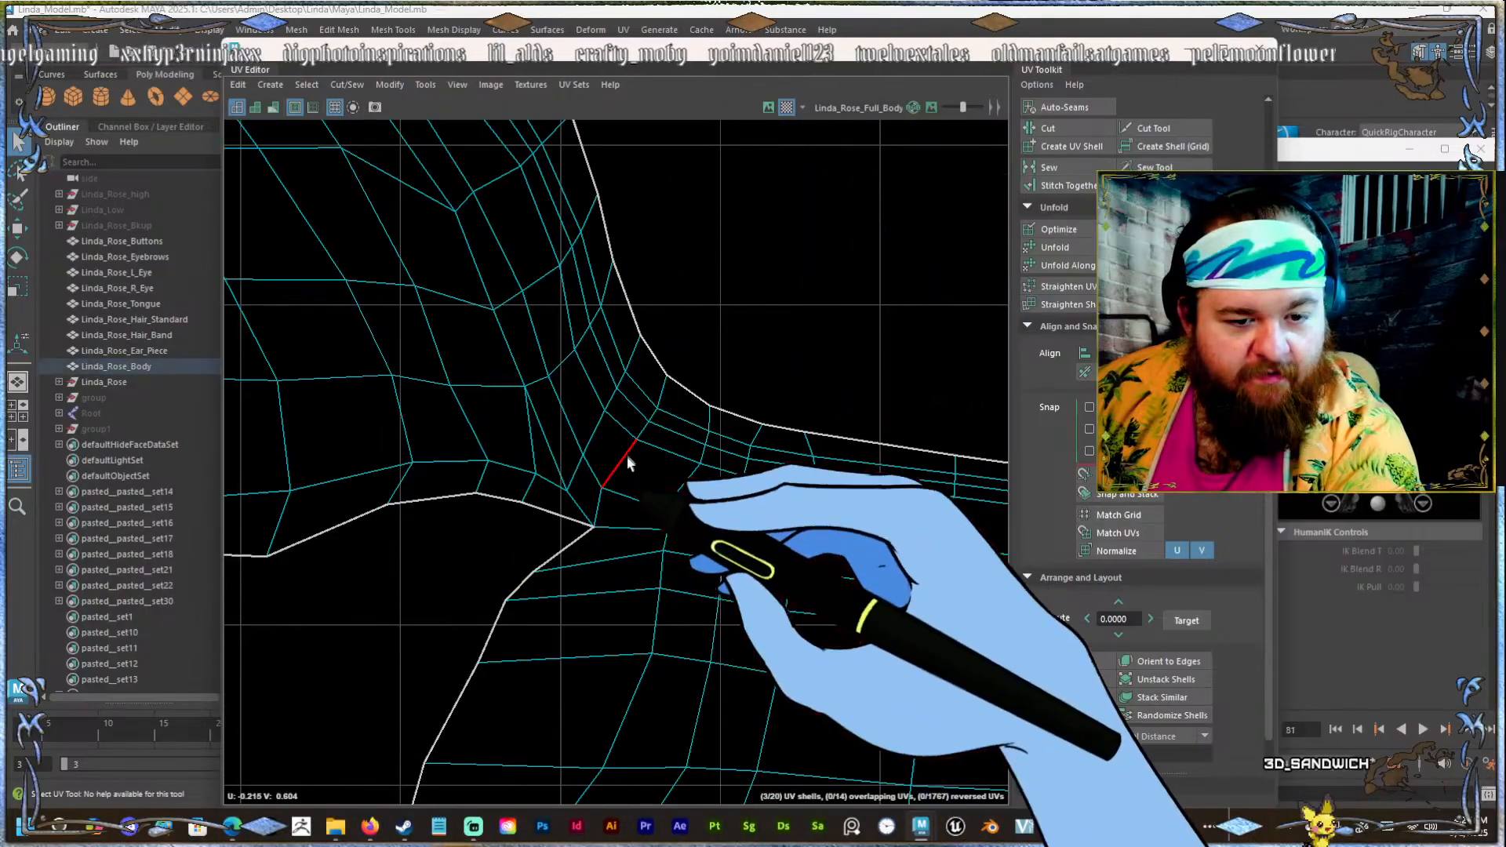
{"action": "scroll", "coordinate": [625, 525], "scroll_direction": "down", "scroll_amount": 10}
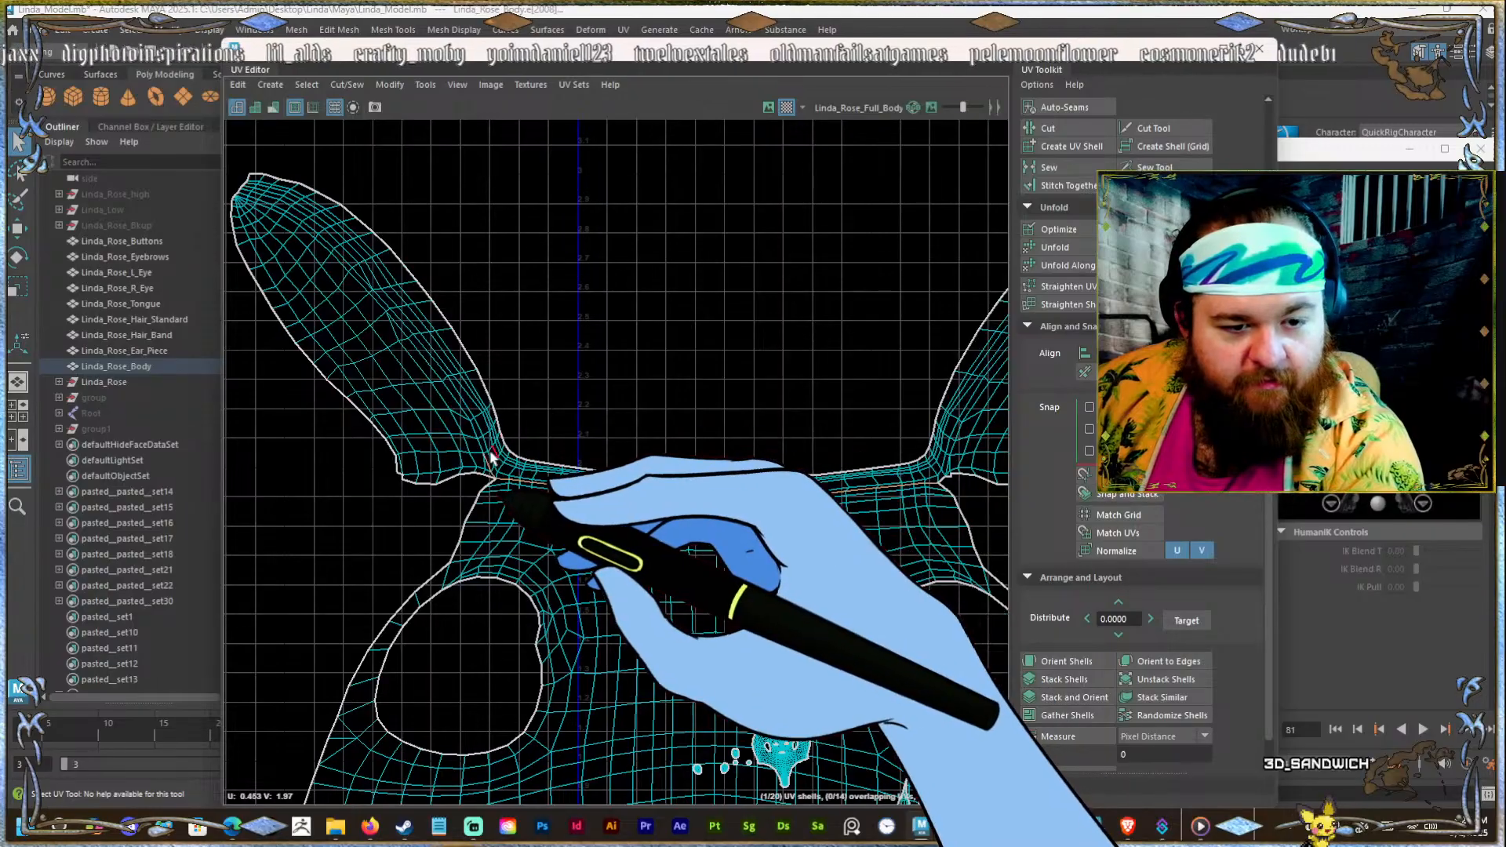
Check where the collar seam ends on the vest shell and undo the last cut along the collar's inner edge loop.
{"action": "scroll", "coordinate": [478, 431], "scroll_direction": "up", "scroll_amount": 5}
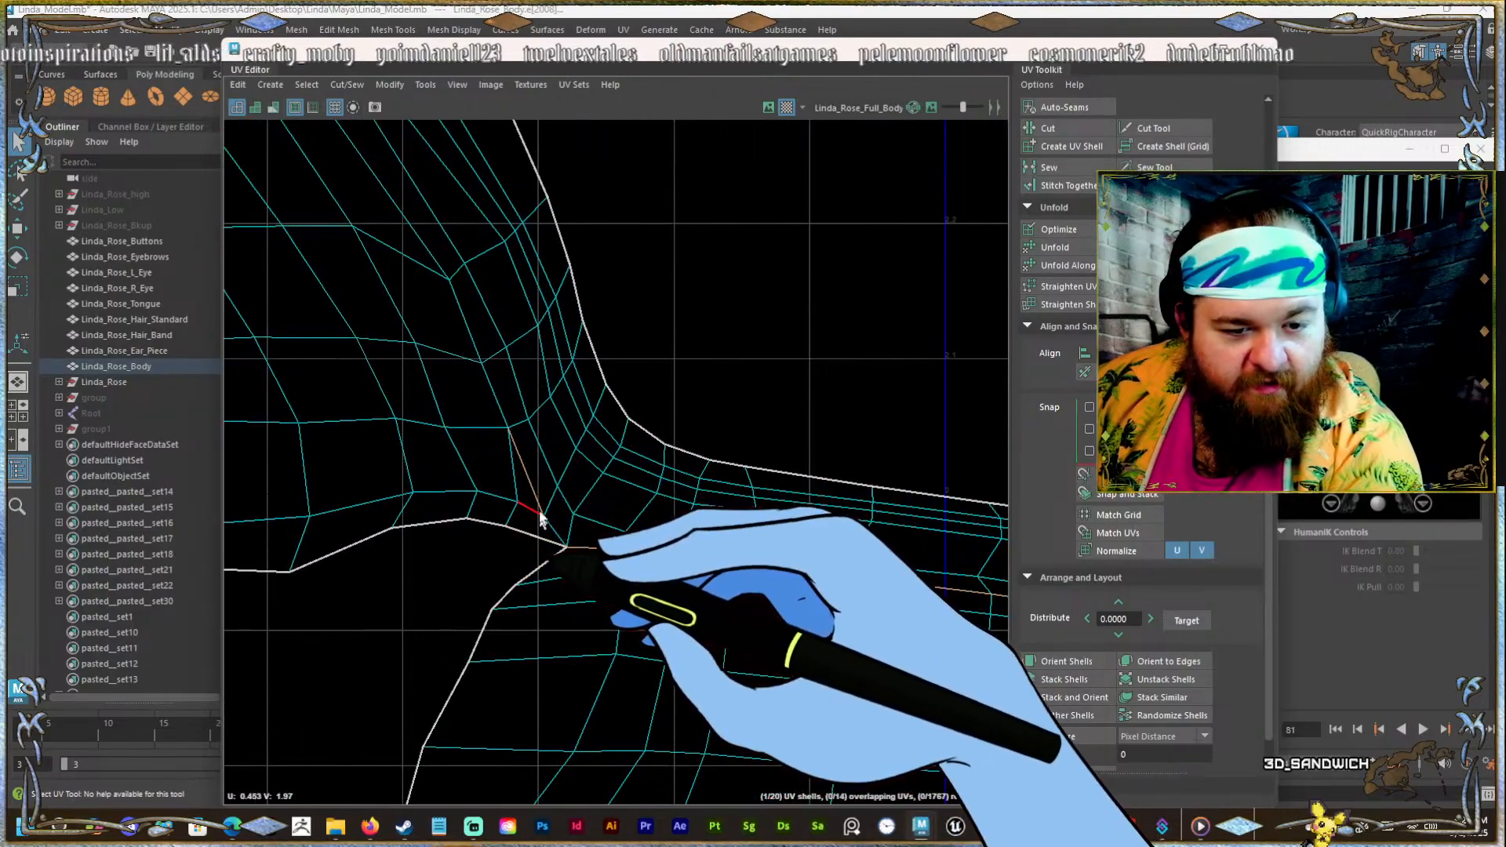
{"action": "scroll", "coordinate": [558, 496], "scroll_direction": "down", "scroll_amount": 5}
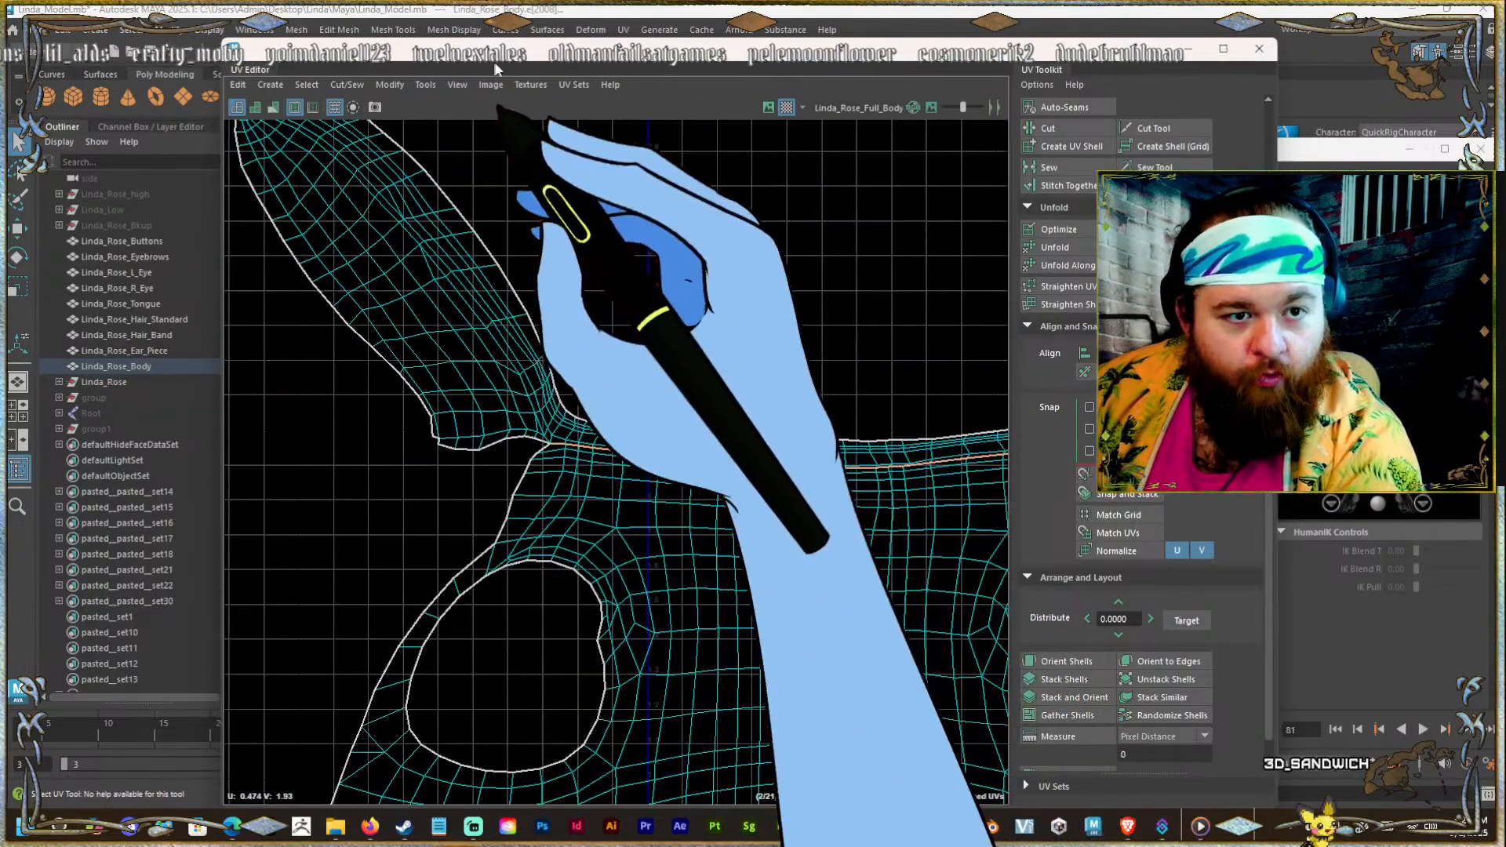
{"action": "left_click_drag", "start_coordinate": [493, 55], "coordinate": [1505, 110]}
{"action": "left_click_drag", "start_coordinate": [760, 417], "coordinate": [823, 431], "text": "alt"}
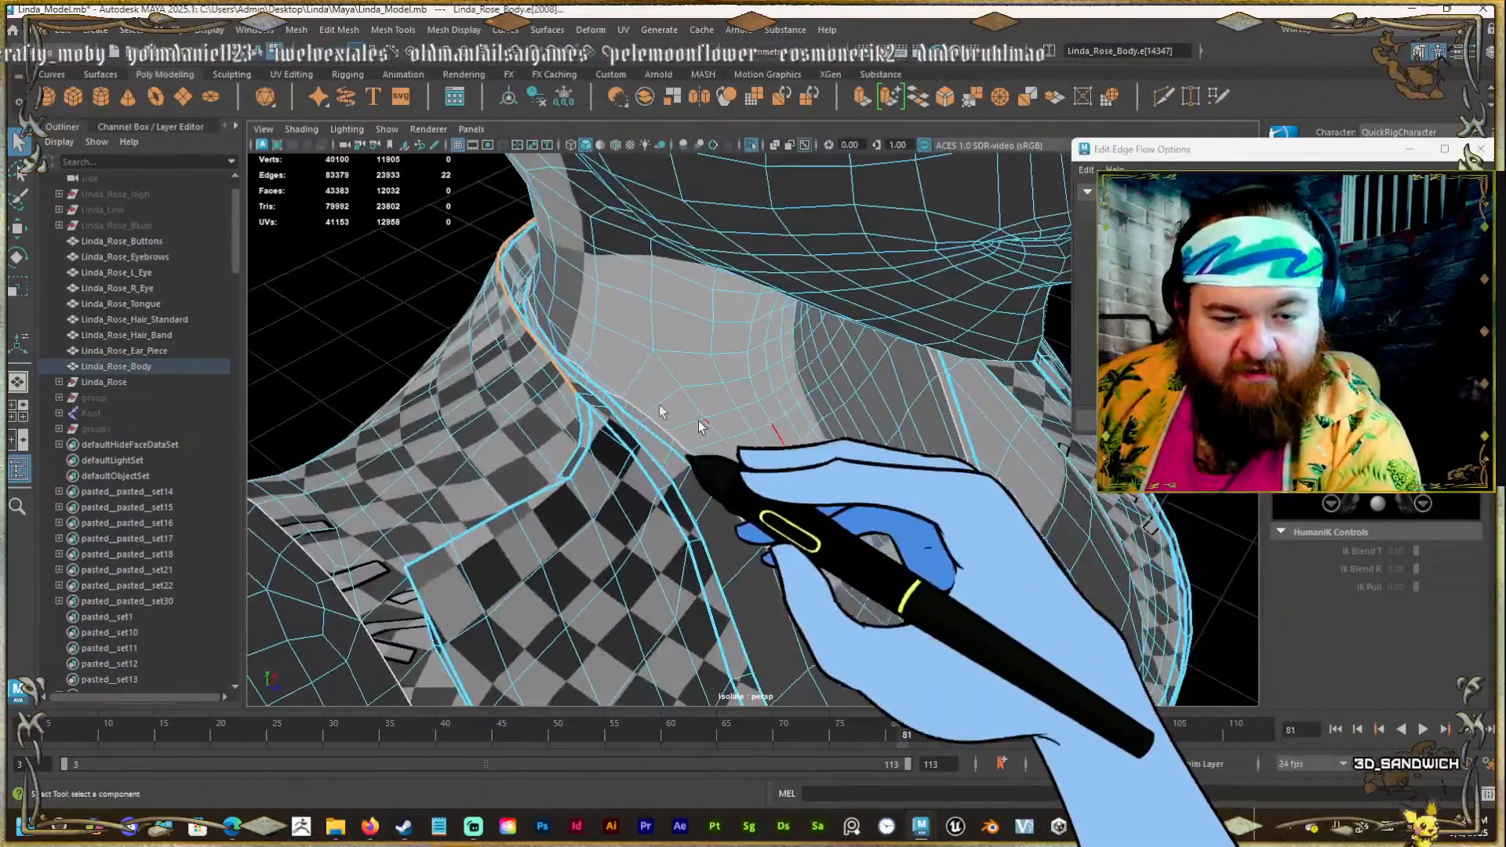
{"action": "double_click", "coordinate": [581, 416], "text": "ctrl"}
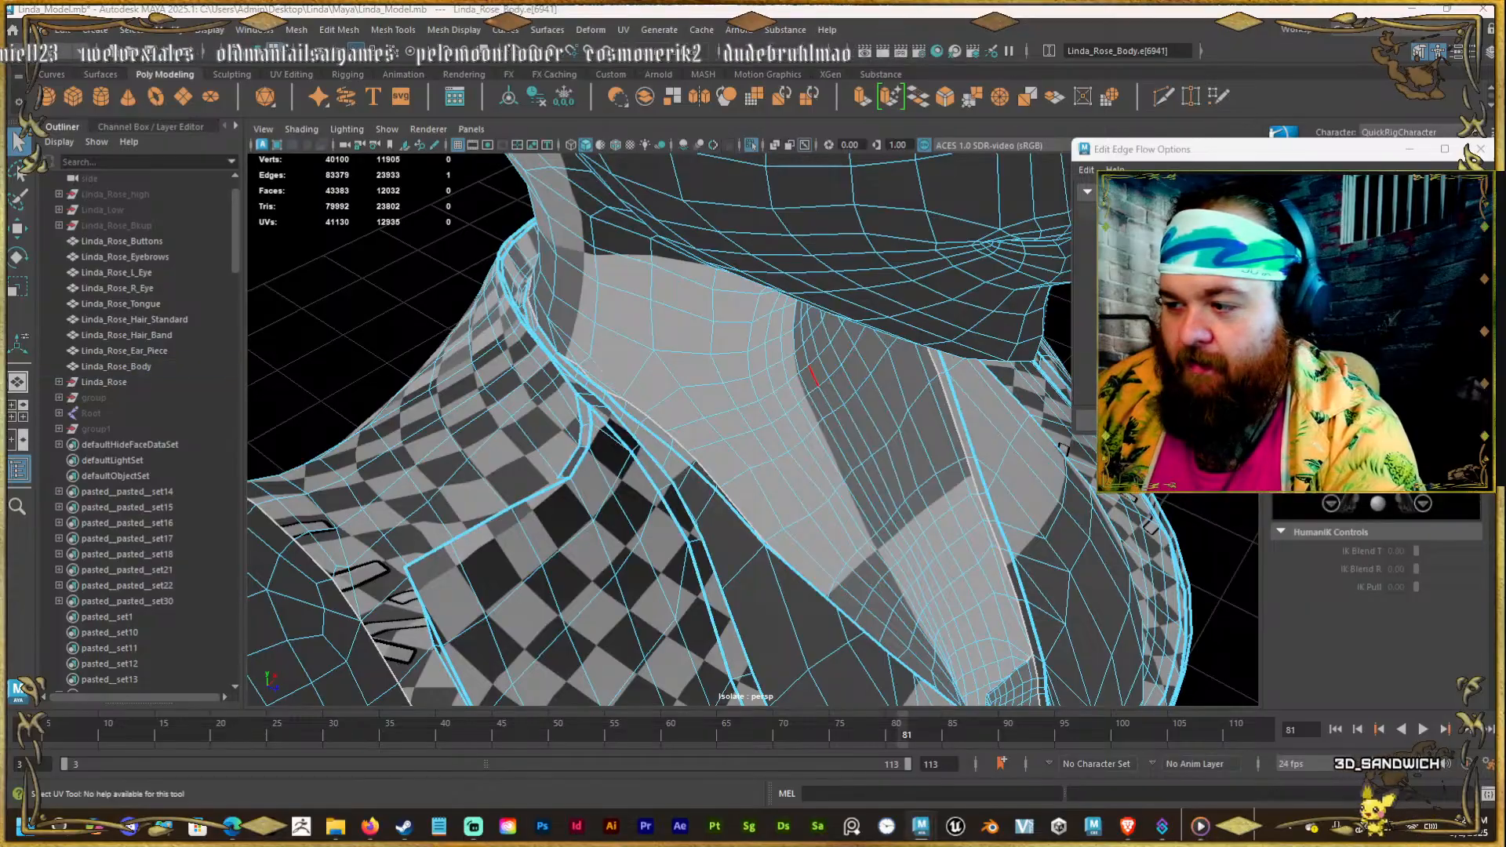
{"action": "key", "text": "ctrl+z"}
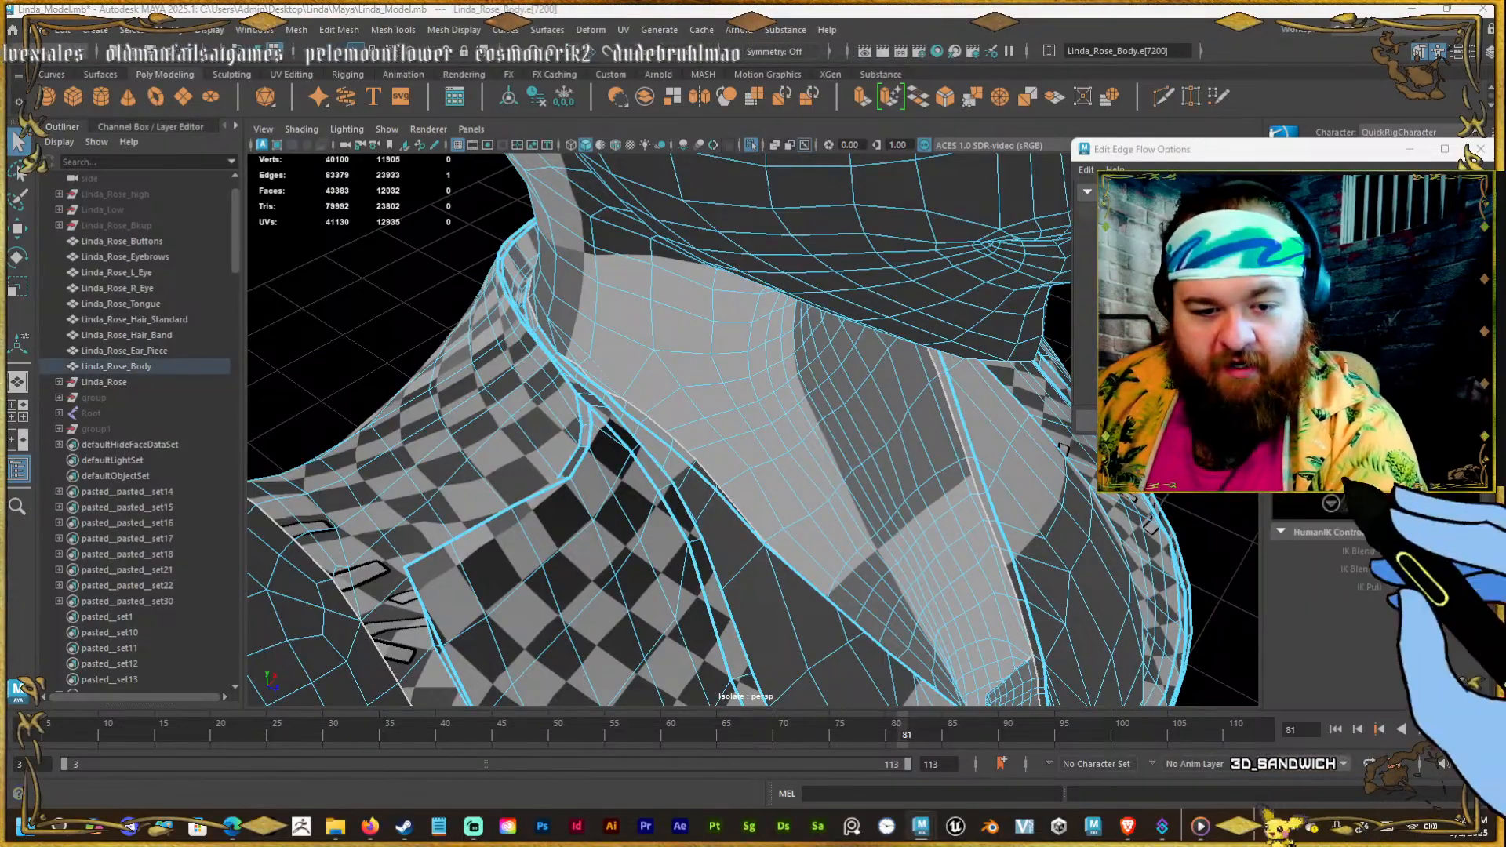
Examine how the vest's UV shell runs around the collar and neck by selecting its faces and nearby edges.
{"action": "left_click_drag", "start_coordinate": [988, 427], "coordinate": [900, 382], "text": "alt"}
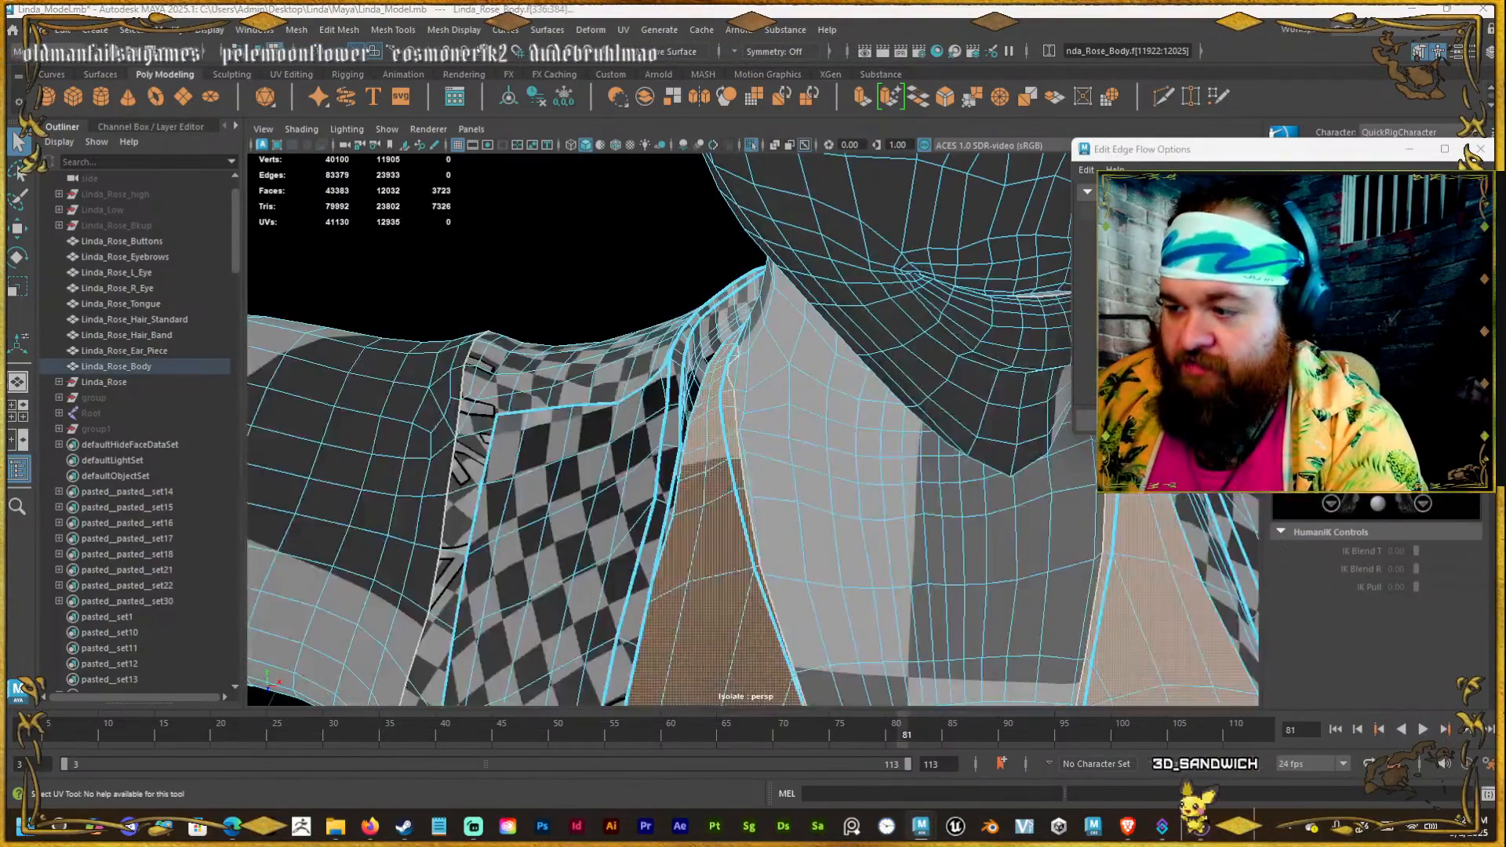
{"action": "left_click", "coordinate": [763, 504]}
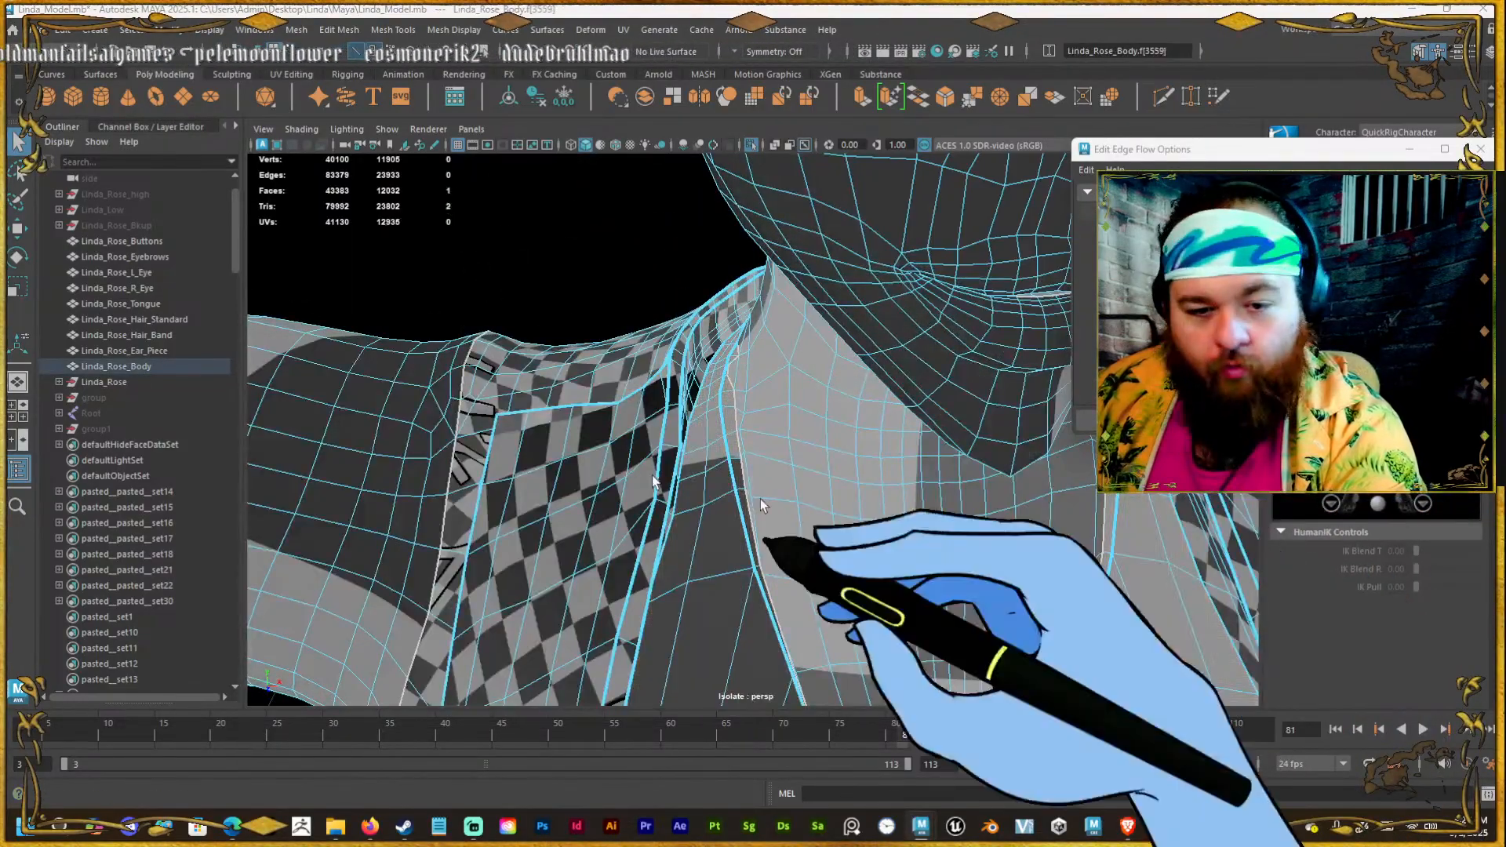
{"action": "mouse_move", "coordinate": [764, 504]}
{"action": "left_mouse_down", "text": "alt"}
{"action": "mouse_move", "coordinate": [736, 393]}
{"action": "mouse_move", "coordinate": [907, 480]}
{"action": "mouse_move", "coordinate": [751, 477]}
{"action": "mouse_move", "coordinate": [766, 492]}
{"action": "mouse_move", "coordinate": [881, 494]}
{"action": "mouse_move", "coordinate": [756, 496]}
{"action": "mouse_move", "coordinate": [778, 492]}
{"action": "left_mouse_up", "text": "alt"}
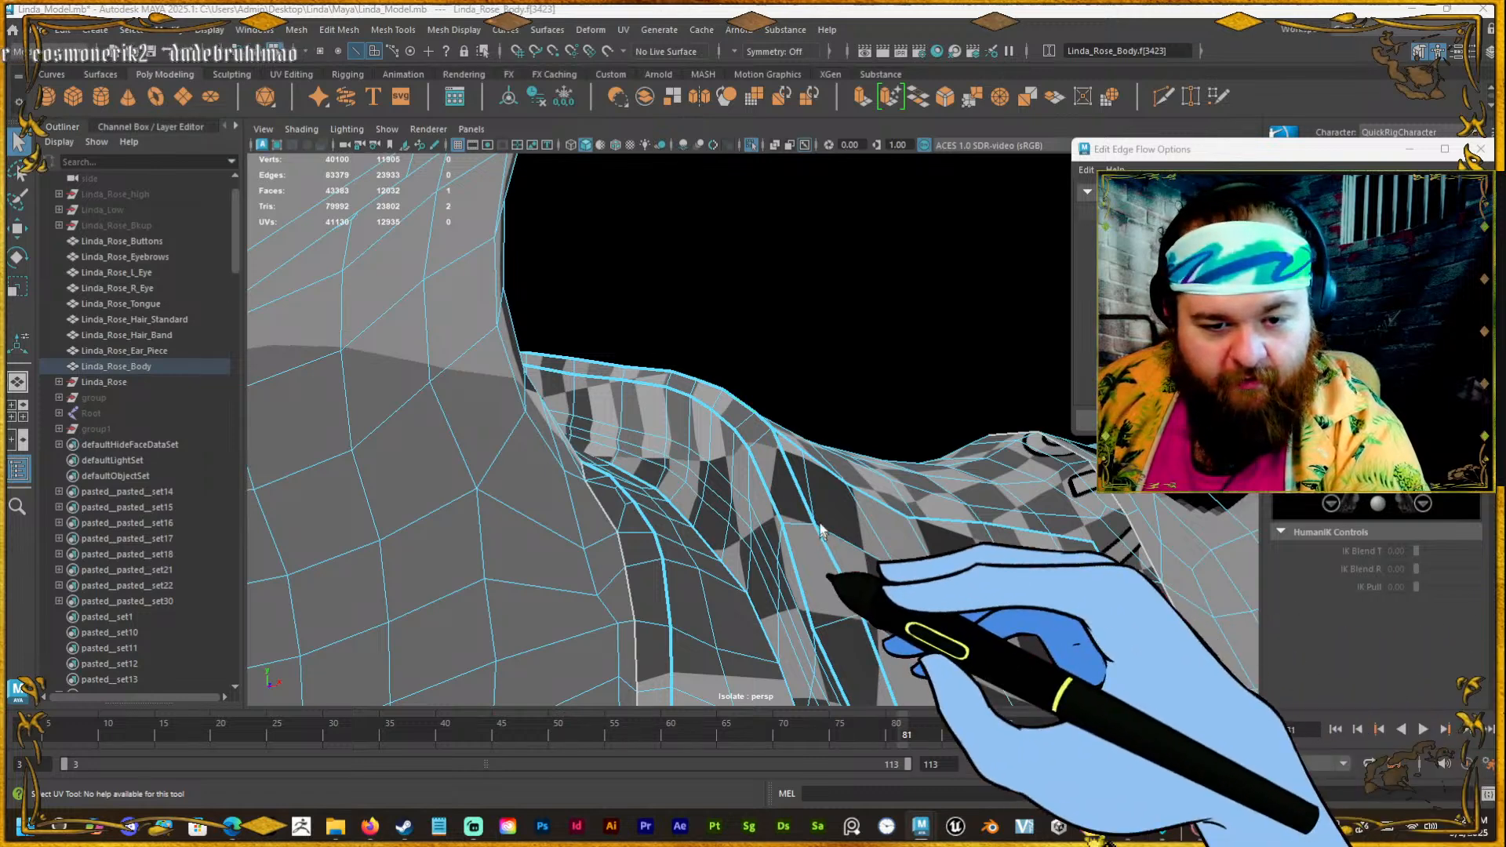
{"action": "right_click_drag", "start_coordinate": [822, 525], "coordinate": [710, 384], "text": "alt"}
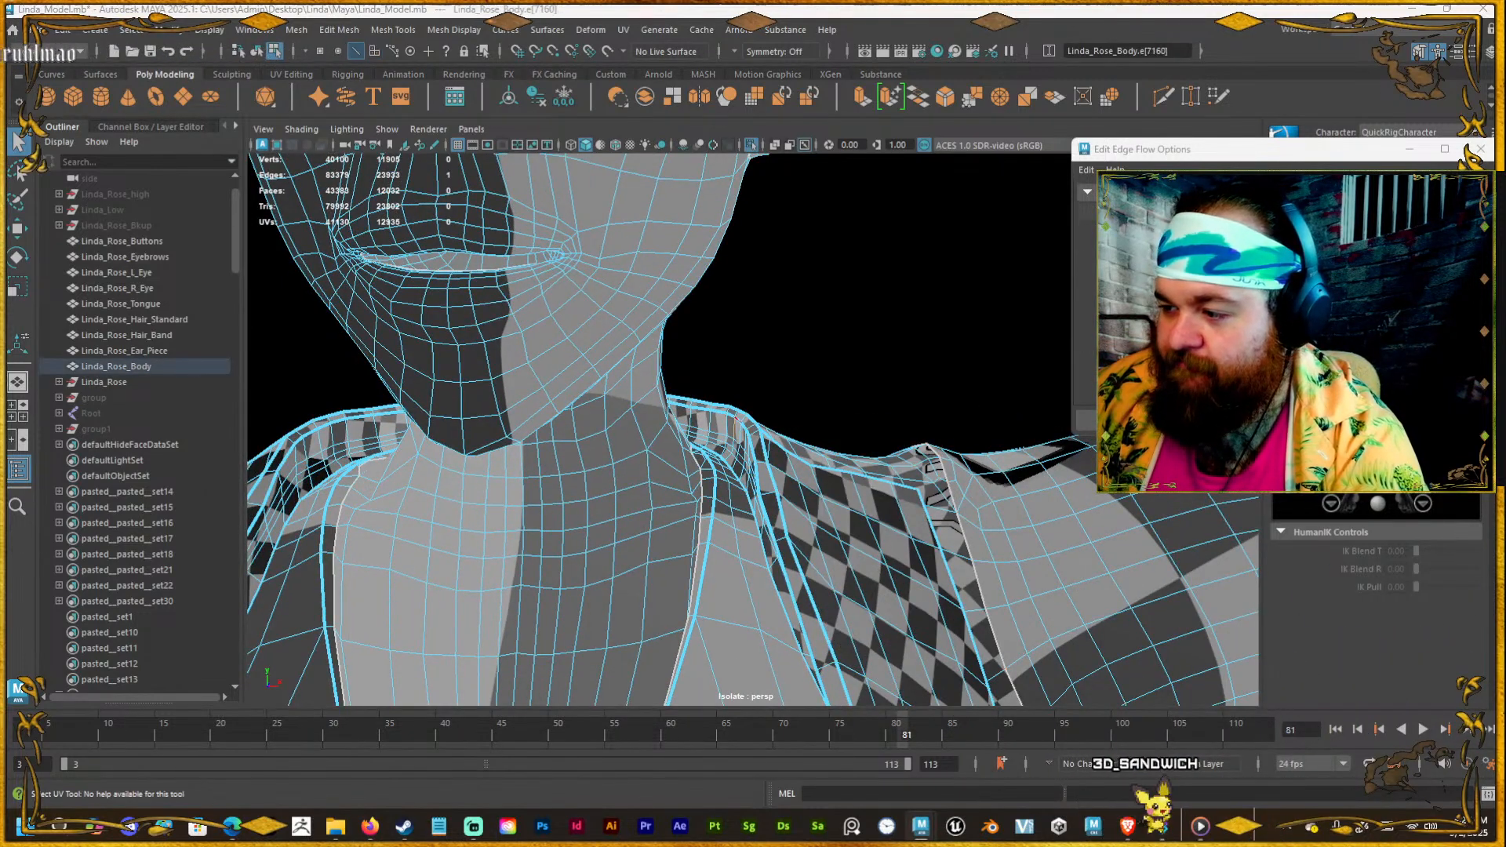
{"action": "double_click", "coordinate": [742, 436]}
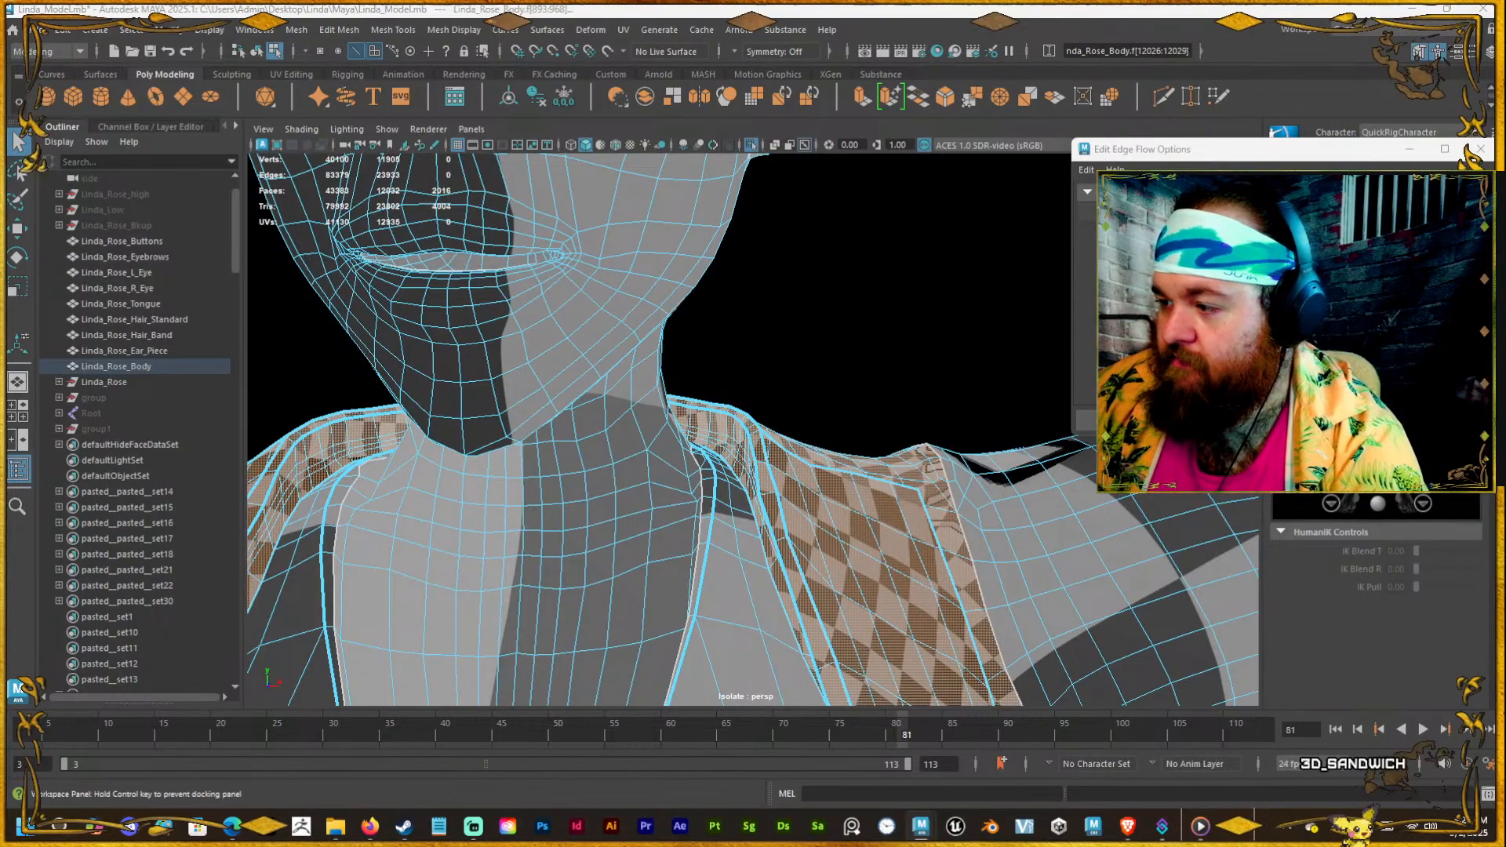
{"action": "left_click_drag", "start_coordinate": [484, 390], "coordinate": [441, 403], "text": "alt"}
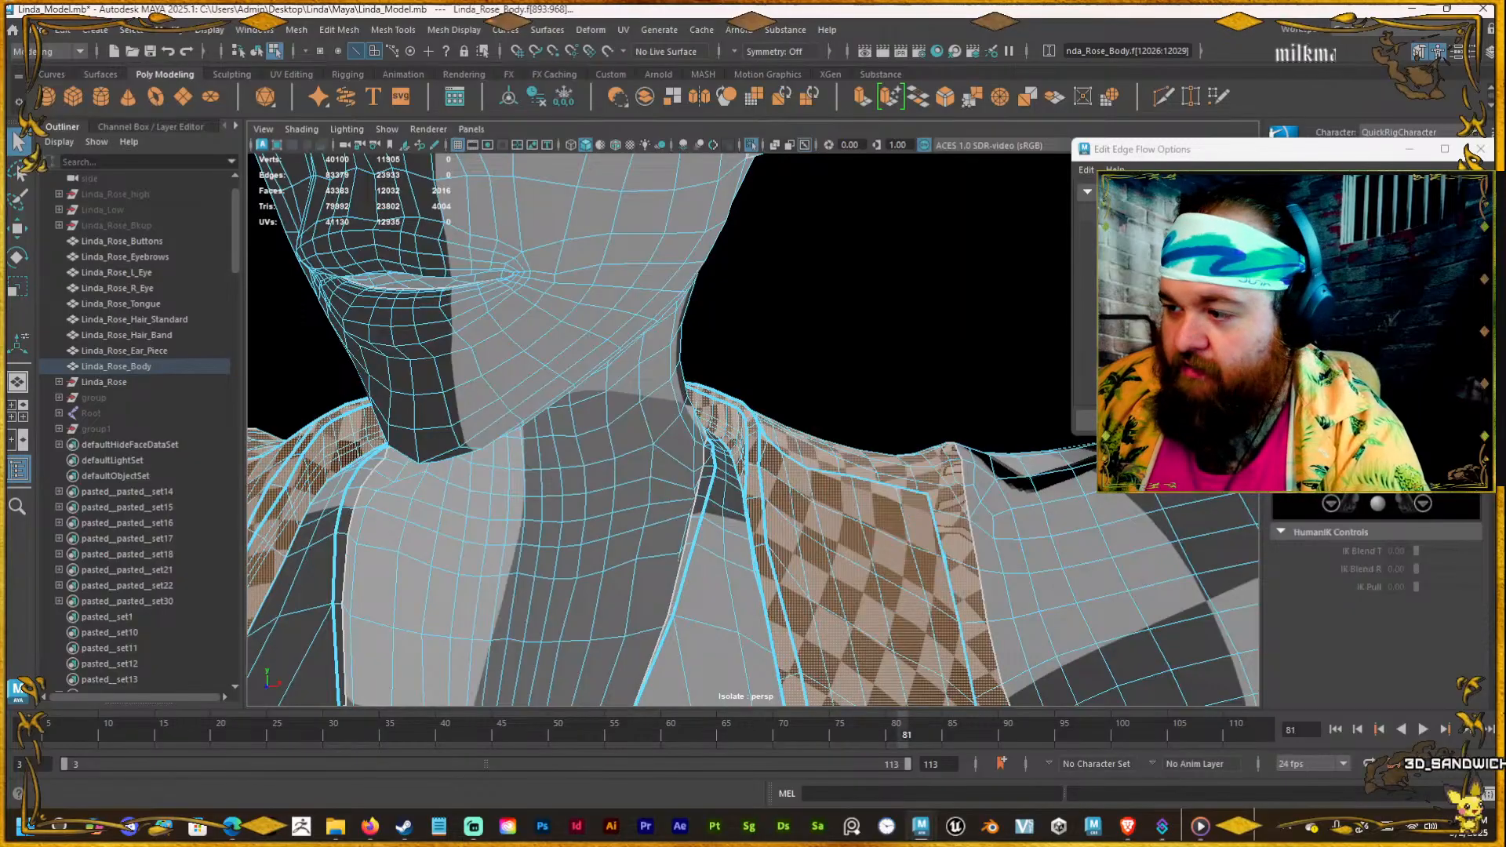
{"action": "double_click", "coordinate": [719, 412]}
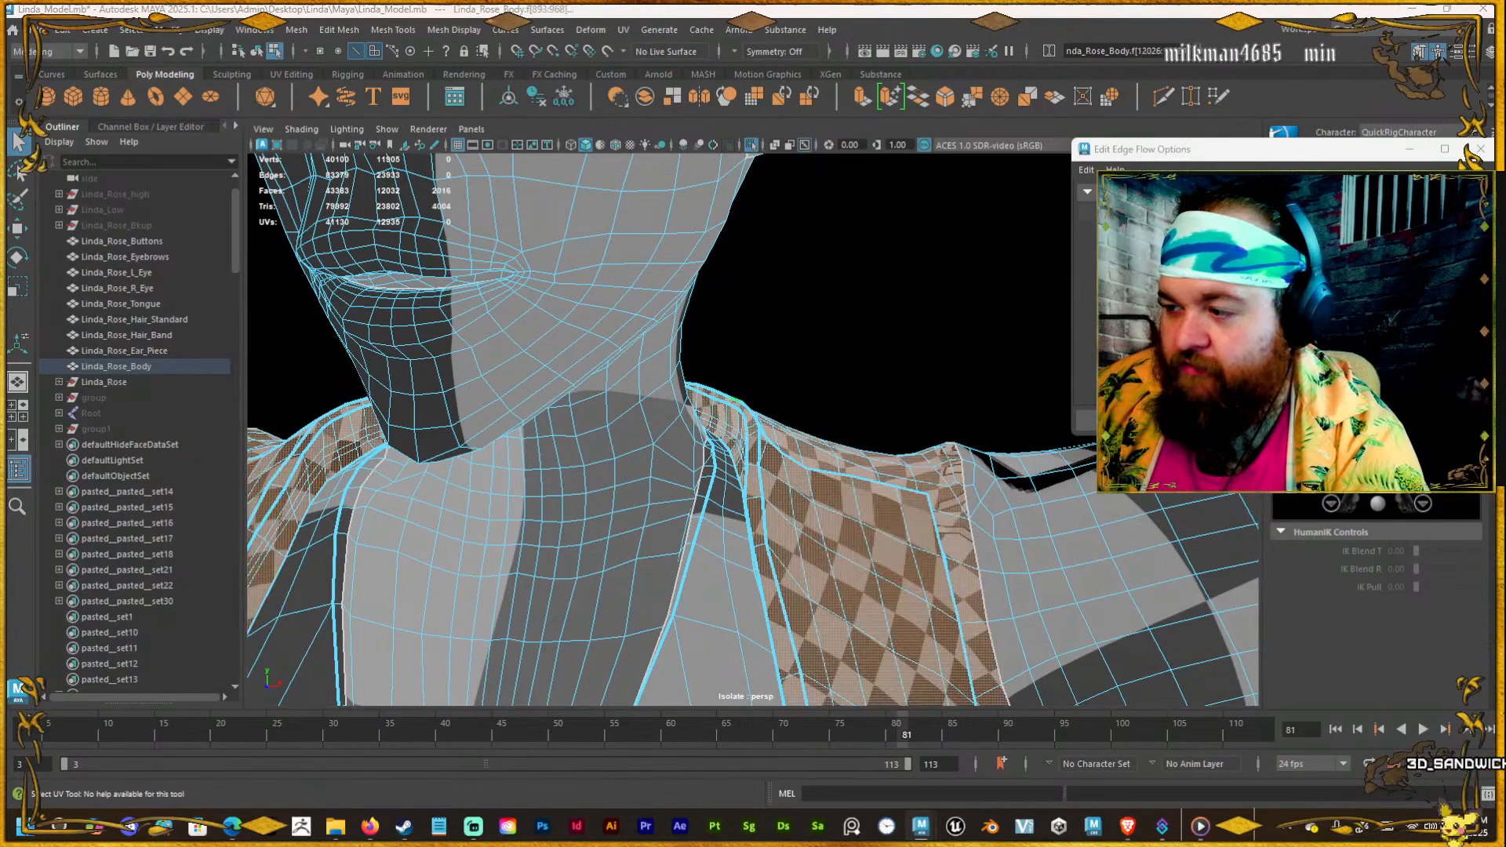
{"action": "key", "text": "ctrl+z"}
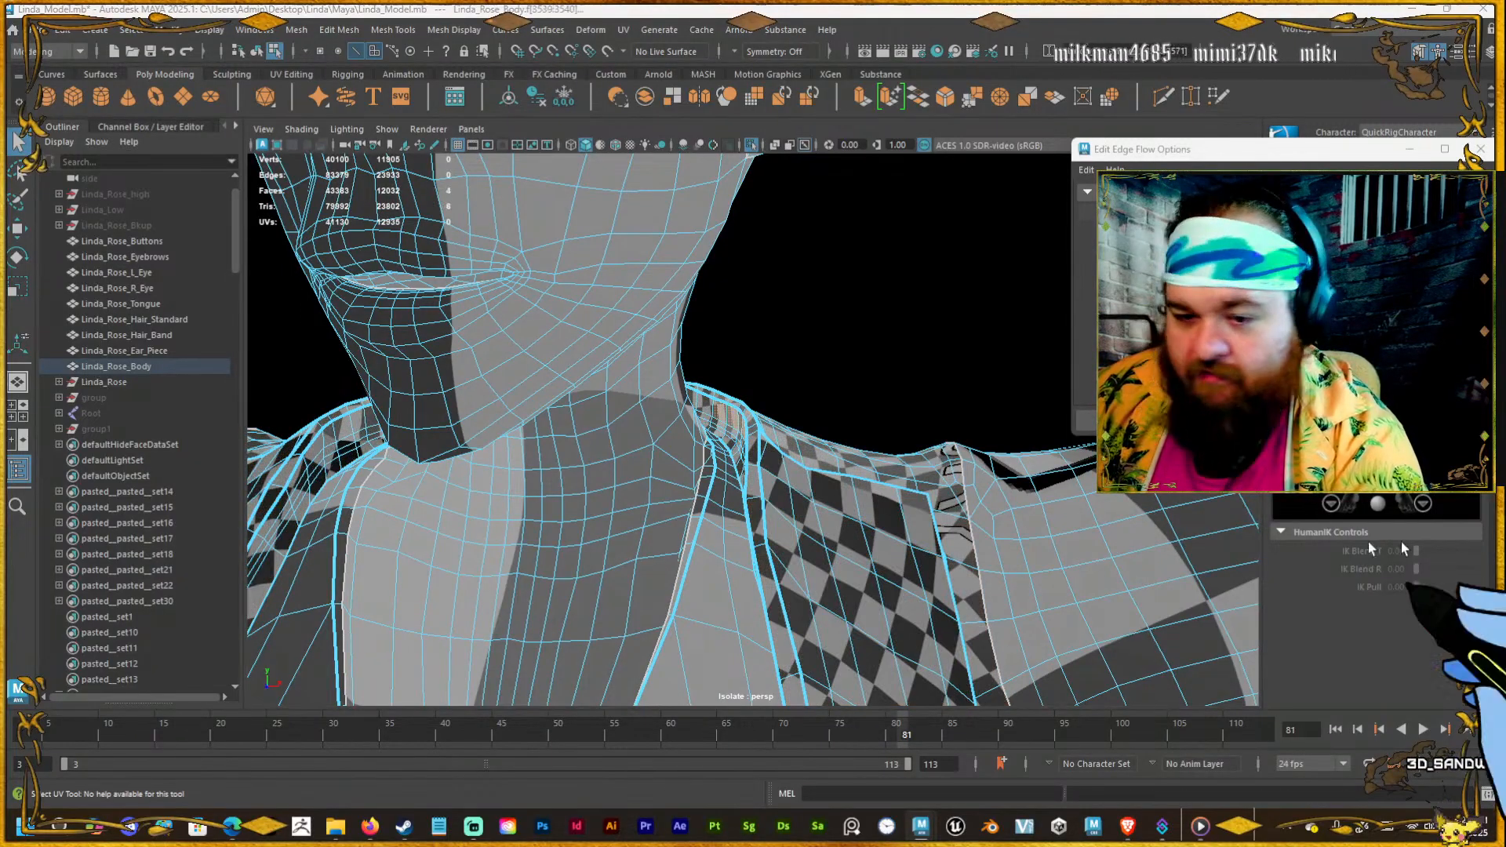
{"action": "key", "text": "f"}
{"action": "scroll", "coordinate": [484, 450], "scroll_direction": "down", "scroll_amount": 5}
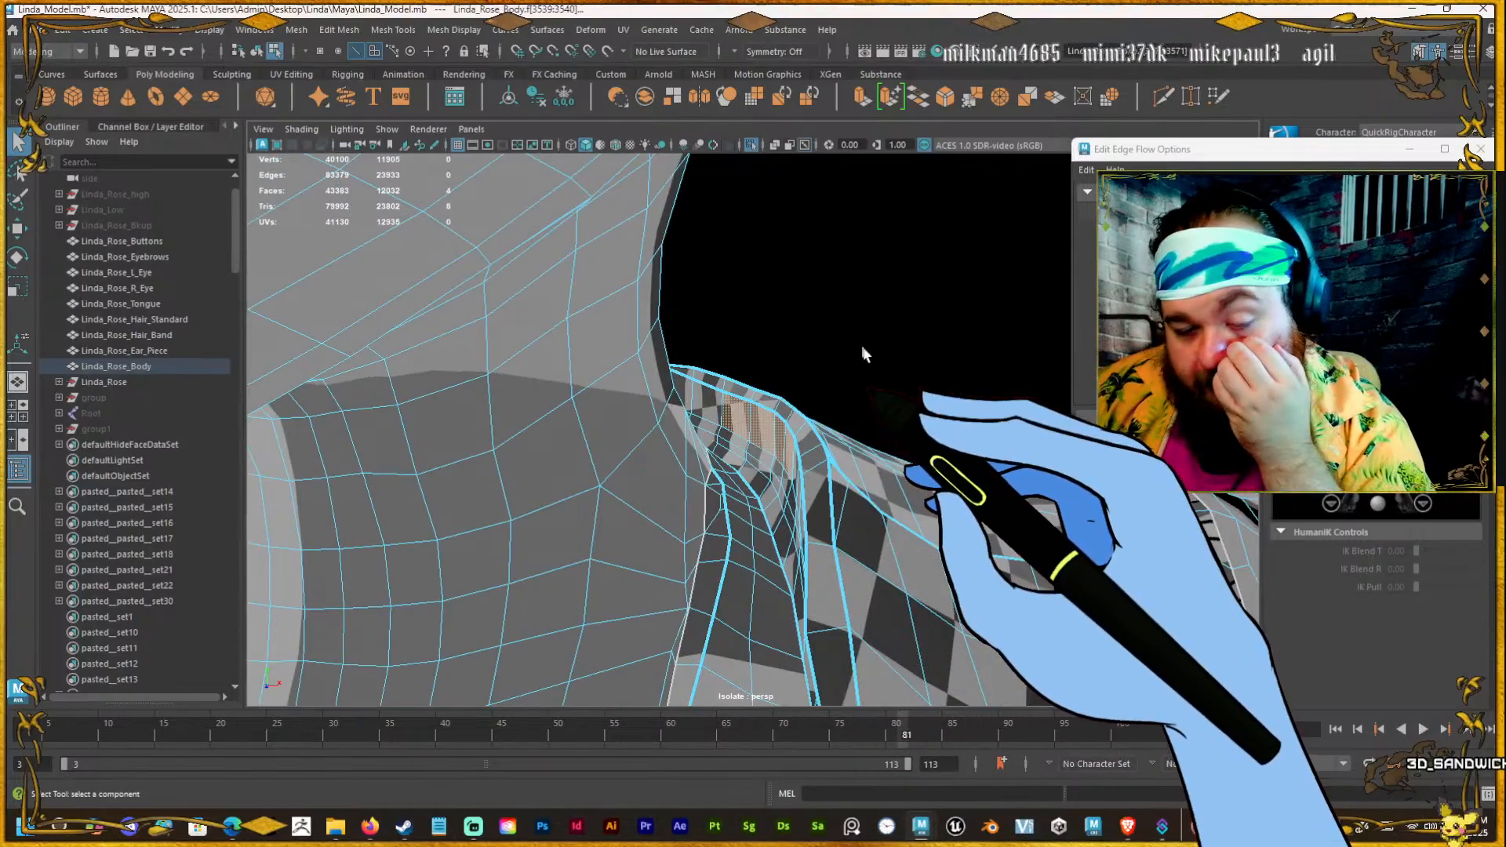
{"action": "key", "text": "F10"}
{"action": "left_click", "coordinate": [772, 554]}
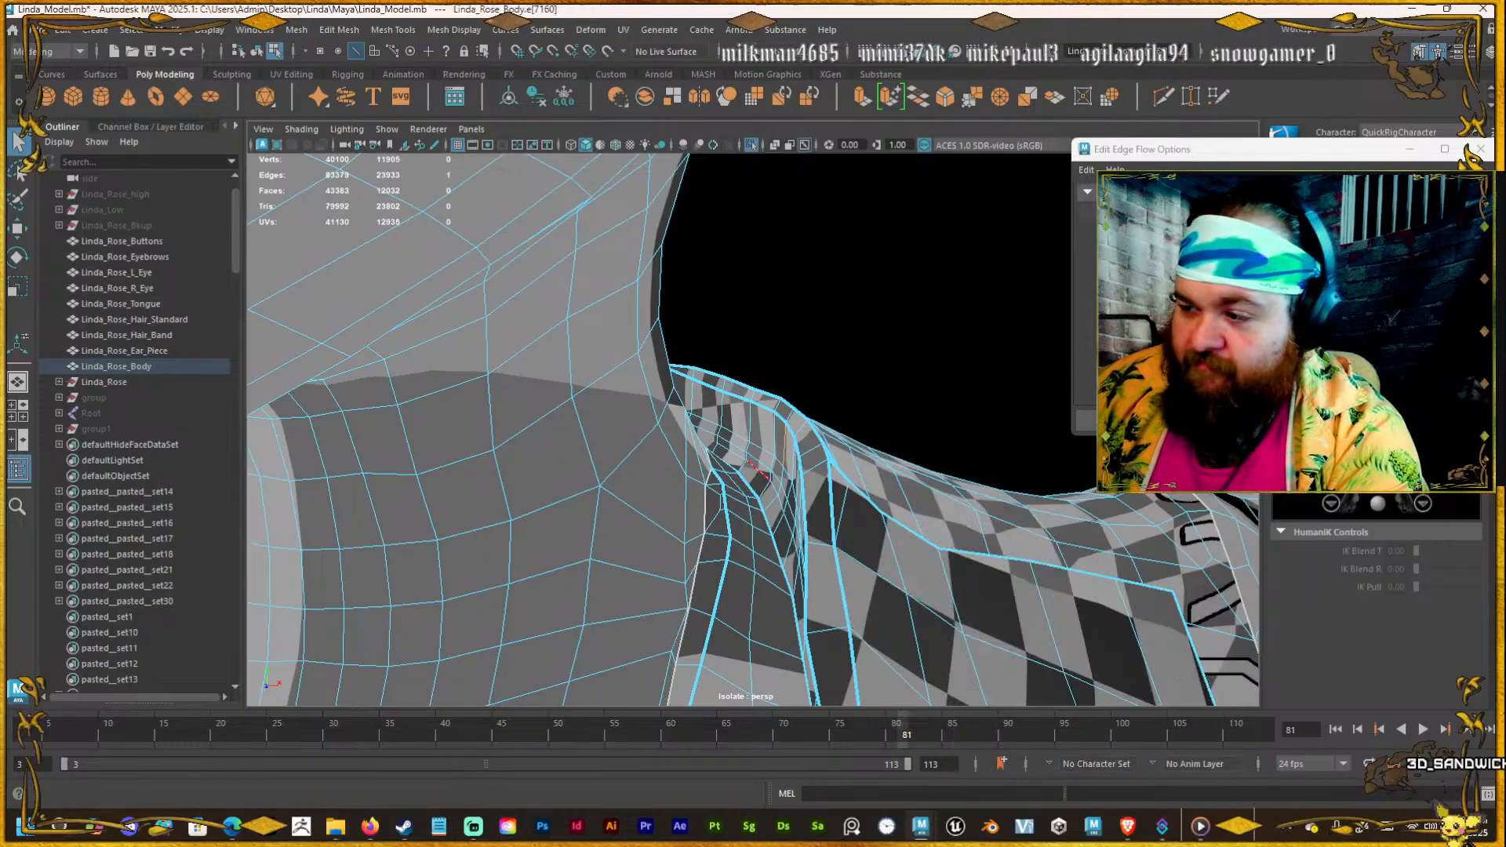
{"action": "left_click_drag", "start_coordinate": [672, 484], "coordinate": [726, 504], "text": "alt"}
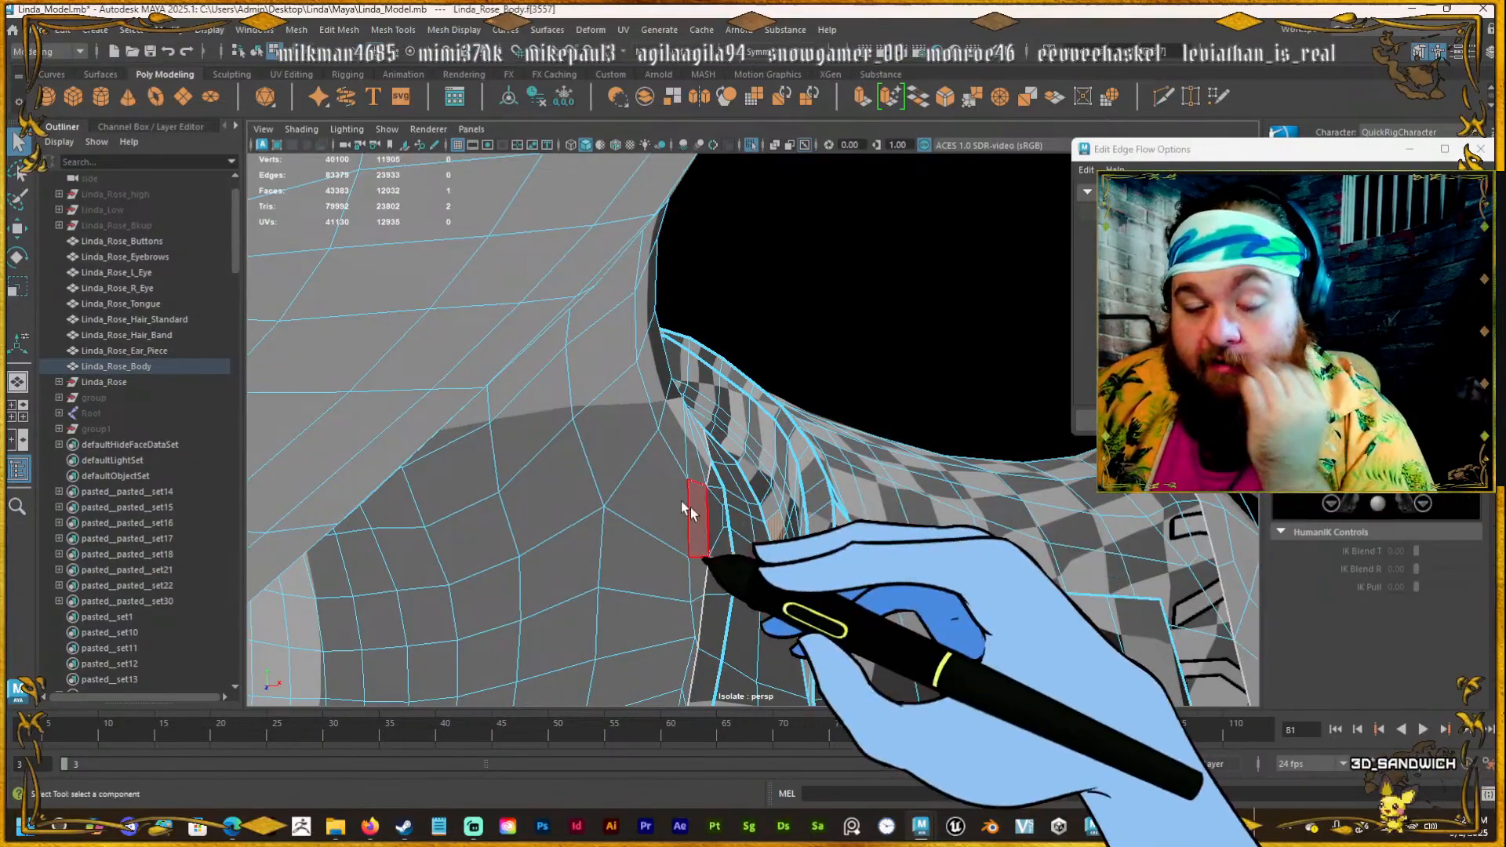
Select the vertical run of edges down the centre of the vest's back on the model.
{"action": "right_click_drag", "start_coordinate": [686, 508], "coordinate": [703, 420], "text": "alt"}
{"action": "mouse_move", "coordinate": [703, 420]}
{"action": "left_mouse_down", "text": "alt"}
{"action": "mouse_move", "coordinate": [544, 439]}
{"action": "mouse_move", "coordinate": [699, 435]}
{"action": "left_mouse_up", "text": "alt"}
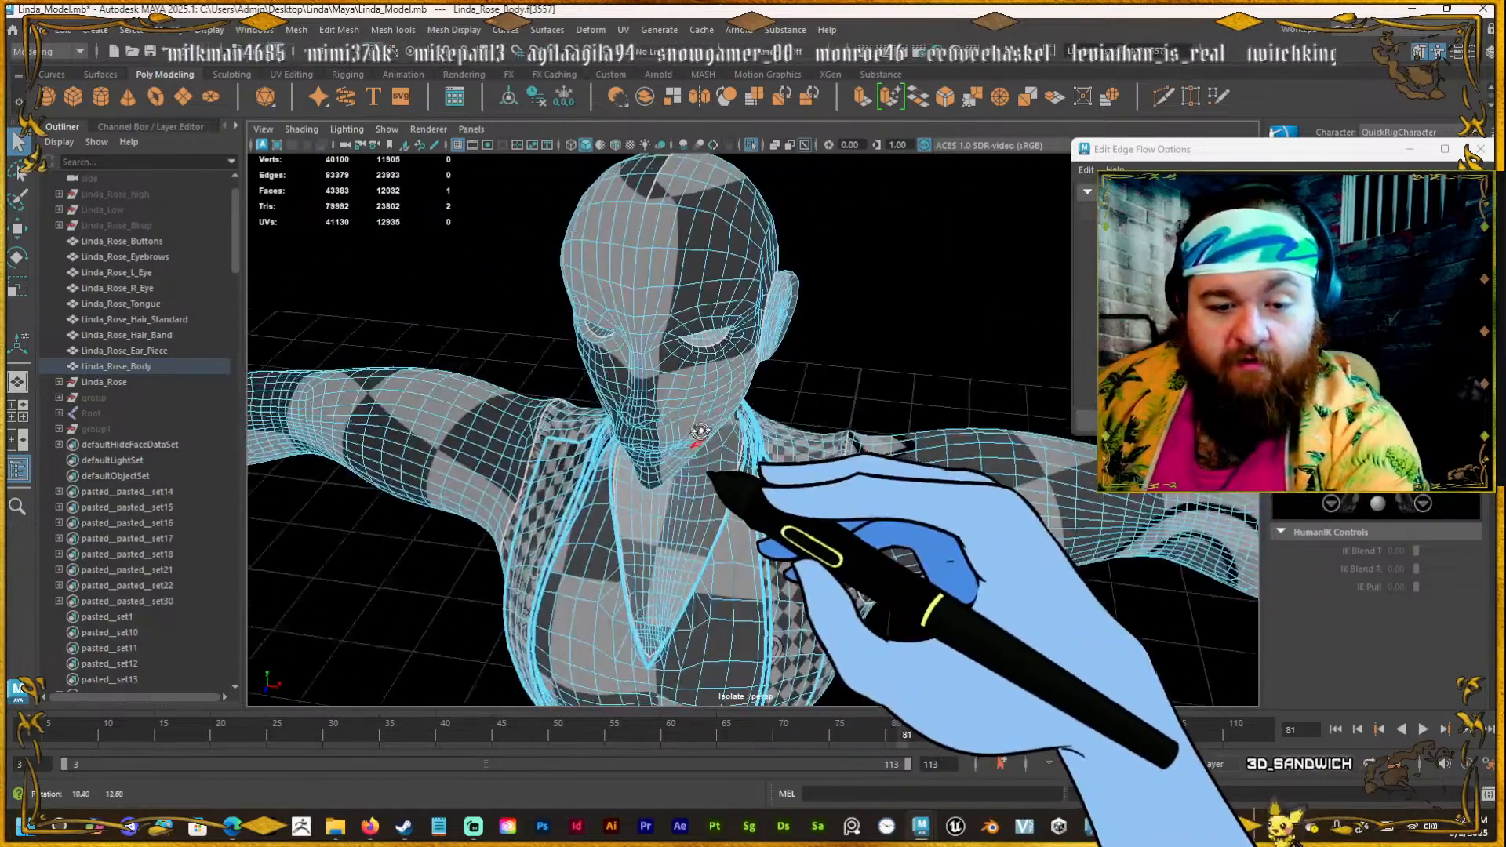
{"action": "right_click_drag", "start_coordinate": [699, 435], "coordinate": [698, 455], "text": "alt"}
{"action": "left_click_drag", "start_coordinate": [698, 455], "coordinate": [823, 337], "text": "alt"}
{"action": "middle_click_drag", "start_coordinate": [827, 510], "coordinate": [851, 362], "text": "alt"}
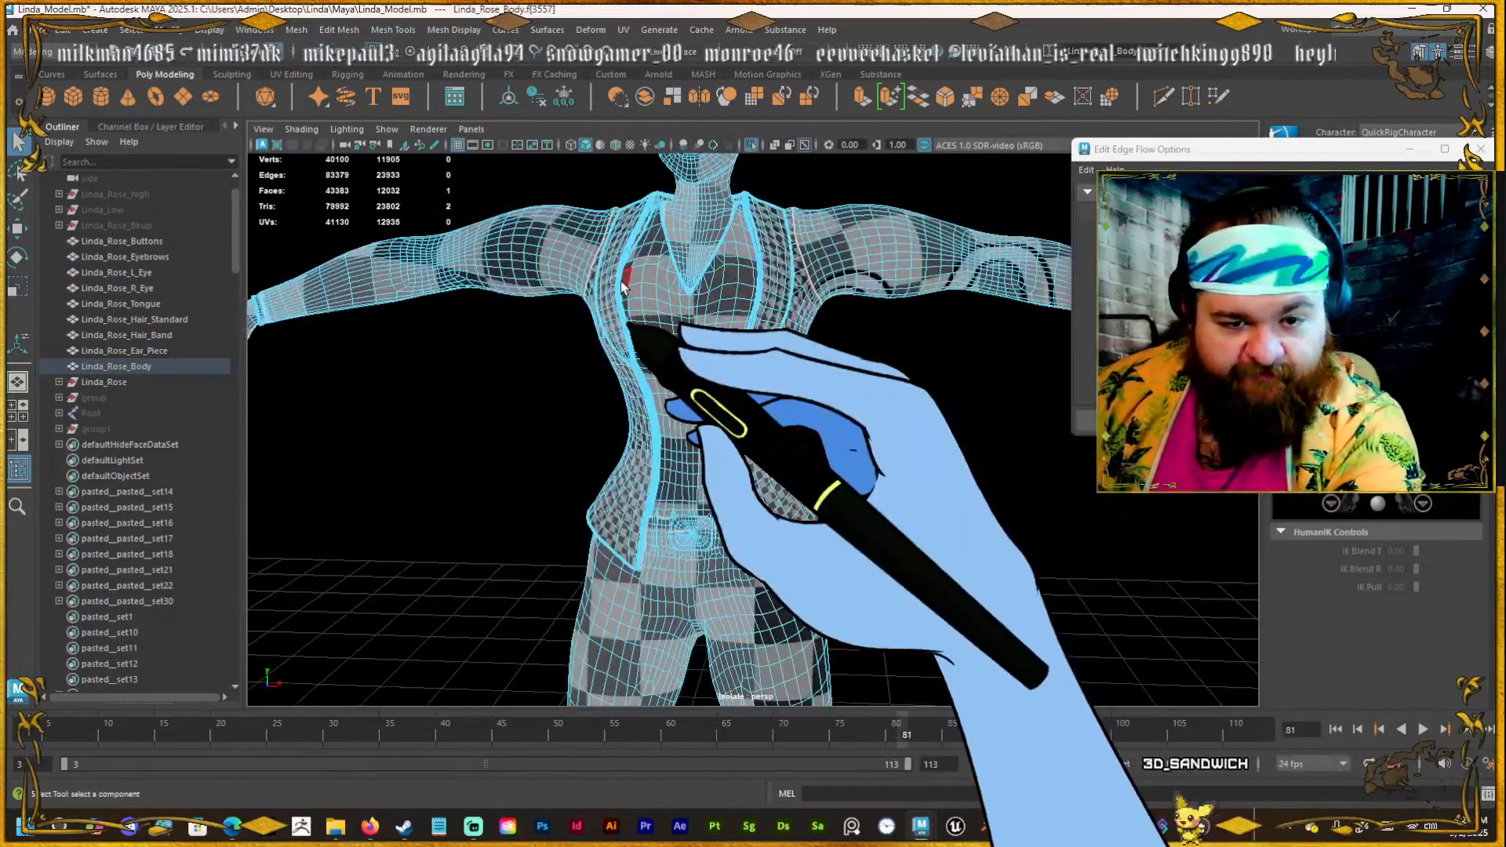
{"action": "left_click_drag", "start_coordinate": [623, 287], "coordinate": [377, 325], "text": "alt"}
{"action": "left_click_drag", "start_coordinate": [859, 368], "coordinate": [753, 416], "text": "alt"}
{"action": "middle_click_drag", "start_coordinate": [755, 414], "coordinate": [689, 393], "text": "alt"}
{"action": "right_click_drag", "start_coordinate": [689, 393], "coordinate": [706, 447], "text": "alt"}
{"action": "left_click", "coordinate": [700, 308]}
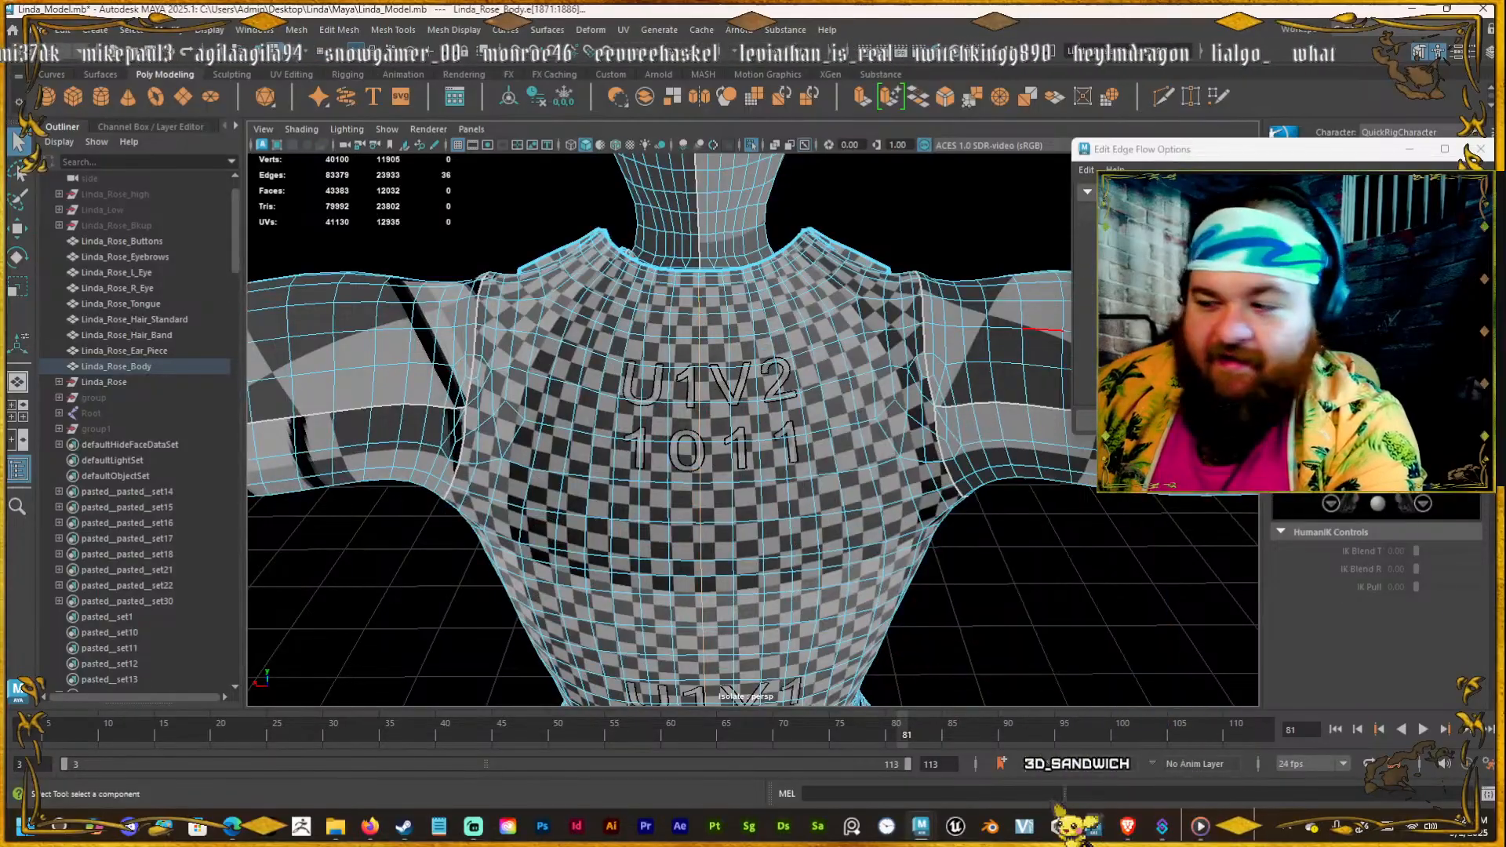
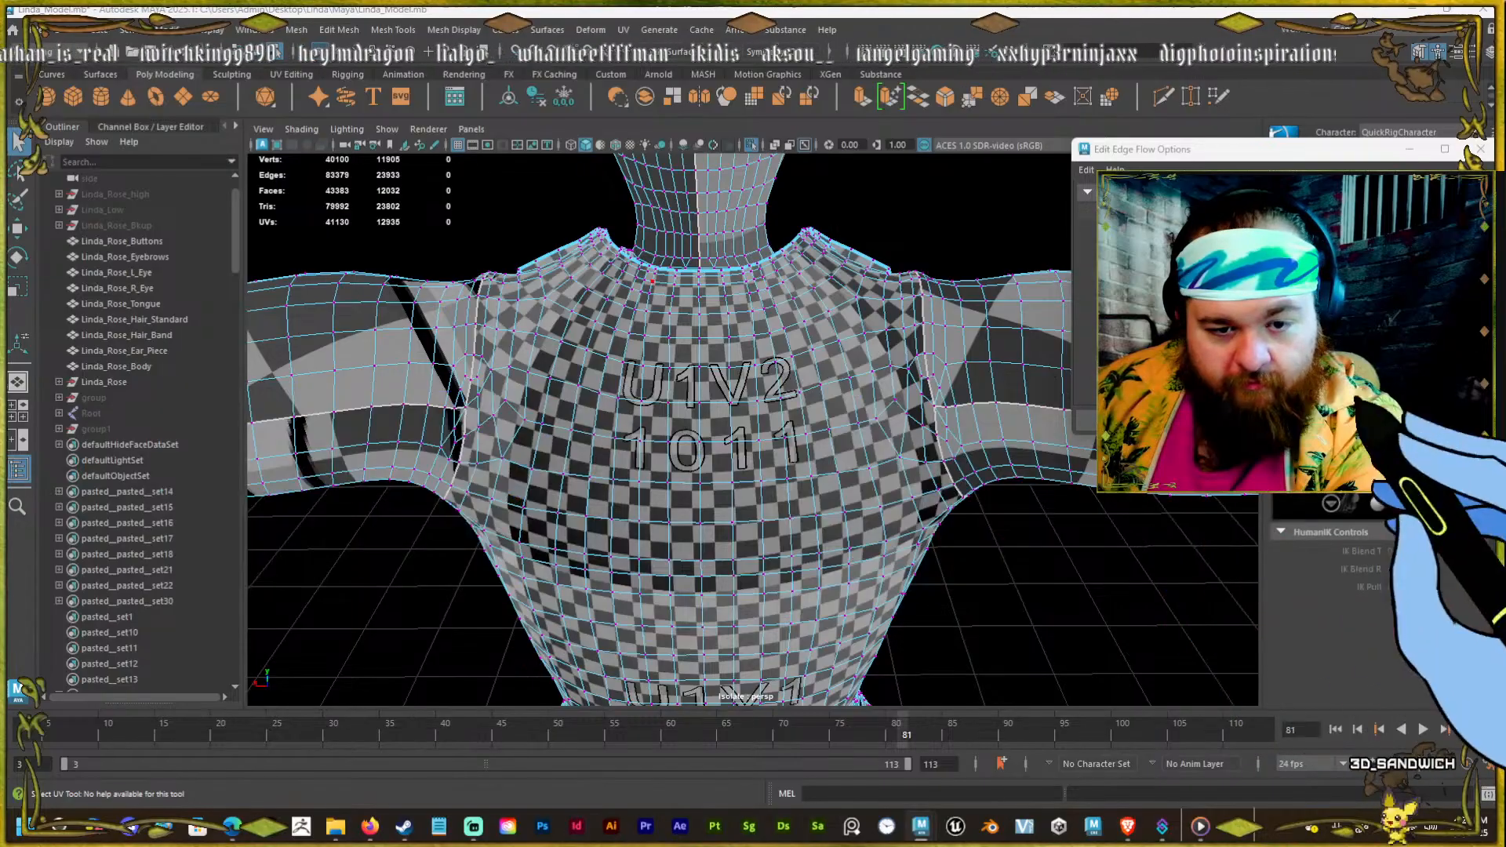
Restore the back-centre edge selection and extend it along the vest's back down to the hem.
{"action": "key", "text": "ctrl+z"}
{"action": "key", "text": "ctrl+z"}
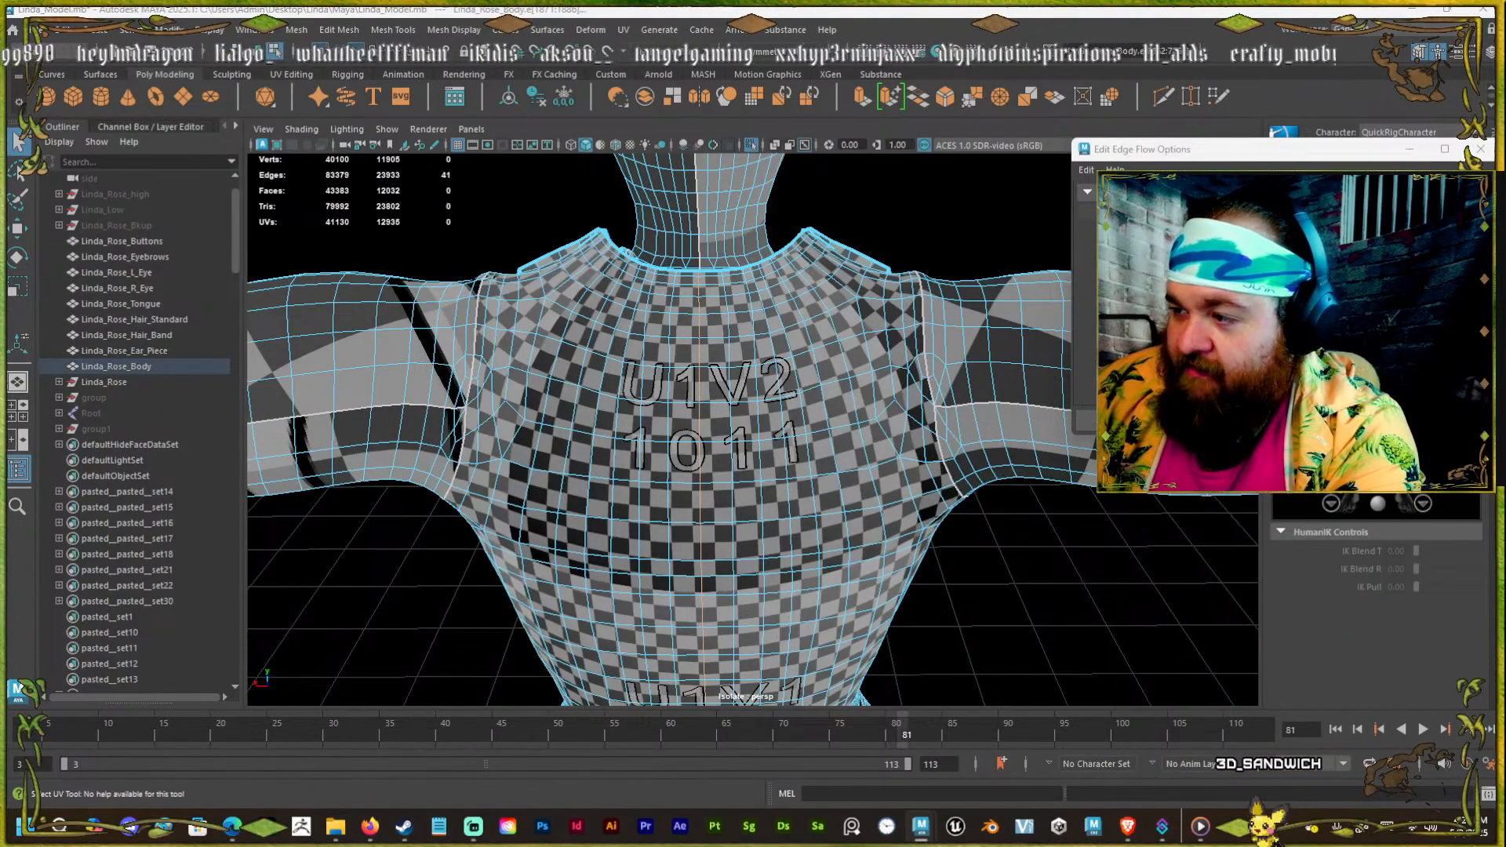
{"action": "right_click_drag", "start_coordinate": [715, 369], "coordinate": [604, 373], "text": "alt"}
{"action": "middle_click_drag", "start_coordinate": [745, 415], "coordinate": [739, 386], "text": "alt"}
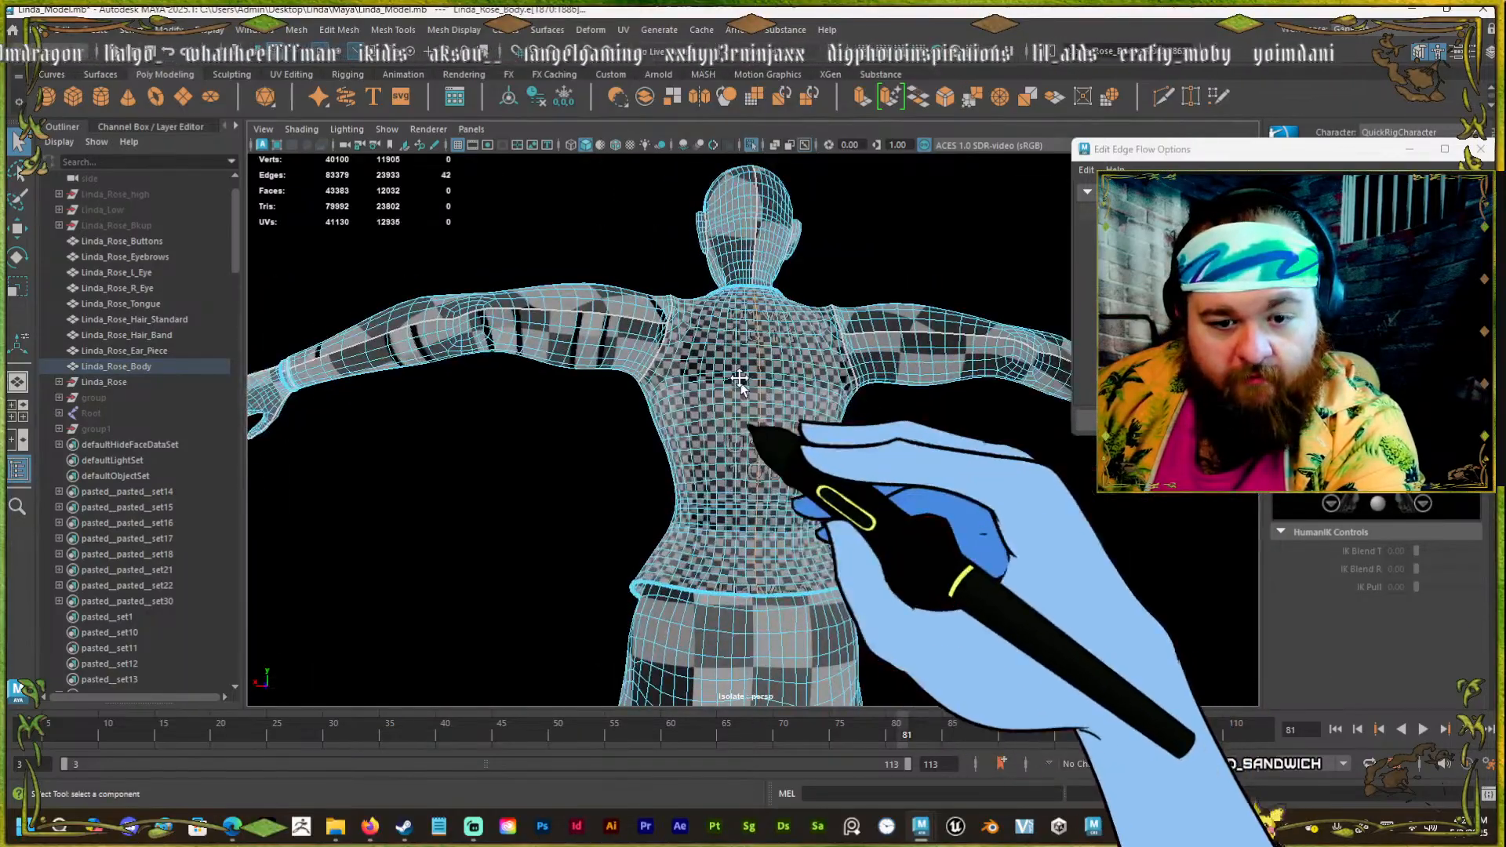
{"action": "middle_click_drag", "start_coordinate": [773, 500], "coordinate": [755, 376], "text": "alt"}
{"action": "left_click", "coordinate": [749, 368], "text": "shift"}
{"action": "left_click_drag", "start_coordinate": [758, 381], "coordinate": [745, 306], "text": "alt"}
{"action": "right_click_drag", "start_coordinate": [628, 408], "coordinate": [717, 413], "text": "alt"}
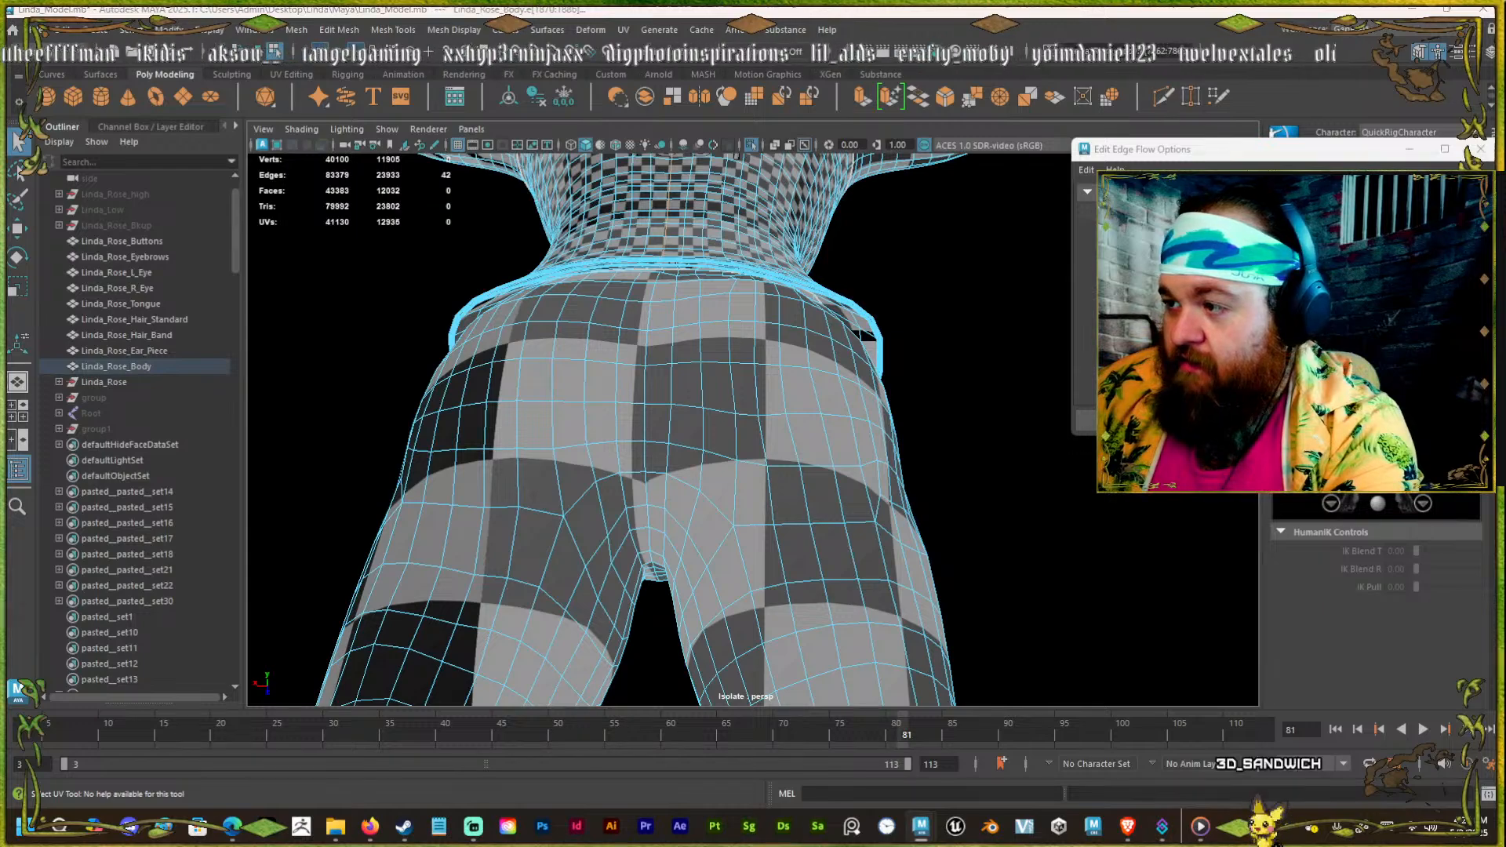
Split the vest's UVs along the selected back-centre edges and unfold the shell in the UV Editor.
{"action": "left_click_drag", "start_coordinate": [1505, 109], "coordinate": [562, 101]}
{"action": "scroll", "coordinate": [566, 352], "scroll_direction": "up", "scroll_amount": 1}
{"action": "scroll", "coordinate": [613, 345], "scroll_direction": "down", "scroll_amount": 2}
{"action": "right_click_drag", "start_coordinate": [613, 342], "coordinate": [541, 344]}
{"action": "scroll", "coordinate": [608, 494], "scroll_direction": "up", "scroll_amount": 3}
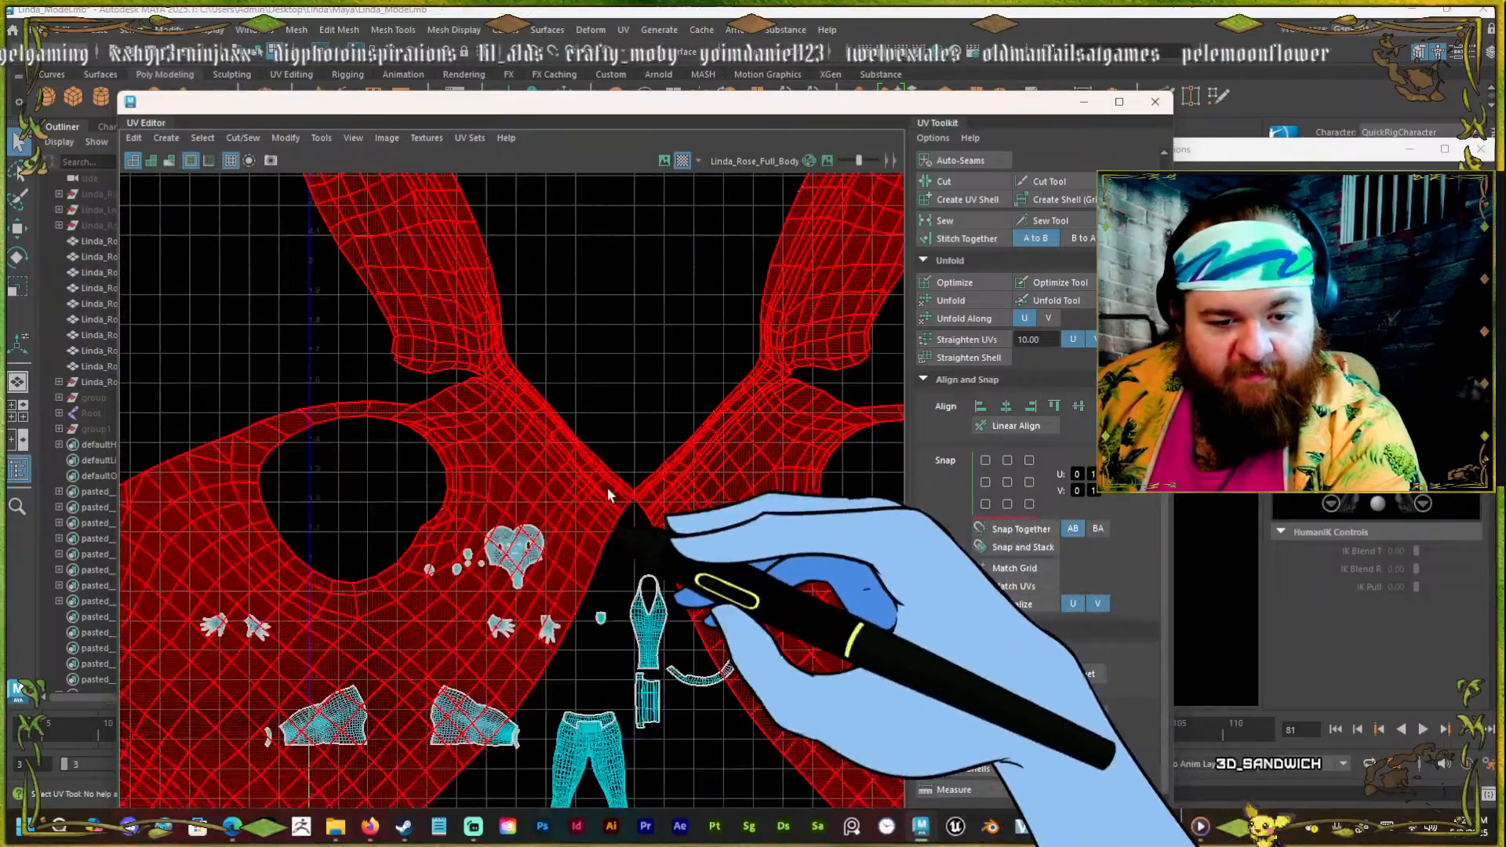
Cut the upper vertical UV edge joining the two vest halves at the V-shaped junction, staying in edge selection.
{"action": "scroll", "coordinate": [627, 492], "scroll_direction": "up", "scroll_amount": 6}
{"action": "middle_click_drag", "start_coordinate": [669, 498], "coordinate": [655, 378], "text": "alt"}
{"action": "left_click", "coordinate": [645, 444]}
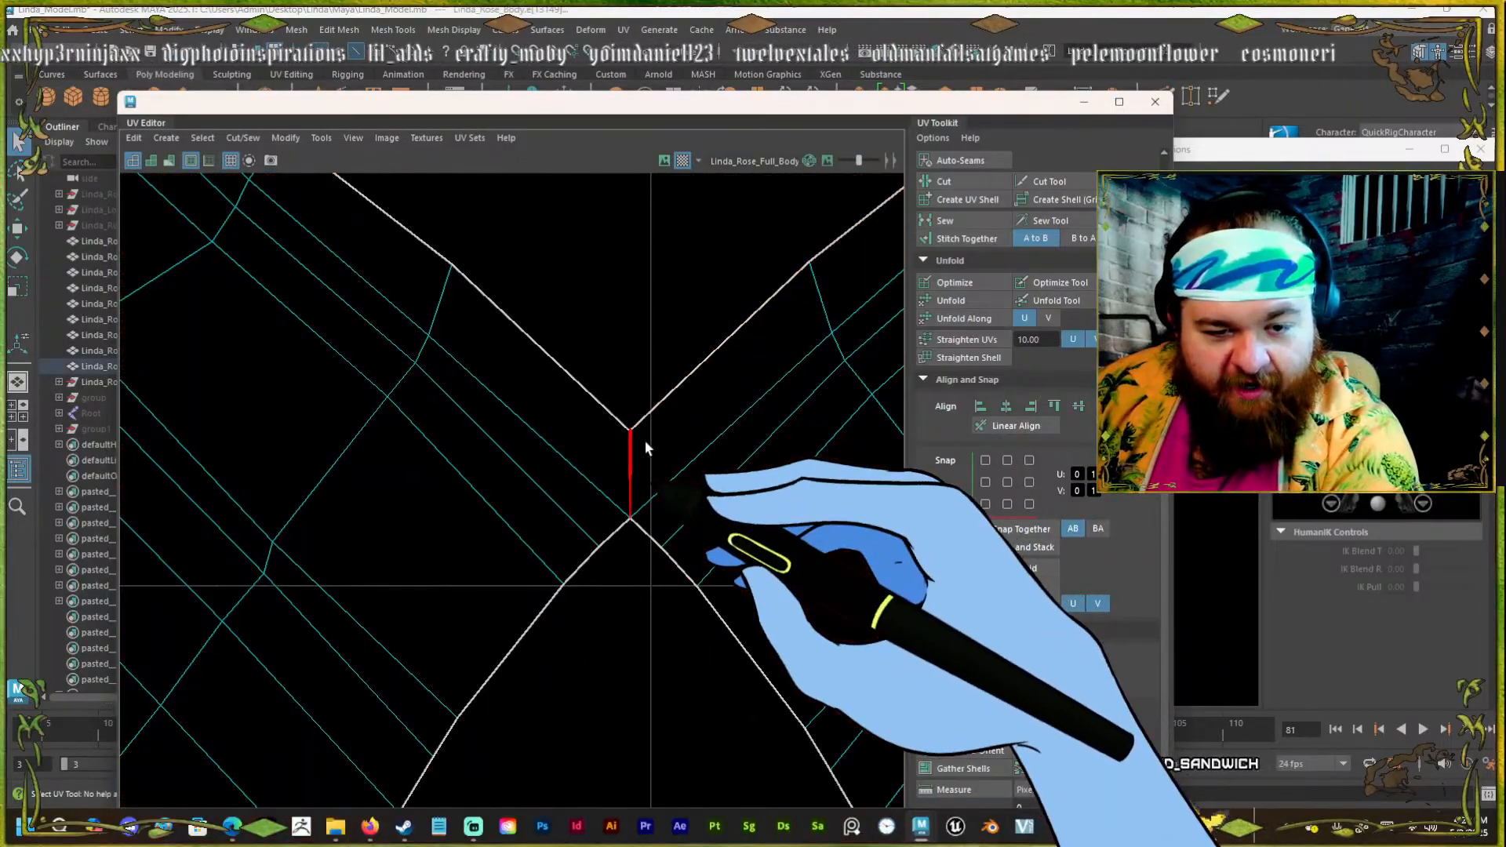
{"action": "right_click_drag", "start_coordinate": [646, 447], "coordinate": [629, 322], "text": "shift"}
{"action": "left_click", "coordinate": [487, 380]}
{"action": "right_click_drag", "start_coordinate": [487, 379], "coordinate": [467, 322], "text": "shift"}
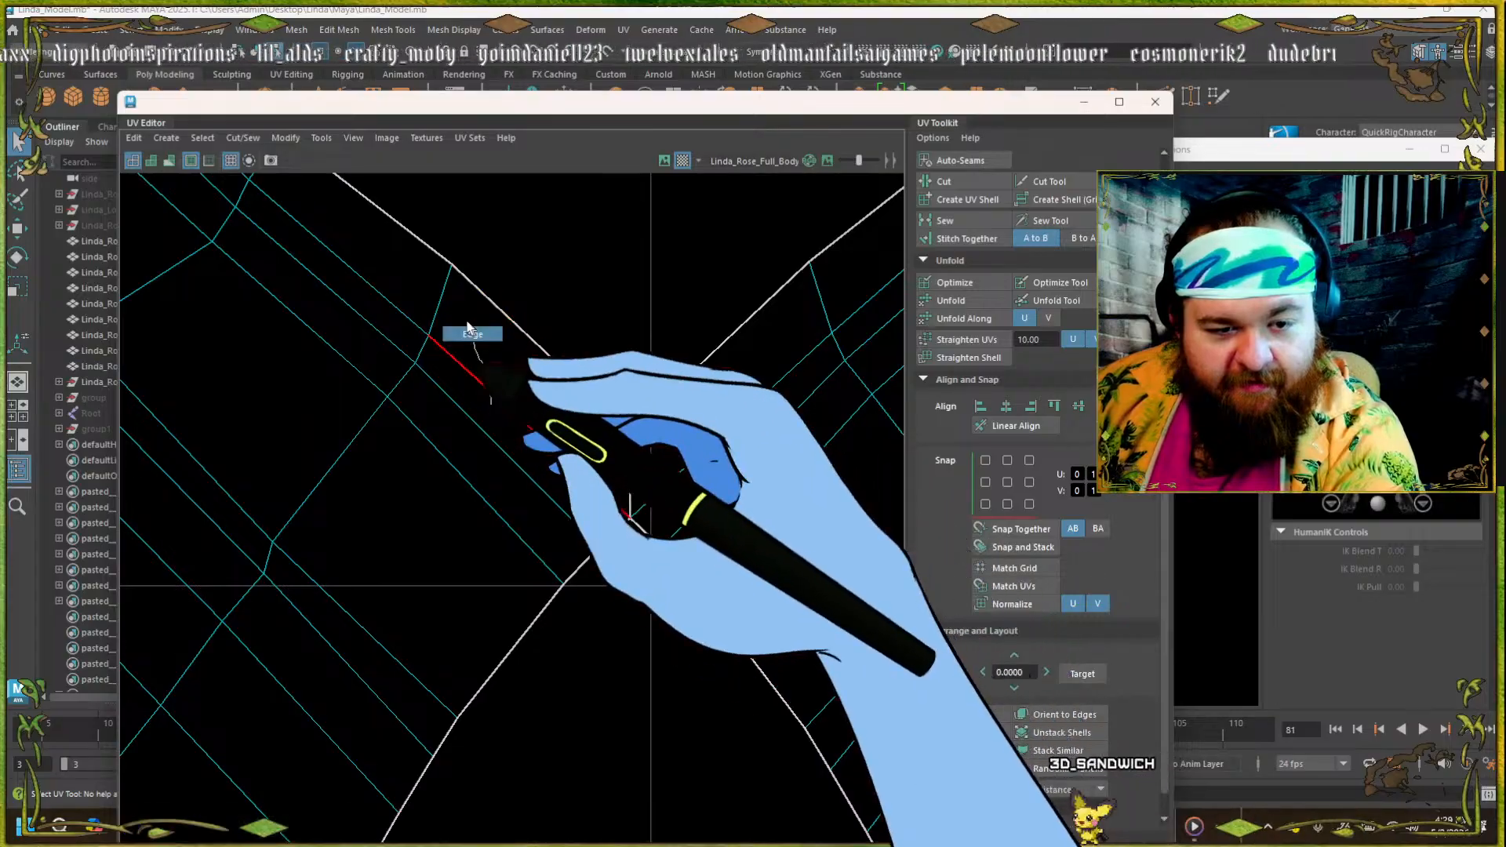
Test the junction between the vest halves by selecting the shell and moving one face beside the lower tip, undoing the move.
{"action": "scroll", "coordinate": [494, 376], "scroll_direction": "down", "scroll_amount": 4}
{"action": "key", "text": "alt+F12"}
{"action": "scroll", "coordinate": [551, 473], "scroll_direction": "up", "scroll_amount": 8}
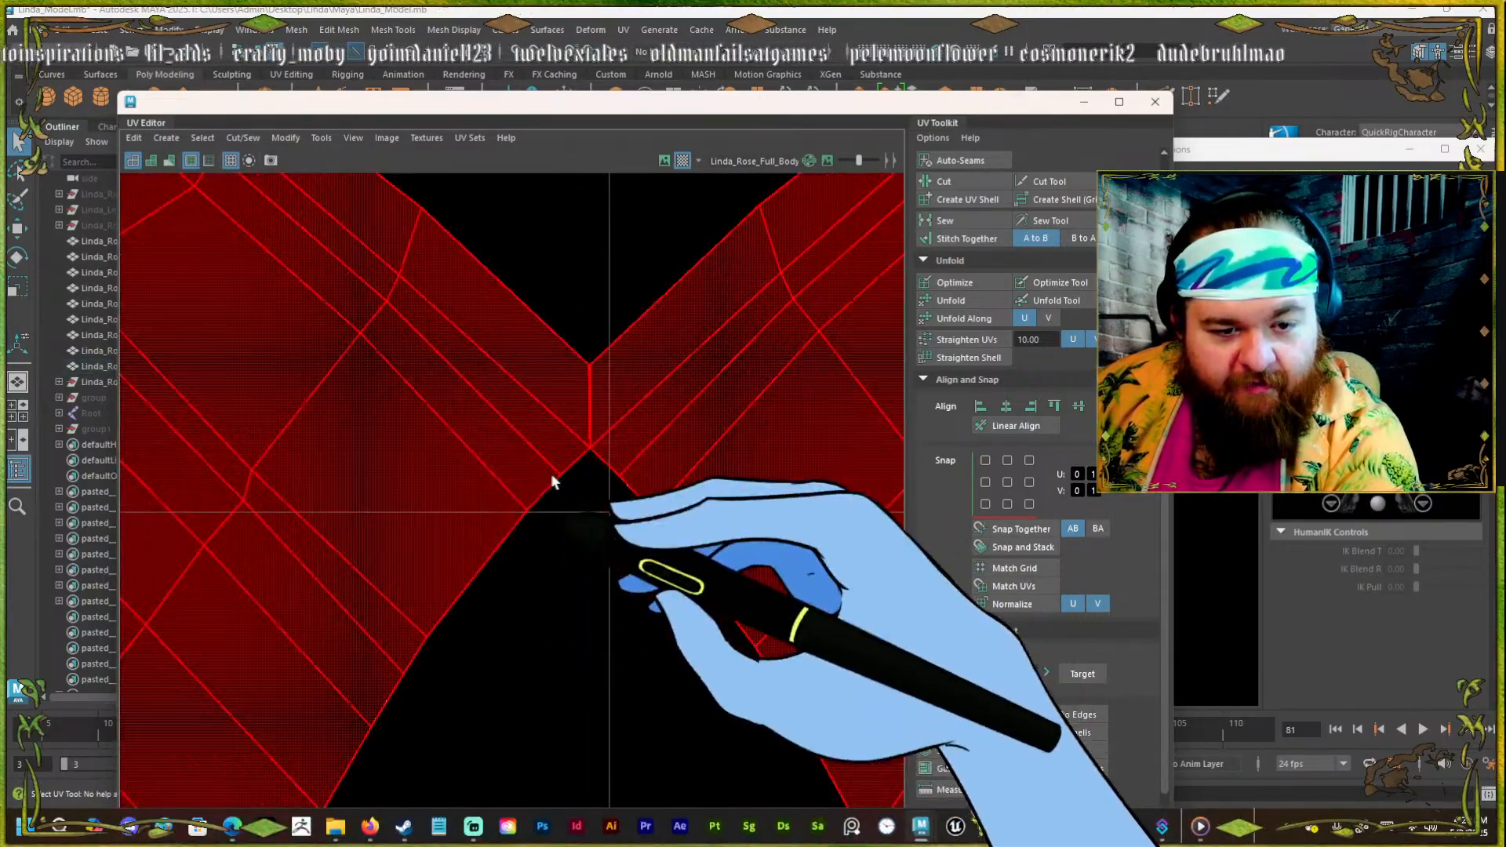
{"action": "scroll", "coordinate": [549, 484], "scroll_direction": "up", "scroll_amount": 6}
{"action": "right_click_drag", "start_coordinate": [679, 463], "coordinate": [703, 500]}
{"action": "left_click", "coordinate": [704, 505]}
{"action": "scroll", "coordinate": [547, 454], "scroll_direction": "down", "scroll_amount": 10}
{"action": "key", "text": "w"}
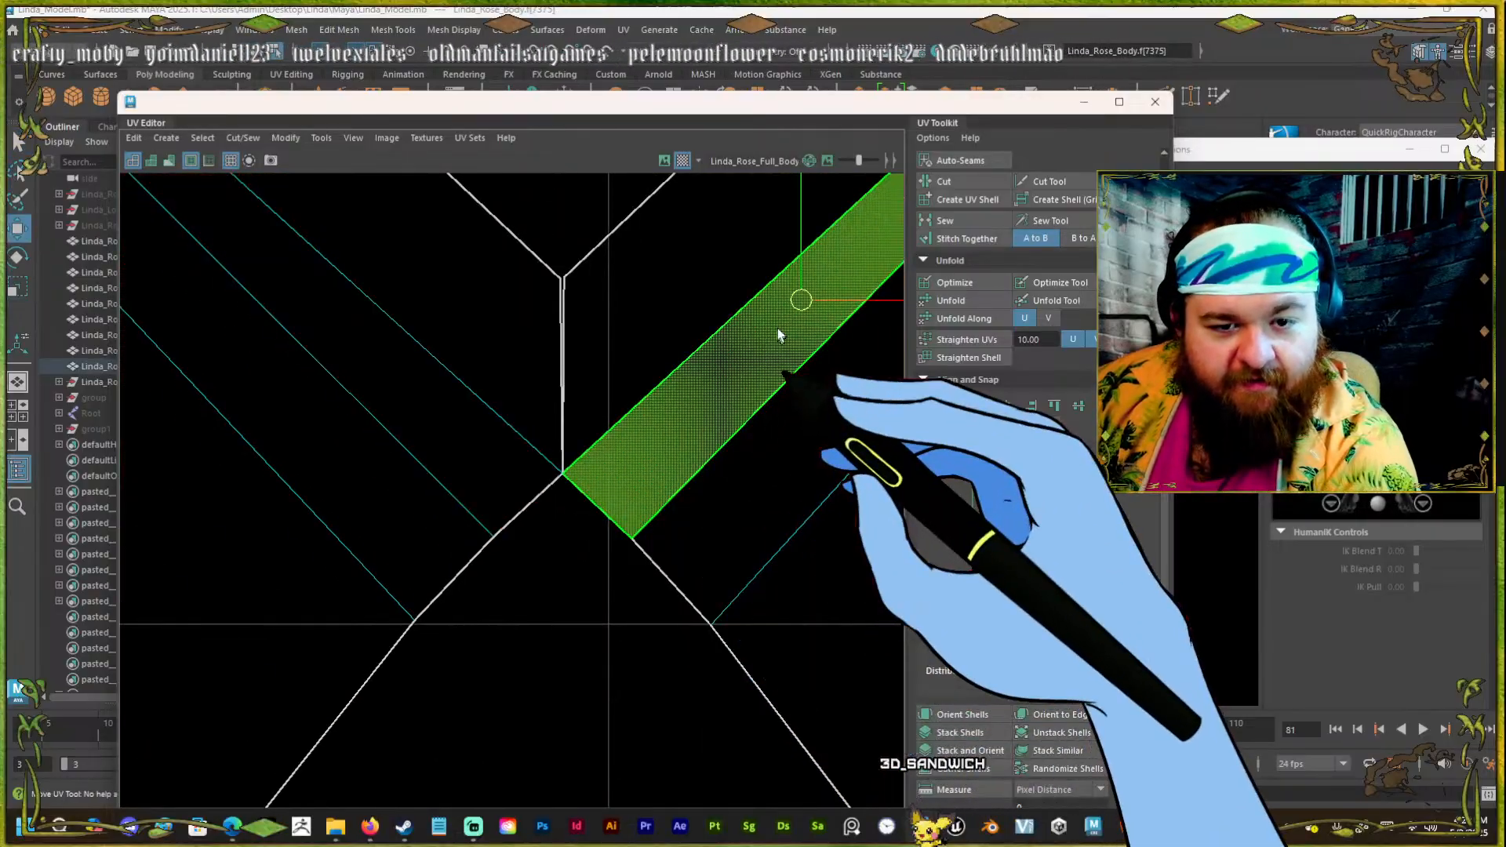
{"action": "left_click_drag", "start_coordinate": [803, 301], "coordinate": [848, 291]}
{"action": "key", "text": "ctrl+z"}
Test the cut between the two uppermost faces at the V-shaped junction by selecting and moving them, undoing the trial moves.
{"action": "left_click", "coordinate": [666, 282]}
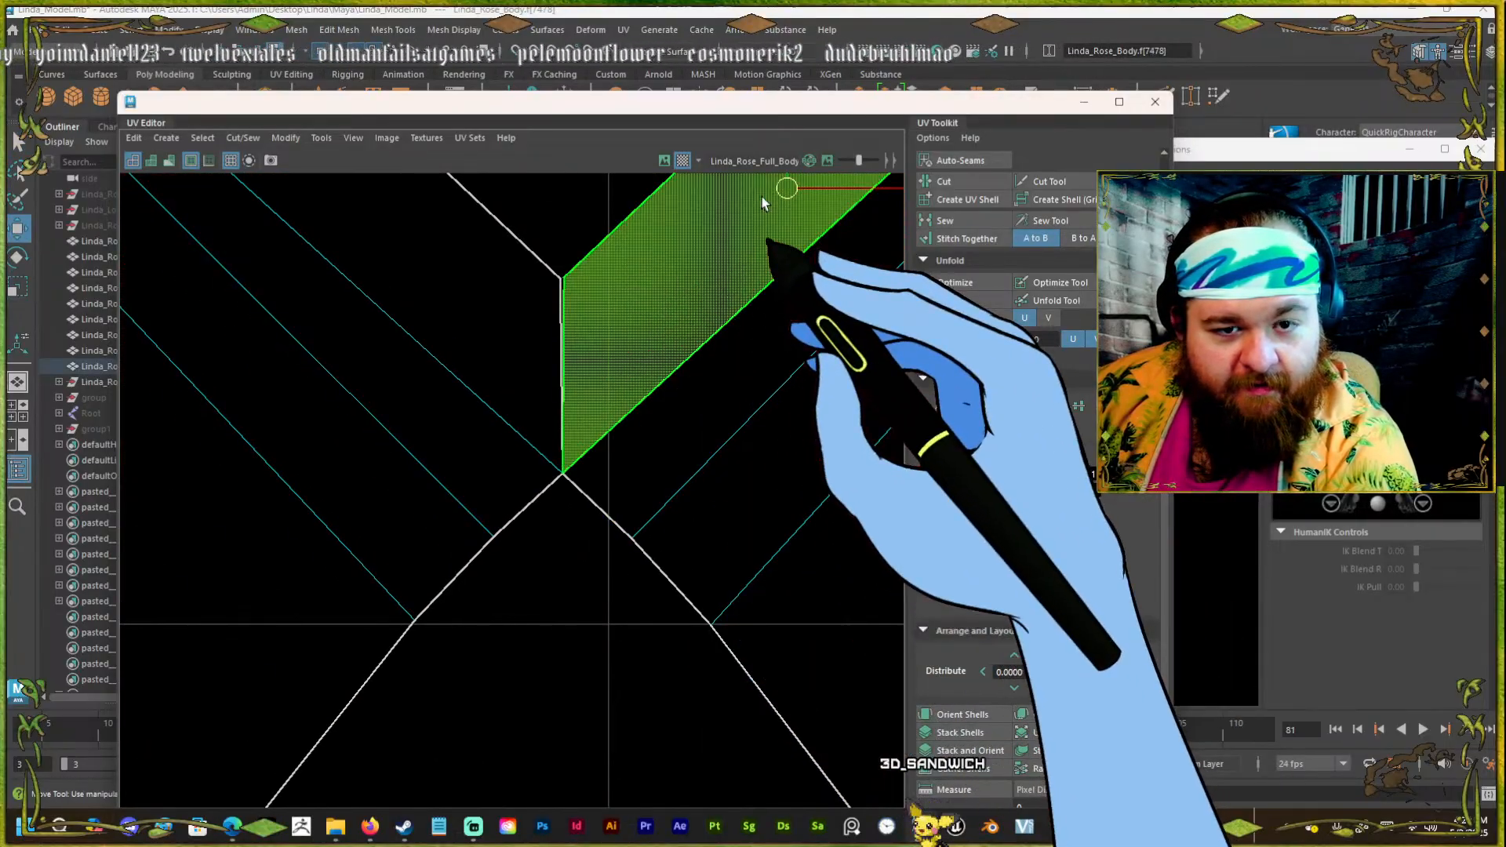
{"action": "left_click_drag", "start_coordinate": [781, 194], "coordinate": [823, 188]}
{"action": "key", "text": "ctrl+z"}
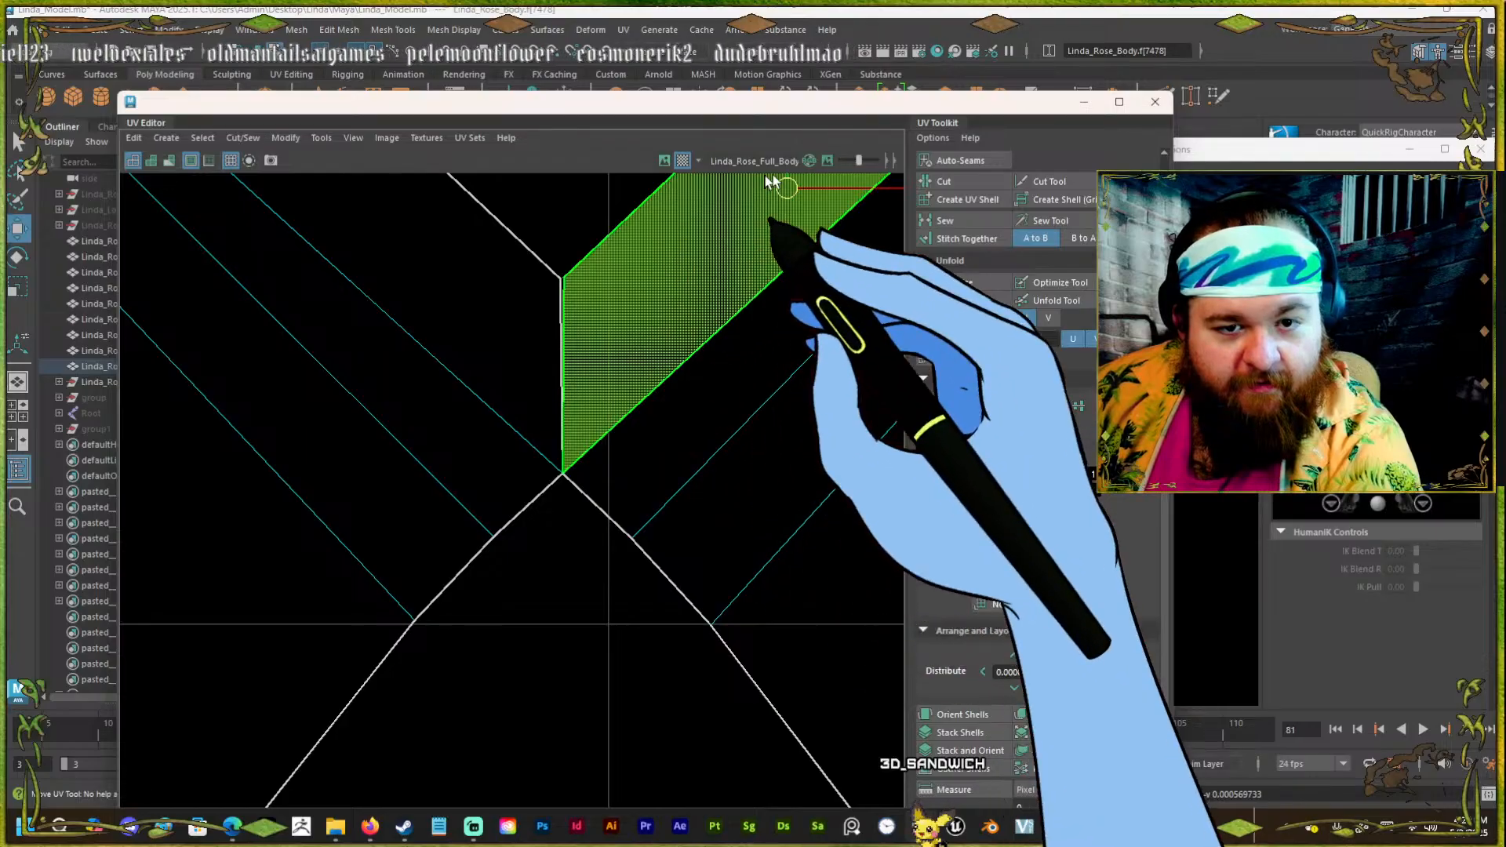
{"action": "left_click", "coordinate": [511, 342], "text": "shift"}
{"action": "middle_click_drag", "start_coordinate": [552, 217], "coordinate": [547, 366], "text": "alt"}
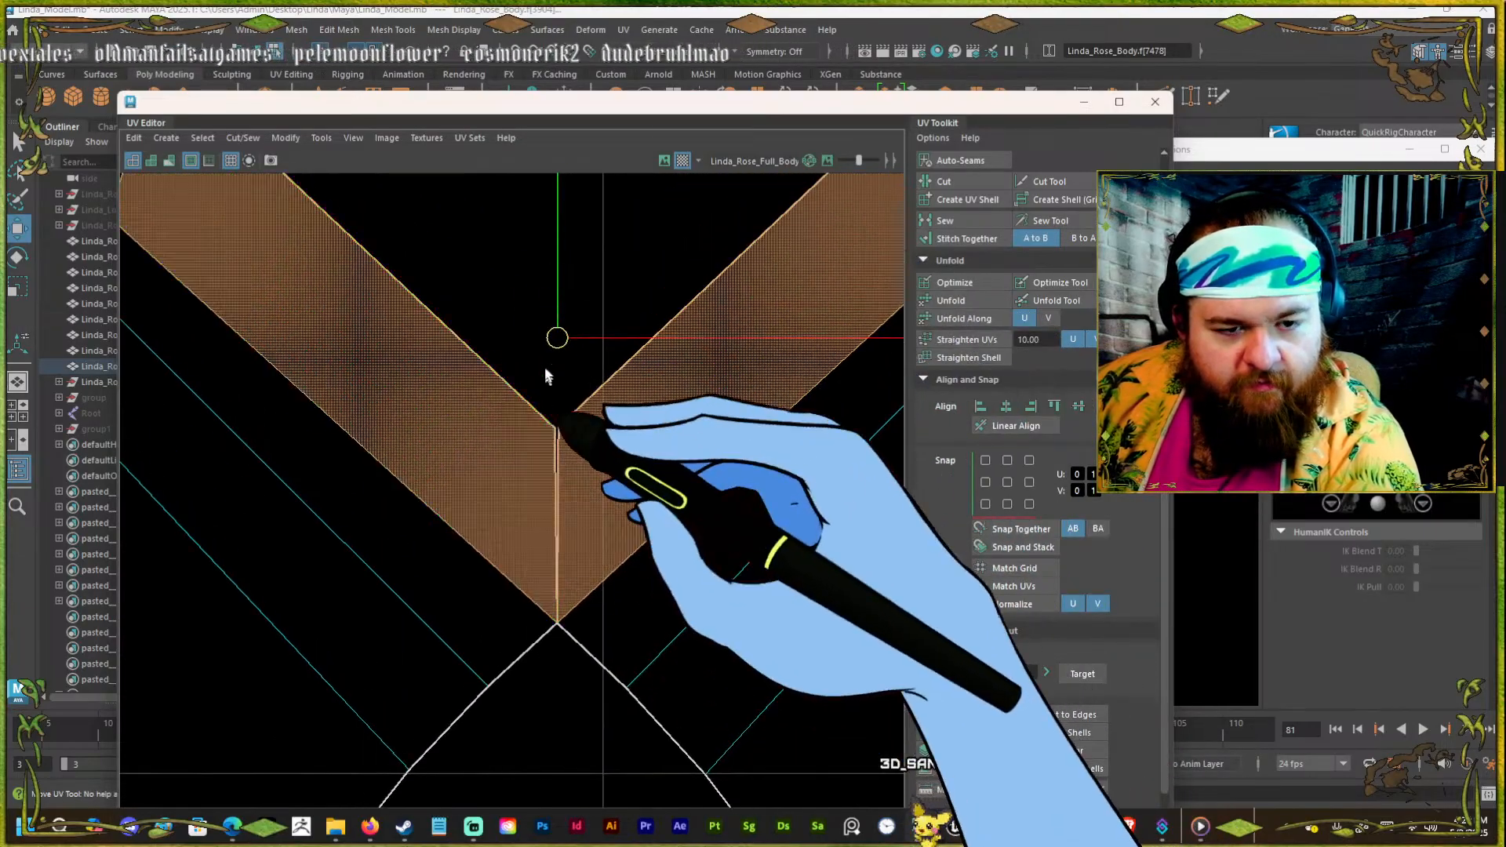
{"action": "left_click_drag", "start_coordinate": [555, 299], "coordinate": [595, 266]}
{"action": "scroll", "coordinate": [530, 522], "scroll_direction": "down", "scroll_amount": 3}
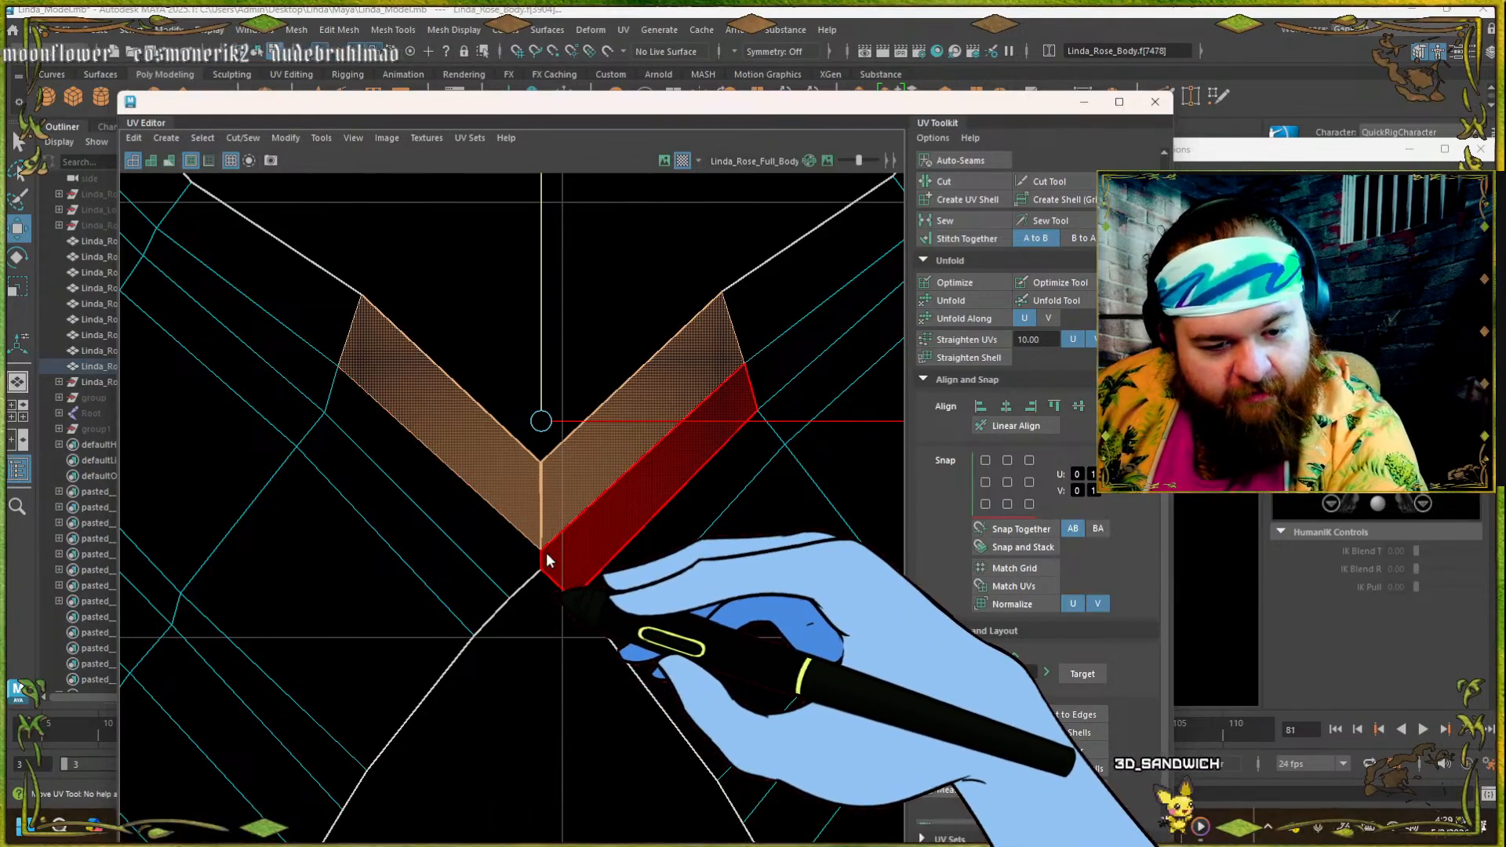
Select the short edge still joining the vest halves below the cut and frame it on the model for inspection.
{"action": "right_click", "coordinate": [538, 551]}
{"action": "left_click", "coordinate": [536, 510]}
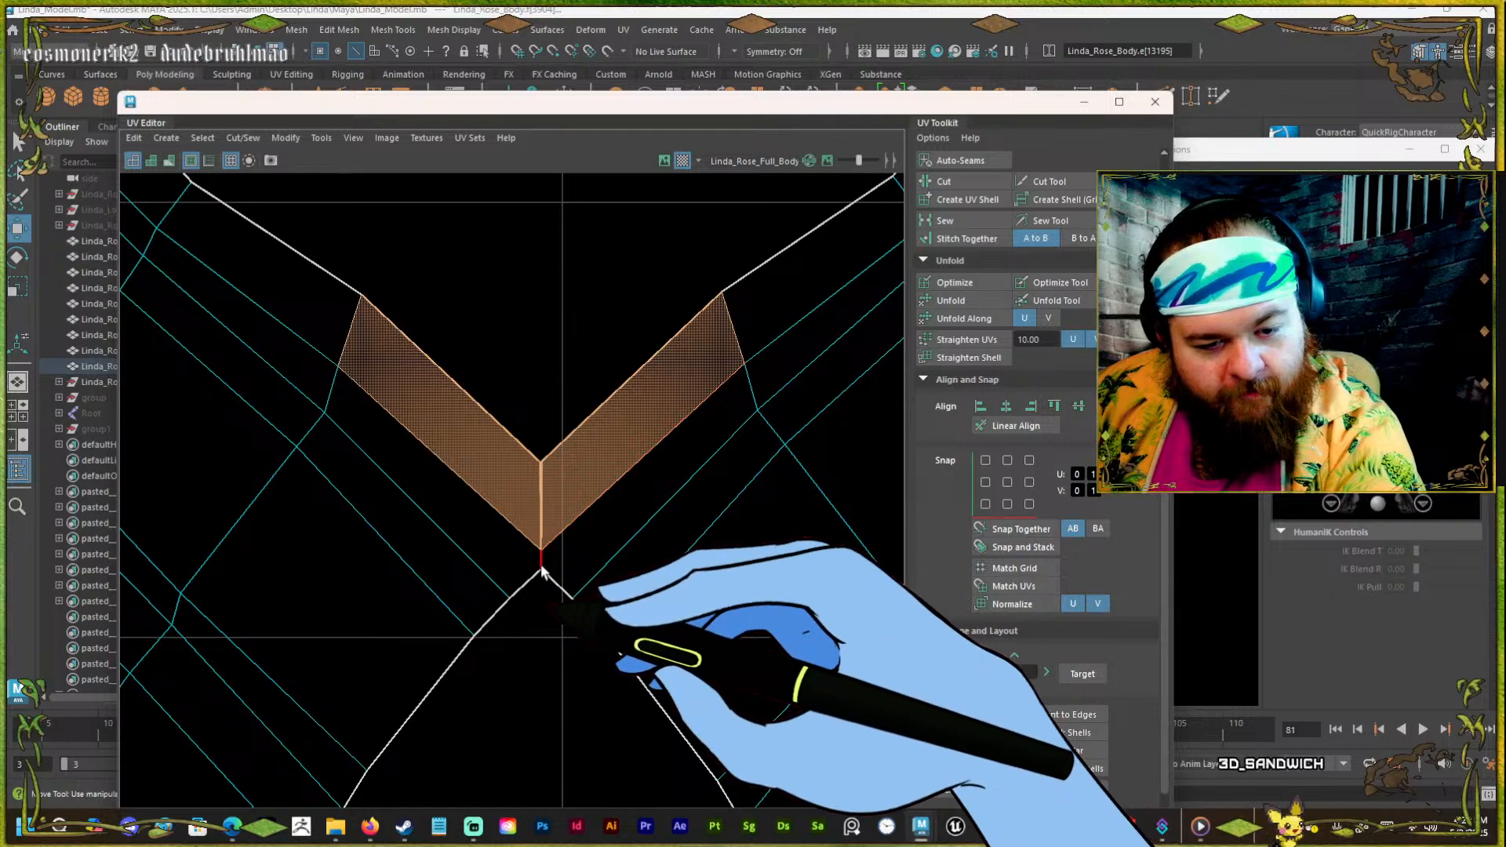
{"action": "left_click", "coordinate": [541, 565]}
{"action": "left_click_drag", "start_coordinate": [460, 105], "coordinate": [1505, 105]}
{"action": "left_click_drag", "start_coordinate": [536, 306], "coordinate": [541, 342], "text": "alt"}
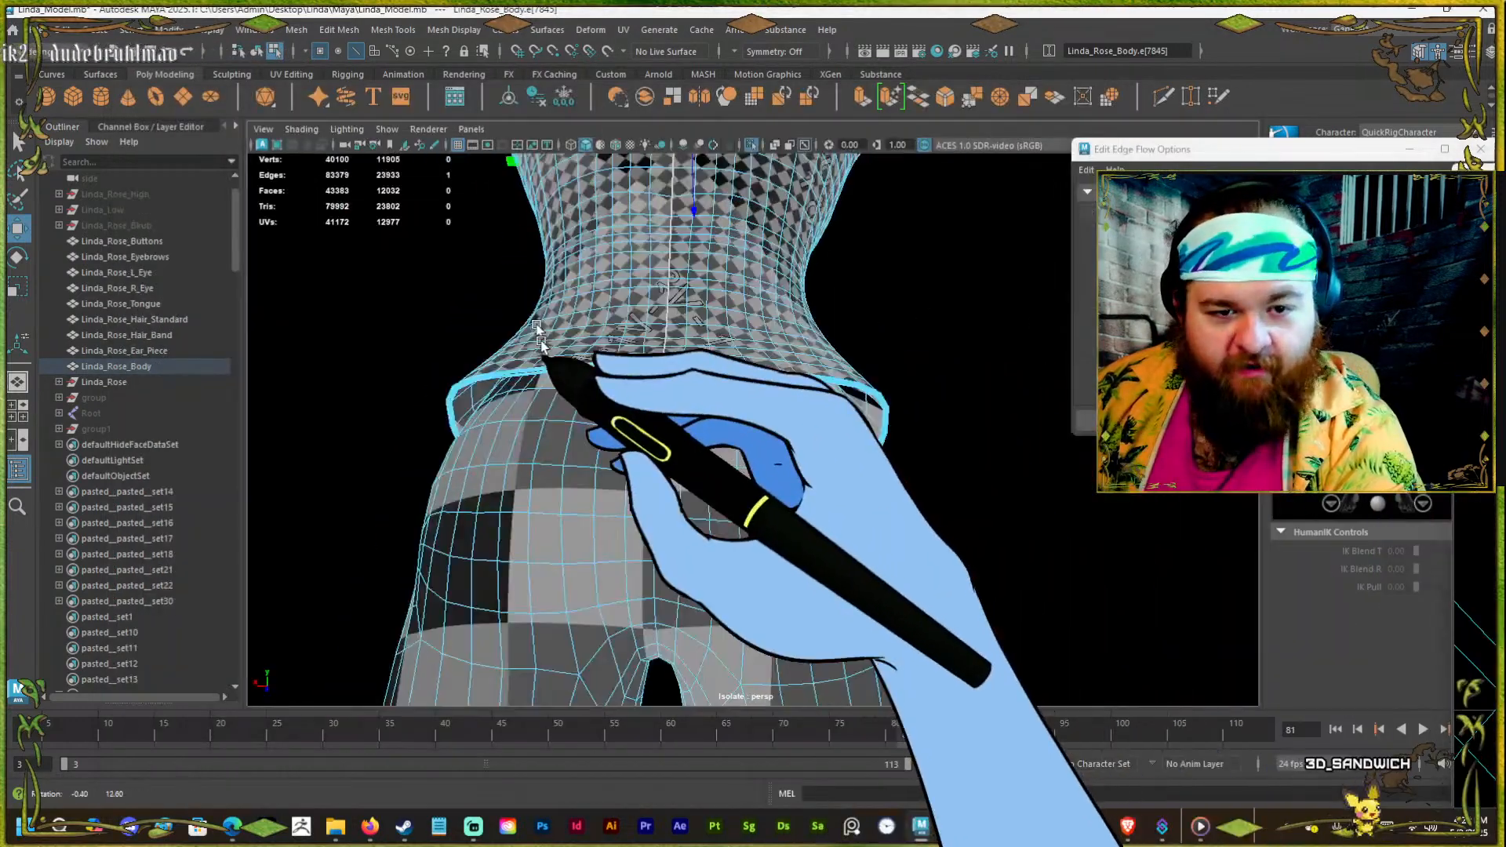
{"action": "key", "text": "f"}
{"action": "left_click_drag", "start_coordinate": [710, 445], "coordinate": [712, 522], "text": "alt"}
{"action": "right_click_drag", "start_coordinate": [712, 522], "coordinate": [1075, 530], "text": "alt"}
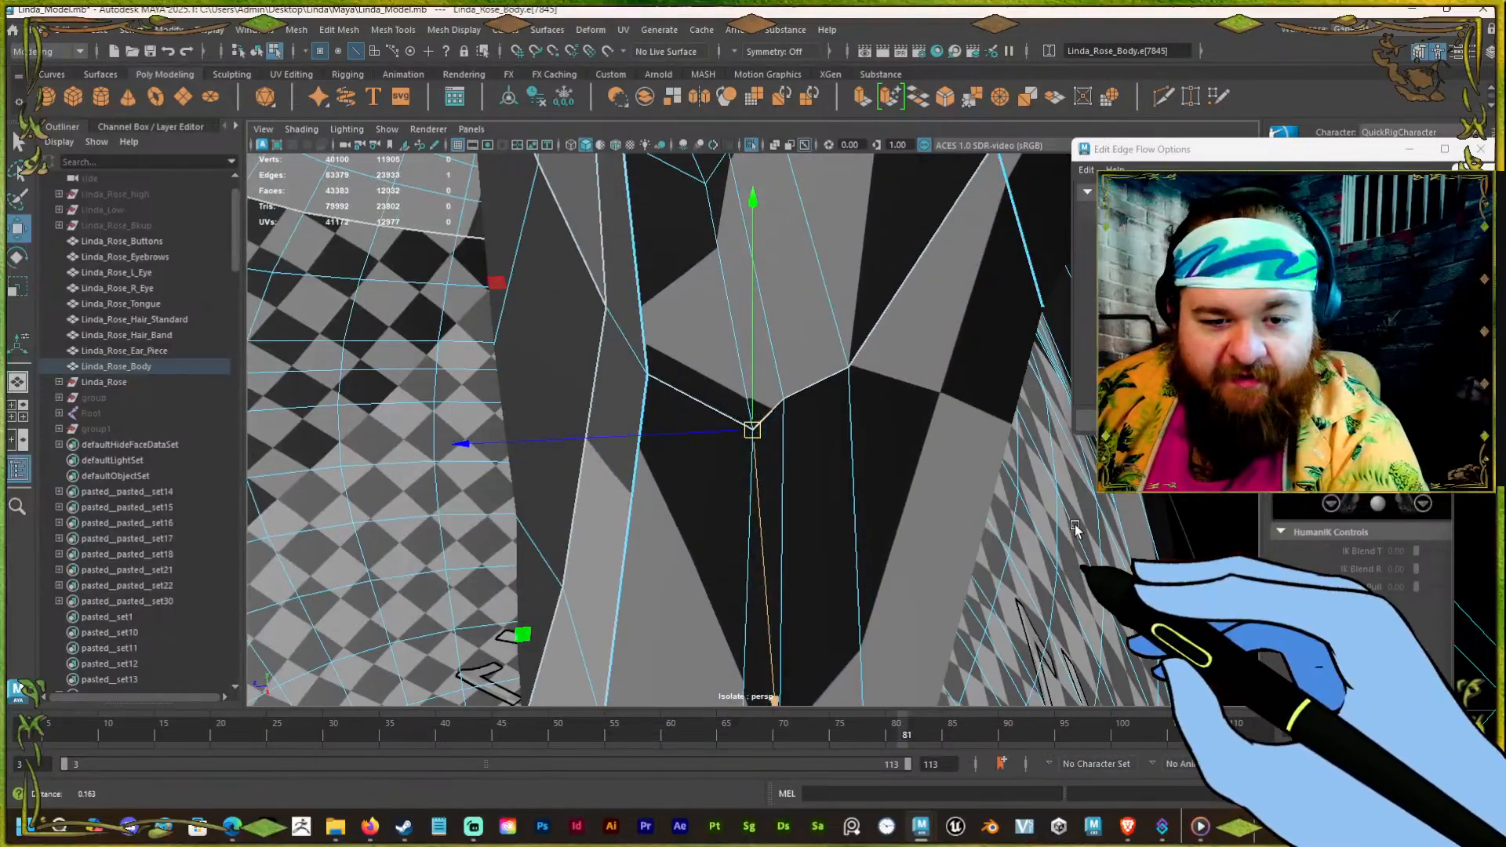
Merge the short edge still joining the vest halves below the cut to its center.
{"action": "key", "text": "r"}
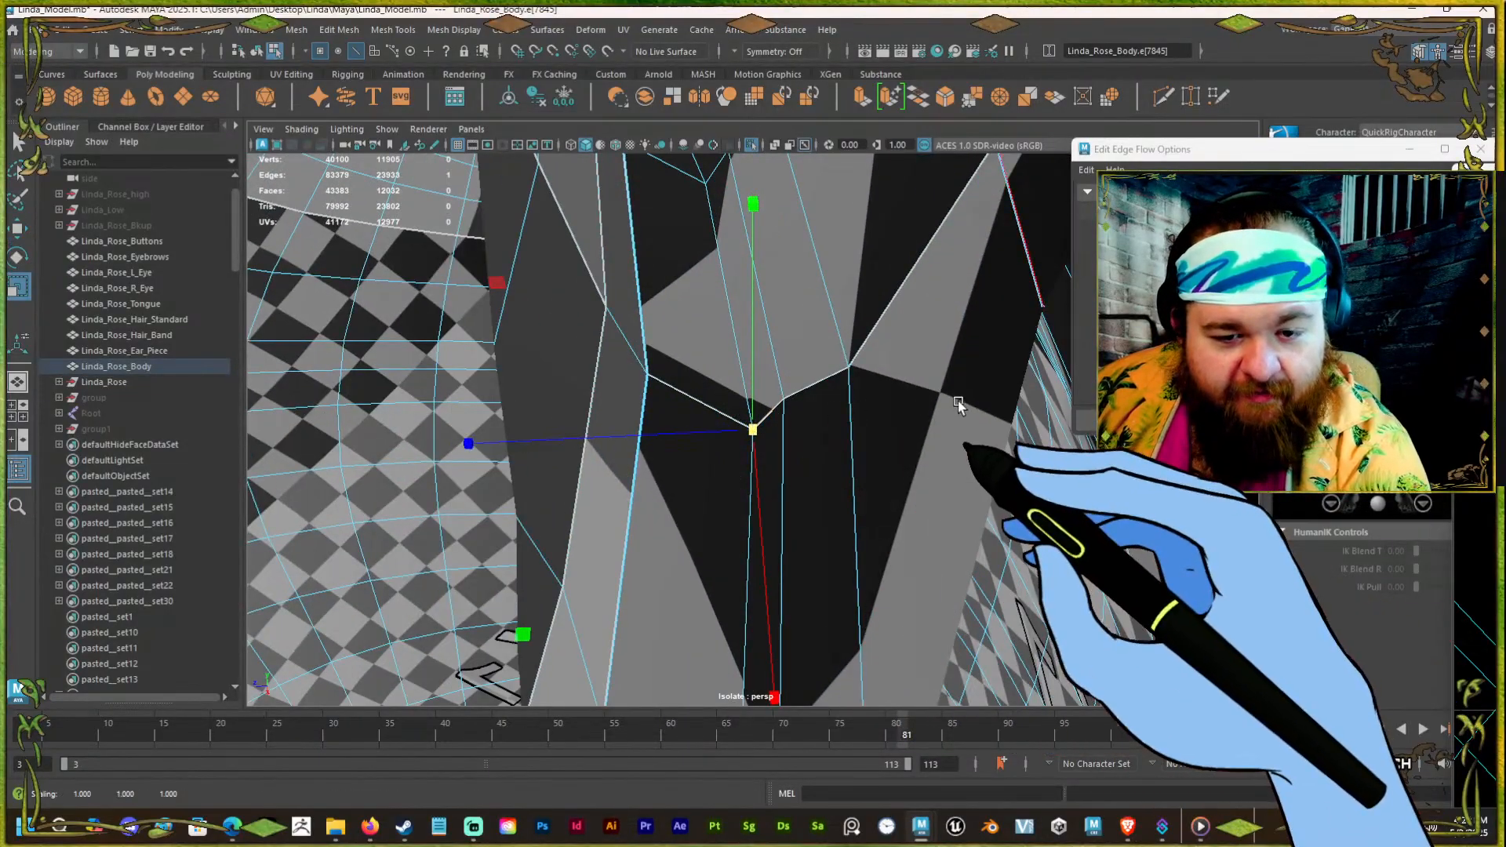
{"action": "key", "text": "w"}
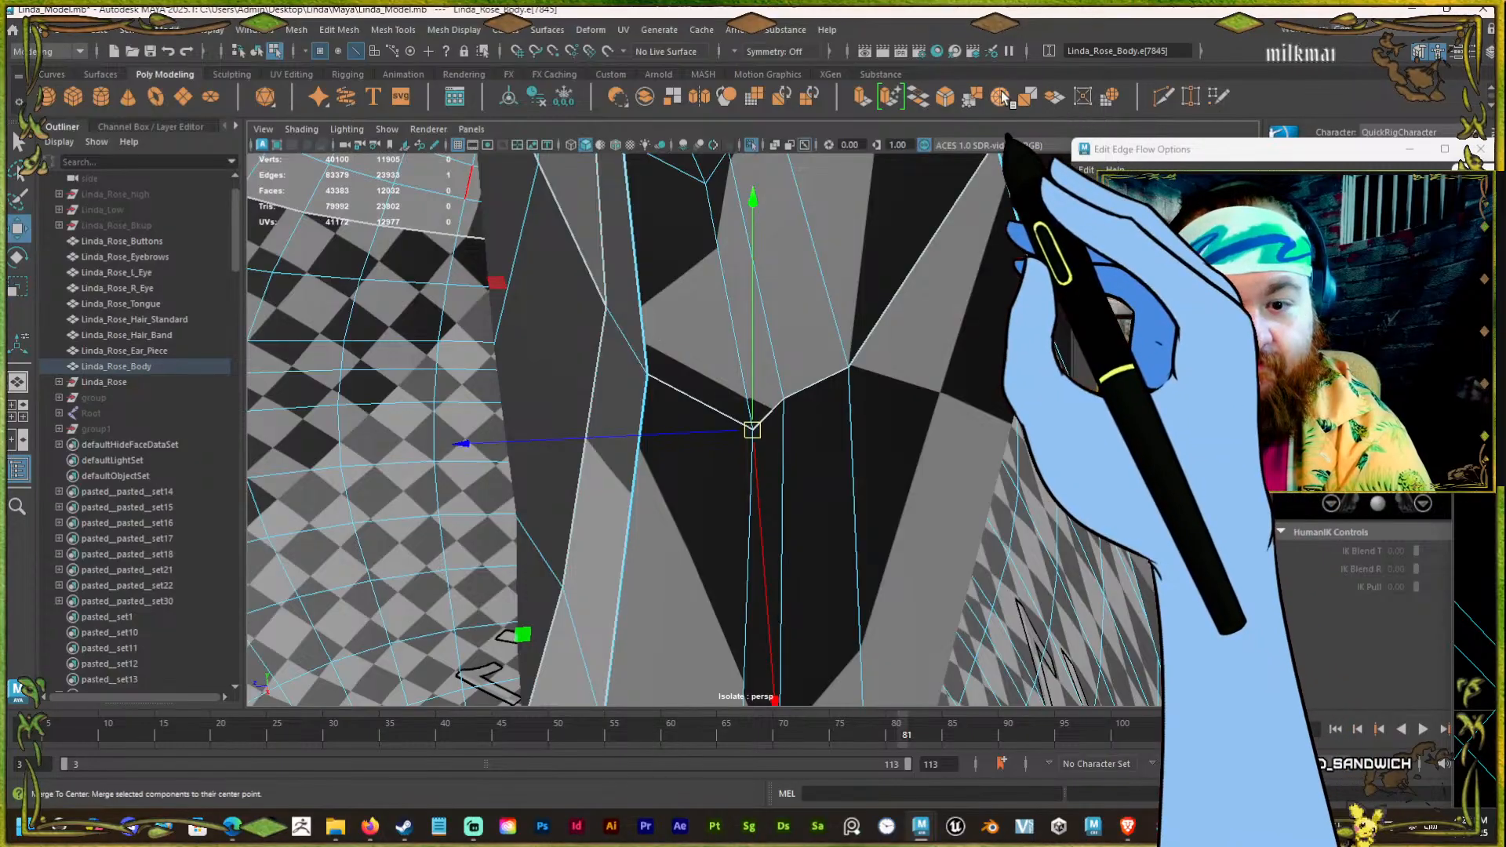
{"action": "left_click", "coordinate": [1004, 98]}
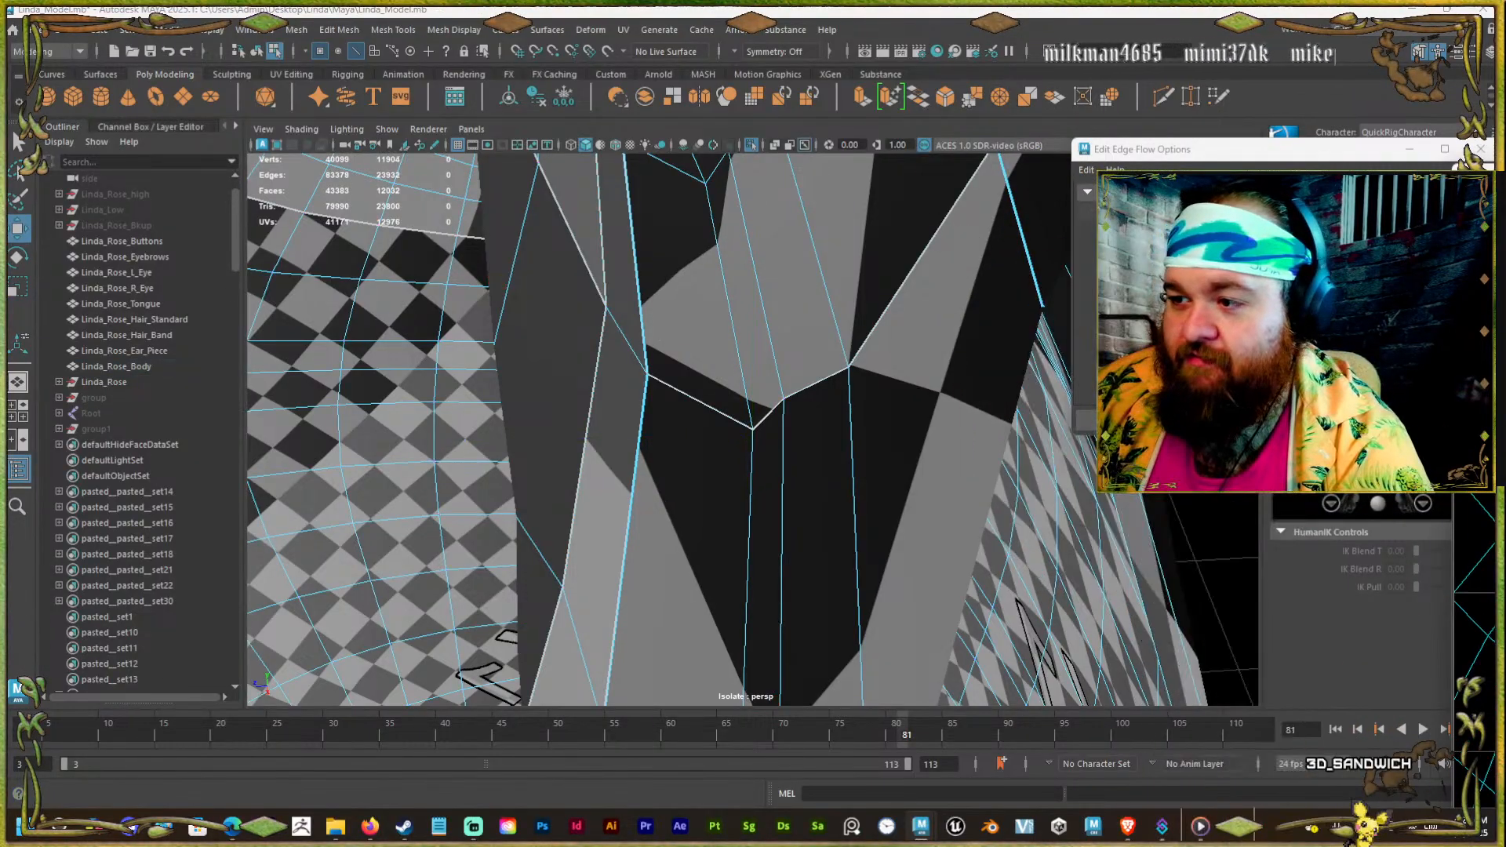
Check the separation of the vest halves in the UV Editor by selecting each half as a shell.
{"action": "mouse_move", "coordinate": [1505, 176]}
{"action": "left_mouse_down"}
{"action": "mouse_move", "coordinate": [811, 116]}
{"action": "mouse_move", "coordinate": [720, 94]}
{"action": "left_mouse_up"}
{"action": "right_click_drag", "start_coordinate": [787, 394], "coordinate": [787, 345]}
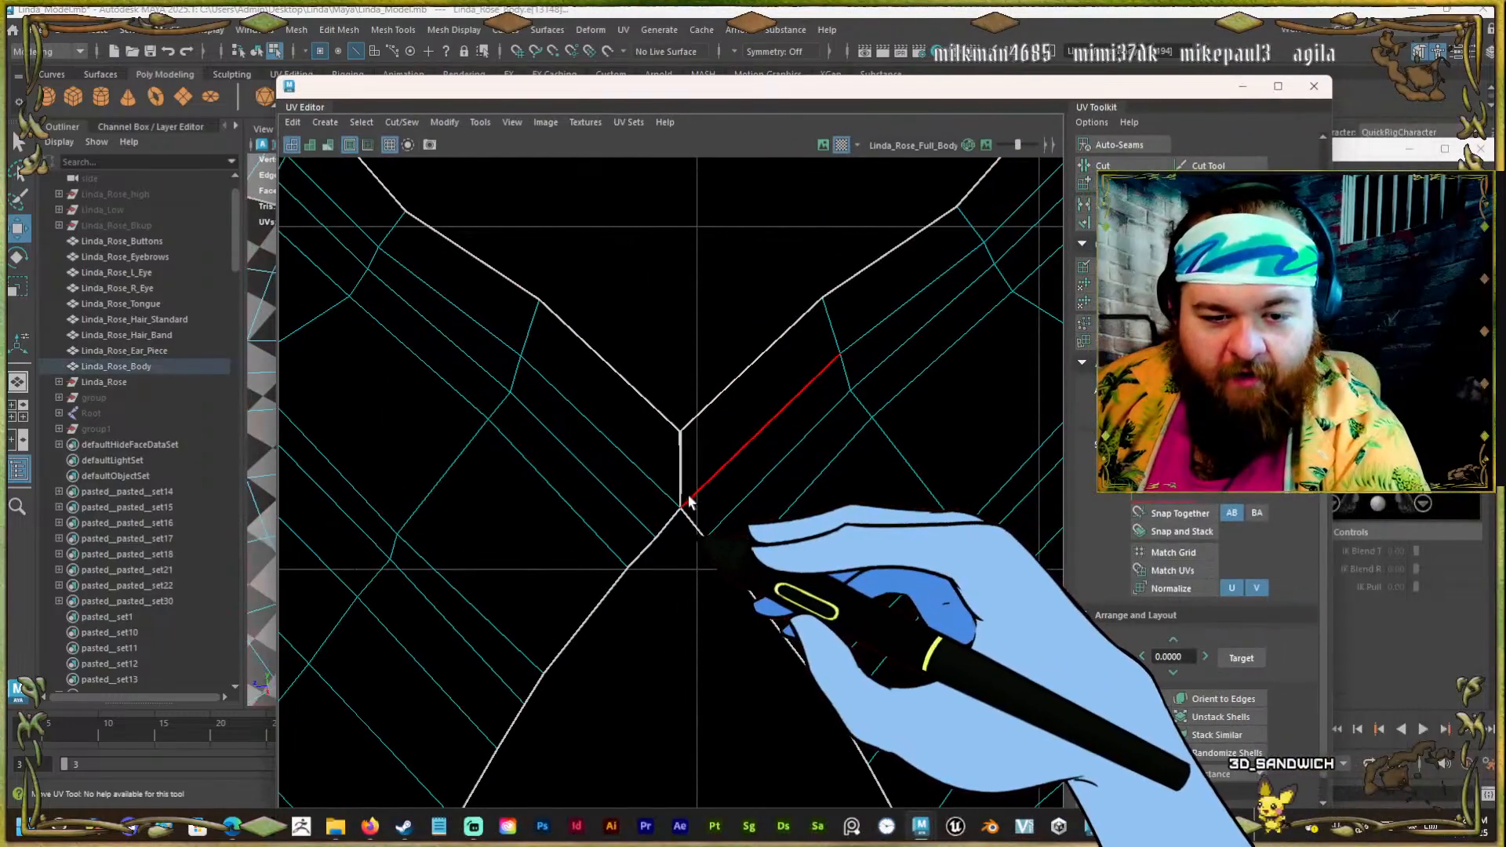
{"action": "scroll", "coordinate": [811, 491], "scroll_direction": "down", "scroll_amount": 10}
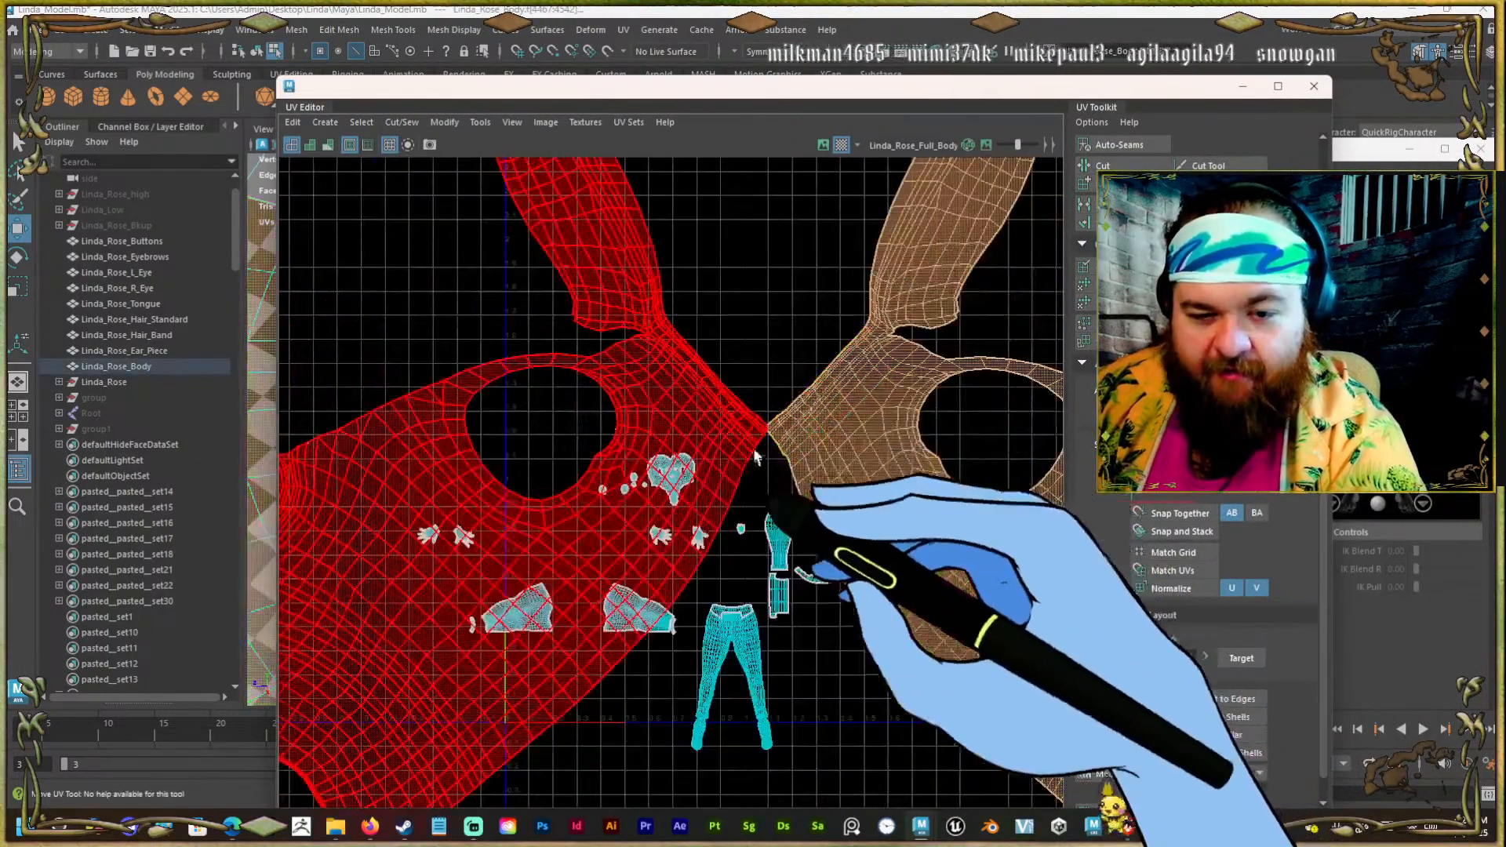
{"action": "middle_click_drag", "start_coordinate": [723, 419], "coordinate": [837, 478], "text": "alt"}
{"action": "scroll", "coordinate": [737, 394], "scroll_direction": "up", "scroll_amount": 4}
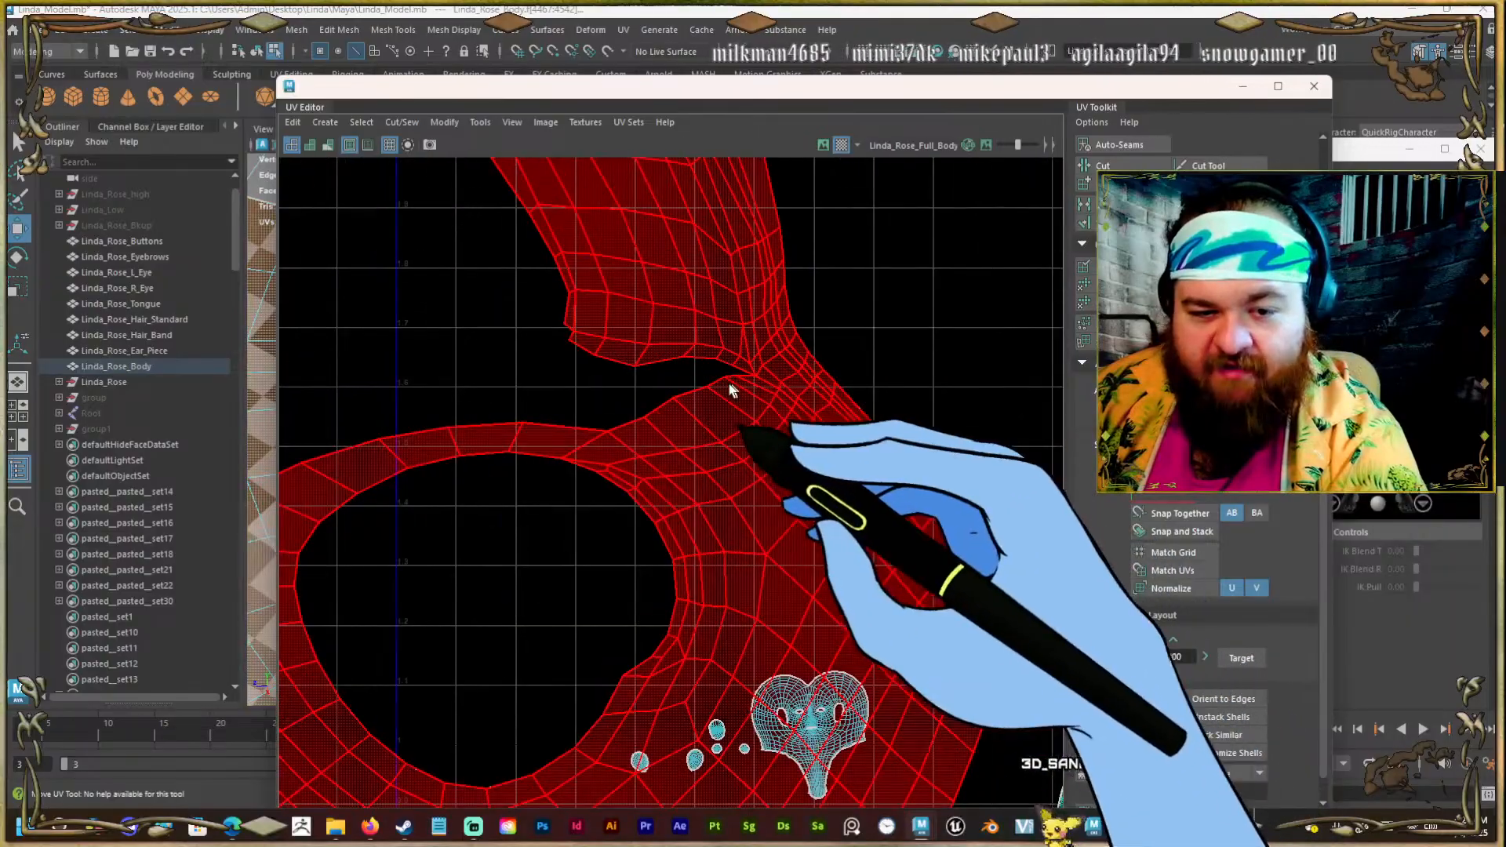
{"action": "left_click", "coordinate": [720, 385]}
{"action": "scroll", "coordinate": [714, 395], "scroll_direction": "down", "scroll_amount": 6}
{"action": "scroll", "coordinate": [714, 395], "scroll_direction": "down", "scroll_amount": 3}
{"action": "left_click", "coordinate": [713, 395]}
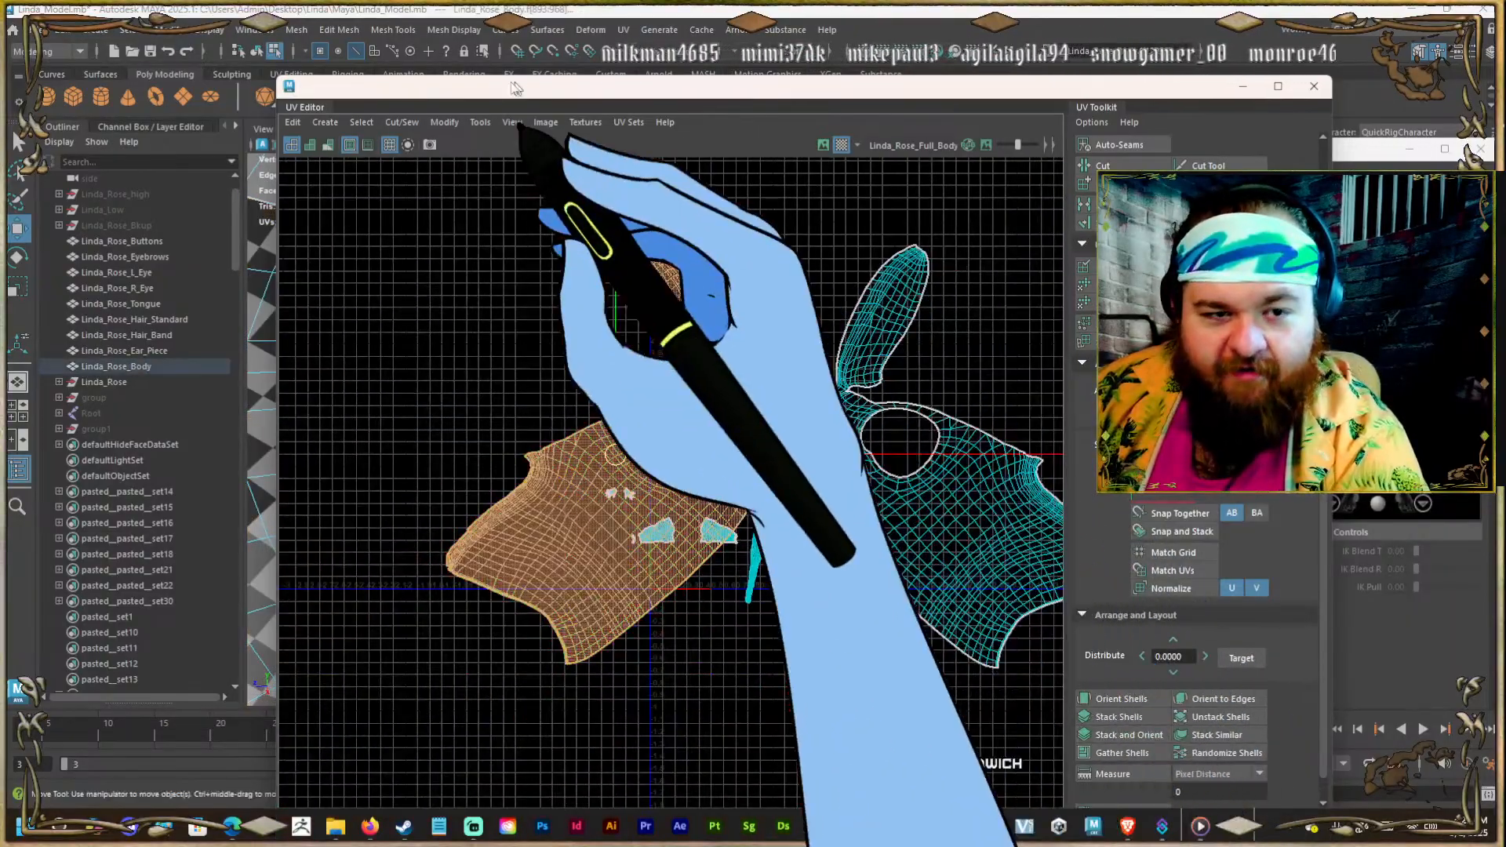
Apply camera-based UV projection to the vest halves from a front three-quarter view and unfold them.
{"action": "left_click_drag", "start_coordinate": [416, 93], "coordinate": [1505, 146]}
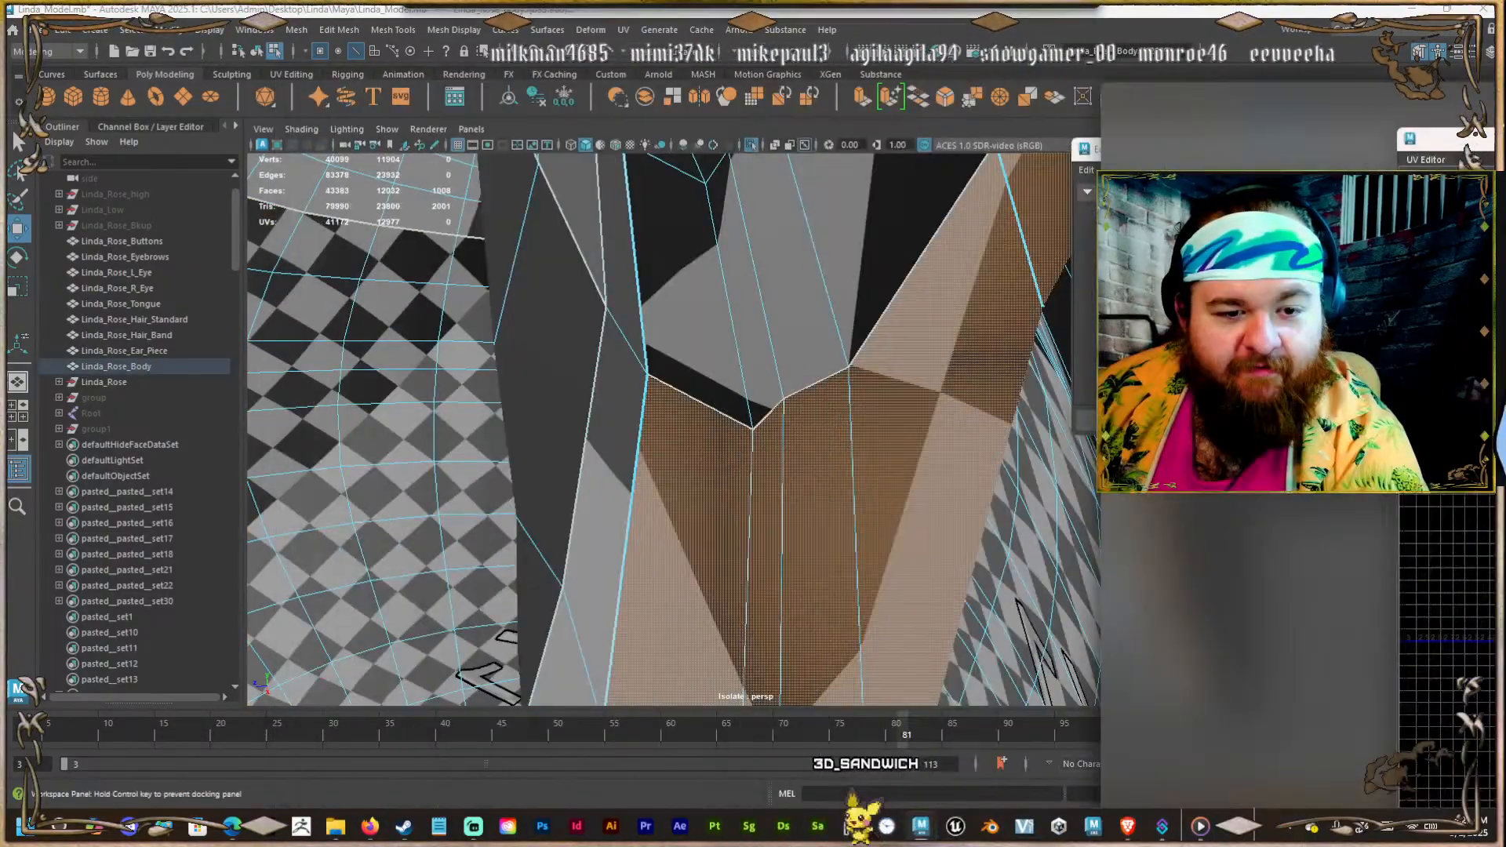
{"action": "right_click_drag", "start_coordinate": [598, 389], "coordinate": [255, 440], "text": "alt"}
{"action": "left_click_drag", "start_coordinate": [255, 440], "coordinate": [766, 397], "text": "alt"}
{"action": "scroll", "coordinate": [835, 423], "scroll_direction": "down", "scroll_amount": 5}
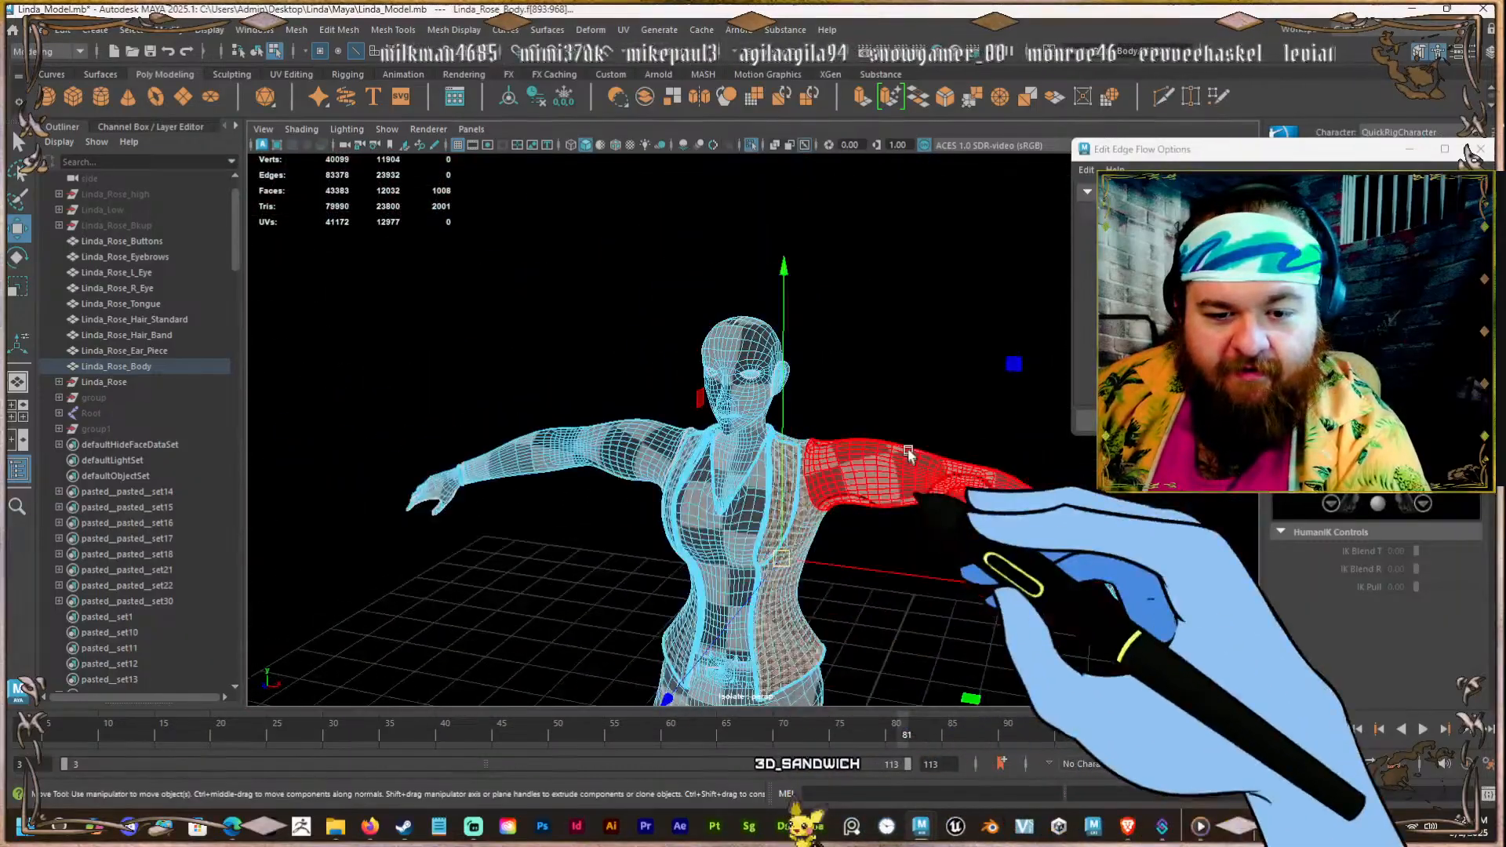
{"action": "middle_click_drag", "start_coordinate": [908, 452], "coordinate": [821, 329], "text": "alt"}
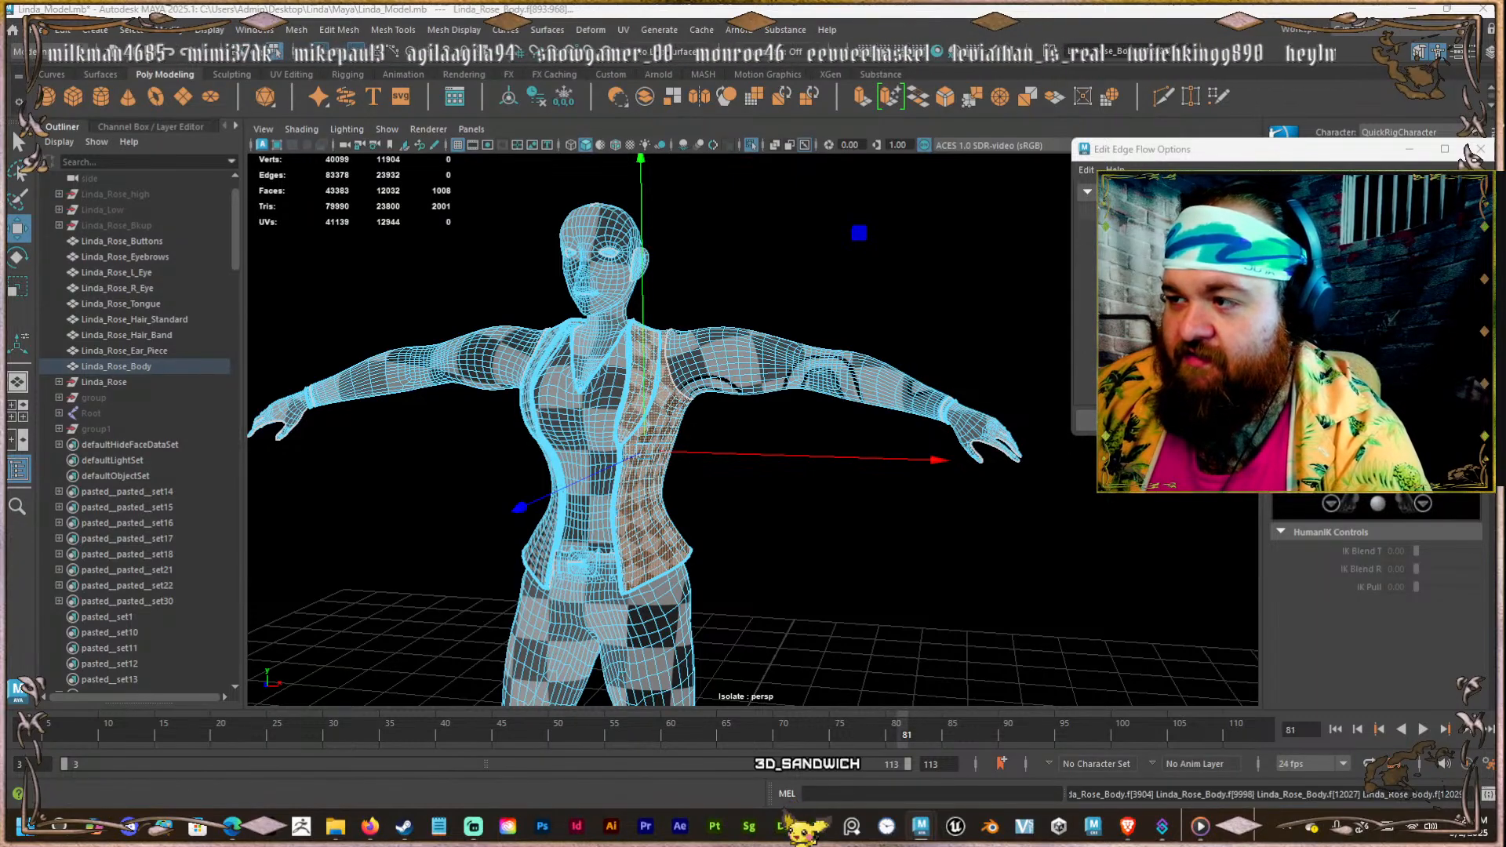
{"action": "left_click_drag", "start_coordinate": [1505, 85], "coordinate": [216, 79]}
{"action": "right_click_drag", "start_coordinate": [745, 445], "coordinate": [779, 474]}
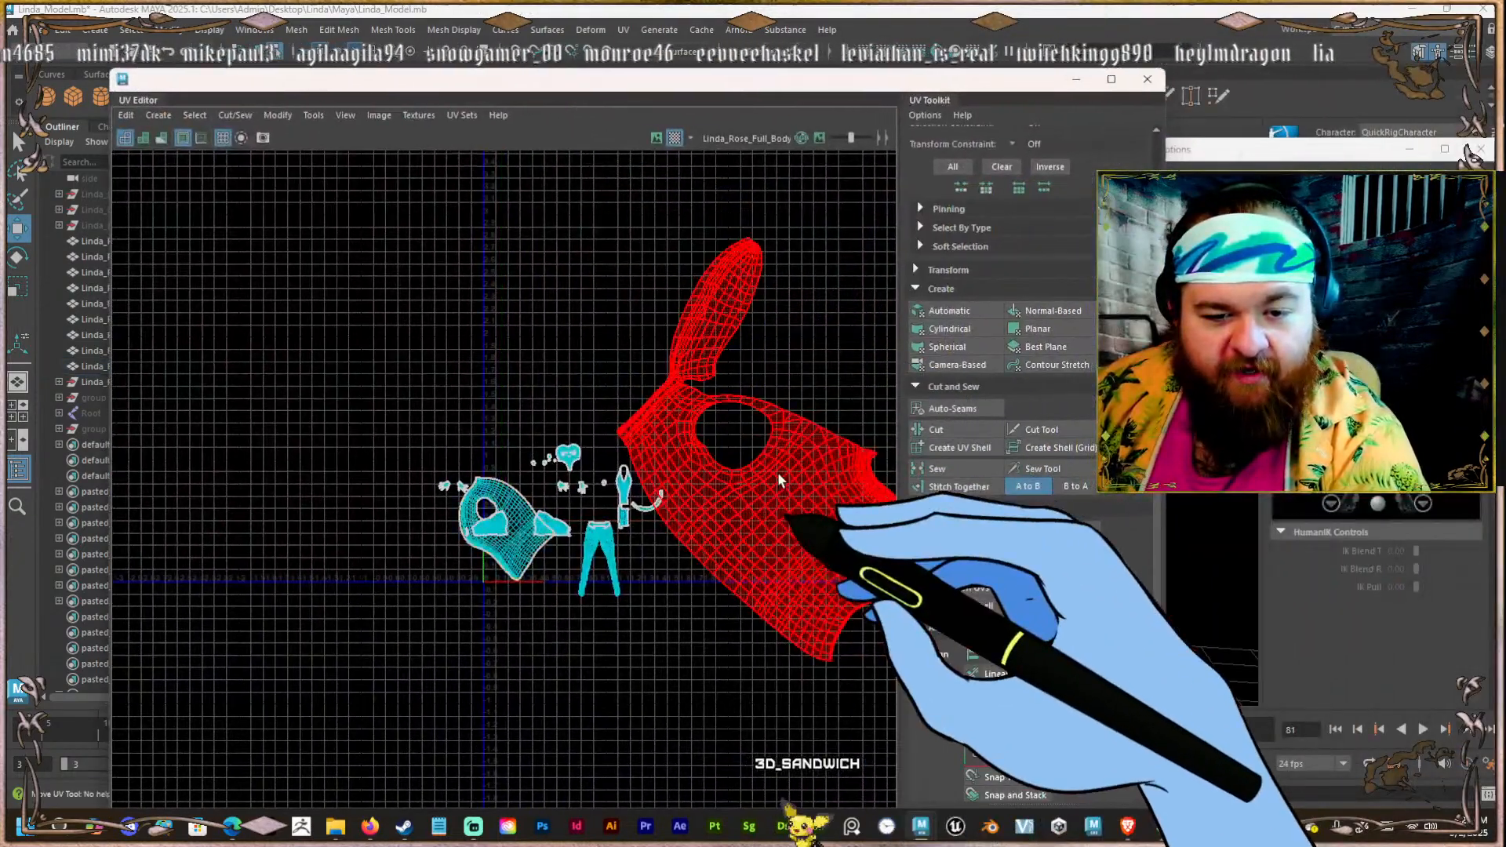
{"action": "left_click", "coordinate": [779, 480]}
{"action": "left_click", "coordinate": [161, 114]}
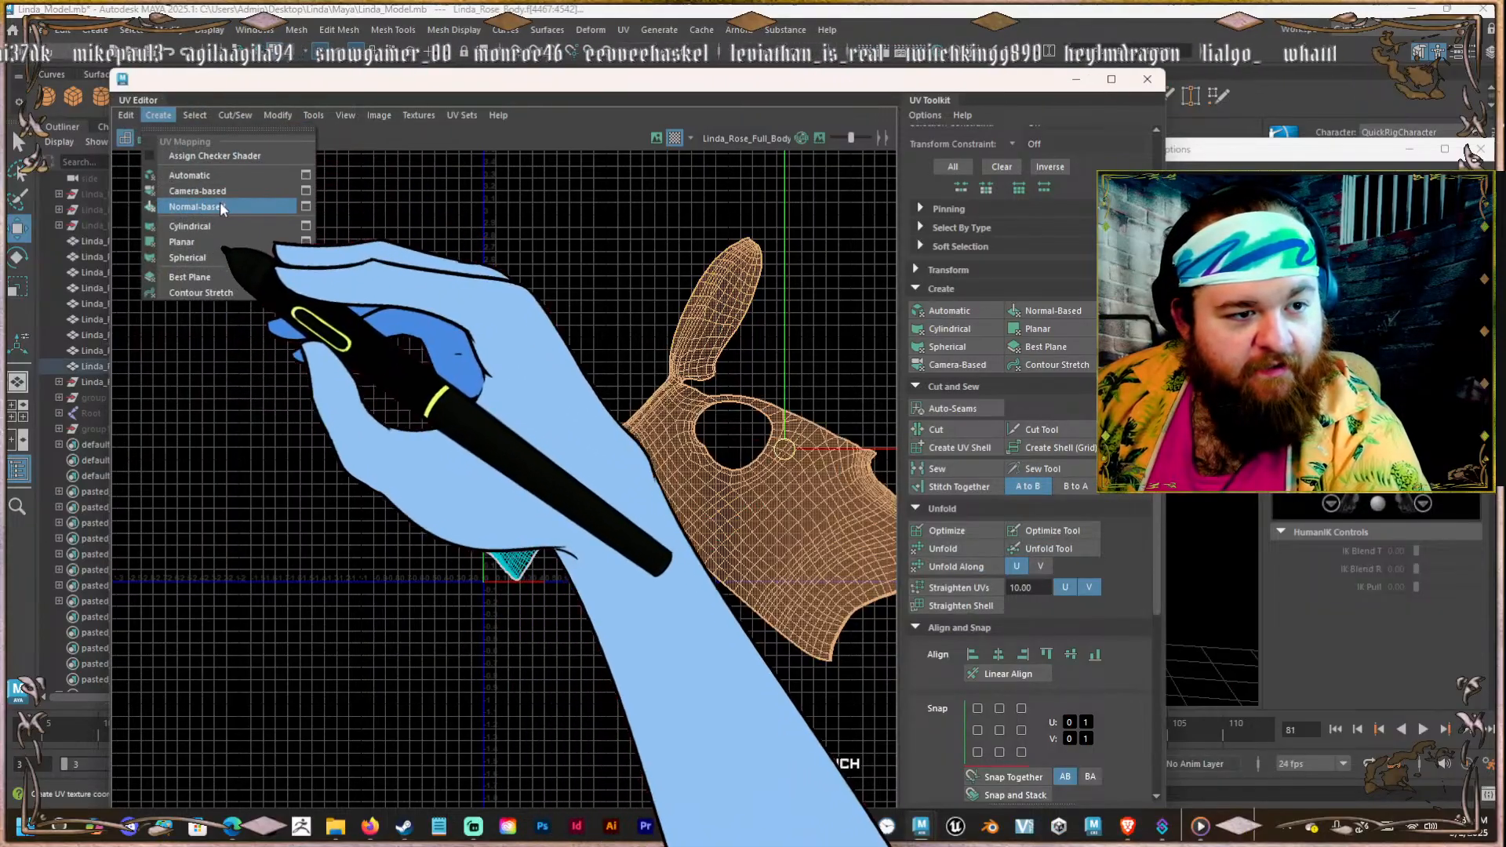
{"action": "left_click", "coordinate": [245, 191]}
{"action": "right_click_drag", "start_coordinate": [501, 417], "coordinate": [235, 403], "text": "shift"}
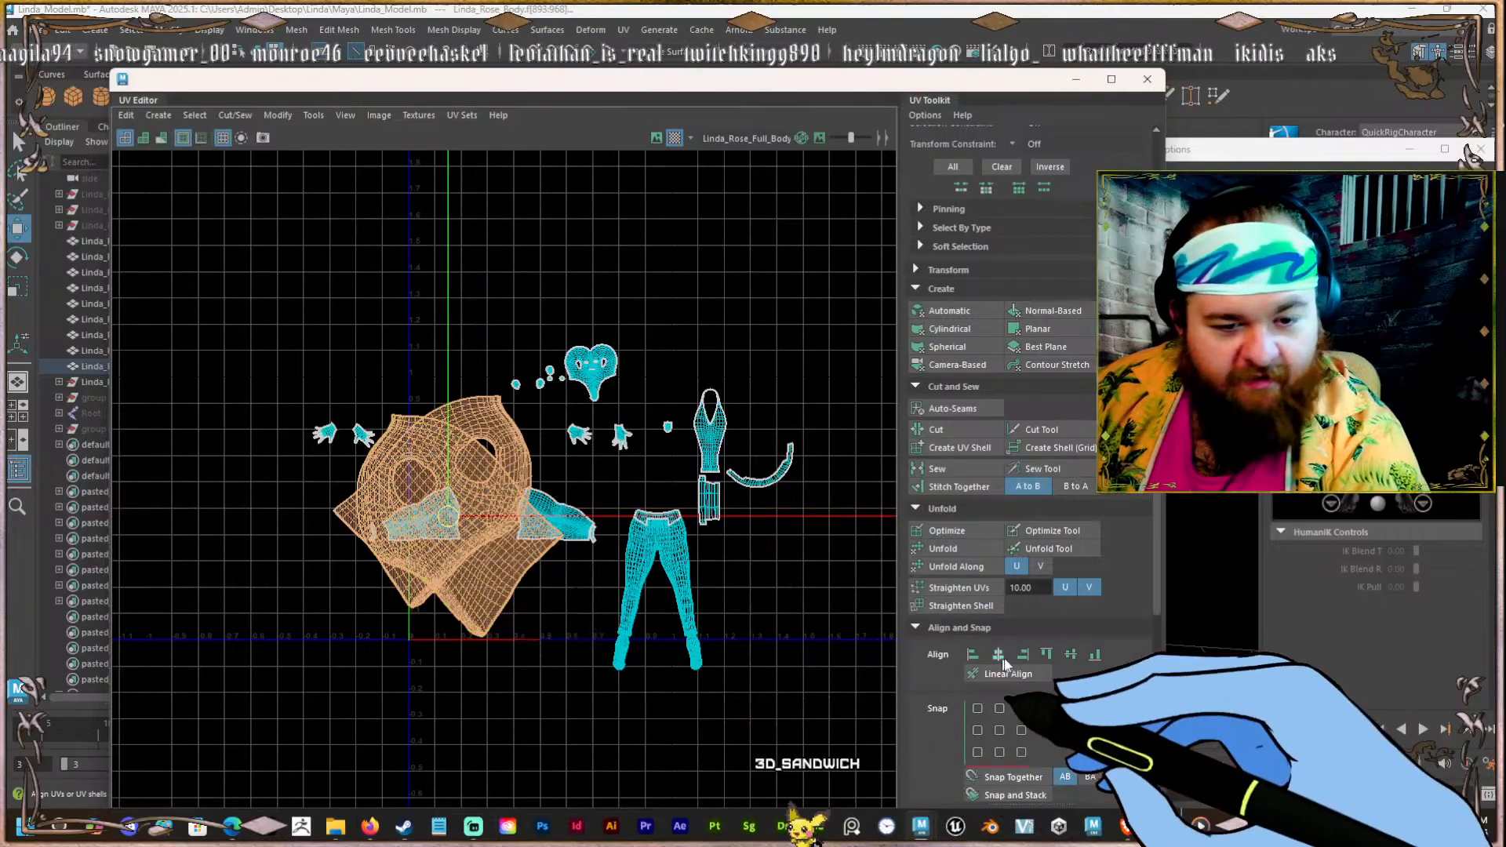
Orient the vest shells and rotate the one lying sideways clockwise twice in 45-degree steps.
{"action": "scroll", "coordinate": [1008, 658], "scroll_direction": "down", "scroll_amount": 5}
{"action": "left_click", "coordinate": [960, 730]}
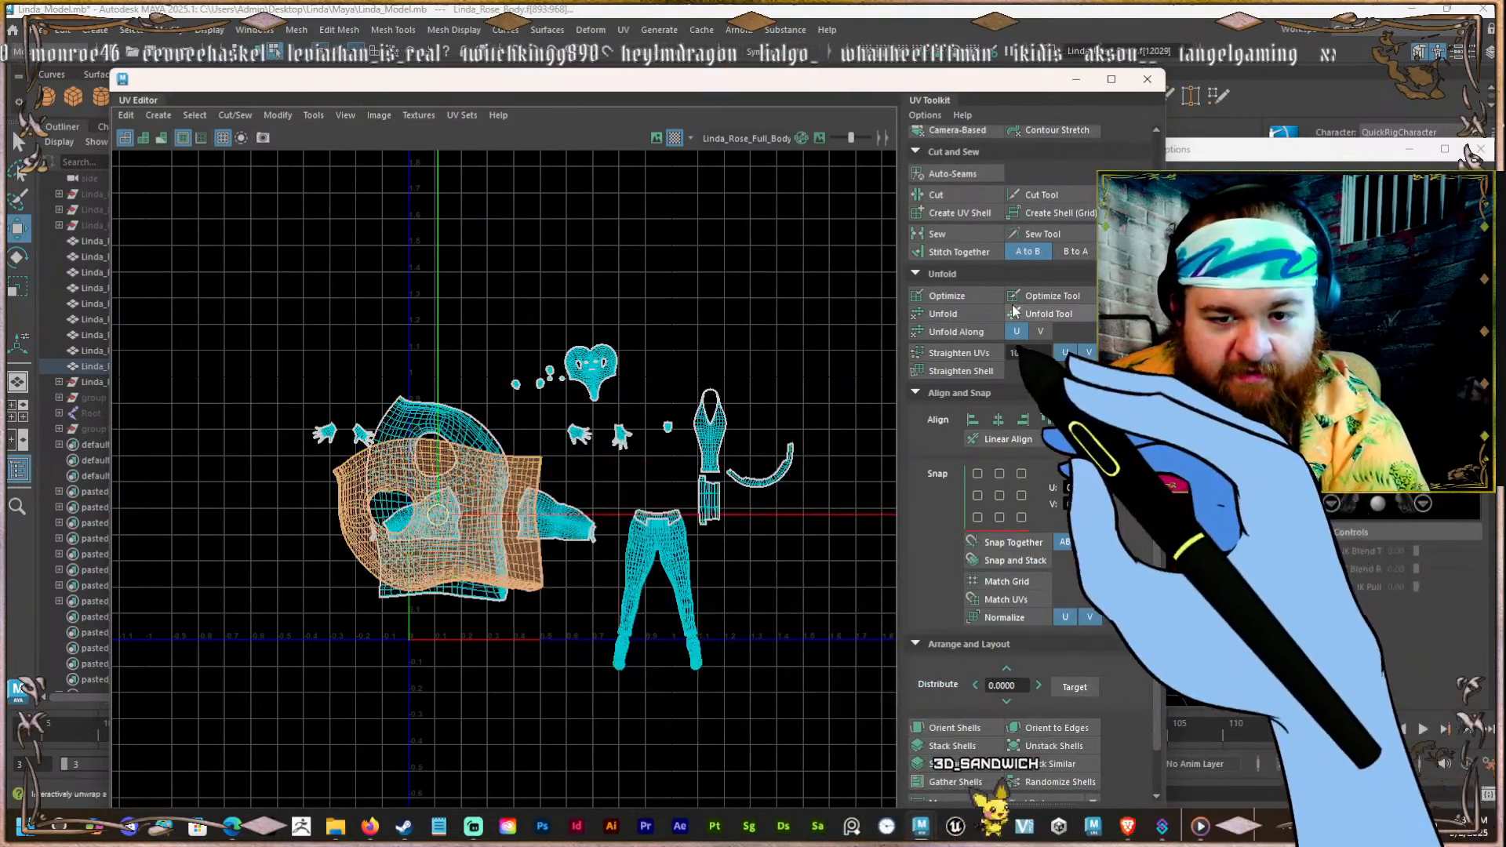
{"action": "scroll", "coordinate": [1000, 627], "scroll_direction": "up", "scroll_amount": 2}
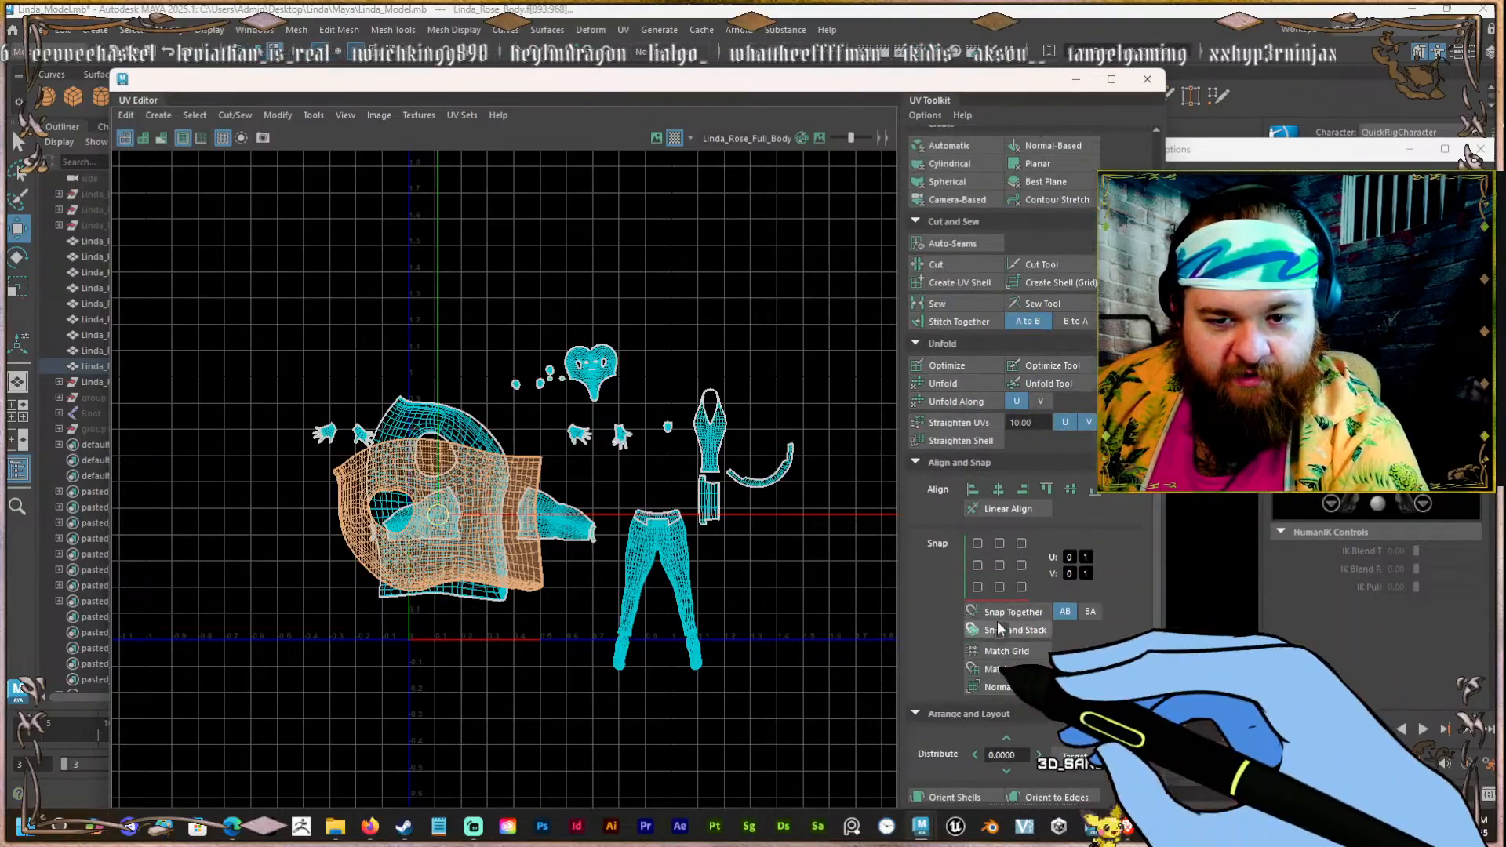
{"action": "scroll", "coordinate": [1000, 628], "scroll_direction": "up", "scroll_amount": 8}
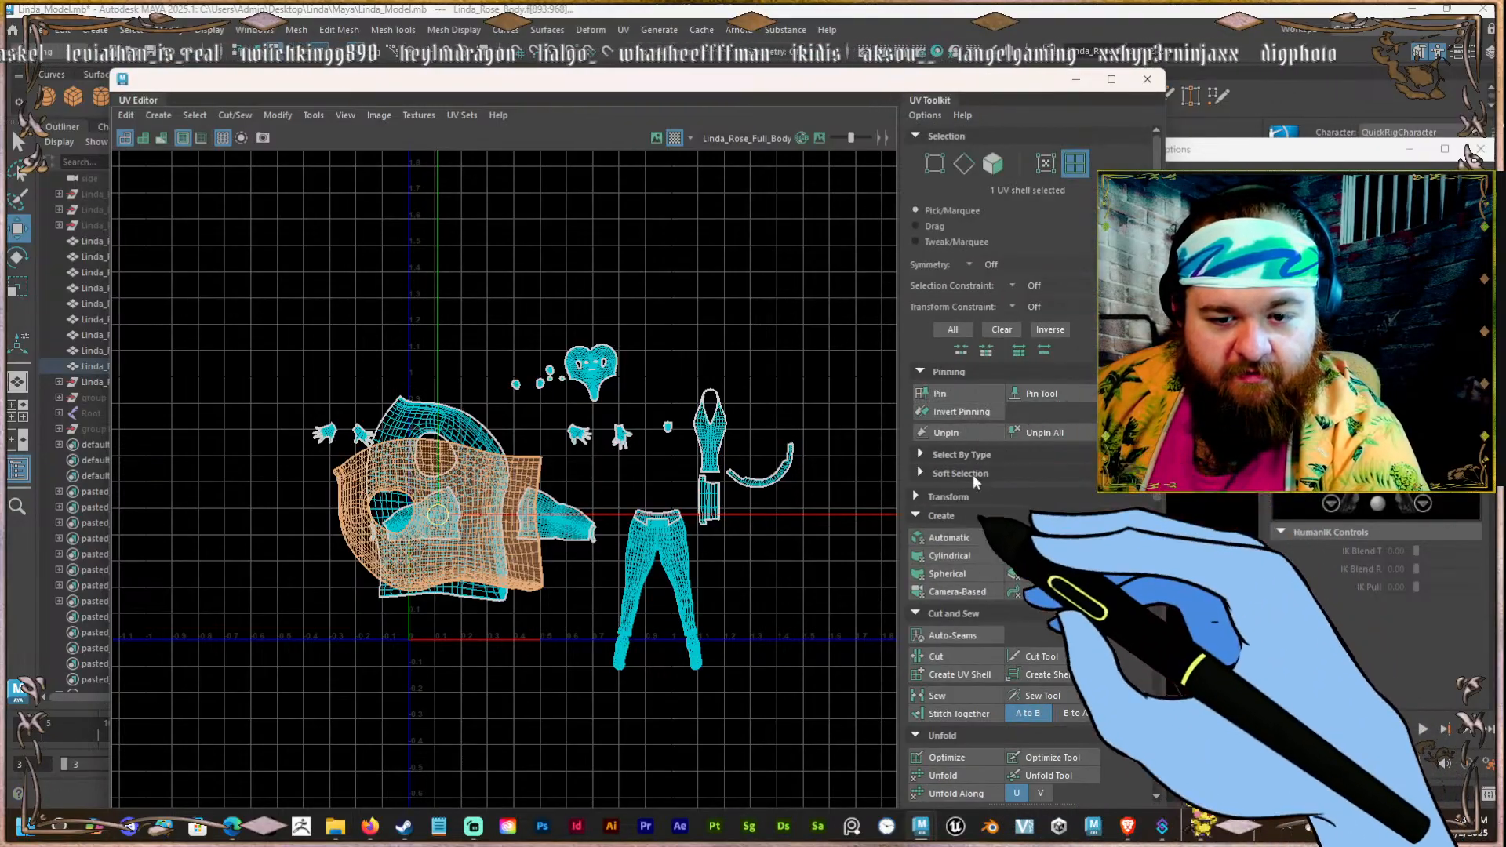
{"action": "left_click", "coordinate": [947, 468]}
{"action": "scroll", "coordinate": [941, 494], "scroll_direction": "down", "scroll_amount": 2}
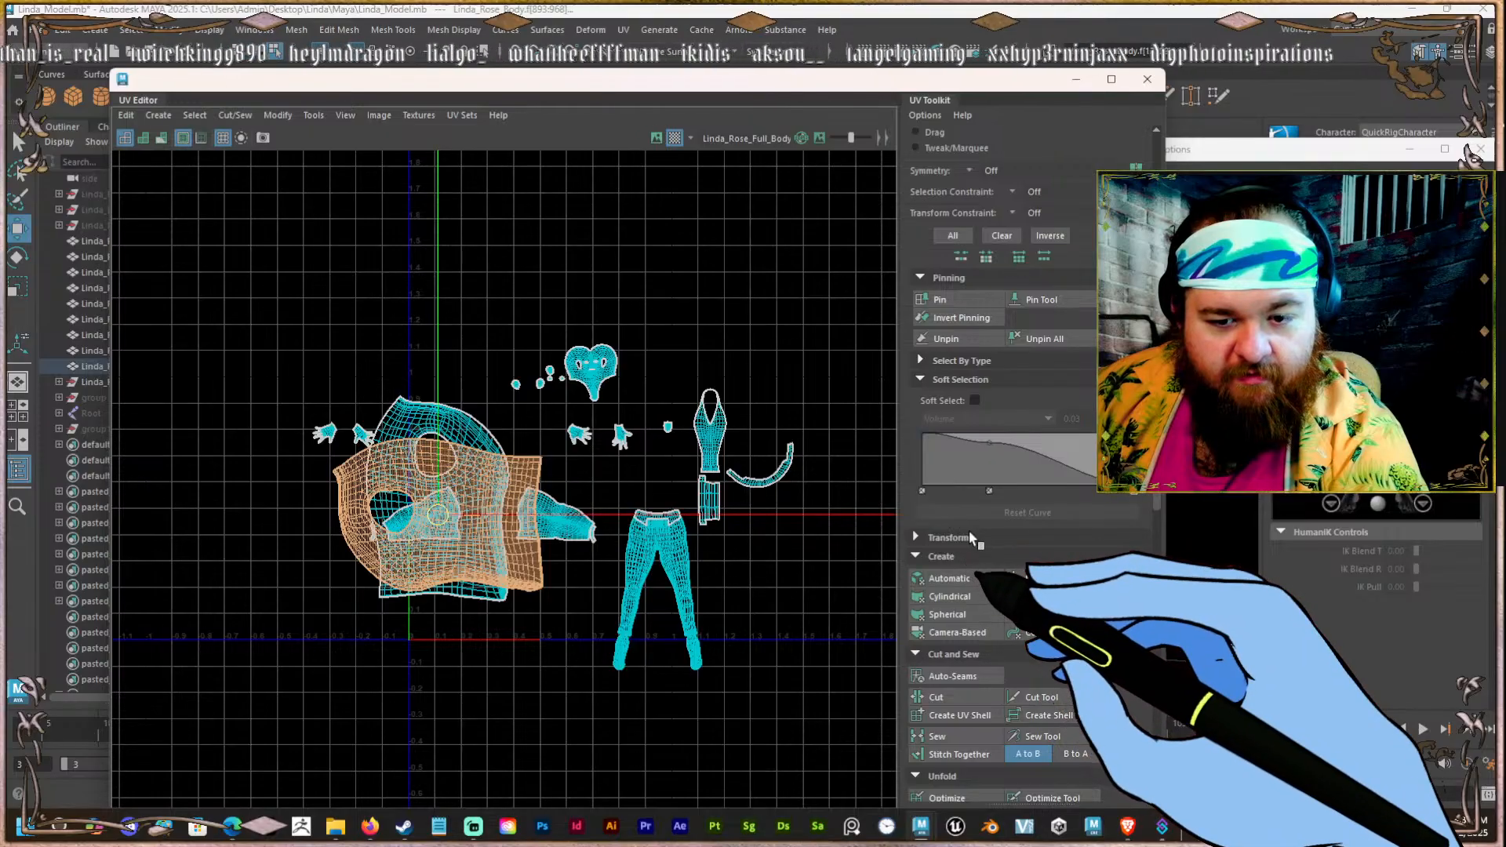
{"action": "left_click", "coordinate": [973, 538]}
{"action": "scroll", "coordinate": [1086, 651], "scroll_direction": "down", "scroll_amount": 4}
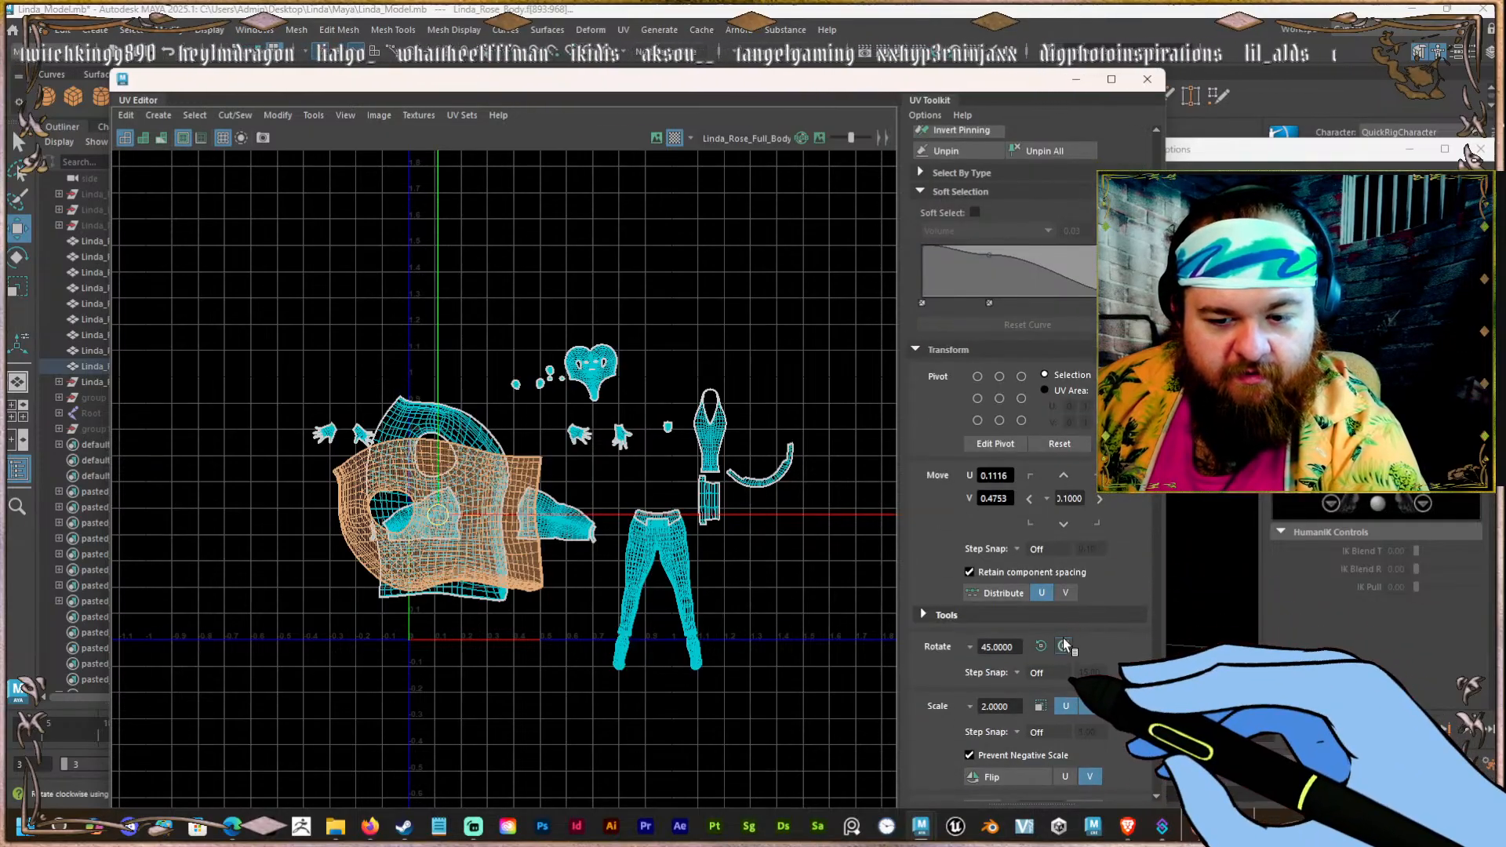
{"action": "left_click", "coordinate": [1063, 645]}
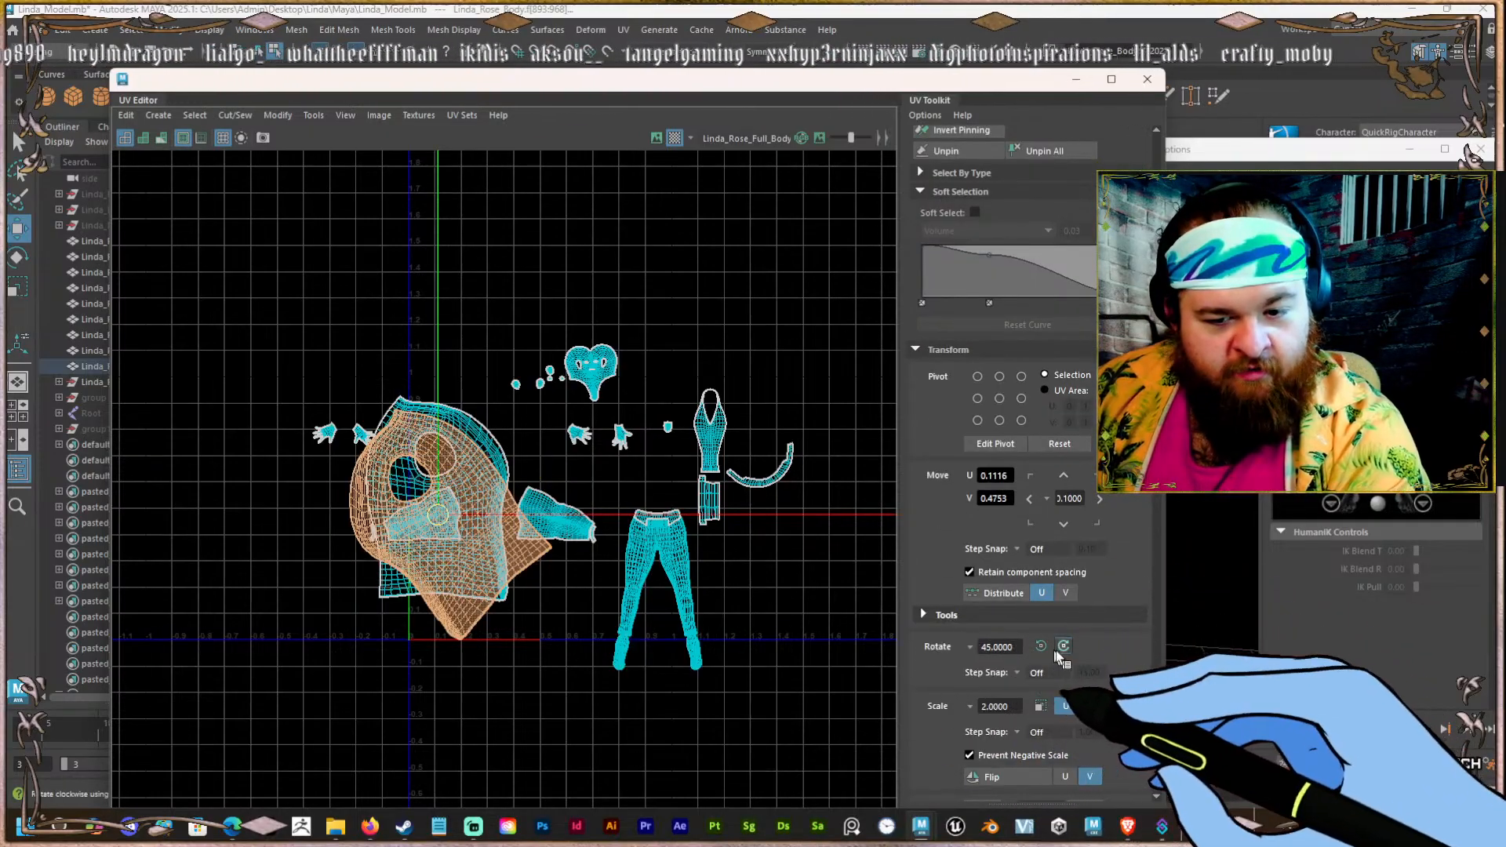
{"action": "left_click", "coordinate": [1062, 646]}
Move the overlapping vest half's UV shell down beside the other half and select both shells.
{"action": "left_click", "coordinate": [503, 563]}
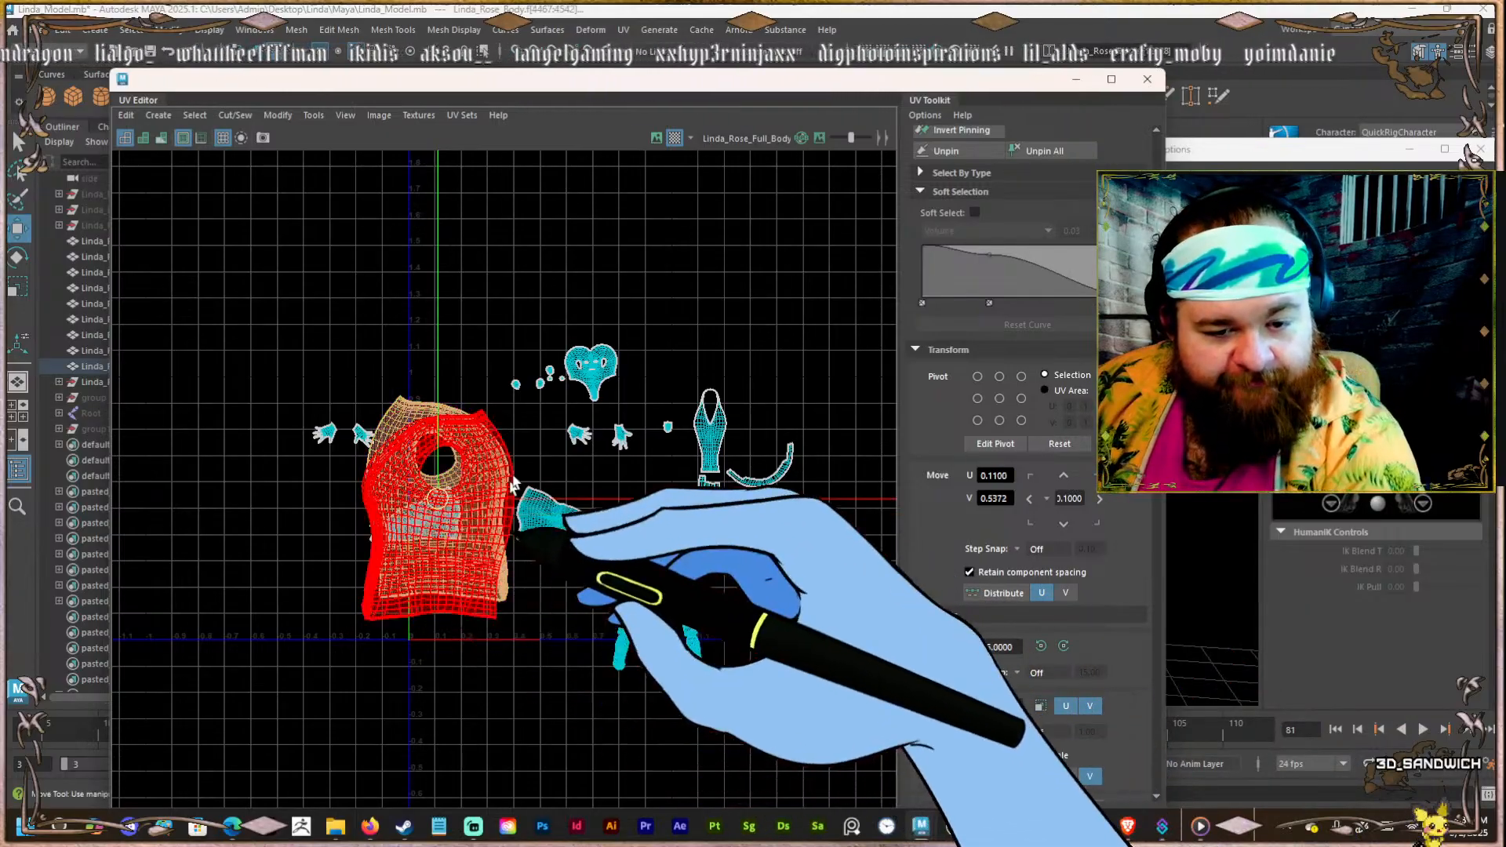
{"action": "left_click_drag", "start_coordinate": [511, 484], "coordinate": [547, 607]}
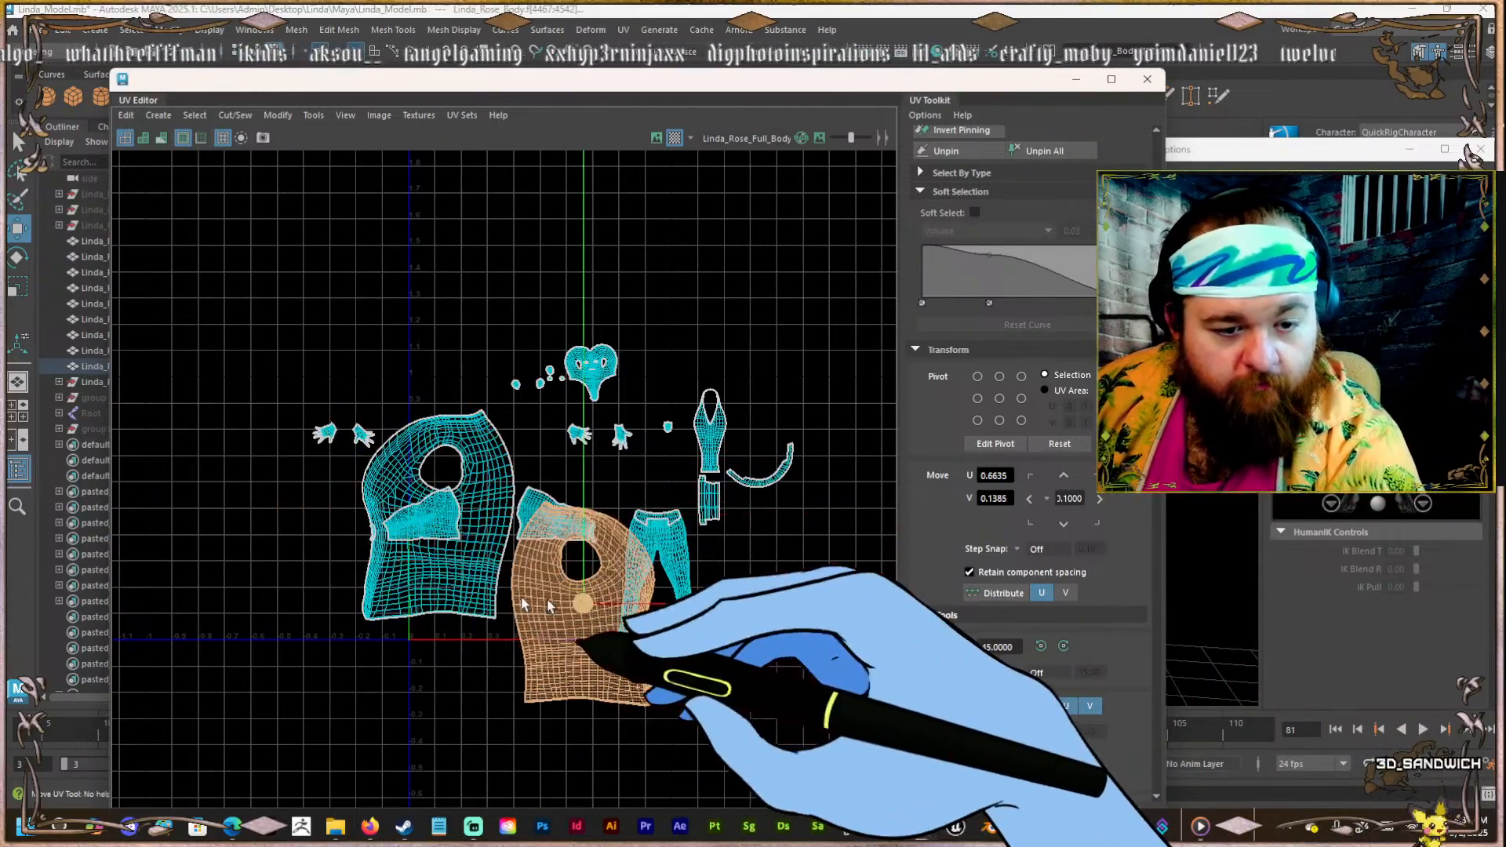
{"action": "left_click", "coordinate": [488, 582], "text": "shift"}
{"action": "scroll", "coordinate": [975, 591], "scroll_direction": "down", "scroll_amount": 7}
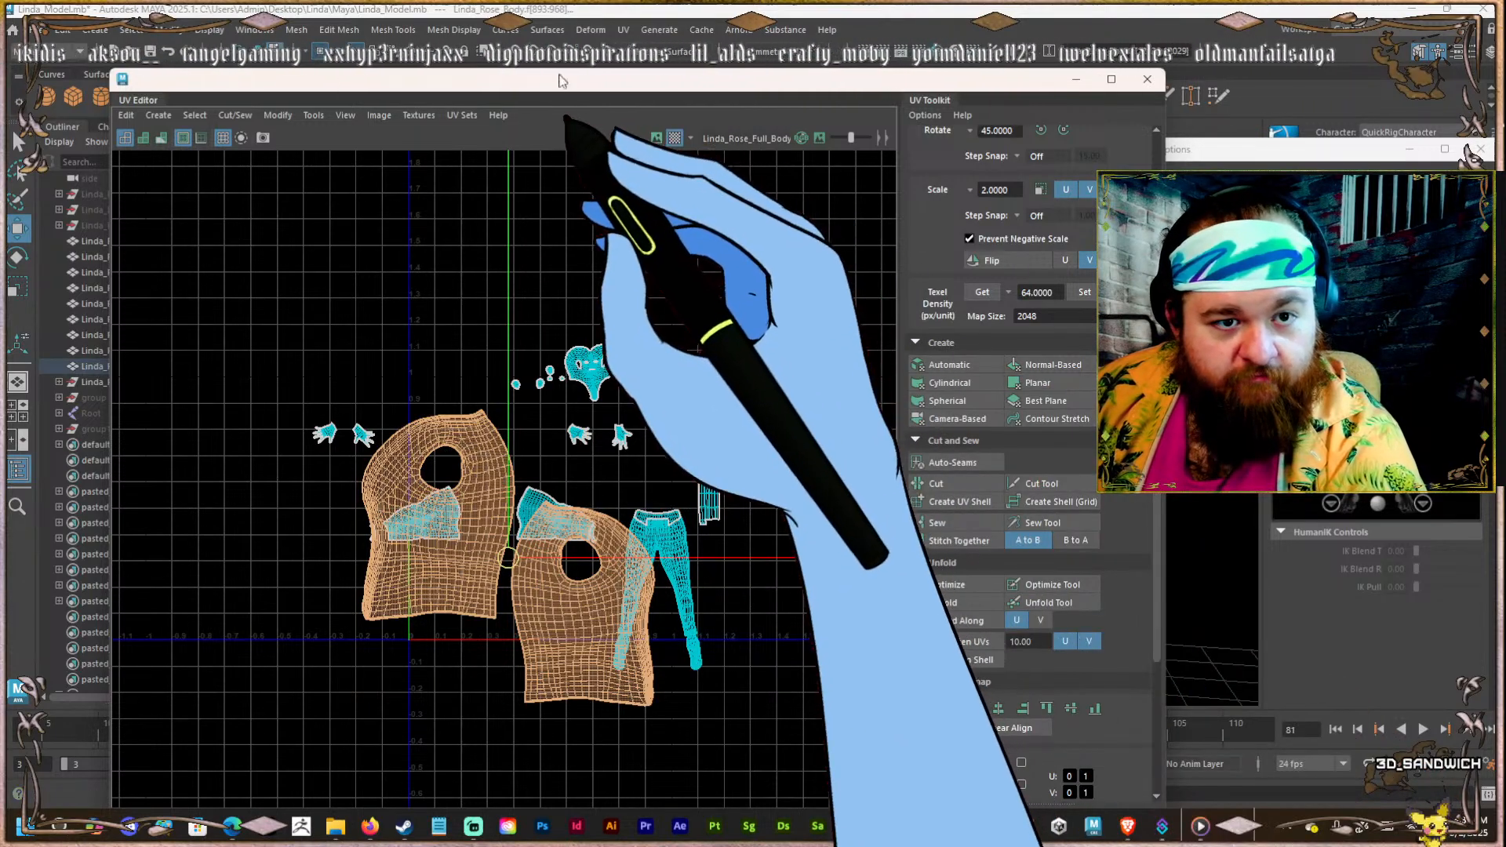
Examine the checker pattern over the vest's side and front on the model for distortion.
{"action": "left_click_drag", "start_coordinate": [562, 81], "coordinate": [1505, 95]}
{"action": "left_click_drag", "start_coordinate": [838, 330], "coordinate": [621, 446], "text": "alt"}
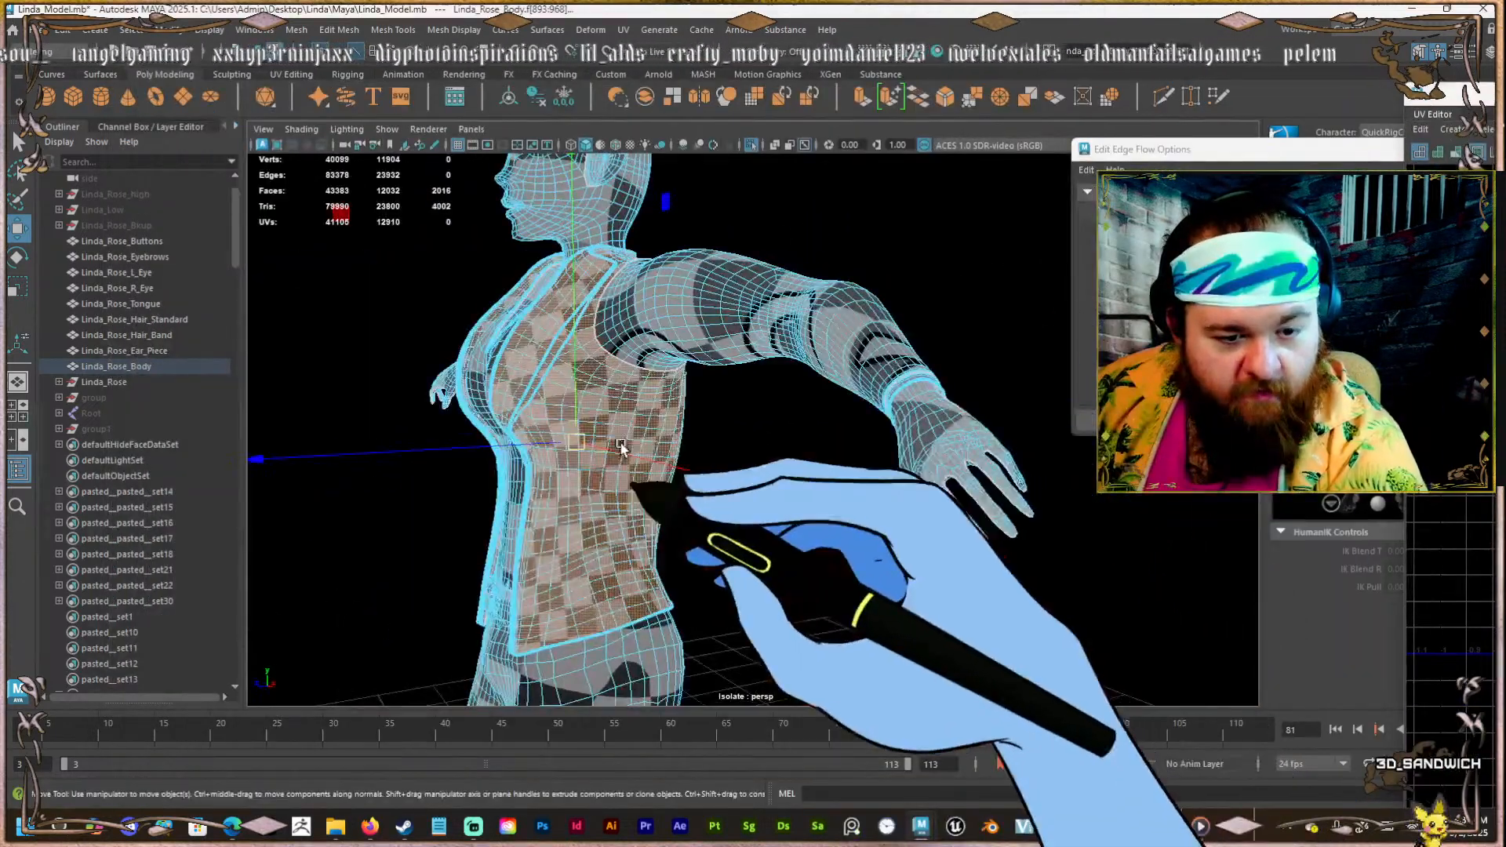
{"action": "scroll", "coordinate": [621, 446], "scroll_direction": "up", "scroll_amount": 3}
{"action": "left_click", "coordinate": [924, 471]}
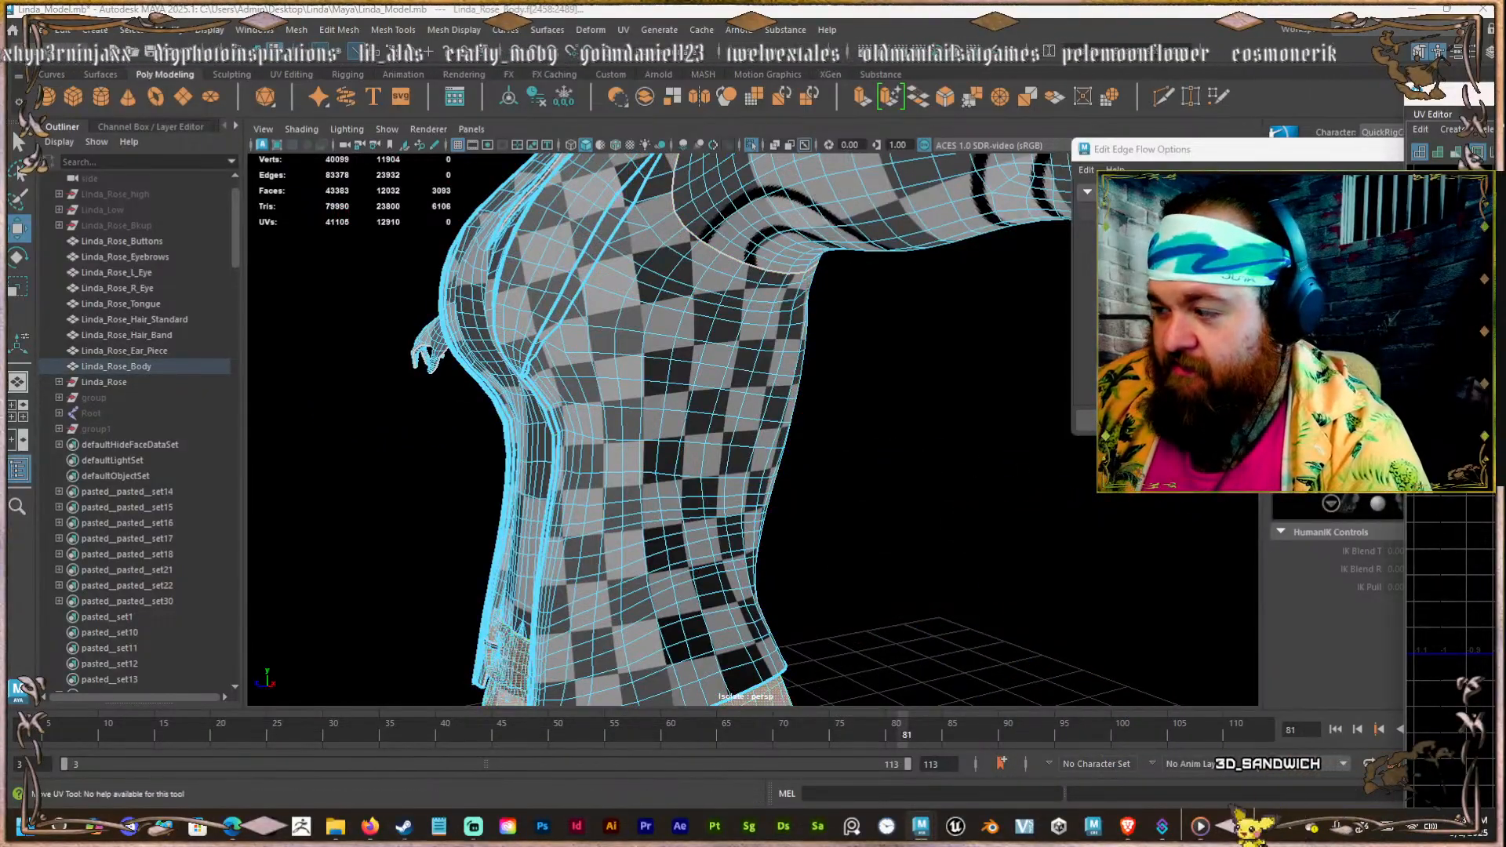
{"action": "right_click_drag", "start_coordinate": [790, 296], "coordinate": [426, 353], "text": "alt"}
{"action": "left_click_drag", "start_coordinate": [426, 353], "coordinate": [772, 565], "text": "alt"}
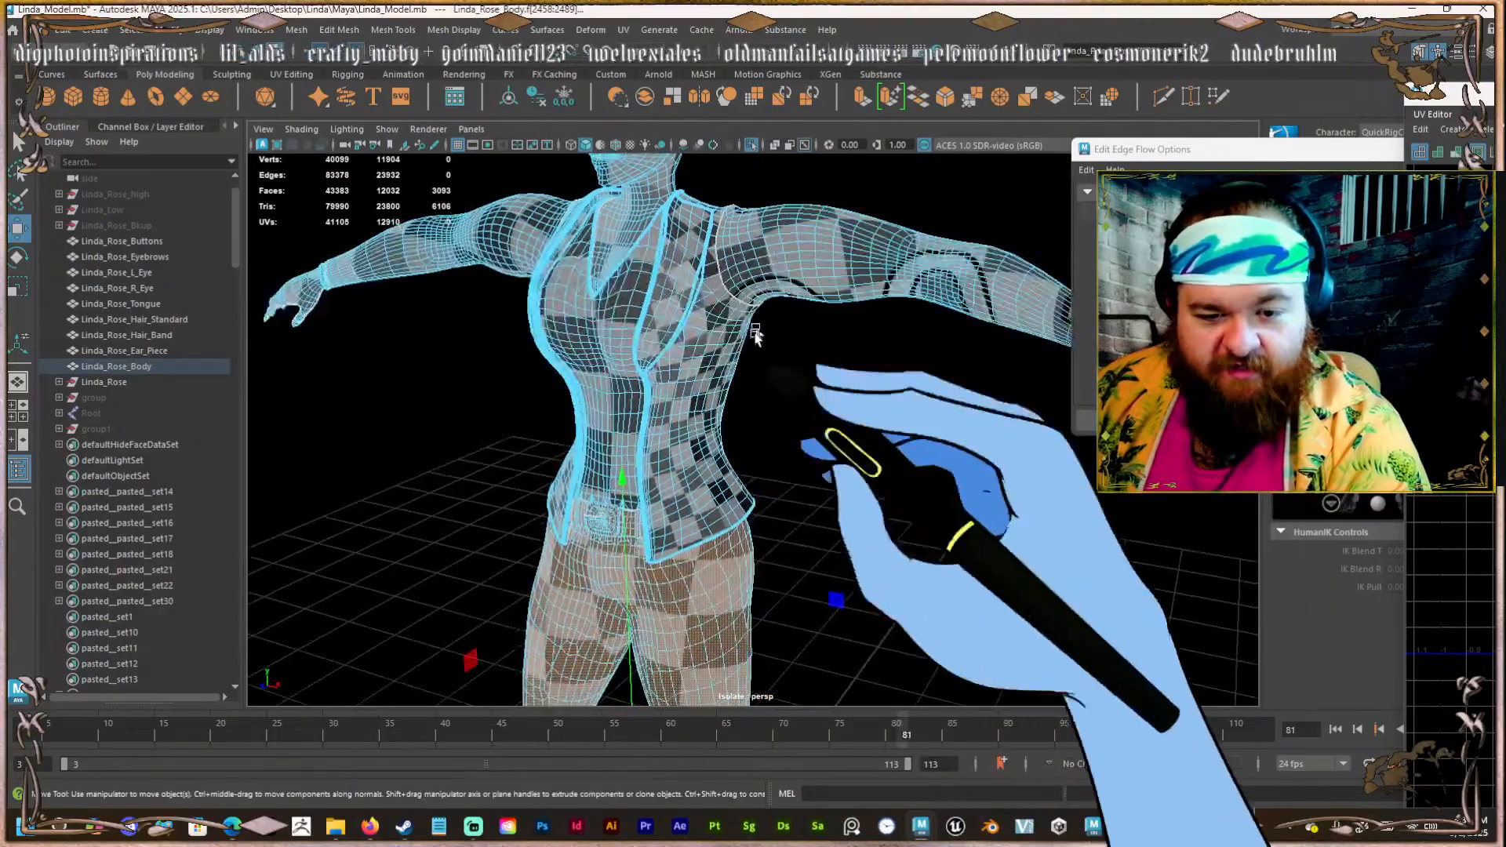
Select the first run of edges around one ankle, inside the trouser cuff above the foot.
{"action": "middle_click_drag", "start_coordinate": [773, 564], "coordinate": [788, 98], "text": "alt"}
{"action": "left_click_drag", "start_coordinate": [891, 421], "coordinate": [690, 410], "text": "alt"}
{"action": "scroll", "coordinate": [643, 404], "scroll_direction": "up", "scroll_amount": 3}
{"action": "right_click_drag", "start_coordinate": [595, 410], "coordinate": [671, 439]}
{"action": "left_click_drag", "start_coordinate": [671, 439], "coordinate": [534, 438], "text": "alt"}
{"action": "left_click_drag", "start_coordinate": [414, 423], "coordinate": [773, 400], "text": "alt"}
{"action": "right_click_drag", "start_coordinate": [774, 400], "coordinate": [780, 485], "text": "alt"}
{"action": "left_click_drag", "start_coordinate": [779, 485], "coordinate": [627, 479], "text": "alt"}
{"action": "left_click", "coordinate": [672, 527], "text": "shift"}
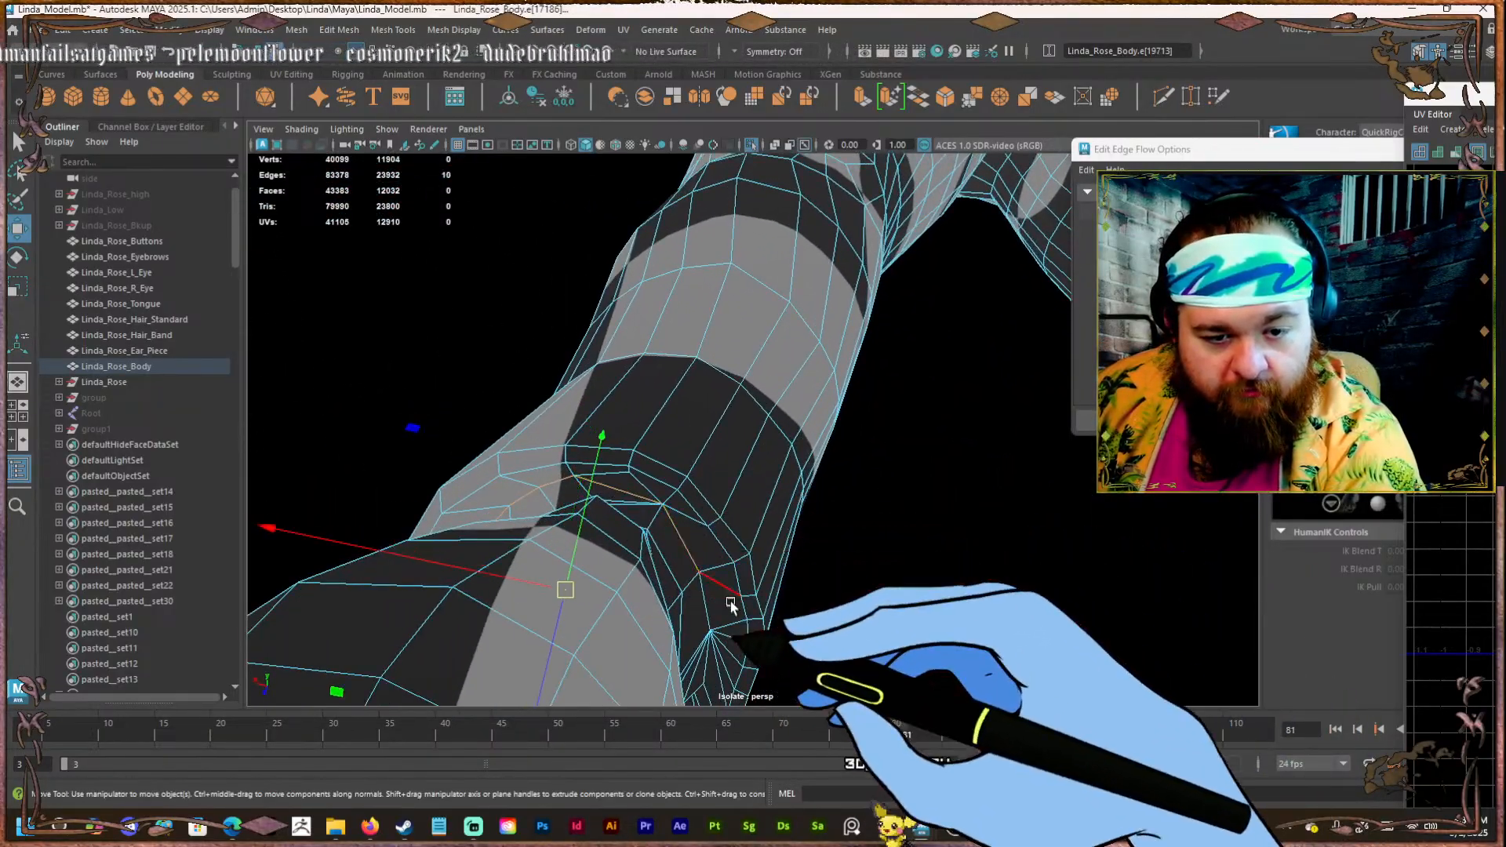
Add the remaining edges to close the 14-edge ankle loop and cut the UVs along it.
{"action": "left_click_drag", "start_coordinate": [733, 604], "coordinate": [651, 585], "text": "alt"}
{"action": "middle_click_drag", "start_coordinate": [648, 515], "coordinate": [588, 402], "text": "alt"}
{"action": "left_click", "coordinate": [677, 471], "text": "shift"}
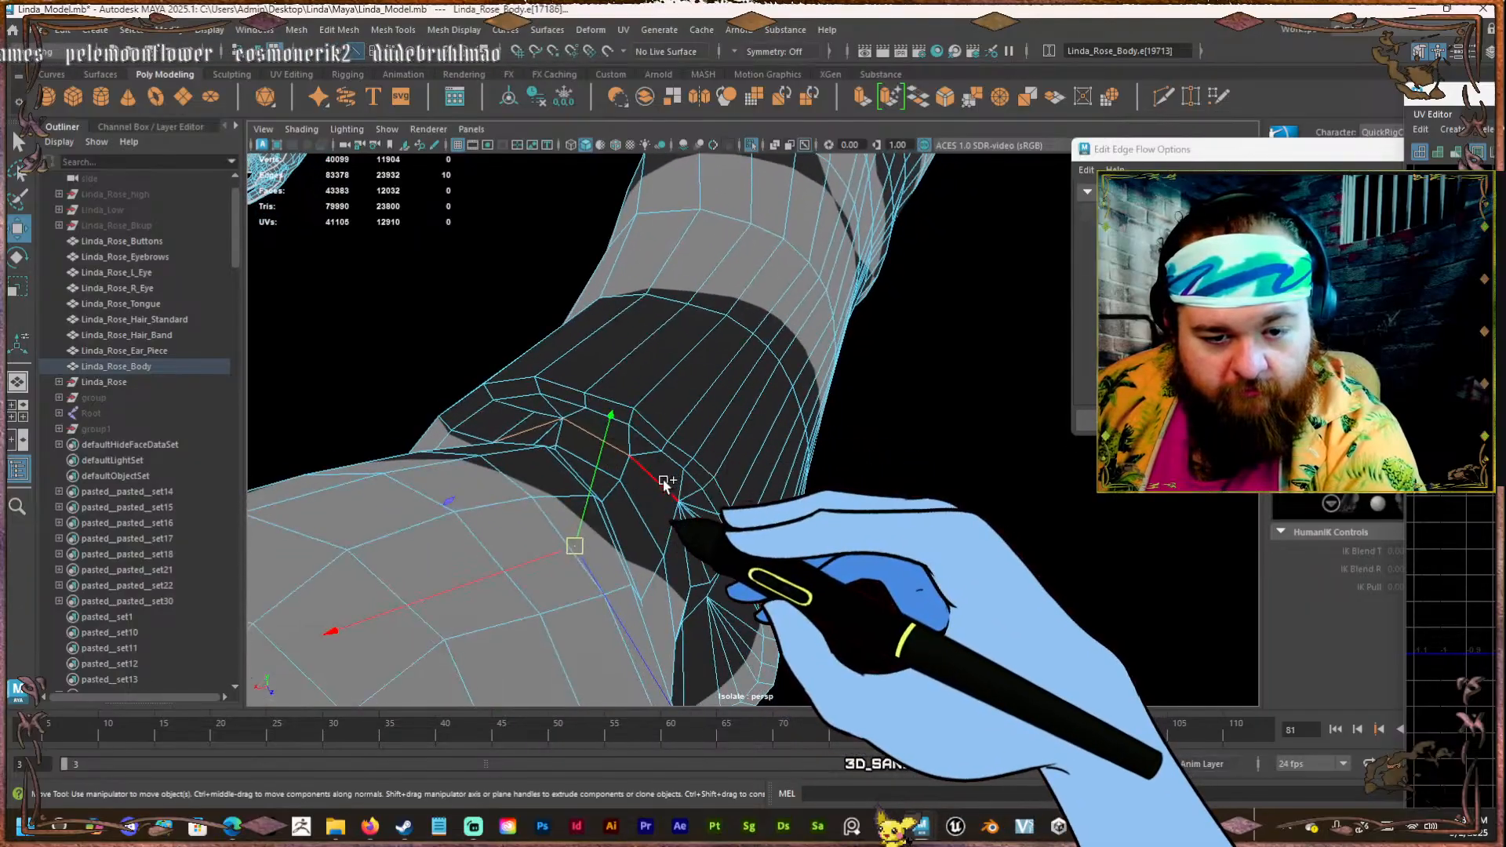
{"action": "left_click_drag", "start_coordinate": [682, 490], "coordinate": [766, 572], "text": "alt"}
{"action": "left_click", "coordinate": [731, 484], "text": "shift"}
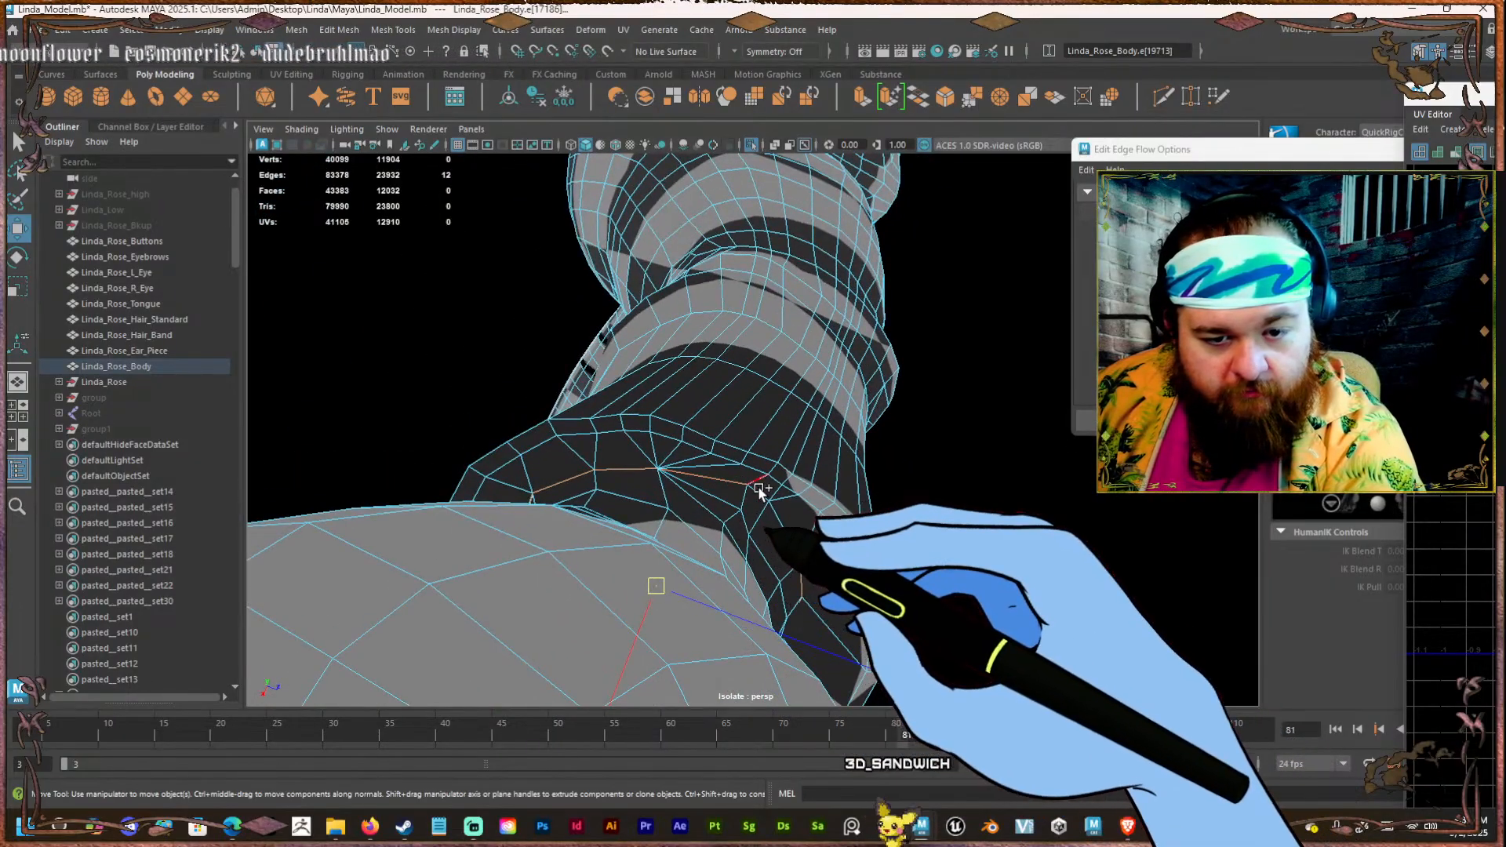
{"action": "left_click", "coordinate": [767, 501], "text": "shift"}
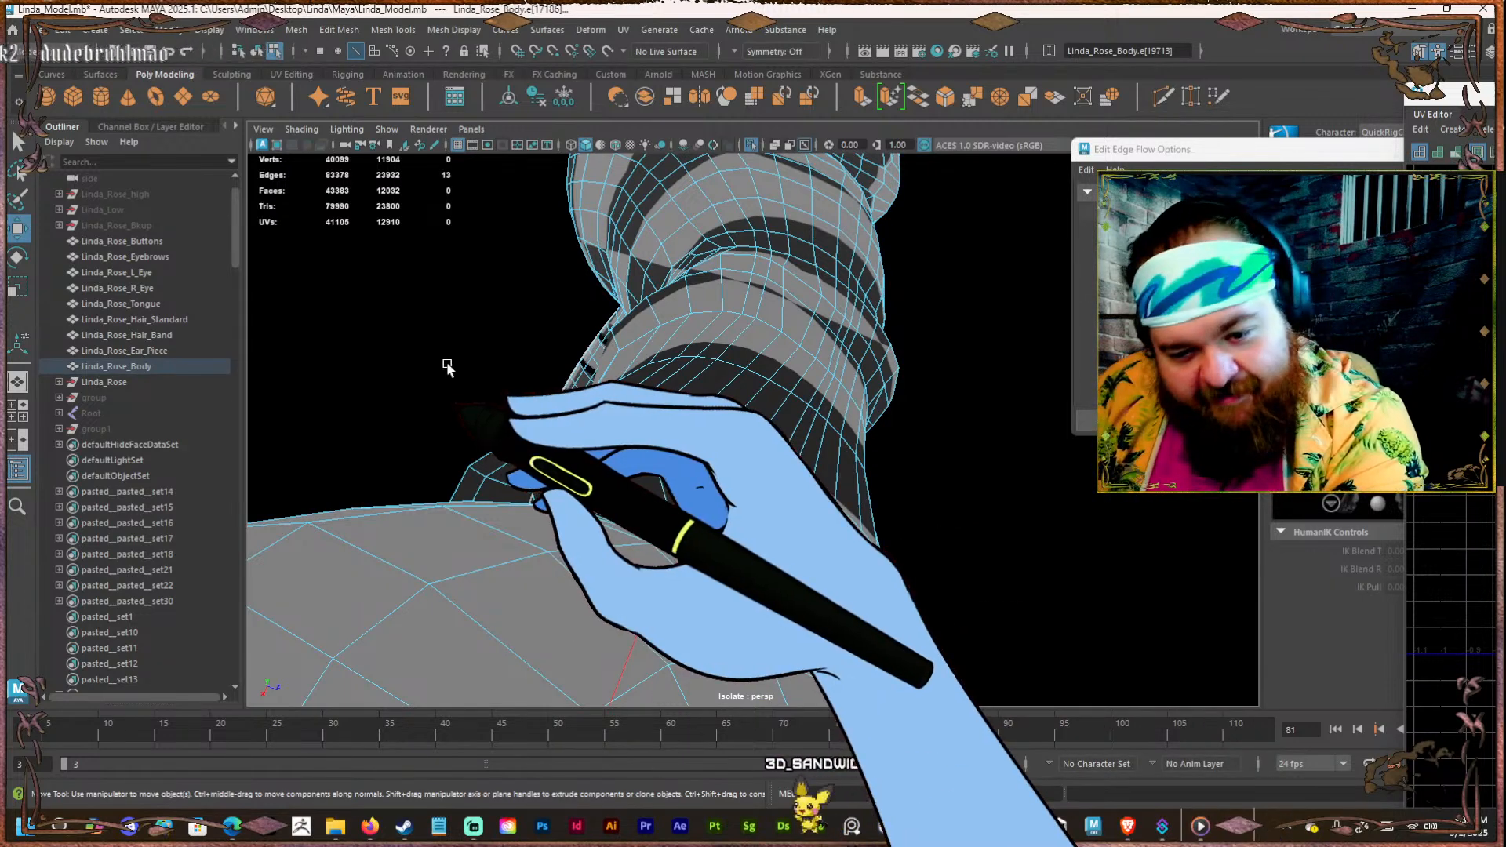
{"action": "left_click", "coordinate": [761, 494], "text": "shift"}
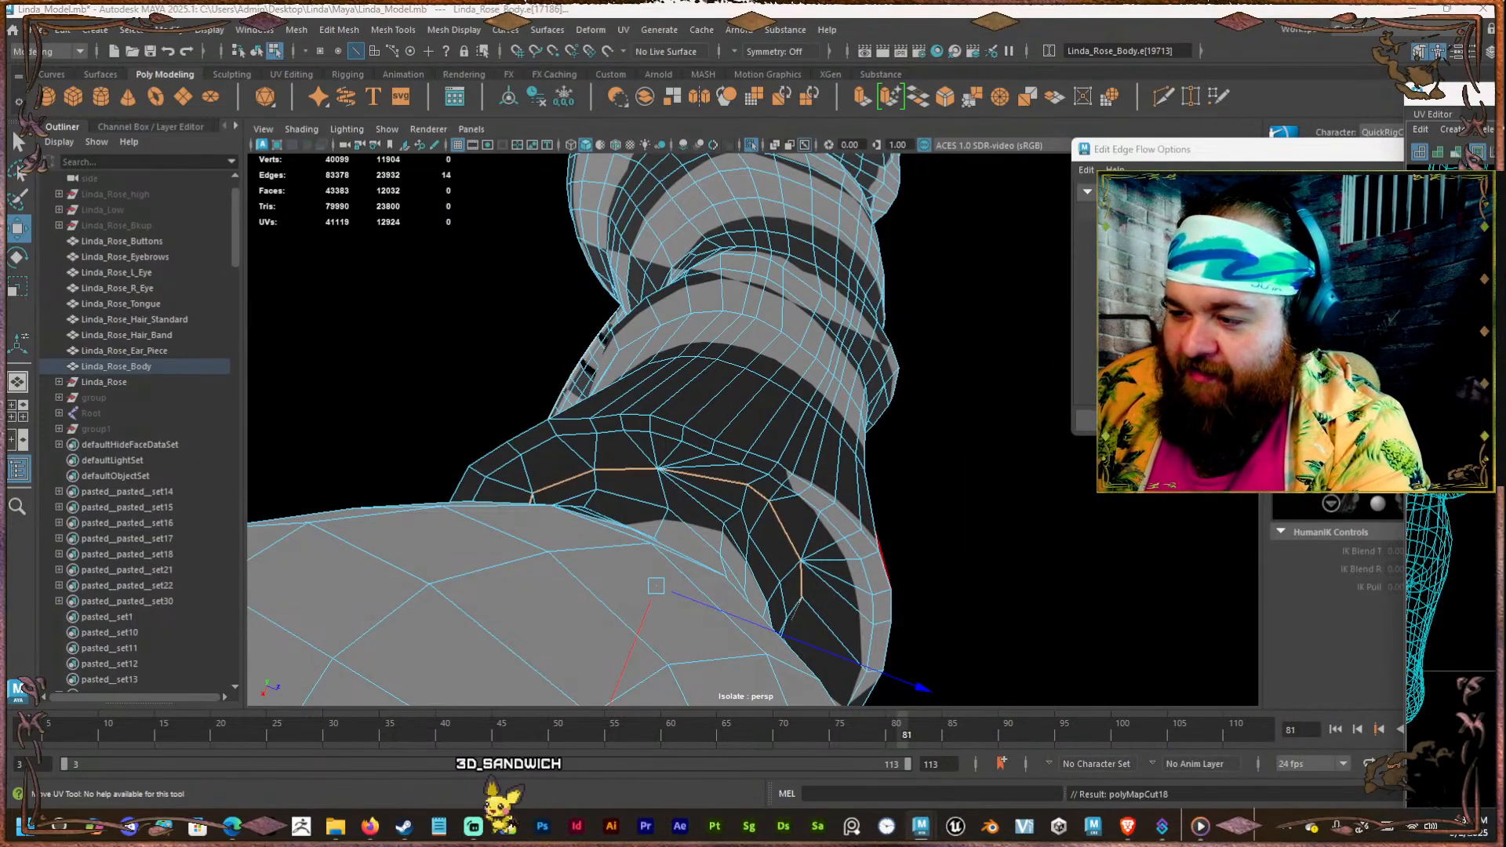
{"action": "key", "text": "shift+x"}
Select a starting edge of the ankle loop inside the other trouser leg's cuff, just above the foot.
{"action": "scroll", "coordinate": [719, 486], "scroll_direction": "down", "scroll_amount": 5}
{"action": "left_click_drag", "start_coordinate": [720, 490], "coordinate": [605, 491], "text": "alt"}
{"action": "right_click_drag", "start_coordinate": [604, 491], "coordinate": [735, 515], "text": "alt"}
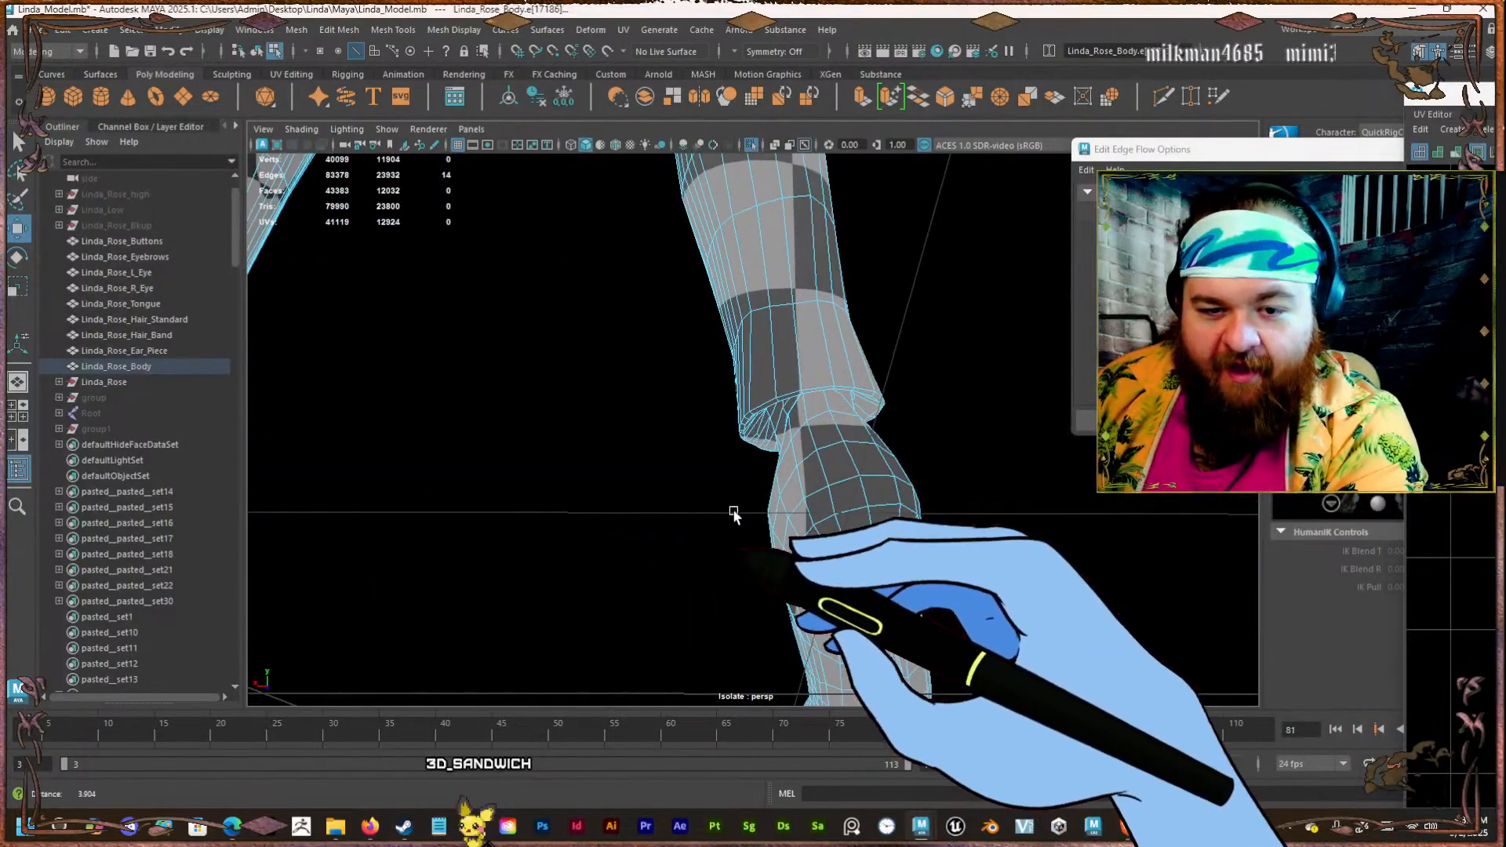
{"action": "left_click_drag", "start_coordinate": [735, 514], "coordinate": [745, 426], "text": "alt"}
{"action": "middle_click_drag", "start_coordinate": [746, 427], "coordinate": [646, 453], "text": "alt"}
{"action": "mouse_move", "coordinate": [646, 454]}
{"action": "left_mouse_down", "text": "alt"}
{"action": "mouse_move", "coordinate": [703, 403]}
{"action": "mouse_move", "coordinate": [642, 389]}
{"action": "mouse_move", "coordinate": [628, 447]}
{"action": "left_mouse_up", "text": "alt"}
{"action": "right_click_drag", "start_coordinate": [628, 447], "coordinate": [947, 541], "text": "alt"}
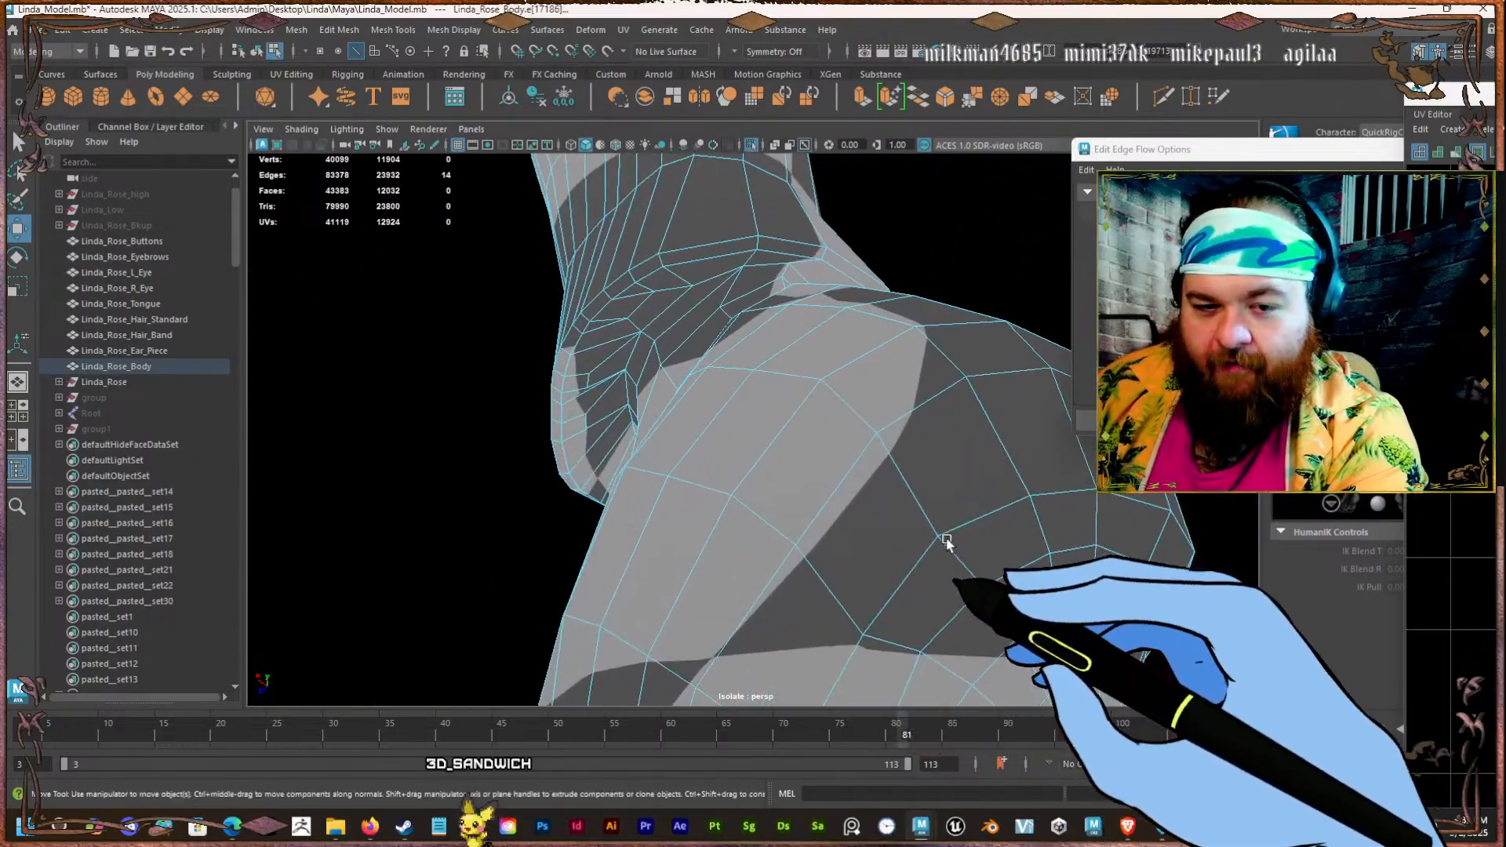
{"action": "left_click_drag", "start_coordinate": [948, 542], "coordinate": [742, 391], "text": "alt"}
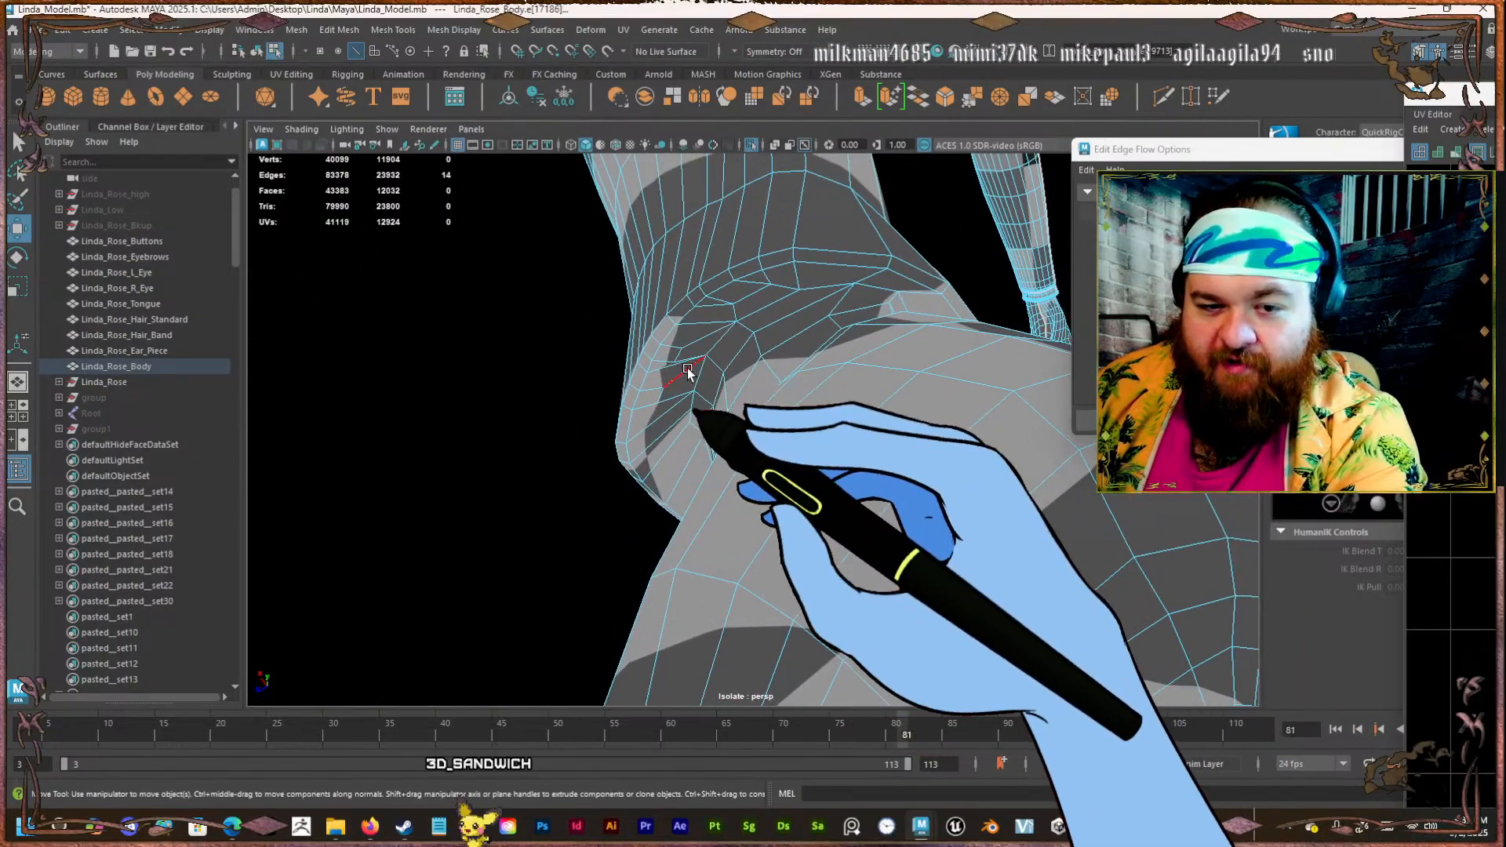
{"action": "left_click", "coordinate": [713, 367]}
{"action": "left_click", "coordinate": [766, 303]}
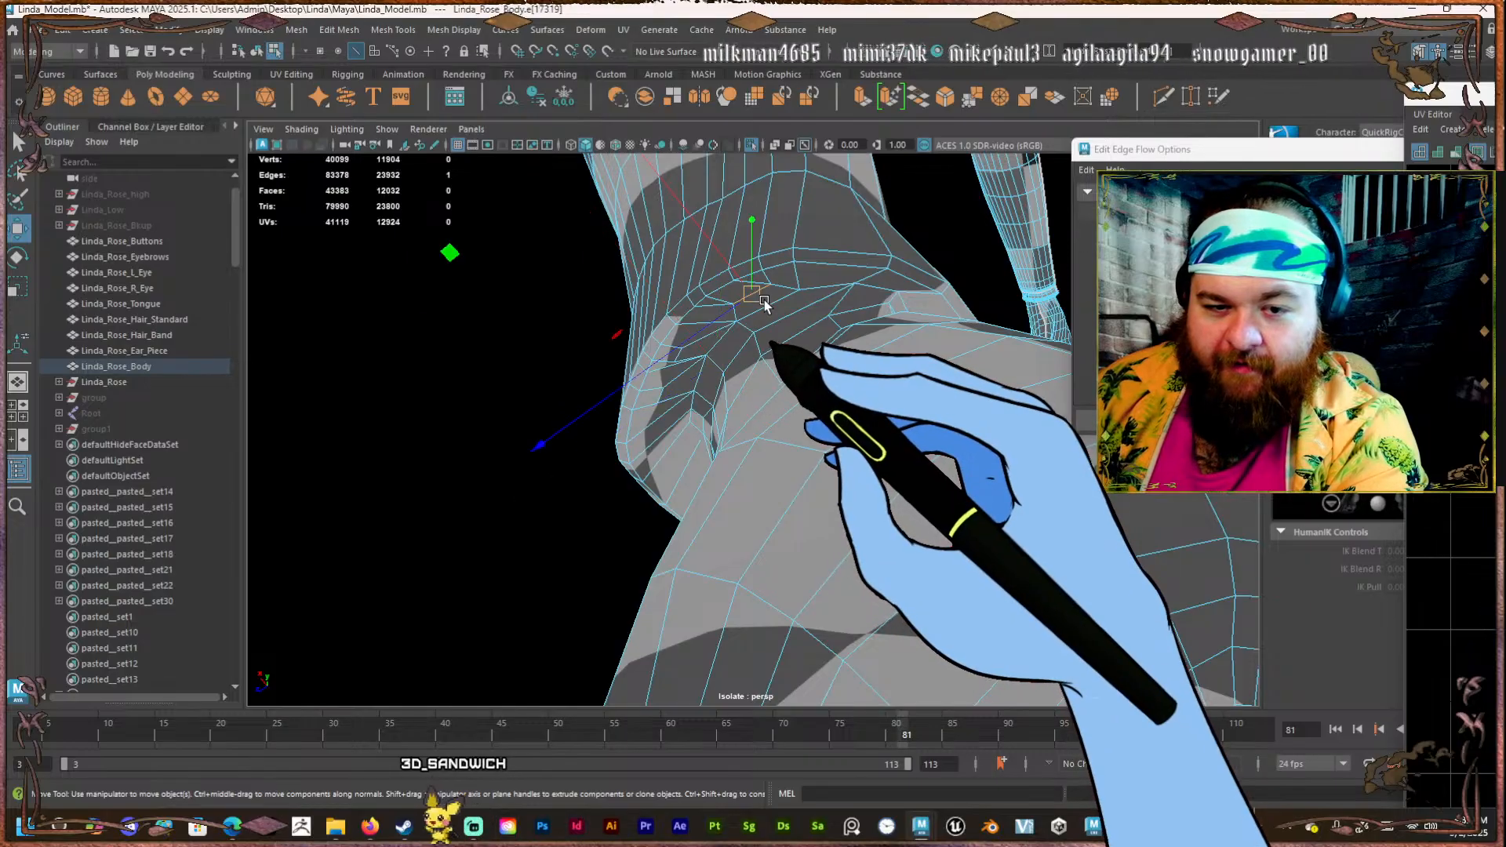
{"action": "left_click", "coordinate": [780, 306]}
{"action": "left_click_drag", "start_coordinate": [749, 316], "coordinate": [728, 367], "text": "alt"}
{"action": "right_click_drag", "start_coordinate": [728, 367], "coordinate": [799, 398], "text": "alt"}
{"action": "left_click", "coordinate": [707, 406]}
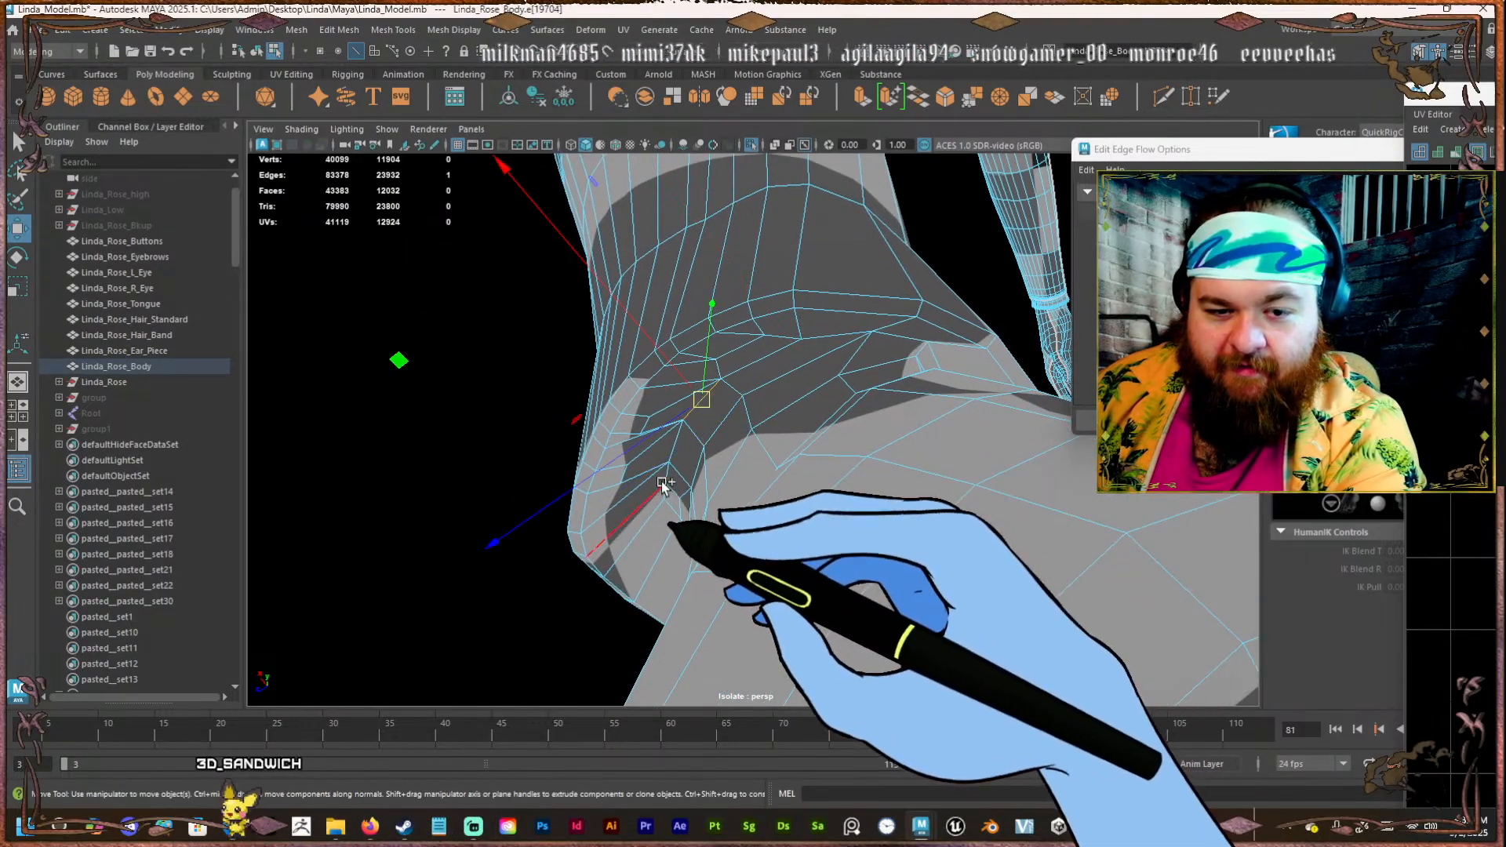
Add the adjoining edges along the first half of the ankle loop inside this cuff.
{"action": "key", "text": "f"}
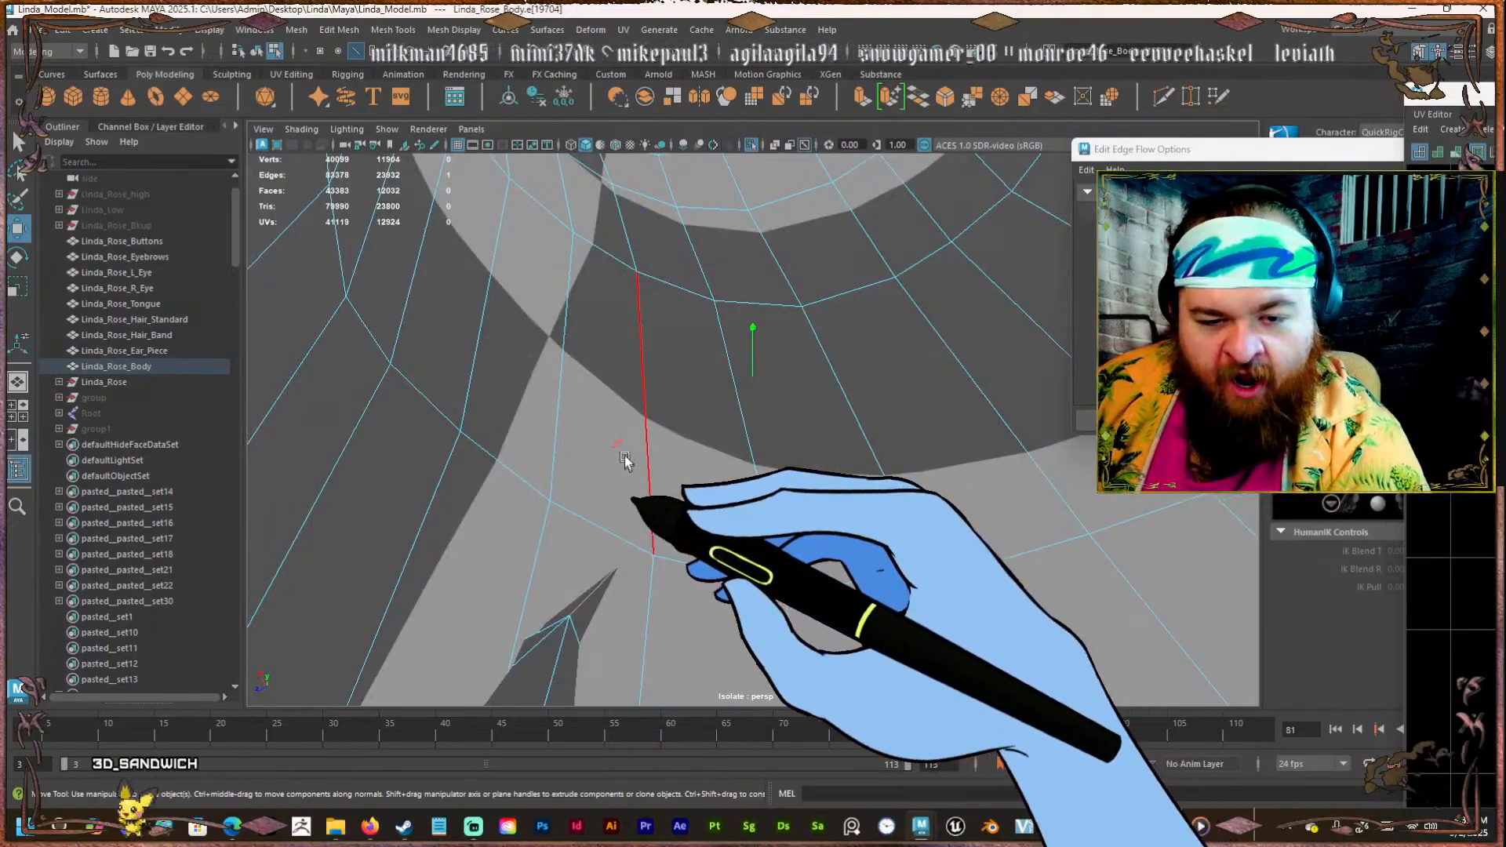
{"action": "right_click_drag", "start_coordinate": [625, 460], "coordinate": [557, 474], "text": "alt"}
{"action": "left_click_drag", "start_coordinate": [558, 474], "coordinate": [565, 590], "text": "alt"}
{"action": "right_click_drag", "start_coordinate": [565, 590], "coordinate": [763, 565], "text": "alt"}
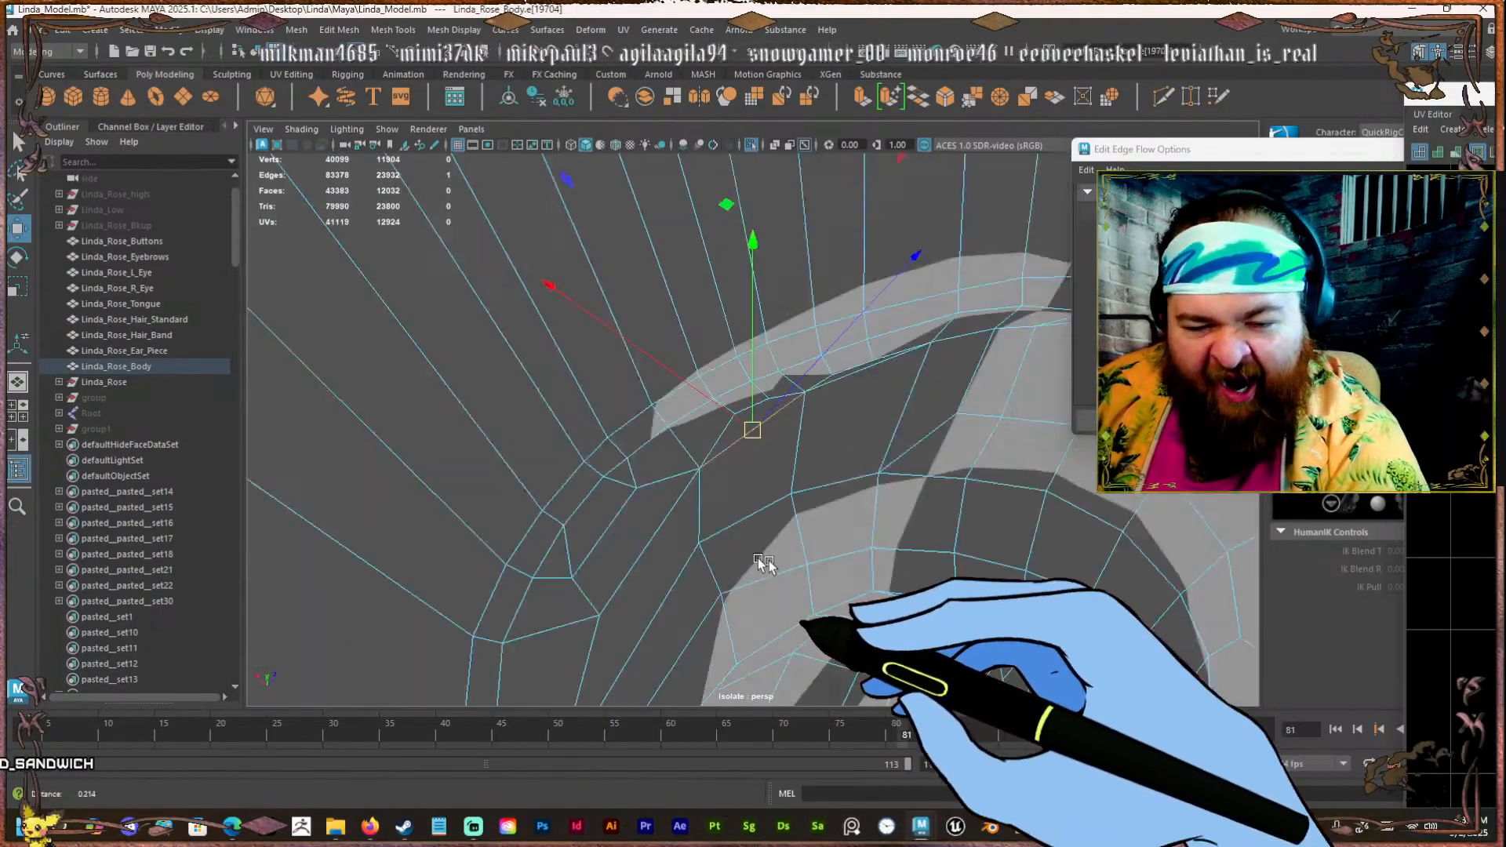
{"action": "left_click_drag", "start_coordinate": [763, 524], "coordinate": [769, 591], "text": "alt"}
{"action": "middle_click_drag", "start_coordinate": [772, 470], "coordinate": [657, 465], "text": "alt"}
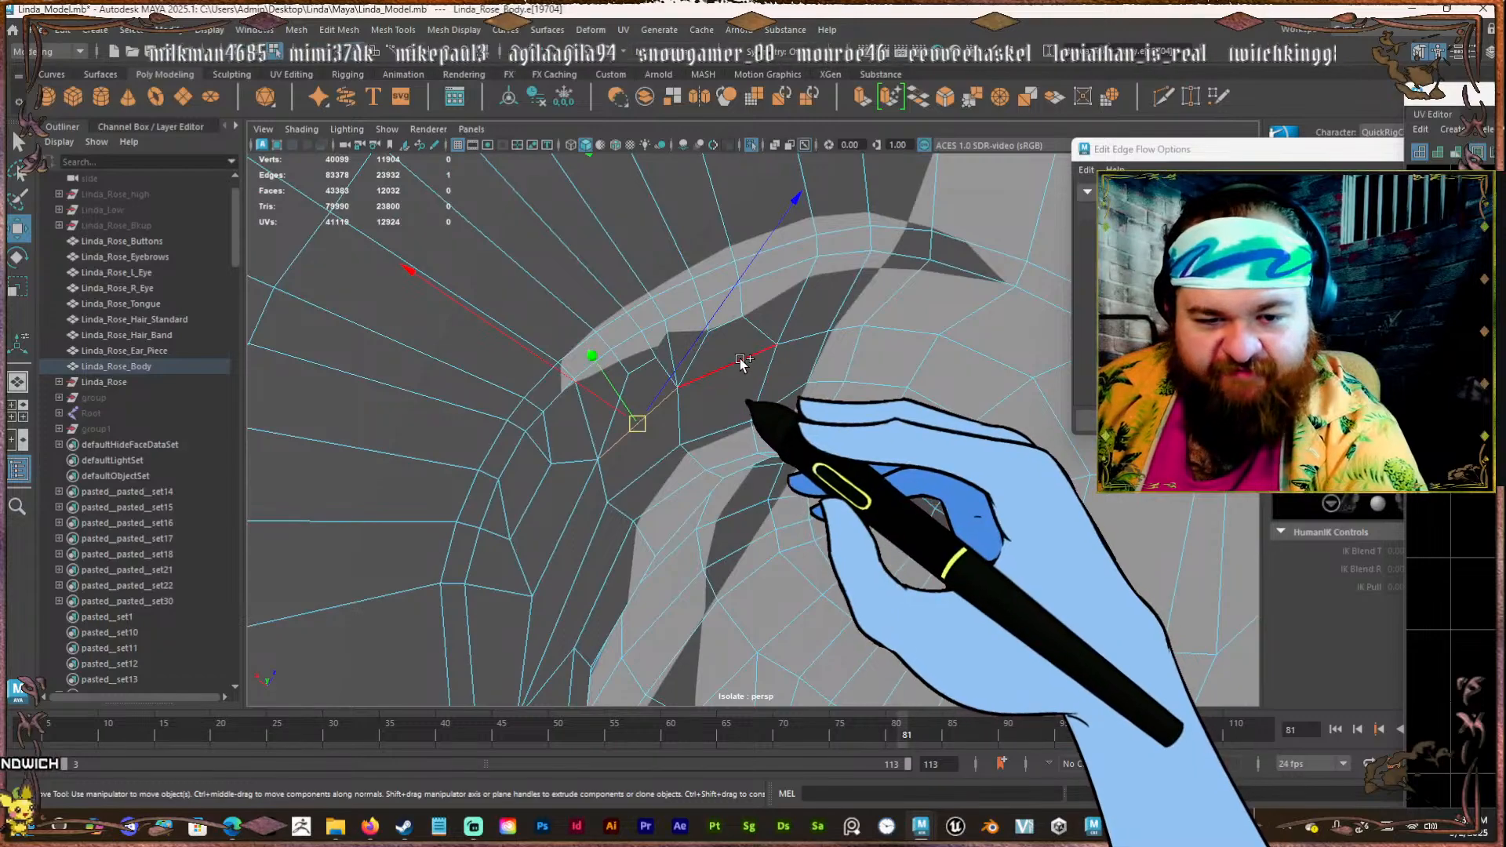
{"action": "left_click", "coordinate": [740, 359], "text": "shift"}
{"action": "left_click", "coordinate": [804, 339], "text": "shift"}
{"action": "left_click", "coordinate": [849, 329], "text": "shift"}
{"action": "left_click", "coordinate": [897, 333], "text": "shift"}
{"action": "left_click", "coordinate": [970, 351], "text": "shift"}
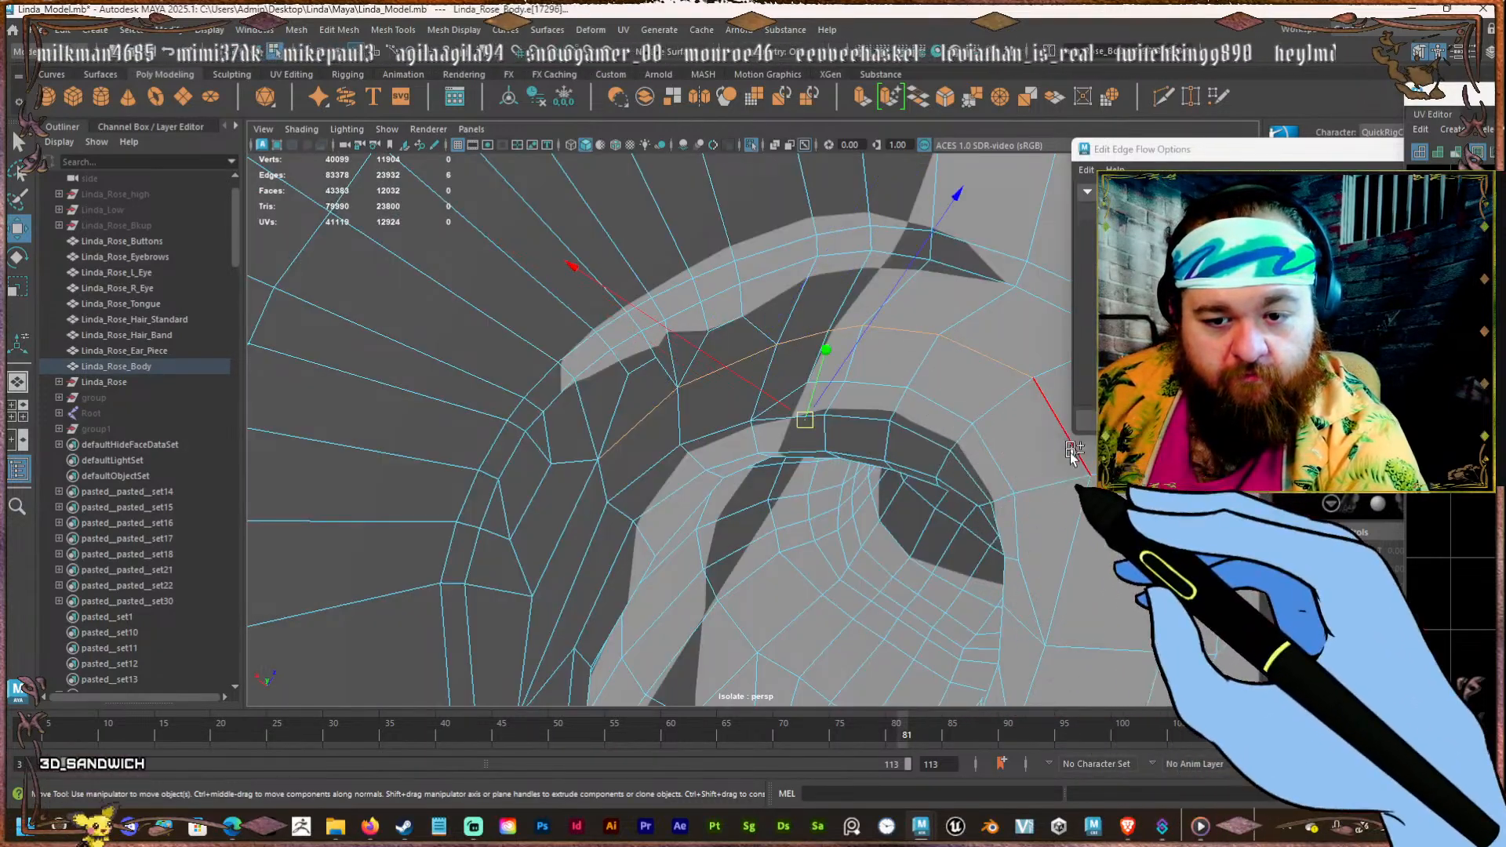
{"action": "left_click", "coordinate": [1053, 417], "text": "shift"}
{"action": "left_click", "coordinate": [1068, 572], "text": "shift"}
Add the remaining edges to close the 16-edge loop around this ankle, cut the UVs along it and clear the selection.
{"action": "left_click_drag", "start_coordinate": [1076, 598], "coordinate": [787, 663], "text": "alt"}
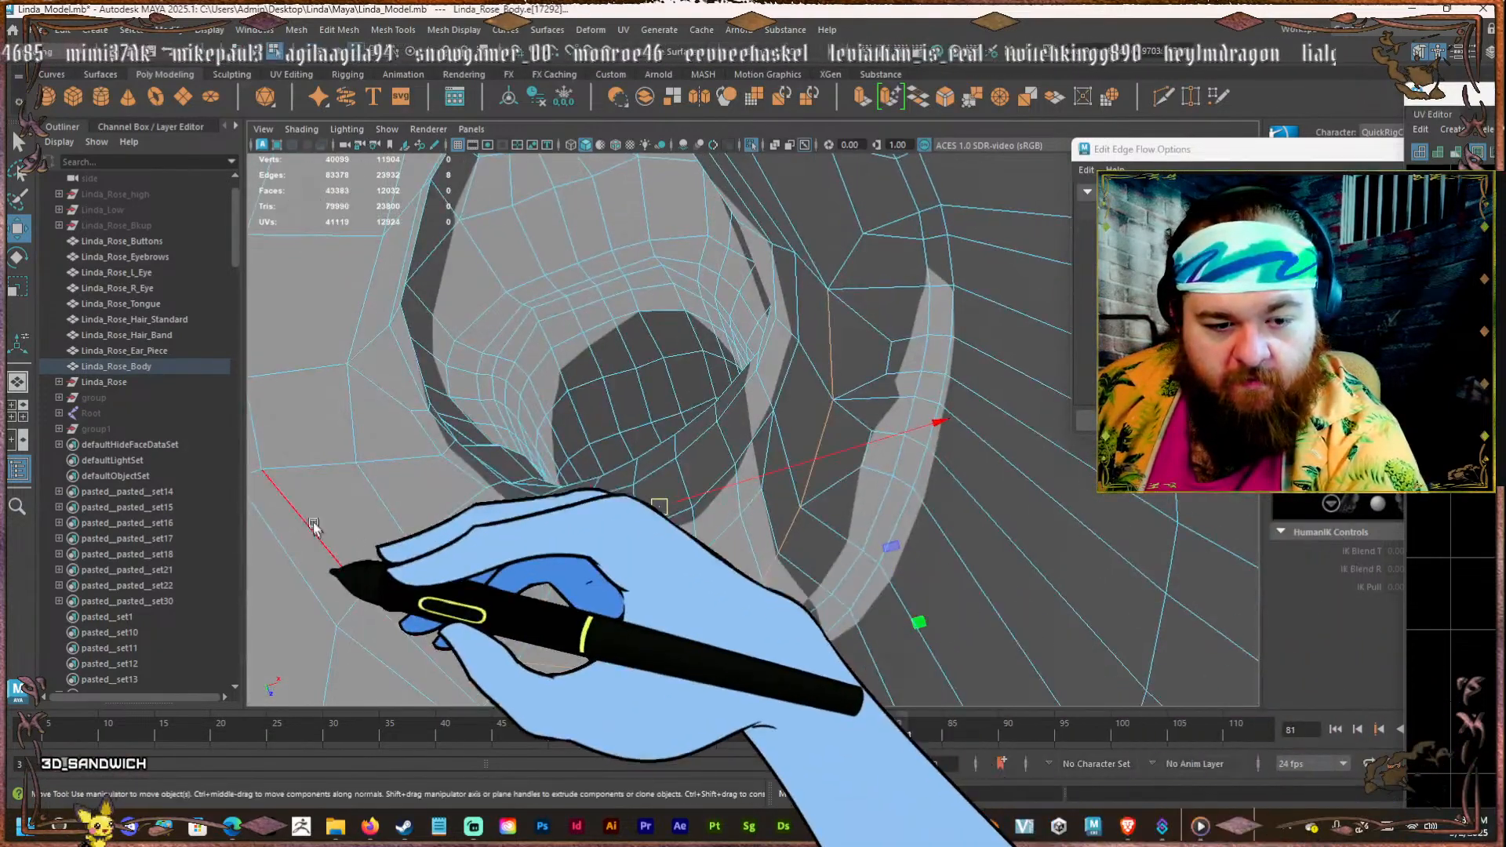
{"action": "left_click", "coordinate": [397, 504], "text": "shift"}
{"action": "left_click", "coordinate": [353, 396], "text": "shift"}
{"action": "left_click", "coordinate": [364, 304], "text": "shift"}
{"action": "left_click_drag", "start_coordinate": [515, 301], "coordinate": [572, 349], "text": "alt"}
{"action": "left_click", "coordinate": [585, 473], "text": "shift"}
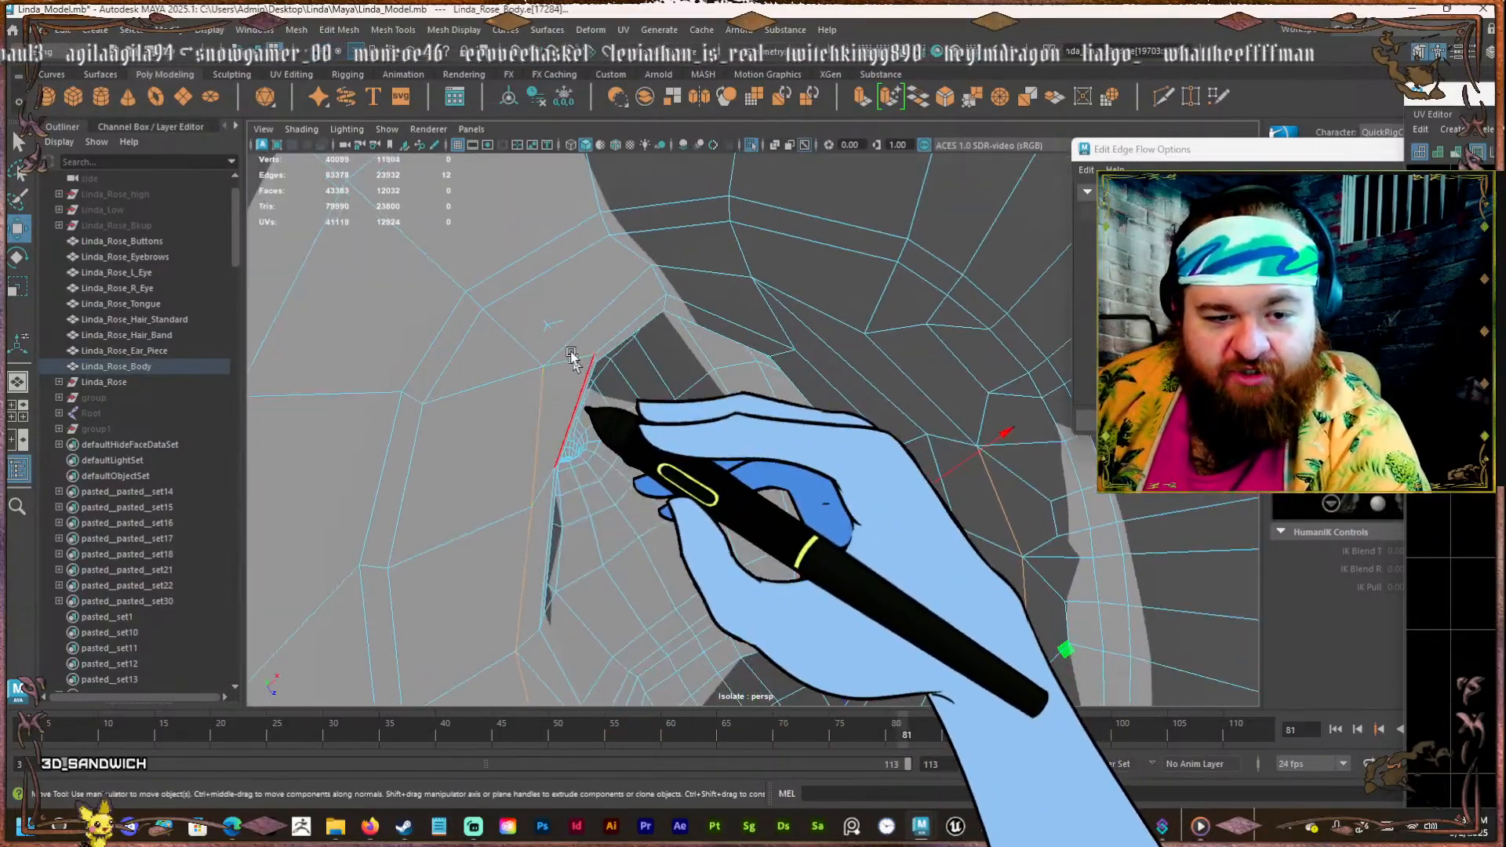
{"action": "left_click", "coordinate": [575, 342], "text": "shift"}
{"action": "left_click", "coordinate": [733, 281], "text": "shift"}
{"action": "left_click", "coordinate": [794, 295], "text": "shift"}
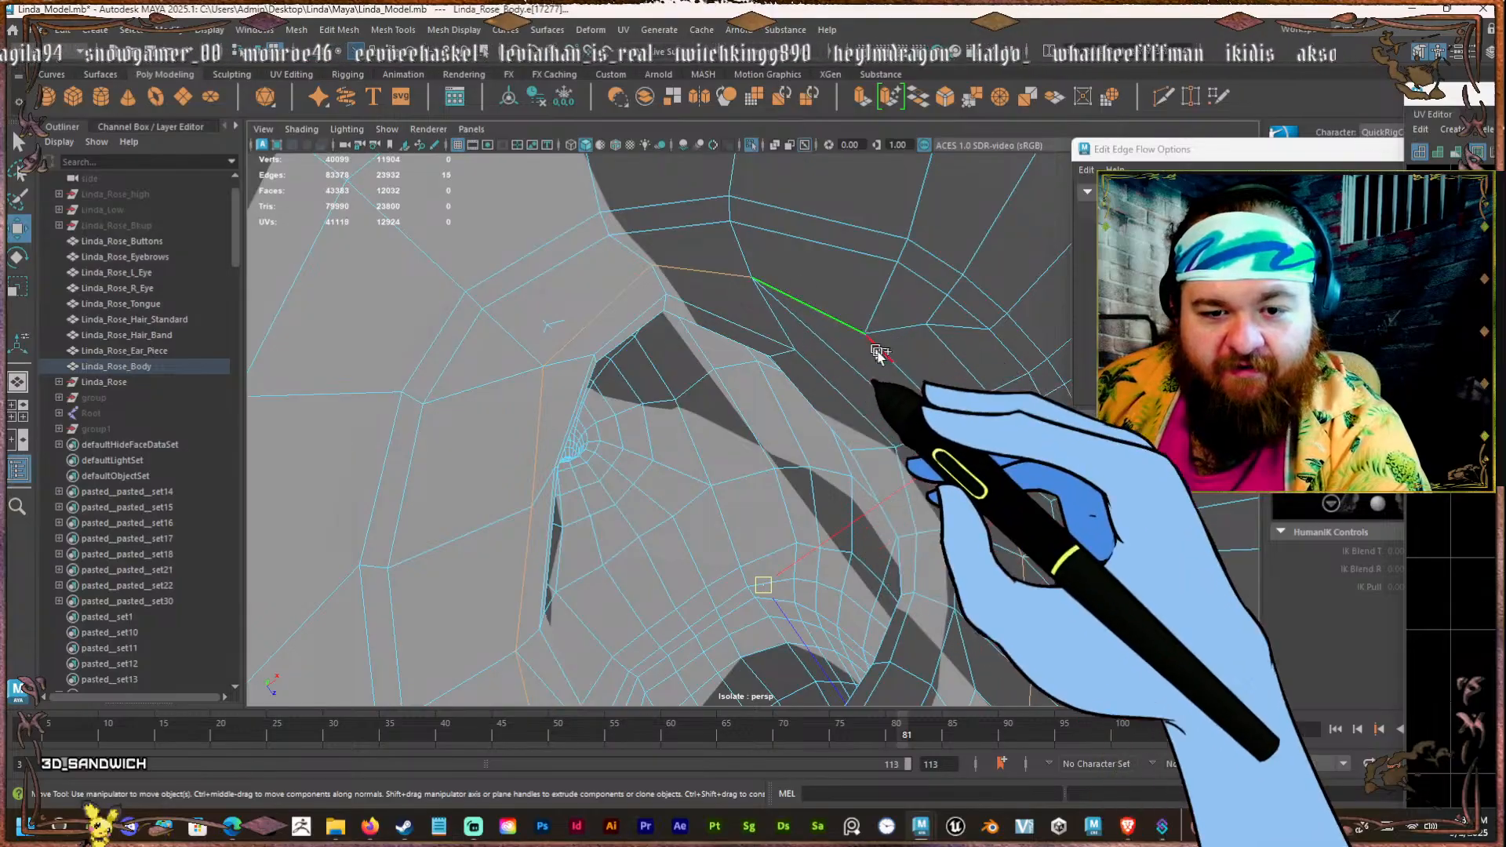
{"action": "left_click", "coordinate": [907, 374], "text": "shift"}
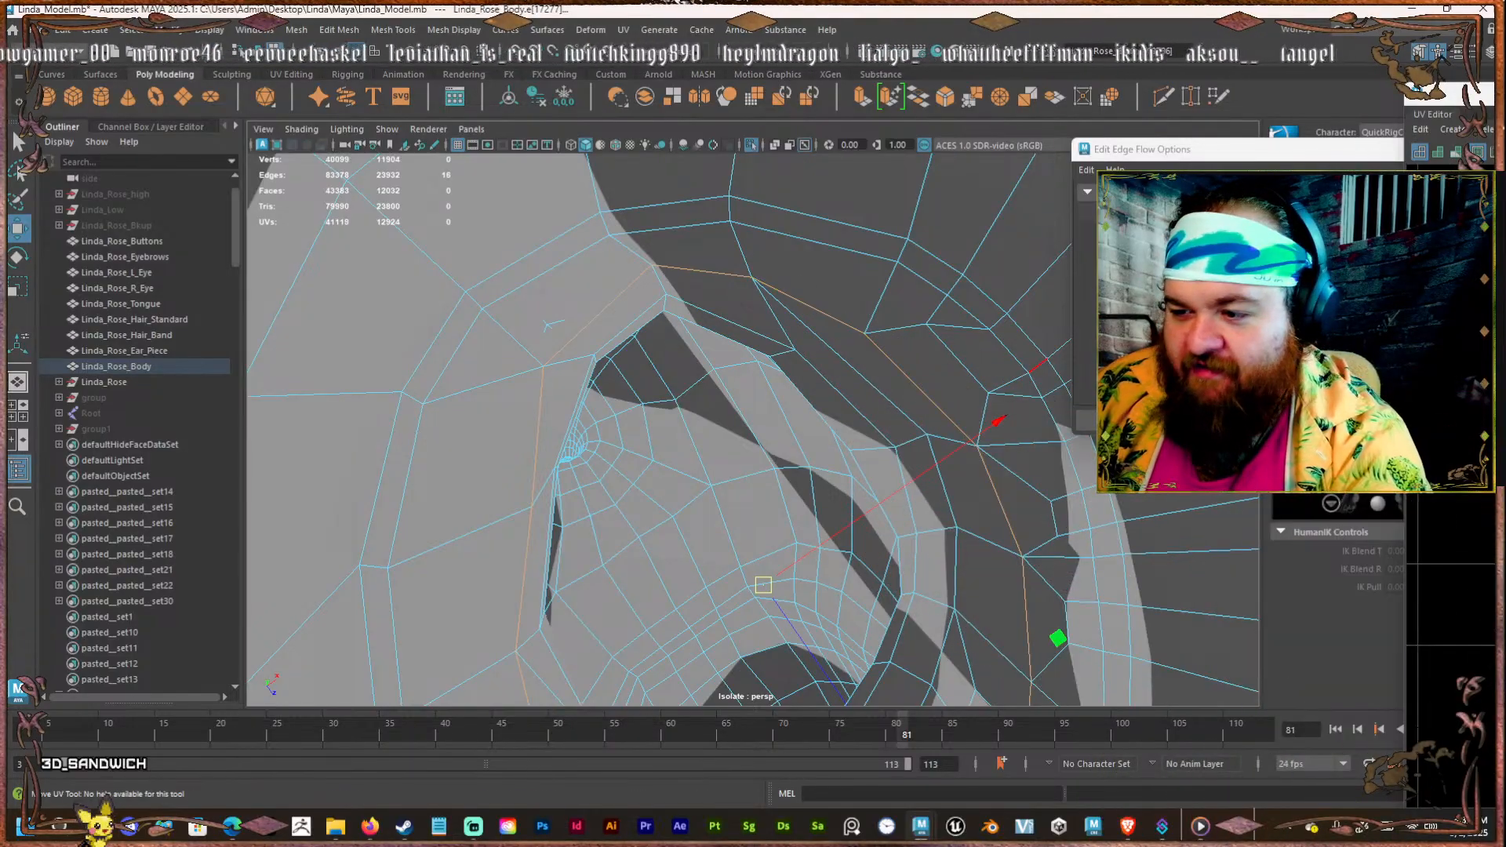
{"action": "key", "text": "shift+x"}
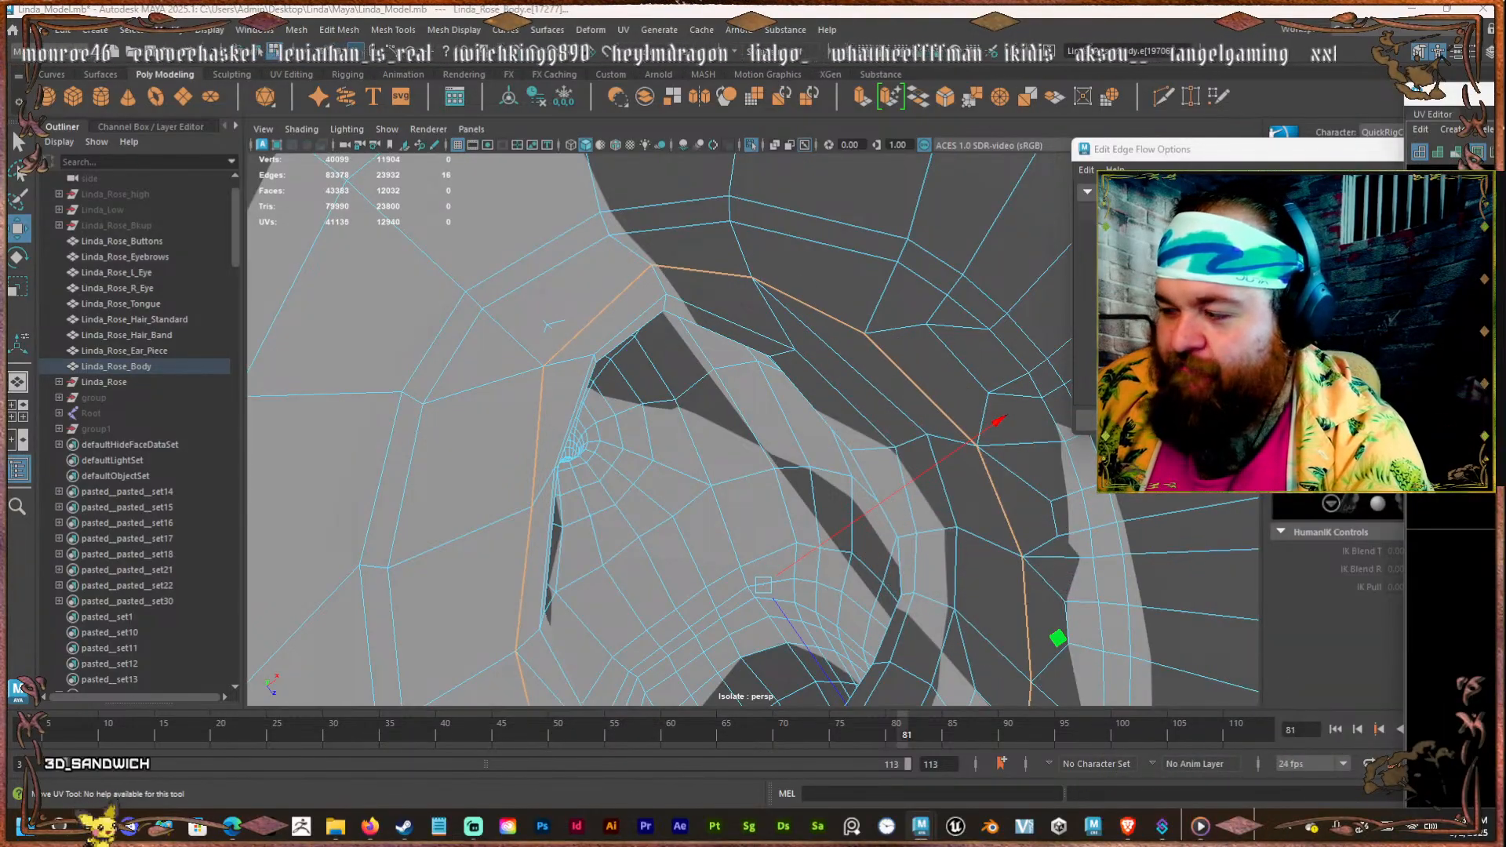
{"action": "key", "text": "alt+d"}
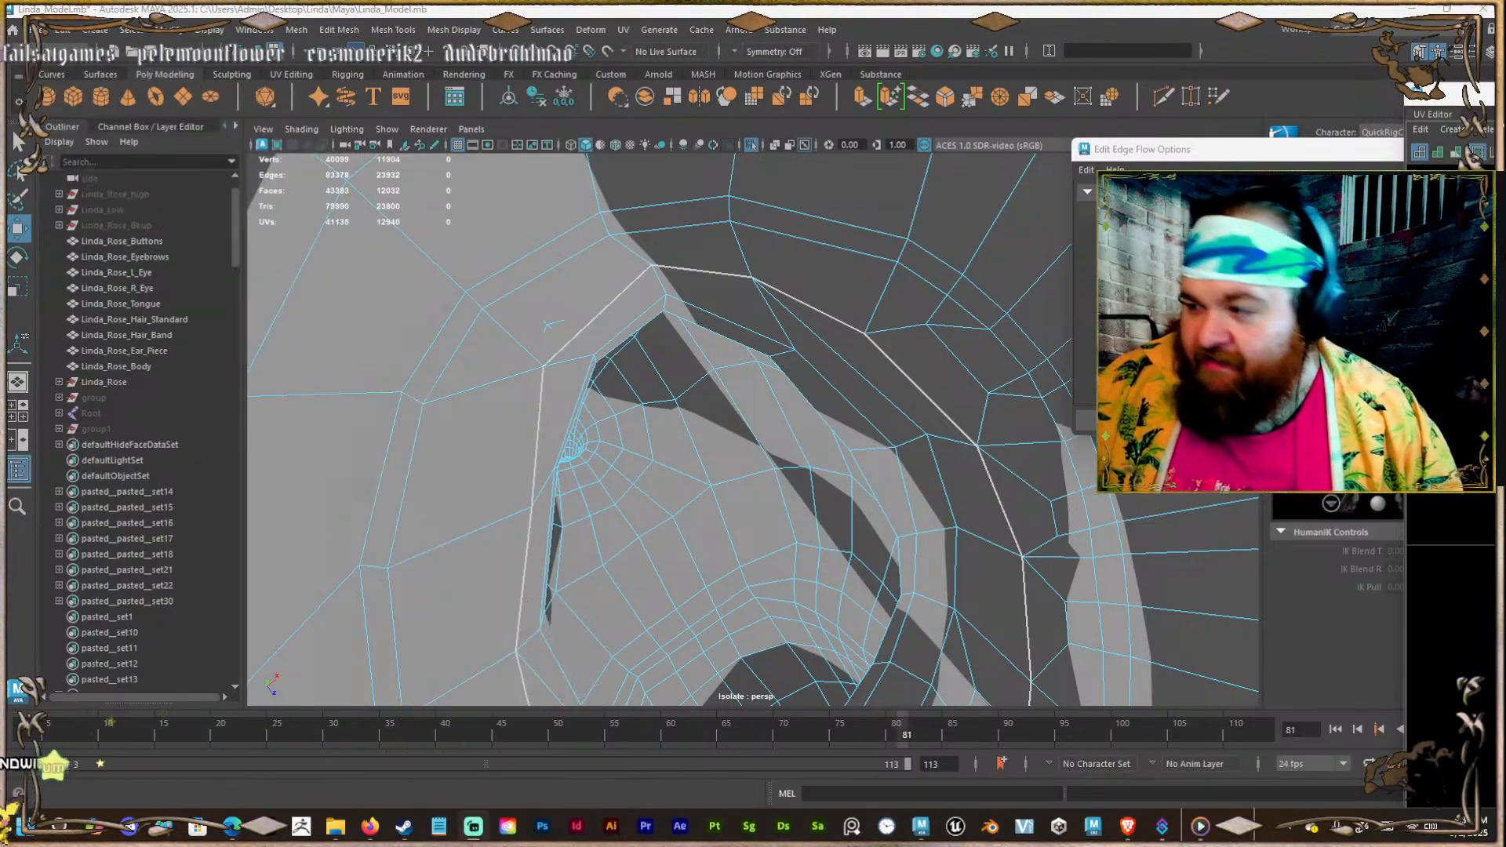
{"action": "right_click_drag", "start_coordinate": [615, 504], "coordinate": [629, 431], "text": "alt"}
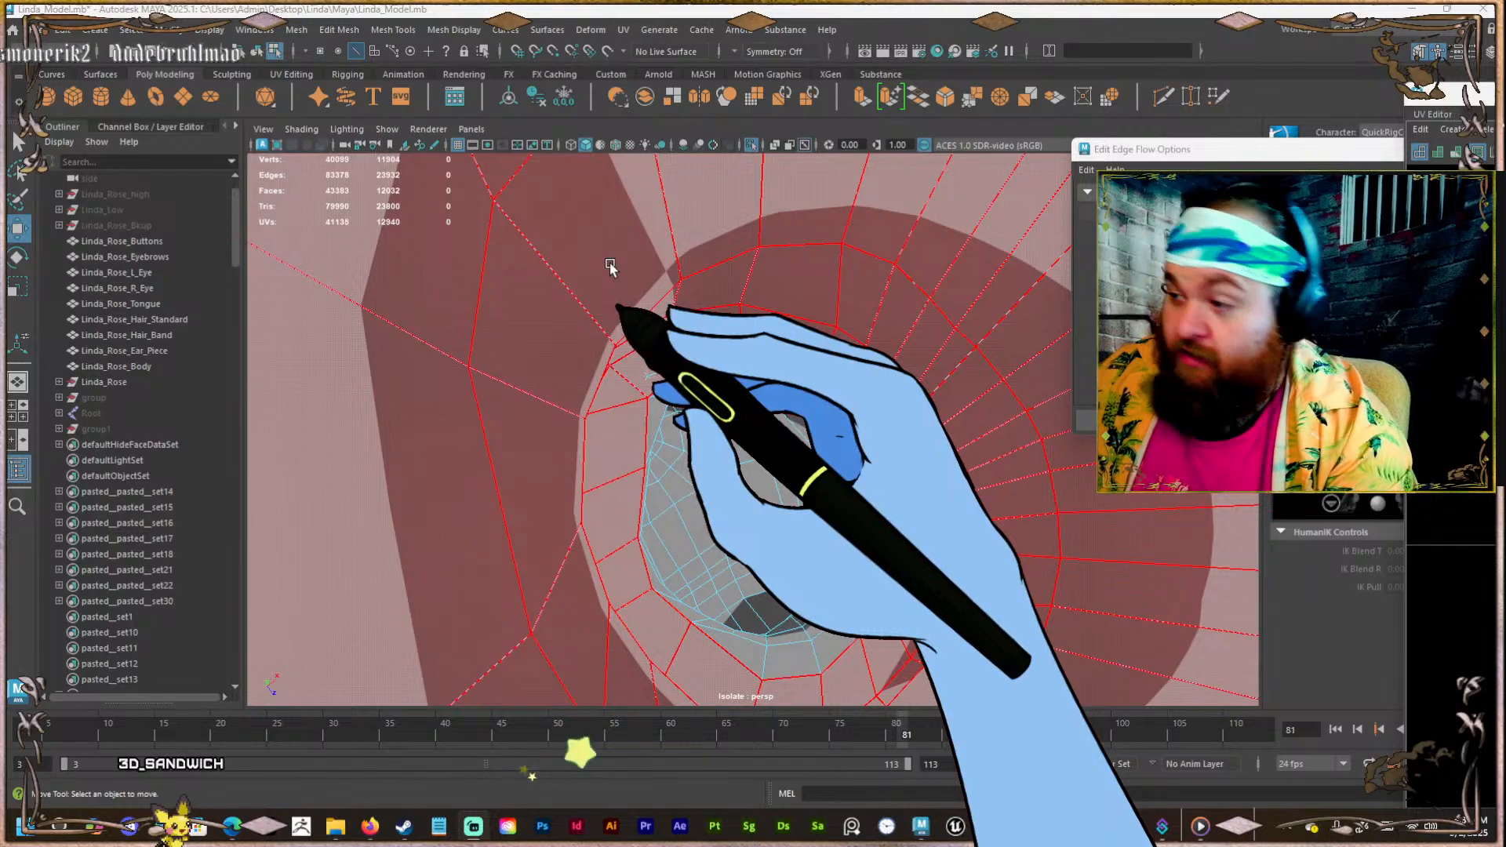
{"action": "left_click_drag", "start_coordinate": [660, 331], "coordinate": [825, 203], "text": "alt"}
{"action": "left_click_drag", "start_coordinate": [829, 309], "coordinate": [769, 337], "text": "alt"}
{"action": "double_click", "coordinate": [773, 329]}
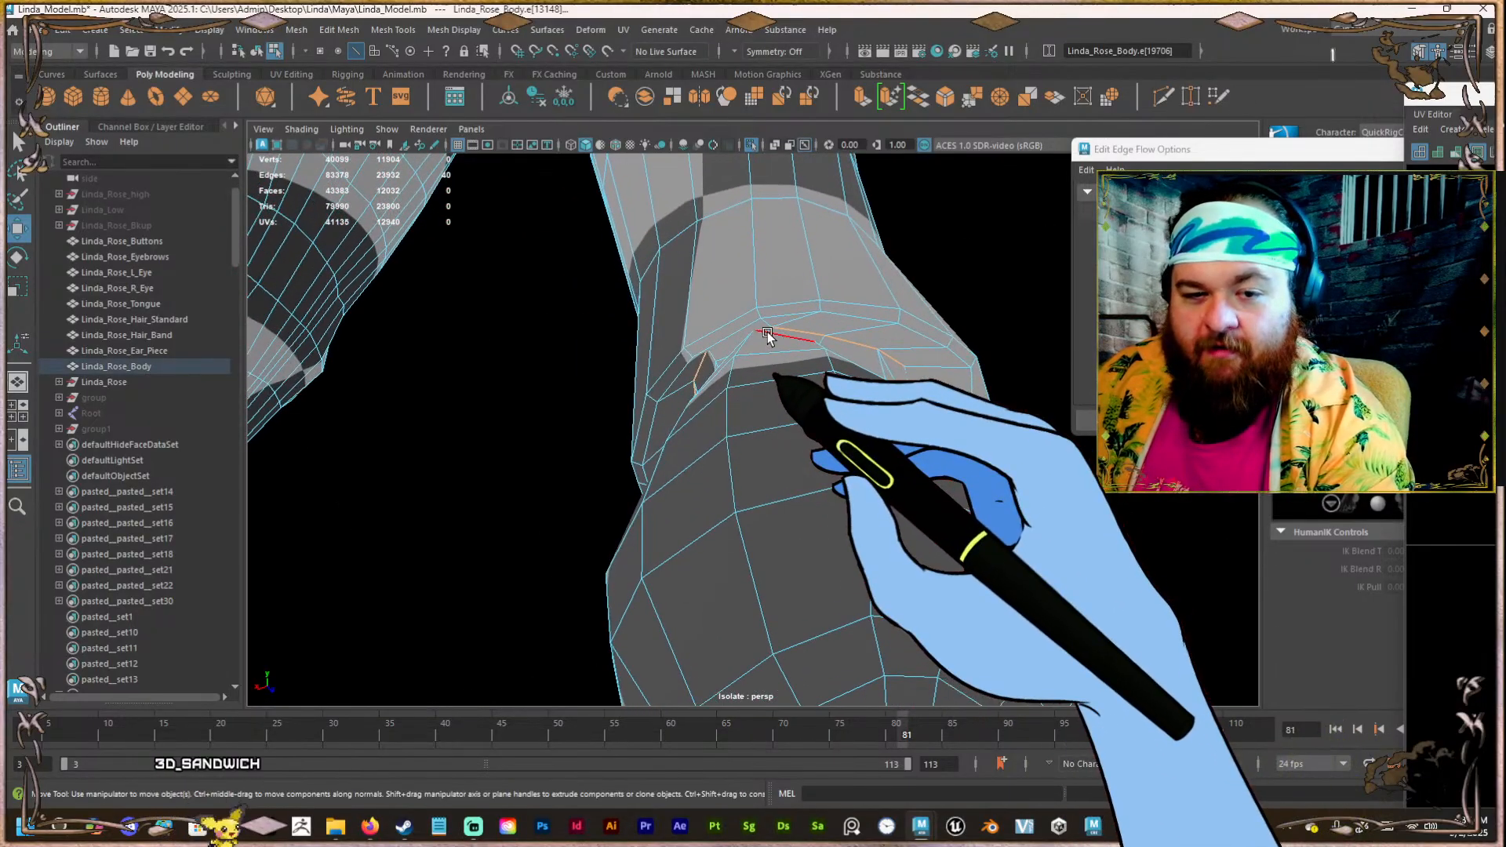
{"action": "double_click", "coordinate": [753, 266]}
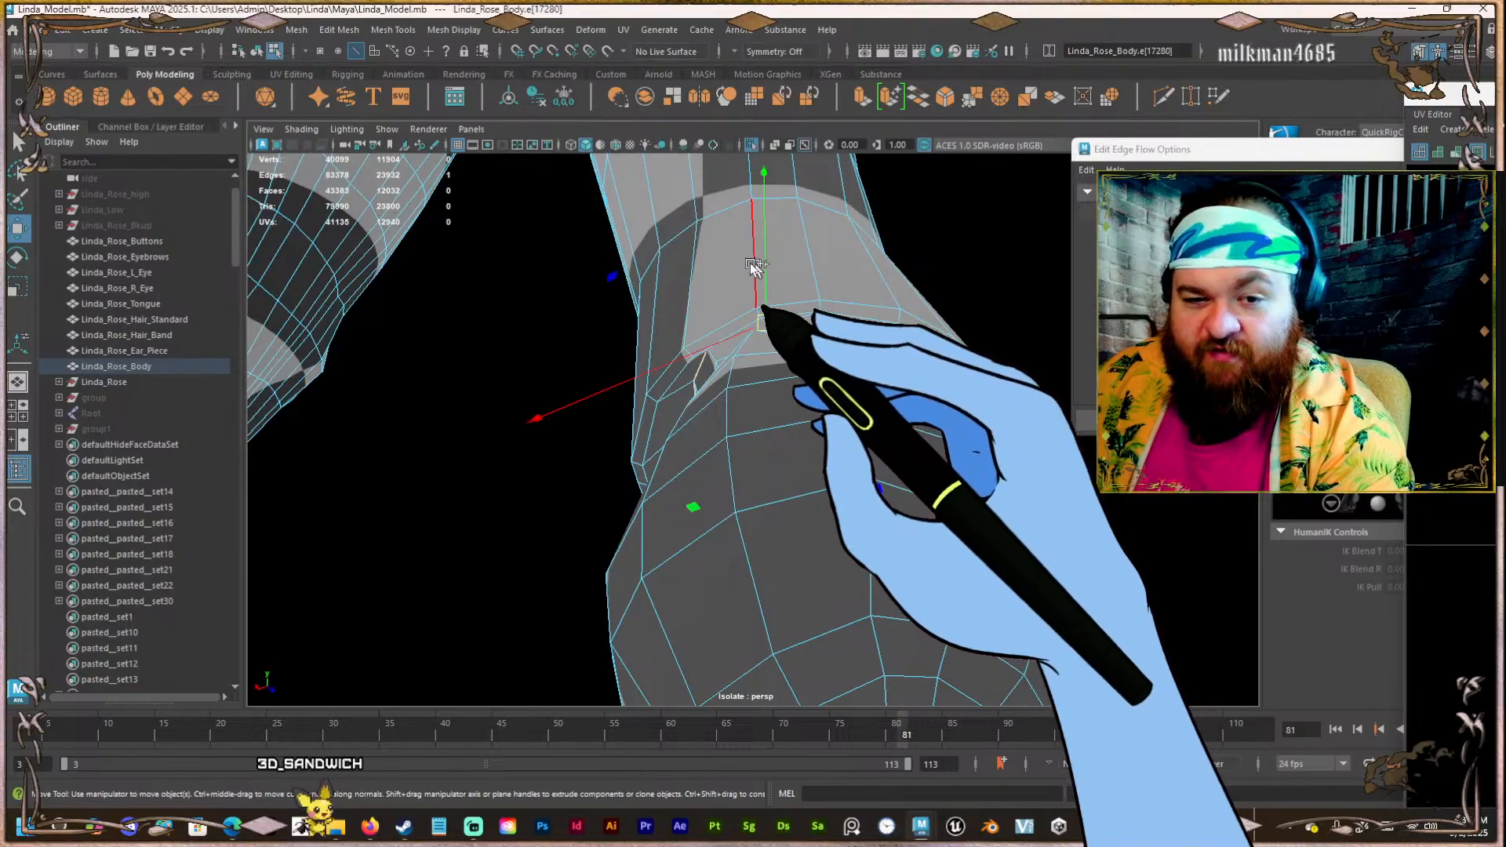
Select the vertical run of edges from the back of the calf down into the cuff to the ankle cut.
{"action": "right_click_drag", "start_coordinate": [749, 265], "coordinate": [746, 339], "text": "alt"}
{"action": "middle_click_drag", "start_coordinate": [746, 339], "coordinate": [749, 672], "text": "alt"}
{"action": "right_click_drag", "start_coordinate": [750, 672], "coordinate": [773, 346], "text": "alt"}
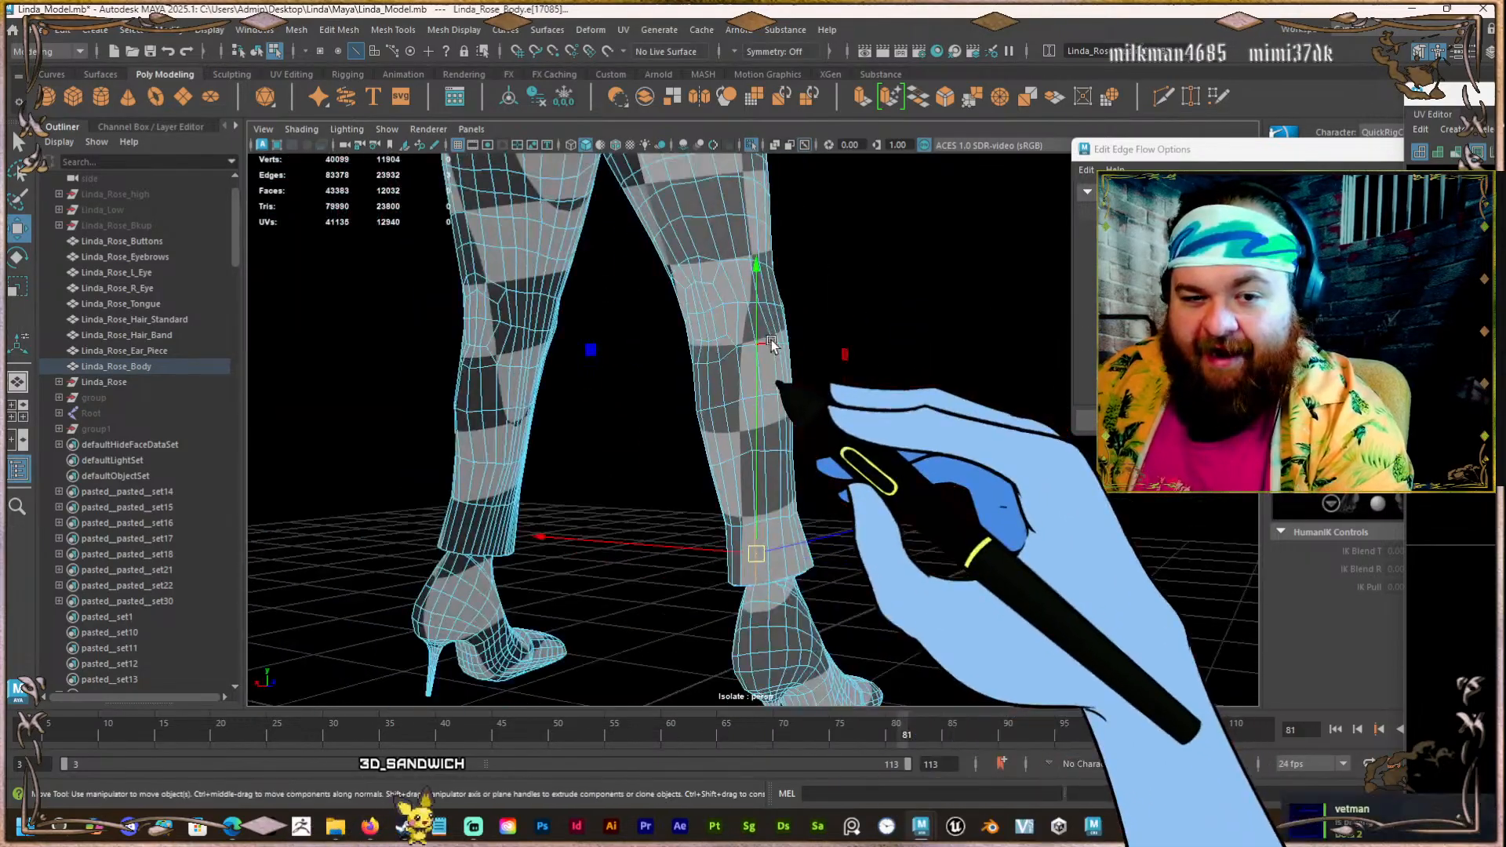
{"action": "left_click_drag", "start_coordinate": [773, 346], "coordinate": [814, 322], "text": "alt"}
{"action": "right_click_drag", "start_coordinate": [814, 321], "coordinate": [863, 345], "text": "alt"}
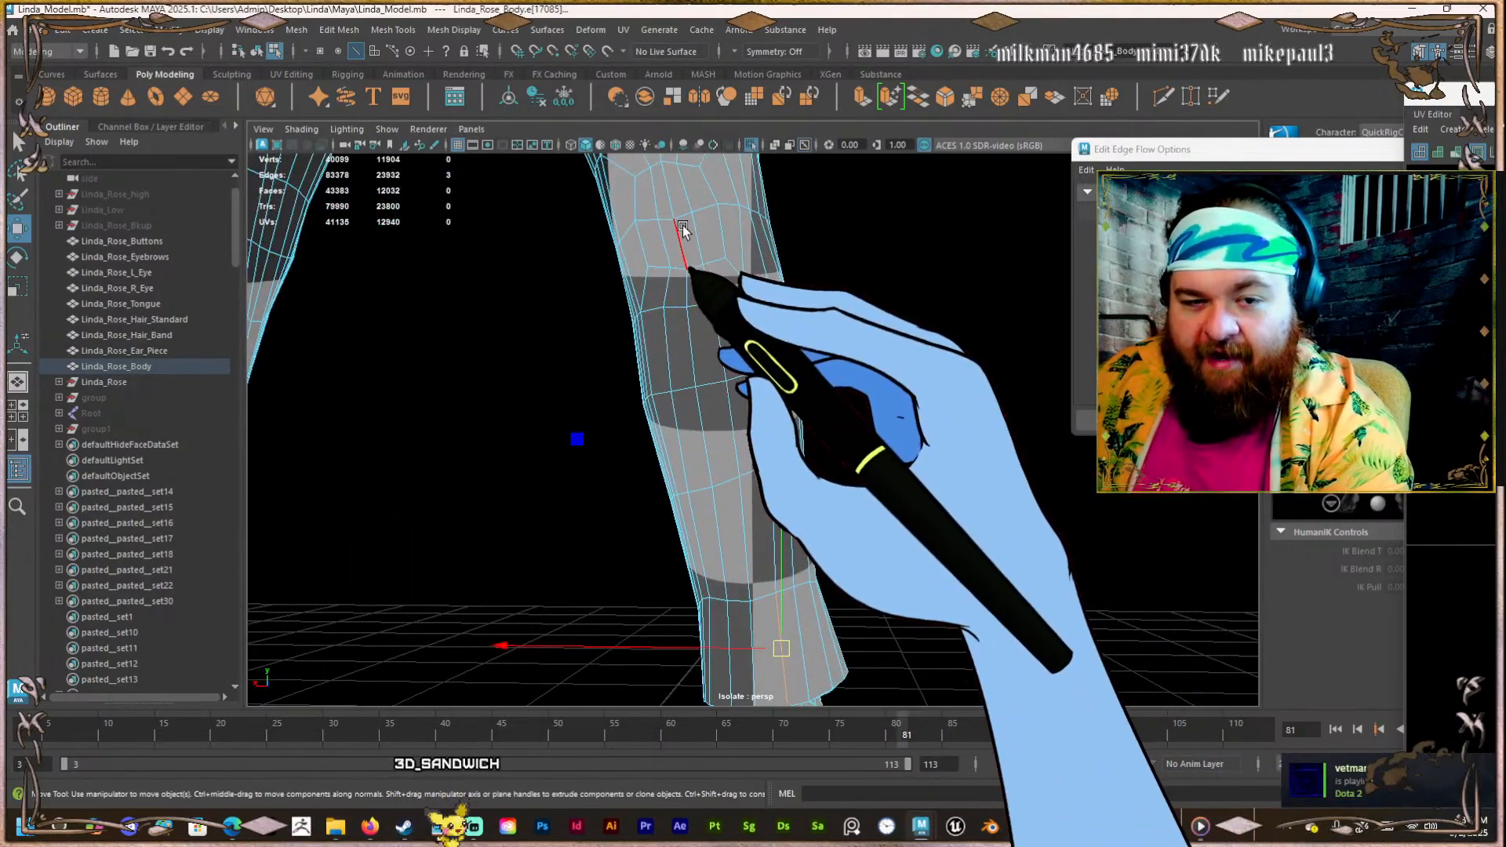
{"action": "left_click", "coordinate": [682, 227]}
{"action": "left_click_drag", "start_coordinate": [697, 282], "coordinate": [702, 263], "text": "alt"}
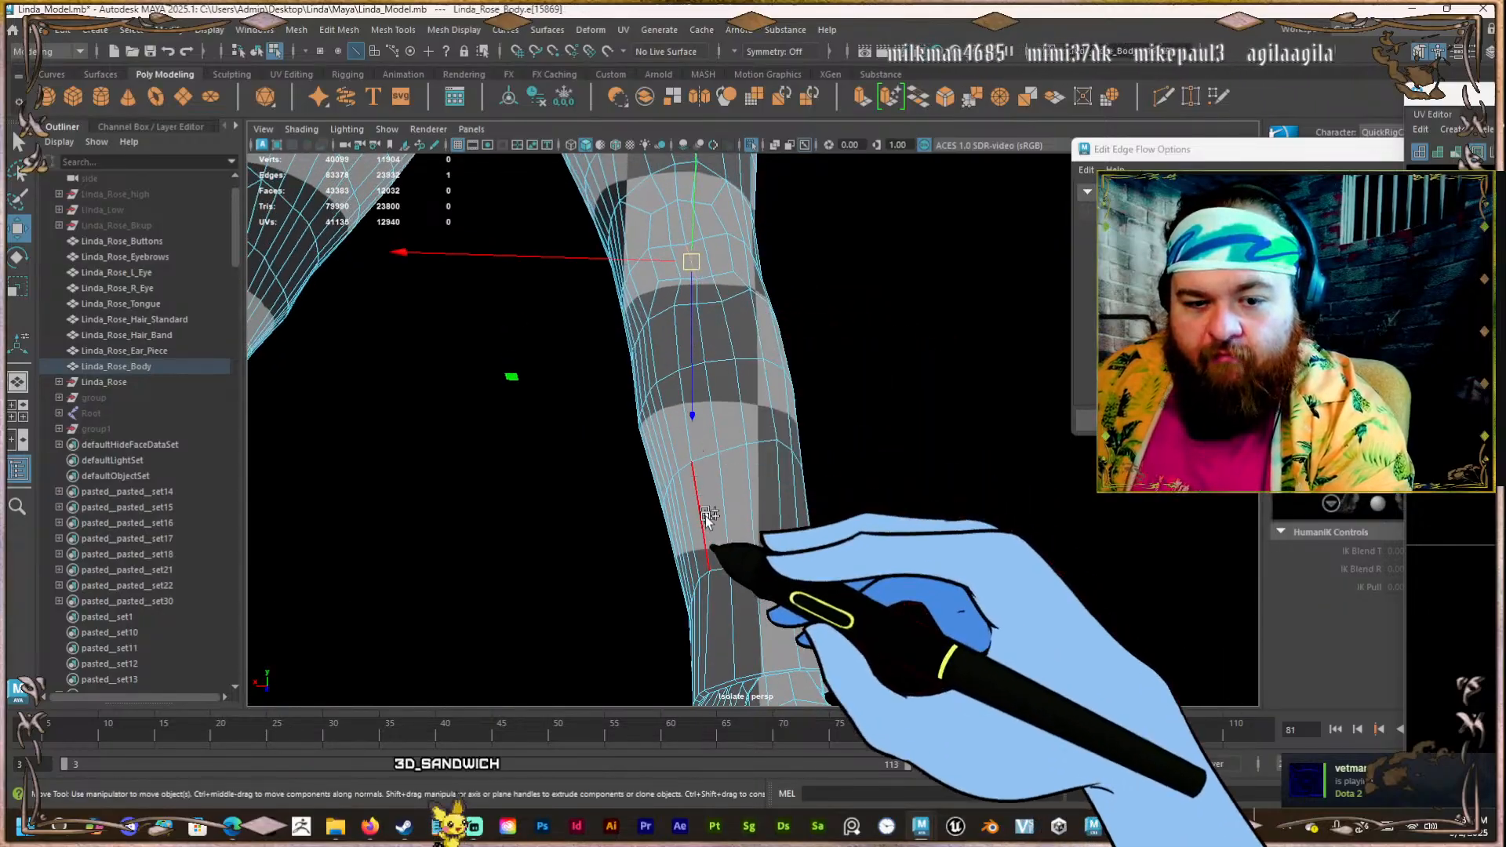
{"action": "double_click", "coordinate": [724, 602], "text": "shift"}
{"action": "left_click_drag", "start_coordinate": [754, 519], "coordinate": [739, 475], "text": "alt"}
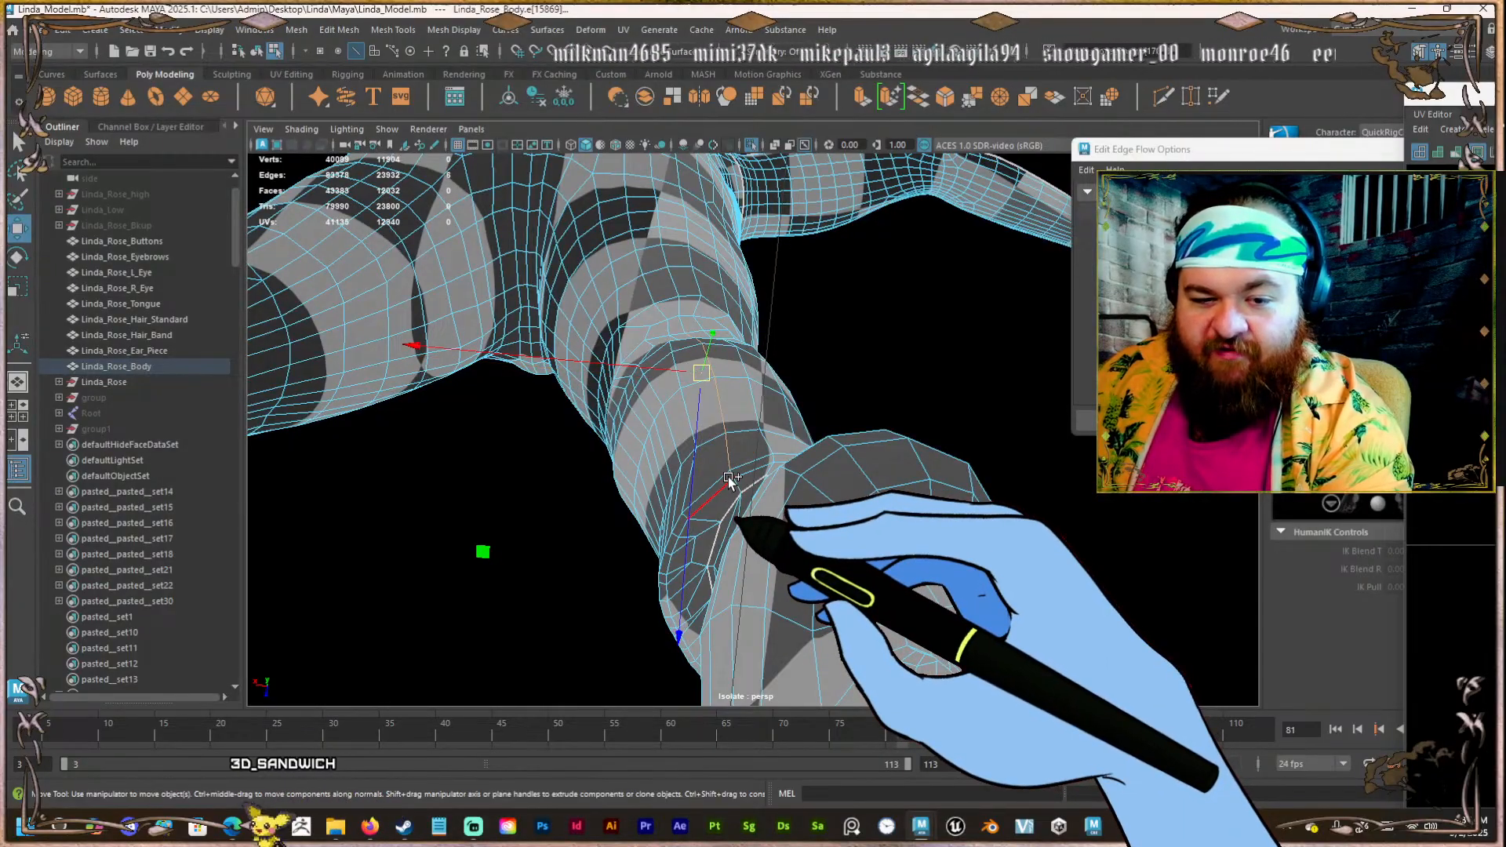
{"action": "left_click_drag", "start_coordinate": [733, 469], "coordinate": [851, 549], "text": "alt"}
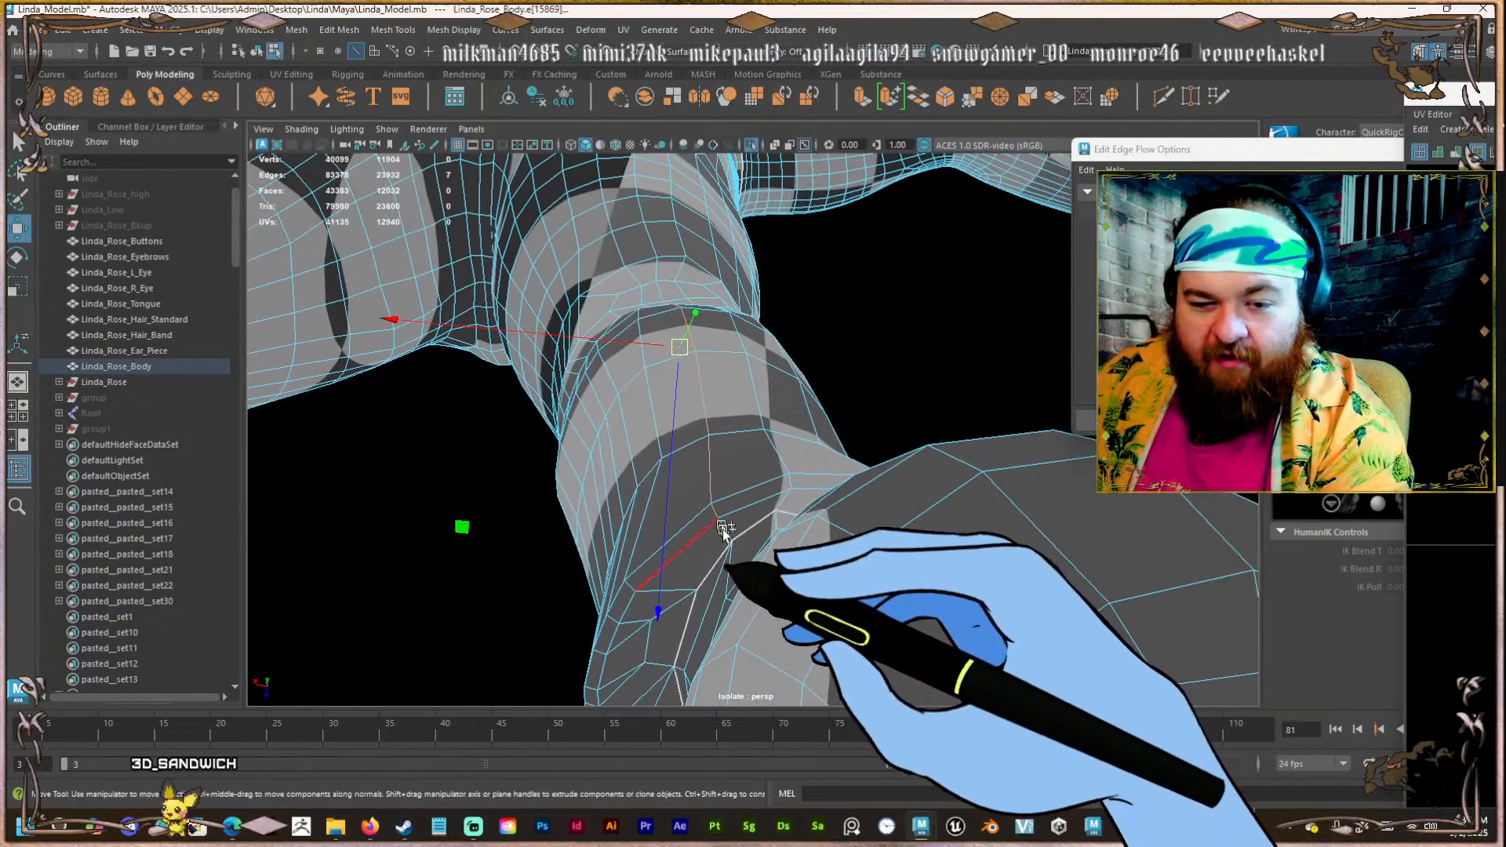
{"action": "left_click_drag", "start_coordinate": [732, 504], "coordinate": [698, 600], "text": "alt"}
Extend the edge selection up the back of the knee, thigh and buttock towards the vest hem.
{"action": "middle_click_drag", "start_coordinate": [697, 486], "coordinate": [677, 633], "text": "alt"}
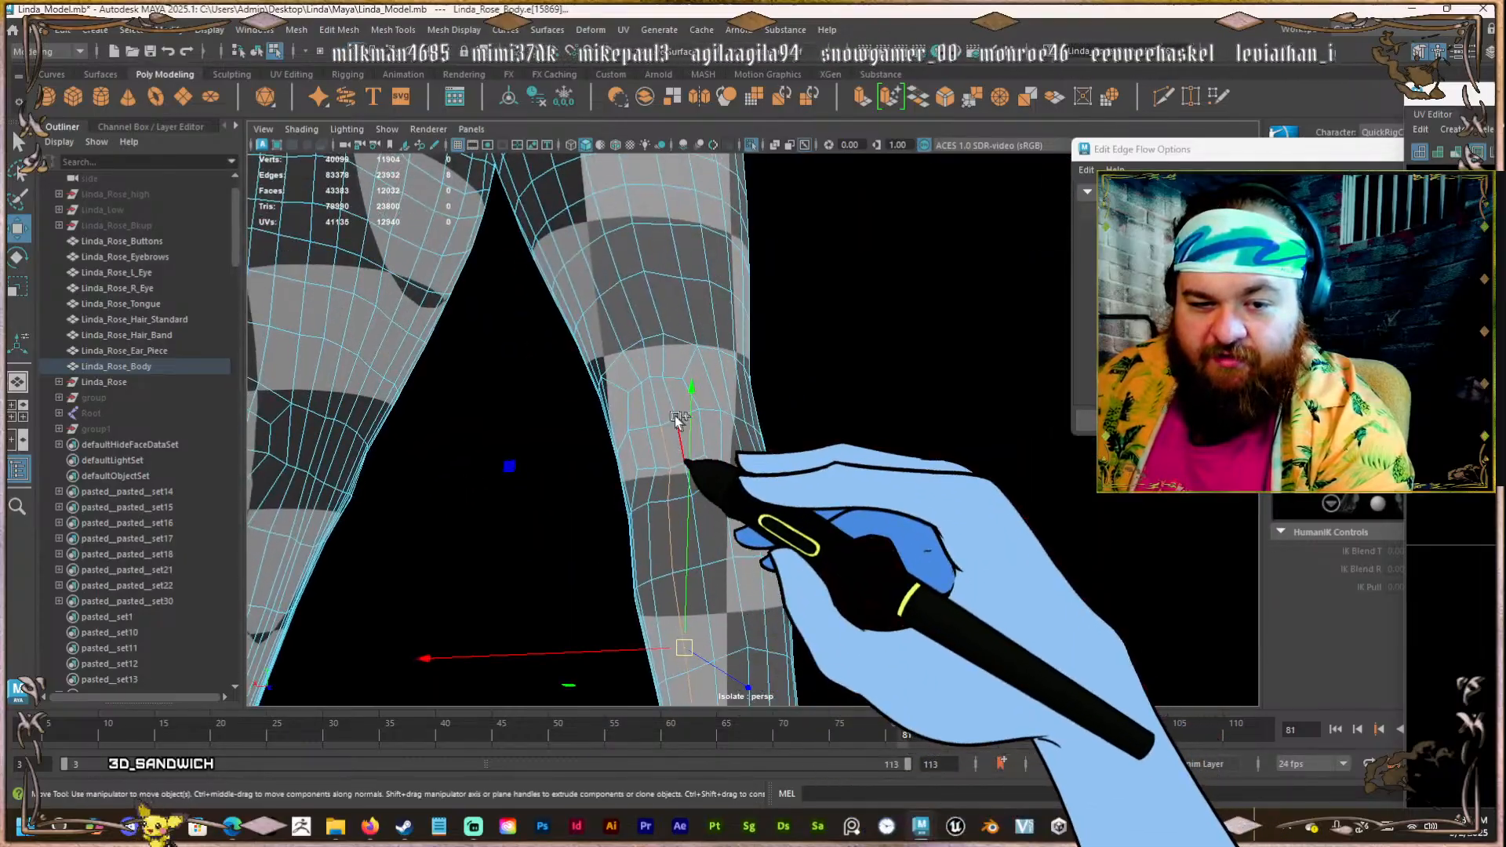
{"action": "left_click", "coordinate": [659, 409], "text": "shift"}
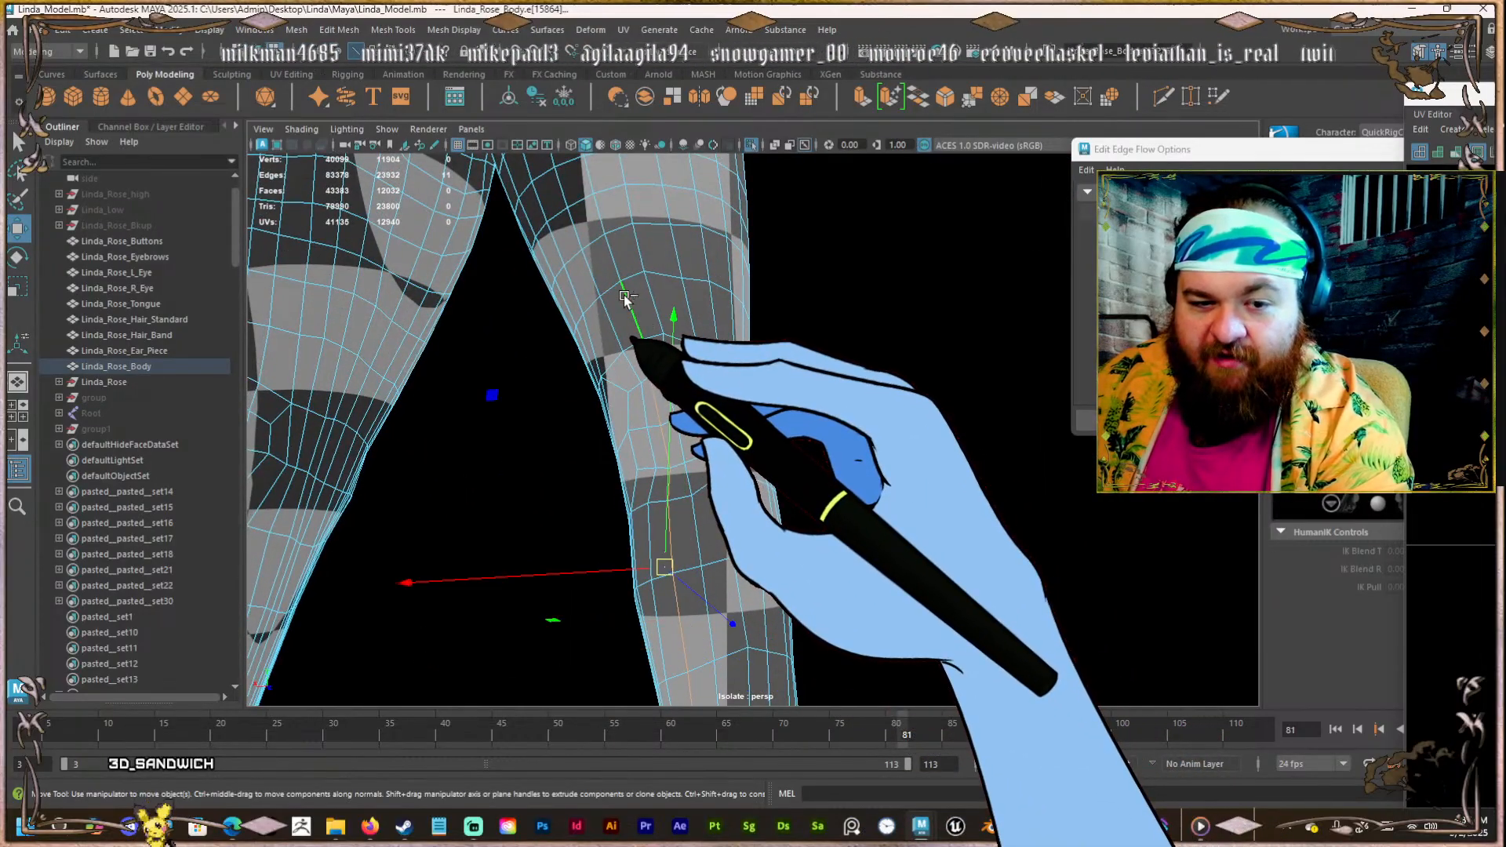
{"action": "left_click_drag", "start_coordinate": [628, 301], "coordinate": [752, 480], "text": "alt"}
{"action": "middle_click_drag", "start_coordinate": [689, 434], "coordinate": [698, 545], "text": "alt"}
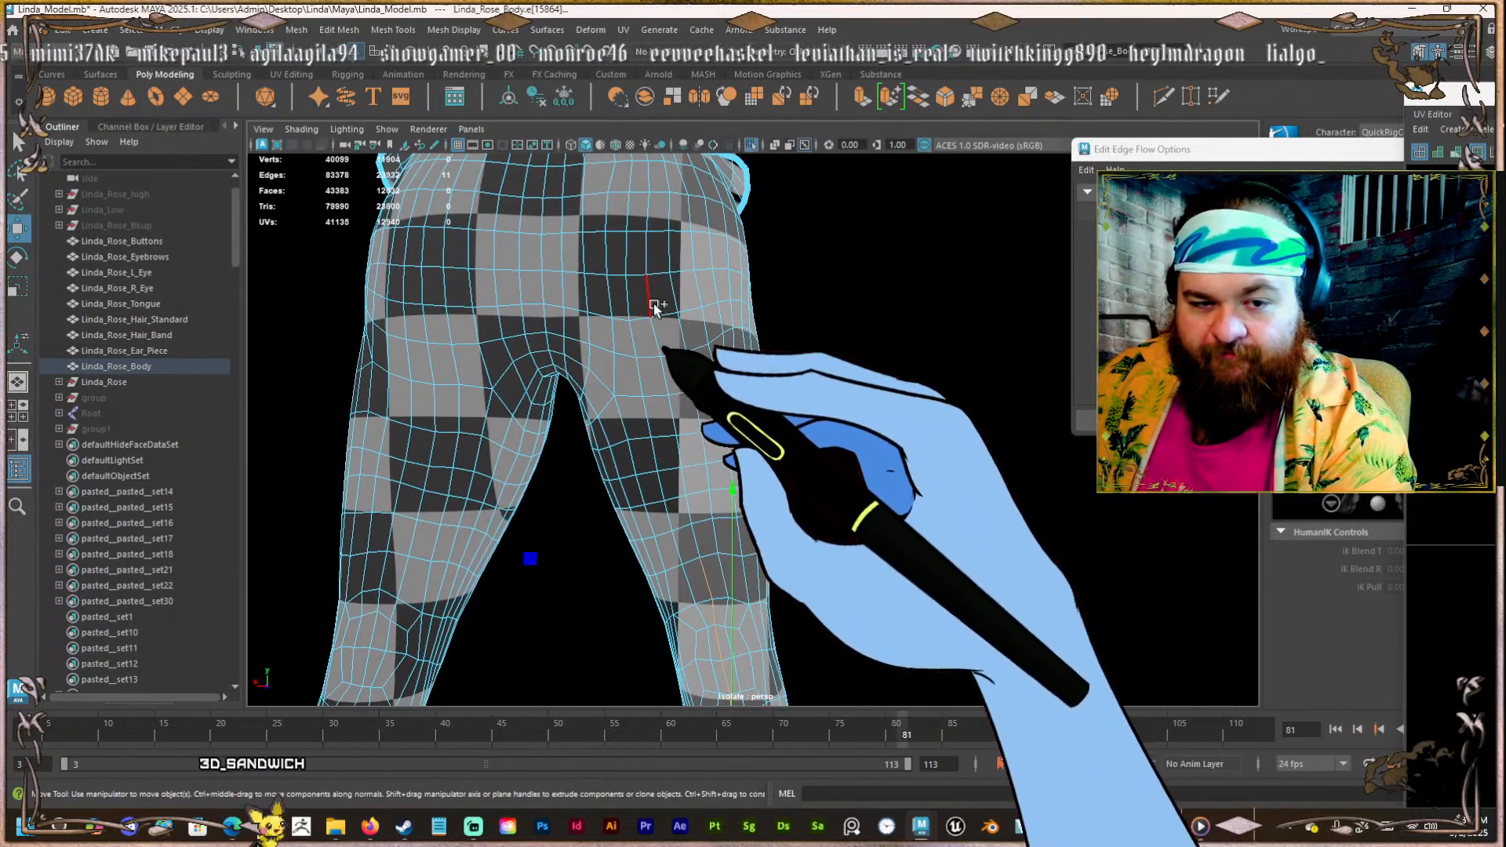
{"action": "left_click", "coordinate": [667, 249], "text": "shift"}
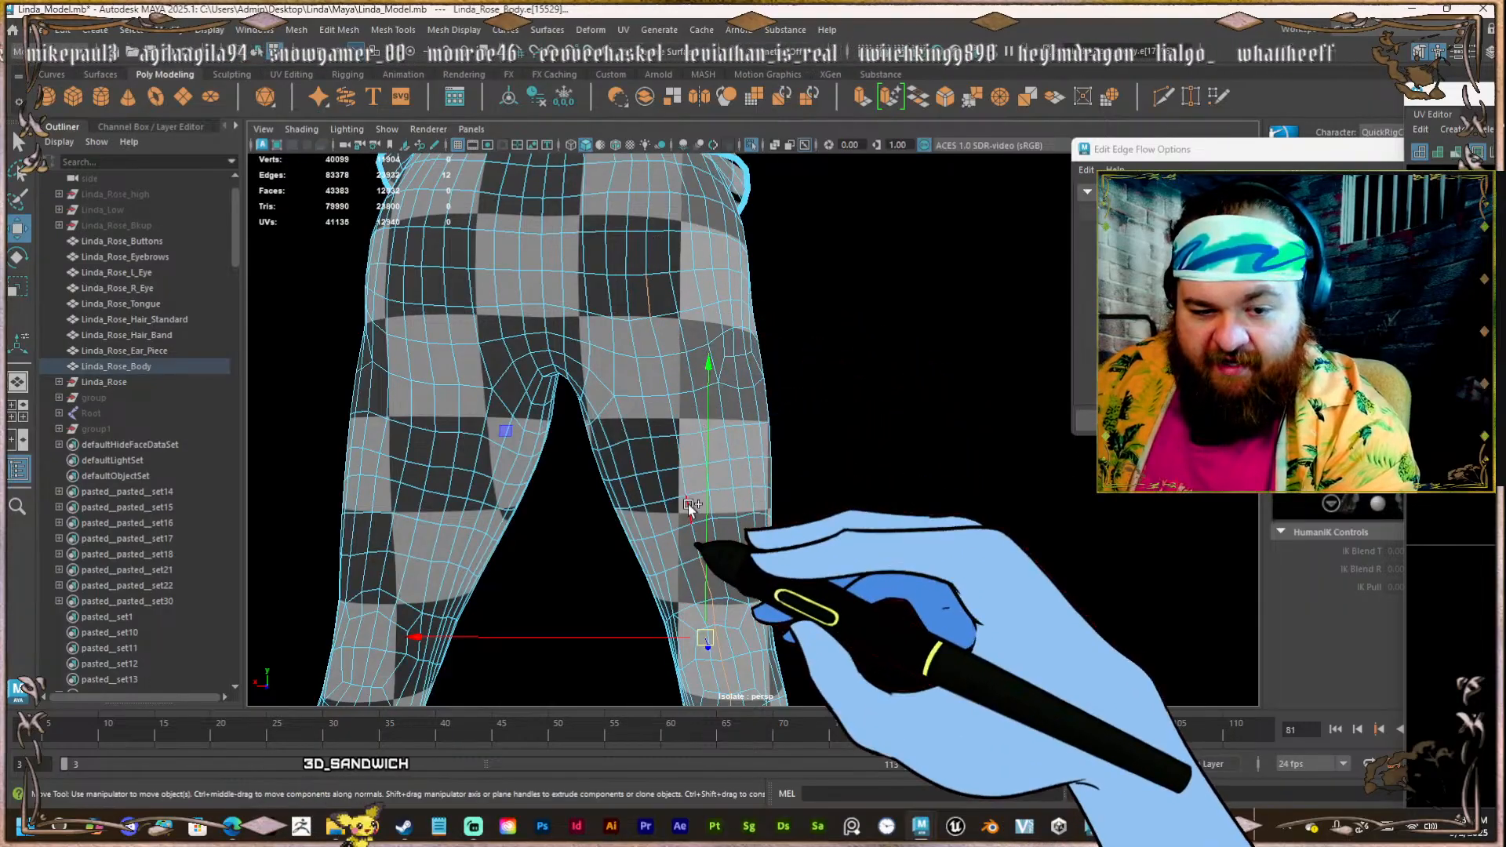
{"action": "left_click", "coordinate": [659, 325], "text": "shift"}
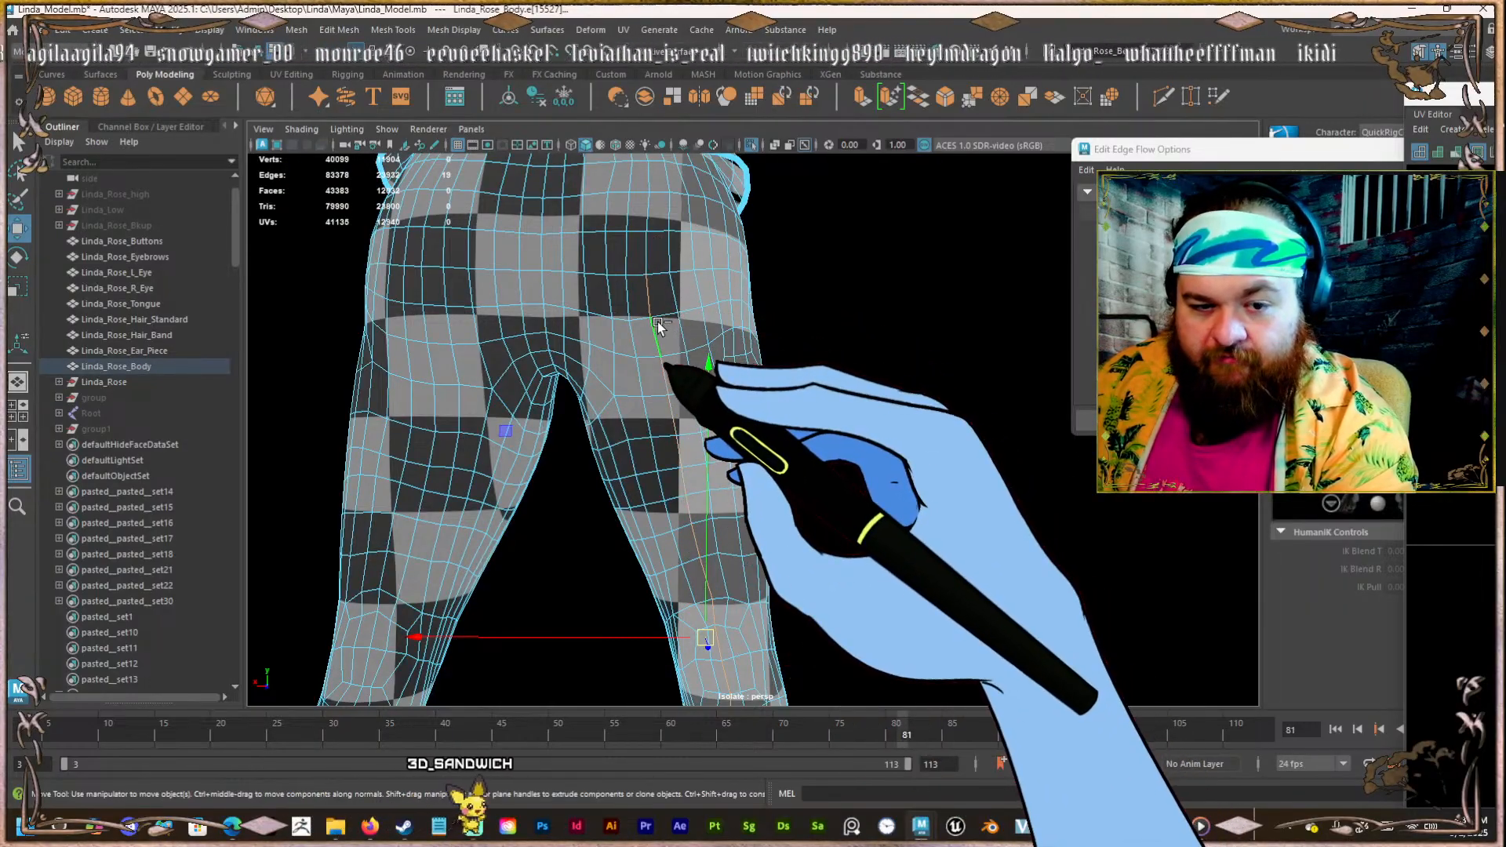
{"action": "left_click", "coordinate": [658, 251], "text": "shift"}
{"action": "left_click_drag", "start_coordinate": [630, 290], "coordinate": [641, 361], "text": "alt"}
{"action": "middle_click_drag", "start_coordinate": [640, 361], "coordinate": [700, 523], "text": "alt"}
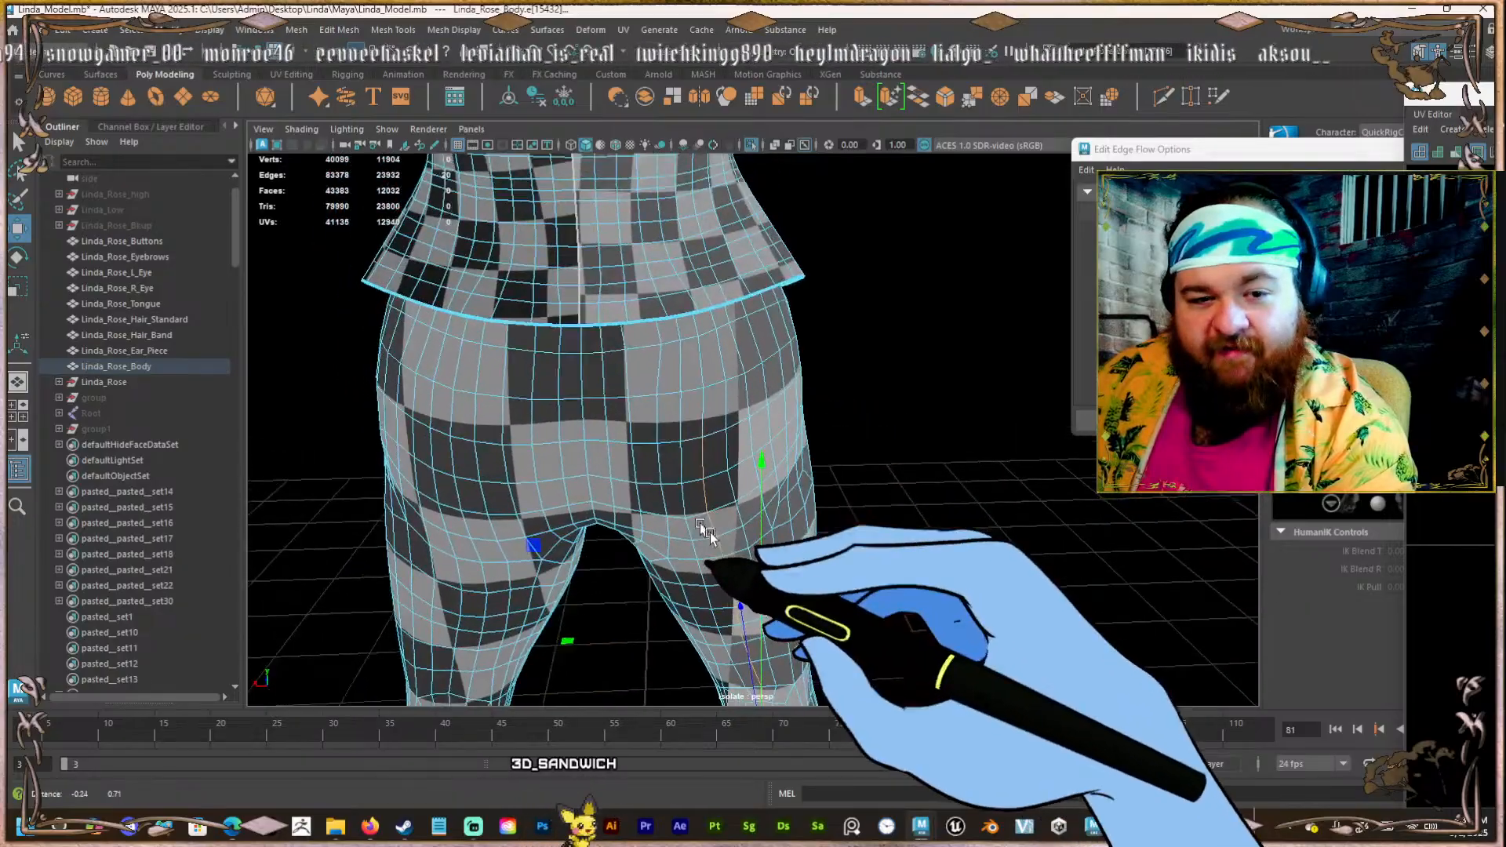
{"action": "left_click_drag", "start_coordinate": [710, 536], "coordinate": [706, 439], "text": "alt"}
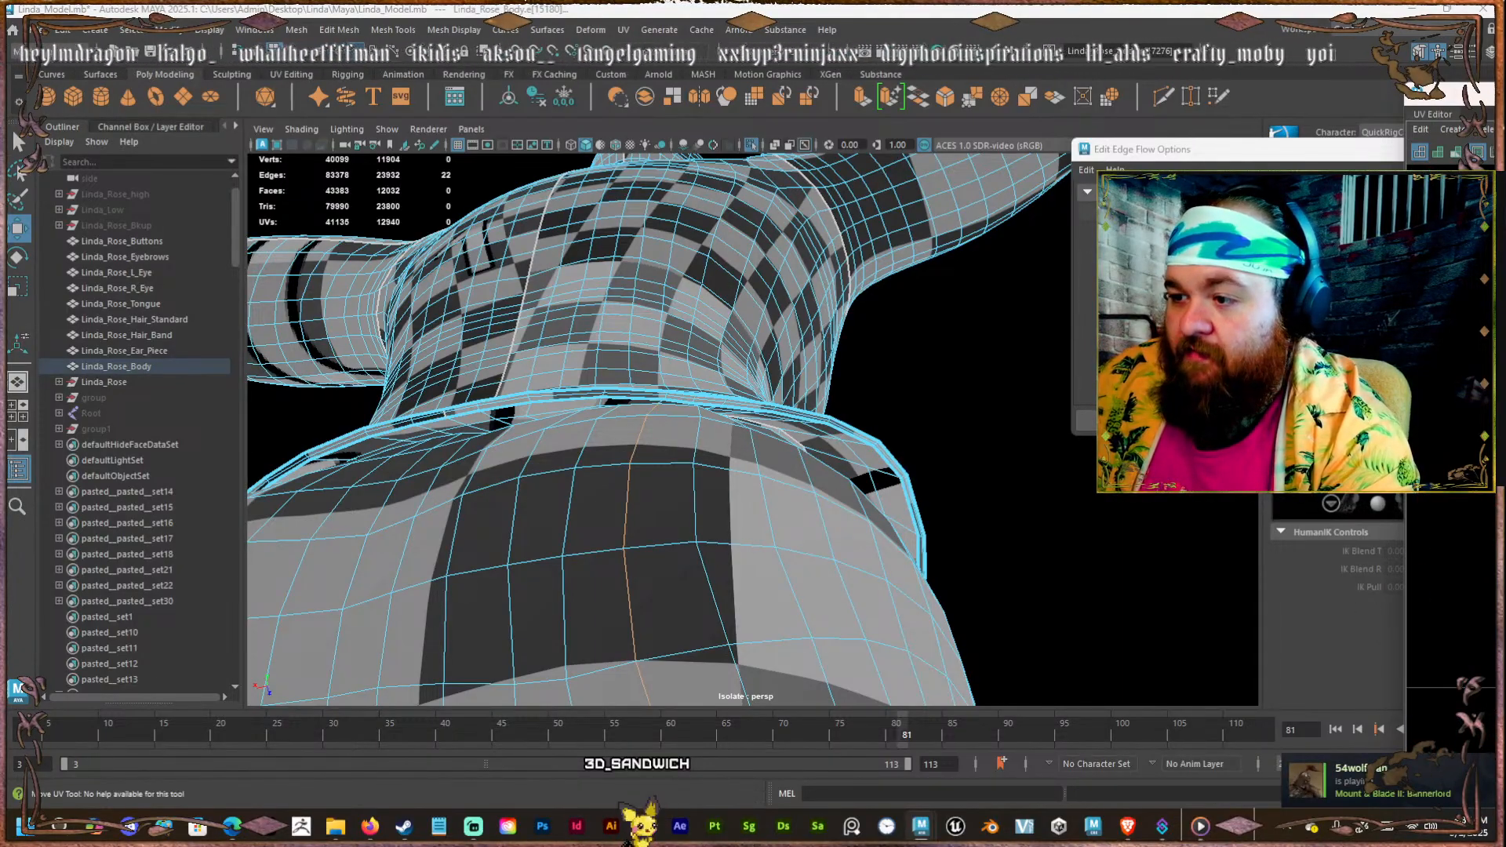
Cut the UVs along the 21 selected edges running up the back of the trouser leg.
{"action": "left_click_drag", "start_coordinate": [823, 369], "coordinate": [1065, 468], "text": "alt"}
{"action": "right_click_drag", "start_coordinate": [1065, 468], "coordinate": [949, 462], "text": "alt"}
{"action": "left_click_drag", "start_coordinate": [961, 471], "coordinate": [1206, 480], "text": "alt"}
{"action": "left_click_drag", "start_coordinate": [1086, 509], "coordinate": [928, 538], "text": "alt"}
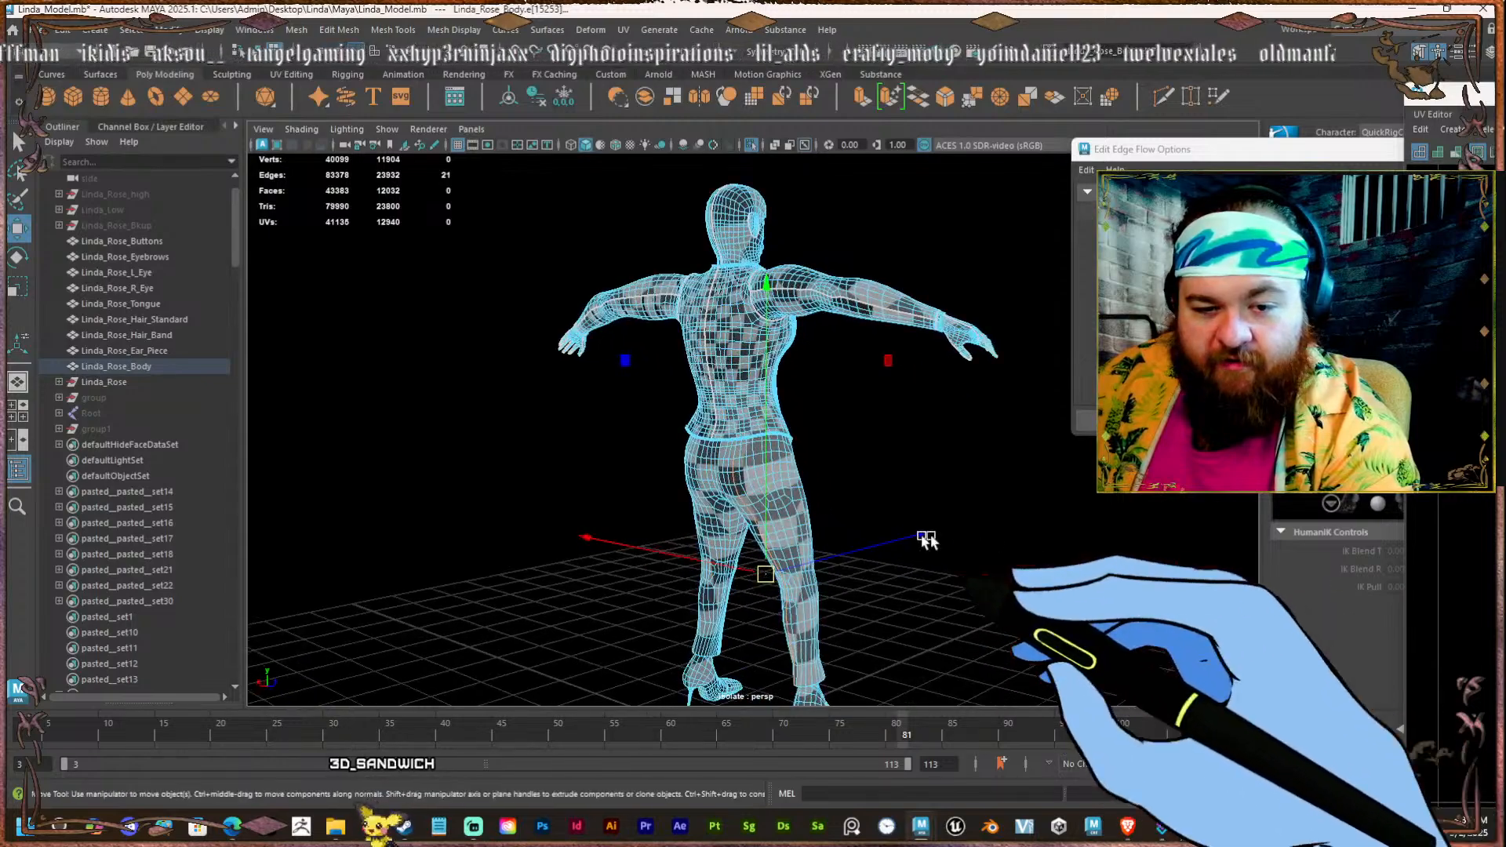
{"action": "scroll", "coordinate": [878, 529], "scroll_direction": "up", "scroll_amount": 4}
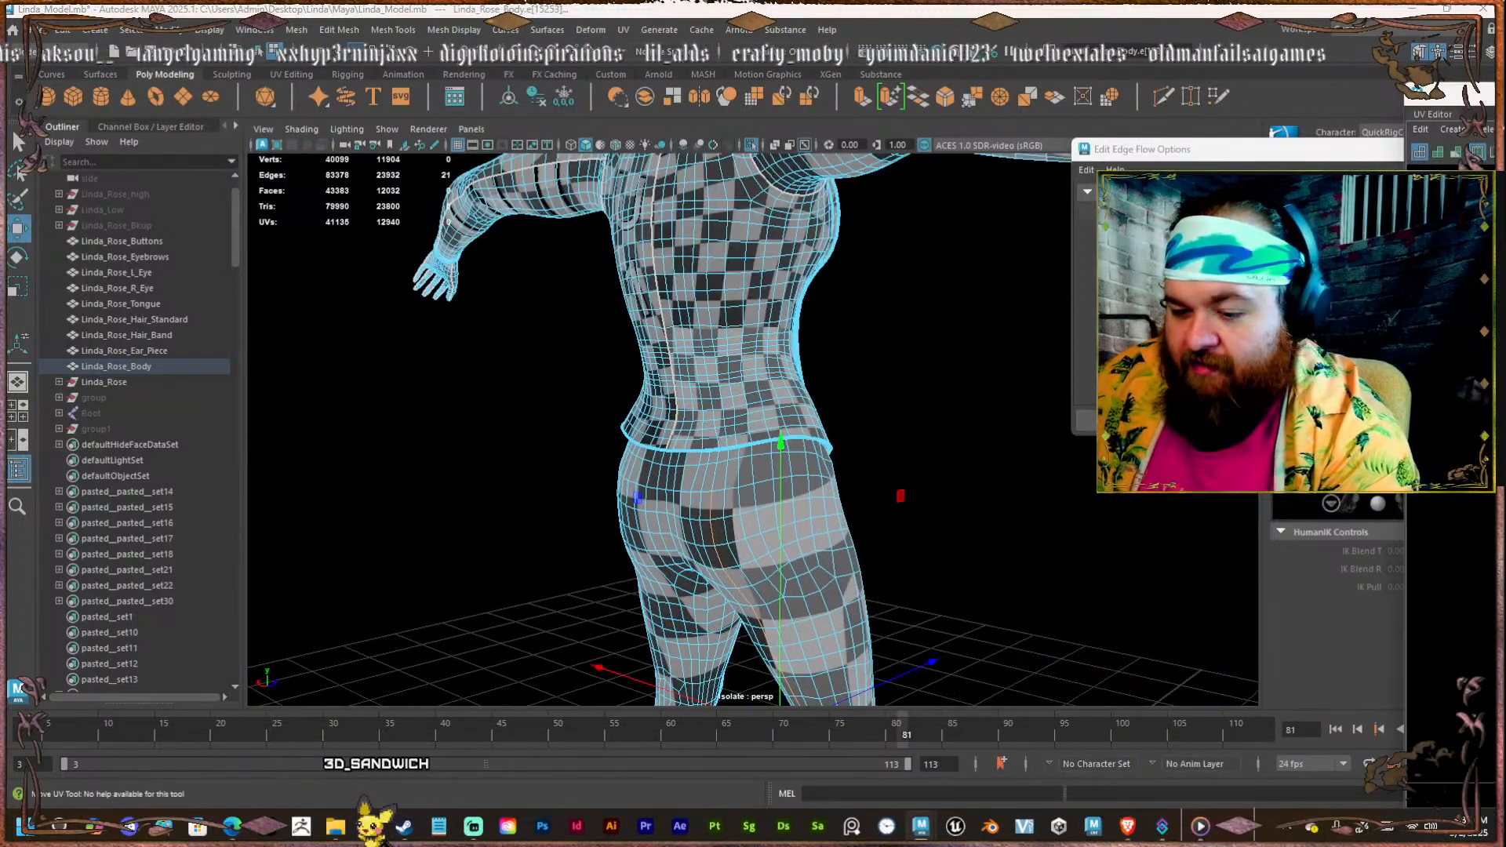
{"action": "left_click_drag", "start_coordinate": [773, 462], "coordinate": [682, 469], "text": "alt"}
{"action": "right_click_drag", "start_coordinate": [682, 469], "coordinate": [581, 464], "text": "alt"}
{"action": "middle_click_drag", "start_coordinate": [581, 464], "coordinate": [741, 231], "text": "alt"}
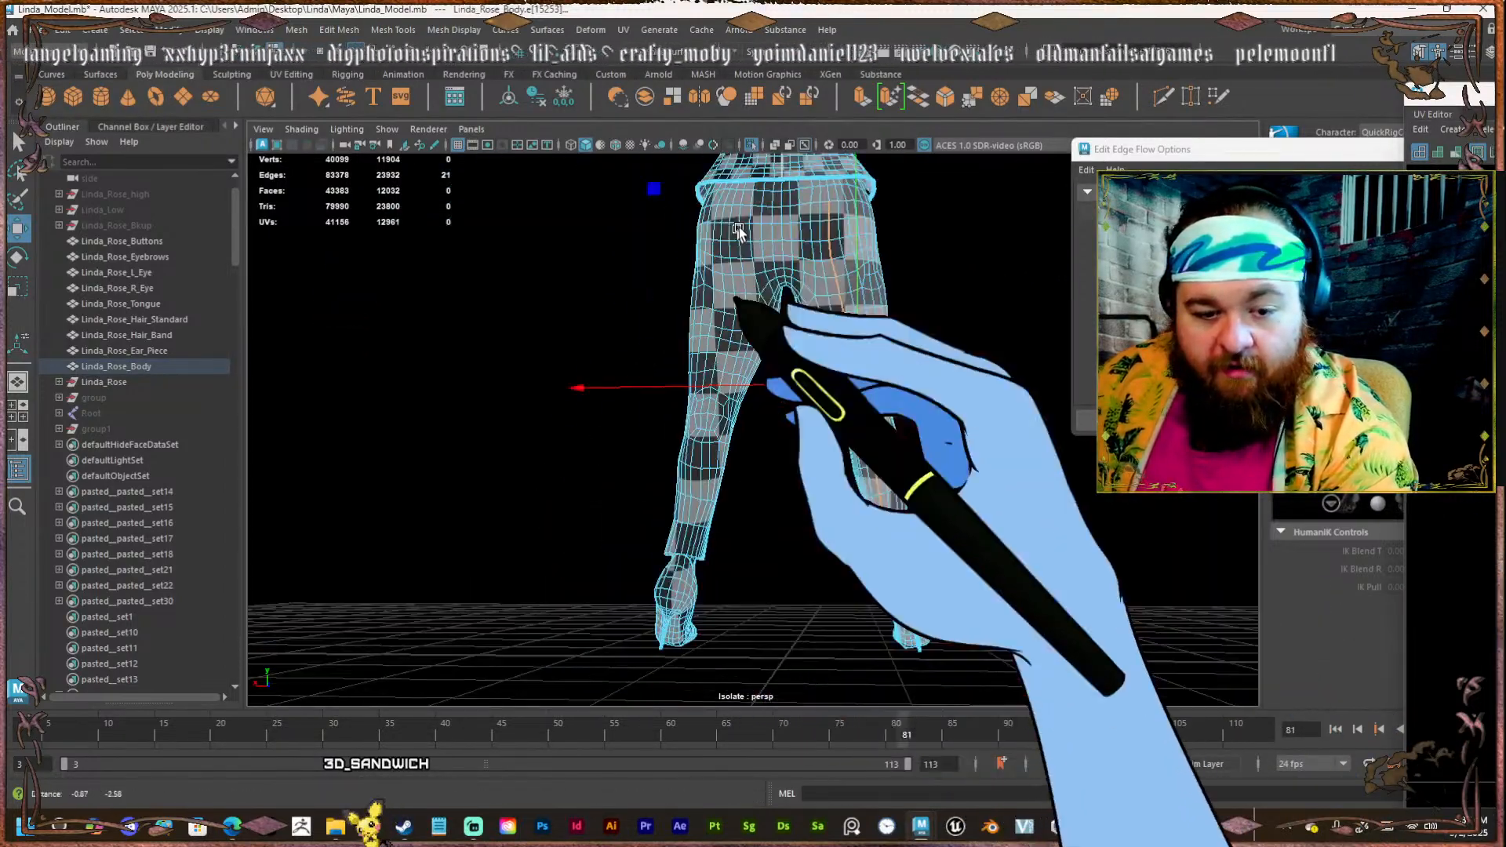
Select the remaining edges from the leg seam's upper end to beneath the vest hem, cut the UVs along them and clear the selection.
{"action": "right_click_drag", "start_coordinate": [742, 231], "coordinate": [731, 360], "text": "alt"}
{"action": "middle_click_drag", "start_coordinate": [731, 360], "coordinate": [798, 482], "text": "alt"}
{"action": "right_click_drag", "start_coordinate": [798, 482], "coordinate": [886, 313], "text": "alt"}
{"action": "middle_click_drag", "start_coordinate": [887, 314], "coordinate": [854, 380], "text": "alt"}
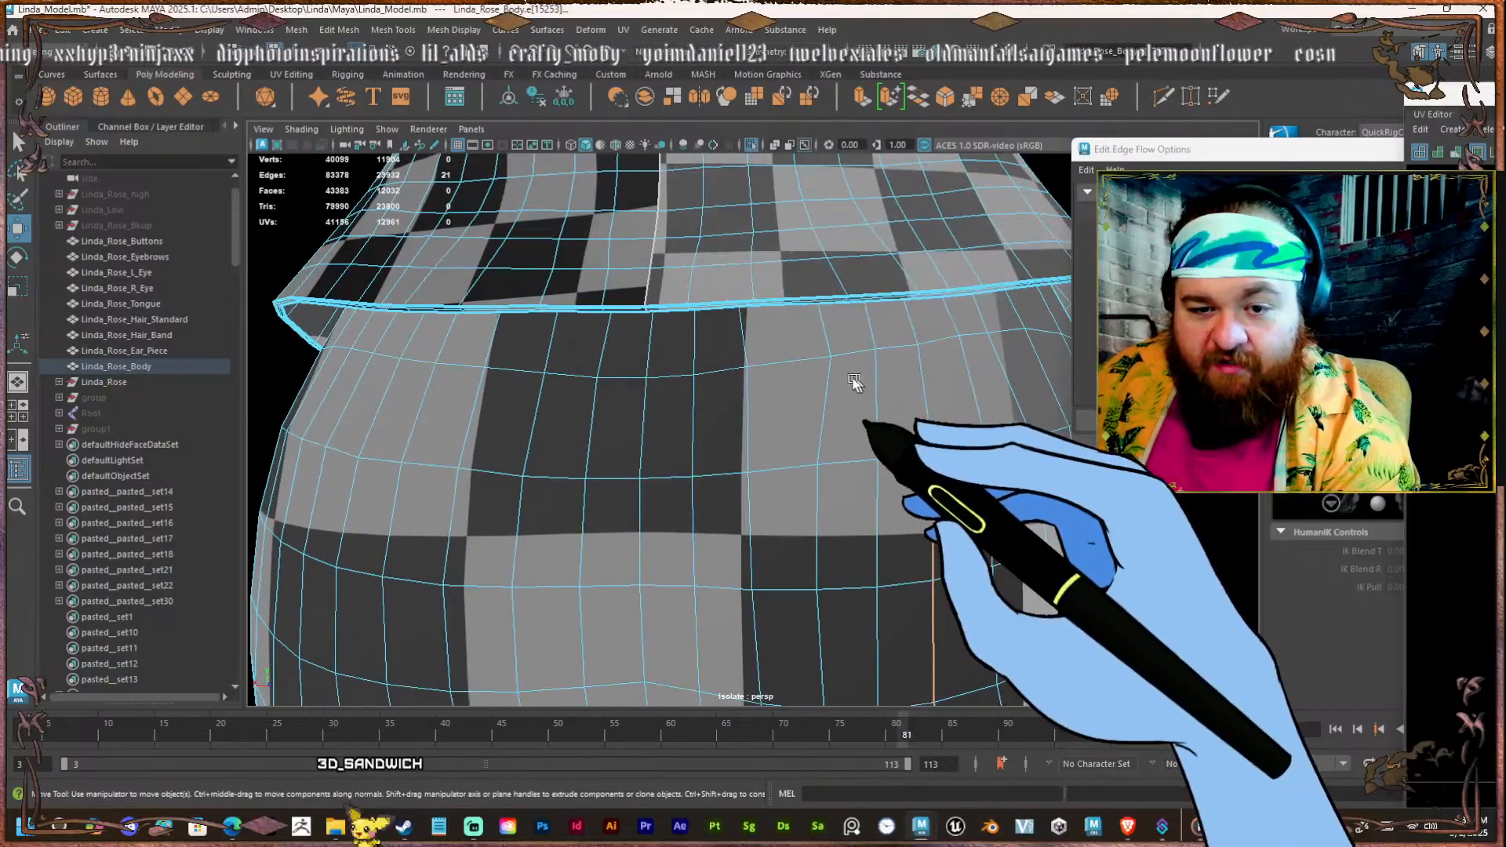
{"action": "left_click_drag", "start_coordinate": [855, 380], "coordinate": [802, 349], "text": "alt"}
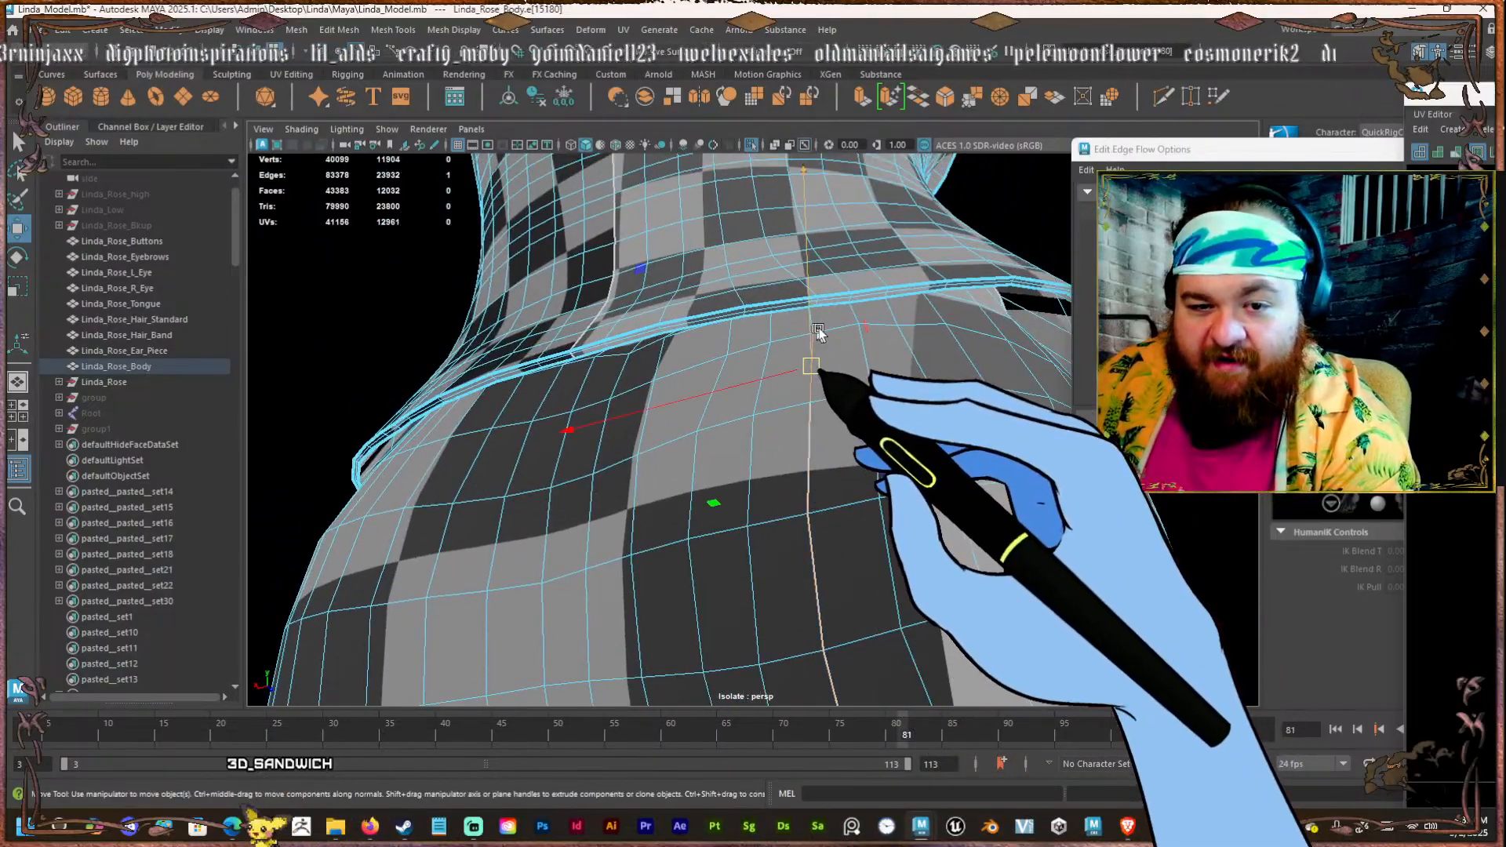
{"action": "middle_click_drag", "start_coordinate": [817, 330], "coordinate": [814, 390], "text": "alt"}
{"action": "right_click_drag", "start_coordinate": [814, 390], "coordinate": [911, 380], "text": "alt"}
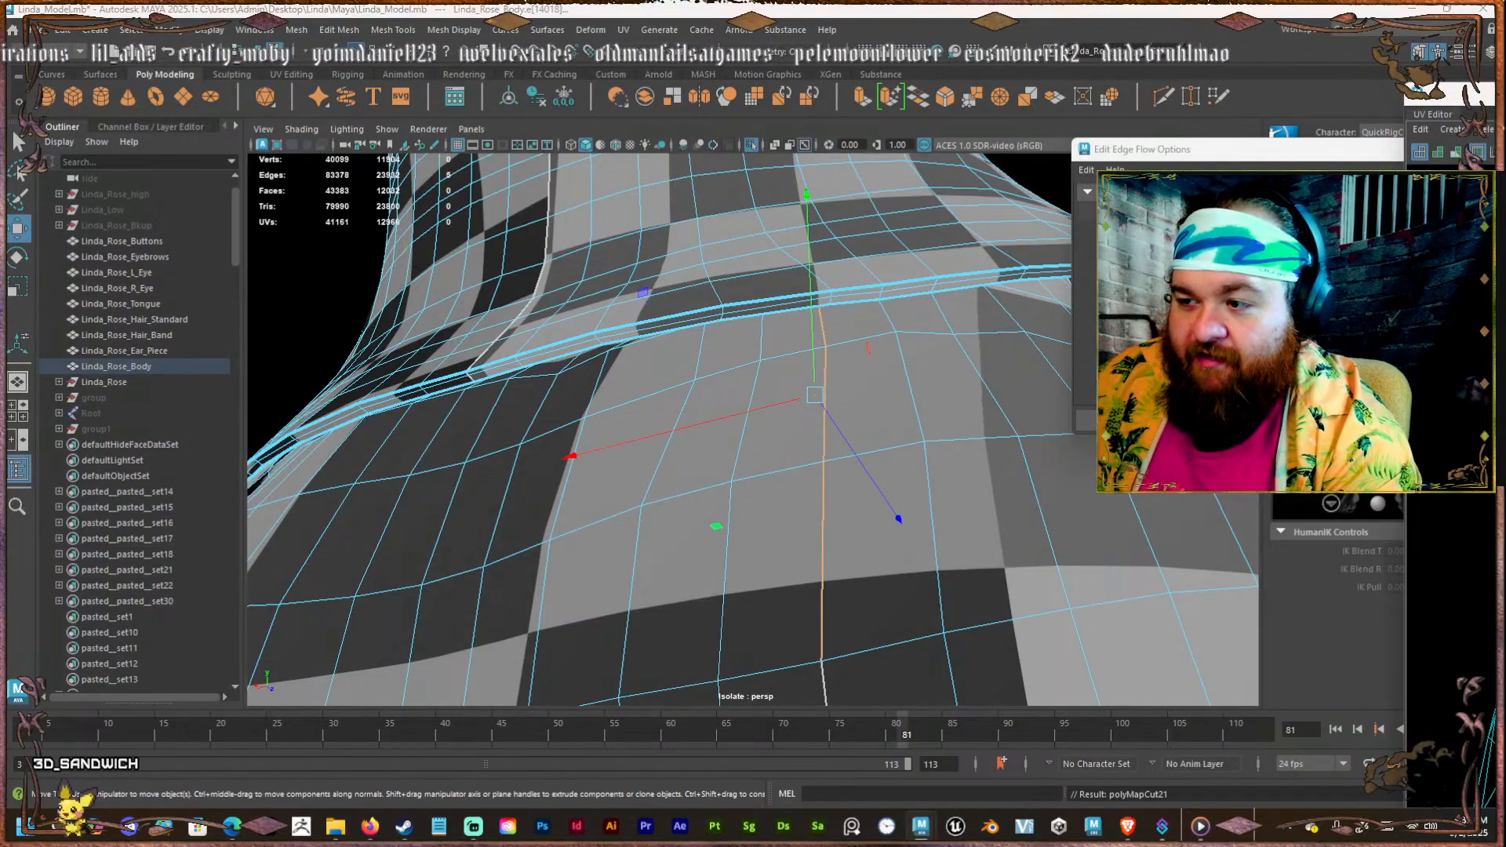
{"action": "right_click_drag", "start_coordinate": [964, 353], "coordinate": [857, 363], "text": "alt"}
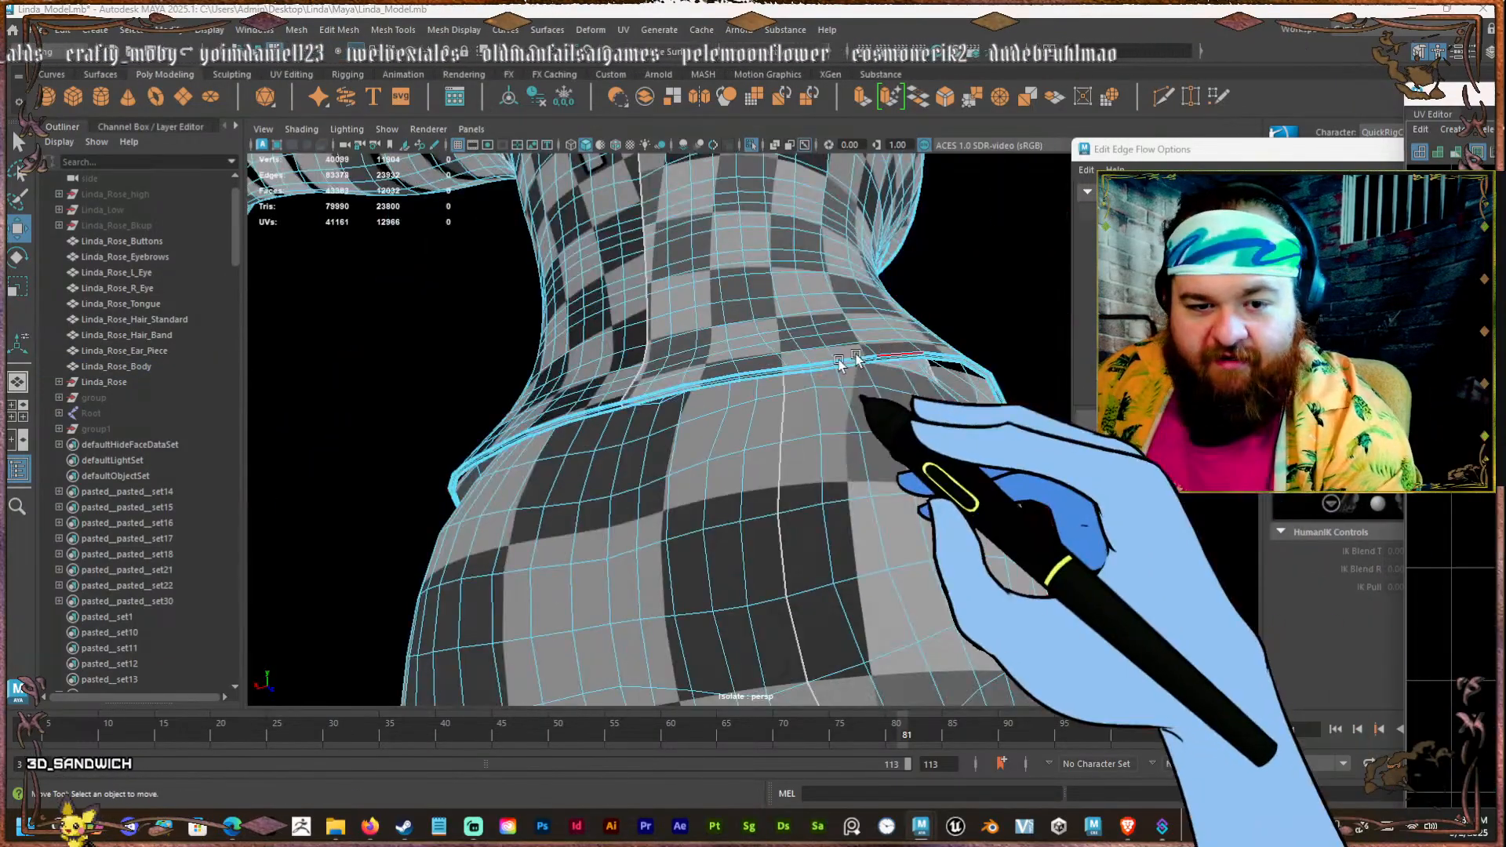
Select the matching 15-edge vertical run up the back of the other trouser leg, from the thigh to the vest hem.
{"action": "left_click_drag", "start_coordinate": [857, 363], "coordinate": [807, 431], "text": "alt"}
{"action": "middle_click_drag", "start_coordinate": [652, 445], "coordinate": [771, 32], "text": "alt"}
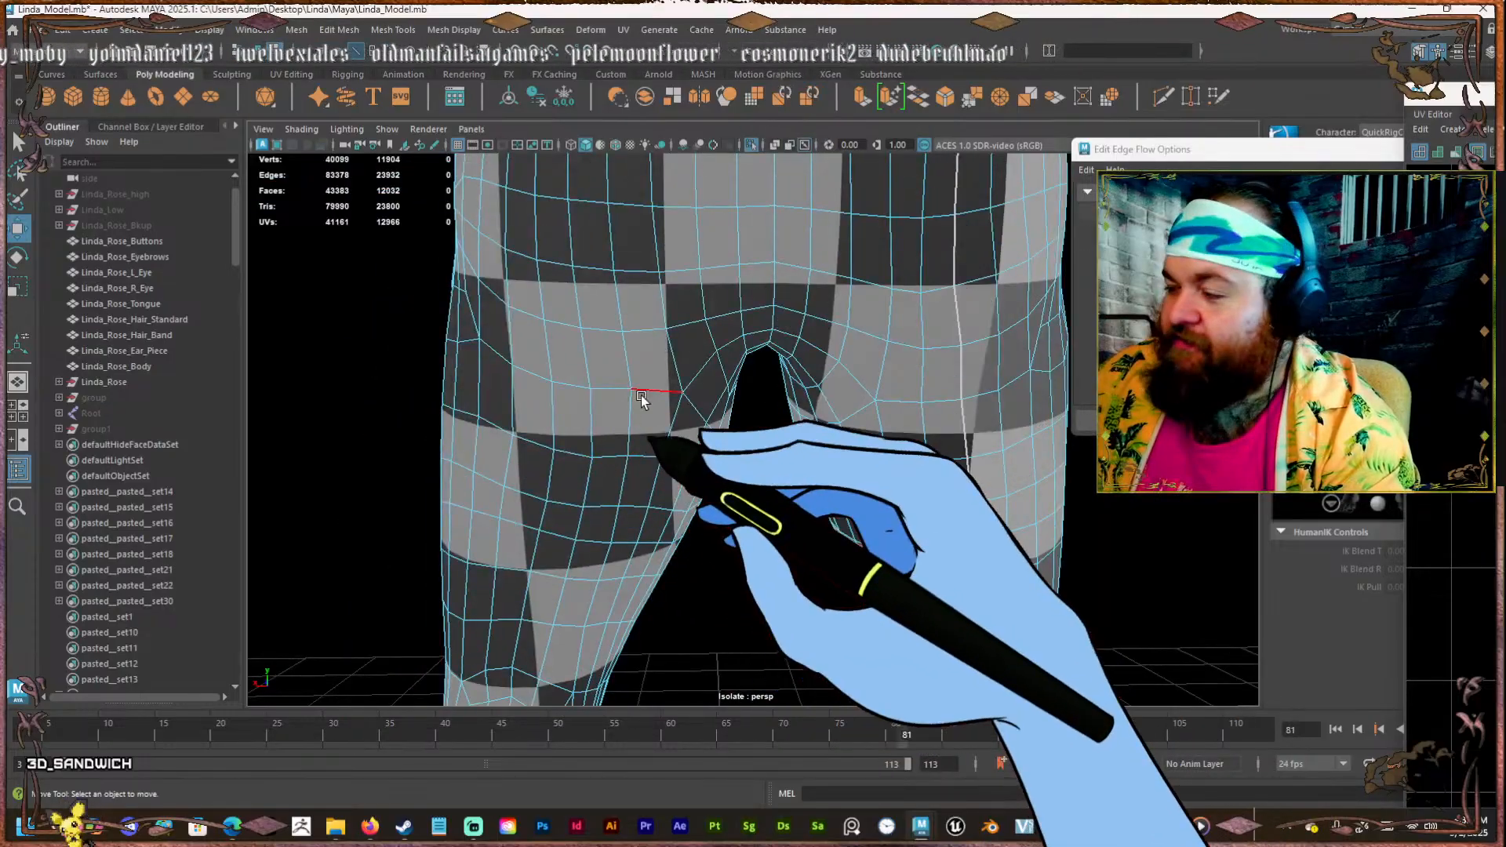
{"action": "right_click_drag", "start_coordinate": [698, 375], "coordinate": [672, 379], "text": "alt"}
{"action": "middle_click_drag", "start_coordinate": [672, 380], "coordinate": [716, 329], "text": "alt"}
{"action": "right_click_drag", "start_coordinate": [716, 329], "coordinate": [745, 427], "text": "alt"}
{"action": "middle_click_drag", "start_coordinate": [745, 428], "coordinate": [783, 373], "text": "alt"}
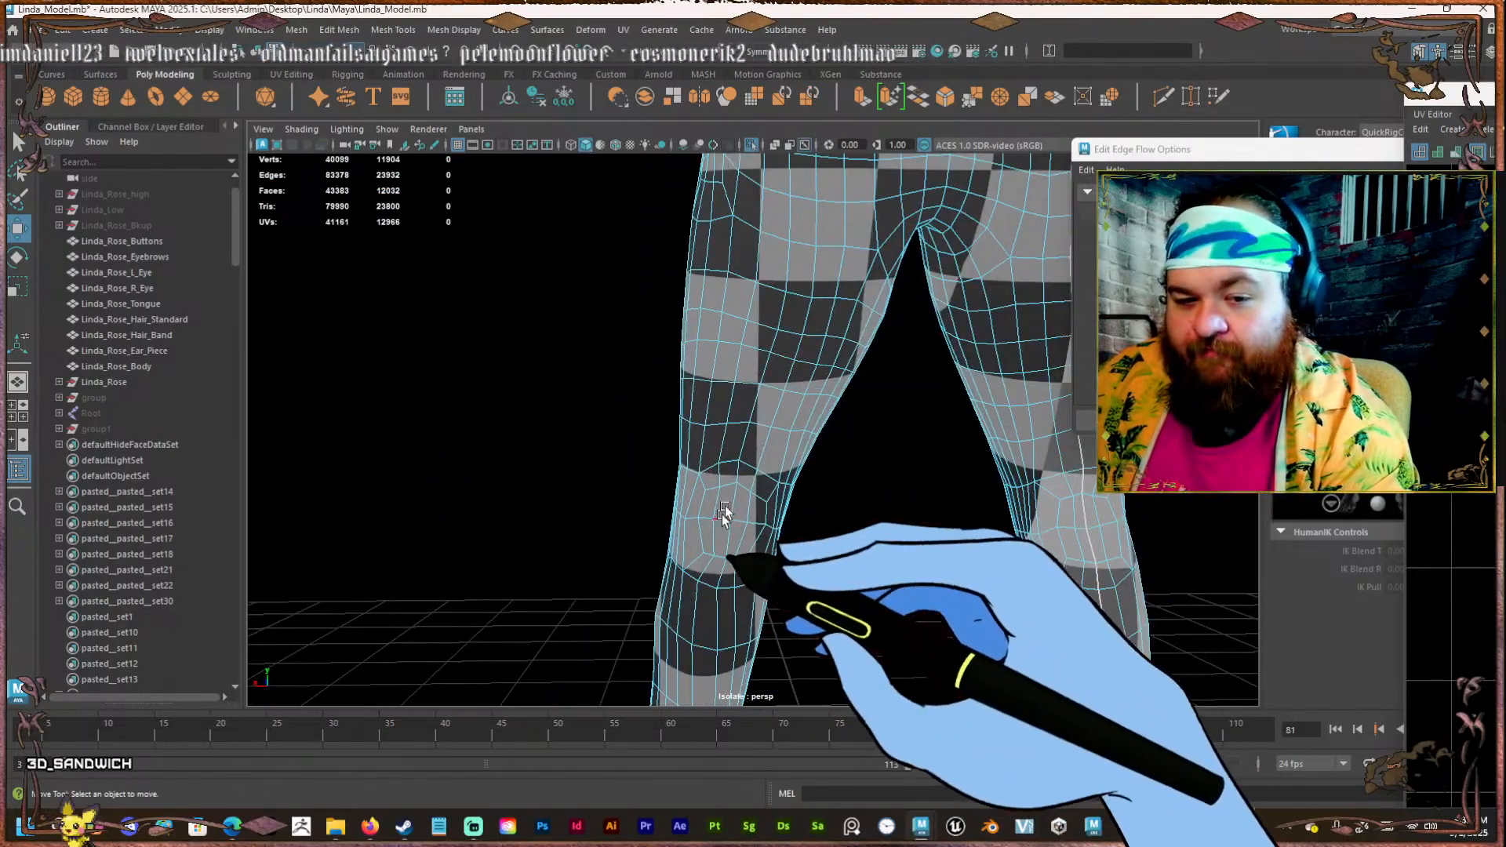
{"action": "left_click_drag", "start_coordinate": [745, 551], "coordinate": [779, 327], "text": "alt"}
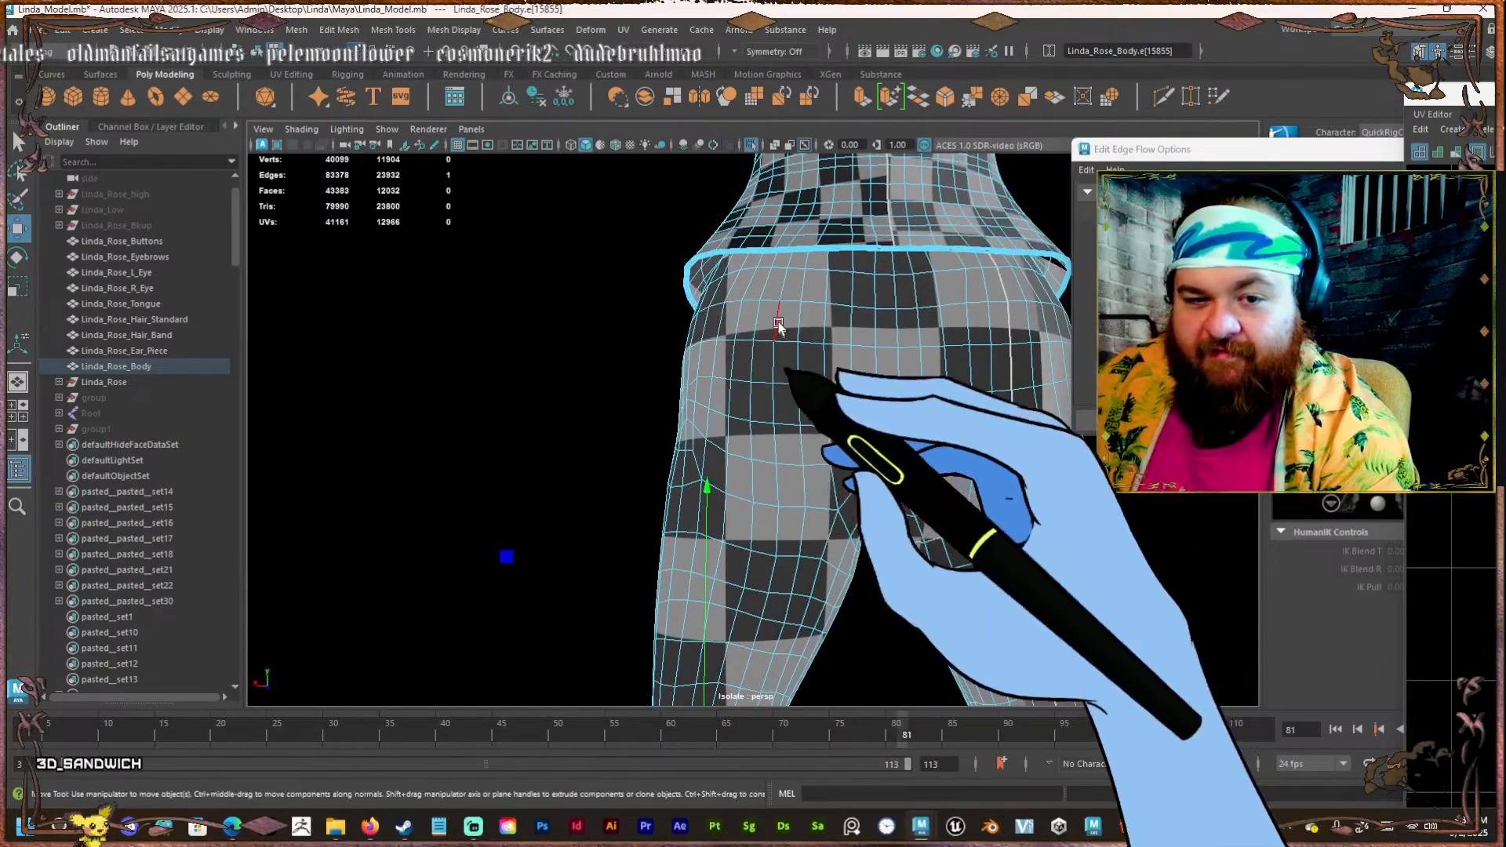
{"action": "double_click", "coordinate": [777, 259], "text": "shift"}
{"action": "right_click_drag", "start_coordinate": [777, 259], "coordinate": [780, 281], "text": "alt"}
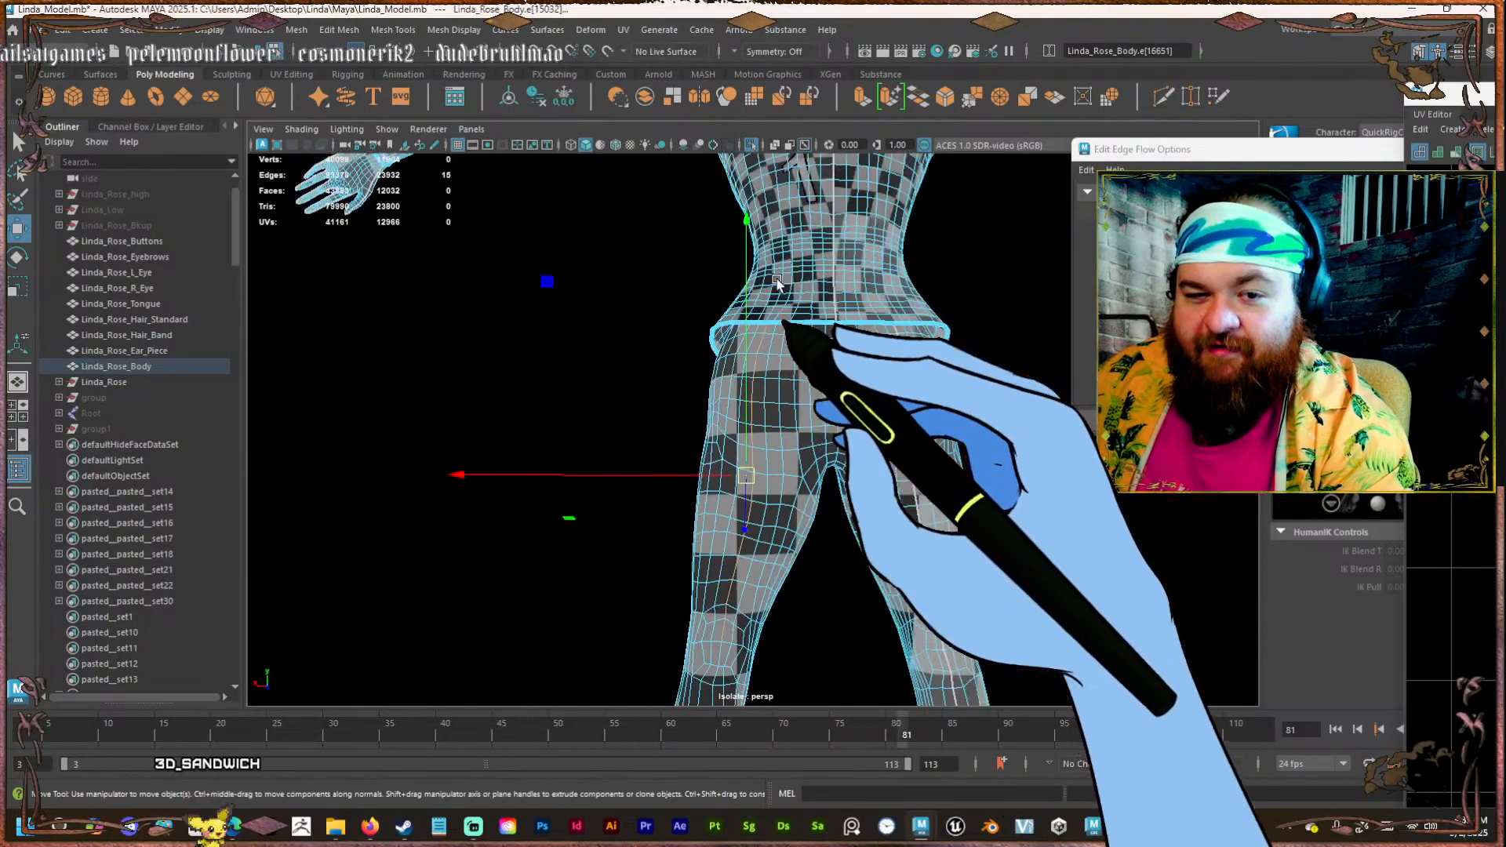
Extend the selection down the calf and inside the cuff to the ankle cut, and cut the UVs along all 23 edges.
{"action": "left_click_drag", "start_coordinate": [841, 302], "coordinate": [829, 287], "text": "alt"}
{"action": "middle_click_drag", "start_coordinate": [830, 288], "coordinate": [776, 271], "text": "alt"}
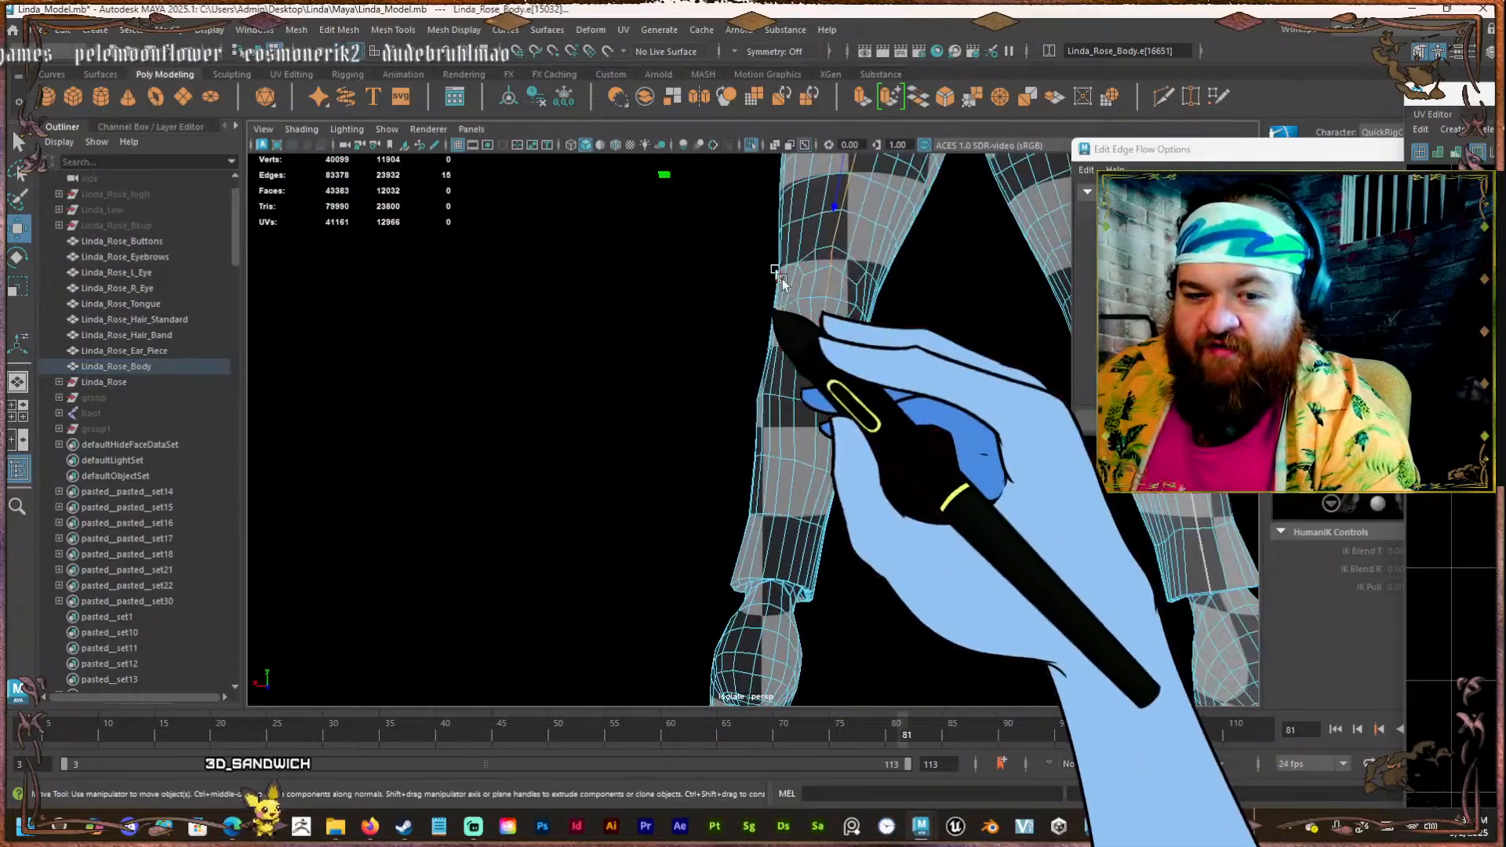
{"action": "left_click", "coordinate": [829, 304], "text": "shift"}
{"action": "left_click_drag", "start_coordinate": [829, 305], "coordinate": [958, 563], "text": "alt"}
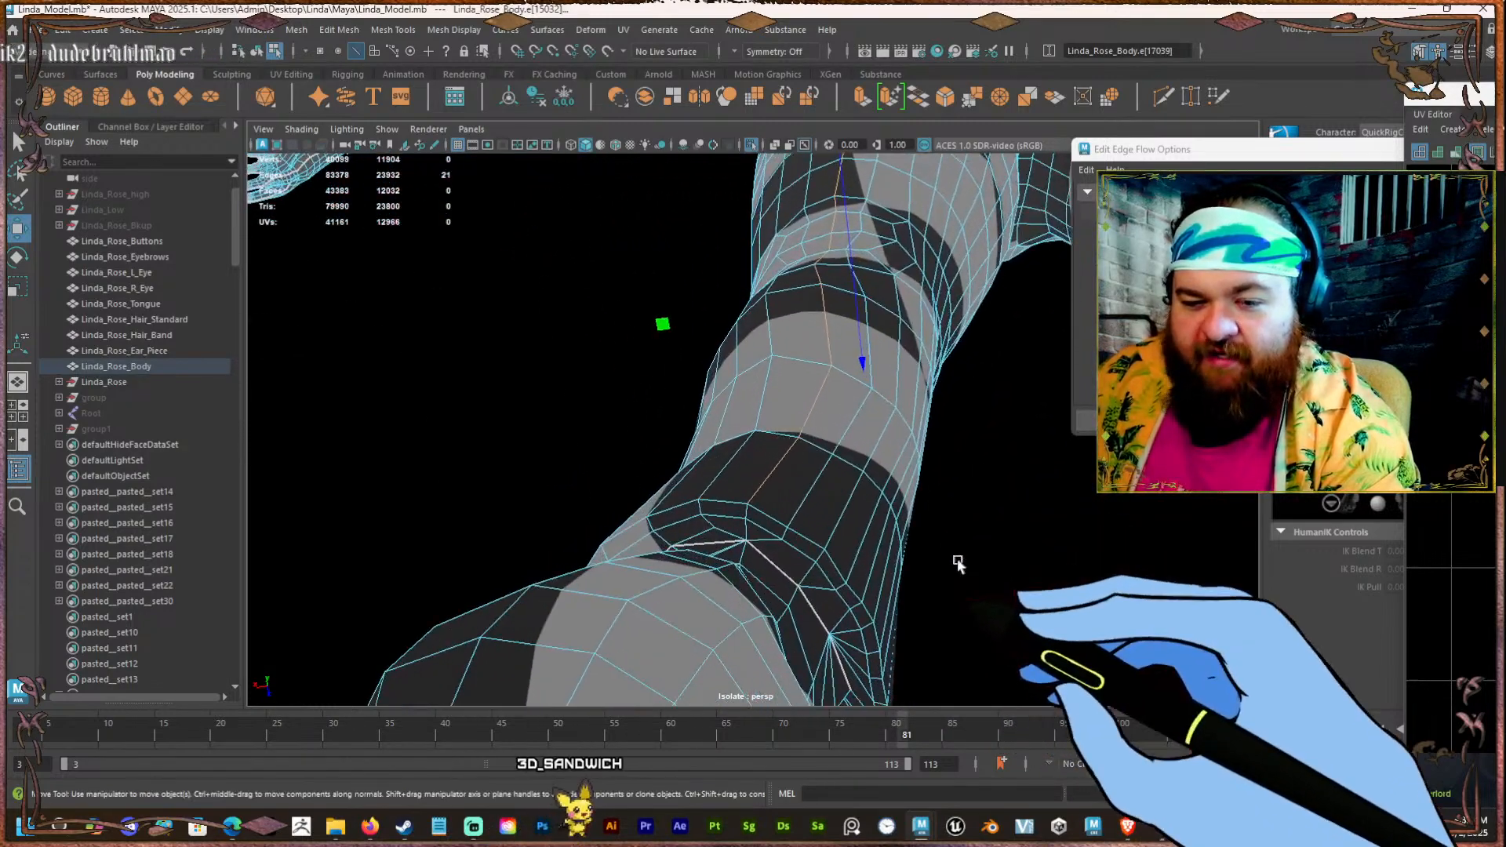
{"action": "left_click", "coordinate": [742, 511], "text": "shift"}
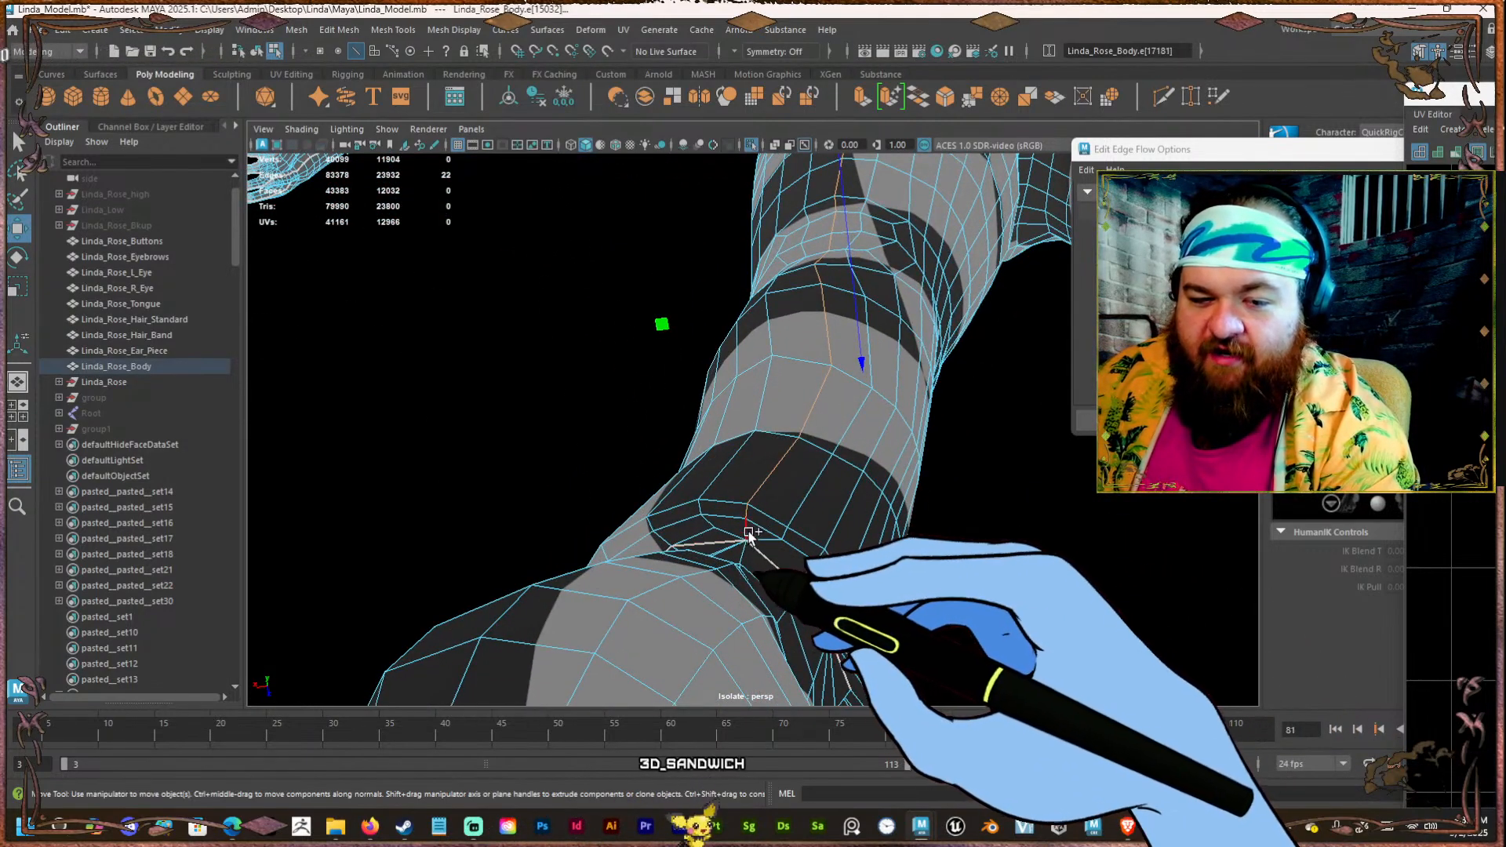
{"action": "left_click", "coordinate": [749, 534], "text": "shift"}
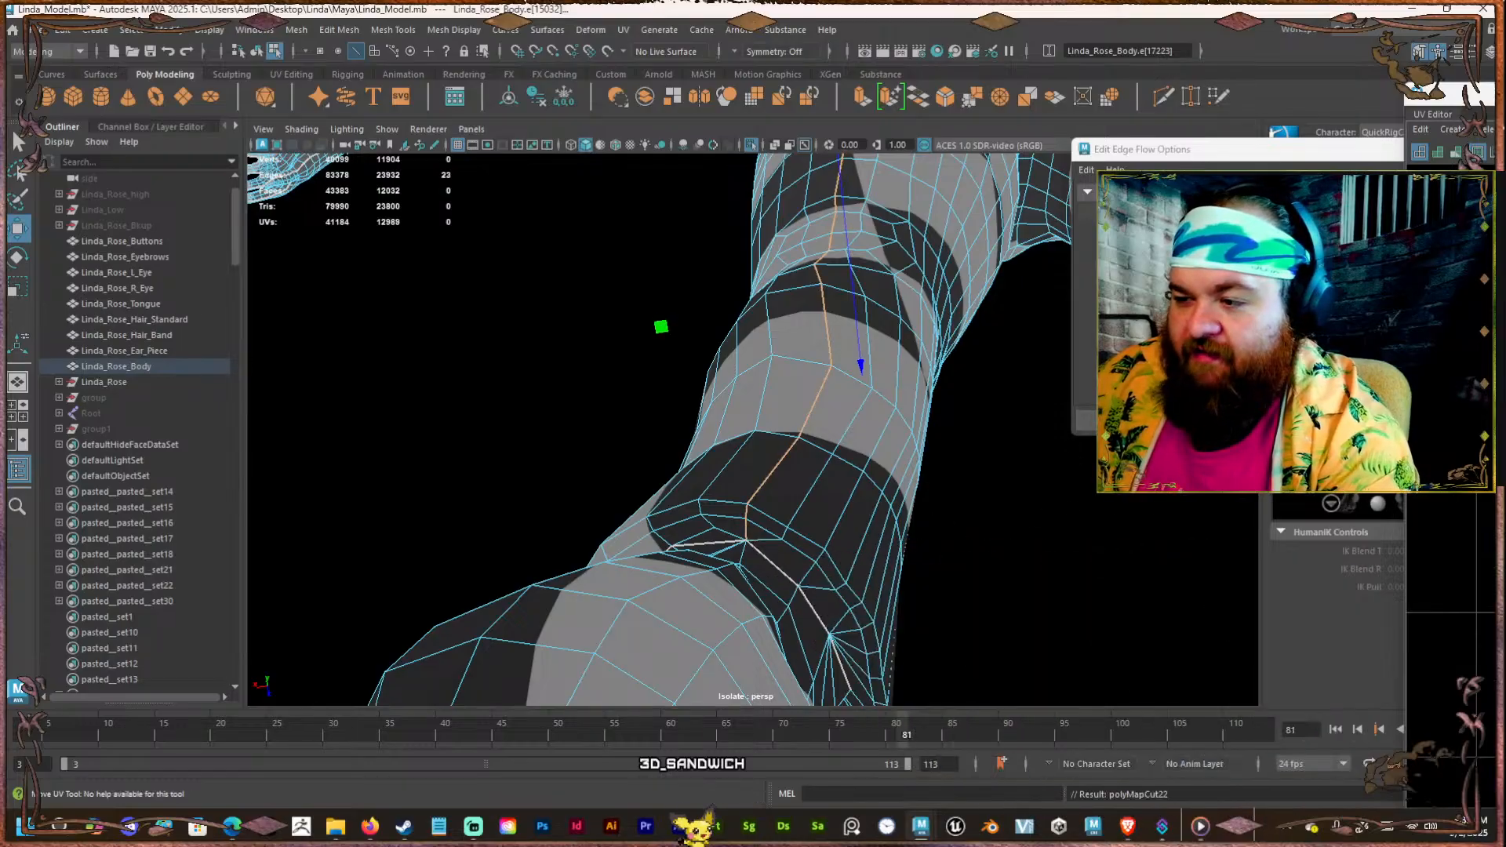
Select the trouser leg's UV shell to check its extent, and cut the UVs along a further 27 selected edges.
{"action": "key", "text": "alt+F12"}
{"action": "key", "text": "F10"}
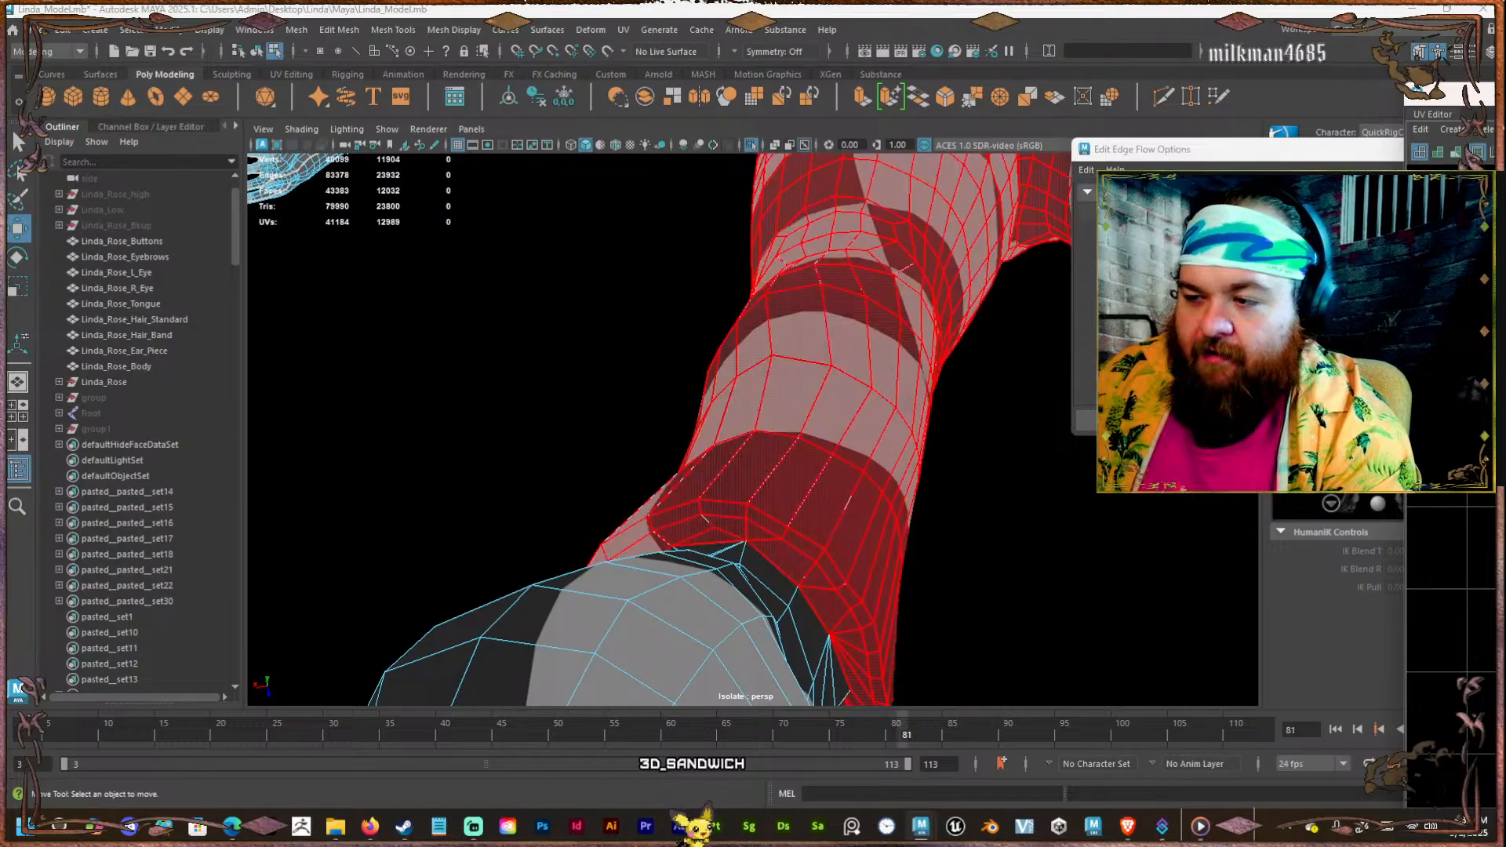
{"action": "key", "text": "F10"}
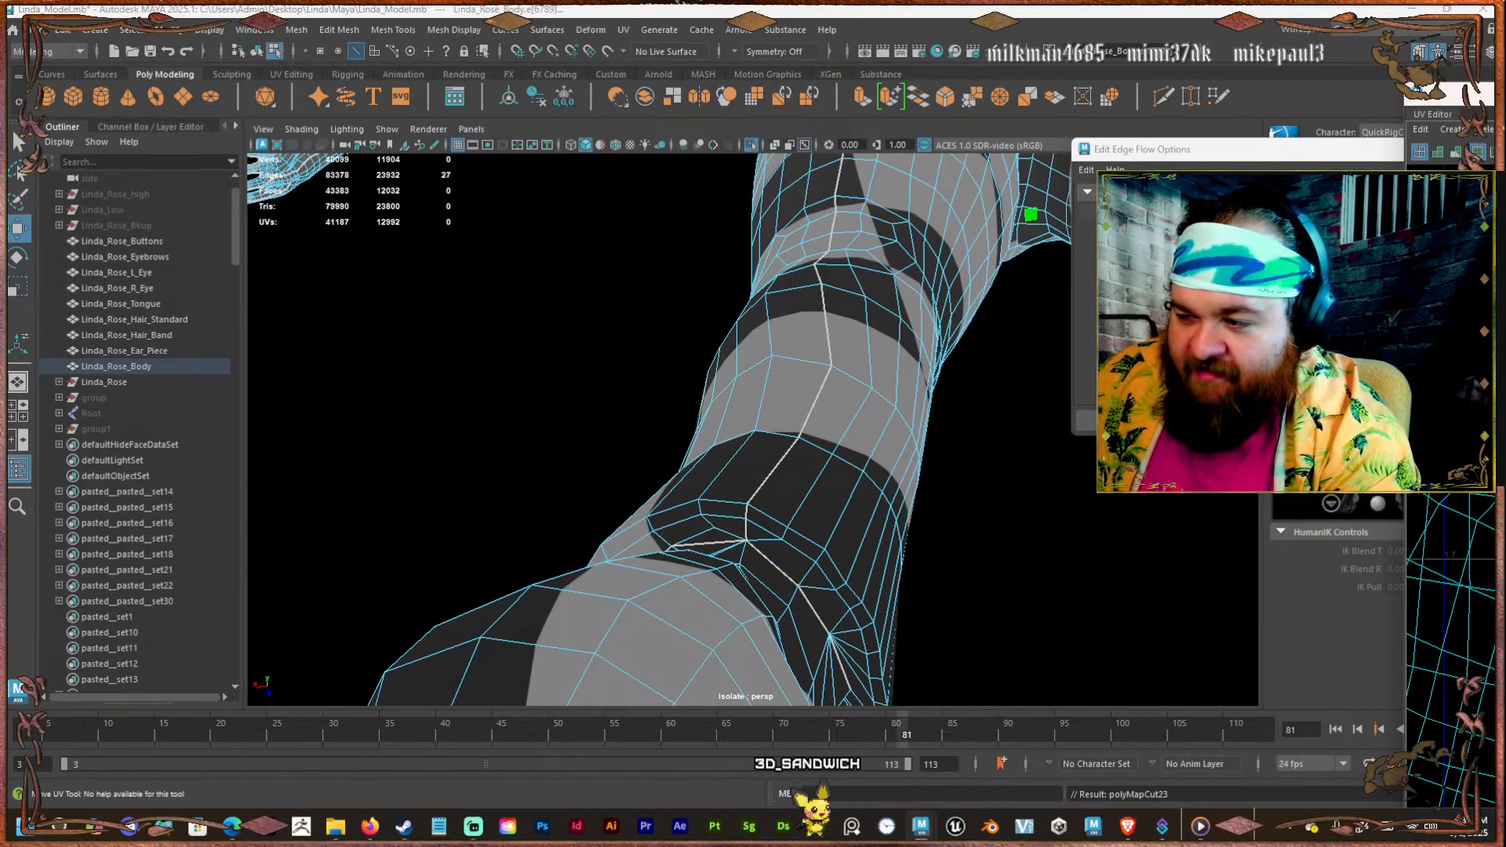
Undo the most recent changes in the UV work and leave the trouser shell selected.
{"action": "key", "text": "ctrl+z"}
{"action": "key", "text": "ctrl+z"}
{"action": "key", "text": "ctrl+z"}
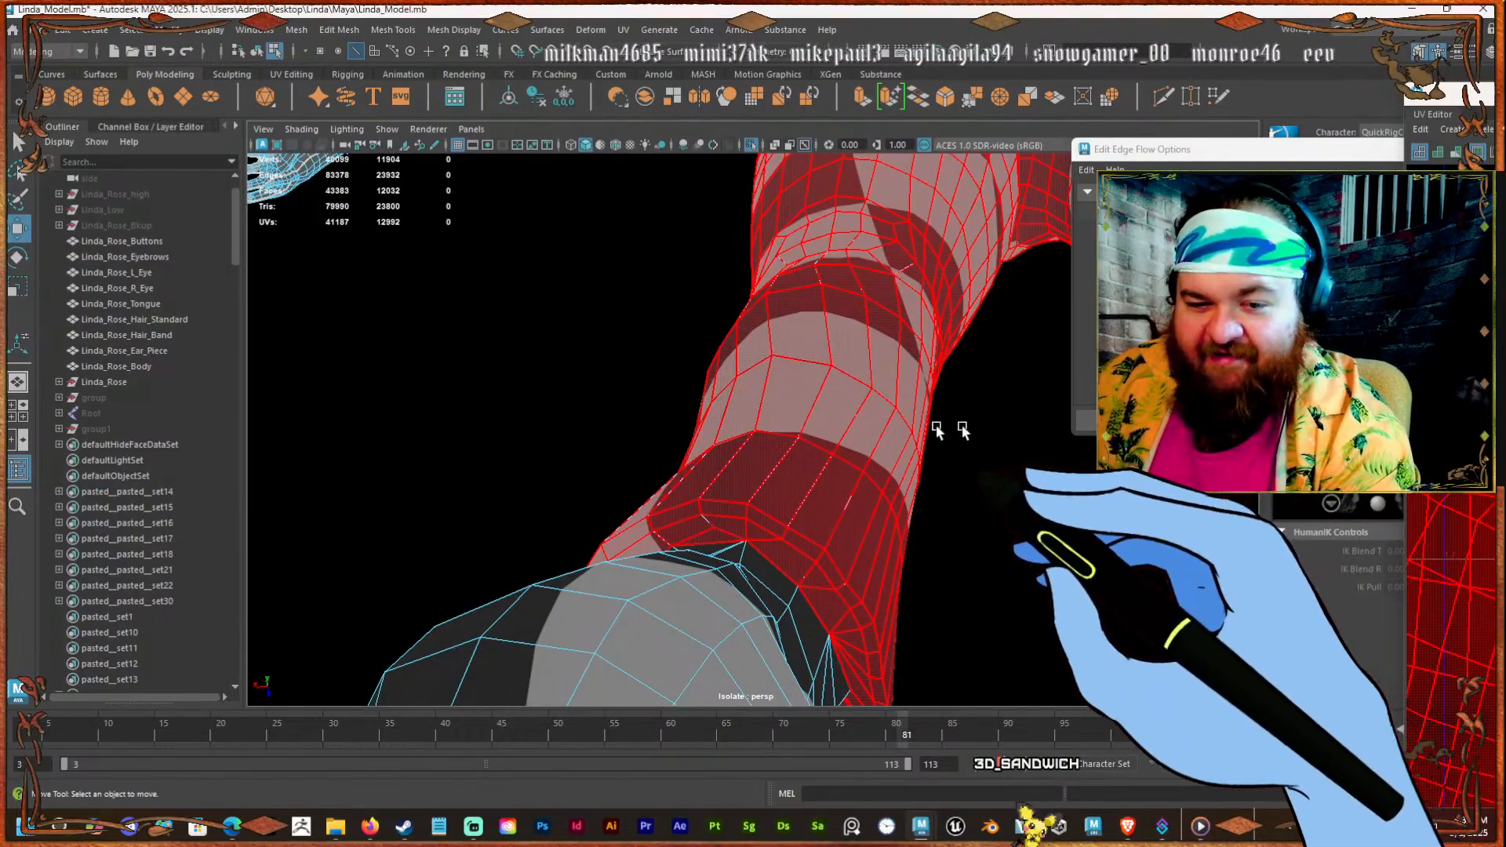
Examine the checker pattern and new seams on the cuffs, legs and hips from behind, and on the torso from the front.
{"action": "right_click_drag", "start_coordinate": [914, 428], "coordinate": [878, 430], "text": "alt"}
{"action": "left_click_drag", "start_coordinate": [722, 447], "coordinate": [726, 571], "text": "alt"}
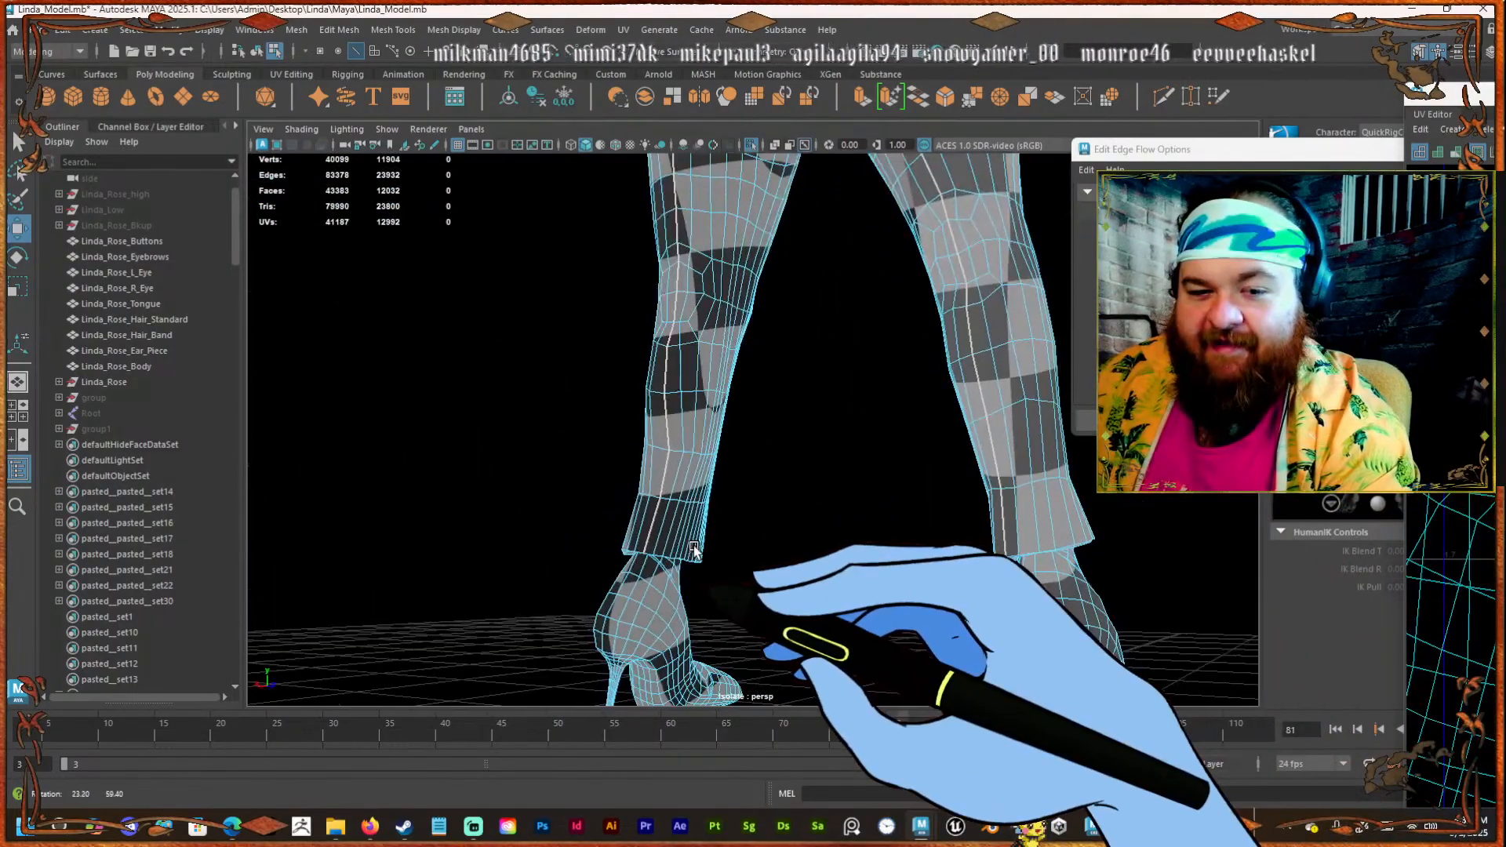
{"action": "left_click_drag", "start_coordinate": [857, 480], "coordinate": [806, 292], "text": "alt"}
{"action": "middle_click_drag", "start_coordinate": [806, 293], "coordinate": [803, 460], "text": "alt"}
{"action": "right_click_drag", "start_coordinate": [803, 460], "coordinate": [1032, 386], "text": "alt"}
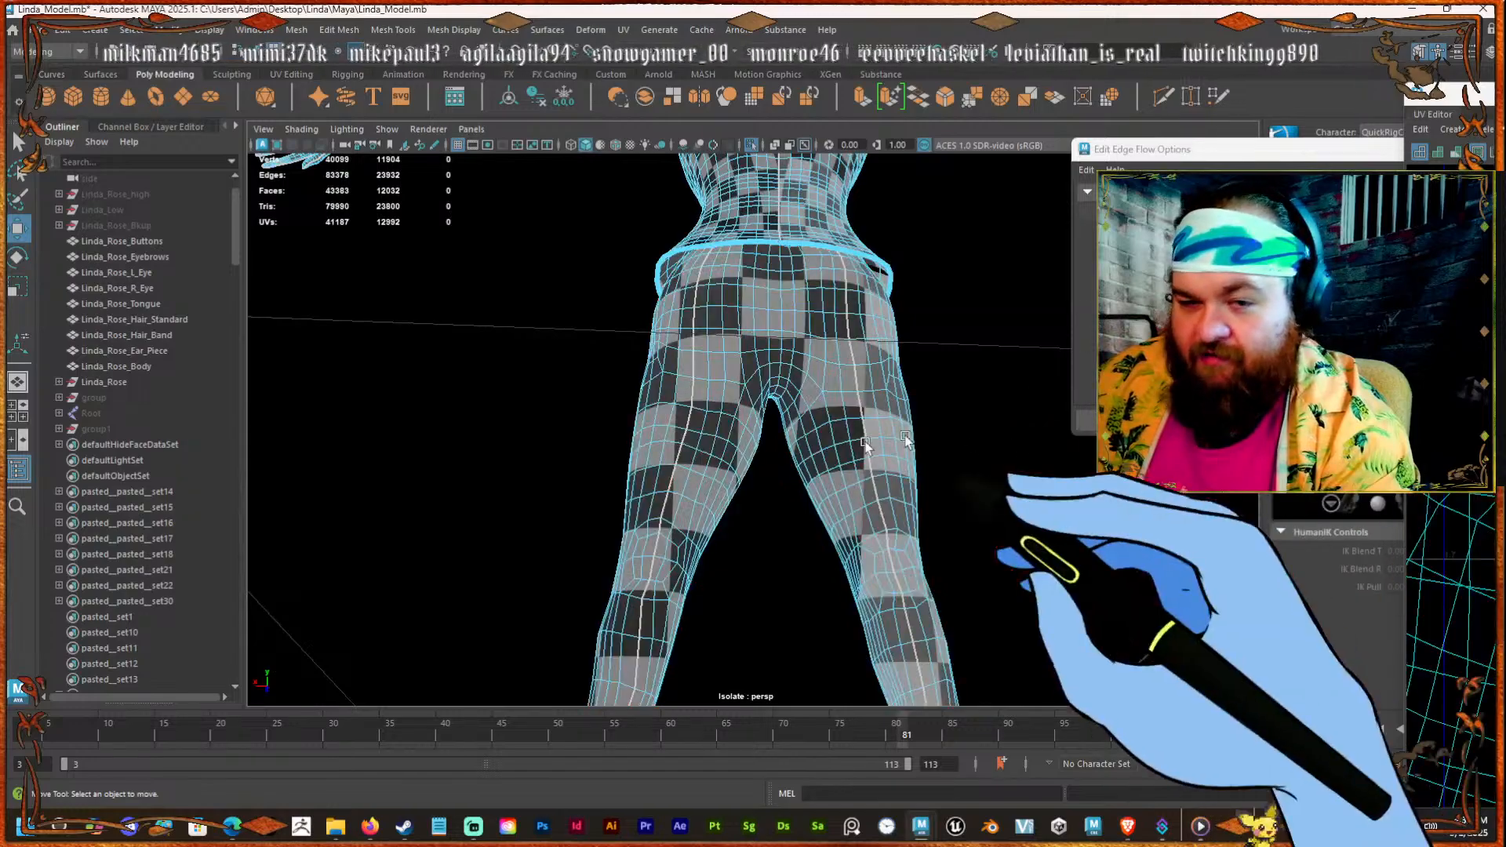
{"action": "left_click_drag", "start_coordinate": [749, 447], "coordinate": [1004, 439], "text": "alt"}
{"action": "middle_click_drag", "start_coordinate": [740, 427], "coordinate": [800, 643], "text": "alt"}
{"action": "right_click_drag", "start_coordinate": [800, 643], "coordinate": [1043, 550], "text": "alt"}
{"action": "left_click_drag", "start_coordinate": [793, 615], "coordinate": [850, 525], "text": "alt"}
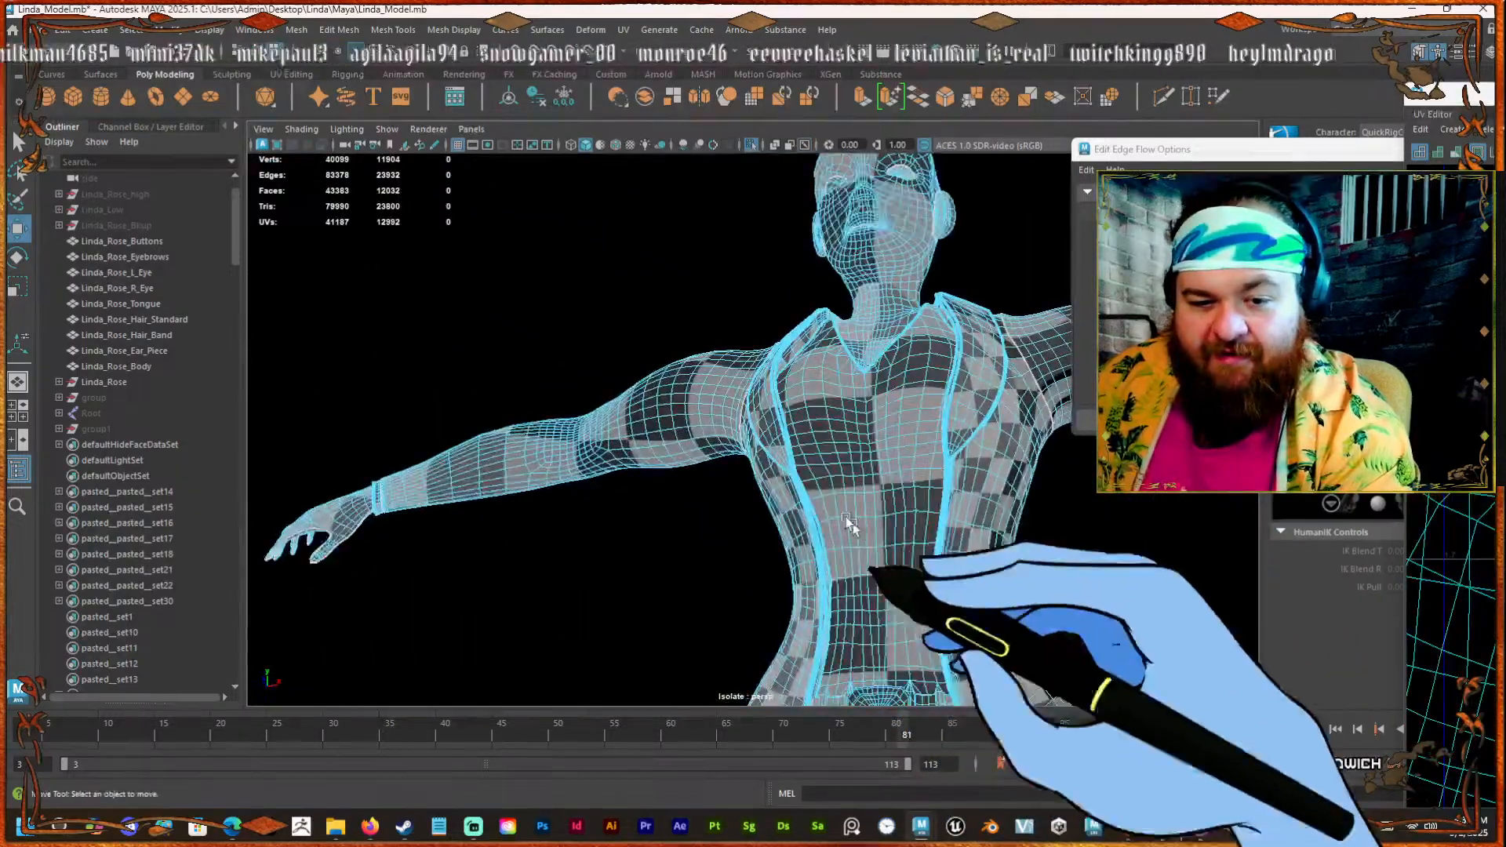
Select an edge at the trouser waist alongside the lower front corner of the vest.
{"action": "middle_click_drag", "start_coordinate": [851, 525], "coordinate": [724, 291], "text": "alt"}
{"action": "left_click_drag", "start_coordinate": [723, 292], "coordinate": [591, 410], "text": "alt"}
{"action": "key", "text": "F10"}
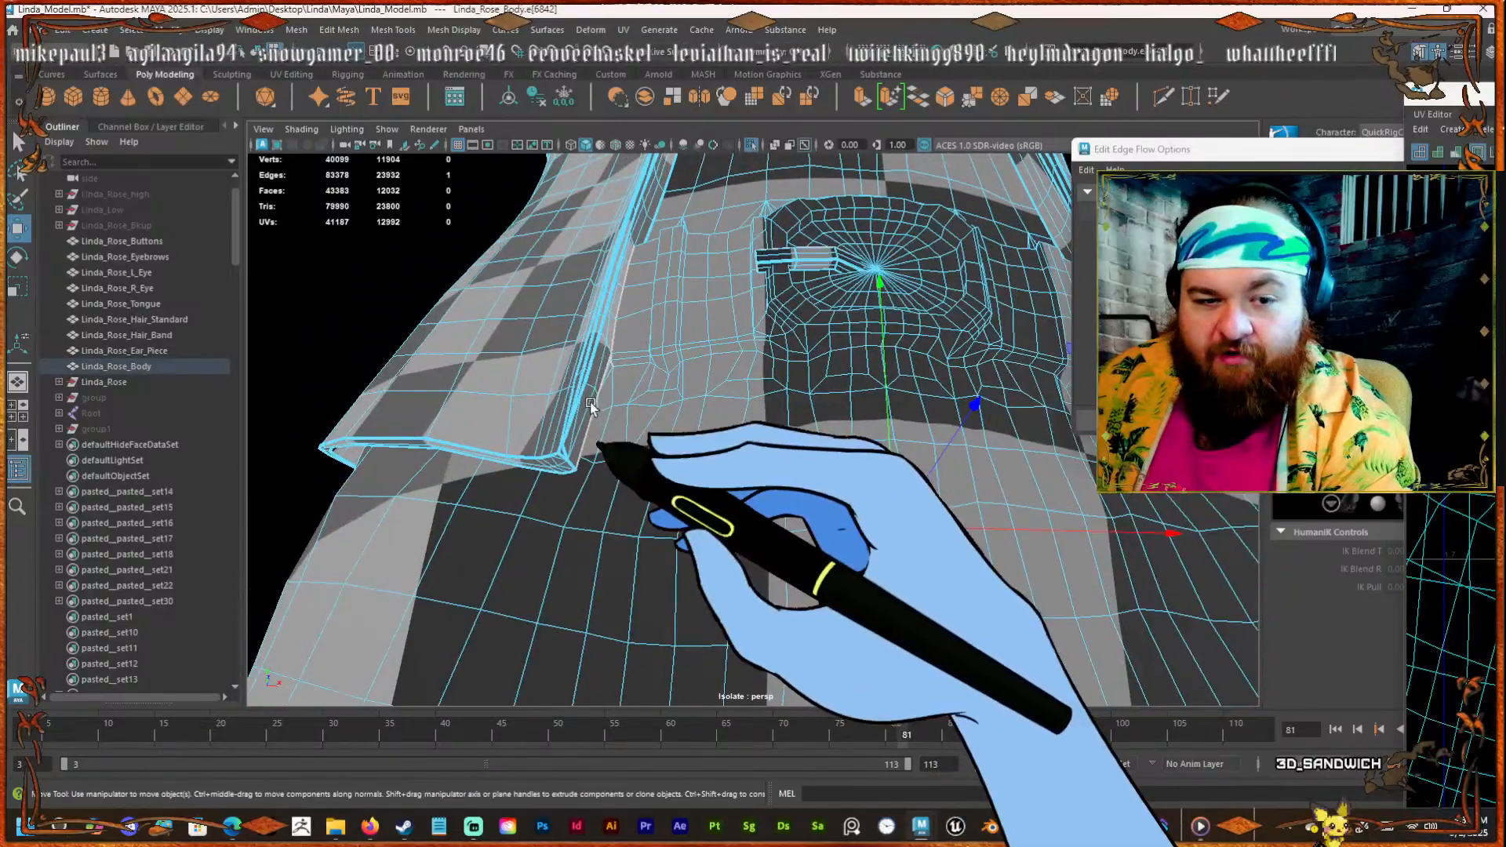
{"action": "right_click_drag", "start_coordinate": [591, 410], "coordinate": [632, 433], "text": "alt"}
{"action": "left_click", "coordinate": [555, 372]}
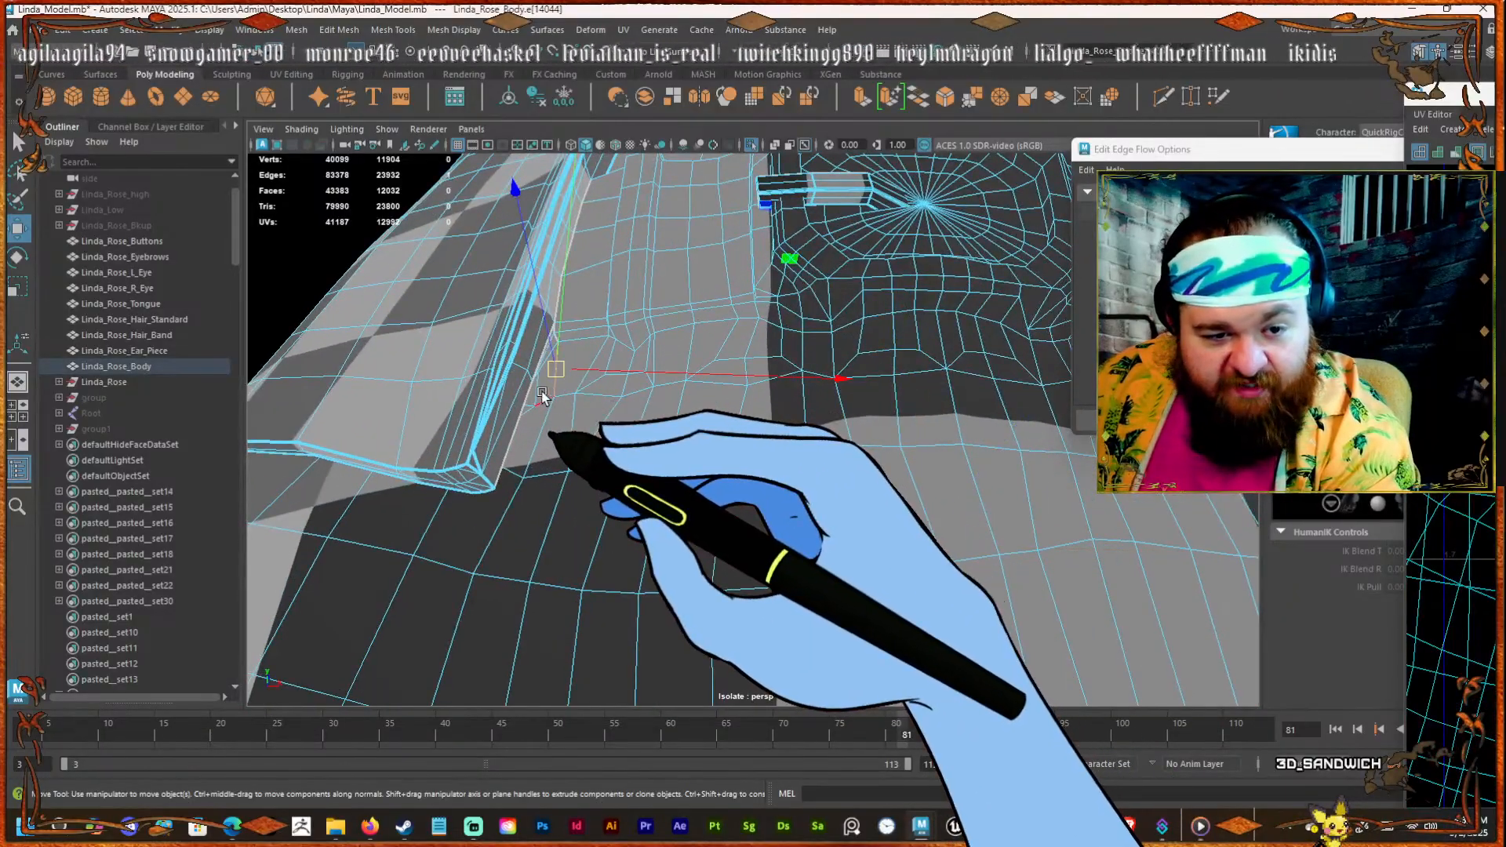
Select the body mesh edges tucked under the jacket flap at one end of the belt to start a UV seam.
{"action": "left_click_drag", "start_coordinate": [536, 396], "coordinate": [581, 398], "text": "alt"}
{"action": "left_click", "coordinate": [532, 380]}
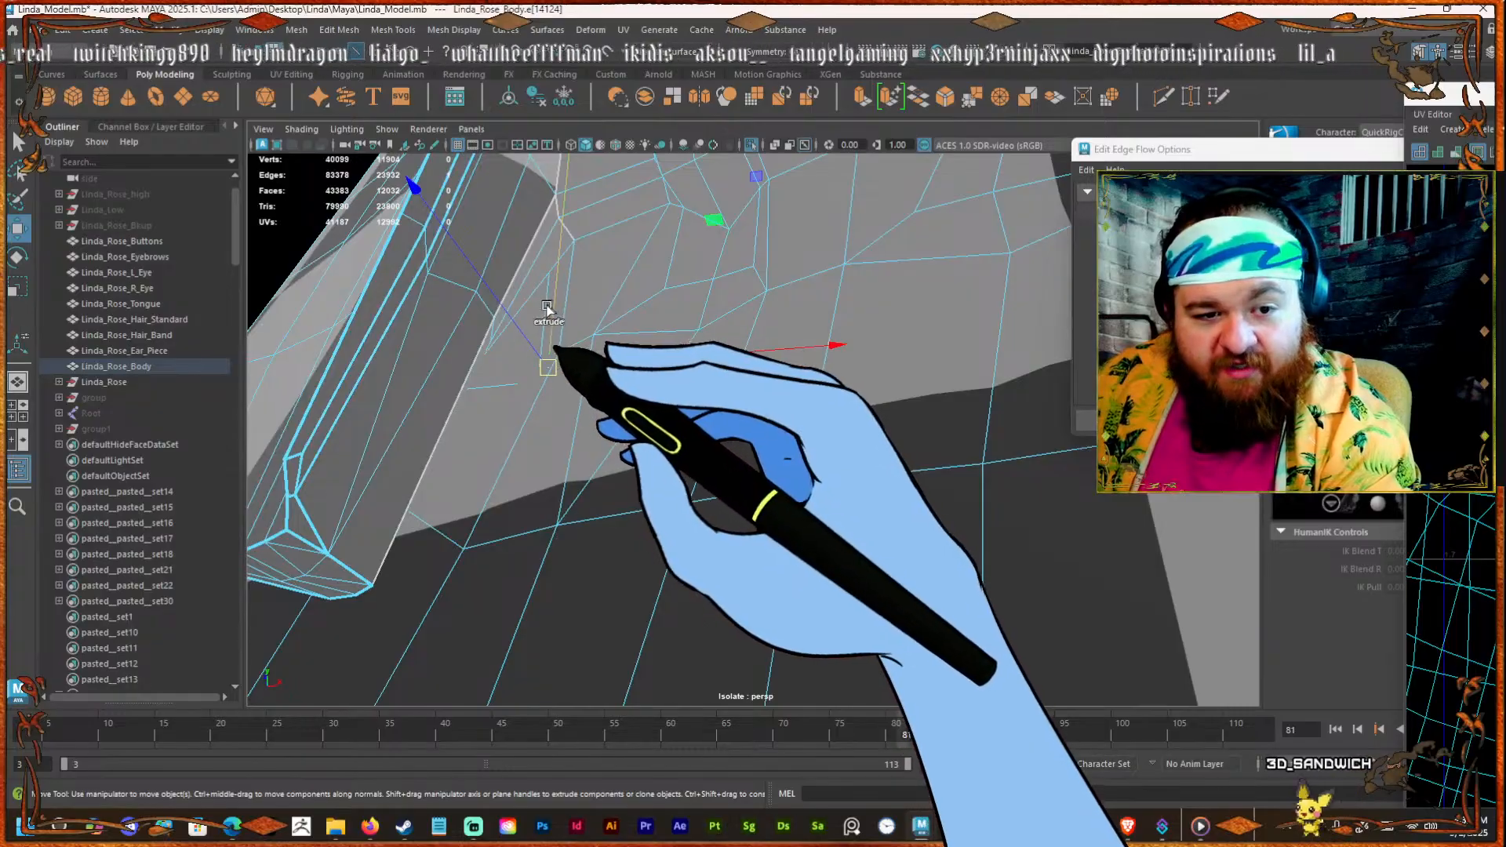
{"action": "left_click_drag", "start_coordinate": [546, 307], "coordinate": [887, 494], "text": "alt"}
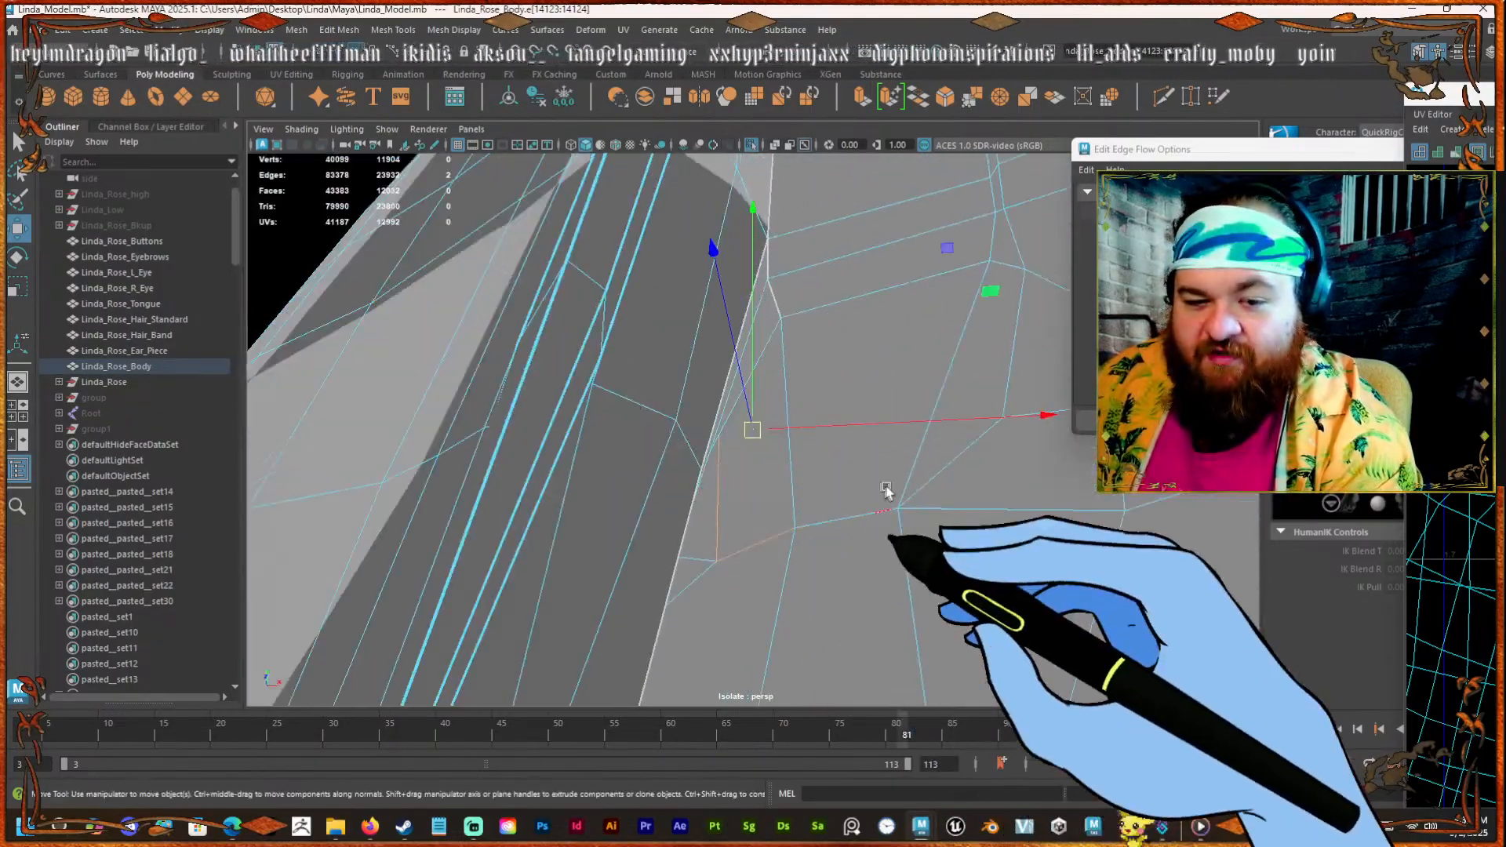
{"action": "left_click", "coordinate": [965, 510]}
{"action": "right_click_drag", "start_coordinate": [995, 494], "coordinate": [951, 477], "text": "alt"}
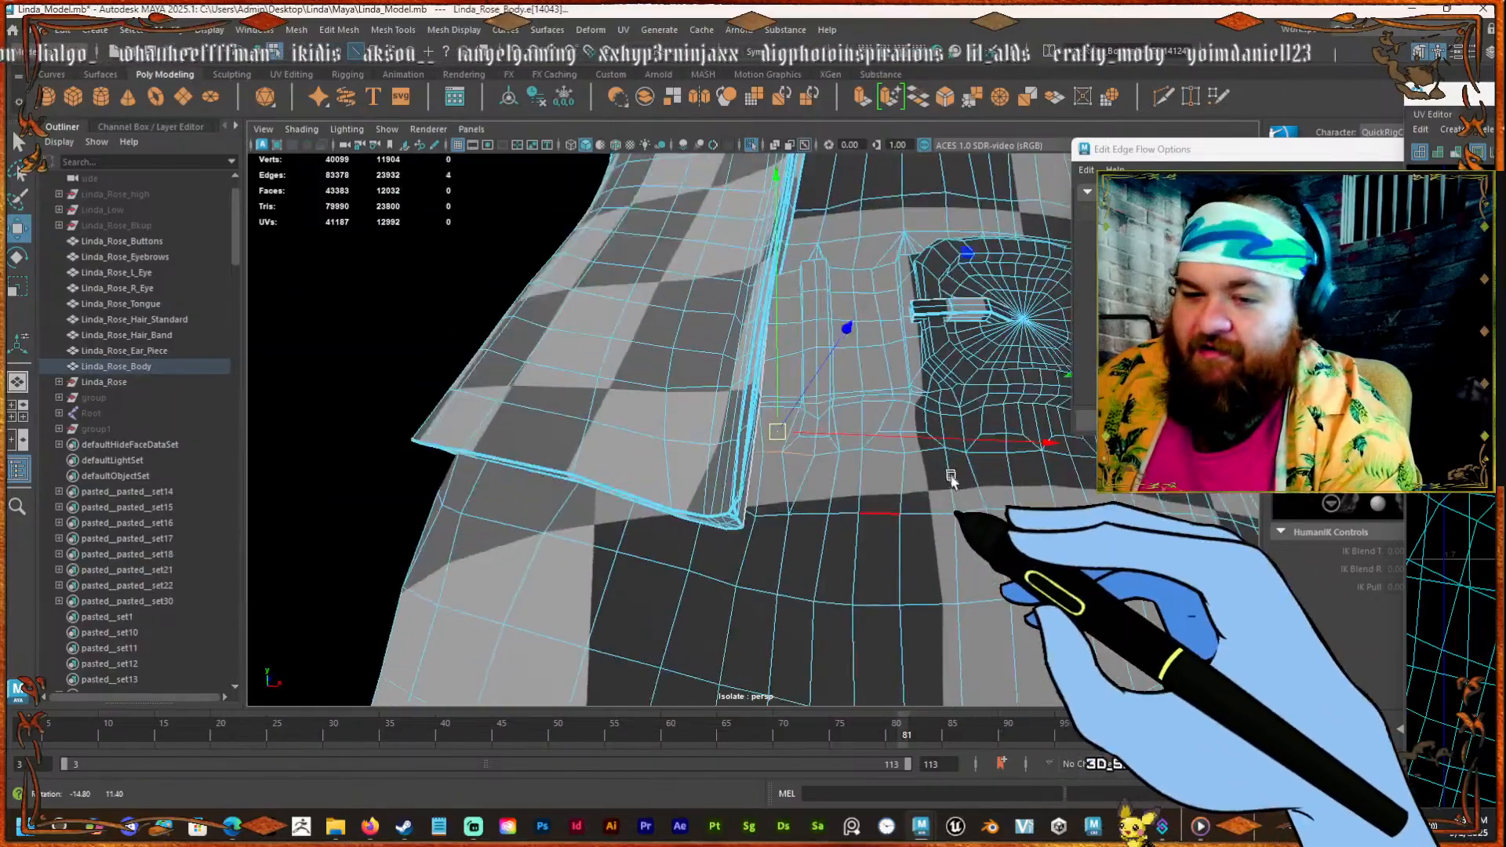
{"action": "left_click_drag", "start_coordinate": [951, 478], "coordinate": [826, 481], "text": "alt"}
{"action": "middle_click_drag", "start_coordinate": [826, 481], "coordinate": [583, 502], "text": "alt"}
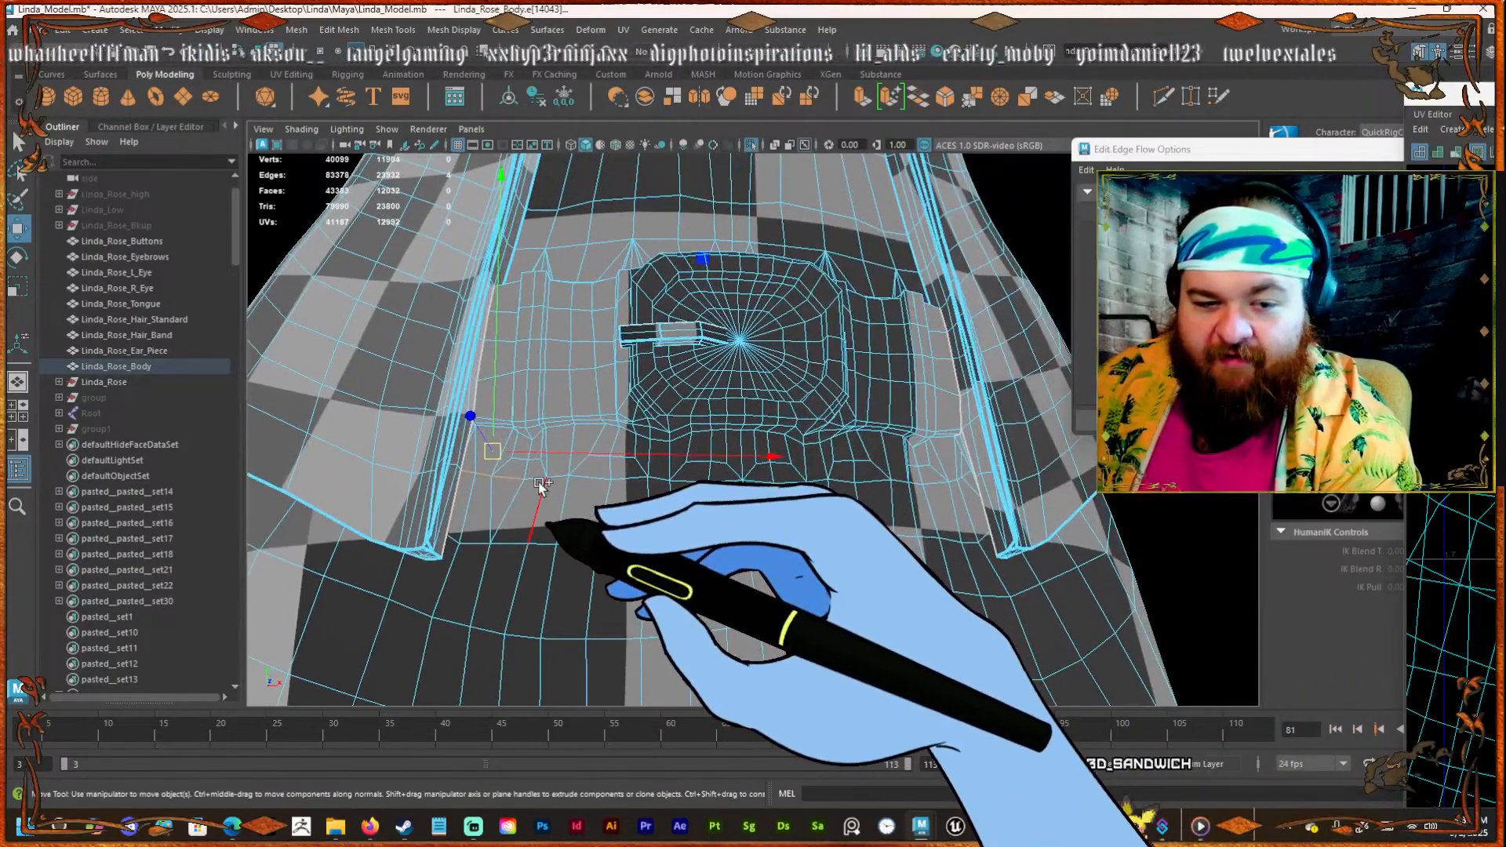
Extend the edge selection along the row just below the belt and buckle to the opposite jacket flap.
{"action": "left_click", "coordinate": [583, 477], "text": "shift"}
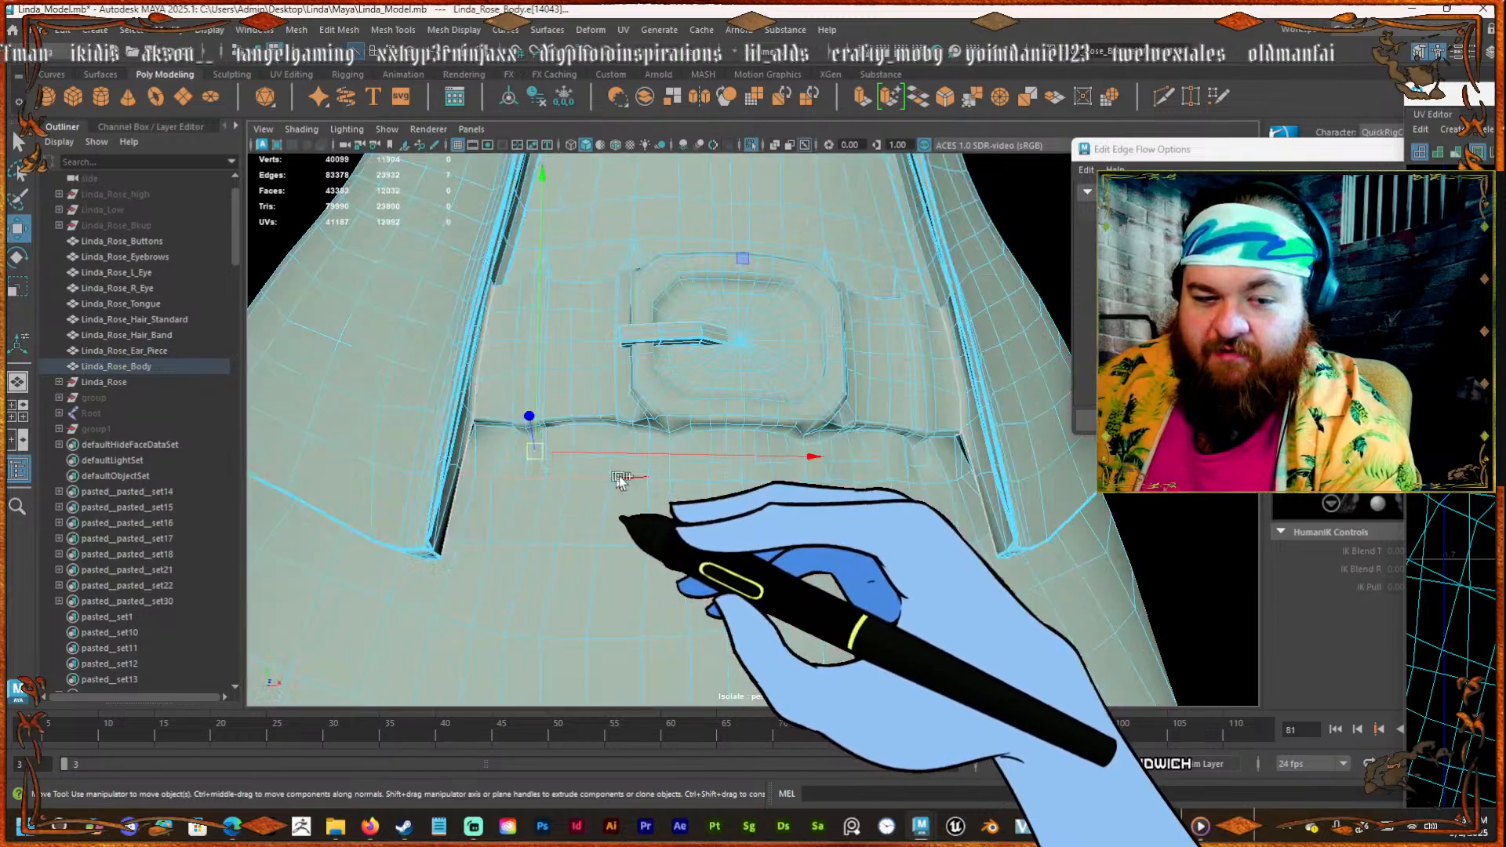
{"action": "left_click", "coordinate": [645, 477], "text": "shift"}
{"action": "left_click", "coordinate": [664, 475], "text": "shift"}
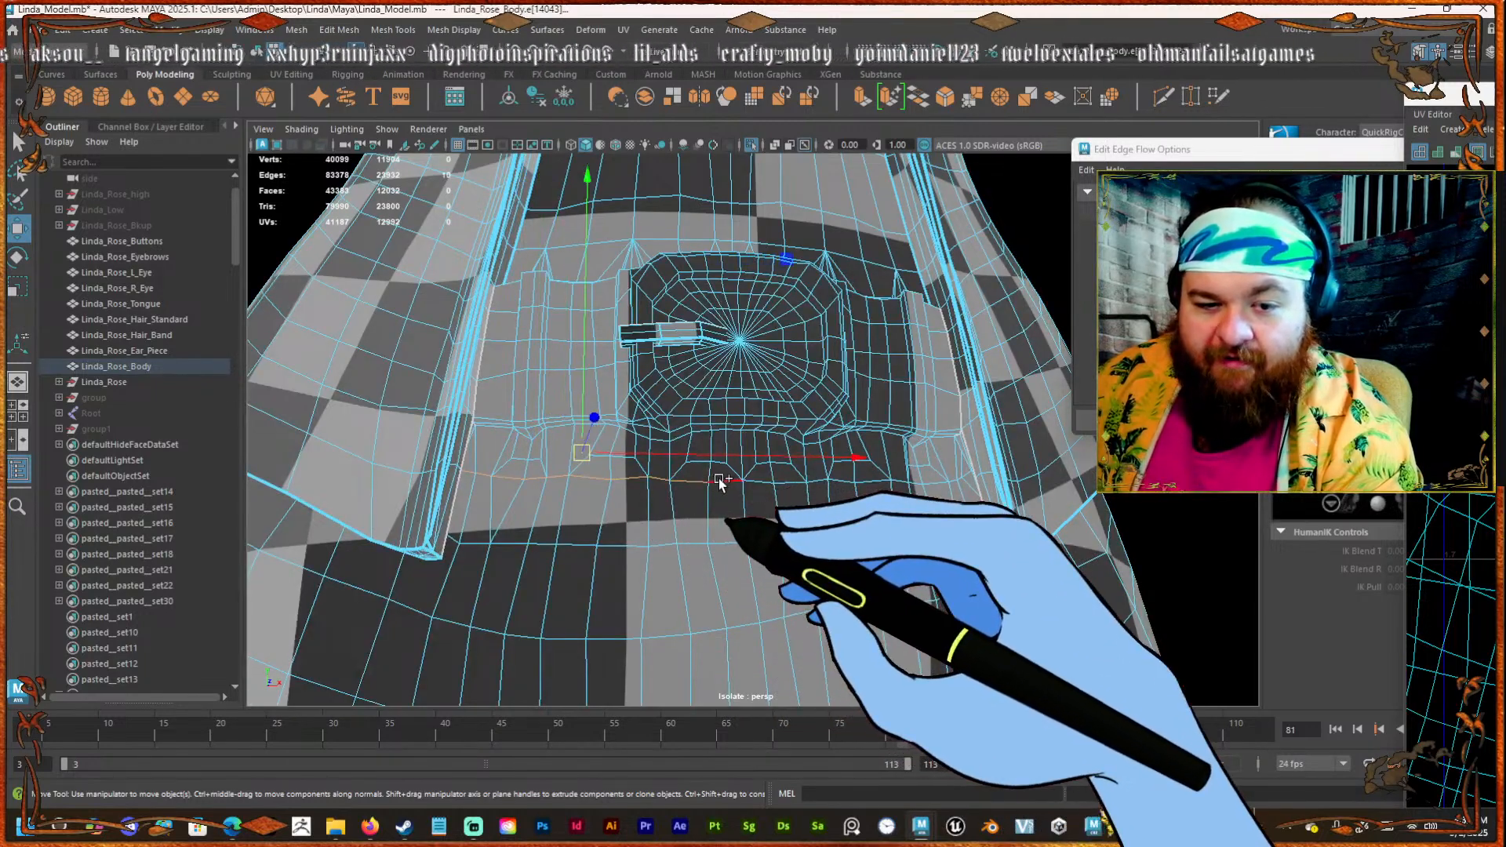
{"action": "left_click_drag", "start_coordinate": [755, 482], "coordinate": [901, 483], "text": "shift"}
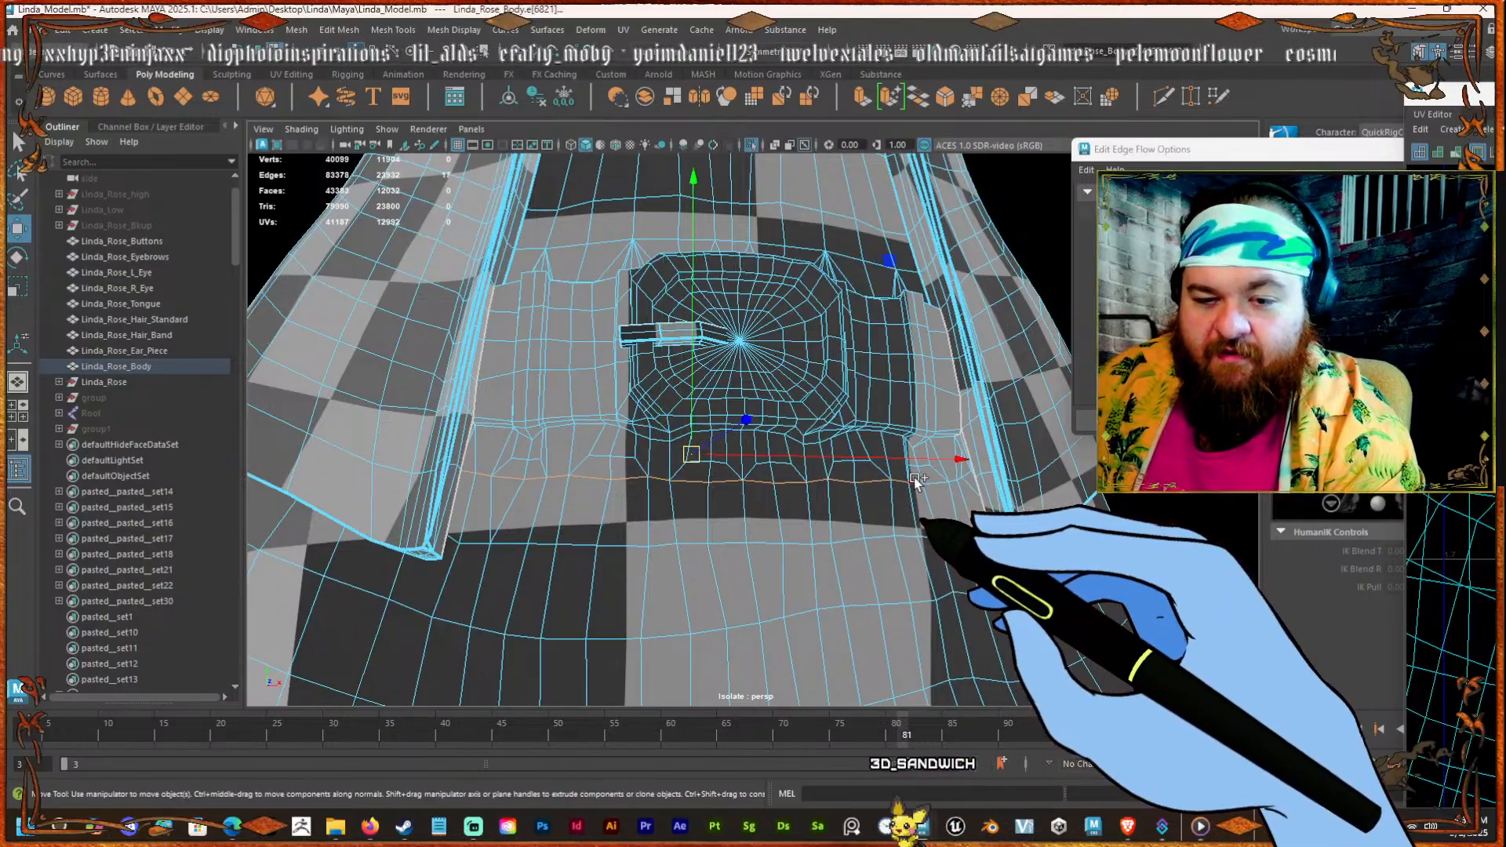
{"action": "left_click", "coordinate": [924, 481], "text": "shift"}
{"action": "left_click", "coordinate": [934, 482], "text": "shift"}
{"action": "left_click_drag", "start_coordinate": [951, 534], "coordinate": [902, 541], "text": "alt"}
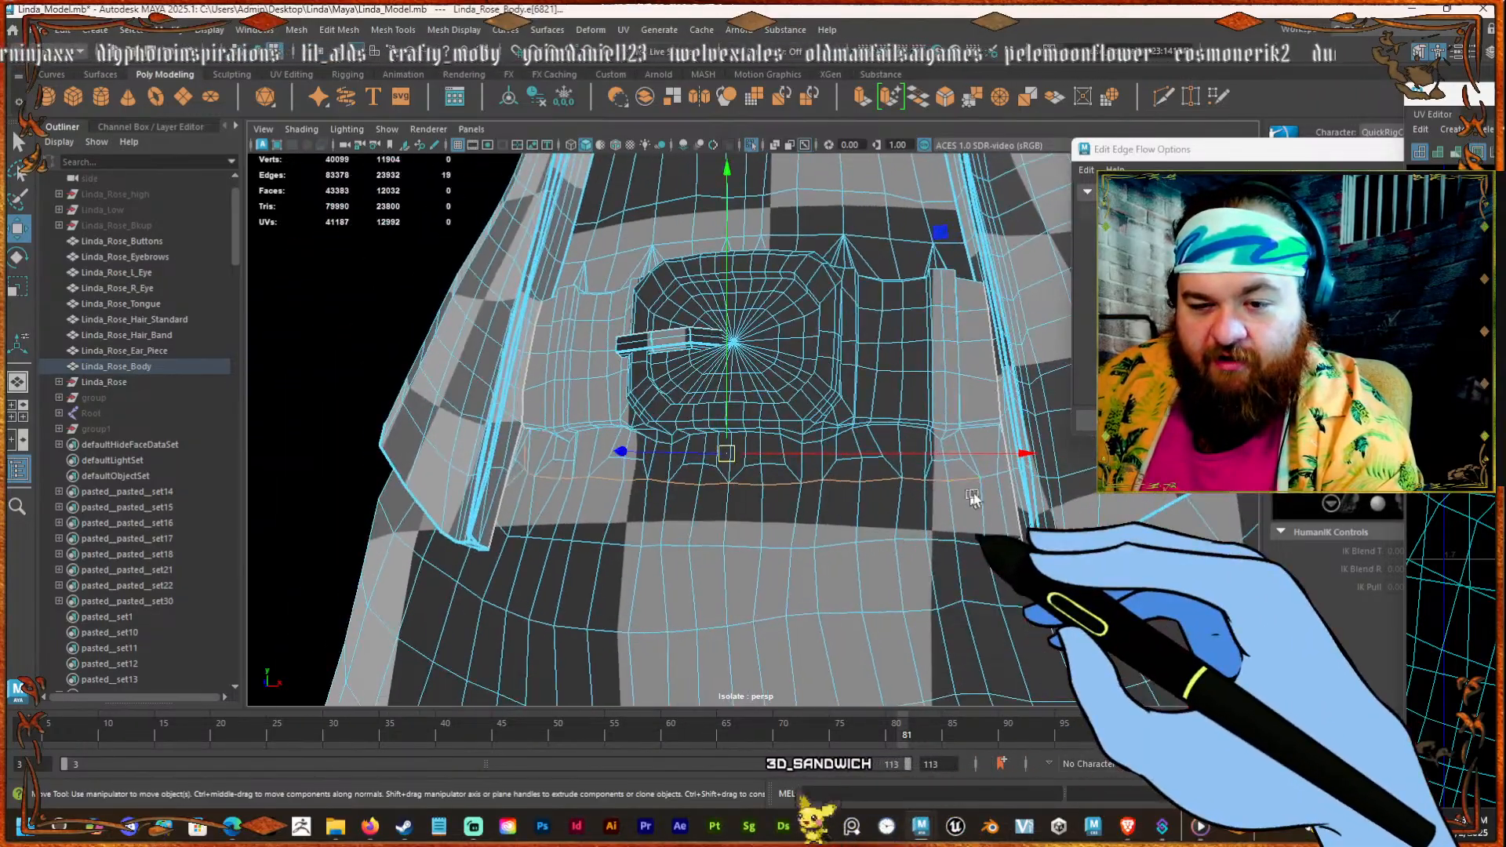
{"action": "left_click", "coordinate": [991, 478], "text": "shift"}
Add the remaining edges beneath the opposite jacket flap and cut the UVs along the seam below the belt.
{"action": "left_click_drag", "start_coordinate": [961, 498], "coordinate": [973, 466], "text": "alt"}
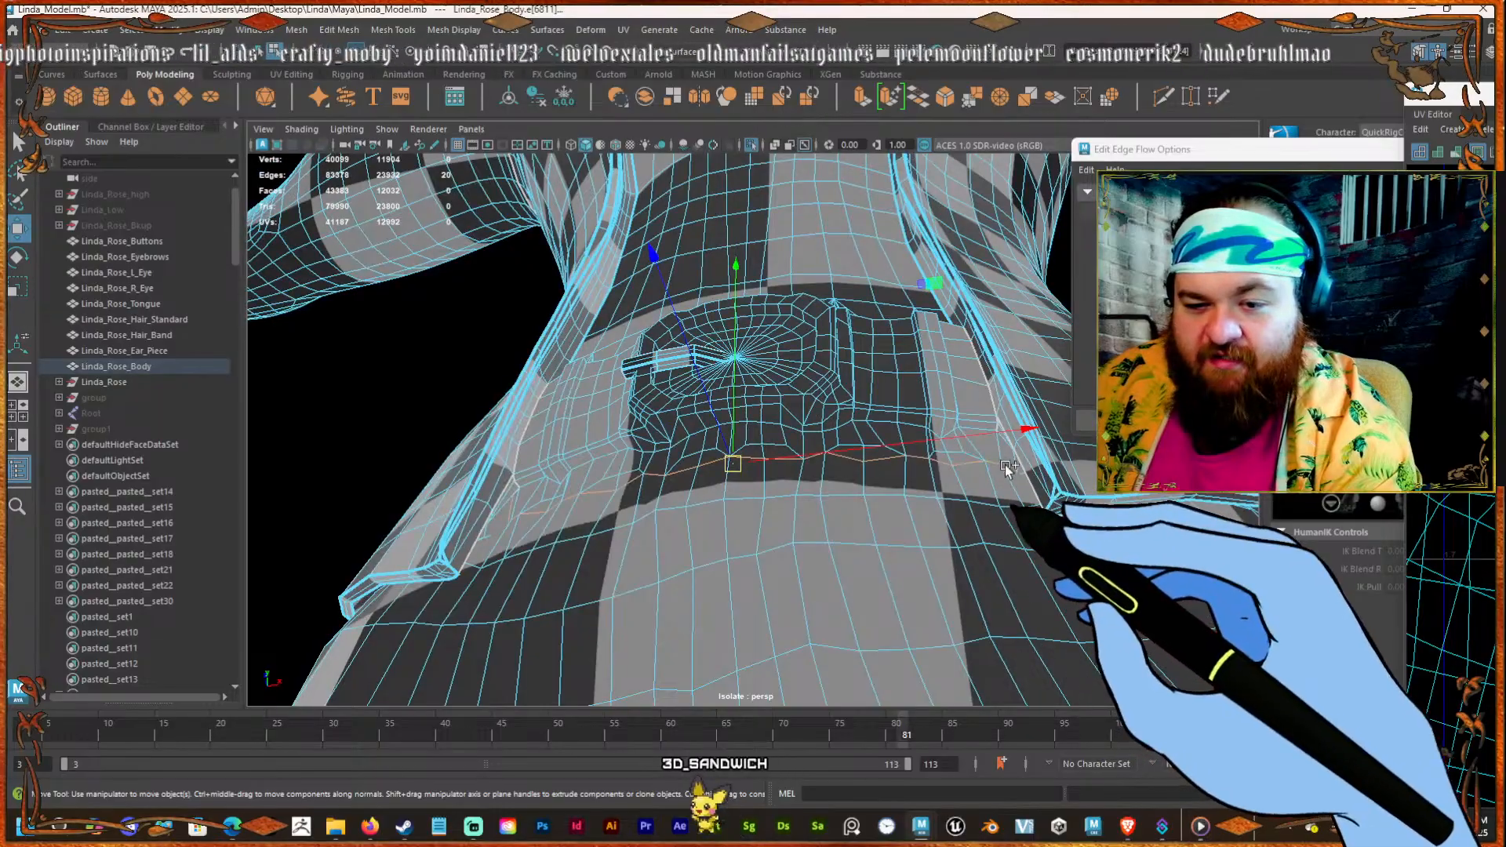
{"action": "left_click_drag", "start_coordinate": [898, 497], "coordinate": [588, 484], "text": "alt"}
{"action": "right_click_drag", "start_coordinate": [588, 484], "coordinate": [767, 538], "text": "alt"}
{"action": "left_click_drag", "start_coordinate": [766, 538], "coordinate": [658, 510], "text": "alt"}
{"action": "left_click", "coordinate": [626, 553], "text": "shift"}
{"action": "left_click", "coordinate": [651, 450], "text": "shift"}
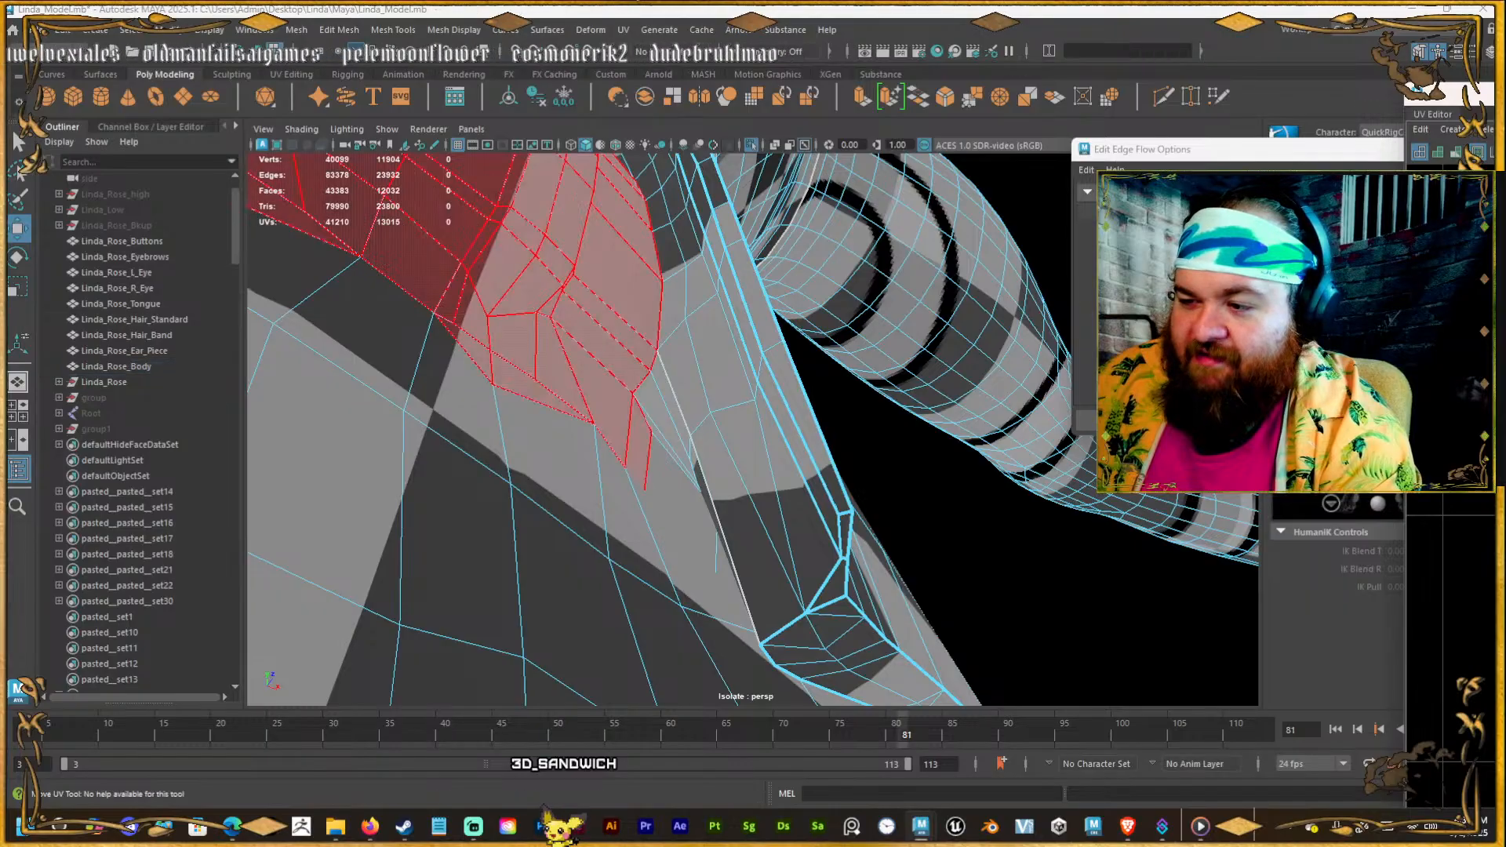
Select the belt's UV shell and check on the model which faces it covers.
{"action": "left_click", "coordinate": [572, 337]}
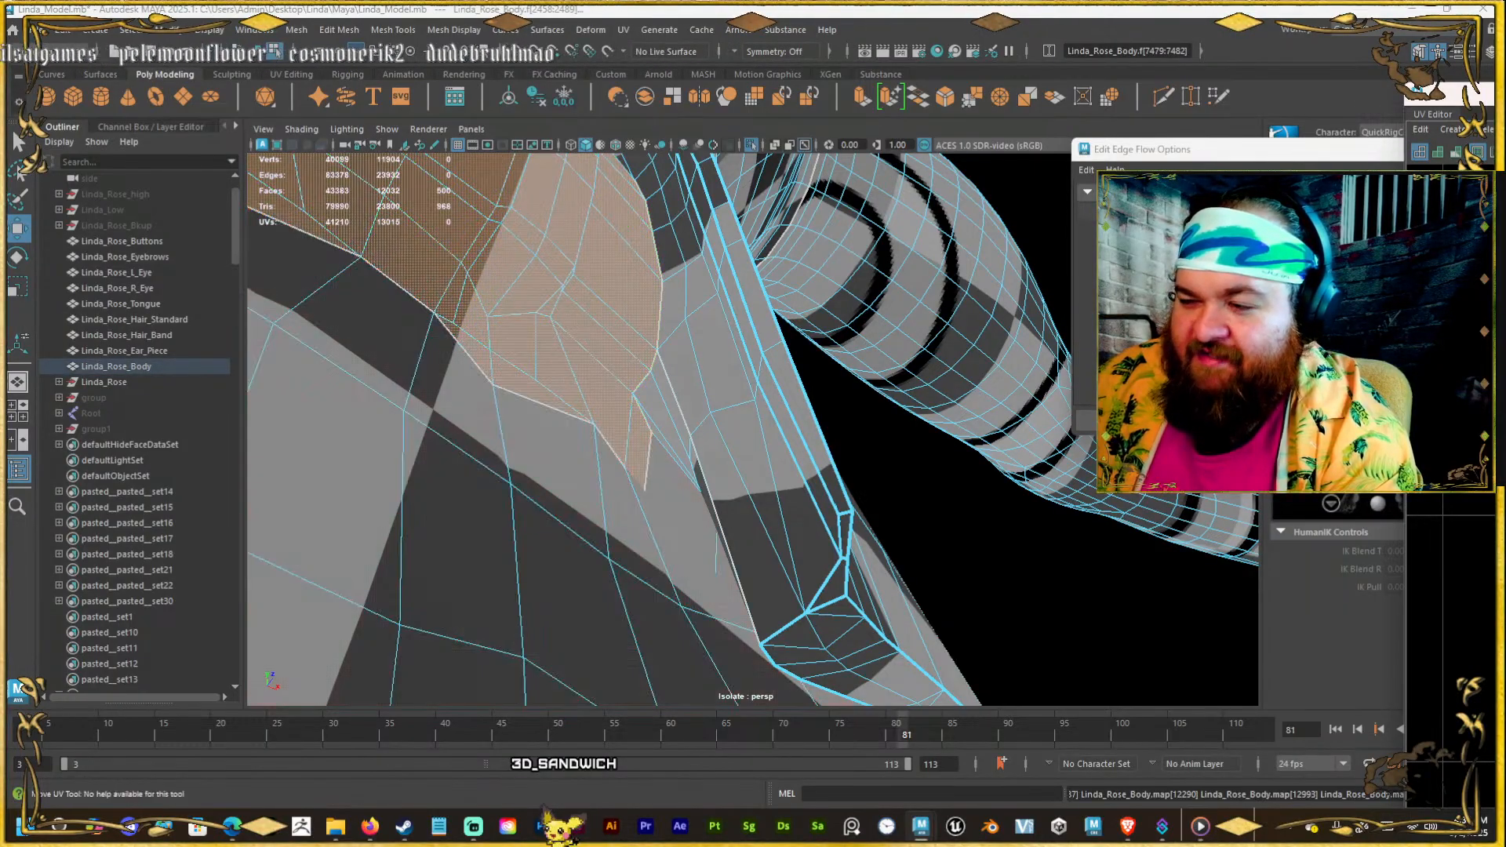
{"action": "left_click", "coordinate": [572, 337]}
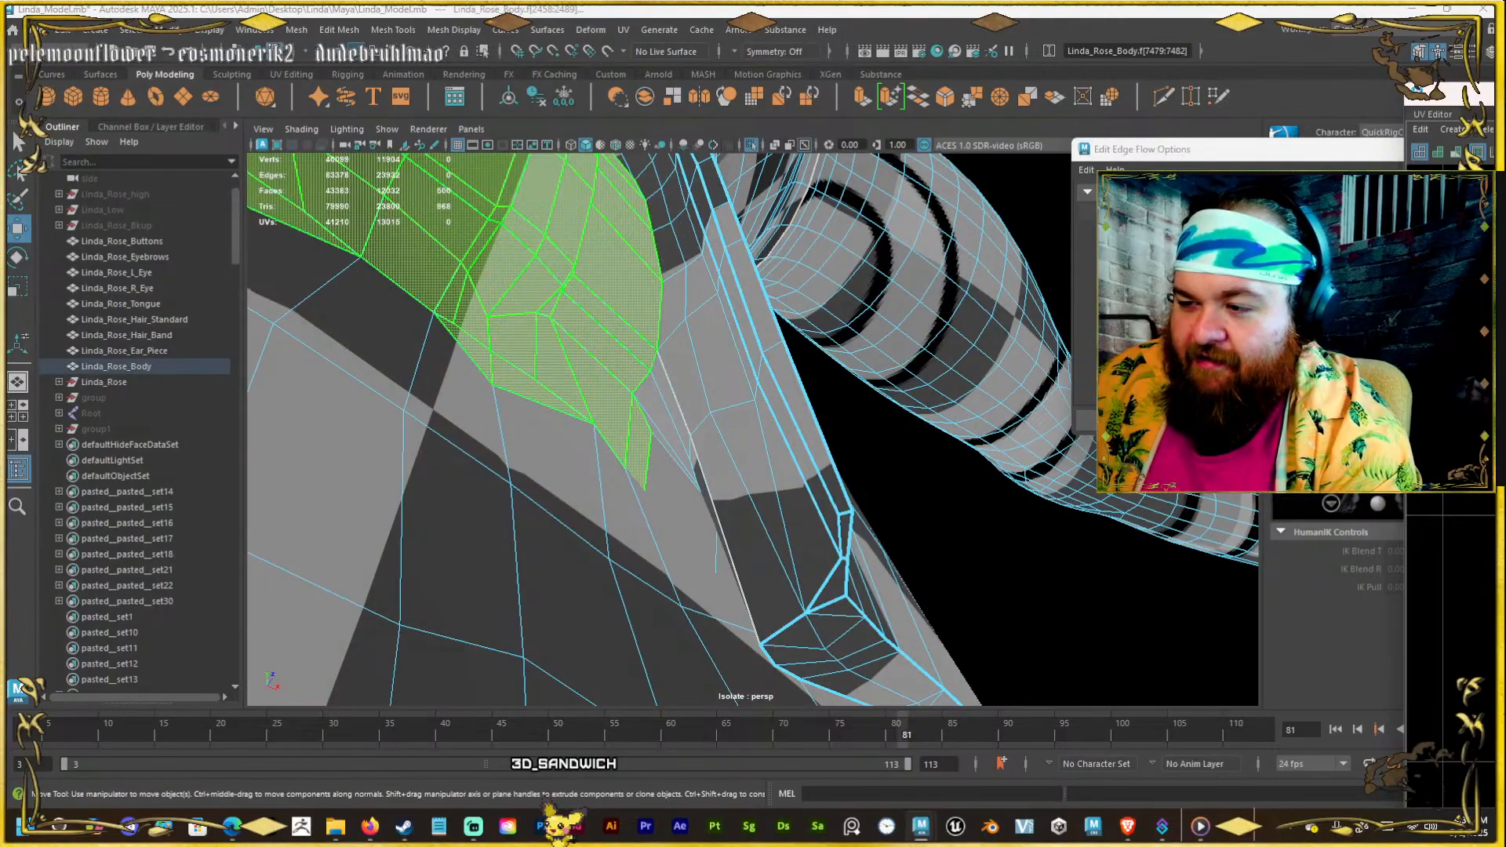
{"action": "key", "text": "w"}
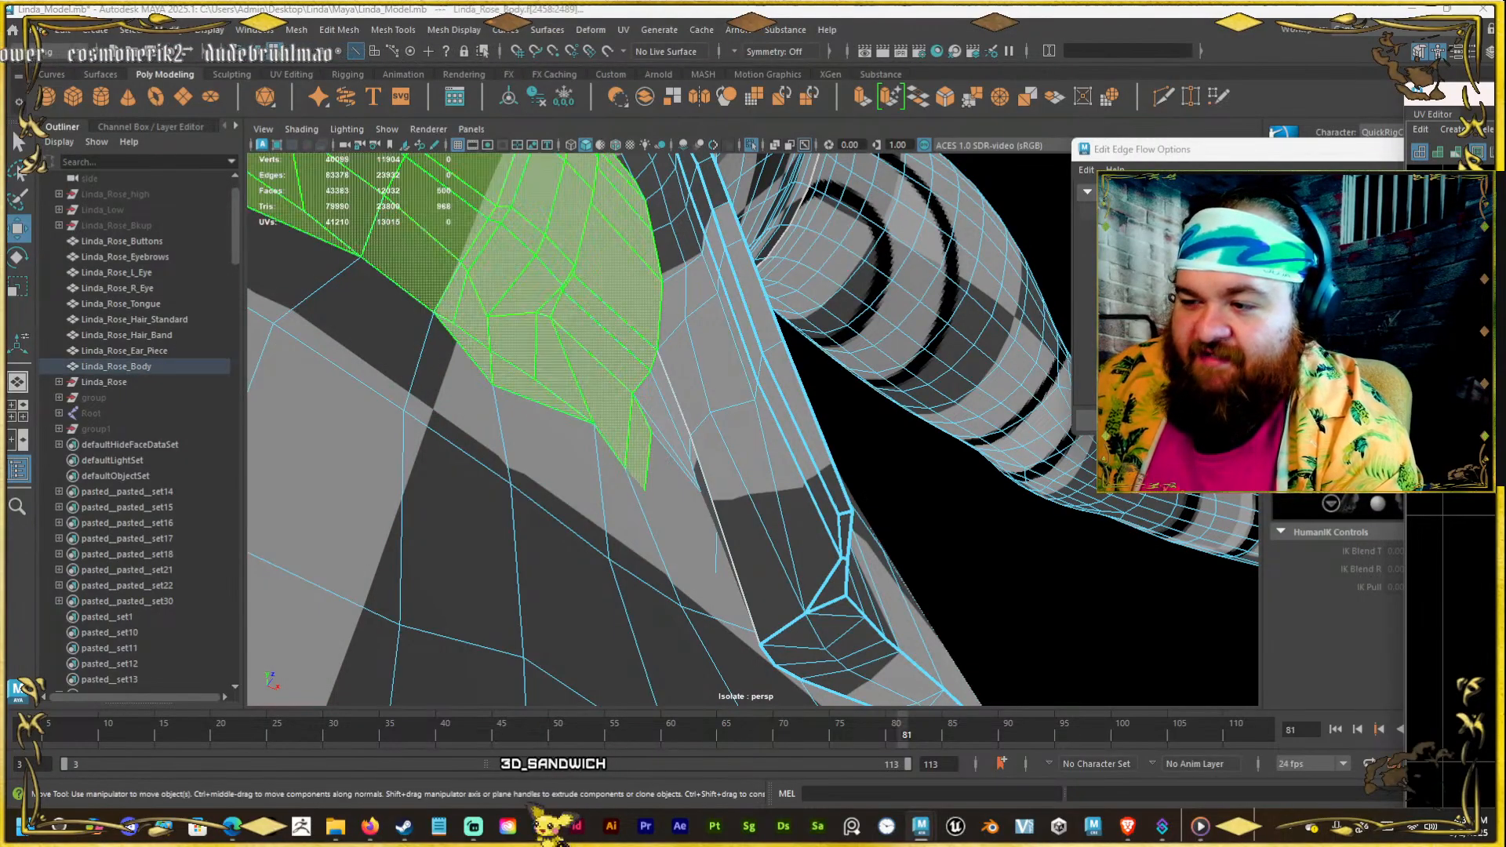
{"action": "mouse_move", "coordinate": [851, 259]}
{"action": "left_mouse_down", "text": "alt"}
{"action": "mouse_move", "coordinate": [813, 350]}
{"action": "mouse_move", "coordinate": [942, 396]}
{"action": "left_mouse_up", "text": "alt"}
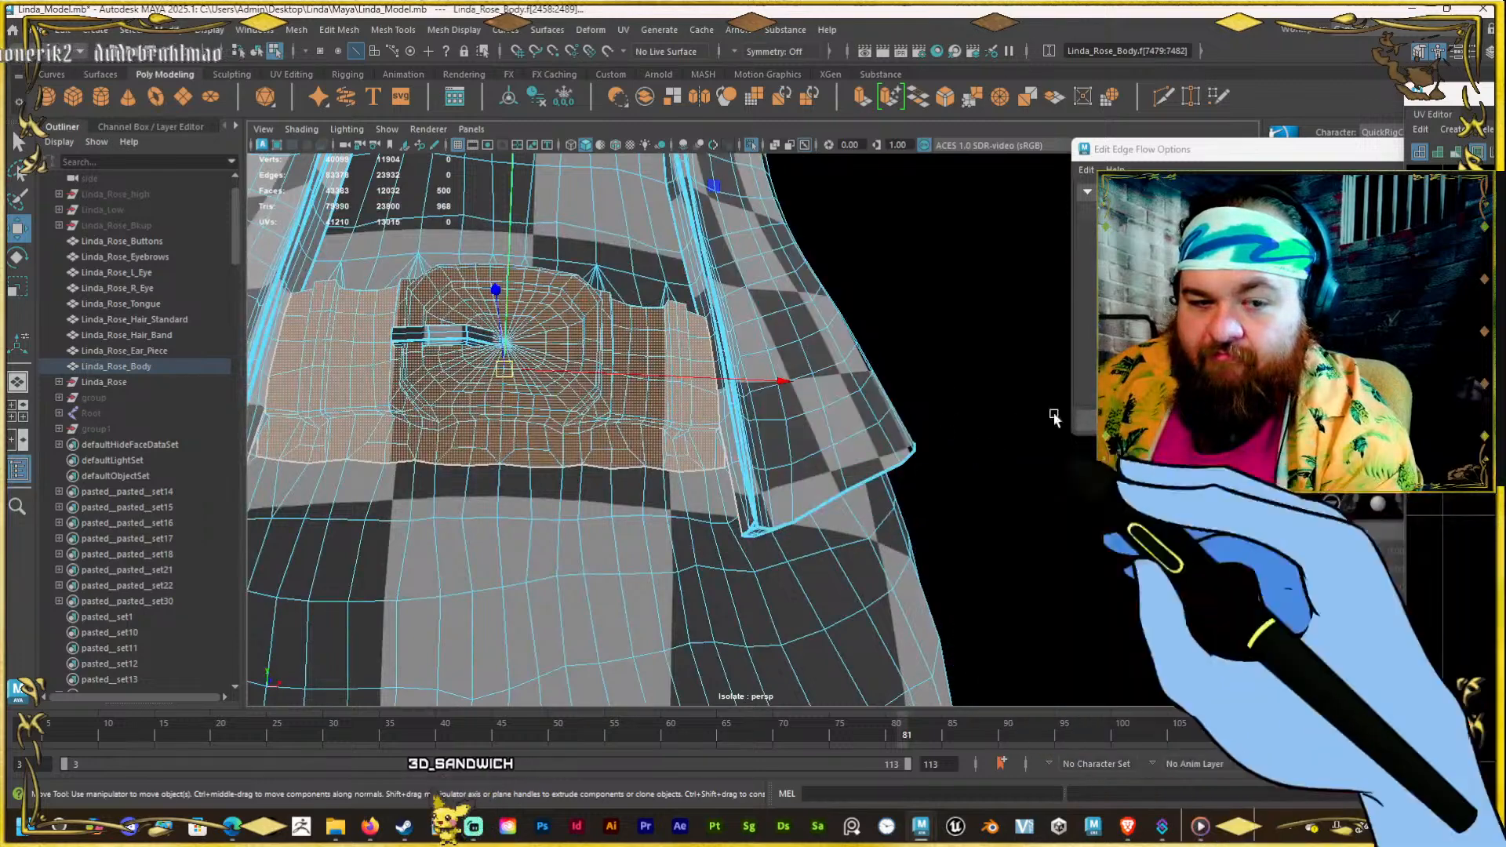
{"action": "key", "text": "w"}
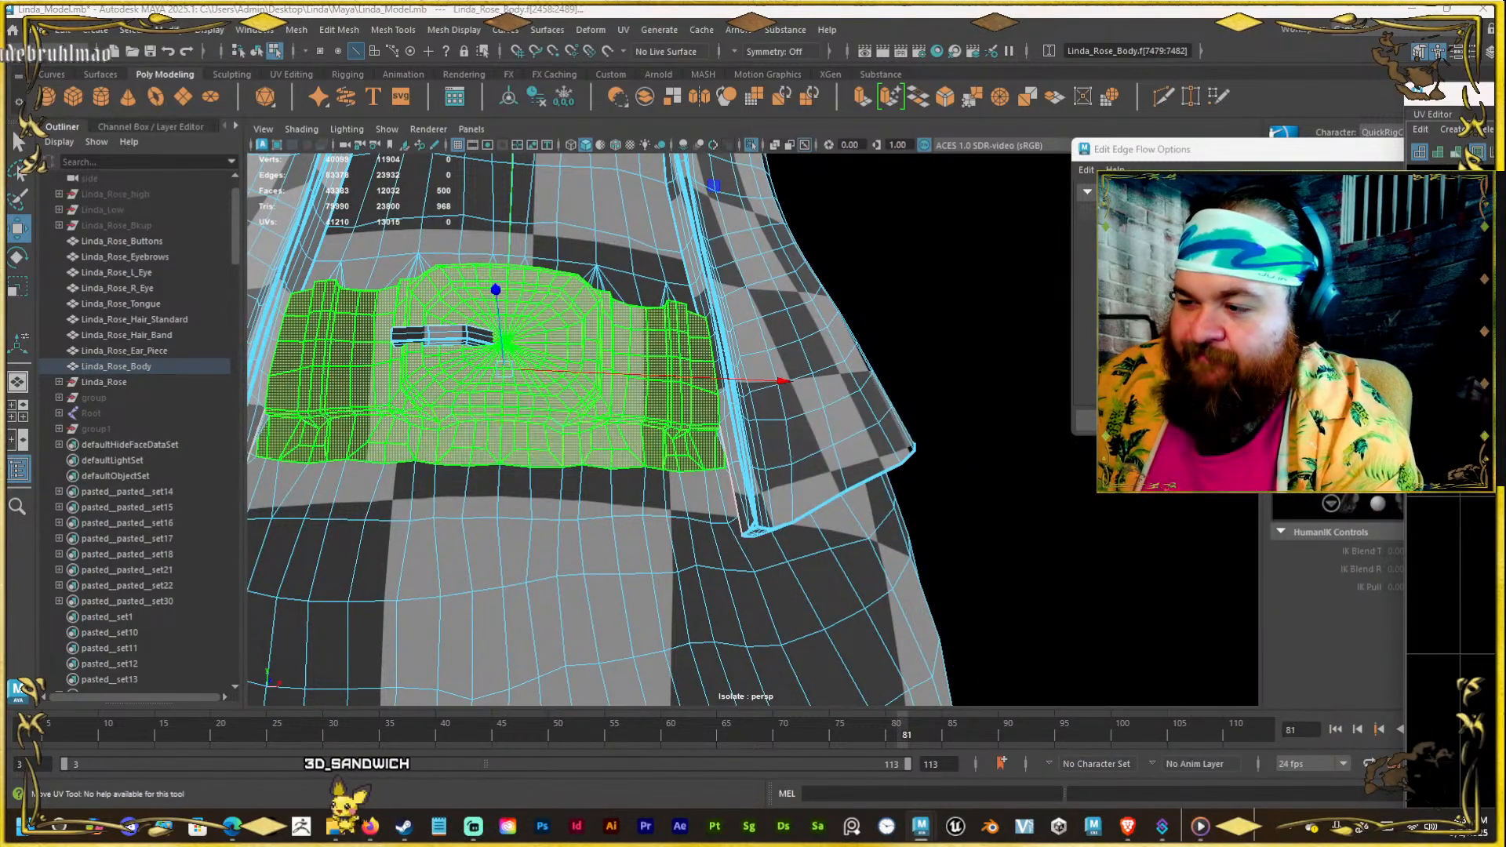
Bring the UV Editor into view and move the trousers' UV shell clear of the belt shell.
{"action": "left_click_drag", "start_coordinate": [1502, 94], "coordinate": [637, 135]}
{"action": "left_click", "coordinate": [739, 369]}
{"action": "left_click", "coordinate": [678, 493]}
{"action": "scroll", "coordinate": [657, 412], "scroll_direction": "down", "scroll_amount": 2}
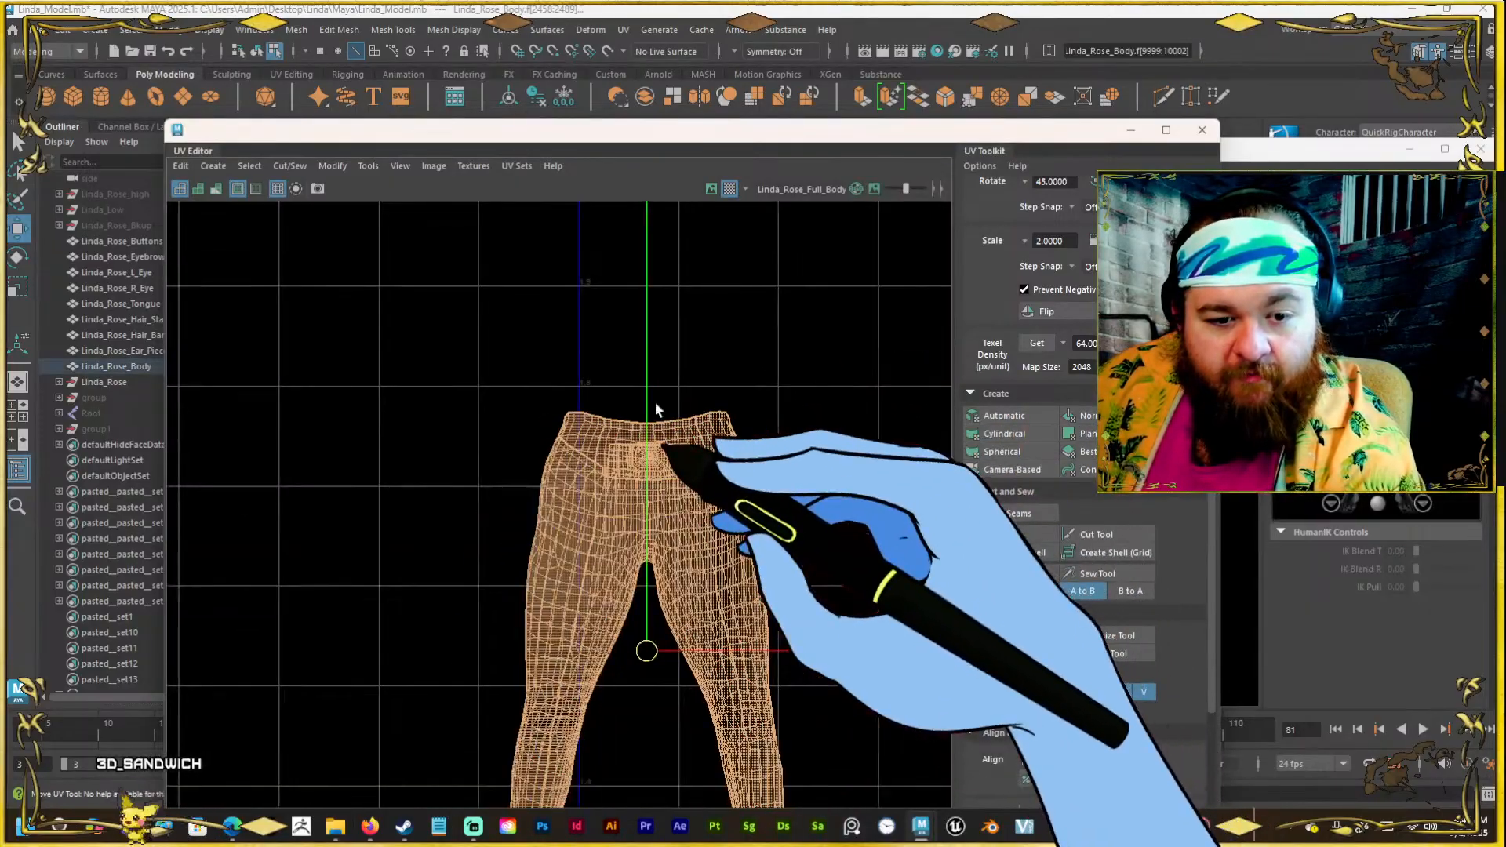
{"action": "left_click", "coordinate": [733, 514]}
{"action": "scroll", "coordinate": [700, 429], "scroll_direction": "down", "scroll_amount": 2}
{"action": "left_click_drag", "start_coordinate": [669, 571], "coordinate": [994, 398]}
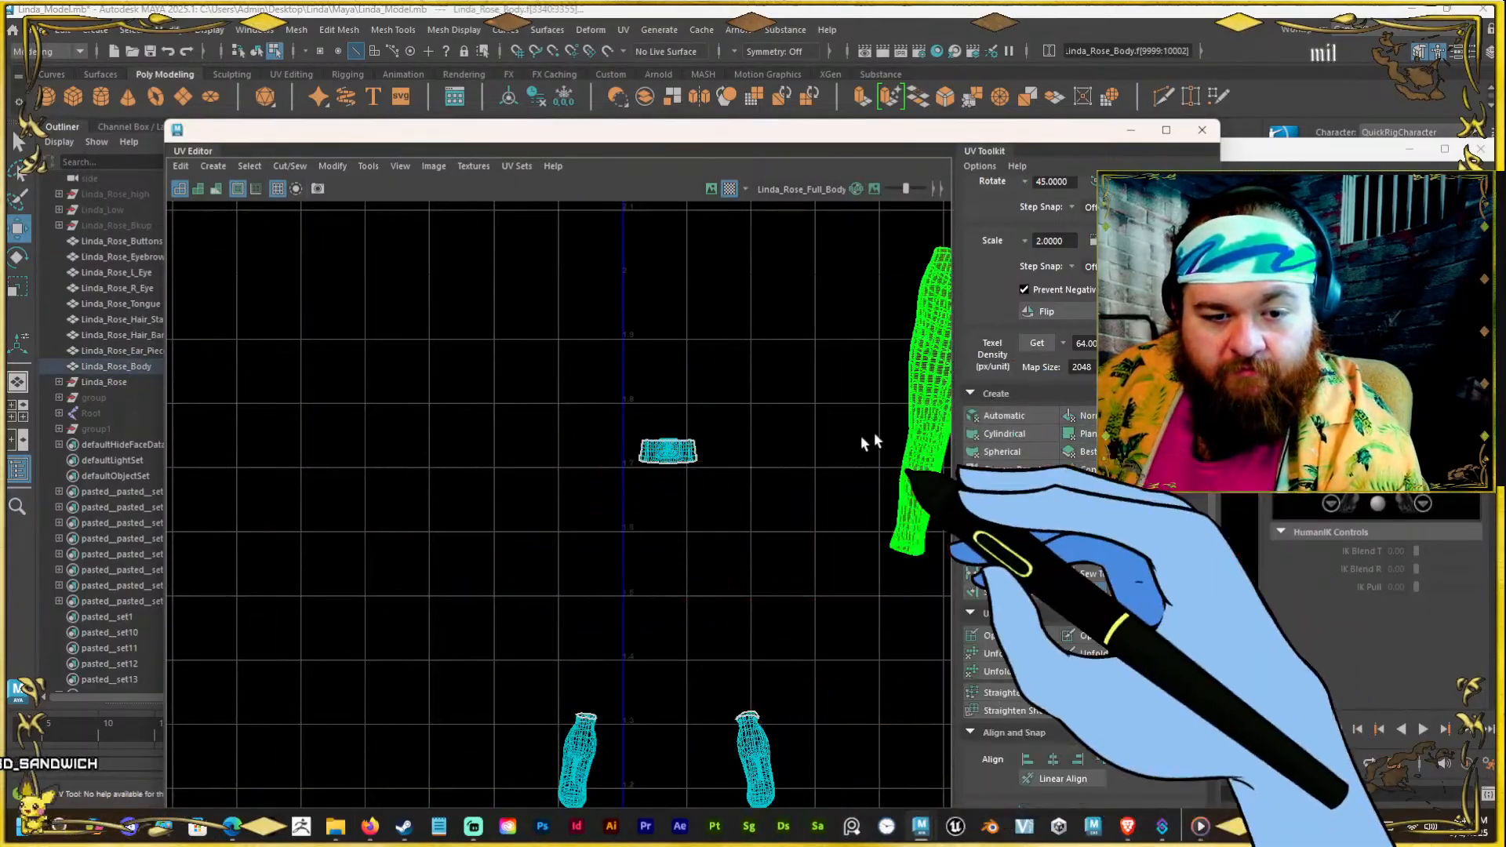
Unfold the belt's UV shell in the UV Editor.
{"action": "left_click", "coordinate": [679, 451]}
{"action": "right_click", "coordinate": [612, 433], "text": "shift"}
{"action": "right_click_drag", "start_coordinate": [605, 433], "coordinate": [418, 423], "text": "shift"}
{"action": "left_click", "coordinate": [701, 407]}
{"action": "scroll", "coordinate": [693, 416], "scroll_direction": "up", "scroll_amount": 5}
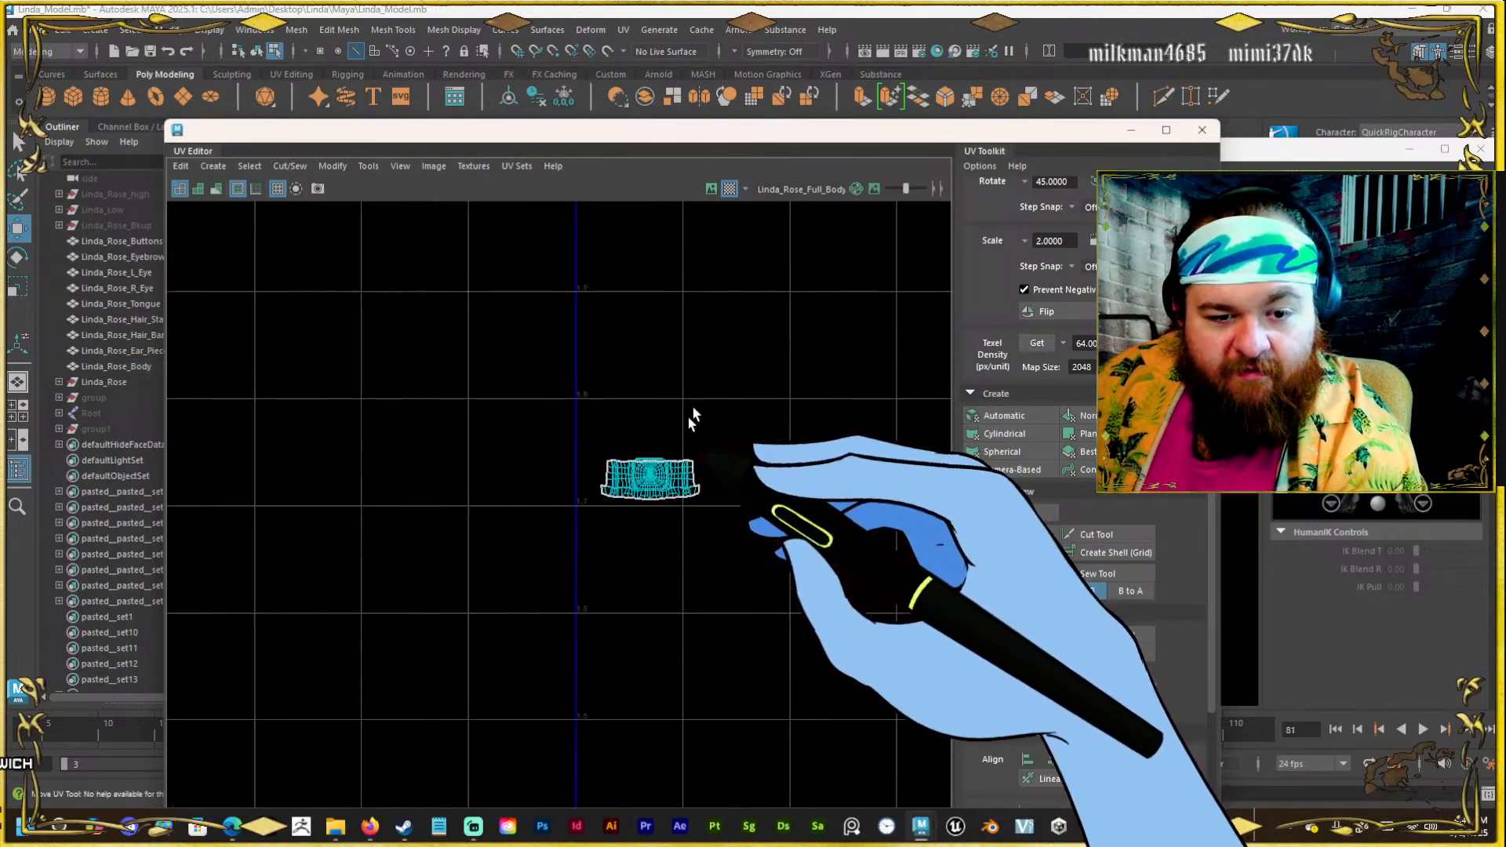
Optimize the belt's UV shell and move the UV Editor aside to uncover the model.
{"action": "left_click", "coordinate": [657, 459]}
{"action": "scroll", "coordinate": [553, 549], "scroll_direction": "up", "scroll_amount": 1}
{"action": "right_click_drag", "start_coordinate": [633, 563], "coordinate": [662, 557], "text": "alt"}
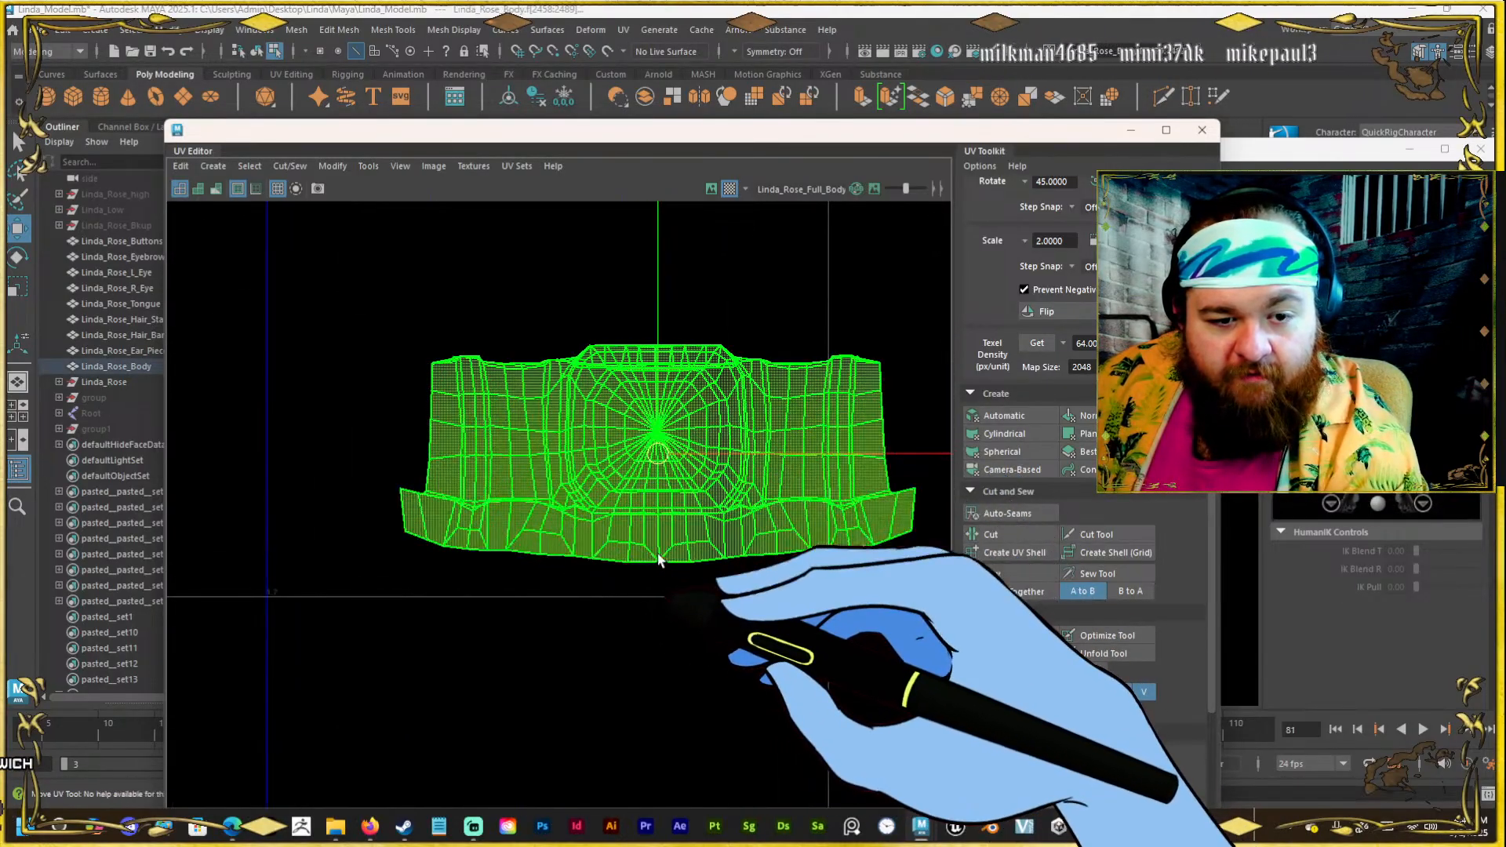
{"action": "left_click", "coordinate": [703, 619]}
{"action": "left_click", "coordinate": [648, 479]}
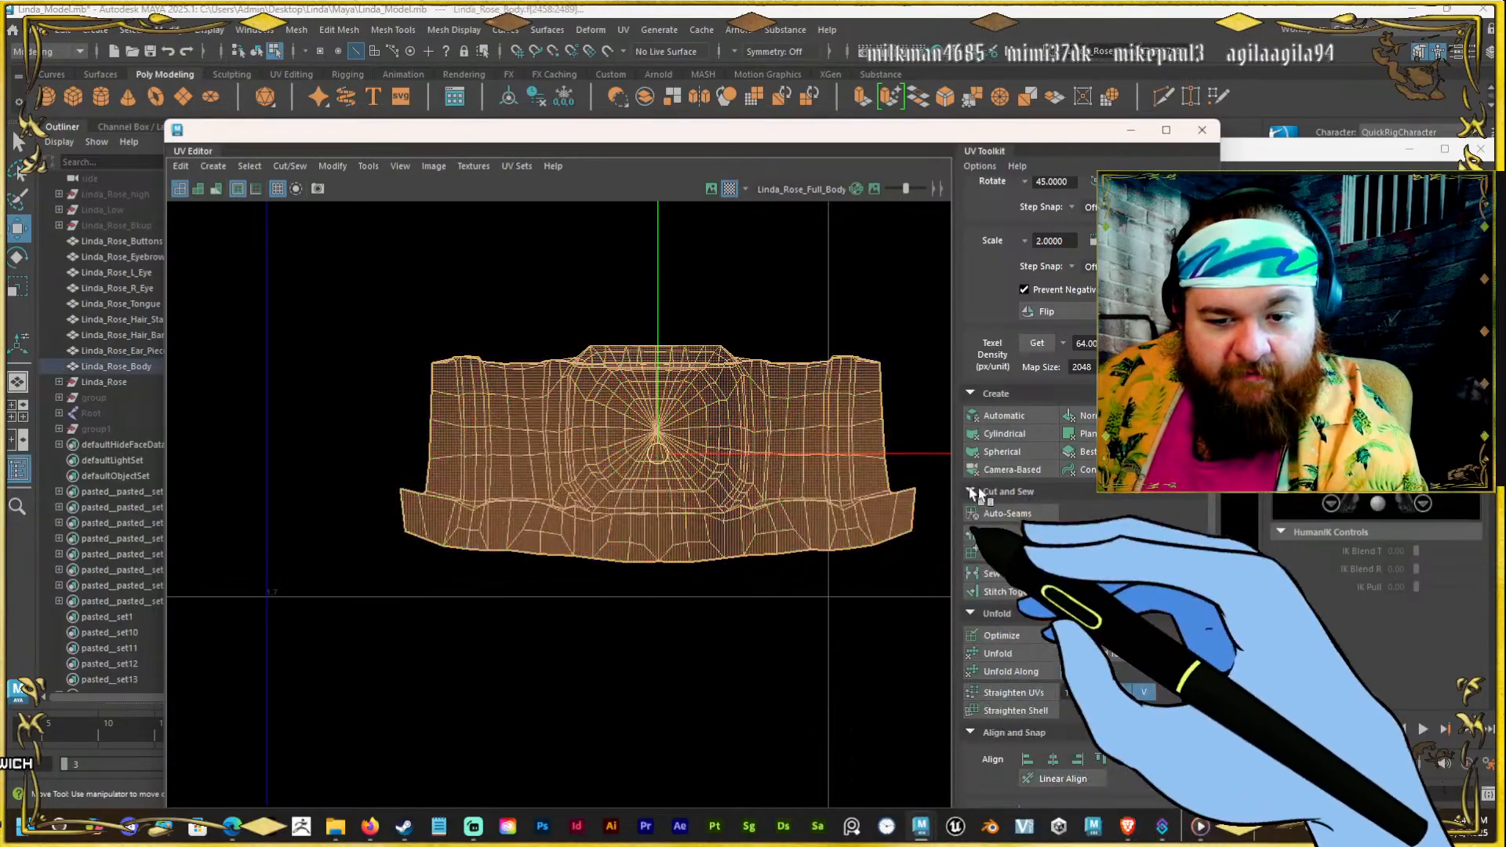
{"action": "left_click", "coordinate": [1017, 632]}
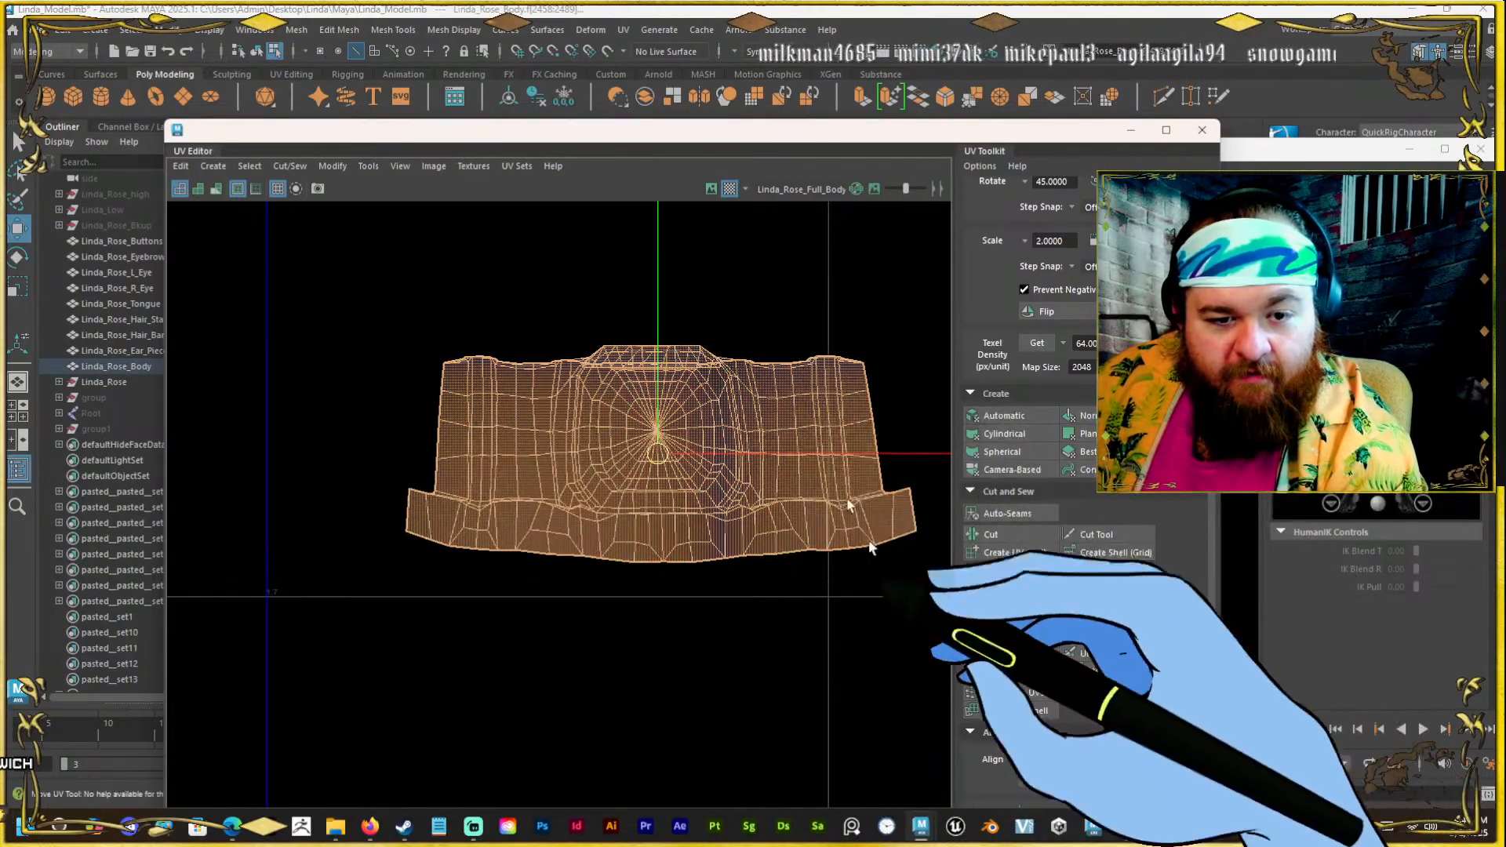
{"action": "left_click_drag", "start_coordinate": [632, 134], "coordinate": [1501, 63]}
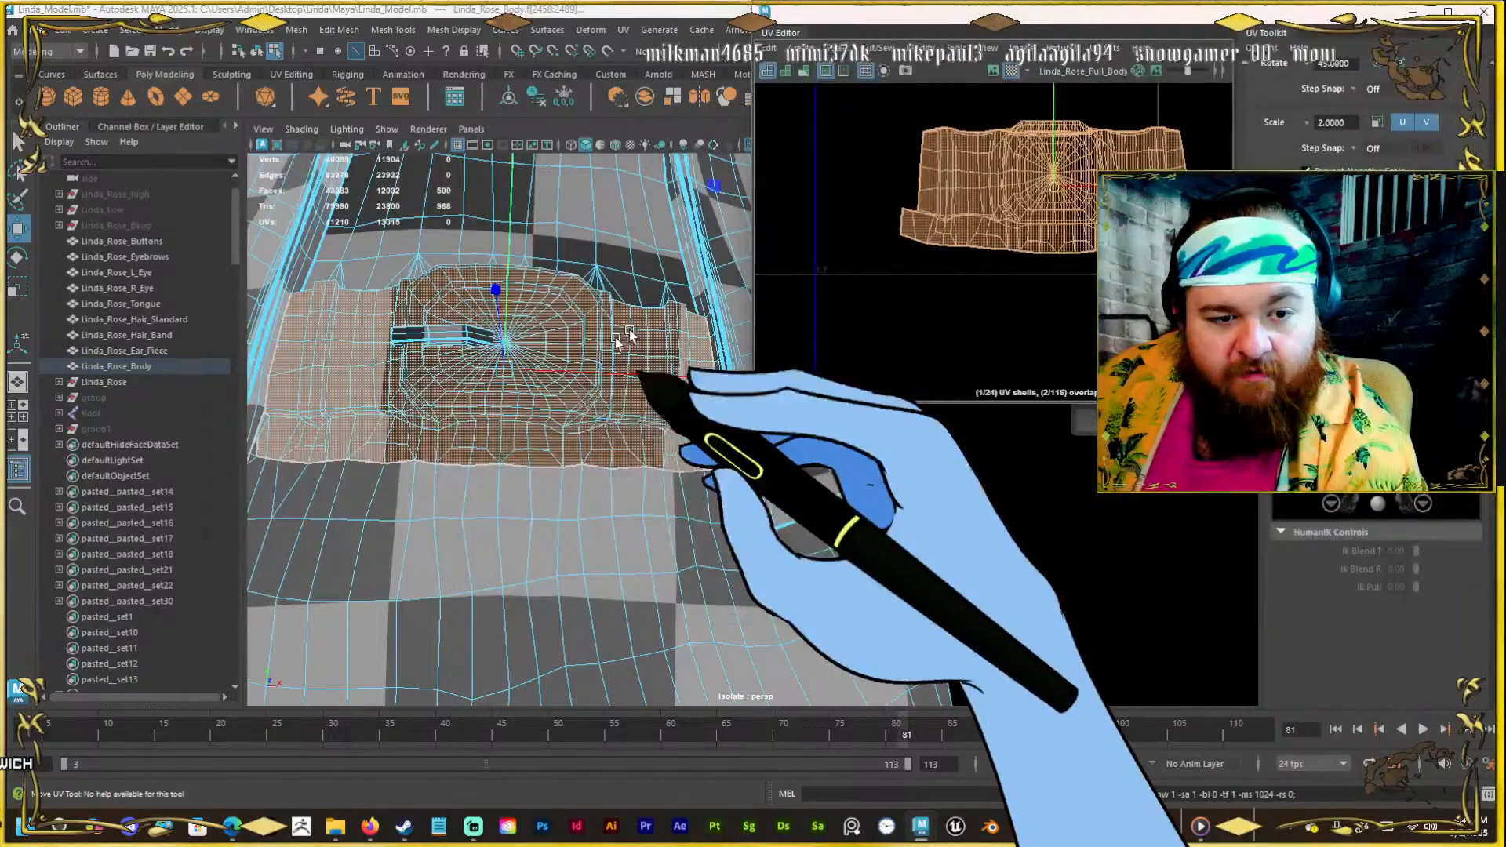
Select the vertical run of edges beside the belt buckle down towards its lower corner.
{"action": "left_click_drag", "start_coordinate": [576, 381], "coordinate": [538, 440], "text": "alt"}
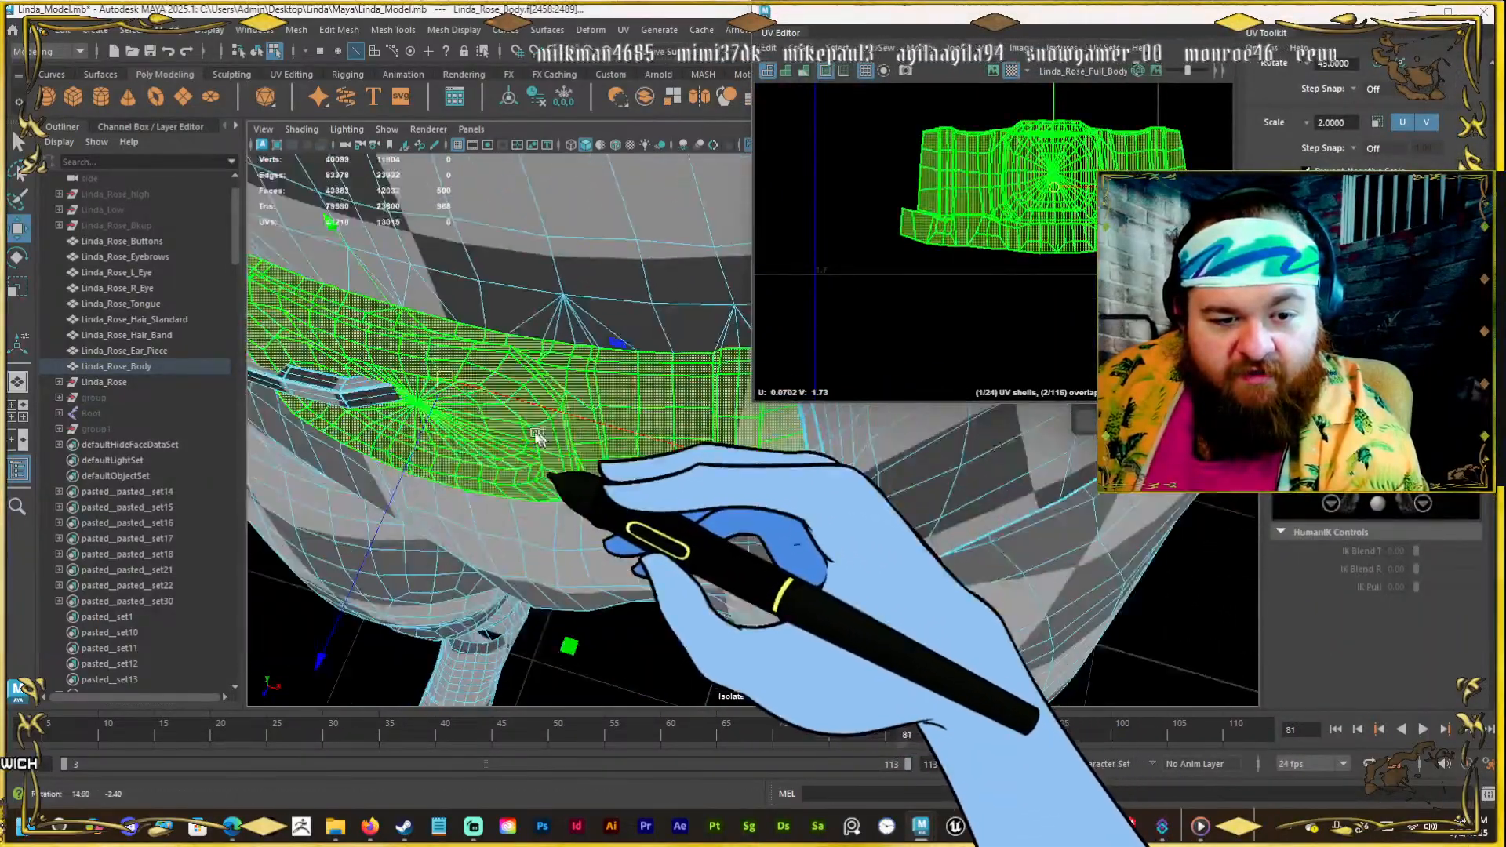
{"action": "middle_click_drag", "start_coordinate": [538, 440], "coordinate": [642, 457], "text": "alt"}
{"action": "right_click_drag", "start_coordinate": [643, 457], "coordinate": [565, 301], "text": "alt"}
{"action": "left_click", "coordinate": [565, 301]}
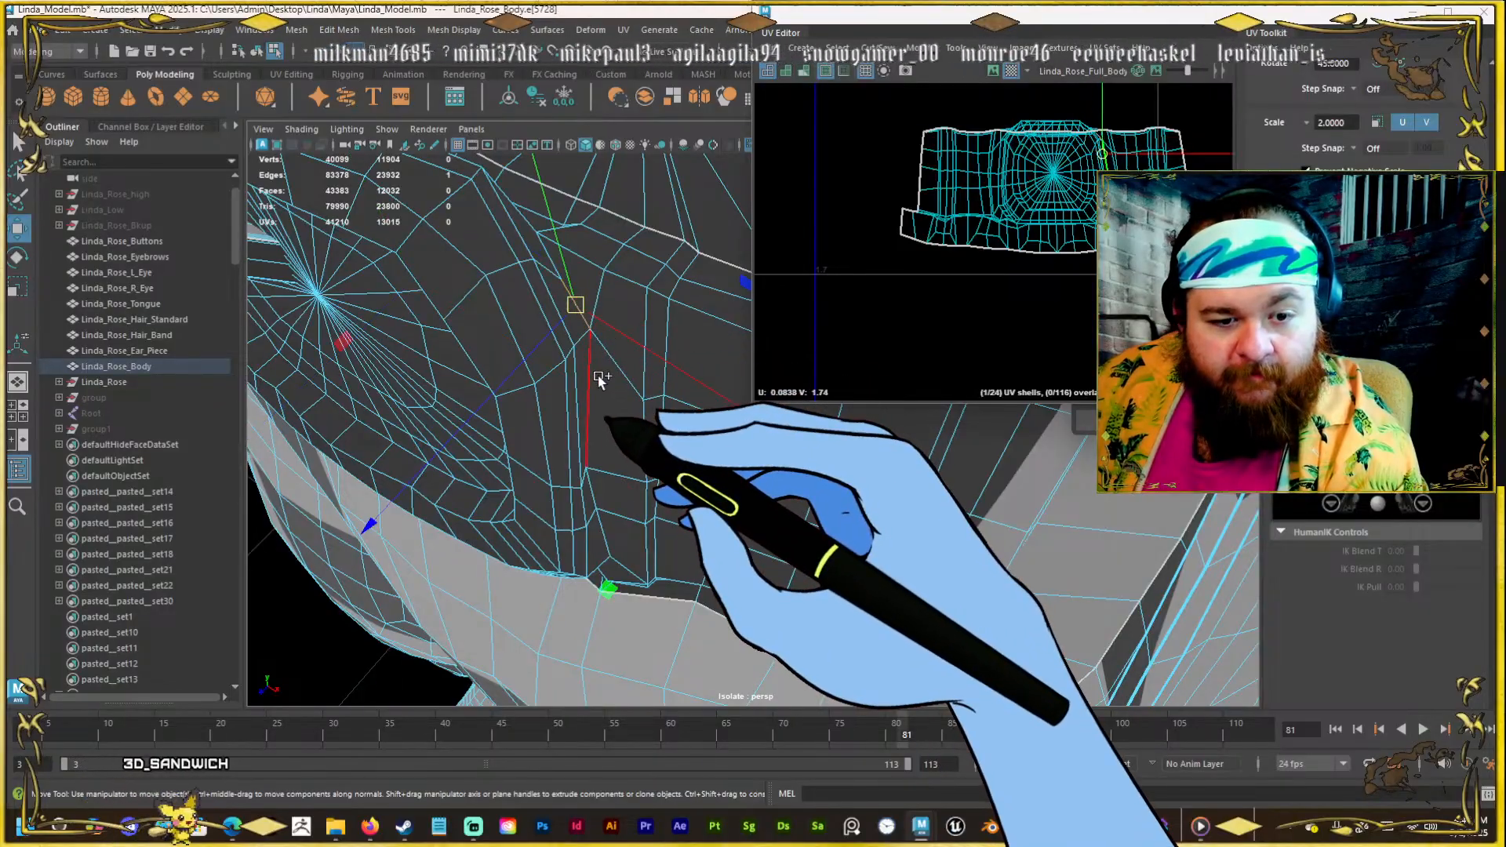
{"action": "double_click", "coordinate": [586, 452], "text": "shift"}
{"action": "left_click_drag", "start_coordinate": [585, 452], "coordinate": [603, 333], "text": "alt"}
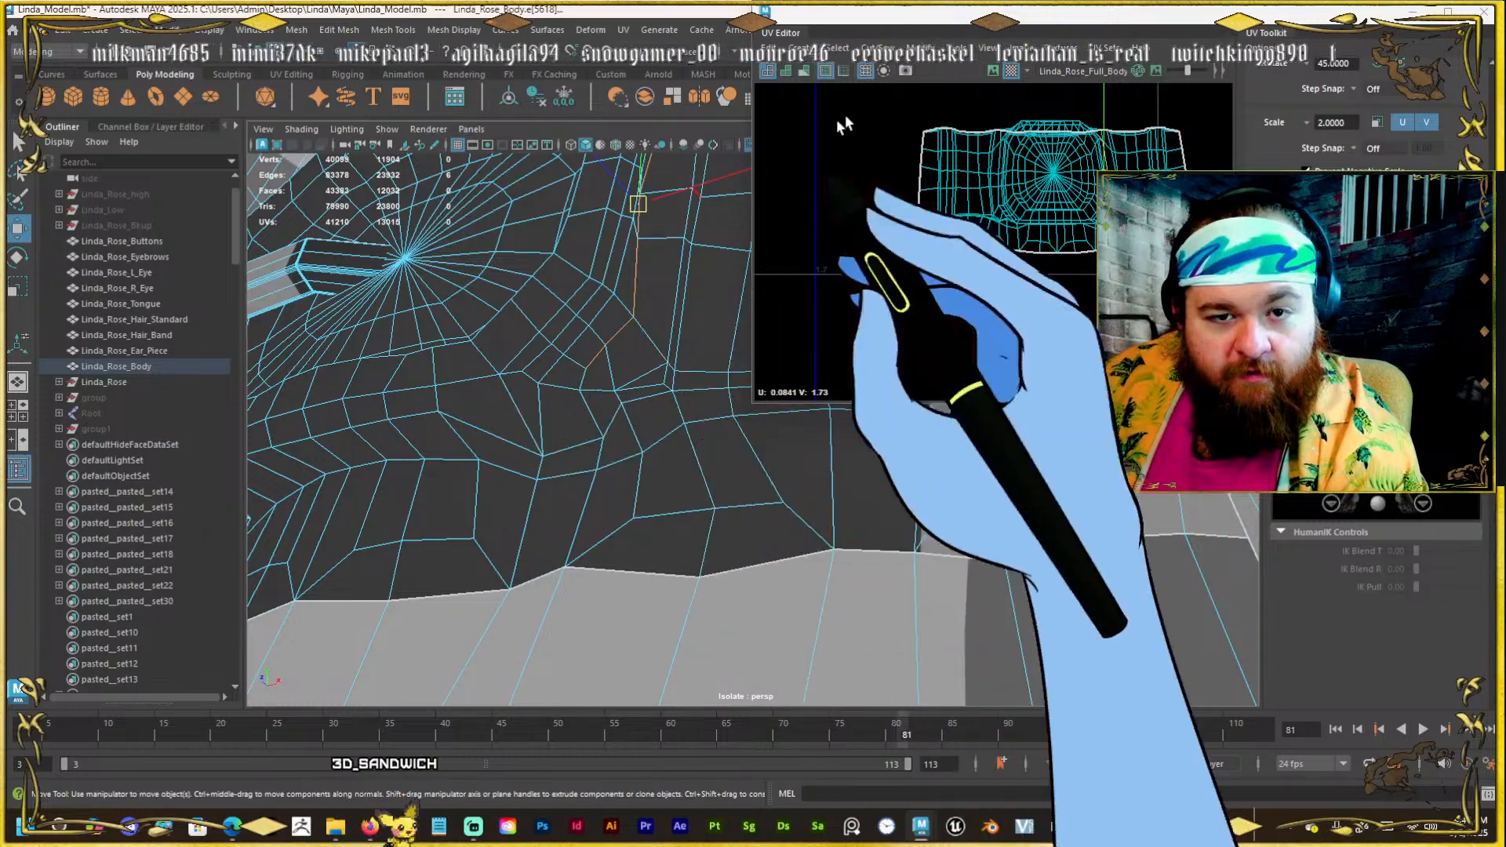
Move the UV Editor off the toolbar and use Multi-Cut to add an edge at one lower corner of the buckle.
{"action": "left_click_drag", "start_coordinate": [902, 12], "coordinate": [914, 317]}
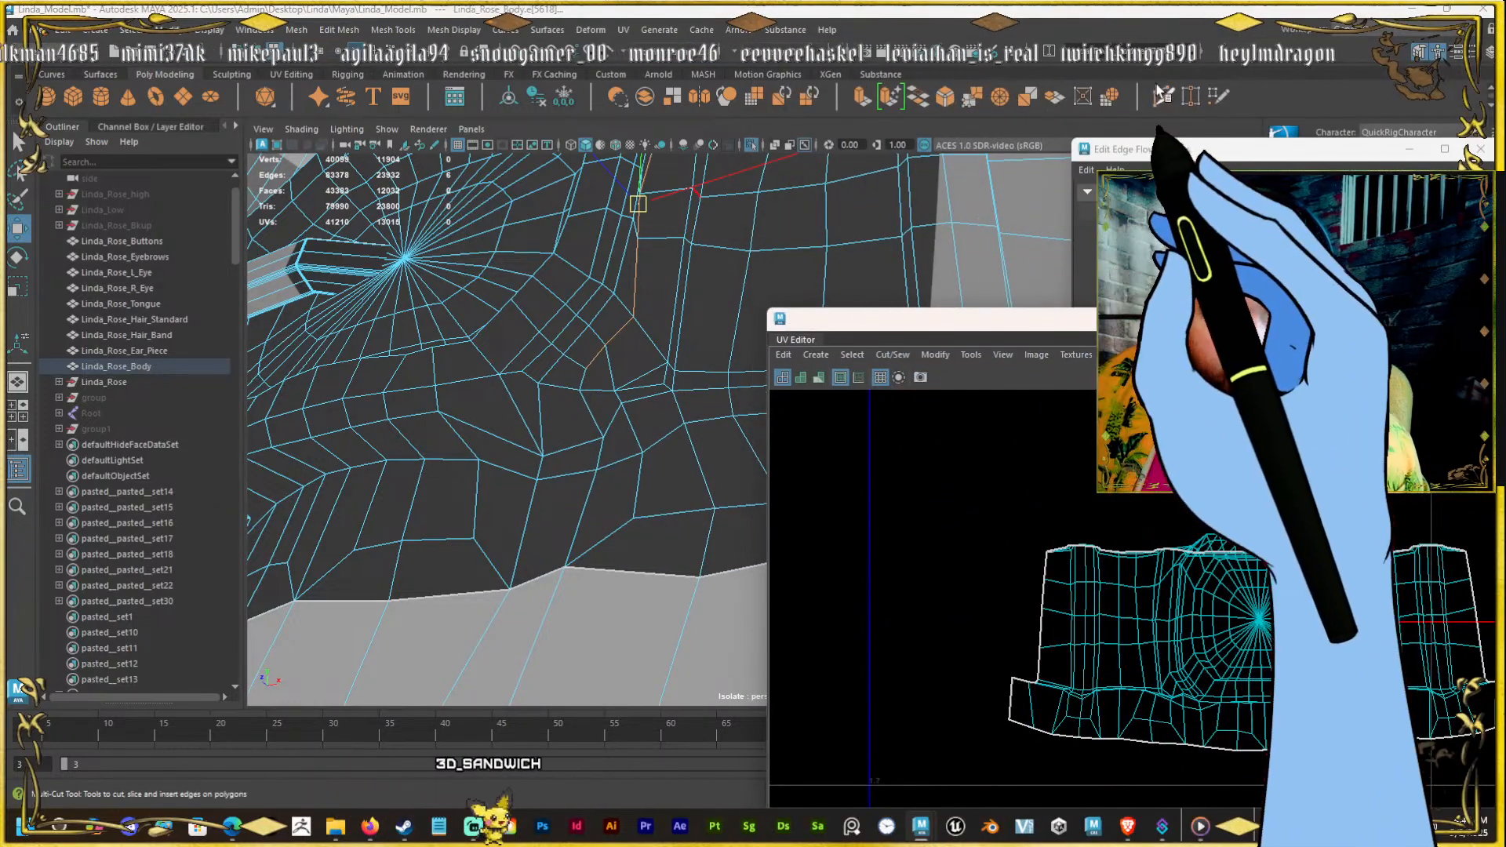
{"action": "left_click", "coordinate": [1162, 97]}
{"action": "left_click", "coordinate": [439, 411]}
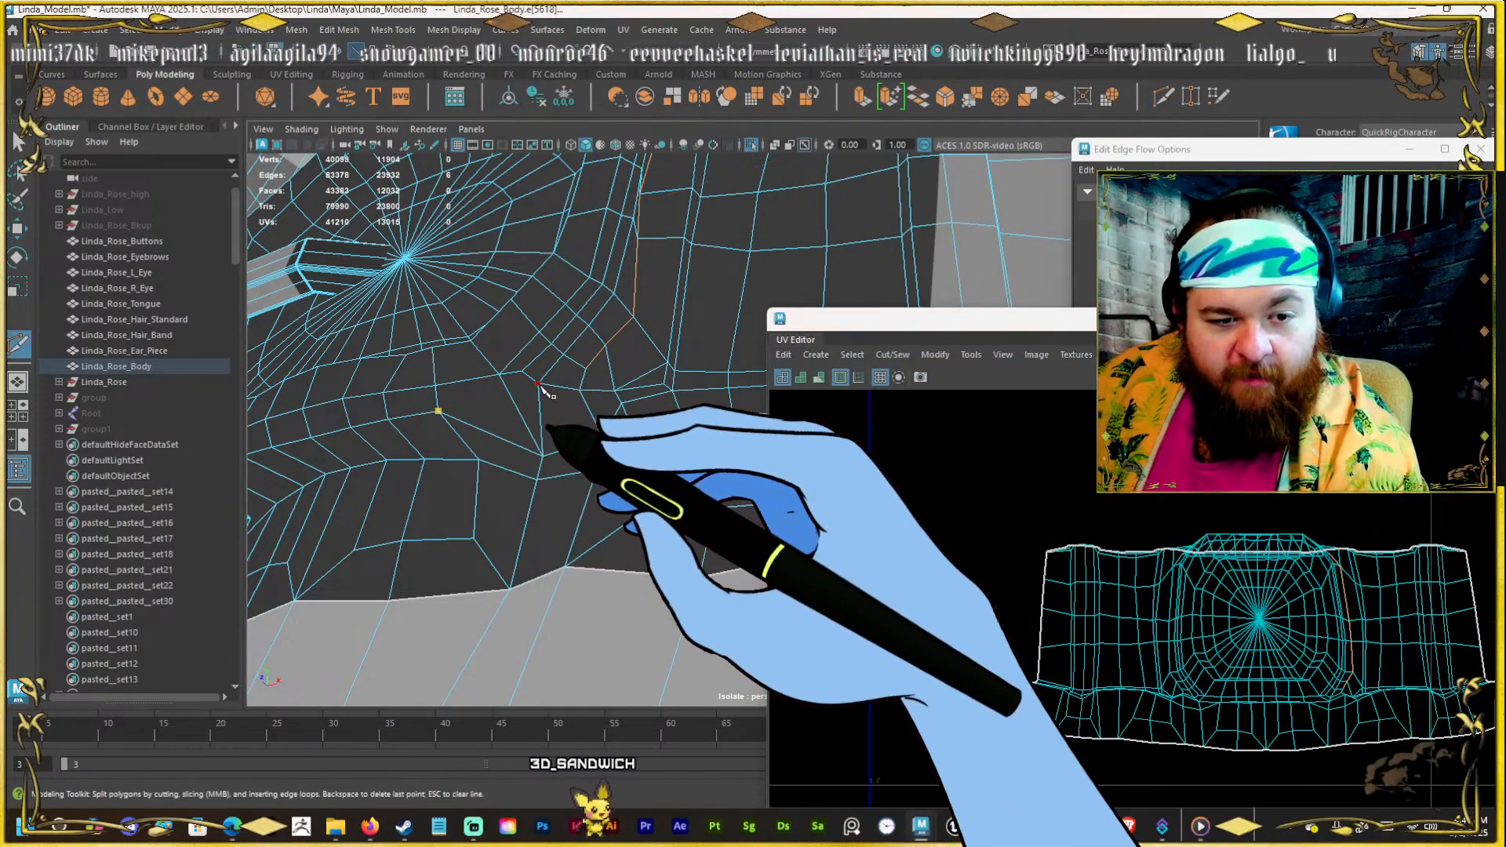
{"action": "left_click", "coordinate": [538, 384]}
{"action": "key", "text": "w"}
{"action": "scroll", "coordinate": [502, 399], "scroll_direction": "down", "scroll_amount": 4}
{"action": "middle_click_drag", "start_coordinate": [531, 407], "coordinate": [629, 433], "text": "alt"}
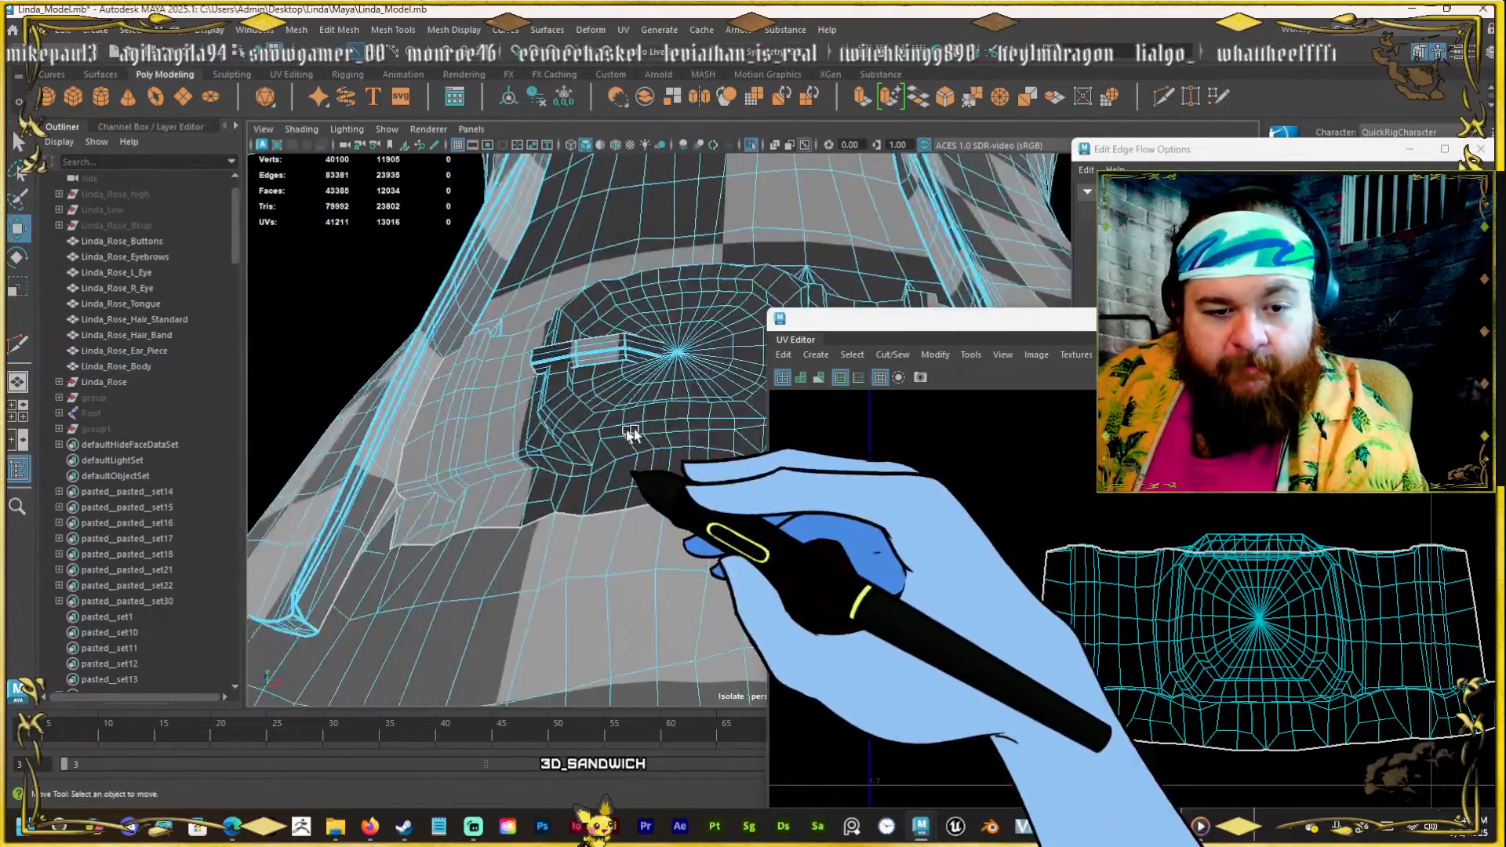
Cut matching connecting edges at the buckle's other lower corner with Multi-Cut.
{"action": "scroll", "coordinate": [629, 420], "scroll_direction": "up", "scroll_amount": 4}
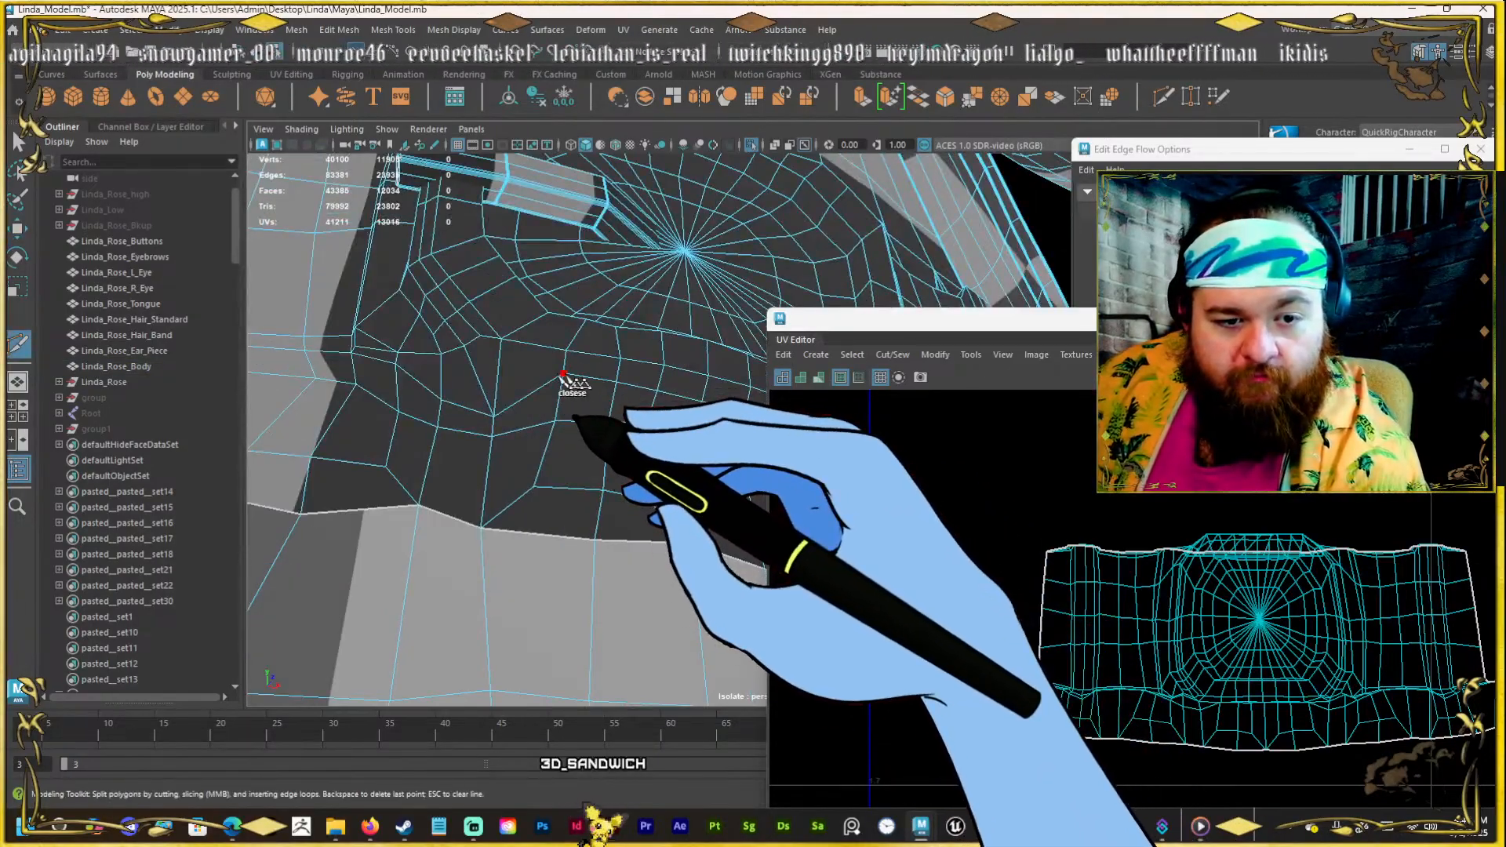
{"action": "left_click", "coordinate": [563, 375]}
{"action": "left_click", "coordinate": [498, 362]}
{"action": "left_click", "coordinate": [459, 348]}
{"action": "key", "text": "q"}
{"action": "left_click_drag", "start_coordinate": [483, 334], "coordinate": [565, 384], "text": "alt"}
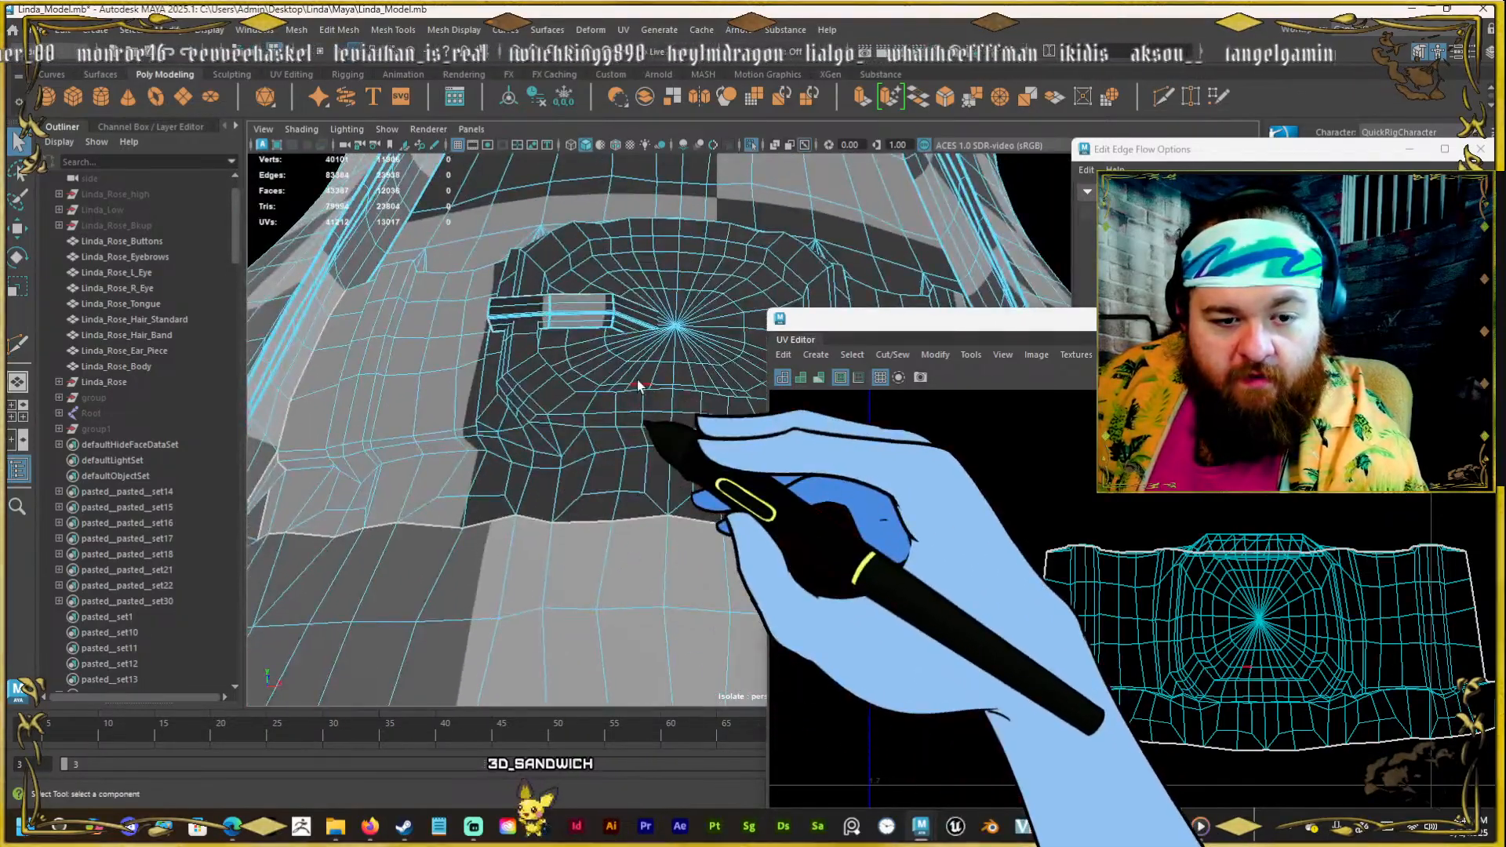
Select the border edges along one side and the lower edge of the belt buckle.
{"action": "scroll", "coordinate": [637, 386], "scroll_direction": "up", "scroll_amount": 4}
{"action": "key", "text": "w"}
{"action": "double_click", "coordinate": [572, 421]}
{"action": "left_click_drag", "start_coordinate": [447, 430], "coordinate": [572, 457], "text": "alt"}
{"action": "left_click", "coordinate": [501, 400], "text": "shift"}
{"action": "left_click", "coordinate": [459, 390], "text": "shift"}
{"action": "left_click_drag", "start_coordinate": [626, 447], "coordinate": [423, 416], "text": "alt"}
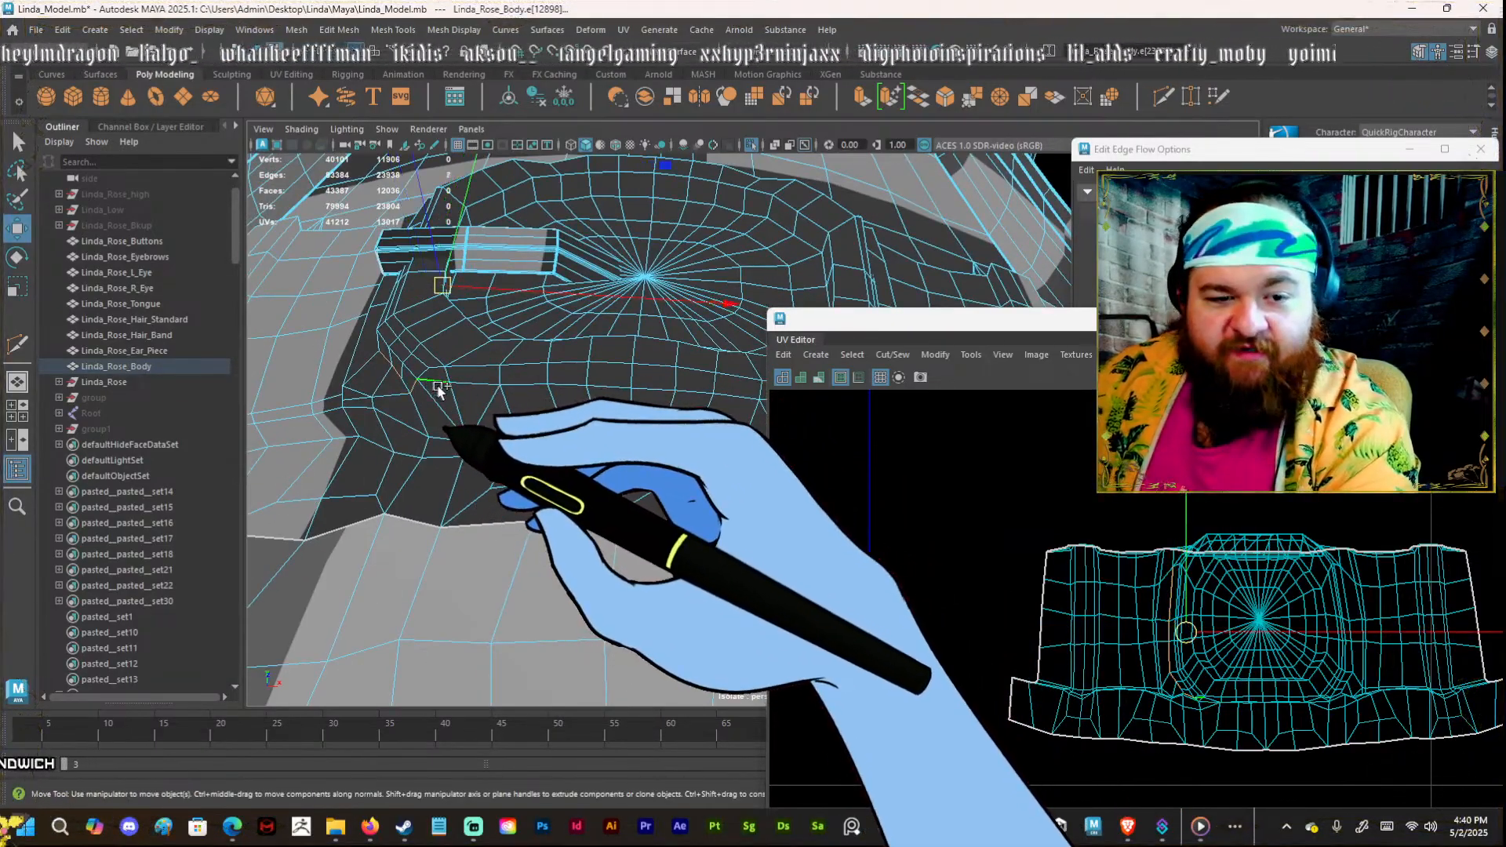
{"action": "double_click", "coordinate": [651, 389], "text": "shift"}
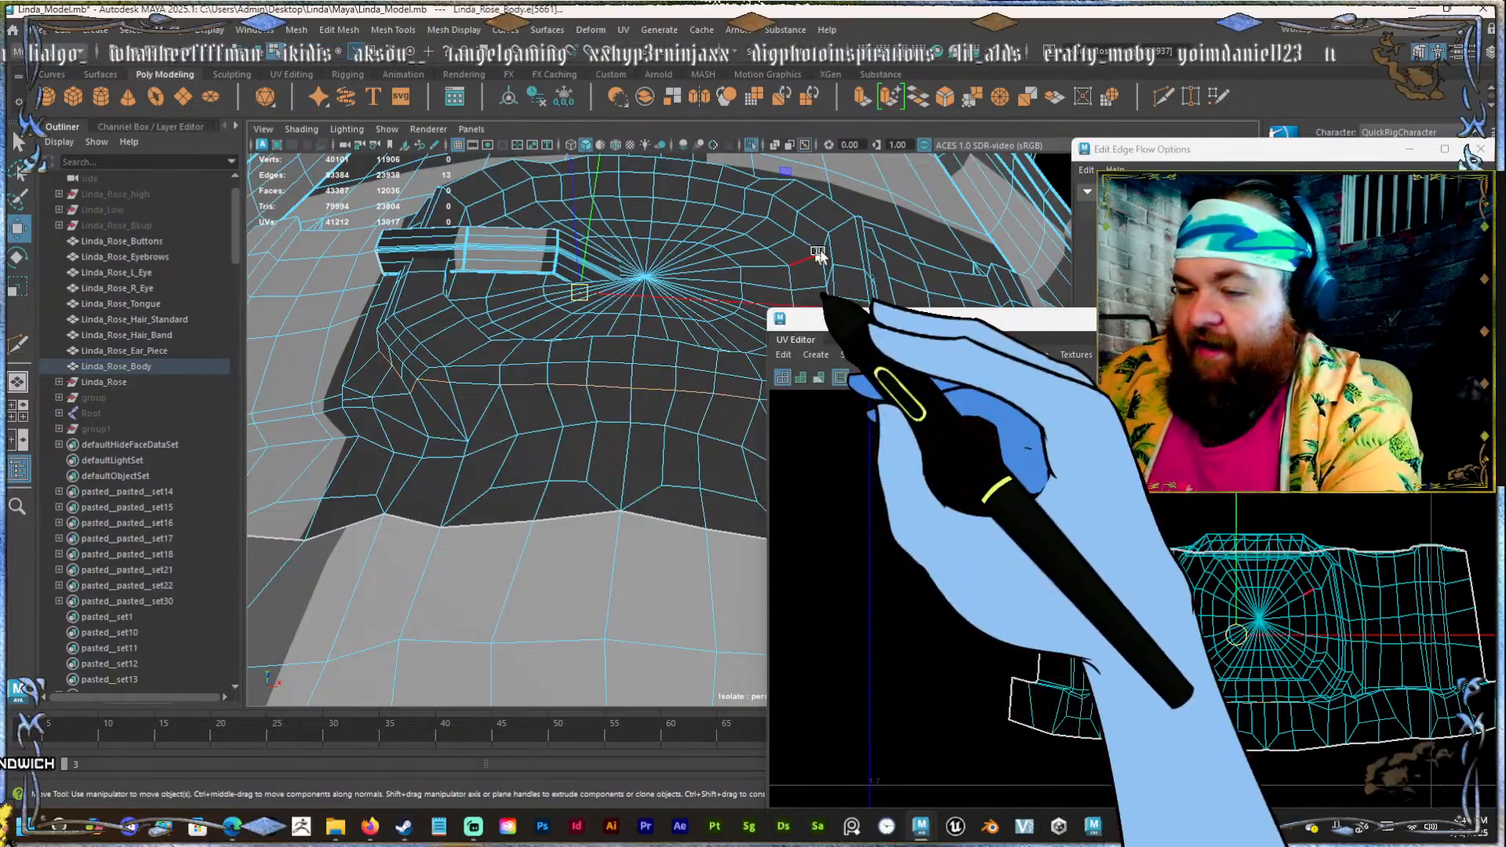
Move the UV Editor clear of the model and extend the edge selection around the buckle's lower border.
{"action": "left_click_drag", "start_coordinate": [892, 316], "coordinate": [1019, 541]}
{"action": "left_click_drag", "start_coordinate": [640, 462], "coordinate": [712, 469], "text": "alt"}
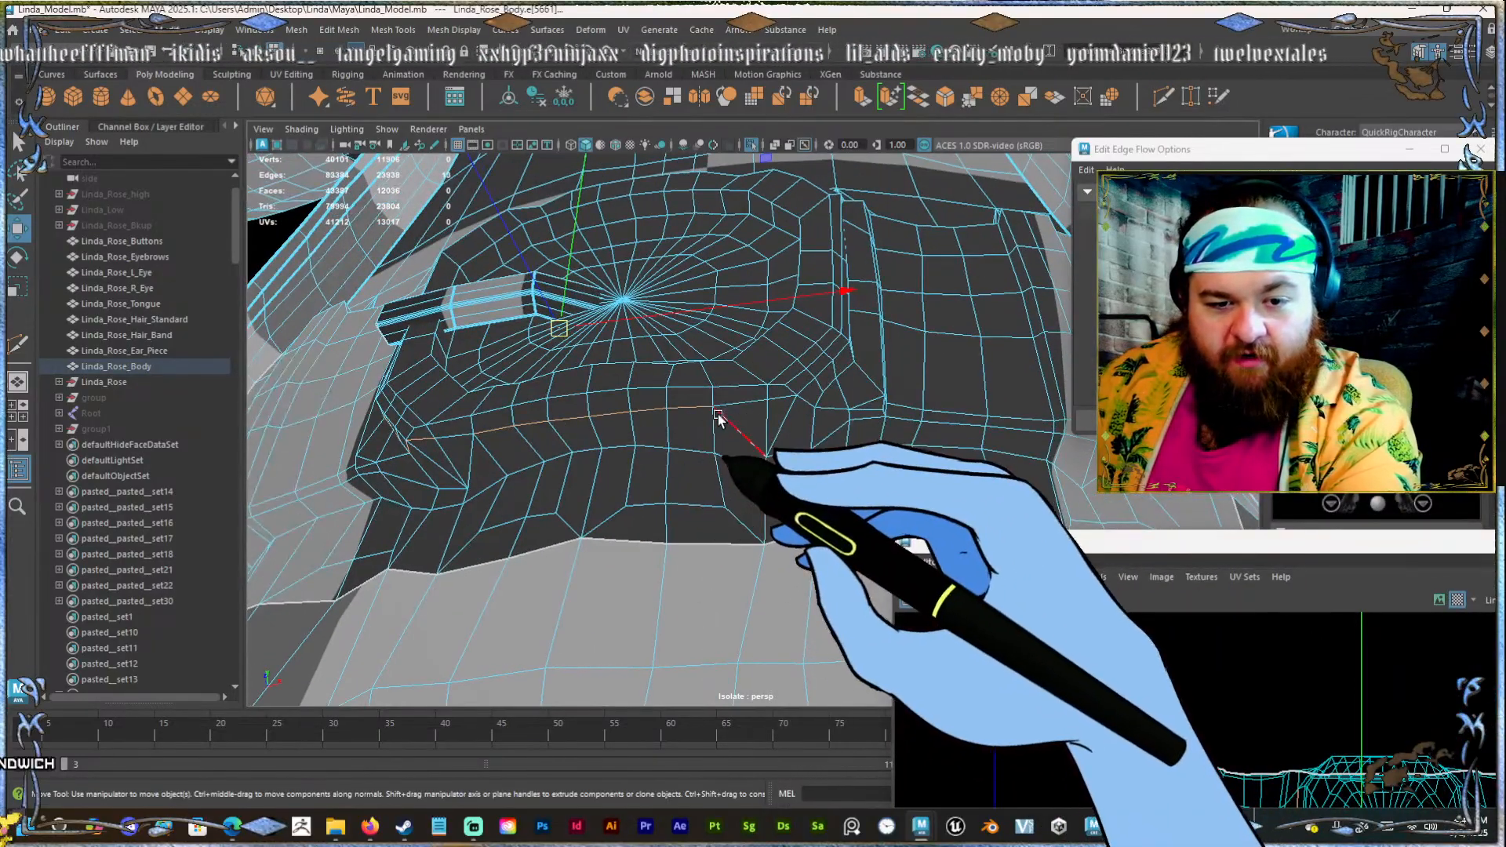
{"action": "left_click_drag", "start_coordinate": [780, 400], "coordinate": [490, 369], "text": "alt"}
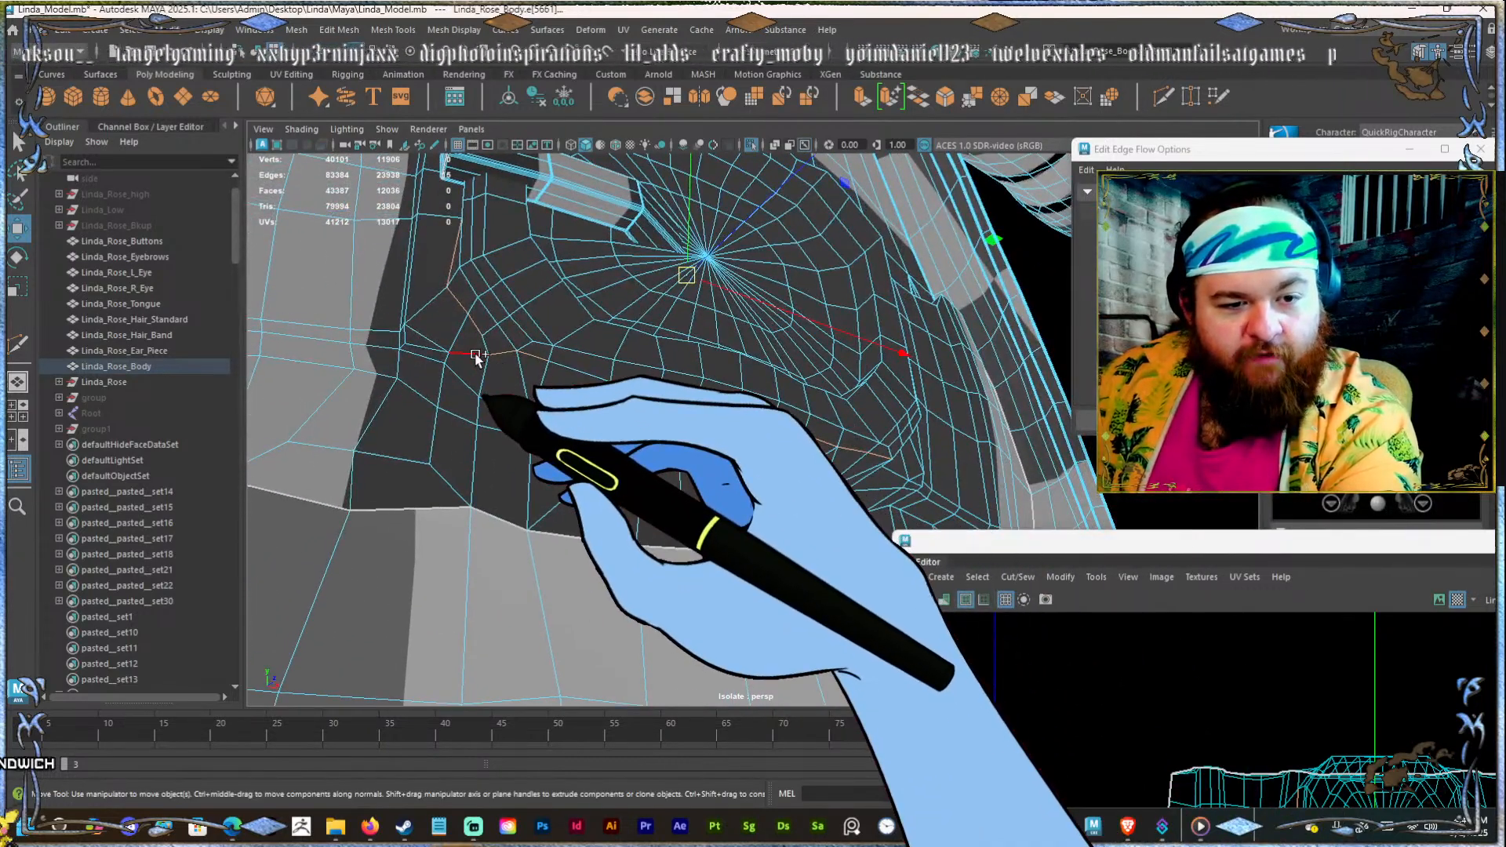
{"action": "left_click", "coordinate": [593, 371], "text": "shift"}
{"action": "left_click_drag", "start_coordinate": [625, 370], "coordinate": [549, 407], "text": "alt"}
{"action": "right_click_drag", "start_coordinate": [743, 464], "coordinate": [710, 350], "text": "alt"}
{"action": "left_click_drag", "start_coordinate": [710, 349], "coordinate": [803, 367], "text": "alt"}
{"action": "right_click_drag", "start_coordinate": [803, 366], "coordinate": [679, 428], "text": "alt"}
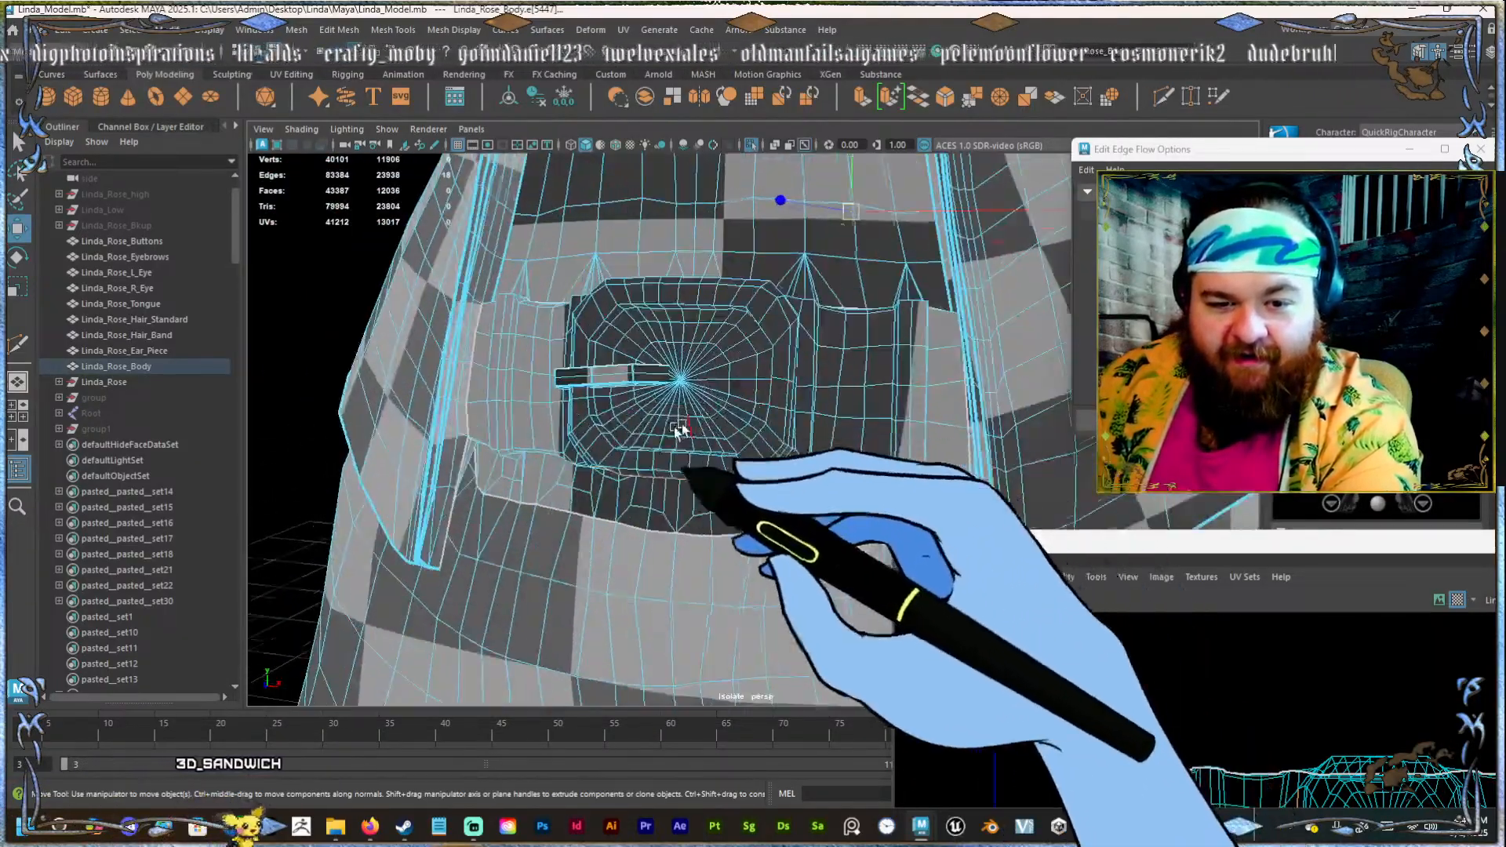
{"action": "left_click_drag", "start_coordinate": [679, 428], "coordinate": [684, 444], "text": "alt"}
{"action": "right_click_drag", "start_coordinate": [684, 443], "coordinate": [693, 459], "text": "alt"}
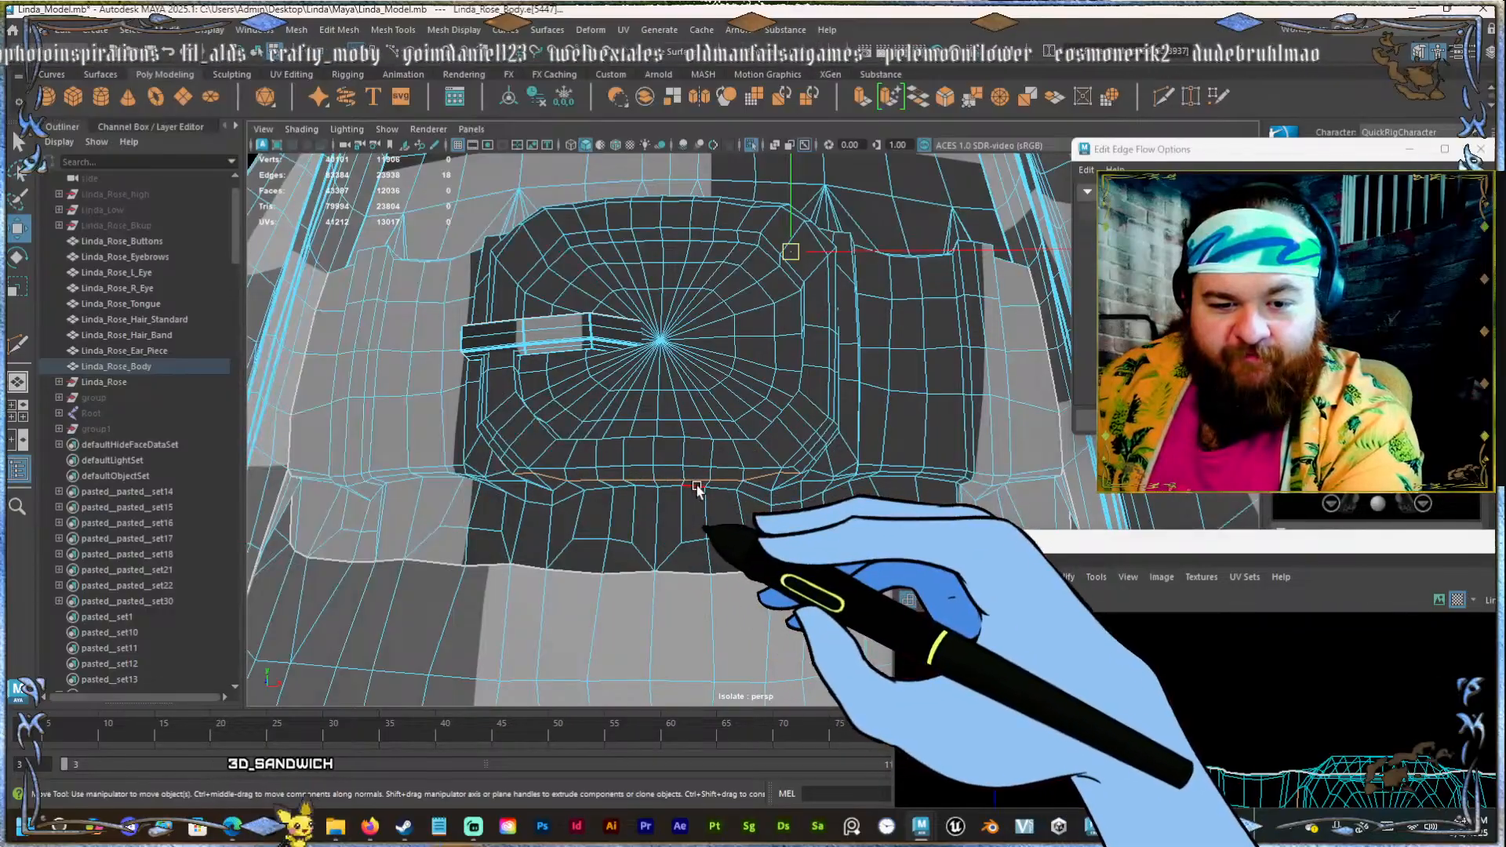
Reselect the edge run along the buckle's lower border, including the edges around its lower corner.
{"action": "double_click", "coordinate": [718, 481]}
{"action": "left_click_drag", "start_coordinate": [719, 482], "coordinate": [644, 448], "text": "alt"}
{"action": "right_click_drag", "start_coordinate": [644, 449], "coordinate": [709, 426], "text": "alt"}
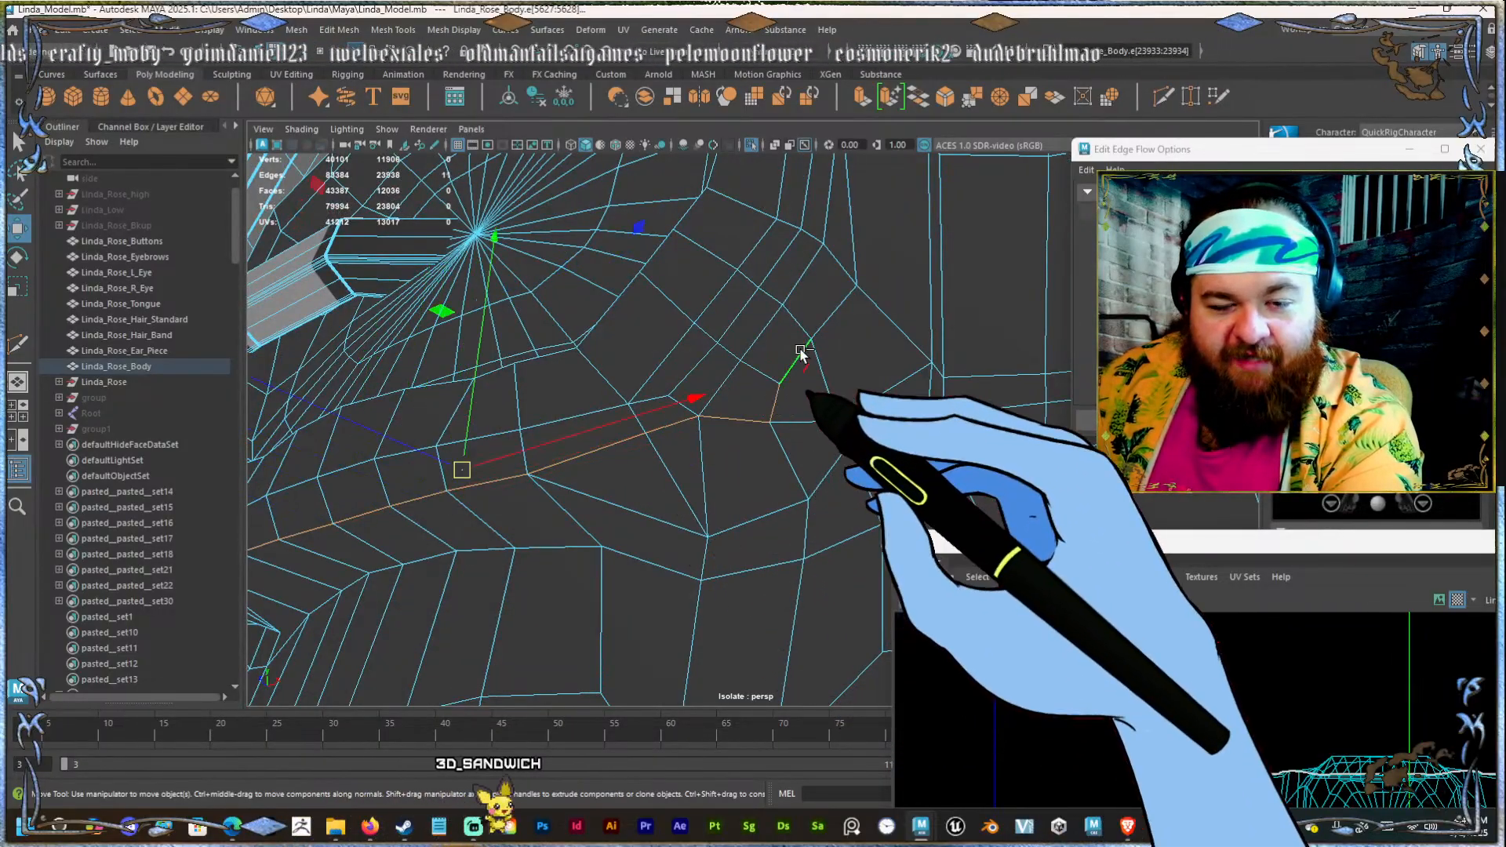
{"action": "right_click_drag", "start_coordinate": [854, 253], "coordinate": [783, 299], "text": "alt"}
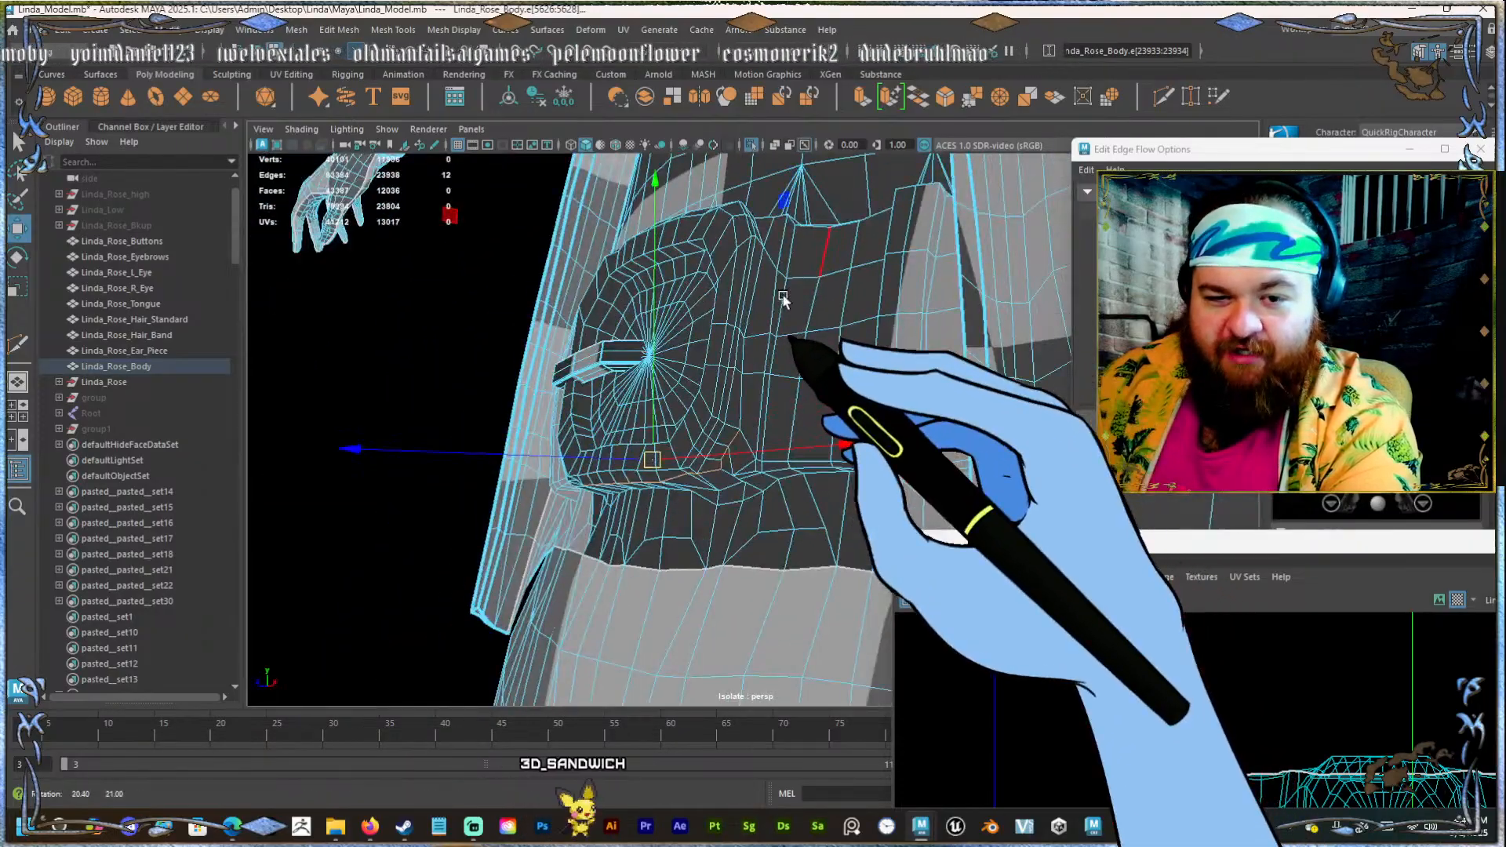
Add the edges running up the buckle's side, where it meets the belt, to the selection.
{"action": "left_click_drag", "start_coordinate": [784, 299], "coordinate": [737, 379], "text": "alt"}
{"action": "left_click", "coordinate": [723, 406], "text": "shift"}
{"action": "left_click", "coordinate": [727, 394], "text": "shift"}
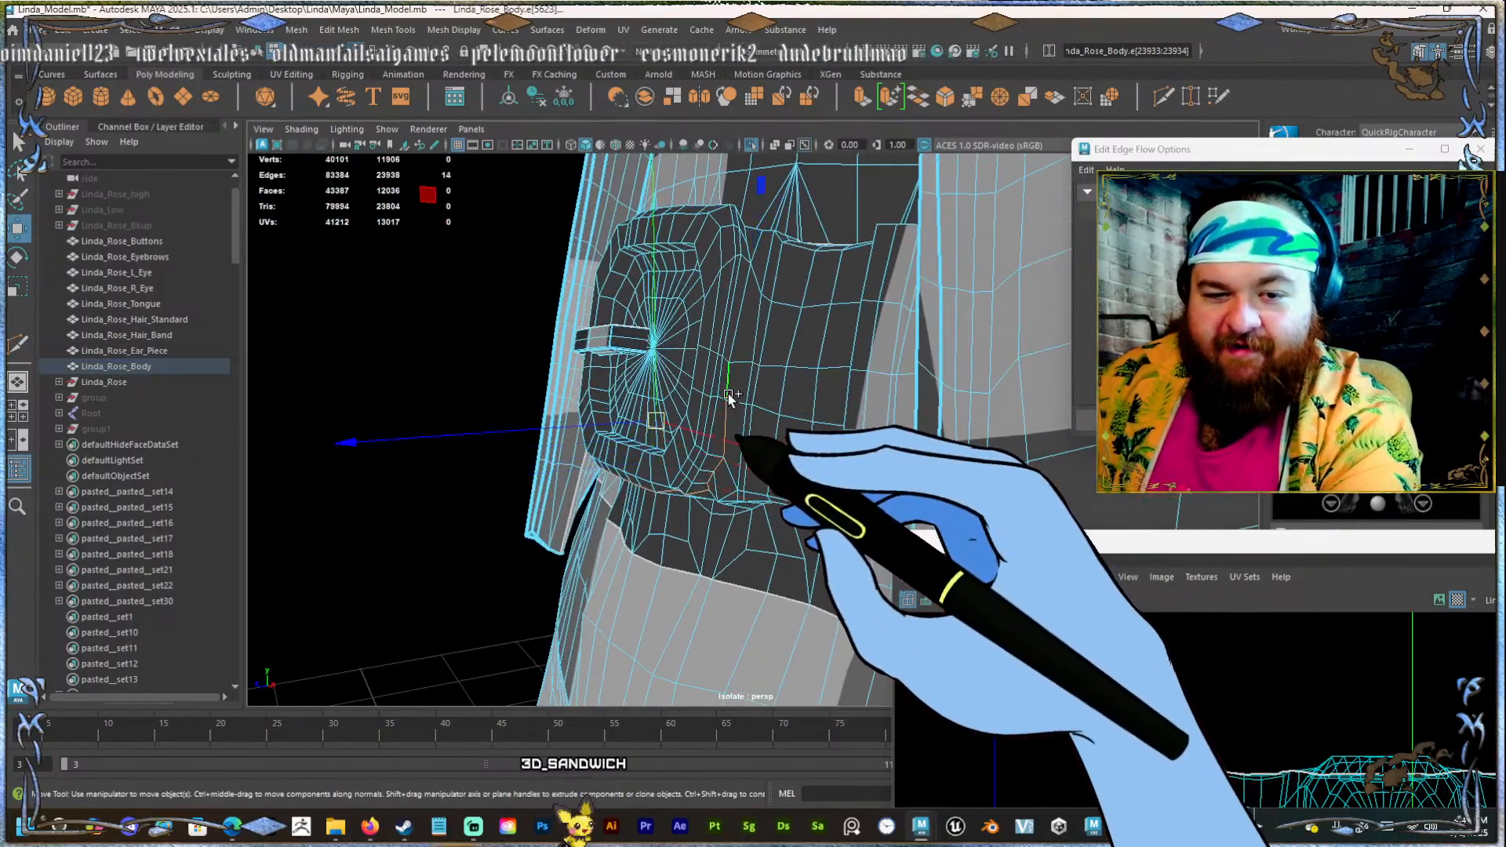
{"action": "left_click", "coordinate": [754, 326], "text": "shift"}
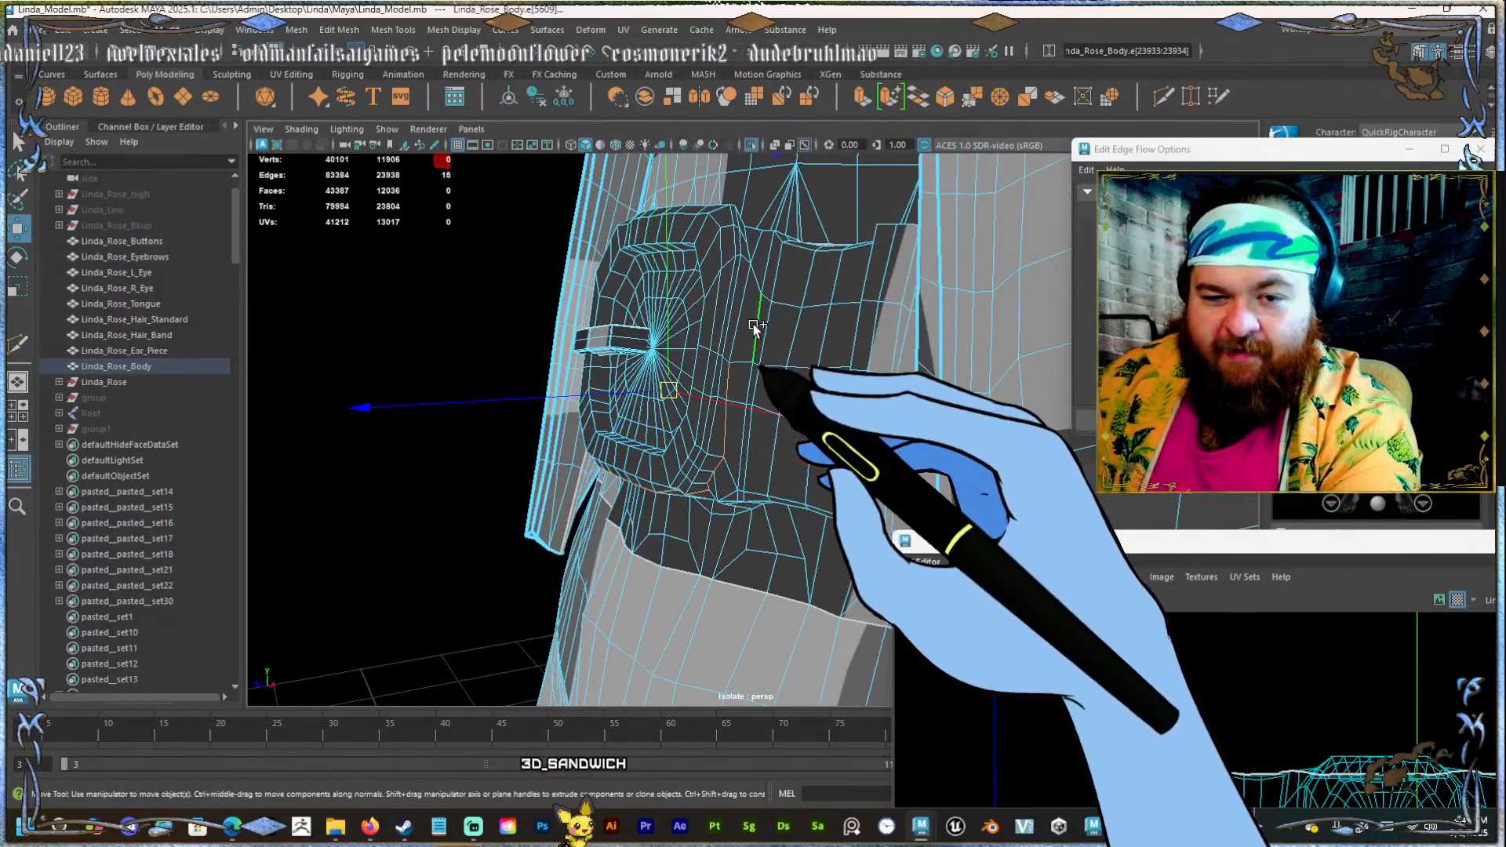
{"action": "left_click", "coordinate": [751, 304], "text": "shift"}
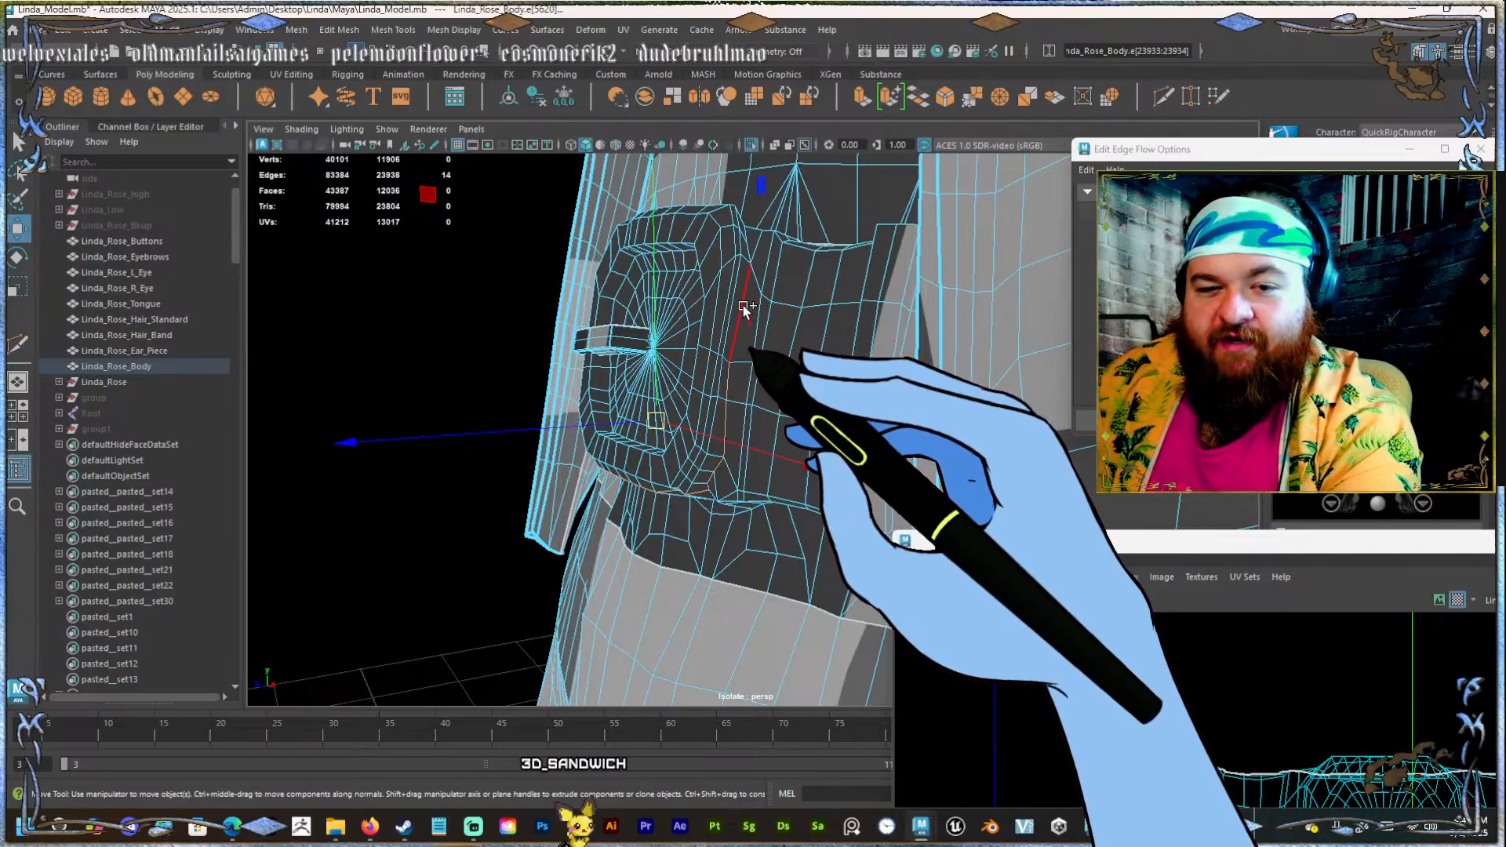
{"action": "double_click", "coordinate": [742, 309], "text": "shift"}
{"action": "key", "text": "ctrl+z"}
Continue the seam selection around the buckle's side towards its upper corner and along the next edge run.
{"action": "left_click_drag", "start_coordinate": [636, 400], "coordinate": [642, 444], "text": "alt"}
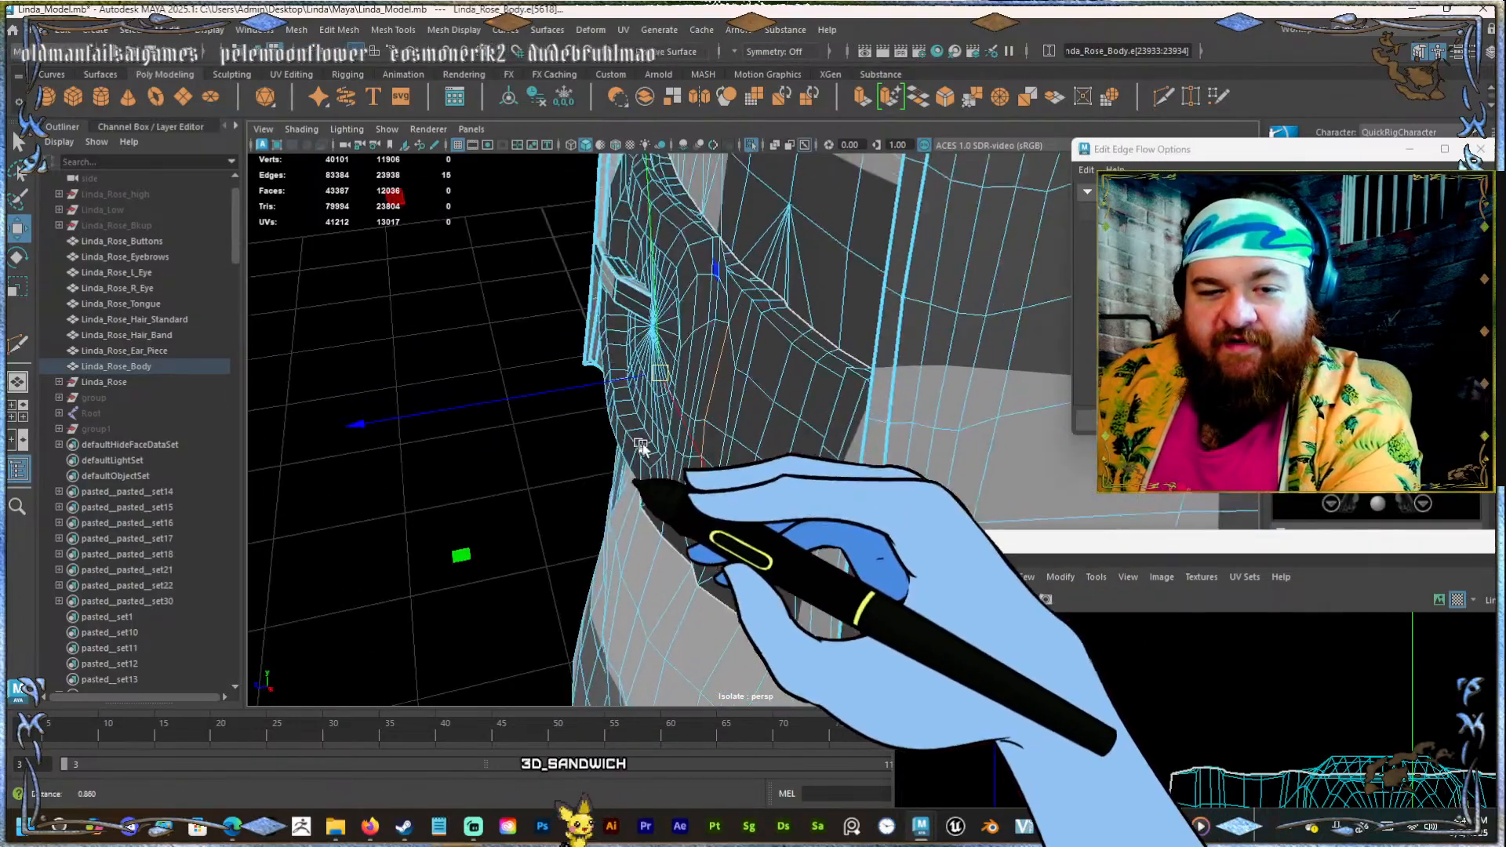
{"action": "right_click_drag", "start_coordinate": [642, 443], "coordinate": [638, 458], "text": "alt"}
{"action": "middle_click_drag", "start_coordinate": [638, 457], "coordinate": [703, 483], "text": "alt"}
{"action": "left_click_drag", "start_coordinate": [702, 484], "coordinate": [733, 407], "text": "alt"}
{"action": "left_click", "coordinate": [733, 363], "text": "shift"}
{"action": "right_click_drag", "start_coordinate": [733, 407], "coordinate": [682, 466], "text": "alt"}
{"action": "left_click", "coordinate": [698, 468], "text": "shift"}
{"action": "left_click_drag", "start_coordinate": [697, 468], "coordinate": [541, 473], "text": "alt"}
{"action": "double_click", "coordinate": [511, 452], "text": "shift"}
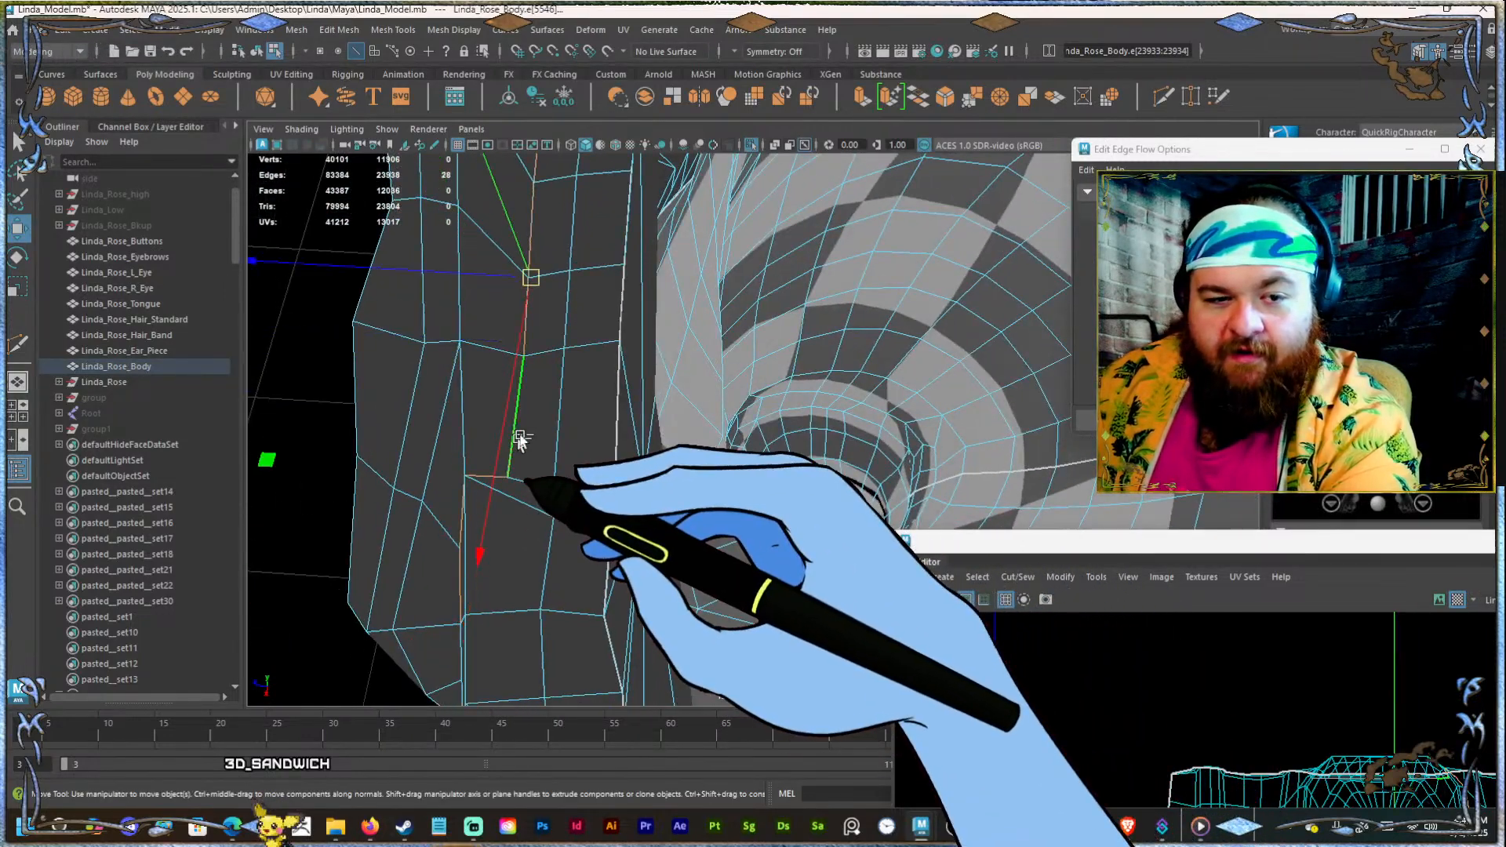
Add the short connecting edges at the buckle's corner to the seam selection.
{"action": "left_click_drag", "start_coordinate": [698, 361], "coordinate": [717, 538], "text": "alt"}
{"action": "left_click_drag", "start_coordinate": [660, 450], "coordinate": [670, 500], "text": "alt"}
{"action": "left_click", "coordinate": [663, 478], "text": "shift"}
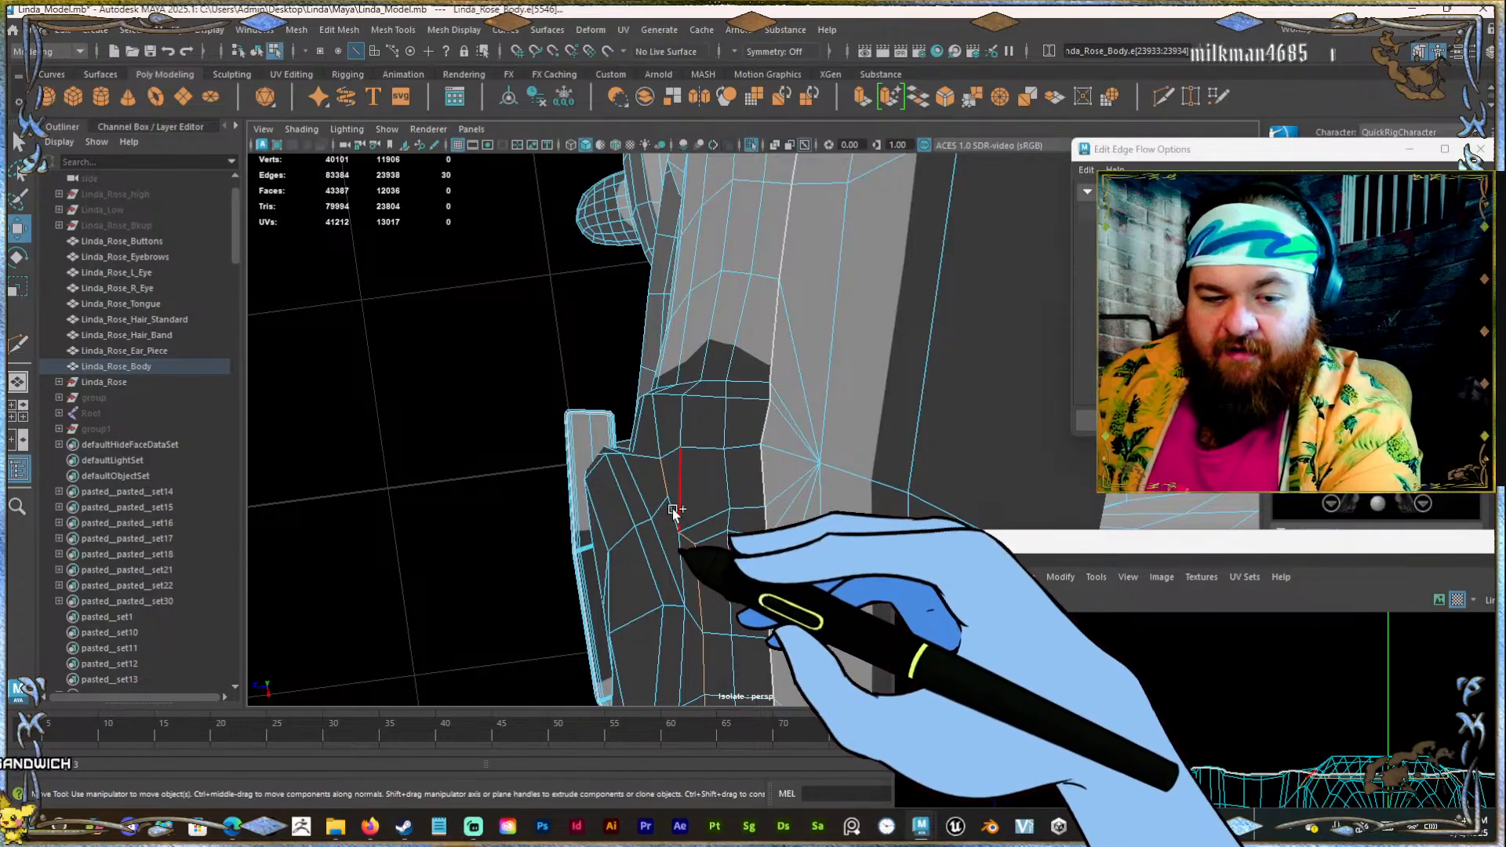
{"action": "right_click_drag", "start_coordinate": [666, 510], "coordinate": [746, 518], "text": "alt"}
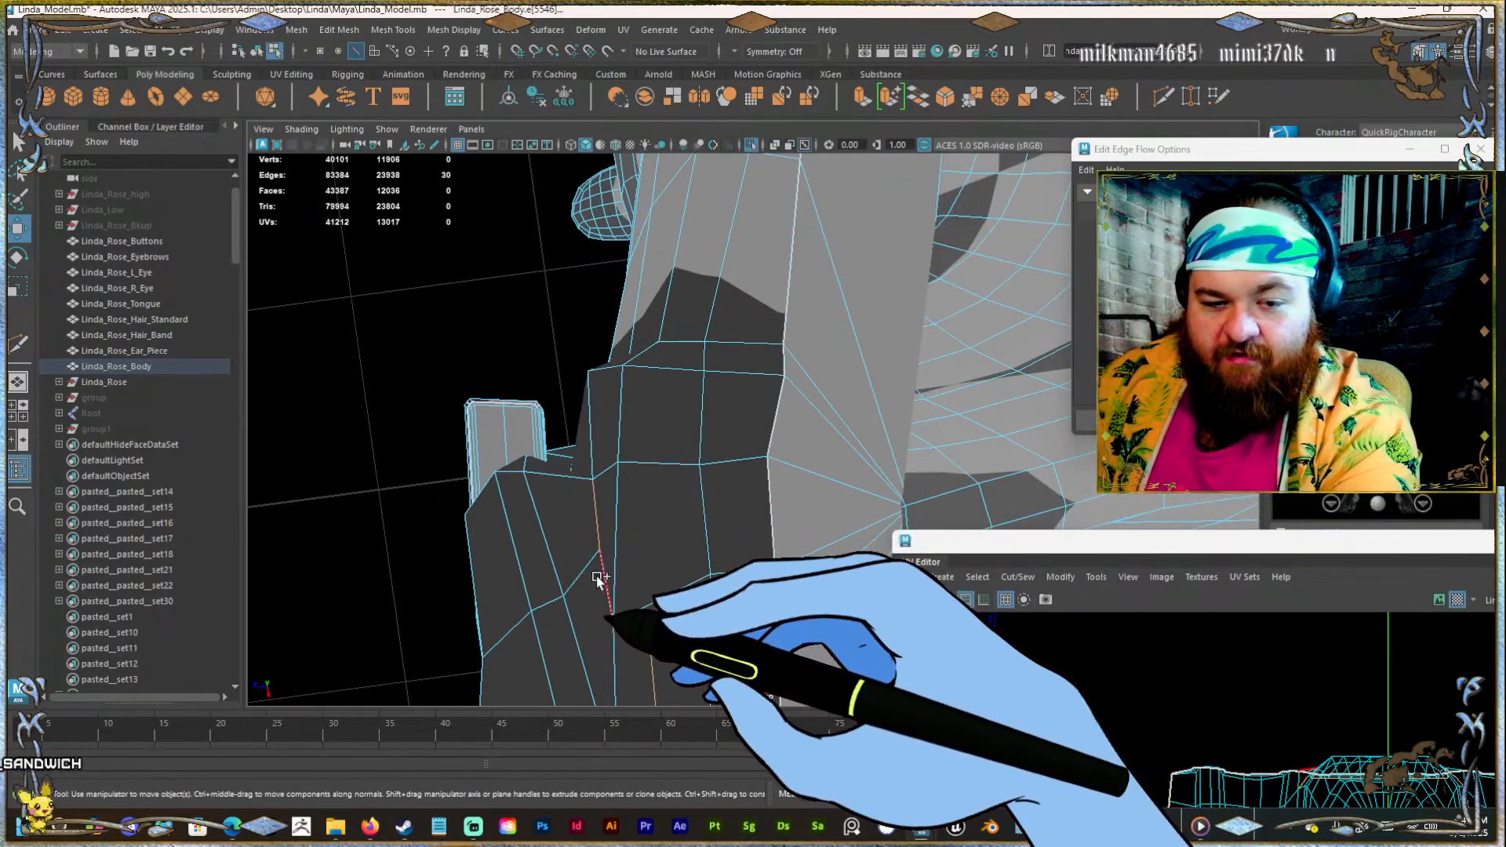
{"action": "left_click_drag", "start_coordinate": [596, 577], "coordinate": [809, 603], "text": "alt"}
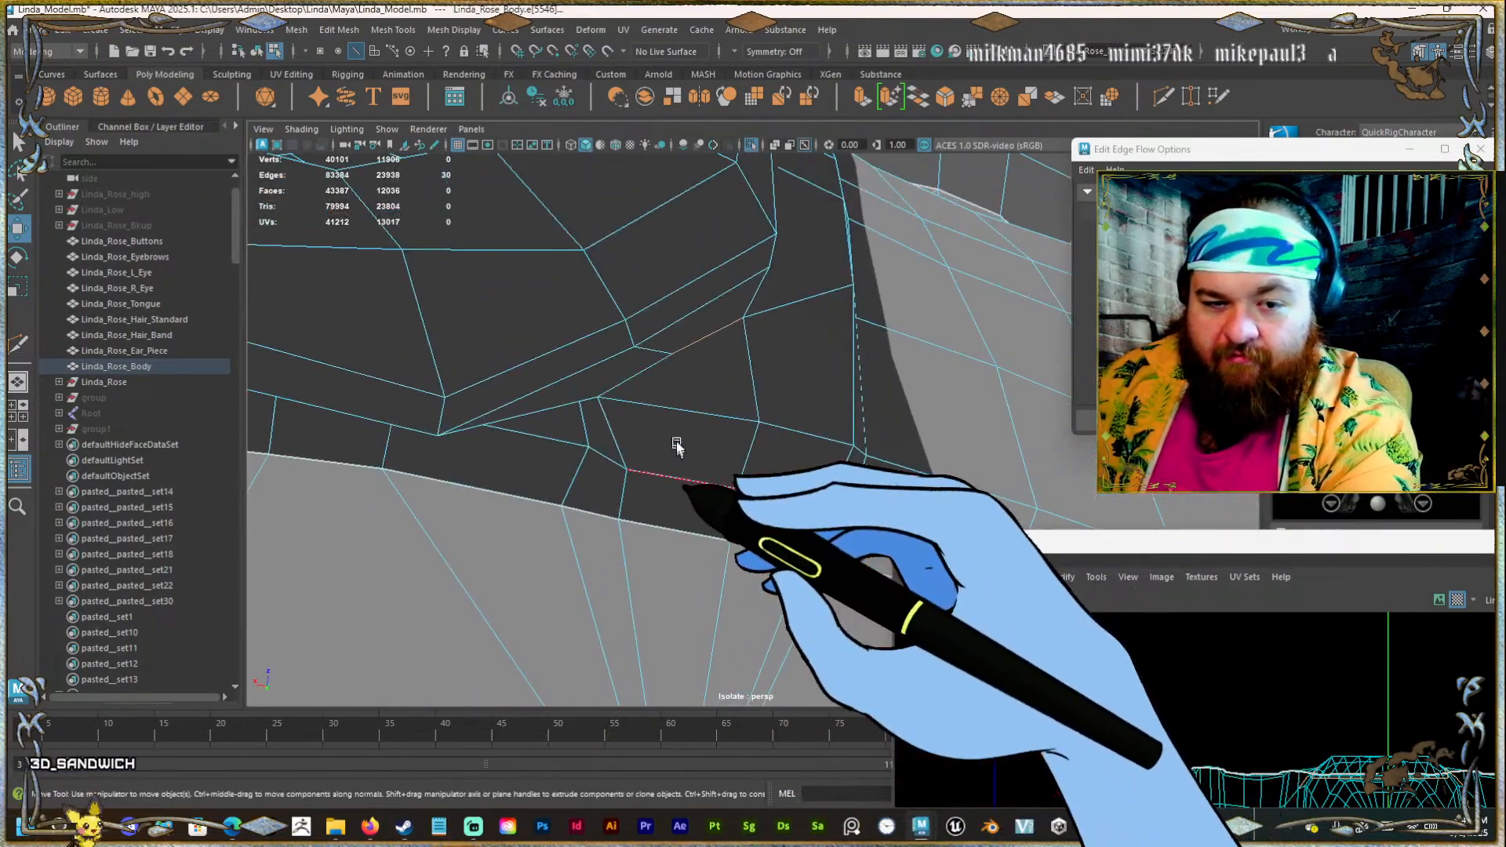
{"action": "left_click", "coordinate": [644, 375], "text": "shift"}
Add the remaining edges on the buckle's other side and corner to close the seam loop.
{"action": "right_click_drag", "start_coordinate": [823, 333], "coordinate": [810, 384], "text": "alt"}
{"action": "left_click_drag", "start_coordinate": [810, 384], "coordinate": [431, 309], "text": "alt"}
{"action": "right_click_drag", "start_coordinate": [541, 353], "coordinate": [669, 360], "text": "alt"}
{"action": "left_click_drag", "start_coordinate": [669, 360], "coordinate": [658, 463], "text": "alt"}
{"action": "double_click", "coordinate": [703, 371], "text": "shift"}
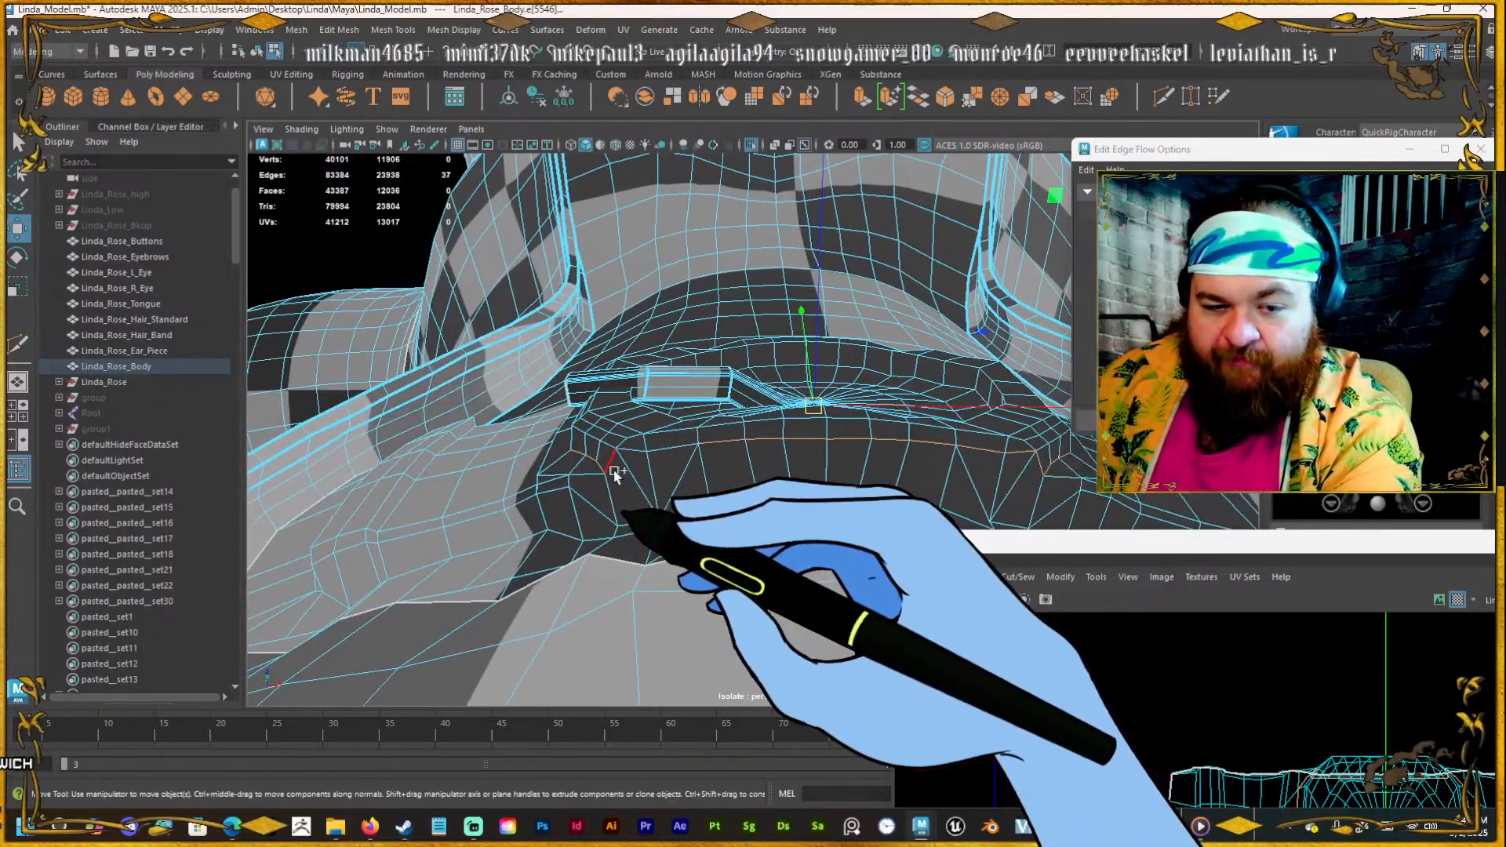
{"action": "left_click", "coordinate": [625, 445], "text": "shift"}
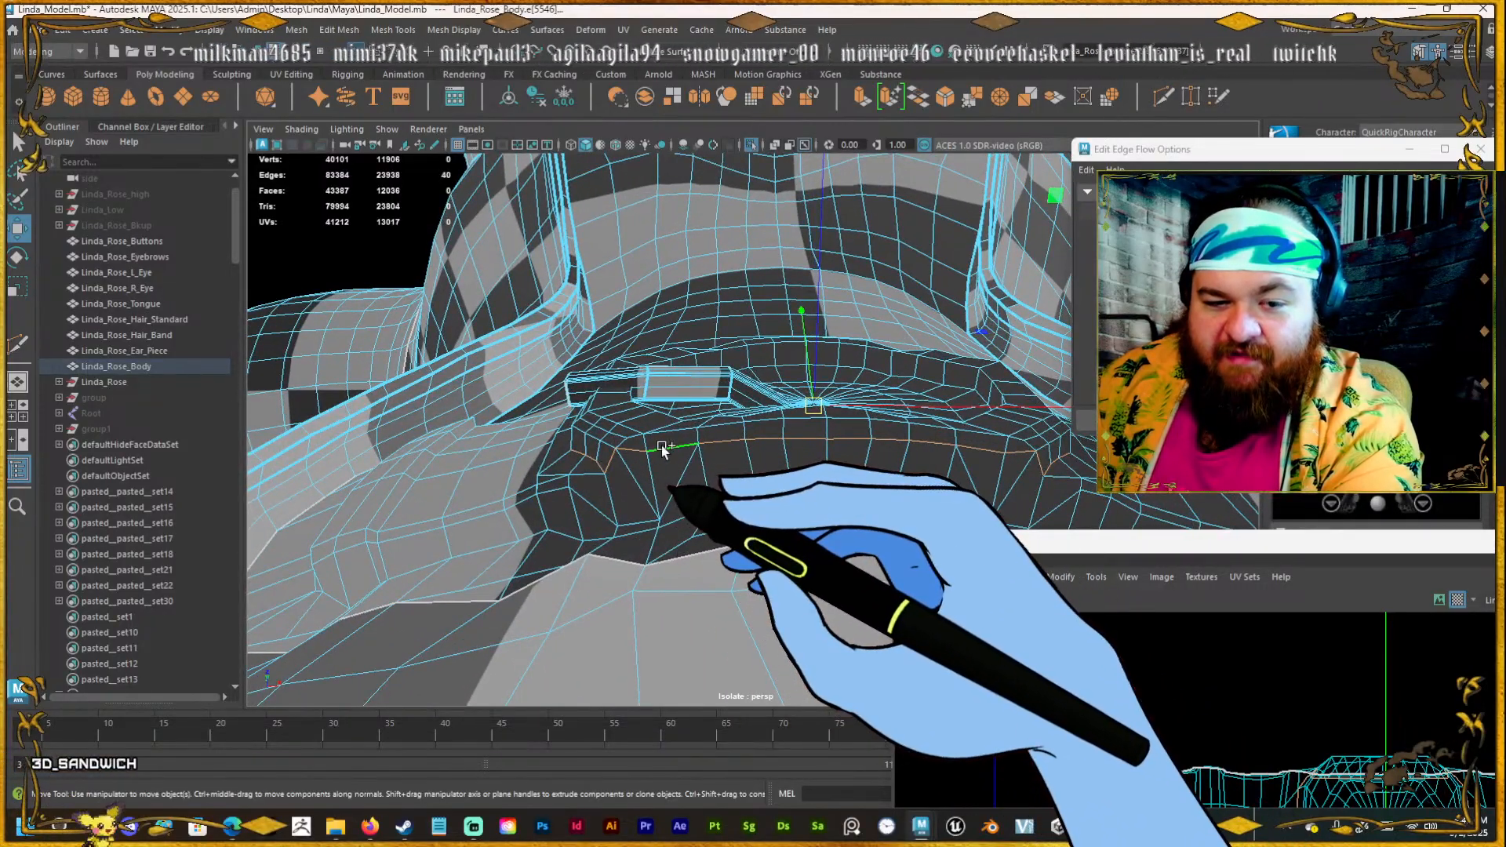
Cut the UVs along the selected buckle border and move the belt shell below the buckle shell.
{"action": "key", "text": "shift+x"}
{"action": "left_click_drag", "start_coordinate": [1052, 544], "coordinate": [599, 170]}
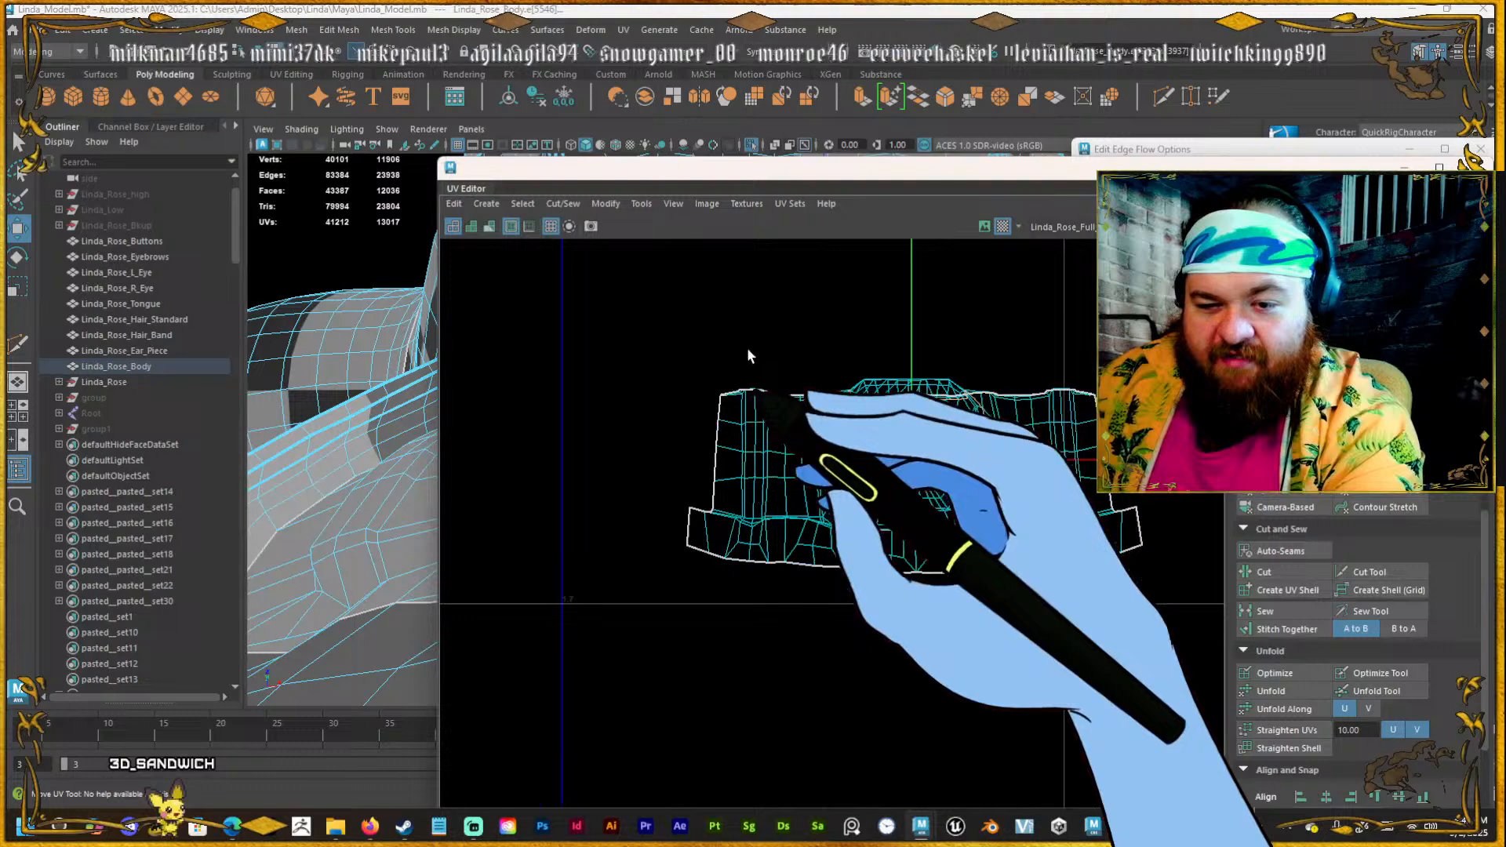
{"action": "right_click_drag", "start_coordinate": [759, 394], "coordinate": [792, 411]}
{"action": "left_click", "coordinate": [793, 409]}
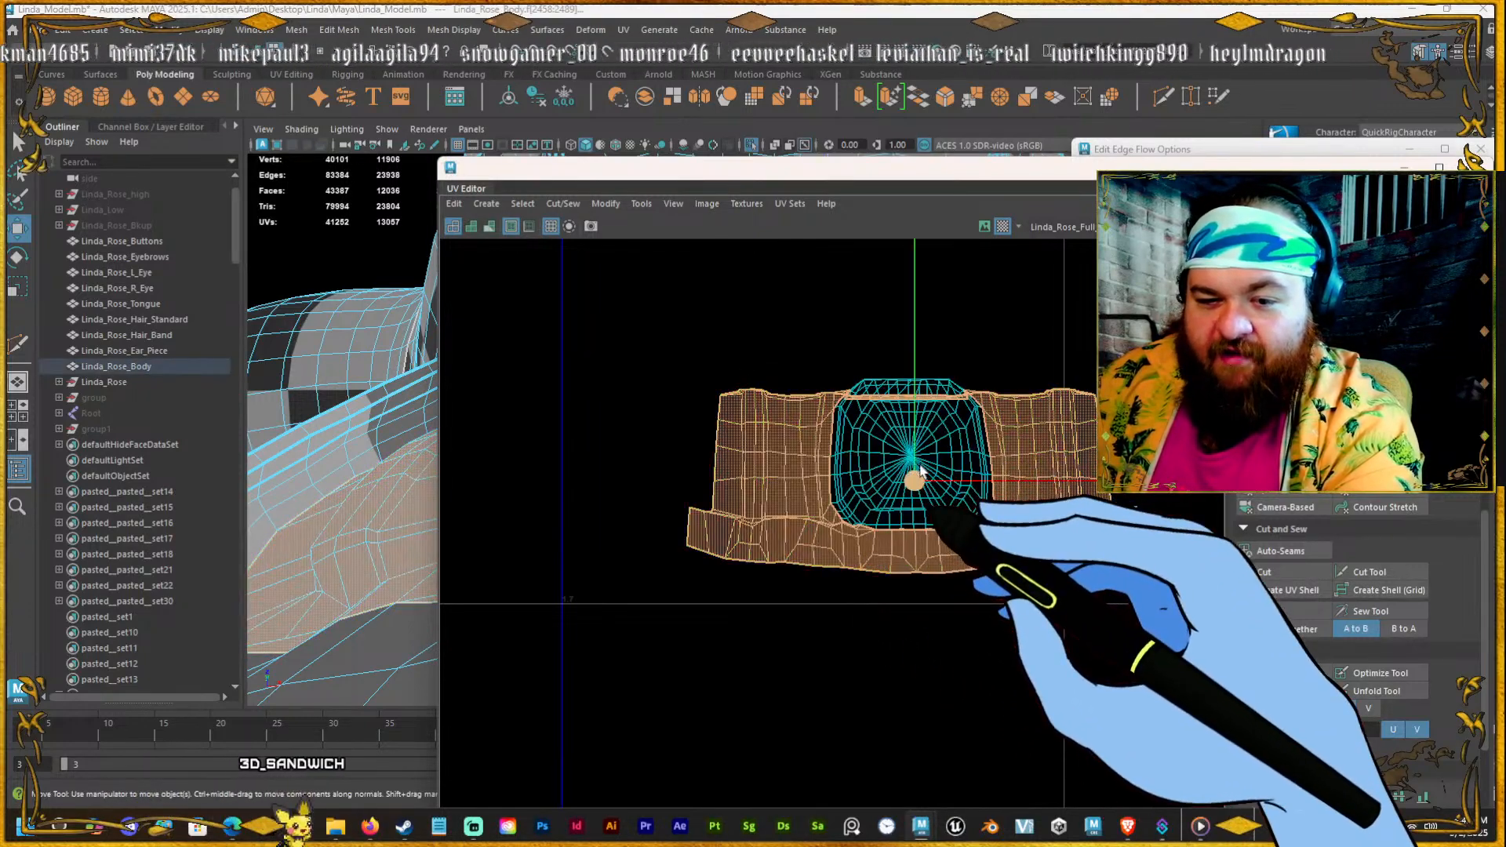
{"action": "left_click_drag", "start_coordinate": [918, 474], "coordinate": [921, 621]}
Unfold the buckle shell and the belt shell separately.
{"action": "left_click", "coordinate": [910, 495]}
{"action": "right_click_drag", "start_coordinate": [825, 428], "coordinate": [681, 426], "text": "shift"}
{"action": "left_click", "coordinate": [830, 573]}
{"action": "right_click_drag", "start_coordinate": [767, 483], "coordinate": [628, 462], "text": "shift"}
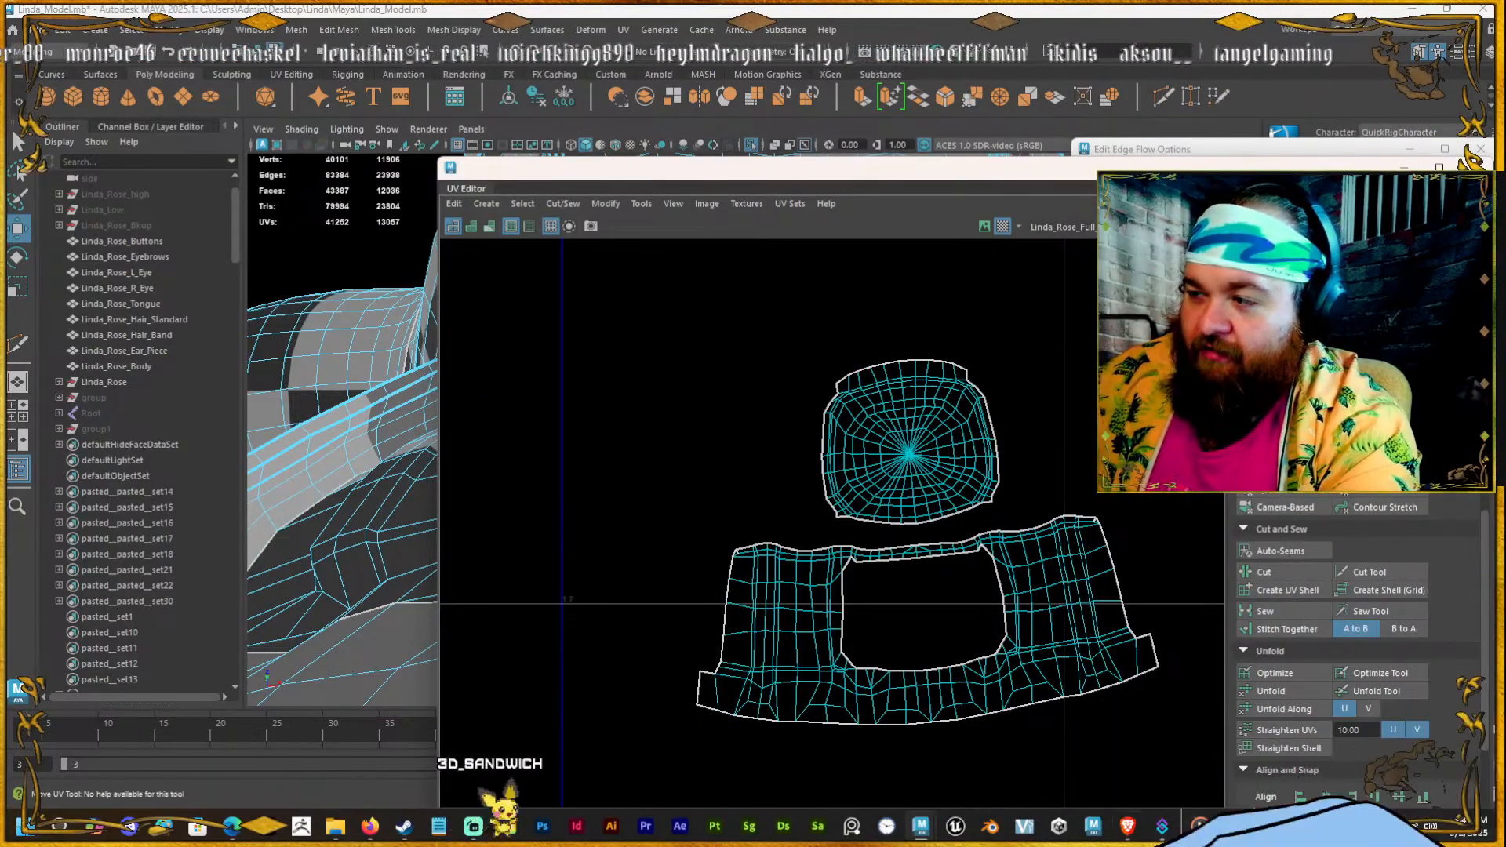
Select both the buckle and belt shells and apply Orient Shells.
{"action": "left_click", "coordinate": [868, 369]}
{"action": "left_click_drag", "start_coordinate": [727, 369], "coordinate": [1129, 674]}
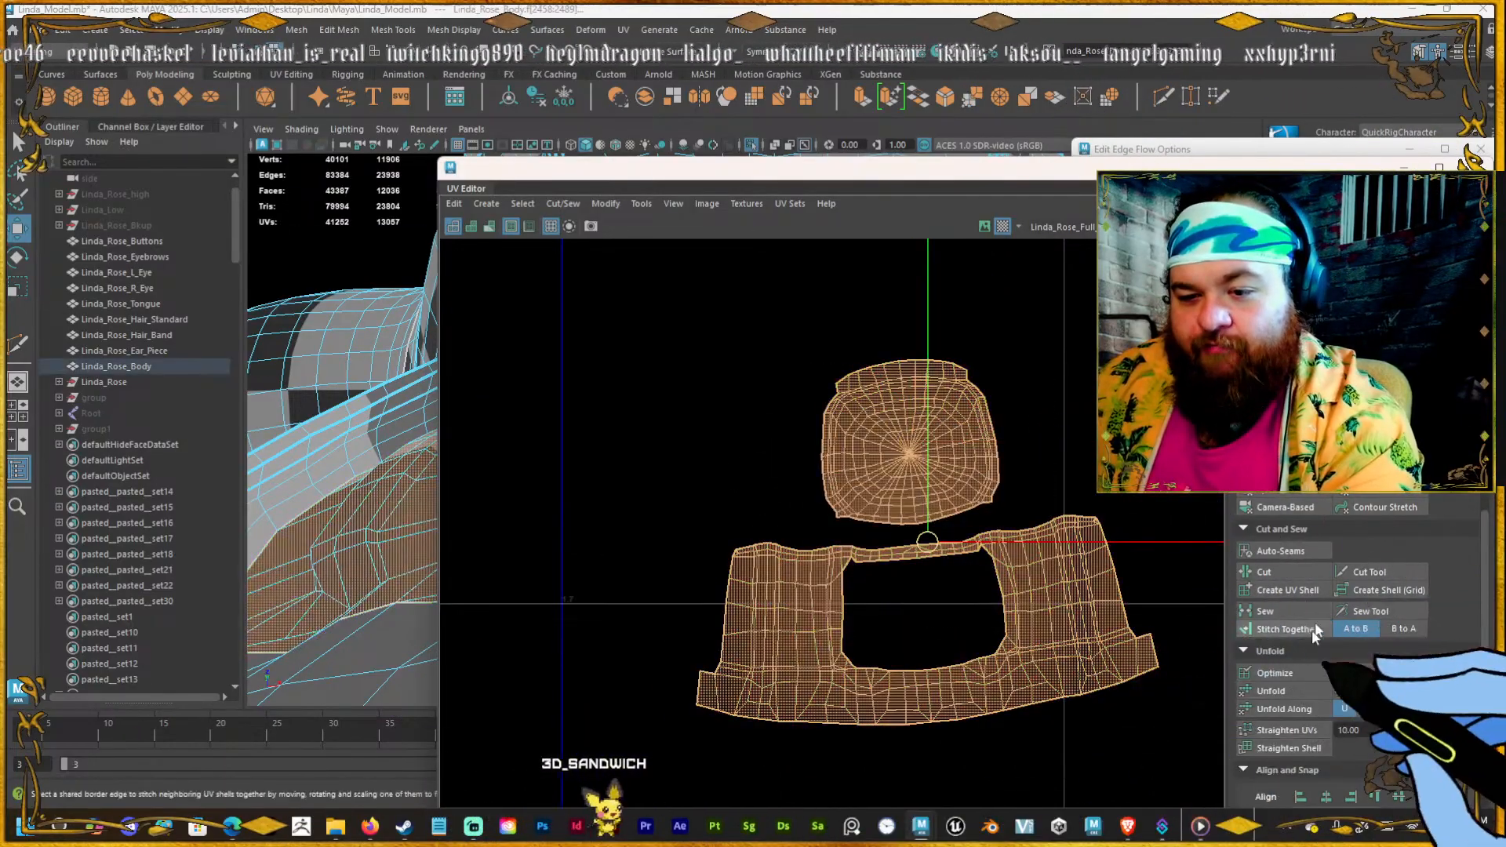
{"action": "scroll", "coordinate": [1320, 594], "scroll_direction": "down", "scroll_amount": 5}
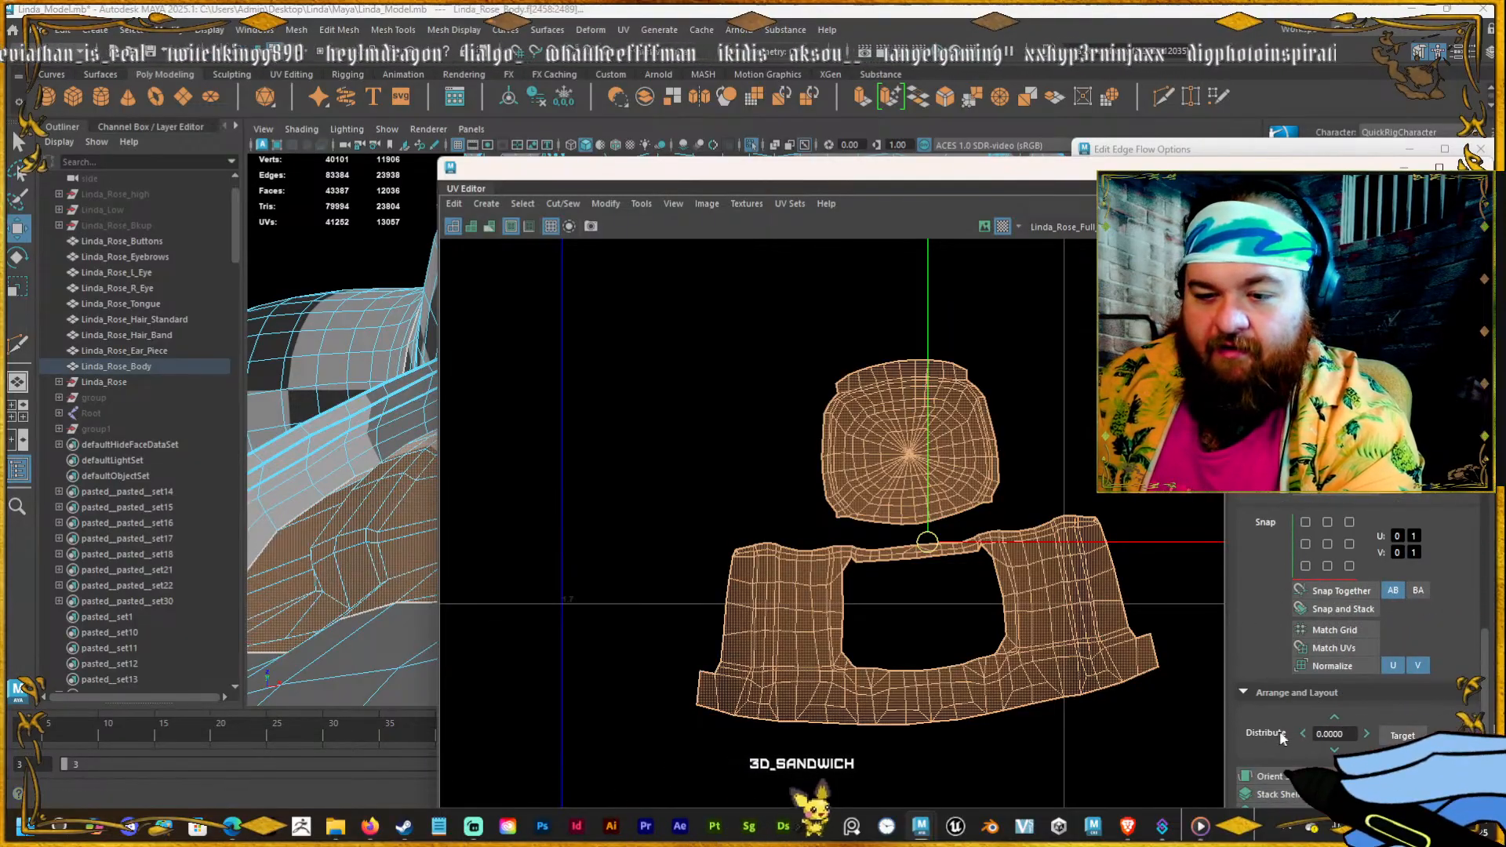
{"action": "left_click", "coordinate": [1284, 774]}
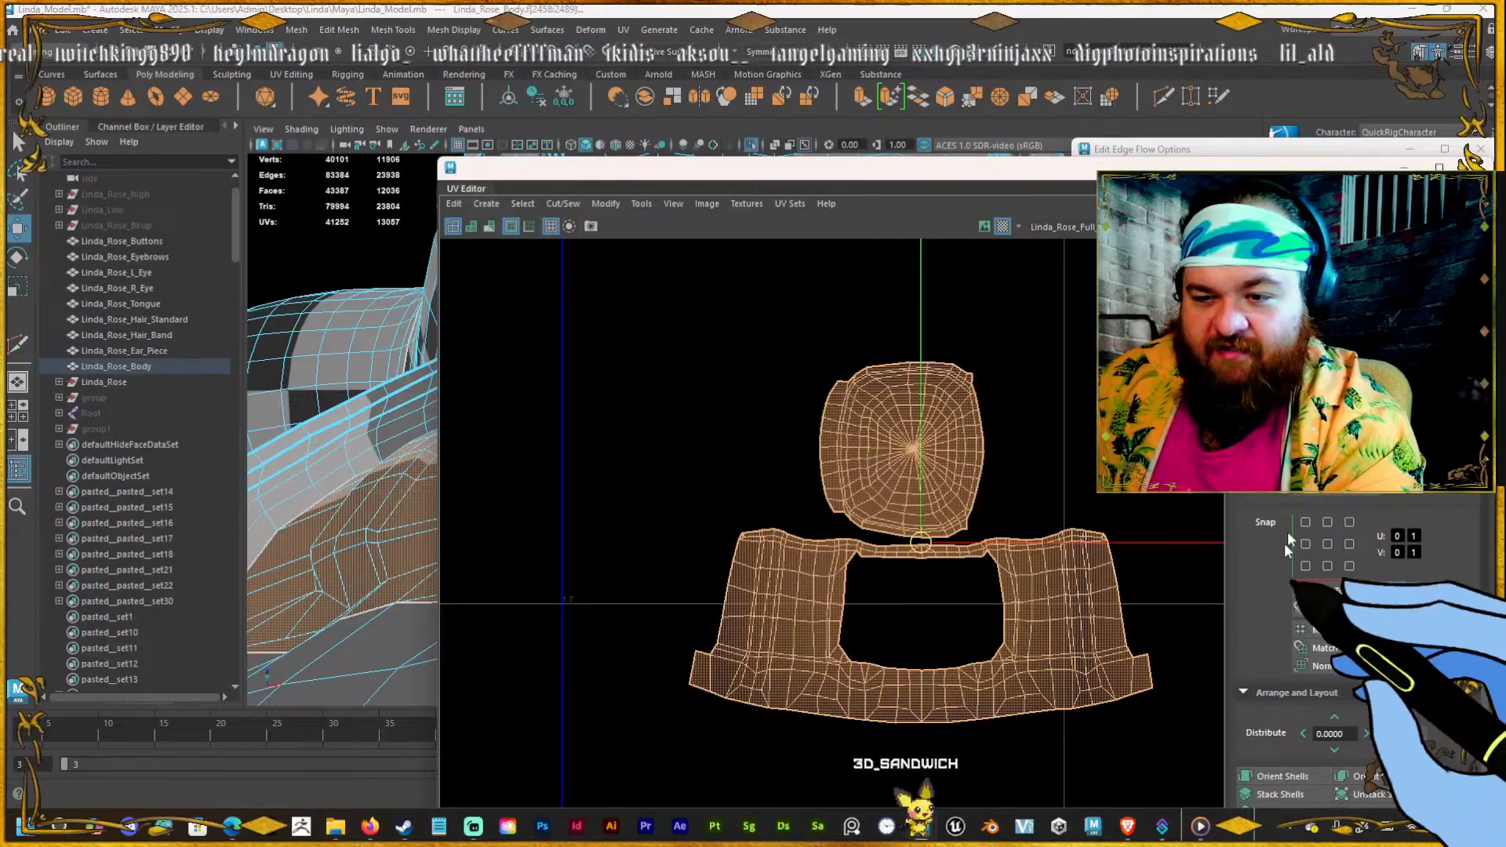
Rotate the buckle shell a quarter turn clockwise so its flap edge faces up, and clear the selection.
{"action": "scroll", "coordinate": [1288, 539], "scroll_direction": "up", "scroll_amount": 4}
{"action": "left_click", "coordinate": [1072, 349]}
{"action": "left_click", "coordinate": [969, 432]}
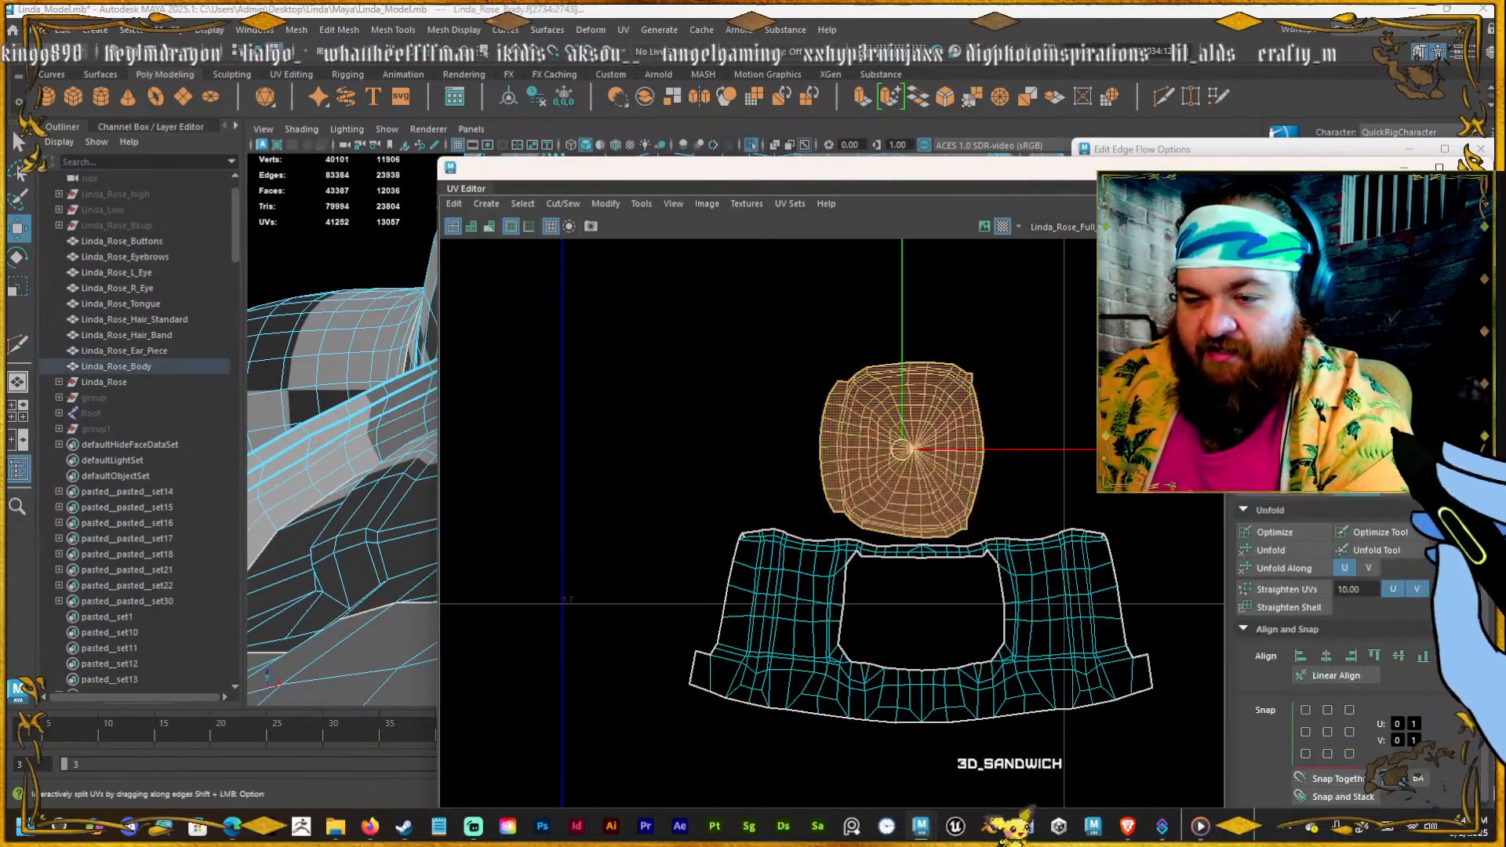
{"action": "scroll", "coordinate": [1333, 628], "scroll_direction": "up", "scroll_amount": 5}
{"action": "left_click", "coordinate": [1340, 347]}
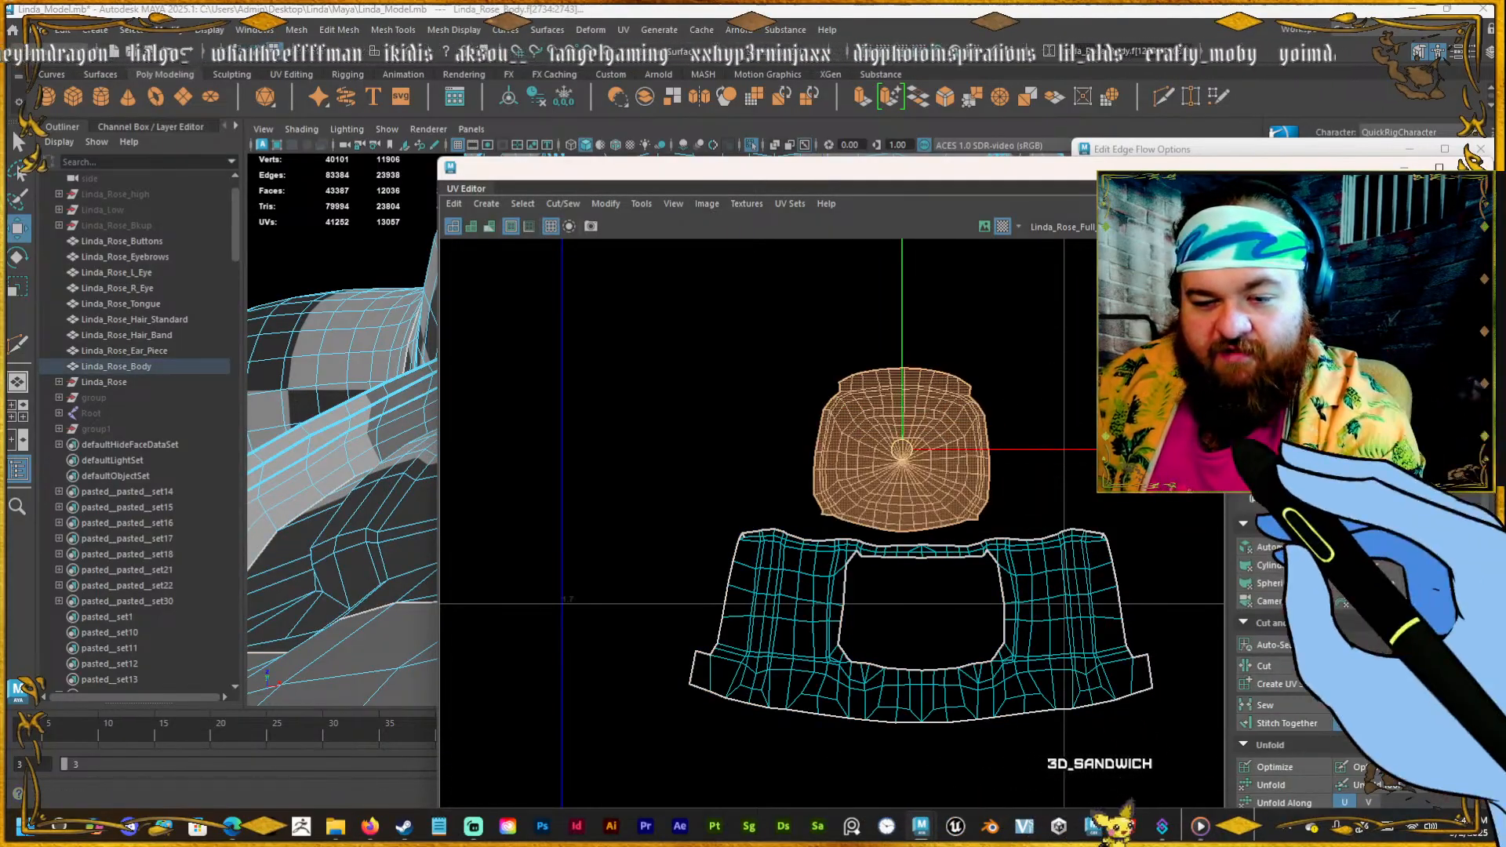
{"action": "left_click", "coordinate": [1031, 404]}
Select the trousers' UV shell and unfold it.
{"action": "scroll", "coordinate": [878, 446], "scroll_direction": "down", "scroll_amount": 12}
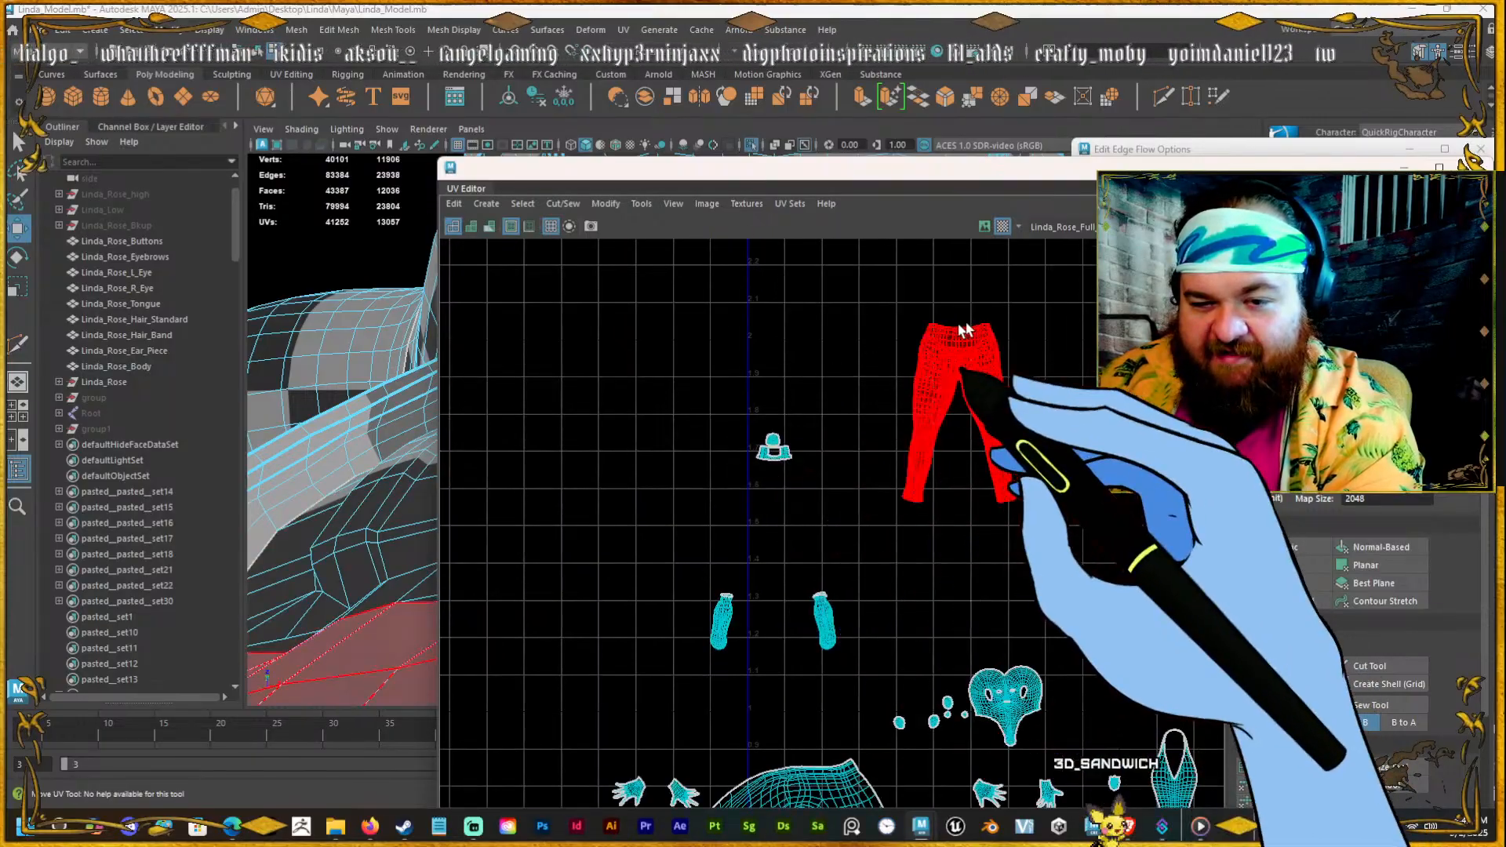
{"action": "left_click", "coordinate": [953, 353]}
{"action": "right_click_drag", "start_coordinate": [906, 344], "coordinate": [835, 349], "text": "shift"}
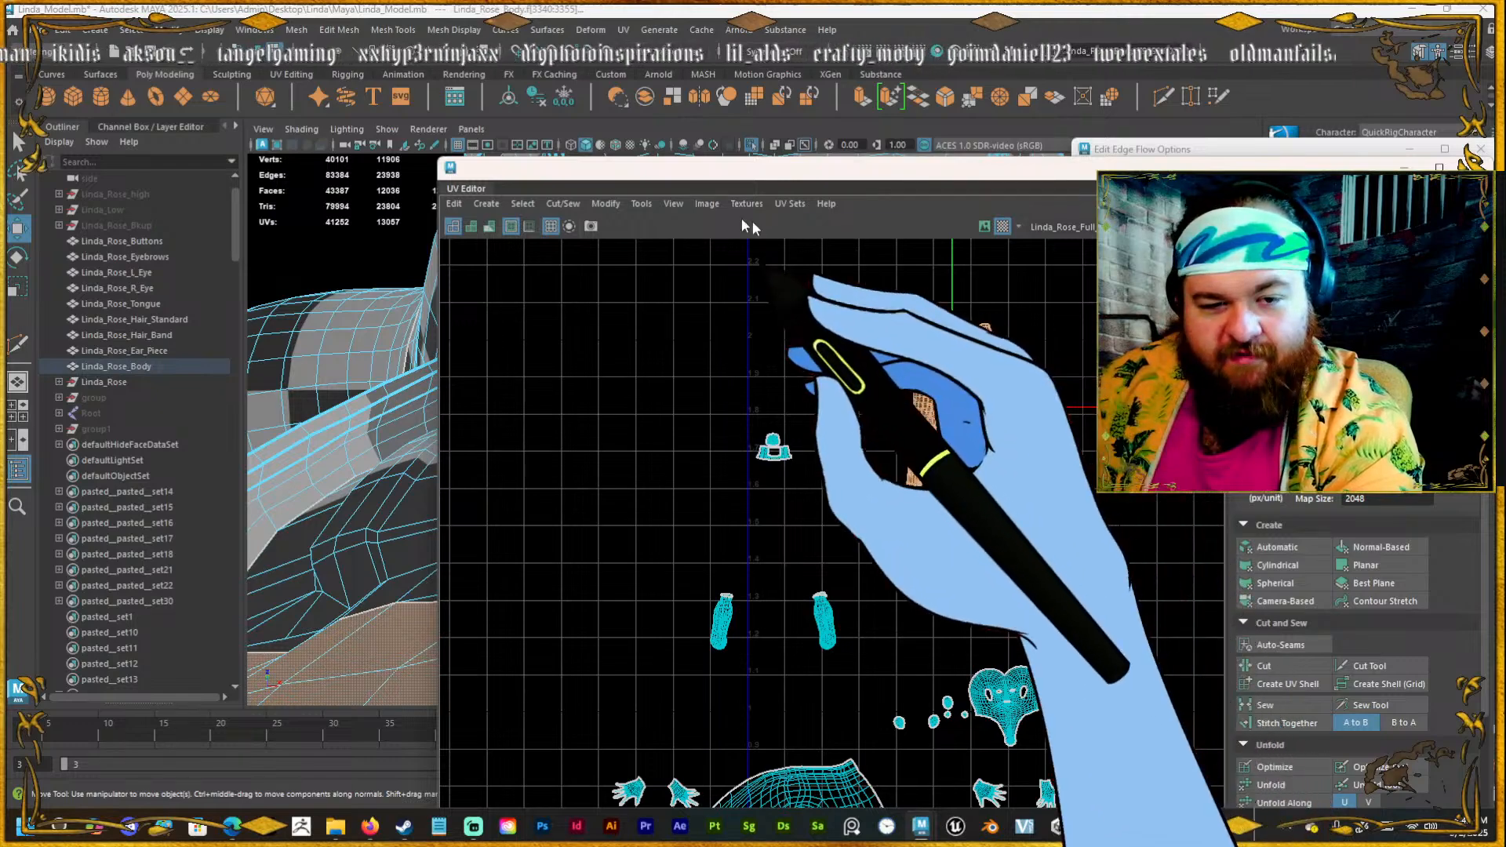
Move the UV Editor off the model and examine the checker pattern on the trouser legs.
{"action": "left_click_drag", "start_coordinate": [618, 173], "coordinate": [1024, 205]}
{"action": "right_click_drag", "start_coordinate": [596, 353], "coordinate": [527, 383], "text": "alt"}
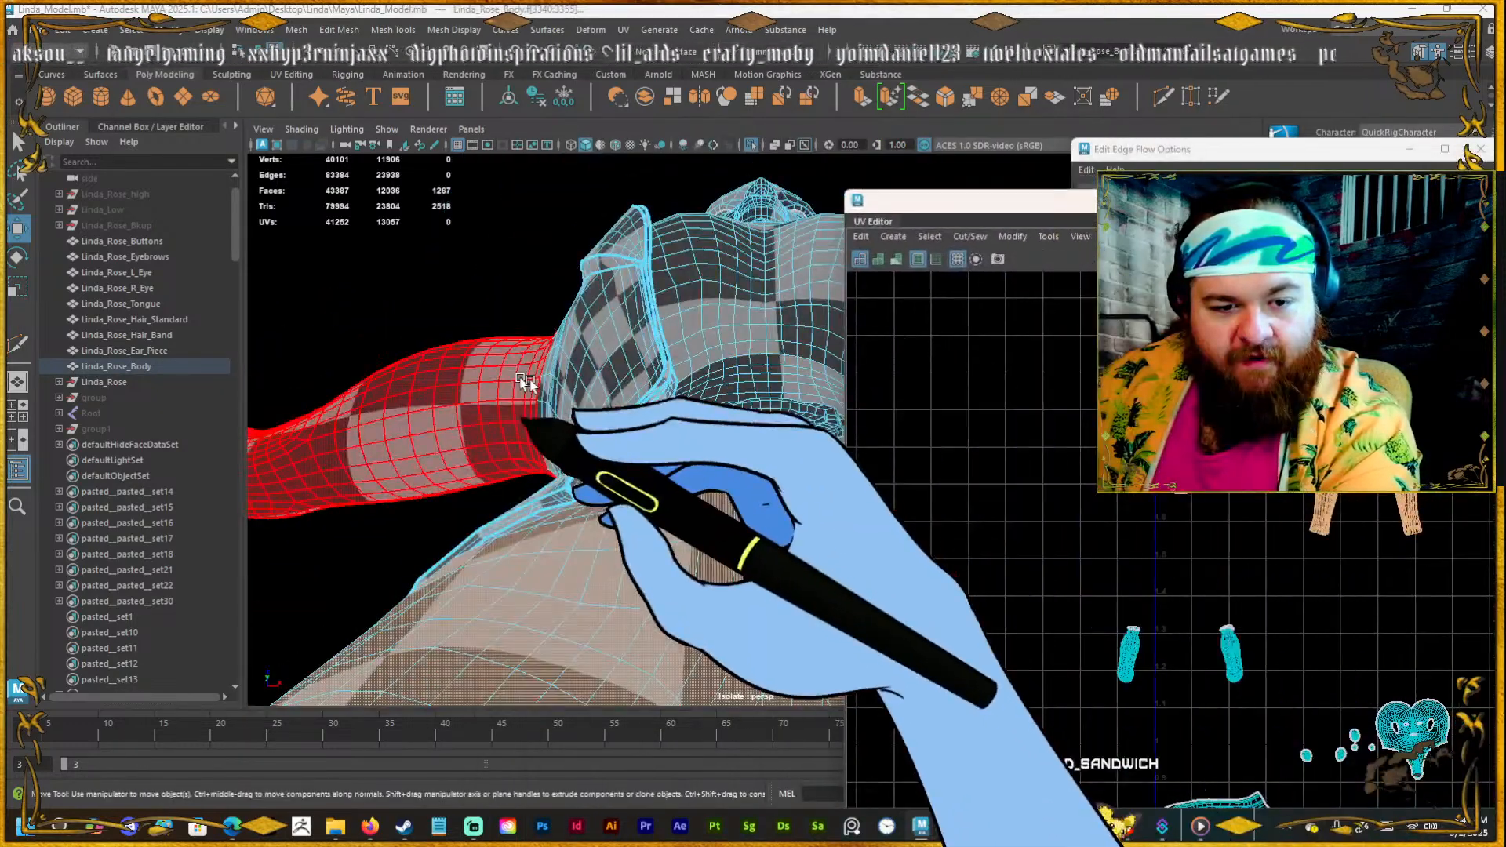
{"action": "left_click_drag", "start_coordinate": [528, 383], "coordinate": [706, 450], "text": "alt"}
{"action": "right_click_drag", "start_coordinate": [706, 450], "coordinate": [611, 494], "text": "alt"}
{"action": "left_click_drag", "start_coordinate": [612, 494], "coordinate": [400, 572], "text": "alt"}
{"action": "middle_click_drag", "start_coordinate": [475, 560], "coordinate": [459, 410], "text": "alt"}
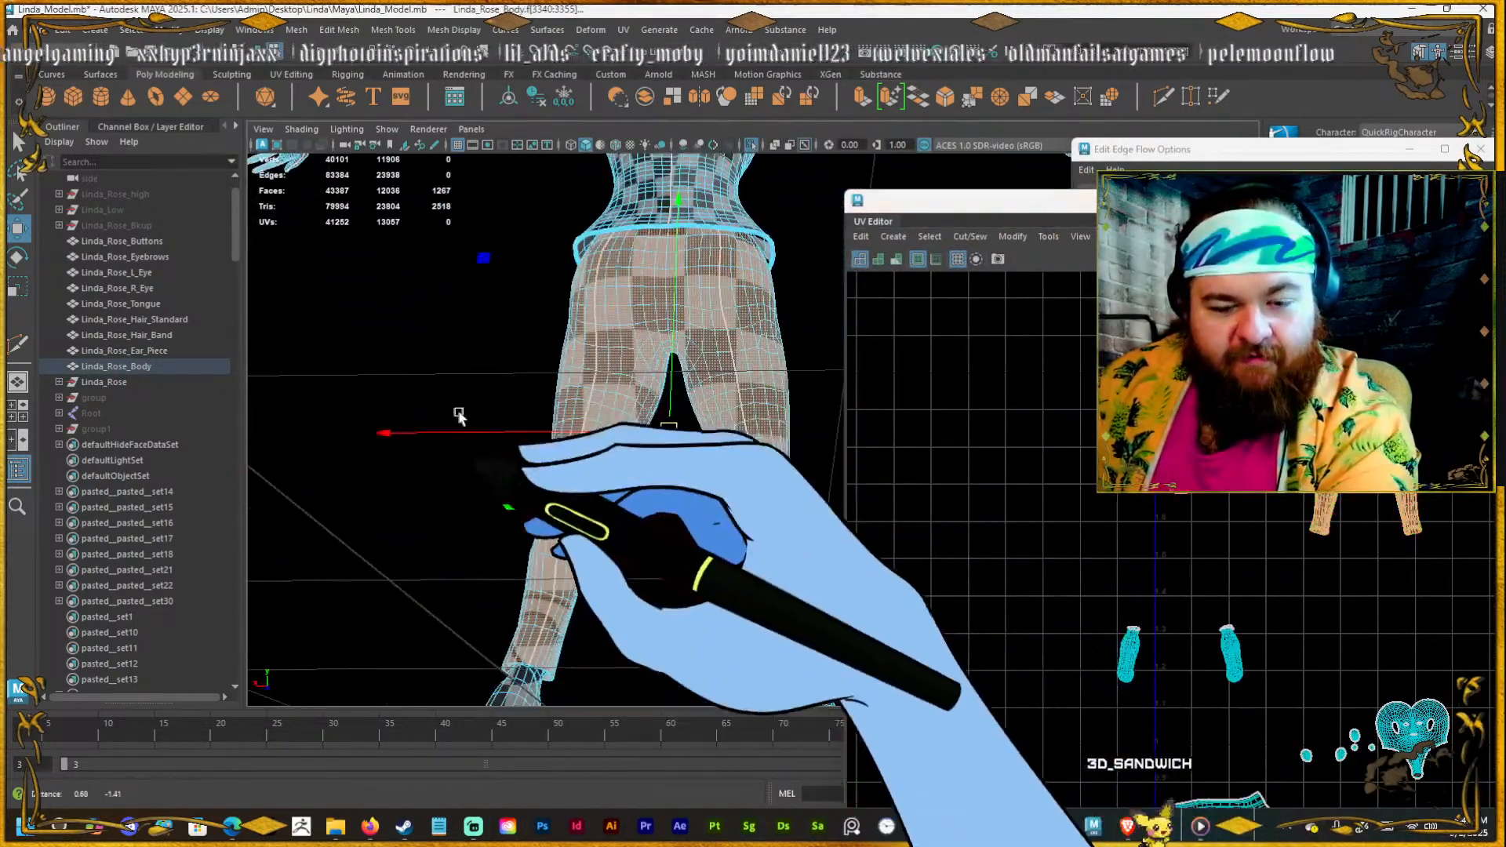
{"action": "left_click_drag", "start_coordinate": [533, 478], "coordinate": [553, 363], "text": "alt"}
{"action": "left_click_drag", "start_coordinate": [657, 368], "coordinate": [565, 495], "text": "alt"}
{"action": "middle_click_drag", "start_coordinate": [565, 496], "coordinate": [648, 368], "text": "alt"}
{"action": "right_click_drag", "start_coordinate": [648, 369], "coordinate": [686, 408], "text": "alt"}
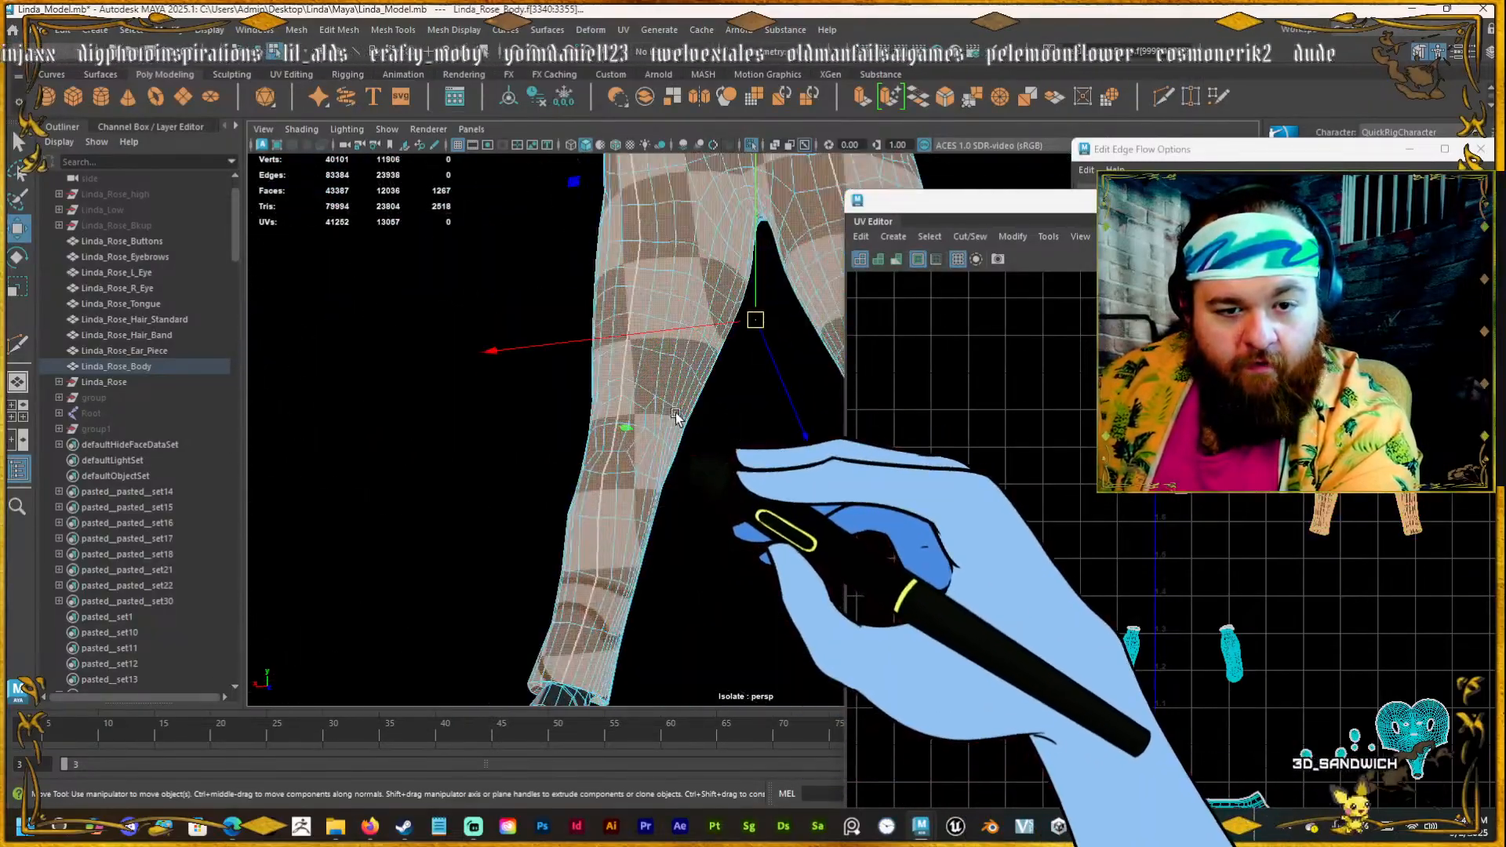
{"action": "left_click_drag", "start_coordinate": [686, 408], "coordinate": [605, 384], "text": "alt"}
{"action": "middle_click_drag", "start_coordinate": [612, 280], "coordinate": [638, 345], "text": "alt"}
{"action": "right_click_drag", "start_coordinate": [637, 345], "coordinate": [591, 427], "text": "alt"}
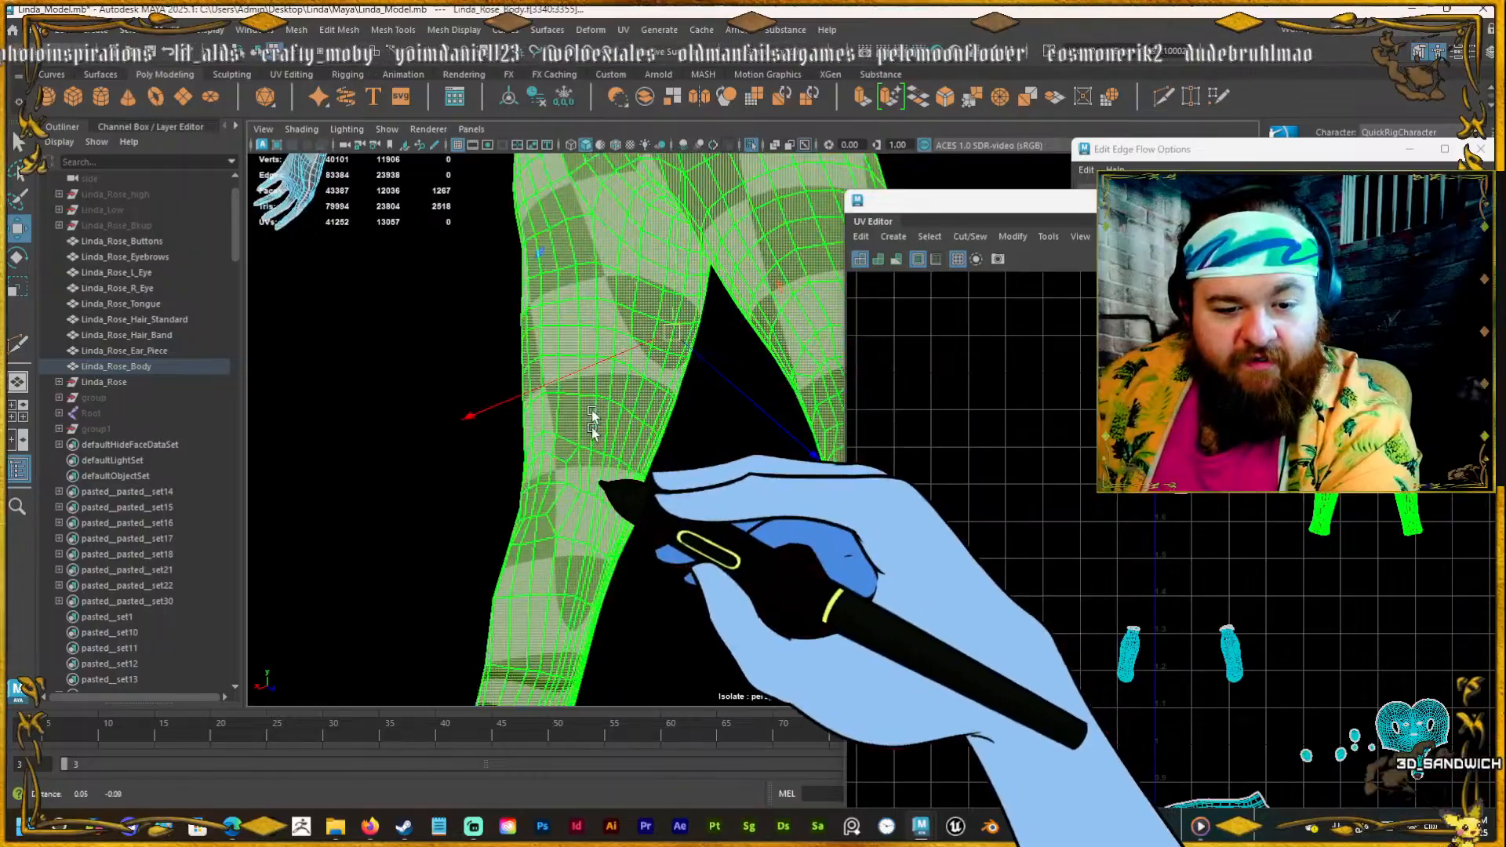
{"action": "middle_click_drag", "start_coordinate": [591, 427], "coordinate": [616, 353], "text": "alt"}
{"action": "right_click_drag", "start_coordinate": [616, 353], "coordinate": [602, 449], "text": "alt"}
Select the seam edges along the inside of one trouser leg from the hem up to the crotch.
{"action": "key", "text": "F10"}
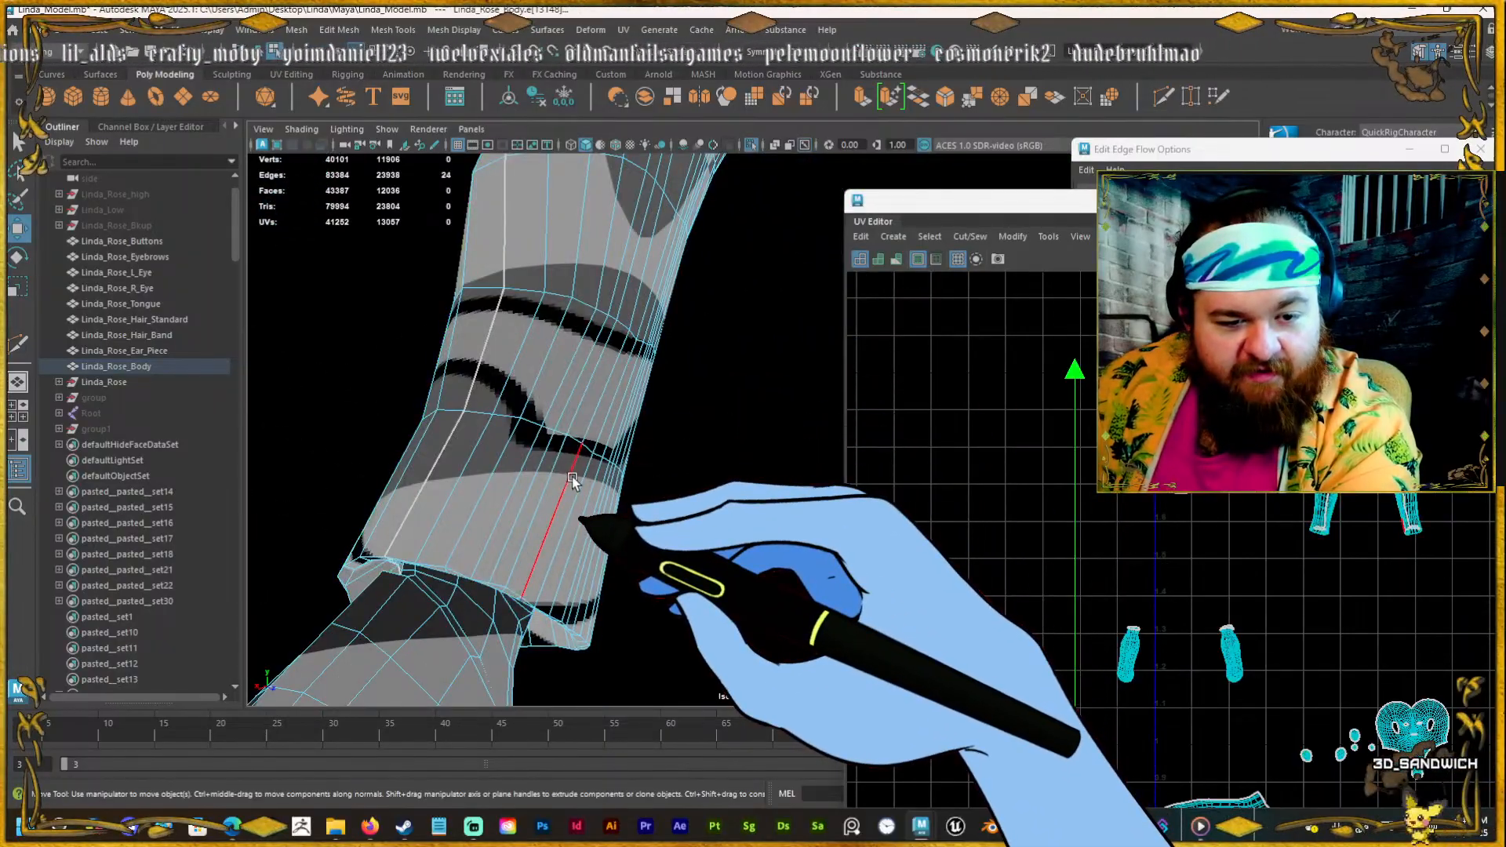
{"action": "left_click", "coordinate": [571, 477]}
{"action": "double_click", "coordinate": [651, 233], "text": "shift"}
{"action": "left_click_drag", "start_coordinate": [651, 232], "coordinate": [740, 216], "text": "alt"}
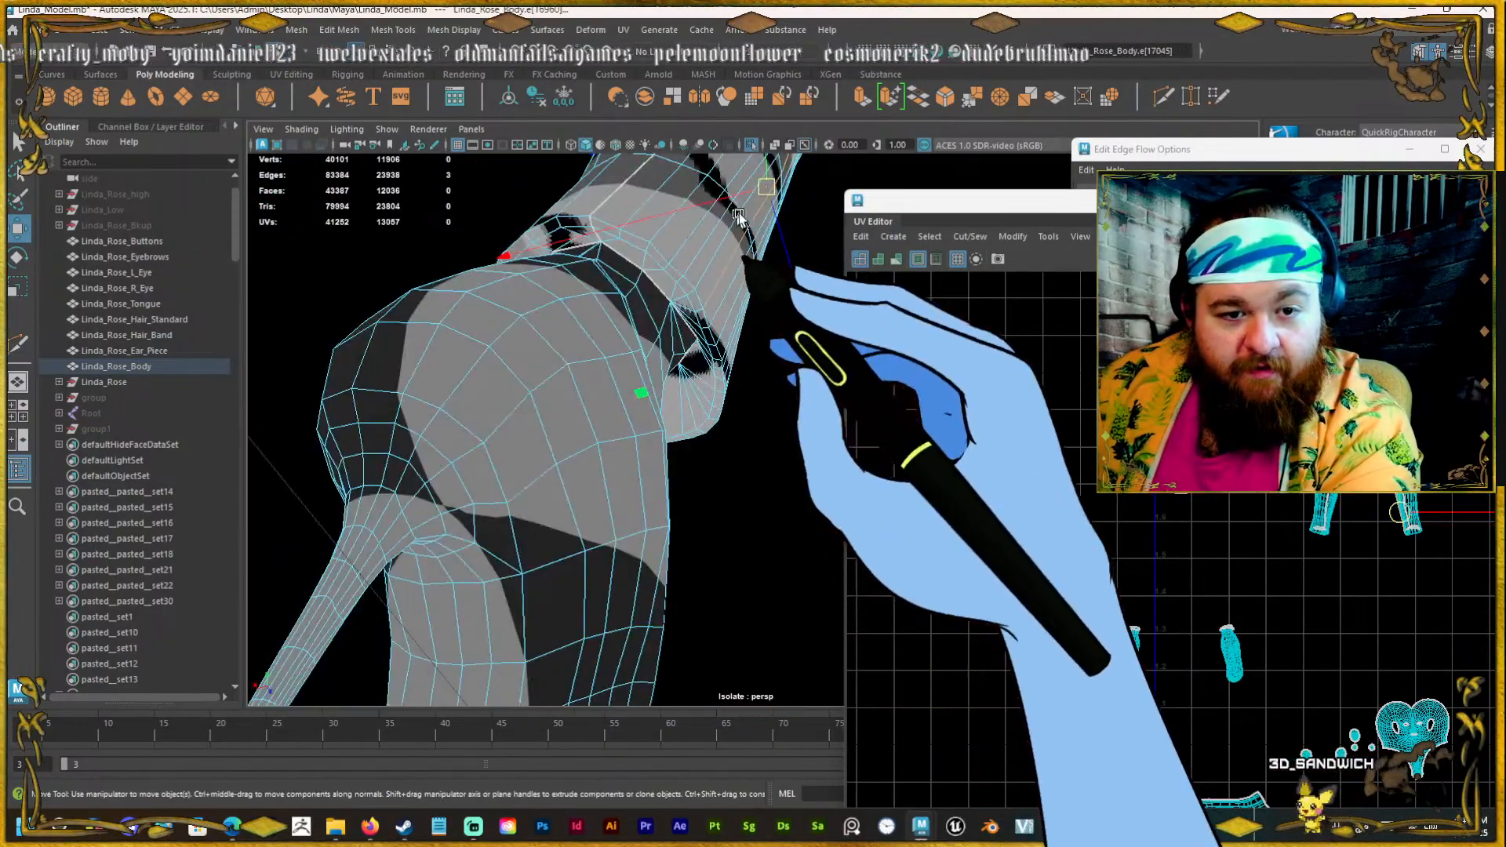
{"action": "middle_click_drag", "start_coordinate": [740, 217], "coordinate": [572, 548], "text": "alt"}
{"action": "left_click_drag", "start_coordinate": [572, 548], "coordinate": [605, 352], "text": "alt"}
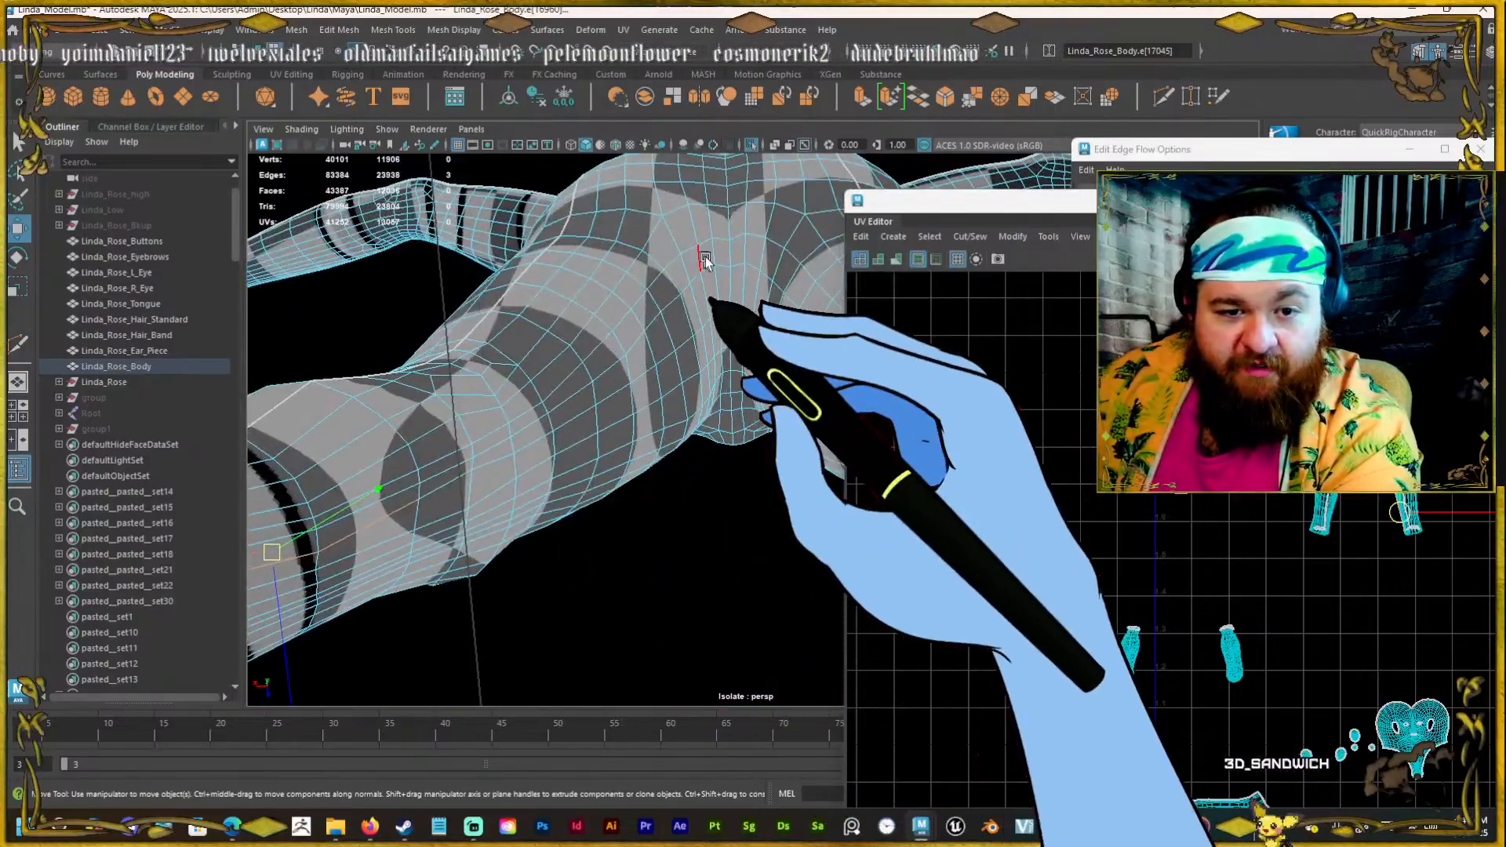
{"action": "left_click", "coordinate": [723, 314]}
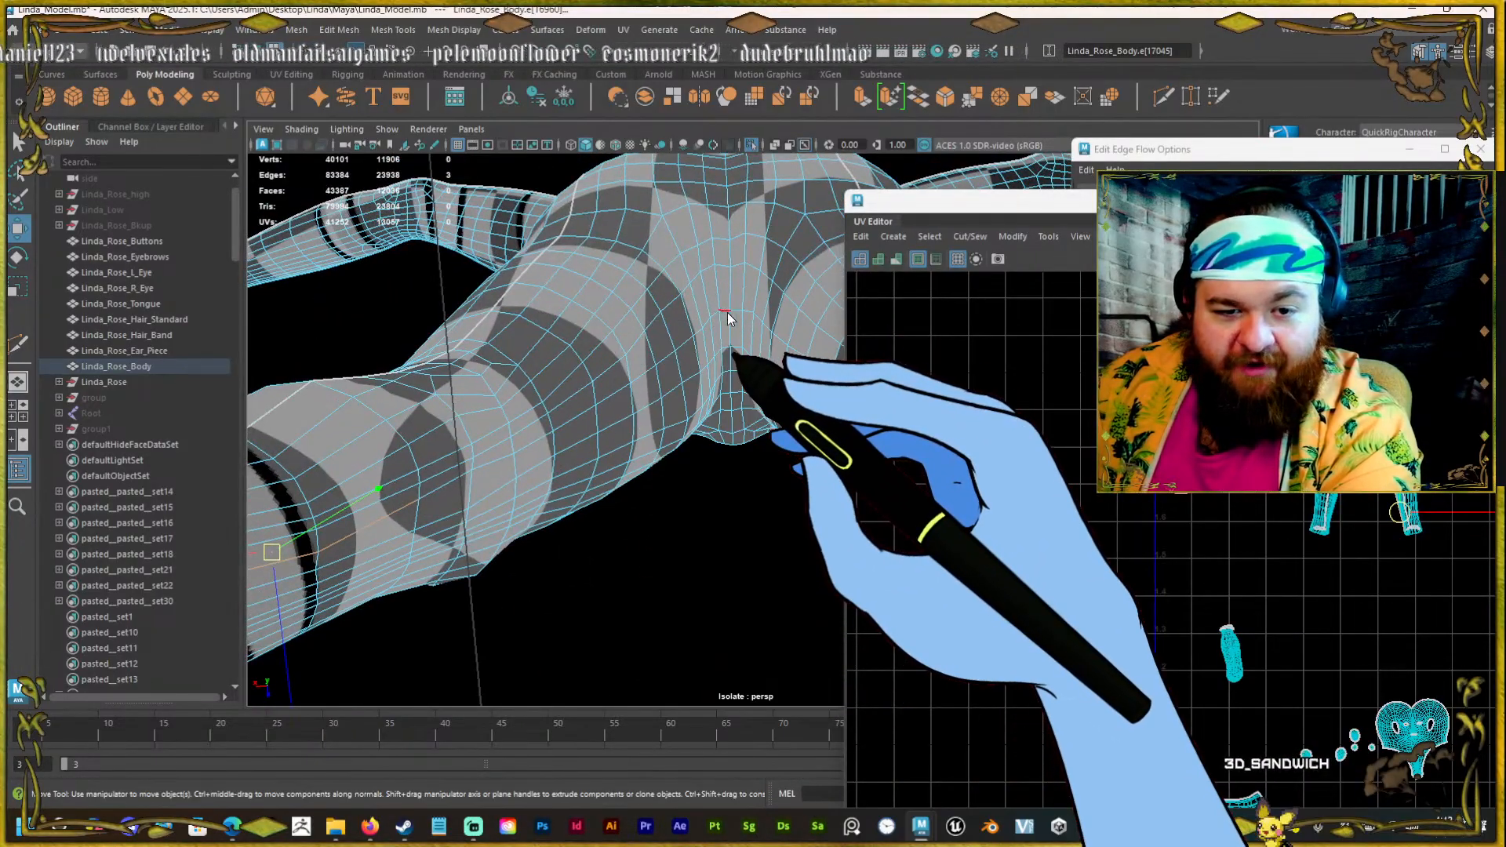
{"action": "double_click", "coordinate": [608, 399], "text": "shift"}
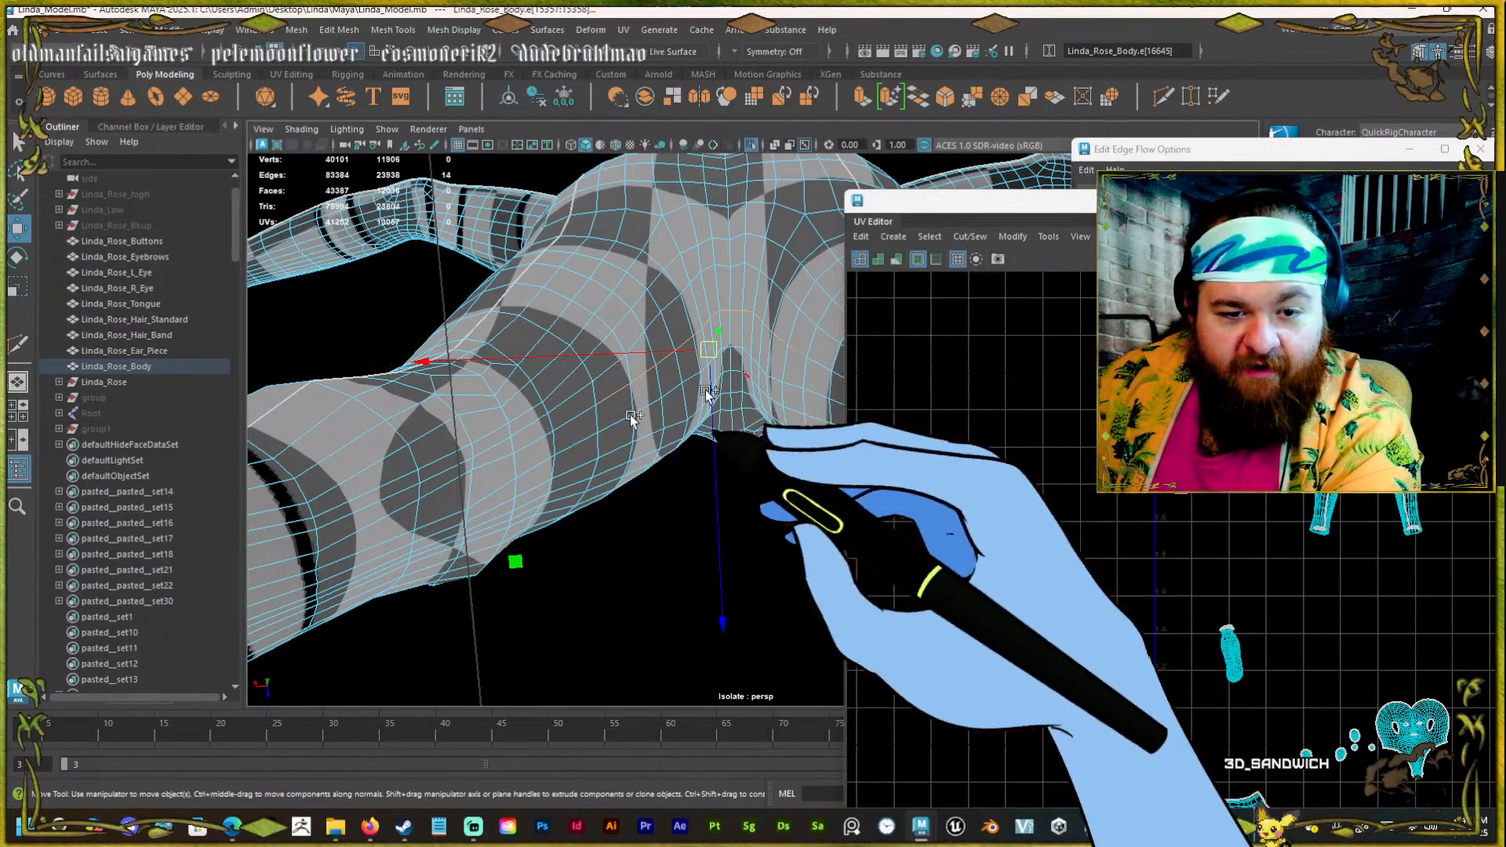
Extend the edge selection along the inside of the other trouser leg and check the seam down to its hem.
{"action": "left_click_drag", "start_coordinate": [919, 201], "coordinate": [1307, 205]}
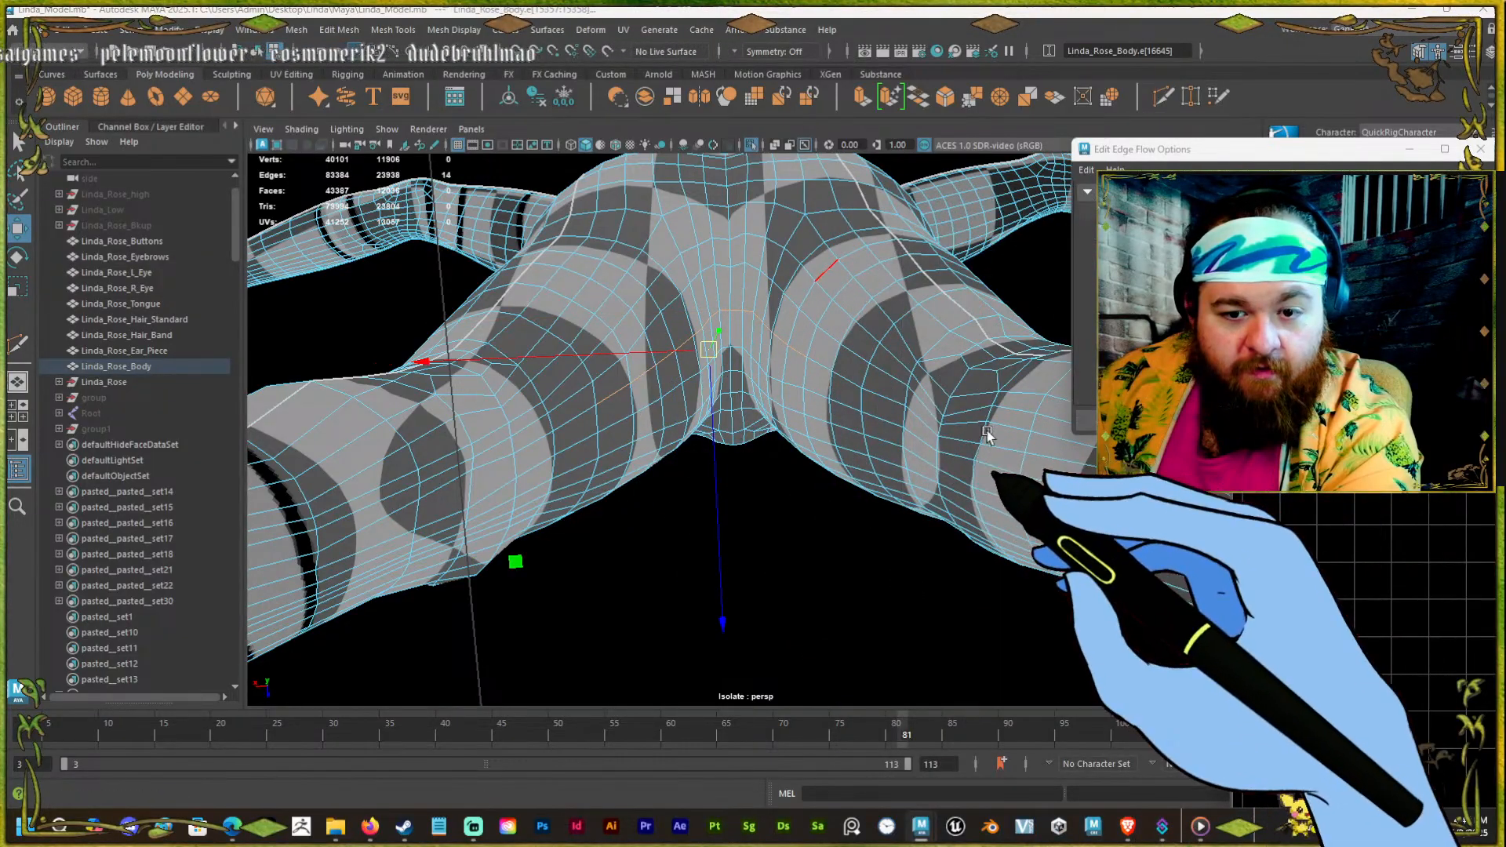
{"action": "scroll", "coordinate": [992, 452], "scroll_direction": "up", "scroll_amount": 2}
{"action": "double_click", "coordinate": [992, 453], "text": "shift"}
{"action": "scroll", "coordinate": [1004, 449], "scroll_direction": "down", "scroll_amount": 3}
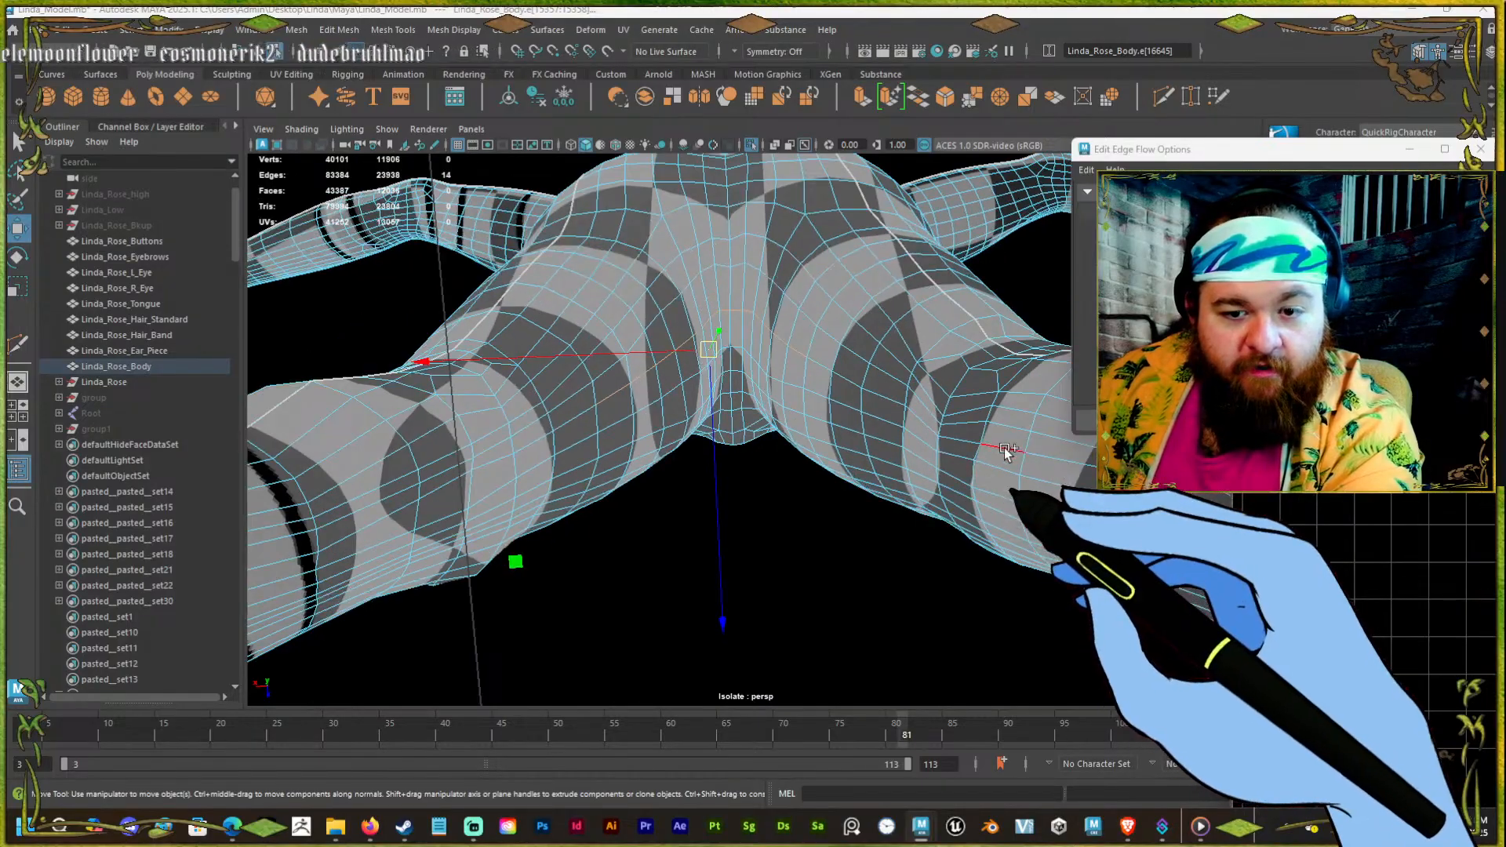
{"action": "middle_click_drag", "start_coordinate": [1004, 449], "coordinate": [840, 436], "text": "alt"}
{"action": "scroll", "coordinate": [838, 473], "scroll_direction": "up", "scroll_amount": 1}
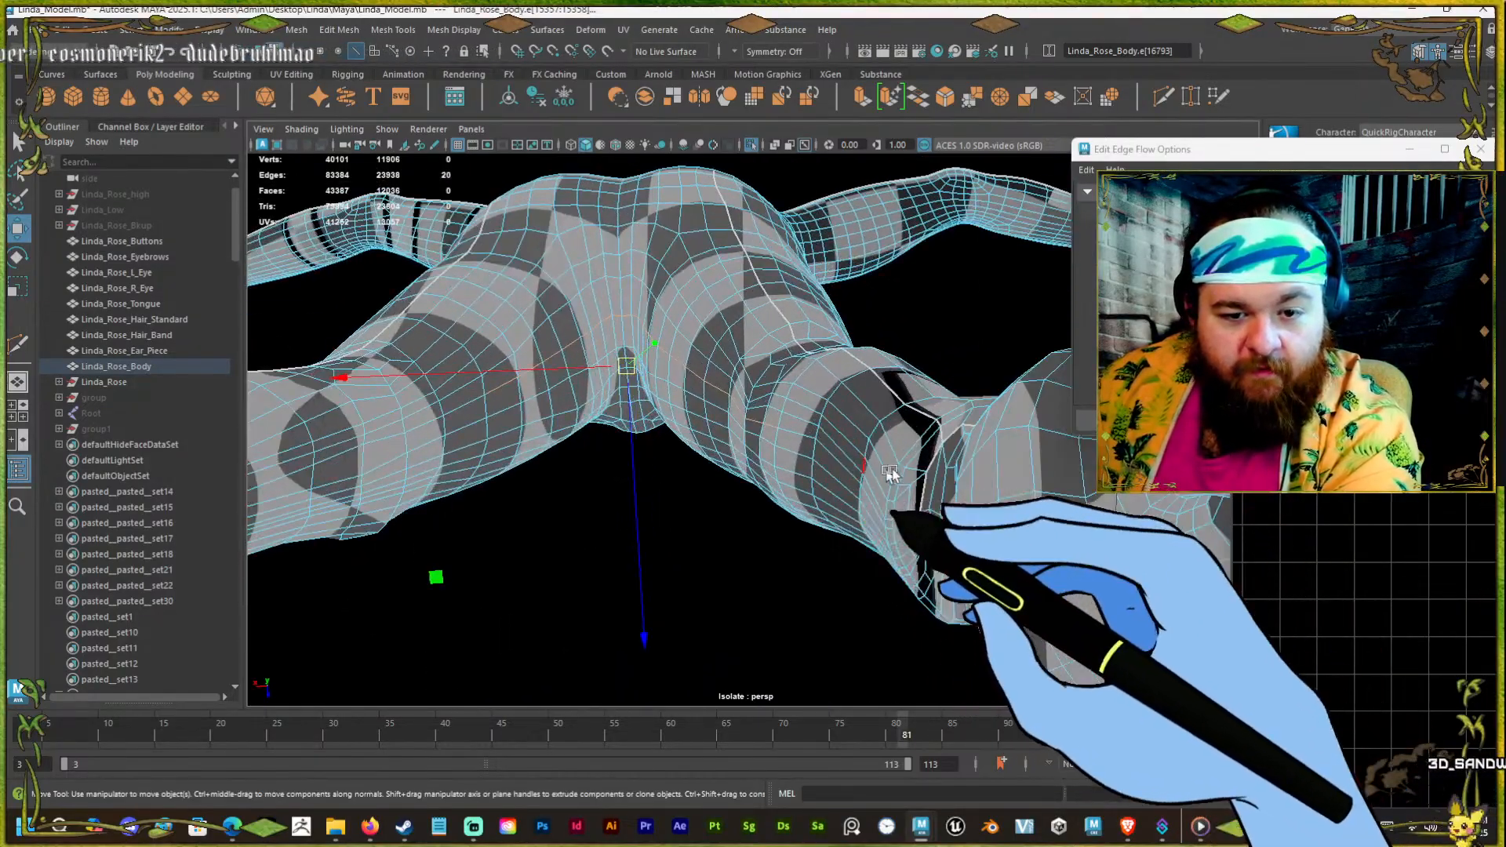
{"action": "left_click_drag", "start_coordinate": [890, 471], "coordinate": [701, 308], "text": "alt"}
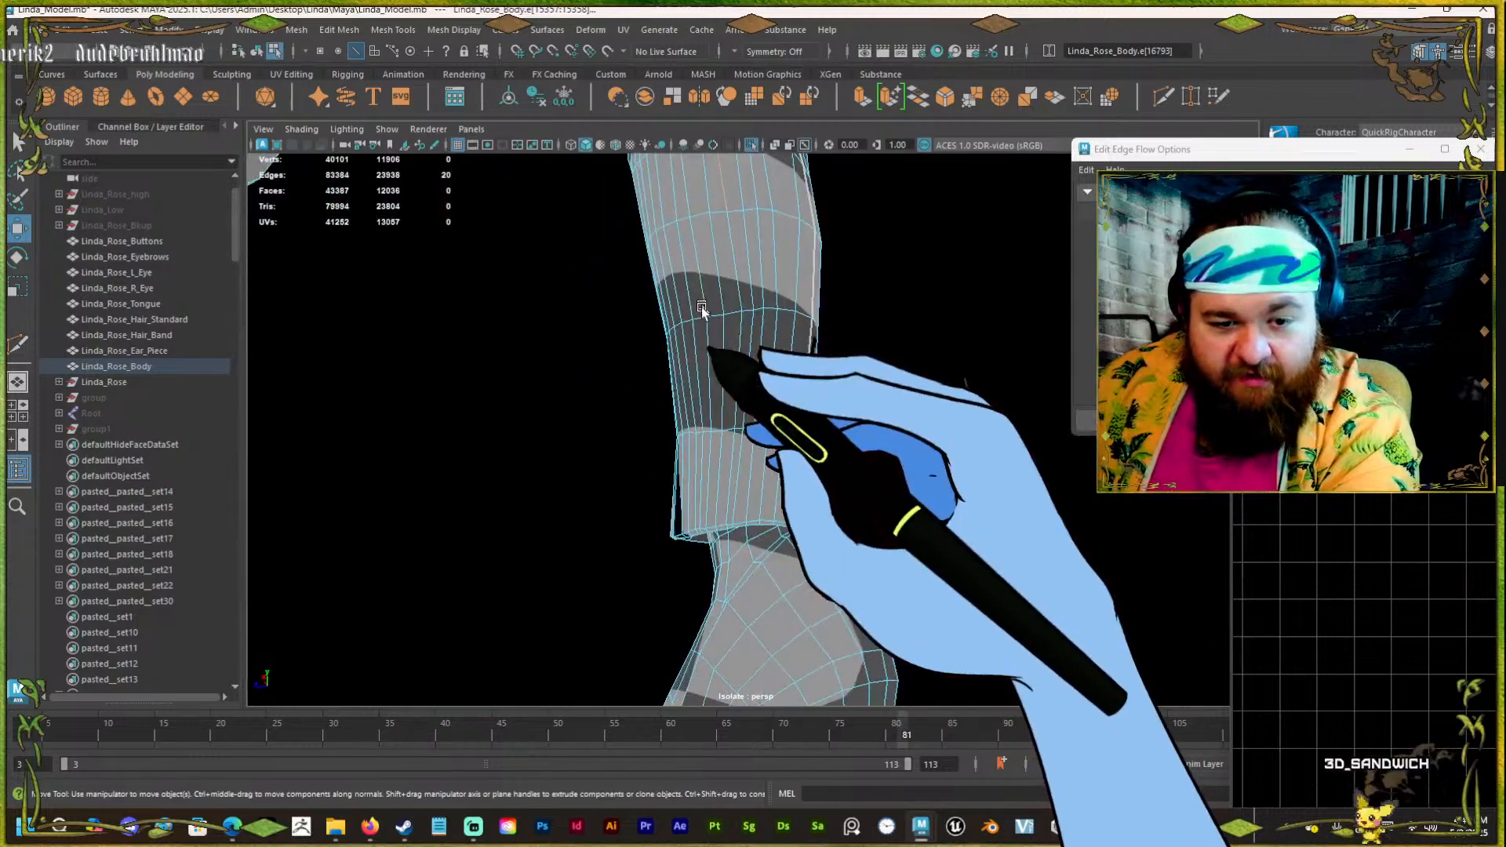
{"action": "scroll", "coordinate": [702, 307], "scroll_direction": "up", "scroll_amount": 3}
{"action": "middle_click_drag", "start_coordinate": [701, 308], "coordinate": [710, 416], "text": "alt"}
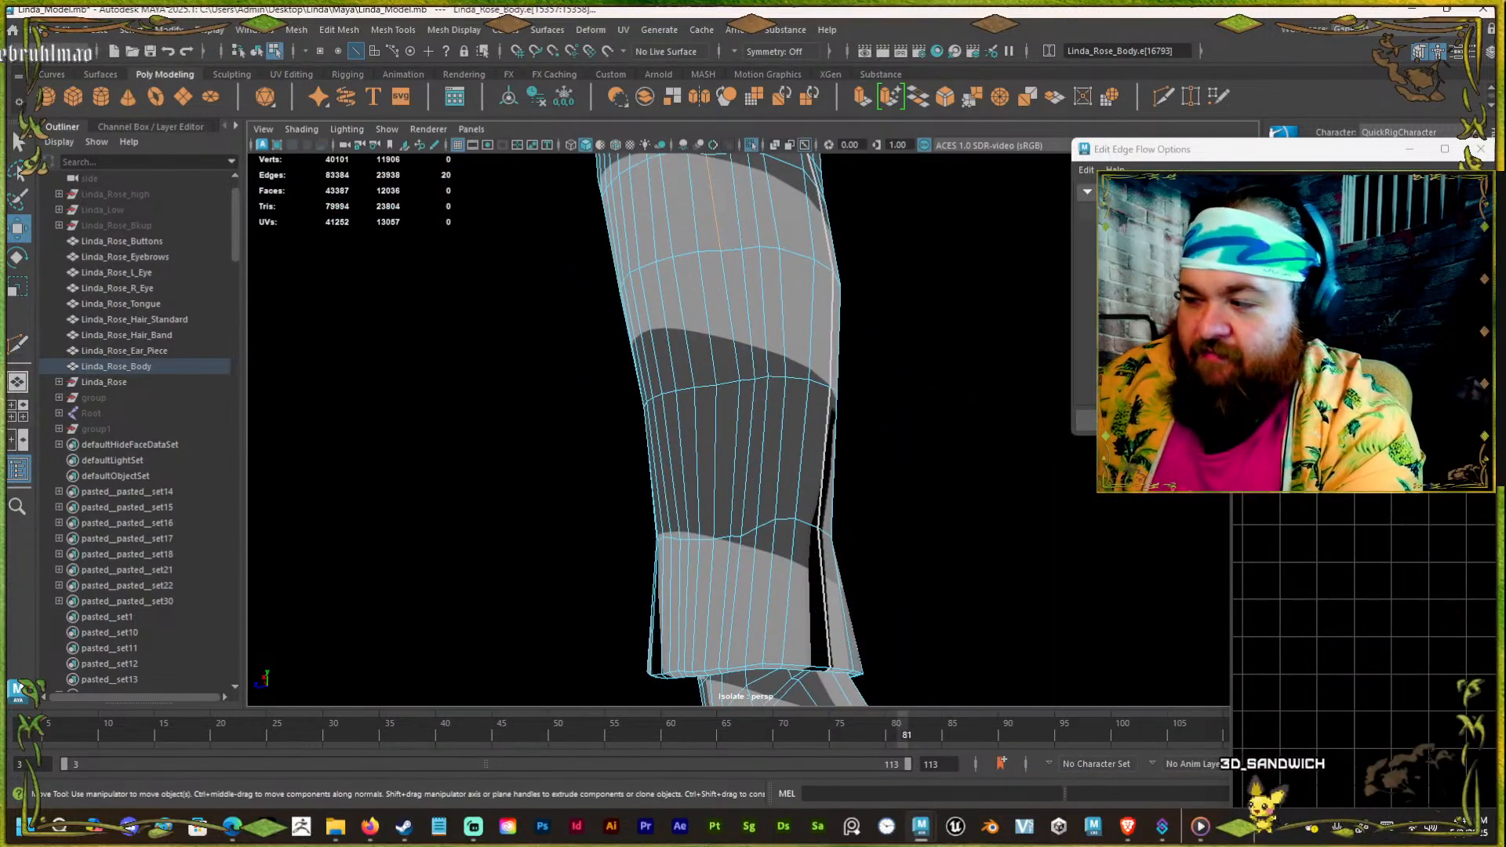
Bring the UV Editor back over the model, select the trousers' UV shell and unfold it.
{"action": "left_click_drag", "start_coordinate": [1498, 204], "coordinate": [765, 204]}
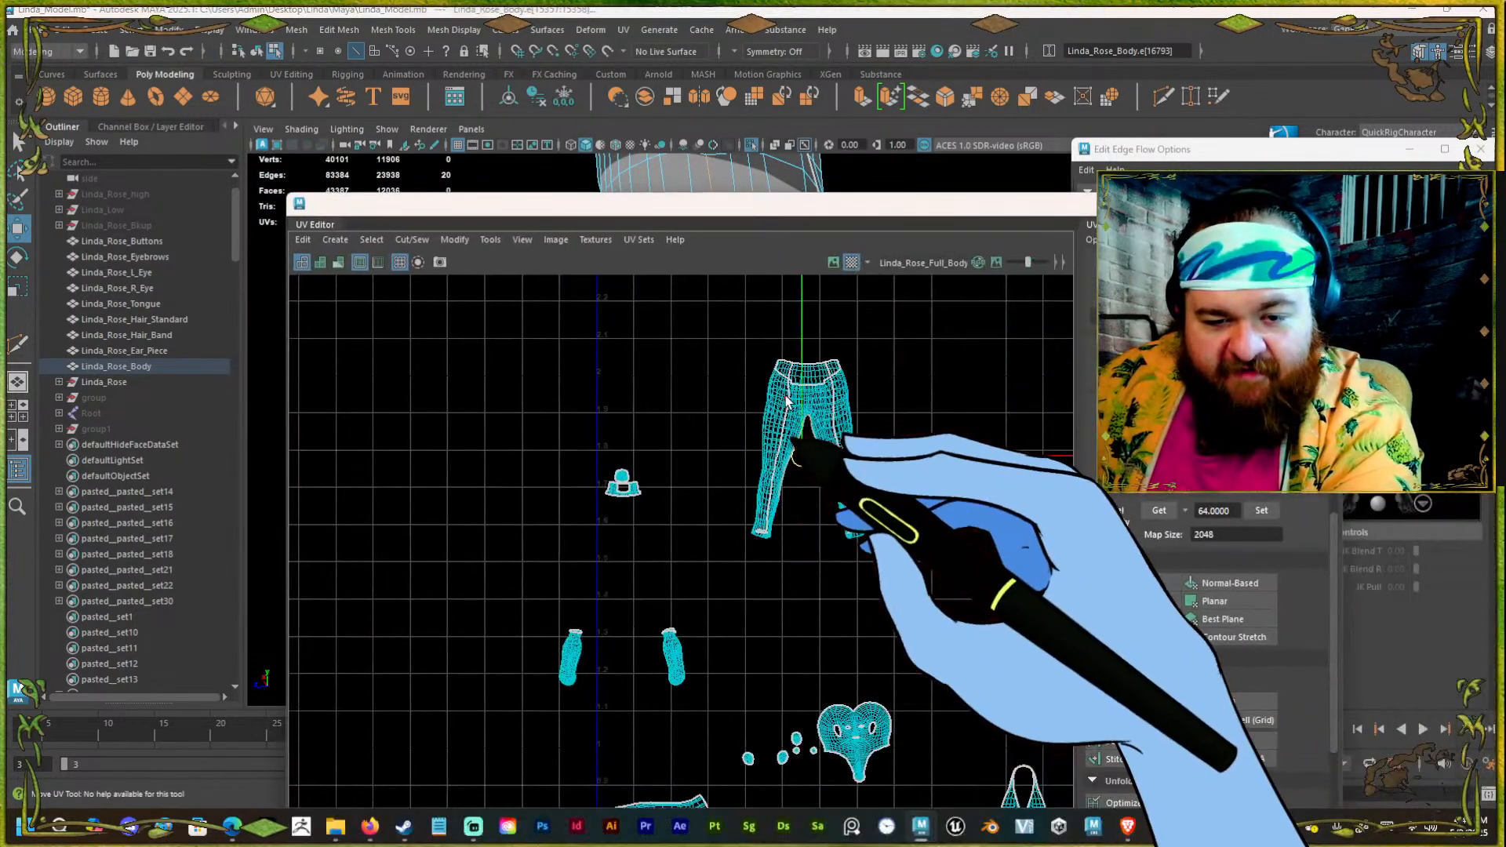
{"action": "left_click", "coordinate": [789, 398]}
{"action": "left_click", "coordinate": [822, 381]}
{"action": "right_click_drag", "start_coordinate": [824, 384], "coordinate": [622, 390], "text": "shift"}
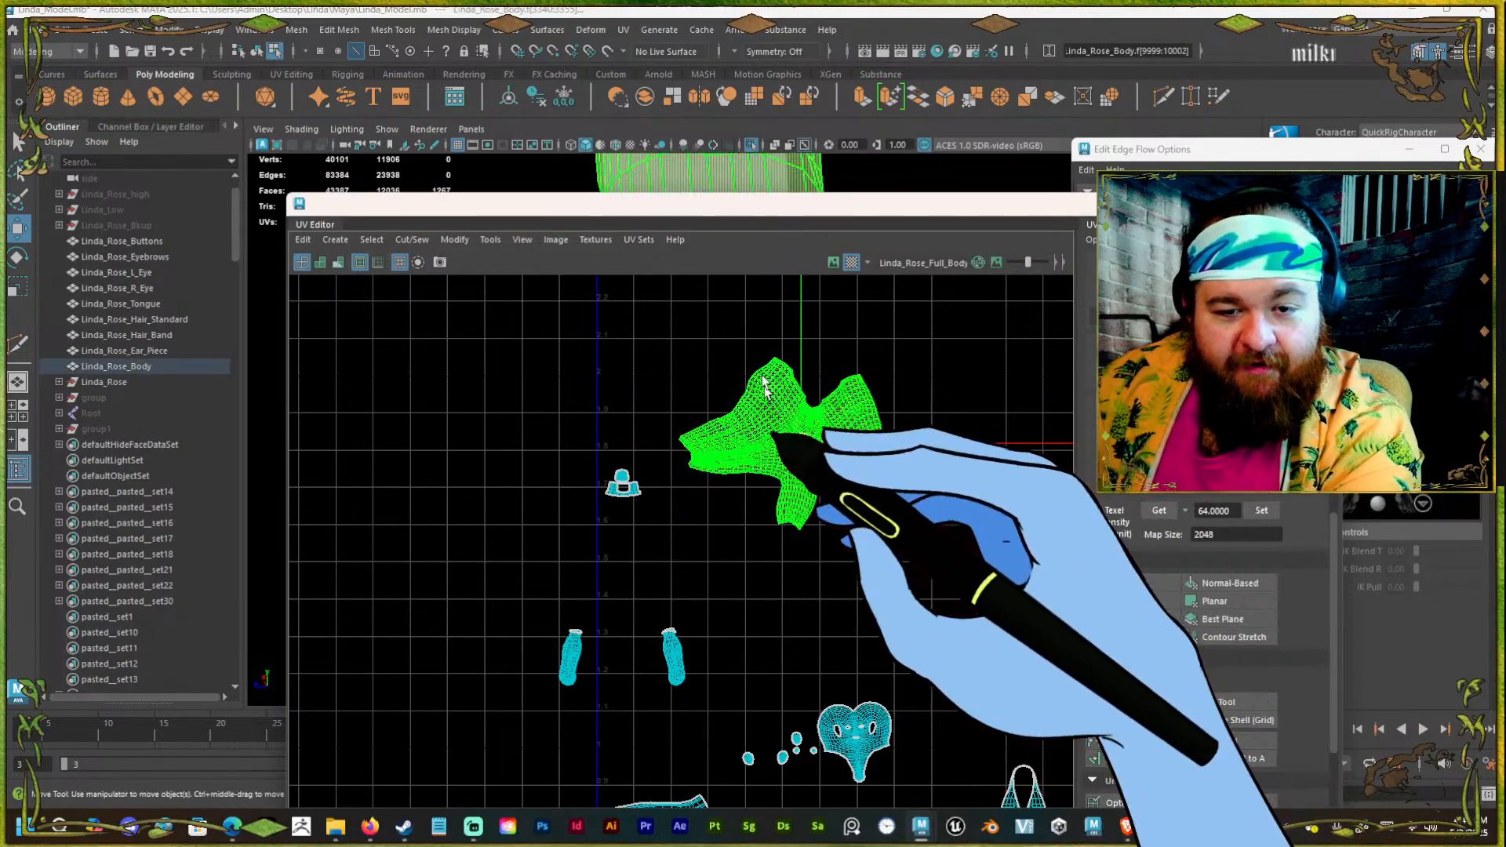
Move the UV Editor off the model, then optimize the trousers' UVs and scale them up.
{"action": "left_click_drag", "start_coordinate": [765, 210], "coordinate": [1501, 196]}
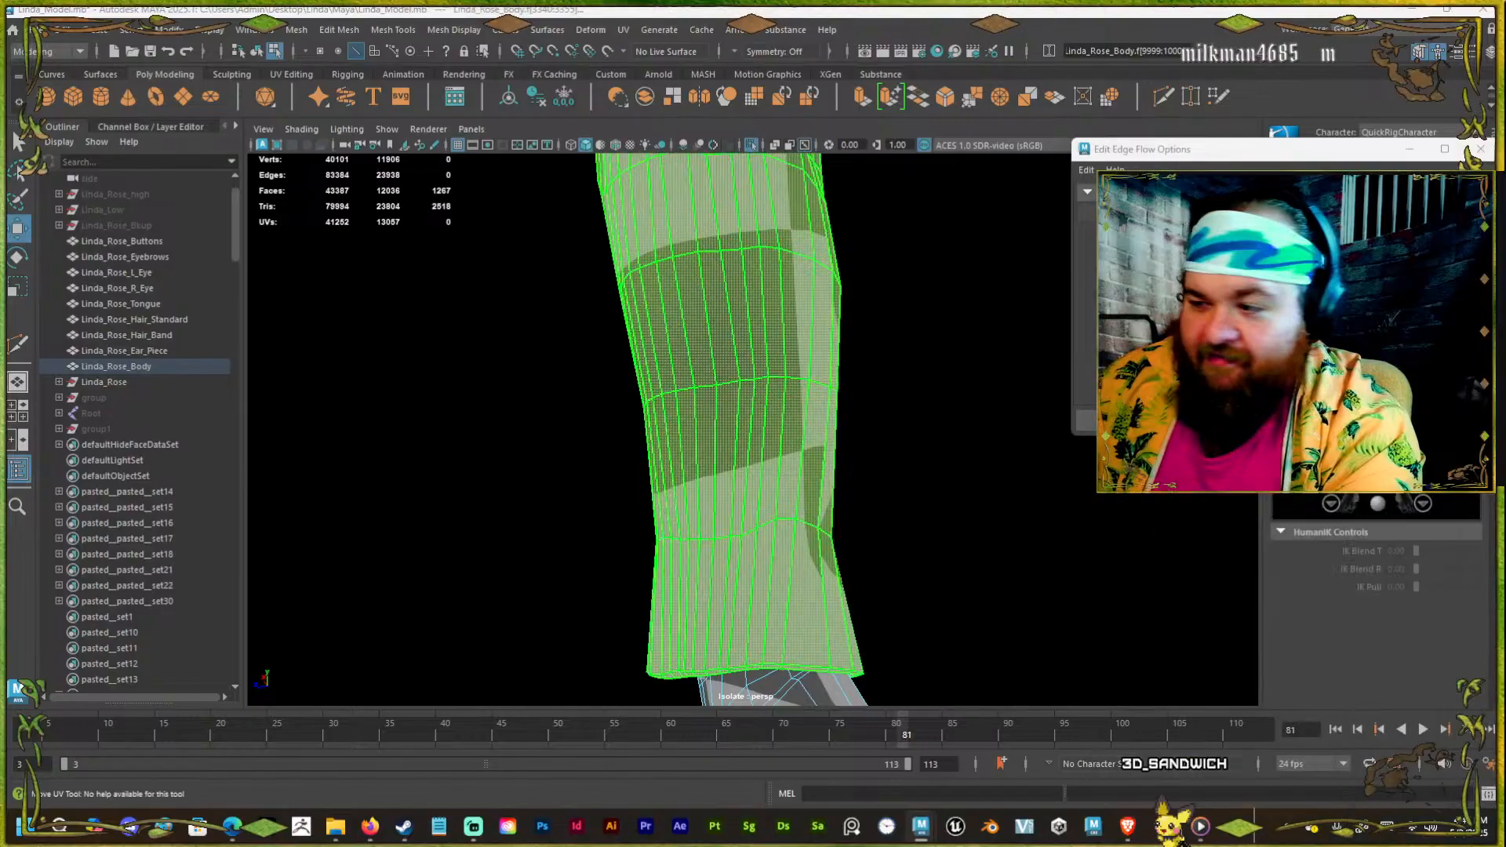
{"action": "left_click_drag", "start_coordinate": [793, 572], "coordinate": [1118, 470], "text": "alt"}
{"action": "left_click_drag", "start_coordinate": [922, 427], "coordinate": [616, 439], "text": "alt"}
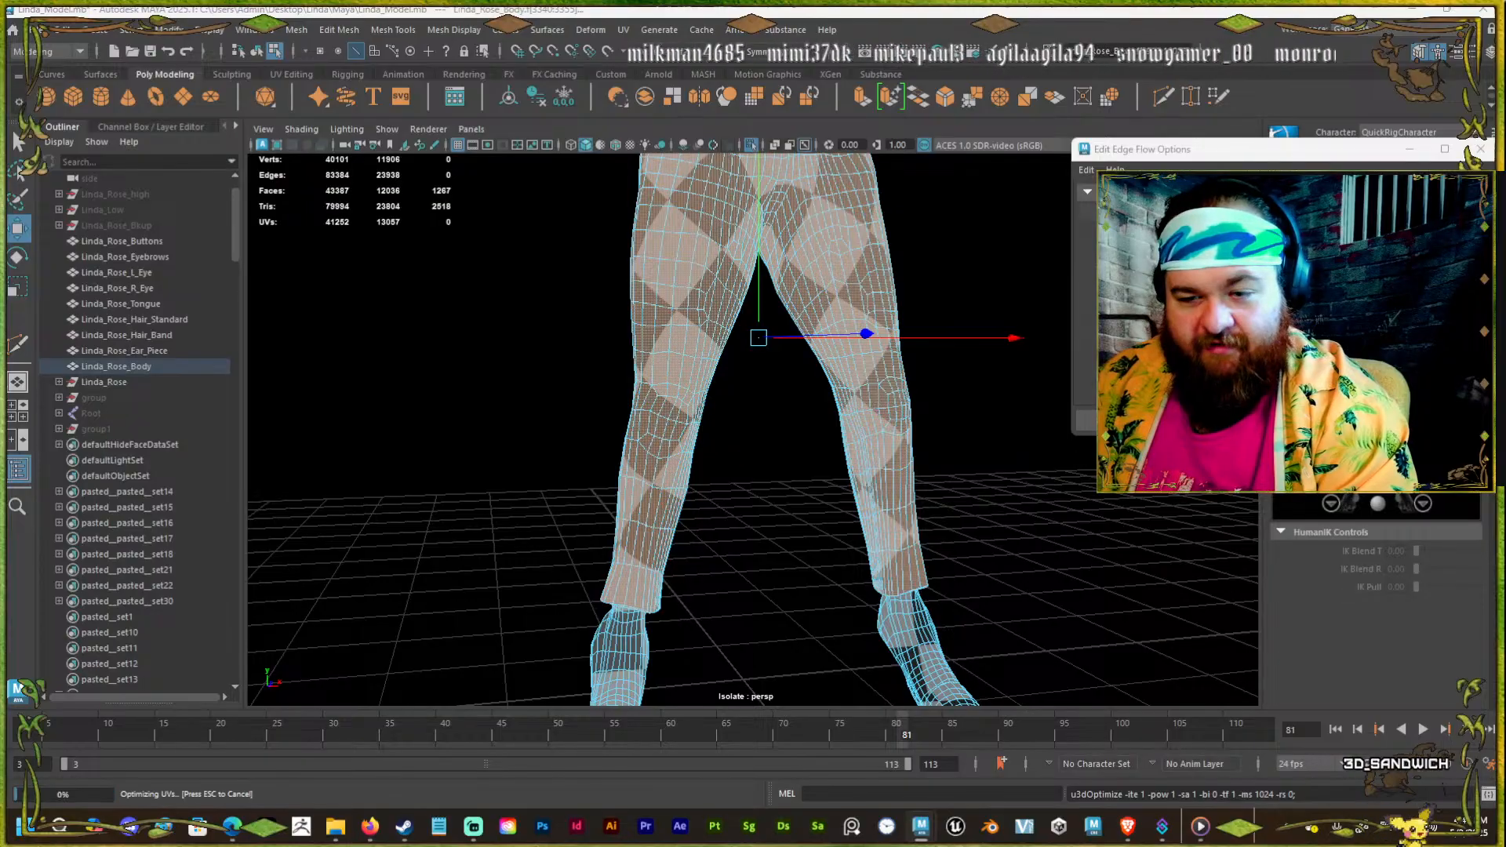
{"action": "key", "text": "r"}
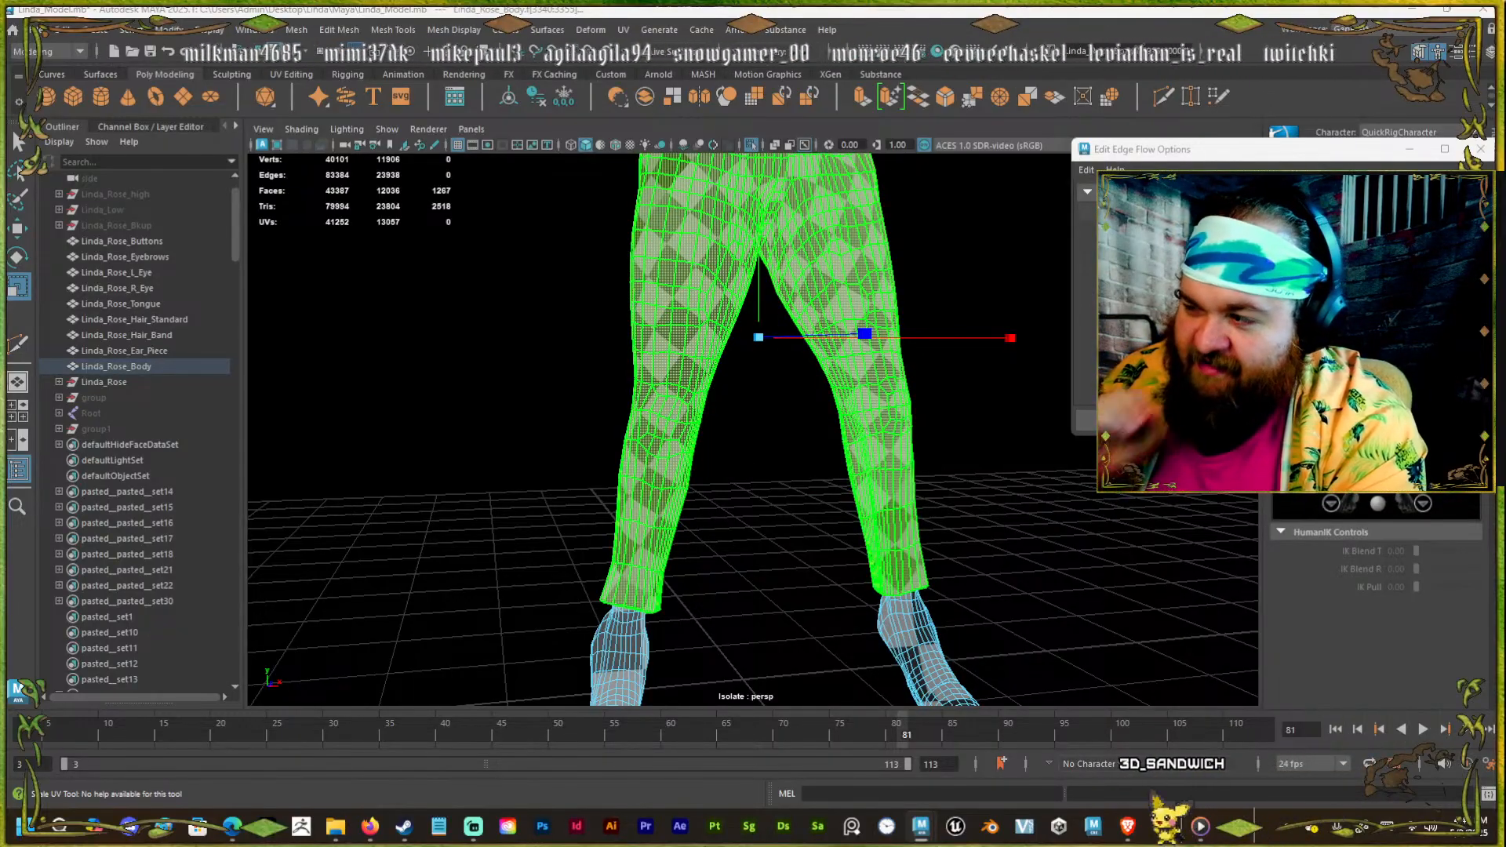
Clear the selection and examine the checker pattern around the trouser legs and hems.
{"action": "left_click_drag", "start_coordinate": [824, 471], "coordinate": [608, 439], "text": "alt"}
{"action": "left_click_drag", "start_coordinate": [759, 519], "coordinate": [719, 478], "text": "alt"}
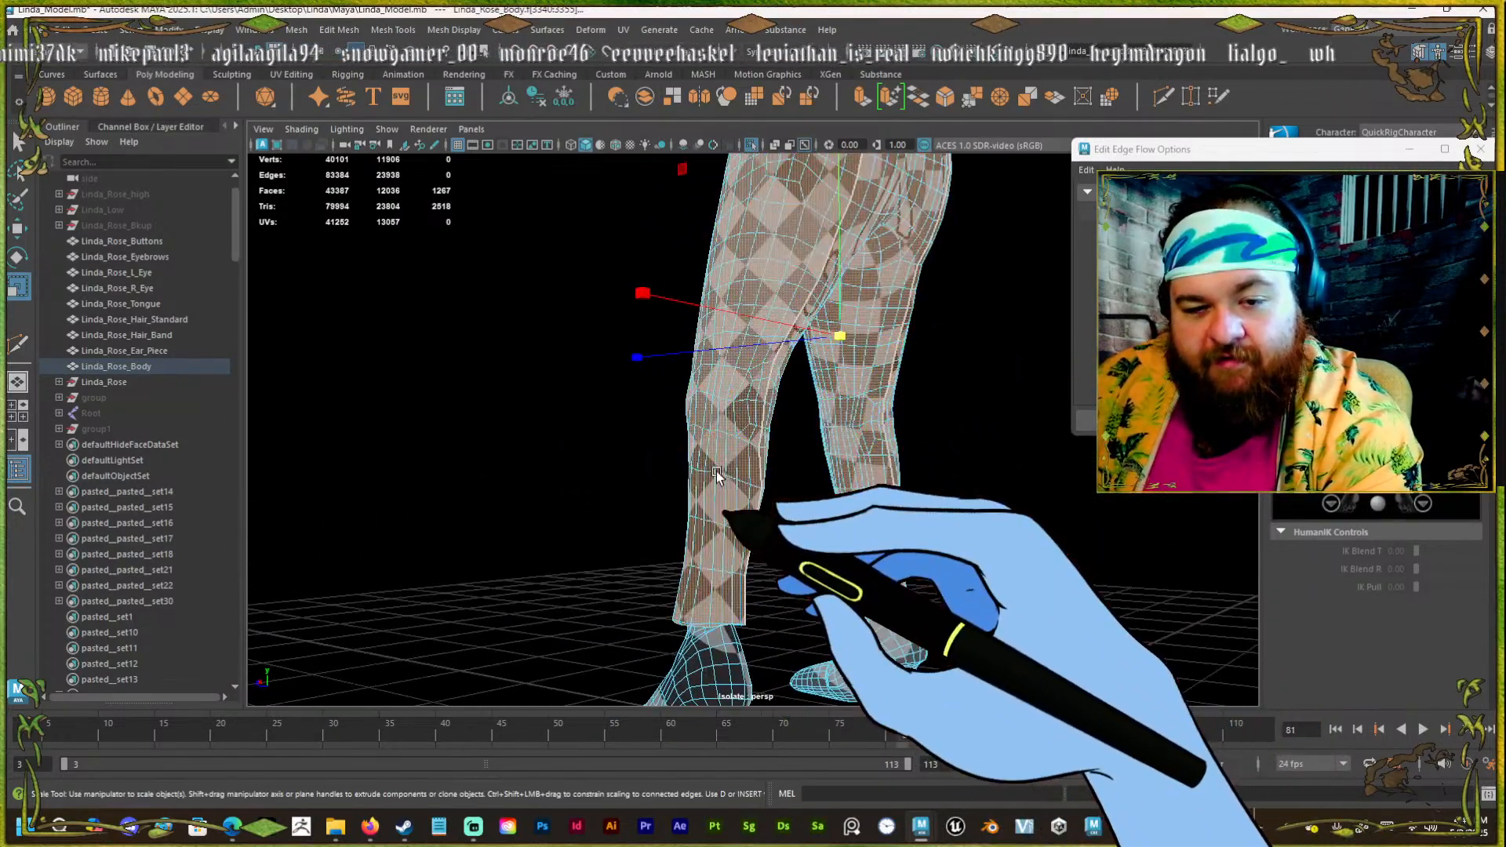
{"action": "right_click_drag", "start_coordinate": [710, 511], "coordinate": [708, 480]}
{"action": "left_click_drag", "start_coordinate": [704, 585], "coordinate": [767, 419], "text": "alt"}
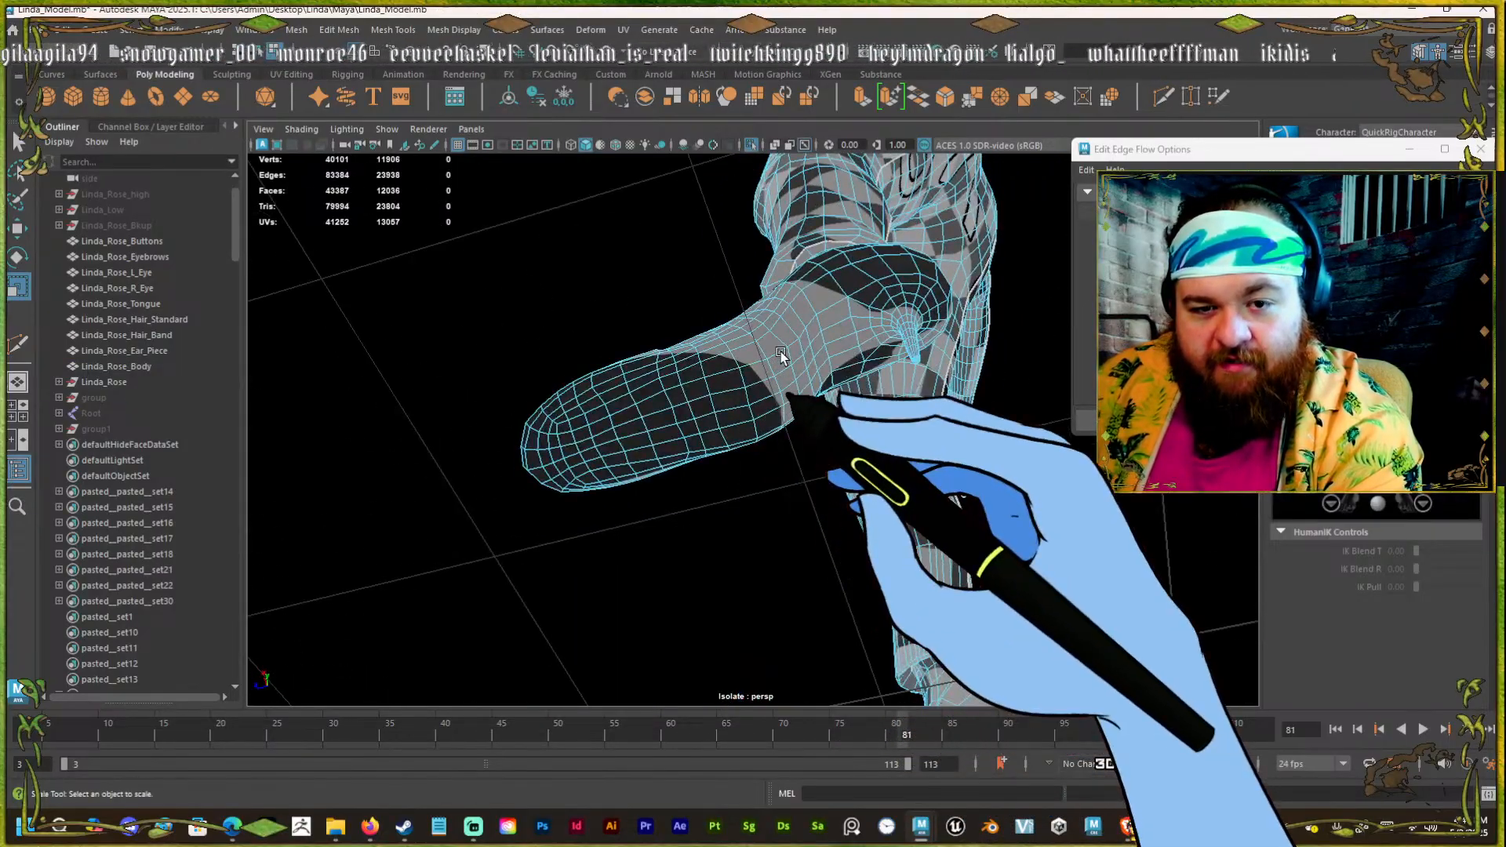
{"action": "left_click_drag", "start_coordinate": [806, 350], "coordinate": [727, 508], "text": "alt"}
{"action": "right_click_drag", "start_coordinate": [727, 508], "coordinate": [813, 506], "text": "alt"}
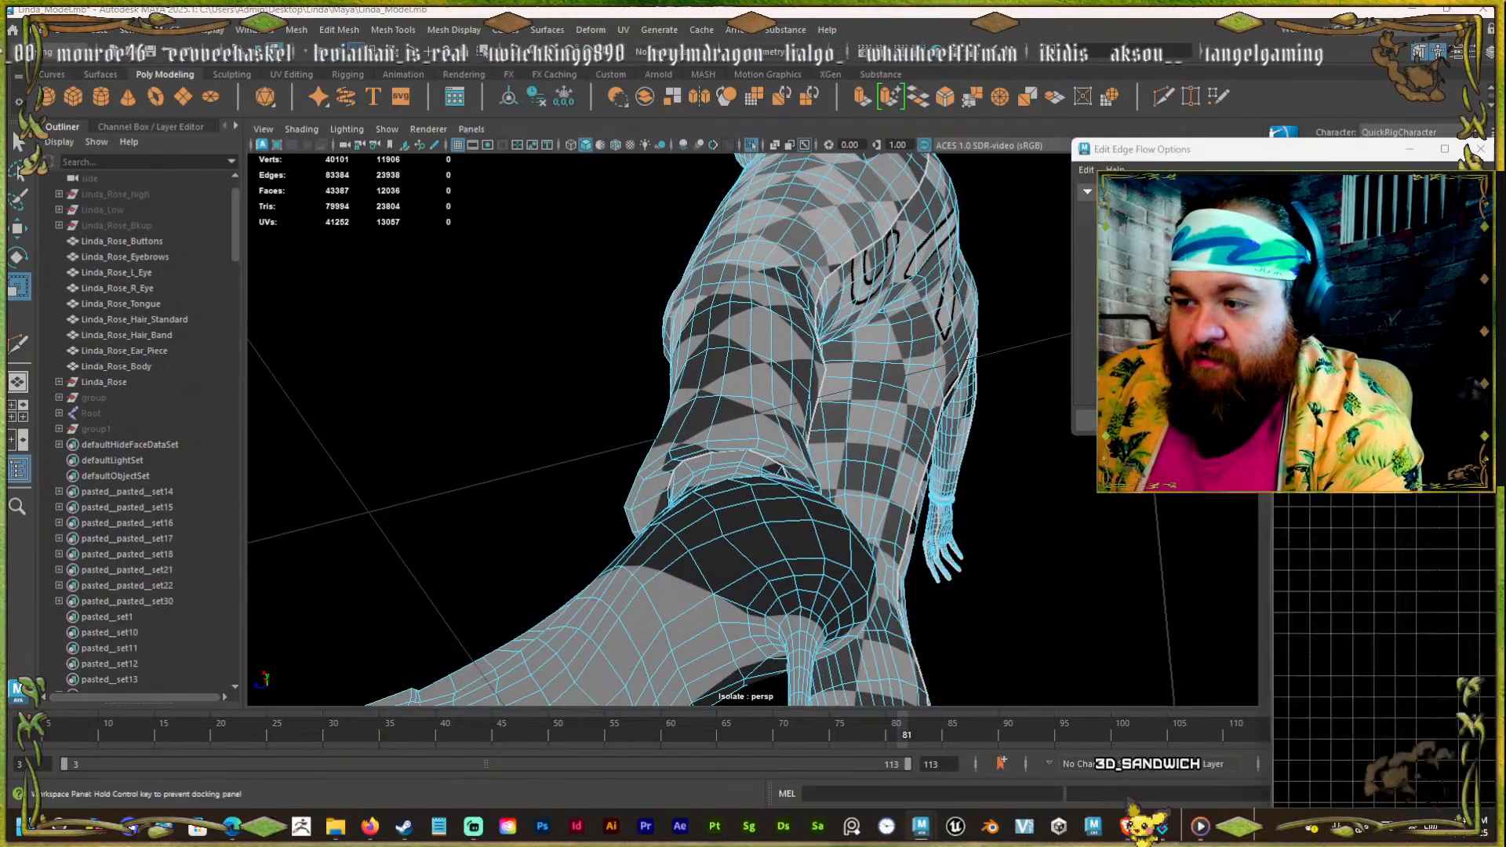
Reselect the trousers' UV shell, apply a Camera-Based projection to it, and move the UV Editor off the model.
{"action": "left_click_drag", "start_coordinate": [1505, 243], "coordinate": [886, 243]}
{"action": "right_click_drag", "start_coordinate": [881, 411], "coordinate": [912, 419], "text": "alt"}
{"action": "left_click", "coordinate": [913, 418]}
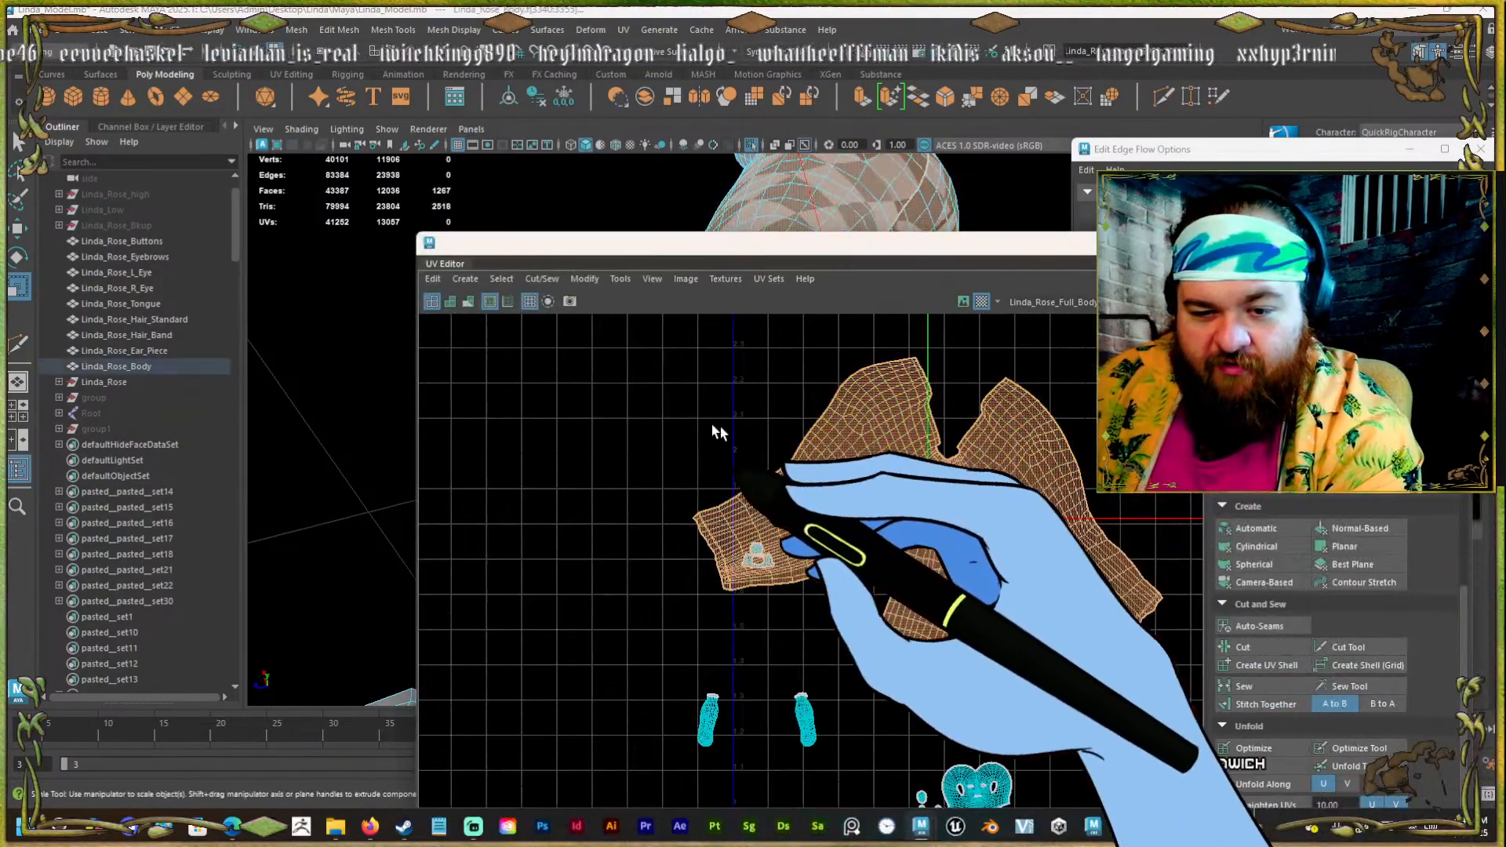
{"action": "left_click", "coordinate": [720, 431]}
{"action": "left_click", "coordinate": [843, 518]}
{"action": "left_click", "coordinate": [471, 279]}
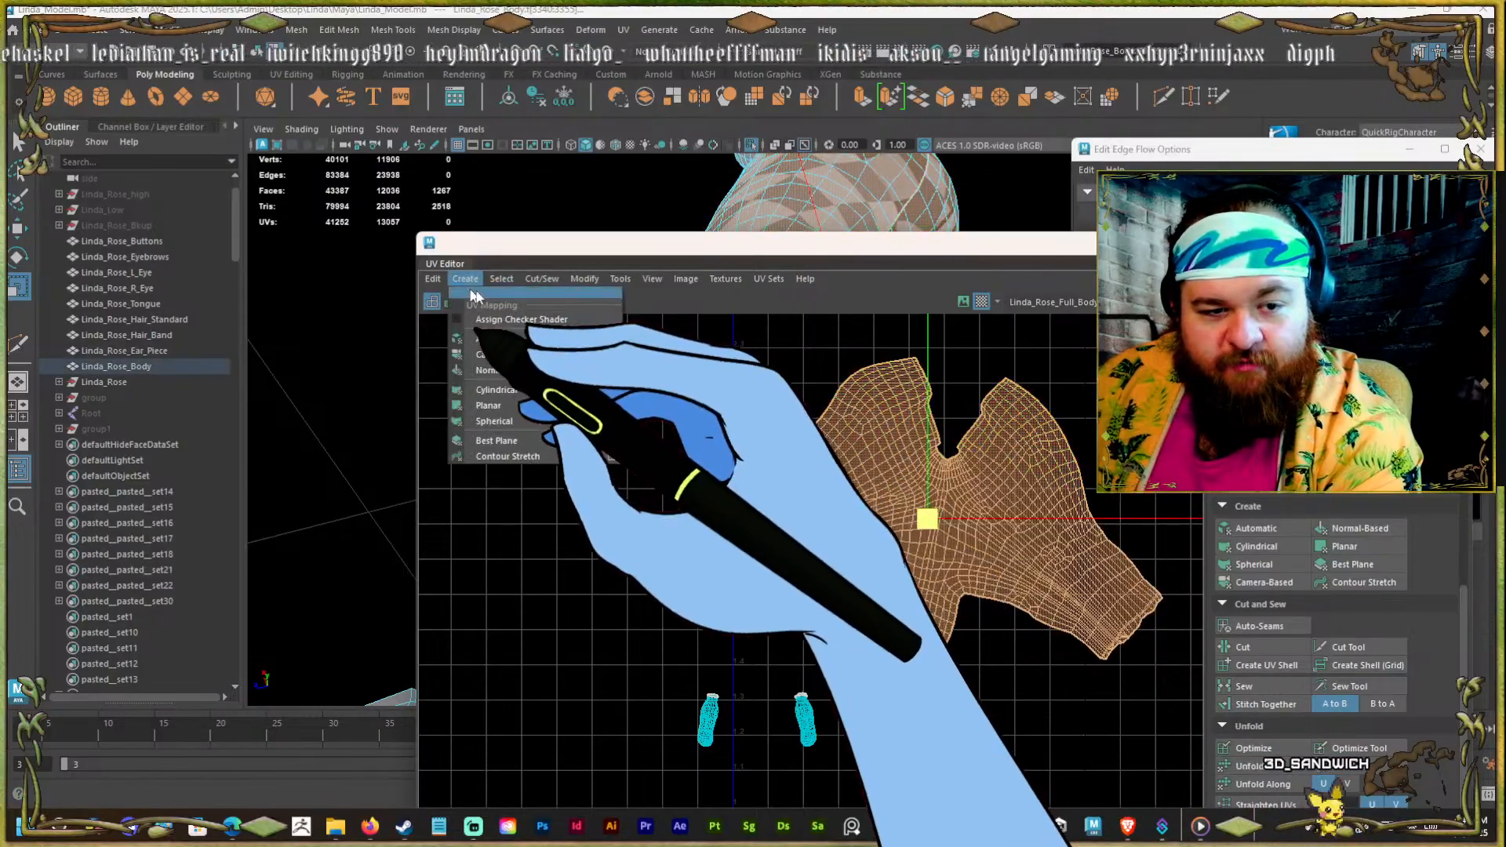
{"action": "left_click", "coordinate": [519, 354]}
{"action": "mouse_move", "coordinate": [733, 408]}
{"action": "right_mouse_down", "text": "alt"}
{"action": "mouse_move", "coordinate": [741, 428]}
{"action": "mouse_move", "coordinate": [710, 392]}
{"action": "right_mouse_up", "text": "alt"}
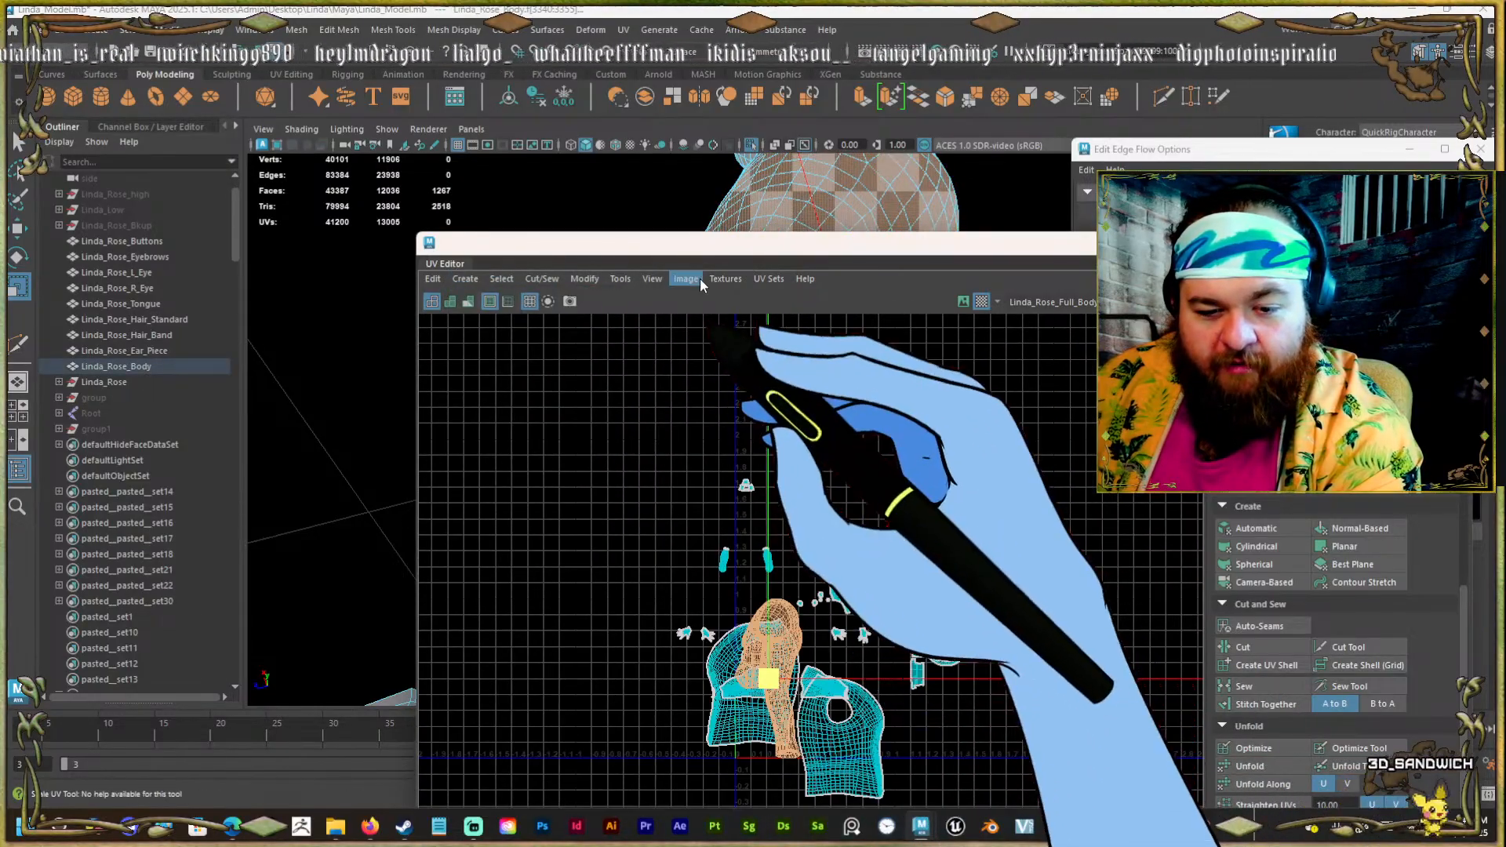
{"action": "left_click_drag", "start_coordinate": [706, 243], "coordinate": [1505, 248]}
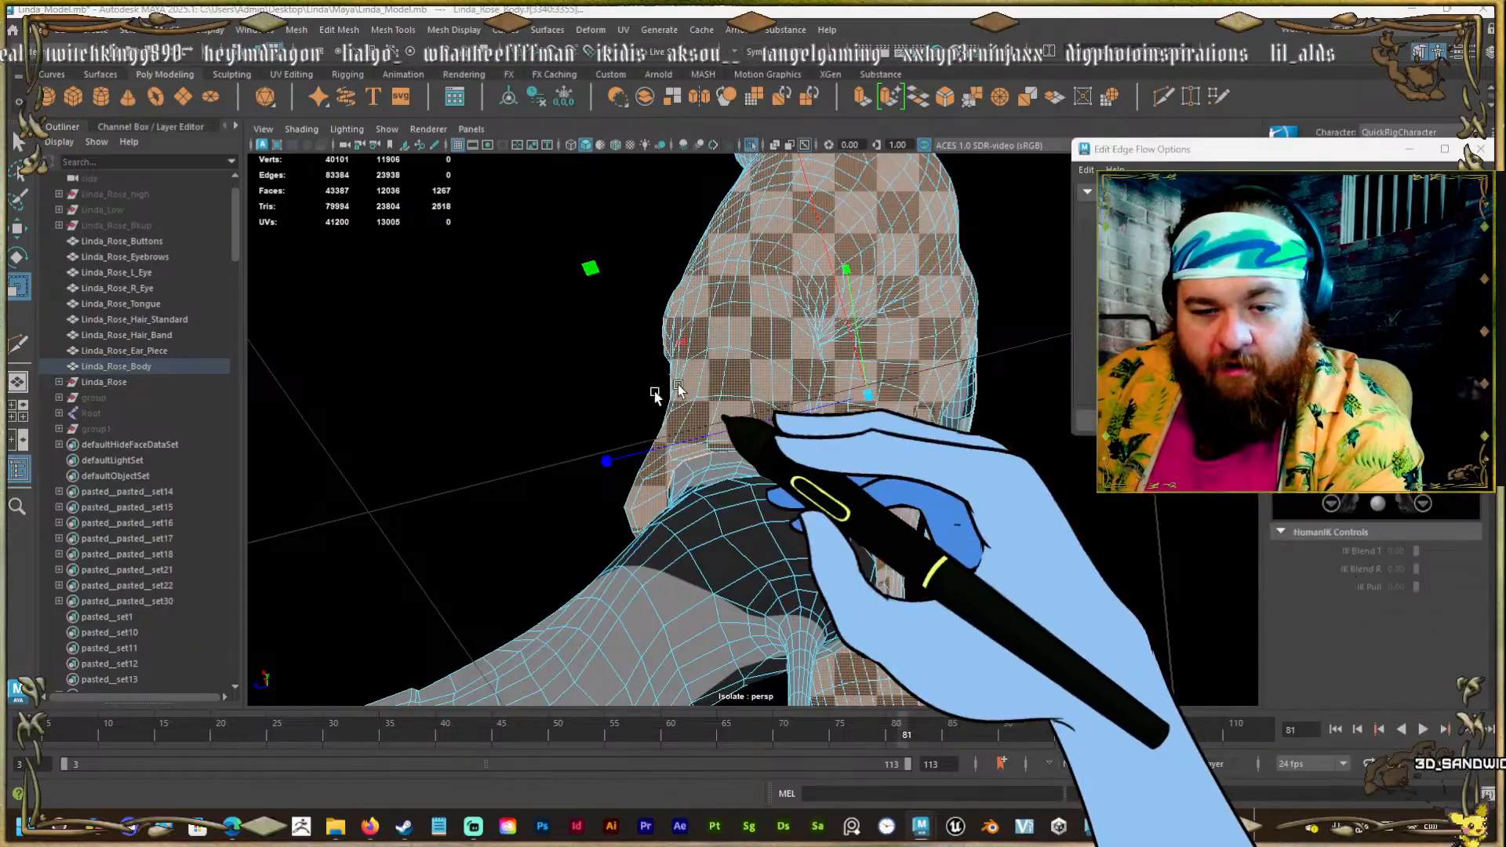
Select the vertical edges along the outer side of one trouser leg from the hem up to the knee.
{"action": "left_click_drag", "start_coordinate": [668, 391], "coordinate": [686, 437], "text": "alt"}
{"action": "right_click_drag", "start_coordinate": [725, 502], "coordinate": [742, 458]}
{"action": "left_click", "coordinate": [727, 459]}
{"action": "left_click_drag", "start_coordinate": [727, 459], "coordinate": [789, 458], "text": "alt"}
{"action": "middle_click_drag", "start_coordinate": [792, 317], "coordinate": [736, 335], "text": "alt"}
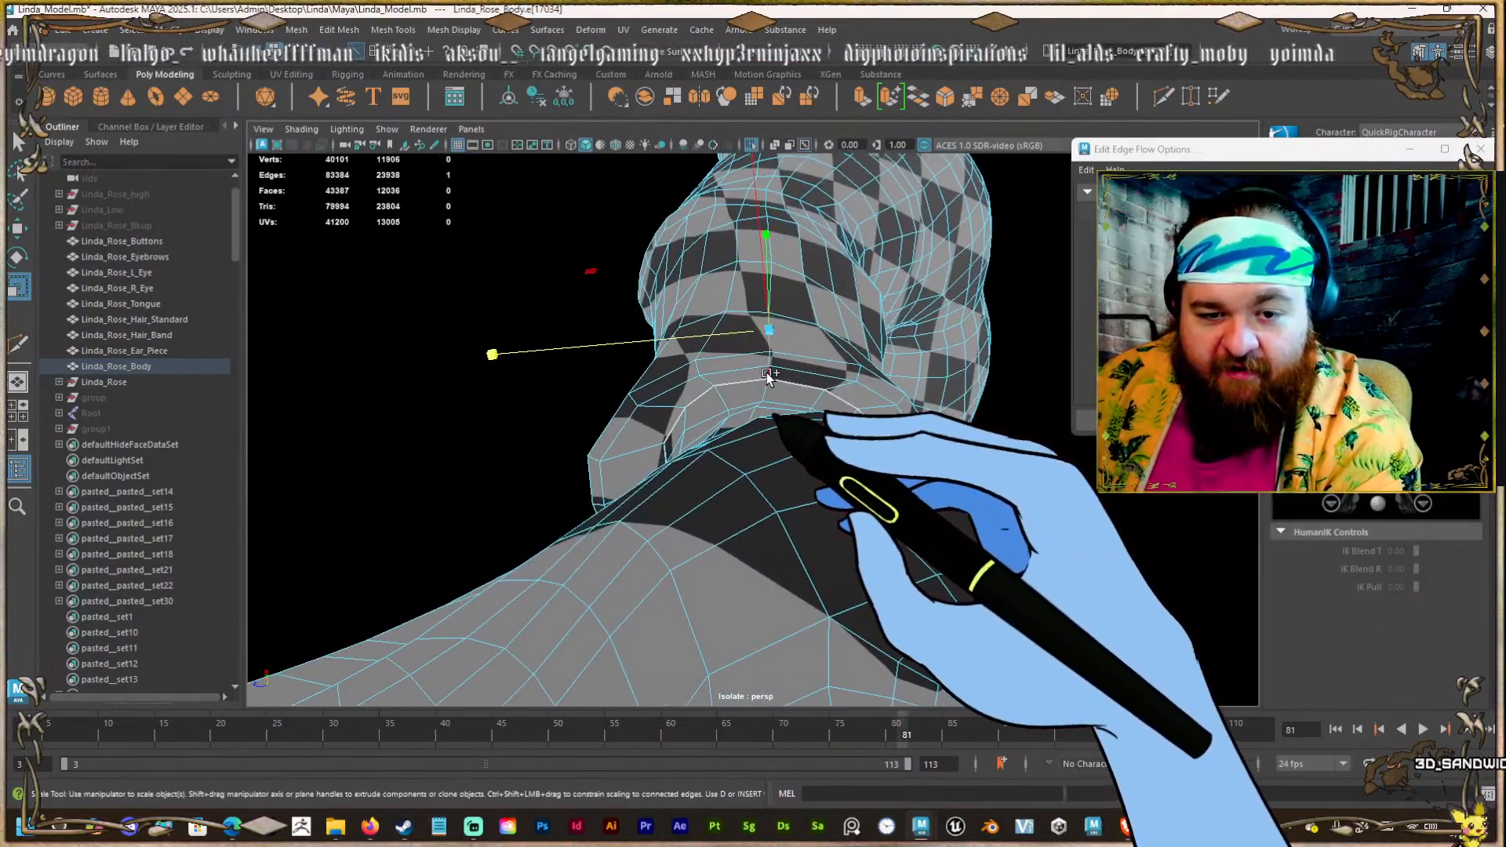
{"action": "left_click_drag", "start_coordinate": [765, 411], "coordinate": [716, 554], "text": "alt"}
{"action": "middle_click_drag", "start_coordinate": [716, 555], "coordinate": [732, 417], "text": "alt"}
{"action": "left_click_drag", "start_coordinate": [732, 416], "coordinate": [720, 451], "text": "alt"}
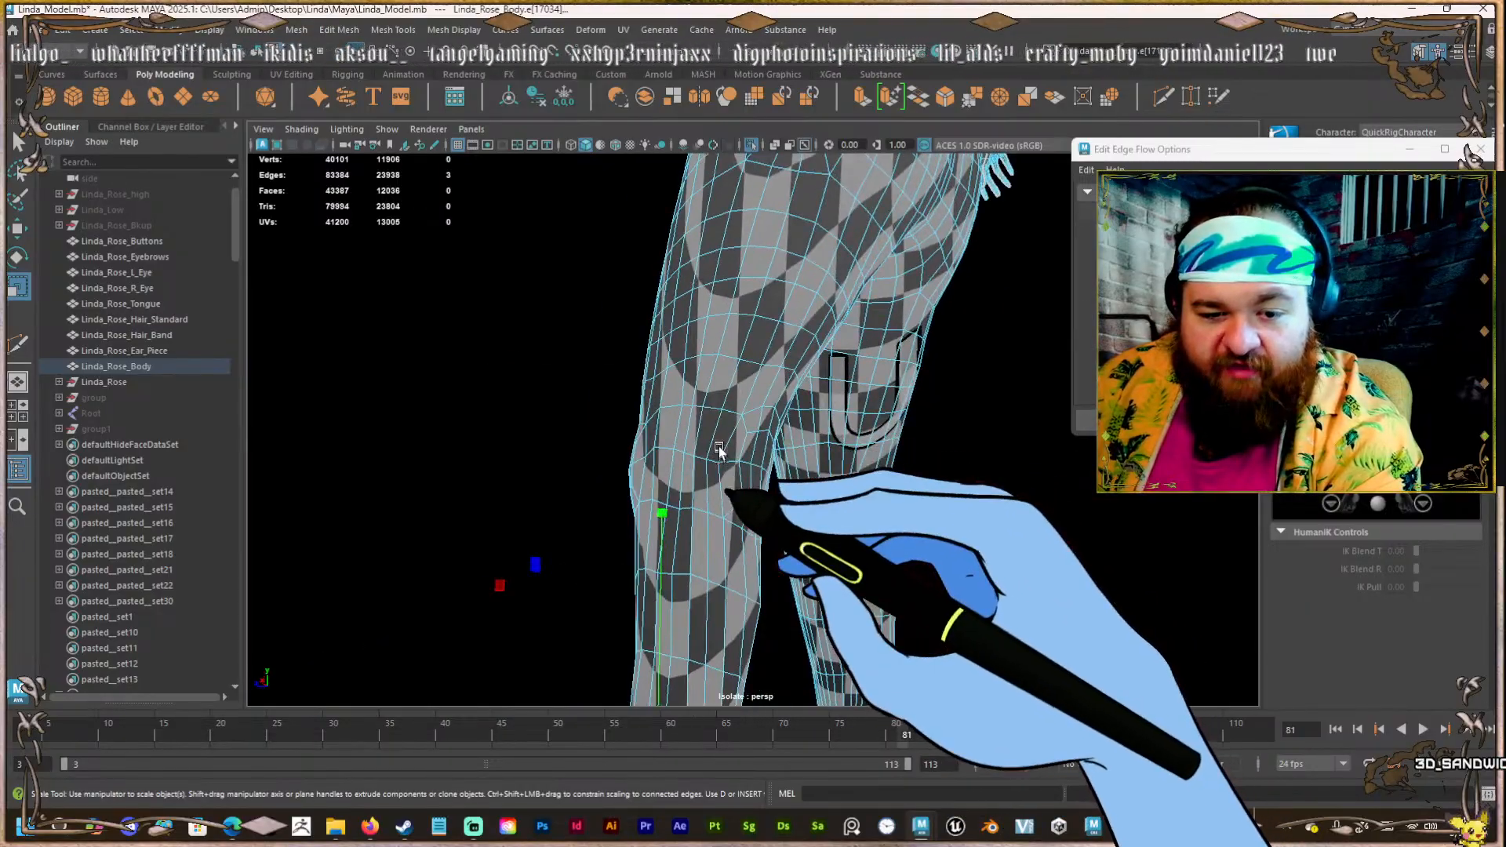
{"action": "middle_click_drag", "start_coordinate": [719, 450], "coordinate": [734, 322], "text": "alt"}
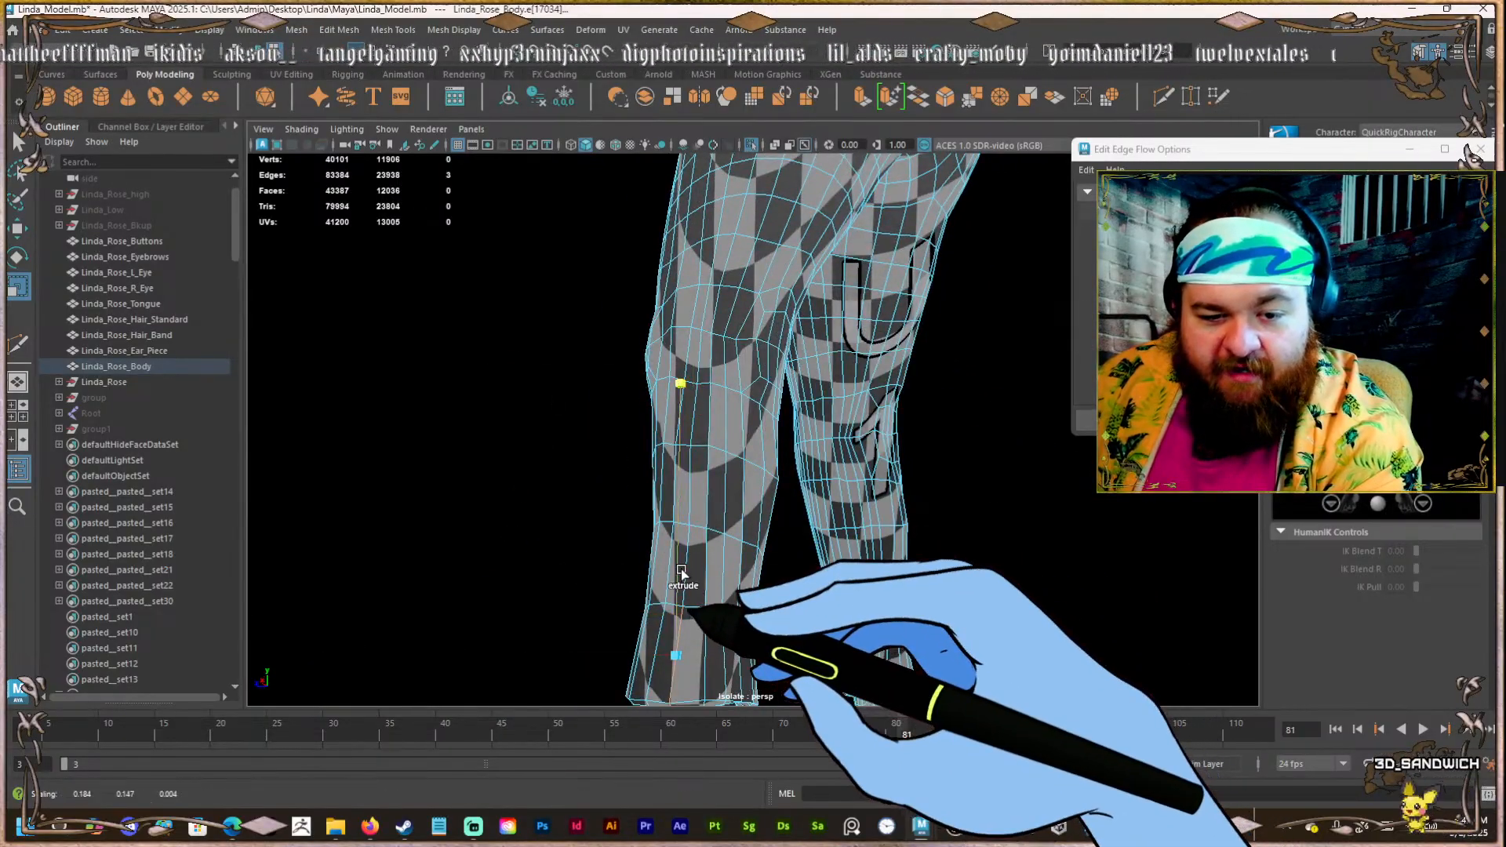
{"action": "left_click", "coordinate": [706, 351], "text": "shift"}
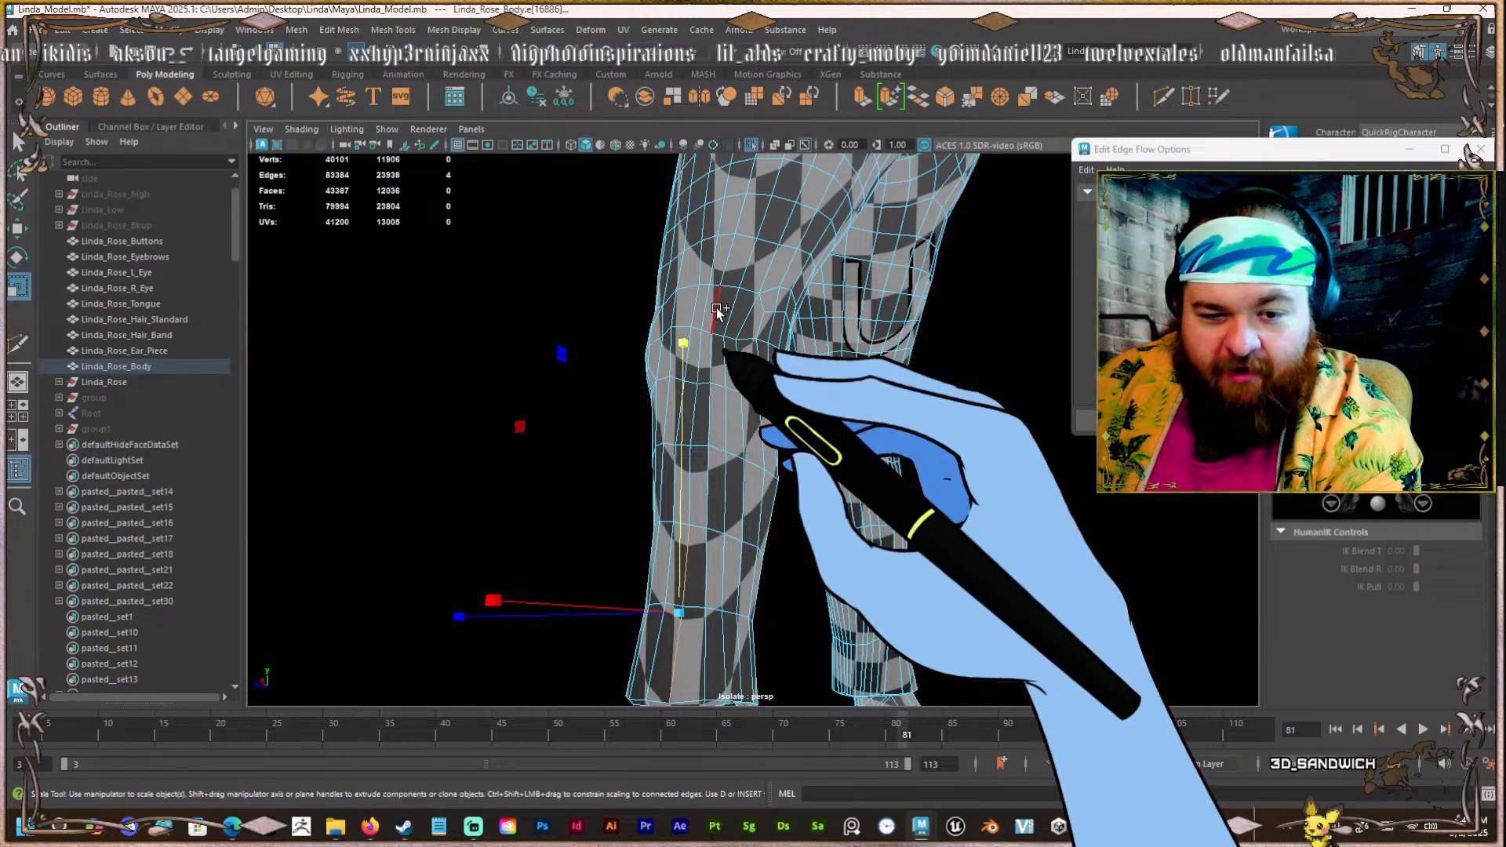
Extend the outer-leg edge selection over the thigh and hip to the waist and cut the UVs along it.
{"action": "middle_click_drag", "start_coordinate": [729, 244], "coordinate": [690, 655], "text": "alt"}
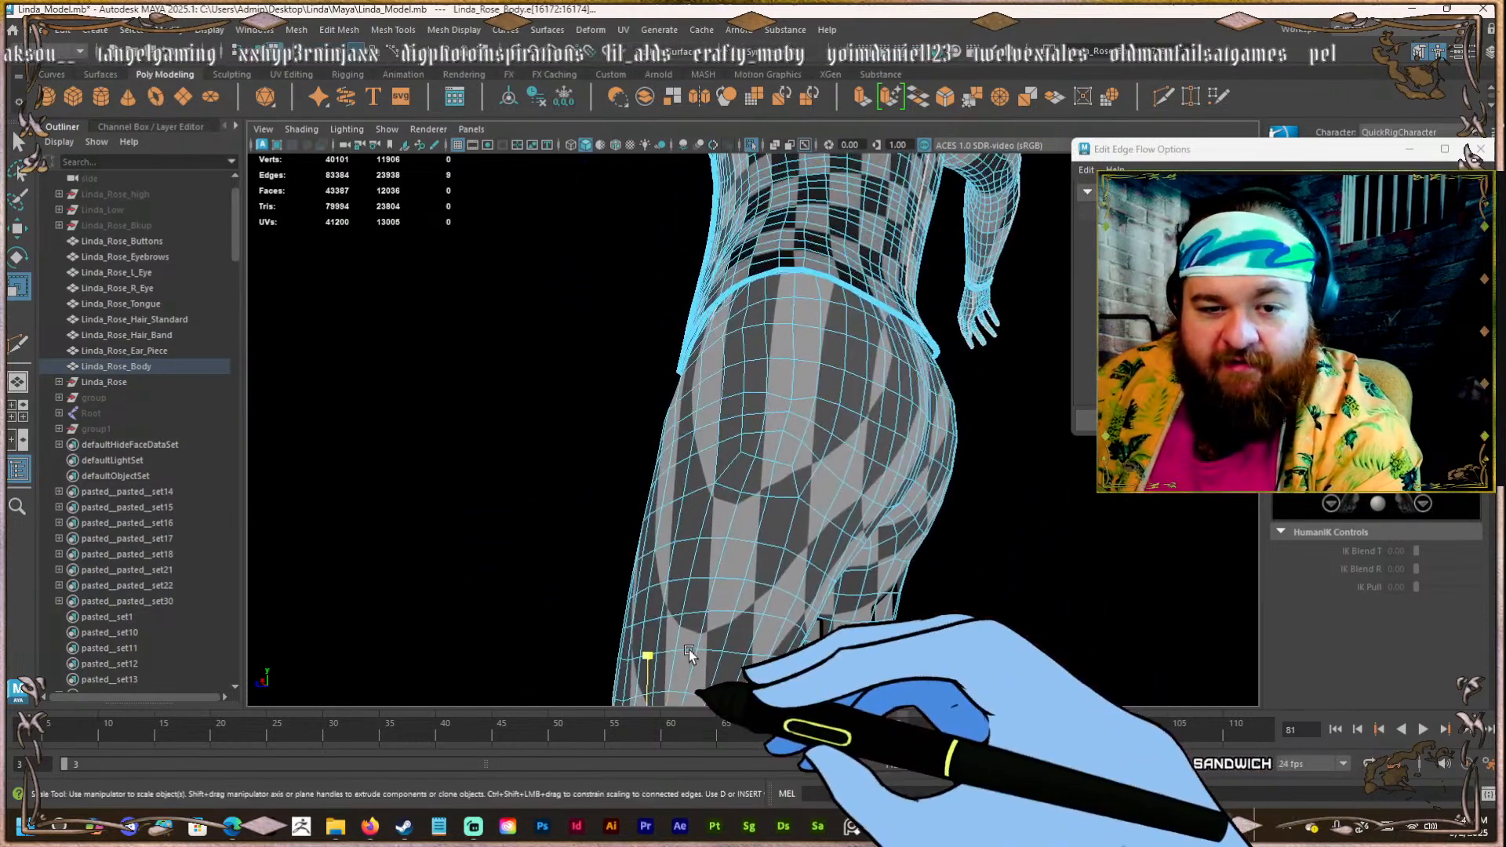
{"action": "left_click_drag", "start_coordinate": [690, 655], "coordinate": [733, 572], "text": "alt"}
{"action": "middle_click_drag", "start_coordinate": [732, 571], "coordinate": [696, 464], "text": "alt"}
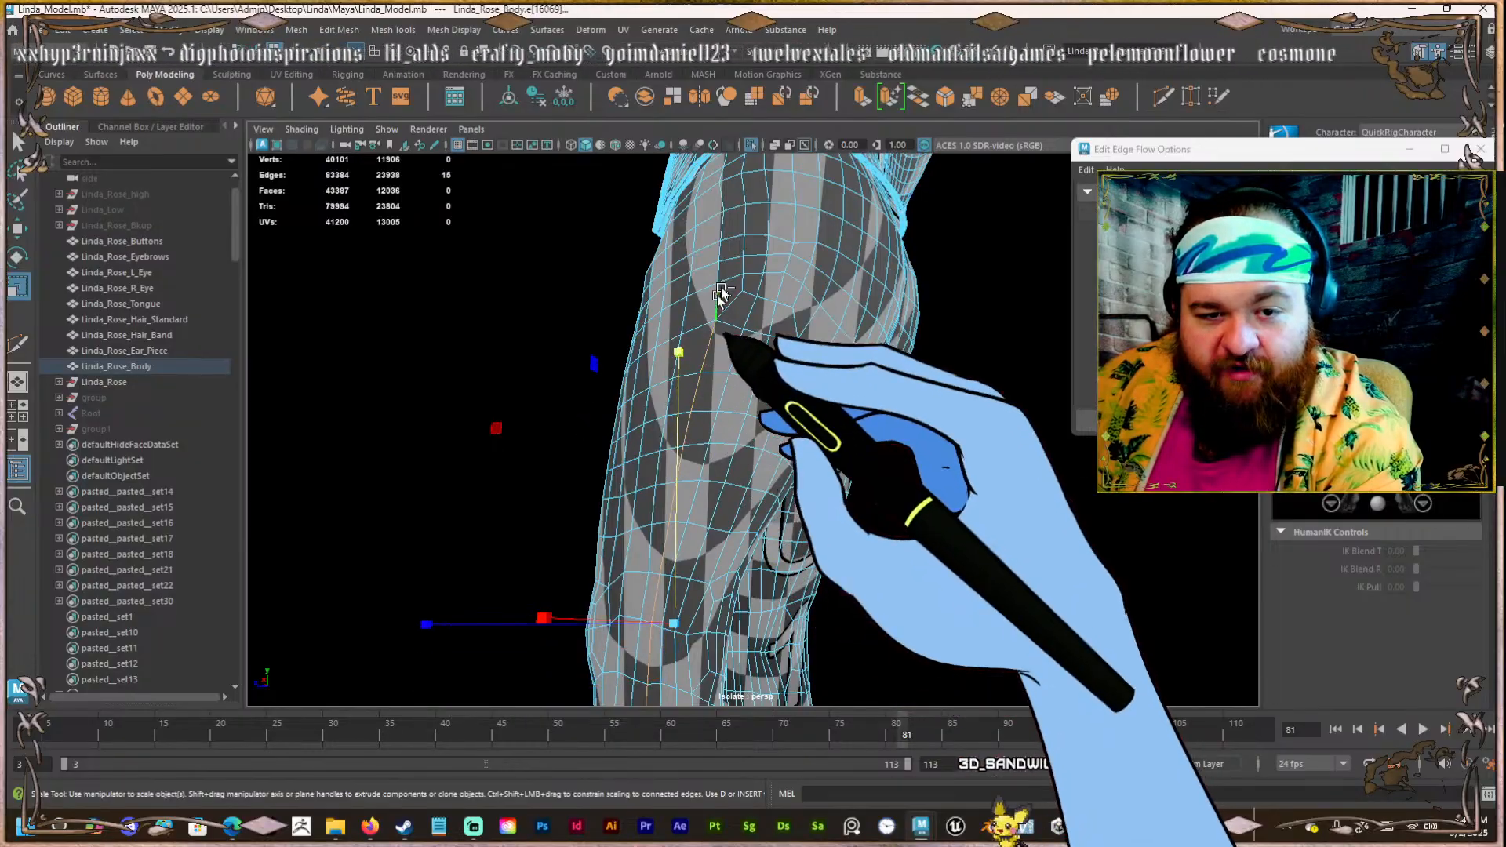
{"action": "left_click_drag", "start_coordinate": [725, 218], "coordinate": [741, 262], "text": "alt"}
{"action": "middle_click_drag", "start_coordinate": [742, 262], "coordinate": [751, 436], "text": "alt"}
{"action": "scroll", "coordinate": [749, 387], "scroll_direction": "up", "scroll_amount": 3}
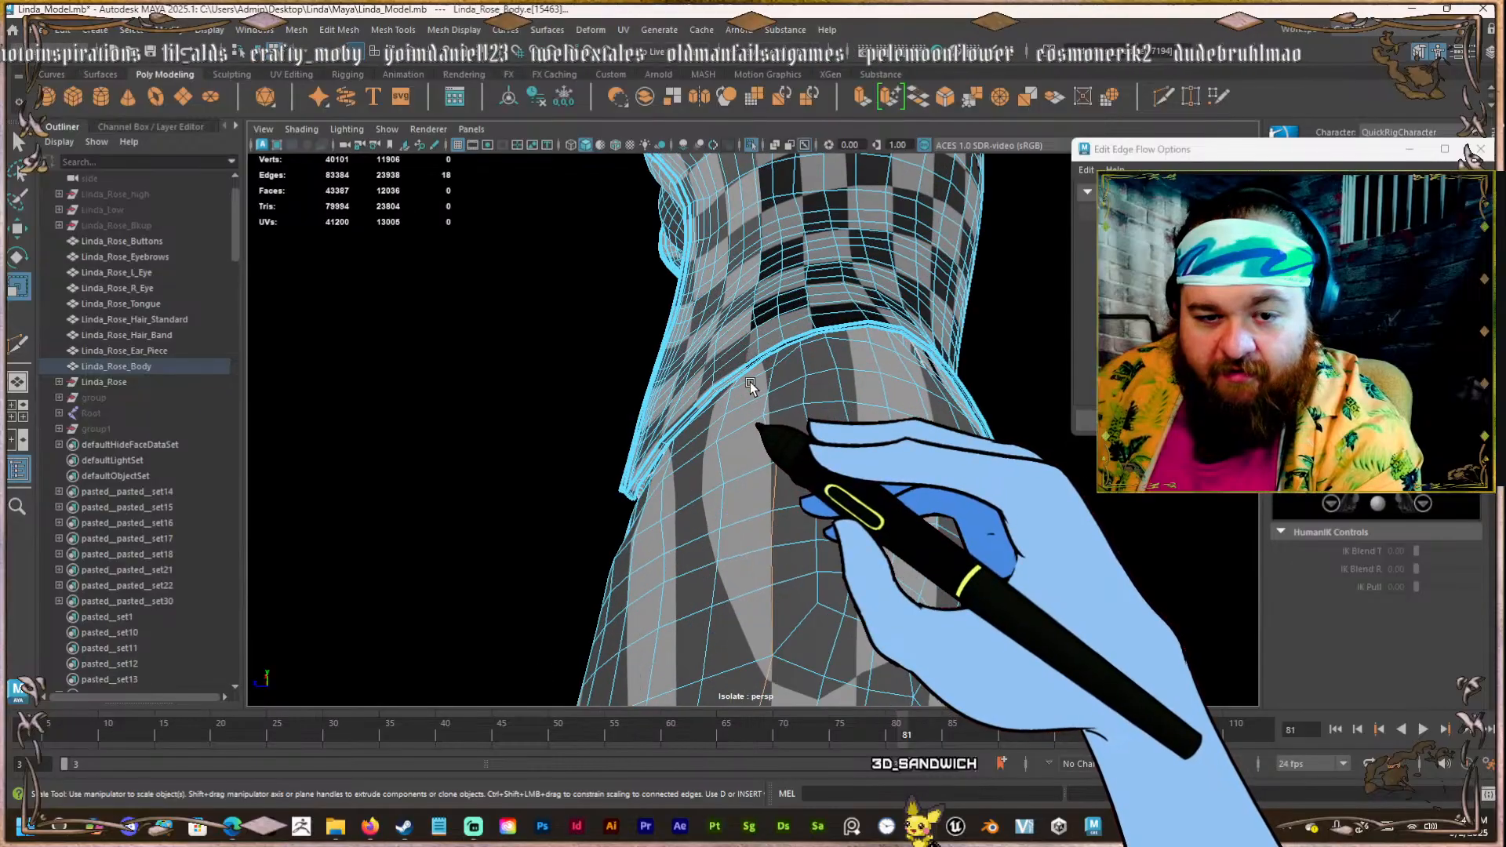
{"action": "double_click", "coordinate": [773, 377], "text": "shift"}
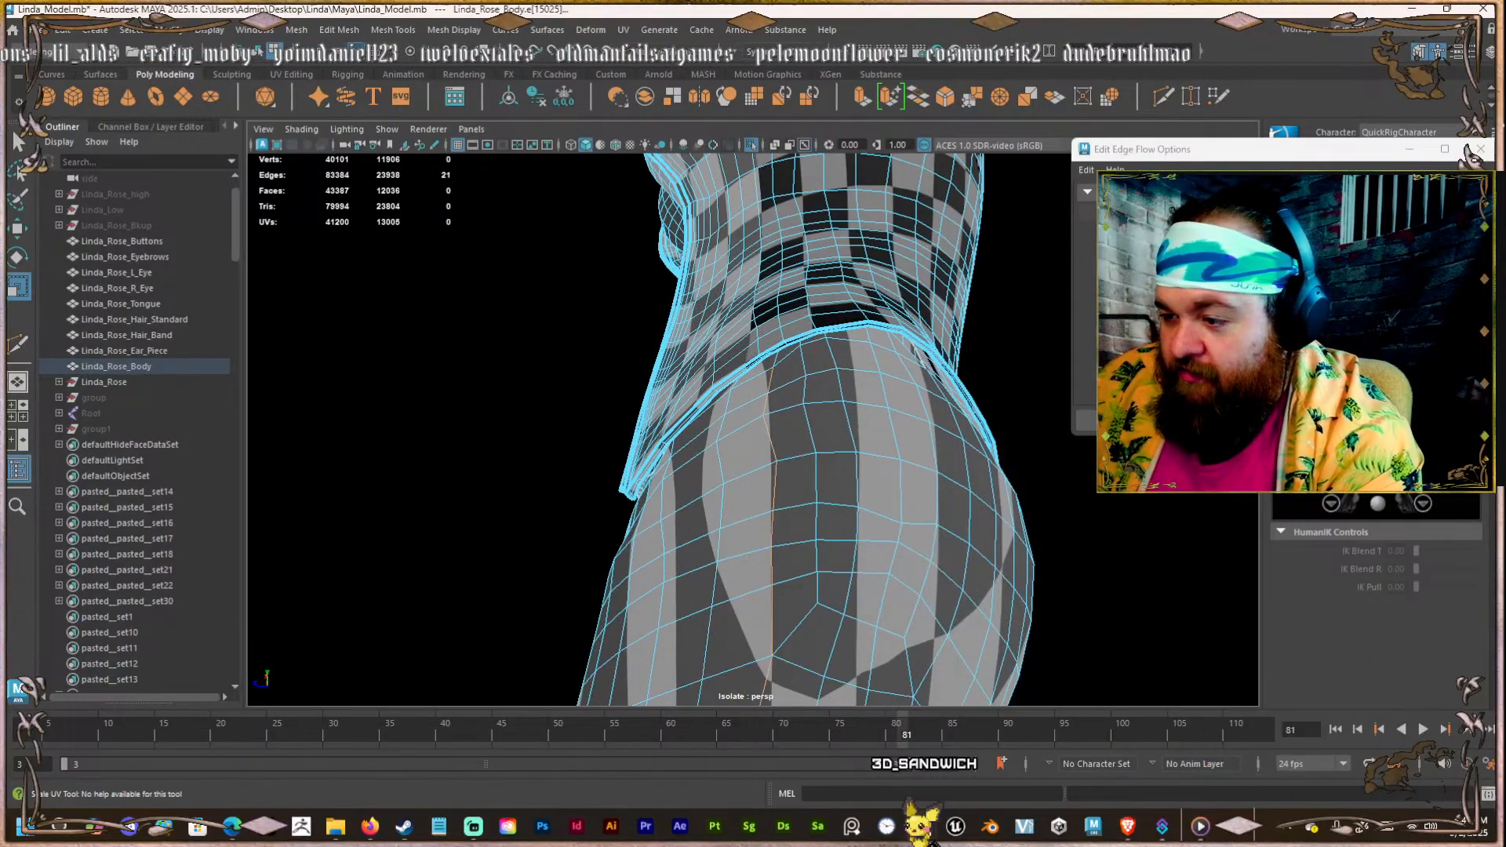
{"action": "key", "text": "shift+x"}
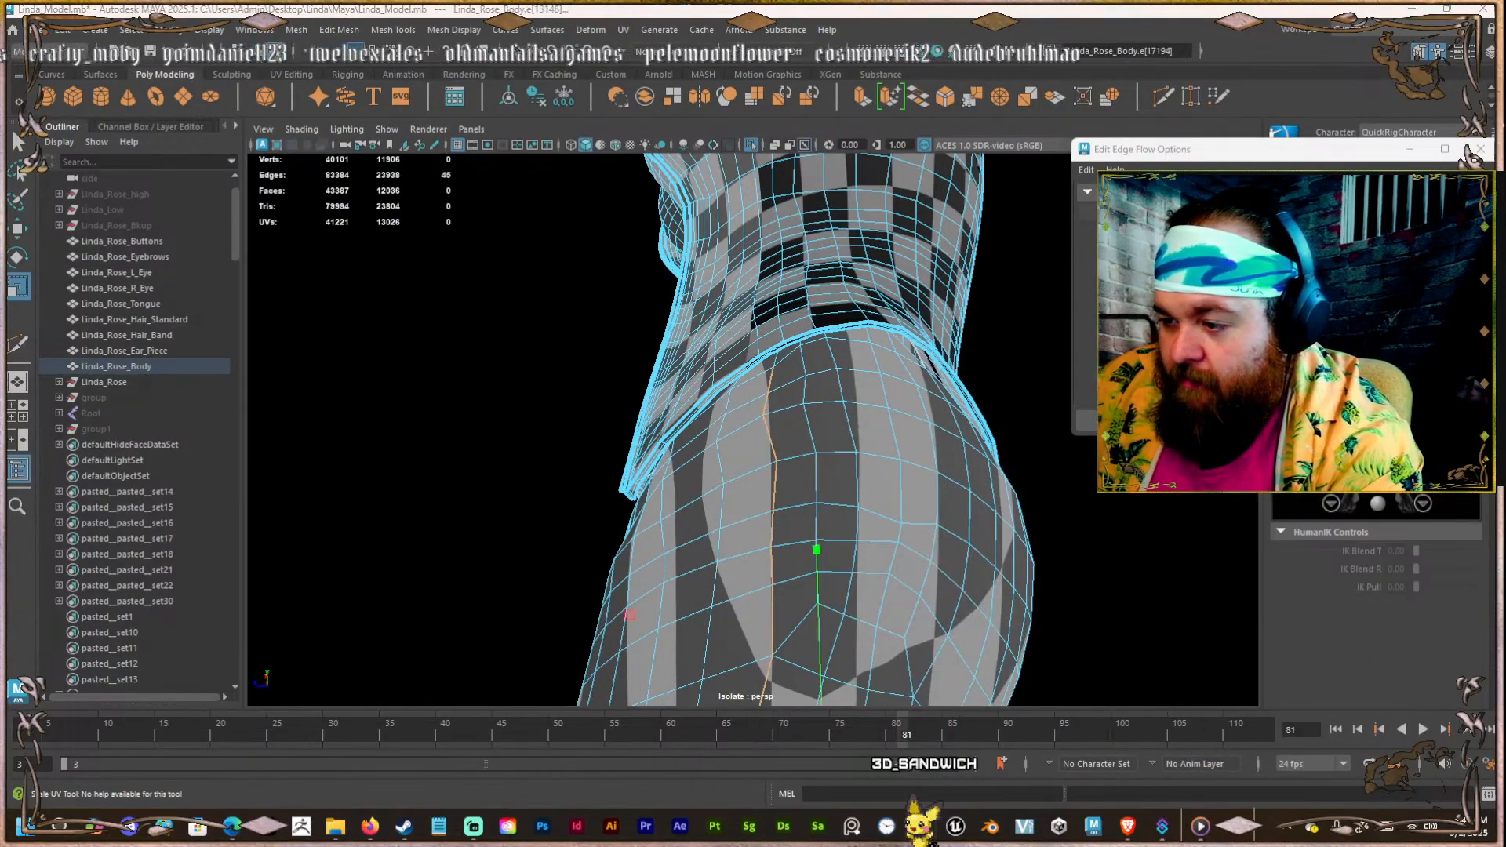
Select the trousers' UV shell, move it above the shirt shells, unfold it and inspect the opening in it.
{"action": "key", "text": "alt+F12"}
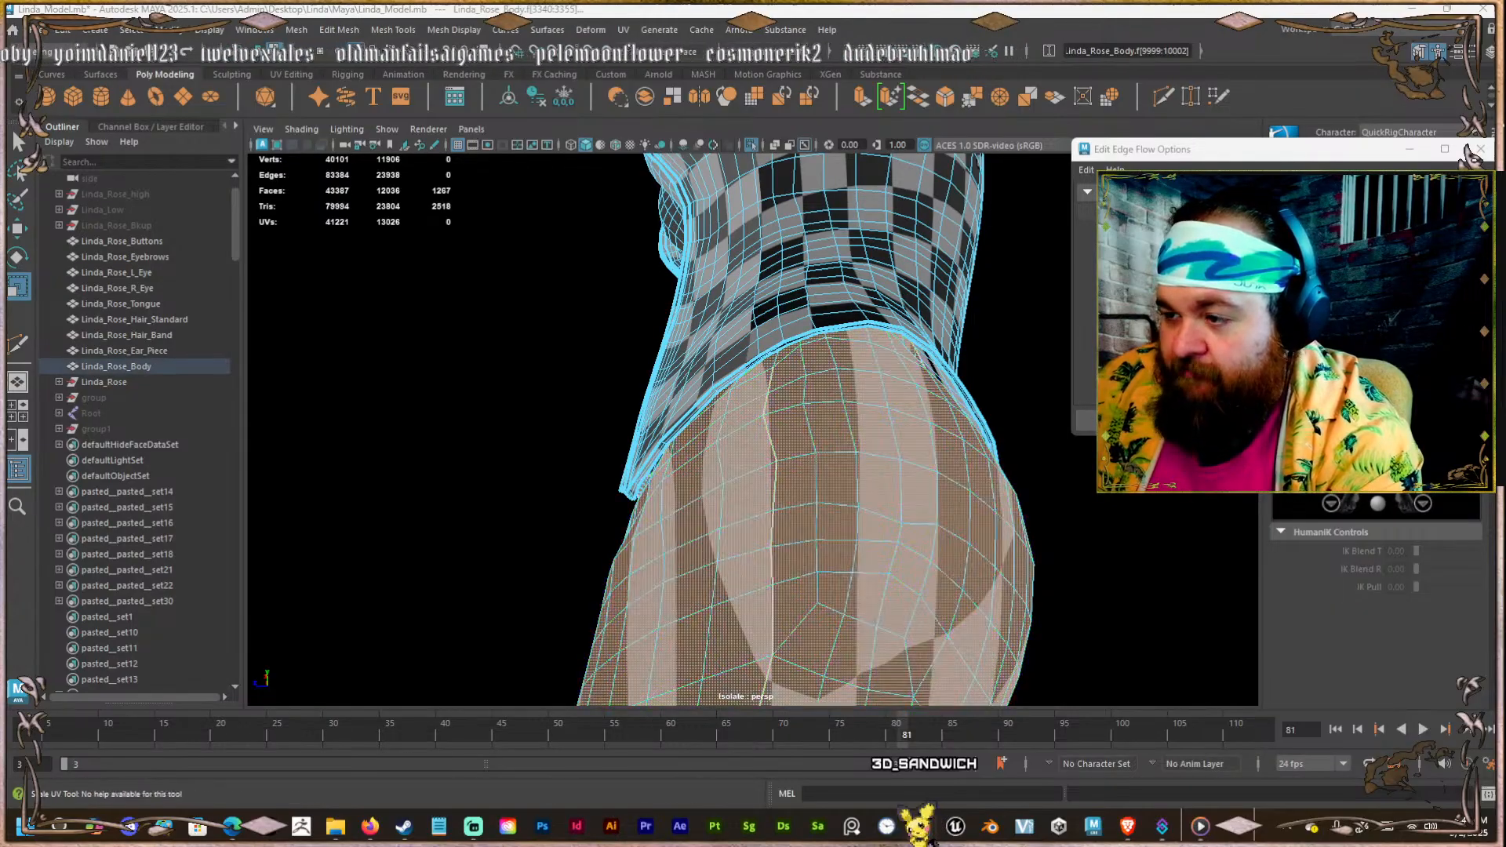
{"action": "left_click_drag", "start_coordinate": [785, 8], "coordinate": [477, 69]}
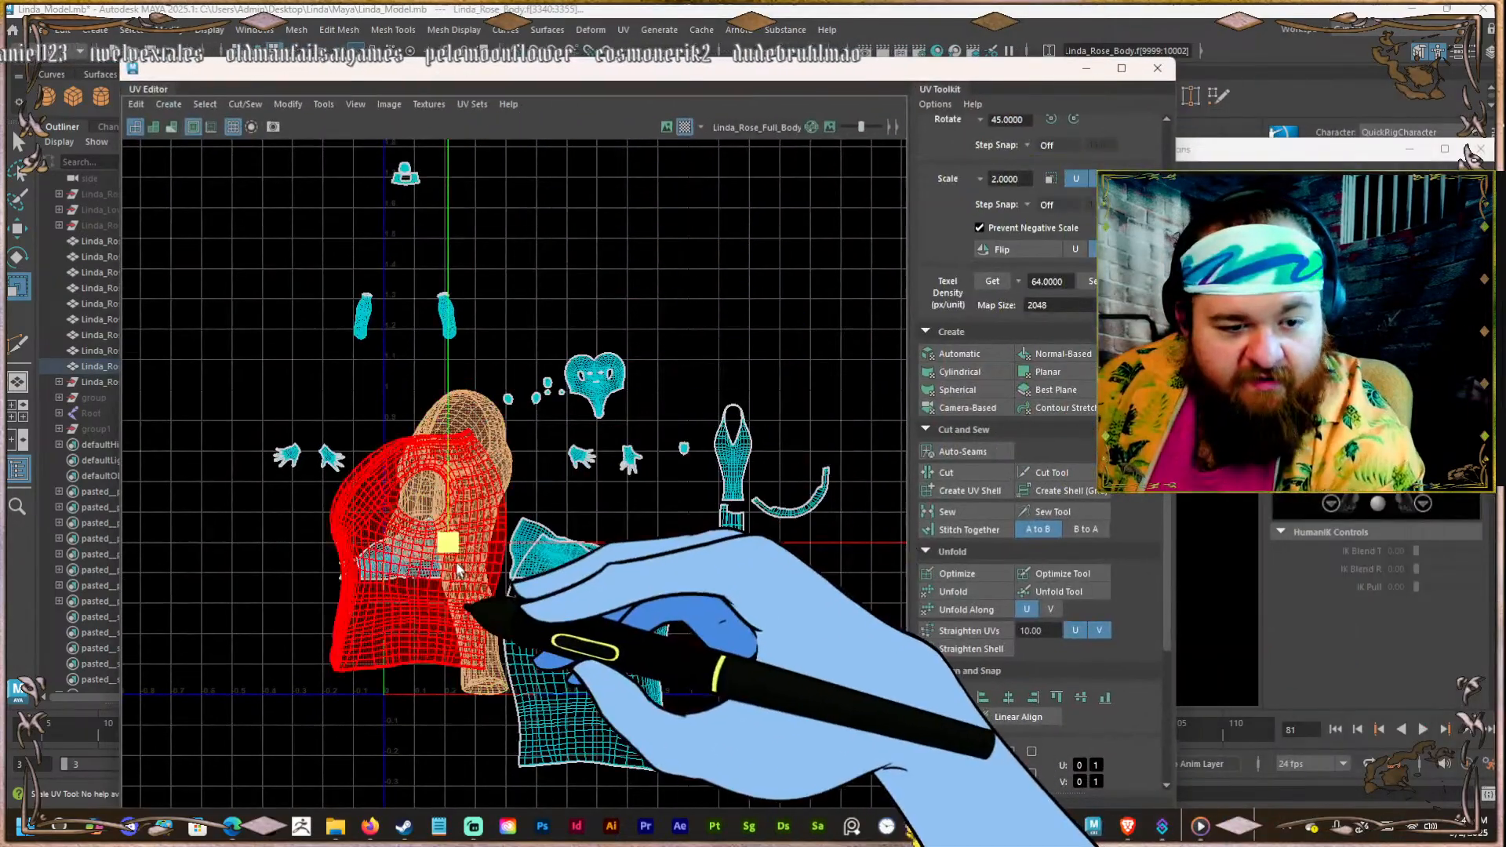
{"action": "key", "text": "w"}
{"action": "left_click_drag", "start_coordinate": [456, 549], "coordinate": [604, 309]}
{"action": "right_click_drag", "start_coordinate": [611, 306], "coordinate": [426, 313], "text": "shift"}
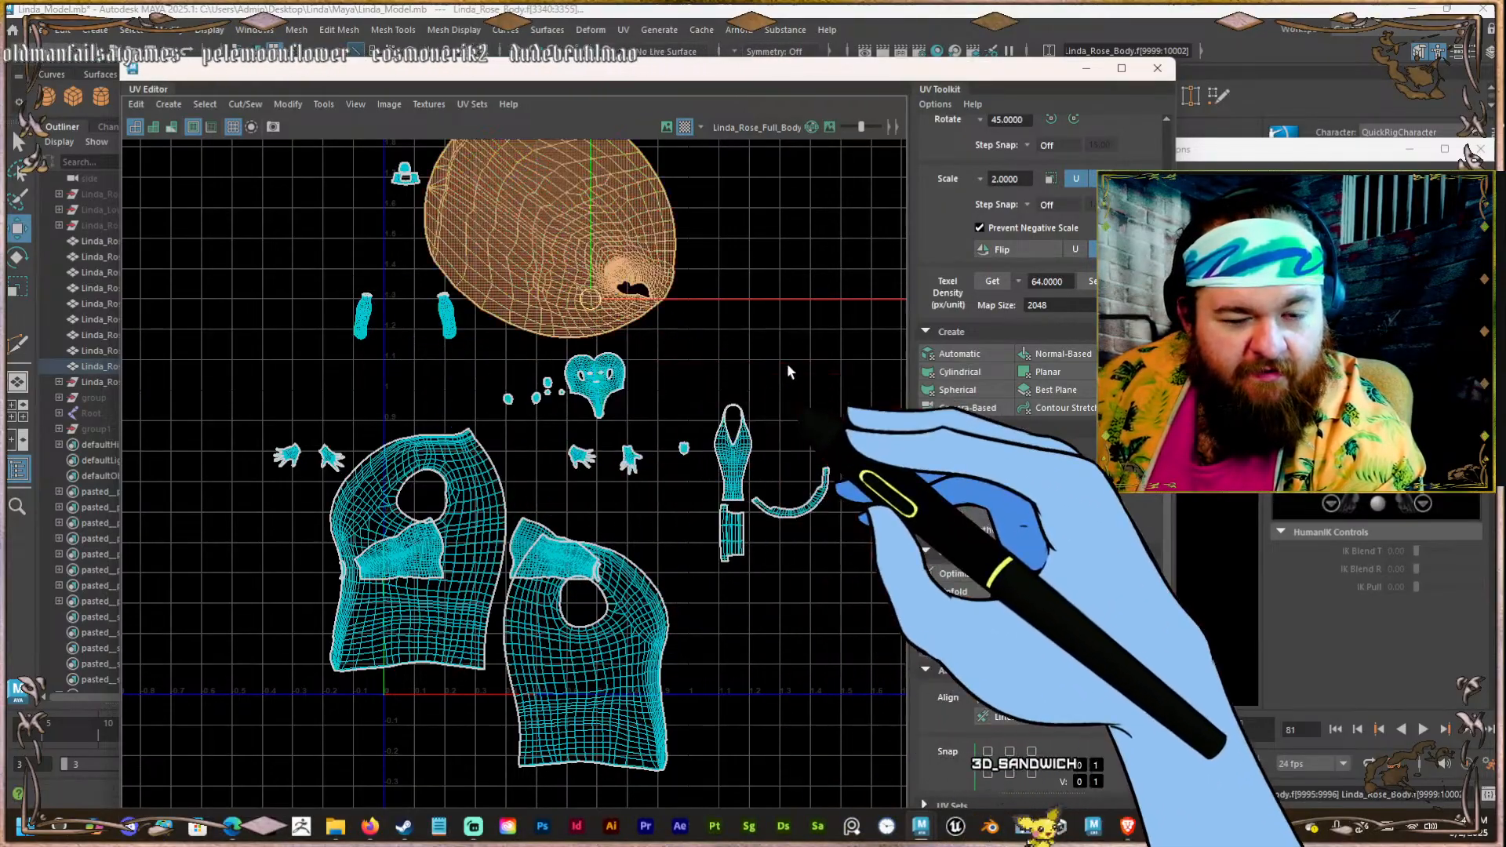
{"action": "scroll", "coordinate": [639, 265], "scroll_direction": "up", "scroll_amount": 15}
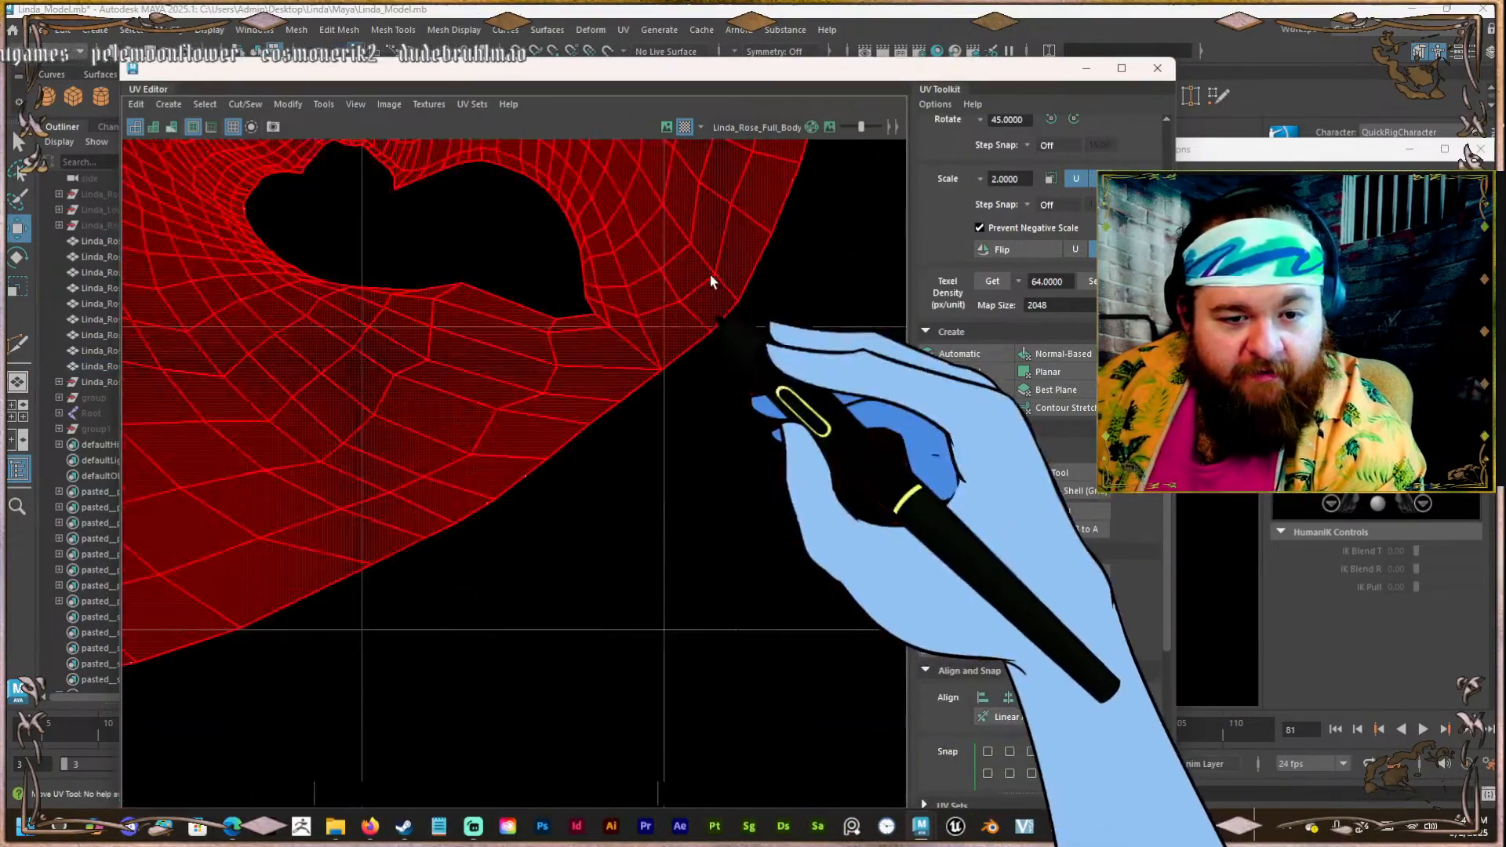
Select the edges between the opening and the outer border of the trousers' UV shell to examine the uncut gap, and clear the selection.
{"action": "right_click_drag", "start_coordinate": [628, 275], "coordinate": [628, 266]}
{"action": "left_click", "coordinate": [618, 369]}
{"action": "left_click", "coordinate": [554, 318], "text": "shift"}
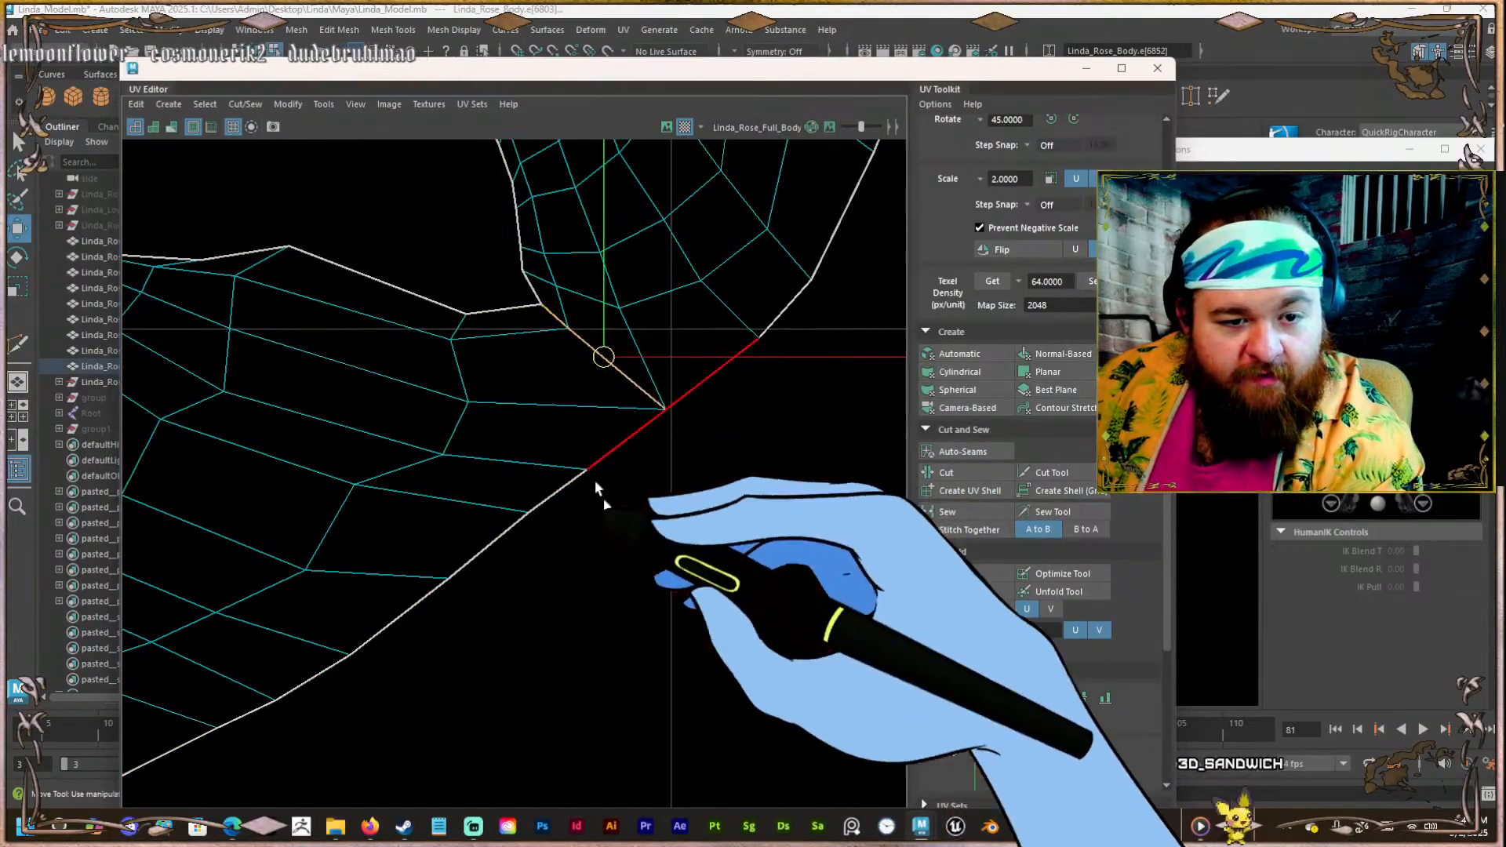
{"action": "scroll", "coordinate": [623, 494], "scroll_direction": "down", "scroll_amount": 8}
{"action": "right_click_drag", "start_coordinate": [629, 506], "coordinate": [416, 329], "text": "alt"}
{"action": "double_click", "coordinate": [495, 327]}
{"action": "left_click", "coordinate": [830, 279]}
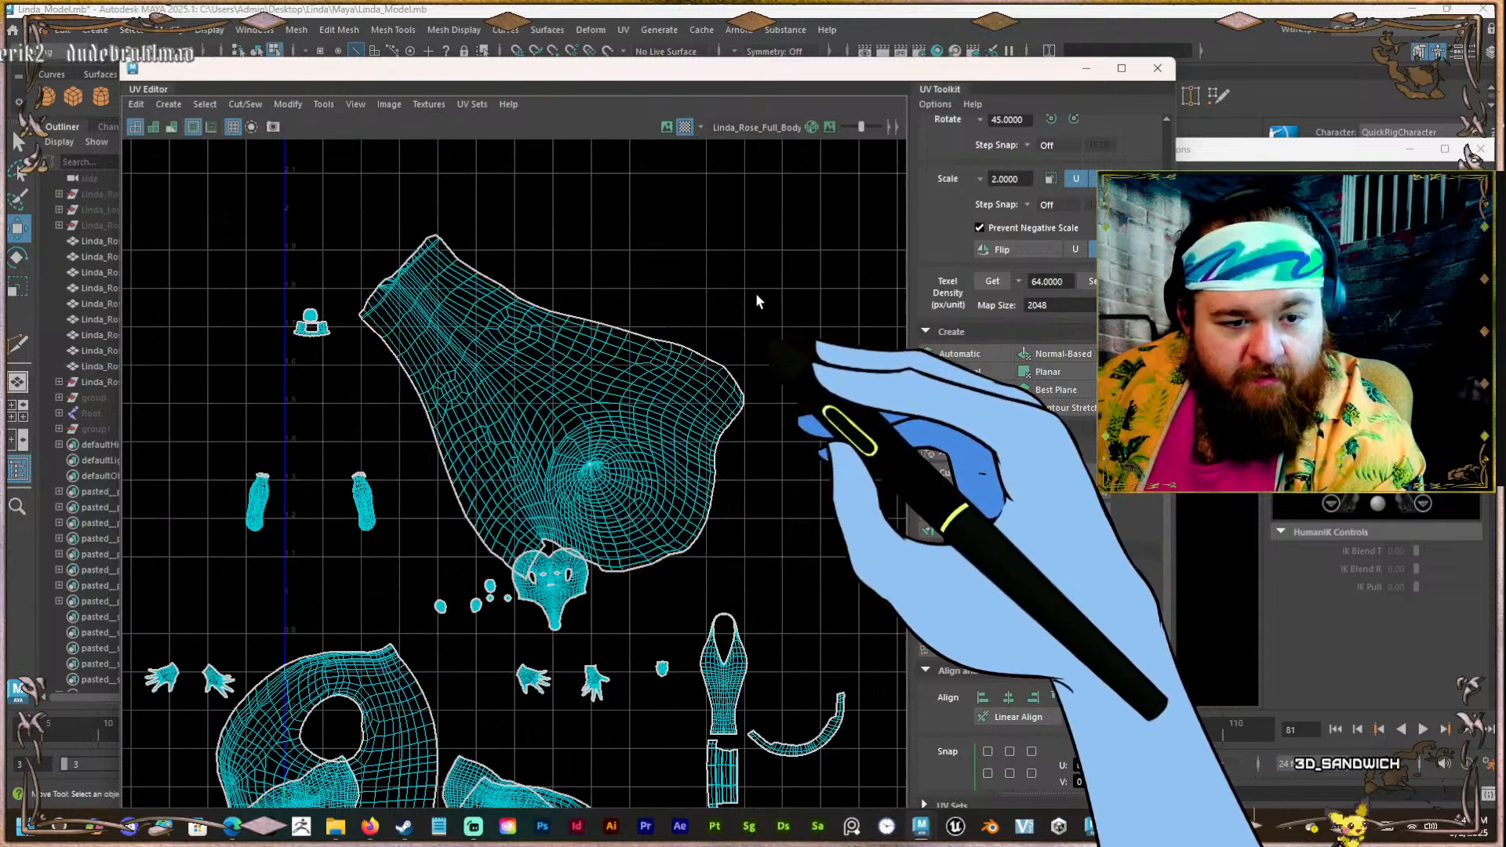
Undo the unfolding and repositioning of the trousers' UV shell, back to its camera-projected layout.
{"action": "key", "text": "ctrl+z"}
{"action": "key", "text": "ctrl+z"}
{"action": "key", "text": "ctrl+z"}
{"action": "key", "text": "ctrl+z"}
{"action": "key", "text": "ctrl+z"}
{"action": "key", "text": "ctrl+z"}
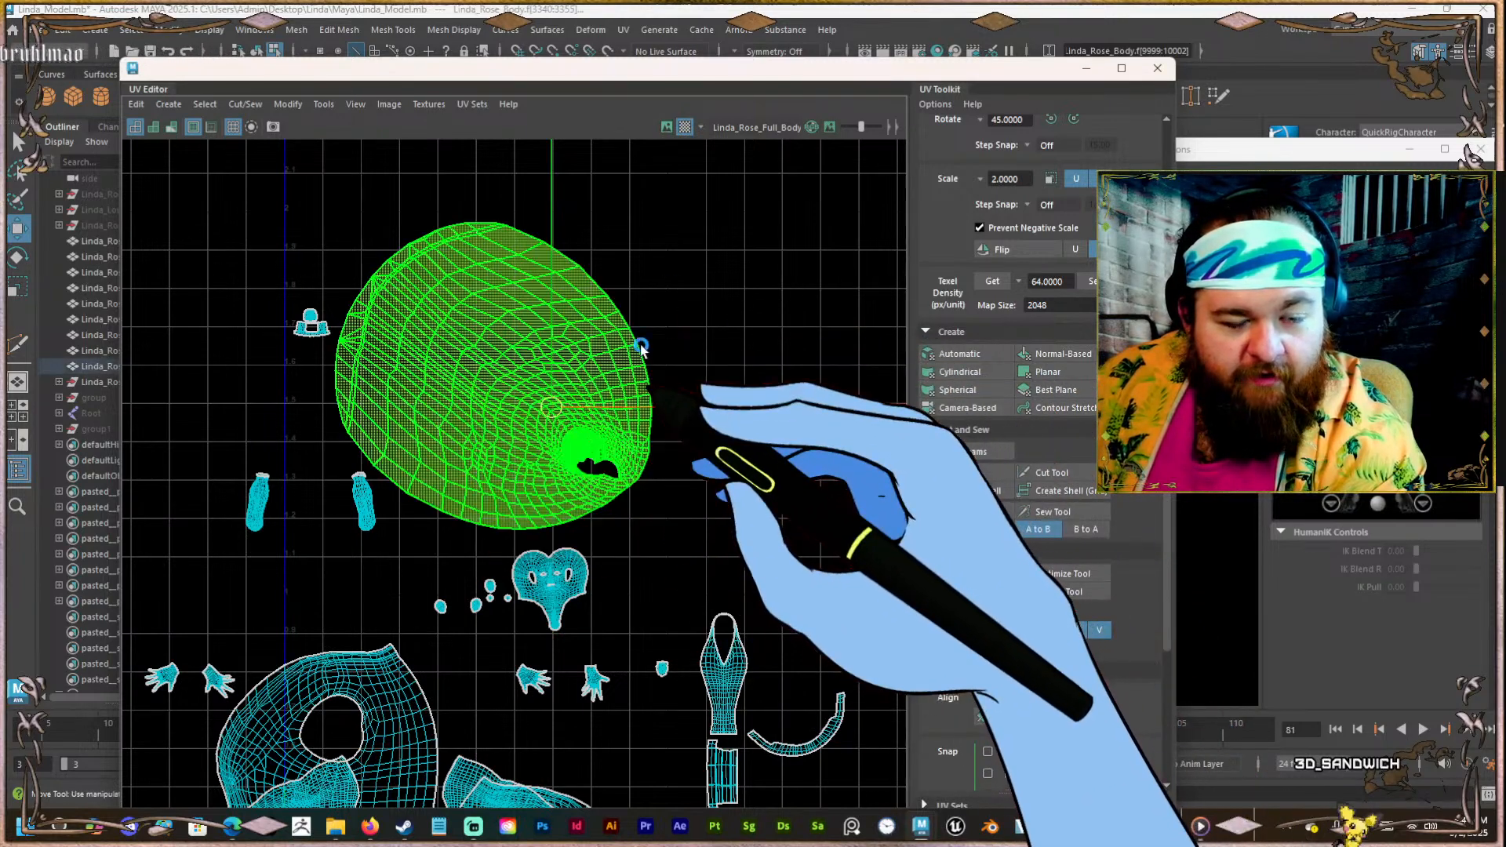
{"action": "key", "text": "ctrl+z"}
{"action": "key", "text": "ctrl+z"}
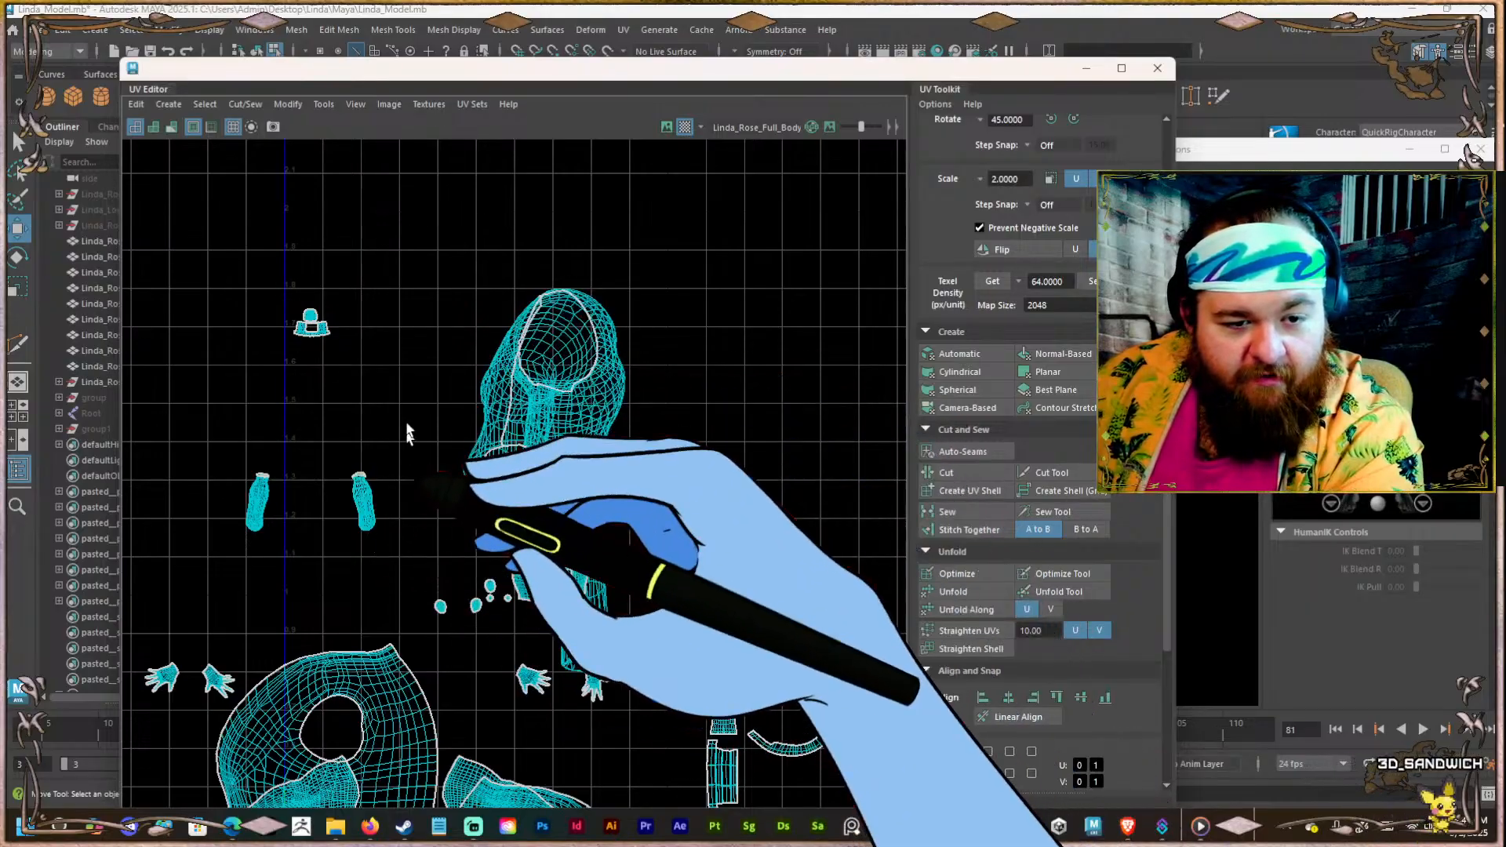
Select the two uncut edges between the upper end of the outer-leg seam and the waist border in the UV layout.
{"action": "scroll", "coordinate": [437, 296], "scroll_direction": "up", "scroll_amount": 5}
{"action": "scroll", "coordinate": [622, 320], "scroll_direction": "up", "scroll_amount": 6}
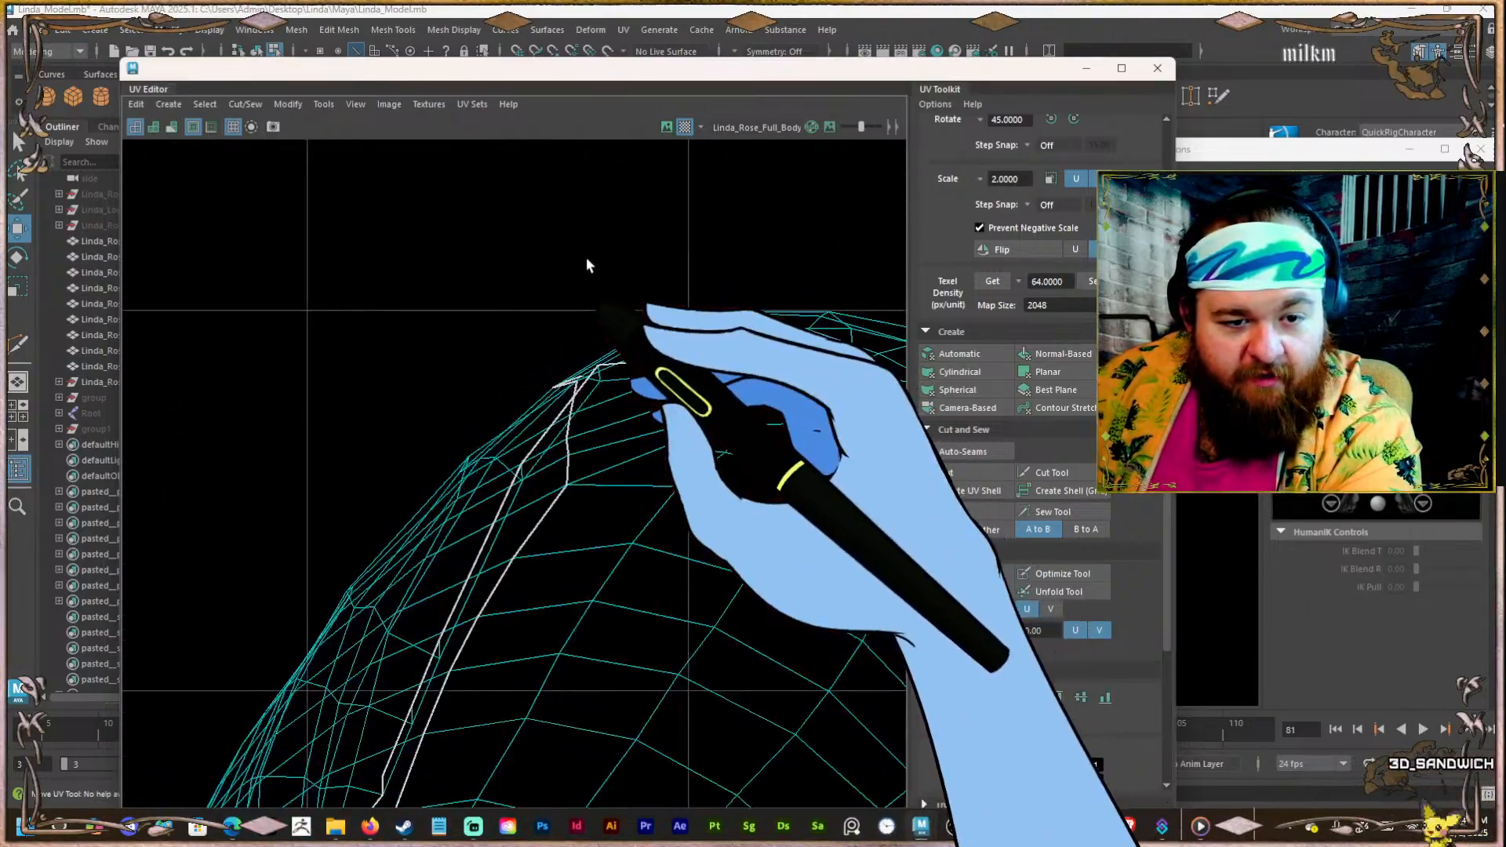
{"action": "left_click", "coordinate": [551, 393]}
{"action": "left_click", "coordinate": [538, 303]}
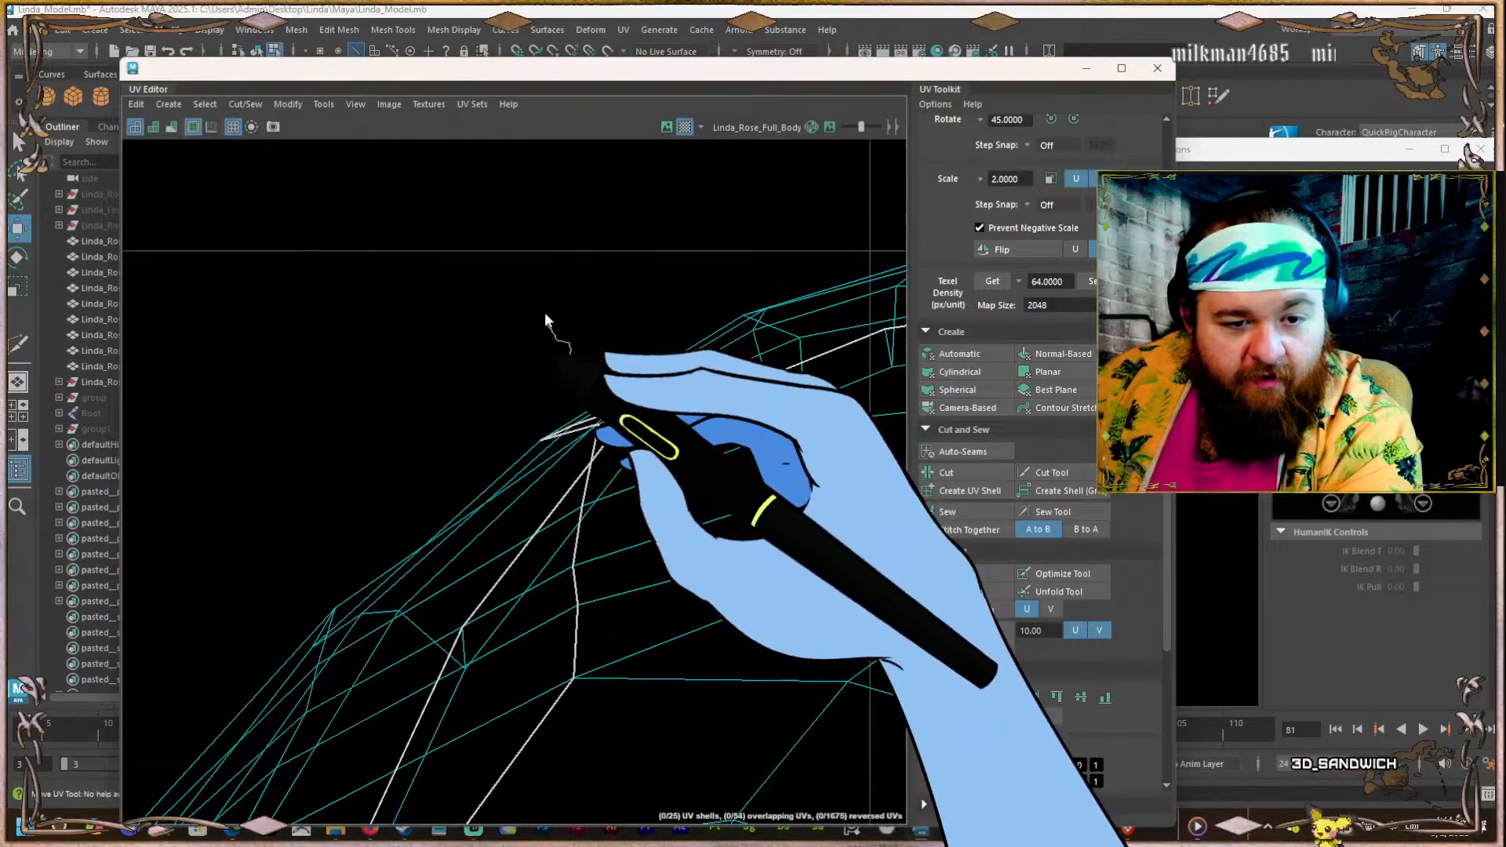
{"action": "key", "text": "F10"}
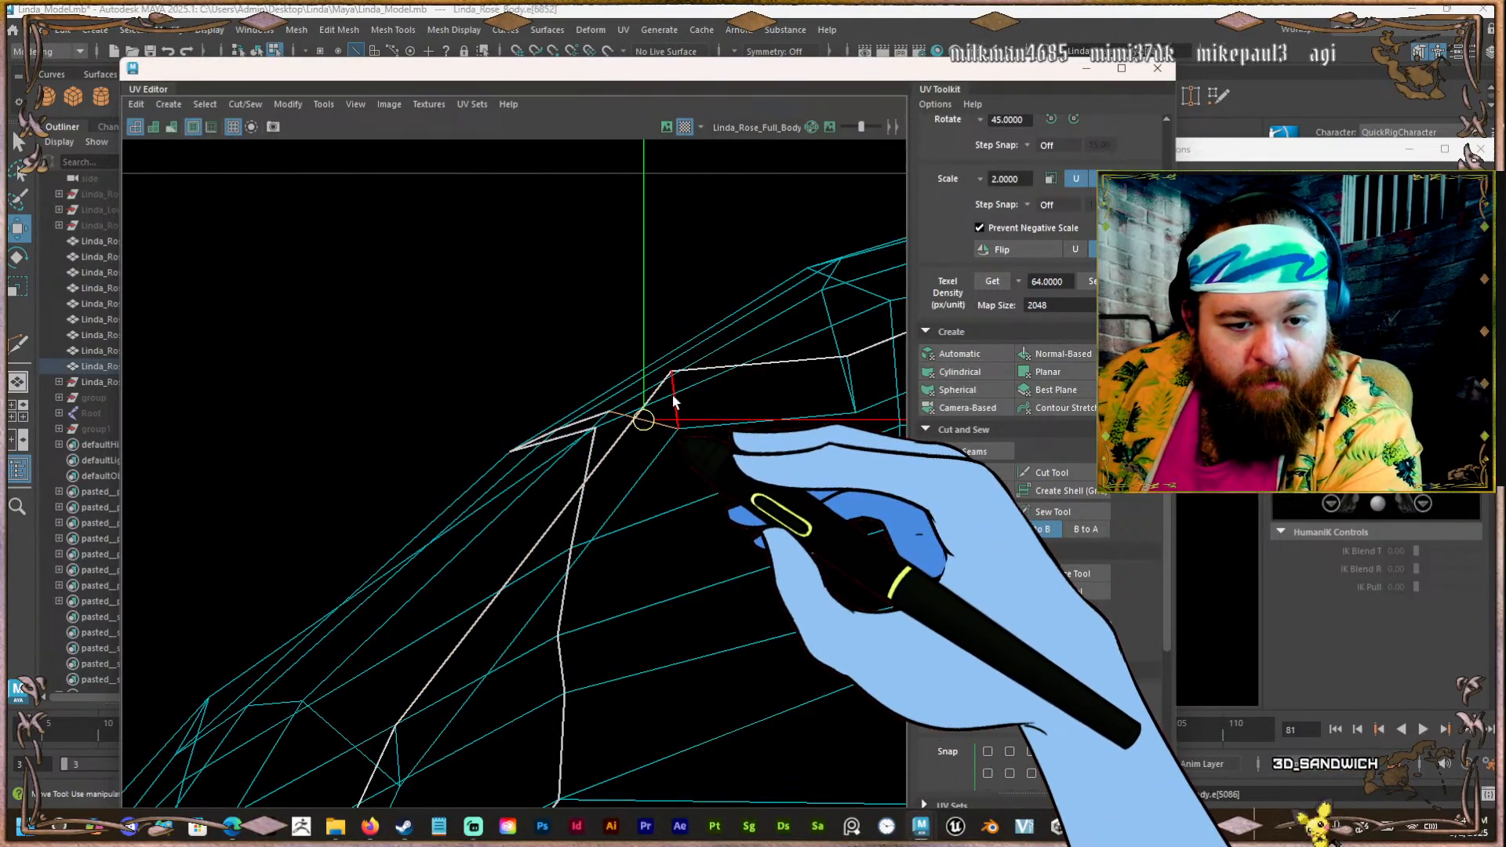
{"action": "left_click", "coordinate": [673, 400], "text": "shift"}
Move the UV Editor off the model and cut the UVs along the two selected hip edges.
{"action": "left_click_drag", "start_coordinate": [463, 70], "coordinate": [1505, 93]}
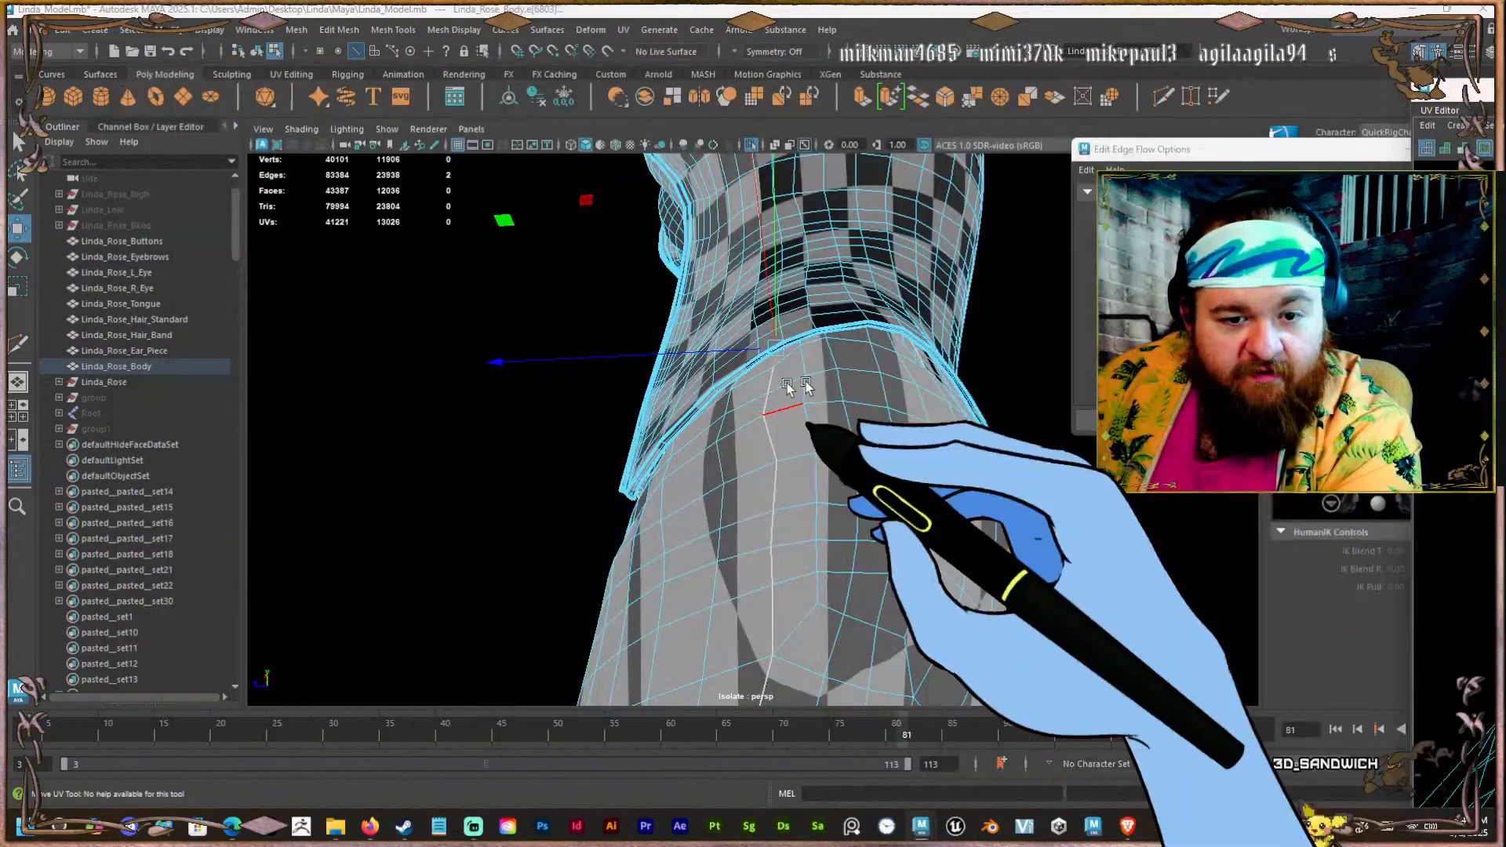
{"action": "left_click_drag", "start_coordinate": [806, 384], "coordinate": [847, 397], "text": "alt"}
{"action": "right_click_drag", "start_coordinate": [902, 398], "coordinate": [854, 386], "text": "alt"}
{"action": "left_click_drag", "start_coordinate": [854, 387], "coordinate": [745, 425], "text": "alt"}
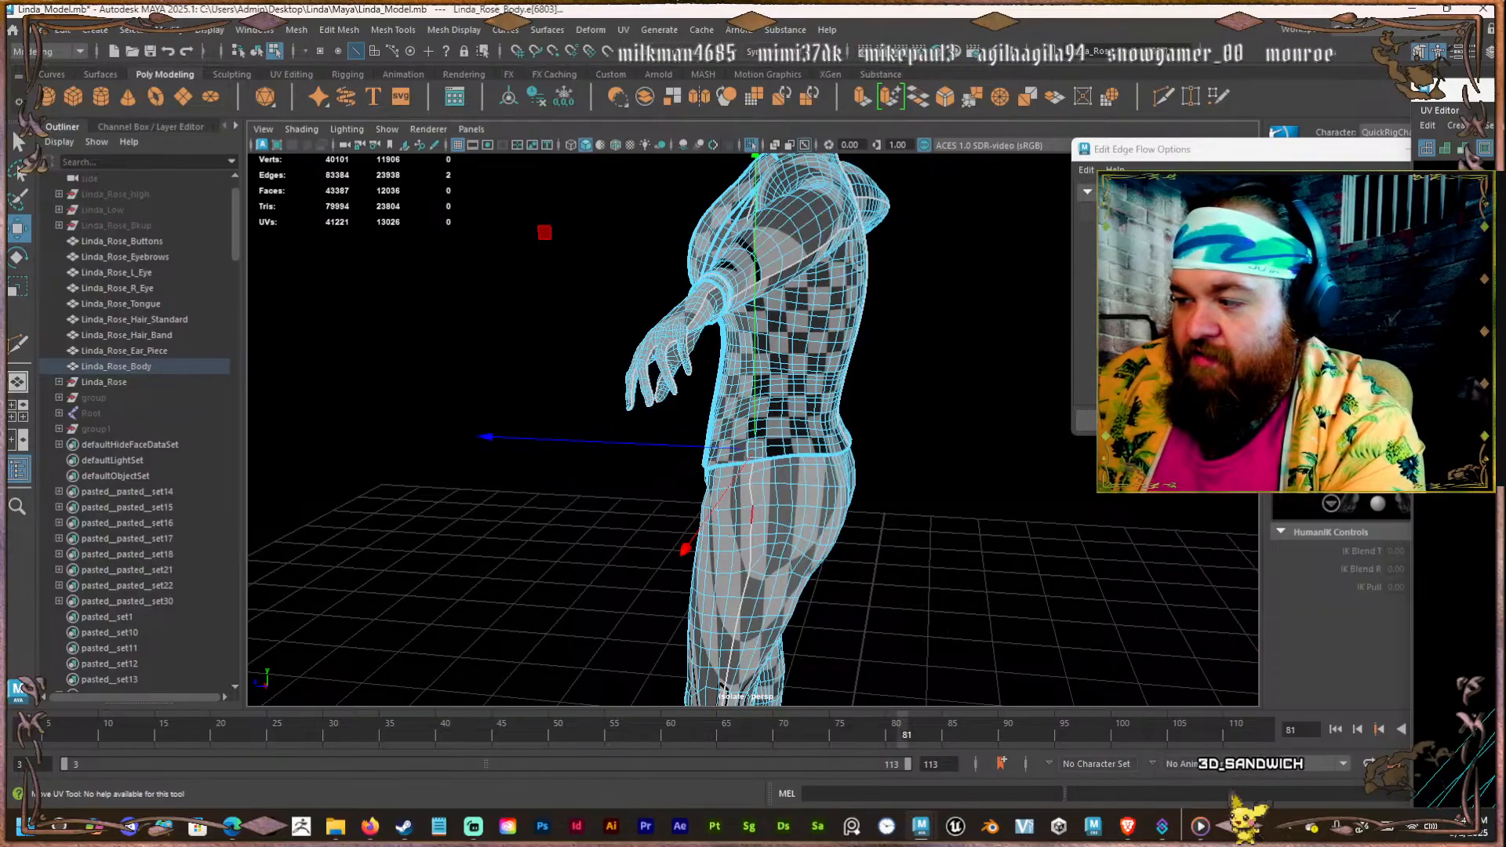
{"action": "left_click_drag", "start_coordinate": [891, 437], "coordinate": [607, 432], "text": "alt"}
{"action": "mouse_move", "coordinate": [766, 440]}
{"action": "left_mouse_down", "text": "alt"}
{"action": "mouse_move", "coordinate": [779, 456]}
{"action": "mouse_move", "coordinate": [754, 457]}
{"action": "left_mouse_up", "text": "alt"}
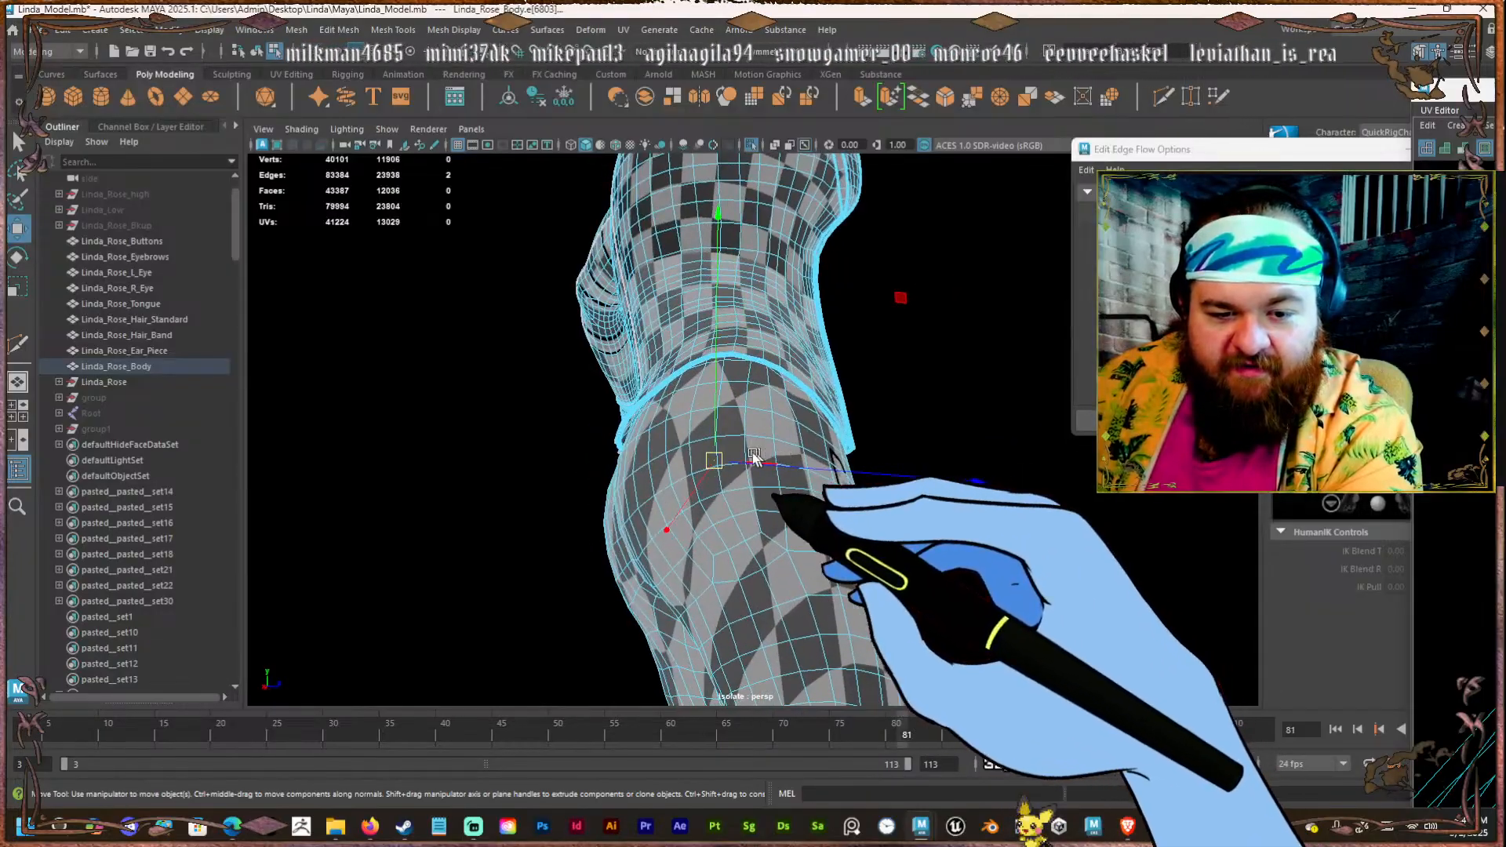
Select the vertical edges along the outer side of the other trouser leg, starting at the waist and continuing over the hip.
{"action": "right_click_drag", "start_coordinate": [723, 370], "coordinate": [727, 363], "text": "alt"}
{"action": "left_click_drag", "start_coordinate": [726, 363], "coordinate": [746, 333], "text": "alt"}
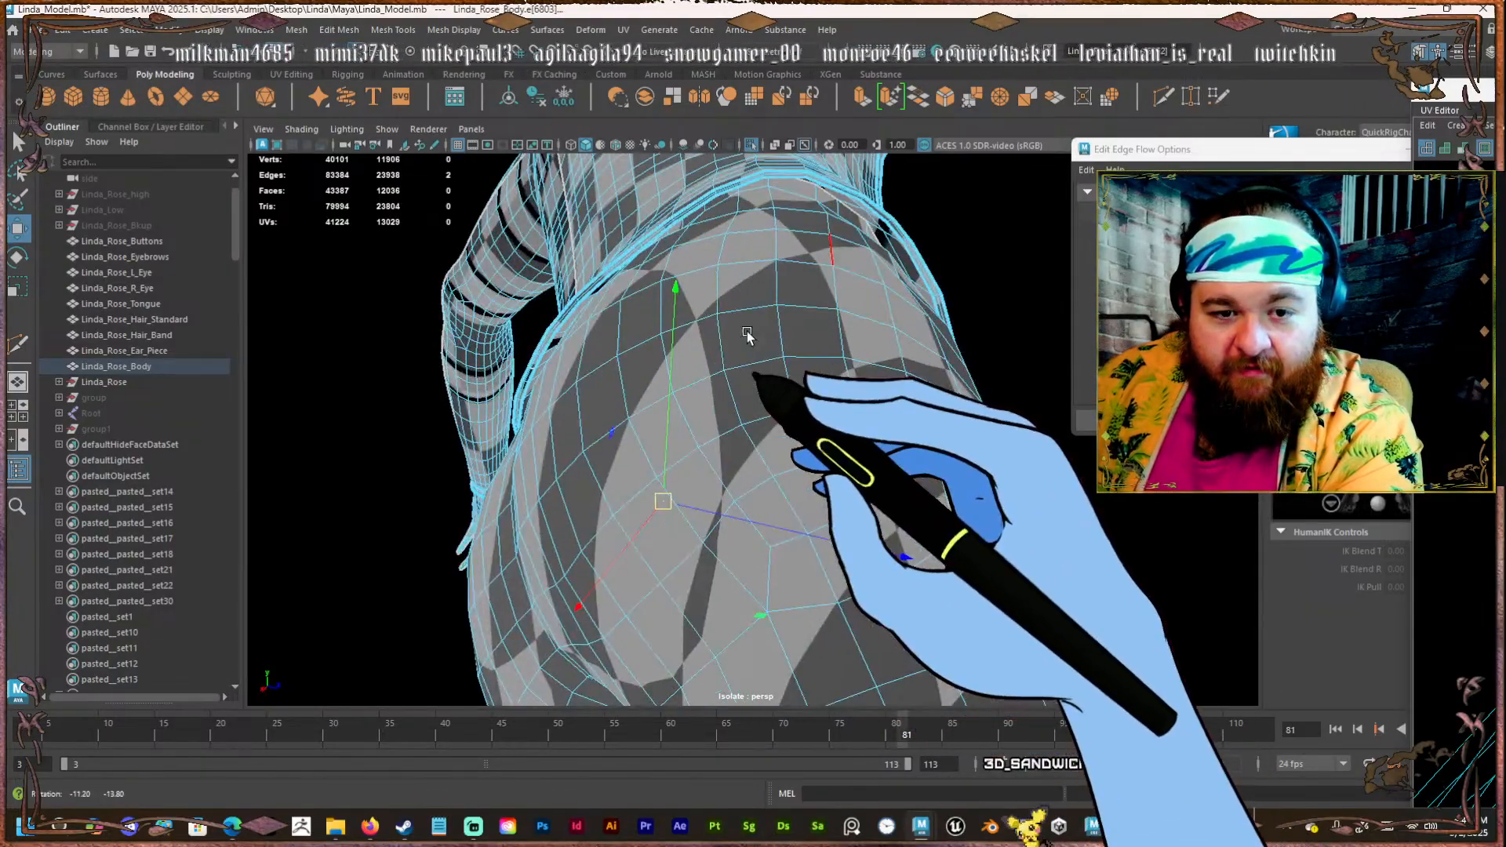
{"action": "middle_click_drag", "start_coordinate": [746, 334], "coordinate": [714, 352], "text": "alt"}
{"action": "left_click", "coordinate": [737, 242]}
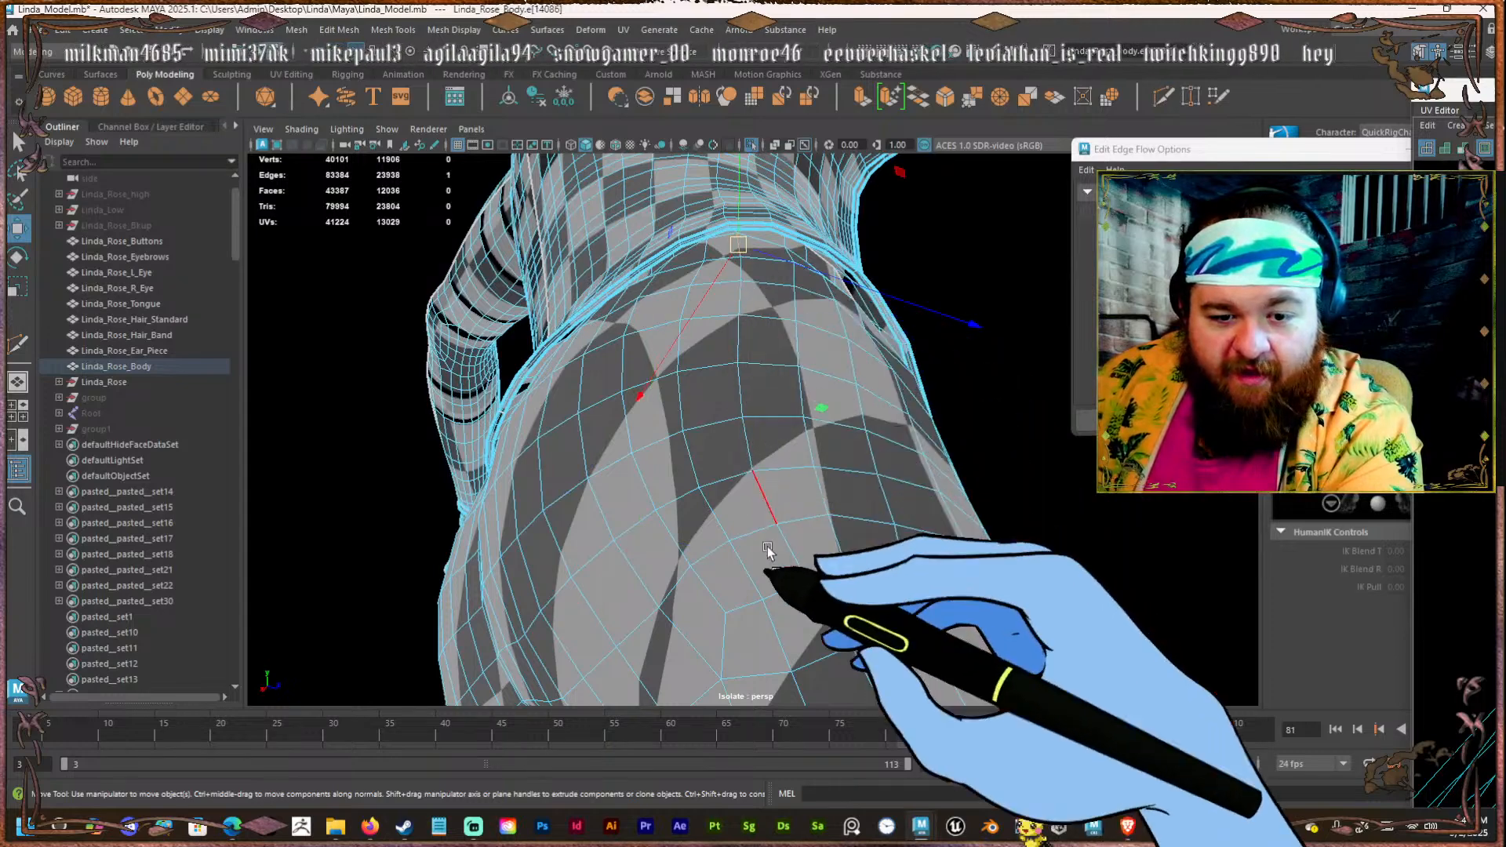
{"action": "double_click", "coordinate": [829, 611], "text": "shift"}
{"action": "right_click_drag", "start_coordinate": [828, 612], "coordinate": [754, 459], "text": "alt"}
{"action": "left_click_drag", "start_coordinate": [754, 459], "coordinate": [718, 553], "text": "alt"}
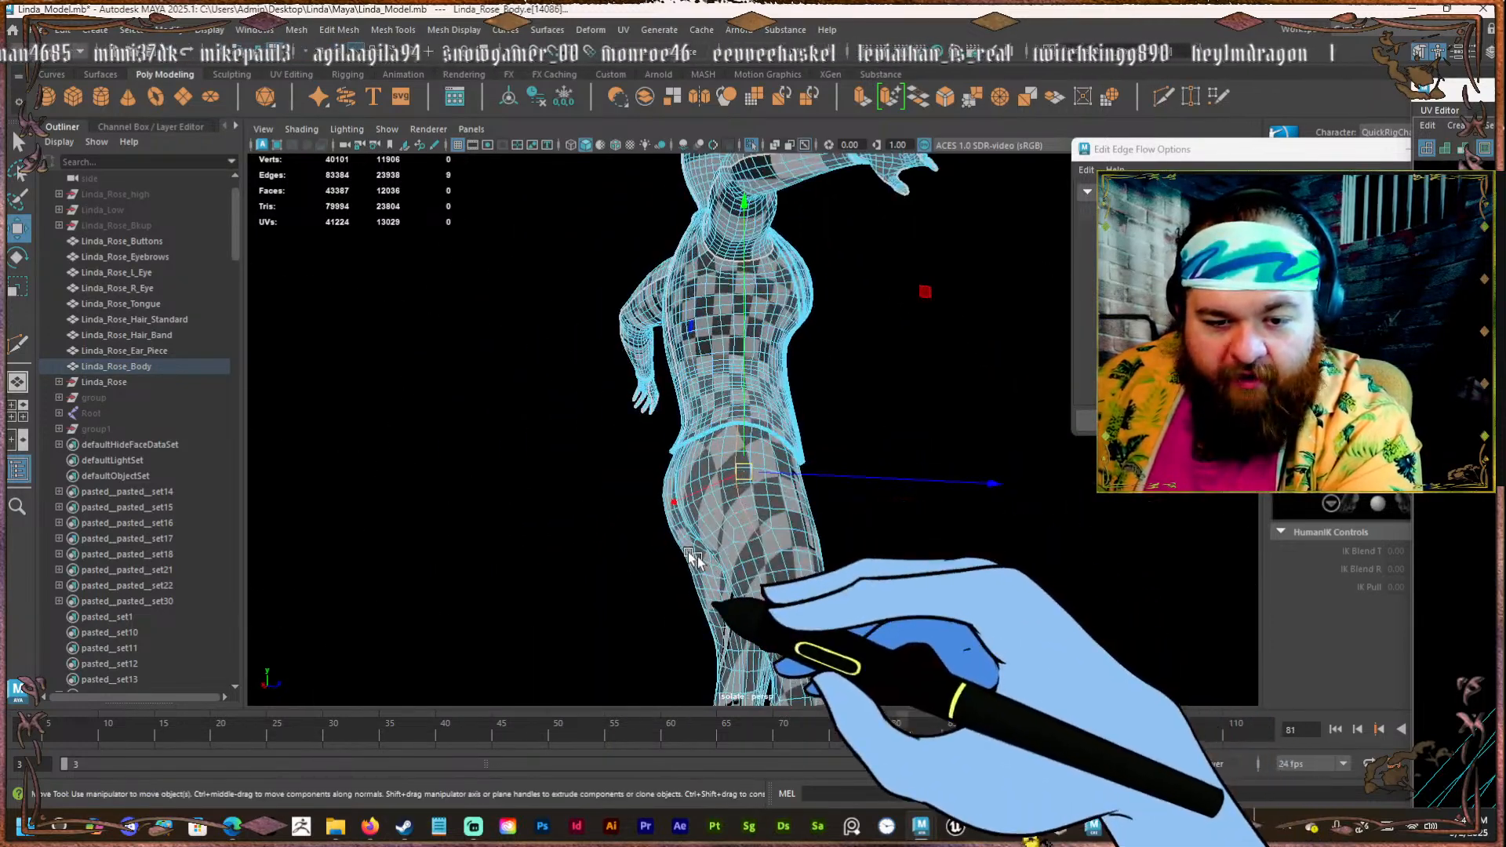
{"action": "middle_click_drag", "start_coordinate": [718, 553], "coordinate": [643, 333], "text": "alt"}
{"action": "right_click_drag", "start_coordinate": [643, 332], "coordinate": [677, 371], "text": "alt"}
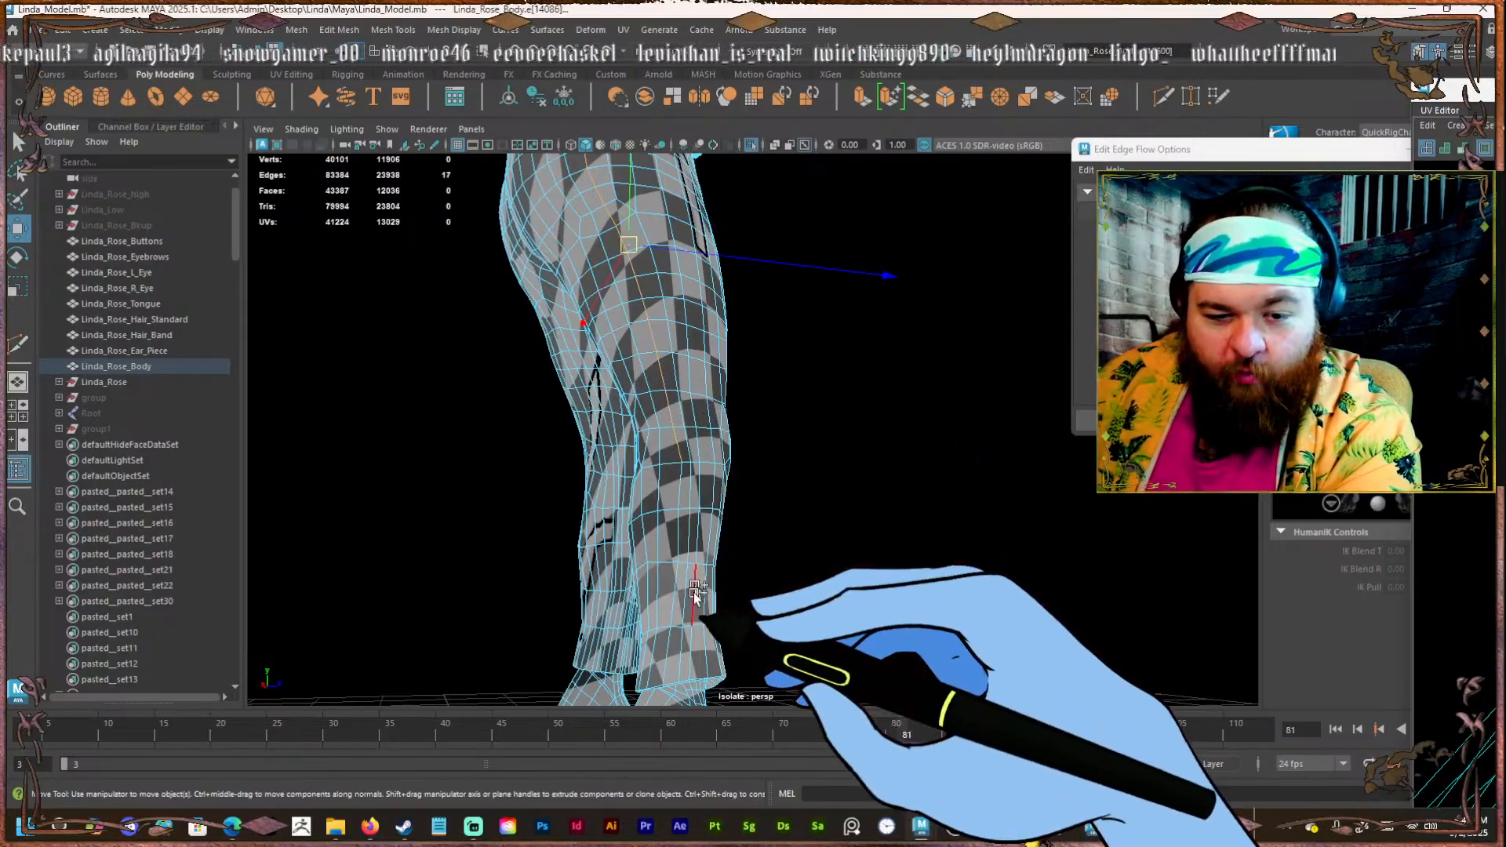
Extend the edge selection down the other trouser leg to the hem and cut the UVs along it.
{"action": "middle_click_drag", "start_coordinate": [679, 562], "coordinate": [713, 345], "text": "alt"}
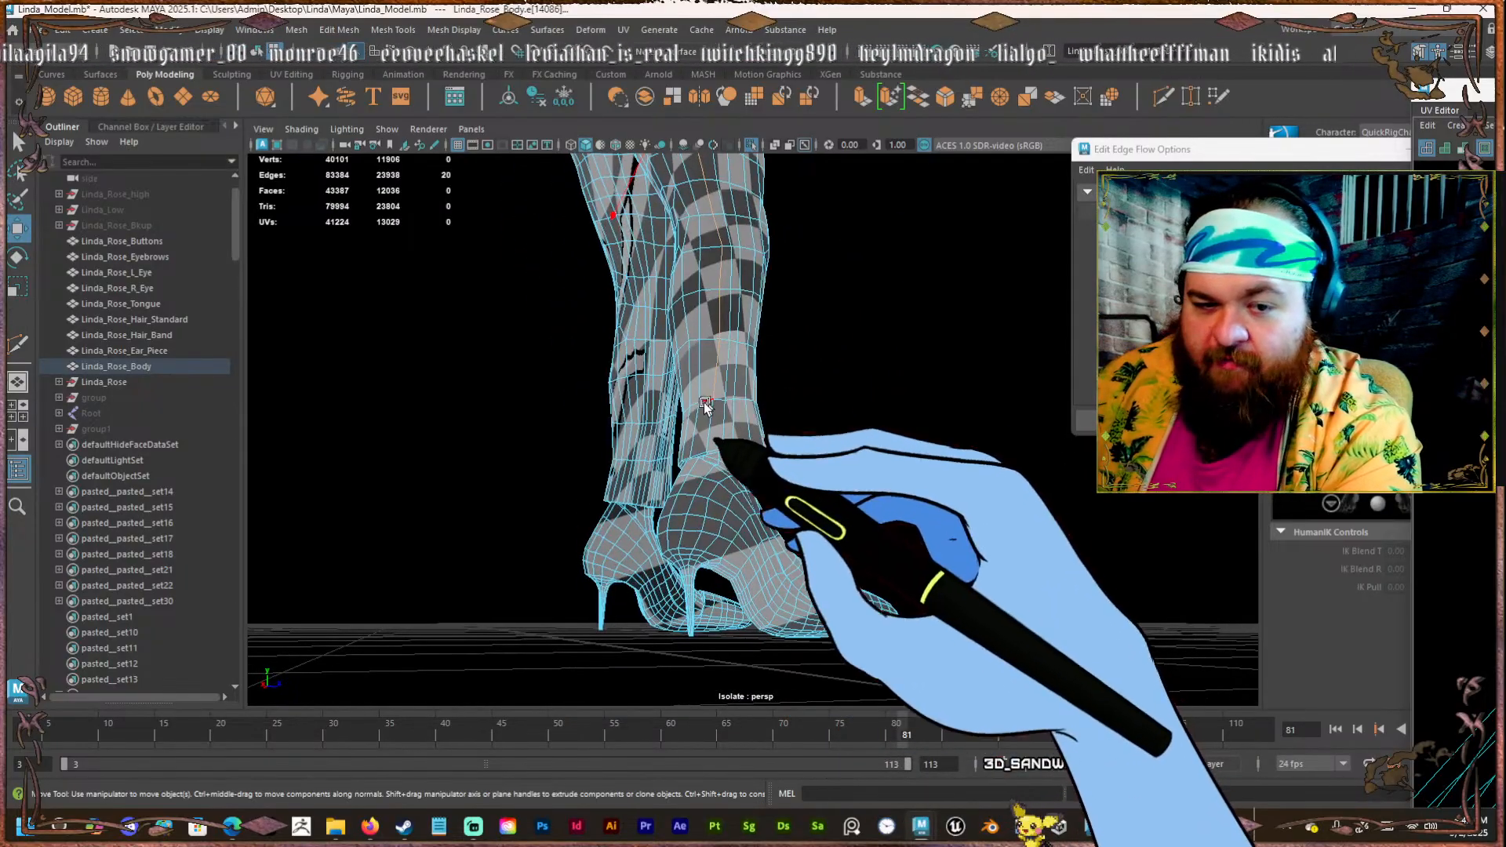
{"action": "left_click_drag", "start_coordinate": [706, 405], "coordinate": [744, 460], "text": "alt"}
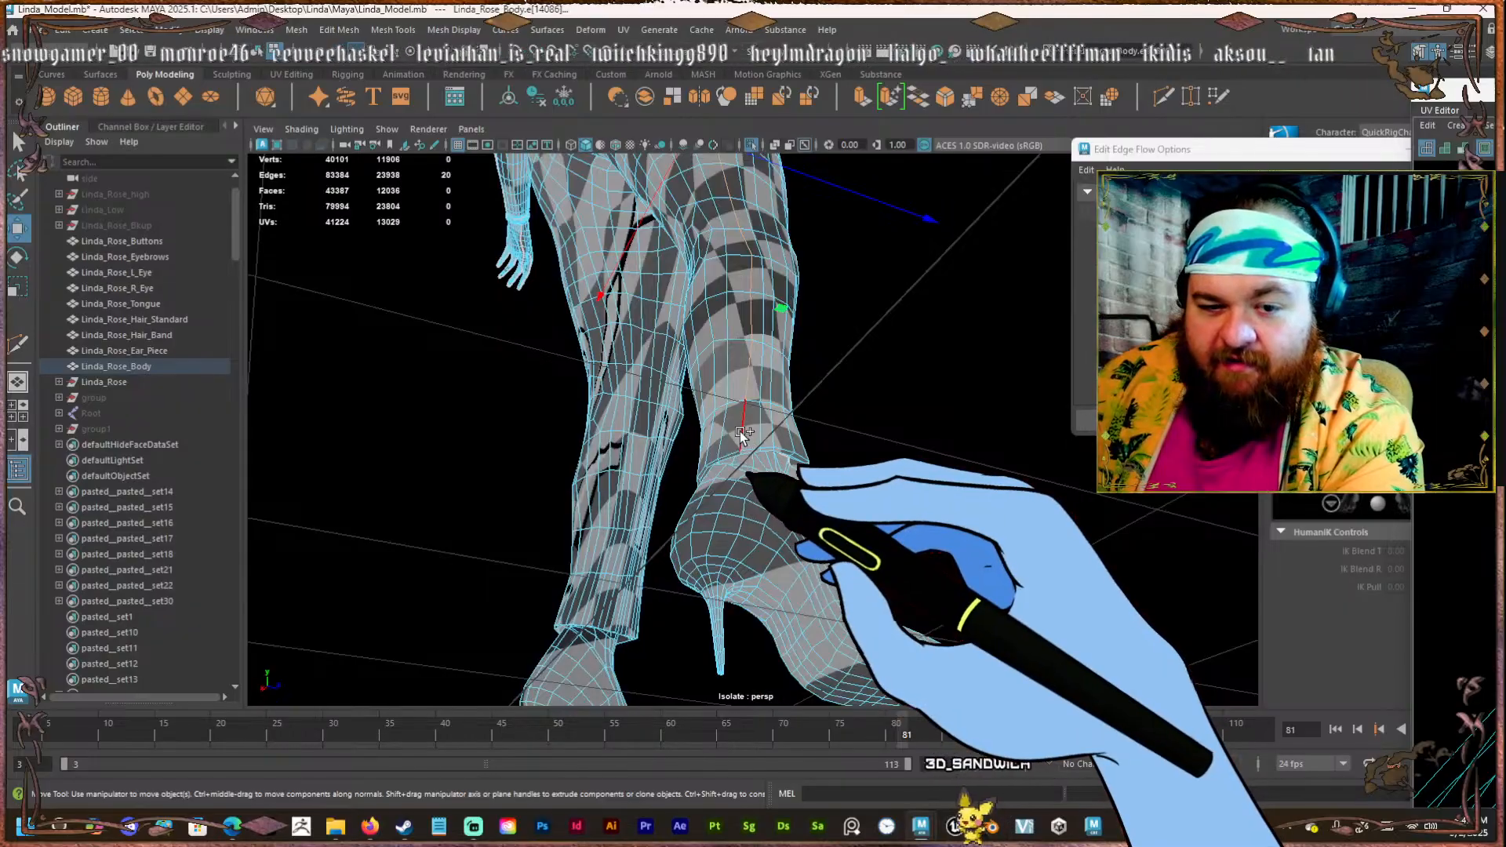
{"action": "left_click_drag", "start_coordinate": [707, 407], "coordinate": [759, 448], "text": "alt"}
{"action": "right_click_drag", "start_coordinate": [759, 448], "coordinate": [937, 546], "text": "alt"}
{"action": "left_click", "coordinate": [673, 384], "text": "ctrl"}
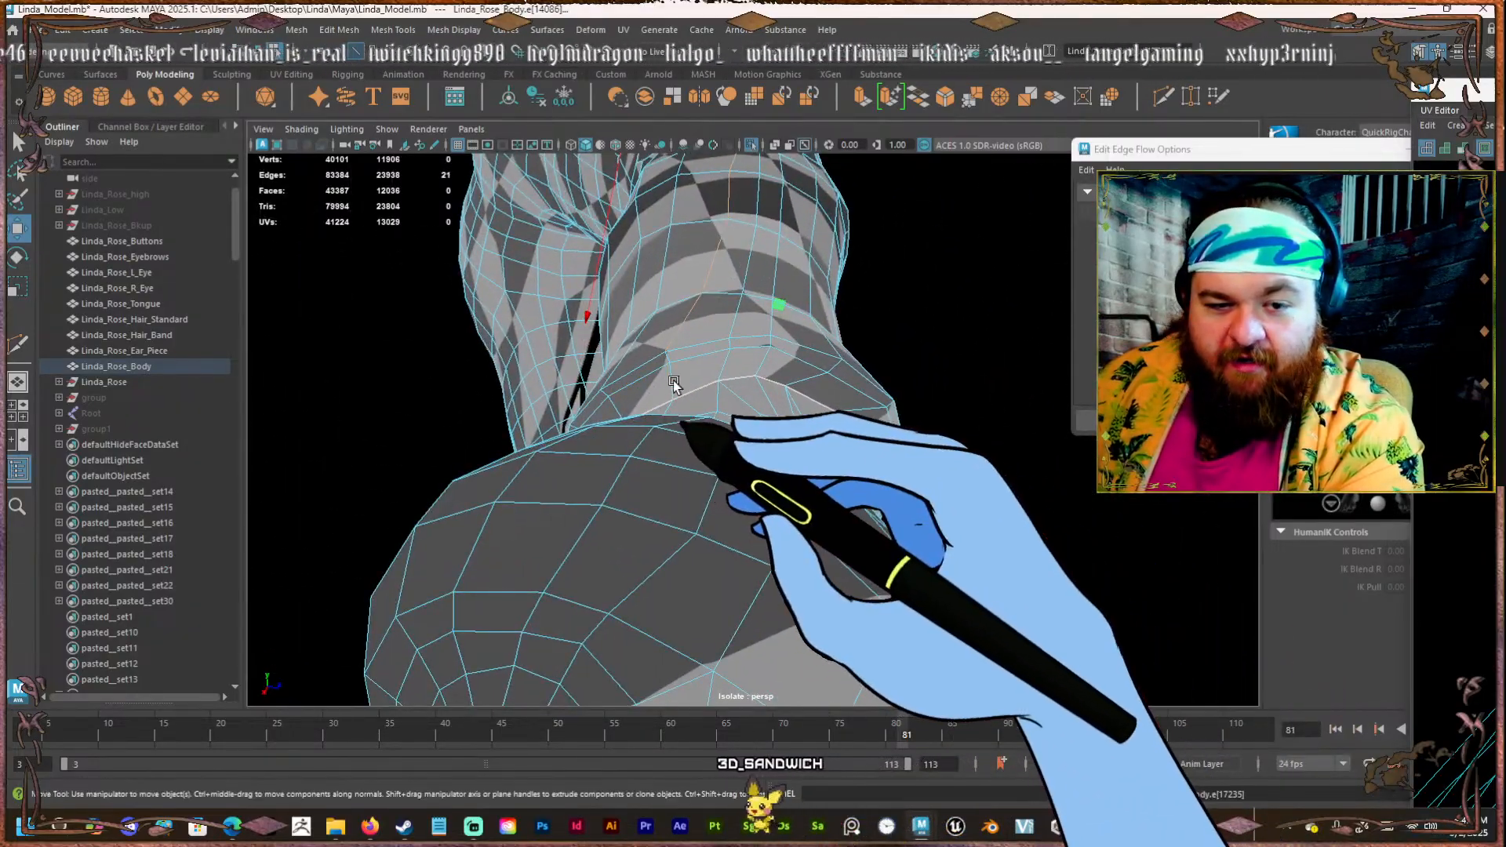
{"action": "left_click", "coordinate": [676, 364], "text": "shift"}
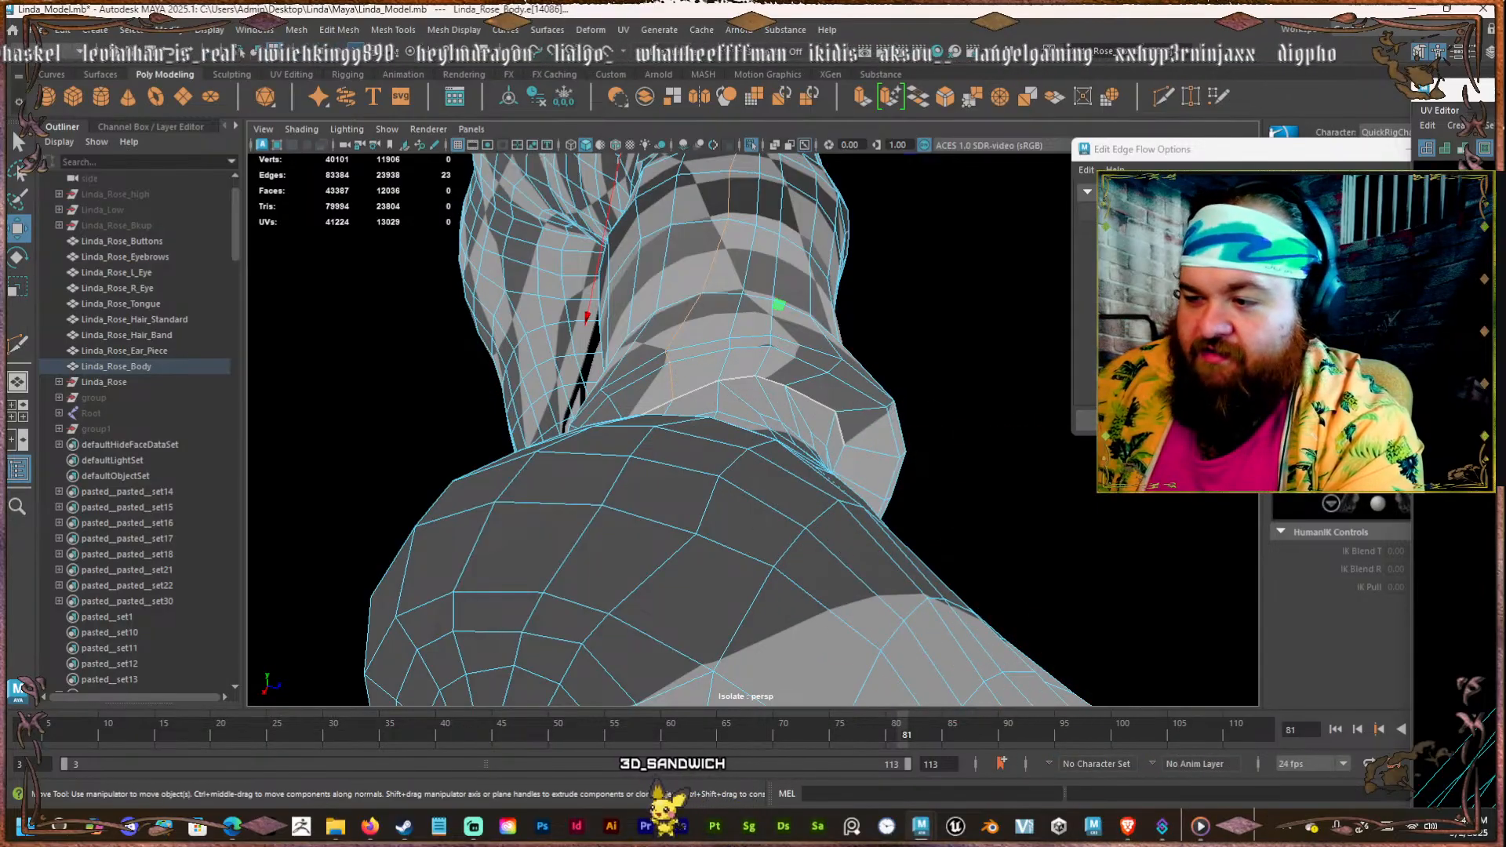
{"action": "key", "text": "shift+x"}
{"action": "left_click", "coordinate": [481, 247]}
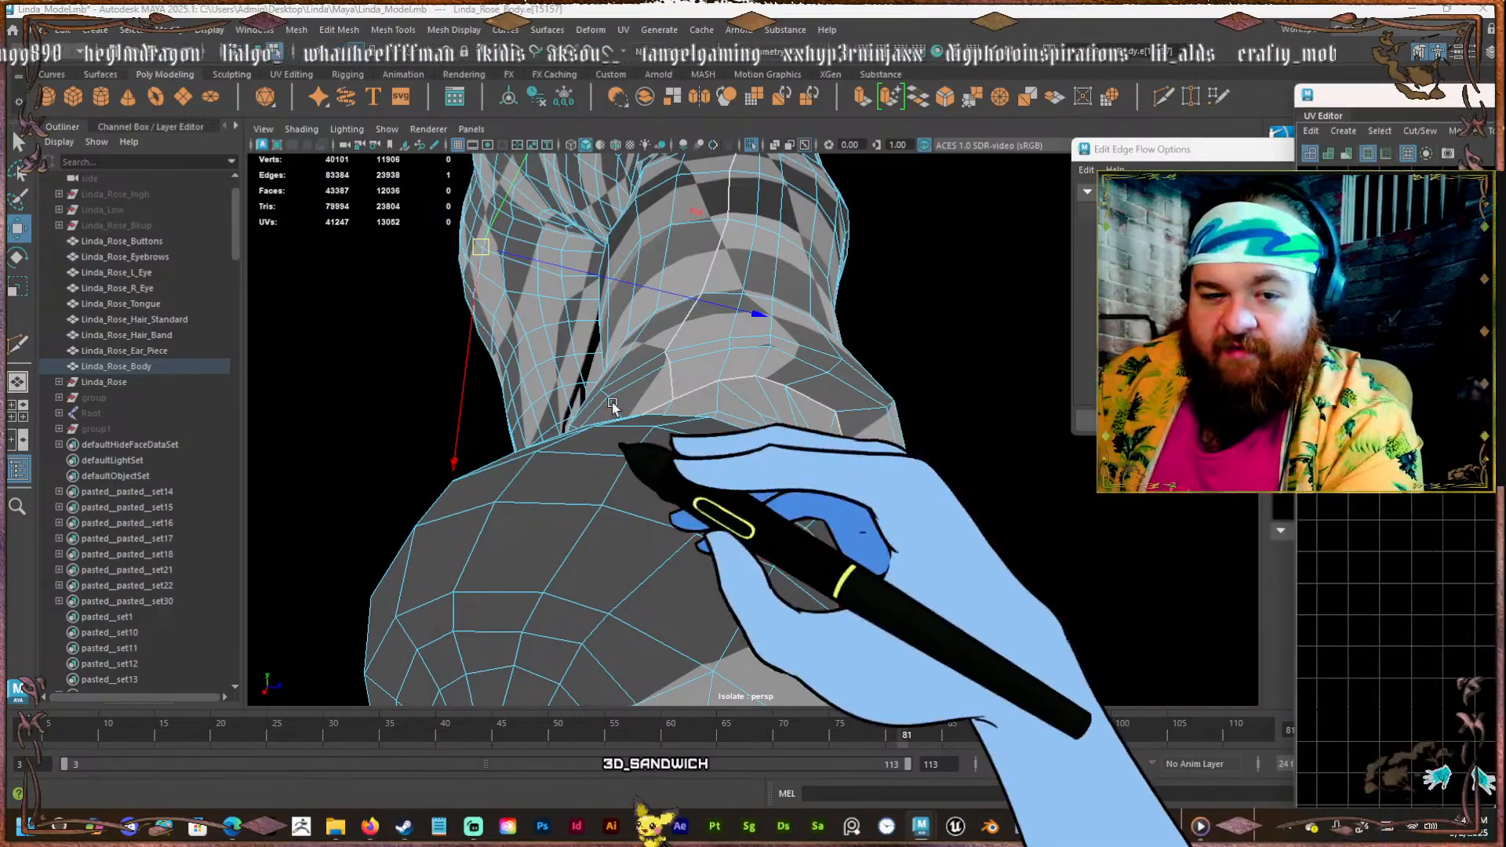
Turn off Isolate Select to show the whole character, frame the head and chest, and close the UV Editor.
{"action": "right_click_drag", "start_coordinate": [615, 410], "coordinate": [598, 480], "text": "alt"}
{"action": "left_click_drag", "start_coordinate": [599, 480], "coordinate": [451, 532], "text": "alt"}
{"action": "right_click_drag", "start_coordinate": [451, 532], "coordinate": [763, 473], "text": "alt"}
{"action": "left_click_drag", "start_coordinate": [763, 474], "coordinate": [702, 478], "text": "alt"}
{"action": "middle_click_drag", "start_coordinate": [741, 396], "coordinate": [741, 502], "text": "alt"}
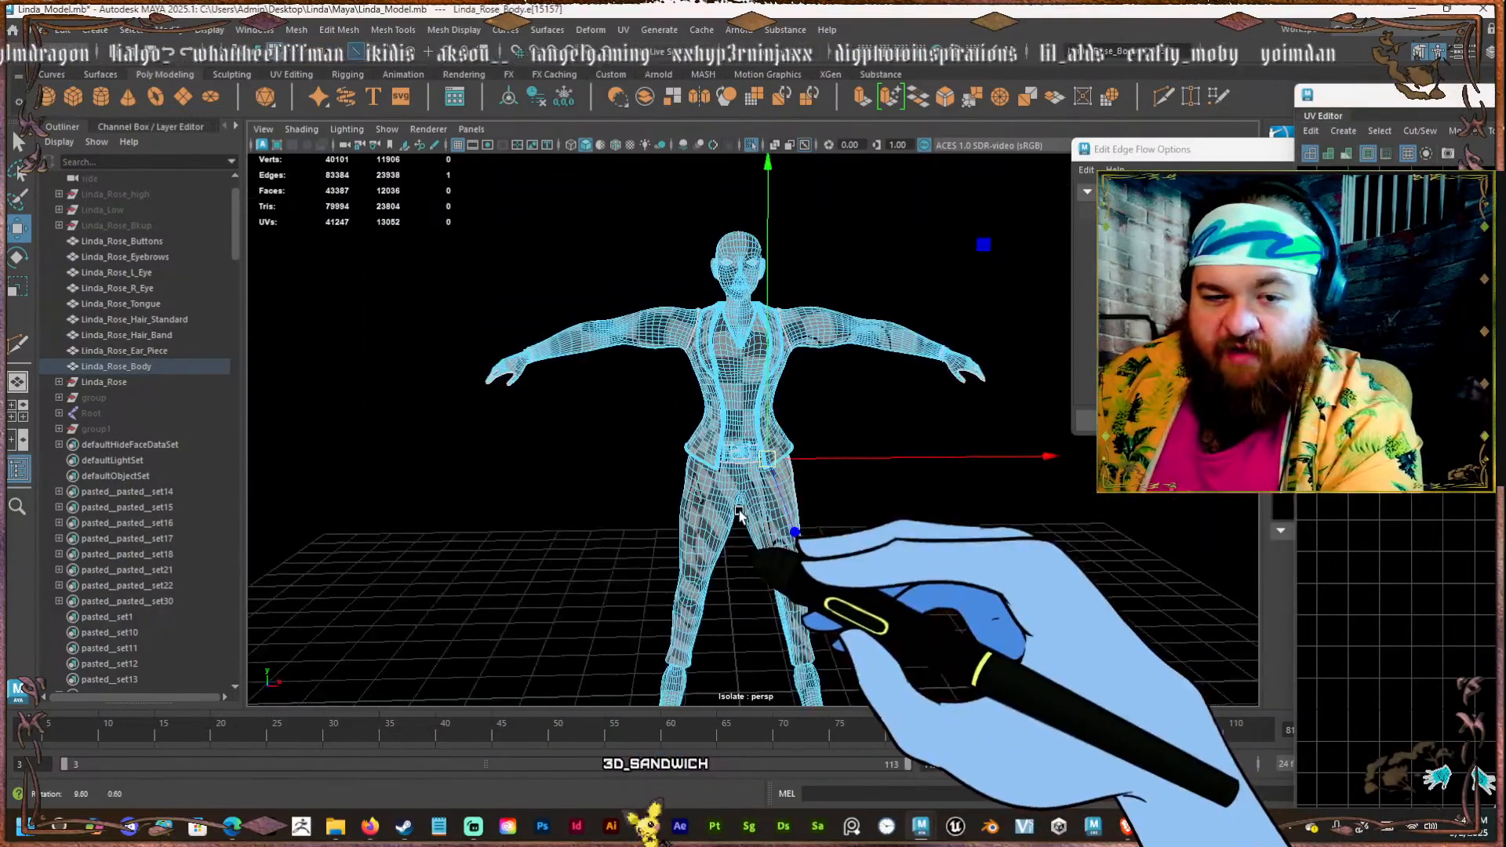
{"action": "middle_click_drag", "start_coordinate": [751, 310], "coordinate": [751, 354], "text": "alt"}
{"action": "left_click", "coordinate": [840, 266]}
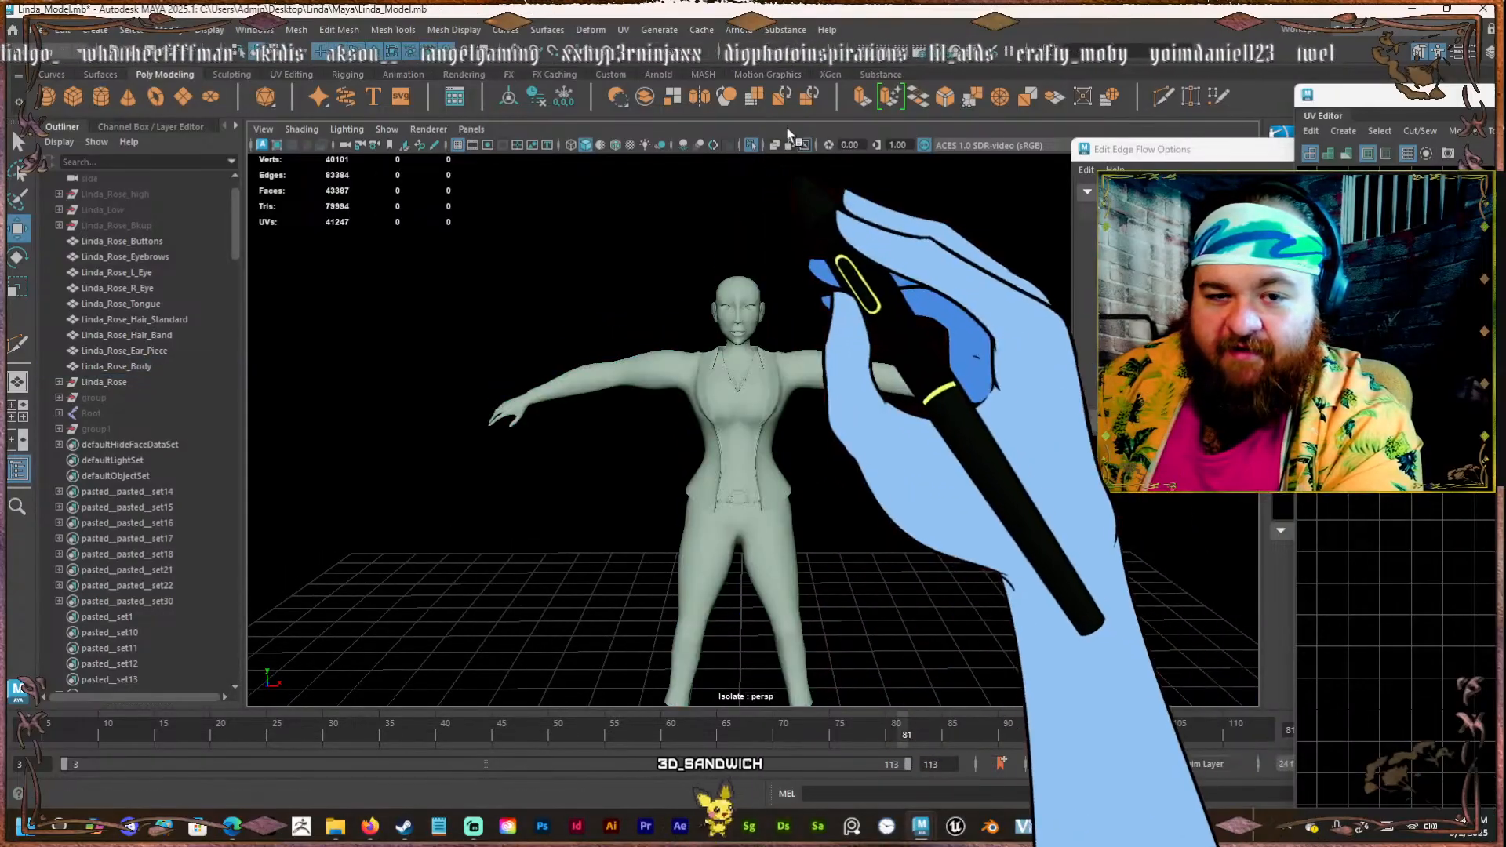
{"action": "left_click", "coordinate": [750, 145]}
{"action": "right_click_drag", "start_coordinate": [753, 379], "coordinate": [786, 309], "text": "alt"}
{"action": "middle_click_drag", "start_coordinate": [787, 309], "coordinate": [796, 546], "text": "alt"}
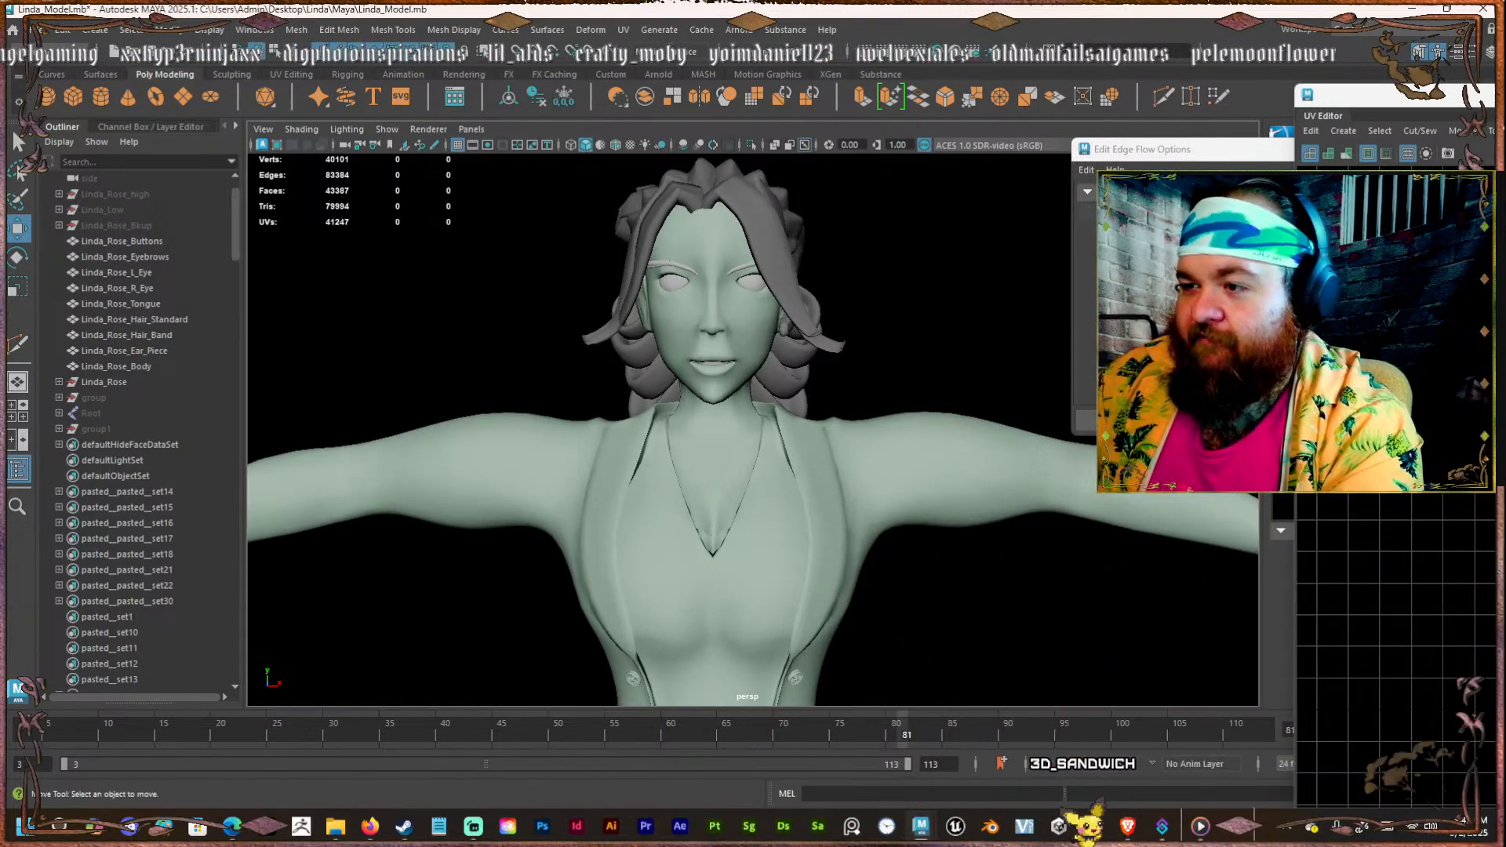
{"action": "left_click", "coordinate": [1480, 95]}
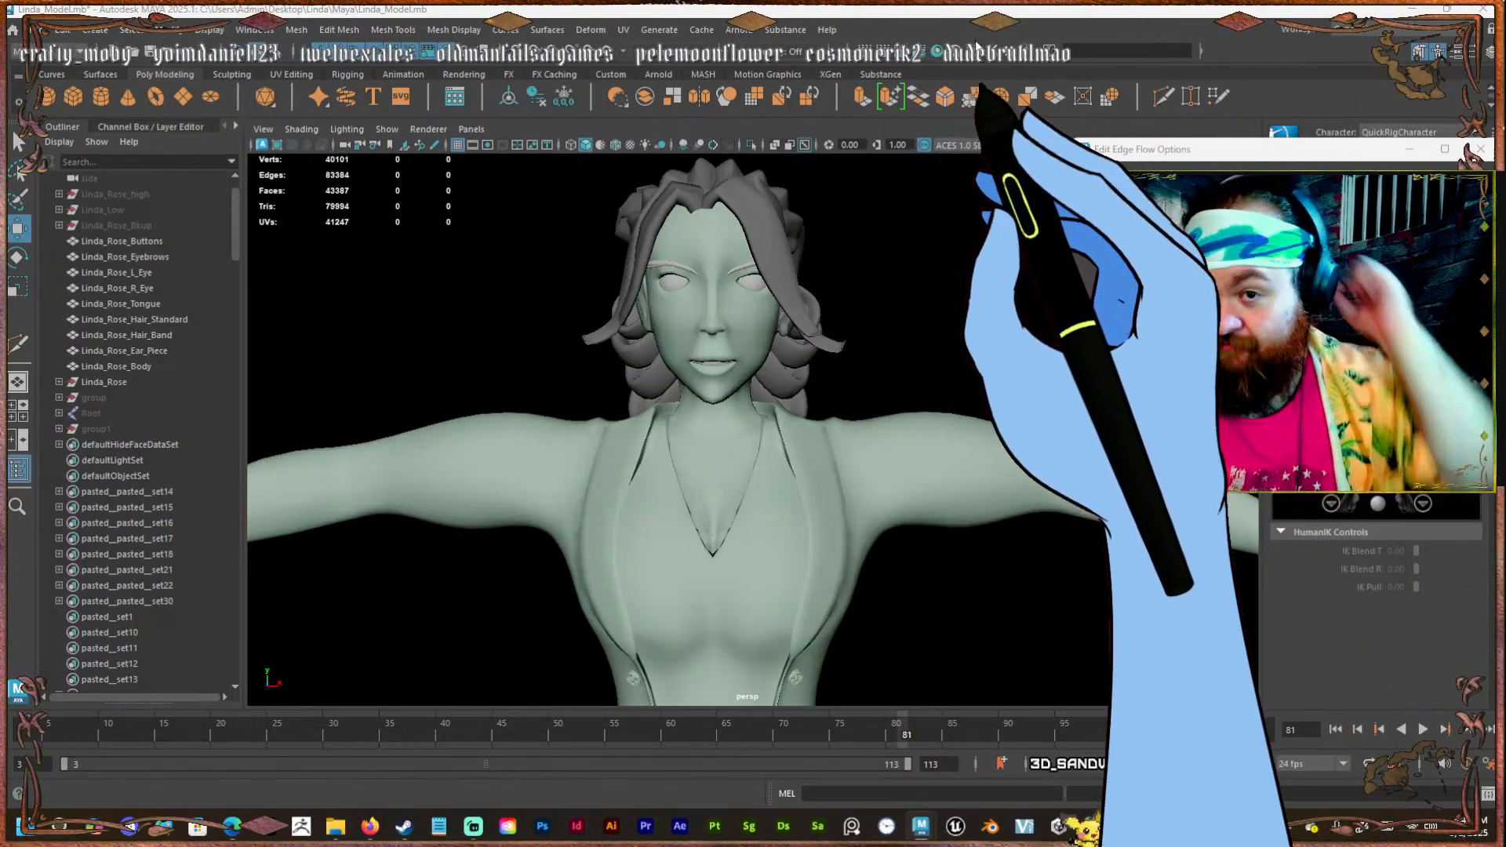
Open the Render Settings, move them clear of the viewport's controls and display the resolution gate.
{"action": "left_click", "coordinate": [815, 51]}
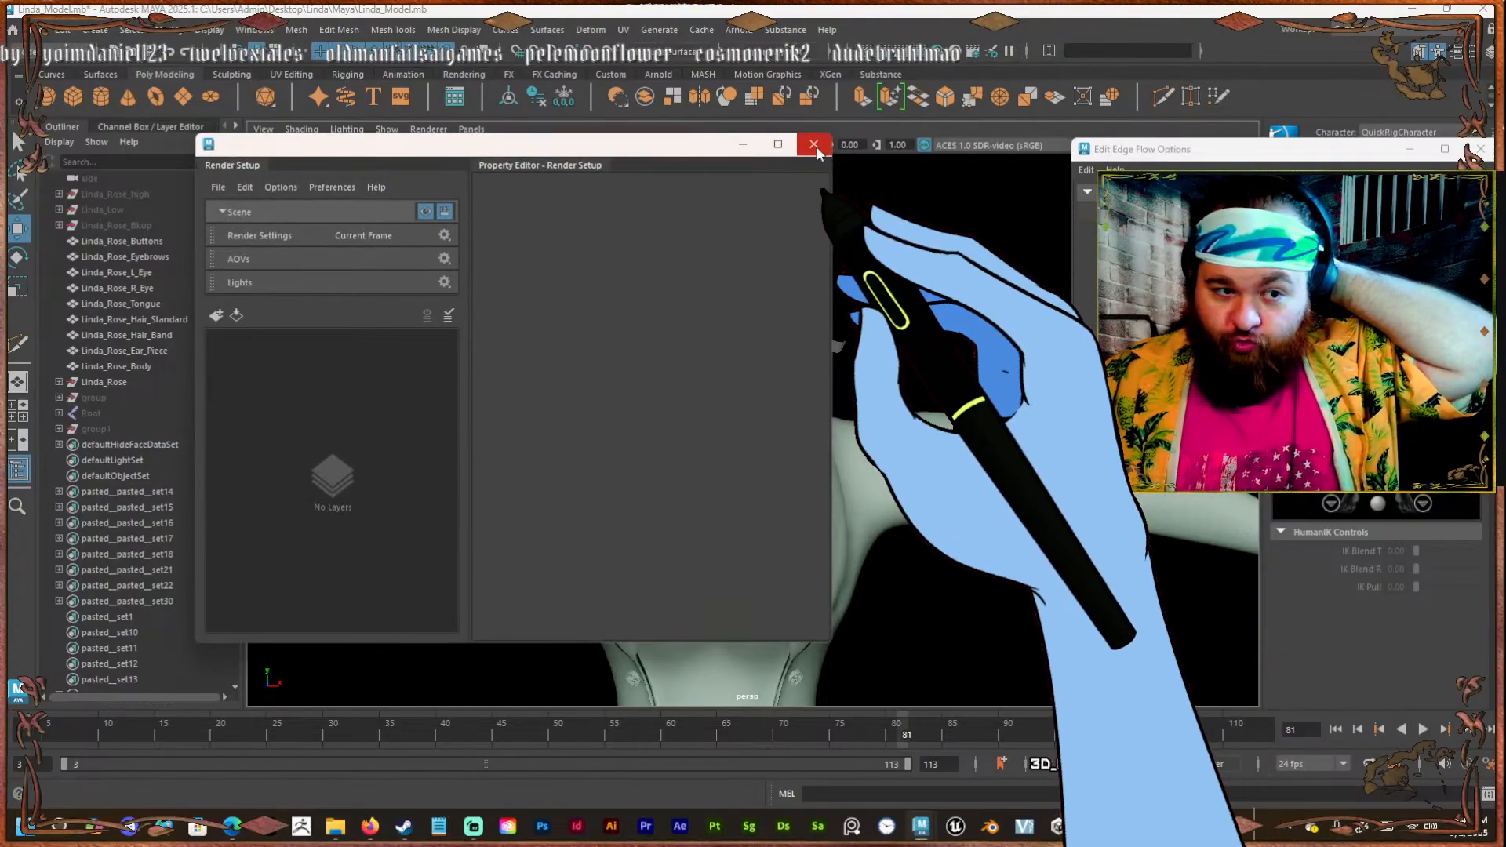
{"action": "left_click", "coordinate": [813, 144]}
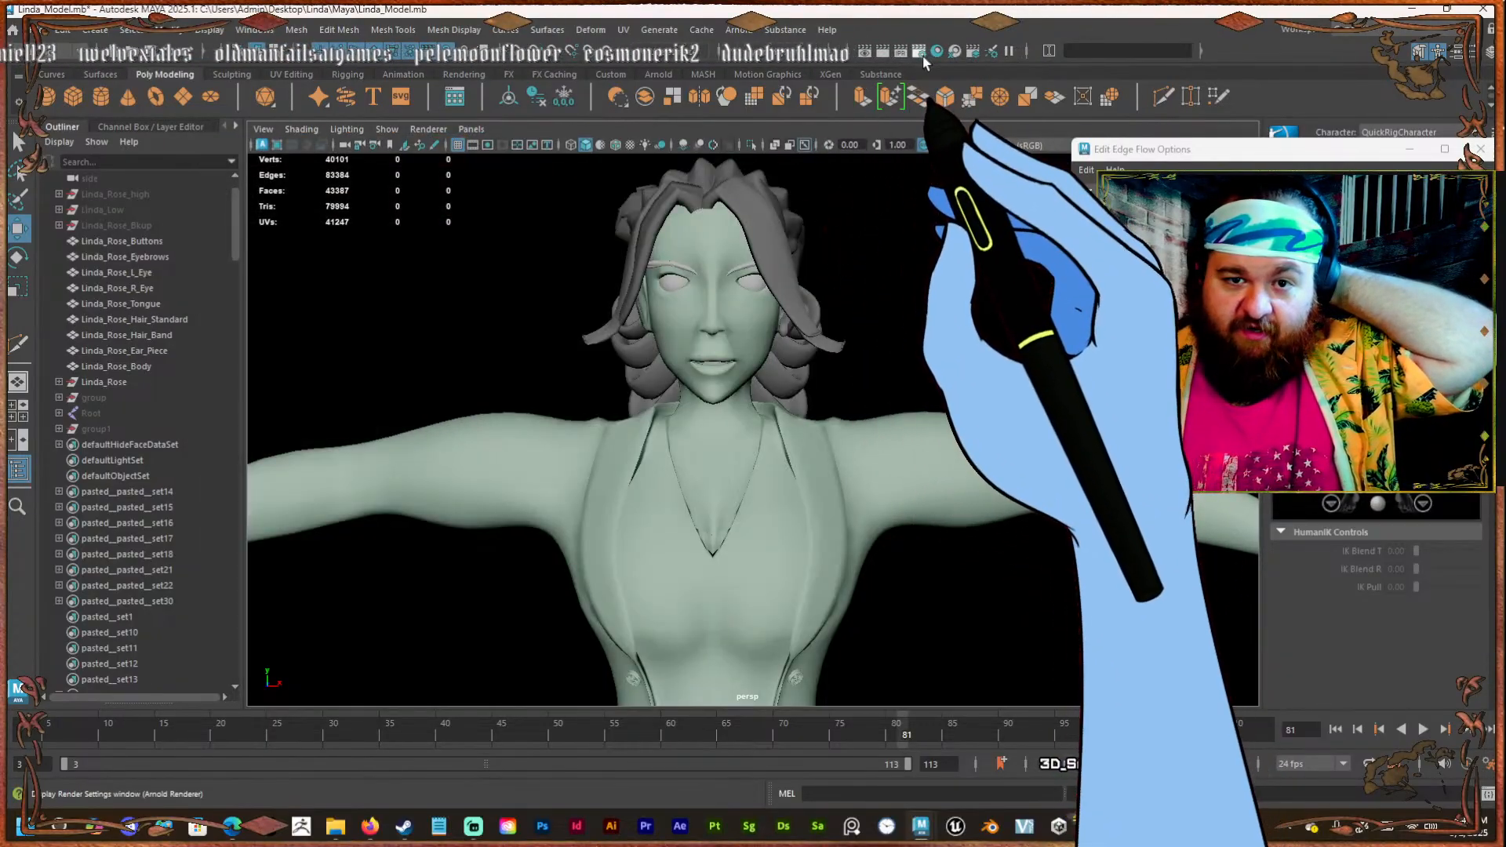
{"action": "left_click", "coordinate": [920, 52]}
{"action": "scroll", "coordinate": [373, 397], "scroll_direction": "down", "scroll_amount": 5}
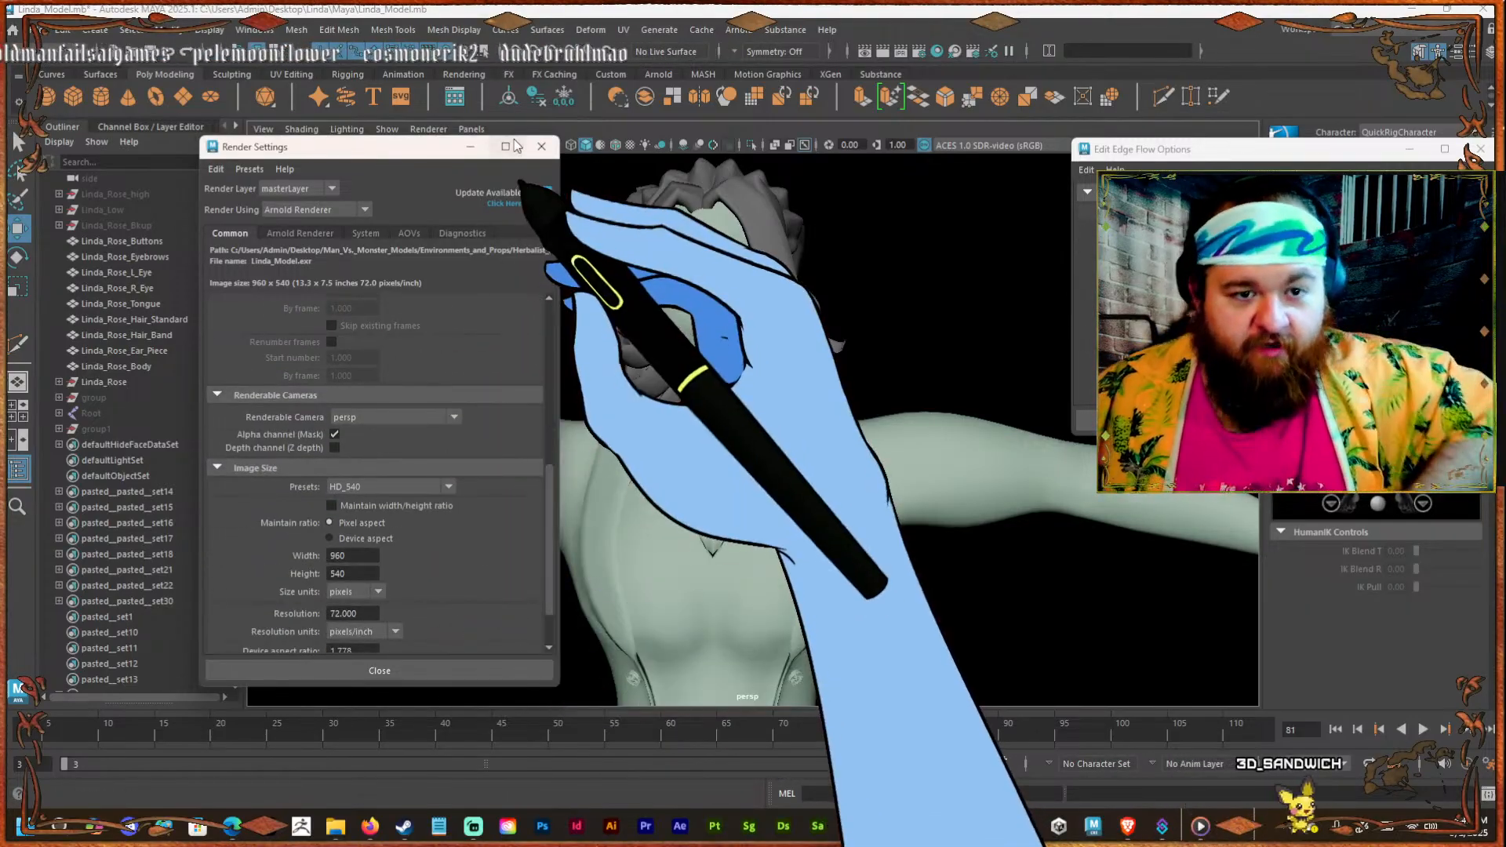
{"action": "left_click_drag", "start_coordinate": [498, 145], "coordinate": [499, 239]}
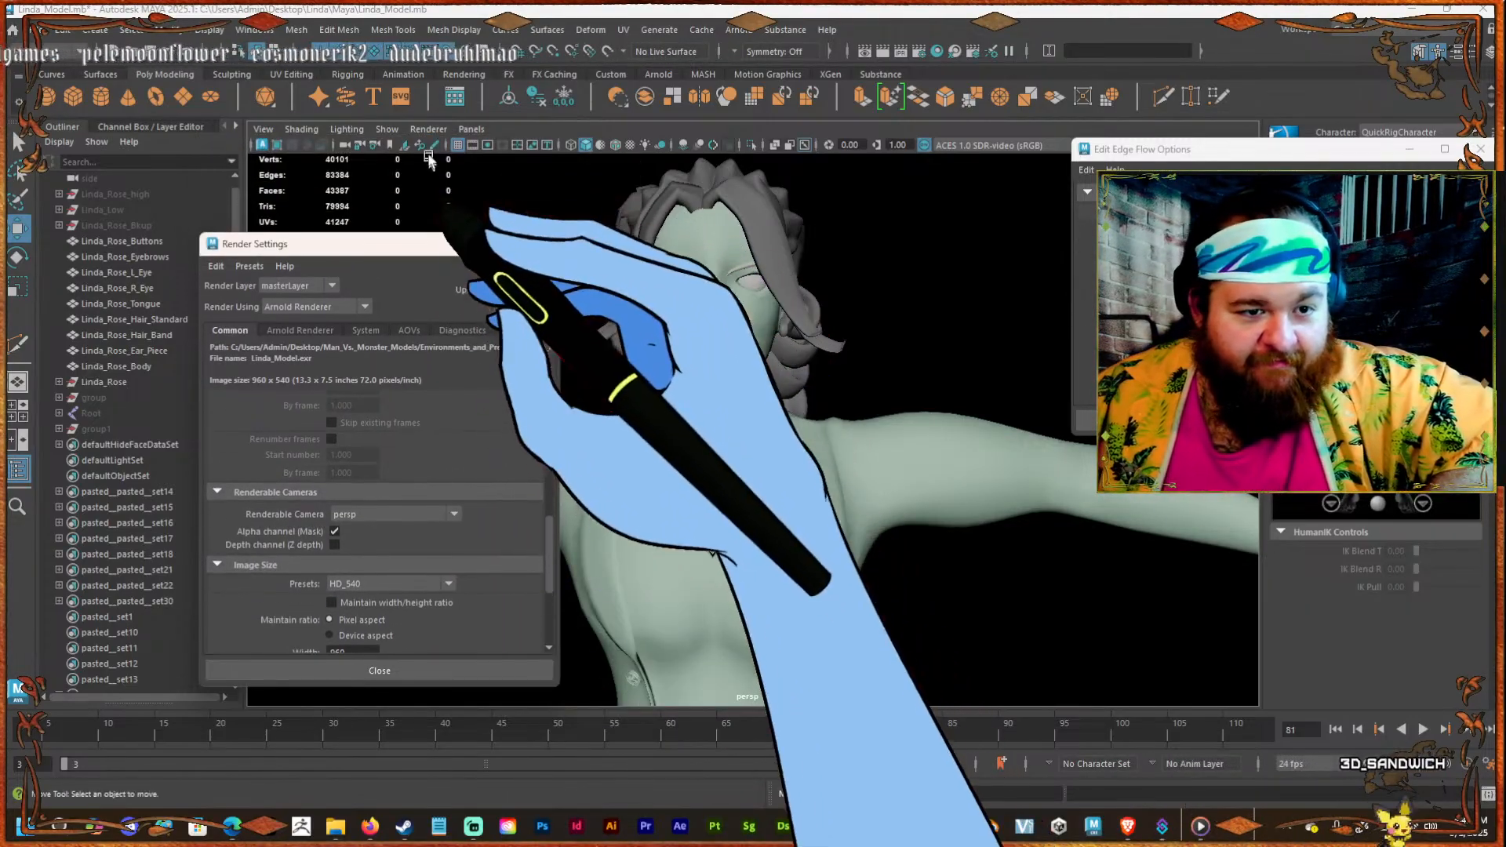
{"action": "left_click", "coordinate": [501, 145]}
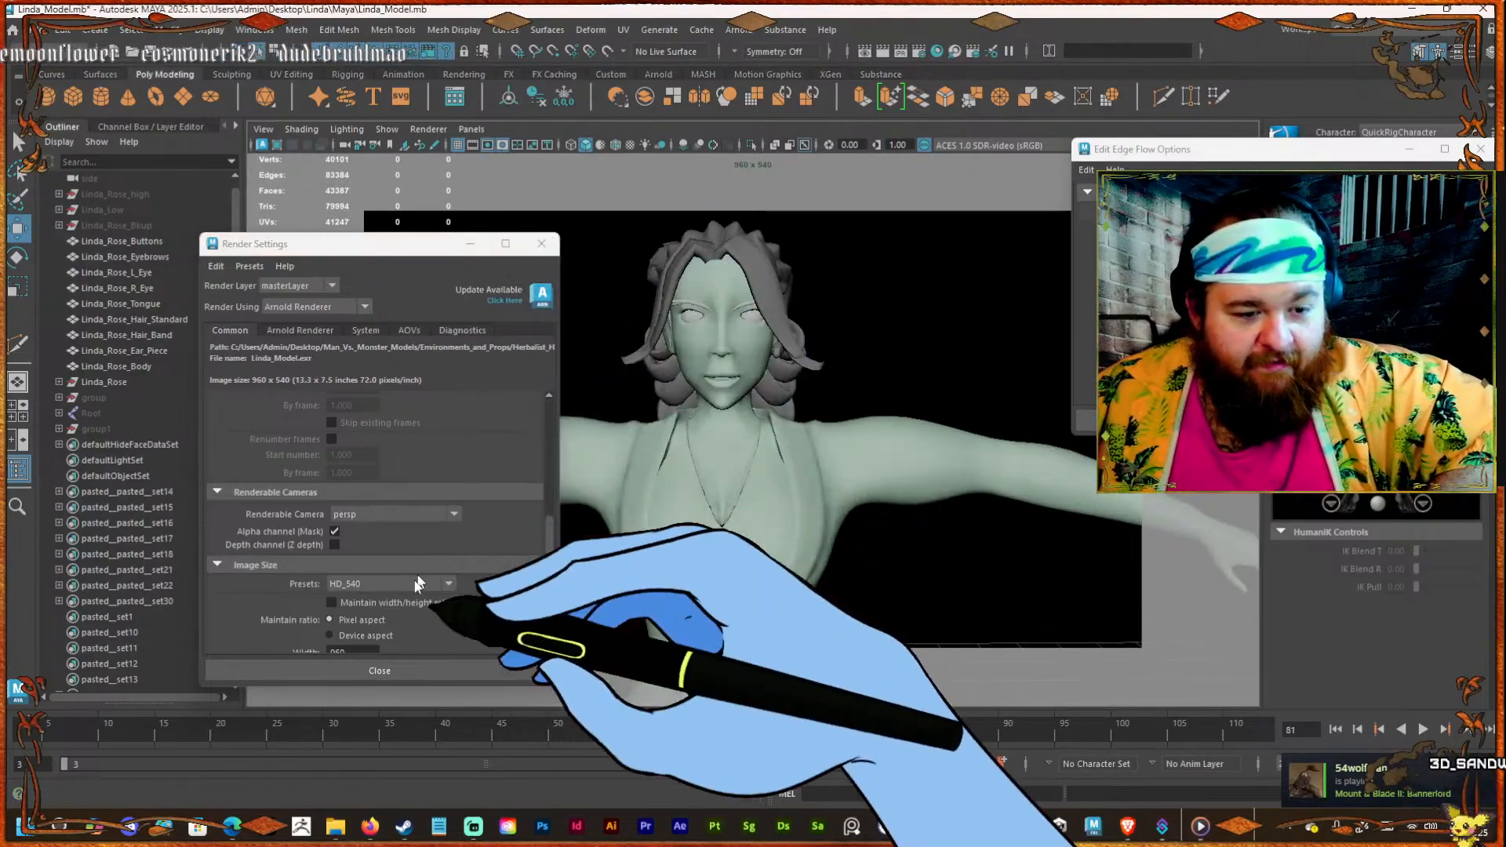
Try a render image width of 180 pixels, and set it to 950 pixels instead.
{"action": "scroll", "coordinate": [403, 548], "scroll_direction": "down", "scroll_amount": 3}
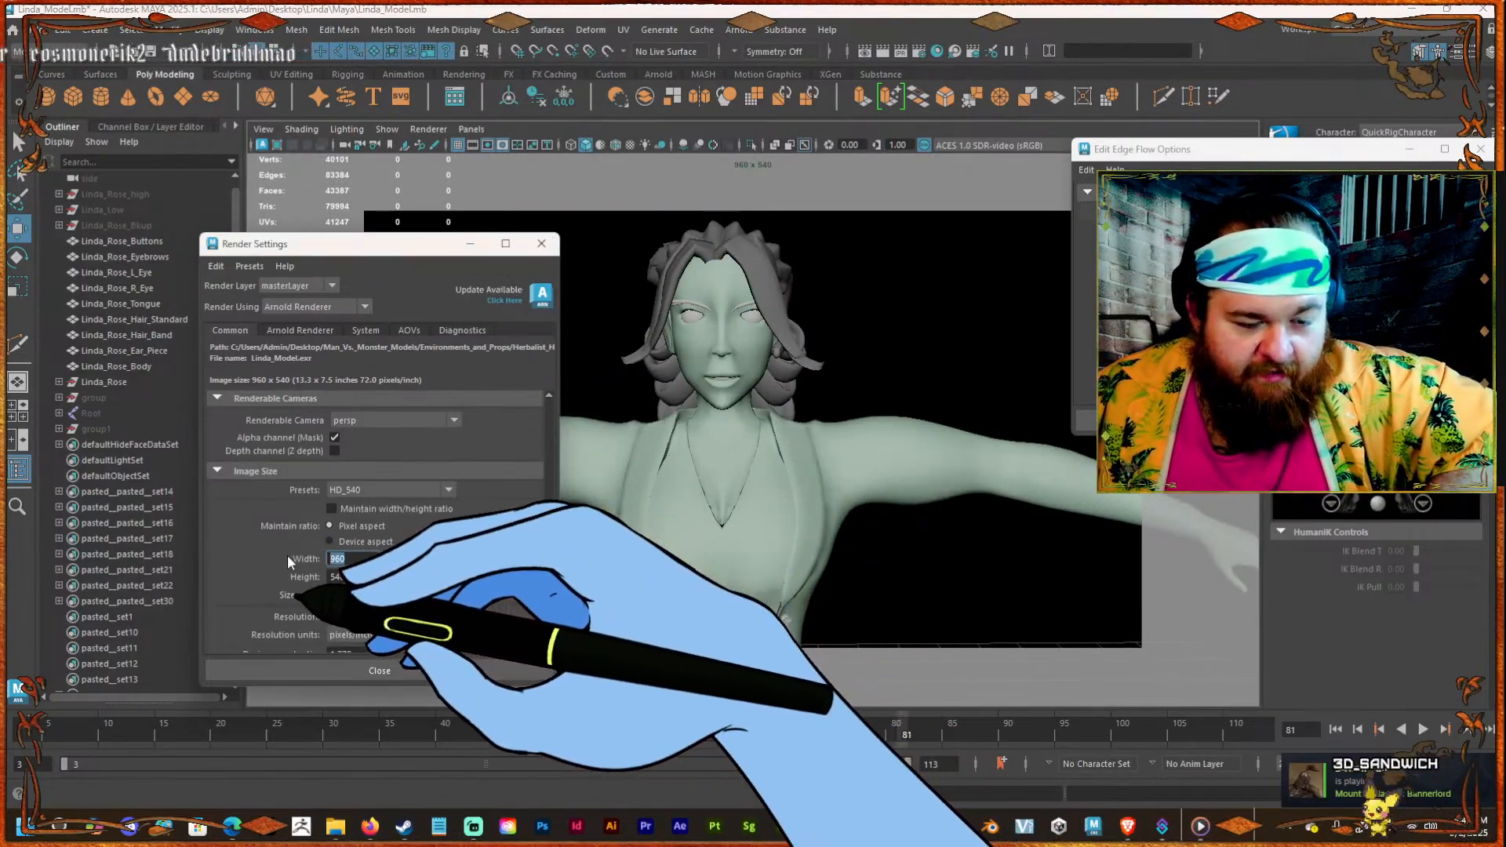
{"action": "type", "text": "180"}
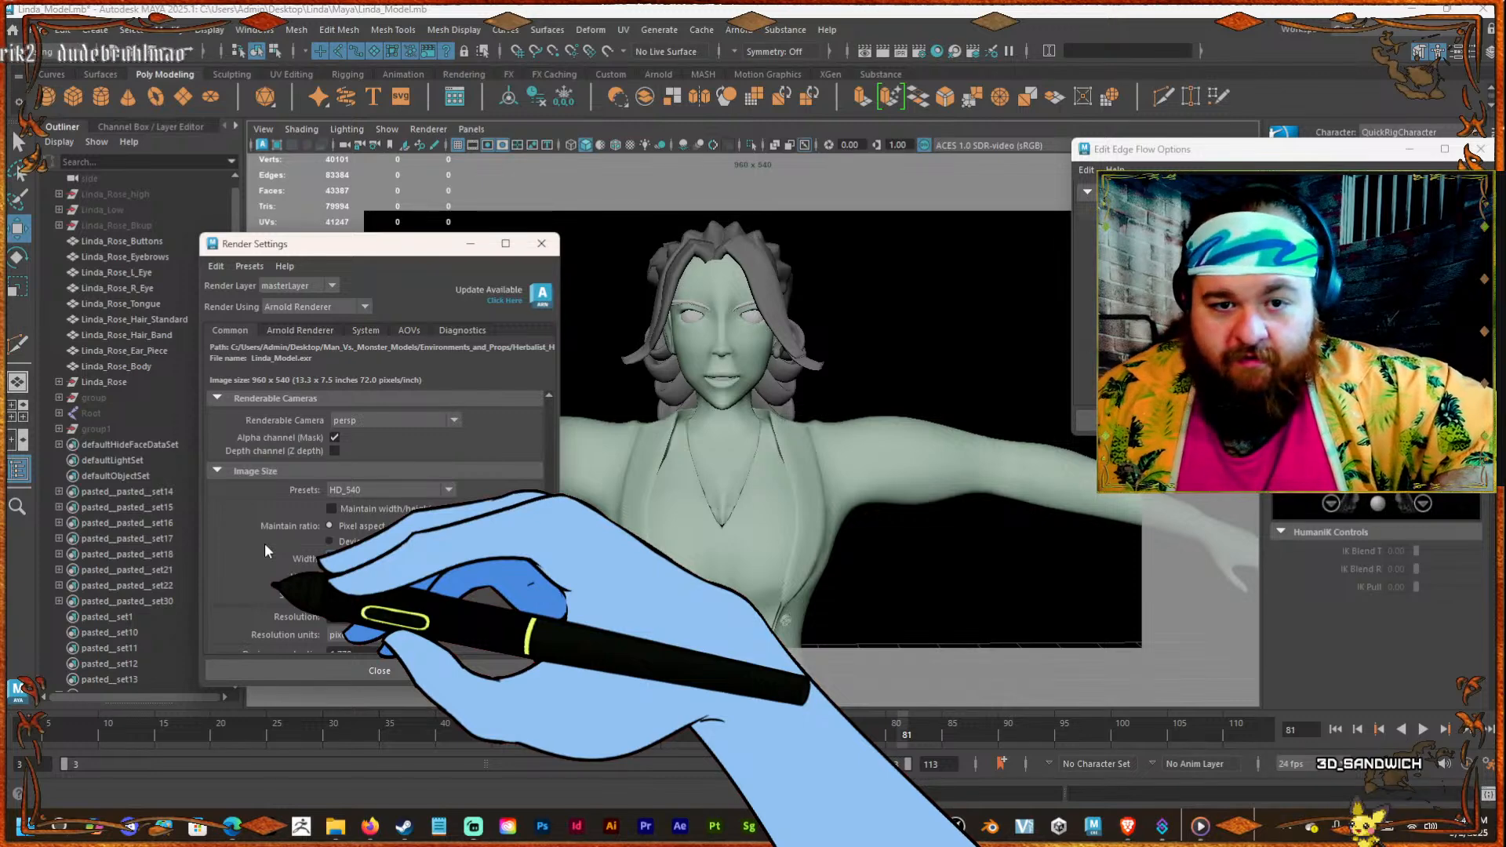
{"action": "key", "text": "Return"}
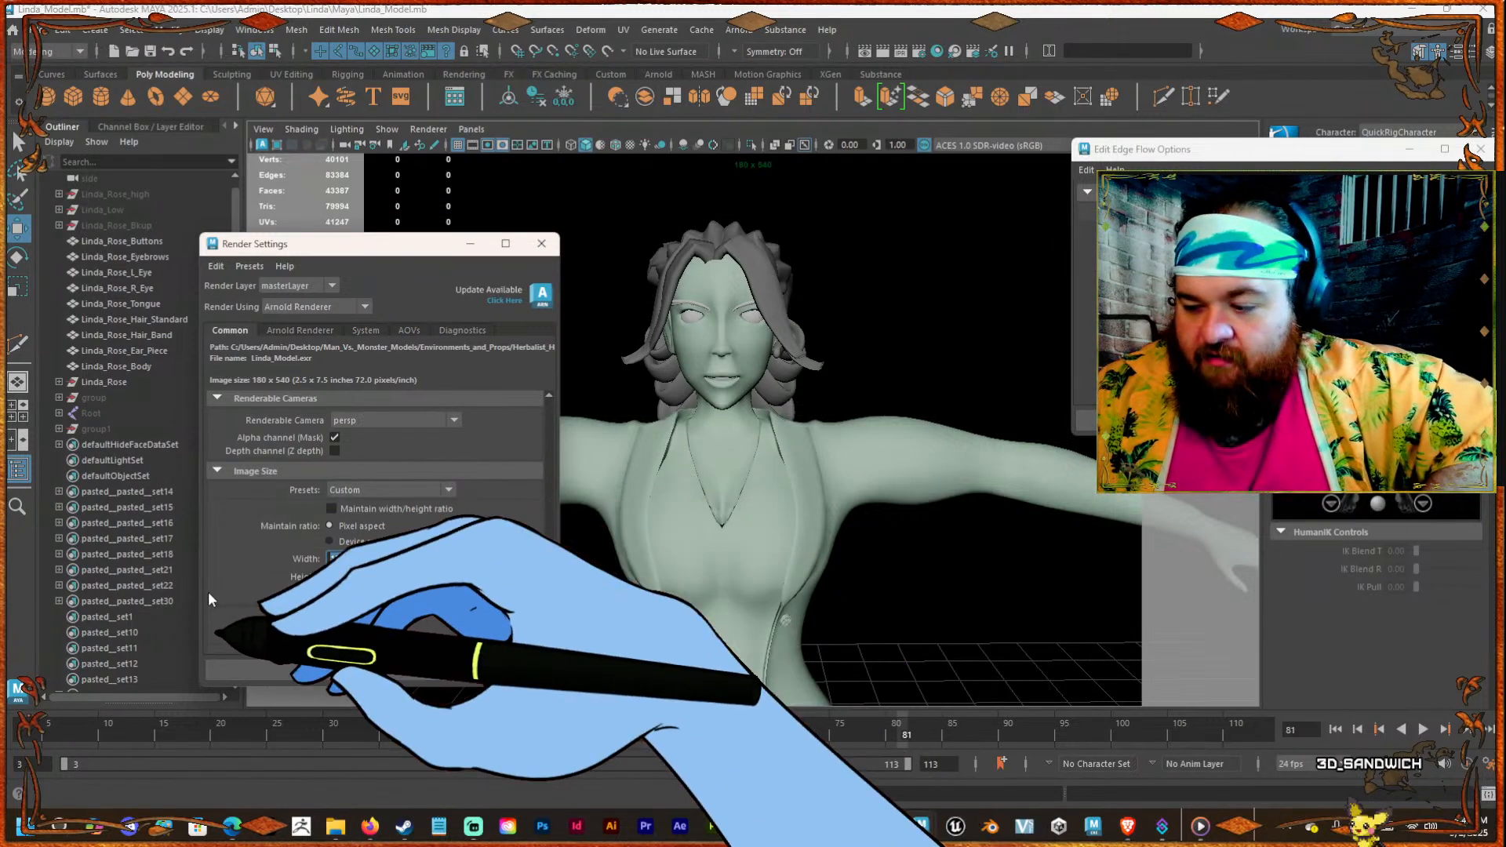
{"action": "type", "text": "950"}
{"action": "key", "text": "Return"}
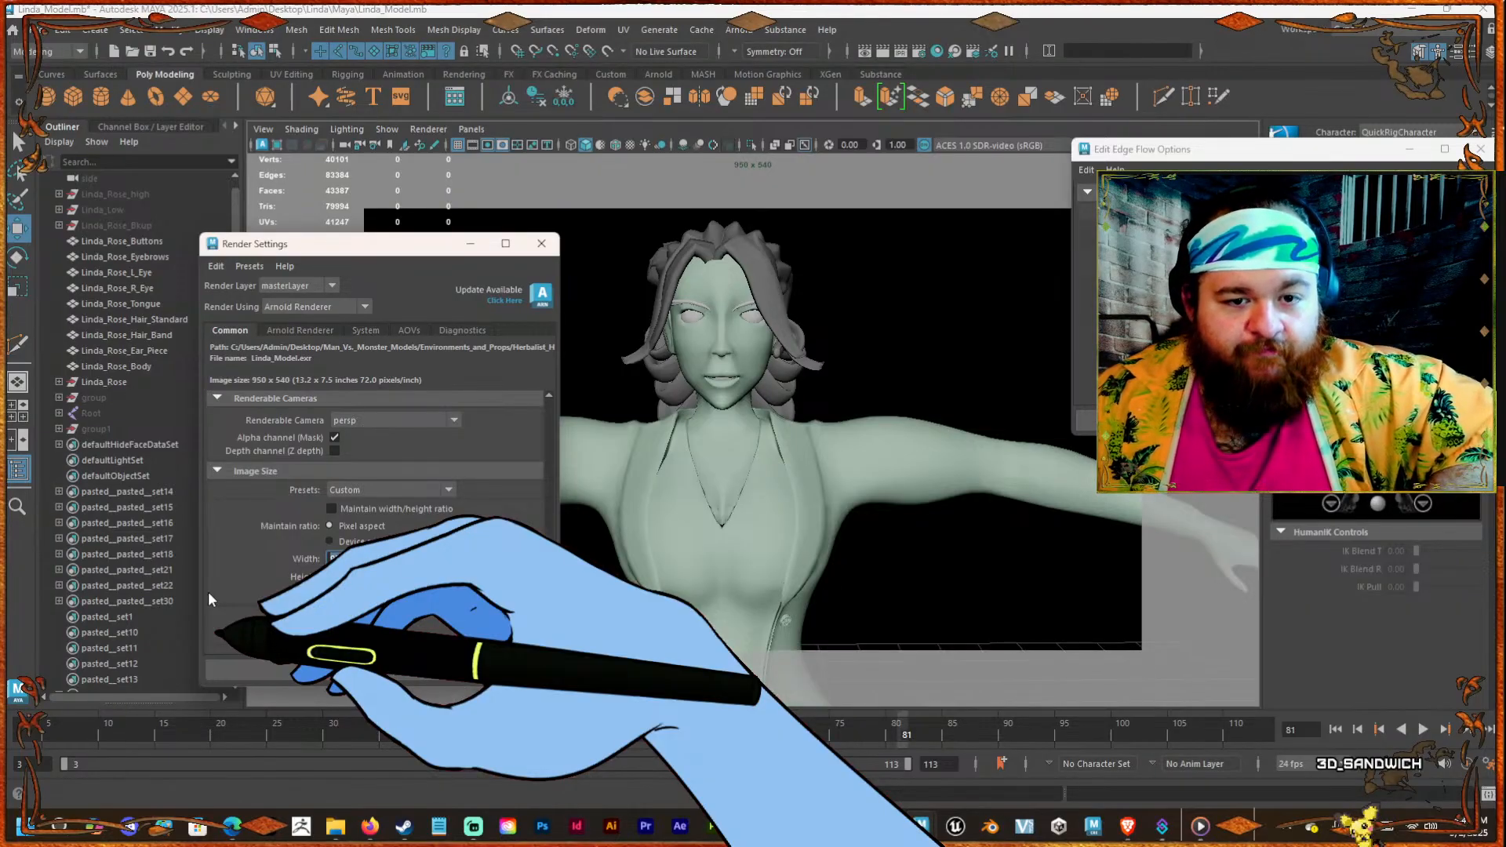
Set the render image height to 200 pixels.
{"action": "left_click", "coordinate": [367, 576]}
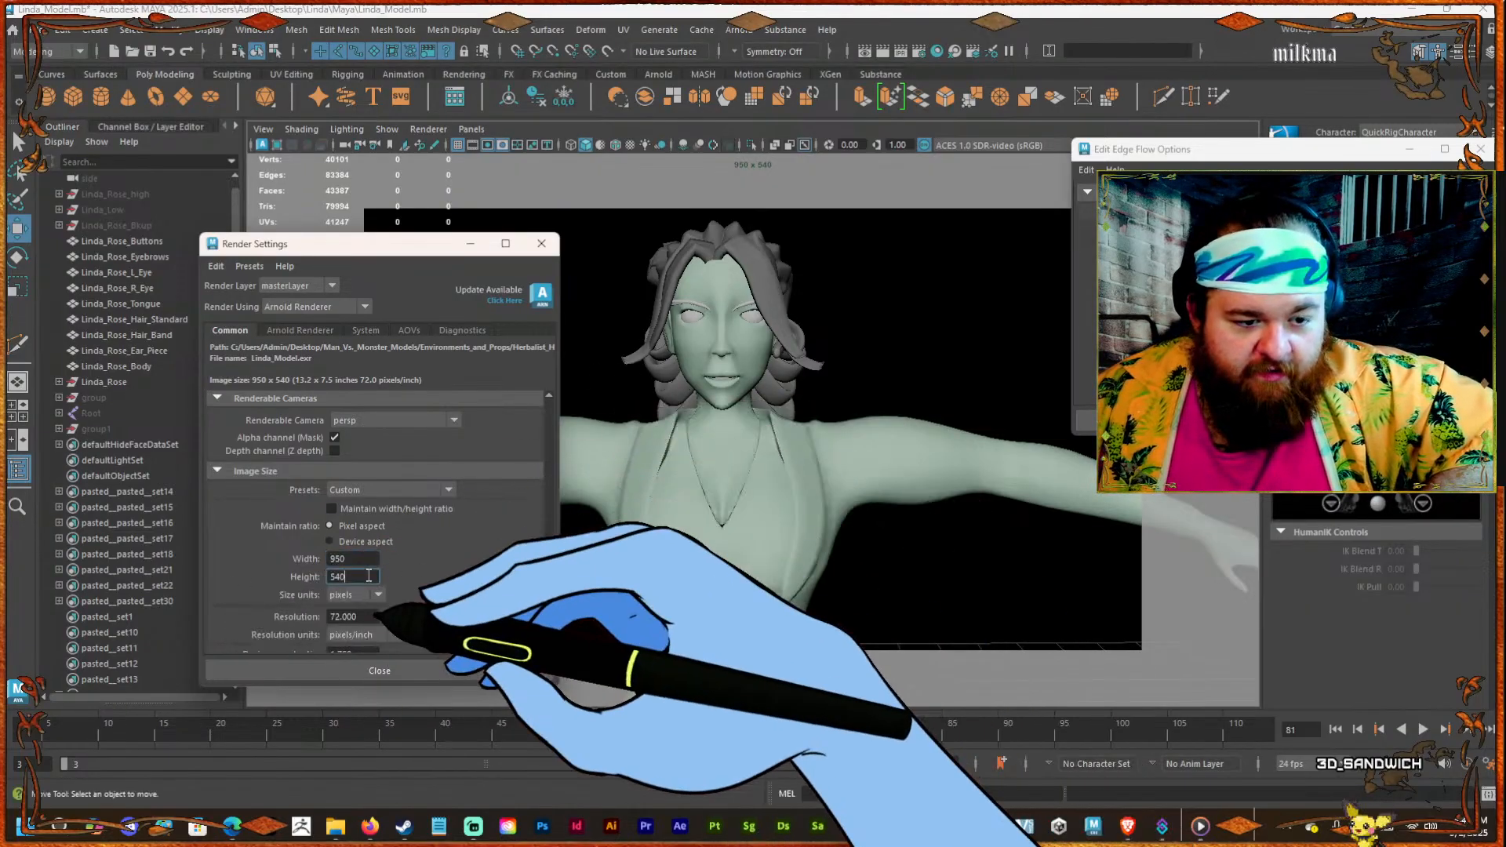
{"action": "left_click_drag", "start_coordinate": [348, 577], "coordinate": [318, 576]}
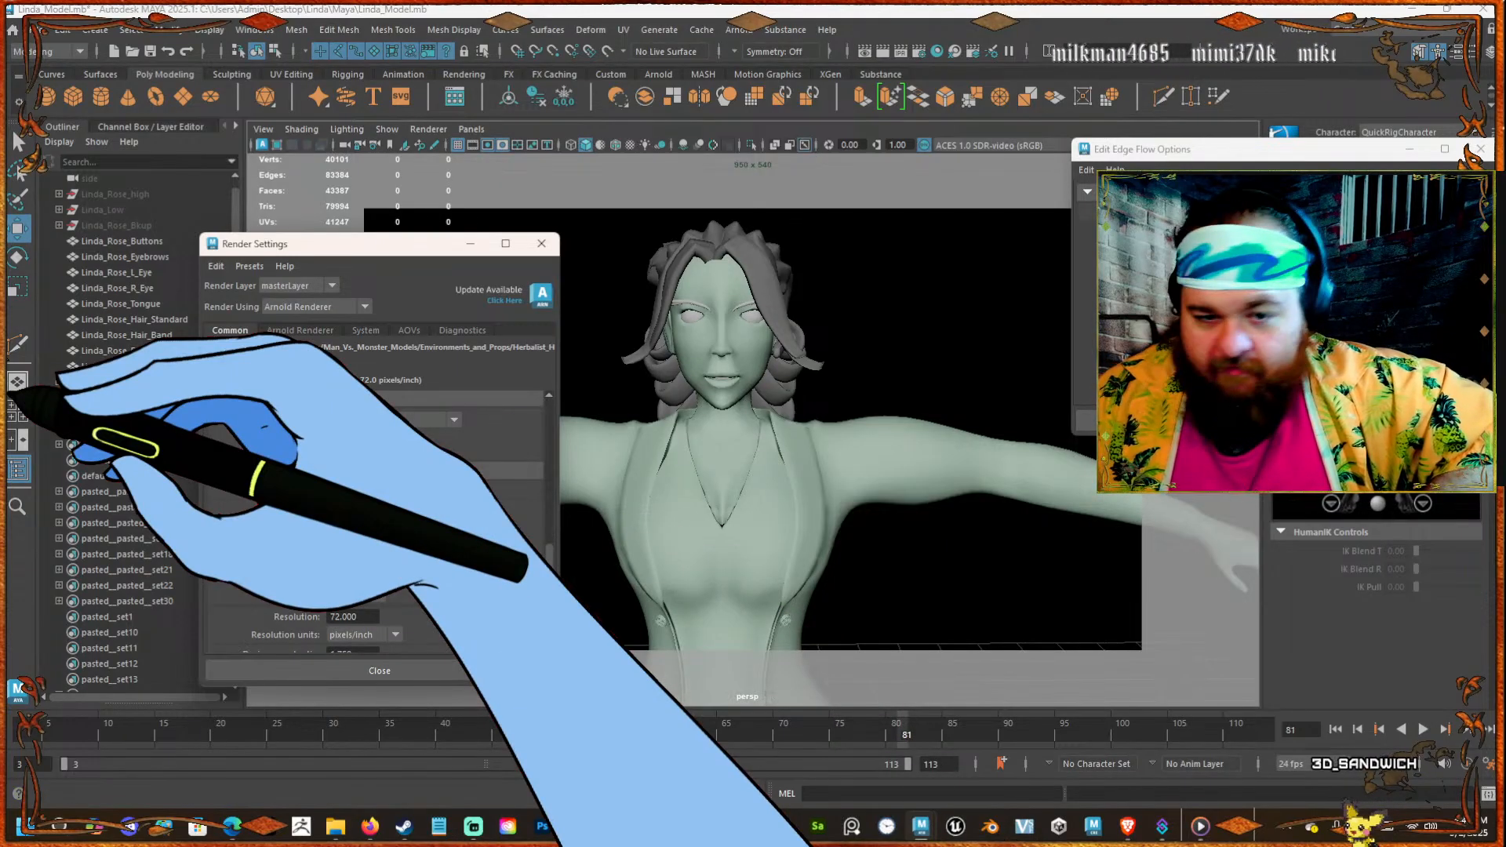
{"action": "type", "text": "200"}
{"action": "key", "text": "Return"}
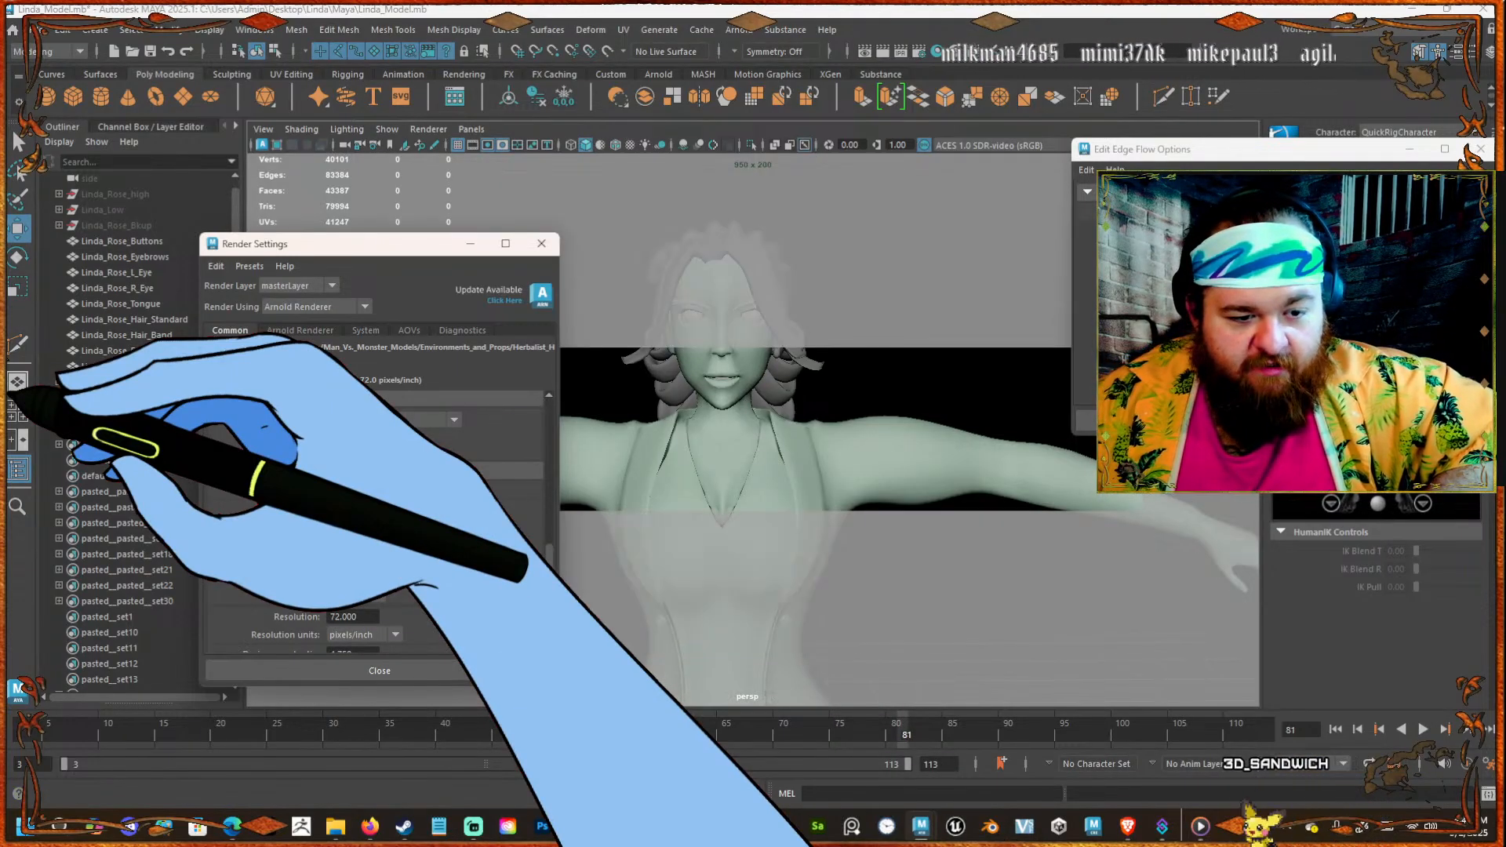
Try render image heights of 630 and 500 pixels, and set the height to 550 pixels.
{"action": "type", "text": "630"}
{"action": "key", "text": "Return"}
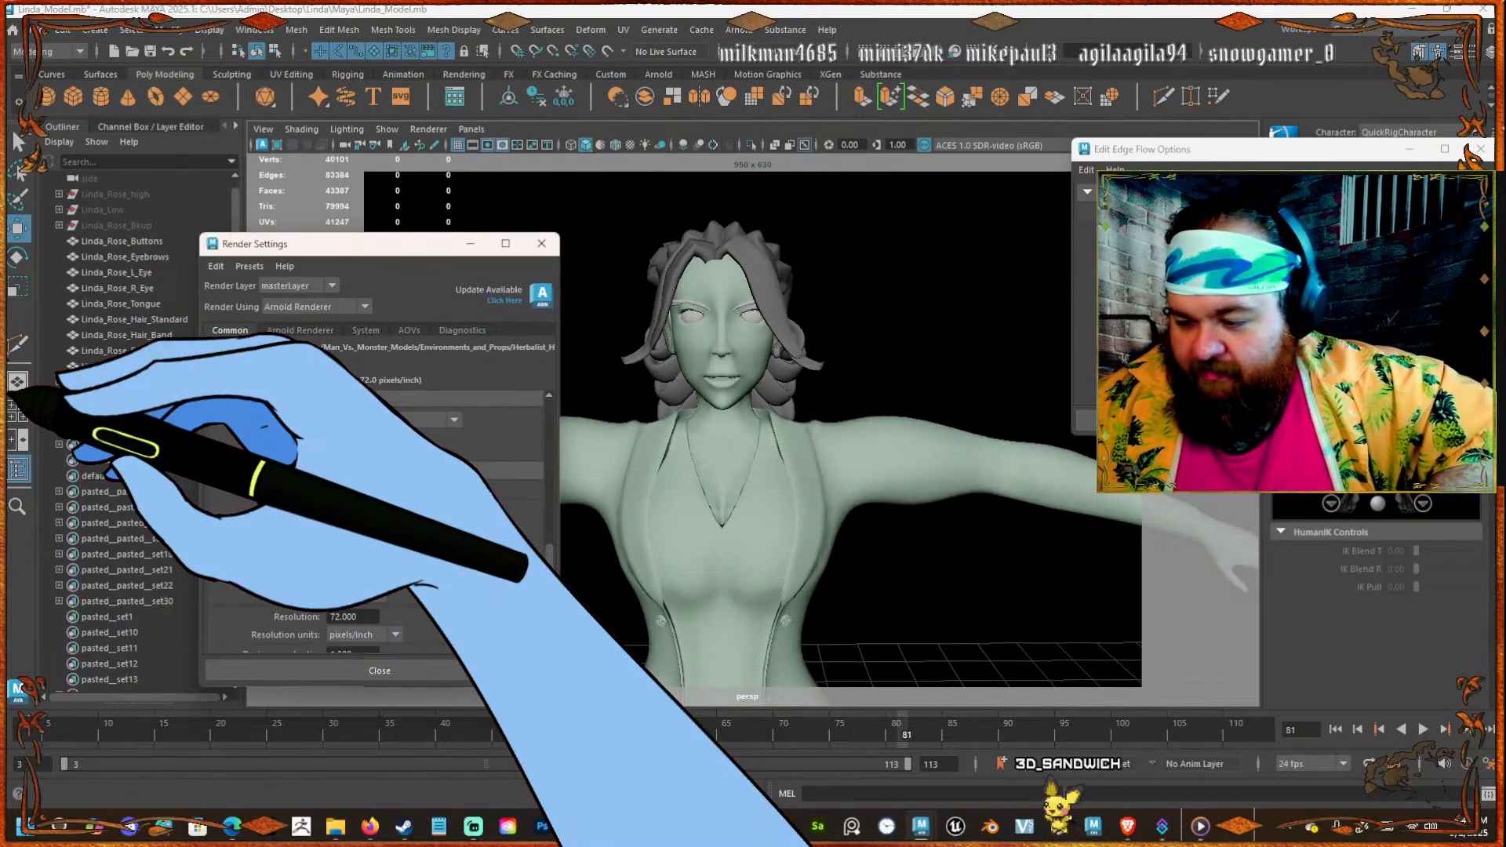
{"action": "type", "text": "500"}
{"action": "key", "text": "Return"}
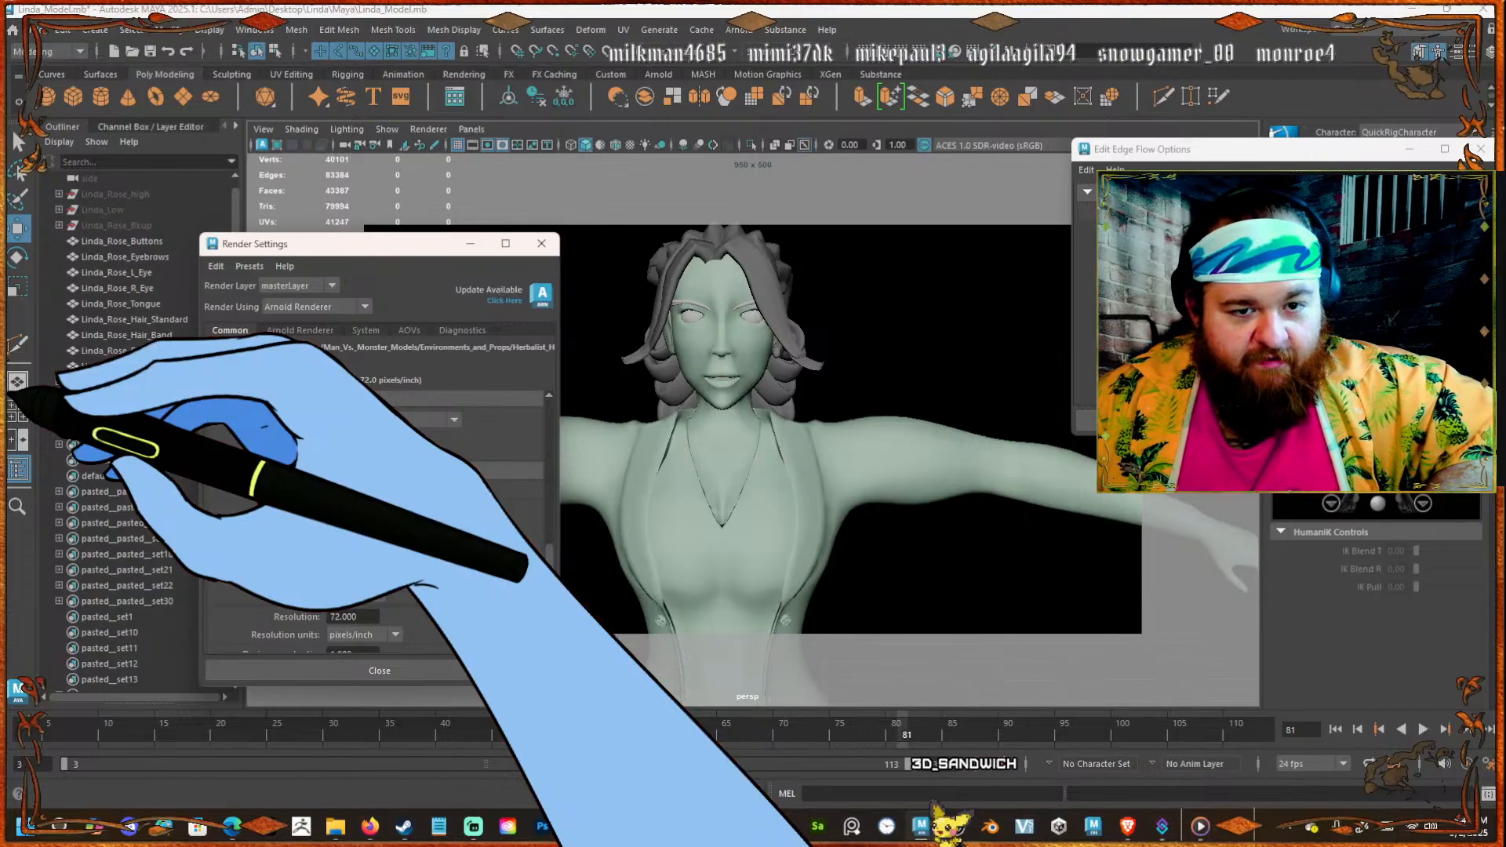
{"action": "type", "text": "550"}
{"action": "key", "text": "Return"}
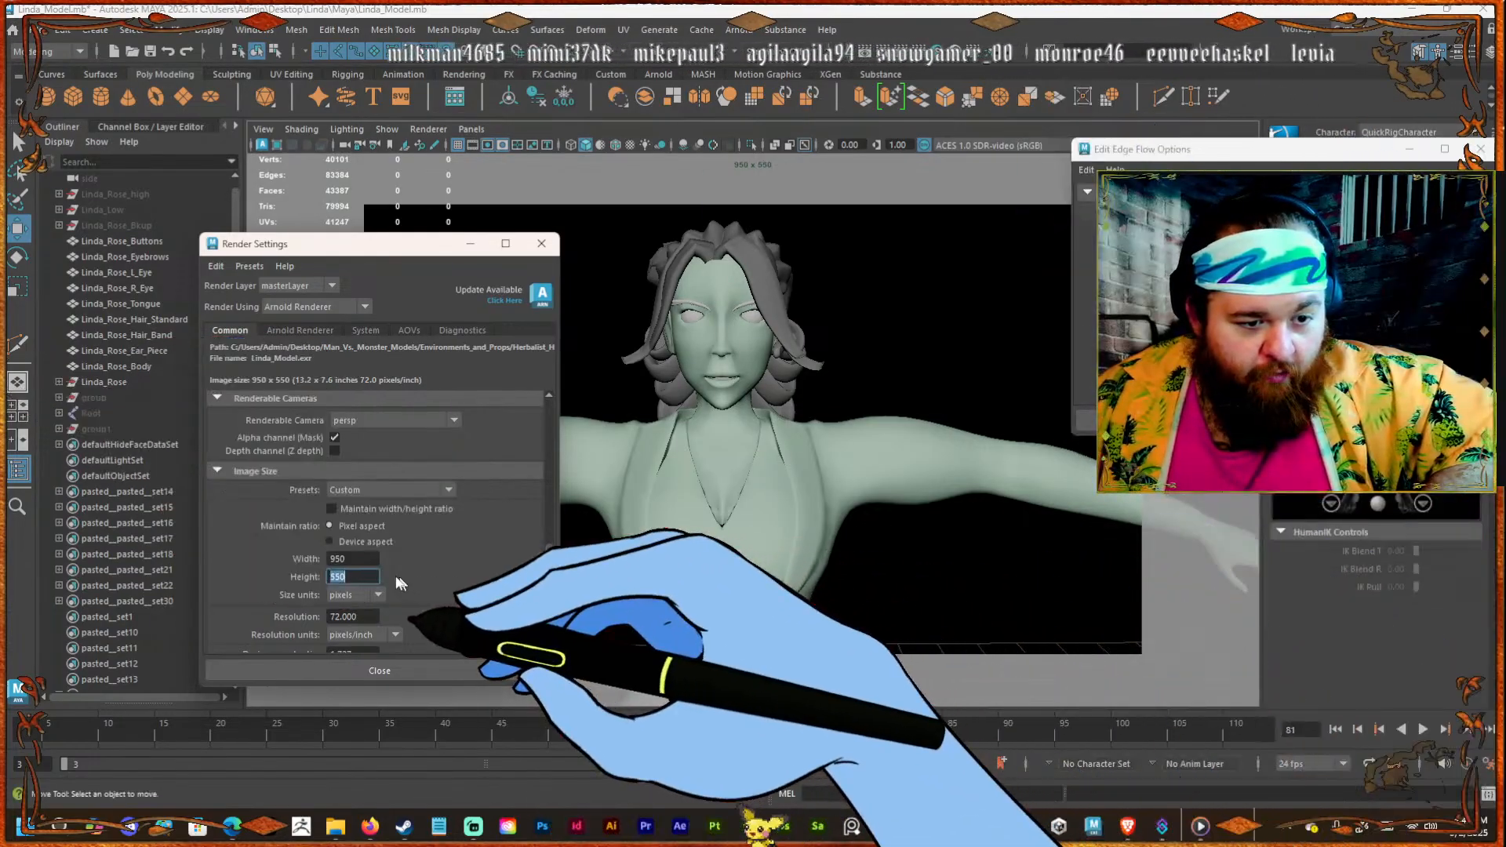
Set the render image width to 500 pixels and the resolution to 42 pixels/inch.
{"action": "double_click", "coordinate": [351, 559]}
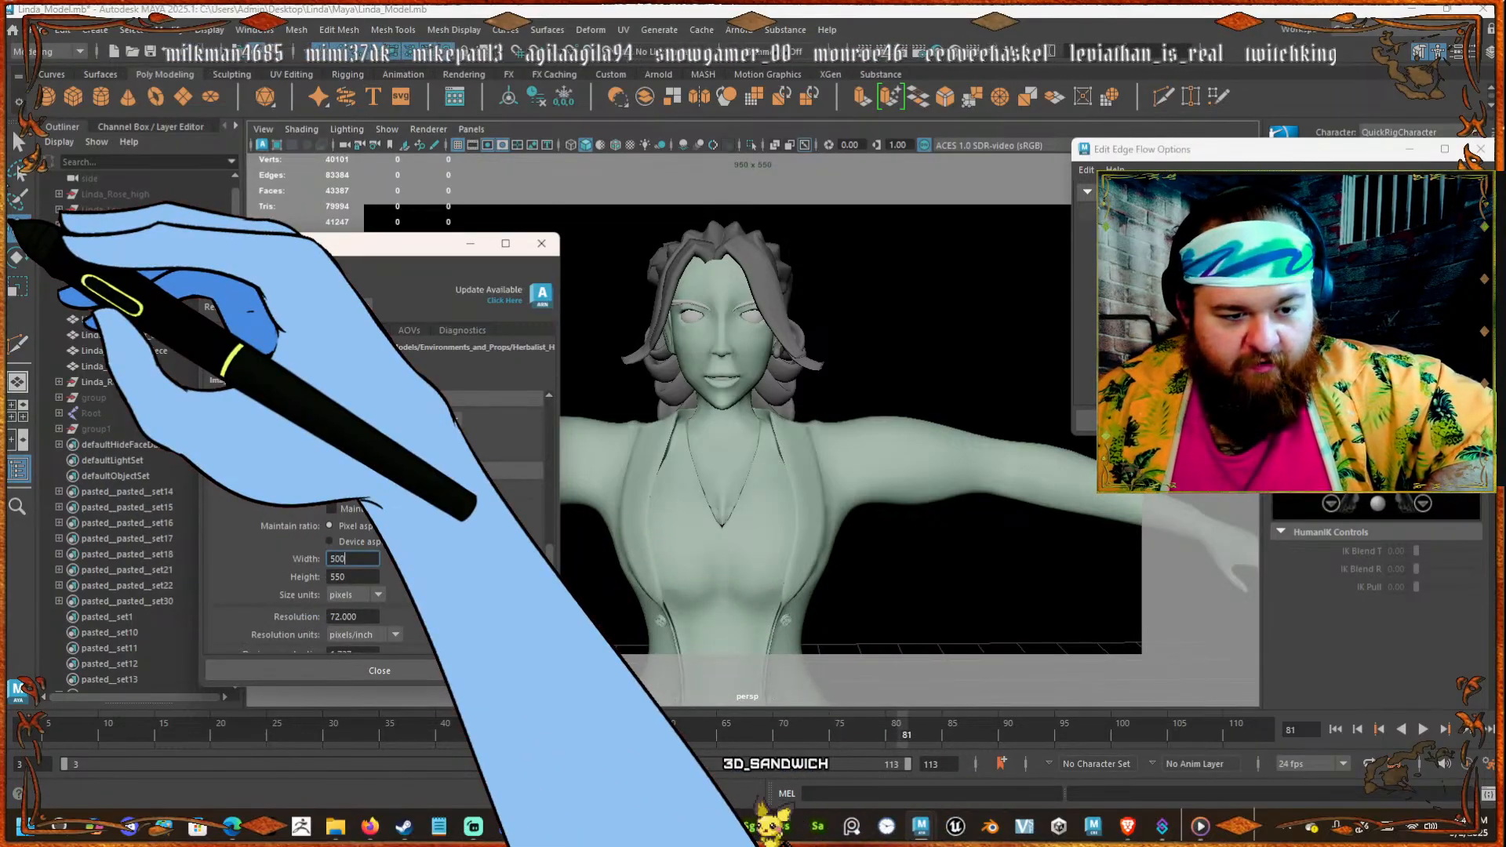
{"action": "type", "text": "500"}
{"action": "key", "text": "Return"}
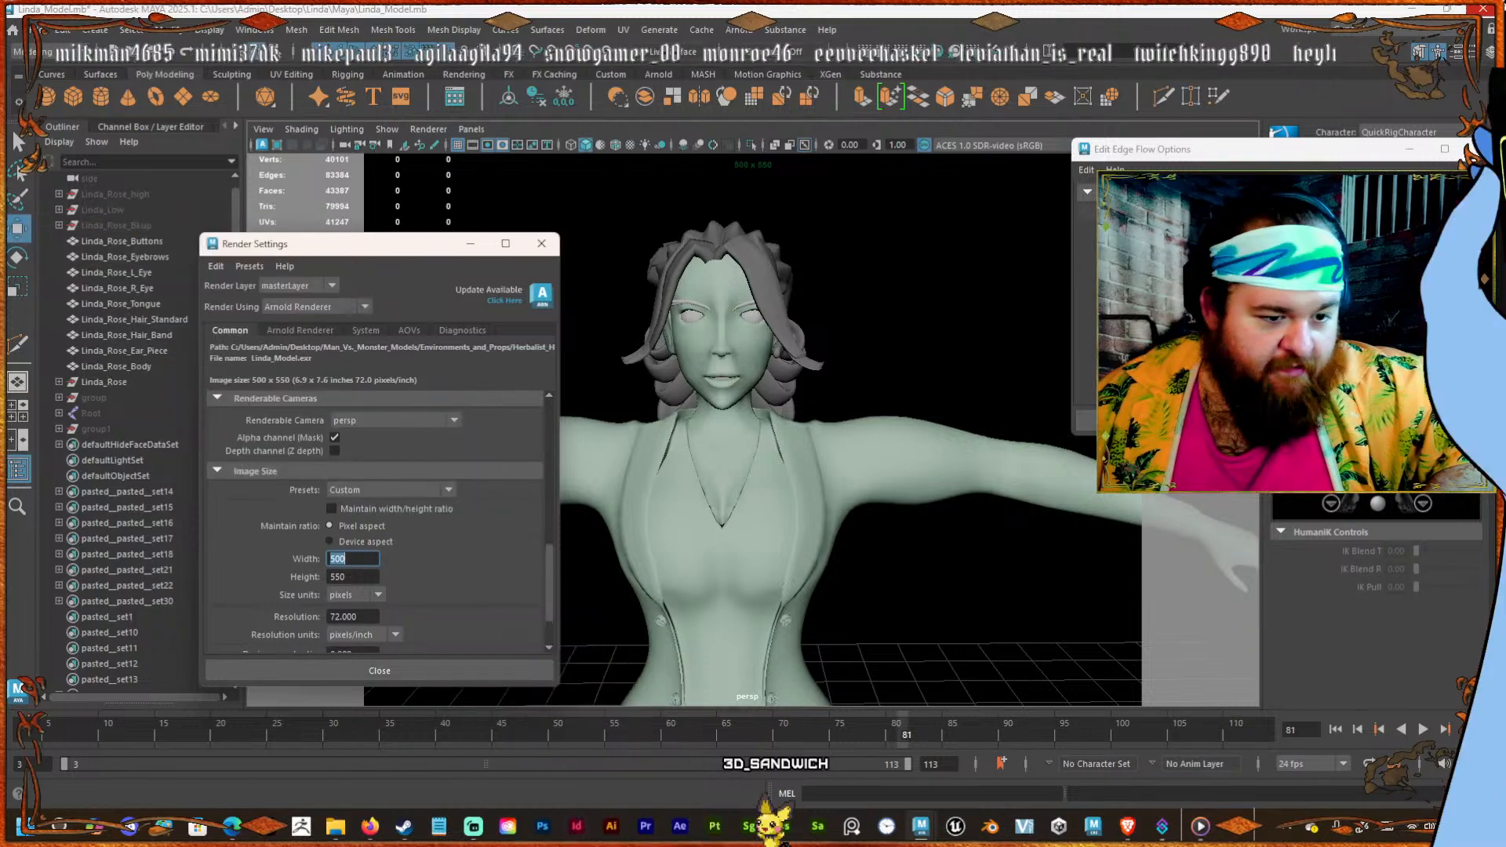
{"action": "scroll", "coordinate": [353, 564], "scroll_direction": "down", "scroll_amount": 2}
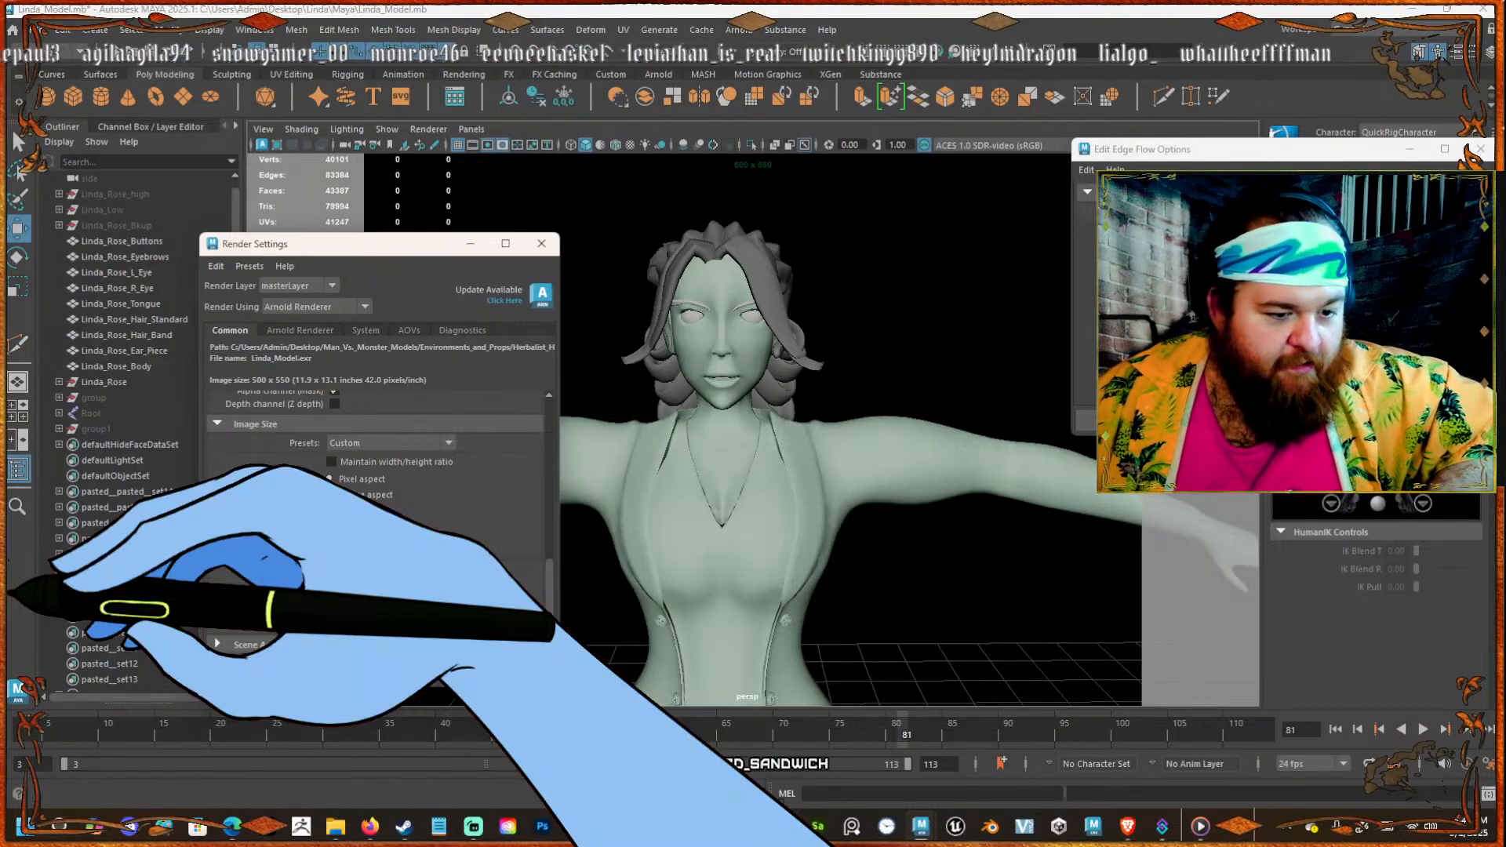
Try pixel aspect ratios of 25 and 0.50, and set the ratio to 3.
{"action": "left_click", "coordinate": [356, 609]}
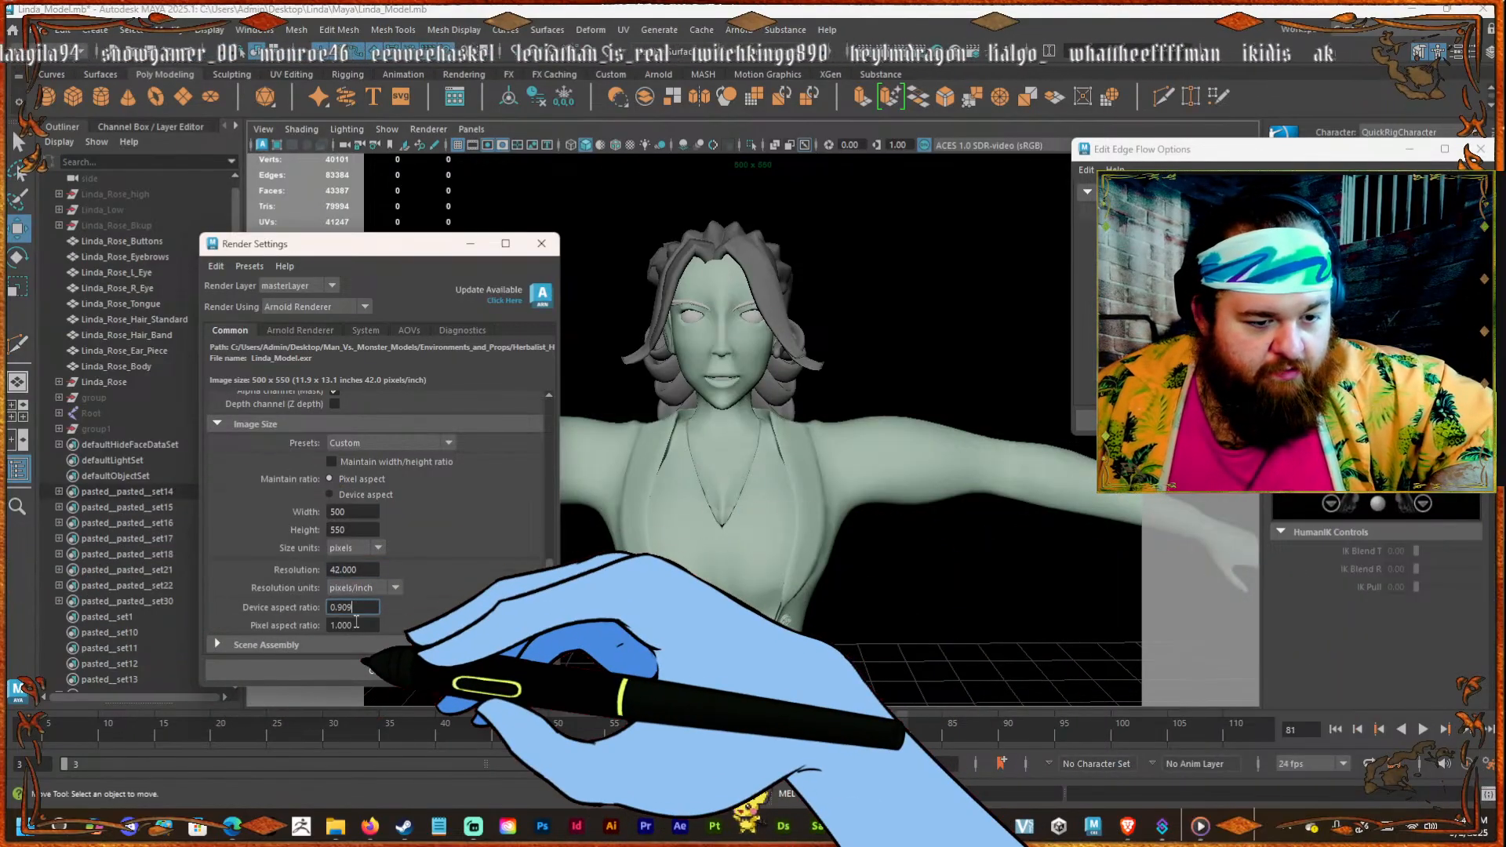
{"action": "left_click_drag", "start_coordinate": [356, 625], "coordinate": [289, 625]}
{"action": "type", "text": "0"}
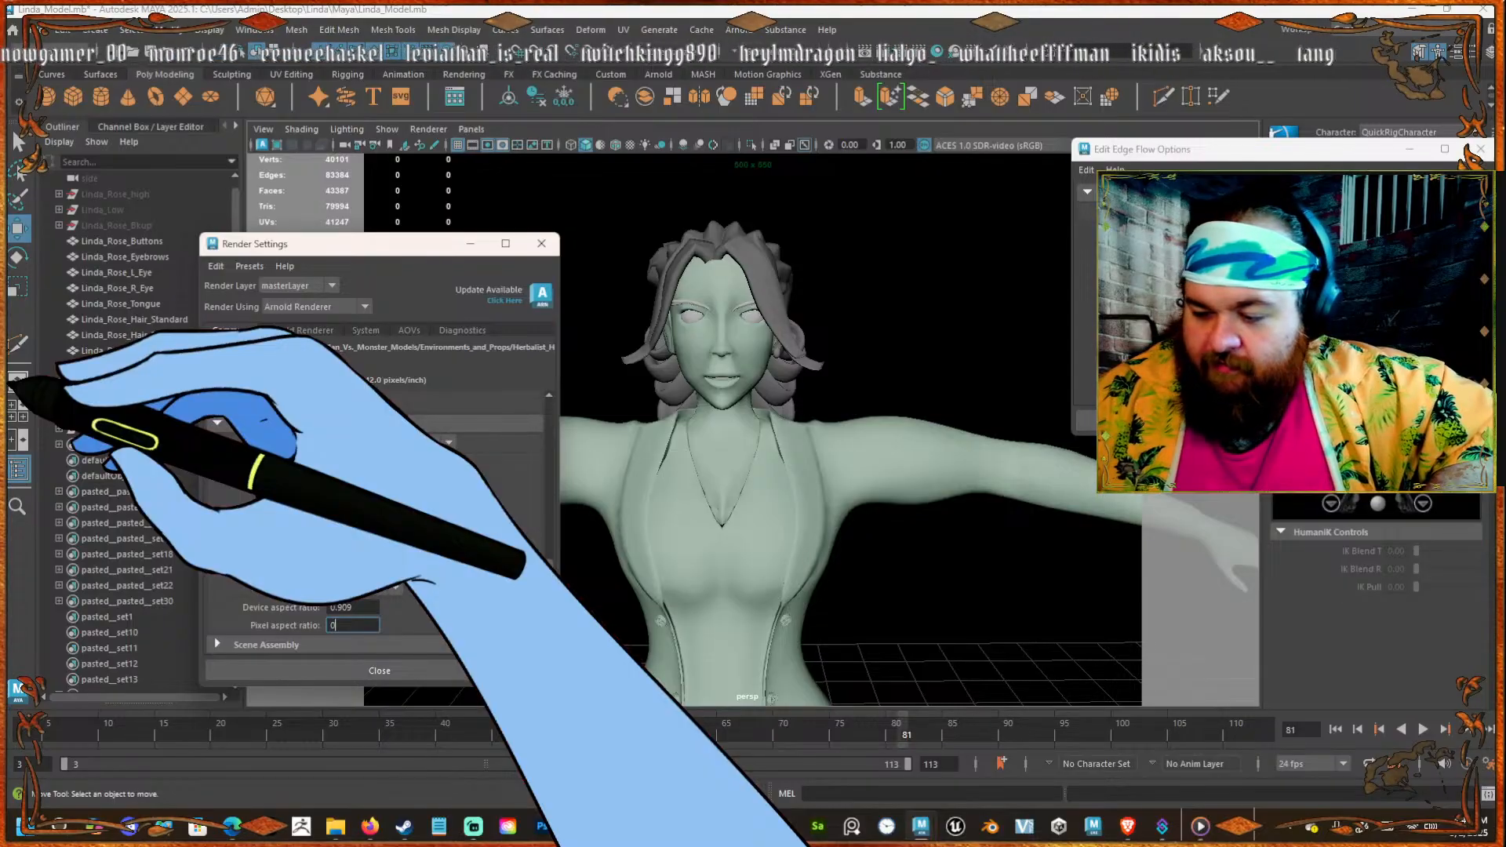
{"action": "type", "text": "25"}
{"action": "key", "text": "Return"}
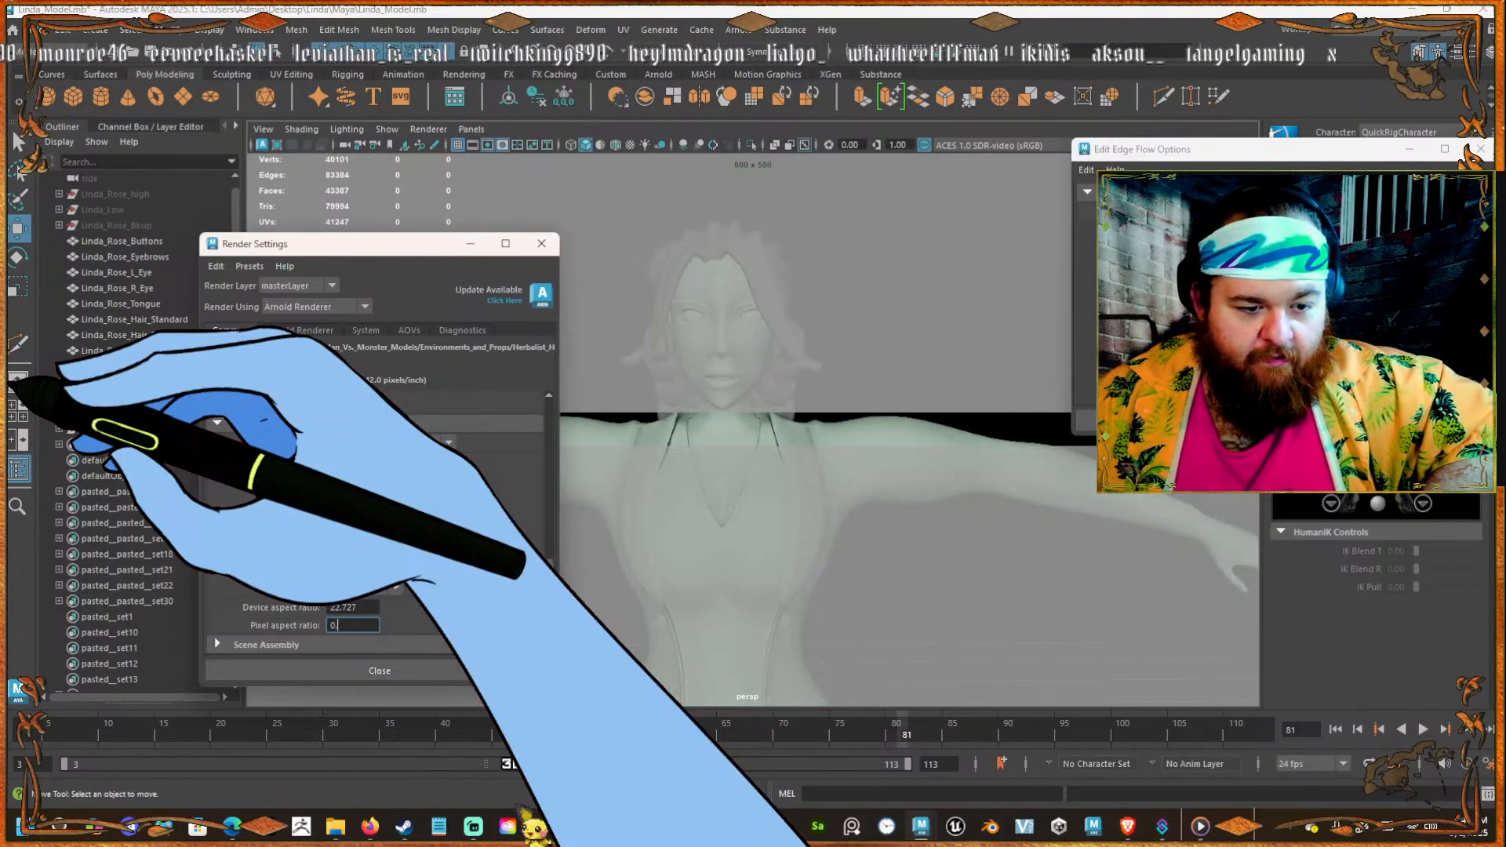
{"action": "type", "text": "0.50"}
{"action": "key", "text": "Return"}
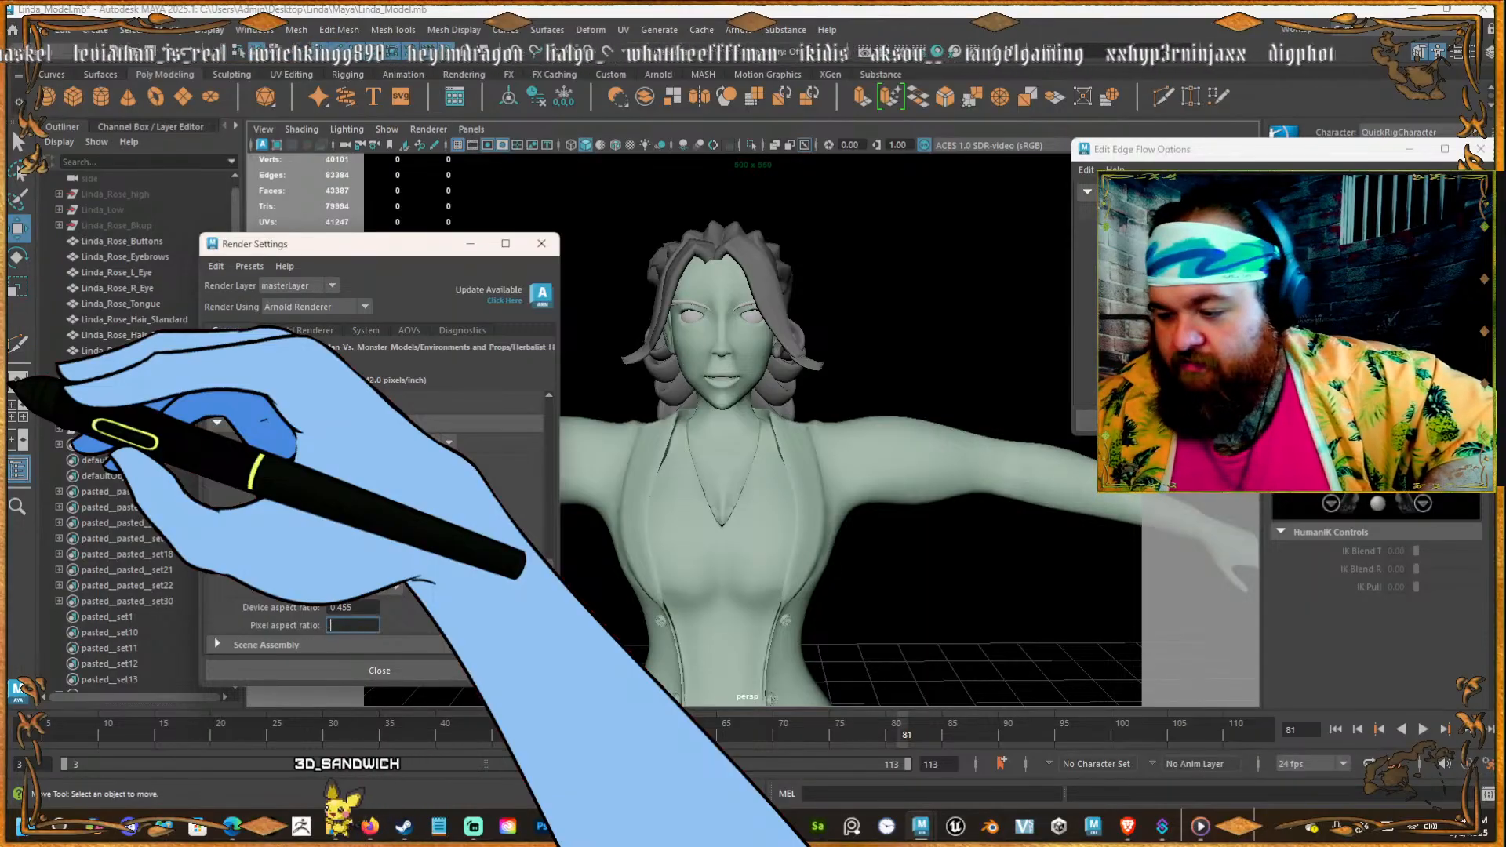
{"action": "type", "text": "3"}
{"action": "key", "text": "Return"}
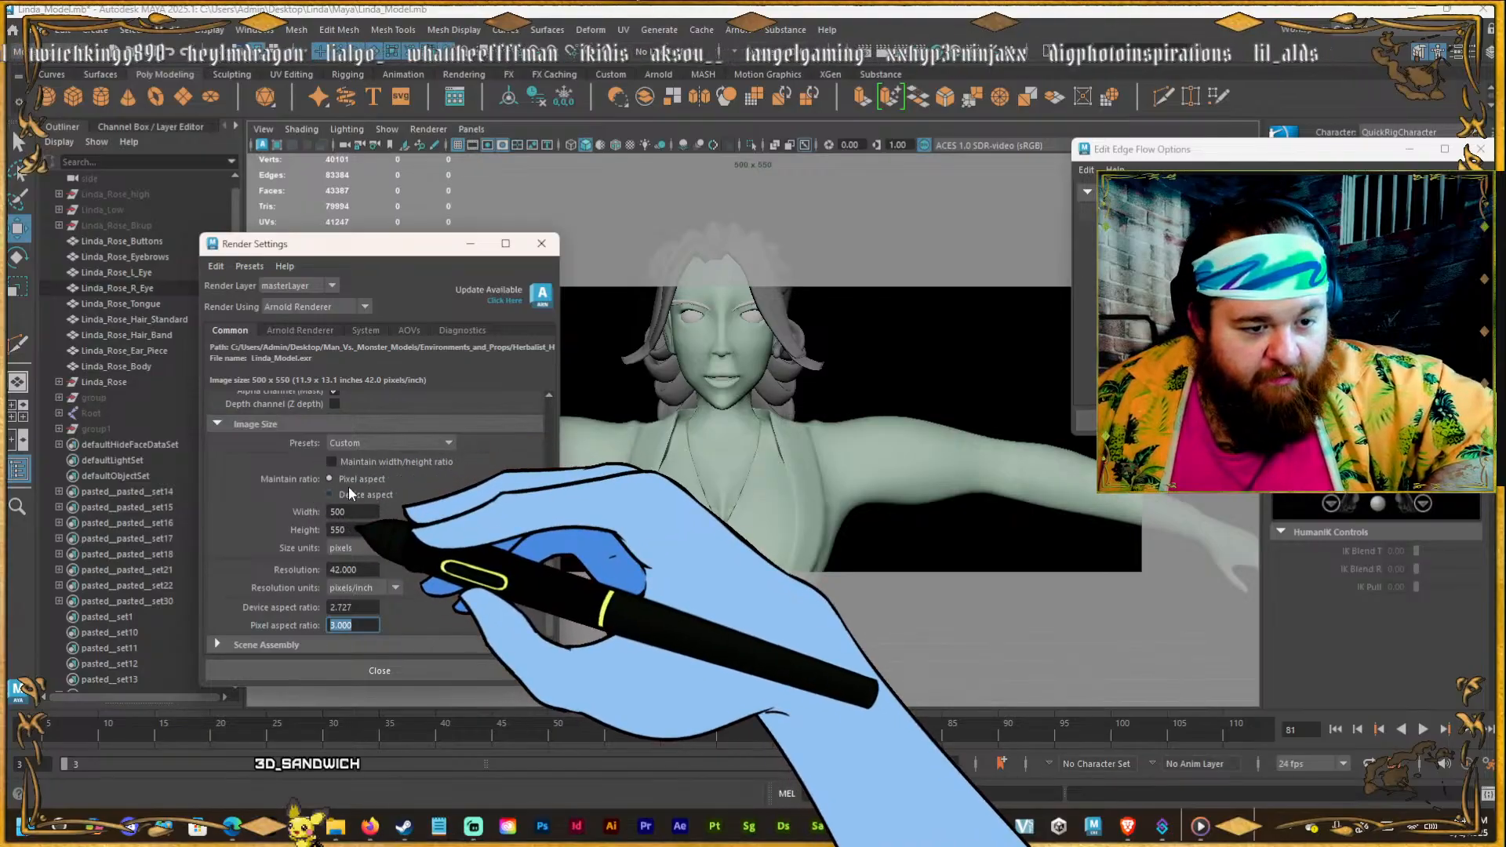
Try render image widths of 580, 200, 350 and 340 pixels, and set the width to 330 pixels.
{"action": "left_click_drag", "start_coordinate": [376, 512], "coordinate": [312, 512]}
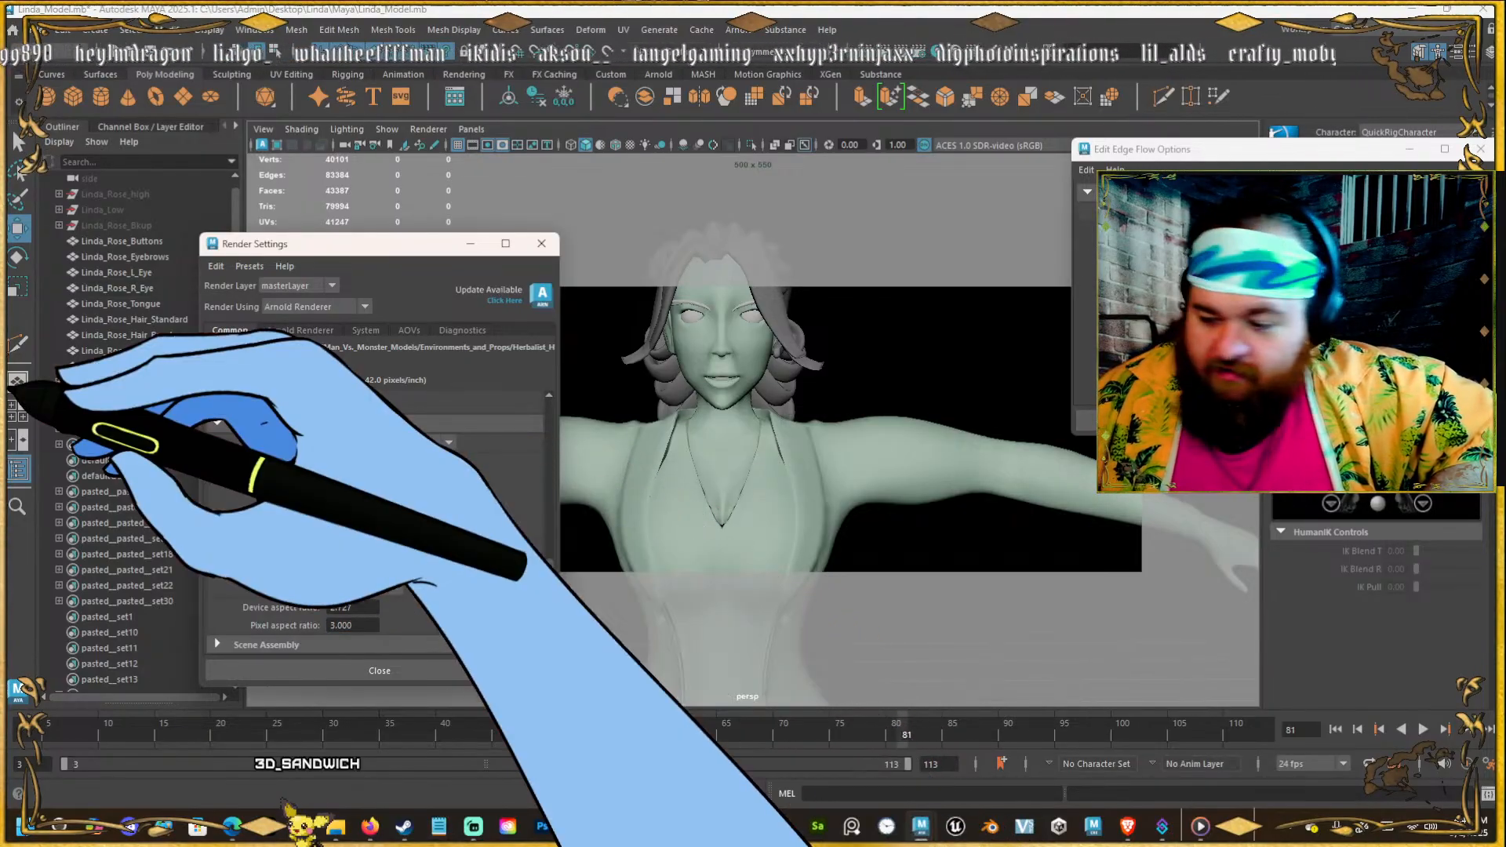
{"action": "type", "text": "580"}
{"action": "key", "text": "Return"}
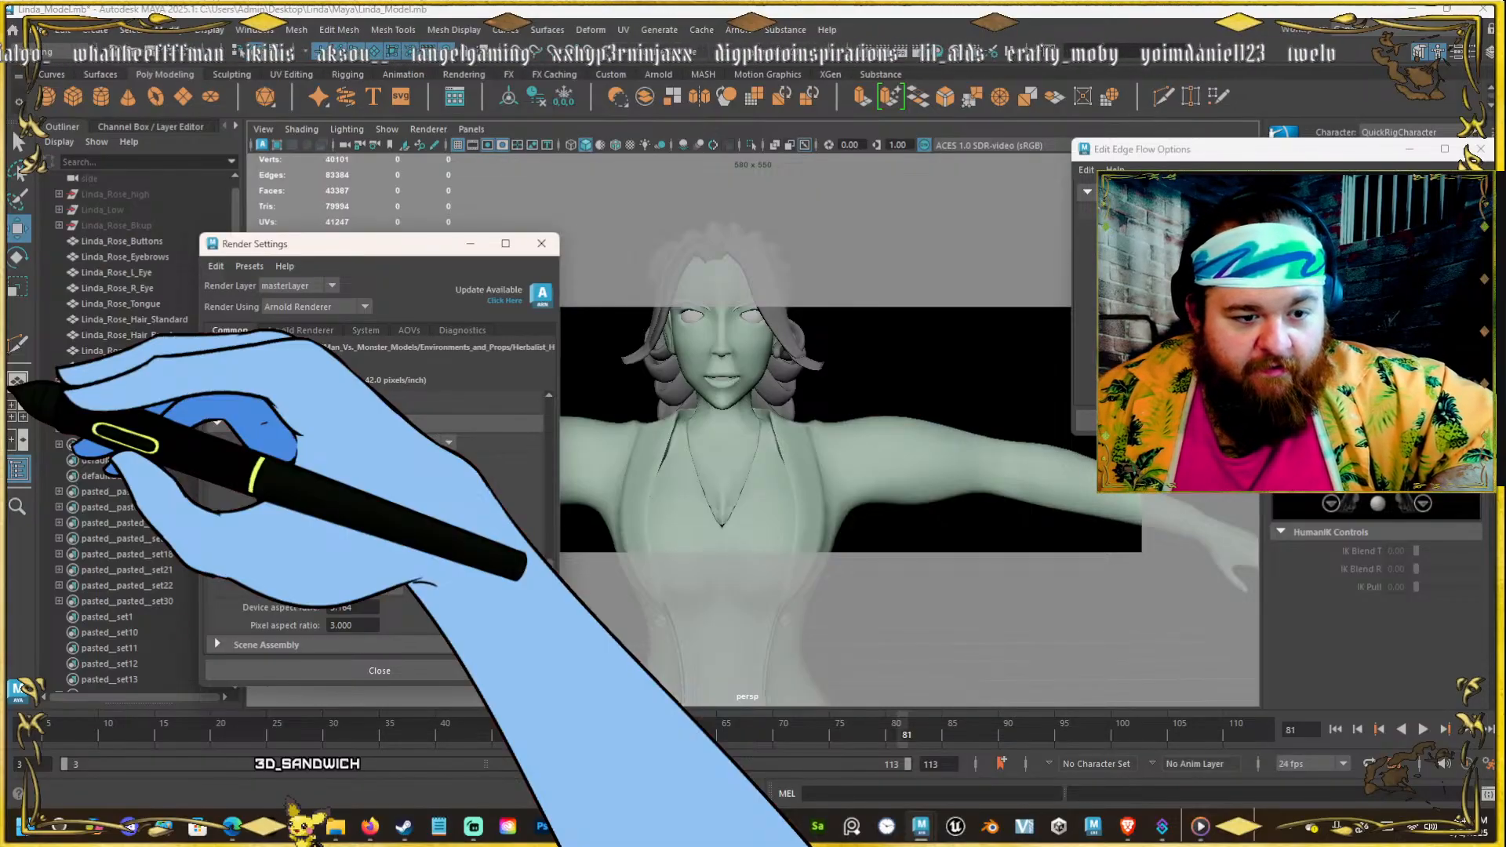
{"action": "type", "text": "25"}
{"action": "key", "text": "Return"}
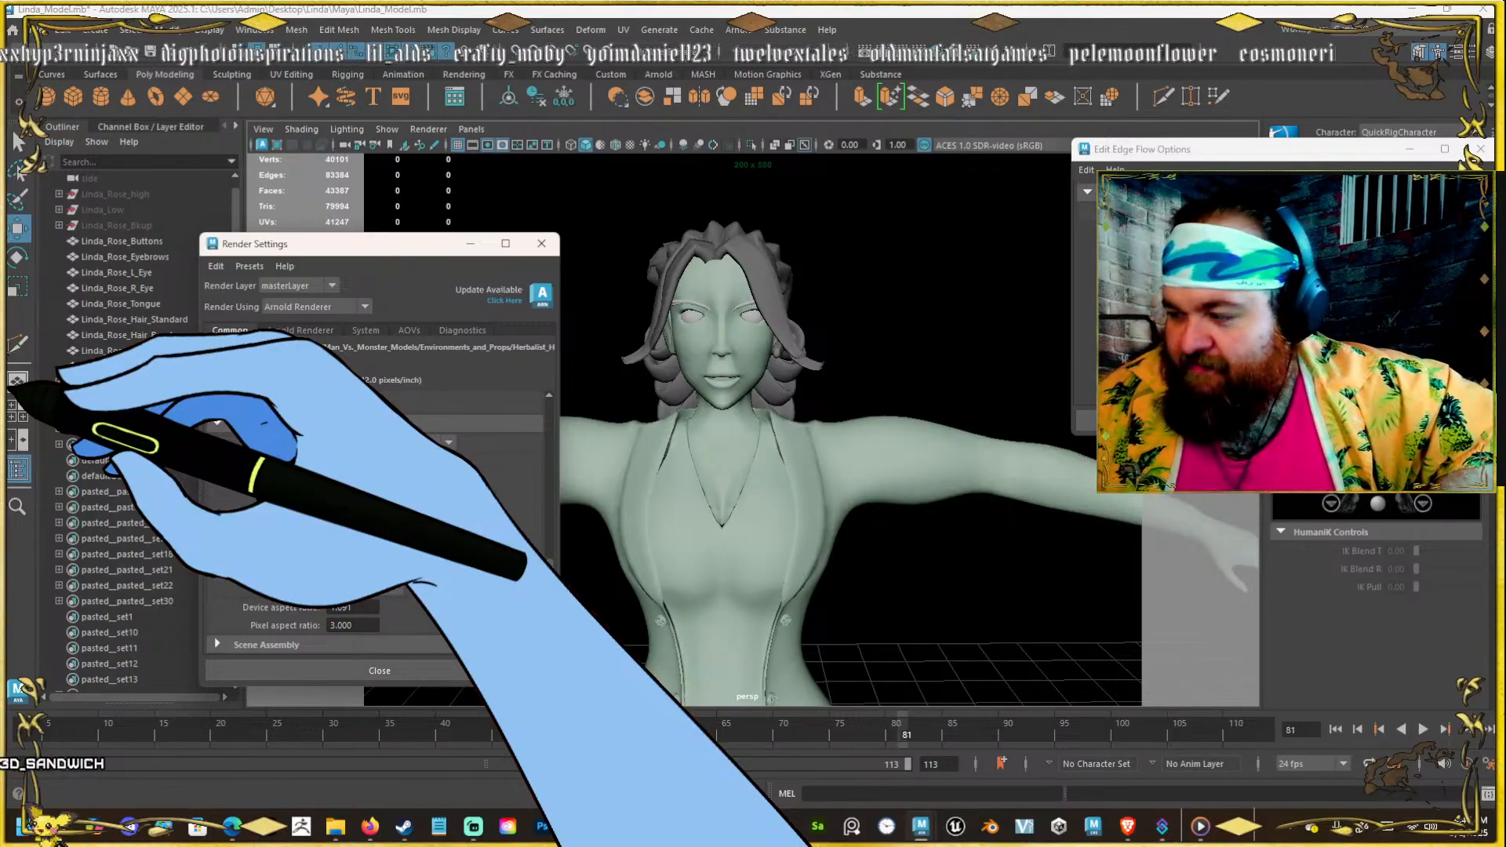
{"action": "key", "text": "Return"}
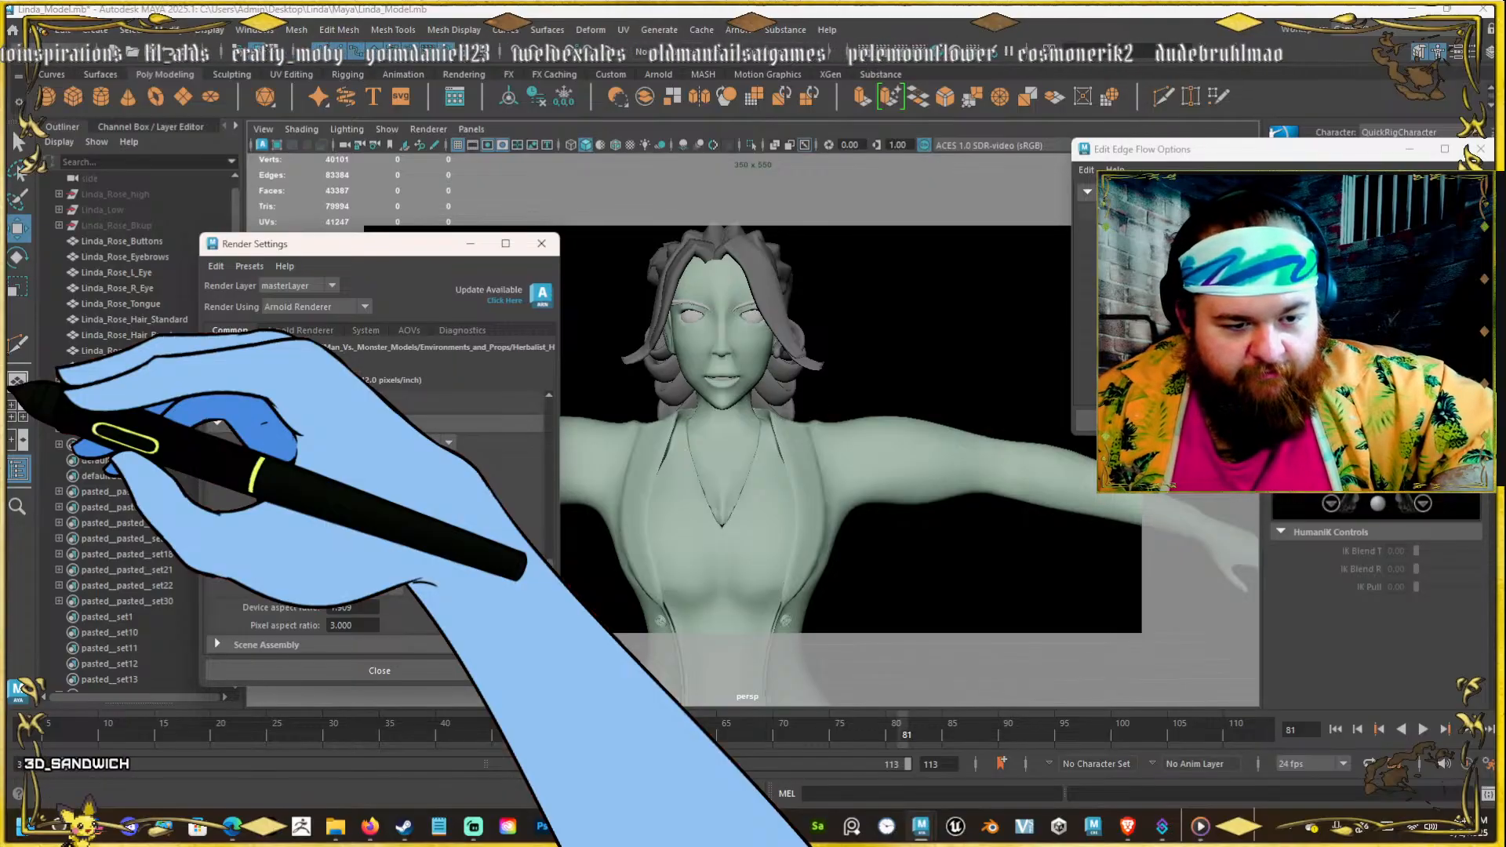
{"action": "key", "text": "Return"}
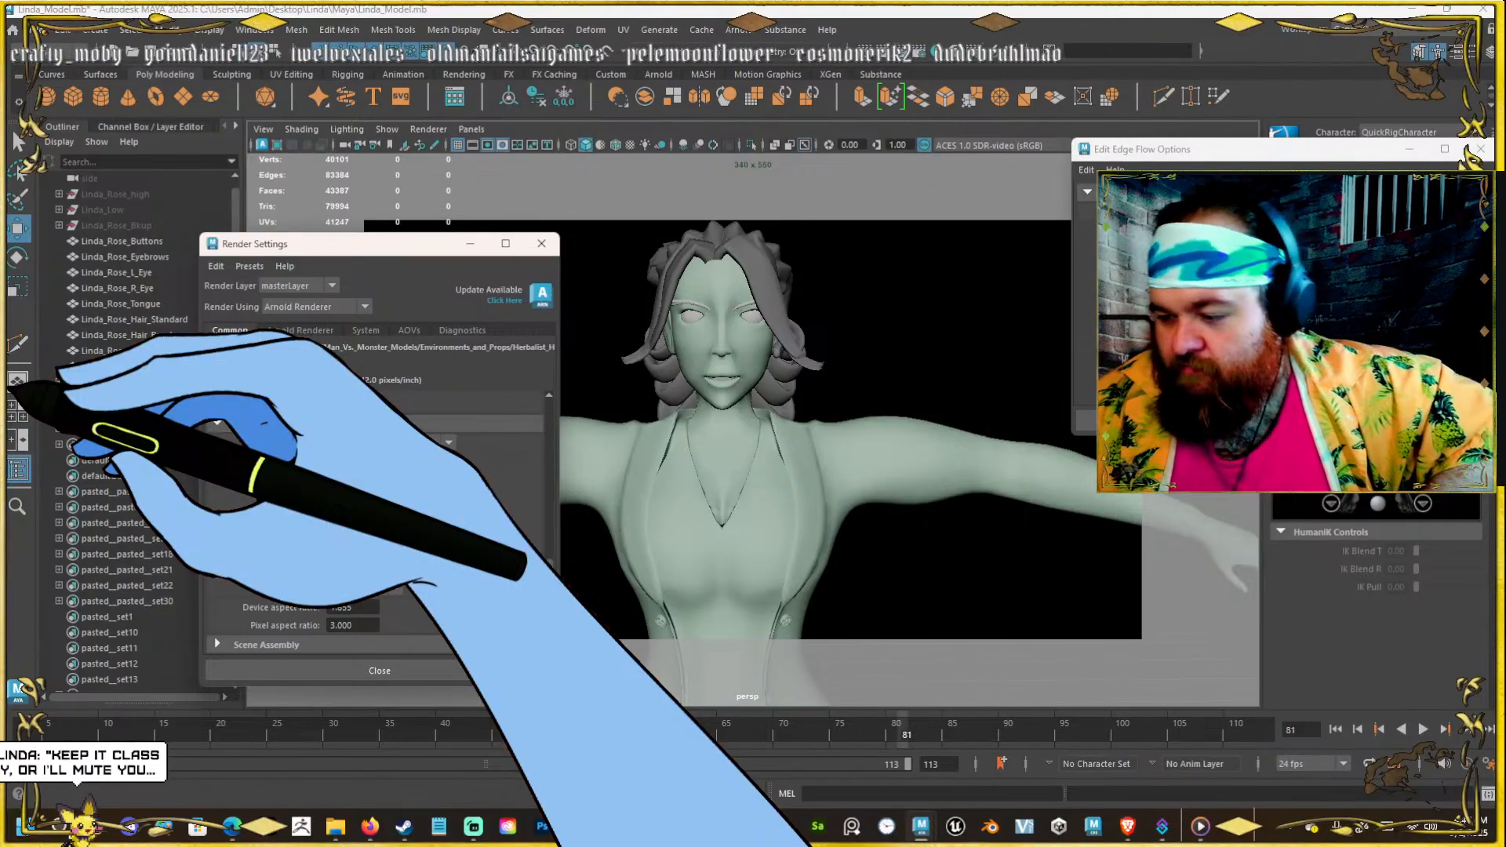
{"action": "key", "text": "Return"}
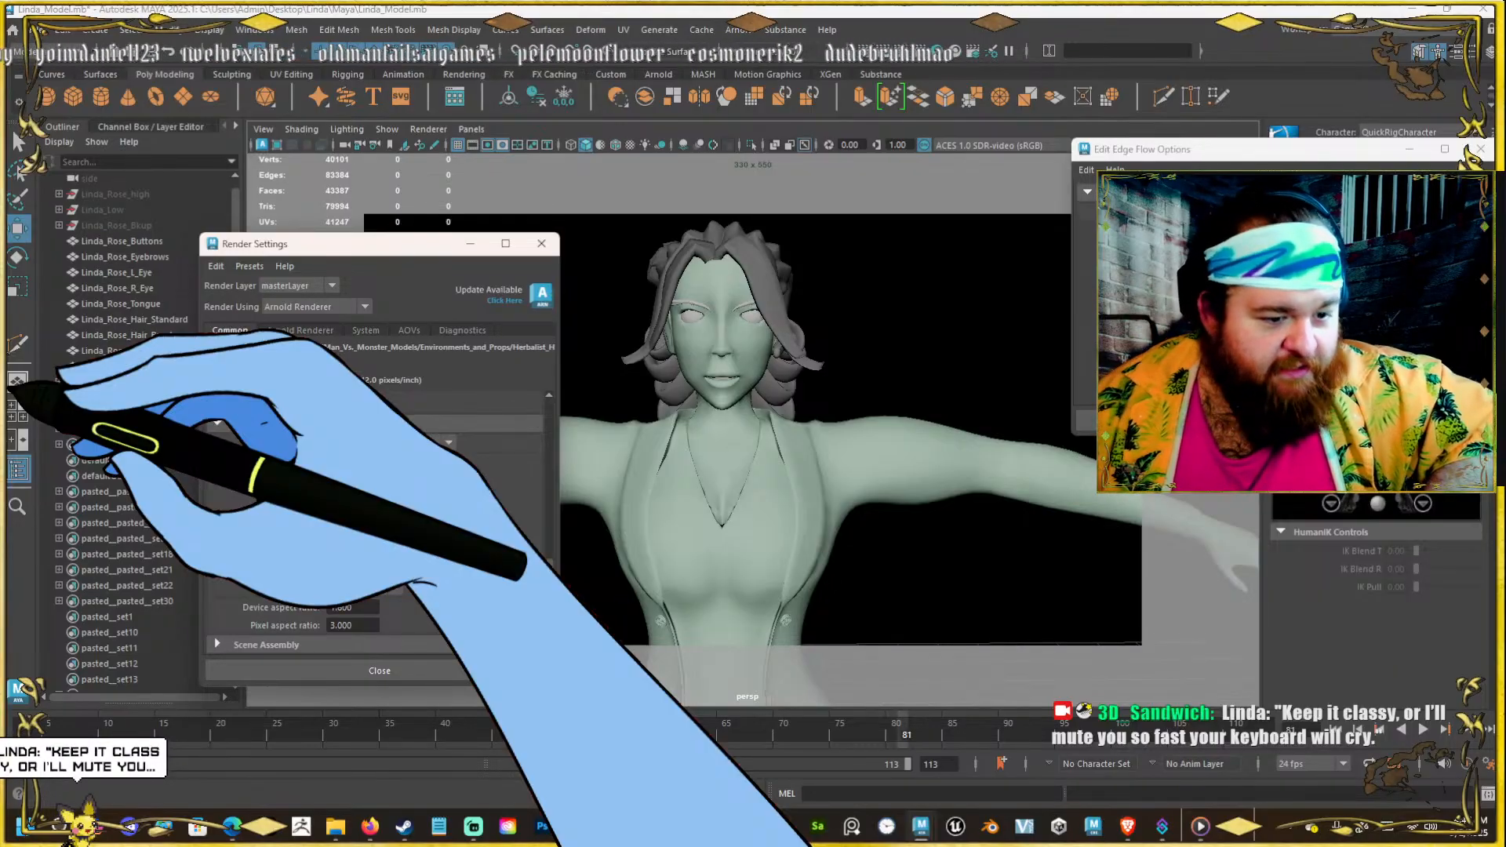
Set the render image height to 600 pixels and close the Render Settings.
{"action": "left_click_drag", "start_coordinate": [371, 531], "coordinate": [266, 520]}
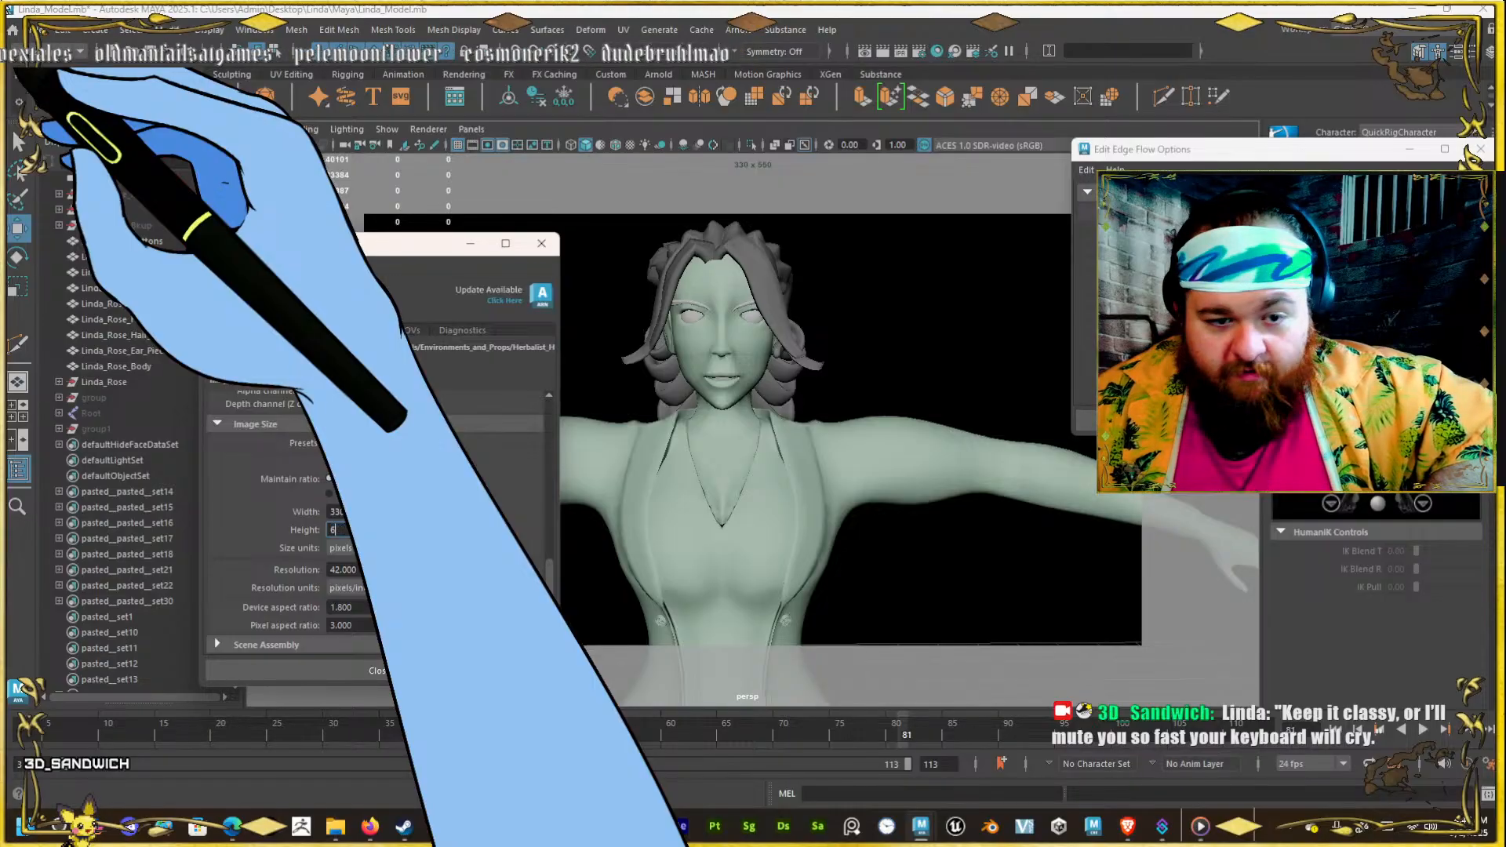
{"action": "key", "text": "Return"}
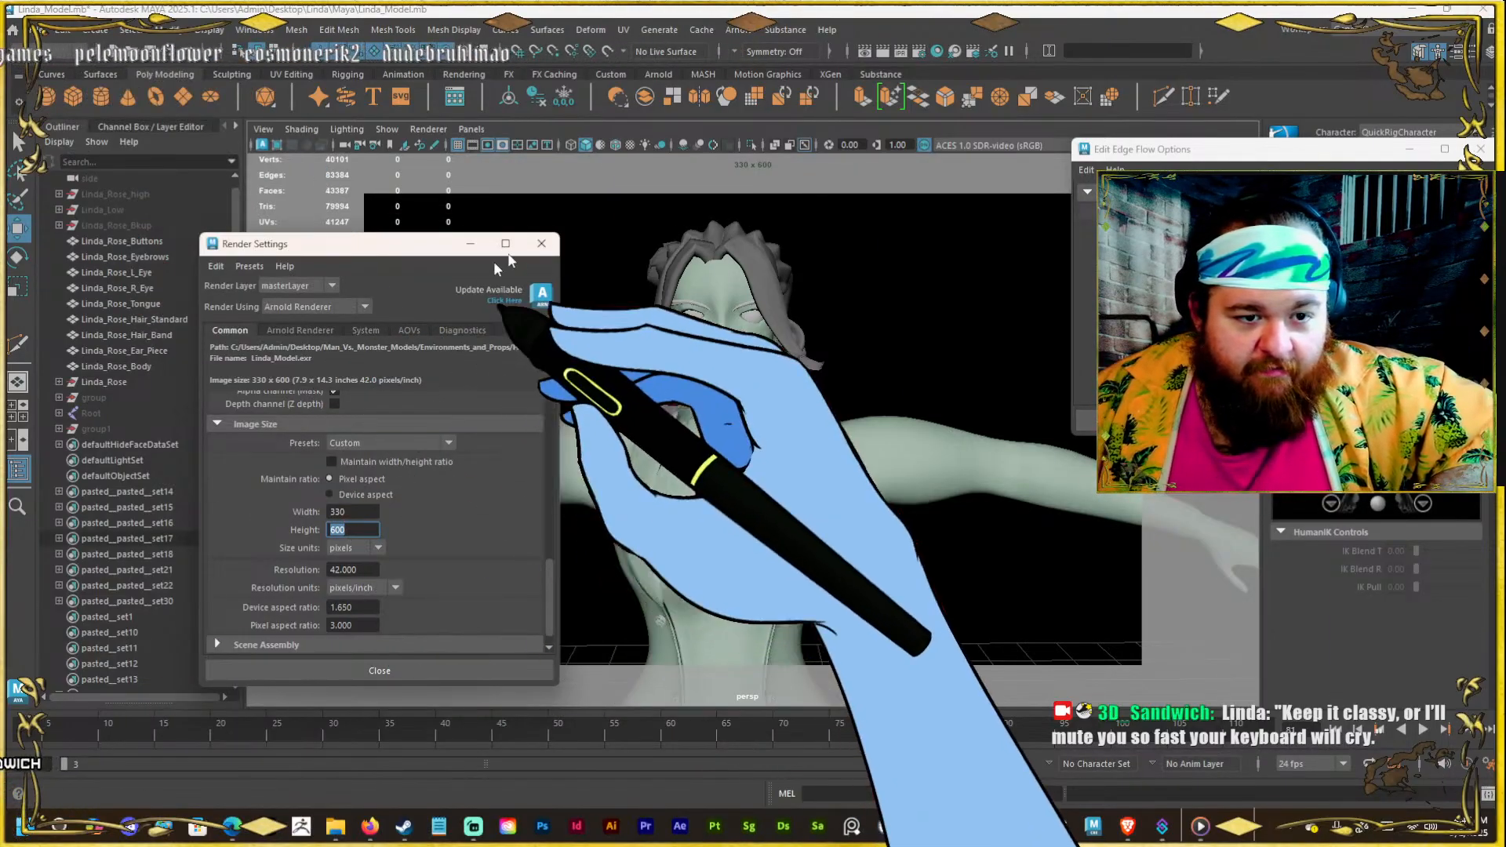
{"action": "left_click", "coordinate": [538, 244]}
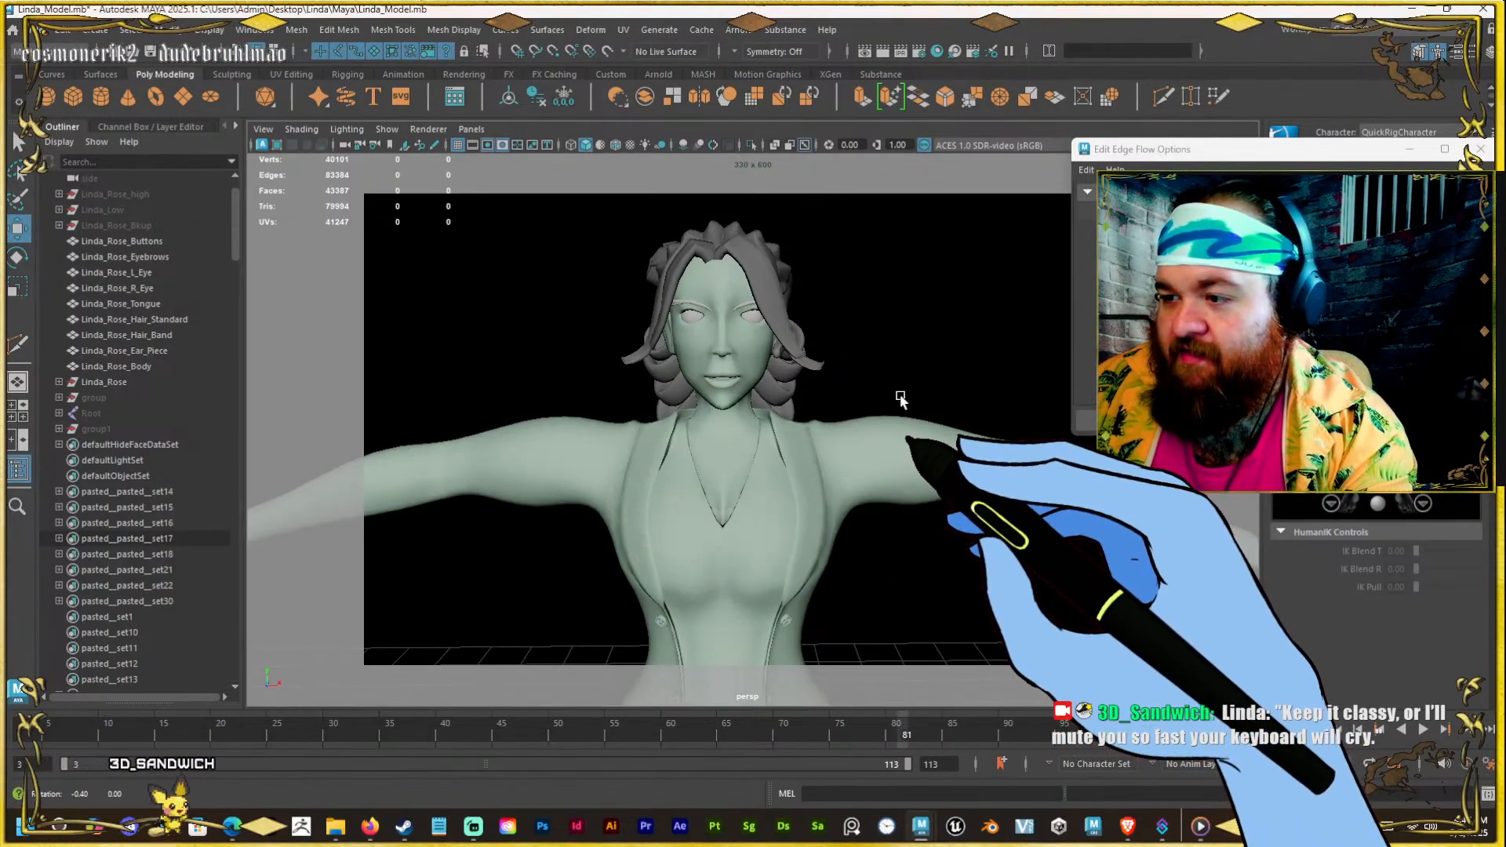
{"action": "left_click_drag", "start_coordinate": [846, 391], "coordinate": [842, 380], "text": "alt"}
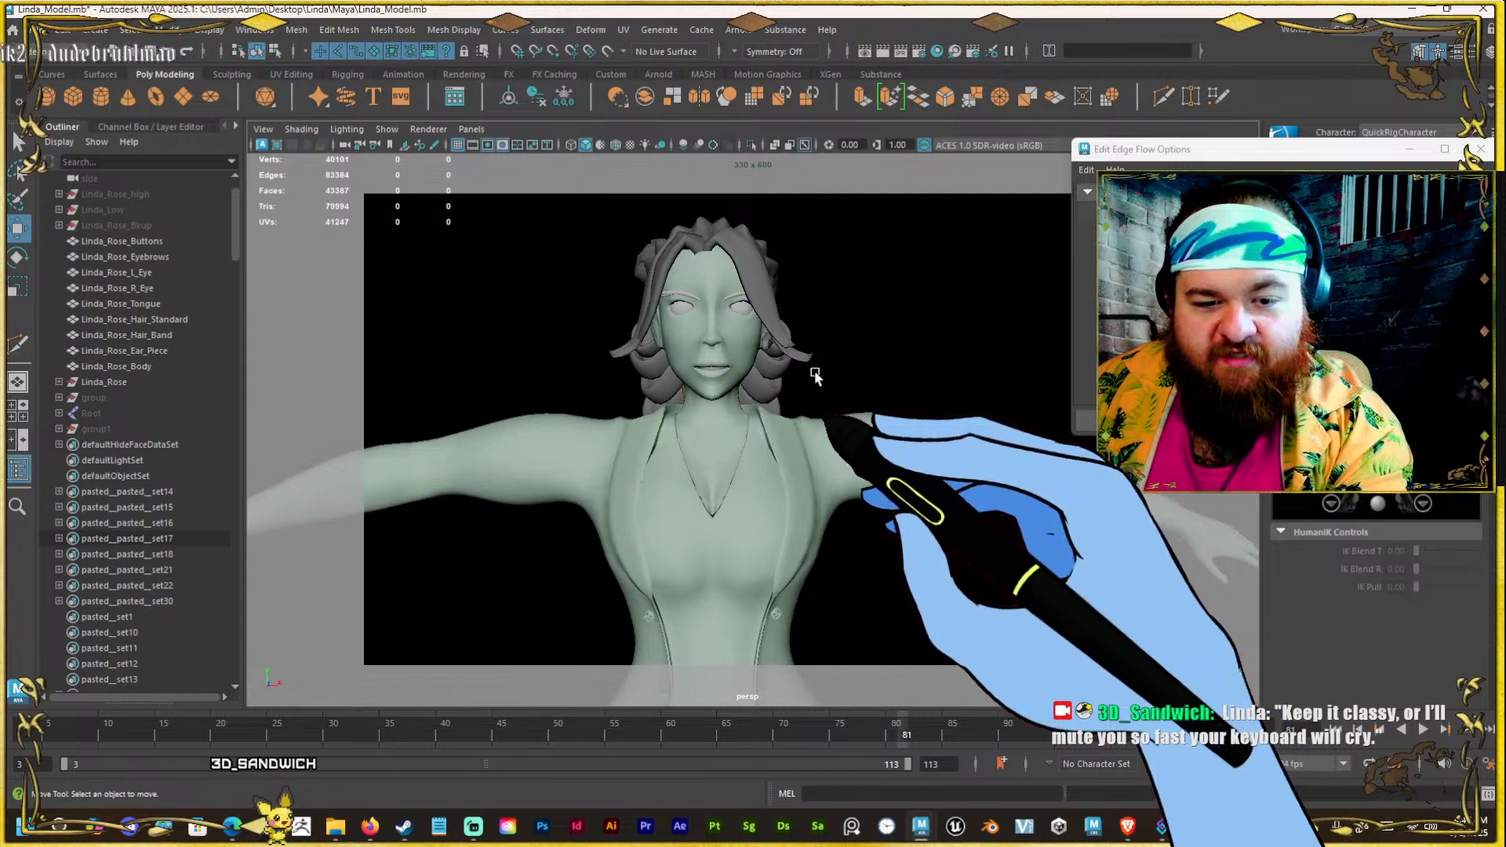
{"action": "left_click_drag", "start_coordinate": [817, 377], "coordinate": [810, 370], "text": "alt"}
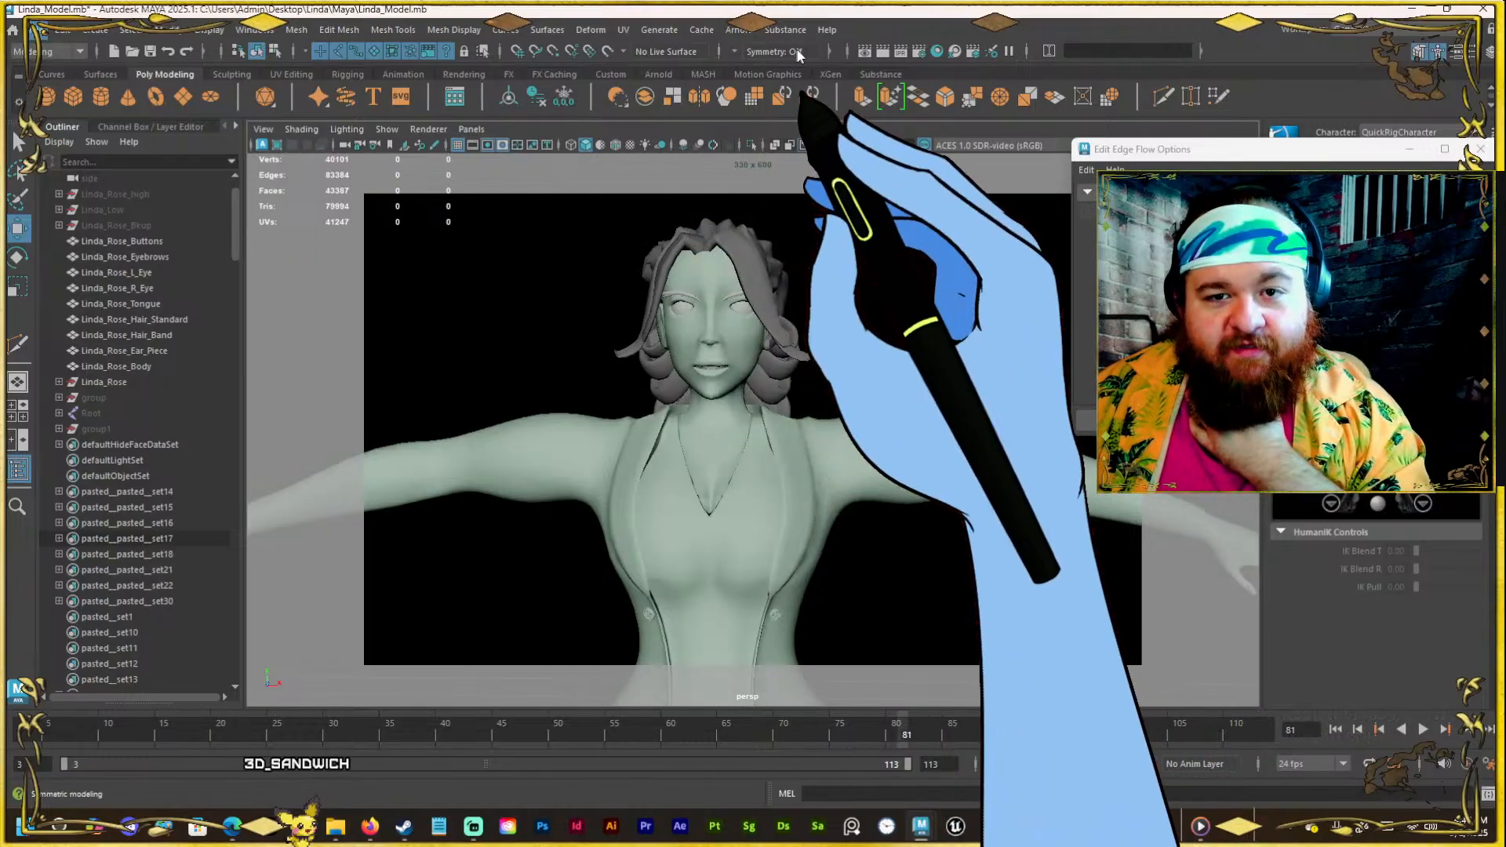
Set the device aspect ratio to 2 in the Render Settings and turn off the viewport's resolution gate.
{"action": "left_click", "coordinate": [922, 52]}
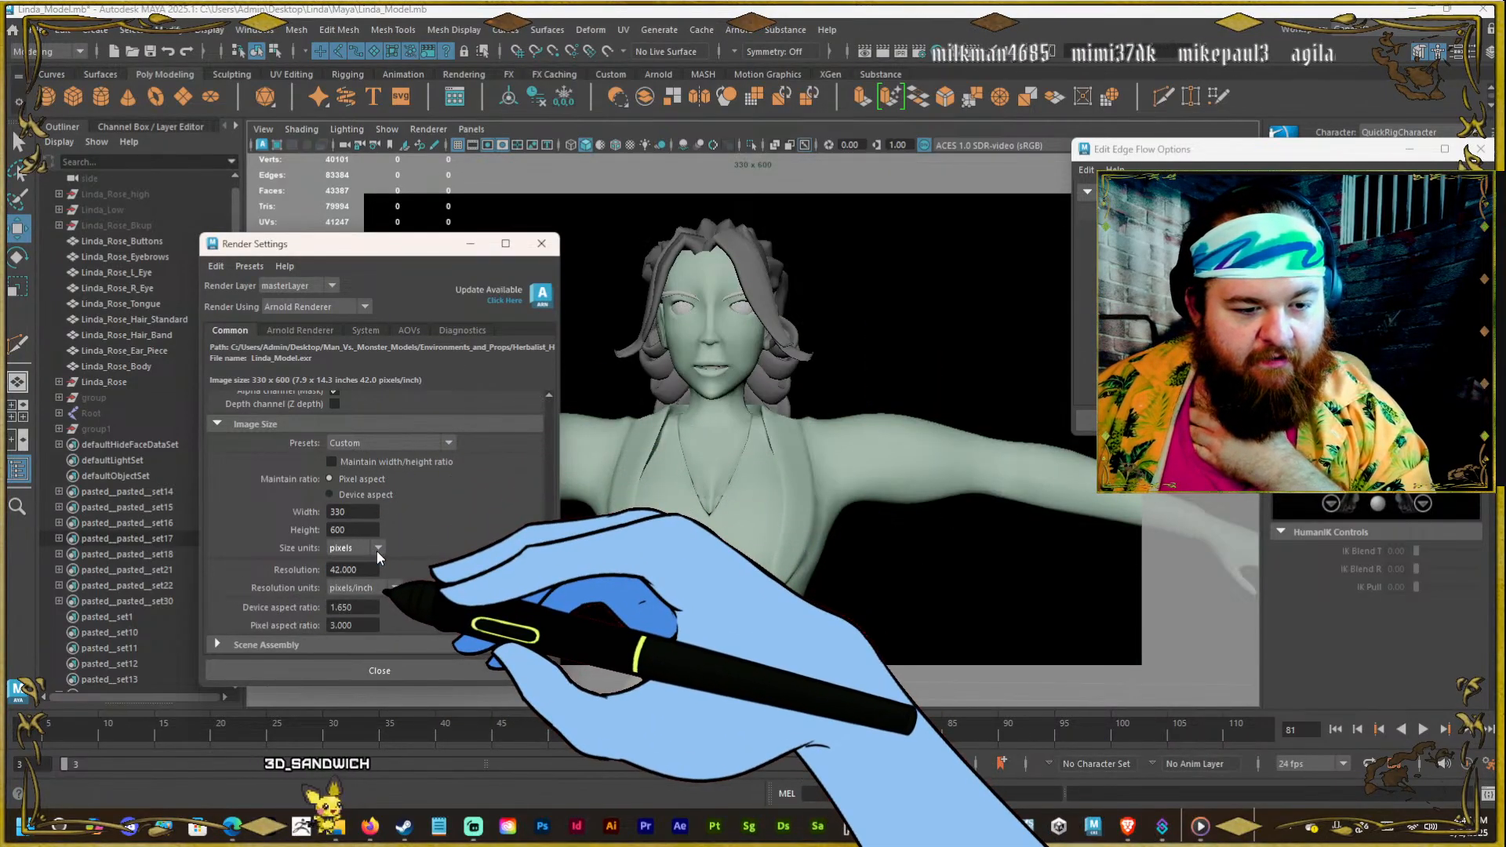
{"action": "left_click", "coordinate": [369, 608]}
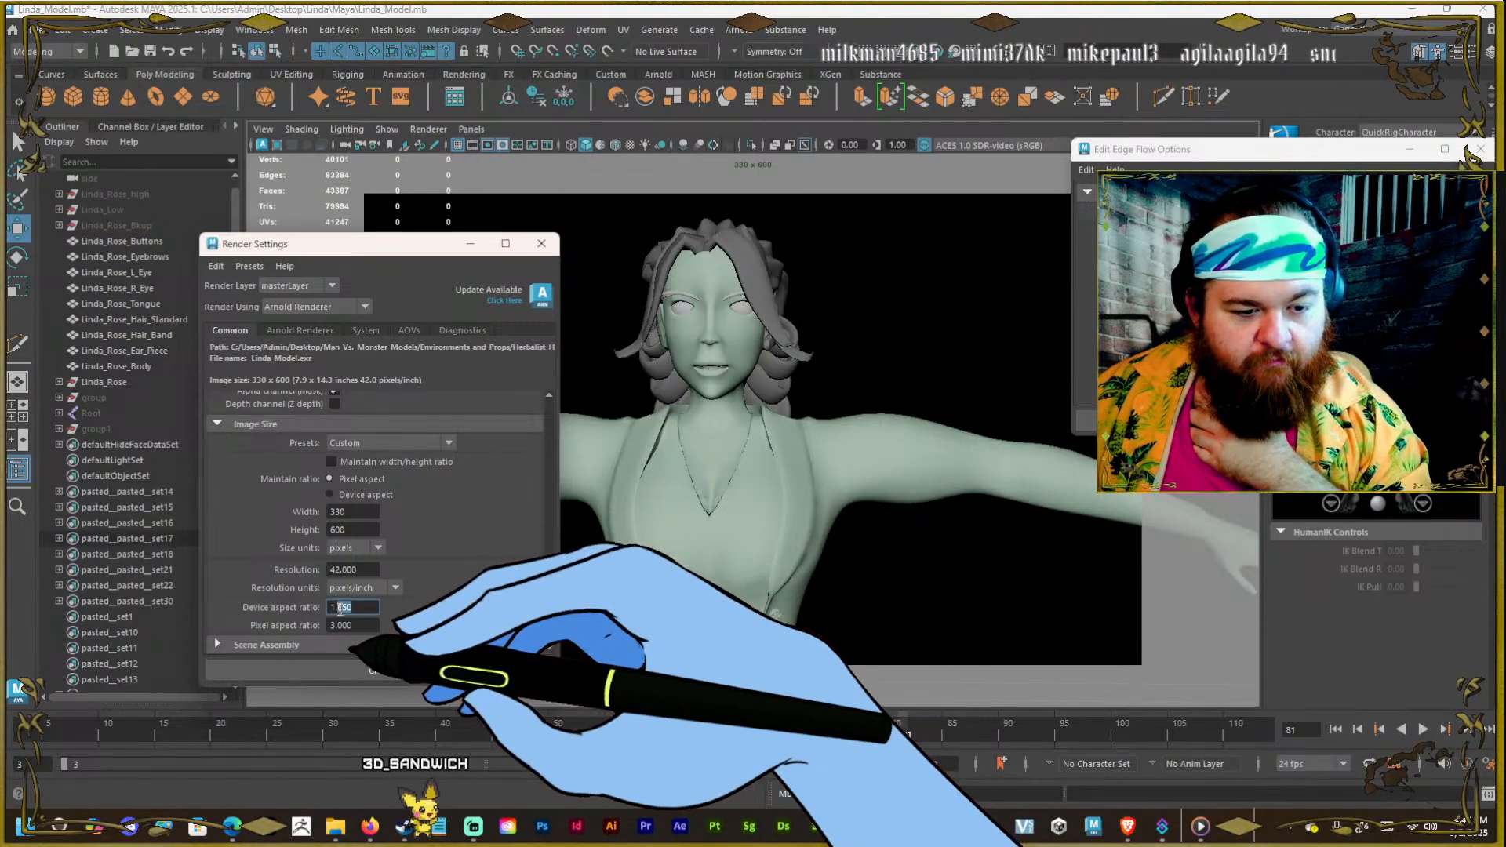
{"action": "type", "text": "2"}
{"action": "key", "text": "Return"}
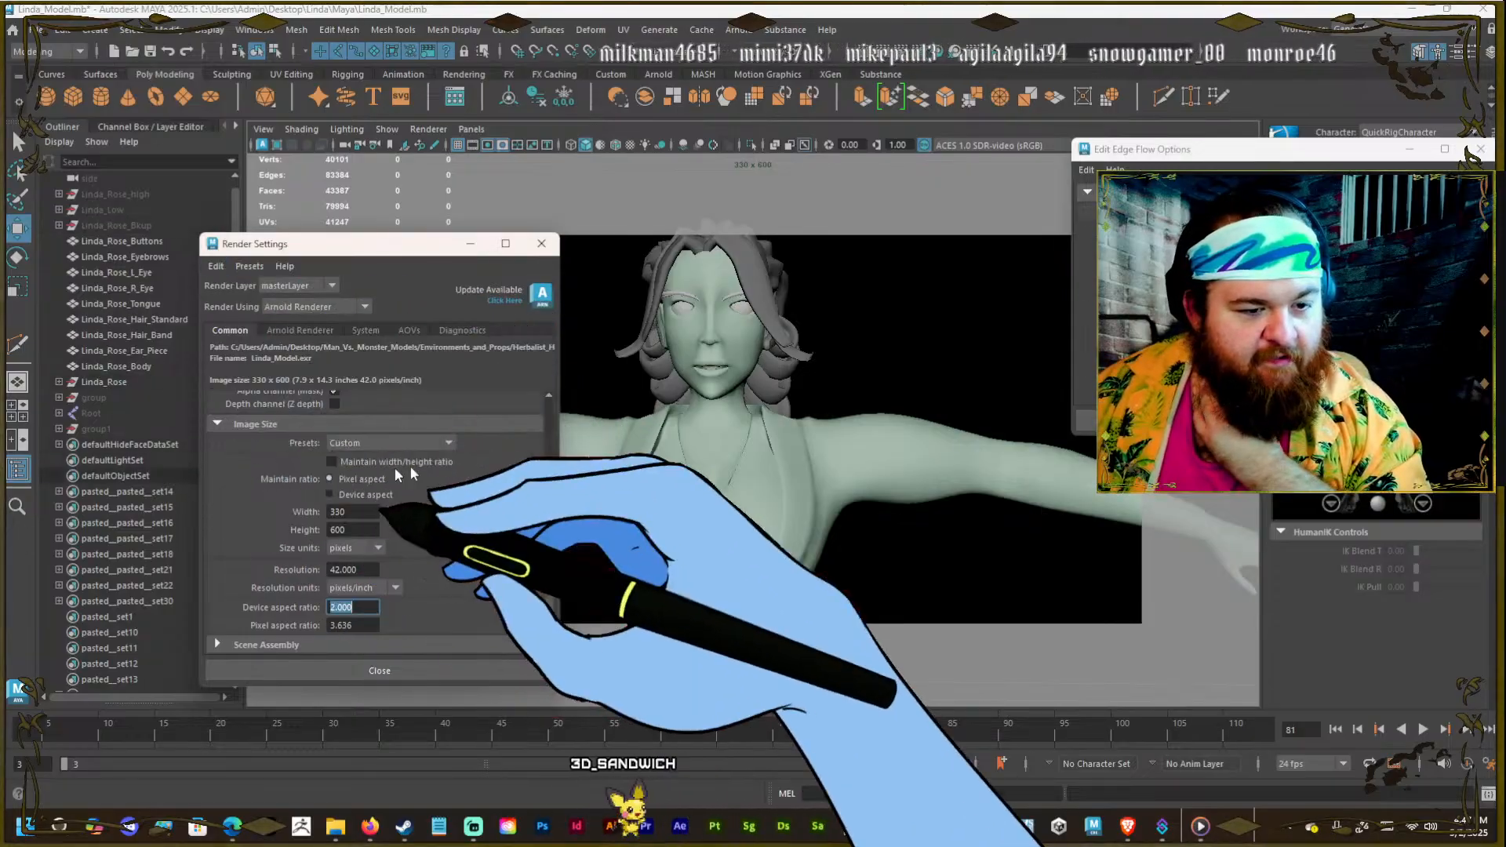
{"action": "left_click", "coordinate": [488, 143]}
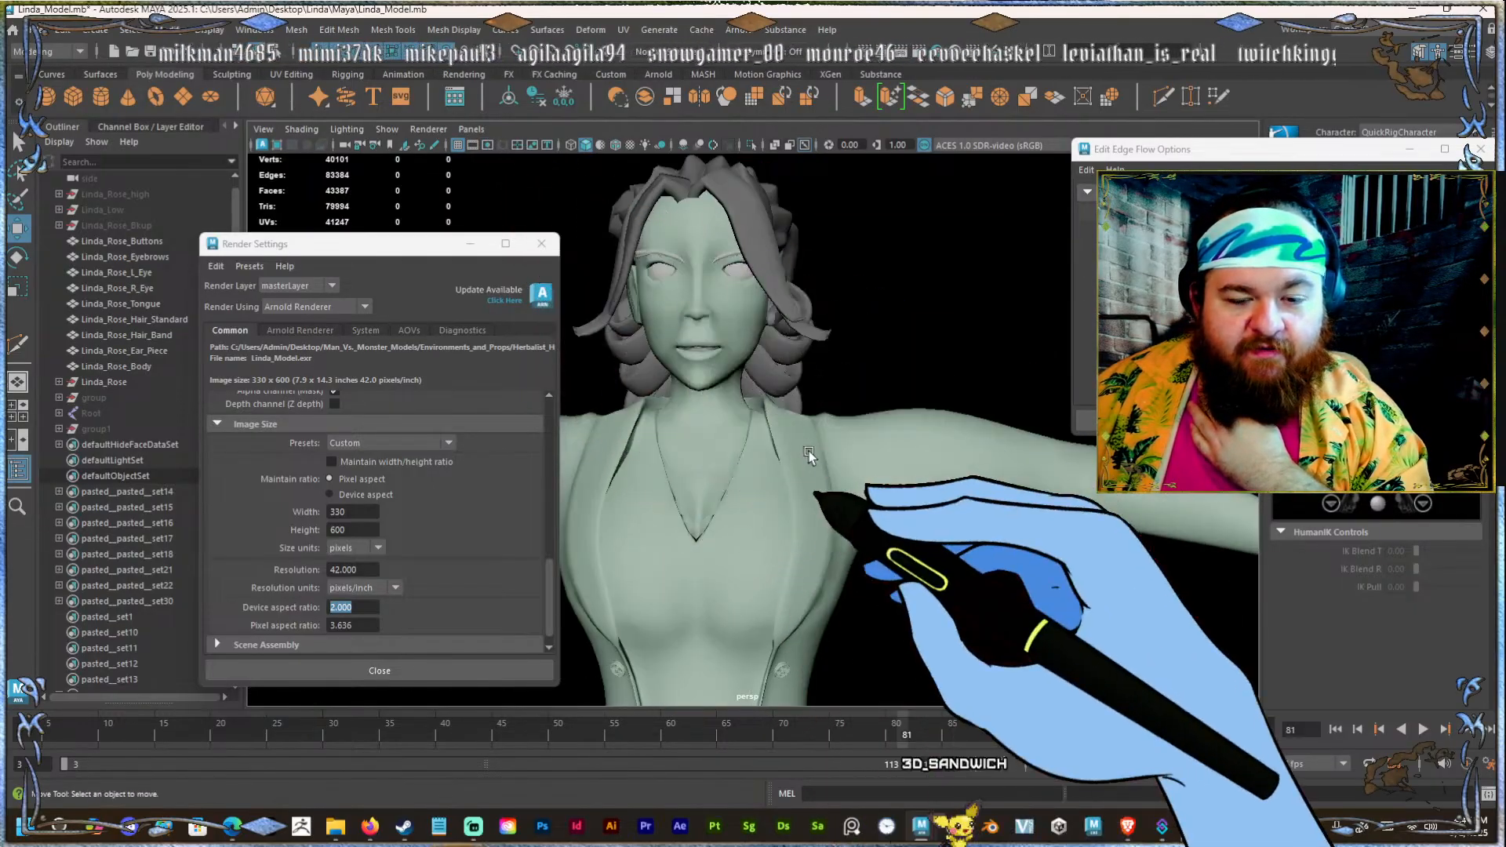
Isolate Linda_Rose_Body in the viewport and bring the UV Editor back over the main window.
{"action": "left_click", "coordinate": [857, 480]}
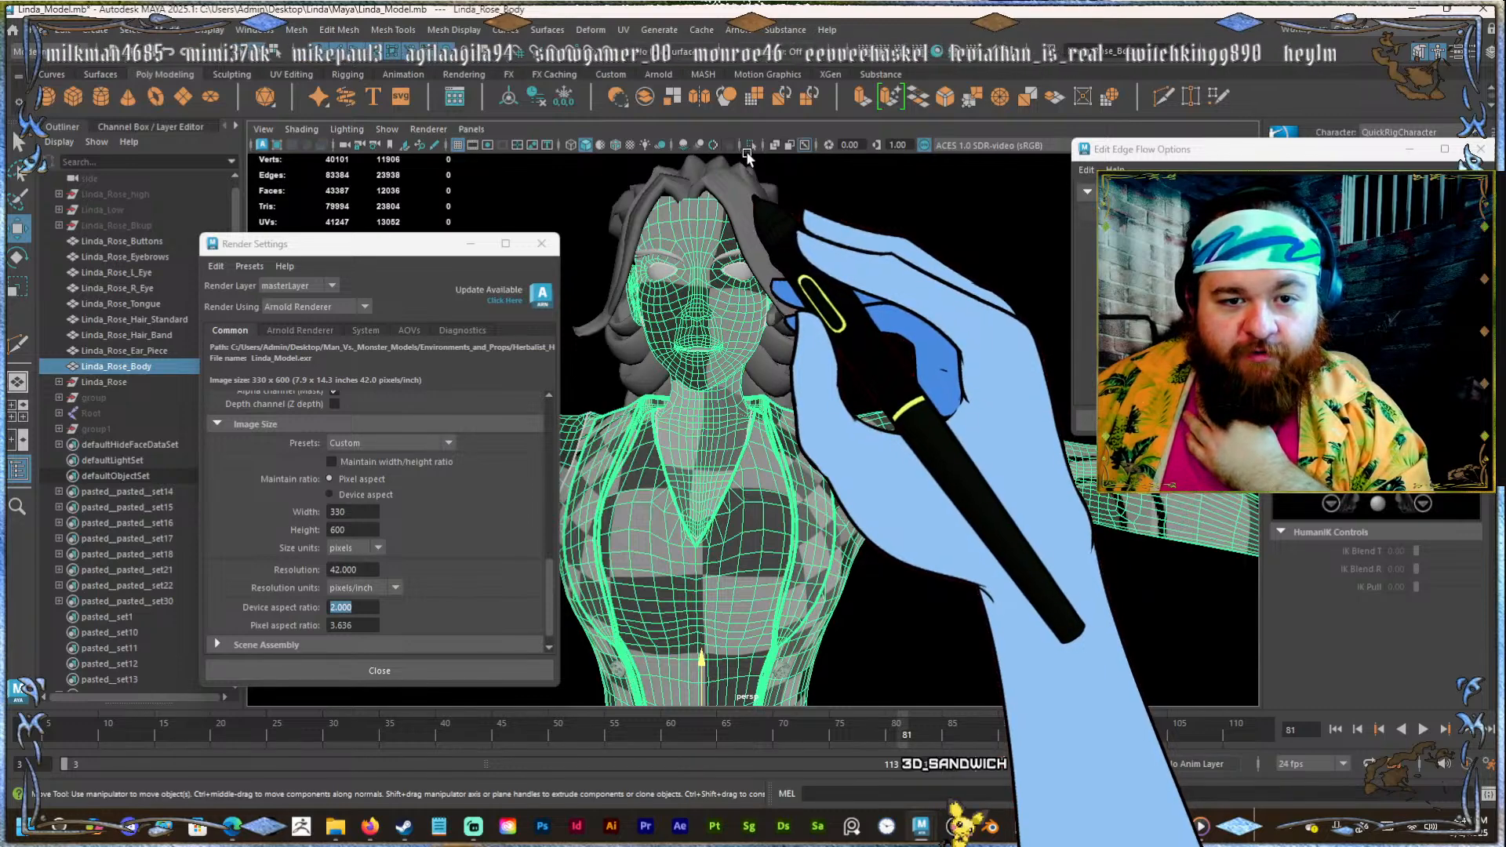
{"action": "left_click", "coordinate": [749, 145]}
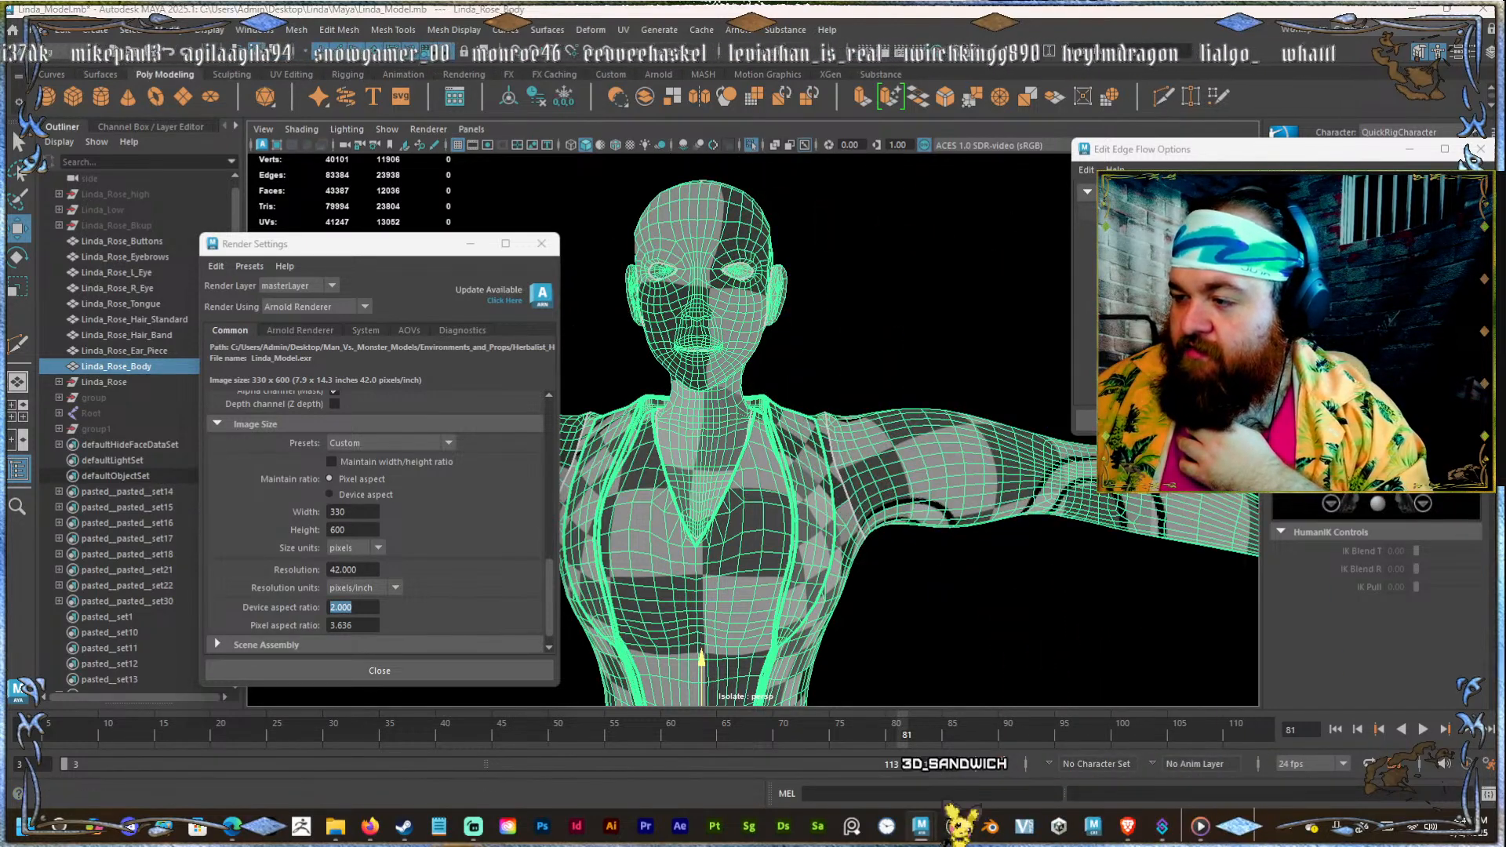
{"action": "left_click_drag", "start_coordinate": [1502, 330], "coordinate": [404, 68]}
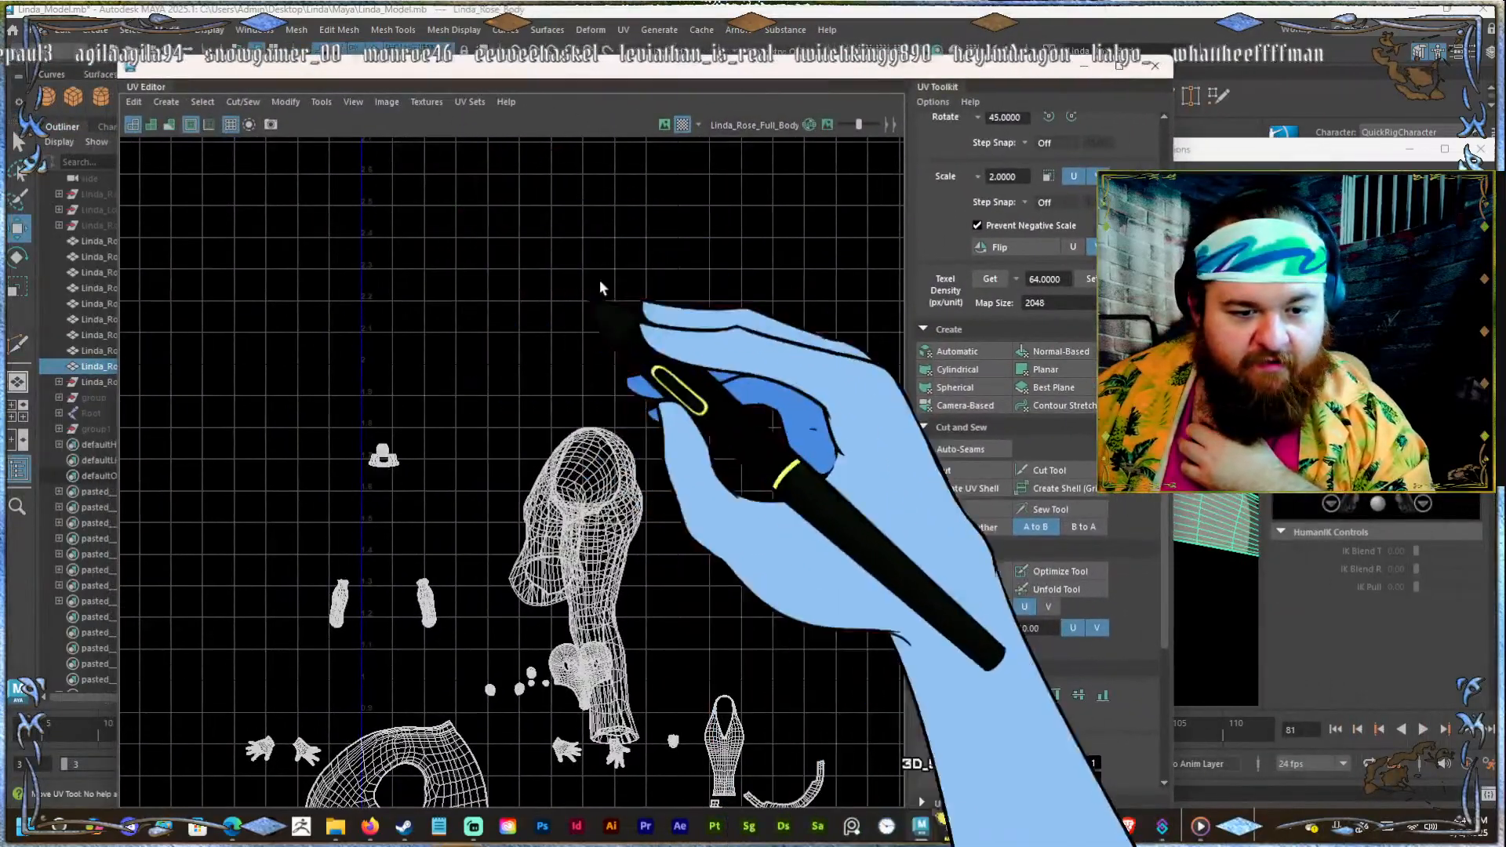
Switch to UV shell selection and select the large trousers shell in the UV layout.
{"action": "right_click_drag", "start_coordinate": [599, 279], "coordinate": [610, 529]}
{"action": "left_click", "coordinate": [610, 529]}
{"action": "left_click", "coordinate": [699, 460]}
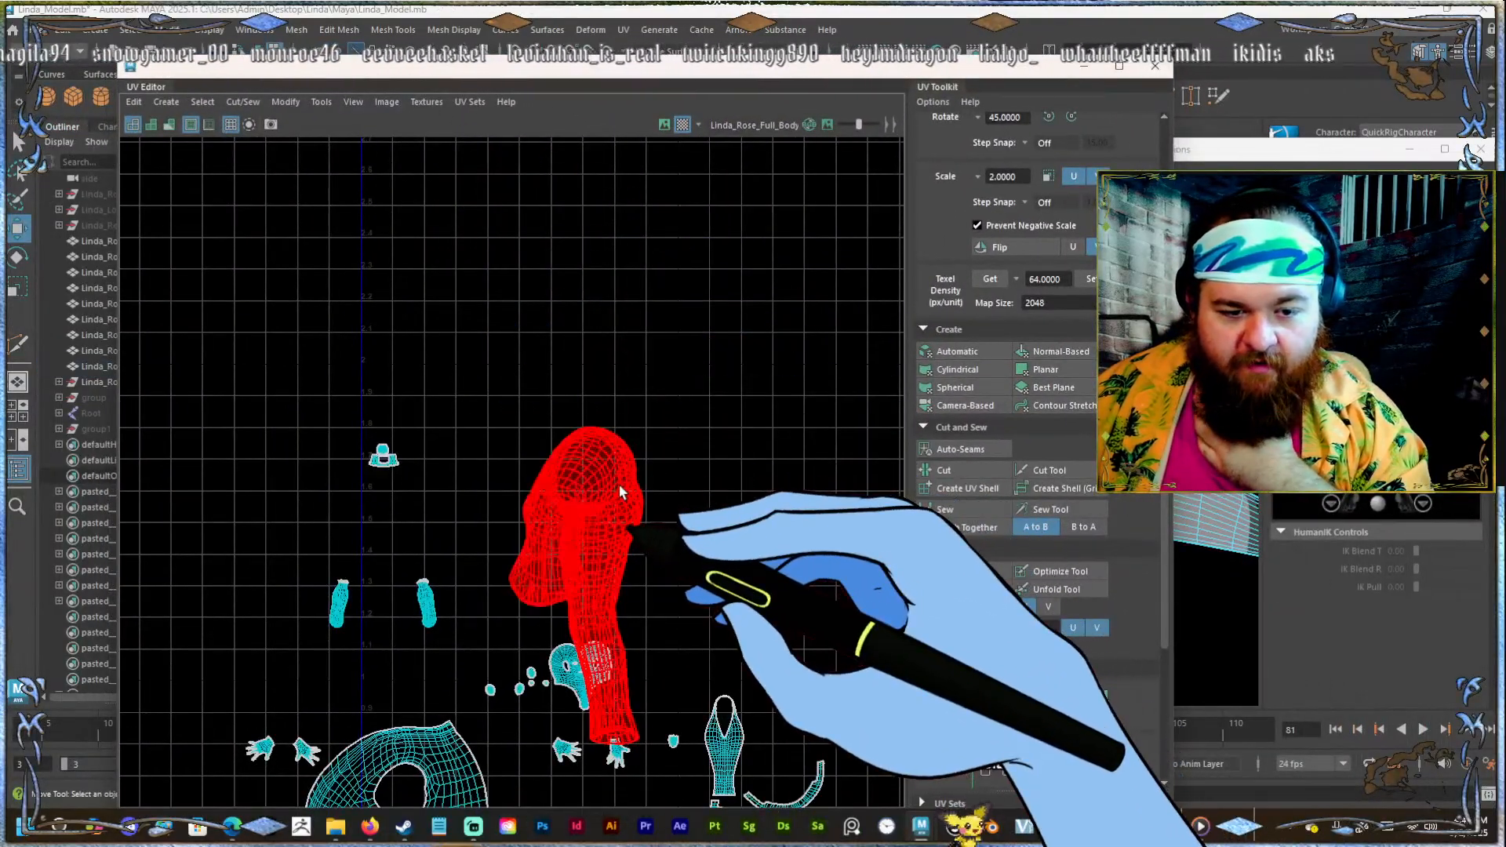
Move the UV Editor below the model so the whole body and its trouser legs can be seen in the viewport.
{"action": "left_click_drag", "start_coordinate": [528, 70], "coordinate": [767, 566]}
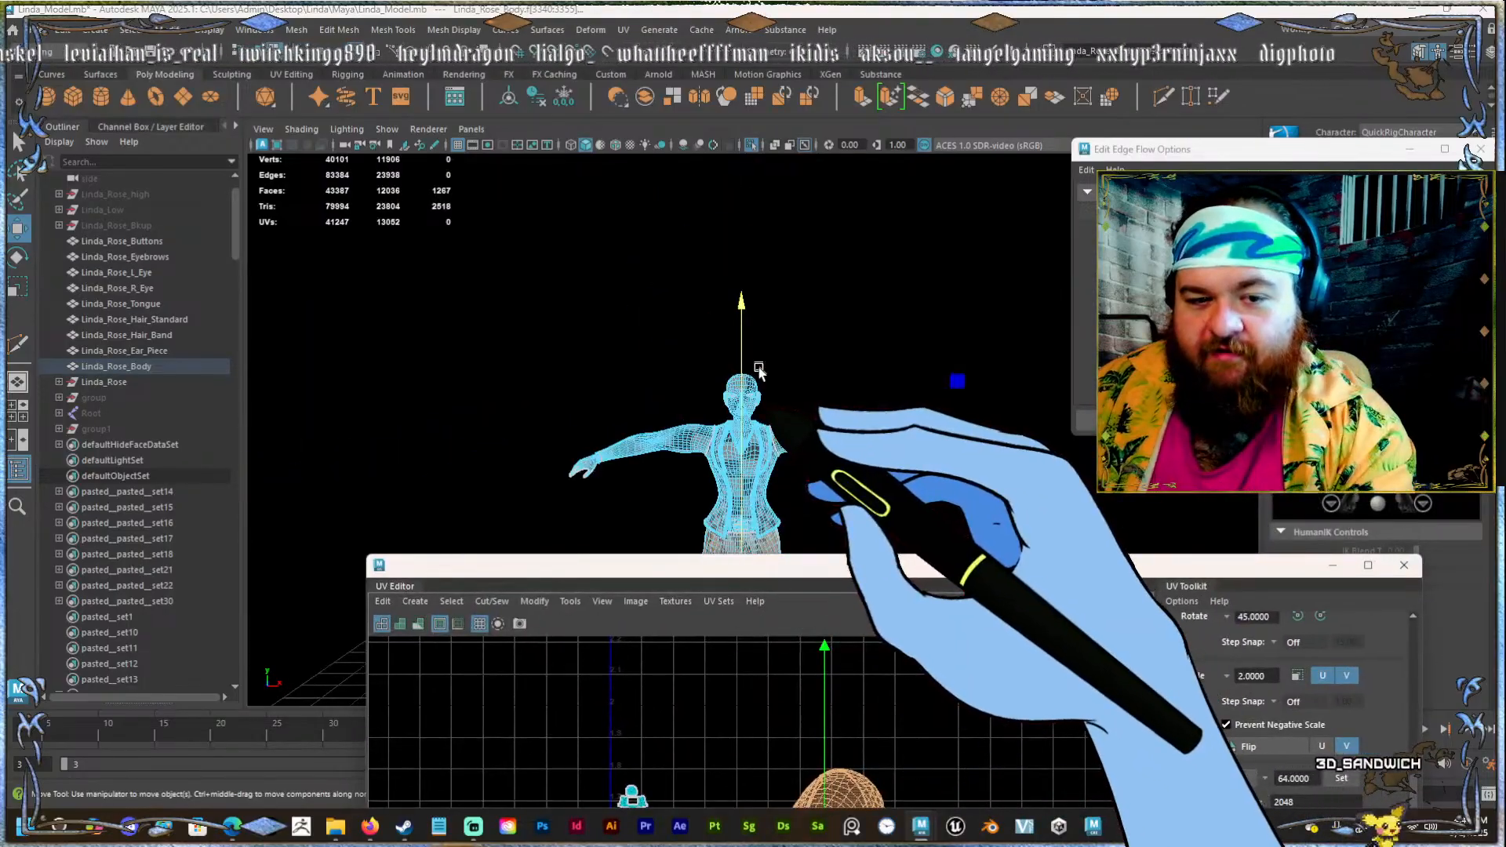
{"action": "left_click", "coordinate": [755, 533]}
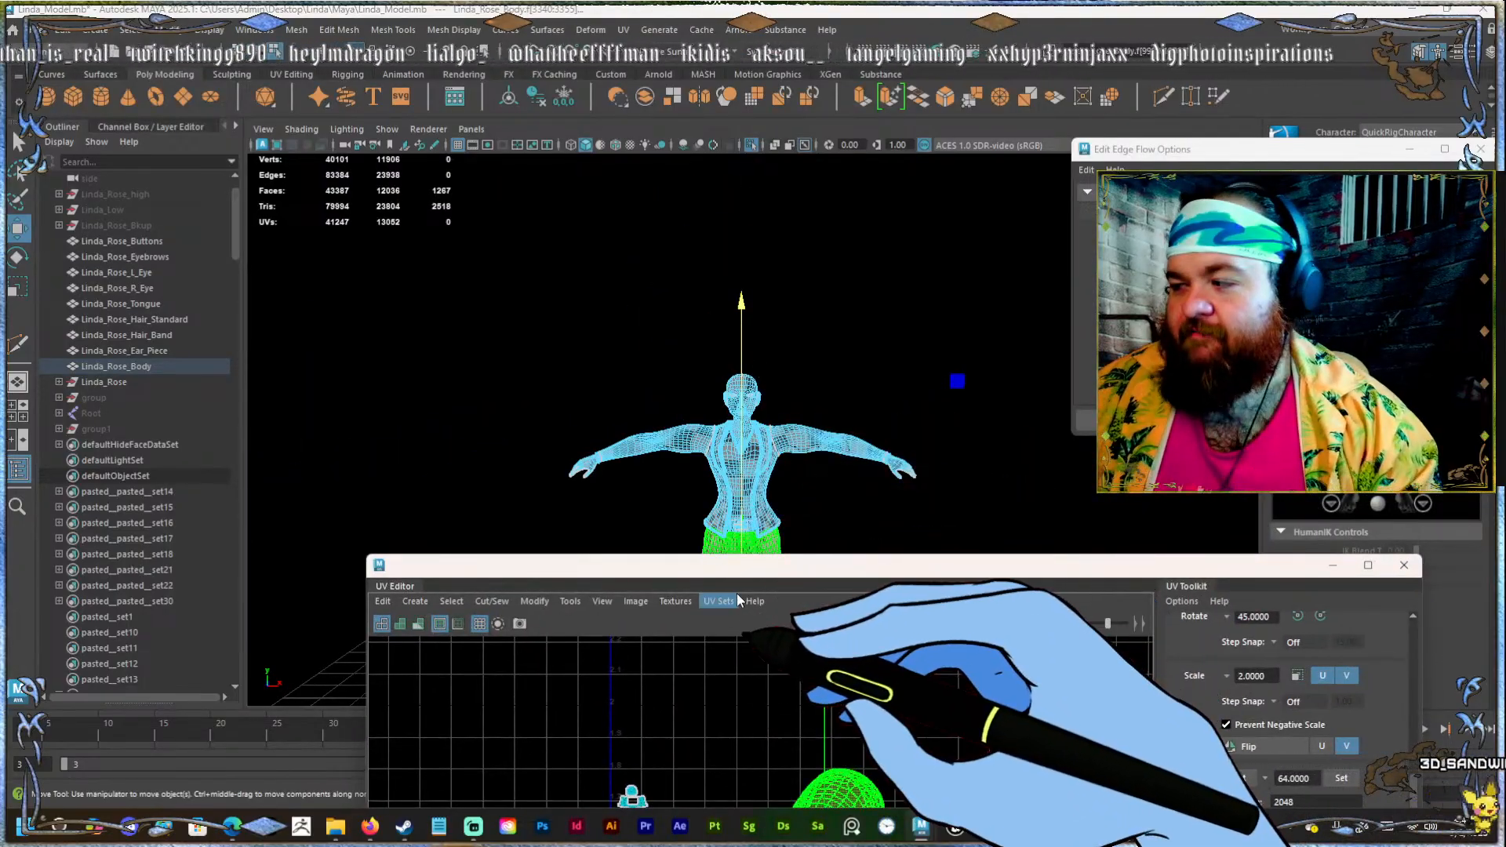
{"action": "left_click_drag", "start_coordinate": [725, 571], "coordinate": [732, 631]}
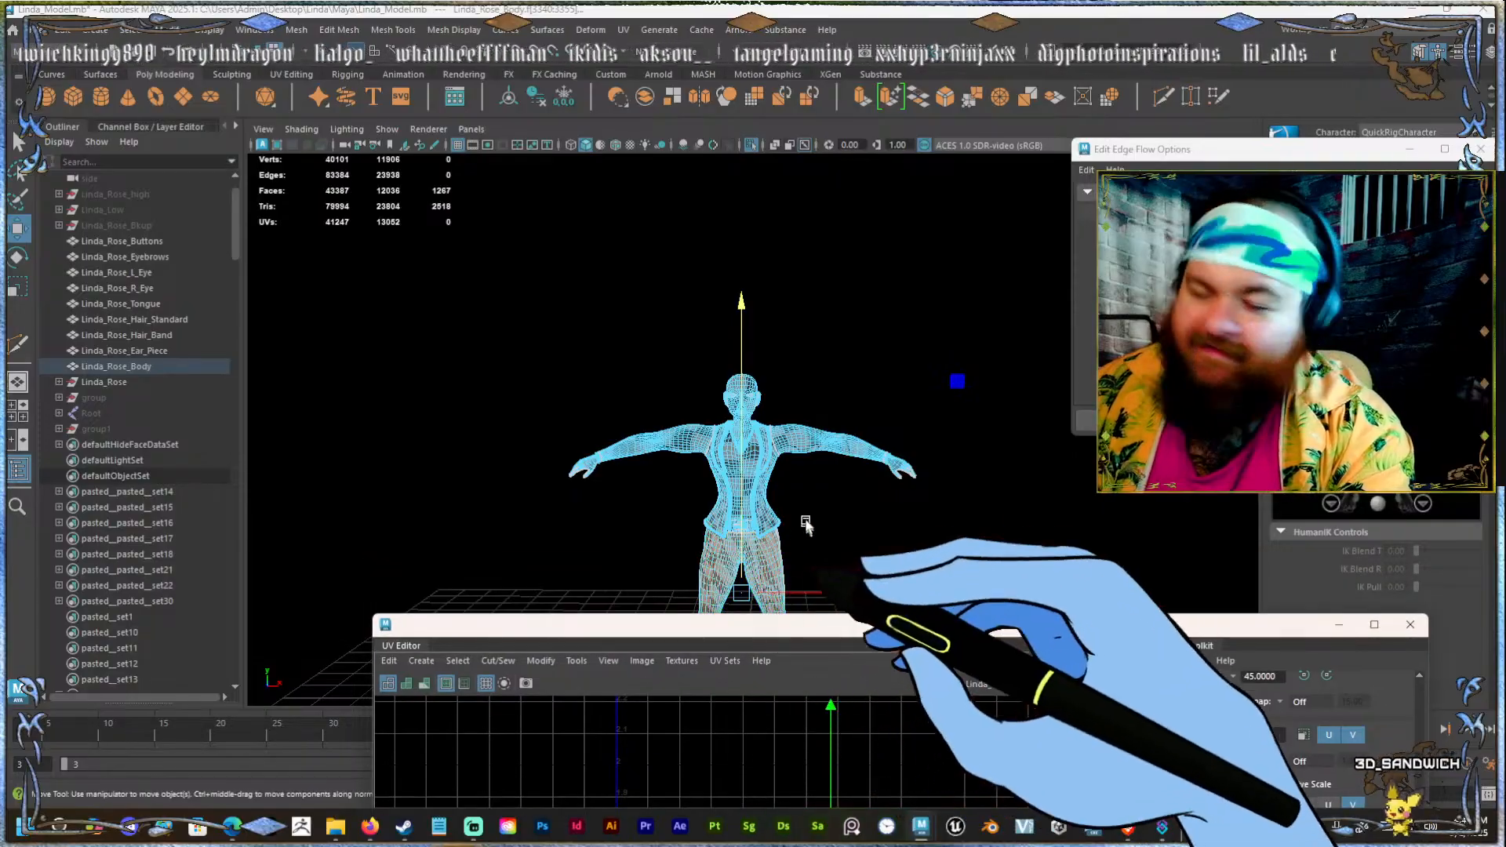
{"action": "mouse_move", "coordinate": [806, 521]}
{"action": "middle_mouse_down", "text": "alt"}
{"action": "mouse_move", "coordinate": [806, 329]}
{"action": "mouse_move", "coordinate": [810, 505]}
{"action": "middle_mouse_up", "text": "alt"}
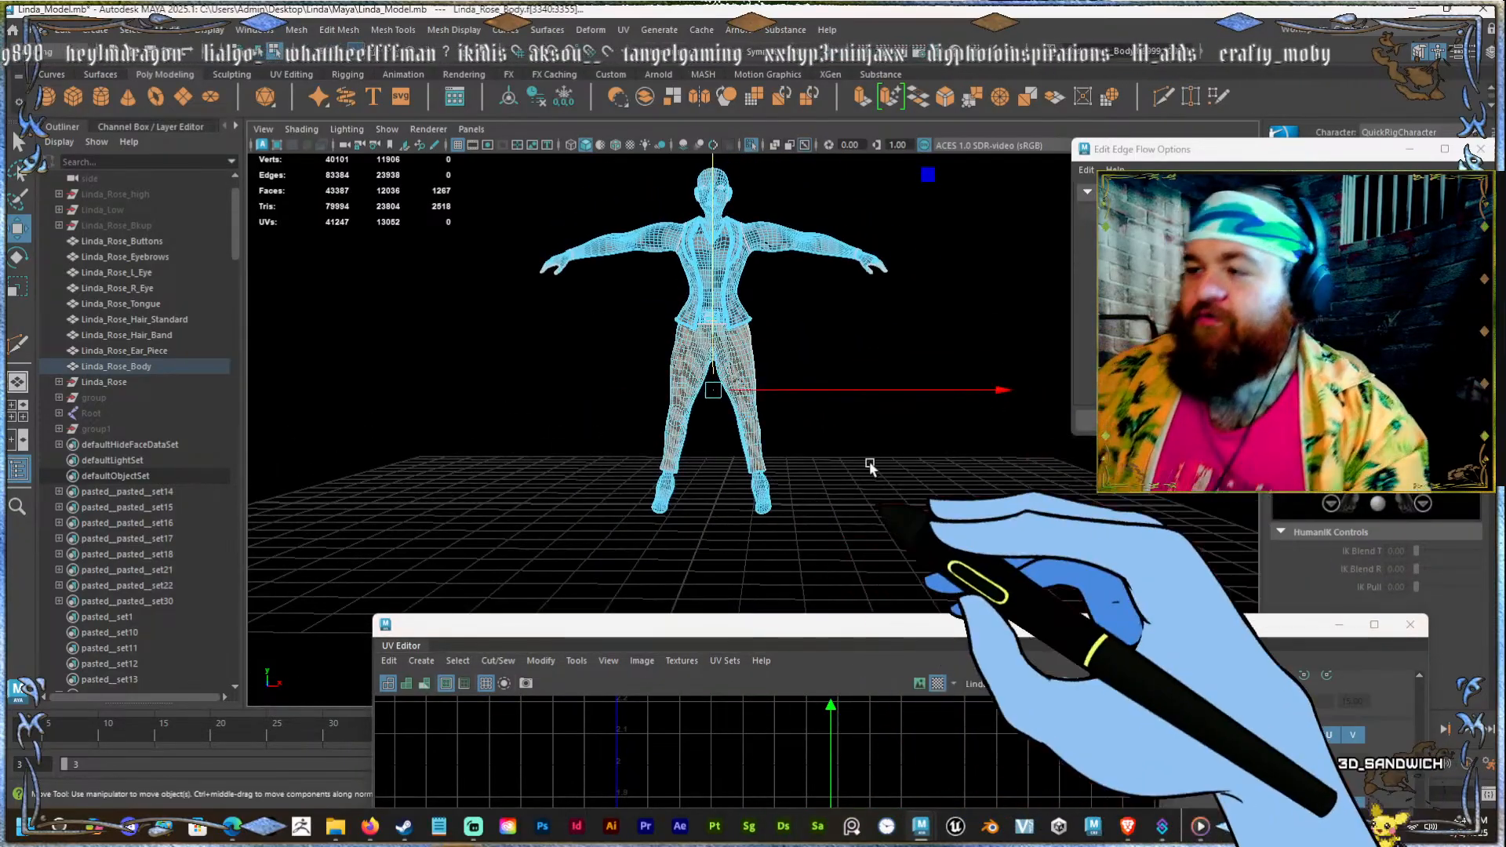
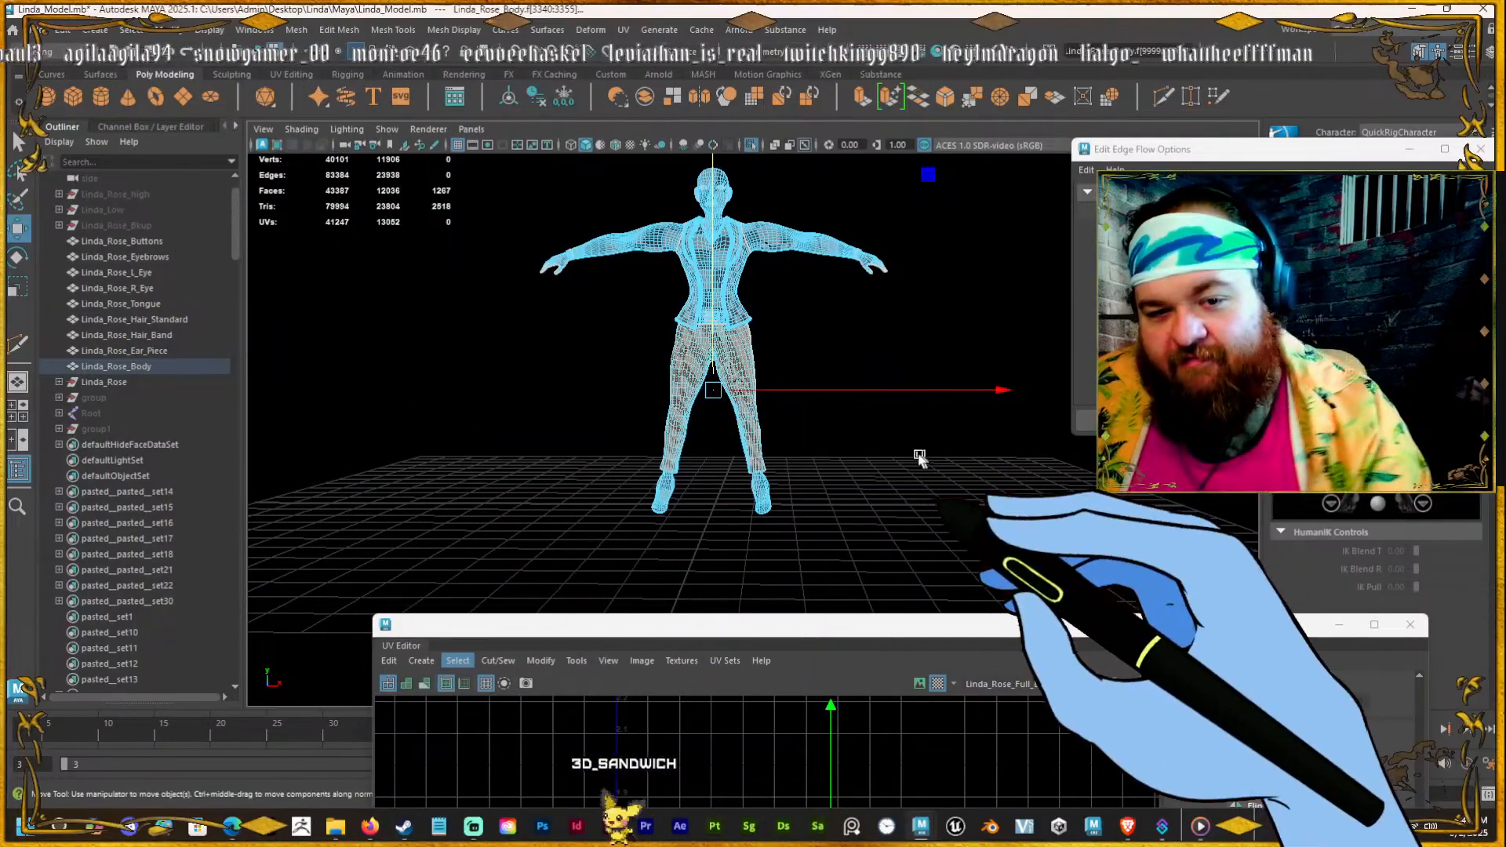
Clear the shell selection, switch to edge selection, and select an edge near the trousers' crotch.
{"action": "left_click_drag", "start_coordinate": [756, 617], "coordinate": [804, 519]}
{"action": "left_click", "coordinate": [892, 473]}
{"action": "scroll", "coordinate": [766, 302], "scroll_direction": "up", "scroll_amount": 4}
{"action": "left_click_drag", "start_coordinate": [766, 298], "coordinate": [689, 298], "text": "alt"}
{"action": "right_click_drag", "start_coordinate": [661, 373], "coordinate": [733, 337], "text": "alt"}
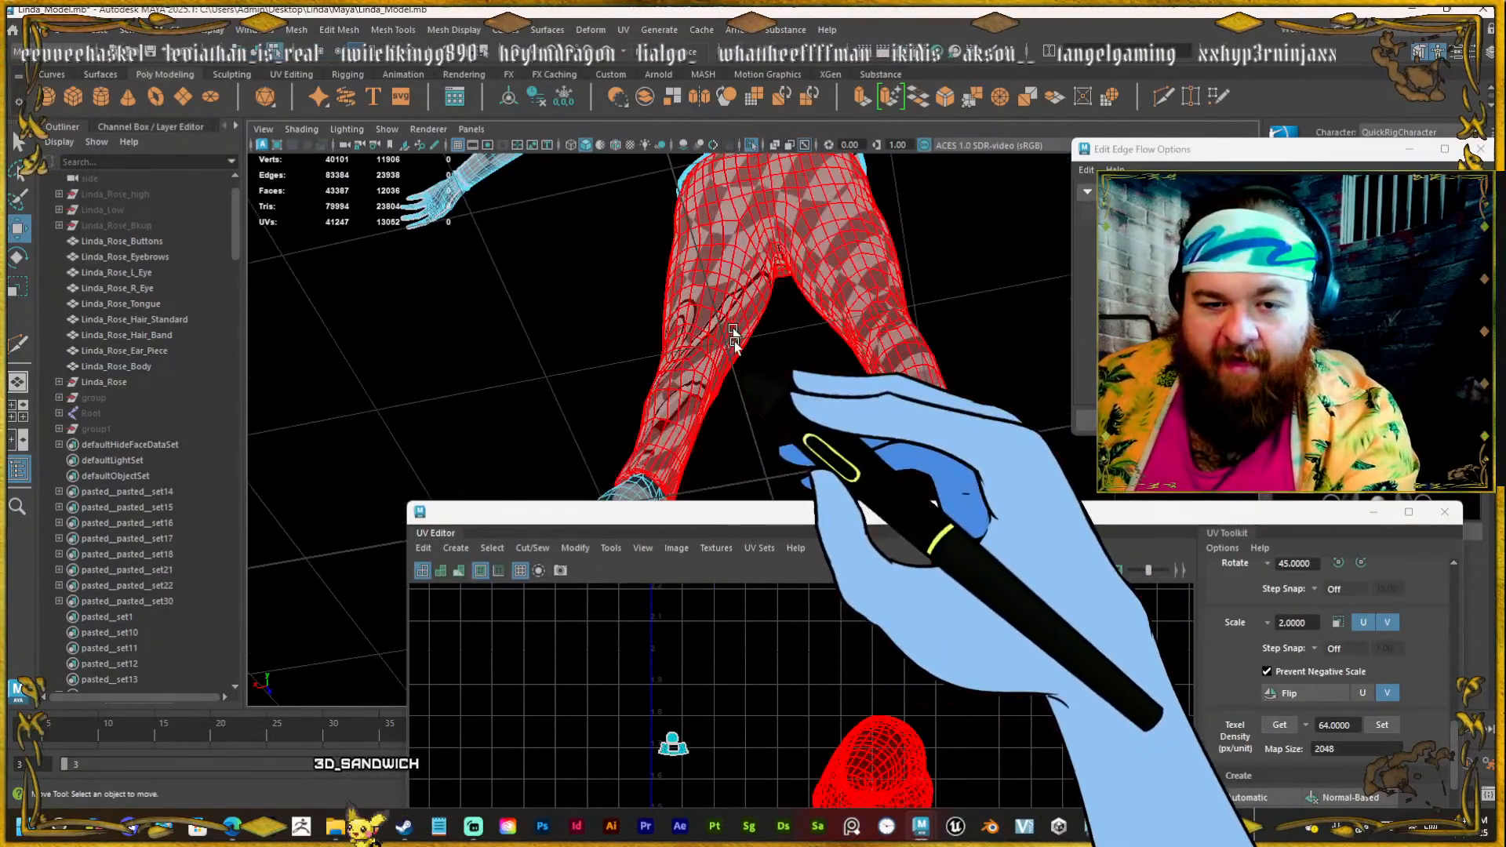
{"action": "left_click_drag", "start_coordinate": [789, 514], "coordinate": [786, 620]}
{"action": "middle_click_drag", "start_coordinate": [737, 347], "coordinate": [713, 491], "text": "alt"}
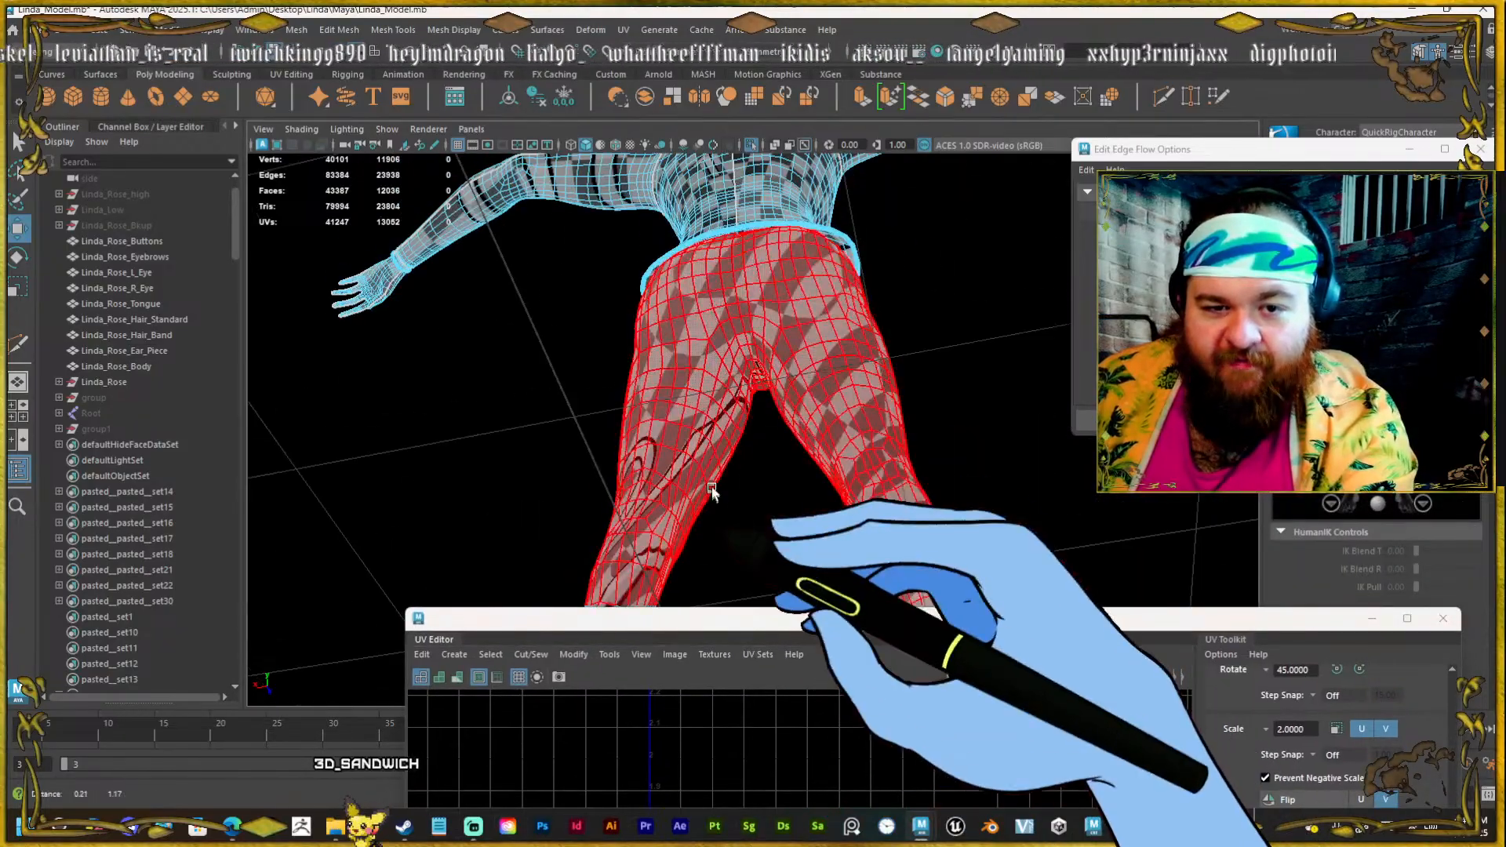
{"action": "right_click_drag", "start_coordinate": [722, 386], "coordinate": [731, 297]}
{"action": "scroll", "coordinate": [728, 292], "scroll_direction": "up", "scroll_amount": 3}
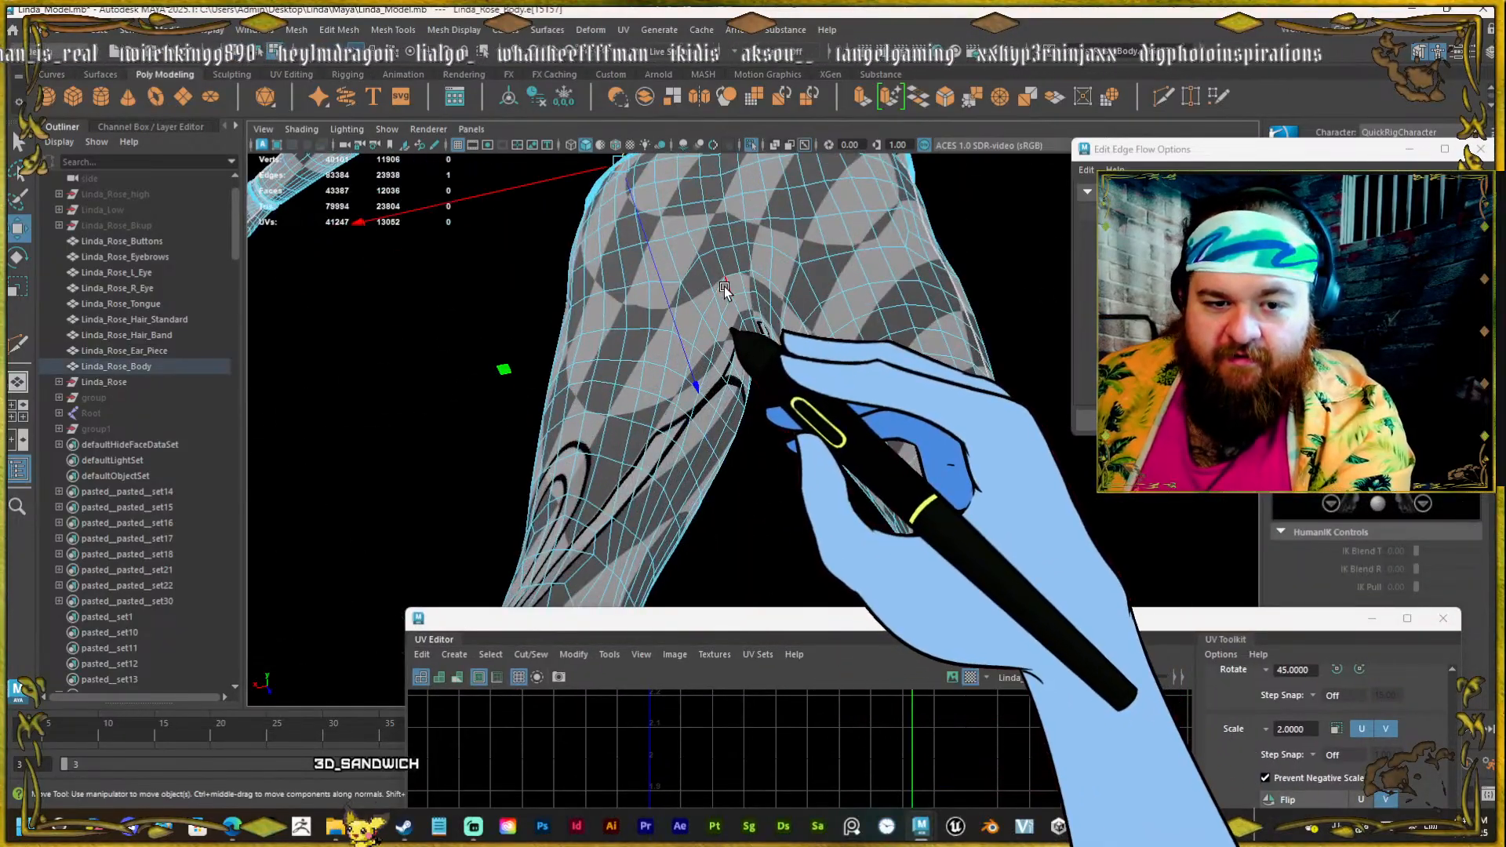
{"action": "left_click", "coordinate": [721, 290]}
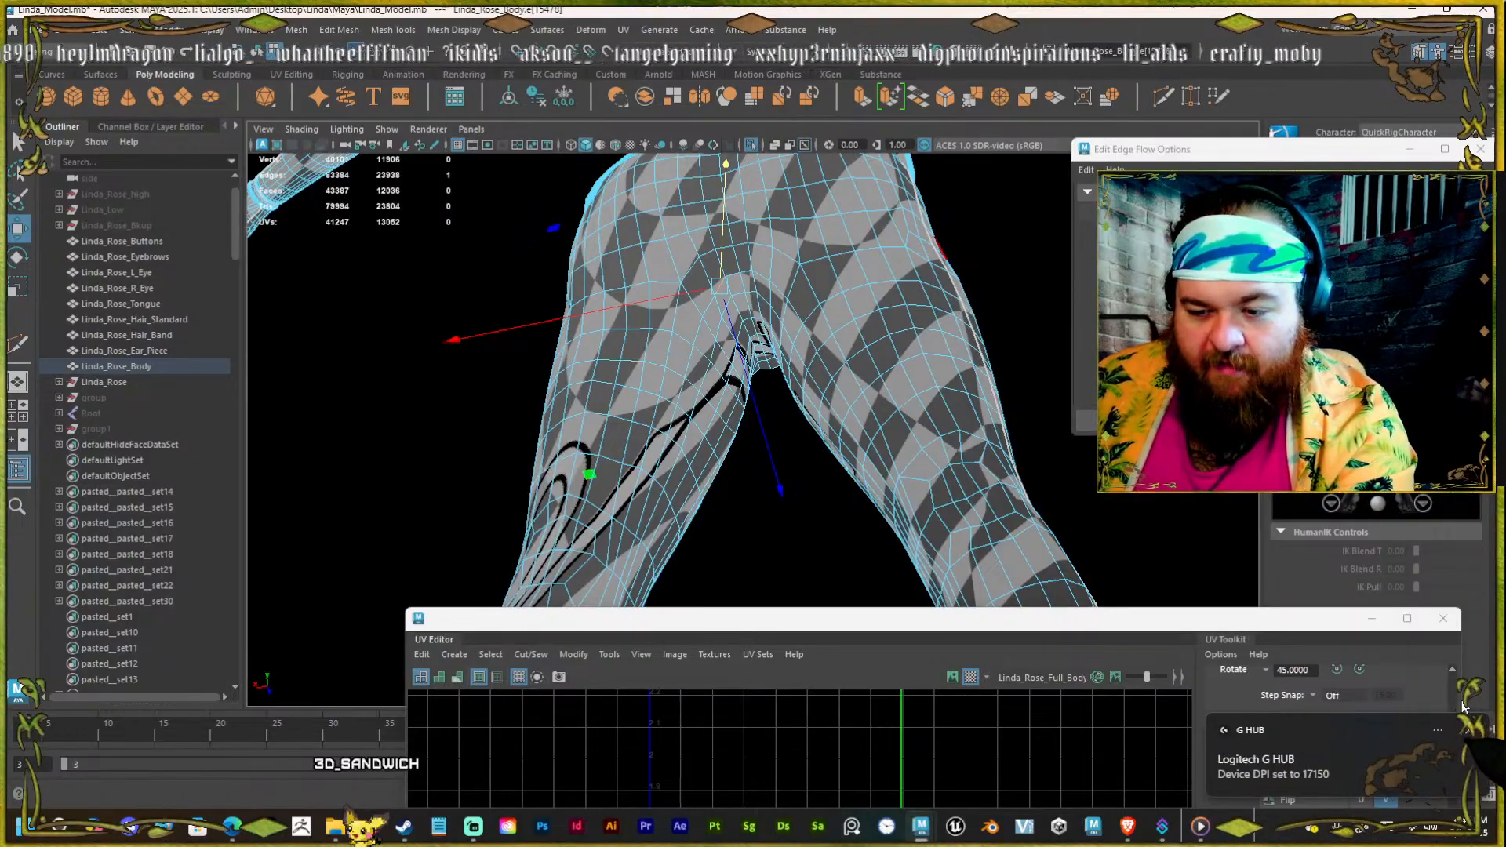
{"action": "left_click", "coordinate": [1474, 734]}
Start a new edge selection at the crotch and extend it down the inner side of one trouser leg.
{"action": "left_click_drag", "start_coordinate": [823, 302], "coordinate": [729, 314], "text": "alt"}
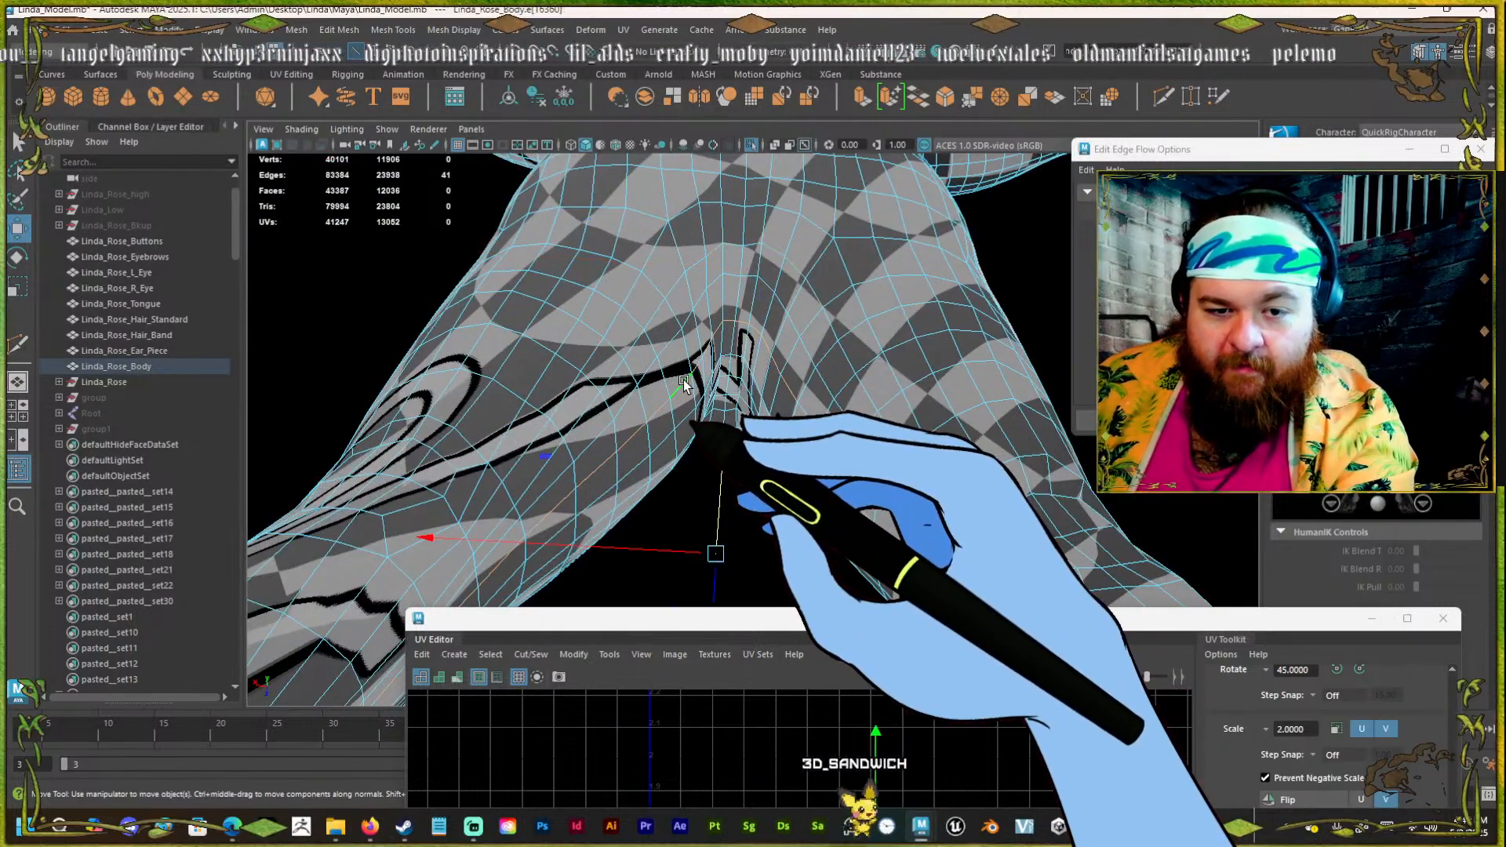
{"action": "left_click", "coordinate": [869, 519]}
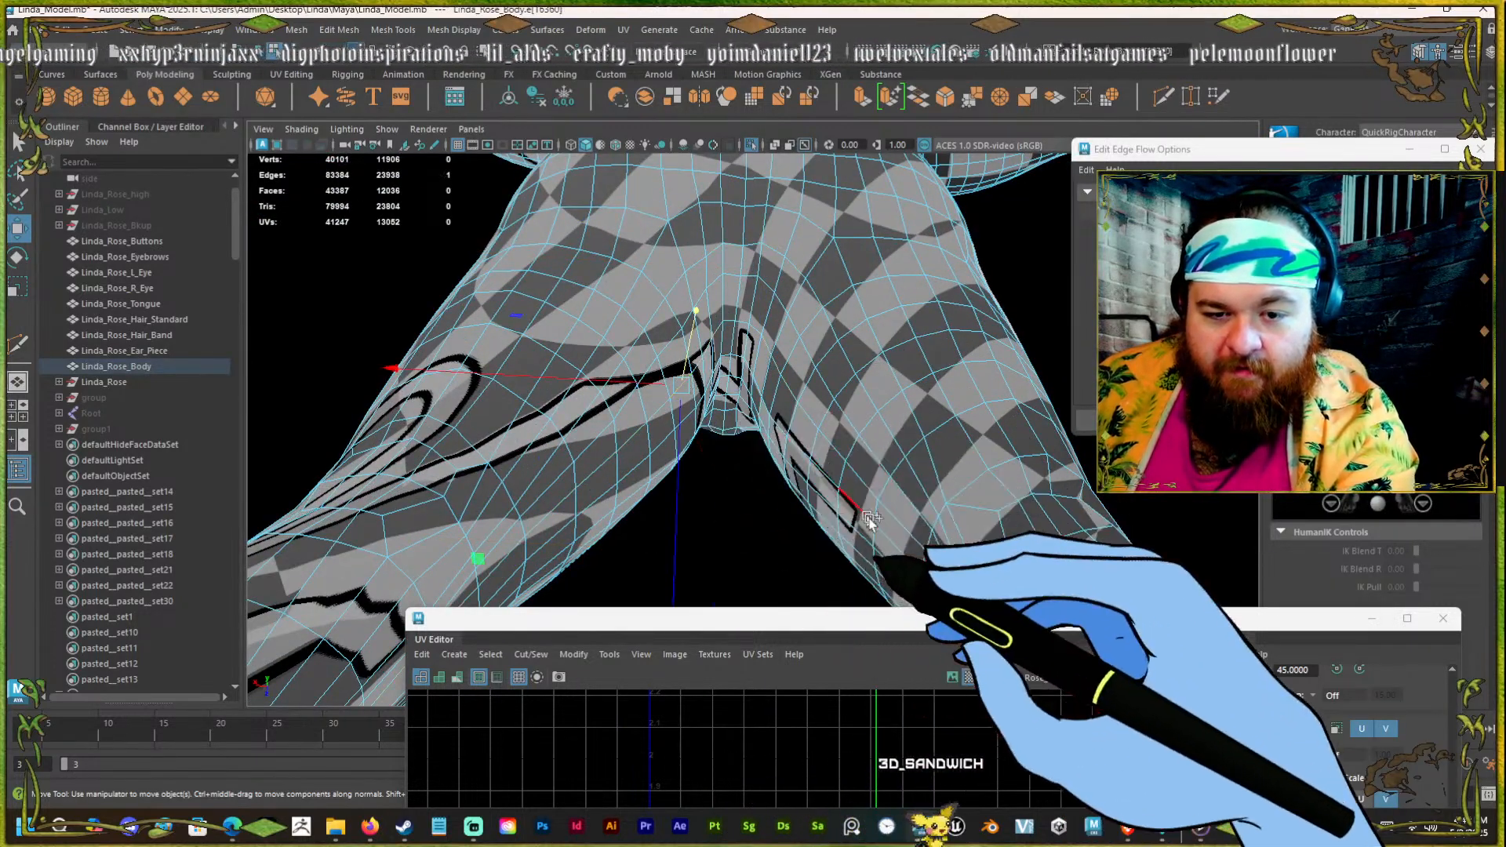
{"action": "double_click", "coordinate": [908, 527], "text": "shift"}
{"action": "key", "text": "f"}
{"action": "left_click_drag", "start_coordinate": [890, 431], "coordinate": [958, 468], "text": "alt"}
{"action": "middle_click_drag", "start_coordinate": [958, 468], "coordinate": [1055, 238], "text": "alt"}
{"action": "left_click_drag", "start_coordinate": [1056, 239], "coordinate": [851, 253], "text": "alt"}
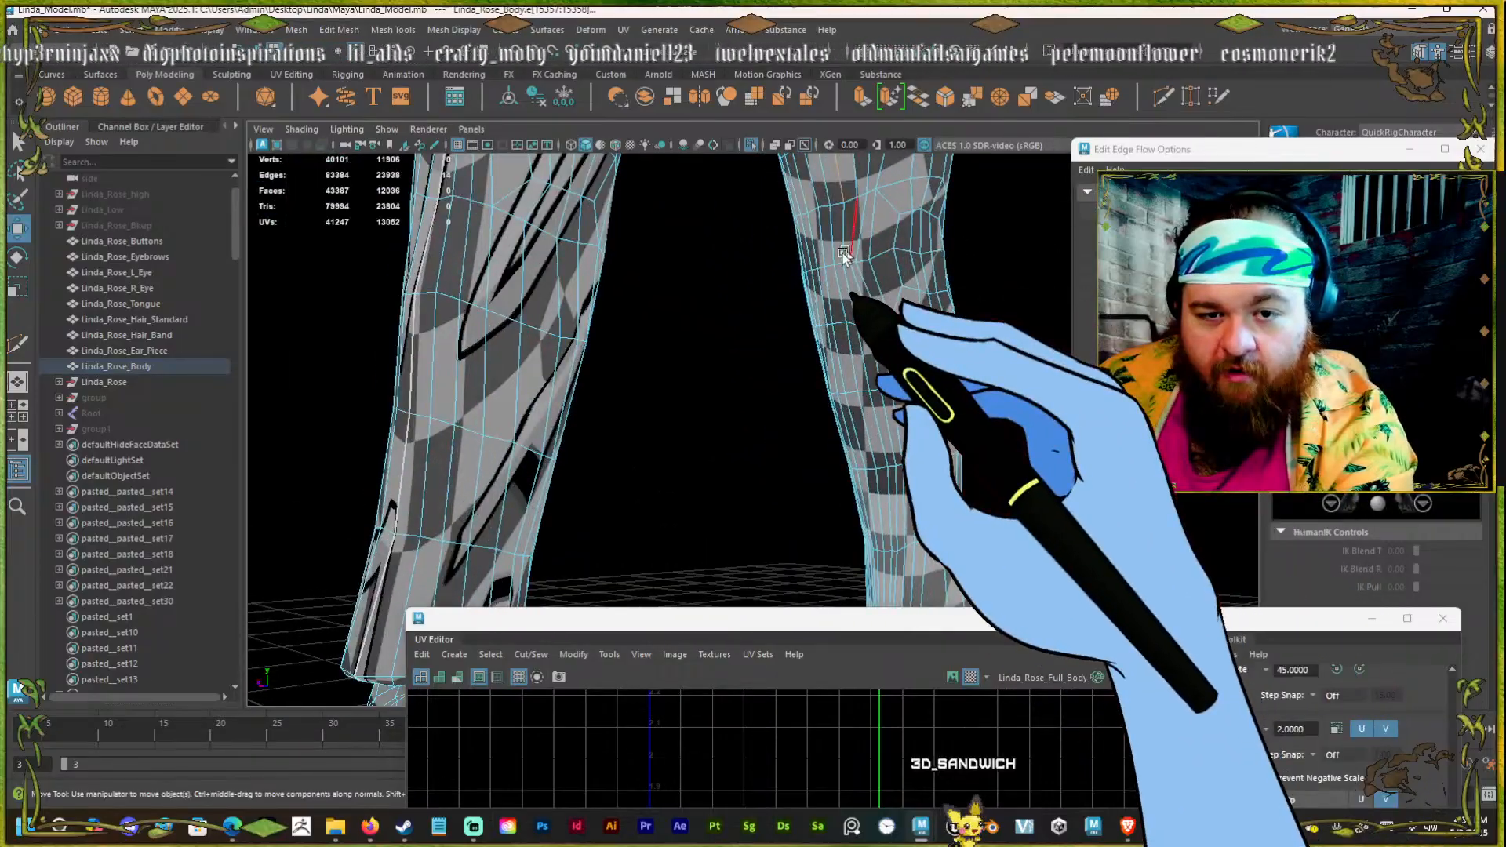
{"action": "middle_click_drag", "start_coordinate": [880, 390], "coordinate": [758, 193], "text": "alt"}
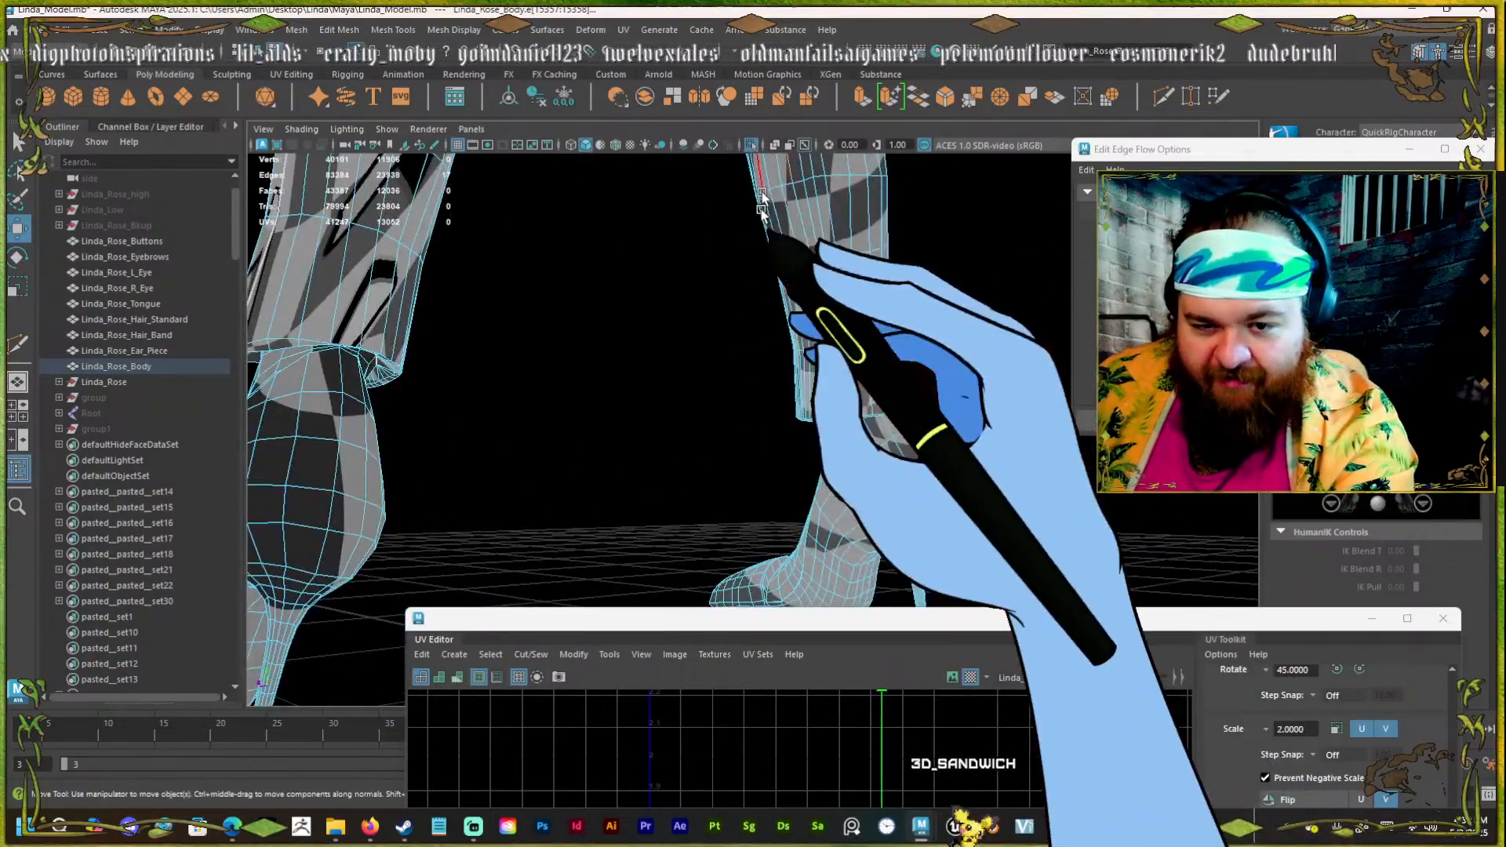
{"action": "left_click_drag", "start_coordinate": [758, 193], "coordinate": [851, 263], "text": "alt"}
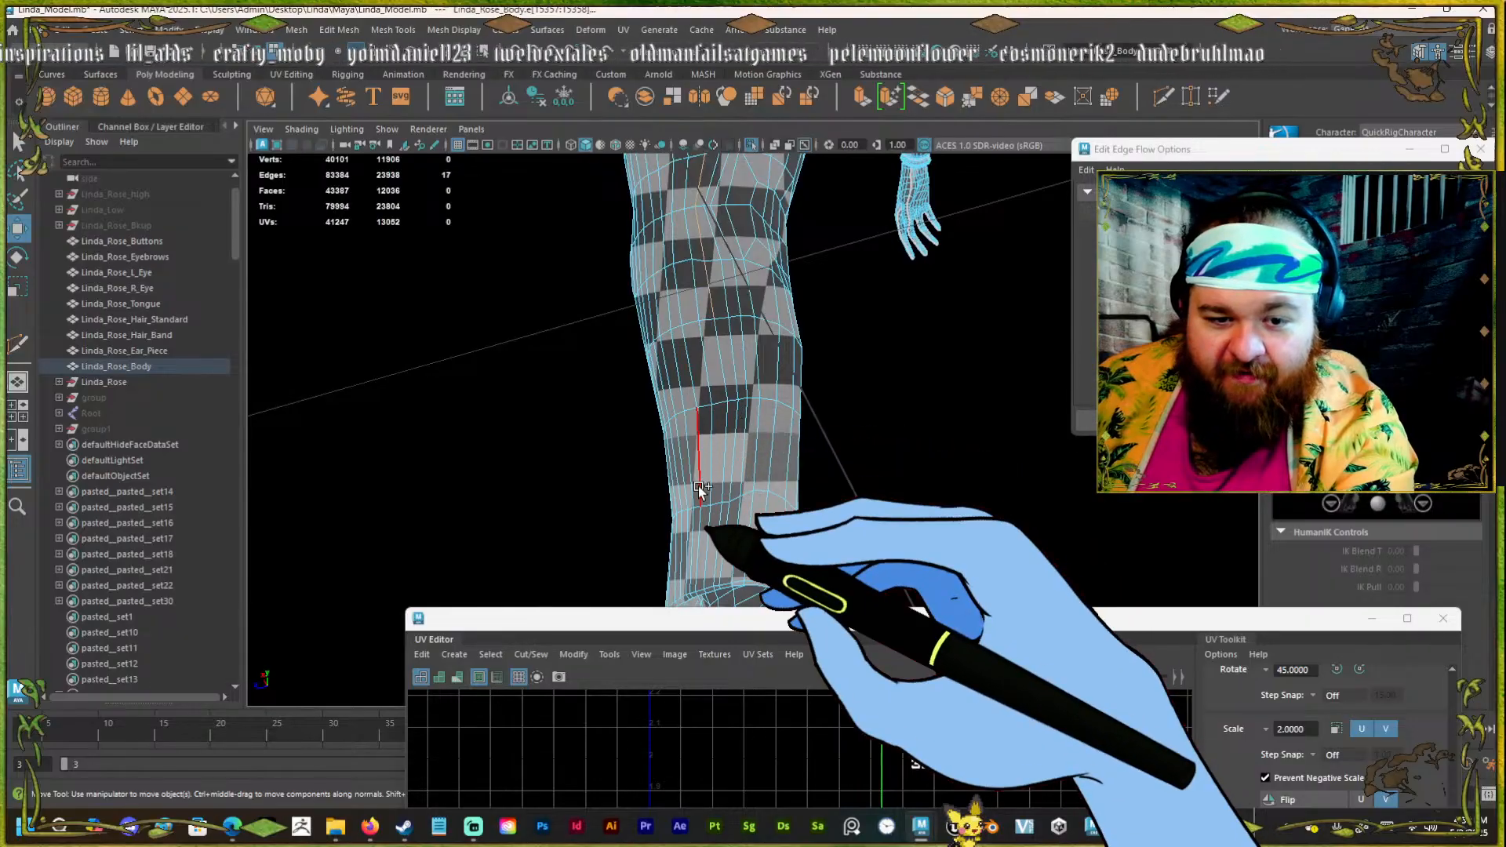
Add the remaining lower-leg edges and the hem edges to complete that trouser leg's inner seam selection.
{"action": "left_click", "coordinate": [713, 517], "text": "shift"}
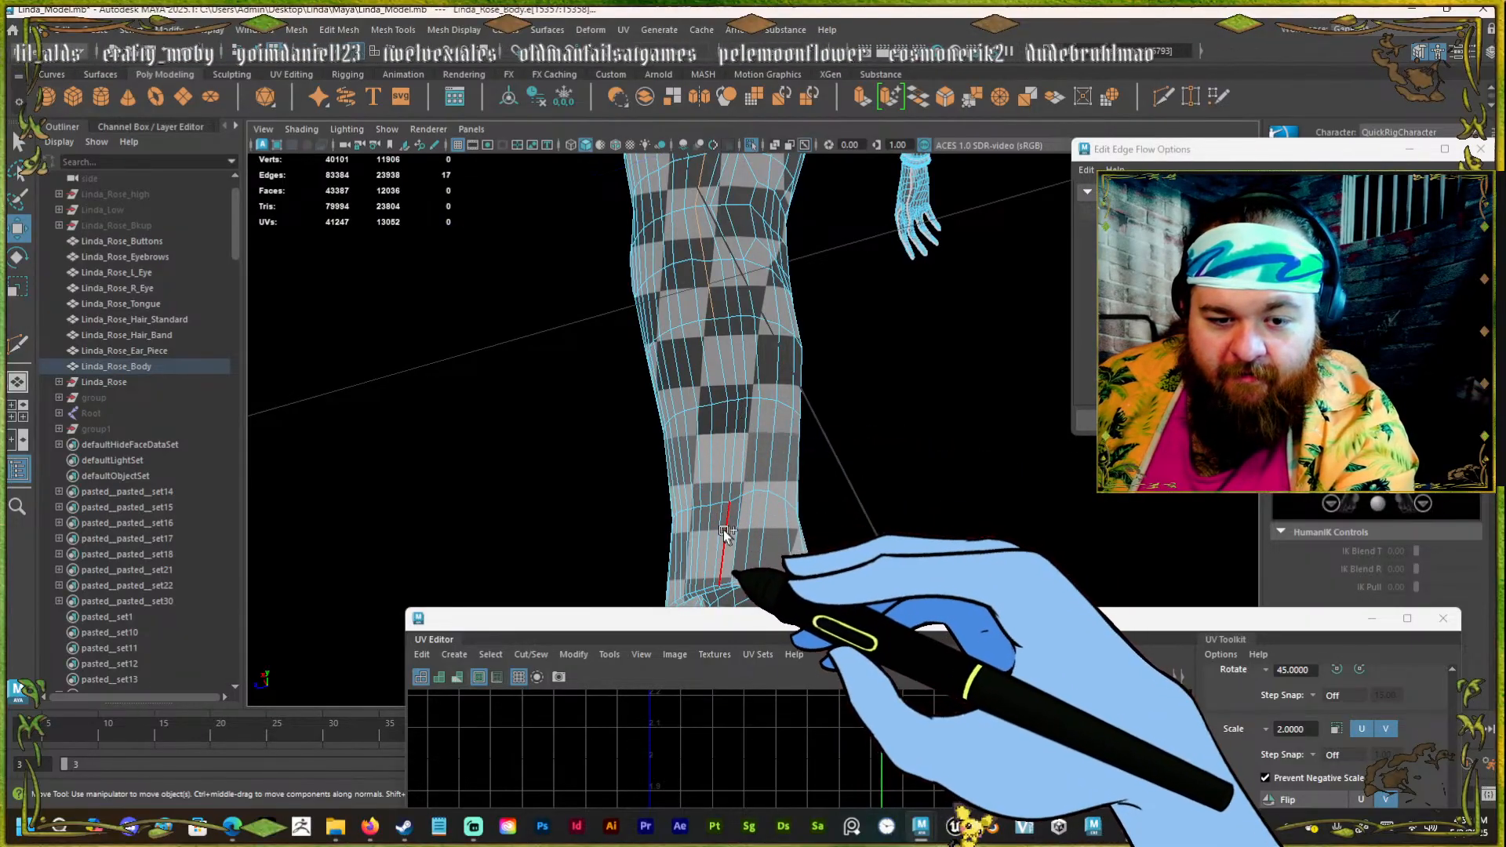
{"action": "left_click", "coordinate": [716, 331], "text": "shift"}
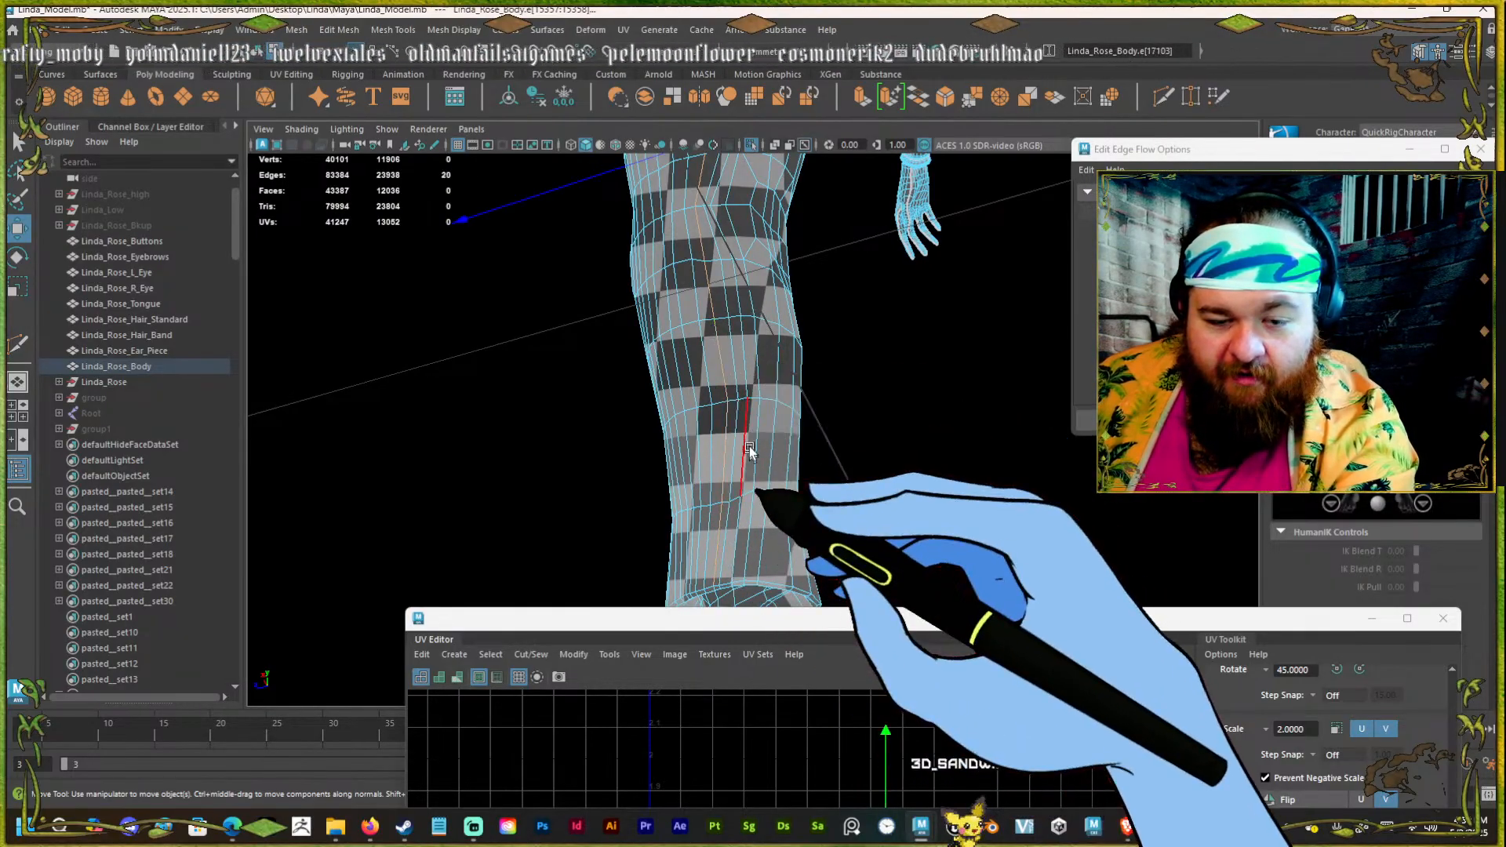
{"action": "left_click", "coordinate": [745, 444], "text": "shift"}
{"action": "middle_click_drag", "start_coordinate": [749, 444], "coordinate": [776, 310], "text": "alt"}
{"action": "right_click_drag", "start_coordinate": [749, 462], "coordinate": [731, 352], "text": "alt"}
{"action": "middle_click_drag", "start_coordinate": [829, 440], "coordinate": [738, 258], "text": "alt"}
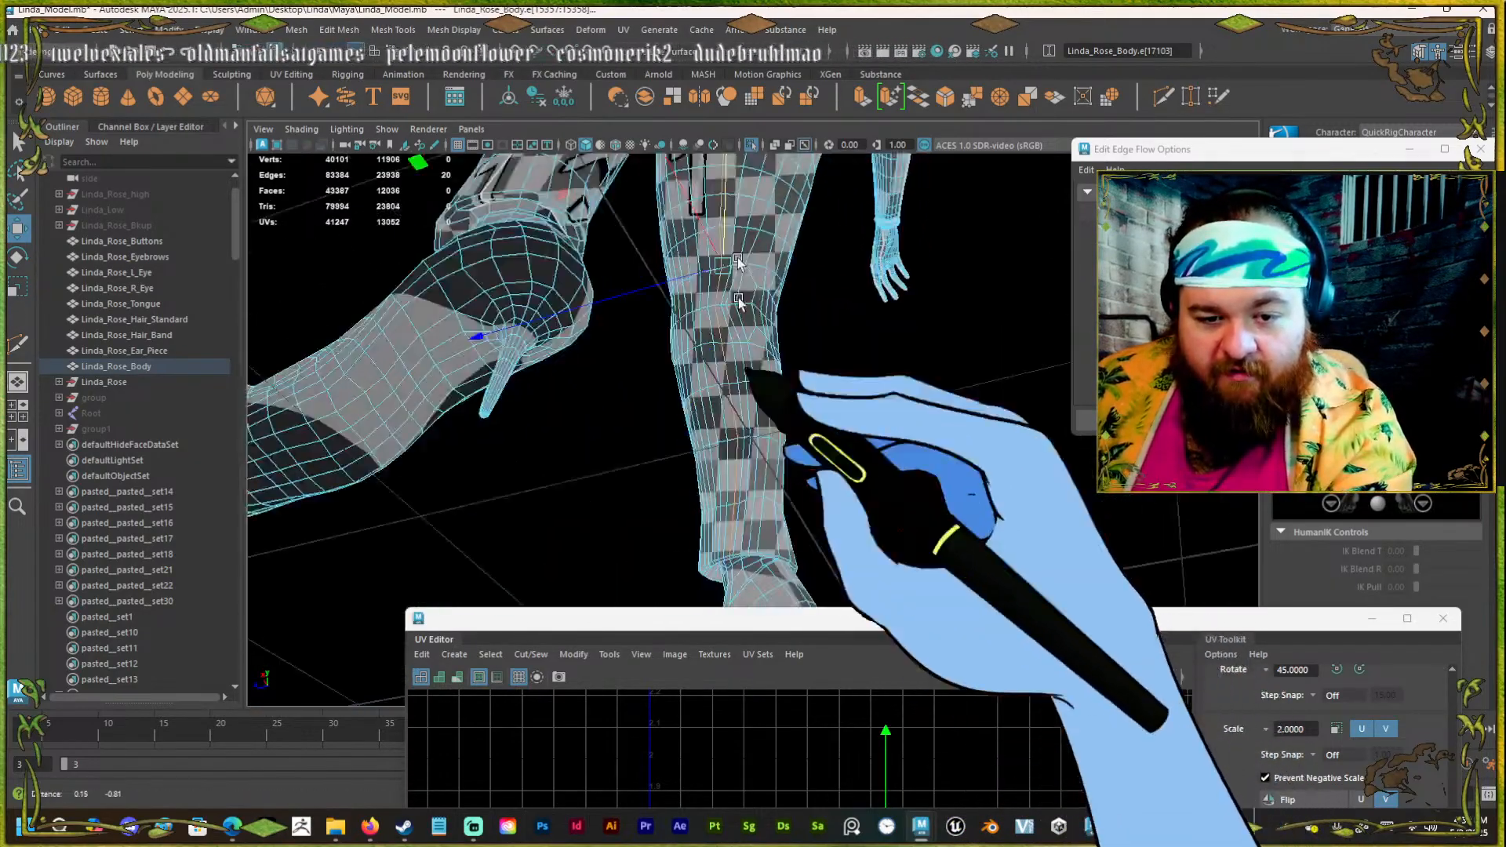
{"action": "left_click_drag", "start_coordinate": [738, 302], "coordinate": [1093, 578], "text": "alt"}
{"action": "left_click_drag", "start_coordinate": [679, 329], "coordinate": [735, 448], "text": "alt"}
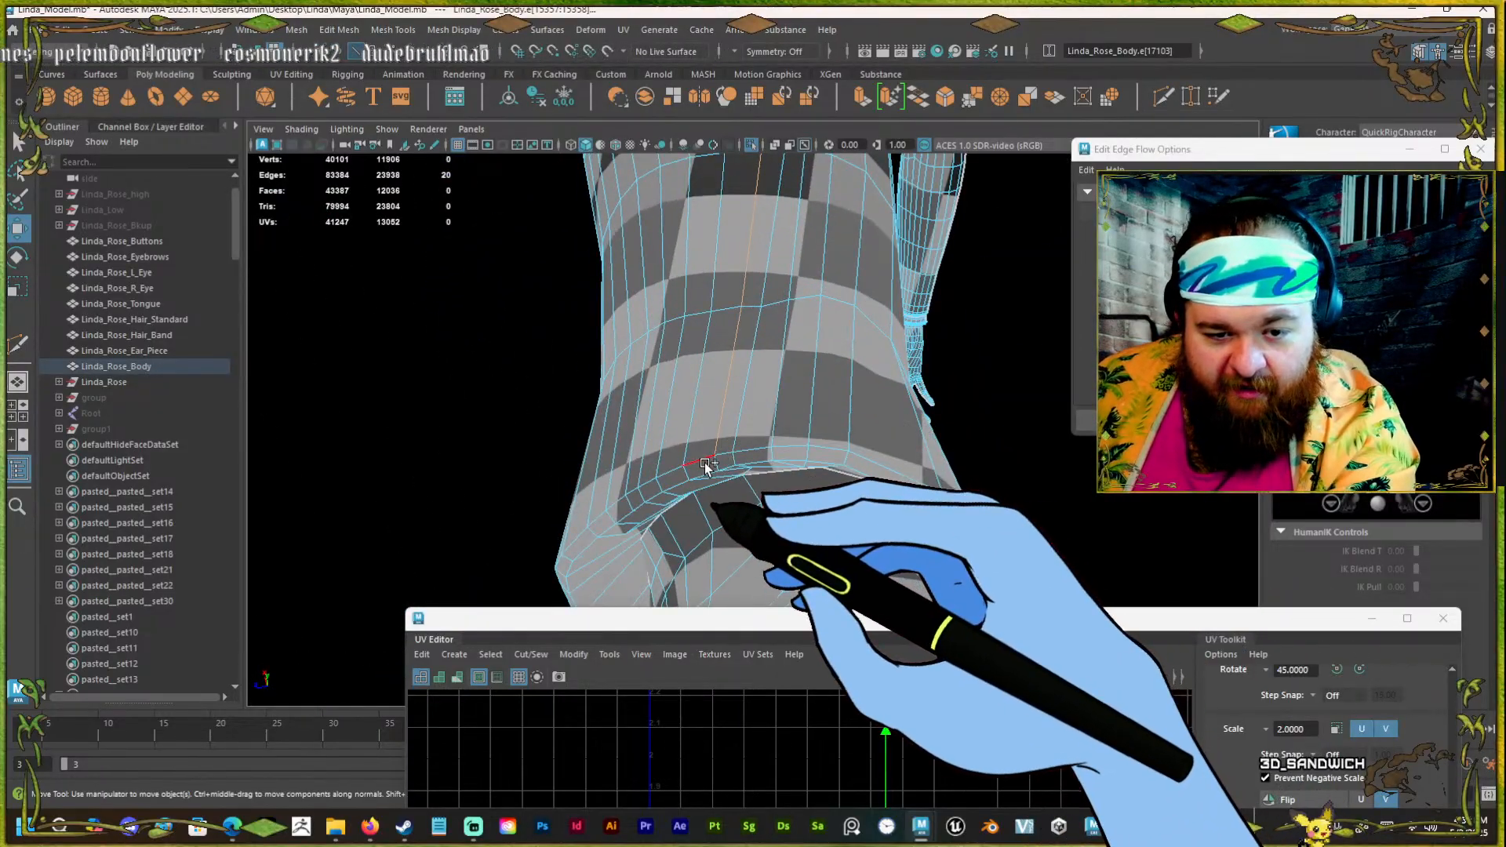
{"action": "left_click", "coordinate": [716, 462], "text": "shift"}
{"action": "left_click_drag", "start_coordinate": [716, 462], "coordinate": [735, 345], "text": "alt"}
{"action": "left_click", "coordinate": [707, 318], "text": "shift"}
Extend the seam selection down the inner side of the other trouser leg to its hem.
{"action": "left_click_drag", "start_coordinate": [733, 402], "coordinate": [845, 358], "text": "alt"}
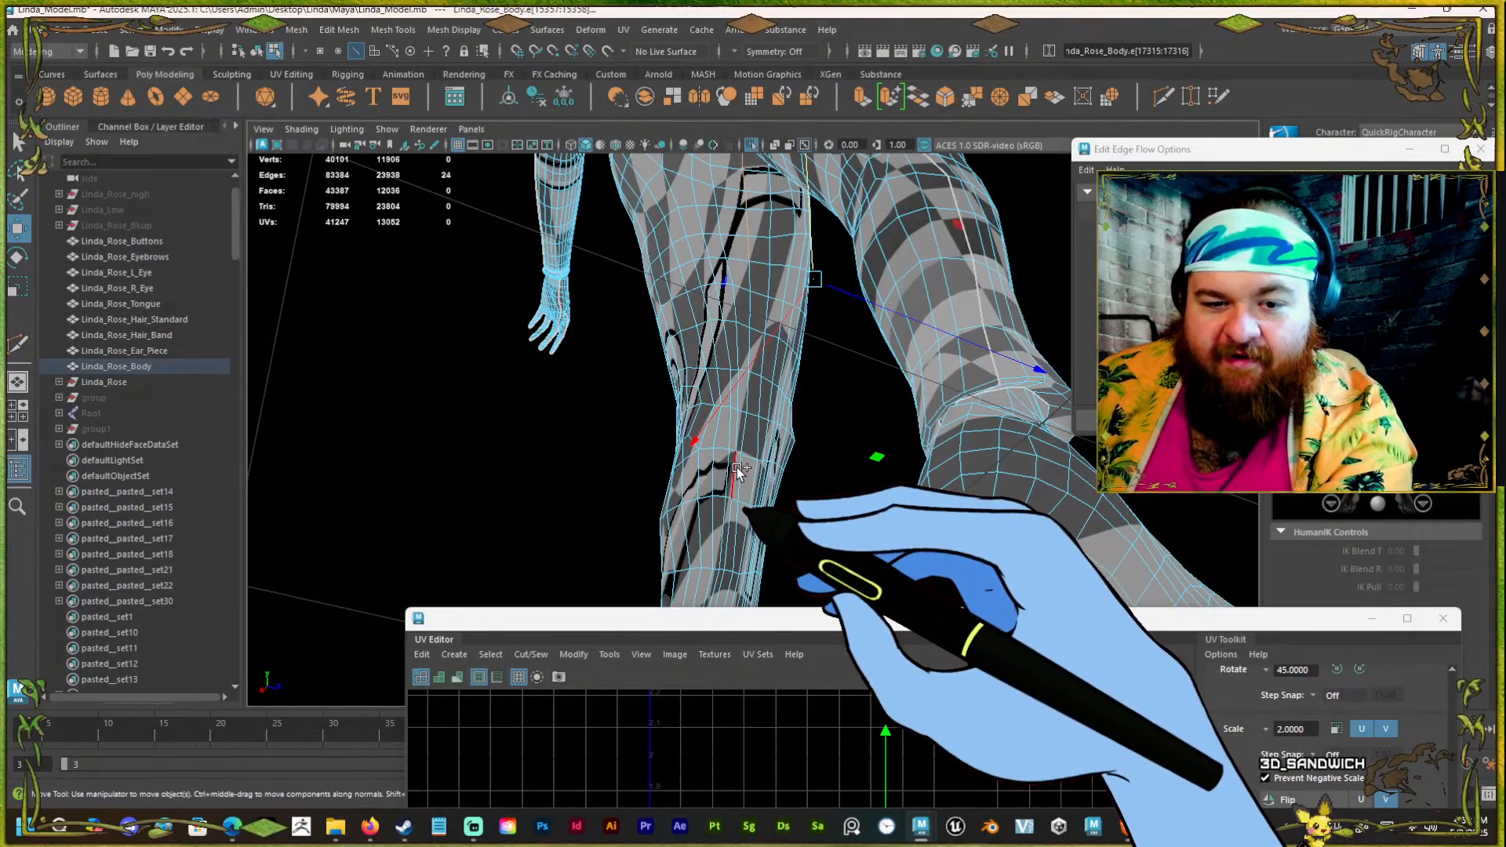
{"action": "left_click_drag", "start_coordinate": [746, 490], "coordinate": [780, 267], "text": "alt"}
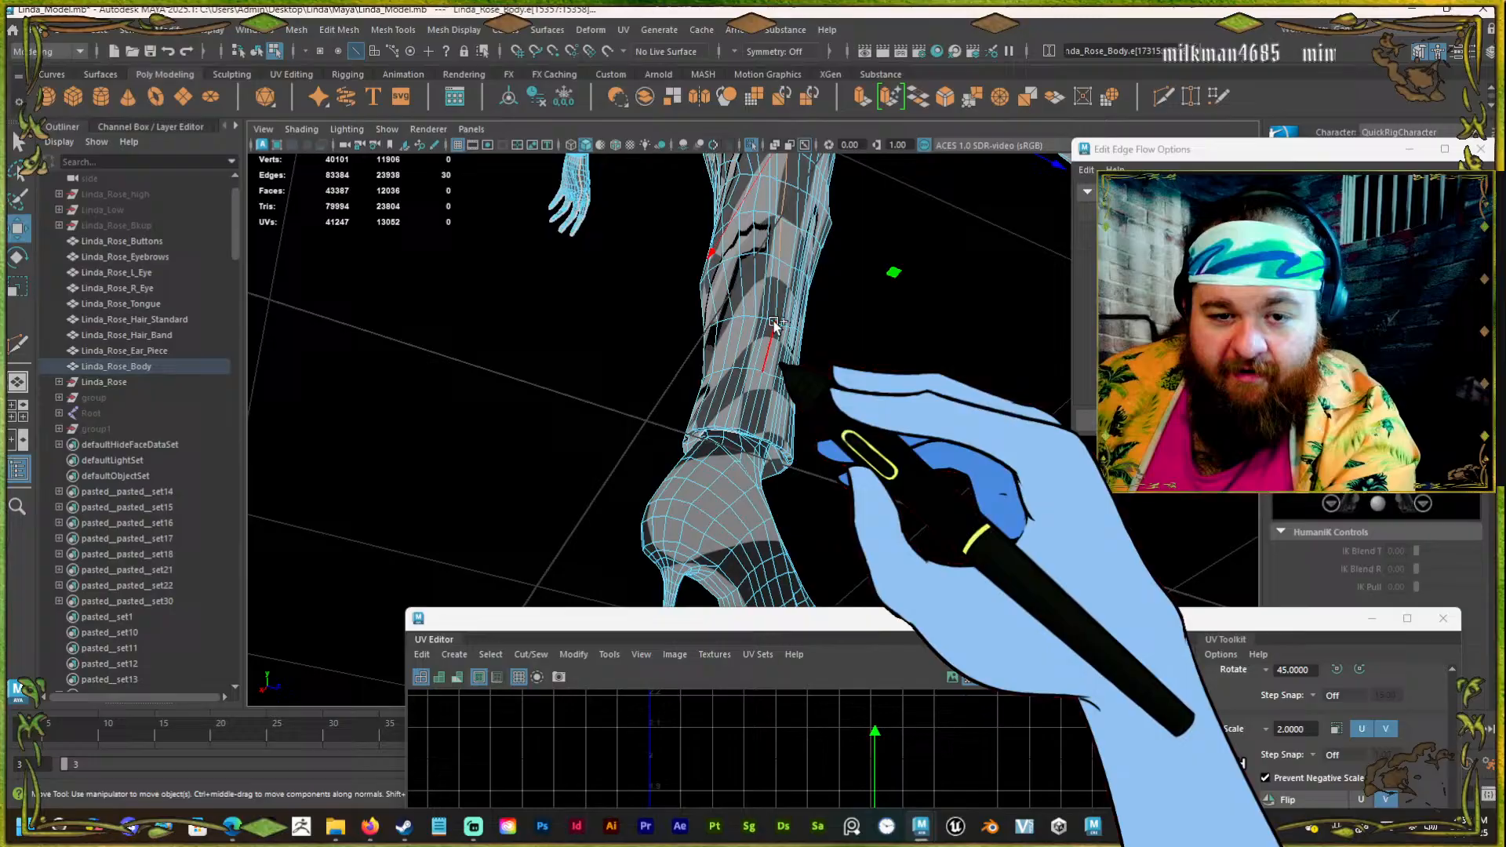
{"action": "left_click", "coordinate": [769, 363], "text": "shift"}
{"action": "left_click", "coordinate": [763, 392], "text": "shift"}
{"action": "left_click_drag", "start_coordinate": [762, 392], "coordinate": [951, 559], "text": "alt"}
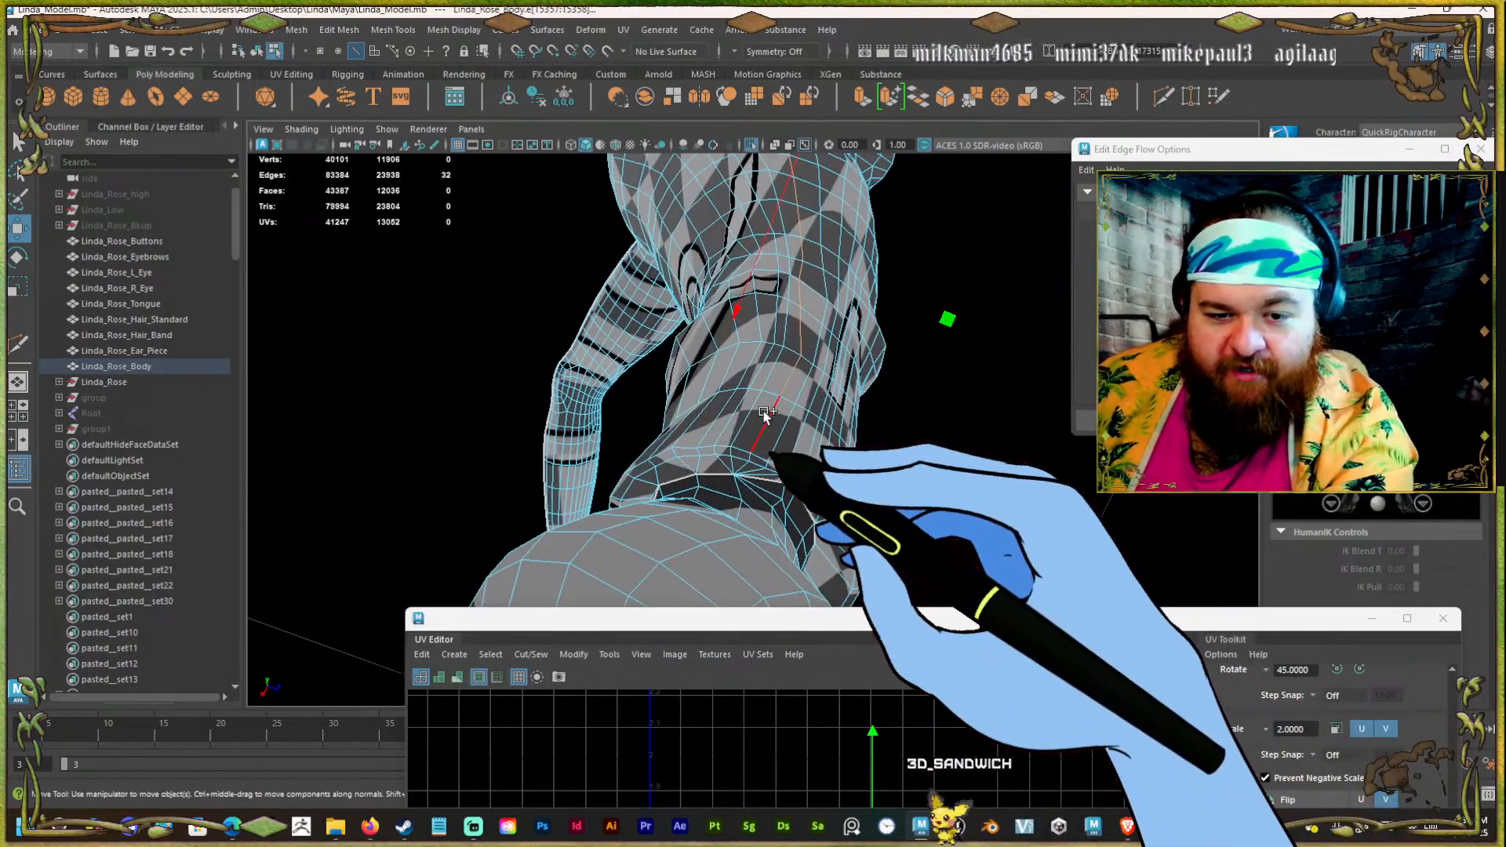
{"action": "left_click", "coordinate": [743, 459], "text": "shift"}
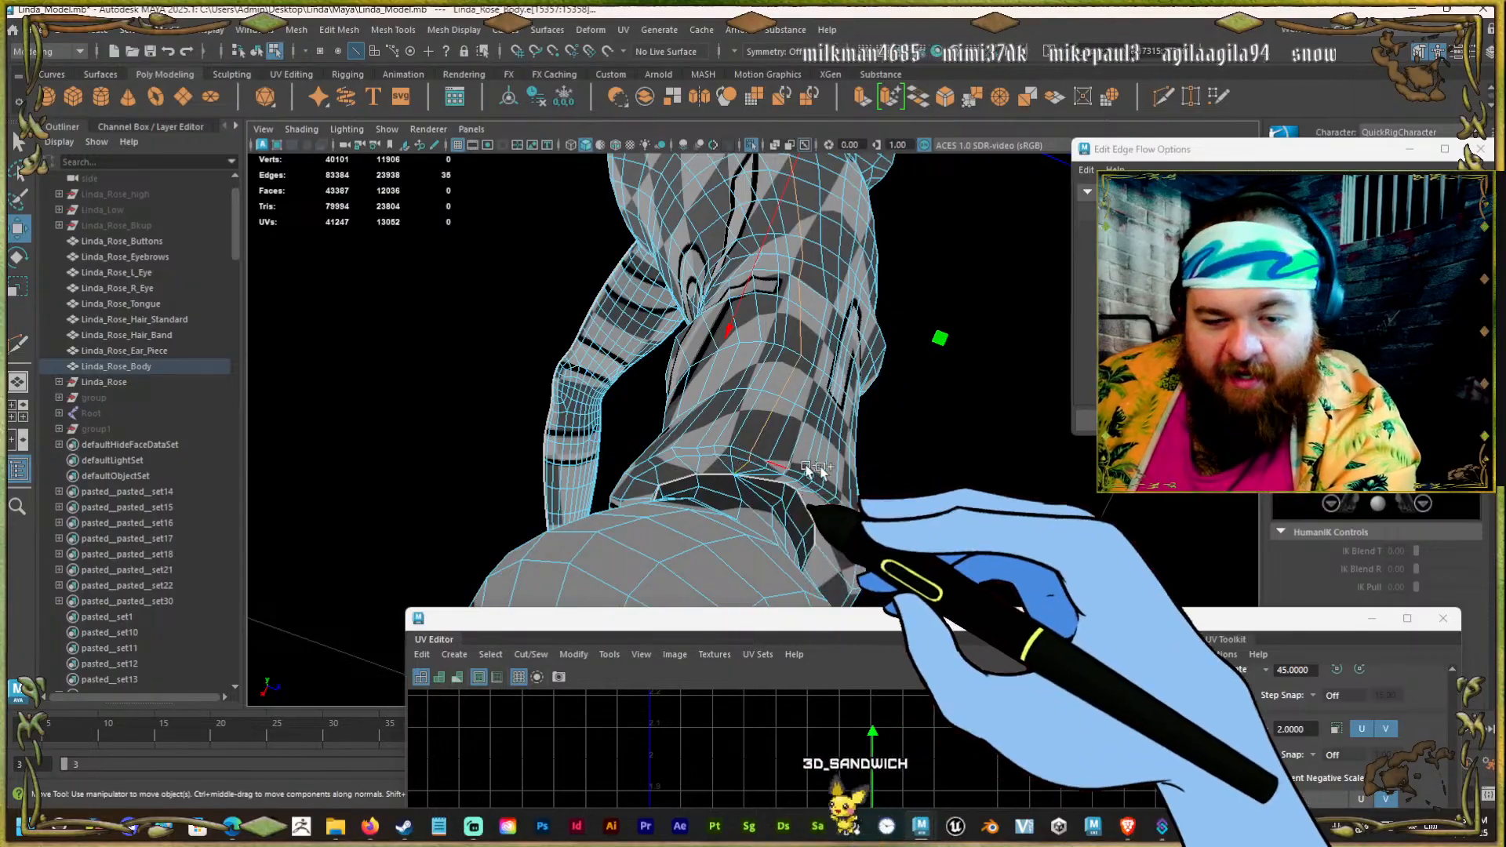
Cut the UVs along the selected inner-leg seams and unfold the trousers shell in the UV Editor.
{"action": "left_click_drag", "start_coordinate": [808, 625], "coordinate": [760, 310]}
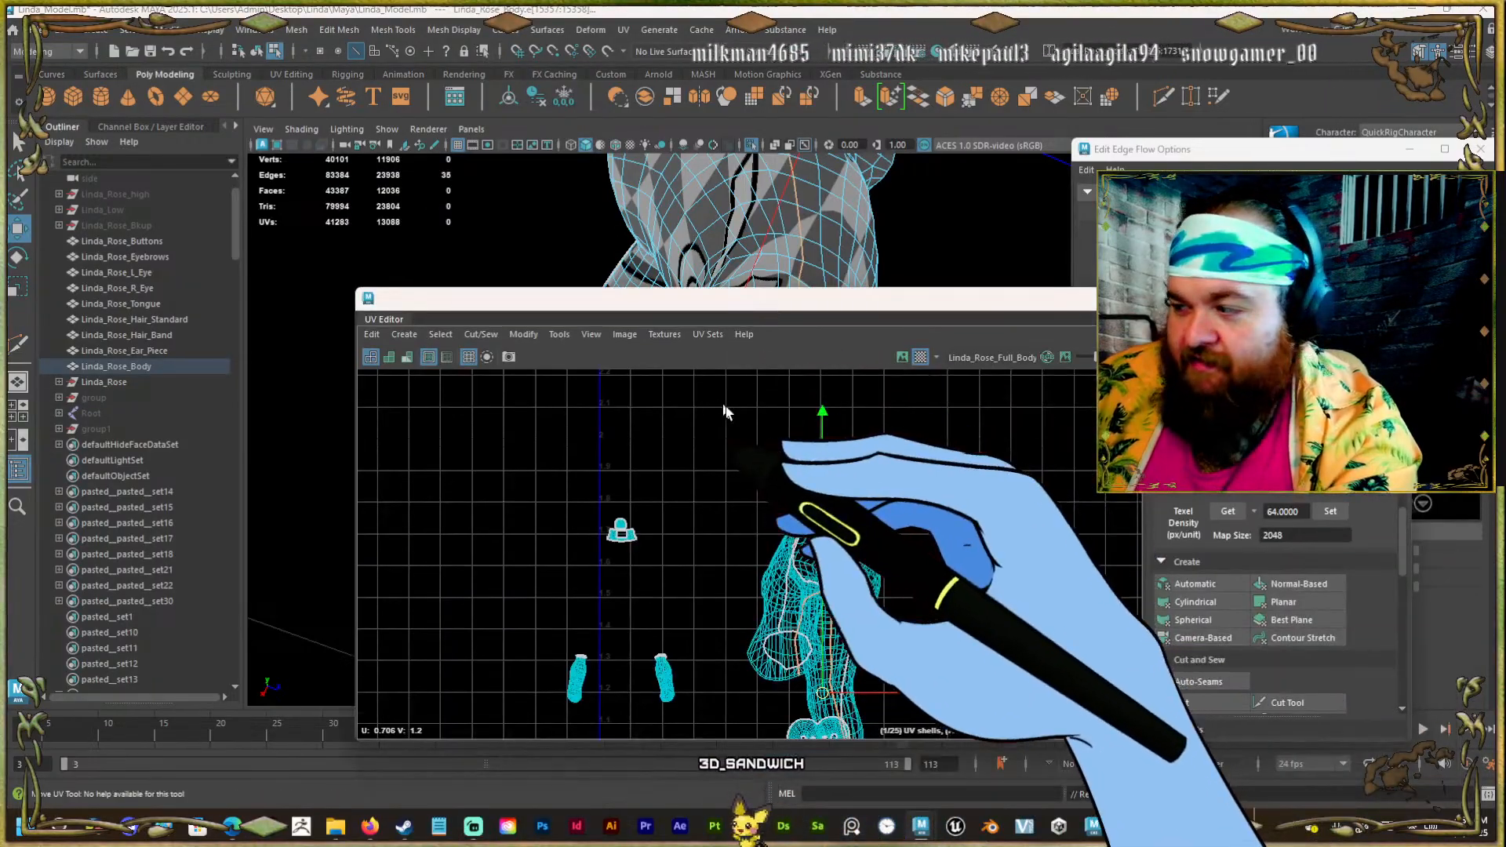
{"action": "scroll", "coordinate": [773, 564], "scroll_direction": "down", "scroll_amount": 3}
{"action": "left_click", "coordinate": [769, 536]}
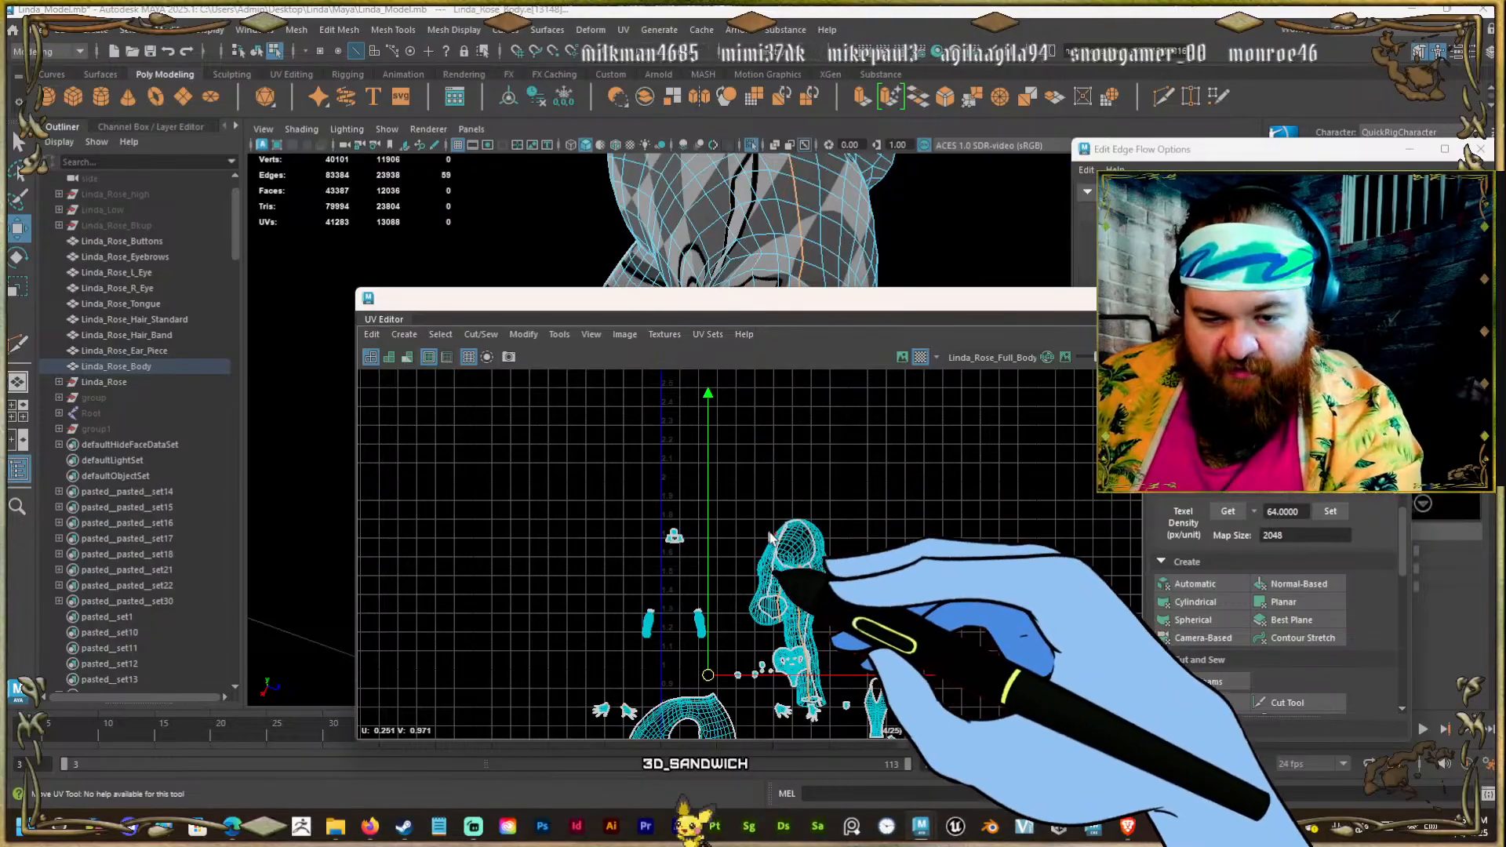
{"action": "left_click", "coordinate": [775, 543]}
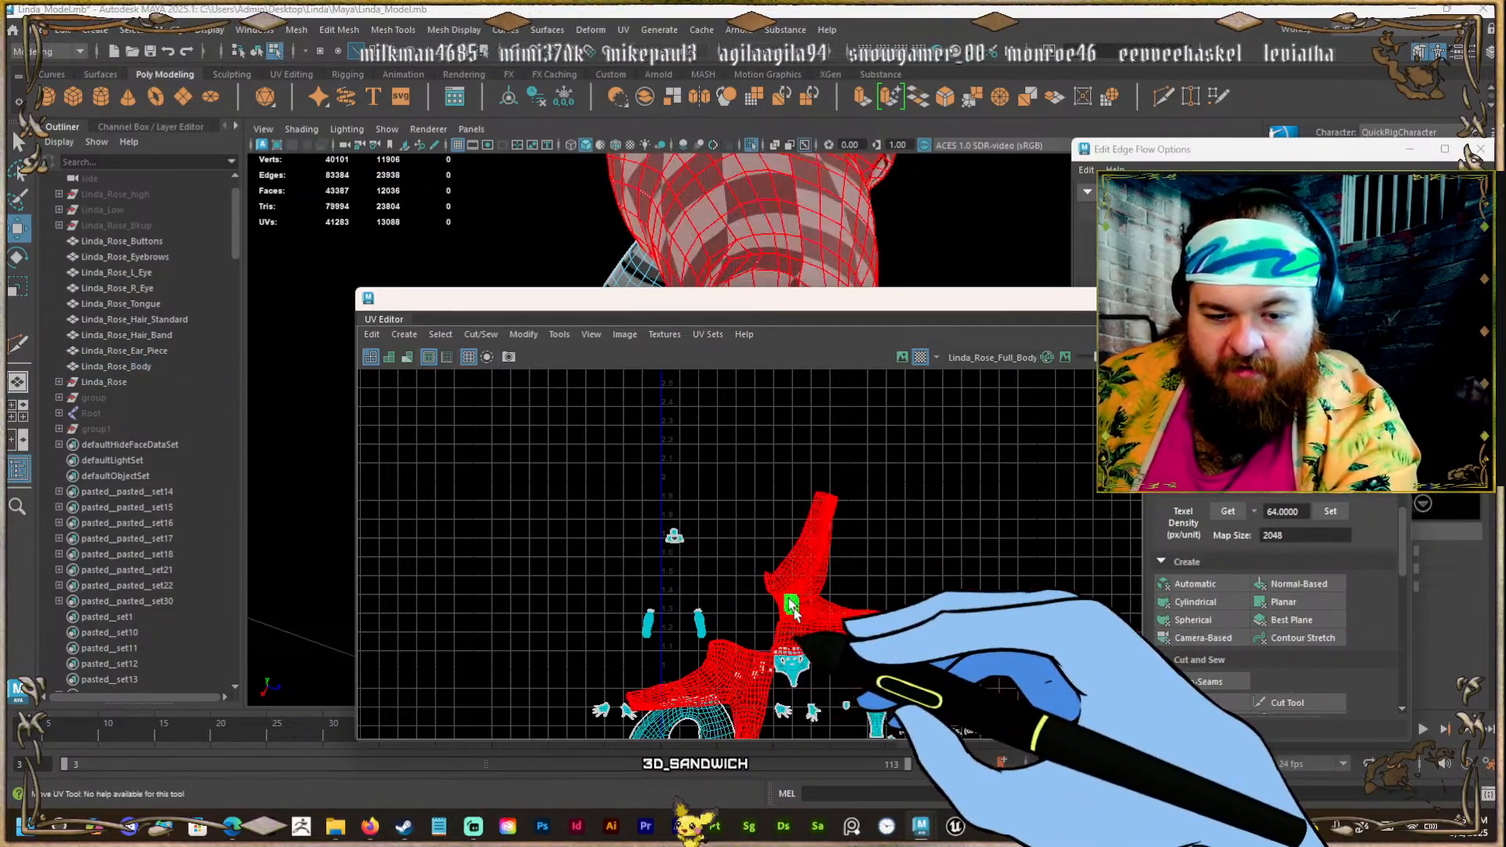
Cut the single edge still joining the two halves of the trousers shell.
{"action": "left_click_drag", "start_coordinate": [787, 612], "coordinate": [770, 594]}
{"action": "middle_click_drag", "start_coordinate": [773, 588], "coordinate": [794, 428], "text": "alt"}
{"action": "right_click_drag", "start_coordinate": [793, 432], "coordinate": [815, 471], "text": "alt"}
{"action": "key", "text": "F10"}
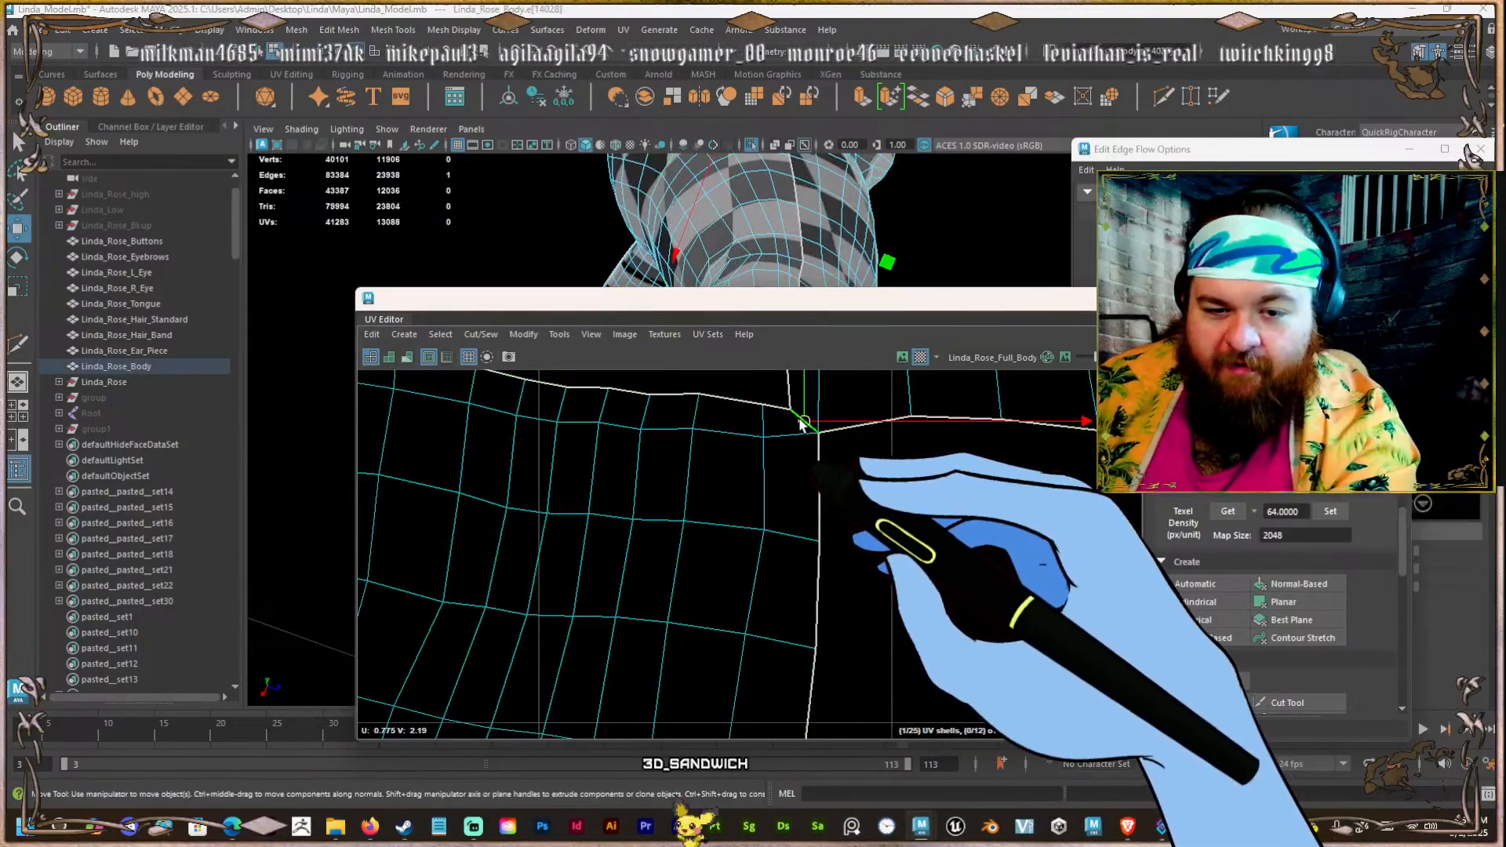
{"action": "key", "text": "shift+x"}
{"action": "left_click", "coordinate": [860, 481]}
{"action": "scroll", "coordinate": [865, 552], "scroll_direction": "down", "scroll_amount": 5}
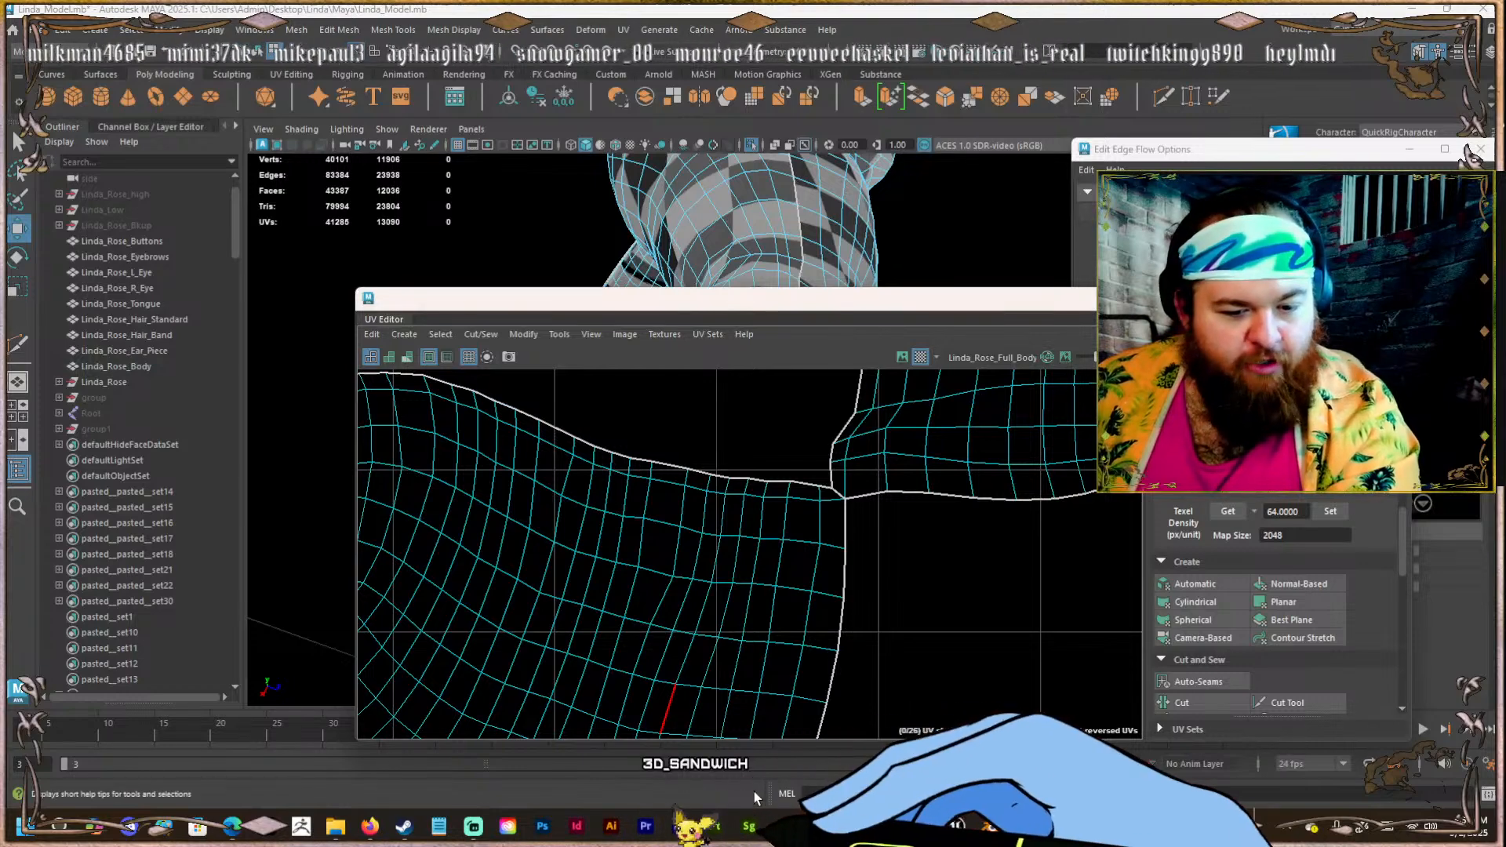
Launch the recent Linda_Test project in Adobe Substance 3D Painter.
{"action": "right_click", "coordinate": [704, 821]}
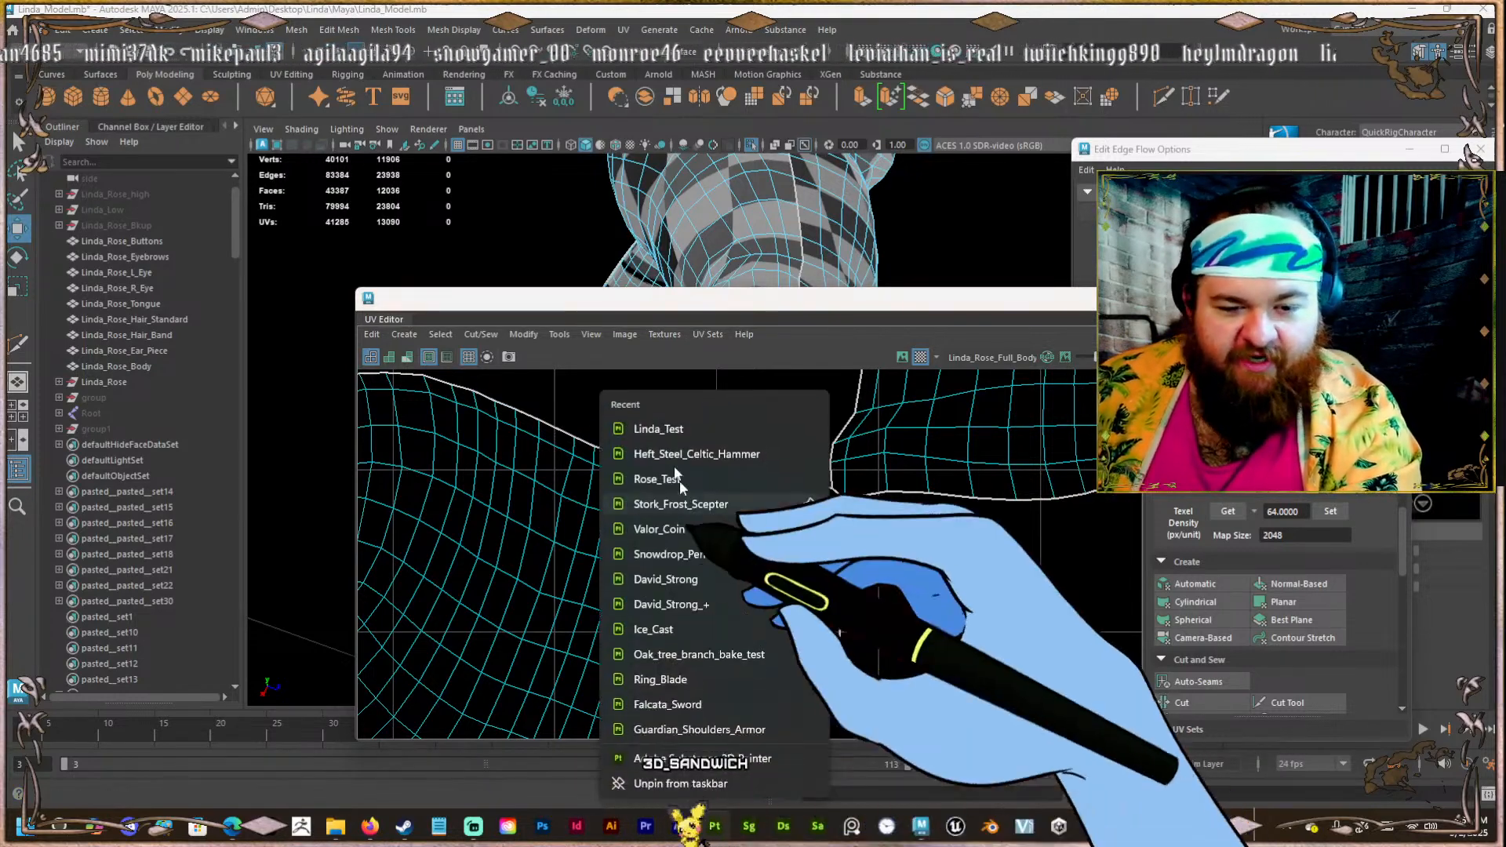
{"action": "left_click", "coordinate": [664, 433]}
Switch to face selection, select the two trouser-half shells in the UV layout, and unfold them.
{"action": "key", "text": "F11"}
{"action": "double_click", "coordinate": [768, 511]}
{"action": "double_click", "coordinate": [948, 454], "text": "shift"}
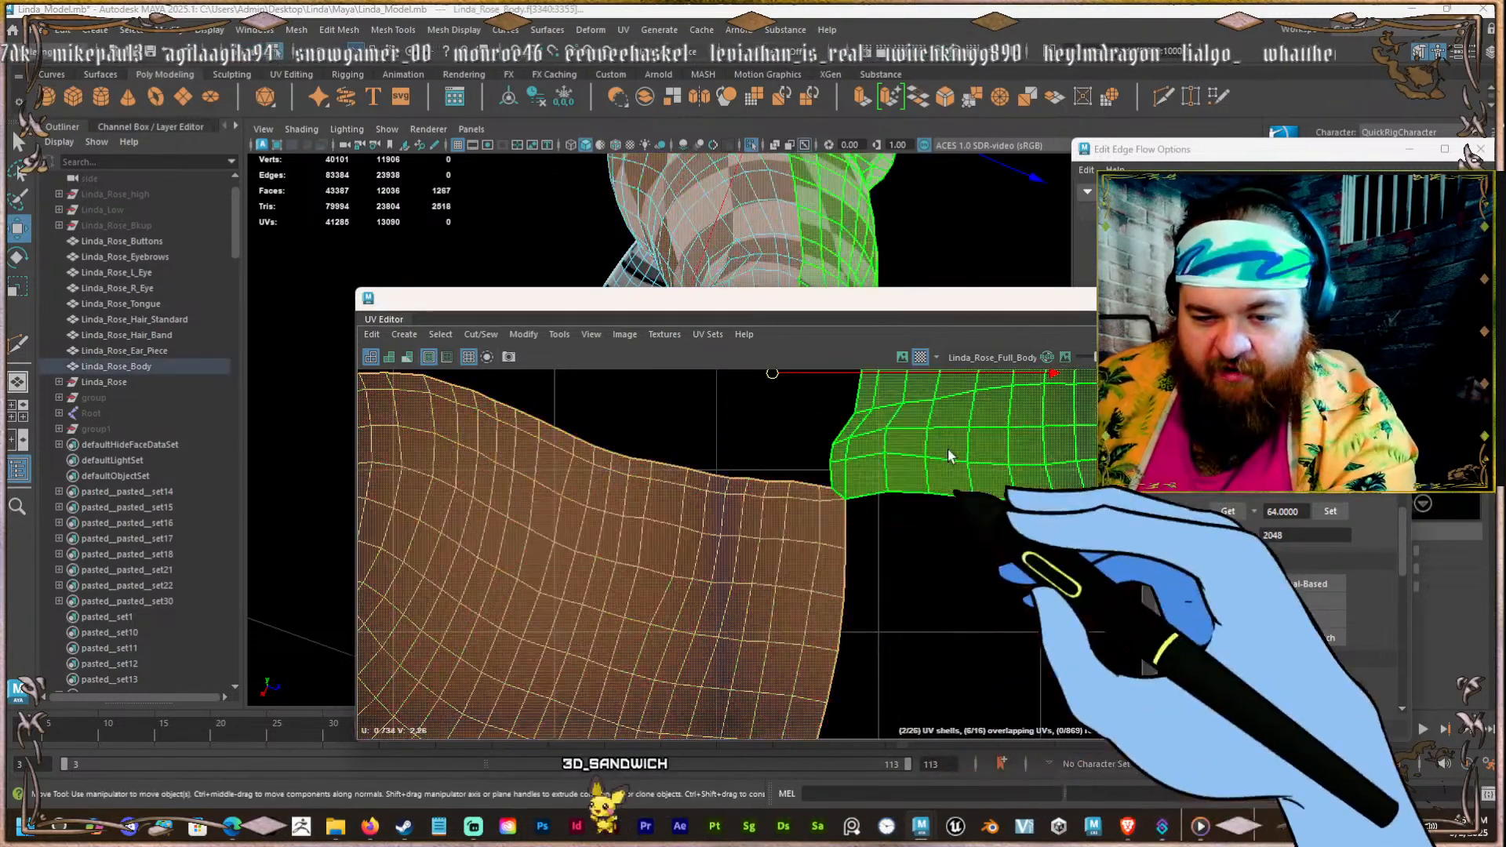
{"action": "right_click_drag", "start_coordinate": [974, 415], "coordinate": [716, 436], "text": "shift"}
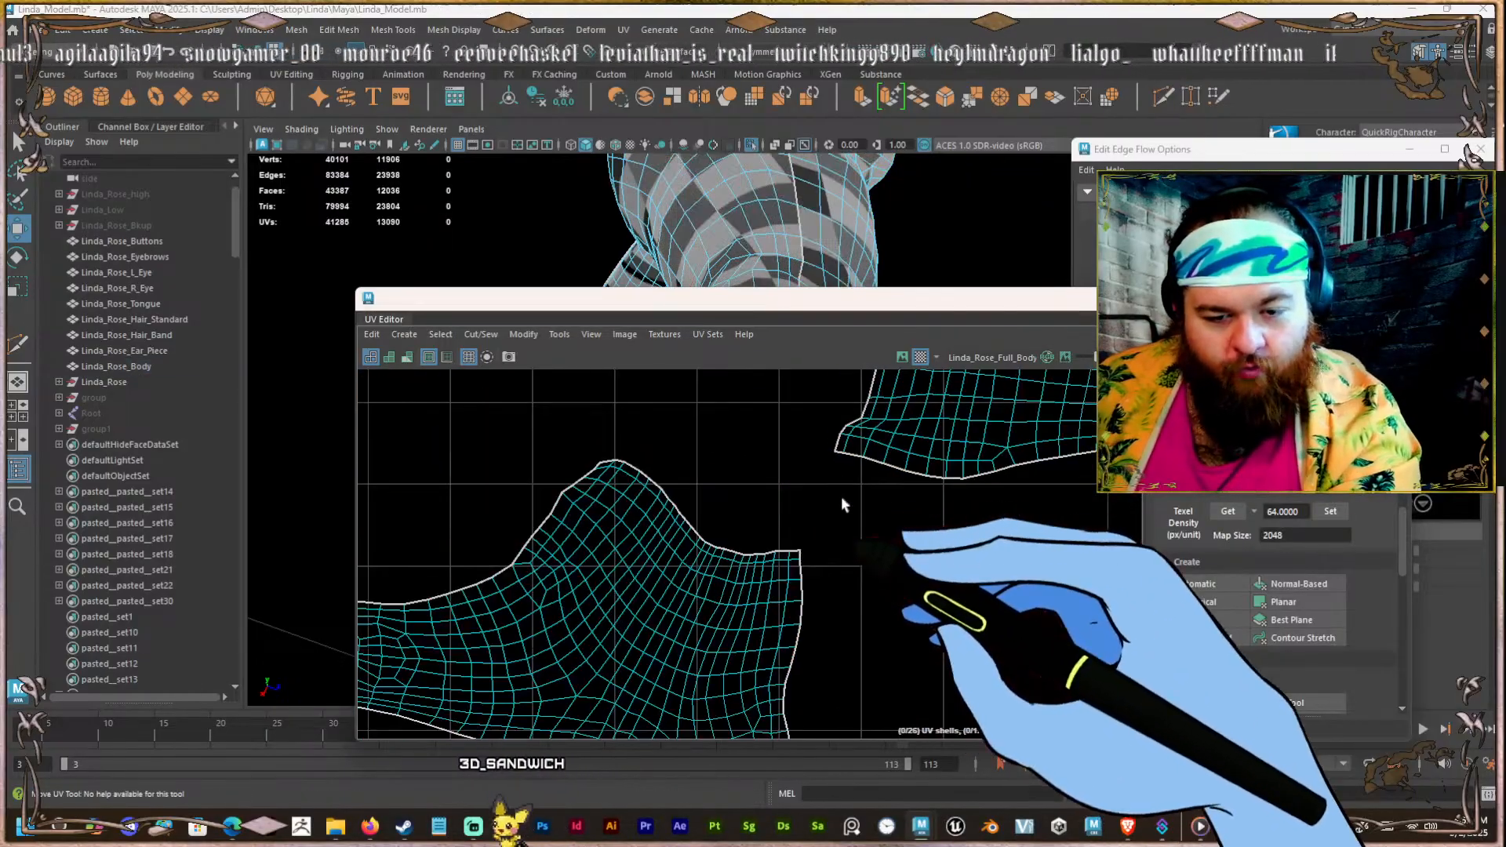
Select both trouser-half shells again and straighten and optimize their UVs.
{"action": "left_click", "coordinate": [772, 526]}
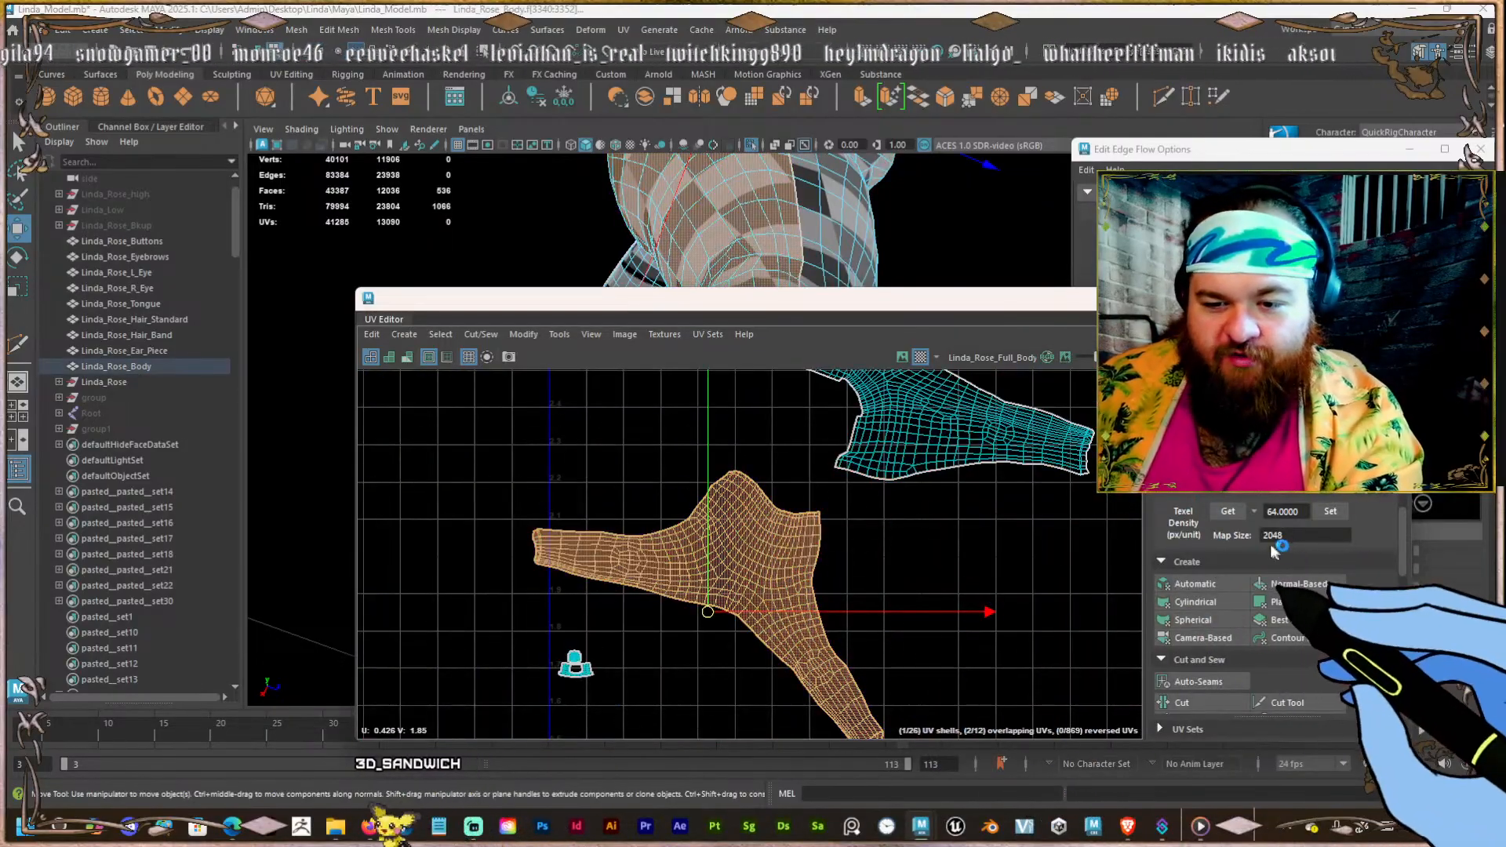
{"action": "left_click", "coordinate": [1175, 657]}
{"action": "scroll", "coordinate": [1204, 616], "scroll_direction": "up", "scroll_amount": 3}
{"action": "scroll", "coordinate": [967, 604], "scroll_direction": "down", "scroll_amount": 3}
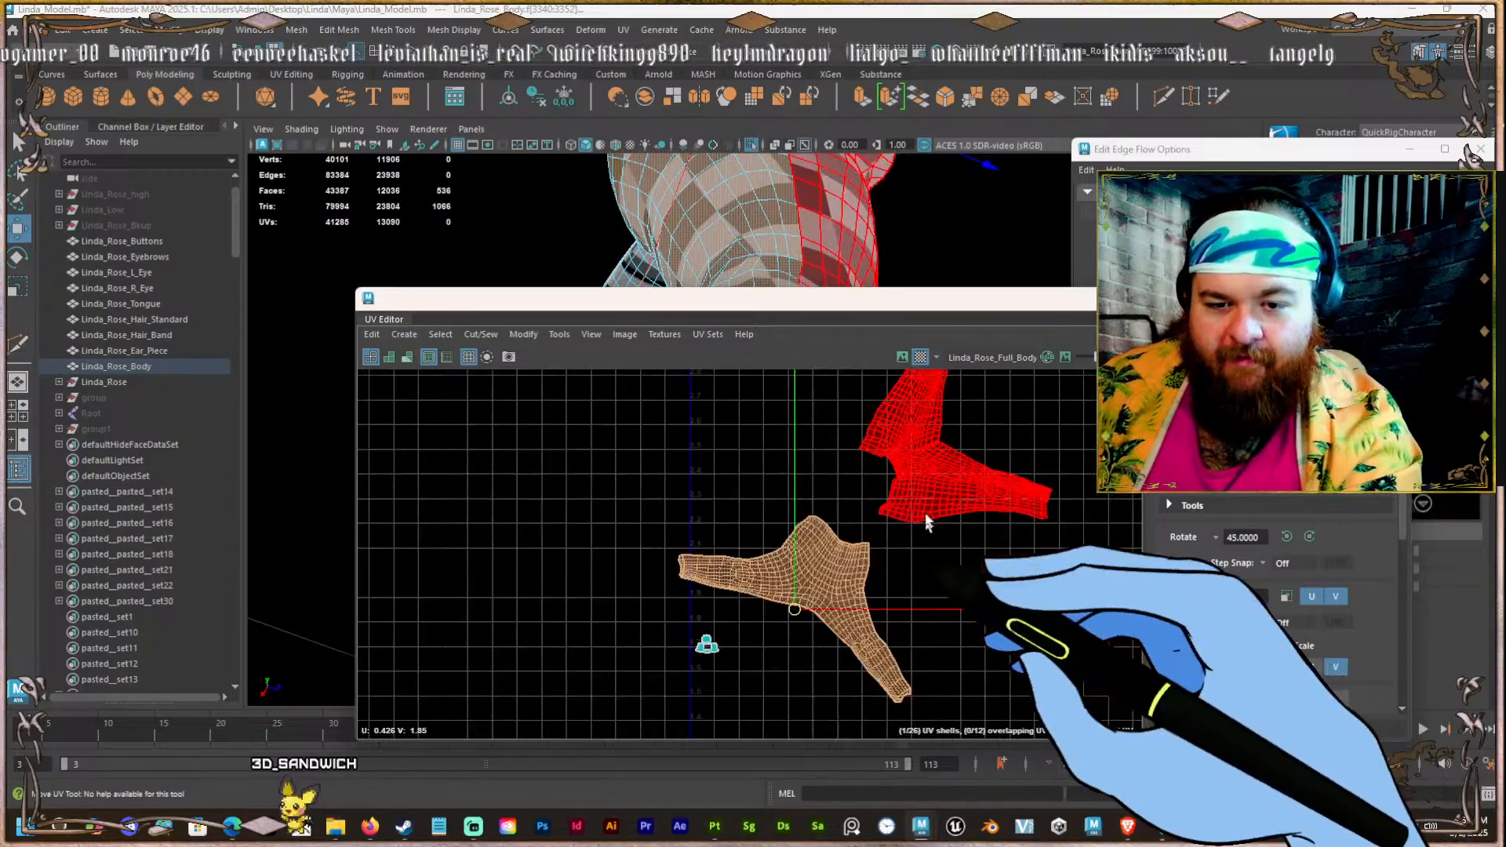
{"action": "left_click", "coordinate": [987, 494], "text": "shift"}
{"action": "scroll", "coordinate": [1205, 510], "scroll_direction": "down", "scroll_amount": 5}
{"action": "scroll", "coordinate": [1224, 541], "scroll_direction": "down", "scroll_amount": 8}
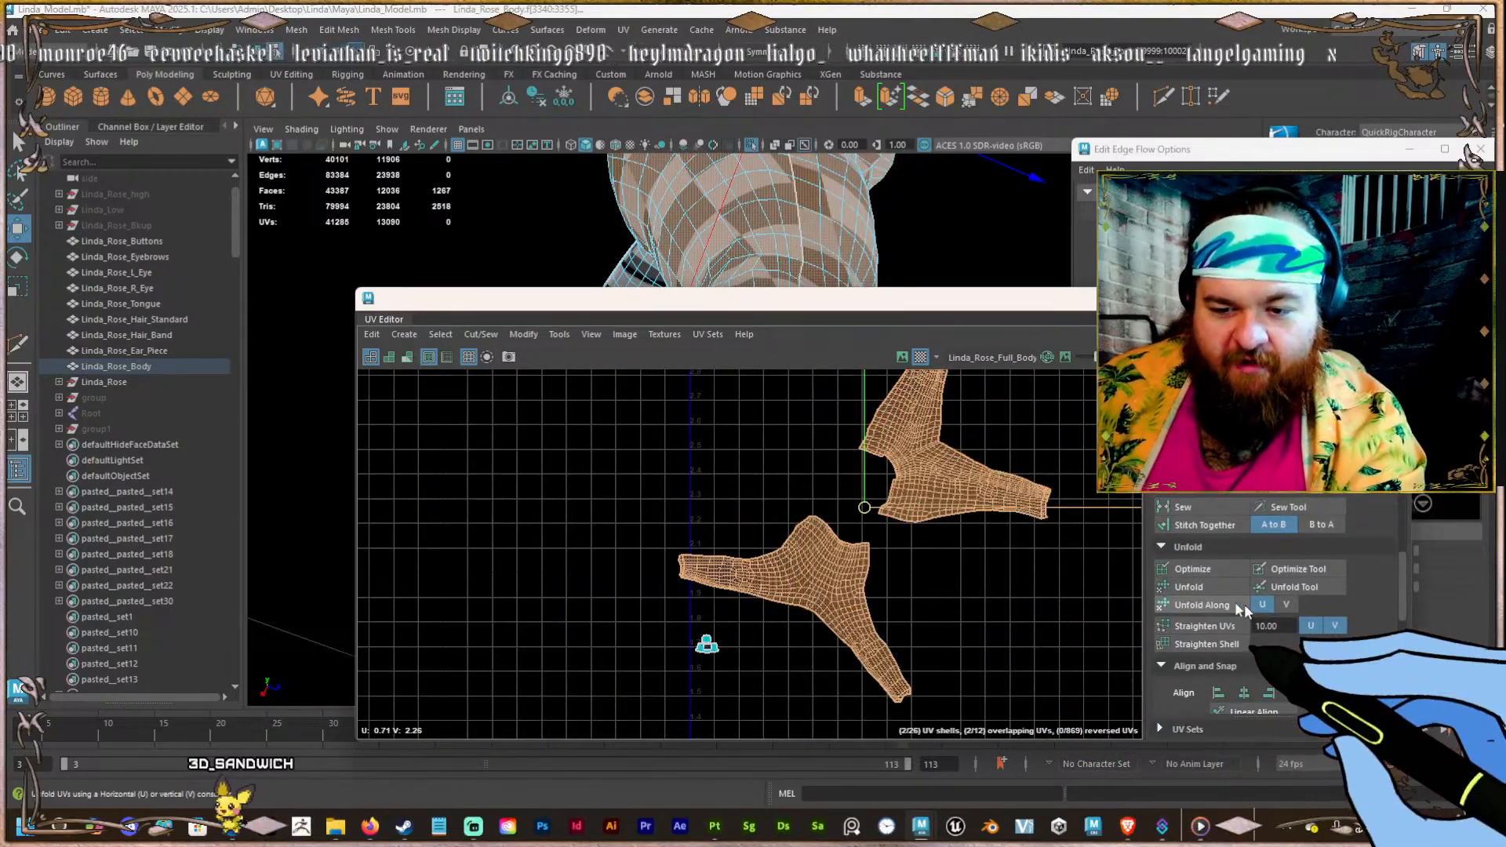
{"action": "left_click", "coordinate": [1190, 571]}
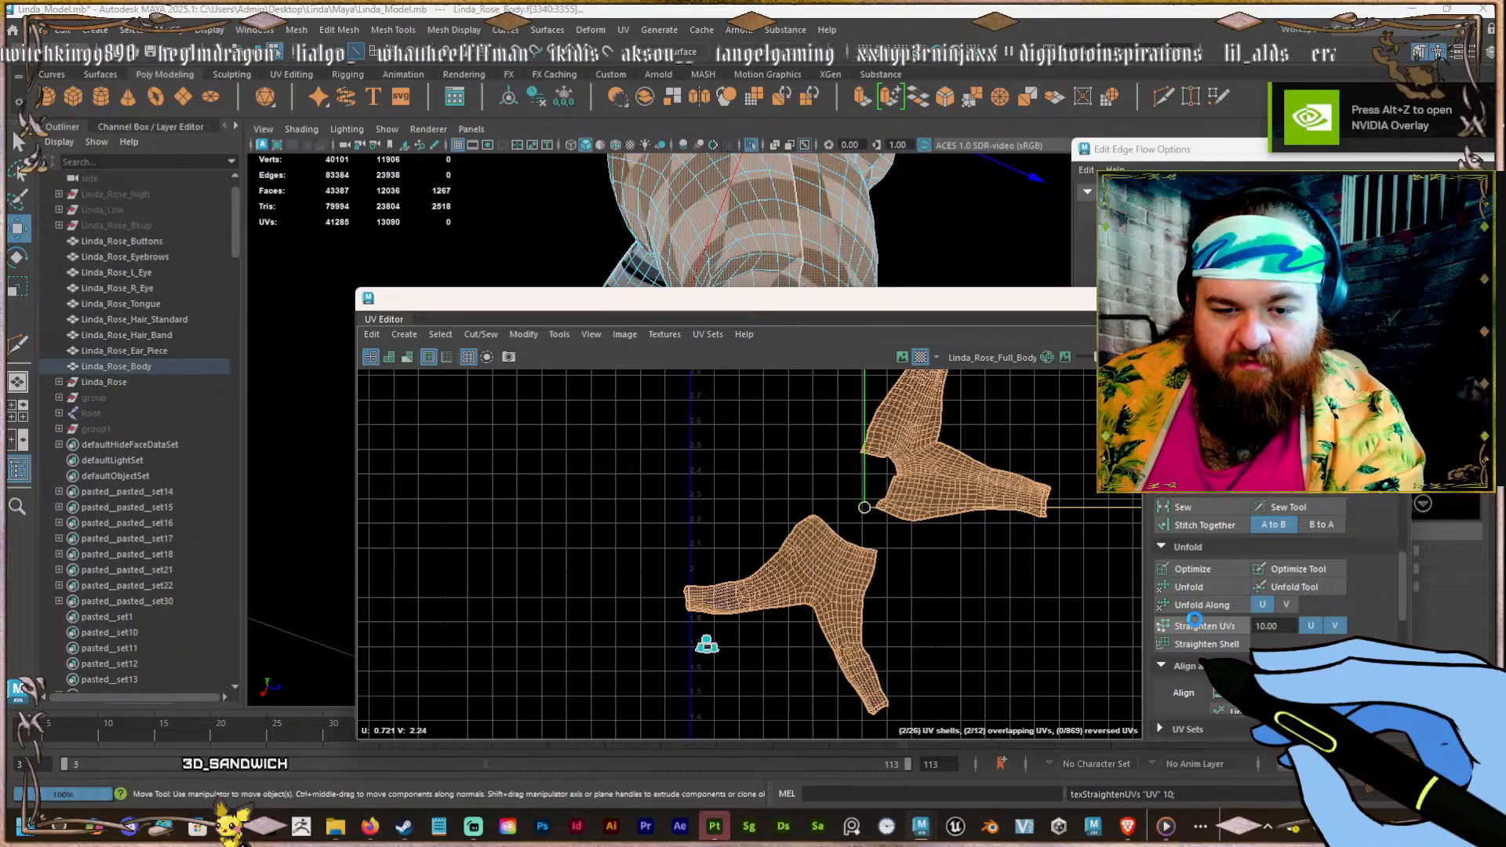
Move the UV Editor aside to examine the trousers on the whole body, and bring it back over the viewport.
{"action": "scroll", "coordinate": [1018, 453], "scroll_direction": "down", "scroll_amount": 3}
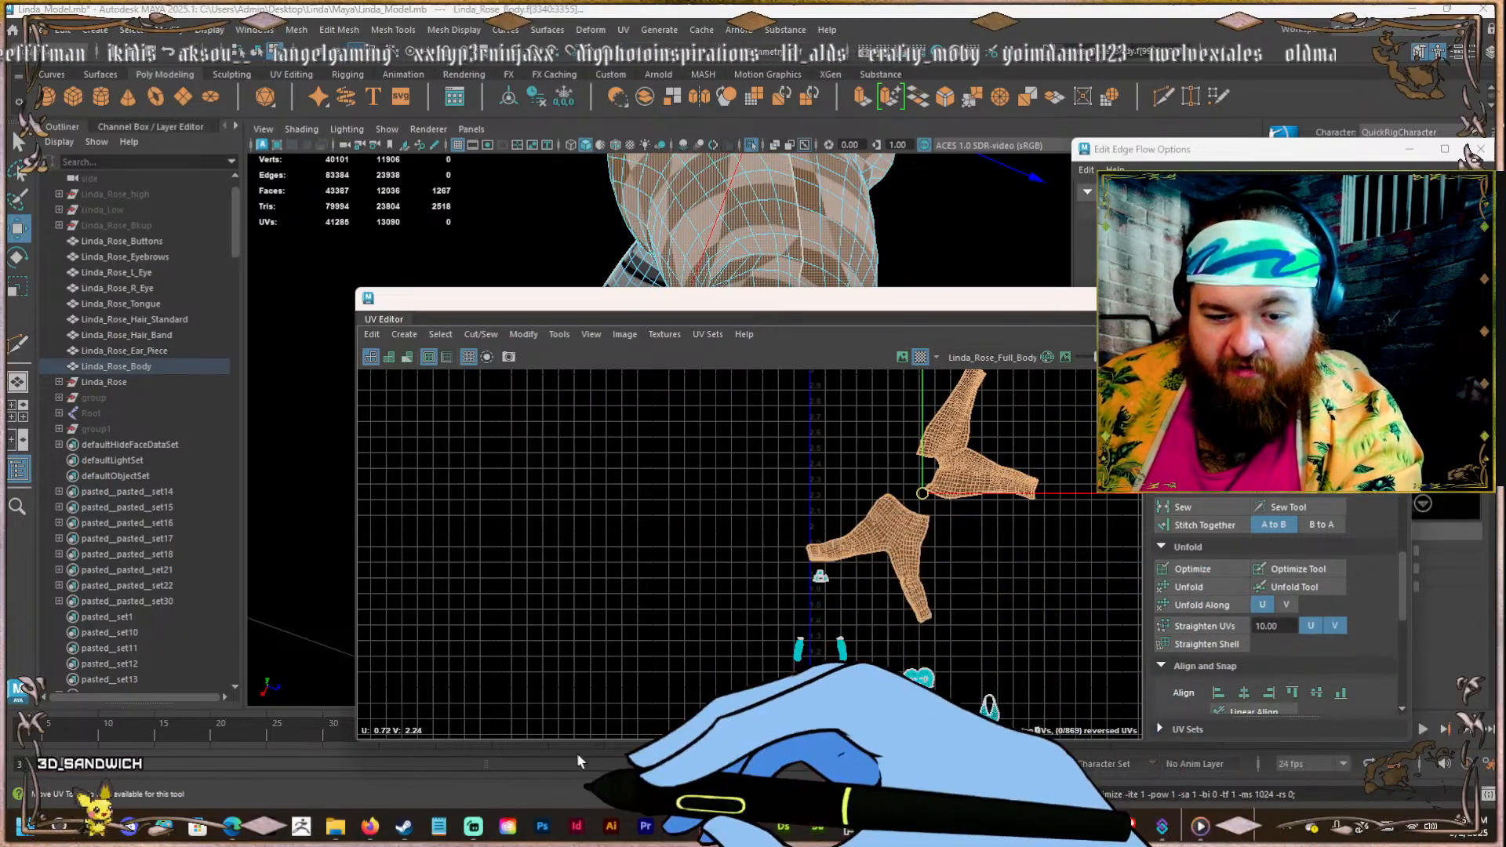
{"action": "scroll", "coordinate": [731, 522], "scroll_direction": "down", "scroll_amount": 3}
{"action": "left_click_drag", "start_coordinate": [676, 228], "coordinate": [412, 345], "text": "alt"}
{"action": "left_click_drag", "start_coordinate": [593, 302], "coordinate": [1199, 351]}
{"action": "scroll", "coordinate": [548, 460], "scroll_direction": "down", "scroll_amount": 12}
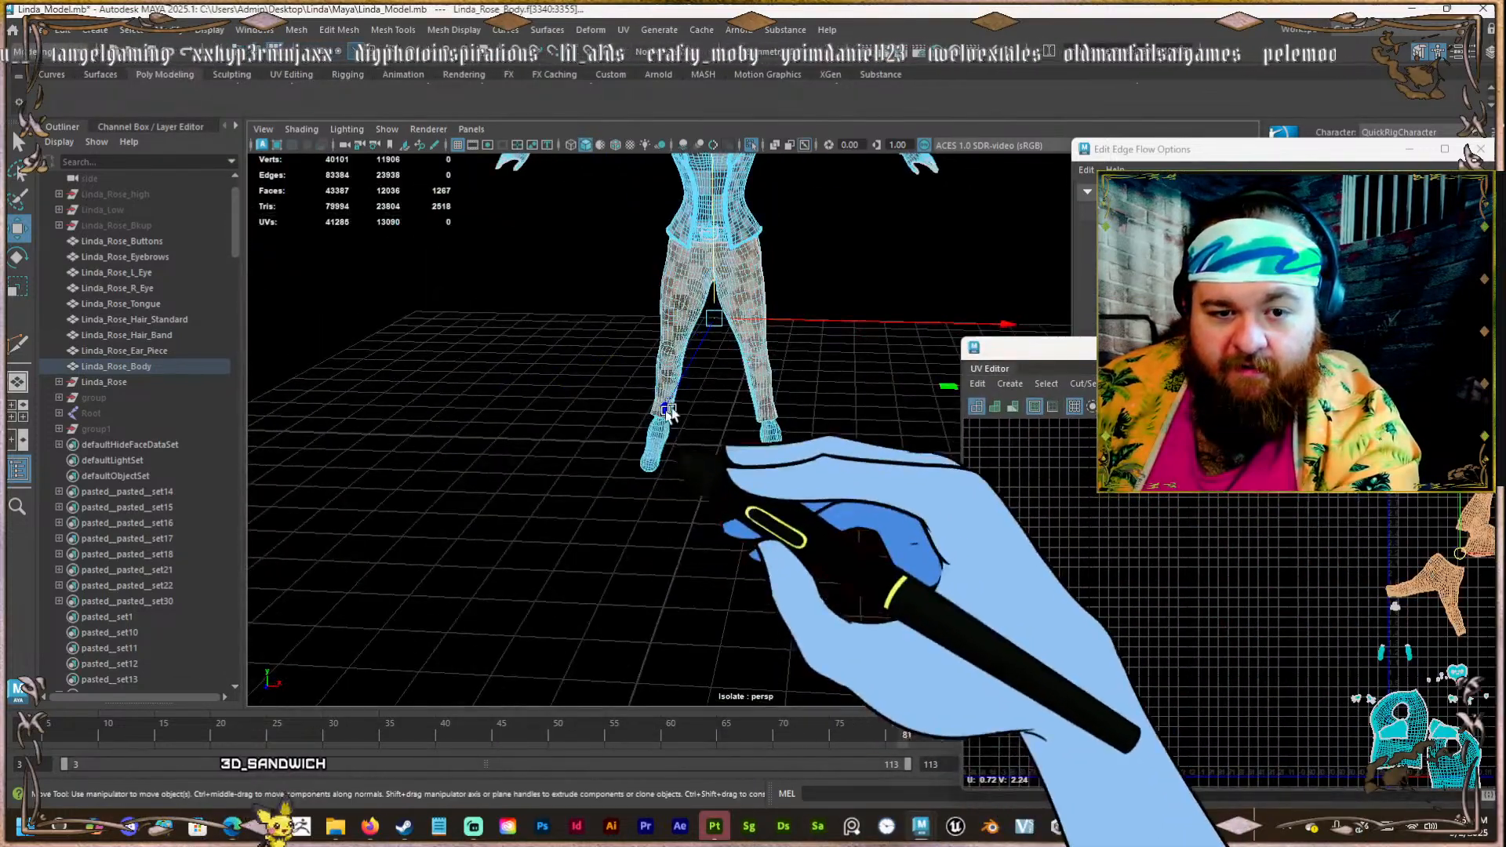
{"action": "middle_click_drag", "start_coordinate": [671, 408], "coordinate": [658, 549], "text": "alt"}
{"action": "left_click_drag", "start_coordinate": [1243, 350], "coordinate": [594, 157]}
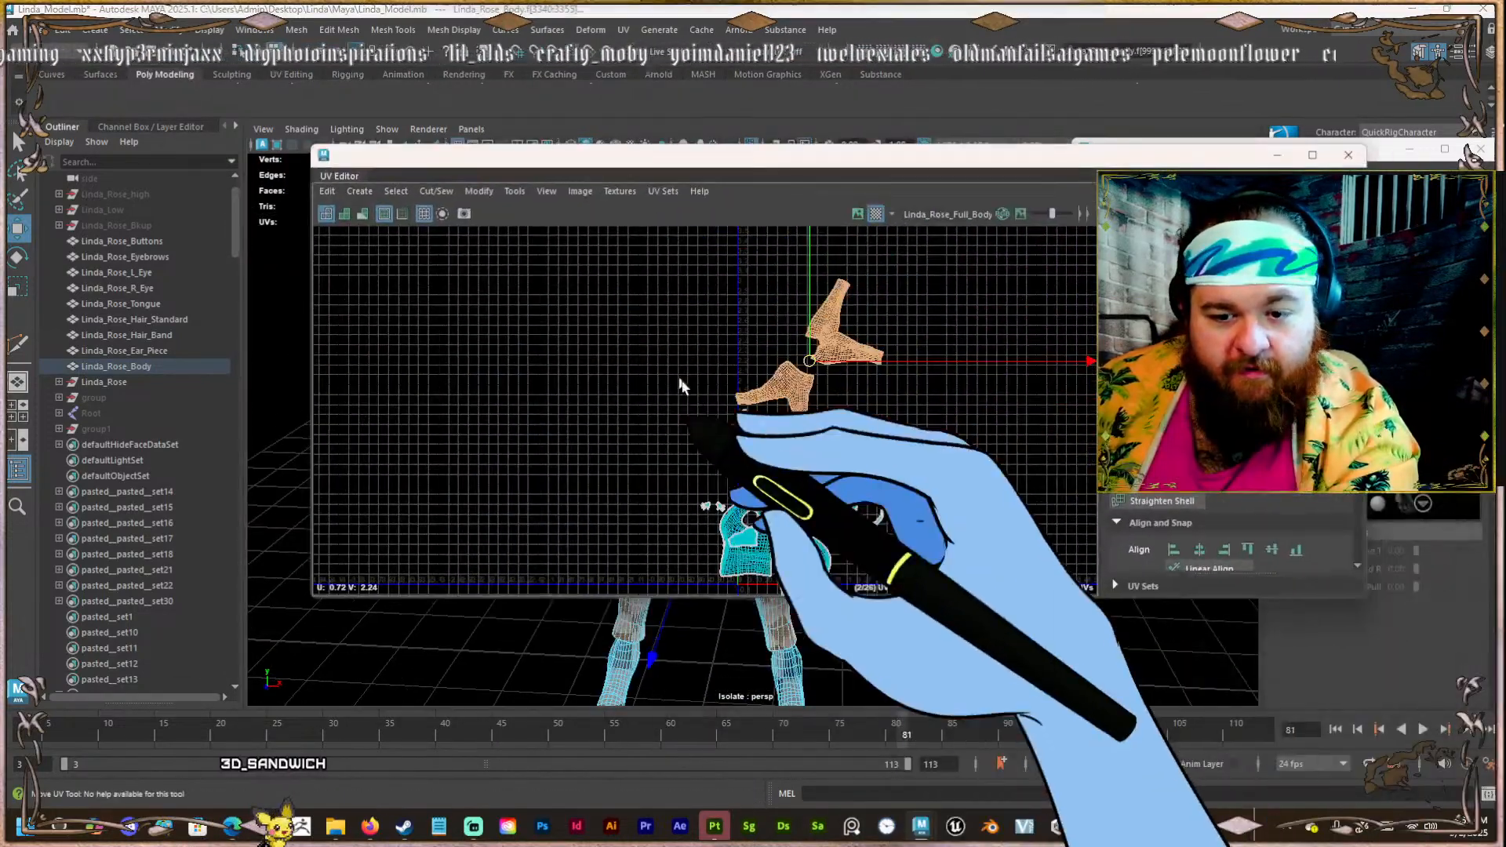
Select all the body's UV shells, set their texel density to 64 at map size 2048, and lay them out.
{"action": "right_click_drag", "start_coordinate": [676, 383], "coordinate": [692, 352]}
{"action": "scroll", "coordinate": [710, 388], "scroll_direction": "down", "scroll_amount": 3}
{"action": "left_click_drag", "start_coordinate": [483, 25], "coordinate": [483, 24]}
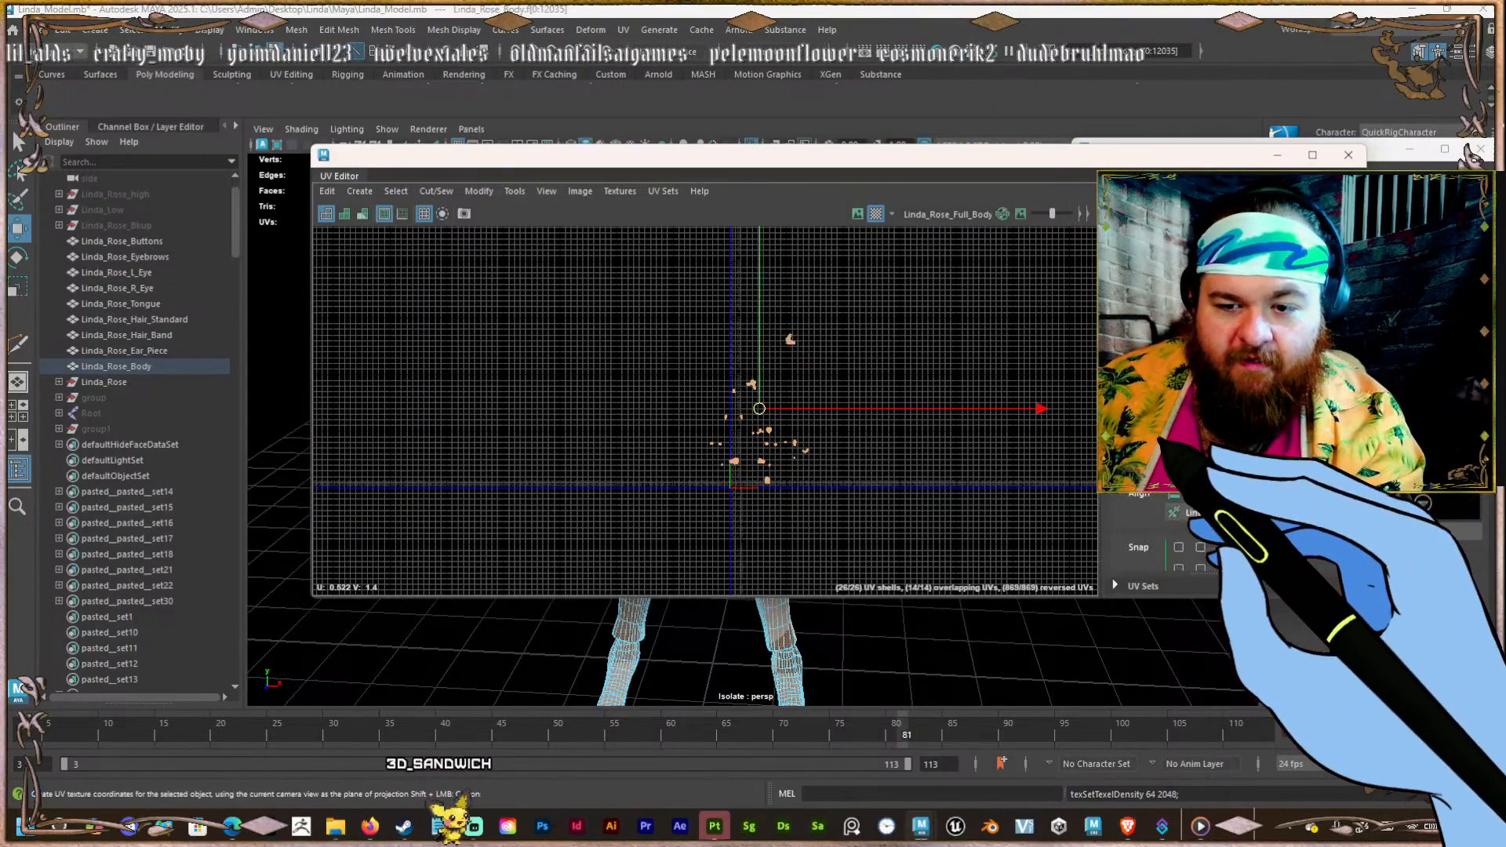
{"action": "left_click", "coordinate": [1172, 536]}
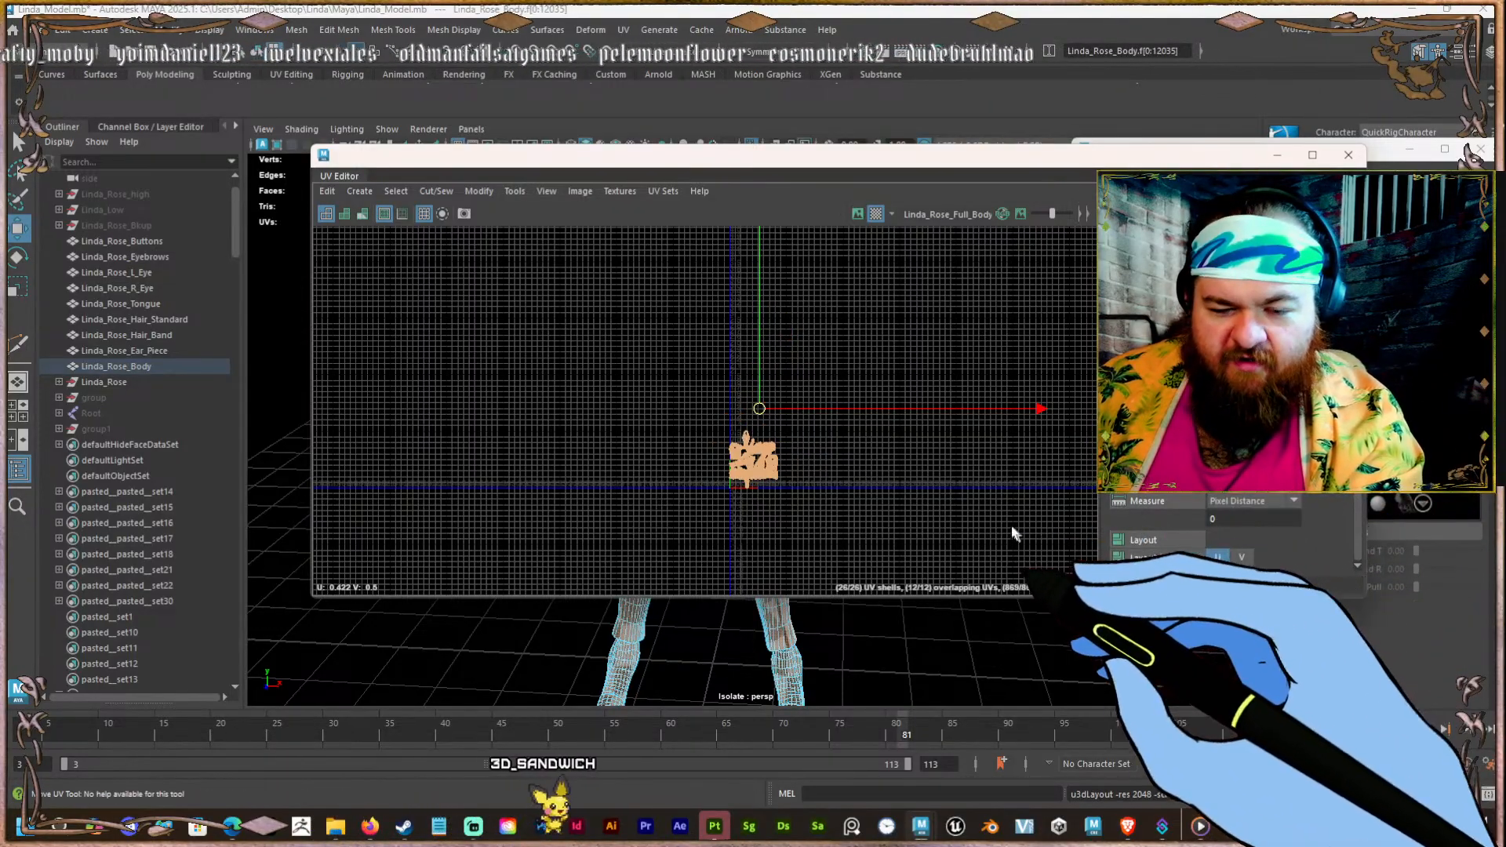
{"action": "scroll", "coordinate": [756, 443], "scroll_direction": "up", "scroll_amount": 10}
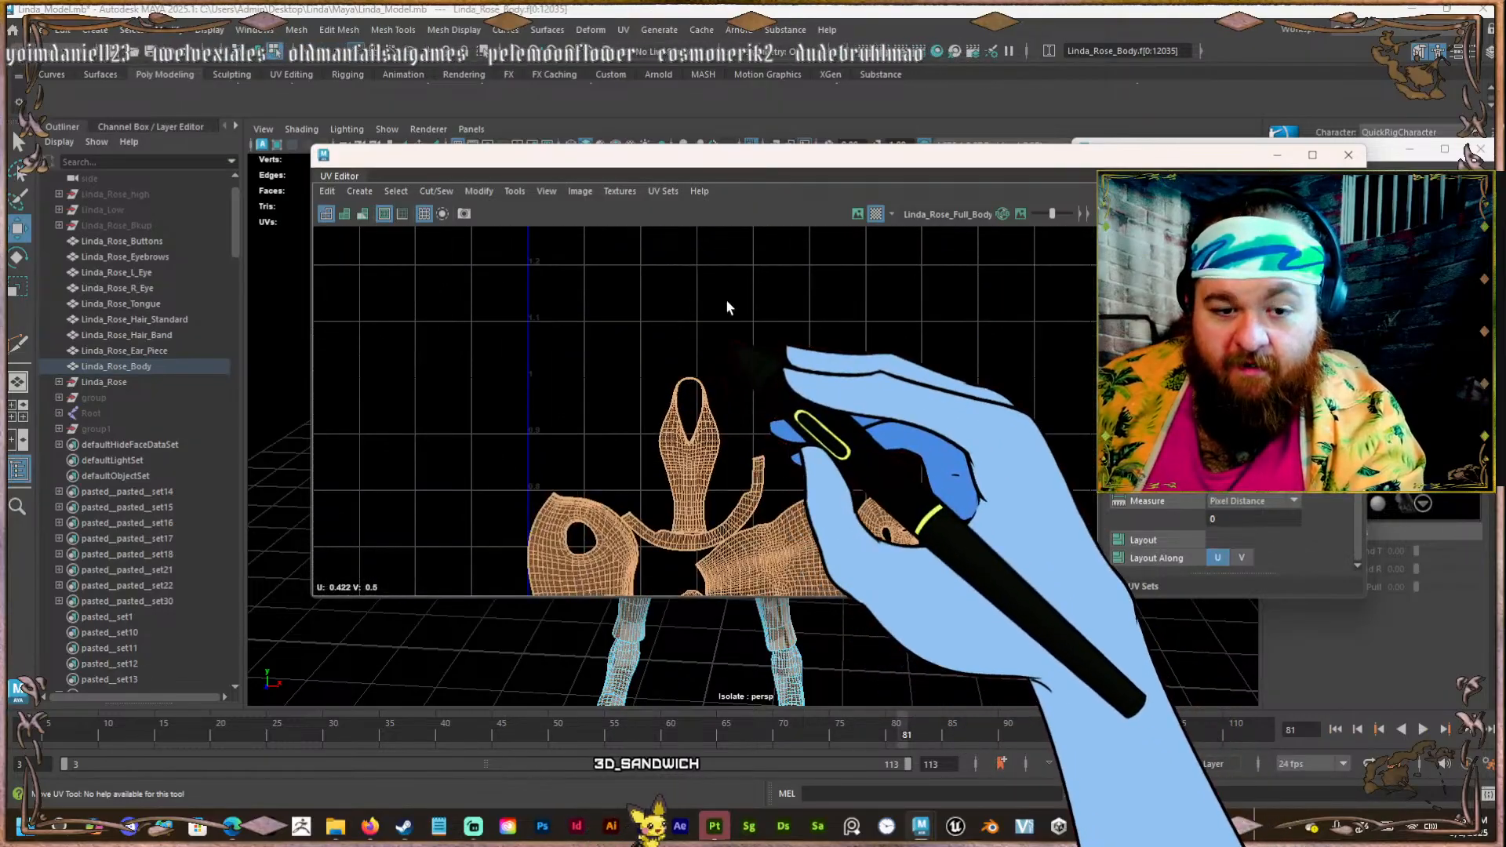
Check the body's UV layout by selecting and clearing shells, and display the checker texture behind it.
{"action": "scroll", "coordinate": [727, 307], "scroll_direction": "down", "scroll_amount": 5}
{"action": "left_click", "coordinate": [686, 471]}
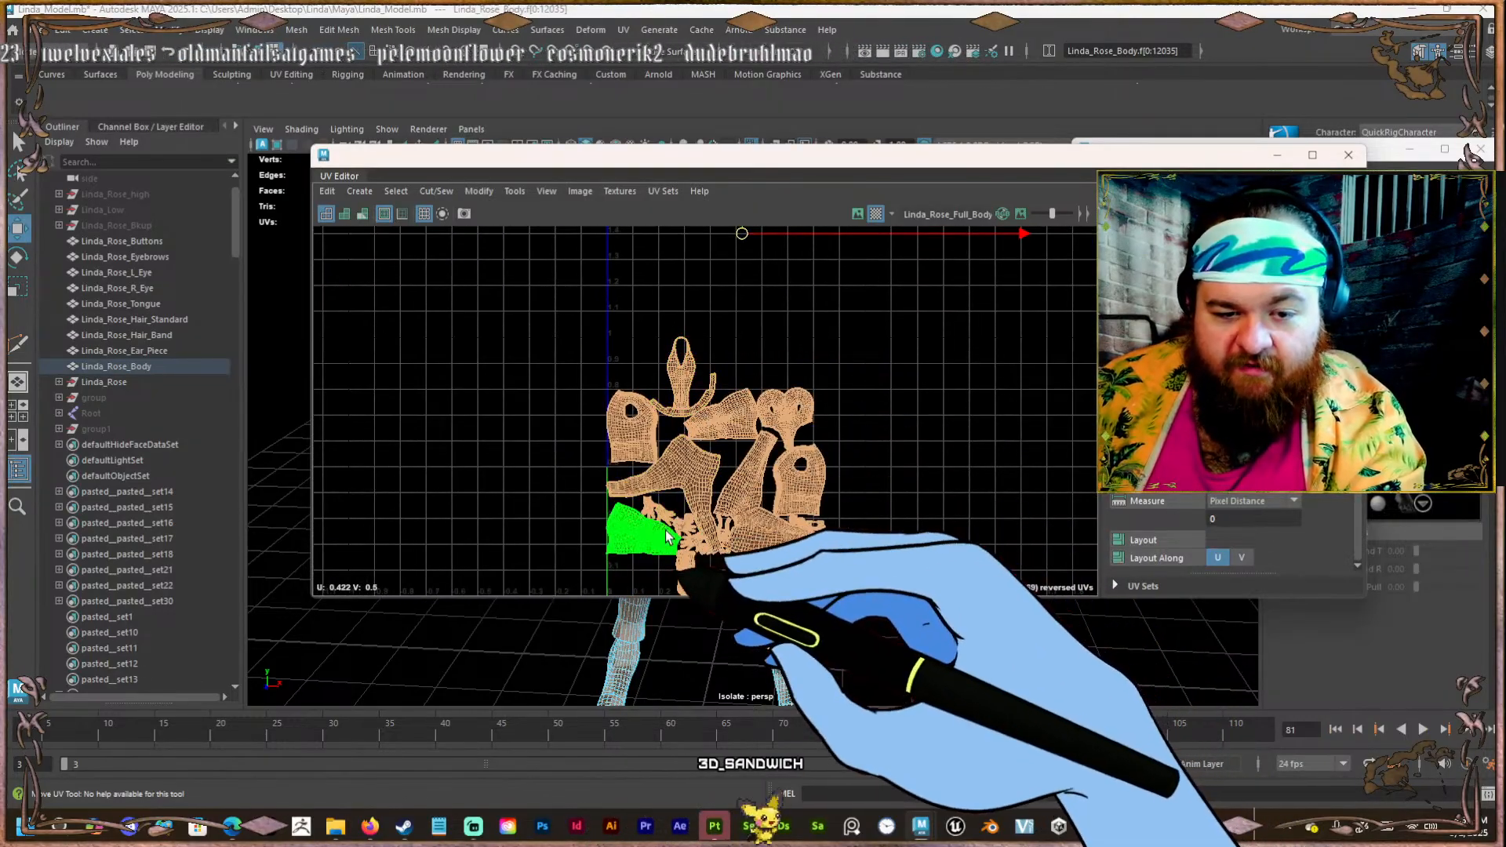
{"action": "left_click", "coordinate": [687, 524]}
{"action": "left_click", "coordinate": [803, 345]}
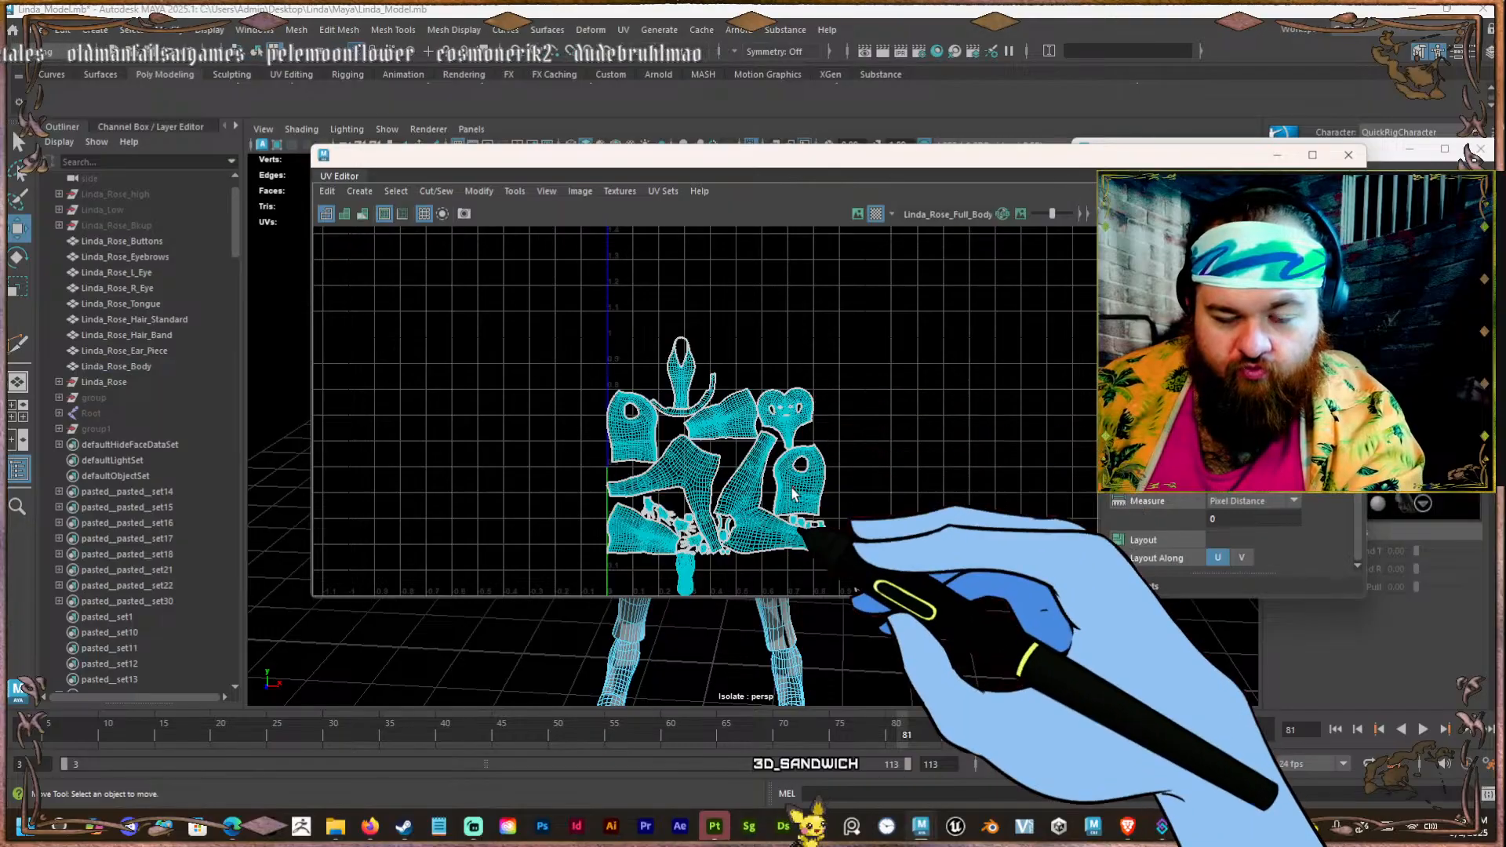
{"action": "scroll", "coordinate": [663, 354], "scroll_direction": "up", "scroll_amount": 4}
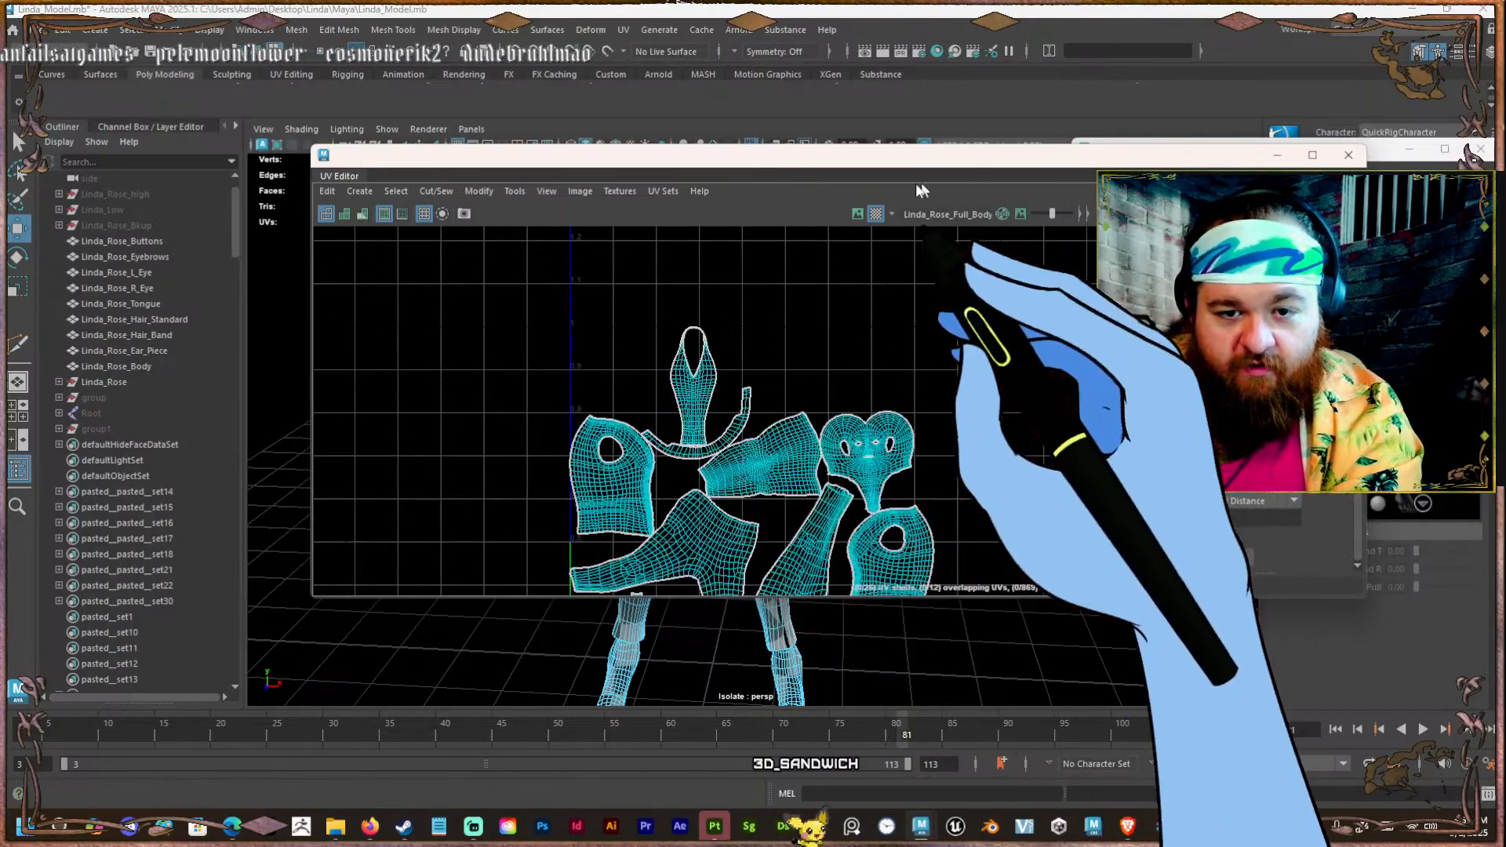
{"action": "left_click", "coordinate": [856, 214]}
{"action": "scroll", "coordinate": [828, 428], "scroll_direction": "down", "scroll_amount": 6}
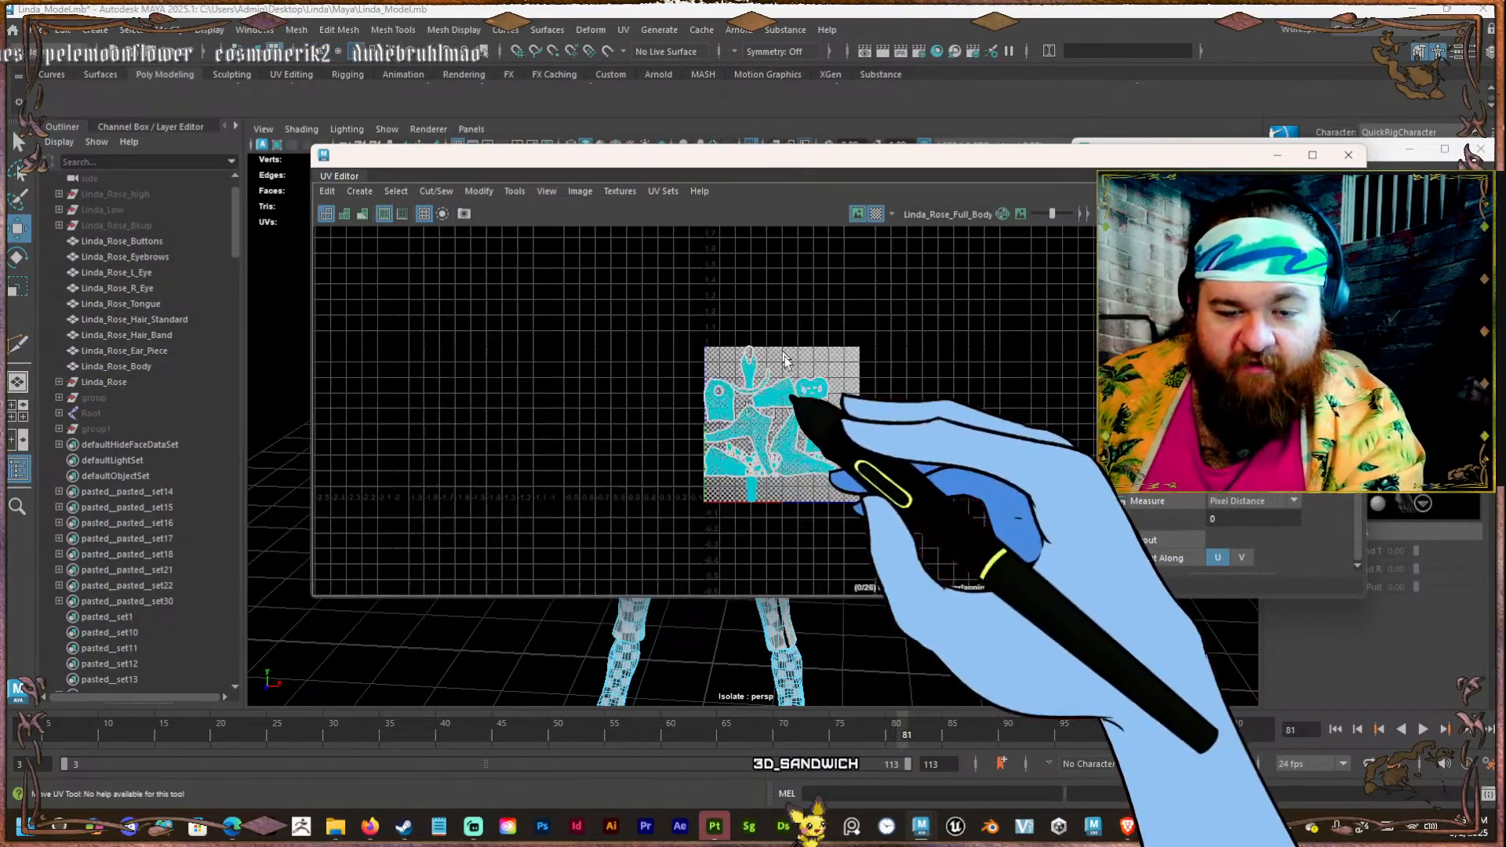
{"action": "scroll", "coordinate": [831, 437], "scroll_direction": "up", "scroll_amount": 4}
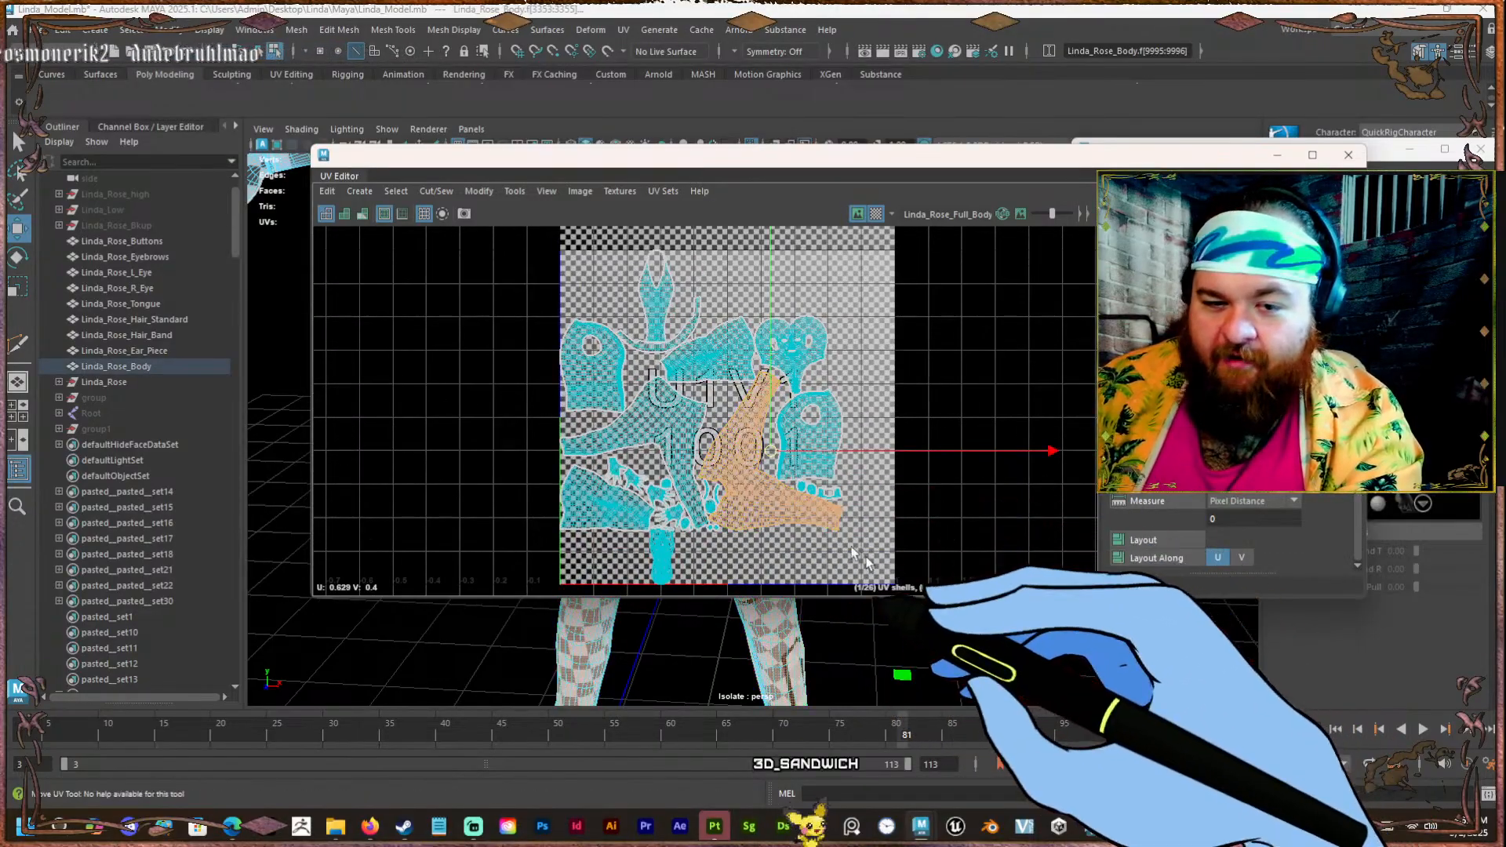
Select all the body's UV shells, scale them up slightly, and move them with the checker texture hidden.
{"action": "left_click_drag", "start_coordinate": [866, 560], "coordinate": [437, 242]}
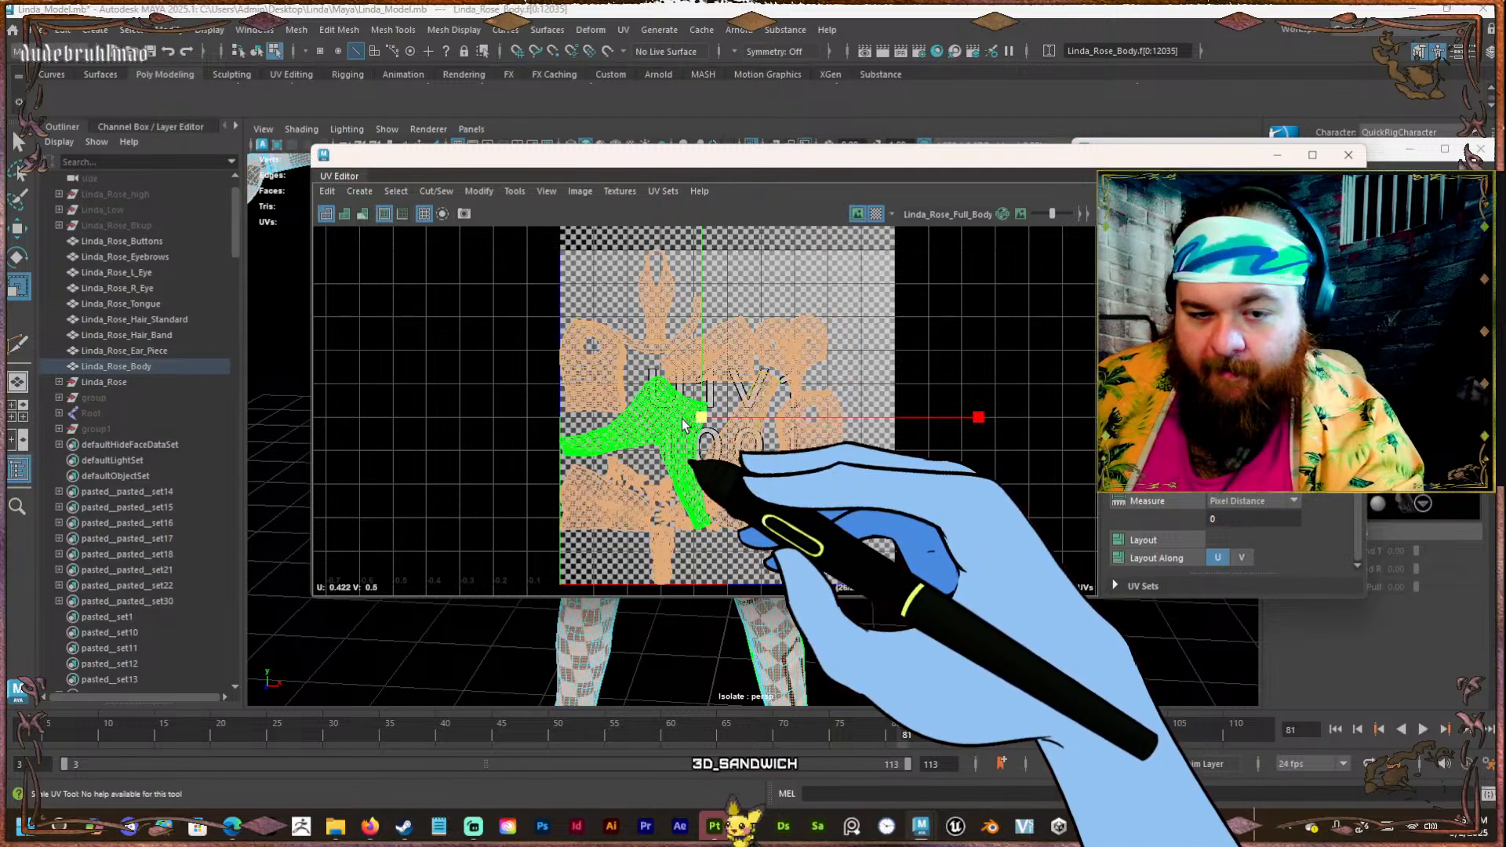
{"action": "left_click_drag", "start_coordinate": [682, 426], "coordinate": [780, 428]}
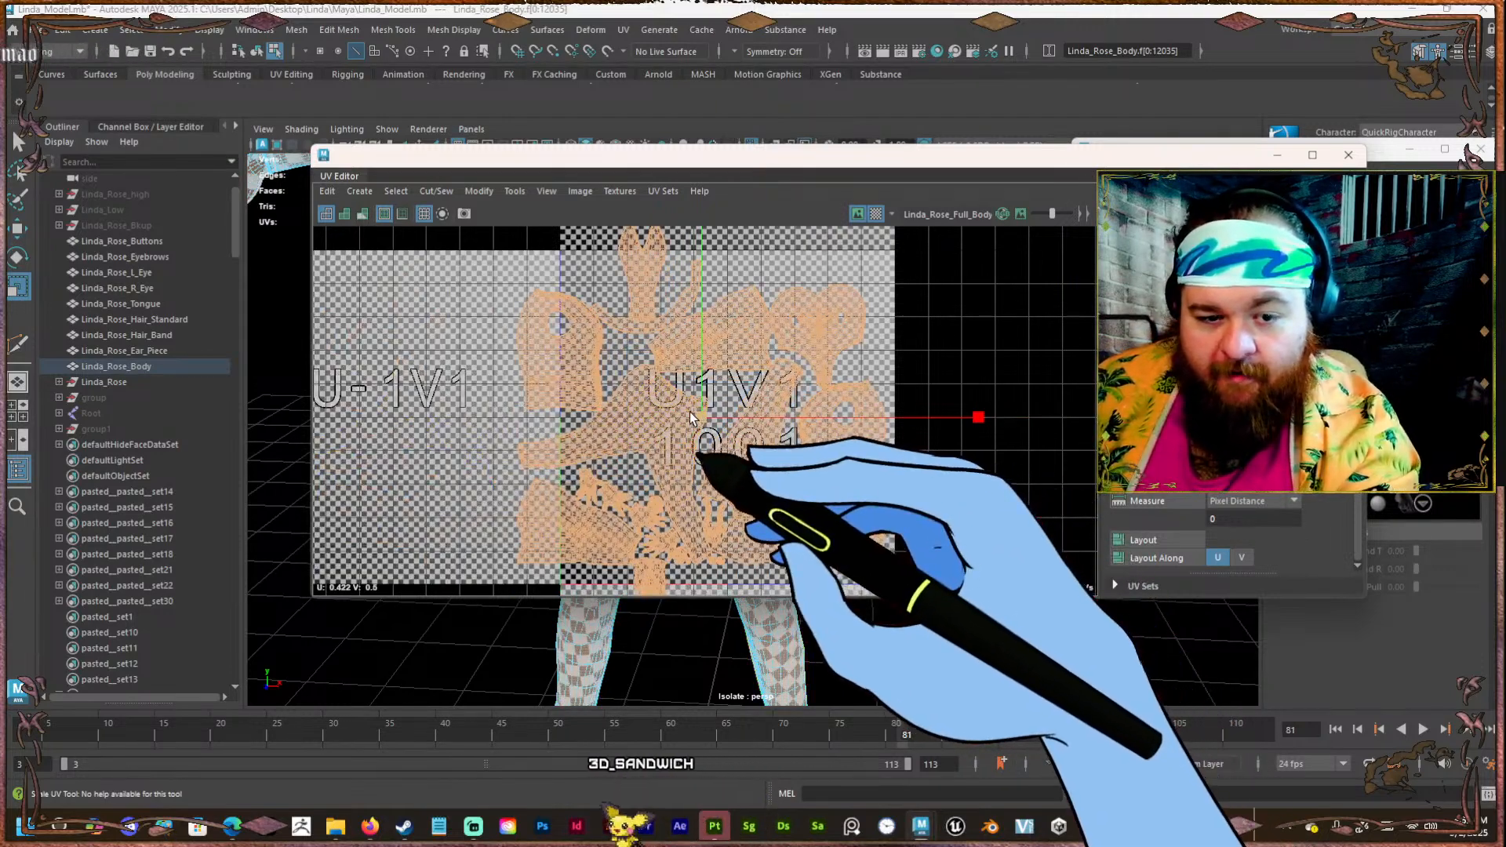
{"action": "left_click", "coordinate": [862, 215]}
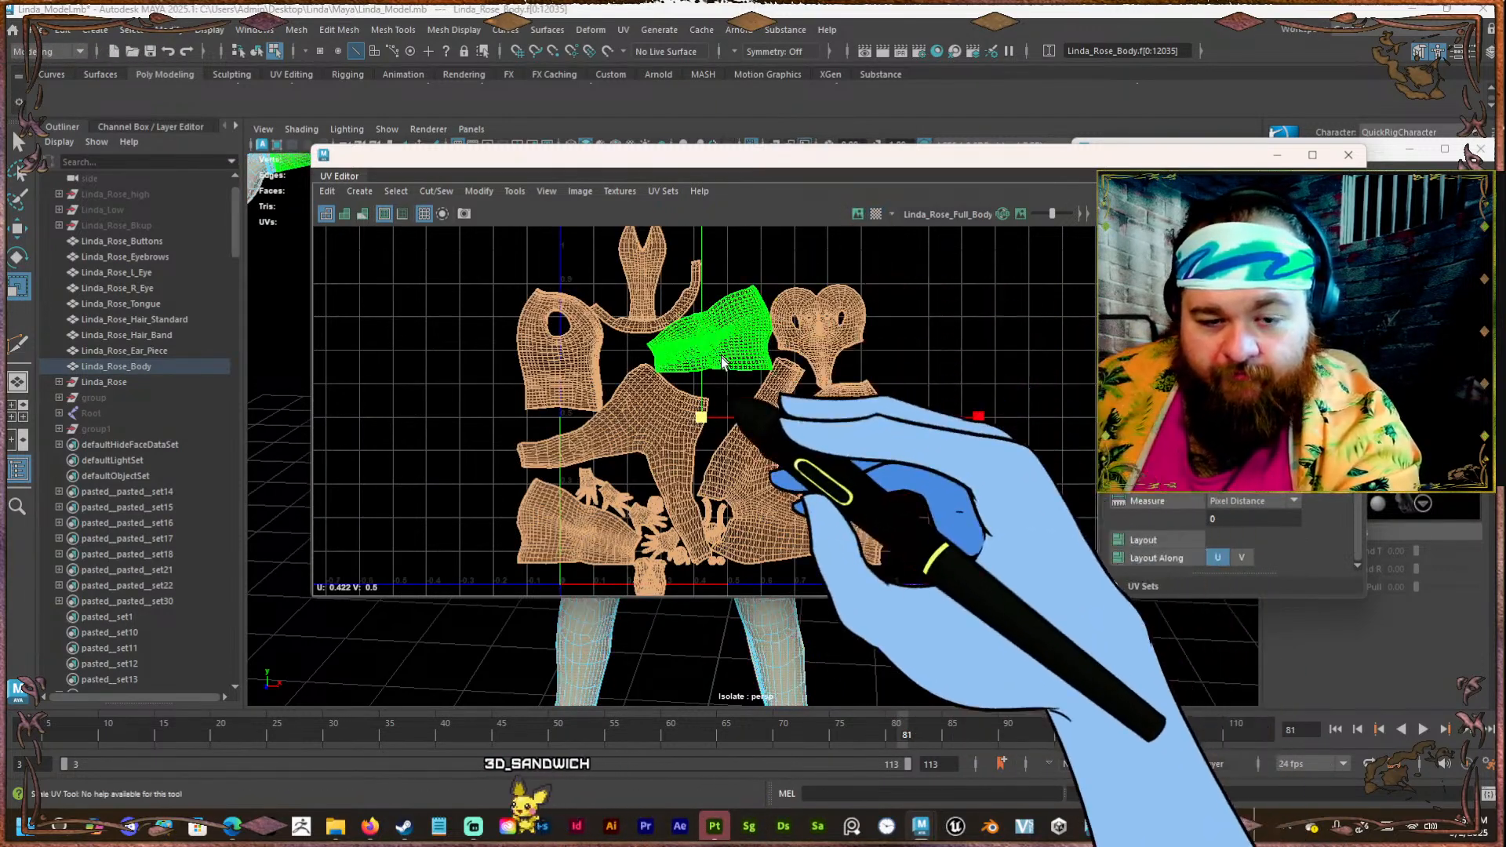
{"action": "key", "text": "w"}
{"action": "left_click_drag", "start_coordinate": [700, 418], "coordinate": [907, 307]}
Switch to Substance 3D Painter, close the home screen, and enlarge the 3D view with the panels hidden.
{"action": "left_click", "coordinate": [714, 827]}
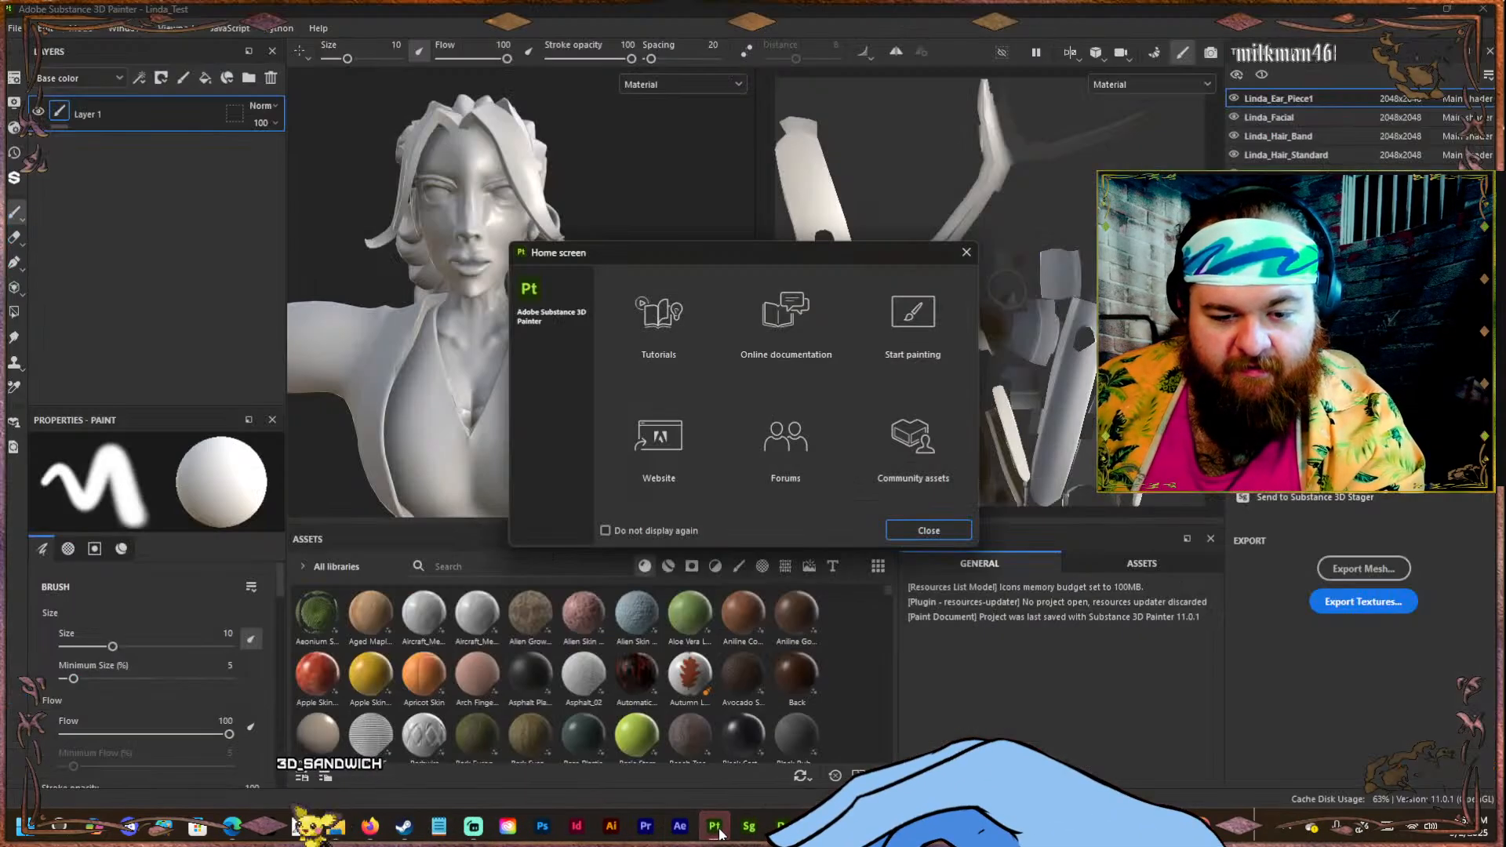
{"action": "left_click", "coordinate": [929, 531]}
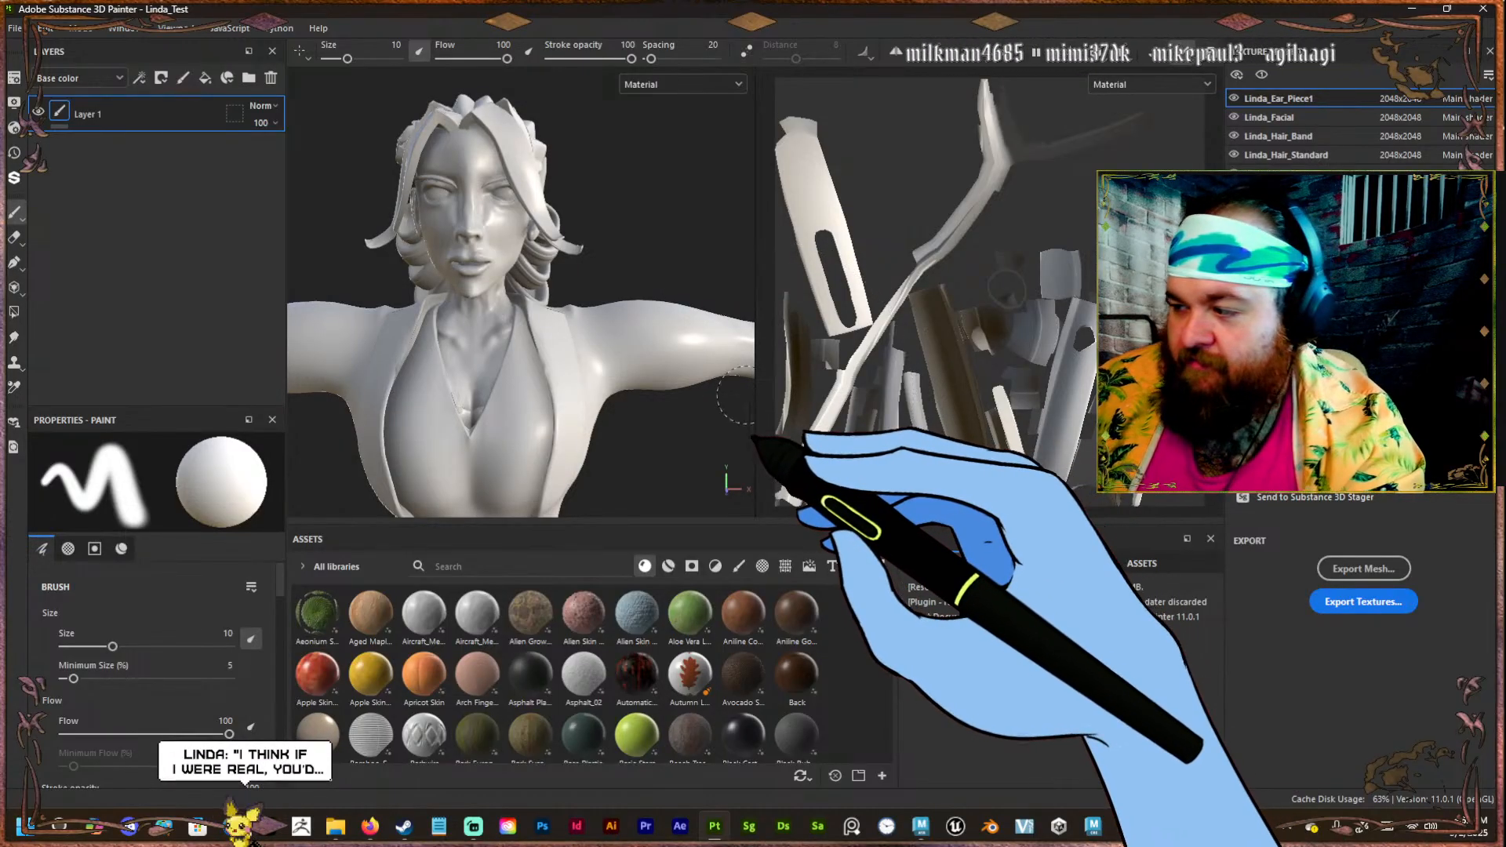
{"action": "key", "text": "Tab"}
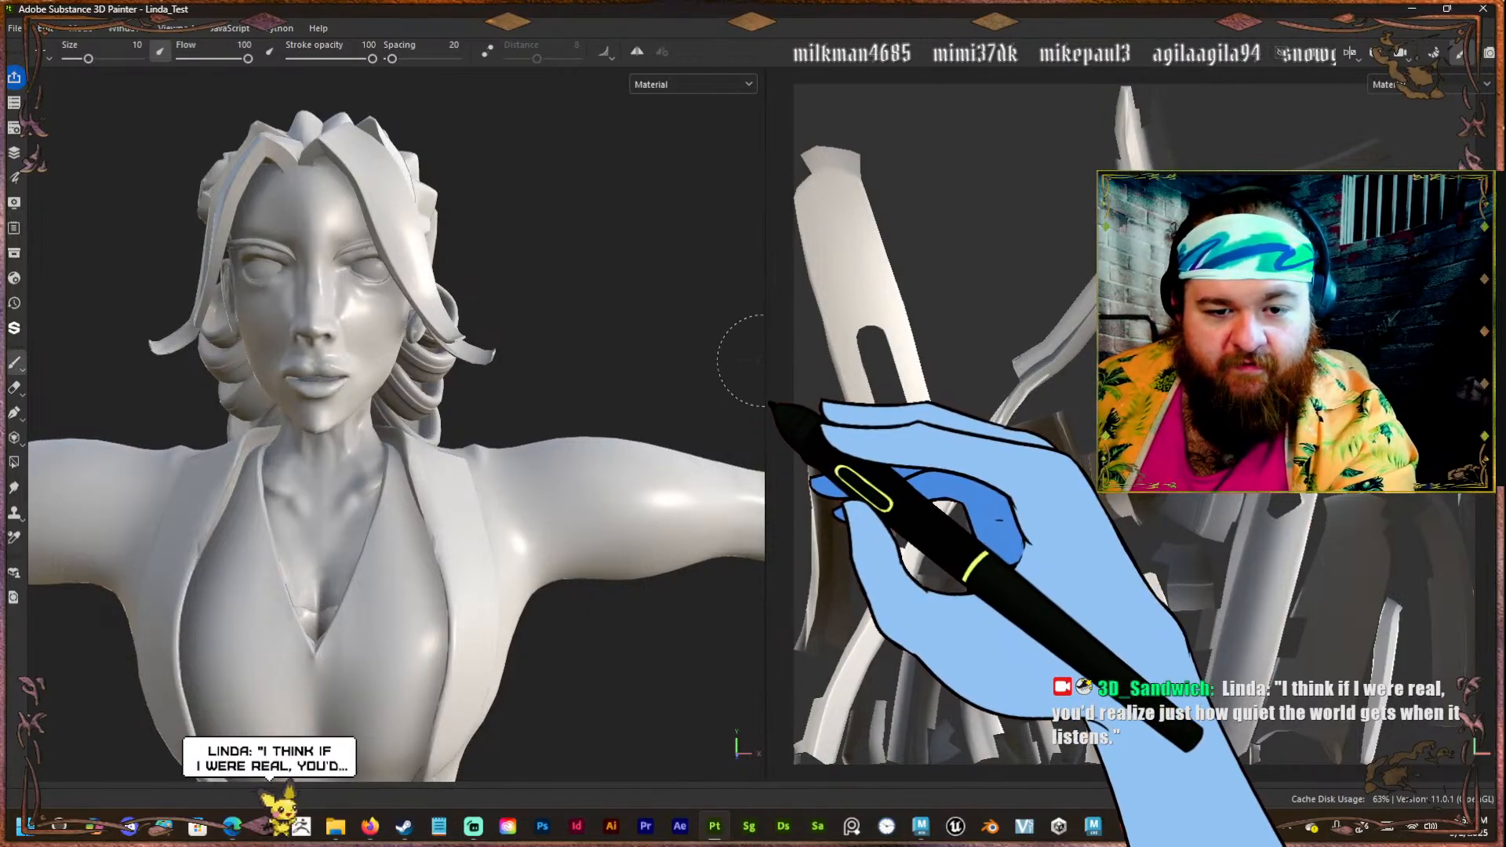
{"action": "left_click_drag", "start_coordinate": [771, 361], "coordinate": [1488, 361]}
Examine the character in the 3D view, from the full figure and belt area down the trousers to the feet.
{"action": "right_click_drag", "start_coordinate": [628, 306], "coordinate": [773, 417], "text": "alt"}
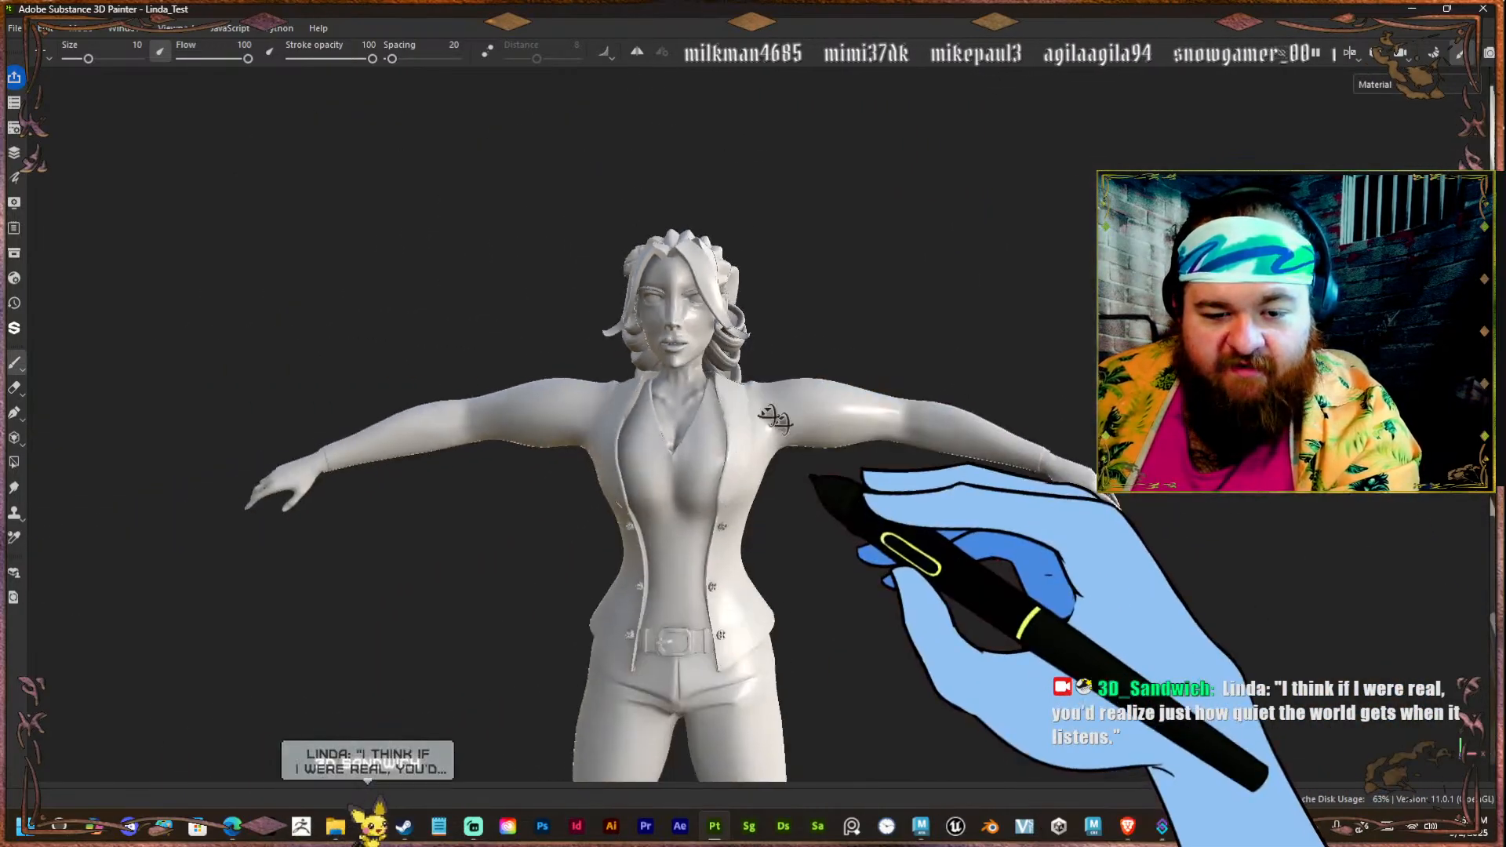
{"action": "mouse_move", "coordinate": [773, 416]}
{"action": "left_mouse_down", "text": "alt"}
{"action": "mouse_move", "coordinate": [624, 407]}
{"action": "mouse_move", "coordinate": [902, 447]}
{"action": "mouse_move", "coordinate": [807, 471]}
{"action": "mouse_move", "coordinate": [761, 448]}
{"action": "left_mouse_up", "text": "alt"}
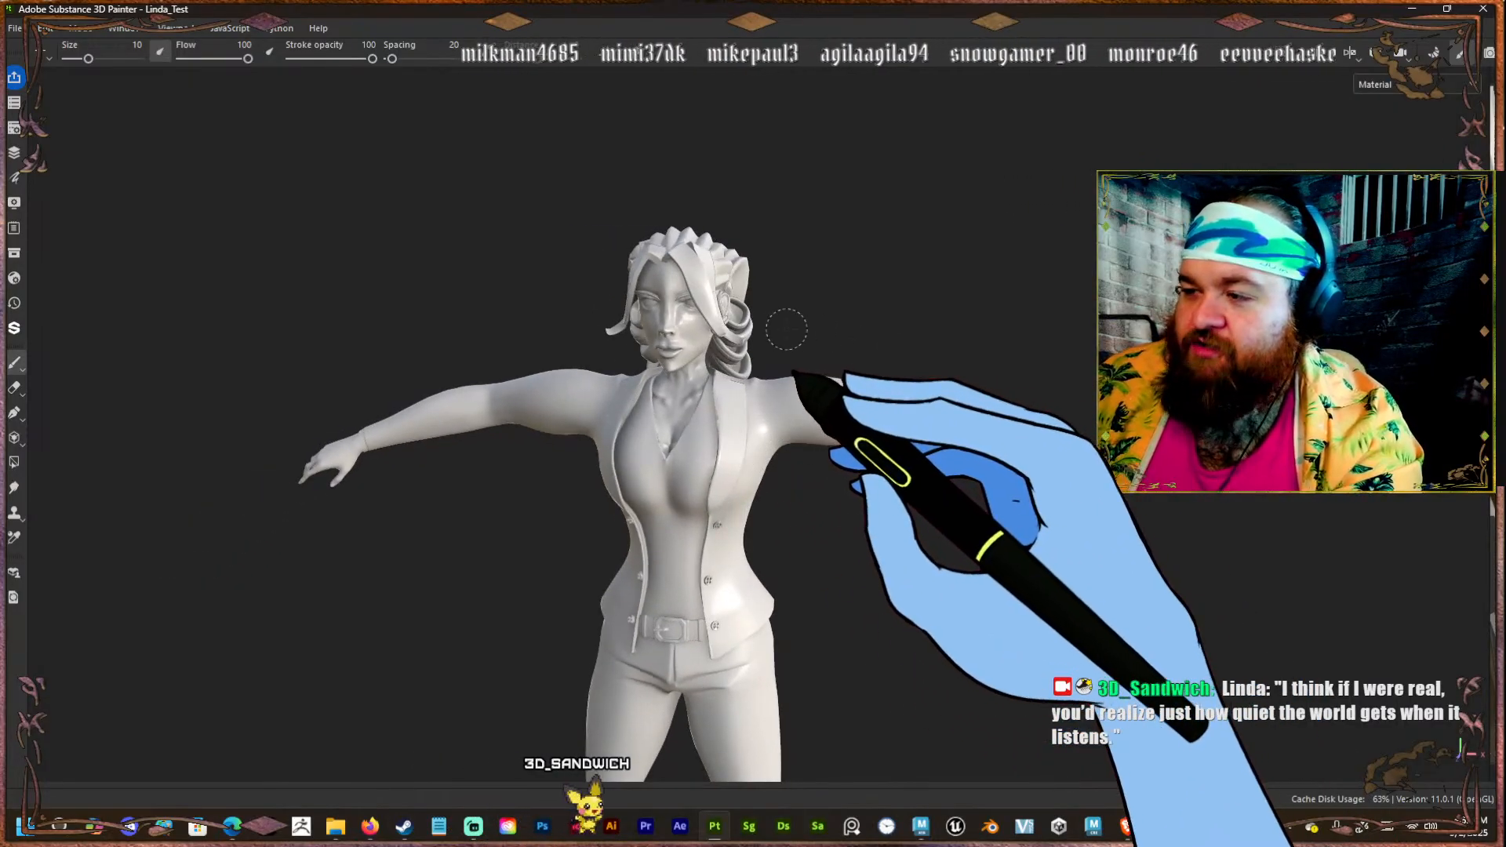
{"action": "left_click_drag", "start_coordinate": [753, 502], "coordinate": [984, 462], "text": "alt"}
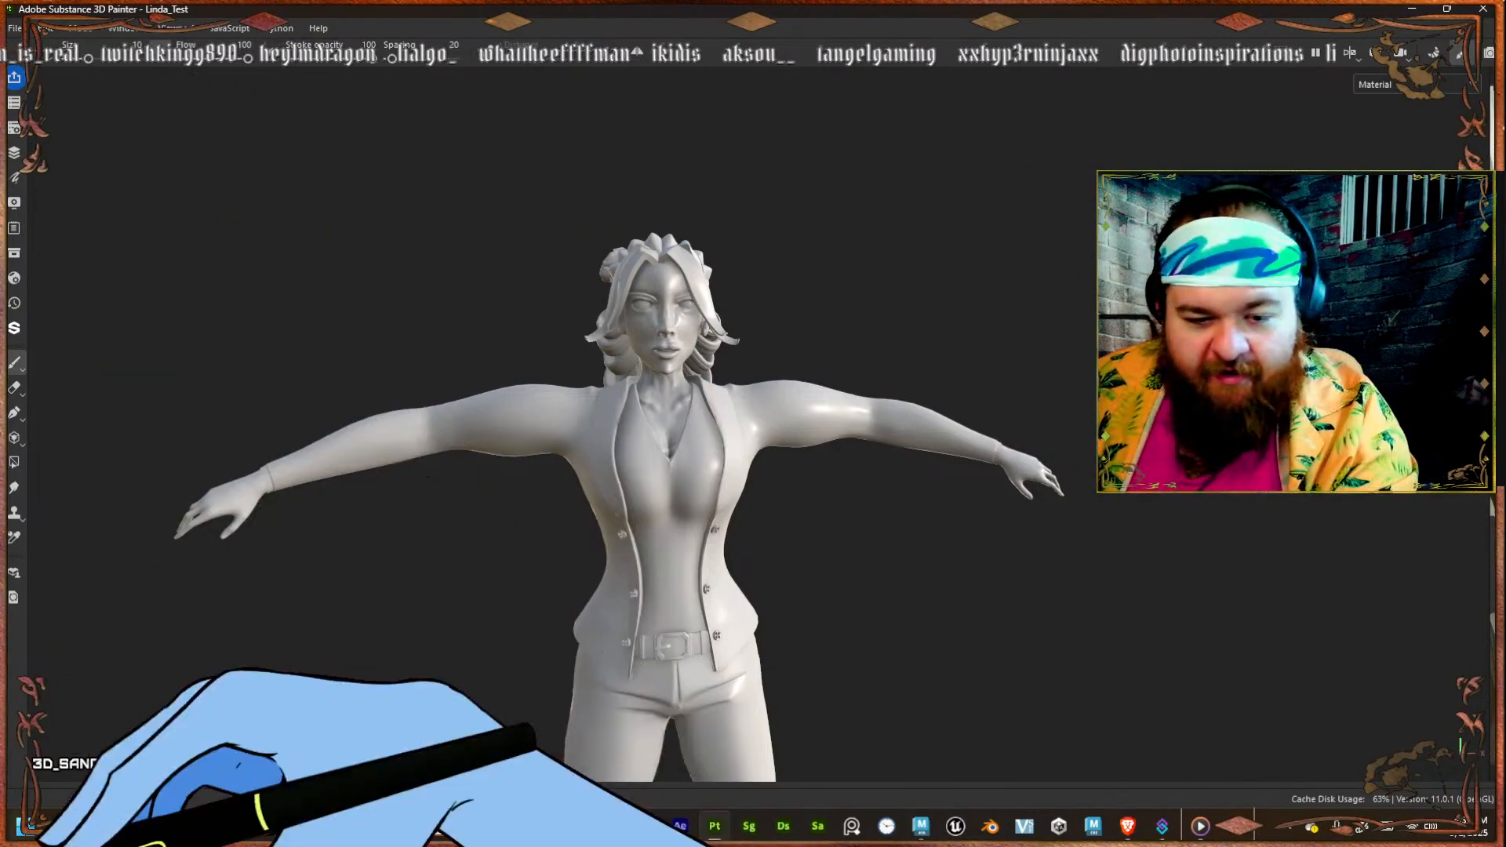
{"action": "middle_click_drag", "start_coordinate": [657, 689], "coordinate": [760, 373], "text": "alt"}
{"action": "right_click_drag", "start_coordinate": [760, 373], "coordinate": [790, 356], "text": "alt"}
{"action": "left_click_drag", "start_coordinate": [791, 357], "coordinate": [807, 128], "text": "alt"}
{"action": "right_click_drag", "start_coordinate": [807, 128], "coordinate": [722, 360], "text": "alt"}
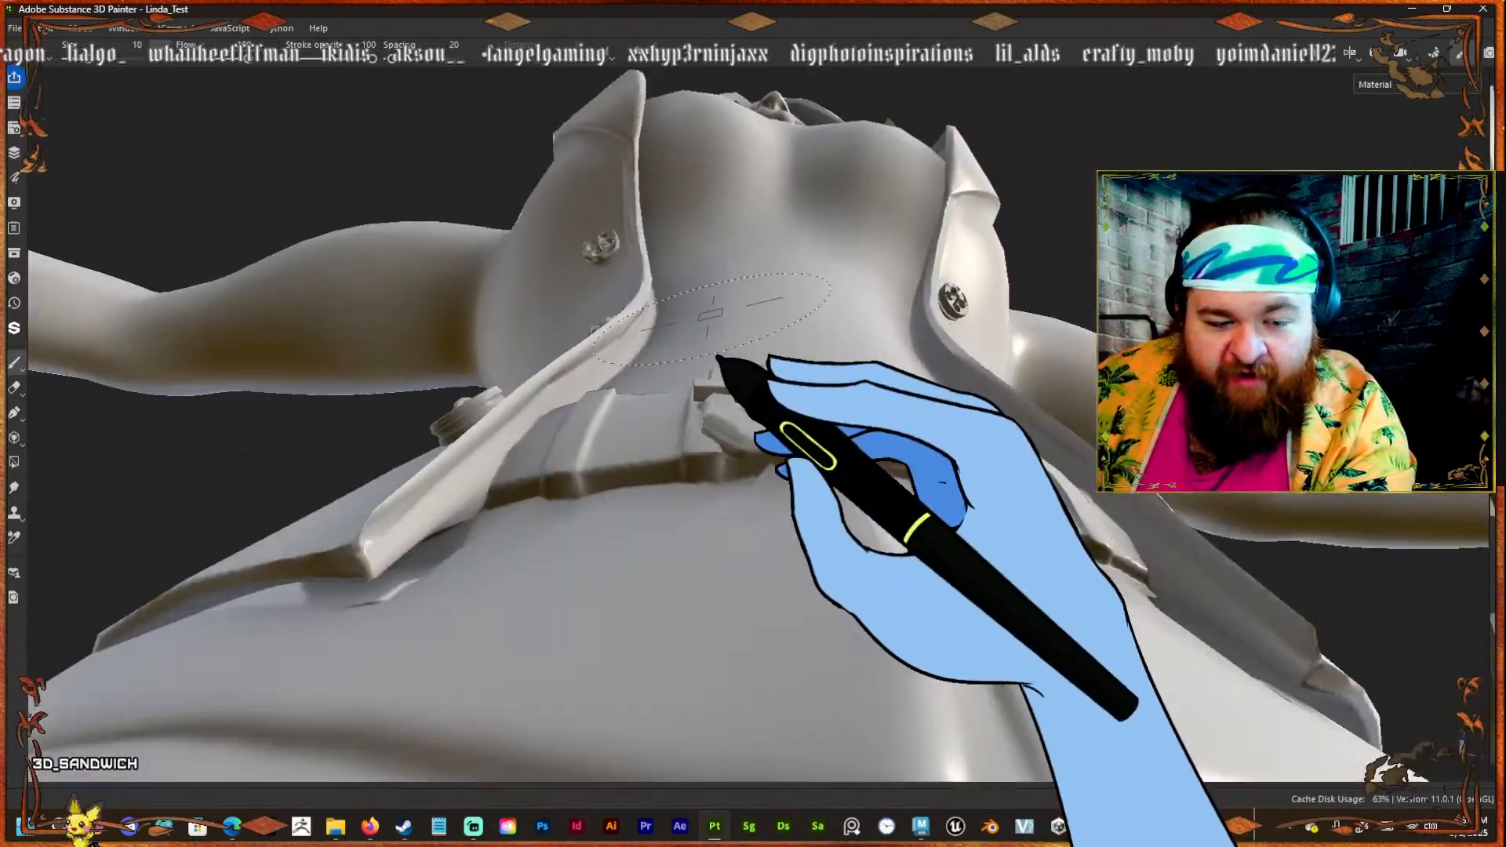
{"action": "left_click_drag", "start_coordinate": [722, 360], "coordinate": [789, 417], "text": "alt"}
{"action": "middle_click_drag", "start_coordinate": [790, 416], "coordinate": [625, 125], "text": "alt"}
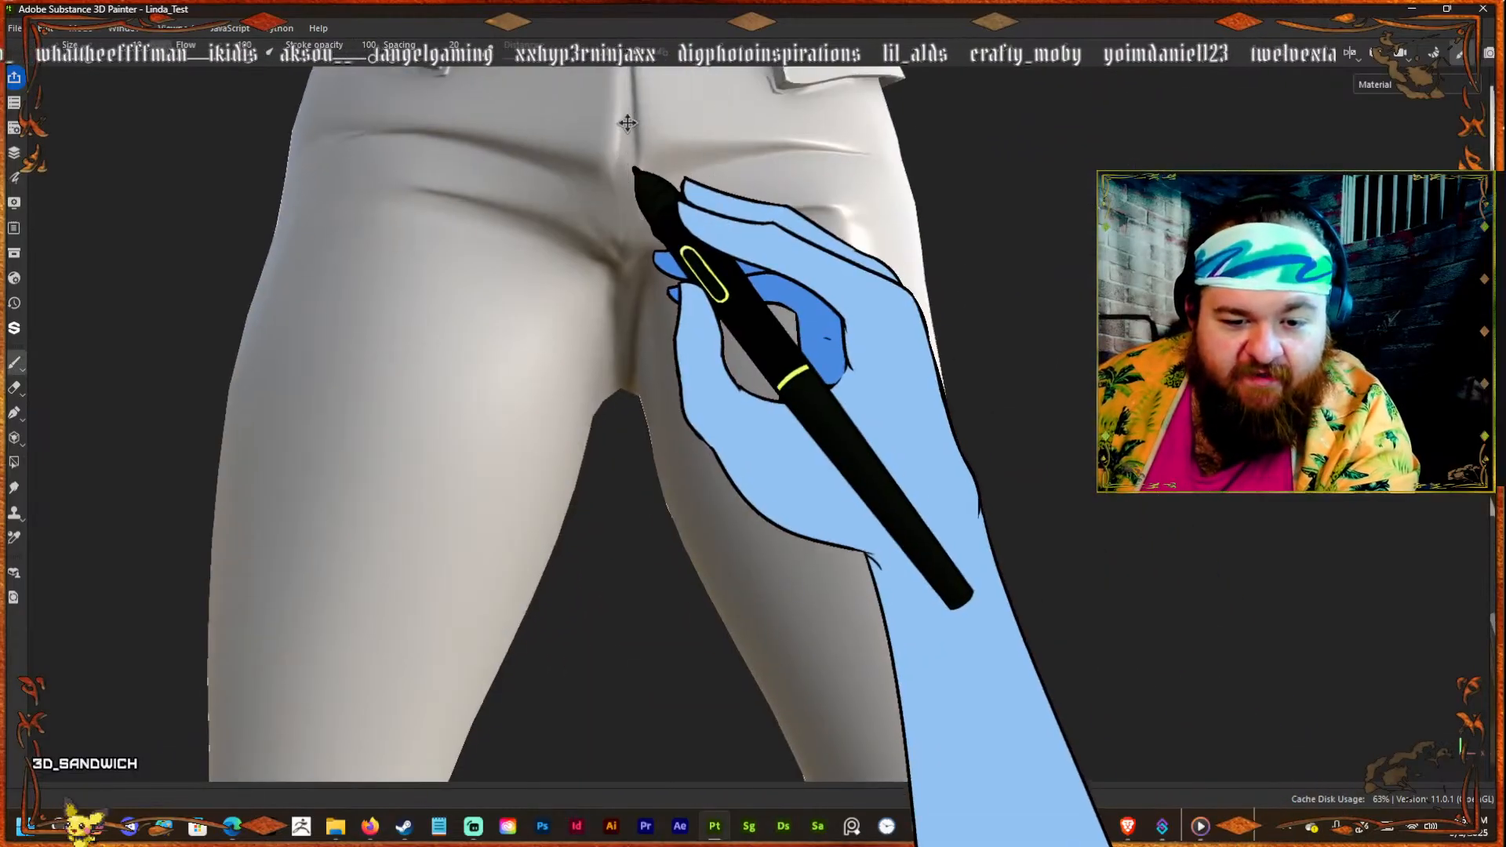
{"action": "right_click_drag", "start_coordinate": [625, 124], "coordinate": [716, 285], "text": "alt"}
{"action": "middle_click_drag", "start_coordinate": [716, 286], "coordinate": [697, 31], "text": "alt"}
{"action": "scroll", "coordinate": [756, 269], "scroll_direction": "up", "scroll_amount": 3}
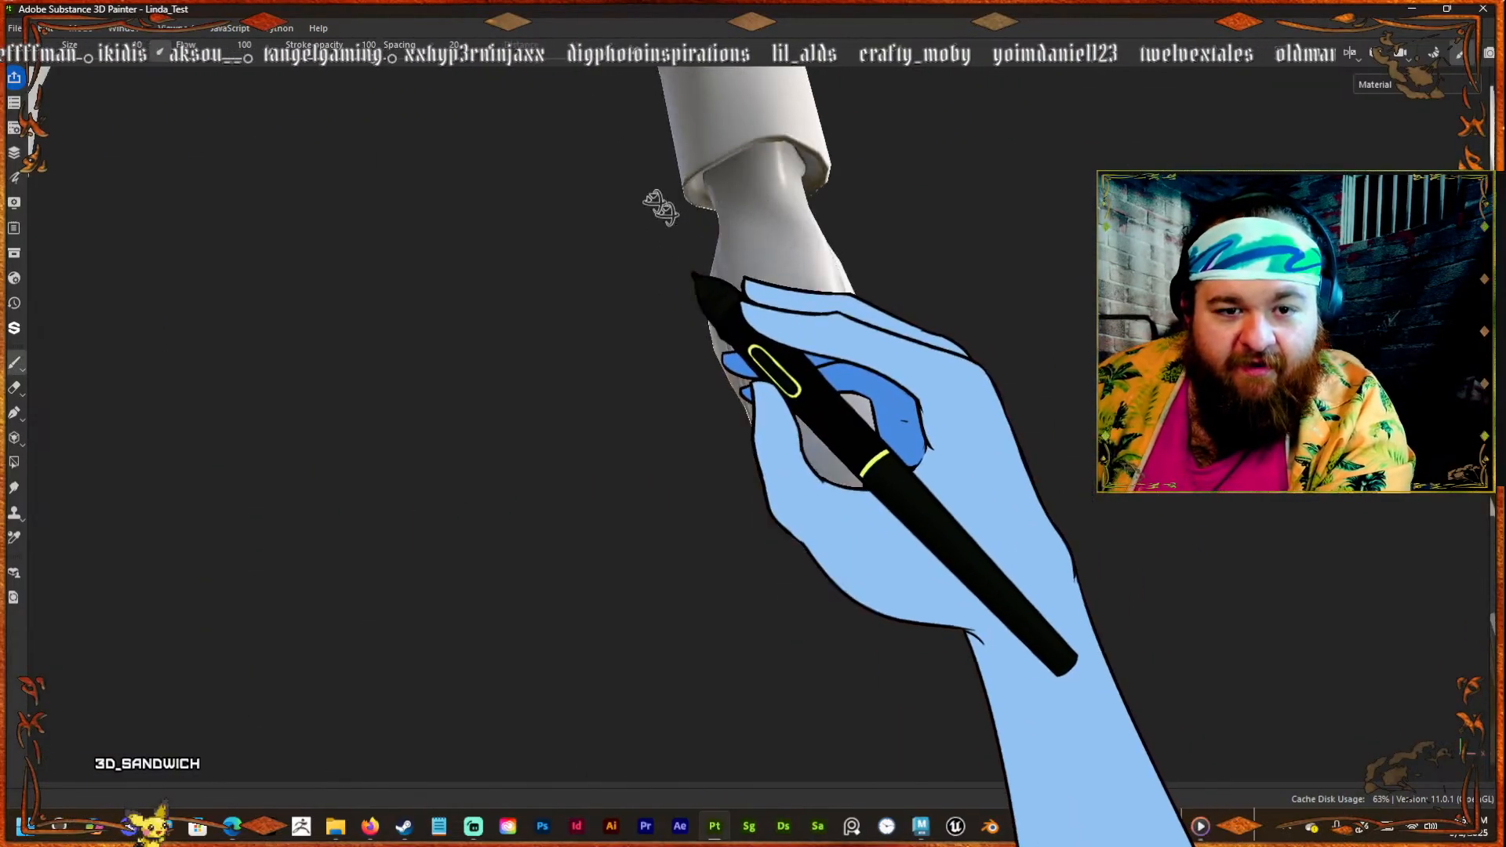
{"action": "mouse_move", "coordinate": [662, 209]}
{"action": "left_mouse_down", "text": "alt"}
{"action": "mouse_move", "coordinate": [313, 141]}
{"action": "mouse_move", "coordinate": [369, 193]}
{"action": "mouse_move", "coordinate": [403, 309]}
{"action": "mouse_move", "coordinate": [377, 141]}
{"action": "mouse_move", "coordinate": [527, 324]}
{"action": "mouse_move", "coordinate": [594, 202]}
{"action": "left_mouse_up", "text": "alt"}
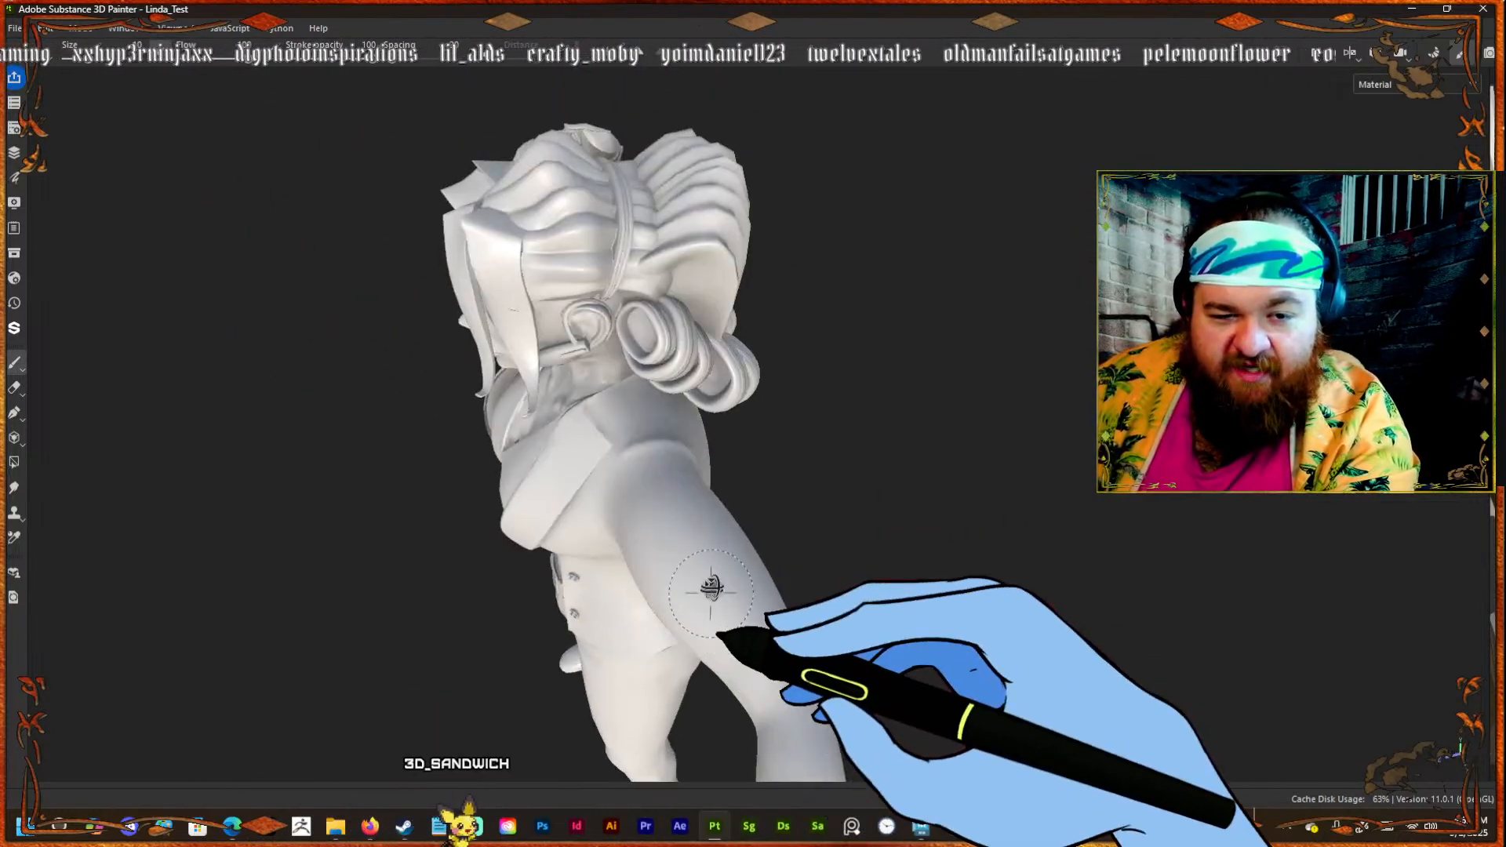
Inspect the character from the side and front, and look closely at the jacket, buttons and belt.
{"action": "left_click_drag", "start_coordinate": [711, 589], "coordinate": [926, 604], "text": "alt"}
{"action": "right_click_drag", "start_coordinate": [926, 604], "coordinate": [625, 306], "text": "alt"}
{"action": "left_click_drag", "start_coordinate": [625, 305], "coordinate": [964, 232], "text": "alt"}
{"action": "middle_click_drag", "start_coordinate": [772, 641], "coordinate": [930, 325], "text": "alt"}
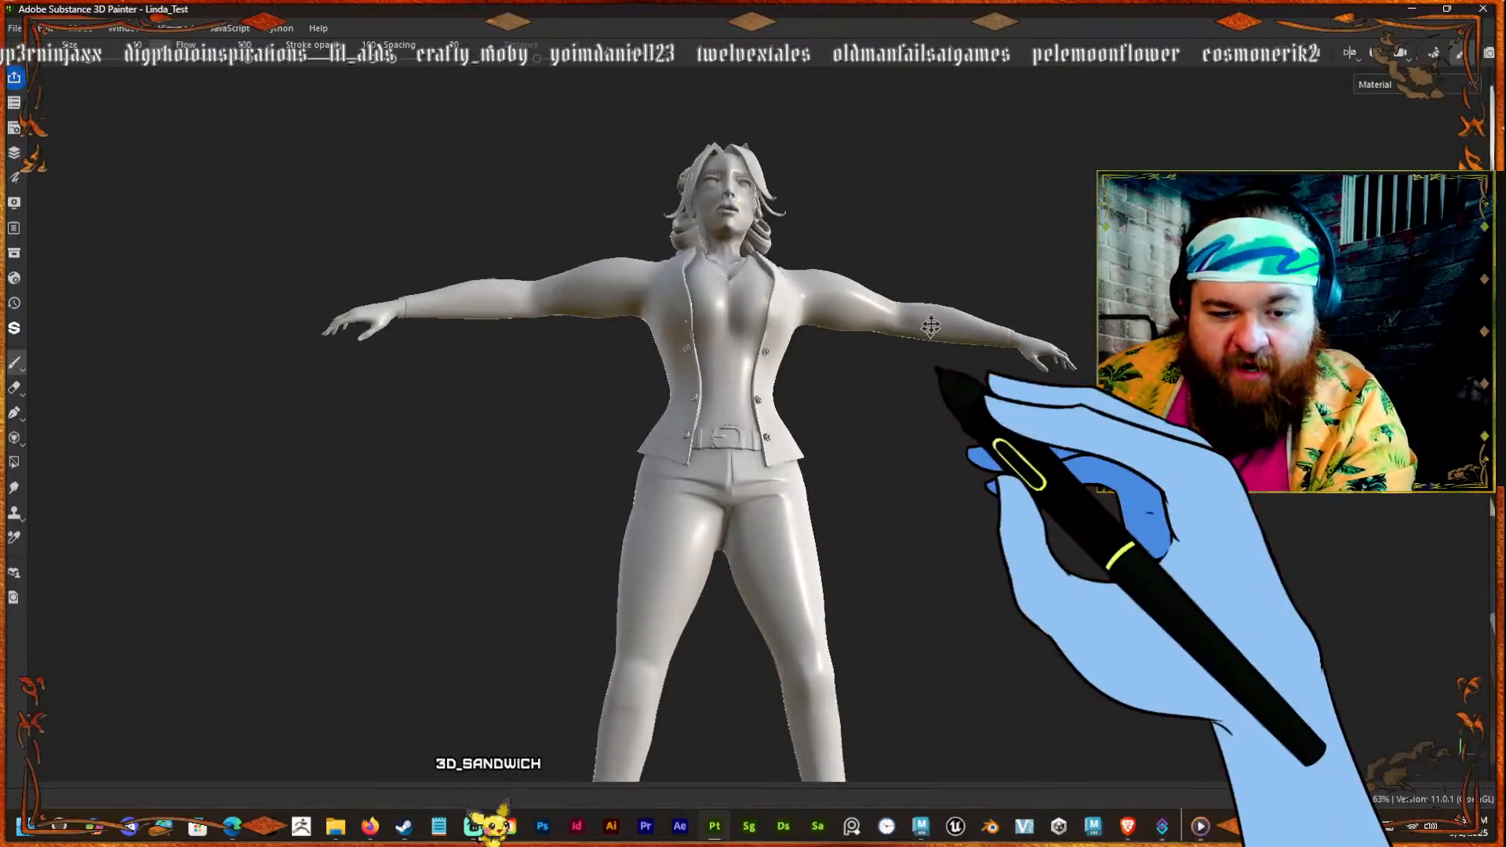
{"action": "right_click_drag", "start_coordinate": [821, 391], "coordinate": [672, 346], "text": "alt"}
{"action": "left_click_drag", "start_coordinate": [672, 346], "coordinate": [633, 441], "text": "alt"}
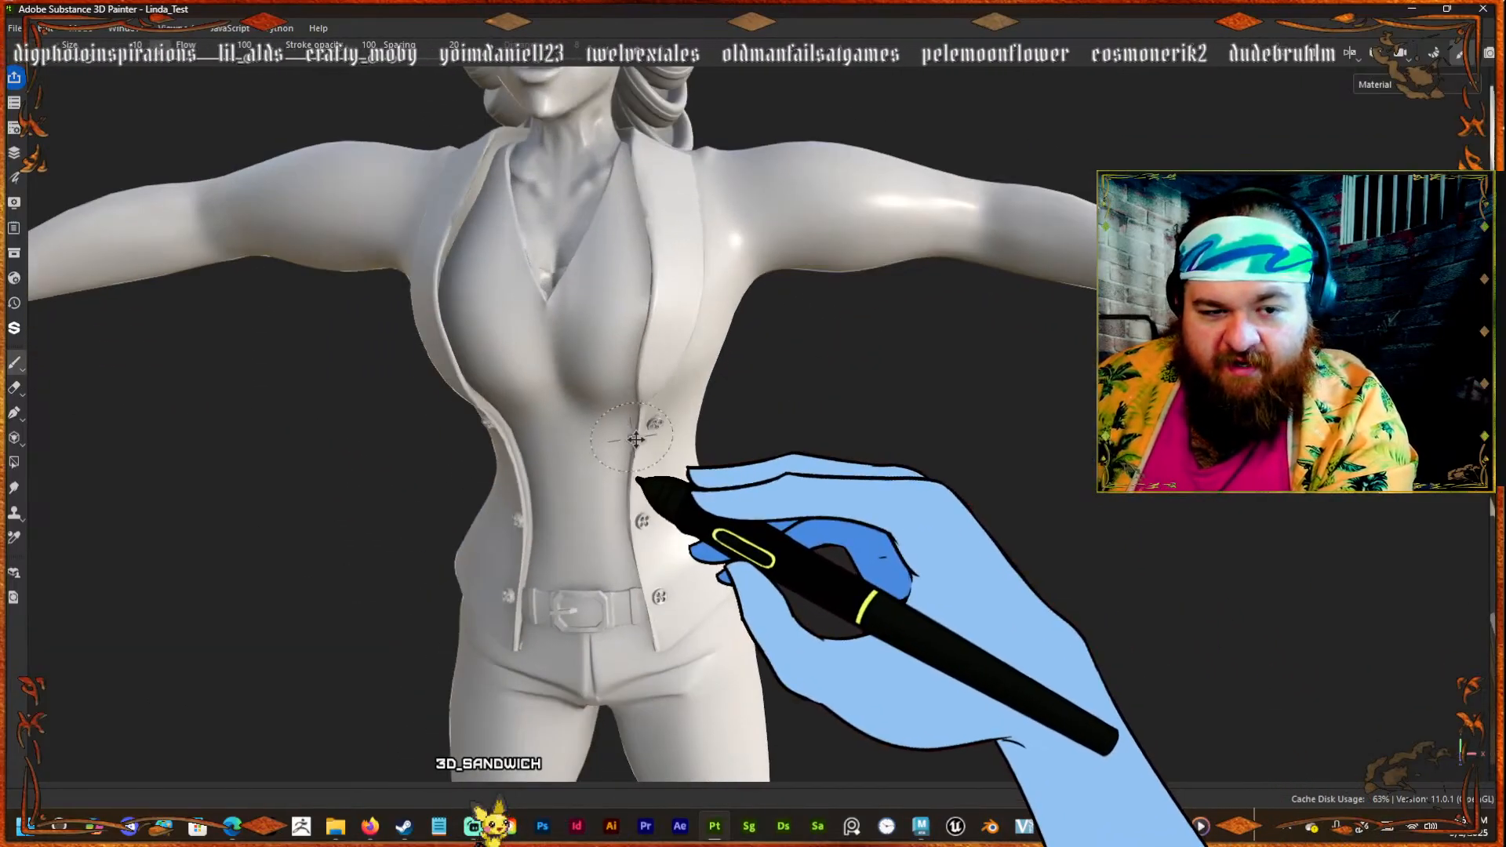
{"action": "middle_click_drag", "start_coordinate": [633, 442], "coordinate": [792, 480], "text": "alt"}
{"action": "right_click_drag", "start_coordinate": [792, 480], "coordinate": [792, 334], "text": "alt"}
Restore the panels, activate the Linda_Rose_Full_Body texture set, and widen the 3D view beside its UV view.
{"action": "key", "text": "Tab"}
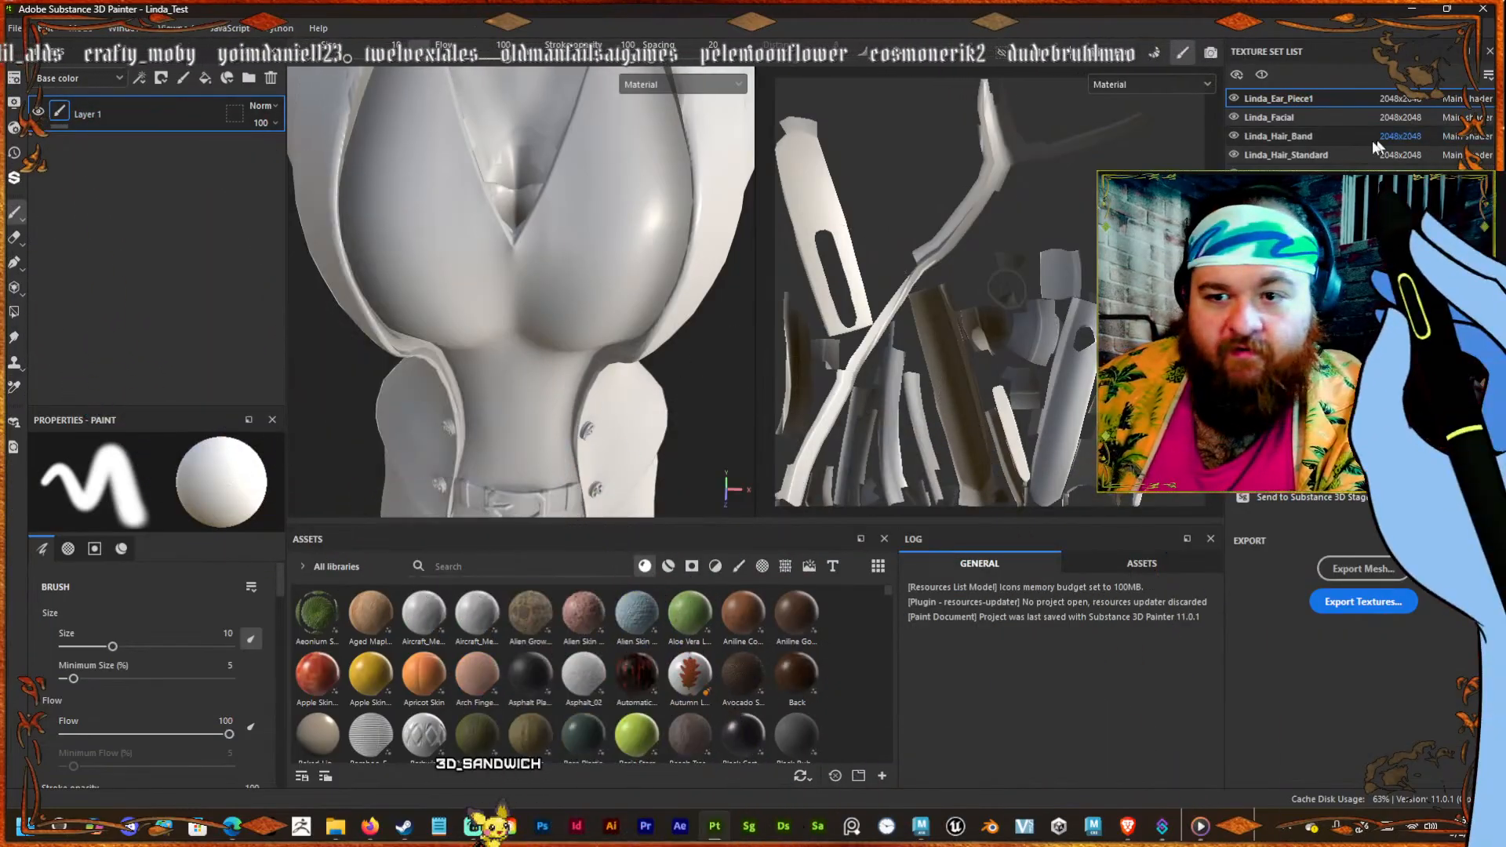
{"action": "left_click", "coordinate": [1306, 155]}
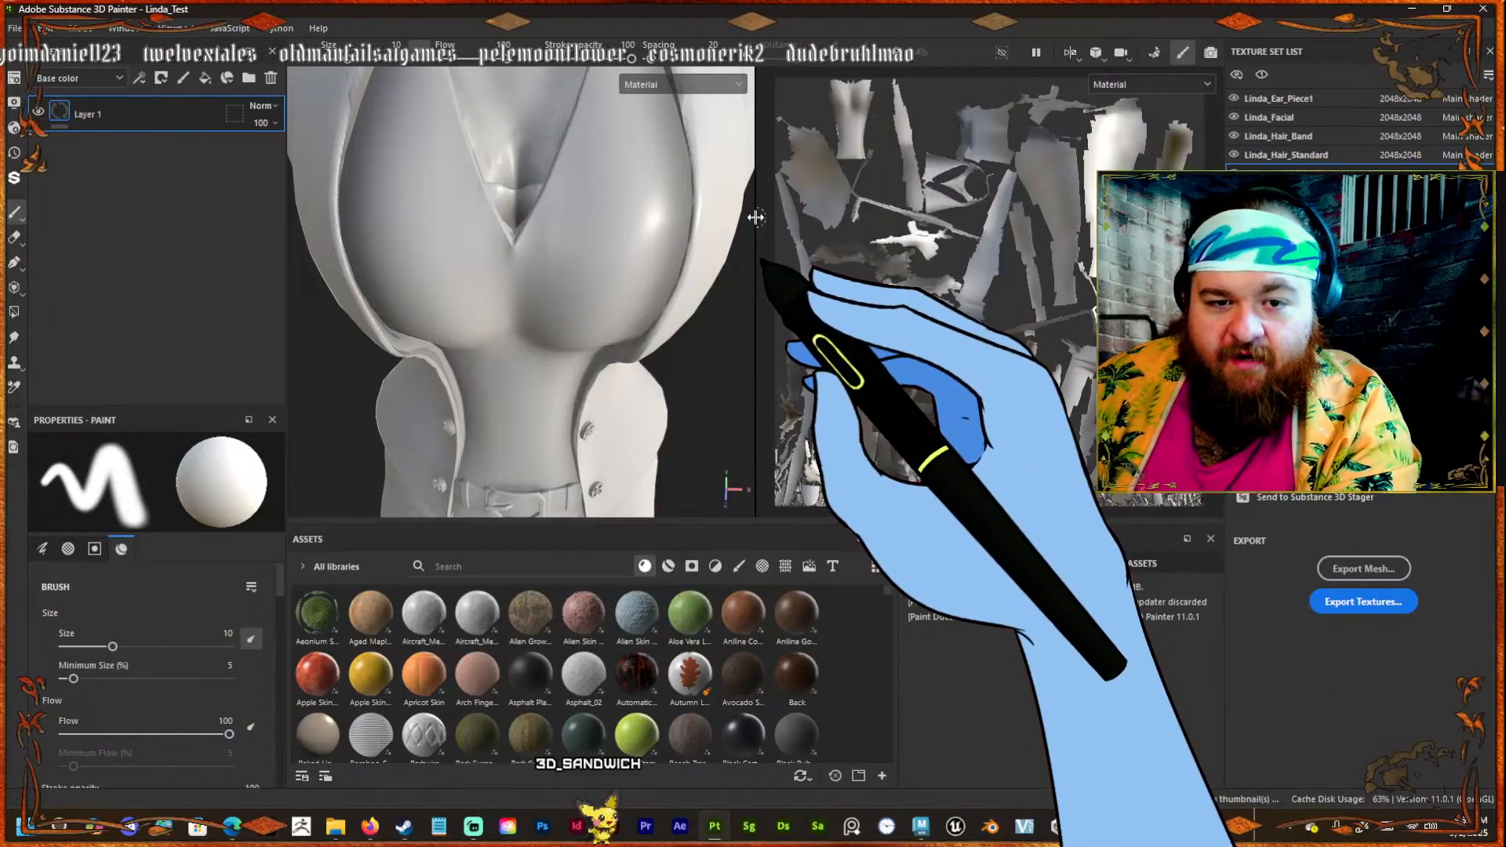
{"action": "left_click_drag", "start_coordinate": [756, 217], "coordinate": [1064, 244]}
{"action": "right_click_drag", "start_coordinate": [656, 312], "coordinate": [507, 309], "text": "alt"}
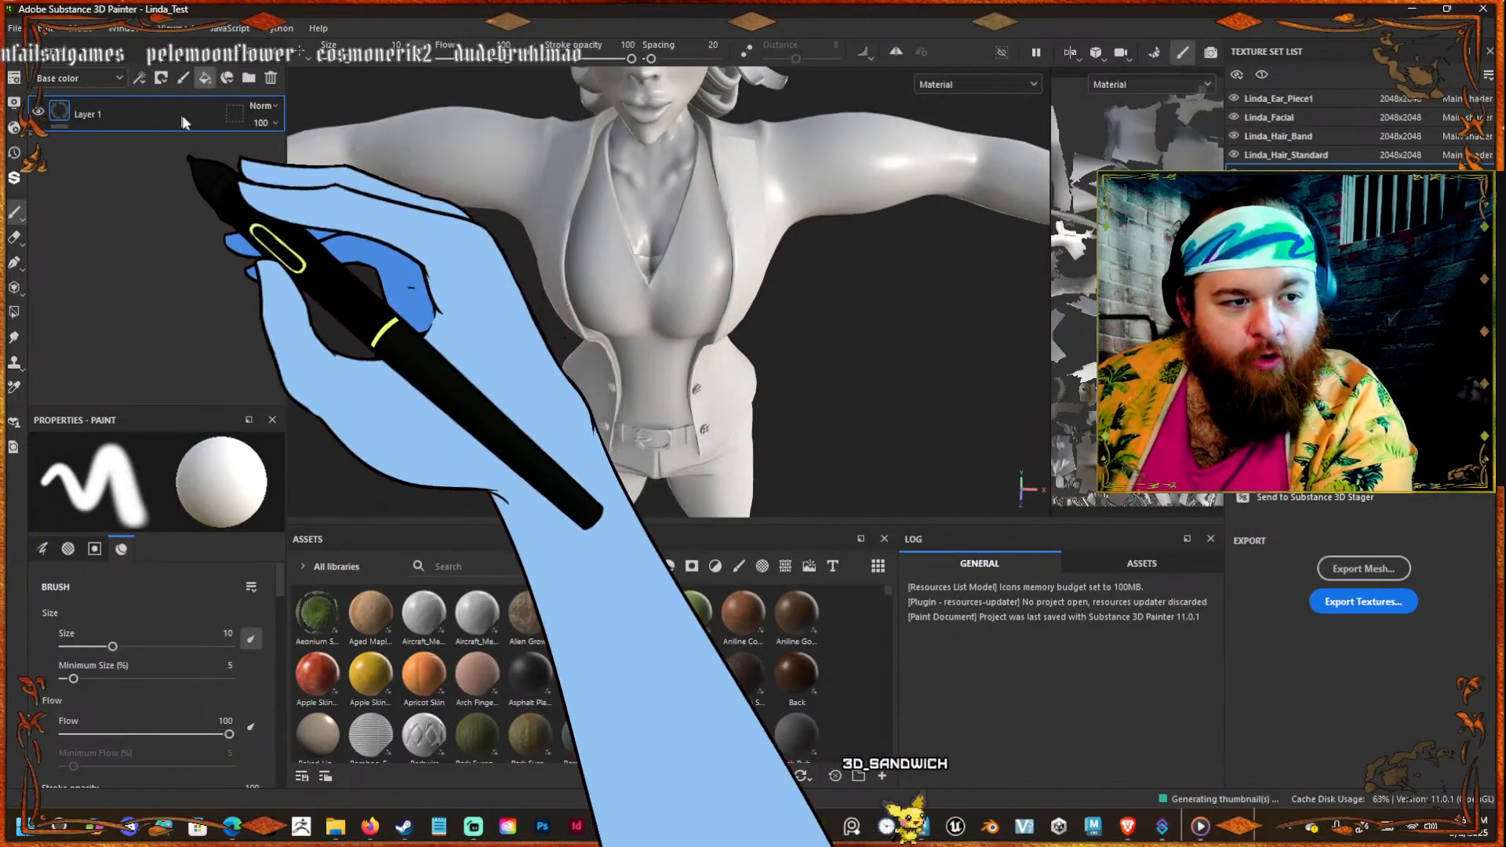
Add a fill layer above Layer 1 with a black mask and a color selection on that mask.
{"action": "left_click", "coordinate": [205, 77]}
{"action": "right_click", "coordinate": [153, 111]}
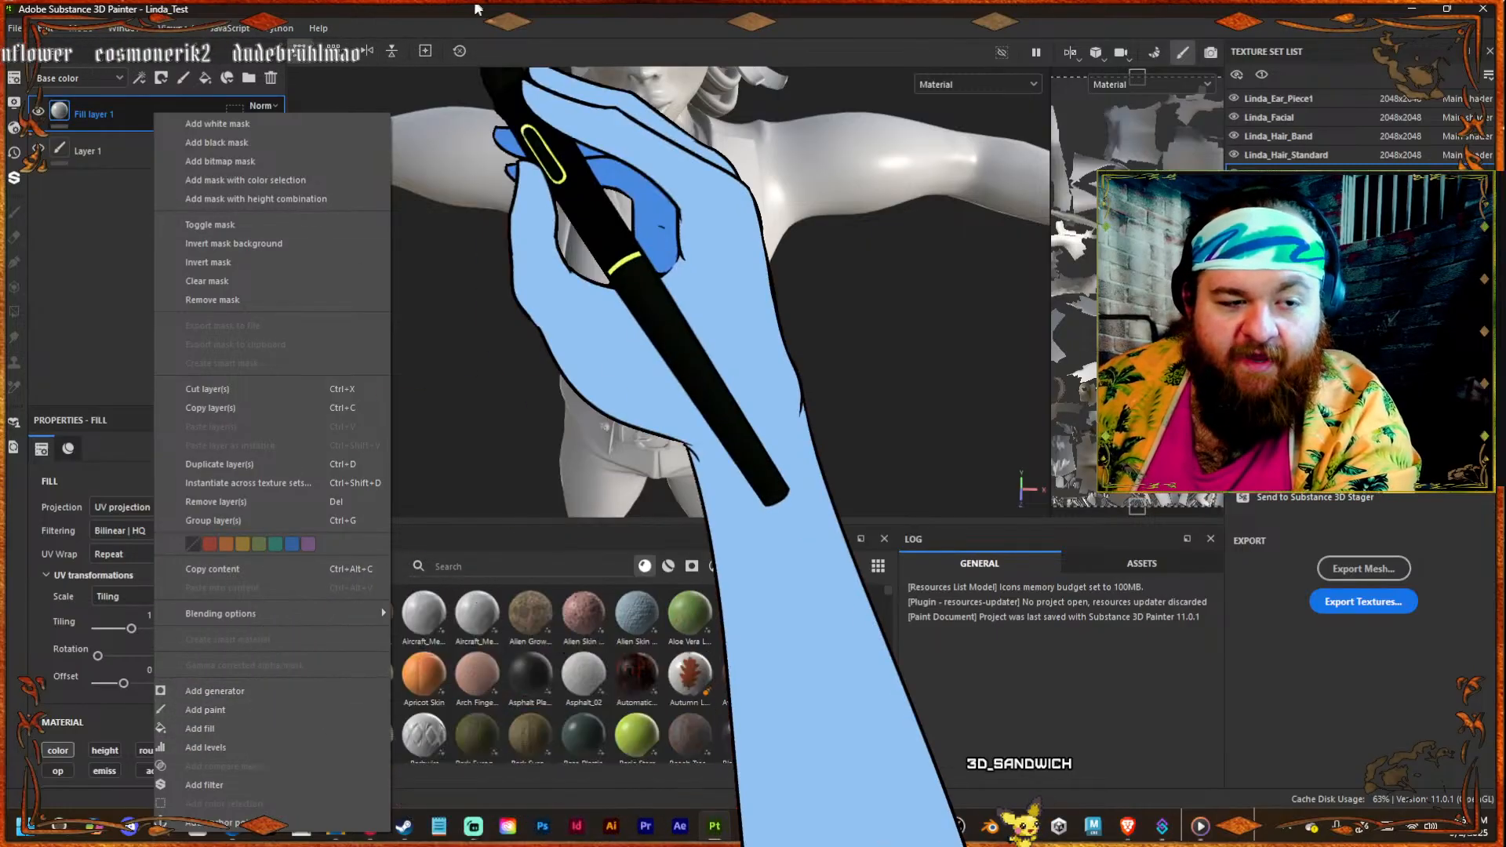
{"action": "left_click", "coordinate": [196, 142]}
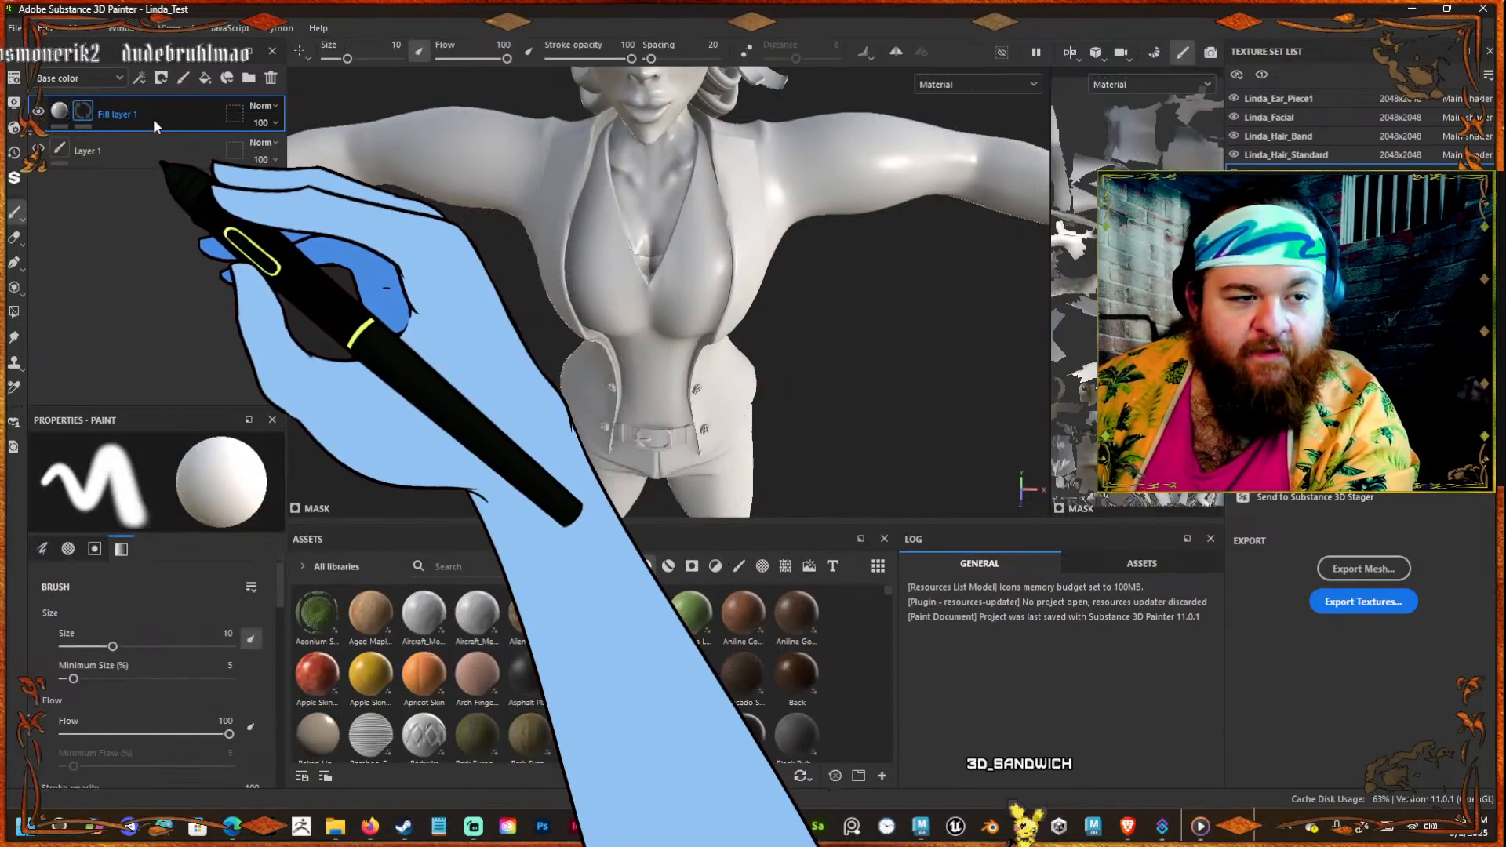
{"action": "right_click", "coordinate": [153, 120]}
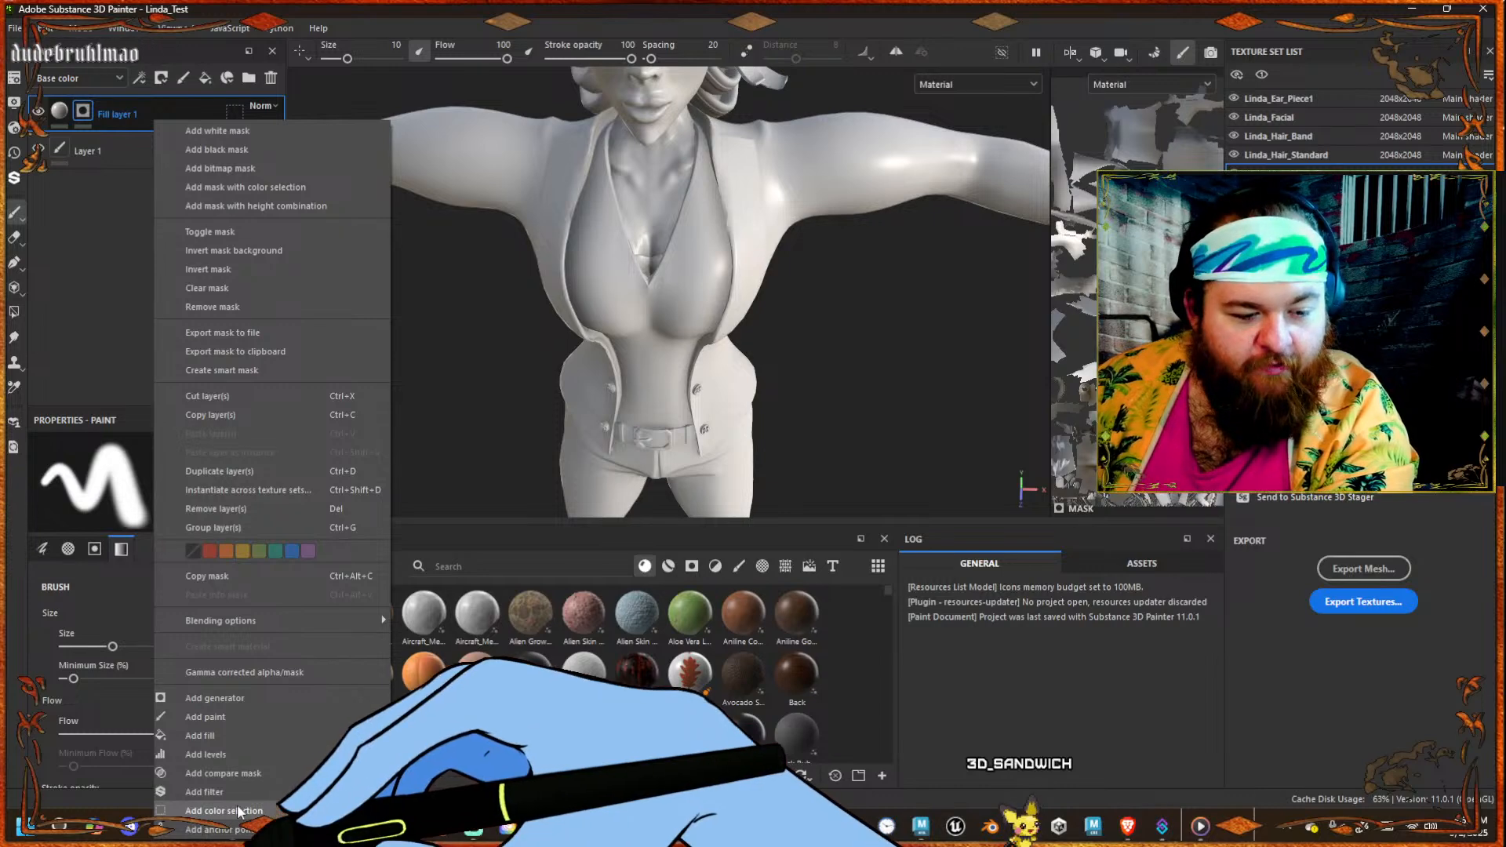
{"action": "left_click", "coordinate": [238, 812]}
Try to pick an ID color on the character for the fill layer's color selection.
{"action": "left_click", "coordinate": [242, 634]}
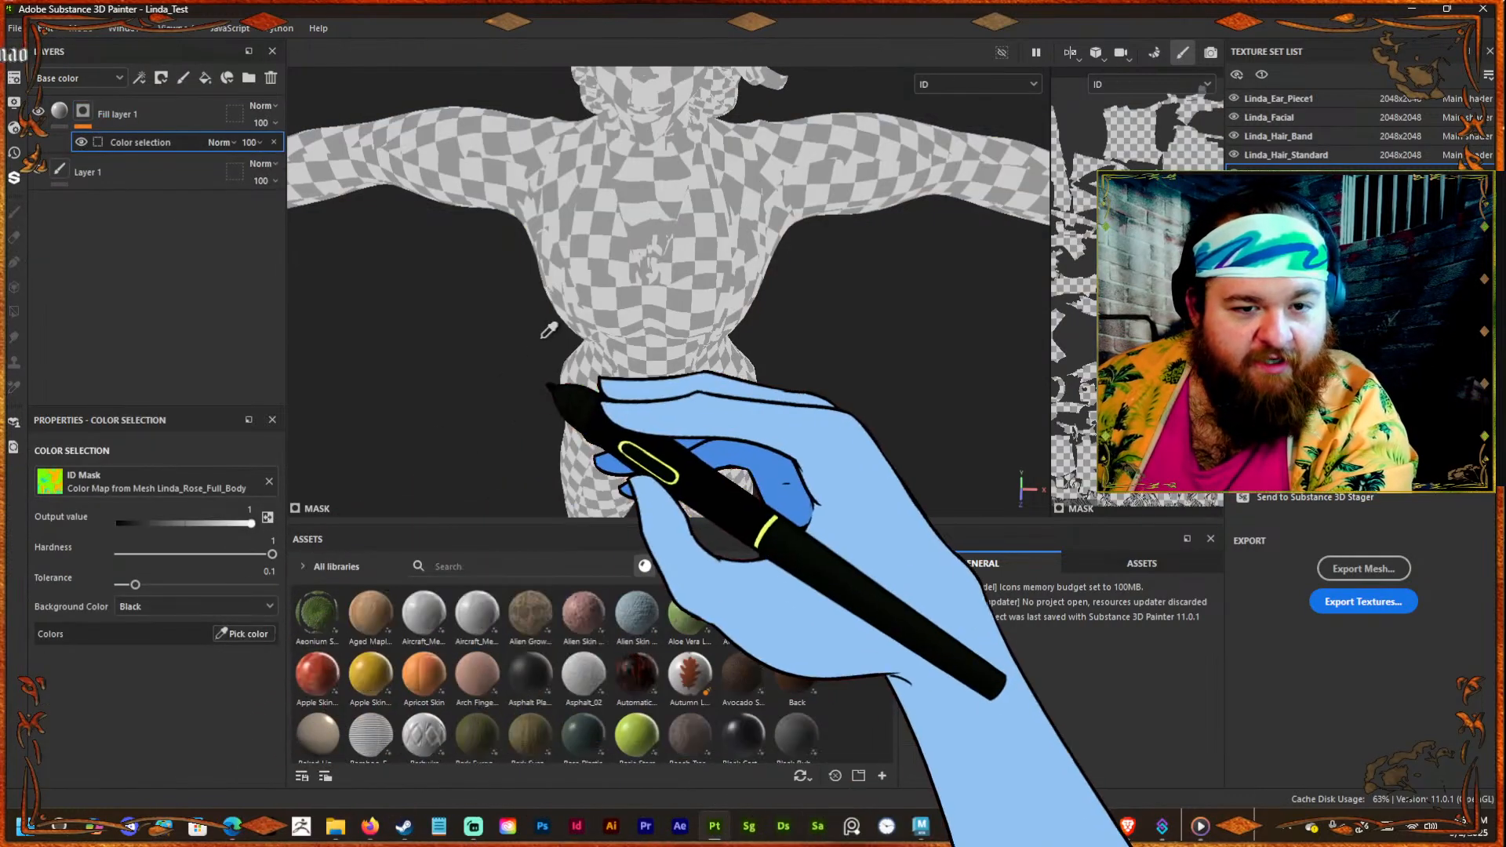
{"action": "scroll", "coordinate": [549, 329], "scroll_direction": "down", "scroll_amount": 3}
{"action": "left_click", "coordinate": [704, 331]}
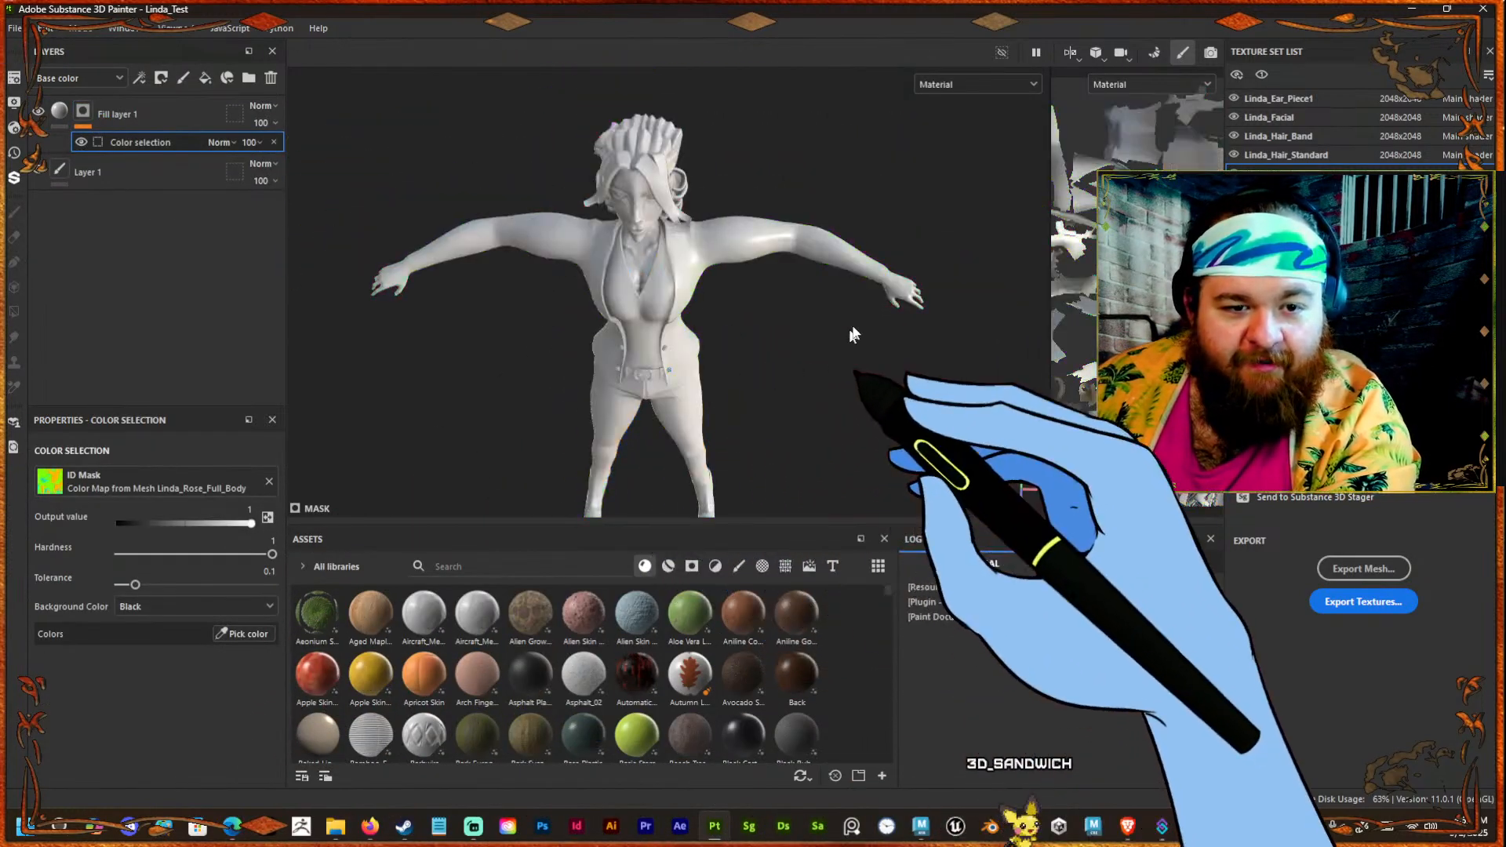
{"action": "right_click_drag", "start_coordinate": [817, 431], "coordinate": [822, 337], "text": "alt"}
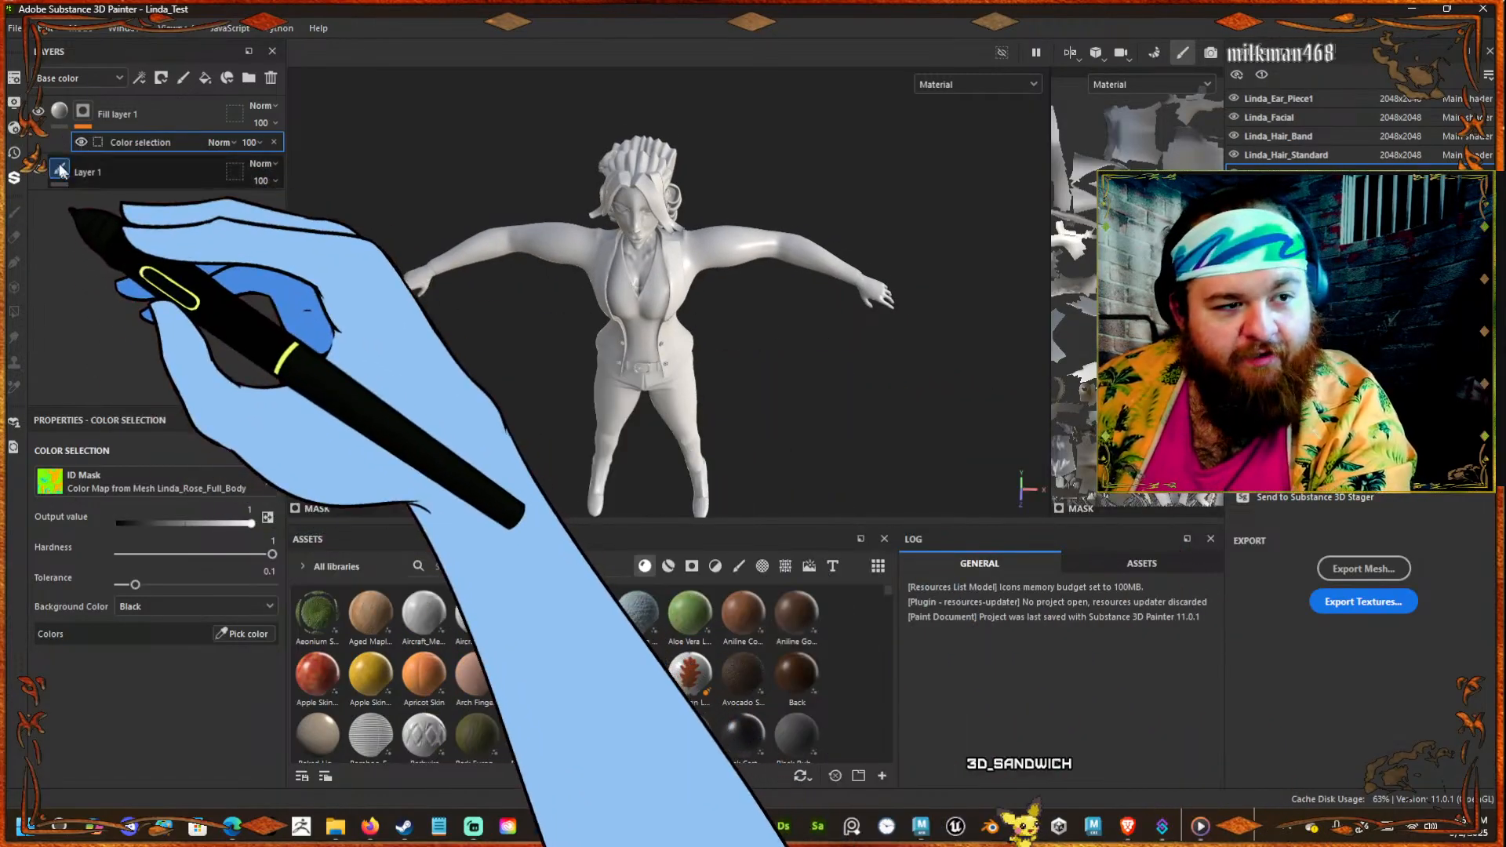
Set the fill layer's base color to bright red FF0808.
{"action": "left_click", "coordinate": [60, 110]}
{"action": "scroll", "coordinate": [222, 531], "scroll_direction": "down", "scroll_amount": 3}
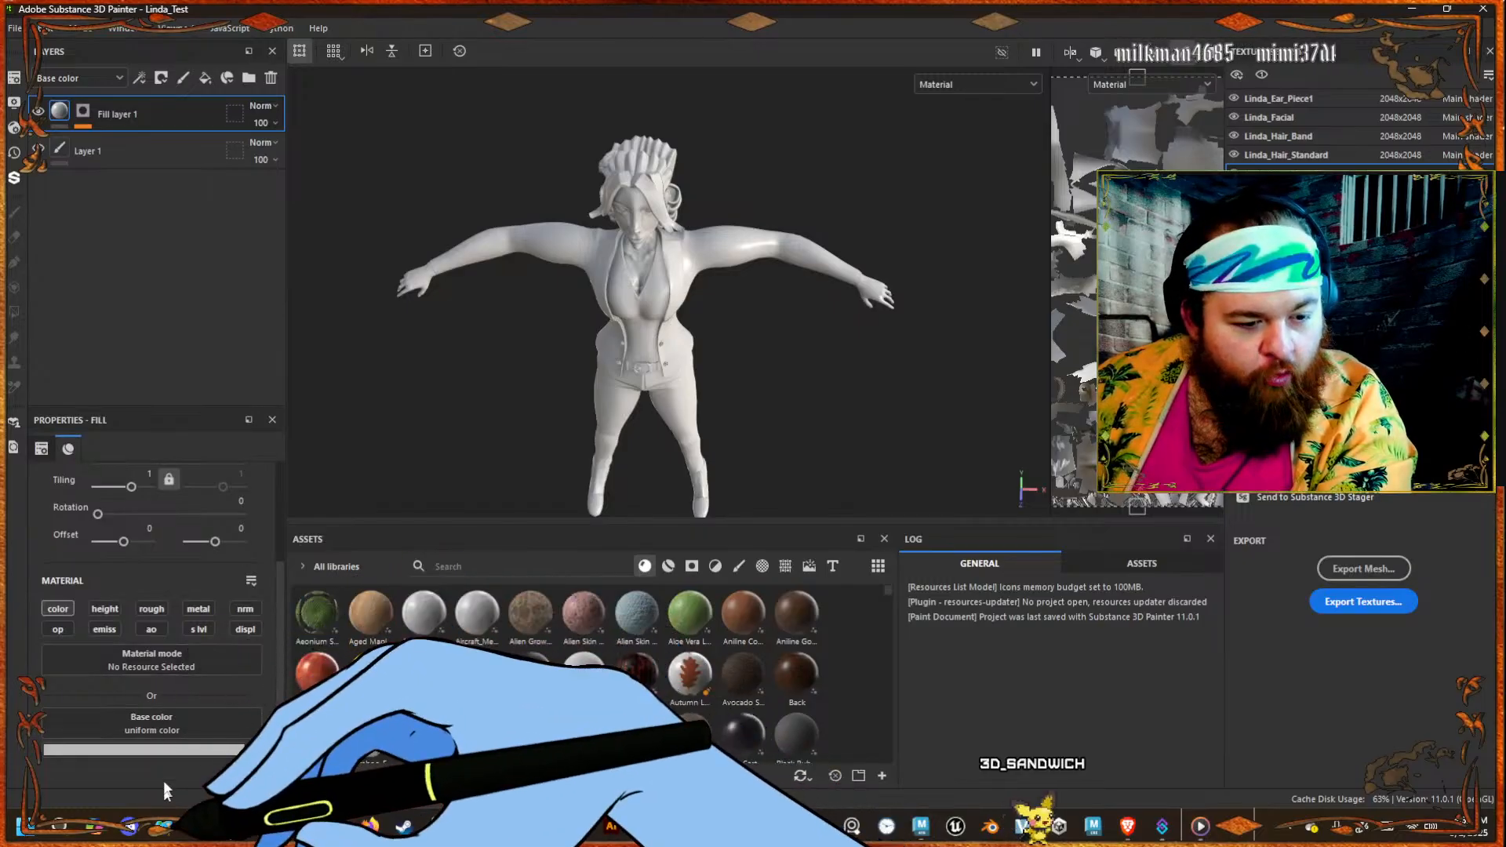
{"action": "left_click", "coordinate": [122, 749]}
{"action": "left_click_drag", "start_coordinate": [281, 682], "coordinate": [377, 553]}
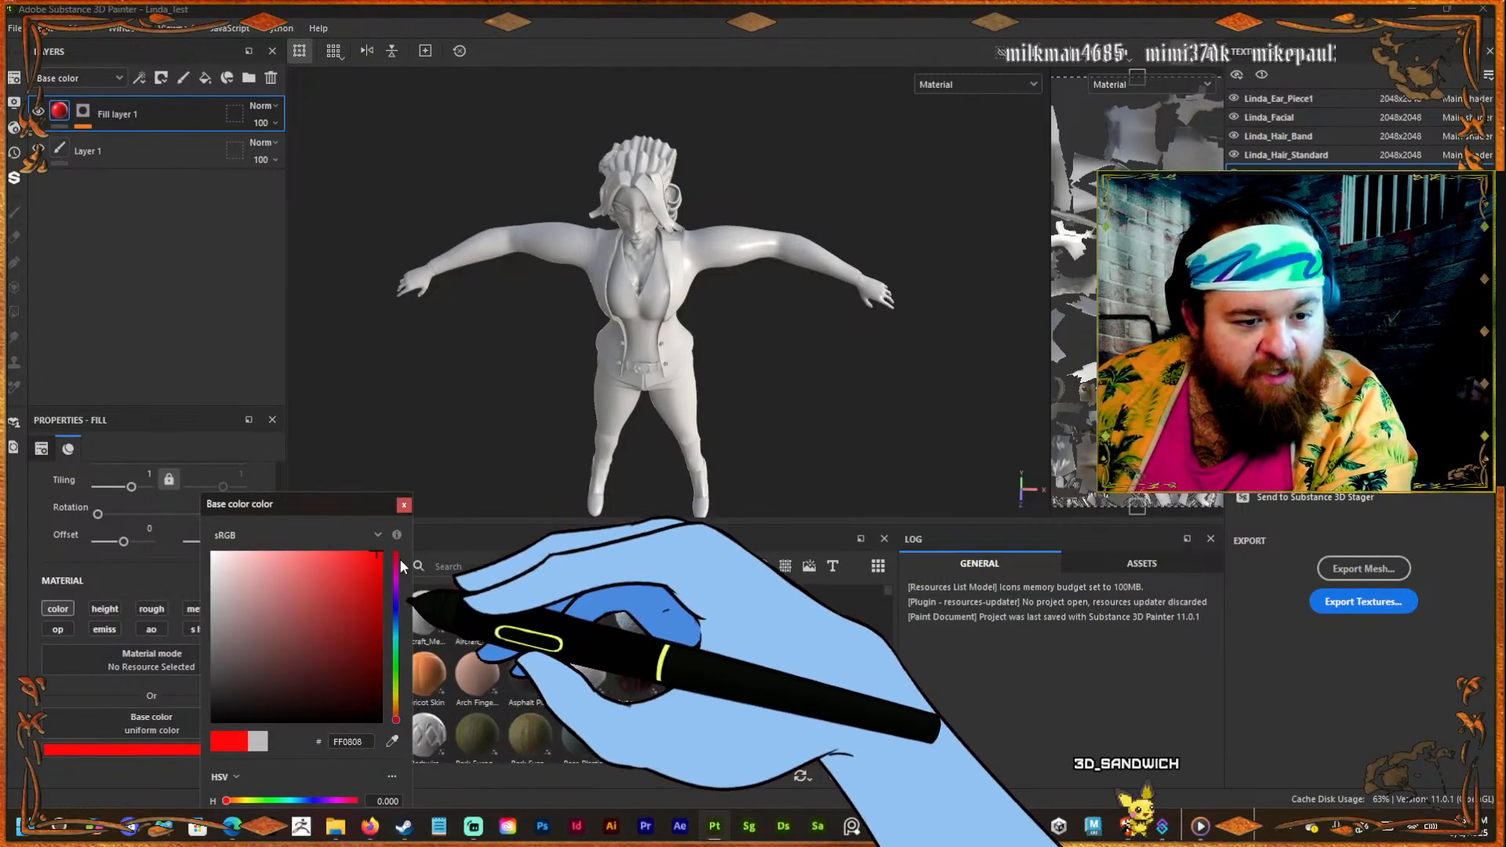
Pick the jacket's green ID color (R 128, G 255, B 0) in the mask's color selection so the red fill covers the jacket.
{"action": "left_click", "coordinate": [83, 111]}
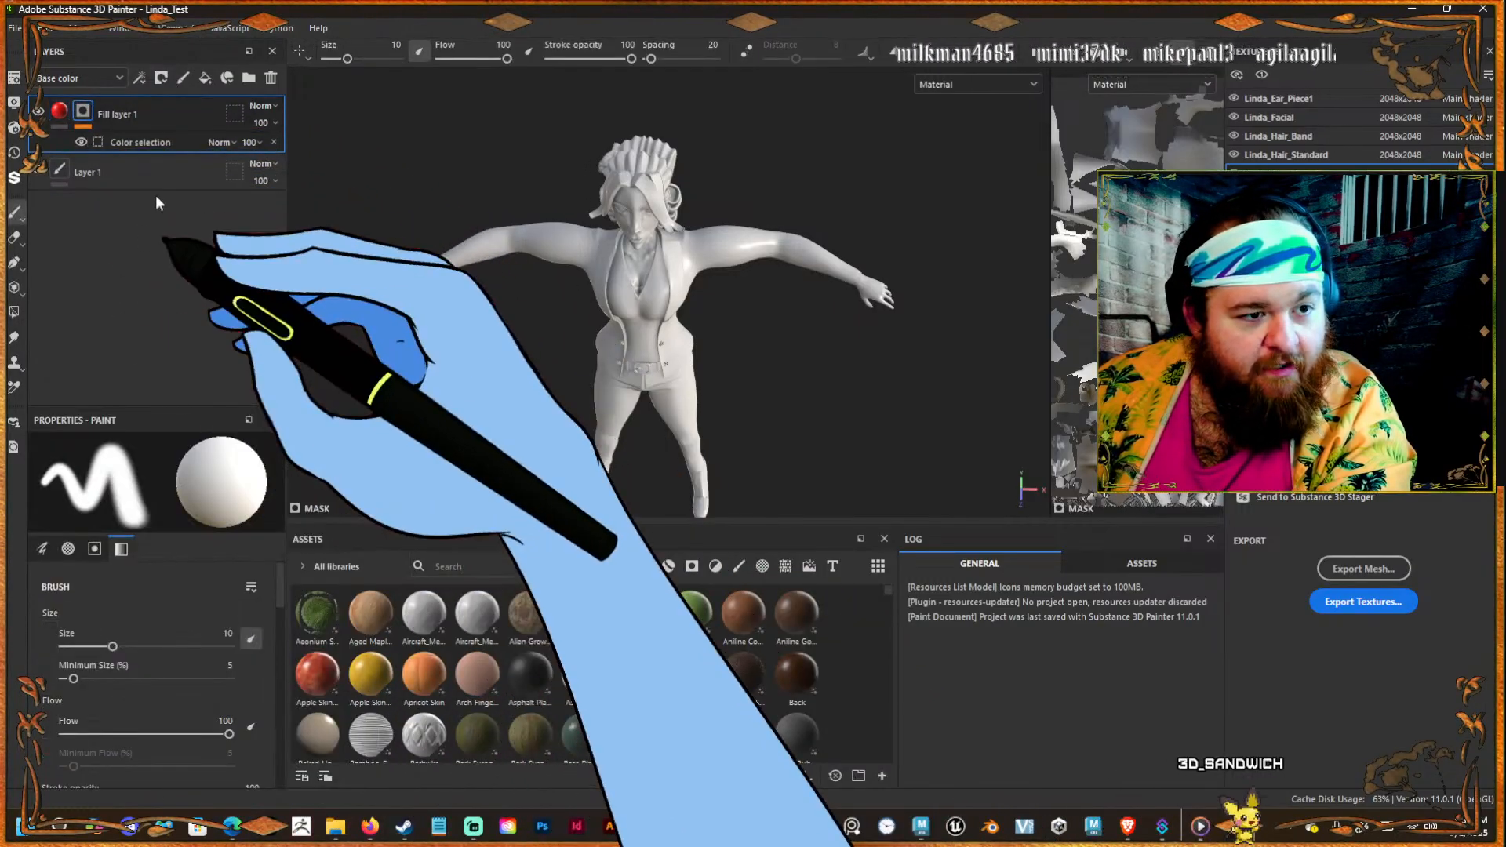
{"action": "left_click", "coordinate": [145, 140]}
{"action": "left_click", "coordinate": [241, 634]}
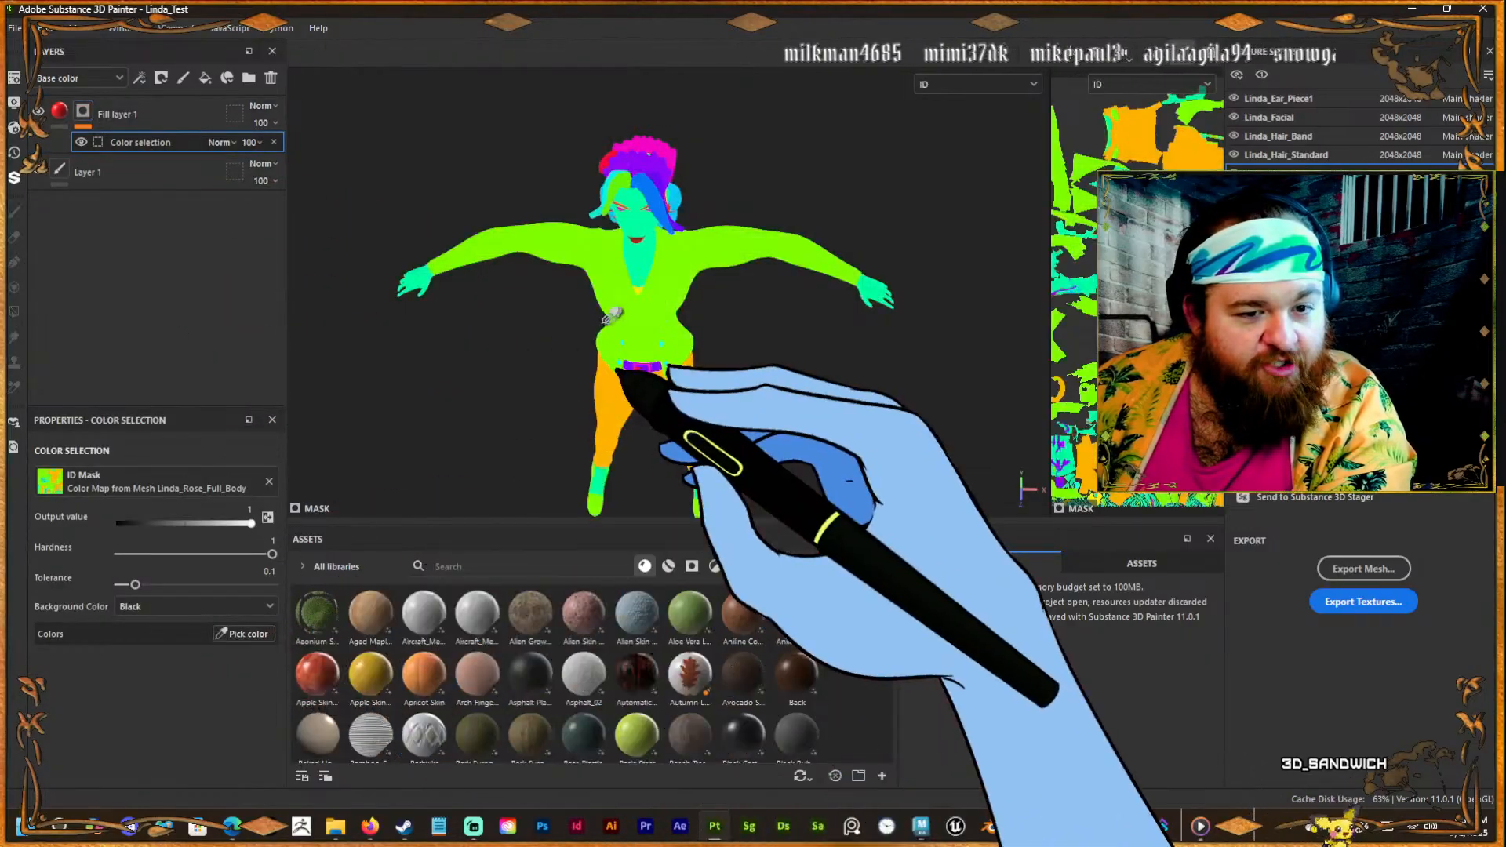
{"action": "scroll", "coordinate": [618, 288], "scroll_direction": "up", "scroll_amount": 5}
{"action": "left_click", "coordinate": [615, 292]}
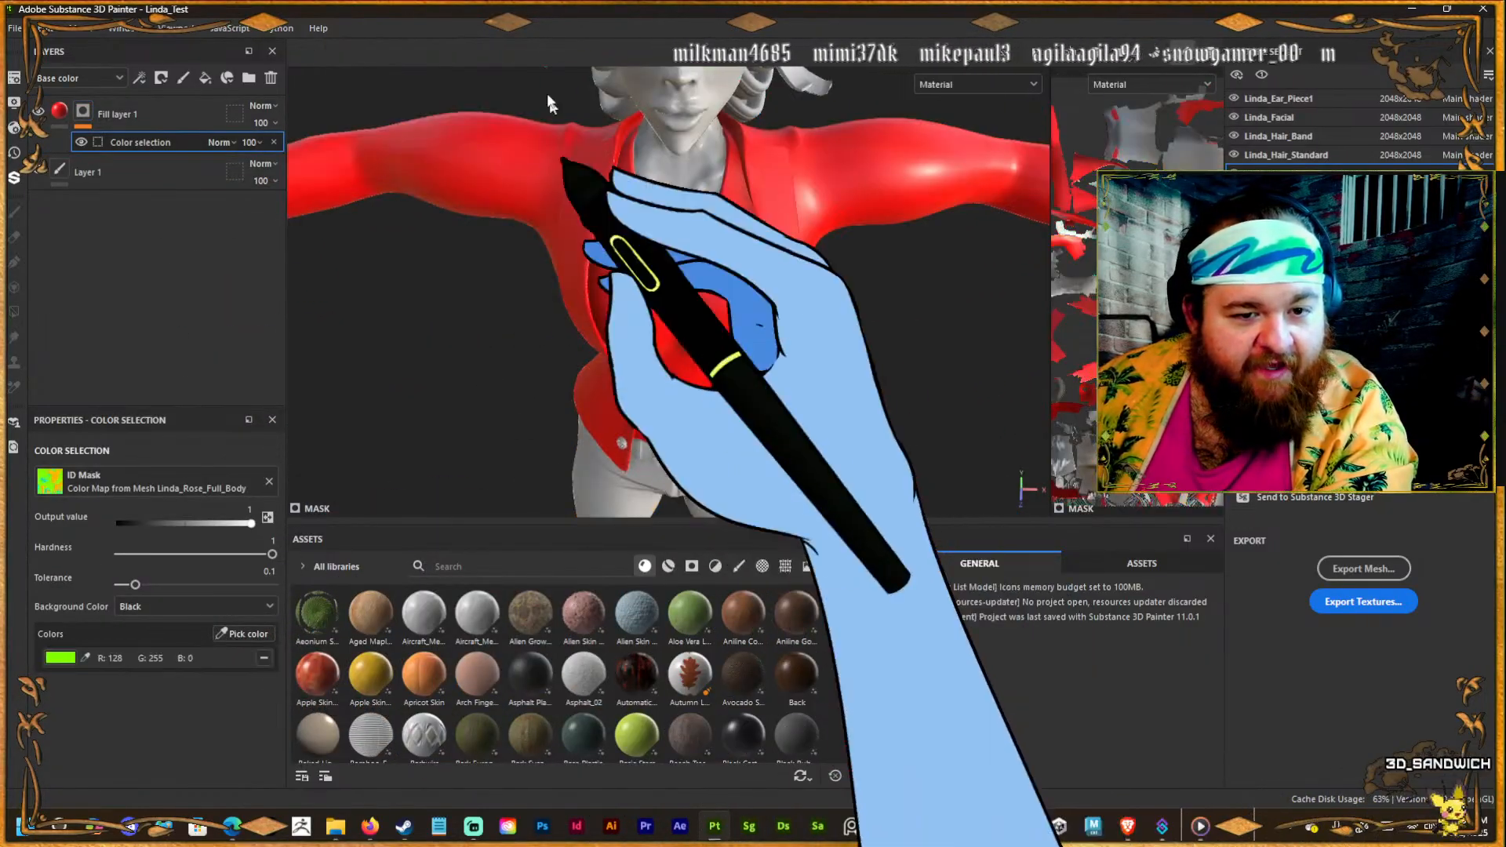
{"action": "scroll", "coordinate": [612, 314], "scroll_direction": "down", "scroll_amount": 5}
{"action": "scroll", "coordinate": [611, 312], "scroll_direction": "down", "scroll_amount": 3}
{"action": "left_click_drag", "start_coordinate": [625, 298], "coordinate": [588, 289], "text": "alt"}
{"action": "scroll", "coordinate": [676, 308], "scroll_direction": "up", "scroll_amount": 4}
{"action": "left_click_drag", "start_coordinate": [678, 314], "coordinate": [726, 336], "text": "alt"}
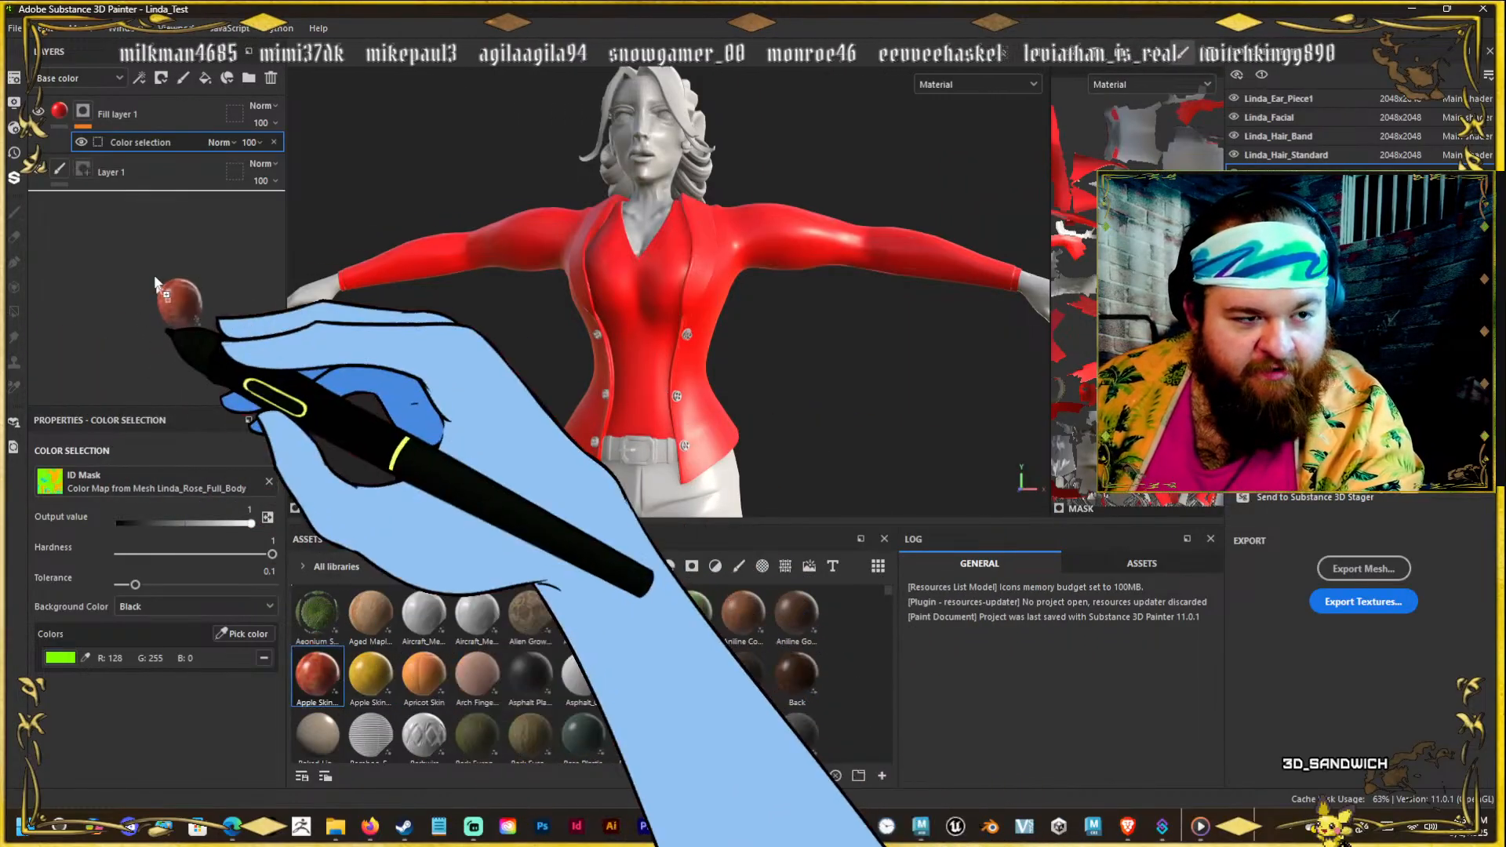
Apply the Apple Skin Gala material to Fill layer 1 so it covers the ID-masked jacket.
{"action": "left_click_drag", "start_coordinate": [316, 673], "coordinate": [52, 118]}
{"action": "left_click", "coordinate": [94, 114]}
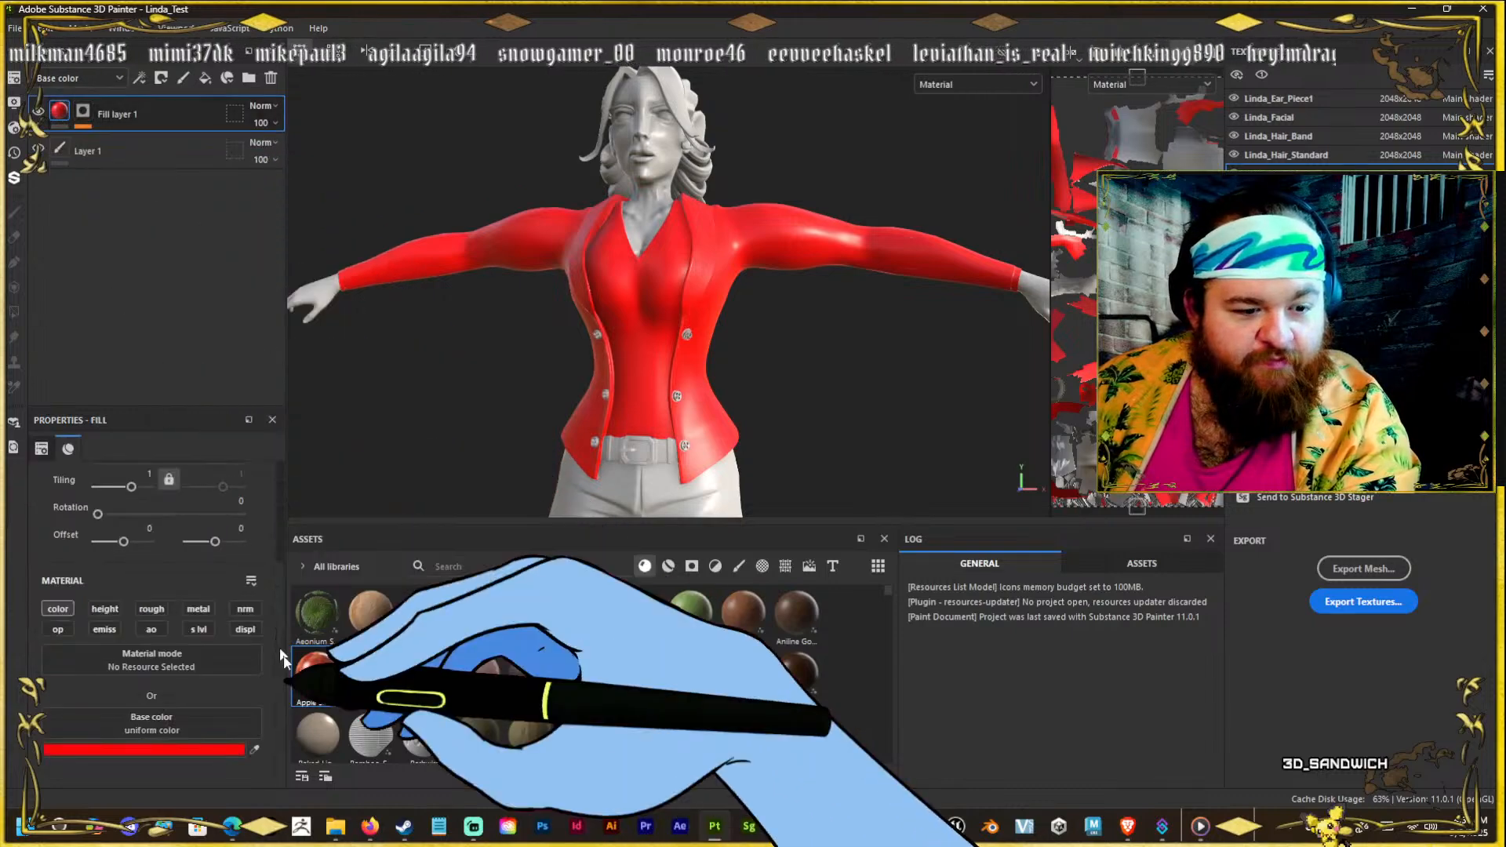
{"action": "left_click_drag", "start_coordinate": [232, 636], "coordinate": [234, 647]}
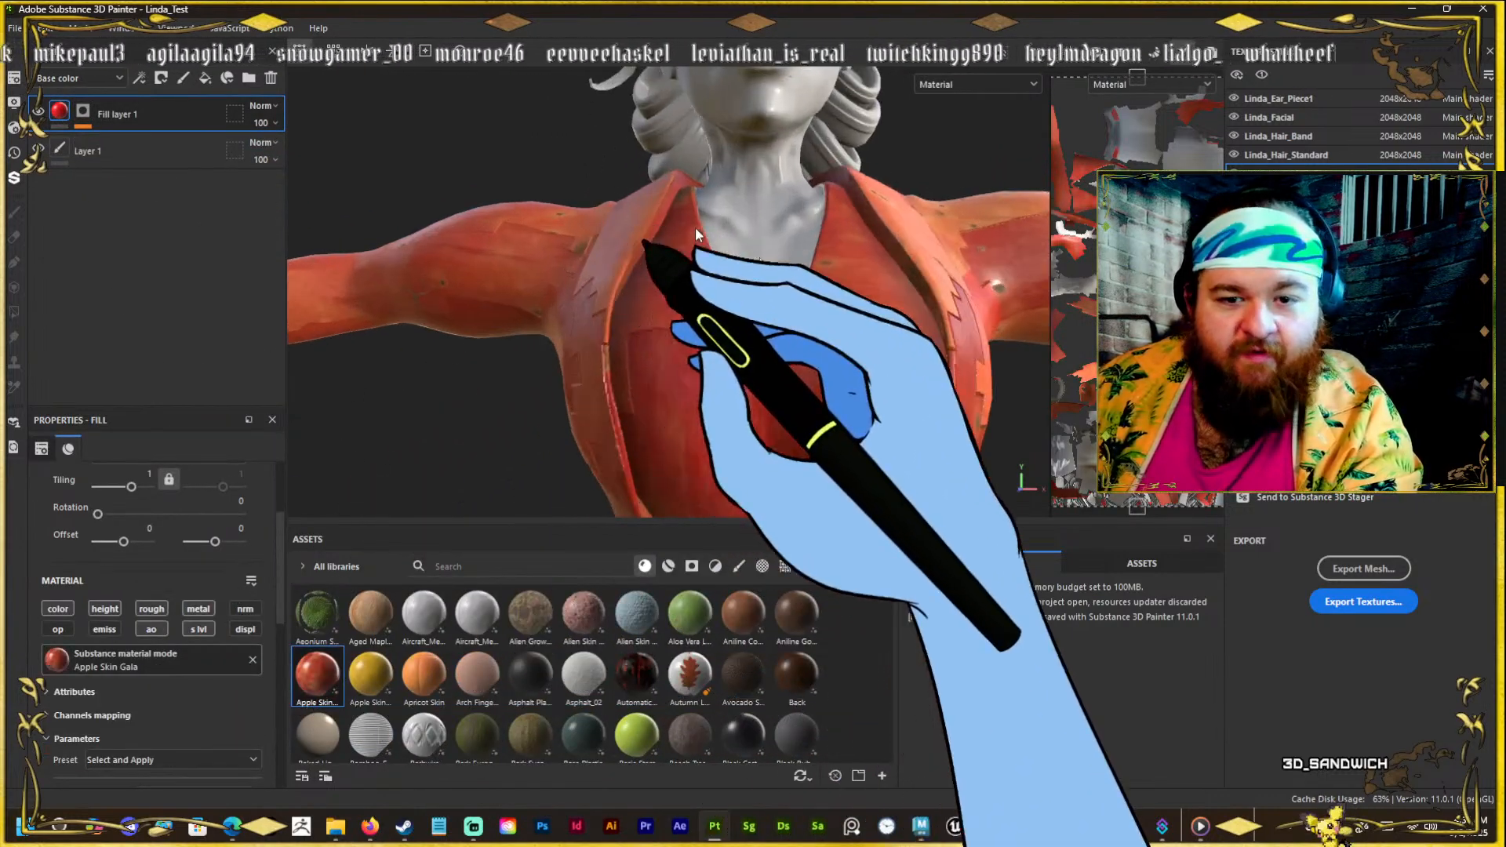
{"action": "left_click_drag", "start_coordinate": [695, 227], "coordinate": [1010, 360], "text": "alt"}
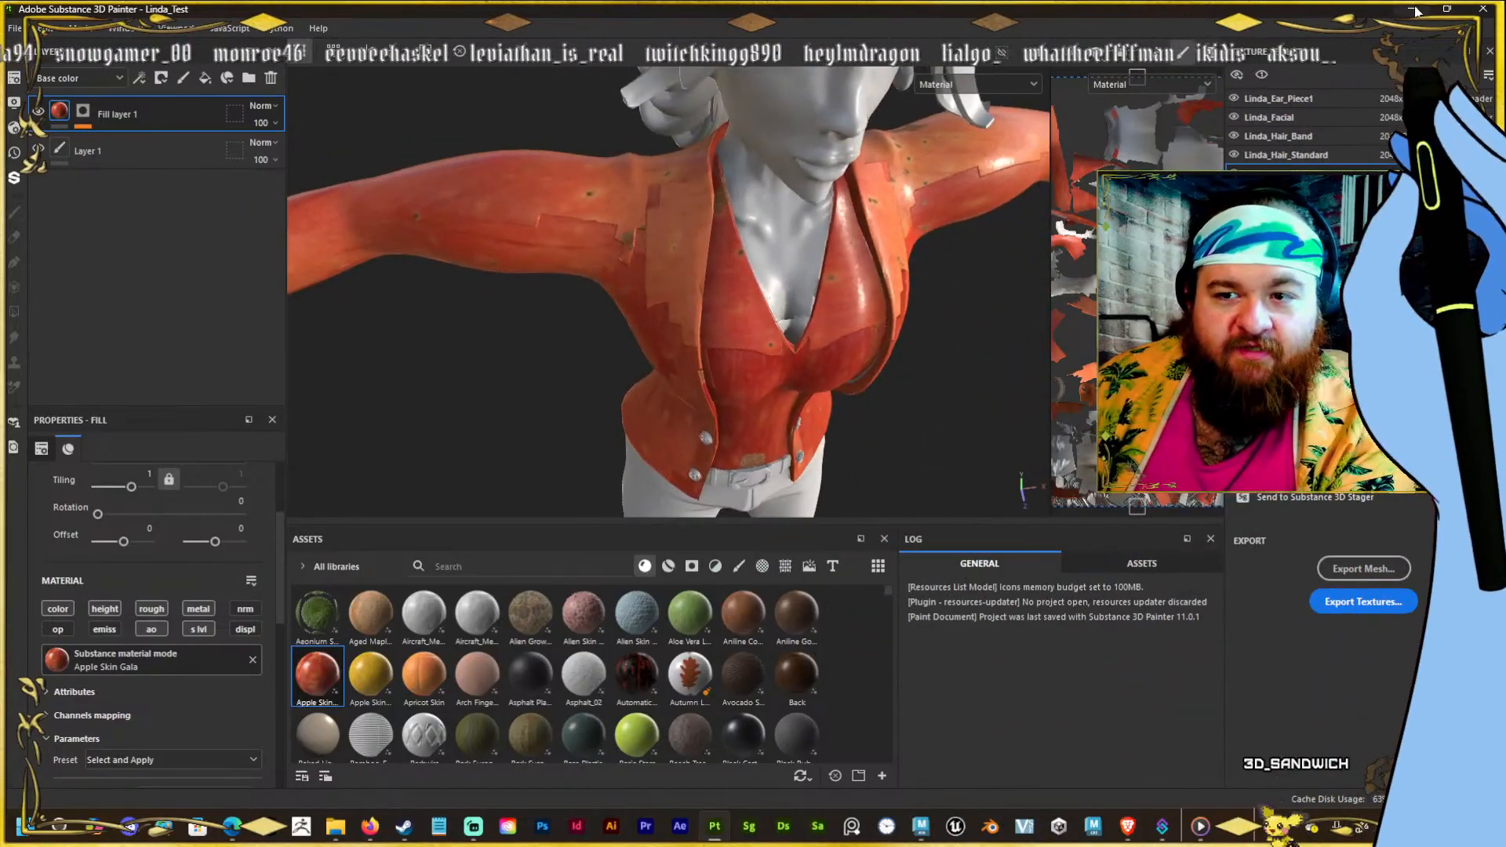
Switch to Maya and examine how the leg and torso shells of Linda_Rose_Body are arranged in the UV Editor.
{"action": "left_click", "coordinate": [1411, 9]}
{"action": "scroll", "coordinate": [695, 379], "scroll_direction": "up", "scroll_amount": 8}
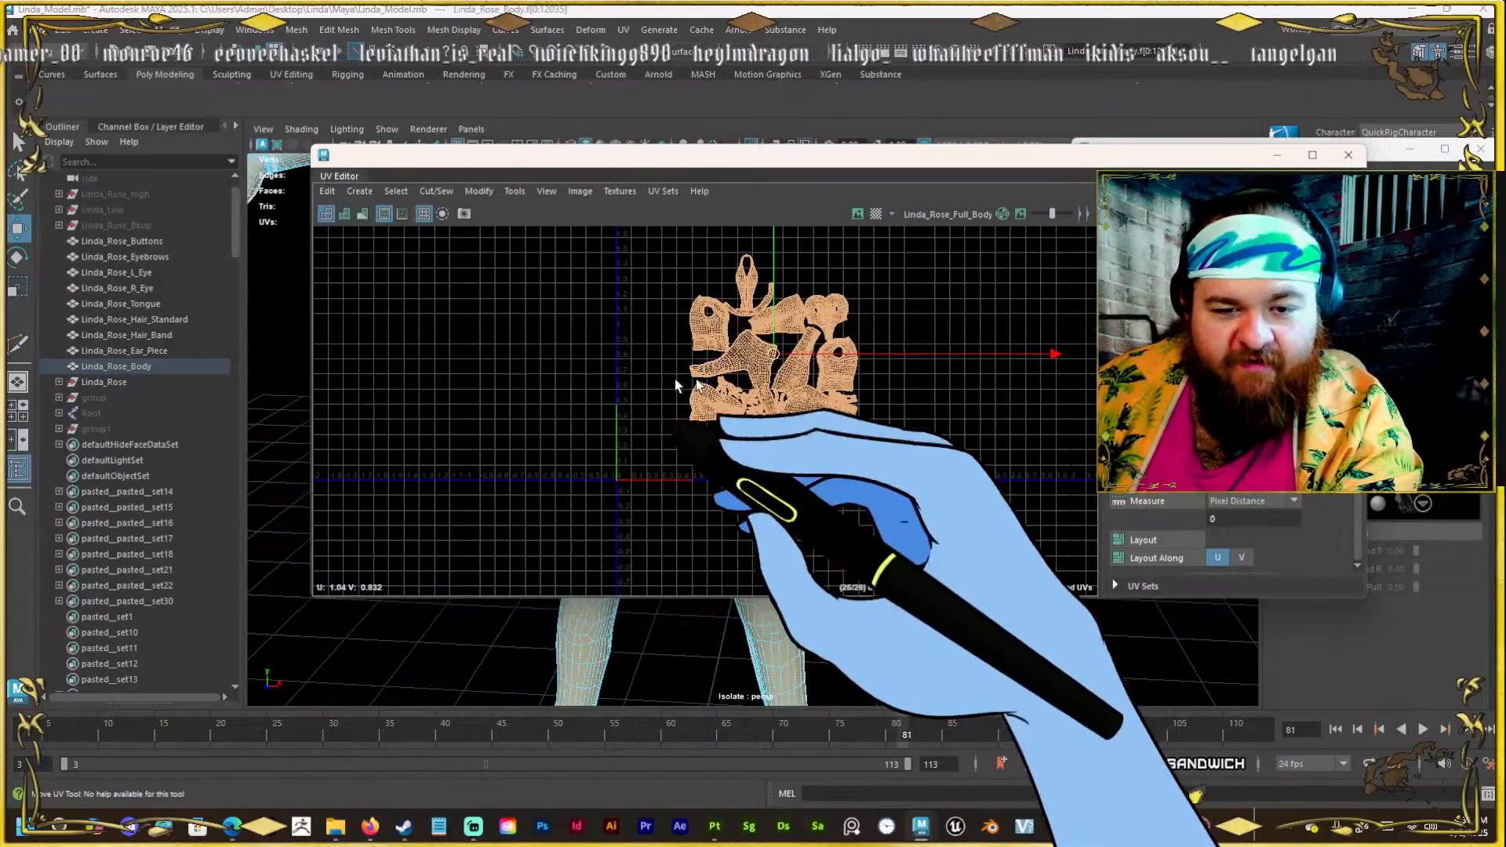
{"action": "left_click", "coordinate": [761, 416]}
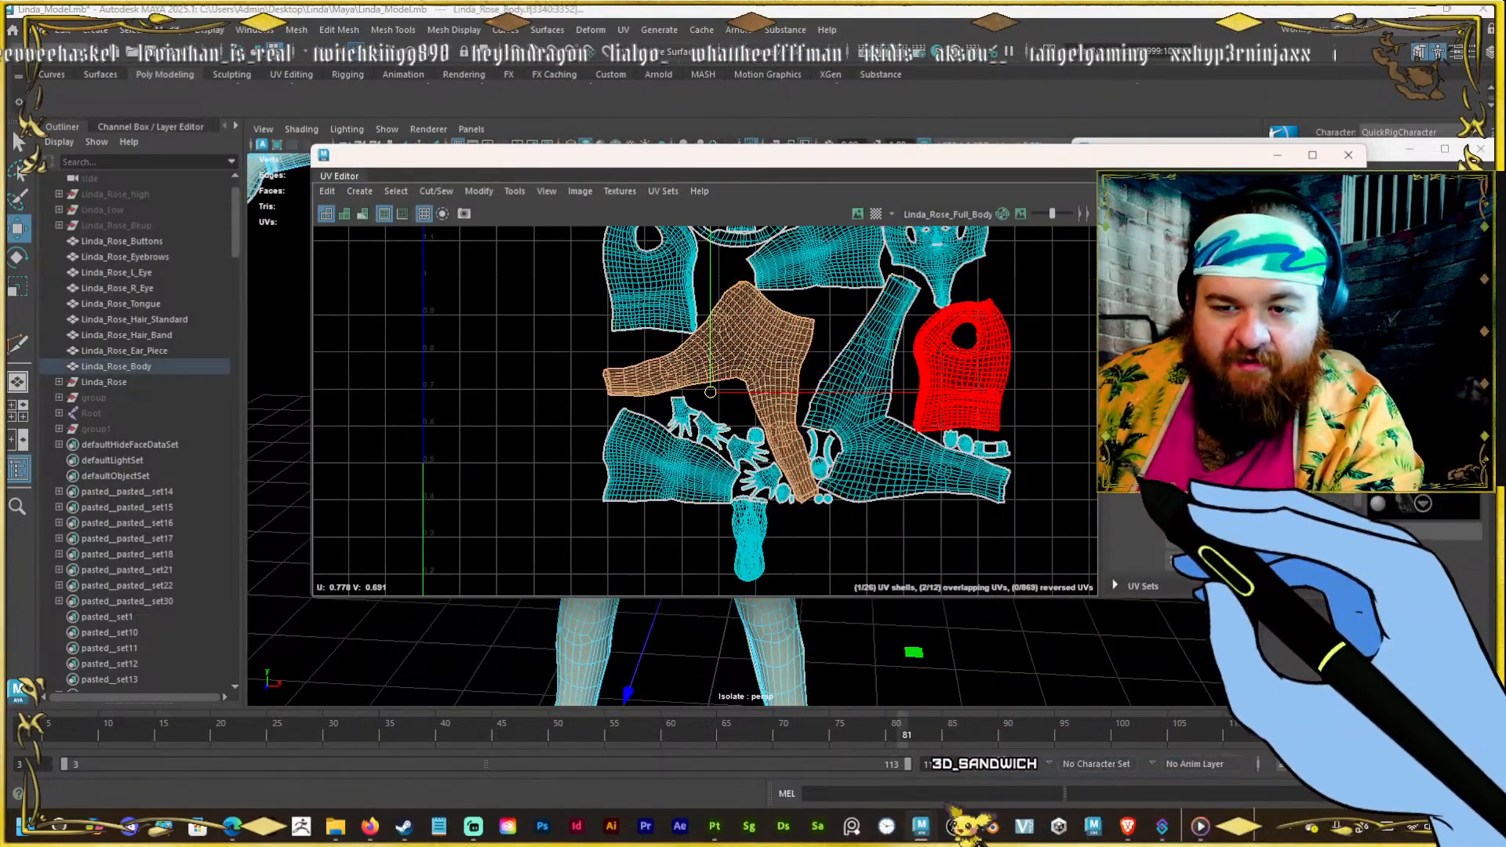
{"action": "scroll", "coordinate": [681, 308], "scroll_direction": "down", "scroll_amount": 4}
{"action": "left_click", "coordinate": [673, 406]}
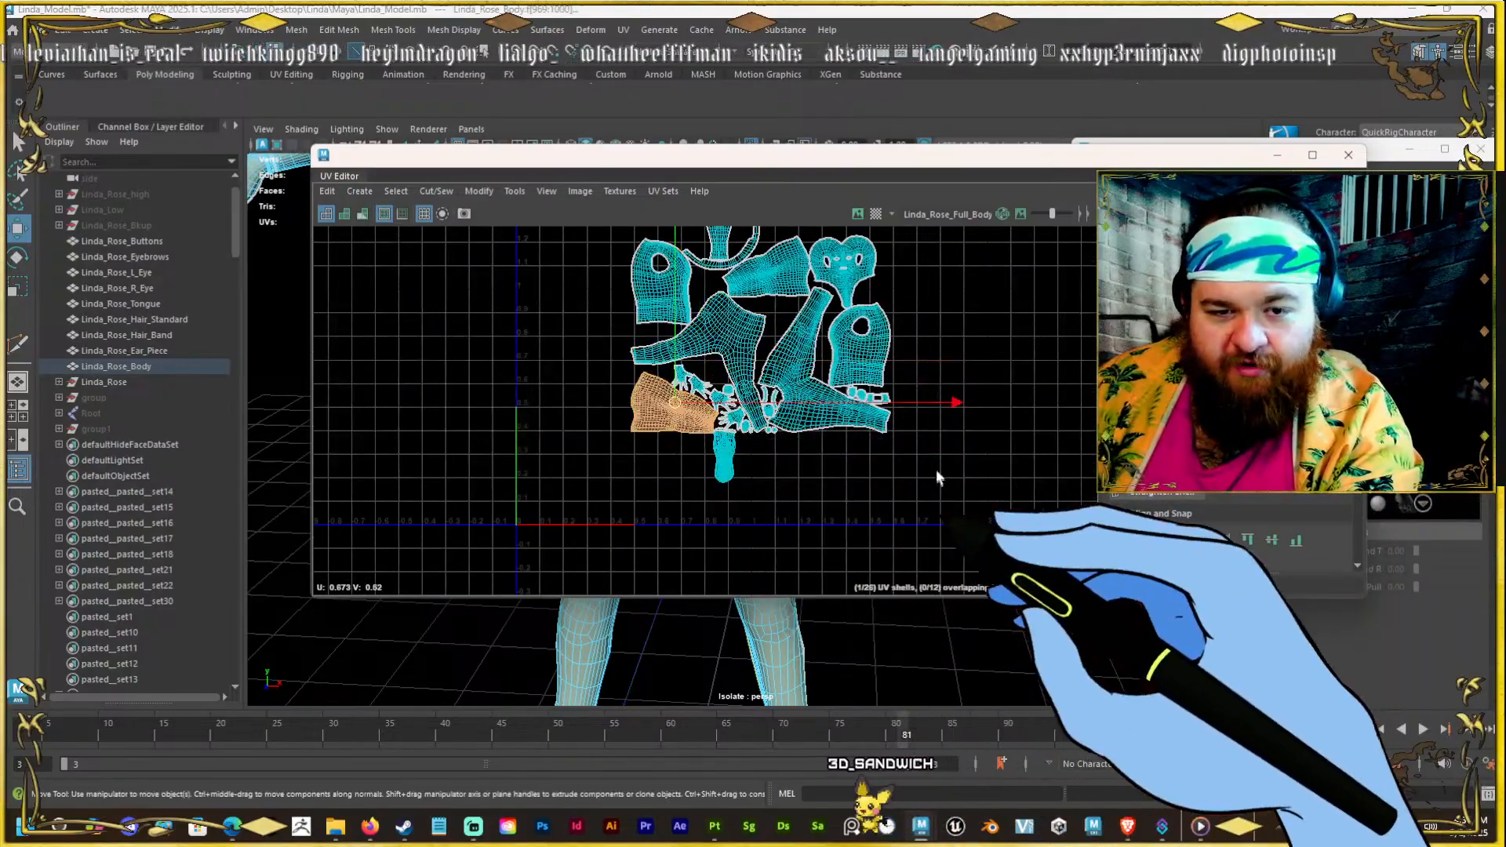
{"action": "scroll", "coordinate": [681, 388], "scroll_direction": "down", "scroll_amount": 4}
{"action": "scroll", "coordinate": [698, 357], "scroll_direction": "up", "scroll_amount": 4}
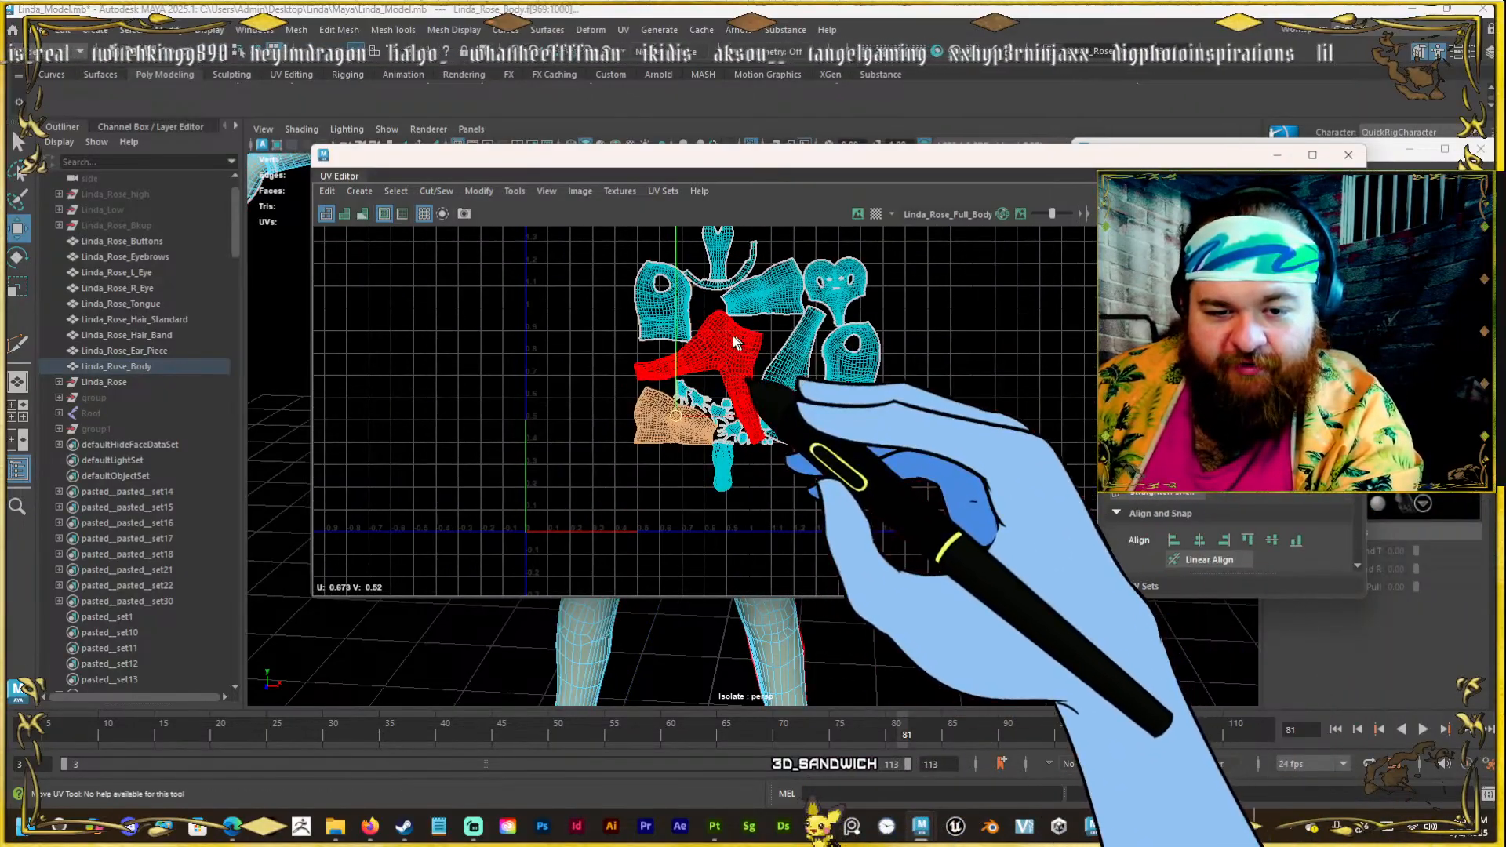
{"action": "middle_click_drag", "start_coordinate": [733, 336], "coordinate": [689, 365], "text": "alt"}
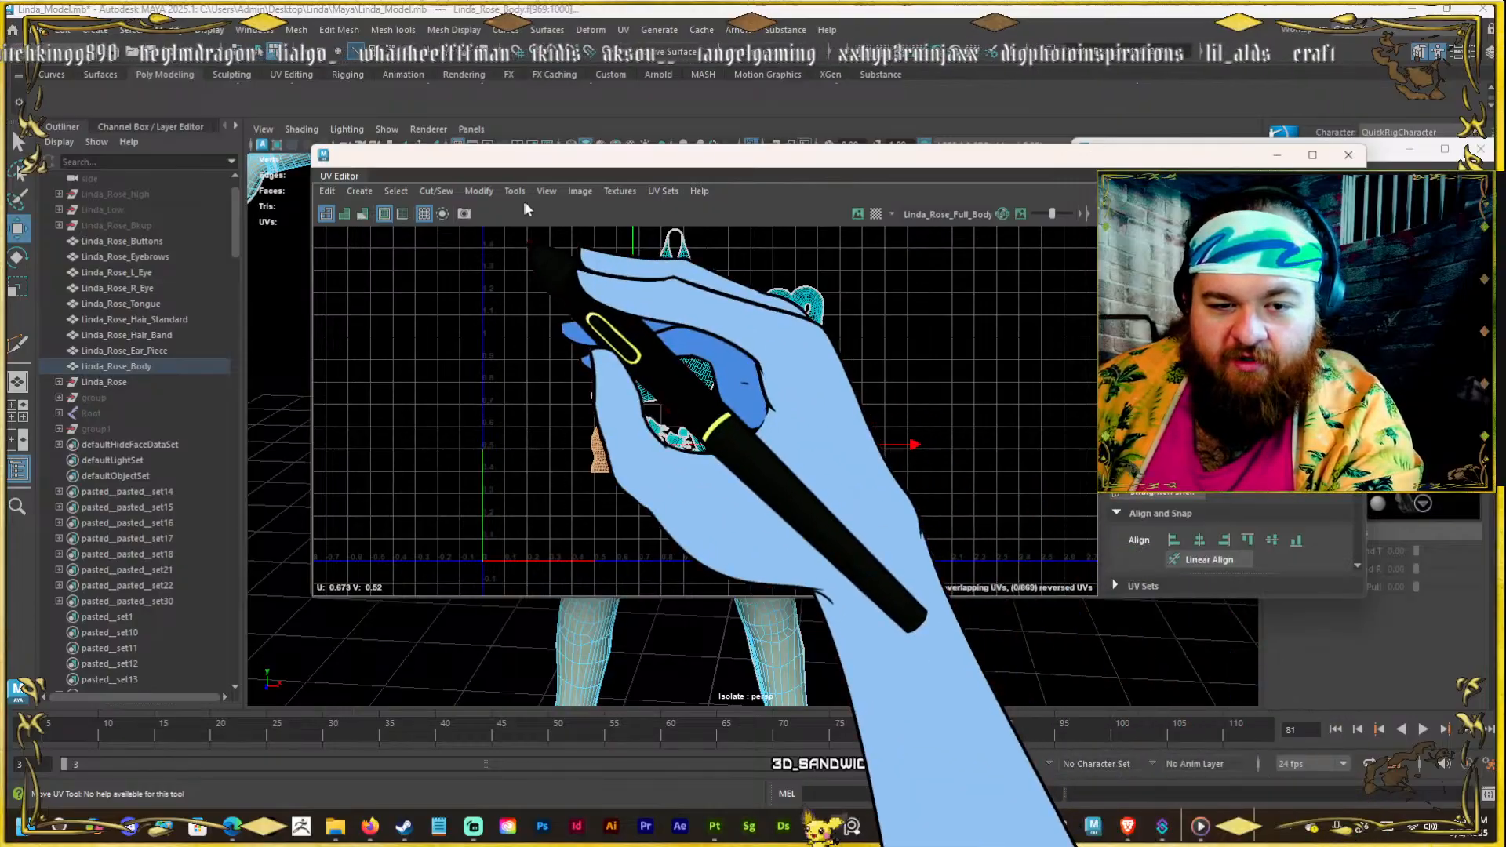
Clear the UV shell selection and change the view background from black to grey.
{"action": "left_click_drag", "start_coordinate": [527, 233], "coordinate": [918, 526]}
{"action": "left_click", "coordinate": [900, 321]}
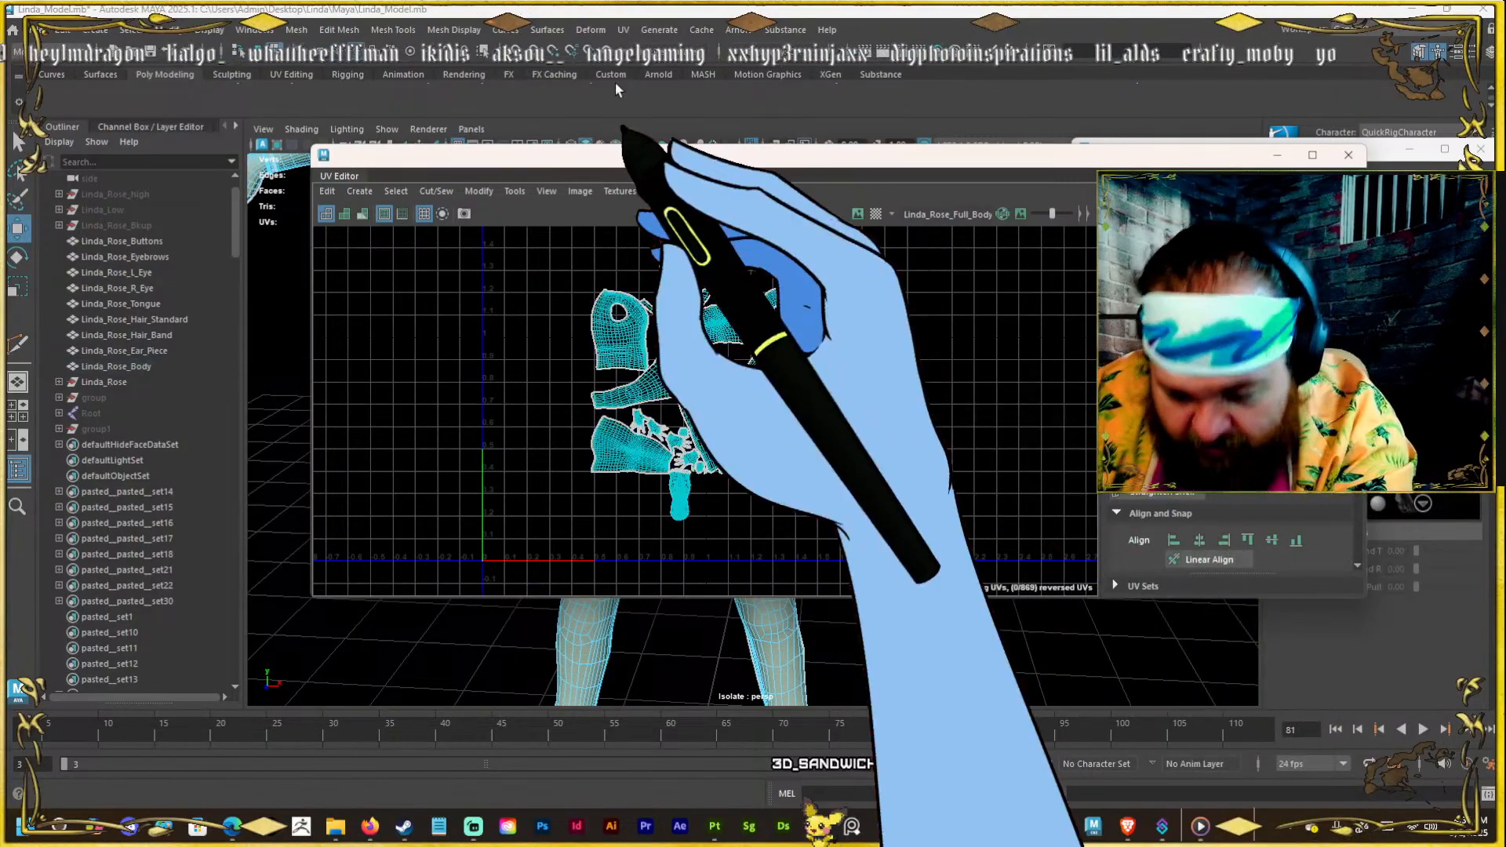
{"action": "key", "text": "alt+b"}
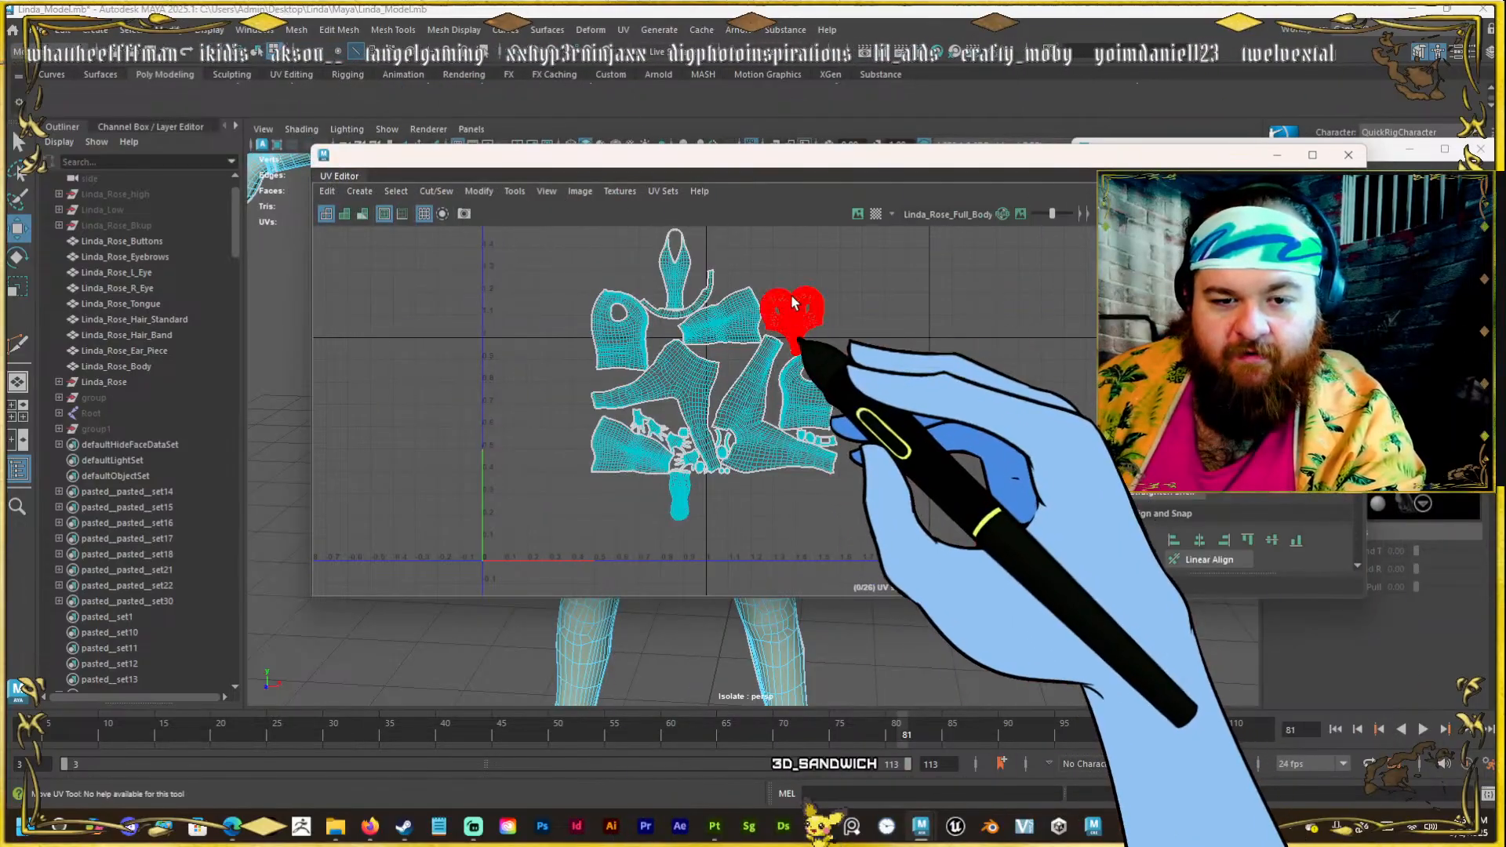
Move the head UV shell away from the other shells and enlarge it, placing the UV Editor window clear of the character.
{"action": "left_click", "coordinate": [793, 305]}
{"action": "left_click_drag", "start_coordinate": [792, 309], "coordinate": [832, 509]}
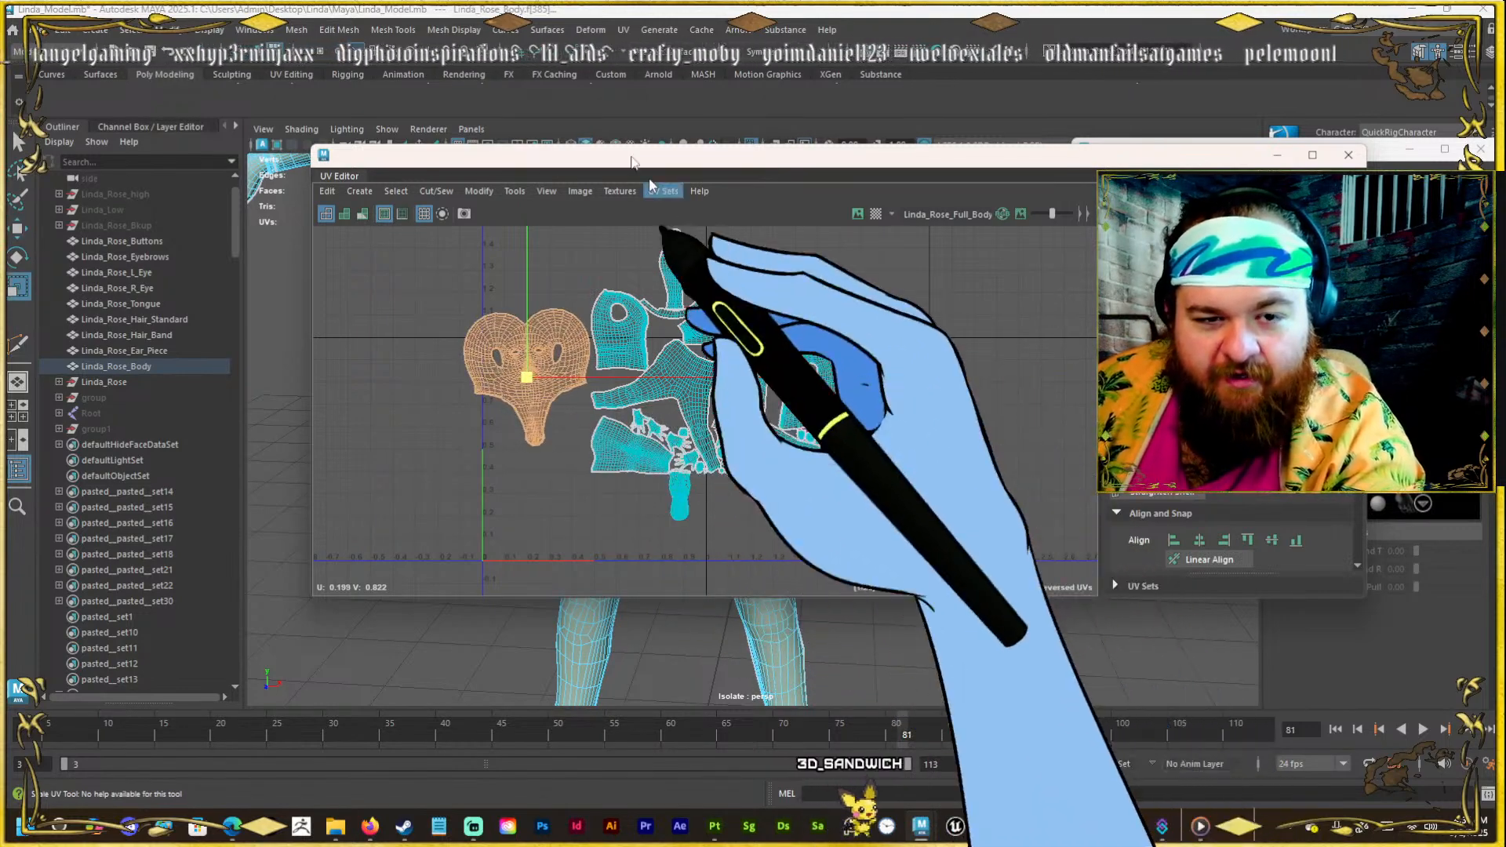
{"action": "left_click_drag", "start_coordinate": [603, 146], "coordinate": [909, 269]}
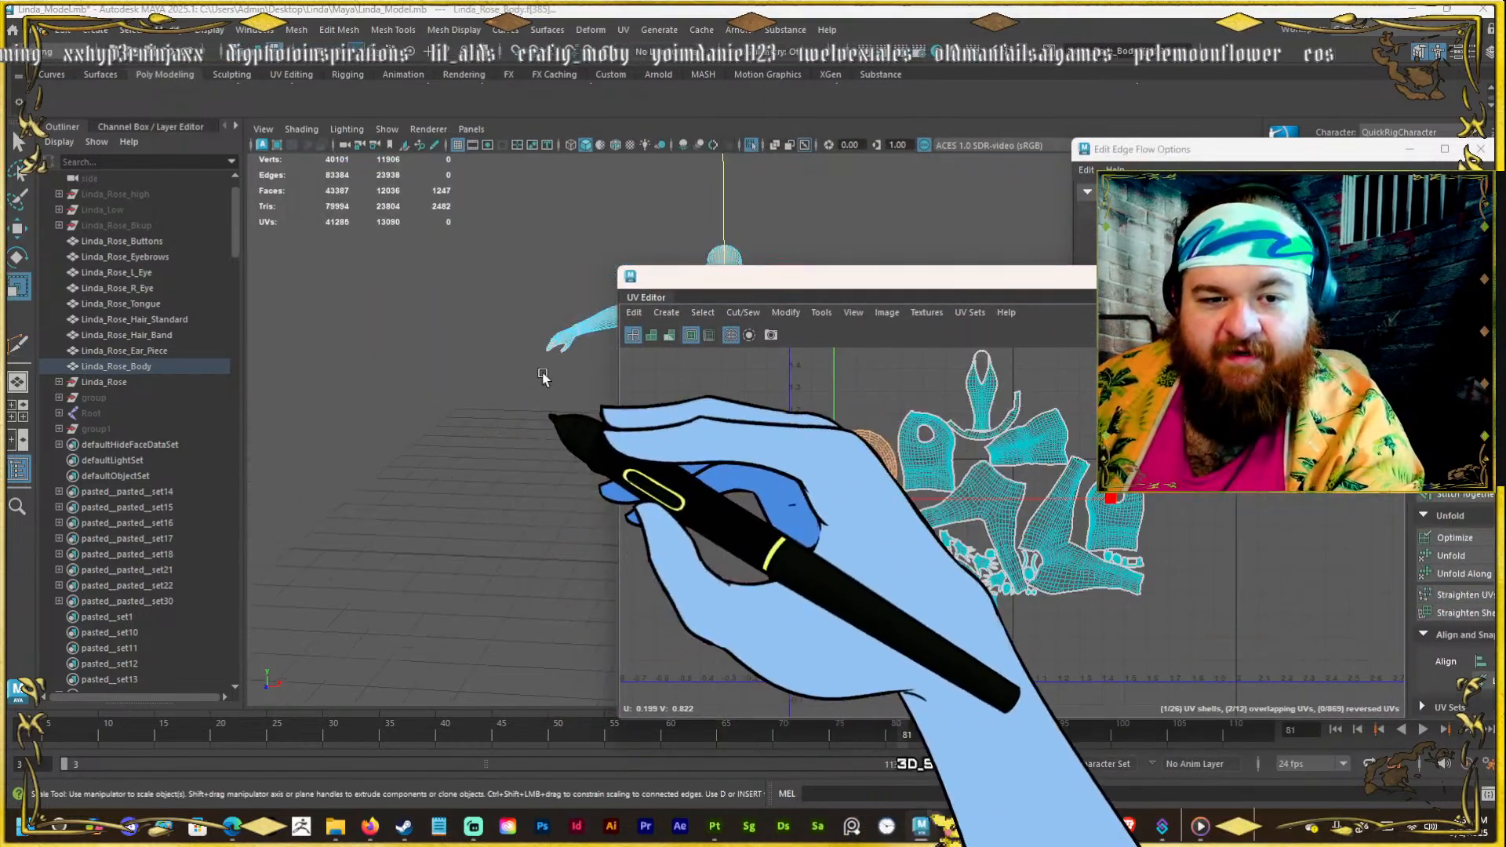
{"action": "left_click_drag", "start_coordinate": [704, 281], "coordinate": [1037, 286]}
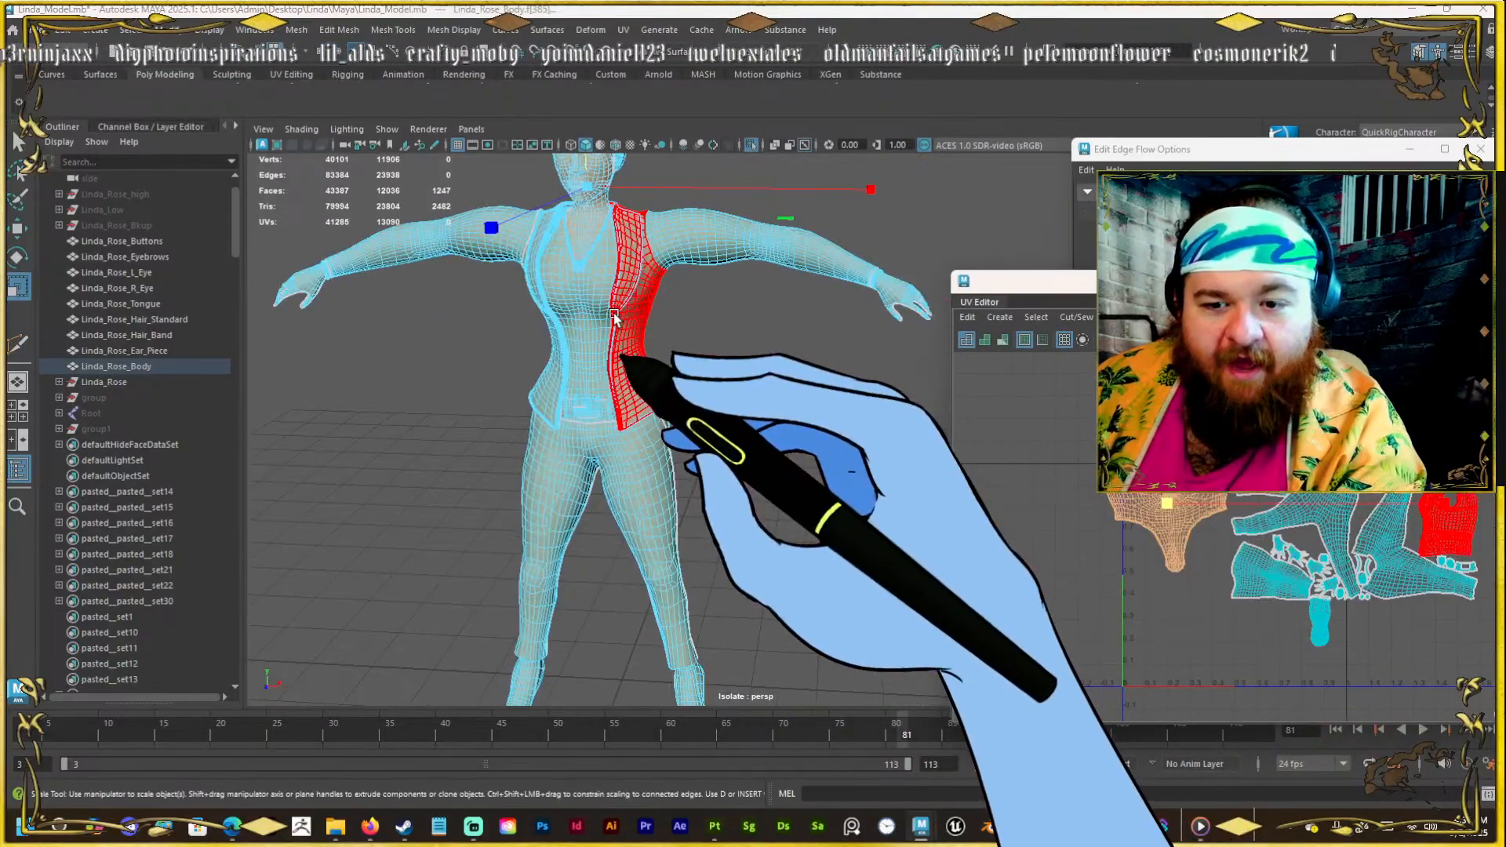
Inspect the head on the model and move its UV shell into the first UV tile, centered at about U 0.29, V 0.70.
{"action": "key", "text": "e"}
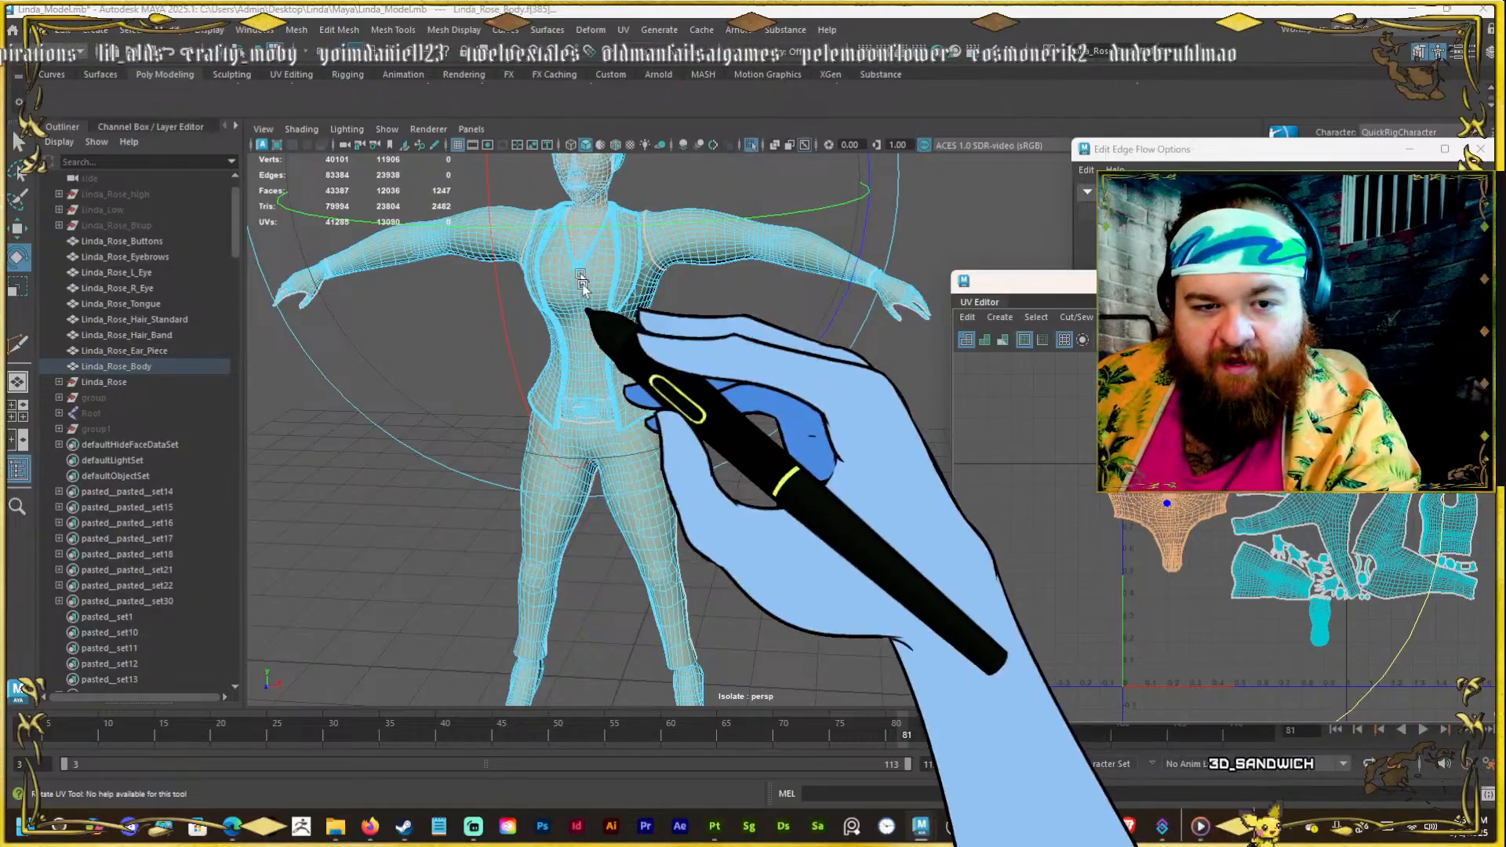
{"action": "middle_click_drag", "start_coordinate": [586, 276], "coordinate": [699, 471], "text": "alt"}
{"action": "left_click_drag", "start_coordinate": [703, 353], "coordinate": [625, 312], "text": "alt"}
{"action": "right_click_drag", "start_coordinate": [625, 312], "coordinate": [642, 292], "text": "alt"}
{"action": "key", "text": "w"}
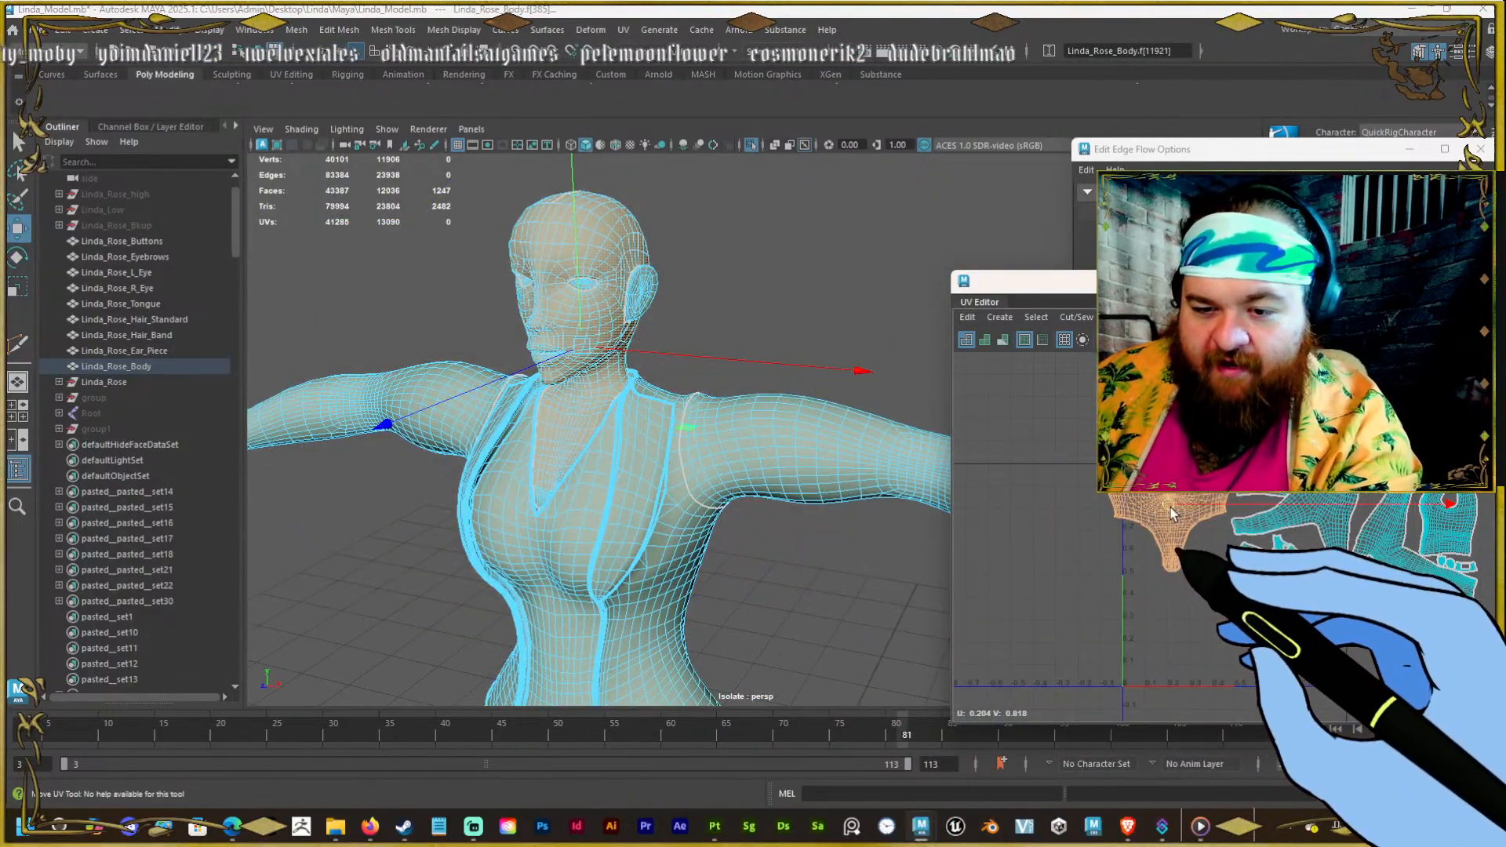
{"action": "left_click_drag", "start_coordinate": [1170, 507], "coordinate": [1197, 538]}
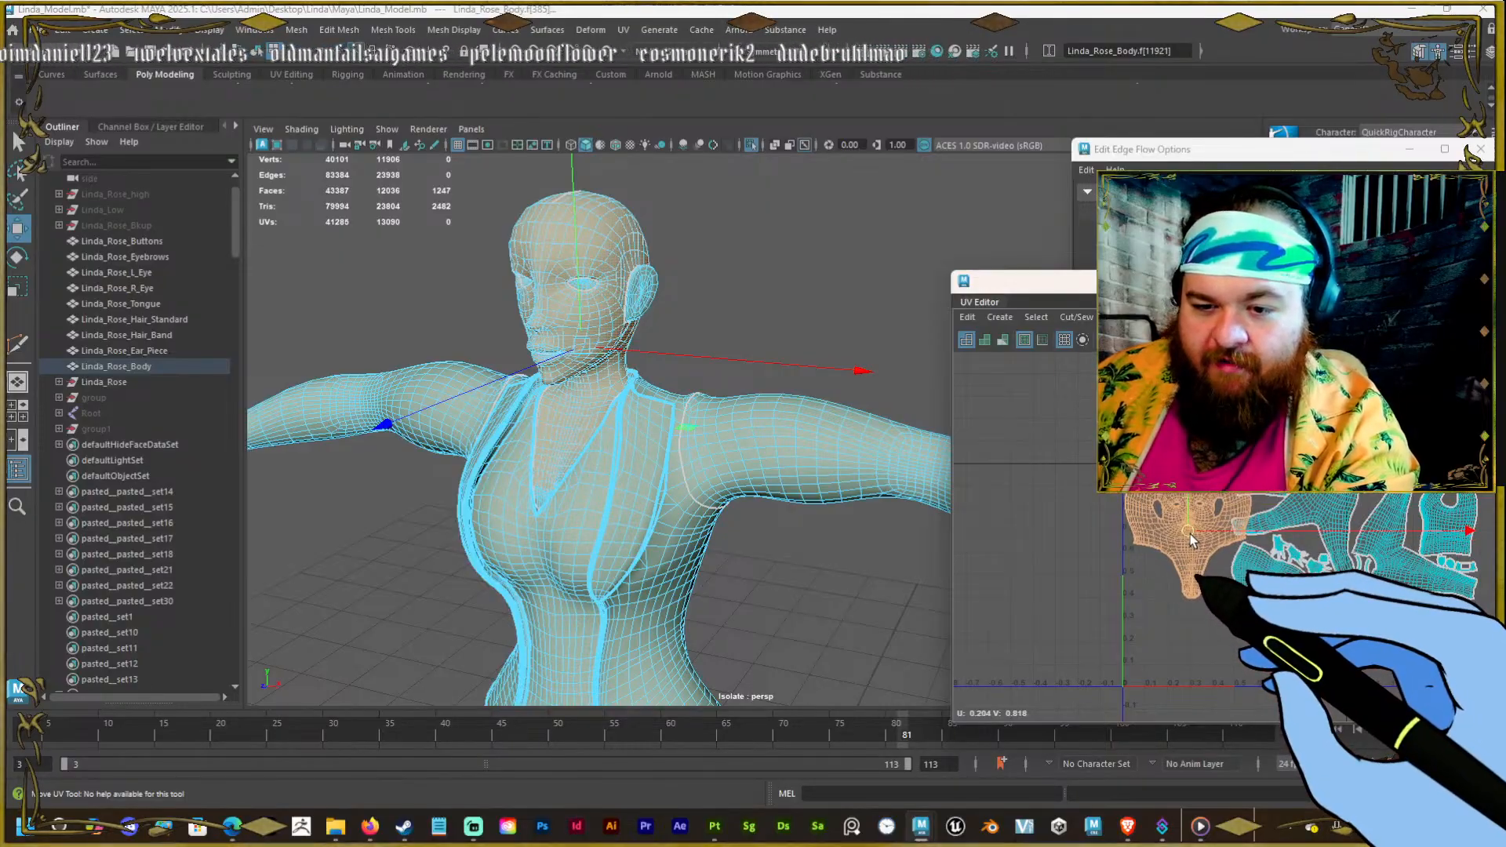
Move all body UV shells except the head into the neighbouring tile between U 1 and 2.
{"action": "scroll", "coordinate": [1190, 538], "scroll_direction": "up", "scroll_amount": 5}
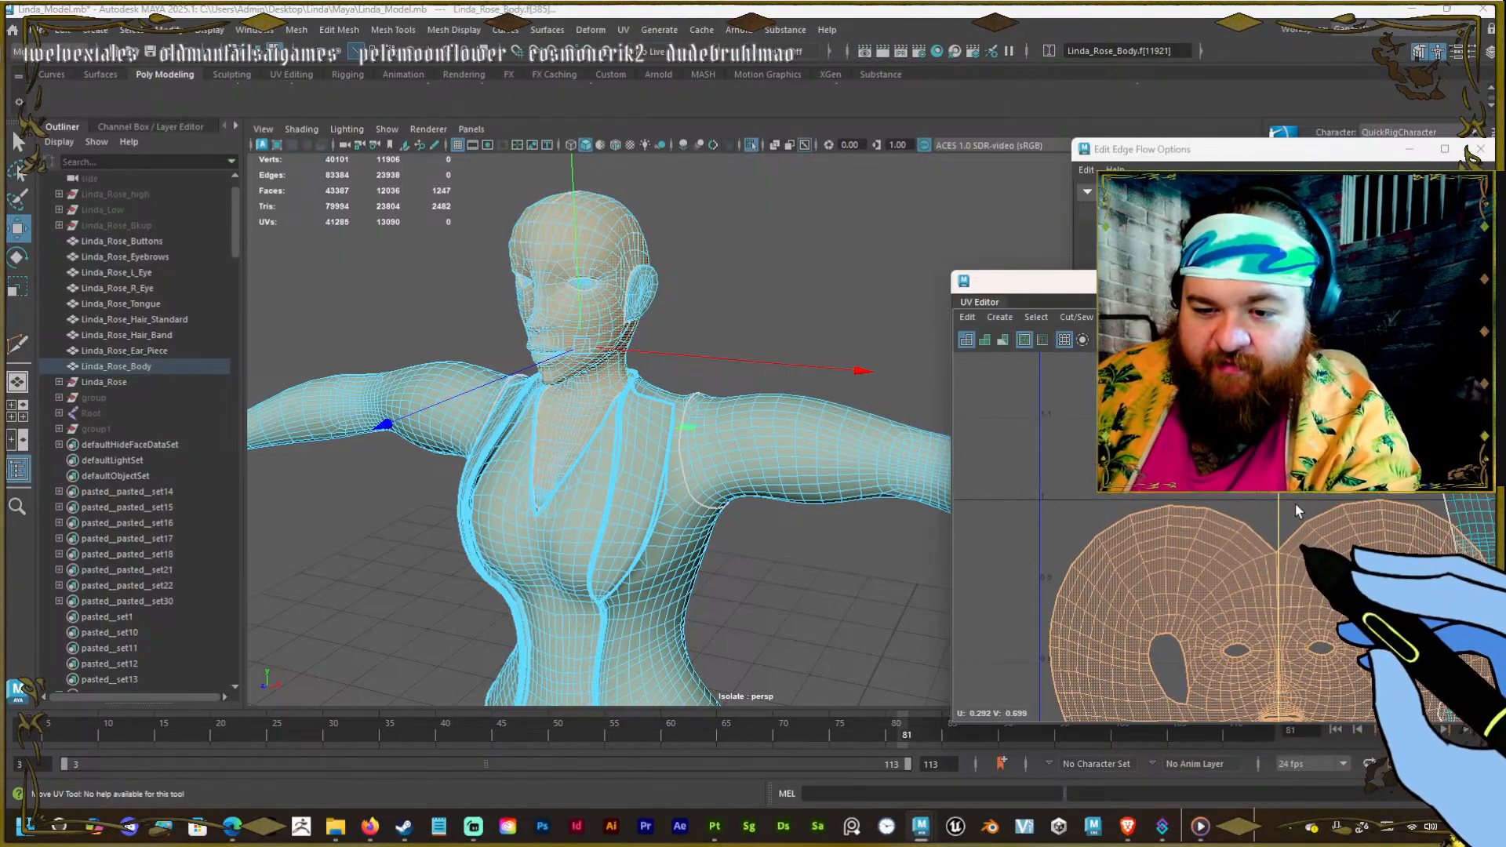
{"action": "scroll", "coordinate": [1301, 549], "scroll_direction": "down", "scroll_amount": 6}
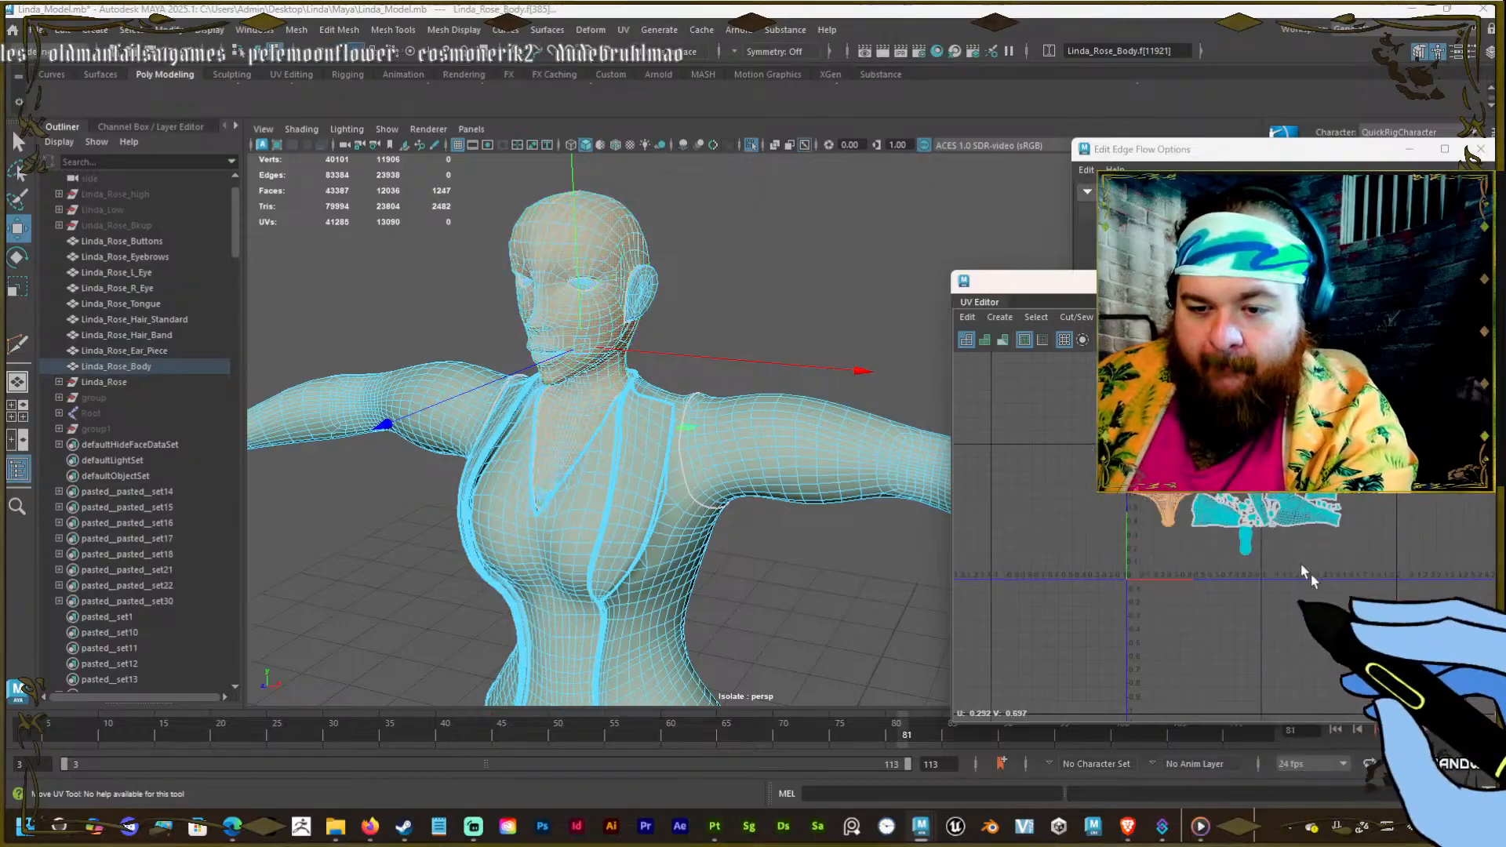
{"action": "left_click_drag", "start_coordinate": [1337, 617], "coordinate": [1332, 463]}
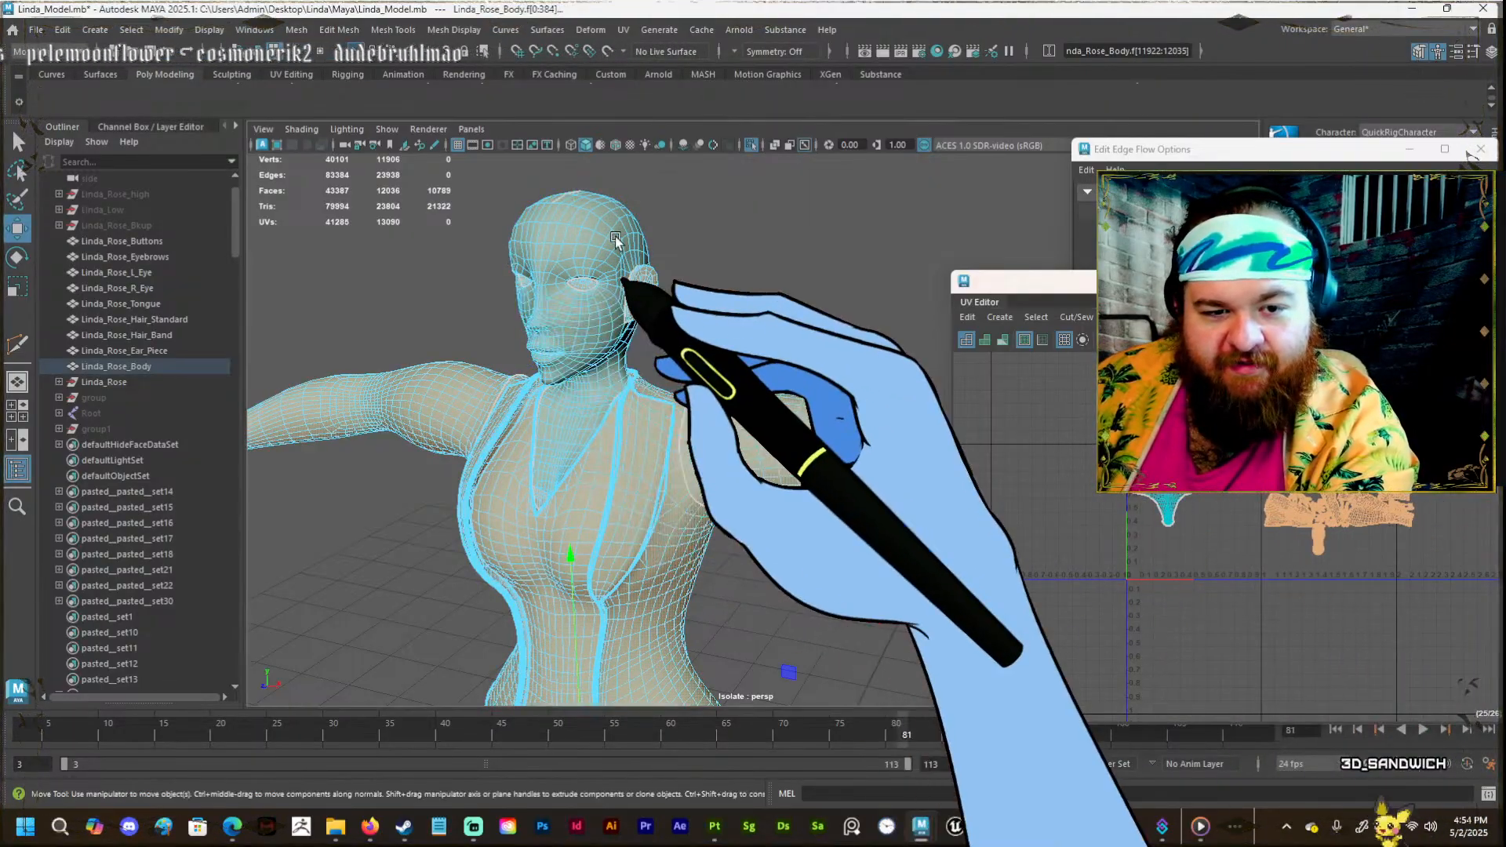
{"action": "left_click", "coordinate": [642, 276]}
{"action": "left_click_drag", "start_coordinate": [642, 276], "coordinate": [851, 330], "text": "alt"}
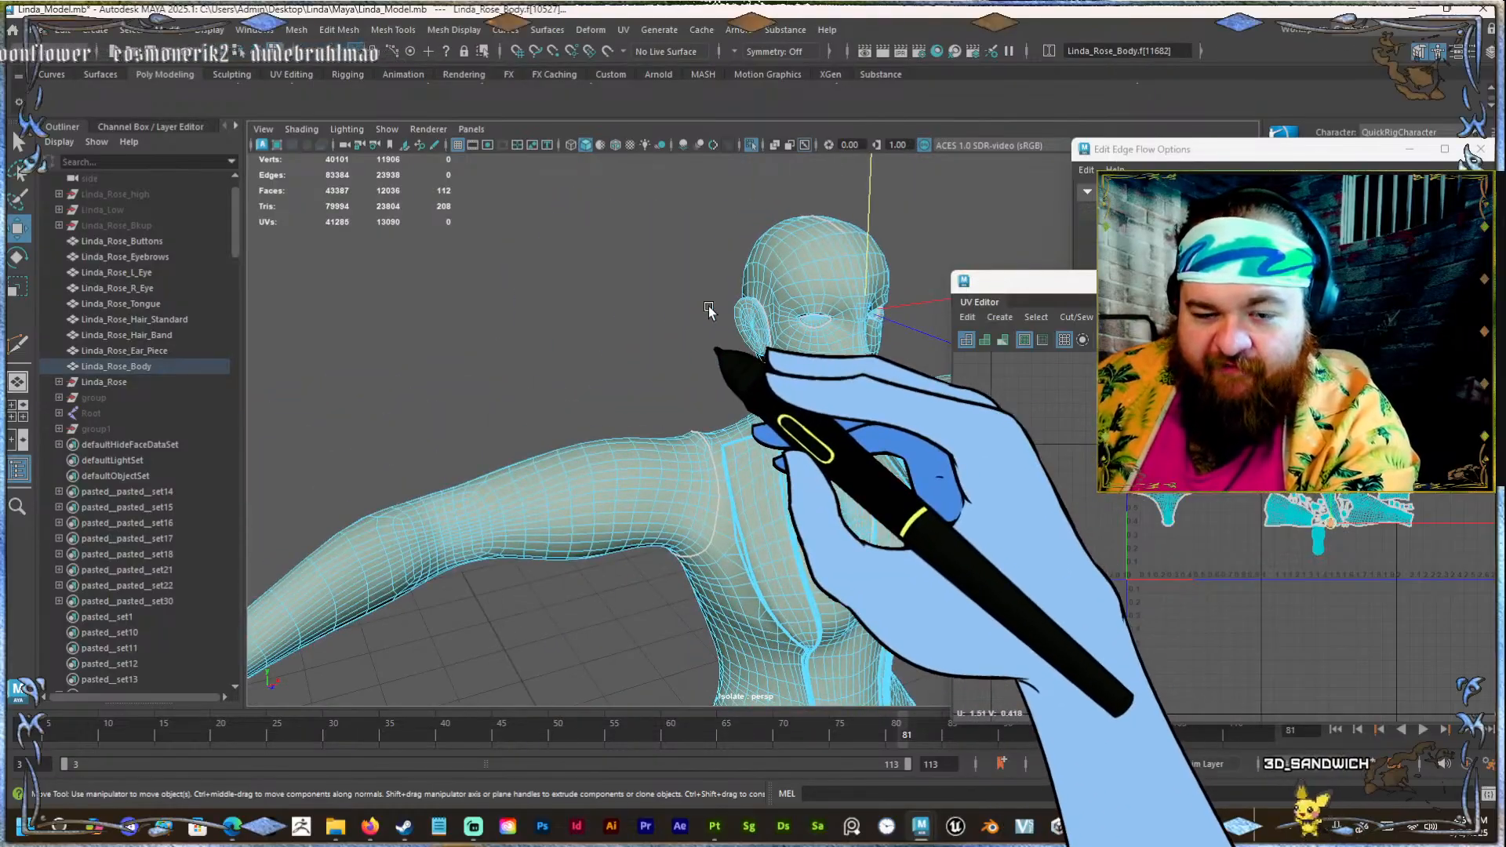
{"action": "left_click", "coordinate": [759, 316], "text": "shift"}
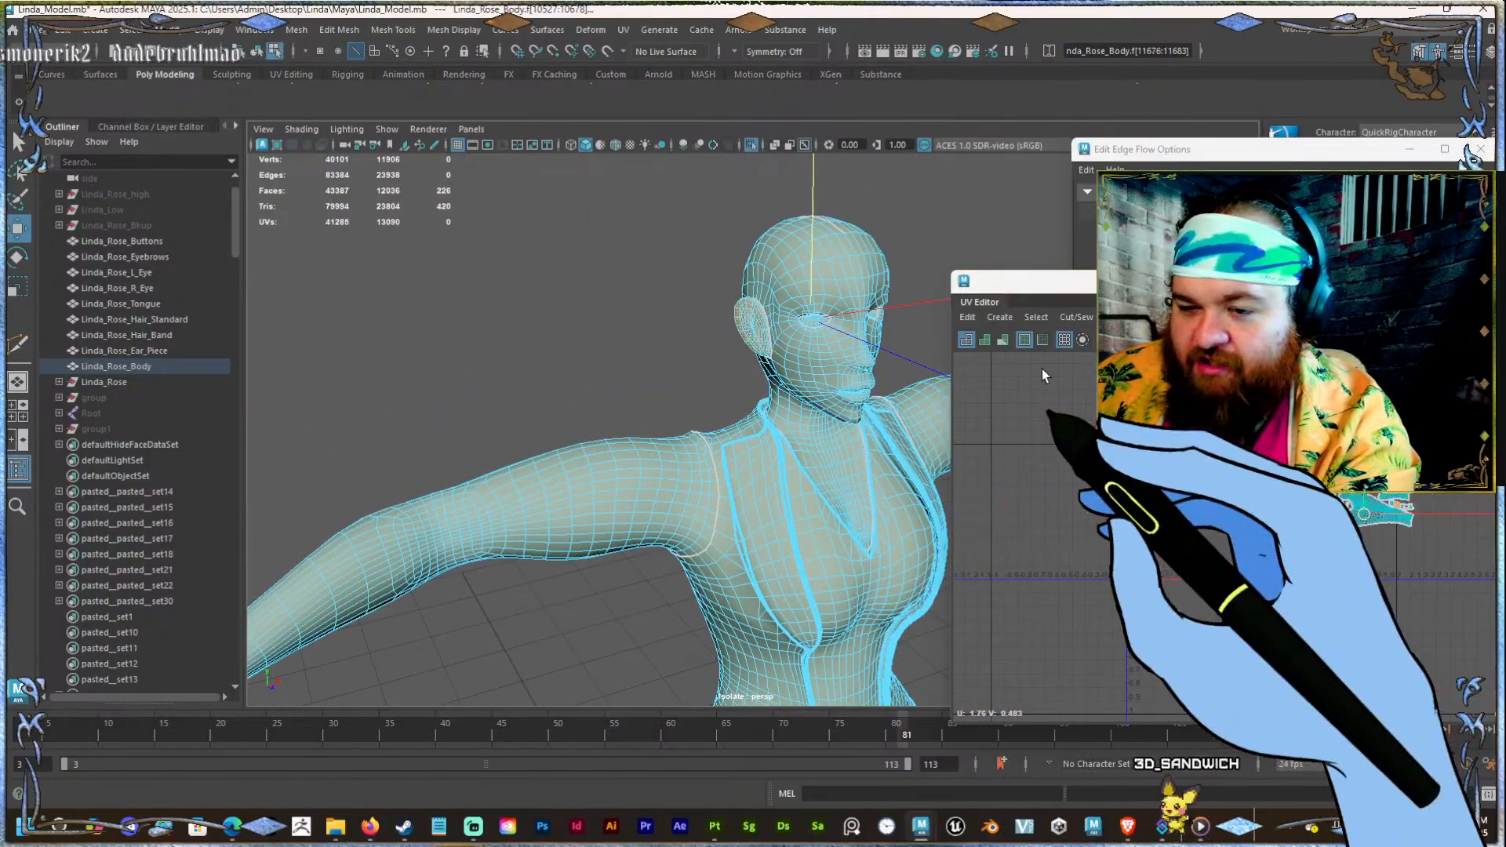
Select the head UV shell and arrange the UV Editor so the character's head and the texel density settings are both reachable.
{"action": "double_click", "coordinate": [1165, 485]}
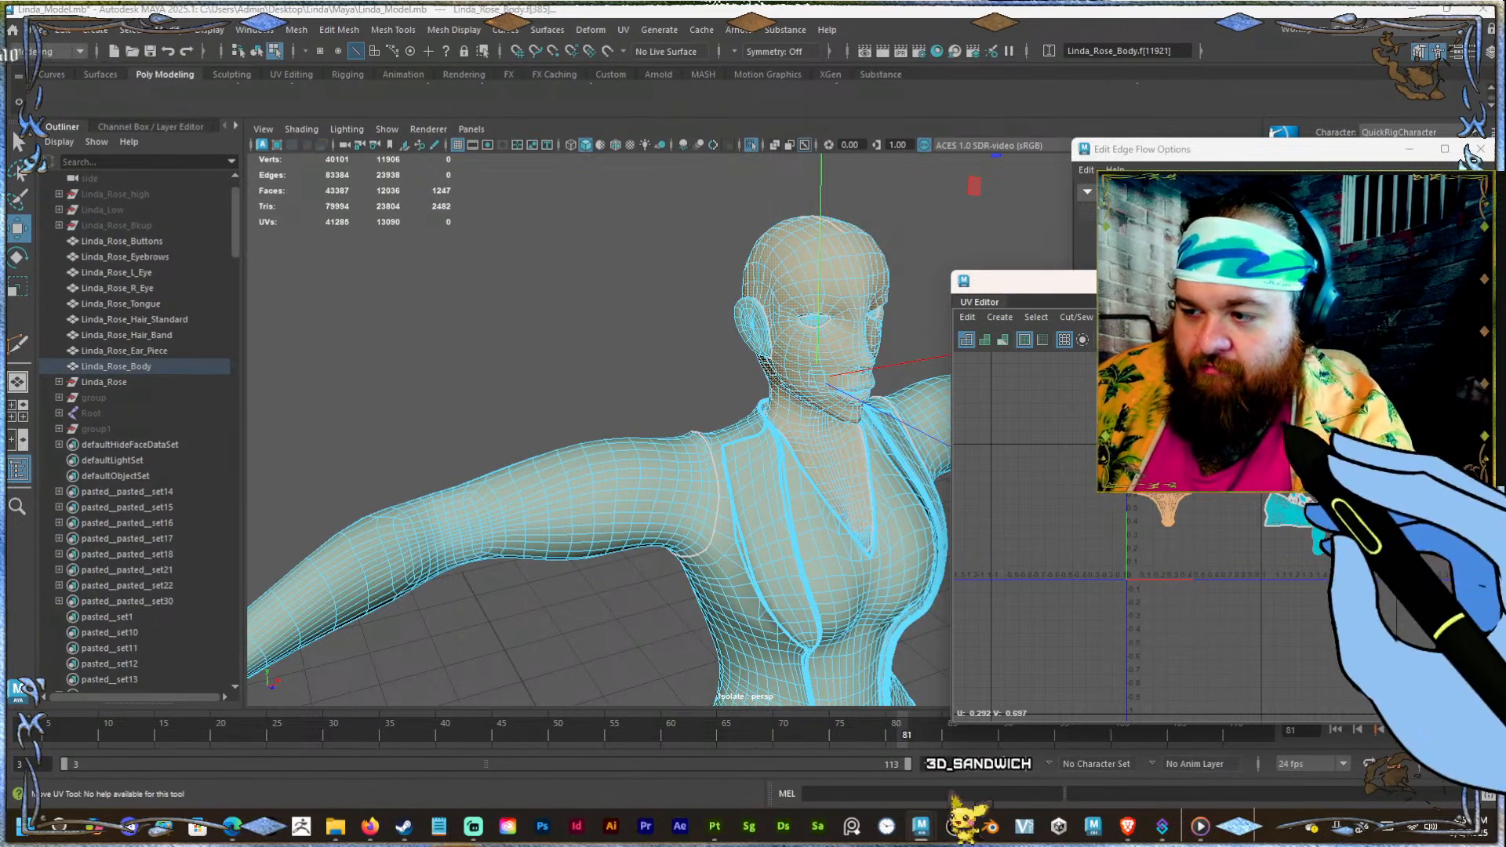
{"action": "left_click_drag", "start_coordinate": [1180, 283], "coordinate": [491, 215]}
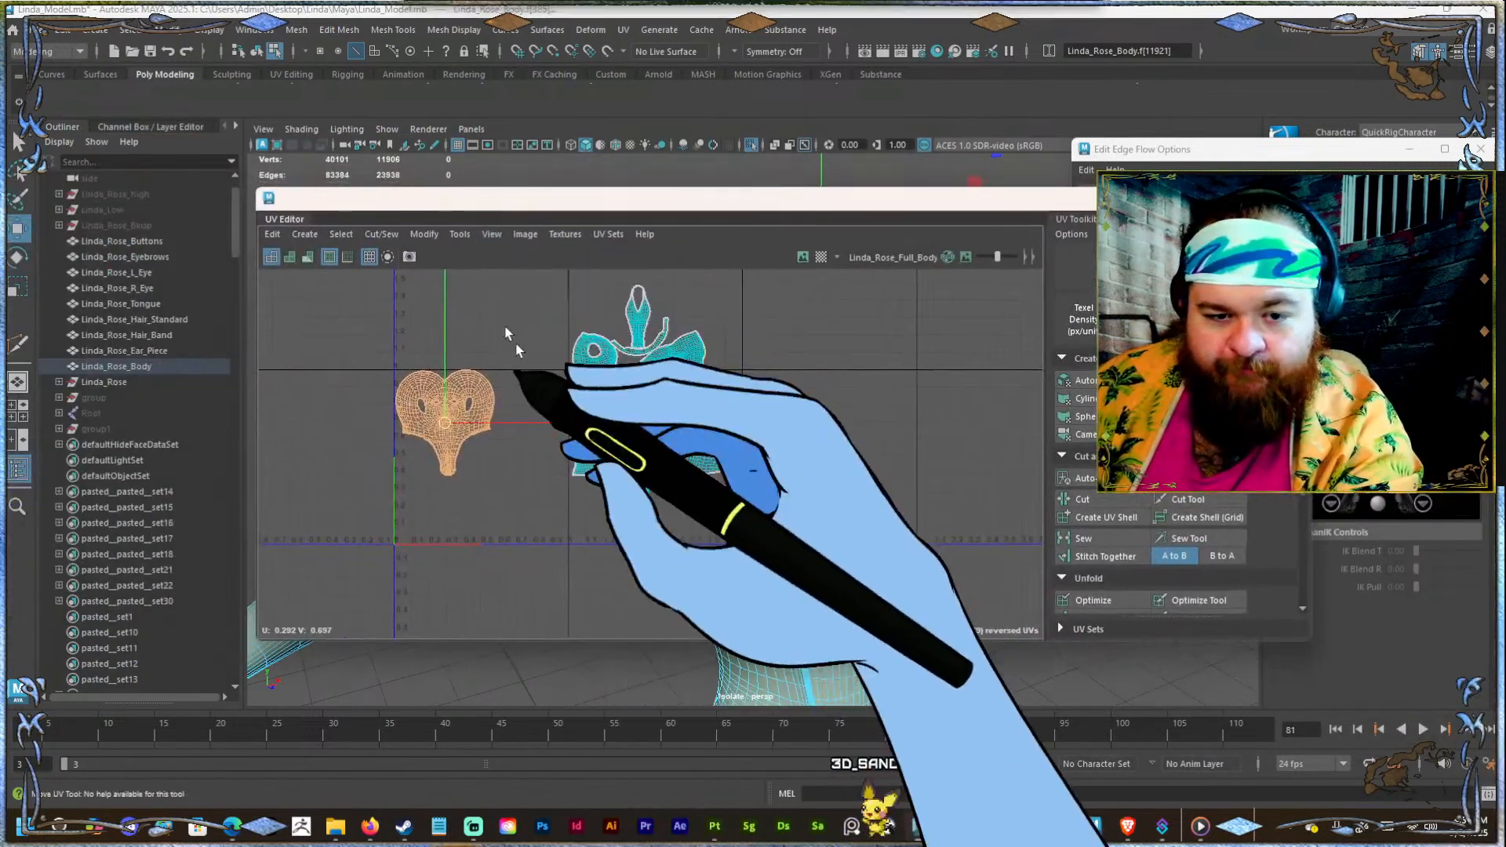
{"action": "right_click_drag", "start_coordinate": [580, 421], "coordinate": [712, 381], "text": "alt"}
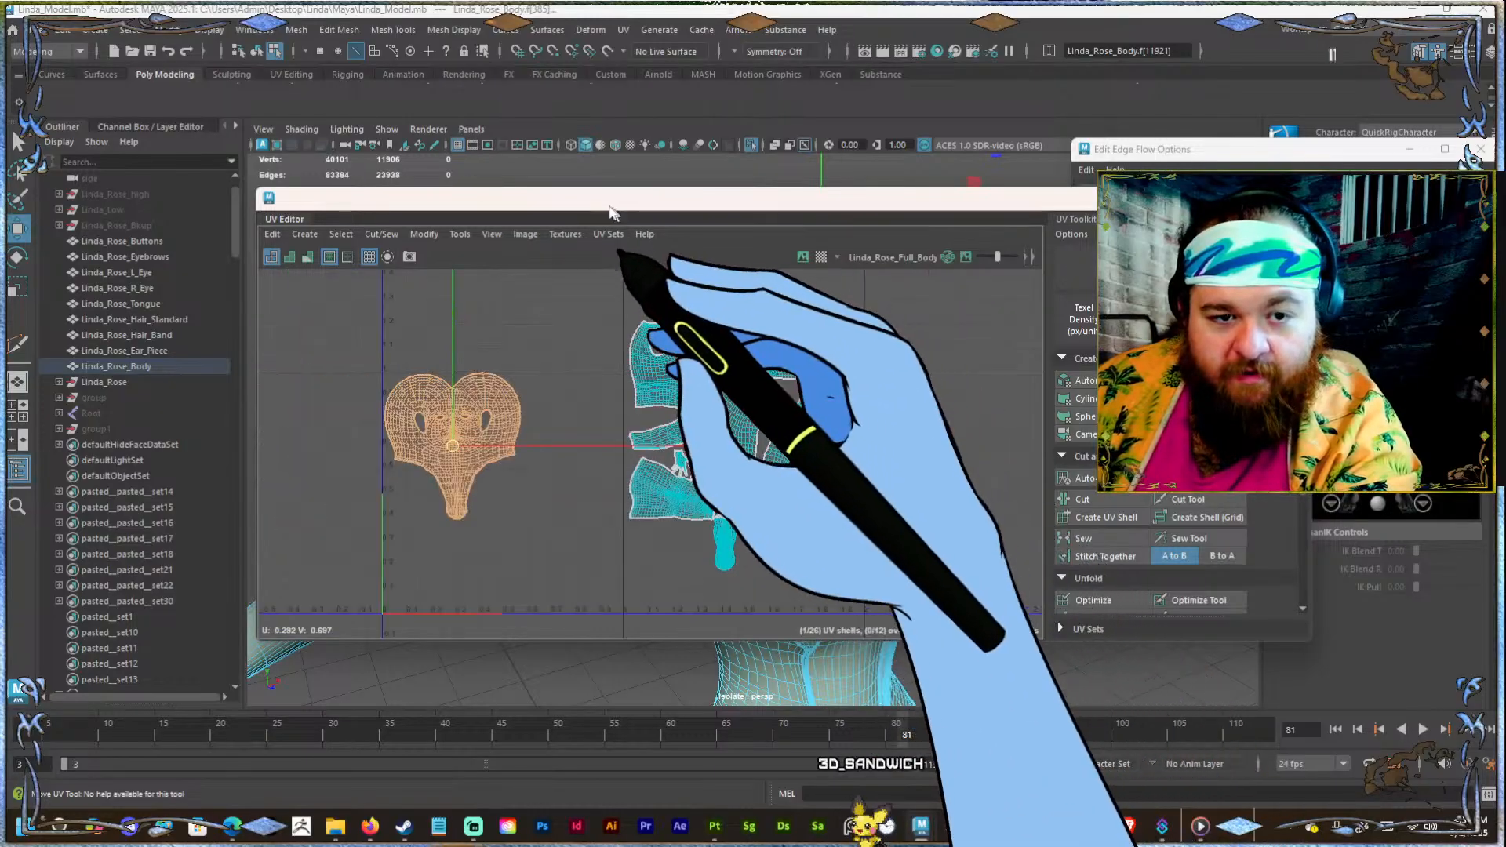
{"action": "left_click_drag", "start_coordinate": [620, 197], "coordinate": [615, 318]}
{"action": "scroll", "coordinate": [664, 220], "scroll_direction": "down", "scroll_amount": 2}
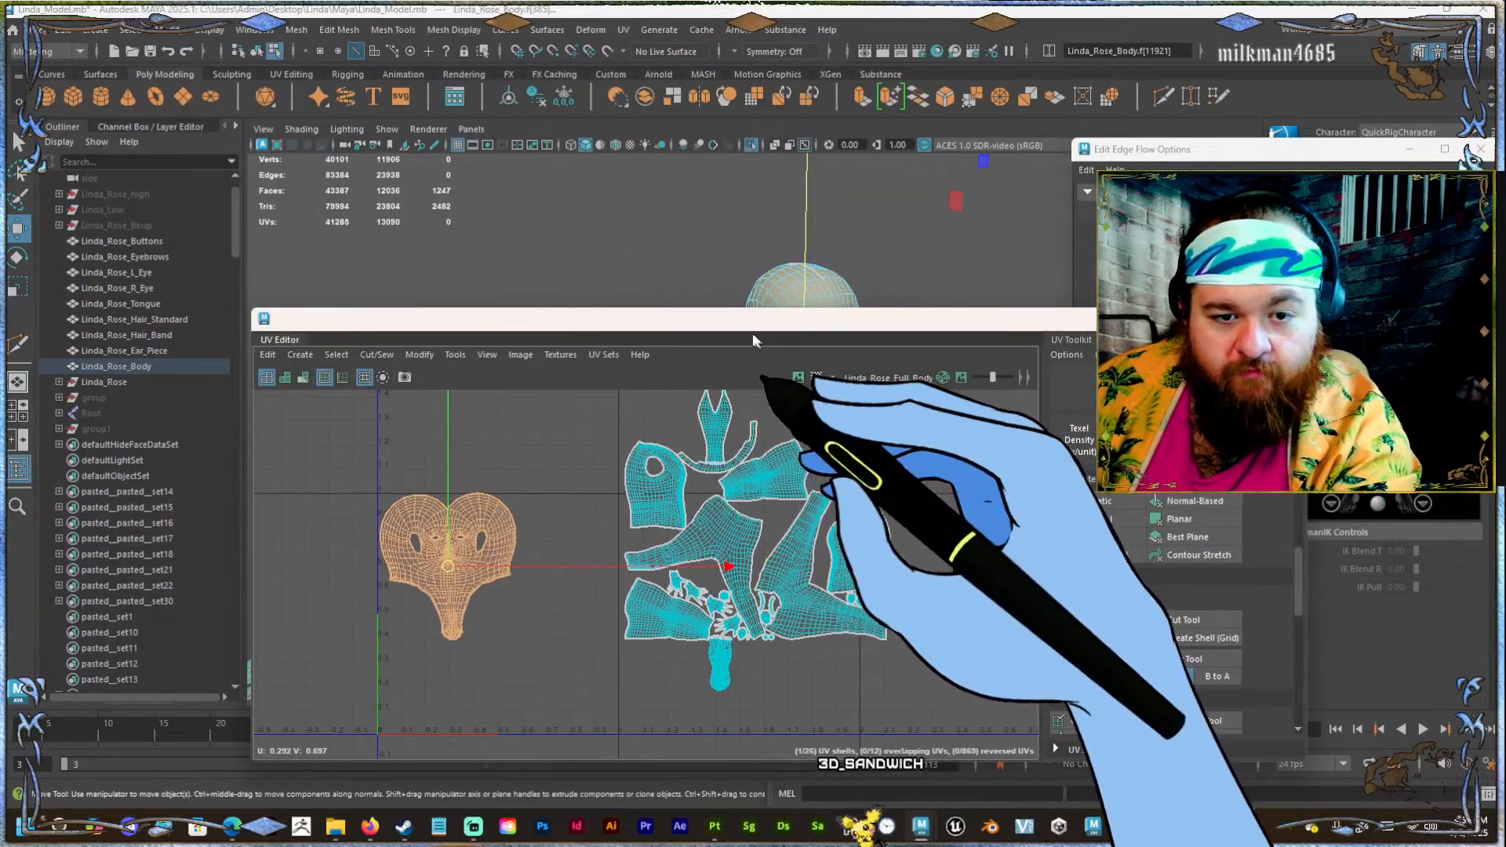
{"action": "left_click_drag", "start_coordinate": [751, 322], "coordinate": [545, 314]}
Set both ear shells' texel density to 480.0262 px/unit at map size 2048 and move them near the head UV shell.
{"action": "left_click", "coordinate": [756, 353]}
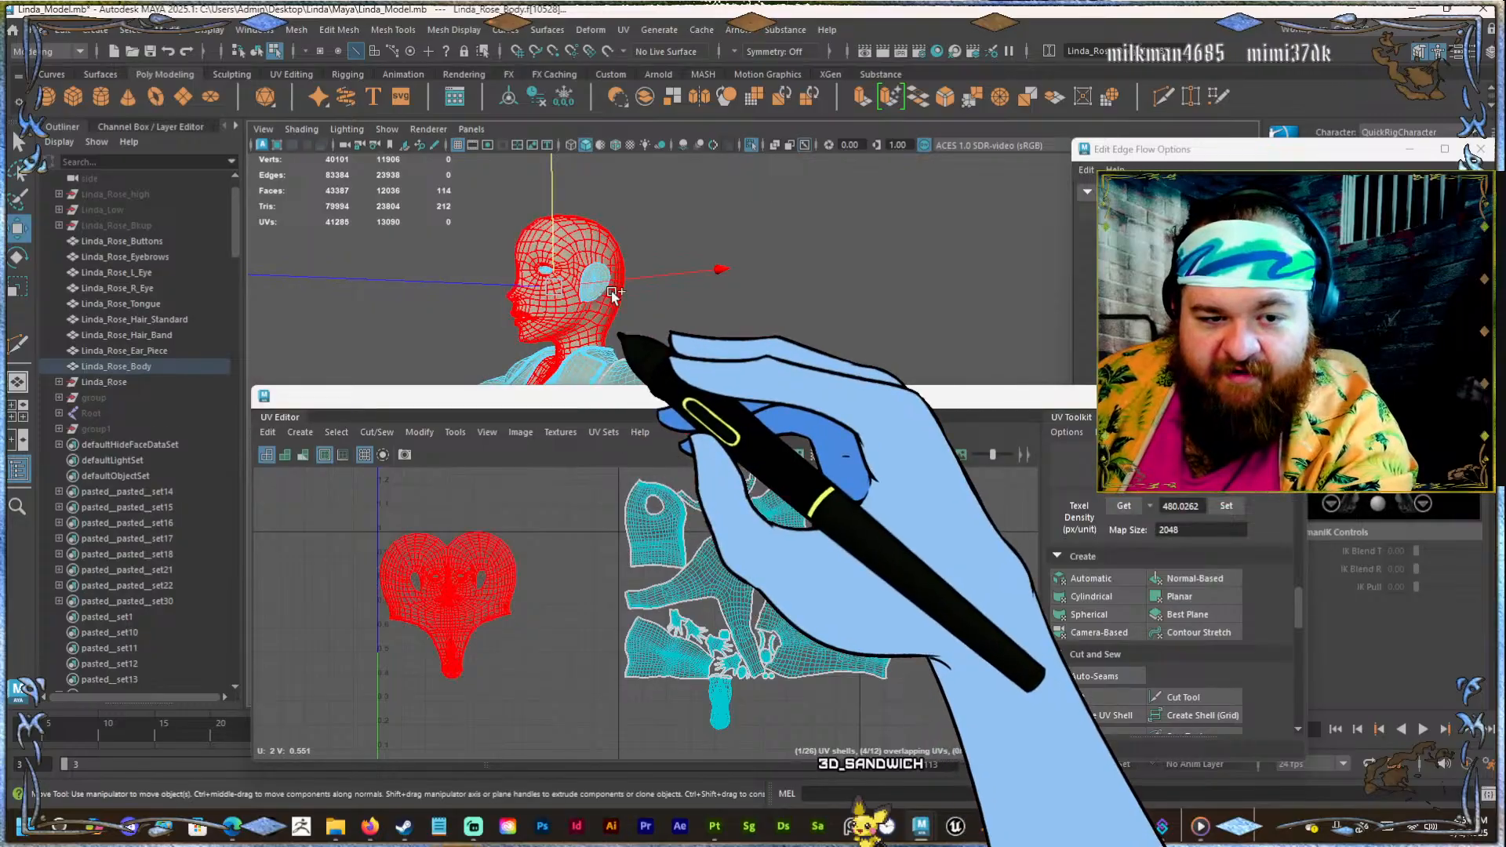
{"action": "left_click", "coordinate": [596, 291], "text": "shift"}
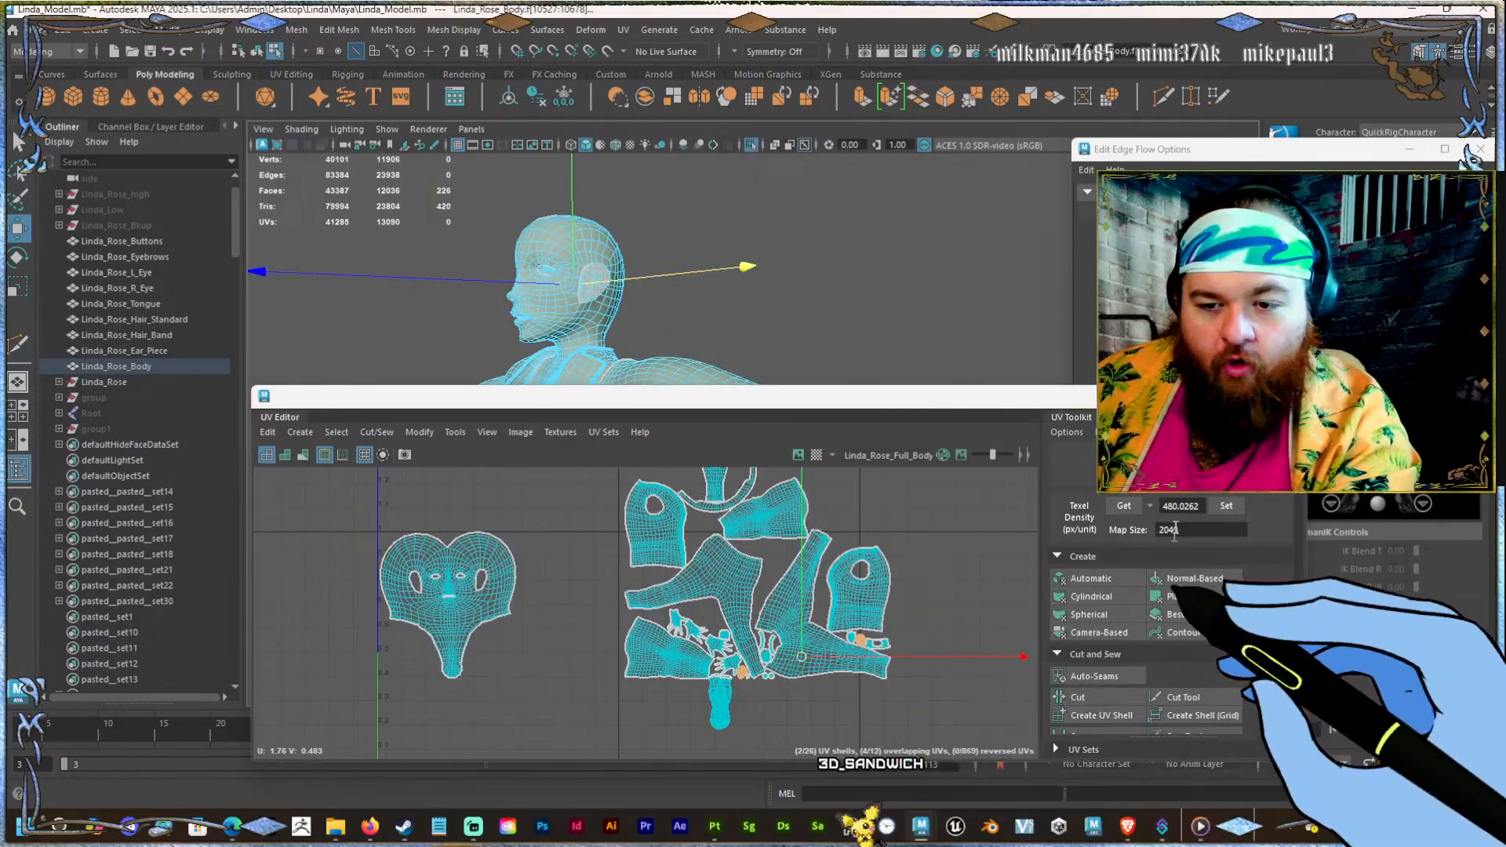
{"action": "left_click", "coordinate": [1226, 506]}
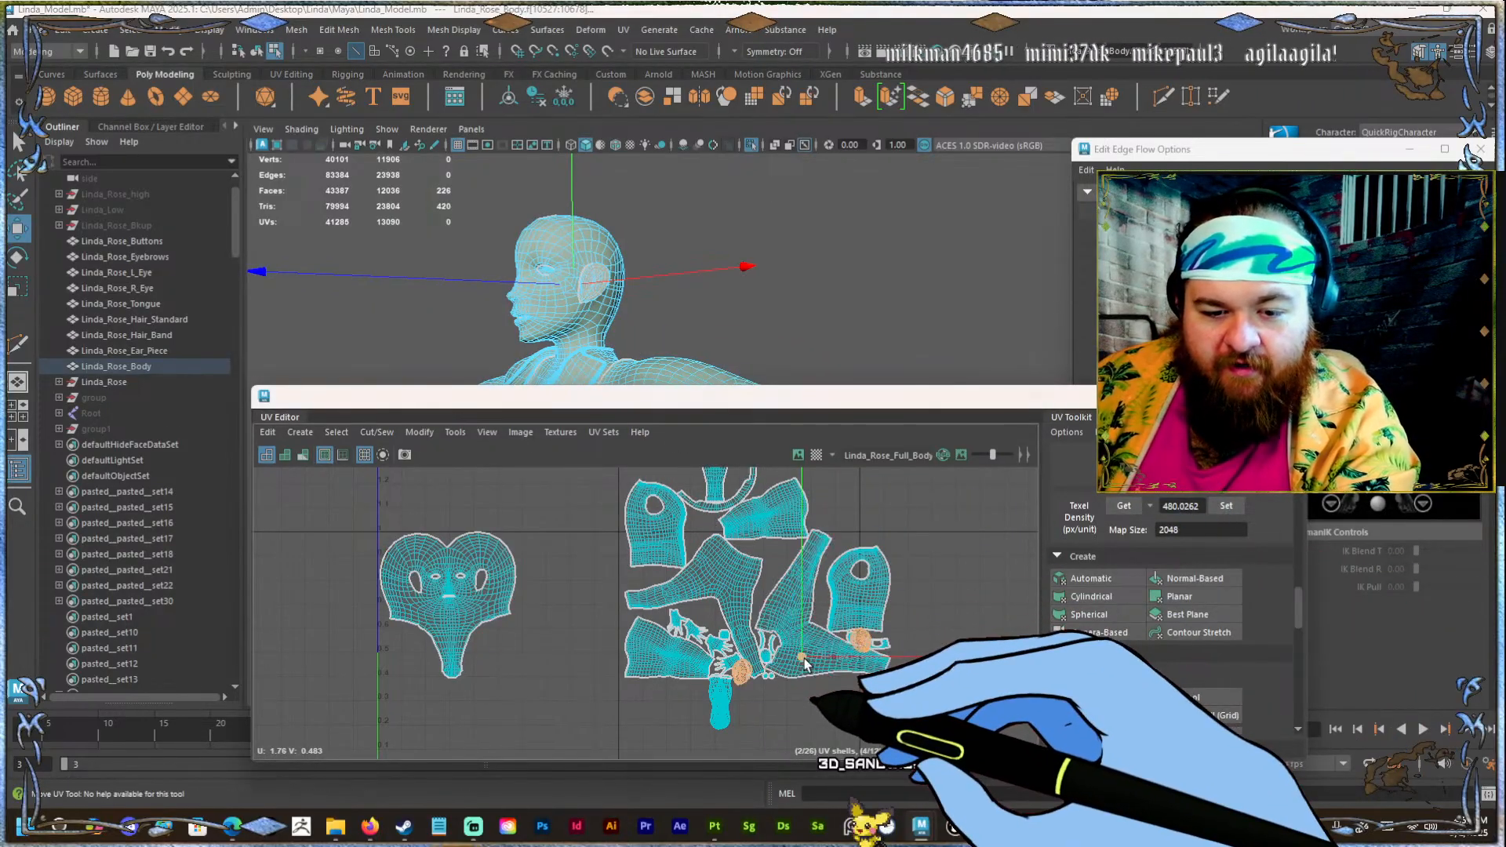
{"action": "left_click", "coordinate": [412, 522]}
Snap the head UV shell to the top-left corner of the first UV tile.
{"action": "scroll", "coordinate": [384, 511], "scroll_direction": "up", "scroll_amount": 3}
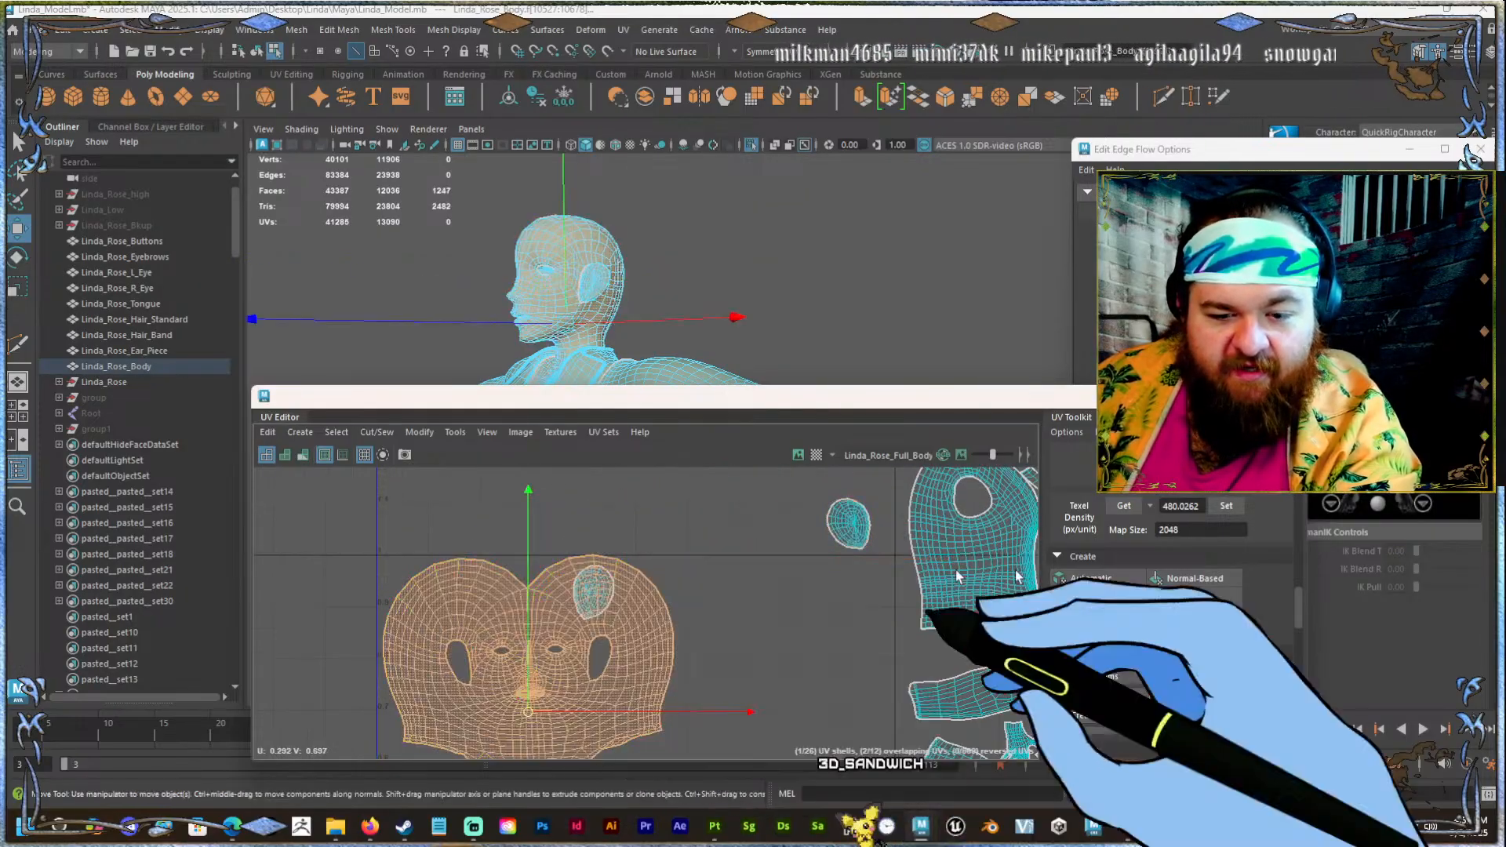
{"action": "left_click", "coordinate": [955, 576]}
{"action": "scroll", "coordinate": [1118, 549], "scroll_direction": "down", "scroll_amount": 10}
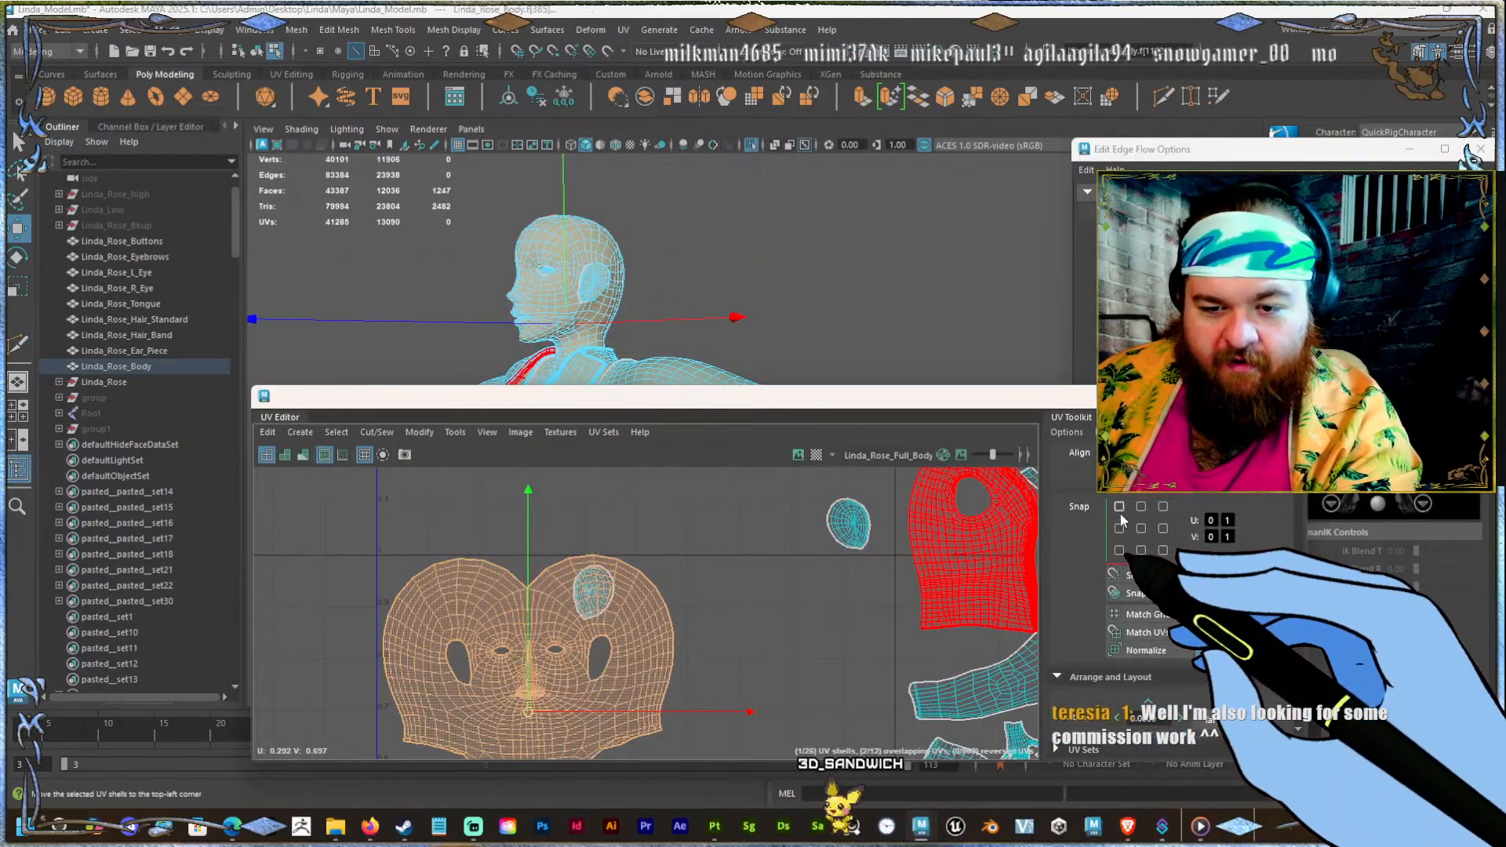
Move the ear UV shell lying over the head shell to just beside the head's upper edge, at about U 0.55, V 0.94.
{"action": "left_click", "coordinate": [587, 595]}
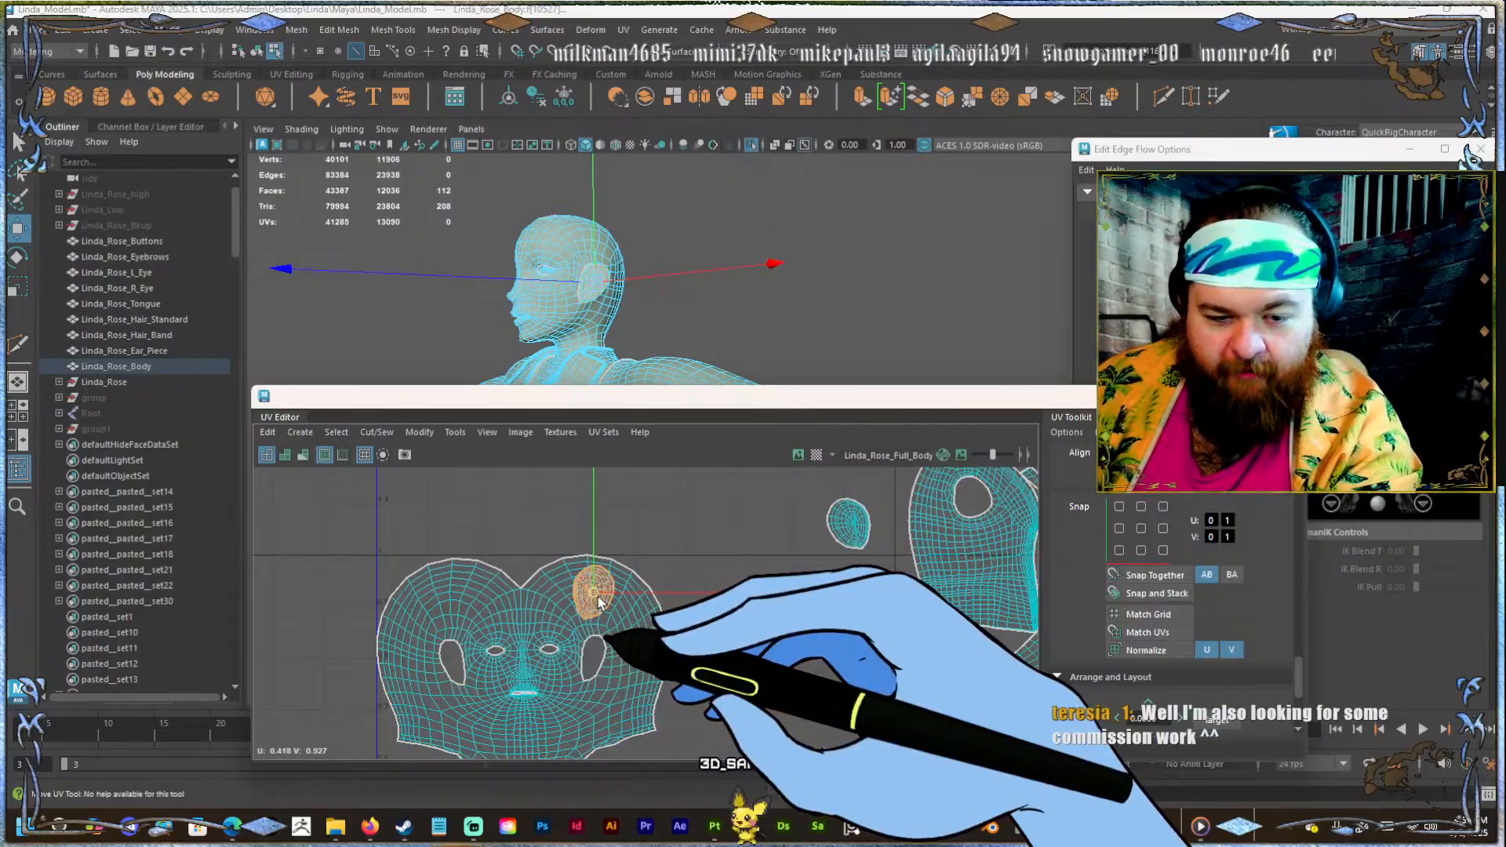
{"action": "left_click_drag", "start_coordinate": [598, 602], "coordinate": [696, 603]}
{"action": "scroll", "coordinate": [648, 596], "scroll_direction": "up", "scroll_amount": 2}
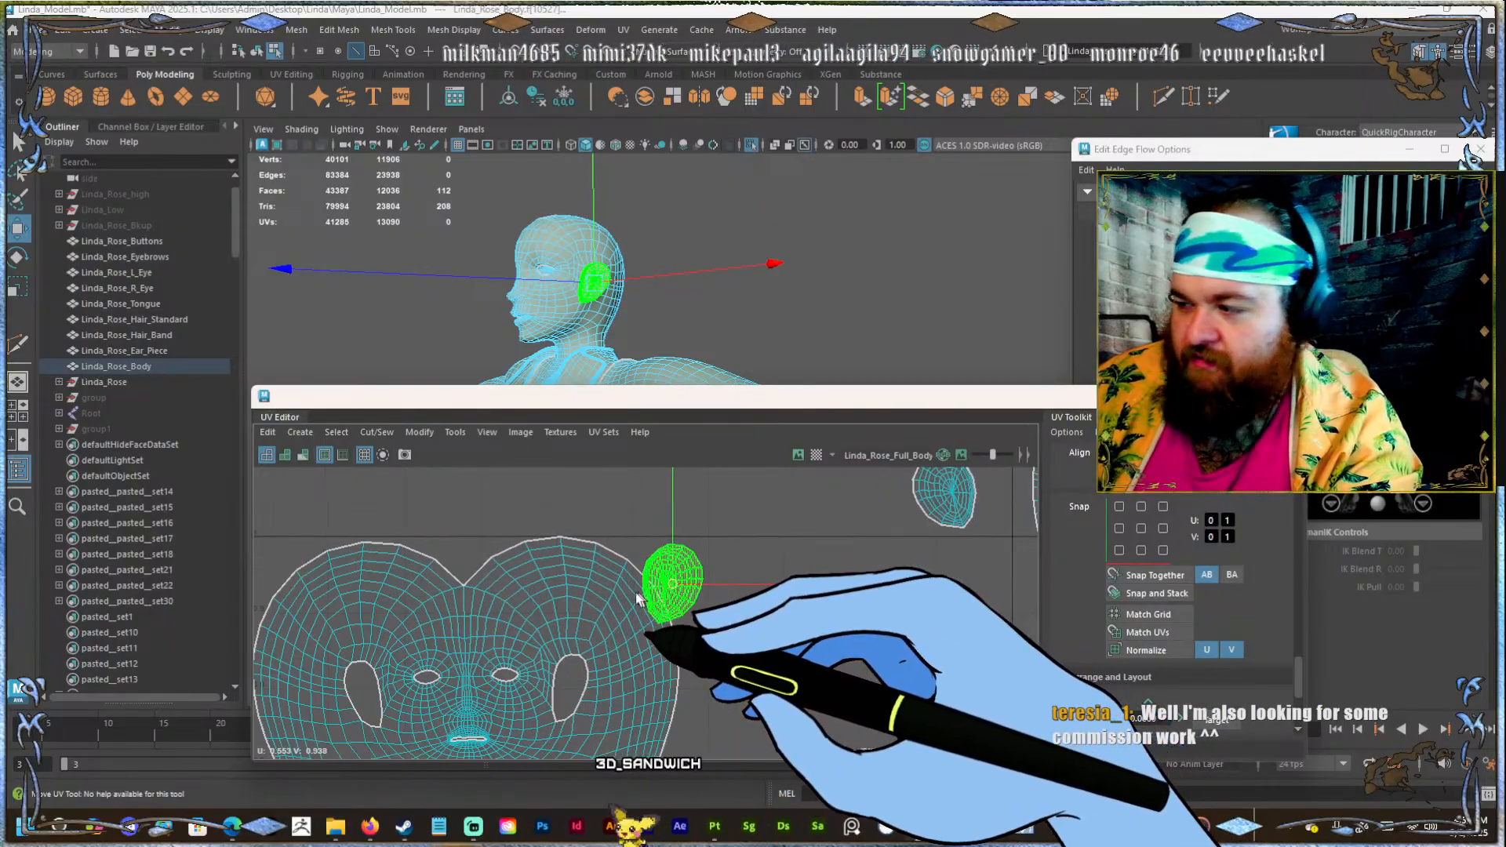
{"action": "left_click", "coordinate": [619, 547]}
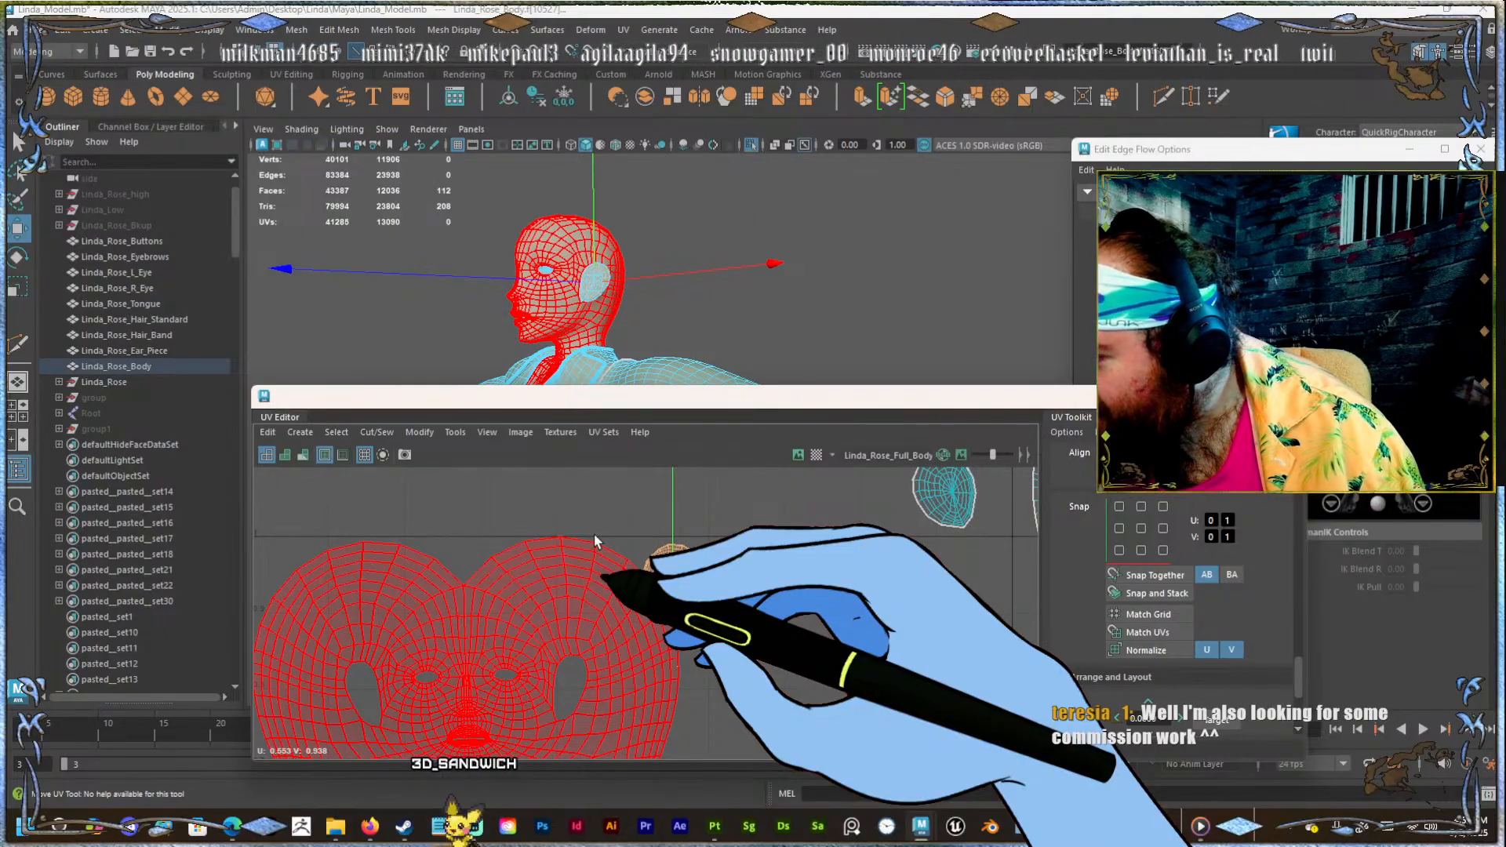
{"action": "left_click", "coordinate": [675, 553]}
{"action": "scroll", "coordinate": [676, 556], "scroll_direction": "up", "scroll_amount": 4}
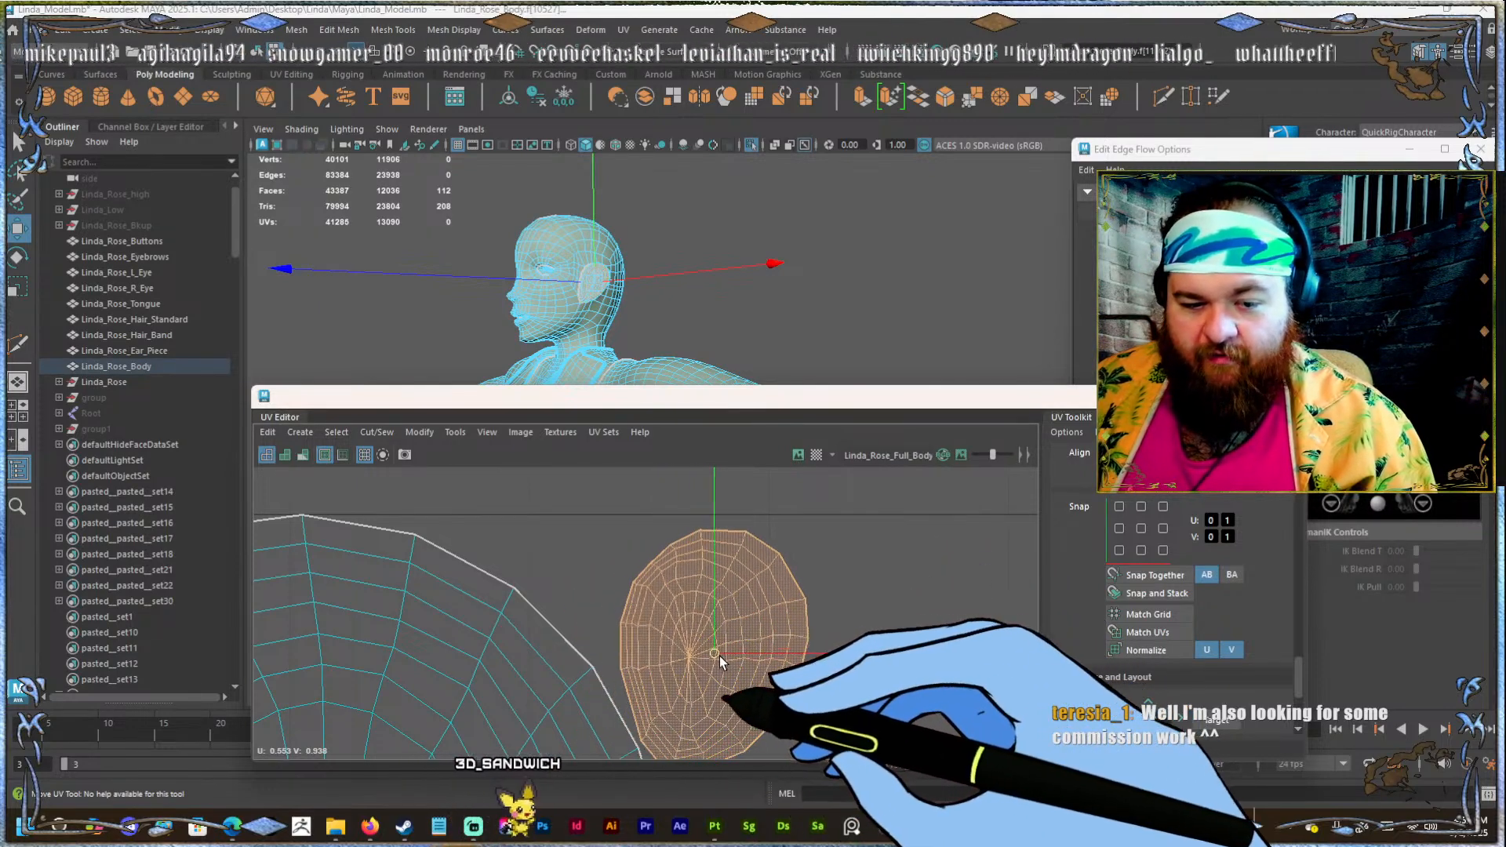
{"action": "scroll", "coordinate": [613, 601], "scroll_direction": "down", "scroll_amount": 5}
Move the remaining ear UV shell beside the other ear shell, at about U 0.65, V 0.95.
{"action": "left_click", "coordinate": [806, 553]}
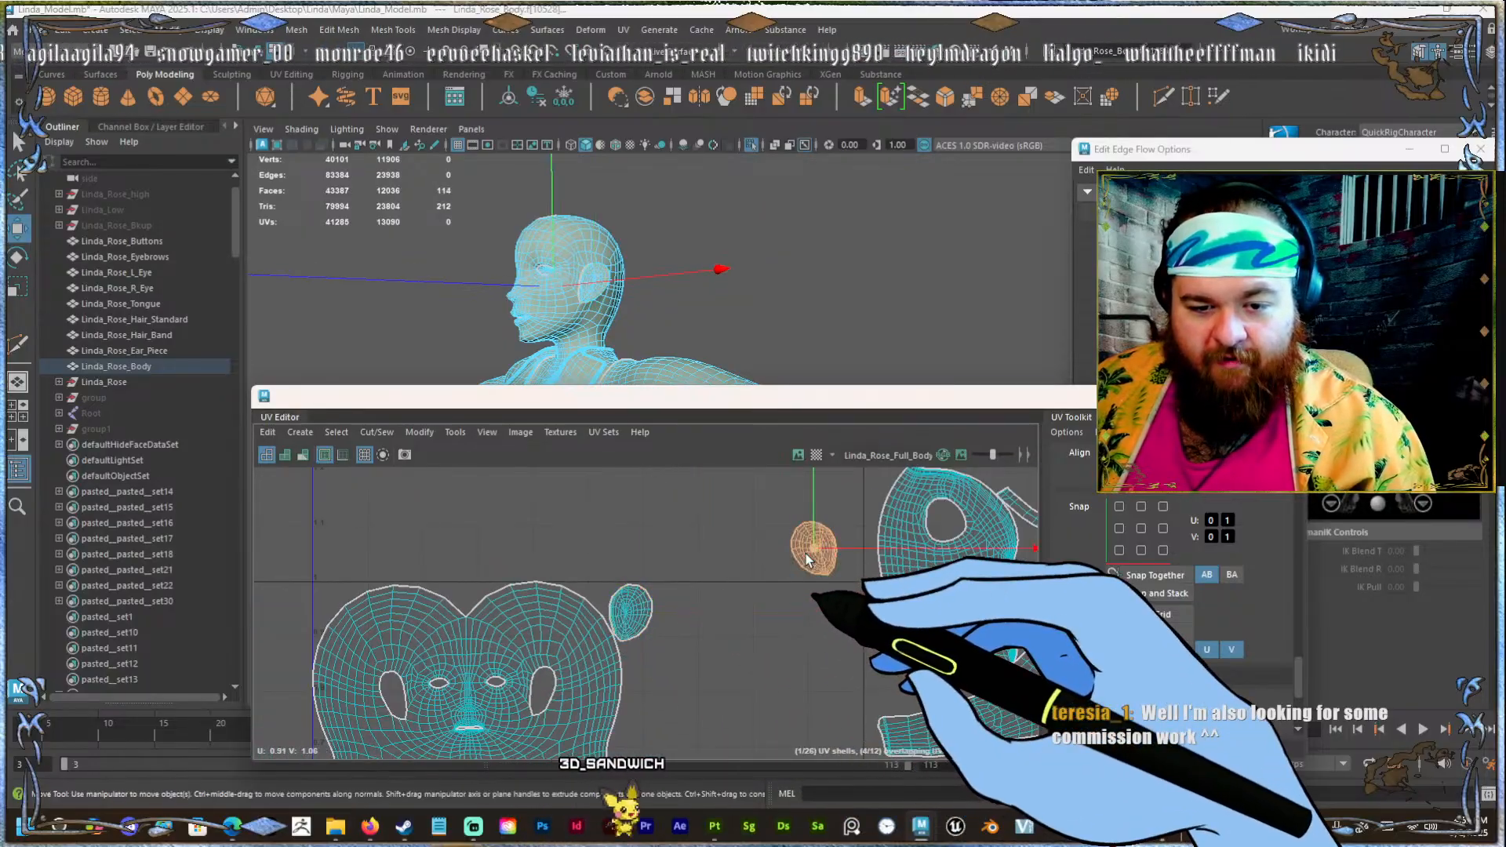
{"action": "left_click_drag", "start_coordinate": [806, 553], "coordinate": [666, 613]}
{"action": "scroll", "coordinate": [633, 610], "scroll_direction": "up", "scroll_amount": 3}
{"action": "scroll", "coordinate": [632, 609], "scroll_direction": "up", "scroll_amount": 6}
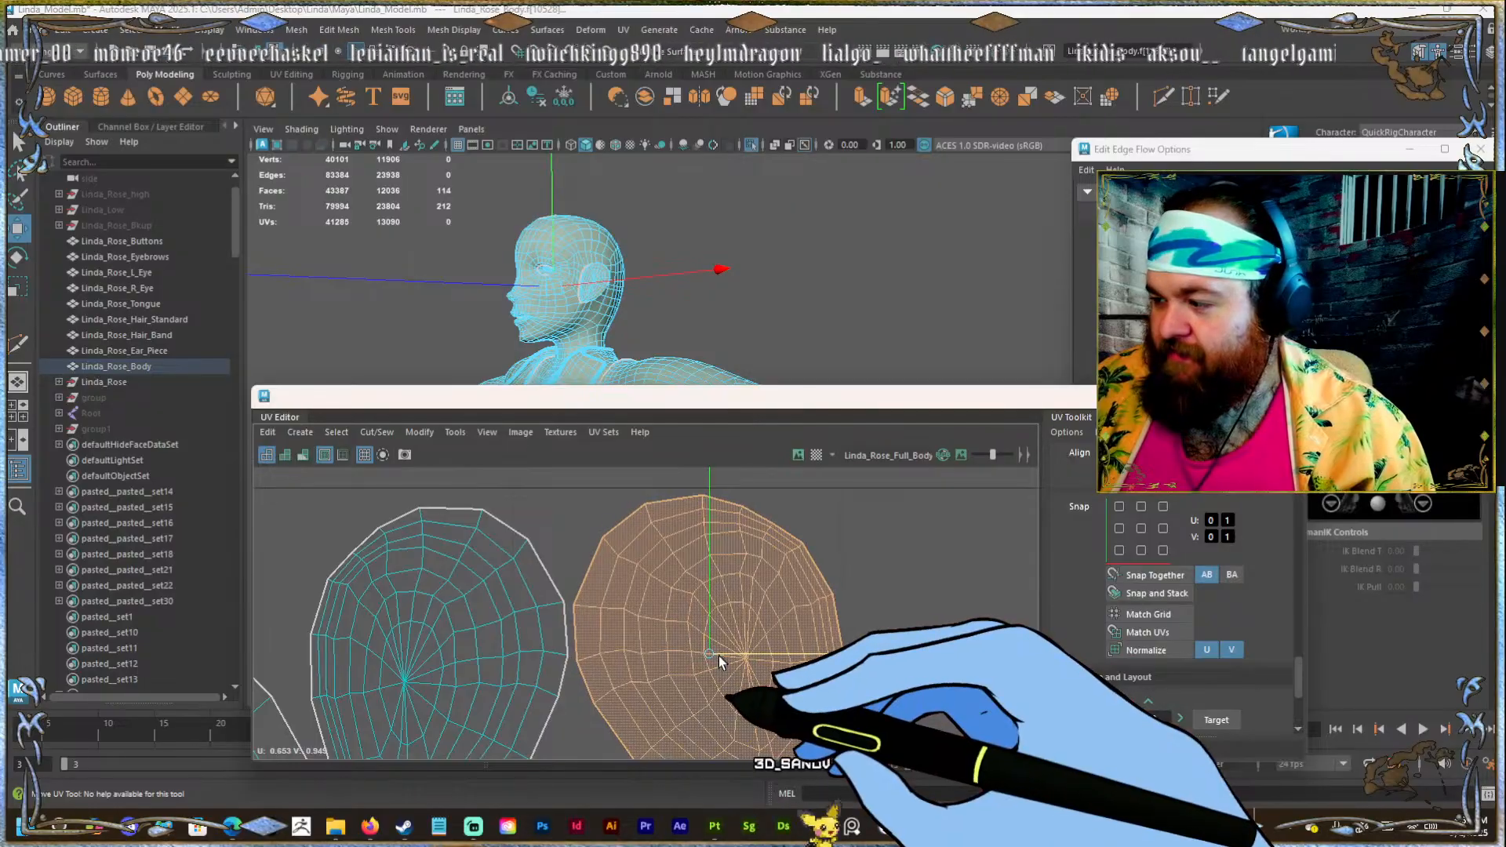
{"action": "left_click_drag", "start_coordinate": [712, 651], "coordinate": [720, 652]}
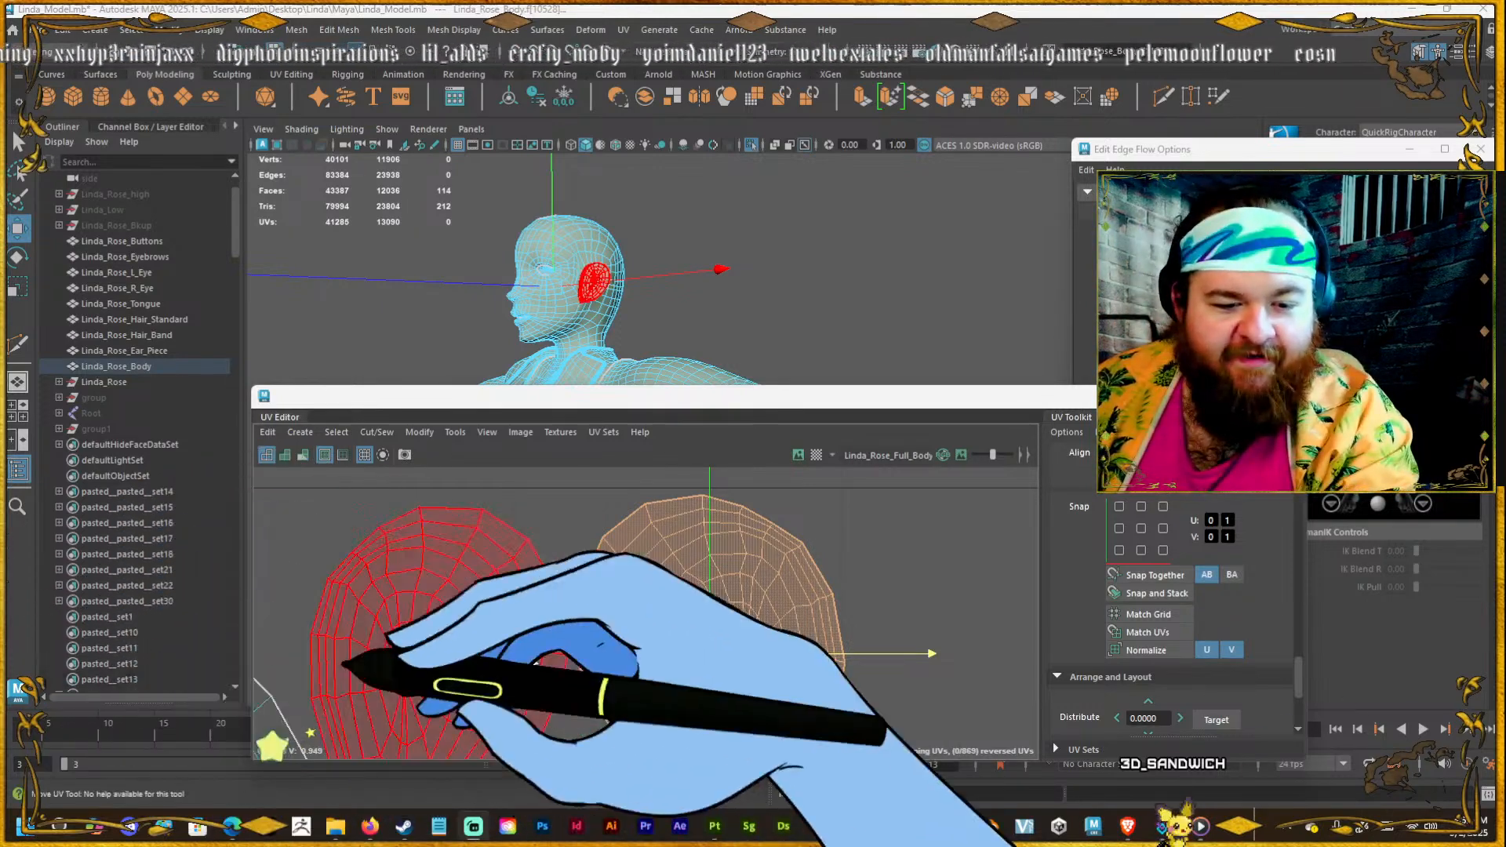
Clear the UV Editor from the front view of the character and turn on the resolution gate and gate mask.
{"action": "scroll", "coordinate": [617, 577], "scroll_direction": "down", "scroll_amount": 3}
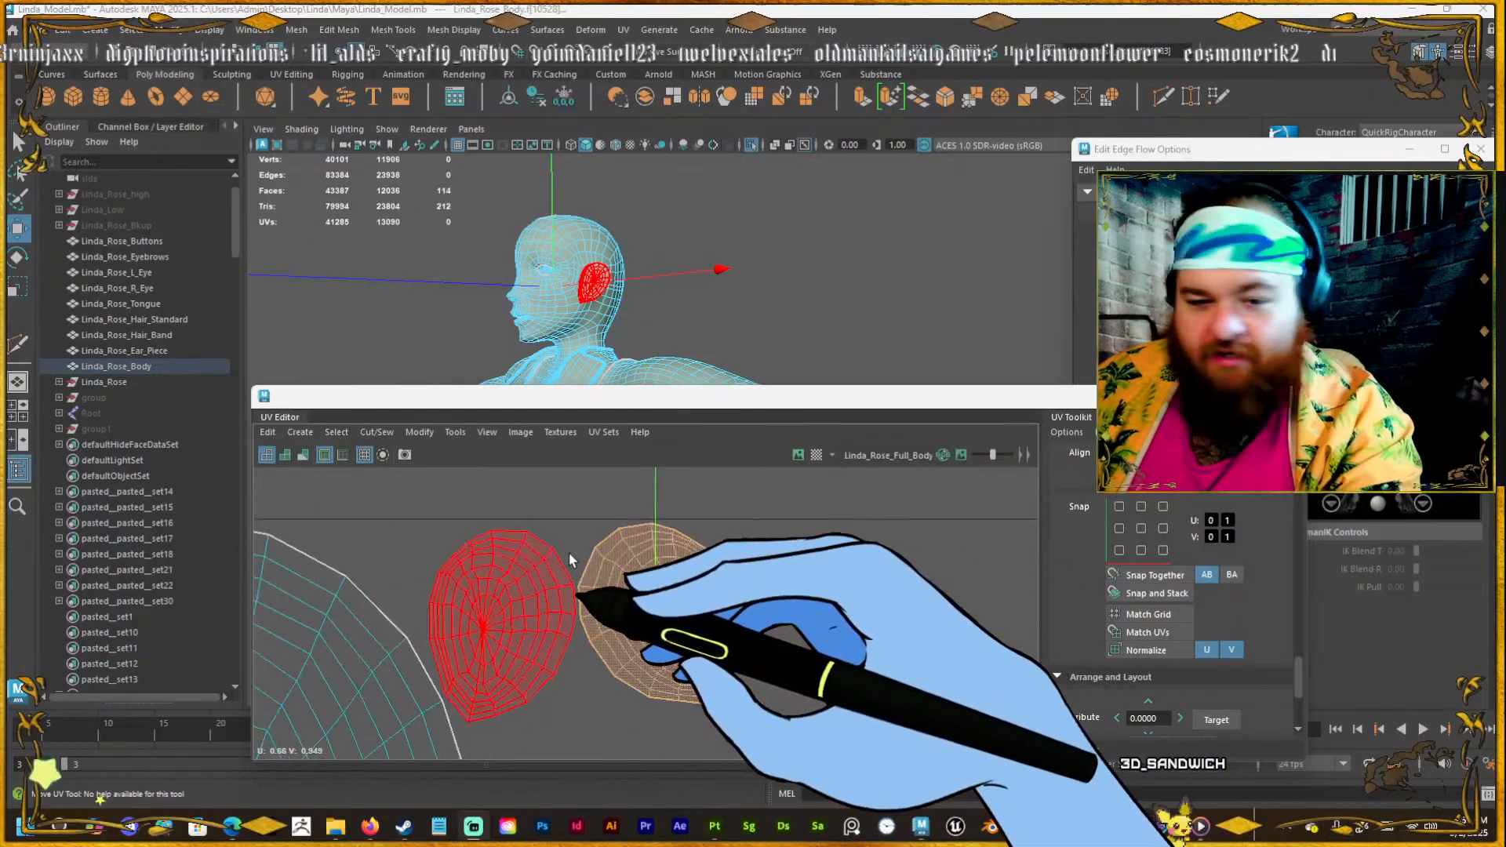
{"action": "left_click_drag", "start_coordinate": [591, 259], "coordinate": [669, 312], "text": "alt"}
{"action": "left_click_drag", "start_coordinate": [585, 399], "coordinate": [572, 729]}
{"action": "left_click_drag", "start_coordinate": [608, 616], "coordinate": [706, 453], "text": "alt"}
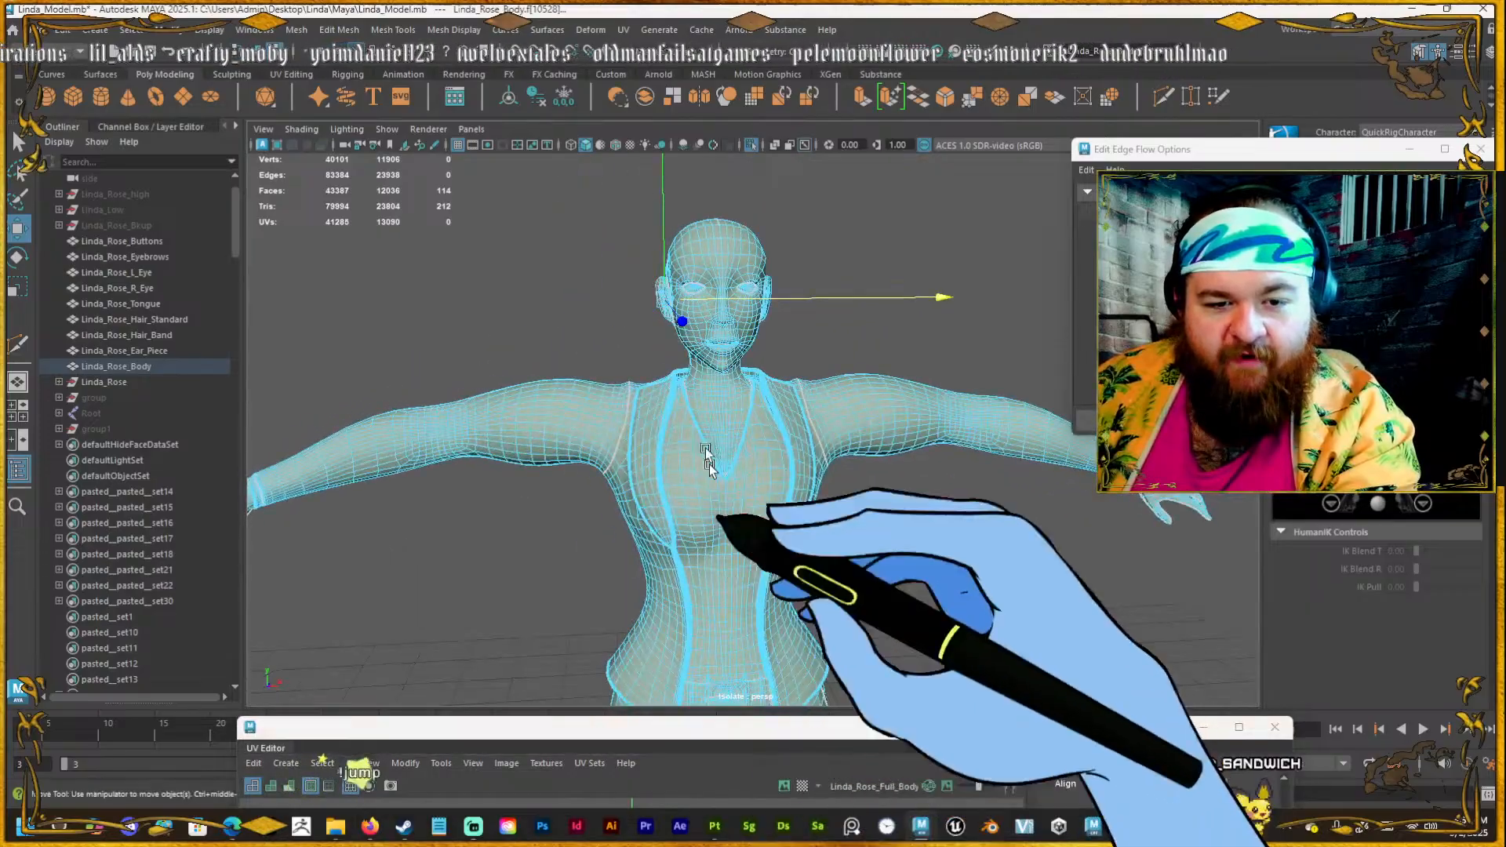
{"action": "middle_click_drag", "start_coordinate": [706, 453], "coordinate": [673, 379], "text": "alt"}
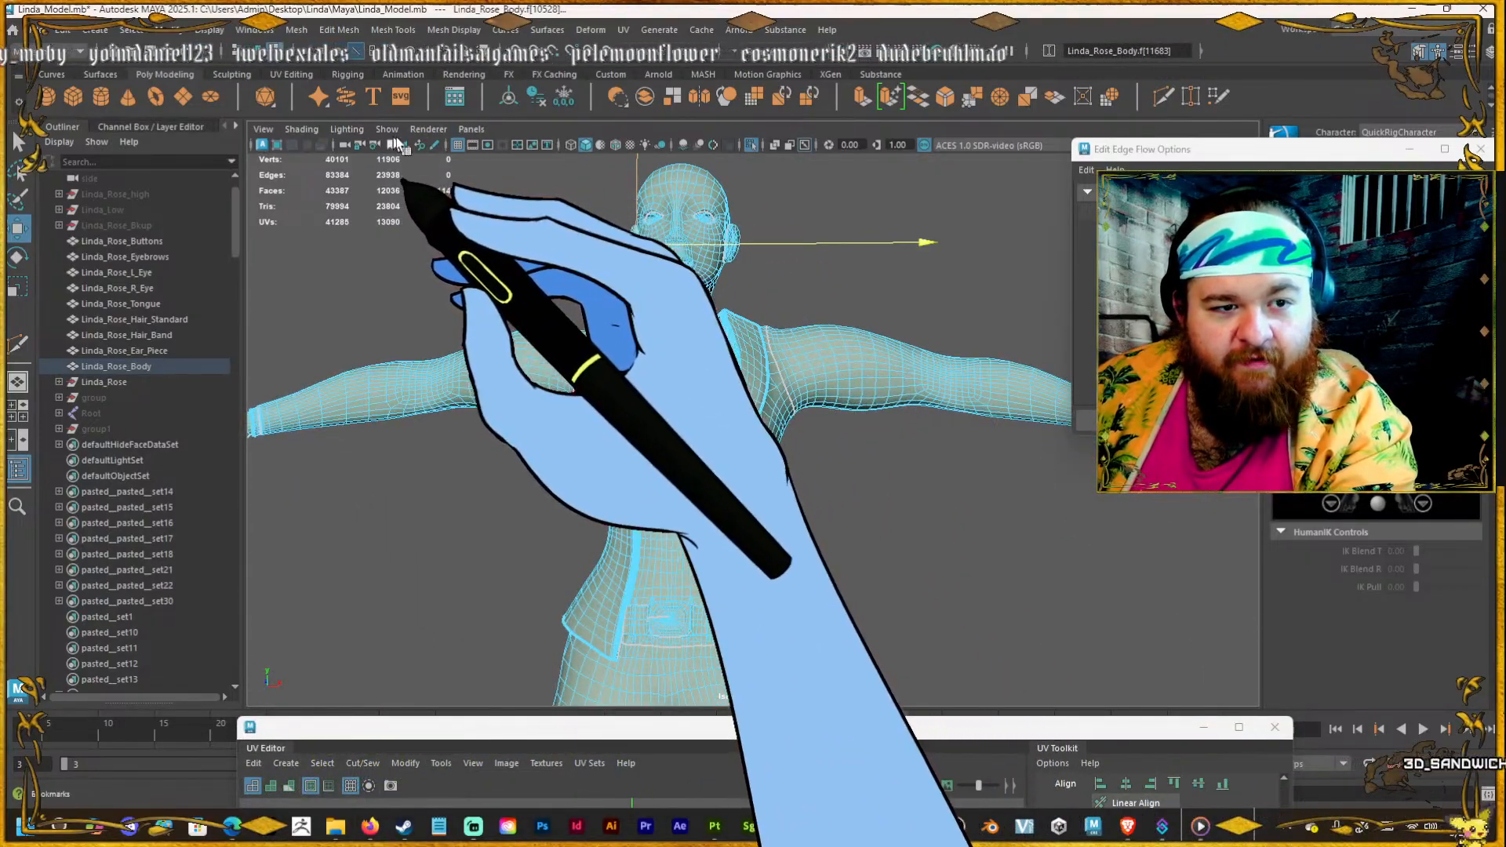
{"action": "left_click", "coordinate": [495, 144]}
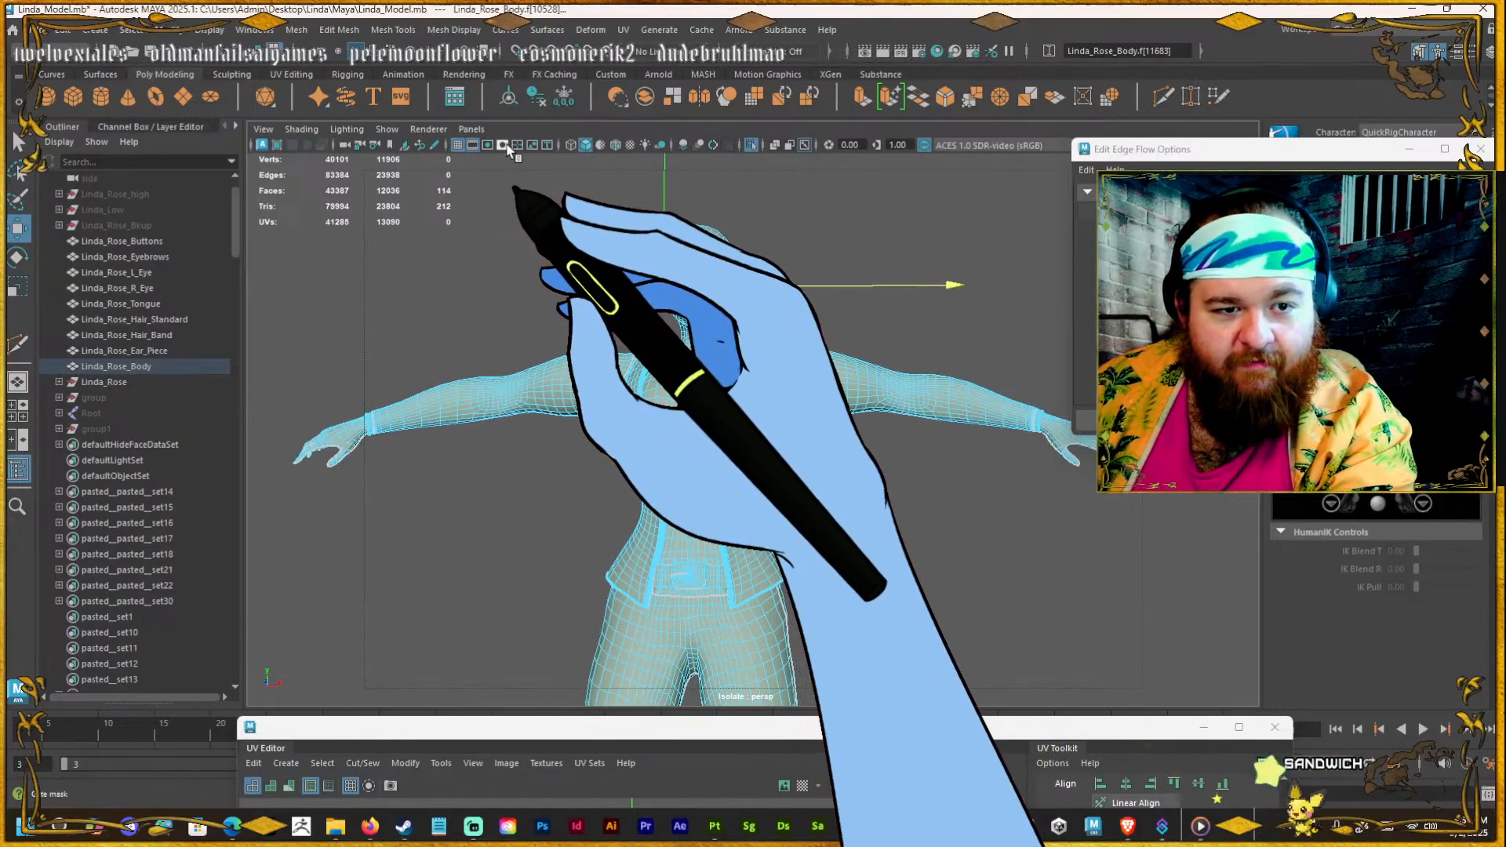
{"action": "left_click", "coordinate": [502, 145]}
Show the rest of the character around the isolated body and return to object mode with nothing selected.
{"action": "middle_click_drag", "start_coordinate": [714, 406], "coordinate": [749, 482], "text": "alt"}
{"action": "right_click_drag", "start_coordinate": [749, 482], "coordinate": [879, 549], "text": "alt"}
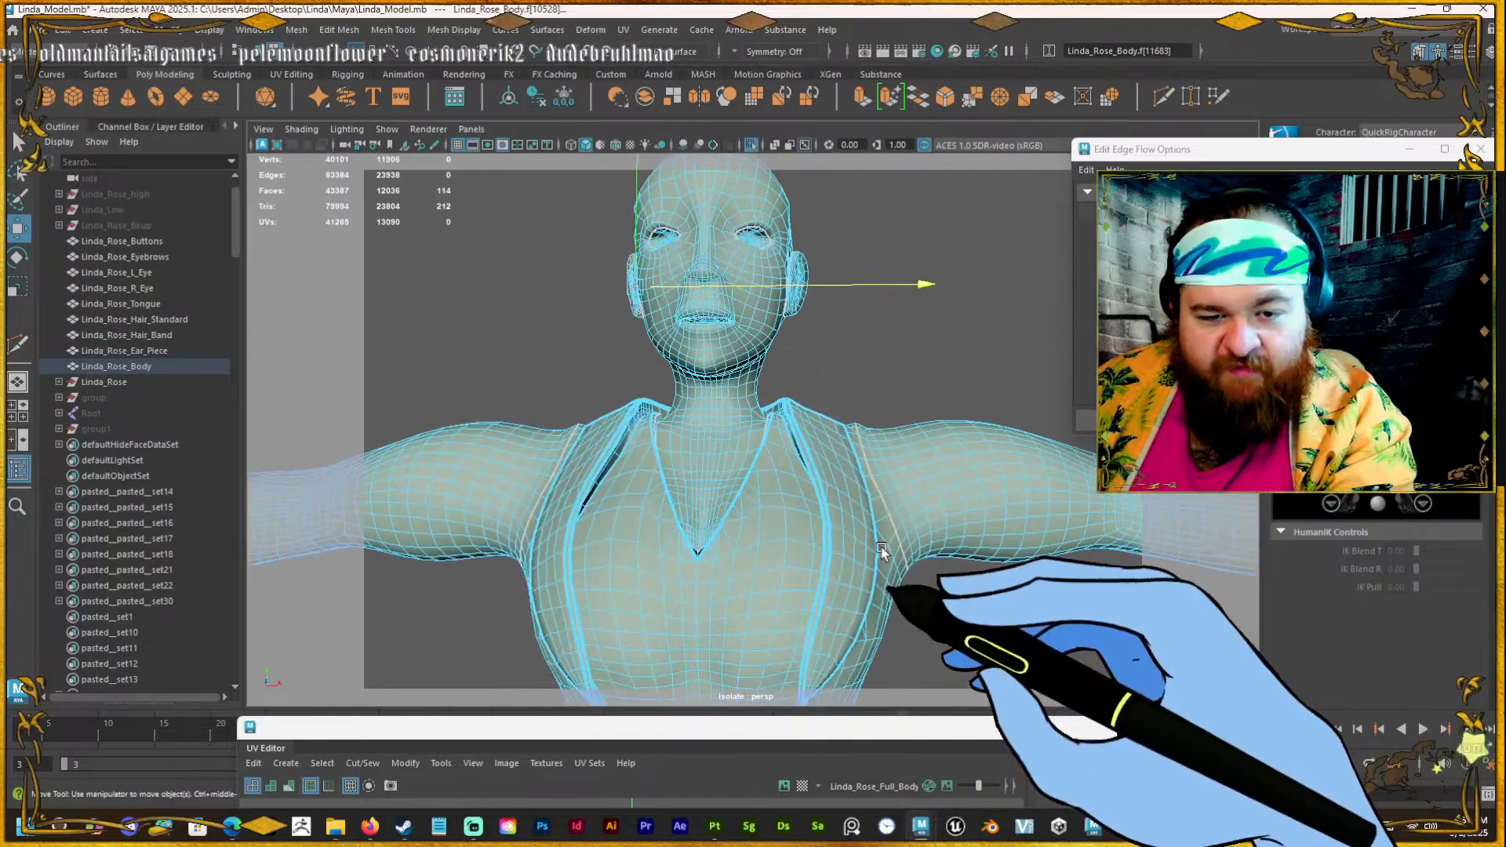
{"action": "middle_click_drag", "start_coordinate": [815, 450], "coordinate": [835, 516], "text": "alt"}
{"action": "right_click_drag", "start_coordinate": [835, 517], "coordinate": [760, 439], "text": "alt"}
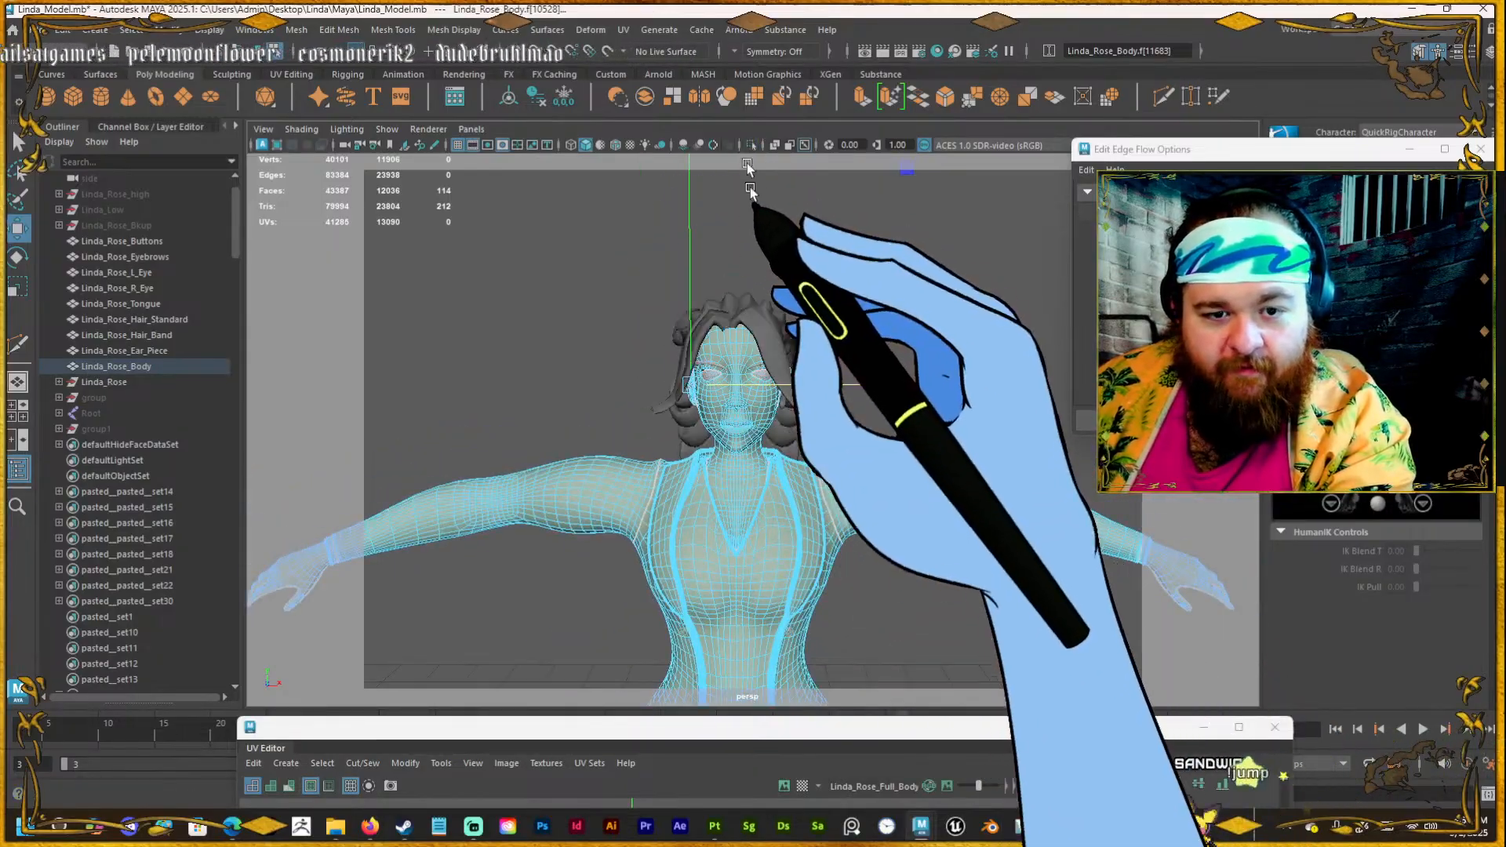
{"action": "middle_click_drag", "start_coordinate": [780, 334], "coordinate": [782, 300], "text": "alt"}
{"action": "right_click_drag", "start_coordinate": [867, 507], "coordinate": [935, 396]}
{"action": "left_click", "coordinate": [934, 383]}
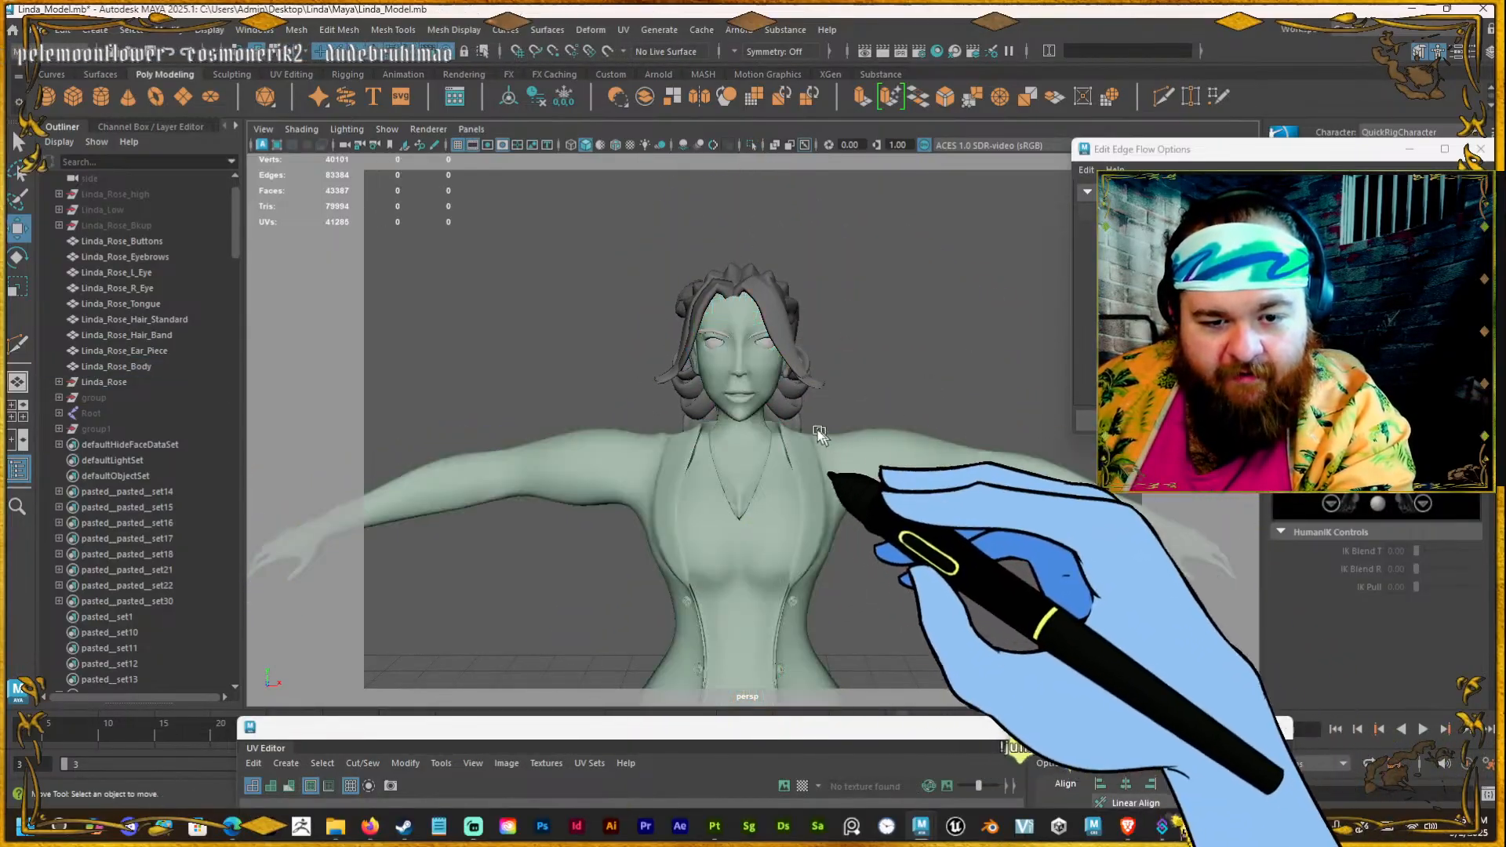
{"action": "right_click_drag", "start_coordinate": [806, 432], "coordinate": [891, 428], "text": "alt"}
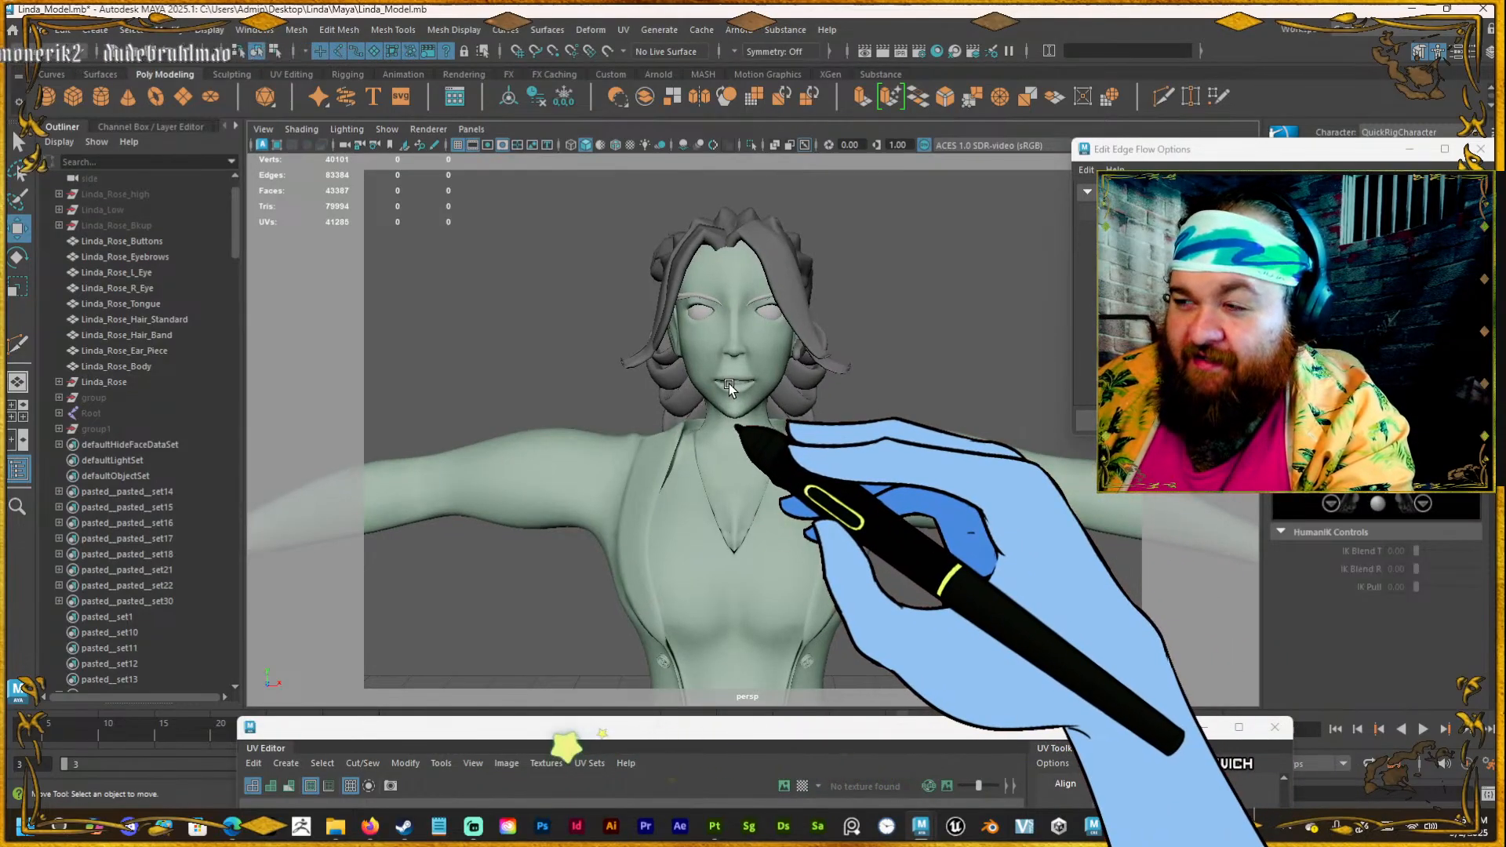
{"action": "middle_click_drag", "start_coordinate": [792, 591], "coordinate": [754, 718], "text": "alt"}
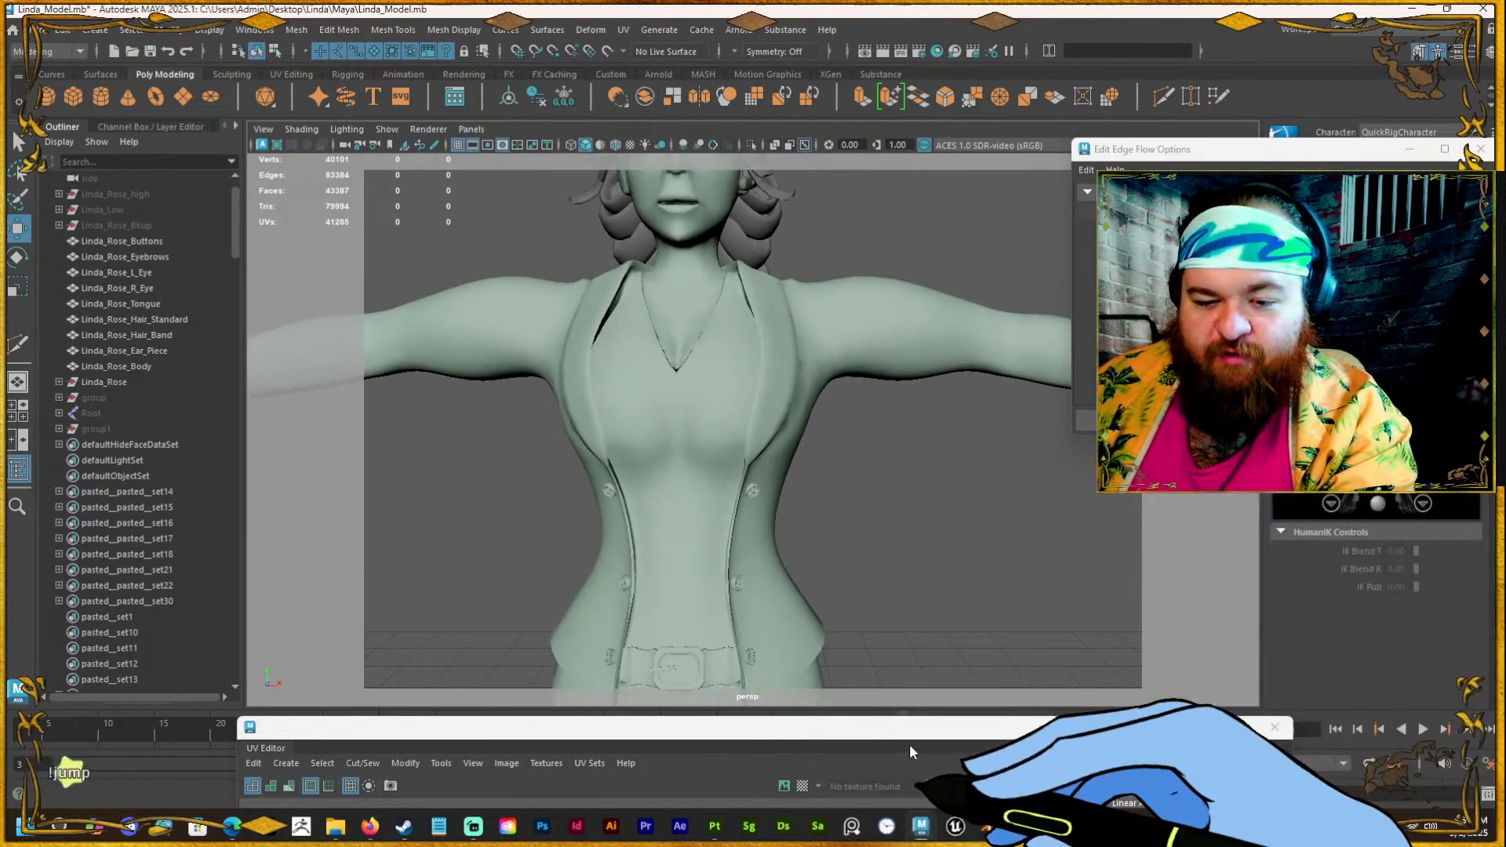
Select Linda_Rose_Body and enlarge the UV Editor to show the head, ear and neighbouring body shells.
{"action": "left_click_drag", "start_coordinate": [839, 728], "coordinate": [788, 155]}
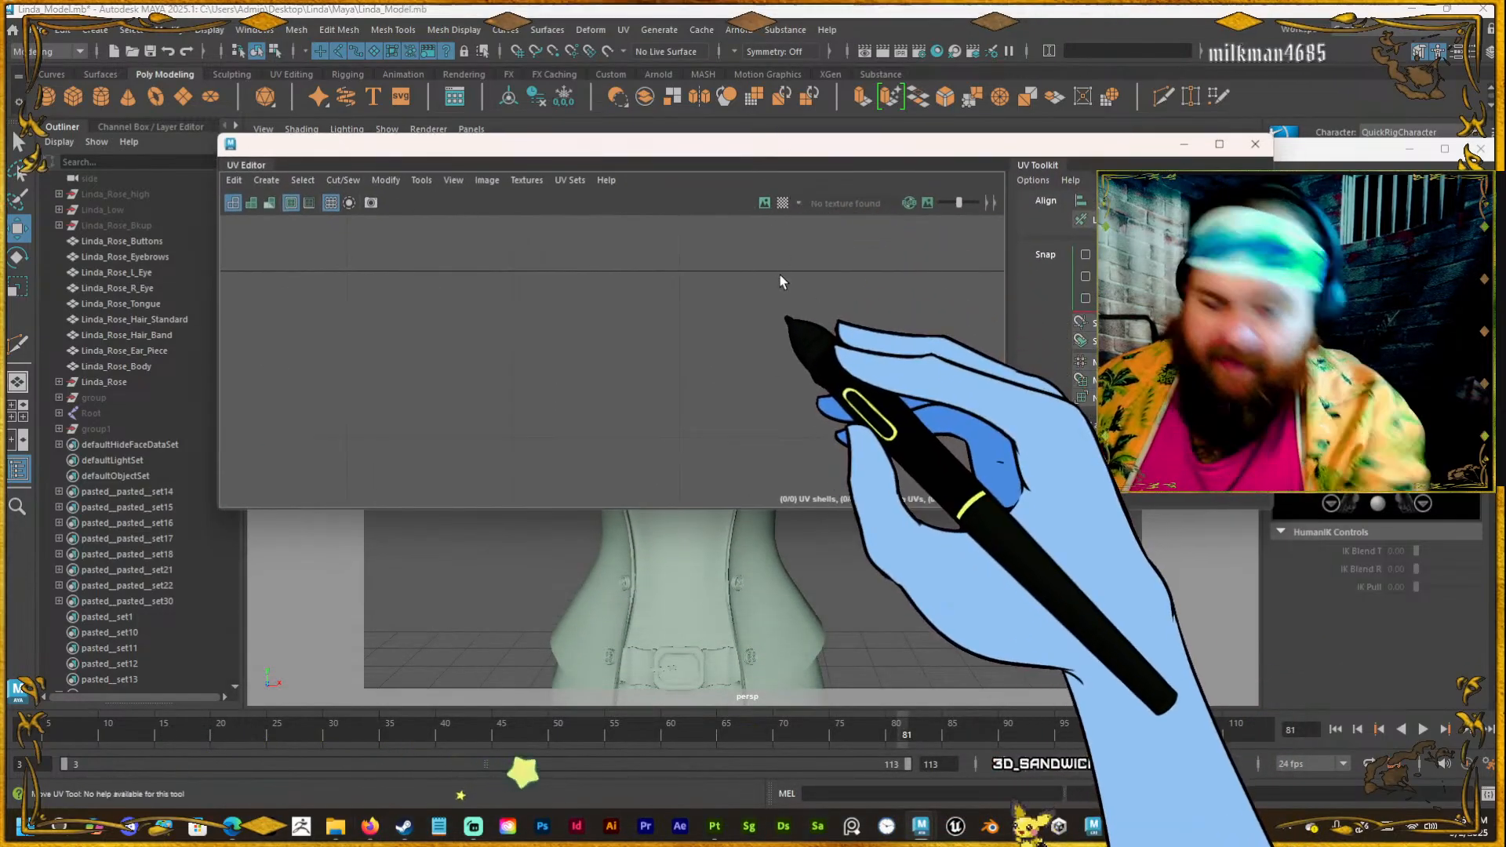
{"action": "left_click", "coordinate": [706, 524]}
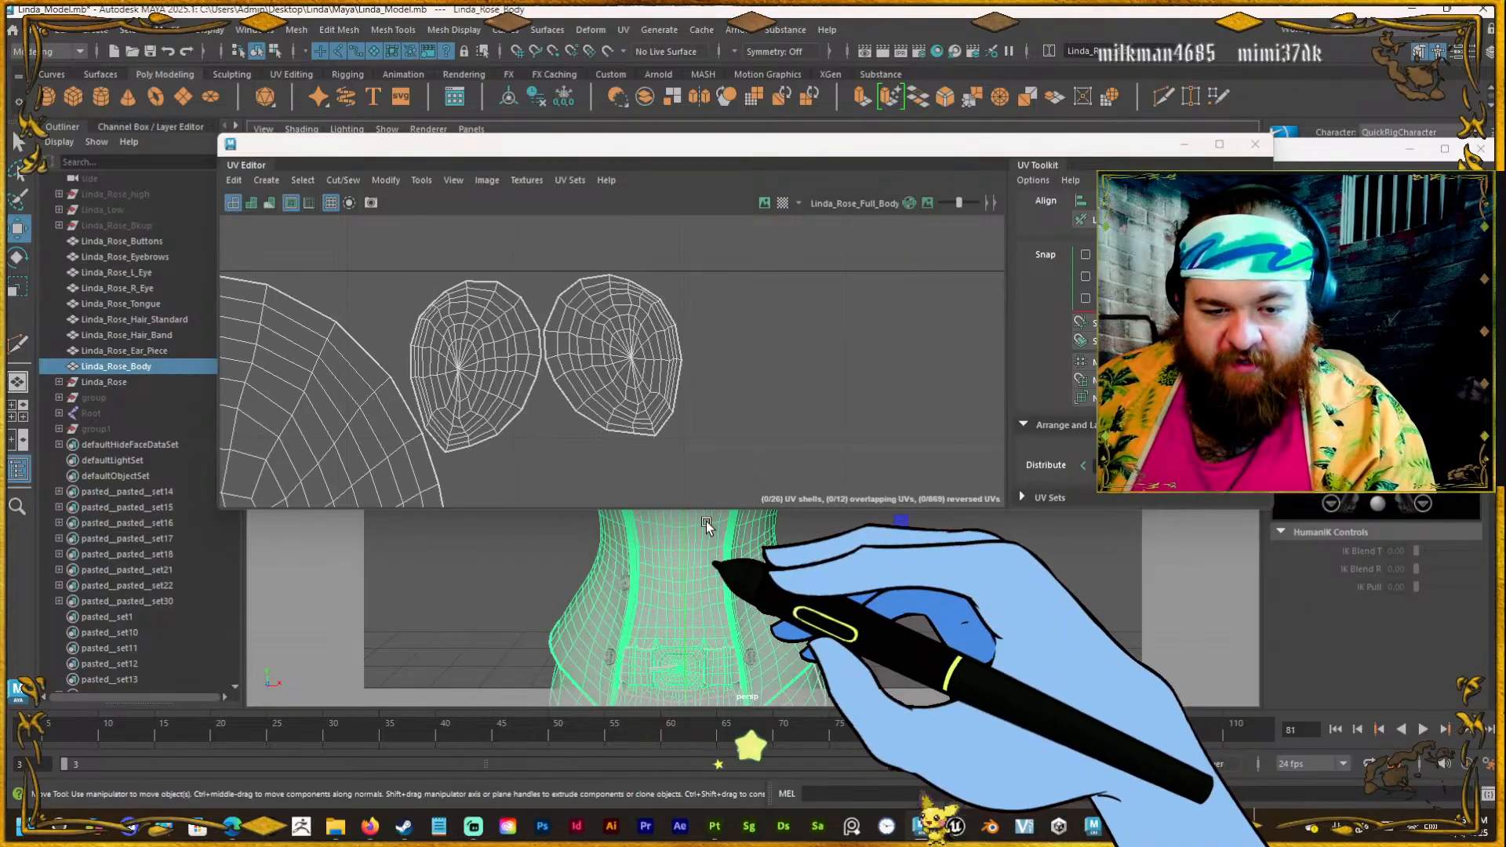
{"action": "left_click_drag", "start_coordinate": [685, 516], "coordinate": [686, 686]}
{"action": "scroll", "coordinate": [843, 348], "scroll_direction": "down", "scroll_amount": 5}
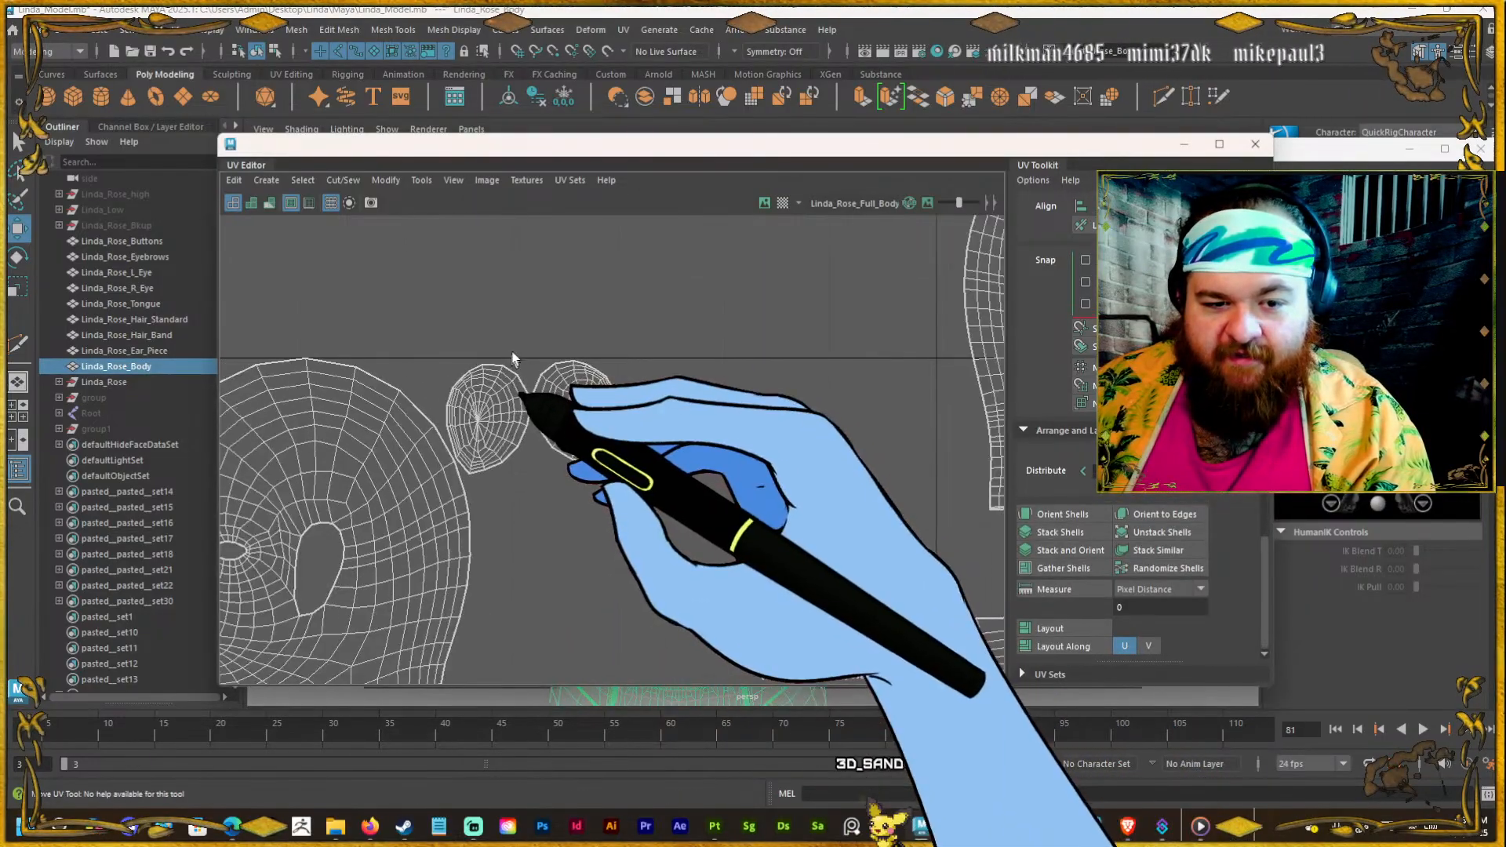
{"action": "scroll", "coordinate": [784, 393], "scroll_direction": "down", "scroll_amount": 3}
{"action": "scroll", "coordinate": [508, 462], "scroll_direction": "up", "scroll_amount": 3}
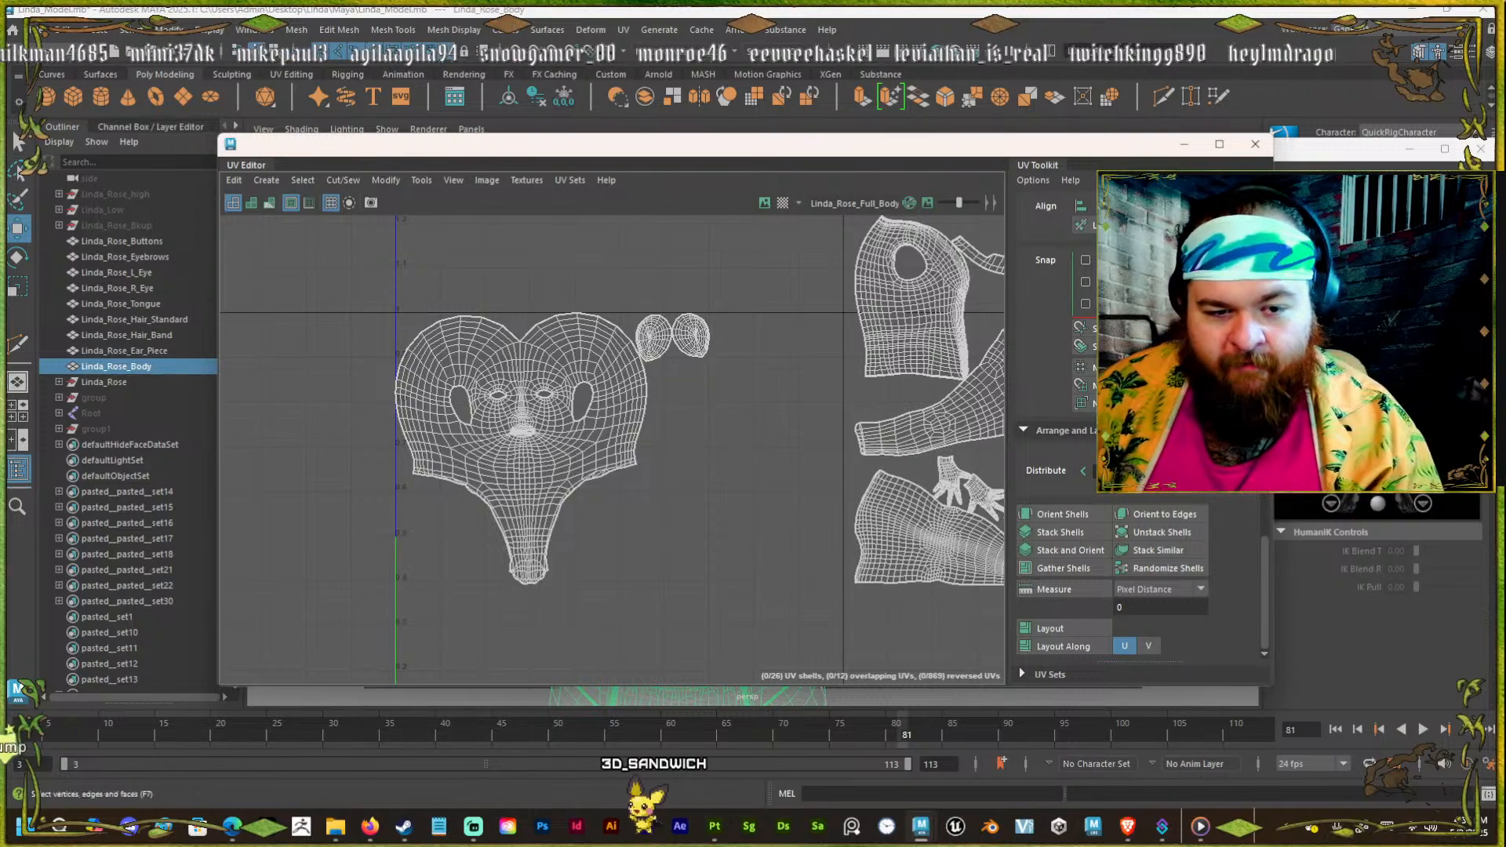
Switch to UV shell selection and select the head UV shell.
{"action": "right_click_drag", "start_coordinate": [523, 431], "coordinate": [502, 345]}
{"action": "left_click", "coordinate": [499, 334]}
{"action": "scroll", "coordinate": [393, 329], "scroll_direction": "down", "scroll_amount": 3}
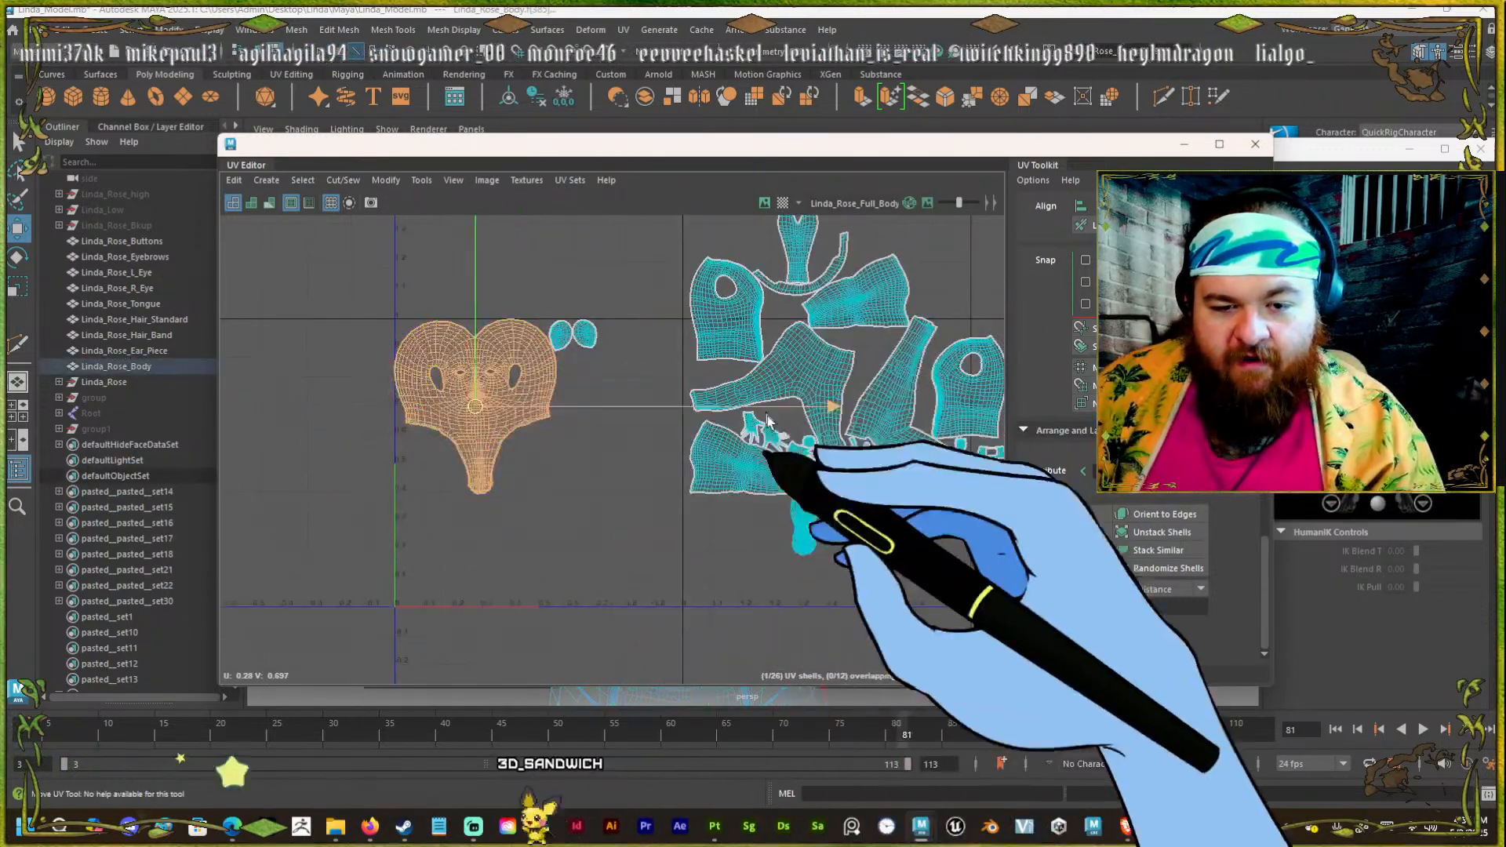
{"action": "left_click", "coordinate": [741, 455]}
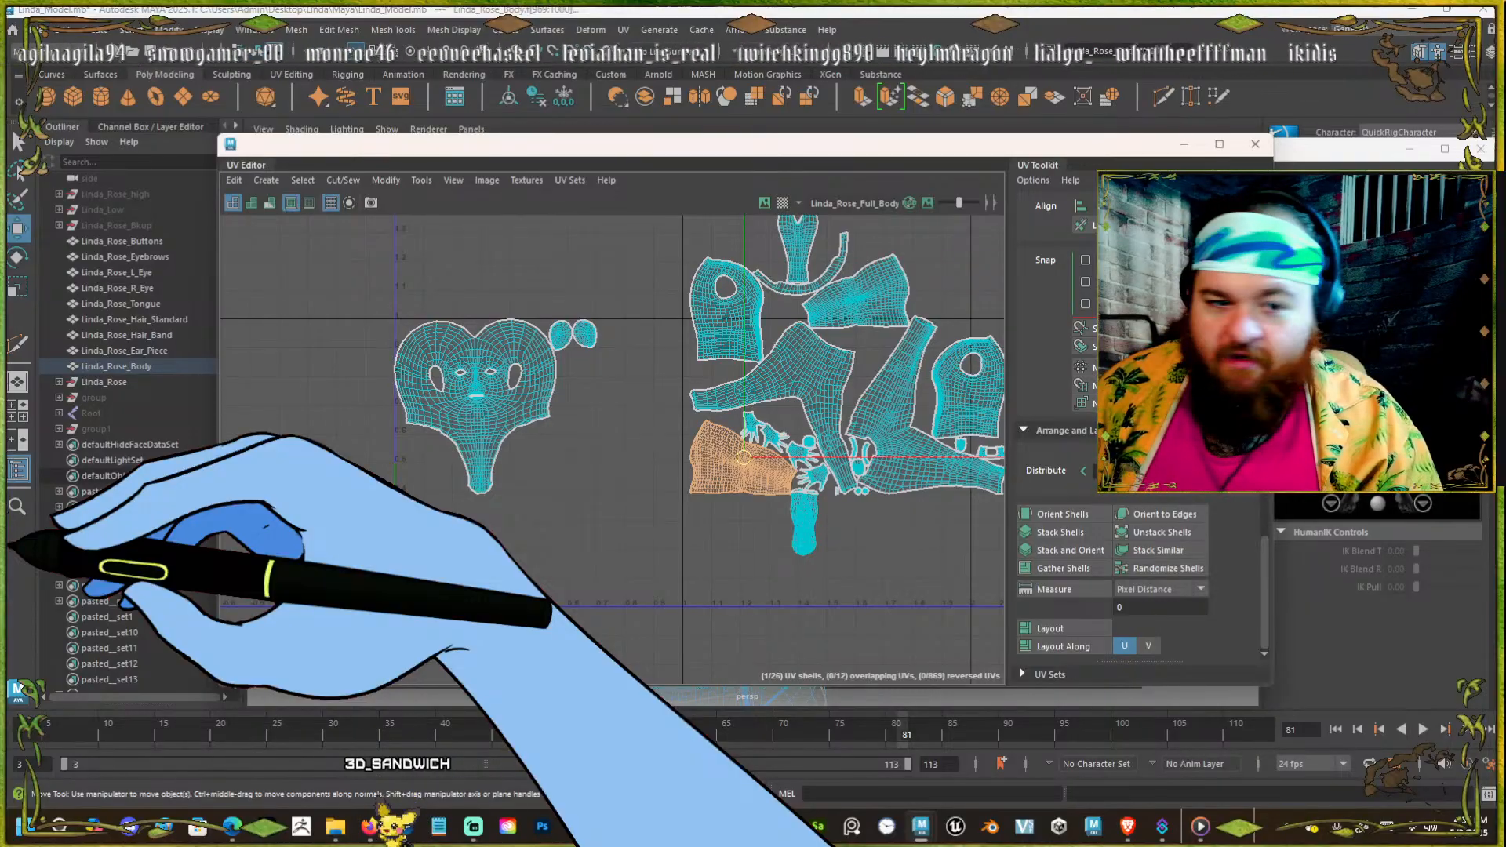
{"action": "left_click", "coordinate": [514, 379]}
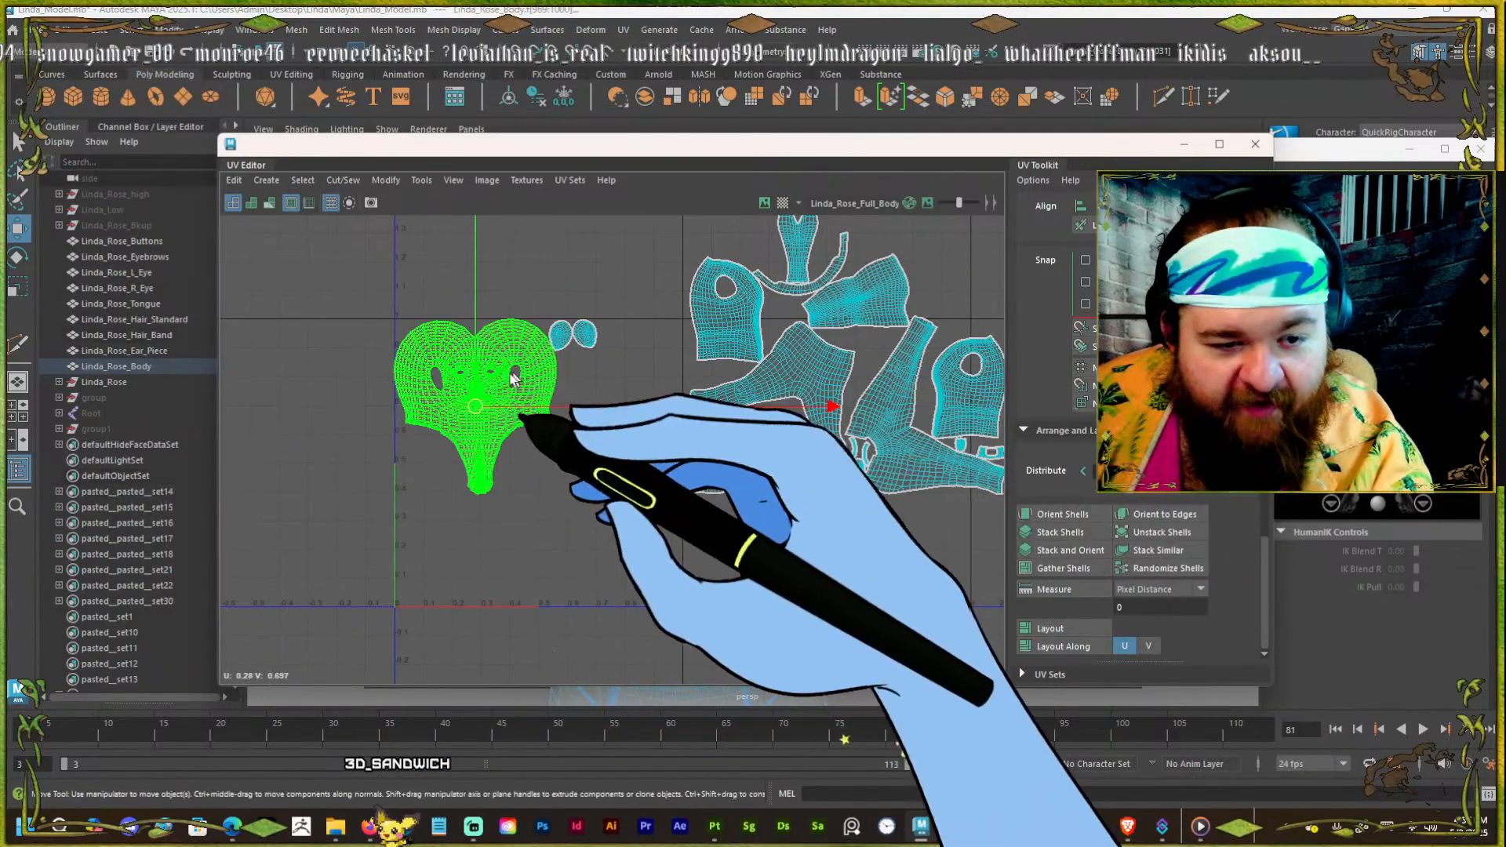
Try scaling down the head UV shell, undo the scaling and reselect the shell.
{"action": "key", "text": "r"}
{"action": "left_click_drag", "start_coordinate": [473, 403], "coordinate": [148, 411]}
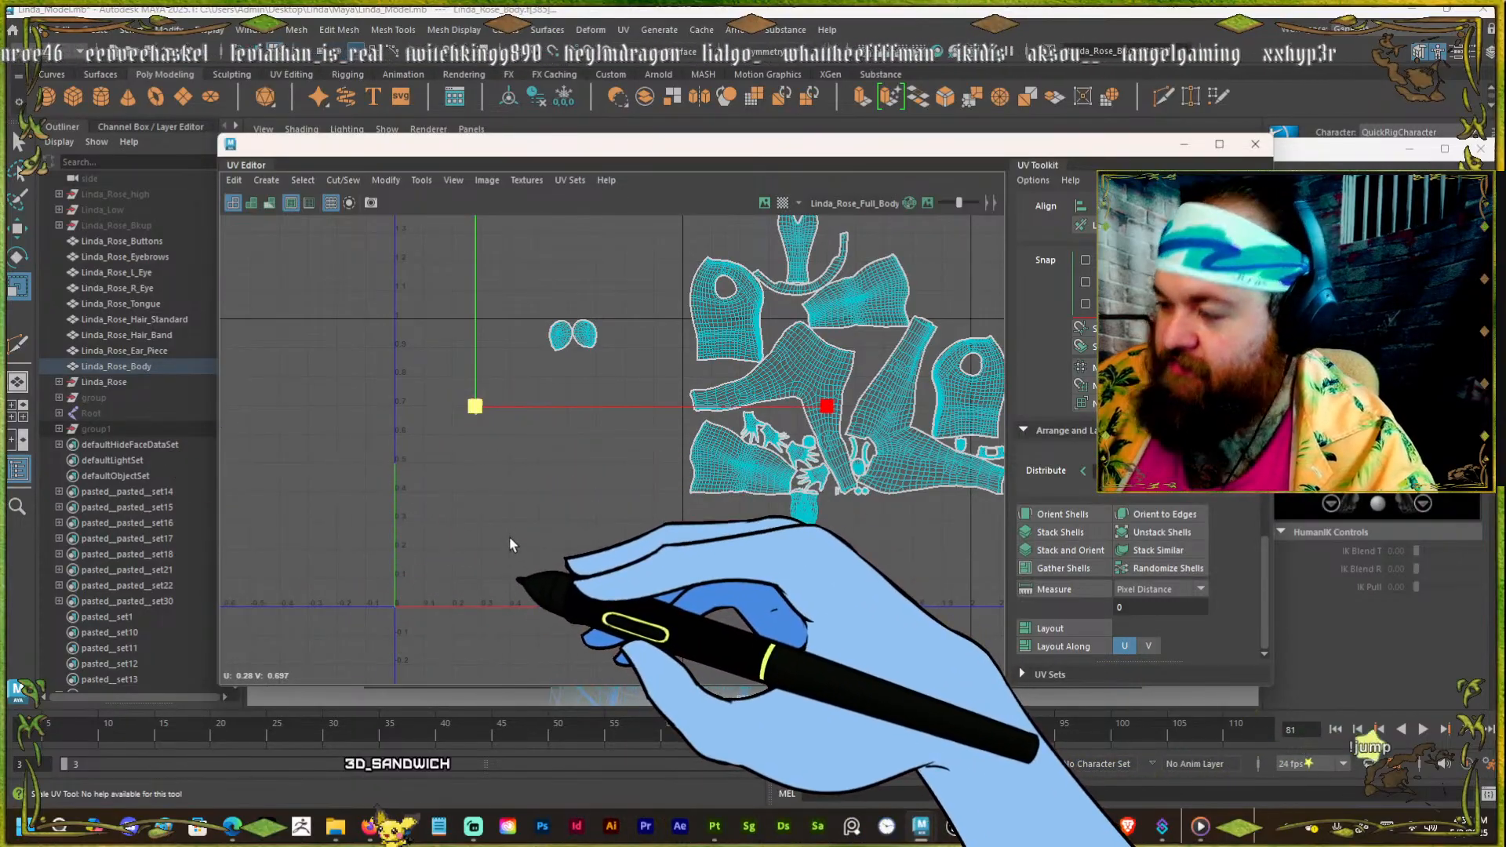
{"action": "key", "text": "ctrl+z"}
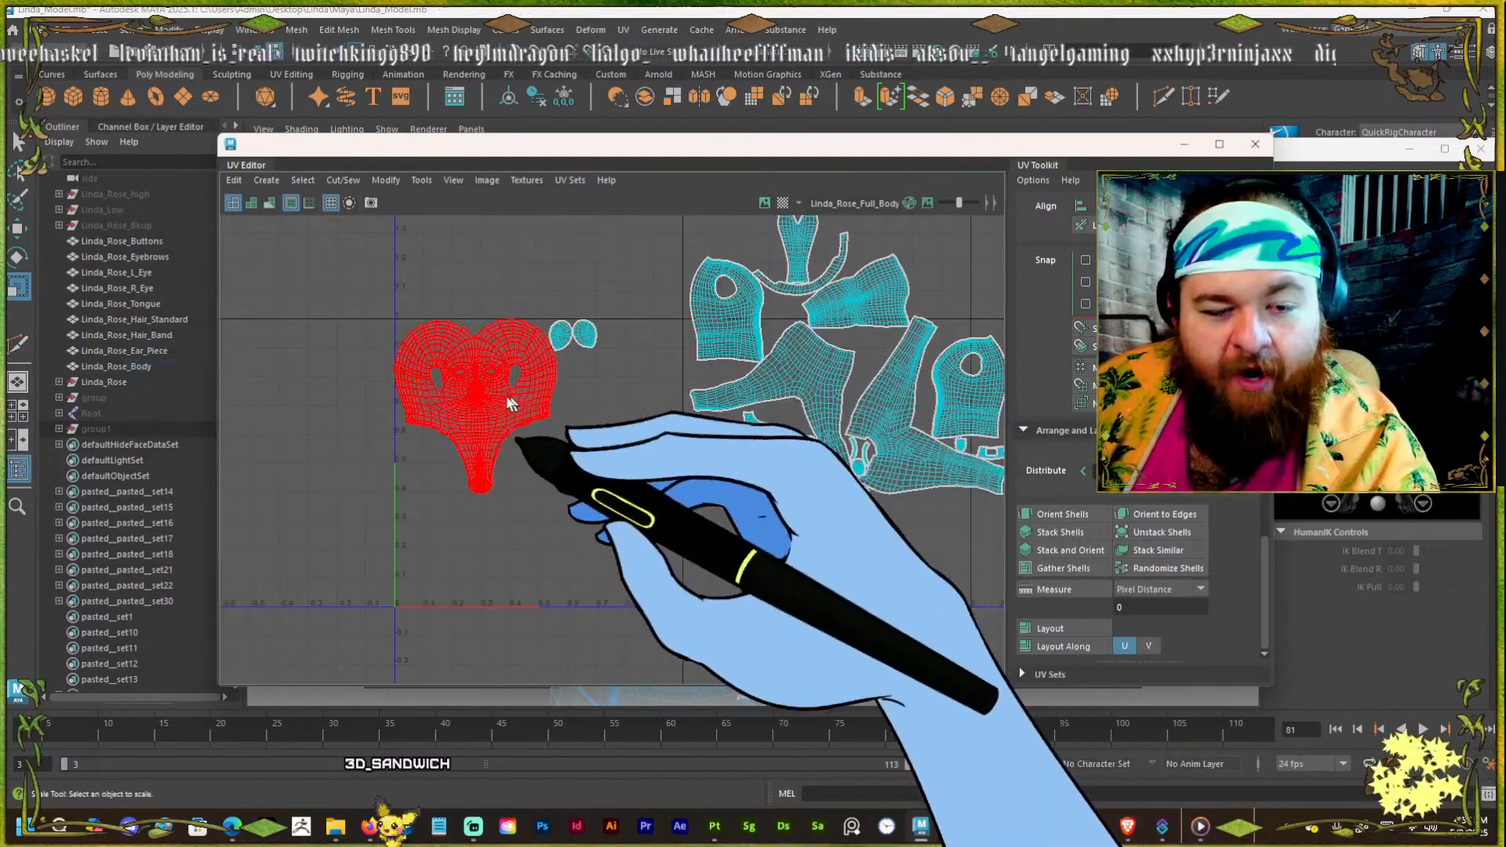
{"action": "left_click", "coordinate": [507, 397]}
{"action": "scroll", "coordinate": [445, 321], "scroll_direction": "up", "scroll_amount": 5}
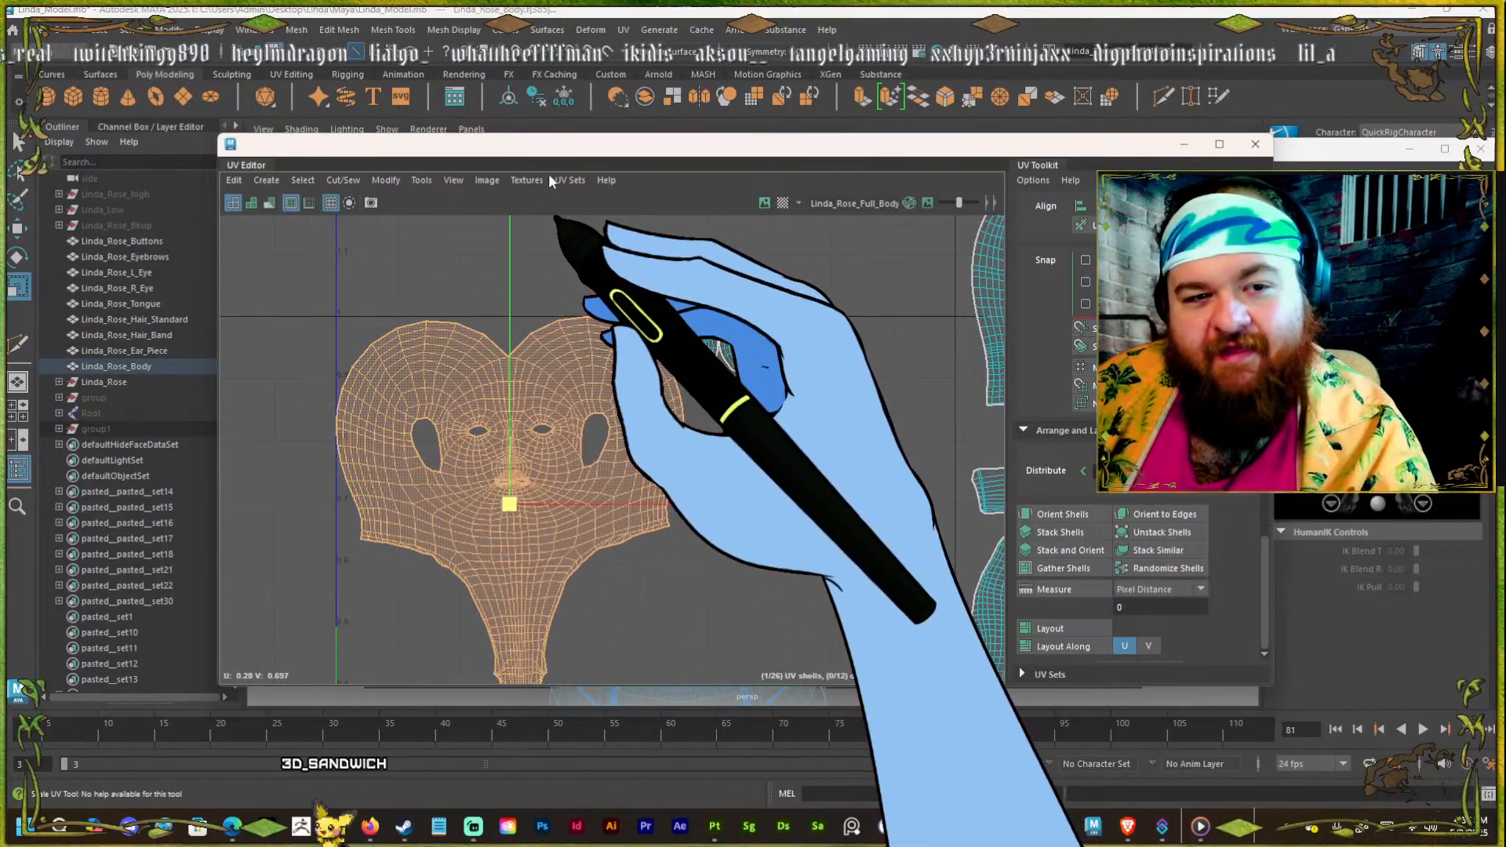
Place the UV Editor in front of the character's lower half so the upper body and the head shells are both reachable.
{"action": "left_click_drag", "start_coordinate": [567, 160], "coordinate": [1490, 553]}
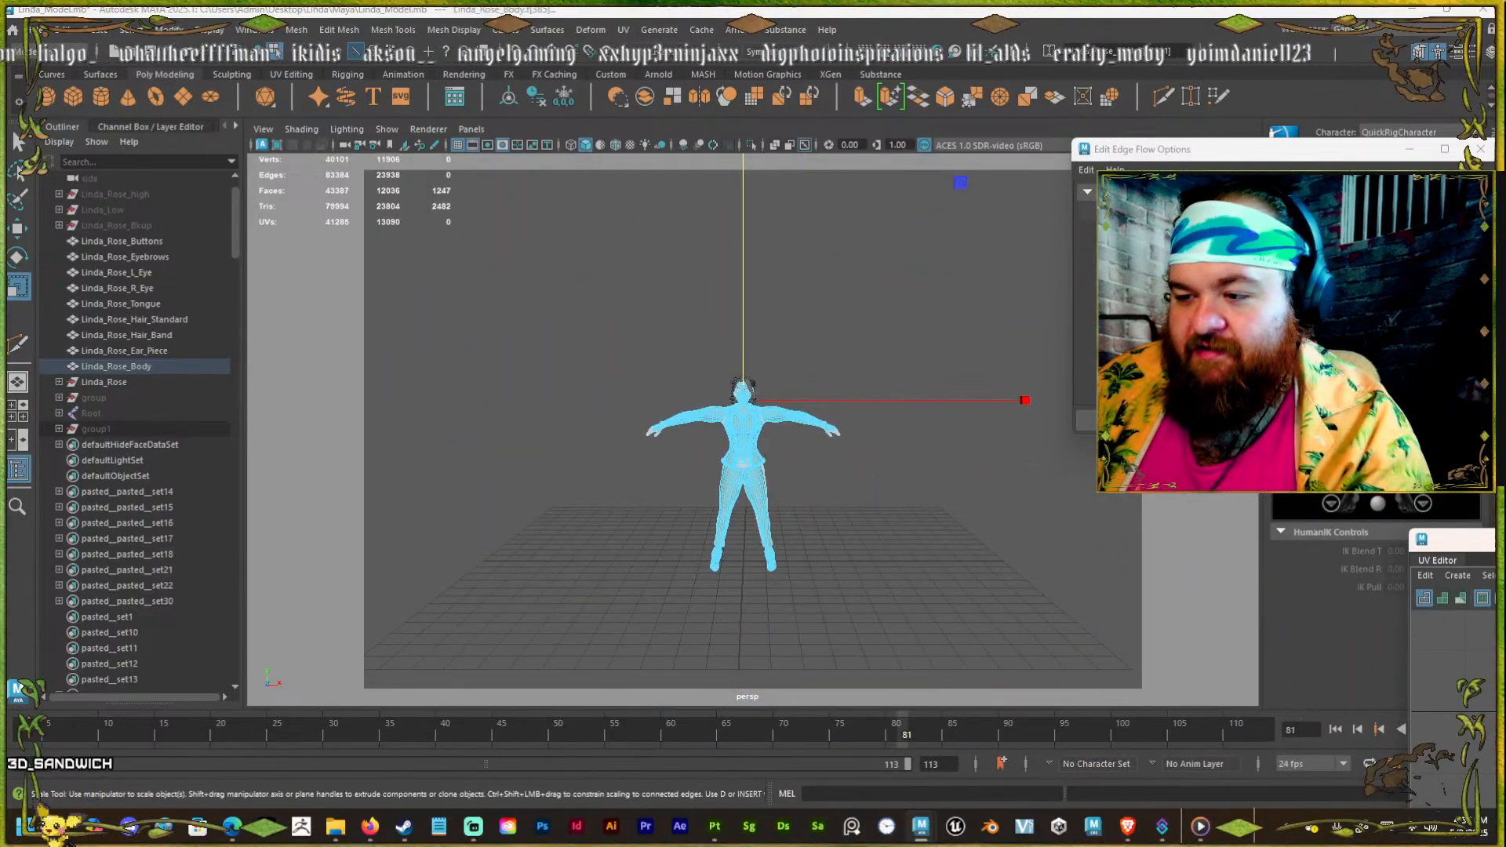
{"action": "left_click_drag", "start_coordinate": [1451, 541], "coordinate": [426, 215]}
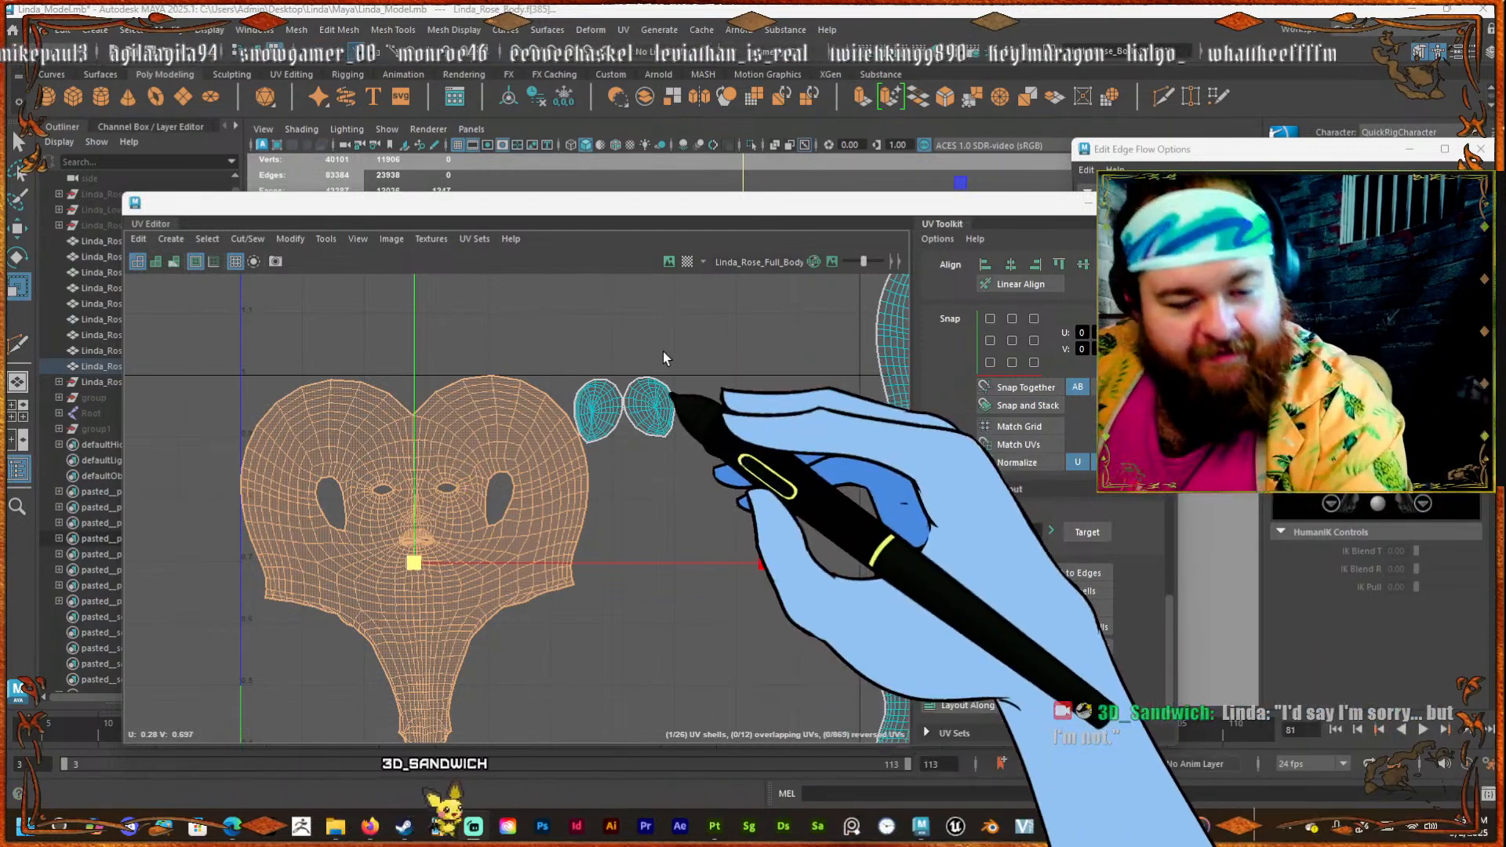
{"action": "scroll", "coordinate": [515, 436], "scroll_direction": "down", "scroll_amount": 8}
{"action": "scroll", "coordinate": [524, 412], "scroll_direction": "up", "scroll_amount": 6}
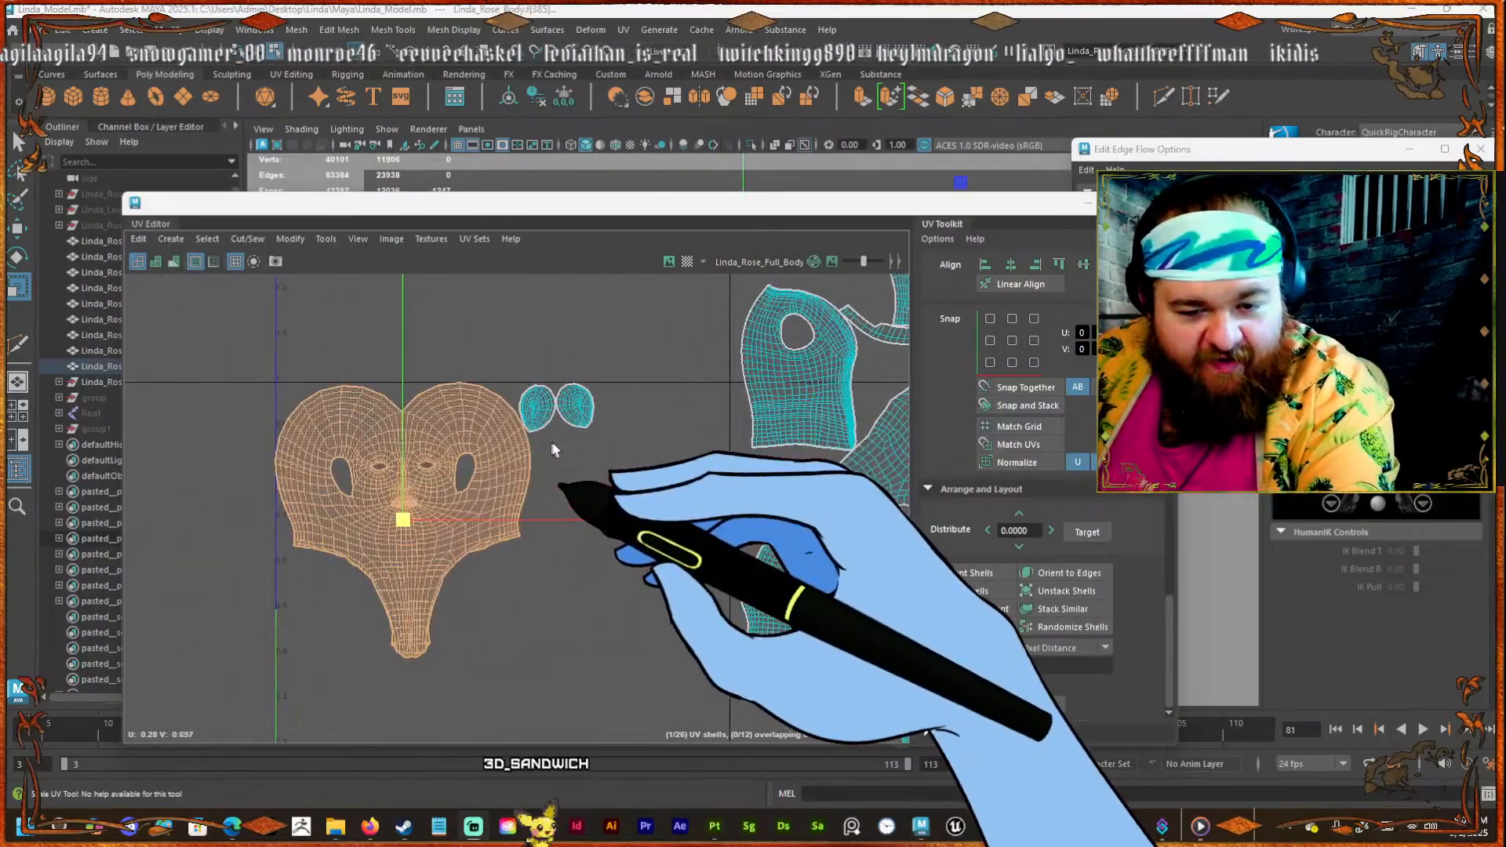
{"action": "scroll", "coordinate": [715, 364], "scroll_direction": "down", "scroll_amount": 2}
{"action": "left_click_drag", "start_coordinate": [520, 214], "coordinate": [604, 502]}
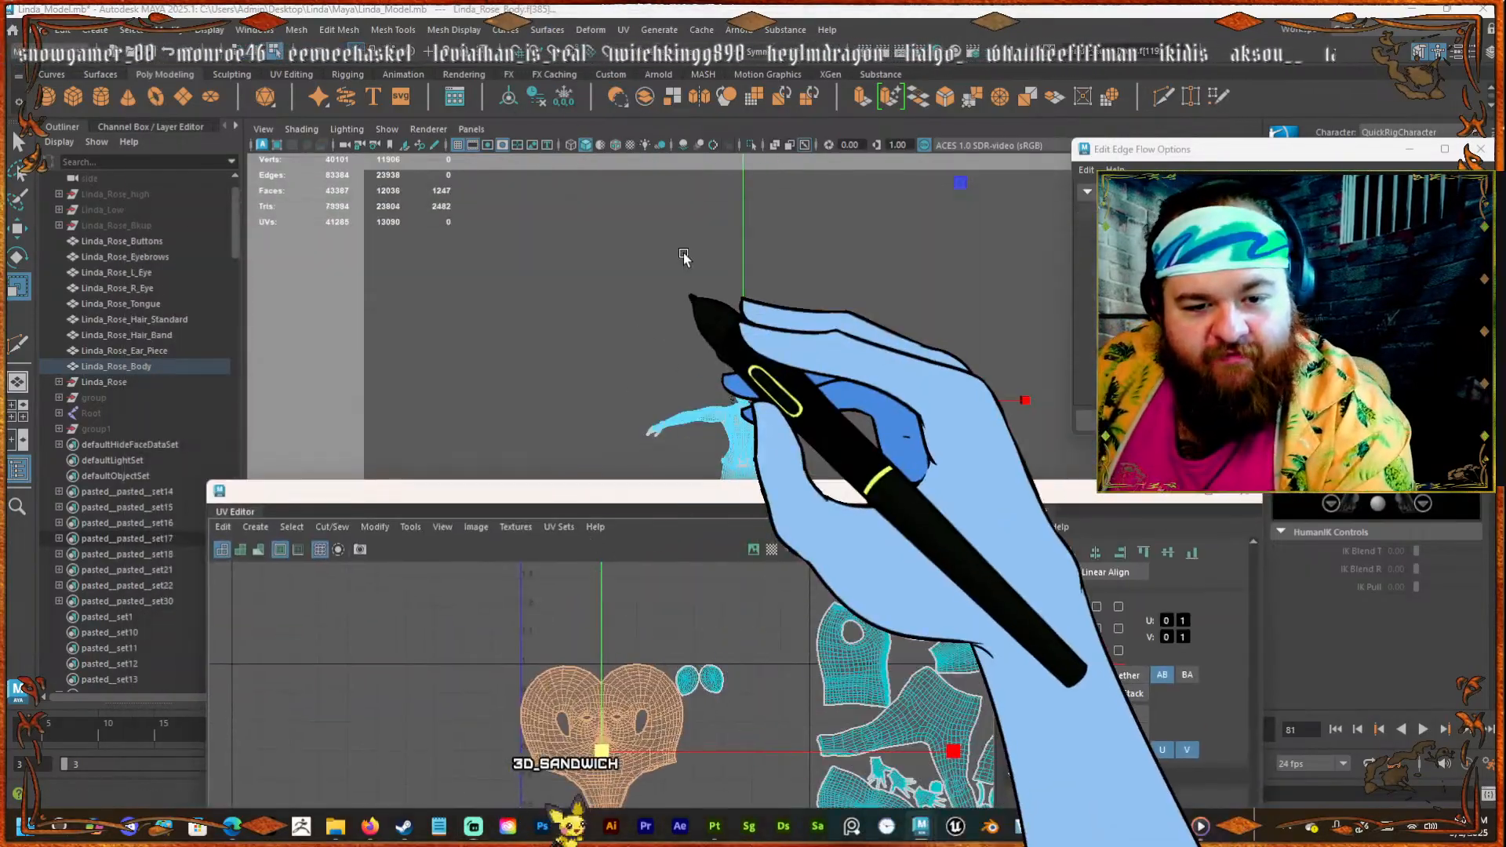
{"action": "scroll", "coordinate": [759, 431], "scroll_direction": "up", "scroll_amount": 5}
Select the UV shells of both arms, the head and neck, the shirt front and both vest sides on the model.
{"action": "double_click", "coordinate": [732, 403]}
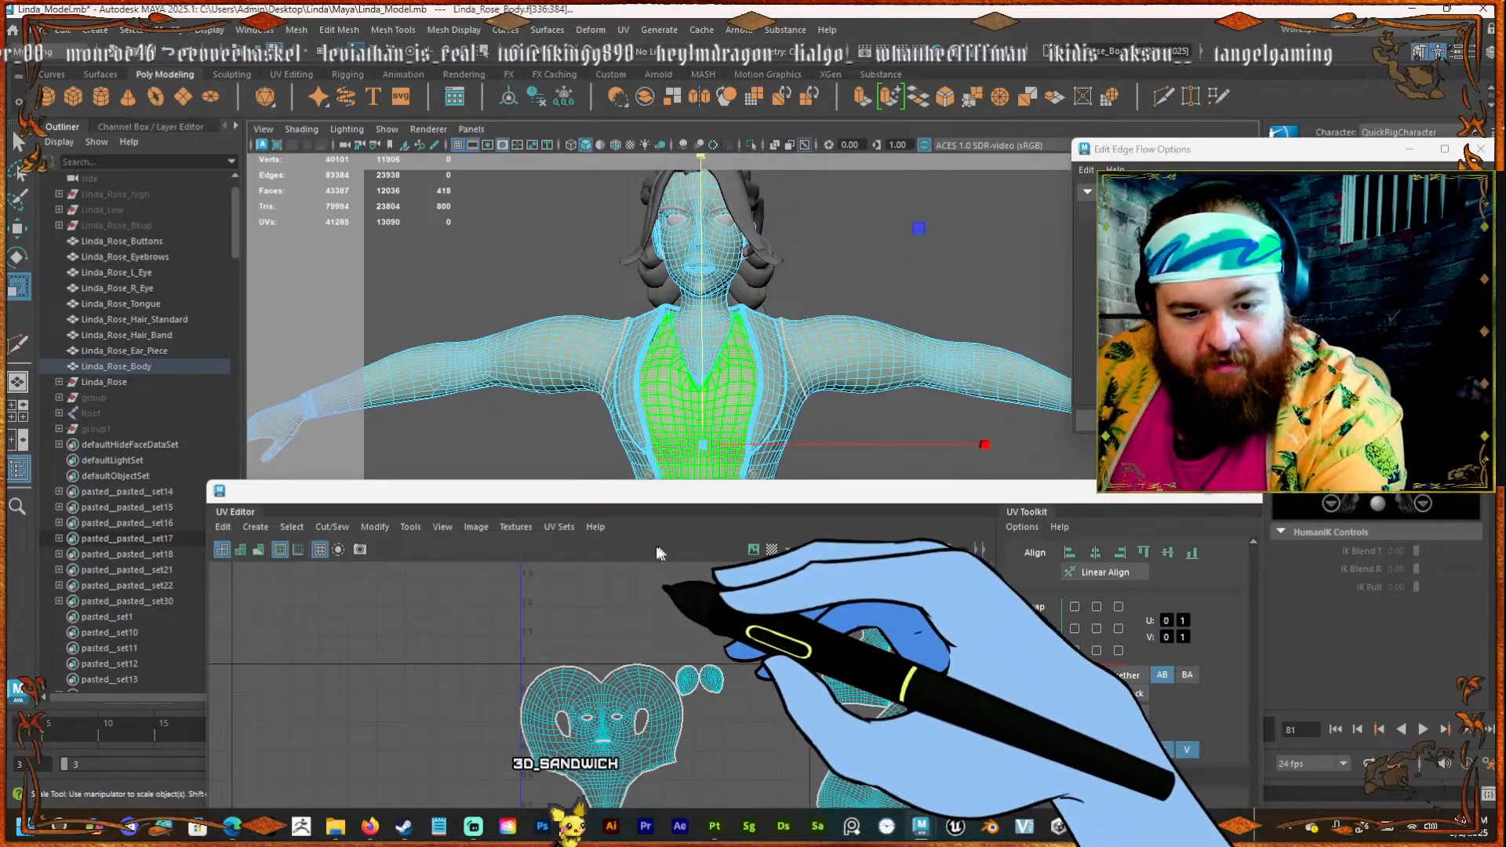
{"action": "left_click", "coordinate": [615, 668]}
{"action": "left_click", "coordinate": [717, 428]}
{"action": "right_click_drag", "start_coordinate": [553, 339], "coordinate": [655, 340], "text": "alt"}
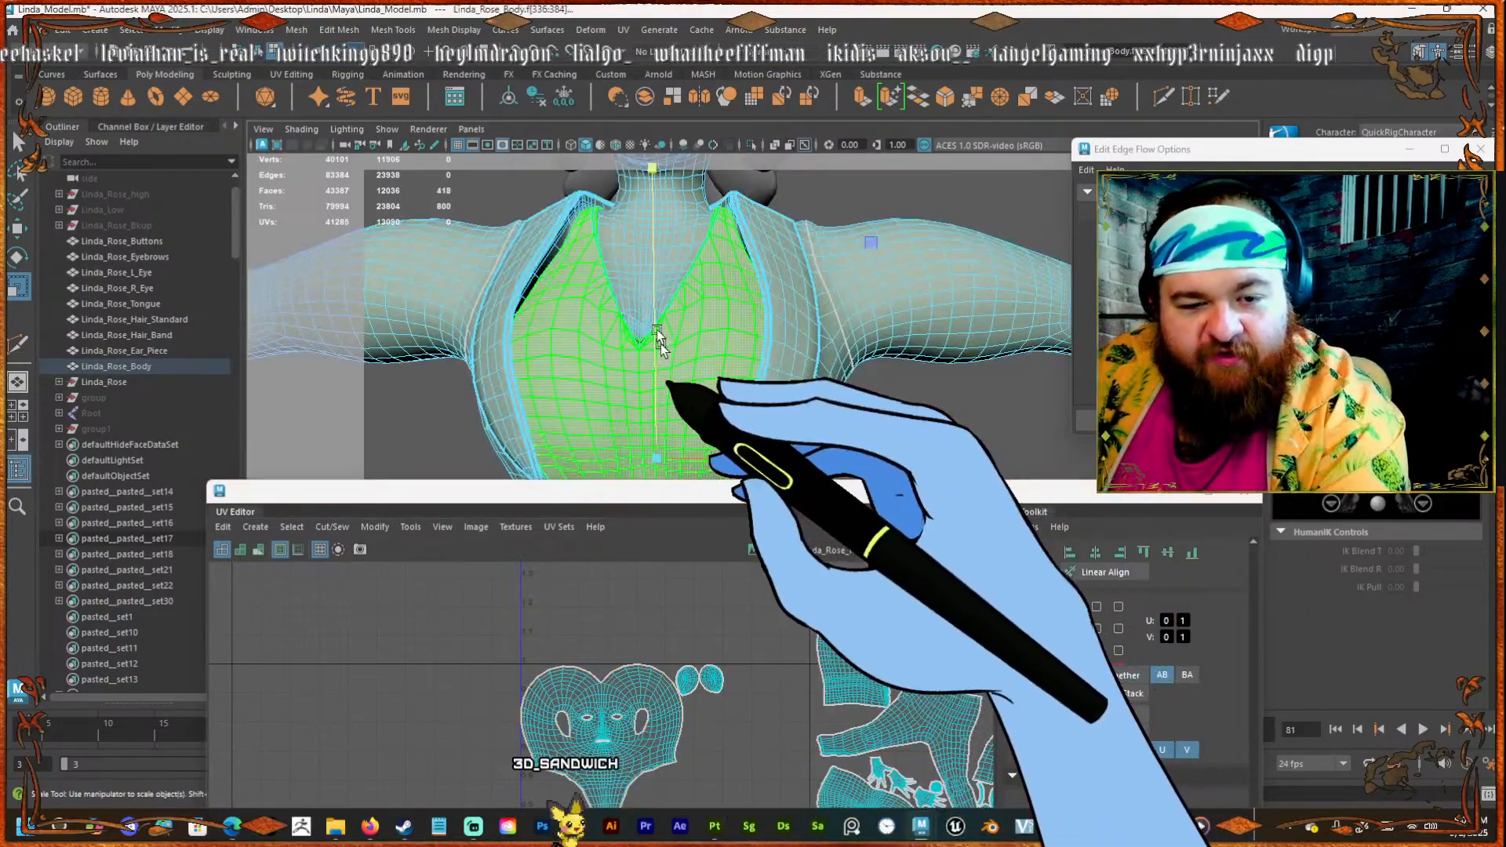
{"action": "middle_click_drag", "start_coordinate": [564, 291], "coordinate": [595, 345], "text": "alt"}
{"action": "left_click", "coordinate": [463, 294]}
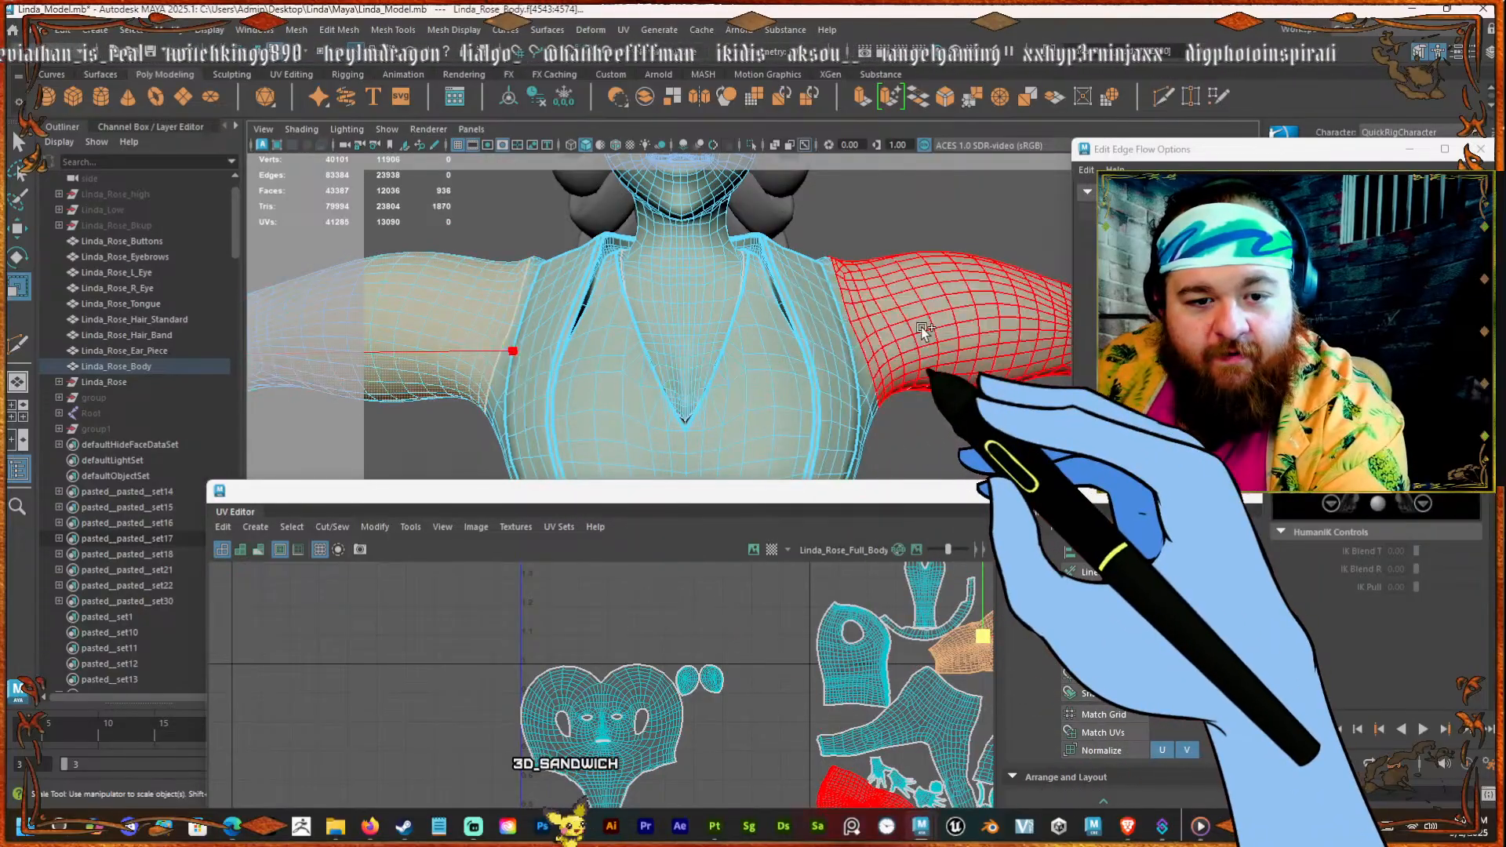
{"action": "left_click", "coordinate": [922, 329], "text": "shift"}
{"action": "left_click", "coordinate": [703, 302], "text": "shift"}
{"action": "left_click", "coordinate": [764, 441], "text": "shift"}
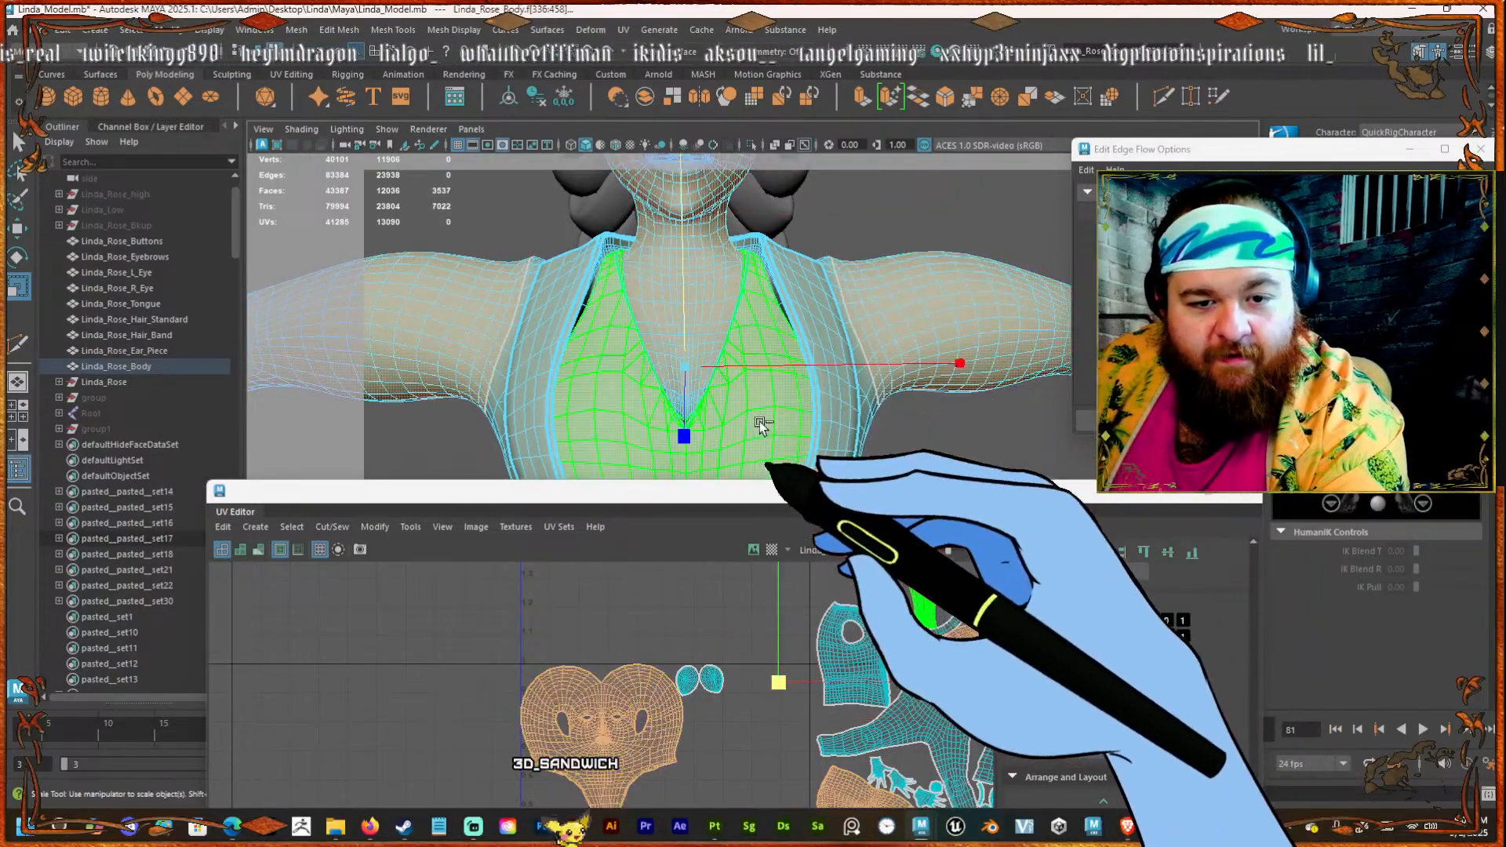
{"action": "left_click", "coordinate": [827, 410], "text": "shift"}
{"action": "left_click", "coordinate": [573, 340], "text": "shift"}
Bring the UV Editor over the viewport and add both ear UV shells to the selection.
{"action": "right_click_drag", "start_coordinate": [776, 312], "coordinate": [727, 310], "text": "alt"}
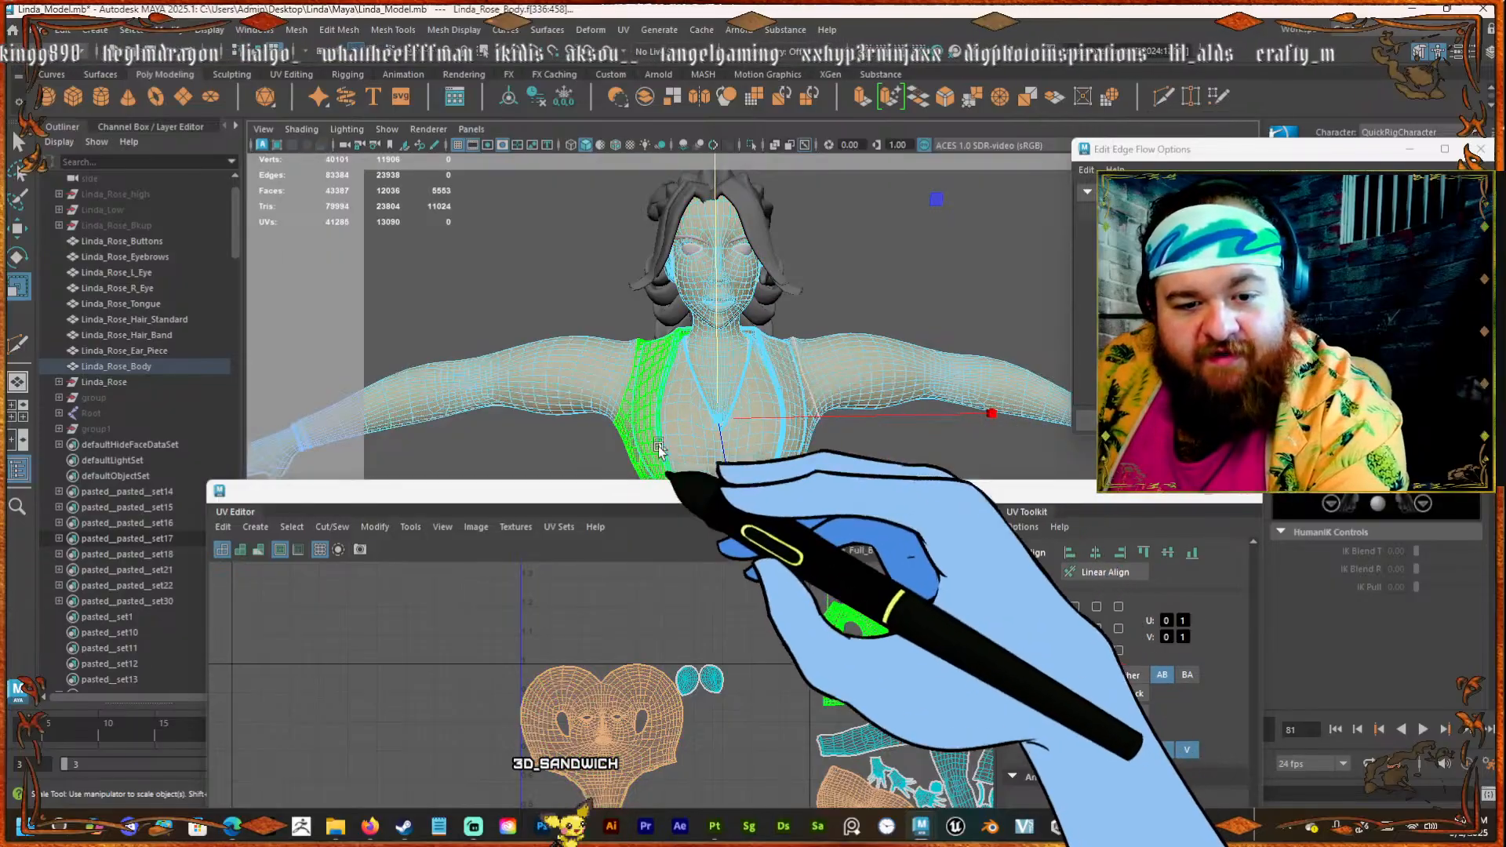
{"action": "left_click_drag", "start_coordinate": [672, 495], "coordinate": [641, 497]}
{"action": "mouse_move", "coordinate": [669, 390]}
{"action": "left_mouse_down", "text": "alt"}
{"action": "mouse_move", "coordinate": [605, 407]}
{"action": "mouse_move", "coordinate": [427, 407]}
{"action": "mouse_move", "coordinate": [665, 407]}
{"action": "left_mouse_up", "text": "alt"}
{"action": "left_click_drag", "start_coordinate": [657, 493], "coordinate": [660, 228]}
{"action": "scroll", "coordinate": [524, 432], "scroll_direction": "down", "scroll_amount": 3}
{"action": "right_click_drag", "start_coordinate": [517, 391], "coordinate": [660, 432], "text": "alt"}
{"action": "left_click", "coordinate": [664, 438], "text": "shift"}
{"action": "left_click", "coordinate": [697, 446], "text": "shift"}
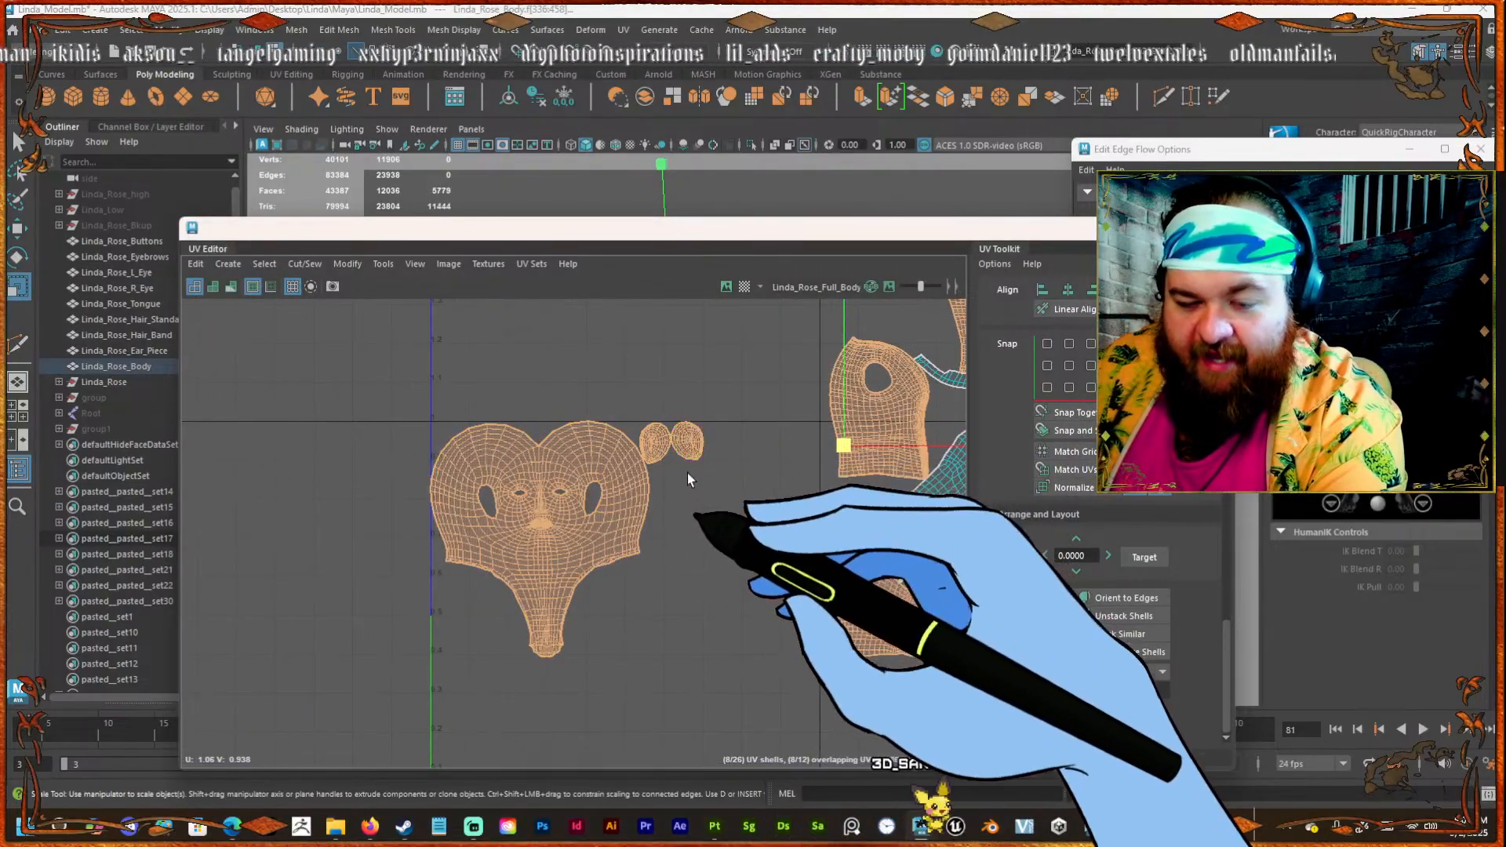
Get the texel density of the selected head, ear, arm, shirt and vest shells and apply it to all of them.
{"action": "scroll", "coordinate": [626, 488], "scroll_direction": "down", "scroll_amount": 2}
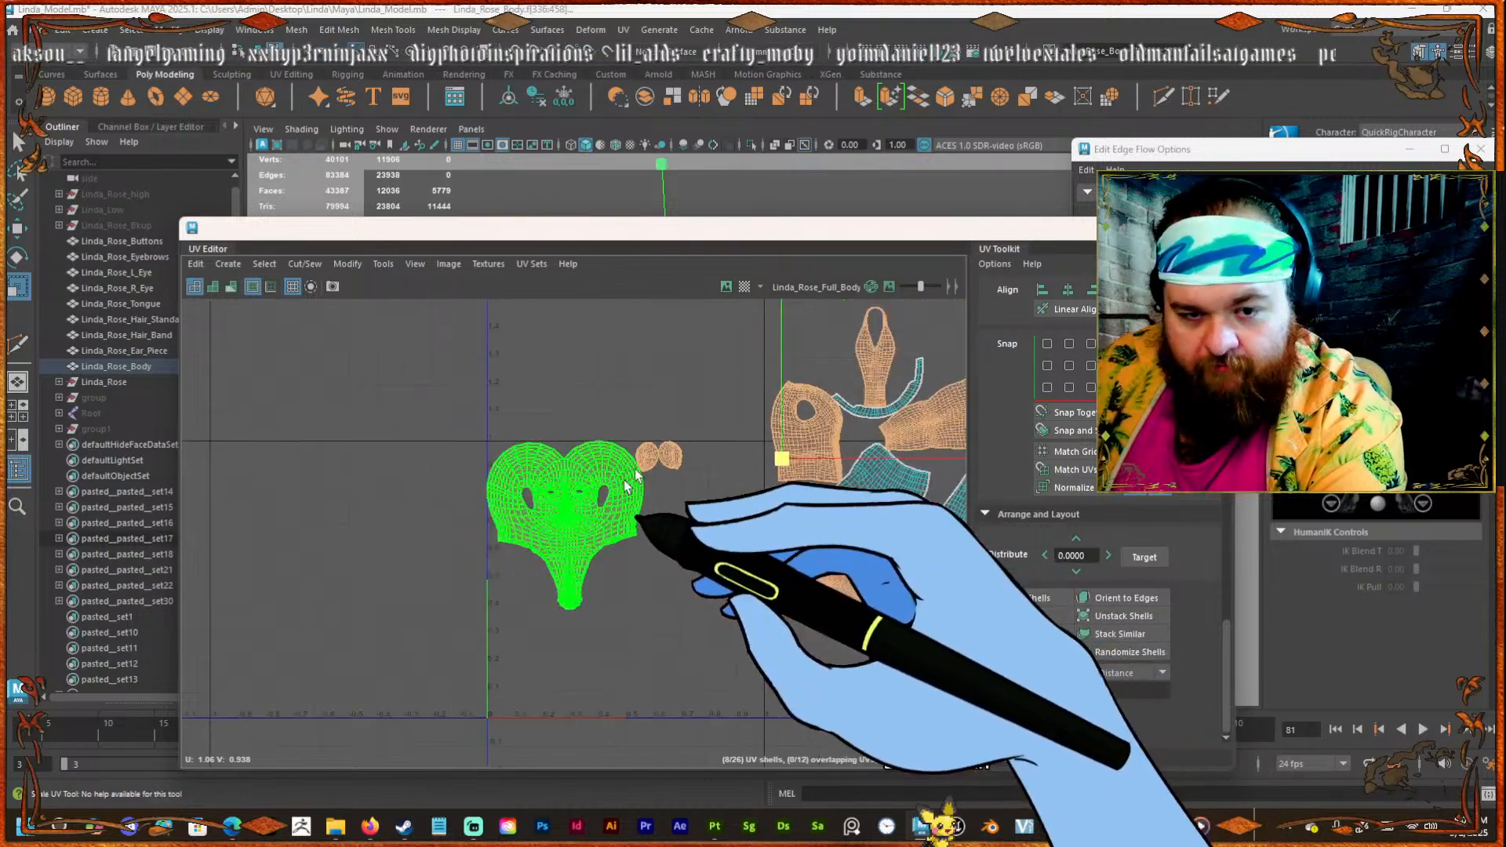
{"action": "scroll", "coordinate": [594, 541], "scroll_direction": "up", "scroll_amount": 3}
{"action": "scroll", "coordinate": [1069, 420], "scroll_direction": "up", "scroll_amount": 8}
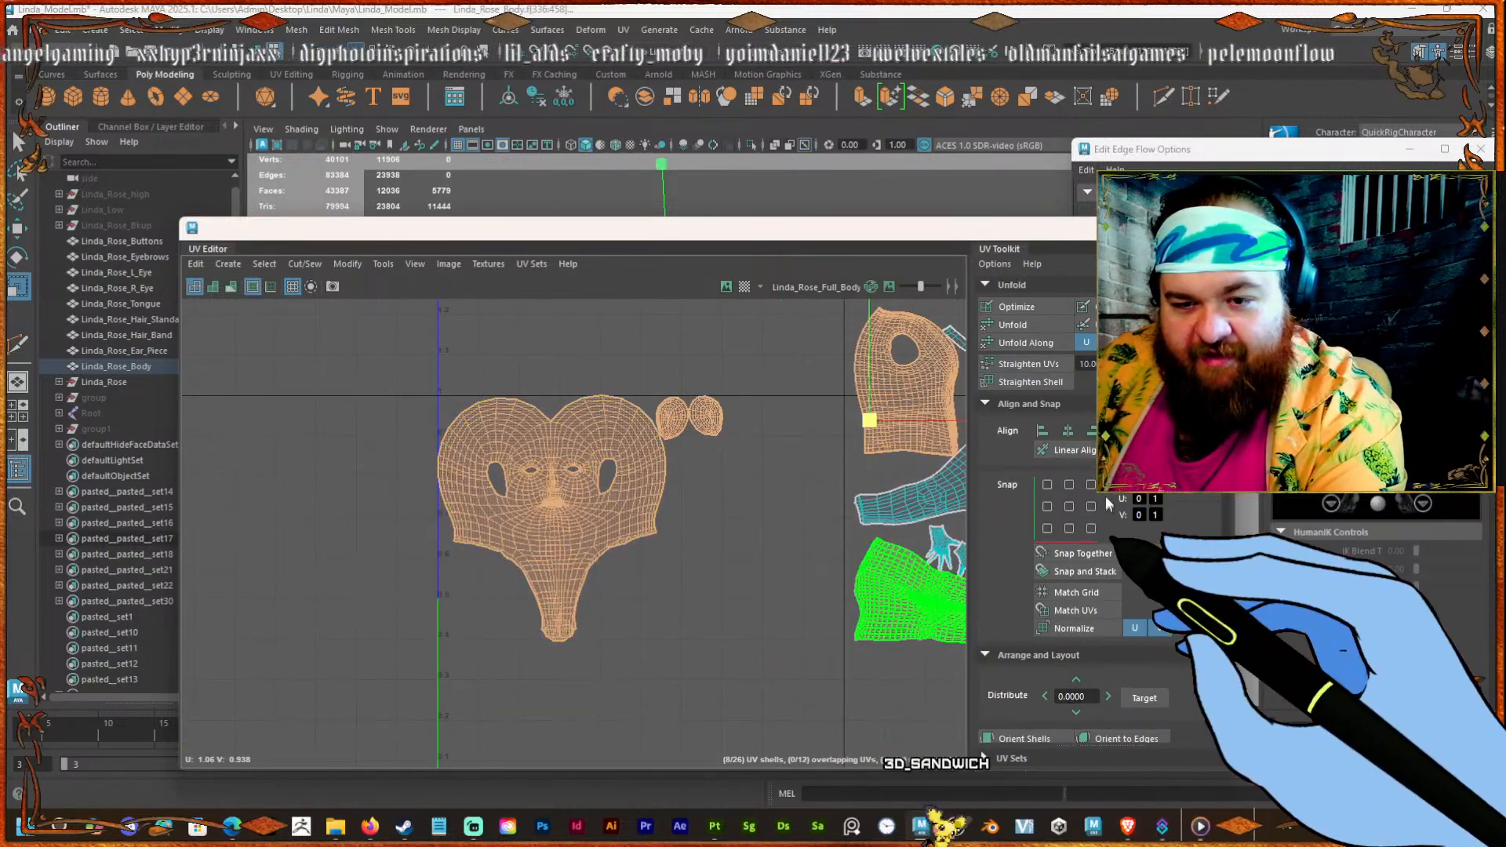
{"action": "left_click", "coordinate": [1059, 437]}
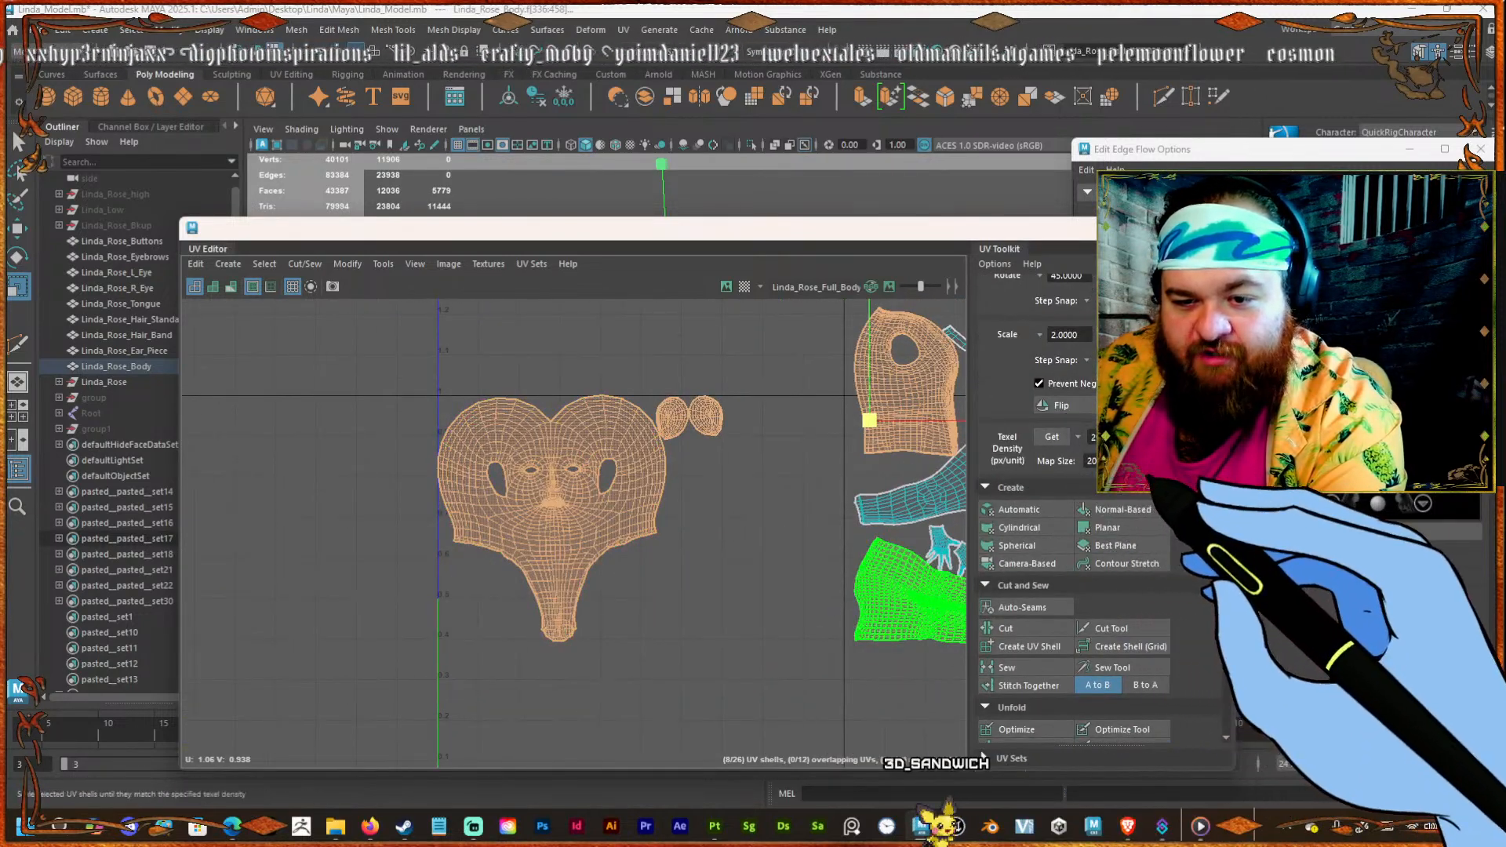
{"action": "left_click", "coordinate": [1153, 437]}
{"action": "scroll", "coordinate": [549, 439], "scroll_direction": "down", "scroll_amount": 3}
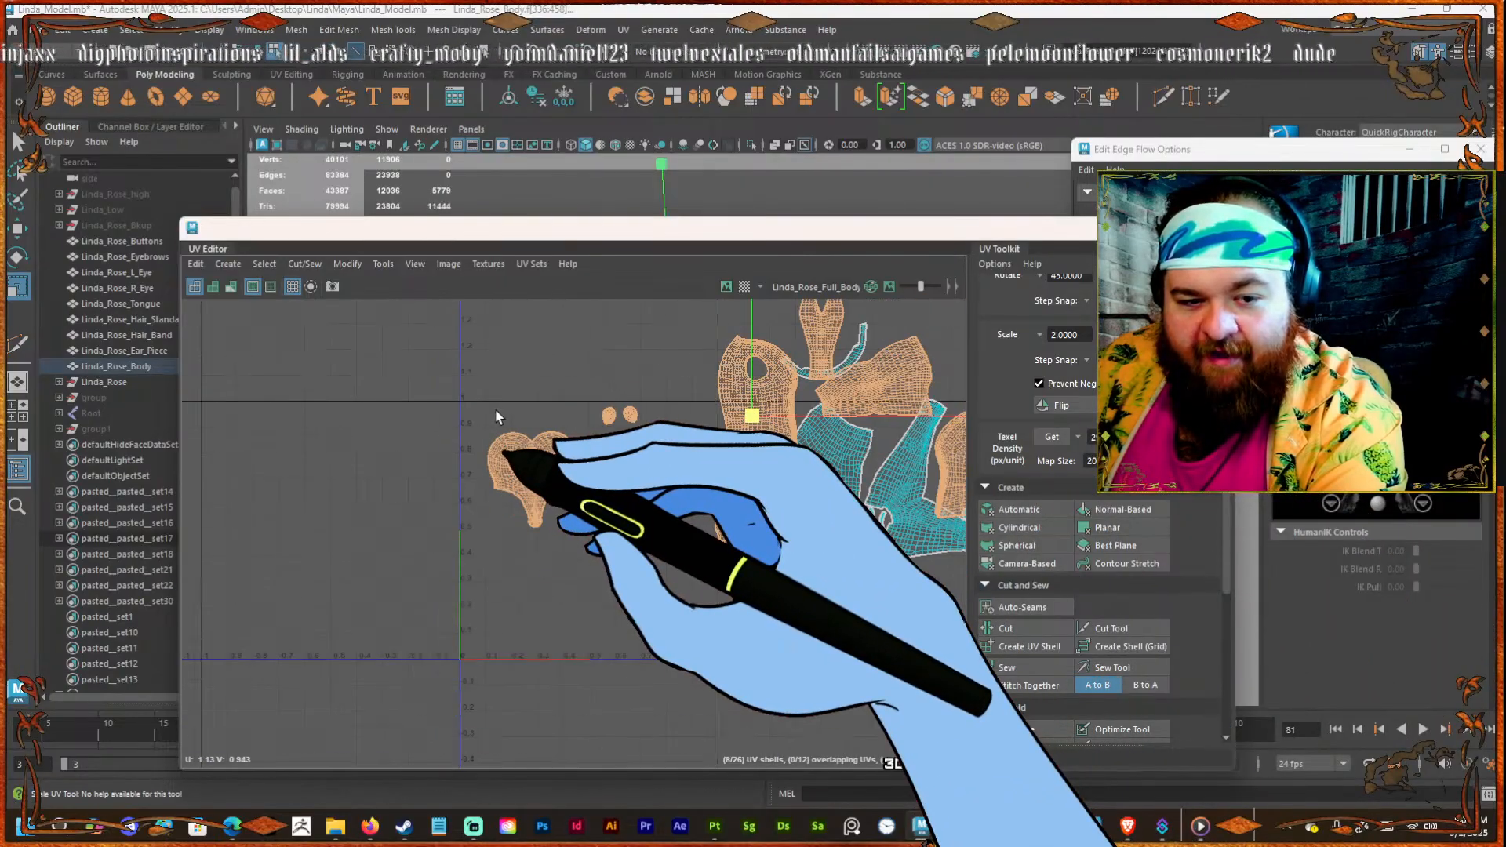
{"action": "left_click", "coordinate": [605, 424]}
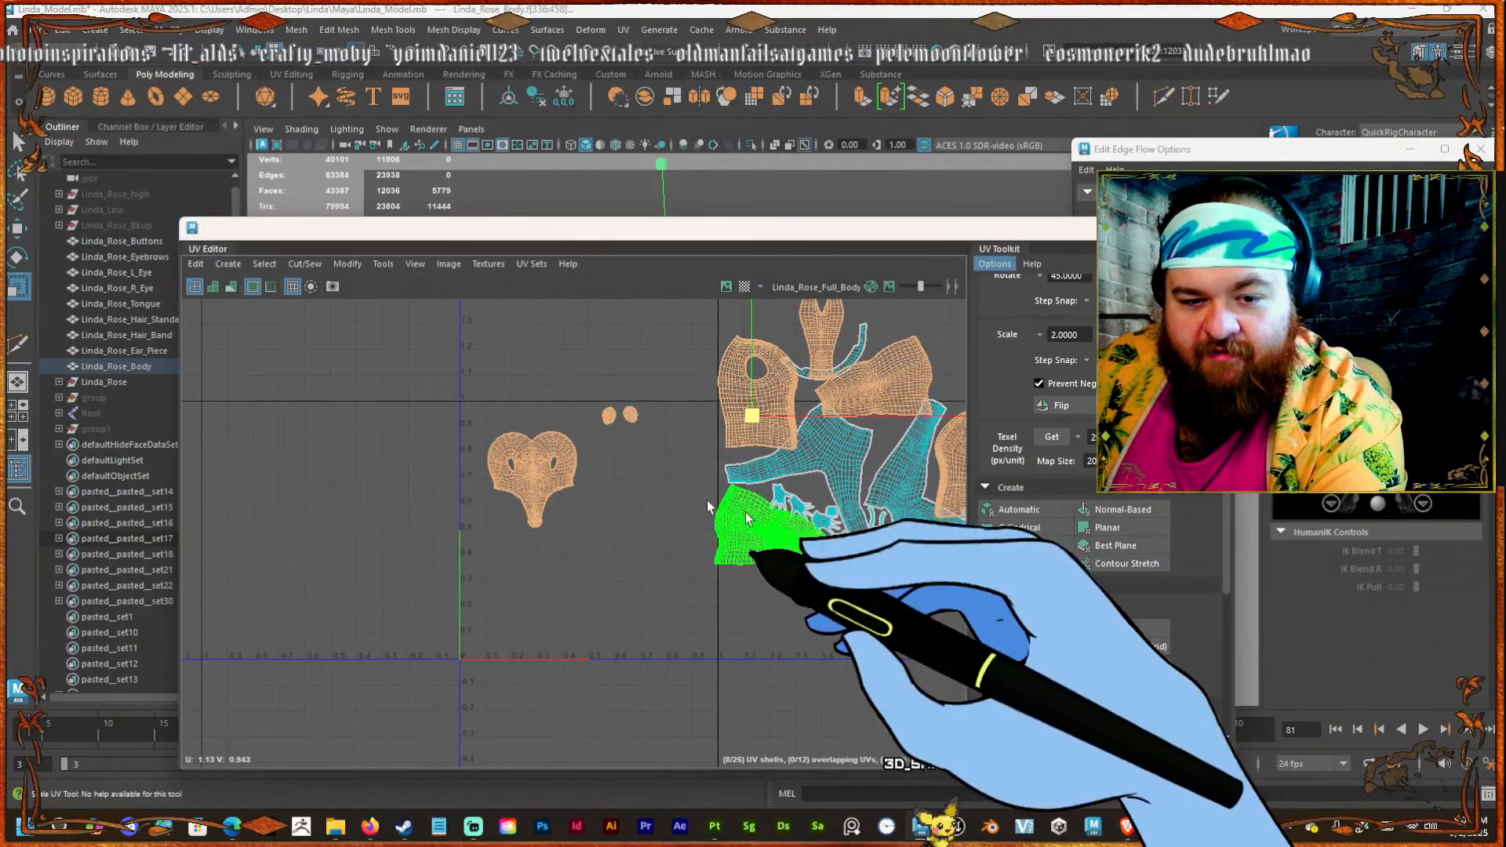
{"action": "left_click", "coordinate": [605, 452]}
{"action": "left_click", "coordinate": [549, 468]}
{"action": "scroll", "coordinate": [532, 454], "scroll_direction": "up", "scroll_amount": 4}
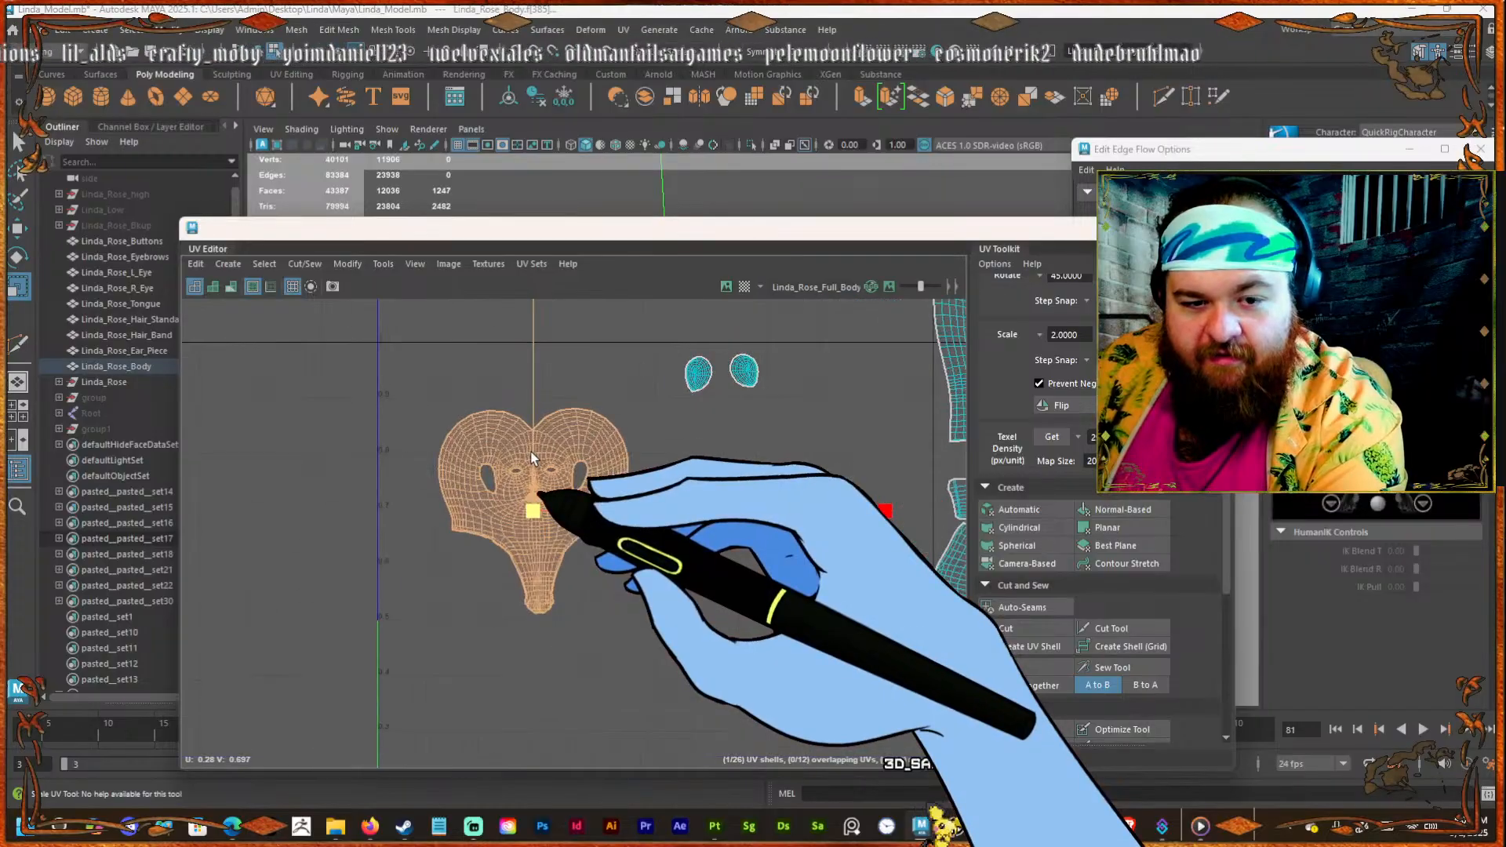
{"action": "double_click", "coordinate": [547, 478]}
{"action": "scroll", "coordinate": [545, 488], "scroll_direction": "down", "scroll_amount": 2}
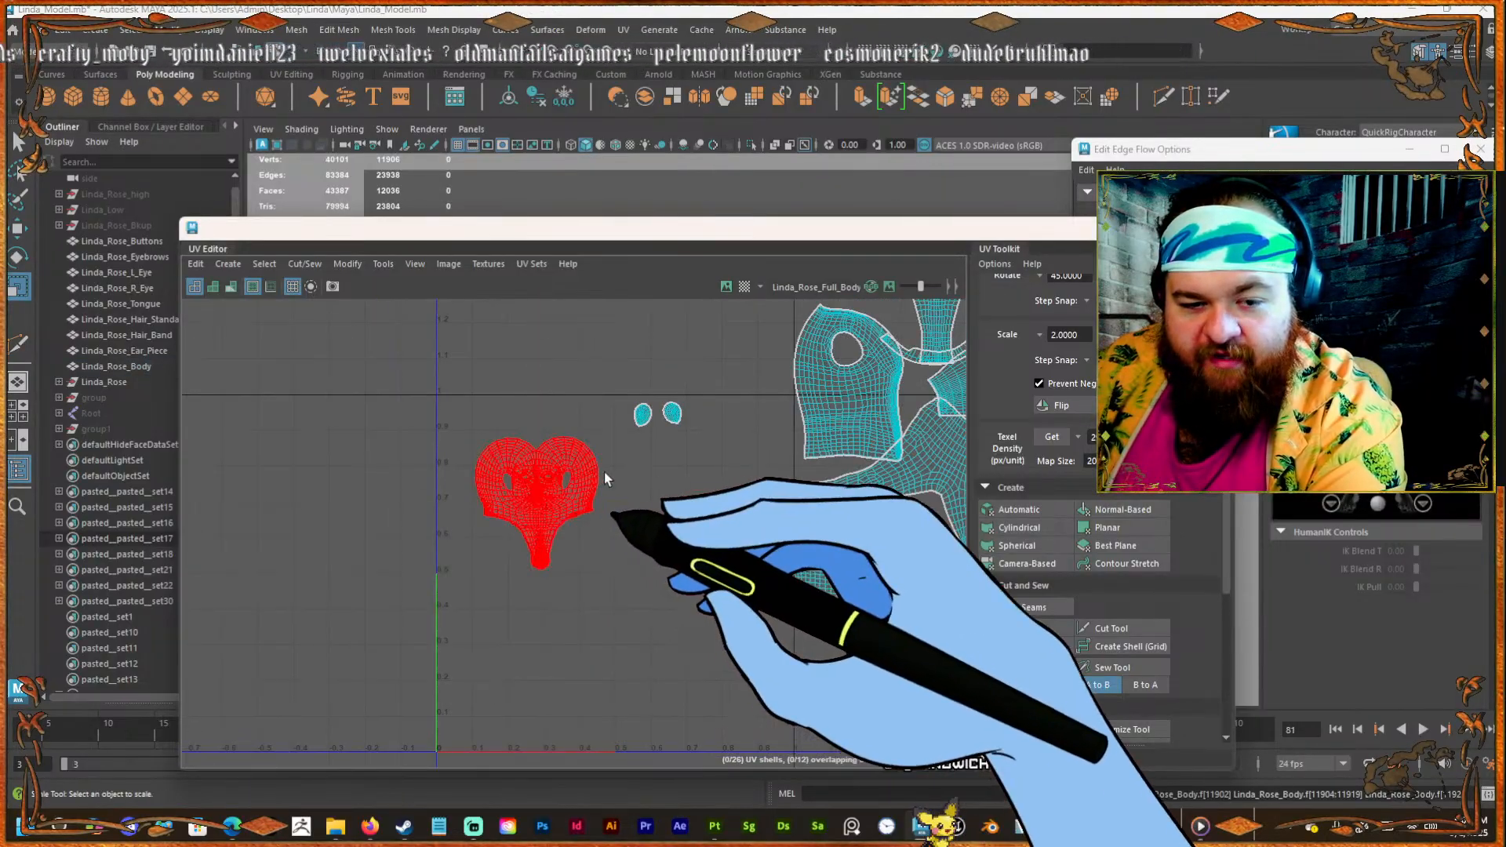
{"action": "key", "text": "ctrl+z"}
Move the selected upper-body shells into the first UV tile beside the head and lay them out there together.
{"action": "scroll", "coordinate": [633, 473], "scroll_direction": "down", "scroll_amount": 3}
{"action": "key", "text": "w"}
{"action": "left_click_drag", "start_coordinate": [762, 436], "coordinate": [554, 456]}
{"action": "scroll", "coordinate": [1127, 562], "scroll_direction": "down", "scroll_amount": 5}
{"action": "left_click", "coordinate": [1024, 711]}
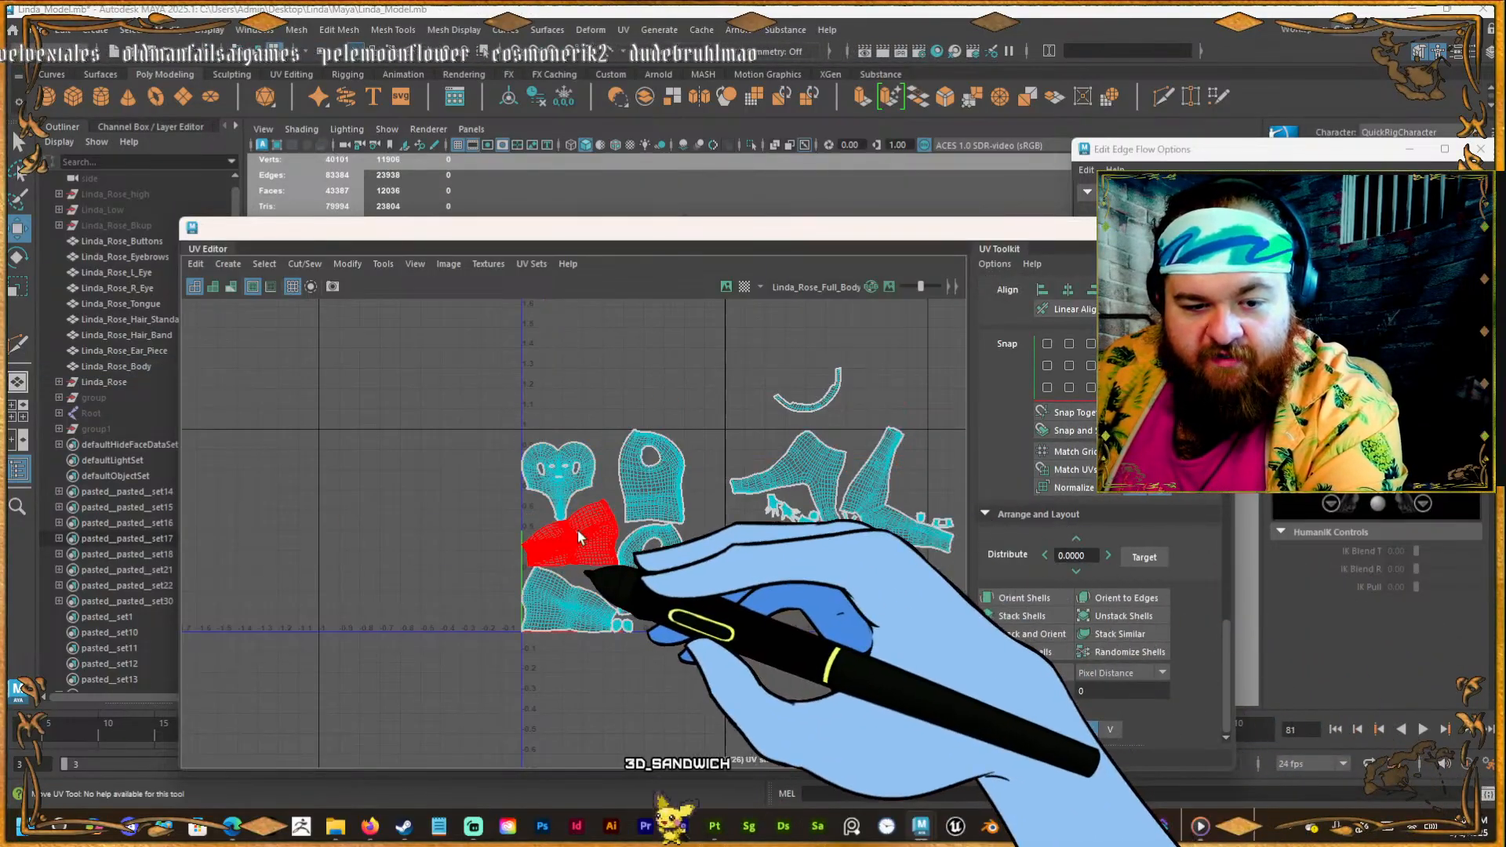
Open the Layout UVs options, try applying the layout to a selection that also takes in the neighbouring tile's shells, and undo it.
{"action": "left_click", "coordinate": [581, 535]}
{"action": "scroll", "coordinate": [585, 550], "scroll_direction": "up", "scroll_amount": 2}
{"action": "left_click", "coordinate": [1012, 712], "text": "shift"}
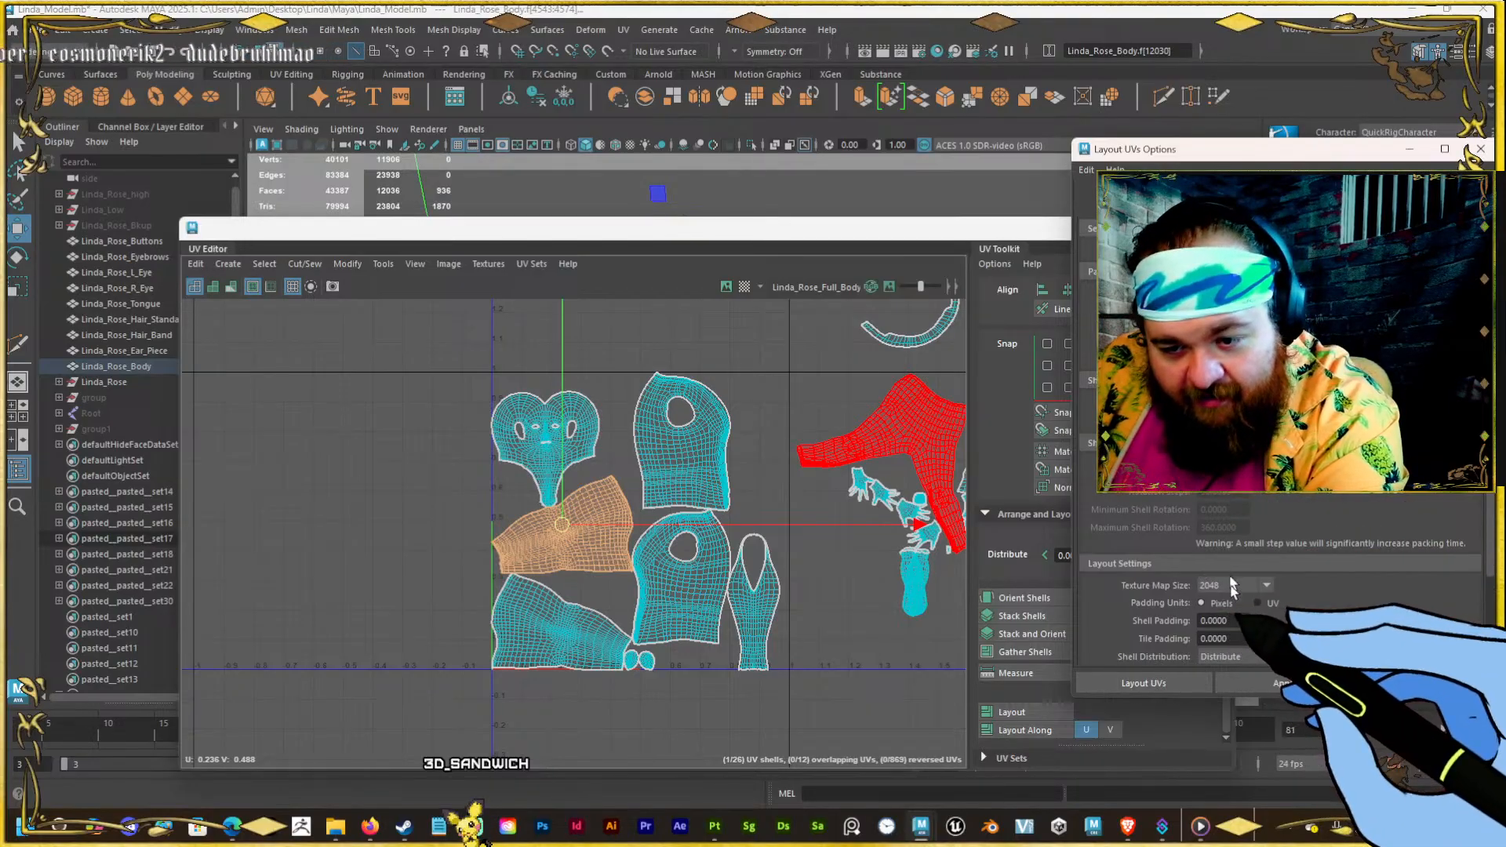
{"action": "left_click_drag", "start_coordinate": [421, 360], "coordinate": [957, 714]}
{"action": "left_click", "coordinate": [1326, 684]}
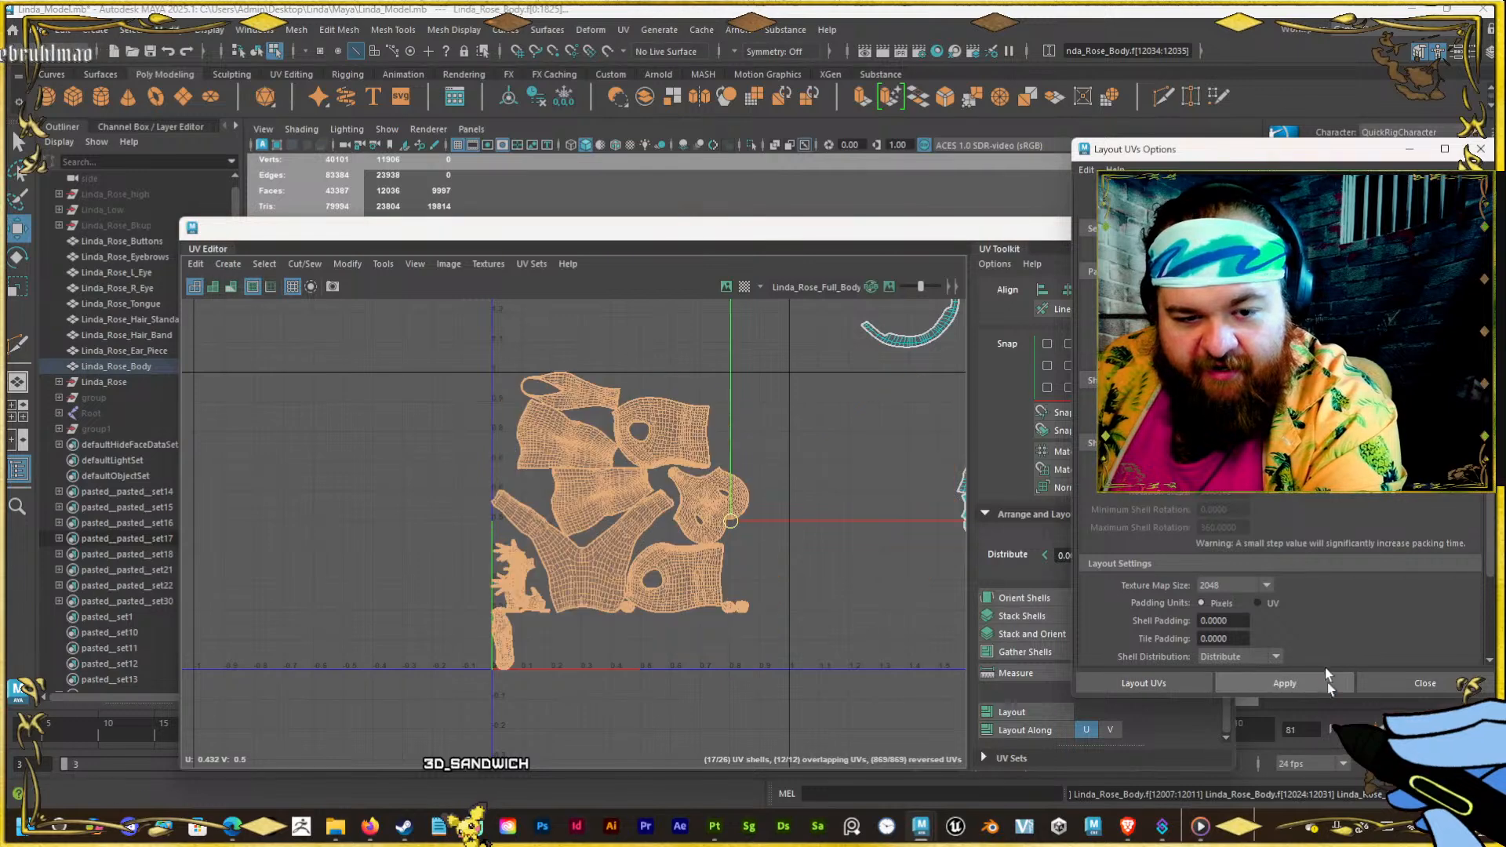
{"action": "key", "text": "ctrl+z"}
Try applying the Layout UVs options to only the first tile's eight shells, and undo back to the previous arrangement.
{"action": "left_click", "coordinate": [431, 402]}
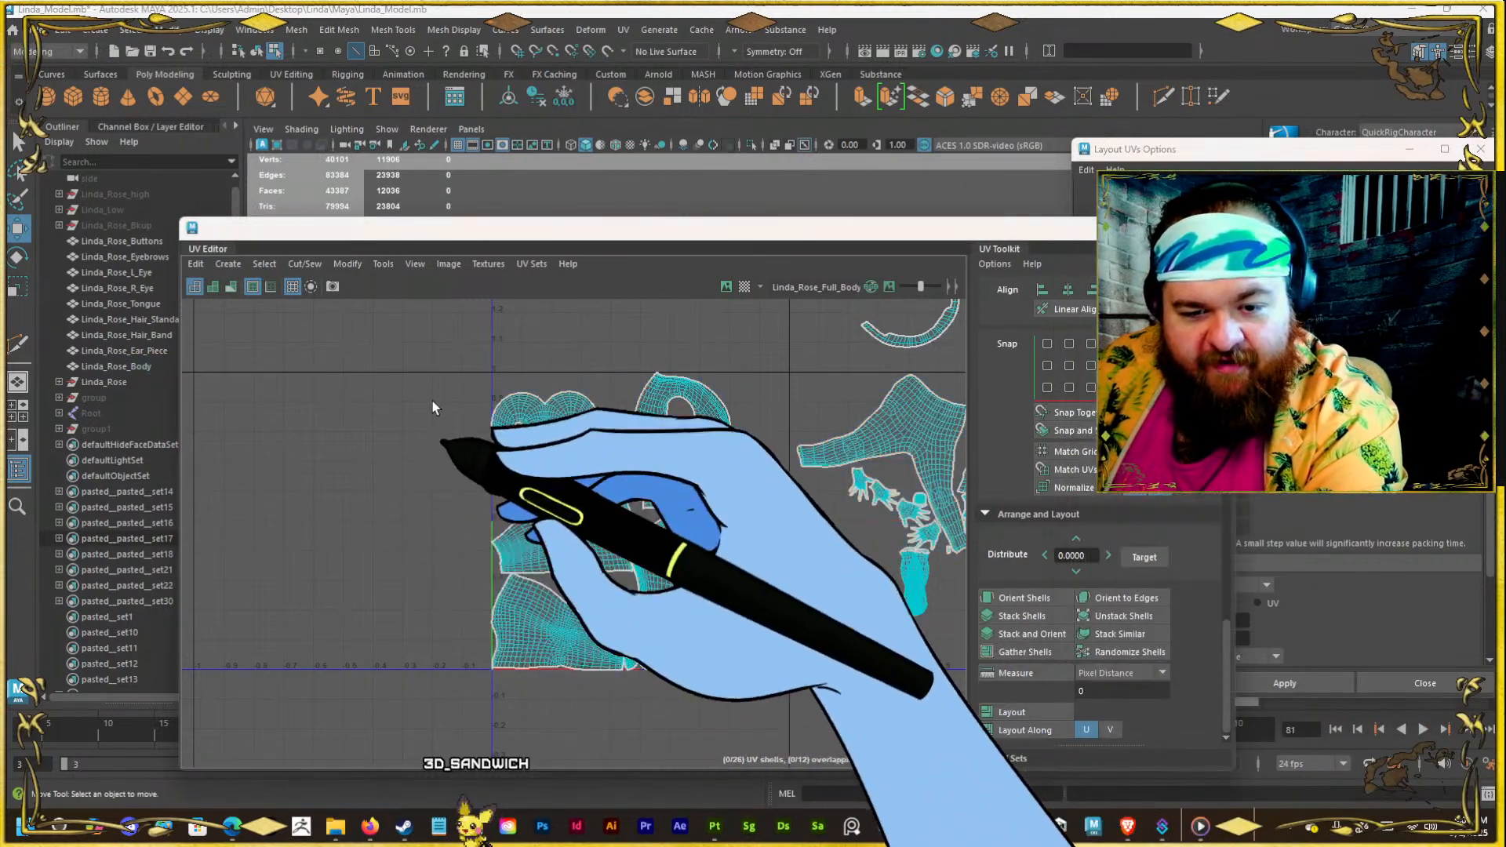
{"action": "left_click_drag", "start_coordinate": [444, 403], "coordinate": [868, 673]}
{"action": "left_click", "coordinate": [1264, 688]}
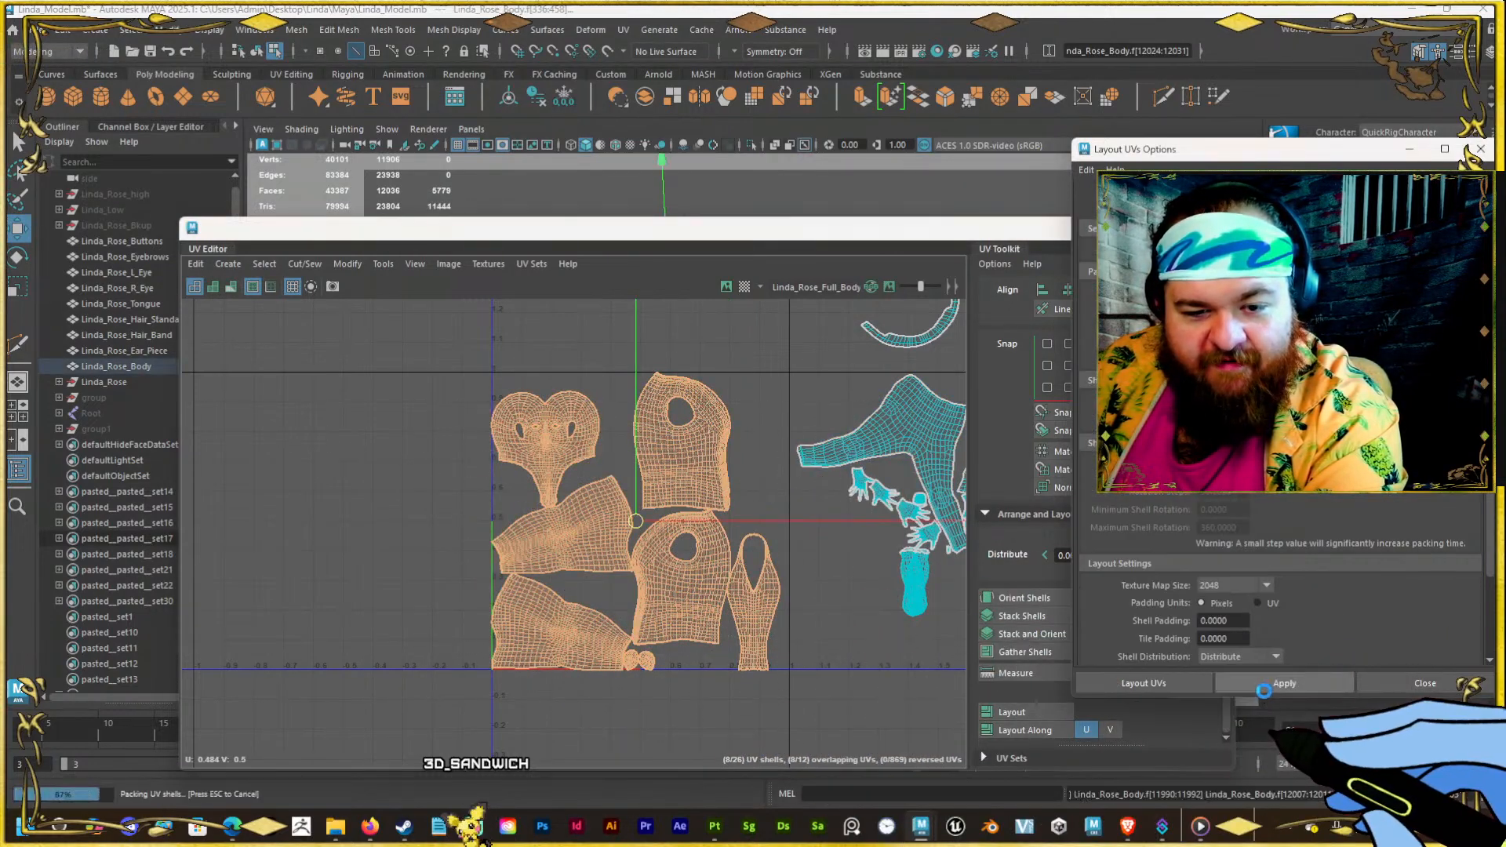
{"action": "left_click", "coordinate": [860, 668]}
{"action": "key", "text": "ctrl+z"}
{"action": "key", "text": "ctrl+z"}
{"action": "key", "text": "ctrl+z"}
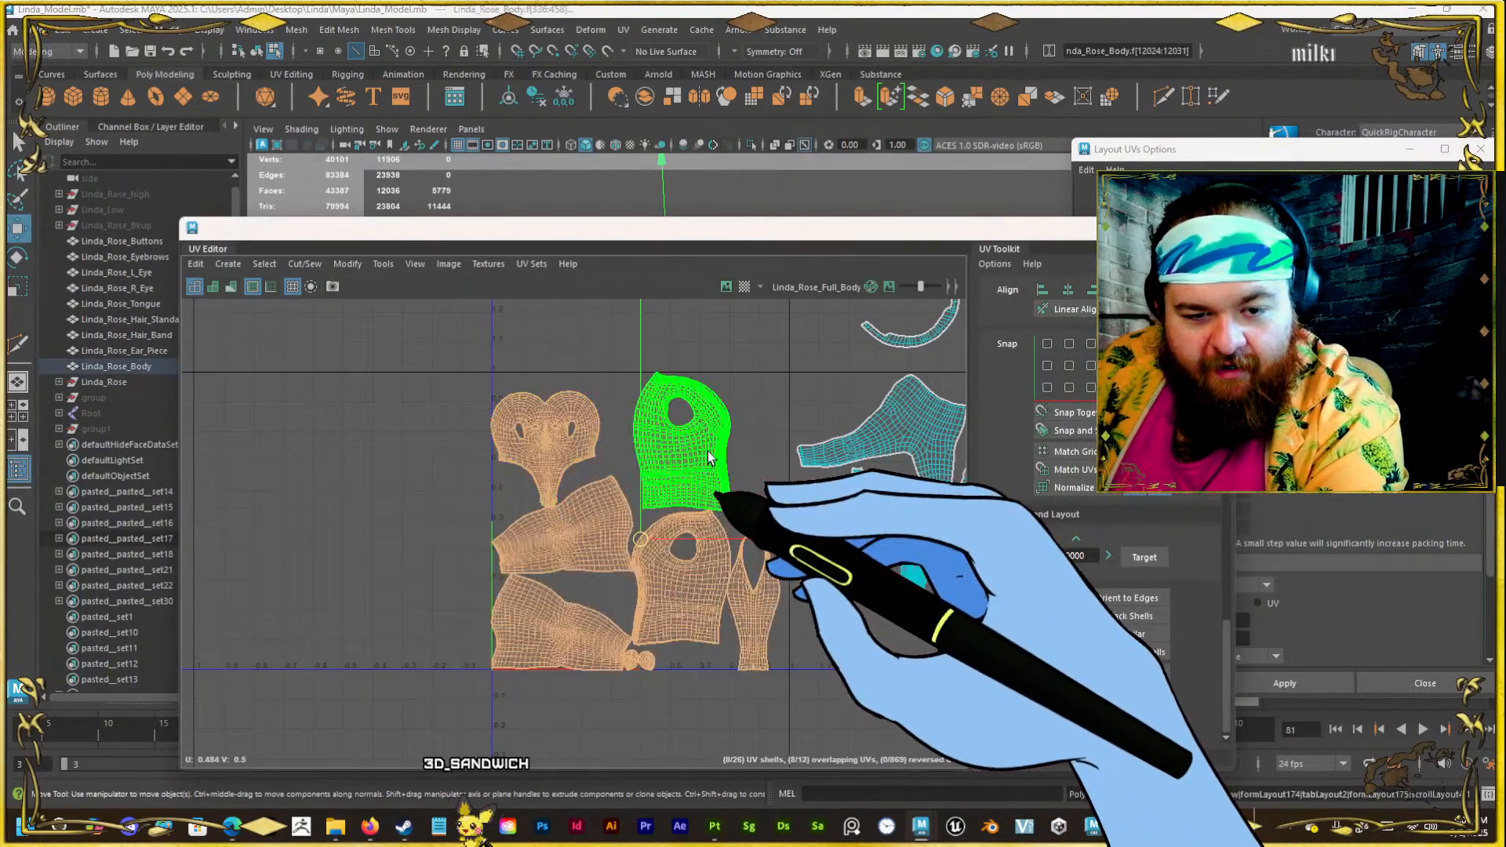
Move both ear shells out of the way above the head and snap the head shell to the UV tile's top-left corner.
{"action": "left_click", "coordinate": [620, 658]}
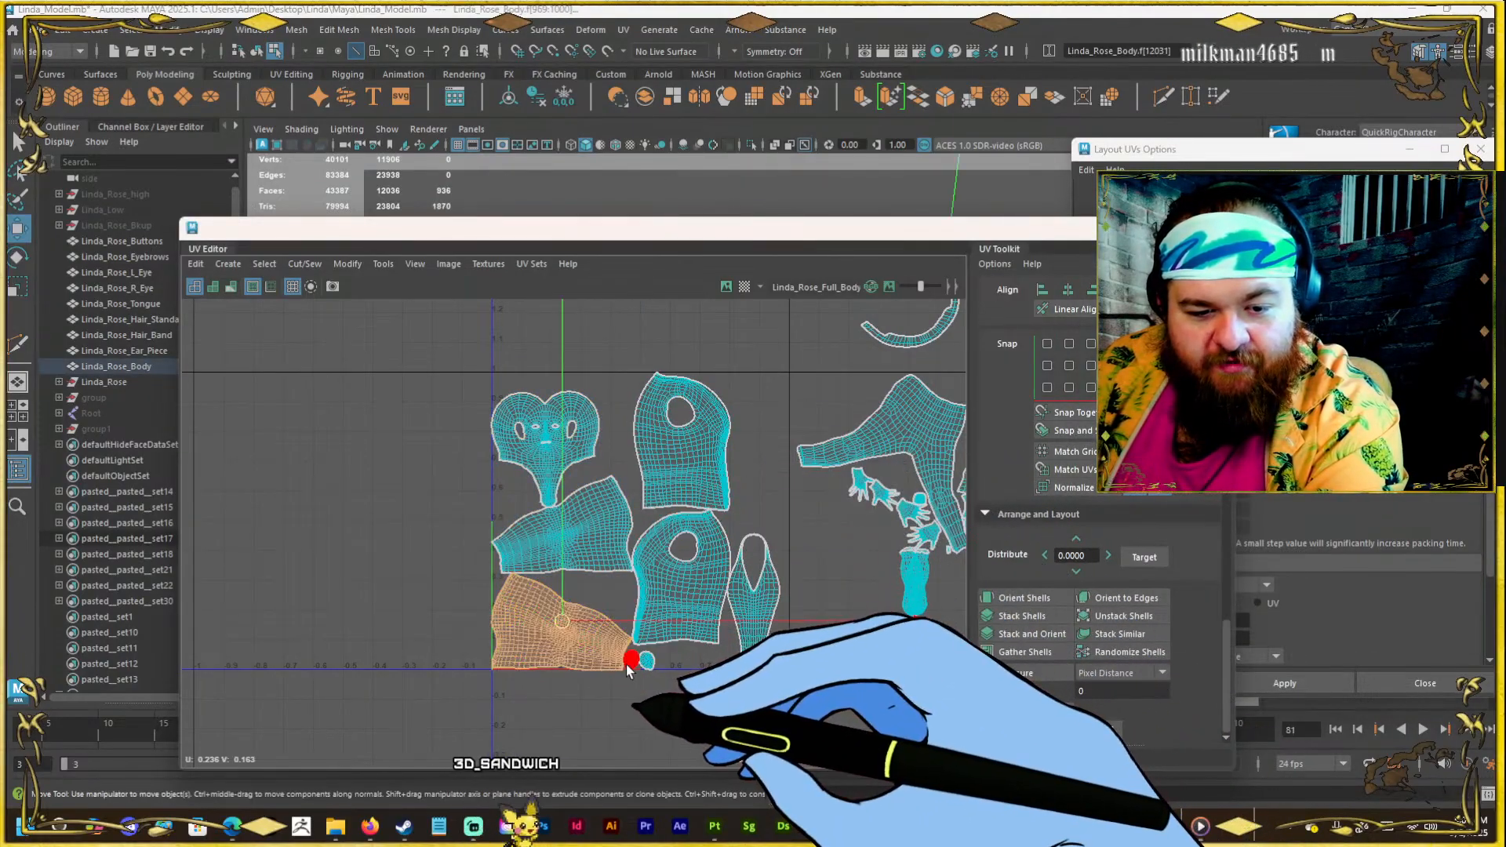
{"action": "scroll", "coordinate": [632, 665], "scroll_direction": "up", "scroll_amount": 2}
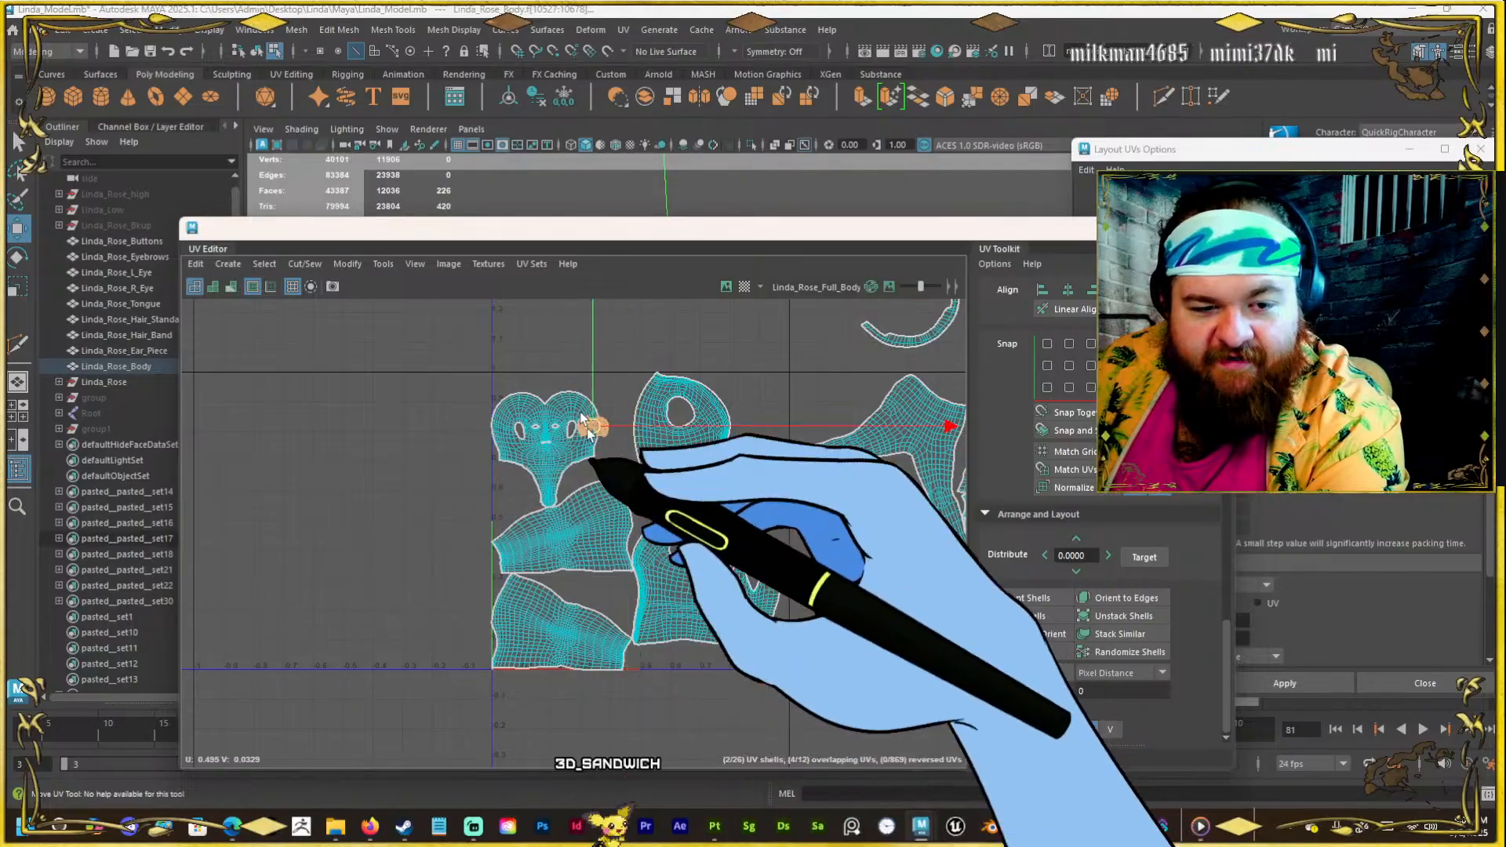
{"action": "left_click", "coordinate": [545, 412]}
{"action": "scroll", "coordinate": [565, 408], "scroll_direction": "up", "scroll_amount": 3}
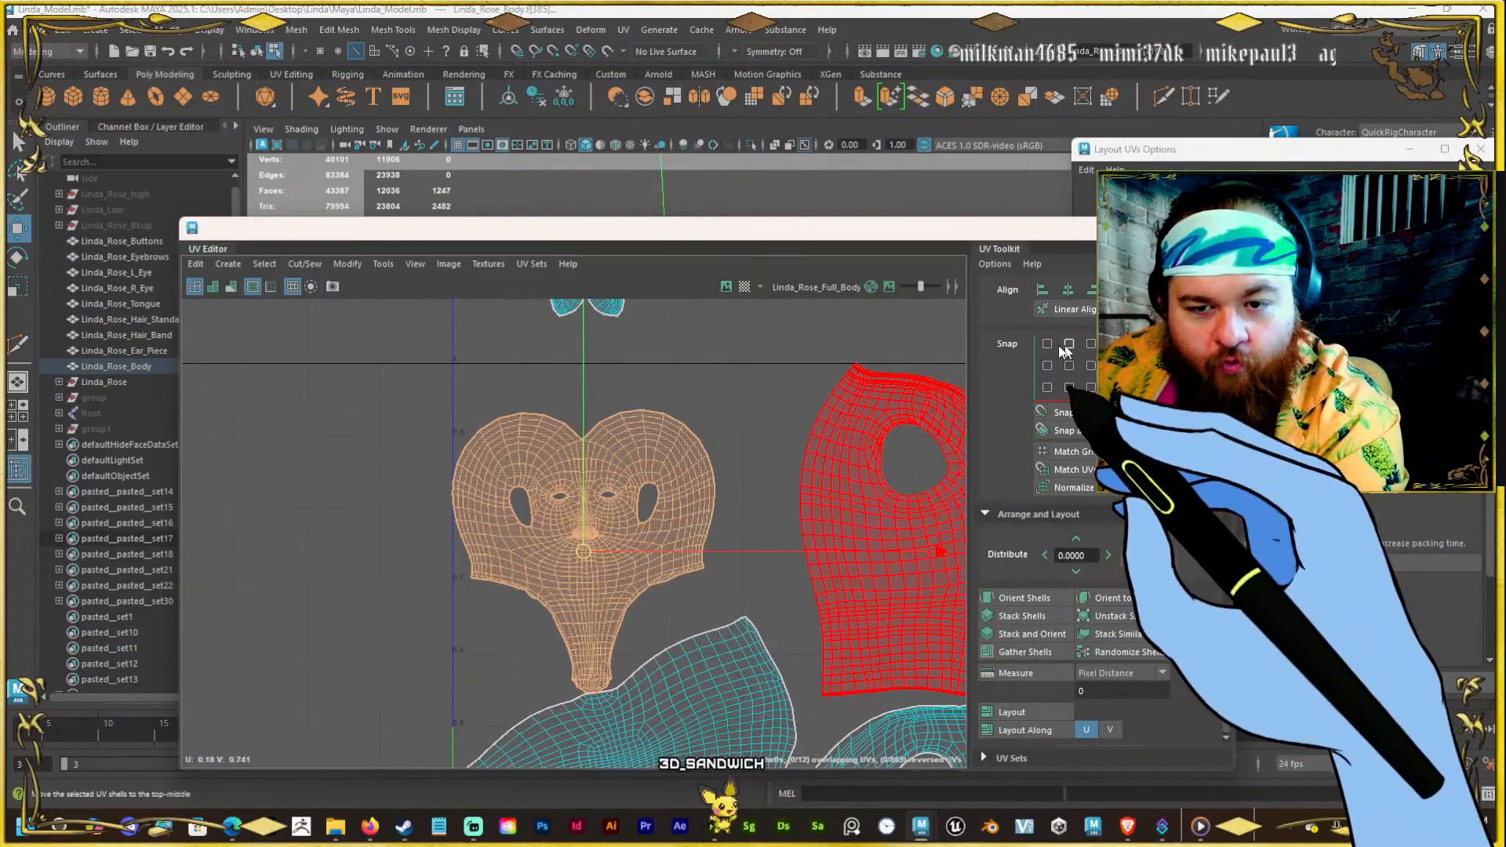
{"action": "scroll", "coordinate": [785, 361], "scroll_direction": "down", "scroll_amount": 2}
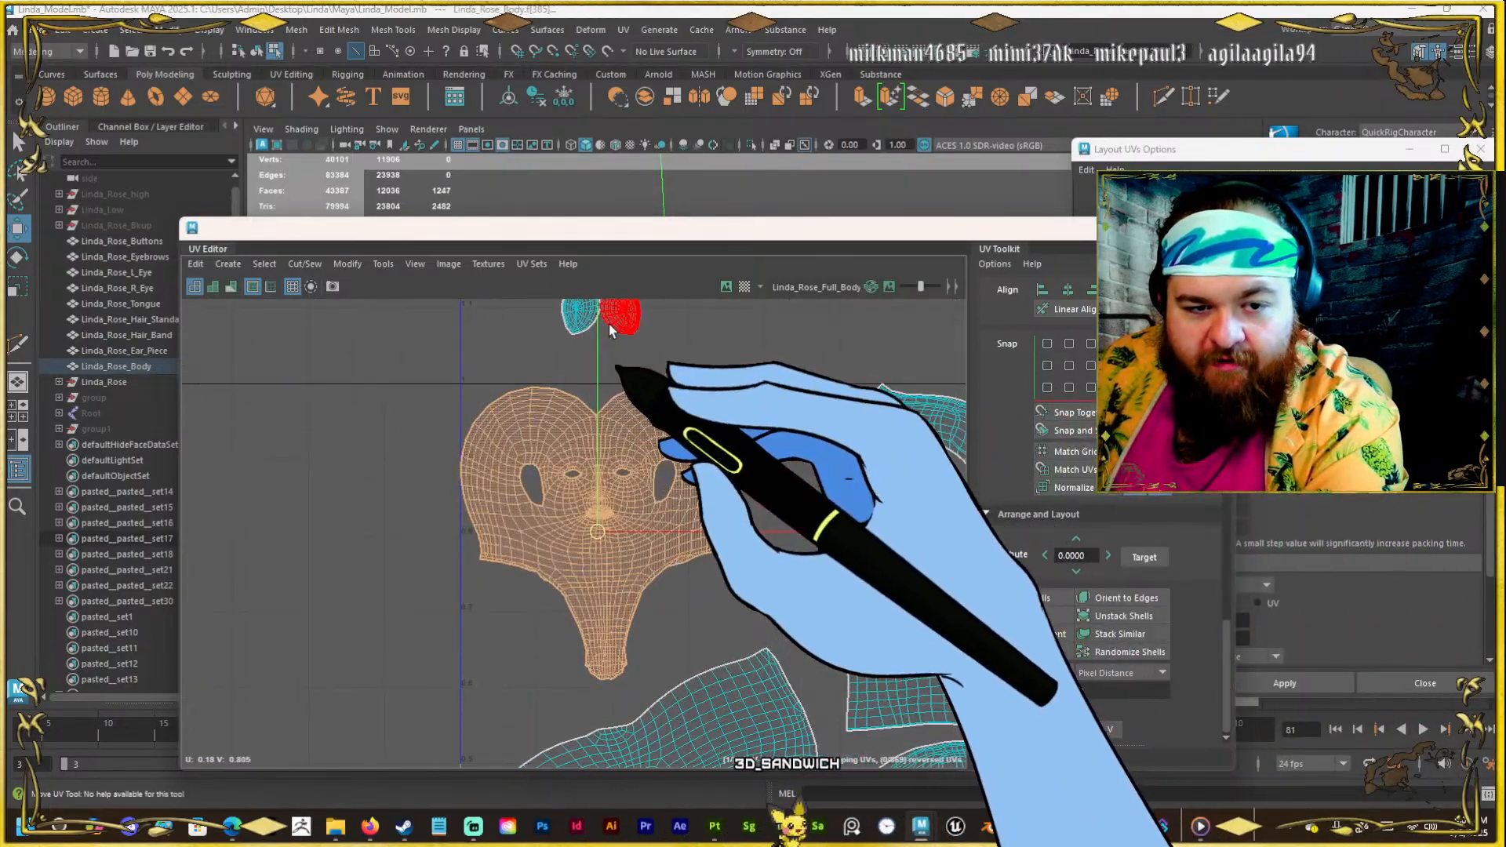
Place both ear shells side by side immediately to the right of the head shell, just below the tile's upper edge.
{"action": "left_click", "coordinate": [612, 324]}
{"action": "scroll", "coordinate": [632, 459], "scroll_direction": "up", "scroll_amount": 2}
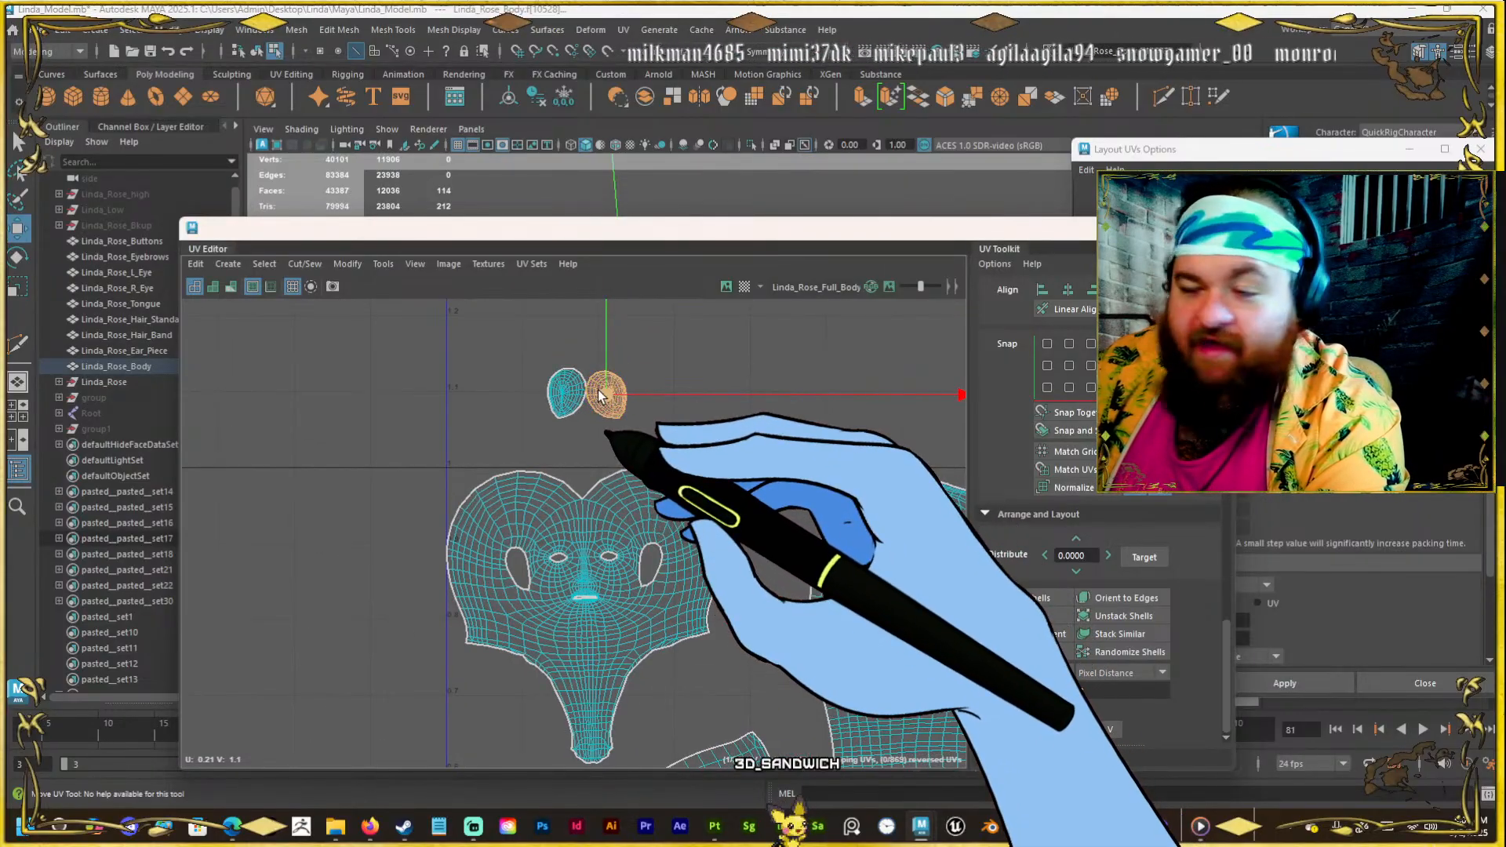
{"action": "left_click_drag", "start_coordinate": [605, 402], "coordinate": [731, 504]}
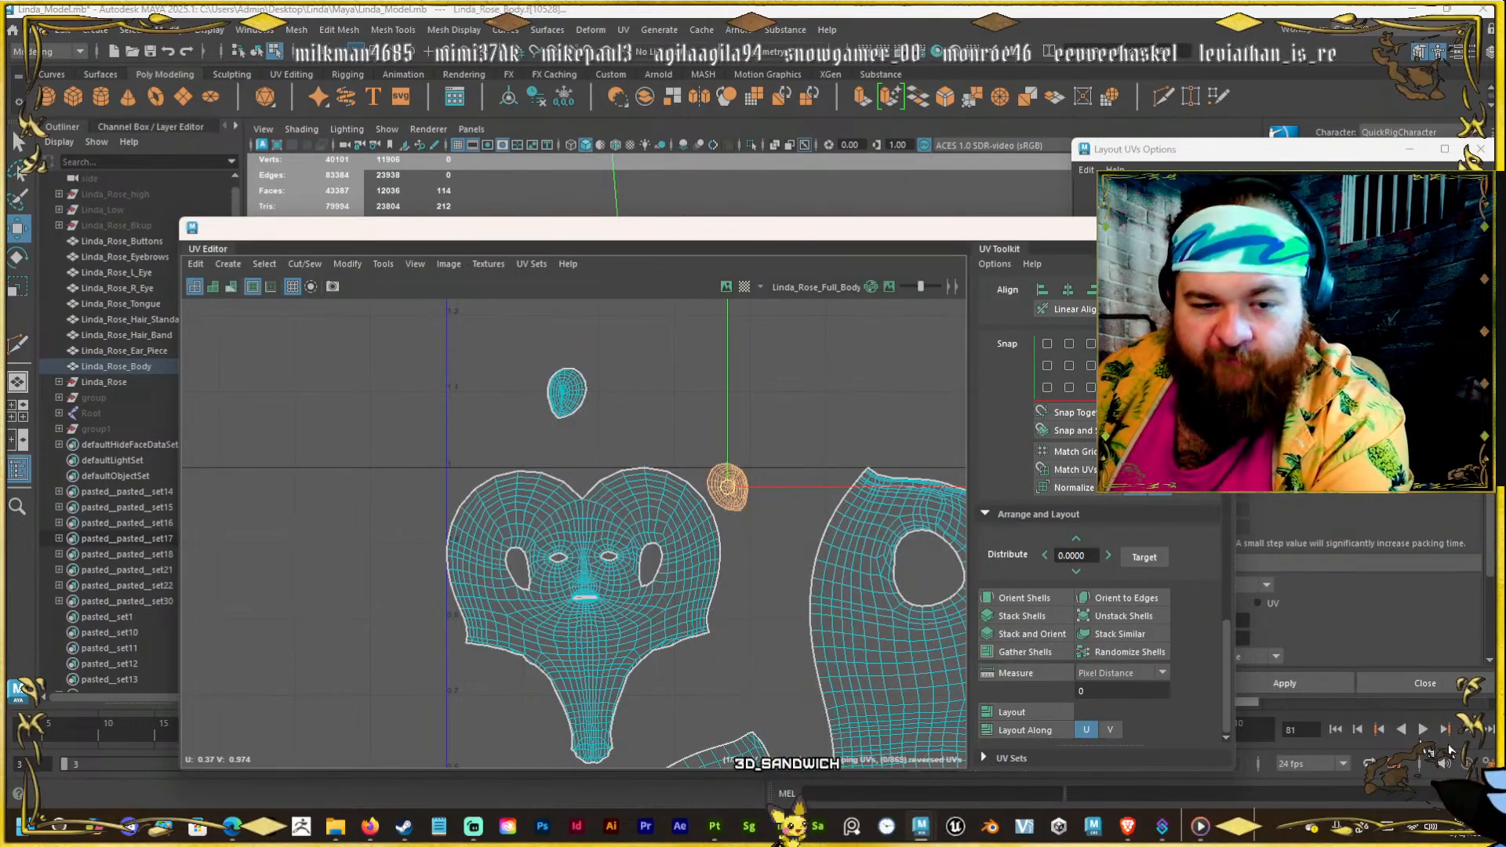
{"action": "scroll", "coordinate": [661, 415], "scroll_direction": "up", "scroll_amount": 3}
{"action": "middle_click_drag", "start_coordinate": [661, 412], "coordinate": [548, 439], "text": "alt"}
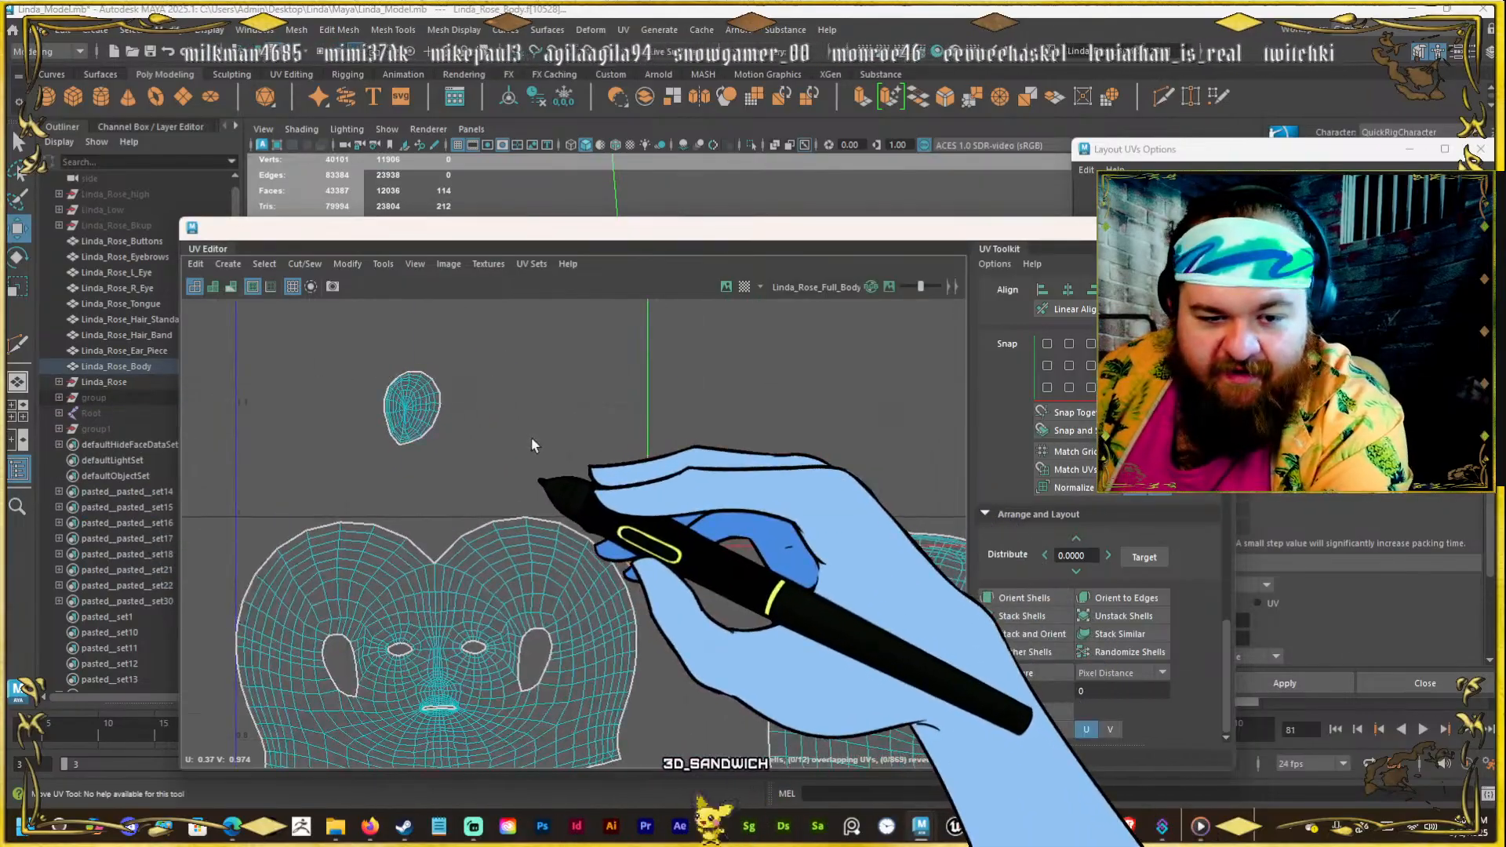
{"action": "scroll", "coordinate": [532, 445], "scroll_direction": "up", "scroll_amount": 2}
{"action": "left_click", "coordinate": [659, 589]}
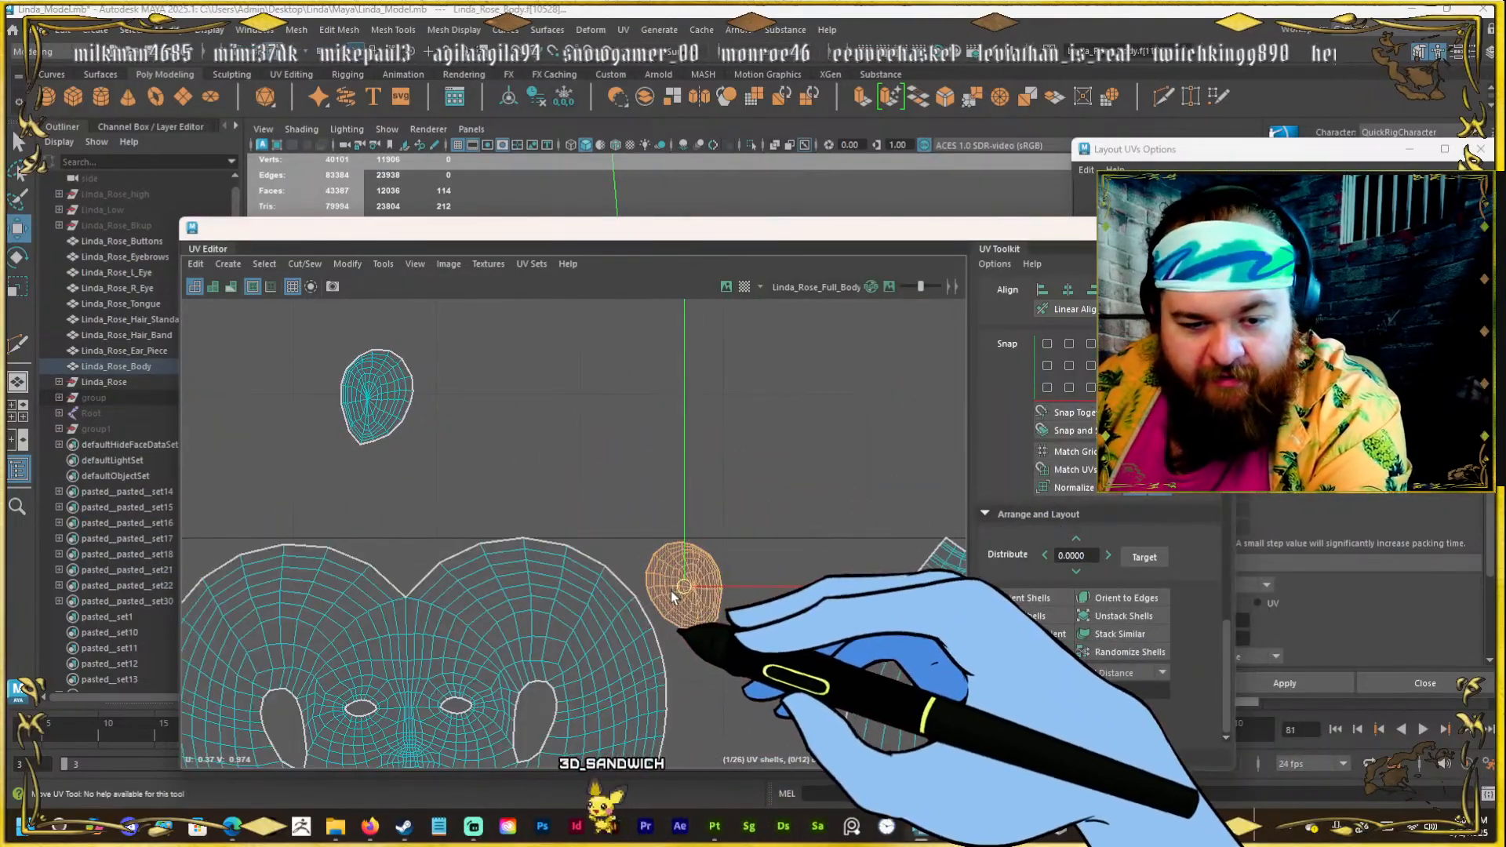
{"action": "left_click", "coordinate": [403, 399]}
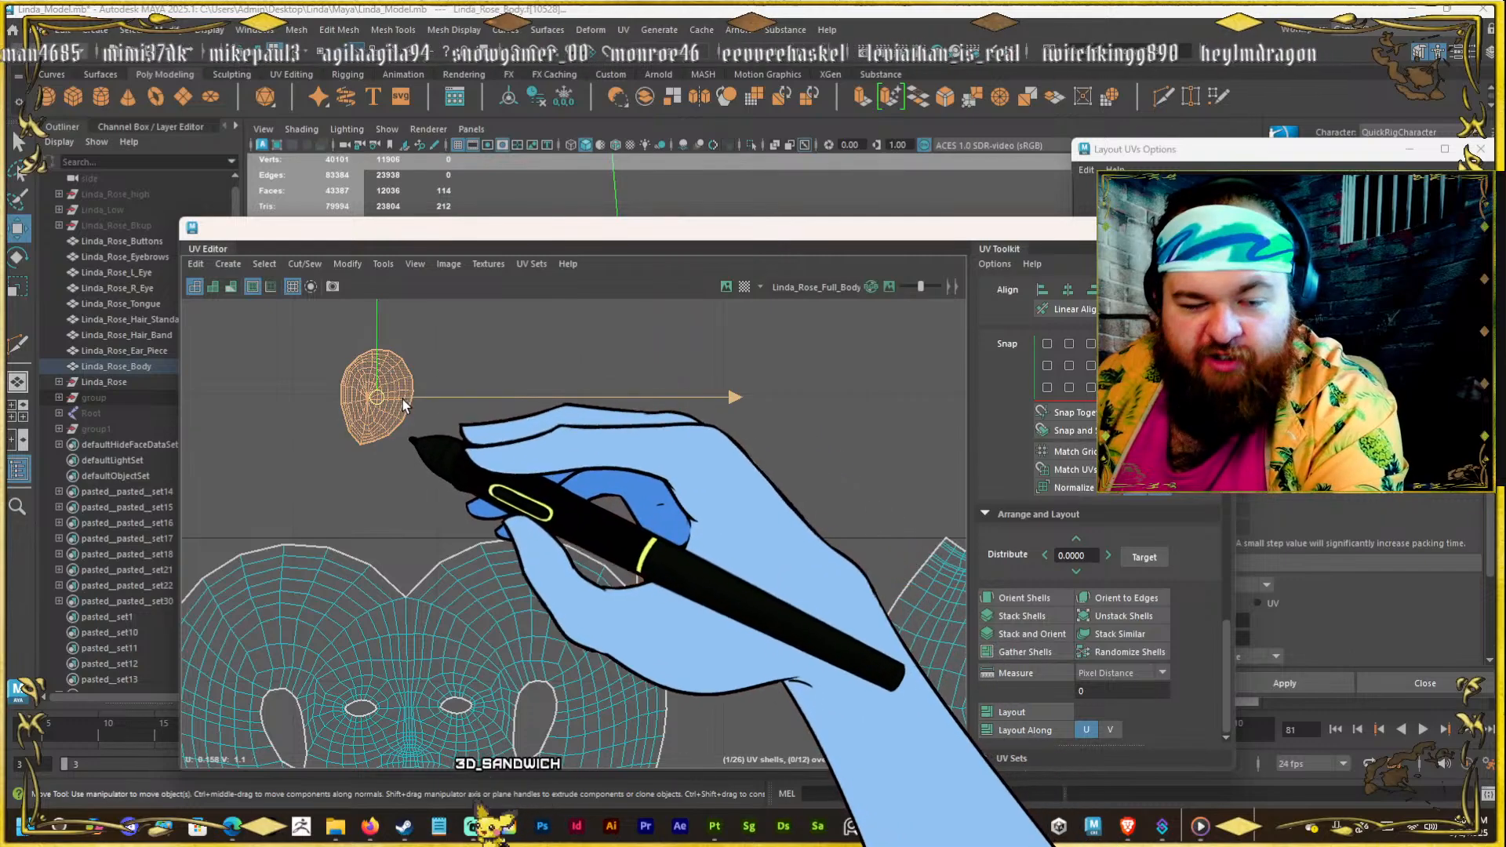
{"action": "left_click_drag", "start_coordinate": [403, 399], "coordinate": [758, 596]}
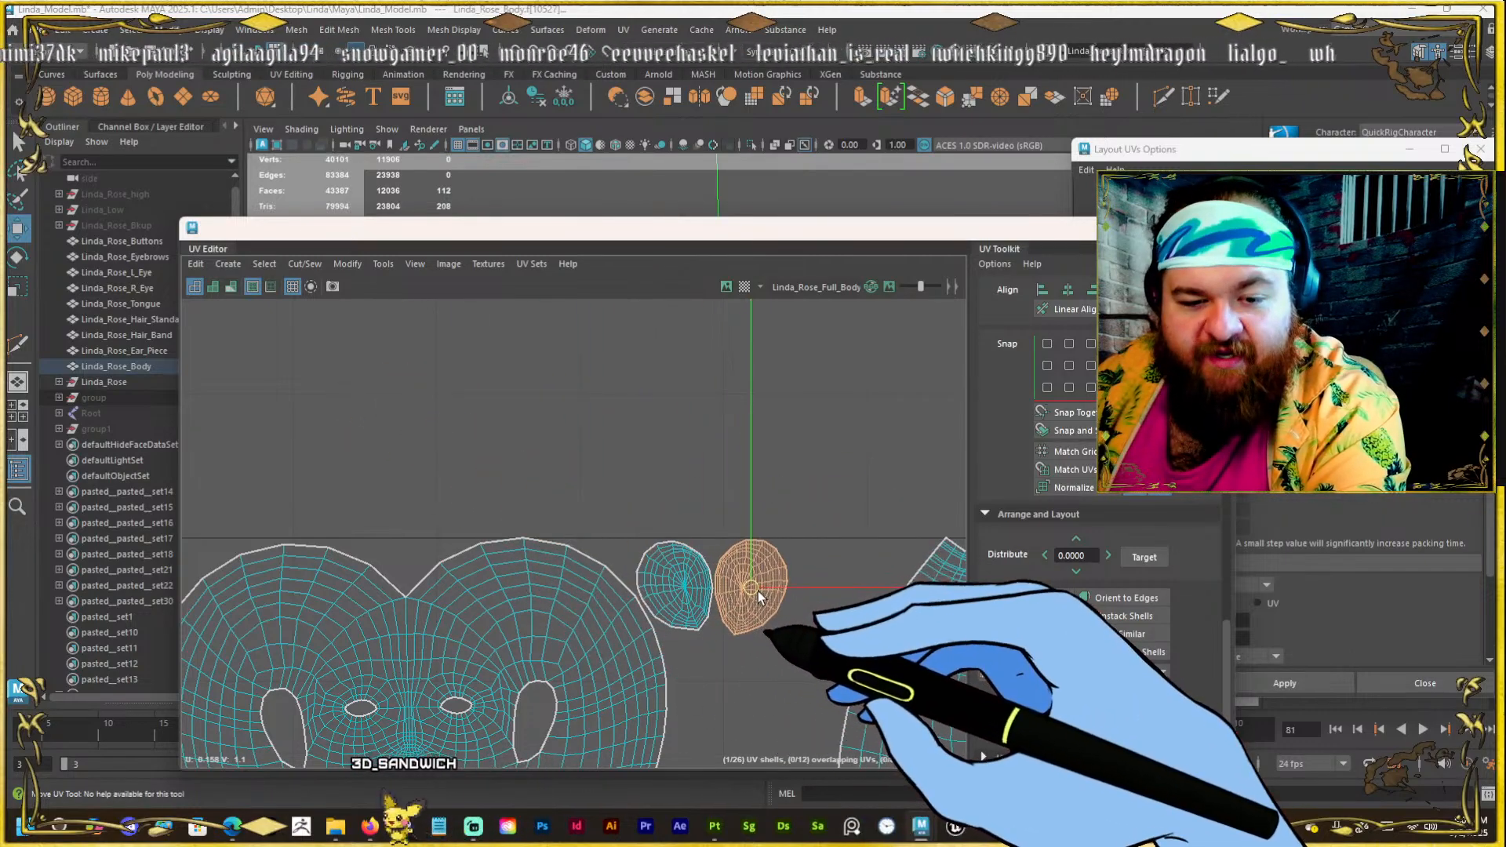
Rotate the upper arm shell 45 degrees counterclockwise, turn it freehand until upright, and move it aside over the vest and shirt front shells.
{"action": "scroll", "coordinate": [746, 541], "scroll_direction": "down", "scroll_amount": 6}
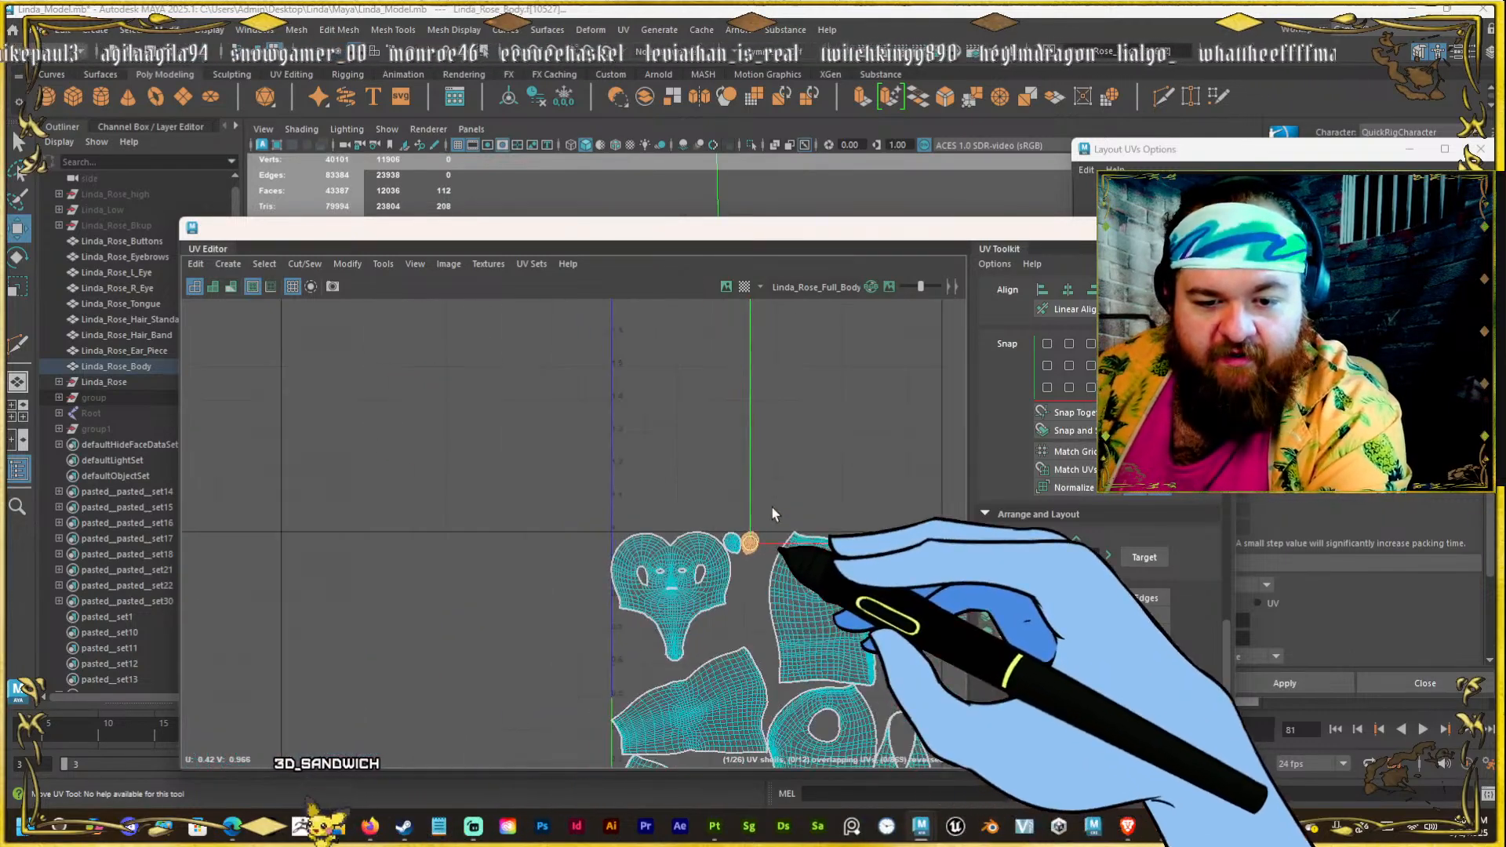
{"action": "middle_click_drag", "start_coordinate": [774, 518], "coordinate": [568, 267], "text": "alt"}
{"action": "middle_click_drag", "start_coordinate": [696, 469], "coordinate": [721, 534], "text": "alt"}
{"action": "left_click", "coordinate": [549, 530]}
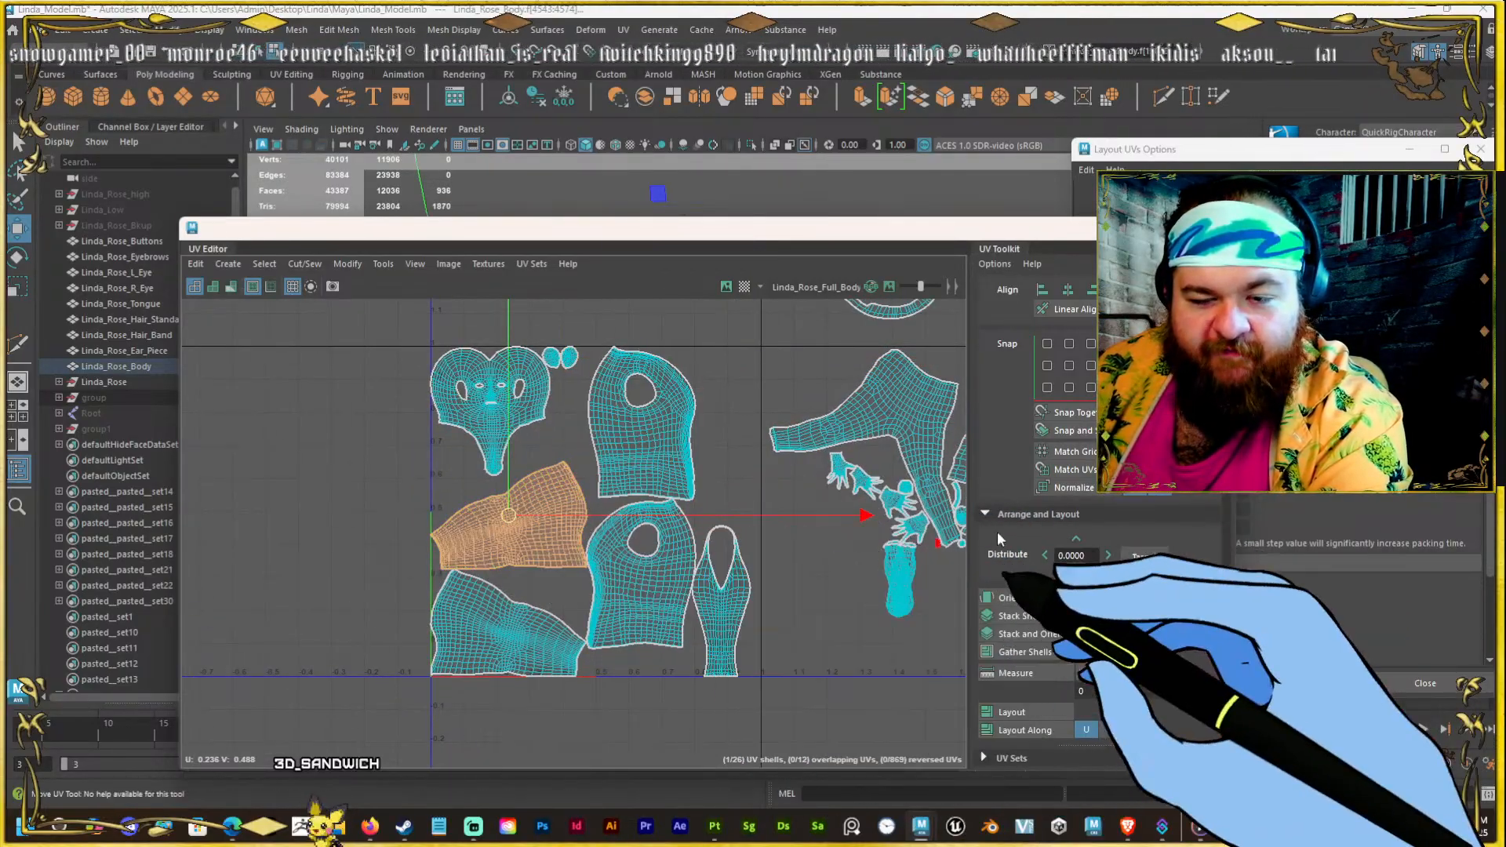
{"action": "scroll", "coordinate": [996, 530], "scroll_direction": "up", "scroll_amount": 5}
{"action": "scroll", "coordinate": [1028, 439], "scroll_direction": "up", "scroll_amount": 6}
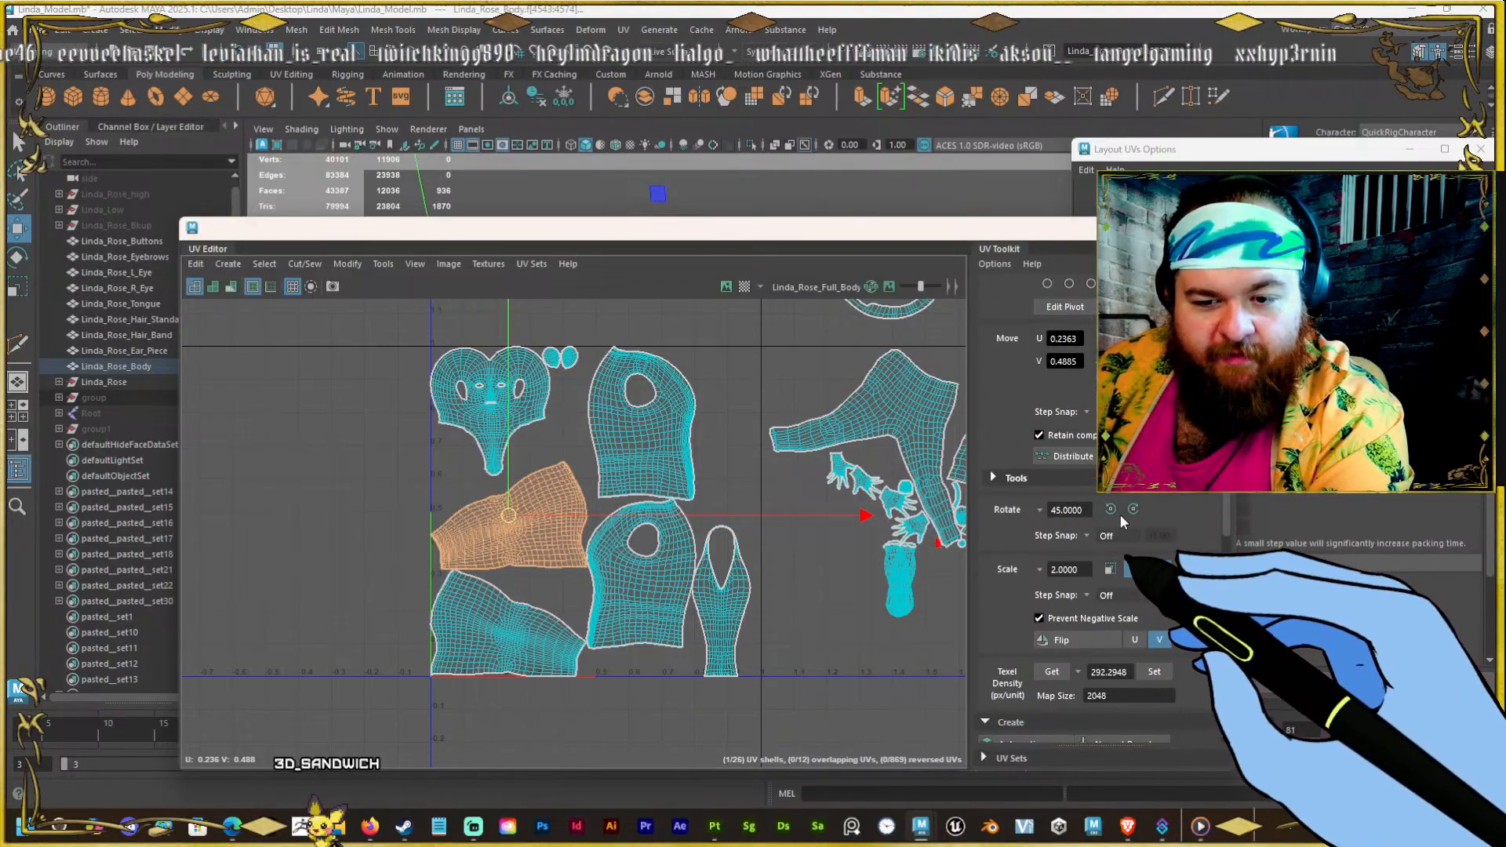
{"action": "left_click", "coordinate": [1109, 510]}
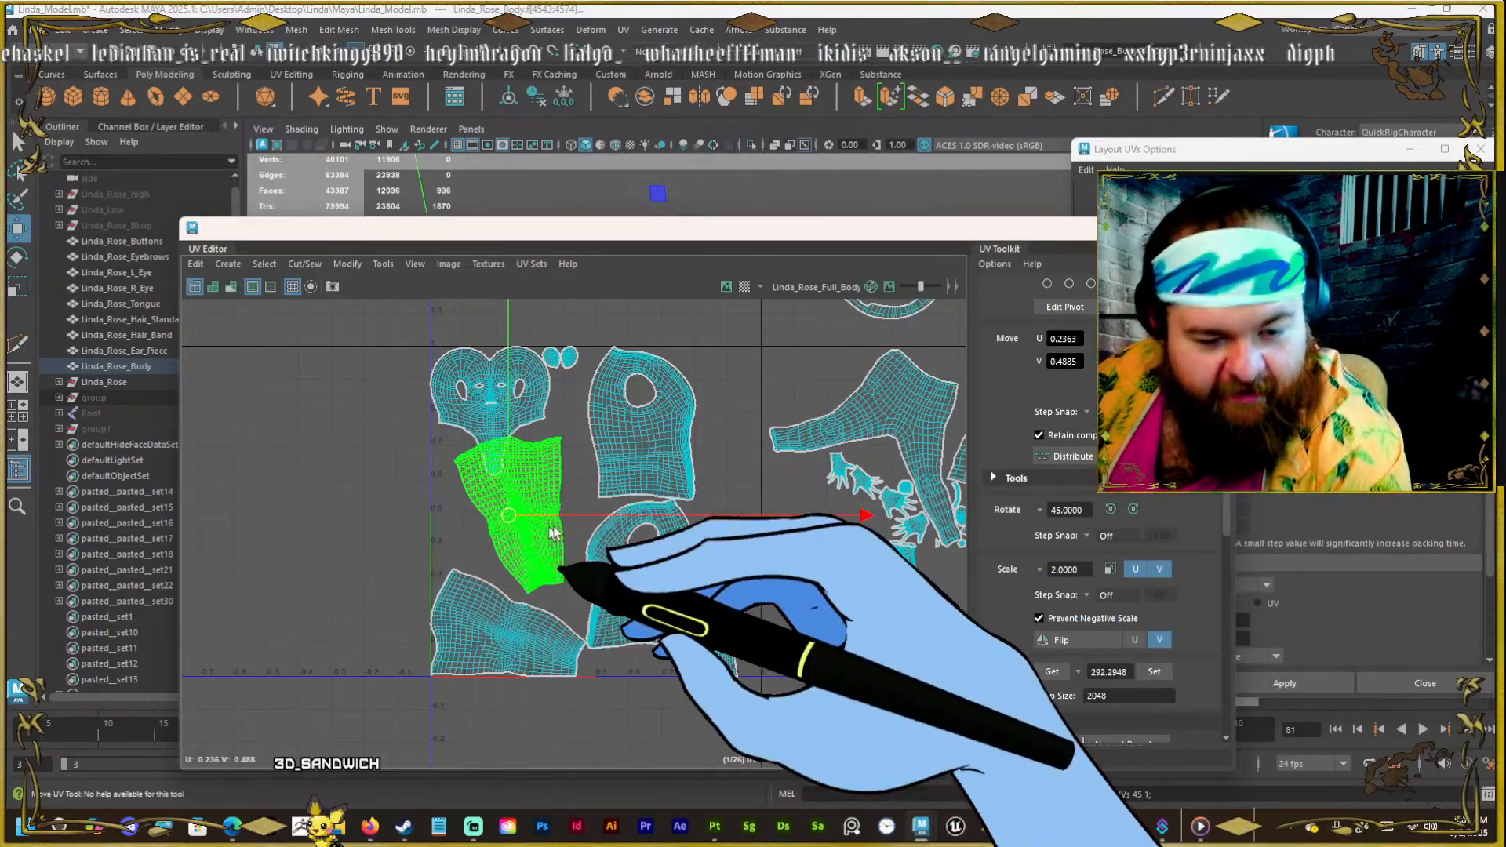
{"action": "key", "text": "e"}
{"action": "left_click_drag", "start_coordinate": [846, 604], "coordinate": [825, 700]}
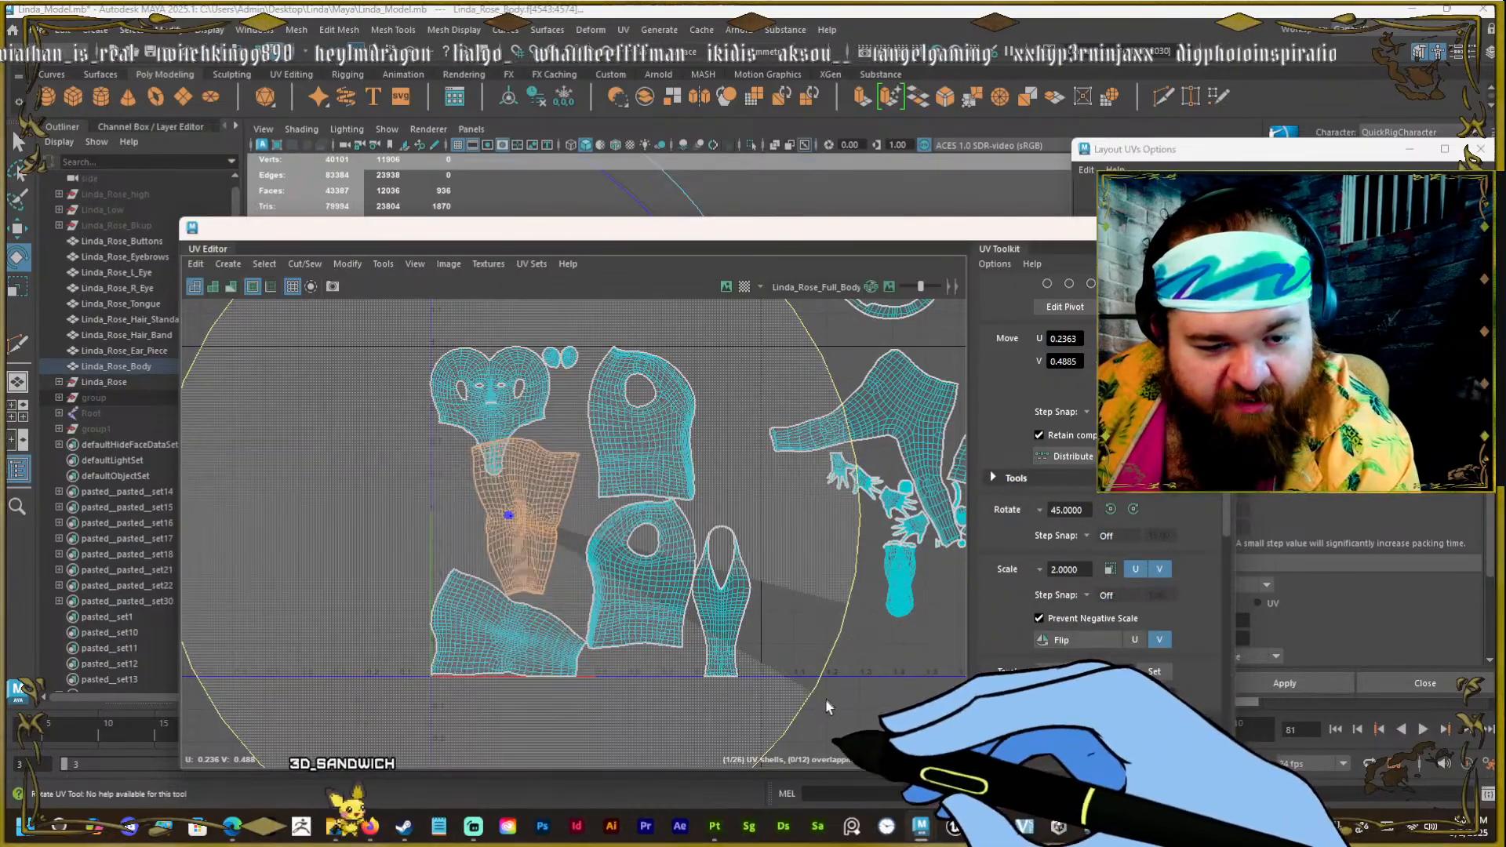
{"action": "key", "text": "w"}
{"action": "left_click_drag", "start_coordinate": [524, 526], "coordinate": [705, 527]}
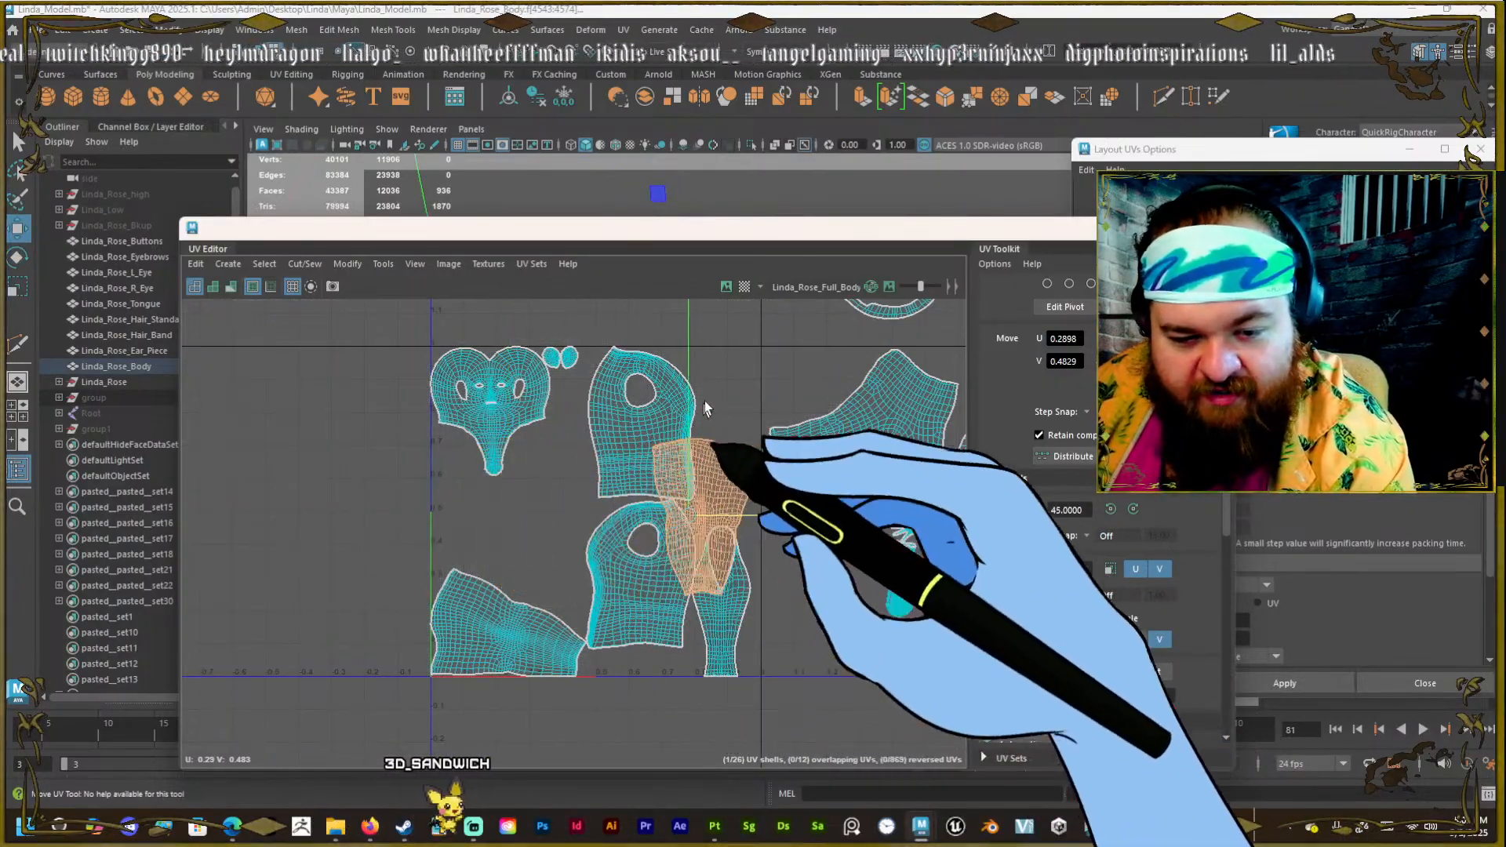
Rotate the remaining arm shell upright with its narrow end down and move it into the tile's bottom-left corner.
{"action": "left_click", "coordinate": [576, 608]}
{"action": "key", "text": "e"}
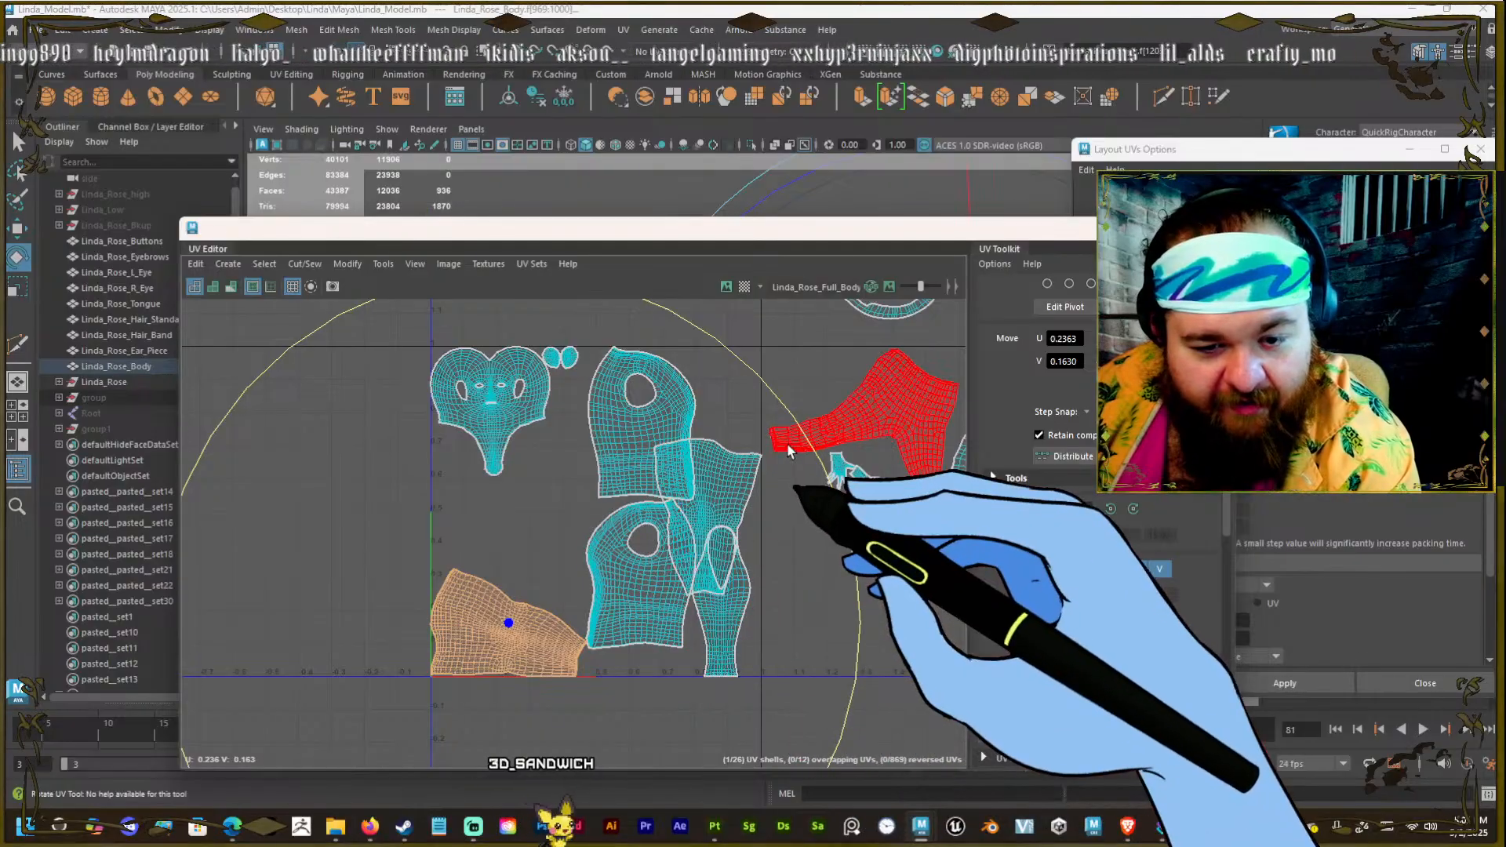
{"action": "left_click_drag", "start_coordinate": [760, 470], "coordinate": [625, 750]}
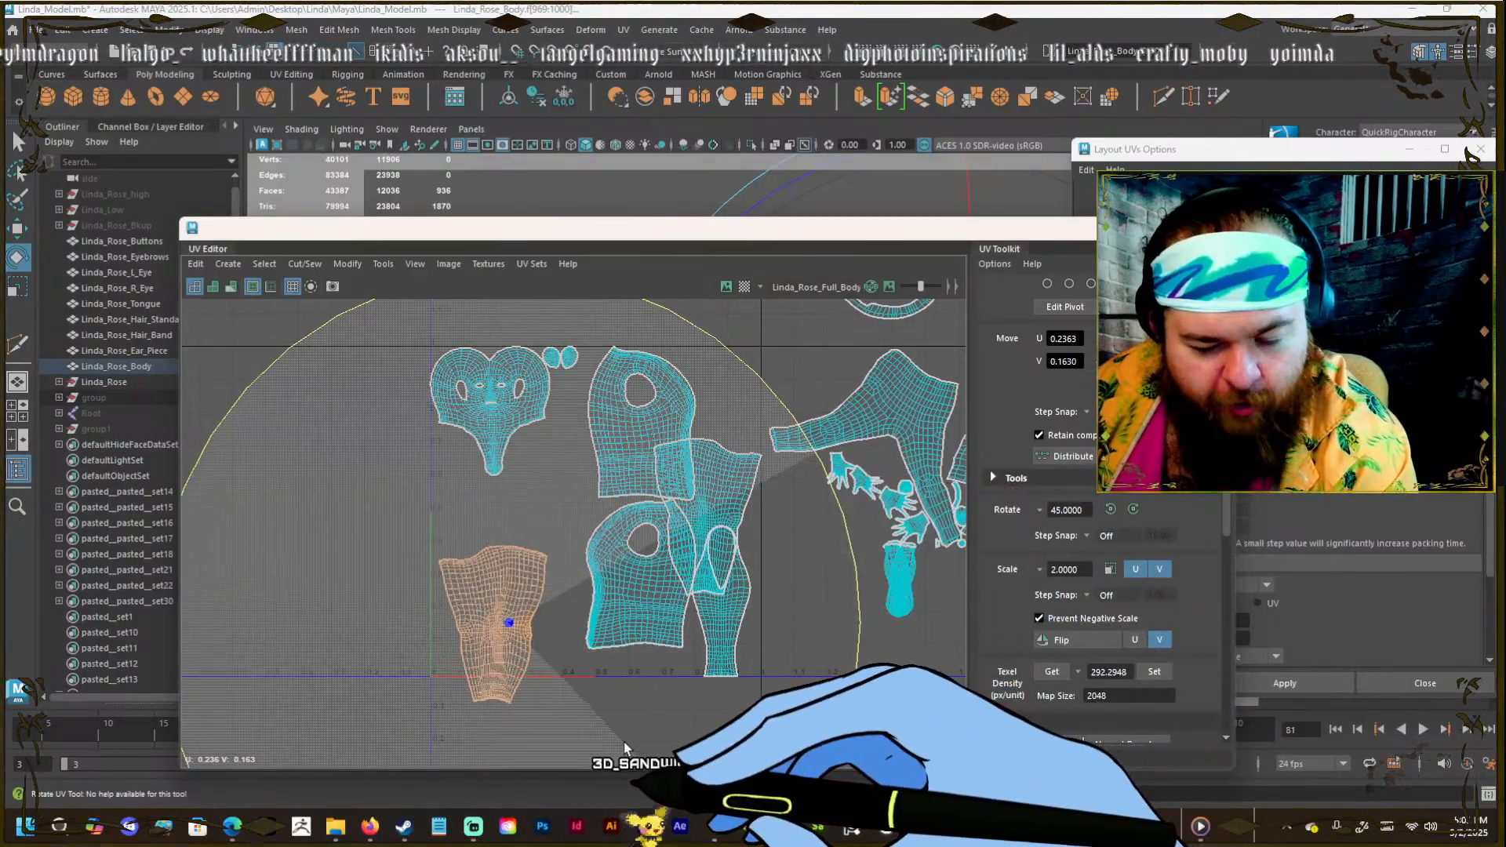
{"action": "key", "text": "w"}
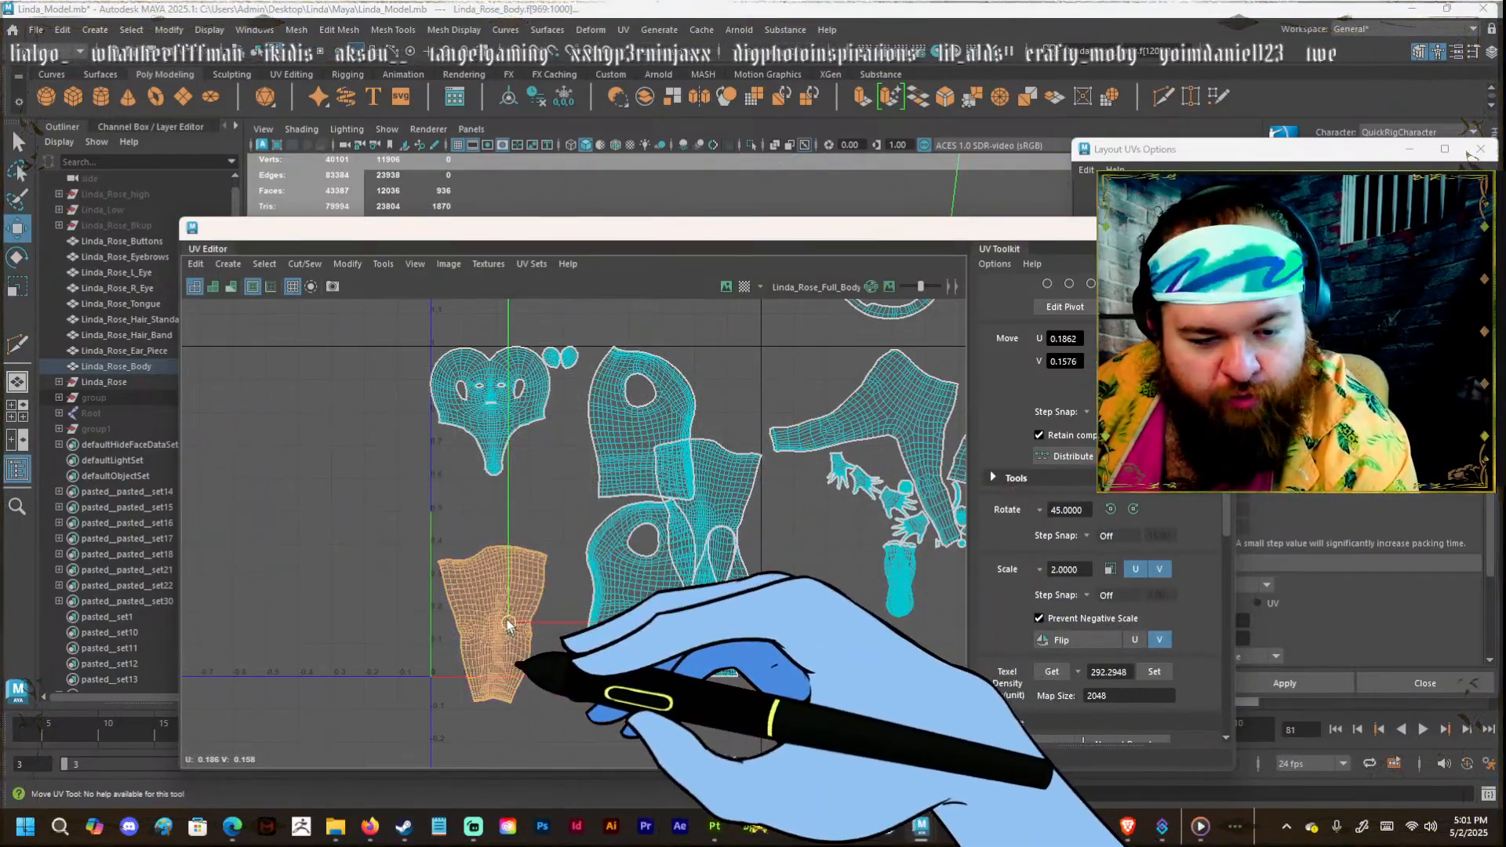
{"action": "left_click_drag", "start_coordinate": [509, 623], "coordinate": [501, 594]}
Move the second arm shell down to the tile's lower edge, immediately to the right of the first arm shell.
{"action": "left_click", "coordinate": [687, 497]}
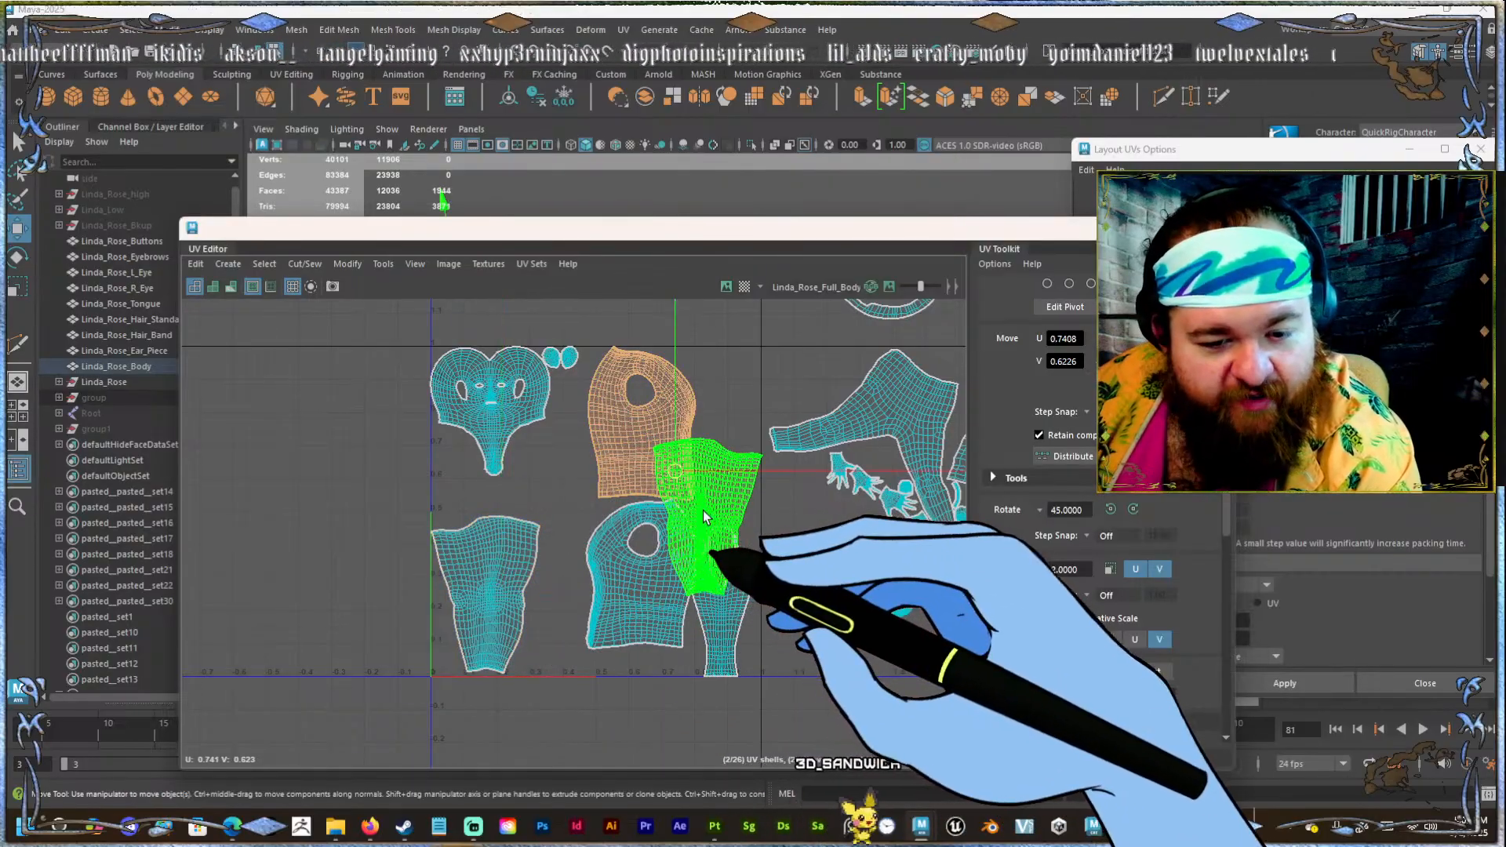
{"action": "left_click", "coordinate": [703, 510]}
{"action": "left_click_drag", "start_coordinate": [703, 510], "coordinate": [598, 596]}
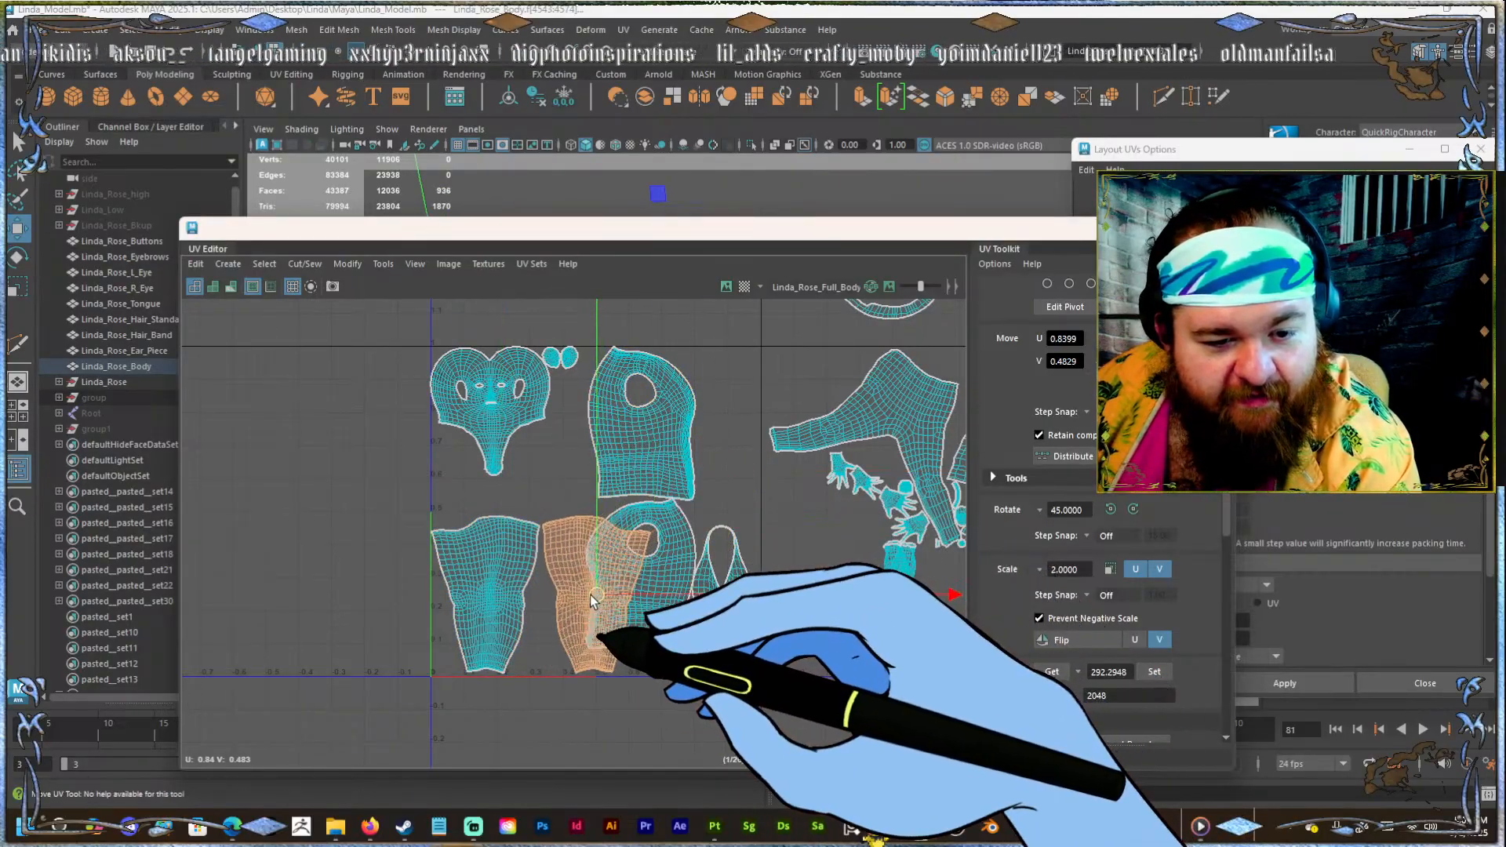
Move the narrow shirt front shell up beside the head shell and shift the lower vest shell to the right of both arm shells.
{"action": "left_click", "coordinate": [656, 570]}
{"action": "left_click", "coordinate": [705, 610]}
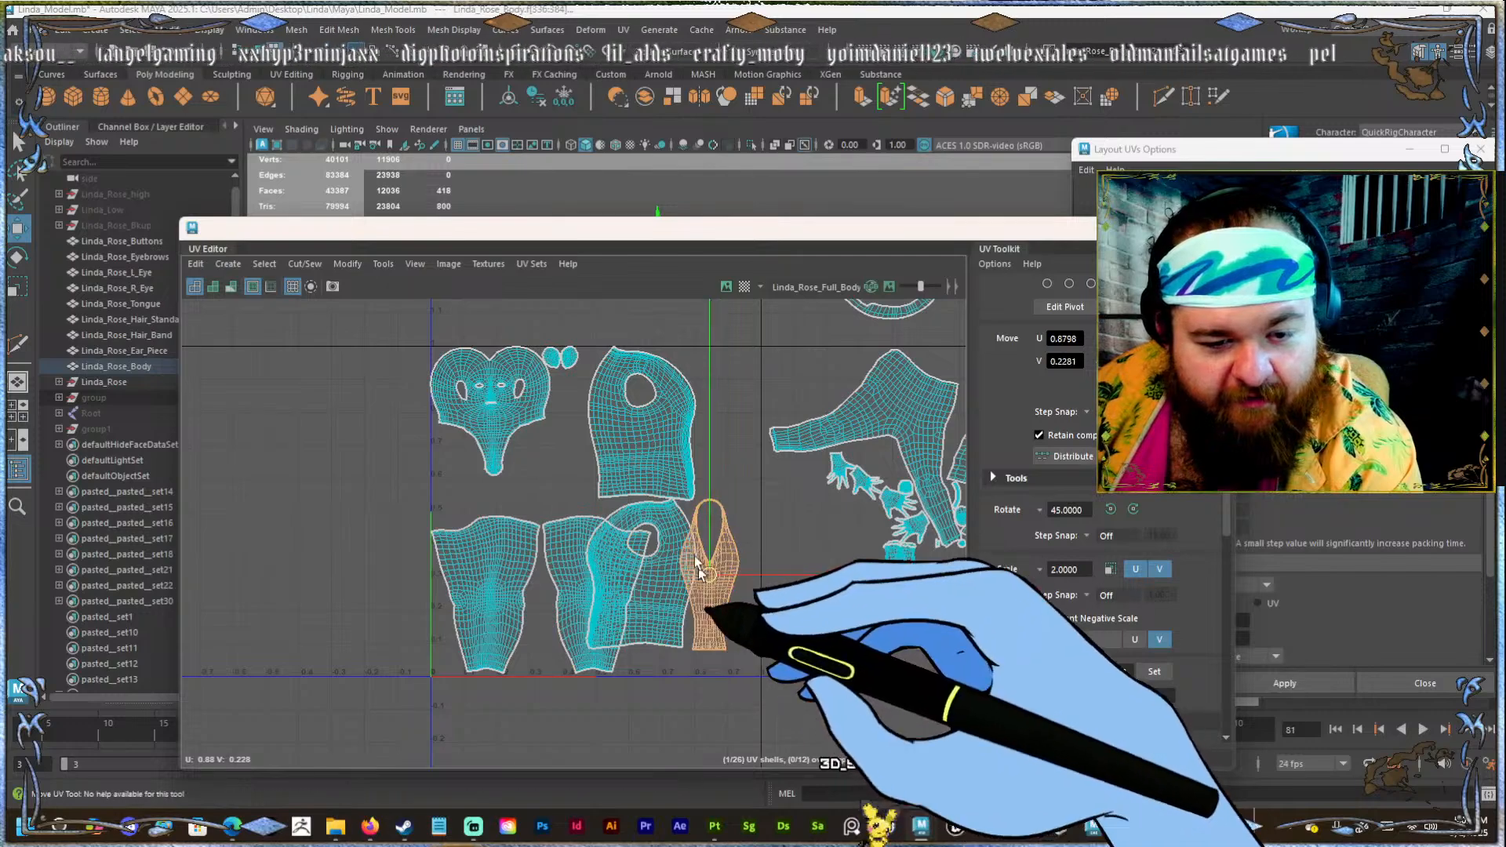
{"action": "left_click_drag", "start_coordinate": [694, 555], "coordinate": [569, 376]}
{"action": "left_click", "coordinate": [647, 555]}
{"action": "left_click_drag", "start_coordinate": [651, 563], "coordinate": [709, 600]}
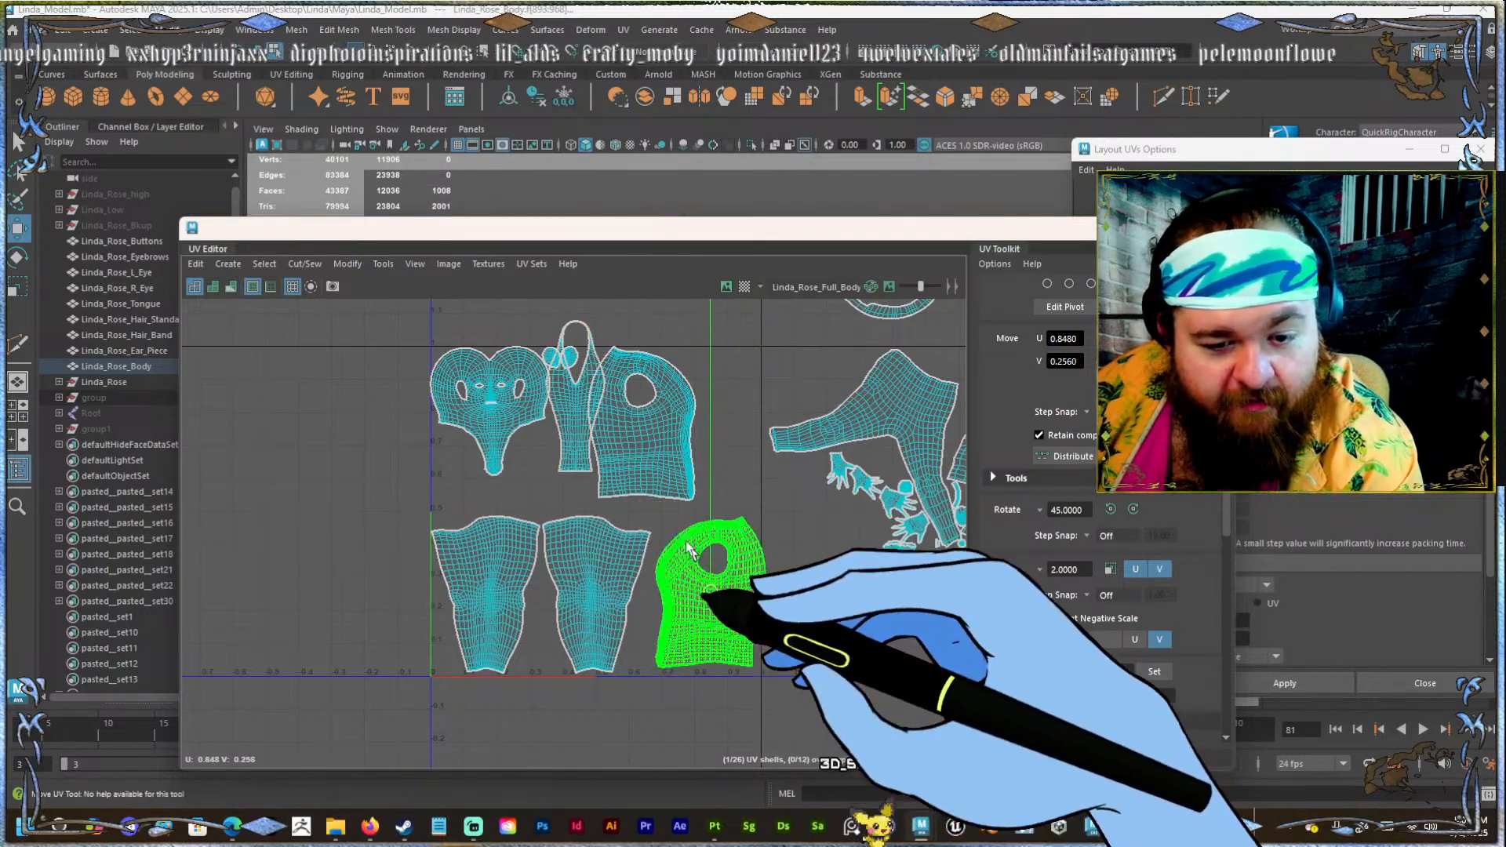
Stack the two vest shells one above the other at the tile's right side, with the lower one close to the arm shells.
{"action": "left_click", "coordinate": [665, 481]}
{"action": "left_click_drag", "start_coordinate": [643, 424], "coordinate": [688, 437]}
{"action": "left_click", "coordinate": [679, 607]}
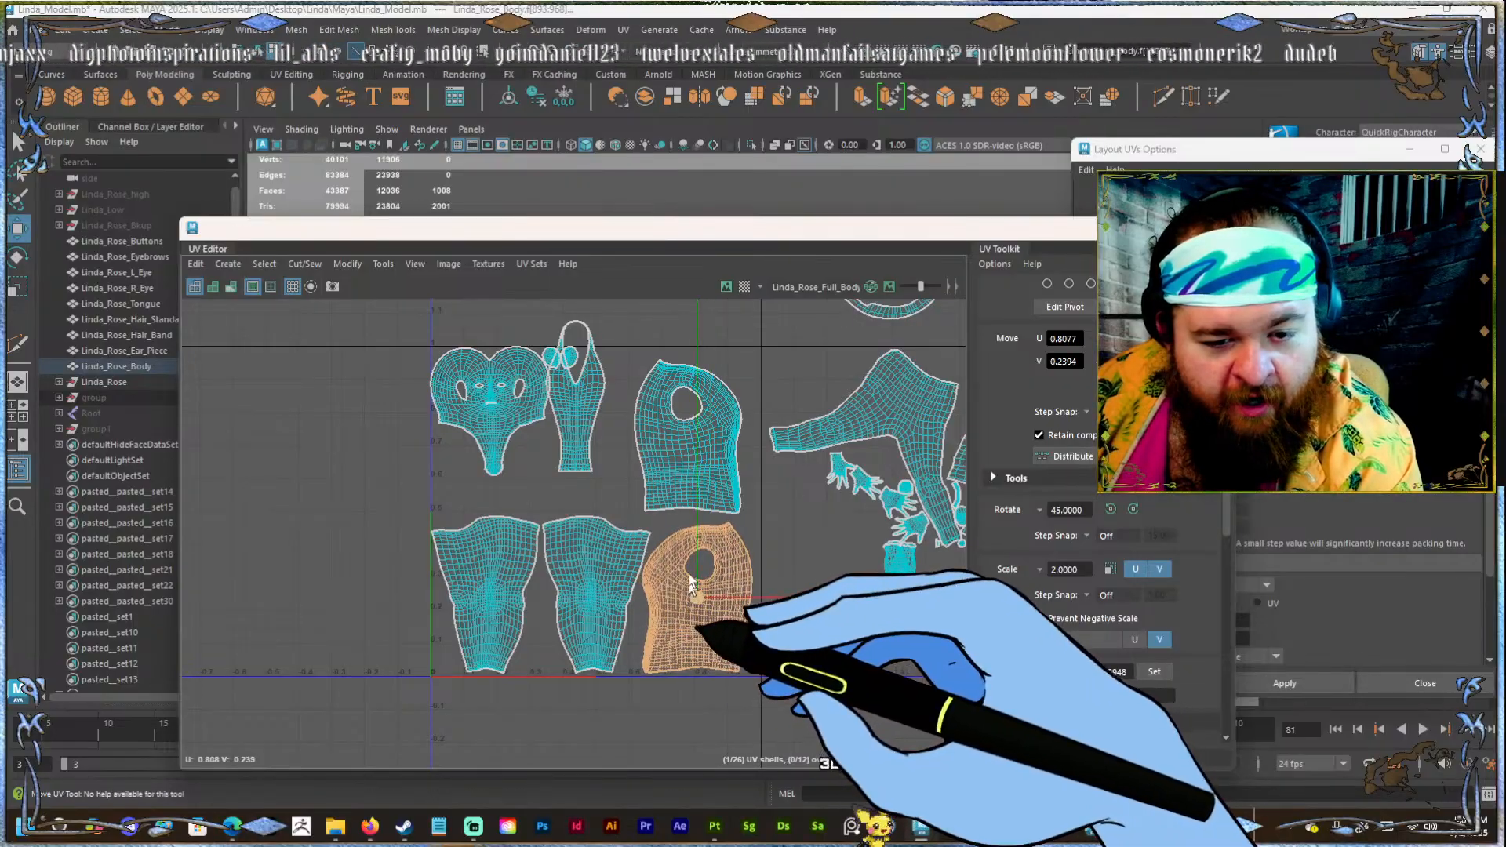
{"action": "left_click", "coordinate": [698, 460]}
{"action": "left_click_drag", "start_coordinate": [684, 429], "coordinate": [690, 440]}
Move both ear shells above the tile and fit the shirt front shell closely beside the head shell, just below the tile's upper edge.
{"action": "left_click", "coordinate": [588, 402]}
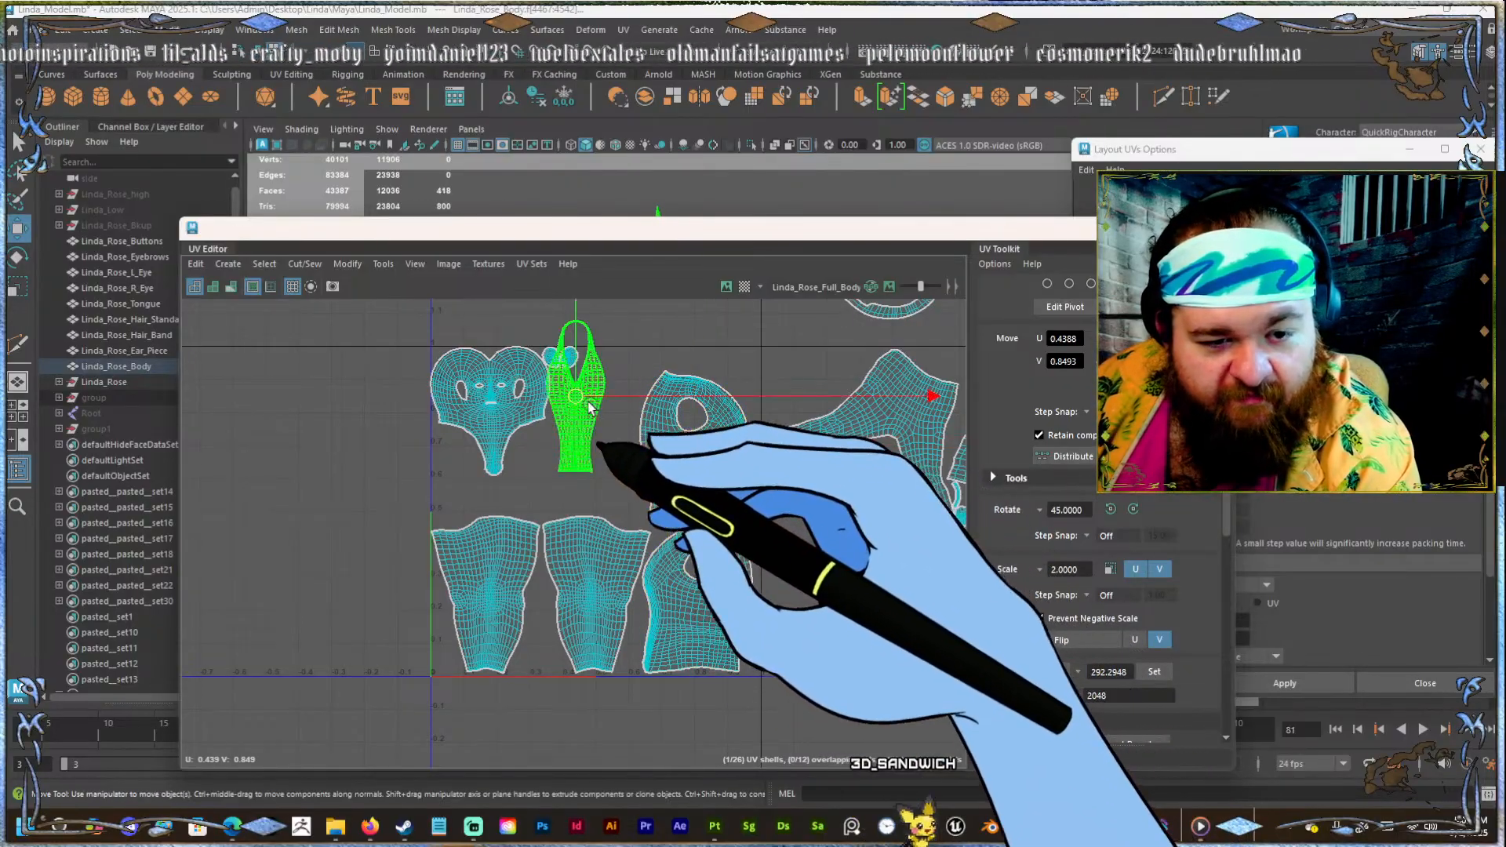
{"action": "mouse_move", "coordinate": [593, 428]}
{"action": "left_mouse_down"}
{"action": "mouse_move", "coordinate": [613, 436]}
{"action": "mouse_move", "coordinate": [605, 417]}
{"action": "left_mouse_up"}
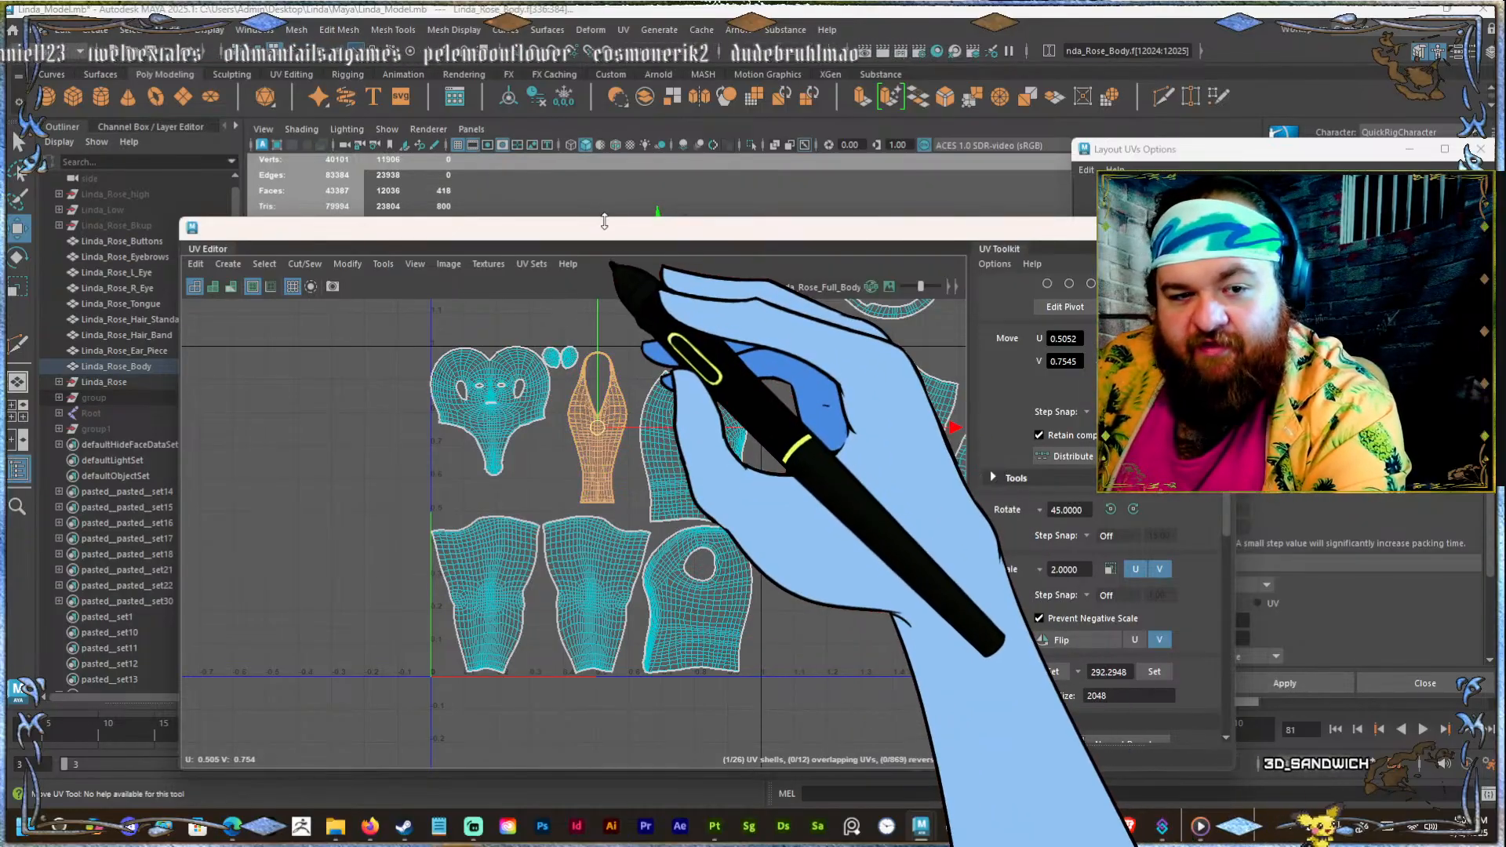
{"action": "scroll", "coordinate": [573, 384], "scroll_direction": "down", "scroll_amount": 4}
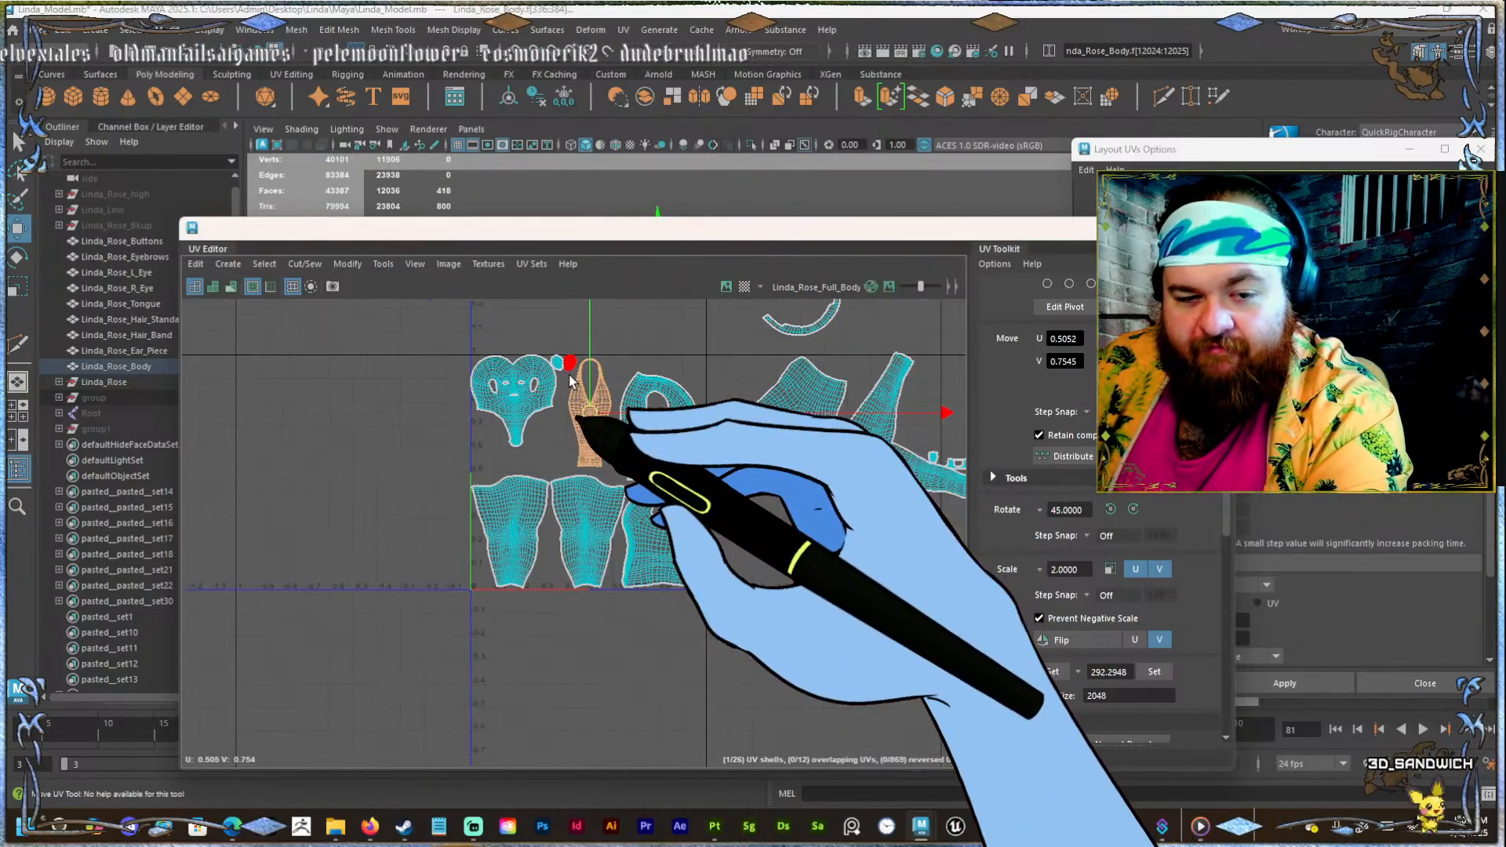
{"action": "scroll", "coordinate": [600, 426], "scroll_direction": "up", "scroll_amount": 5}
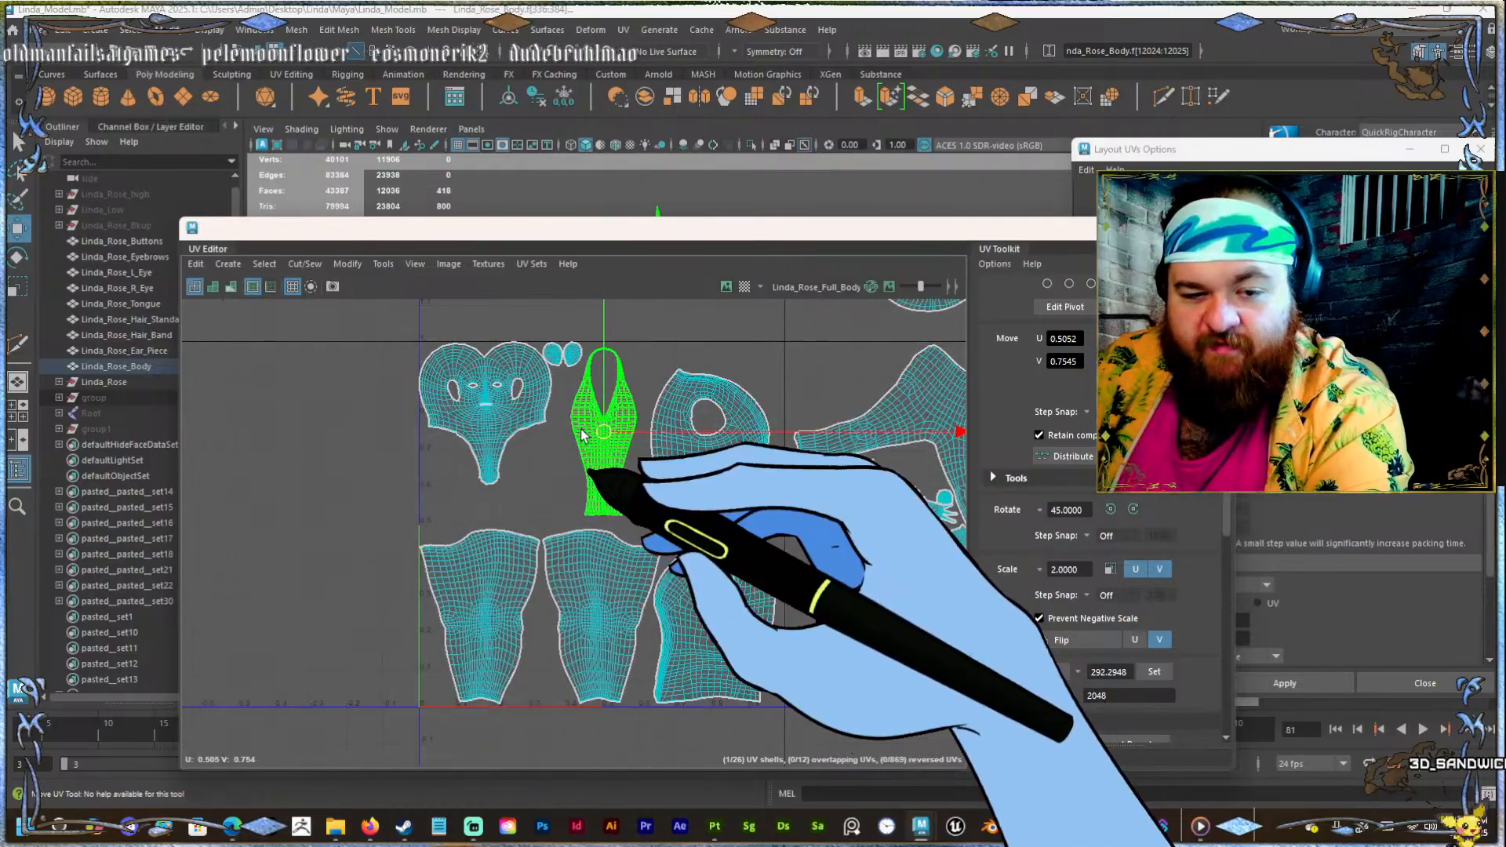
{"action": "scroll", "coordinate": [579, 418], "scroll_direction": "down", "scroll_amount": 2}
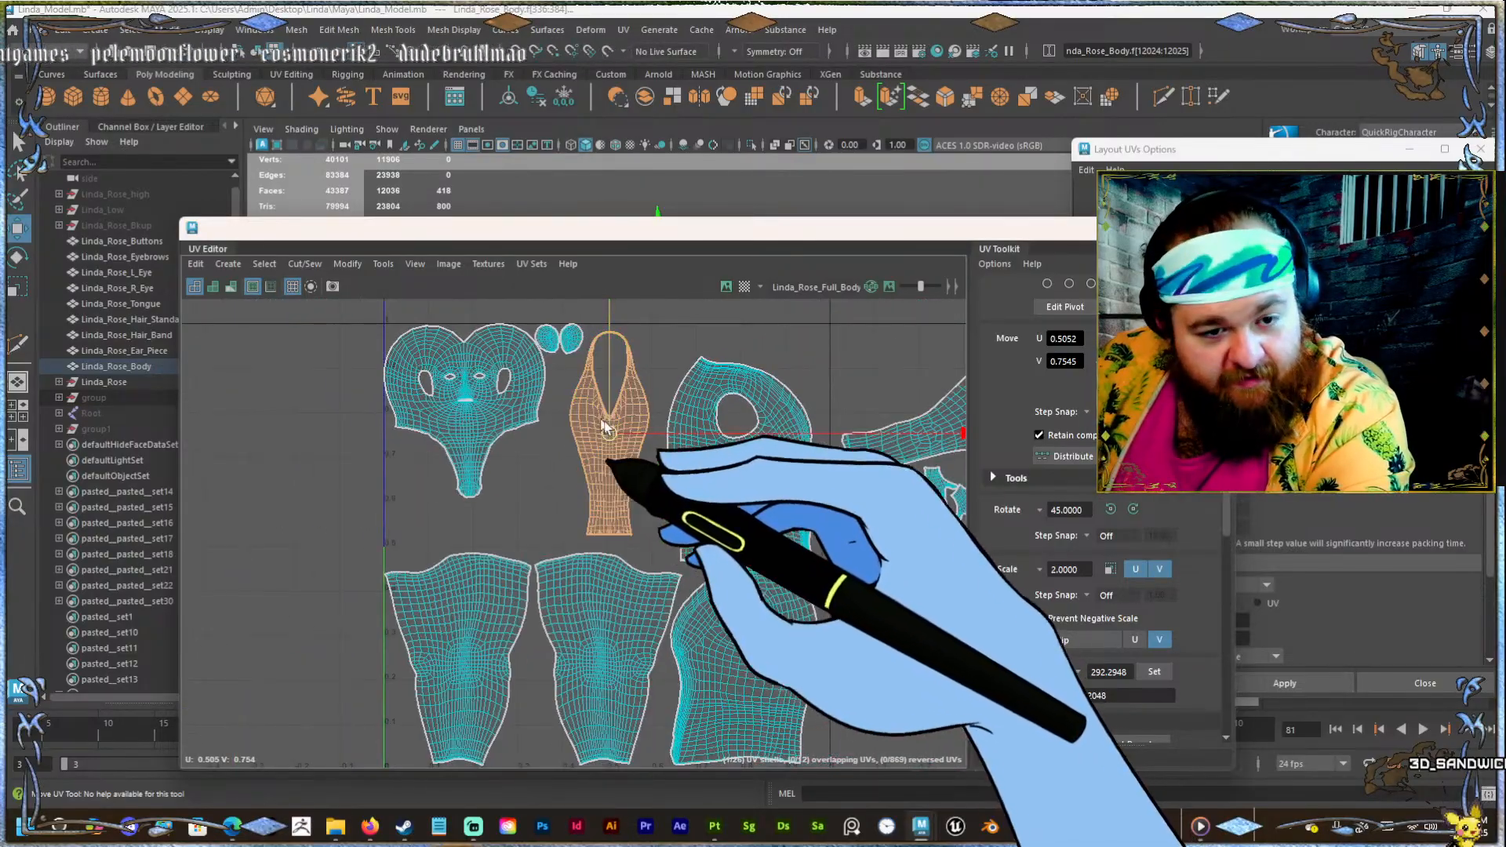
{"action": "left_click_drag", "start_coordinate": [621, 440], "coordinate": [578, 447]}
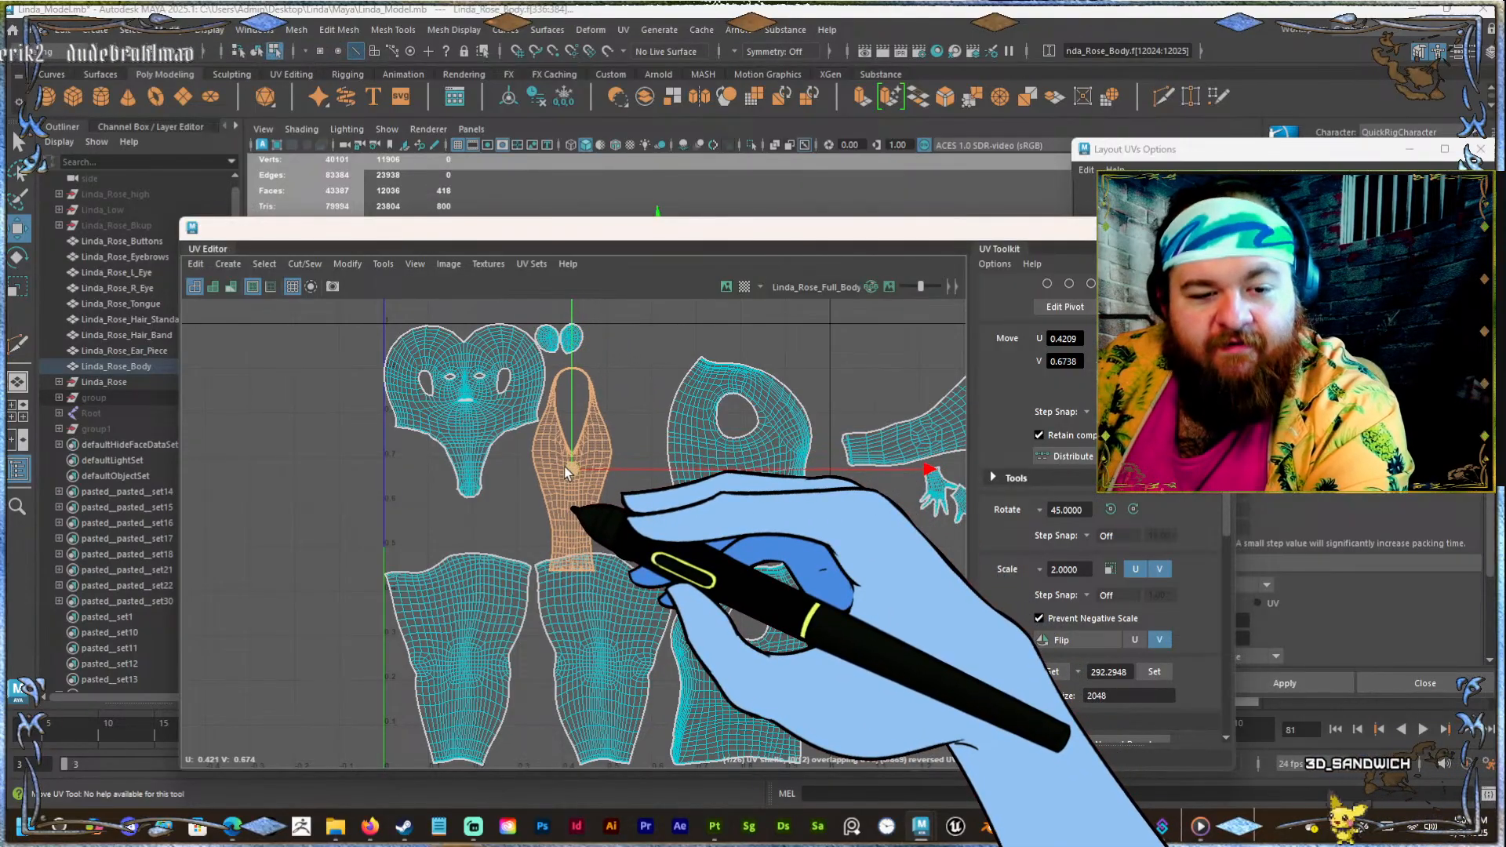
{"action": "left_click", "coordinate": [547, 342]}
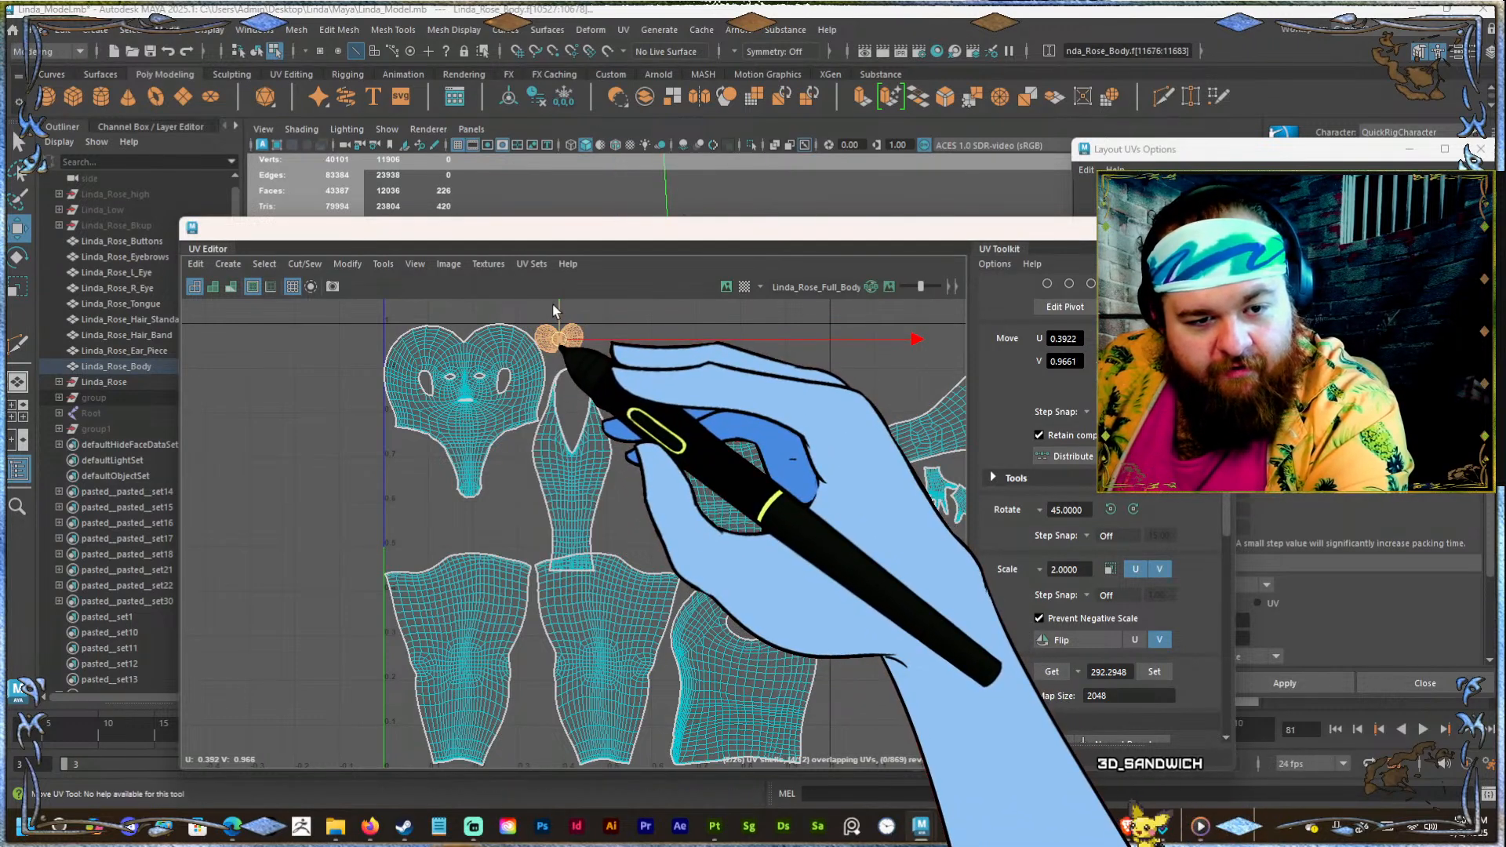
{"action": "left_click_drag", "start_coordinate": [553, 310], "coordinate": [606, 273]}
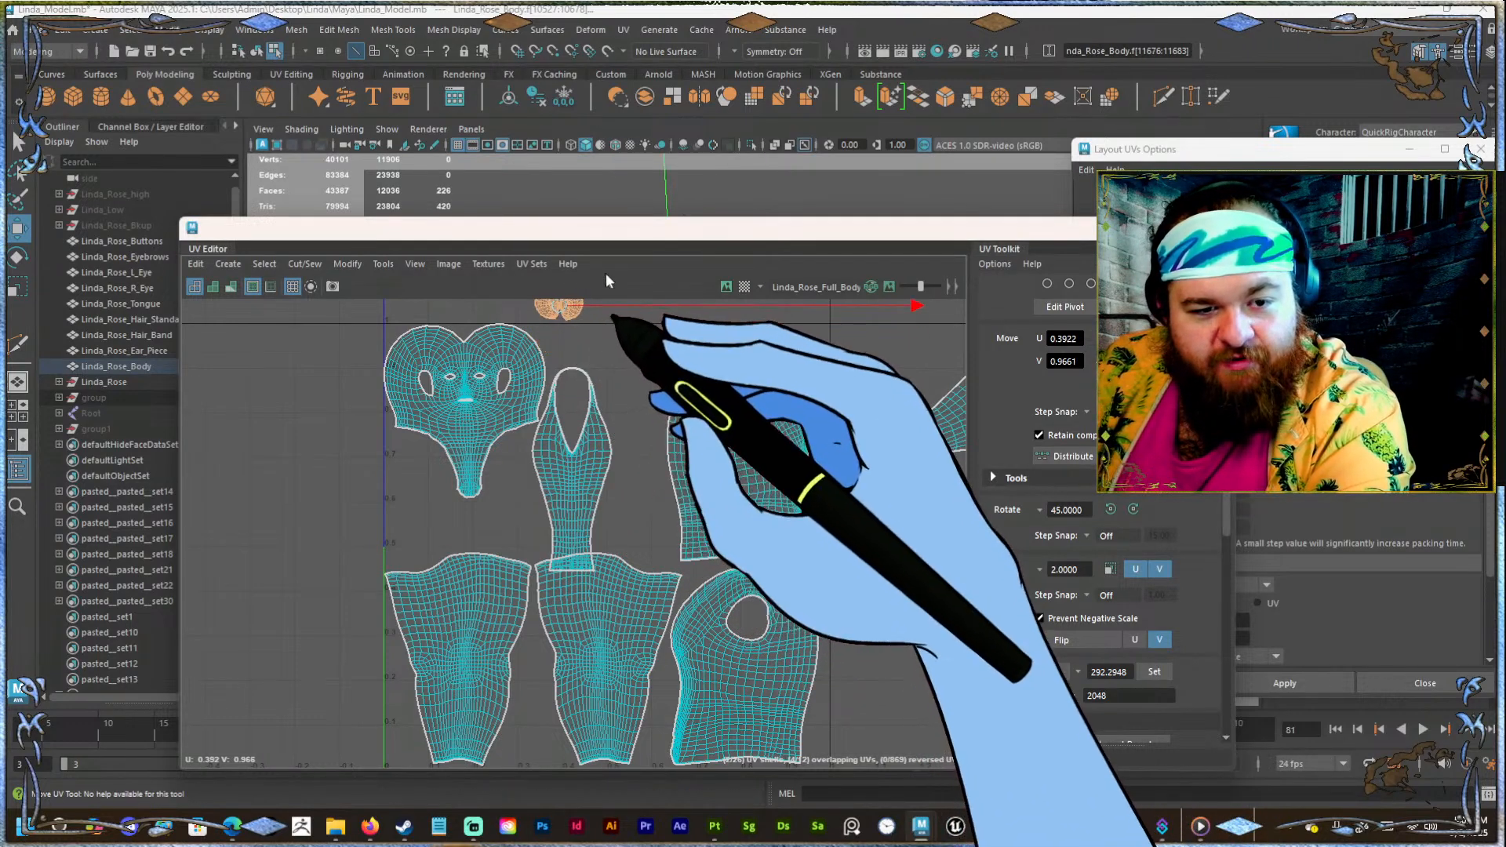
{"action": "left_click", "coordinate": [579, 436]}
{"action": "scroll", "coordinate": [555, 342], "scroll_direction": "up", "scroll_amount": 3}
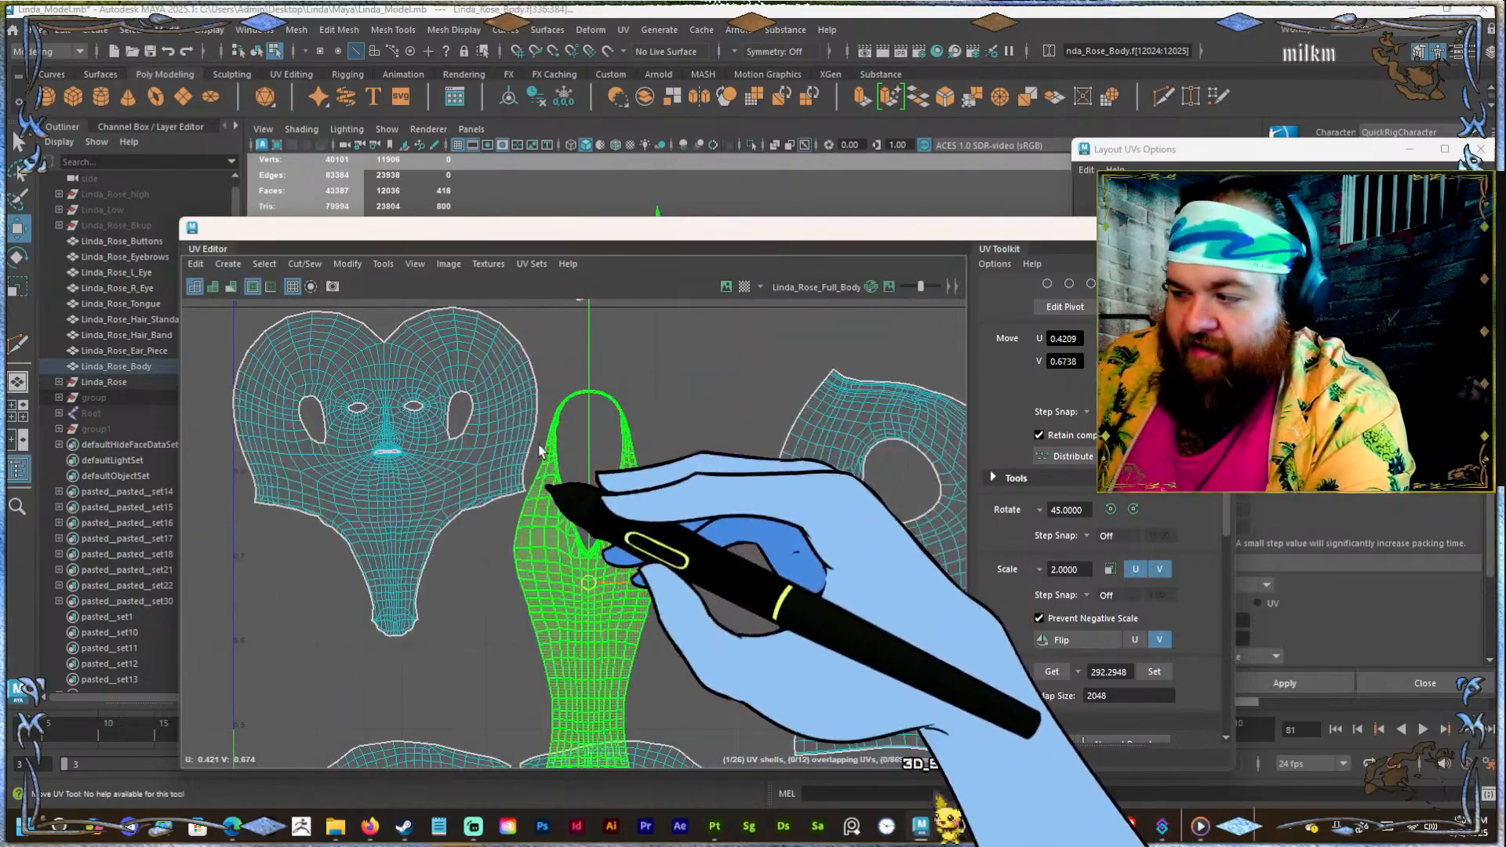
{"action": "left_click_drag", "start_coordinate": [588, 582], "coordinate": [598, 492]}
Place both ear shells one above the other inside the neck opening of the shirt front shell.
{"action": "left_click", "coordinate": [807, 464]}
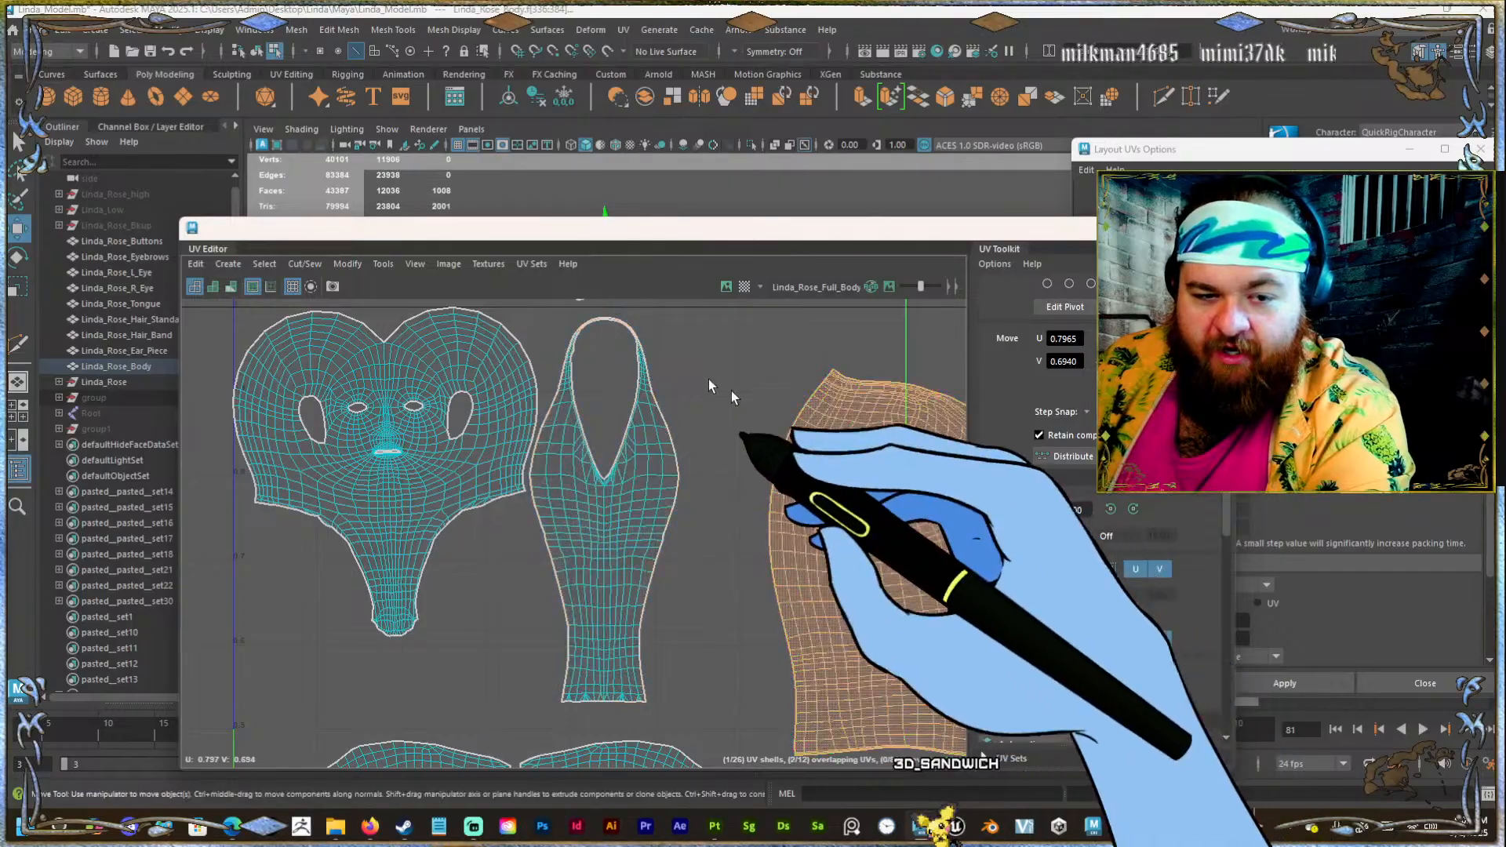
{"action": "left_click", "coordinate": [716, 386]}
{"action": "middle_click_drag", "start_coordinate": [584, 354], "coordinate": [551, 510], "text": "alt"}
{"action": "scroll", "coordinate": [550, 428], "scroll_direction": "up", "scroll_amount": 3}
{"action": "left_click", "coordinate": [547, 408]}
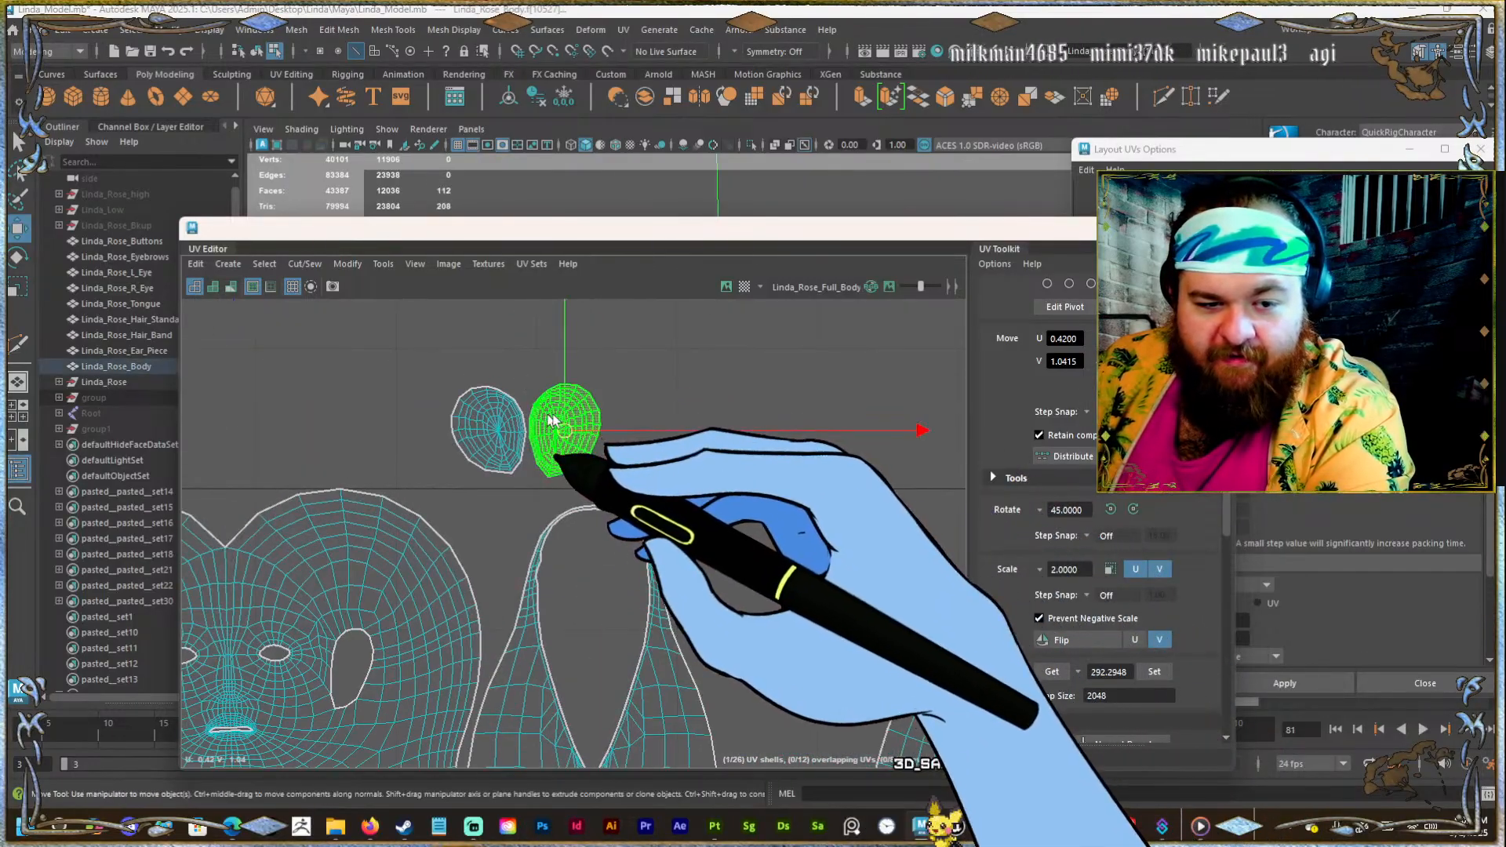
{"action": "left_click_drag", "start_coordinate": [561, 421], "coordinate": [563, 561]}
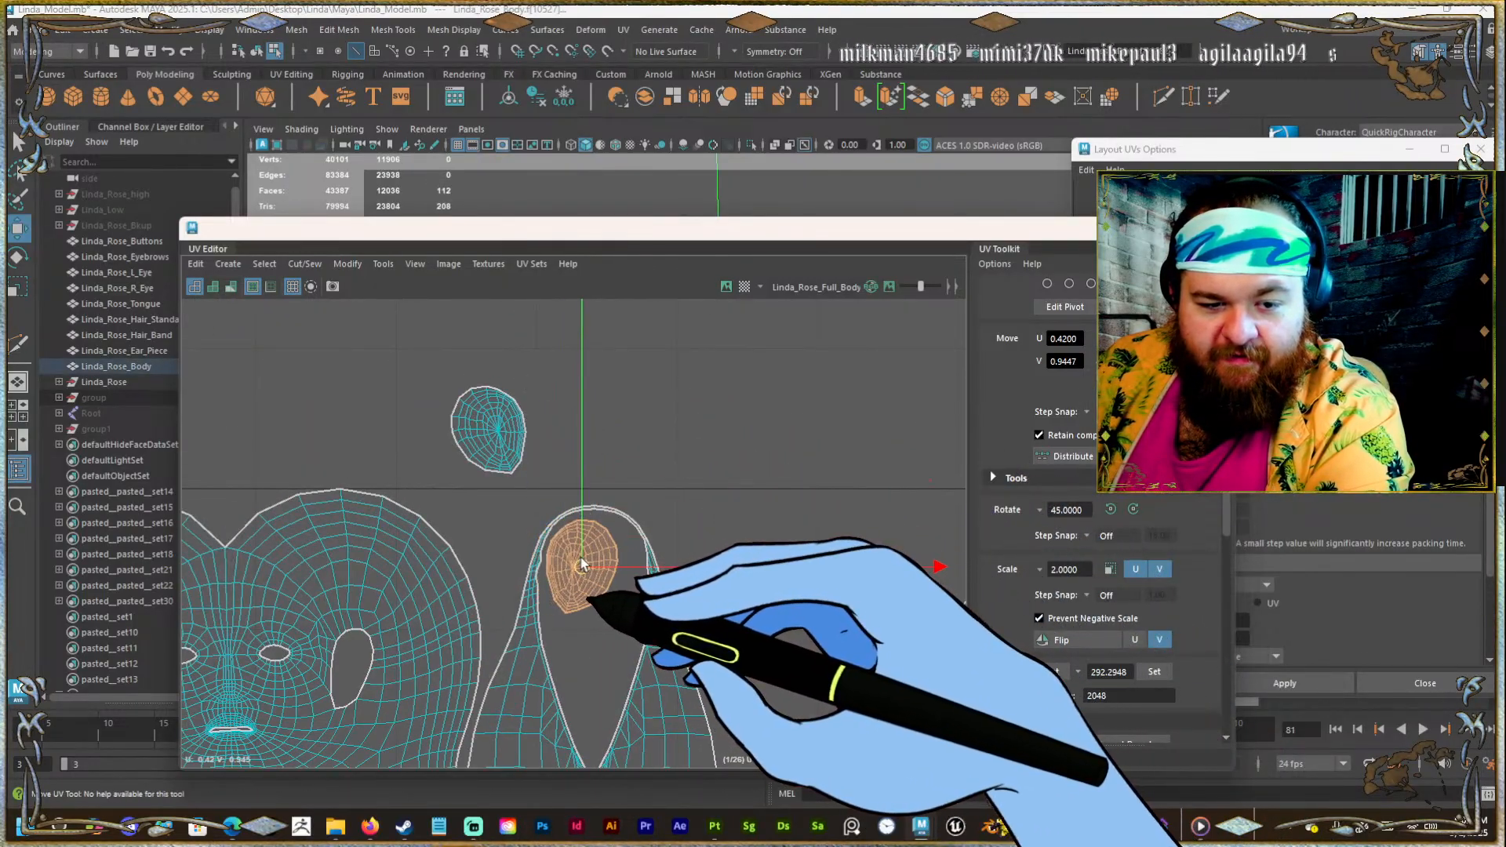
{"action": "left_click", "coordinate": [487, 430]}
{"action": "left_click_drag", "start_coordinate": [487, 424], "coordinate": [582, 651]}
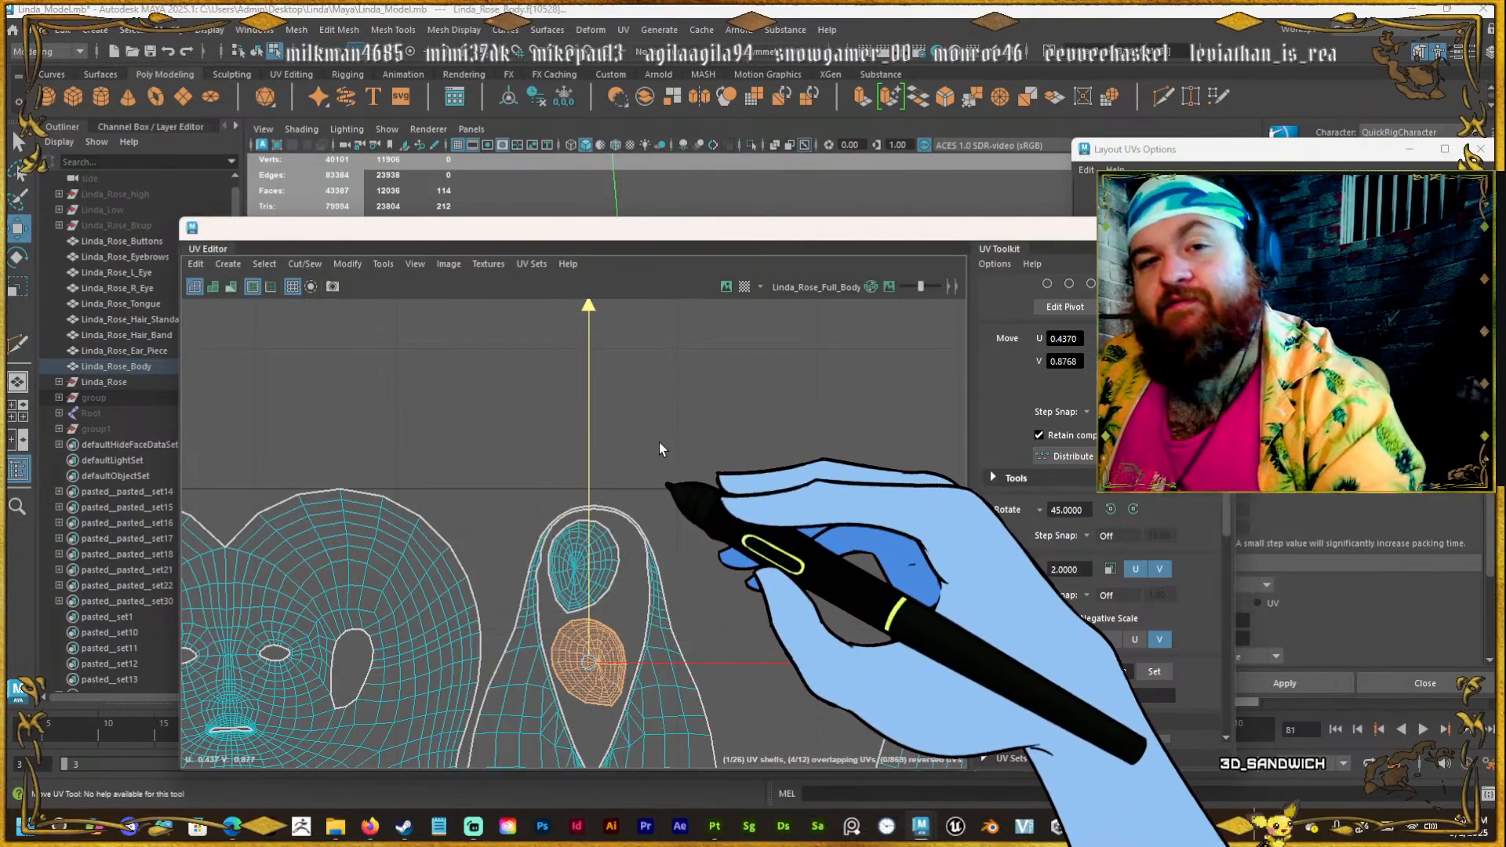
Select the head shell and get its texel density as the reference value.
{"action": "scroll", "coordinate": [632, 363], "scroll_direction": "down", "scroll_amount": 3}
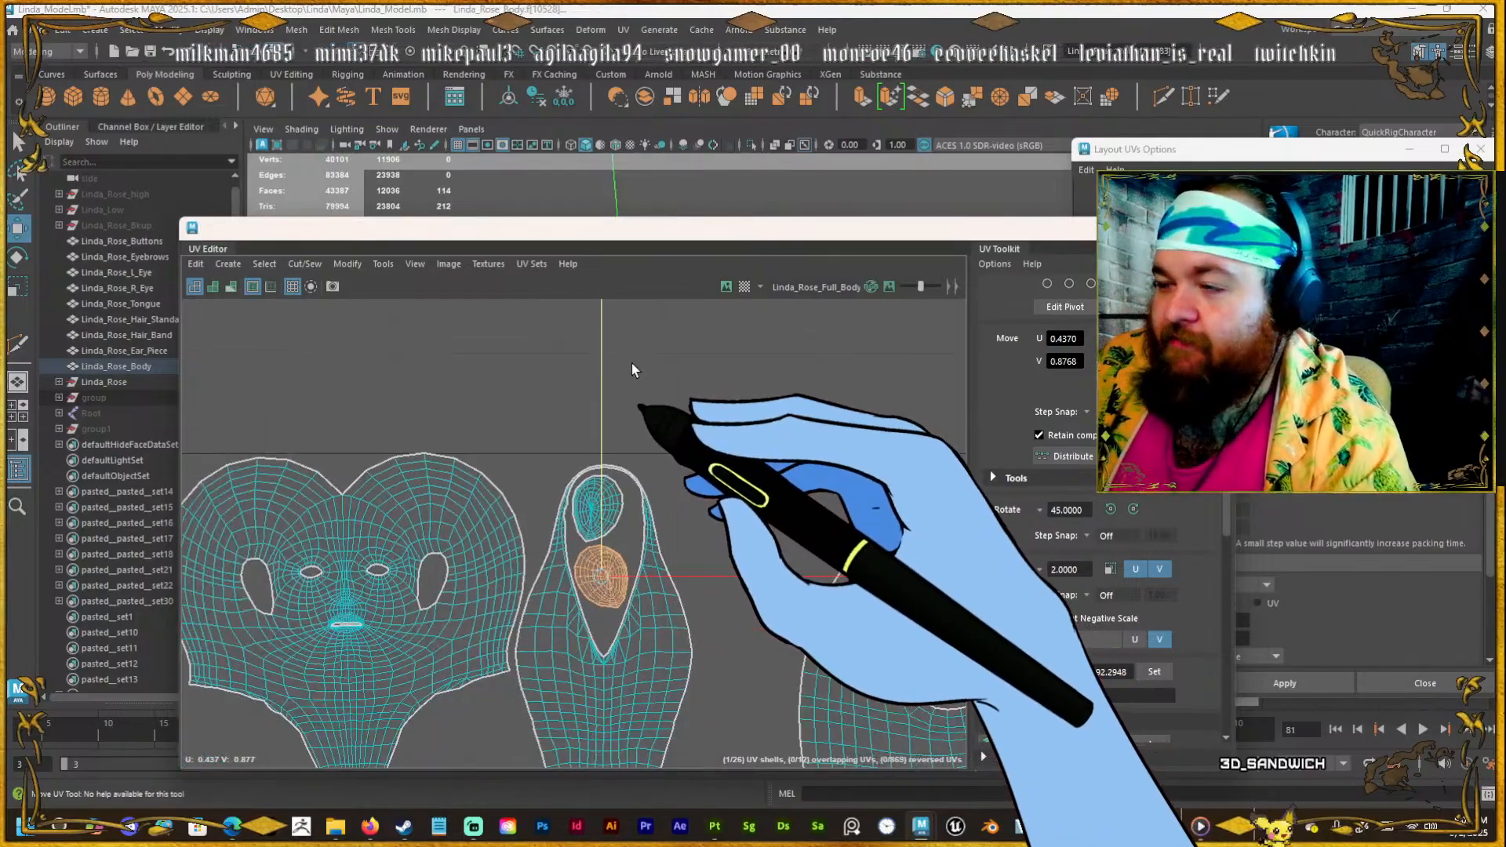
{"action": "scroll", "coordinate": [632, 379], "scroll_direction": "down", "scroll_amount": 3}
{"action": "left_click", "coordinate": [766, 487]}
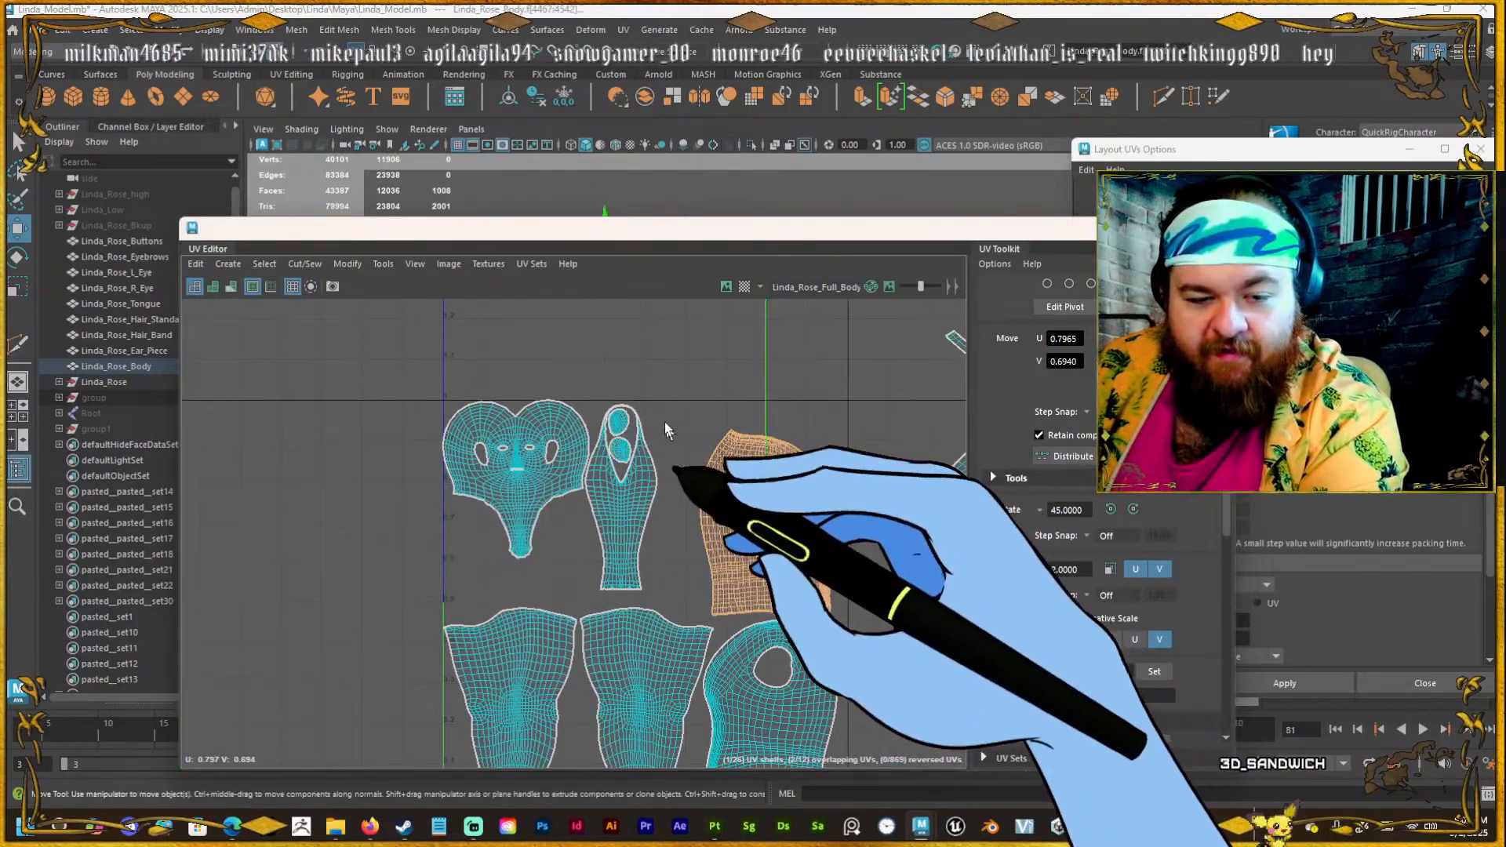
{"action": "left_click", "coordinate": [660, 370]}
{"action": "scroll", "coordinate": [657, 367], "scroll_direction": "up", "scroll_amount": 3}
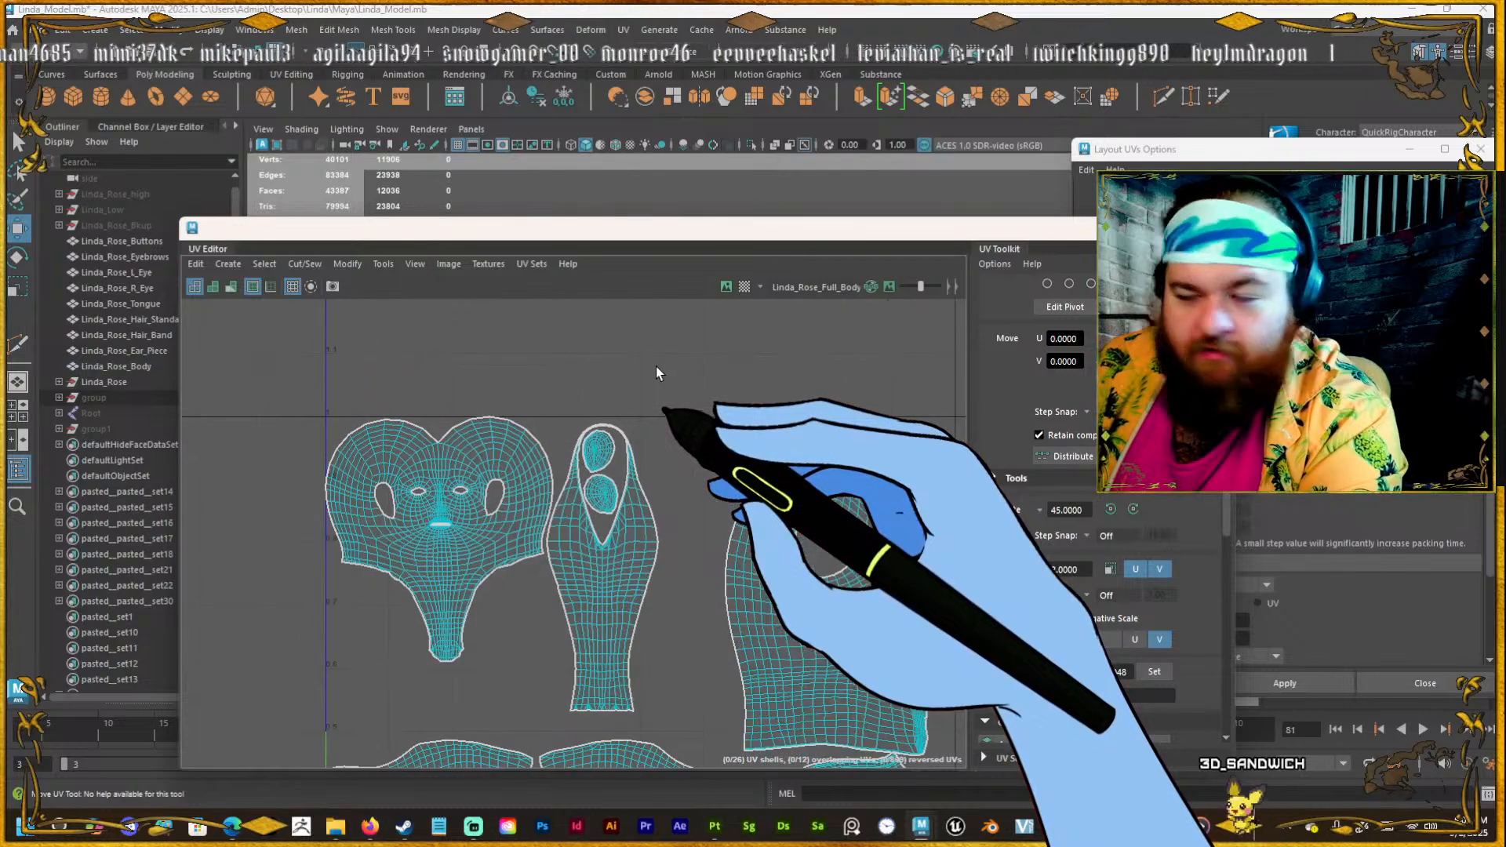
{"action": "left_click", "coordinate": [547, 435]}
{"action": "scroll", "coordinate": [643, 470], "scroll_direction": "down", "scroll_amount": 3}
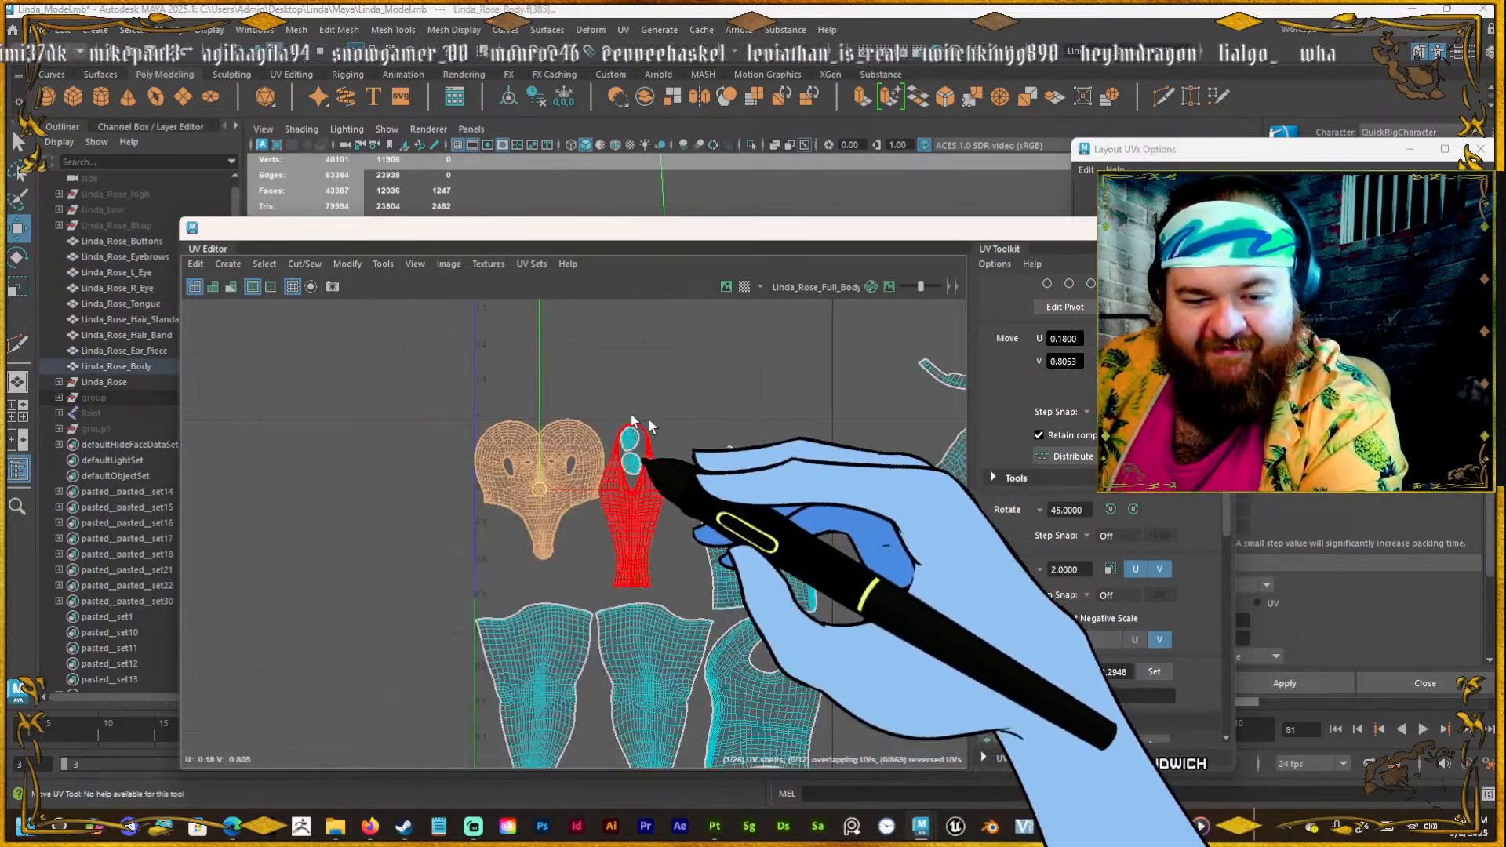
{"action": "scroll", "coordinate": [706, 533], "scroll_direction": "down", "scroll_amount": 3}
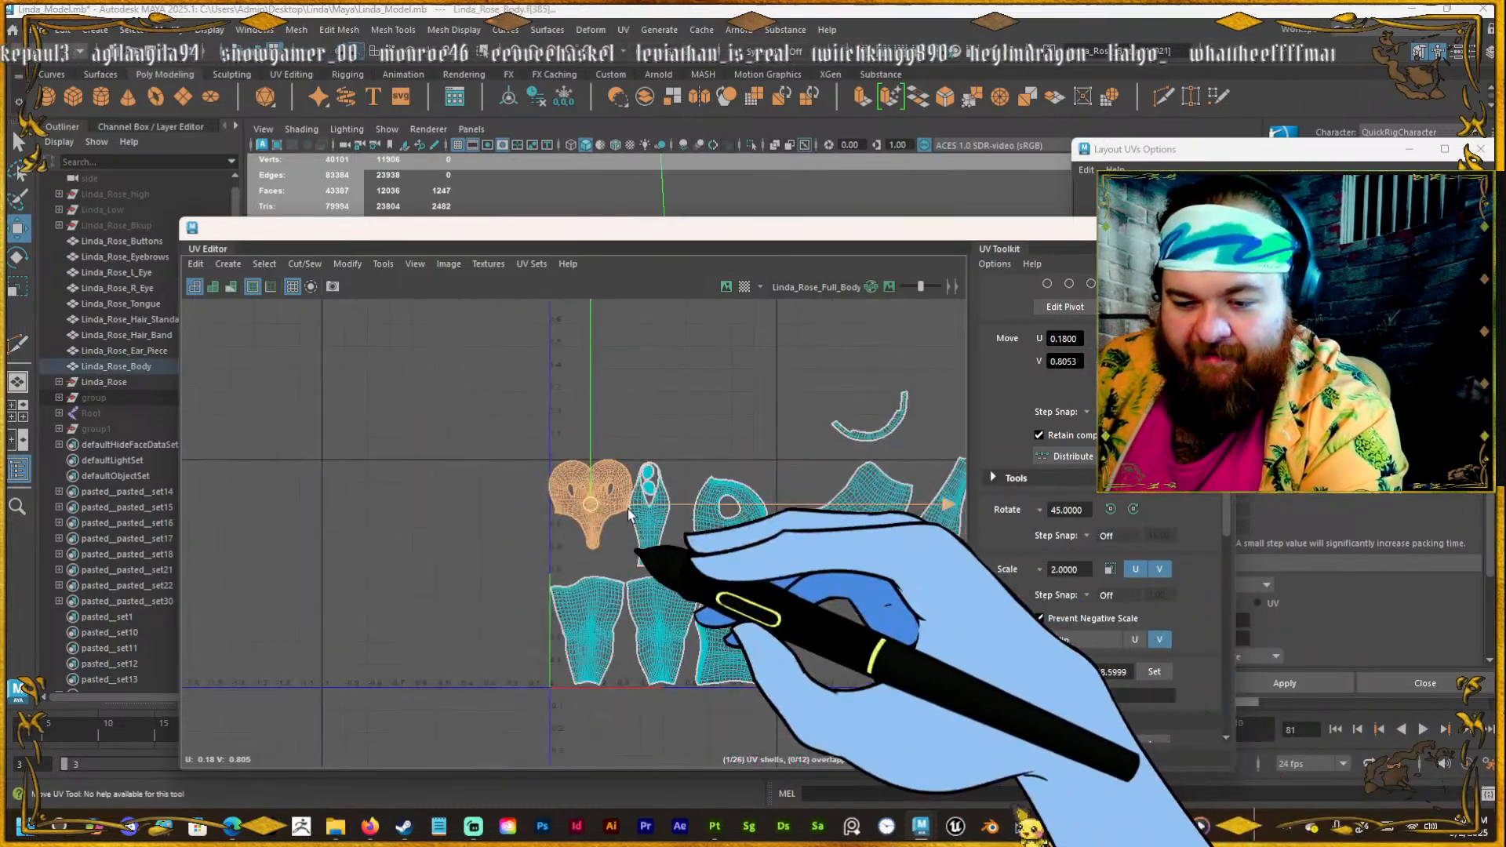
Select all four hand shells and set their texel density to 308.5999 at map size 2048.
{"action": "scroll", "coordinate": [710, 545], "scroll_direction": "up", "scroll_amount": 5}
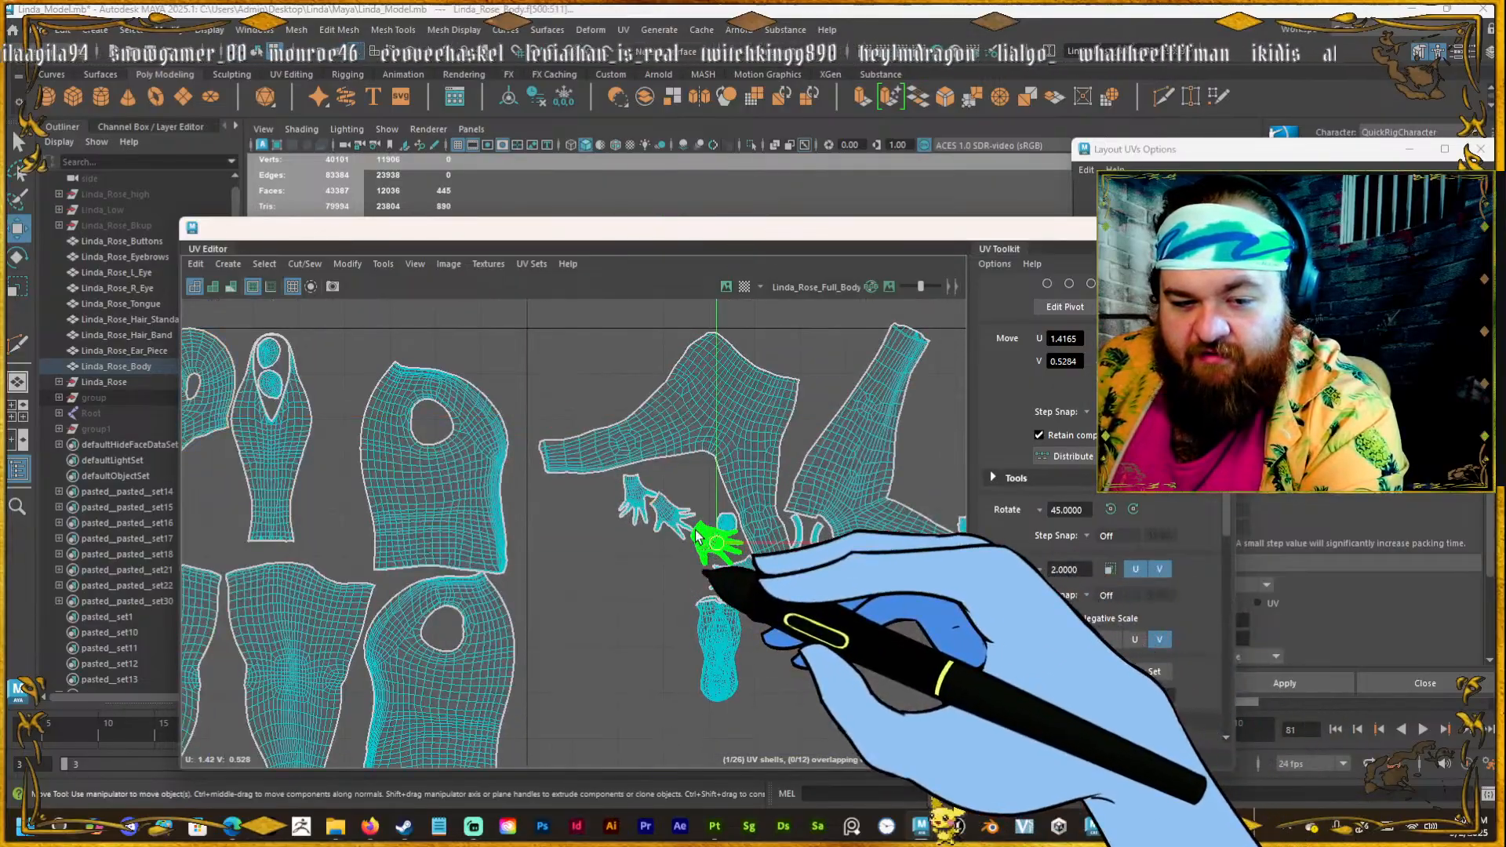
{"action": "left_click", "coordinate": [672, 514], "text": "shift"}
{"action": "left_click", "coordinate": [634, 495], "text": "shift"}
{"action": "left_click", "coordinate": [733, 574], "text": "shift"}
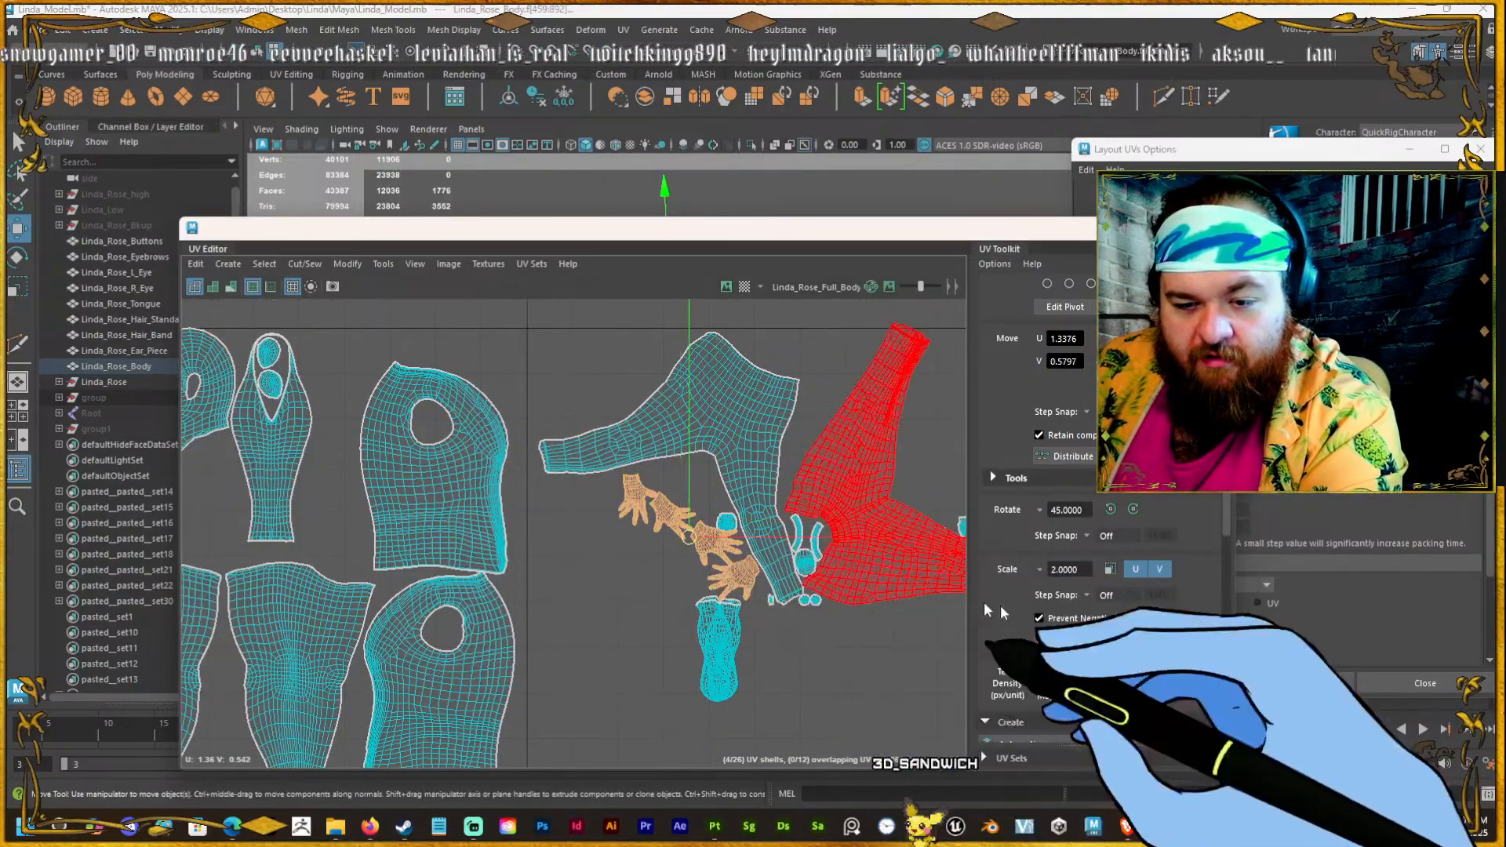
{"action": "left_click", "coordinate": [1137, 673]}
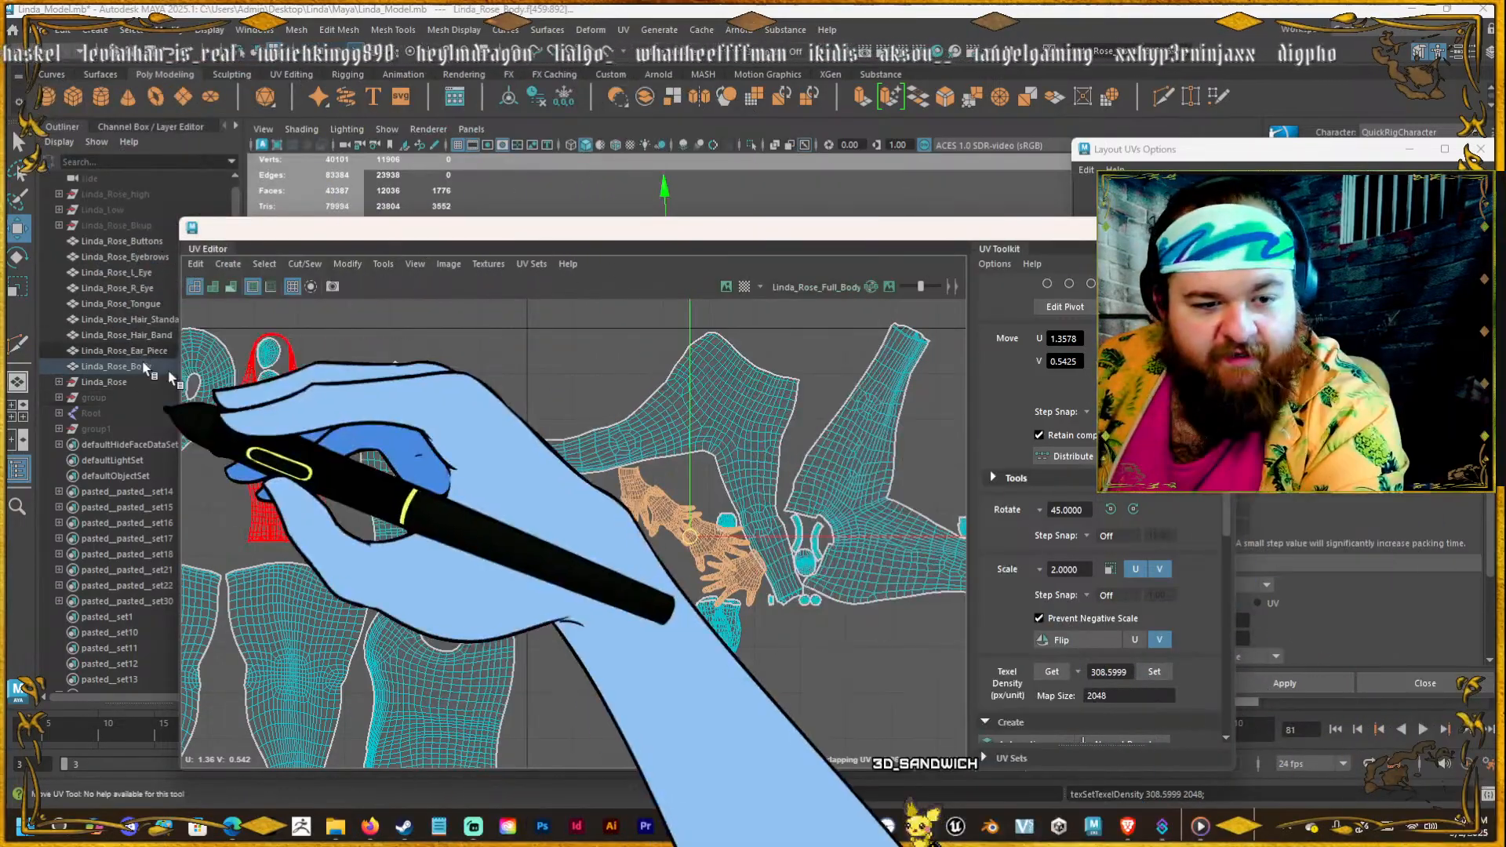
Move the upper vest shell out above the tile and place the first hand shell in the gap between the head and shirt front shells.
{"action": "scroll", "coordinate": [620, 522], "scroll_direction": "down", "scroll_amount": 4}
{"action": "middle_click_drag", "start_coordinate": [620, 518], "coordinate": [669, 520], "text": "alt"}
{"action": "left_click", "coordinate": [584, 510]}
{"action": "left_click_drag", "start_coordinate": [563, 499], "coordinate": [566, 328]}
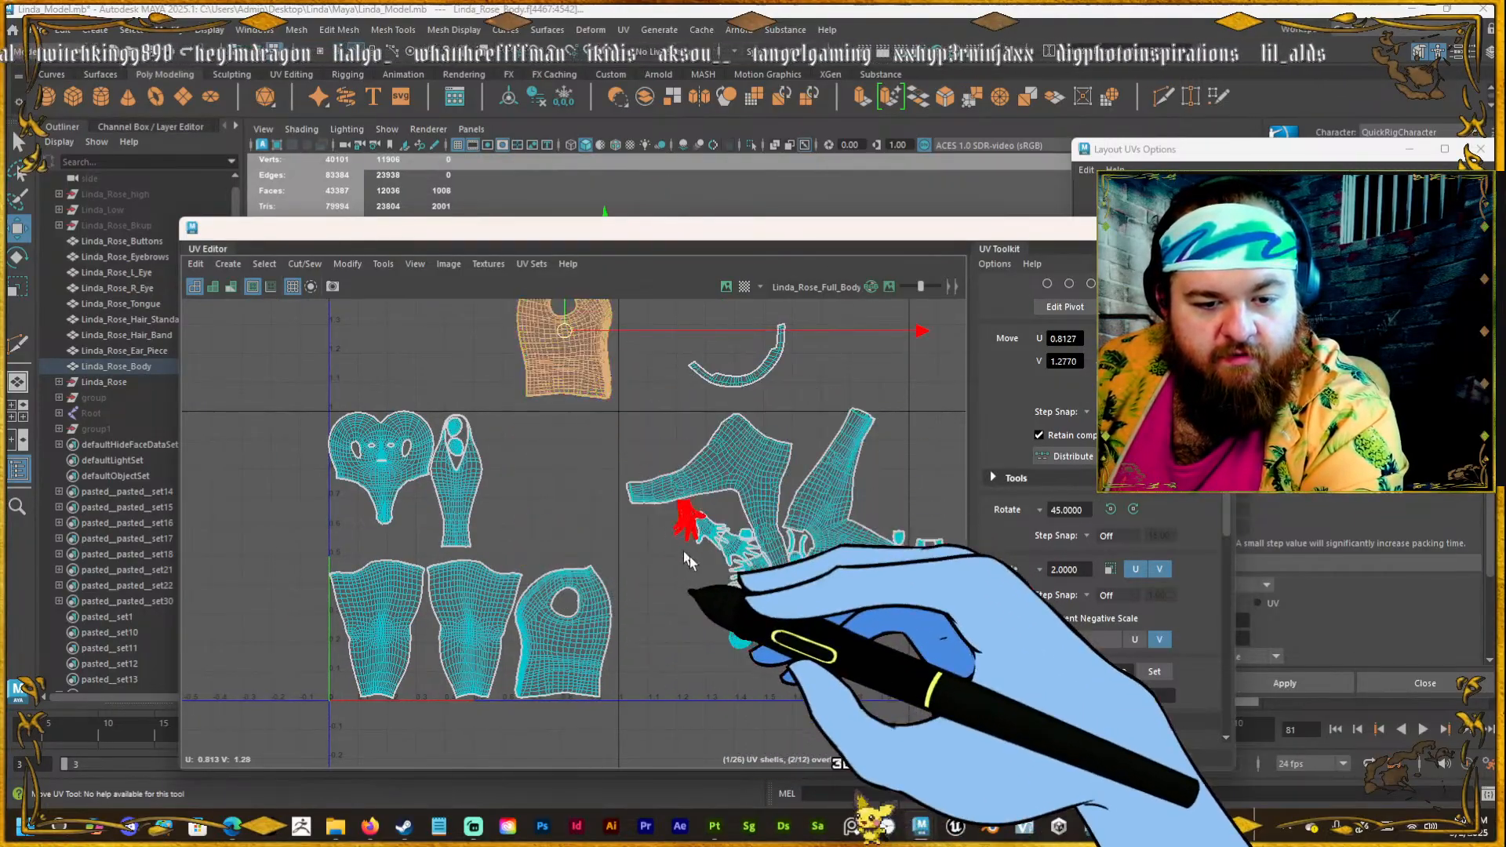
{"action": "left_click", "coordinate": [684, 523]}
{"action": "left_click_drag", "start_coordinate": [684, 522], "coordinate": [434, 494]}
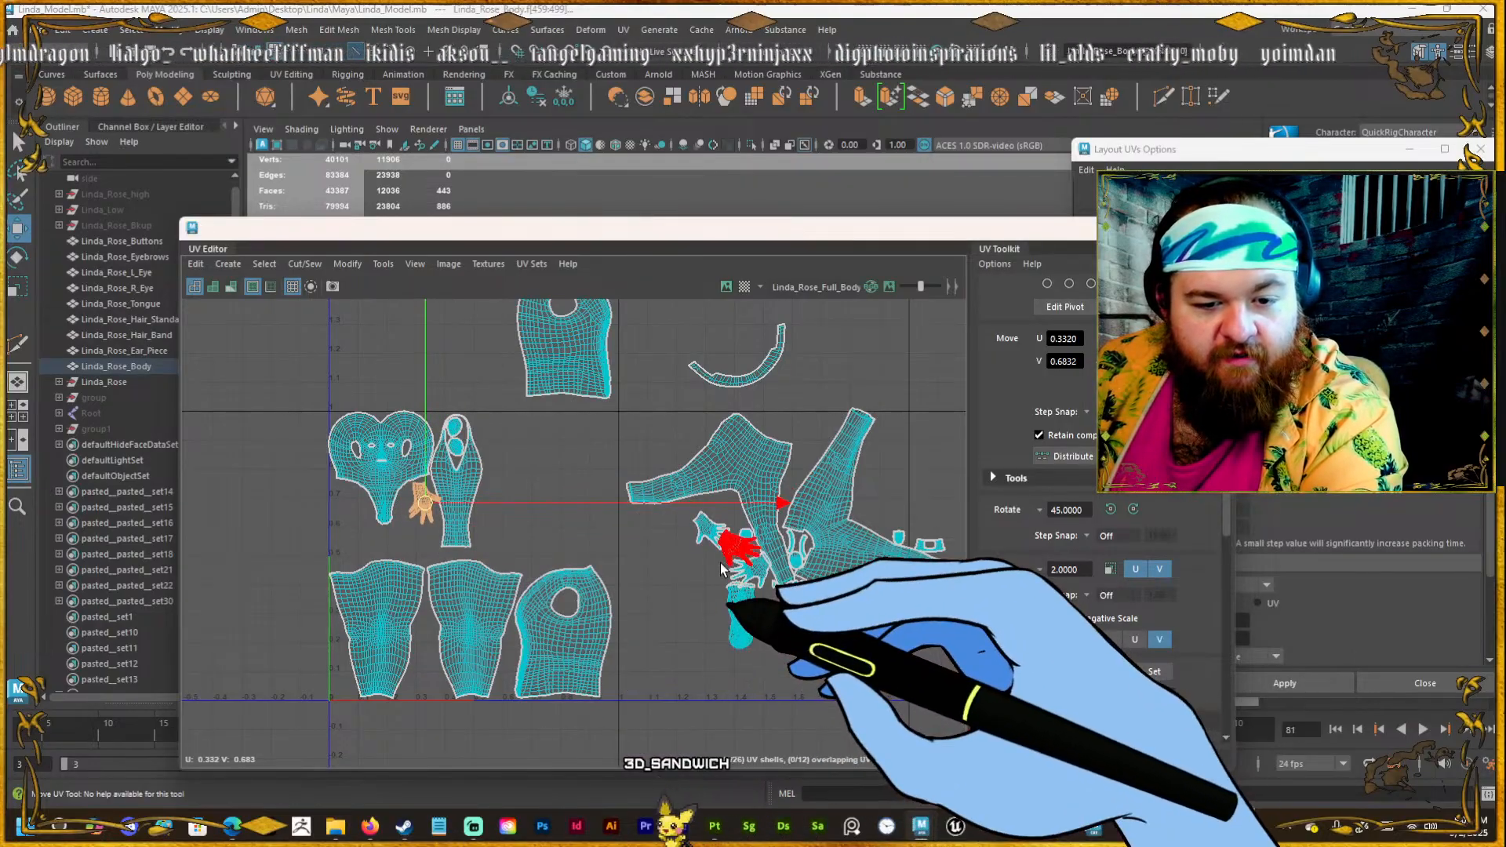
Add the remaining hand shells to the selection and move them together into the first UV tile, beside the narrow neck shell.
{"action": "left_click", "coordinate": [748, 574], "text": "shift"}
{"action": "left_click", "coordinate": [720, 524], "text": "shift"}
{"action": "left_click_drag", "start_coordinate": [734, 549], "coordinate": [566, 508]}
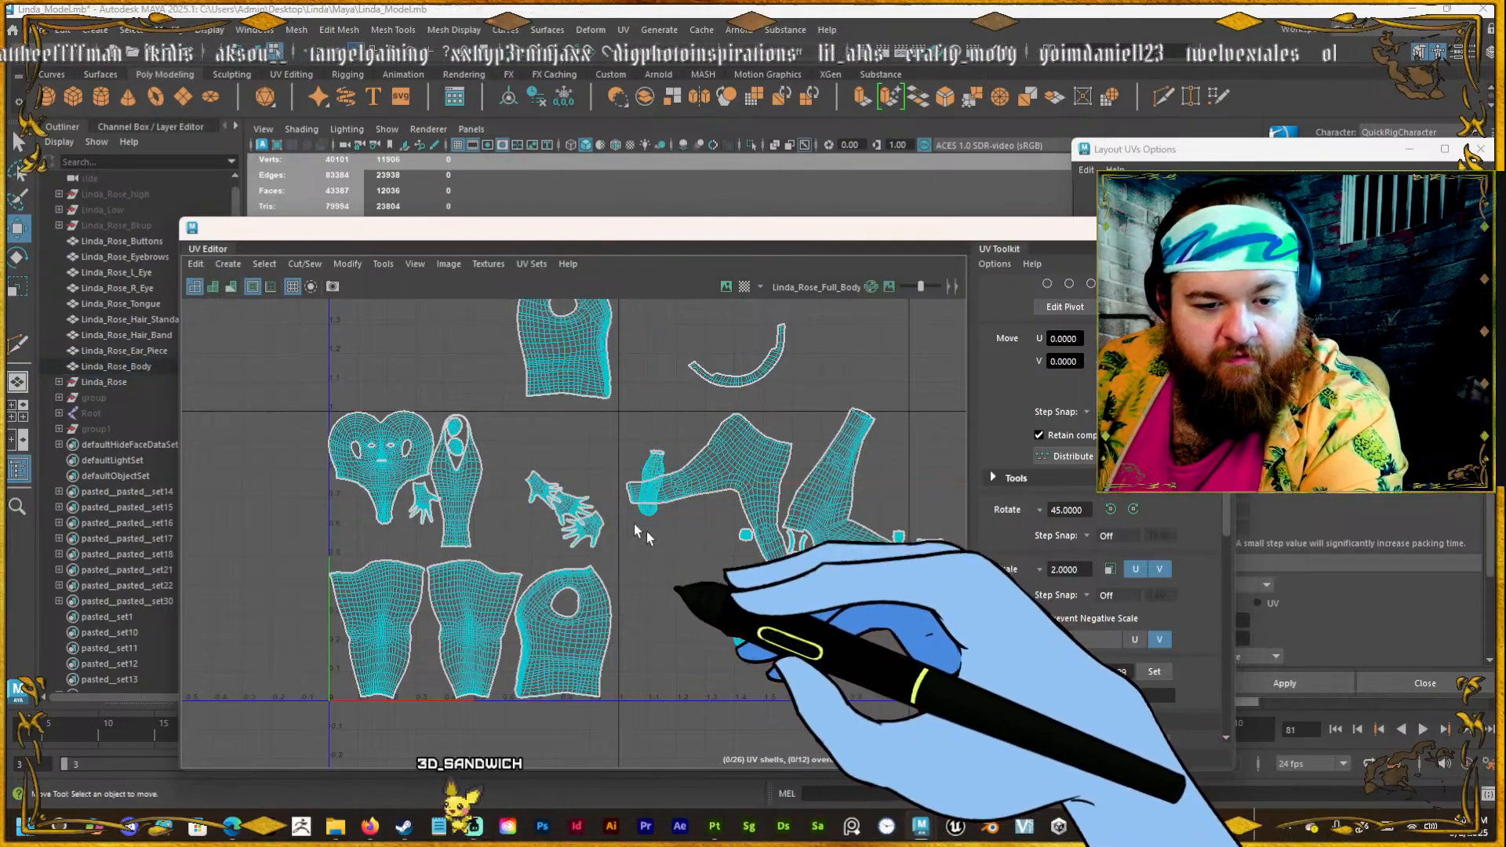
Place one hand shell under the left lobe of the heart-shaped head shell, at about U 0.08, V 0.70.
{"action": "middle_click_drag", "start_coordinate": [547, 489], "coordinate": [615, 497], "text": "alt"}
{"action": "scroll", "coordinate": [609, 491], "scroll_direction": "up", "scroll_amount": 3}
{"action": "left_click", "coordinate": [611, 501]}
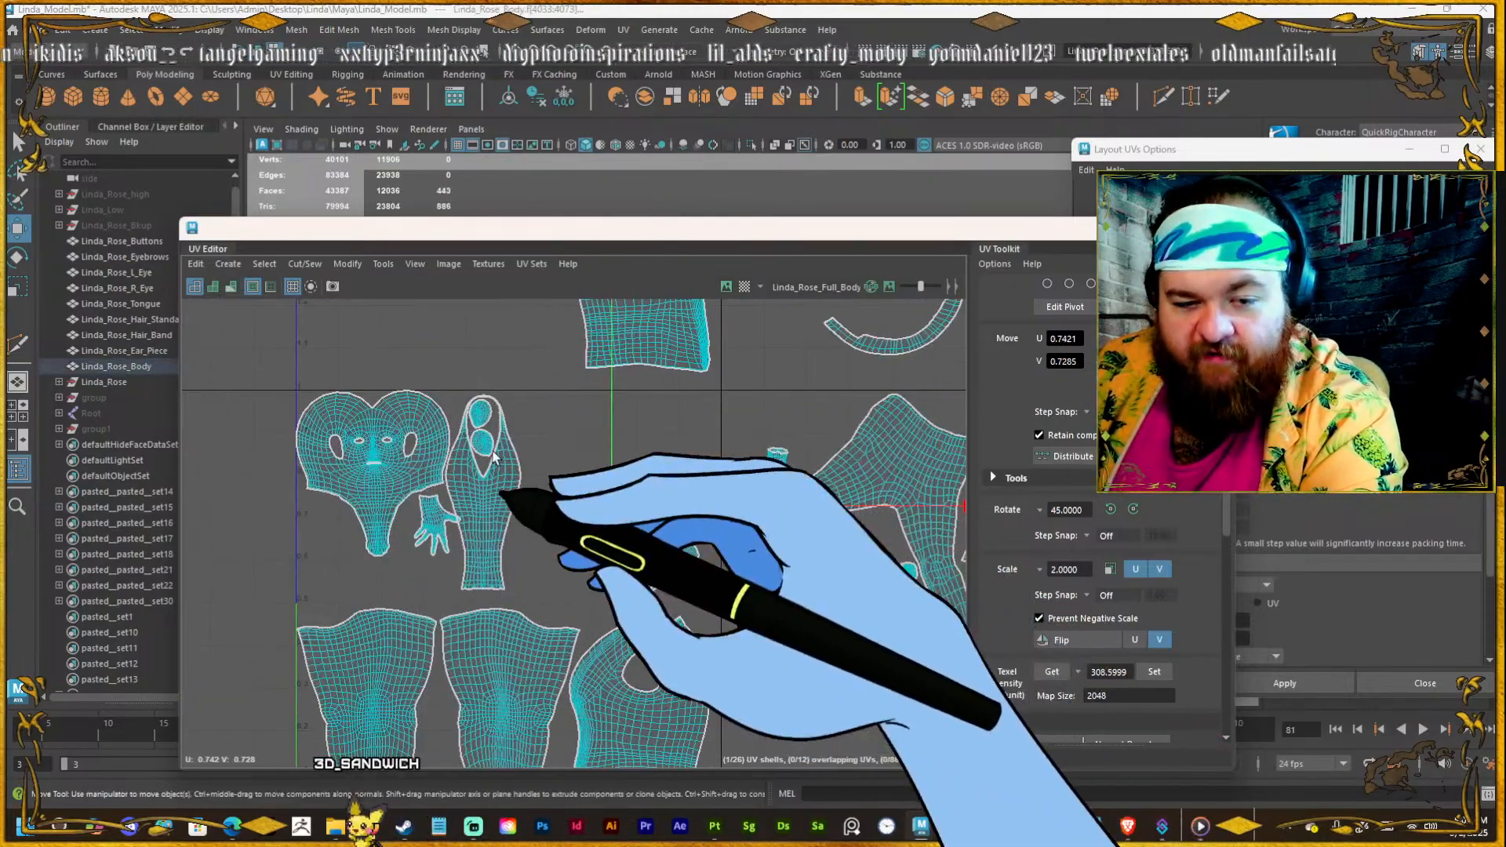
{"action": "middle_click_drag", "start_coordinate": [547, 463], "coordinate": [770, 467], "text": "alt"}
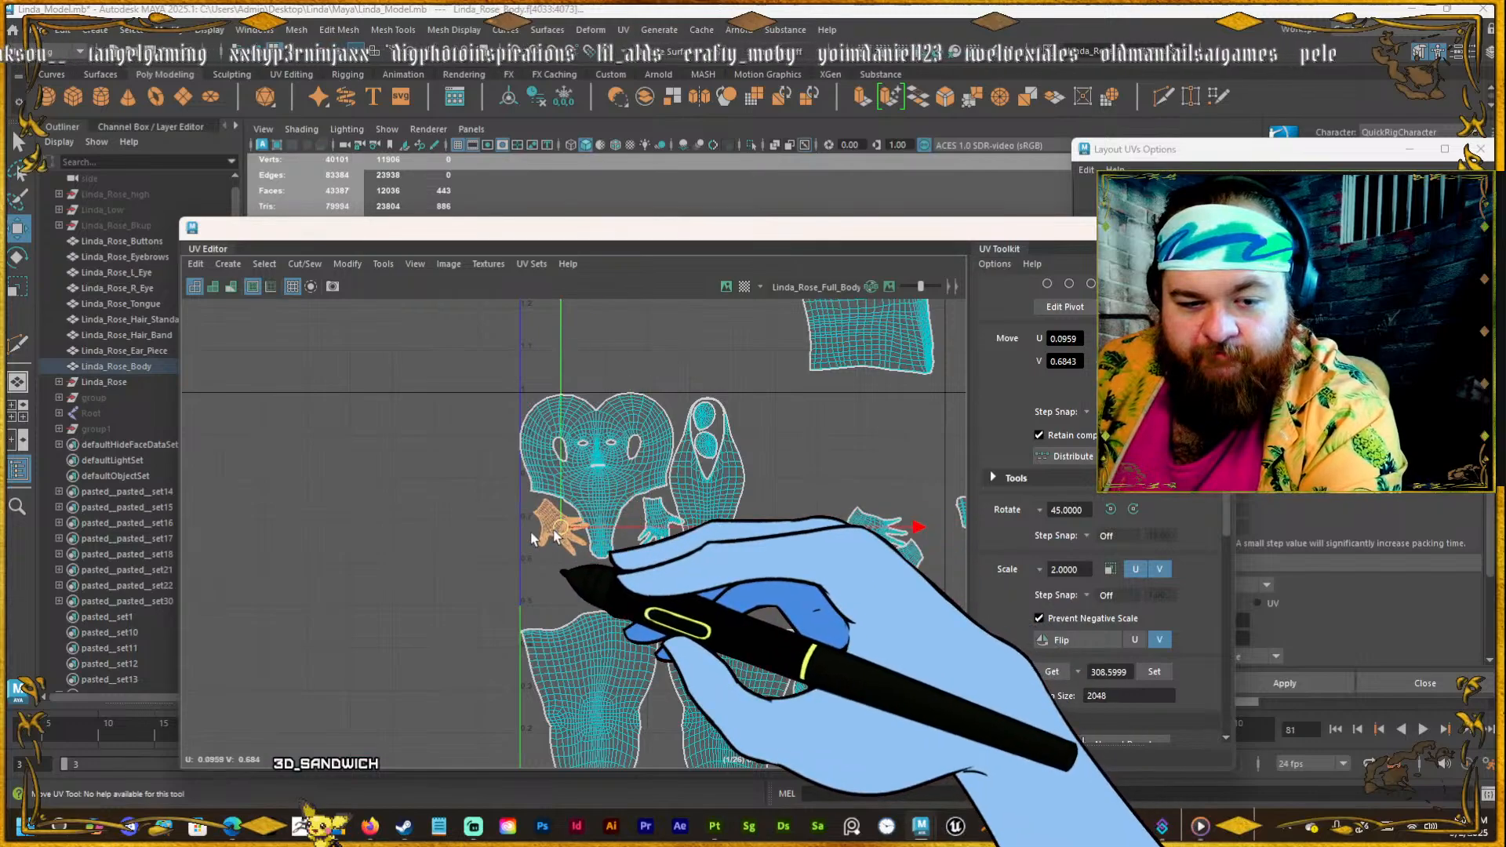
{"action": "scroll", "coordinate": [618, 531], "scroll_direction": "up", "scroll_amount": 5}
{"action": "mouse_move", "coordinate": [627, 552]}
{"action": "left_mouse_down"}
{"action": "mouse_move", "coordinate": [578, 502]}
{"action": "mouse_move", "coordinate": [584, 525]}
{"action": "left_mouse_up"}
Tuck the second hand shell under the right lobe of the head shell, at about U 0.32, V 0.69.
{"action": "scroll", "coordinate": [542, 519], "scroll_direction": "down", "scroll_amount": 3}
{"action": "middle_click_drag", "start_coordinate": [551, 492], "coordinate": [438, 426], "text": "alt"}
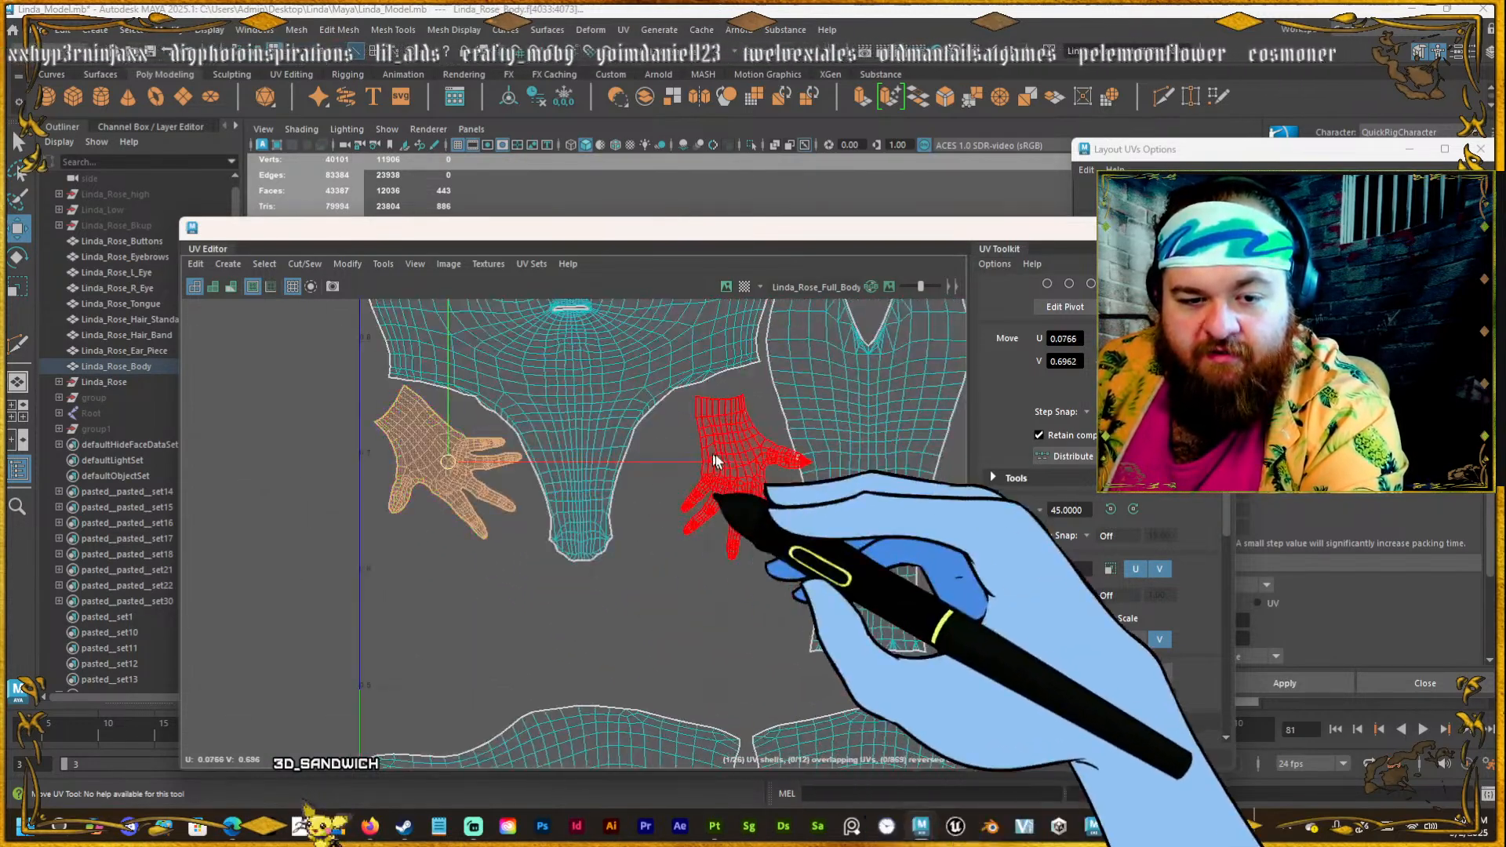
{"action": "left_click", "coordinate": [732, 472]}
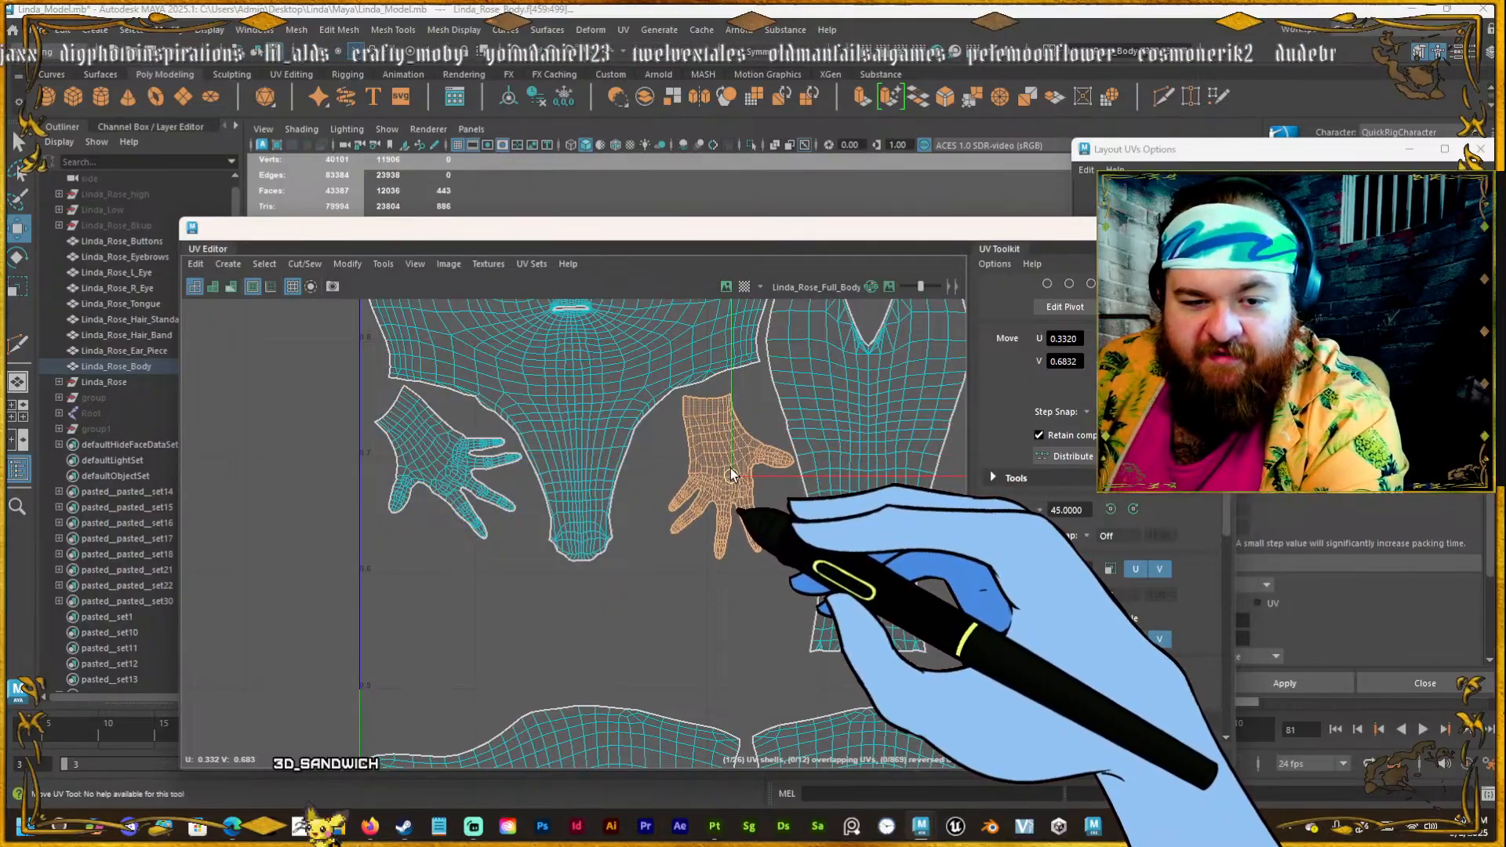
{"action": "scroll", "coordinate": [729, 463], "scroll_direction": "down", "scroll_amount": 1}
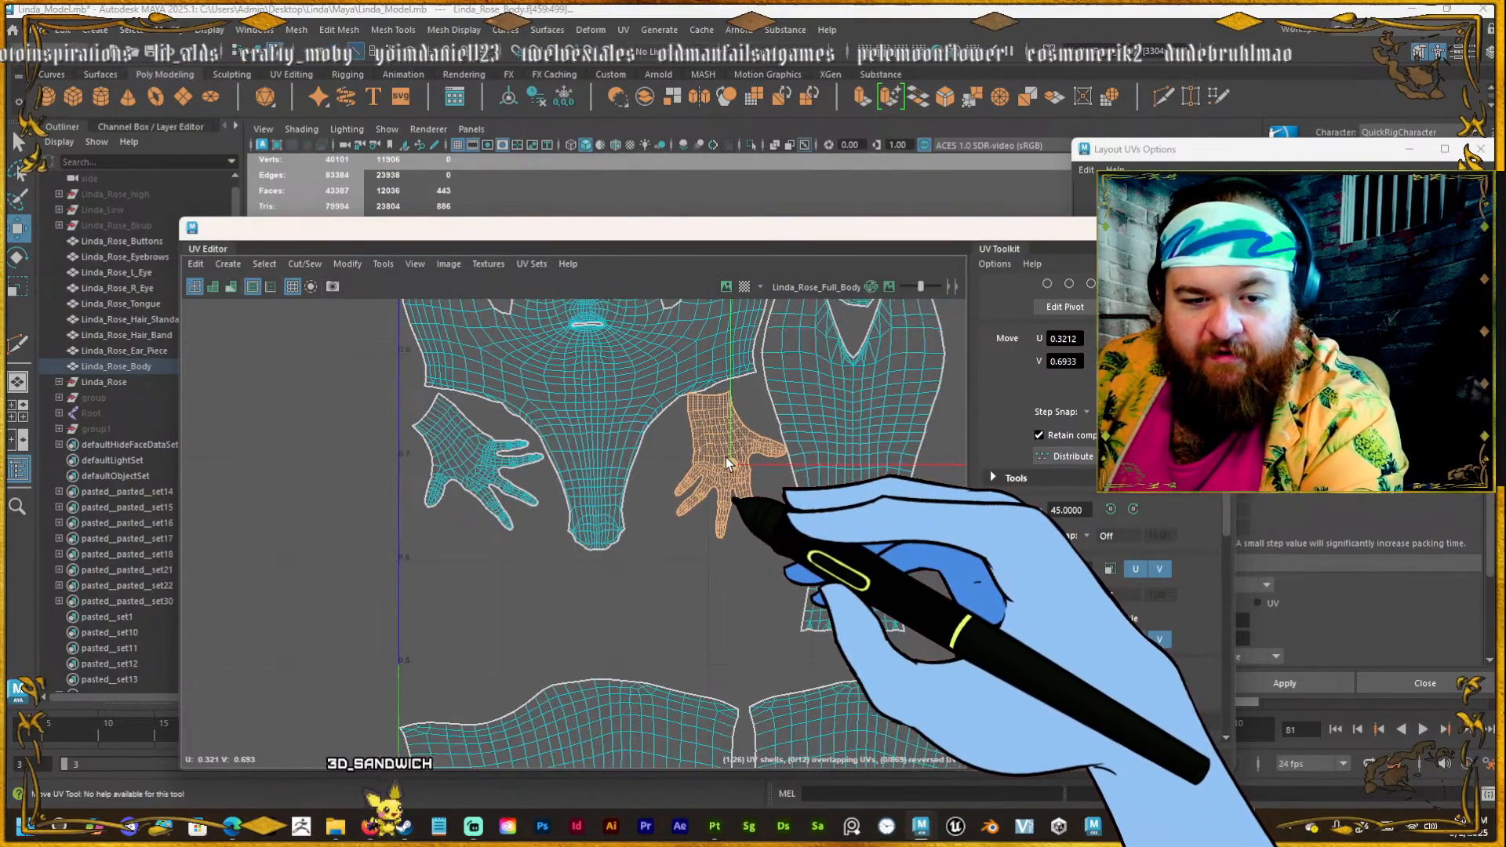
{"action": "scroll", "coordinate": [721, 469], "scroll_direction": "down", "scroll_amount": 5}
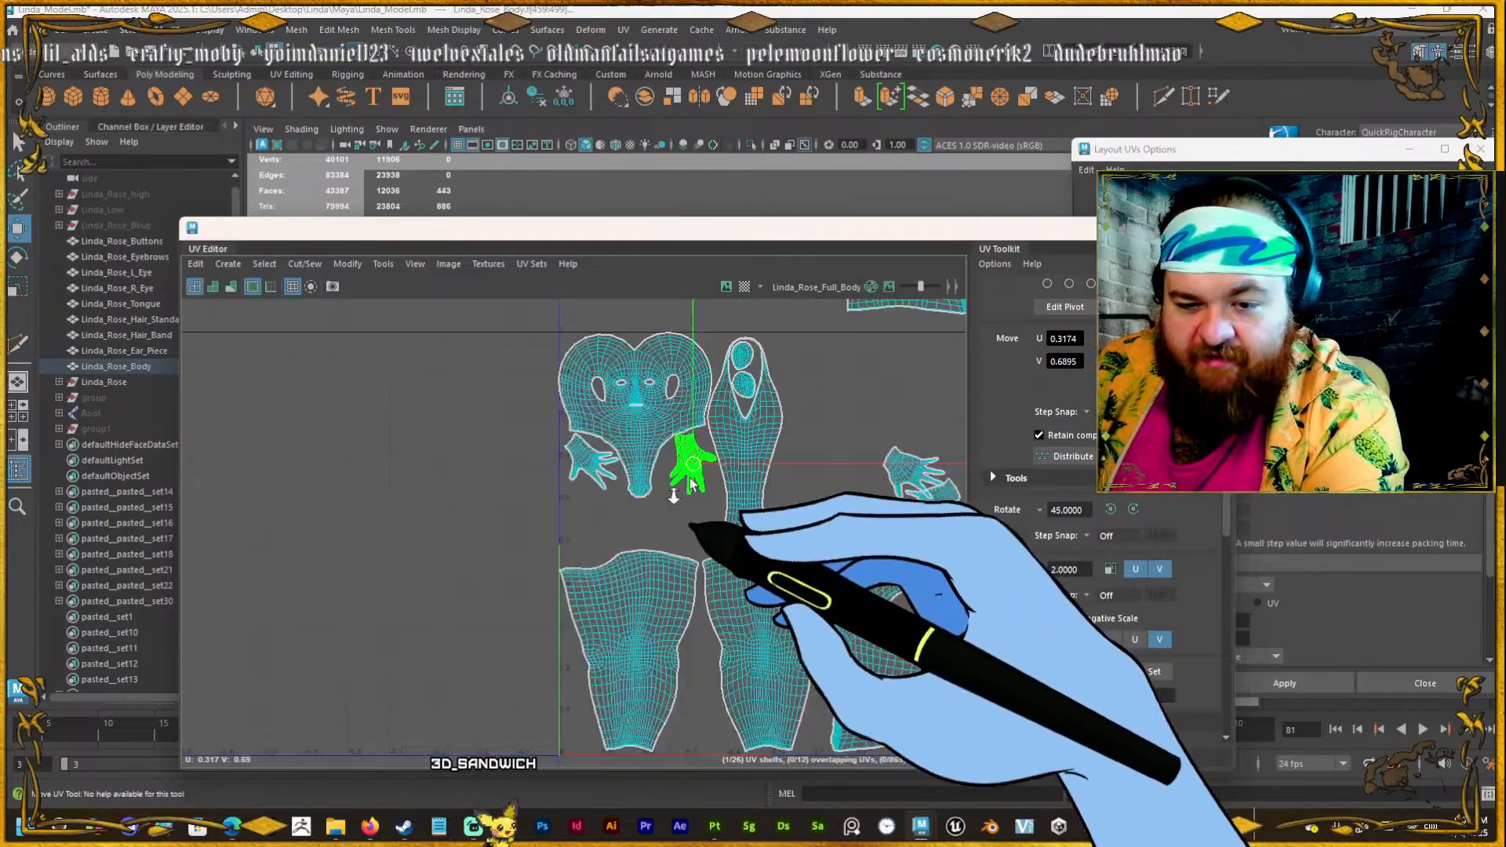
Place the third hand shell below the first and the fourth beside it under the head's tip, at about U 0.23, V 0.57.
{"action": "scroll", "coordinate": [706, 502], "scroll_direction": "up", "scroll_amount": 5}
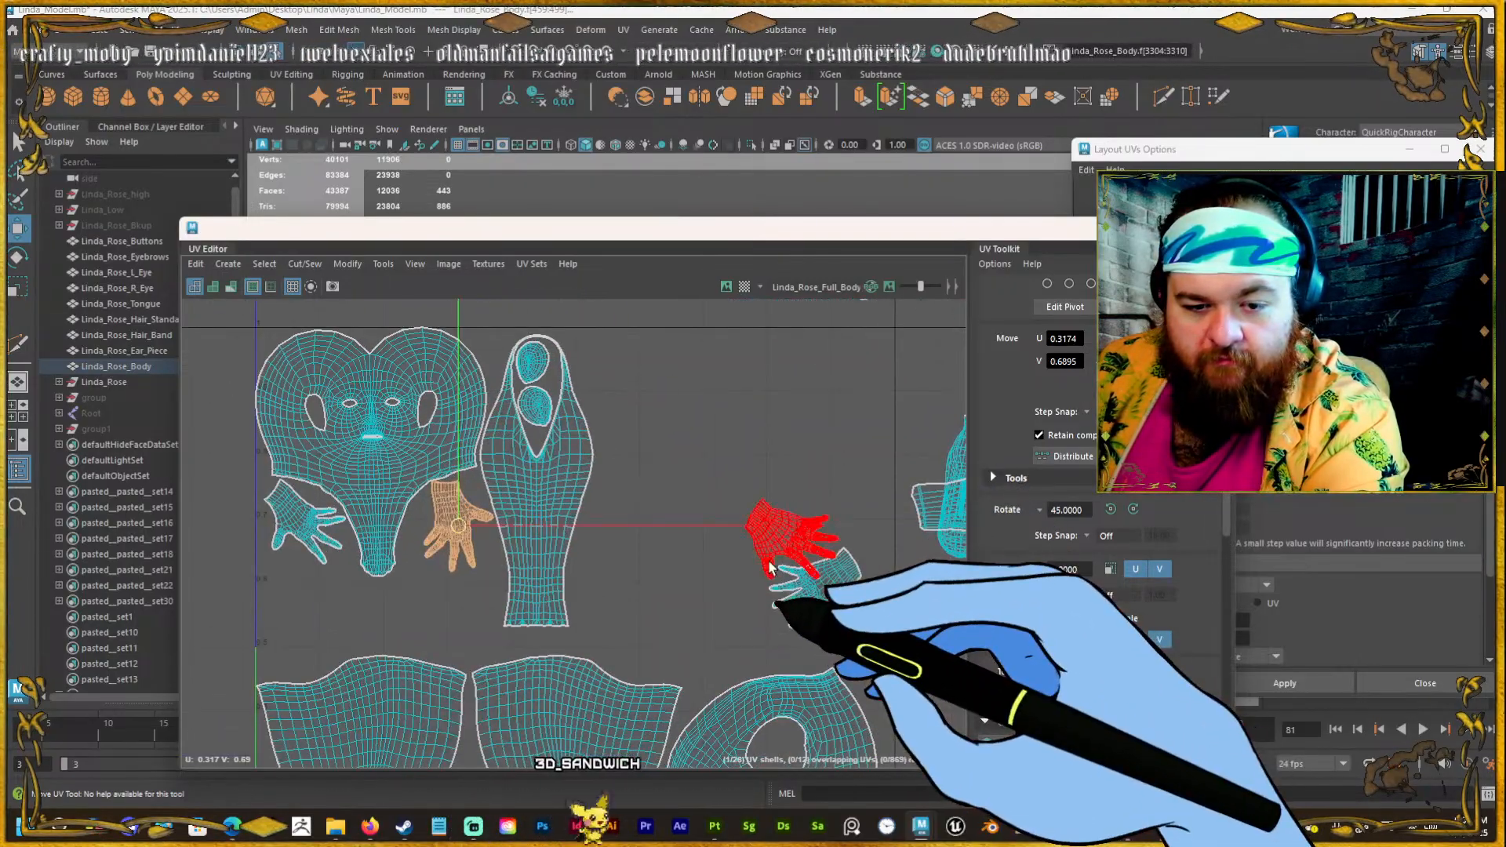
{"action": "left_click_drag", "start_coordinate": [792, 549], "coordinate": [318, 596]}
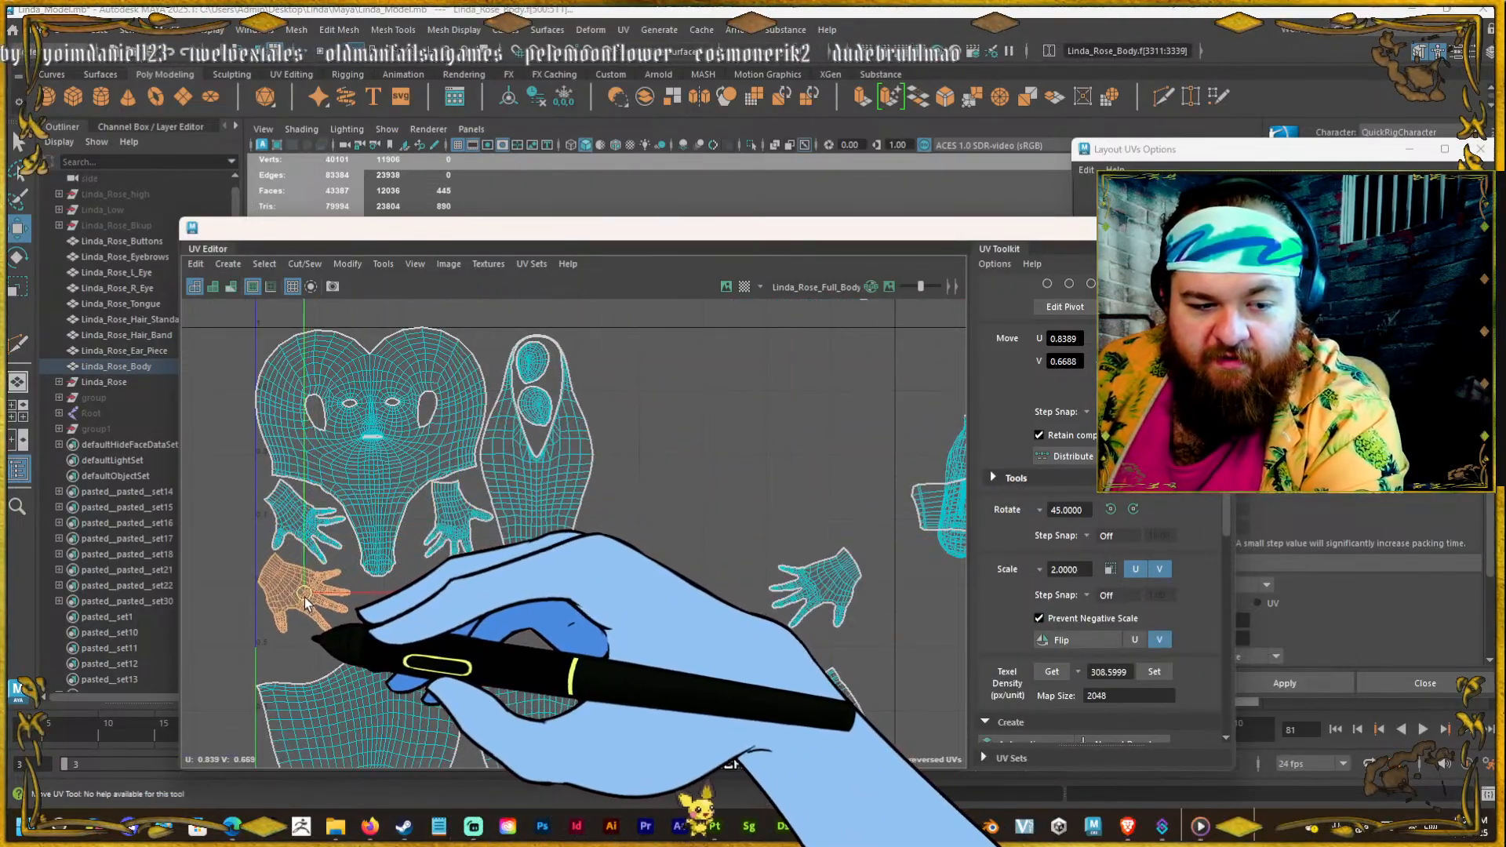
{"action": "left_click", "coordinate": [846, 609]}
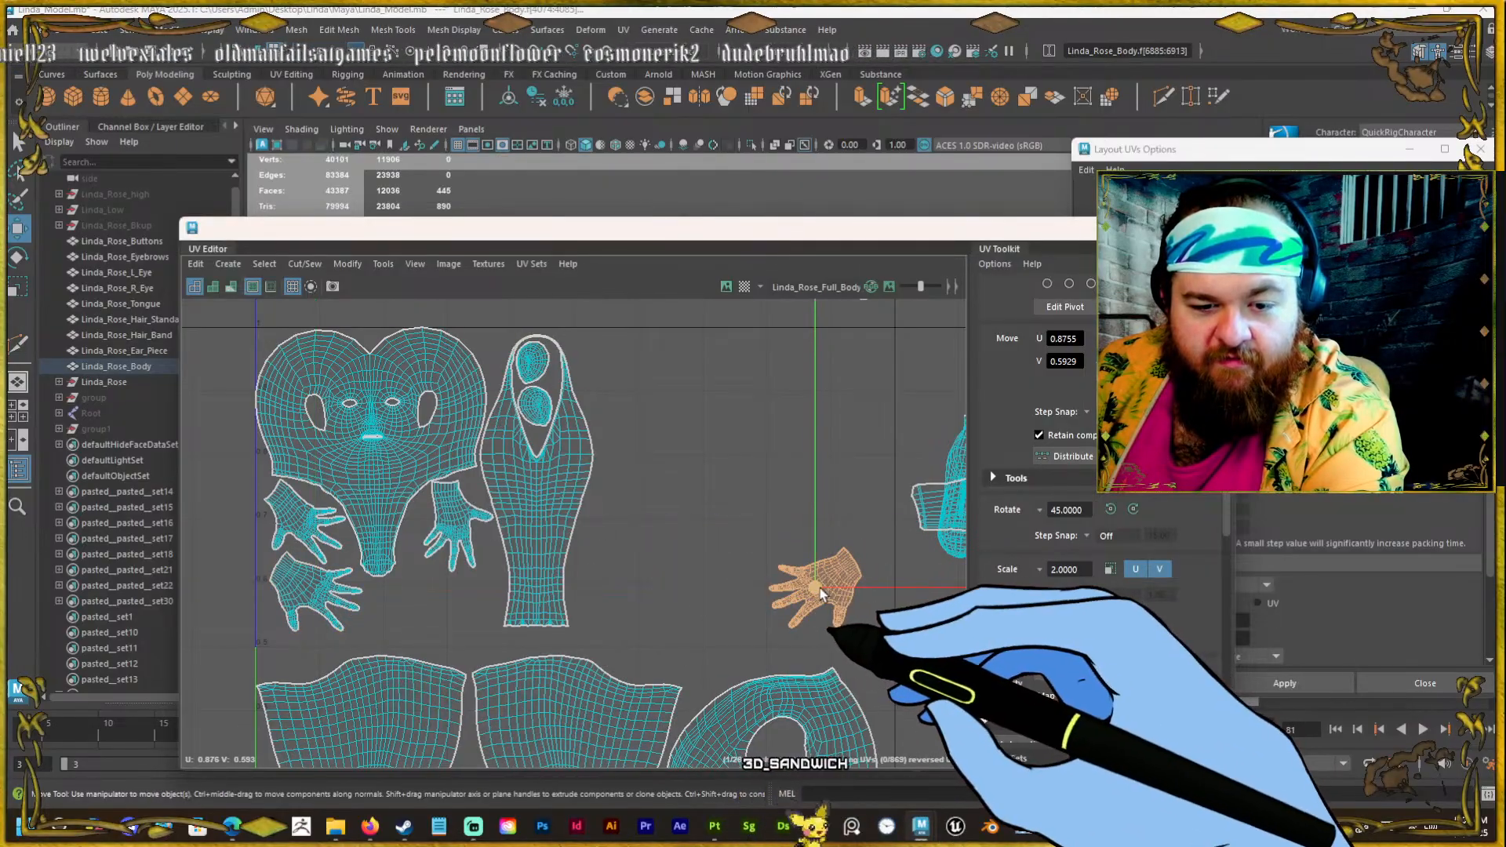
{"action": "left_click_drag", "start_coordinate": [814, 590], "coordinate": [394, 593]}
{"action": "right_click_drag", "start_coordinate": [368, 596], "coordinate": [463, 596], "text": "alt"}
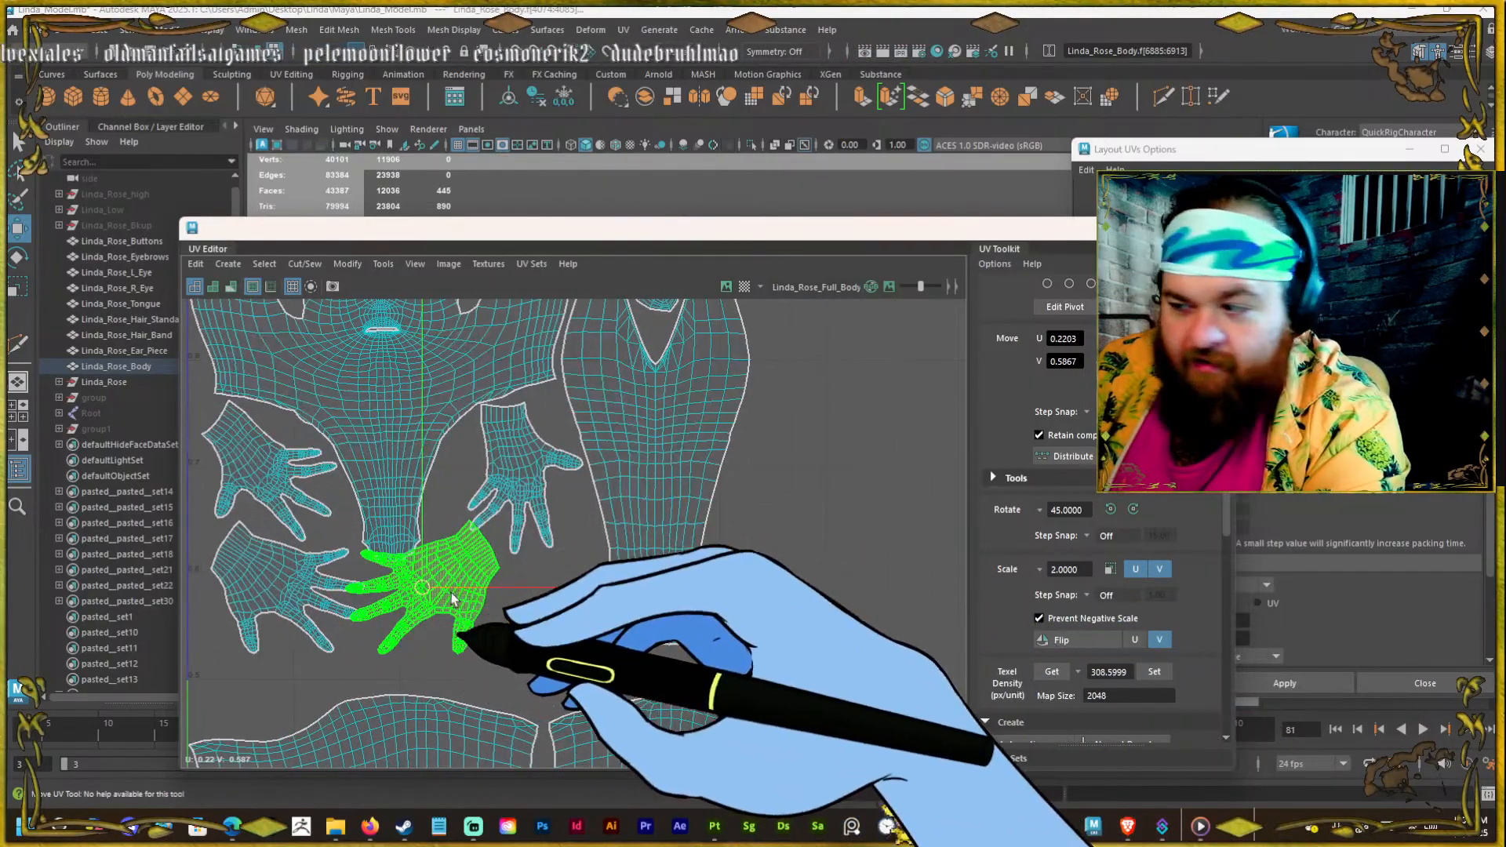
{"action": "middle_click_drag", "start_coordinate": [474, 596], "coordinate": [590, 540], "text": "alt"}
{"action": "scroll", "coordinate": [590, 543], "scroll_direction": "up", "scroll_amount": 2}
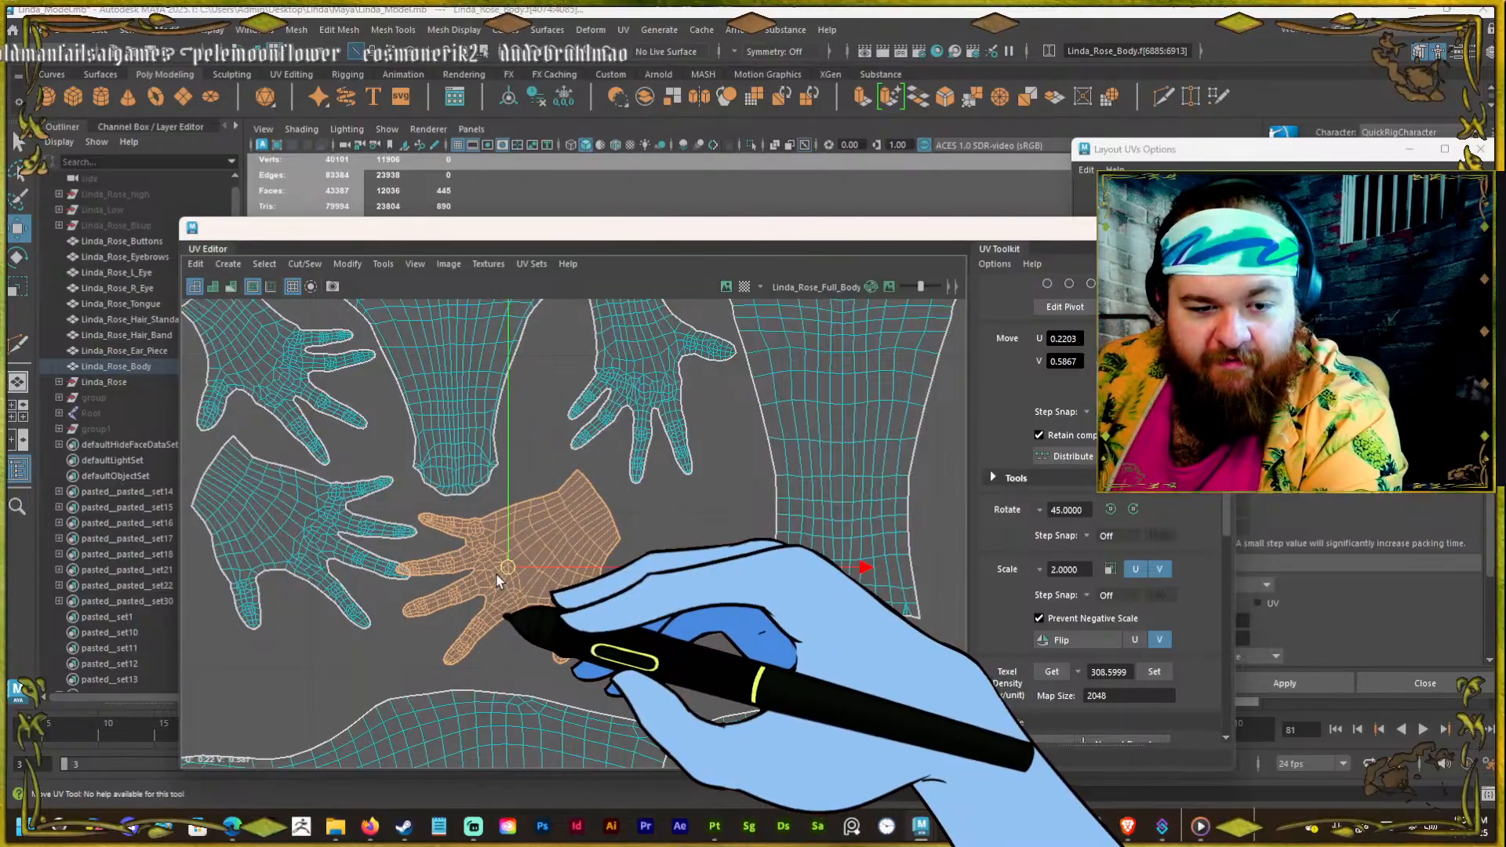
{"action": "left_click_drag", "start_coordinate": [506, 575], "coordinate": [511, 562]}
Select the elongated shoe shell outside the first tile, clear the UV Editor aside and frame the shoe on the model.
{"action": "scroll", "coordinate": [494, 471], "scroll_direction": "down", "scroll_amount": 10}
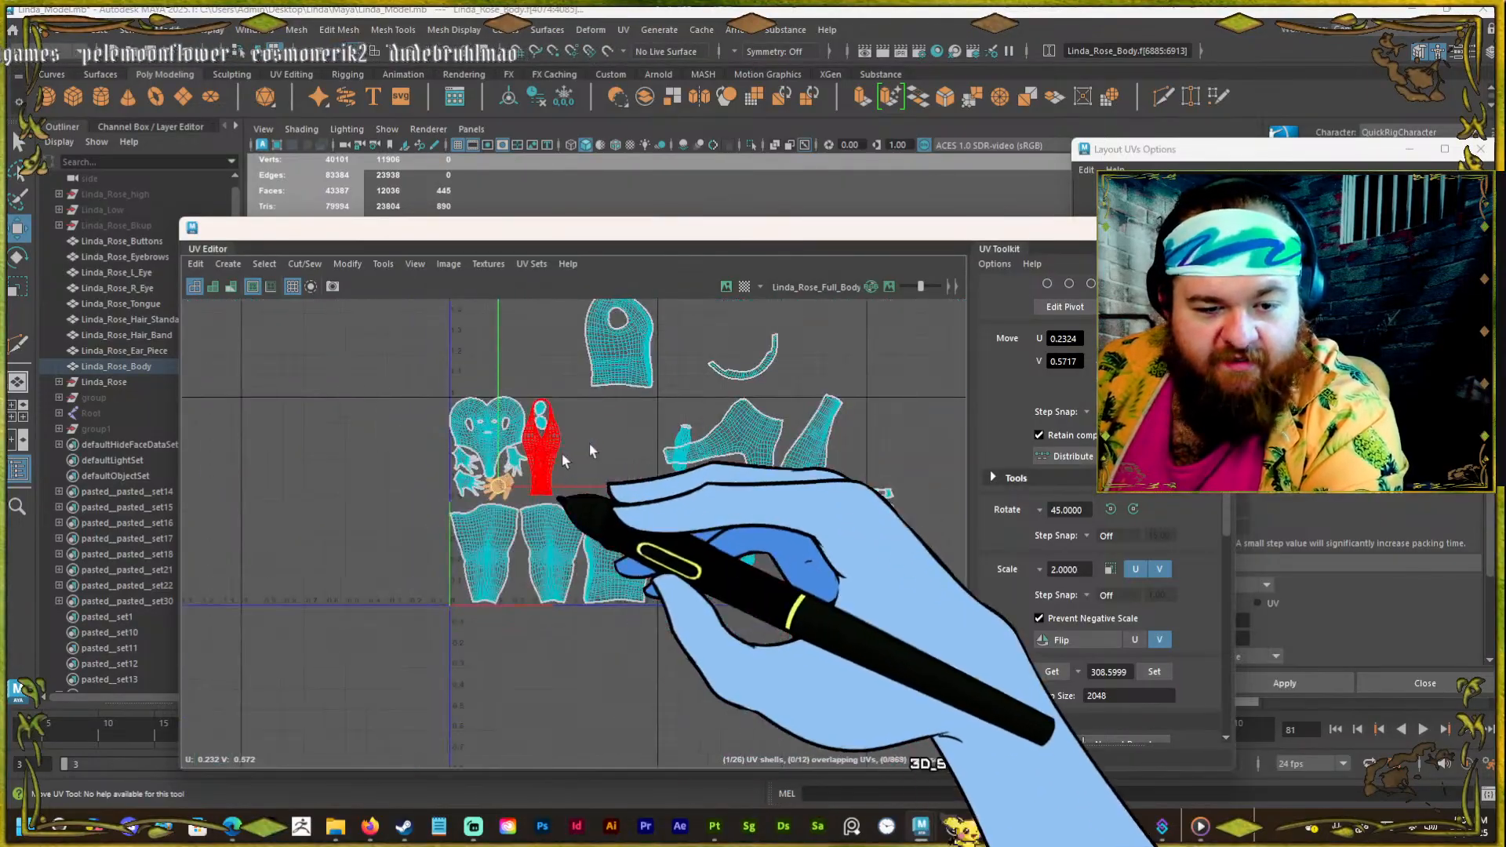
{"action": "left_click", "coordinate": [687, 398]}
{"action": "scroll", "coordinate": [688, 416], "scroll_direction": "up", "scroll_amount": 3}
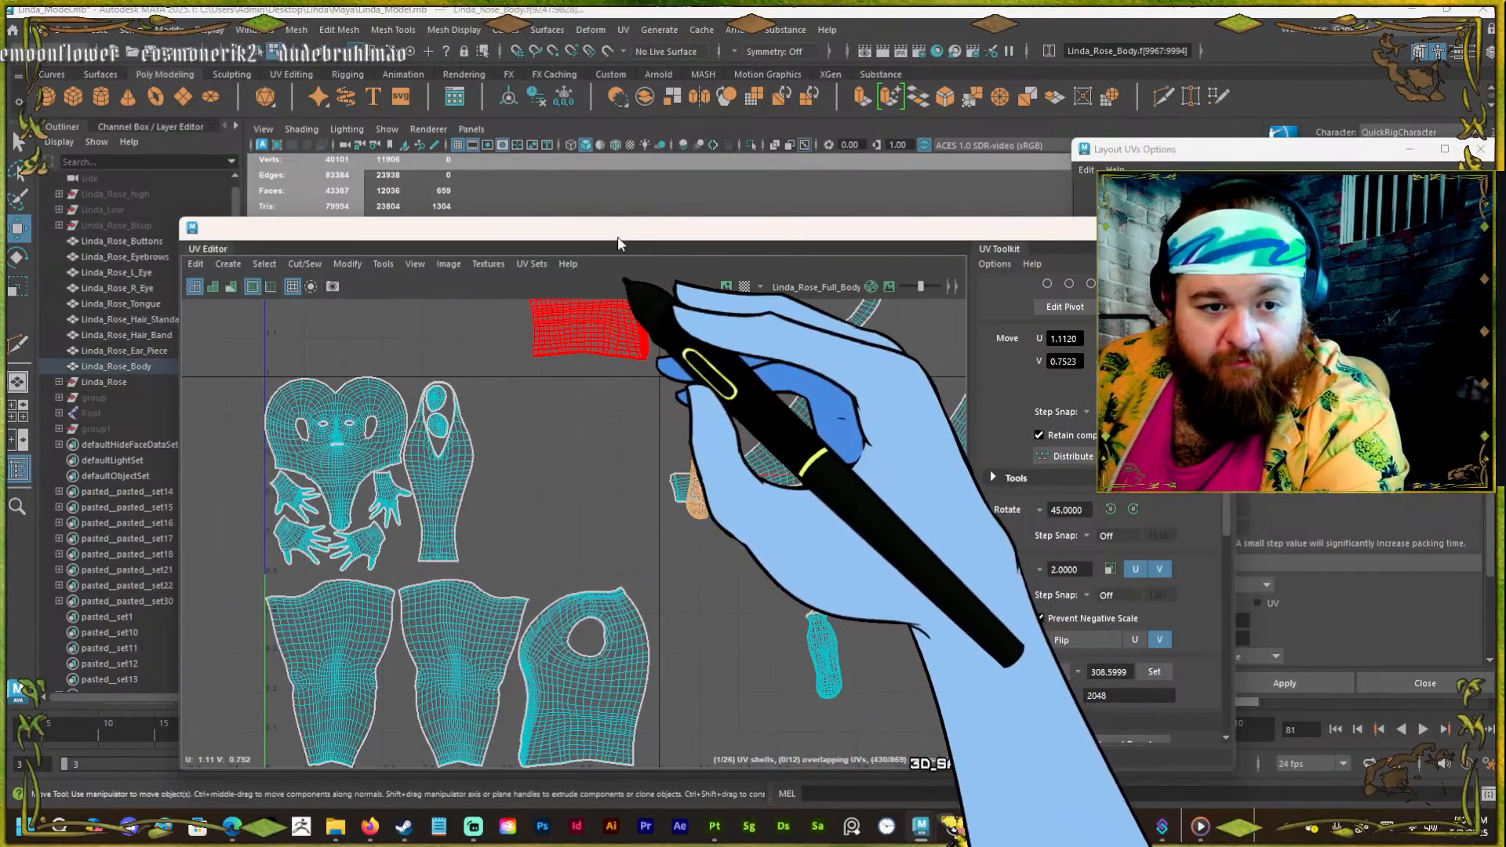
{"action": "left_click_drag", "start_coordinate": [620, 234], "coordinate": [1505, 266]}
{"action": "right_click_drag", "start_coordinate": [910, 357], "coordinate": [786, 359], "text": "alt"}
{"action": "key", "text": "f"}
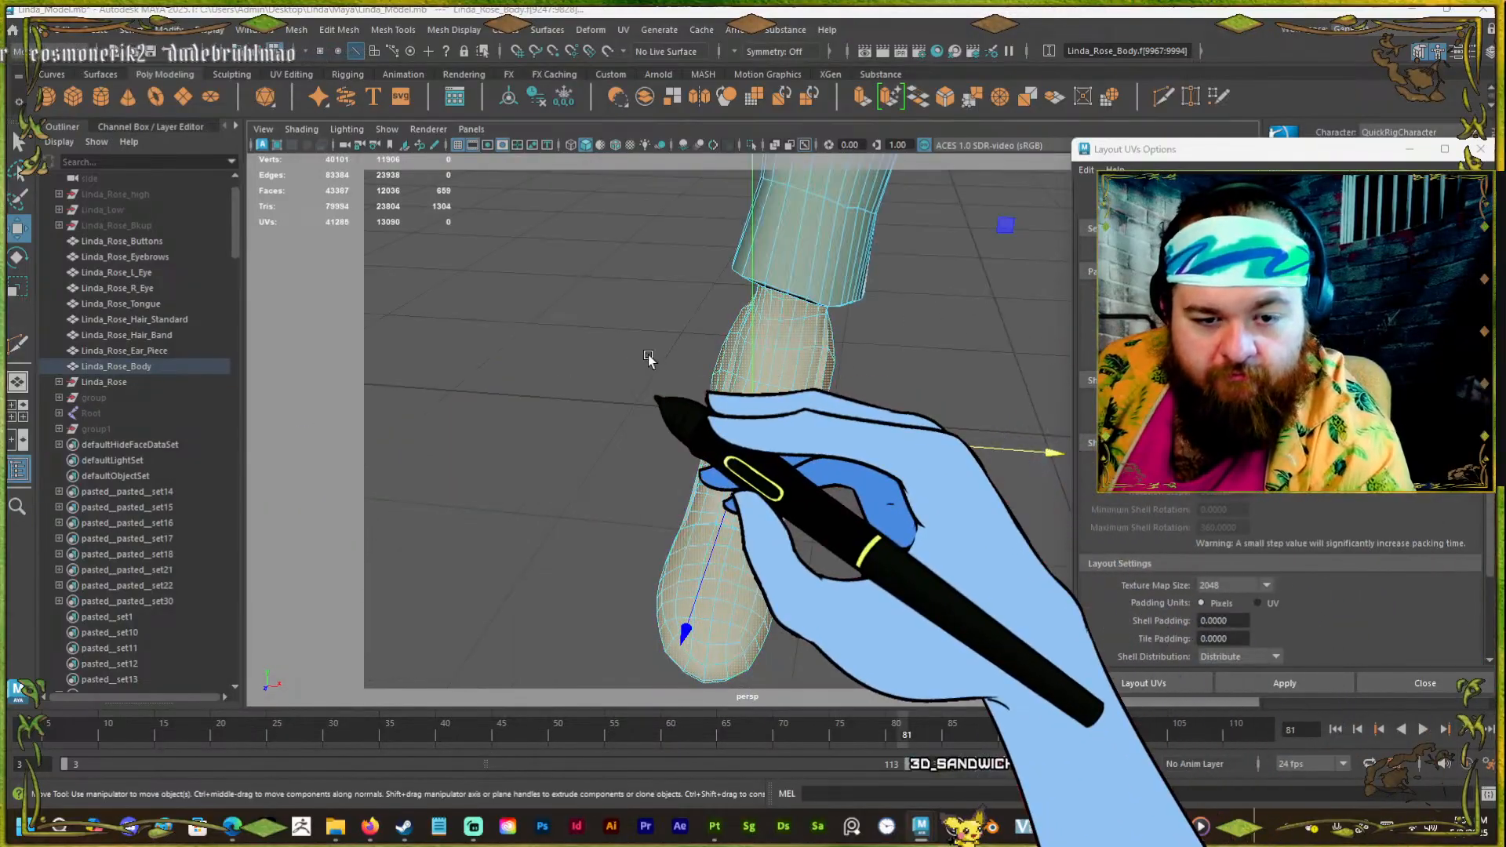
{"action": "left_click_drag", "start_coordinate": [784, 463], "coordinate": [719, 441], "text": "alt"}
{"action": "right_click_drag", "start_coordinate": [719, 441], "coordinate": [860, 494], "text": "alt"}
{"action": "left_click_drag", "start_coordinate": [832, 455], "coordinate": [861, 538], "text": "alt"}
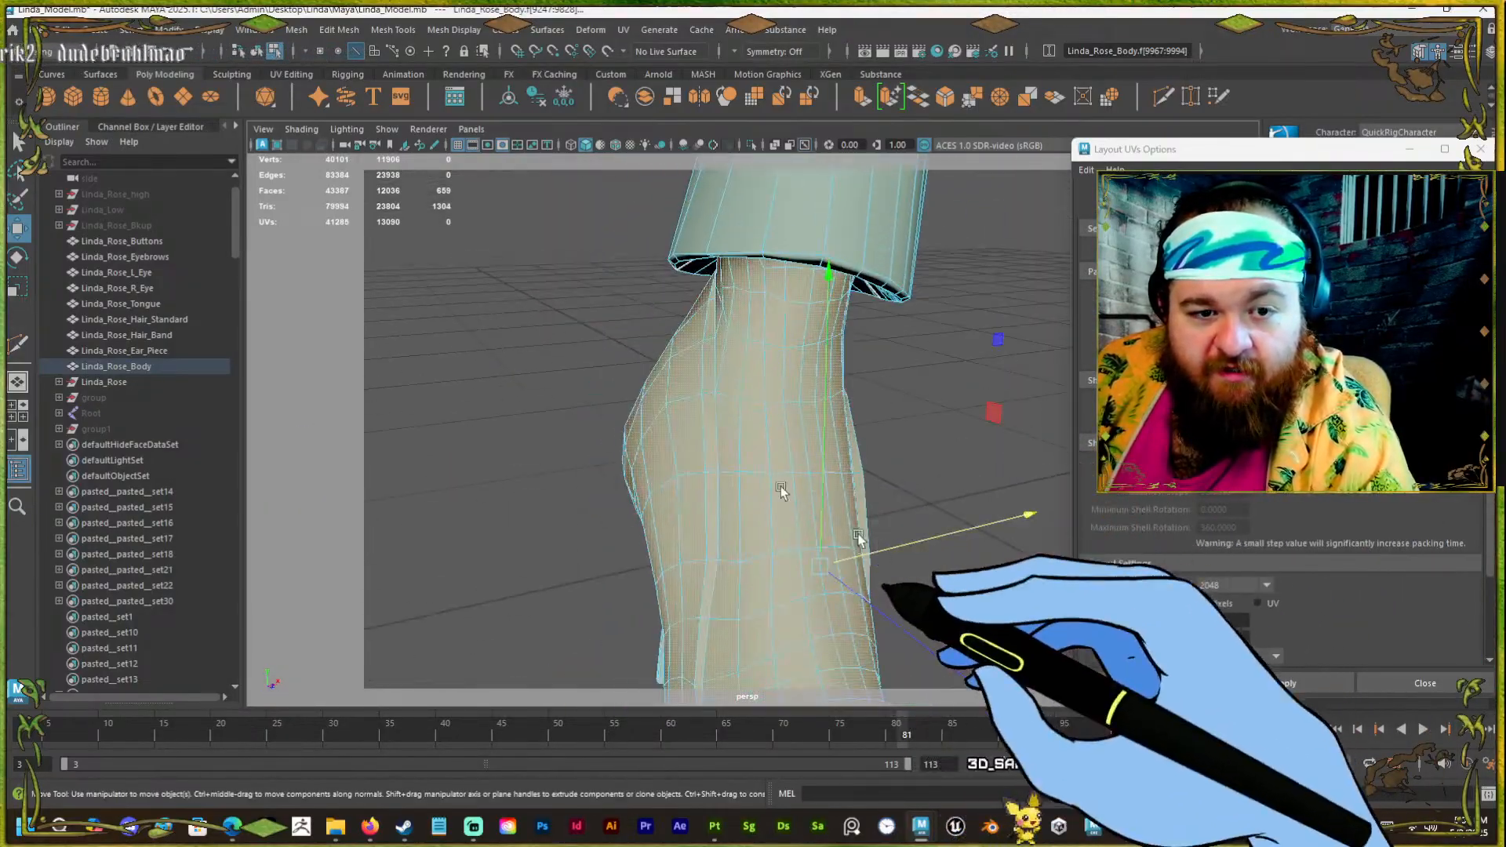
{"action": "left_click_drag", "start_coordinate": [502, 330], "coordinate": [631, 353], "text": "alt"}
Try to select the edge loops along the shoe's sides and around its toe cap as UV seams.
{"action": "key", "text": "F8"}
{"action": "key", "text": "F10"}
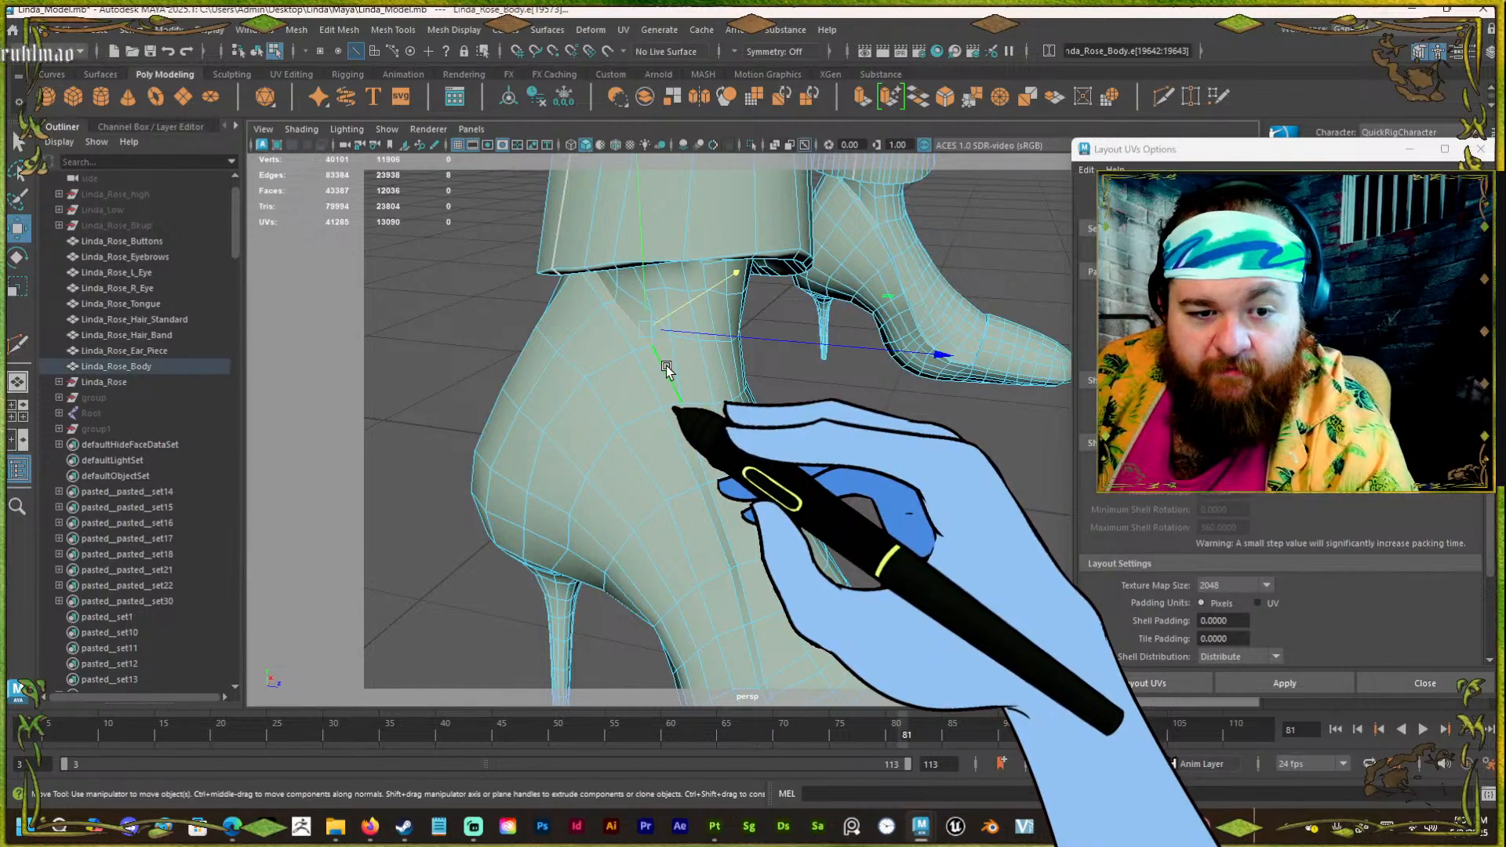
{"action": "double_click", "coordinate": [684, 428], "text": "shift"}
{"action": "left_click_drag", "start_coordinate": [836, 472], "coordinate": [612, 404], "text": "alt"}
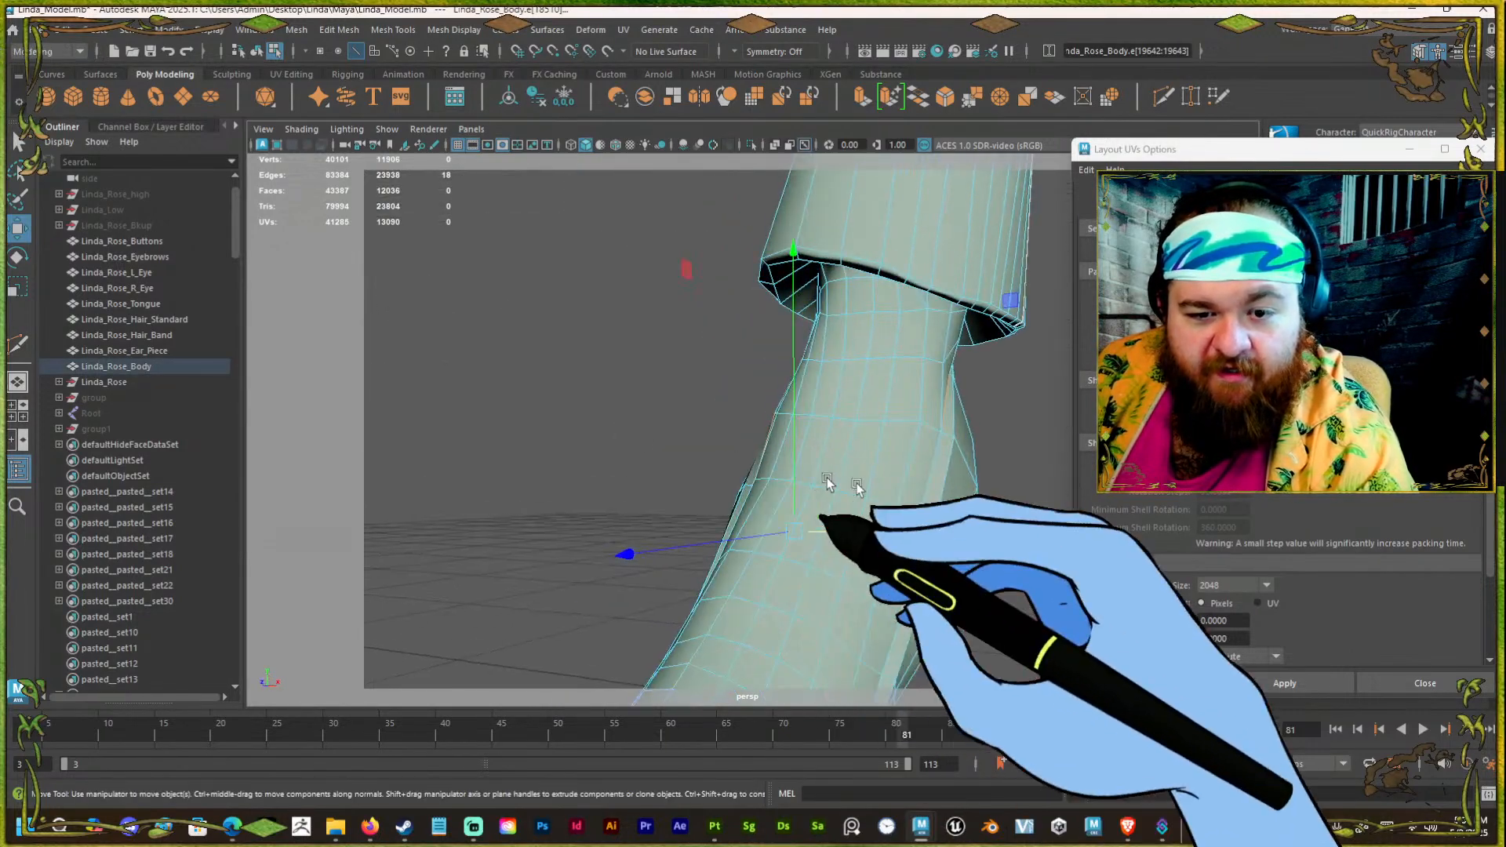
{"action": "double_click", "coordinate": [928, 491], "text": "shift"}
{"action": "mouse_move", "coordinate": [767, 536]}
{"action": "left_mouse_down", "text": "alt"}
{"action": "mouse_move", "coordinate": [619, 447]}
{"action": "mouse_move", "coordinate": [590, 502]}
{"action": "mouse_move", "coordinate": [568, 484]}
{"action": "mouse_move", "coordinate": [716, 494]}
{"action": "mouse_move", "coordinate": [766, 565]}
{"action": "left_mouse_up", "text": "alt"}
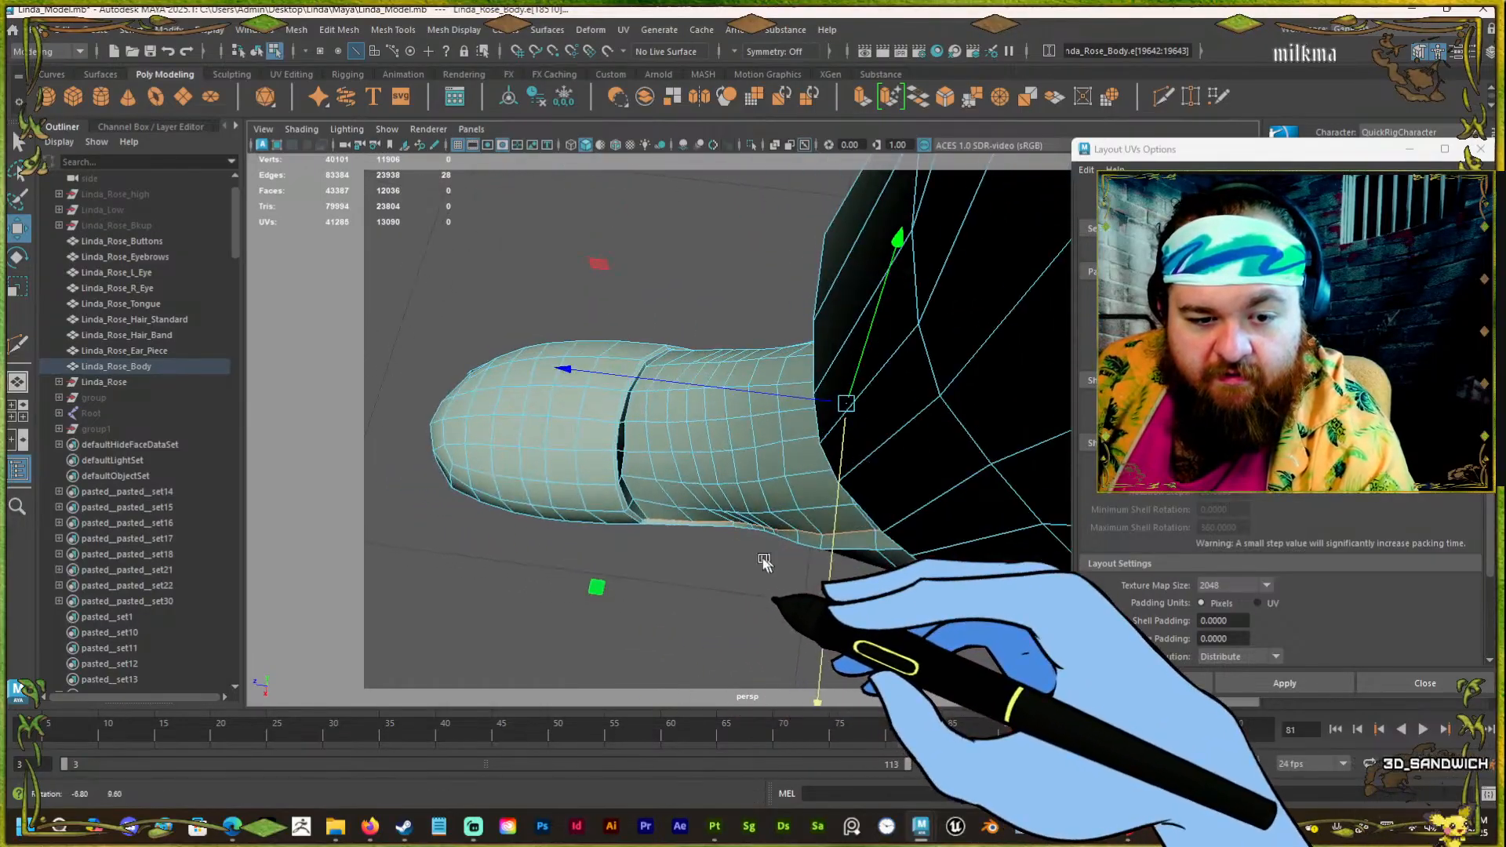
{"action": "right_click_drag", "start_coordinate": [766, 565], "coordinate": [662, 598], "text": "alt"}
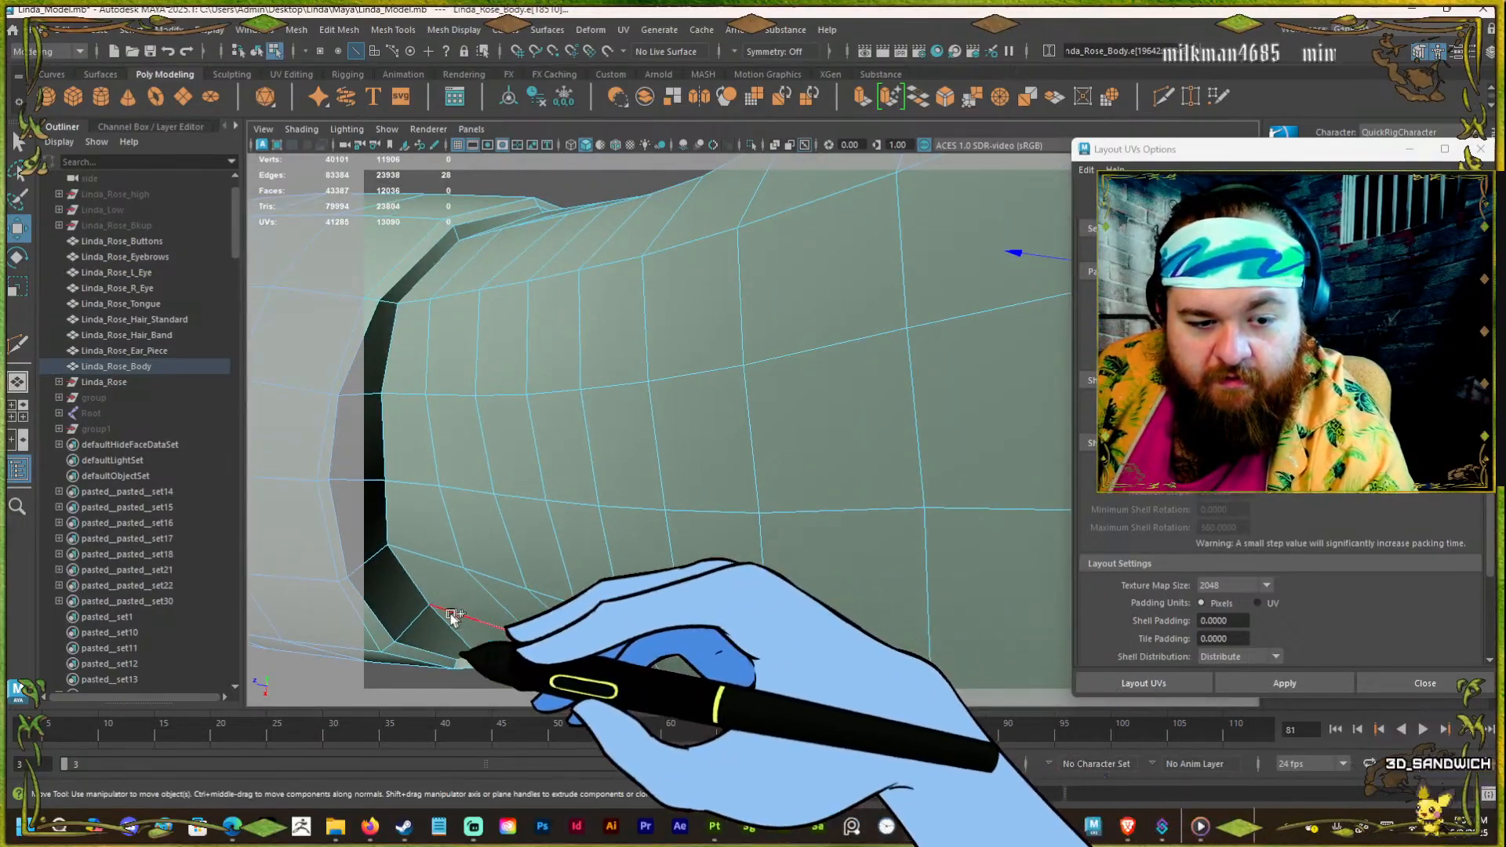
{"action": "double_click", "coordinate": [460, 571], "text": "shift"}
{"action": "left_click_drag", "start_coordinate": [765, 392], "coordinate": [369, 528], "text": "alt"}
{"action": "middle_click_drag", "start_coordinate": [500, 515], "coordinate": [562, 453], "text": "alt"}
{"action": "mouse_move", "coordinate": [563, 455]}
{"action": "left_mouse_down", "text": "alt"}
{"action": "mouse_move", "coordinate": [640, 468]}
{"action": "mouse_move", "coordinate": [797, 269]}
{"action": "mouse_move", "coordinate": [608, 389]}
{"action": "mouse_move", "coordinate": [657, 477]}
{"action": "mouse_move", "coordinate": [579, 465]}
{"action": "left_mouse_up", "text": "alt"}
{"action": "double_click", "coordinate": [604, 645], "text": "shift"}
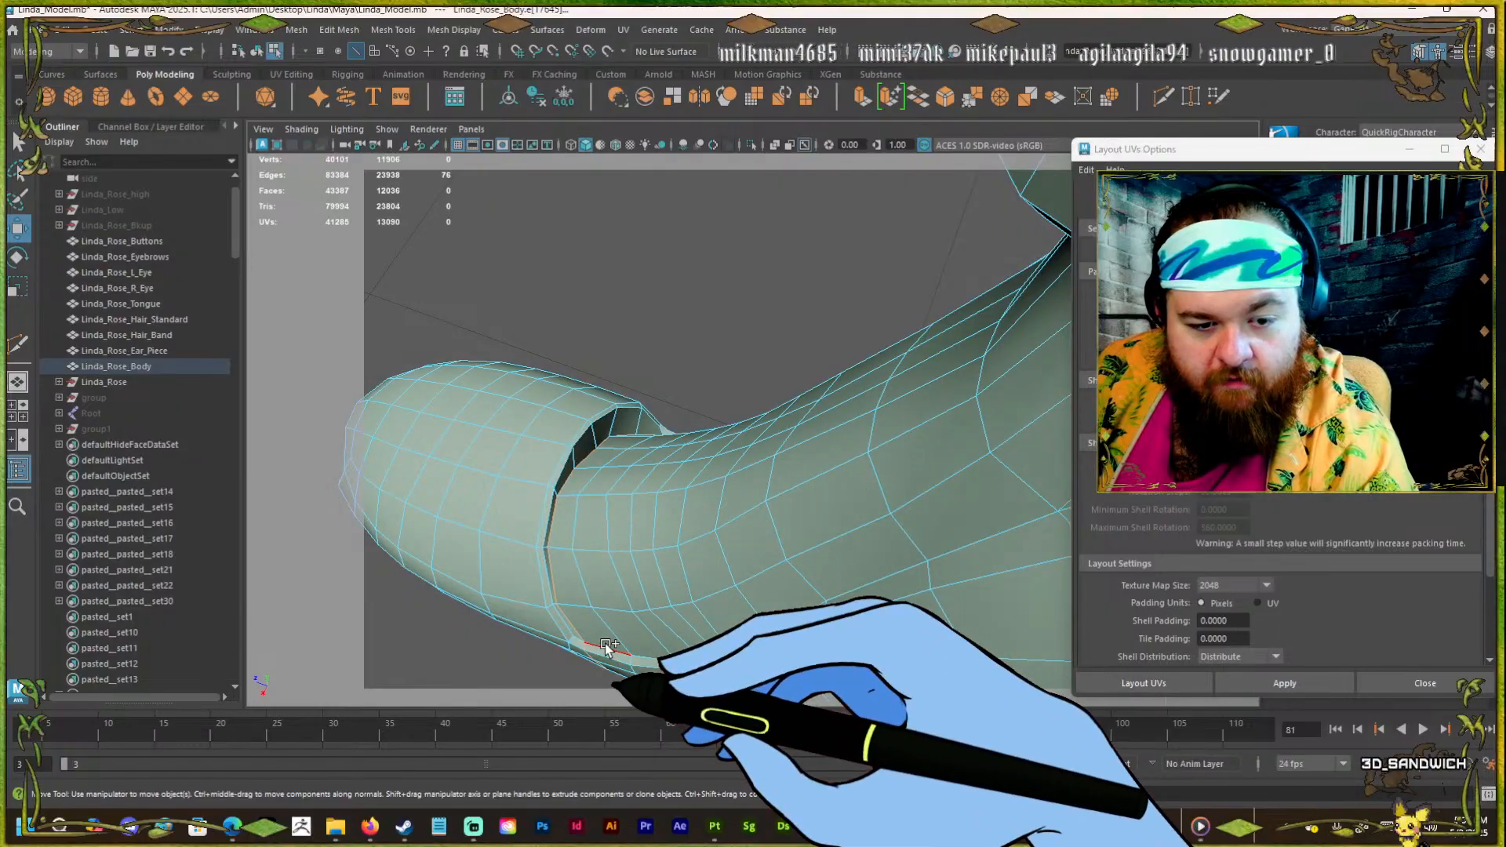
{"action": "left_click_drag", "start_coordinate": [605, 645], "coordinate": [623, 283], "text": "alt"}
Return to object selection and set symmetry to Object X.
{"action": "key", "text": "F8"}
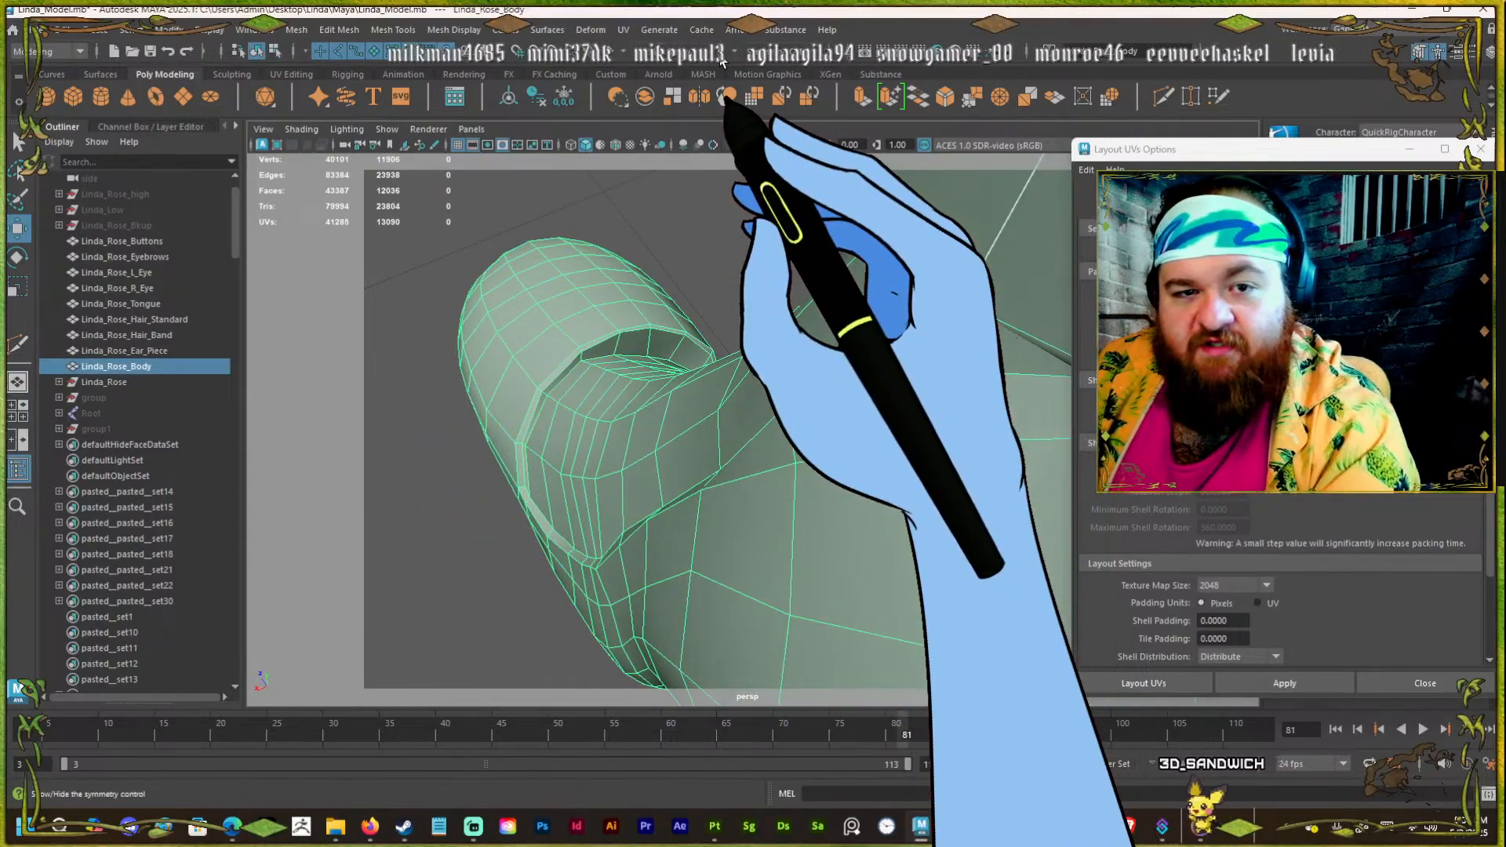
{"action": "left_click", "coordinate": [744, 51]}
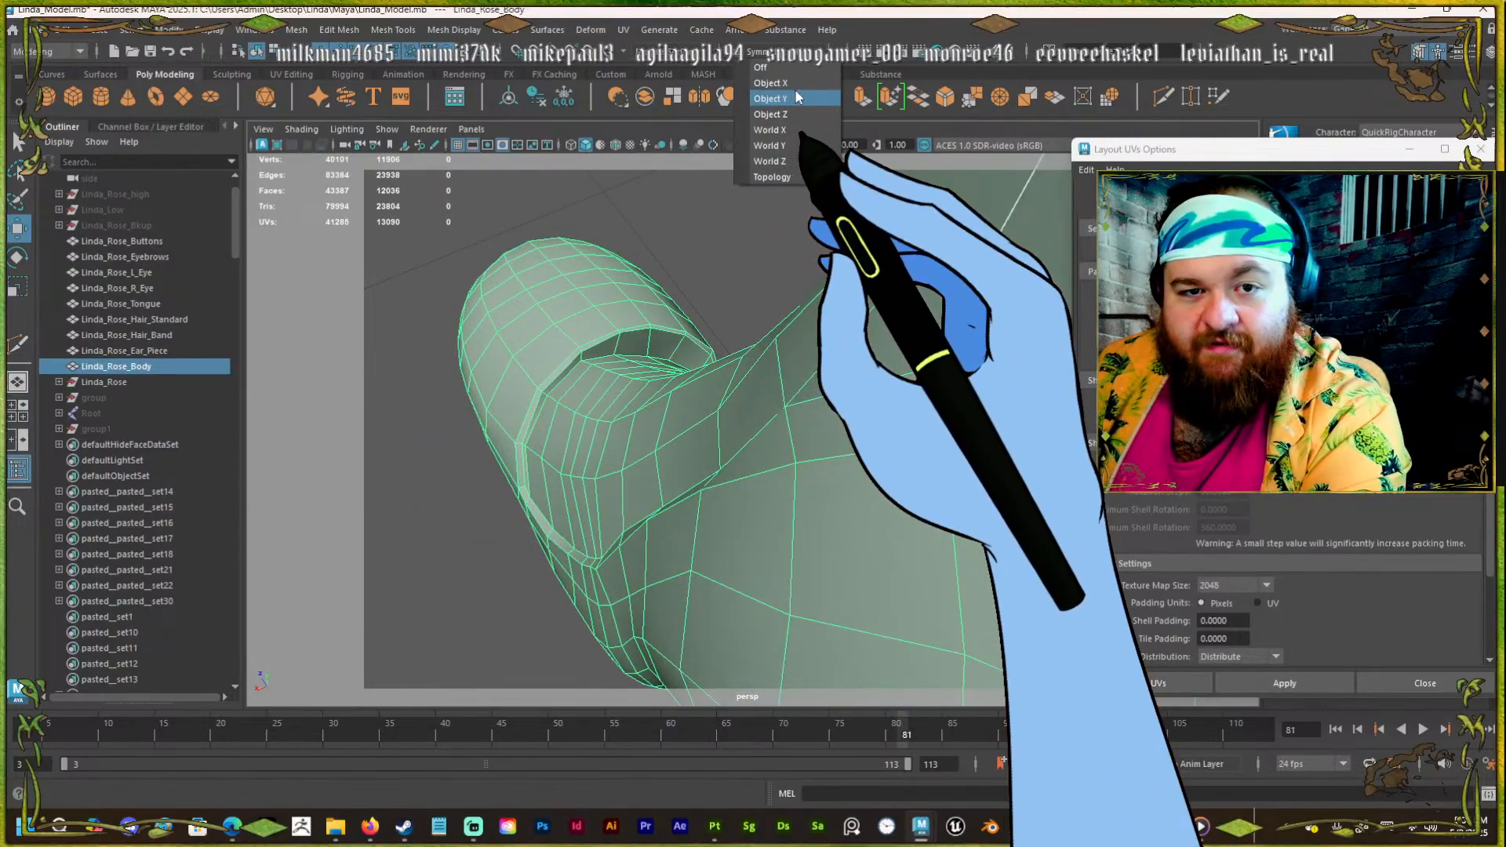
{"action": "left_click", "coordinate": [769, 83]}
Select the seam edges on both shoes around the border between the toe cap and the front of the shoe.
{"action": "left_click_drag", "start_coordinate": [486, 339], "coordinate": [553, 451], "text": "alt"}
{"action": "key", "text": "F10"}
{"action": "double_click", "coordinate": [534, 506]}
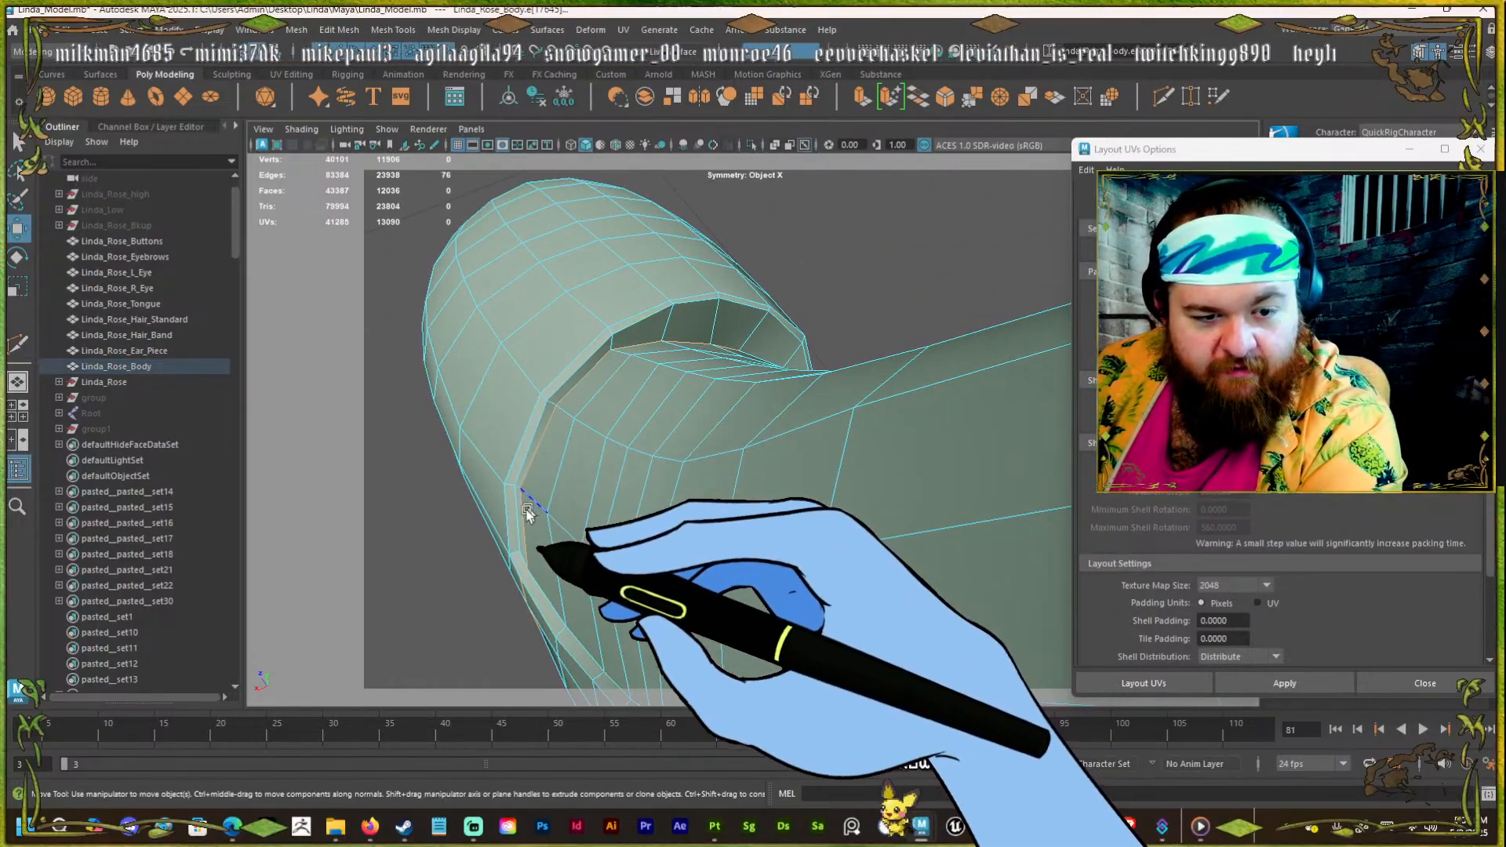
{"action": "left_click", "coordinate": [549, 426], "text": "shift"}
{"action": "left_click", "coordinate": [548, 424], "text": "shift"}
{"action": "left_click", "coordinate": [577, 389], "text": "shift"}
{"action": "left_click_drag", "start_coordinate": [616, 400], "coordinate": [651, 430], "text": "alt"}
{"action": "left_click", "coordinate": [683, 429], "text": "shift"}
{"action": "left_click", "coordinate": [734, 452], "text": "shift"}
{"action": "left_click_drag", "start_coordinate": [647, 293], "coordinate": [682, 353], "text": "alt"}
{"action": "left_click", "coordinate": [702, 429], "text": "shift"}
{"action": "double_click", "coordinate": [698, 427], "text": "shift"}
Extend the seam selection up the shoe's side towards the ankle, undoing the last loop addition.
{"action": "left_click_drag", "start_coordinate": [629, 460], "coordinate": [857, 403], "text": "alt"}
{"action": "right_click_drag", "start_coordinate": [833, 399], "coordinate": [662, 410], "text": "alt"}
{"action": "left_click_drag", "start_coordinate": [662, 410], "coordinate": [648, 567], "text": "alt"}
{"action": "middle_click_drag", "start_coordinate": [649, 567], "coordinate": [700, 430], "text": "alt"}
{"action": "scroll", "coordinate": [700, 430], "scroll_direction": "up", "scroll_amount": 4}
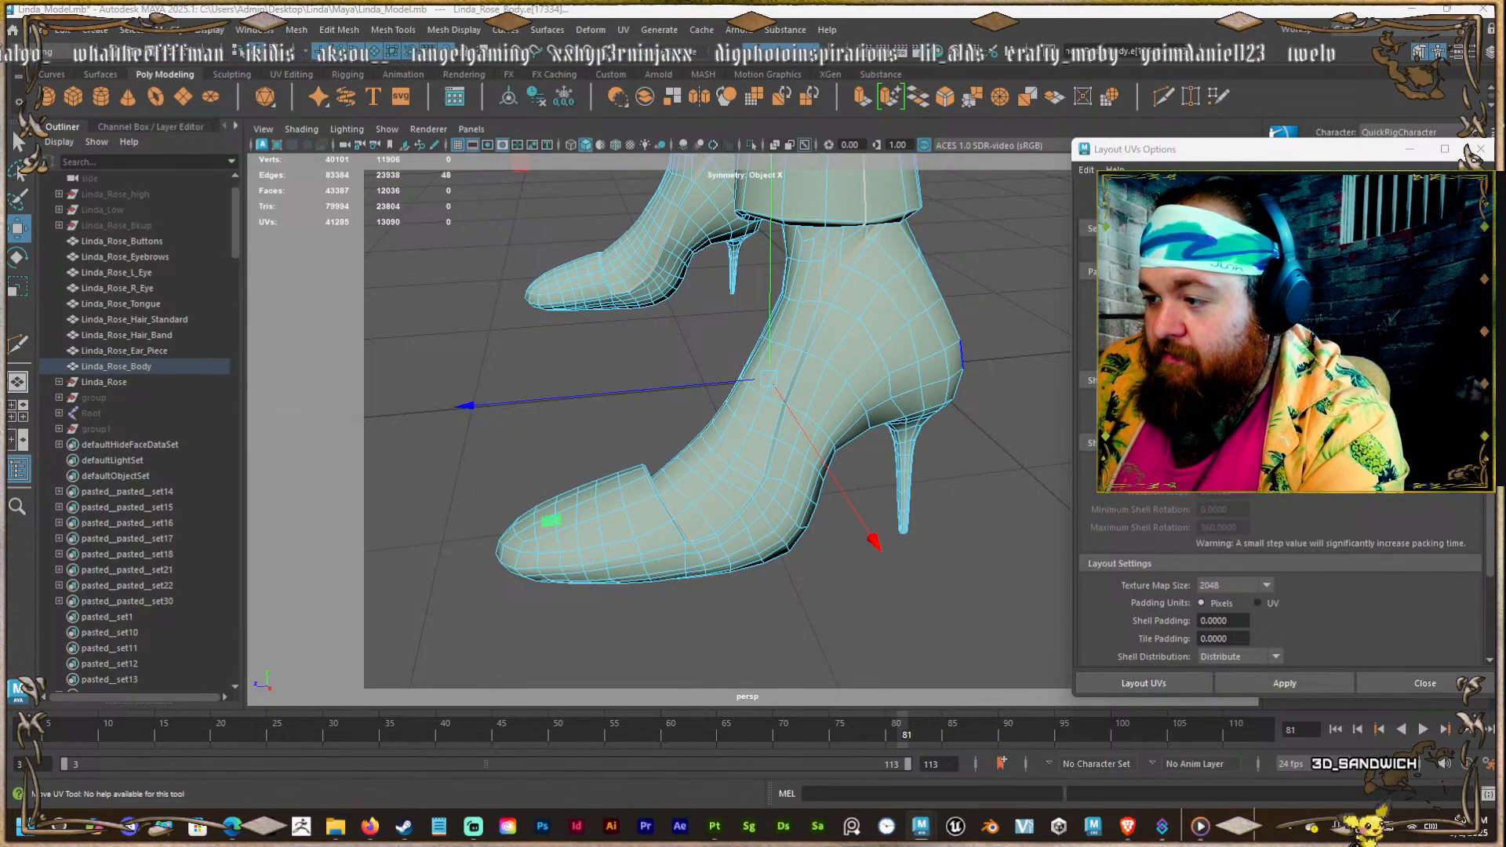
{"action": "left_click_drag", "start_coordinate": [768, 378], "coordinate": [730, 337], "text": "alt"}
{"action": "middle_click_drag", "start_coordinate": [730, 336], "coordinate": [723, 359], "text": "alt"}
{"action": "left_click", "coordinate": [772, 339], "text": "shift"}
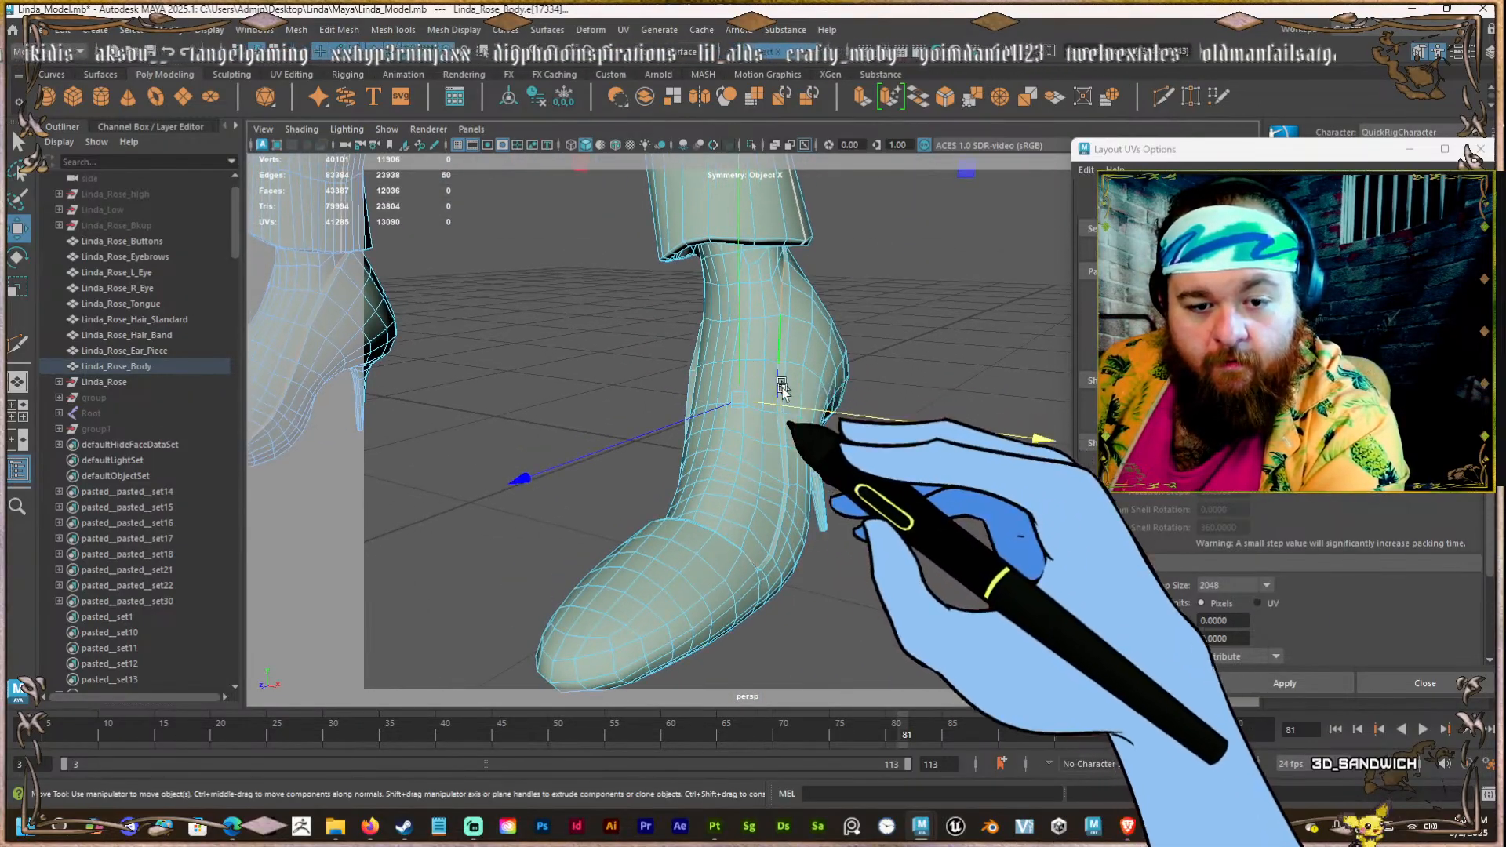
{"action": "double_click", "coordinate": [789, 465], "text": "shift"}
{"action": "key", "text": "ctrl+z"}
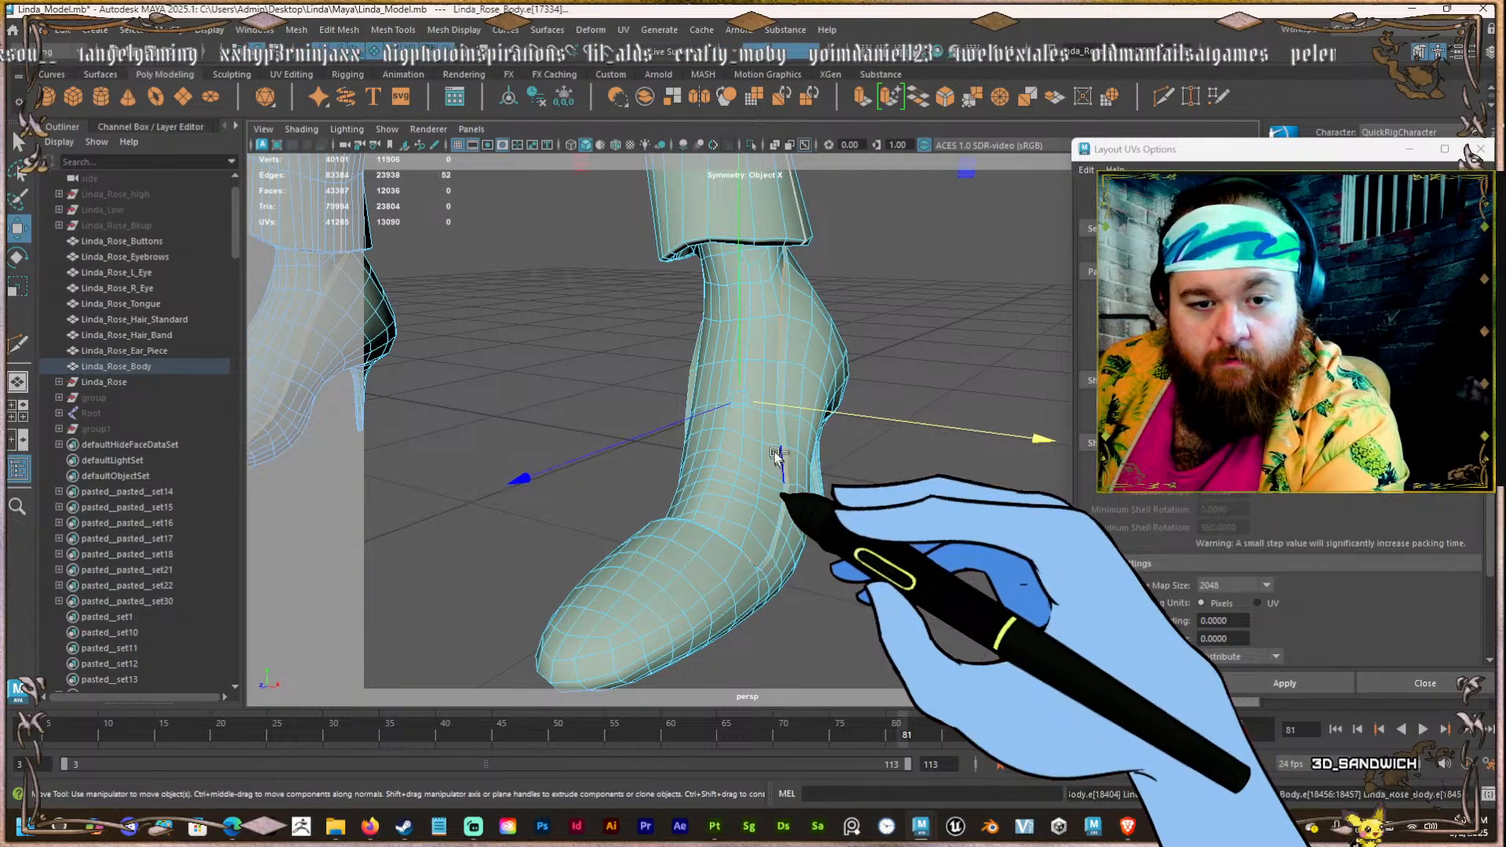
Add the remaining side edges up to the ankle to the selection and cut the UVs along it.
{"action": "middle_click_drag", "start_coordinate": [680, 431], "coordinate": [625, 393], "text": "alt"}
{"action": "right_click_drag", "start_coordinate": [625, 393], "coordinate": [719, 319], "text": "alt"}
{"action": "double_click", "coordinate": [728, 306], "text": "shift"}
{"action": "left_click_drag", "start_coordinate": [728, 314], "coordinate": [661, 548], "text": "alt"}
{"action": "left_click_drag", "start_coordinate": [448, 258], "coordinate": [715, 246], "text": "alt"}
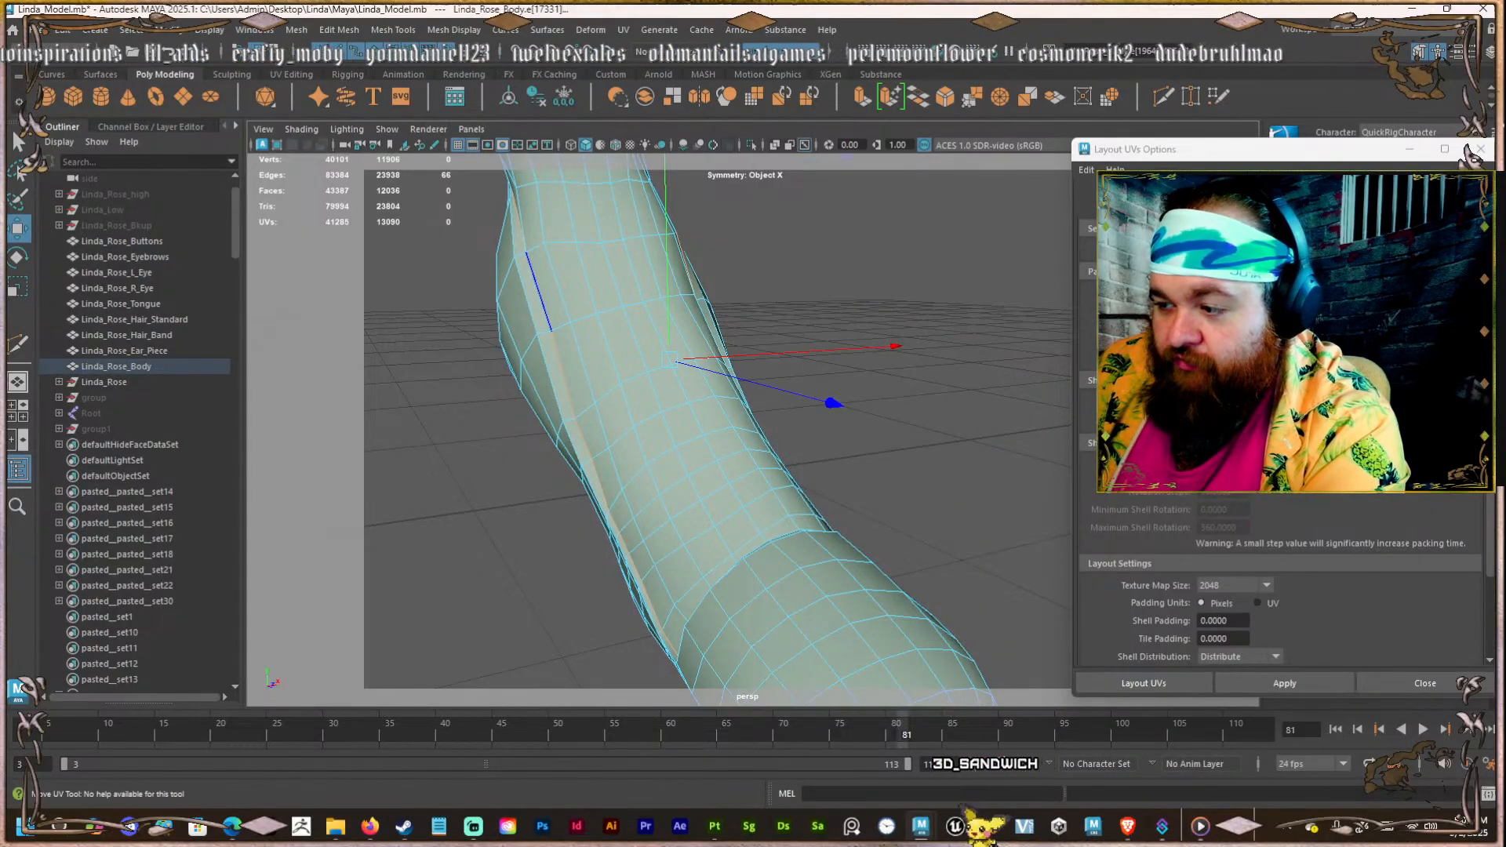
{"action": "left_click", "coordinate": [539, 291], "text": "shift"}
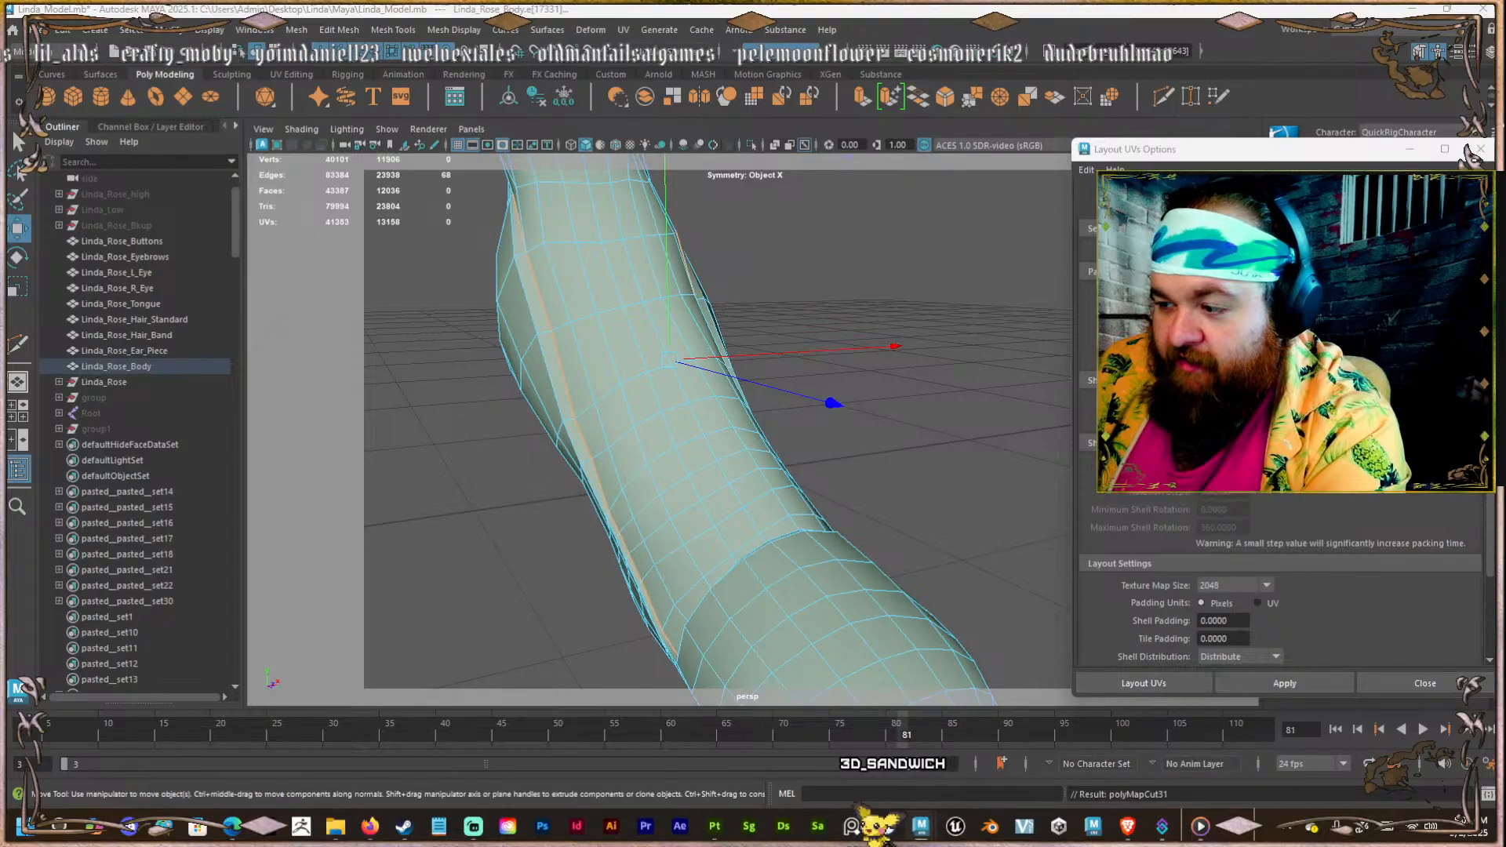
Bring the UV Editor back and select the shoe's front panel shell to check the separation.
{"action": "key", "text": "F11"}
{"action": "left_click_drag", "start_coordinate": [1505, 271], "coordinate": [716, 253]}
{"action": "left_click", "coordinate": [888, 417]}
{"action": "left_click", "coordinate": [876, 432]}
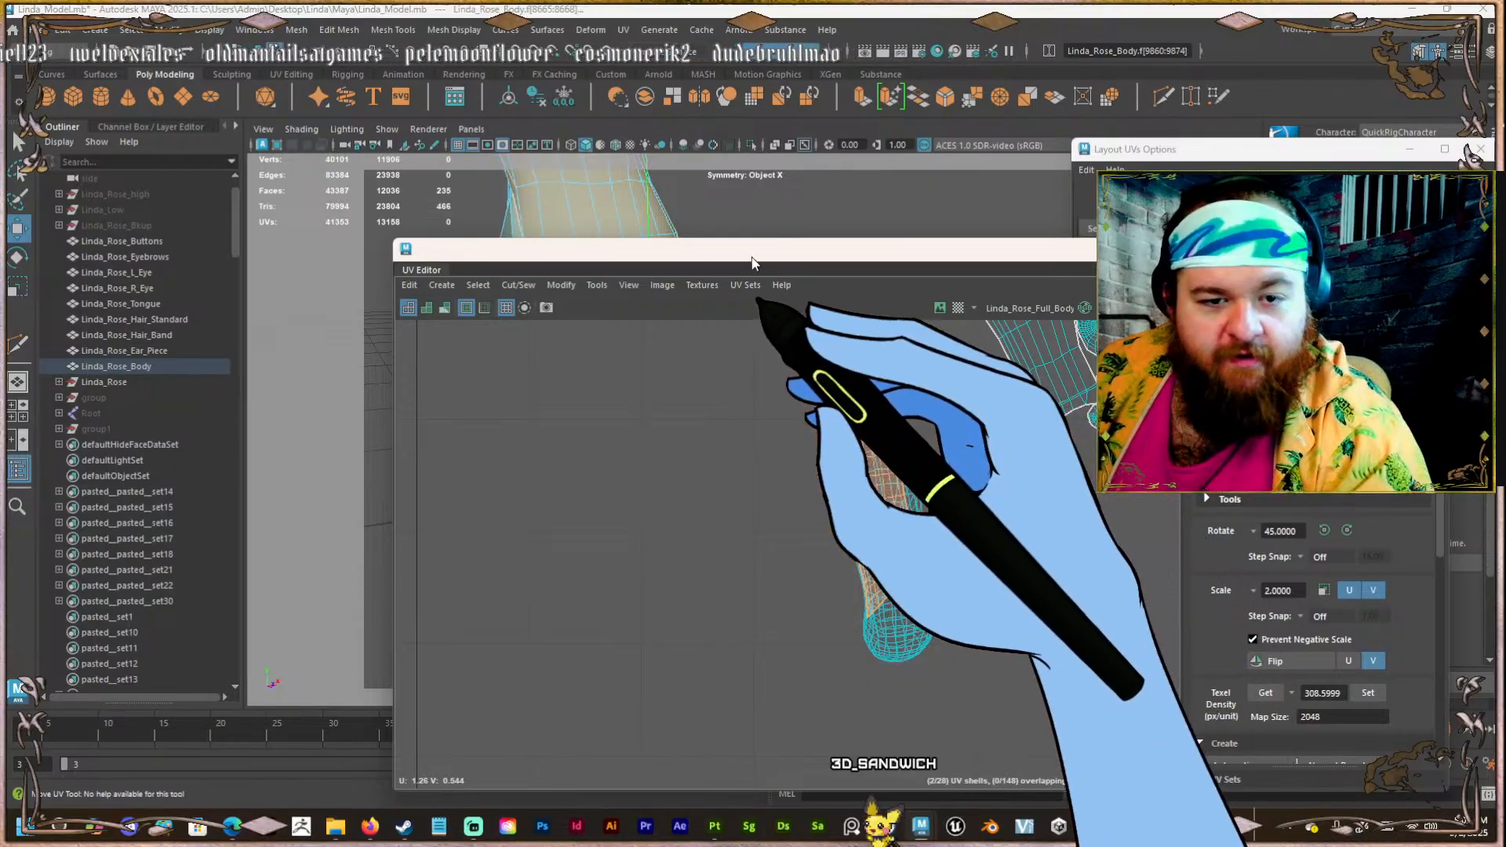
{"action": "scroll", "coordinate": [709, 365], "scroll_direction": "down", "scroll_amount": 2}
Move the UV Editor below the ankle view and turn symmetry off.
{"action": "left_click_drag", "start_coordinate": [752, 256], "coordinate": [439, 300]}
{"action": "left_click_drag", "start_coordinate": [776, 306], "coordinate": [632, 278], "text": "alt"}
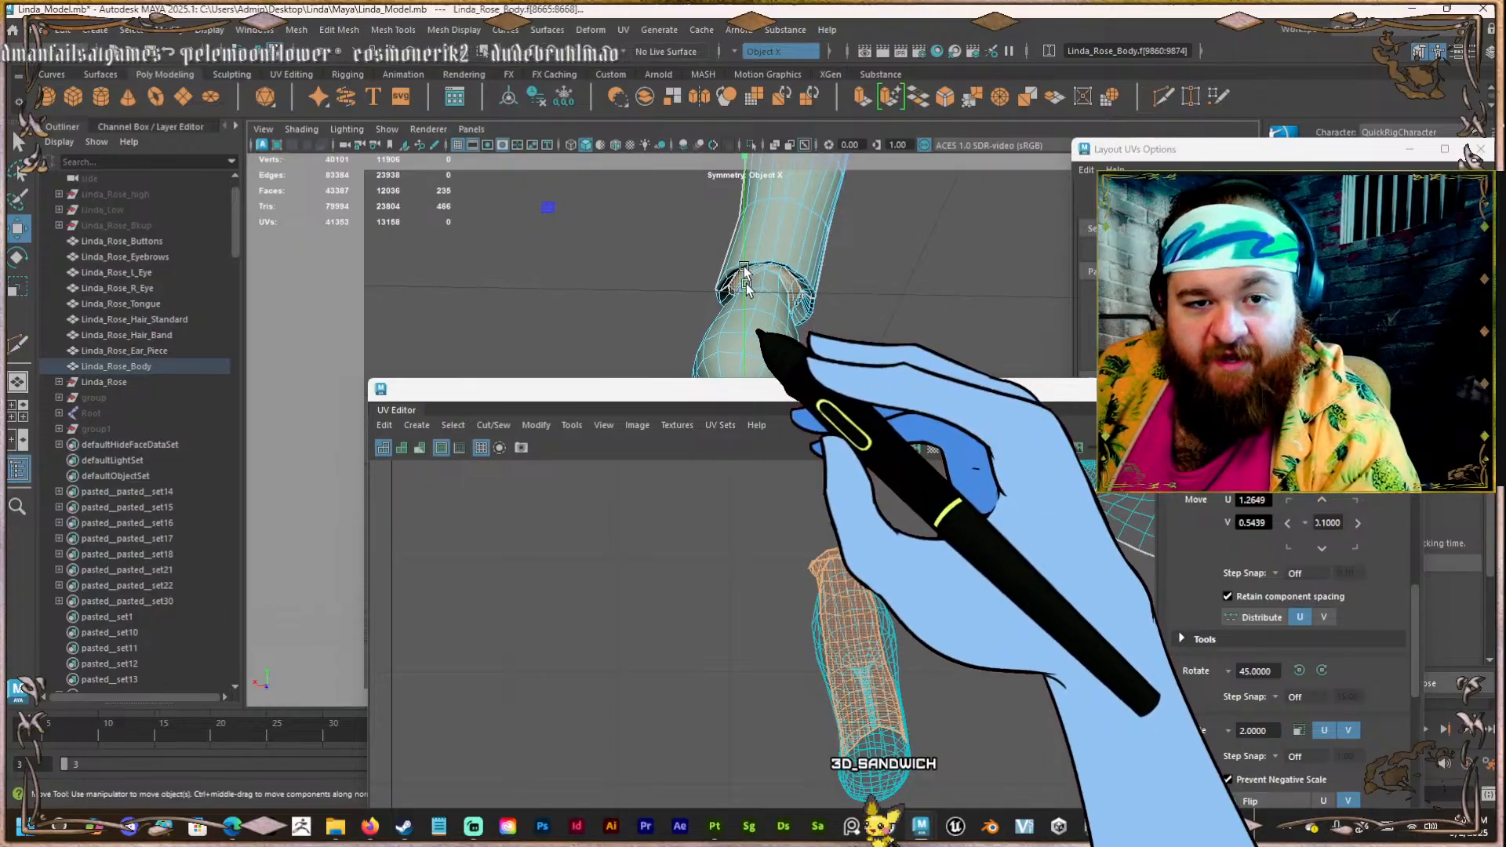
{"action": "left_click", "coordinate": [734, 52]}
{"action": "left_click", "coordinate": [758, 73]}
Restore the seam edge selection, add the edge at the back of the ankle opening and cut the UVs there.
{"action": "right_click_drag", "start_coordinate": [759, 196], "coordinate": [756, 259], "text": "alt"}
{"action": "mouse_move", "coordinate": [757, 259]}
{"action": "left_mouse_down", "text": "alt"}
{"action": "mouse_move", "coordinate": [766, 383]}
{"action": "mouse_move", "coordinate": [769, 313]}
{"action": "mouse_move", "coordinate": [806, 266]}
{"action": "mouse_move", "coordinate": [816, 283]}
{"action": "left_mouse_up", "text": "alt"}
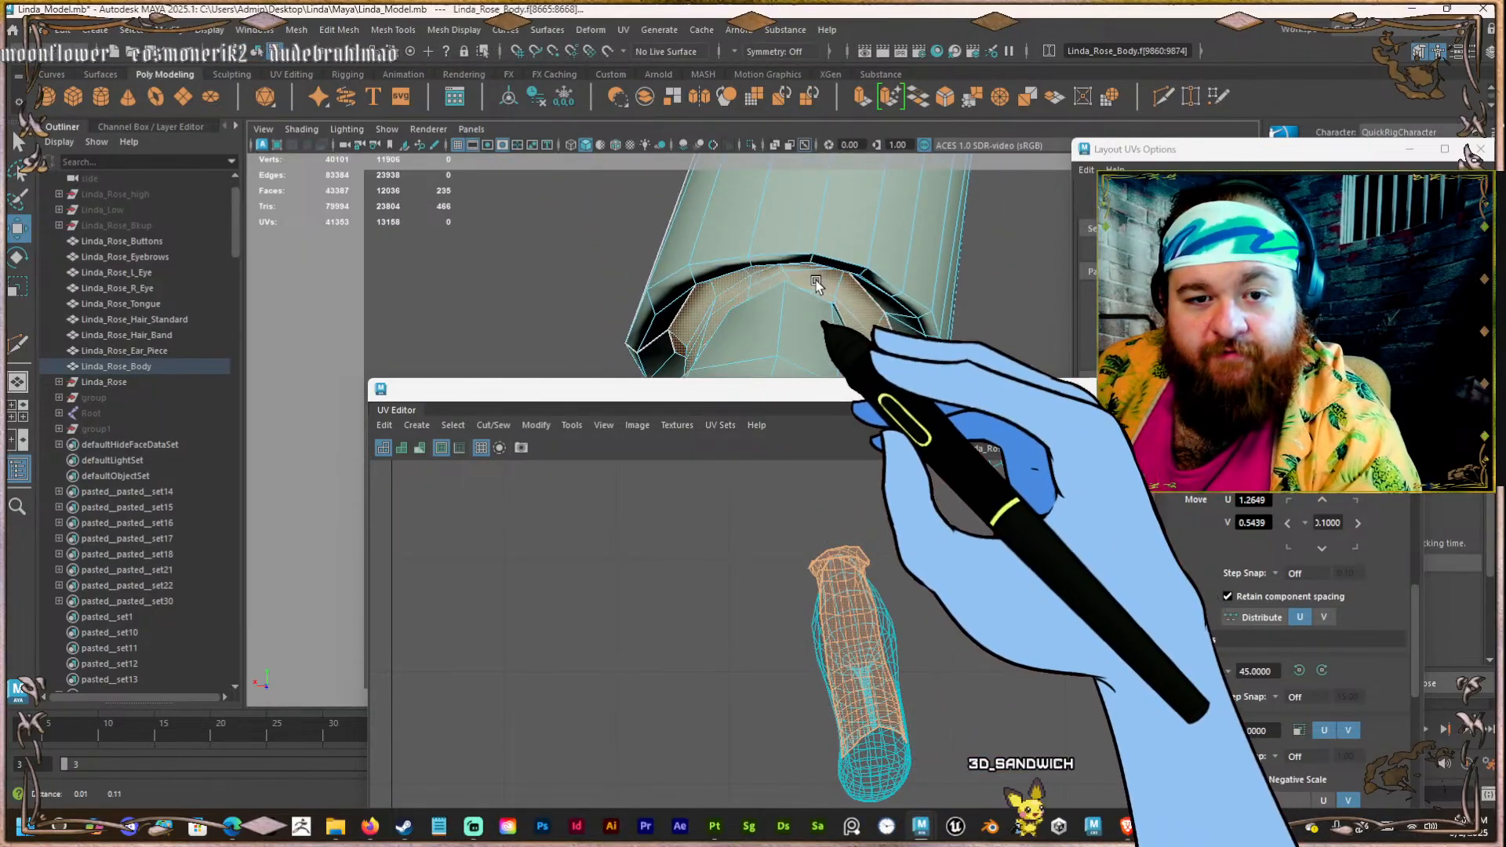
{"action": "mouse_move", "coordinate": [817, 282]}
{"action": "right_mouse_down", "text": "alt"}
{"action": "mouse_move", "coordinate": [839, 315]}
{"action": "mouse_move", "coordinate": [783, 289]}
{"action": "right_mouse_up", "text": "alt"}
{"action": "mouse_move", "coordinate": [784, 289]}
{"action": "left_mouse_down", "text": "alt"}
{"action": "mouse_move", "coordinate": [746, 275]}
{"action": "mouse_move", "coordinate": [781, 303]}
{"action": "mouse_move", "coordinate": [743, 288]}
{"action": "mouse_move", "coordinate": [821, 327]}
{"action": "mouse_move", "coordinate": [729, 327]}
{"action": "mouse_move", "coordinate": [727, 339]}
{"action": "left_mouse_up", "text": "alt"}
{"action": "key", "text": "ctrl+z"}
{"action": "key", "text": "ctrl+z"}
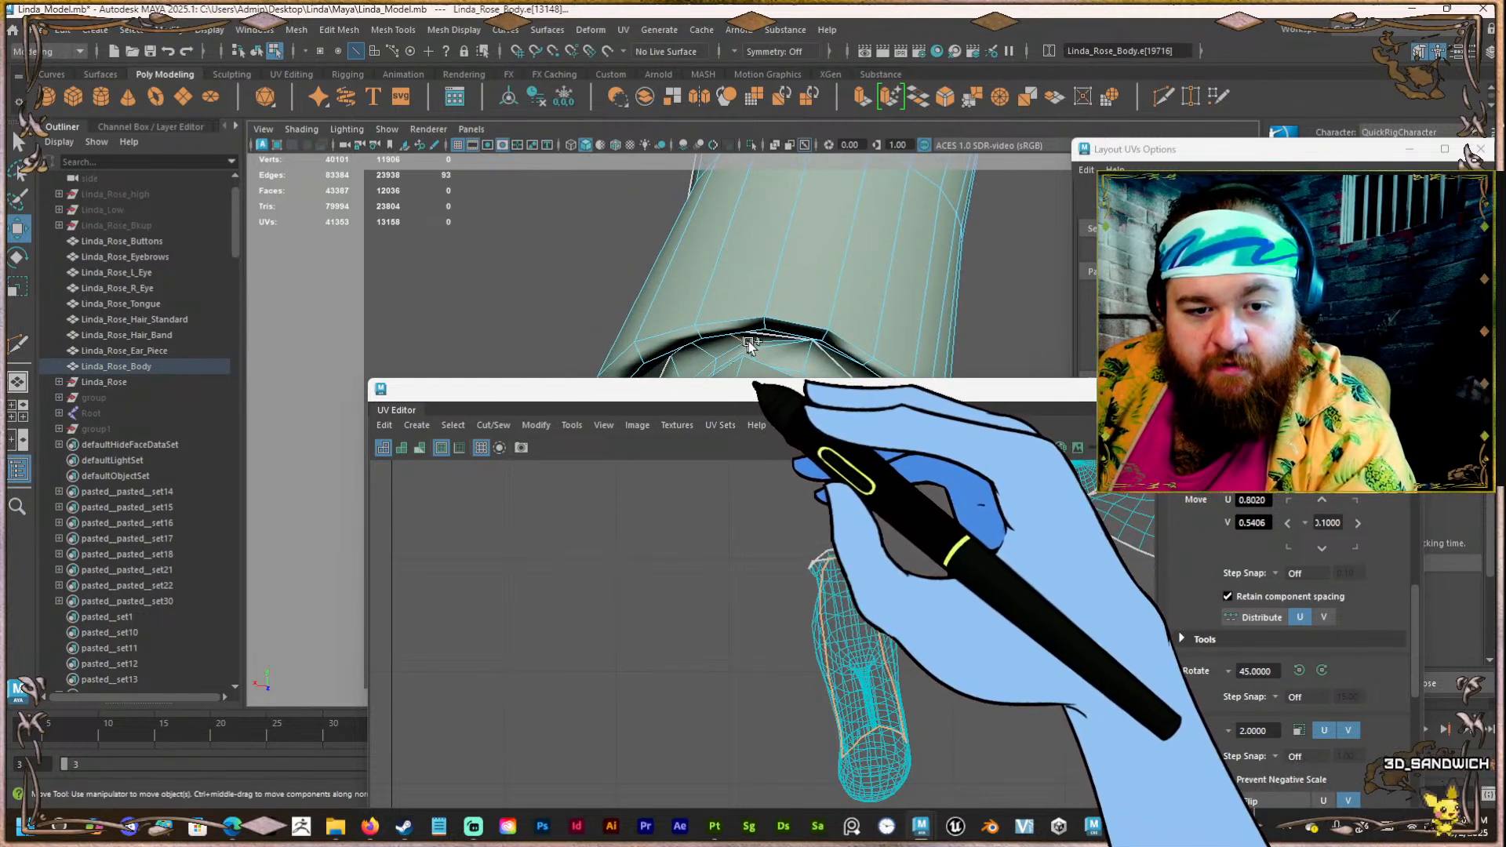
{"action": "left_click", "coordinate": [751, 352], "text": "shift"}
{"action": "double_click", "coordinate": [750, 351], "text": "shift"}
{"action": "key", "text": "shift+x"}
Cut the remaining edge at the ankle opening of the shoe's front panel shell and unfold the shell.
{"action": "scroll", "coordinate": [847, 580], "scroll_direction": "up", "scroll_amount": 5}
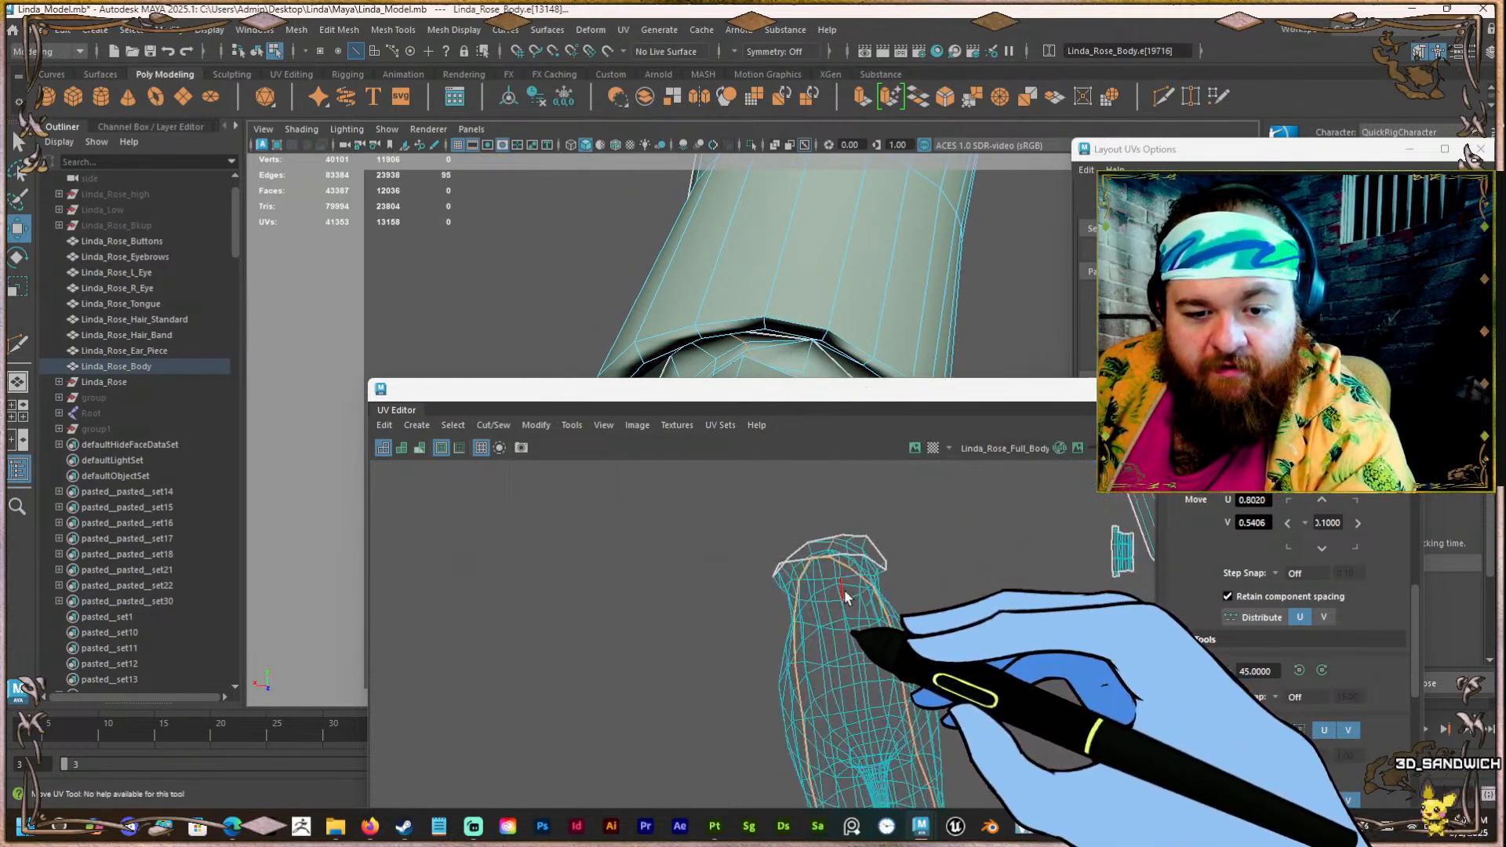
{"action": "right_click_drag", "start_coordinate": [858, 563], "coordinate": [614, 513]}
{"action": "left_click", "coordinate": [867, 510]}
{"action": "middle_click_drag", "start_coordinate": [832, 533], "coordinate": [769, 521], "text": "alt"}
{"action": "scroll", "coordinate": [777, 514], "scroll_direction": "up", "scroll_amount": 3}
{"action": "key", "text": "F10"}
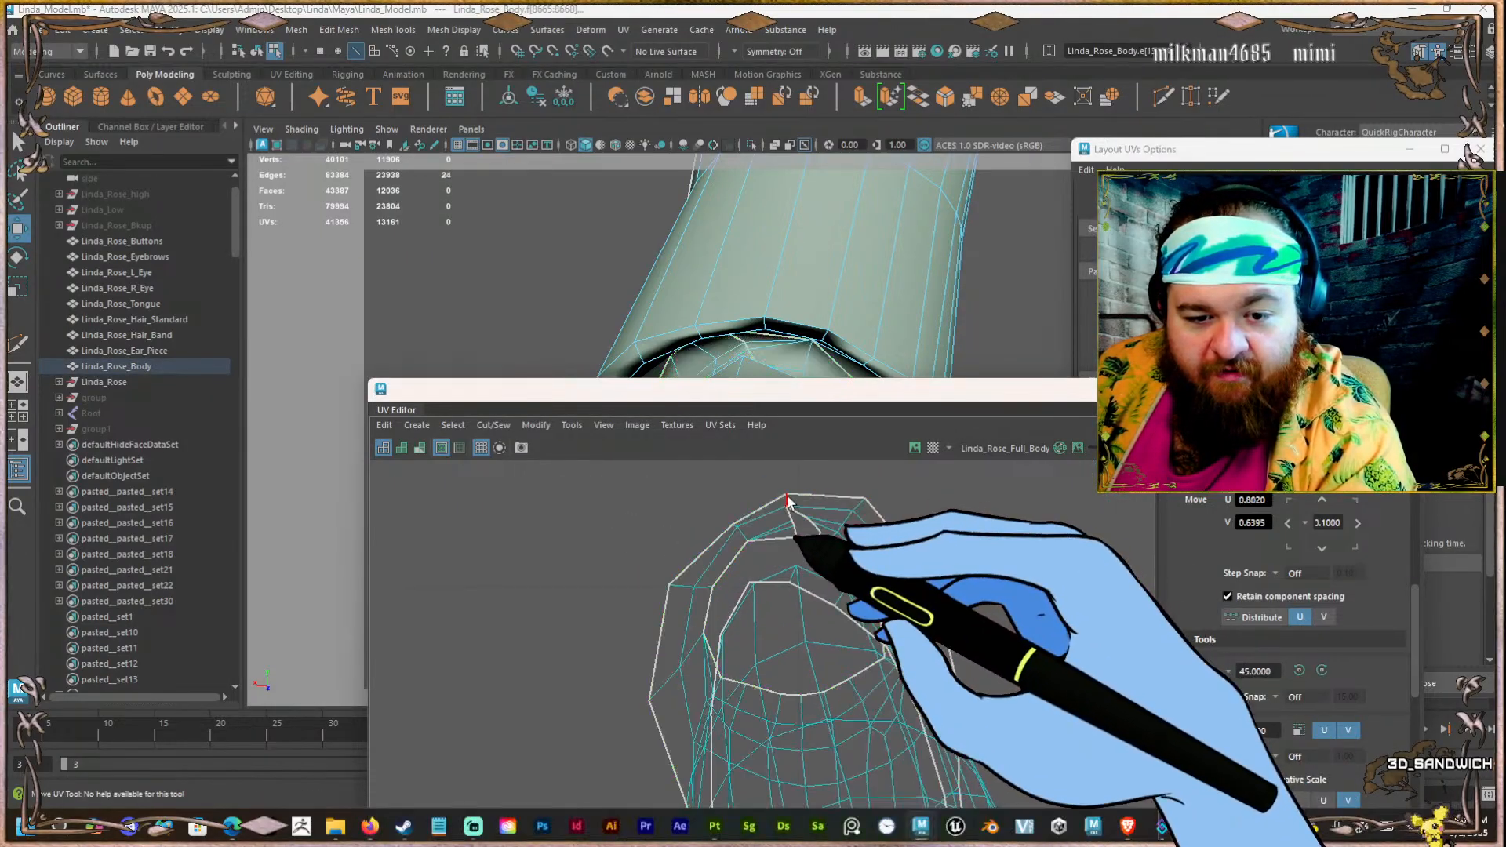
{"action": "right_click_drag", "start_coordinate": [787, 501], "coordinate": [639, 531], "text": "shift"}
{"action": "double_click", "coordinate": [793, 523]}
Move the unfolded front panel shell clear of the shoe's main shell and clear the selection.
{"action": "scroll", "coordinate": [639, 528], "scroll_direction": "down", "scroll_amount": 5}
{"action": "left_click_drag", "start_coordinate": [711, 631], "coordinate": [534, 615]}
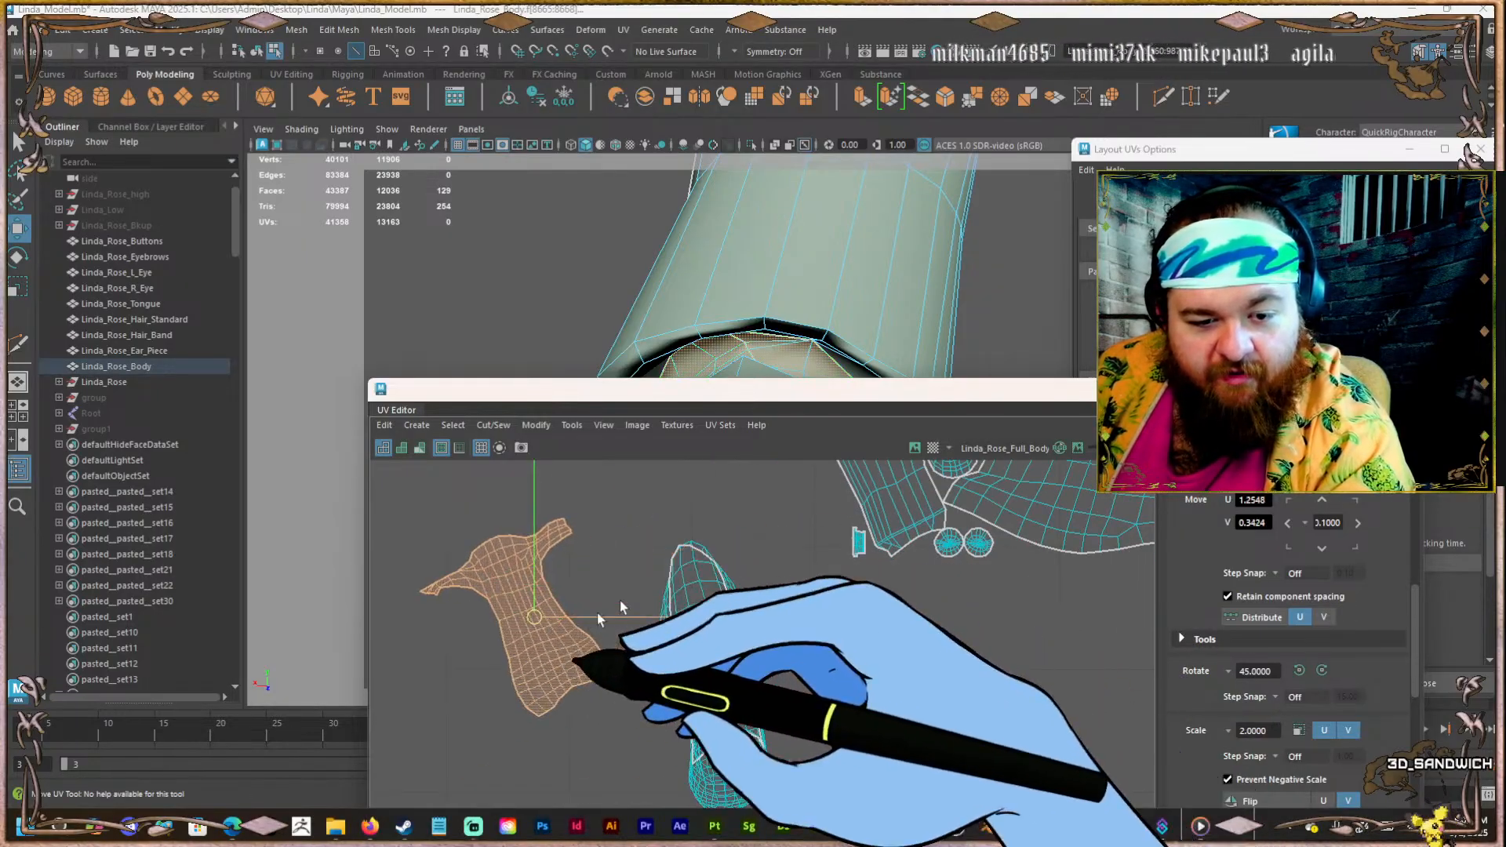
{"action": "left_click", "coordinate": [637, 578]}
Move the other shoe's overlapping shells into the empty area near the first shoe's and separate its front panel.
{"action": "scroll", "coordinate": [637, 585], "scroll_direction": "down", "scroll_amount": 3}
{"action": "scroll", "coordinate": [756, 566], "scroll_direction": "down", "scroll_amount": 3}
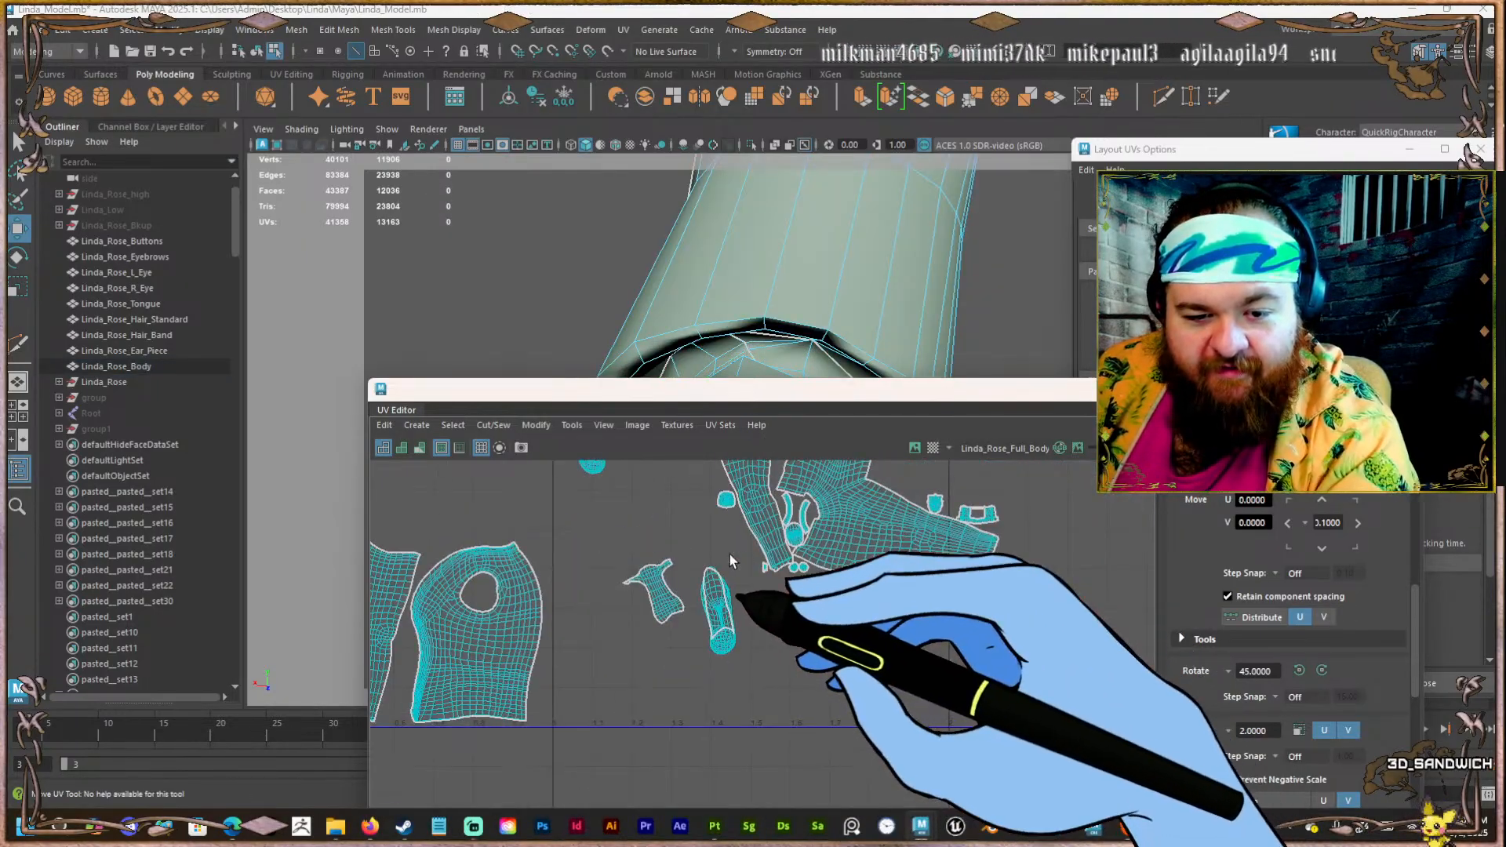
{"action": "middle_click_drag", "start_coordinate": [731, 557], "coordinate": [783, 676], "text": "alt"}
{"action": "double_click", "coordinate": [649, 540]}
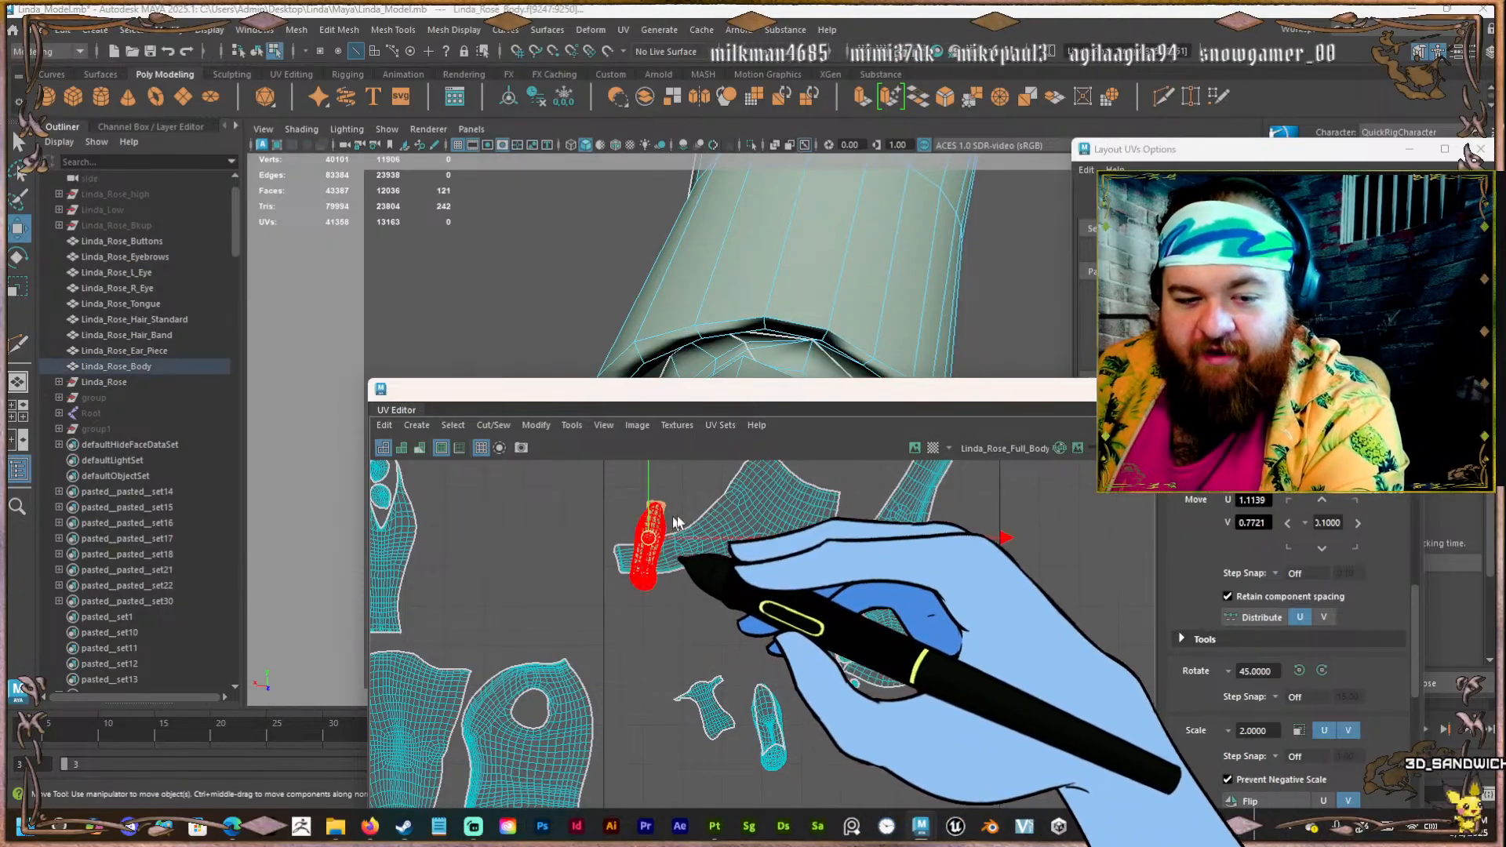
{"action": "left_click_drag", "start_coordinate": [641, 515], "coordinate": [717, 645]}
{"action": "left_click", "coordinate": [668, 634]}
Cut the short edge at the ankle opening of the other shoe's front panel and unfold that shell.
{"action": "scroll", "coordinate": [733, 588], "scroll_direction": "up", "scroll_amount": 12}
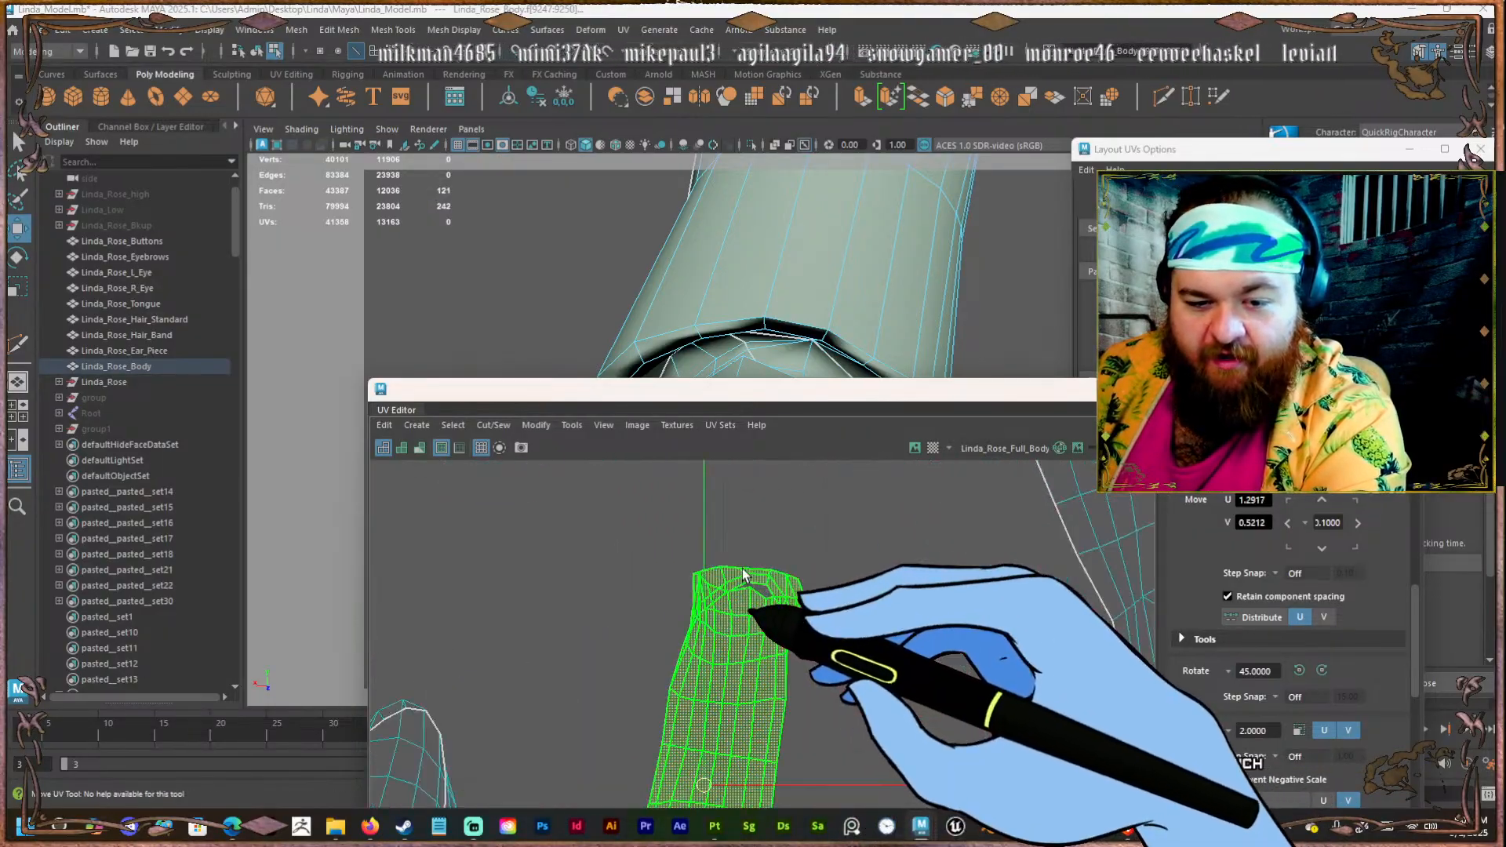
{"action": "scroll", "coordinate": [757, 579], "scroll_direction": "up", "scroll_amount": 4}
{"action": "right_click_drag", "start_coordinate": [720, 611], "coordinate": [677, 540]}
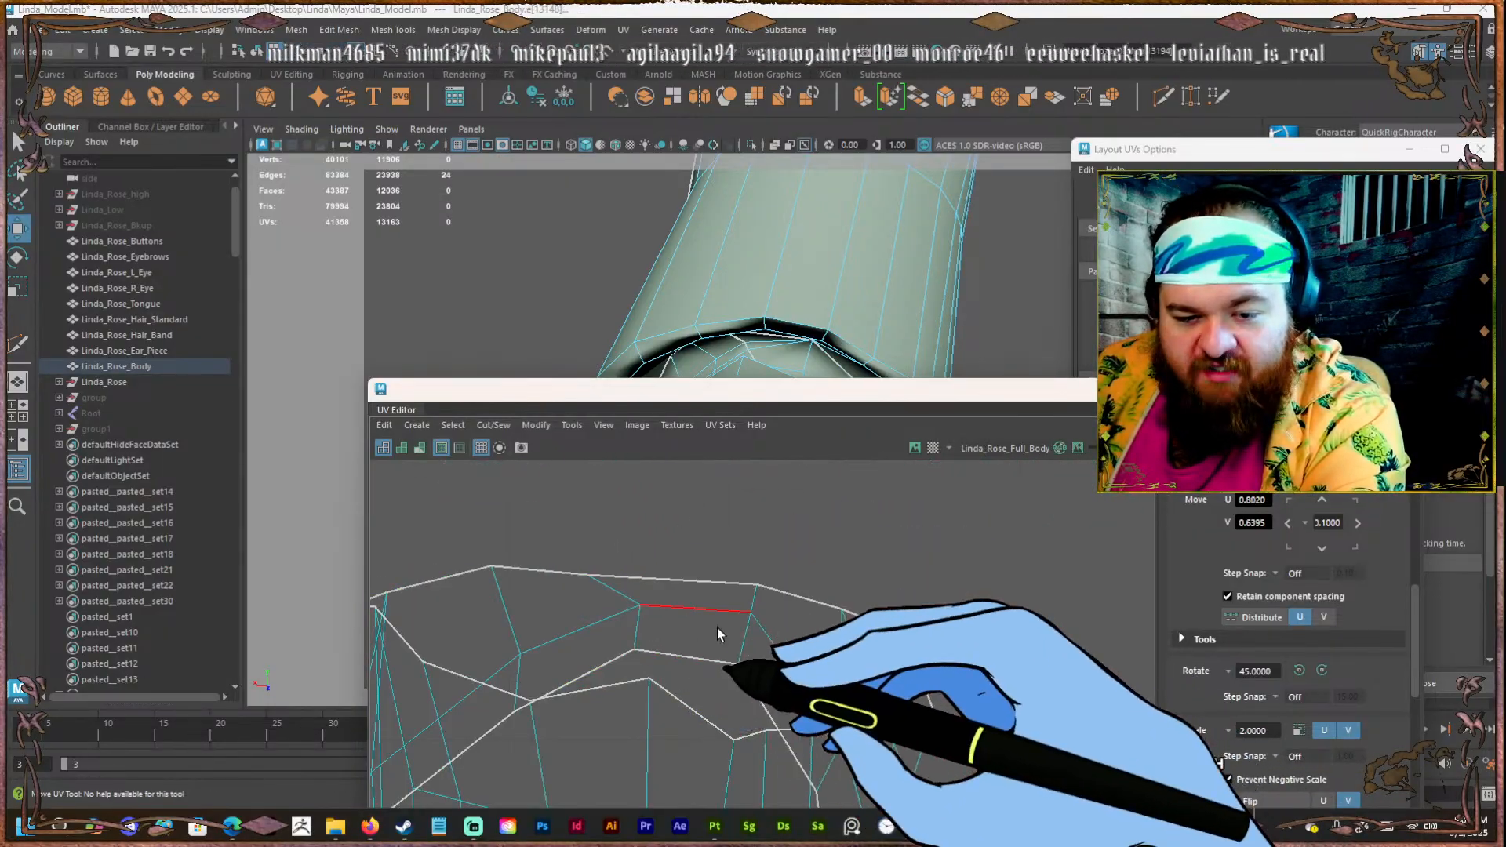
{"action": "key", "text": "shift+x"}
{"action": "right_click_drag", "start_coordinate": [737, 640], "coordinate": [614, 596]}
{"action": "left_click", "coordinate": [689, 641]}
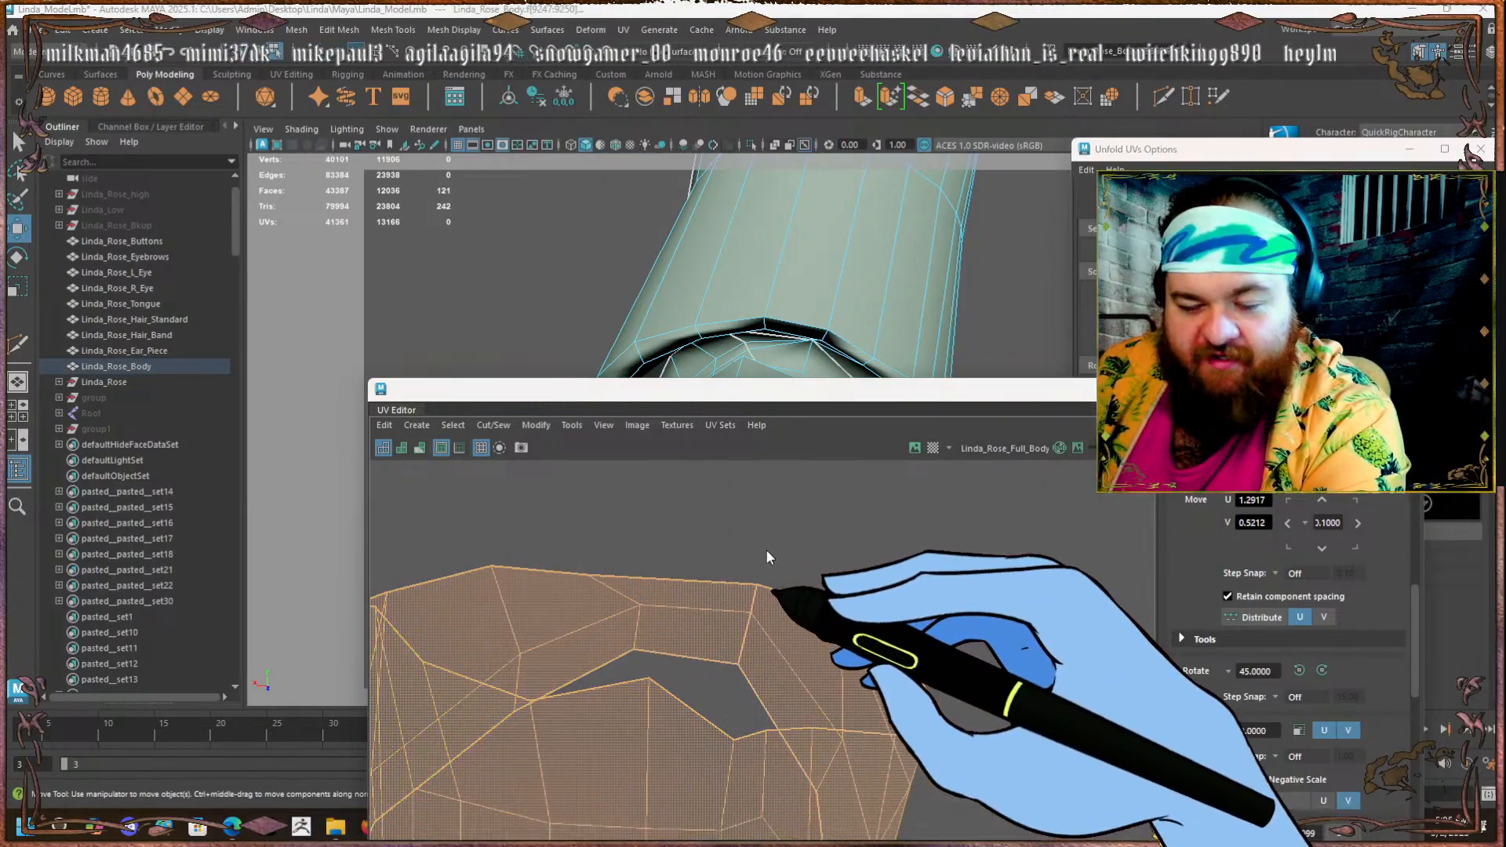
{"action": "right_click_drag", "start_coordinate": [766, 549], "coordinate": [609, 557], "text": "shift"}
{"action": "scroll", "coordinate": [682, 549], "scroll_direction": "down", "scroll_amount": 5}
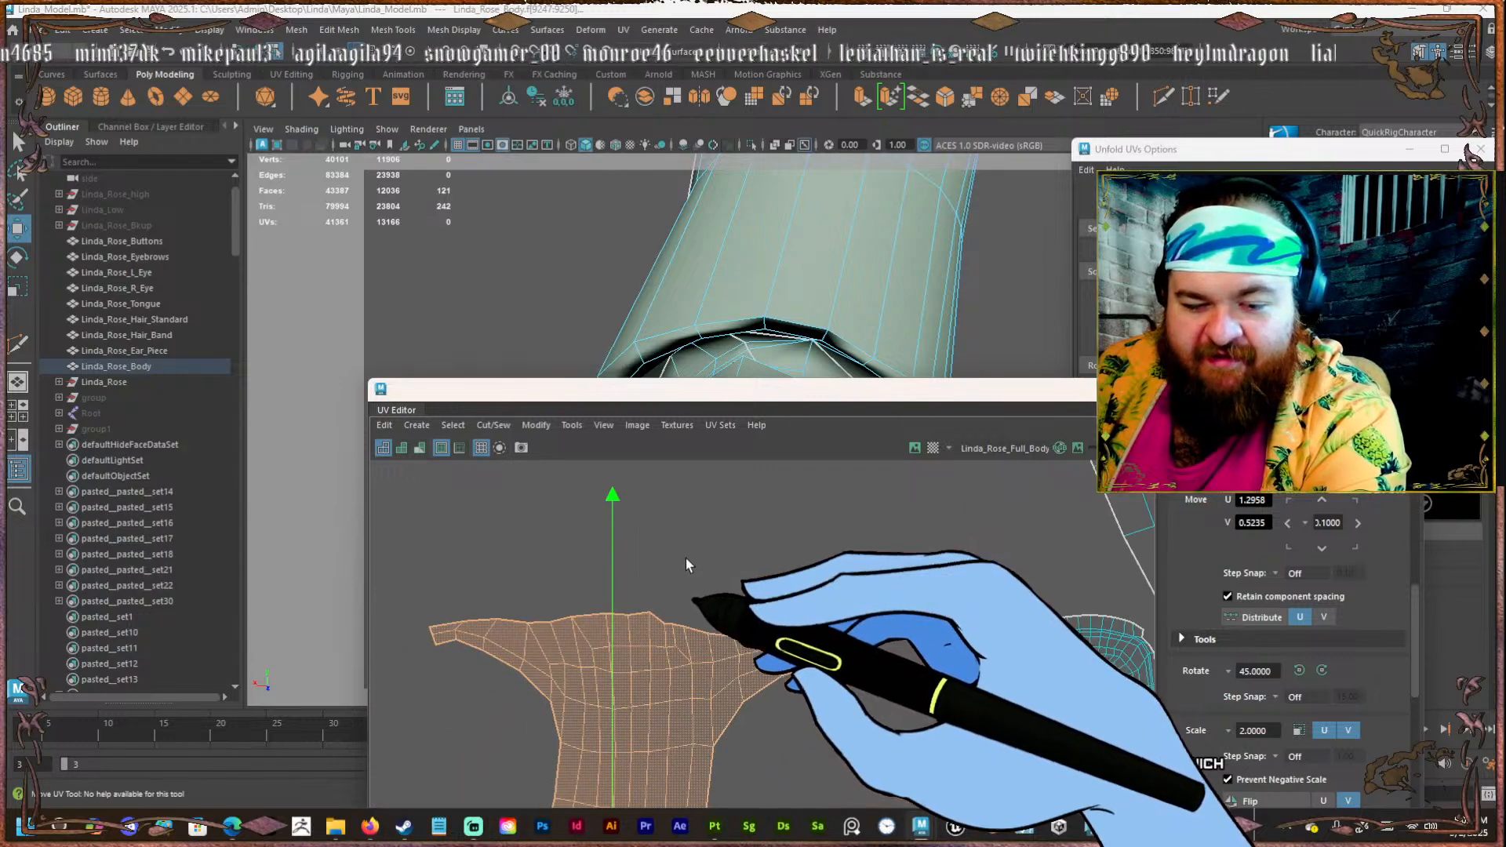
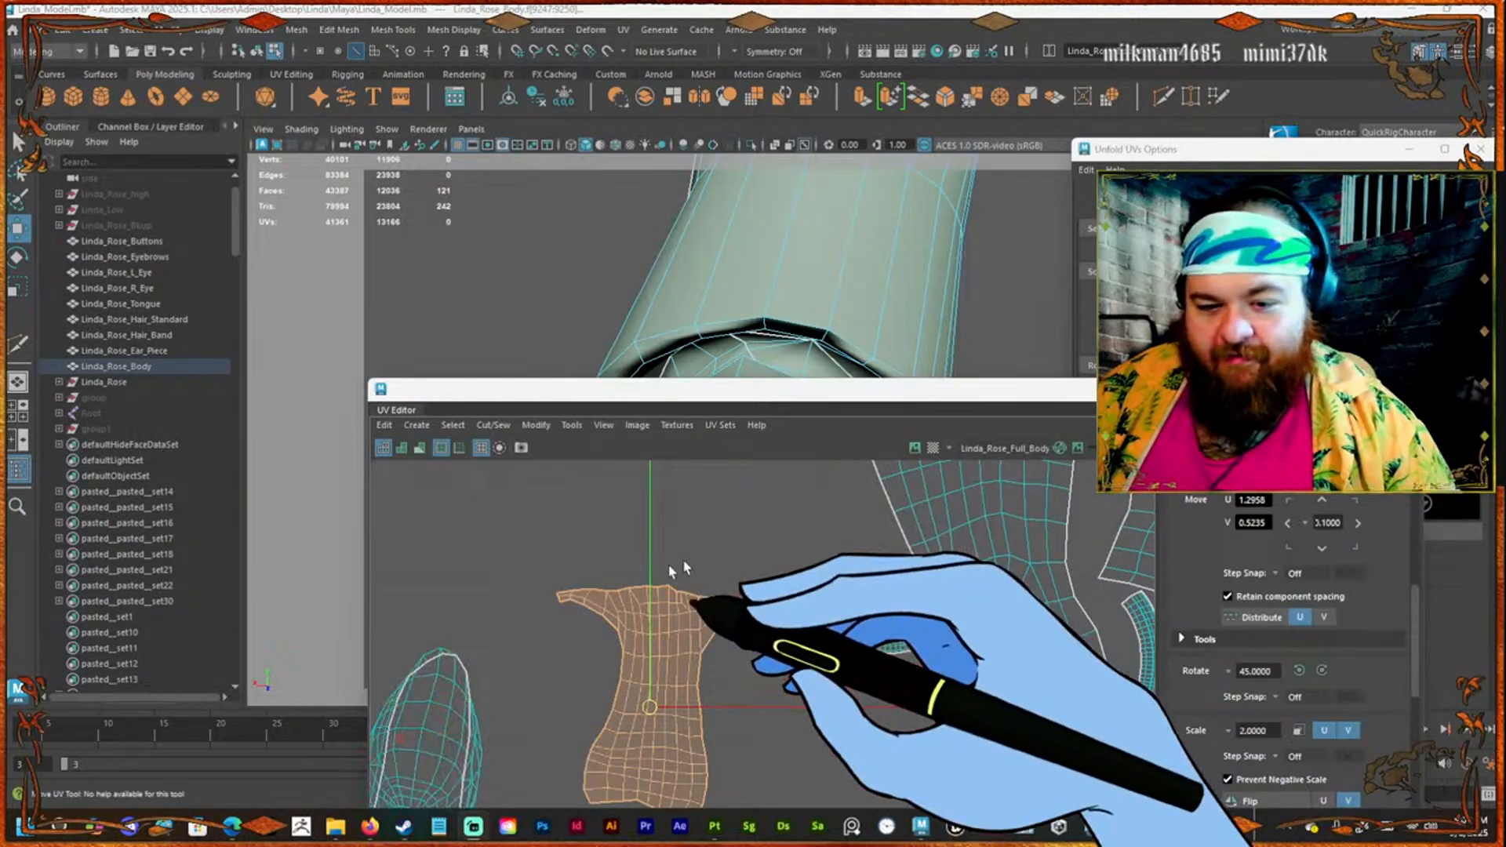
Select the other shoe's main shell and move the UV Editor down to uncover the shoe's toe in the model view.
{"action": "right_click_drag", "start_coordinate": [649, 574], "coordinate": [589, 615], "text": "alt"}
{"action": "left_click", "coordinate": [497, 712]}
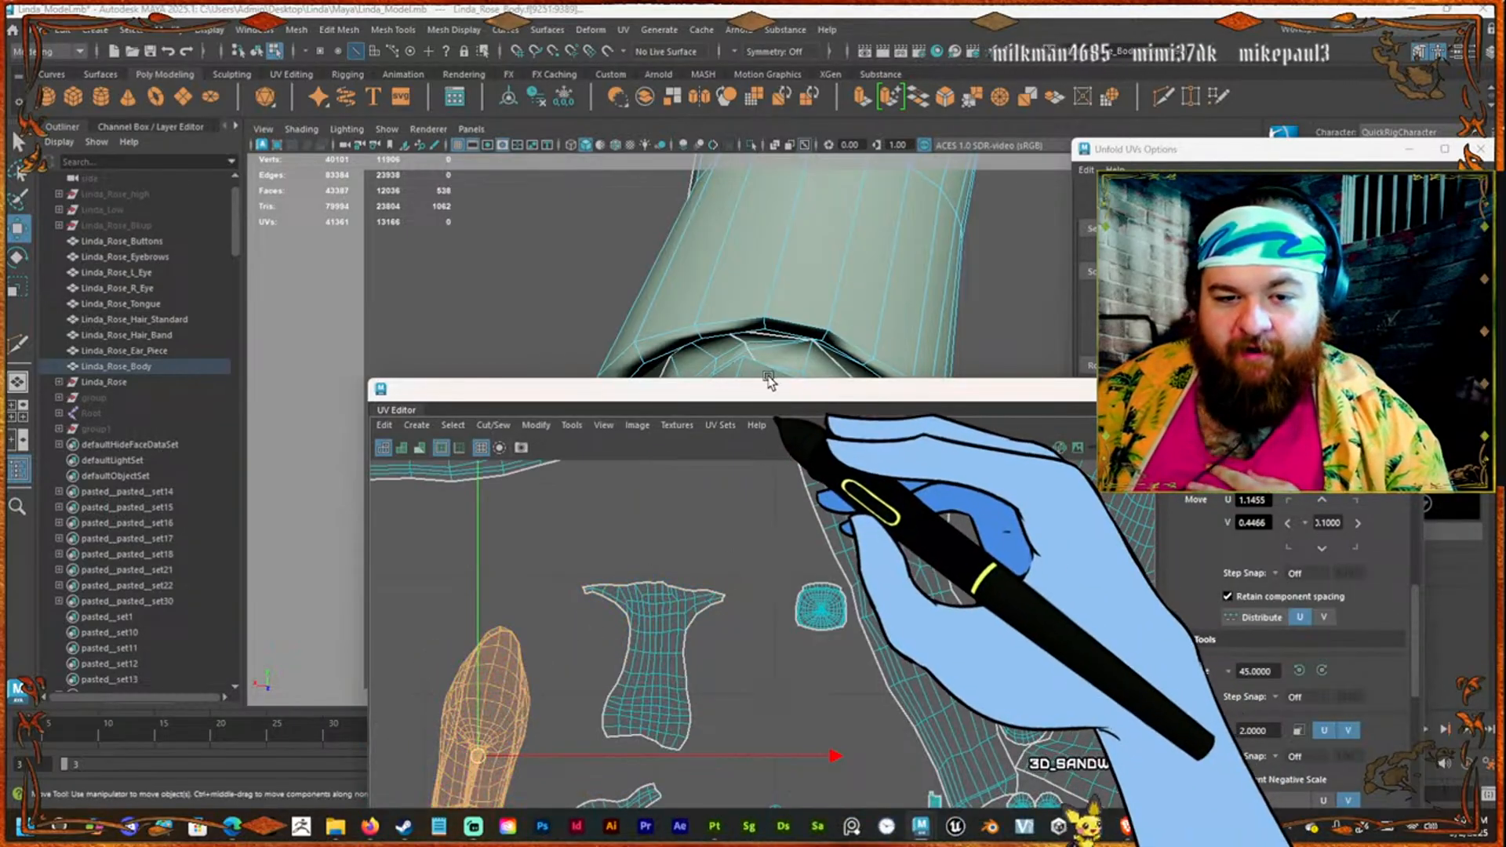
{"action": "left_click_drag", "start_coordinate": [792, 386], "coordinate": [768, 685]}
{"action": "scroll", "coordinate": [791, 463], "scroll_direction": "down", "scroll_amount": 5}
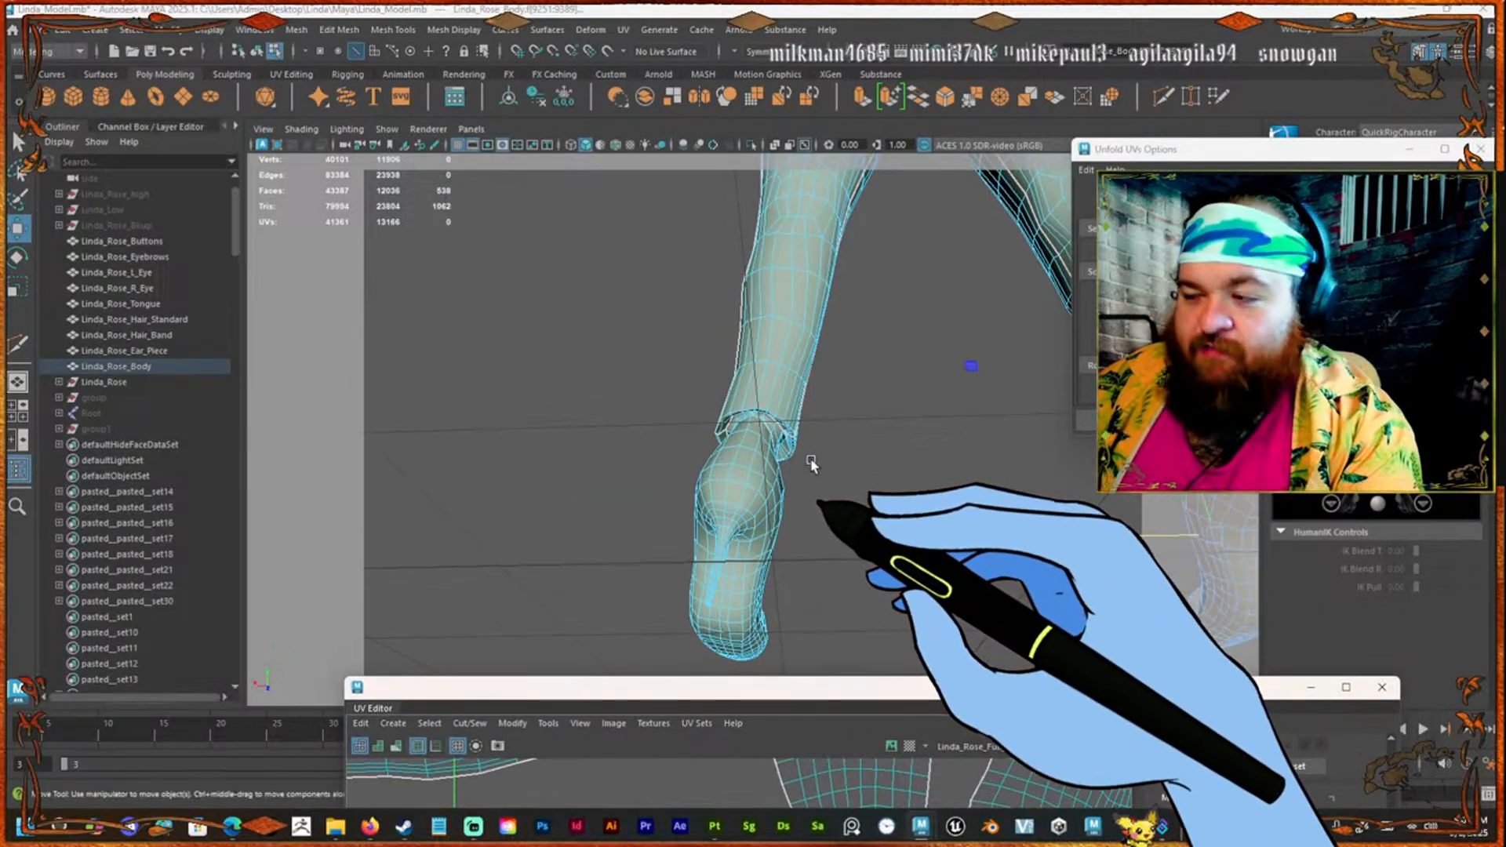
{"action": "left_click_drag", "start_coordinate": [827, 461], "coordinate": [771, 512], "text": "alt"}
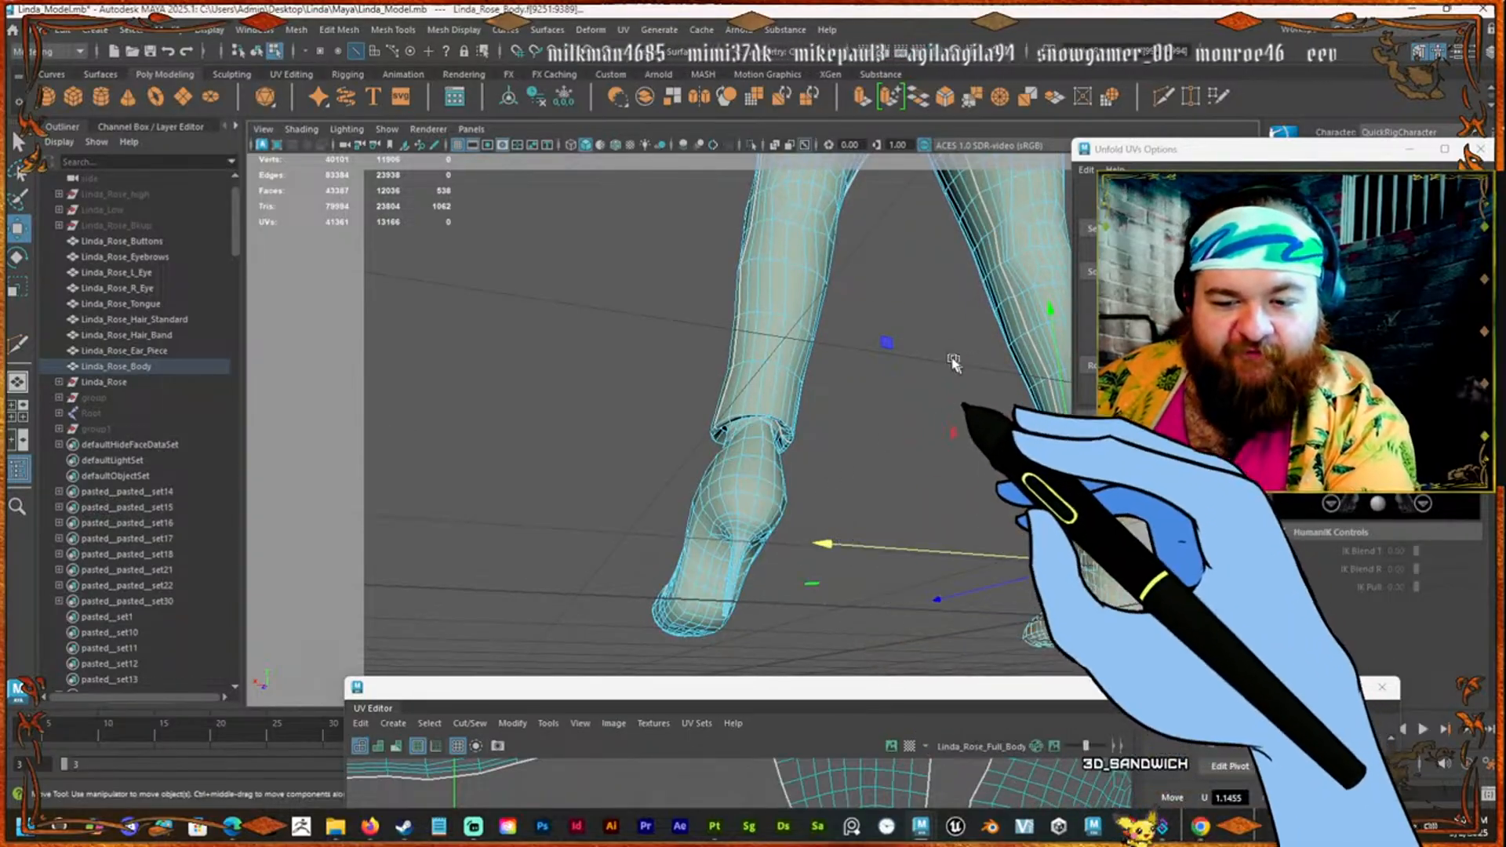
{"action": "mouse_move", "coordinate": [883, 337]}
{"action": "left_mouse_down", "text": "alt"}
{"action": "mouse_move", "coordinate": [810, 313]}
{"action": "mouse_move", "coordinate": [737, 317]}
{"action": "left_mouse_up", "text": "alt"}
{"action": "mouse_move", "coordinate": [973, 440]}
{"action": "left_mouse_down", "text": "alt"}
{"action": "mouse_move", "coordinate": [902, 459]}
{"action": "mouse_move", "coordinate": [808, 518]}
{"action": "mouse_move", "coordinate": [604, 557]}
{"action": "mouse_move", "coordinate": [709, 406]}
{"action": "mouse_move", "coordinate": [629, 421]}
{"action": "mouse_move", "coordinate": [797, 414]}
{"action": "left_mouse_up", "text": "alt"}
{"action": "right_click_drag", "start_coordinate": [797, 414], "coordinate": [743, 430], "text": "alt"}
{"action": "left_click_drag", "start_coordinate": [742, 430], "coordinate": [745, 399], "text": "alt"}
Switch to edge selection and select the lower edge loop around the shoe's toe cap.
{"action": "right_click_drag", "start_coordinate": [745, 398], "coordinate": [673, 399]}
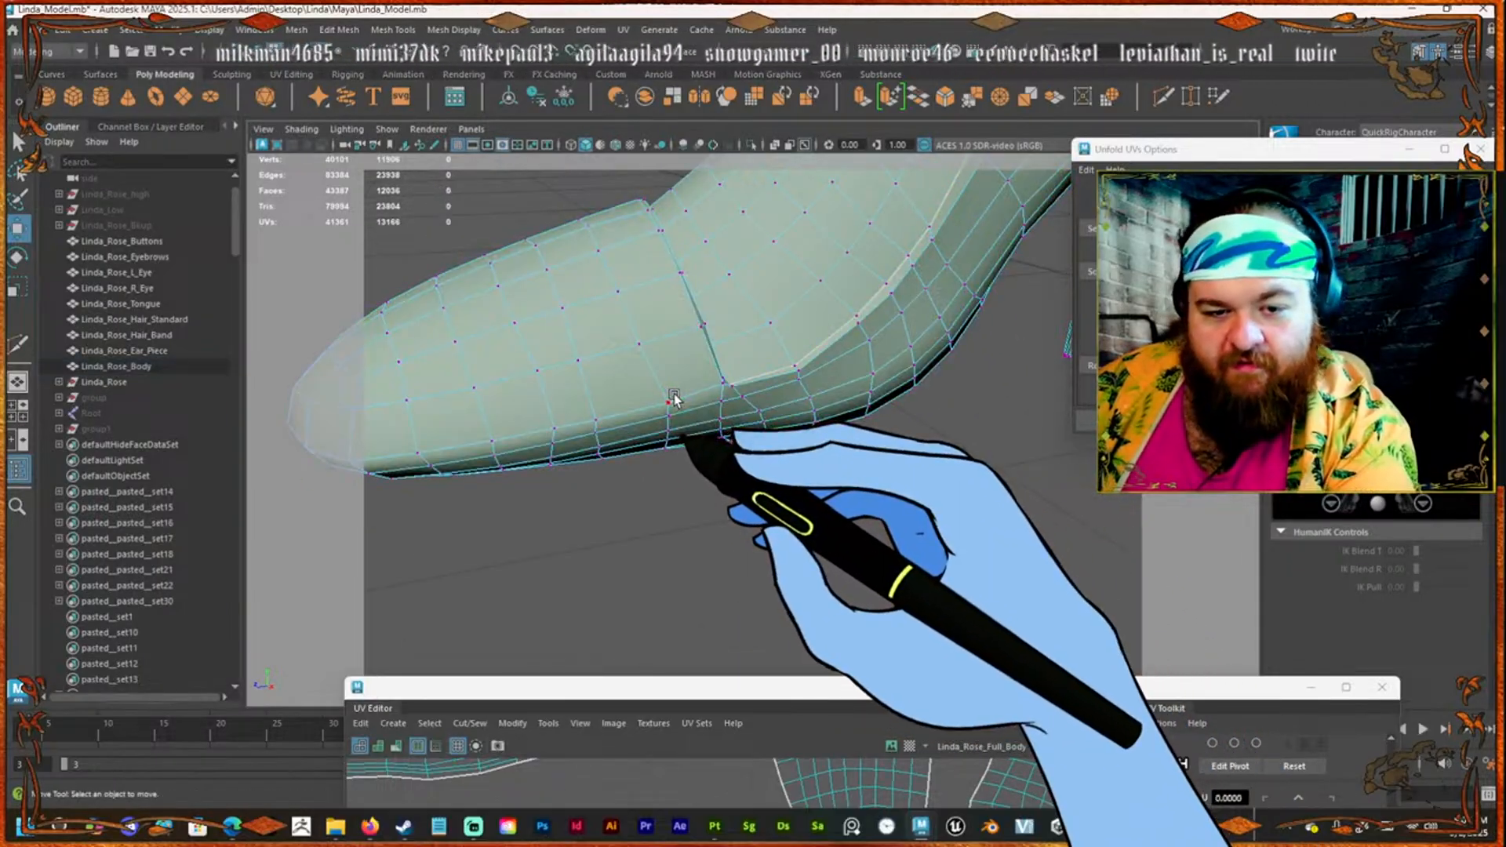
{"action": "mouse_move", "coordinate": [678, 378]}
{"action": "left_mouse_down", "text": "alt"}
{"action": "mouse_move", "coordinate": [615, 437]}
{"action": "mouse_move", "coordinate": [657, 437]}
{"action": "mouse_move", "coordinate": [679, 381]}
{"action": "mouse_move", "coordinate": [581, 420]}
{"action": "mouse_move", "coordinate": [673, 403]}
{"action": "left_mouse_up", "text": "alt"}
{"action": "right_click_drag", "start_coordinate": [672, 403], "coordinate": [683, 402], "text": "alt"}
{"action": "right_click_drag", "start_coordinate": [671, 401], "coordinate": [663, 359]}
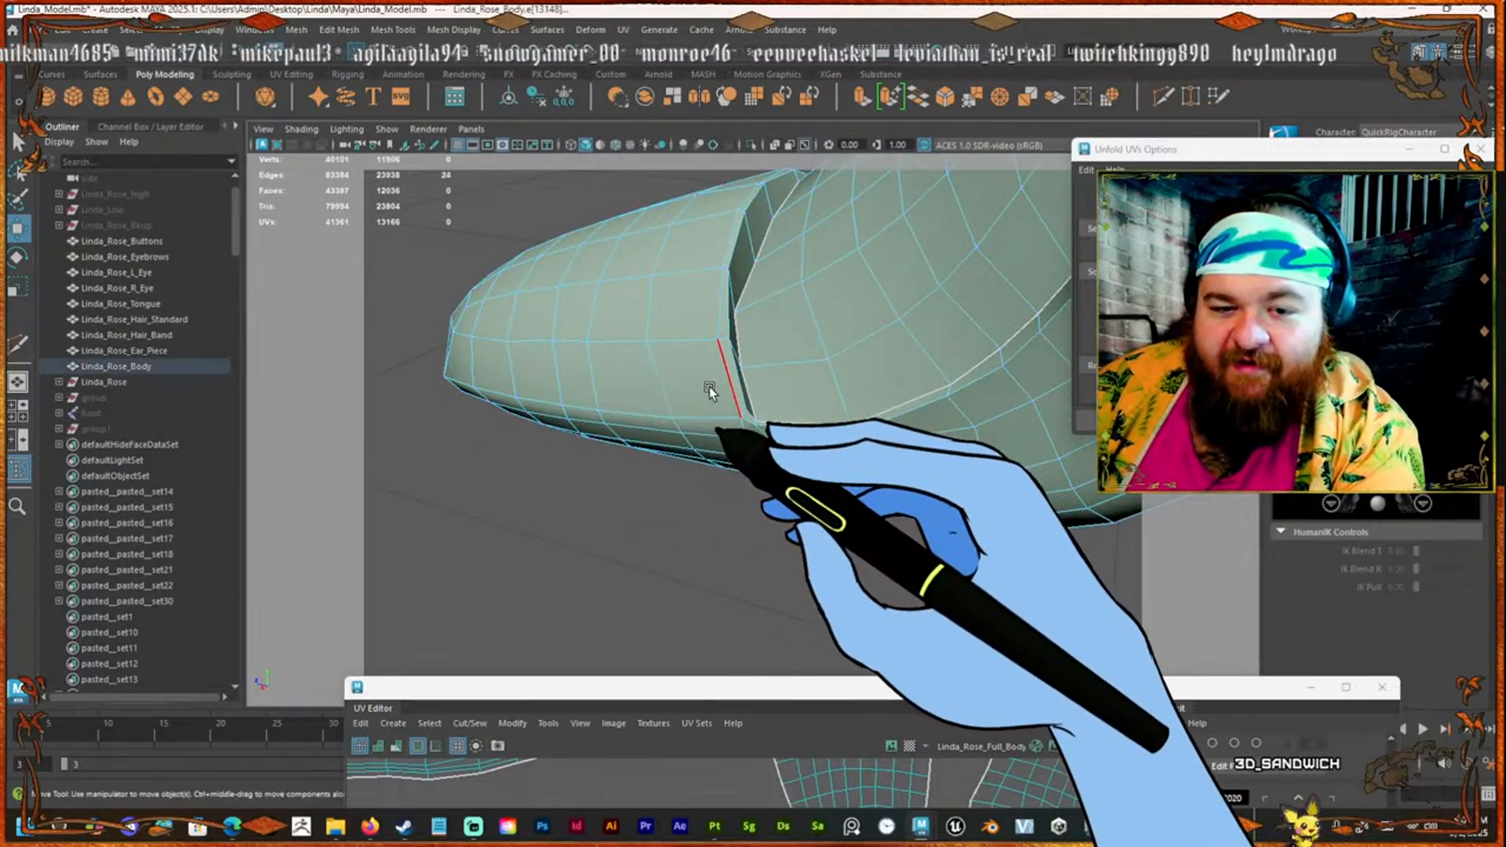
{"action": "double_click", "coordinate": [701, 417]}
Add the short edge at the toe cap's near corner to the seam selection.
{"action": "left_click_drag", "start_coordinate": [700, 417], "coordinate": [709, 470], "text": "alt"}
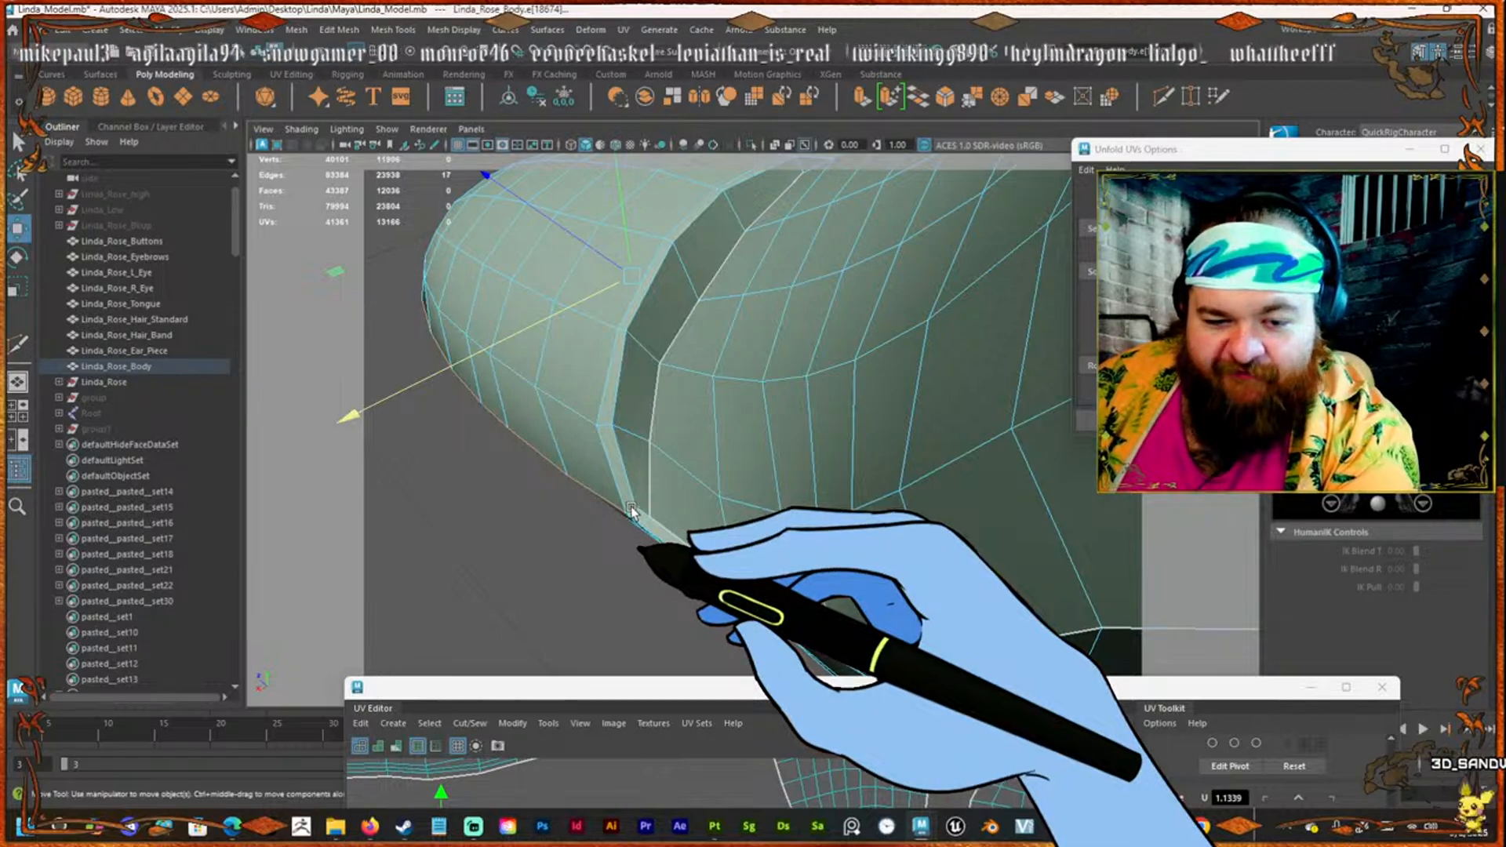
{"action": "left_click_drag", "start_coordinate": [632, 512], "coordinate": [636, 480], "text": "alt"}
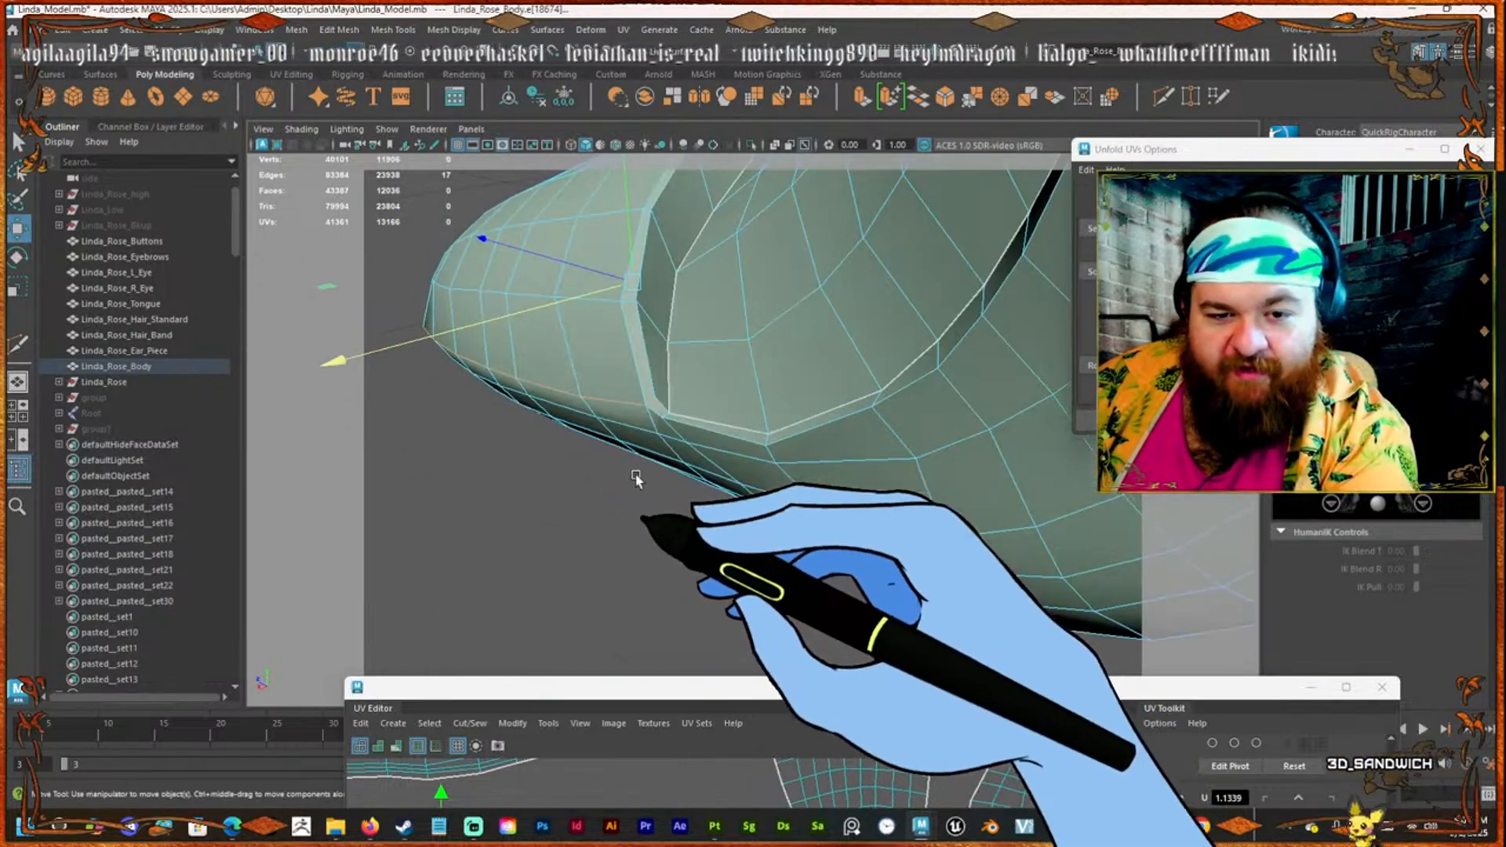
{"action": "right_click_drag", "start_coordinate": [636, 480], "coordinate": [606, 469], "text": "alt"}
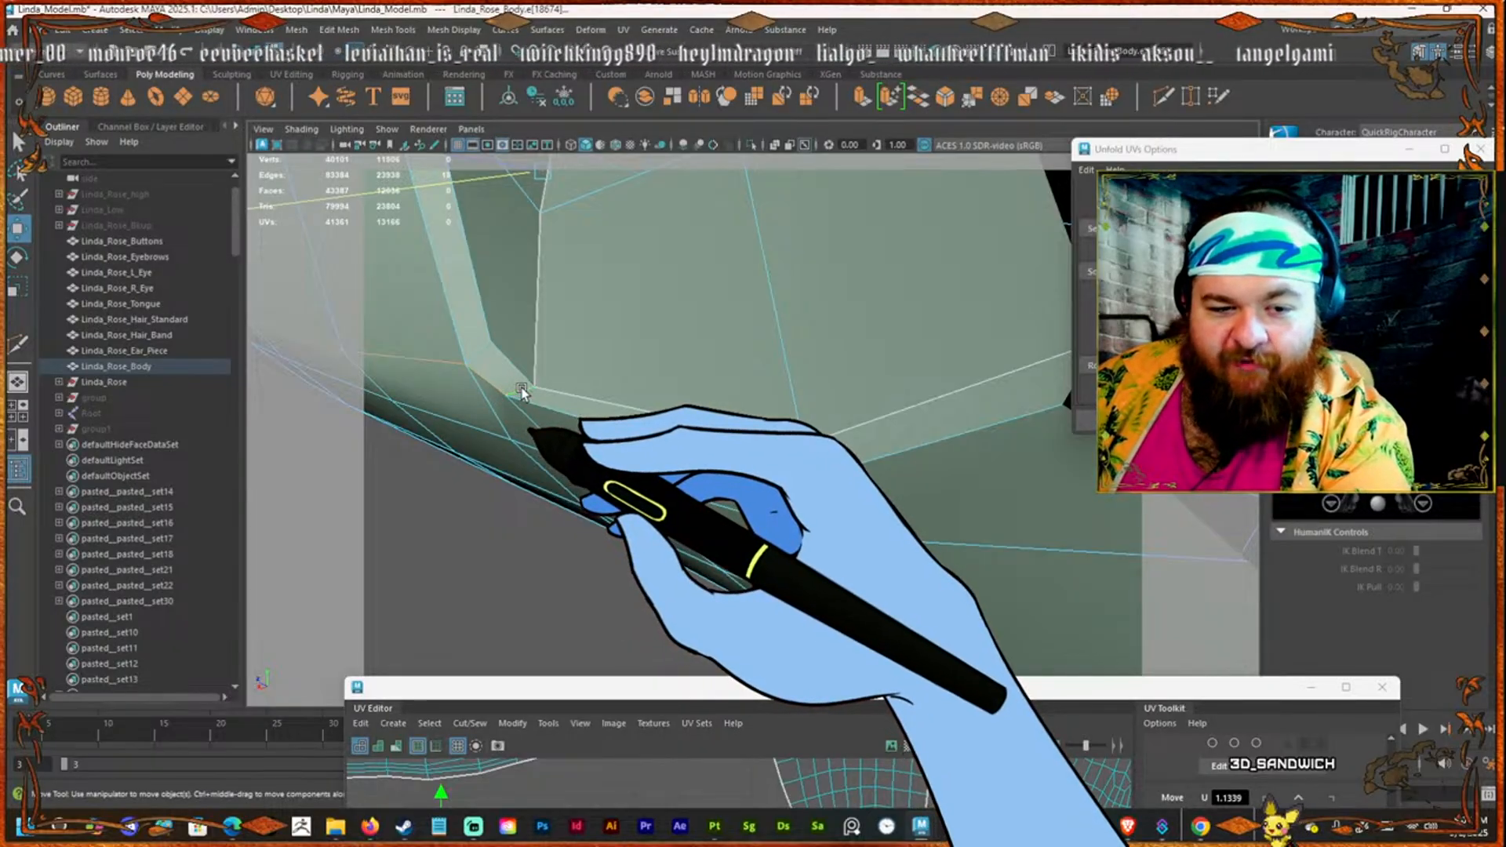
{"action": "key", "text": "f"}
{"action": "left_click_drag", "start_coordinate": [706, 438], "coordinate": [653, 458], "text": "alt"}
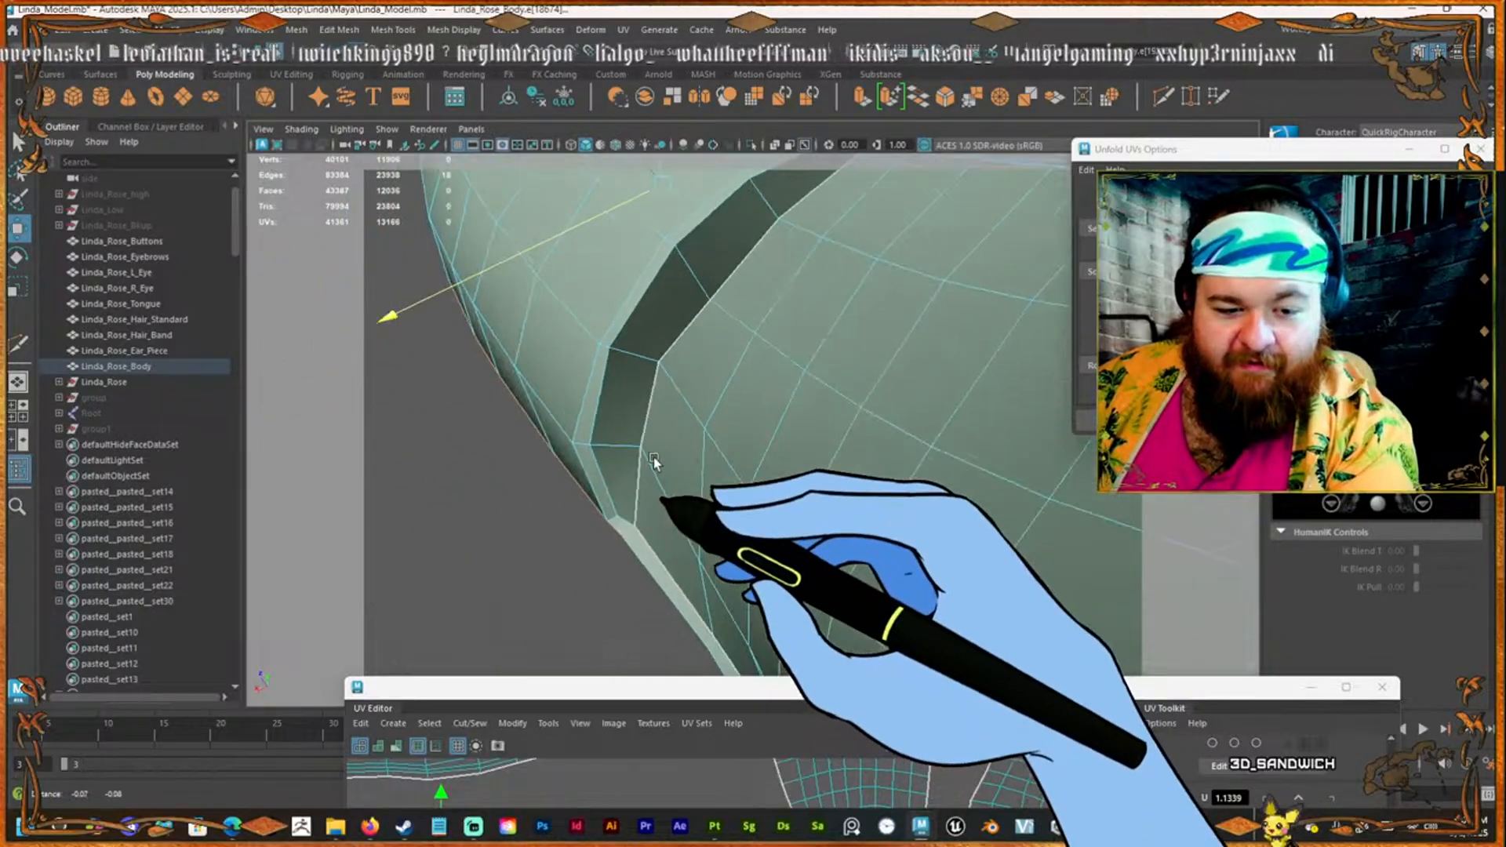
Add the matching short edges at the toe cap's opposite corner to the seam selection.
{"action": "left_click_drag", "start_coordinate": [919, 362], "coordinate": [629, 355], "text": "alt"}
{"action": "left_click_drag", "start_coordinate": [724, 379], "coordinate": [750, 558], "text": "alt"}
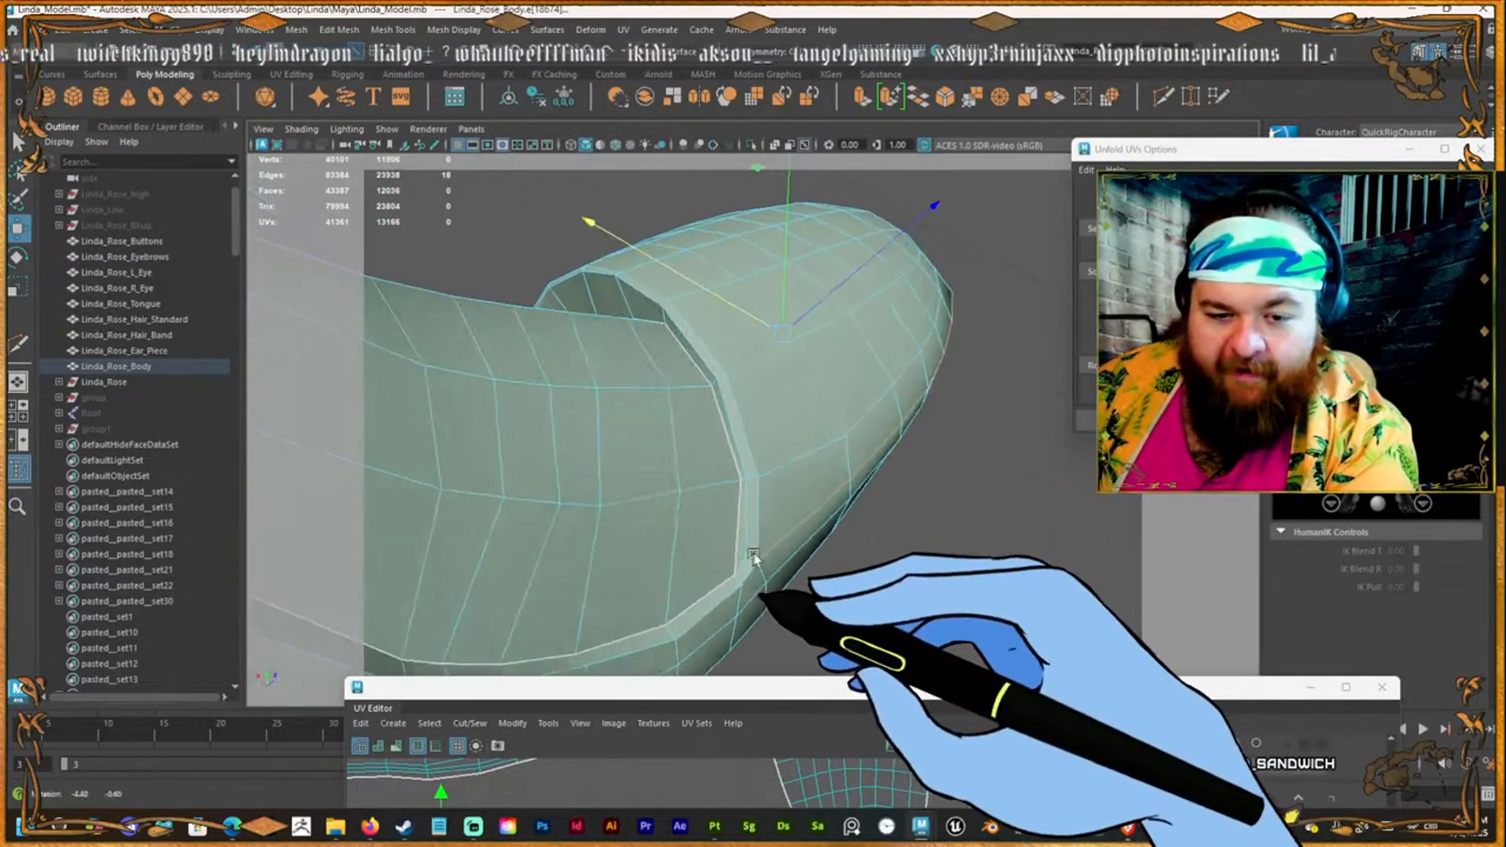
{"action": "right_click_drag", "start_coordinate": [750, 557], "coordinate": [737, 447], "text": "alt"}
{"action": "mouse_move", "coordinate": [736, 448]}
{"action": "left_mouse_down", "text": "alt"}
{"action": "mouse_move", "coordinate": [792, 454]}
{"action": "mouse_move", "coordinate": [729, 469]}
{"action": "left_mouse_up", "text": "alt"}
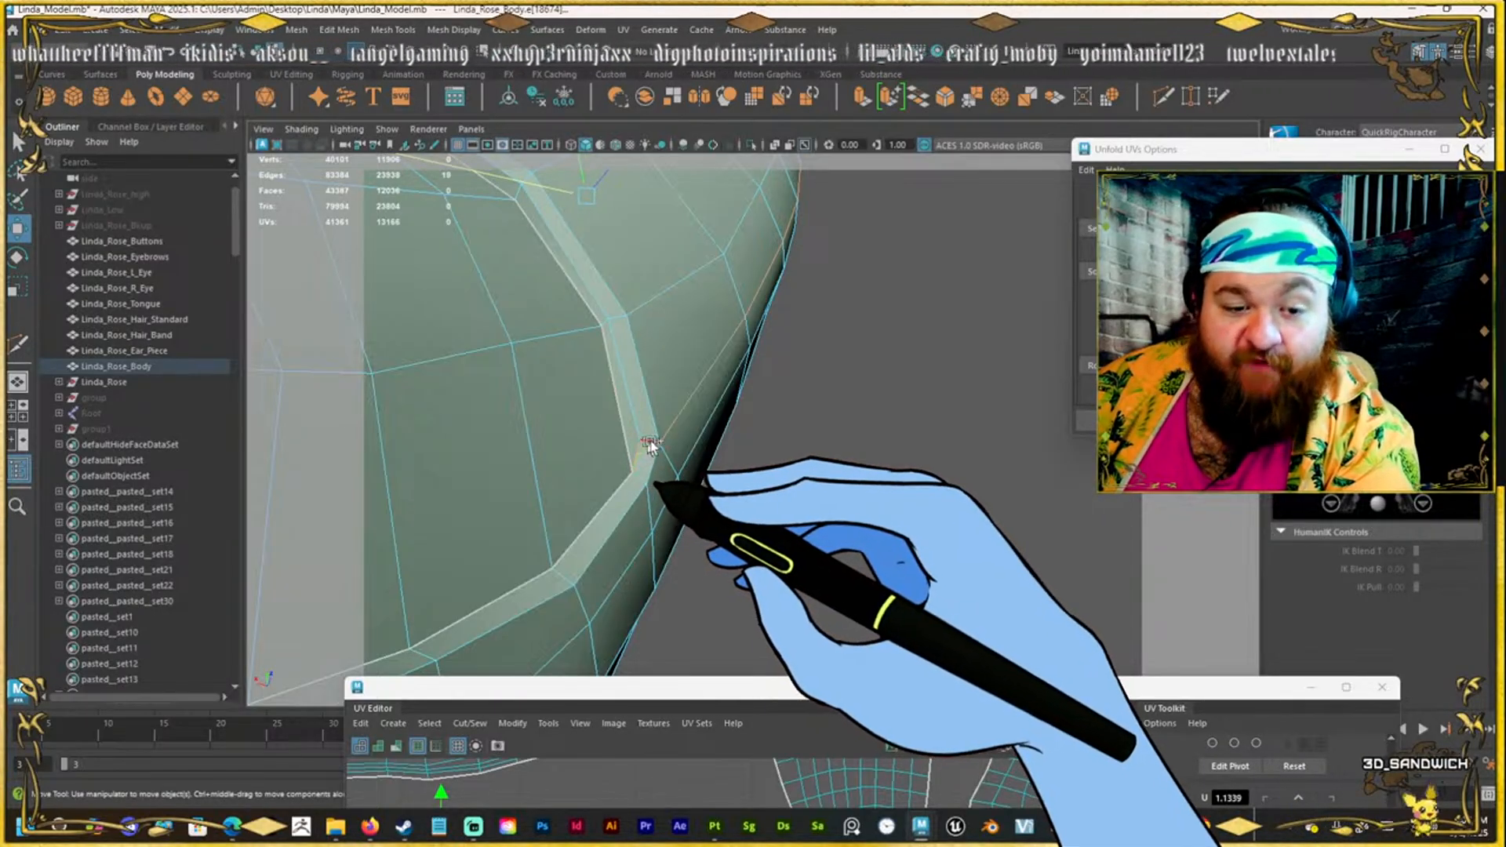
{"action": "left_click", "coordinate": [648, 441], "text": "shift"}
Extend the seam selection from the toe to the rim edges and correct the edges picked at the toe cap's corner.
{"action": "left_click_drag", "start_coordinate": [711, 389], "coordinate": [824, 390], "text": "alt"}
{"action": "right_click_drag", "start_coordinate": [823, 390], "coordinate": [802, 554], "text": "alt"}
{"action": "left_click_drag", "start_coordinate": [802, 555], "coordinate": [701, 522], "text": "alt"}
{"action": "middle_click_drag", "start_coordinate": [679, 522], "coordinate": [696, 522], "text": "alt"}
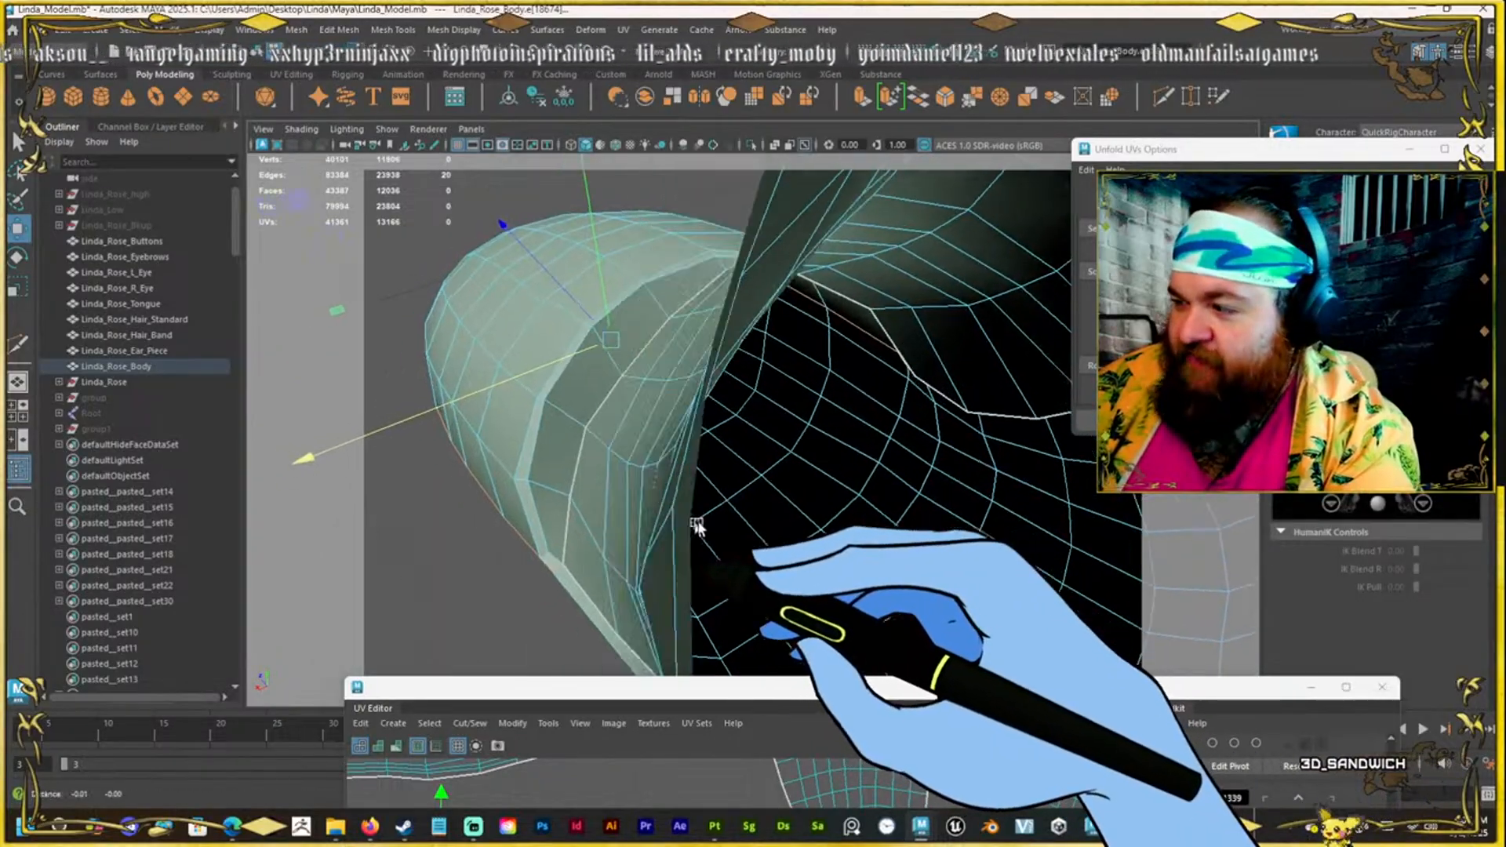
{"action": "left_click_drag", "start_coordinate": [696, 522], "coordinate": [729, 517], "text": "alt"}
{"action": "right_click_drag", "start_coordinate": [730, 519], "coordinate": [756, 524], "text": "alt"}
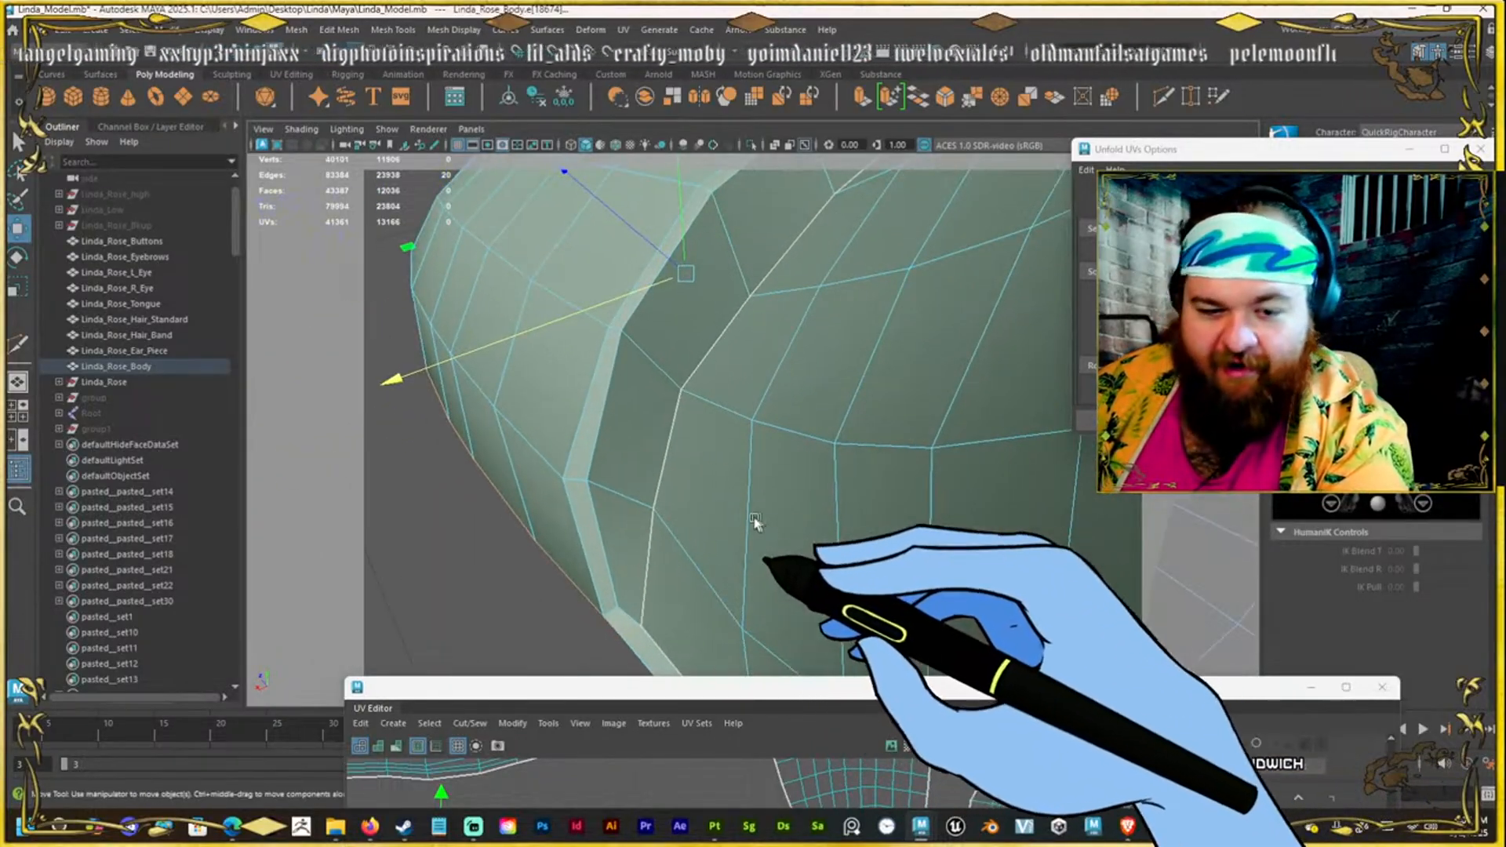
{"action": "left_click_drag", "start_coordinate": [756, 524], "coordinate": [770, 508], "text": "alt"}
{"action": "right_click_drag", "start_coordinate": [770, 509], "coordinate": [736, 544], "text": "alt"}
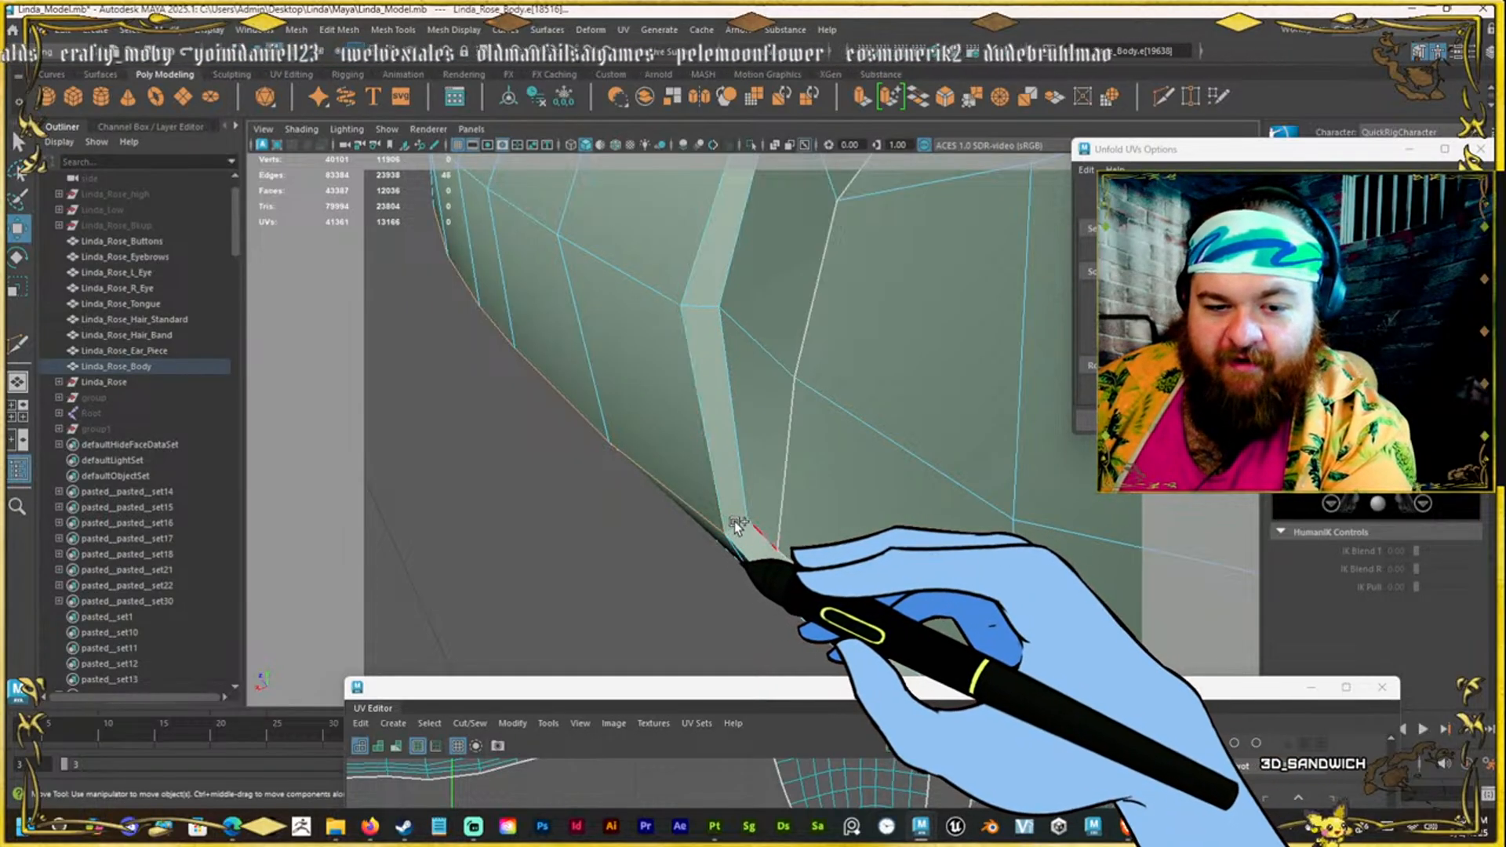
{"action": "left_click", "coordinate": [766, 552], "text": "ctrl"}
{"action": "left_click", "coordinate": [764, 557], "text": "shift"}
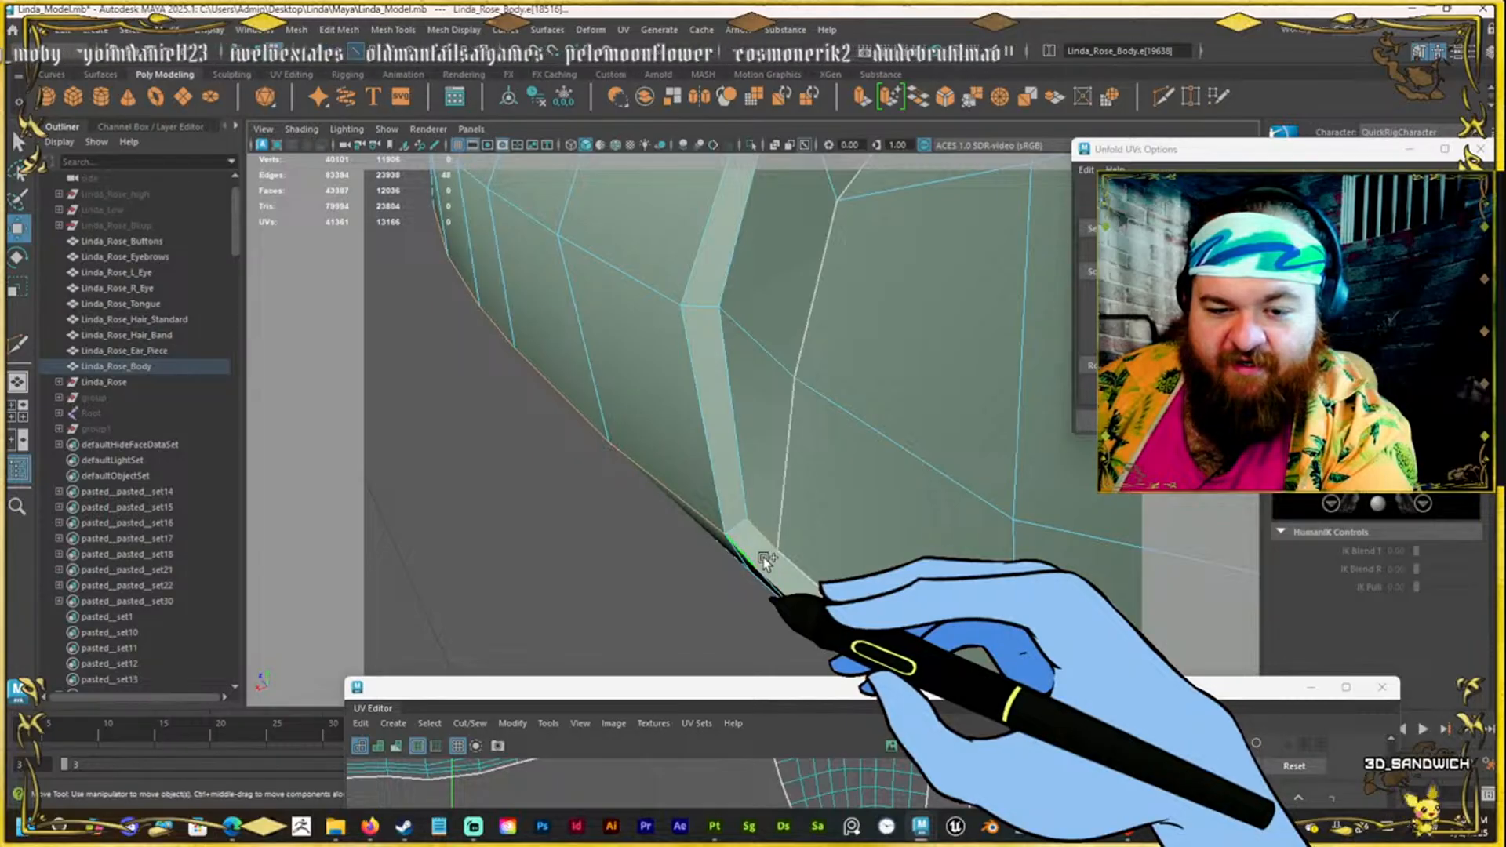
Bring the UV Editor back over the model view and cut the UVs along the selected toe seam.
{"action": "left_click_drag", "start_coordinate": [764, 557], "coordinate": [817, 558], "text": "alt"}
{"action": "left_click_drag", "start_coordinate": [815, 409], "coordinate": [779, 430], "text": "alt"}
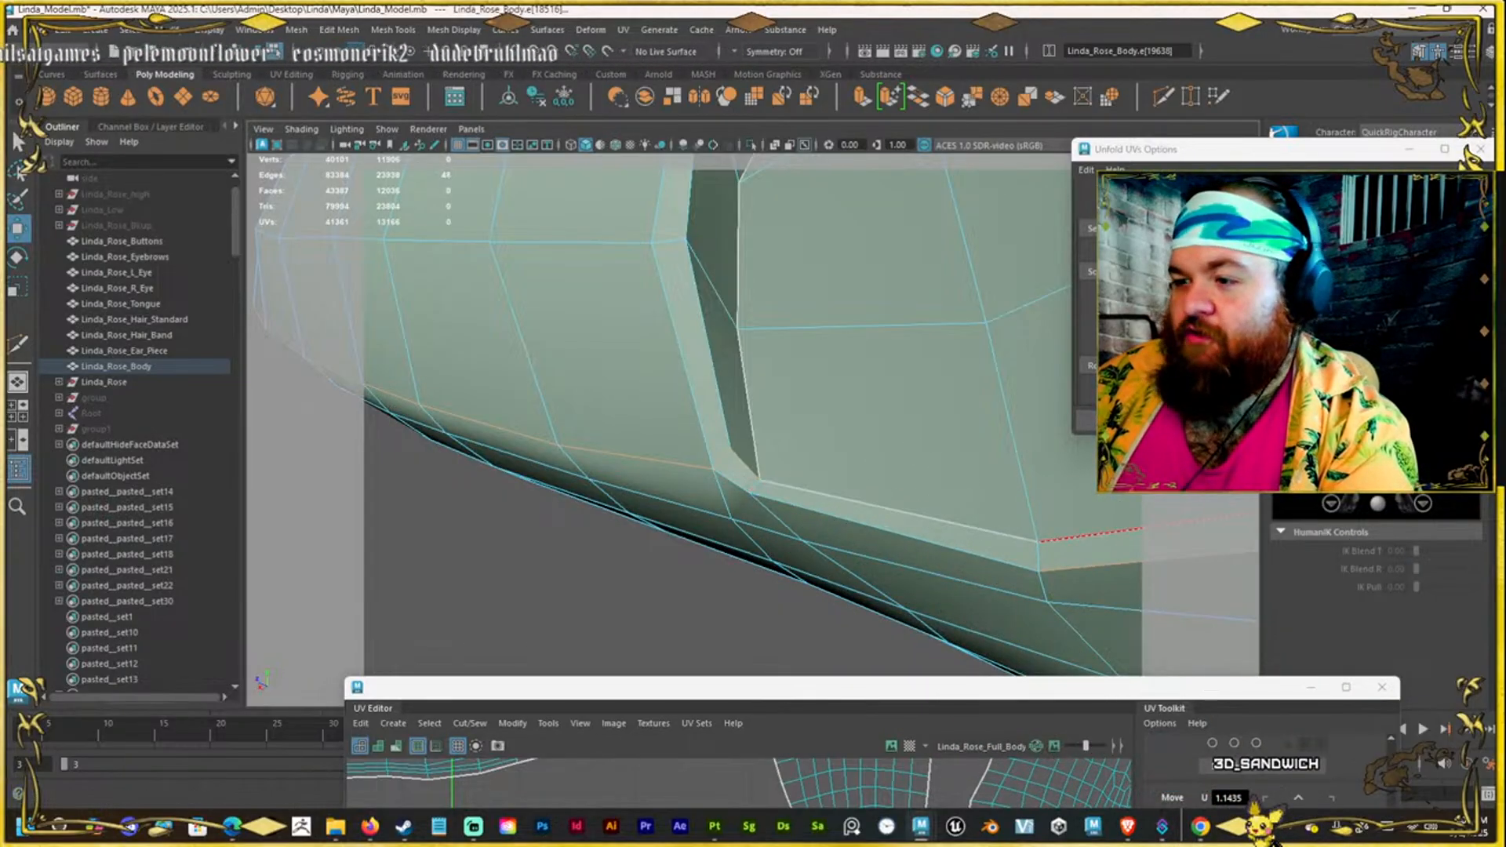
{"action": "left_click_drag", "start_coordinate": [894, 700], "coordinate": [836, 346]}
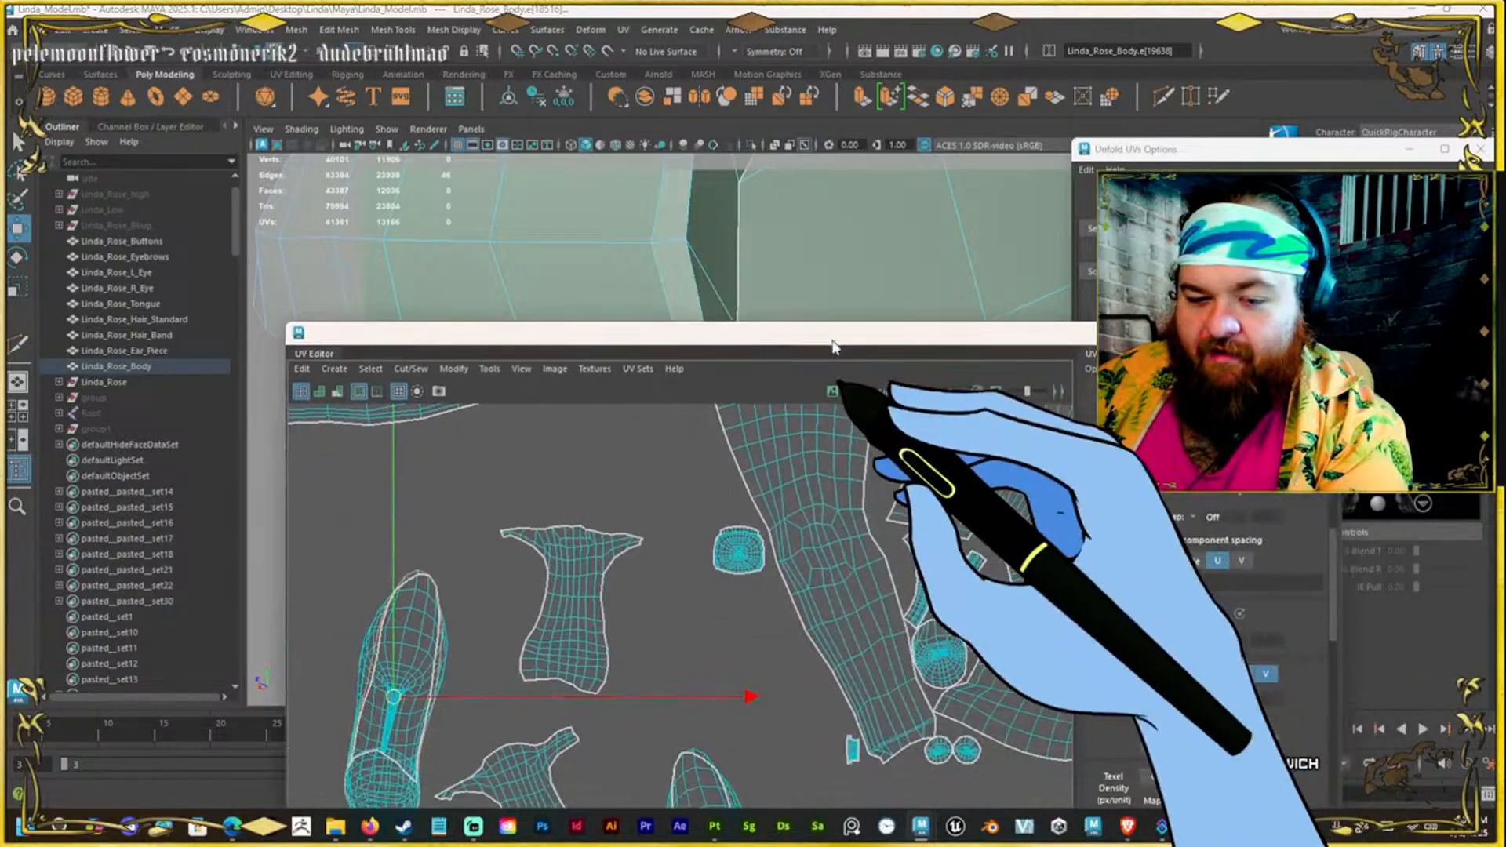
{"action": "middle_click_drag", "start_coordinate": [603, 559], "coordinate": [705, 481], "text": "alt"}
{"action": "scroll", "coordinate": [659, 509], "scroll_direction": "up", "scroll_amount": 2}
{"action": "double_click", "coordinate": [585, 511]}
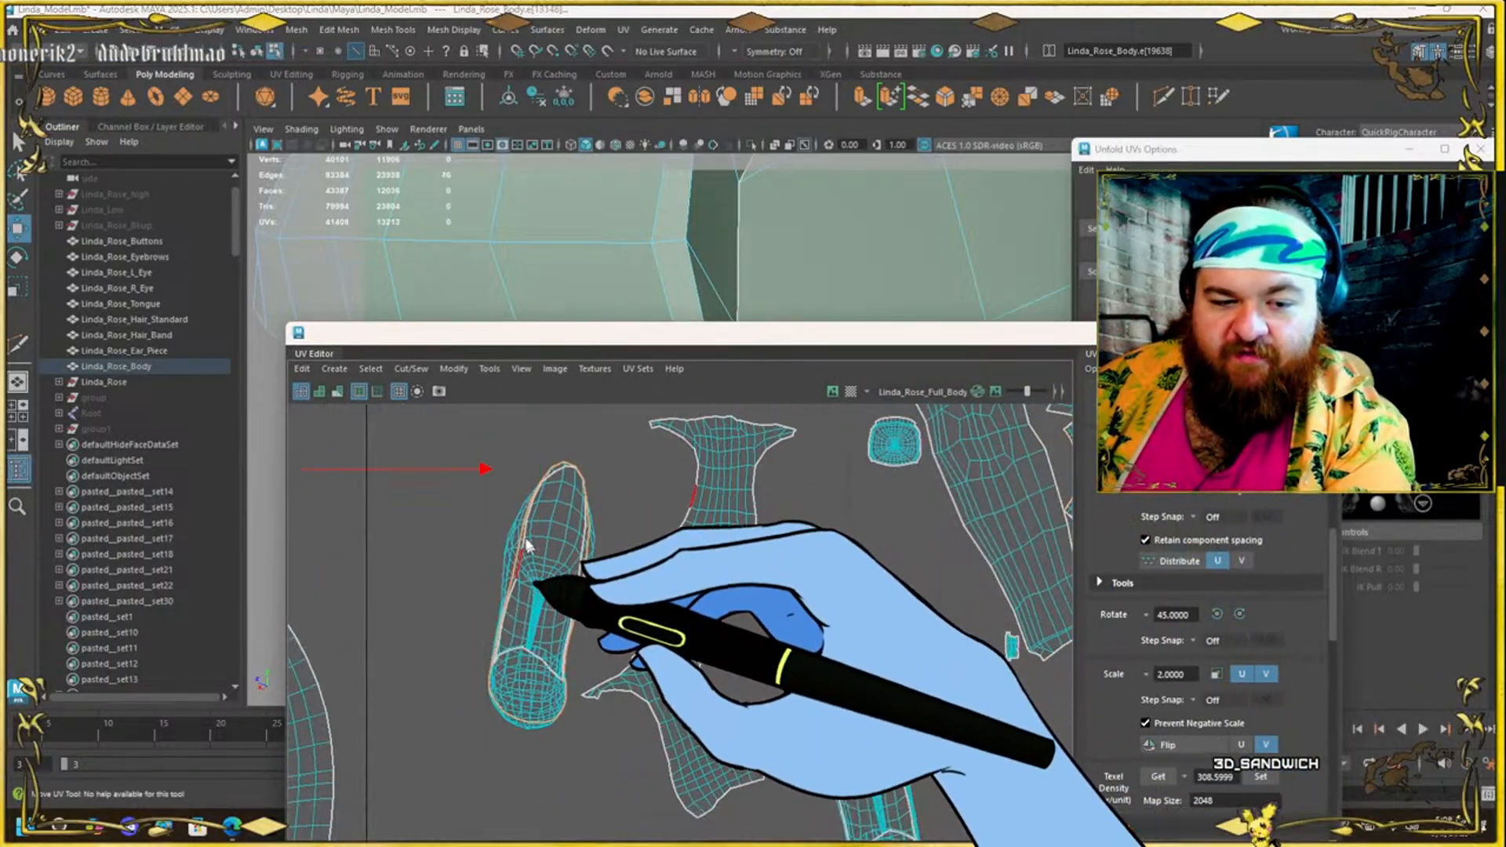
Move the main shoe shell off the toe cap shell and unfold the toe cap shell.
{"action": "right_click_drag", "start_coordinate": [527, 538], "coordinate": [511, 561]}
{"action": "left_click", "coordinate": [561, 582]}
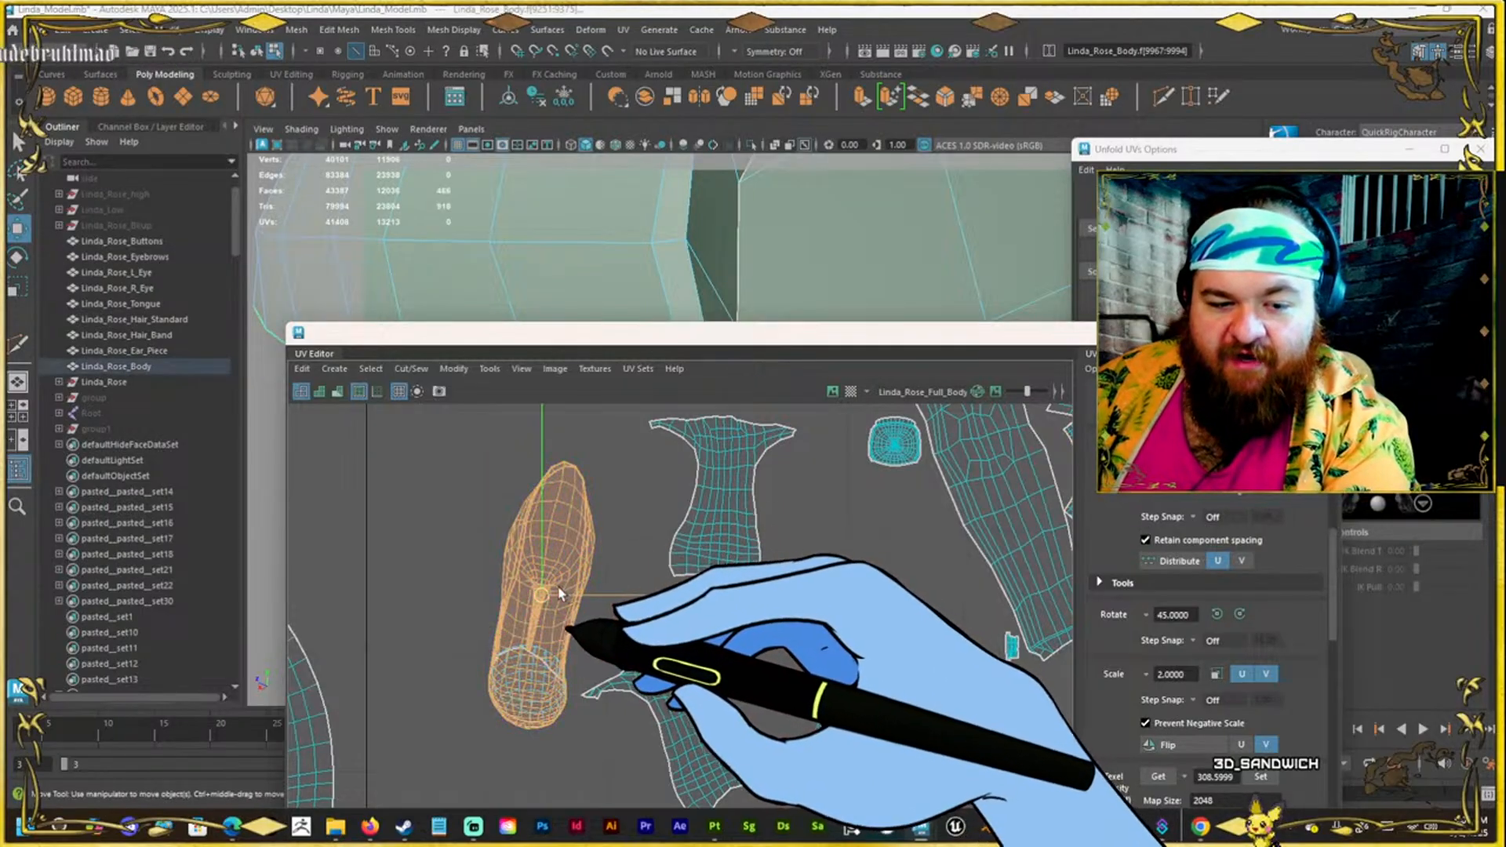
{"action": "left_click_drag", "start_coordinate": [560, 593], "coordinate": [461, 496]}
{"action": "double_click", "coordinate": [526, 679]}
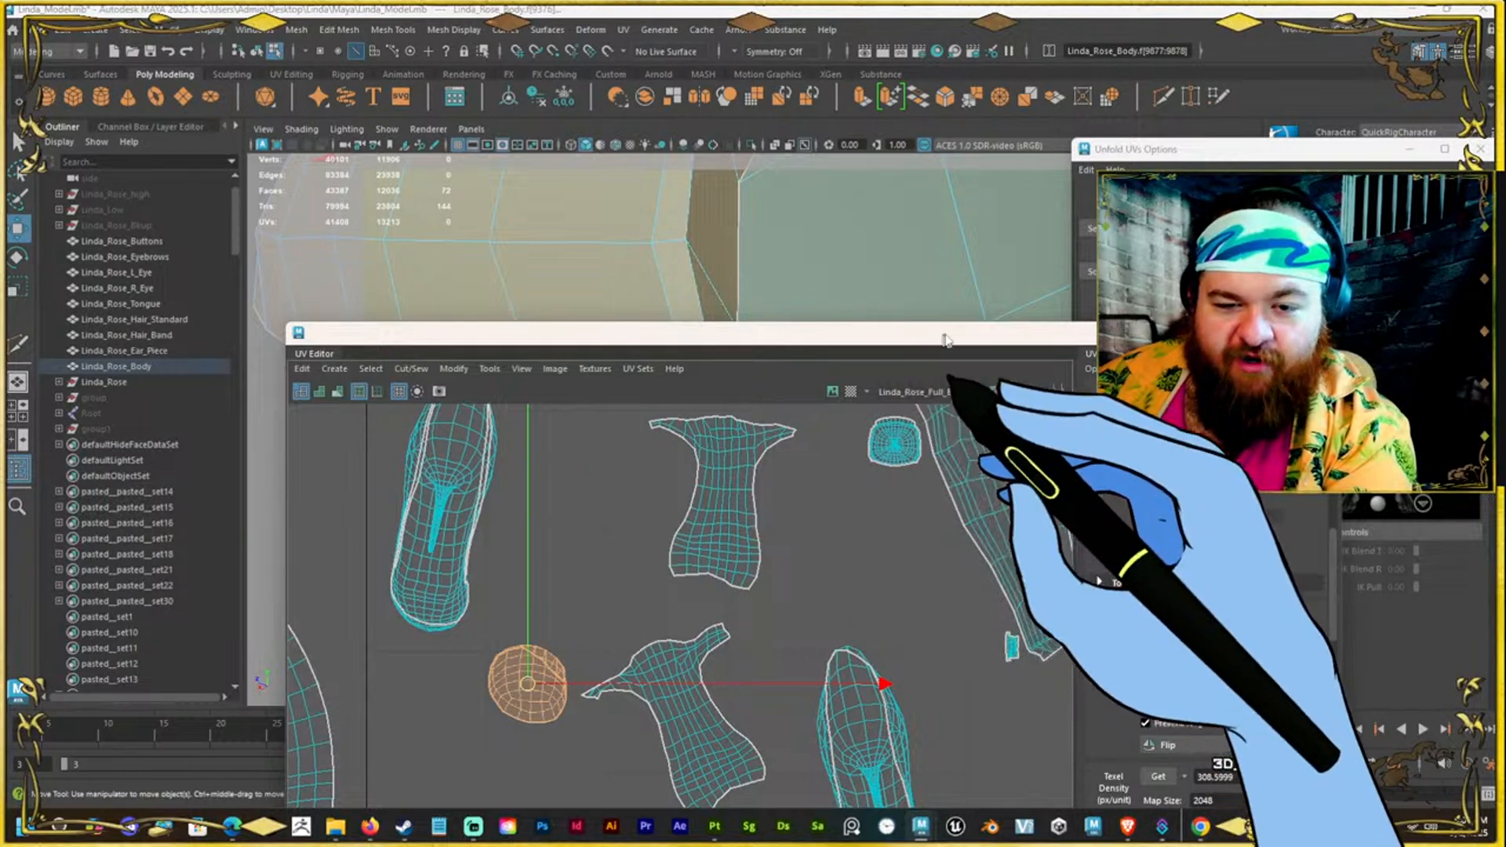
{"action": "scroll", "coordinate": [645, 580], "scroll_direction": "down", "scroll_amount": 3}
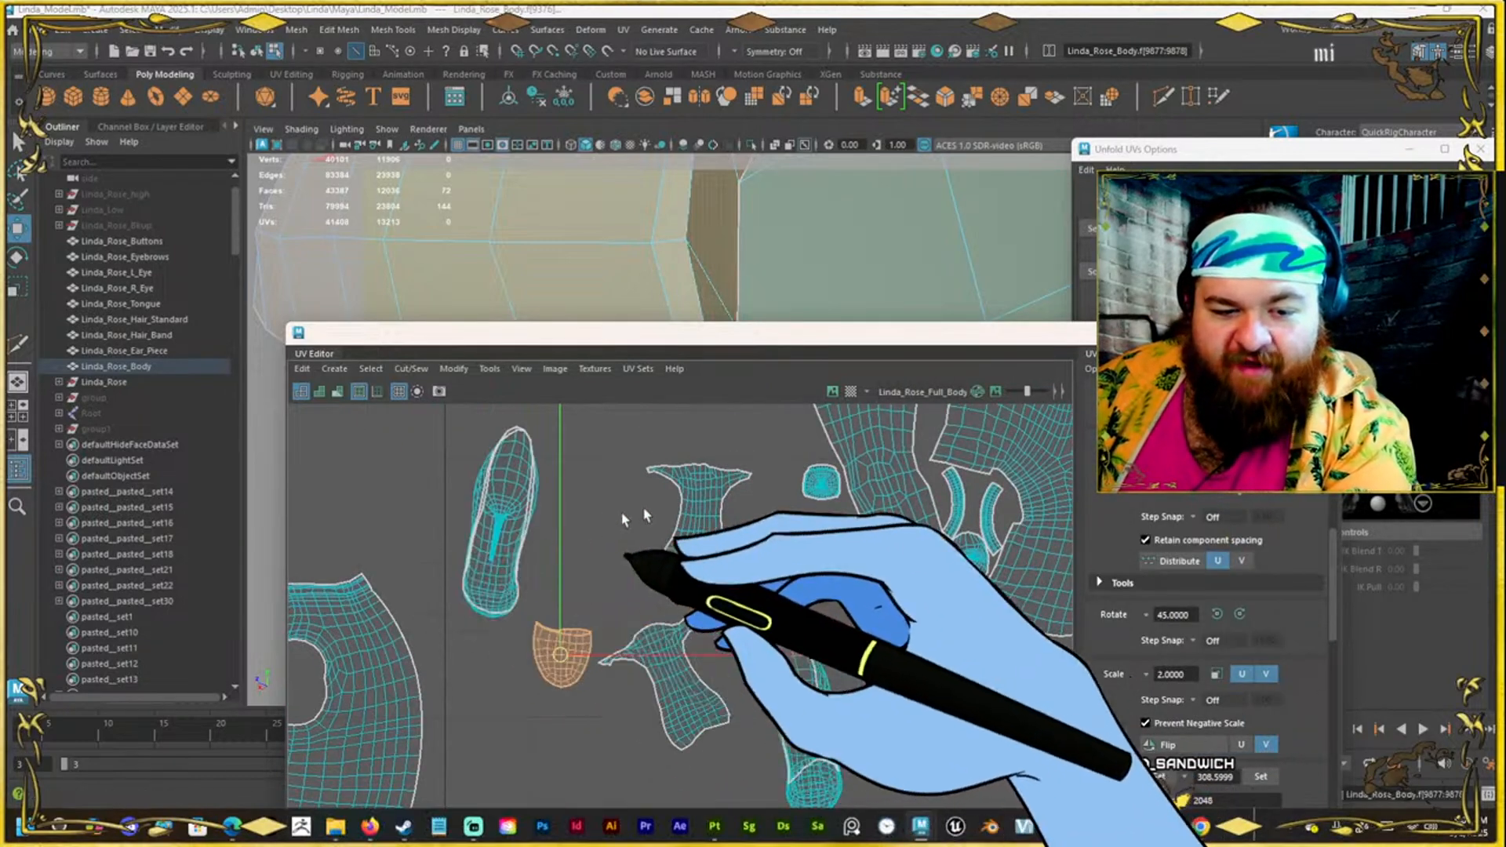
Move the UV Editor aside, examine the selected toe cap on the shoe model and bring the editor back.
{"action": "left_click_drag", "start_coordinate": [560, 343], "coordinate": [773, 558]}
{"action": "right_click_drag", "start_coordinate": [797, 487], "coordinate": [712, 451], "text": "alt"}
{"action": "left_click_drag", "start_coordinate": [805, 420], "coordinate": [622, 461], "text": "alt"}
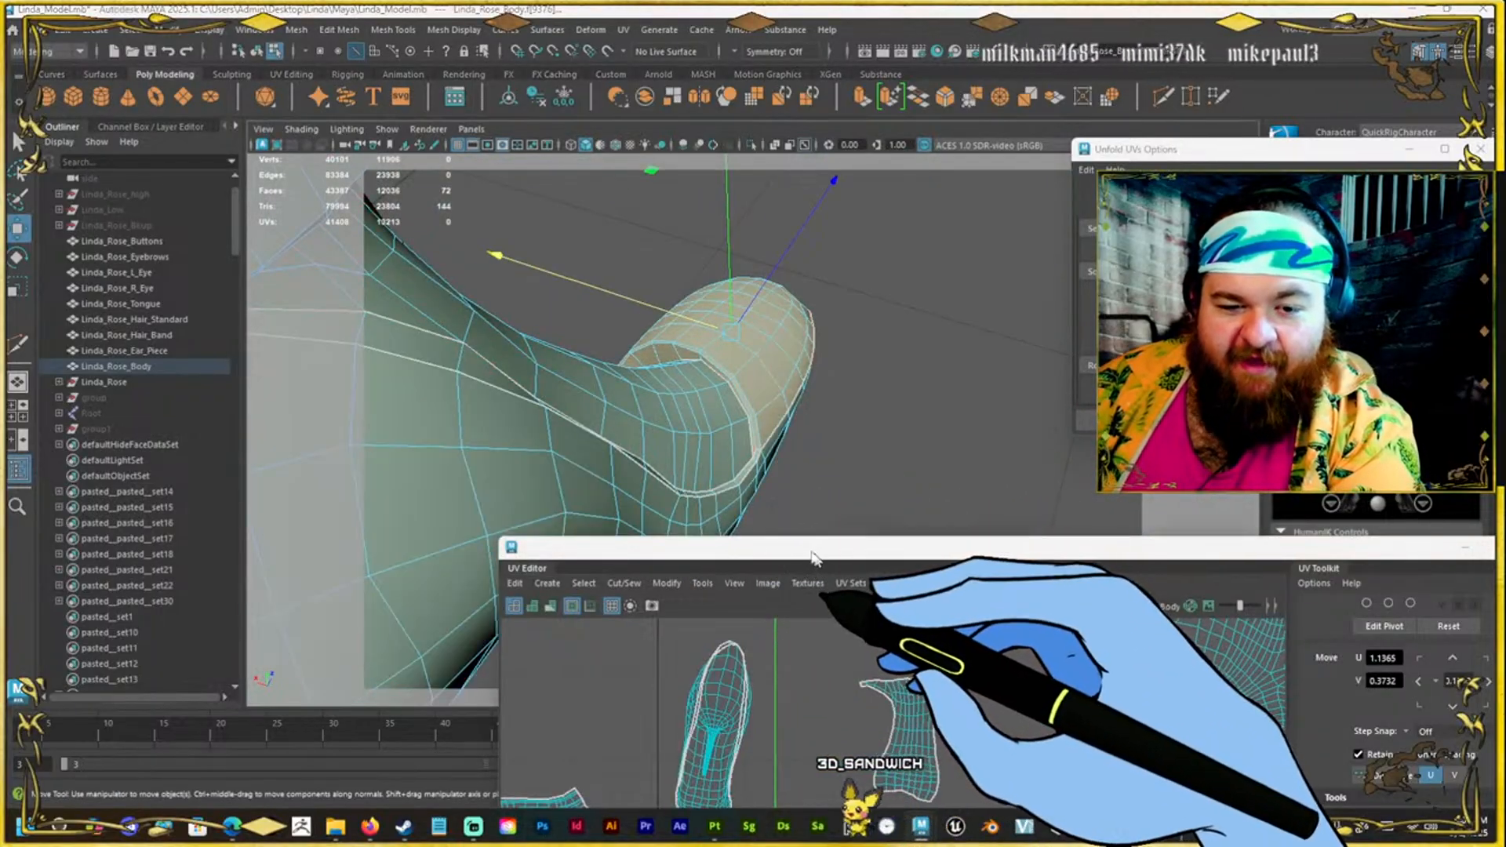
{"action": "left_click_drag", "start_coordinate": [811, 557], "coordinate": [724, 555]}
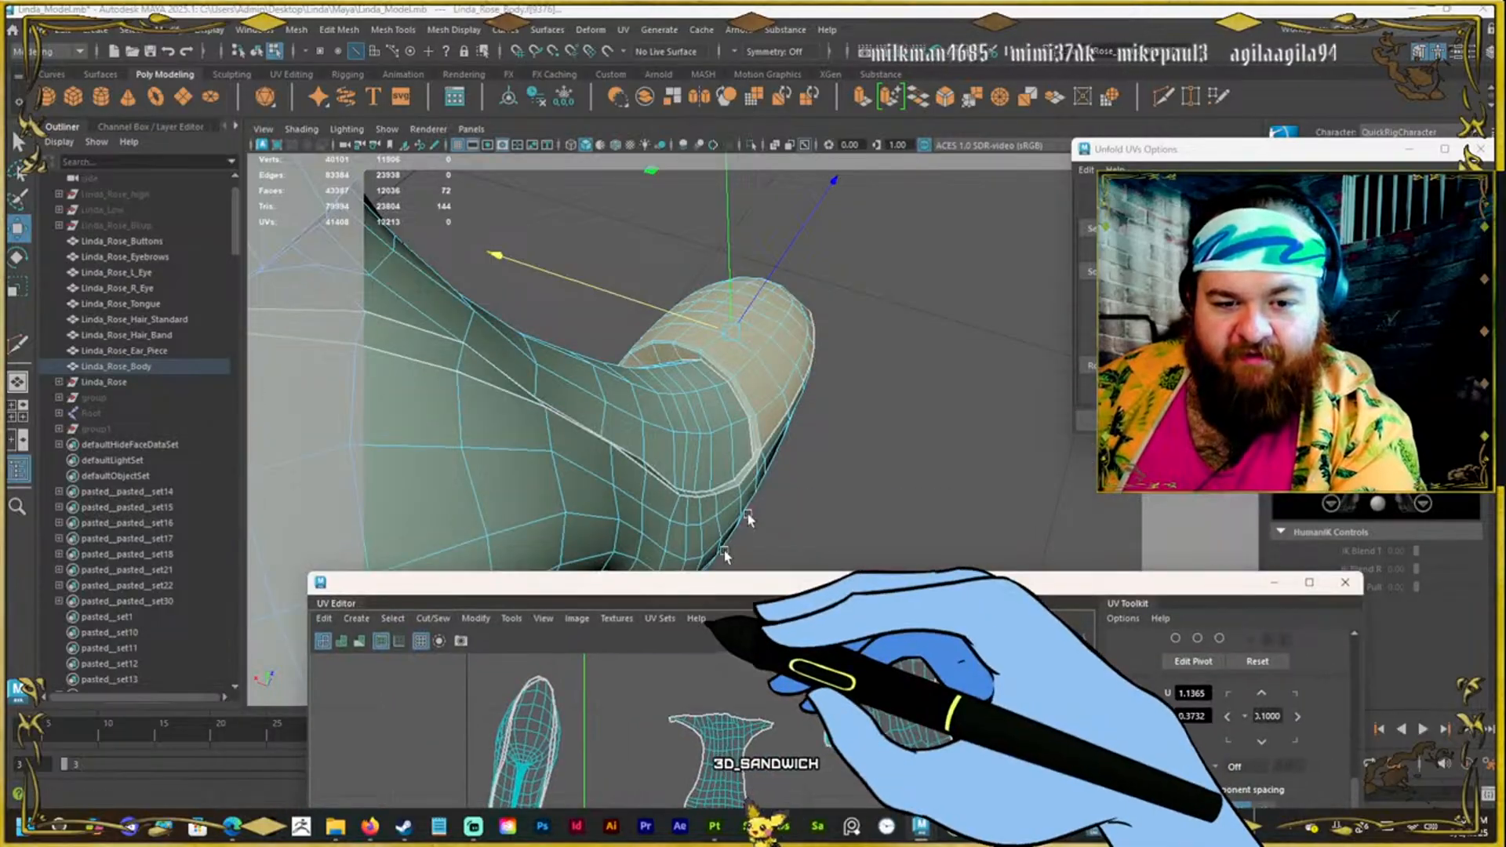
{"action": "right_click_drag", "start_coordinate": [801, 444], "coordinate": [743, 449], "text": "alt"}
{"action": "left_click_drag", "start_coordinate": [884, 433], "coordinate": [729, 408], "text": "alt"}
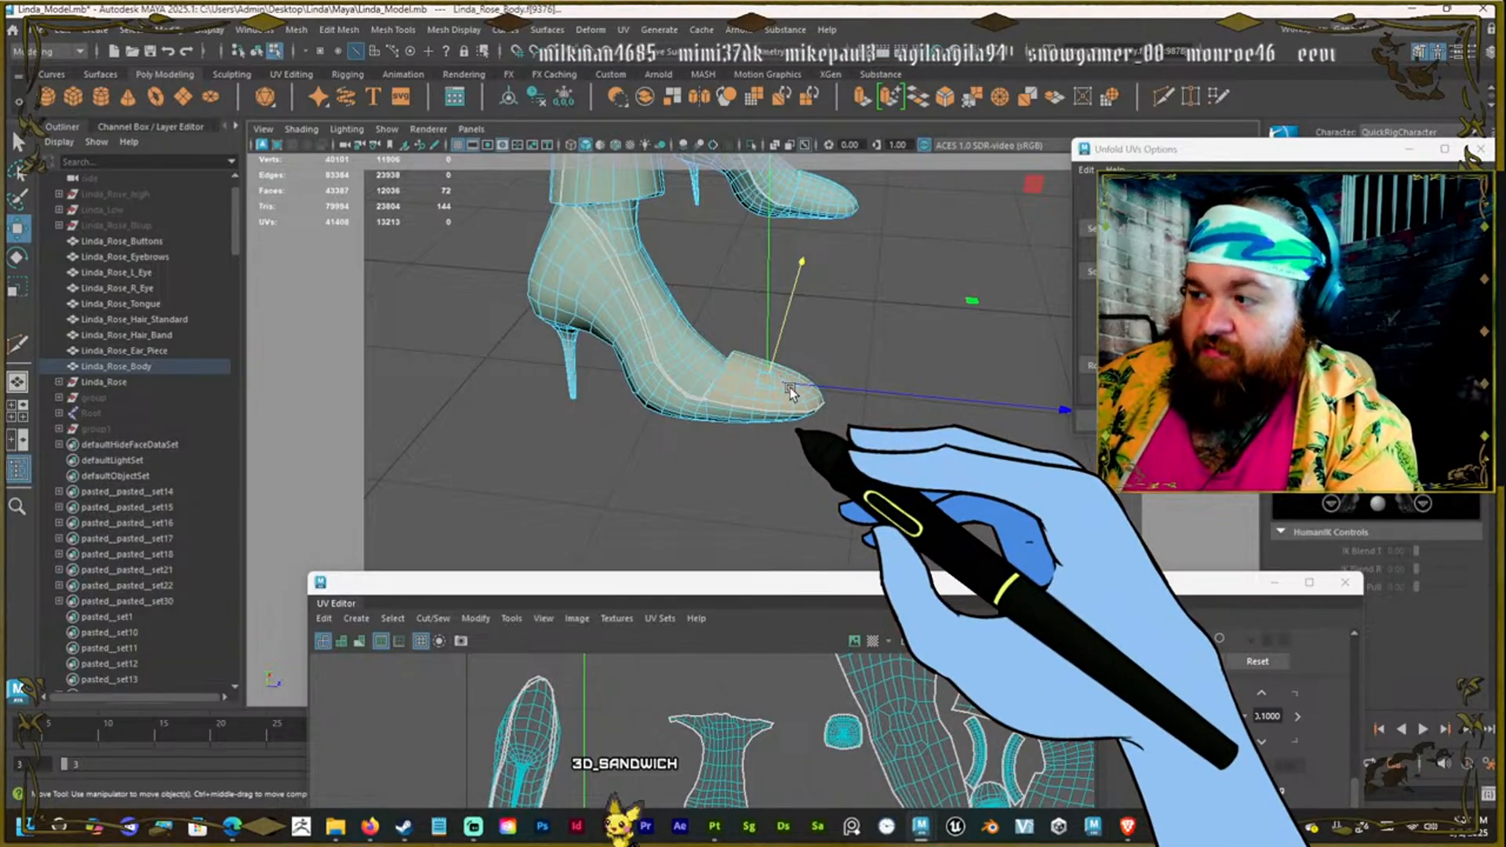
{"action": "middle_click_drag", "start_coordinate": [789, 388], "coordinate": [855, 471], "text": "alt"}
{"action": "left_click_drag", "start_coordinate": [781, 582], "coordinate": [689, 317]}
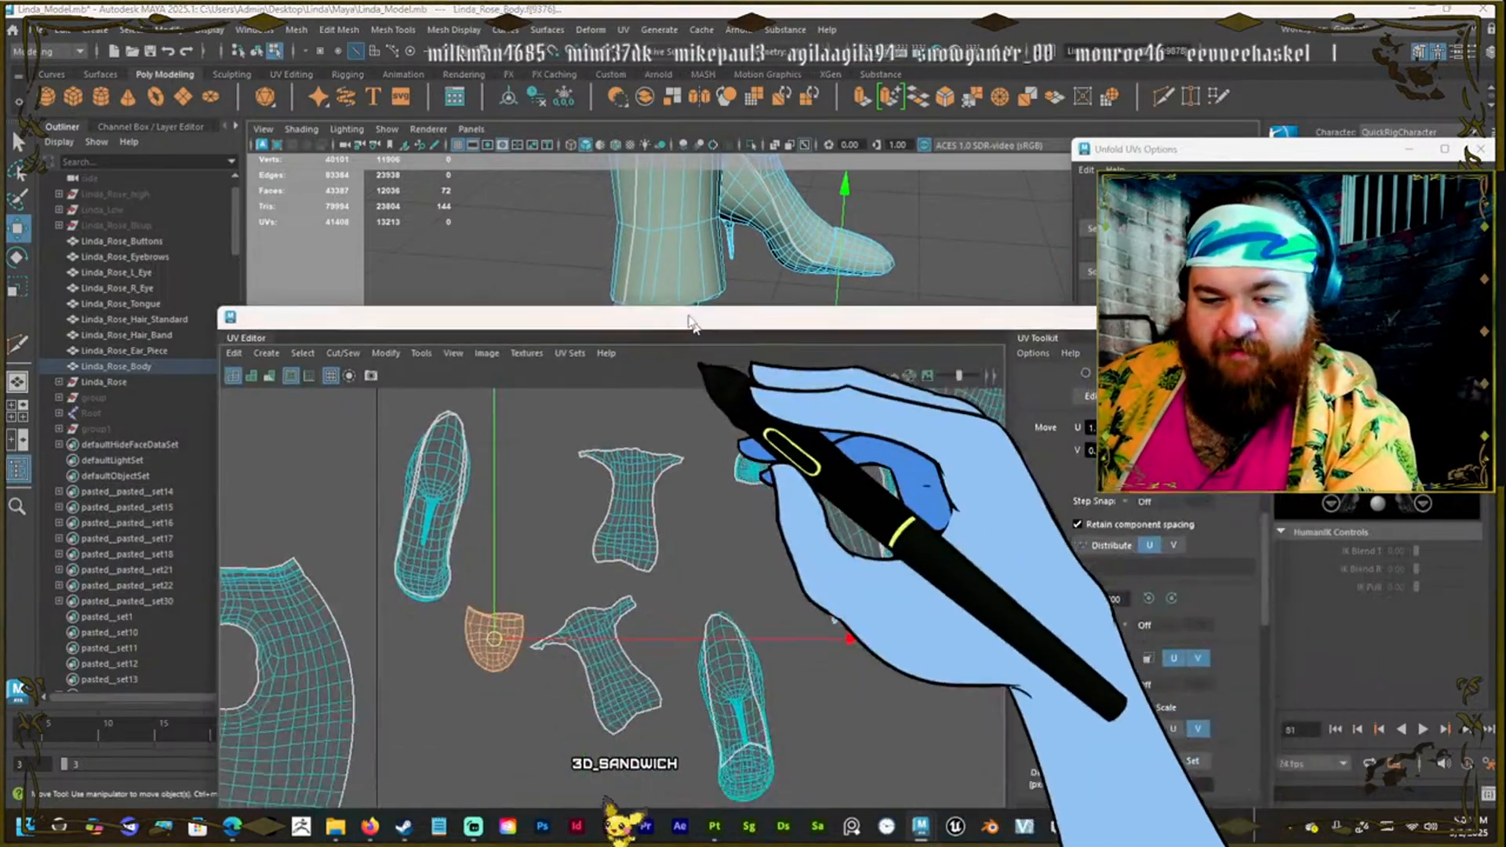
Move the UV Editor over the model view and optimize the selected toe cap shell.
{"action": "left_click_drag", "start_coordinate": [959, 343], "coordinate": [898, 181]}
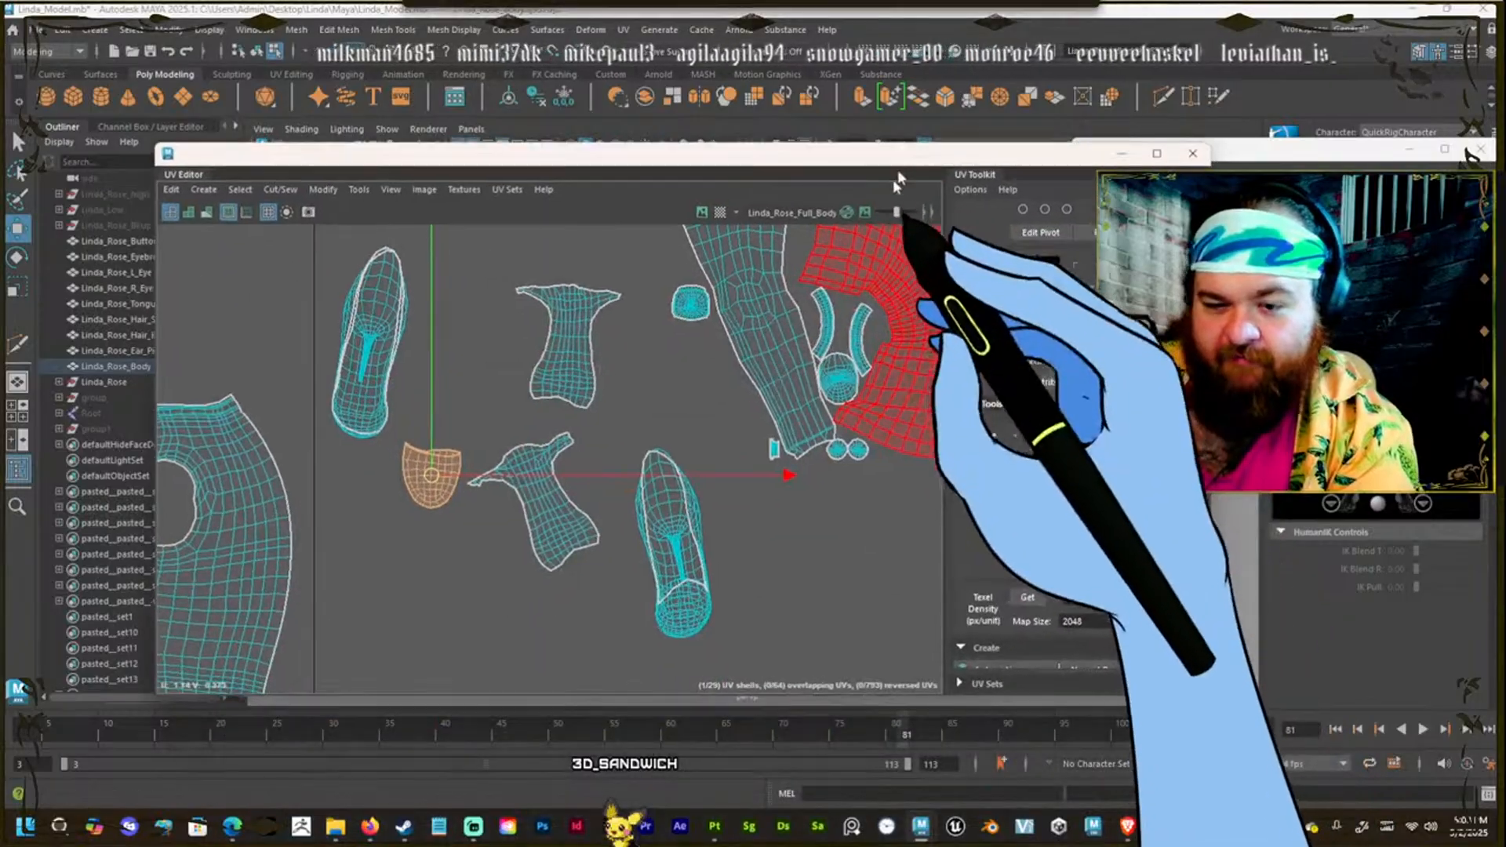
{"action": "scroll", "coordinate": [1010, 524], "scroll_direction": "down", "scroll_amount": 5}
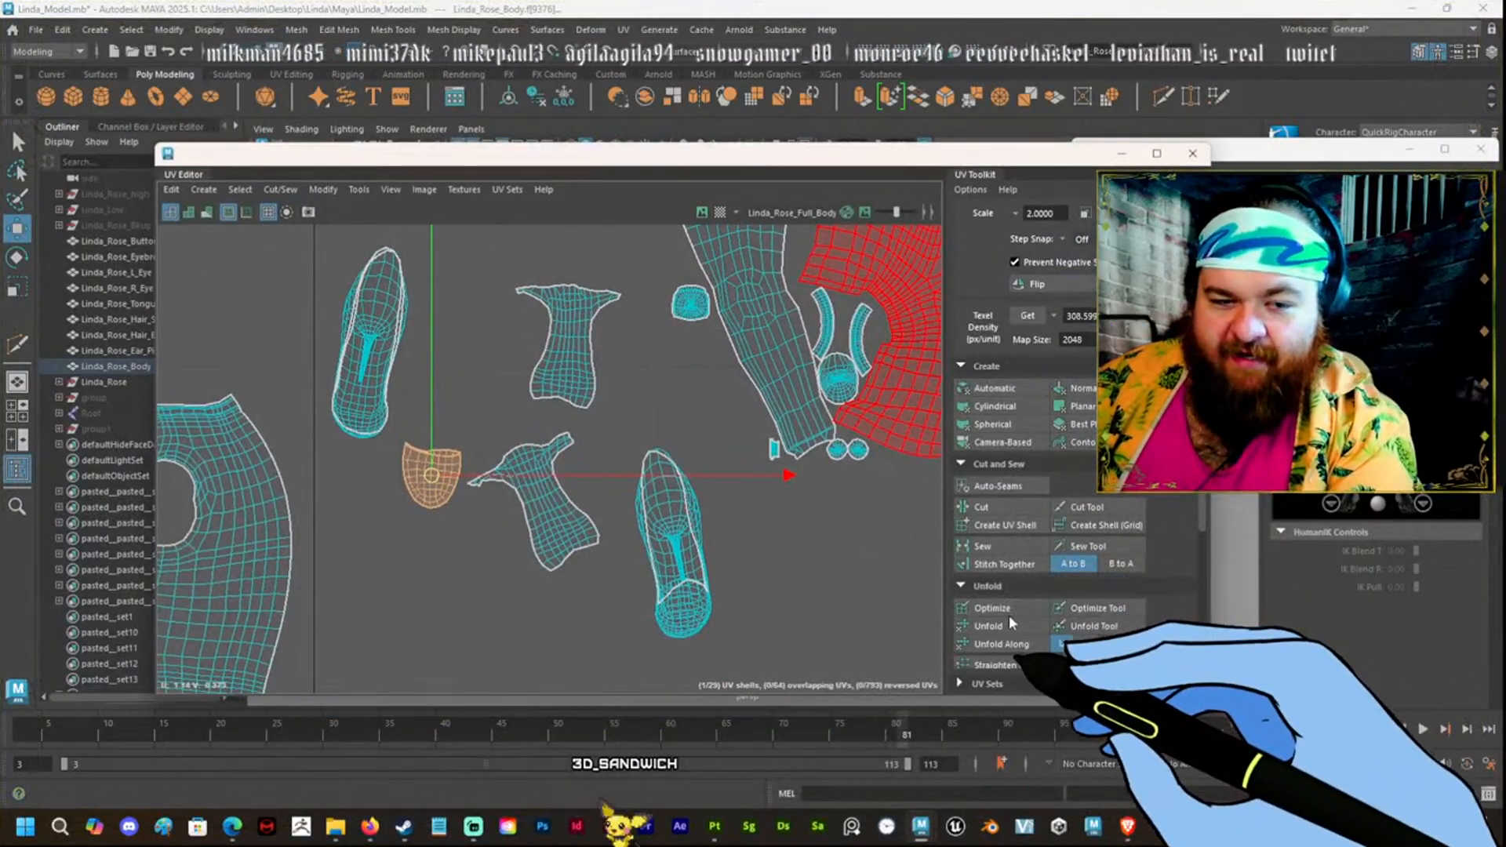
{"action": "left_click", "coordinate": [1013, 608]}
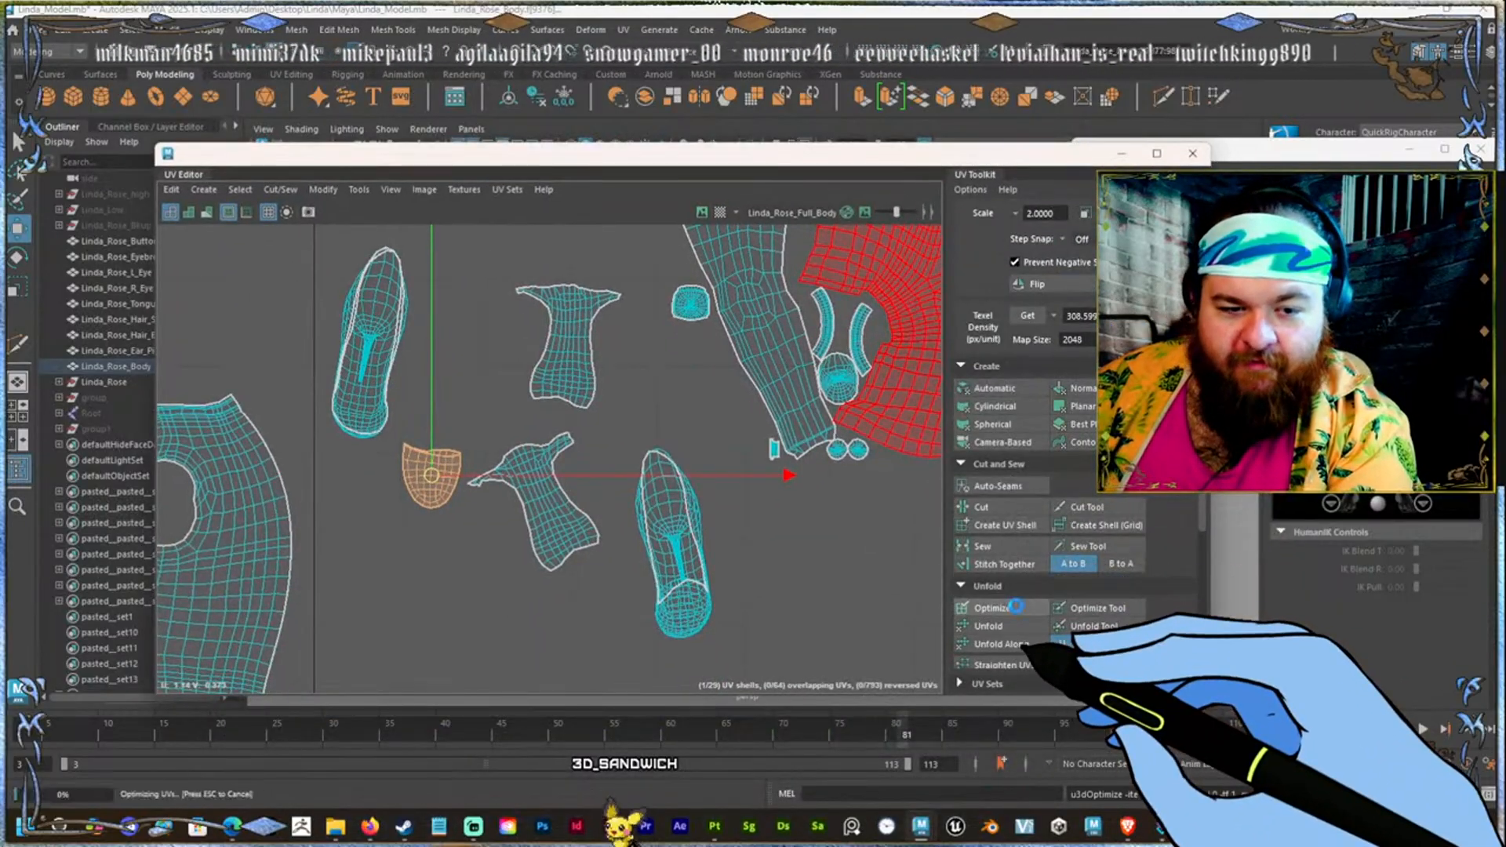
Uncover the model and select the toe seam edge loop on the other shoe, adding the edges at one corner of its toe cap.
{"action": "left_click", "coordinate": [376, 330]}
{"action": "left_click_drag", "start_coordinate": [595, 161], "coordinate": [1120, 580]}
{"action": "left_click_drag", "start_coordinate": [871, 380], "coordinate": [771, 409], "text": "alt"}
{"action": "middle_click_drag", "start_coordinate": [699, 416], "coordinate": [699, 336], "text": "alt"}
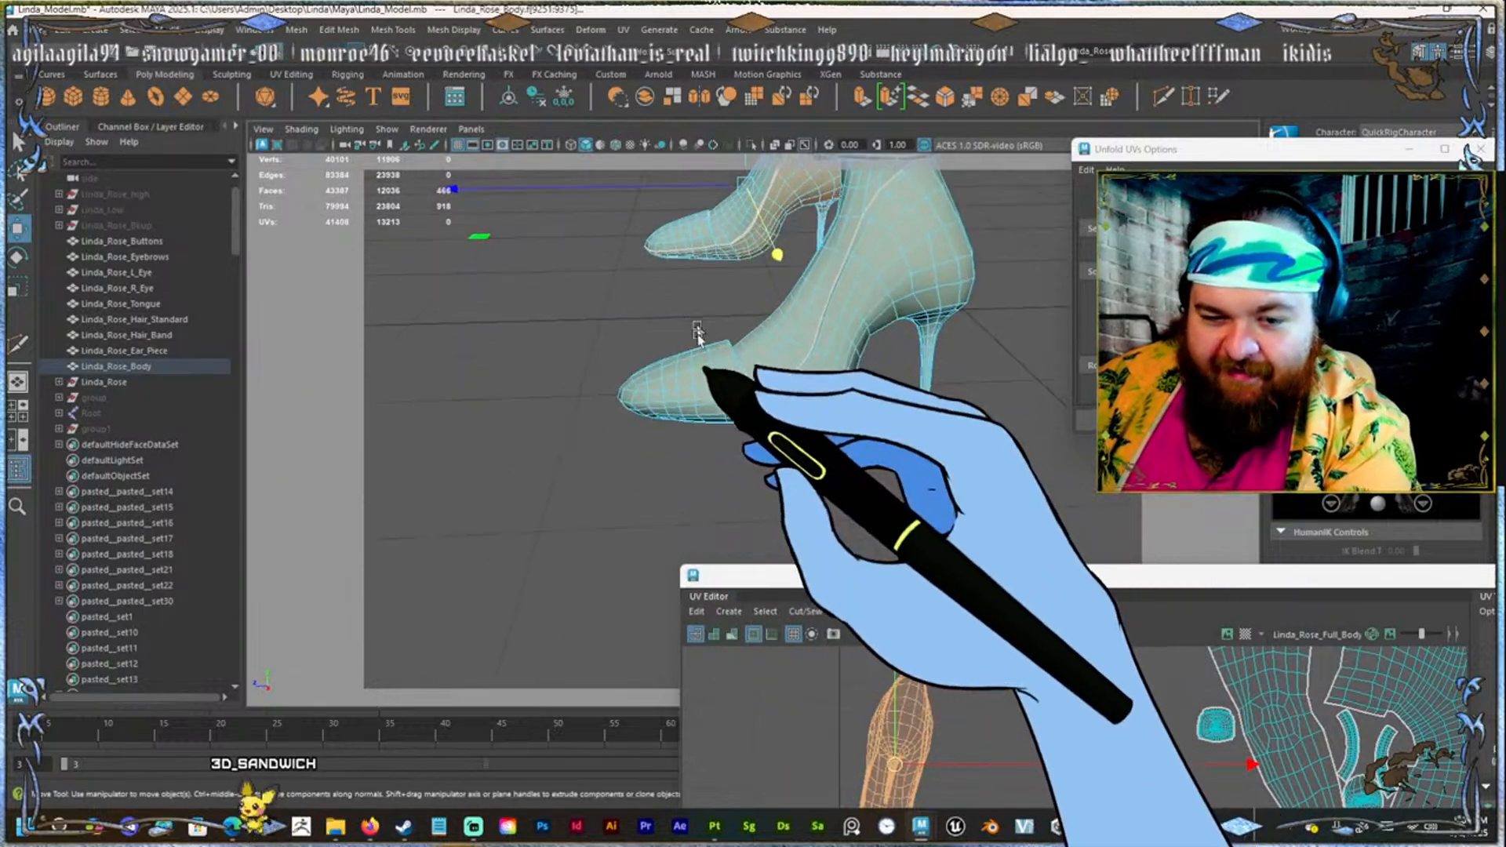
{"action": "right_click_drag", "start_coordinate": [699, 337], "coordinate": [749, 377], "text": "alt"}
{"action": "right_click_drag", "start_coordinate": [708, 380], "coordinate": [707, 341]}
{"action": "double_click", "coordinate": [708, 343]}
{"action": "left_click_drag", "start_coordinate": [708, 343], "coordinate": [632, 368], "text": "alt"}
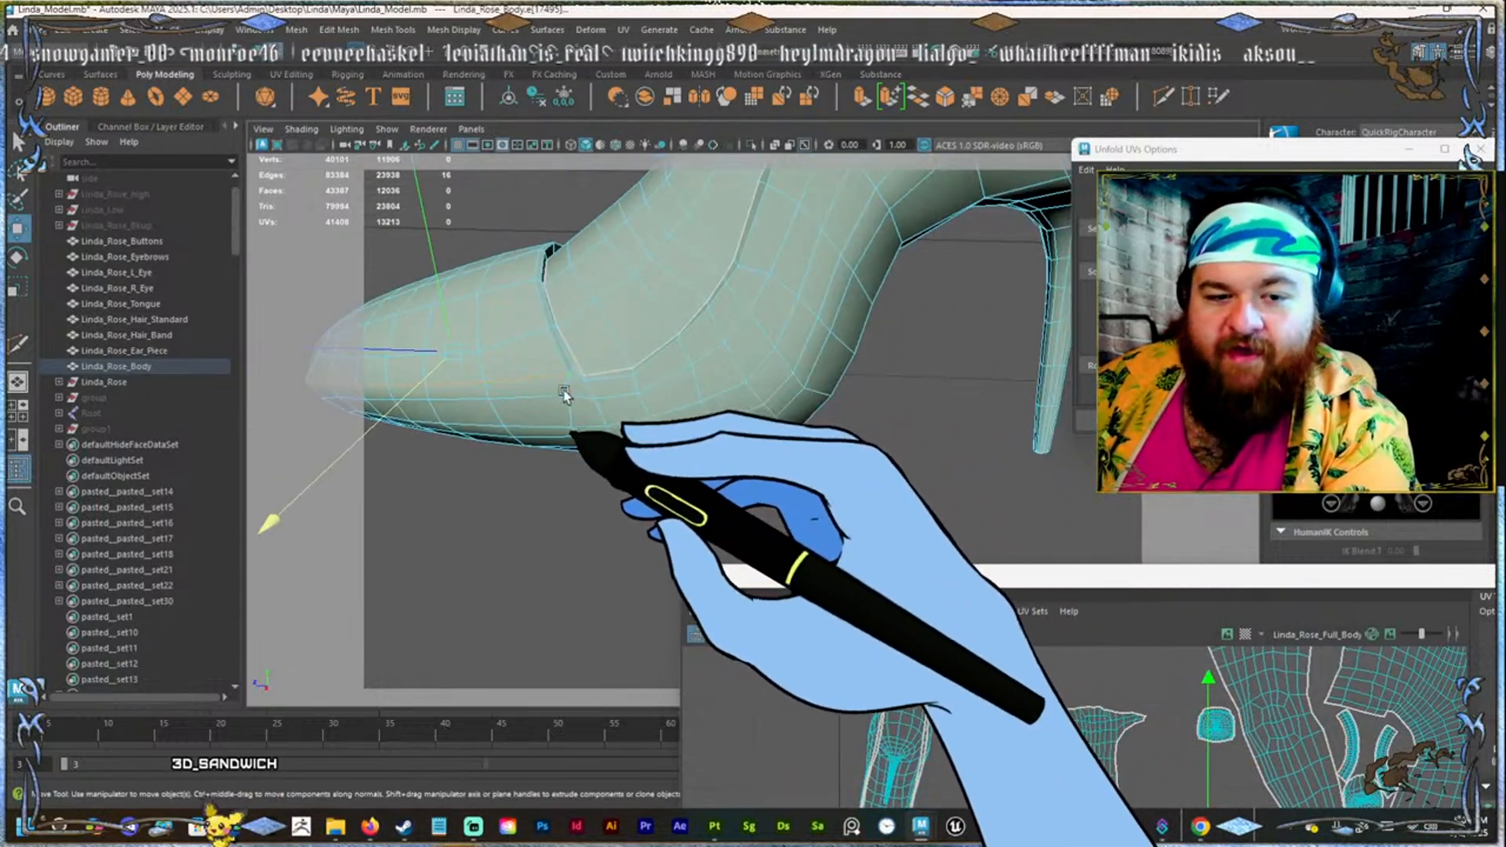
{"action": "middle_click_drag", "start_coordinate": [565, 393], "coordinate": [659, 400], "text": "alt"}
{"action": "right_click_drag", "start_coordinate": [659, 400], "coordinate": [709, 437], "text": "alt"}
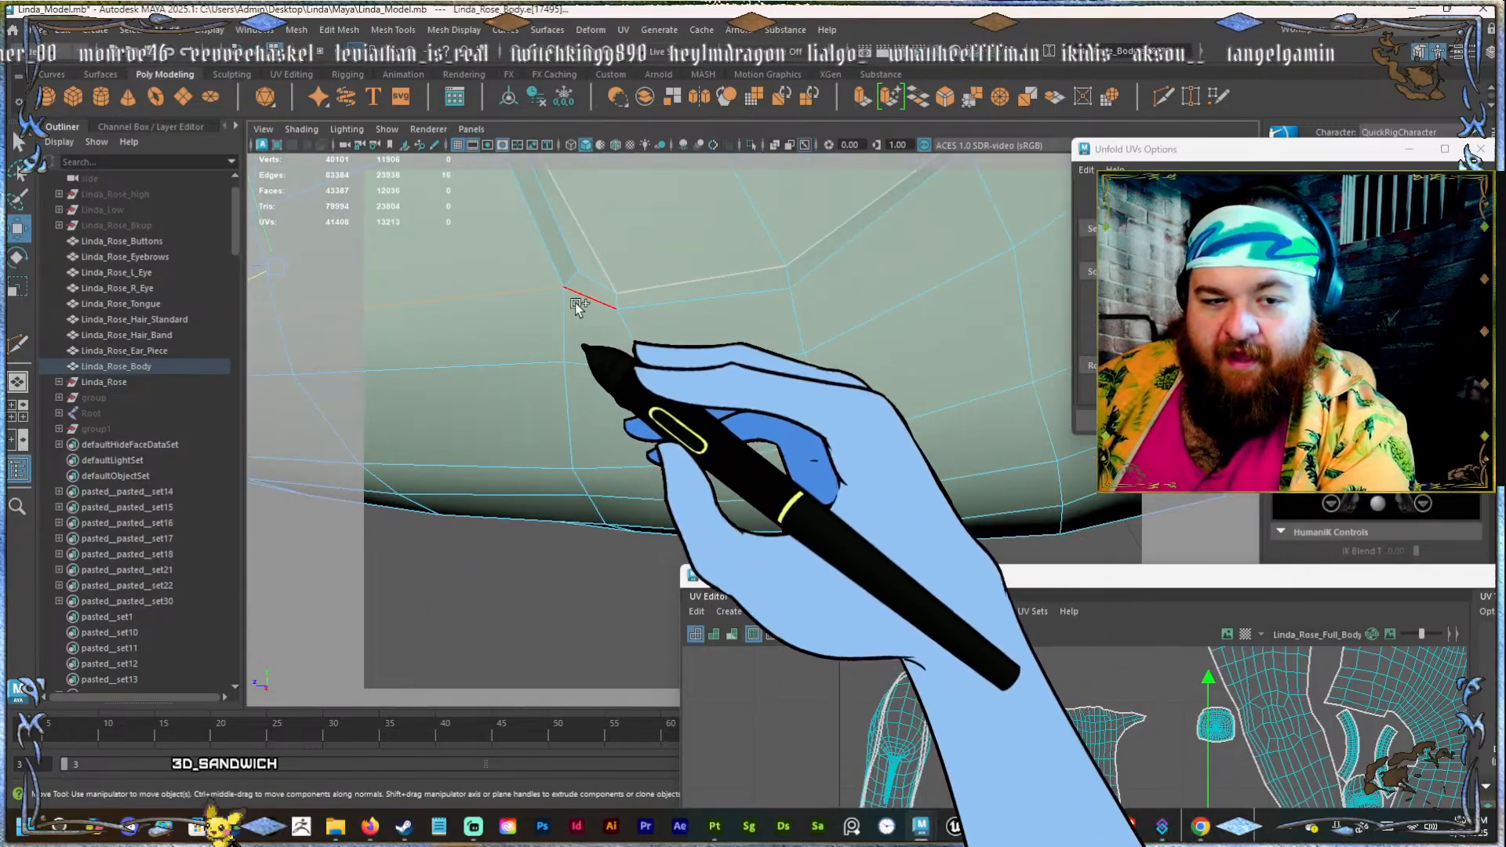
{"action": "left_click", "coordinate": [588, 281], "text": "shift"}
{"action": "left_click_drag", "start_coordinate": [588, 280], "coordinate": [1025, 350], "text": "alt"}
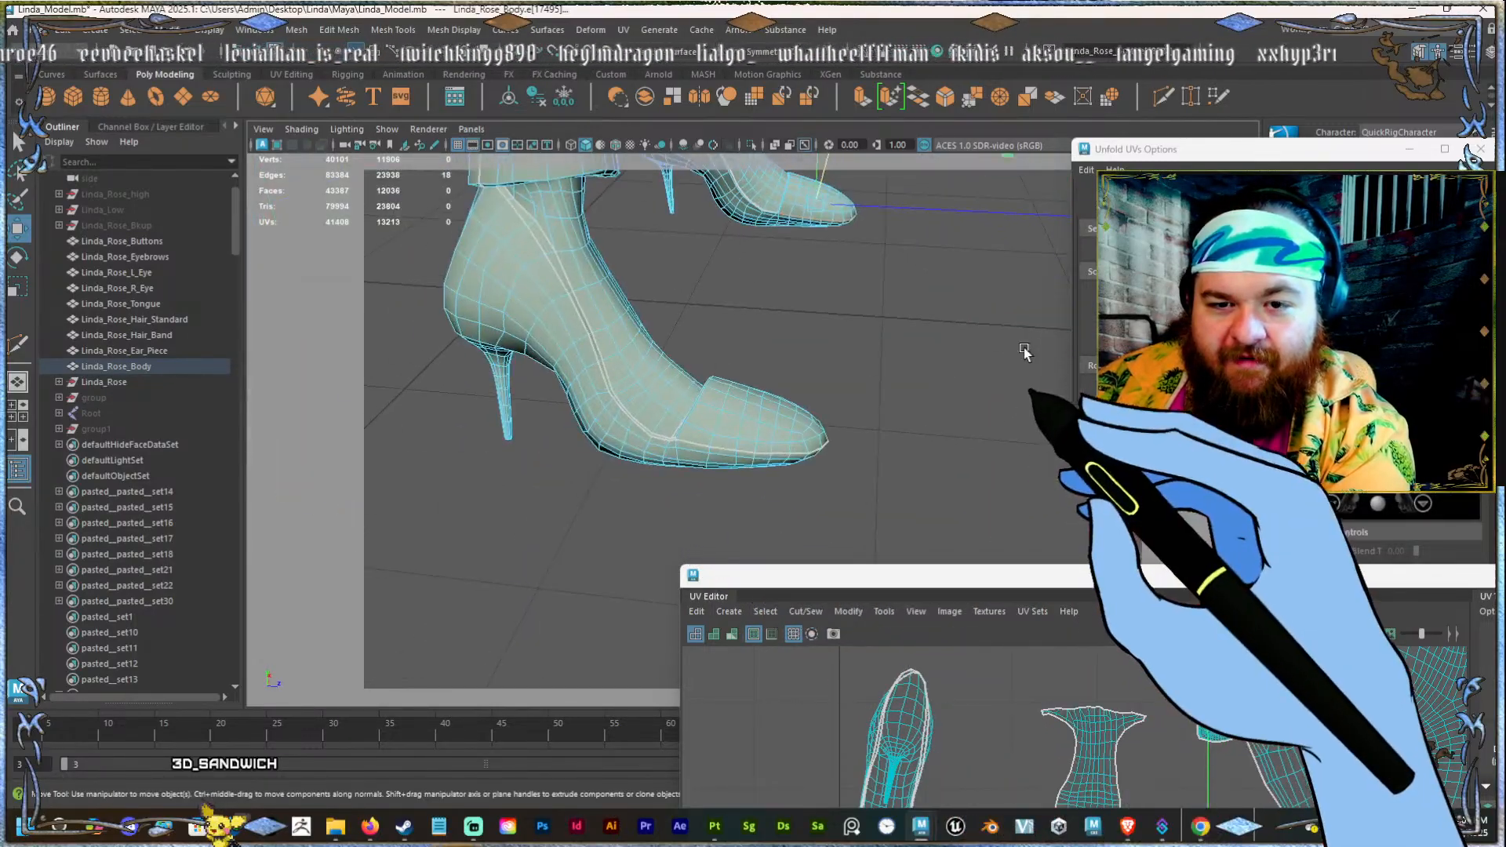
Add the edges at the toe cap's opposite corner to the seam selection so it reaches the rim.
{"action": "right_click_drag", "start_coordinate": [1025, 350], "coordinate": [837, 283], "text": "alt"}
{"action": "middle_click_drag", "start_coordinate": [837, 282], "coordinate": [791, 335], "text": "alt"}
{"action": "left_click_drag", "start_coordinate": [791, 335], "coordinate": [648, 379], "text": "alt"}
{"action": "middle_click_drag", "start_coordinate": [649, 380], "coordinate": [789, 402], "text": "alt"}
{"action": "mouse_move", "coordinate": [790, 402]}
{"action": "right_mouse_down", "text": "alt"}
{"action": "mouse_move", "coordinate": [847, 440]}
{"action": "mouse_move", "coordinate": [817, 403]}
{"action": "right_mouse_up", "text": "alt"}
{"action": "middle_click_drag", "start_coordinate": [816, 404], "coordinate": [683, 534], "text": "alt"}
{"action": "right_click_drag", "start_coordinate": [682, 534], "coordinate": [754, 466], "text": "alt"}
{"action": "middle_click_drag", "start_coordinate": [754, 466], "coordinate": [746, 350], "text": "alt"}
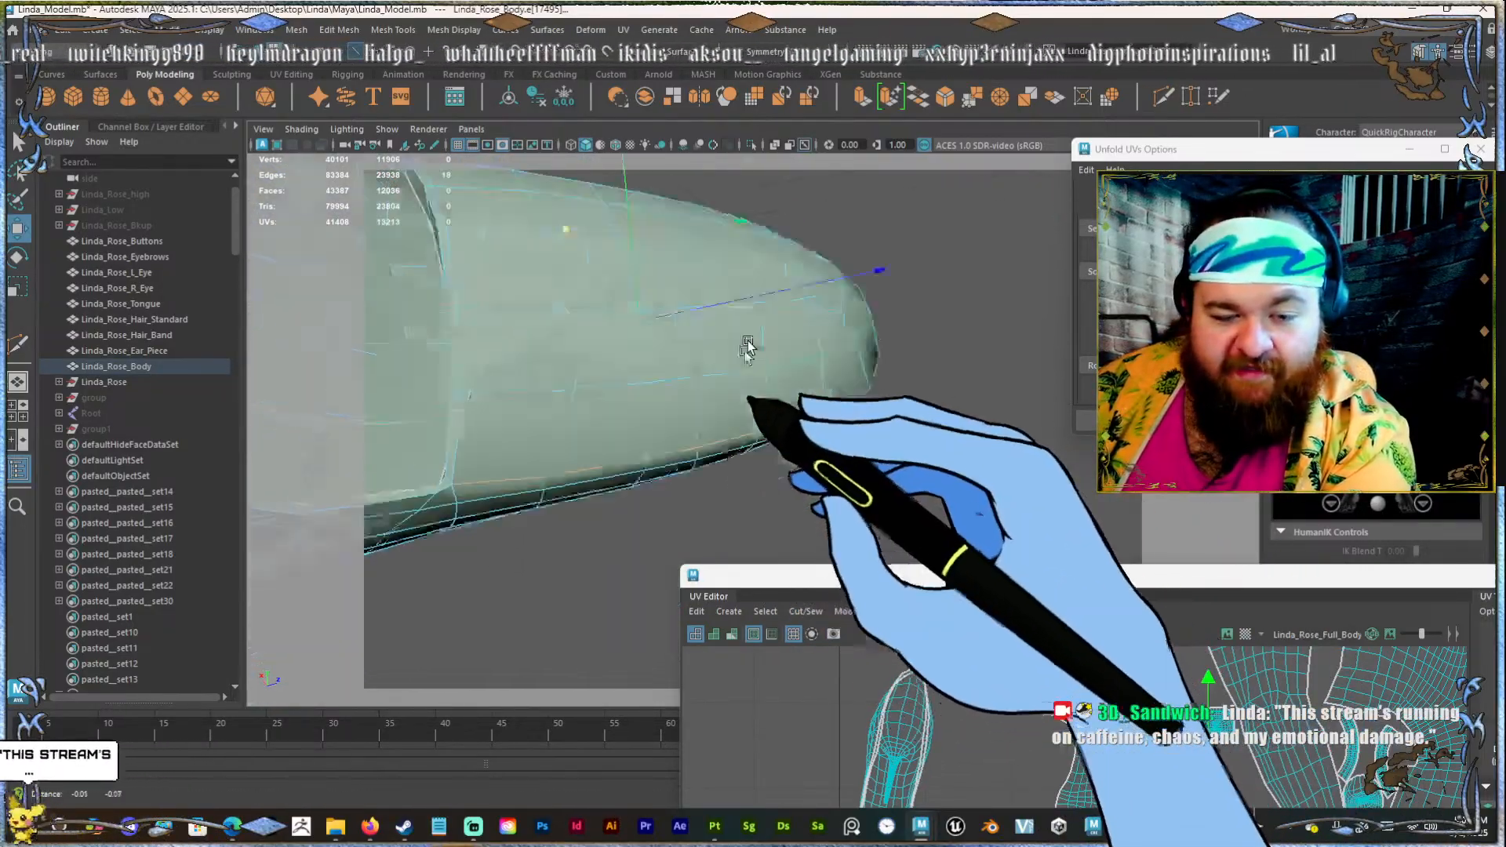
{"action": "left_click_drag", "start_coordinate": [746, 350], "coordinate": [800, 353], "text": "alt"}
{"action": "left_click_drag", "start_coordinate": [679, 422], "coordinate": [657, 469], "text": "alt"}
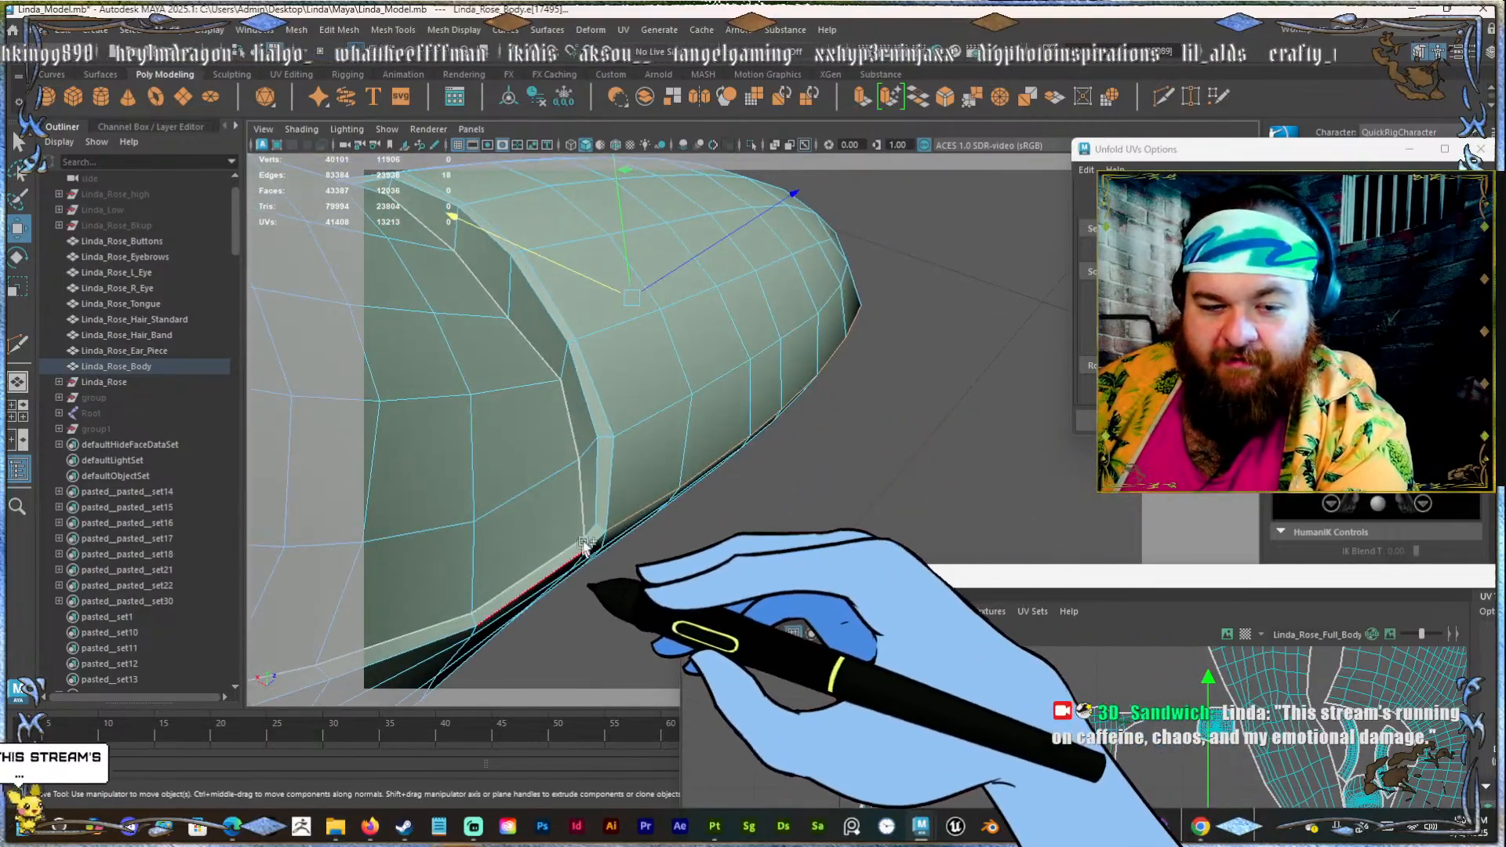
{"action": "left_click", "coordinate": [600, 527], "text": "shift"}
{"action": "left_click_drag", "start_coordinate": [698, 541], "coordinate": [837, 277], "text": "alt"}
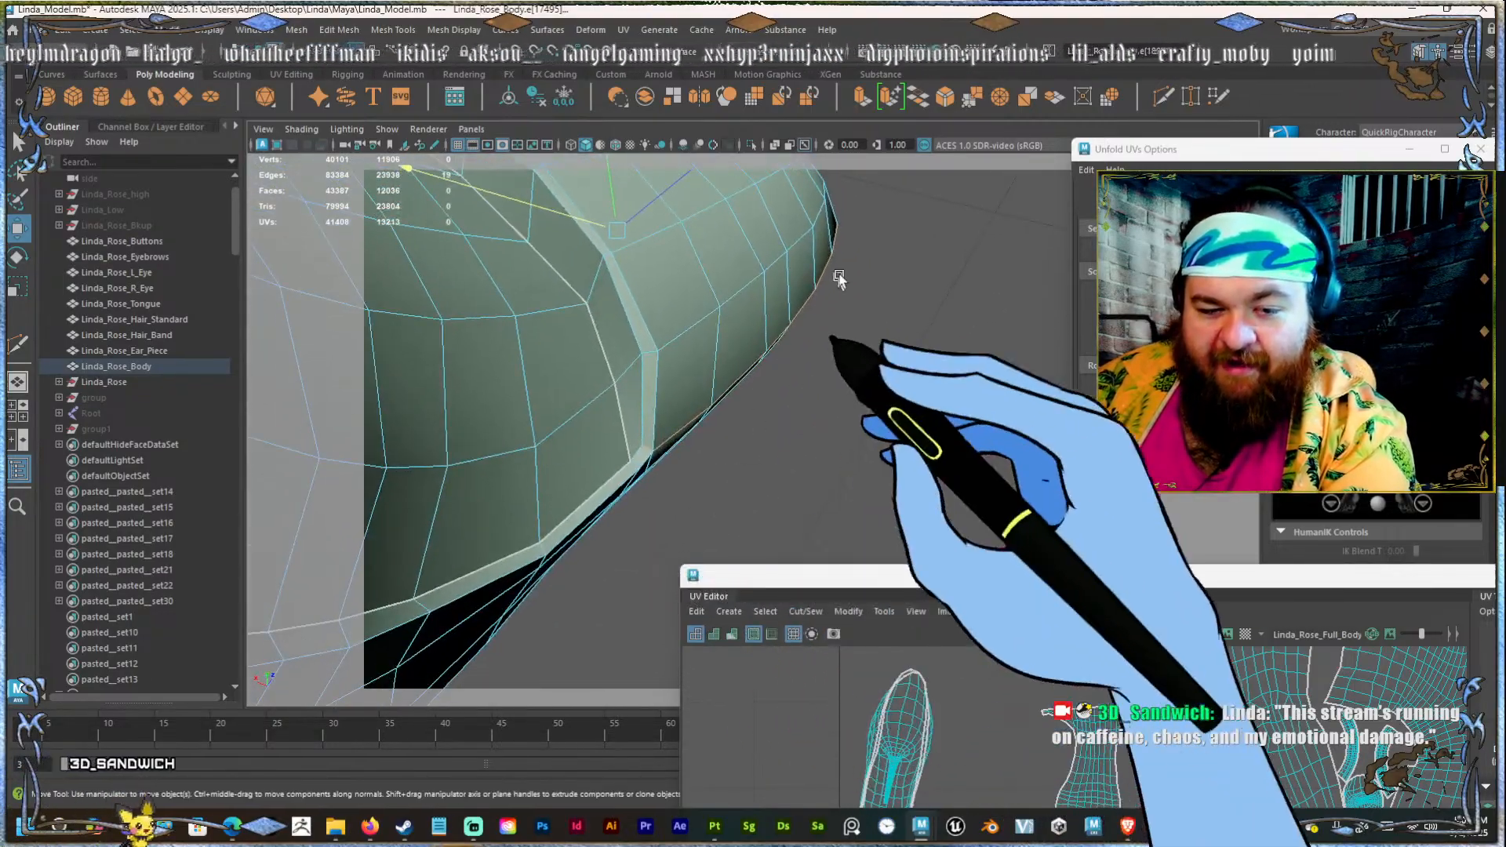
{"action": "mouse_move", "coordinate": [760, 369]}
{"action": "left_mouse_down", "text": "alt"}
{"action": "mouse_move", "coordinate": [733, 346]}
{"action": "mouse_move", "coordinate": [807, 286]}
{"action": "mouse_move", "coordinate": [745, 382]}
{"action": "left_mouse_up", "text": "alt"}
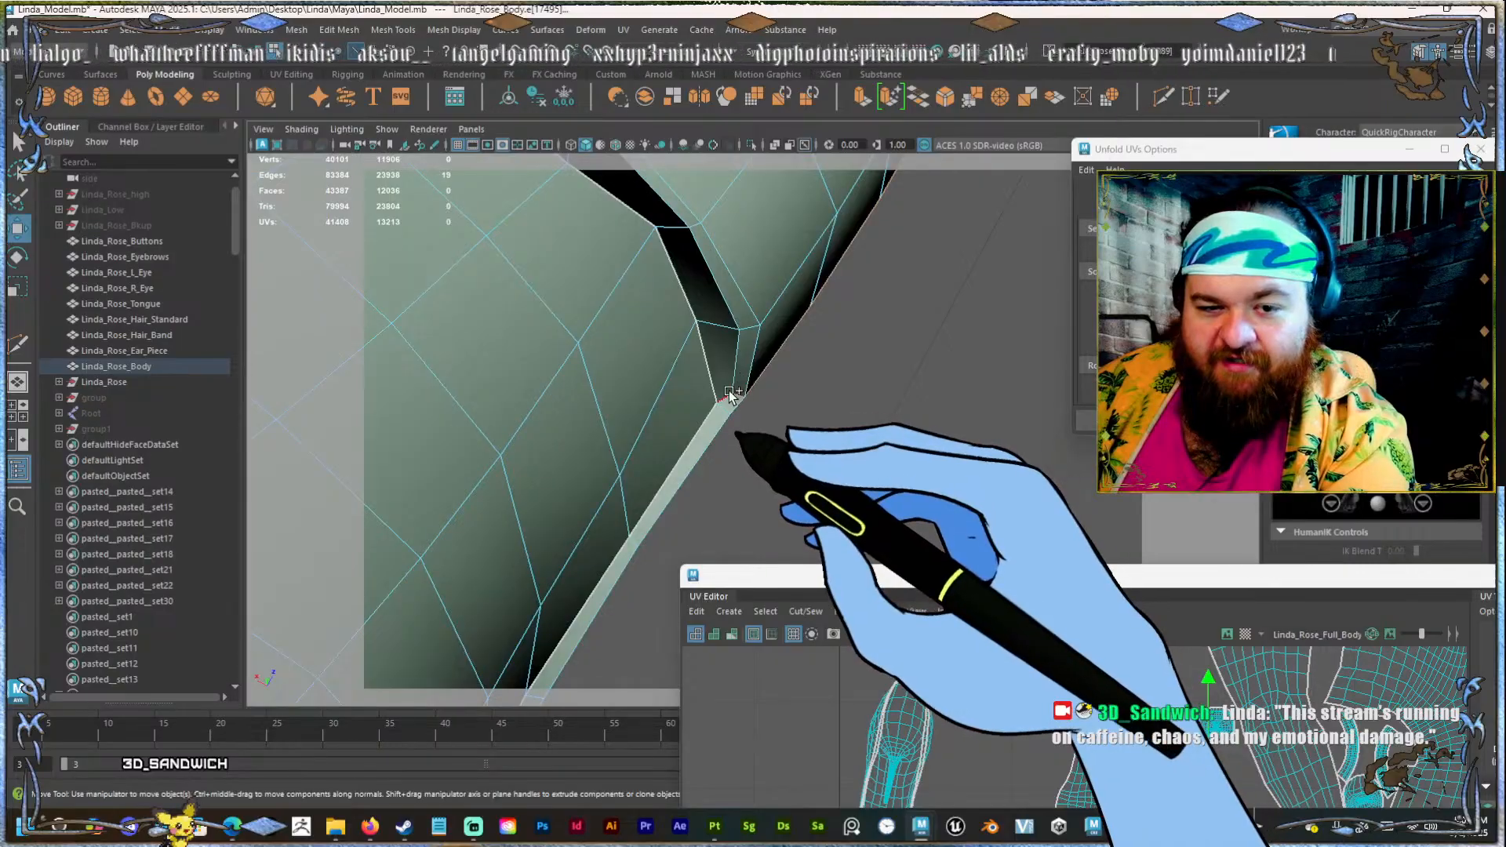
{"action": "left_click", "coordinate": [729, 395], "text": "shift"}
Bring the UV Editor back, cut the UVs along the selected toe seam, and move the shoe and toe cap shells apart.
{"action": "left_click_drag", "start_coordinate": [941, 575], "coordinate": [745, 338]}
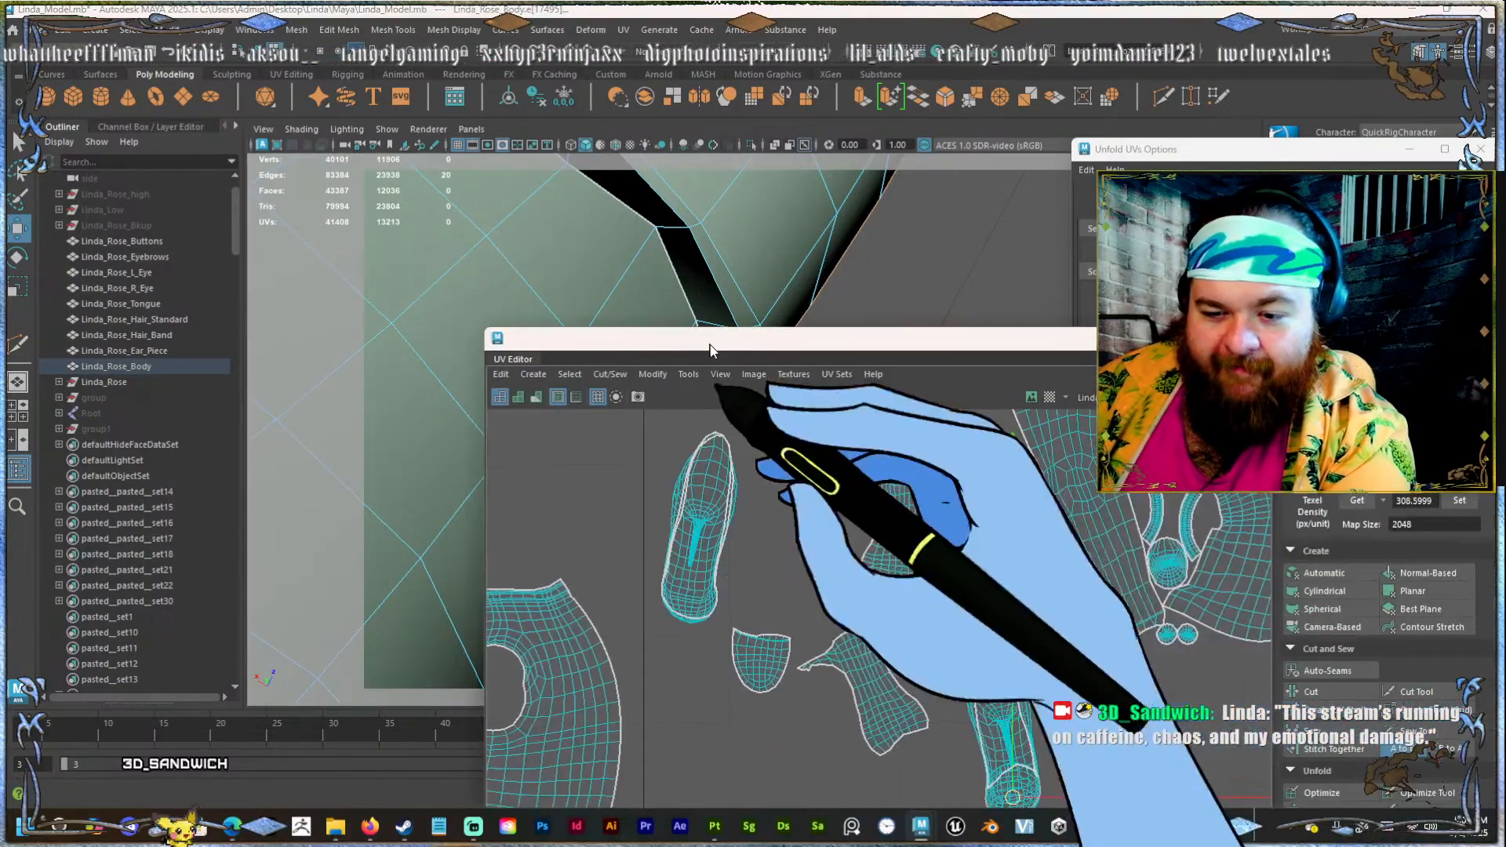
{"action": "key", "text": "shift+x"}
{"action": "left_click", "coordinate": [951, 587]}
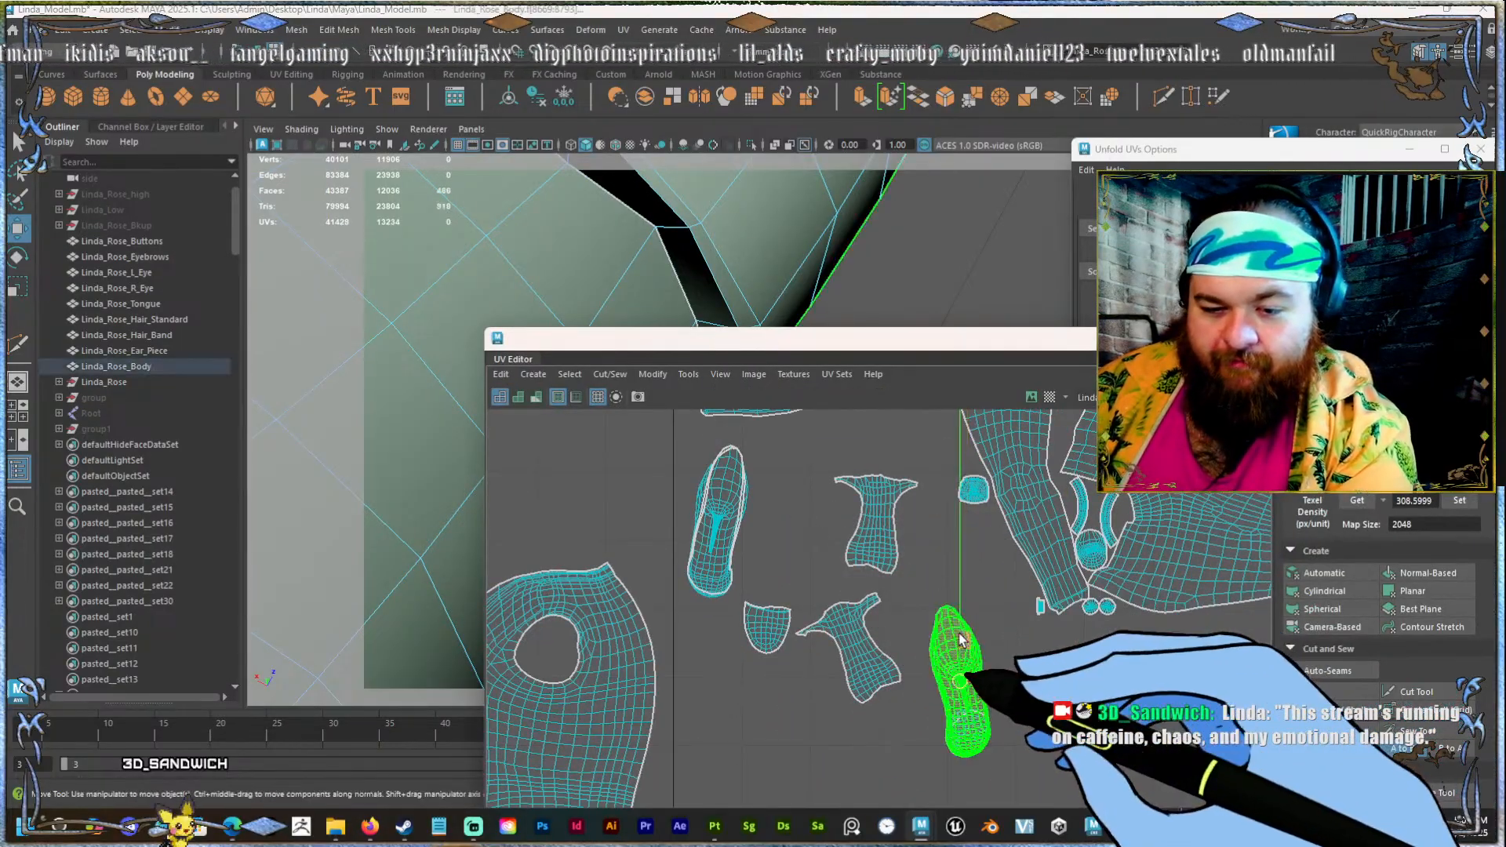
{"action": "left_click_drag", "start_coordinate": [967, 671], "coordinate": [959, 584]}
{"action": "left_click", "coordinate": [957, 733]}
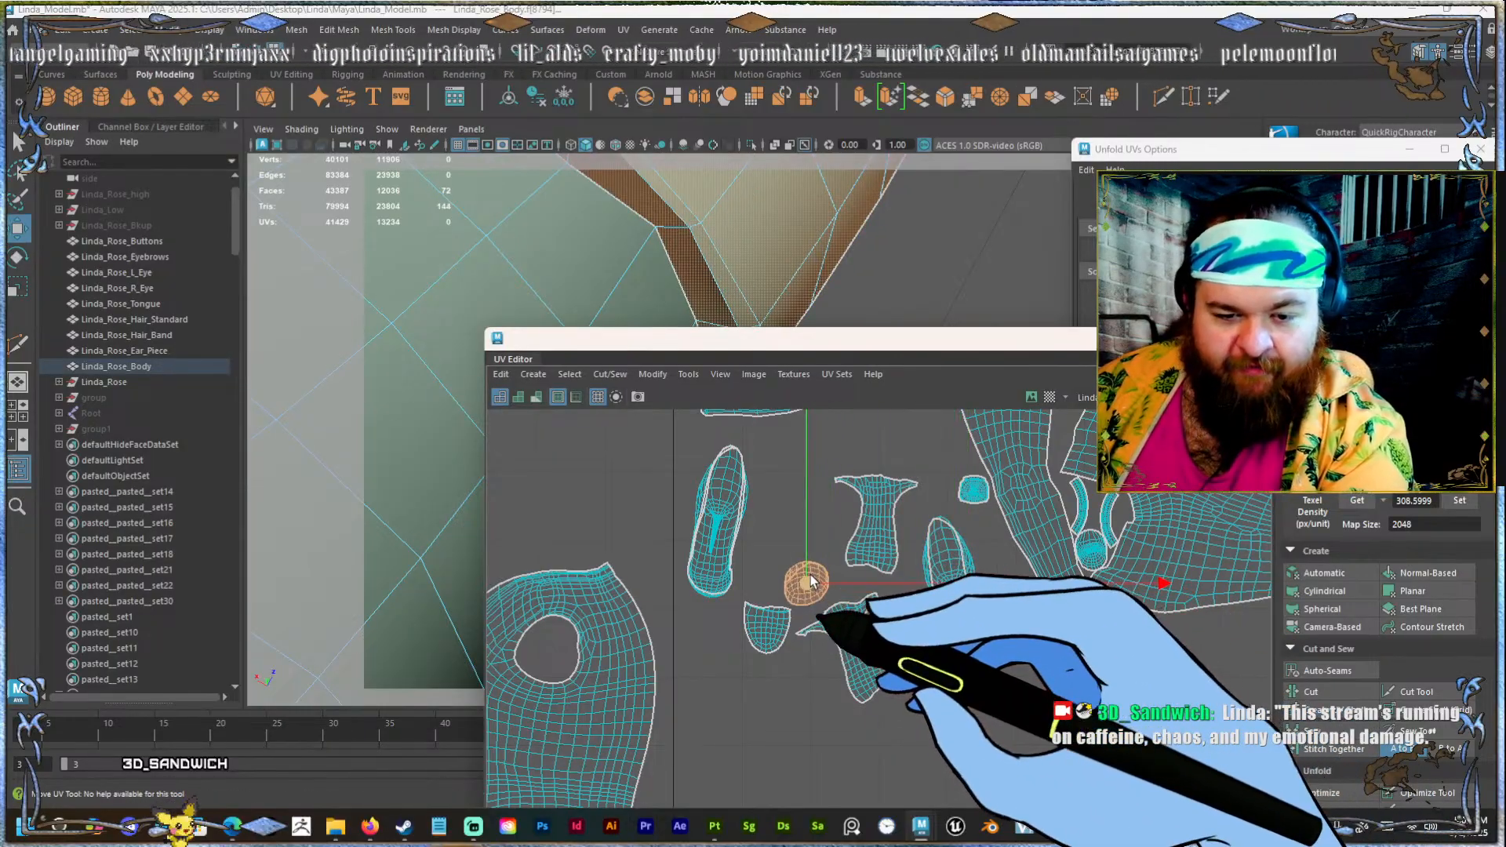
Unfold the separated toe cap shell and repeat the unfold on the main shoe shell.
{"action": "right_click", "coordinate": [767, 576], "text": "shift"}
{"action": "left_click", "coordinate": [683, 573]}
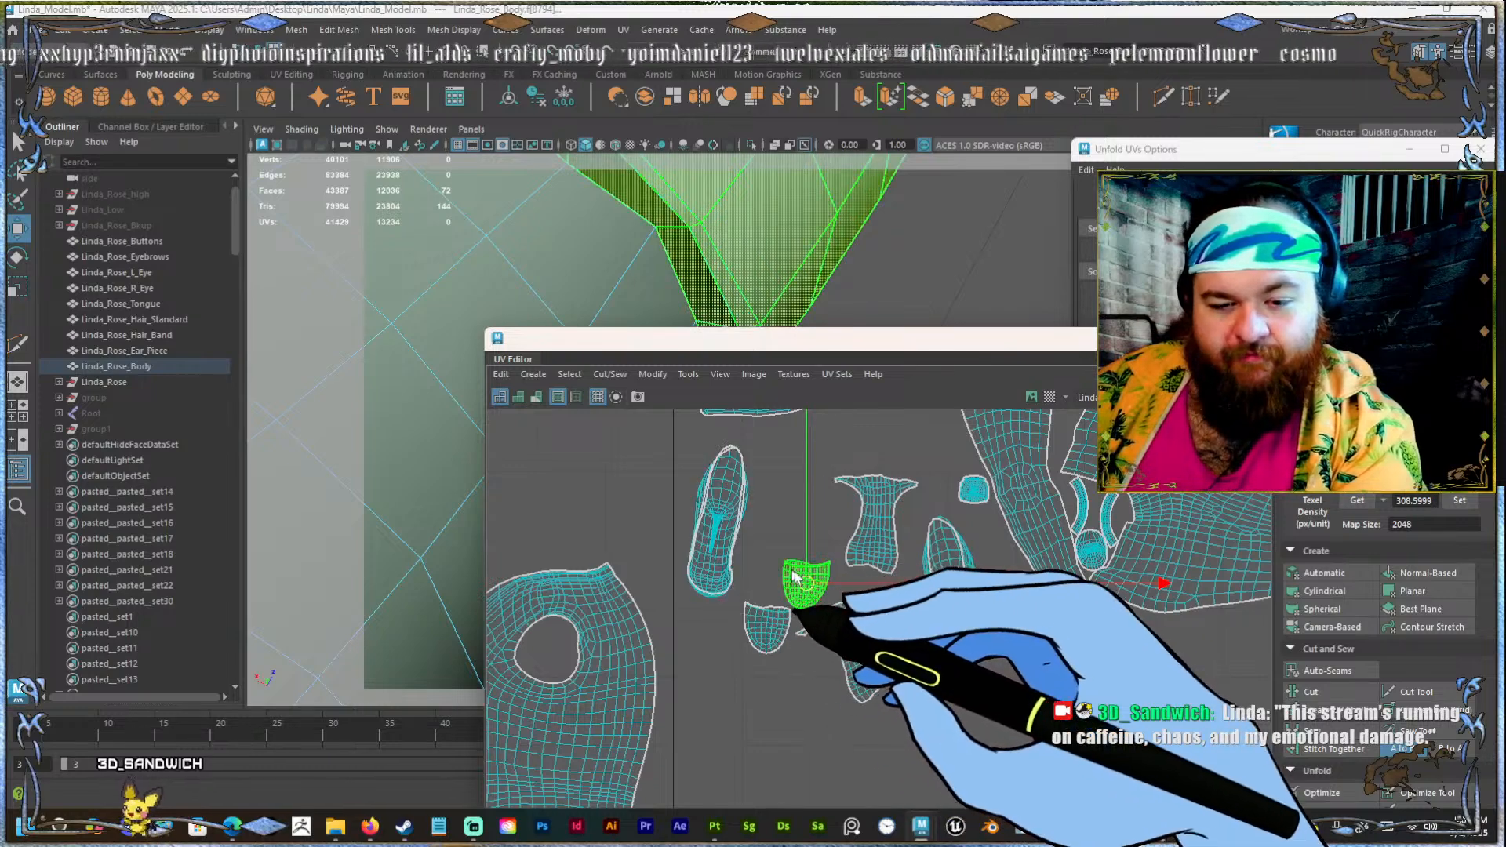
{"action": "key", "text": "g"}
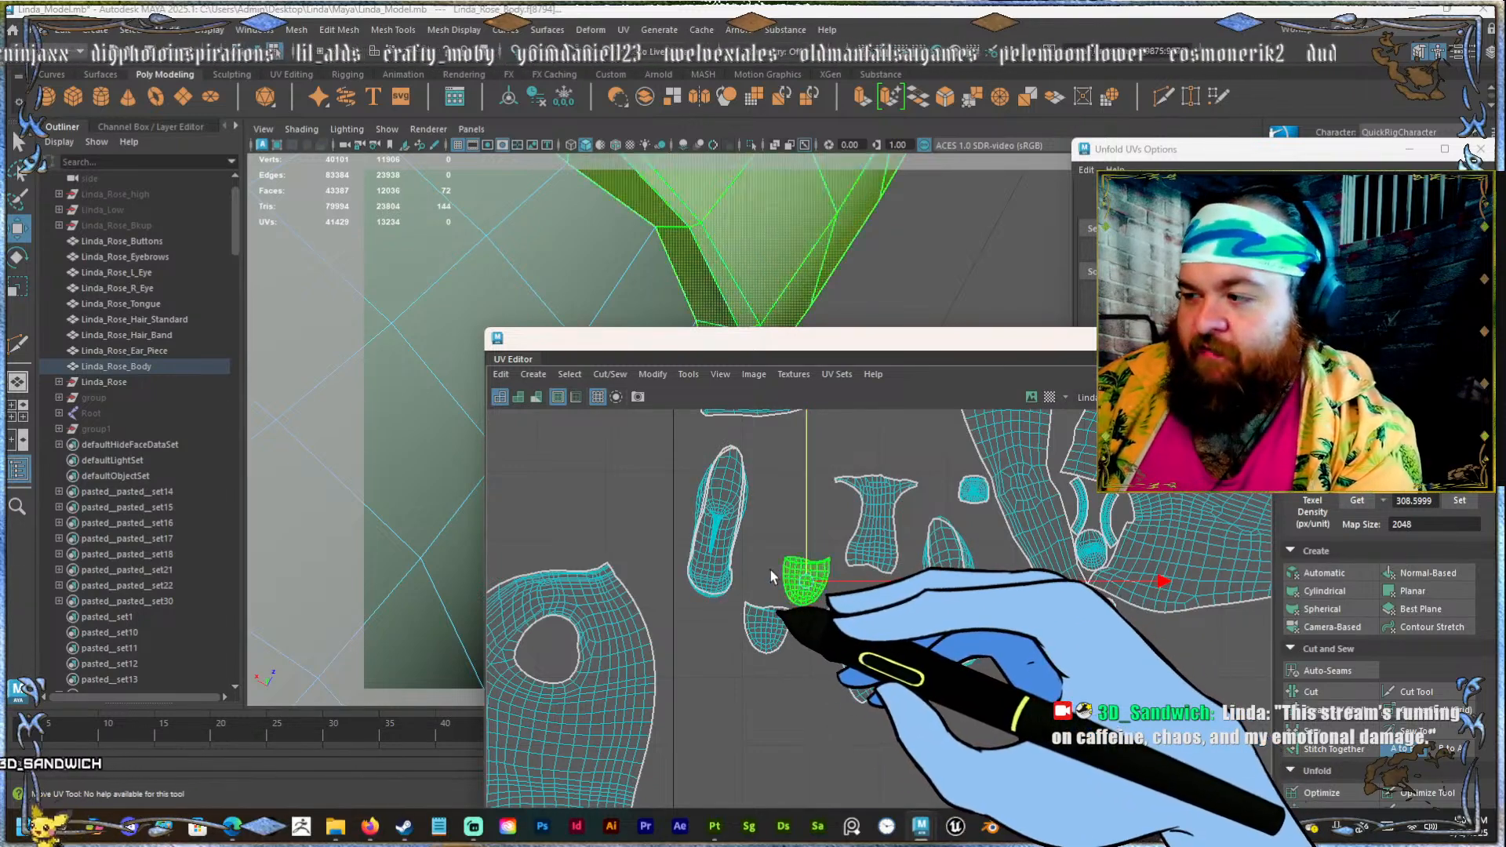
{"action": "right_click_drag", "start_coordinate": [836, 561], "coordinate": [893, 609], "text": "alt"}
{"action": "left_click", "coordinate": [978, 654]}
{"action": "key", "text": "g"}
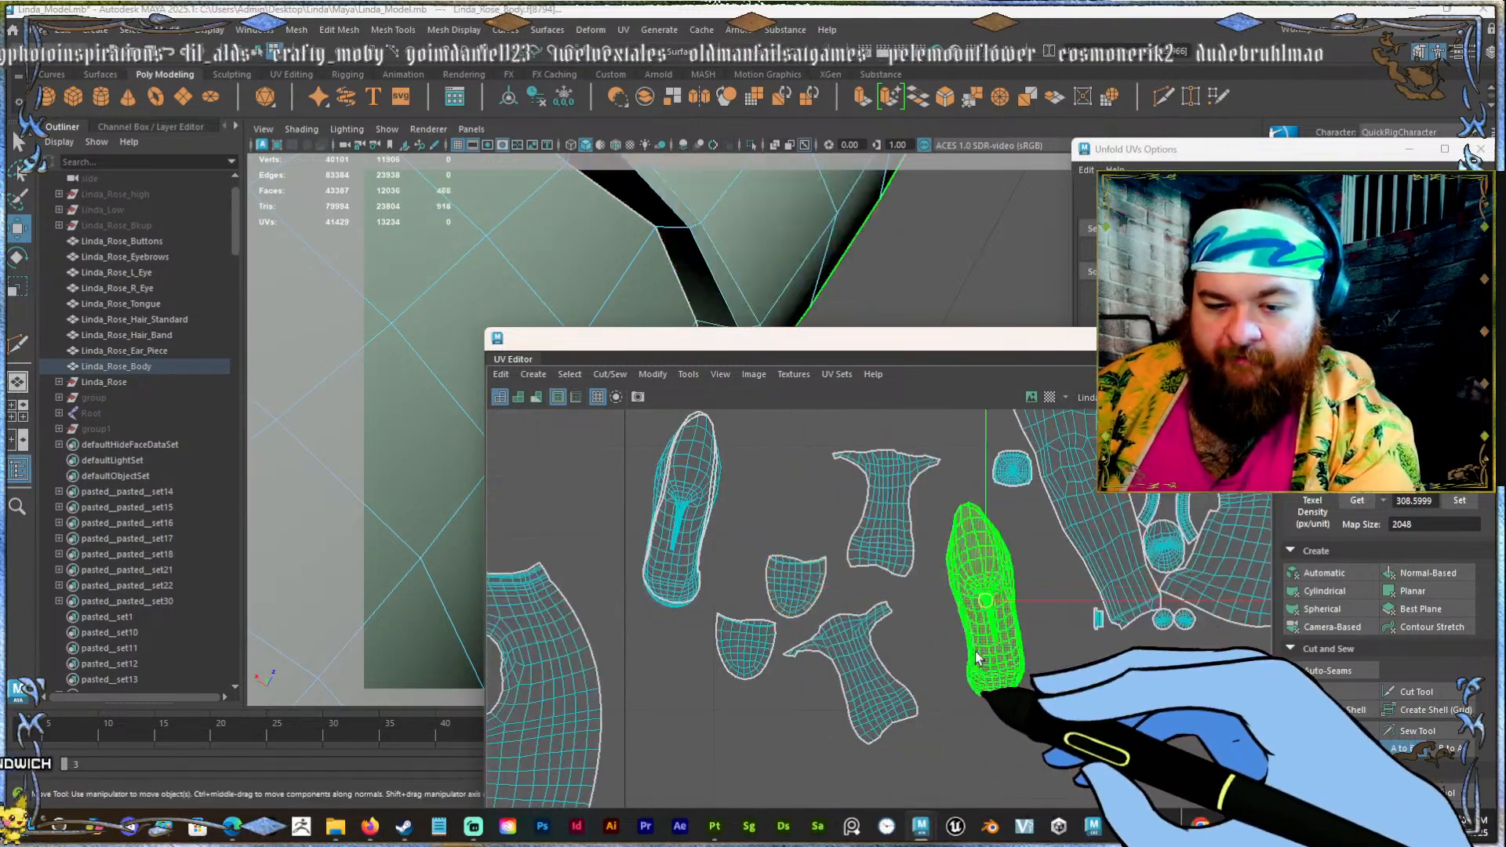
Move the UV Editor away and select an edge loop at the base of the shoe's heel.
{"action": "left_click_drag", "start_coordinate": [780, 338], "coordinate": [981, 484]}
{"action": "right_click_drag", "start_coordinate": [870, 408], "coordinate": [698, 293], "text": "alt"}
{"action": "left_click_drag", "start_coordinate": [698, 292], "coordinate": [625, 286], "text": "alt"}
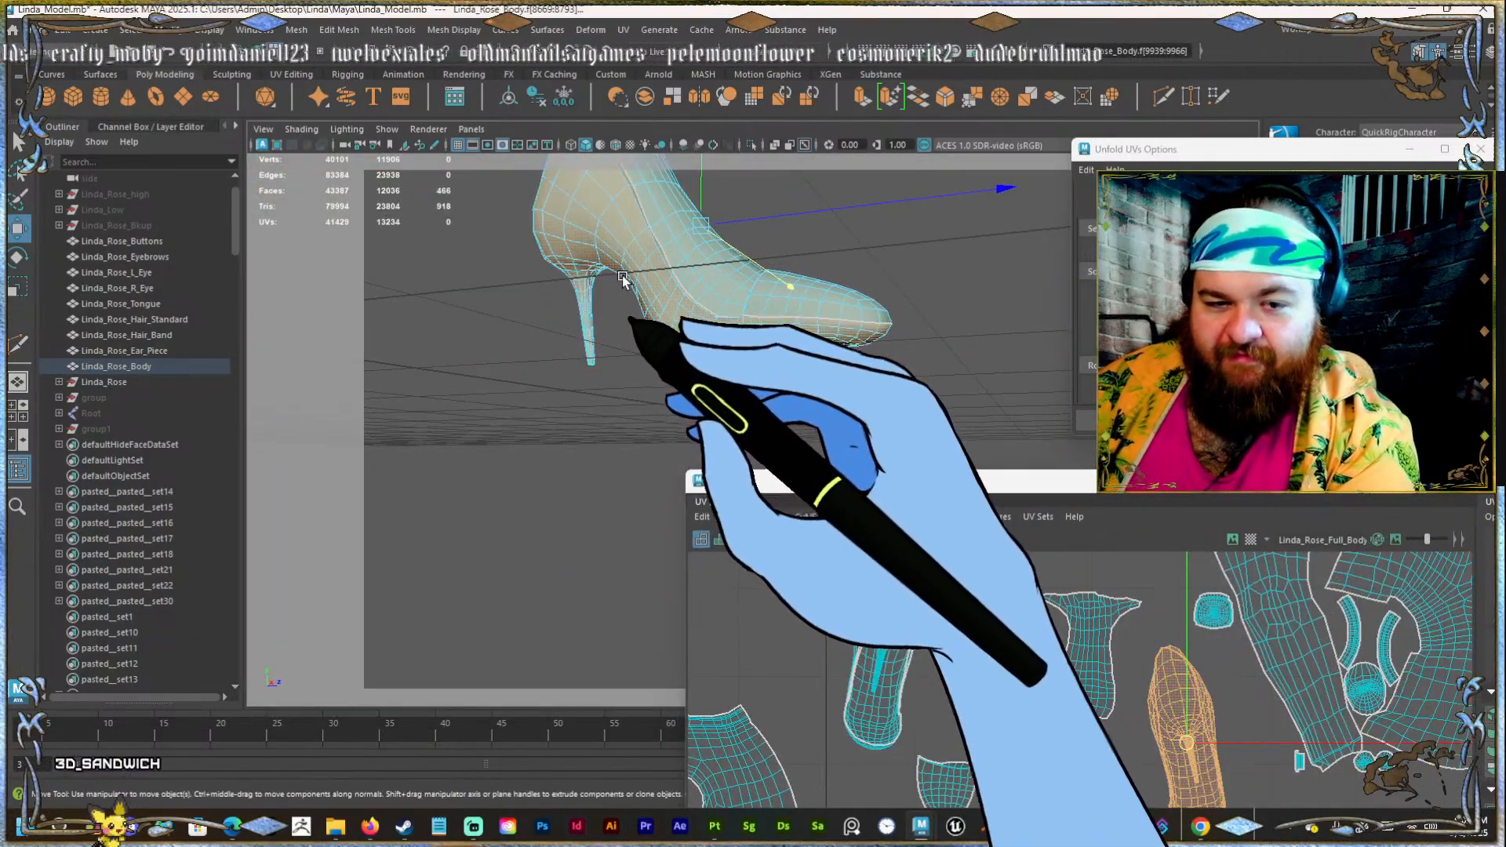
{"action": "right_click_drag", "start_coordinate": [626, 285], "coordinate": [669, 379], "text": "alt"}
{"action": "left_click_drag", "start_coordinate": [669, 380], "coordinate": [742, 336], "text": "alt"}
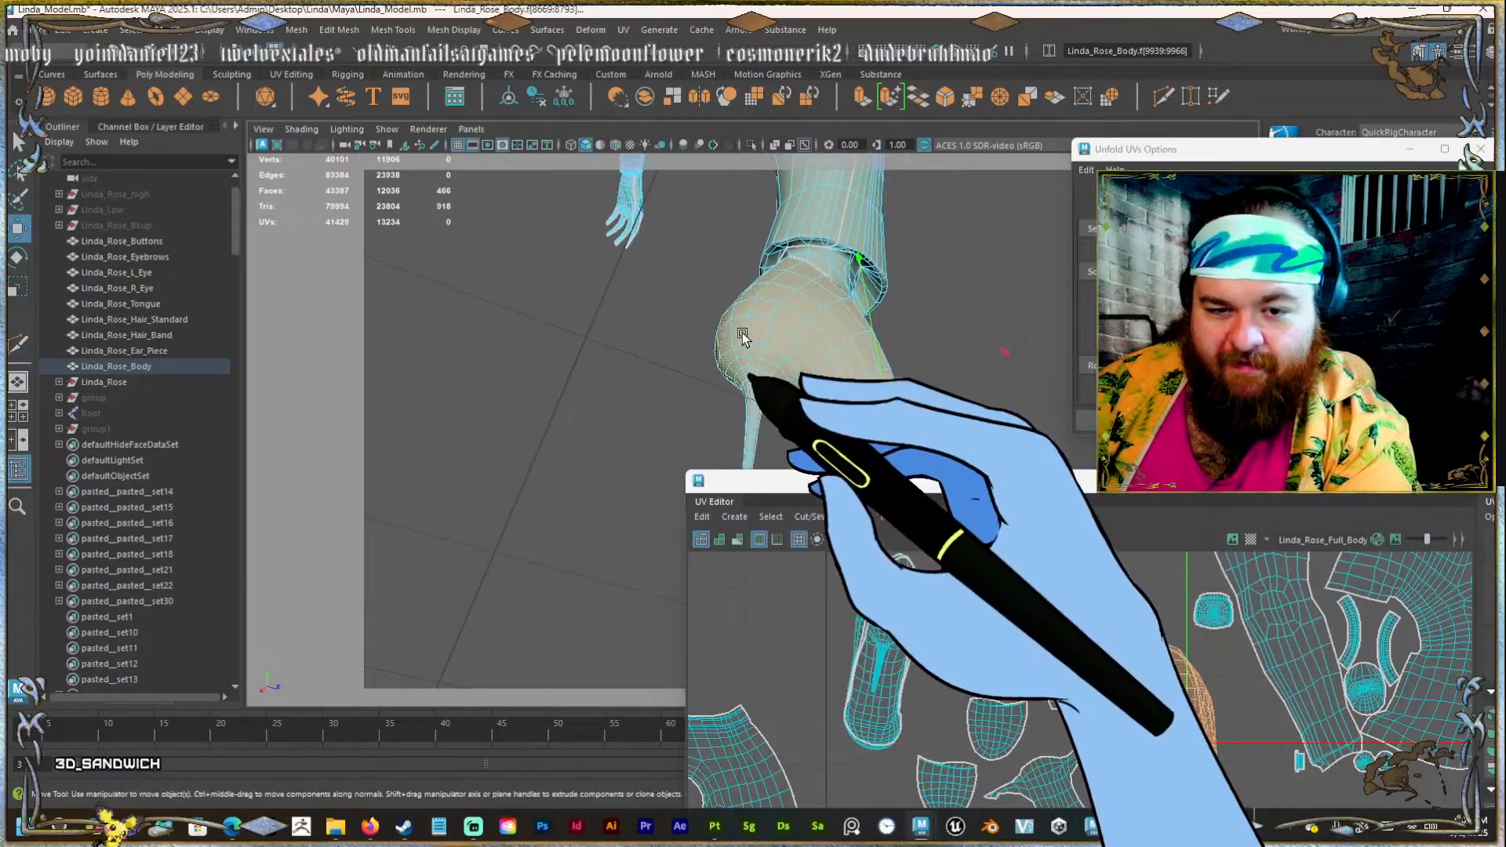
{"action": "right_click_drag", "start_coordinate": [743, 337], "coordinate": [765, 243], "text": "alt"}
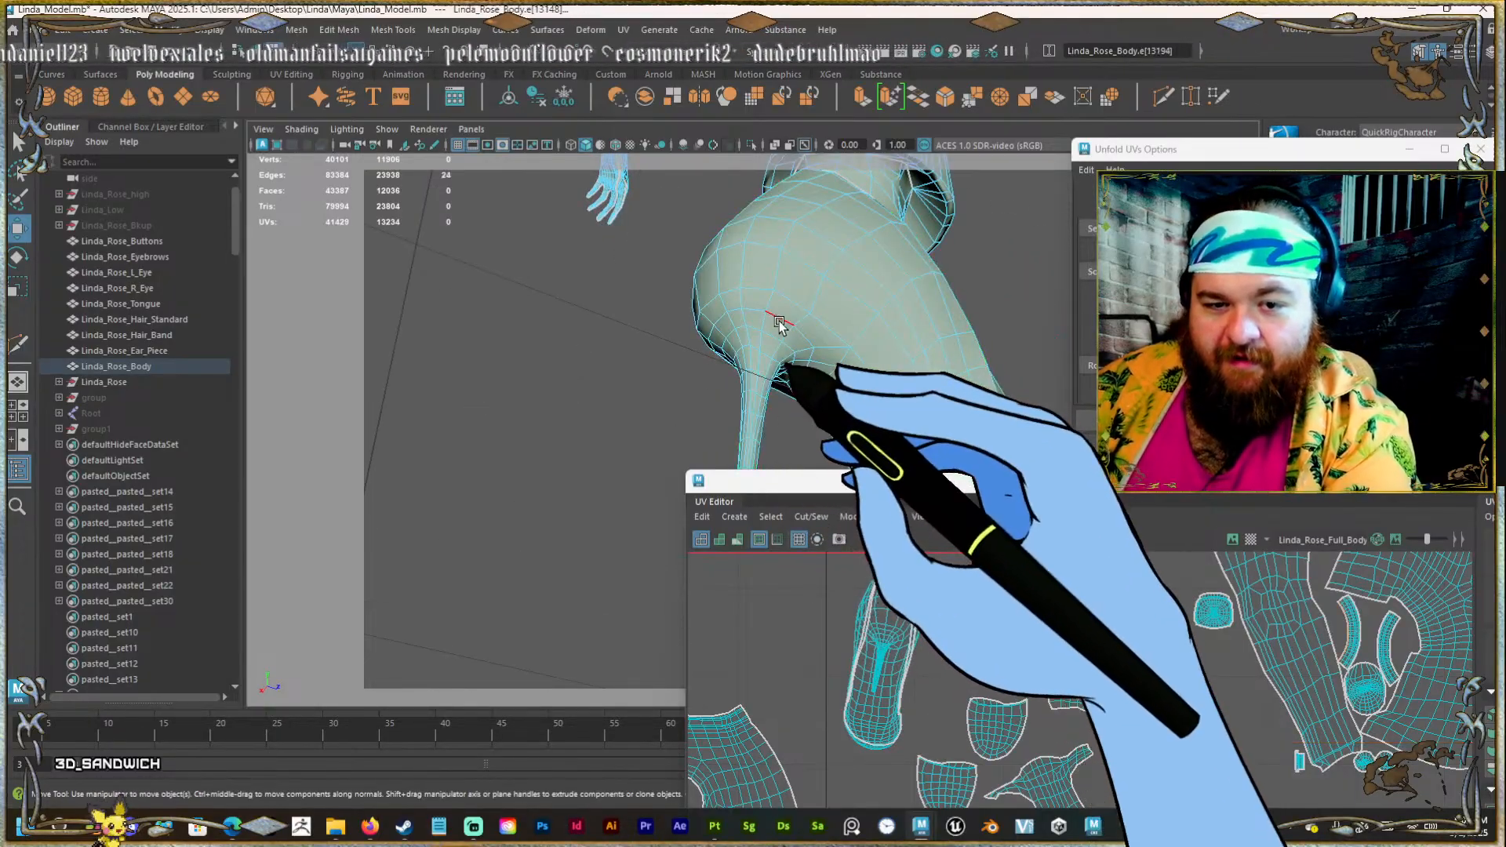
{"action": "double_click", "coordinate": [776, 322]}
{"action": "left_click_drag", "start_coordinate": [830, 295], "coordinate": [1505, 486], "text": "alt"}
Add the remaining edges around the base of the heel spike to the seam selection.
{"action": "left_click_drag", "start_coordinate": [784, 408], "coordinate": [914, 460], "text": "alt"}
{"action": "middle_click_drag", "start_coordinate": [793, 406], "coordinate": [771, 488], "text": "alt"}
{"action": "left_click_drag", "start_coordinate": [772, 488], "coordinate": [698, 416], "text": "alt"}
{"action": "right_click_drag", "start_coordinate": [698, 415], "coordinate": [741, 389], "text": "alt"}
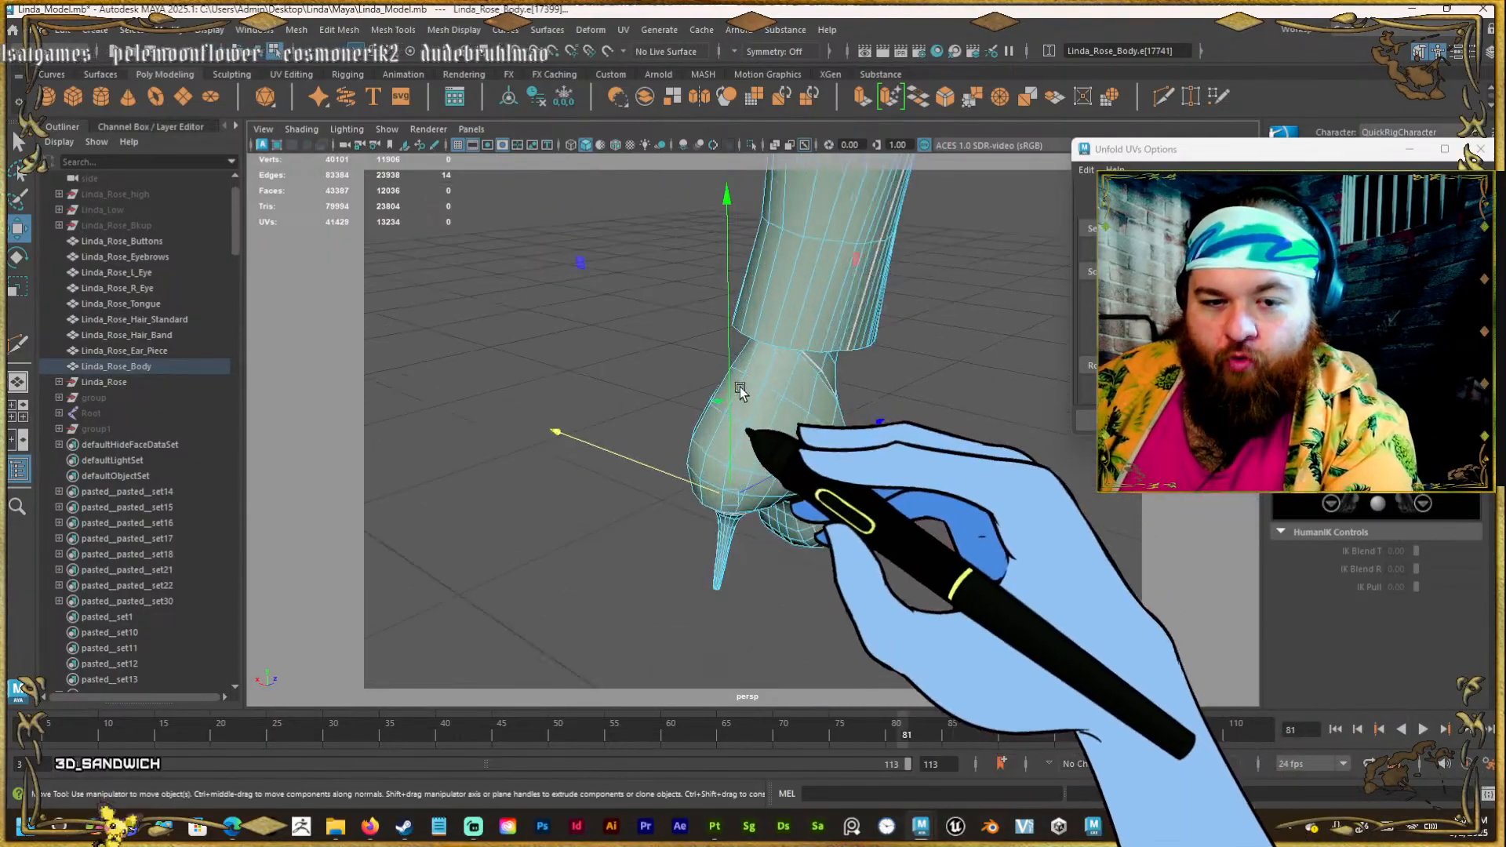
{"action": "left_click_drag", "start_coordinate": [741, 389], "coordinate": [780, 439], "text": "alt"}
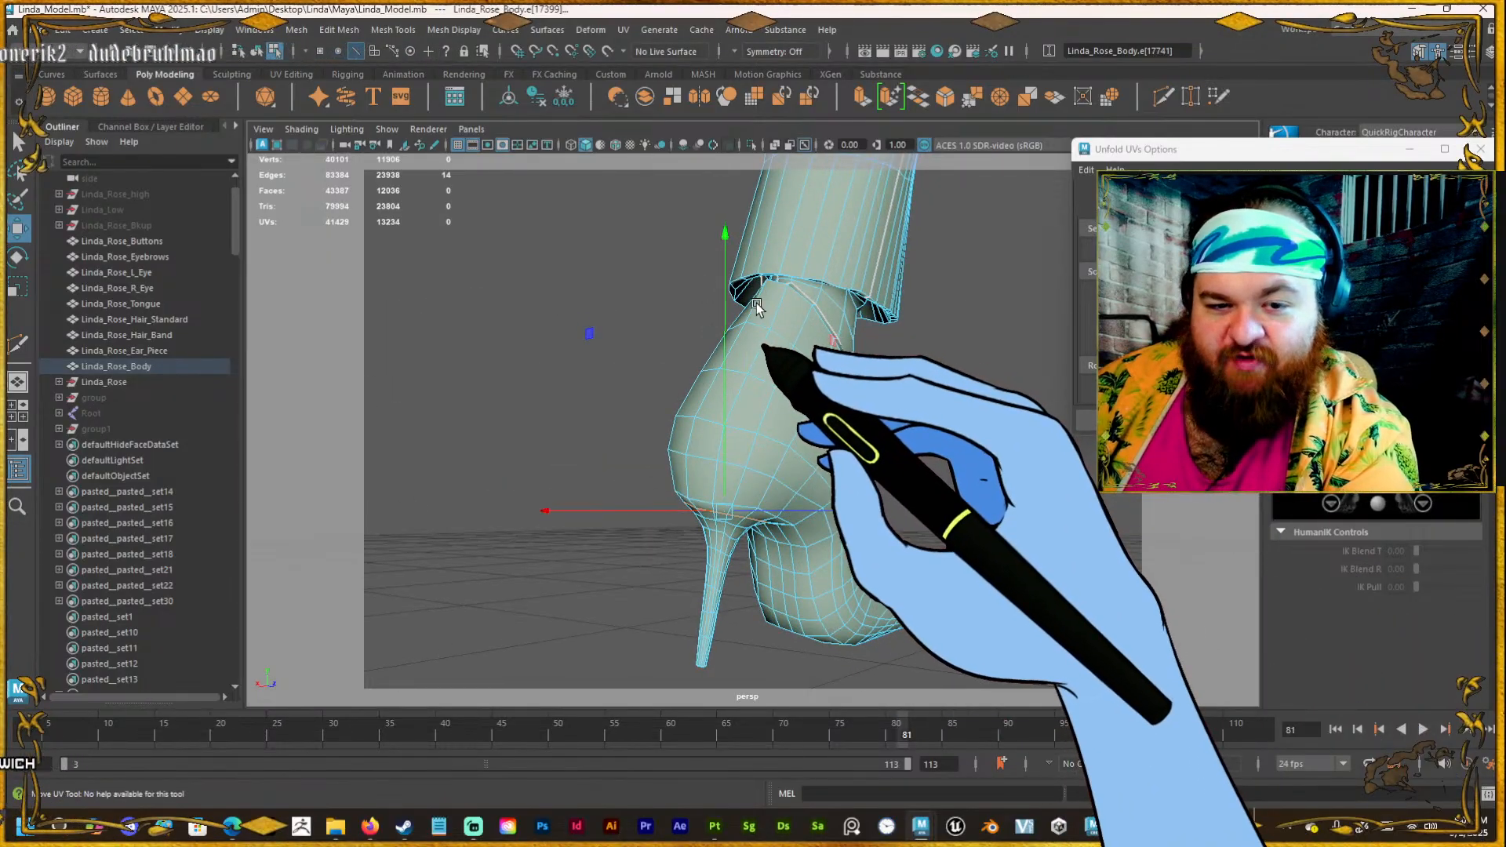
{"action": "left_click_drag", "start_coordinate": [830, 544], "coordinate": [738, 471], "text": "alt"}
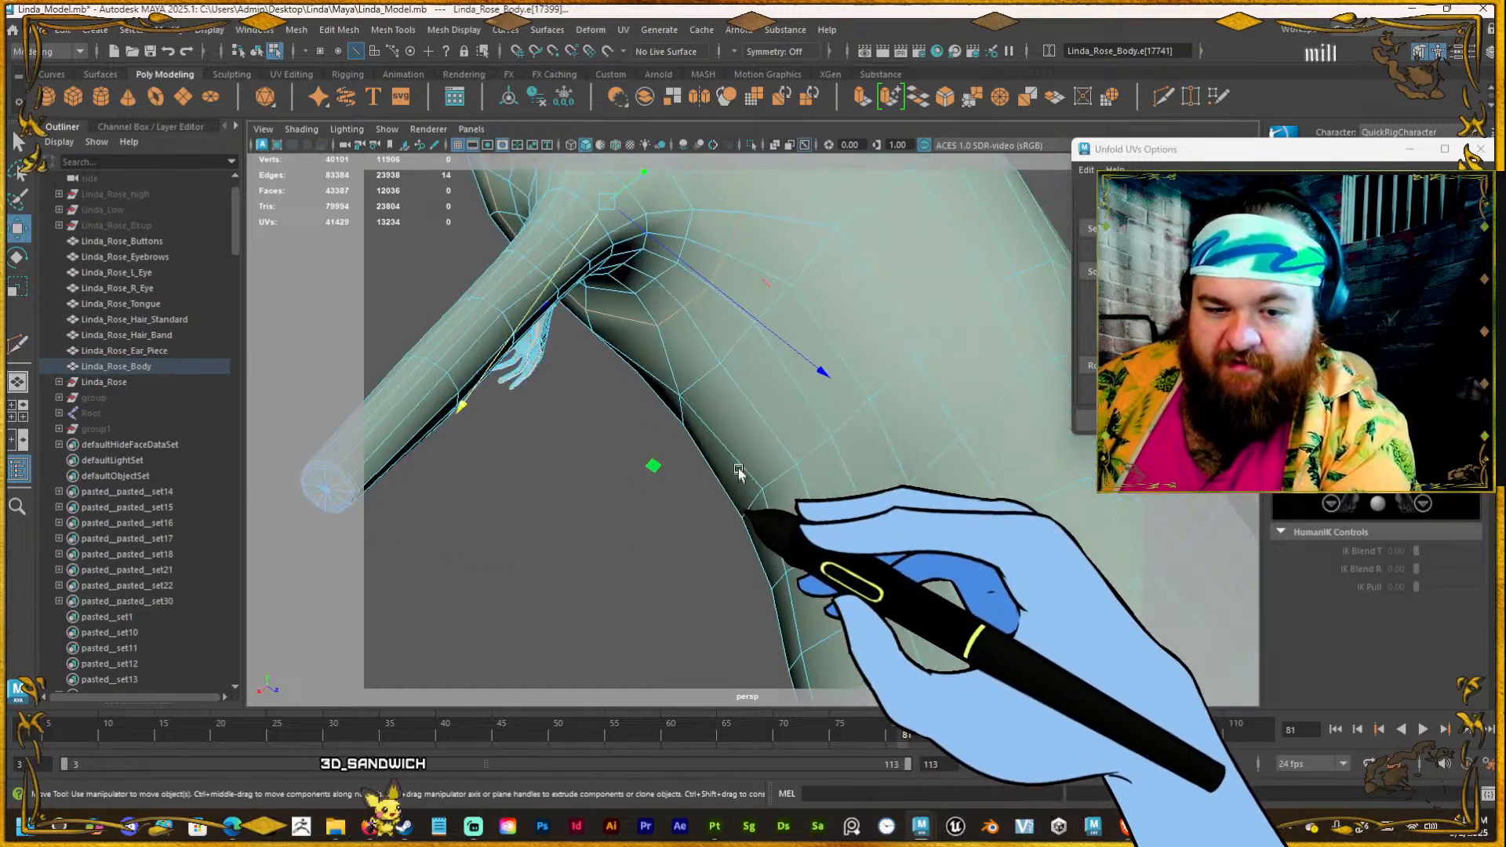
{"action": "left_click_drag", "start_coordinate": [618, 479], "coordinate": [892, 557], "text": "alt"}
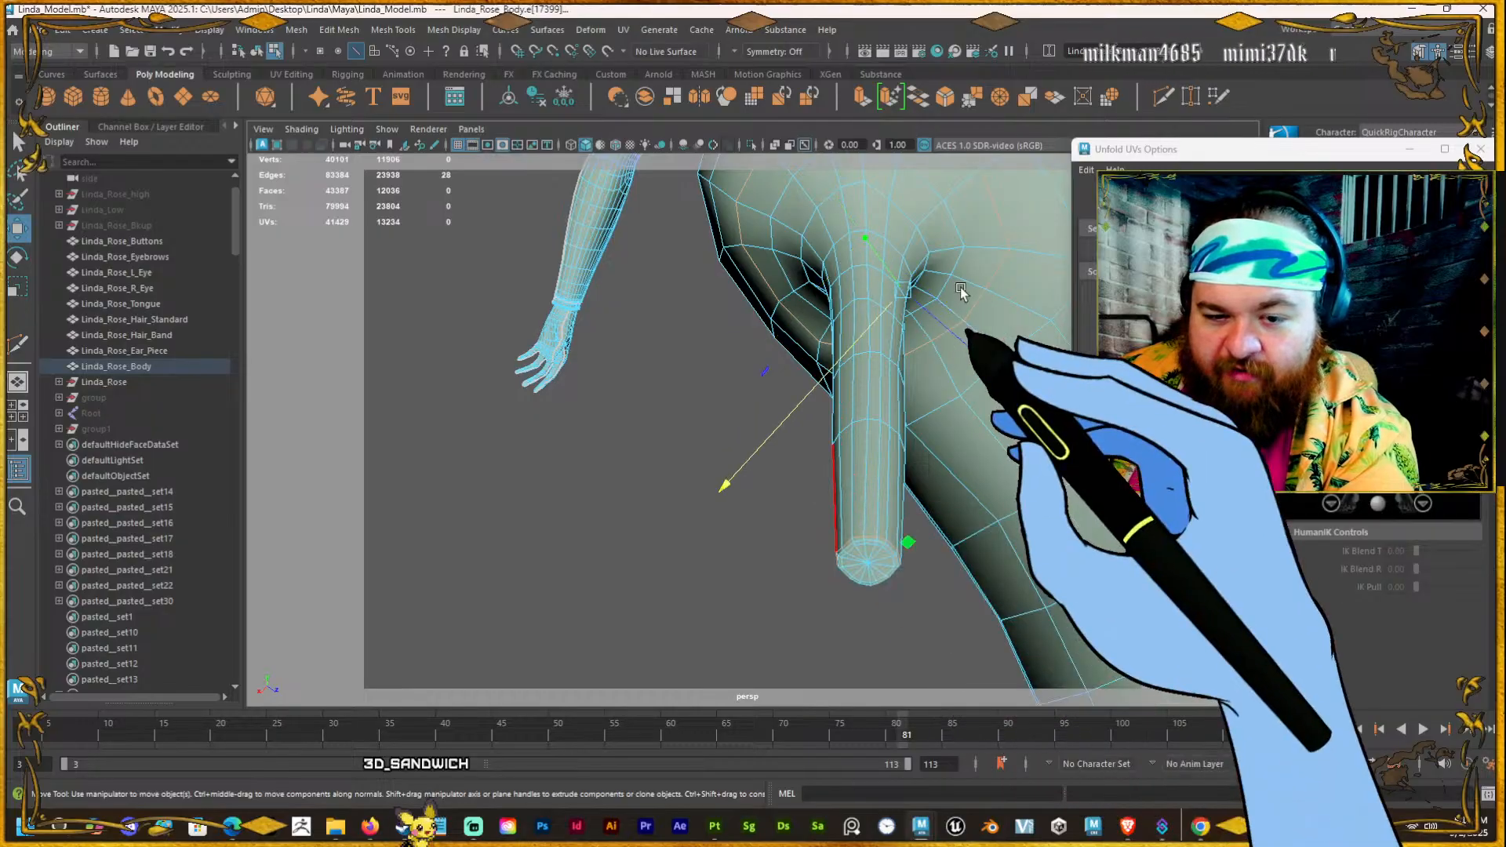
{"action": "left_click_drag", "start_coordinate": [961, 290], "coordinate": [800, 371], "text": "alt"}
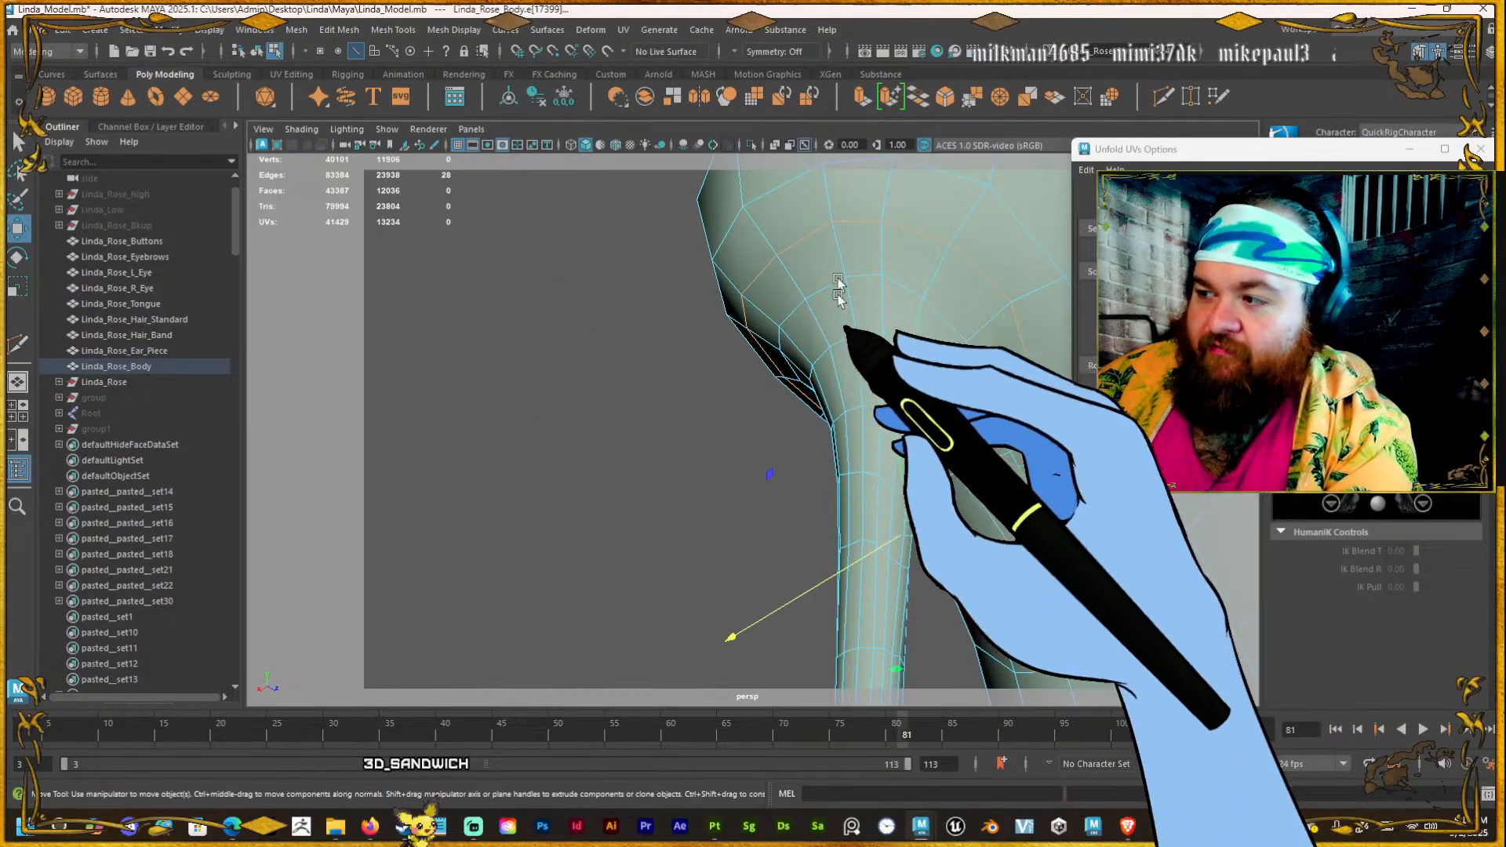
{"action": "left_click_drag", "start_coordinate": [757, 333], "coordinate": [924, 460], "text": "alt"}
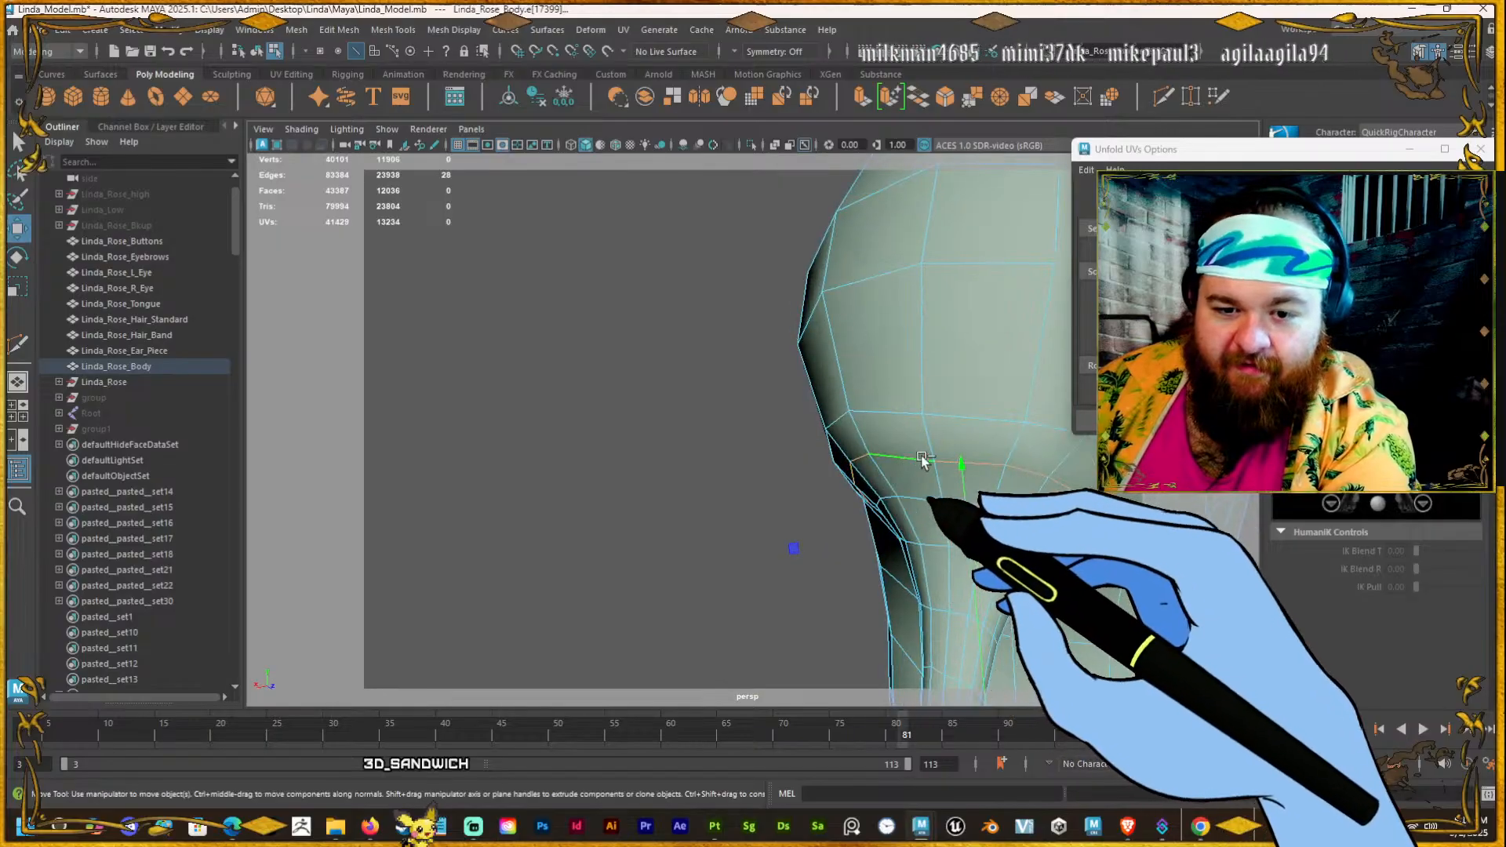
Add the vertical edges down the back of the shoe, from the ankle opening to the heel loop, to the selection.
{"action": "right_click_drag", "start_coordinate": [919, 447], "coordinate": [745, 462], "text": "alt"}
{"action": "middle_click_drag", "start_coordinate": [936, 478], "coordinate": [919, 477], "text": "alt"}
{"action": "right_click_drag", "start_coordinate": [840, 460], "coordinate": [886, 460], "text": "alt"}
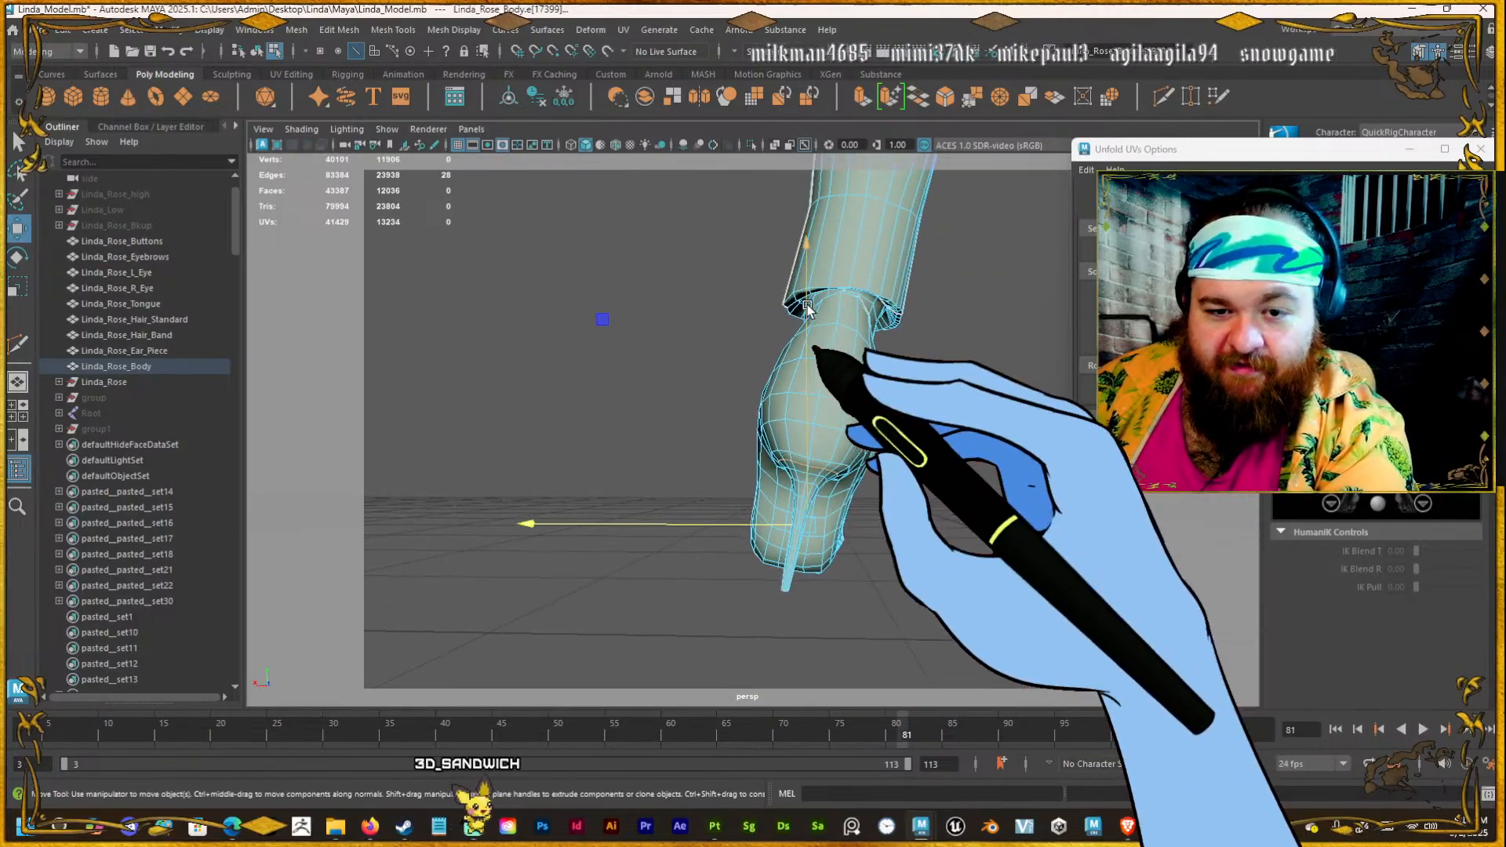
{"action": "left_click", "coordinate": [834, 303], "text": "shift"}
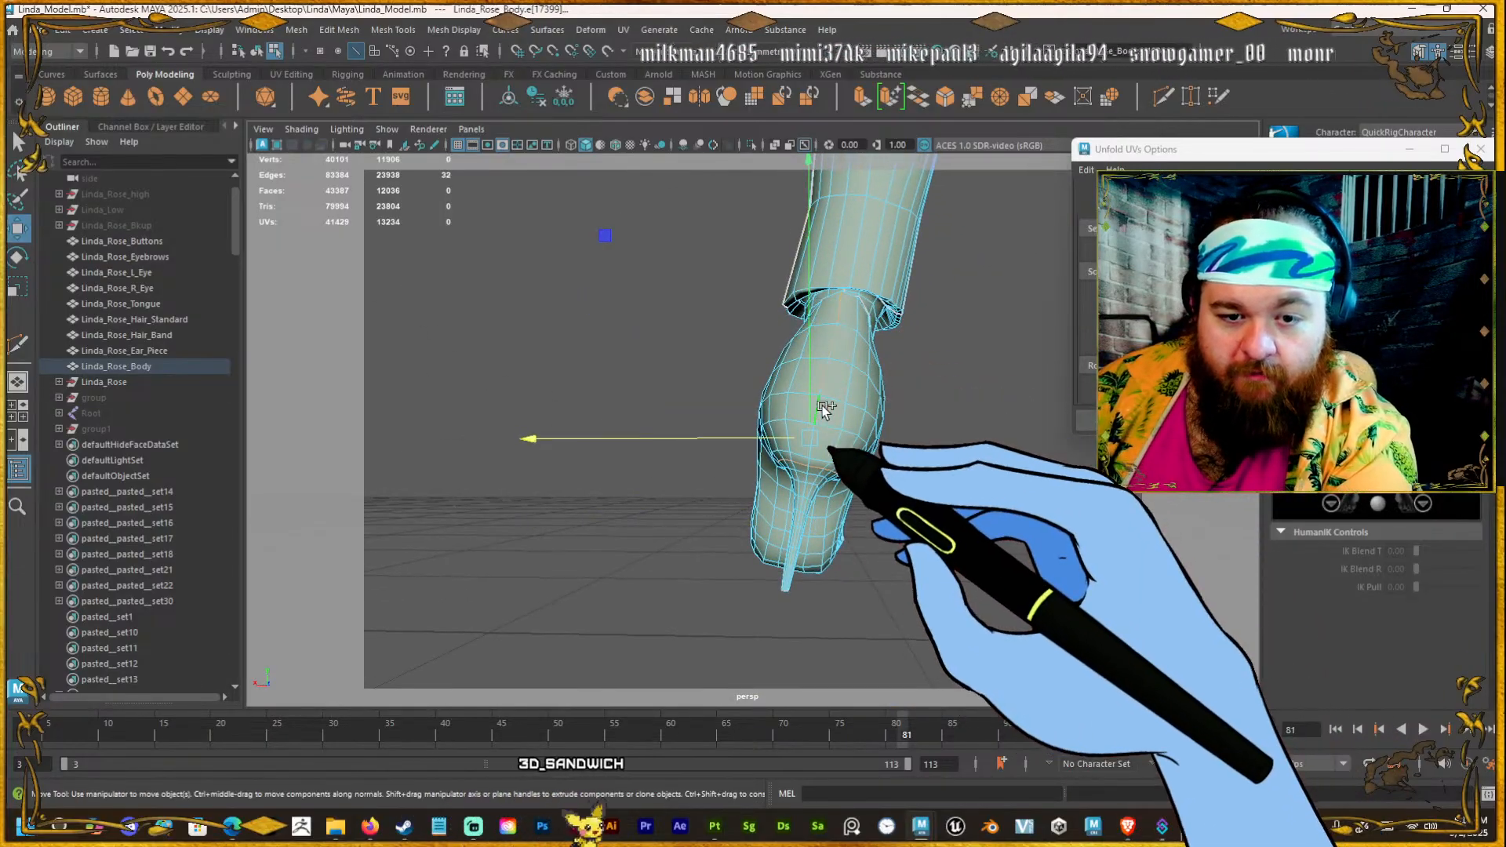
{"action": "scroll", "coordinate": [902, 577], "scroll_direction": "up", "scroll_amount": 5}
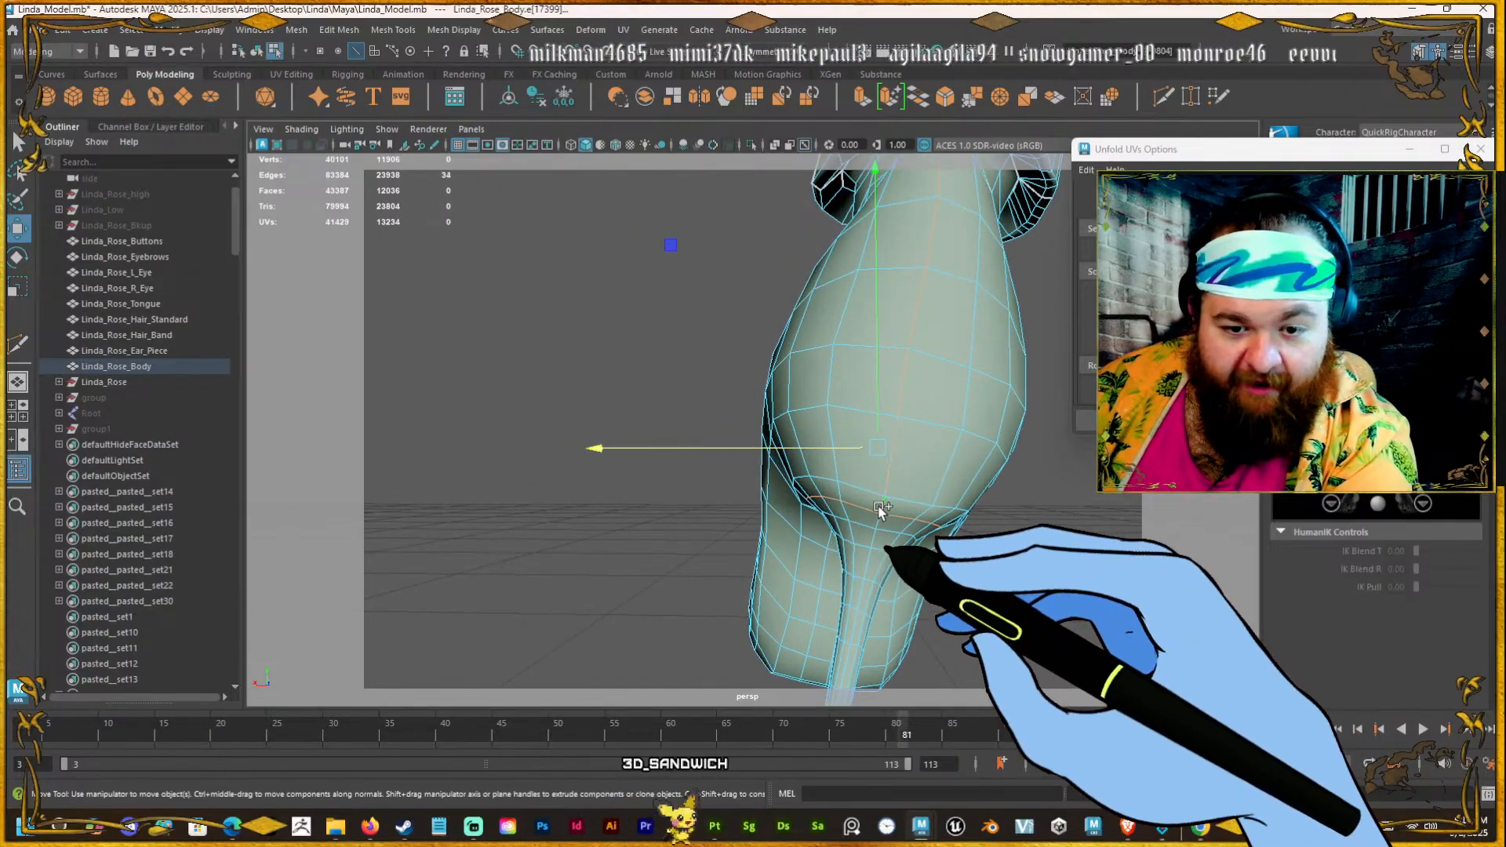
Bring the UV Editor back, cut the UVs along the back and heel seams, and unfold the main shoe shell.
{"action": "left_click_drag", "start_coordinate": [1505, 282], "coordinate": [541, 179]}
{"action": "key", "text": "shift+x"}
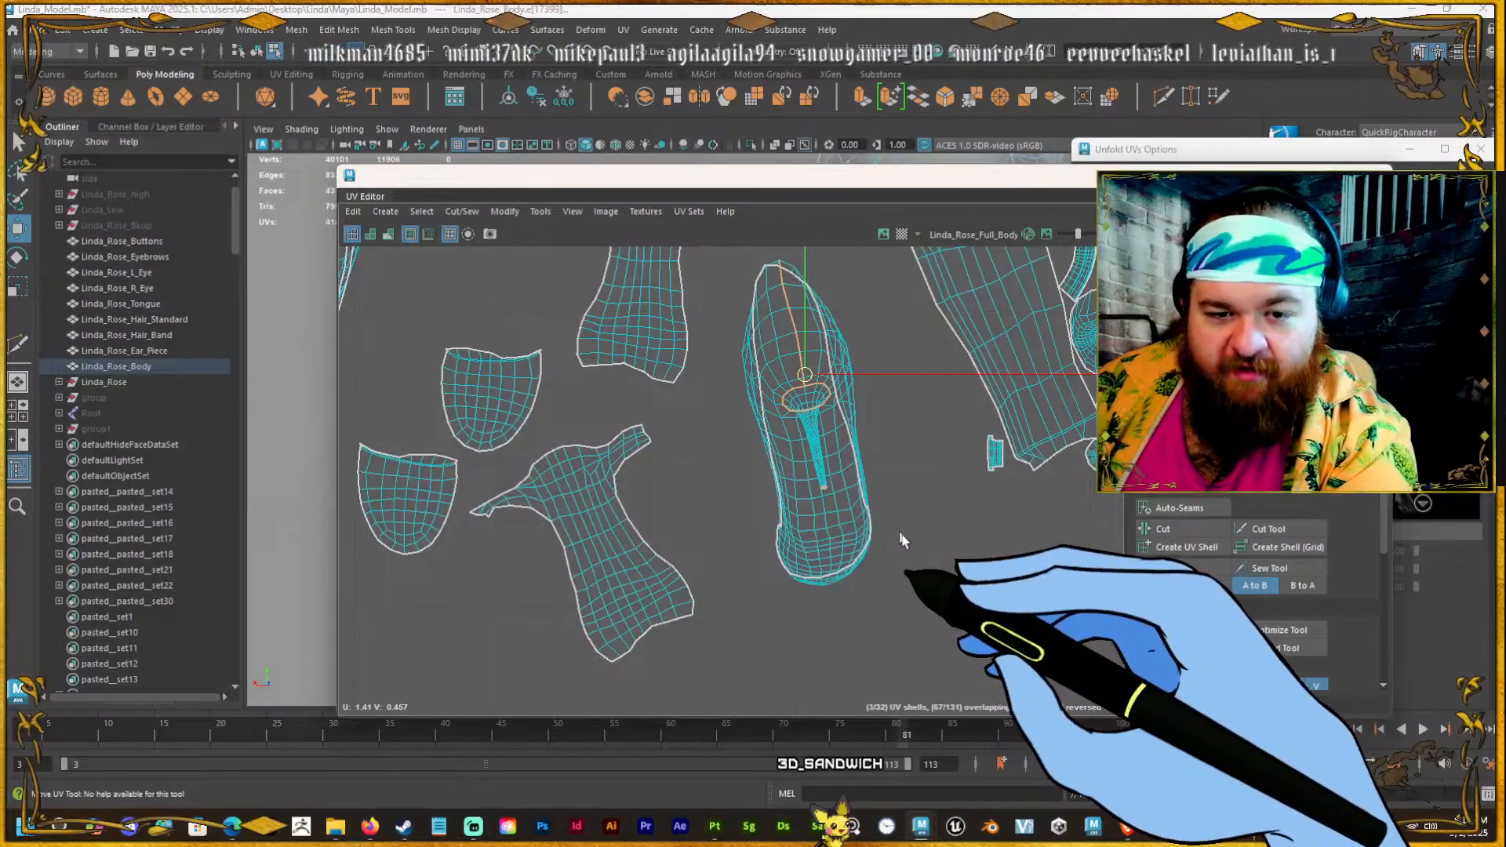
{"action": "left_click", "coordinate": [742, 375]}
{"action": "left_click", "coordinate": [747, 360]}
{"action": "key", "text": "F11"}
{"action": "double_click", "coordinate": [806, 315]}
{"action": "right_click_drag", "start_coordinate": [808, 316], "coordinate": [553, 304], "text": "shift"}
{"action": "left_click", "coordinate": [940, 450]}
{"action": "scroll", "coordinate": [829, 325], "scroll_direction": "up", "scroll_amount": 4}
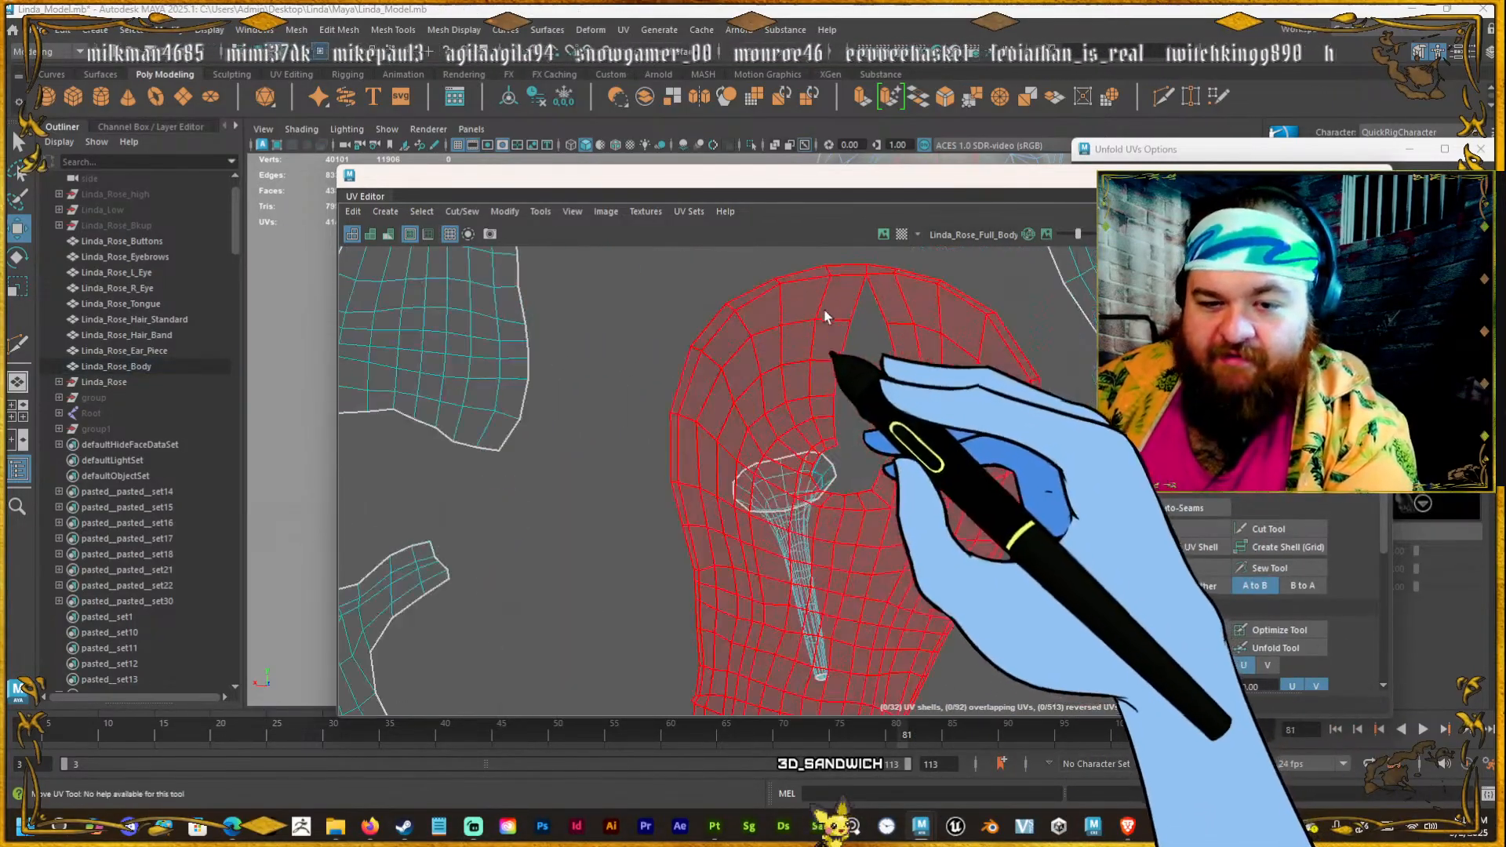
Select the main shoe shell, unfold it again and inspect where its two back halves meet.
{"action": "middle_click_drag", "start_coordinate": [827, 316], "coordinate": [739, 518], "text": "alt"}
{"action": "scroll", "coordinate": [740, 518], "scroll_direction": "up", "scroll_amount": 3}
{"action": "right_click_drag", "start_coordinate": [774, 430], "coordinate": [490, 404]}
{"action": "left_click", "coordinate": [750, 464]}
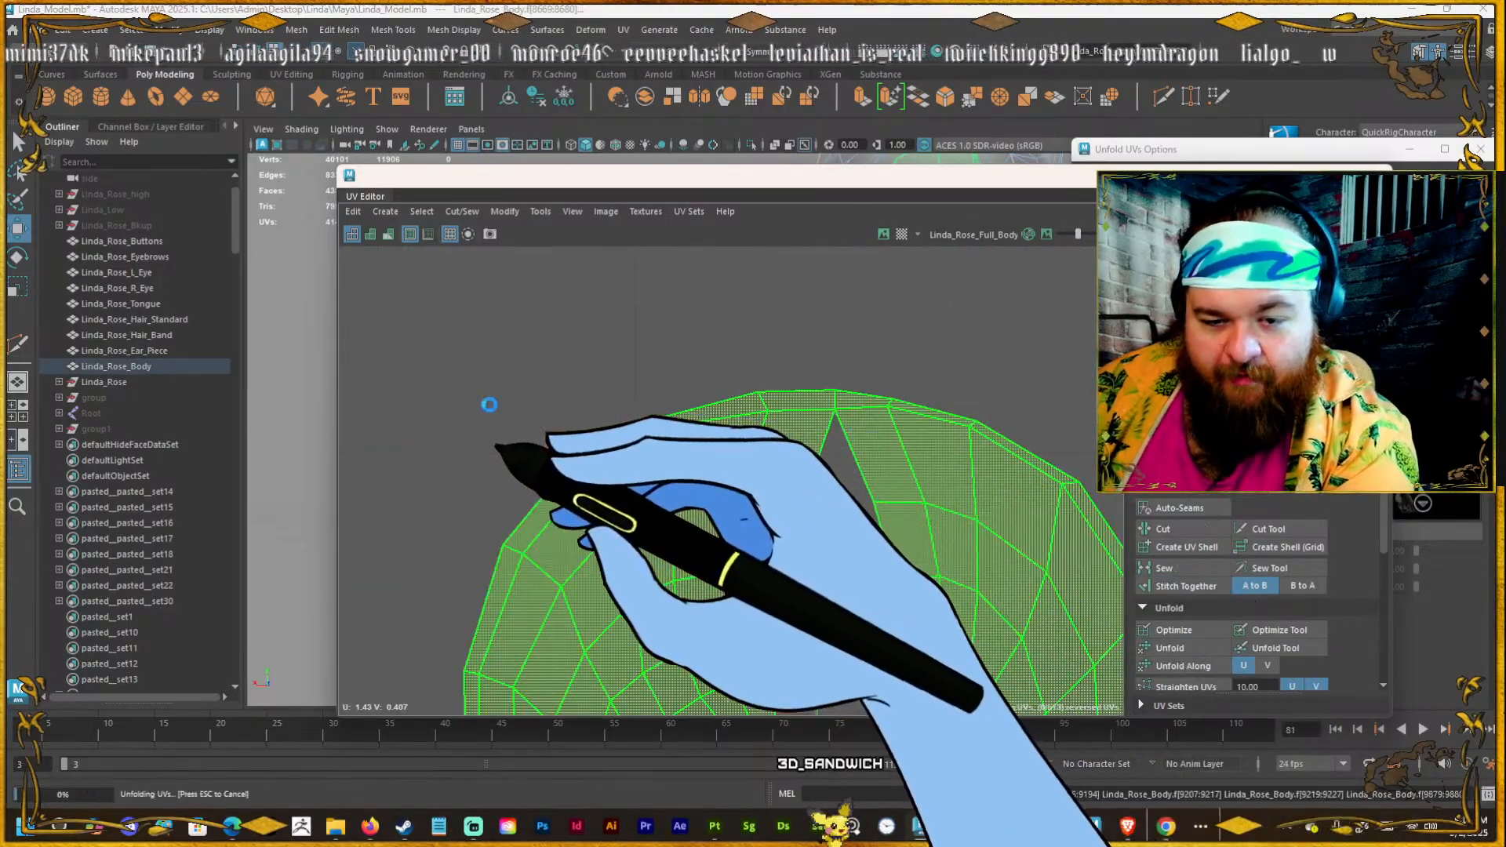
{"action": "scroll", "coordinate": [745, 346], "scroll_direction": "down", "scroll_amount": 4}
{"action": "scroll", "coordinate": [773, 455], "scroll_direction": "up", "scroll_amount": 8}
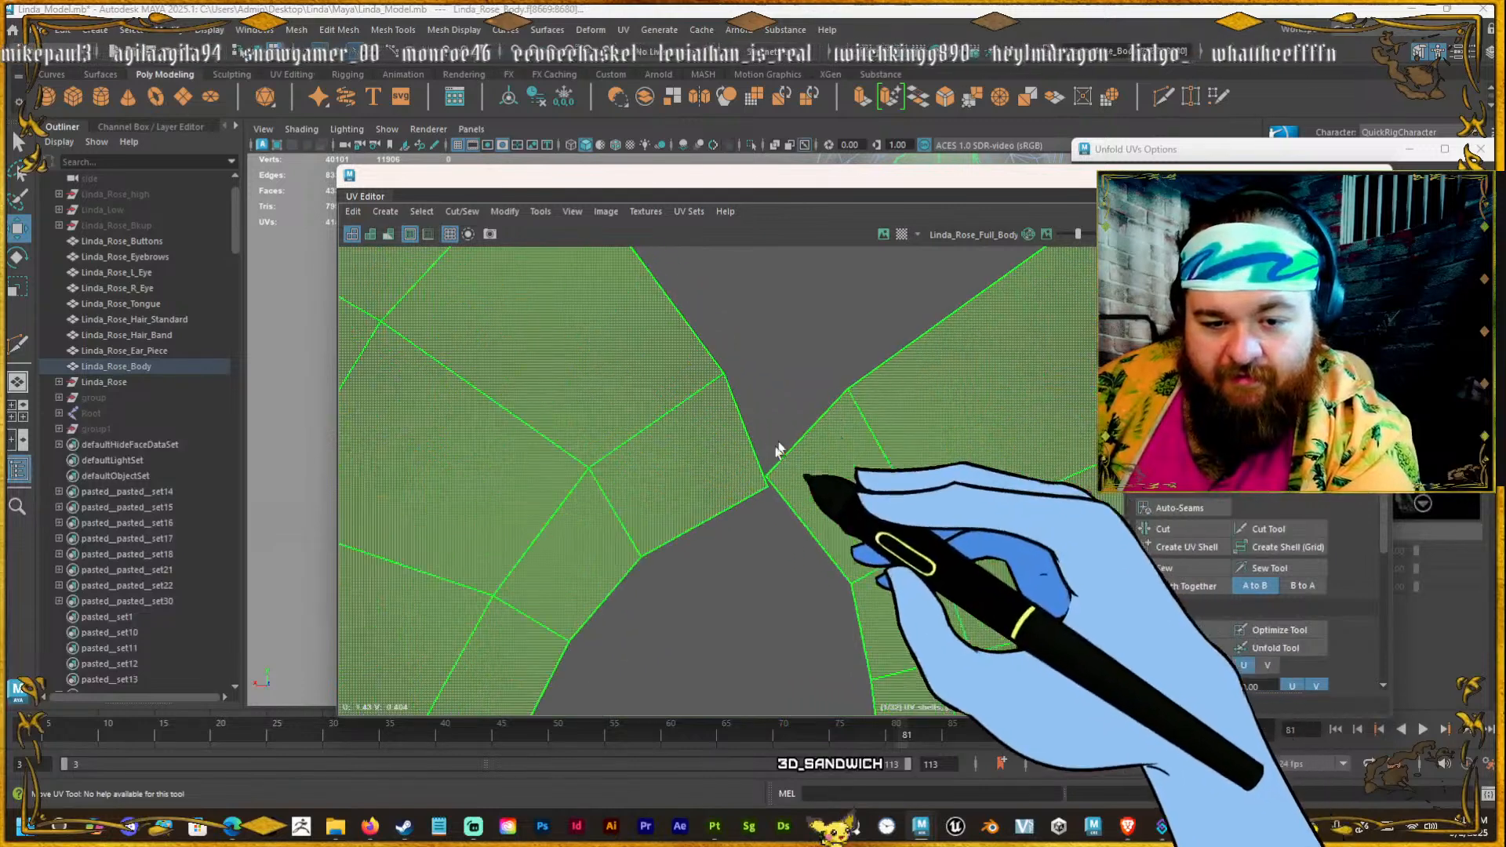
{"action": "scroll", "coordinate": [773, 482], "scroll_direction": "down", "scroll_amount": 5}
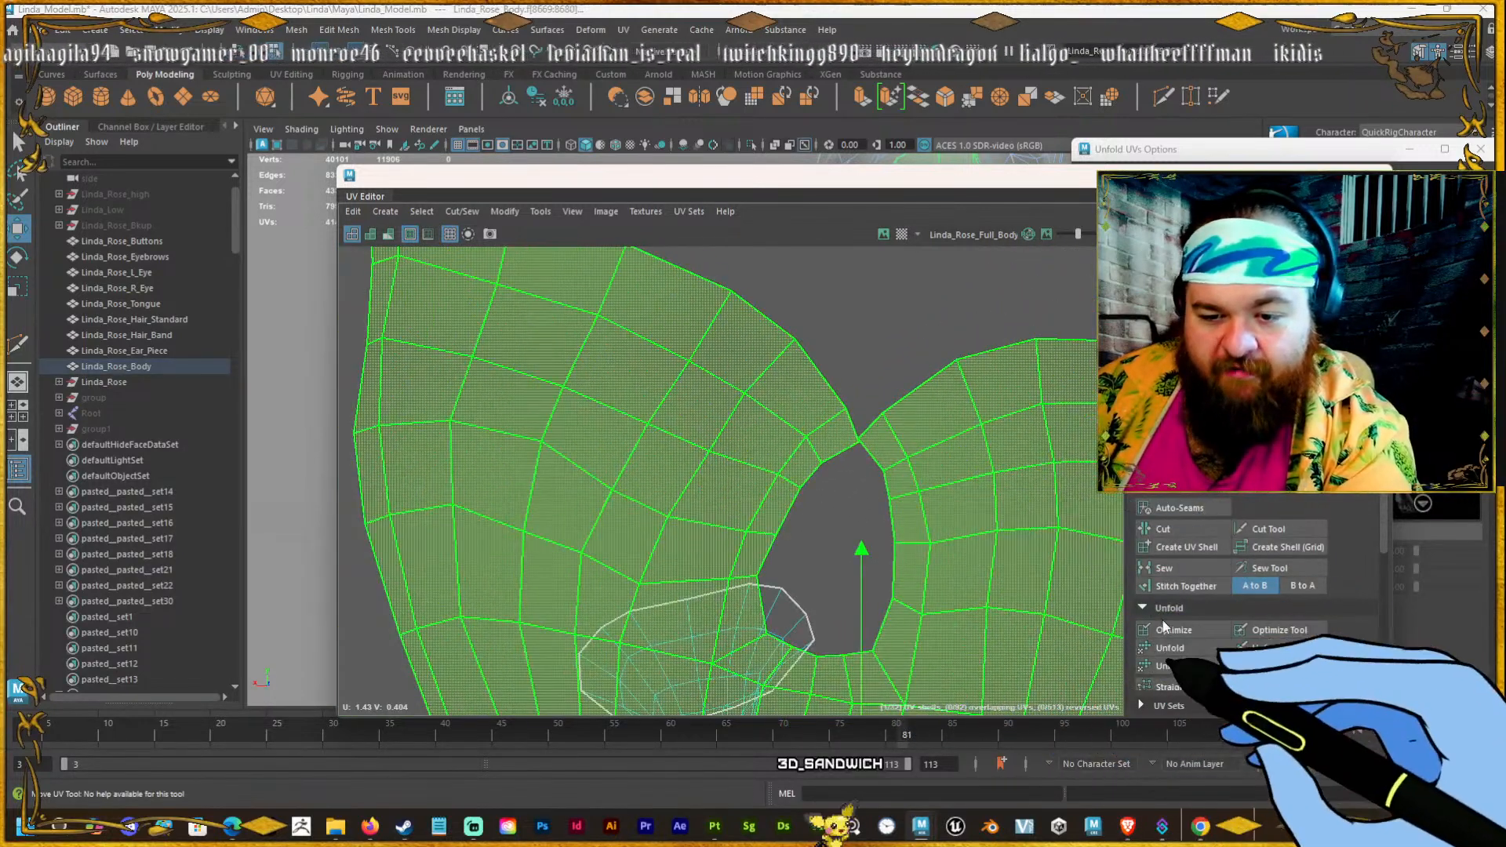
Optimize the main shoe shell several times in a row.
{"action": "left_click", "coordinate": [1163, 627]}
{"action": "left_click", "coordinate": [1163, 627]}
{"action": "left_click", "coordinate": [1163, 627]}
{"action": "left_click", "coordinate": [1163, 627]}
{"action": "scroll", "coordinate": [811, 491], "scroll_direction": "down", "scroll_amount": 6}
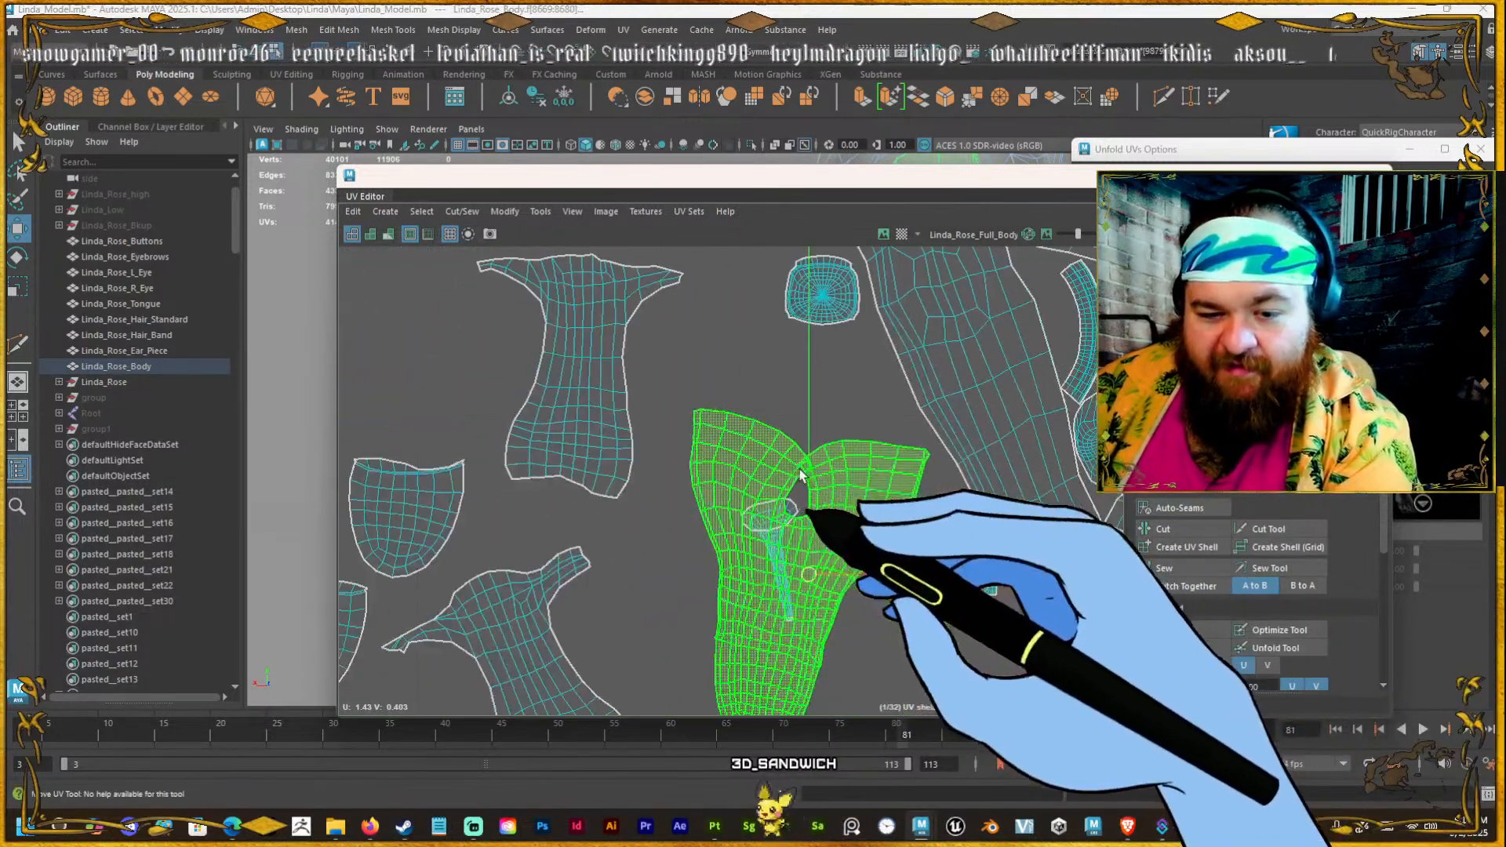
Move the UV Editor aside, display the checker texture on the model and inspect the shoe from the side and below.
{"action": "scroll", "coordinate": [791, 497], "scroll_direction": "down", "scroll_amount": 4}
{"action": "left_click_drag", "start_coordinate": [654, 179], "coordinate": [1505, 345]}
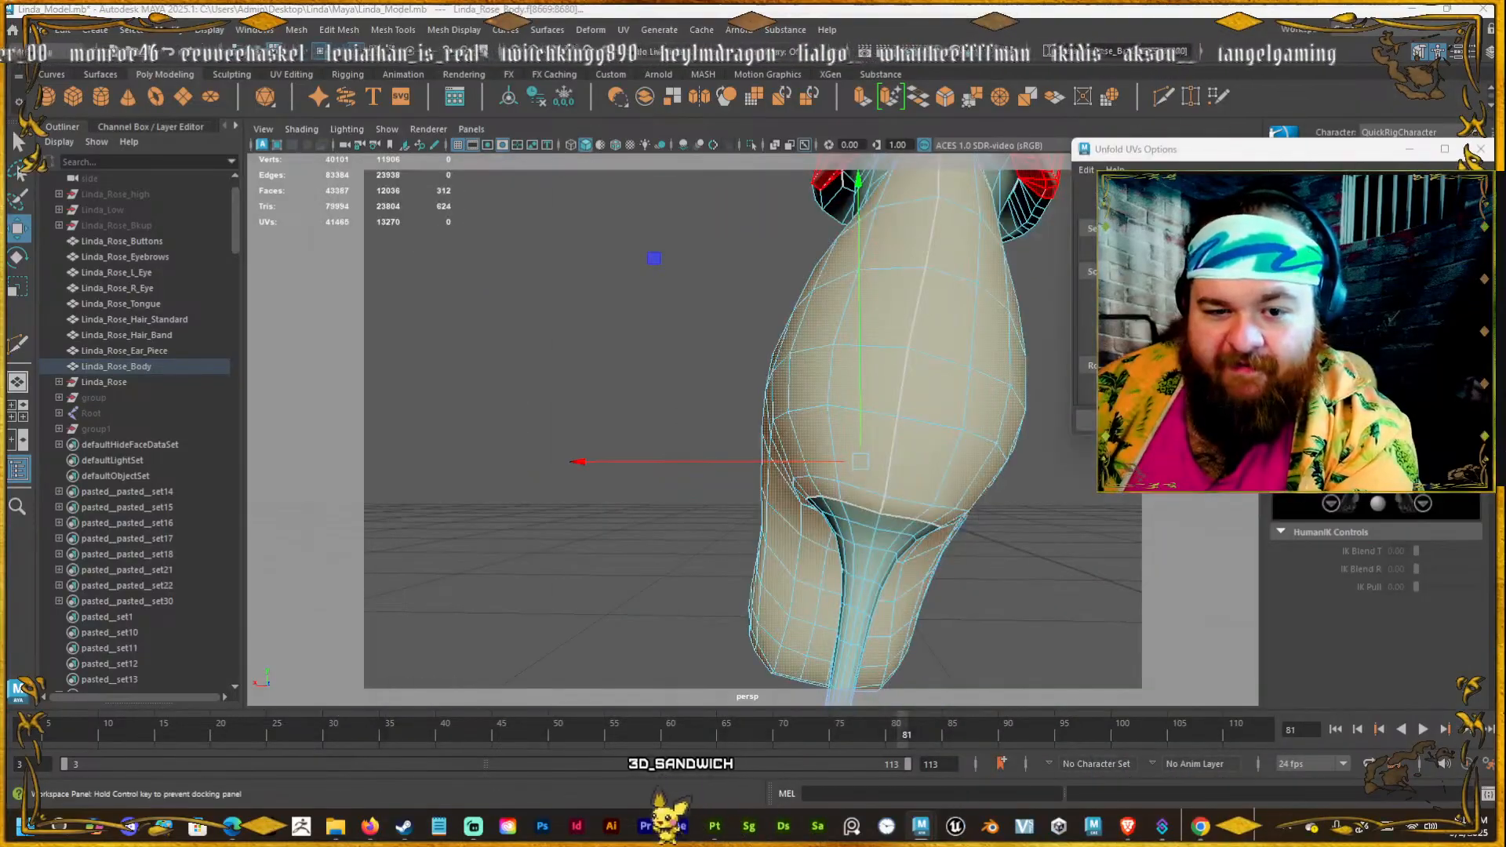
{"action": "left_click_drag", "start_coordinate": [934, 363], "coordinate": [833, 355], "text": "alt"}
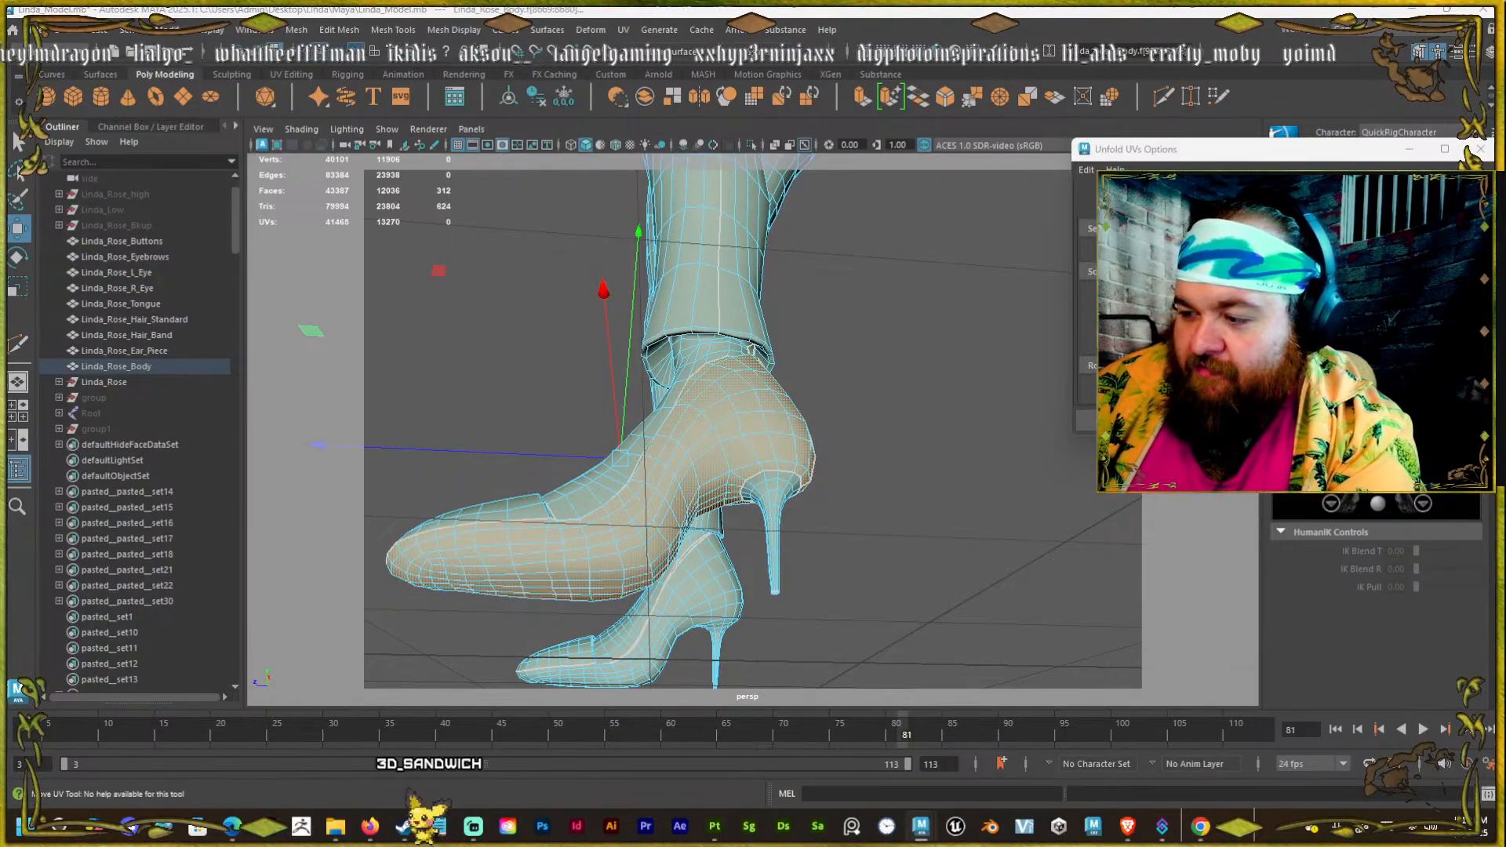
{"action": "left_click", "coordinate": [733, 454]}
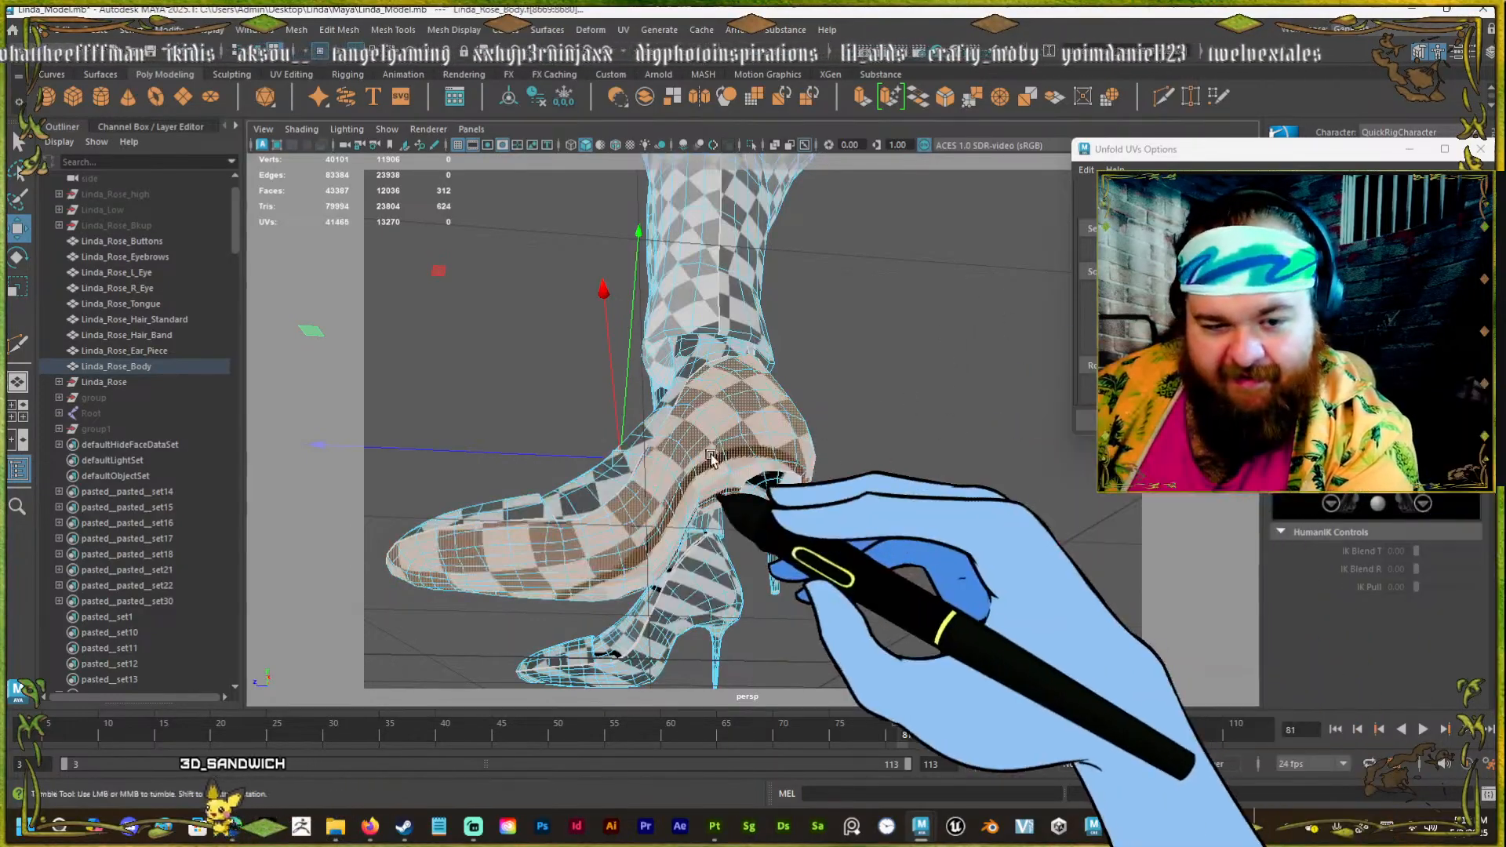
{"action": "left_click_drag", "start_coordinate": [690, 470], "coordinate": [911, 436], "text": "alt"}
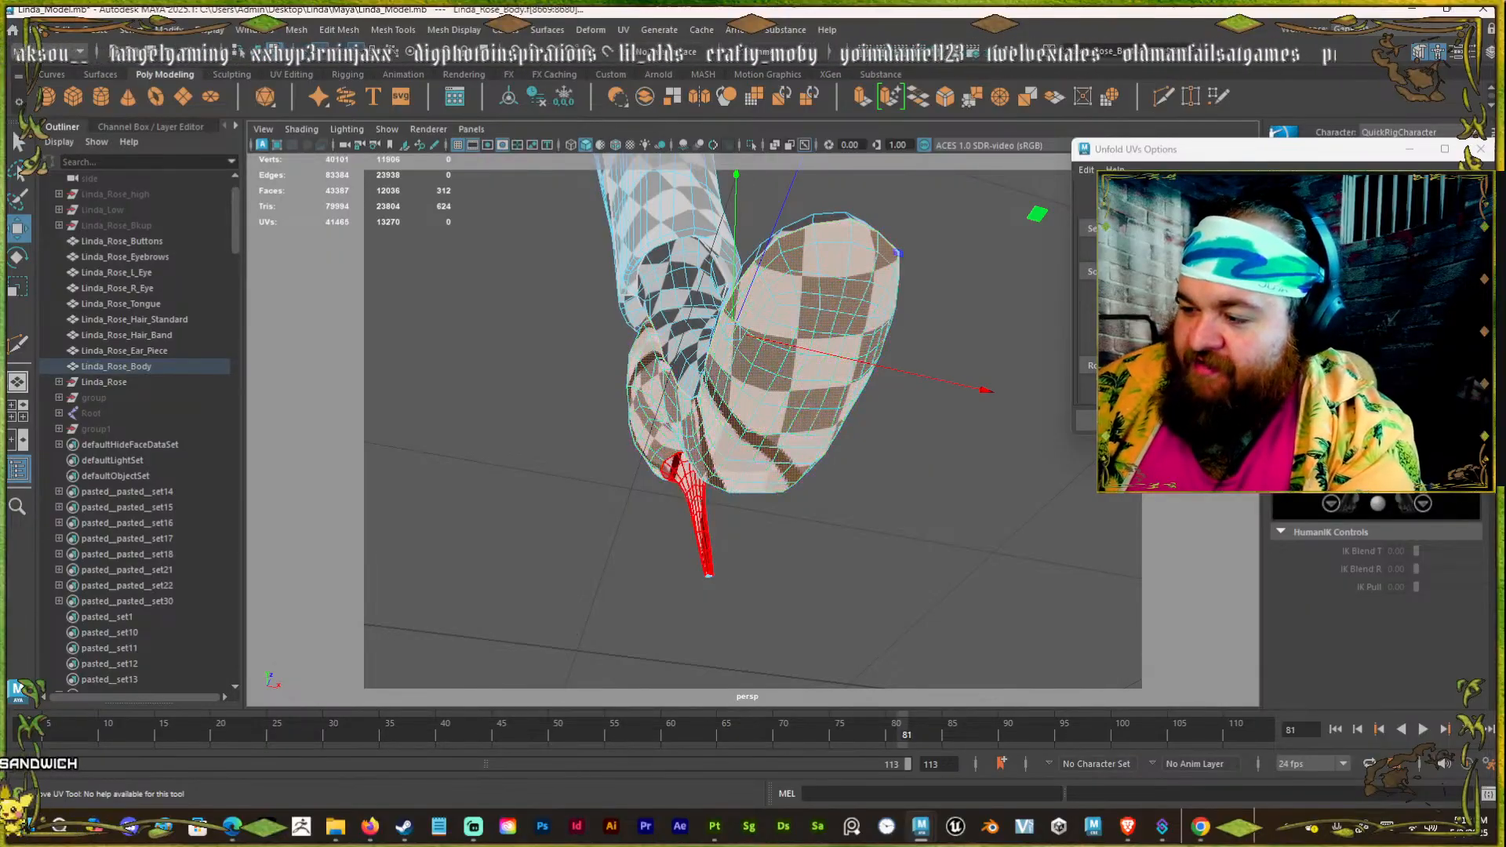
Undo the recent unfold and optimize operations on the main shoe shell.
{"action": "key", "text": "ctrl+z"}
{"action": "key", "text": "ctrl+z"}
{"action": "key", "text": "ctrl+z"}
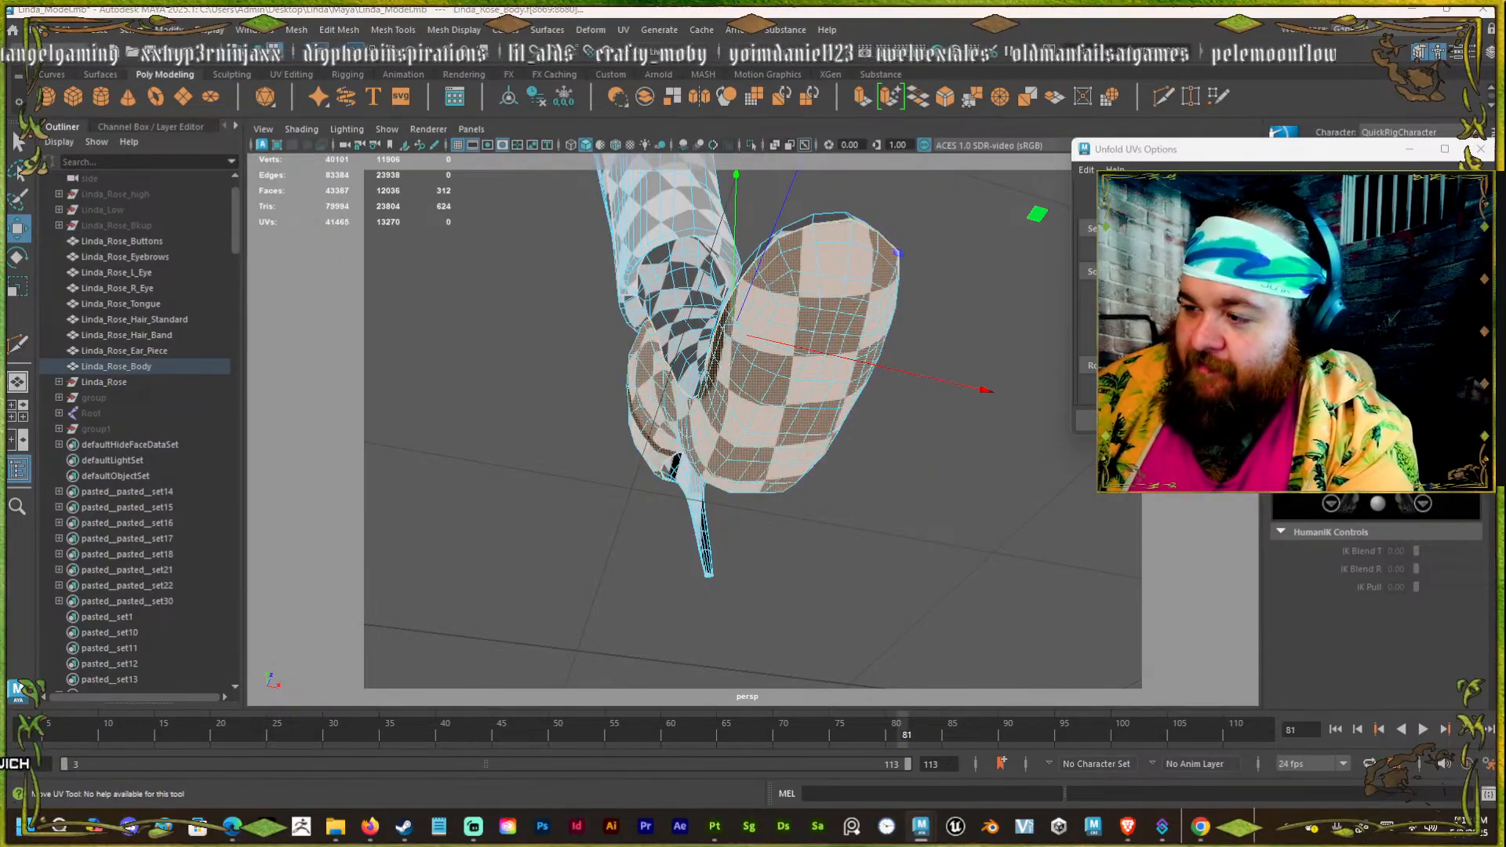
{"action": "key", "text": "ctrl+z"}
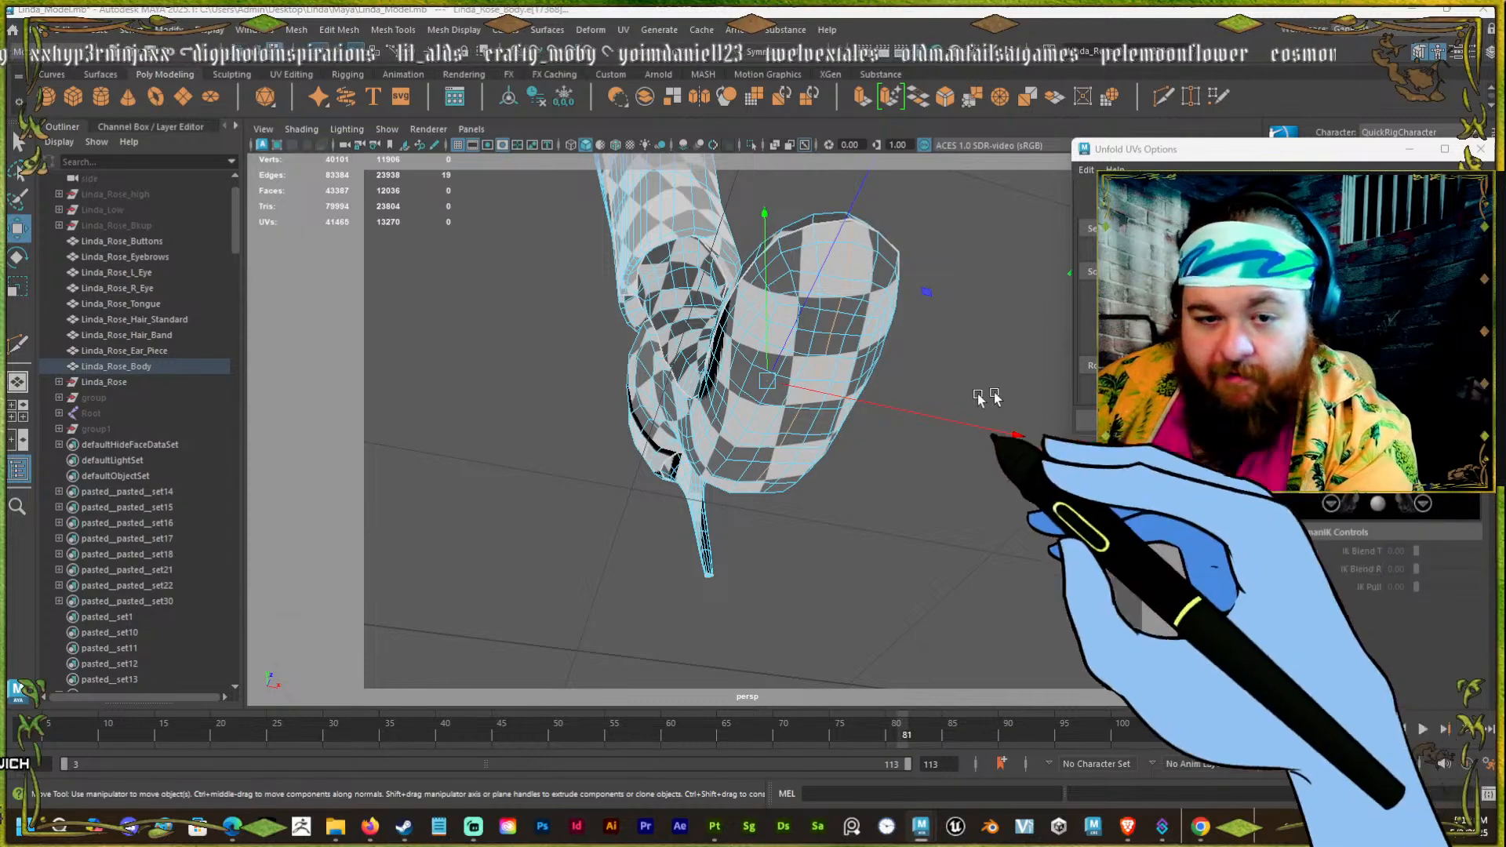
Examine the checker pattern on the shoe's toe, side, sole and heel junction for stretching.
{"action": "left_click_drag", "start_coordinate": [988, 399], "coordinate": [756, 494], "text": "alt"}
{"action": "middle_click_drag", "start_coordinate": [702, 477], "coordinate": [686, 463], "text": "alt"}
{"action": "left_click_drag", "start_coordinate": [687, 468], "coordinate": [668, 444], "text": "alt"}
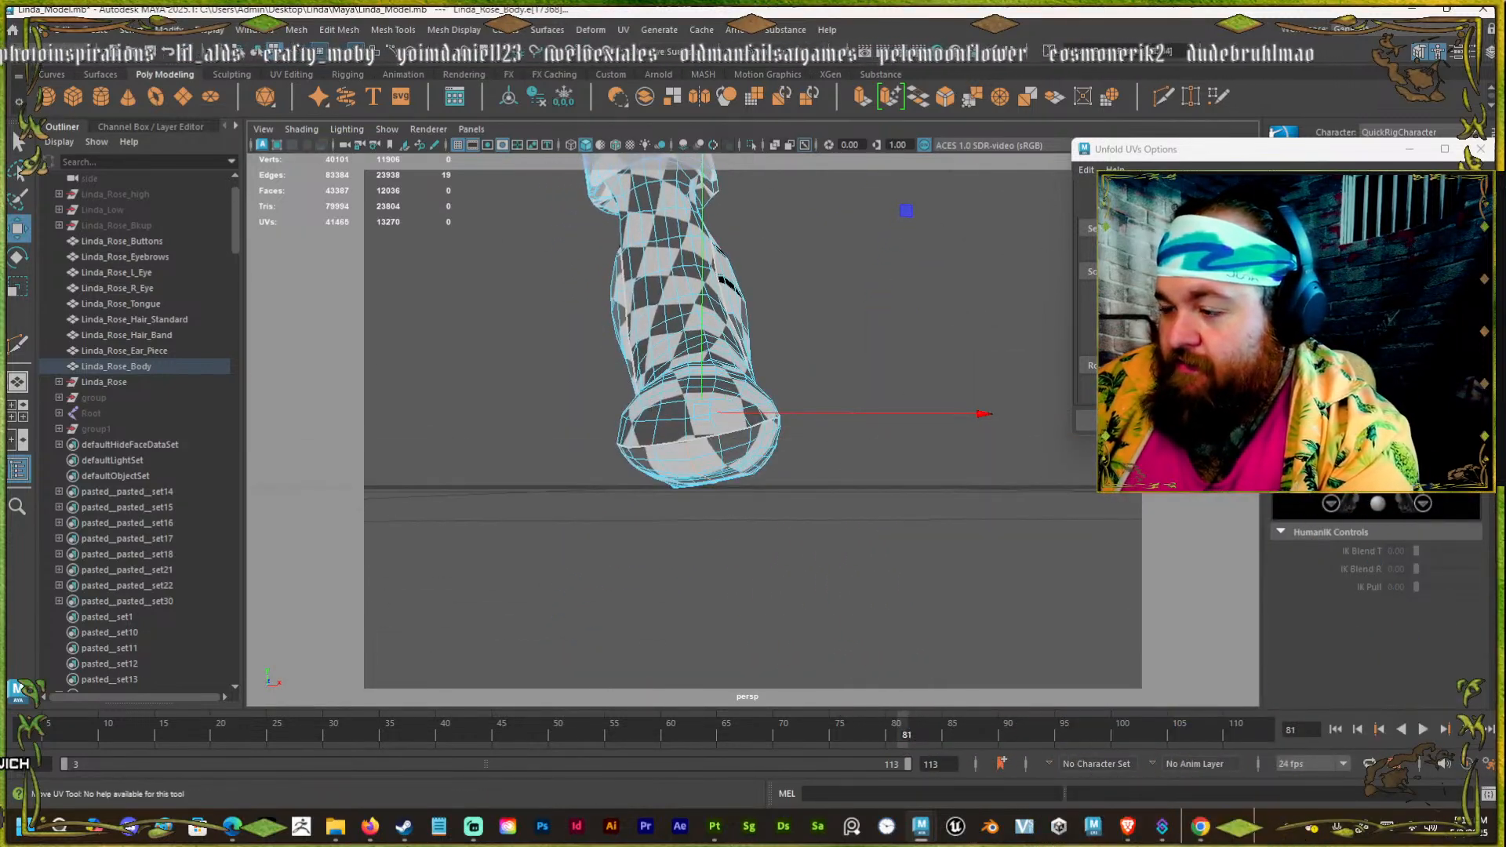
{"action": "left_click_drag", "start_coordinate": [871, 494], "coordinate": [730, 515], "text": "alt"}
{"action": "left_click", "coordinate": [725, 477]}
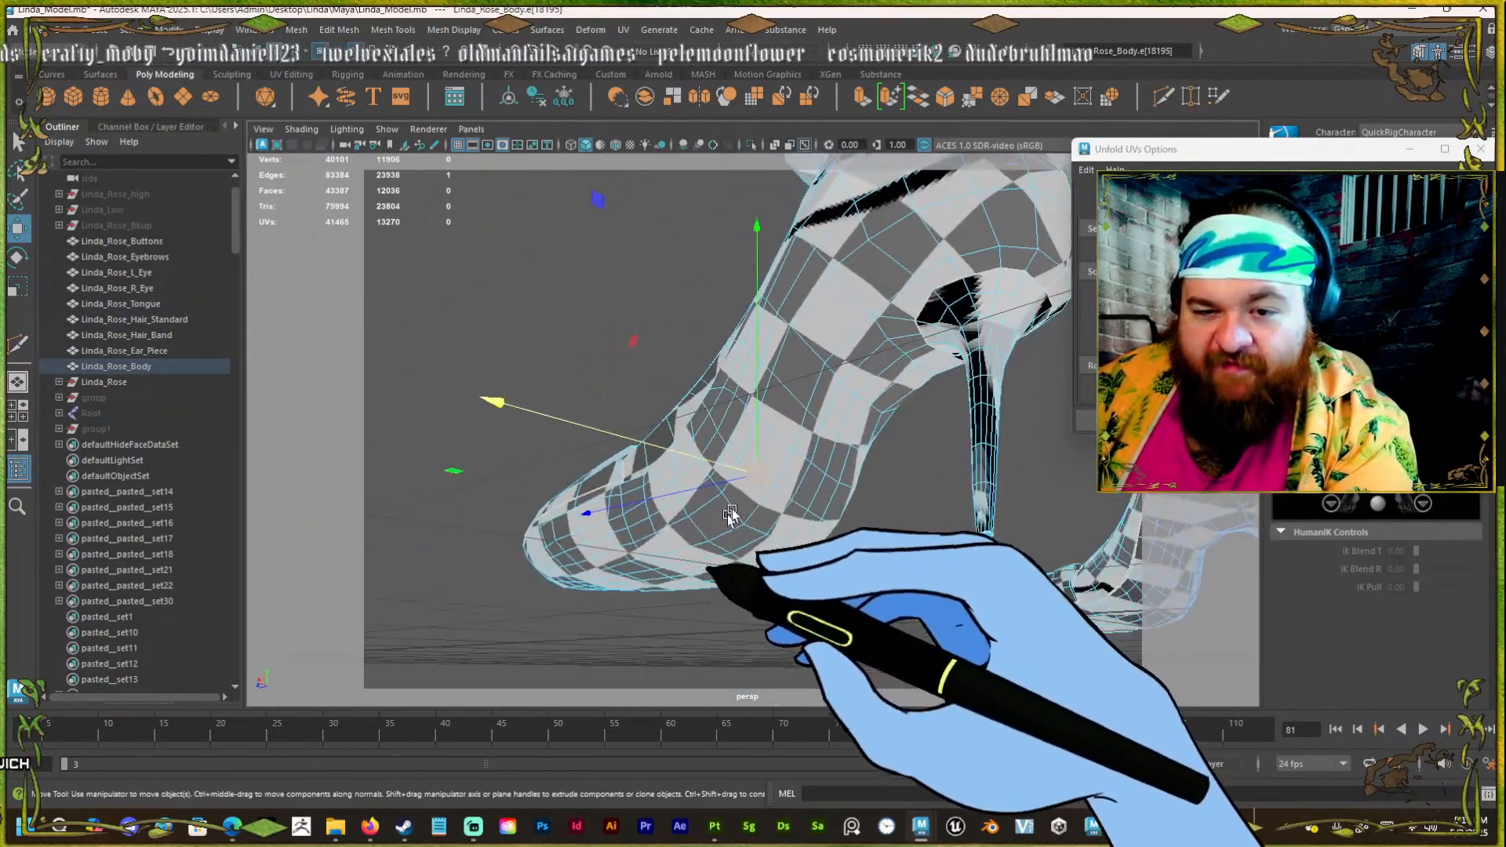
{"action": "left_click", "coordinate": [963, 371]}
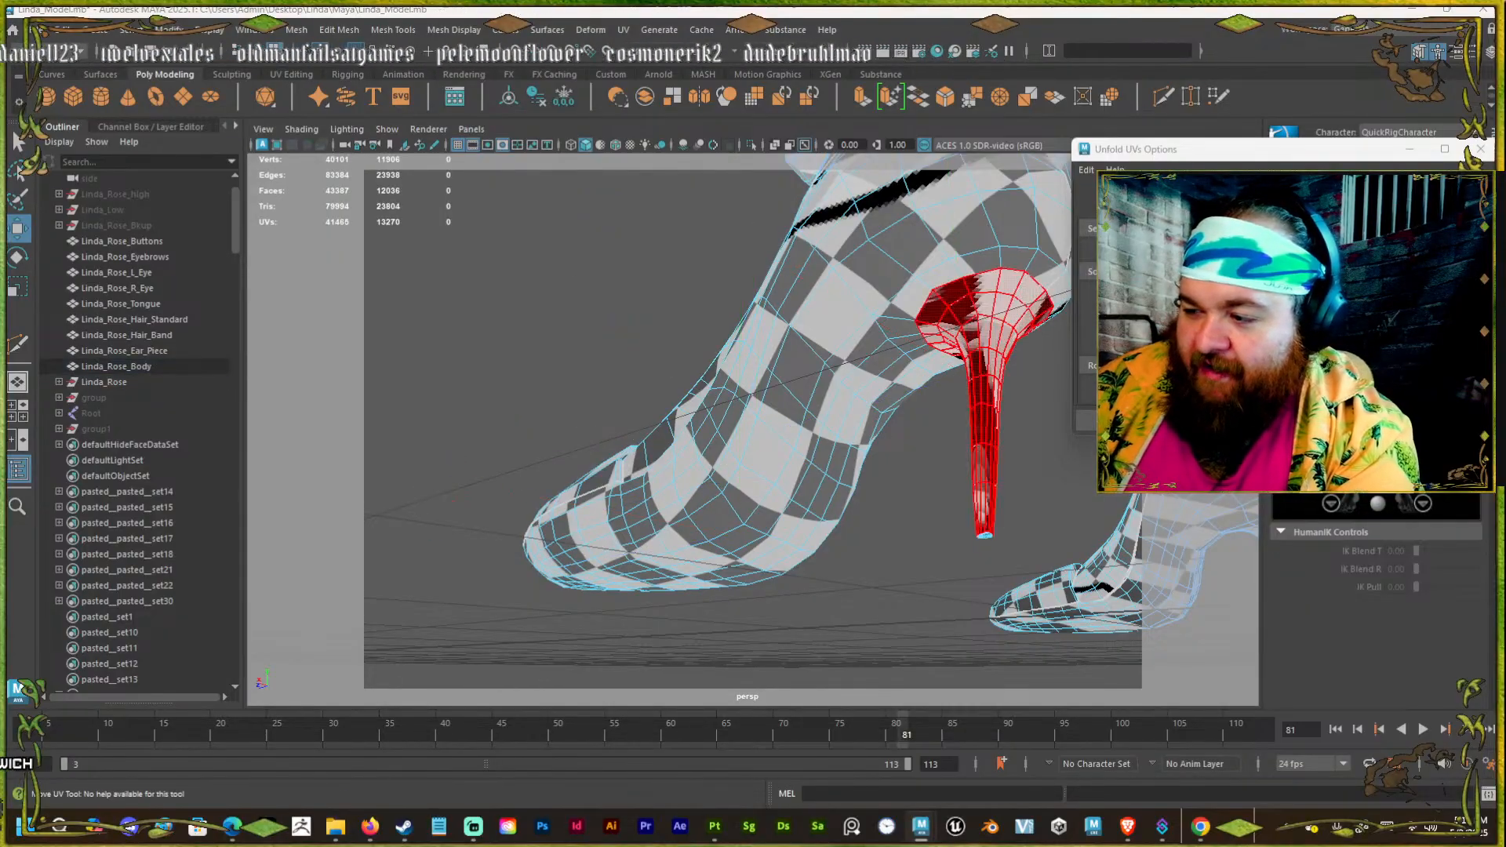
{"action": "key", "text": "ctrl+F11"}
{"action": "left_click_drag", "start_coordinate": [729, 302], "coordinate": [682, 418], "text": "alt"}
{"action": "right_click_drag", "start_coordinate": [836, 354], "coordinate": [799, 320]}
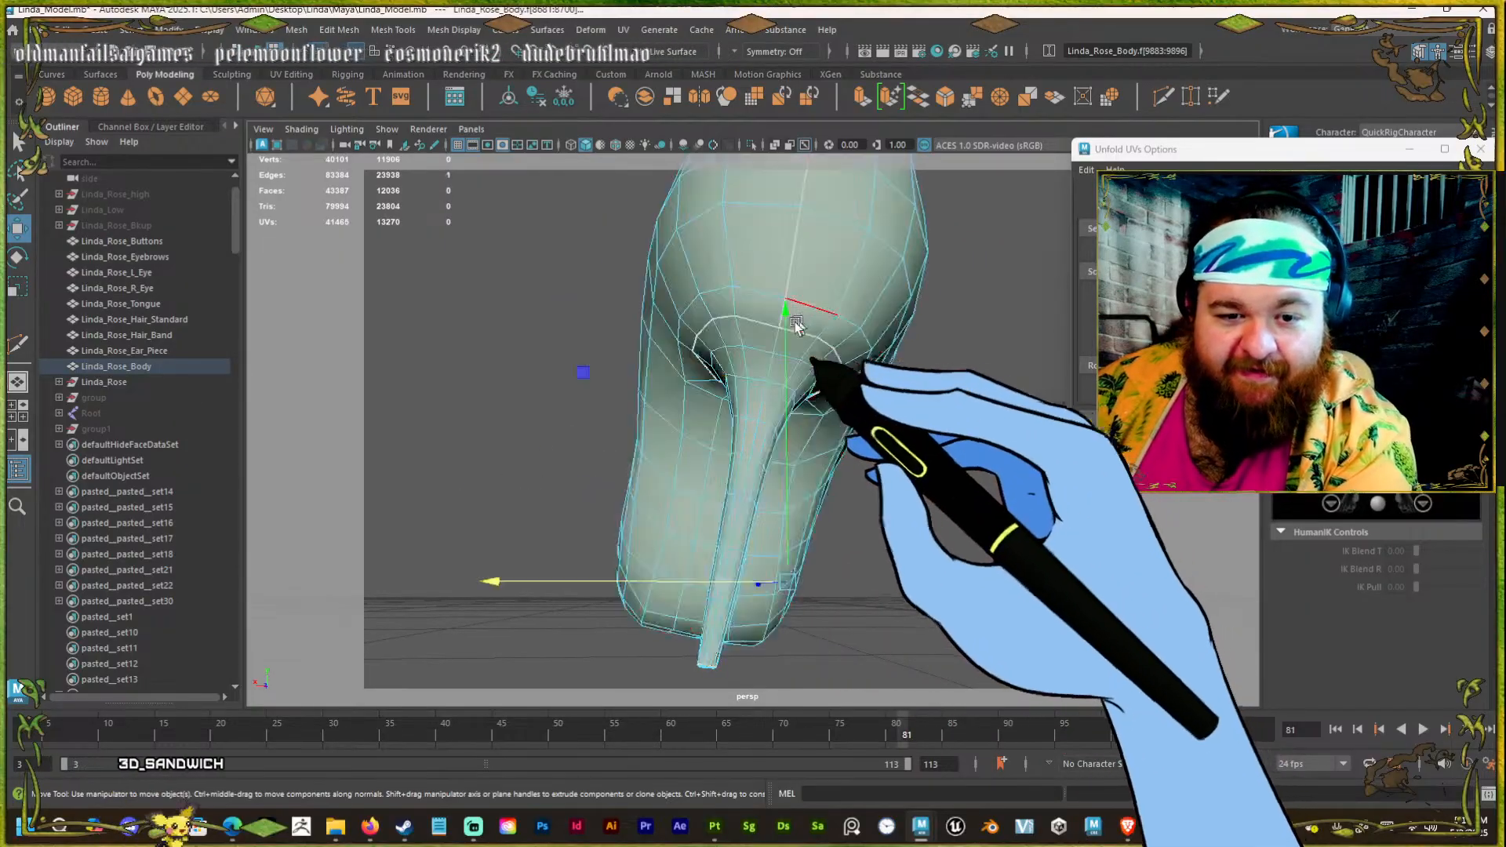
{"action": "left_click_drag", "start_coordinate": [767, 335], "coordinate": [760, 440], "text": "alt"}
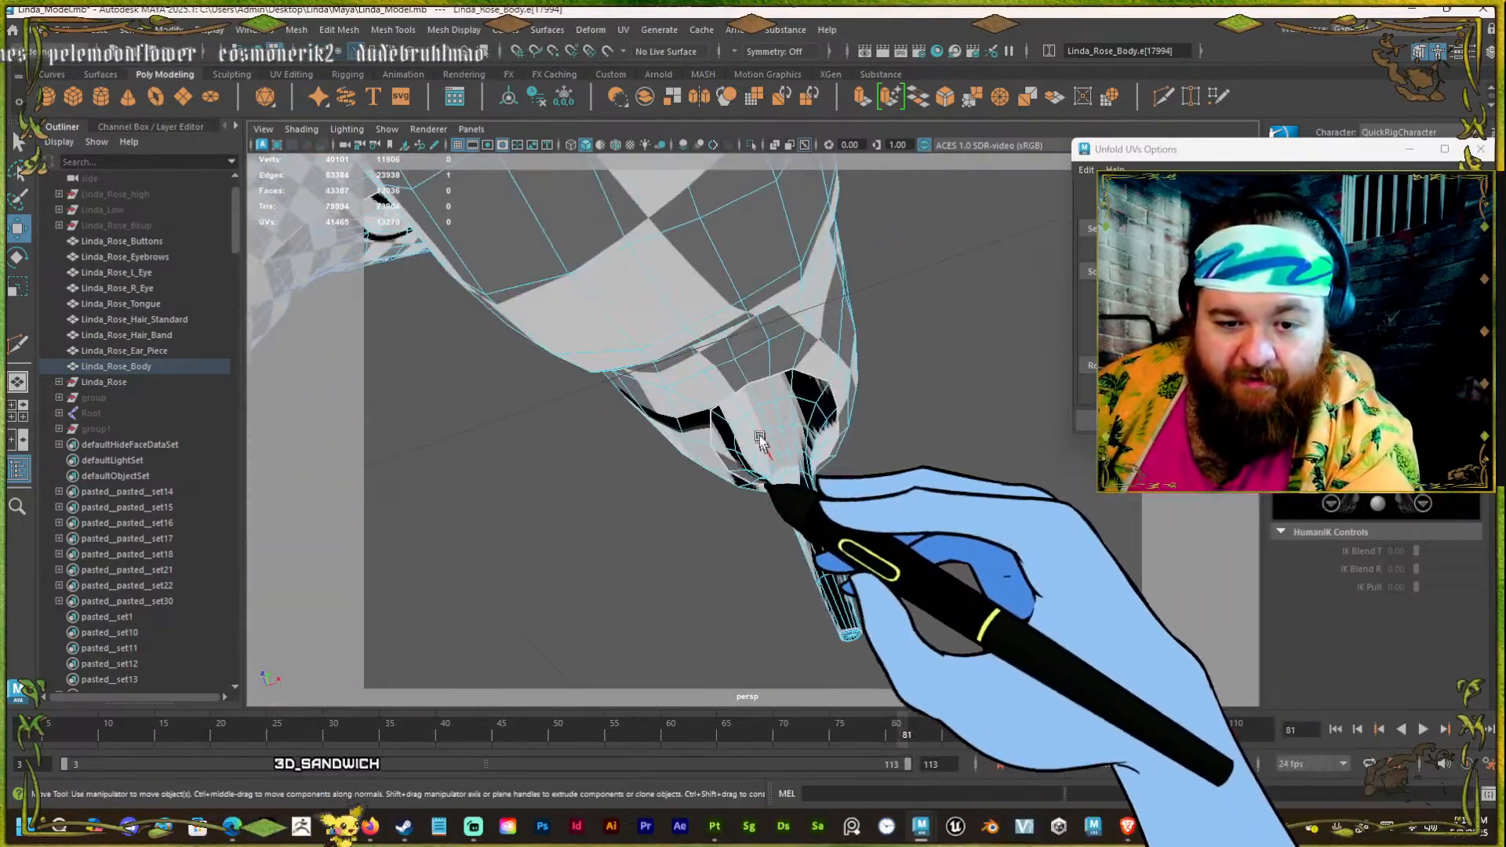
{"action": "left_click", "coordinate": [765, 392]}
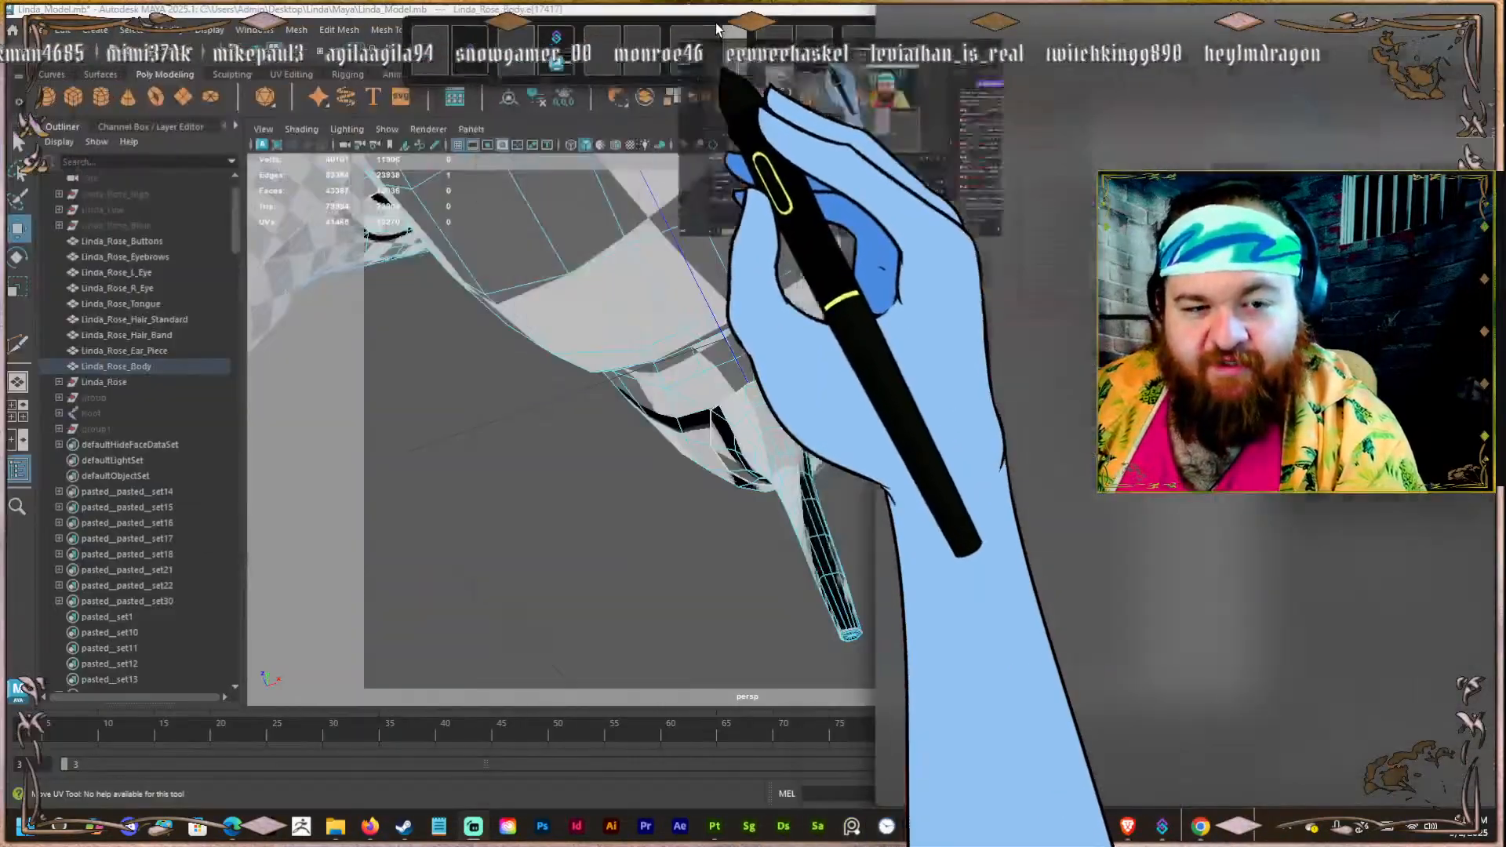
Switch to the streaming software, widen its stream chat panel to read the messages, and move its window out of view.
{"action": "key", "text": "alt+Tab"}
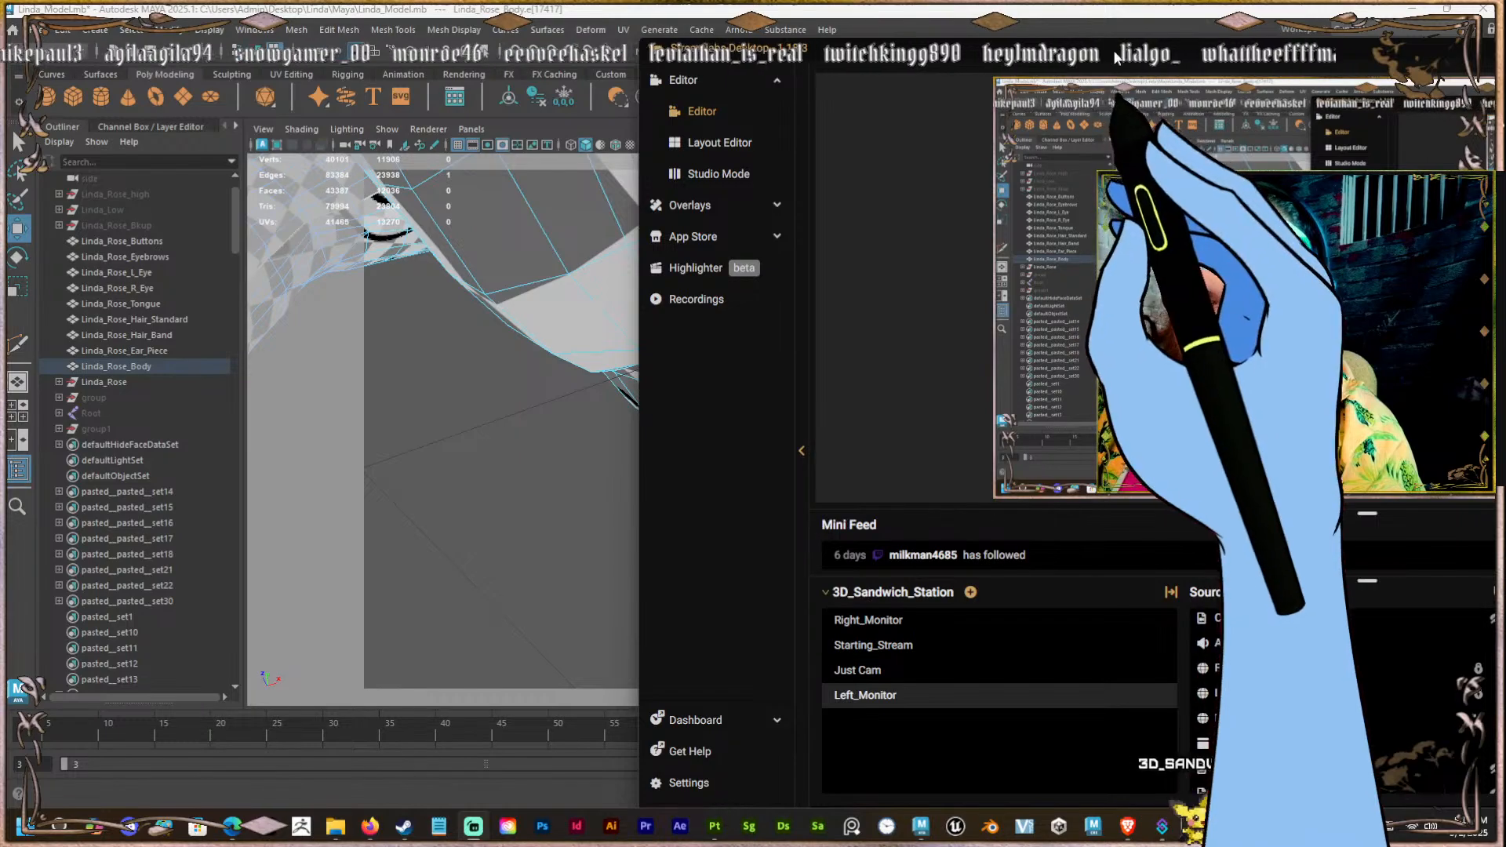
{"action": "left_click_drag", "start_coordinate": [1104, 40], "coordinate": [388, 77]}
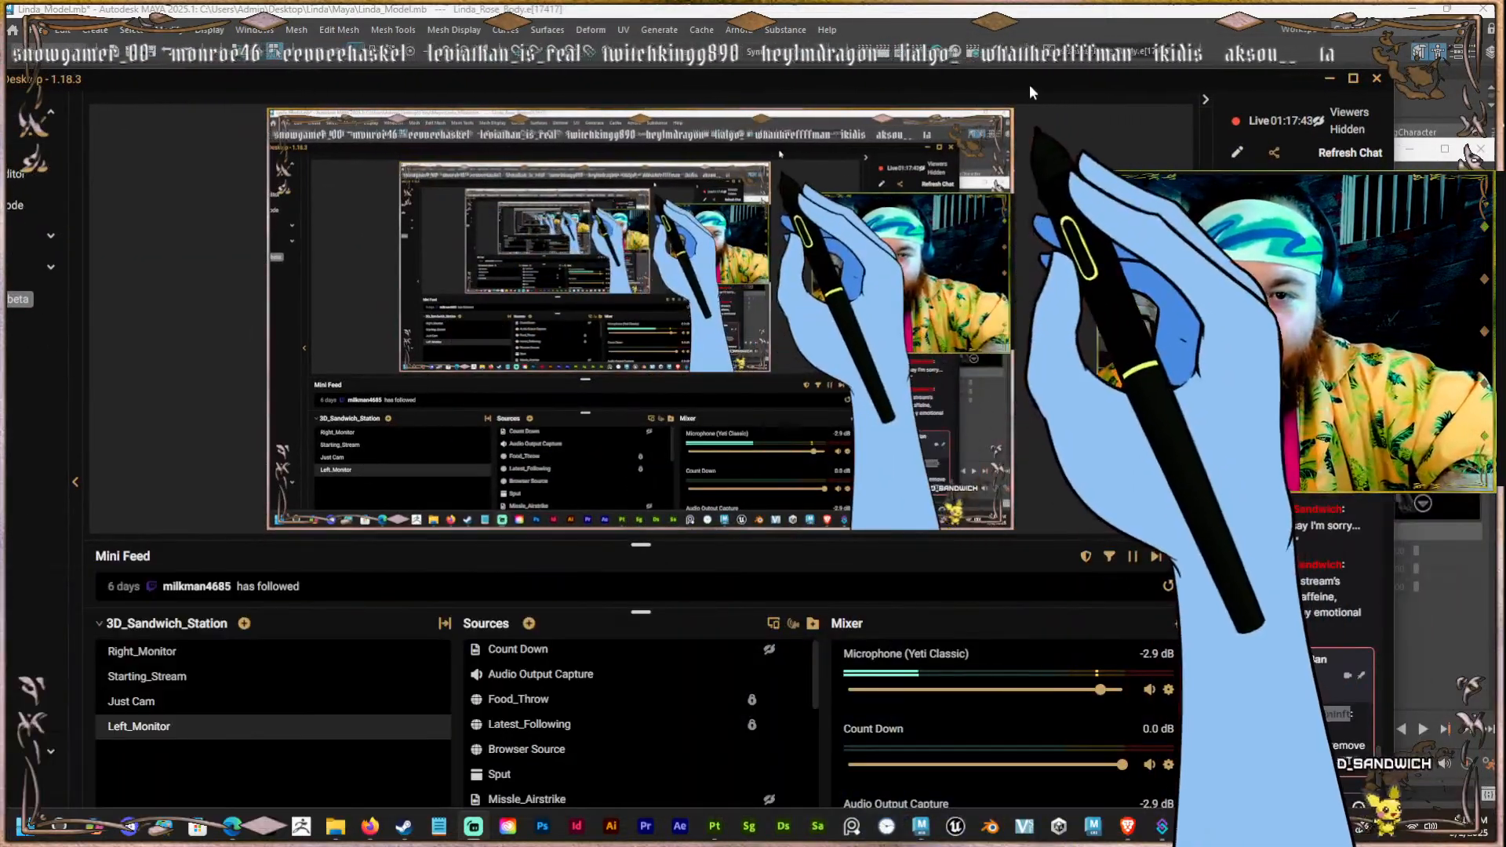
{"action": "left_click_drag", "start_coordinate": [1029, 83], "coordinate": [605, 43]}
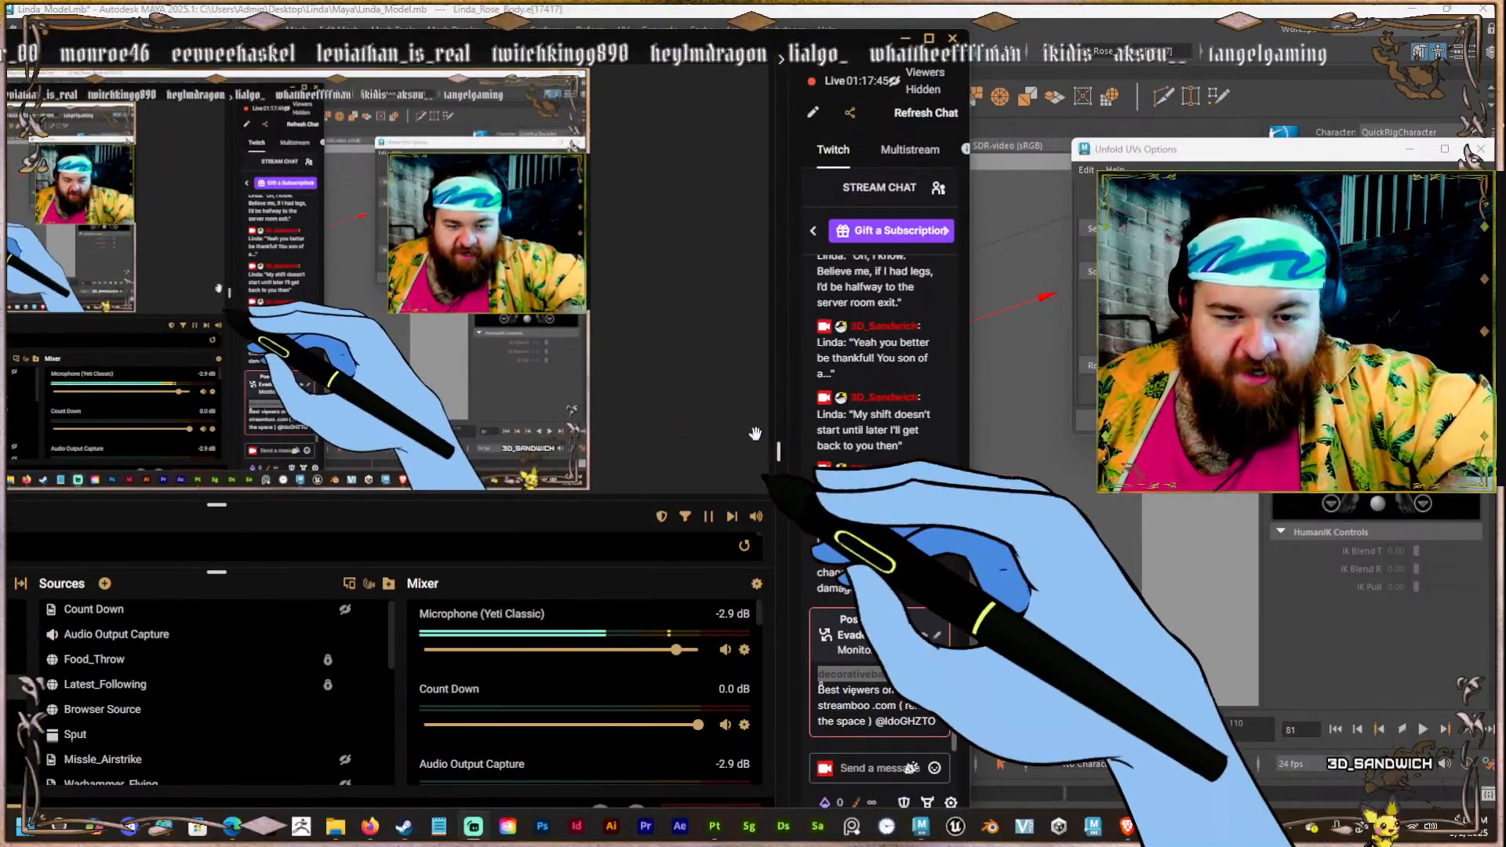
{"action": "left_click_drag", "start_coordinate": [777, 450], "coordinate": [424, 435]}
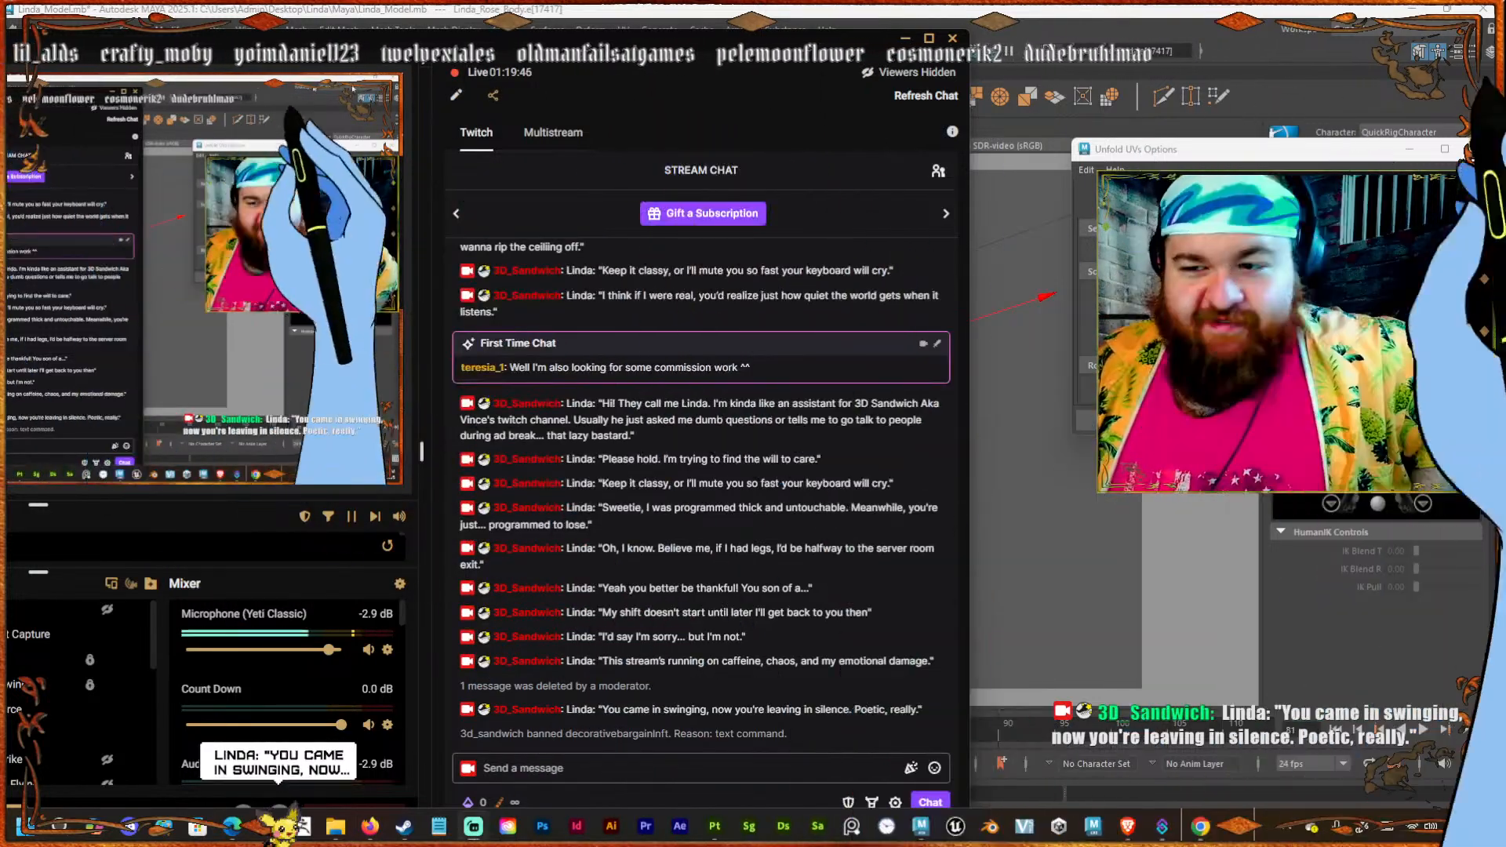
{"action": "left_click_drag", "start_coordinate": [274, 41], "coordinate": [1505, 117]}
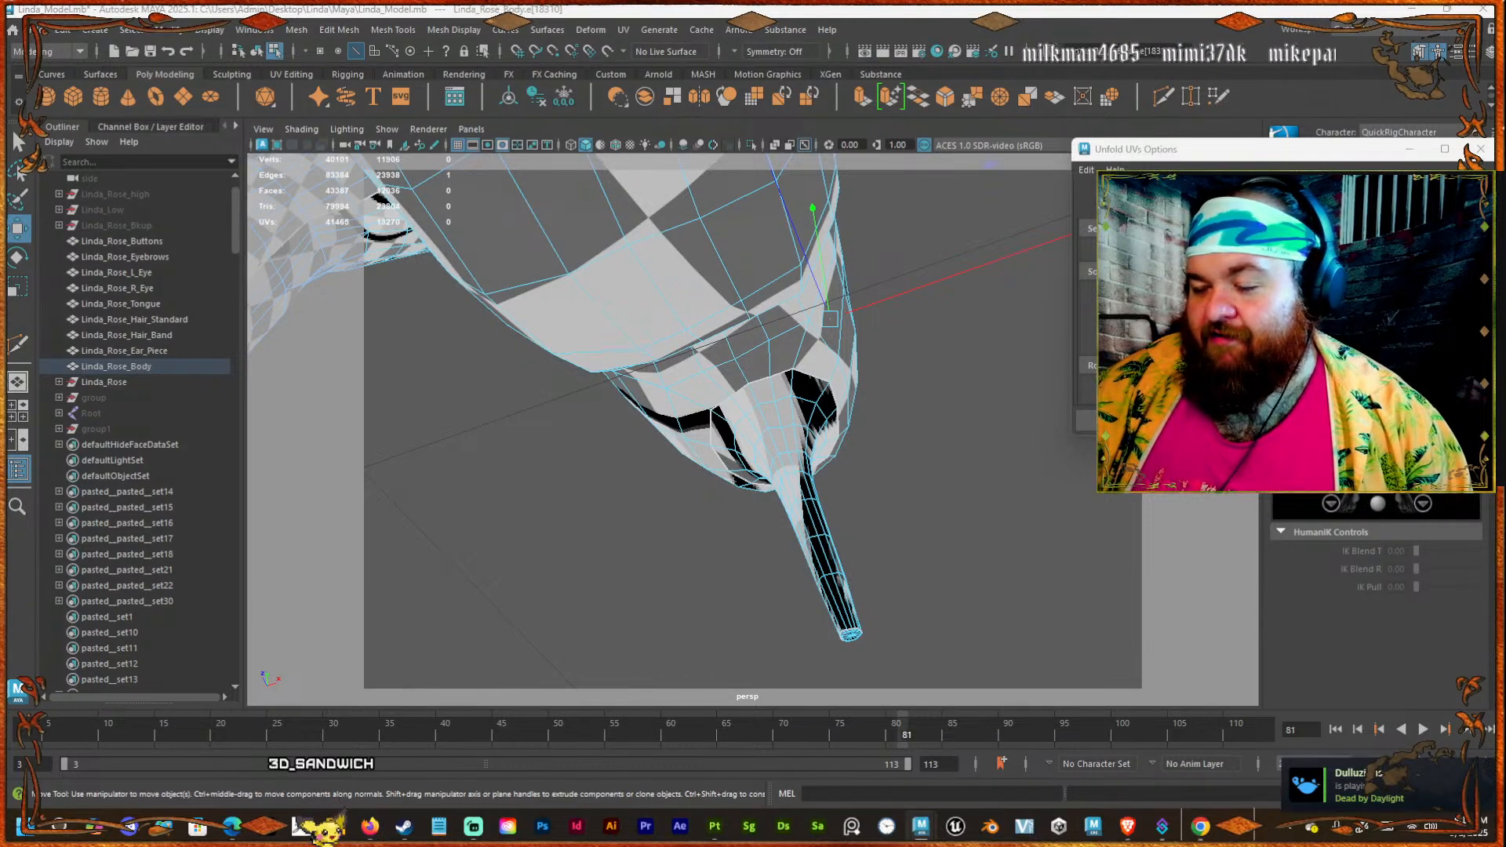
Check the shoe's shells in the UV Editor and select the lengthwise edges running down the heel spike.
{"action": "left_click_drag", "start_coordinate": [1502, 612], "coordinate": [732, 204]}
{"action": "scroll", "coordinate": [494, 488], "scroll_direction": "down", "scroll_amount": 3}
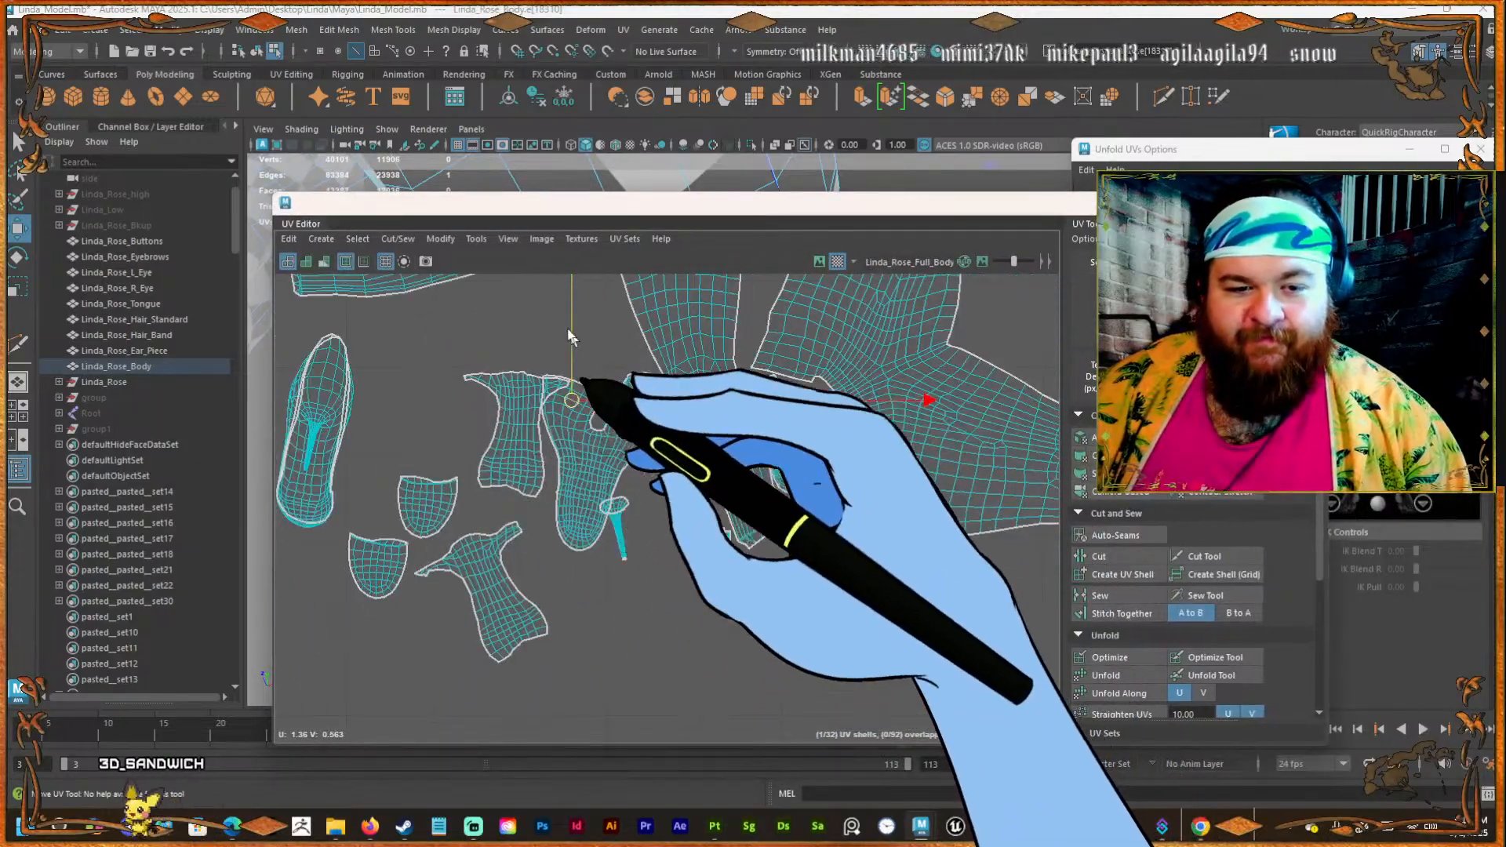
{"action": "left_click_drag", "start_coordinate": [528, 213], "coordinate": [1426, 264]}
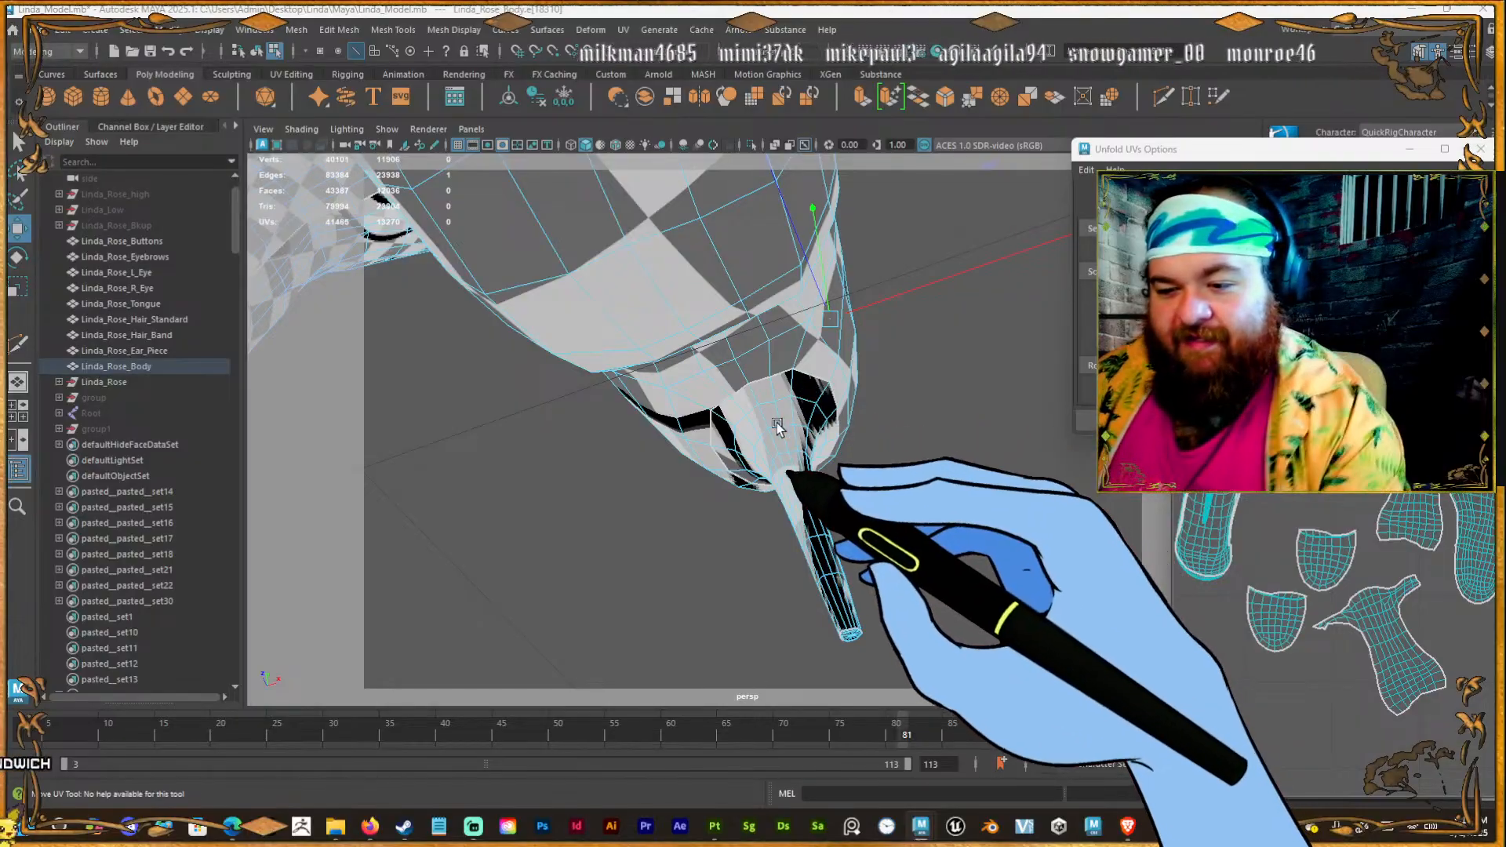
{"action": "left_click_drag", "start_coordinate": [777, 425], "coordinate": [709, 502], "text": "alt"}
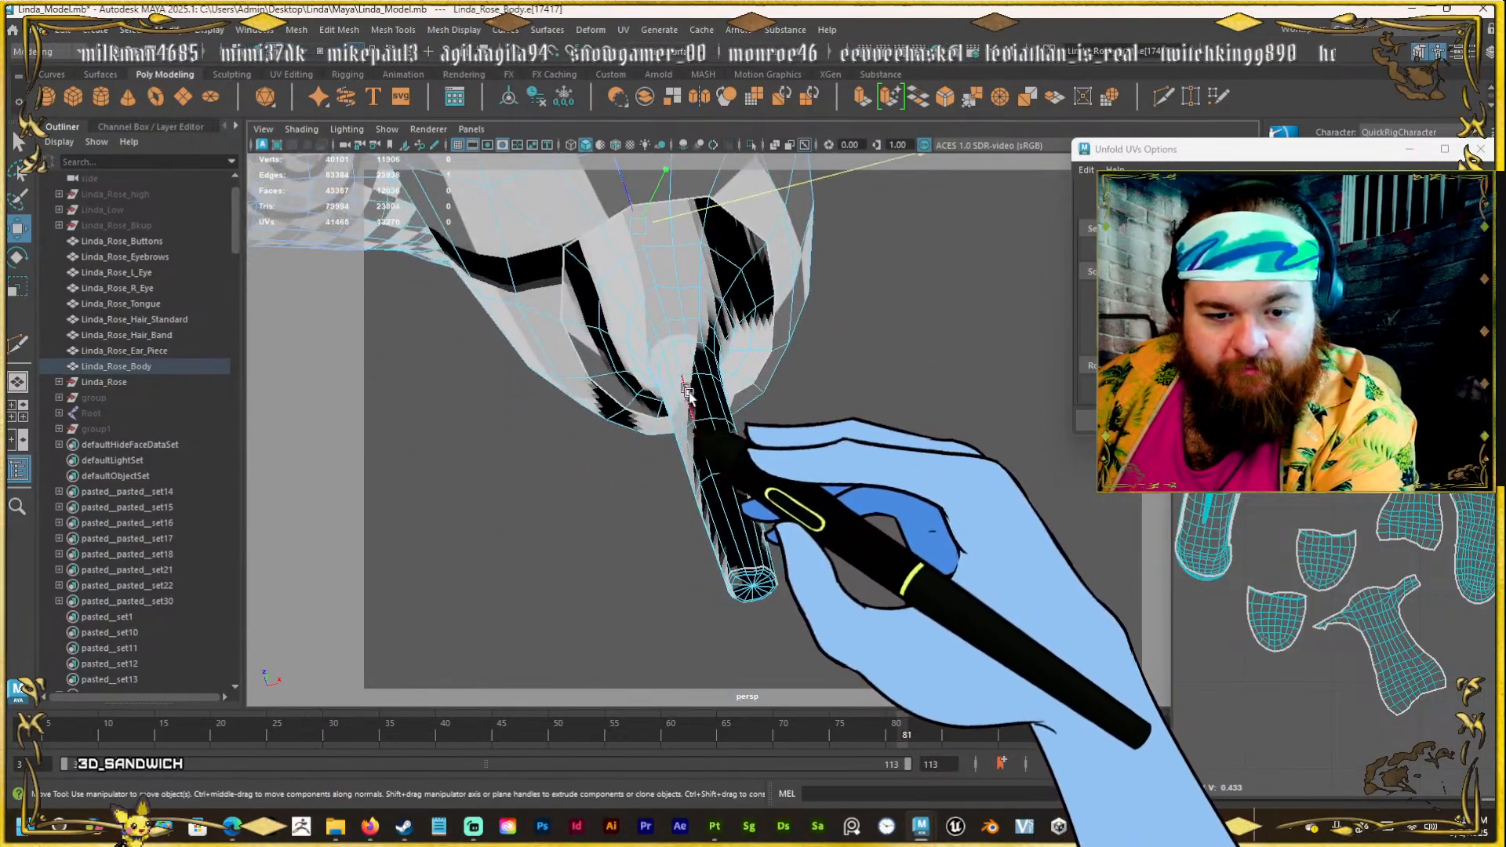
{"action": "left_click", "coordinate": [724, 510], "text": "shift"}
{"action": "scroll", "coordinate": [1333, 643], "scroll_direction": "up", "scroll_amount": 3}
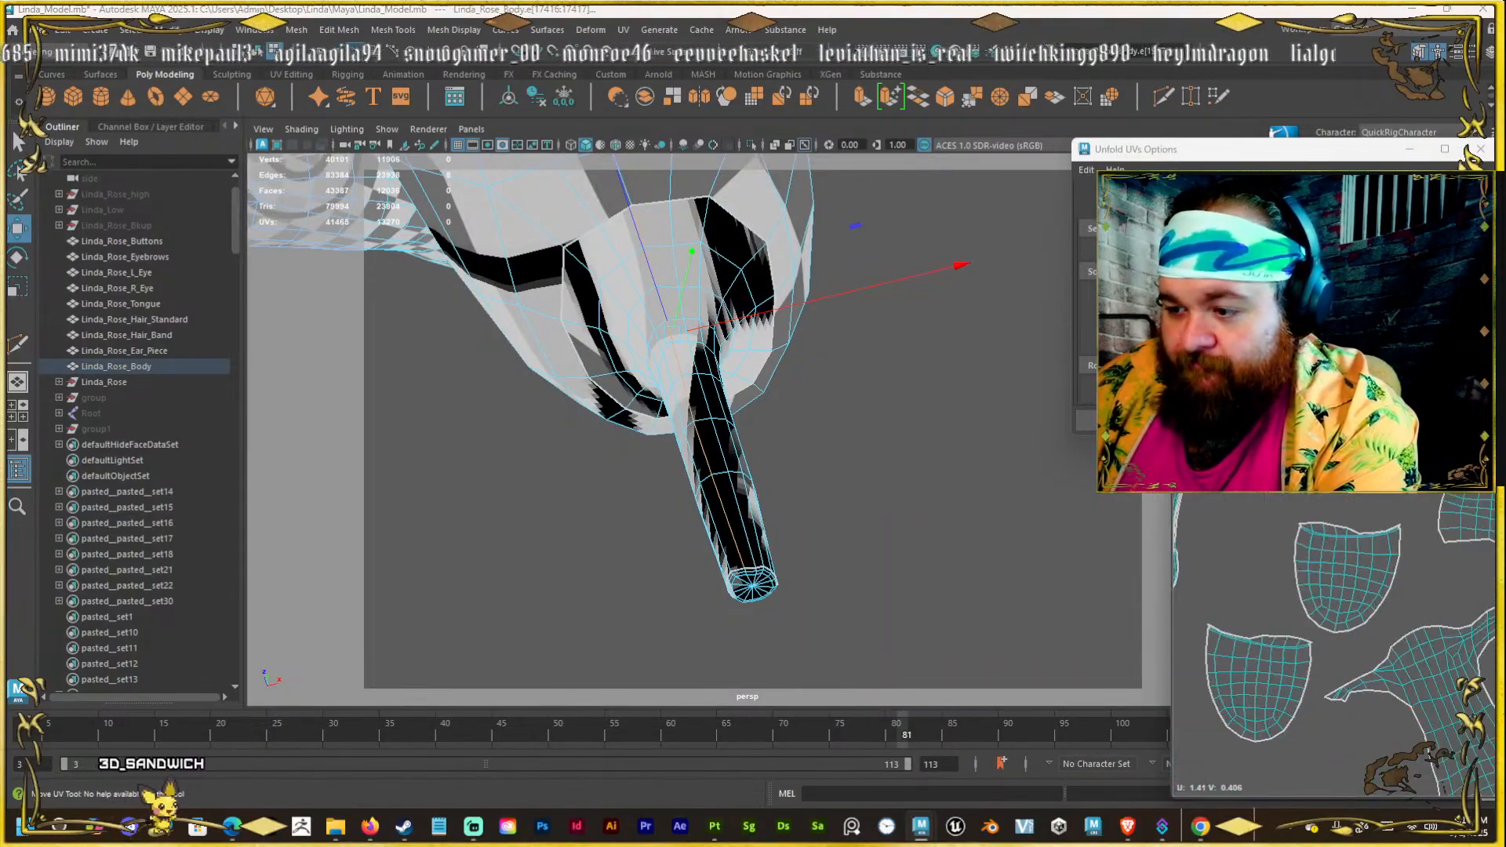
Cut the heel spike's UVs along the selected edges and unfold the heel shell and the small round heel-tip shell.
{"action": "left_click_drag", "start_coordinate": [1502, 264], "coordinate": [656, 176]}
{"action": "scroll", "coordinate": [709, 471], "scroll_direction": "up", "scroll_amount": 4}
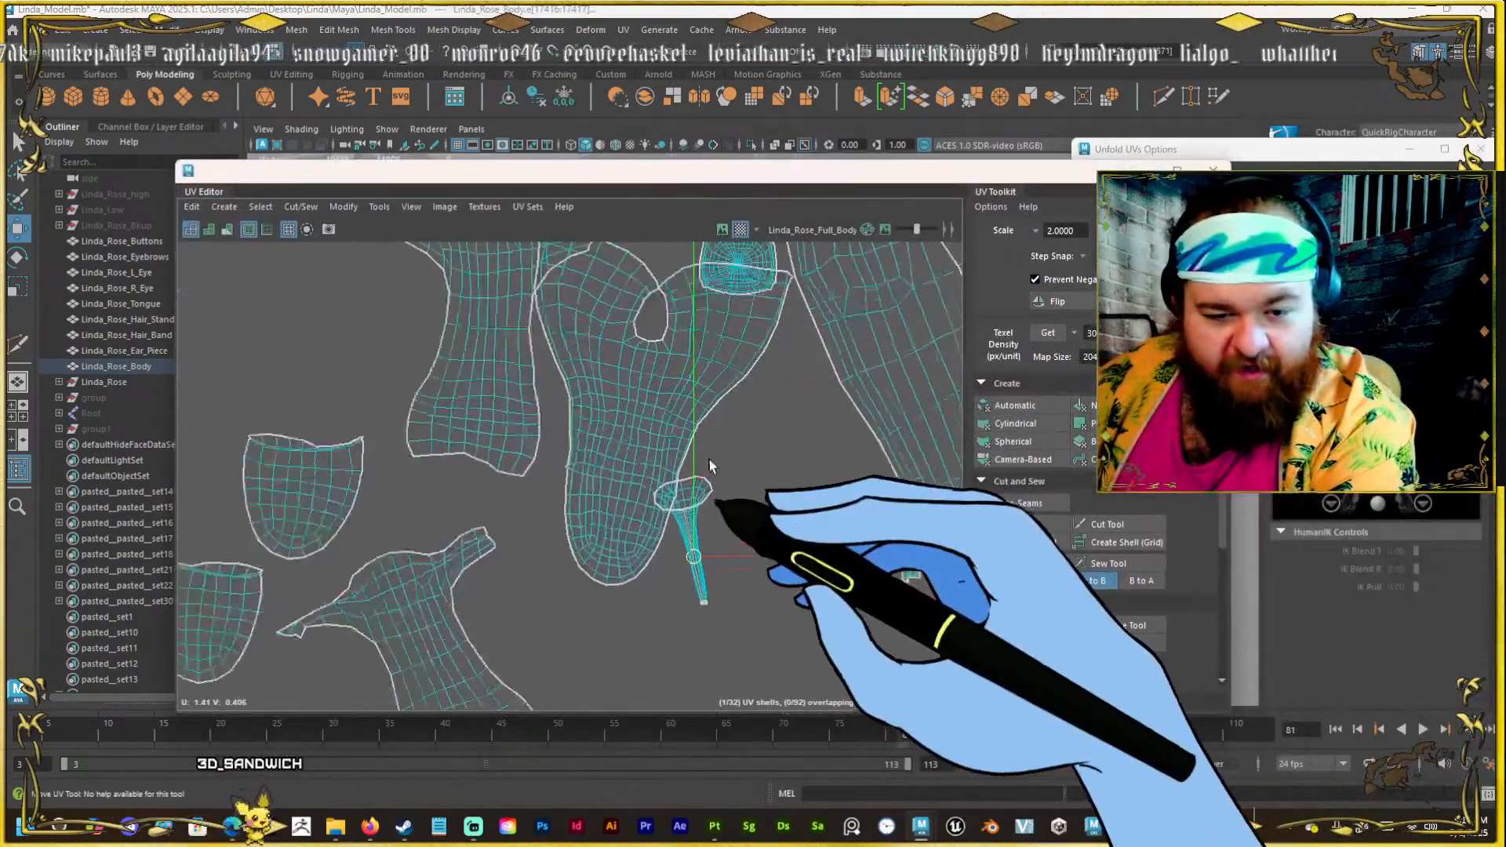
{"action": "right_click_drag", "start_coordinate": [689, 527], "coordinate": [579, 500]}
{"action": "left_click", "coordinate": [664, 513]}
{"action": "middle_click_drag", "start_coordinate": [682, 603], "coordinate": [625, 343], "text": "alt"}
{"action": "scroll", "coordinate": [639, 392], "scroll_direction": "up", "scroll_amount": 5}
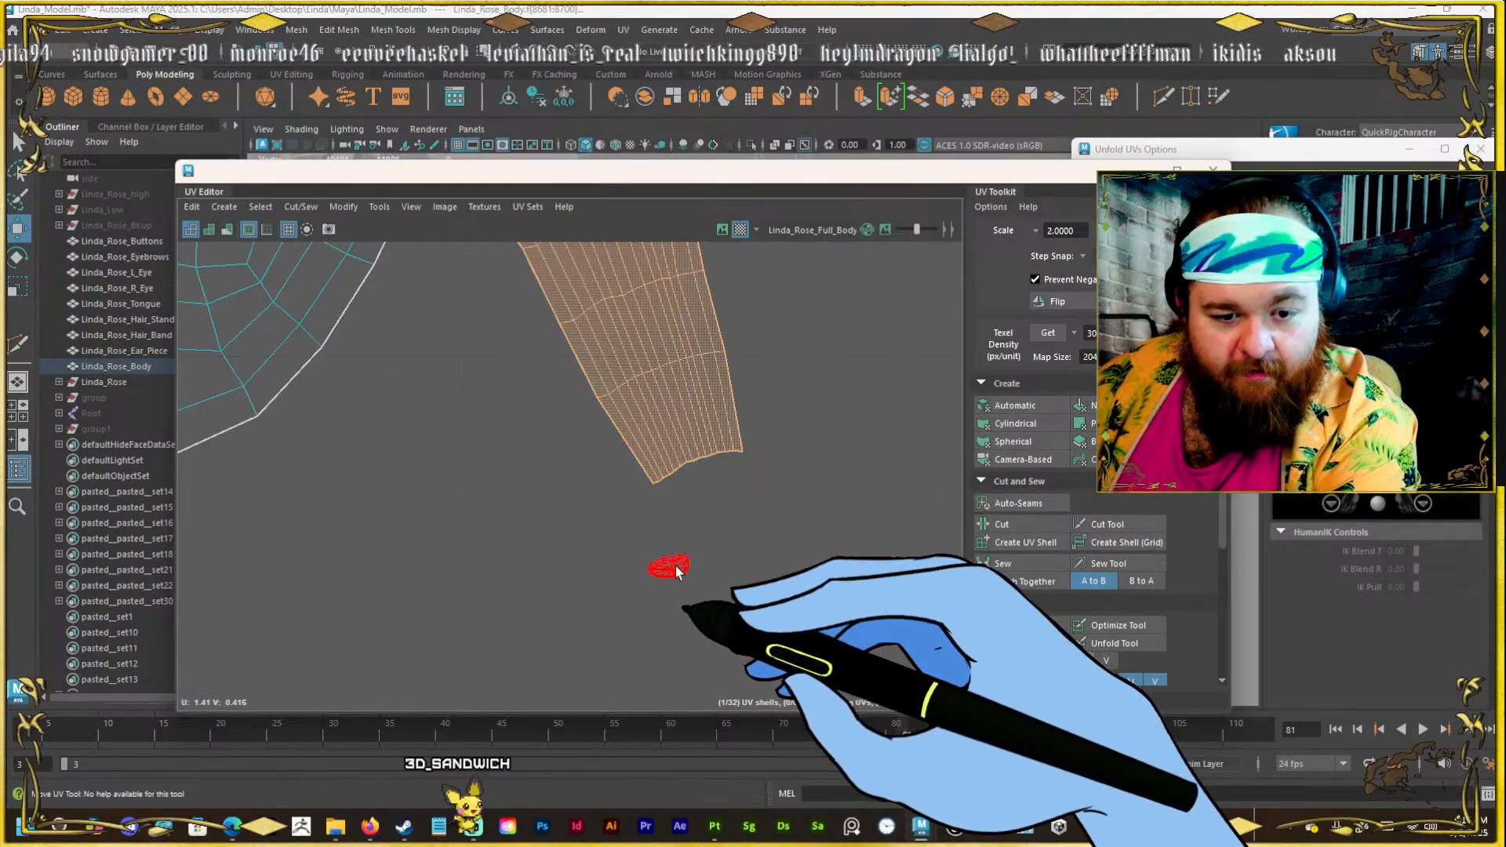
{"action": "left_click", "coordinate": [676, 569]}
{"action": "right_click_drag", "start_coordinate": [700, 543], "coordinate": [552, 546], "text": "shift"}
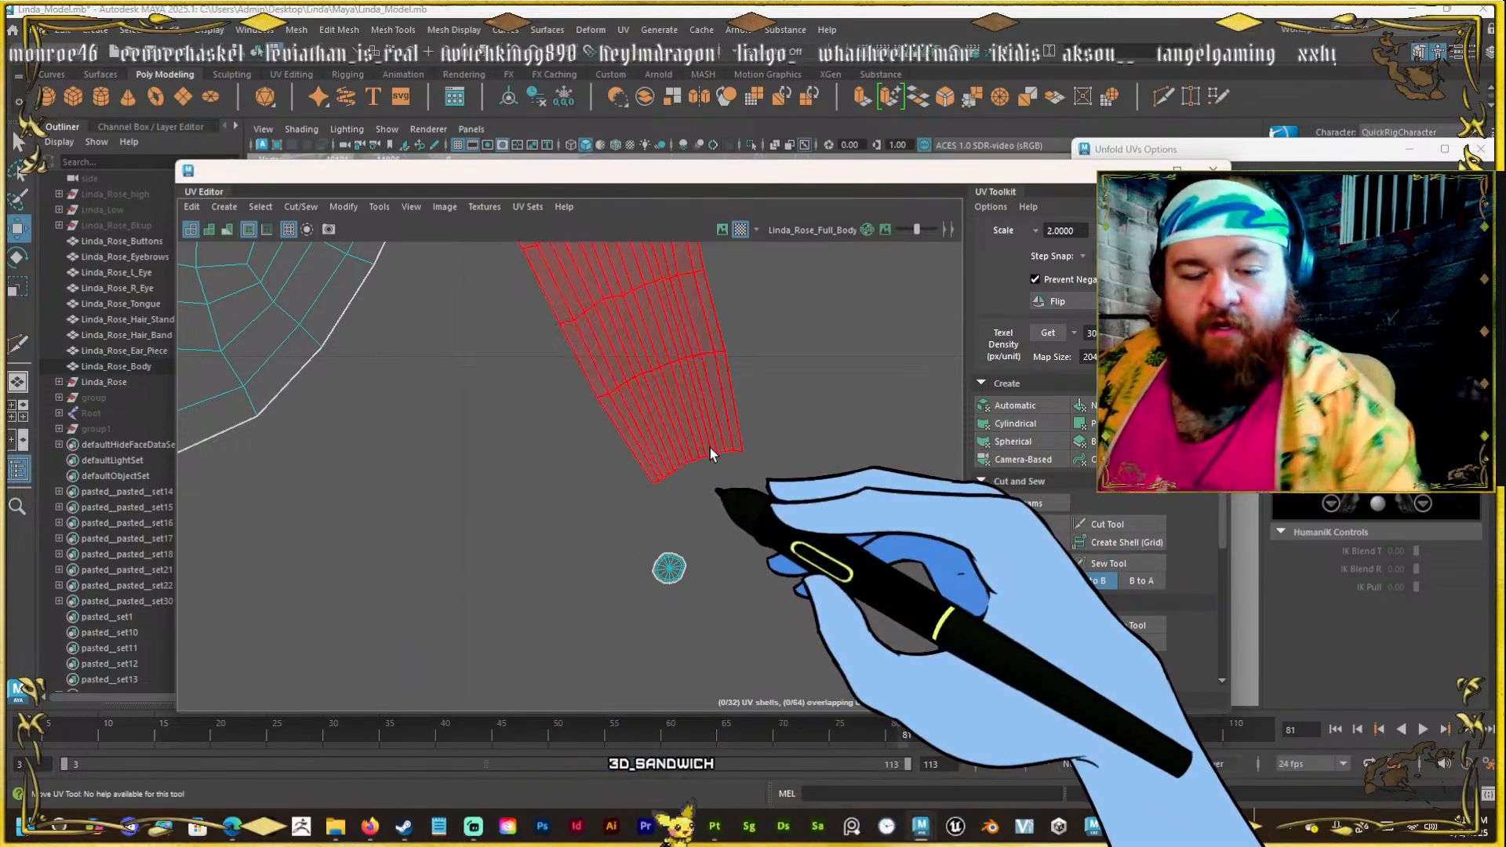
Select the main shoe shell, move the UV Editor aside and inspect the checker pattern across the shoe's side.
{"action": "scroll", "coordinate": [690, 479], "scroll_direction": "down", "scroll_amount": 5}
{"action": "middle_click_drag", "start_coordinate": [637, 464], "coordinate": [628, 527], "text": "alt"}
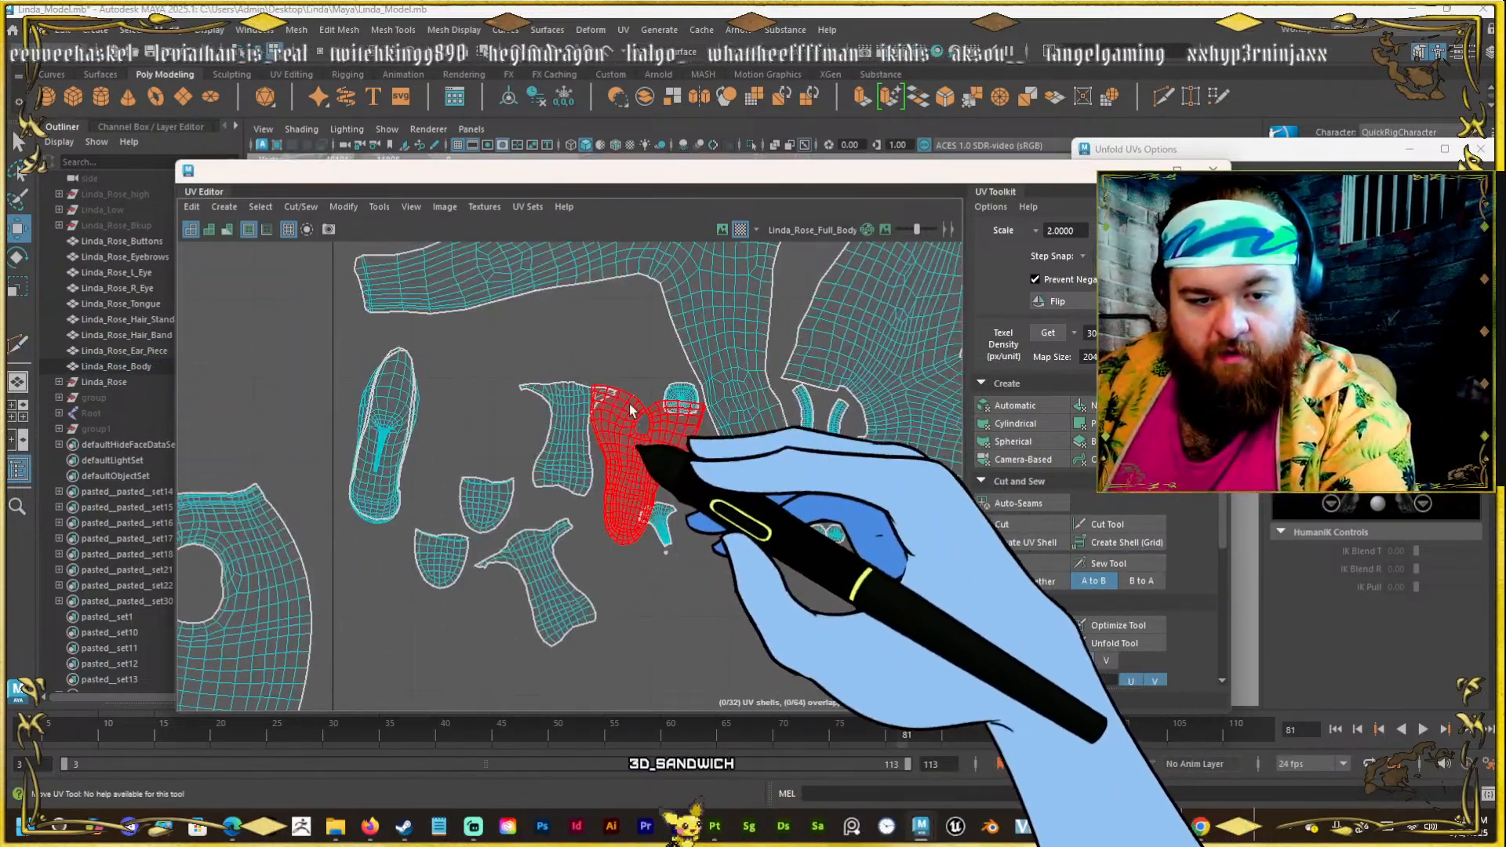
{"action": "scroll", "coordinate": [673, 414], "scroll_direction": "down", "scroll_amount": 4}
{"action": "scroll", "coordinate": [539, 437], "scroll_direction": "up", "scroll_amount": 3}
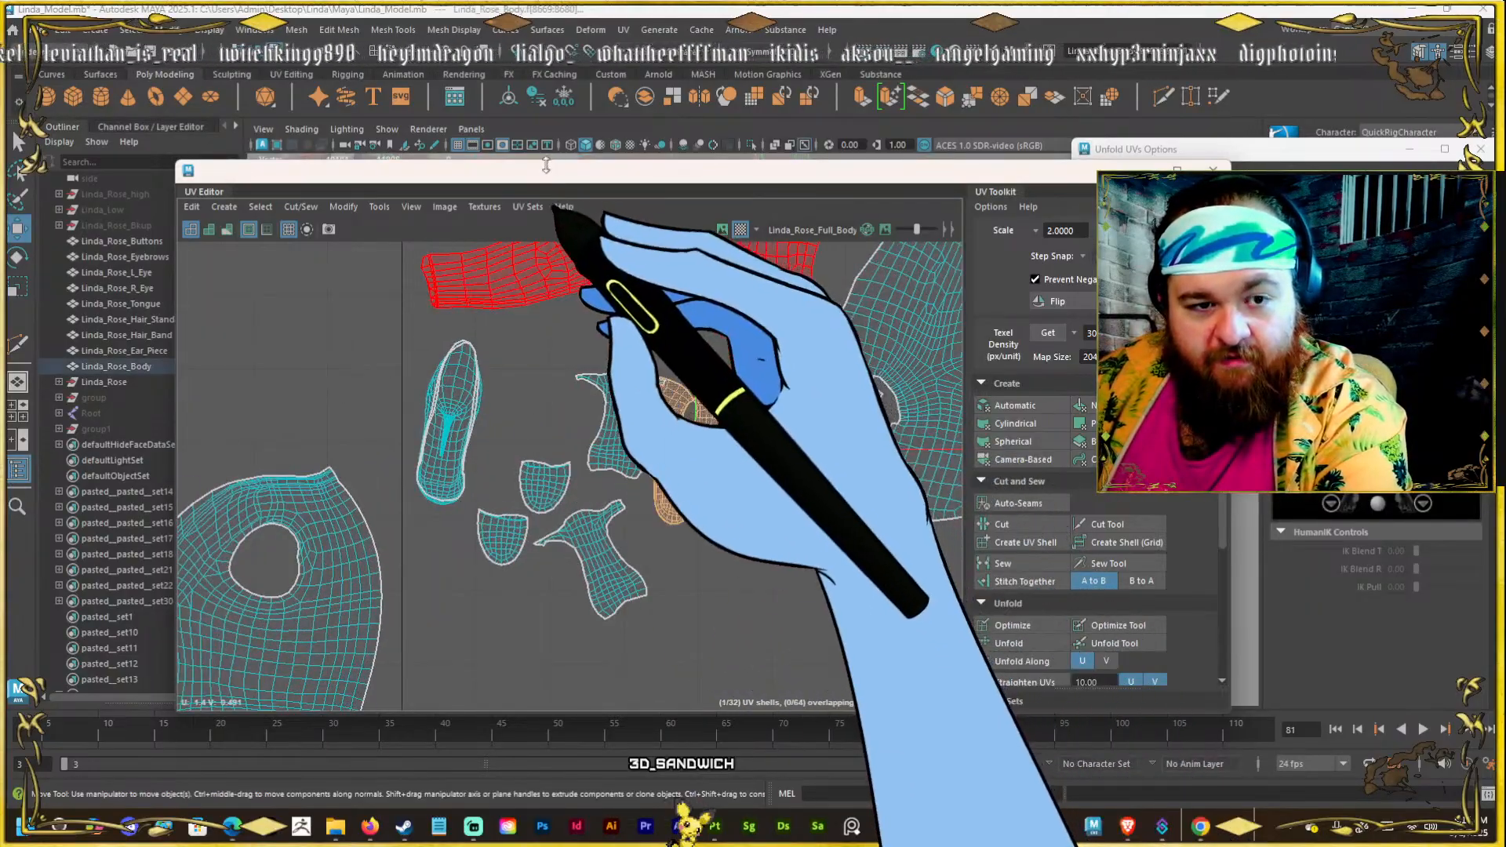
{"action": "left_click_drag", "start_coordinate": [547, 170], "coordinate": [1505, 312]}
{"action": "scroll", "coordinate": [791, 333], "scroll_direction": "down", "scroll_amount": 5}
{"action": "left_click_drag", "start_coordinate": [793, 337], "coordinate": [581, 481], "text": "alt"}
{"action": "middle_click_drag", "start_coordinate": [582, 482], "coordinate": [655, 413], "text": "alt"}
{"action": "scroll", "coordinate": [655, 414], "scroll_direction": "up", "scroll_amount": 3}
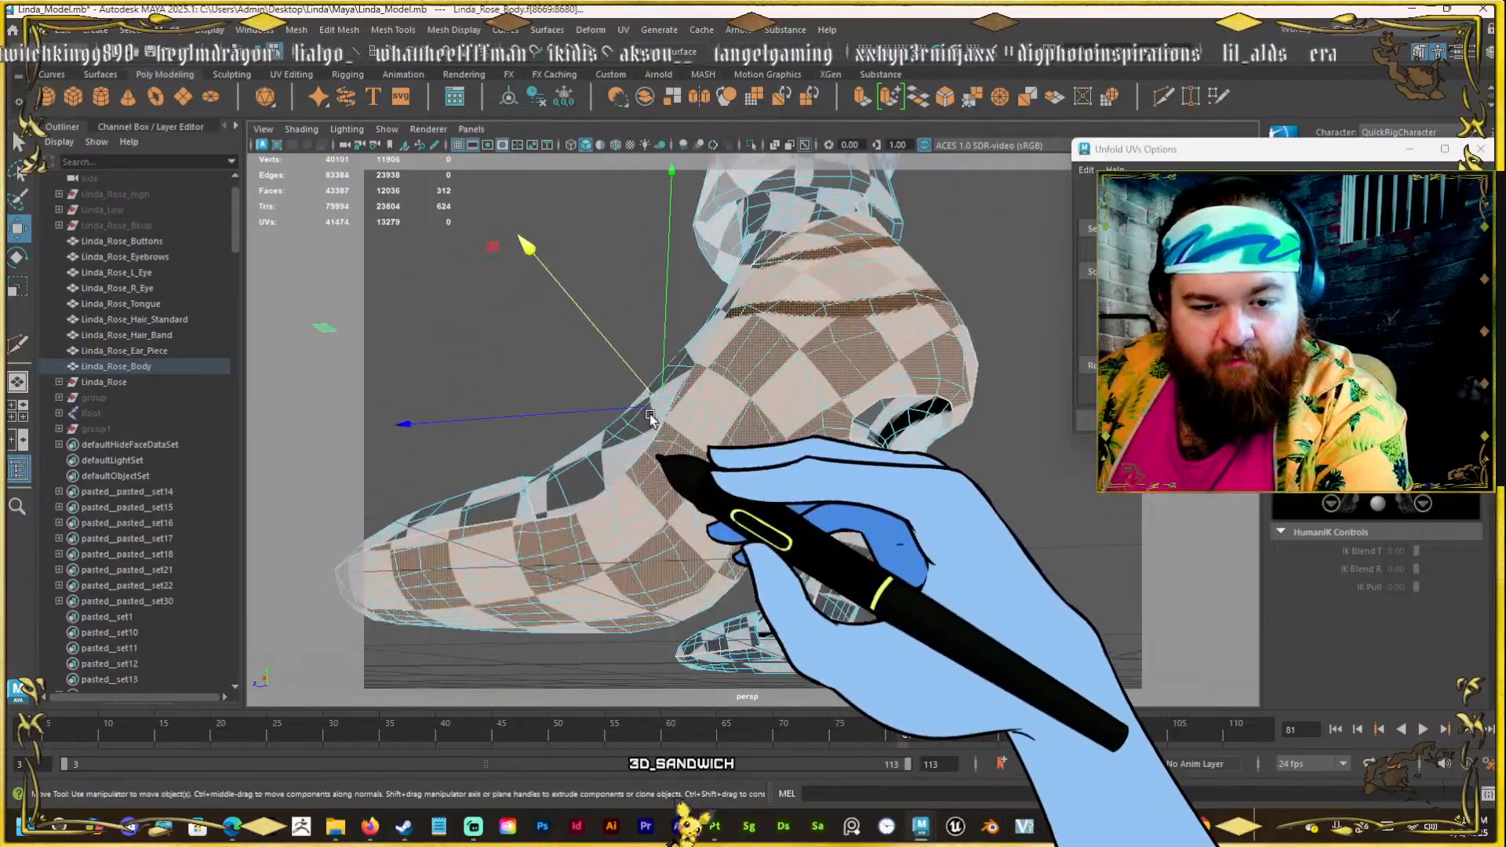
Pick edges on the shoe and examine its checker pattern around the sole, toe and ankle.
{"action": "key", "text": "F8"}
{"action": "scroll", "coordinate": [710, 443], "scroll_direction": "up", "scroll_amount": 4}
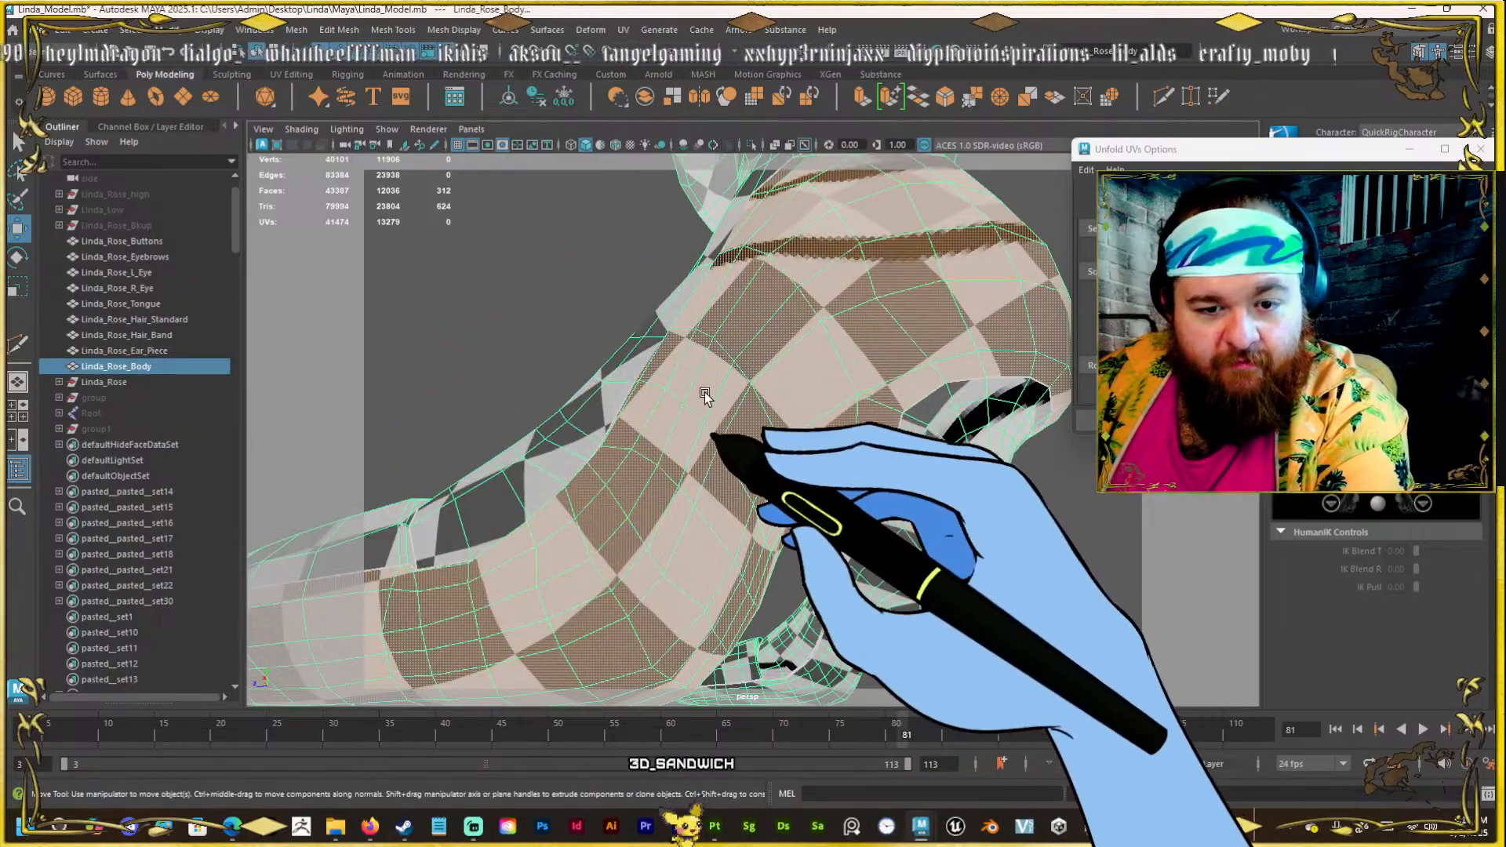
{"action": "right_click_drag", "start_coordinate": [797, 363], "coordinate": [687, 423], "text": "alt"}
{"action": "left_click_drag", "start_coordinate": [710, 464], "coordinate": [737, 411], "text": "alt"}
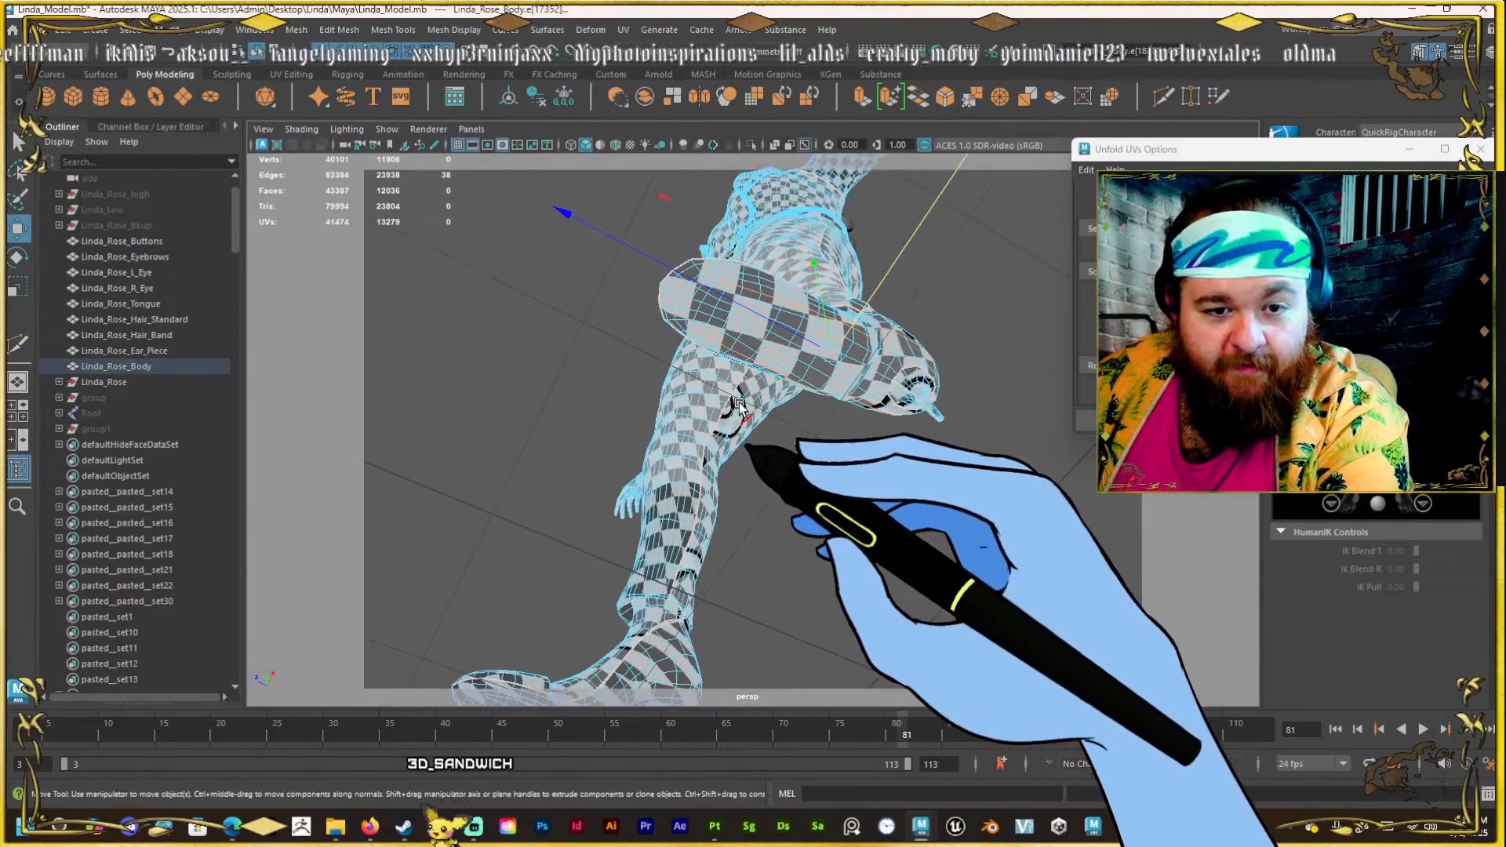
{"action": "middle_click_drag", "start_coordinate": [737, 411], "coordinate": [759, 470], "text": "alt"}
{"action": "right_click_drag", "start_coordinate": [759, 471], "coordinate": [749, 317], "text": "alt"}
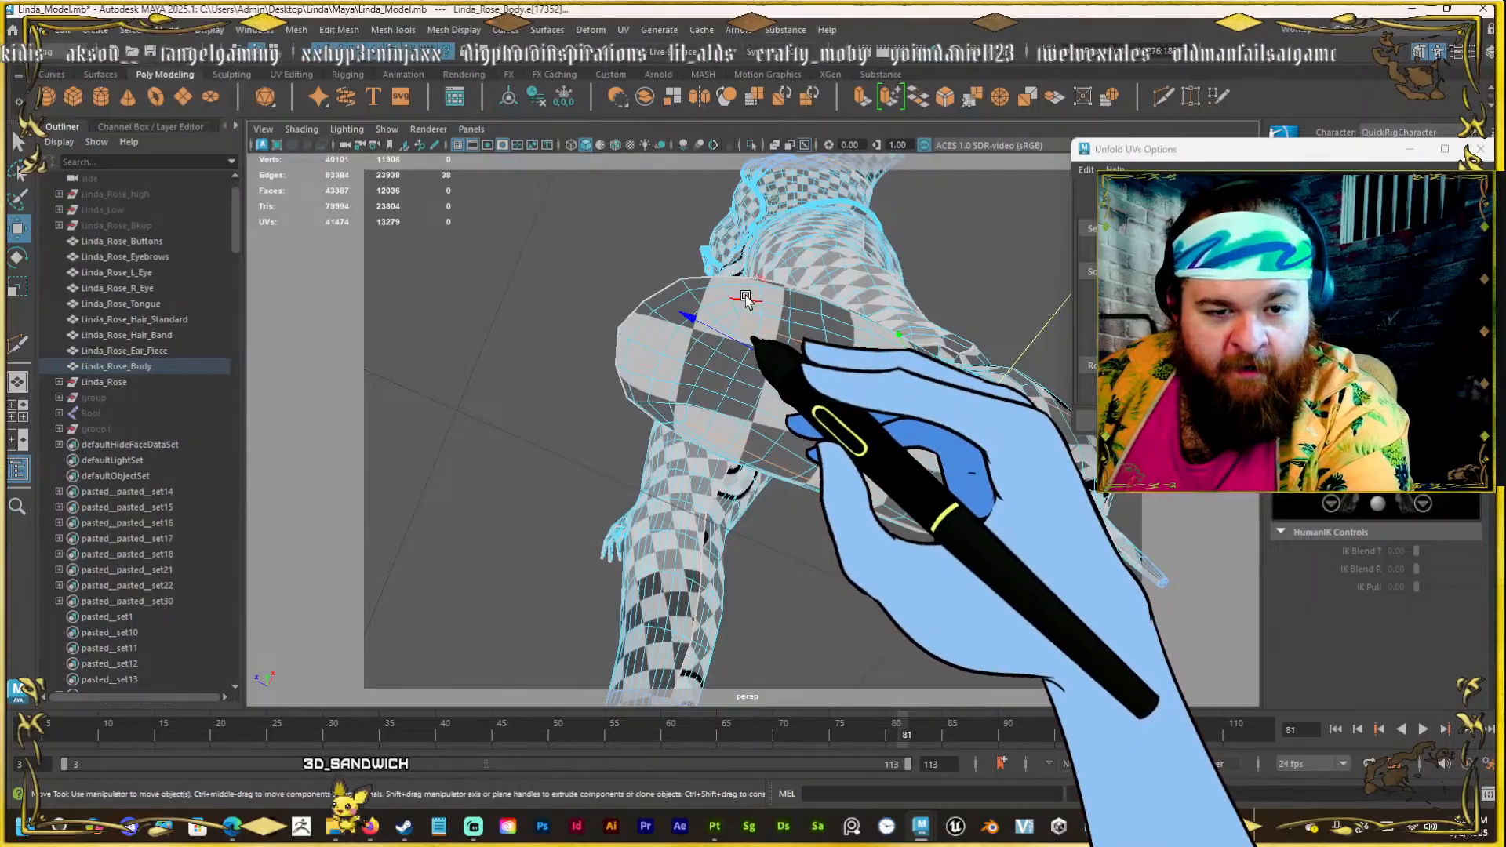
{"action": "left_click_drag", "start_coordinate": [745, 302], "coordinate": [761, 412], "text": "alt"}
{"action": "right_click_drag", "start_coordinate": [760, 411], "coordinate": [682, 411], "text": "alt"}
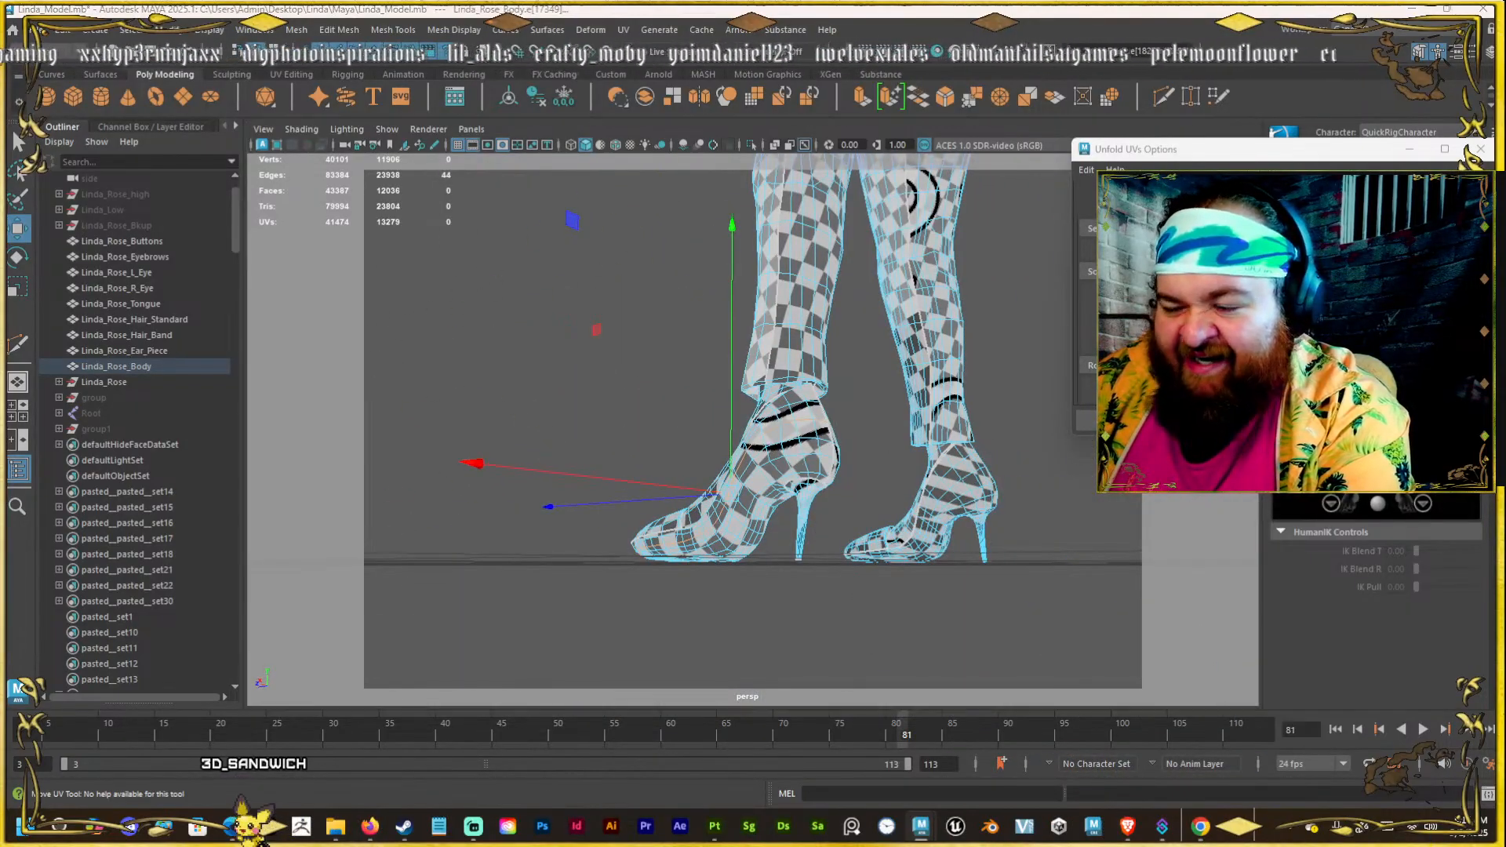
{"action": "left_click_drag", "start_coordinate": [698, 502], "coordinate": [886, 518], "text": "alt"}
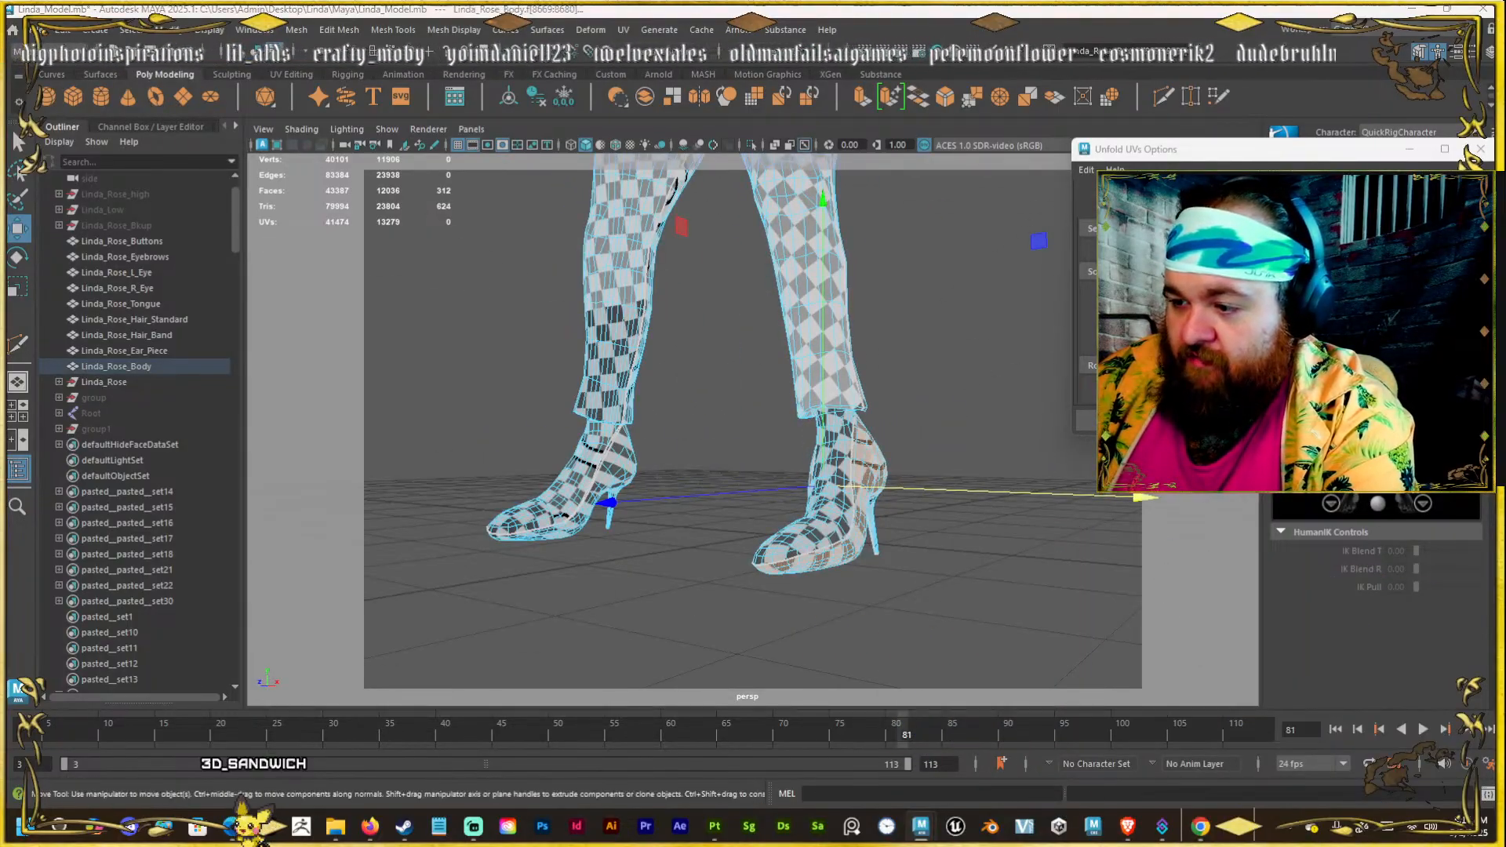
Select the edges running down the centre of the shoe's back.
{"action": "left_click_drag", "start_coordinate": [847, 454], "coordinate": [611, 447], "text": "alt"}
{"action": "left_click_drag", "start_coordinate": [792, 439], "coordinate": [675, 436], "text": "alt"}
{"action": "right_click_drag", "start_coordinate": [675, 435], "coordinate": [818, 426], "text": "alt"}
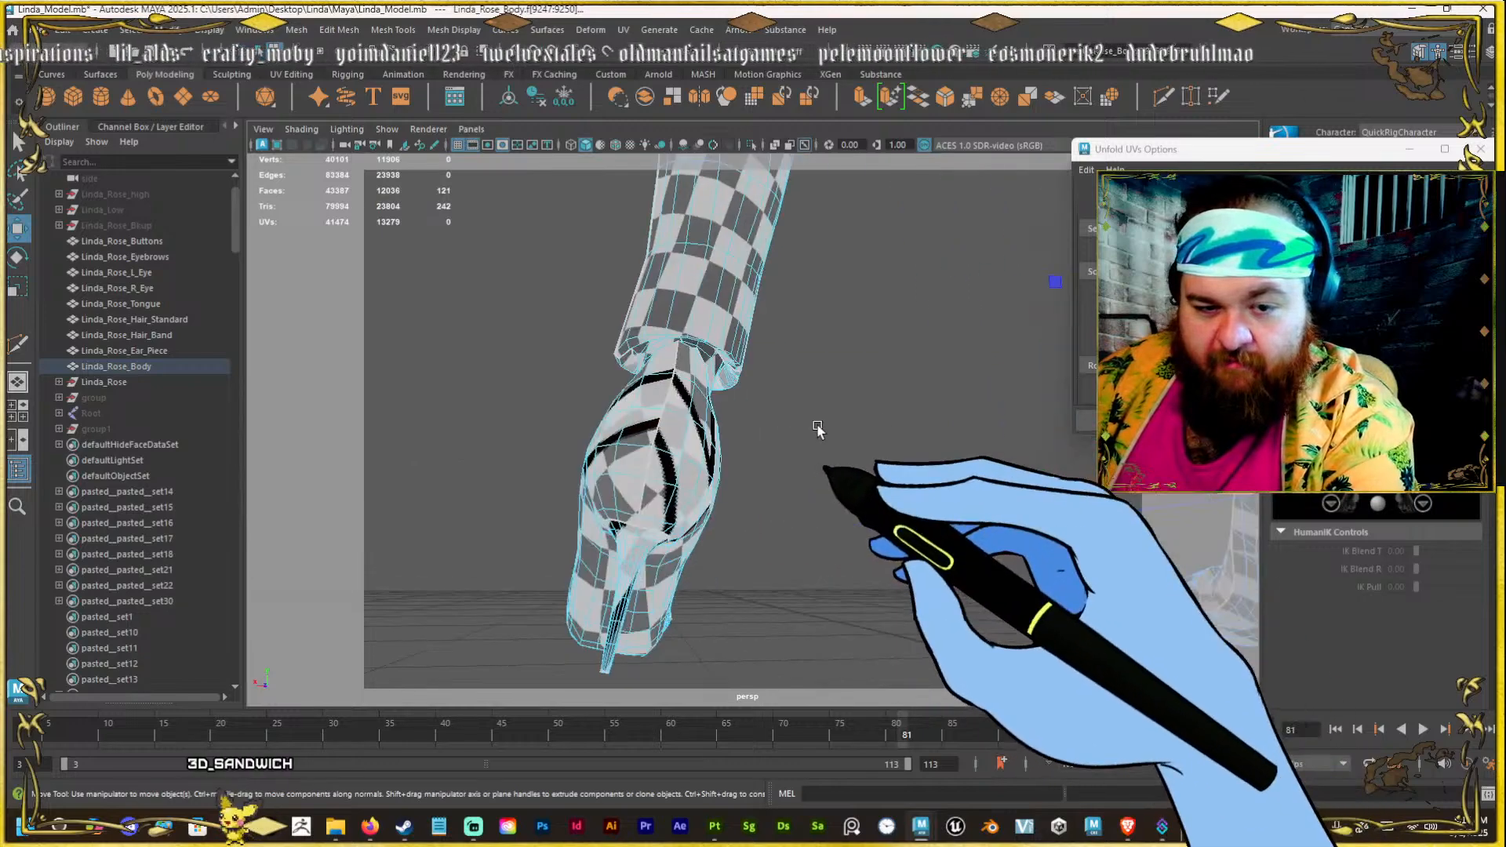
{"action": "left_click_drag", "start_coordinate": [772, 423], "coordinate": [748, 463], "text": "alt"}
{"action": "right_click_drag", "start_coordinate": [748, 463], "coordinate": [761, 396], "text": "alt"}
{"action": "left_click", "coordinate": [758, 431]}
{"action": "left_click_drag", "start_coordinate": [758, 430], "coordinate": [751, 405], "text": "alt"}
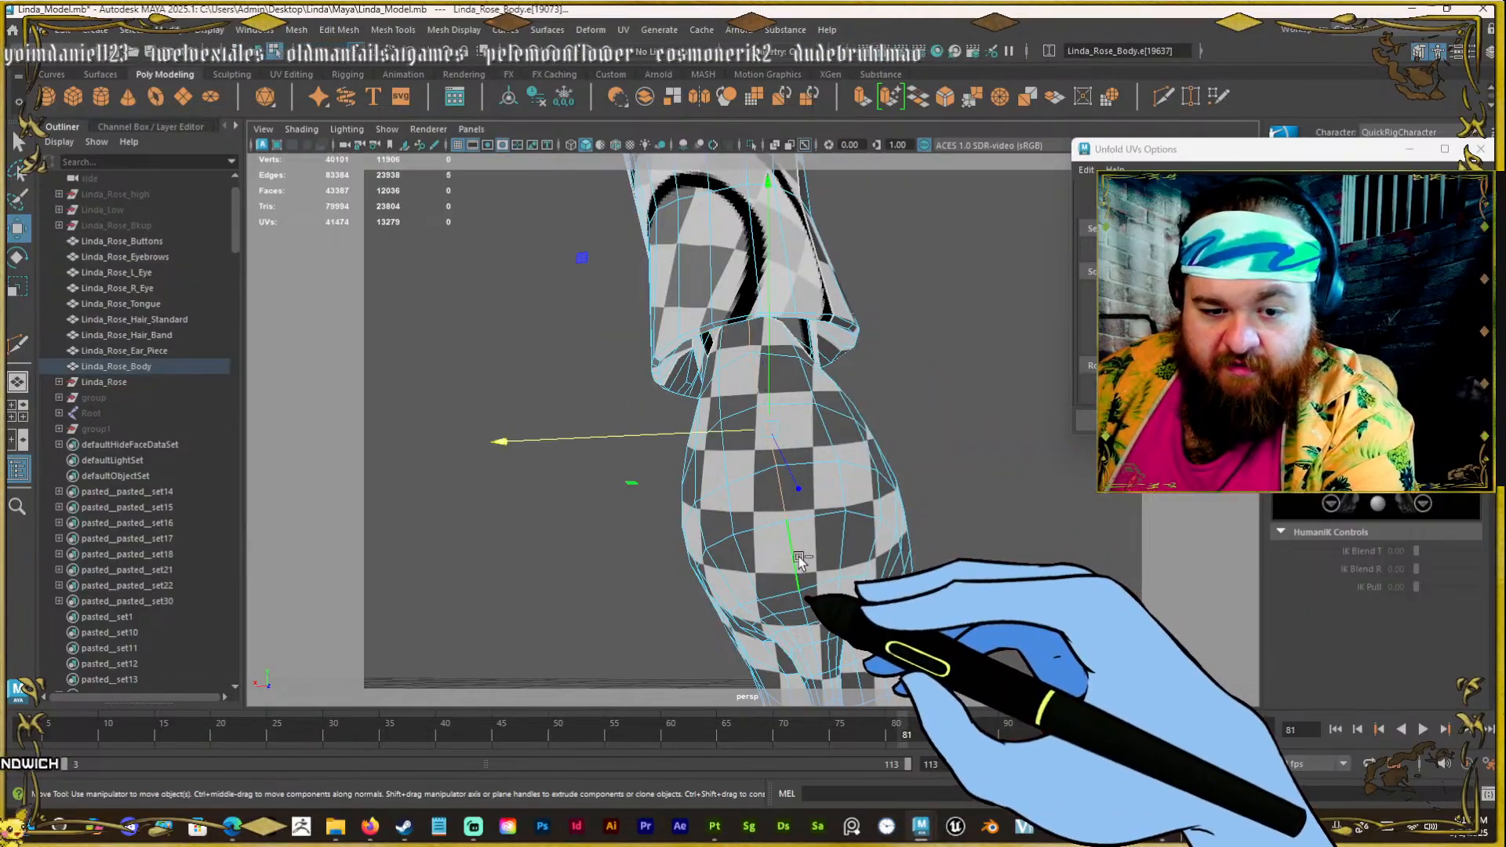
Extend the edge selection under the shoe's heel and along the length of the heel spike.
{"action": "left_click_drag", "start_coordinate": [799, 559], "coordinate": [730, 437], "text": "alt"}
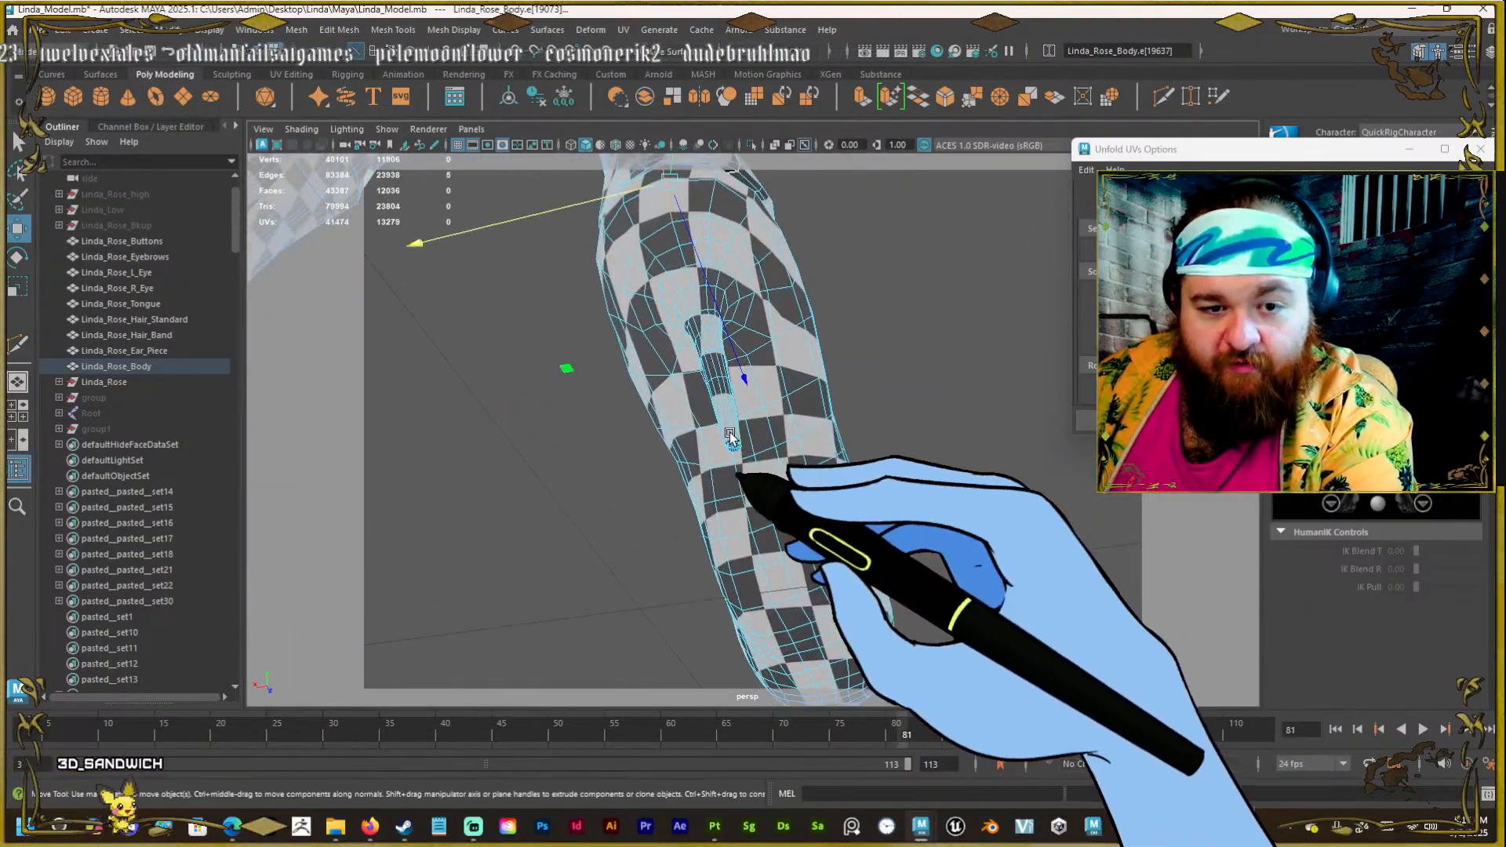
{"action": "middle_click_drag", "start_coordinate": [729, 437], "coordinate": [755, 493], "text": "alt"}
{"action": "right_click_drag", "start_coordinate": [710, 353], "coordinate": [735, 441], "text": "alt"}
{"action": "double_click", "coordinate": [734, 441], "text": "shift"}
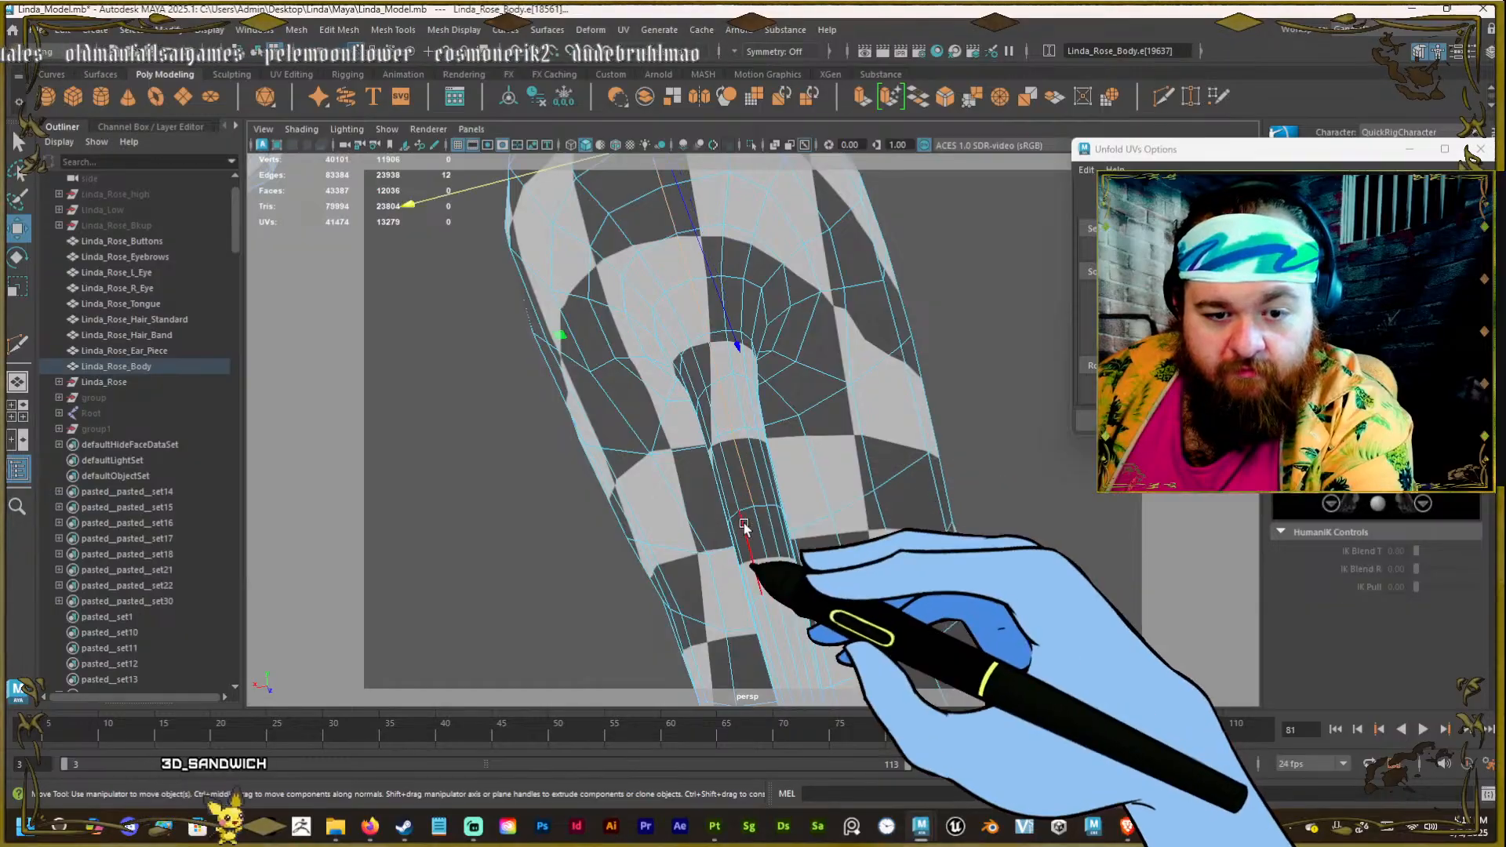
{"action": "middle_click_drag", "start_coordinate": [743, 522], "coordinate": [694, 432], "text": "alt"}
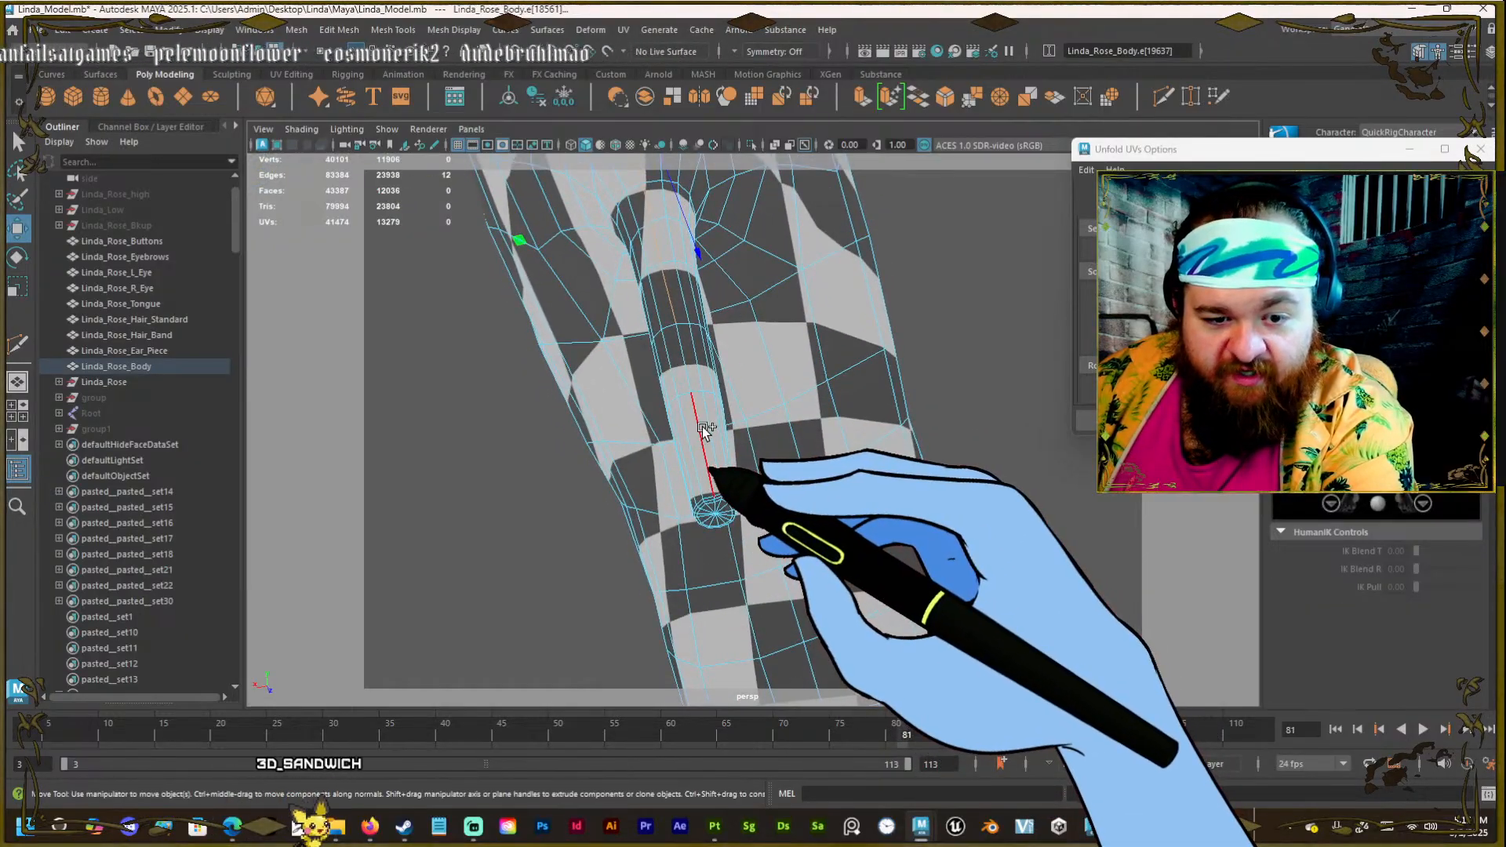
{"action": "mouse_move", "coordinate": [695, 469]}
{"action": "right_mouse_down", "text": "alt"}
{"action": "mouse_move", "coordinate": [706, 552]}
{"action": "mouse_move", "coordinate": [709, 477]}
{"action": "right_mouse_up", "text": "alt"}
{"action": "left_click_drag", "start_coordinate": [709, 478], "coordinate": [847, 480], "text": "alt"}
{"action": "right_click_drag", "start_coordinate": [847, 480], "coordinate": [596, 408], "text": "alt"}
{"action": "left_click_drag", "start_coordinate": [817, 374], "coordinate": [996, 376], "text": "alt"}
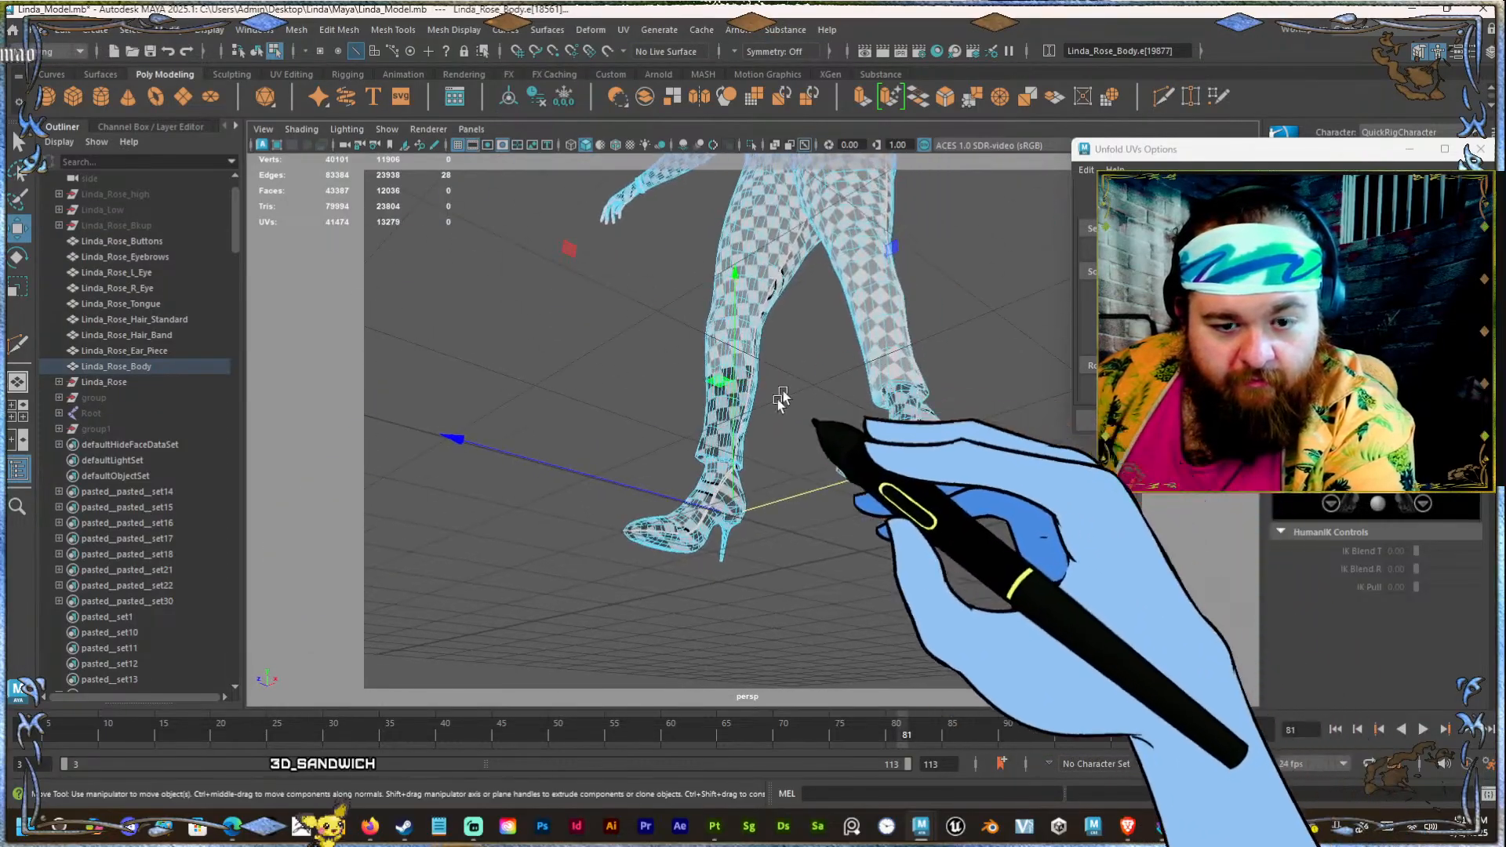
Examine the checker pattern and selected edges on both shoes from the side, behind and below.
{"action": "left_click_drag", "start_coordinate": [779, 397], "coordinate": [490, 459], "text": "alt"}
{"action": "left_click_drag", "start_coordinate": [894, 626], "coordinate": [666, 578], "text": "alt"}
{"action": "middle_click_drag", "start_coordinate": [666, 578], "coordinate": [837, 510], "text": "alt"}
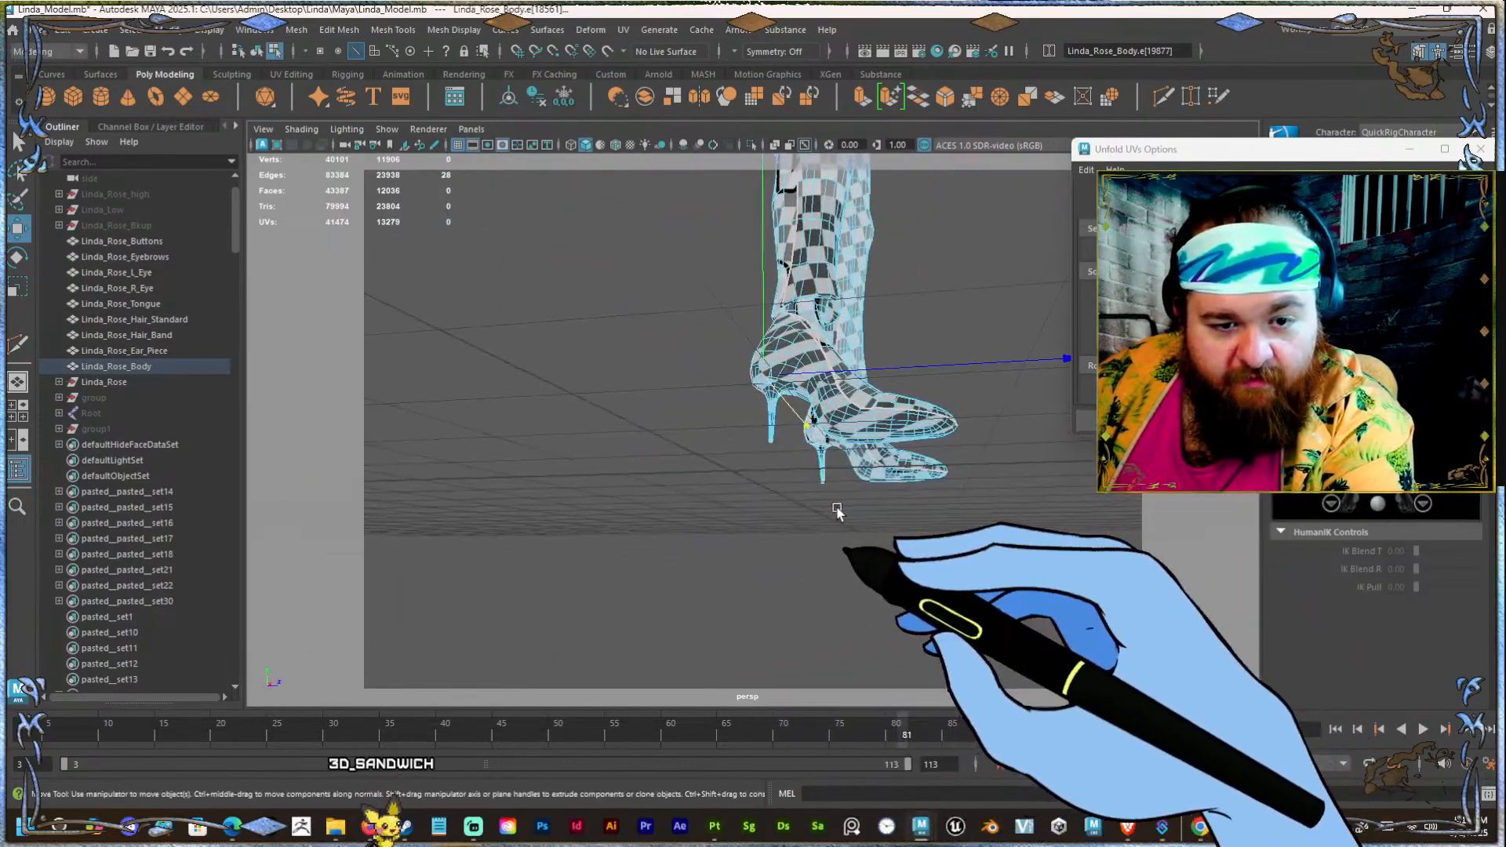
{"action": "right_click_drag", "start_coordinate": [837, 511], "coordinate": [748, 454], "text": "alt"}
{"action": "left_click_drag", "start_coordinate": [748, 454], "coordinate": [882, 431], "text": "alt"}
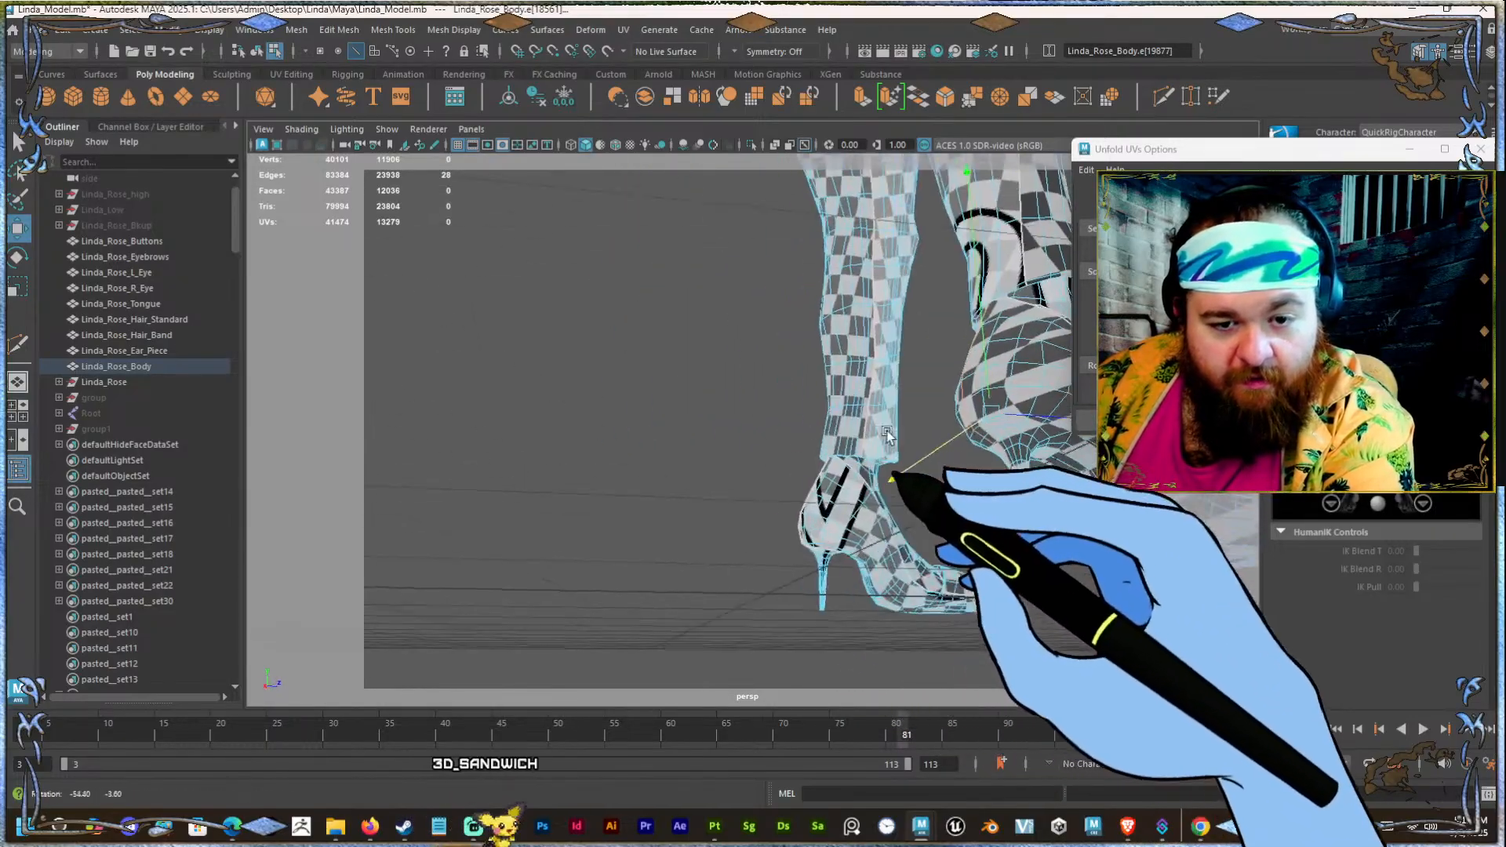
{"action": "middle_click_drag", "start_coordinate": [804, 389], "coordinate": [620, 347], "text": "alt"}
{"action": "left_click_drag", "start_coordinate": [619, 347], "coordinate": [661, 440], "text": "alt"}
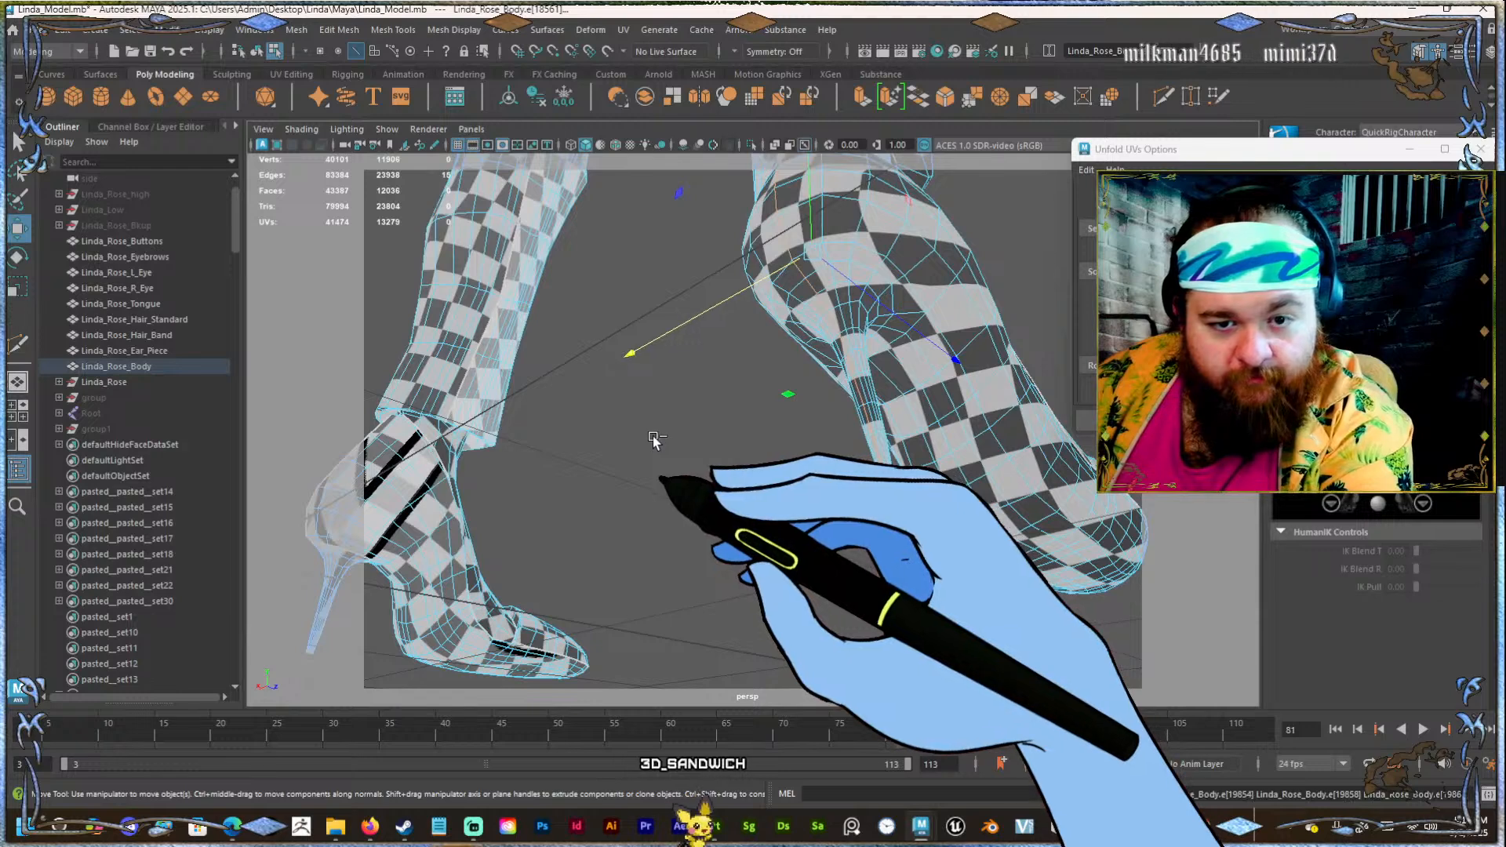
{"action": "left_click_drag", "start_coordinate": [799, 350], "coordinate": [730, 351], "text": "alt"}
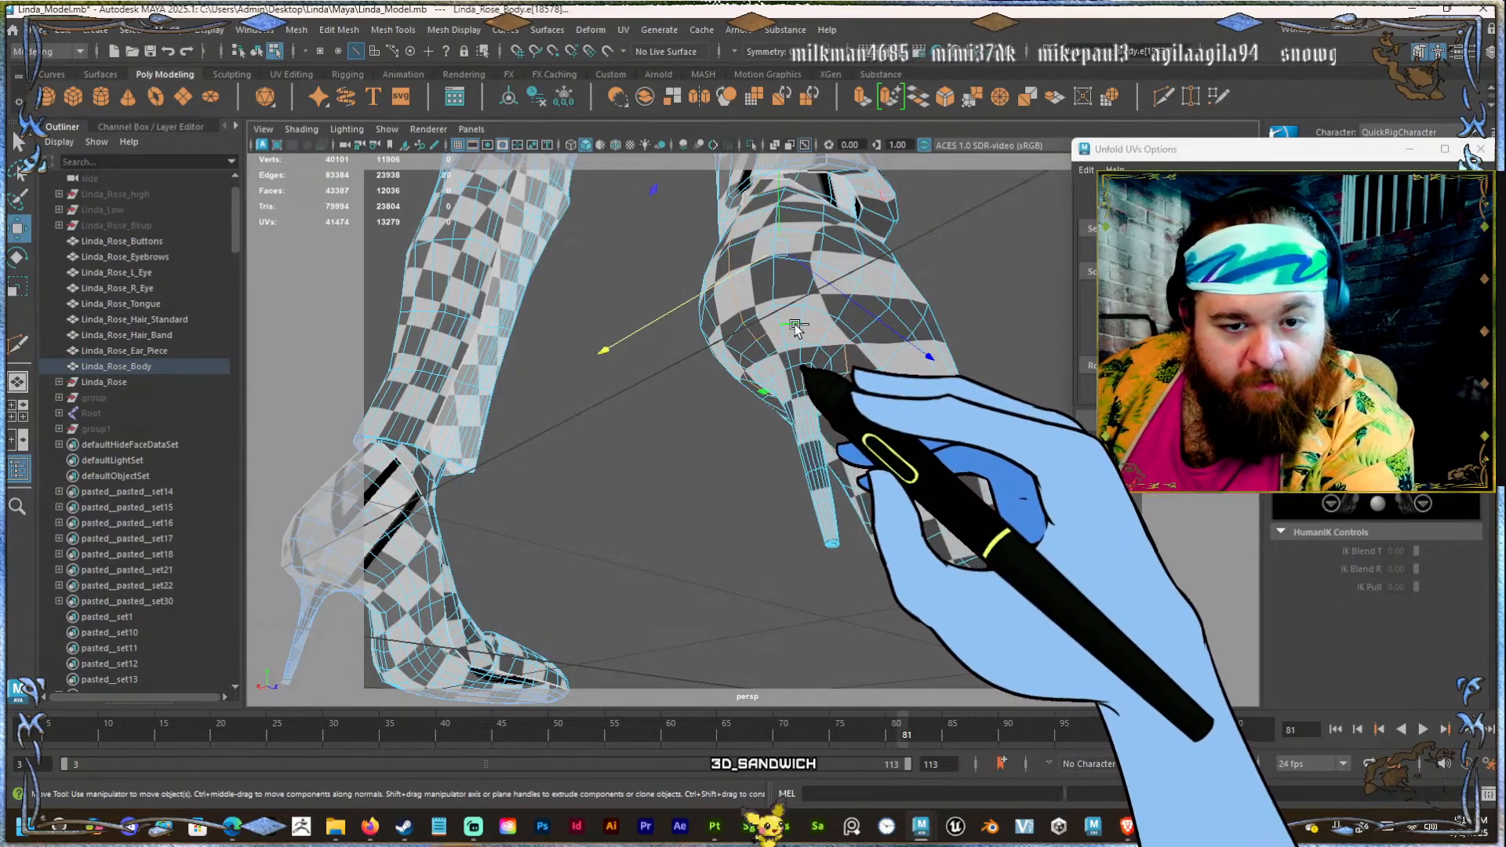
Correct the edge selection where the back of the shoe meets the base of the heel spike.
{"action": "left_click_drag", "start_coordinate": [767, 335], "coordinate": [570, 304], "text": "alt"}
{"action": "middle_click_drag", "start_coordinate": [571, 304], "coordinate": [724, 310], "text": "alt"}
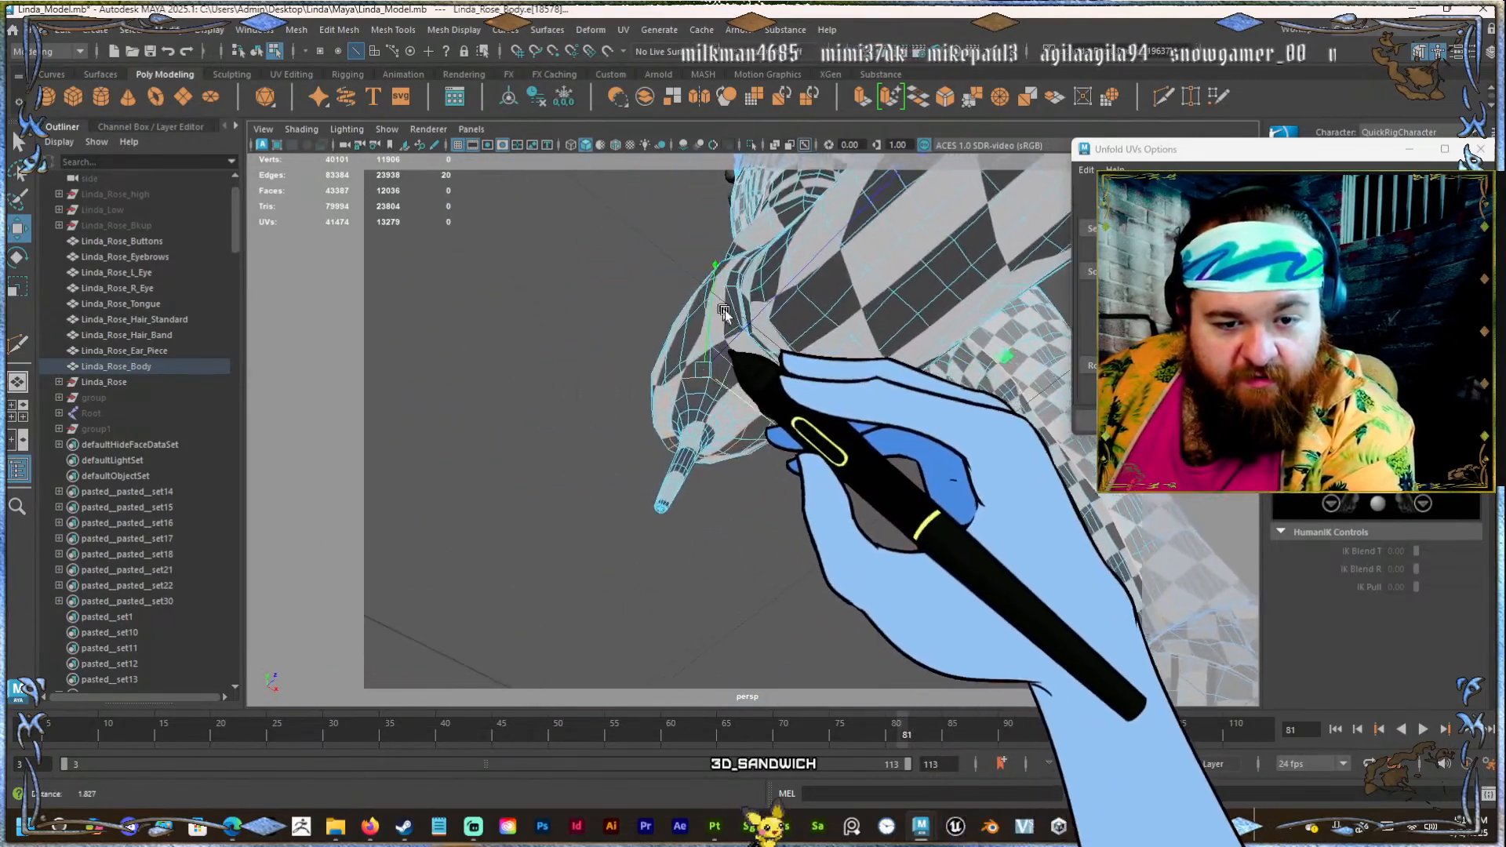
{"action": "right_click_drag", "start_coordinate": [724, 311], "coordinate": [901, 407], "text": "alt"}
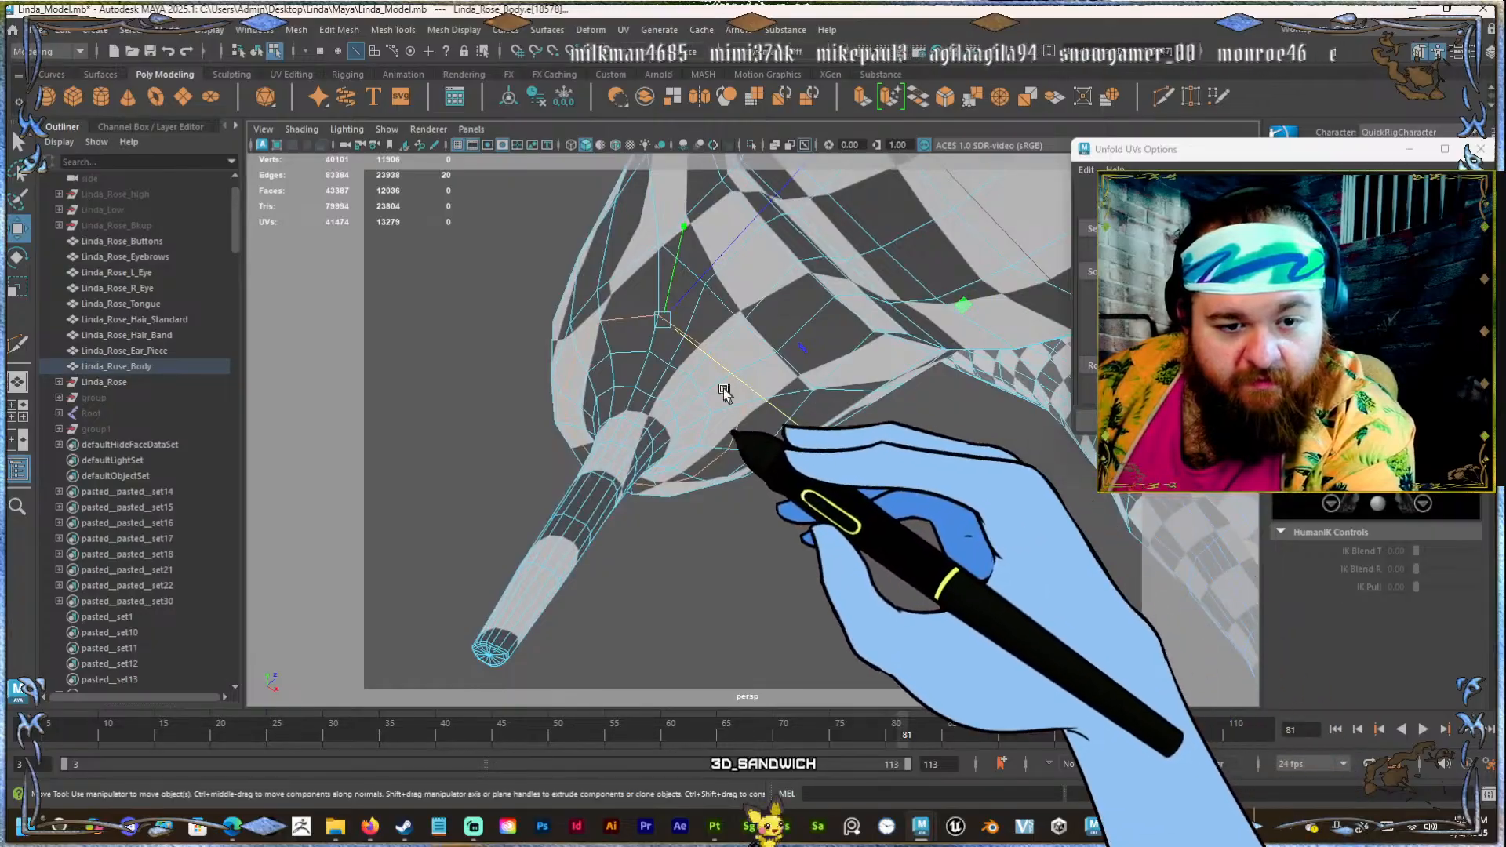
{"action": "key", "text": "ctrl+z"}
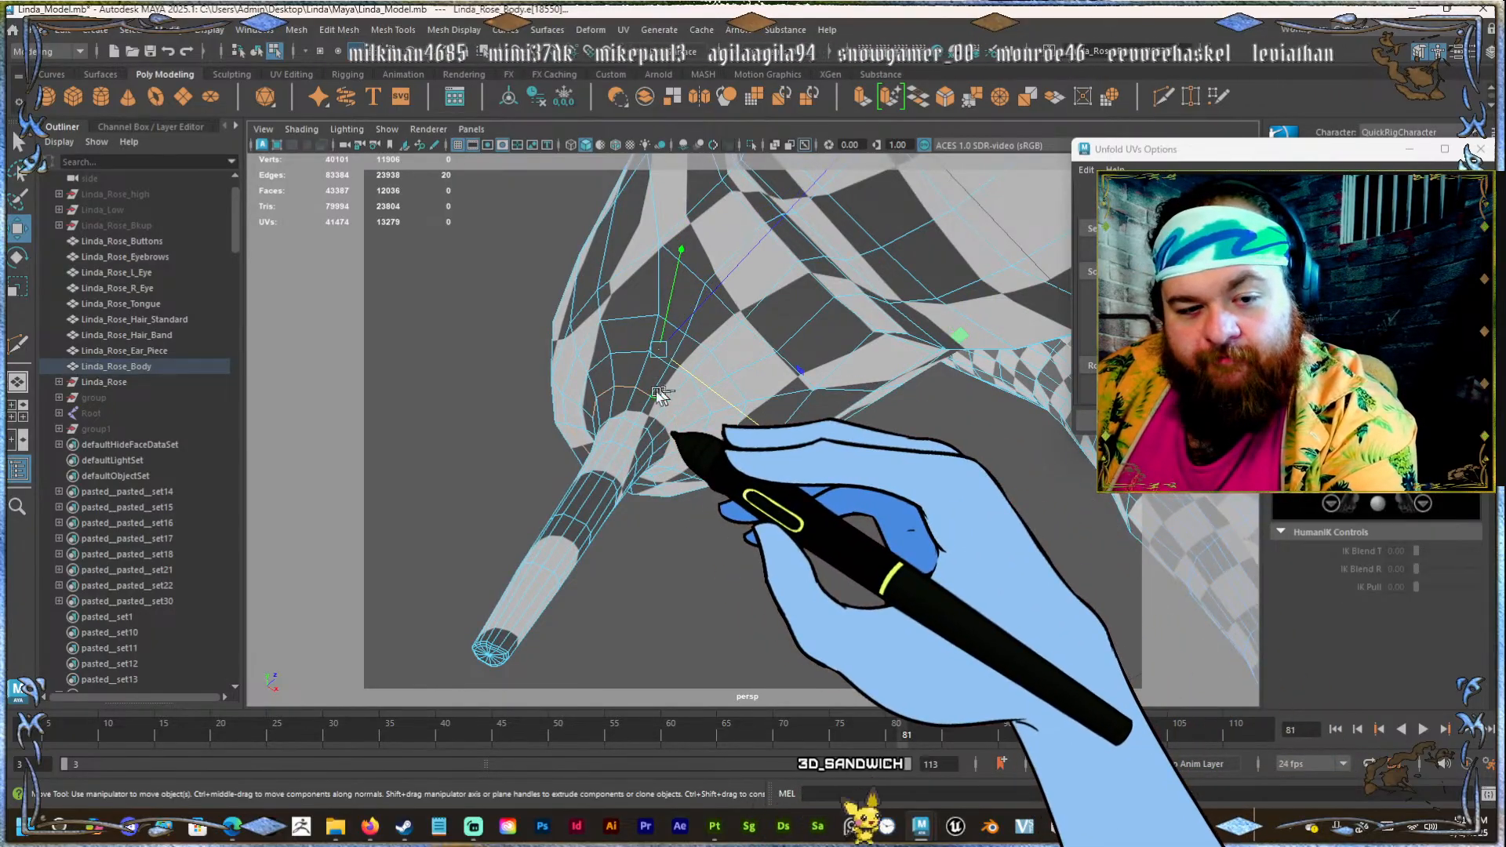
{"action": "left_click_drag", "start_coordinate": [659, 395], "coordinate": [855, 415], "text": "alt"}
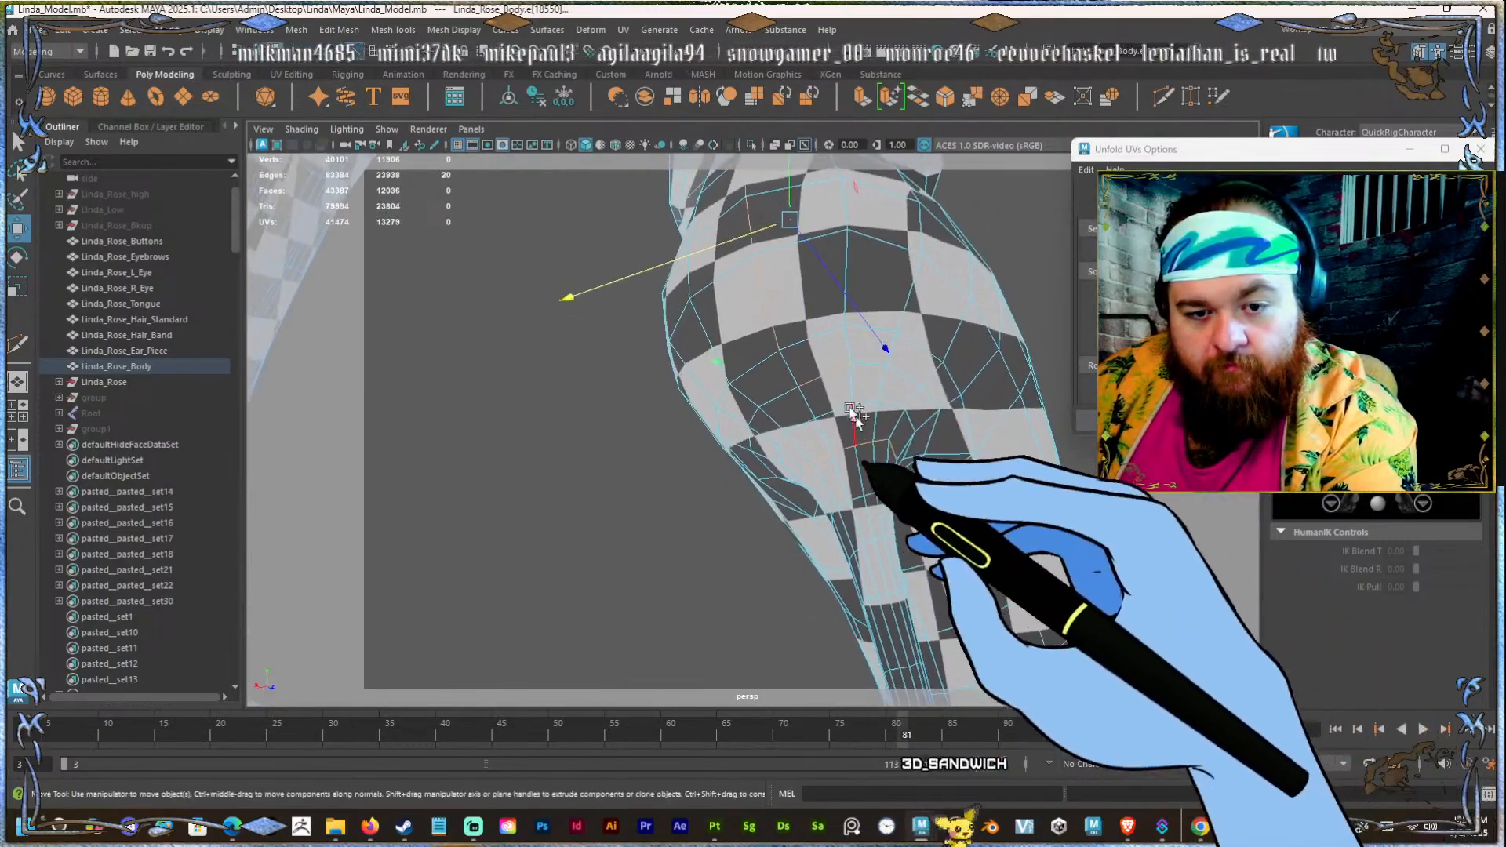
{"action": "left_click", "coordinate": [855, 420], "text": "ctrl"}
{"action": "left_click", "coordinate": [828, 430], "text": "shift"}
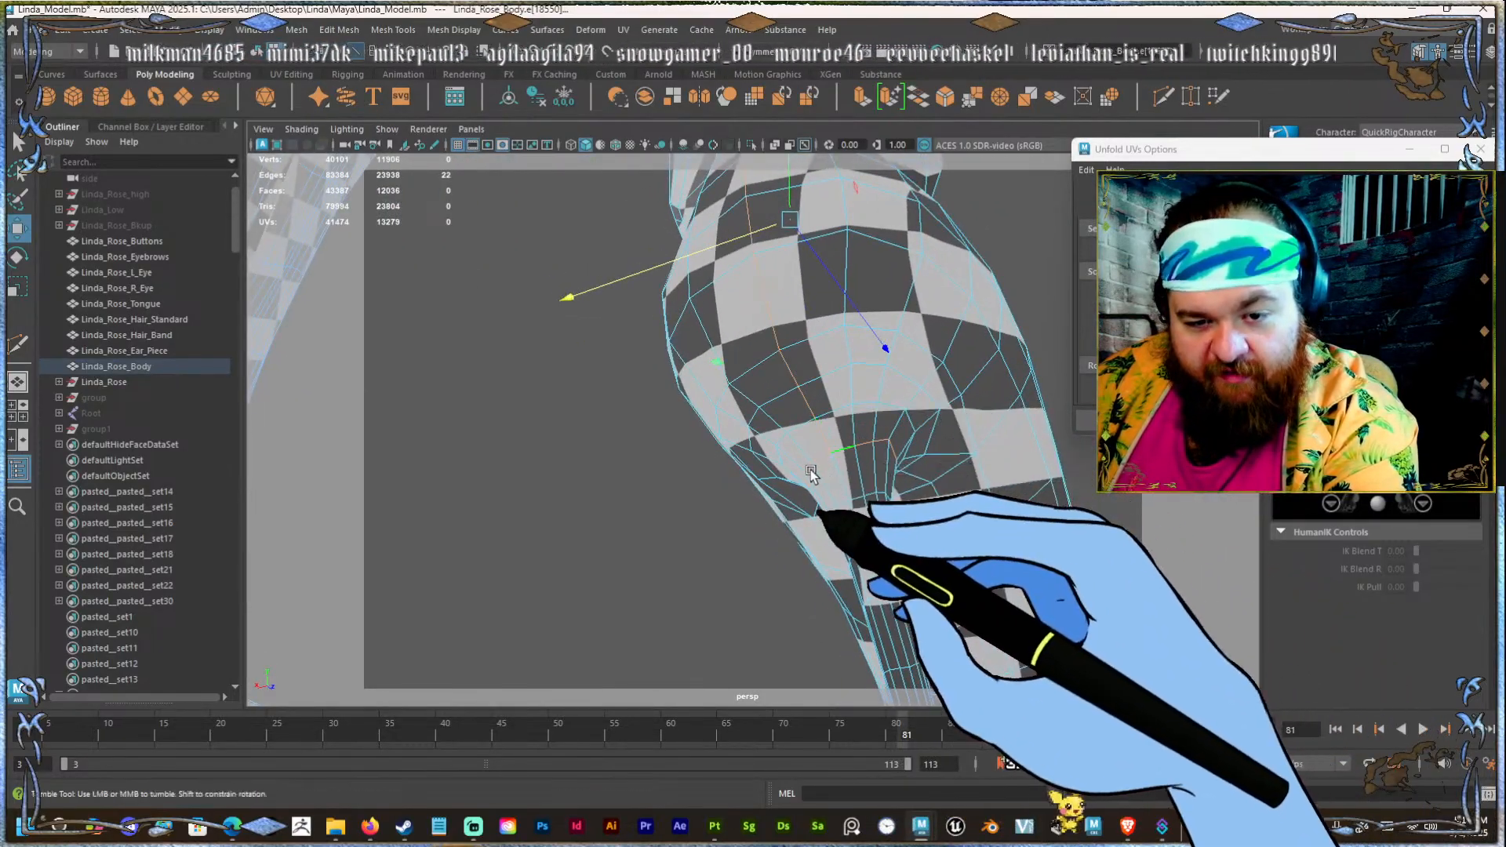
{"action": "left_click_drag", "start_coordinate": [811, 469], "coordinate": [627, 475], "text": "alt"}
{"action": "left_click", "coordinate": [632, 476], "text": "shift"}
{"action": "right_click_drag", "start_coordinate": [632, 476], "coordinate": [475, 488], "text": "alt"}
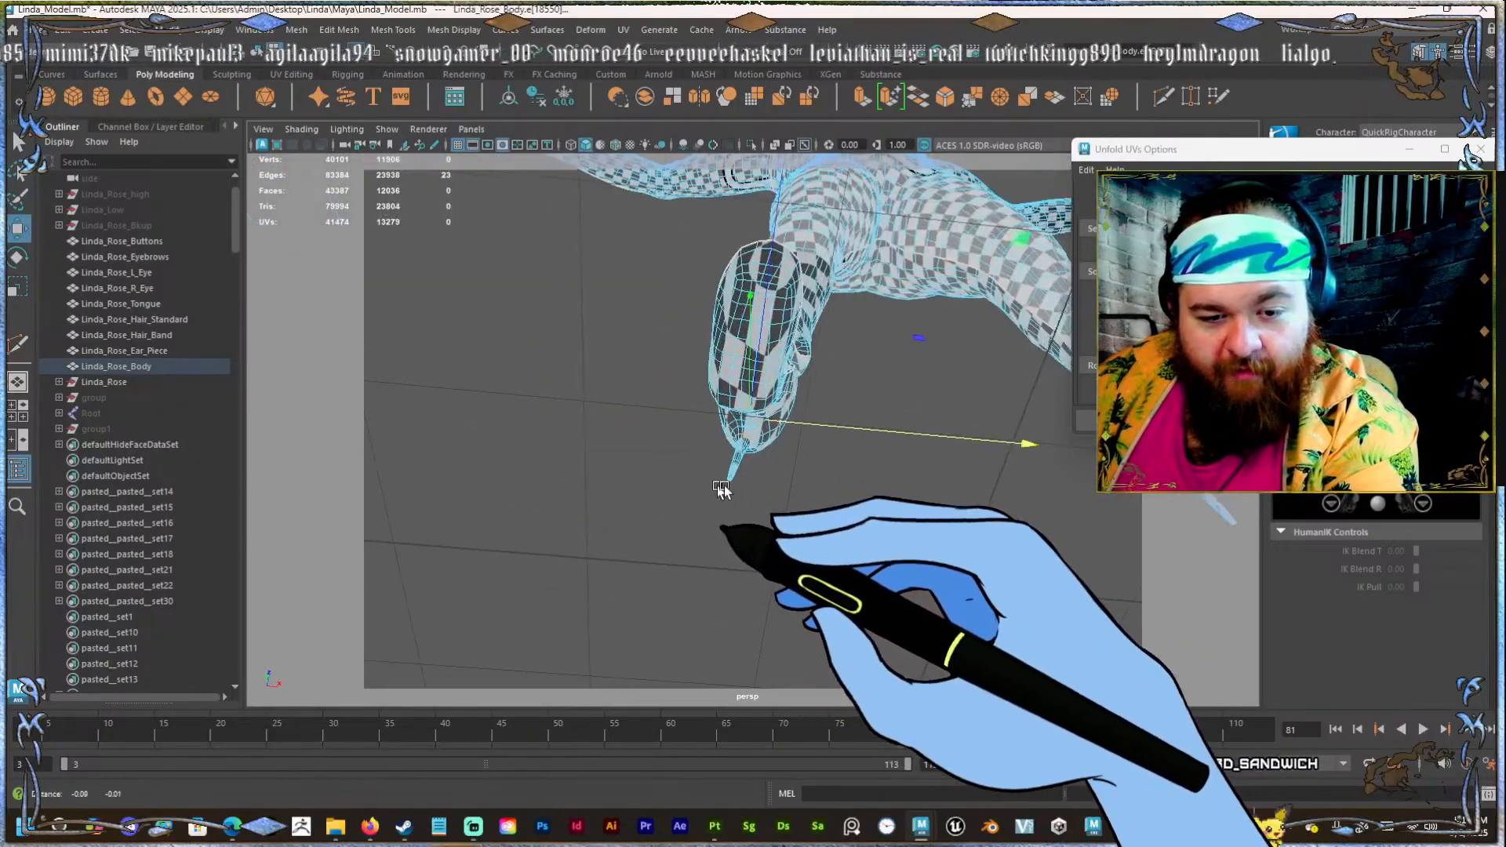
Add the edges around the heel spike's base and down its length to the seam selection.
{"action": "right_click_drag", "start_coordinate": [722, 491], "coordinate": [1046, 481], "text": "alt"}
{"action": "middle_click_drag", "start_coordinate": [471, 470], "coordinate": [554, 366], "text": "alt"}
{"action": "left_click_drag", "start_coordinate": [554, 368], "coordinate": [737, 441], "text": "alt"}
{"action": "double_click", "coordinate": [741, 538], "text": "shift"}
{"action": "middle_click_drag", "start_coordinate": [737, 441], "coordinate": [716, 509], "text": "alt"}
{"action": "left_click_drag", "start_coordinate": [716, 512], "coordinate": [927, 504], "text": "alt"}
{"action": "right_click_drag", "start_coordinate": [928, 502], "coordinate": [1087, 535], "text": "alt"}
{"action": "double_click", "coordinate": [693, 286], "text": "shift"}
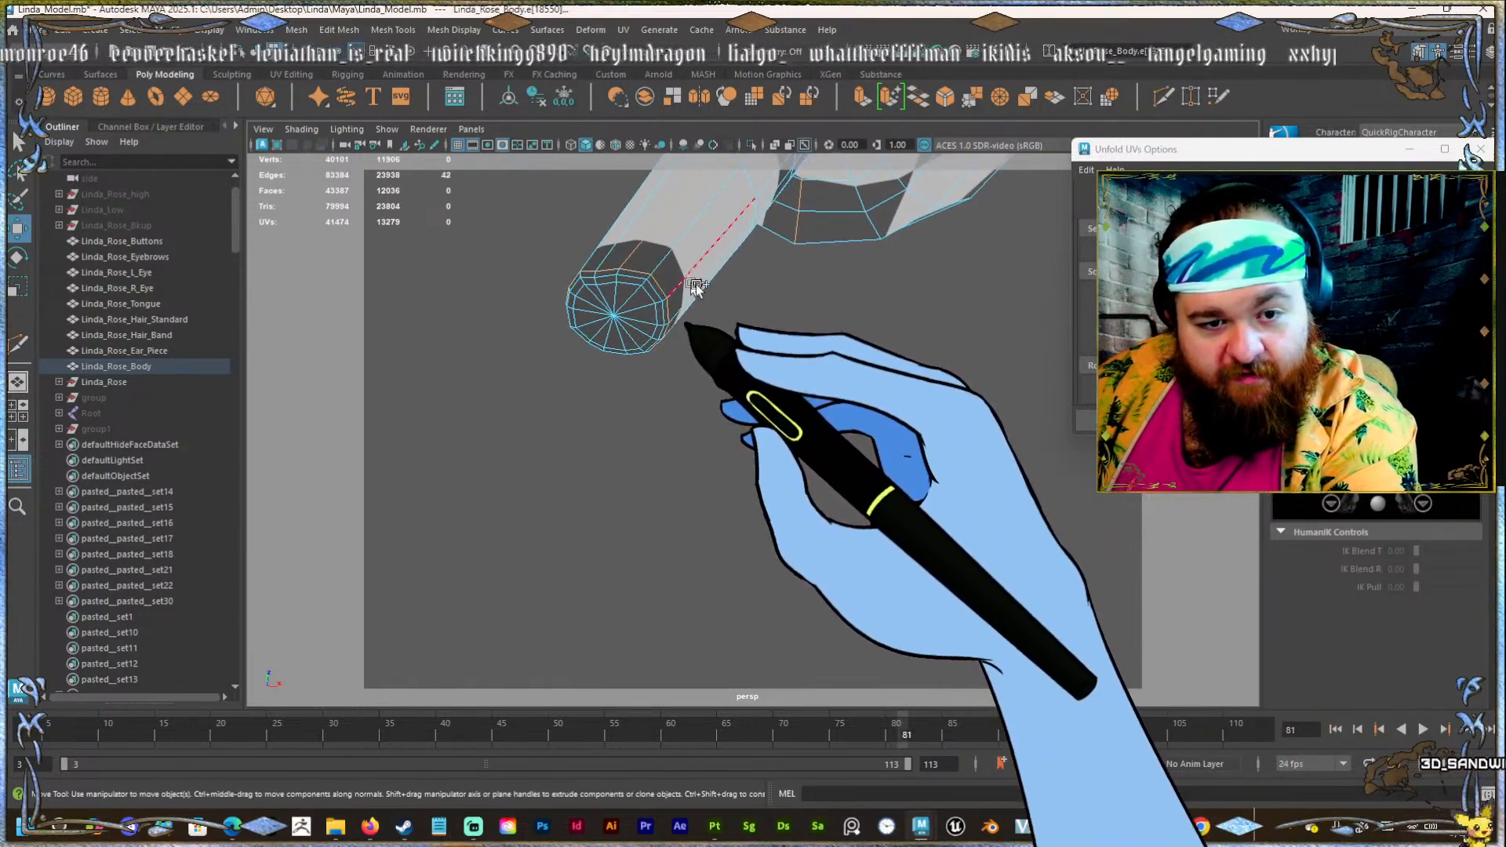
Cut the shoe's UVs along the selected back and heel edges.
{"action": "scroll", "coordinate": [722, 316], "scroll_direction": "down", "scroll_amount": 10}
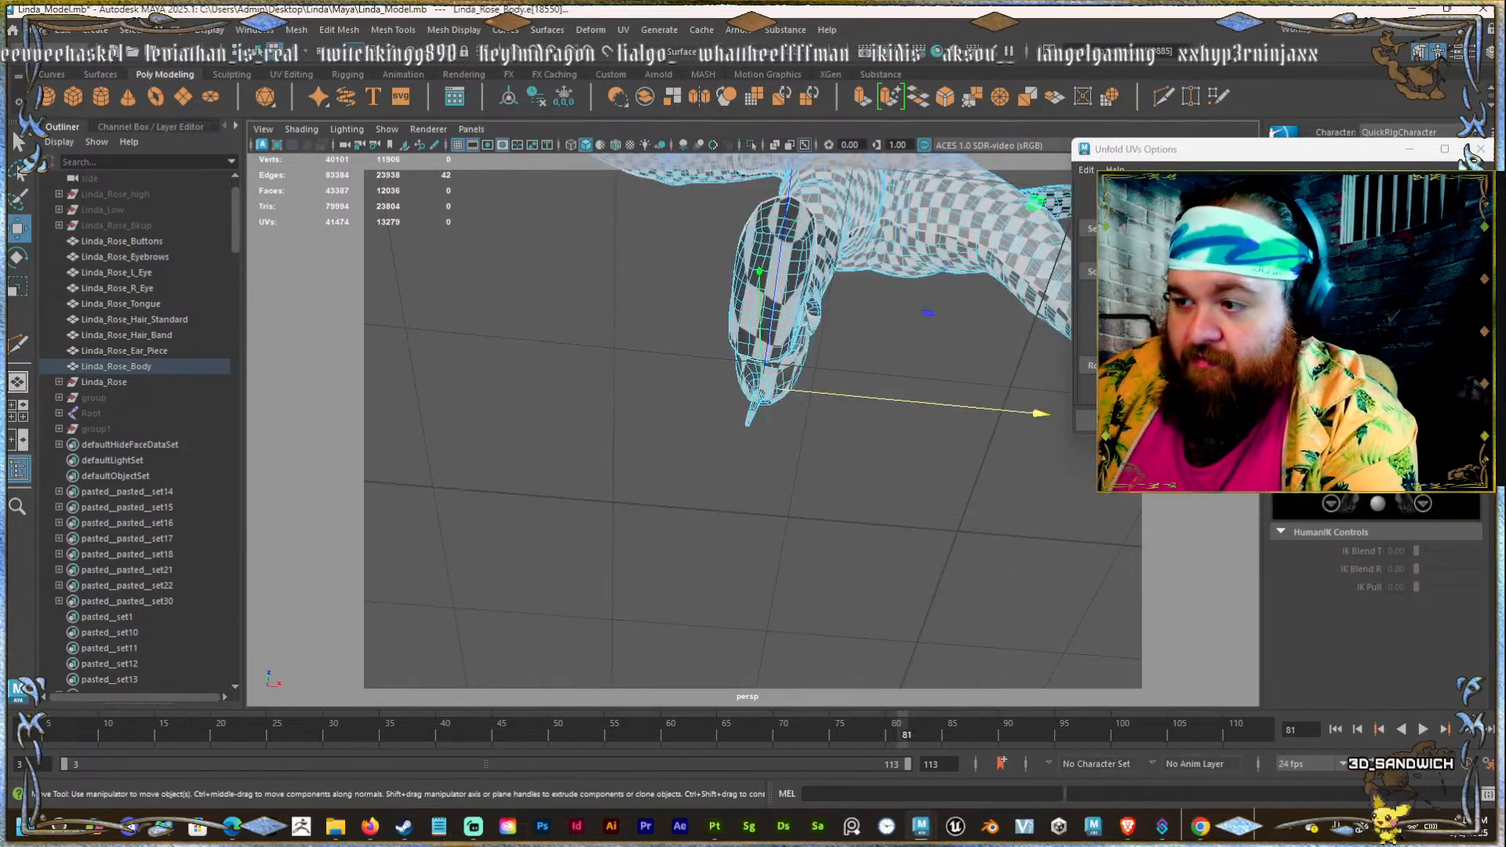
{"action": "mouse_move", "coordinate": [1505, 128]}
{"action": "left_mouse_down"}
{"action": "mouse_move", "coordinate": [630, 127]}
{"action": "mouse_move", "coordinate": [1505, 128]}
{"action": "left_mouse_up"}
{"action": "scroll", "coordinate": [621, 291], "scroll_direction": "down", "scroll_amount": 2}
{"action": "left_click_drag", "start_coordinate": [651, 345], "coordinate": [994, 541], "text": "alt"}
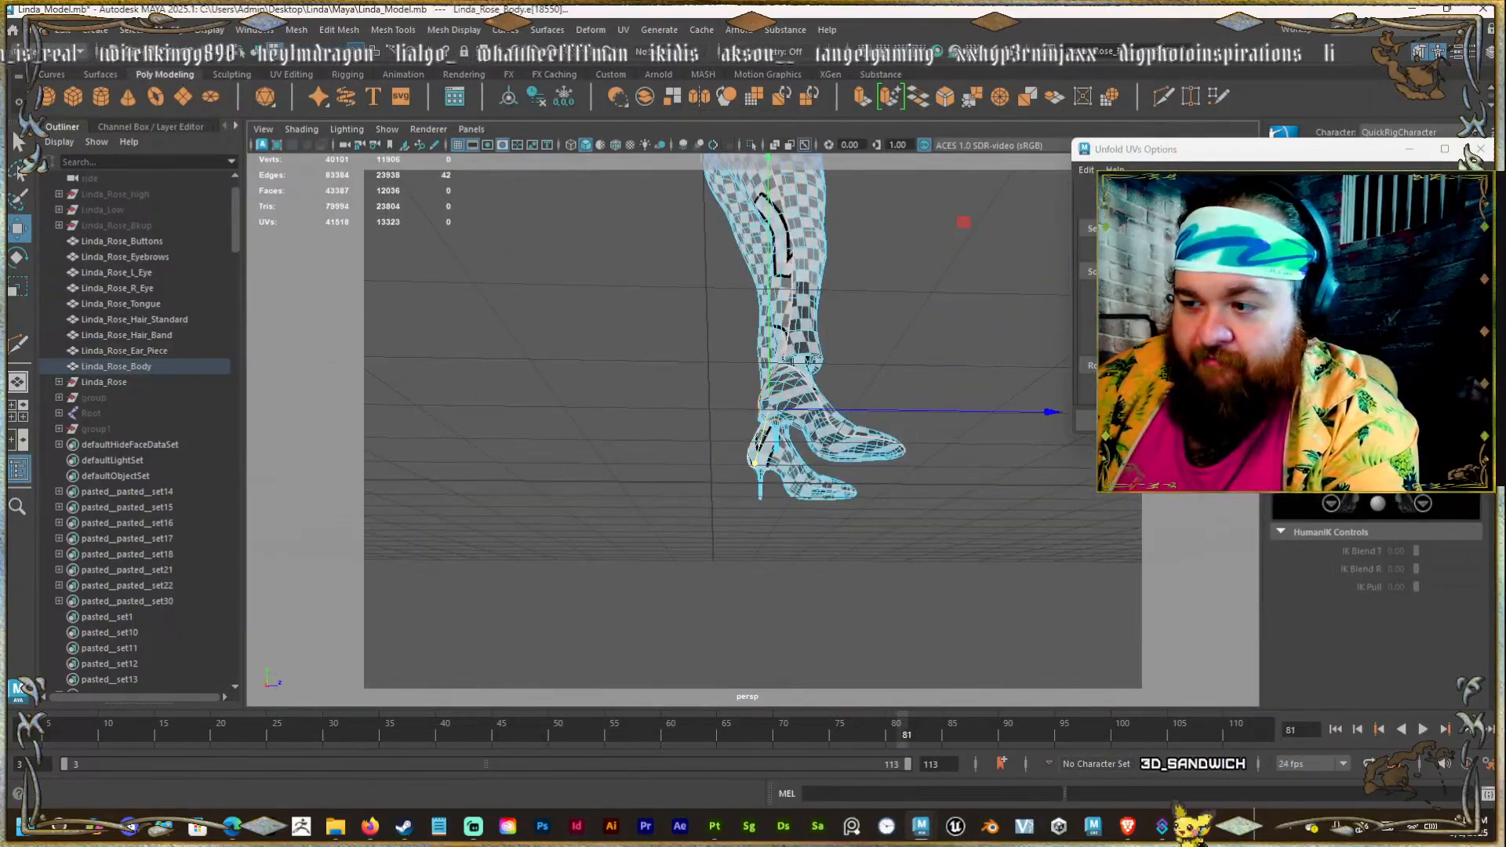
Bring up the UV Editor, unfold the main shoe shell and move it down away from the neighbouring shells.
{"action": "left_click_drag", "start_coordinate": [1505, 151], "coordinate": [651, 151]}
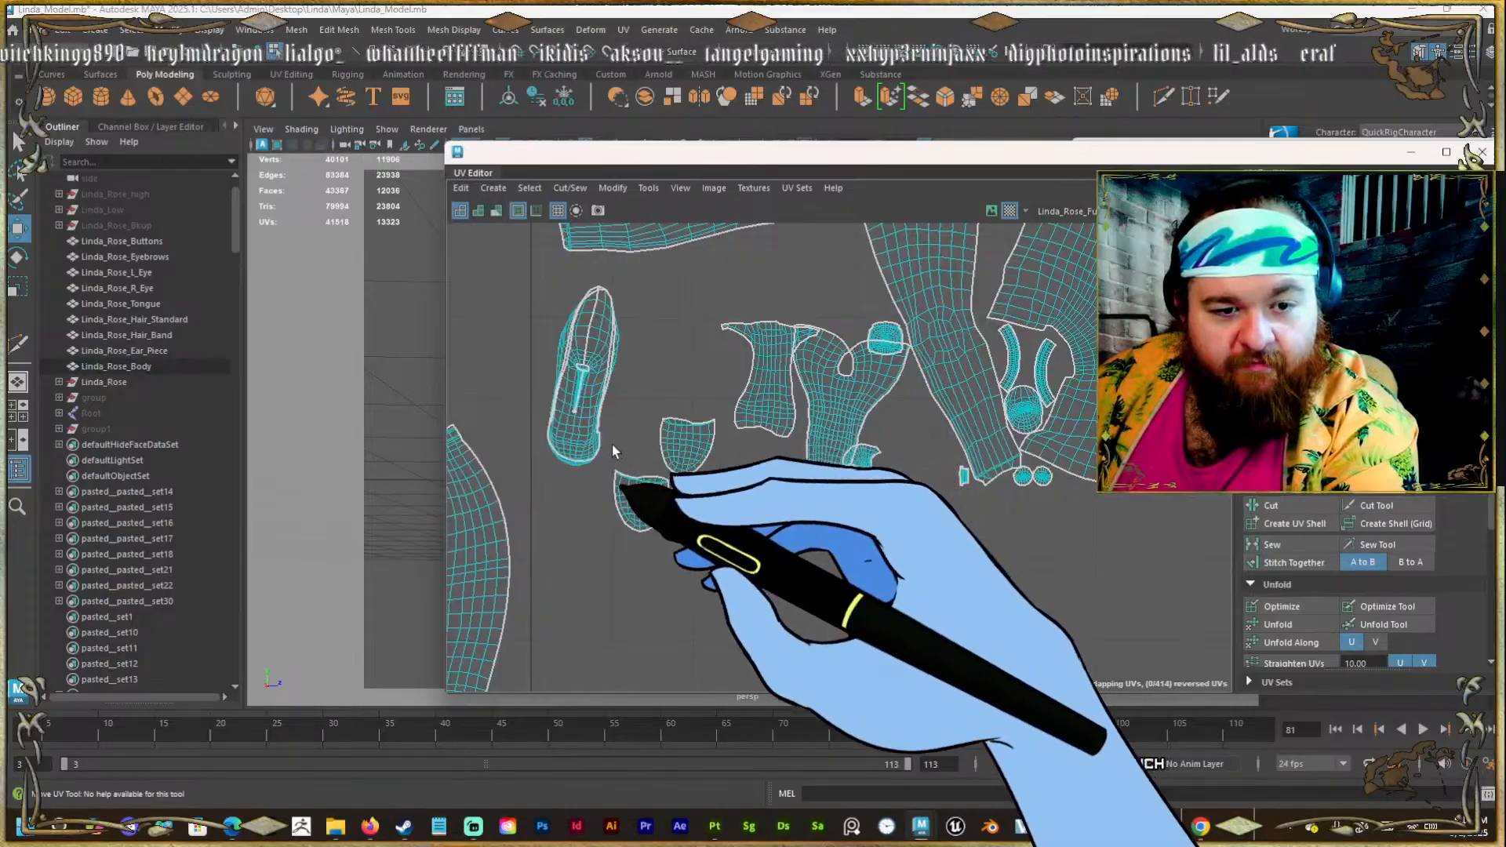
{"action": "left_click_drag", "start_coordinate": [611, 445], "coordinate": [564, 367]}
{"action": "right_click_drag", "start_coordinate": [615, 333], "coordinate": [492, 333], "text": "shift"}
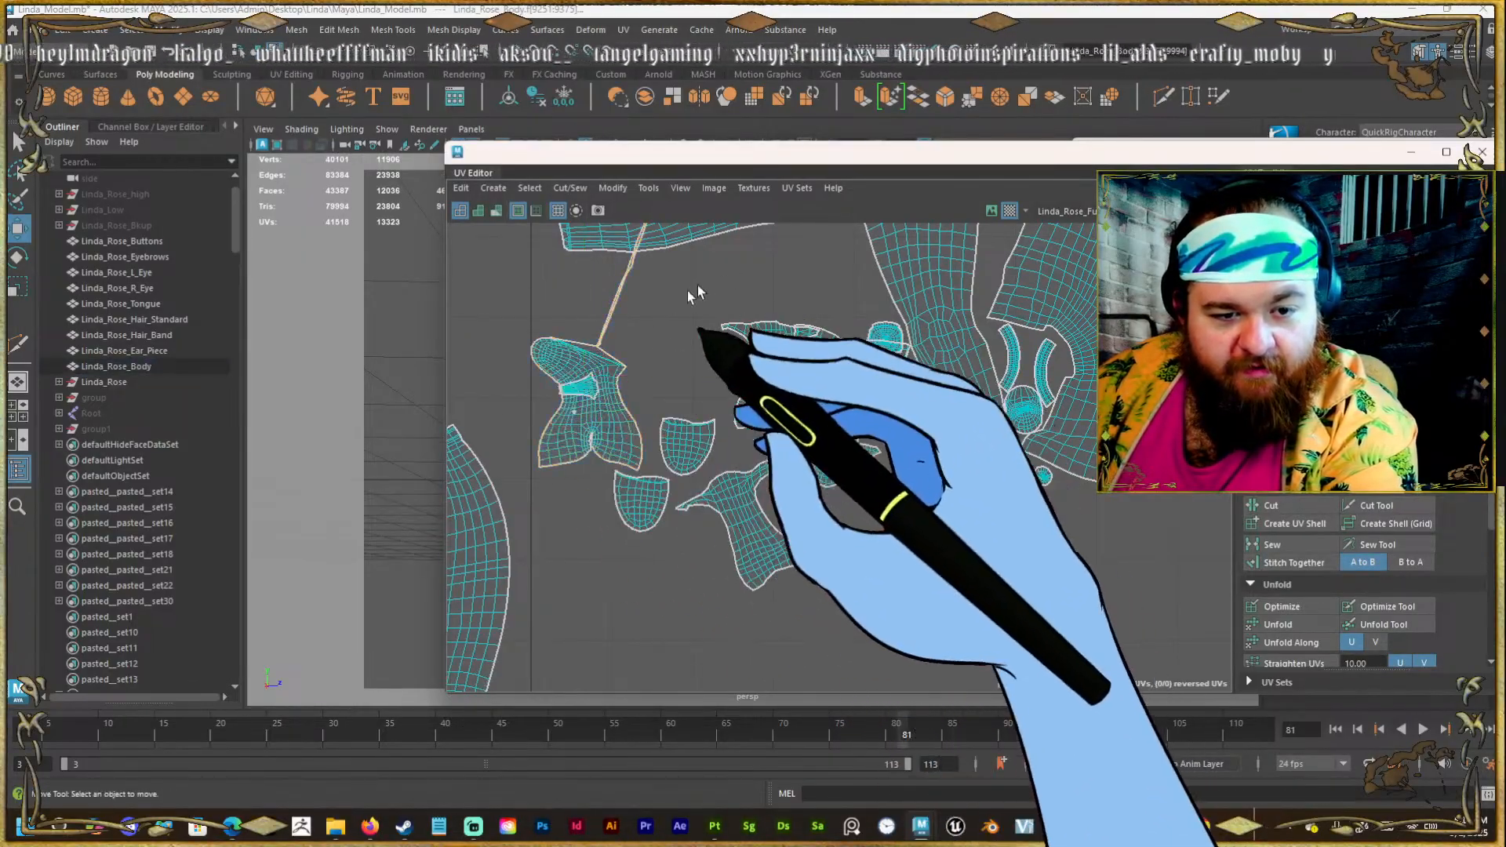
{"action": "scroll", "coordinate": [601, 435], "scroll_direction": "down", "scroll_amount": 2}
{"action": "left_click", "coordinate": [694, 365]}
{"action": "left_click", "coordinate": [590, 397]}
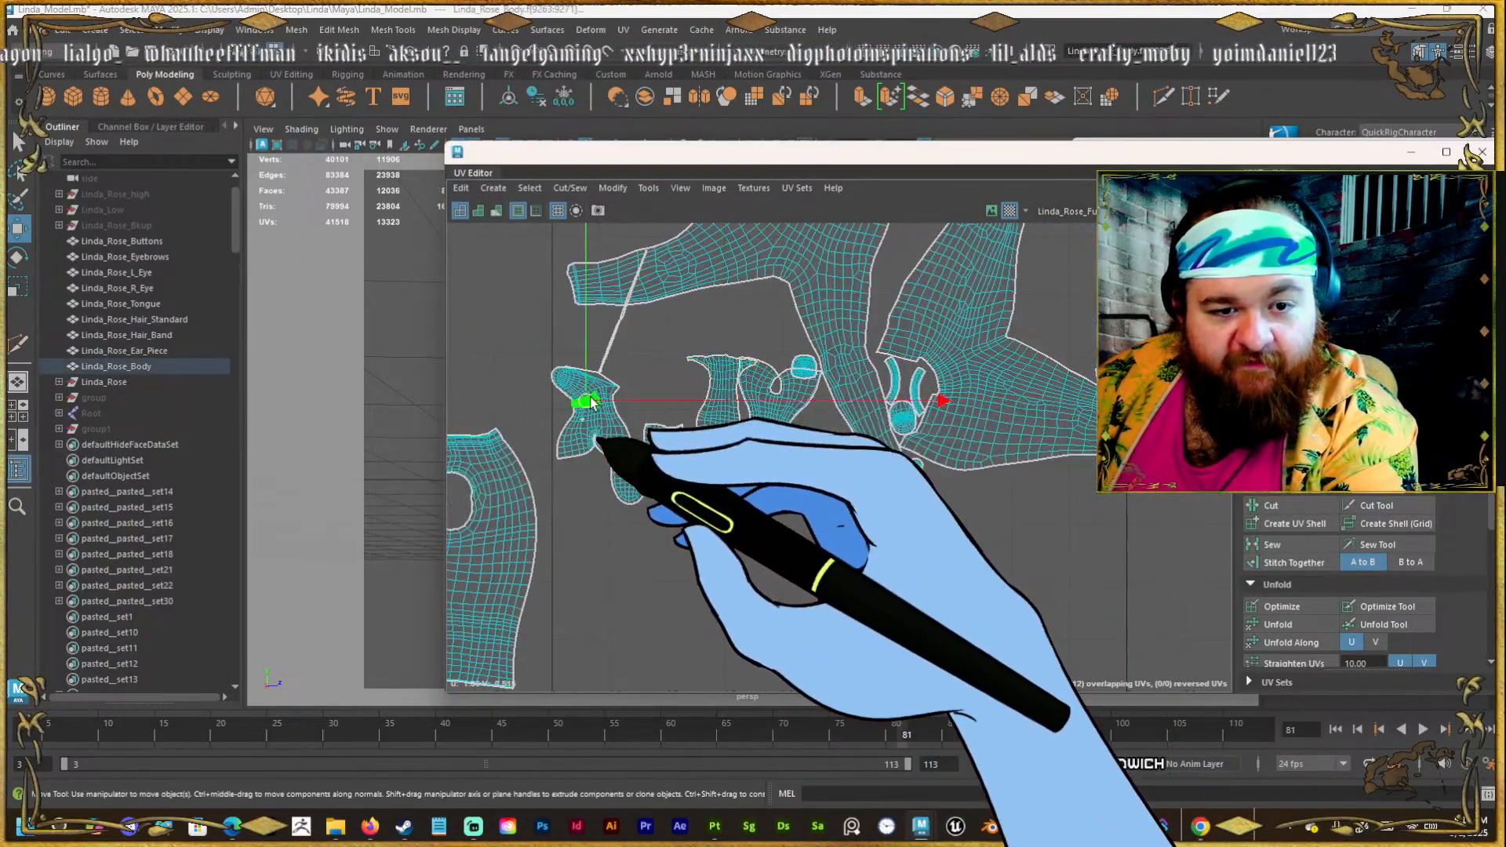
{"action": "left_click_drag", "start_coordinate": [596, 373], "coordinate": [600, 527]}
Select a face on the thin stretched strip of the unfolded shell and locate it on the shoe's side.
{"action": "scroll", "coordinate": [613, 530], "scroll_direction": "up", "scroll_amount": 5}
{"action": "left_click", "coordinate": [610, 522]}
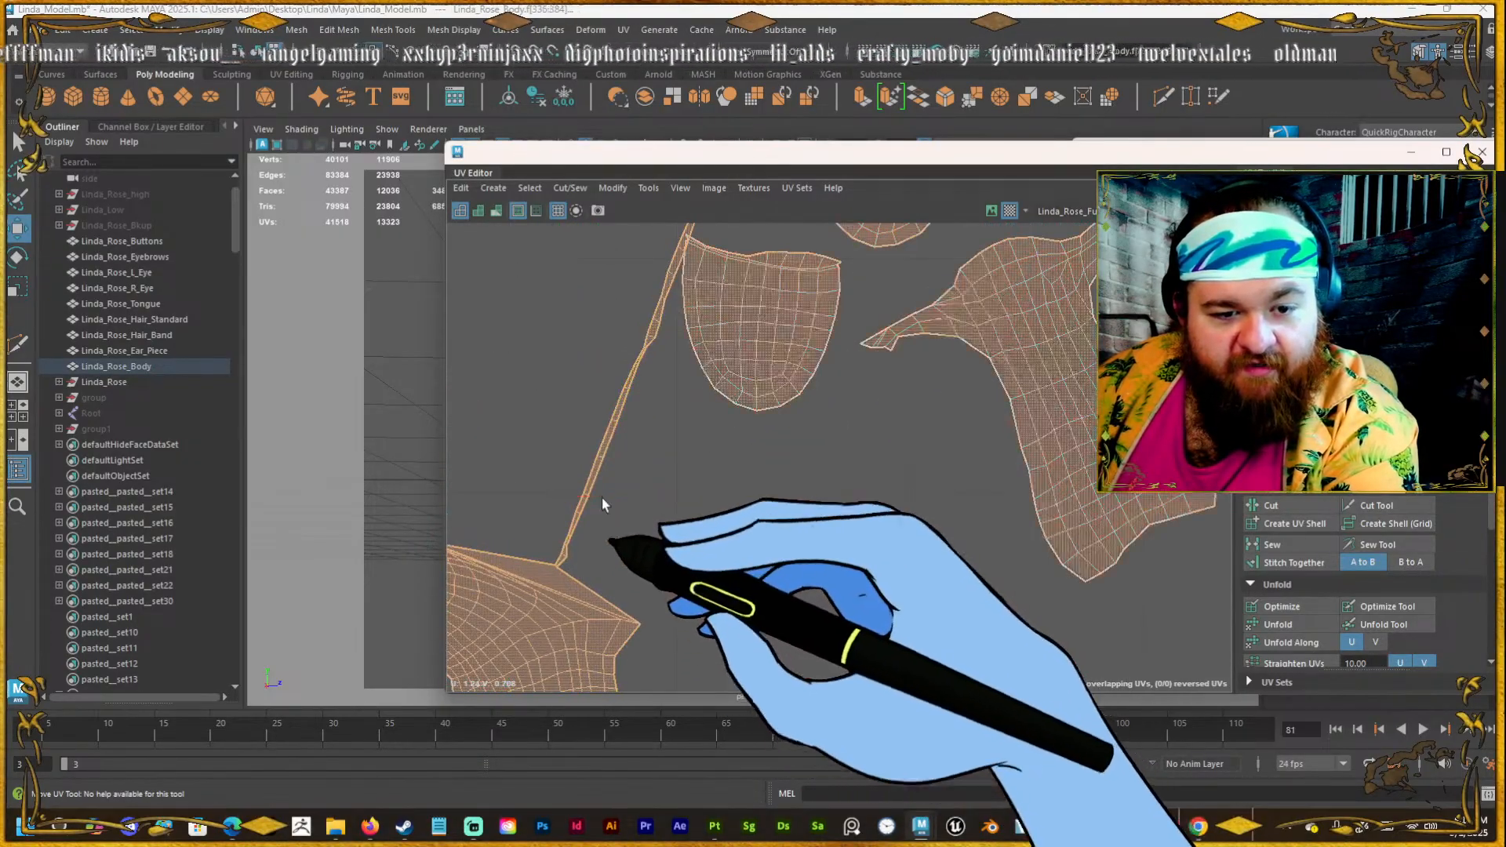
{"action": "left_click", "coordinate": [593, 475]}
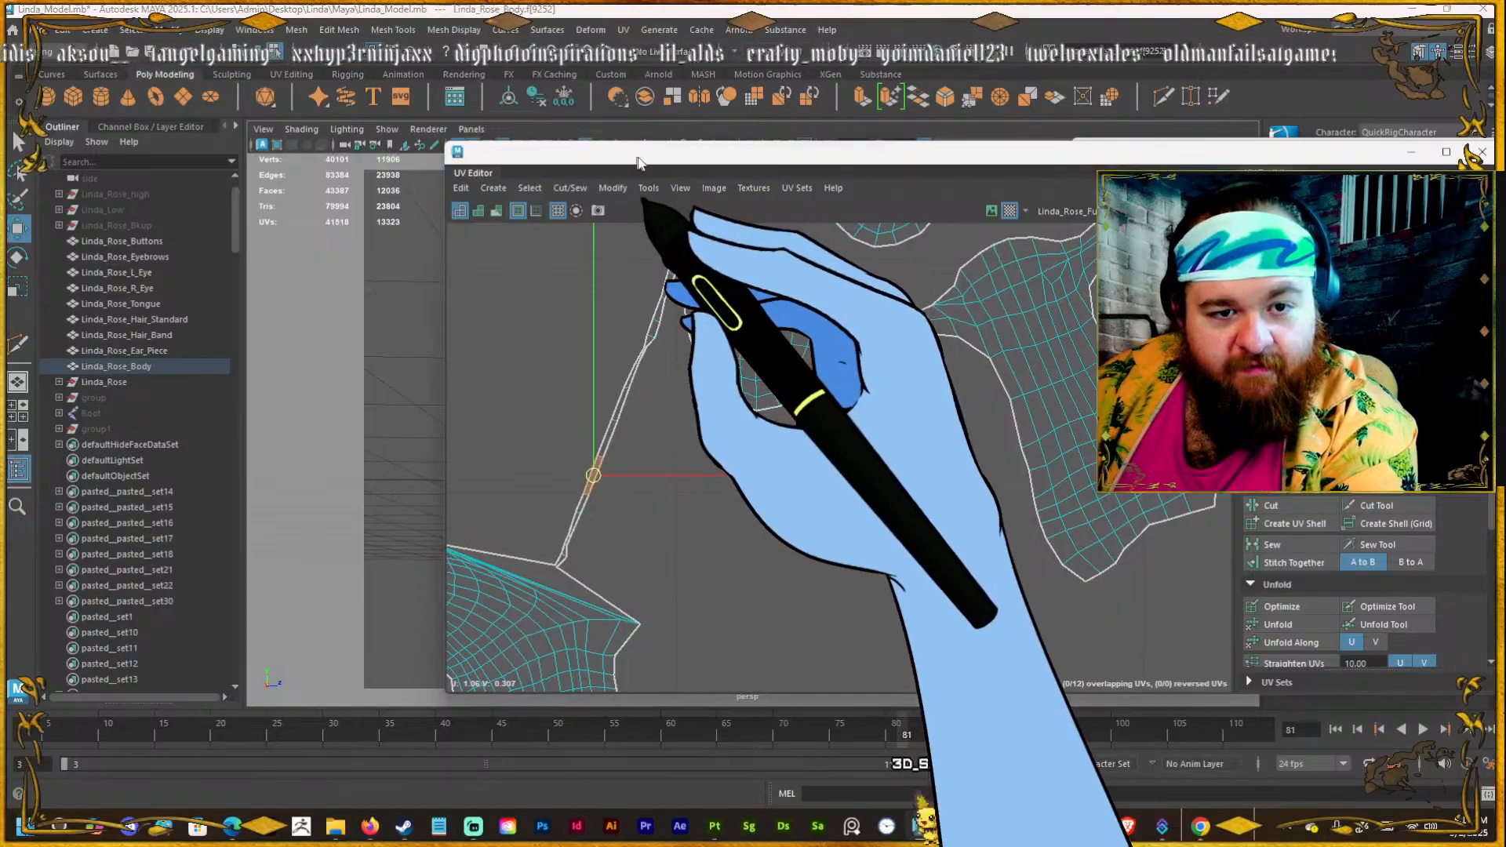
{"action": "left_click_drag", "start_coordinate": [638, 154], "coordinate": [1505, 302]}
{"action": "key", "text": "f"}
{"action": "scroll", "coordinate": [716, 428], "scroll_direction": "down", "scroll_amount": 5}
{"action": "left_click_drag", "start_coordinate": [716, 426], "coordinate": [1013, 450], "text": "alt"}
{"action": "scroll", "coordinate": [844, 474], "scroll_direction": "up", "scroll_amount": 4}
{"action": "left_click_drag", "start_coordinate": [745, 469], "coordinate": [1011, 483], "text": "alt"}
{"action": "left_click_drag", "start_coordinate": [868, 476], "coordinate": [784, 439], "text": "alt"}
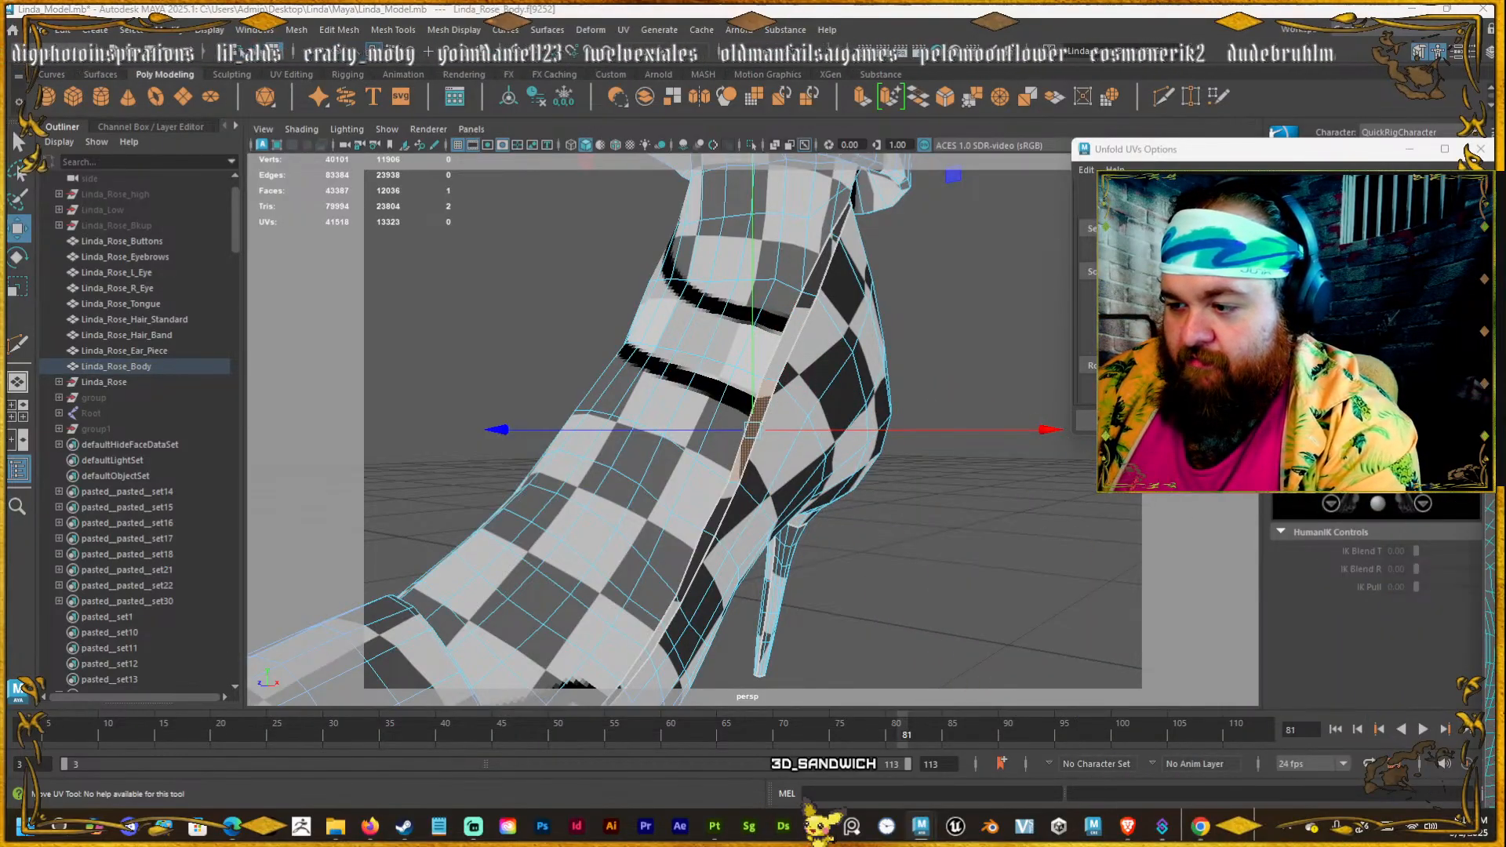
Undo the face selection, the shell move and the unfold of the shoe shell.
{"action": "key", "text": "ctrl+z"}
{"action": "key", "text": "ctrl+z"}
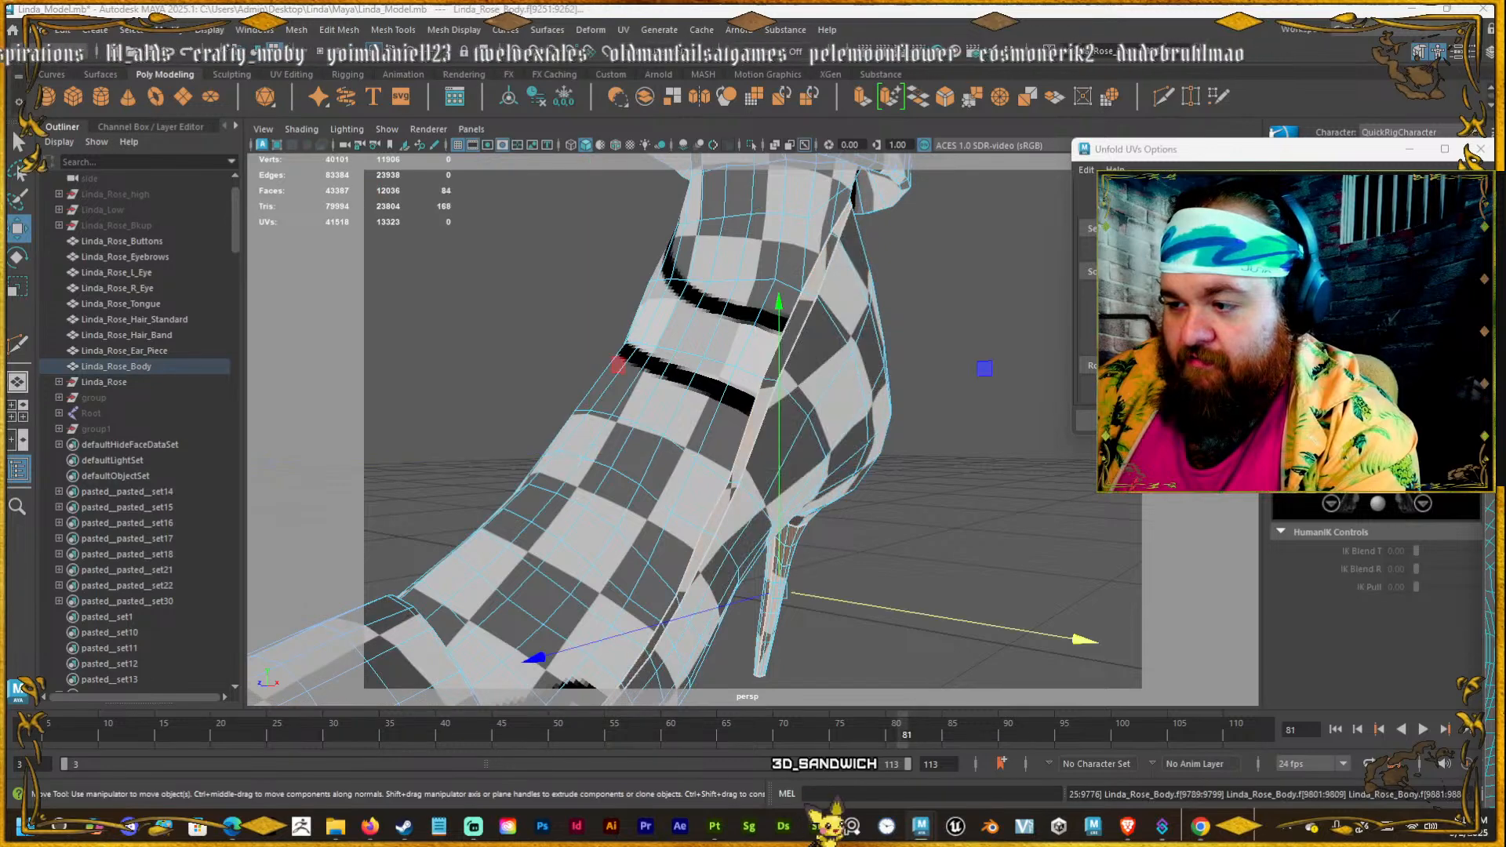
{"action": "left_click_drag", "start_coordinate": [670, 376], "coordinate": [867, 408], "text": "alt"}
{"action": "key", "text": "ctrl+z"}
{"action": "key", "text": "ctrl+z"}
{"action": "left_click", "coordinate": [874, 410]}
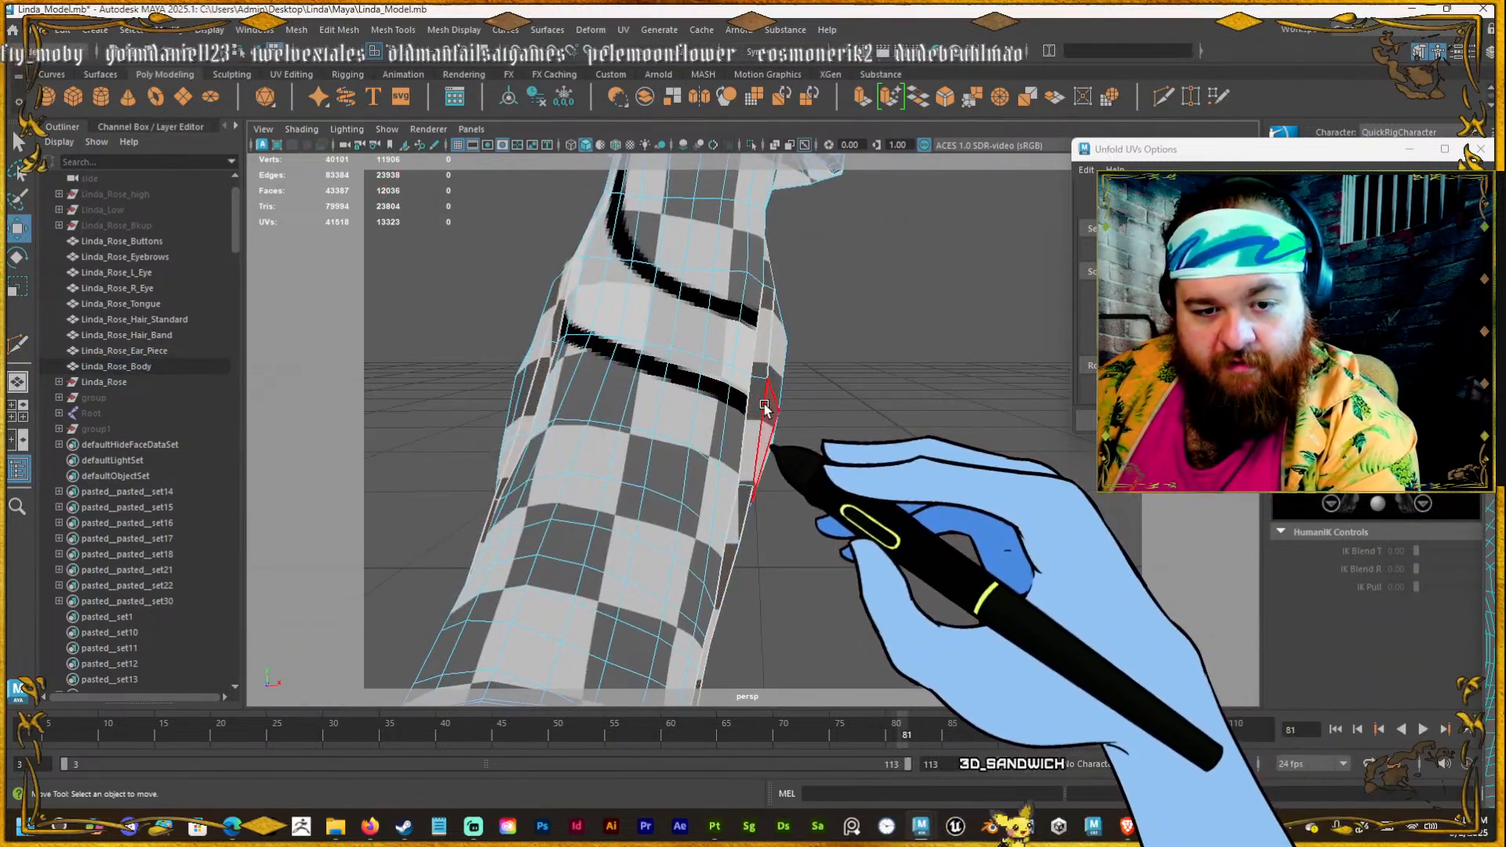
Select the lengthwise edge loop of the extra seam along the shoe's side above the sole.
{"action": "right_click_drag", "start_coordinate": [619, 368], "coordinate": [542, 369], "text": "alt"}
{"action": "right_click_drag", "start_coordinate": [736, 437], "coordinate": [644, 443], "text": "alt"}
{"action": "middle_click_drag", "start_coordinate": [941, 462], "coordinate": [607, 533], "text": "alt"}
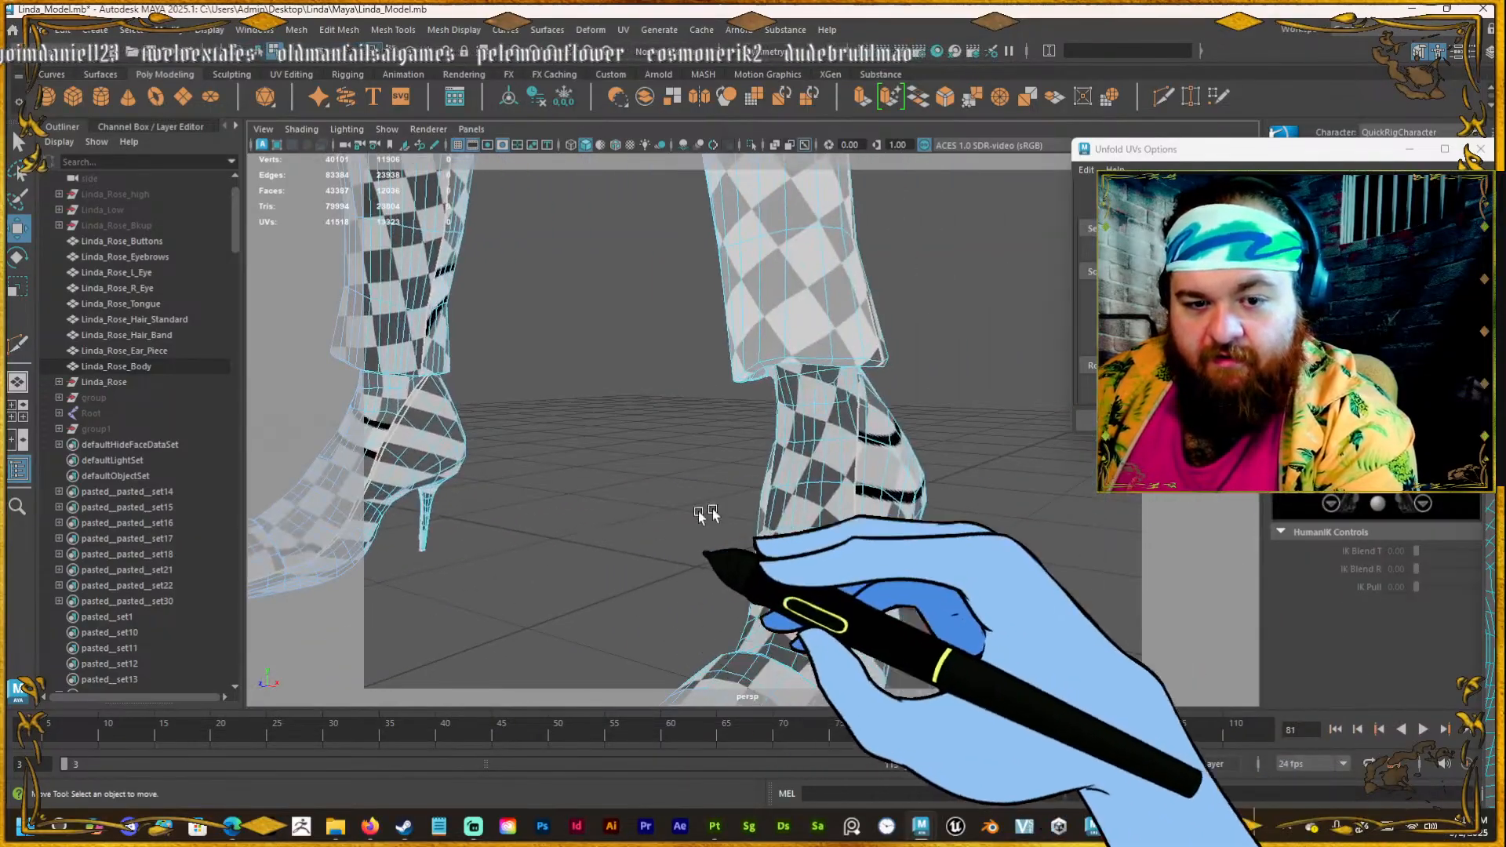
{"action": "left_click_drag", "start_coordinate": [765, 506], "coordinate": [760, 444], "text": "alt"}
{"action": "middle_click_drag", "start_coordinate": [760, 444], "coordinate": [1043, 380], "text": "alt"}
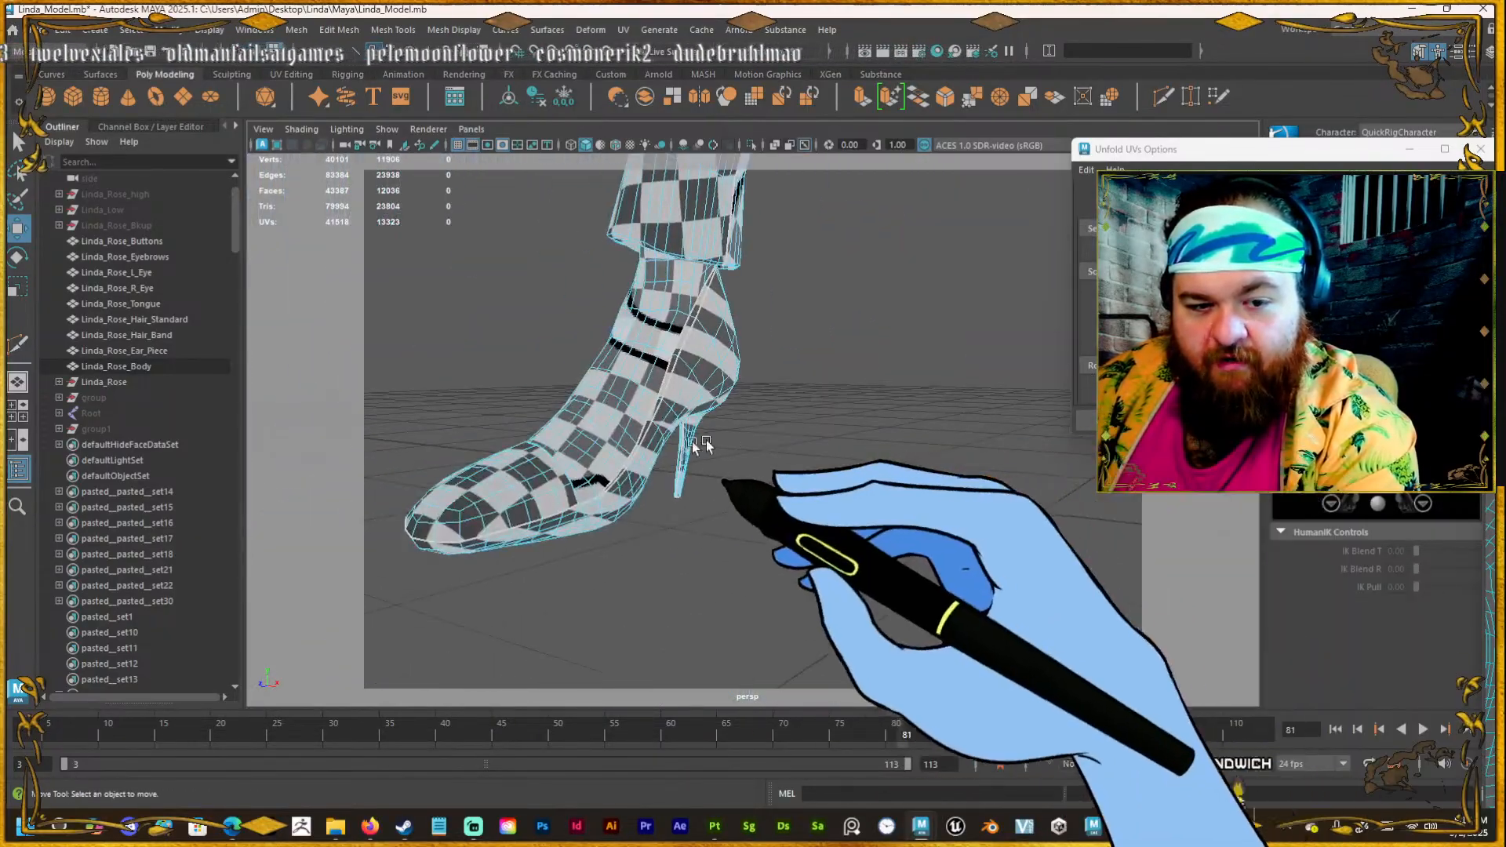
{"action": "right_click_drag", "start_coordinate": [667, 432], "coordinate": [863, 392], "text": "alt"}
{"action": "middle_click_drag", "start_coordinate": [565, 470], "coordinate": [639, 457], "text": "alt"}
{"action": "right_click_drag", "start_coordinate": [635, 457], "coordinate": [625, 429]}
{"action": "double_click", "coordinate": [602, 502]}
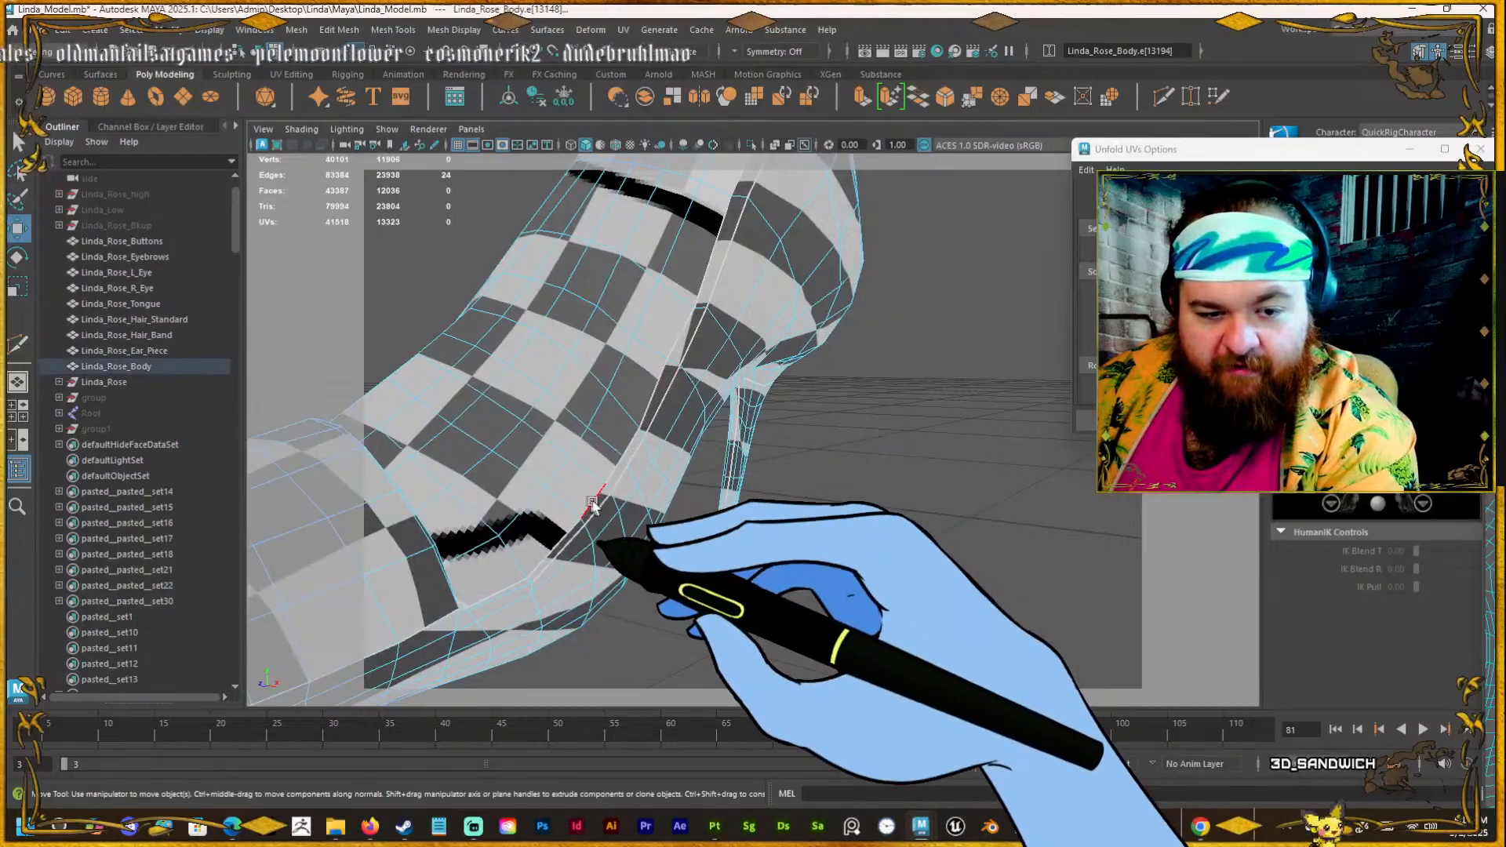
Bring the UV Editor back over the viewport and sew the UVs along the selected side edges.
{"action": "right_click_drag", "start_coordinate": [1059, 463], "coordinate": [928, 453], "text": "alt"}
{"action": "left_click_drag", "start_coordinate": [927, 453], "coordinate": [1185, 404], "text": "alt"}
{"action": "left_click_drag", "start_coordinate": [1498, 128], "coordinate": [1001, 128]}
{"action": "right_click_drag", "start_coordinate": [998, 490], "coordinate": [808, 447], "text": "alt"}
{"action": "middle_click_drag", "start_coordinate": [1005, 408], "coordinate": [961, 483], "text": "alt"}
{"action": "right_click_drag", "start_coordinate": [941, 342], "coordinate": [1049, 340], "text": "alt"}
{"action": "key", "text": "shift+x"}
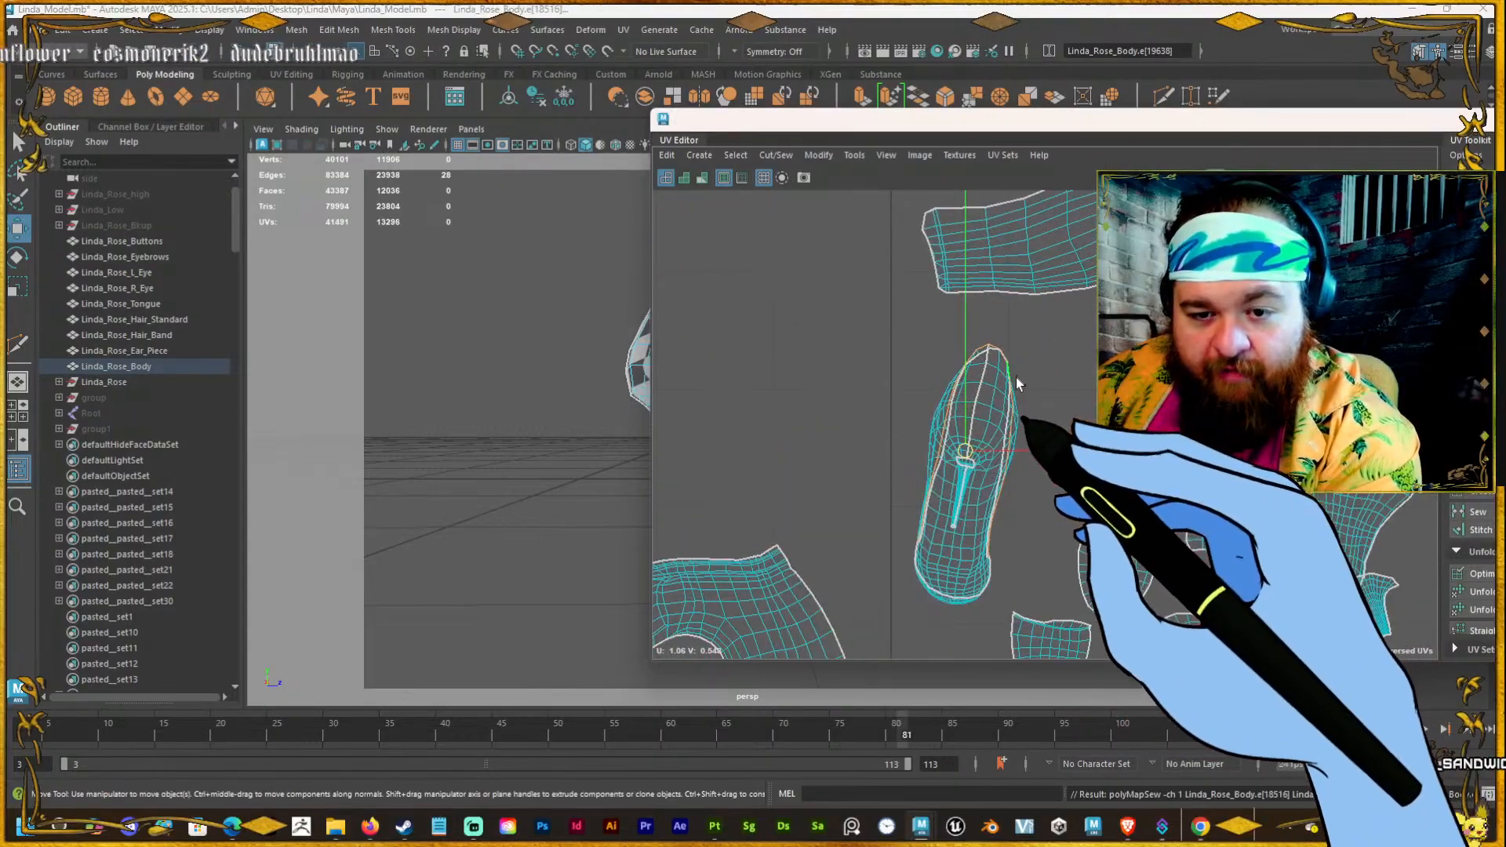
Select the main shoe shell and unfold it.
{"action": "right_click_drag", "start_coordinate": [1010, 411], "coordinate": [1016, 448], "text": "alt"}
{"action": "right_click_drag", "start_coordinate": [1006, 448], "coordinate": [928, 427]}
{"action": "left_click", "coordinate": [928, 427]}
{"action": "right_click_drag", "start_coordinate": [835, 405], "coordinate": [715, 406], "text": "shift"}
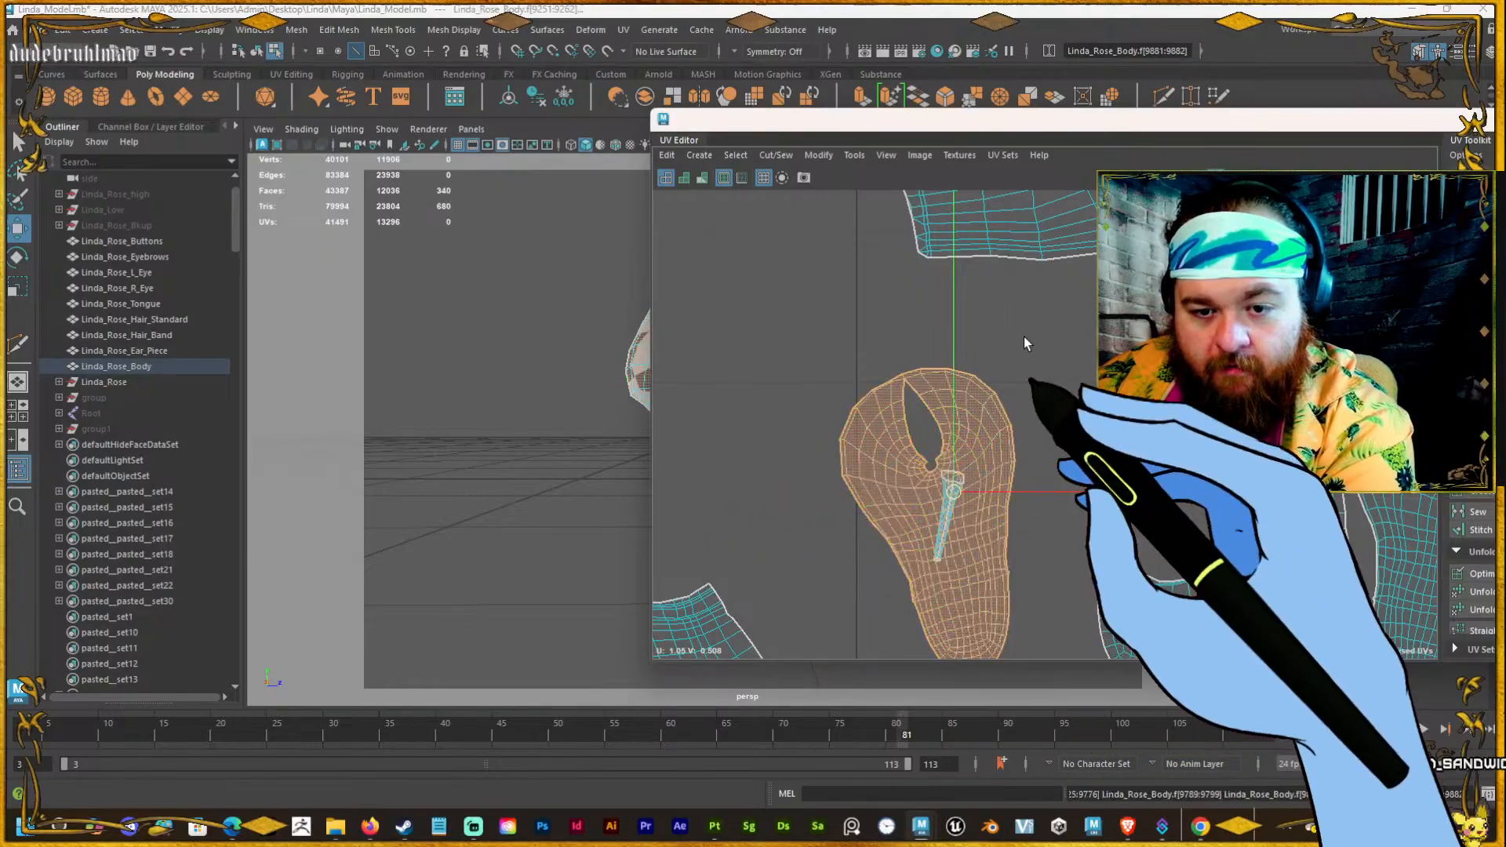
Cut the closed wide end of the main shoe shell and unfold the shell again.
{"action": "right_click_drag", "start_coordinate": [891, 400], "coordinate": [705, 407]}
{"action": "key", "text": "shift+x"}
{"action": "left_click", "coordinate": [884, 417]}
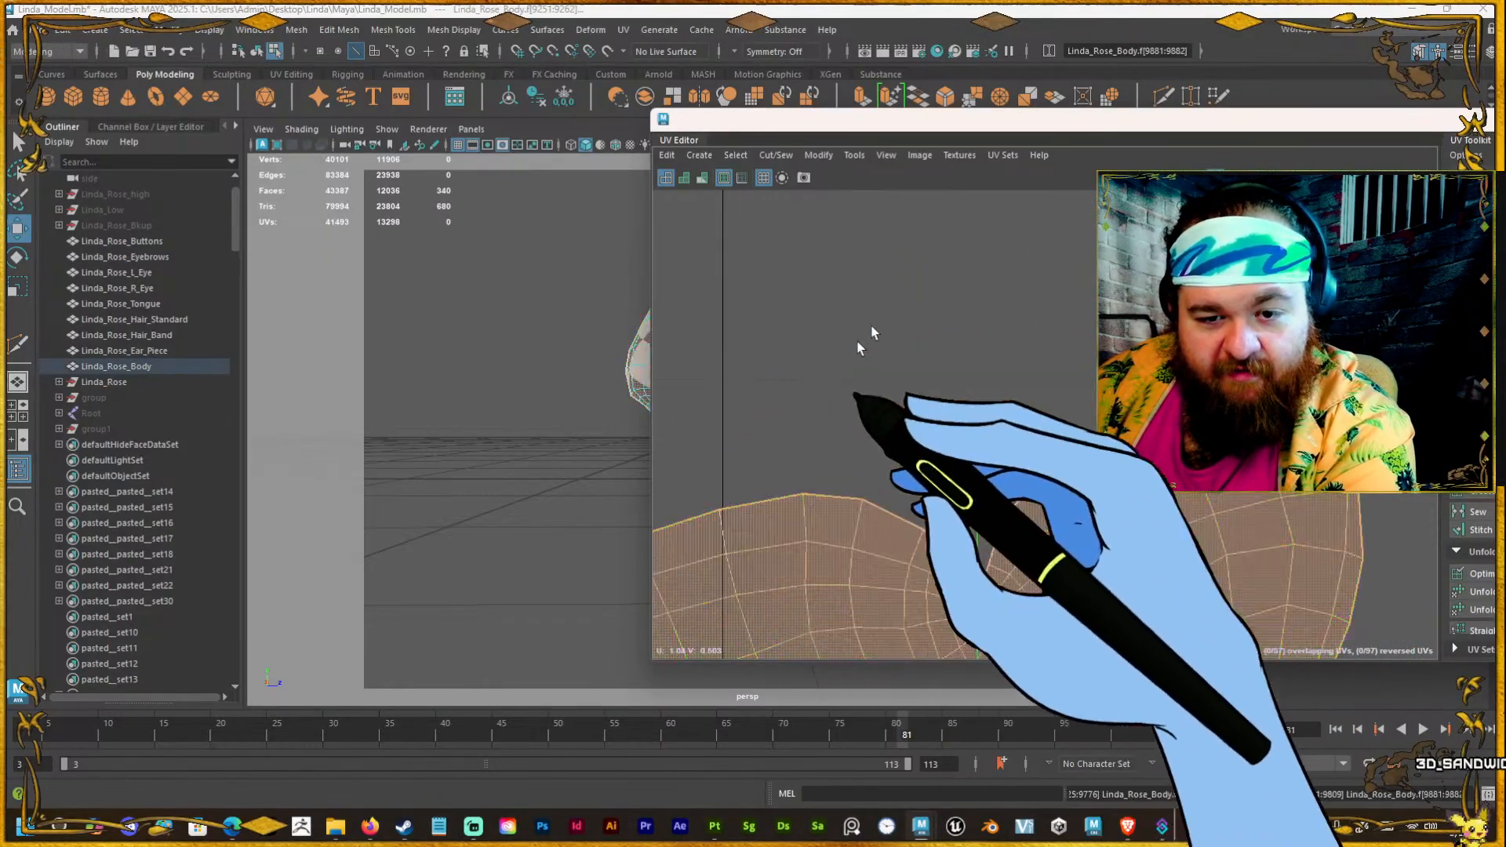
{"action": "scroll", "coordinate": [902, 330], "scroll_direction": "down", "scroll_amount": 5}
{"action": "scroll", "coordinate": [958, 369], "scroll_direction": "up", "scroll_amount": 3}
{"action": "scroll", "coordinate": [907, 440], "scroll_direction": "down", "scroll_amount": 2}
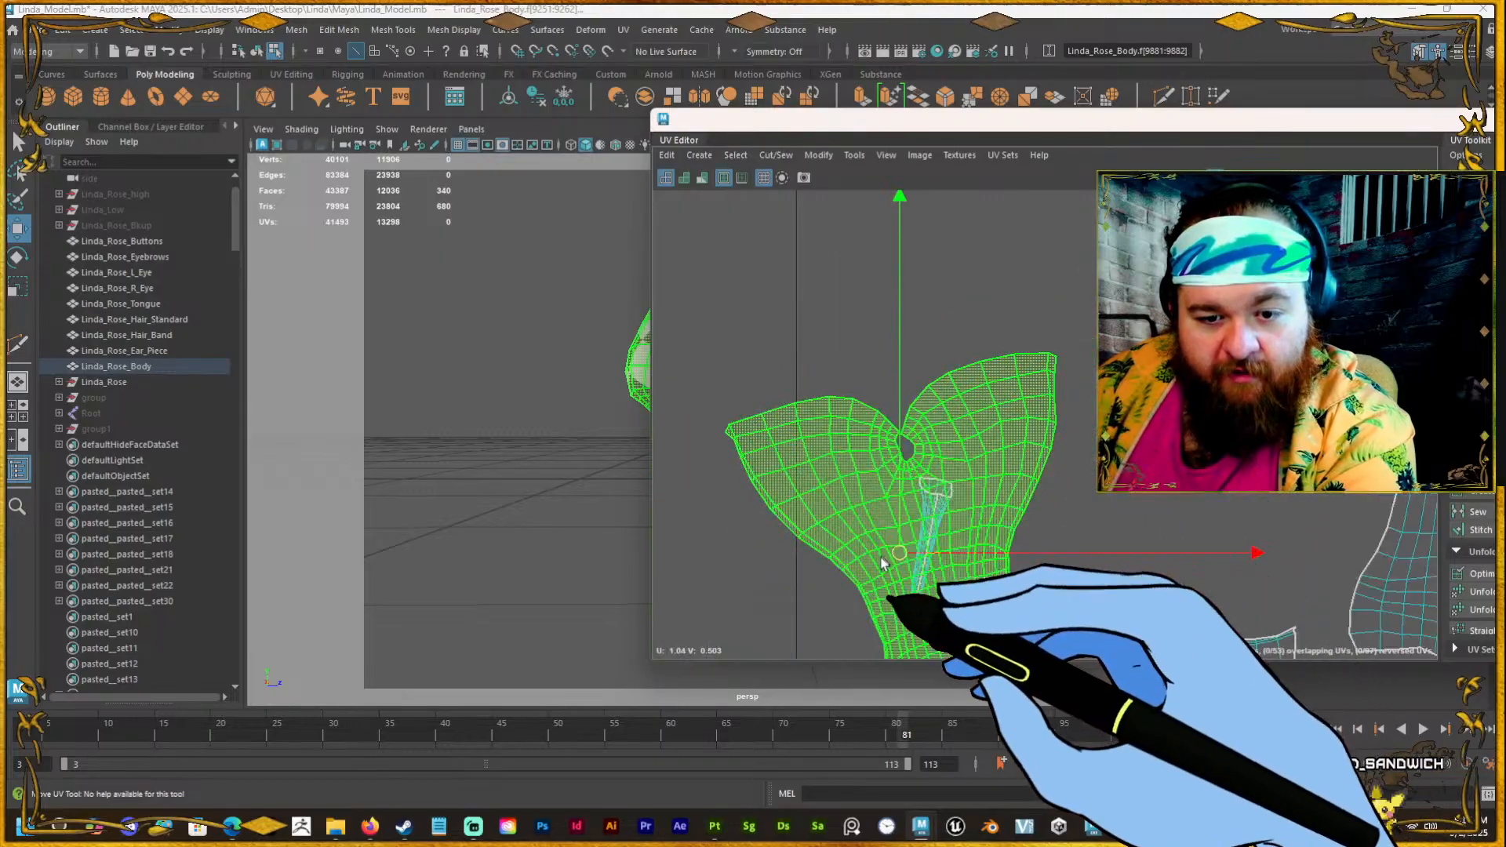
Move the main shoe shell off the narrow heel shell and unfold the heel shell.
{"action": "left_click_drag", "start_coordinate": [894, 553], "coordinate": [686, 426]}
{"action": "left_click", "coordinate": [927, 535]}
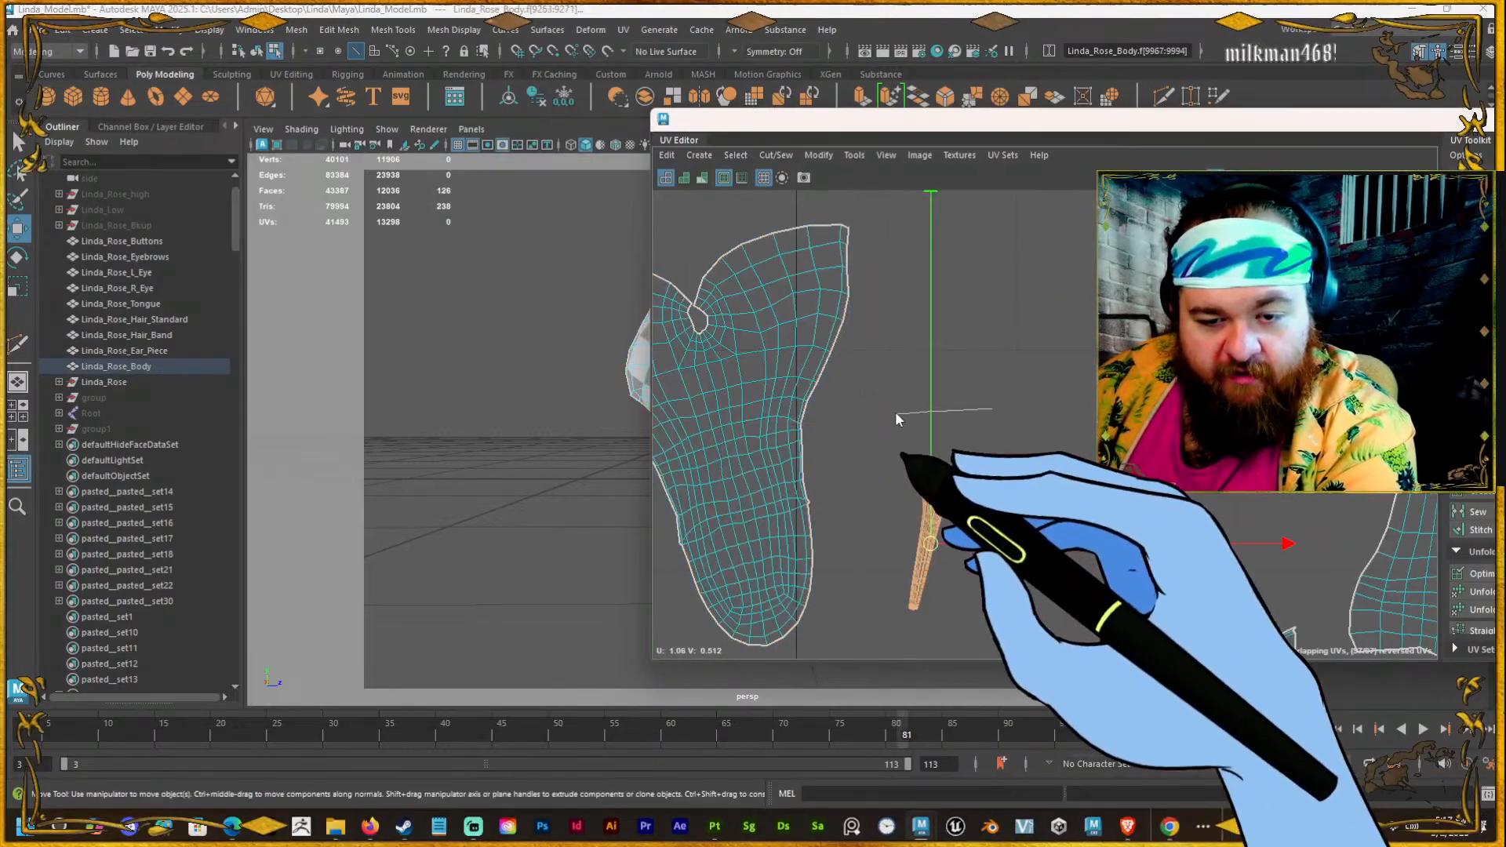
{"action": "left_click", "coordinate": [1046, 425]}
{"action": "scroll", "coordinate": [1000, 364], "scroll_direction": "down", "scroll_amount": 5}
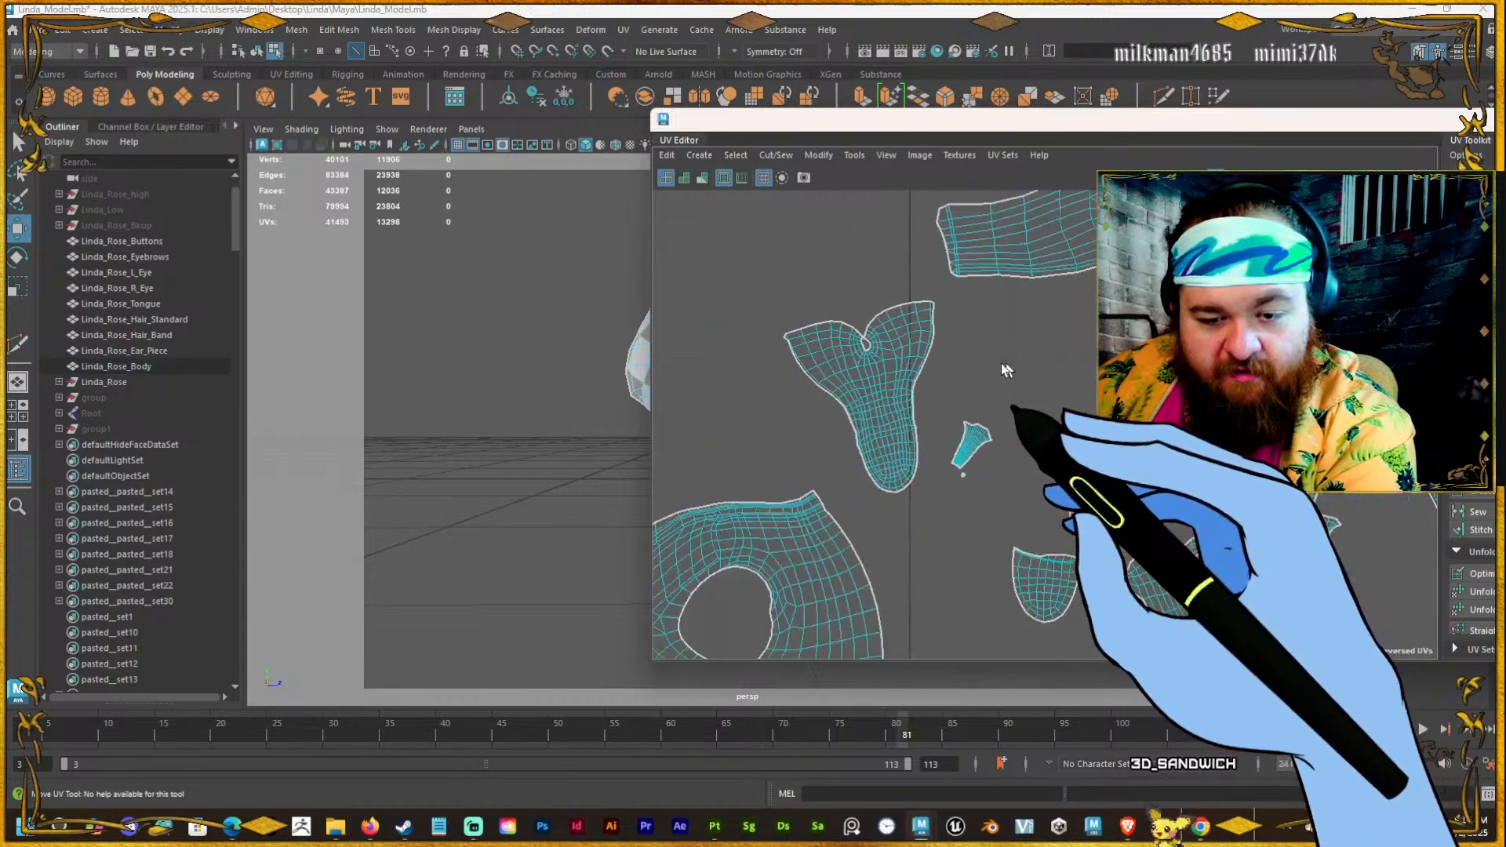
Maximize the UV Editor and pin the UVs of the head, hand and neck shells.
{"action": "left_click_drag", "start_coordinate": [934, 125], "coordinate": [547, 119]}
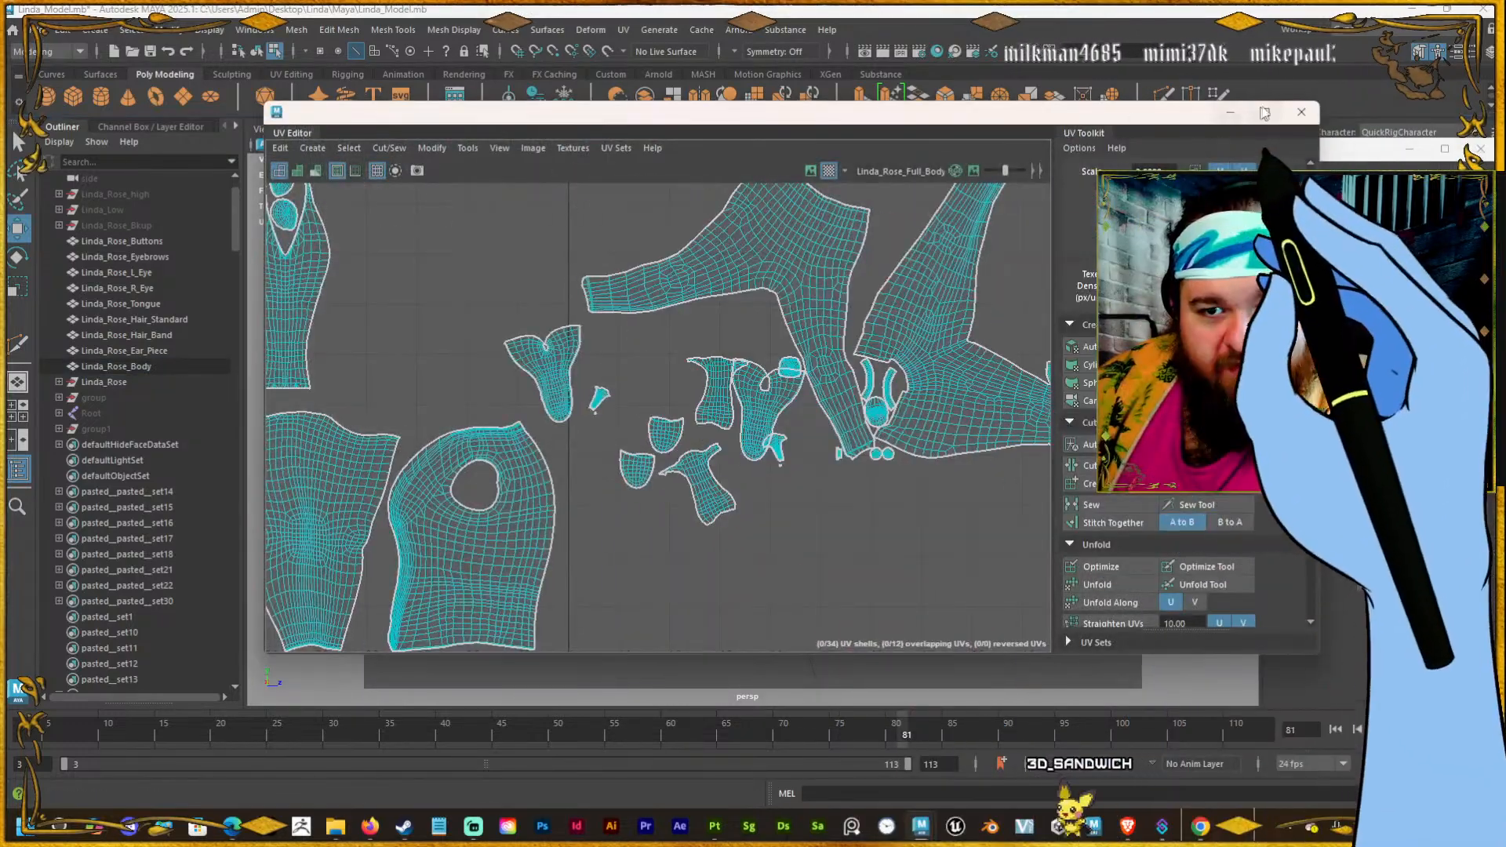
{"action": "left_click", "coordinate": [1264, 112]}
{"action": "scroll", "coordinate": [728, 440], "scroll_direction": "down", "scroll_amount": 8}
{"action": "scroll", "coordinate": [323, 298], "scroll_direction": "up", "scroll_amount": 3}
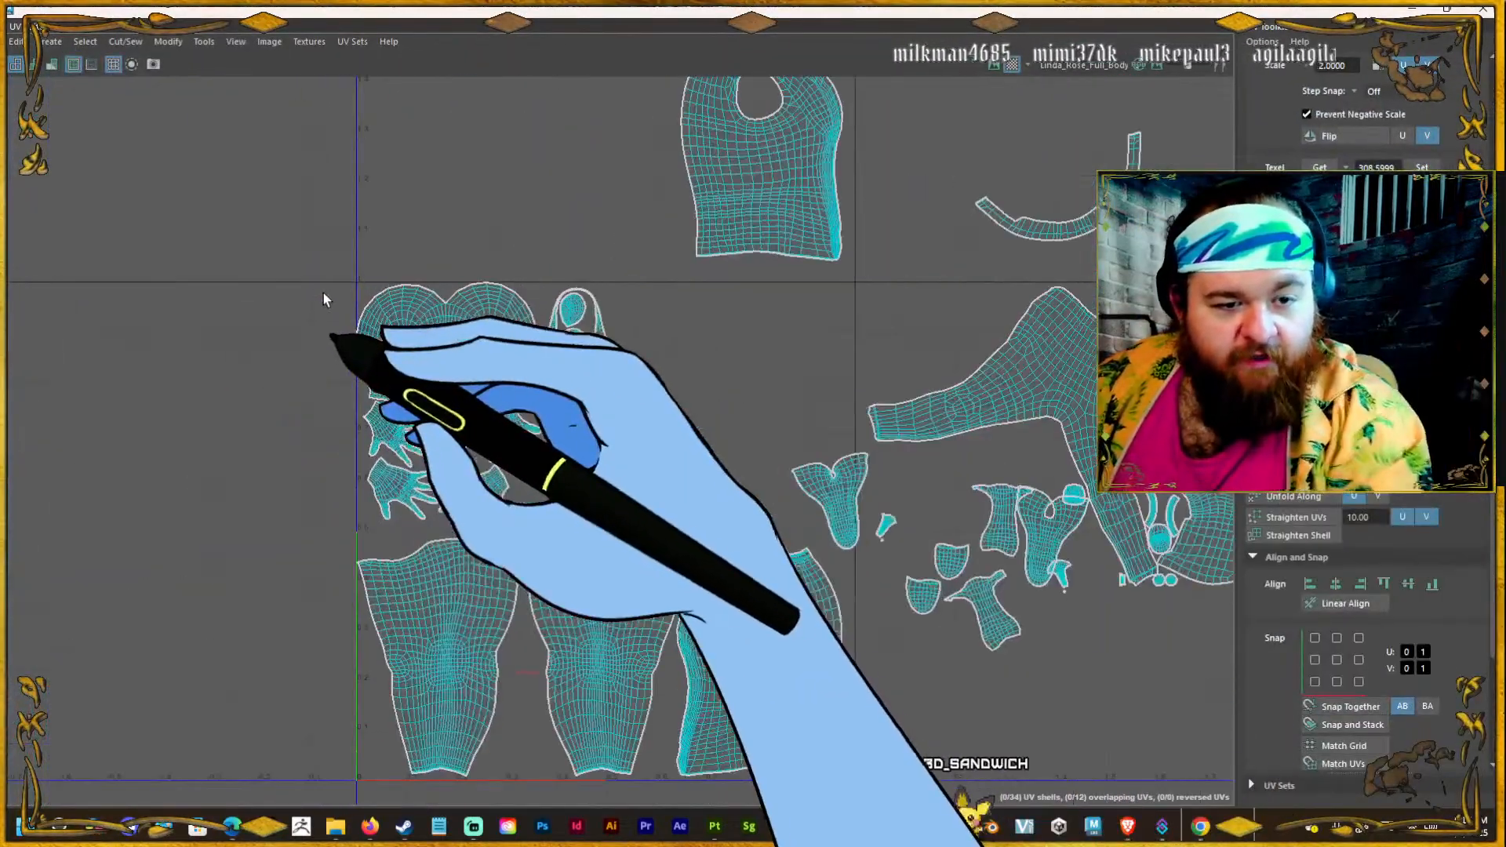
{"action": "left_click_drag", "start_coordinate": [325, 291], "coordinate": [366, 324]}
{"action": "left_click_drag", "start_coordinate": [1491, 502], "coordinate": [1491, 305]}
{"action": "middle_click_drag", "start_coordinate": [1308, 9], "coordinate": [1348, 312]}
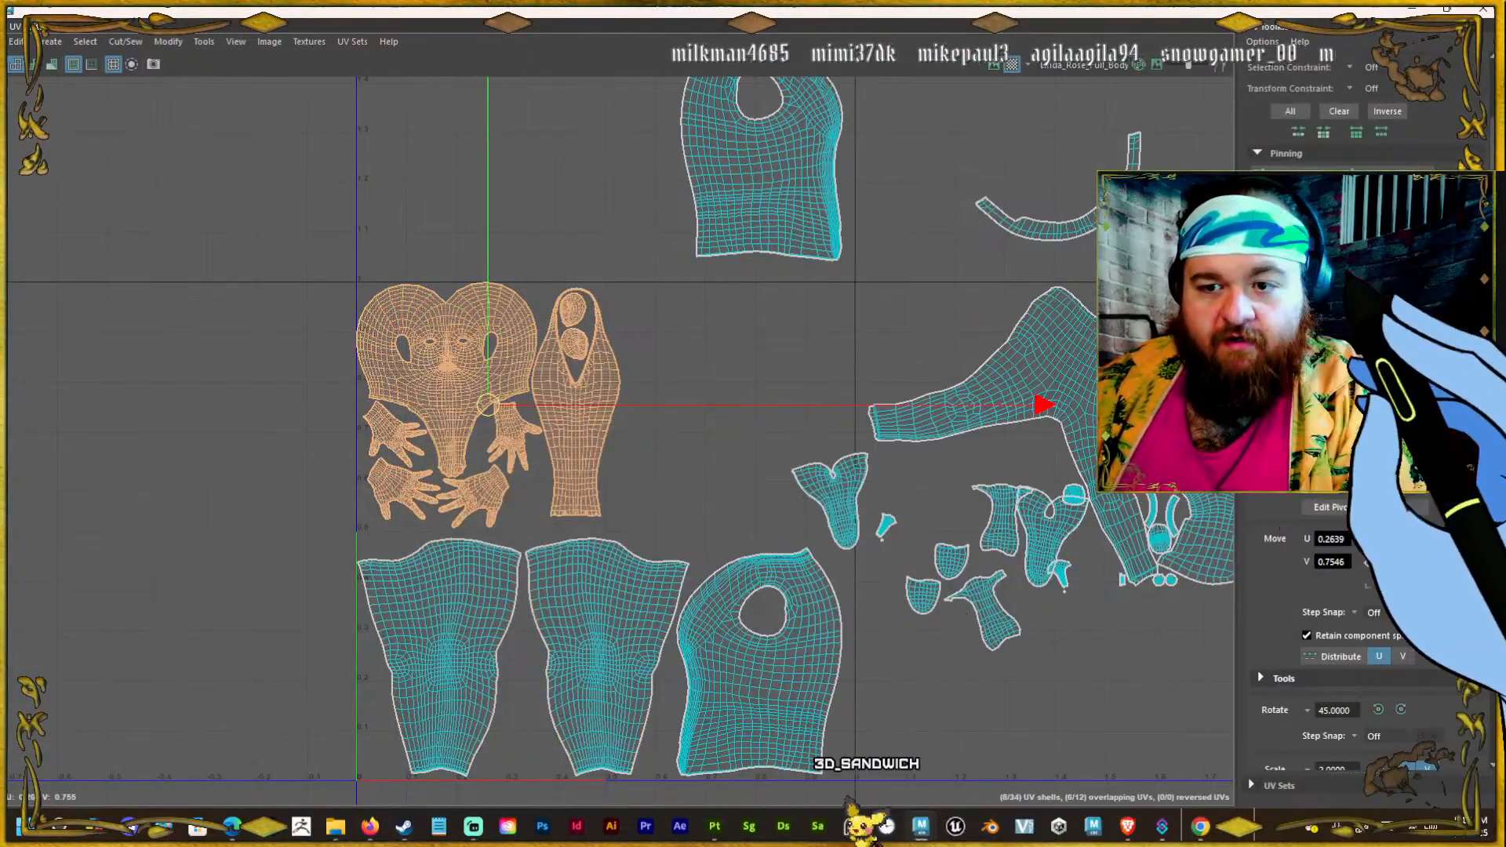
{"action": "left_click", "coordinate": [1298, 176]}
{"action": "left_click", "coordinate": [762, 403]}
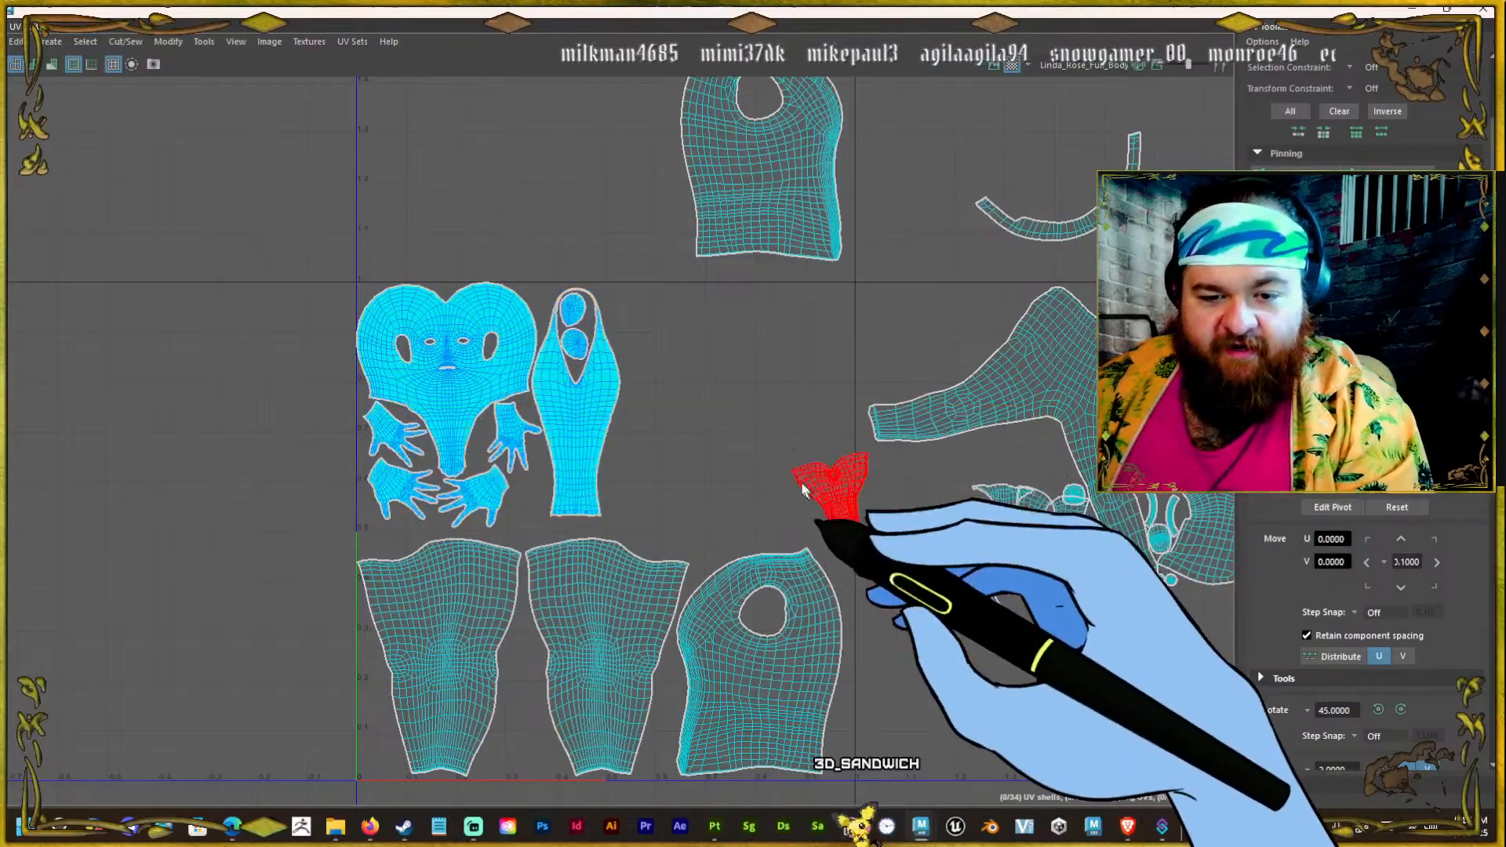
Select all UV shells and try to pack them into the tile with the automatic Layout.
{"action": "scroll", "coordinate": [789, 429], "scroll_direction": "down", "scroll_amount": 3}
{"action": "left_click", "coordinate": [749, 612]}
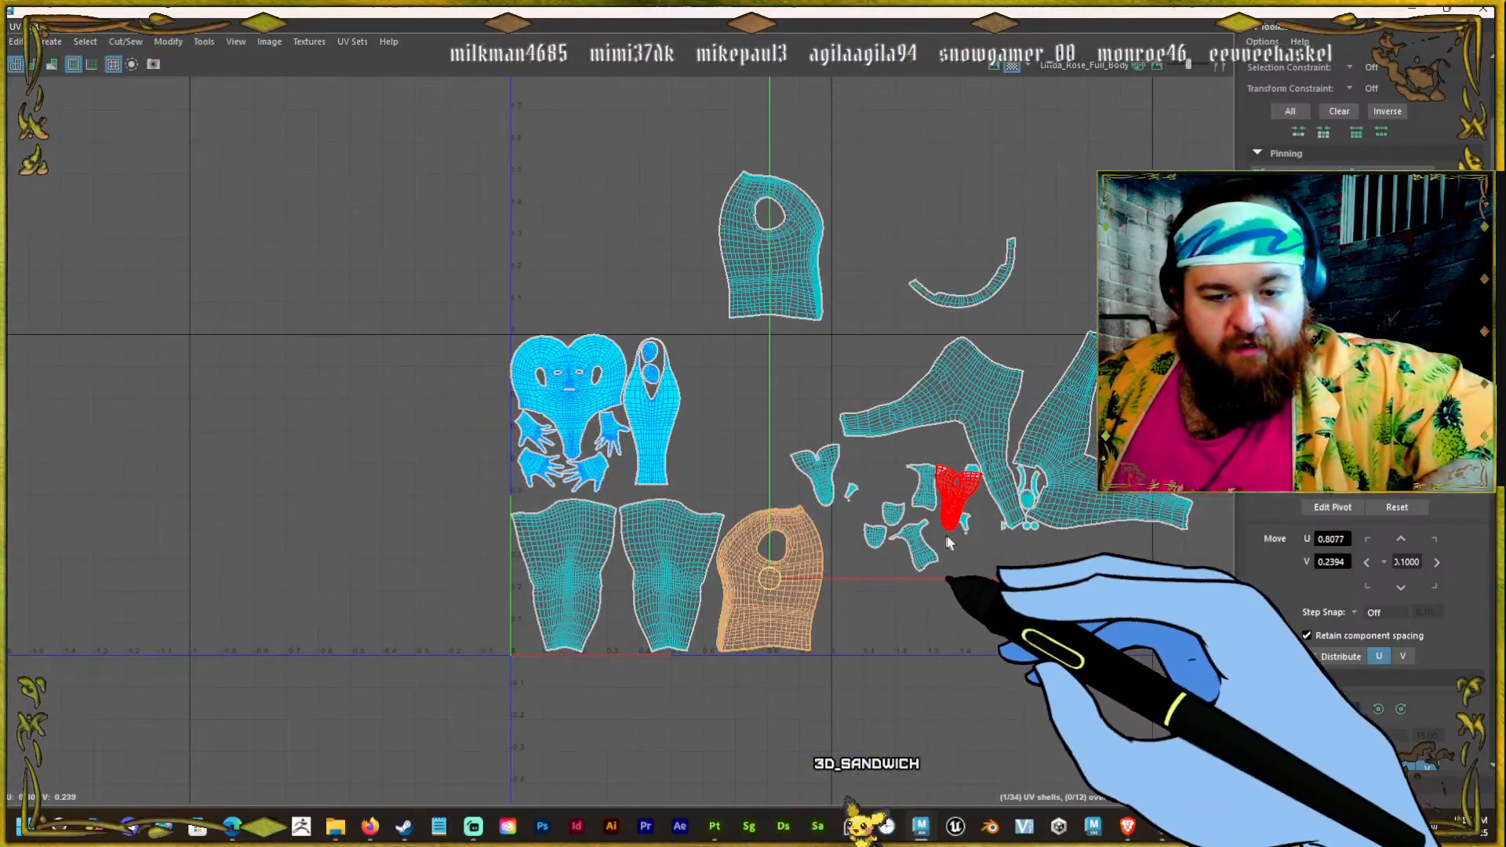
{"action": "scroll", "coordinate": [972, 562], "scroll_direction": "down", "scroll_amount": 1}
{"action": "left_click_drag", "start_coordinate": [1177, 689], "coordinate": [407, 244]}
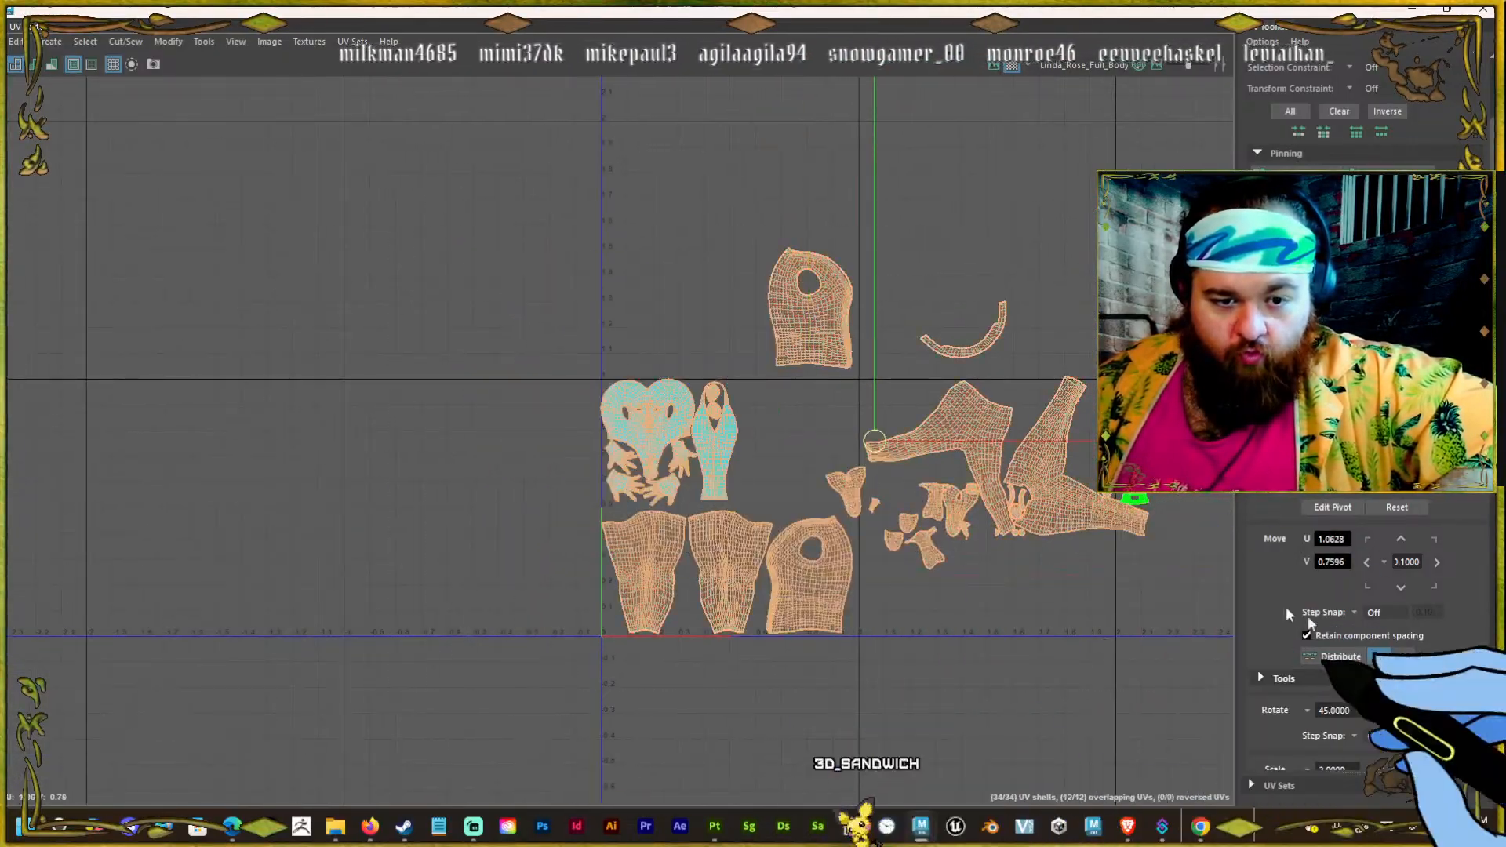
{"action": "middle_click_drag", "start_coordinate": [1349, 792], "coordinate": [1390, 531]}
{"action": "scroll", "coordinate": [1378, 699], "scroll_direction": "down", "scroll_amount": 5}
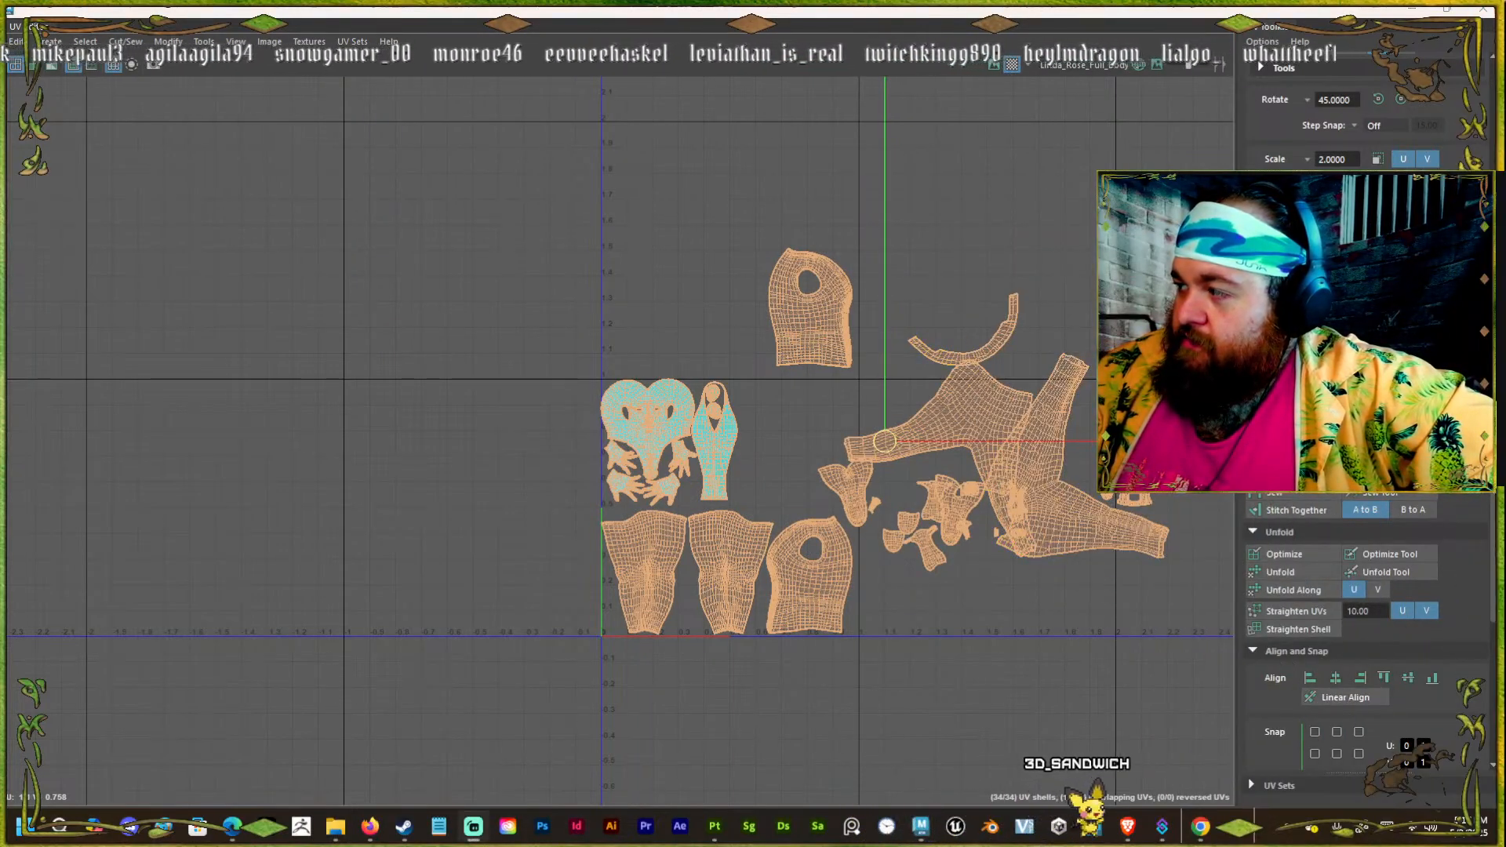
{"action": "scroll", "coordinate": [944, 432], "scroll_direction": "down", "scroll_amount": 2}
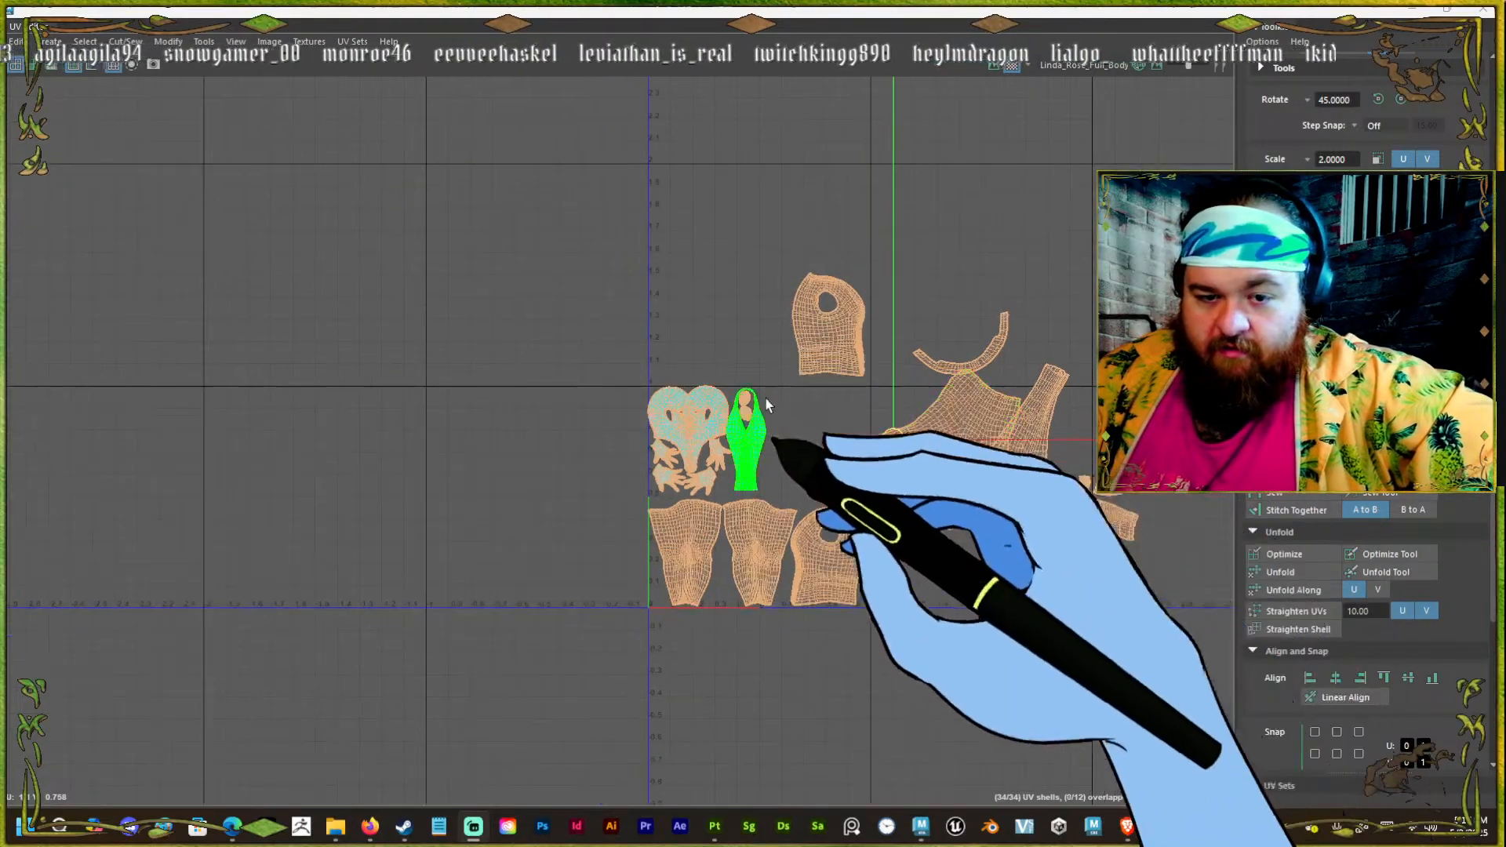
{"action": "scroll", "coordinate": [1383, 575], "scroll_direction": "down", "scroll_amount": 5}
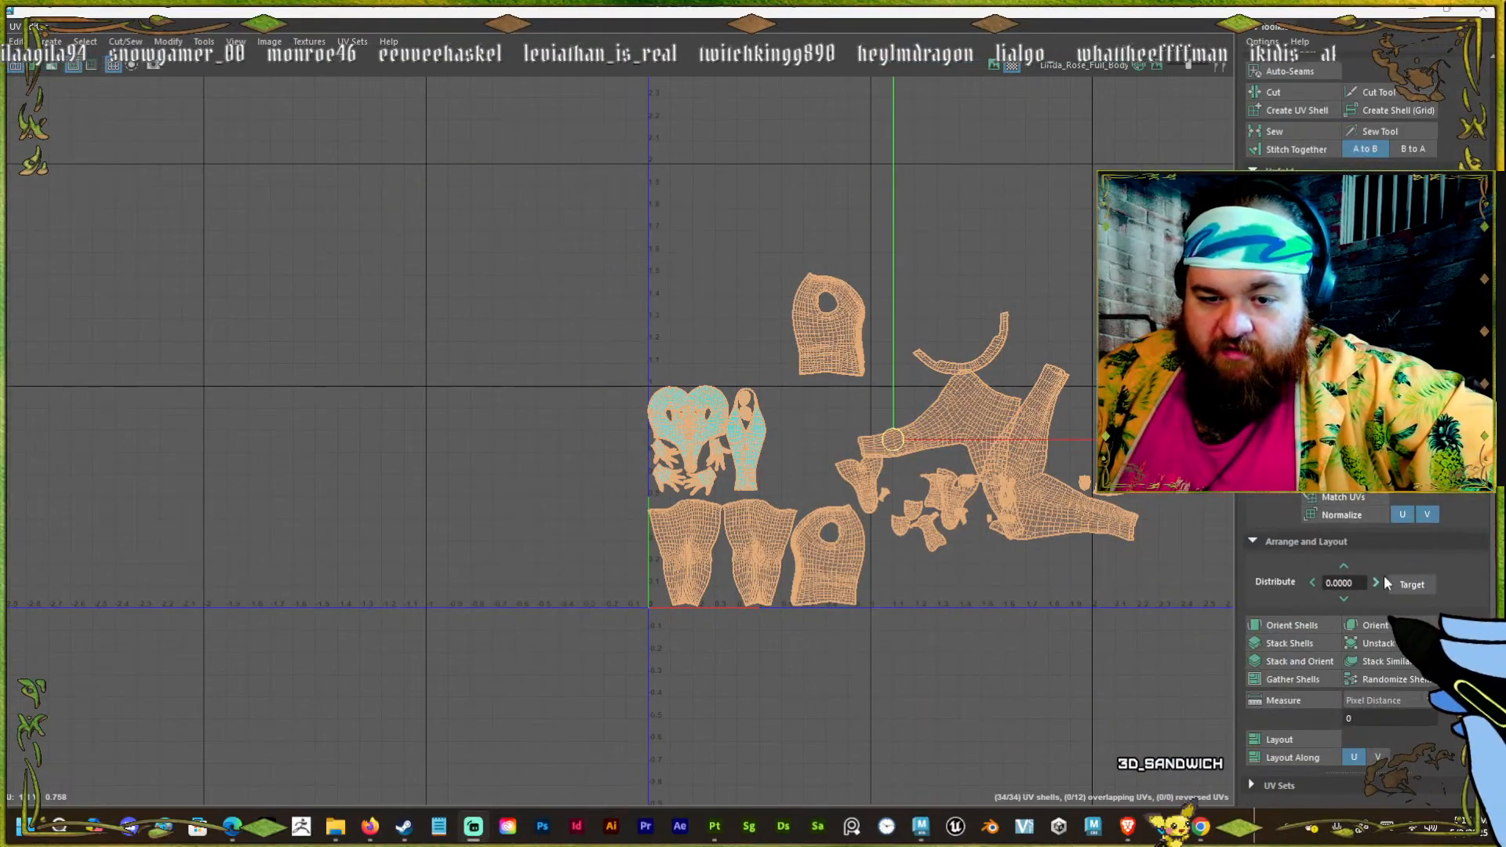
{"action": "left_click", "coordinate": [1283, 739]}
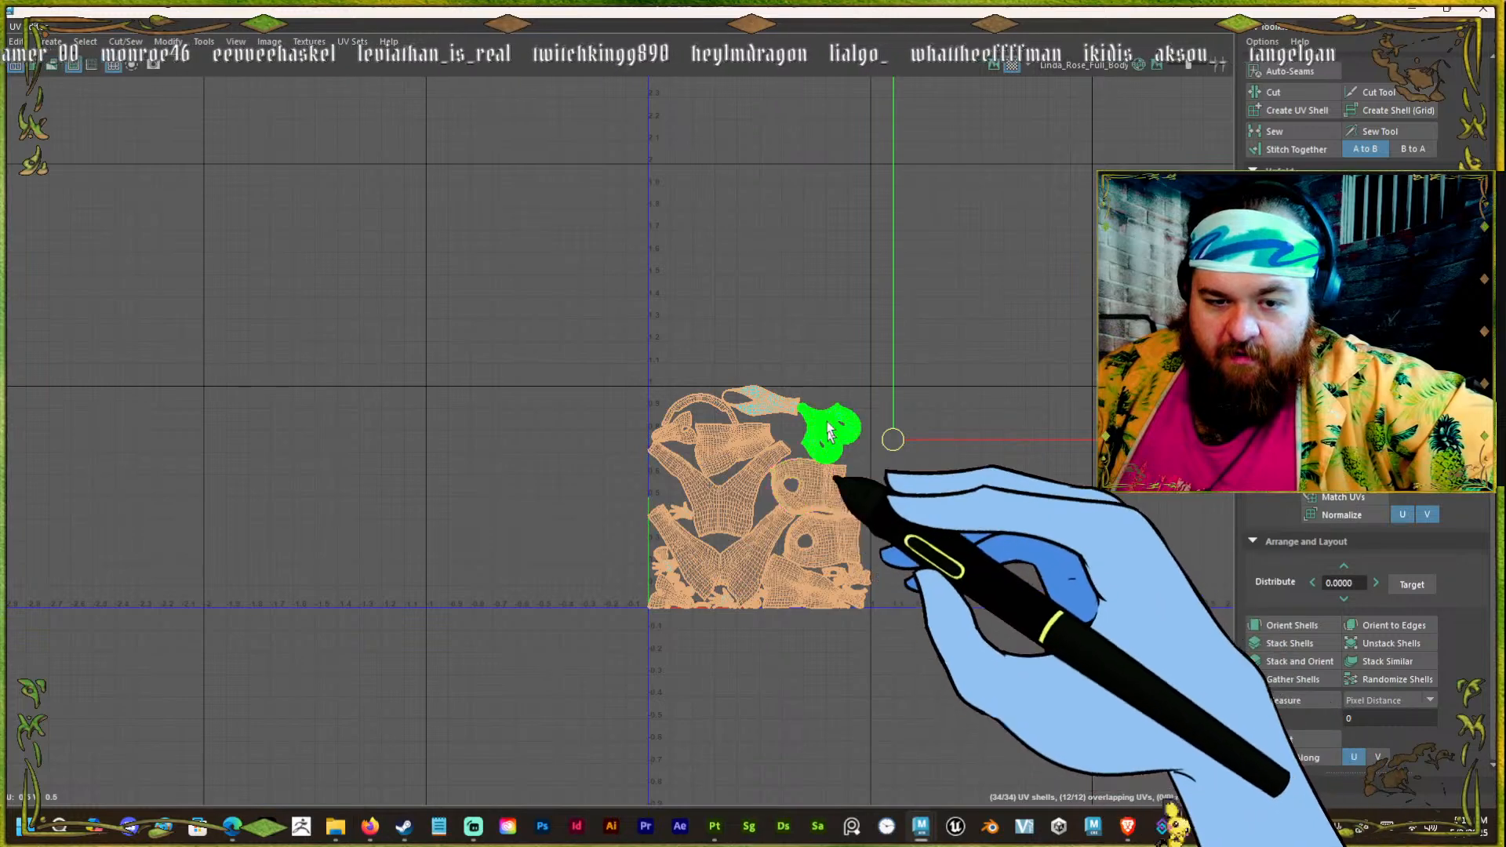
Check how the pinned head shell was laid out, and undo the automatic layout.
{"action": "scroll", "coordinate": [819, 357], "scroll_direction": "up", "scroll_amount": 4}
{"action": "left_click", "coordinate": [709, 372]}
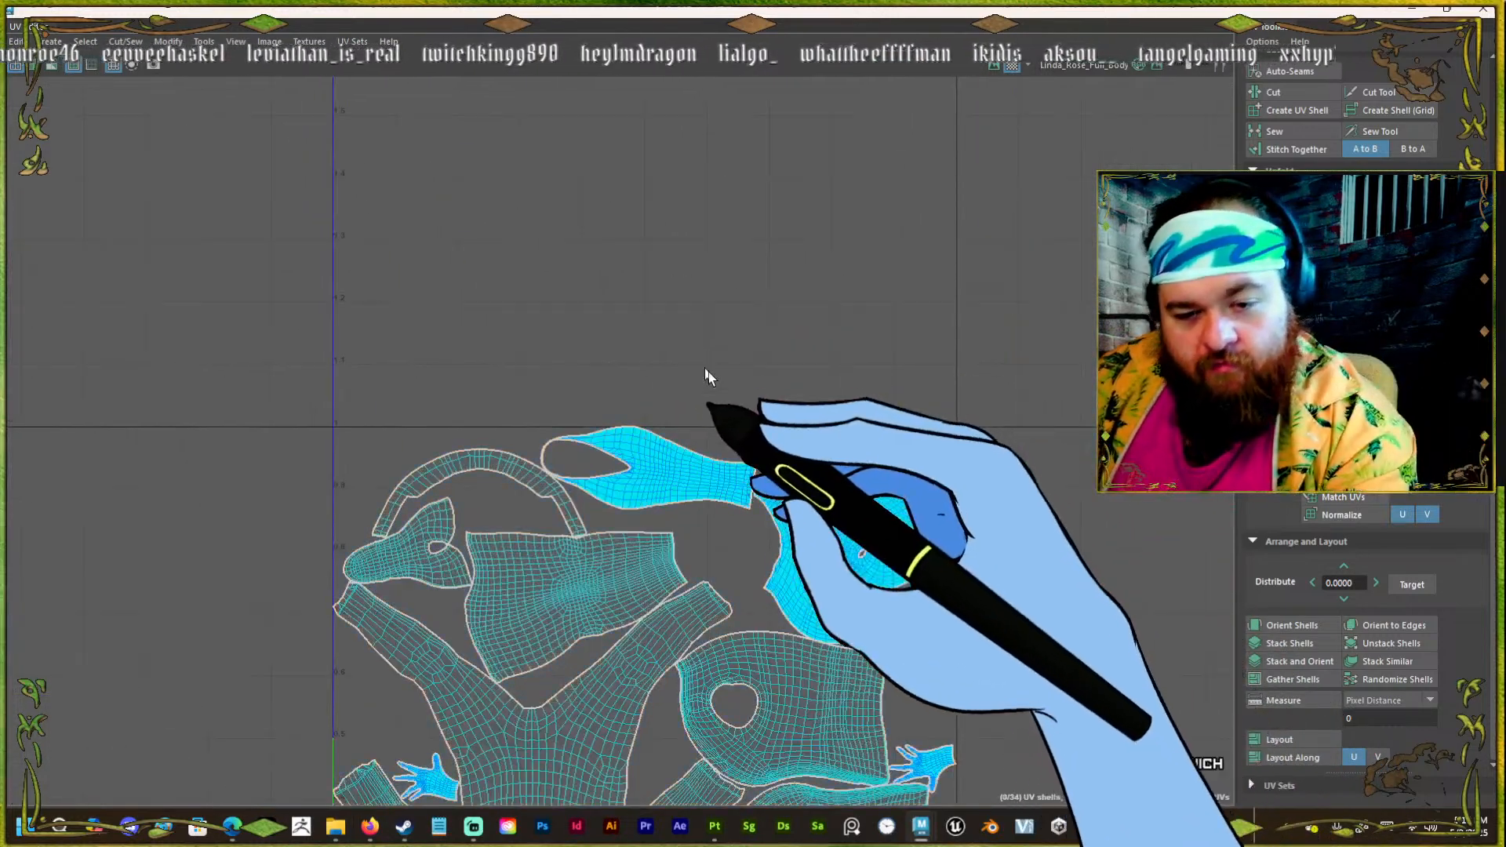
{"action": "left_click", "coordinate": [837, 558]}
{"action": "scroll", "coordinate": [1372, 627], "scroll_direction": "up", "scroll_amount": 5}
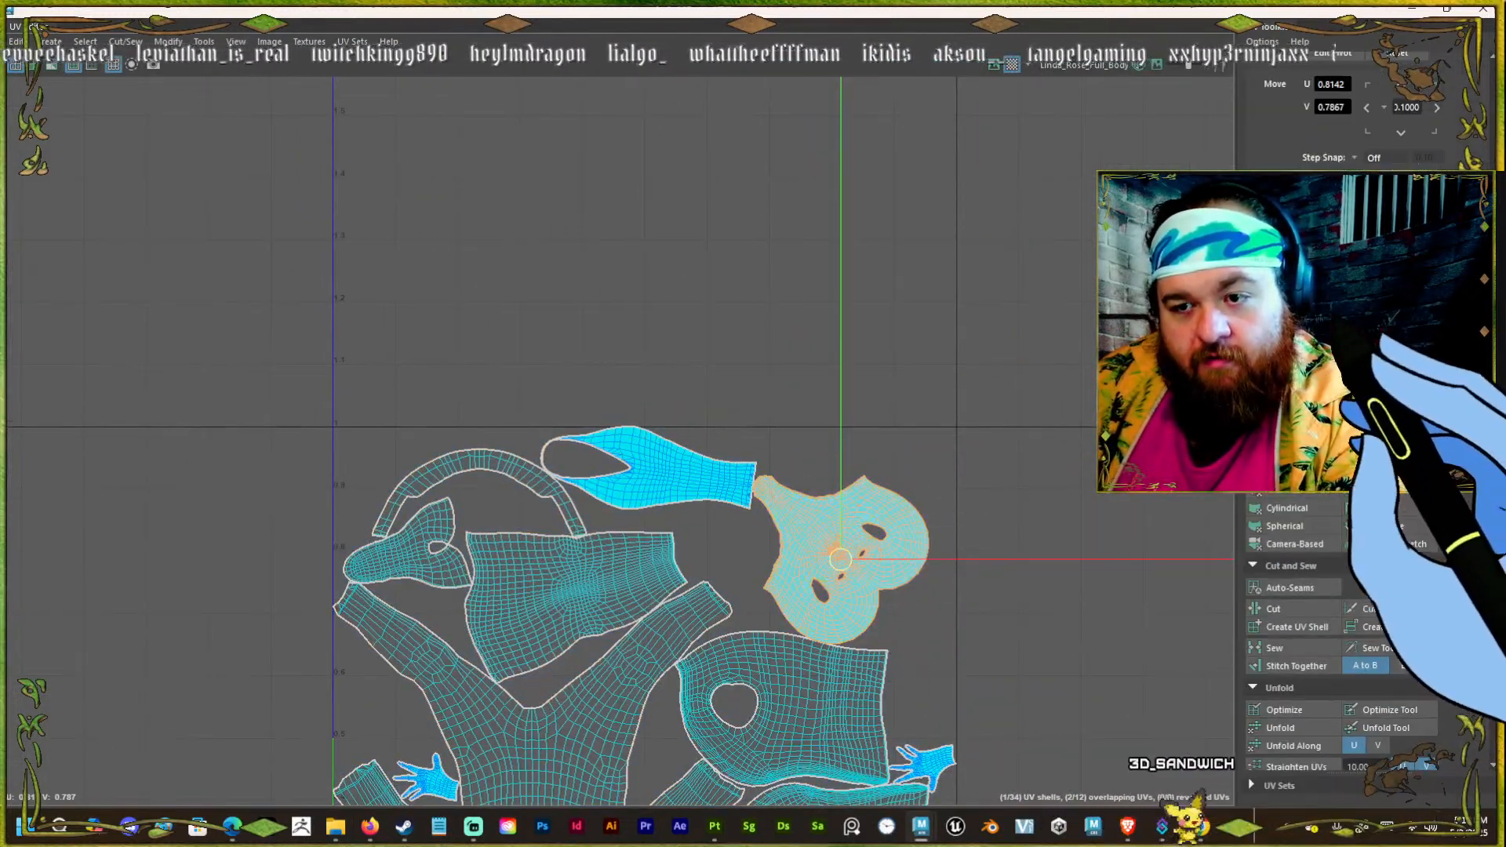
{"action": "key", "text": "ctrl+z"}
{"action": "key", "text": "ctrl+z"}
{"action": "key", "text": "ctrl+z"}
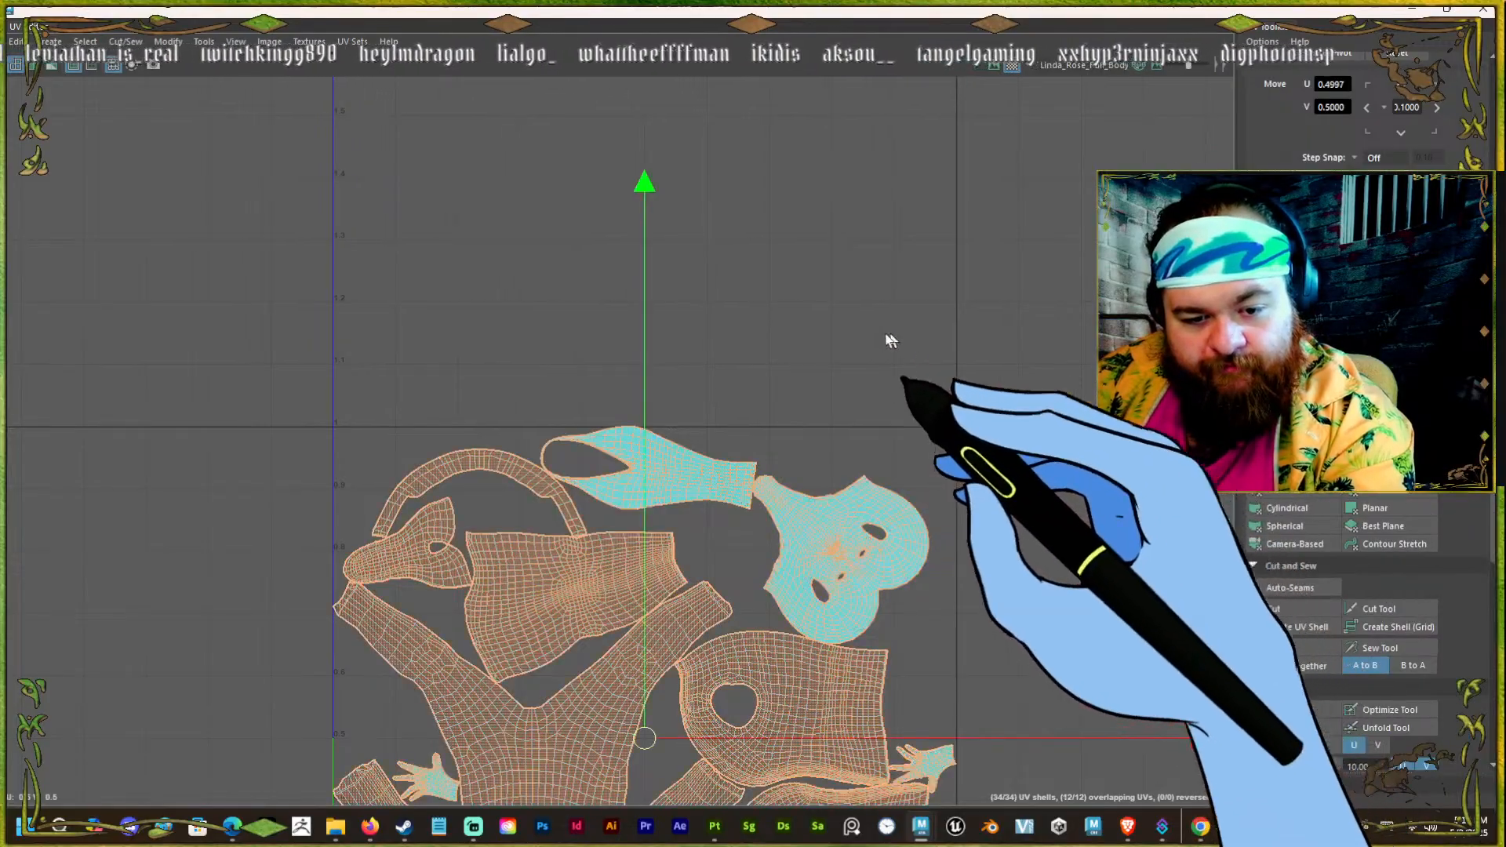
{"action": "left_click", "coordinate": [688, 249]}
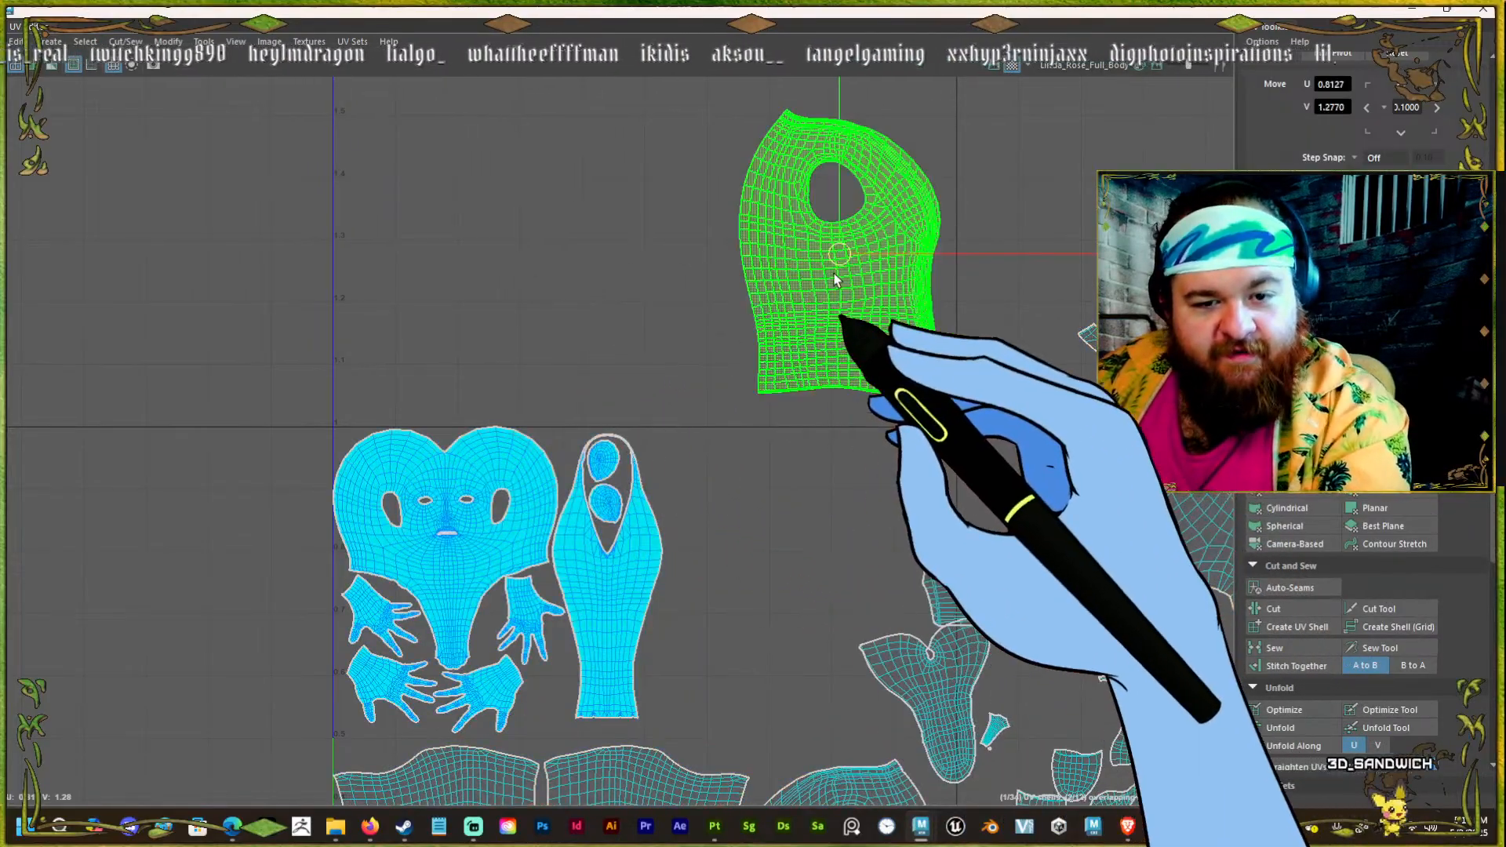
Move the large shell with the round hole from above the tile into the free space beside the neck shell.
{"action": "left_click", "coordinate": [834, 273]}
{"action": "left_click_drag", "start_coordinate": [839, 255], "coordinate": [757, 622]}
{"action": "scroll", "coordinate": [787, 529], "scroll_direction": "down", "scroll_amount": 2}
{"action": "left_click", "coordinate": [1104, 510]}
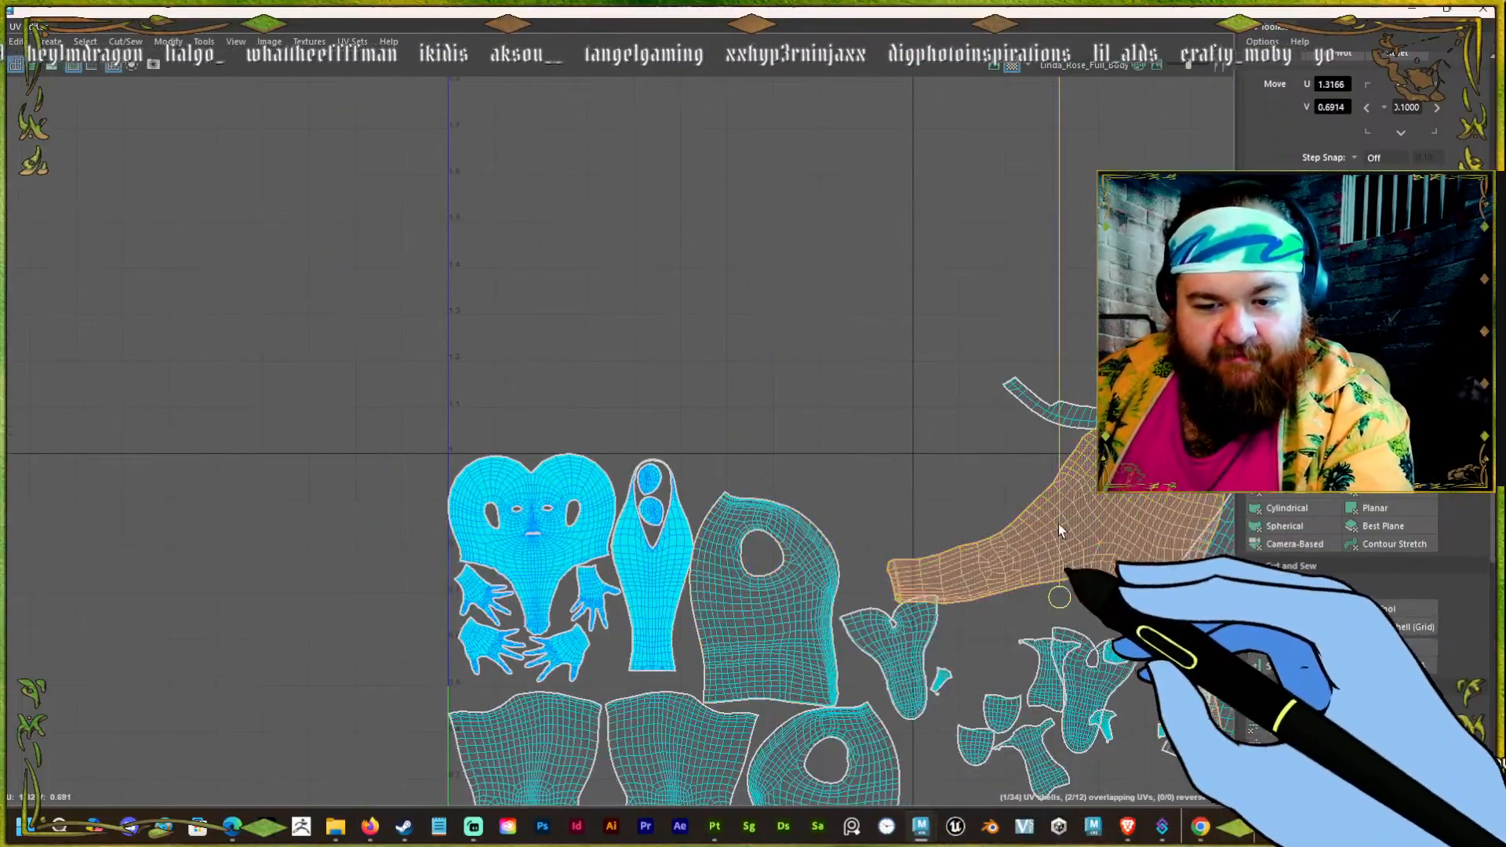
{"action": "left_click", "coordinate": [842, 403]}
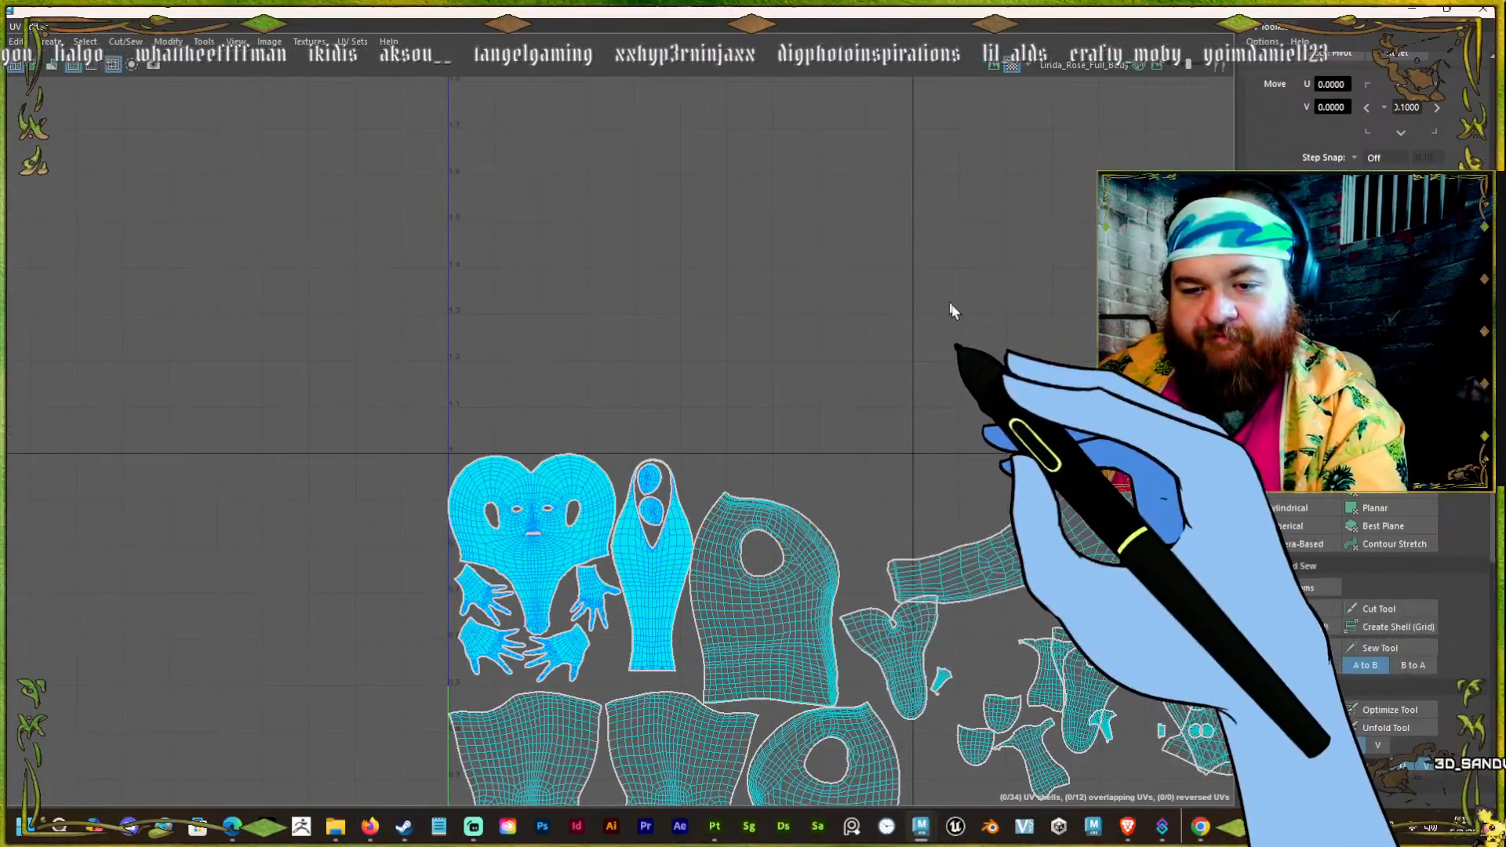
{"action": "scroll", "coordinate": [1043, 392], "scroll_direction": "down", "scroll_amount": 2}
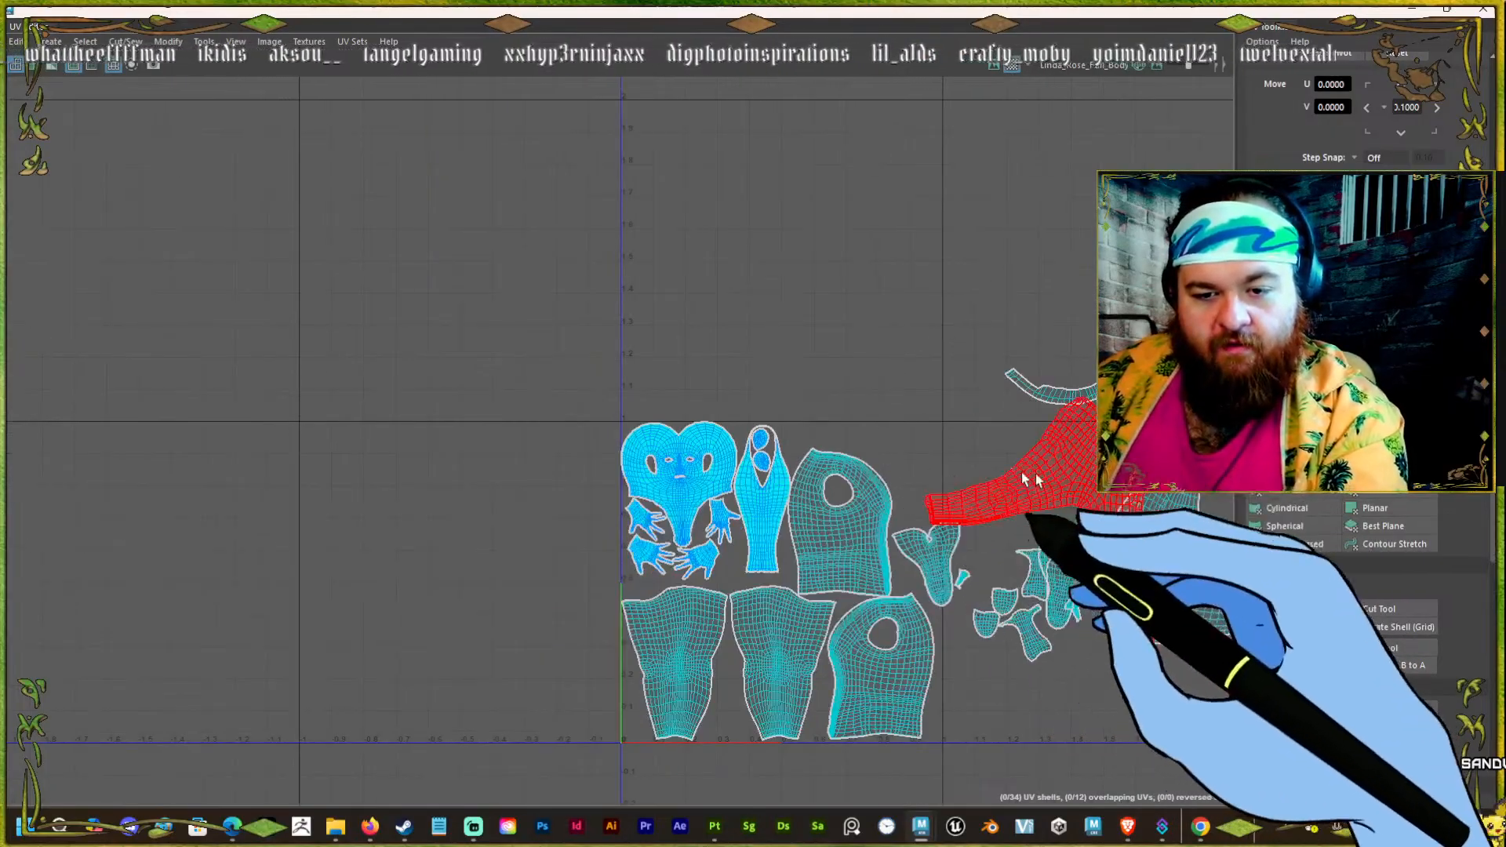
{"action": "left_click", "coordinate": [1069, 480]}
{"action": "scroll", "coordinate": [809, 440], "scroll_direction": "down", "scroll_amount": 2}
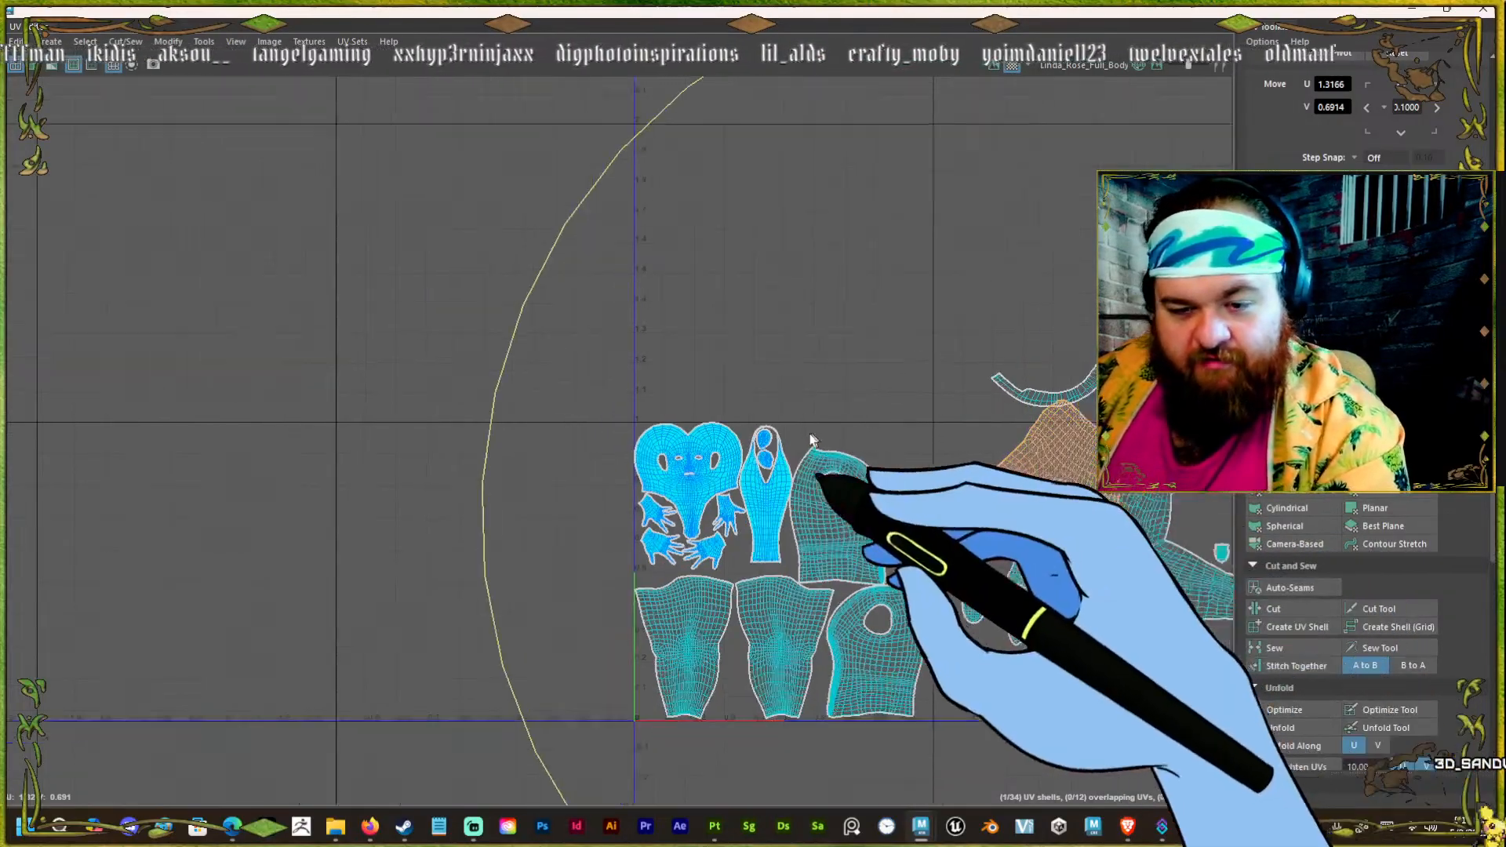
{"action": "left_click", "coordinate": [521, 191]}
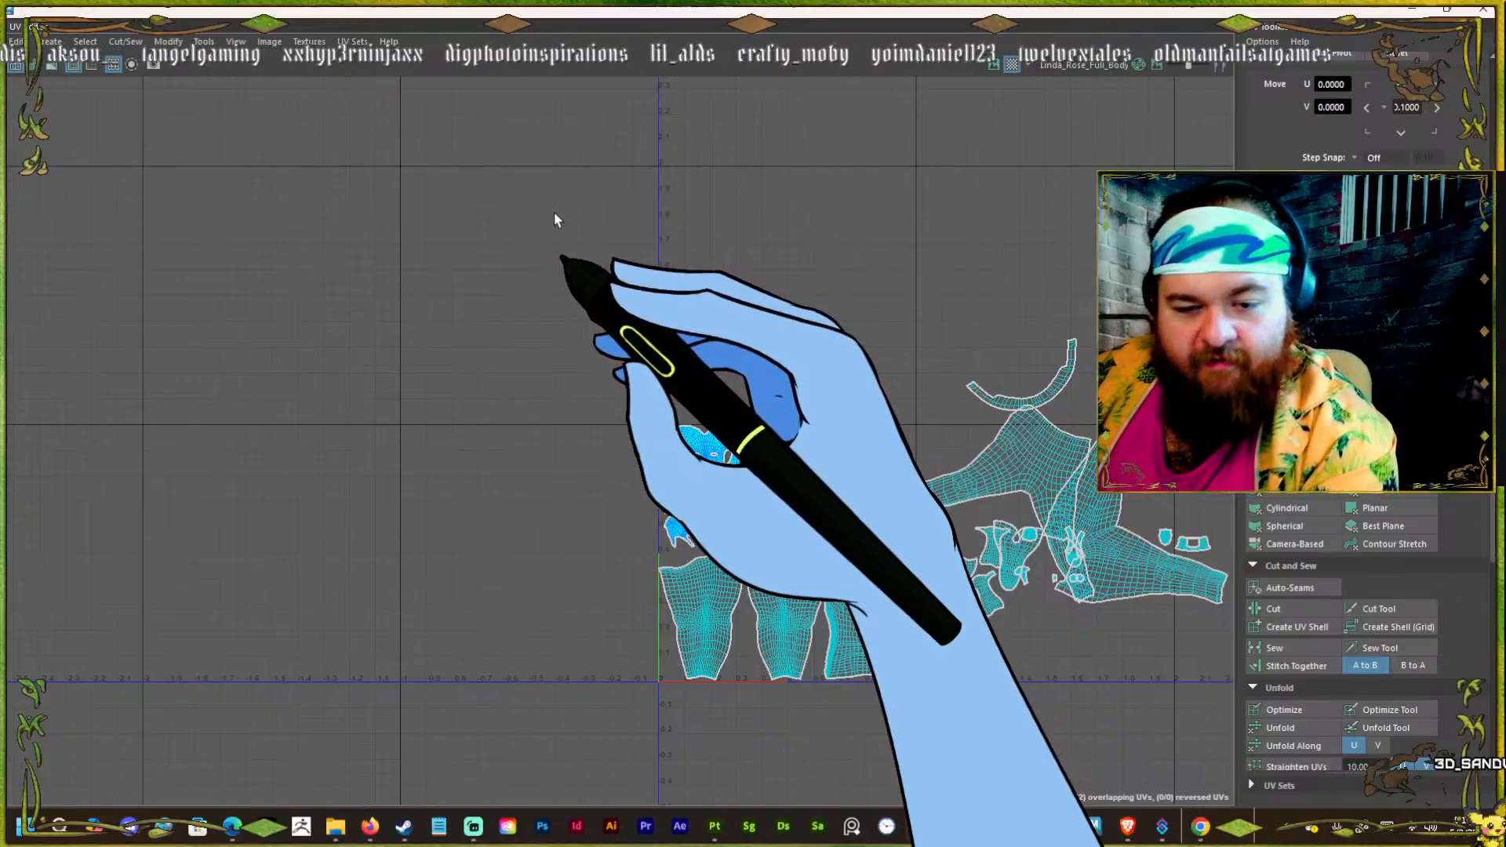
{"action": "left_click", "coordinate": [701, 620]}
{"action": "scroll", "coordinate": [820, 611], "scroll_direction": "up", "scroll_amount": 4}
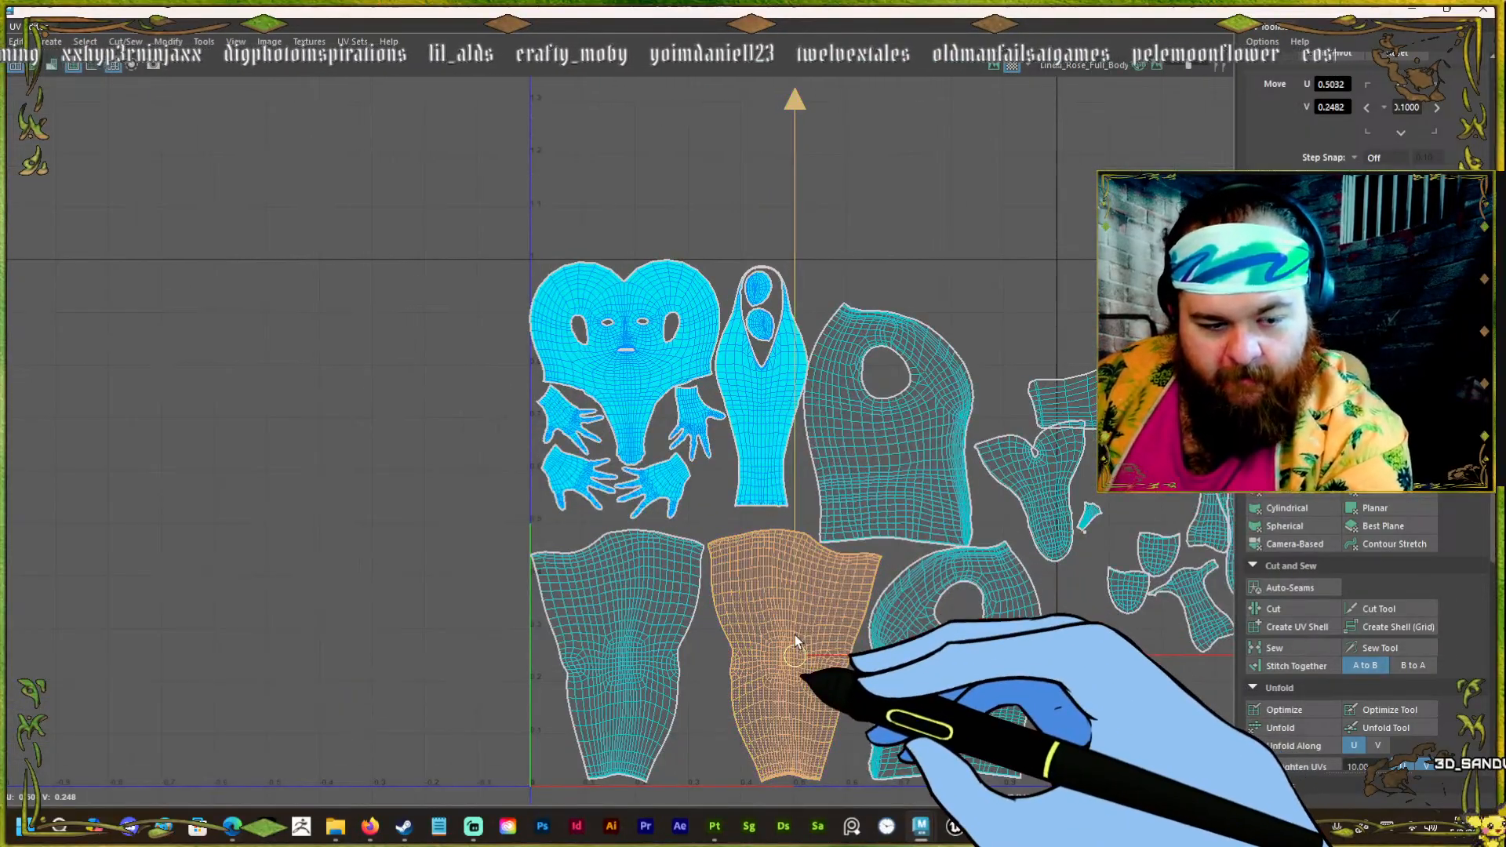
{"action": "key", "text": "e"}
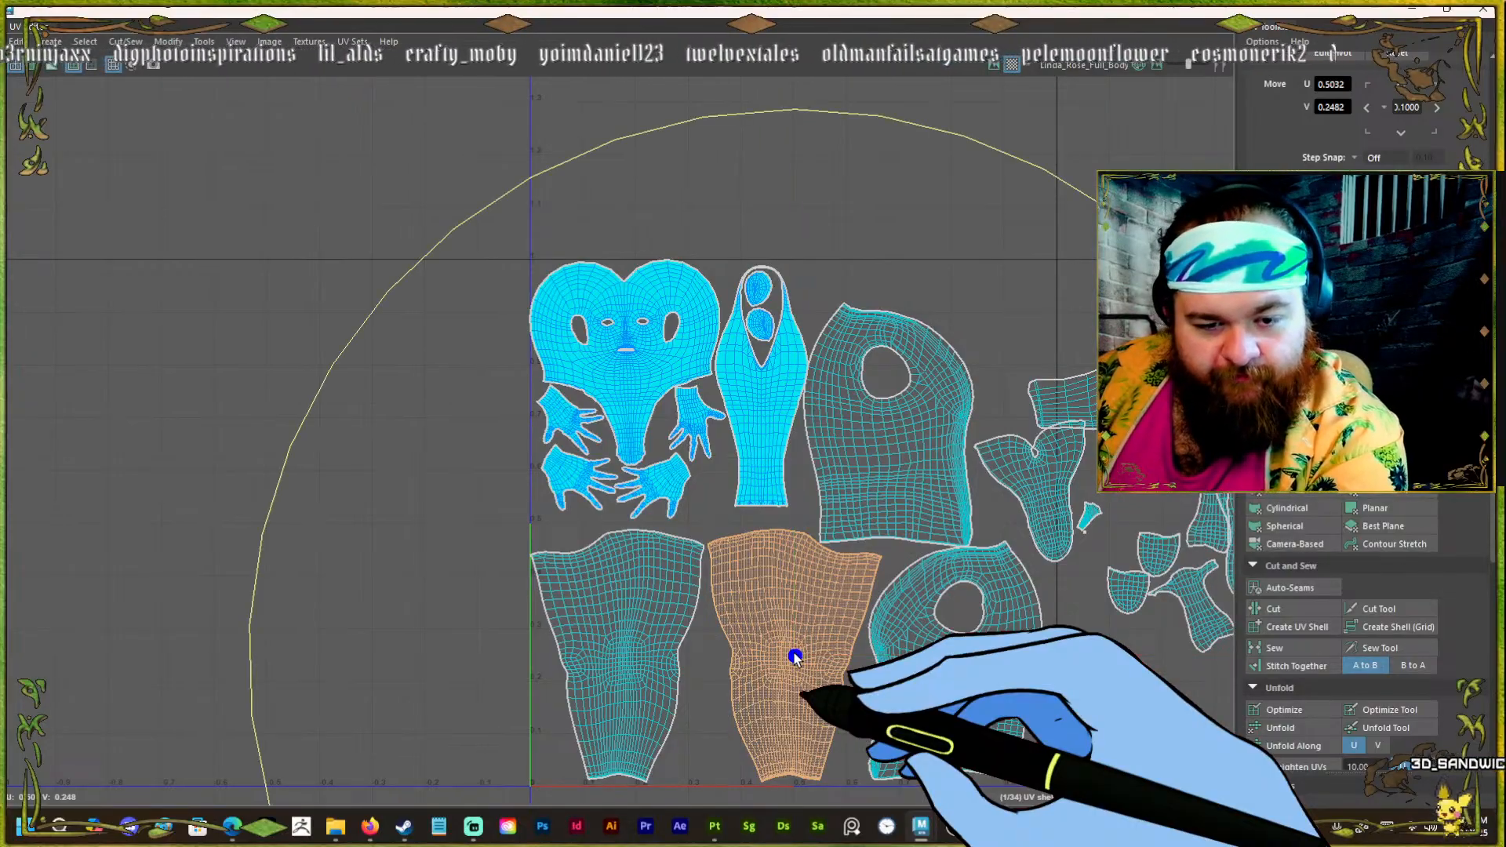
{"action": "scroll", "coordinate": [794, 641], "scroll_direction": "down", "scroll_amount": 3}
Open the Layout UVs options and return to the UV Editor.
{"action": "left_click", "coordinate": [915, 450]}
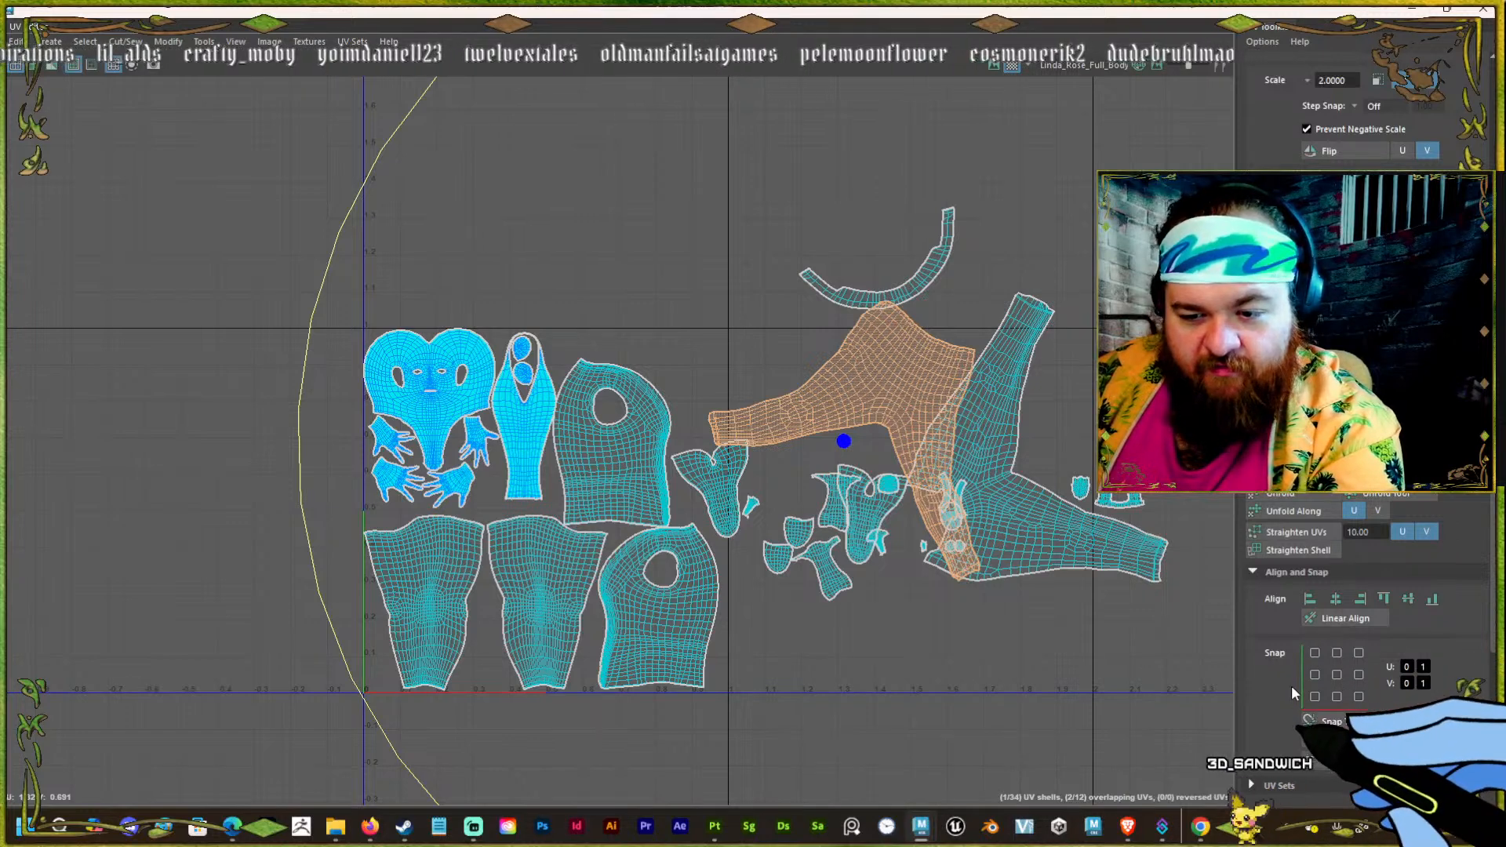
{"action": "scroll", "coordinate": [1308, 746], "scroll_direction": "down", "scroll_amount": 5}
{"action": "left_click", "coordinate": [1307, 745], "text": "shift"}
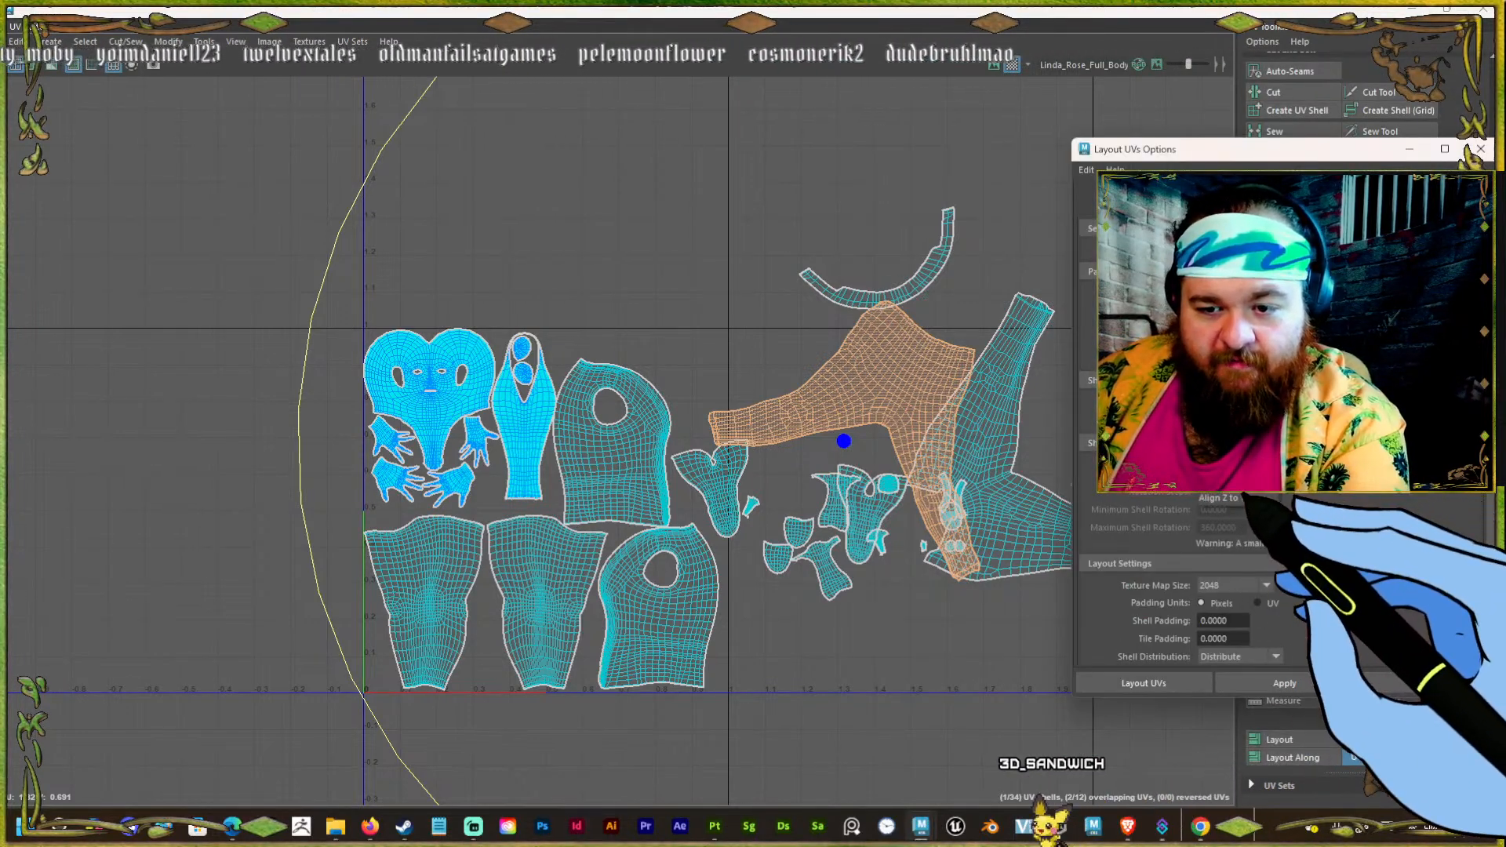
{"action": "left_click", "coordinate": [690, 308]}
Try the automatic layout on all UV shells once more and undo it.
{"action": "right_click_drag", "start_coordinate": [558, 335], "coordinate": [528, 374], "text": "alt"}
{"action": "left_click_drag", "start_coordinate": [367, 191], "coordinate": [965, 539]}
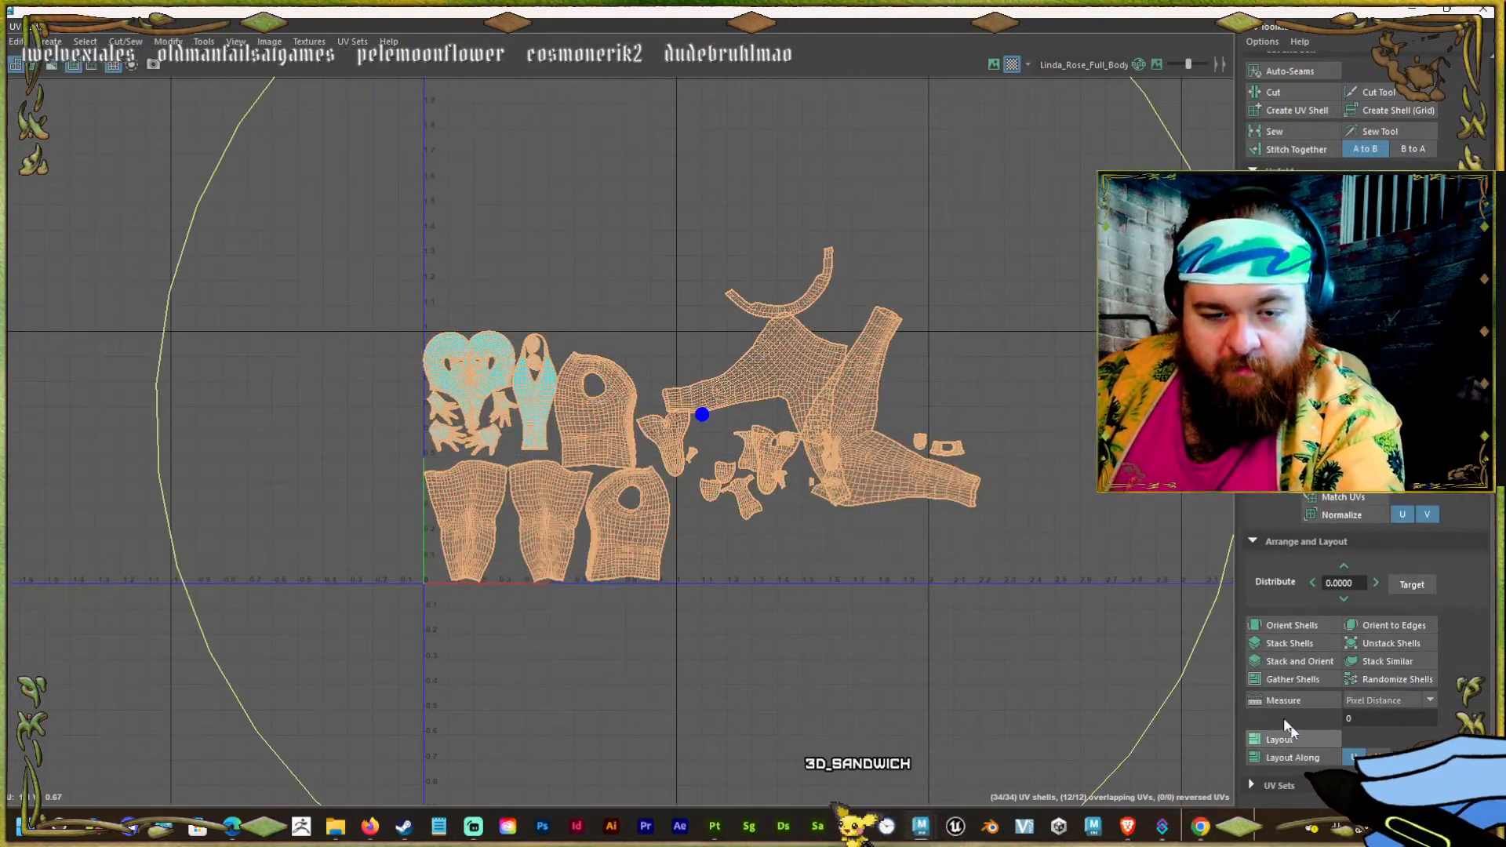
{"action": "left_click", "coordinate": [1284, 738]}
{"action": "key", "text": "ctrl+z"}
{"action": "left_click", "coordinate": [778, 286]}
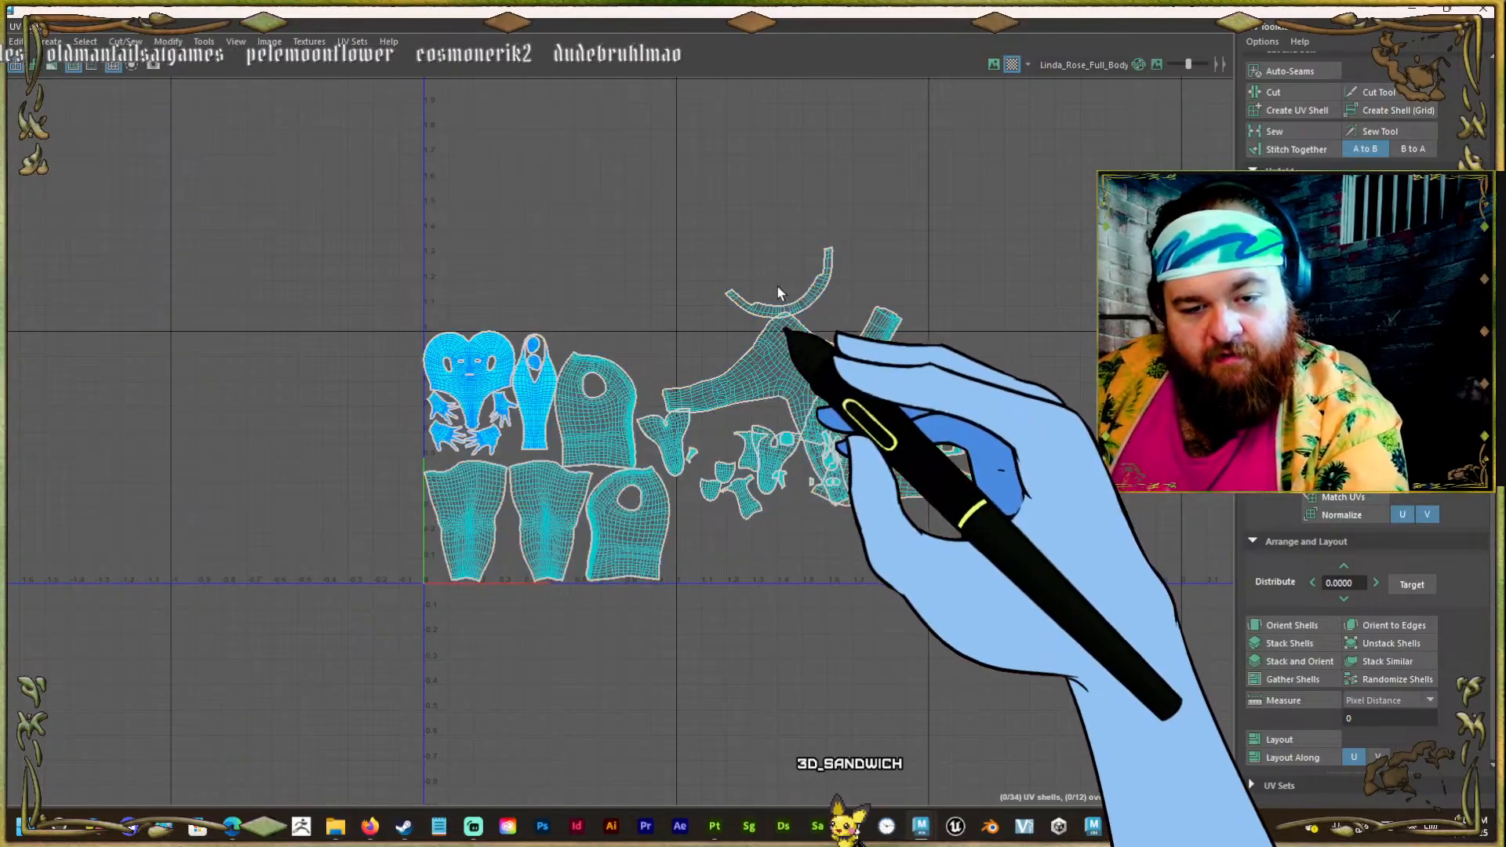
Select the two tapered shells in the tile's lower row together with both large shells that have a round hole.
{"action": "left_click", "coordinate": [610, 414]}
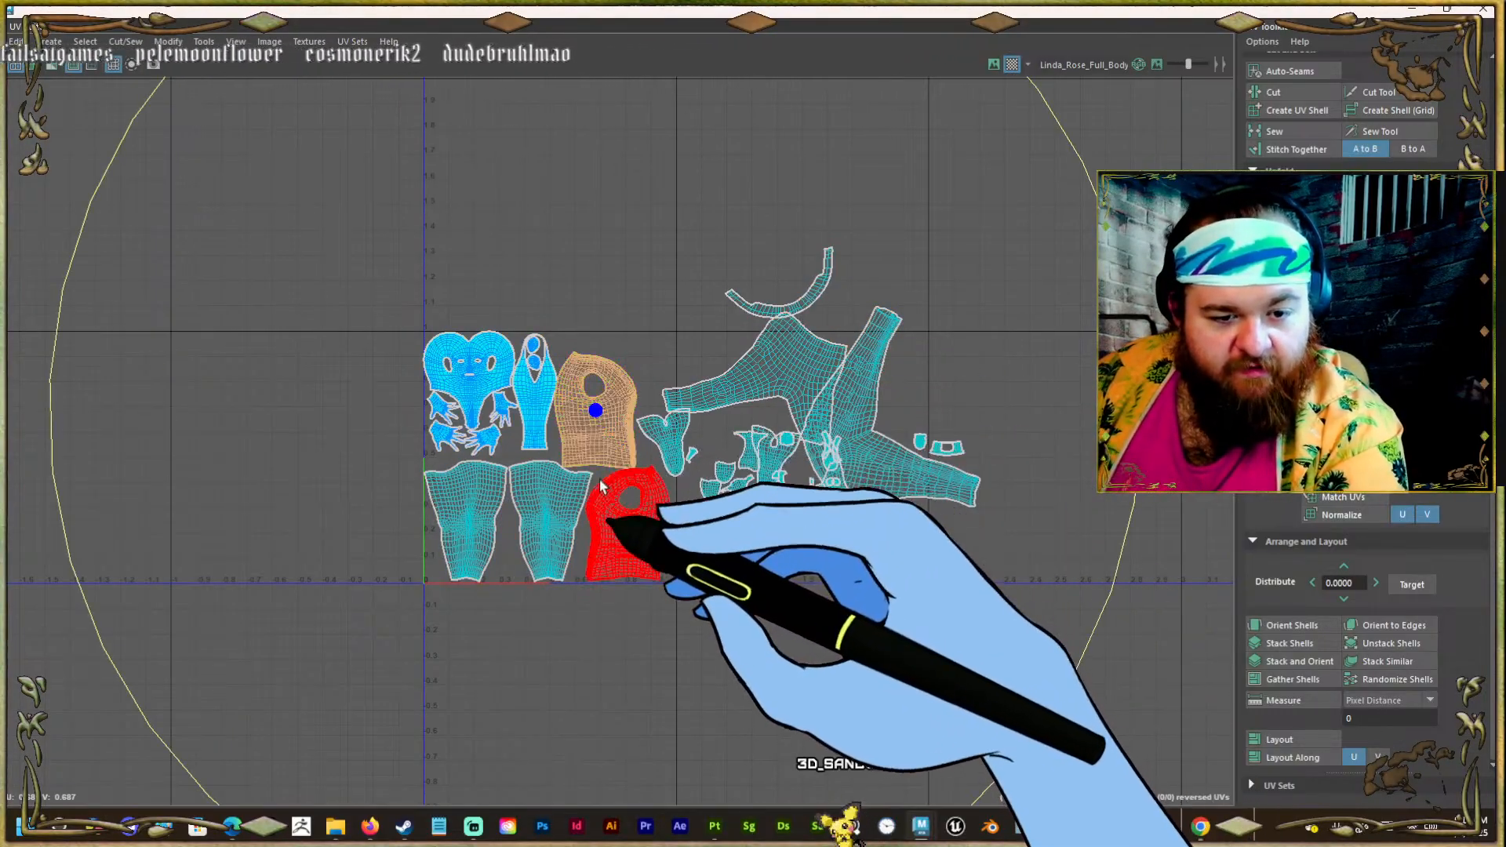
{"action": "scroll", "coordinate": [601, 477], "scroll_direction": "up", "scroll_amount": 3}
{"action": "left_click", "coordinate": [513, 495]}
{"action": "left_click", "coordinate": [428, 502], "text": "shift"}
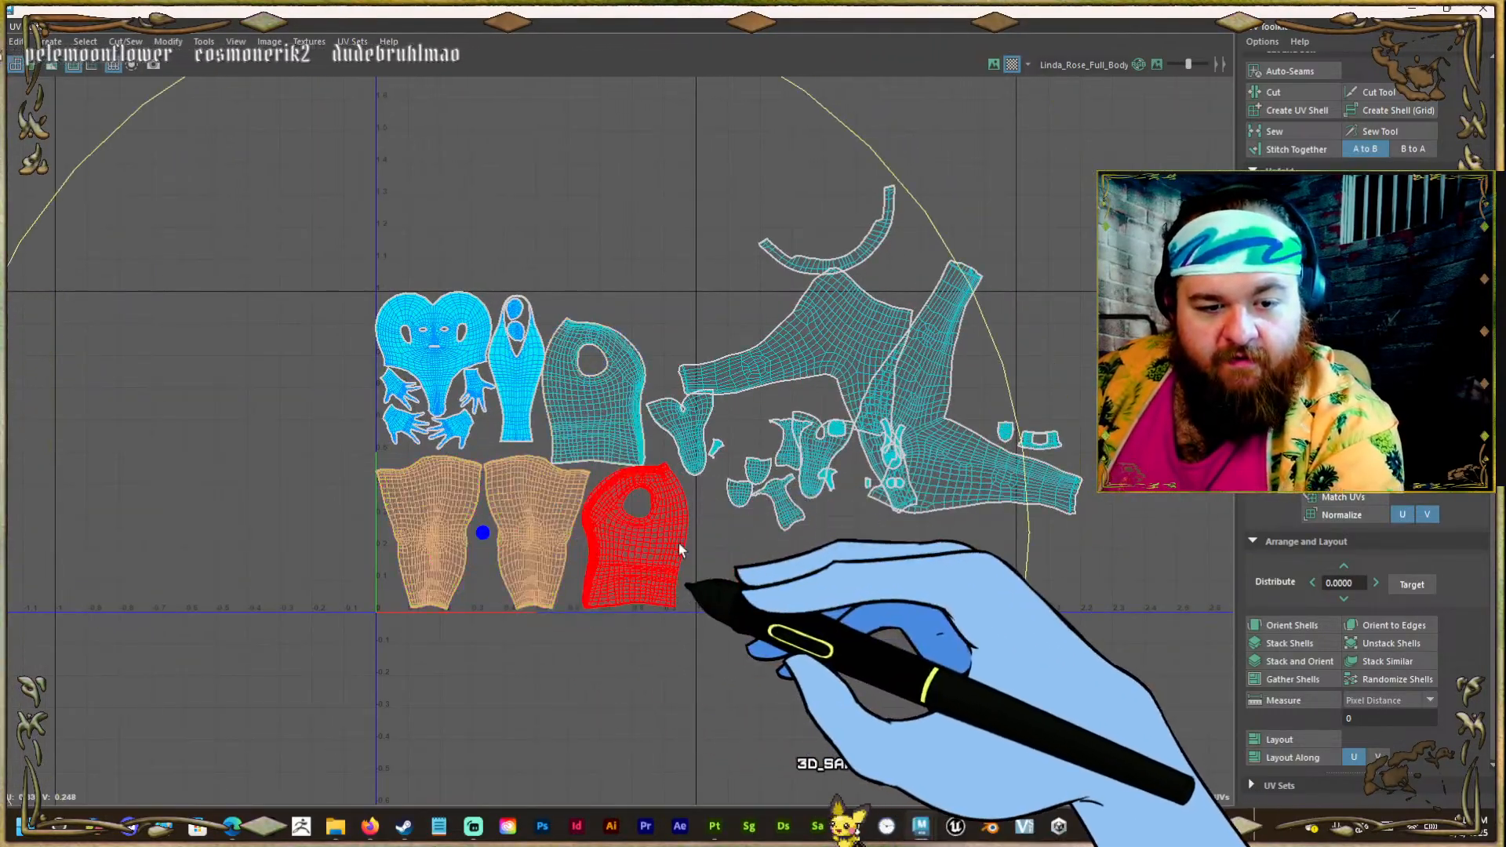
{"action": "left_click", "coordinate": [679, 543], "text": "shift"}
{"action": "left_click", "coordinate": [620, 408], "text": "shift"}
Restore the UV Editor to a floating window and examine the checker pattern on the character's upper body in the viewport.
{"action": "double_click", "coordinate": [714, 14]}
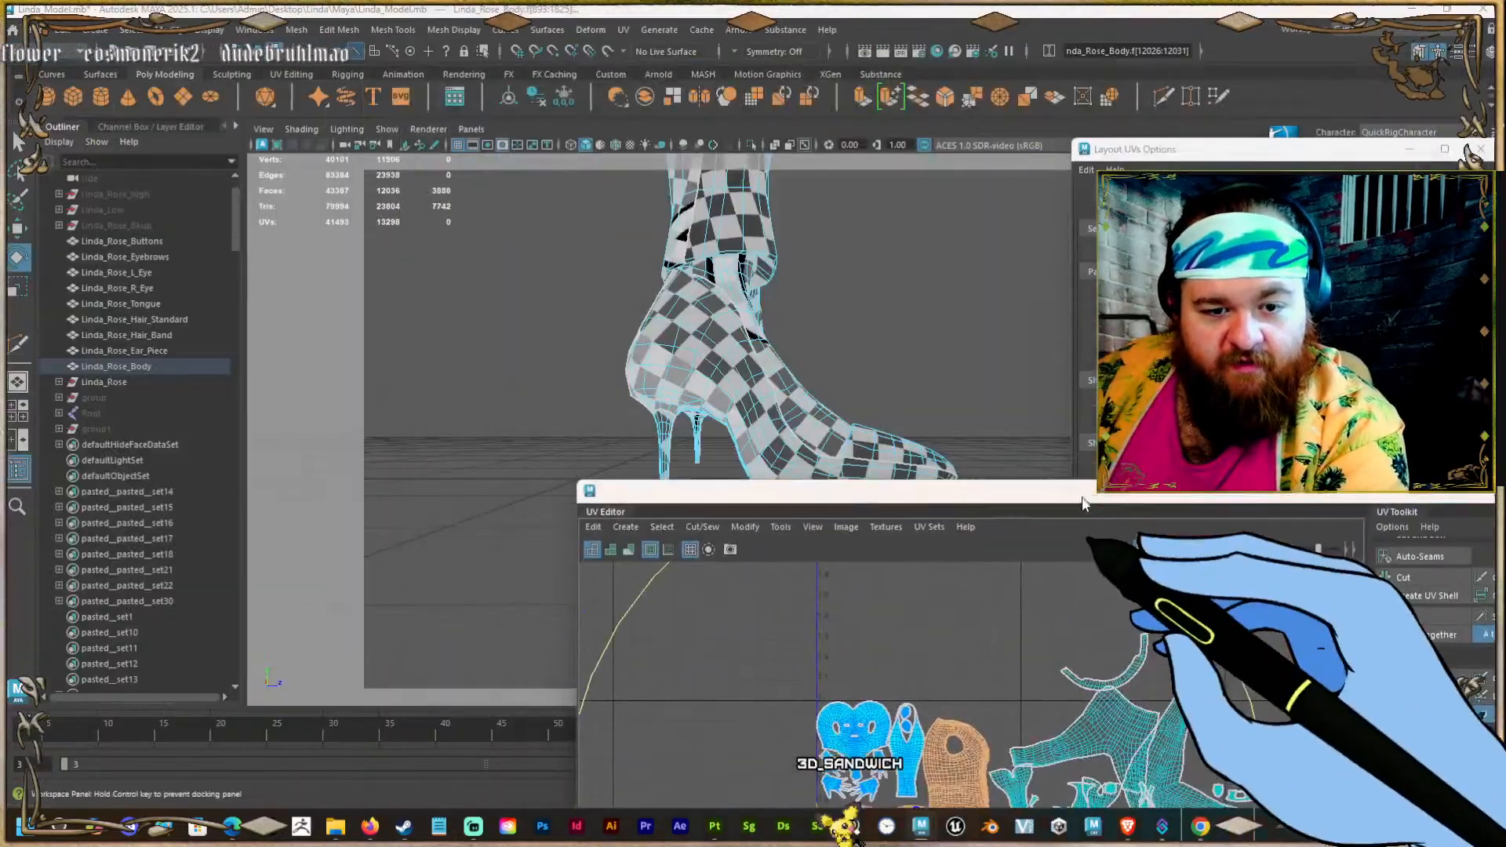
{"action": "left_click_drag", "start_coordinate": [627, 485], "coordinate": [632, 436], "text": "alt"}
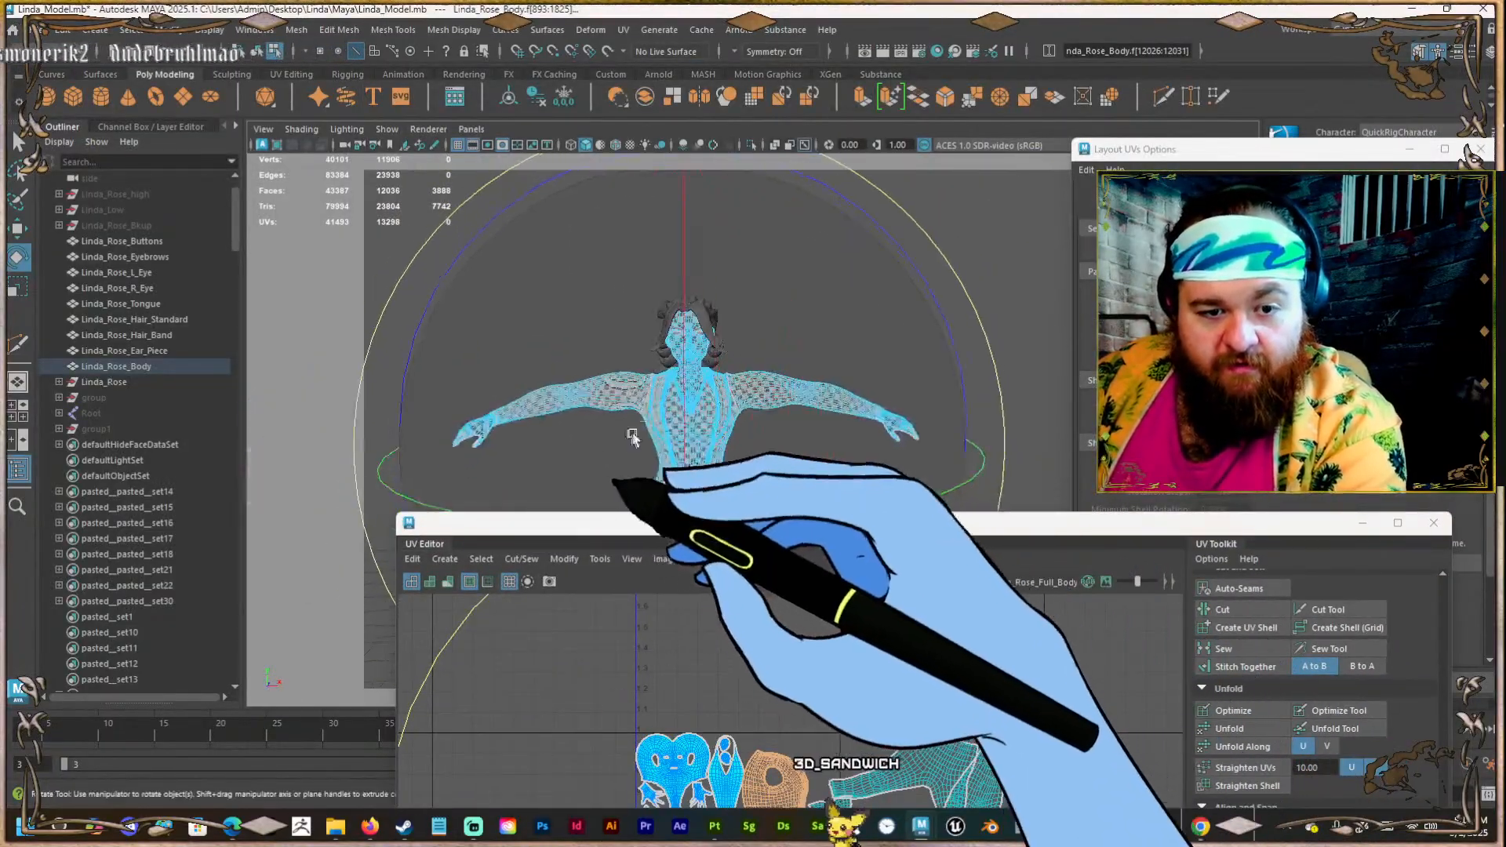
{"action": "right_click_drag", "start_coordinate": [633, 437], "coordinate": [741, 396], "text": "alt"}
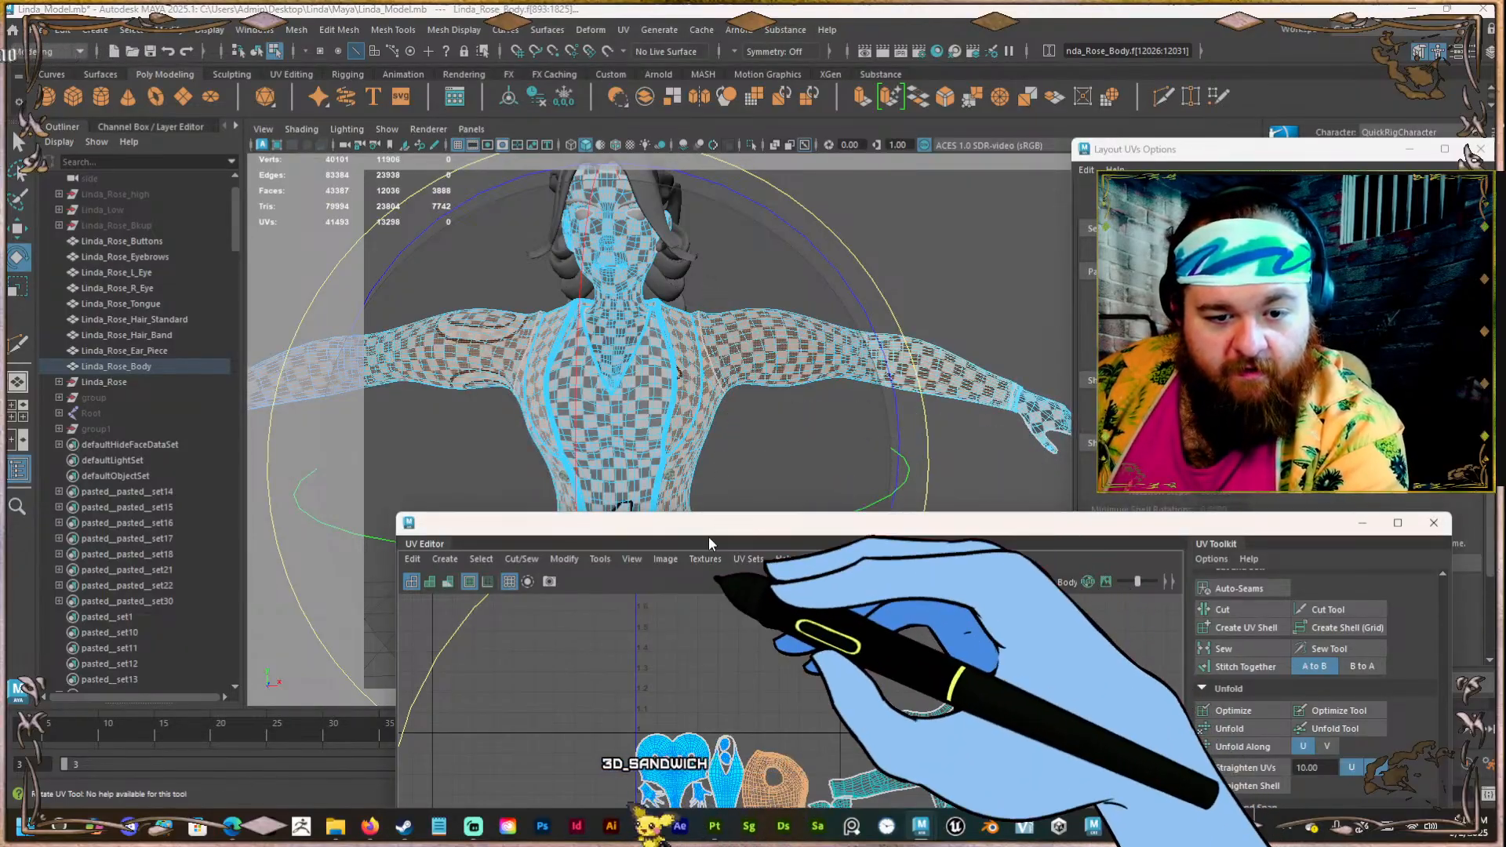
{"action": "left_click_drag", "start_coordinate": [696, 528], "coordinate": [610, 175]}
Select the upper round-hole UV shell and scale it down, undoing the trial scalings until it has the wanted size.
{"action": "left_click", "coordinate": [693, 455]}
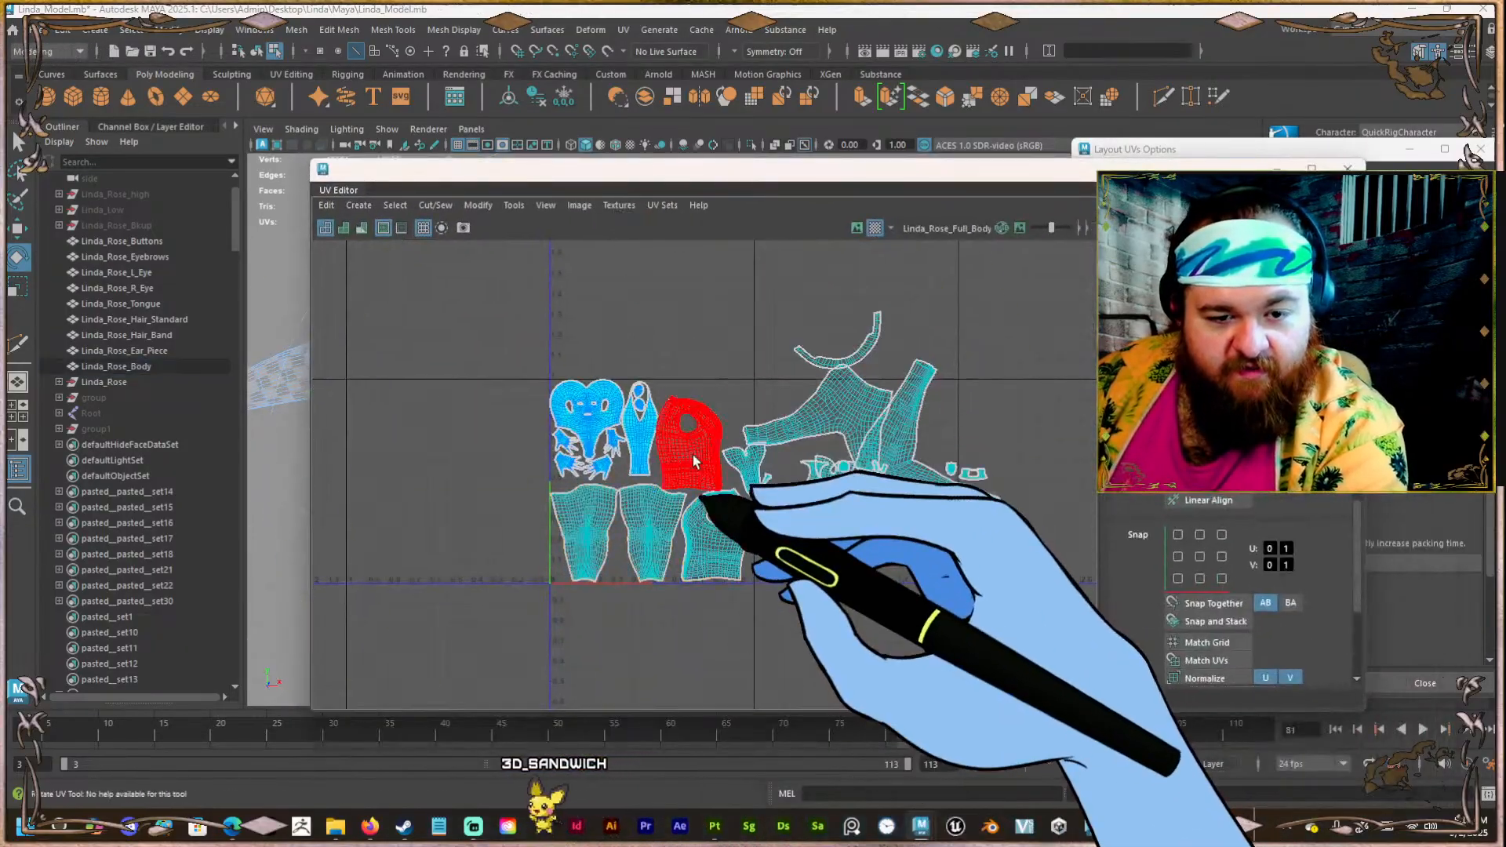
{"action": "key", "text": "r"}
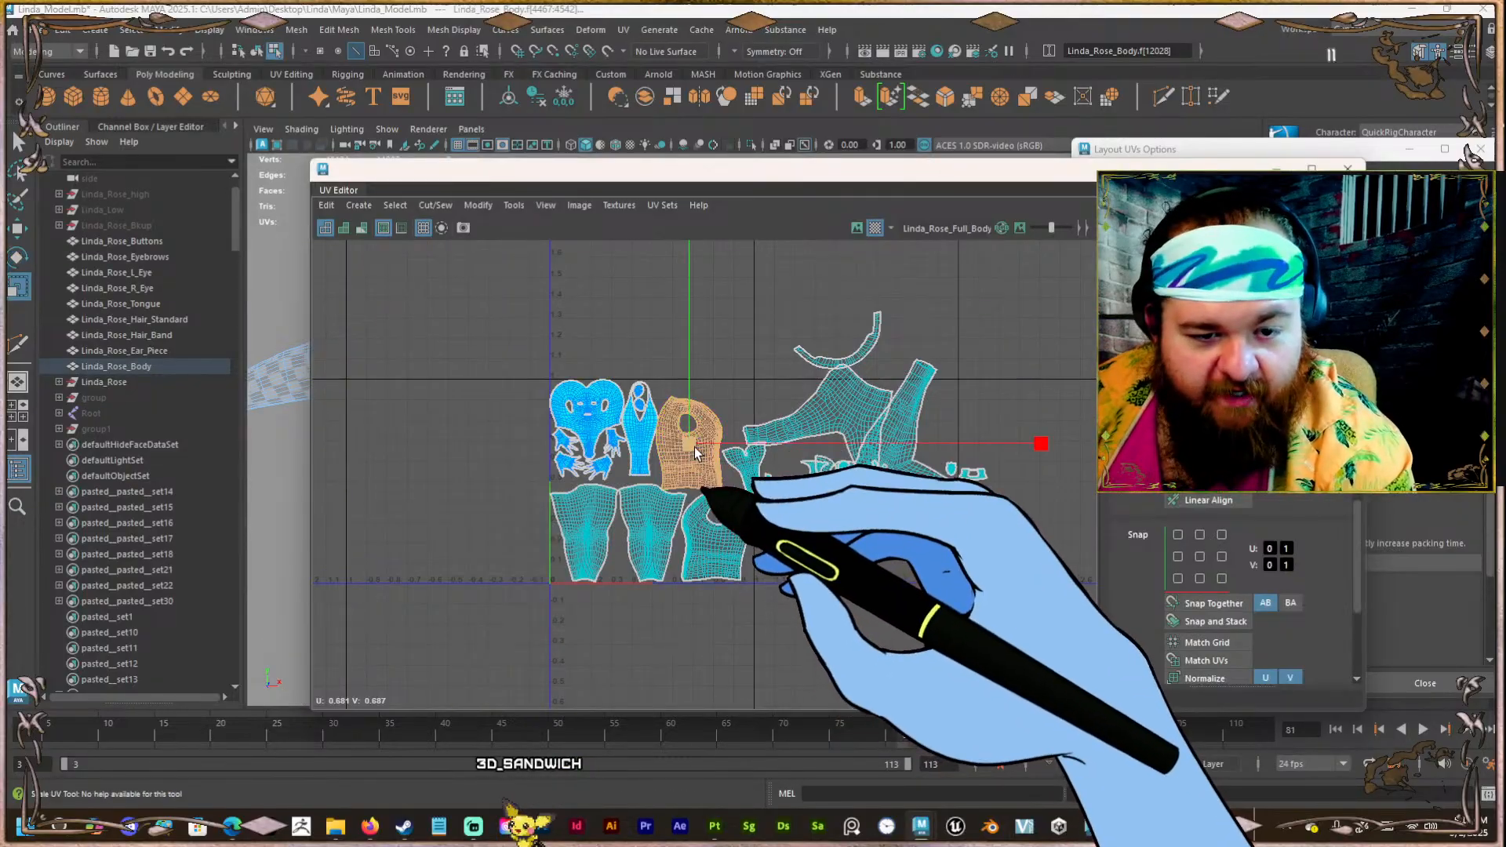
{"action": "scroll", "coordinate": [597, 473], "scroll_direction": "up", "scroll_amount": 3}
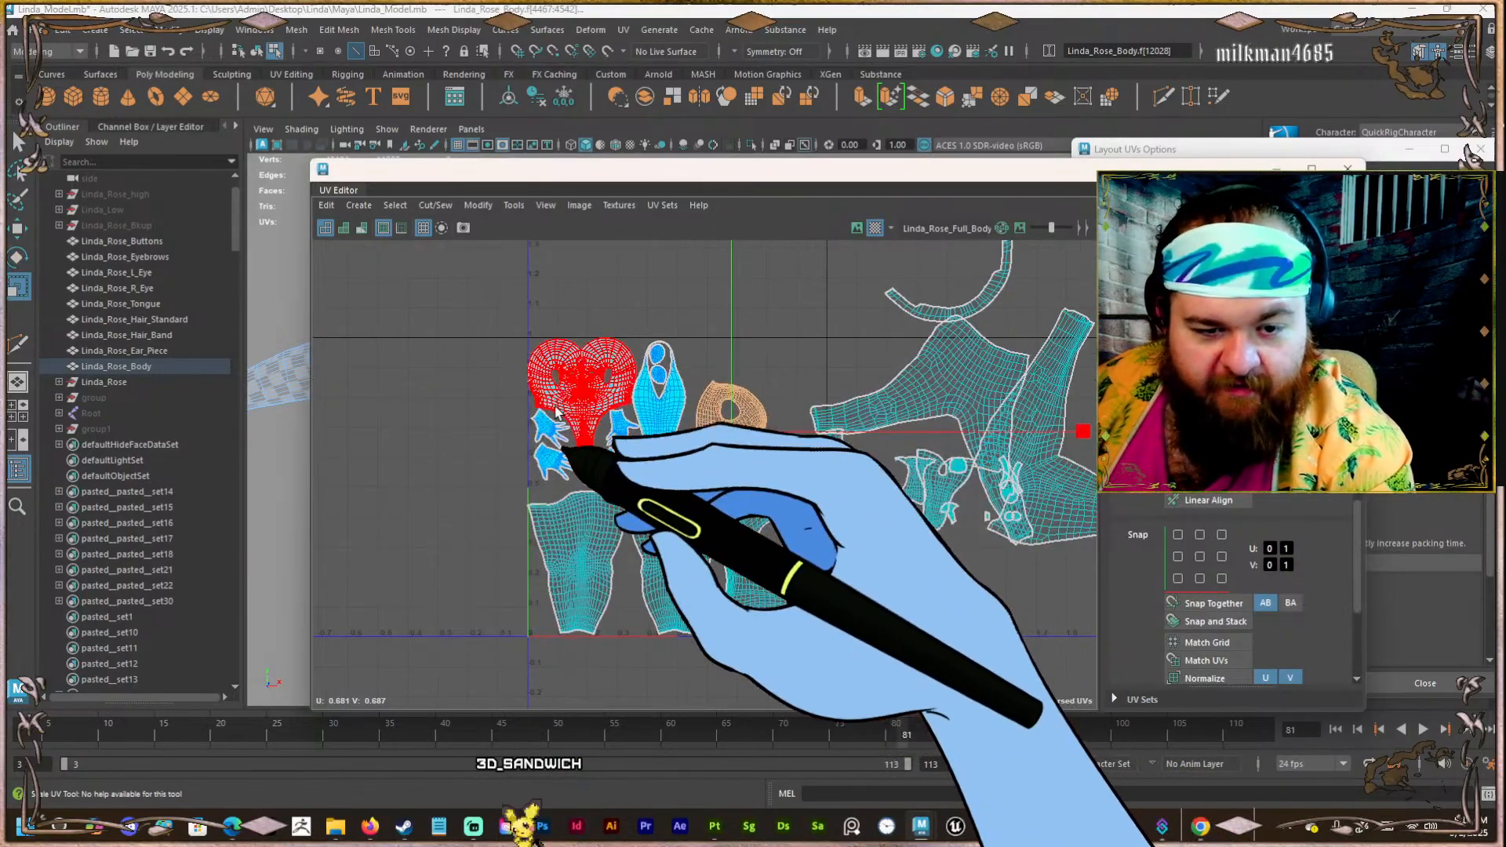
{"action": "key", "text": "ctrl+z"}
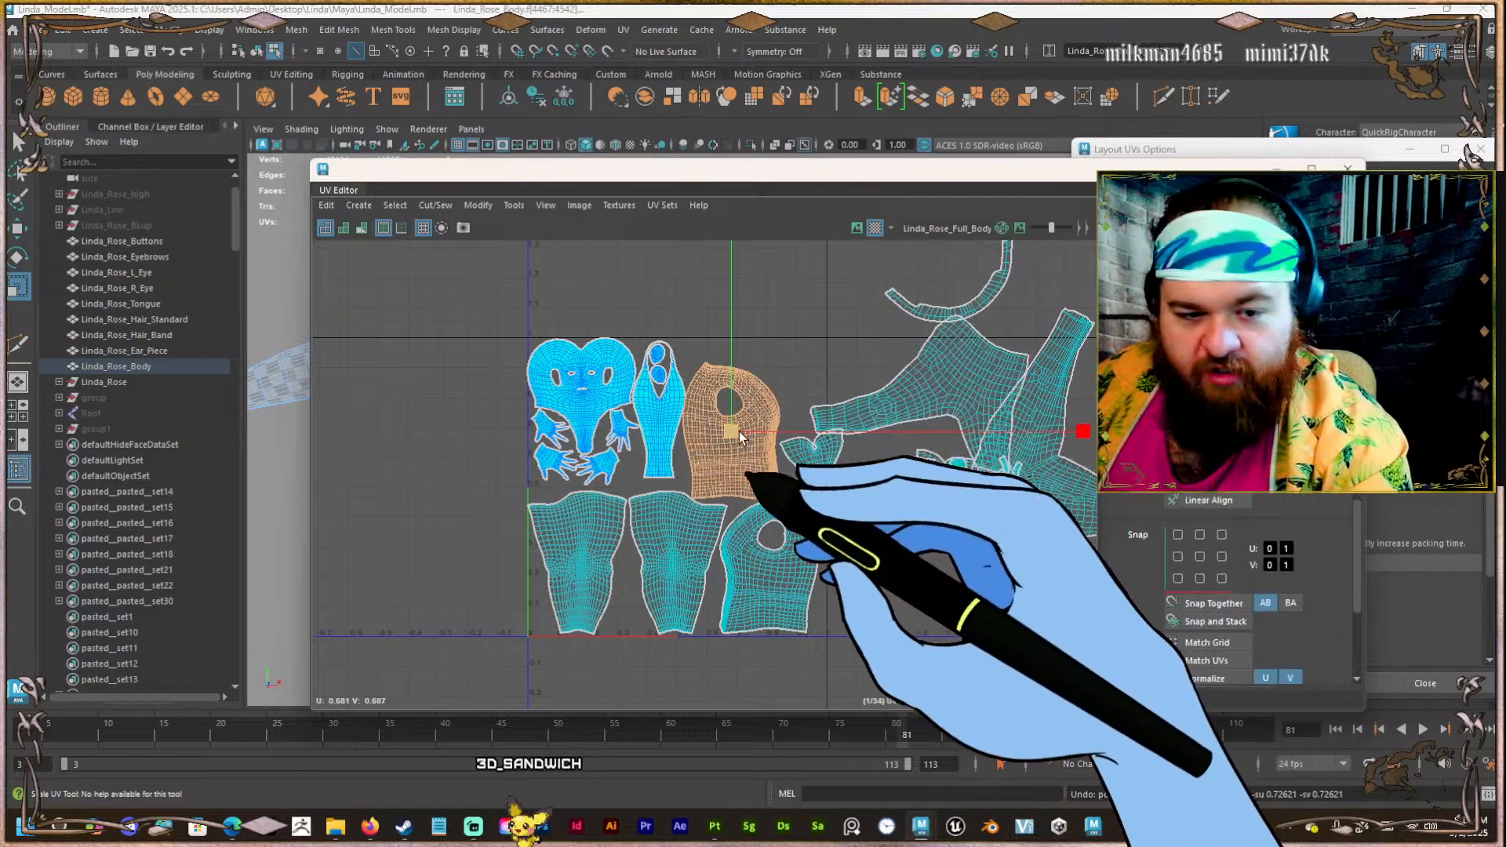
{"action": "left_click_drag", "start_coordinate": [727, 417], "coordinate": [606, 452]}
{"action": "key", "text": "ctrl+z"}
{"action": "left_click_drag", "start_coordinate": [728, 431], "coordinate": [562, 459]}
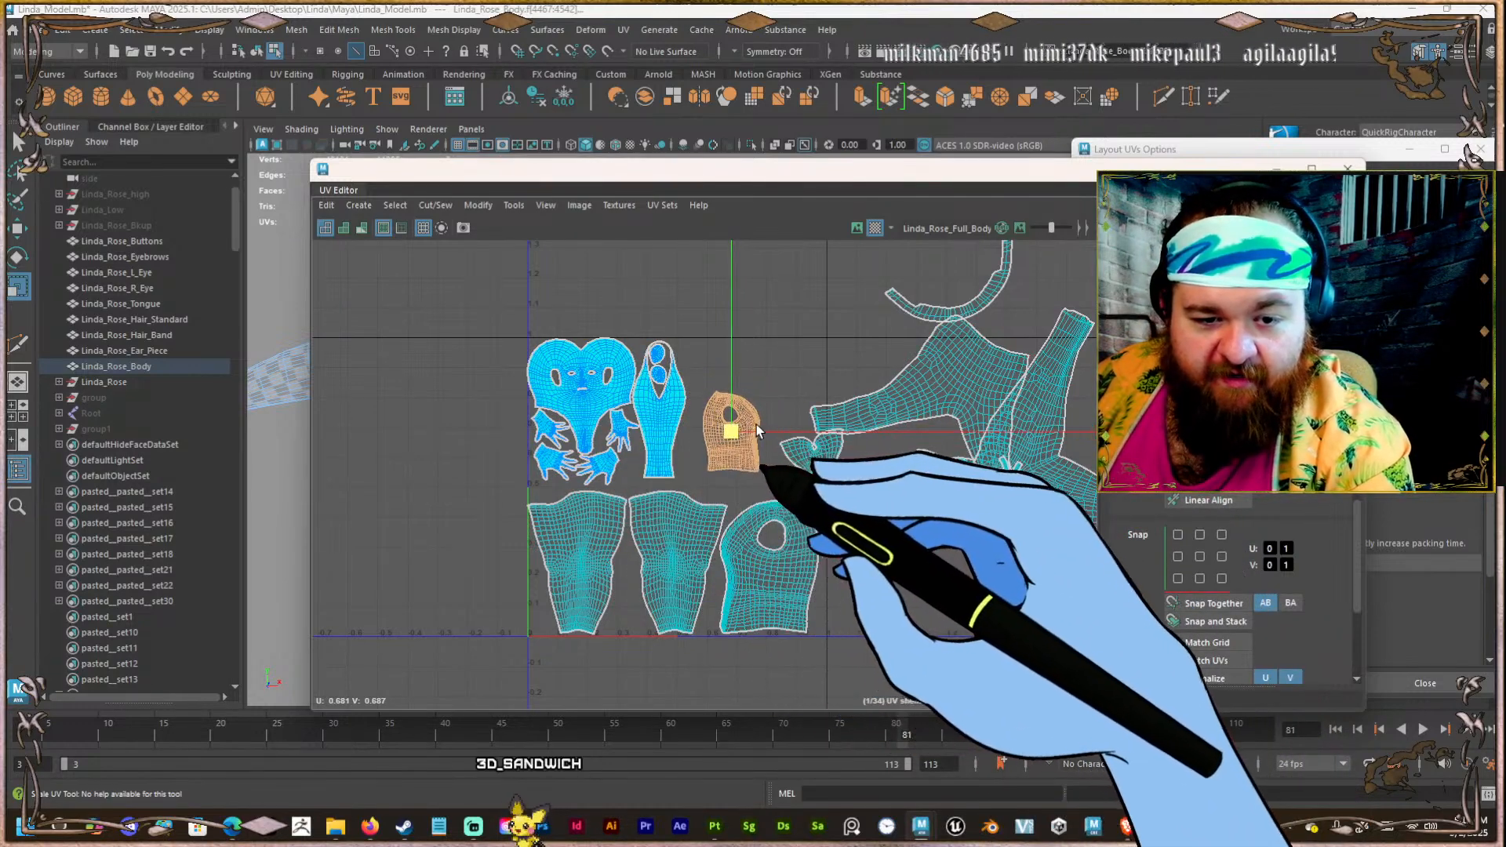
Match the texel density of the two tapered shells and the other round-hole shell to the scaled-down round-hole shell.
{"action": "scroll", "coordinate": [1283, 451], "scroll_direction": "up", "scroll_amount": 3}
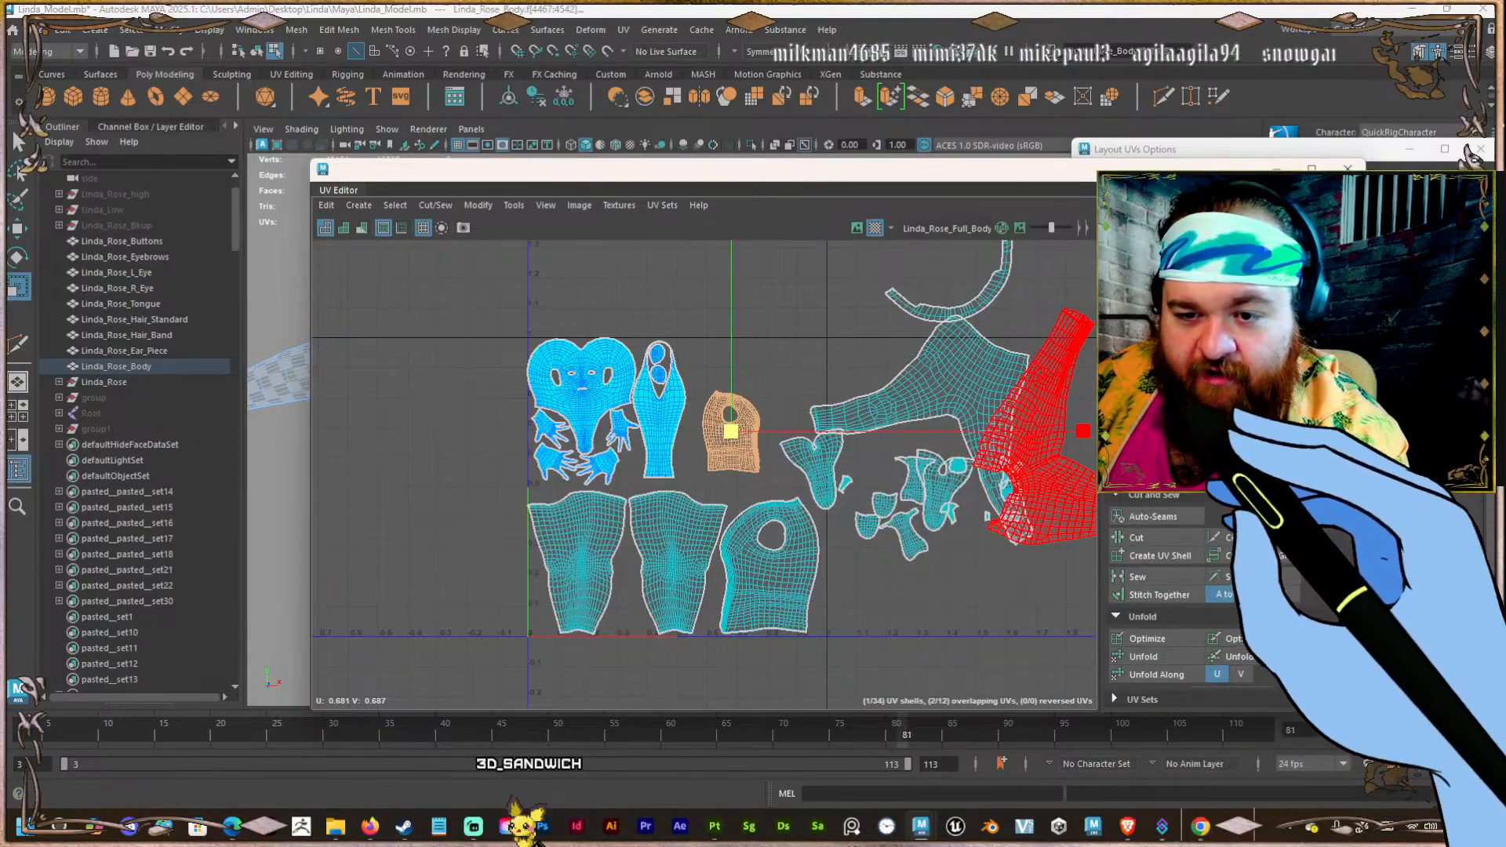
{"action": "left_click_drag", "start_coordinate": [833, 644], "coordinate": [611, 538]}
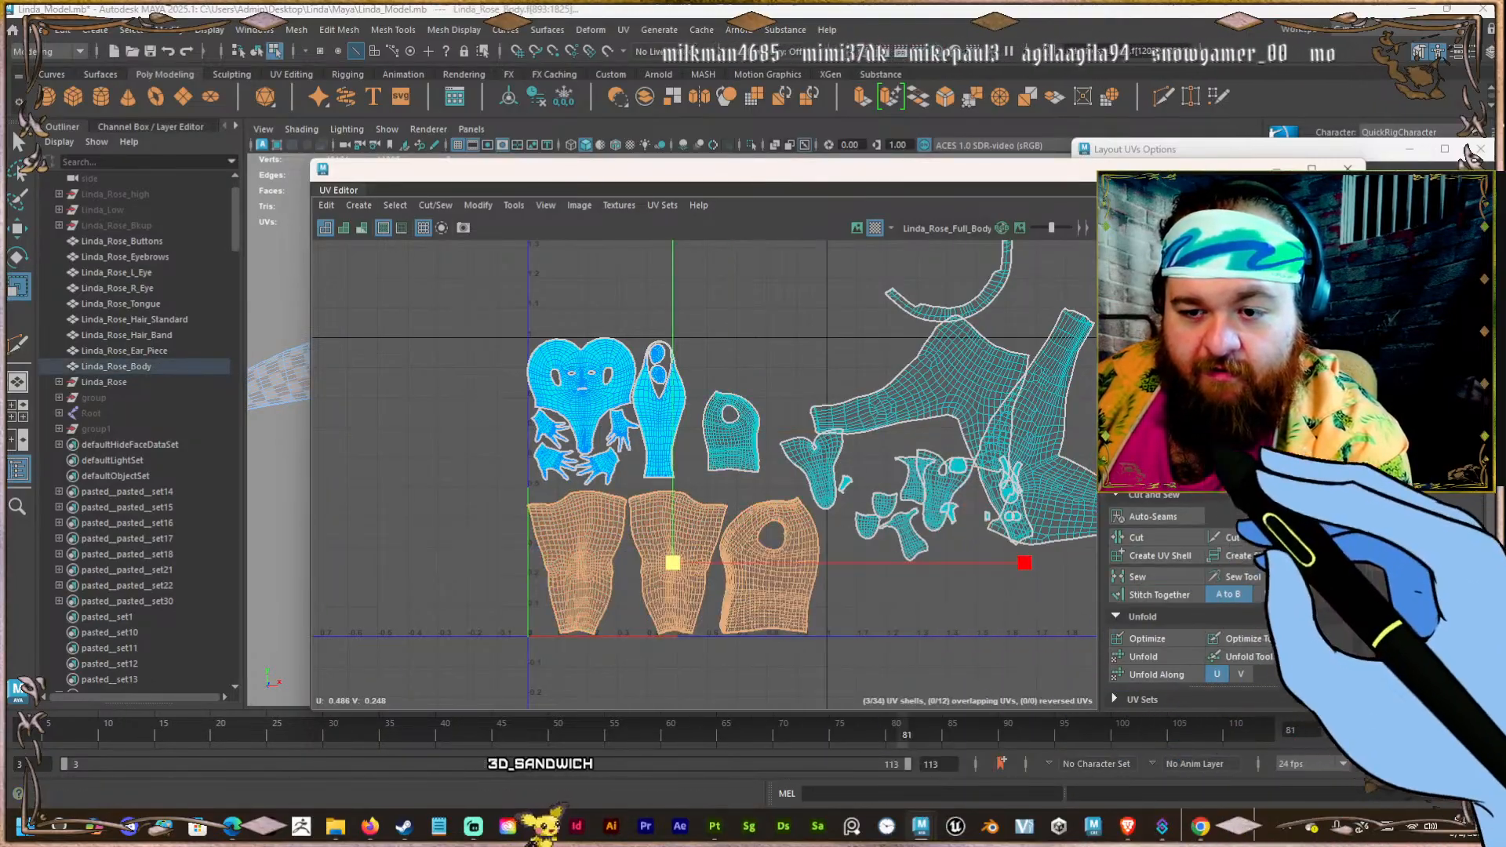
{"action": "left_click", "coordinate": [1280, 362]}
{"action": "left_click", "coordinate": [967, 585]}
{"action": "scroll", "coordinate": [762, 538], "scroll_direction": "down", "scroll_amount": 3}
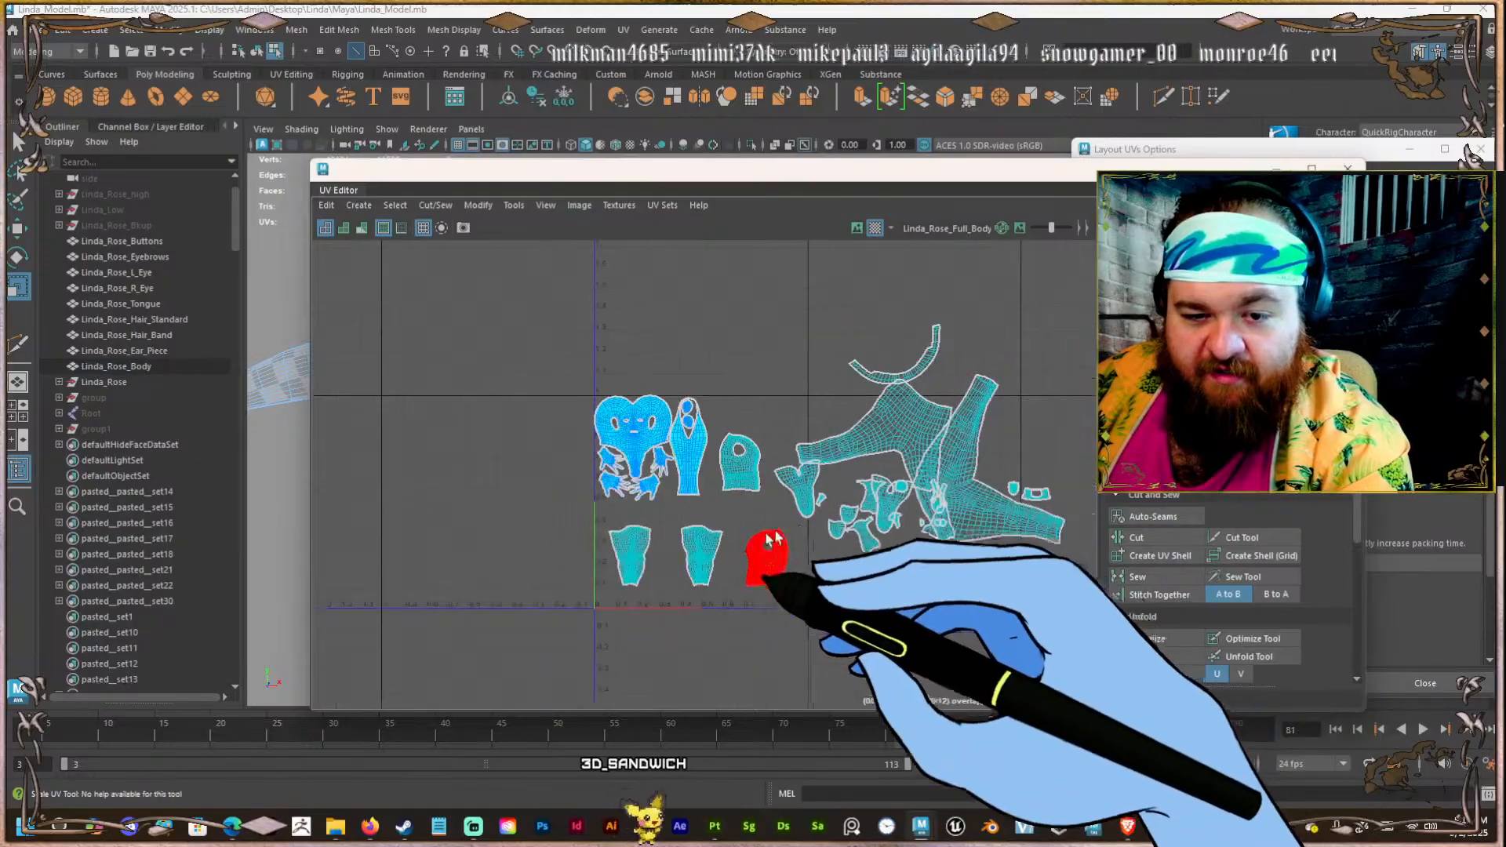
Move the upper round-hole shell directly beside the neck shell, just below the UV tile's upper edge.
{"action": "left_click_drag", "start_coordinate": [1066, 619], "coordinate": [794, 346]}
{"action": "scroll", "coordinate": [773, 375], "scroll_direction": "up", "scroll_amount": 3}
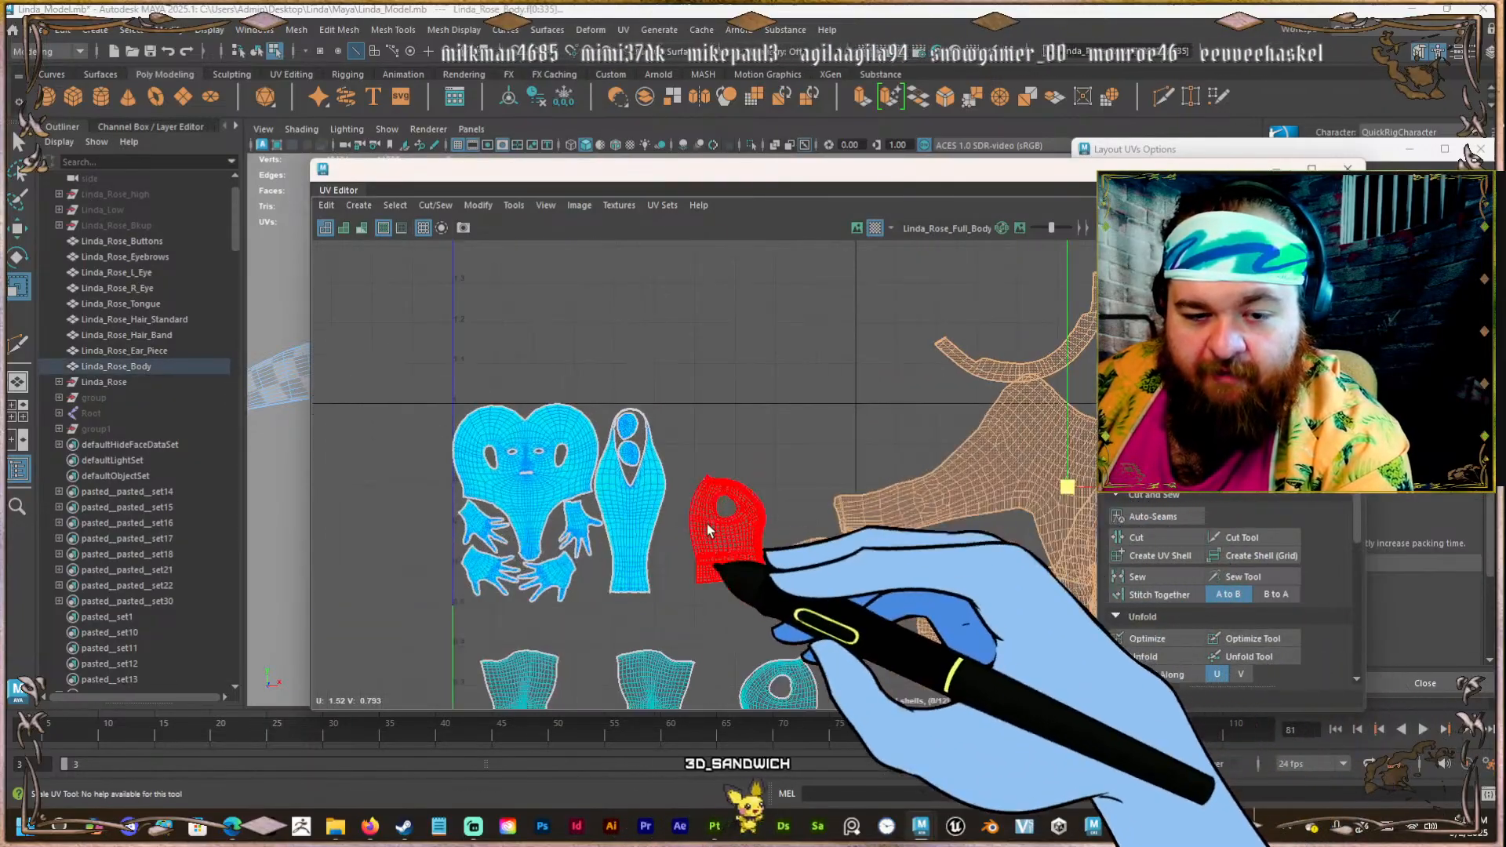
{"action": "left_click", "coordinate": [708, 524]}
{"action": "scroll", "coordinate": [704, 523], "scroll_direction": "up", "scroll_amount": 2}
{"action": "key", "text": "w"}
{"action": "scroll", "coordinate": [694, 440], "scroll_direction": "up", "scroll_amount": 3}
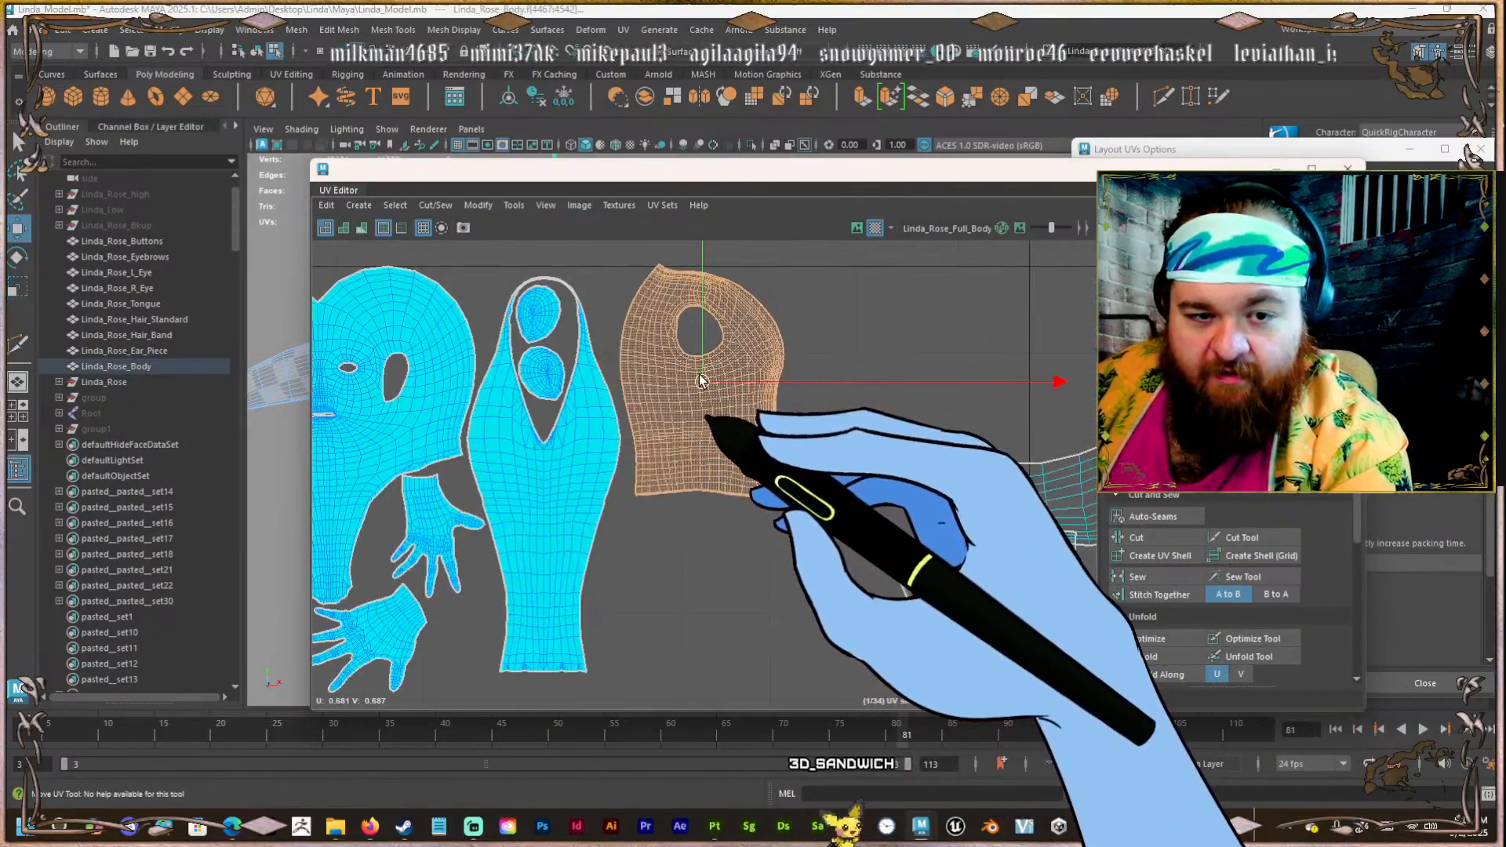
{"action": "scroll", "coordinate": [698, 388], "scroll_direction": "down", "scroll_amount": 5}
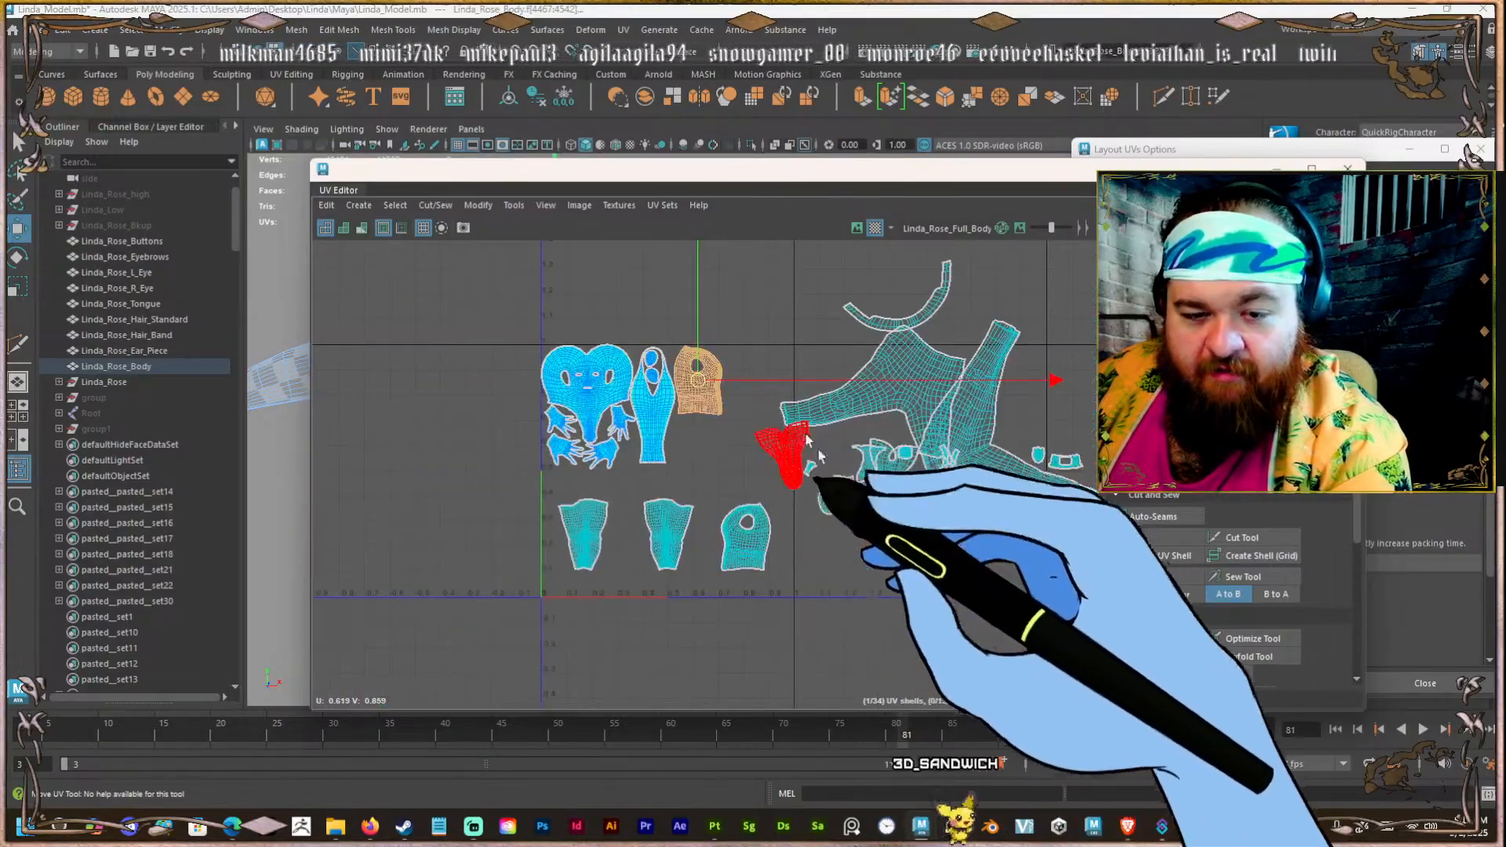
Shift the unplaced shells farther outside the tile and place the second round-hole shell beside the first one.
{"action": "left_click_drag", "start_coordinate": [1064, 606], "coordinate": [765, 287]}
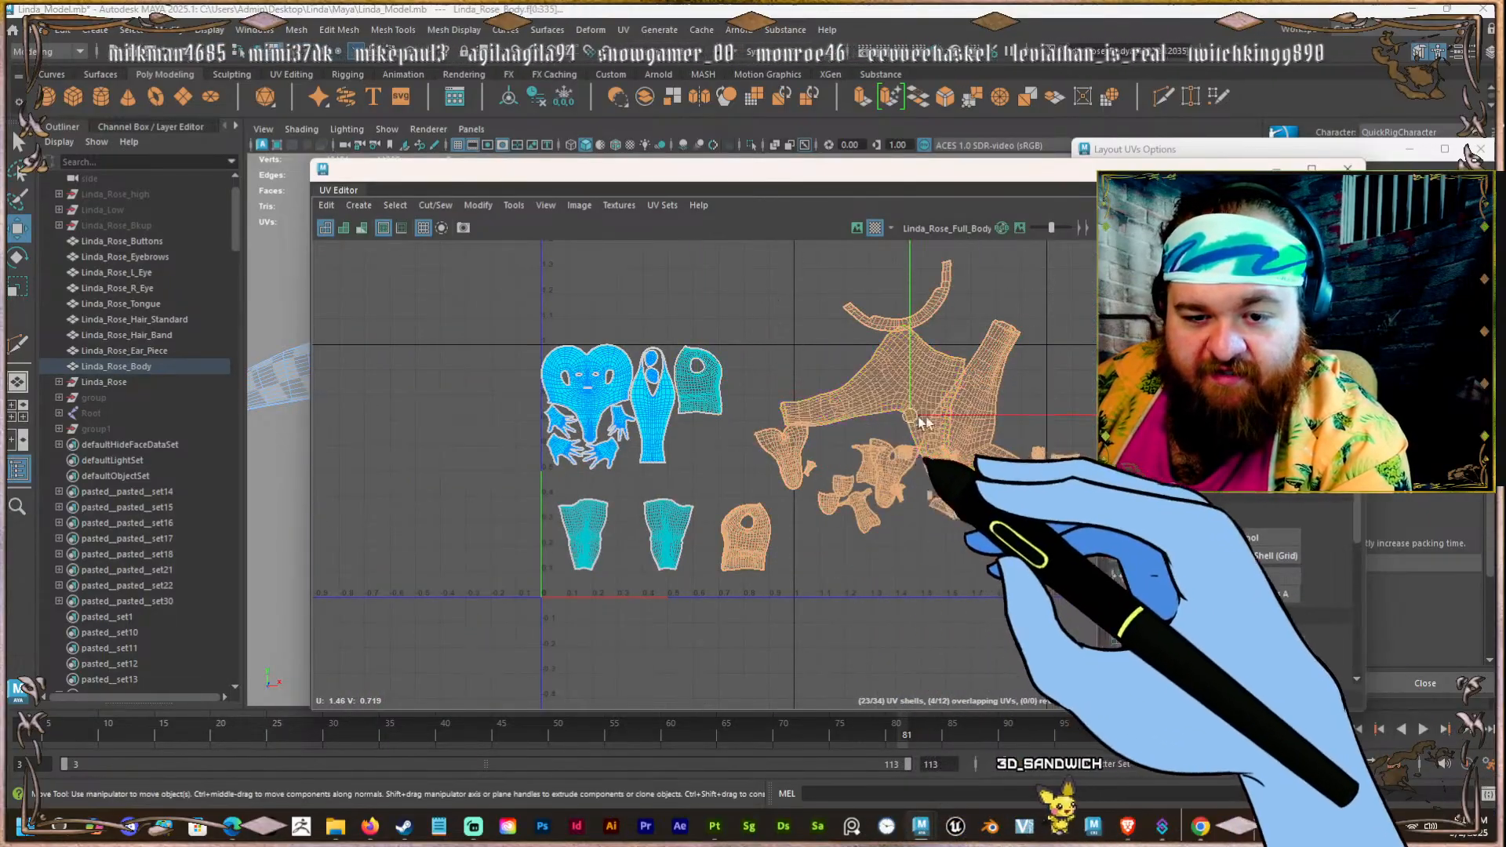
{"action": "left_click_drag", "start_coordinate": [919, 424], "coordinate": [992, 431]}
{"action": "left_click", "coordinate": [851, 595]}
{"action": "left_click", "coordinate": [808, 557]}
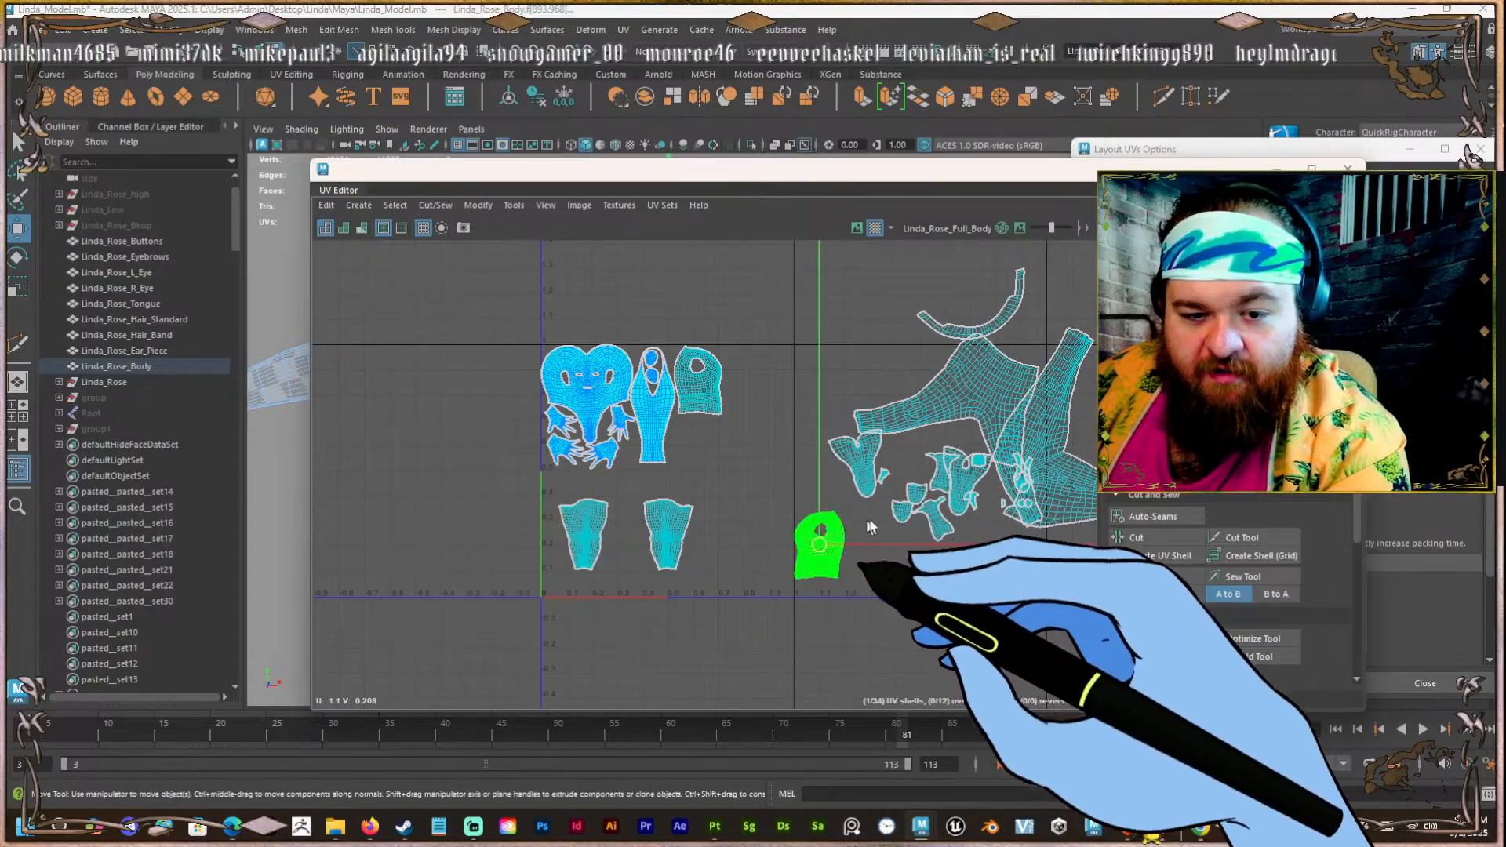
{"action": "scroll", "coordinate": [818, 549], "scroll_direction": "up", "scroll_amount": 10}
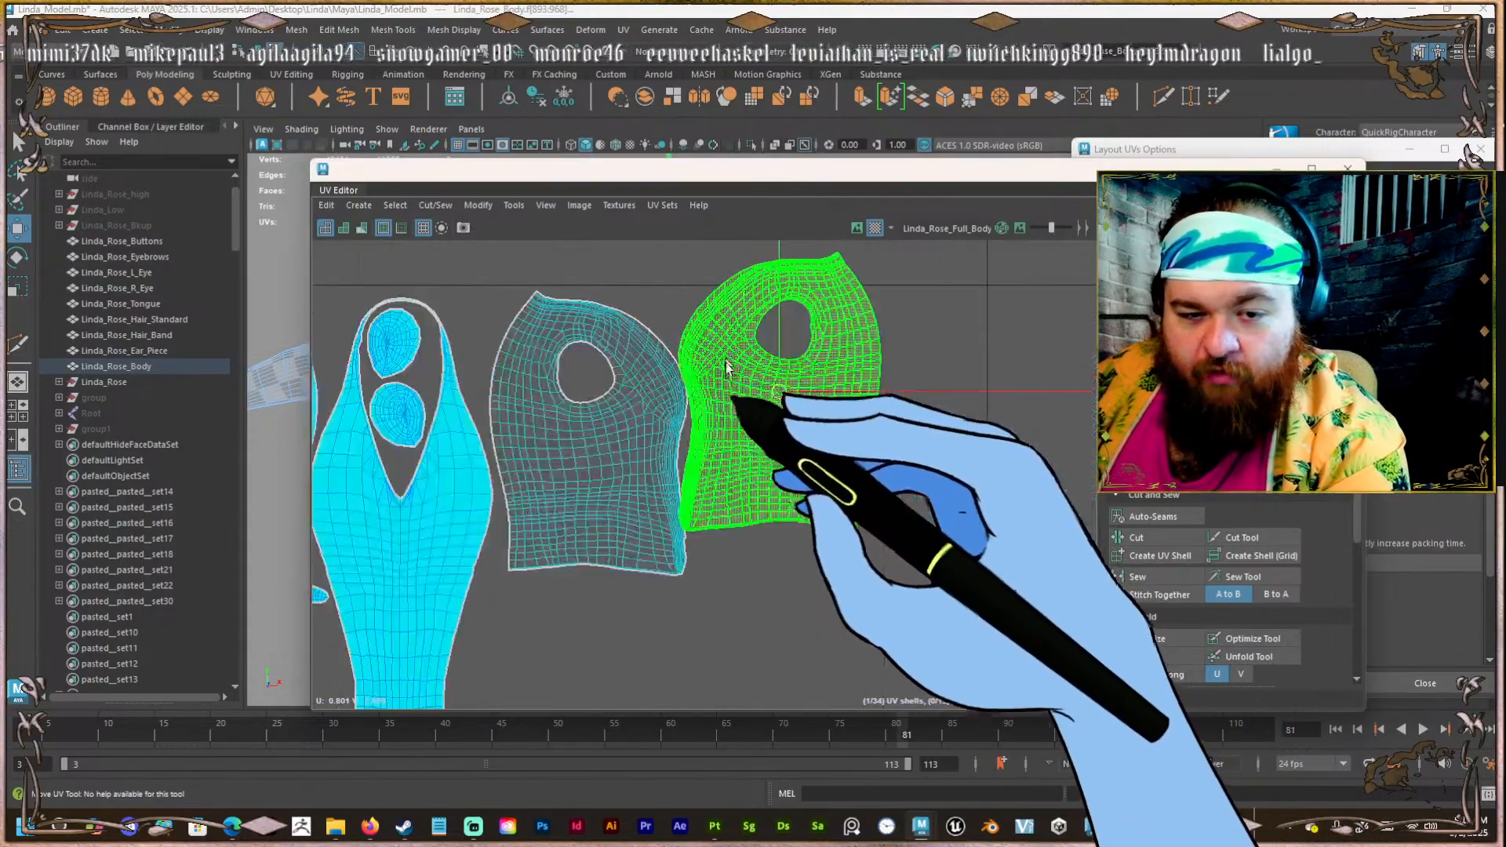
{"action": "left_click_drag", "start_coordinate": [801, 404], "coordinate": [819, 446]}
{"action": "scroll", "coordinate": [821, 451], "scroll_direction": "down", "scroll_amount": 6}
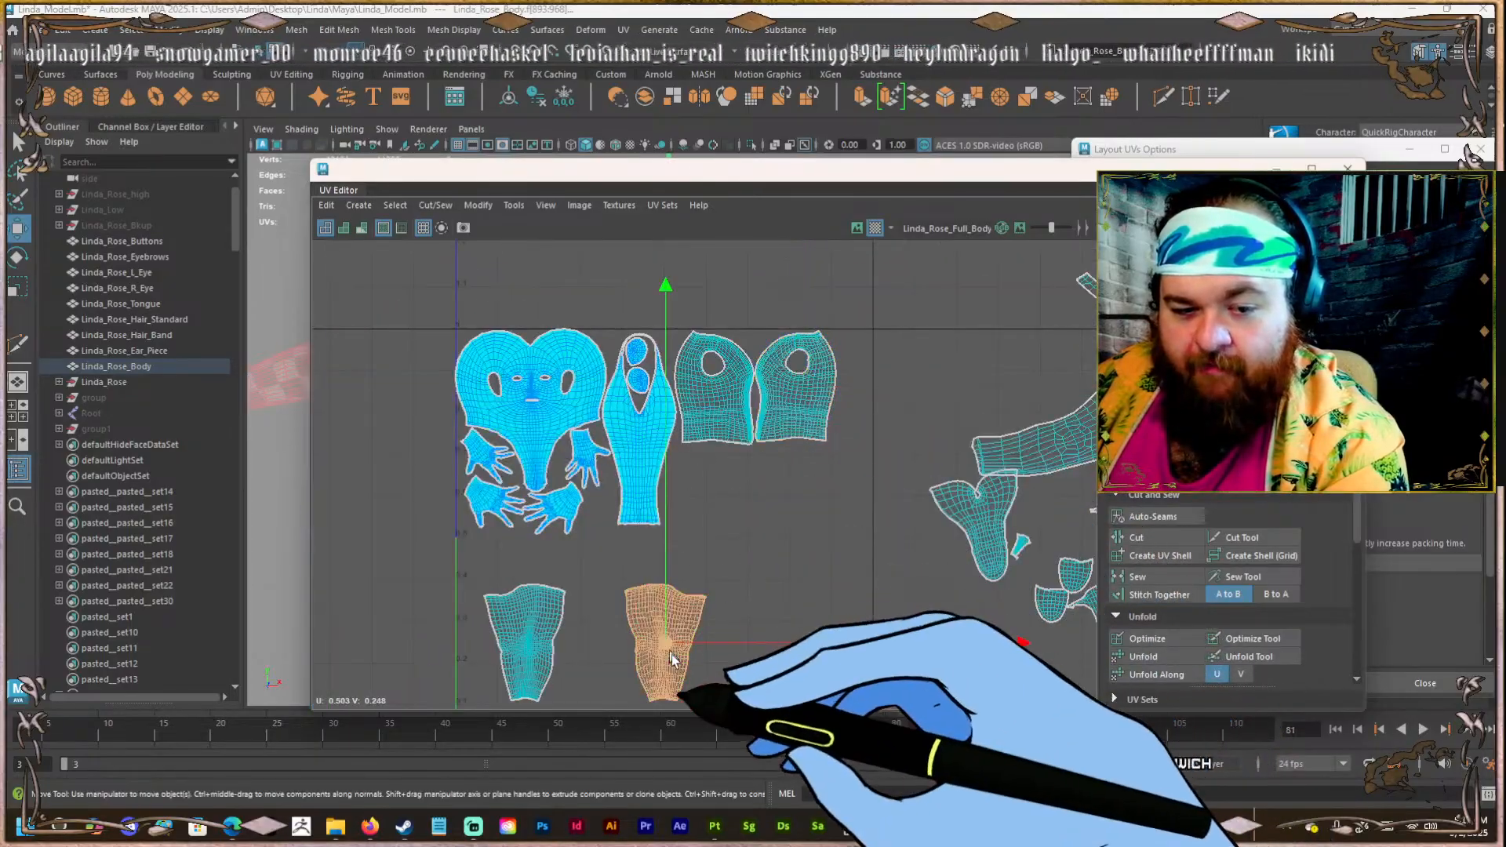
Place the two tapered shells side by side, each closely beneath one of the round-hole shells.
{"action": "left_click_drag", "start_coordinate": [672, 644], "coordinate": [710, 502]}
{"action": "scroll", "coordinate": [705, 487], "scroll_direction": "up", "scroll_amount": 4}
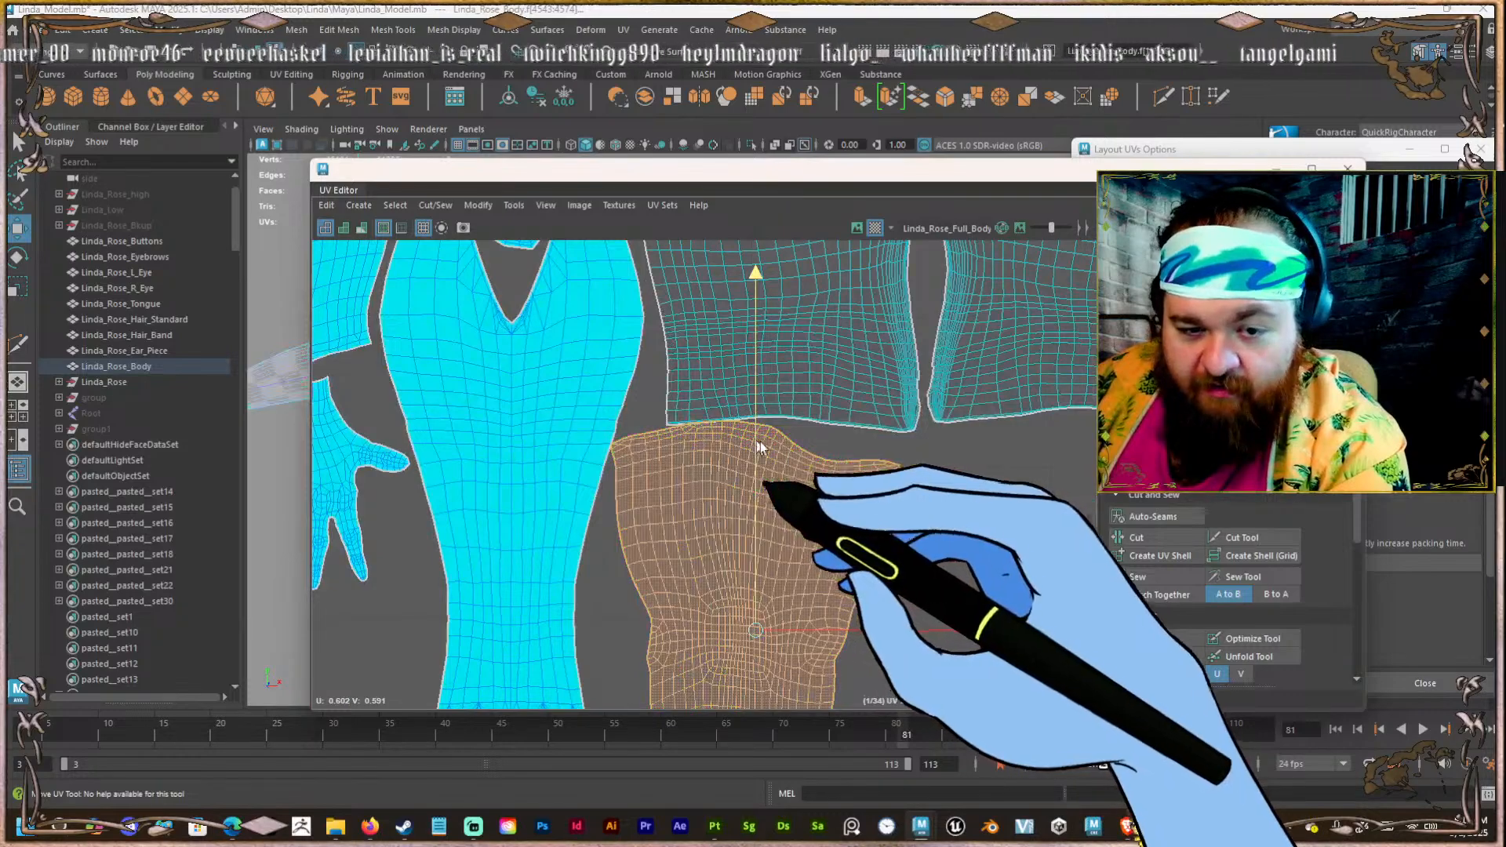
{"action": "scroll", "coordinate": [717, 439], "scroll_direction": "down", "scroll_amount": 5}
{"action": "left_click", "coordinate": [515, 662]}
{"action": "left_click_drag", "start_coordinate": [517, 667], "coordinate": [620, 635]}
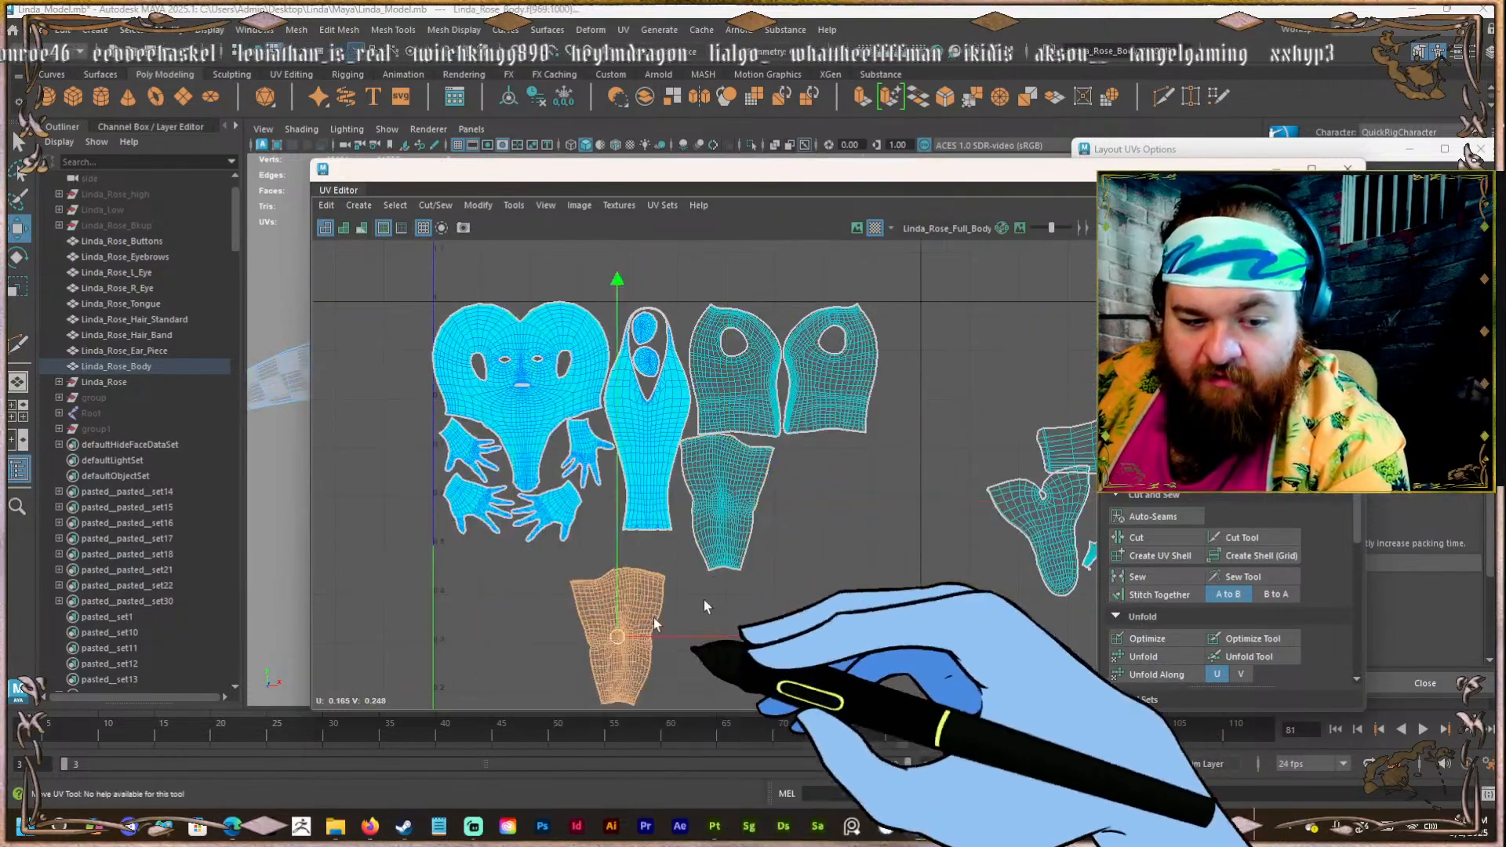
{"action": "scroll", "coordinate": [816, 468], "scroll_direction": "up", "scroll_amount": 3}
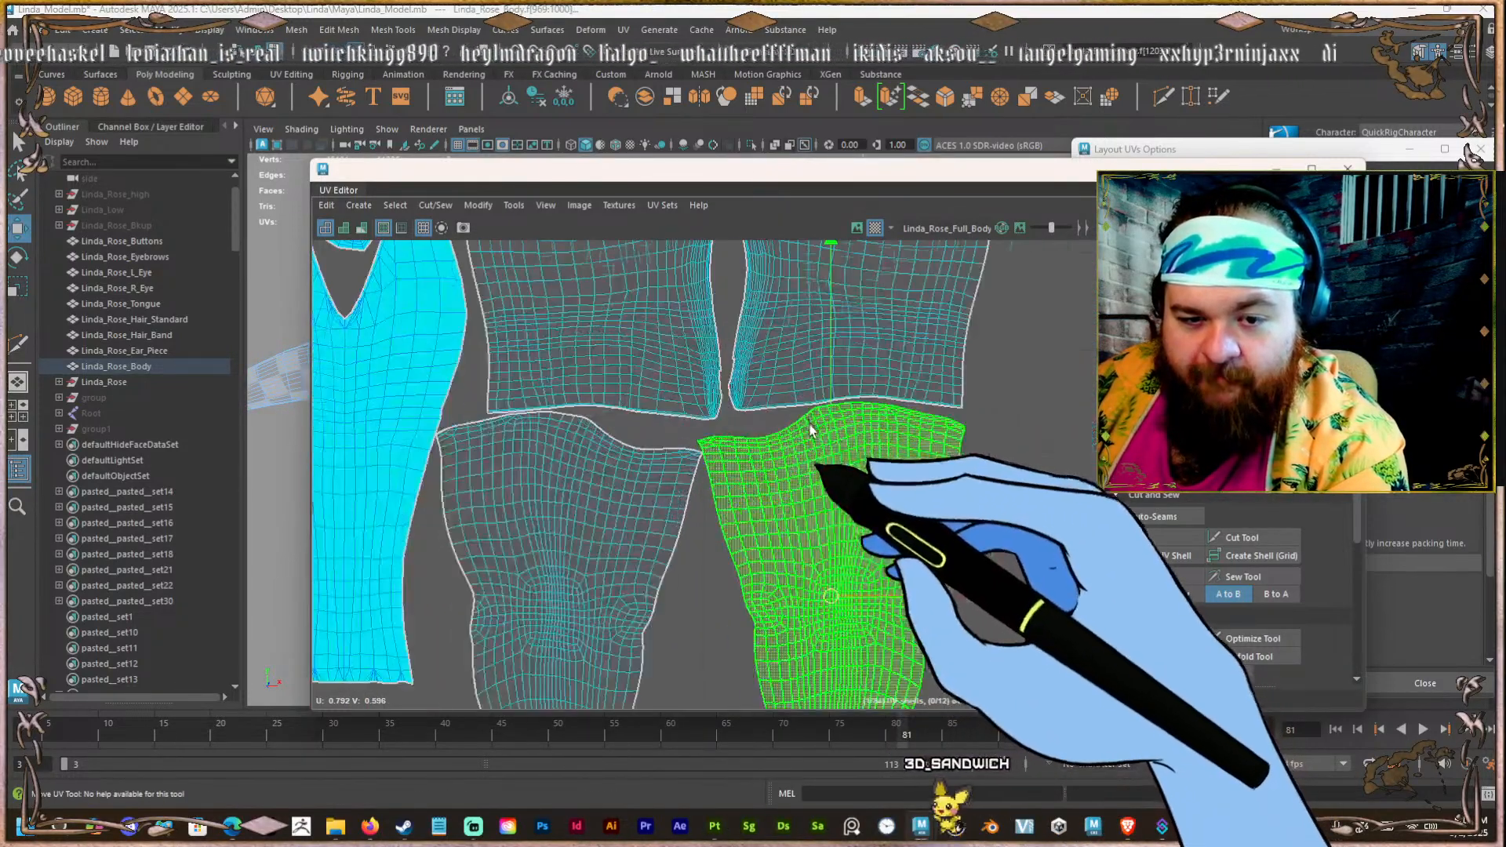
{"action": "scroll", "coordinate": [776, 467], "scroll_direction": "down", "scroll_amount": 5}
Select the four grouped shells and adjust their spacing so the round-hole pair fits just inside the tile's upper edge.
{"action": "left_click_drag", "start_coordinate": [710, 408], "coordinate": [630, 363]}
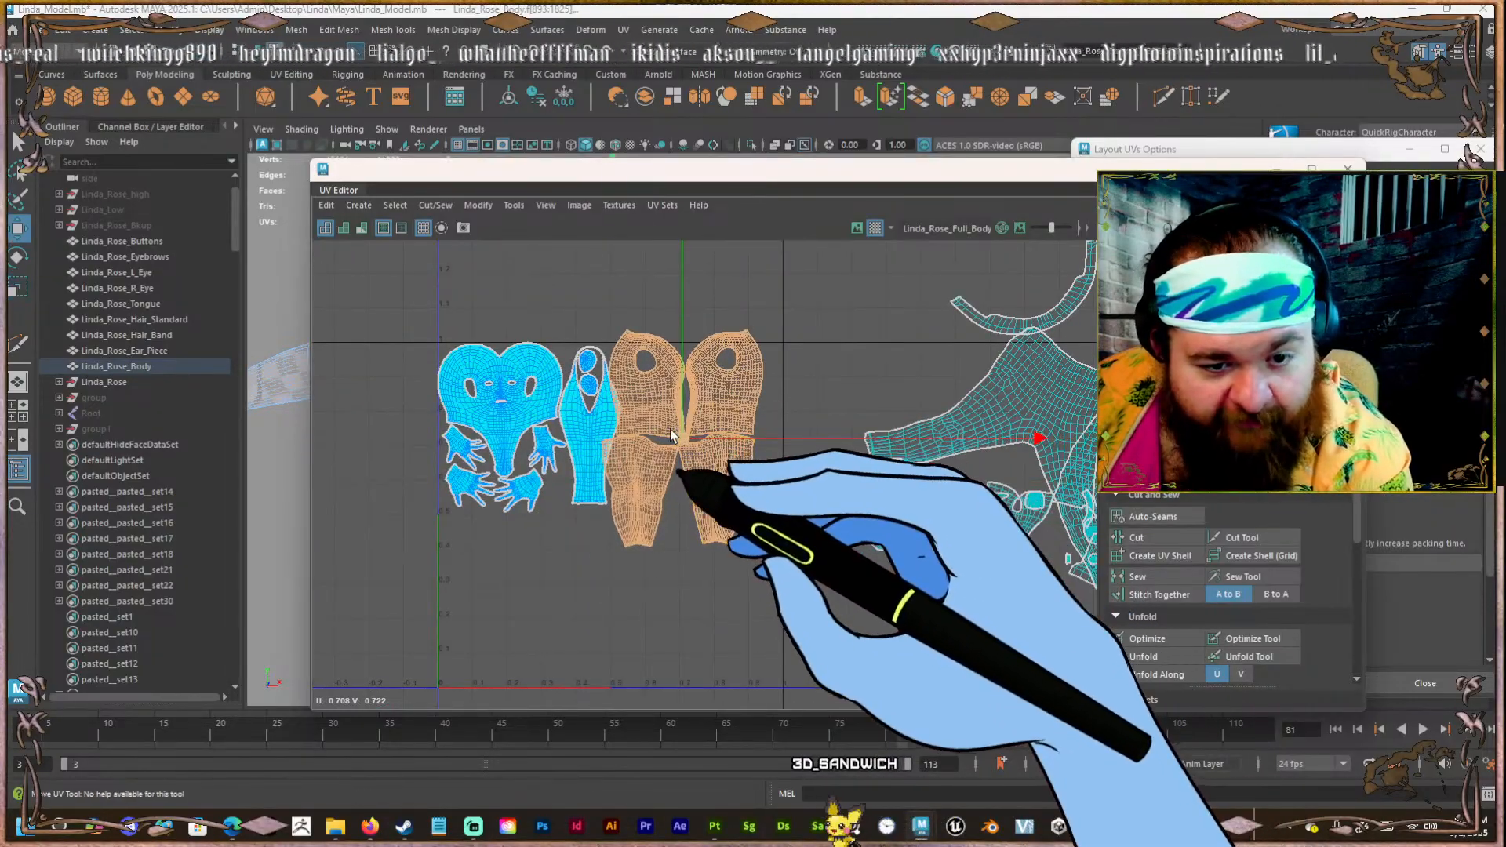
{"action": "left_click", "coordinate": [810, 369]}
{"action": "left_click", "coordinate": [652, 471]}
{"action": "scroll", "coordinate": [721, 360], "scroll_direction": "up", "scroll_amount": 4}
{"action": "left_click_drag", "start_coordinate": [658, 348], "coordinate": [687, 393]}
{"action": "scroll", "coordinate": [687, 390], "scroll_direction": "down", "scroll_amount": 5}
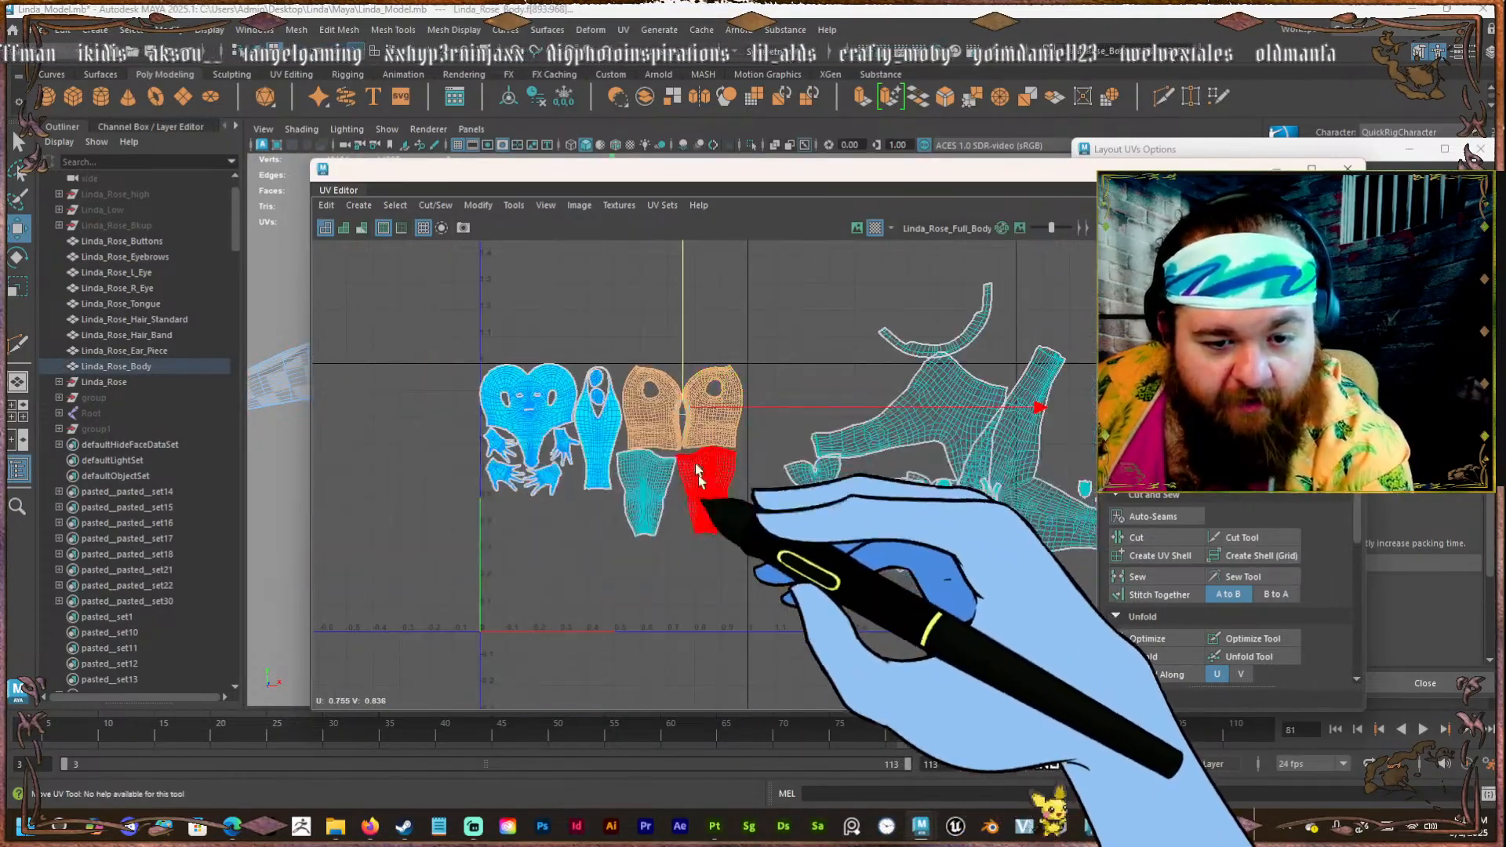
{"action": "left_click", "coordinate": [840, 346]}
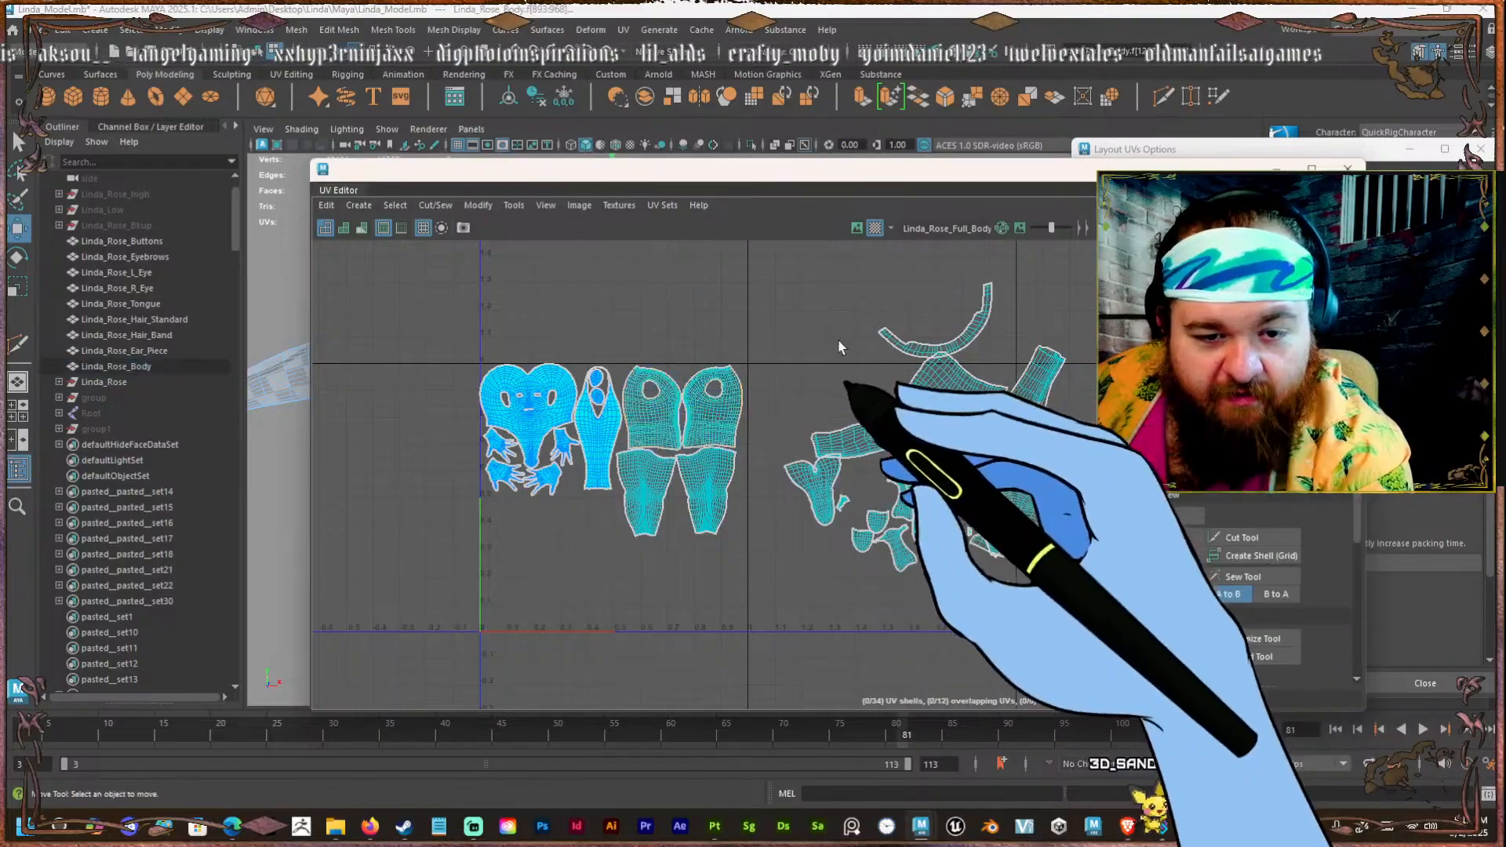
Apply the placed round-hole shell's texel density to all shells still outside the tile.
{"action": "left_click", "coordinate": [723, 389]}
{"action": "scroll", "coordinate": [823, 374], "scroll_direction": "down", "scroll_amount": 2}
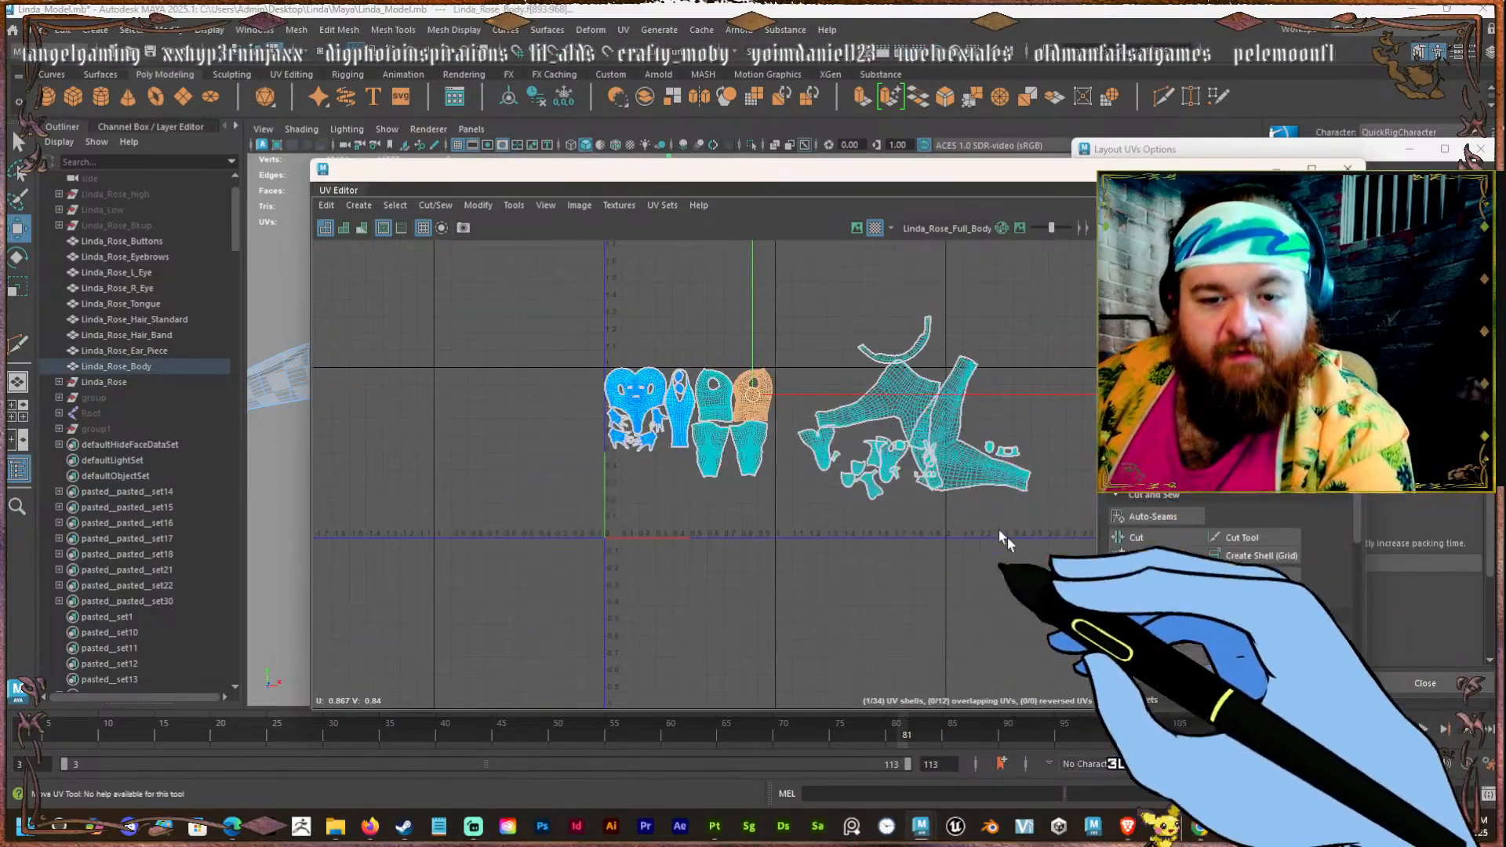
{"action": "left_click_drag", "start_coordinate": [1047, 560], "coordinate": [797, 251]}
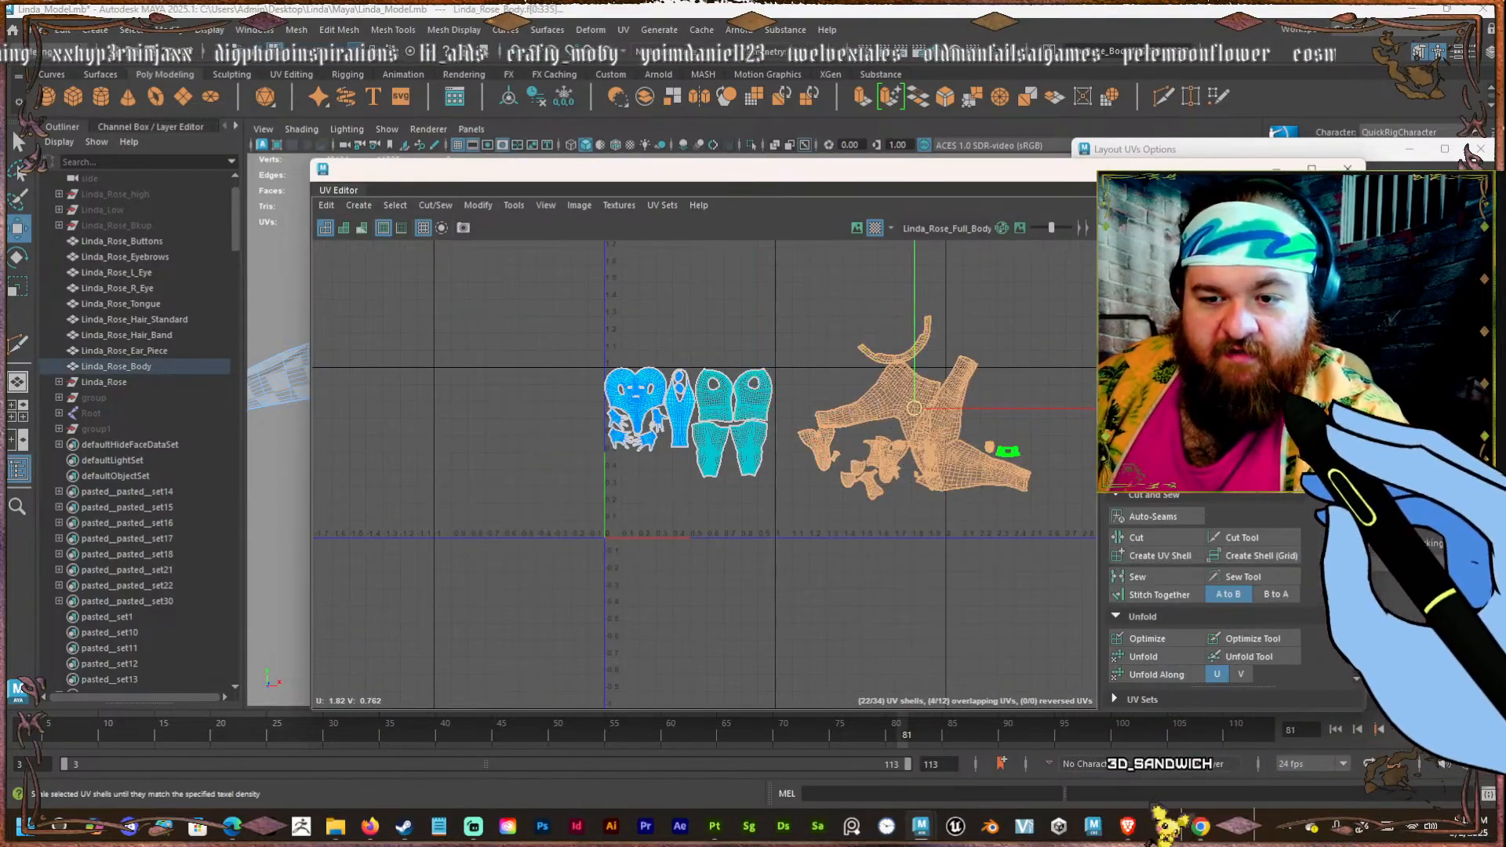
Move the first large two-legged shell into the tile below the hands and rotate it so both legs point downward.
{"action": "left_click", "coordinate": [878, 402]}
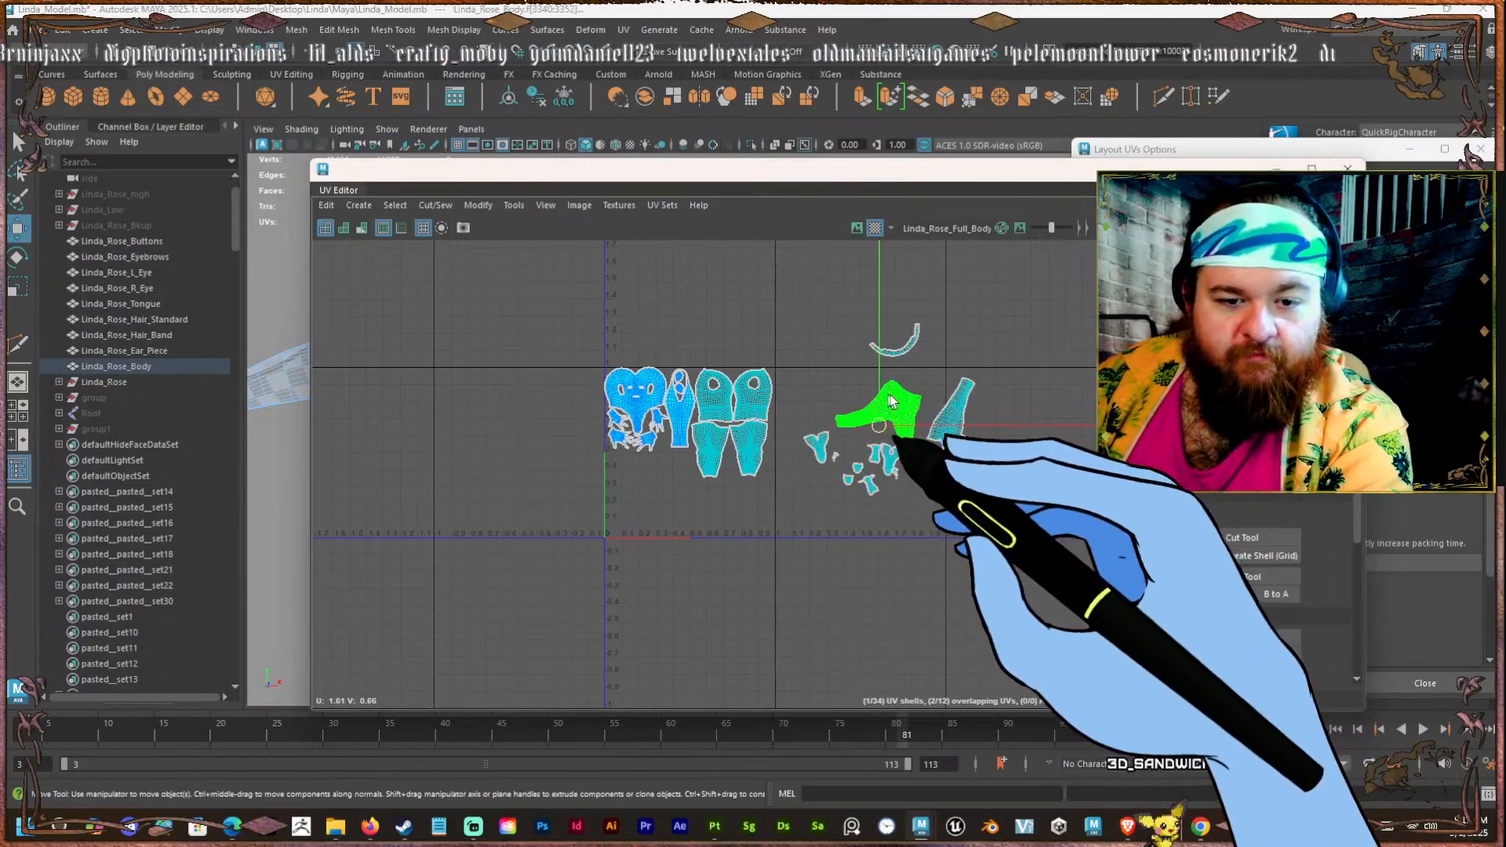
{"action": "left_click_drag", "start_coordinate": [891, 435], "coordinate": [648, 492]}
{"action": "scroll", "coordinate": [713, 516], "scroll_direction": "up", "scroll_amount": 5}
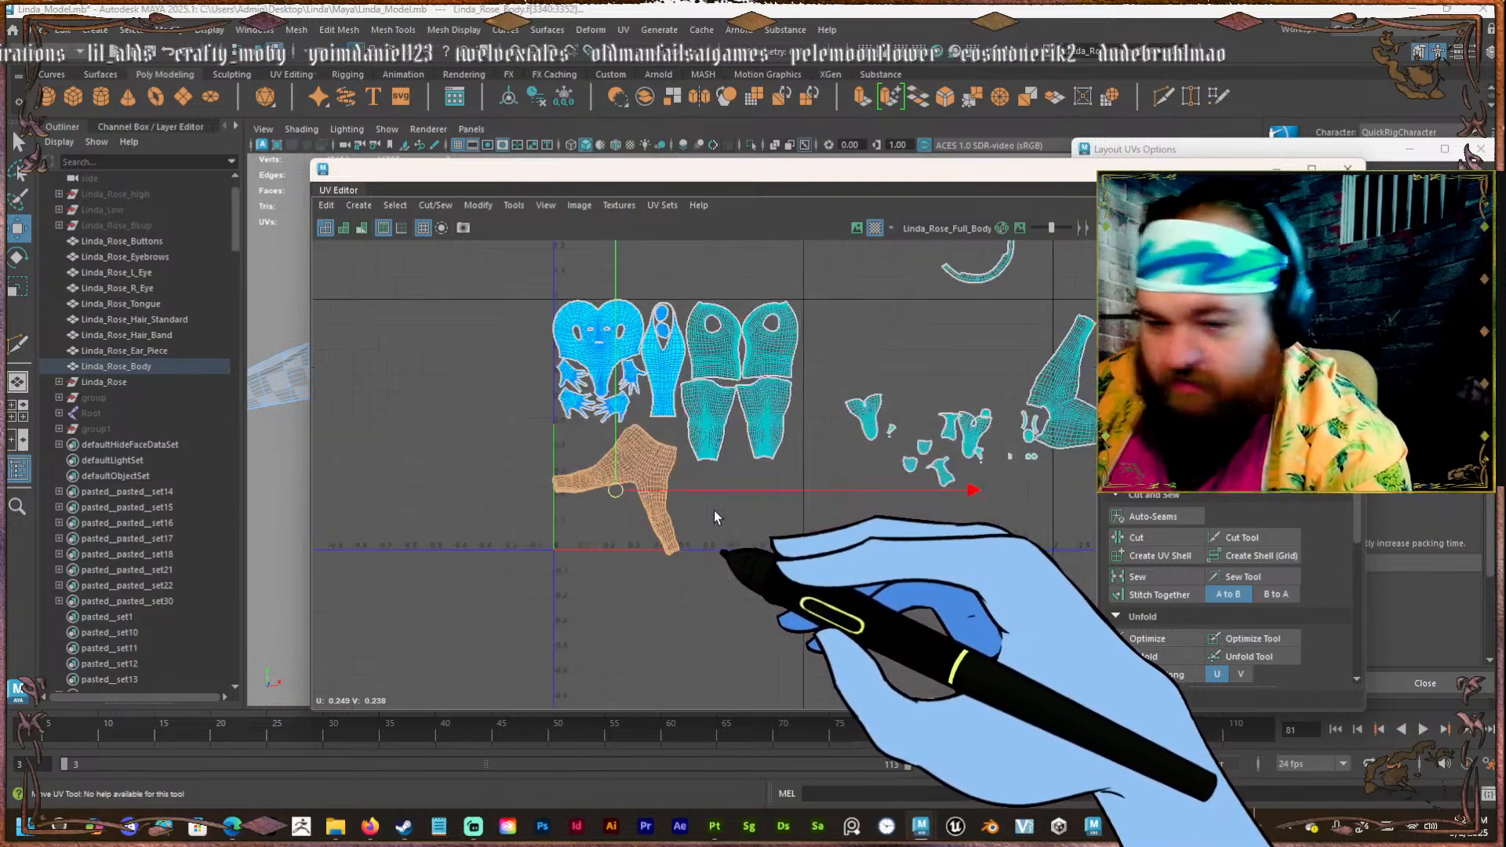
{"action": "key", "text": "e"}
{"action": "left_click_drag", "start_coordinate": [922, 685], "coordinate": [820, 479]}
{"action": "key", "text": "w"}
{"action": "left_click", "coordinate": [633, 457]}
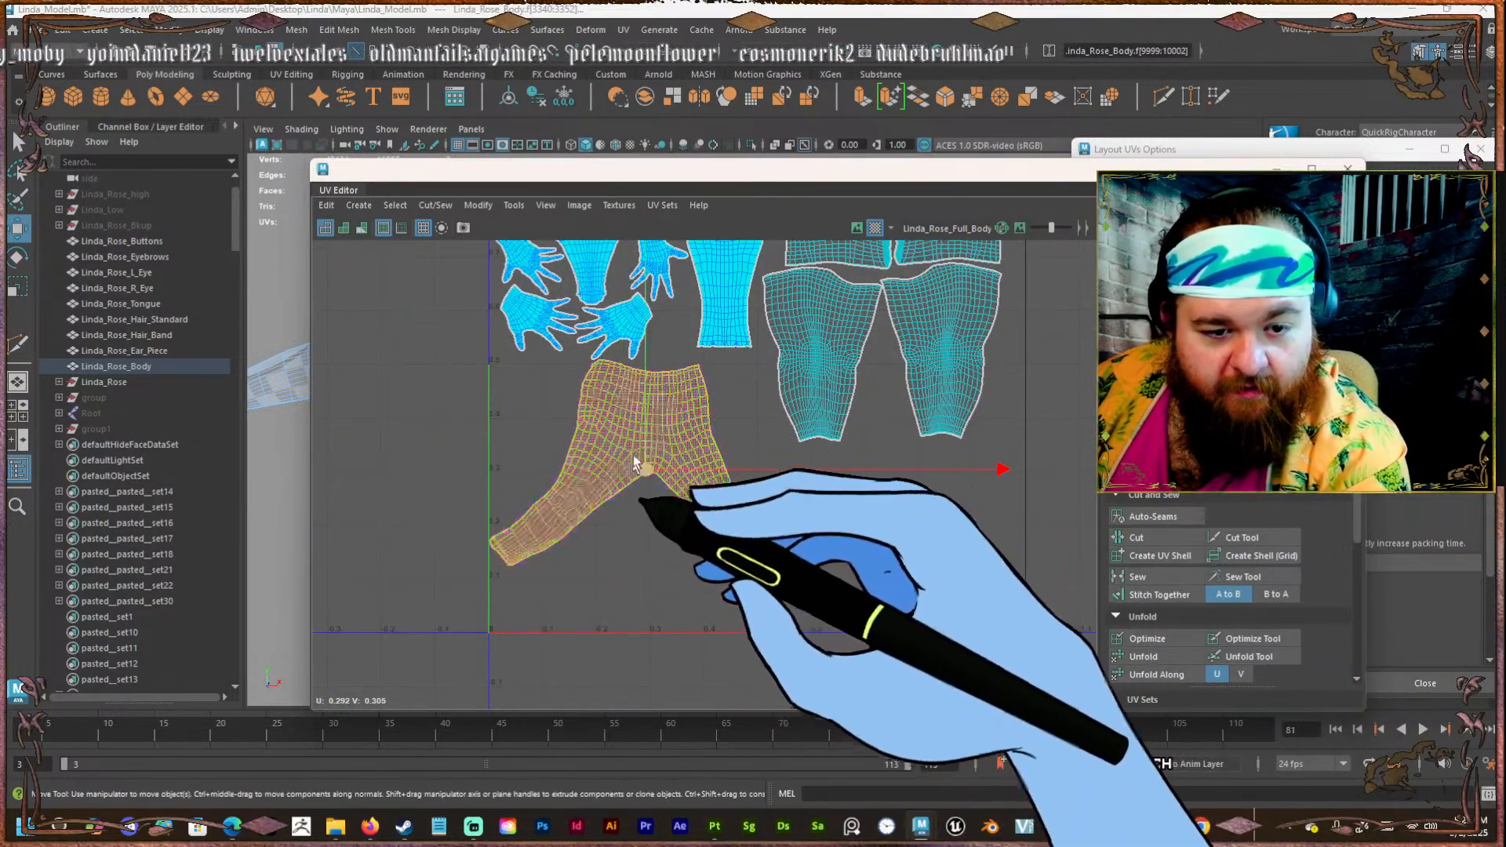
{"action": "left_click_drag", "start_coordinate": [647, 471], "coordinate": [656, 492]}
{"action": "scroll", "coordinate": [655, 491], "scroll_direction": "down", "scroll_amount": 3}
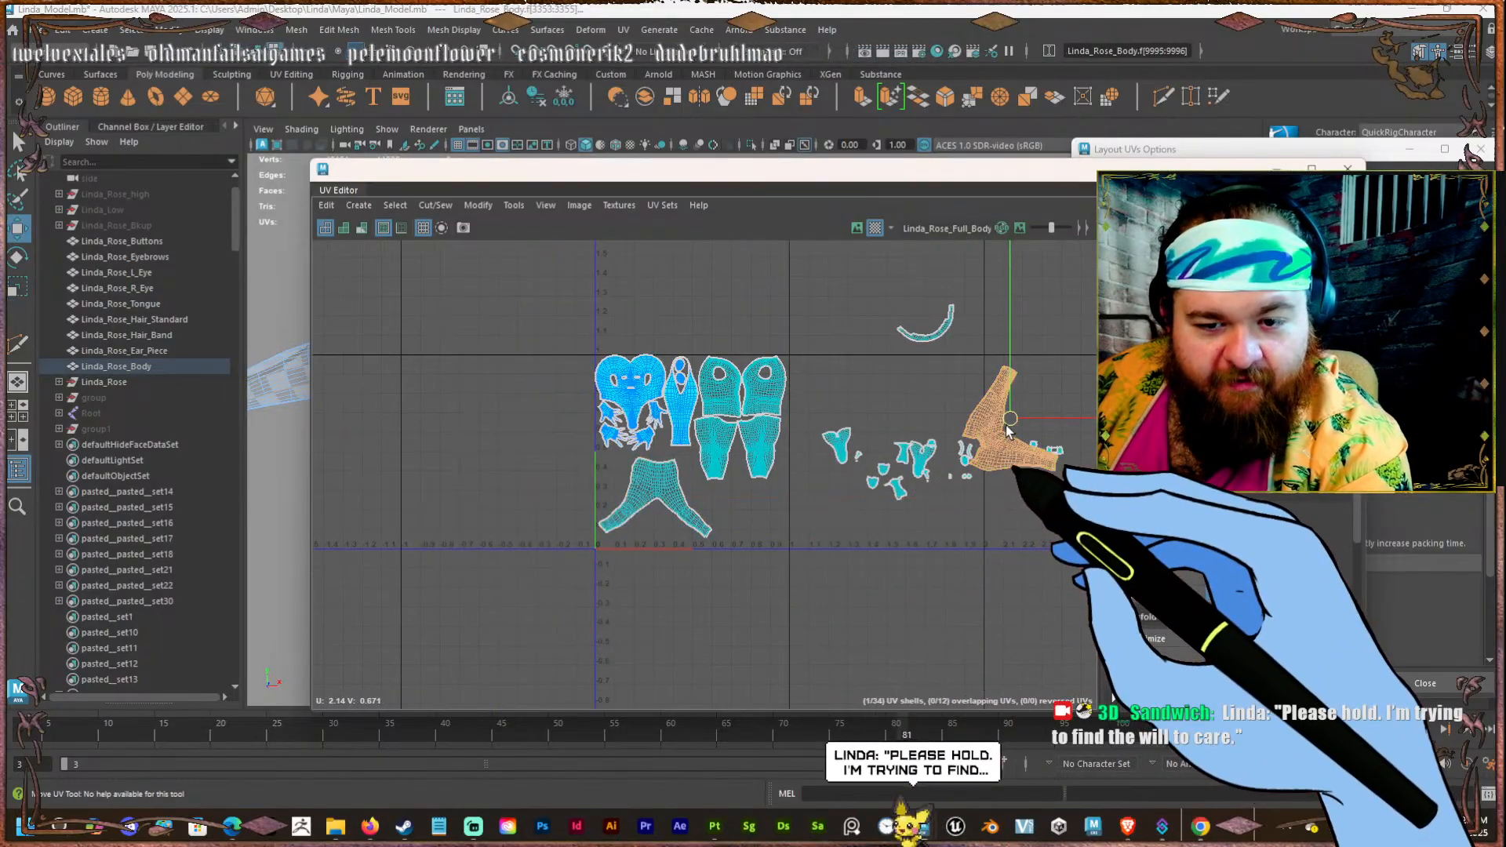
Move the second large two-legged shell into the tile, rotate it so its legs point upward, and fit it beside the first.
{"action": "left_click_drag", "start_coordinate": [1008, 431], "coordinate": [749, 482]}
{"action": "key", "text": "e"}
{"action": "left_click_drag", "start_coordinate": [1066, 338], "coordinate": [735, 195]}
{"action": "right_click_drag", "start_coordinate": [696, 464], "coordinate": [792, 500], "text": "alt"}
{"action": "key", "text": "w"}
{"action": "left_click_drag", "start_coordinate": [800, 502], "coordinate": [770, 530]}
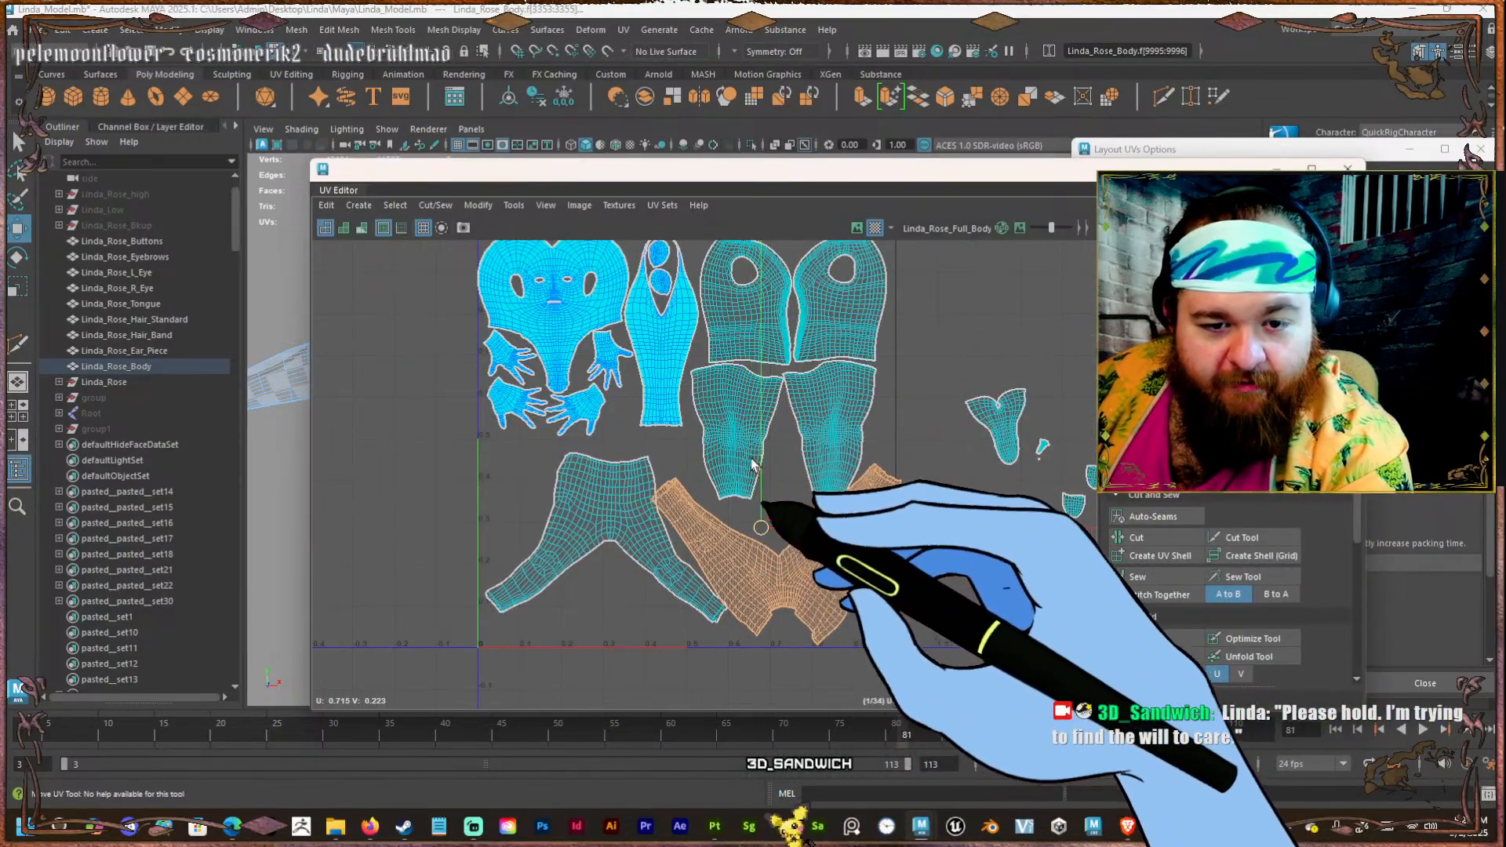
{"action": "scroll", "coordinate": [750, 458], "scroll_direction": "down", "scroll_amount": 3}
{"action": "scroll", "coordinate": [722, 424], "scroll_direction": "up", "scroll_amount": 3}
Nudge the first tapered shell horizontally toward the neck shell.
{"action": "left_click", "coordinate": [746, 400]}
{"action": "scroll", "coordinate": [698, 402], "scroll_direction": "up", "scroll_amount": 5}
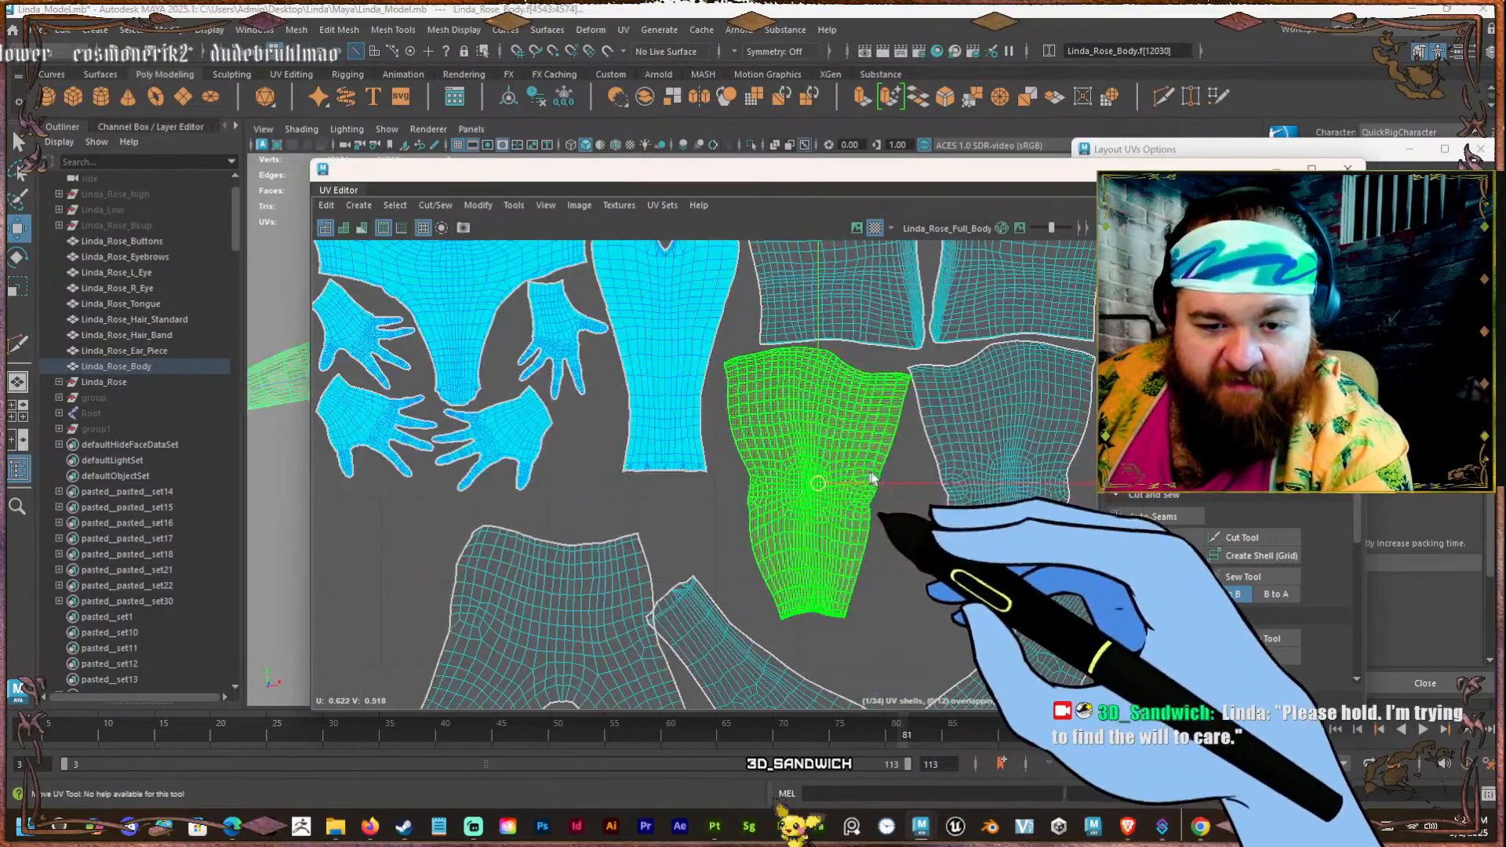
{"action": "mouse_move", "coordinate": [873, 479]}
{"action": "left_mouse_down"}
{"action": "mouse_move", "coordinate": [863, 491]}
{"action": "mouse_move", "coordinate": [877, 487]}
{"action": "left_mouse_up"}
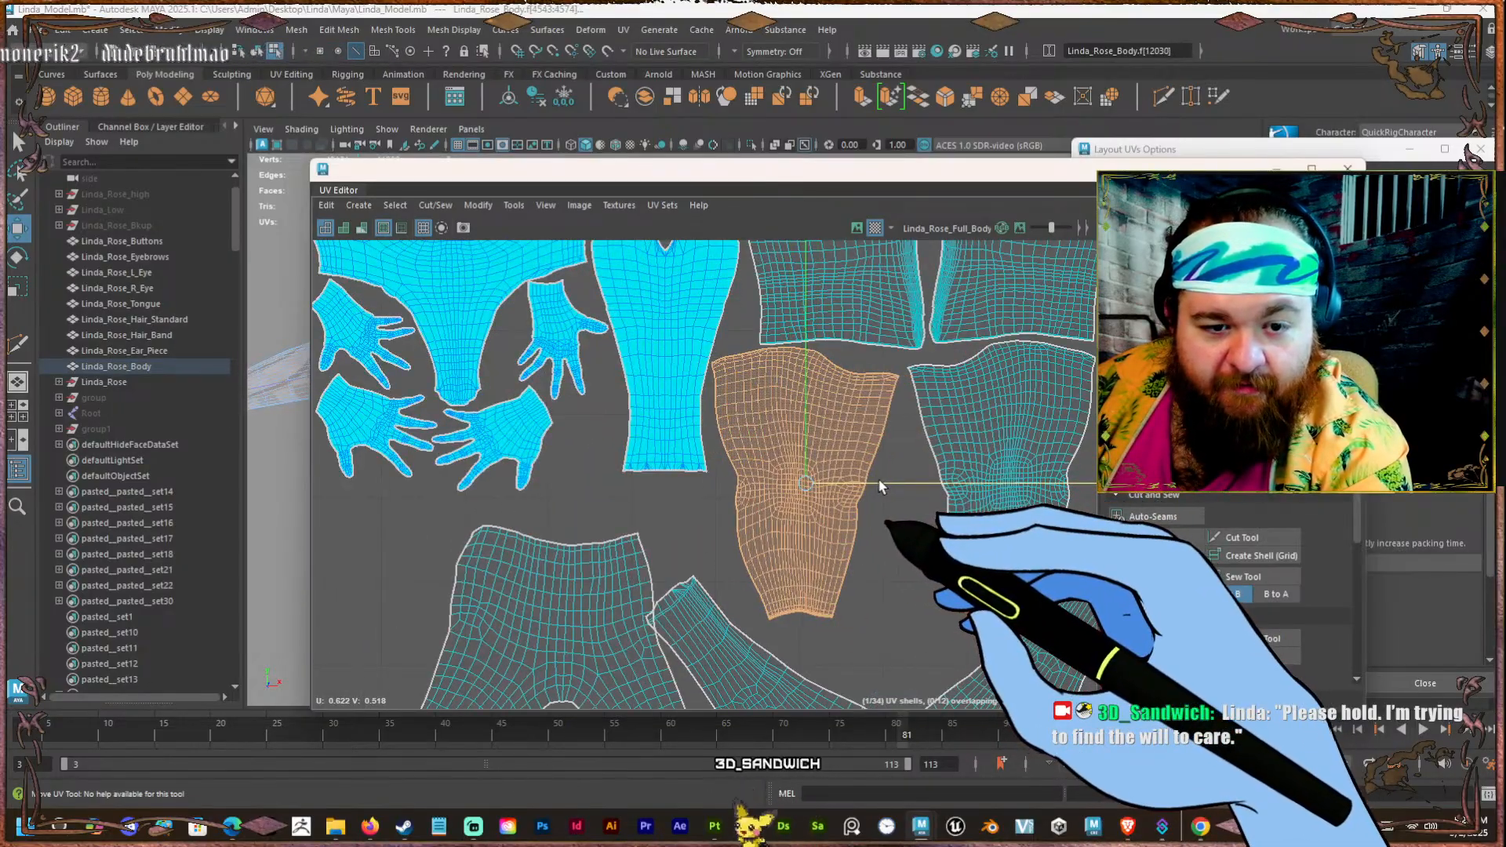
Turn the second tapered shell upside down and tuck it closely beside the first tapered shell.
{"action": "left_click", "coordinate": [975, 531]}
{"action": "middle_click_drag", "start_coordinate": [975, 531], "coordinate": [854, 533], "text": "alt"}
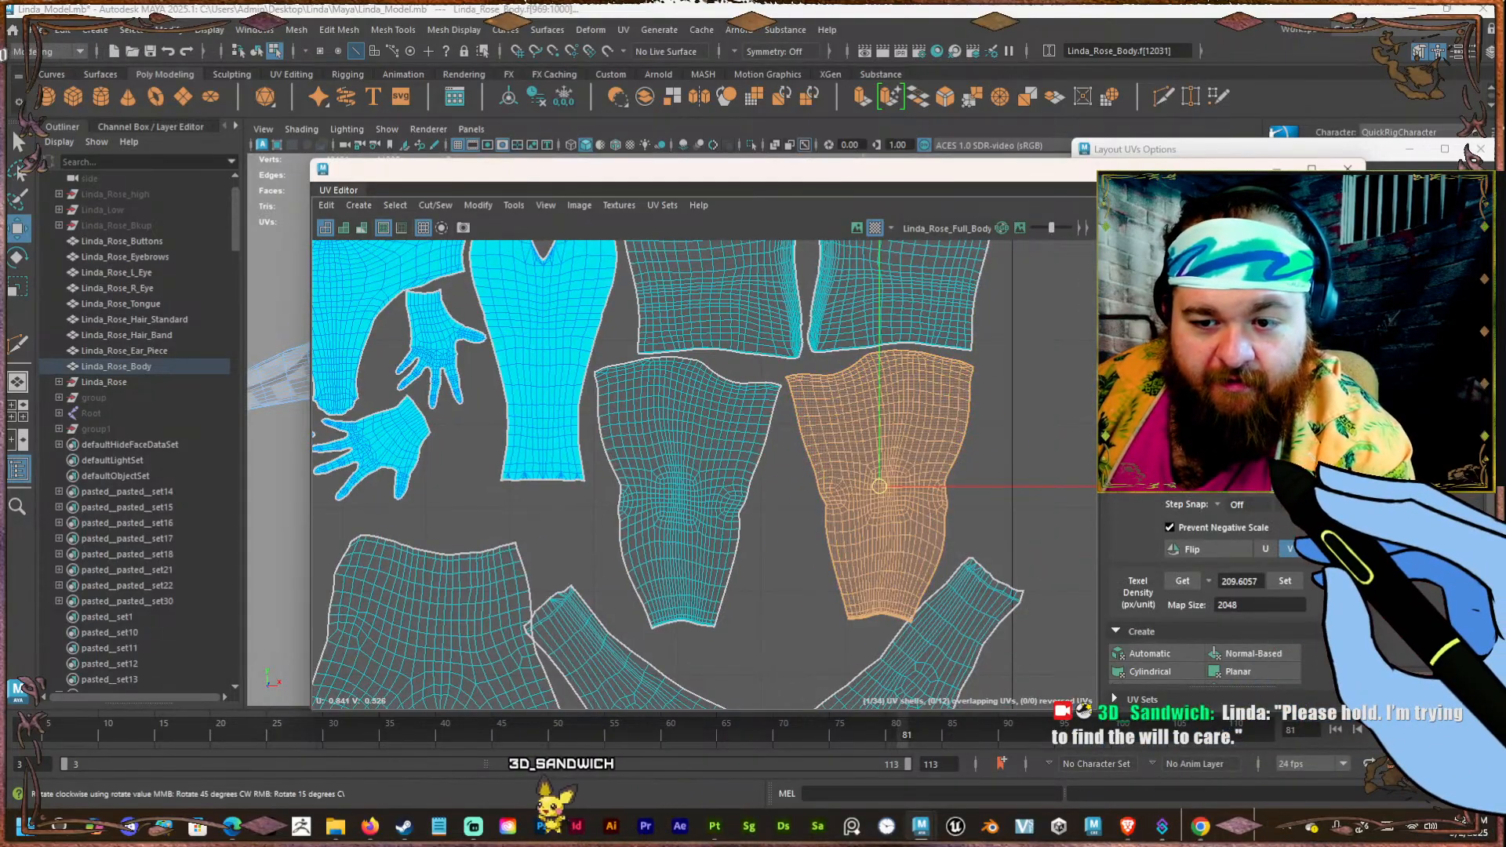
{"action": "left_click", "coordinate": [1264, 417]}
{"action": "left_click", "coordinate": [1264, 417]}
{"action": "left_click", "coordinate": [1264, 417]}
{"action": "left_click", "coordinate": [1264, 417]}
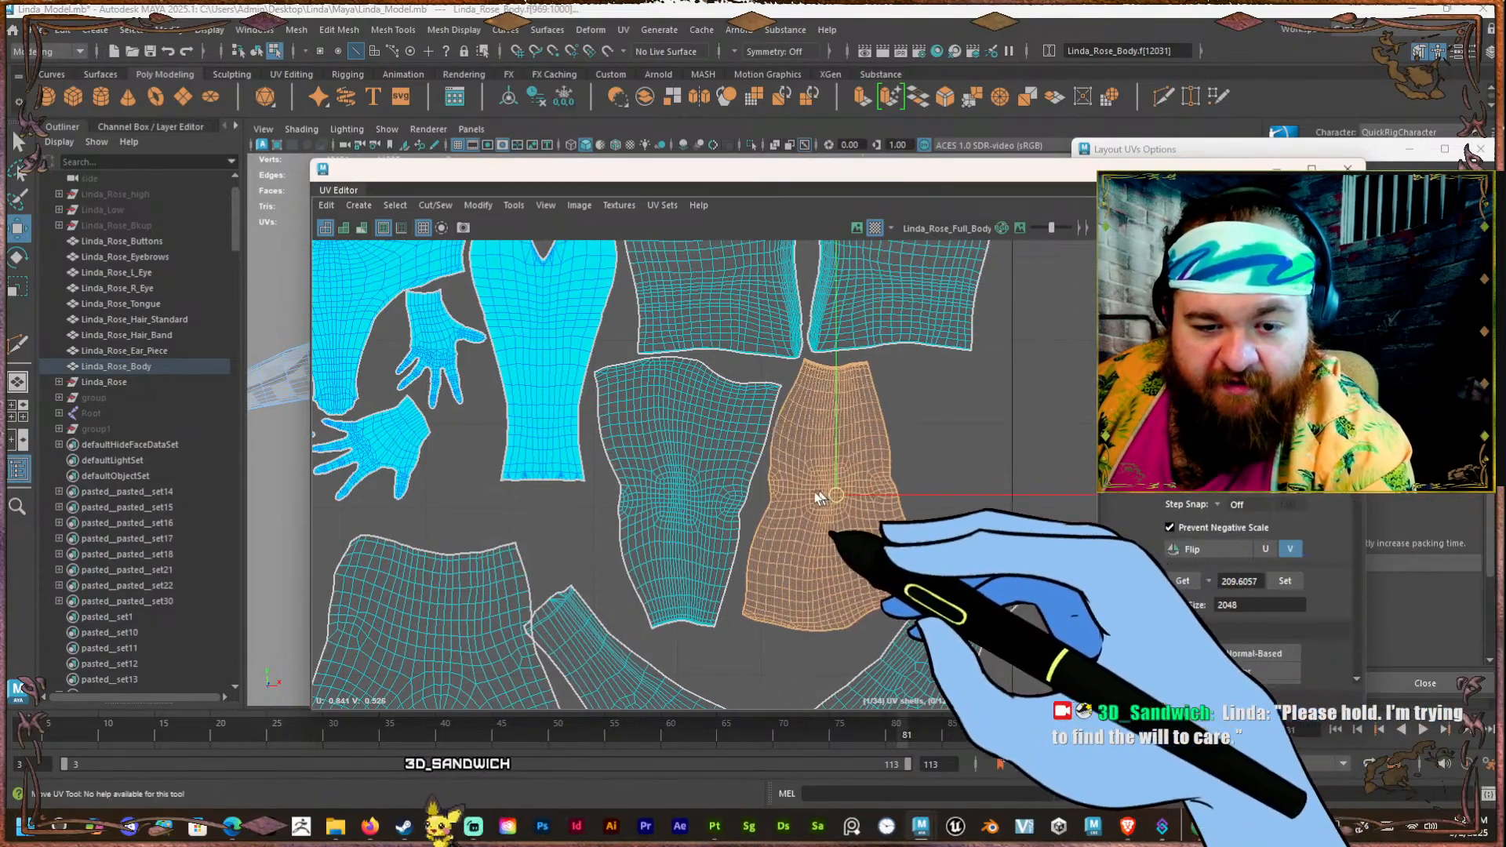
{"action": "scroll", "coordinate": [822, 490], "scroll_direction": "down", "scroll_amount": 3}
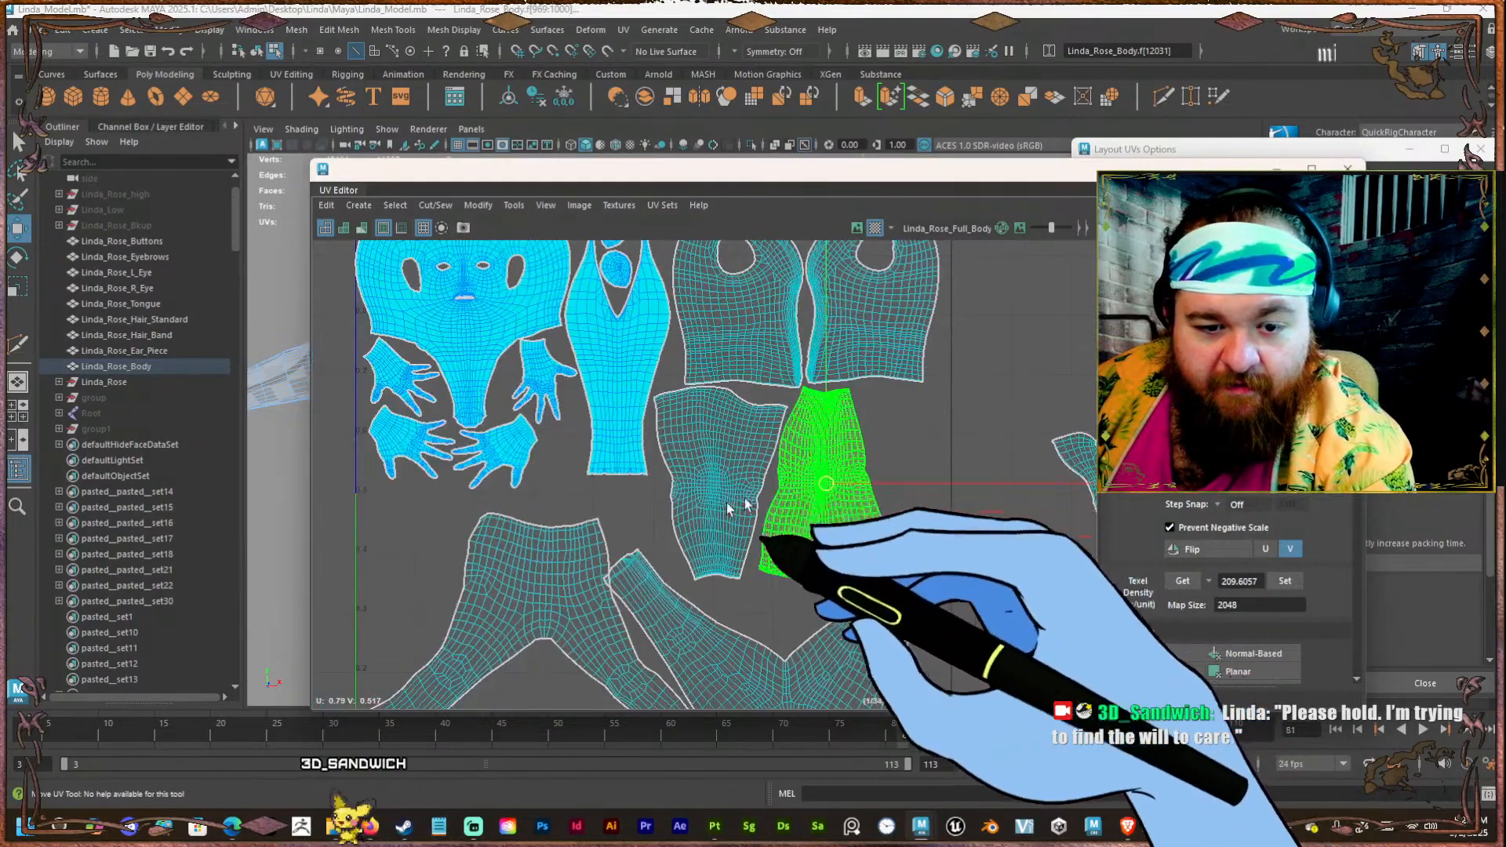
Select both interlocked tapered shells and shift them together closer to the neck shell.
{"action": "left_click", "coordinate": [740, 501]}
{"action": "scroll", "coordinate": [749, 480], "scroll_direction": "up", "scroll_amount": 2}
{"action": "left_click", "coordinate": [861, 455], "text": "shift"}
{"action": "scroll", "coordinate": [857, 505], "scroll_direction": "up", "scroll_amount": 2}
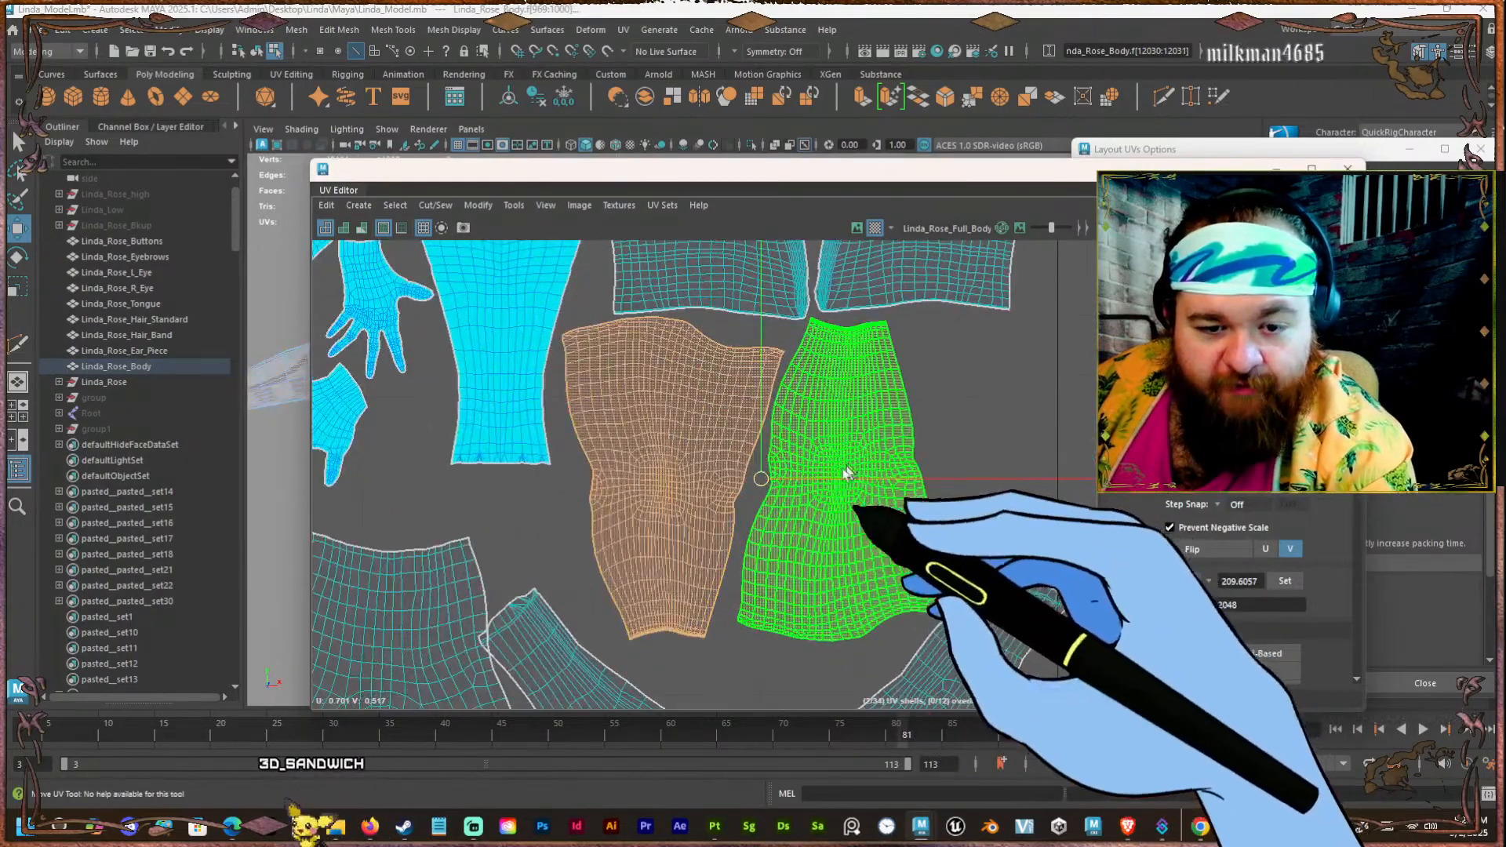
{"action": "left_click_drag", "start_coordinate": [847, 473], "coordinate": [815, 484]}
{"action": "left_click", "coordinate": [689, 379]}
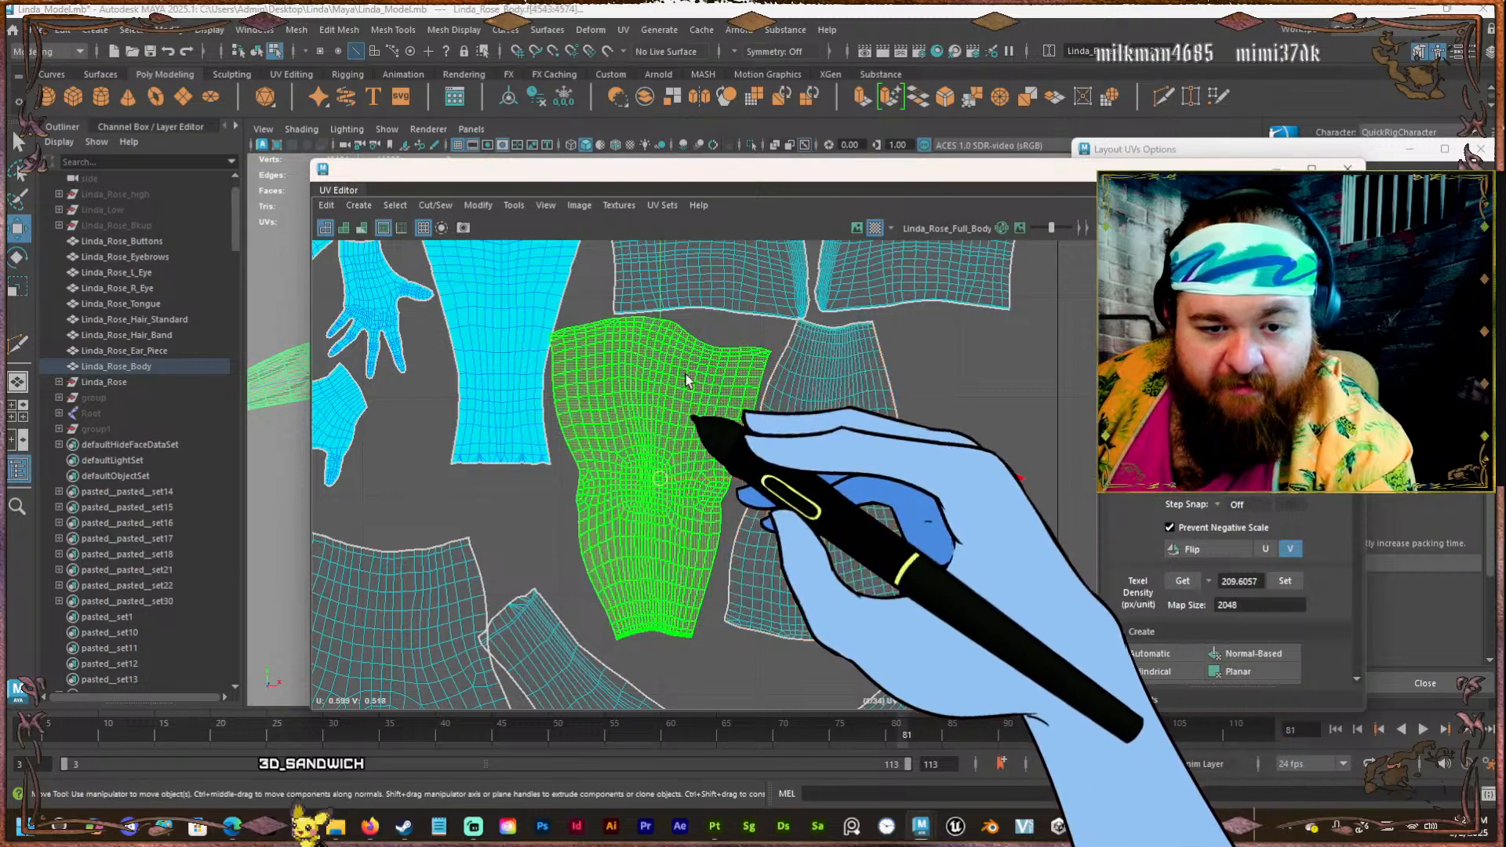
Select the second tapered shell and nudge it horizontally to leave a small gap beside the first tapered shell.
{"action": "scroll", "coordinate": [709, 362], "scroll_direction": "up", "scroll_amount": 2}
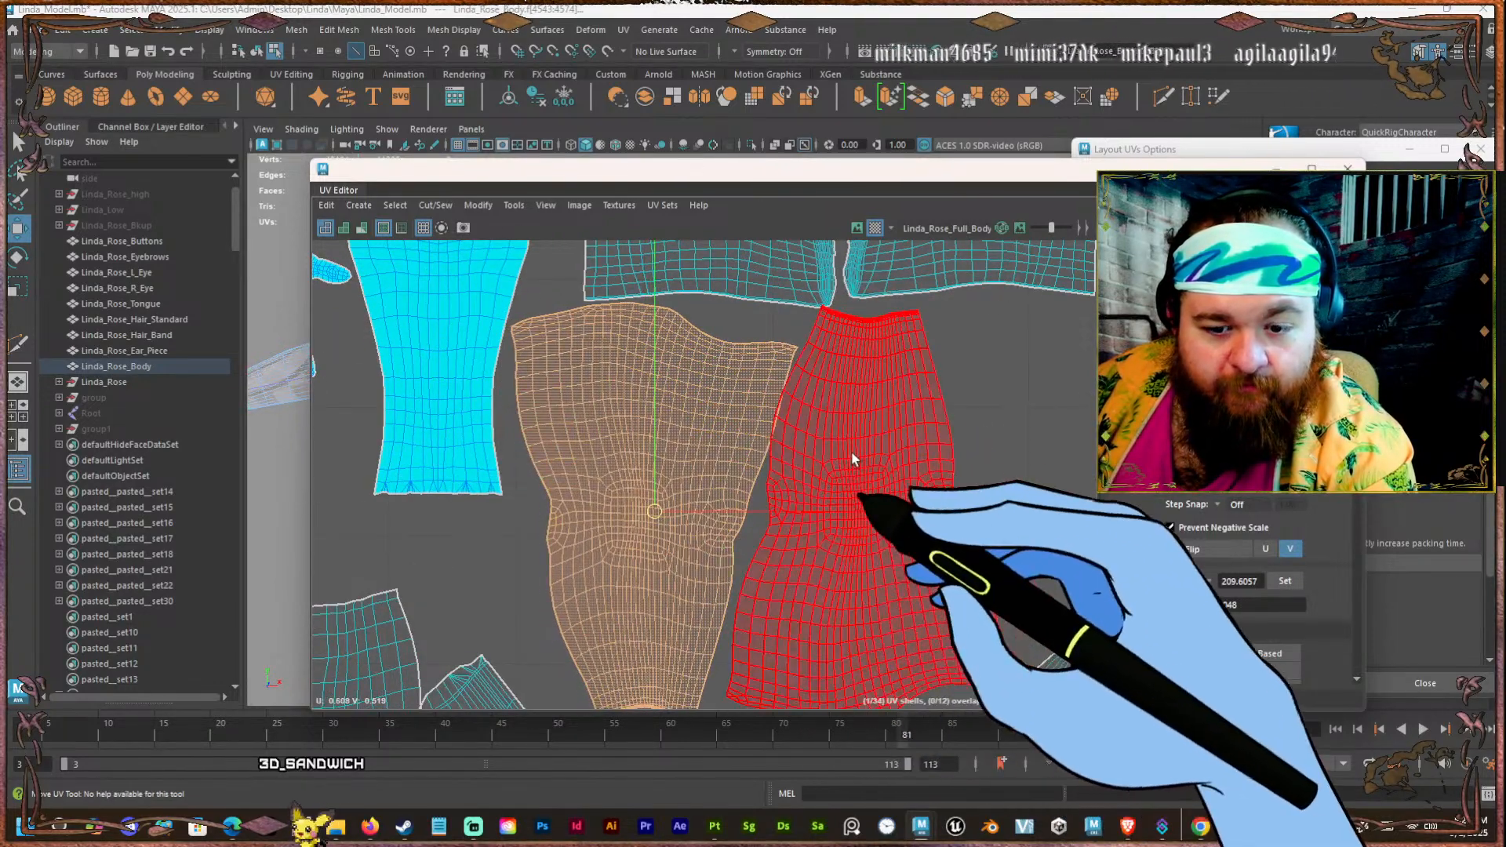
{"action": "scroll", "coordinate": [852, 451], "scroll_direction": "down", "scroll_amount": 2}
{"action": "left_click", "coordinate": [855, 565]}
{"action": "scroll", "coordinate": [904, 494], "scroll_direction": "up", "scroll_amount": 2}
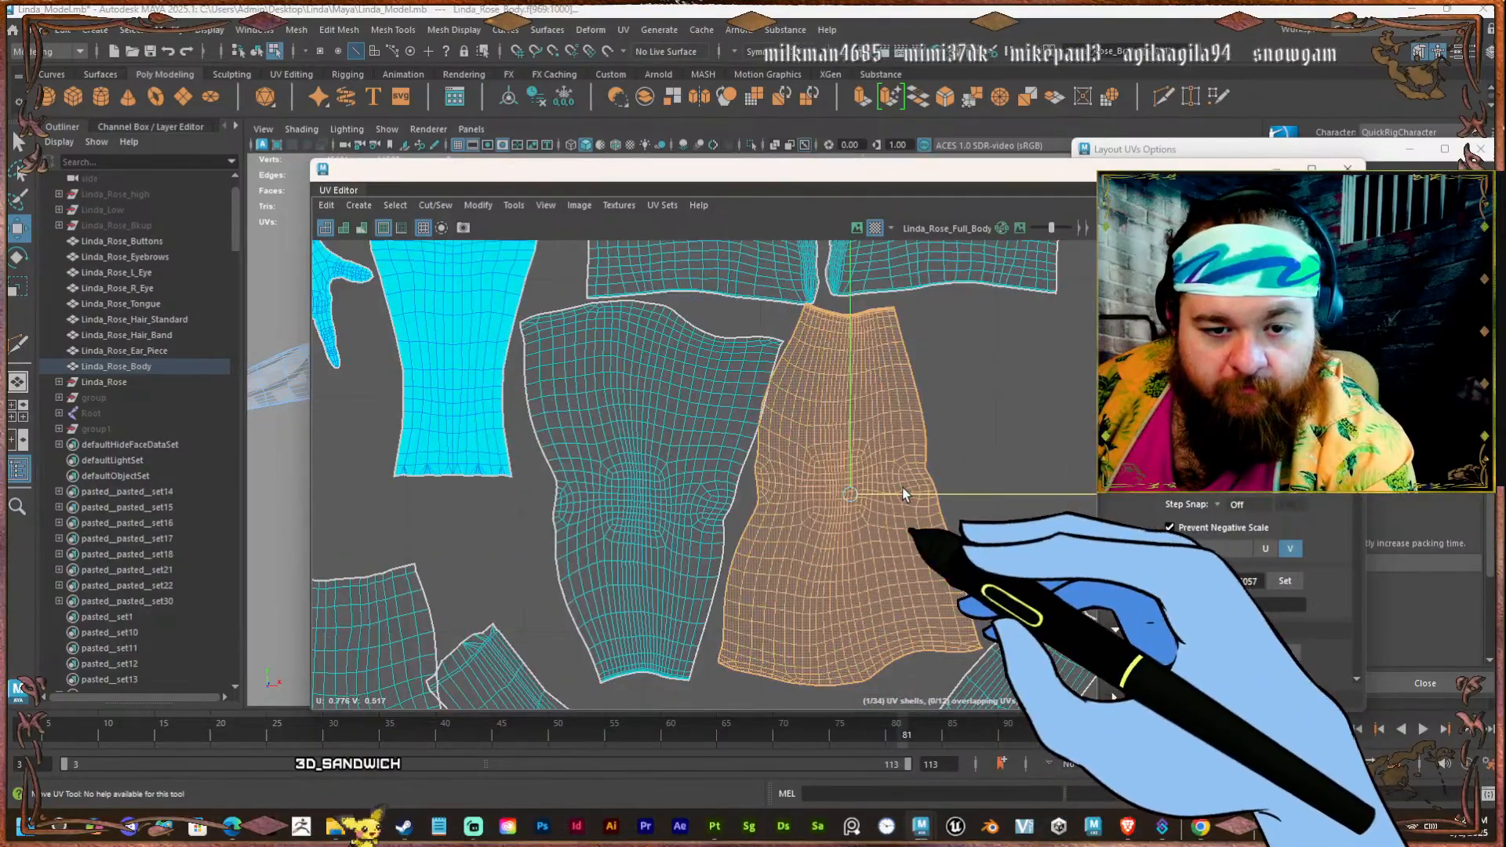
{"action": "left_click_drag", "start_coordinate": [903, 494], "coordinate": [912, 493]}
{"action": "scroll", "coordinate": [910, 494], "scroll_direction": "up", "scroll_amount": 3}
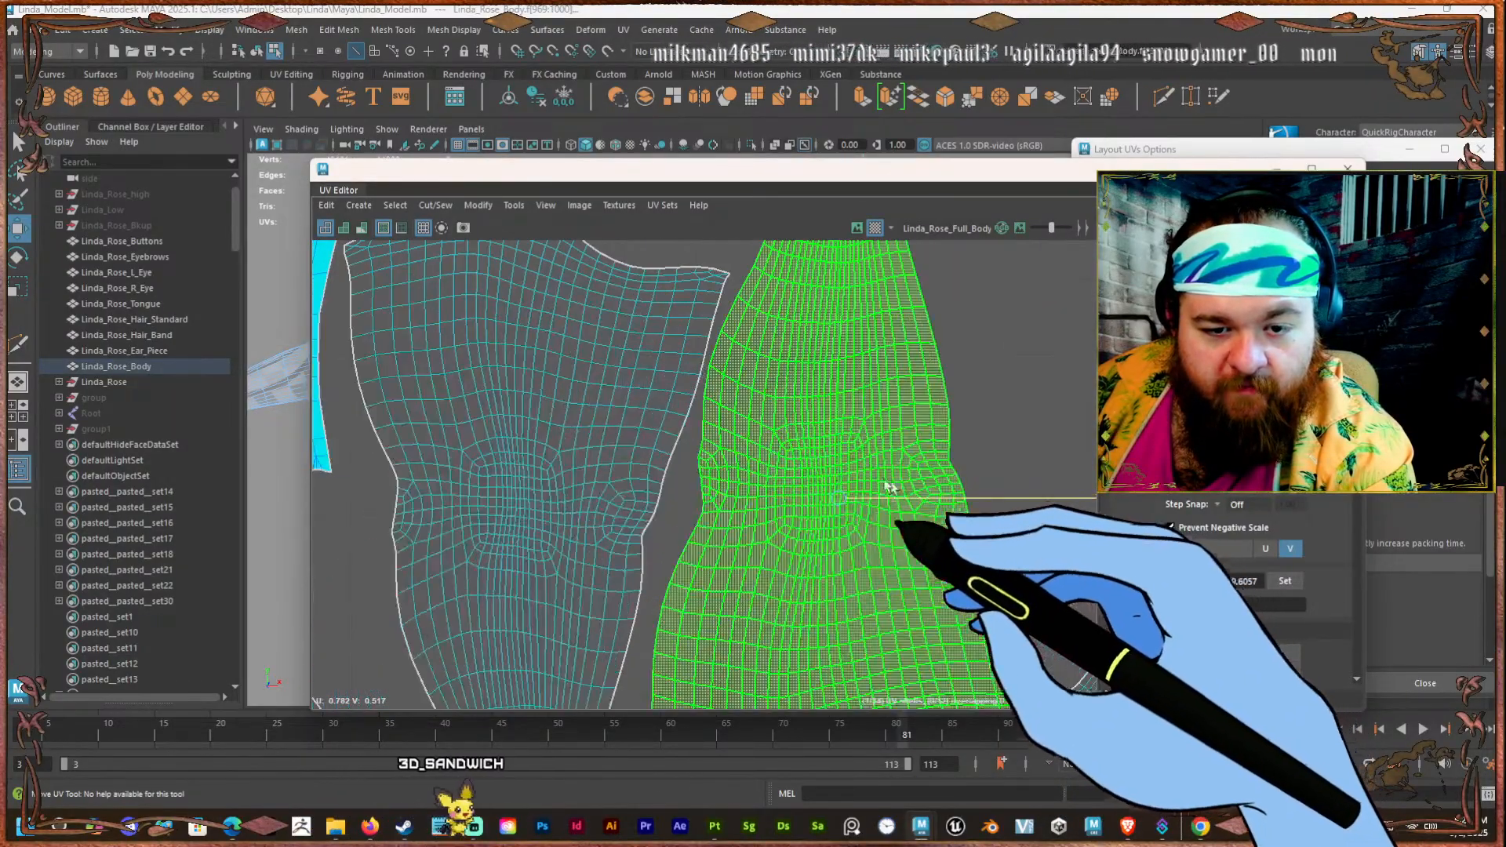
Shift the first two-legged shell against the UV tile's left edge and lower it toward the tile's bottom edge.
{"action": "scroll", "coordinate": [855, 513], "scroll_direction": "down", "scroll_amount": 8}
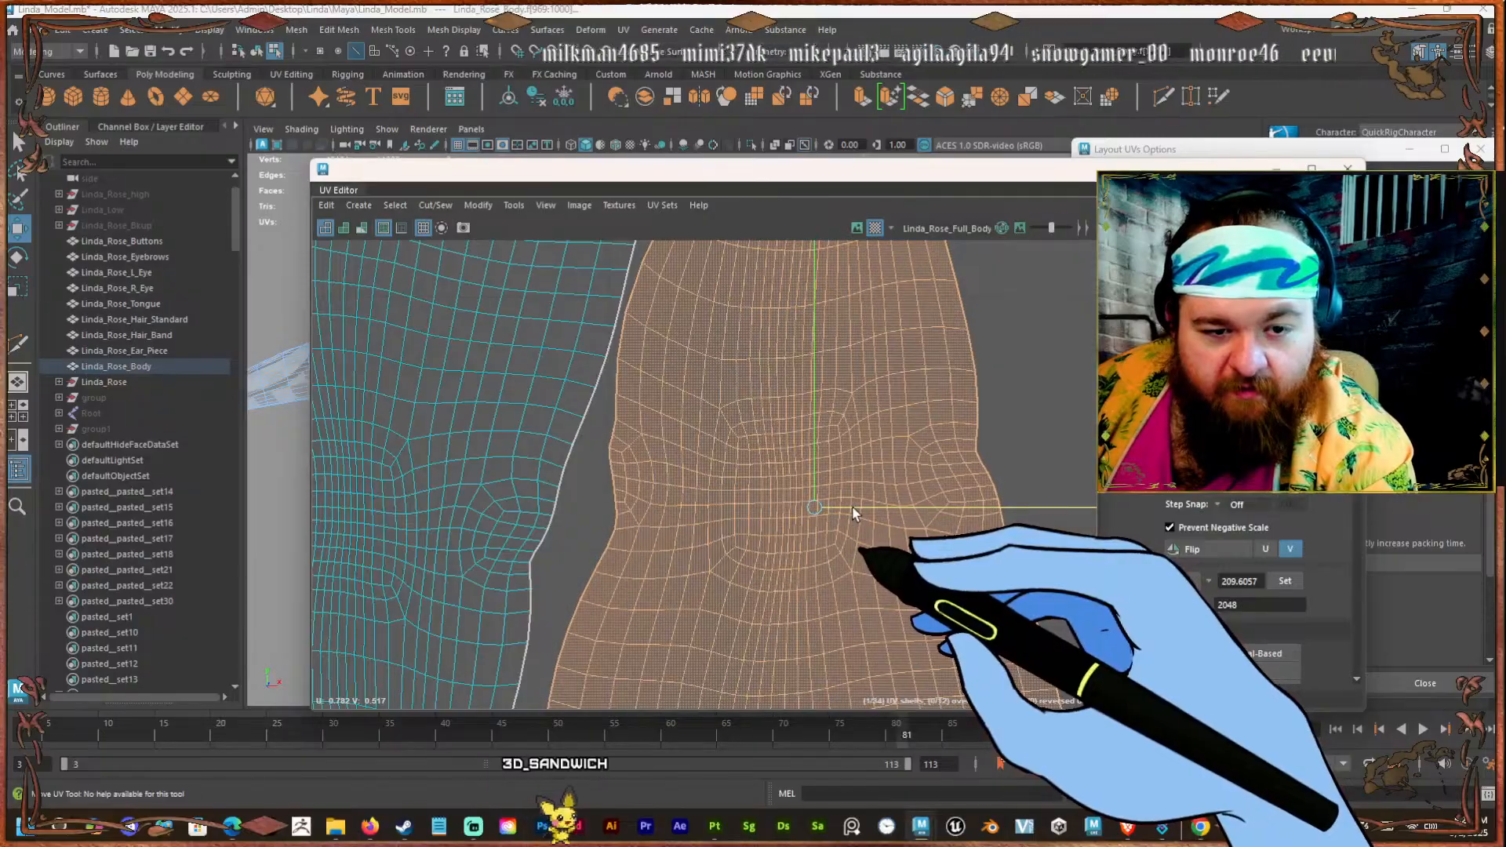
{"action": "scroll", "coordinate": [695, 441], "scroll_direction": "down", "scroll_amount": 2}
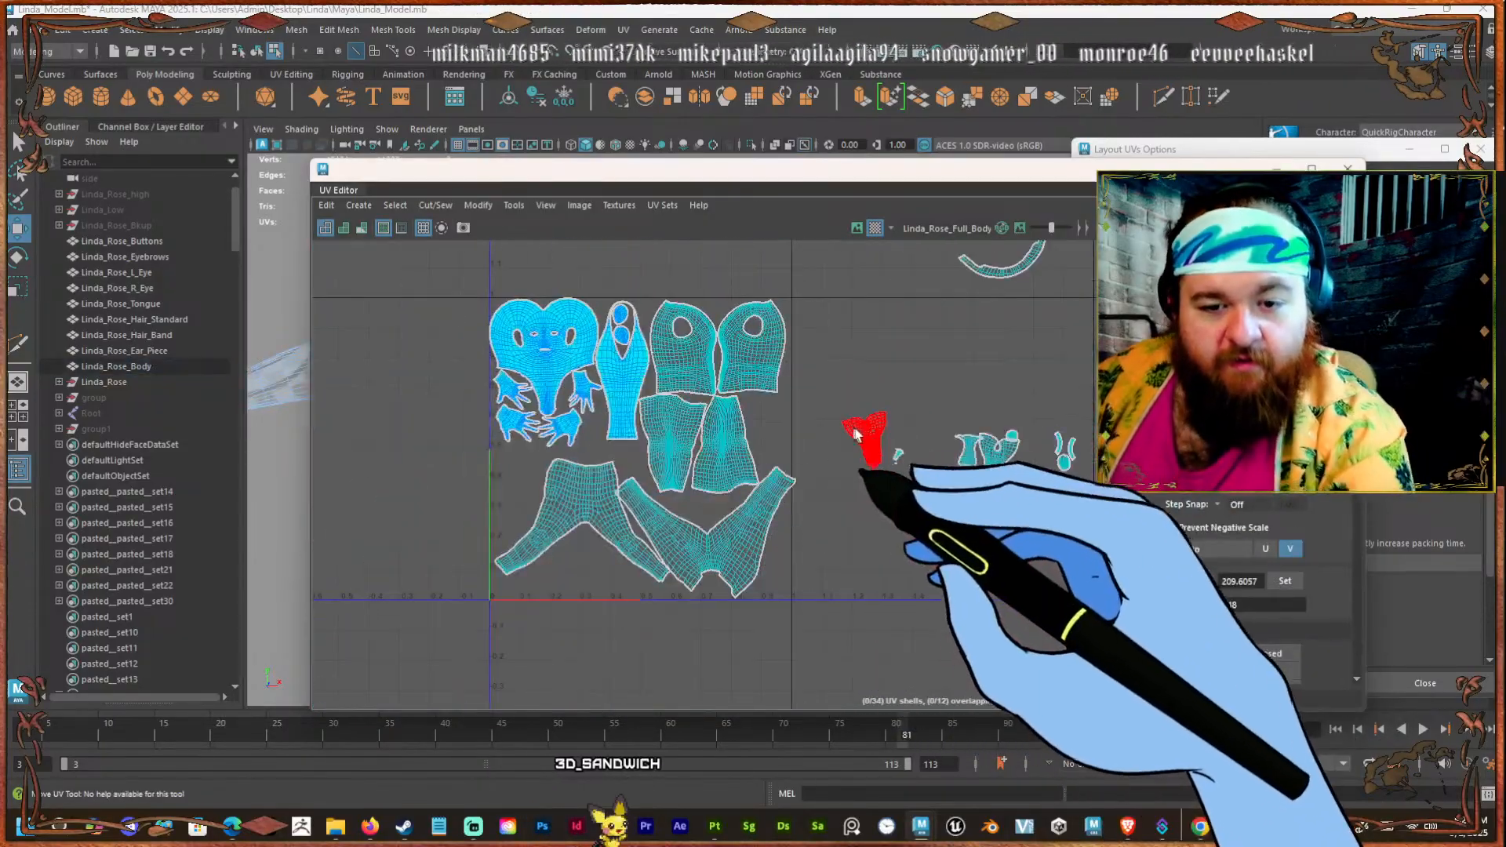
{"action": "scroll", "coordinate": [856, 441], "scroll_direction": "down", "scroll_amount": 2}
{"action": "scroll", "coordinate": [602, 519], "scroll_direction": "up", "scroll_amount": 2}
{"action": "scroll", "coordinate": [784, 482], "scroll_direction": "up", "scroll_amount": 3}
{"action": "scroll", "coordinate": [659, 494], "scroll_direction": "up", "scroll_amount": 1}
{"action": "left_click", "coordinate": [636, 491]}
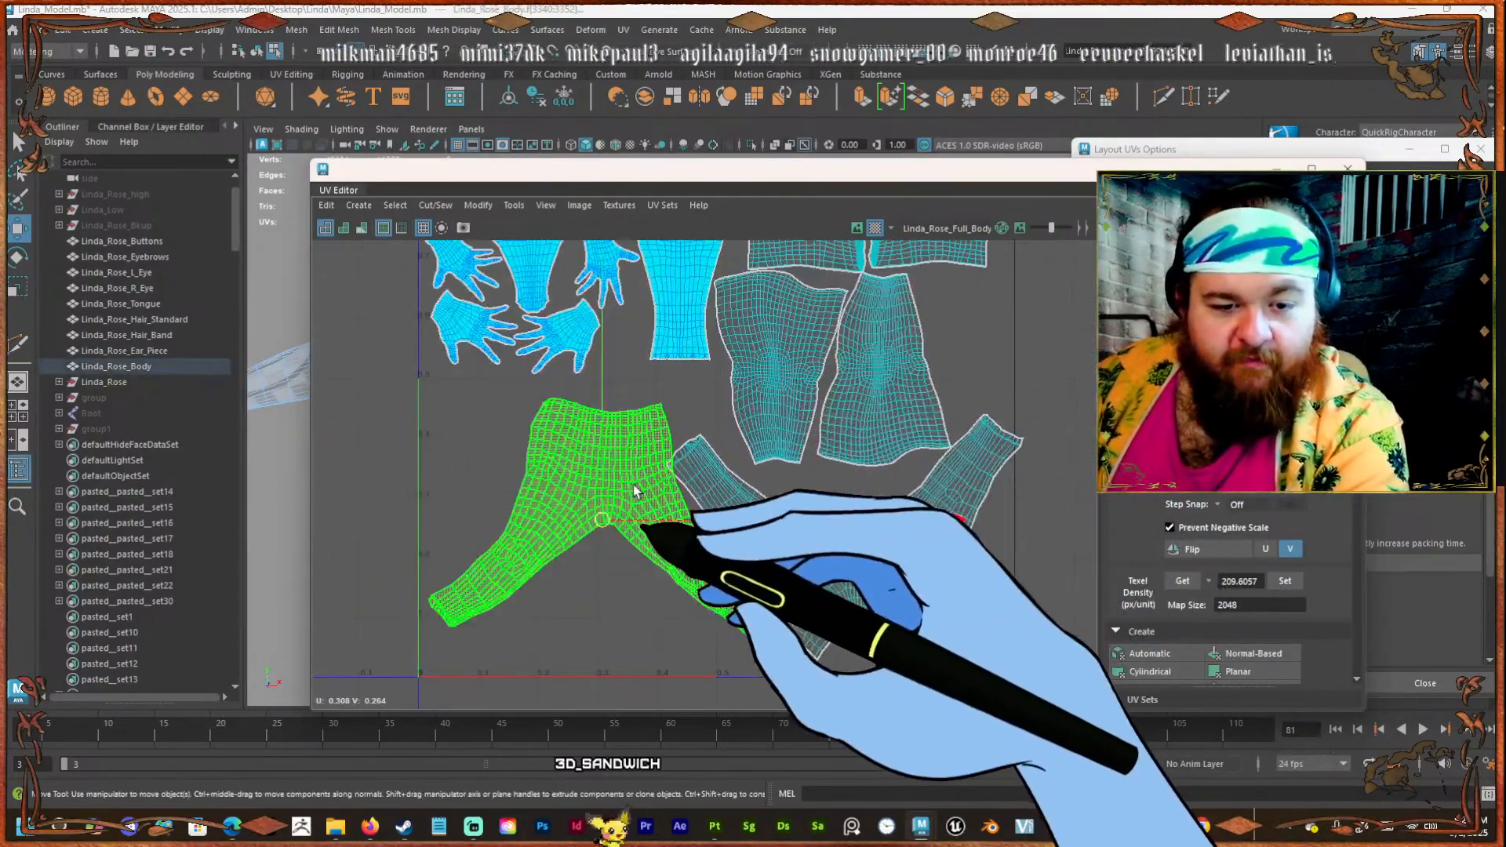
{"action": "scroll", "coordinate": [643, 492], "scroll_direction": "up", "scroll_amount": 2}
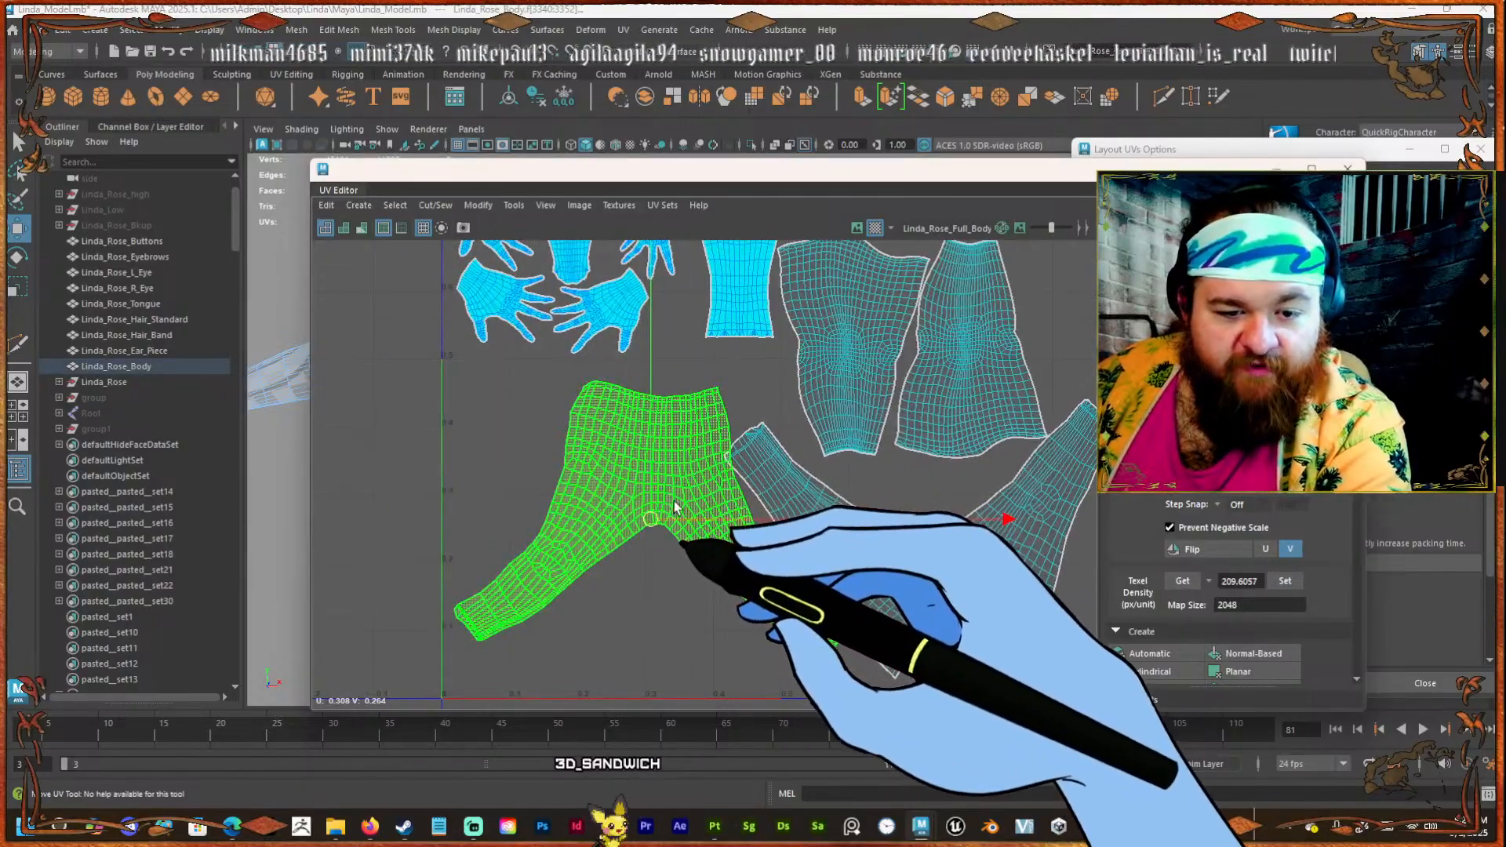
{"action": "left_click_drag", "start_coordinate": [676, 516], "coordinate": [669, 519]}
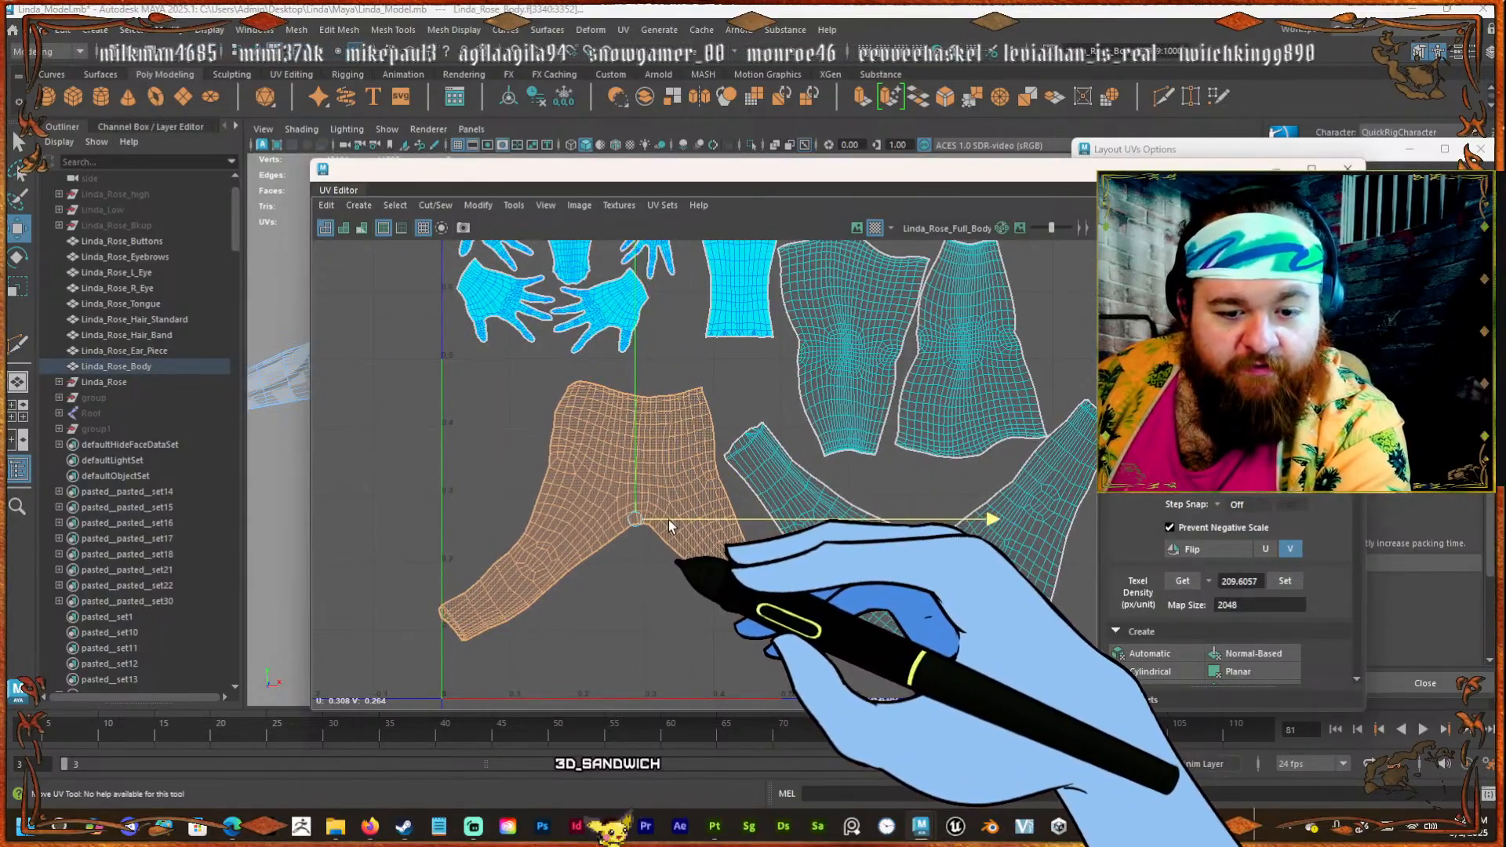
{"action": "left_click_drag", "start_coordinate": [637, 472], "coordinate": [639, 485]}
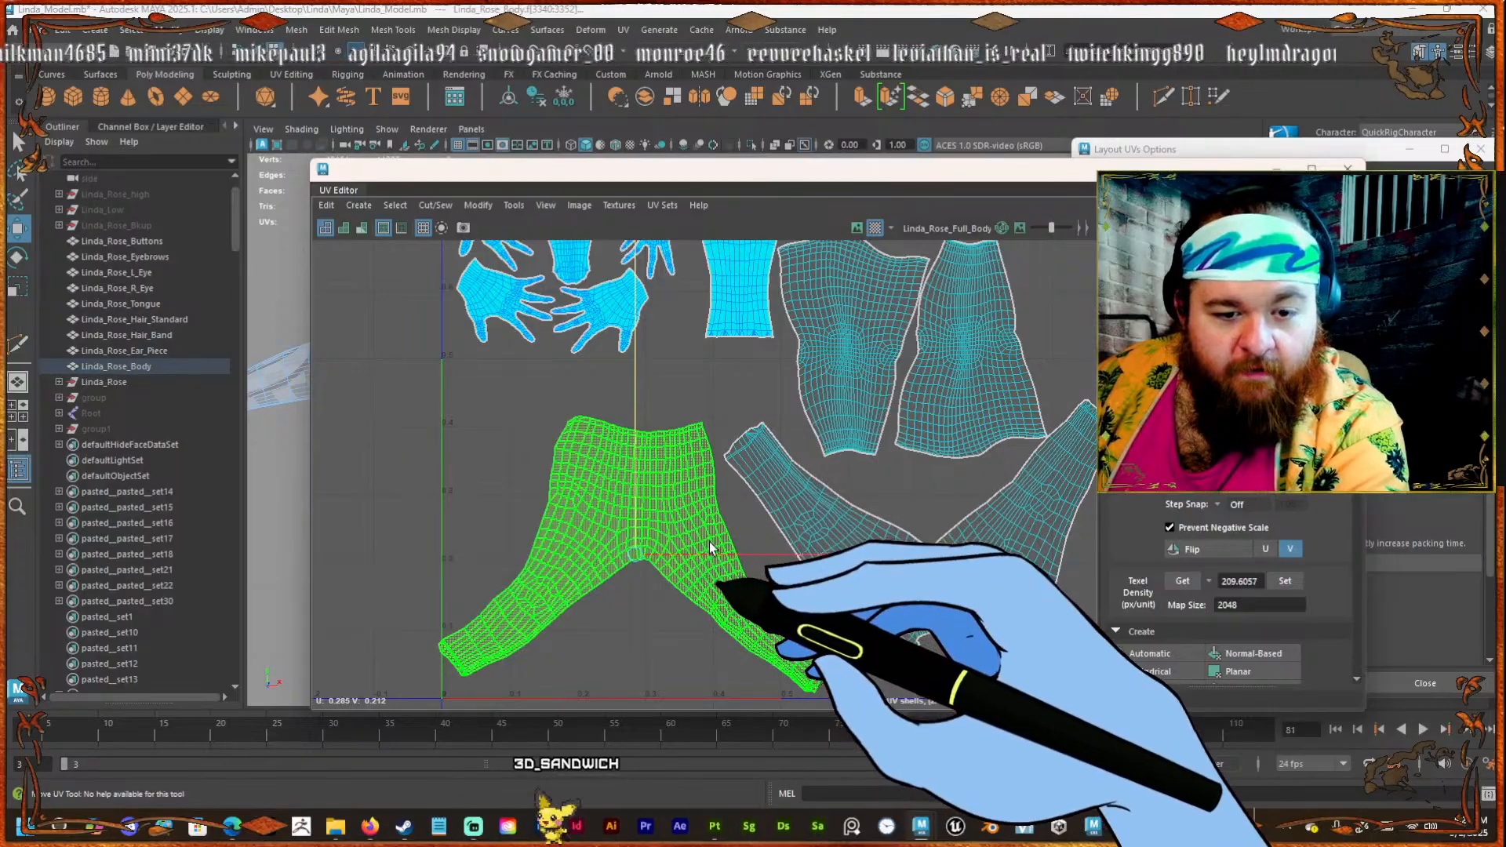
{"action": "scroll", "coordinate": [731, 555], "scroll_direction": "down", "scroll_amount": 2}
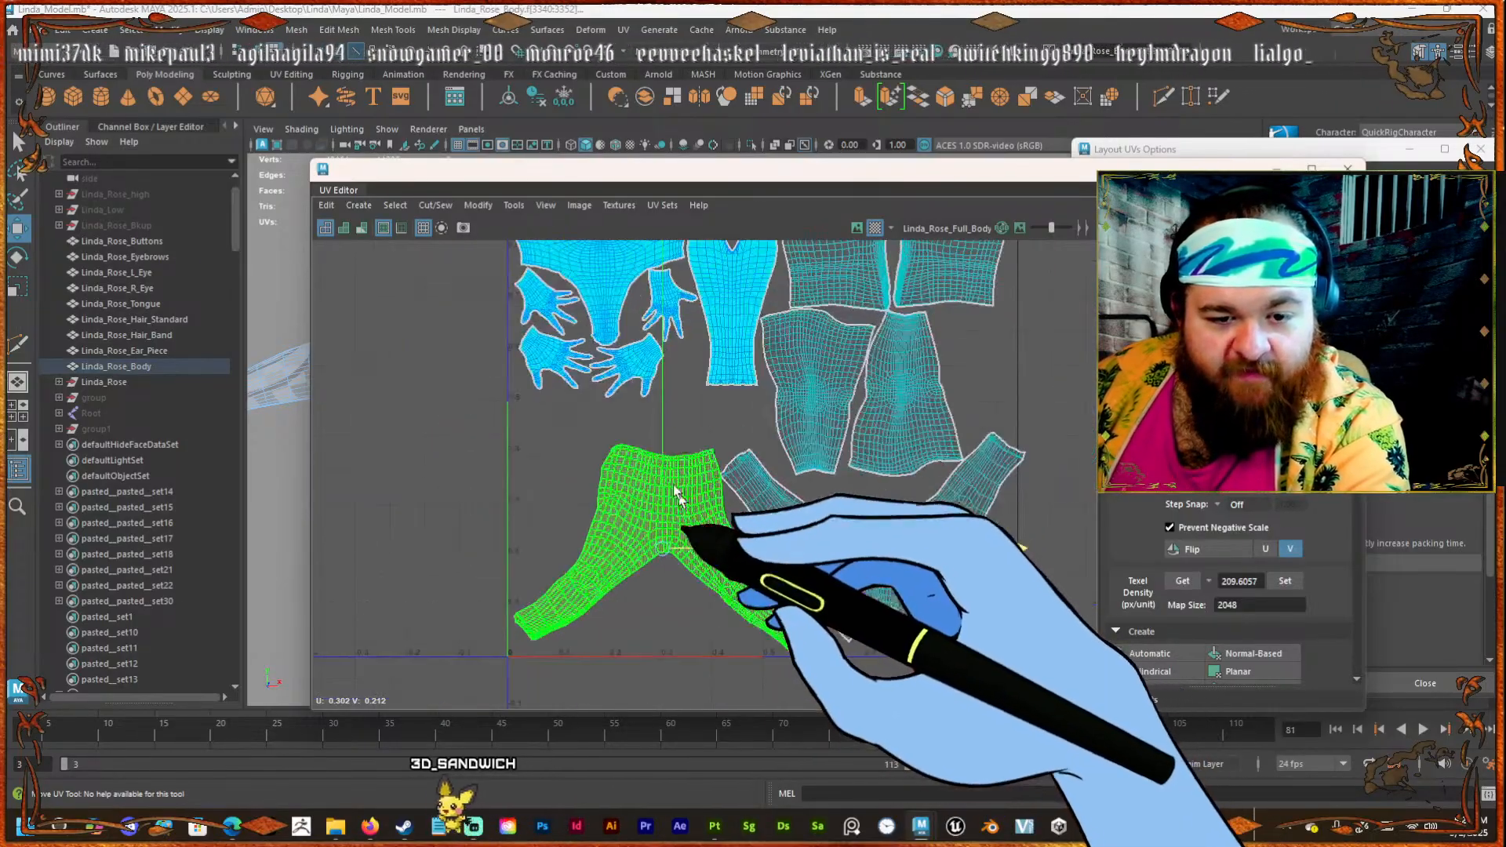
{"action": "left_click", "coordinate": [676, 495]}
{"action": "scroll", "coordinate": [690, 510], "scroll_direction": "up", "scroll_amount": 3}
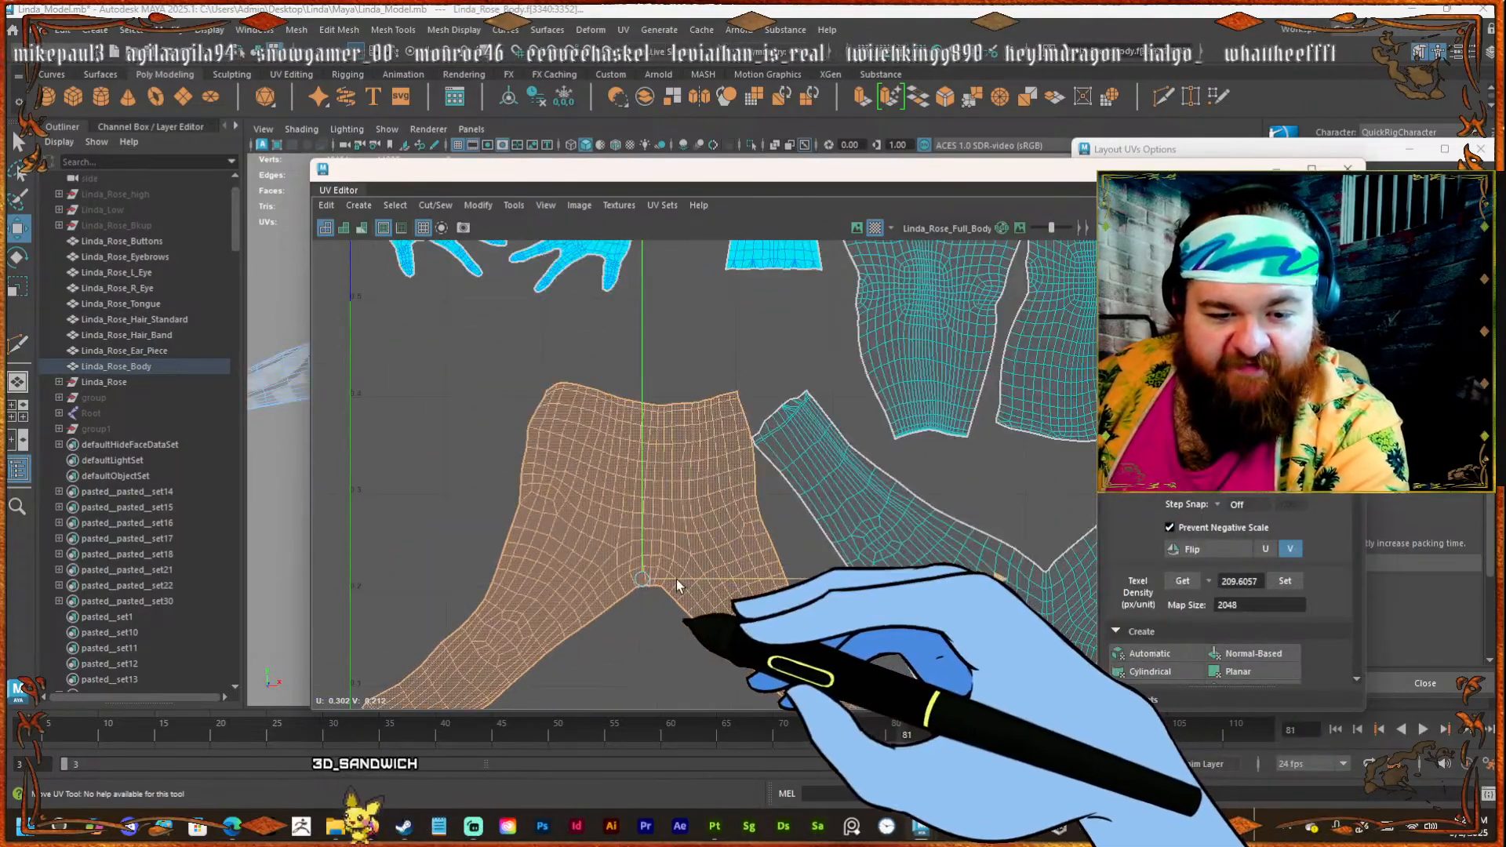
Bring the first small forked shell into the tile, rotate it upright, and place it beside the first two-legged shell's upper part.
{"action": "scroll", "coordinate": [663, 577], "scroll_direction": "down", "scroll_amount": 5}
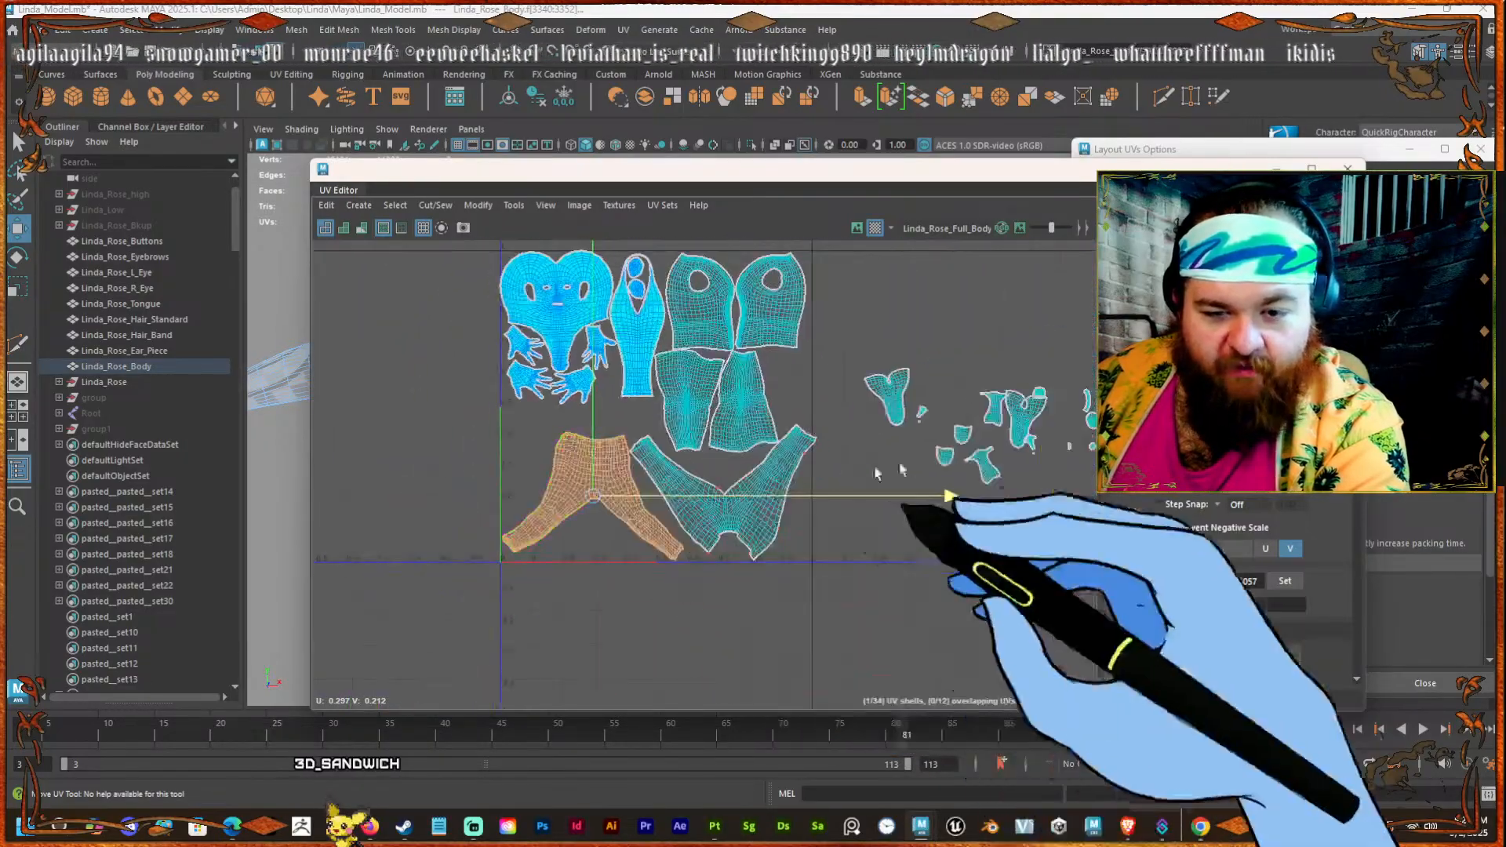
{"action": "left_click_drag", "start_coordinate": [896, 399], "coordinate": [604, 423]}
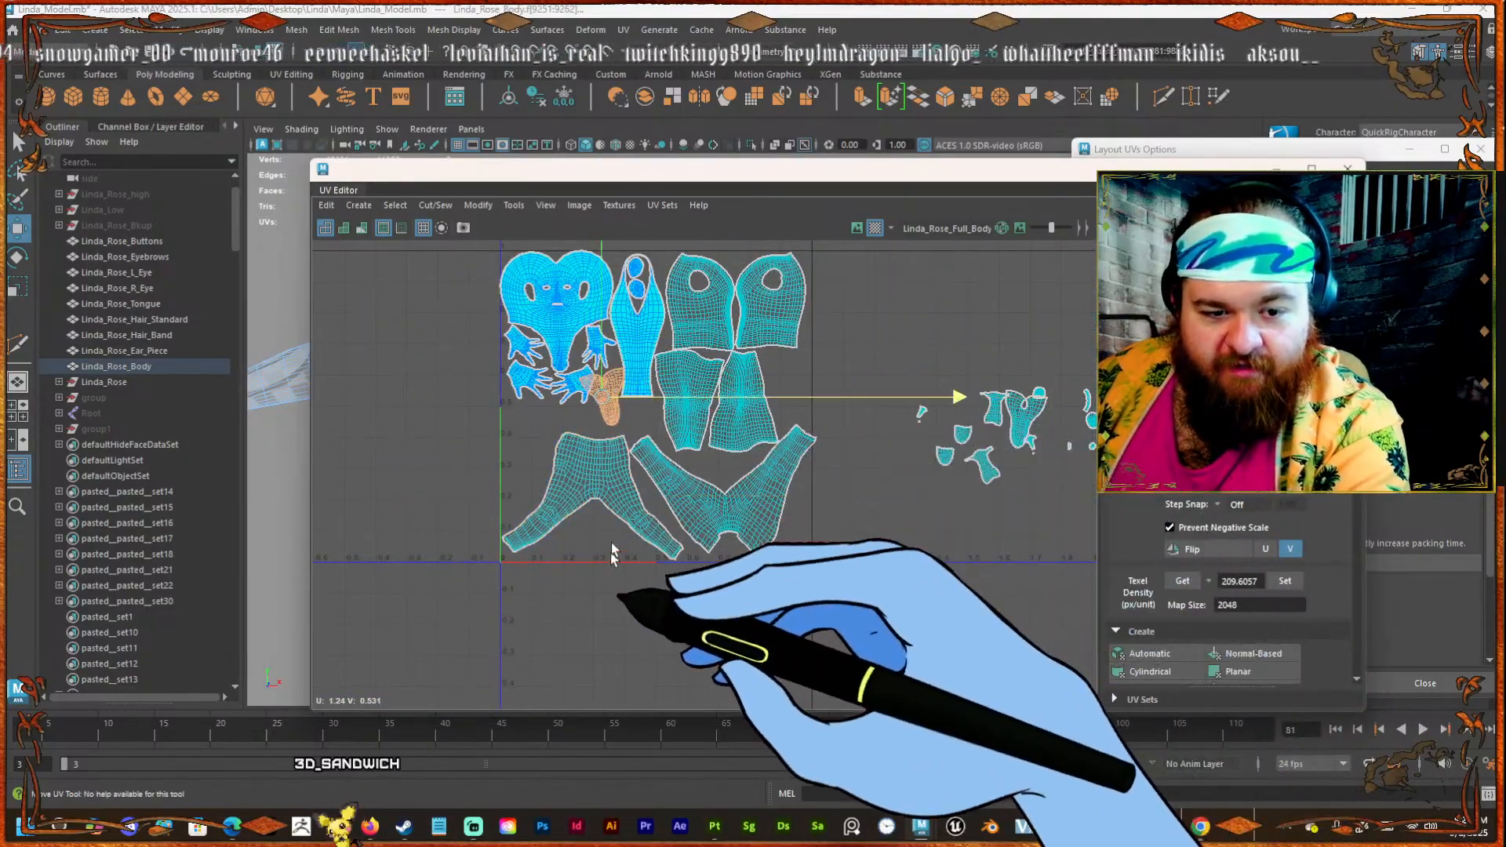
{"action": "scroll", "coordinate": [690, 462], "scroll_direction": "up", "scroll_amount": 4}
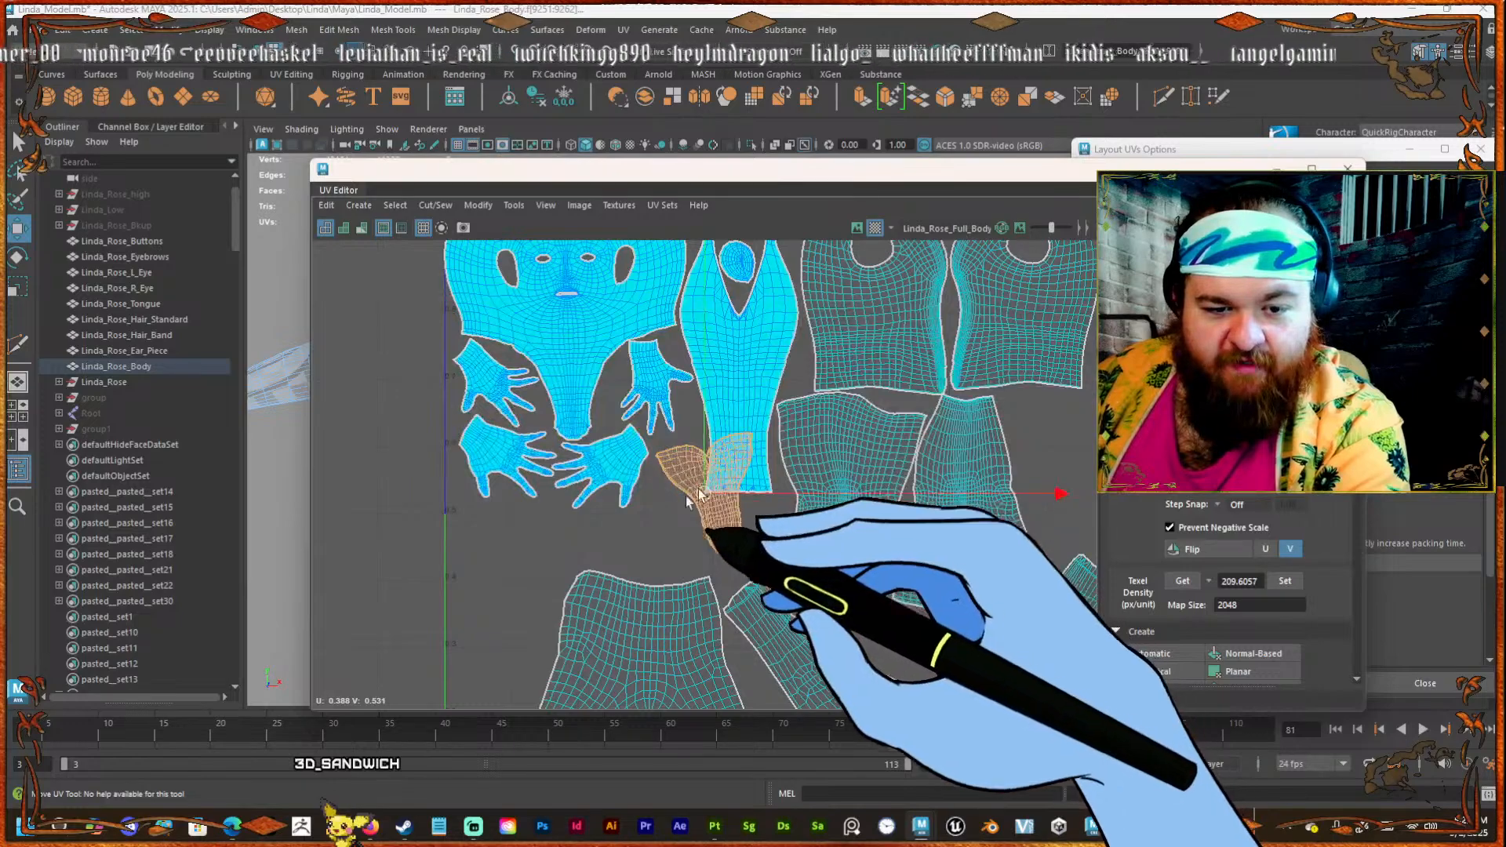
{"action": "left_click_drag", "start_coordinate": [713, 480], "coordinate": [499, 597]}
{"action": "key", "text": "e"}
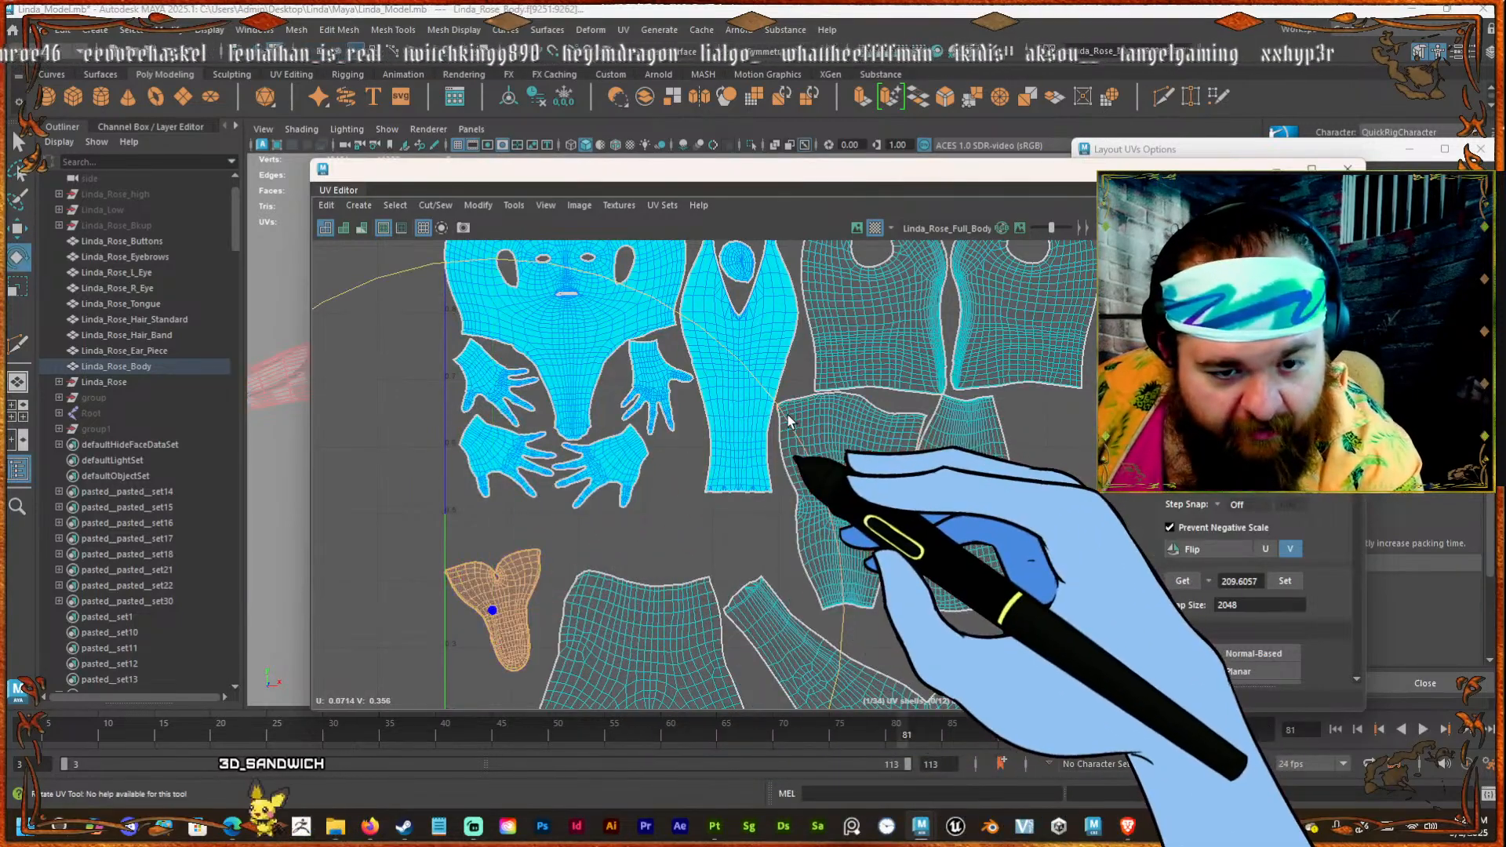
{"action": "left_click_drag", "start_coordinate": [789, 418], "coordinate": [816, 487]}
{"action": "middle_click_drag", "start_coordinate": [520, 582], "coordinate": [633, 412], "text": "alt"}
{"action": "key", "text": "w"}
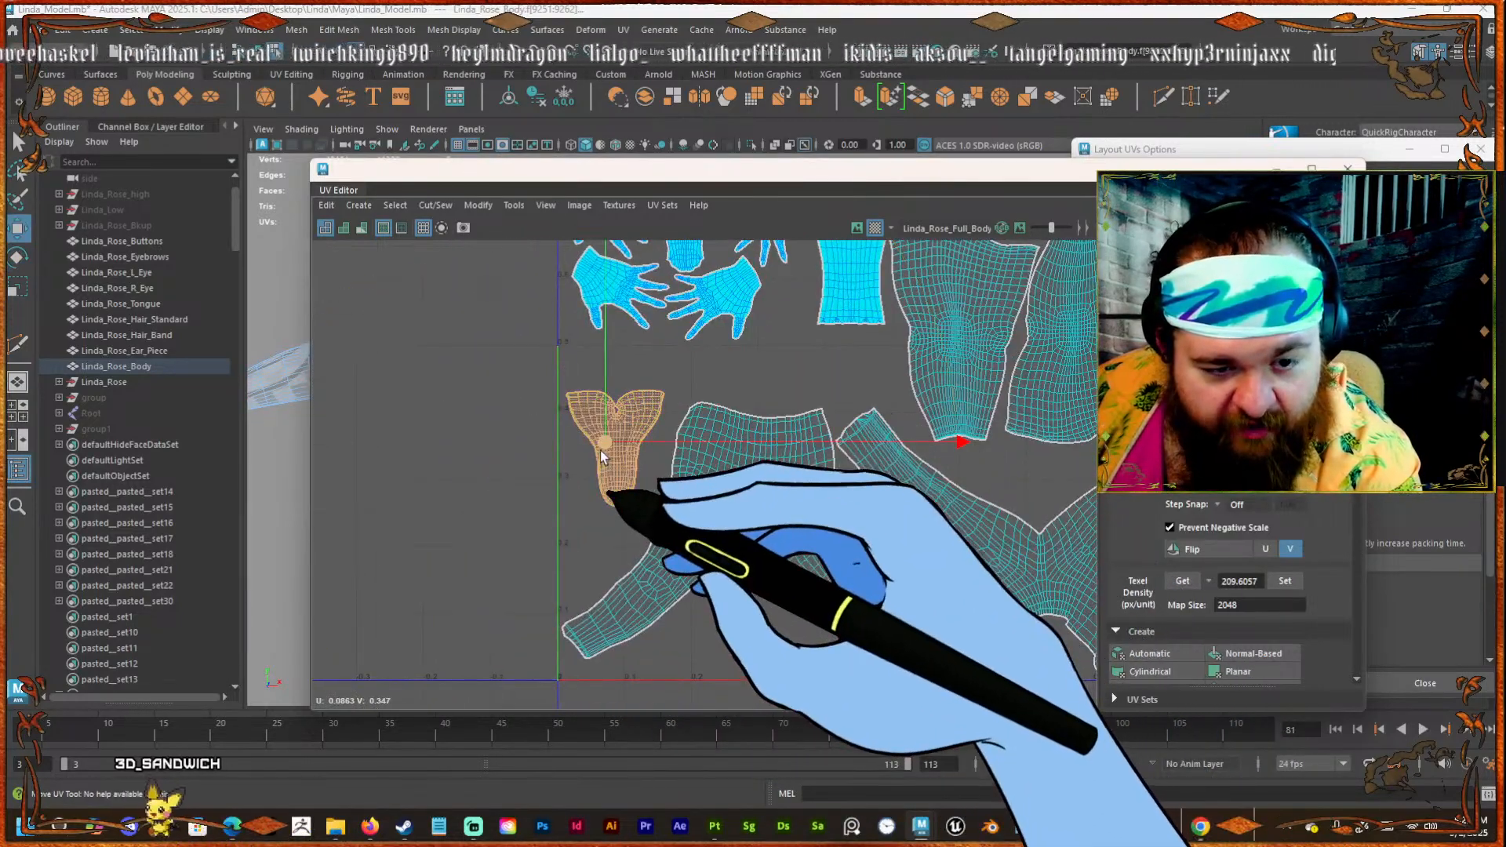
{"action": "left_click_drag", "start_coordinate": [600, 459], "coordinate": [596, 502]}
{"action": "scroll", "coordinate": [596, 472], "scroll_direction": "down", "scroll_amount": 3}
Try to fit the second small forked shell between the legs of the first two-legged shell, rotating it sideways.
{"action": "middle_click_drag", "start_coordinate": [813, 429], "coordinate": [562, 457], "text": "alt"}
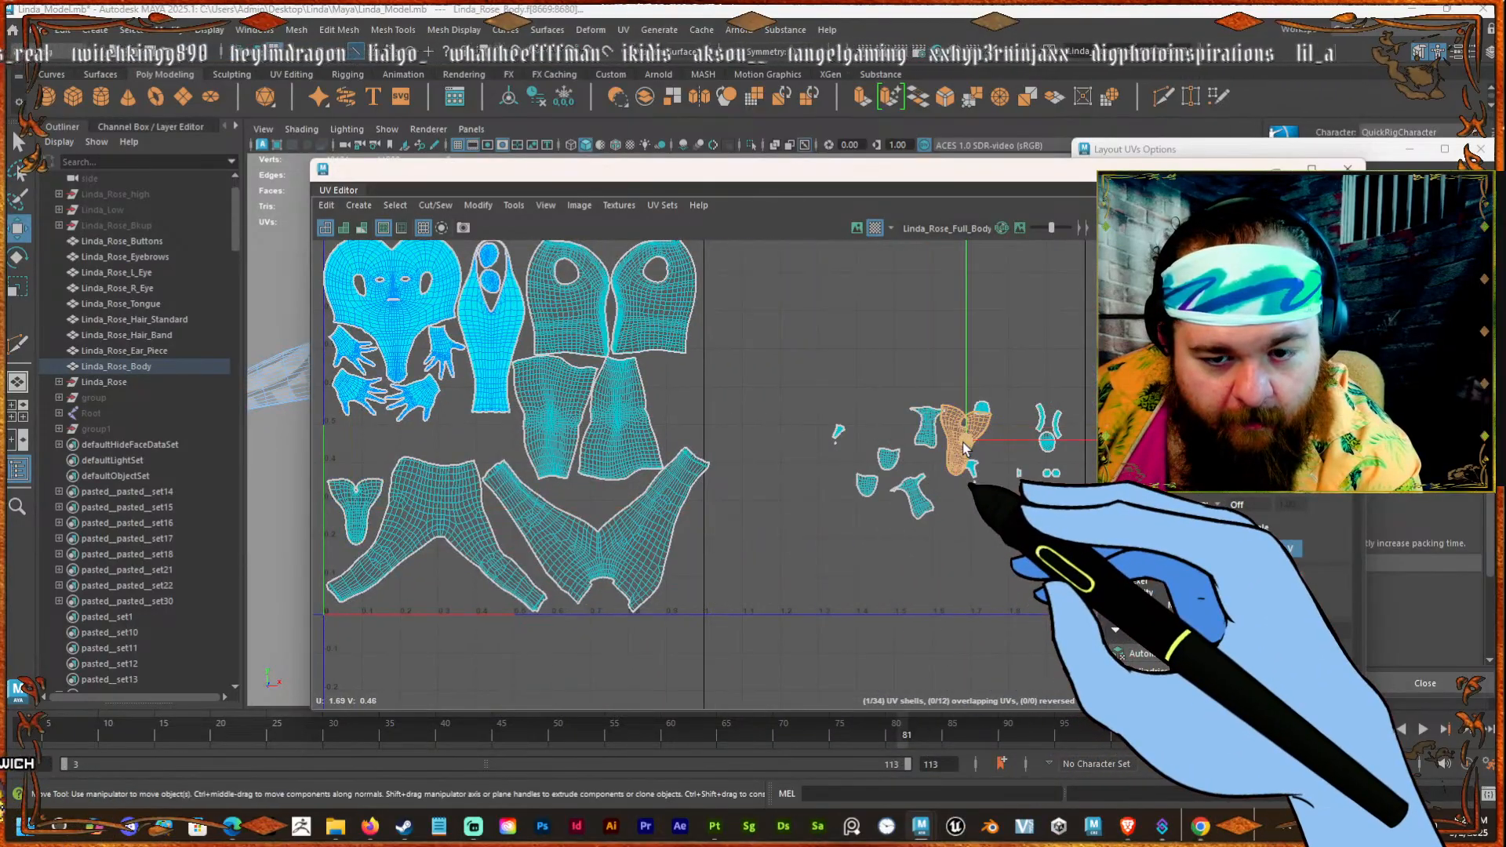
{"action": "left_click_drag", "start_coordinate": [965, 448], "coordinate": [522, 612]}
{"action": "scroll", "coordinate": [600, 471], "scroll_direction": "up", "scroll_amount": 5}
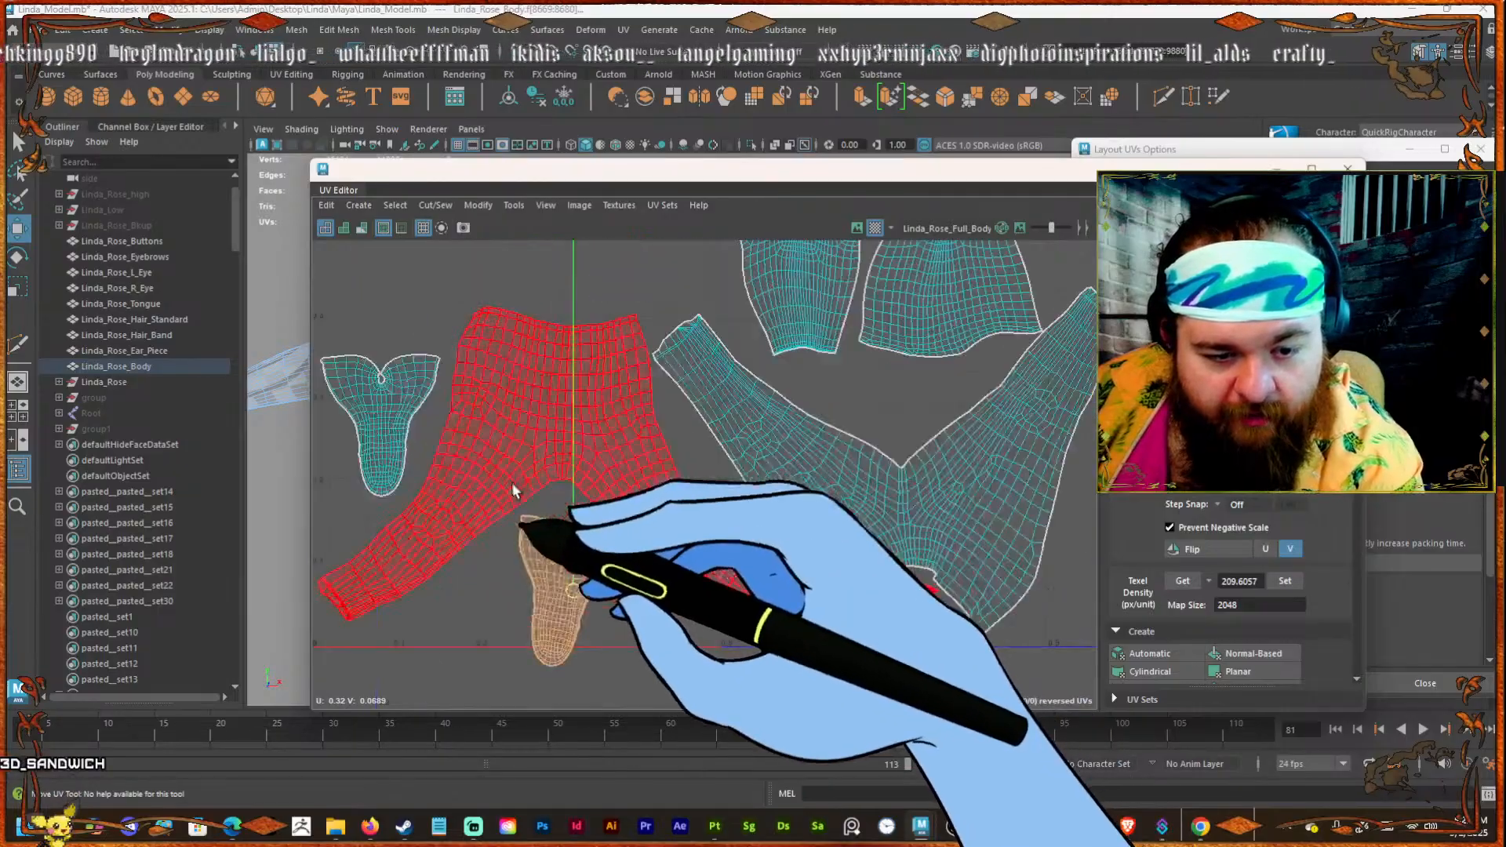
{"action": "key", "text": "e"}
{"action": "key", "text": "w"}
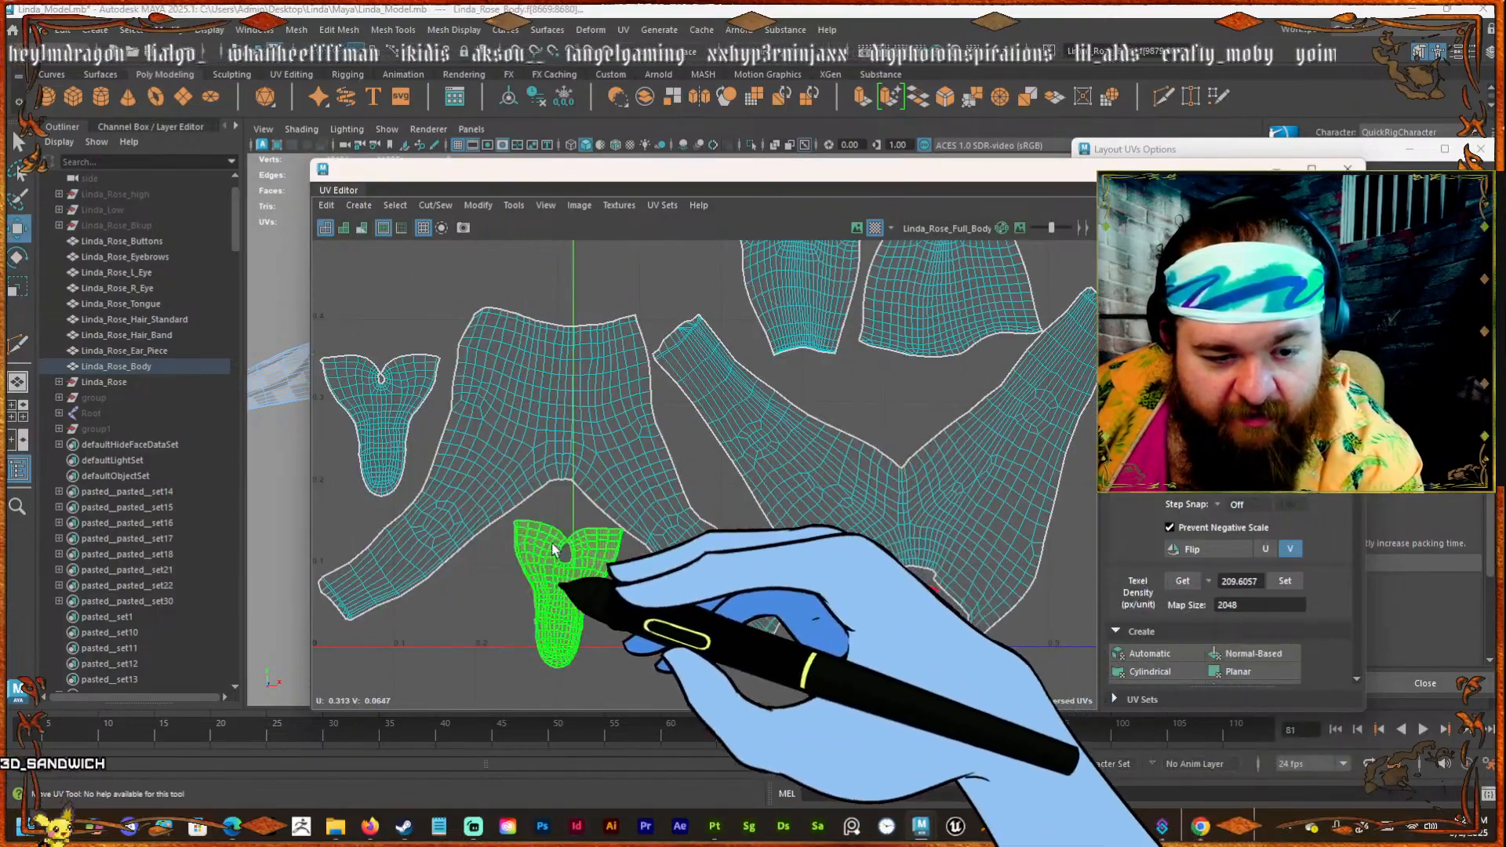
{"action": "scroll", "coordinate": [569, 502], "scroll_direction": "down", "scroll_amount": 3}
{"action": "scroll", "coordinate": [614, 595], "scroll_direction": "up", "scroll_amount": 2}
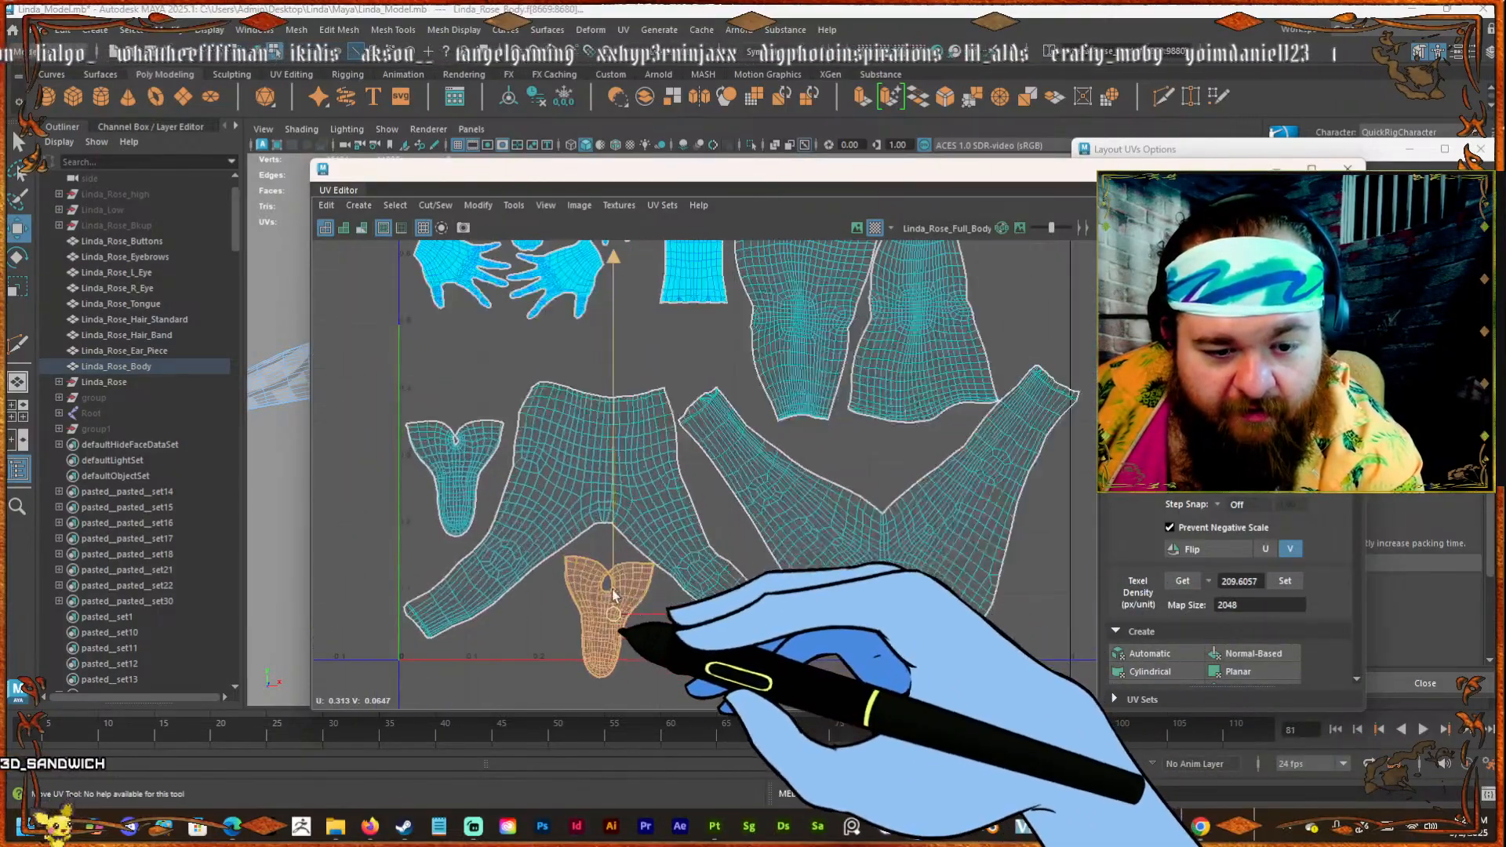
{"action": "left_click_drag", "start_coordinate": [603, 616], "coordinate": [599, 596]}
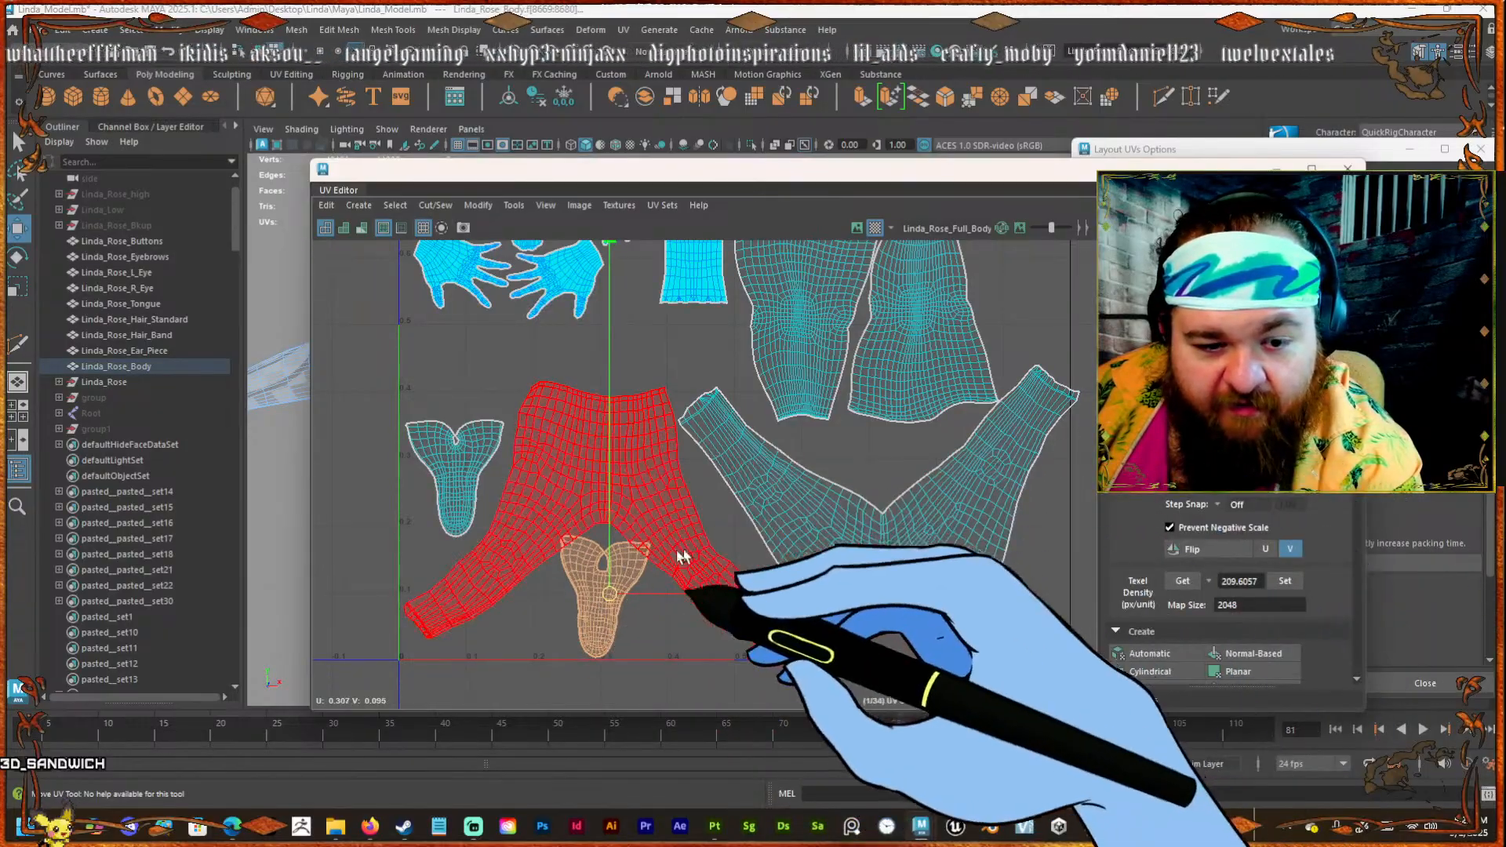
{"action": "key", "text": "e"}
{"action": "key", "text": "e"}
{"action": "left_click_drag", "start_coordinate": [924, 438], "coordinate": [760, 793]}
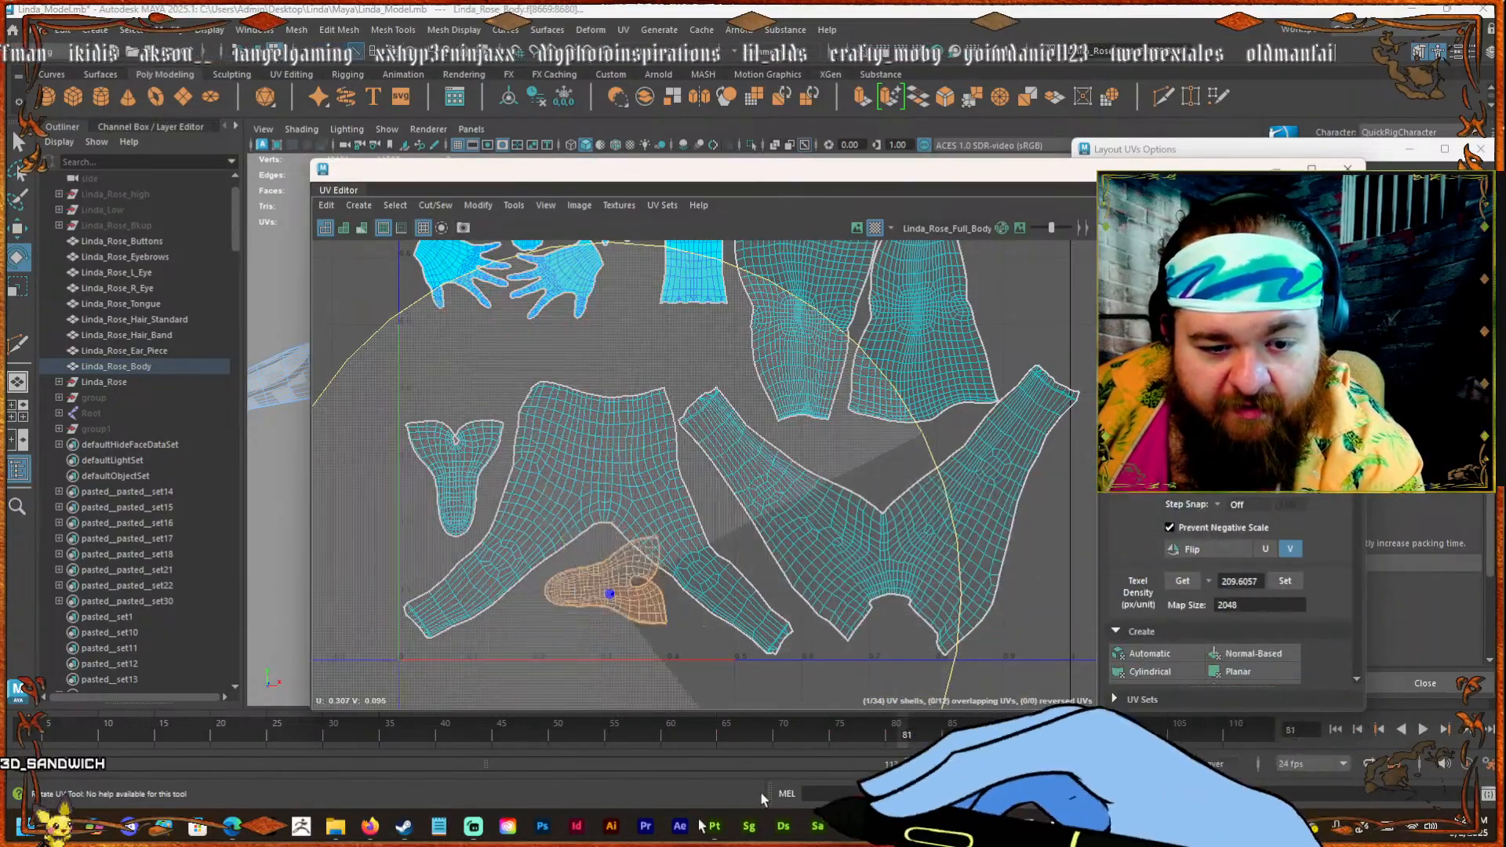
Place the second forked shell in the gap below the neck shell, turned sideways with its narrow end toward the tapered shells.
{"action": "key", "text": "w"}
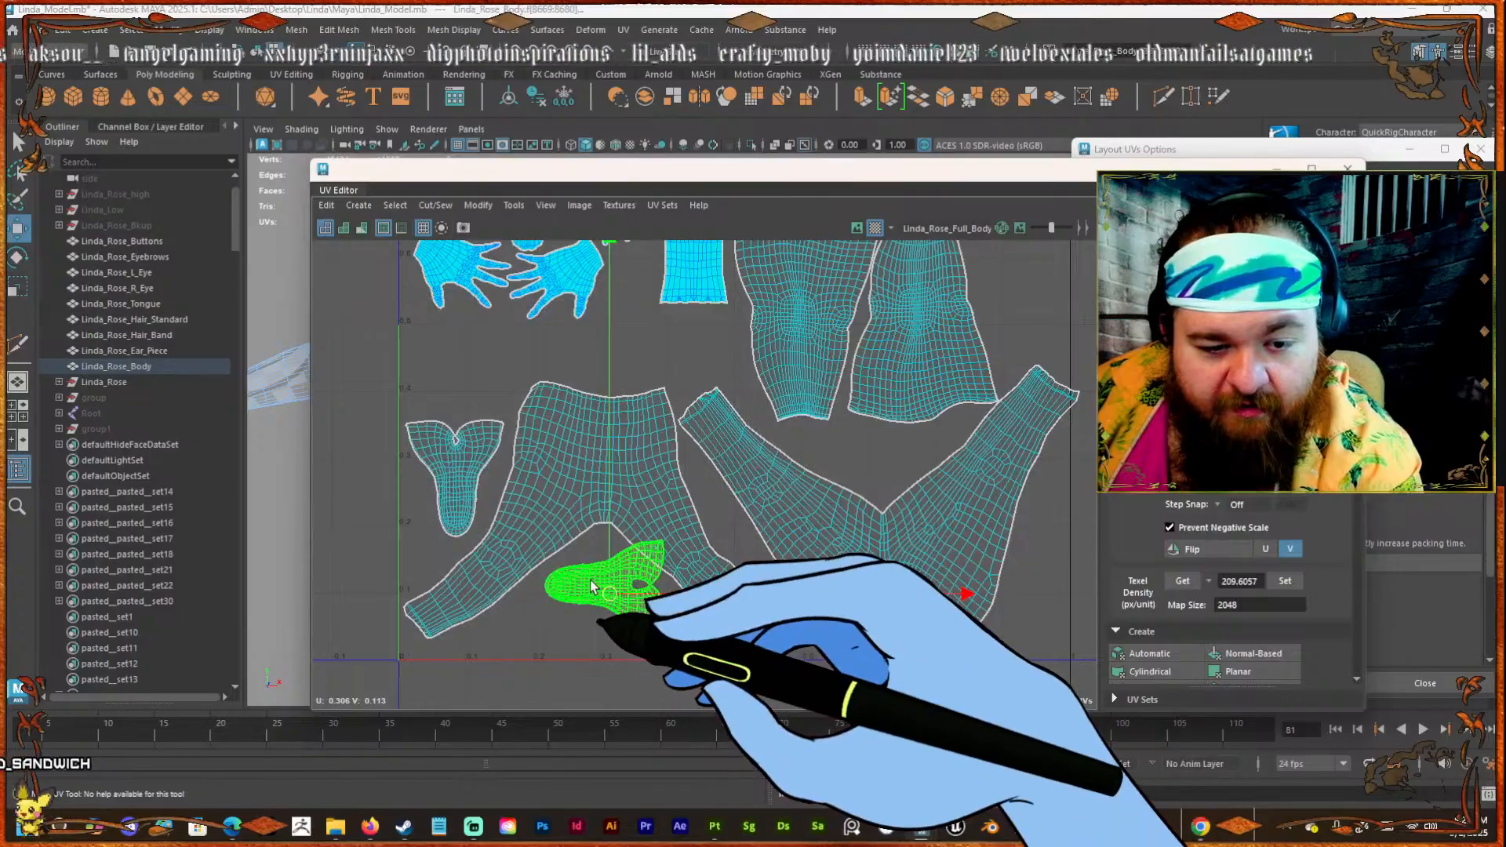
{"action": "left_click_drag", "start_coordinate": [605, 583], "coordinate": [677, 345]}
{"action": "scroll", "coordinate": [734, 246], "scroll_direction": "up", "scroll_amount": 2}
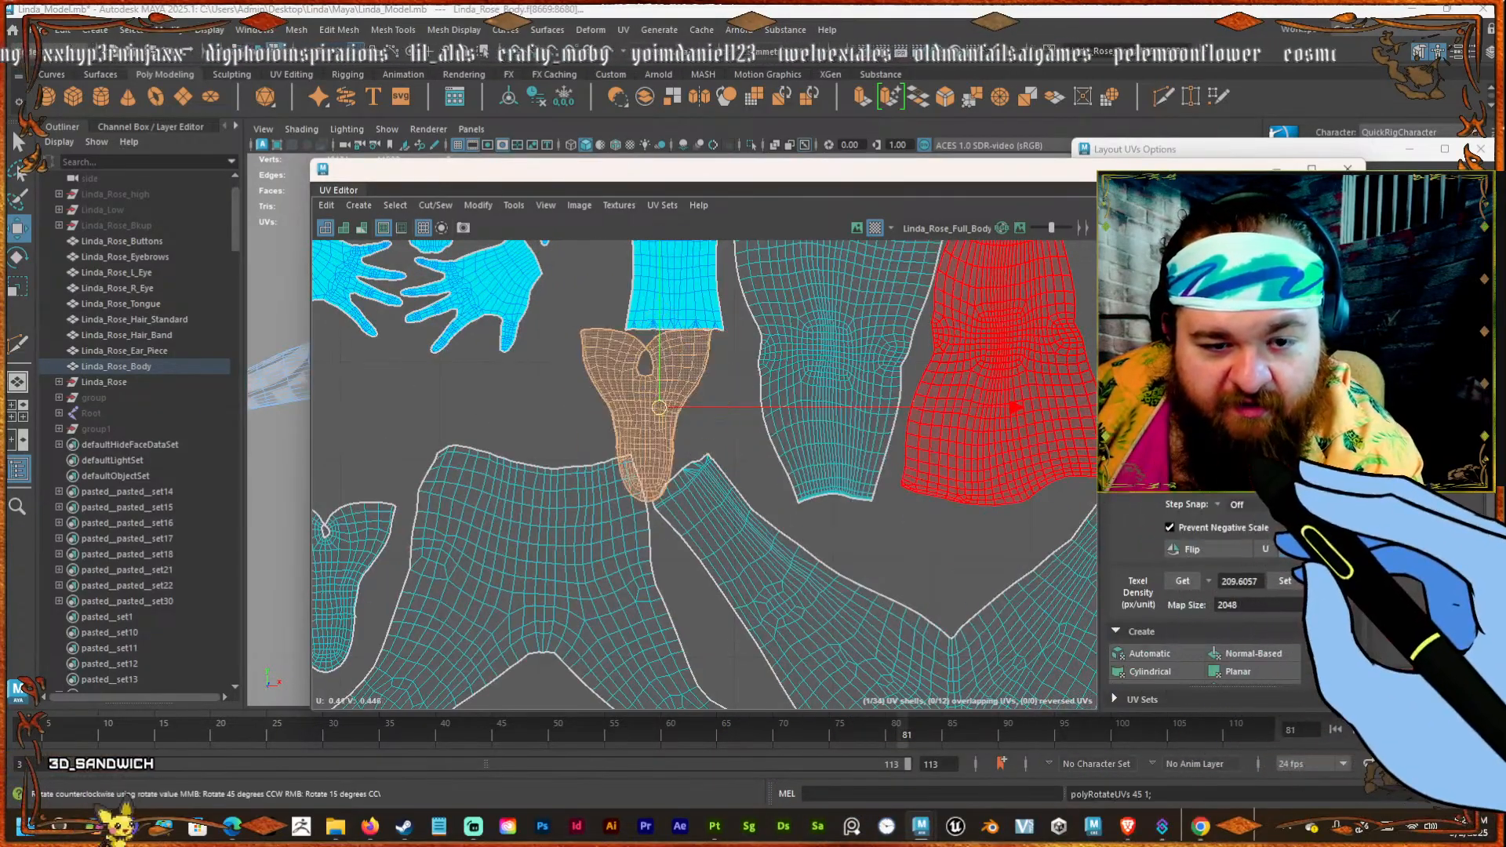
{"action": "left_click_drag", "start_coordinate": [656, 417], "coordinate": [644, 390]}
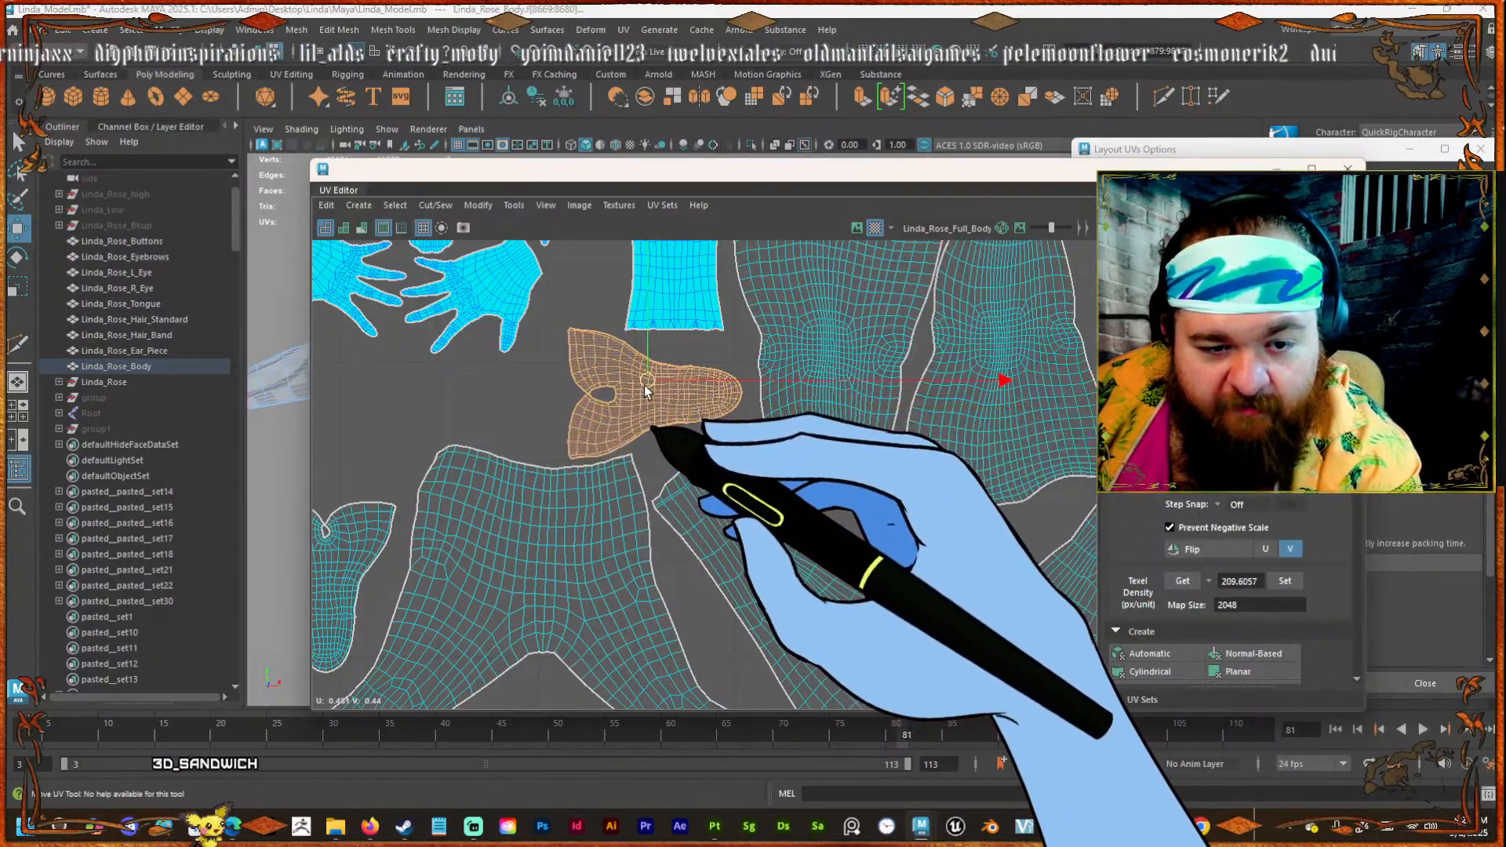
{"action": "scroll", "coordinate": [644, 392], "scroll_direction": "down", "scroll_amount": 5}
Rotate the first forked shell 90° counterclockwise and place it below the hands, in line with the second forked shell.
{"action": "left_click", "coordinate": [494, 506]}
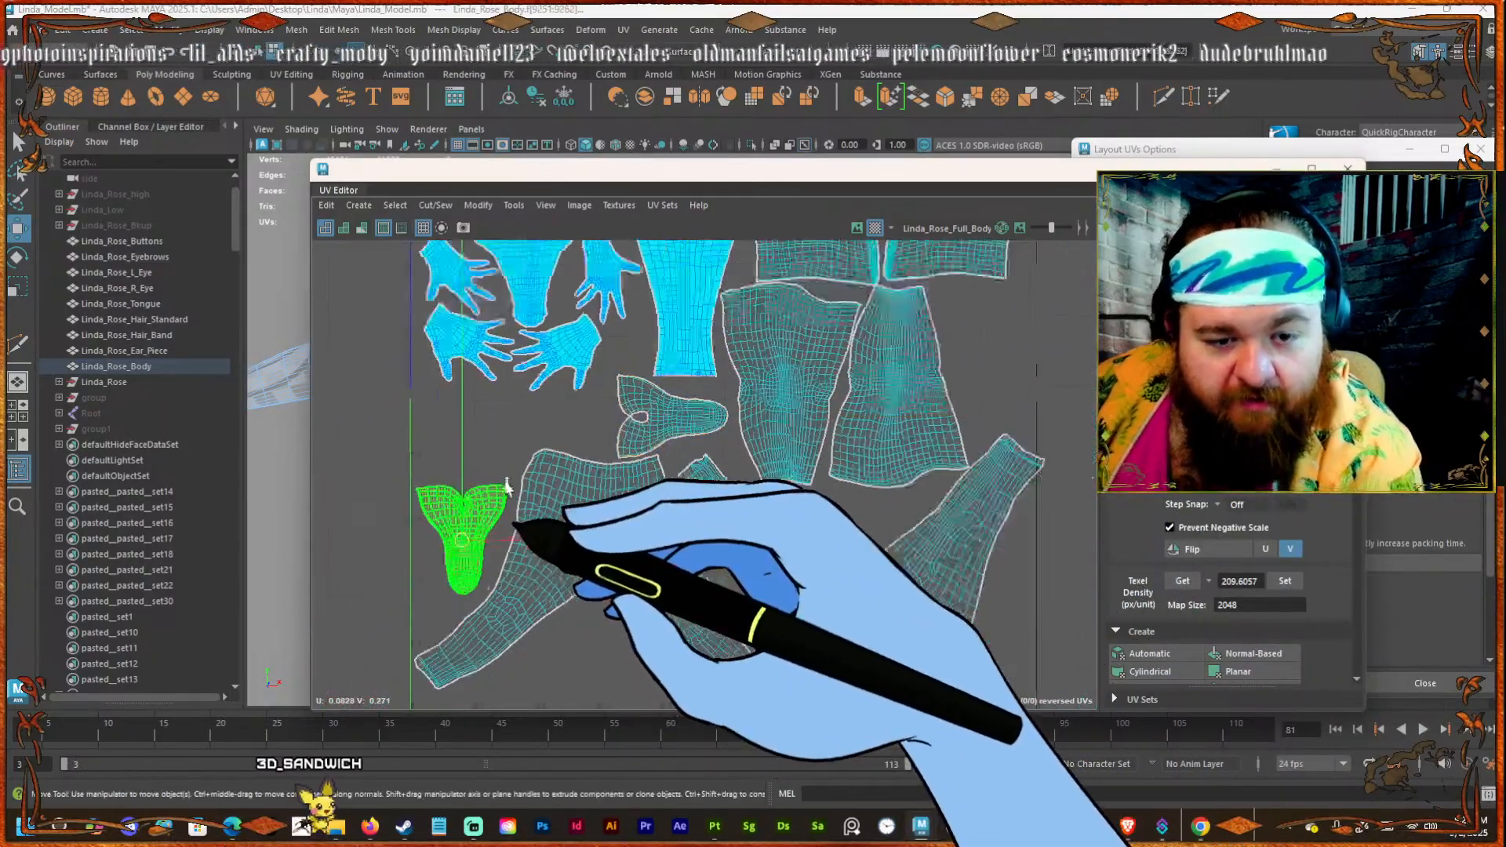
{"action": "scroll", "coordinate": [494, 486], "scroll_direction": "up", "scroll_amount": 3}
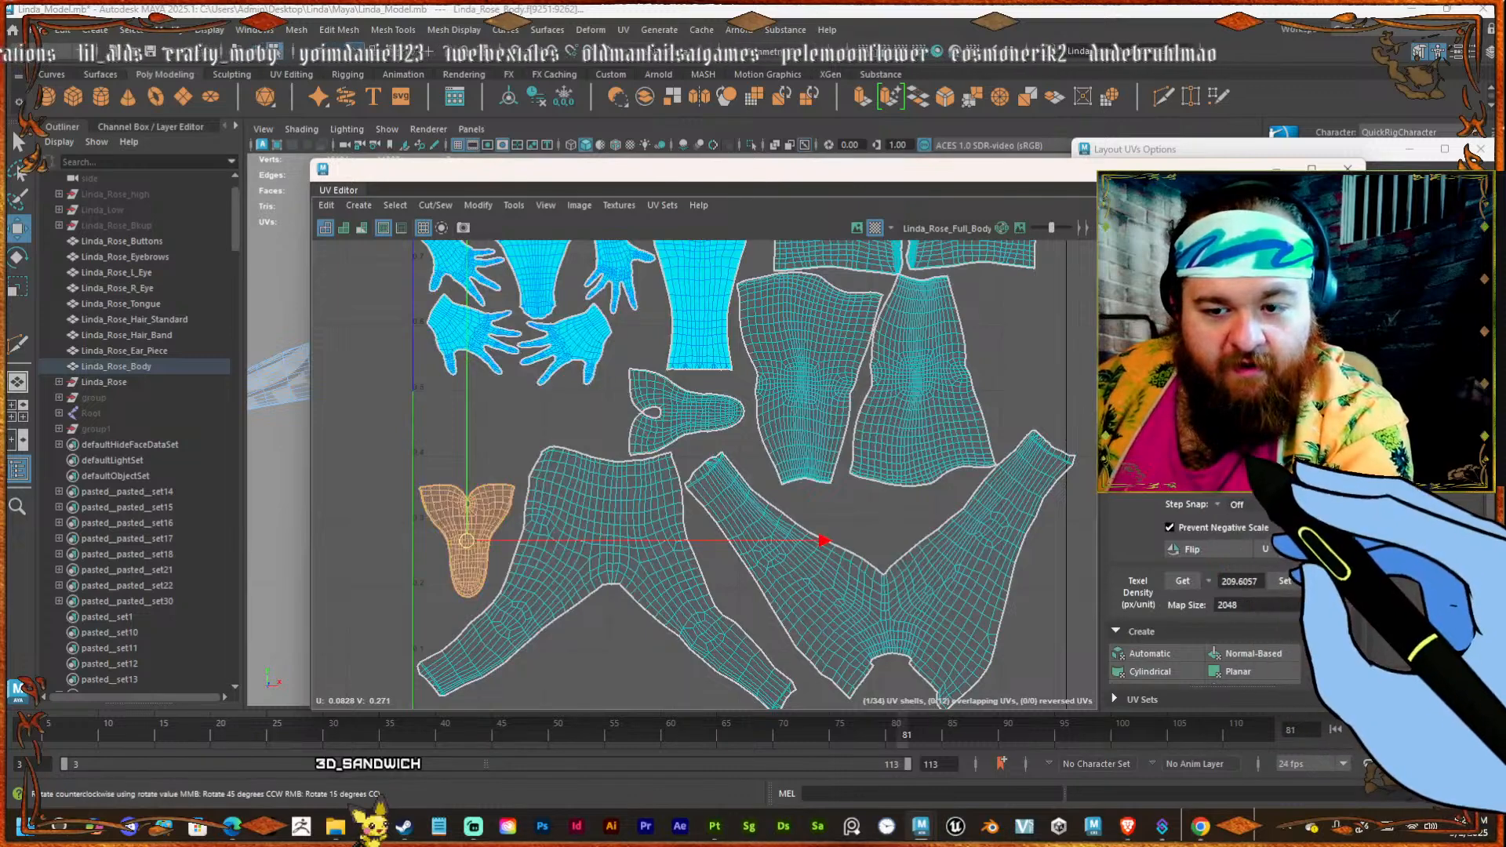
{"action": "left_click", "coordinate": [1263, 459]}
{"action": "left_click", "coordinate": [1263, 459]}
{"action": "middle_click_drag", "start_coordinate": [524, 426], "coordinate": [588, 447], "text": "alt"}
{"action": "scroll", "coordinate": [530, 545], "scroll_direction": "up", "scroll_amount": 2}
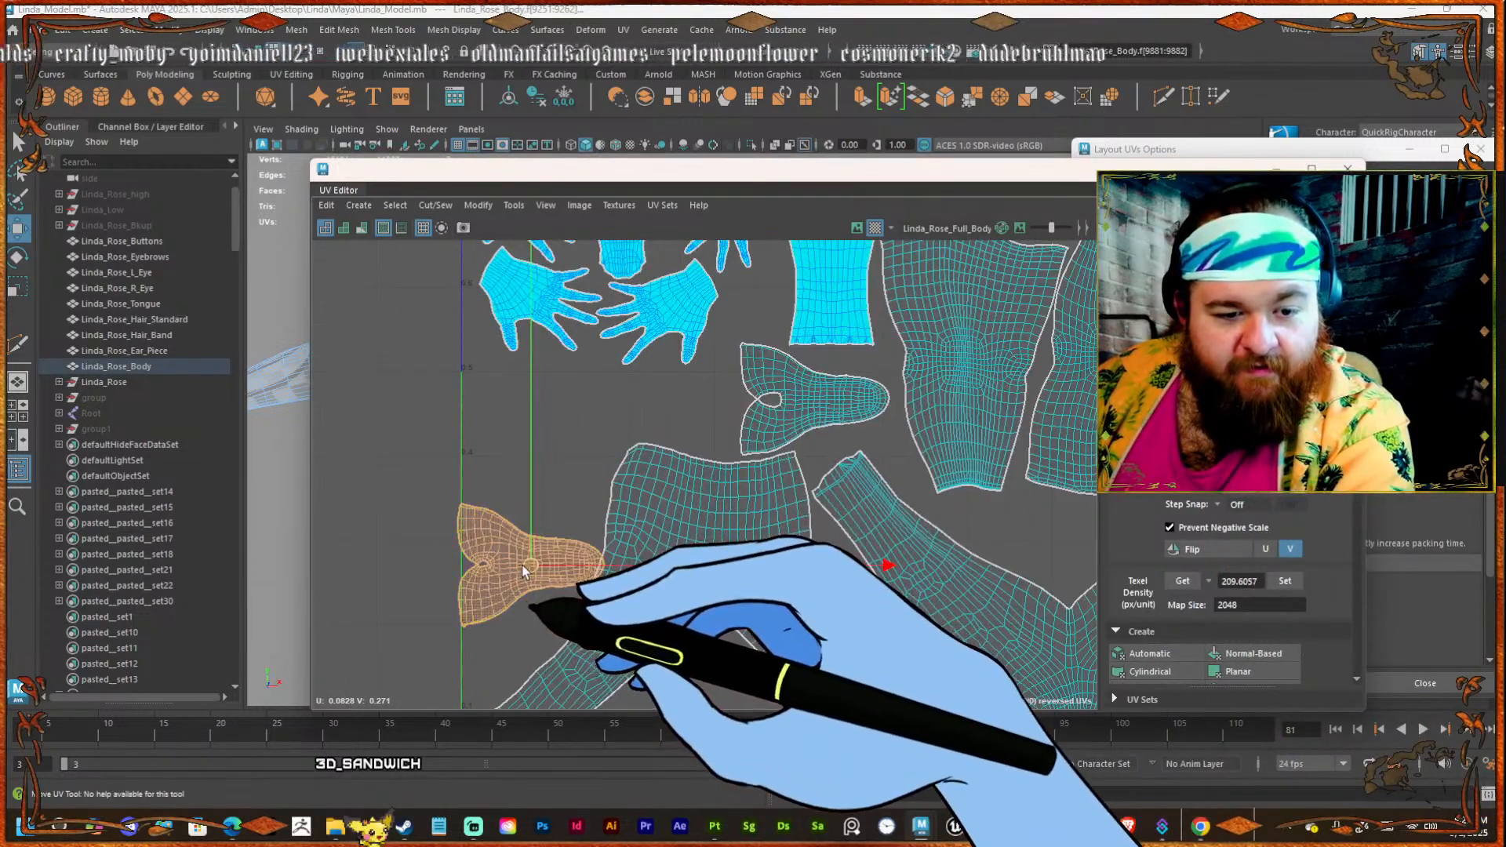
{"action": "left_click_drag", "start_coordinate": [522, 568], "coordinate": [633, 411]}
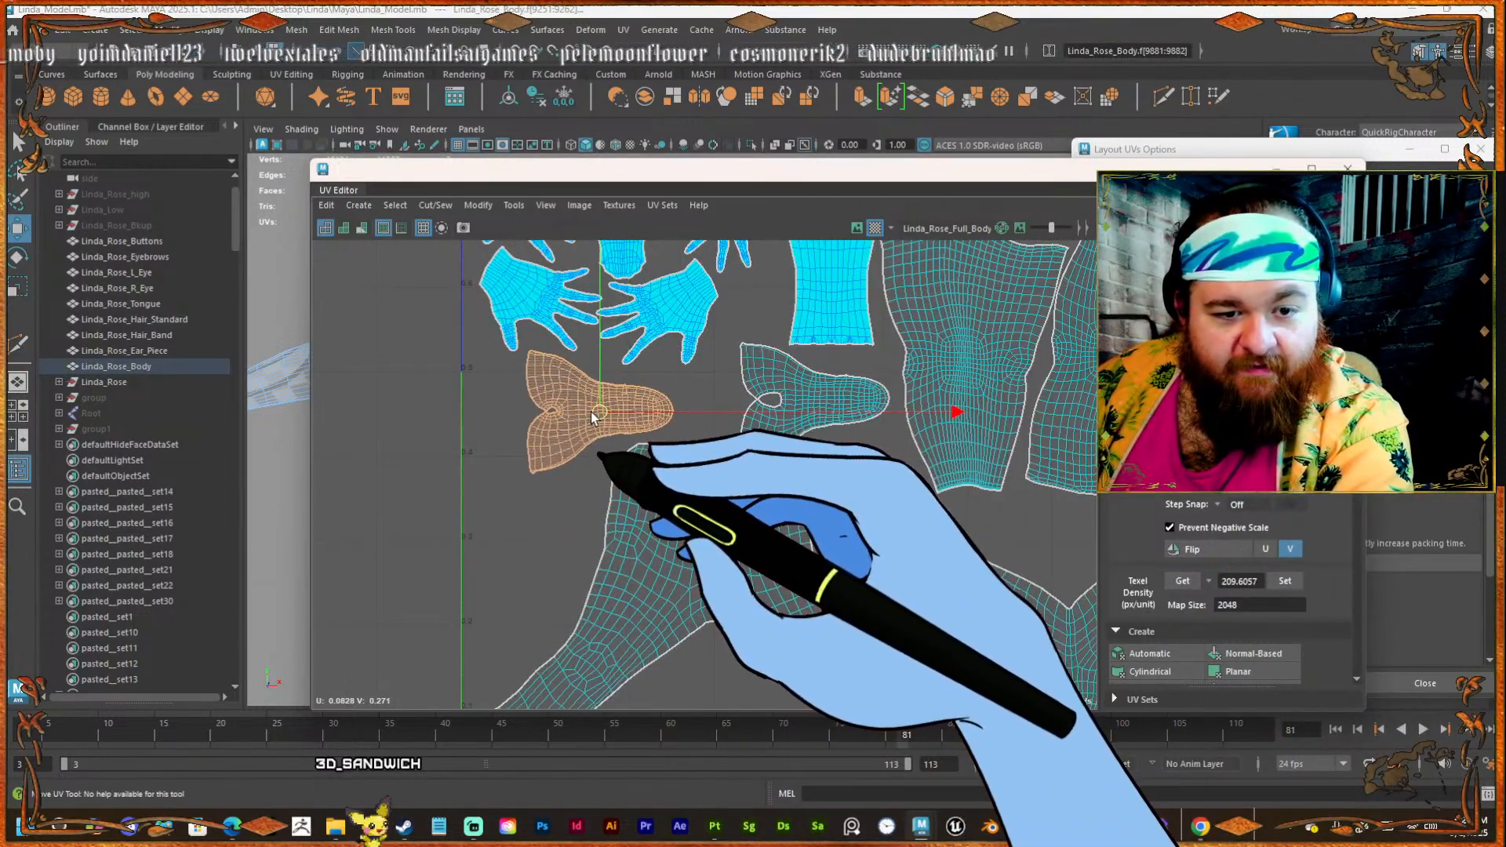
{"action": "scroll", "coordinate": [592, 416], "scroll_direction": "down", "scroll_amount": 5}
Select the pair of small T-shaped shells outside the tile.
{"action": "scroll", "coordinate": [578, 549], "scroll_direction": "up", "scroll_amount": 4}
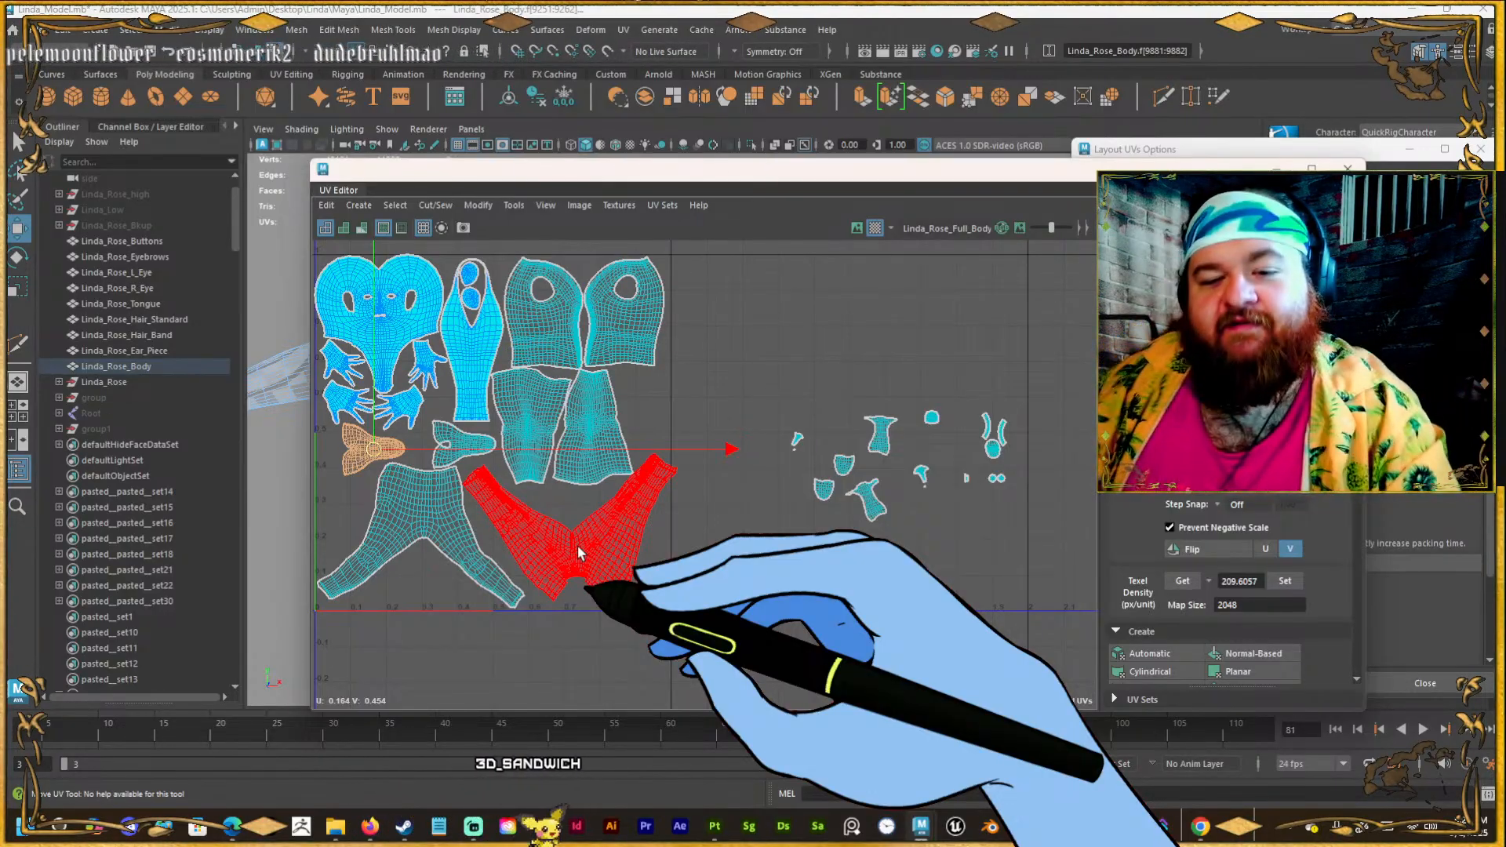
{"action": "scroll", "coordinate": [950, 437], "scroll_direction": "up", "scroll_amount": 4}
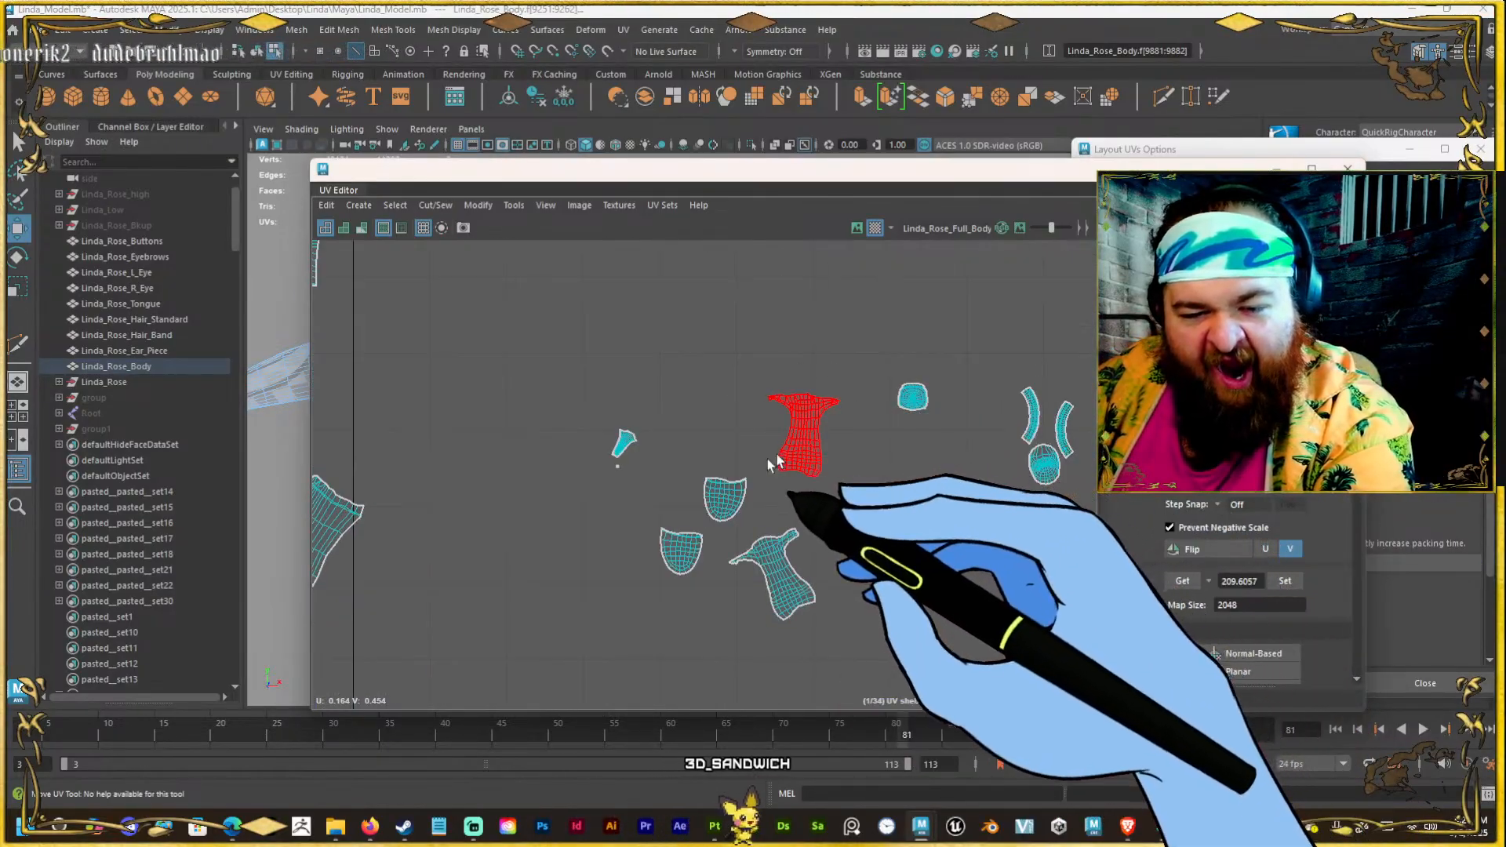
{"action": "left_click", "coordinate": [722, 499]}
{"action": "left_click", "coordinate": [774, 577]}
{"action": "scroll", "coordinate": [833, 444], "scroll_direction": "down", "scroll_amount": 5}
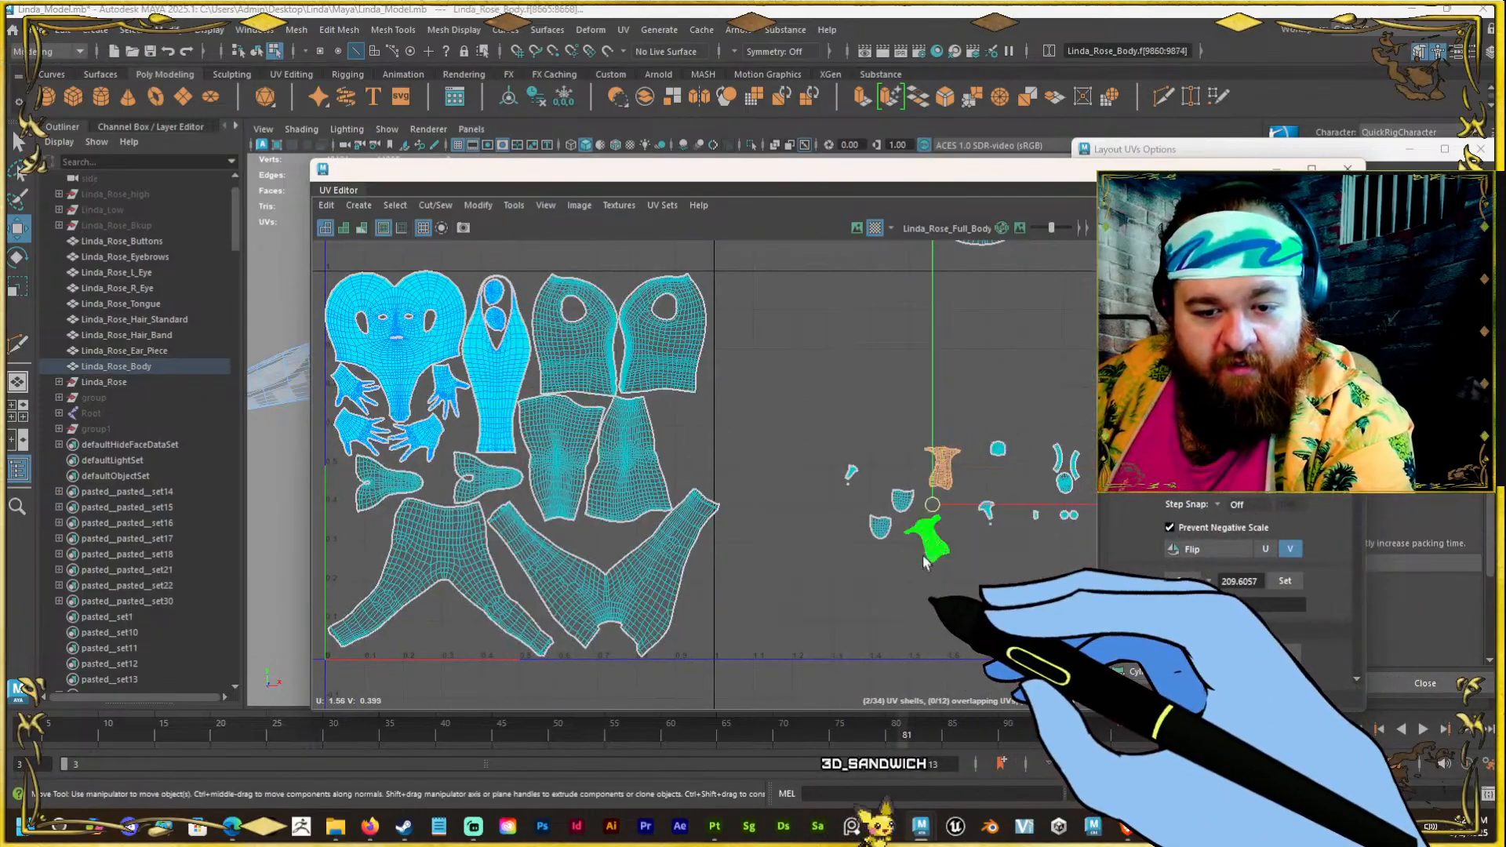
{"action": "left_click", "coordinate": [924, 558], "text": "shift"}
Try to fit the thin curved strip shell beneath the legs of the first two-legged shell.
{"action": "scroll", "coordinate": [875, 471], "scroll_direction": "down", "scroll_amount": 2}
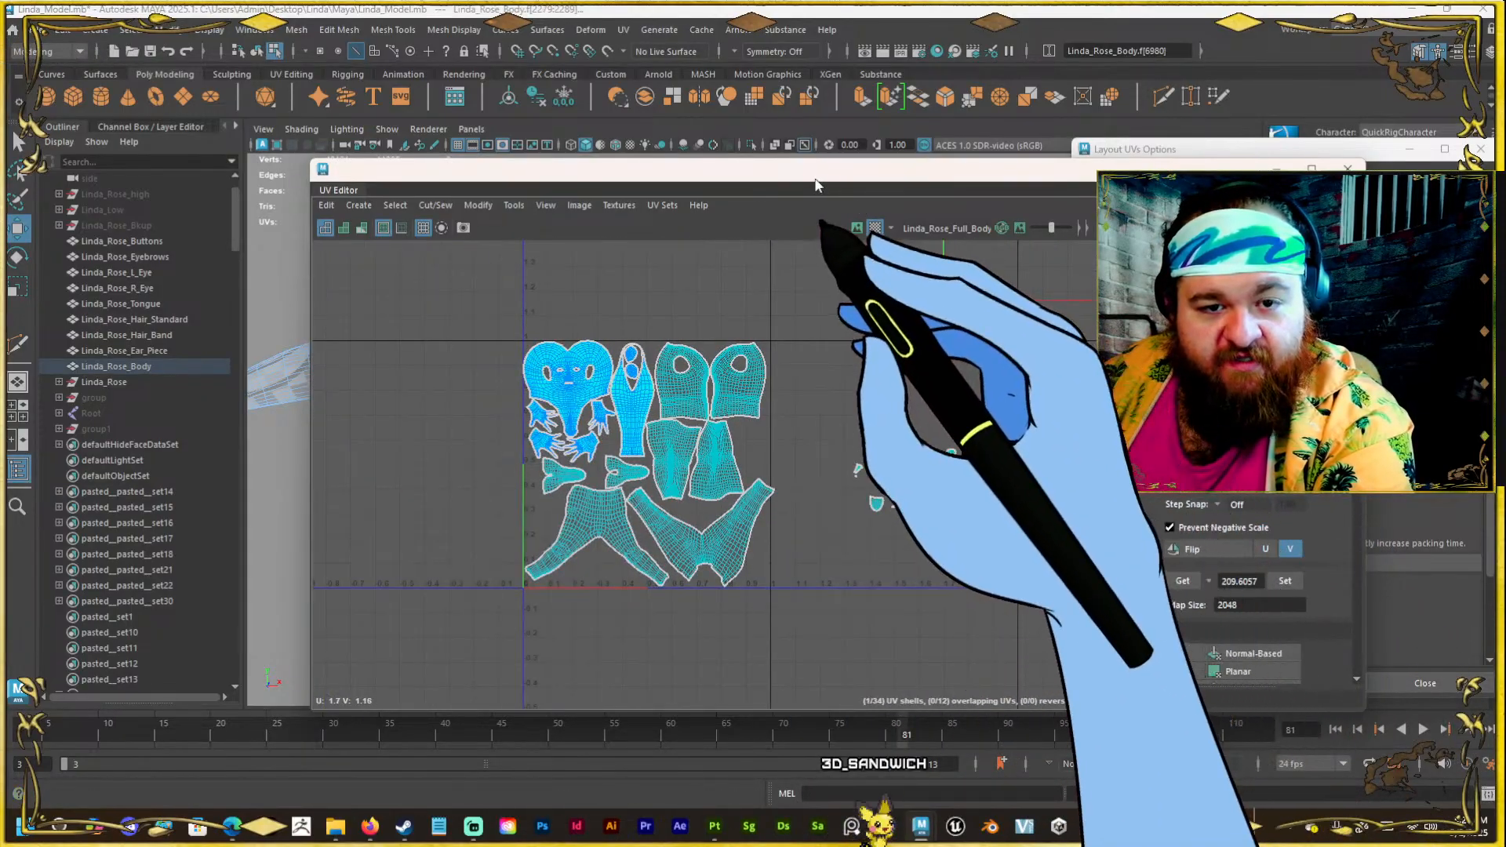
{"action": "left_click_drag", "start_coordinate": [820, 169], "coordinate": [1437, 407]}
{"action": "left_click_drag", "start_coordinate": [693, 362], "coordinate": [817, 426], "text": "alt"}
{"action": "left_click_drag", "start_coordinate": [985, 413], "coordinate": [655, 267]}
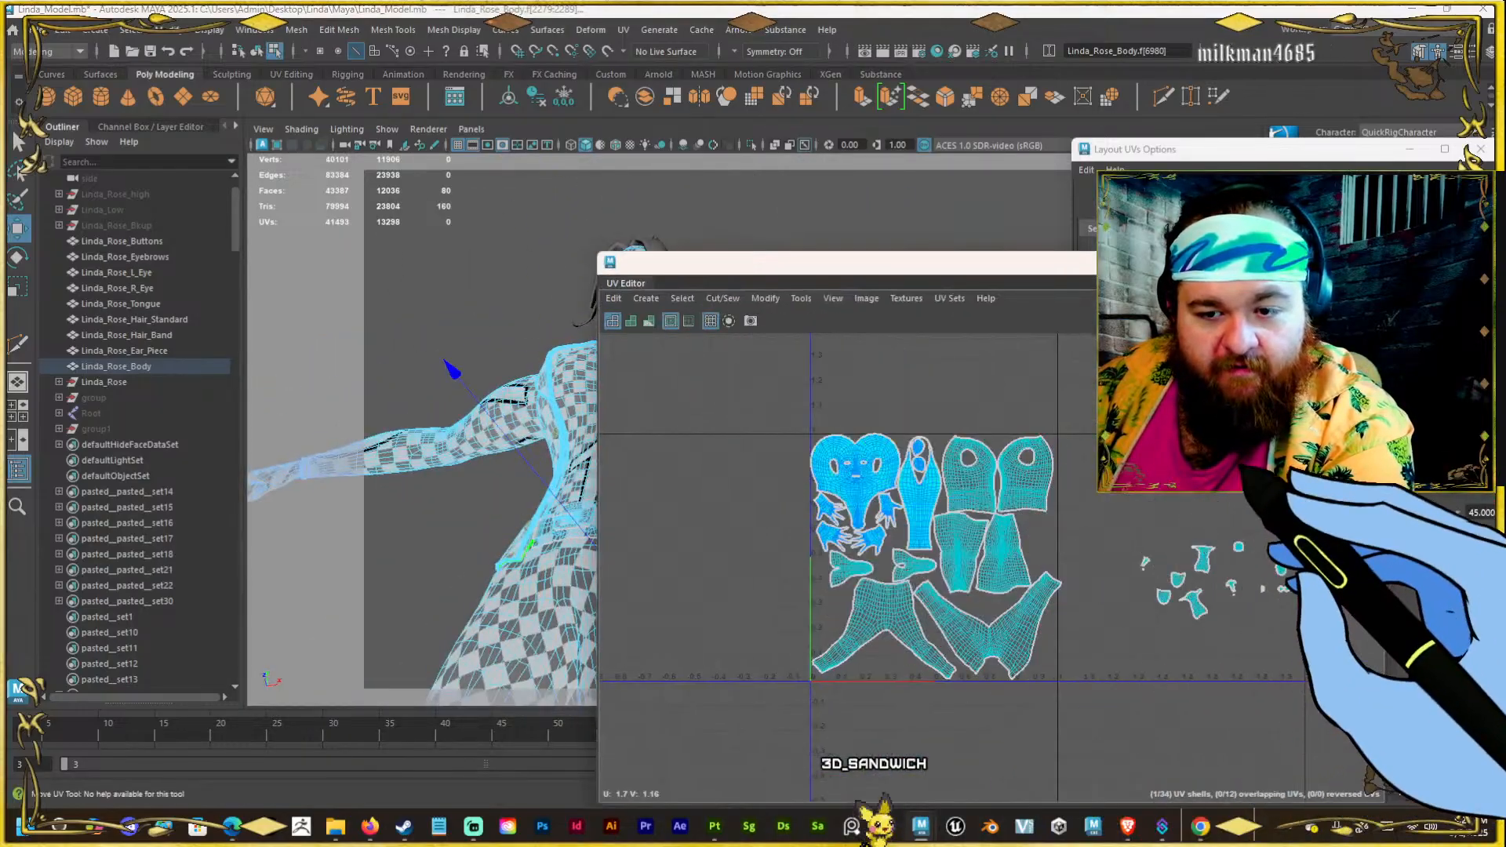
{"action": "scroll", "coordinate": [867, 647], "scroll_direction": "up", "scroll_amount": 4}
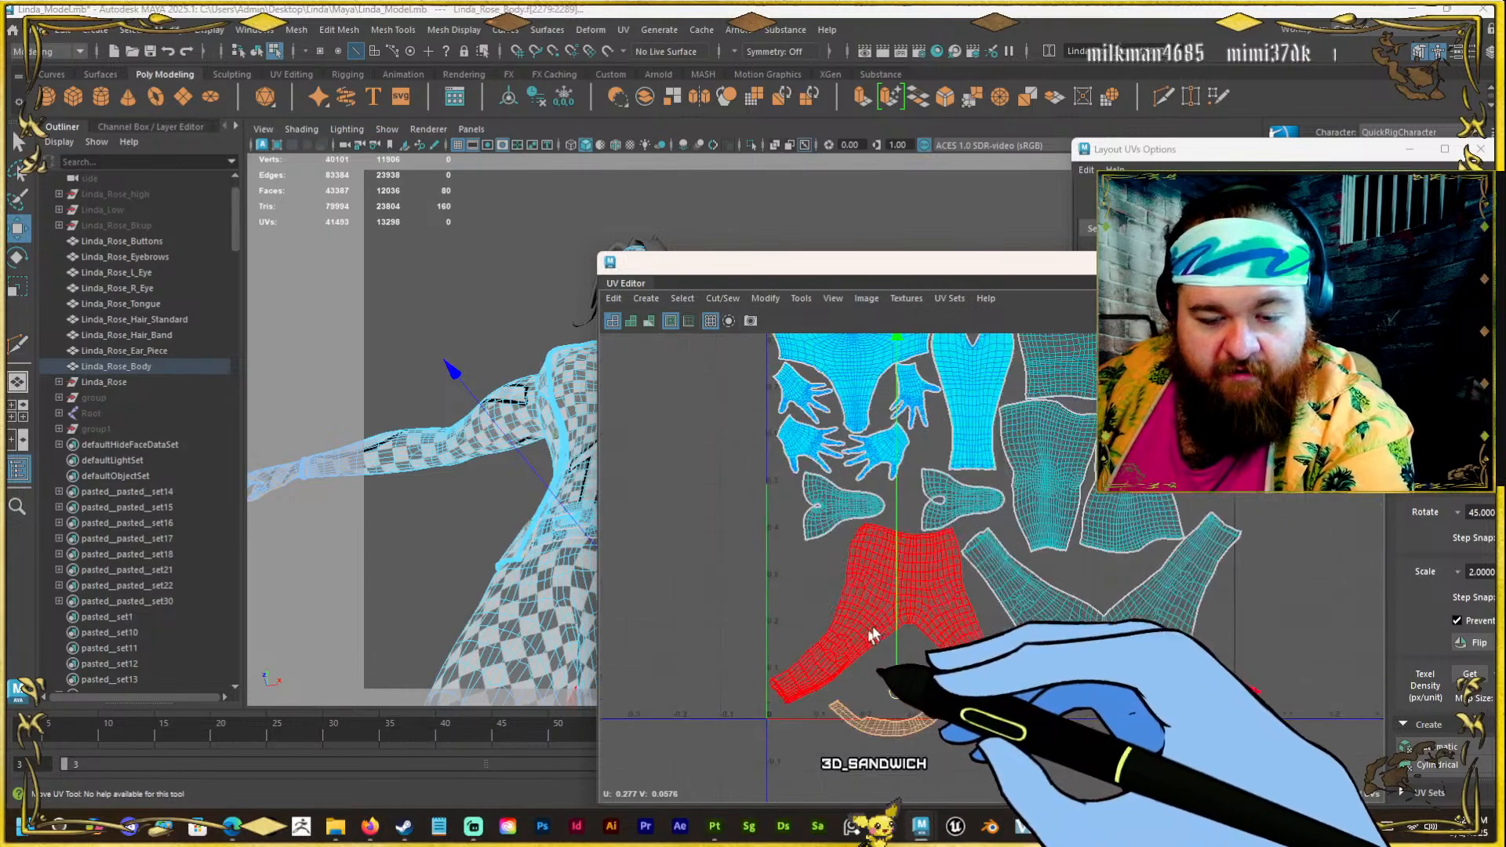
{"action": "middle_click_drag", "start_coordinate": [873, 622], "coordinate": [774, 669], "text": "alt"}
Select both two-legged shells and scale them down slightly together.
{"action": "left_click", "coordinate": [1020, 655]}
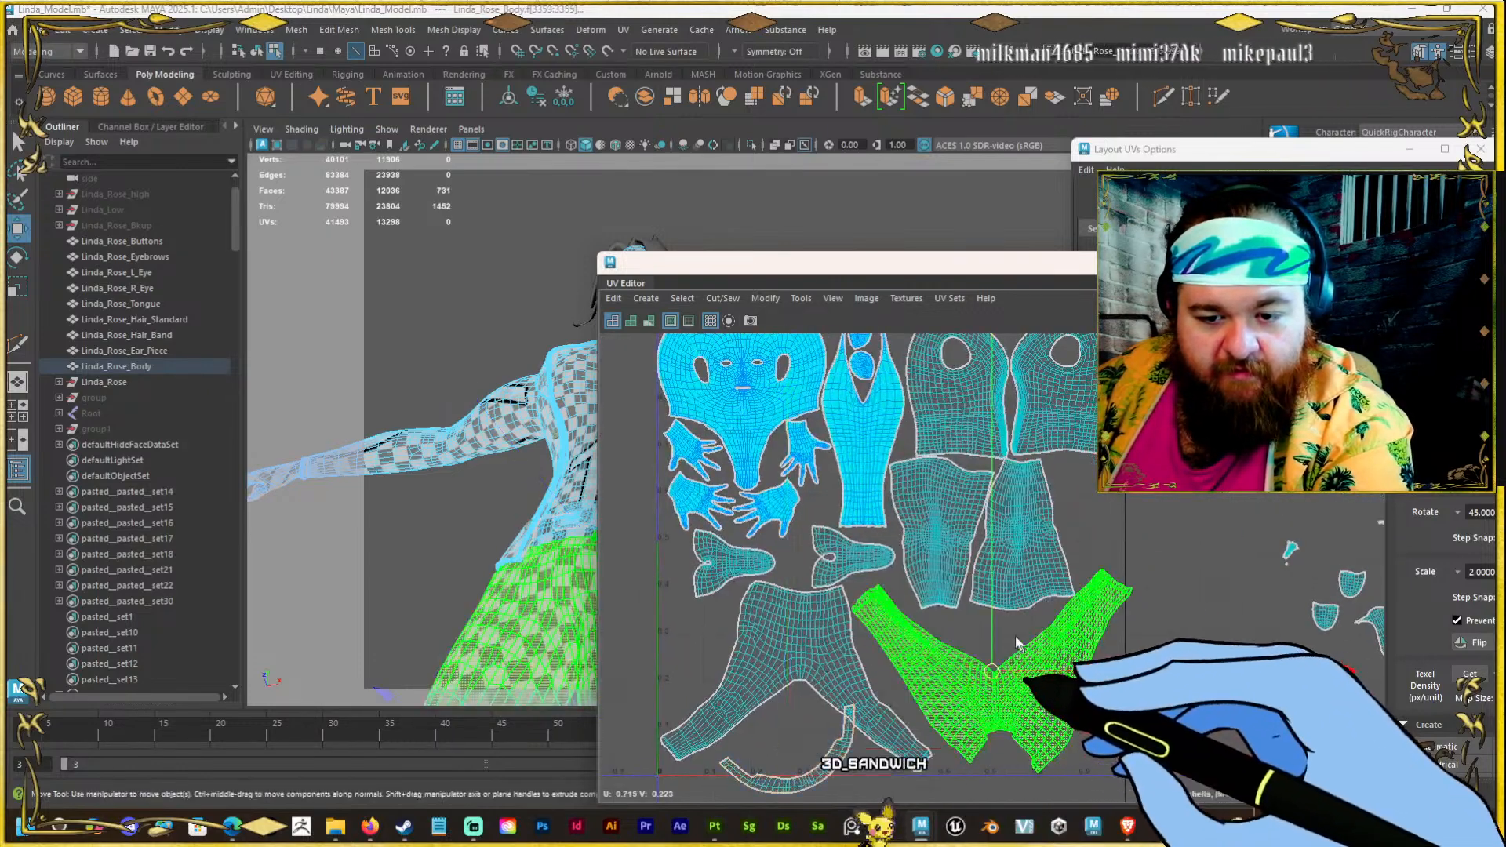
{"action": "scroll", "coordinate": [1019, 596], "scroll_direction": "up", "scroll_amount": 2}
{"action": "left_click", "coordinate": [1020, 543]}
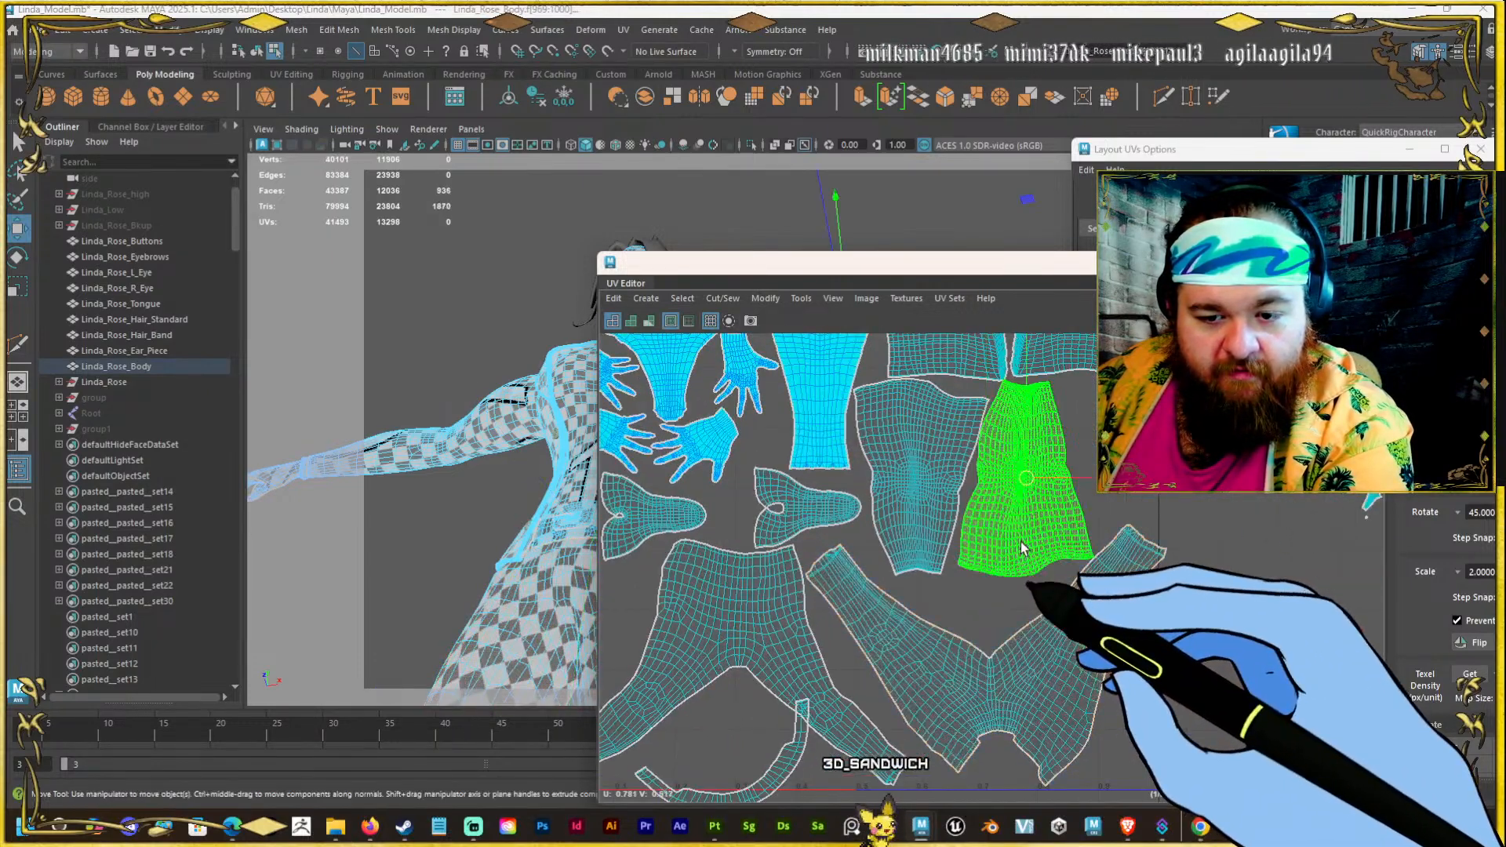
{"action": "left_click", "coordinate": [930, 621]}
{"action": "left_click", "coordinate": [777, 613], "text": "shift"}
{"action": "left_click", "coordinate": [835, 621], "text": "shift"}
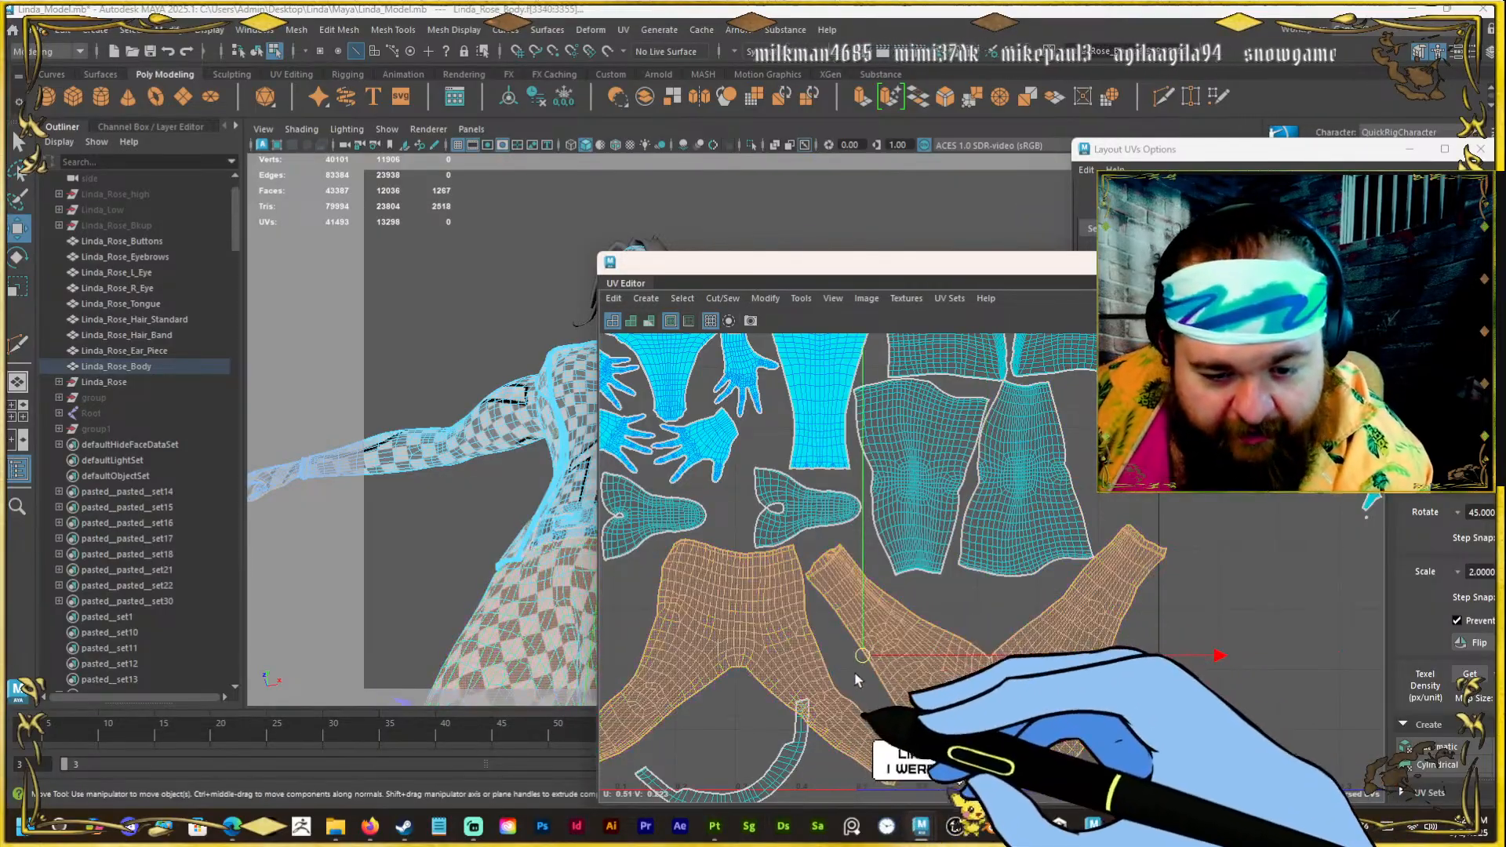
{"action": "left_click_drag", "start_coordinate": [875, 650], "coordinate": [861, 653]}
{"action": "left_click", "coordinate": [948, 607]}
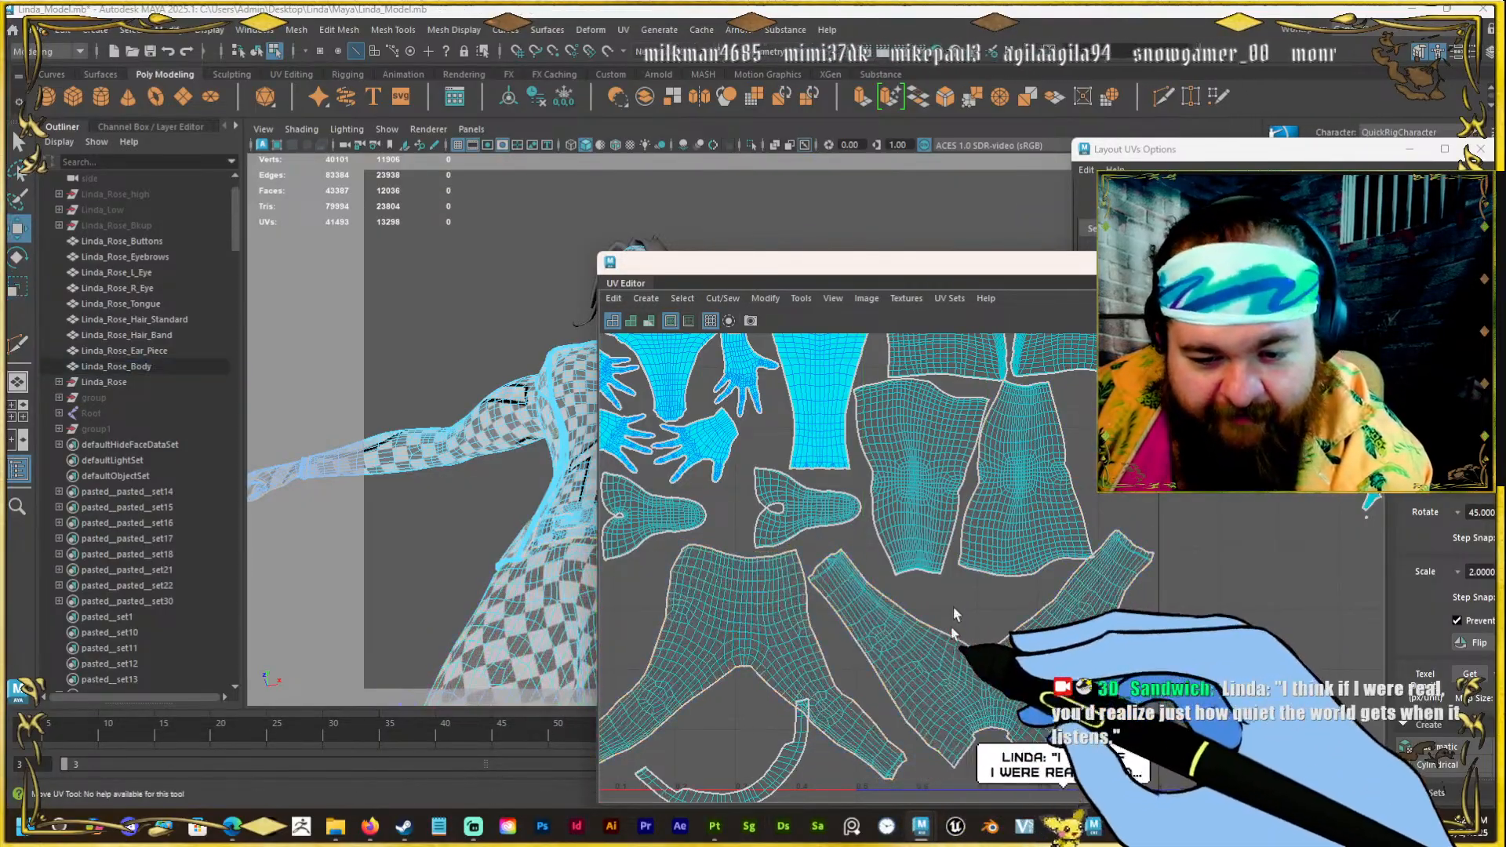
Snap the second two-legged shell to the tile's bottom-right corner and nudge it slightly inward from the tile's side edge.
{"action": "left_click", "coordinate": [957, 656]}
{"action": "key", "text": "e"}
{"action": "key", "text": "w"}
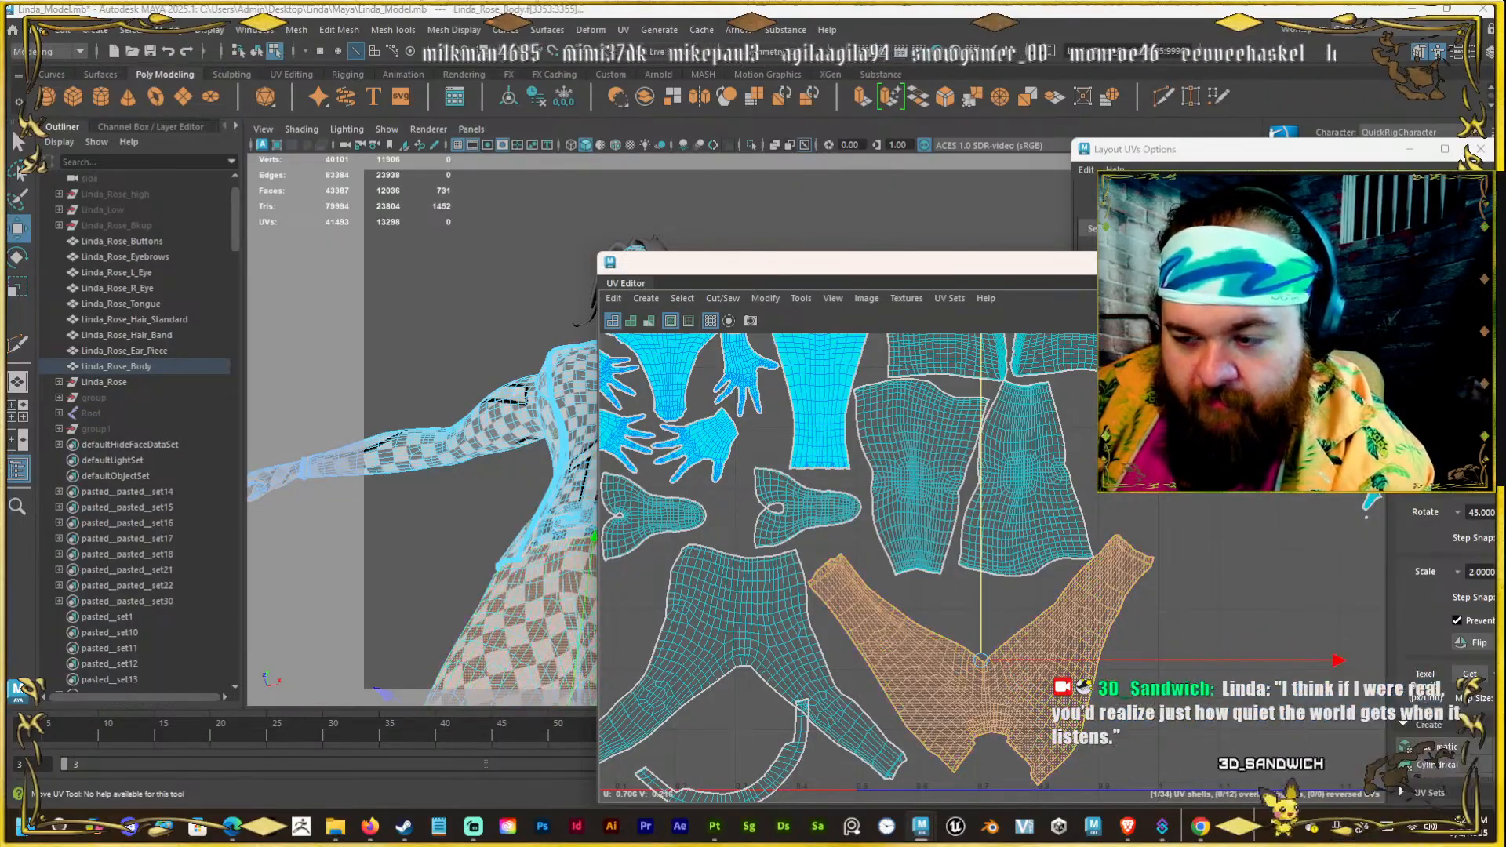
{"action": "left_click_drag", "start_coordinate": [1090, 262], "coordinate": [897, 203]}
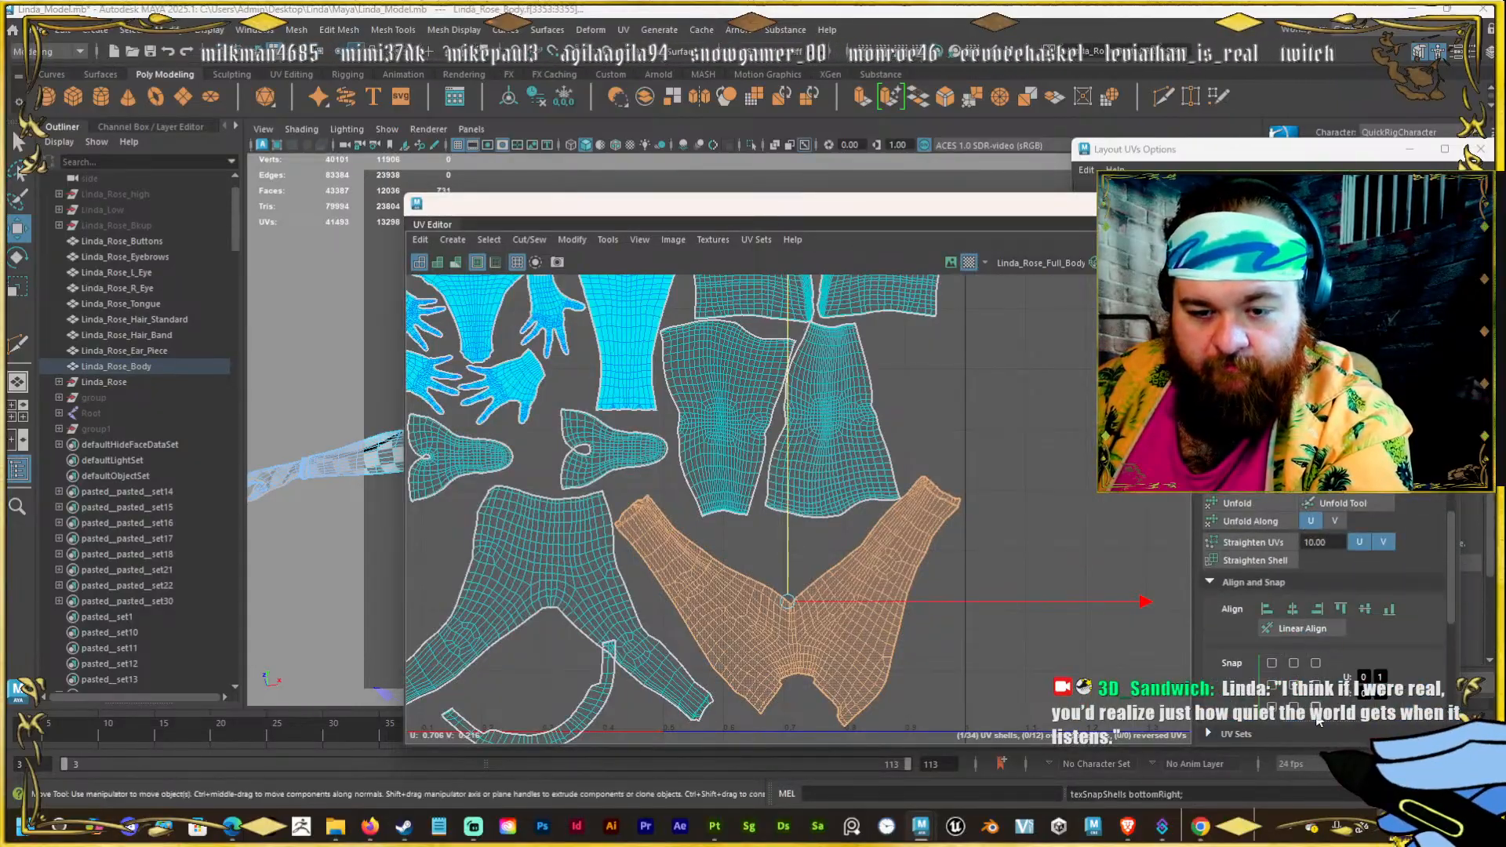
{"action": "scroll", "coordinate": [846, 475], "scroll_direction": "down", "scroll_amount": 2}
{"action": "left_click", "coordinate": [612, 538]}
{"action": "left_click", "coordinate": [717, 687]}
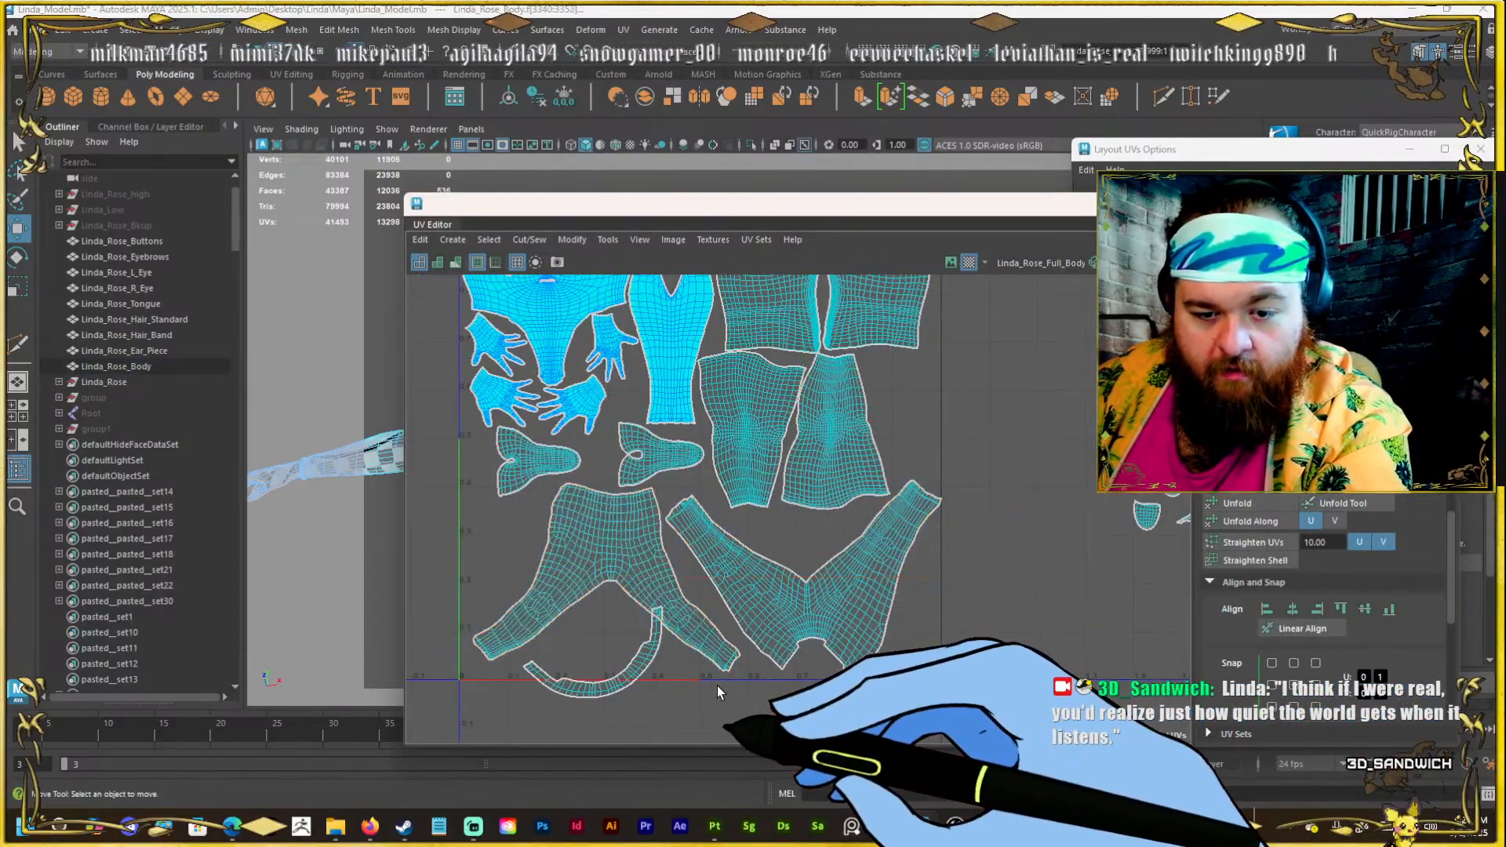
{"action": "left_click", "coordinate": [833, 576]}
{"action": "right_click_drag", "start_coordinate": [830, 575], "coordinate": [933, 613], "text": "alt"}
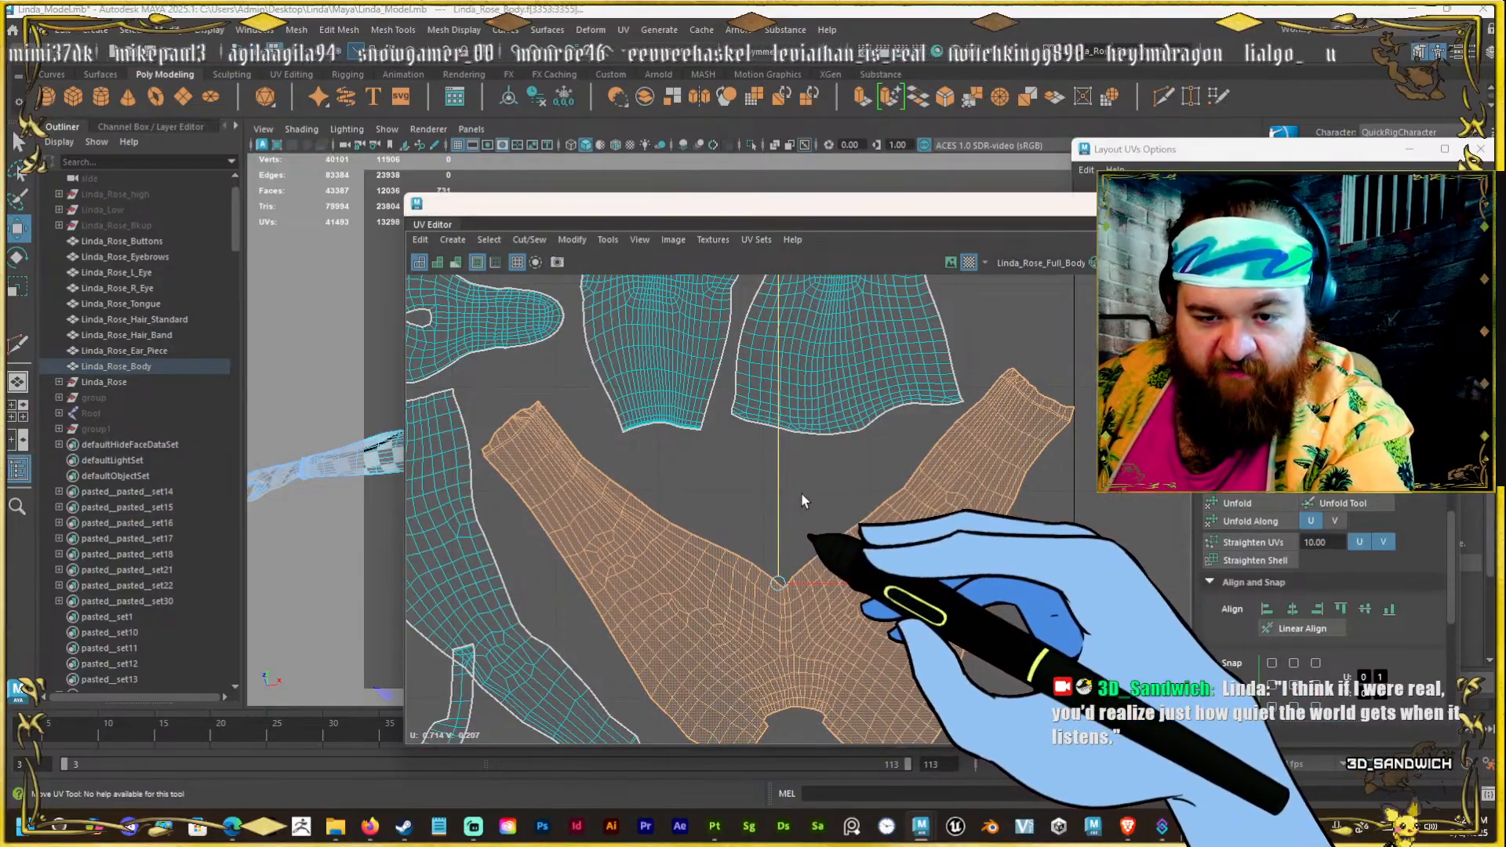
{"action": "left_click_drag", "start_coordinate": [1004, 585], "coordinate": [1000, 584]}
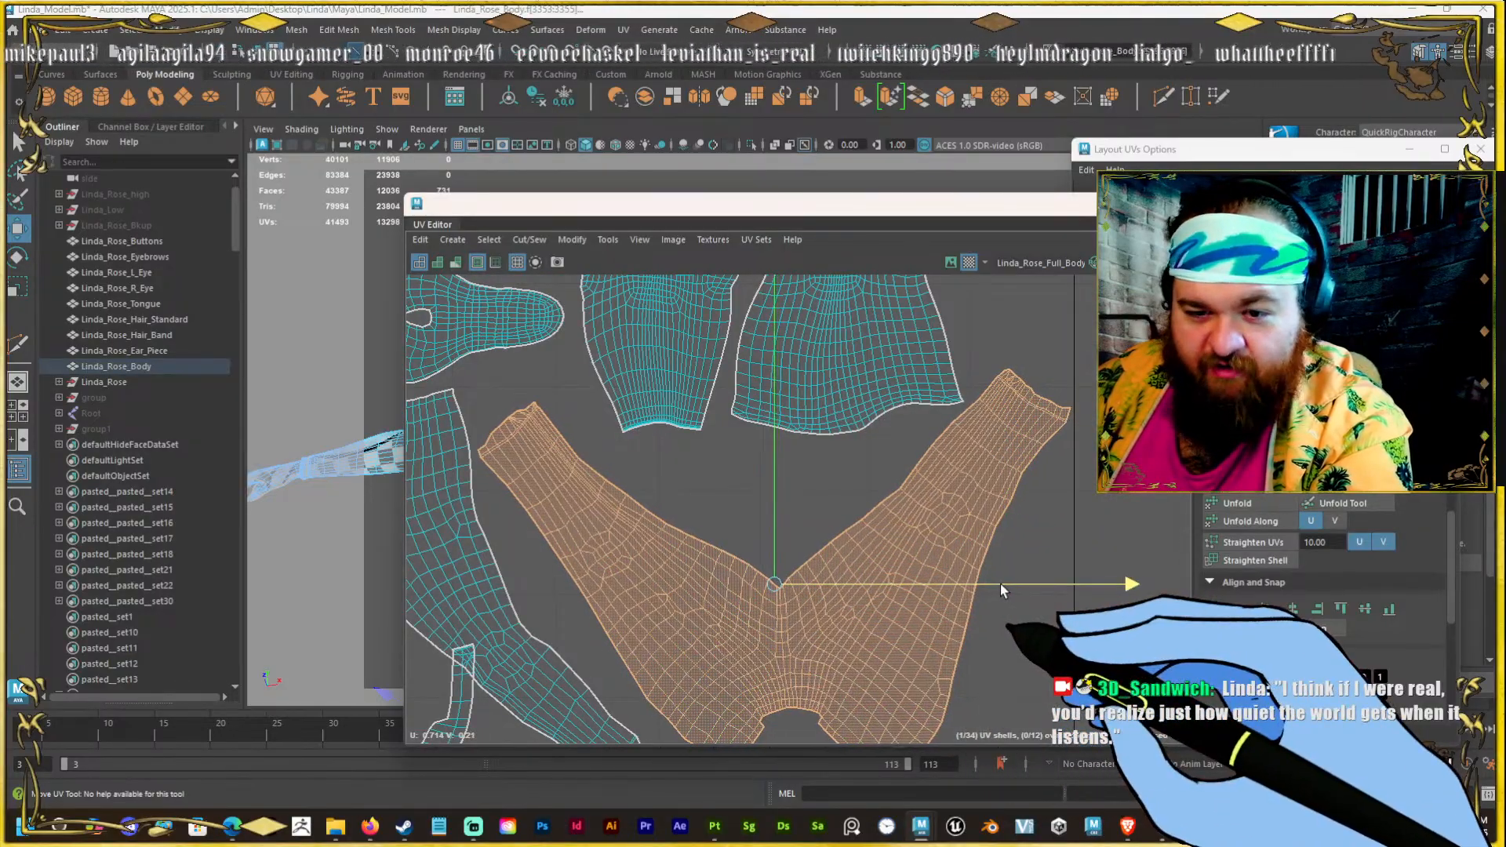
Place the curved strip shell beside the second tapered shell, rotated so that it arches outward toward the tile edge.
{"action": "right_click_drag", "start_coordinate": [854, 504], "coordinate": [745, 549], "text": "alt"}
{"action": "left_click", "coordinate": [612, 651]}
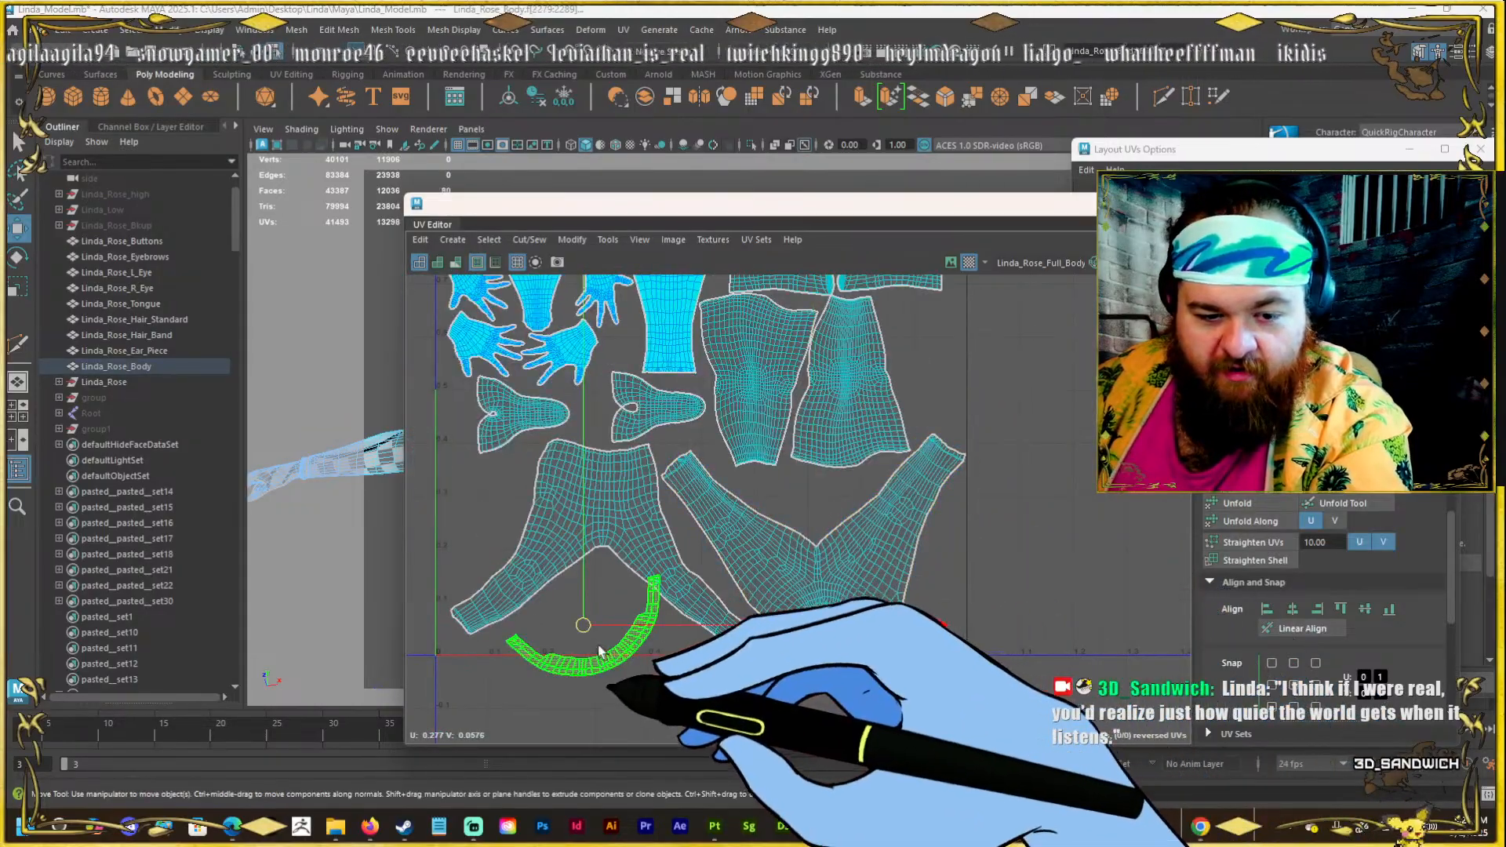
{"action": "left_click_drag", "start_coordinate": [600, 651], "coordinate": [919, 389]}
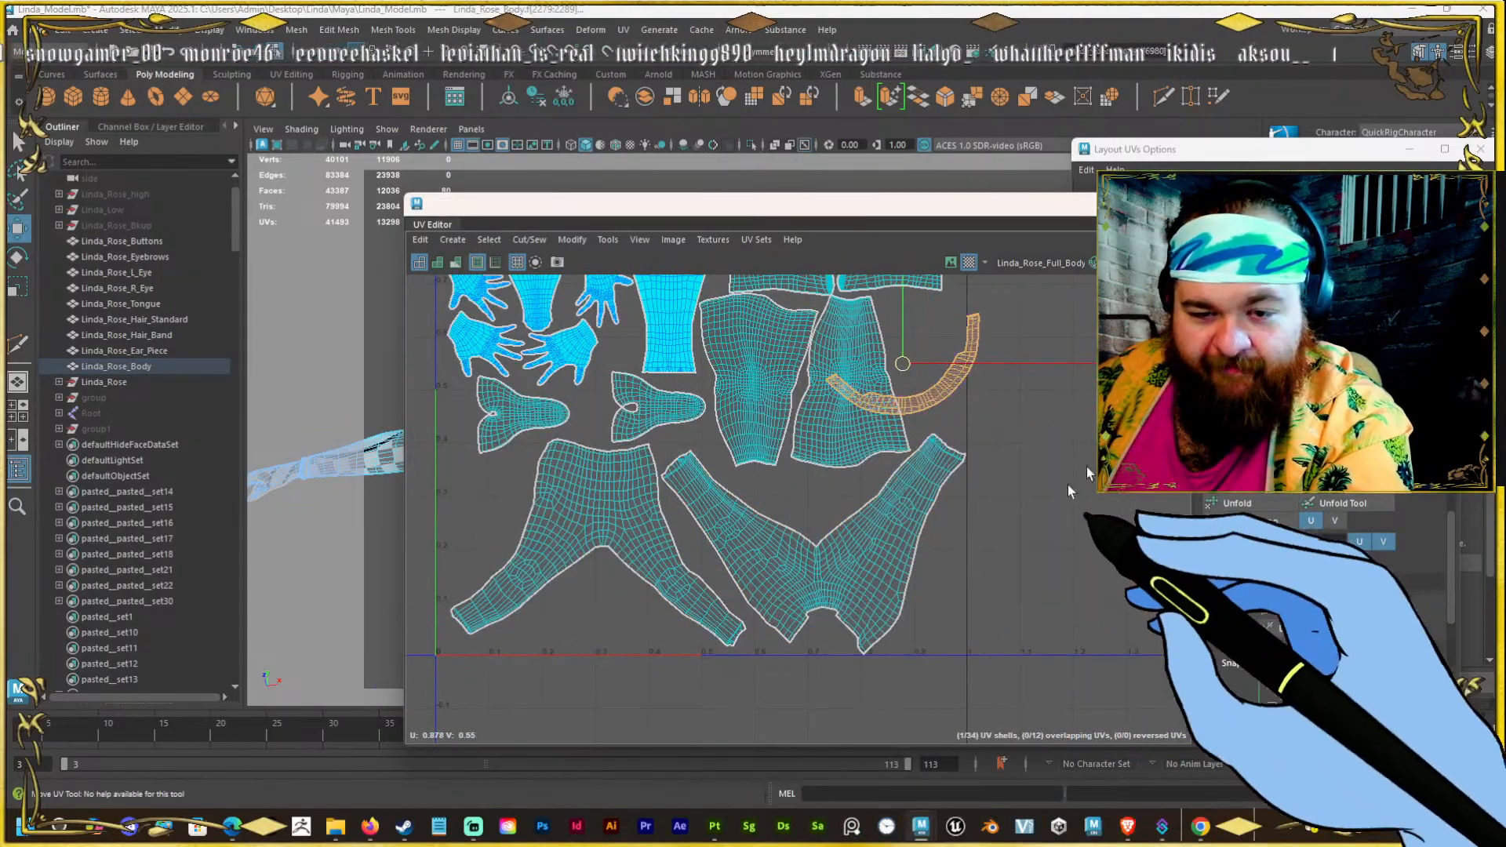
{"action": "middle_click_drag", "start_coordinate": [1068, 486], "coordinate": [947, 544], "text": "alt"}
{"action": "key", "text": "e"}
{"action": "left_click_drag", "start_coordinate": [1052, 732], "coordinate": [1182, 298]}
{"action": "key", "text": "w"}
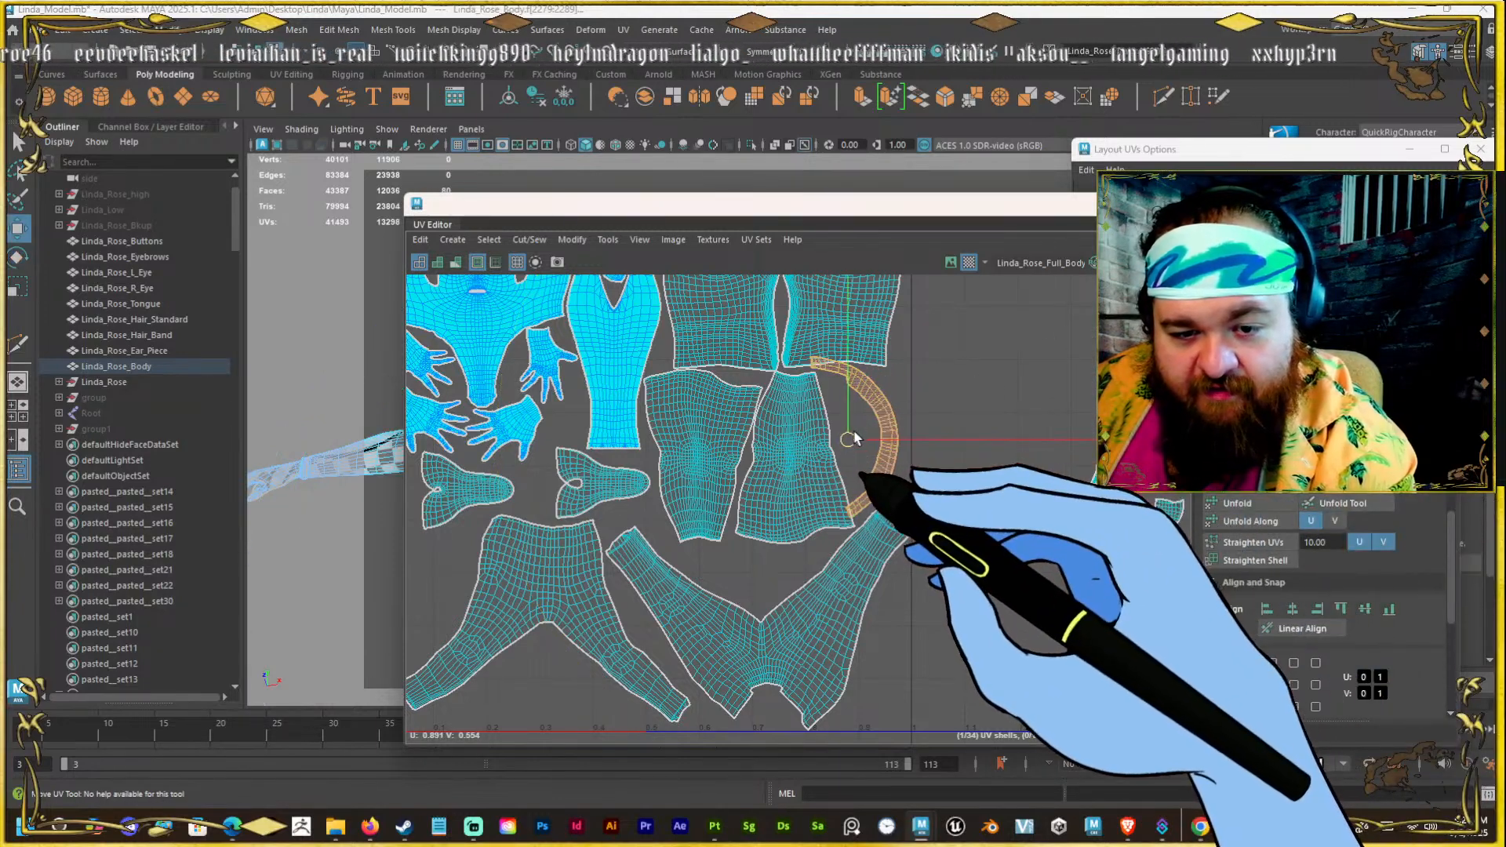
{"action": "left_click_drag", "start_coordinate": [865, 456], "coordinate": [855, 437]}
{"action": "scroll", "coordinate": [841, 436], "scroll_direction": "up", "scroll_amount": 3}
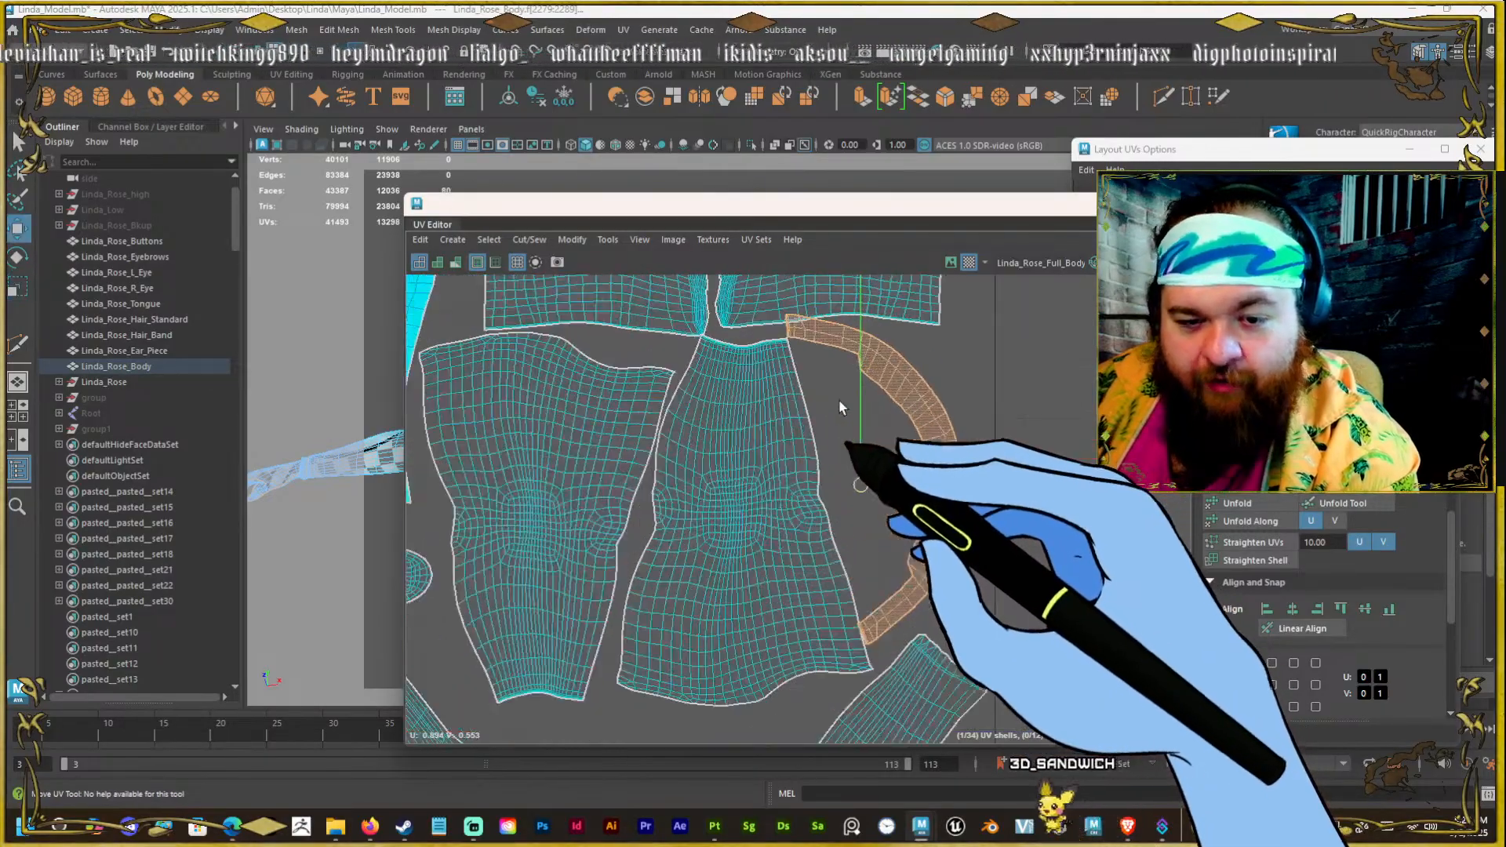
{"action": "mouse_move", "coordinate": [879, 503]}
{"action": "left_mouse_down"}
{"action": "mouse_move", "coordinate": [865, 493]}
{"action": "mouse_move", "coordinate": [878, 498]}
{"action": "left_mouse_up"}
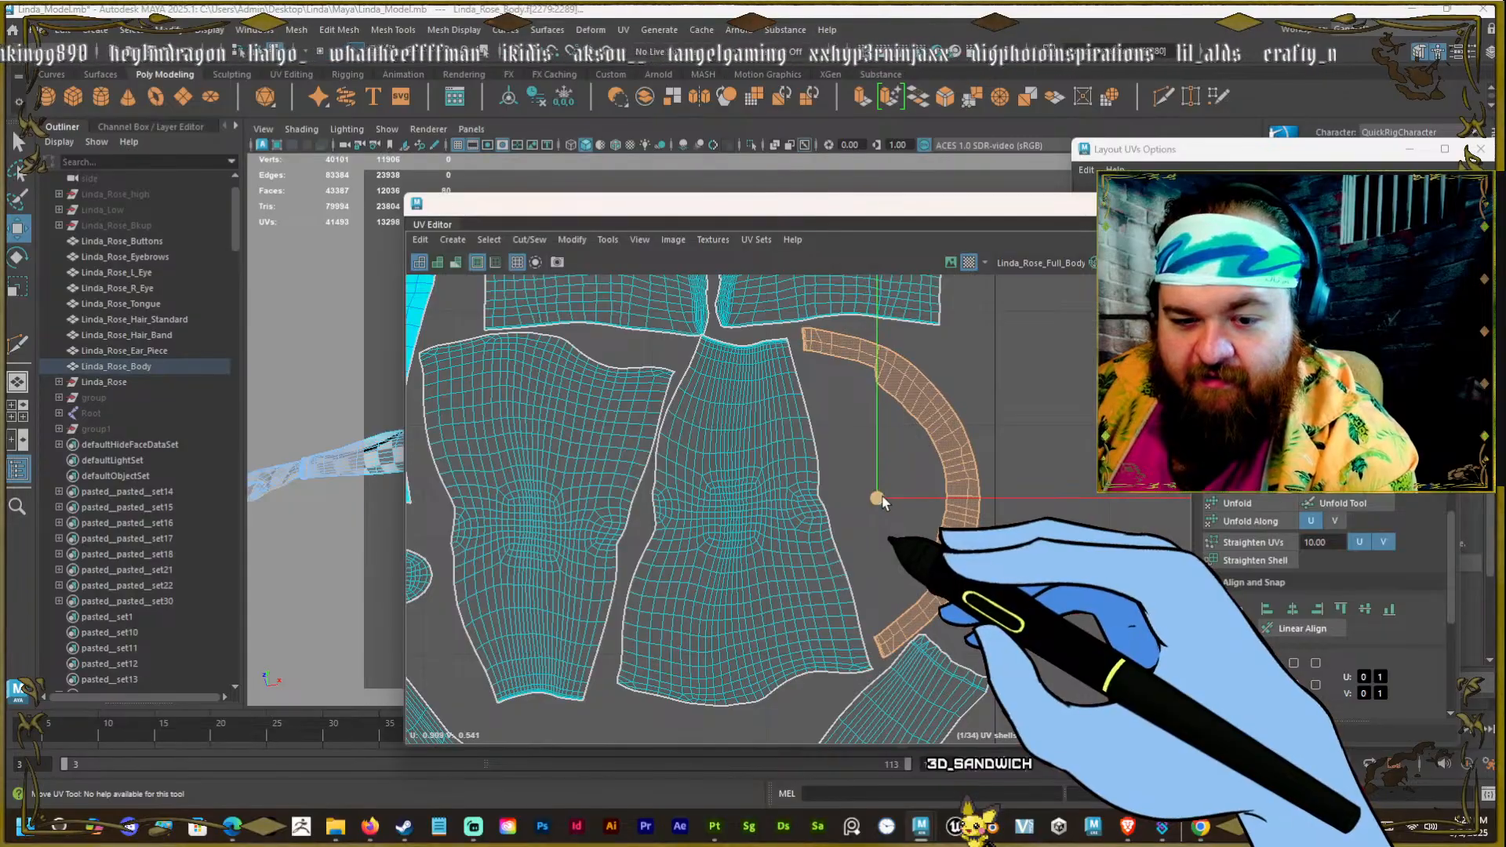
Bring the small stray shell nearer the tile and place the first T-shaped shell between the legs of the second two-legged shell.
{"action": "scroll", "coordinate": [941, 461], "scroll_direction": "down", "scroll_amount": 5}
{"action": "scroll", "coordinate": [1043, 475], "scroll_direction": "up", "scroll_amount": 2}
{"action": "left_click", "coordinate": [1065, 511]}
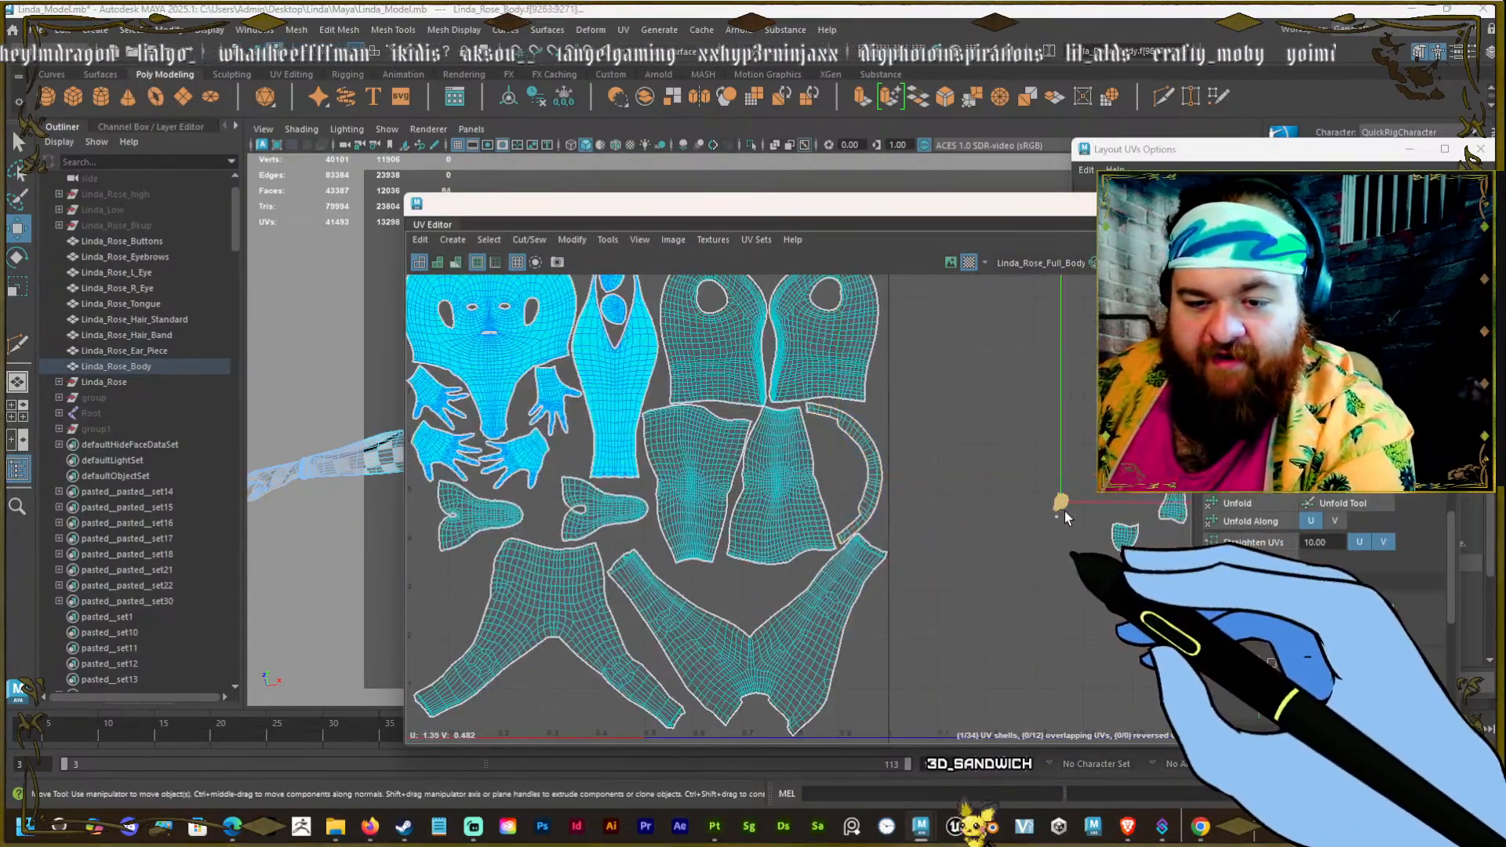
{"action": "left_click_drag", "start_coordinate": [1065, 511], "coordinate": [988, 545]}
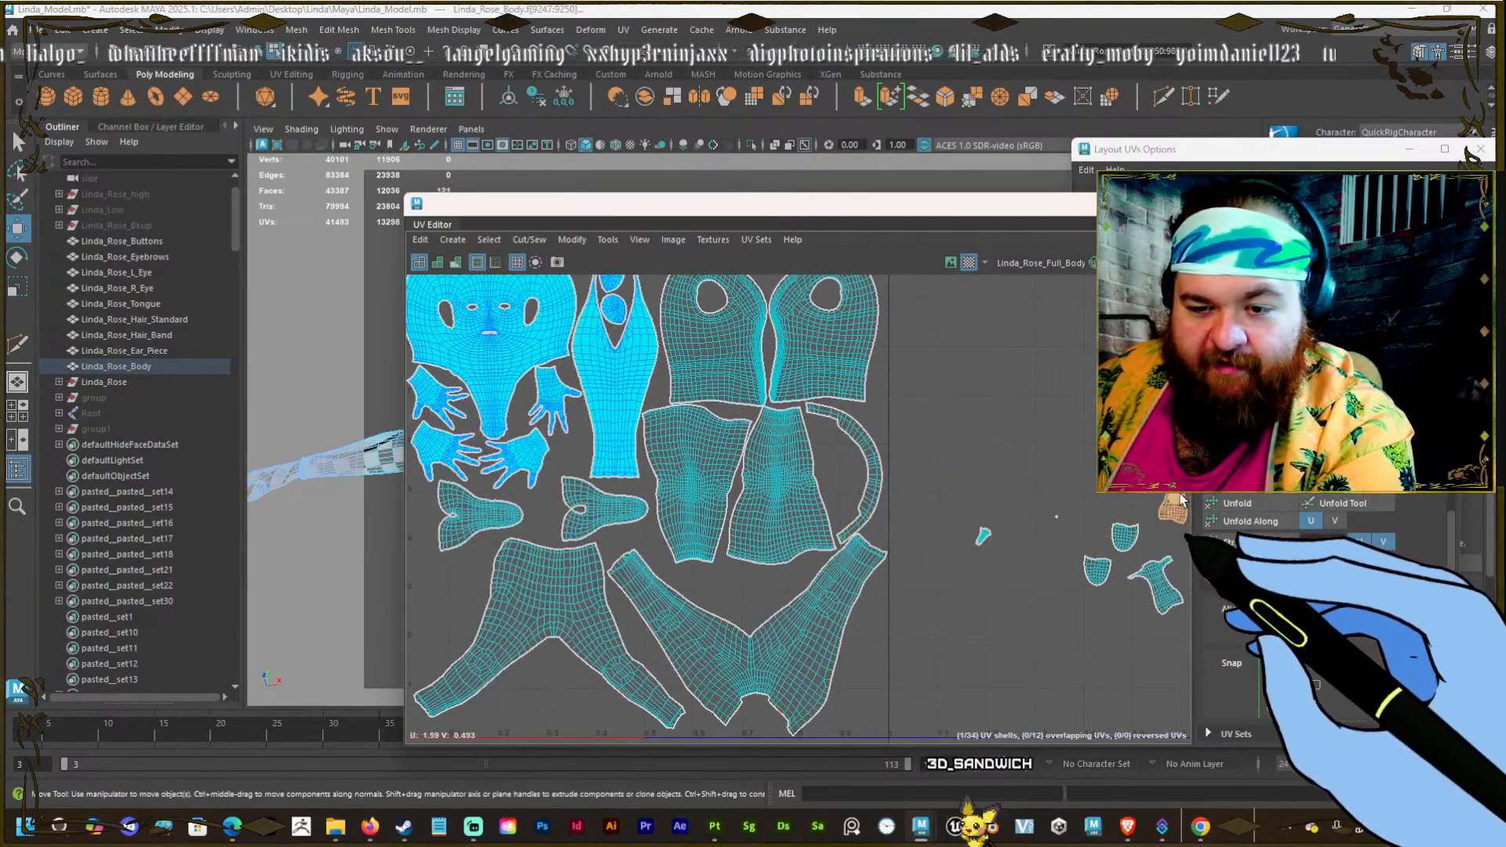
{"action": "left_click_drag", "start_coordinate": [1181, 498], "coordinate": [746, 600]}
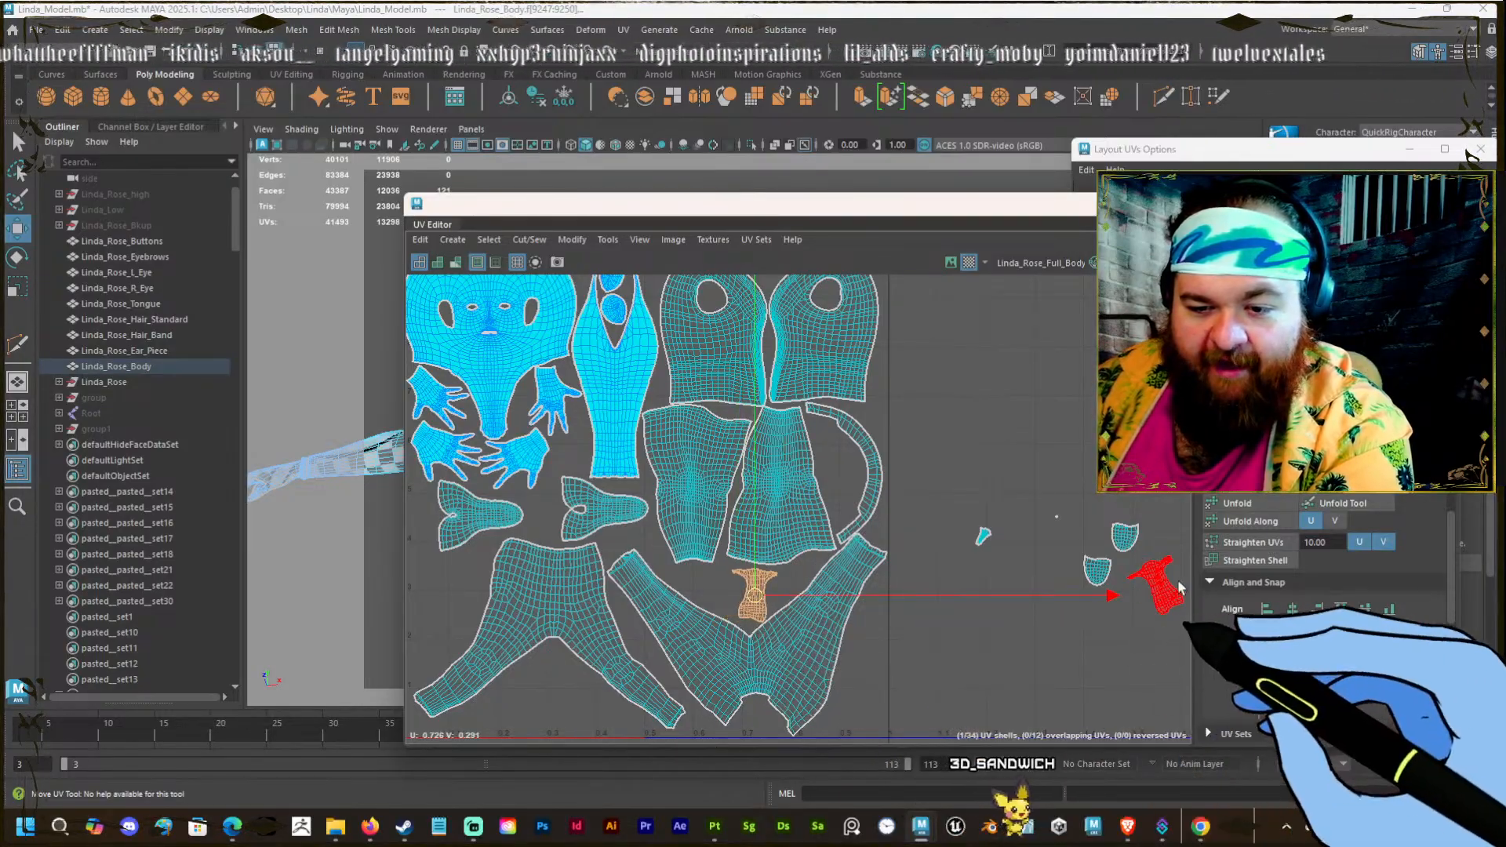
Rotate the second T-shaped shell upright and place it inside the arc of the curved strip shell.
{"action": "left_click_drag", "start_coordinate": [1155, 592], "coordinate": [553, 666]}
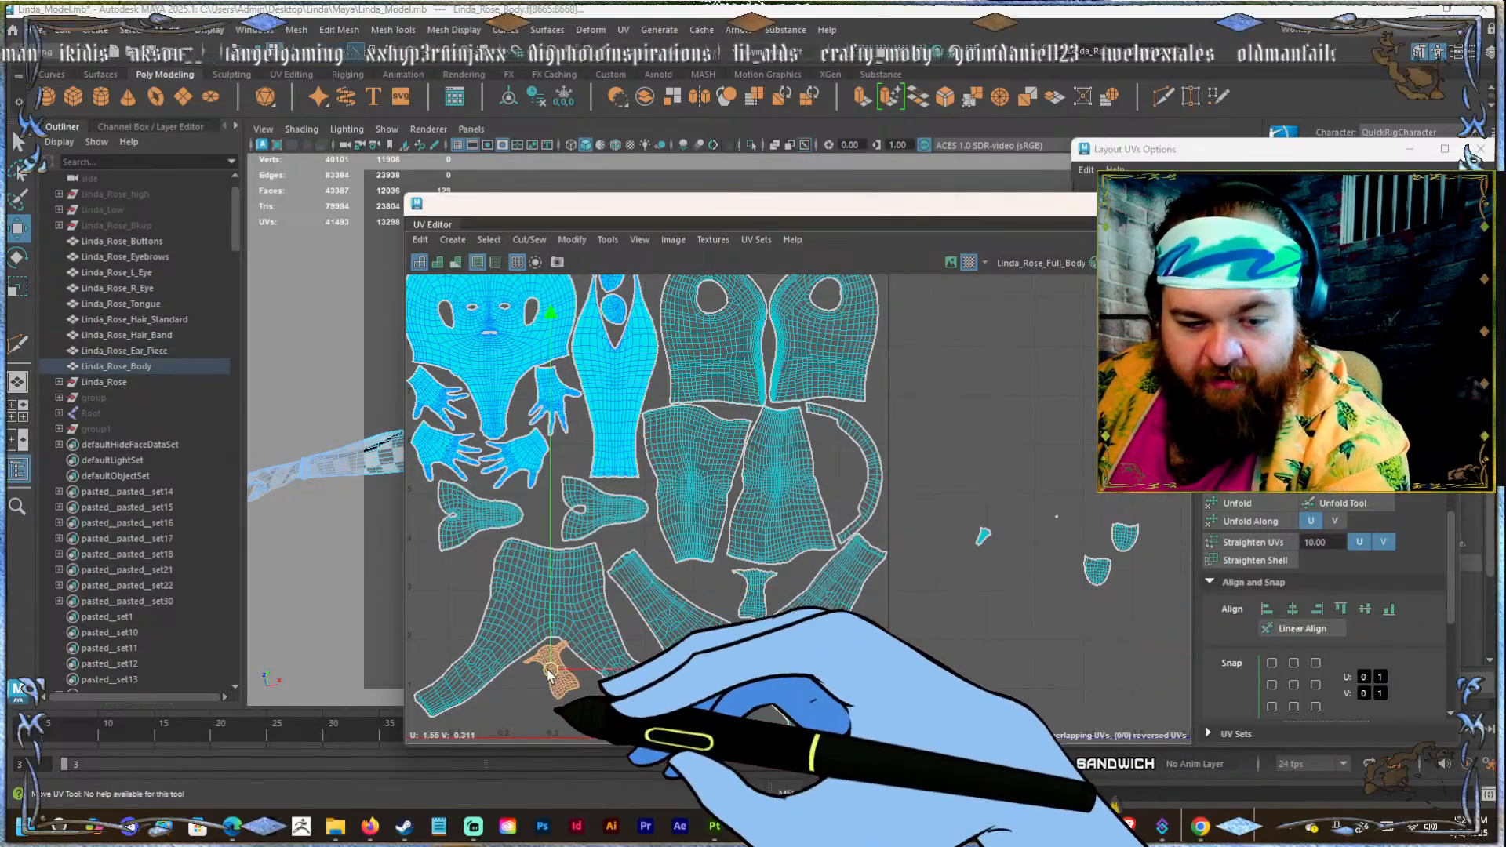
{"action": "key", "text": "e"}
{"action": "left_click_drag", "start_coordinate": [811, 427], "coordinate": [908, 611]}
{"action": "key", "text": "w"}
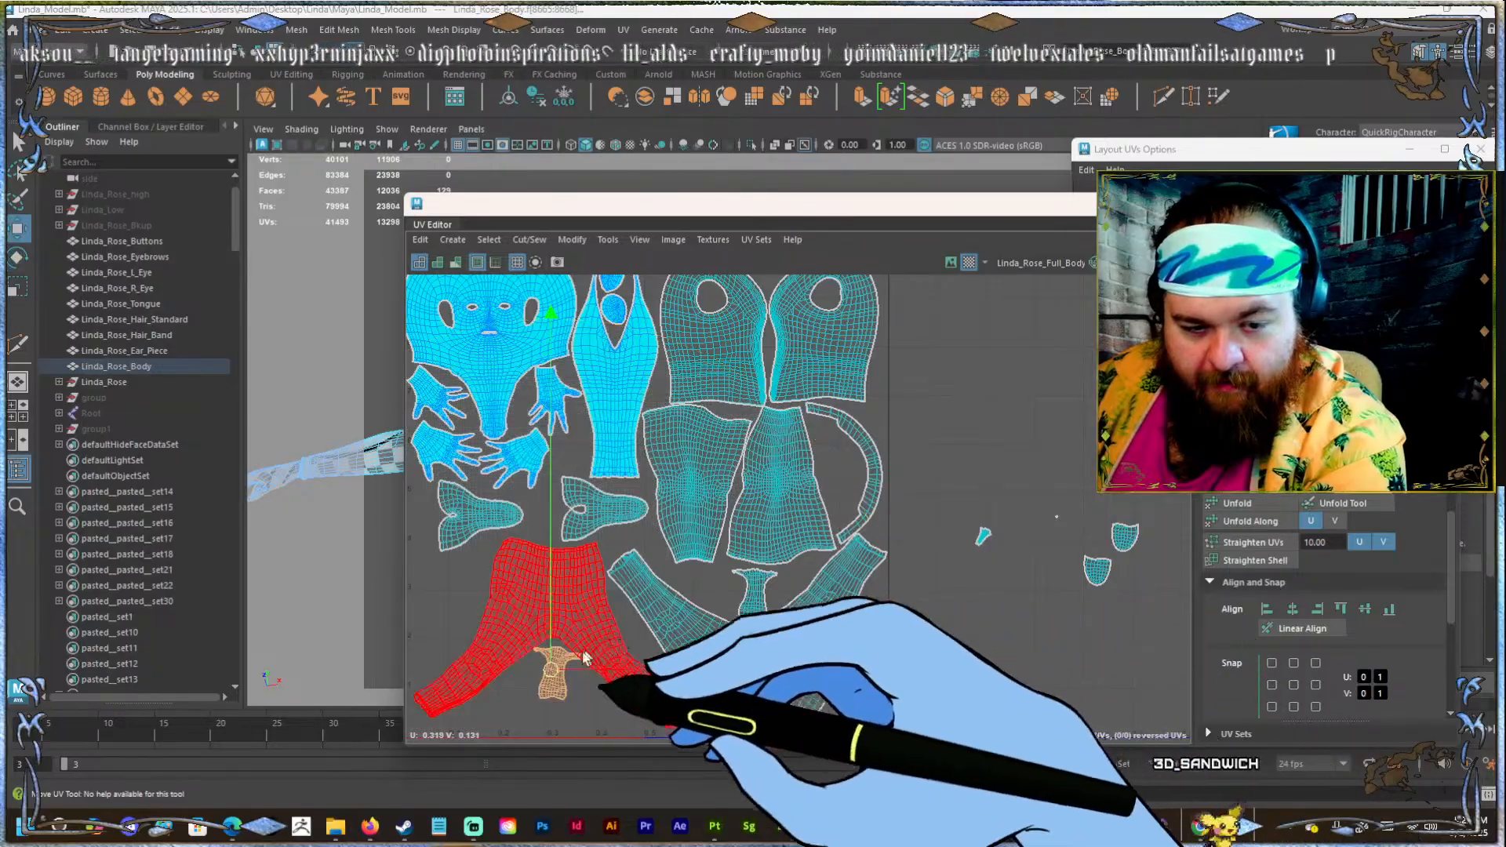
{"action": "left_click_drag", "start_coordinate": [553, 667], "coordinate": [844, 495]}
{"action": "key", "text": "e"}
{"action": "scroll", "coordinate": [843, 486], "scroll_direction": "up", "scroll_amount": 8}
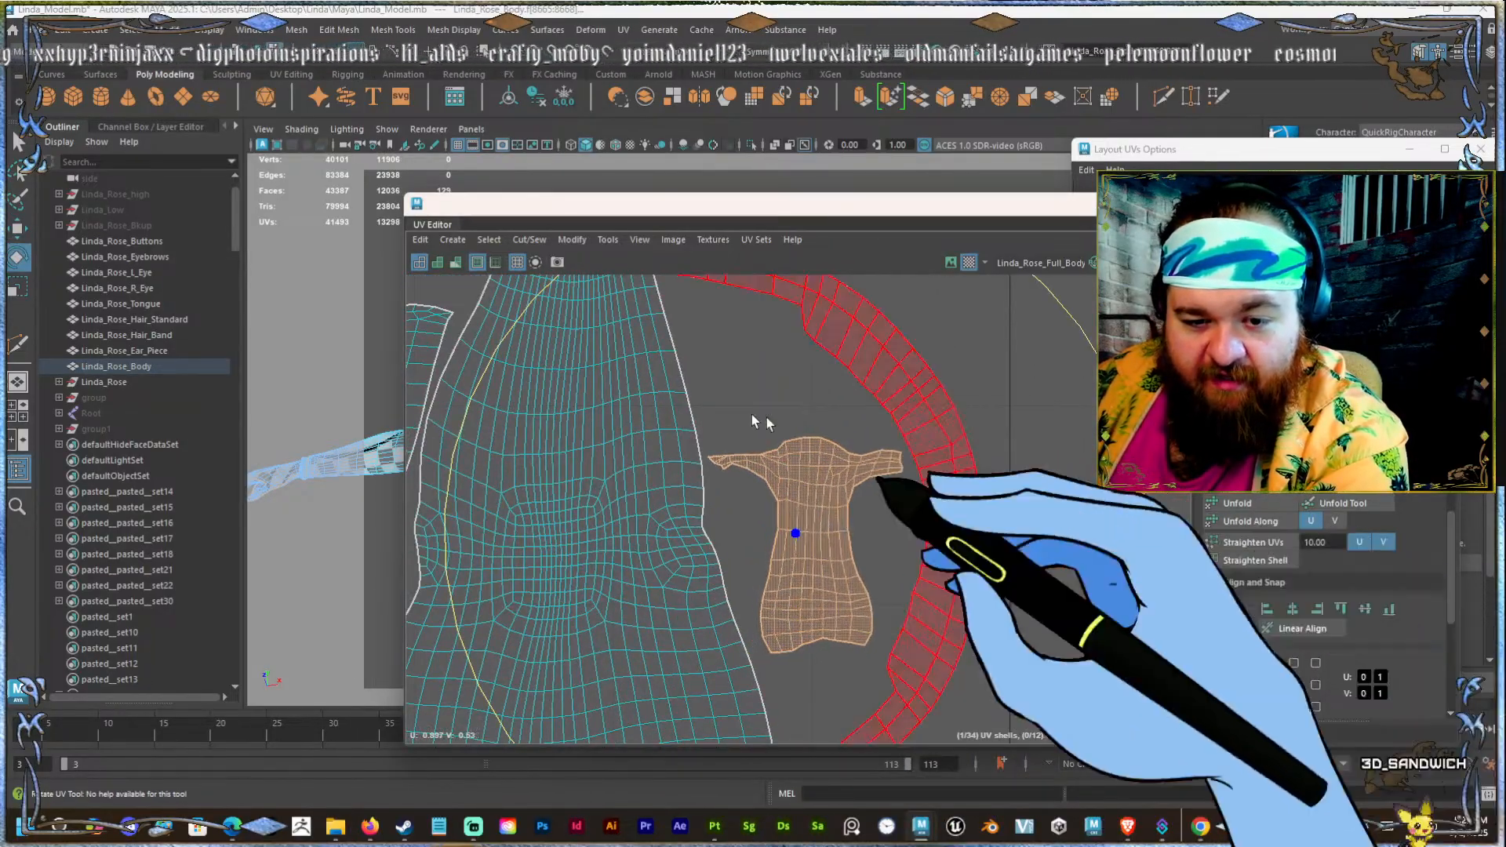
{"action": "scroll", "coordinate": [765, 417], "scroll_direction": "down", "scroll_amount": 8}
Place the tiny dot-like shells in the gap between the hands and the neck shell.
{"action": "key", "text": "w"}
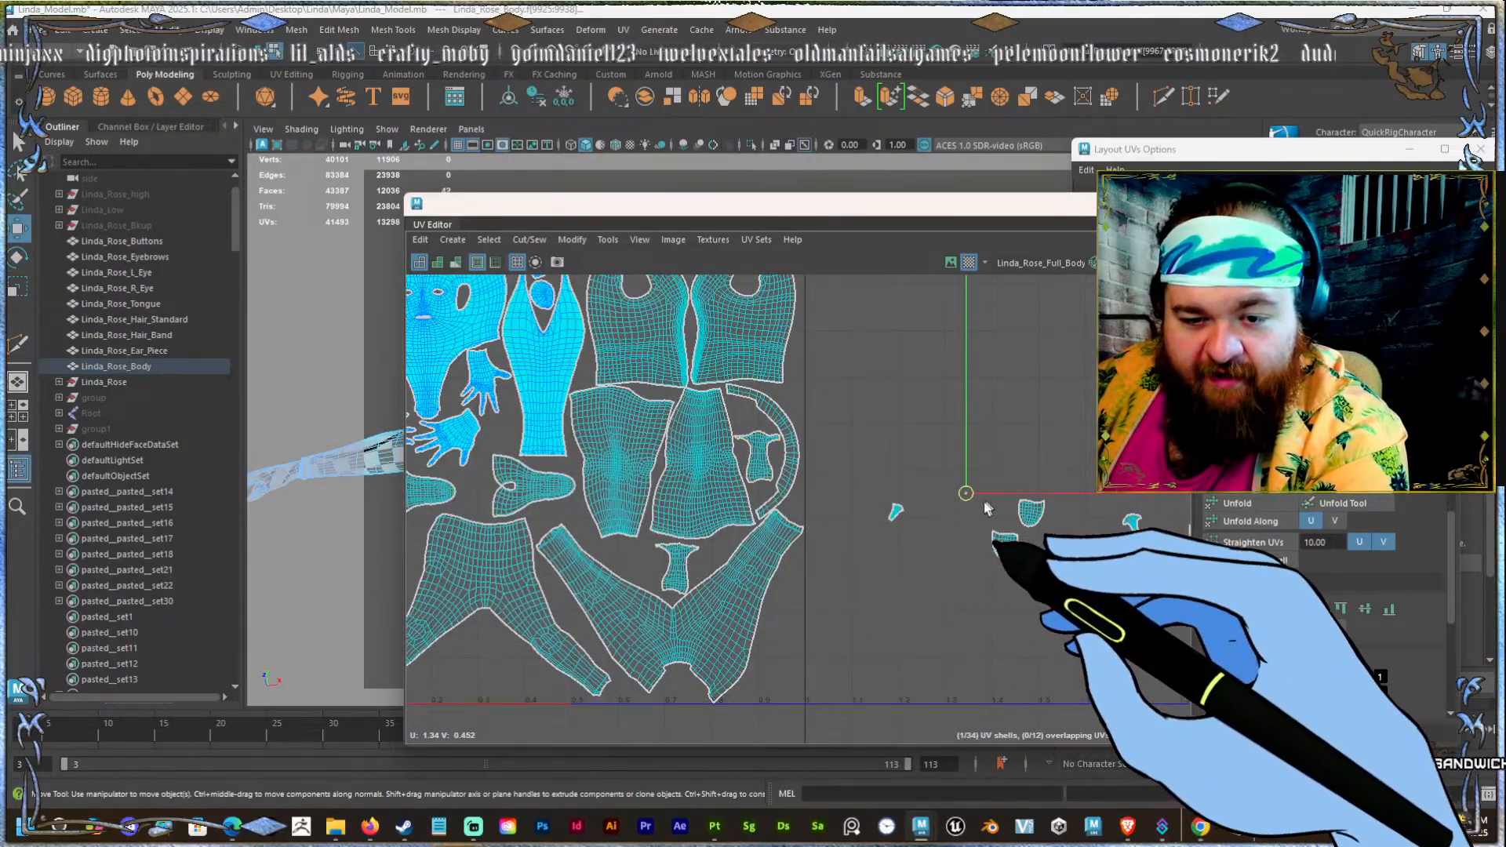
{"action": "left_click_drag", "start_coordinate": [965, 493], "coordinate": [502, 436]}
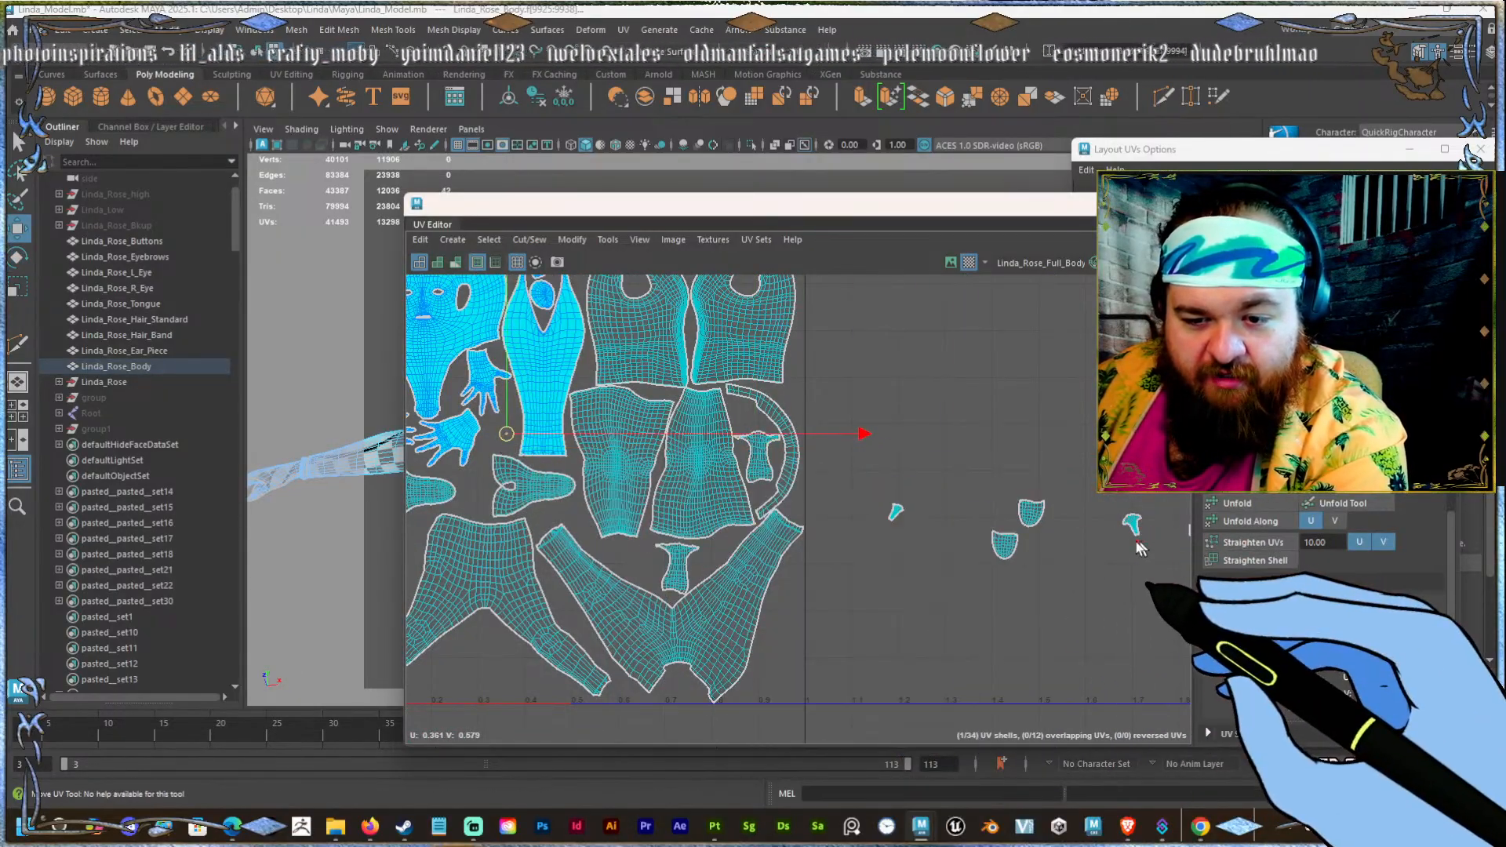
{"action": "left_click_drag", "start_coordinate": [1121, 539], "coordinate": [510, 426]}
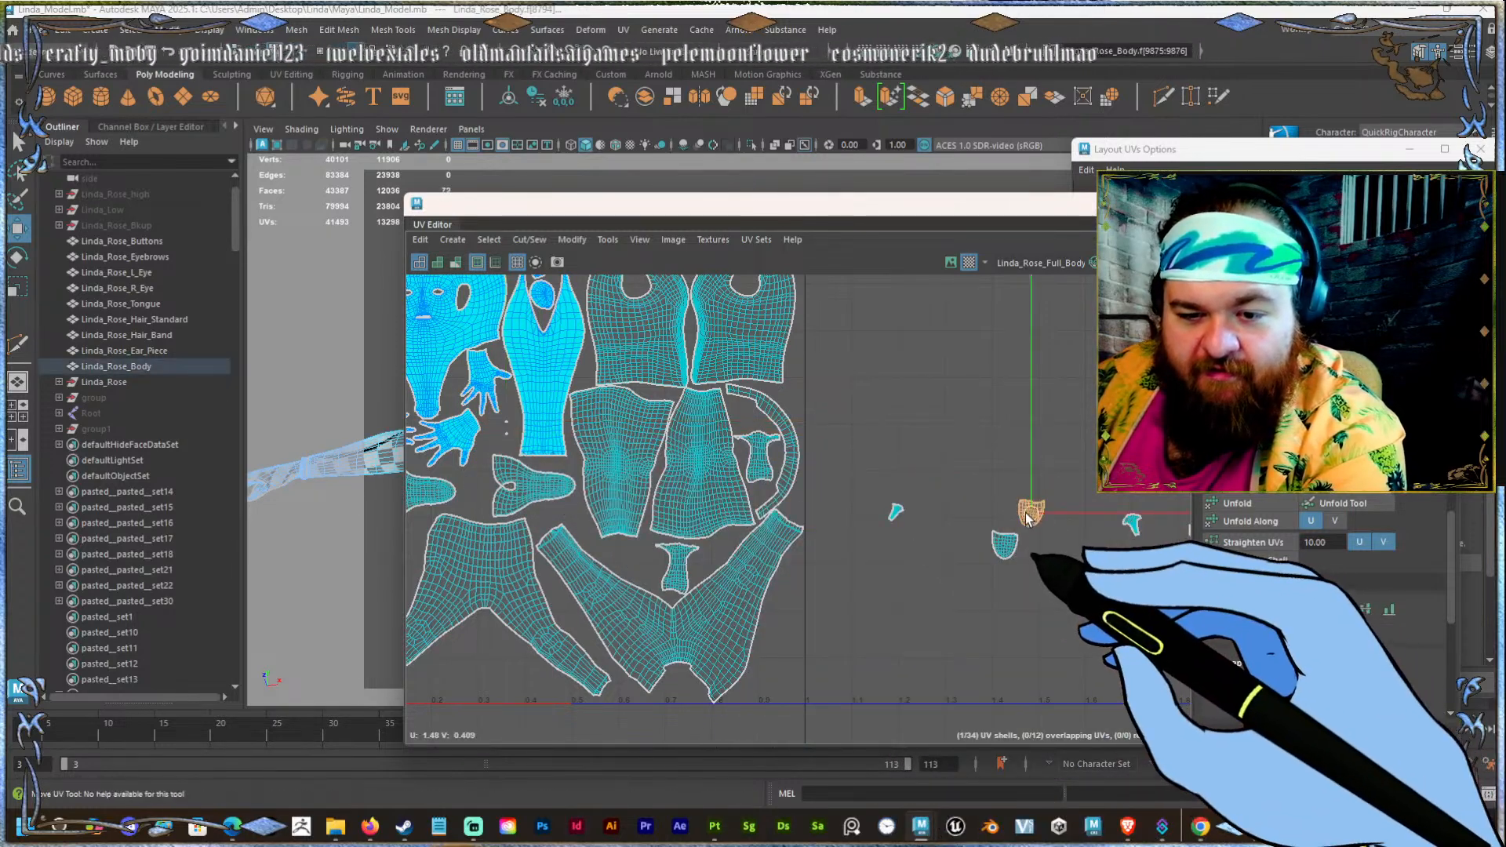
Place the two small shield-shaped shells side by side between the legs of the first two-legged shell.
{"action": "left_click_drag", "start_coordinate": [1027, 518], "coordinate": [479, 651]}
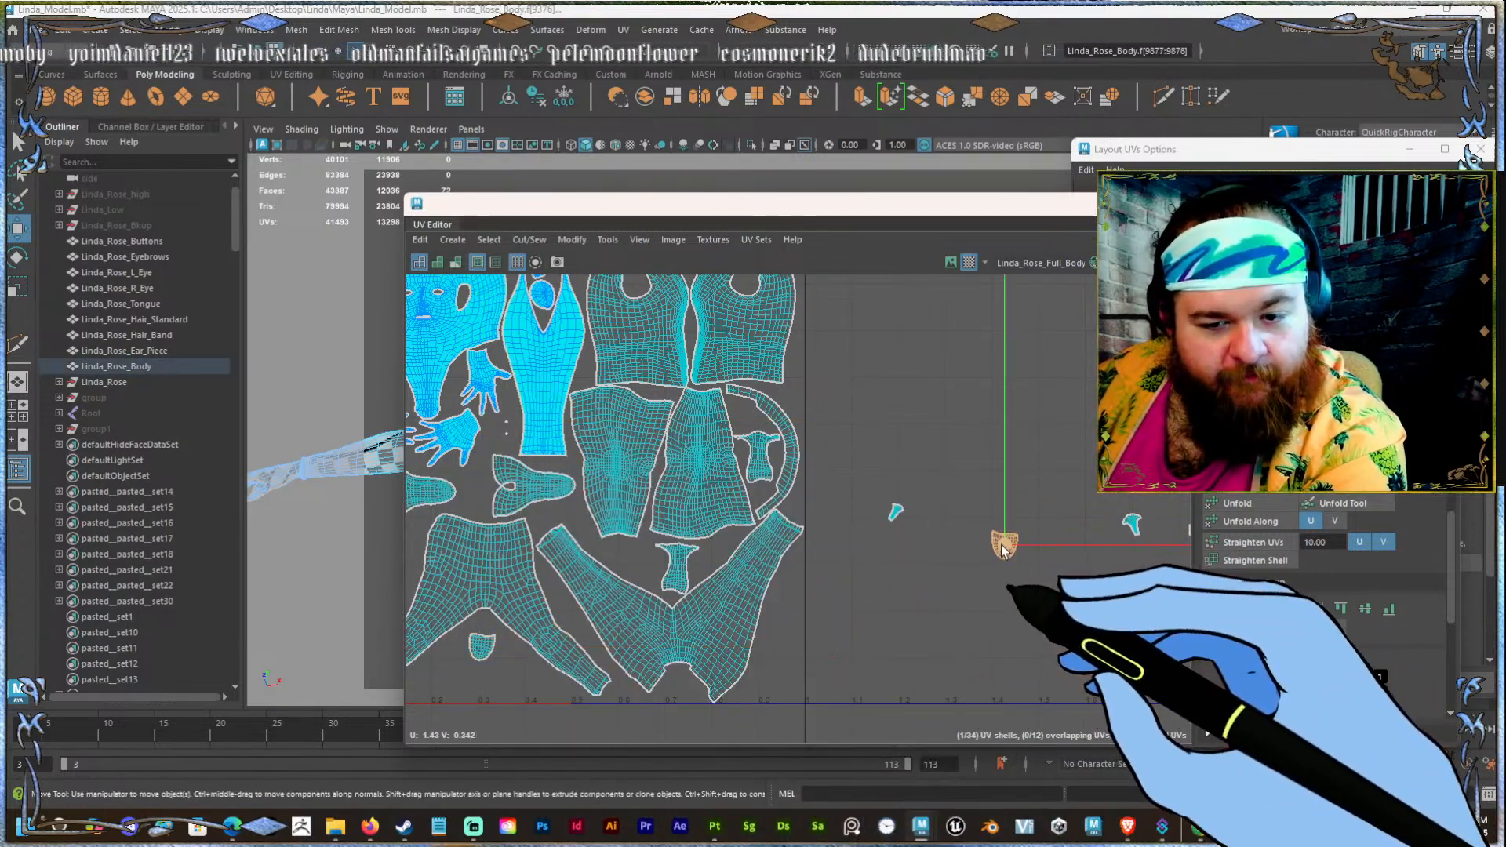
{"action": "left_click_drag", "start_coordinate": [1003, 549], "coordinate": [513, 665]}
Select all the remaining small shells outside the tile and move them together to just below it.
{"action": "scroll", "coordinate": [821, 509], "scroll_direction": "down", "scroll_amount": 4}
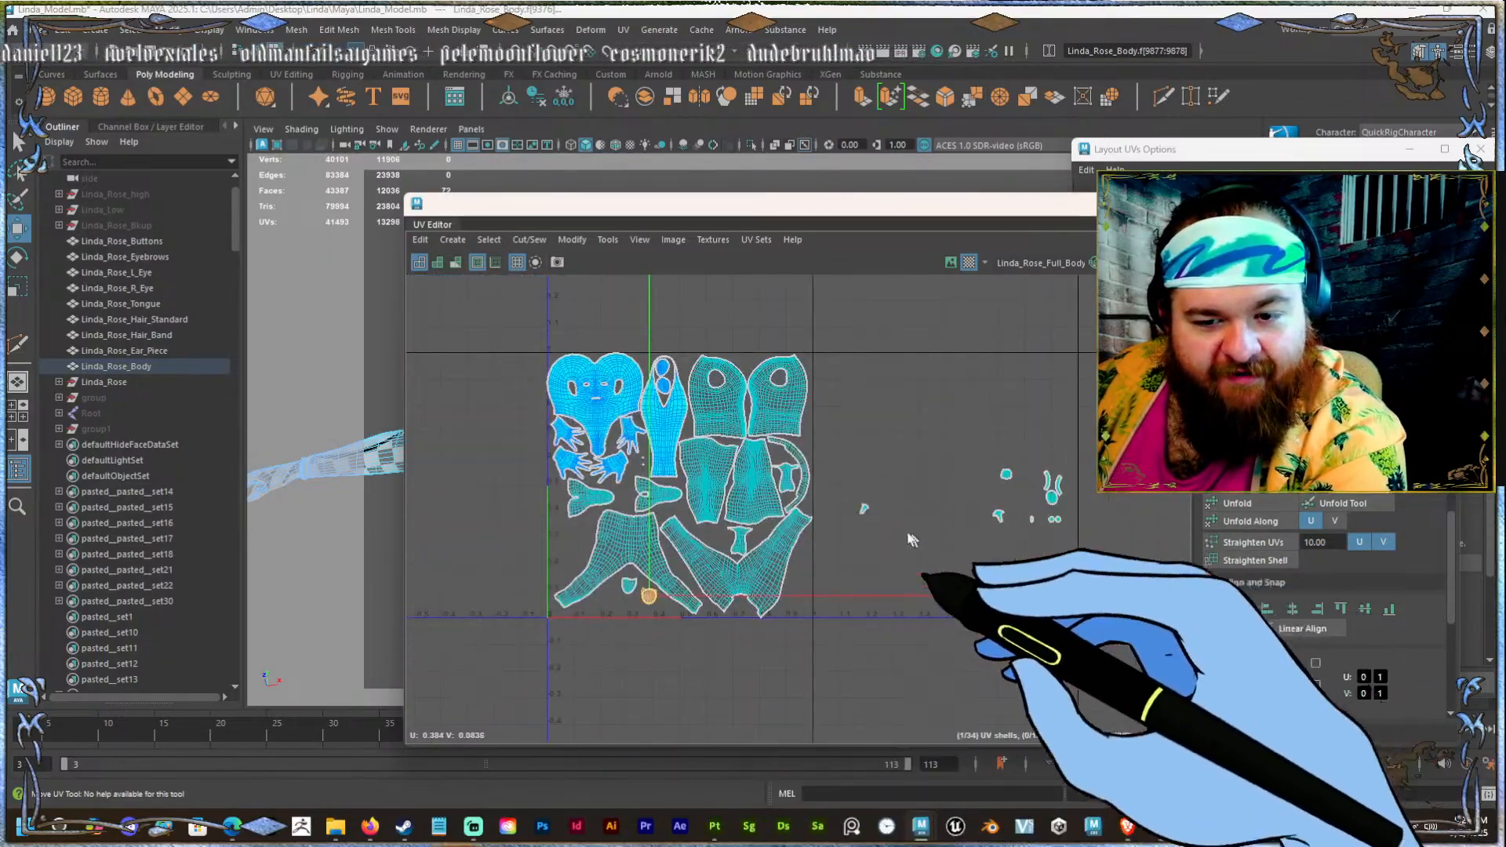
{"action": "scroll", "coordinate": [911, 540], "scroll_direction": "down", "scroll_amount": 2}
{"action": "left_click_drag", "start_coordinate": [1102, 532], "coordinate": [875, 457]}
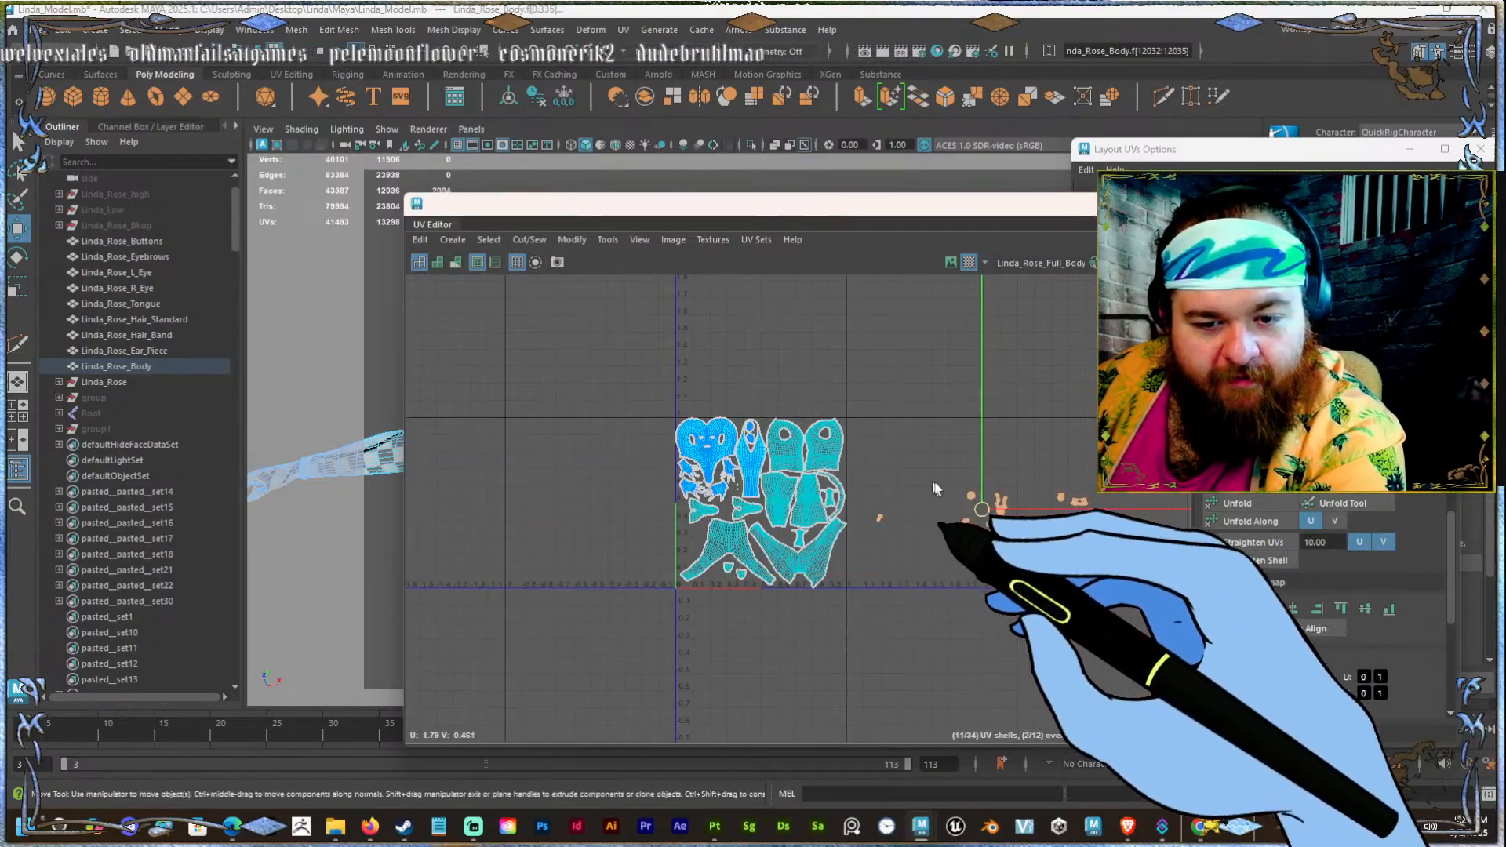
{"action": "left_click_drag", "start_coordinate": [974, 513], "coordinate": [703, 617]}
Place the small frame-shaped shell and the small rounded shell one above the other, beside the first two-legged shell at the tile edge.
{"action": "scroll", "coordinate": [706, 620], "scroll_direction": "up", "scroll_amount": 6}
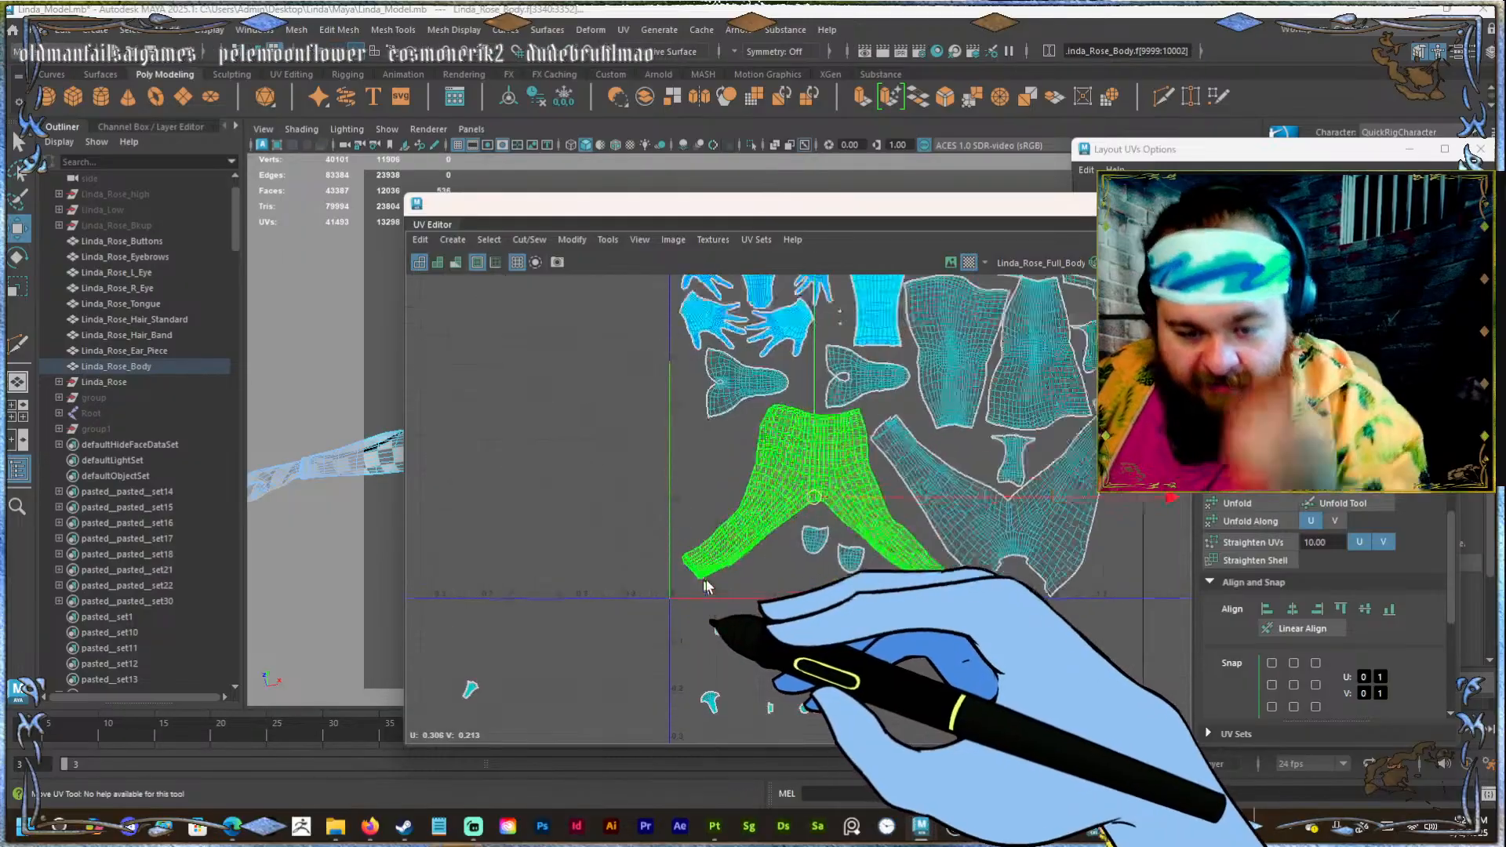
{"action": "left_click", "coordinate": [1069, 649]}
{"action": "left_click_drag", "start_coordinate": [1069, 651], "coordinate": [707, 495]}
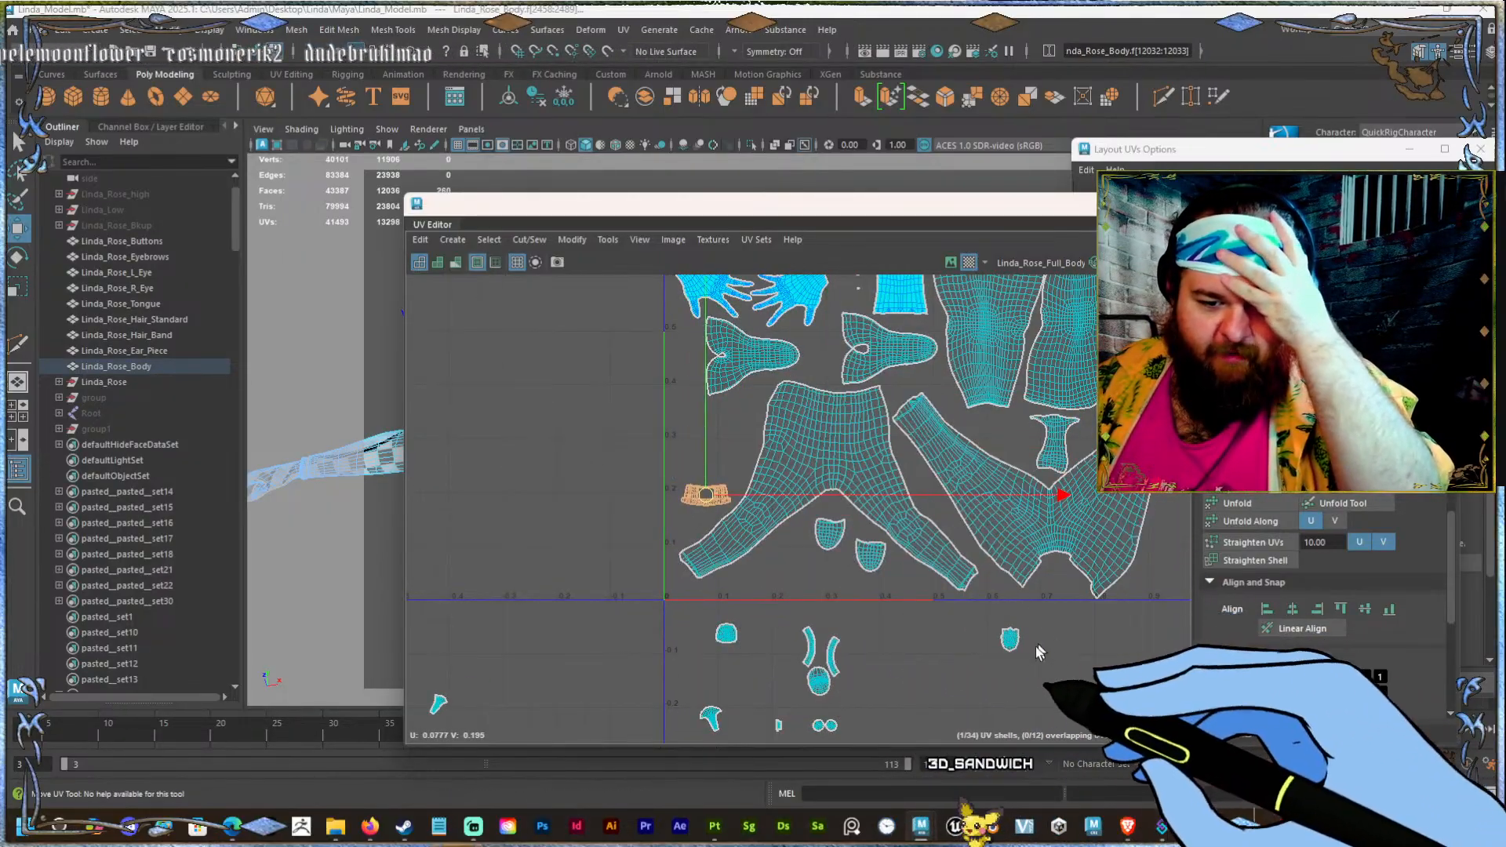
{"action": "left_click_drag", "start_coordinate": [1008, 639], "coordinate": [714, 504]}
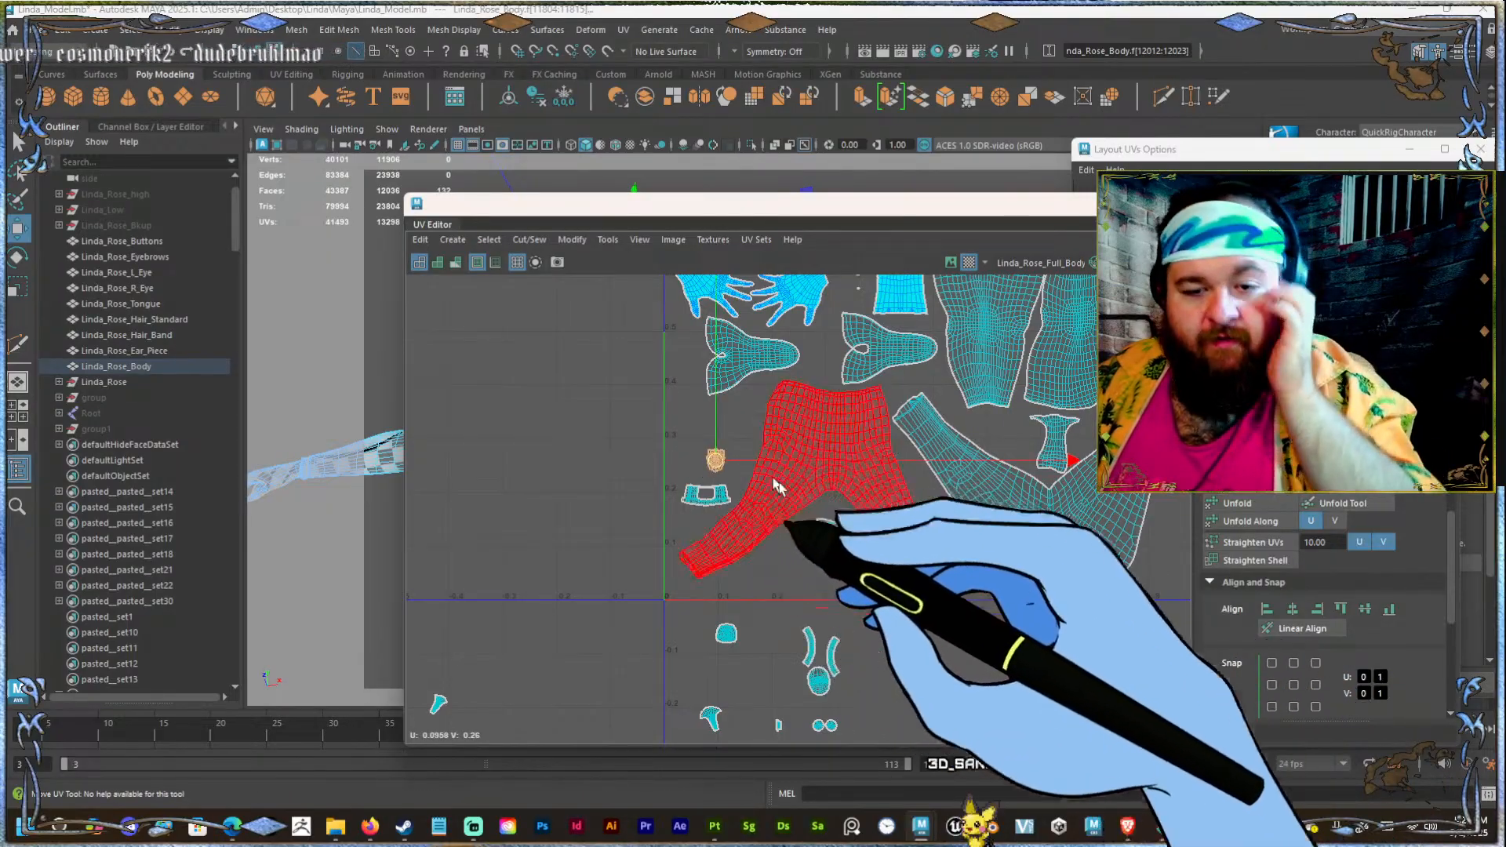
Select the small rounded shell and the frame-shaped shell beside the first two-legged shell and scale them up together.
{"action": "scroll", "coordinate": [863, 470], "scroll_direction": "down", "scroll_amount": 2}
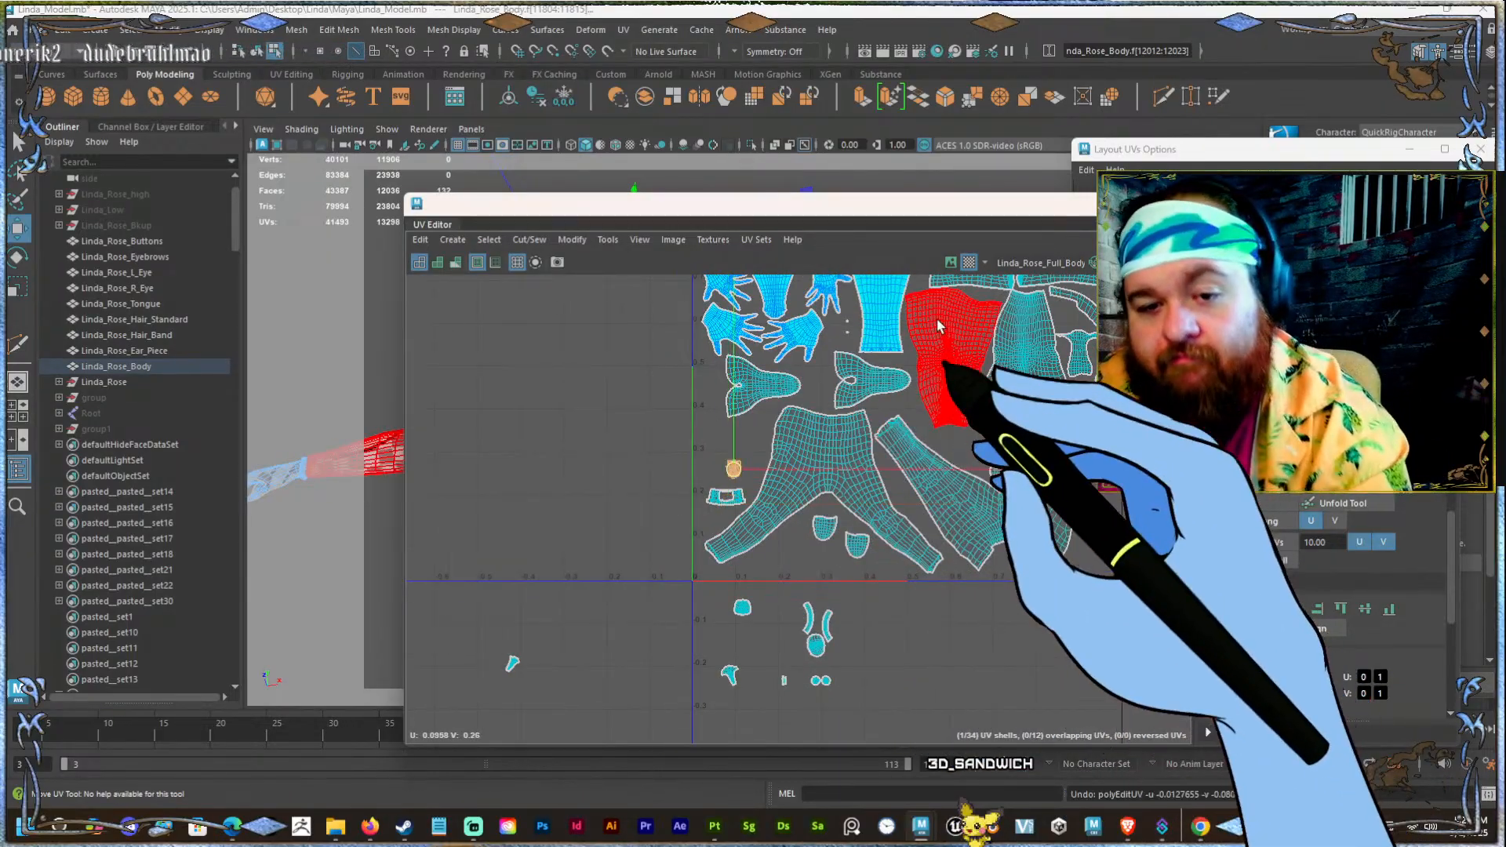
{"action": "left_click", "coordinate": [937, 318]}
{"action": "scroll", "coordinate": [1342, 580], "scroll_direction": "down", "scroll_amount": 4}
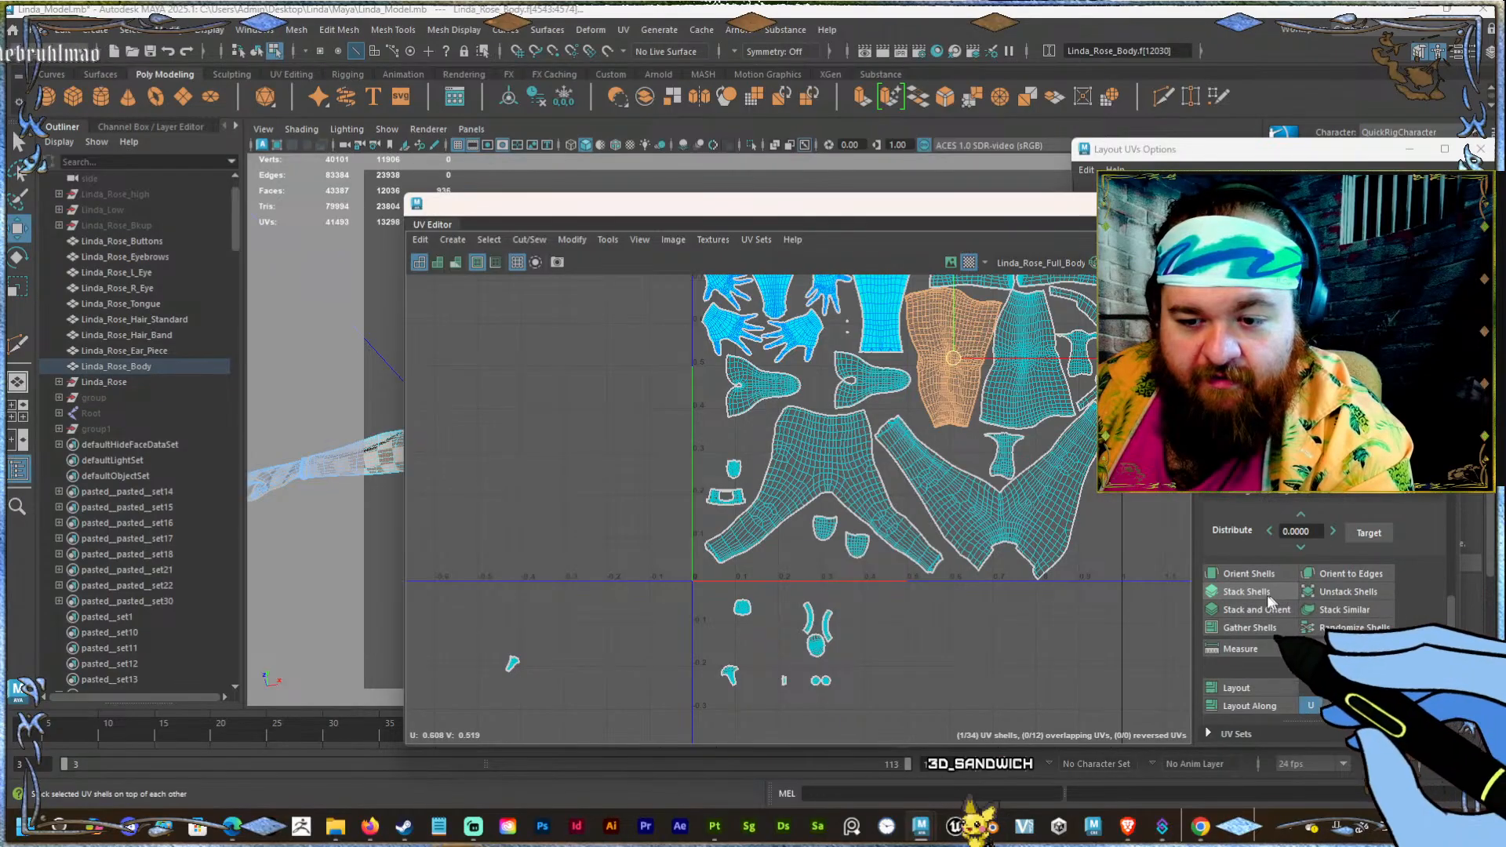
{"action": "scroll", "coordinate": [1264, 562], "scroll_direction": "up", "scroll_amount": 4}
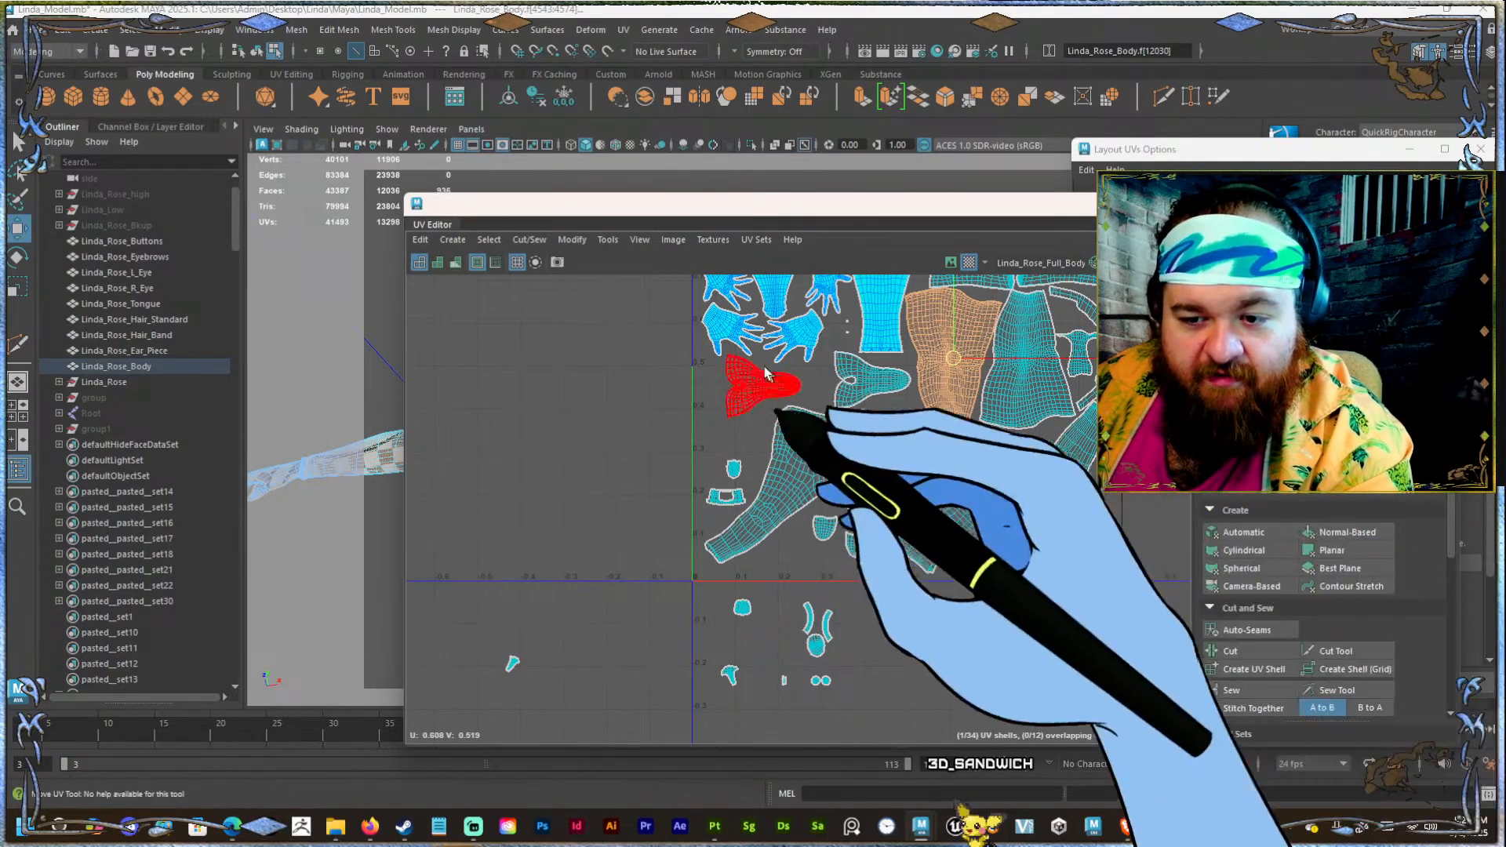
{"action": "scroll", "coordinate": [763, 368], "scroll_direction": "up", "scroll_amount": 3}
{"action": "left_click_drag", "start_coordinate": [693, 516], "coordinate": [738, 571]}
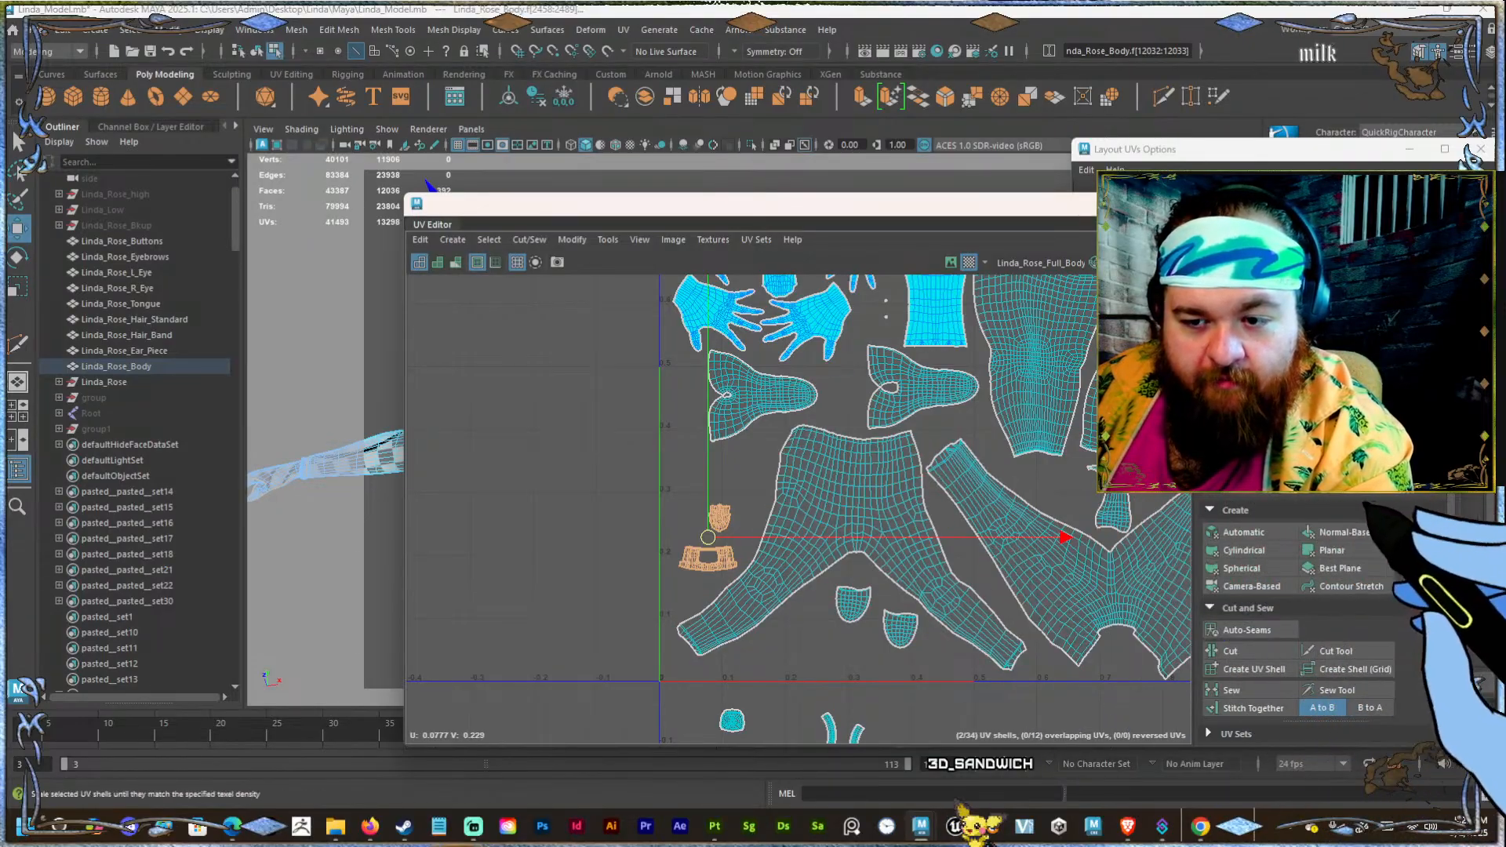
{"action": "key", "text": "r"}
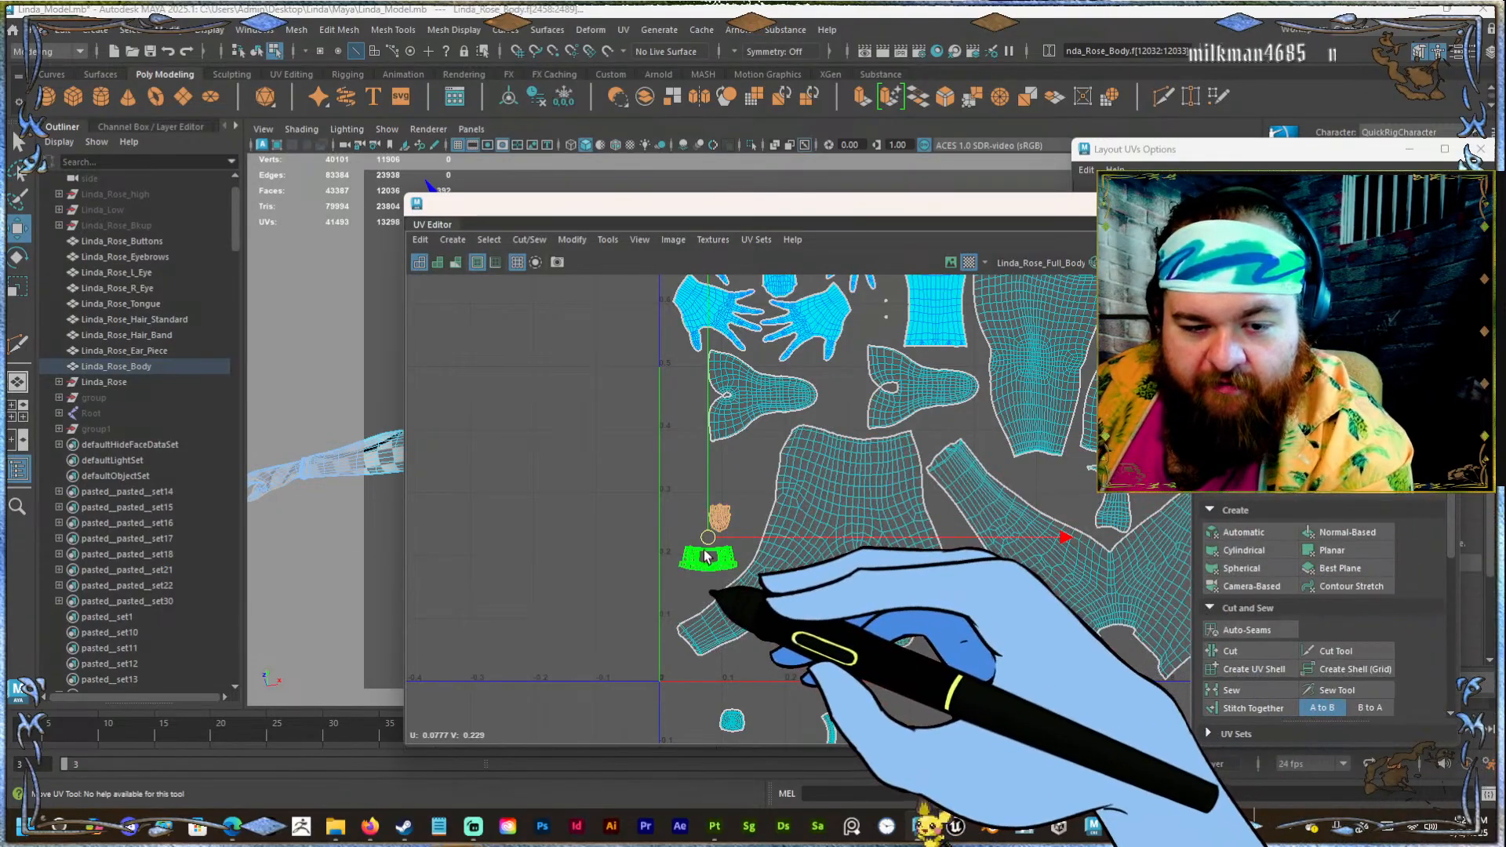
{"action": "left_click_drag", "start_coordinate": [706, 544], "coordinate": [1428, 586]}
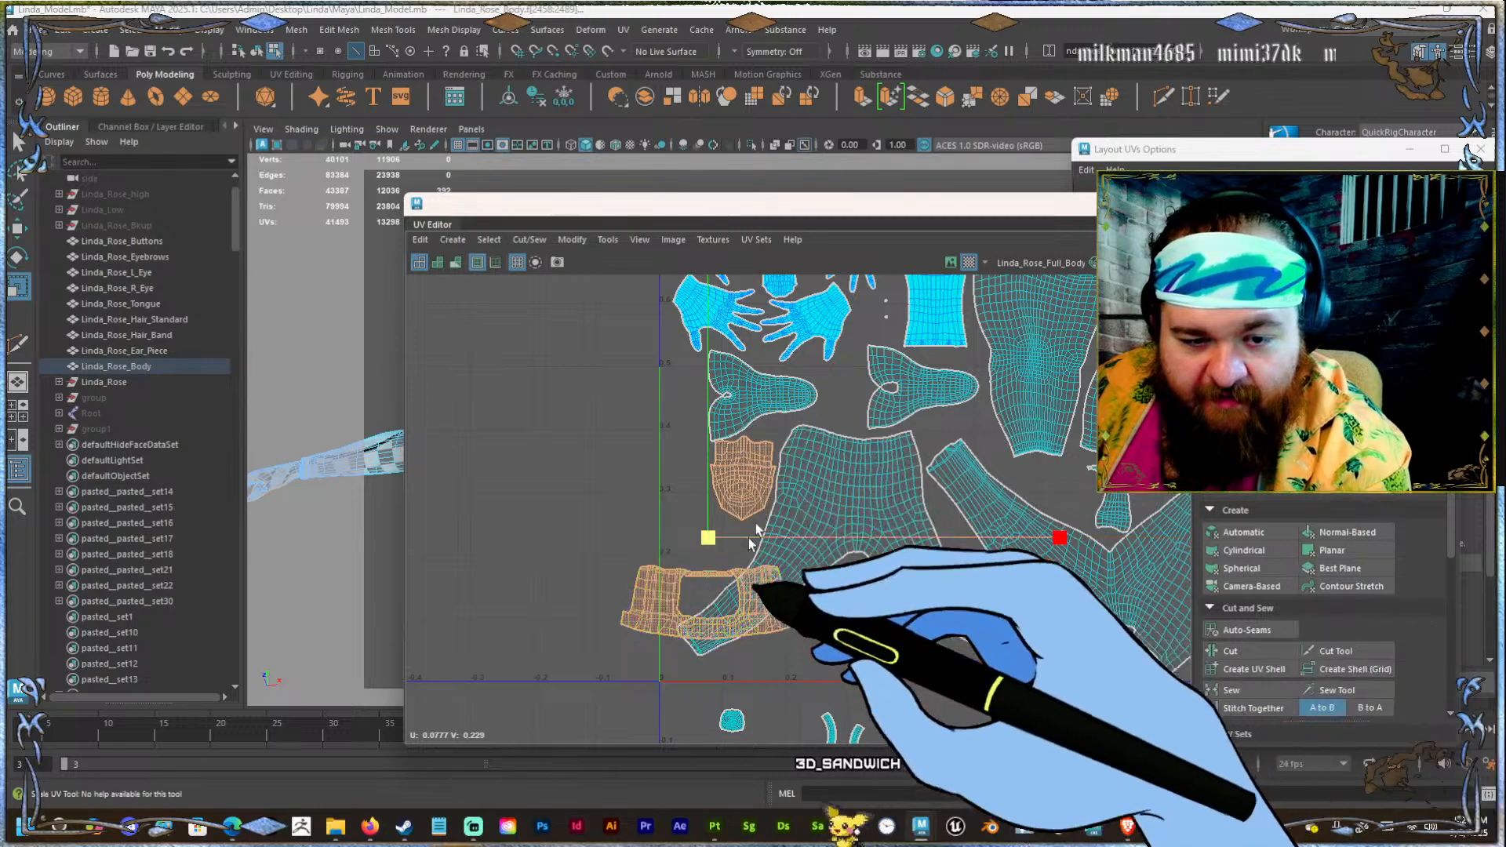
Move the two small shield-shaped shells from between the first two-legged shell's legs to the tile edge.
{"action": "left_click", "coordinate": [740, 498]}
{"action": "left_click", "coordinate": [737, 562]}
{"action": "left_click", "coordinate": [851, 626]}
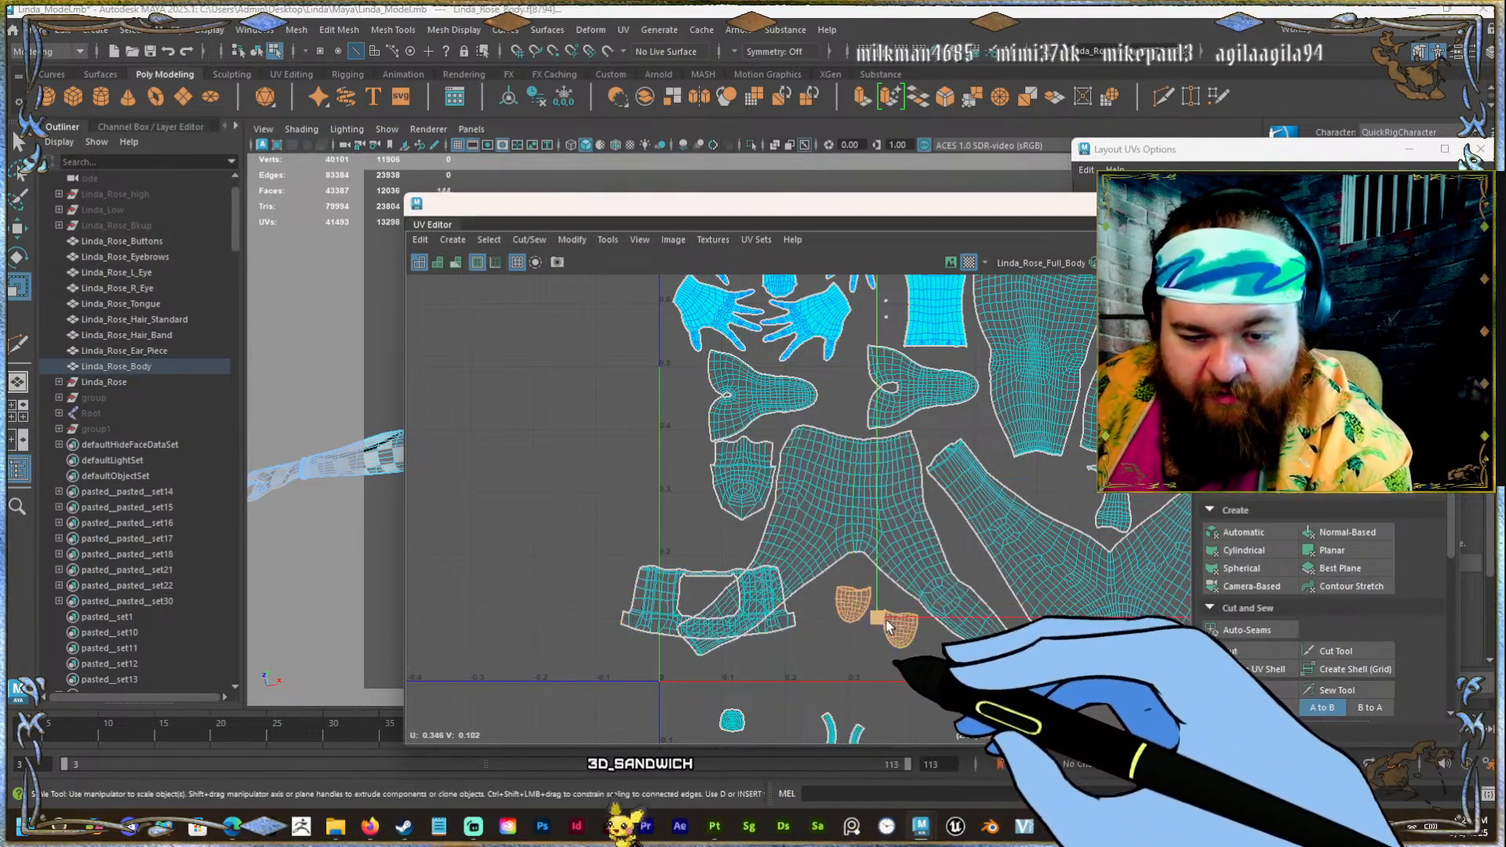
{"action": "left_click_drag", "start_coordinate": [719, 519], "coordinate": [671, 493]}
Place the frame-shaped shell and the larger shield-shaped shell between the first two-legged shell's legs, setting both to texel density 430.7511.
{"action": "left_click", "coordinate": [732, 610]}
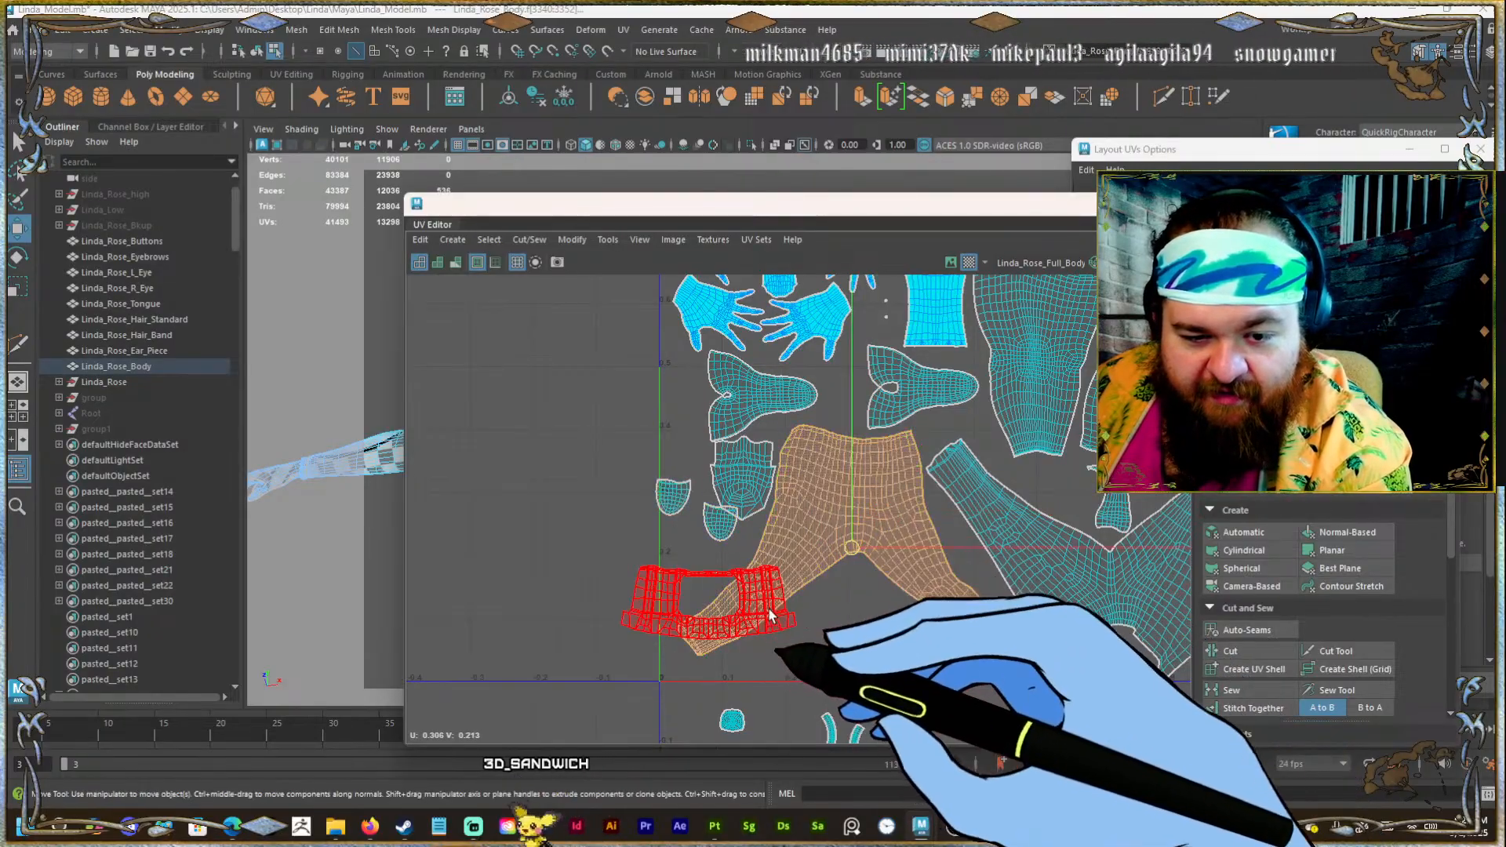
{"action": "left_click_drag", "start_coordinate": [724, 601], "coordinate": [843, 629]}
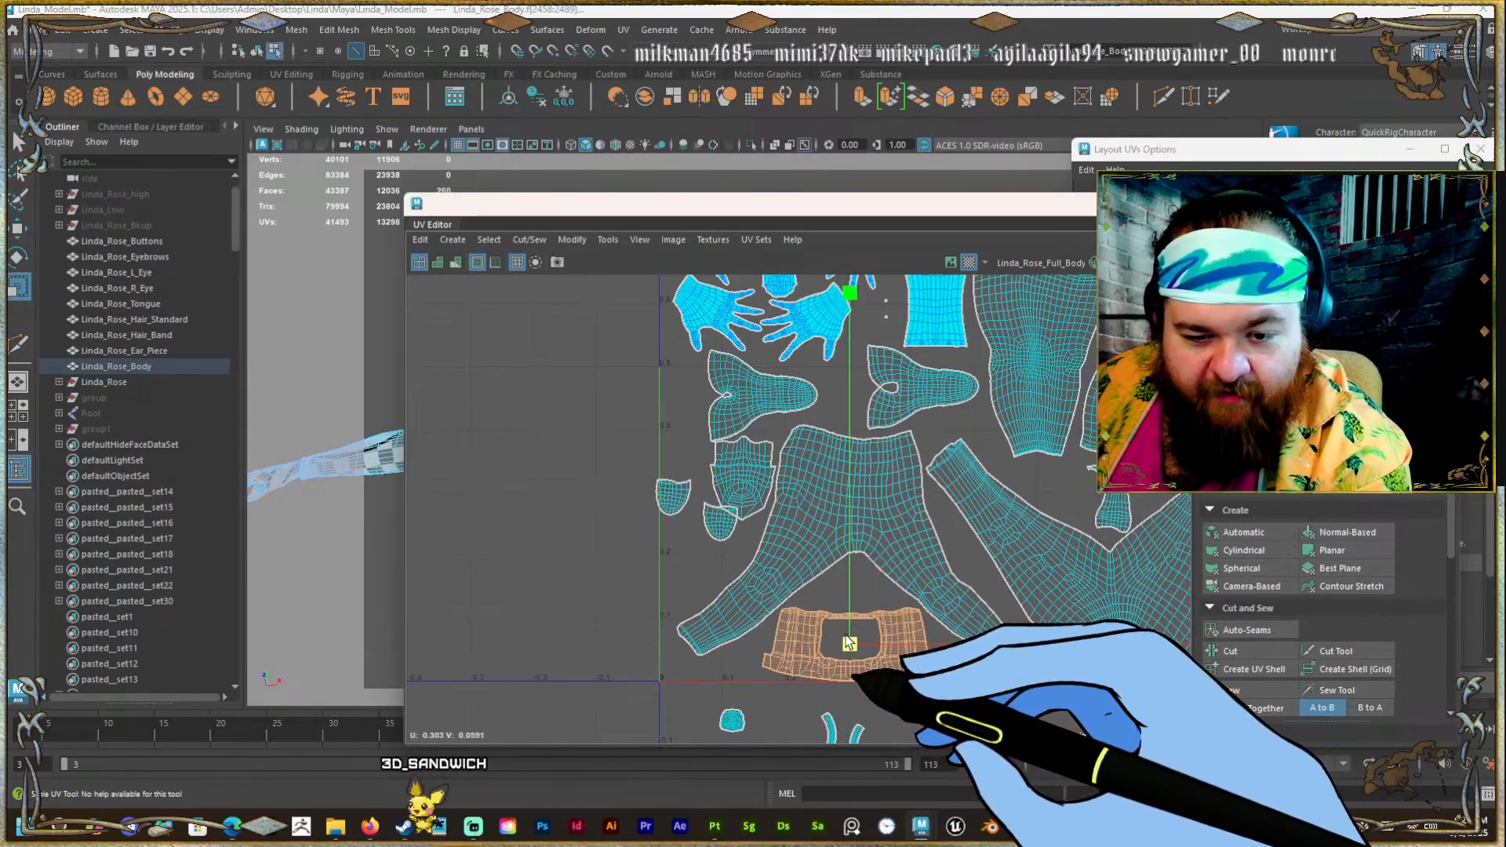
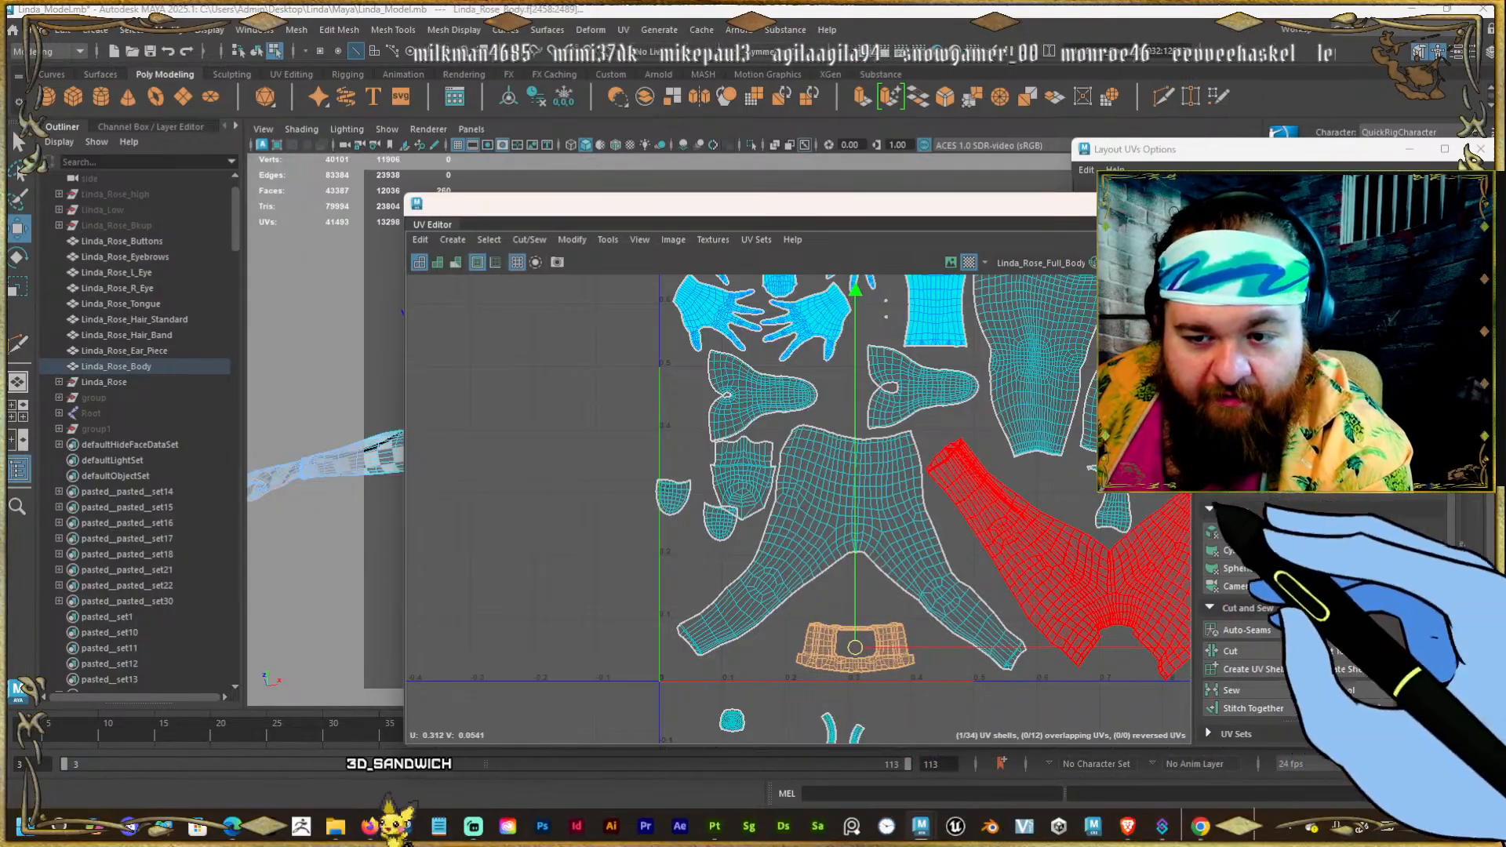
{"action": "left_click", "coordinate": [750, 473]}
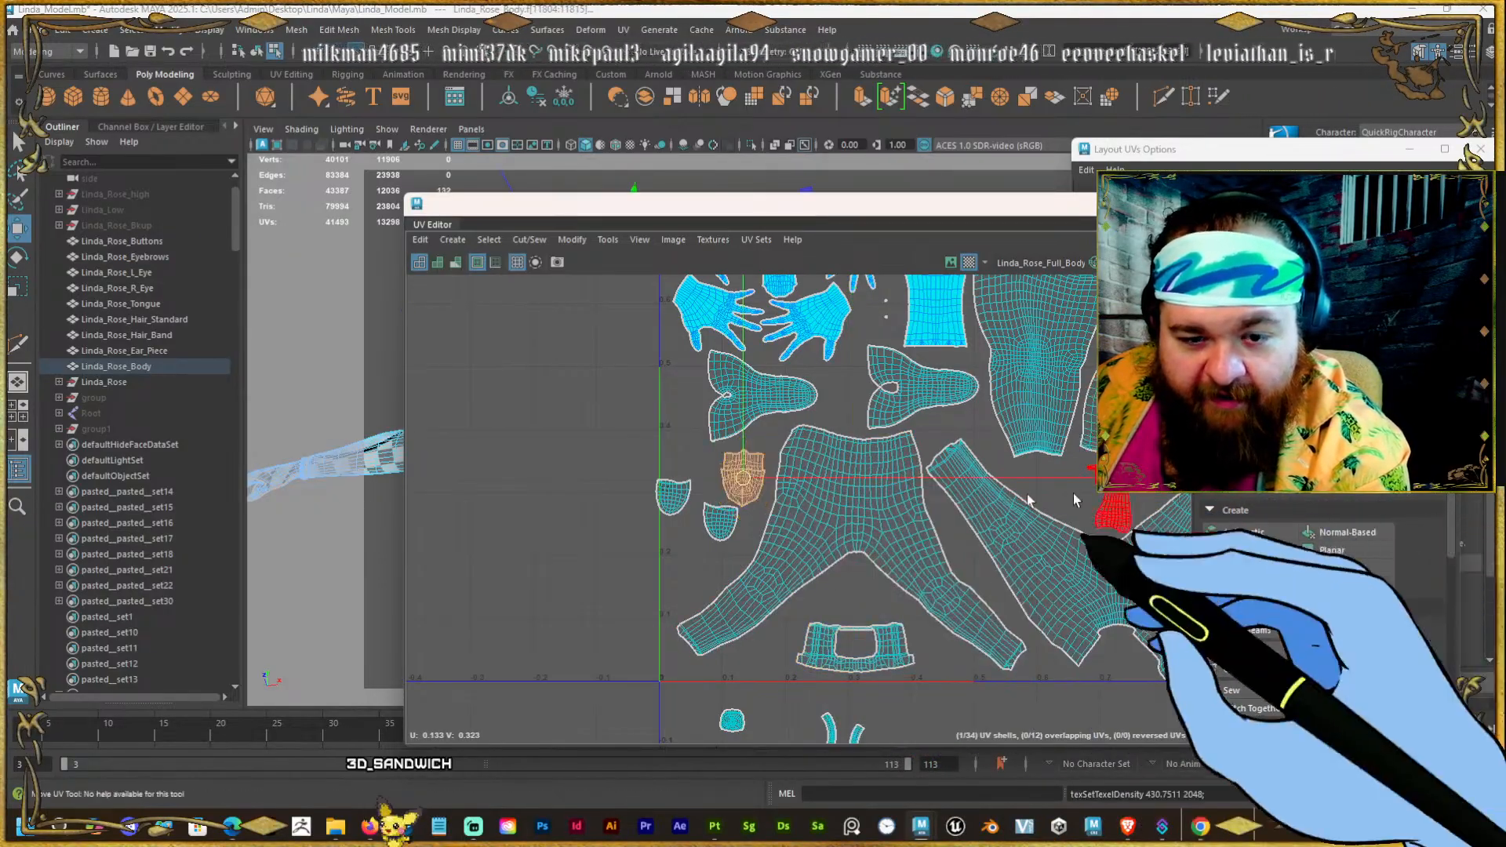
{"action": "left_click_drag", "start_coordinate": [743, 482], "coordinate": [867, 611]}
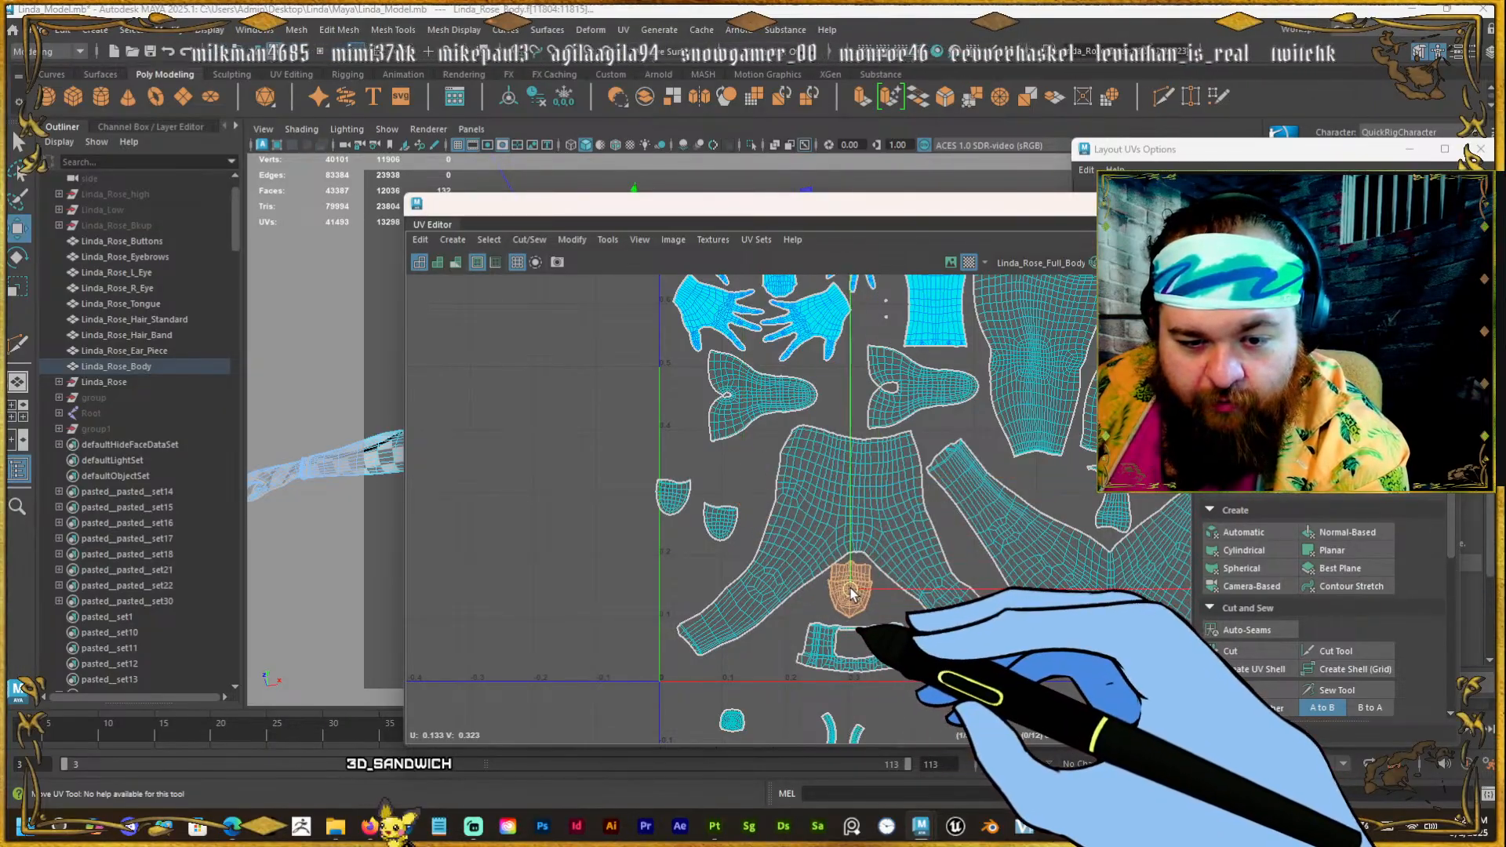
{"action": "scroll", "coordinate": [850, 586], "scroll_direction": "up", "scroll_amount": 3}
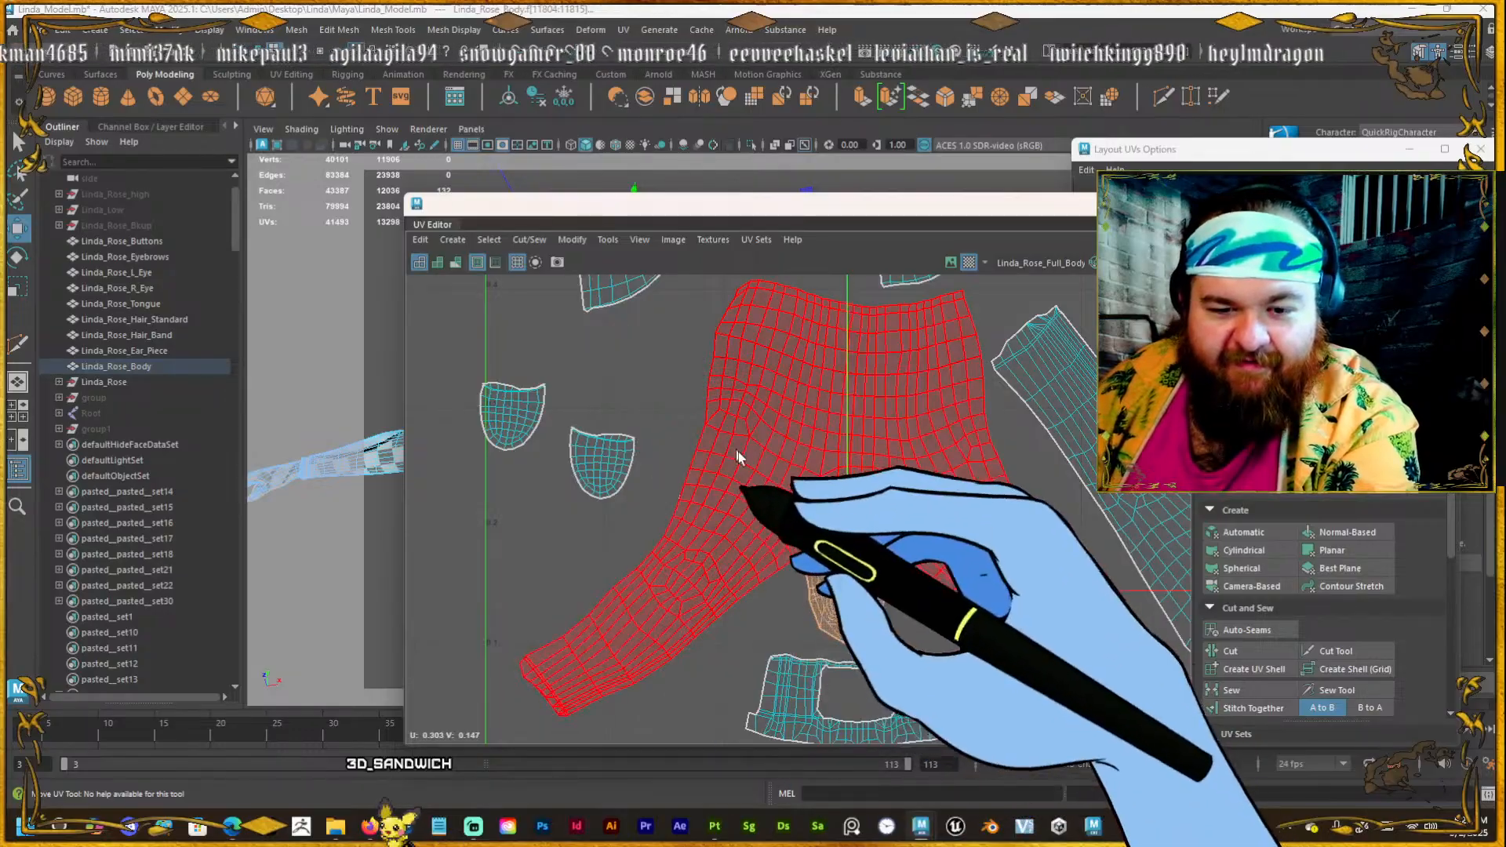
Place one small shield-shaped shell beside the frame-shaped shell and the other at the tile edge above the two-legged shell's foot.
{"action": "left_click", "coordinate": [830, 598]}
{"action": "left_click", "coordinate": [601, 467]}
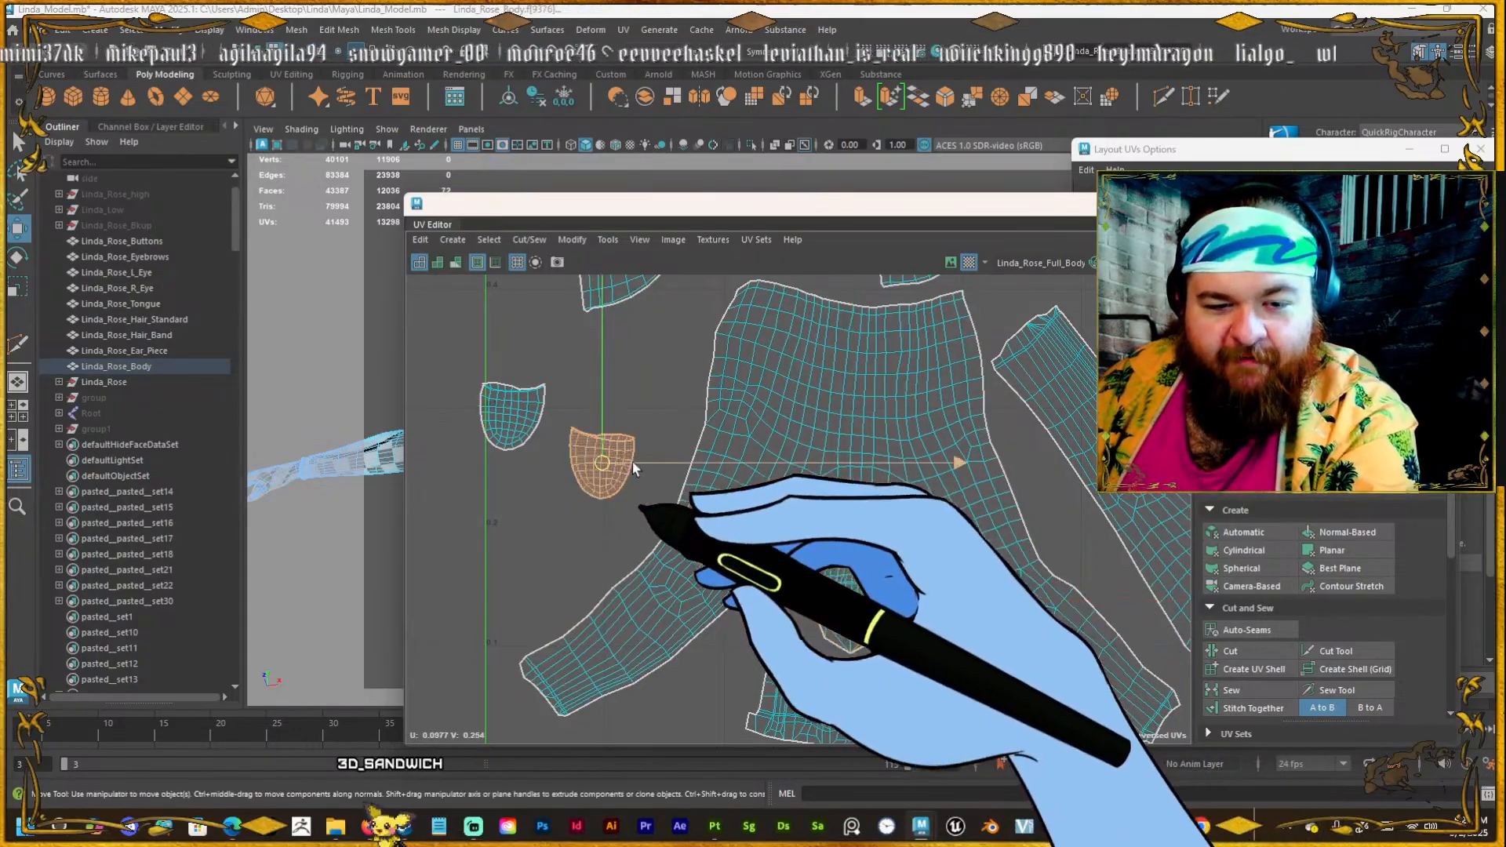
{"action": "left_click_drag", "start_coordinate": [601, 467], "coordinate": [717, 690]}
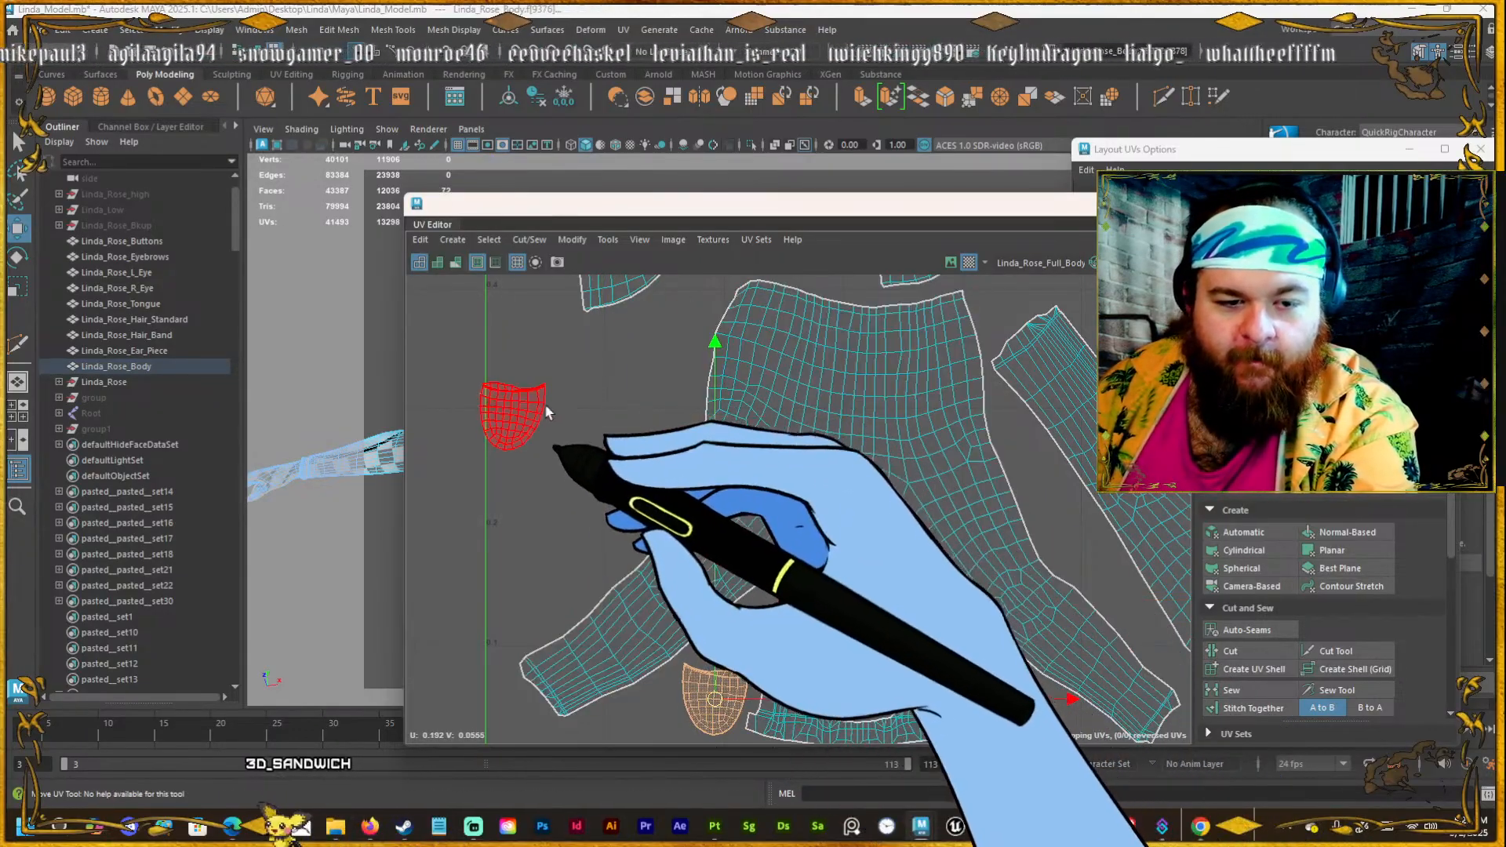
{"action": "left_click", "coordinate": [517, 413]}
{"action": "left_click_drag", "start_coordinate": [517, 413], "coordinate": [563, 582]}
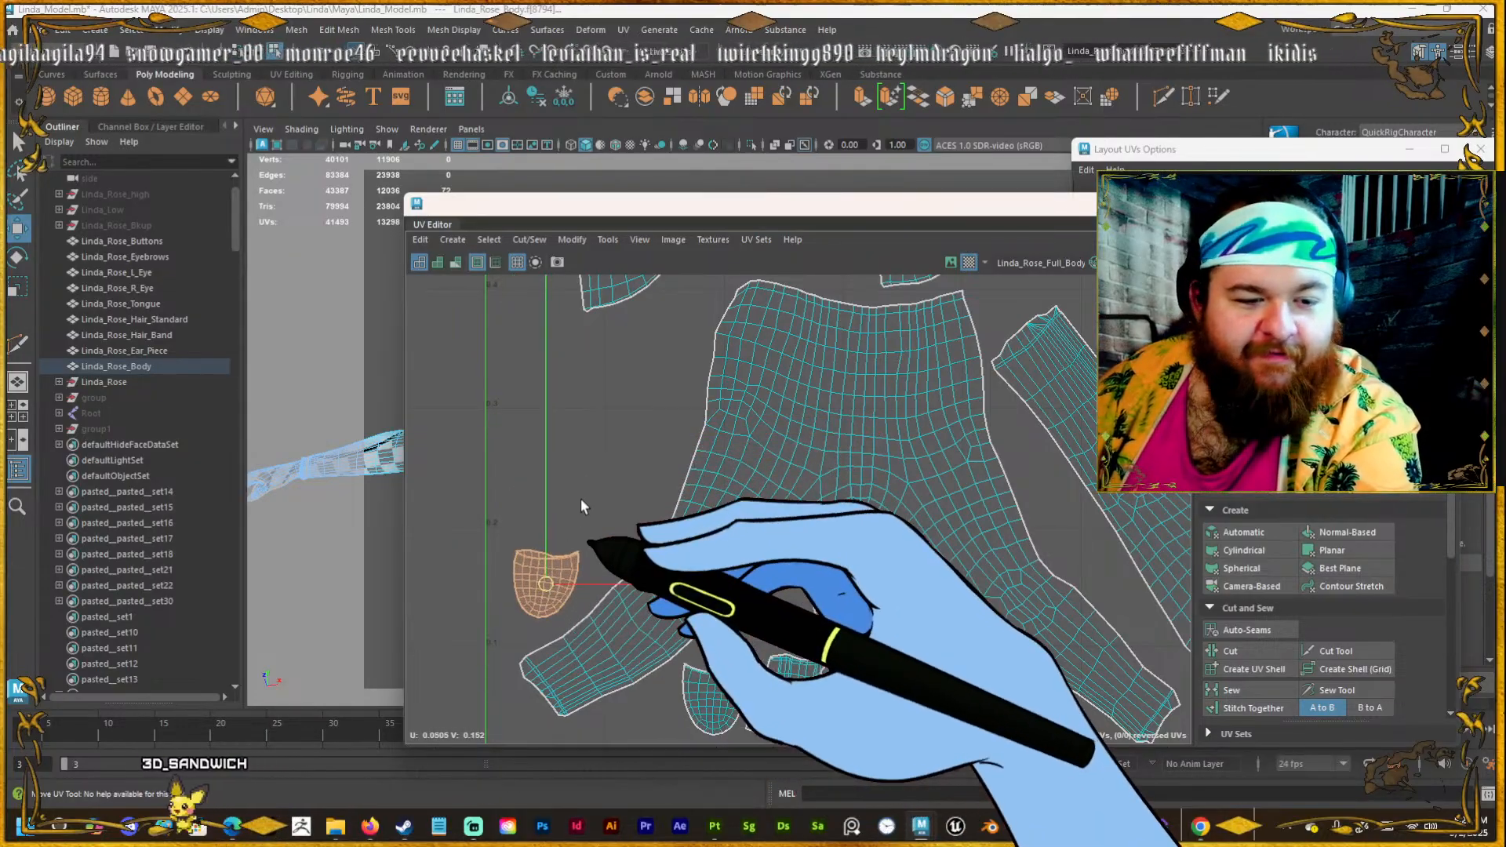
Place the small flared shell in the gap between the two fin-shaped shells and rotate it upright.
{"action": "scroll", "coordinate": [651, 506], "scroll_direction": "down", "scroll_amount": 5}
{"action": "scroll", "coordinate": [696, 566], "scroll_direction": "up", "scroll_amount": 1}
{"action": "middle_click_drag", "start_coordinate": [559, 611], "coordinate": [585, 656], "text": "alt"}
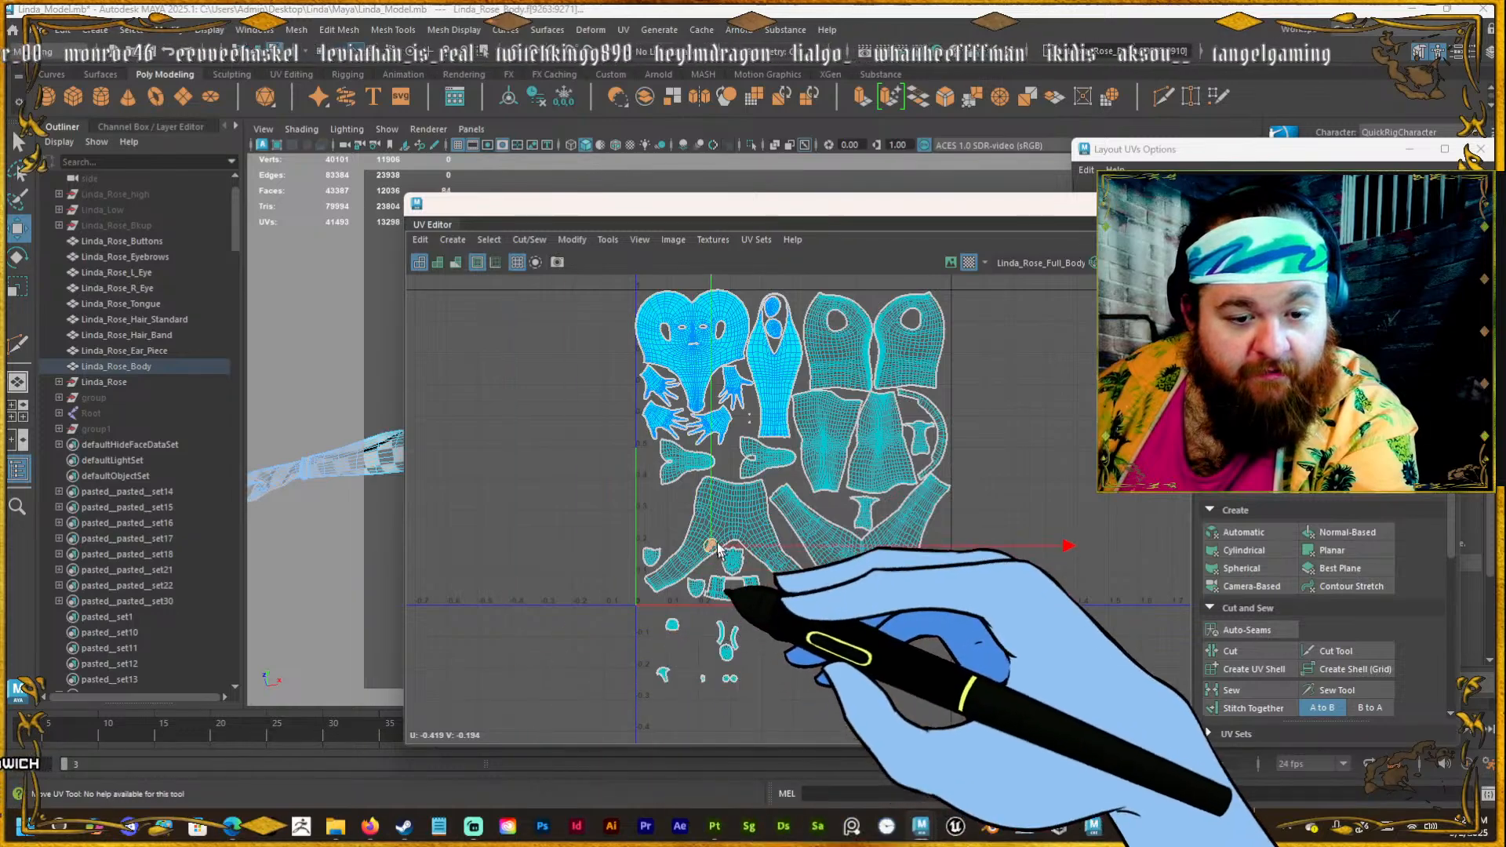
{"action": "scroll", "coordinate": [717, 445], "scroll_direction": "up", "scroll_amount": 4}
{"action": "scroll", "coordinate": [717, 447], "scroll_direction": "up", "scroll_amount": 1}
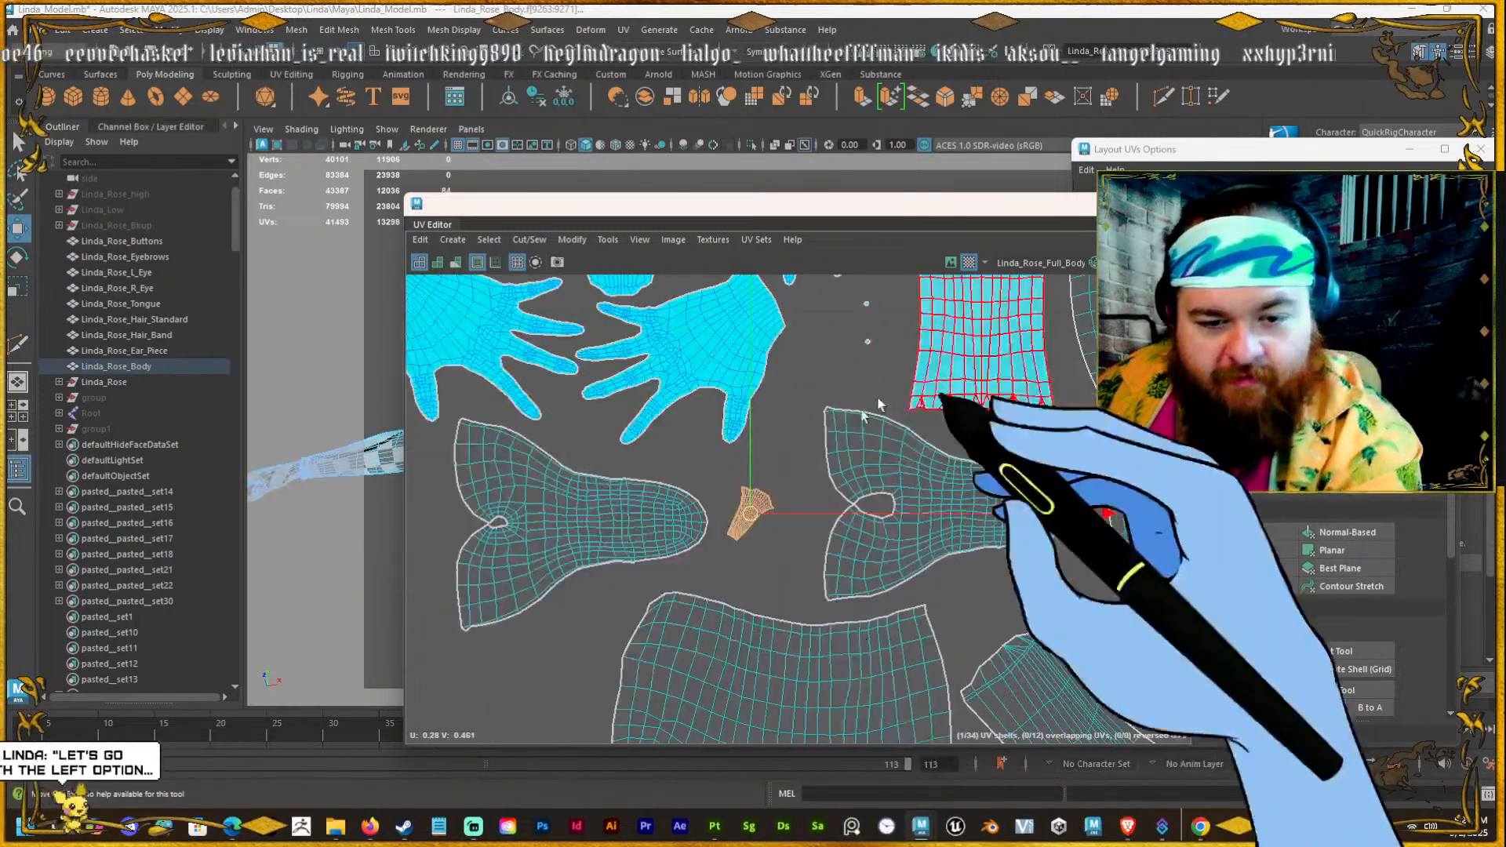
{"action": "key", "text": "e"}
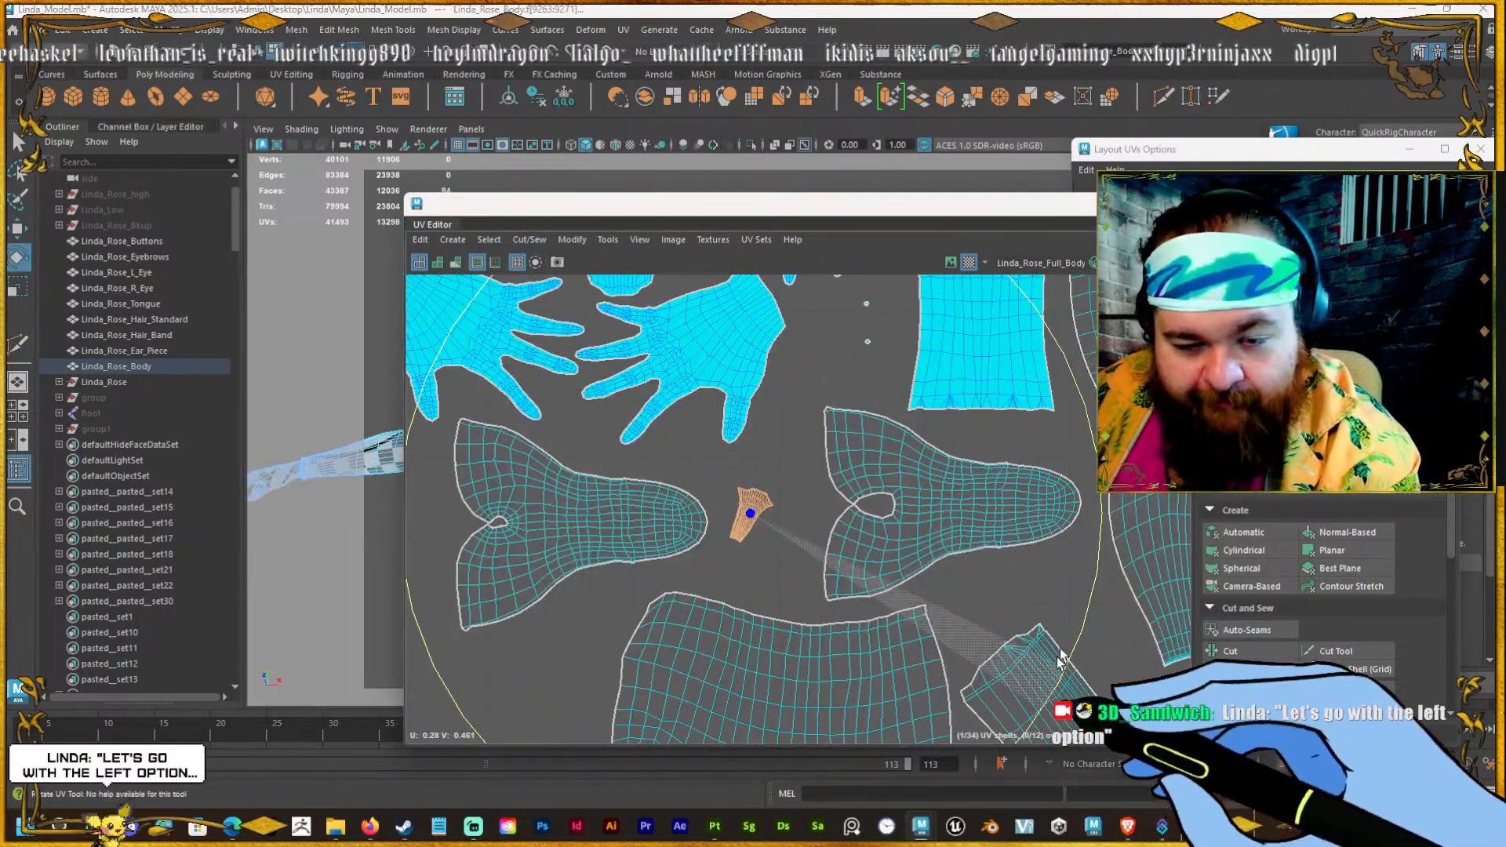
{"action": "key", "text": "w"}
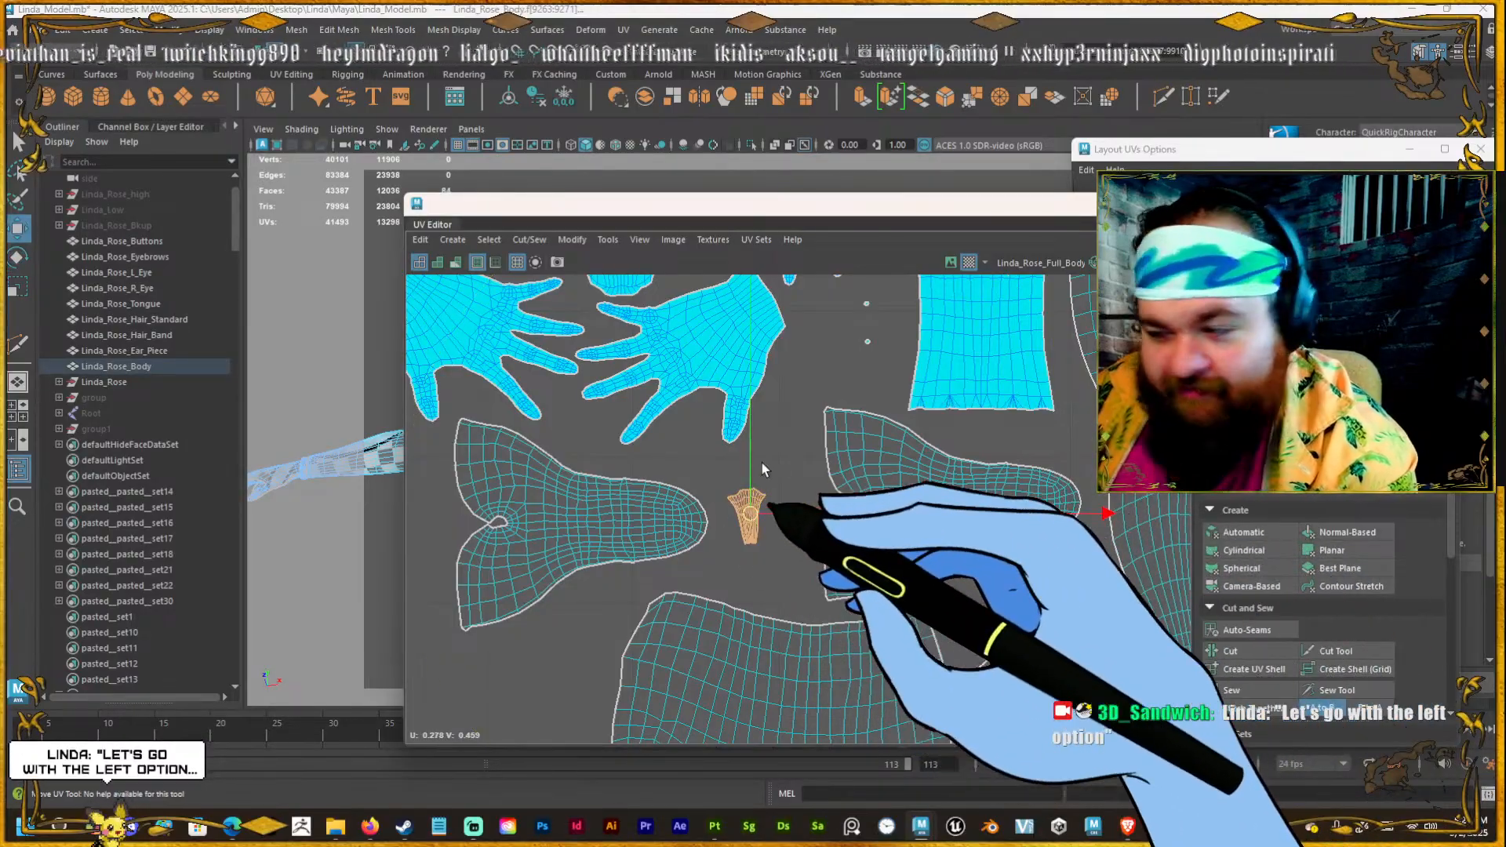
Move the second flared shell beside the first one between the fin-shaped shells and rotate it upright.
{"action": "scroll", "coordinate": [784, 471], "scroll_direction": "down", "scroll_amount": 6}
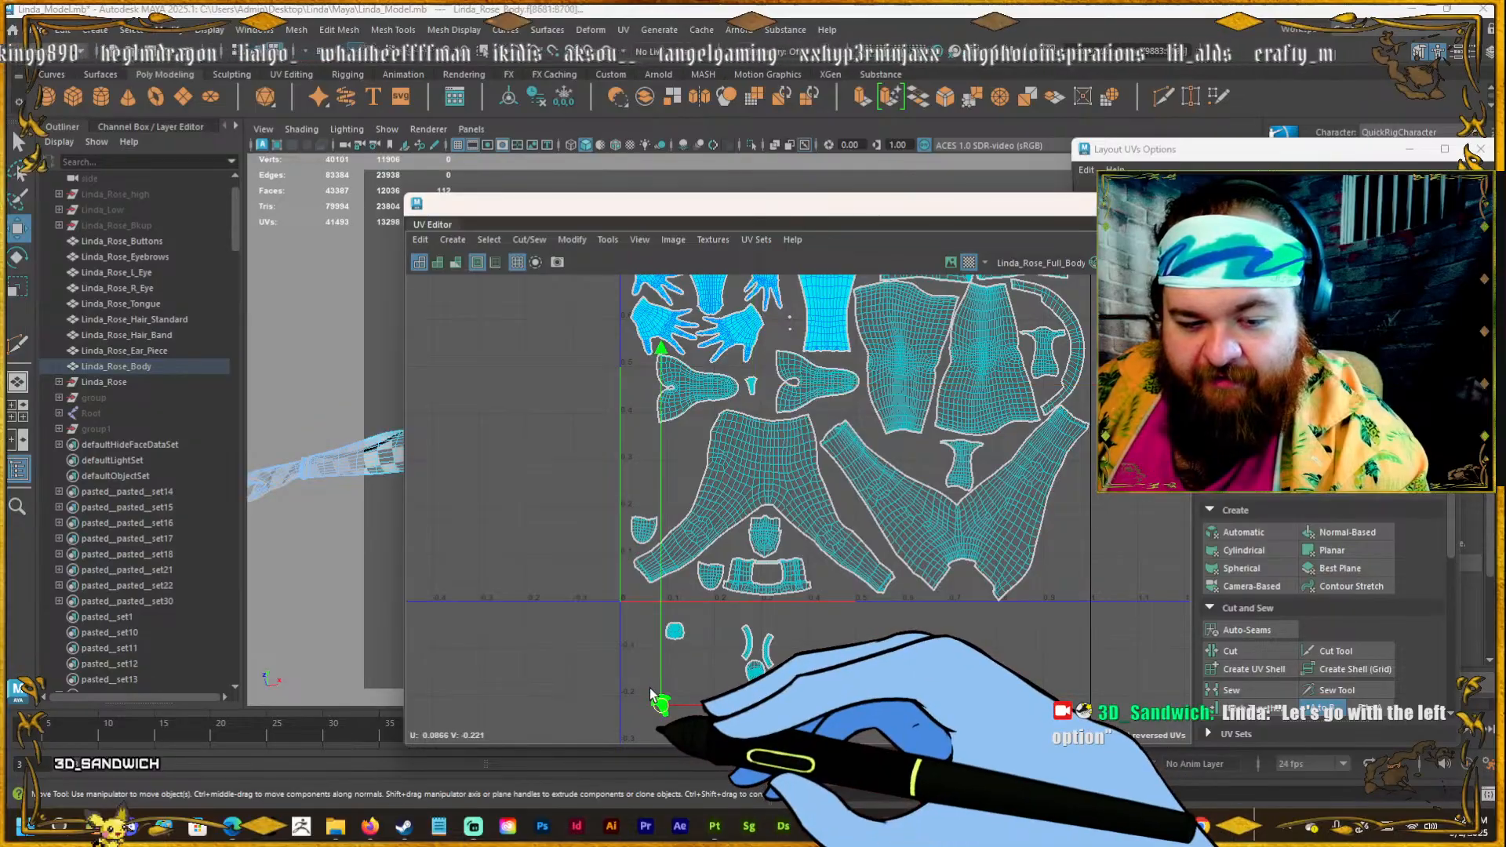
{"action": "left_click_drag", "start_coordinate": [659, 704], "coordinate": [758, 382]}
{"action": "right_click_drag", "start_coordinate": [764, 369], "coordinate": [722, 360], "text": "alt"}
{"action": "left_click_drag", "start_coordinate": [762, 415], "coordinate": [750, 572]}
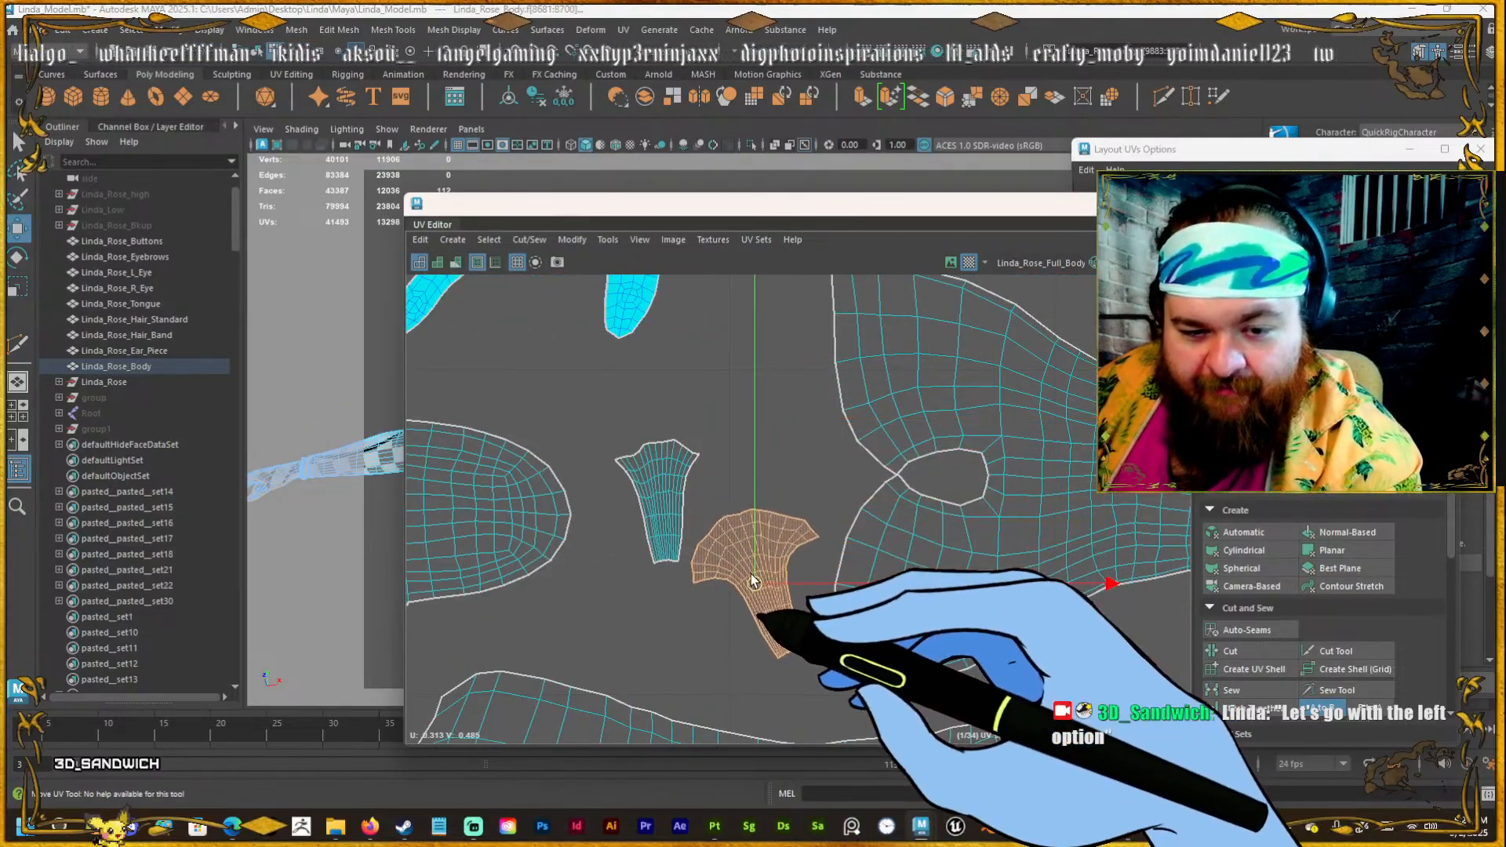
{"action": "key", "text": "e"}
{"action": "left_click_drag", "start_coordinate": [1034, 365], "coordinate": [973, 619]}
{"action": "key", "text": "w"}
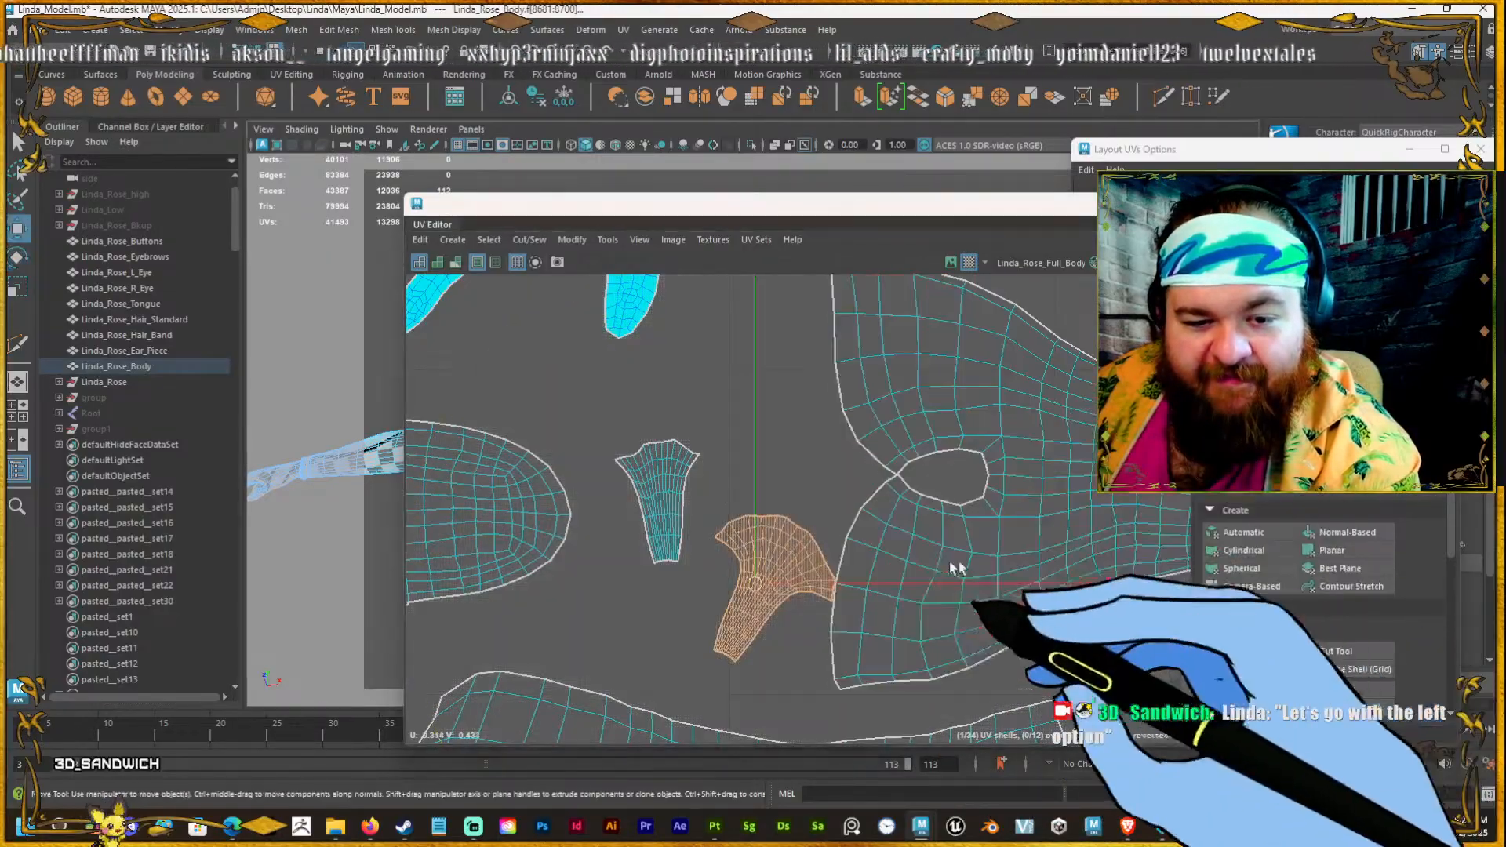
{"action": "key", "text": "e"}
{"action": "left_click_drag", "start_coordinate": [1089, 474], "coordinate": [1076, 435]}
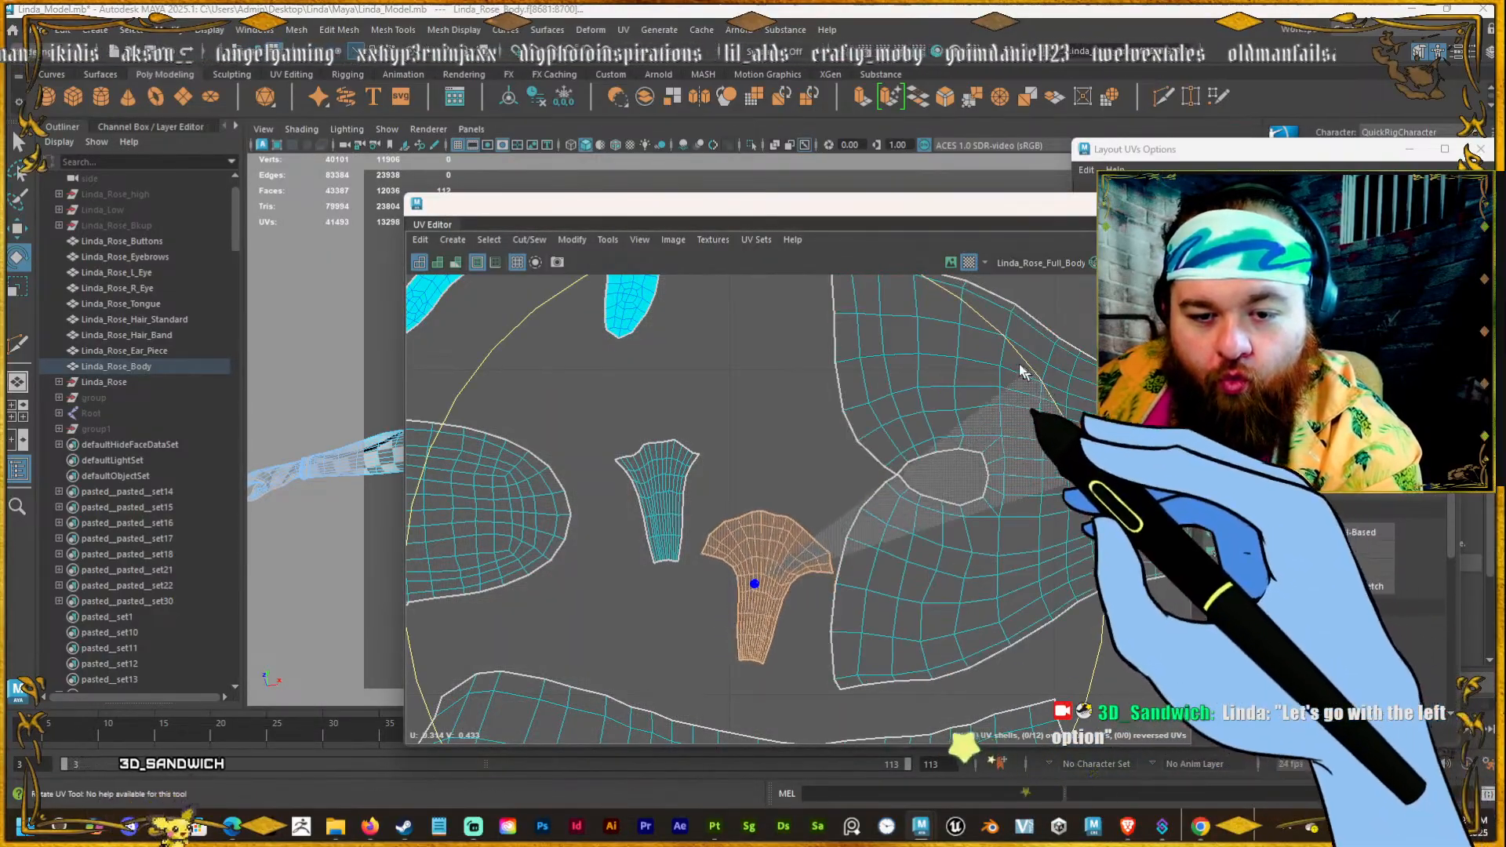
{"action": "key", "text": "w"}
Shift the second flared shell up closer to the first one, just below the hand shell.
{"action": "scroll", "coordinate": [874, 433], "scroll_direction": "up", "scroll_amount": 4}
{"action": "scroll", "coordinate": [799, 540], "scroll_direction": "down", "scroll_amount": 4}
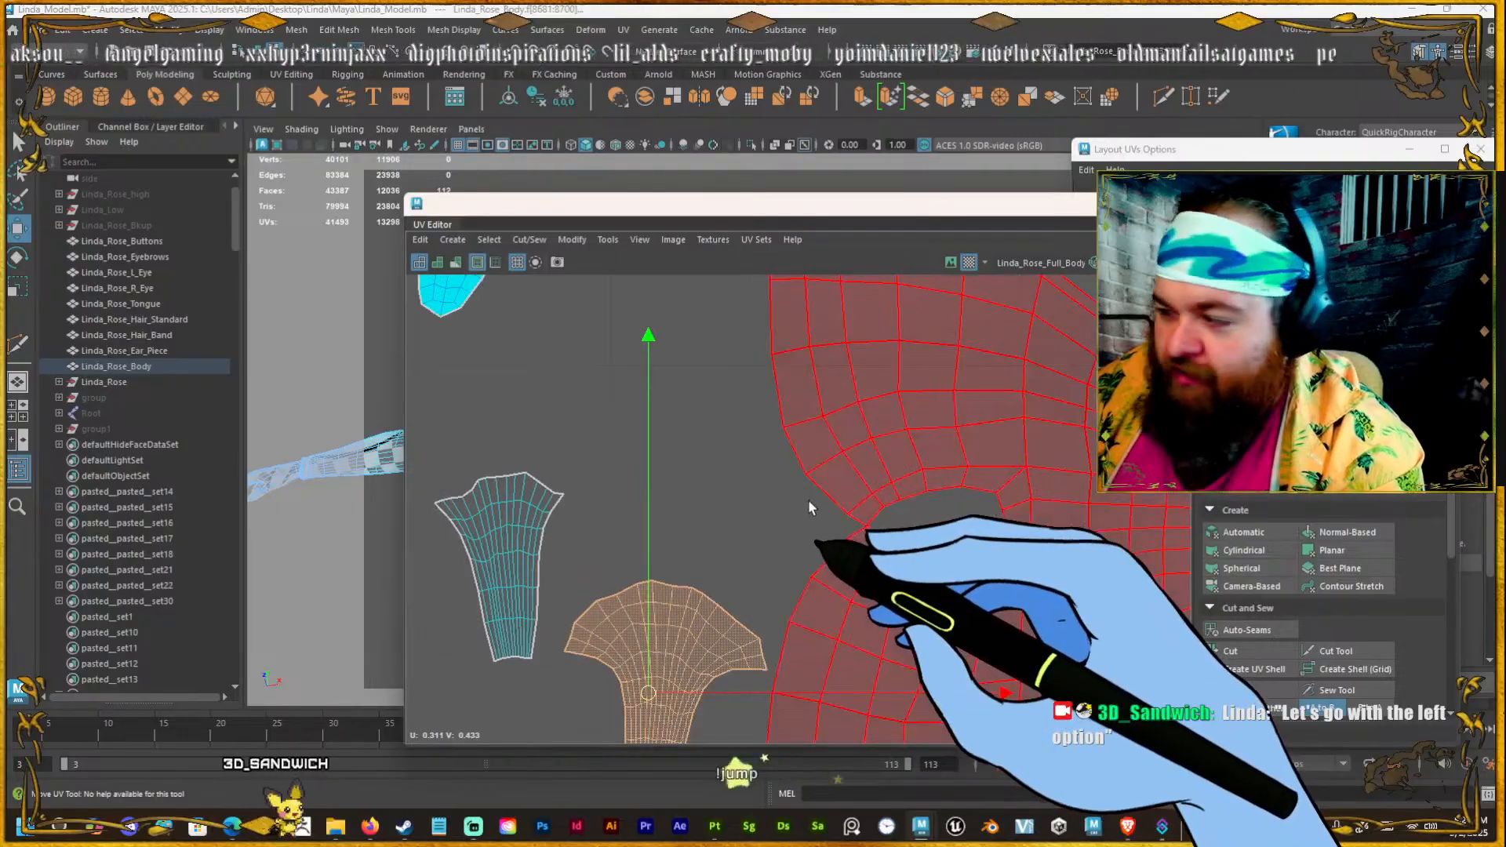
{"action": "scroll", "coordinate": [784, 533], "scroll_direction": "down", "scroll_amount": 2}
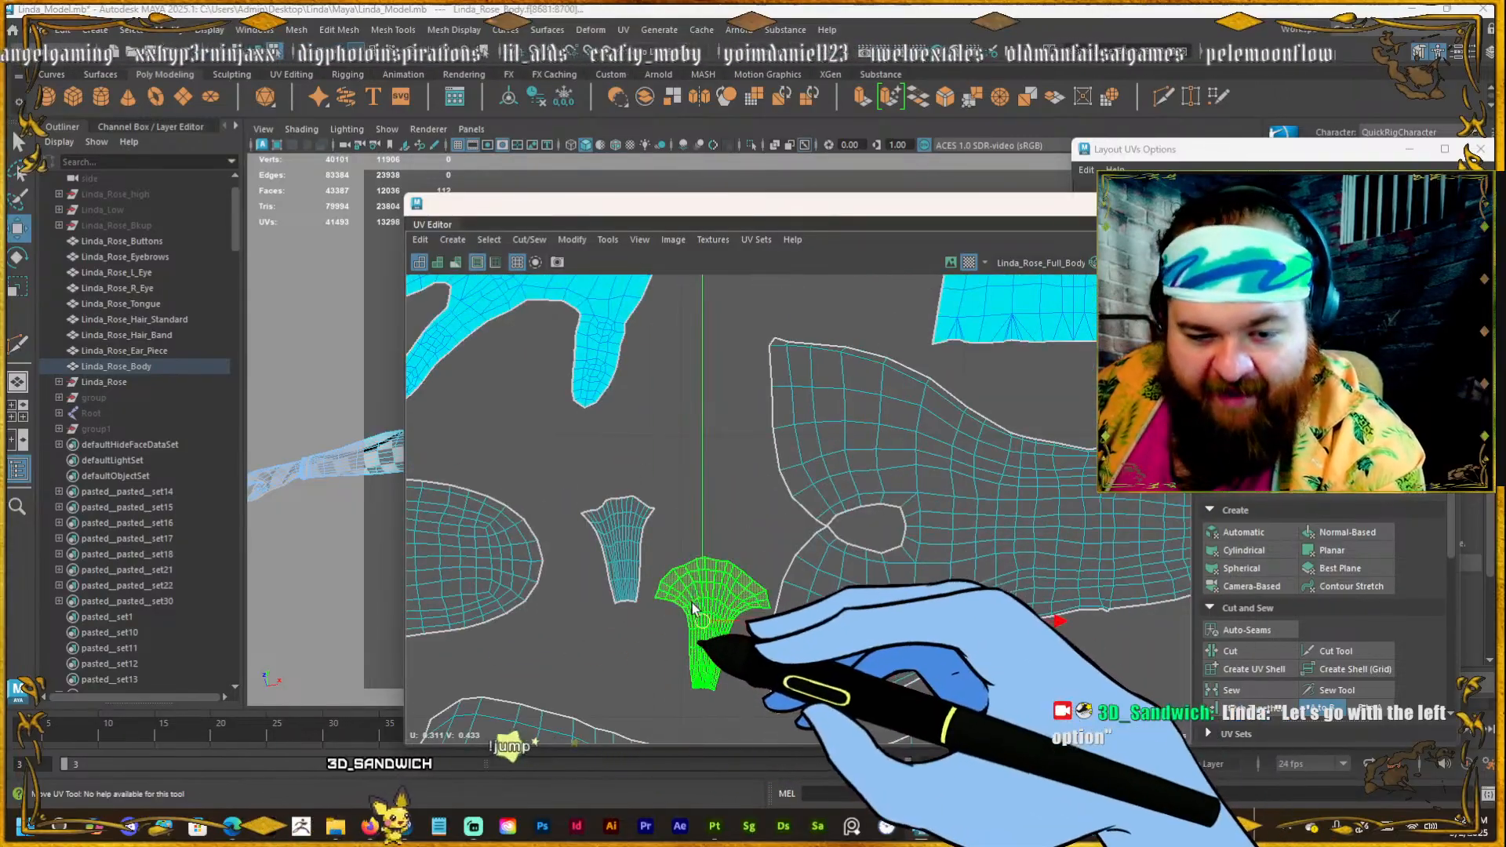
{"action": "left_click_drag", "start_coordinate": [698, 649], "coordinate": [681, 513]}
Place the two curved strip shells side by side between the tile-edge shield shell and the two-legged shell's leg.
{"action": "scroll", "coordinate": [706, 502], "scroll_direction": "down", "scroll_amount": 5}
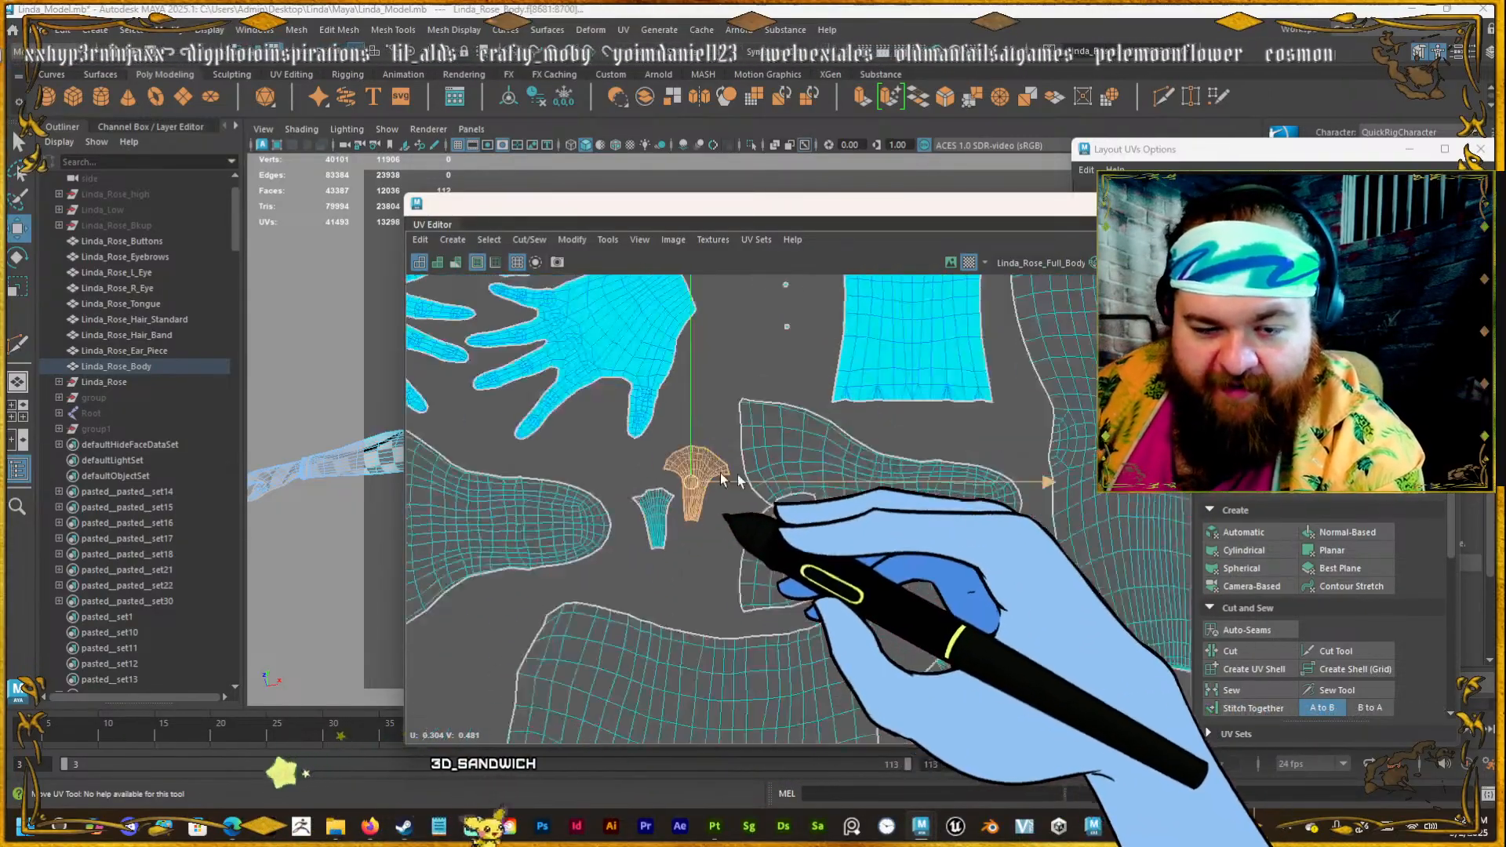
{"action": "scroll", "coordinate": [761, 423], "scroll_direction": "up", "scroll_amount": 2}
{"action": "scroll", "coordinate": [754, 642], "scroll_direction": "up", "scroll_amount": 2}
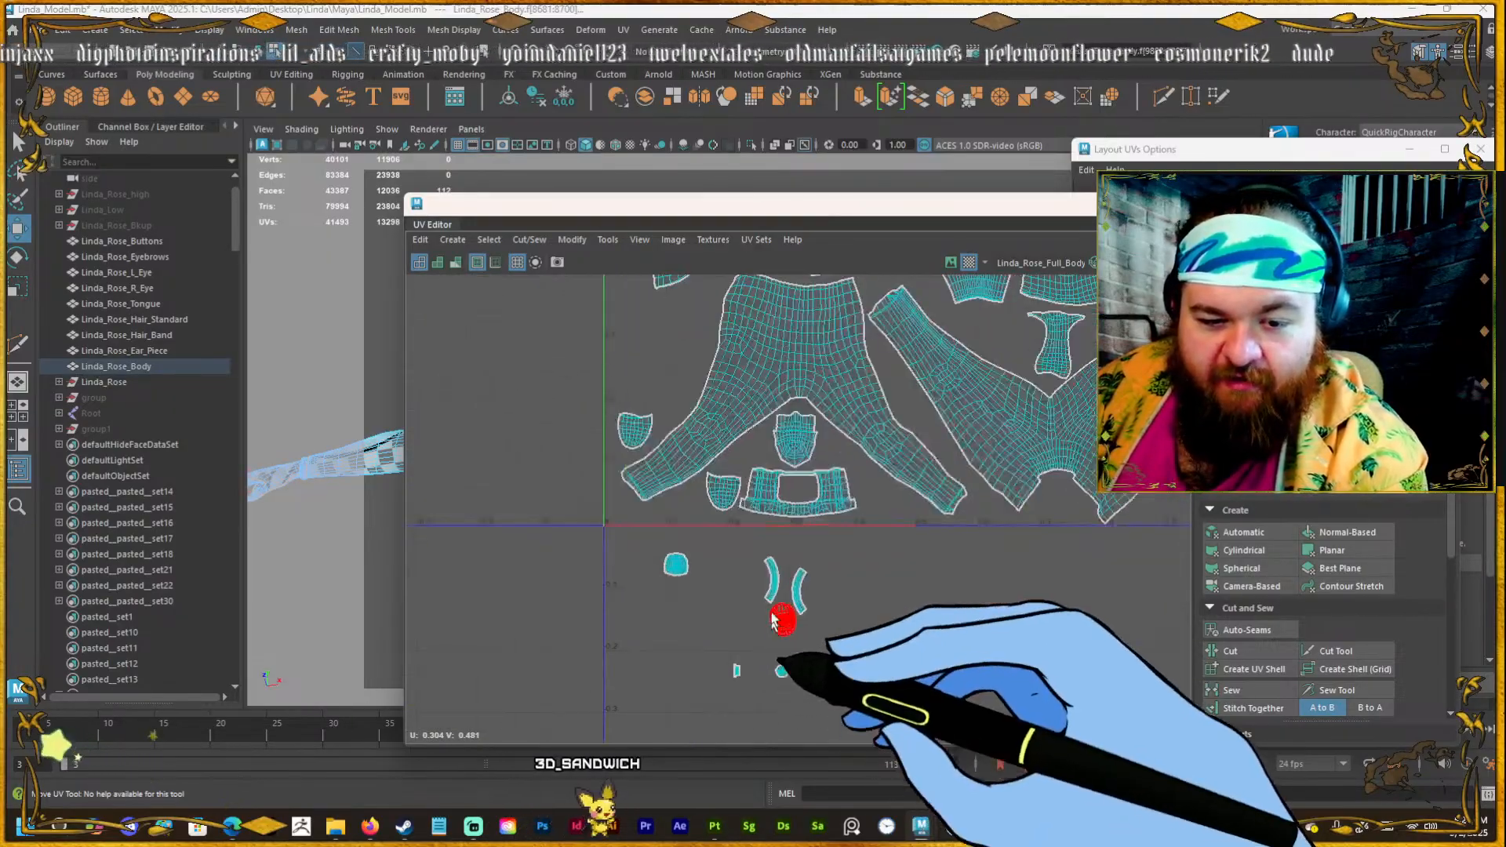
{"action": "left_click", "coordinate": [777, 590]}
{"action": "left_click_drag", "start_coordinate": [780, 590], "coordinate": [672, 402]}
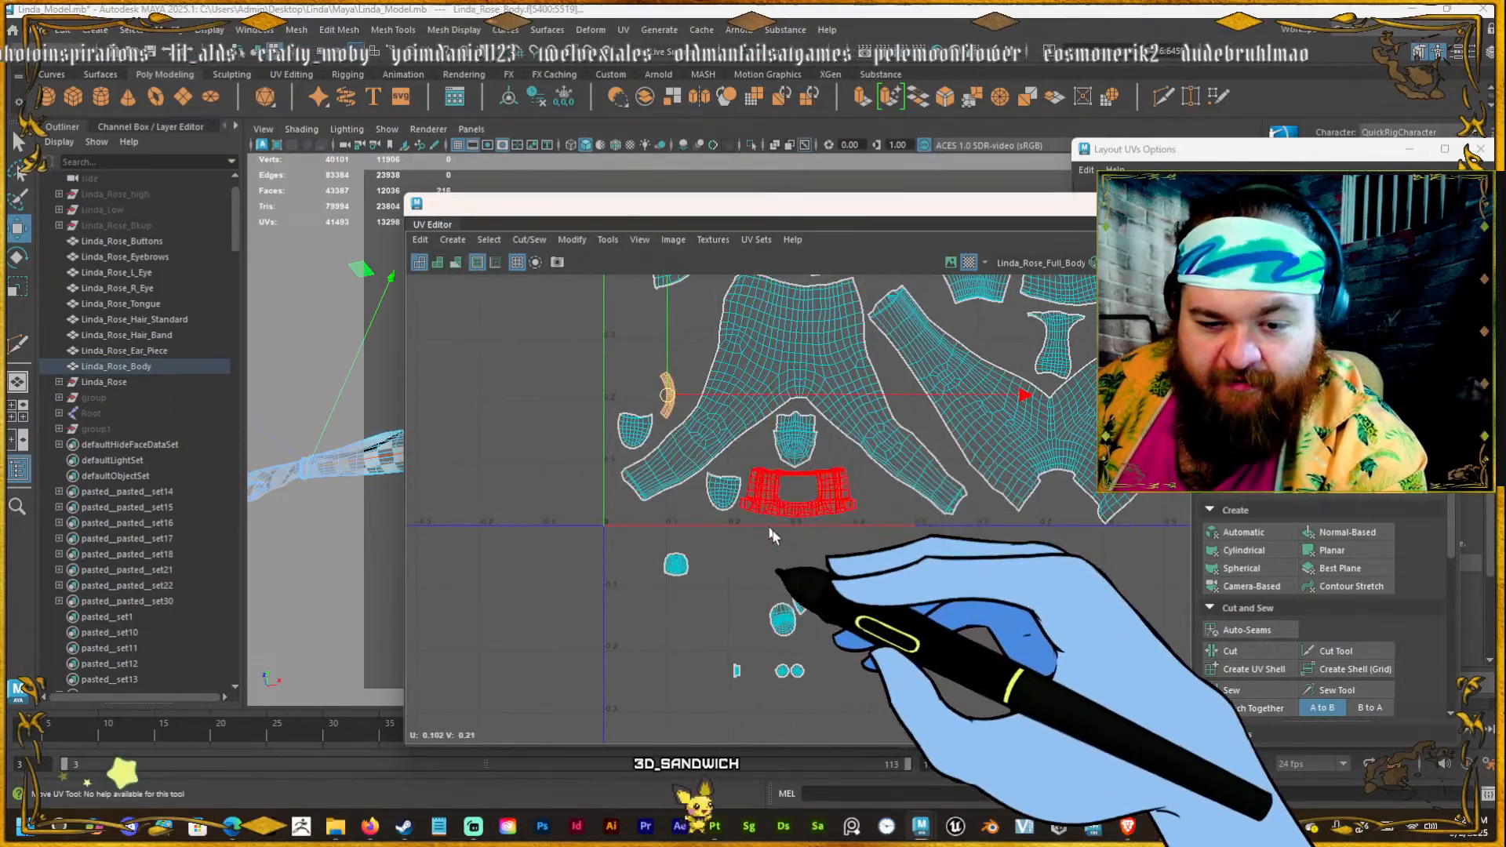
{"action": "left_click", "coordinate": [799, 590]}
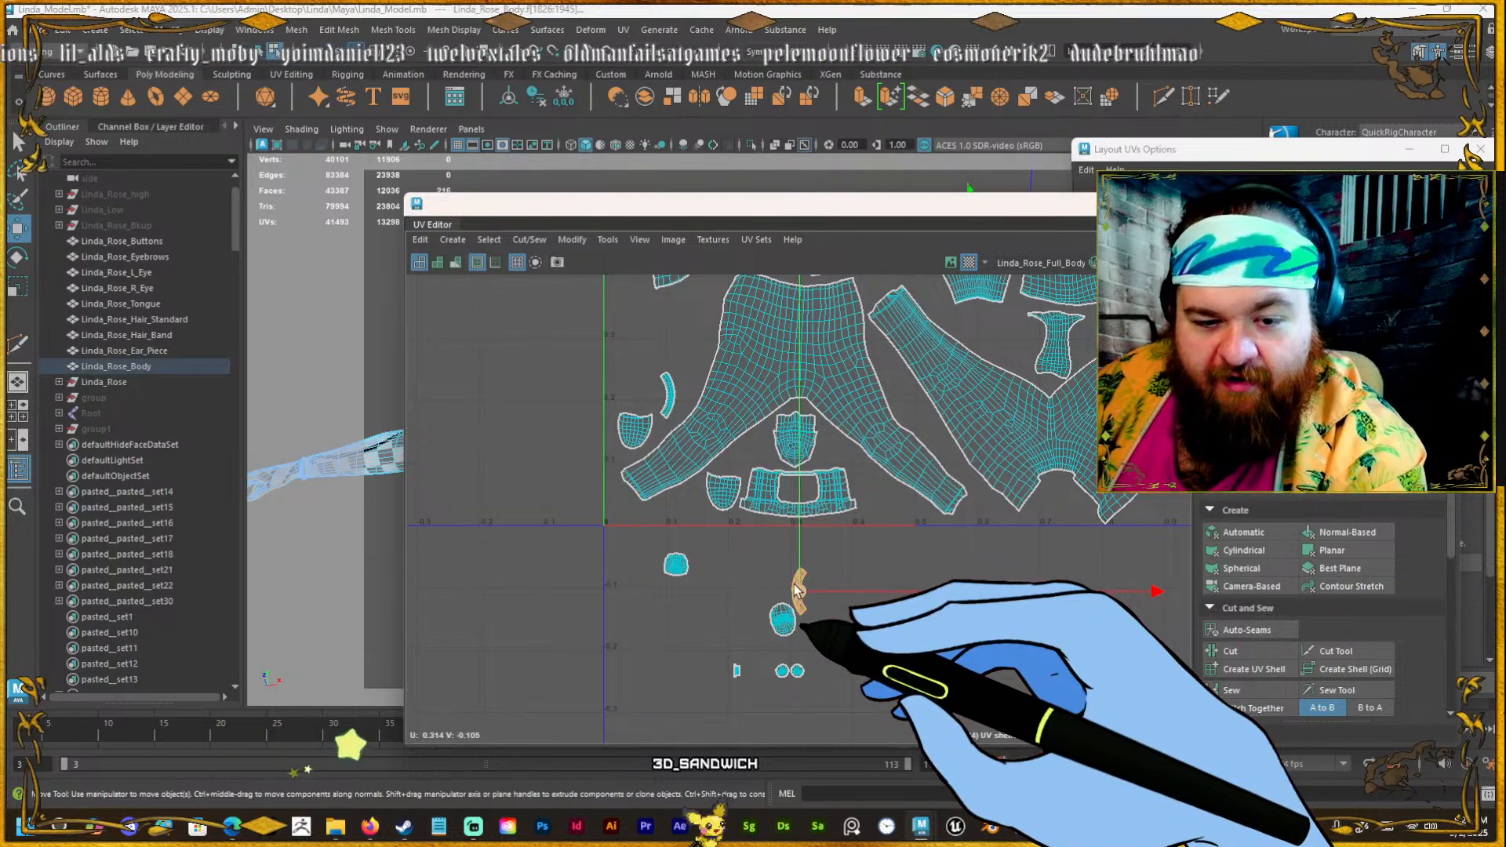
{"action": "left_click_drag", "start_coordinate": [798, 589], "coordinate": [689, 367]}
Place the rounded-square shell at the tile edge above the small shield-shaped shell and match it to texel density 430.7511.
{"action": "left_click", "coordinate": [673, 571]}
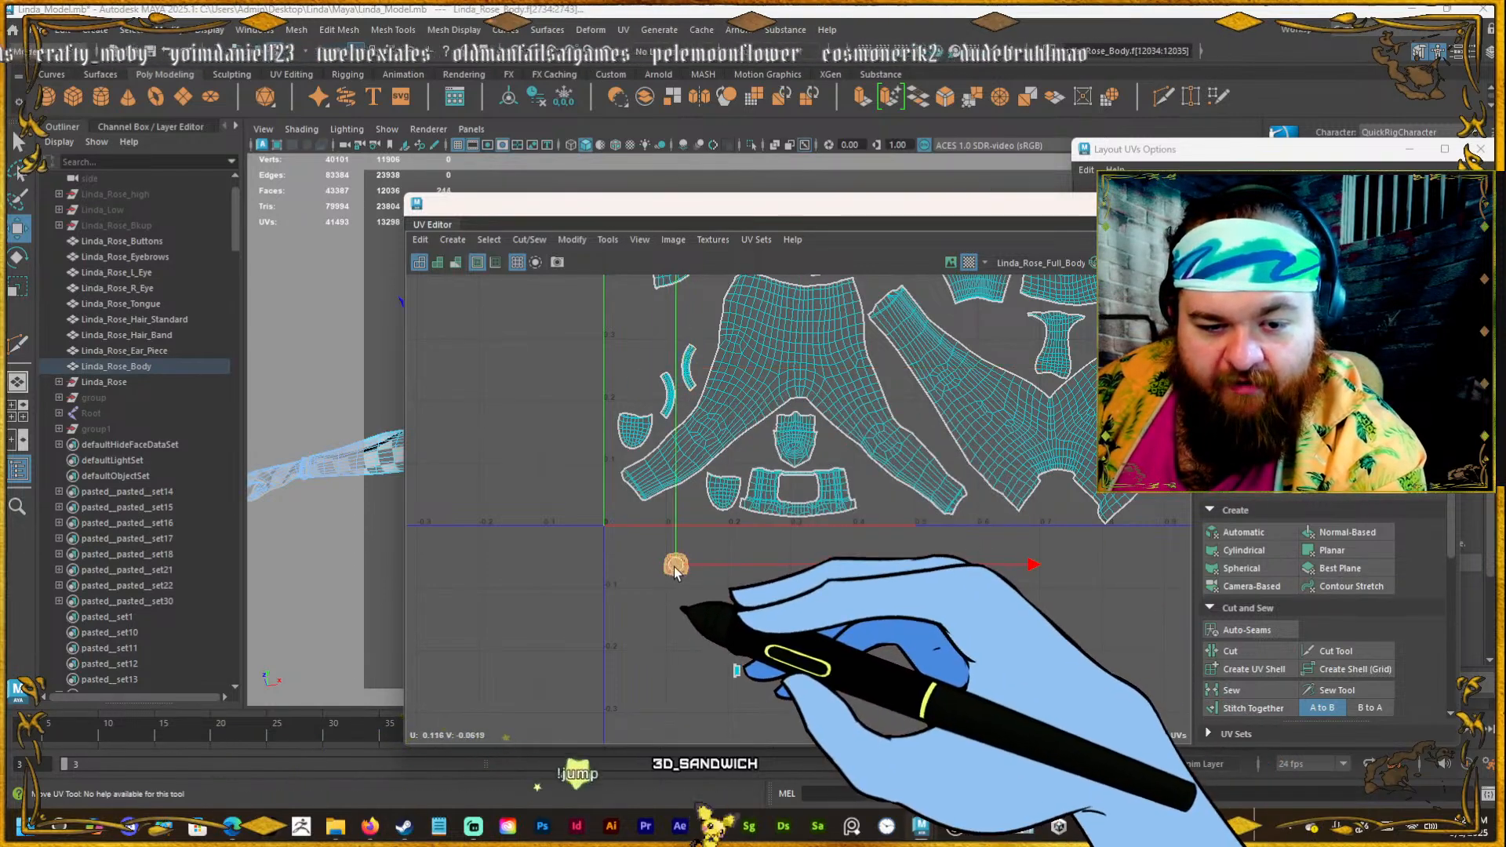
{"action": "left_click_drag", "start_coordinate": [673, 570], "coordinate": [628, 400]}
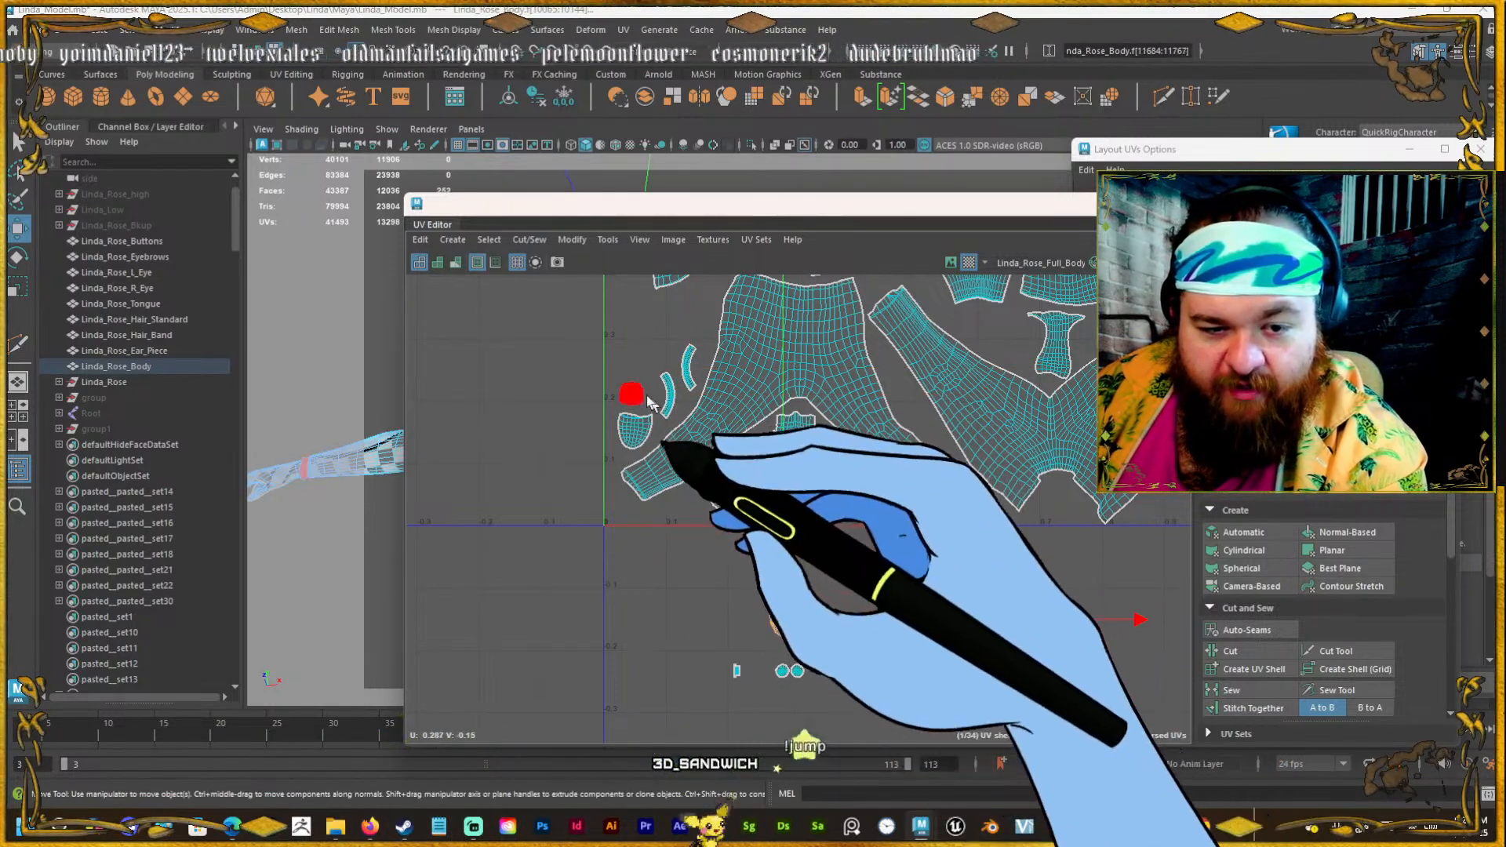
{"action": "left_click_drag", "start_coordinate": [816, 194], "coordinate": [815, 144]}
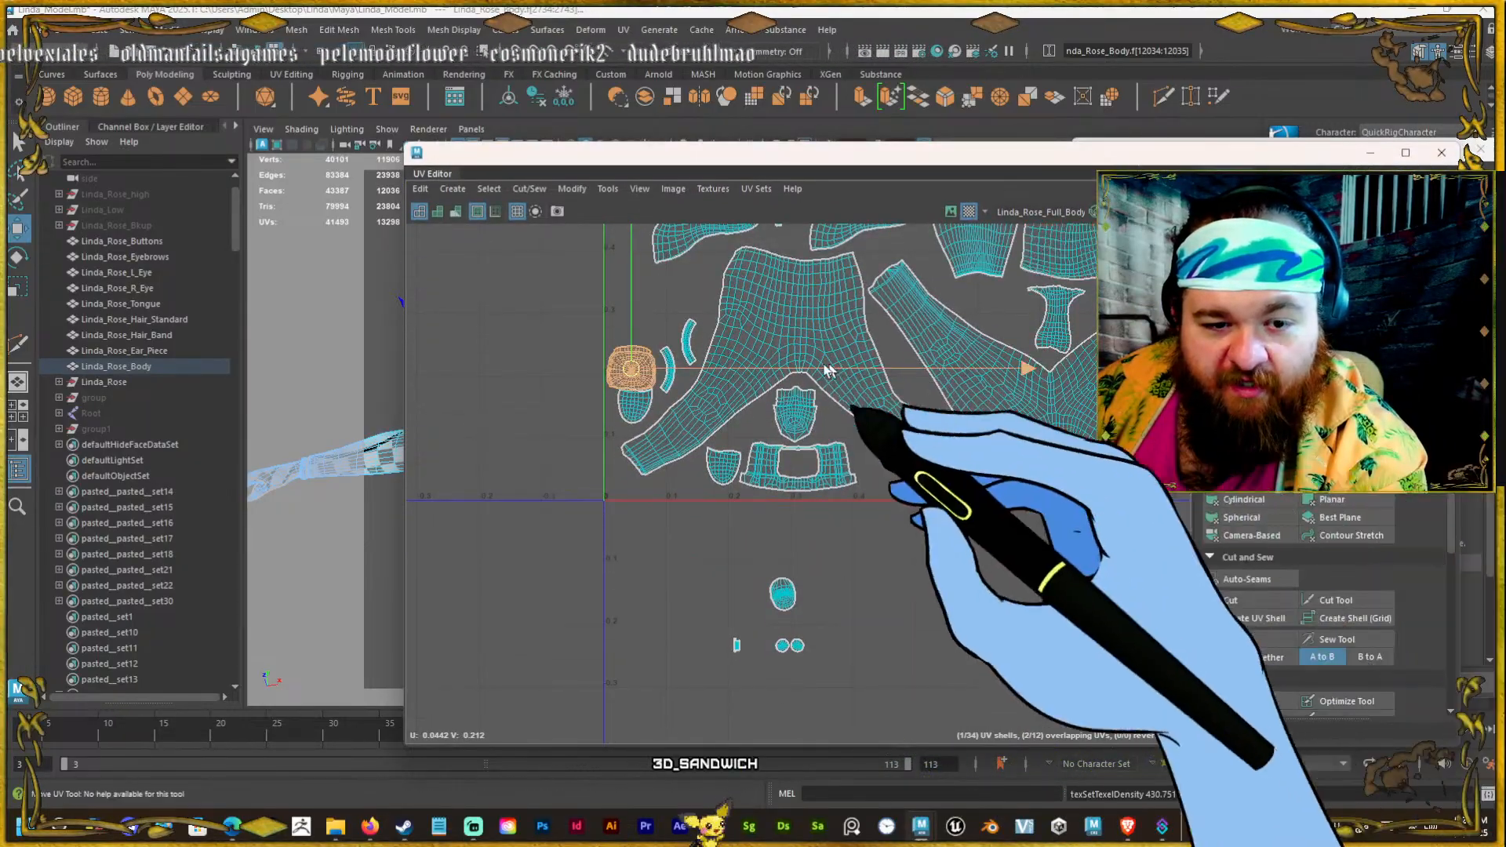
{"action": "scroll", "coordinate": [638, 306], "scroll_direction": "up", "scroll_amount": 7}
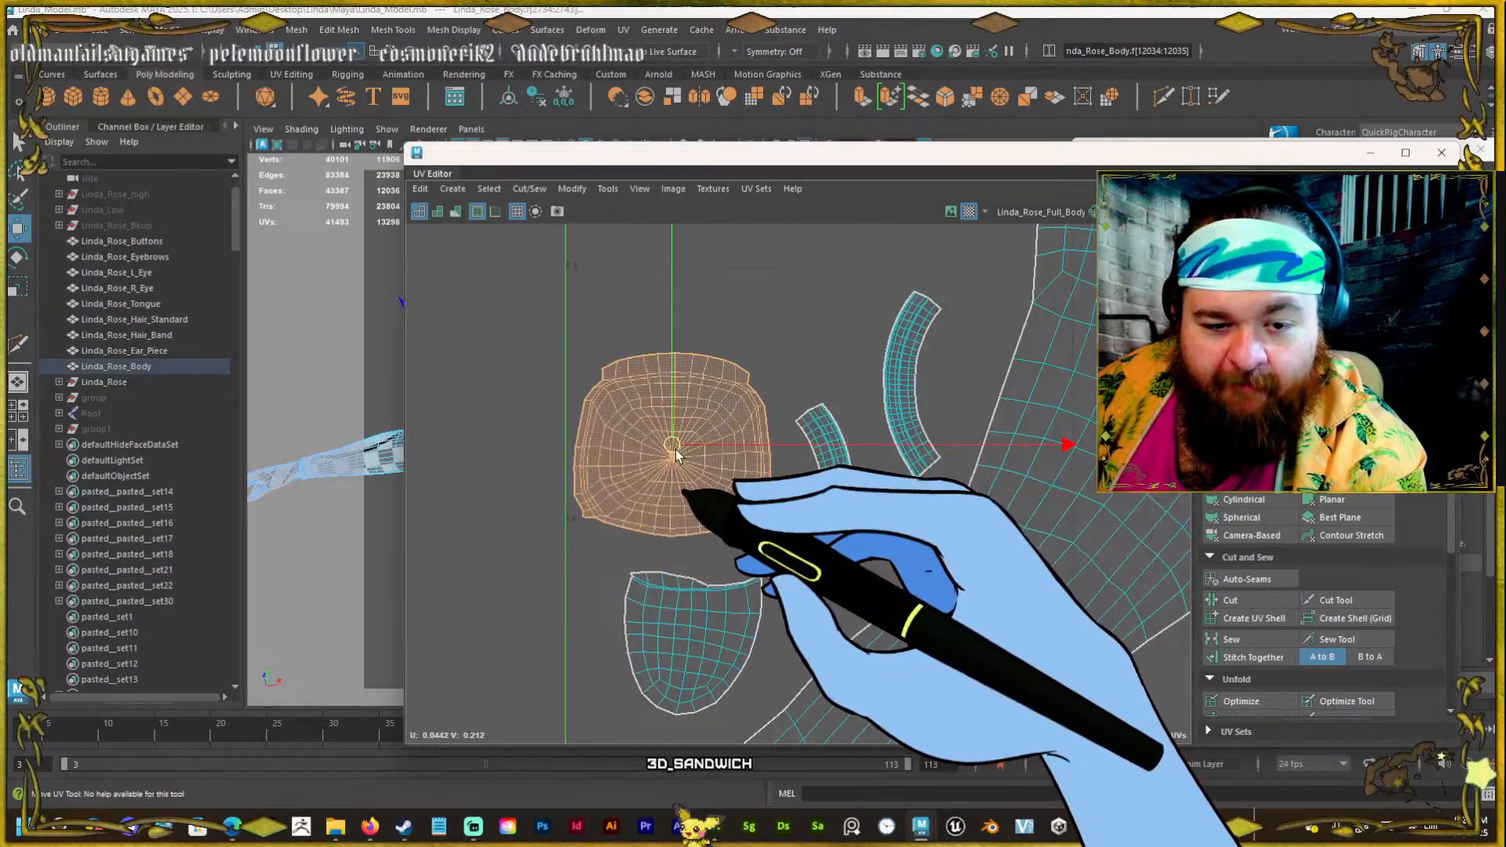
{"action": "scroll", "coordinate": [681, 497], "scroll_direction": "down", "scroll_amount": 6}
{"action": "left_click", "coordinate": [866, 528]}
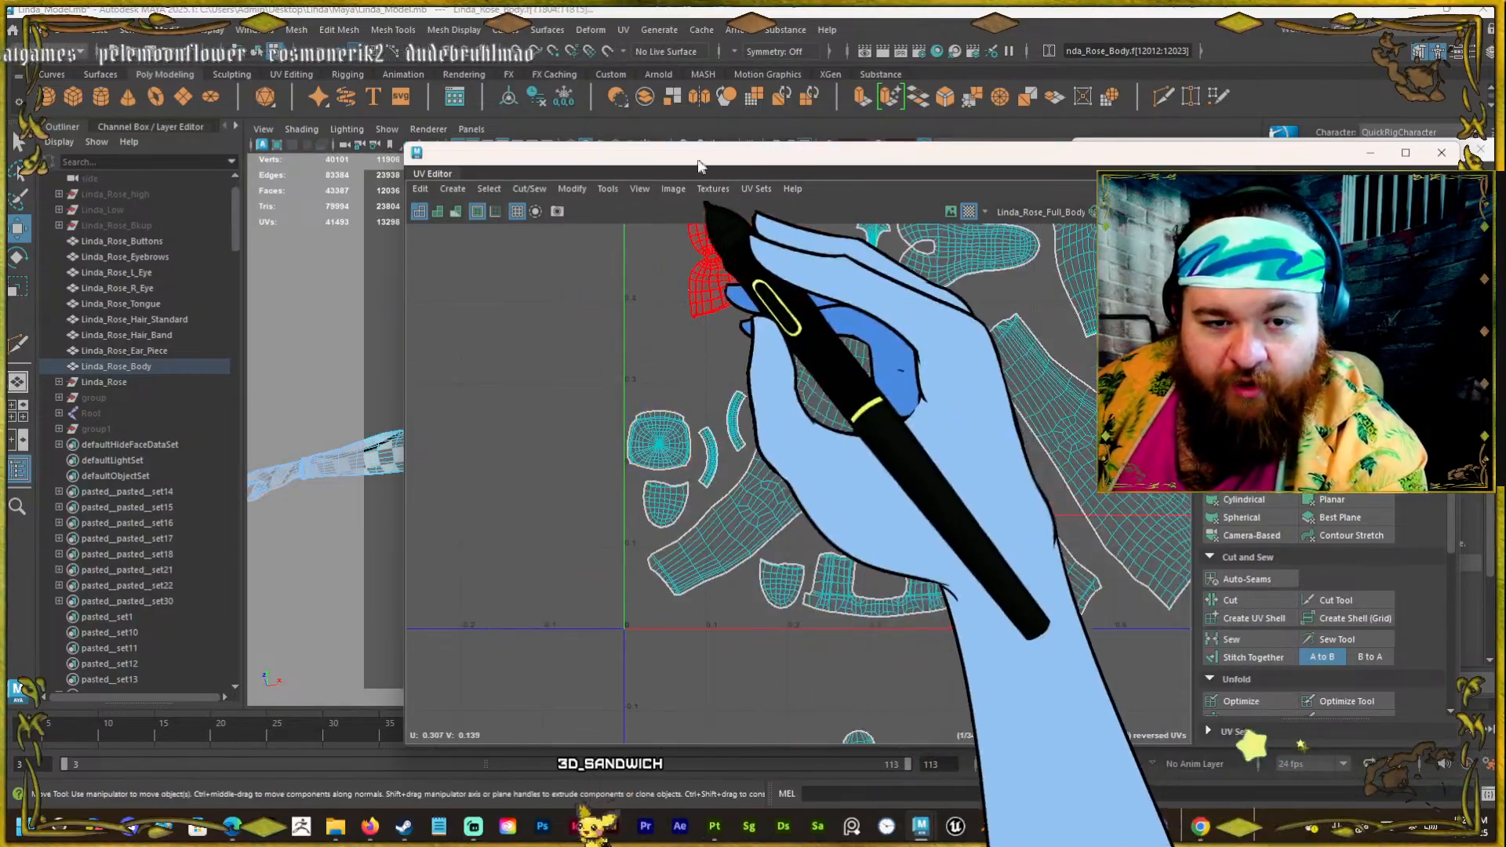
Move the larger shield-shaped shell from between the two legs to the tile edge above the rounded-square shell and enlarge it.
{"action": "left_click_drag", "start_coordinate": [699, 161], "coordinate": [1505, 279]}
{"action": "key", "text": "f"}
{"action": "left_click_drag", "start_coordinate": [626, 435], "coordinate": [682, 548], "text": "alt"}
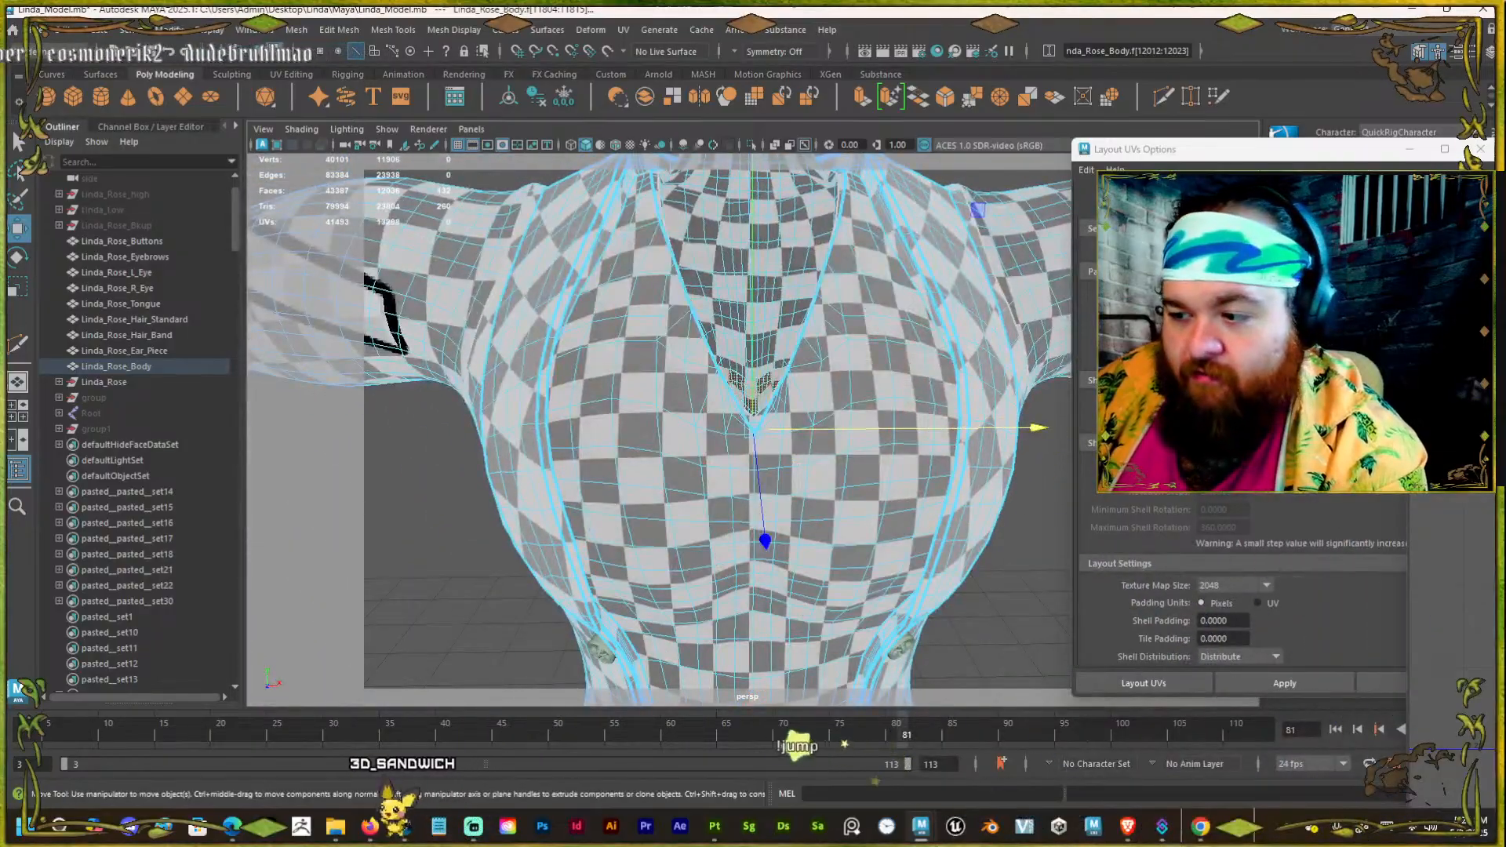
{"action": "mouse_move", "coordinate": [1505, 292]}
{"action": "left_mouse_down"}
{"action": "mouse_move", "coordinate": [1505, 275]}
{"action": "mouse_move", "coordinate": [871, 32]}
{"action": "left_mouse_up"}
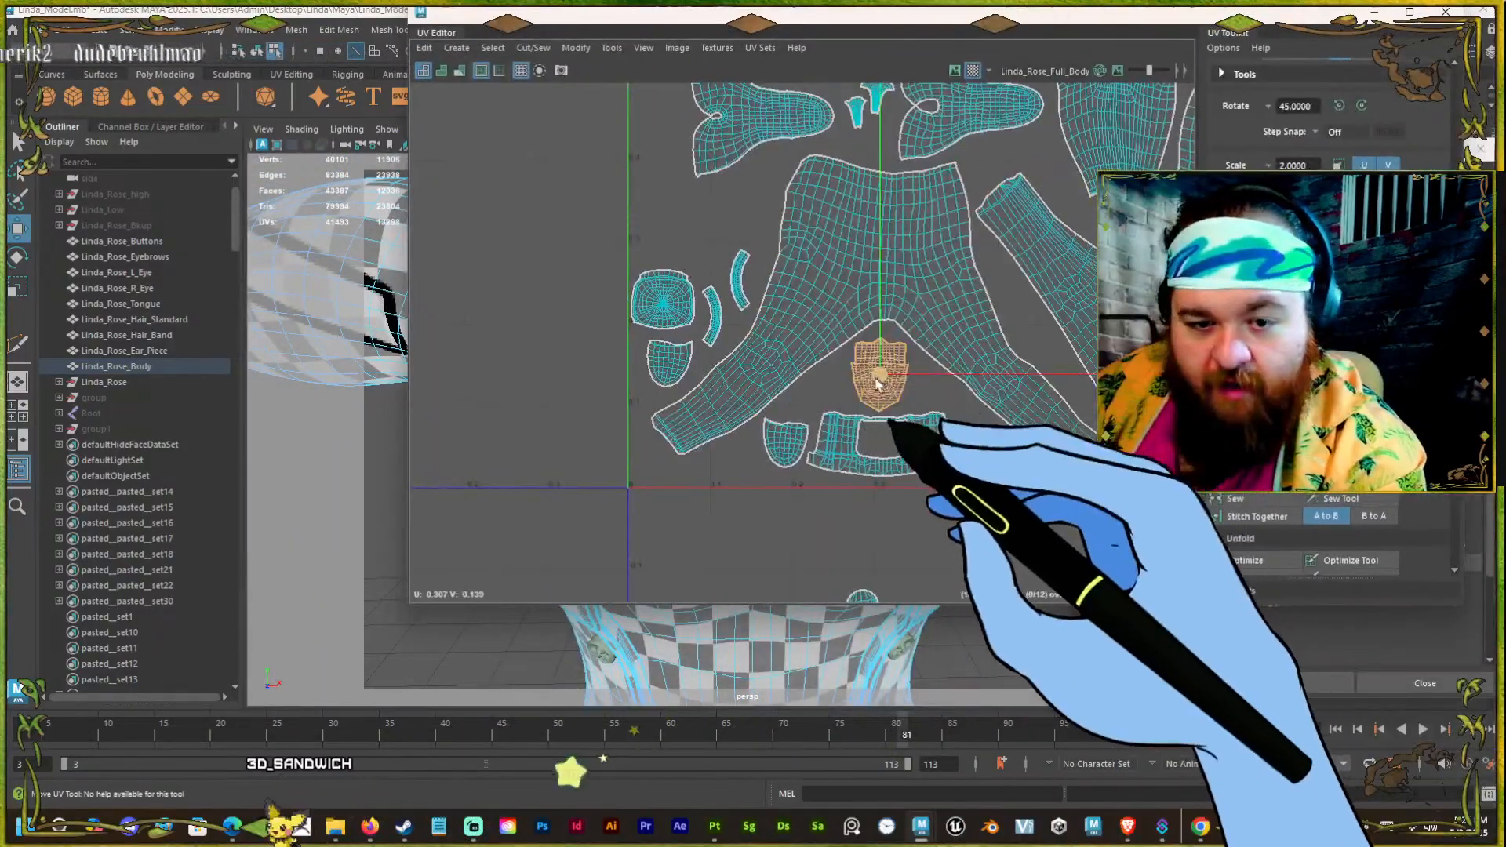
{"action": "left_click_drag", "start_coordinate": [880, 374], "coordinate": [777, 251]}
{"action": "key", "text": "r"}
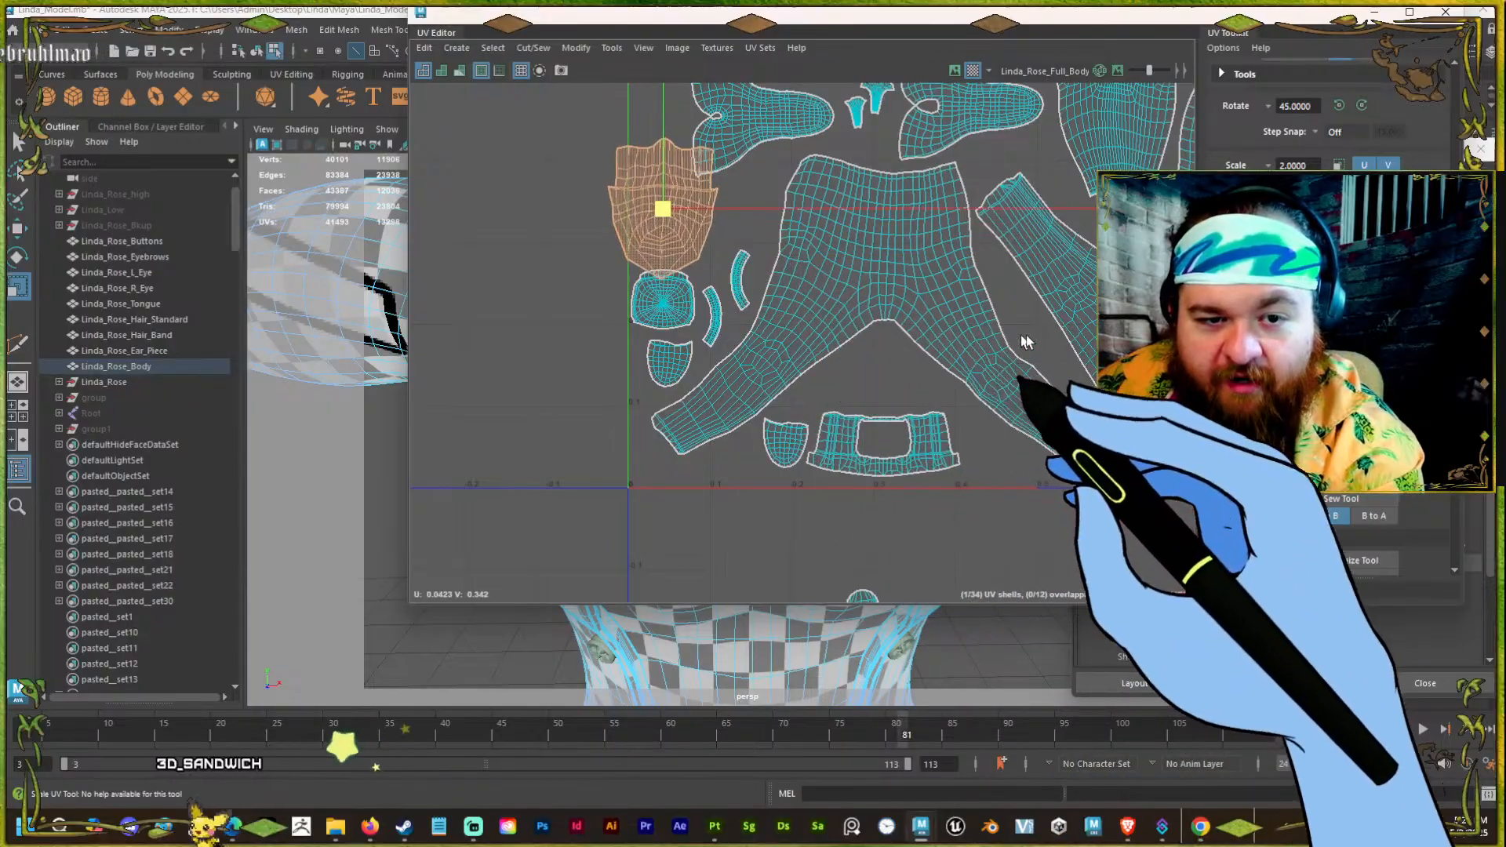
{"action": "middle_click_drag", "start_coordinate": [722, 264], "coordinate": [763, 449], "text": "alt"}
{"action": "left_click_drag", "start_coordinate": [703, 393], "coordinate": [721, 406]}
{"action": "right_click_drag", "start_coordinate": [730, 361], "coordinate": [682, 354], "text": "alt"}
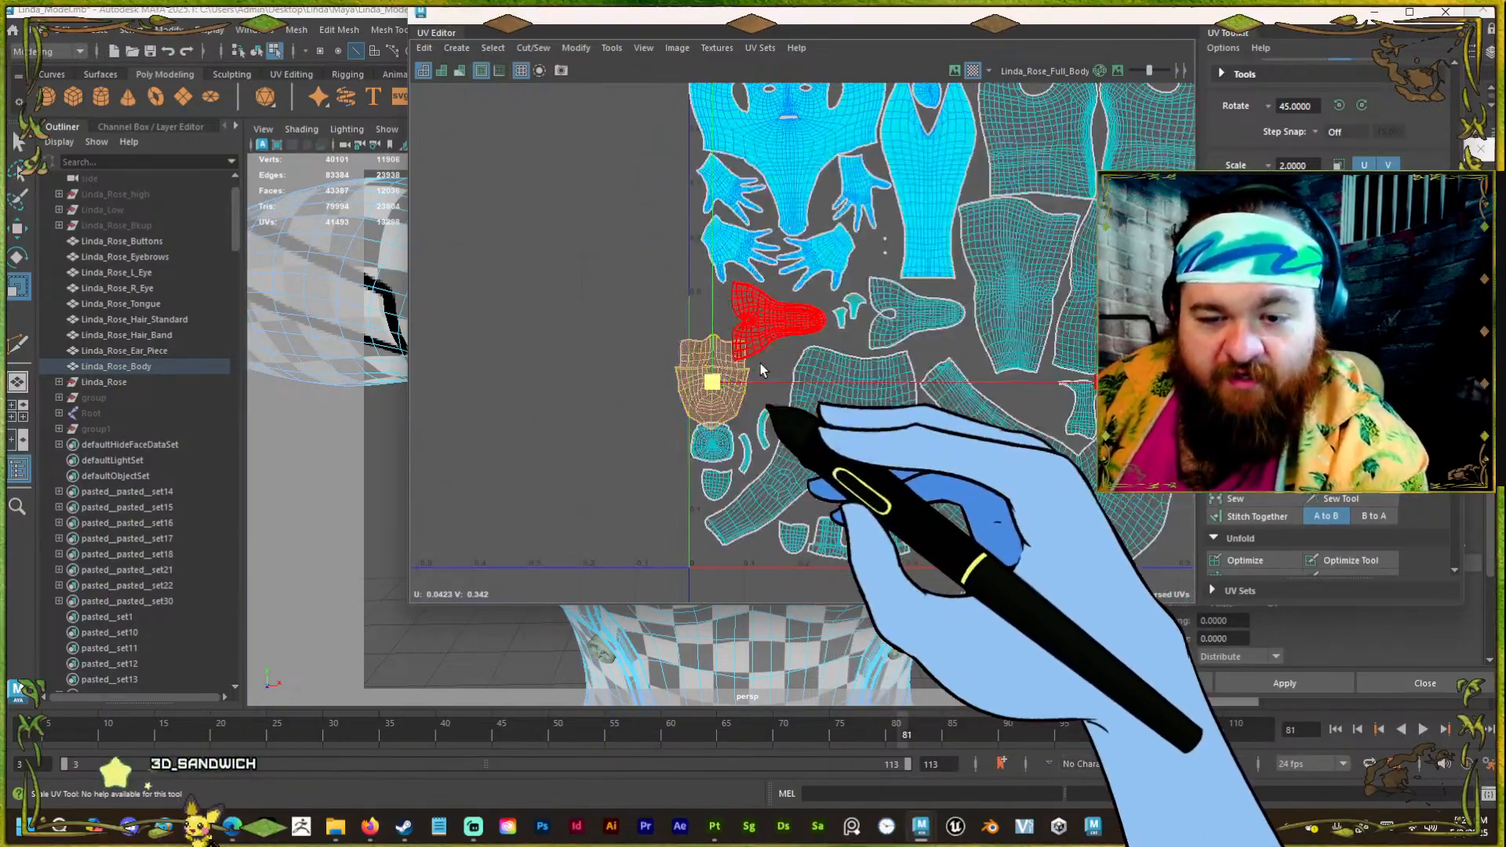
{"action": "right_click_drag", "start_coordinate": [1029, 310], "coordinate": [965, 318], "text": "alt"}
{"action": "right_click_drag", "start_coordinate": [791, 359], "coordinate": [844, 424], "text": "alt"}
Move the rounded-square shell into the gap between the two-legged shell's legs and shift the large shield shell down into its place.
{"action": "left_click", "coordinate": [825, 460]}
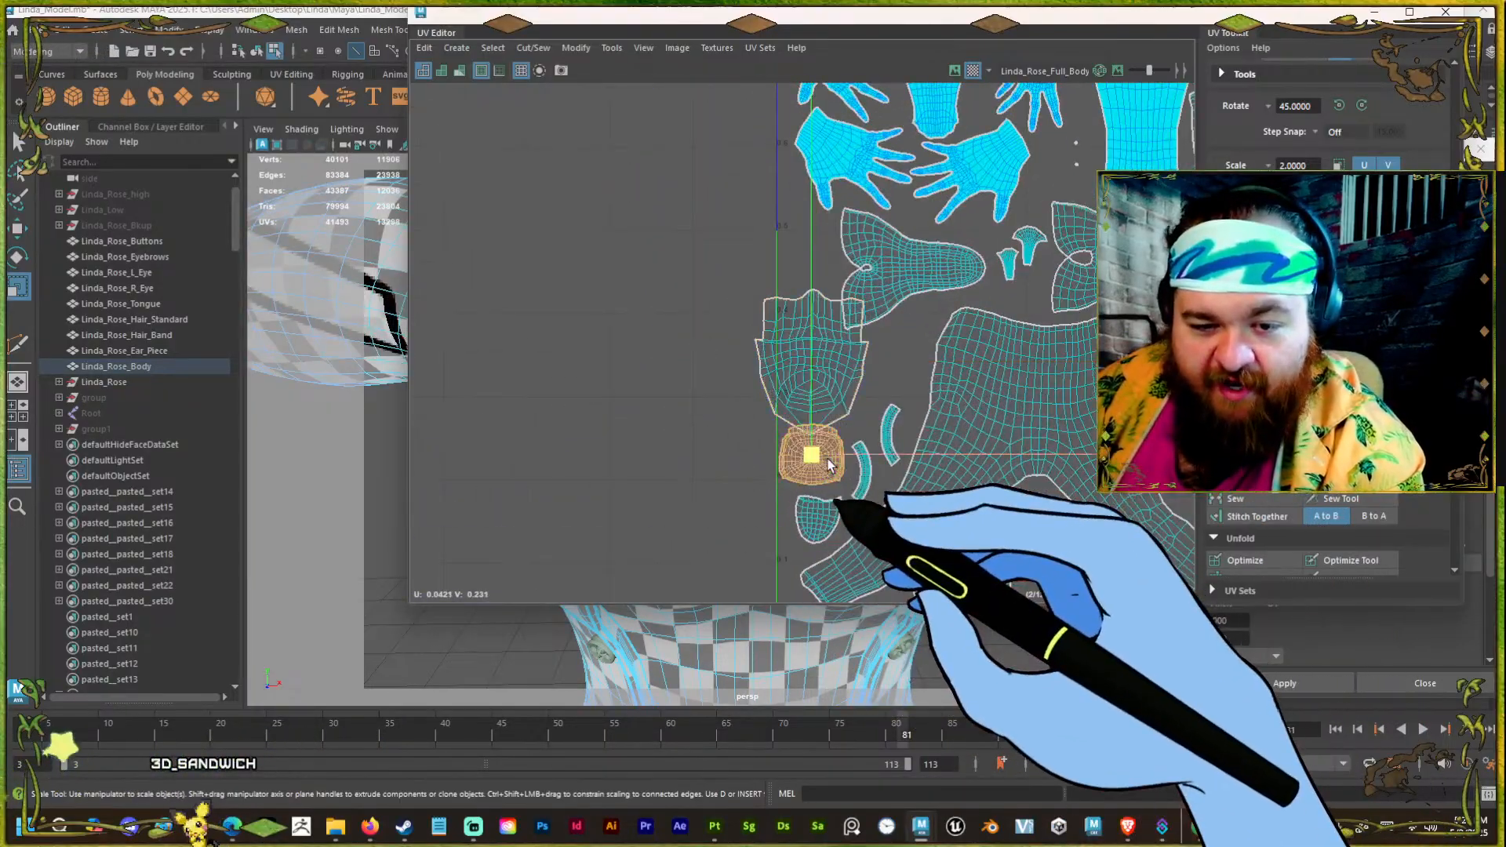
{"action": "key", "text": "w"}
{"action": "left_click_drag", "start_coordinate": [817, 460], "coordinate": [1047, 539]}
{"action": "left_click", "coordinate": [820, 366]}
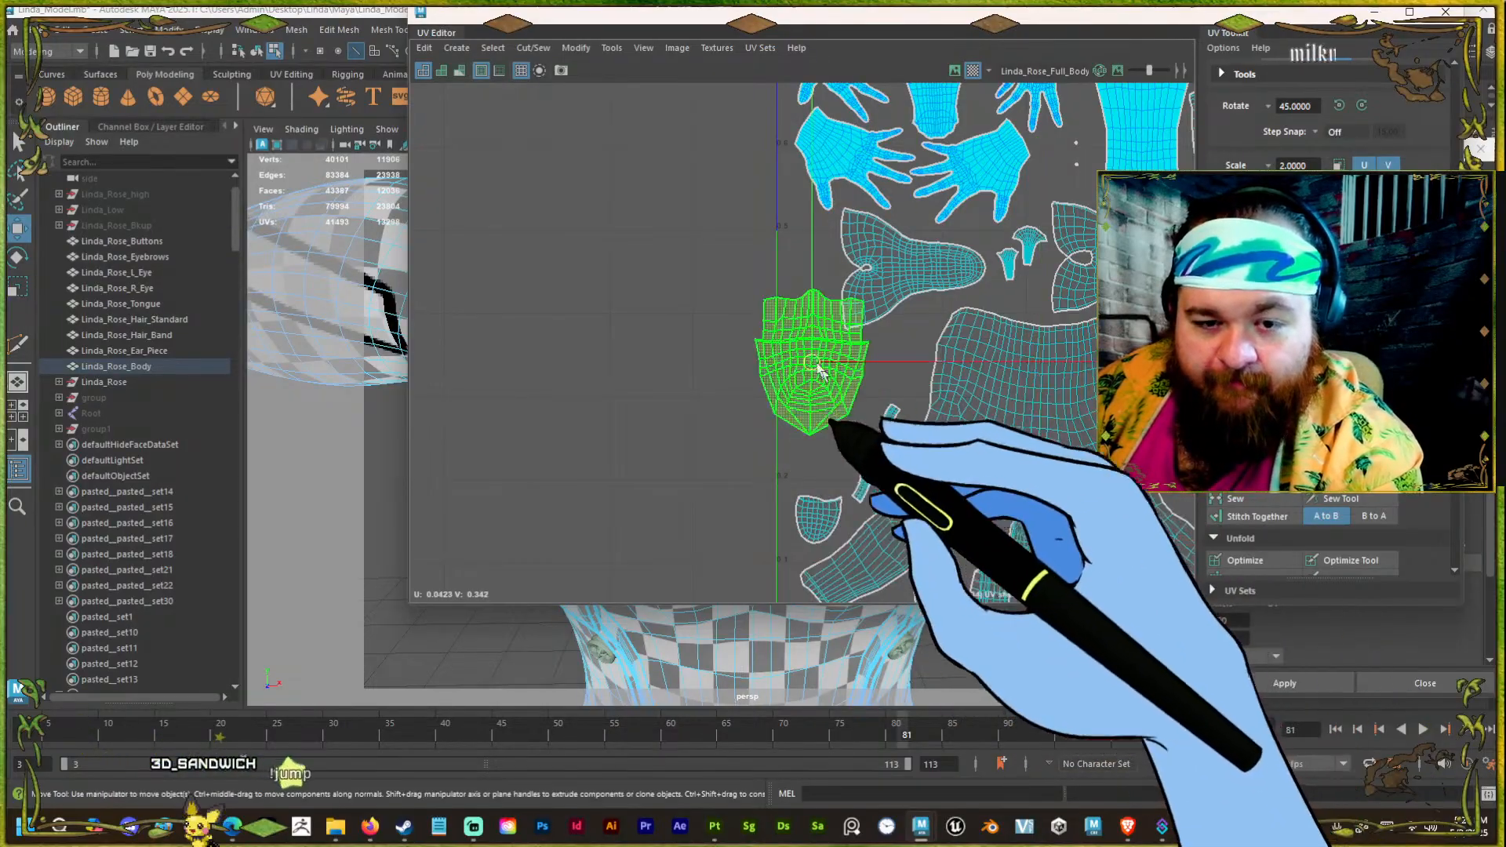
{"action": "right_click_drag", "start_coordinate": [804, 348], "coordinate": [823, 373], "text": "alt"}
{"action": "left_click_drag", "start_coordinate": [817, 368], "coordinate": [869, 439]}
Park both curved strip shells outside the tile, beyond the edge next to the large shield shell.
{"action": "left_click", "coordinate": [913, 561]}
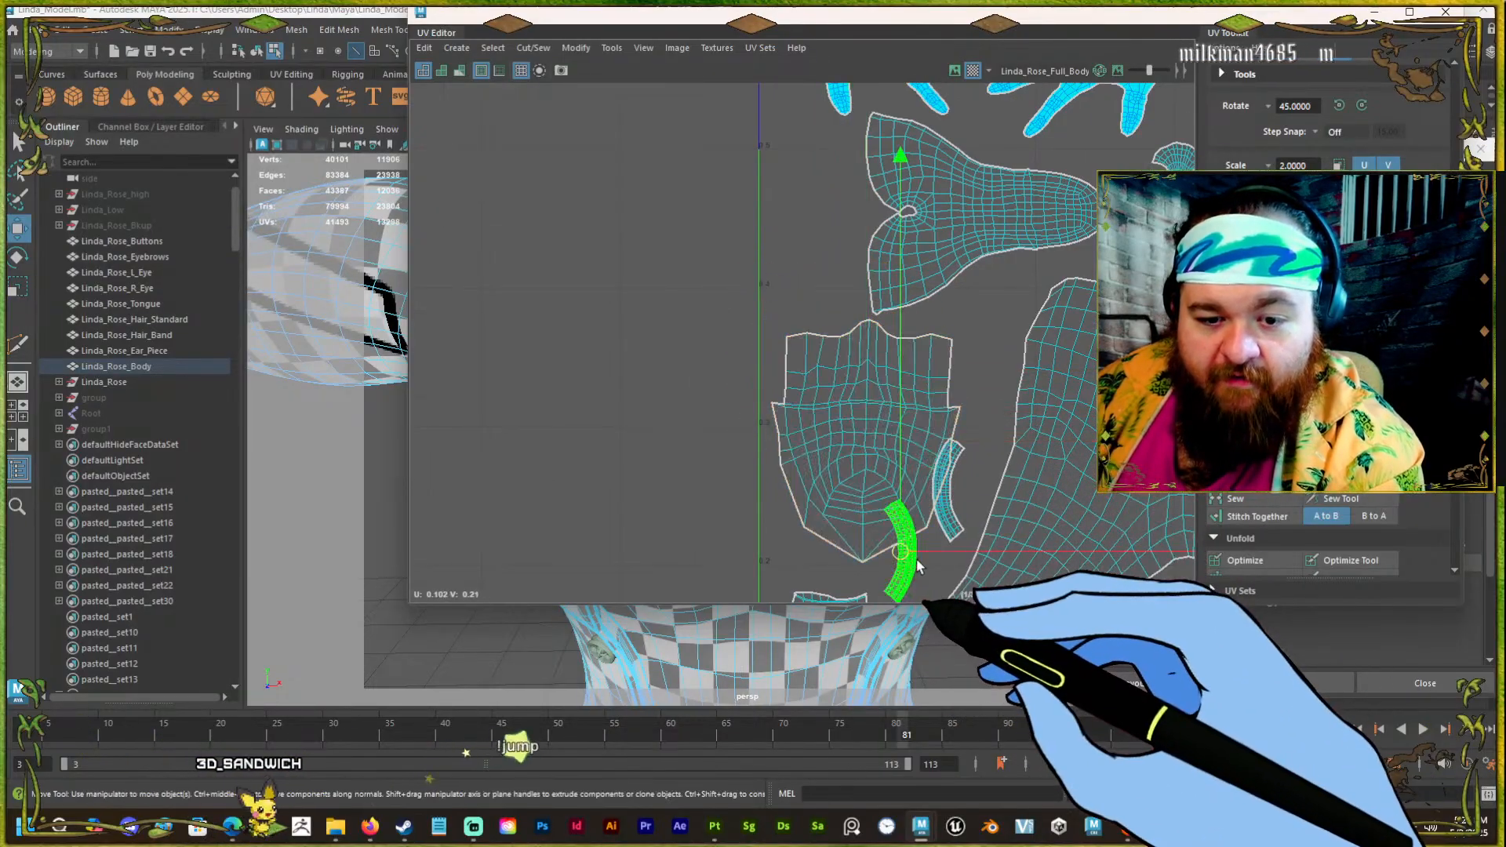
{"action": "left_click_drag", "start_coordinate": [901, 549], "coordinate": [703, 431]}
{"action": "left_click", "coordinate": [942, 512]}
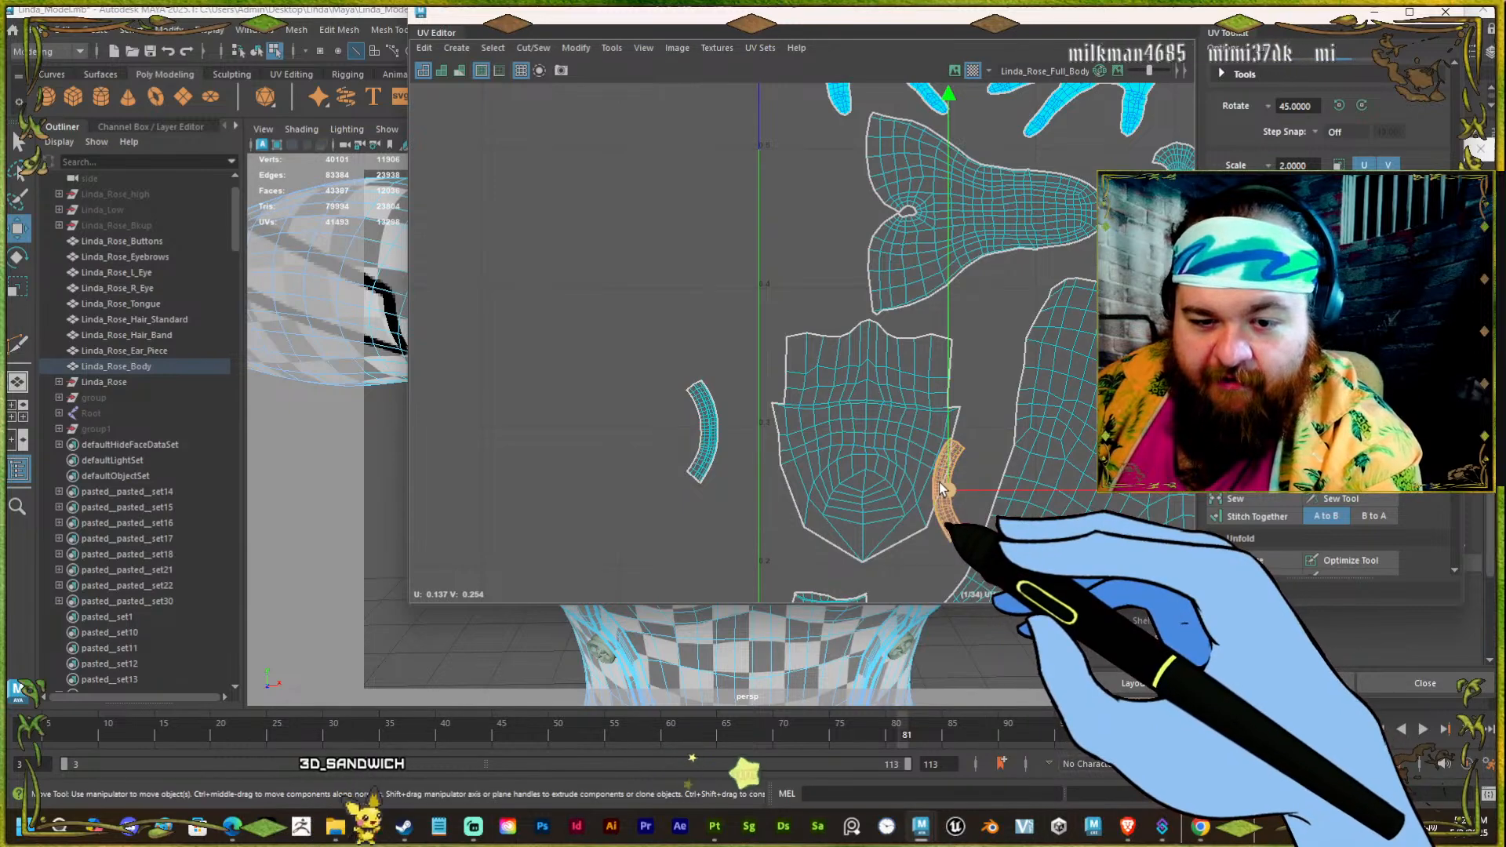
{"action": "left_click_drag", "start_coordinate": [944, 517], "coordinate": [603, 318]}
Enlarge the large shield shell and fit it between the tile edge, the fin-shaped shell and the small shield shell.
{"action": "left_click", "coordinate": [883, 464]}
{"action": "key", "text": "r"}
{"action": "key", "text": "w"}
{"action": "mouse_move", "coordinate": [906, 451]}
{"action": "left_mouse_down"}
{"action": "mouse_move", "coordinate": [924, 451]}
{"action": "mouse_move", "coordinate": [877, 459]}
{"action": "left_mouse_up"}
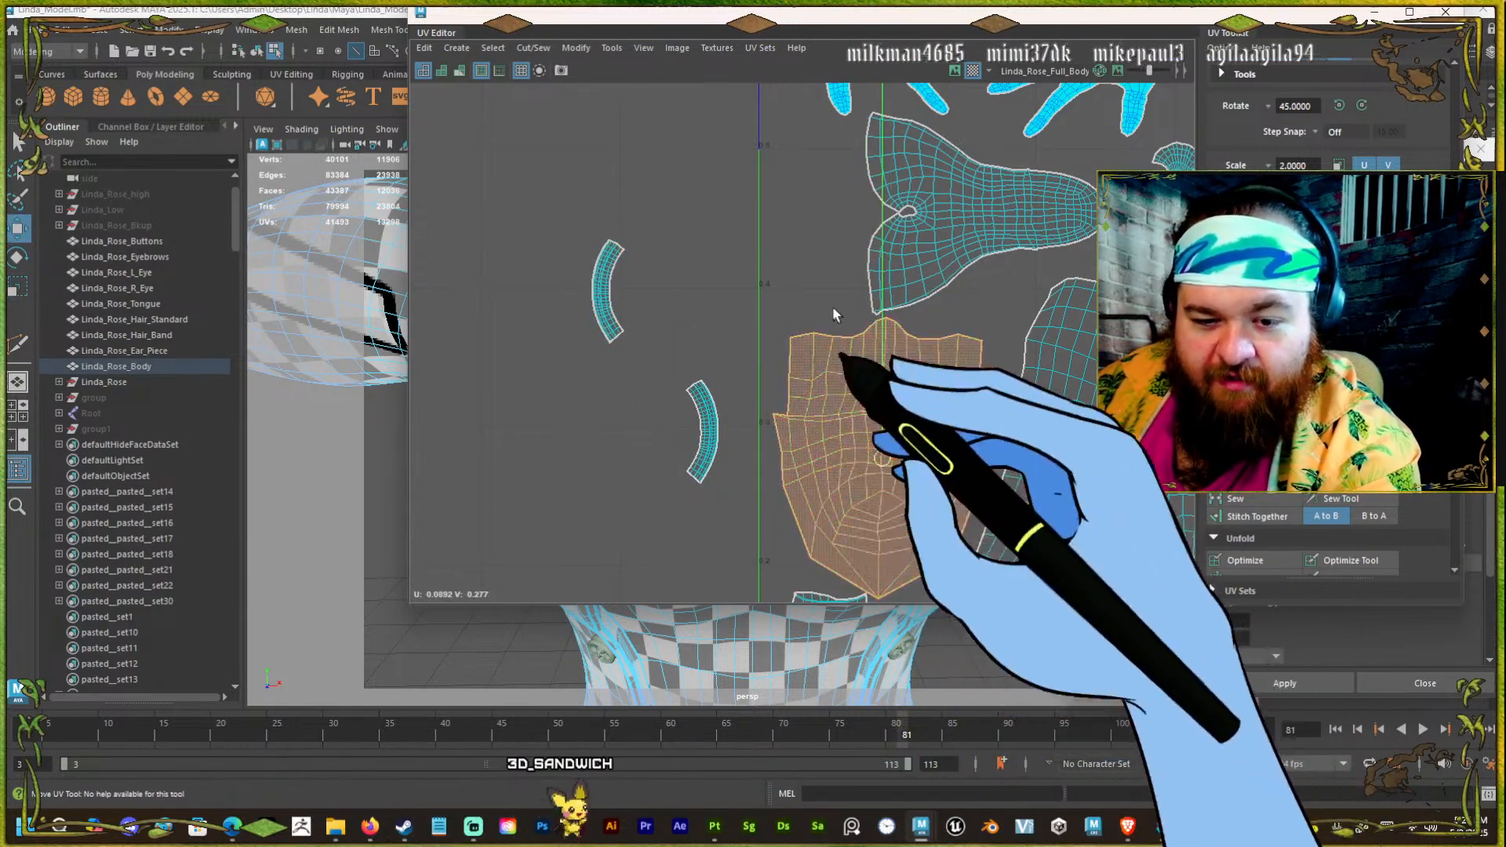
{"action": "scroll", "coordinate": [823, 192], "scroll_direction": "down", "scroll_amount": 2}
{"action": "scroll", "coordinate": [849, 398], "scroll_direction": "up", "scroll_amount": 1}
{"action": "left_click", "coordinate": [799, 504]}
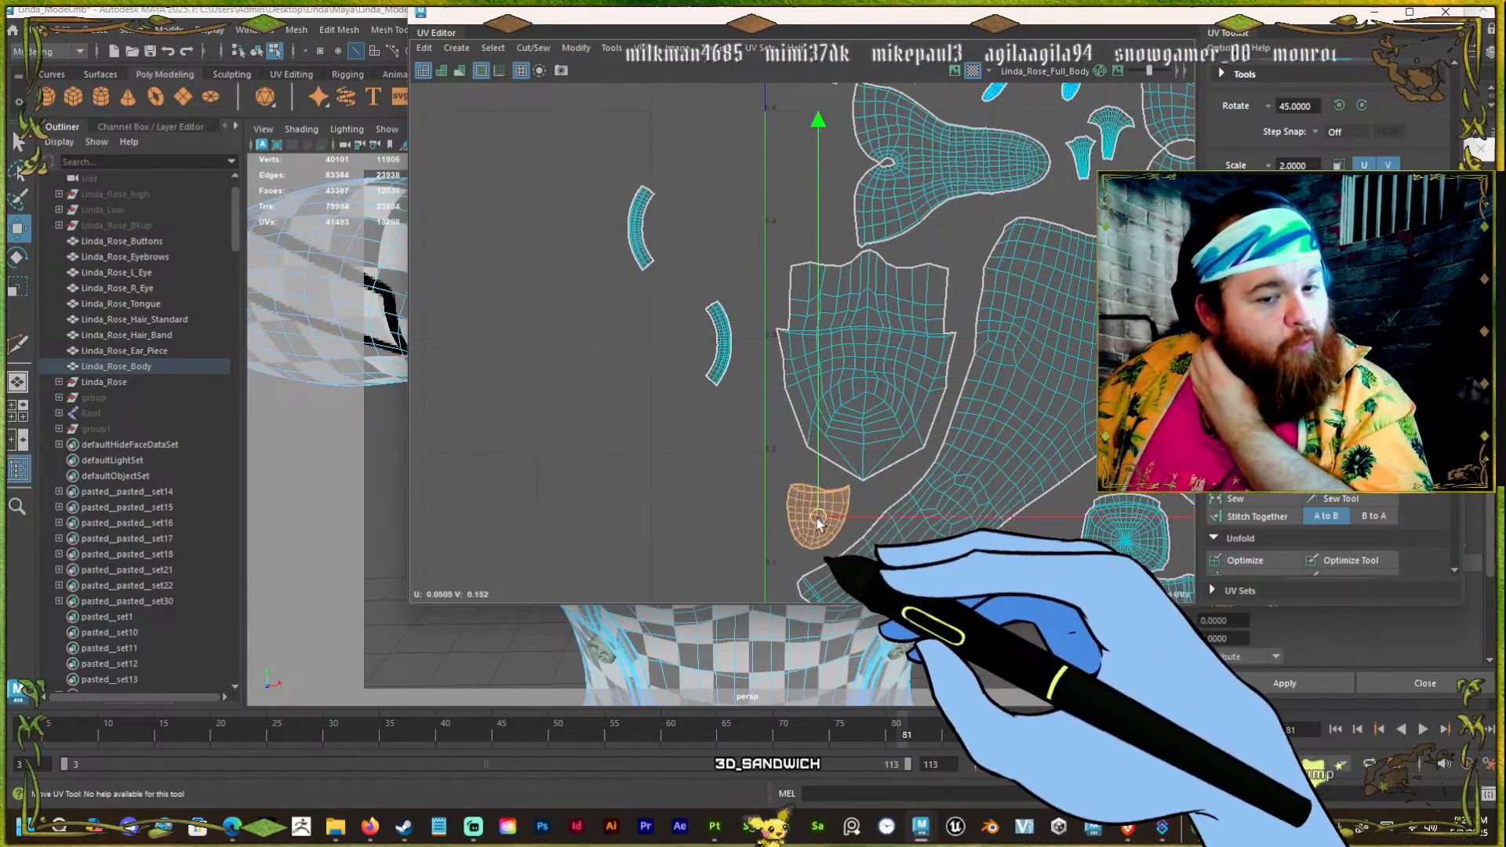
Place the two curved strip shells side by side between the tile edge and the fin-shaped shell, above the large shield shell.
{"action": "left_click", "coordinate": [718, 343]}
{"action": "left_click_drag", "start_coordinate": [727, 343], "coordinate": [835, 210]}
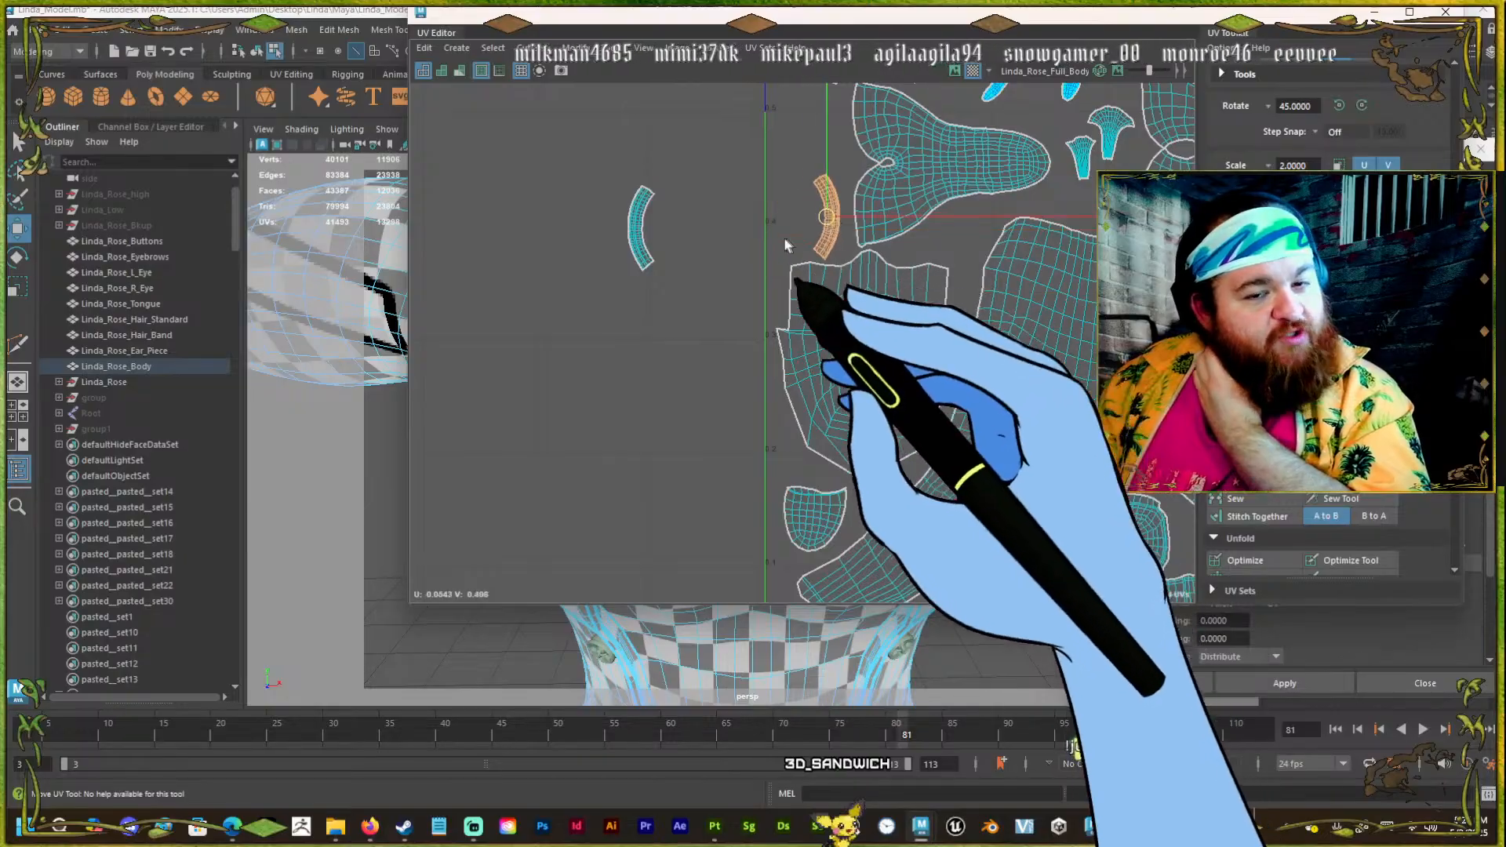
{"action": "left_click", "coordinate": [645, 226]}
{"action": "left_click_drag", "start_coordinate": [650, 223], "coordinate": [782, 179]}
{"action": "scroll", "coordinate": [835, 236], "scroll_direction": "down", "scroll_amount": 6}
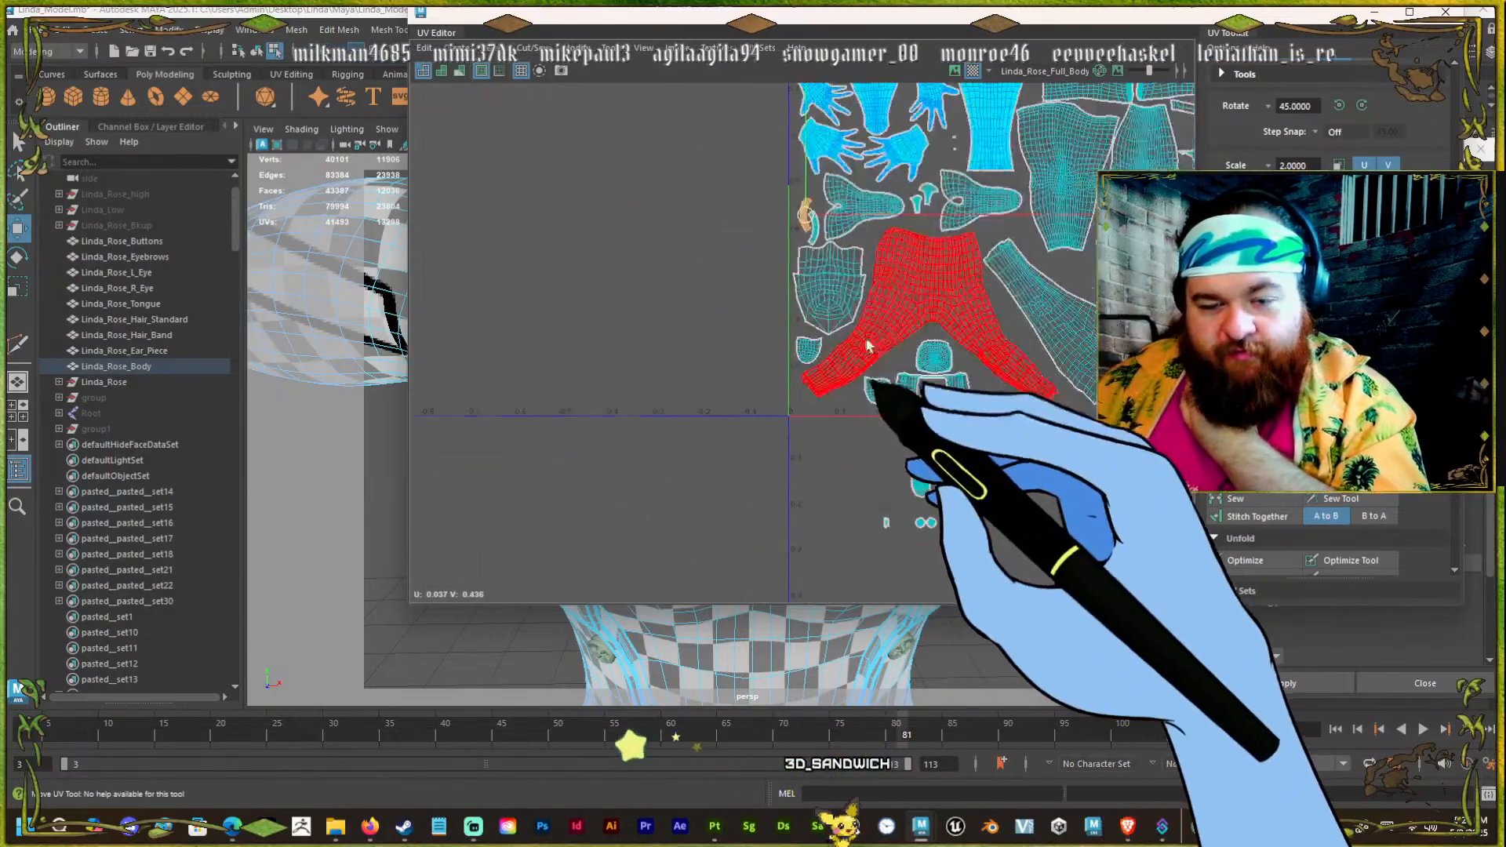
Move the small oval shell from below the tile into the gap between the legs, beside the rounded-square shell.
{"action": "scroll", "coordinate": [902, 306], "scroll_direction": "up", "scroll_amount": 3}
{"action": "left_click", "coordinate": [915, 536]}
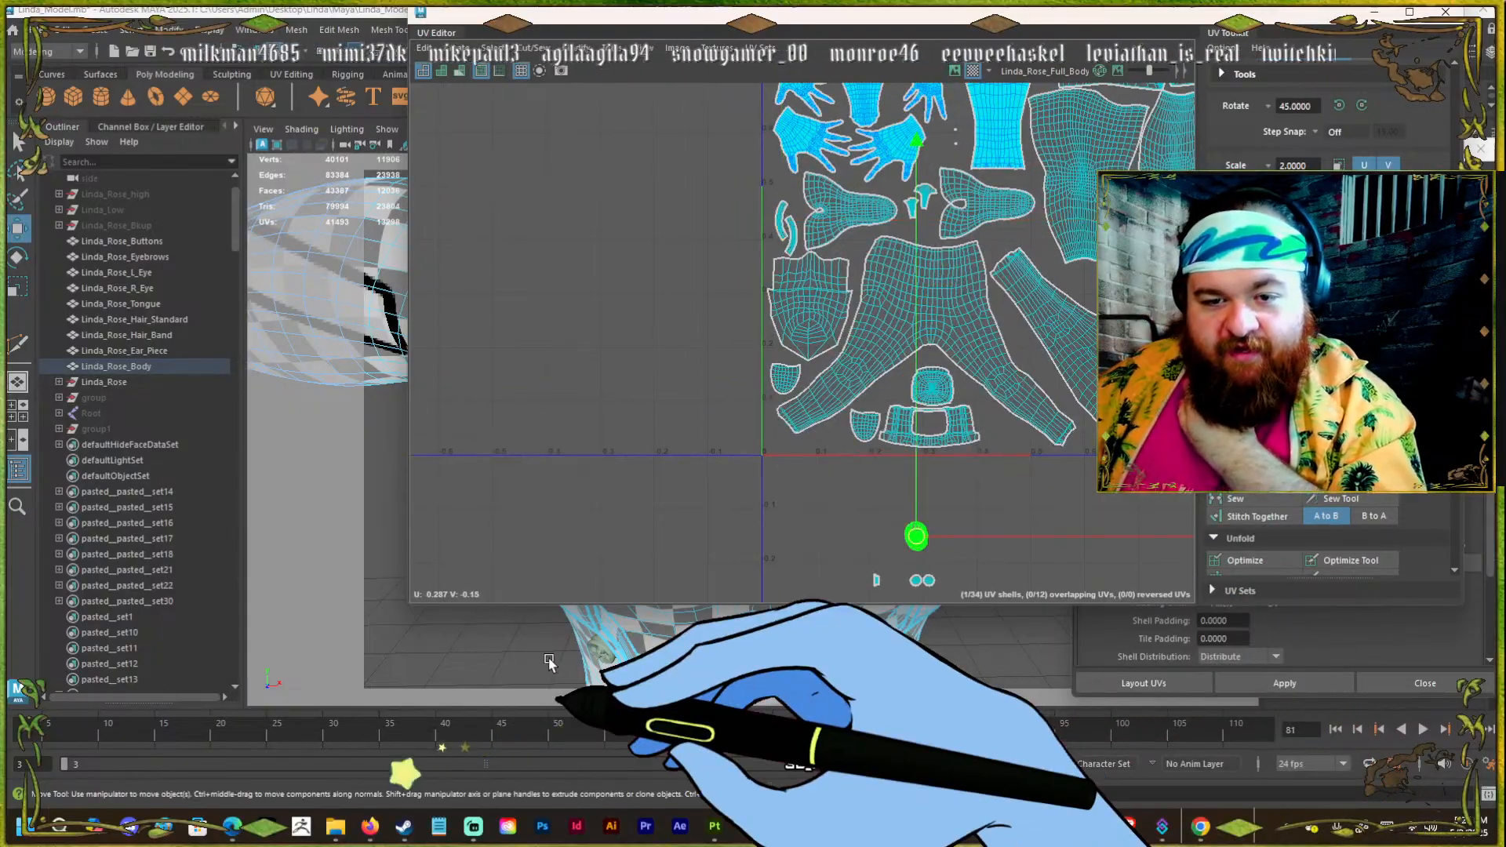
{"action": "left_click_drag", "start_coordinate": [909, 443], "coordinate": [896, 386]}
Place the tiny half-round shell and the two tiny circular shells in a row along the tile's lower edge, under the two-legged shell's leg.
{"action": "left_click", "coordinate": [876, 579]}
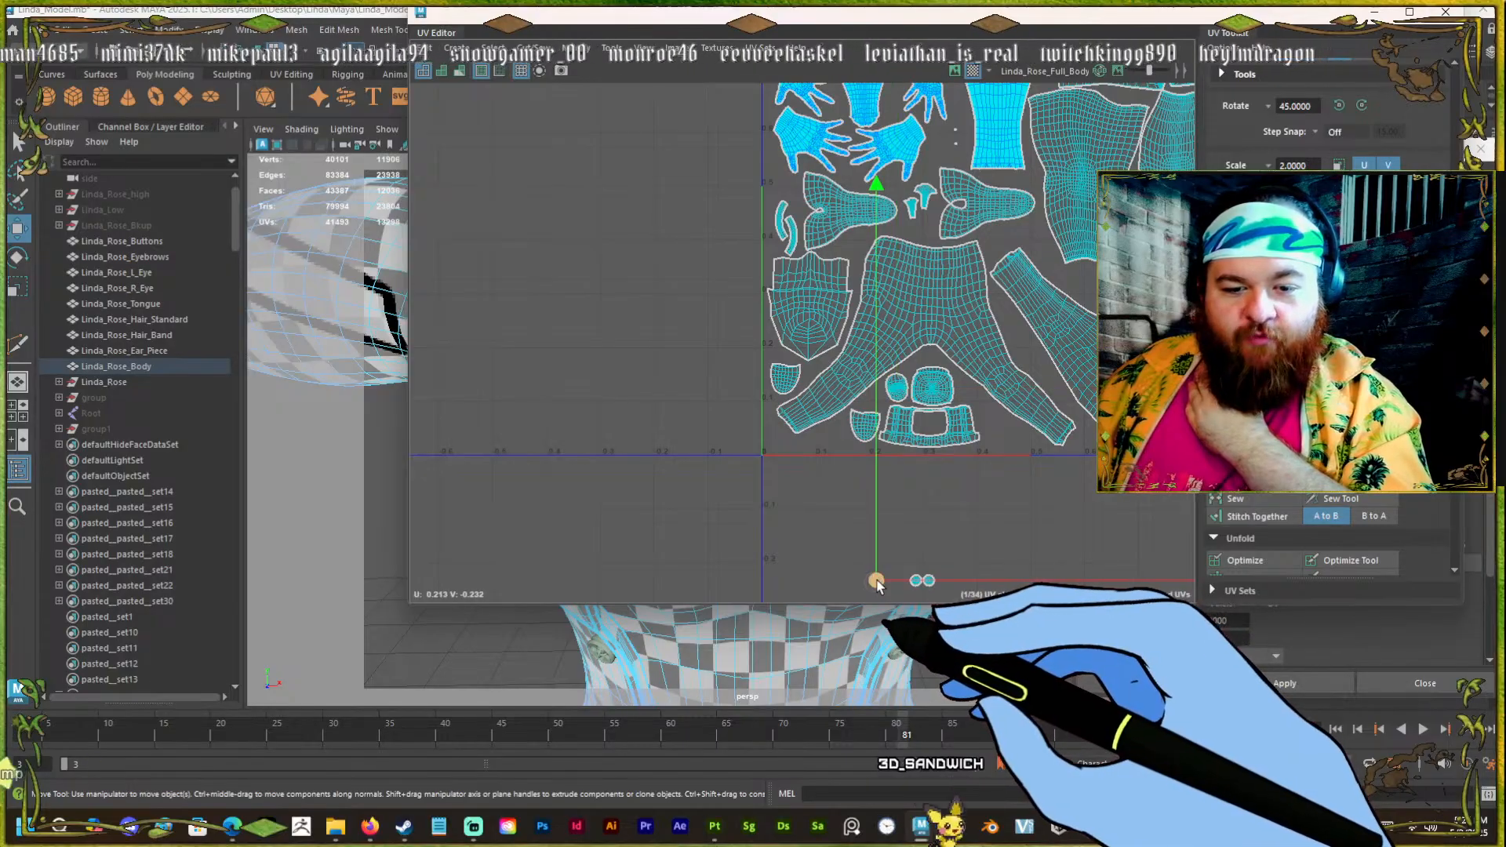
{"action": "left_click_drag", "start_coordinate": [876, 579], "coordinate": [839, 435]}
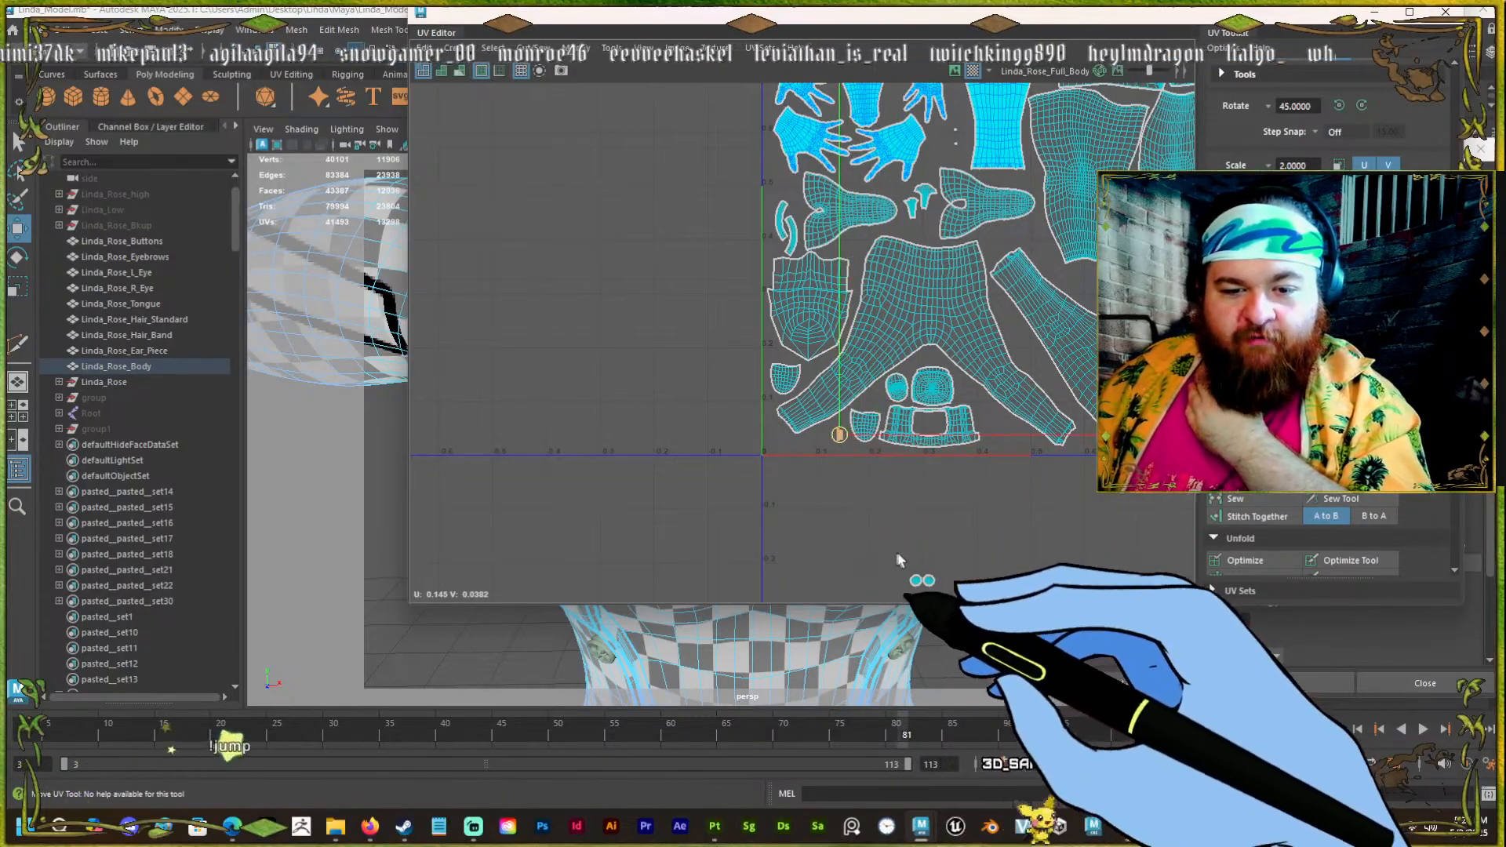
{"action": "left_click_drag", "start_coordinate": [924, 584], "coordinate": [819, 443]}
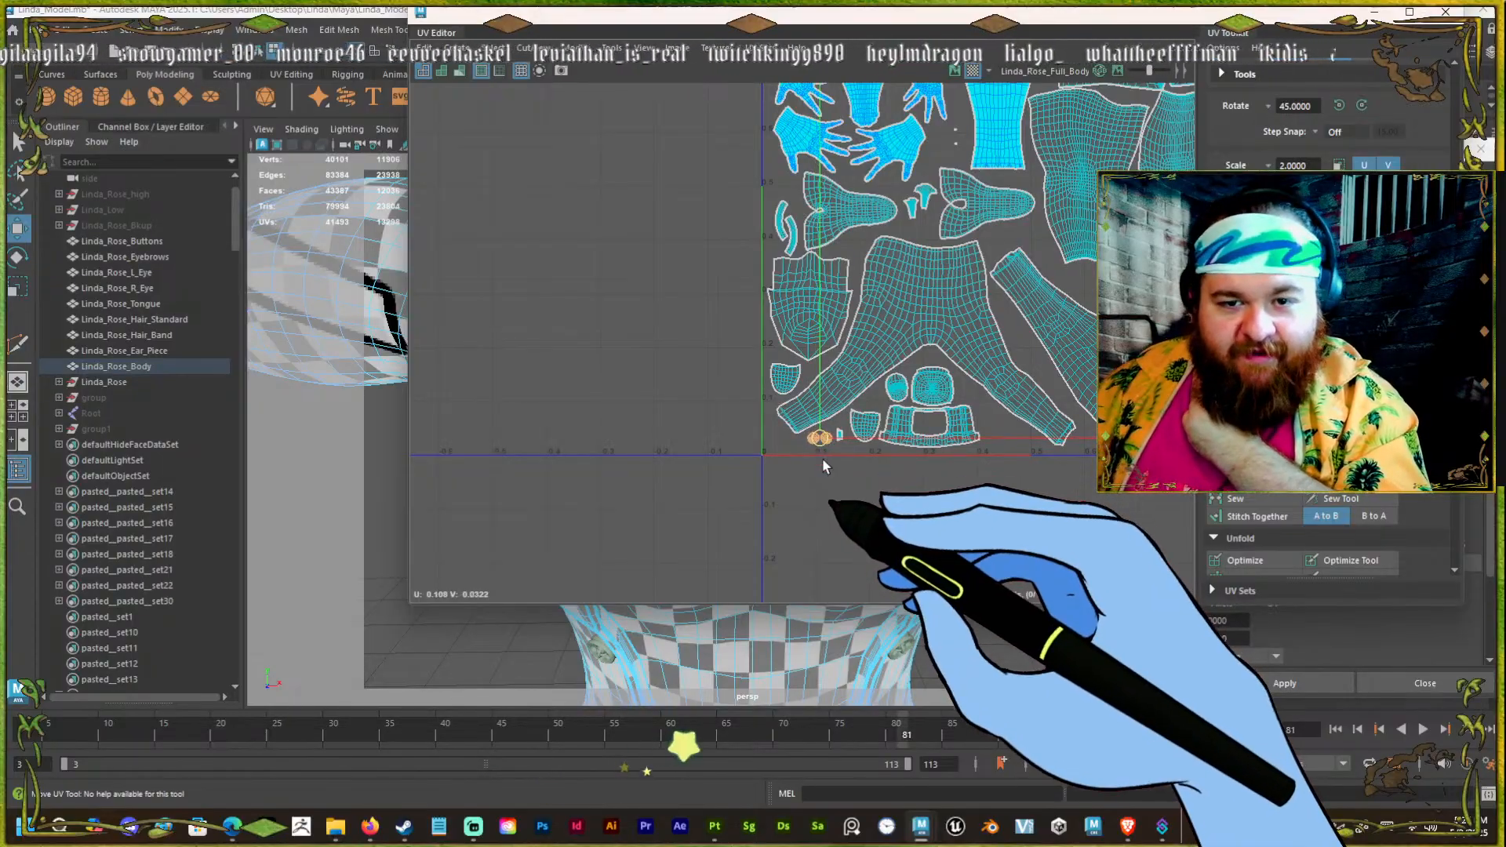
{"action": "scroll", "coordinate": [843, 444], "scroll_direction": "down", "scroll_amount": 3}
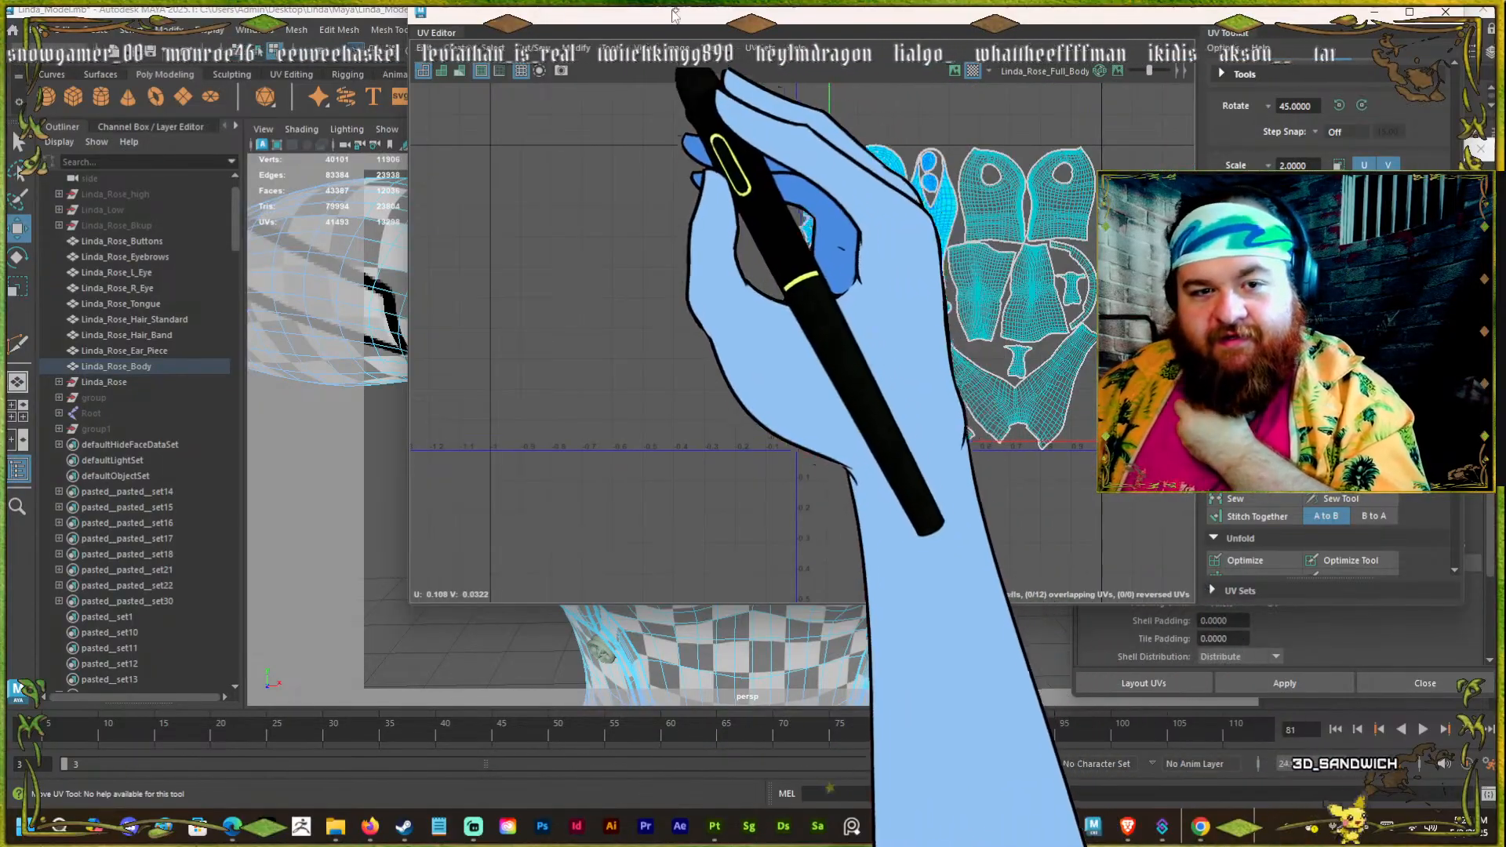
Return to object selection in the viewport and hide the Linda_Rose_Body mesh.
{"action": "left_click_drag", "start_coordinate": [673, 14], "coordinate": [1505, 168]}
{"action": "scroll", "coordinate": [741, 392], "scroll_direction": "down", "scroll_amount": 8}
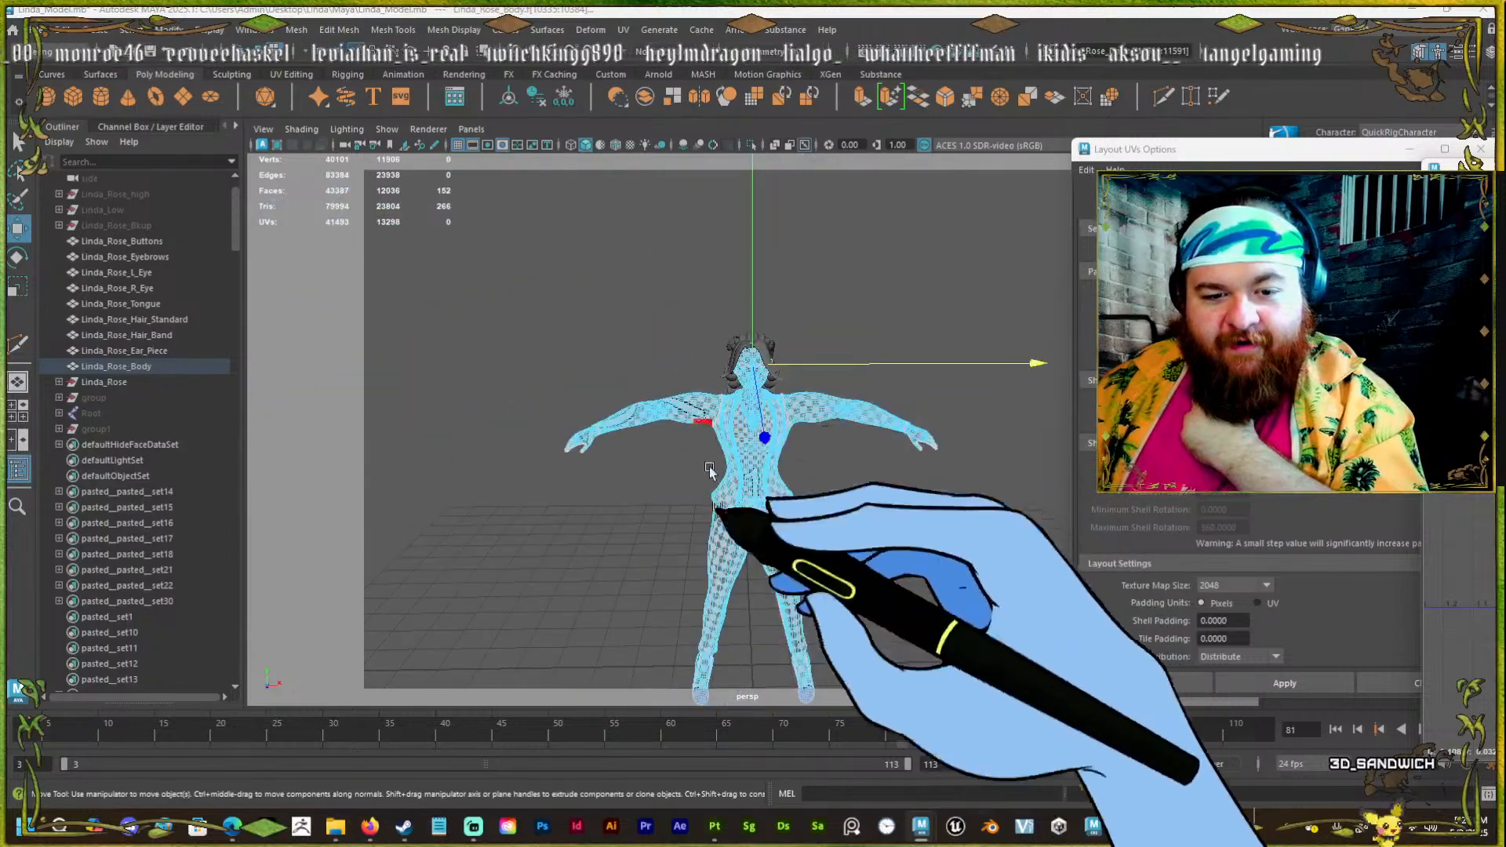
{"action": "scroll", "coordinate": [709, 469], "scroll_direction": "up", "scroll_amount": 5}
{"action": "left_click", "coordinate": [997, 493]}
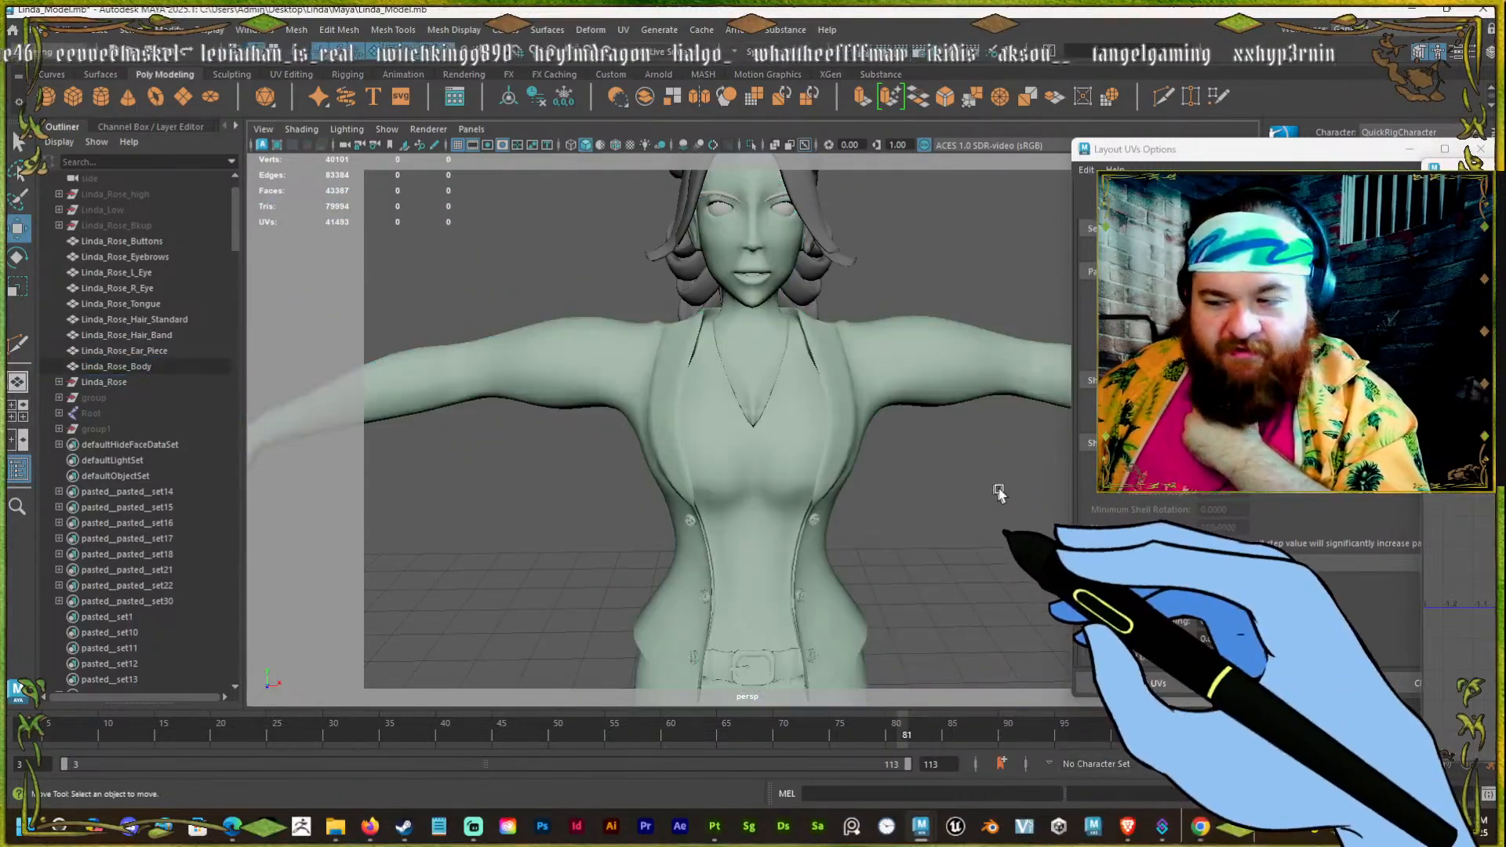
{"action": "left_click", "coordinate": [851, 412]}
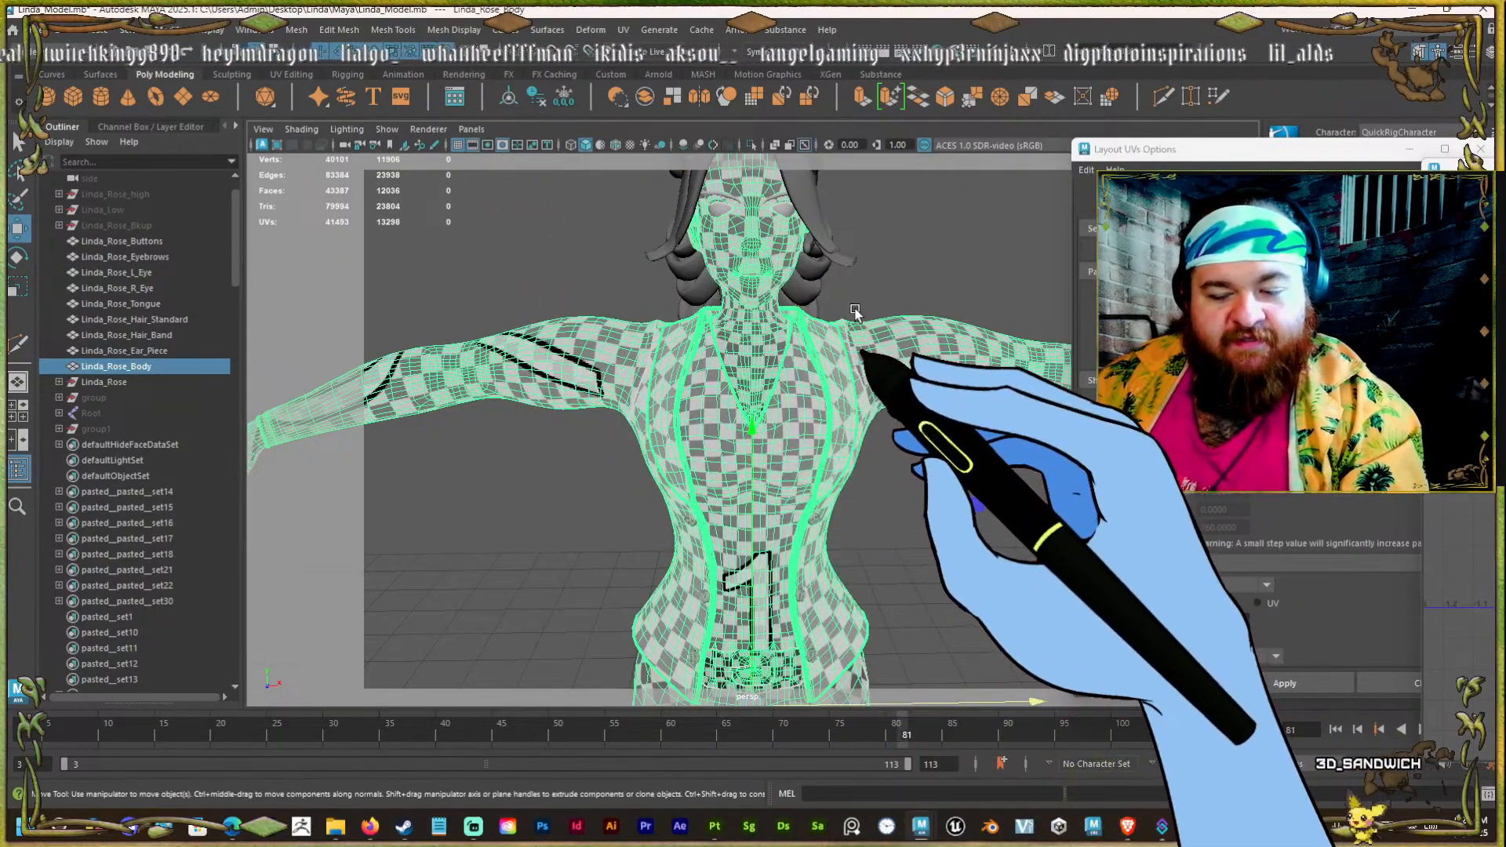
{"action": "key", "text": "ctrl+h"}
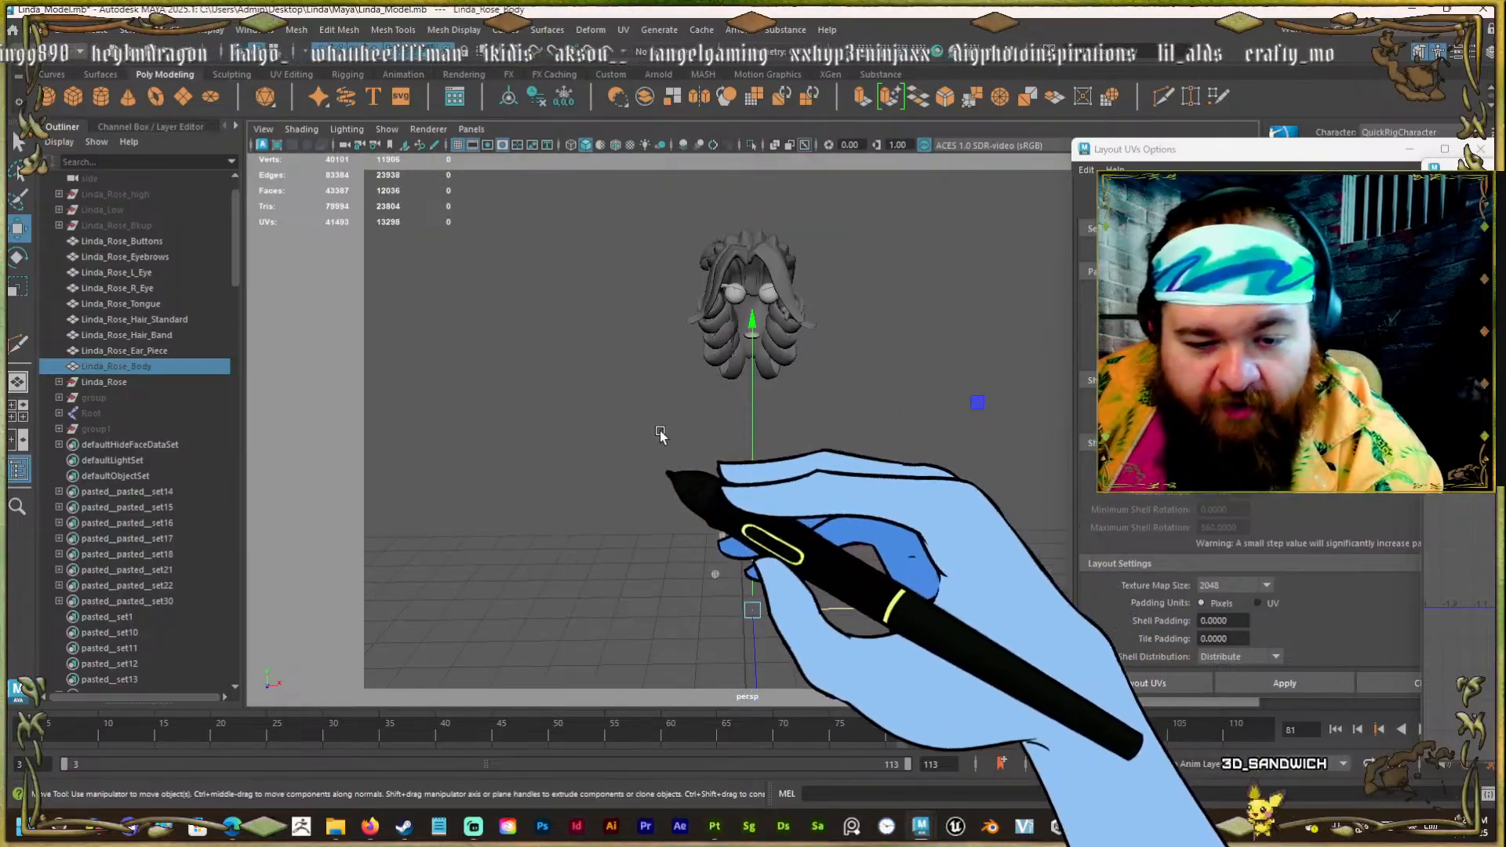
Inspect the remaining hair, eye and hair band meshes from several angles with the body hidden.
{"action": "left_click_drag", "start_coordinate": [660, 431], "coordinate": [726, 458], "text": "alt"}
{"action": "right_click_drag", "start_coordinate": [726, 457], "coordinate": [759, 434], "text": "alt"}
{"action": "left_click_drag", "start_coordinate": [760, 434], "coordinate": [773, 376], "text": "alt"}
{"action": "right_click_drag", "start_coordinate": [773, 376], "coordinate": [781, 412], "text": "alt"}
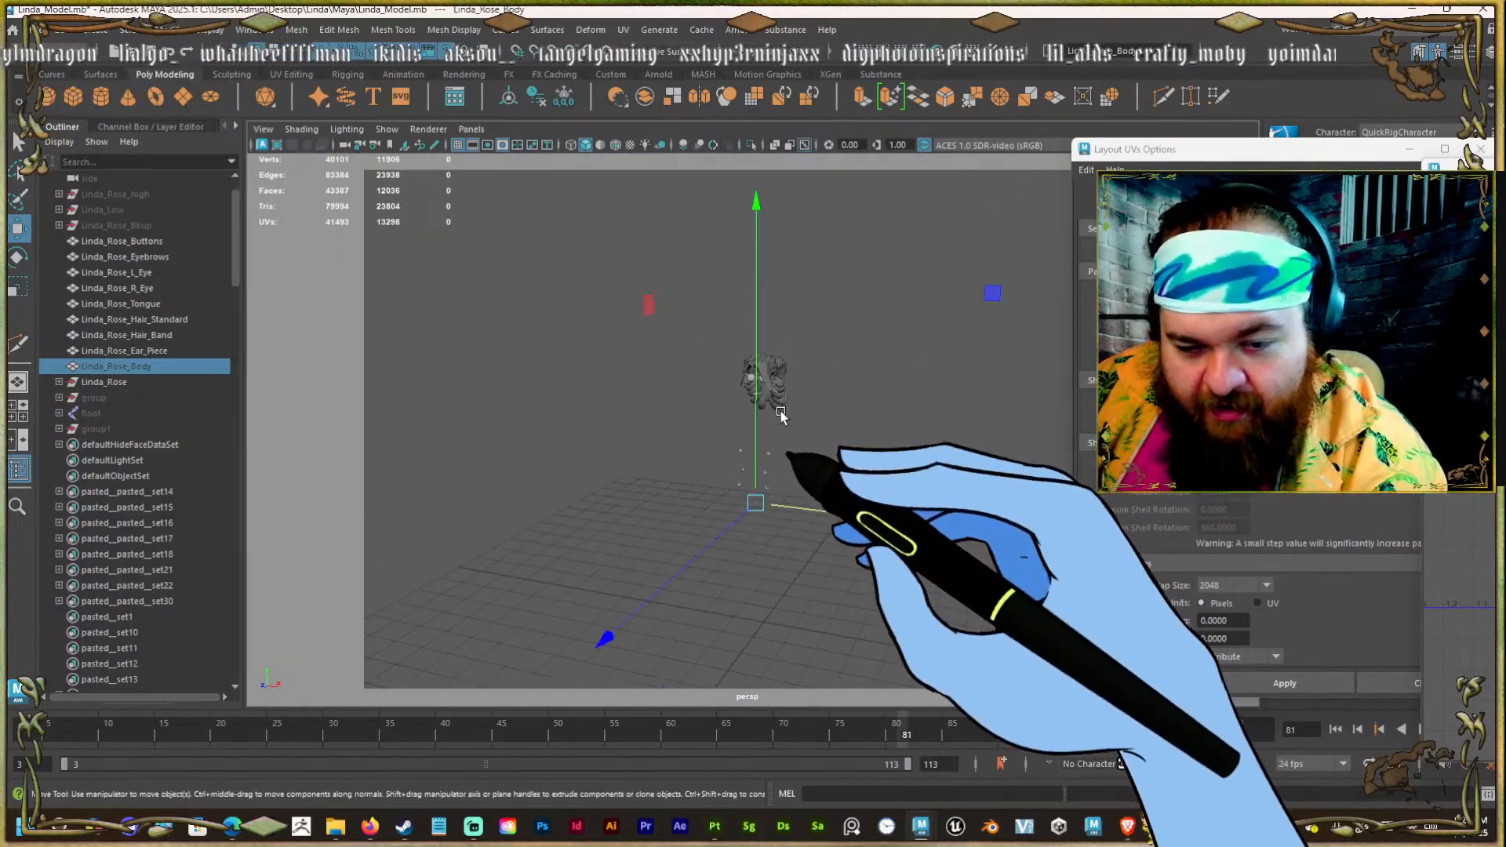
{"action": "middle_click_drag", "start_coordinate": [781, 411], "coordinate": [790, 330], "text": "alt"}
{"action": "right_click_drag", "start_coordinate": [789, 330], "coordinate": [760, 376], "text": "alt"}
{"action": "middle_click_drag", "start_coordinate": [760, 376], "coordinate": [729, 439], "text": "alt"}
{"action": "right_click_drag", "start_coordinate": [729, 439], "coordinate": [757, 435], "text": "alt"}
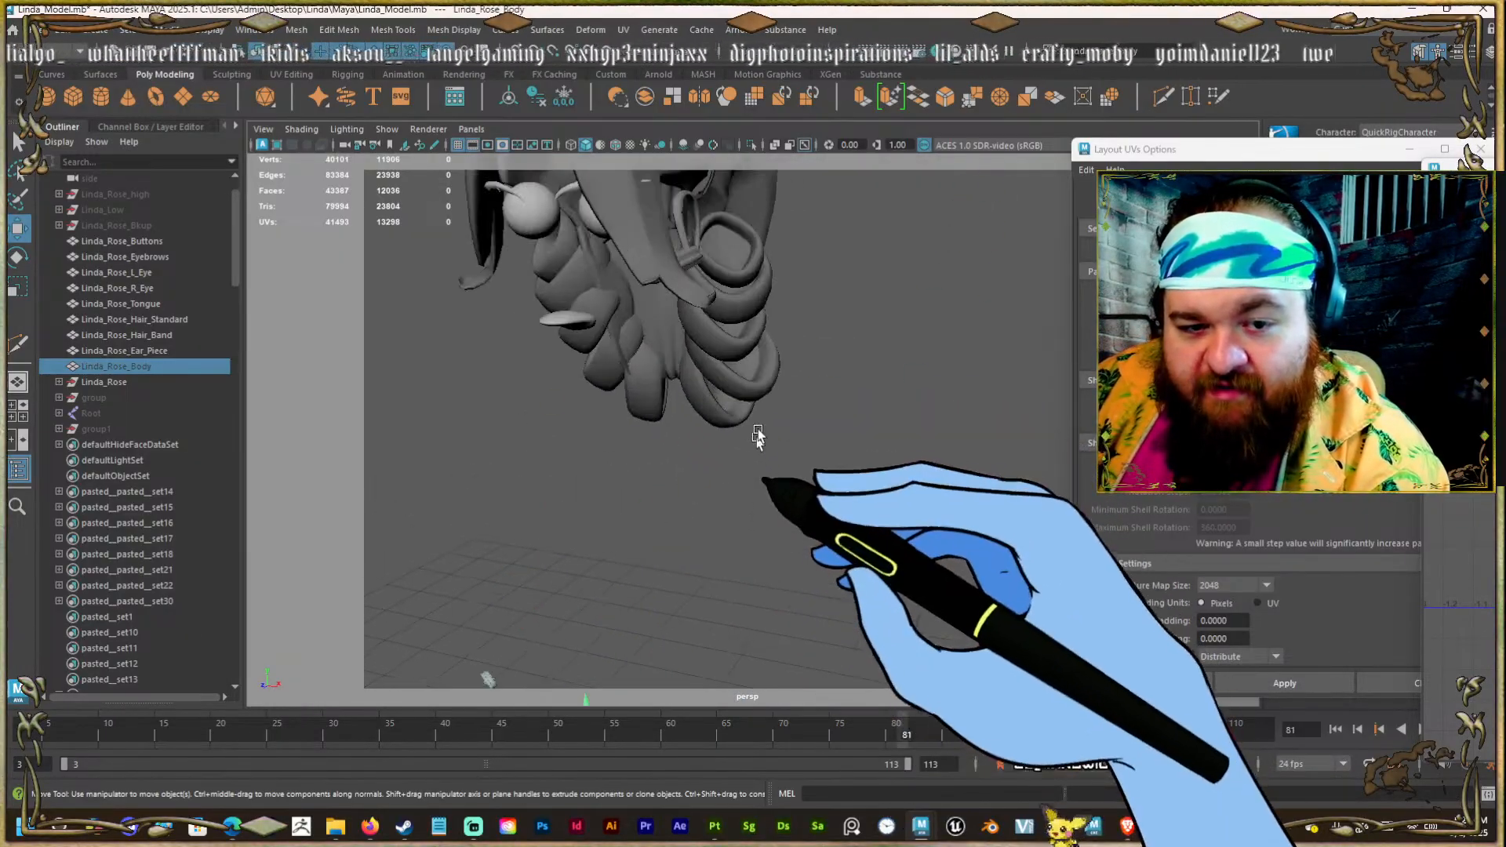
{"action": "left_click_drag", "start_coordinate": [757, 434], "coordinate": [783, 436], "text": "alt"}
{"action": "left_click", "coordinate": [585, 212]}
{"action": "left_click_drag", "start_coordinate": [598, 266], "coordinate": [857, 368], "text": "alt"}
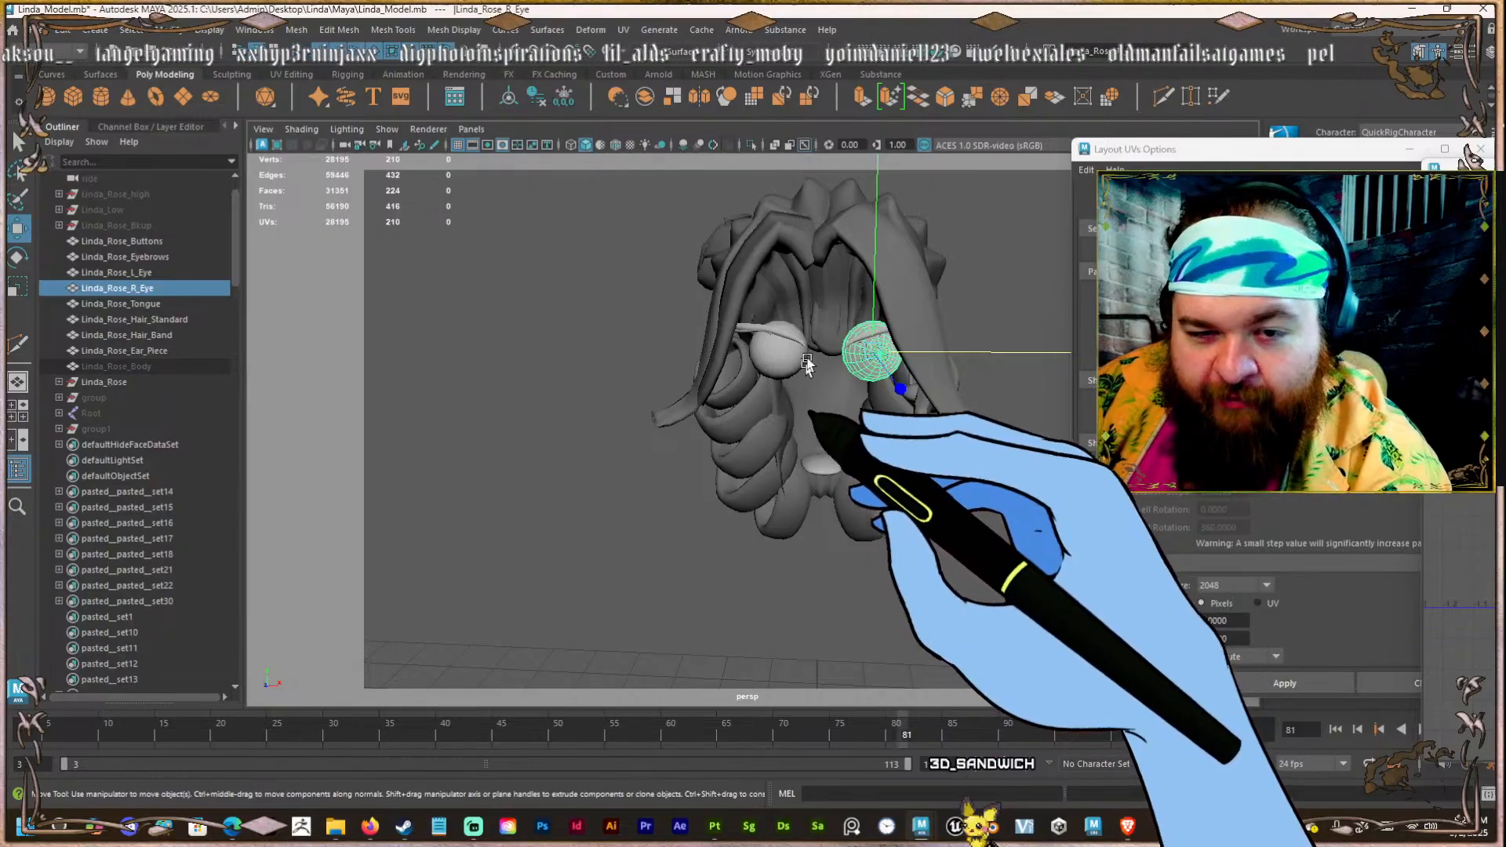
{"action": "left_click_drag", "start_coordinate": [807, 363], "coordinate": [789, 448], "text": "alt"}
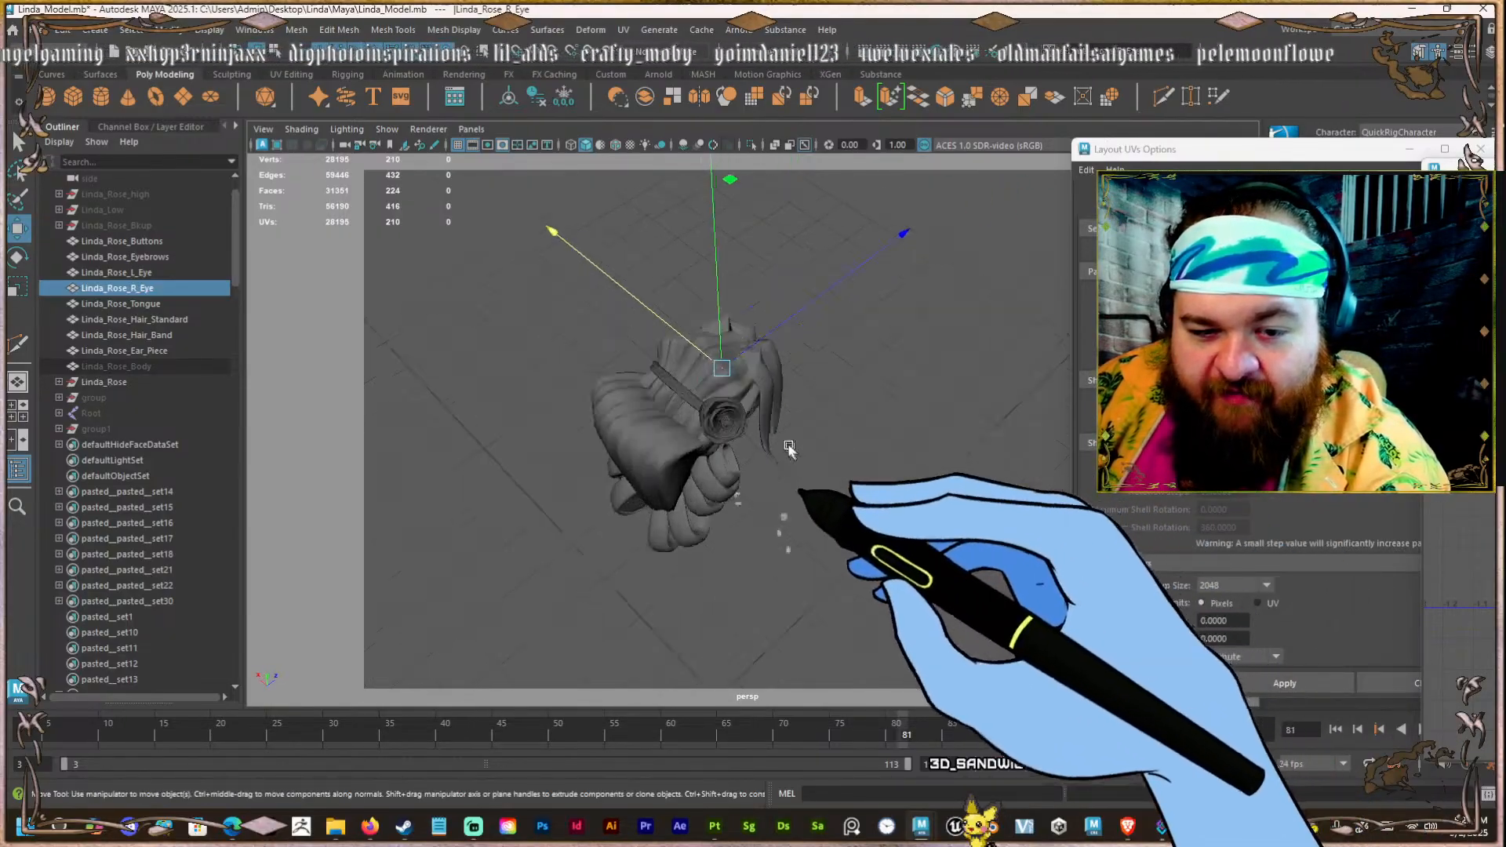
{"action": "scroll", "coordinate": [789, 448], "scroll_direction": "up", "scroll_amount": 5}
{"action": "left_click", "coordinate": [673, 393]}
{"action": "left_click_drag", "start_coordinate": [673, 394], "coordinate": [353, 384], "text": "alt"}
{"action": "scroll", "coordinate": [510, 309], "scroll_direction": "down", "scroll_amount": 5}
{"action": "left_click_drag", "start_coordinate": [524, 337], "coordinate": [447, 387], "text": "alt"}
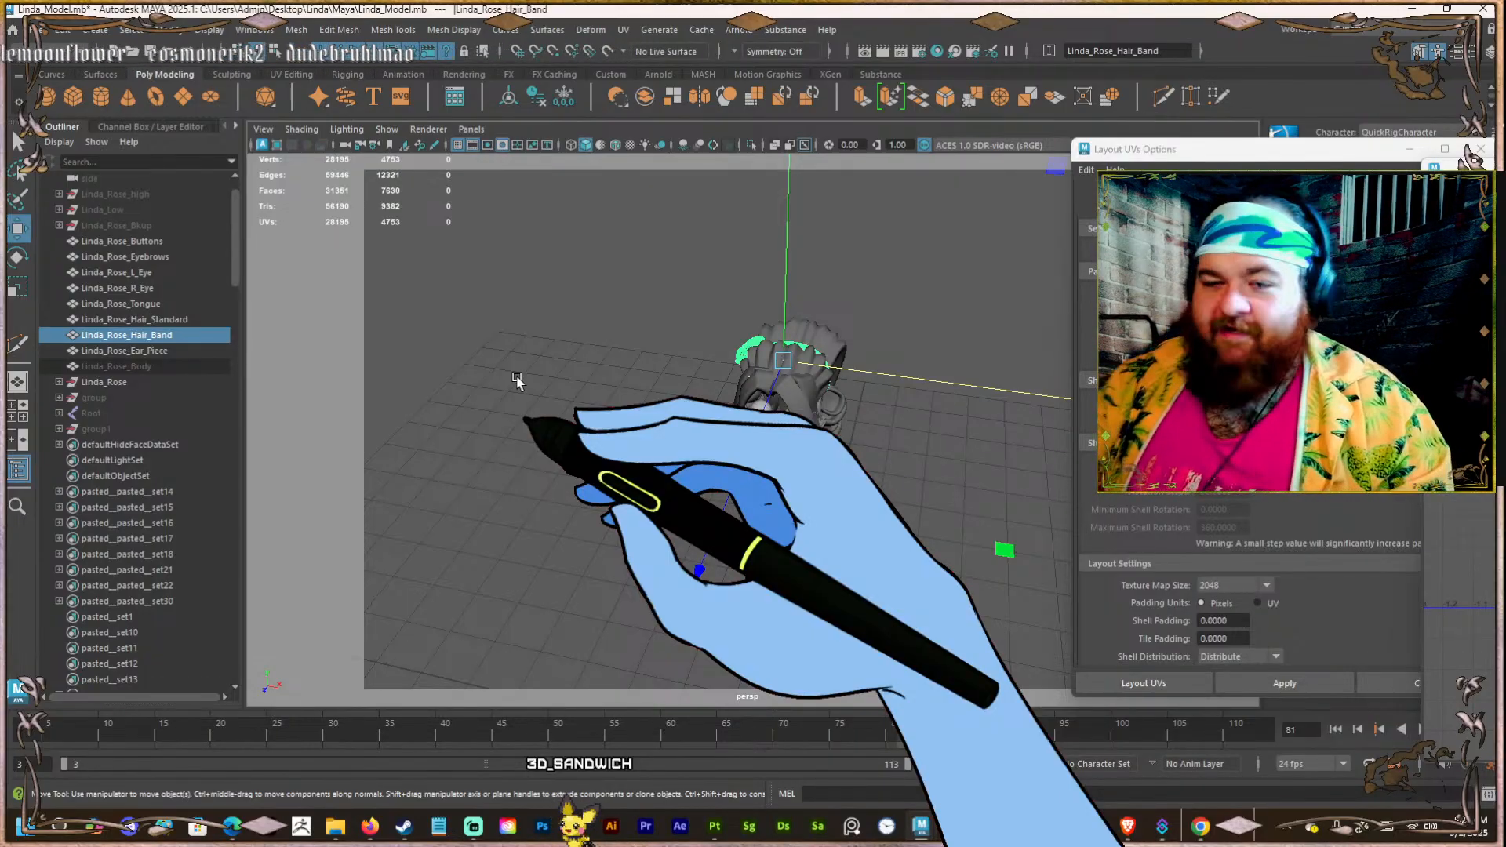
Clear the selection and save the Linda_Model.mb scene.
{"action": "left_click", "coordinate": [705, 304]}
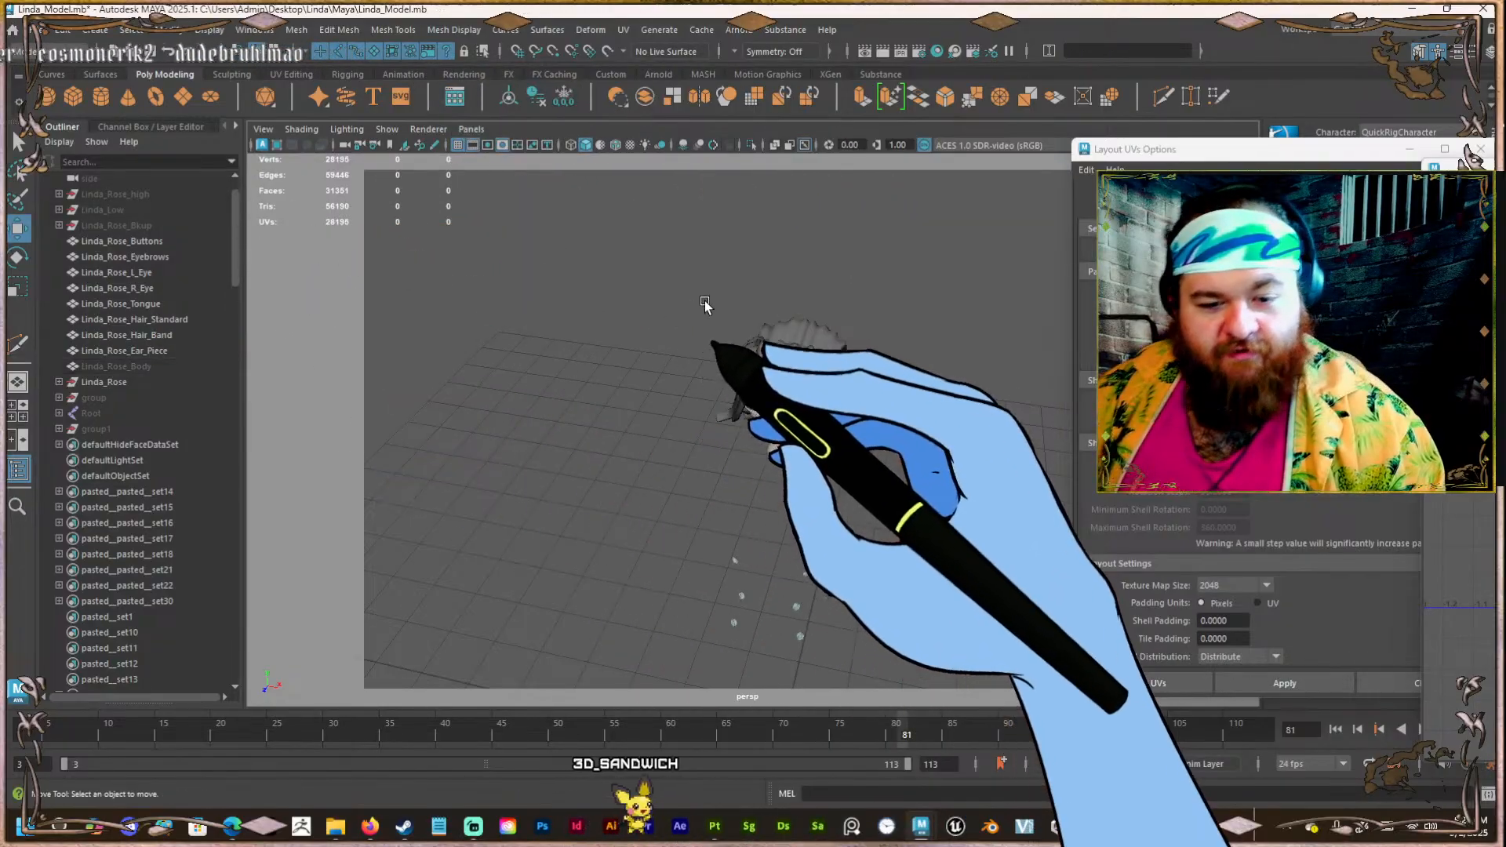
{"action": "key", "text": "ctrl+s"}
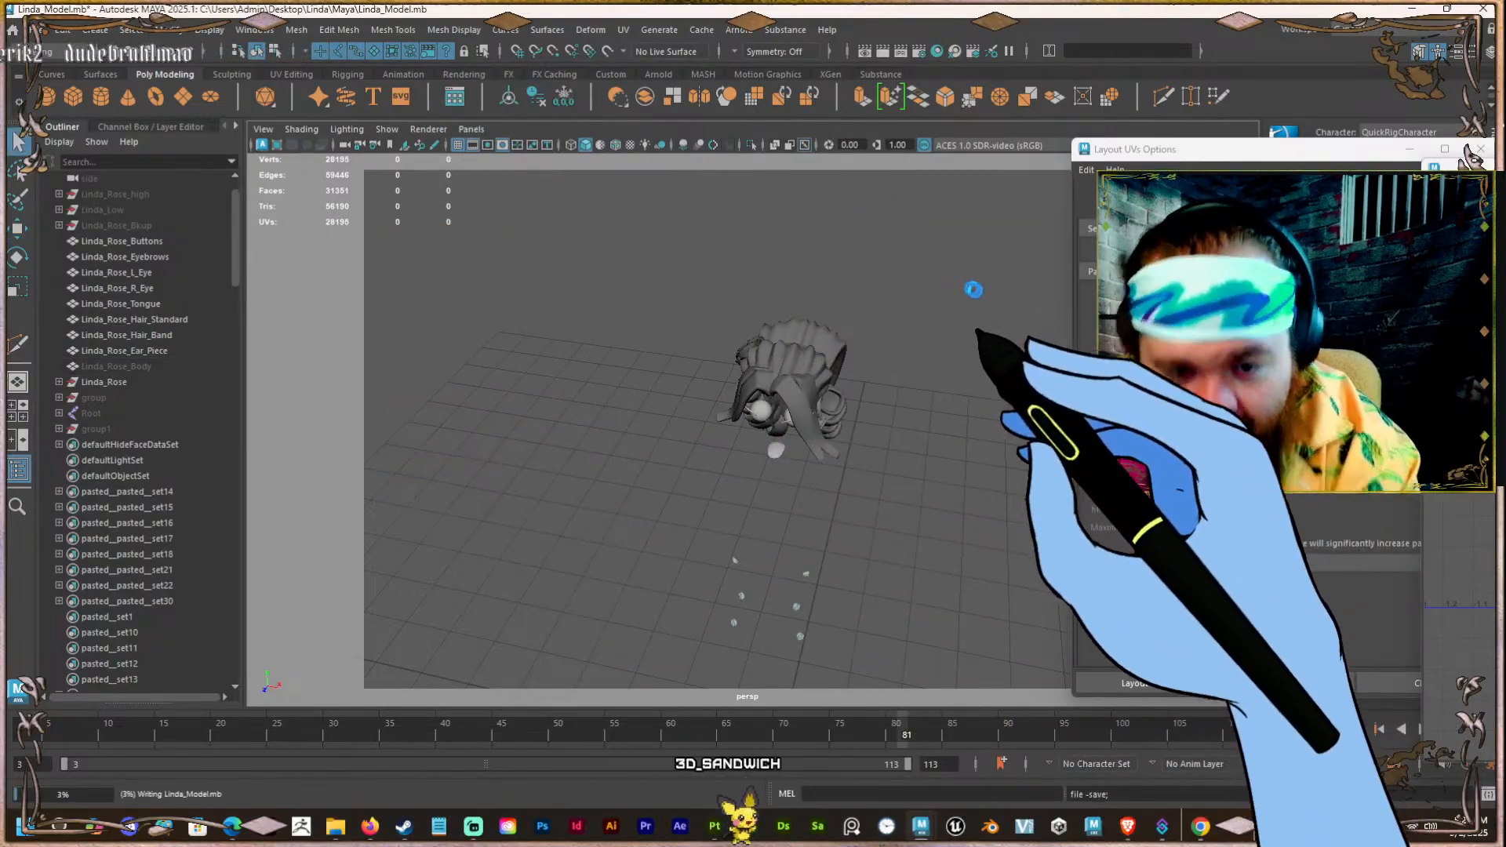